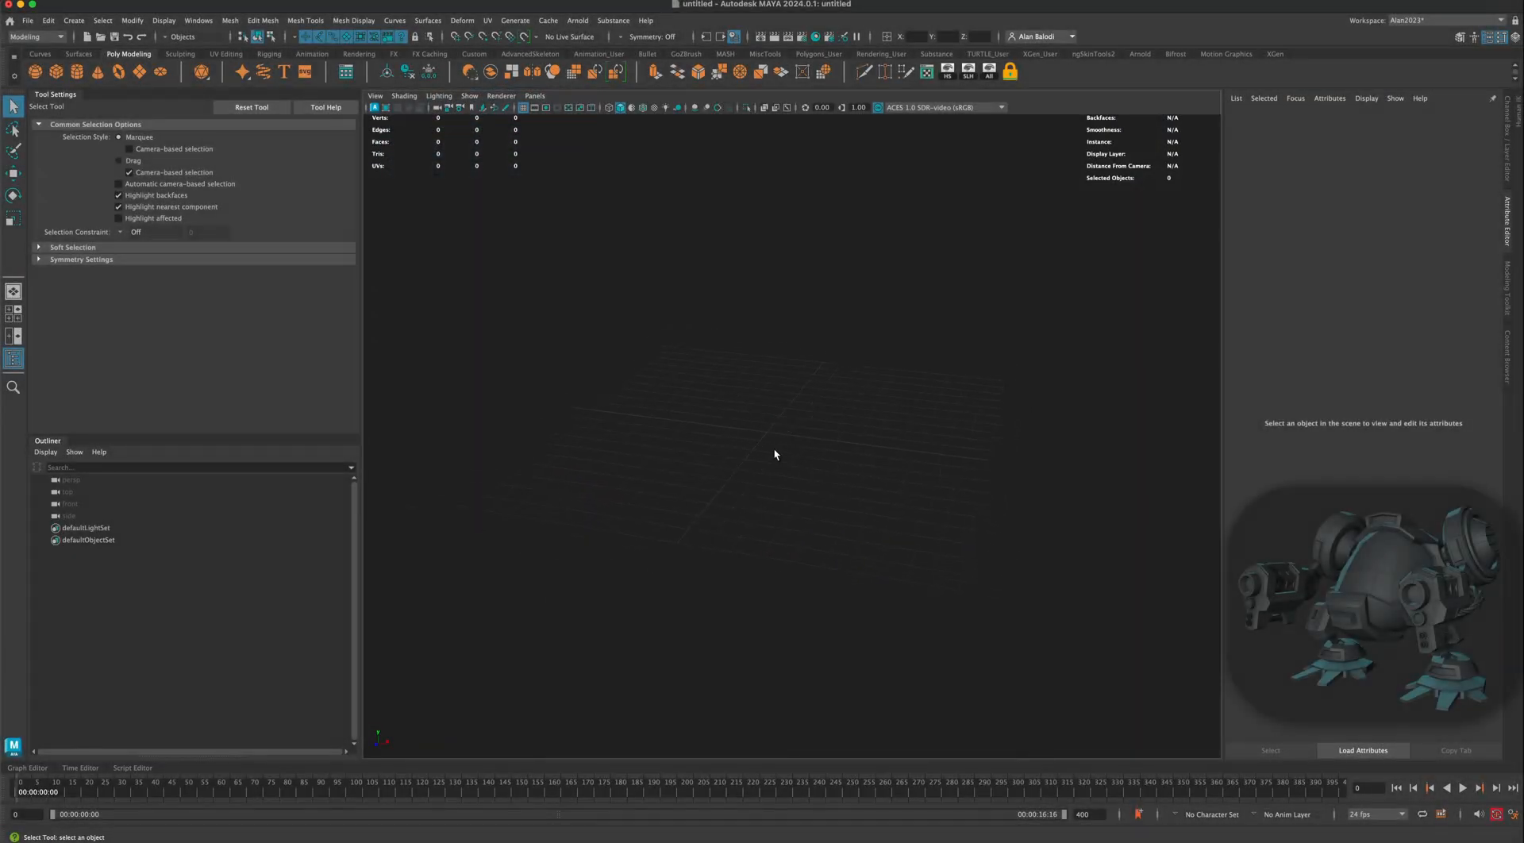
Step: Create a polygon cube centred on the grid
left_click_drag(776, 453, 805, 410, "alt")
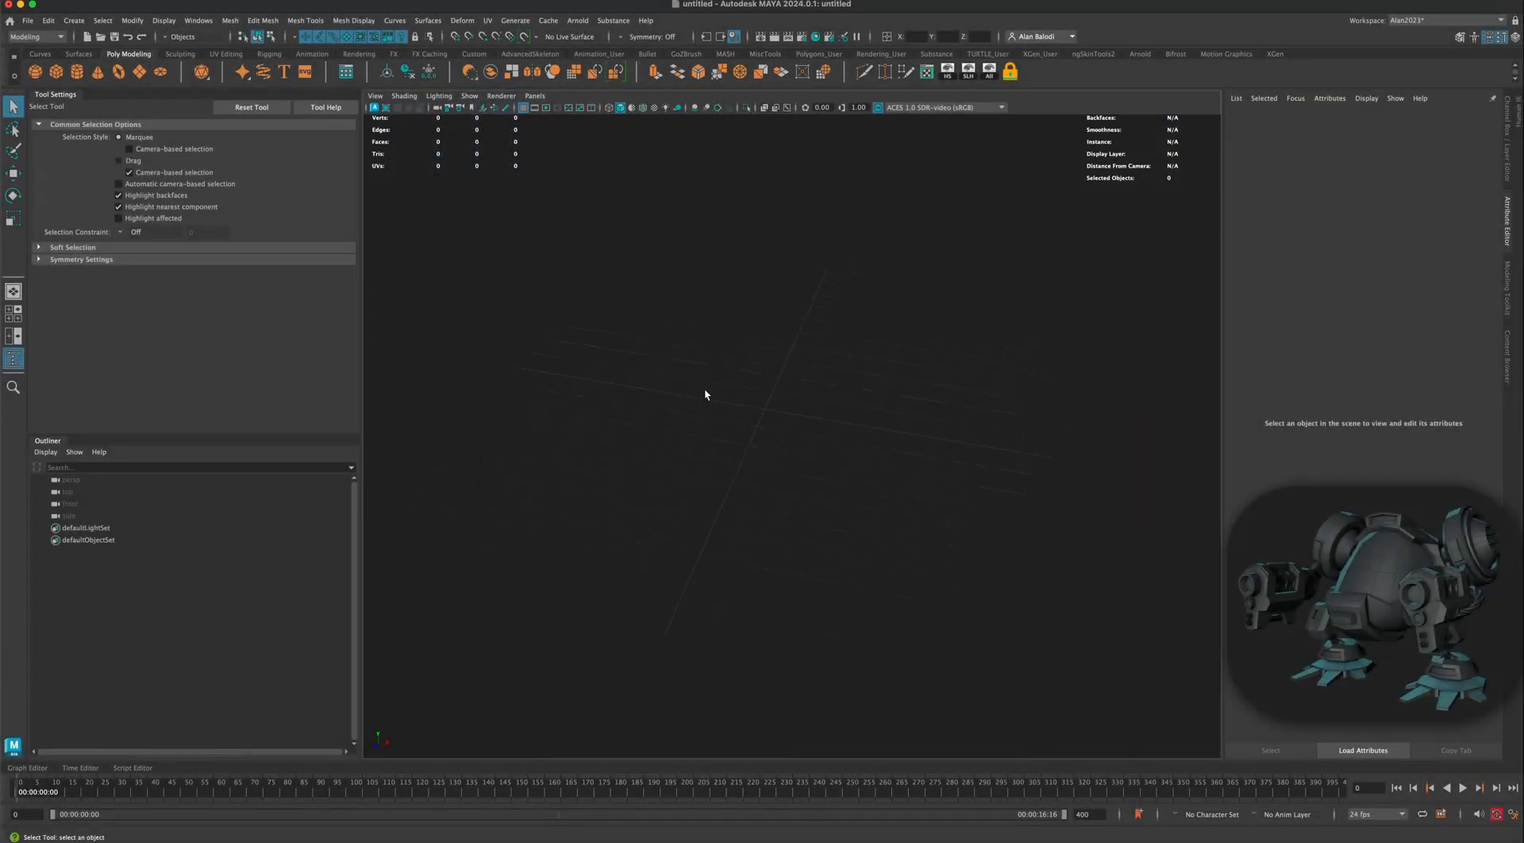
left_click(55, 71)
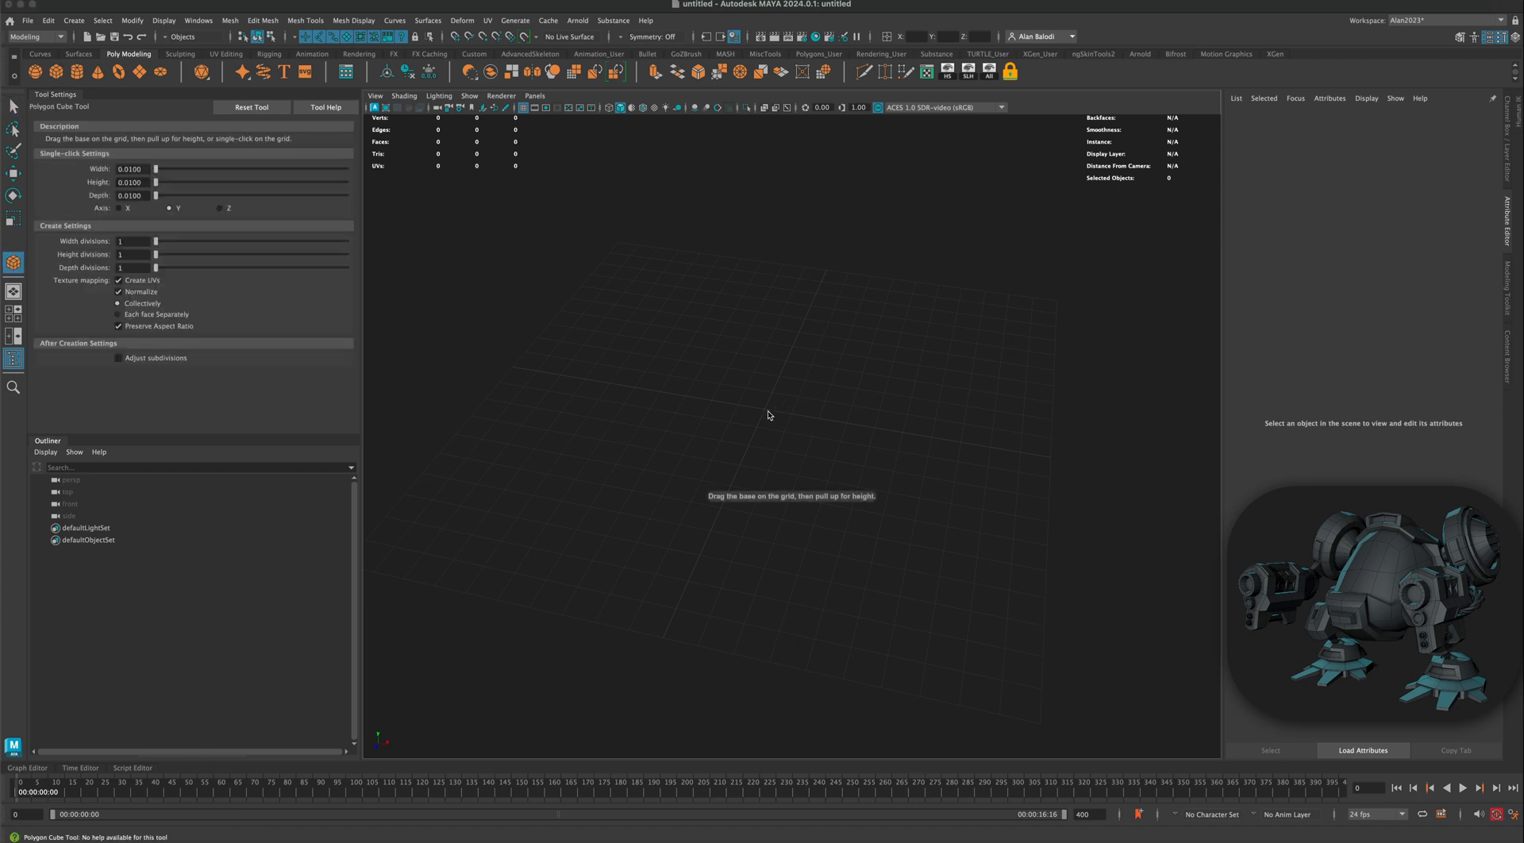
left_click_drag(828, 476, 833, 482, "ctrl+shift")
mouse_move(910, 508)
left_mouse_down("alt")
mouse_move(912, 473)
mouse_move(912, 507)
mouse_move(912, 484)
mouse_move(903, 495)
left_mouse_up("alt")
scroll(913, 507, "up", 3)
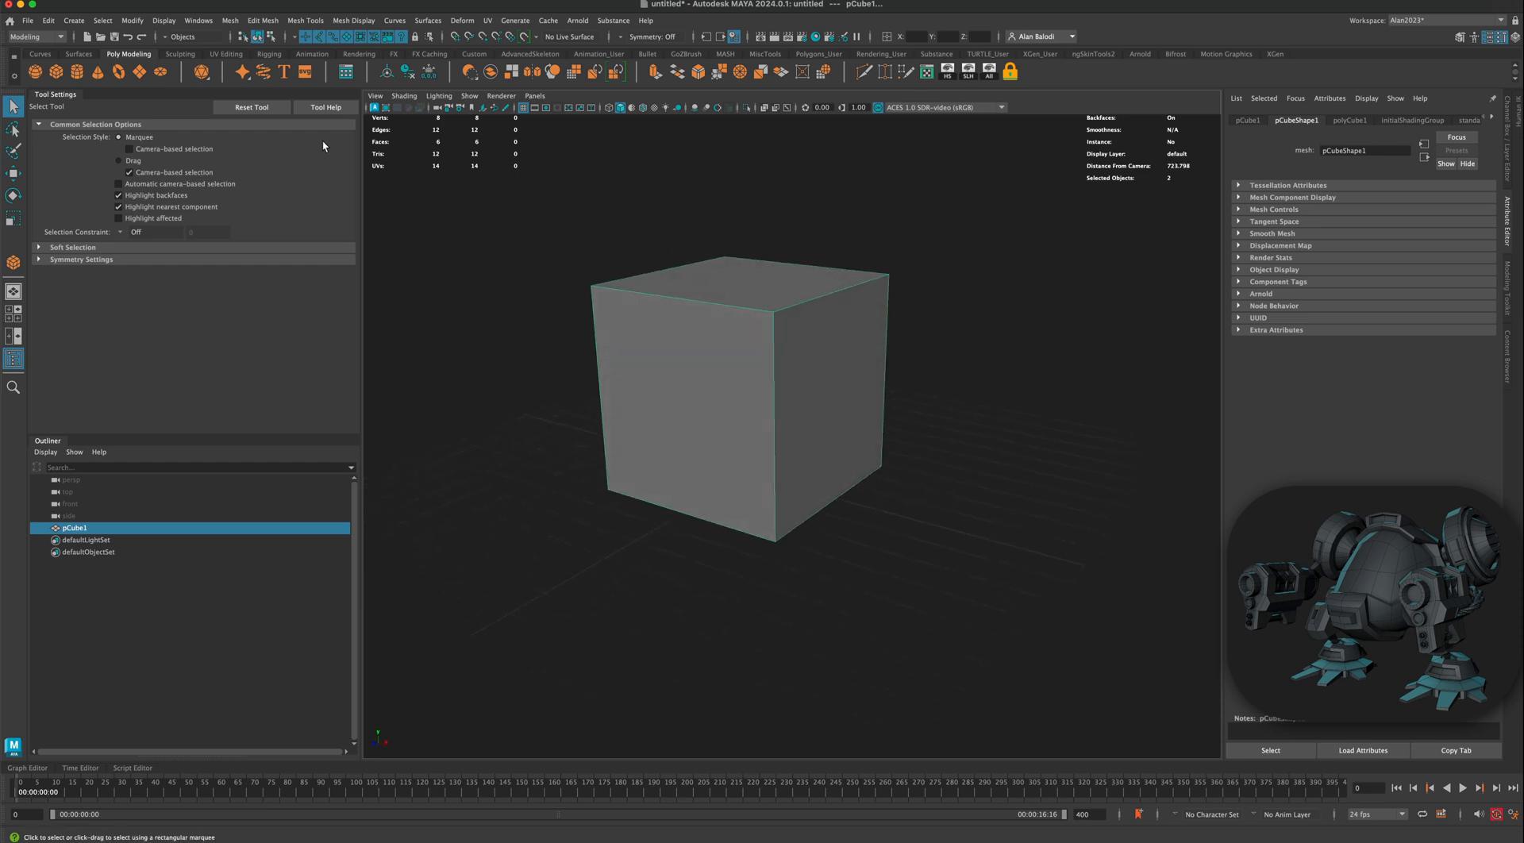
Step: Smooth the cube into a rounded ball with 2 division levels, return to object mode and deselect it
left_click(231, 21)
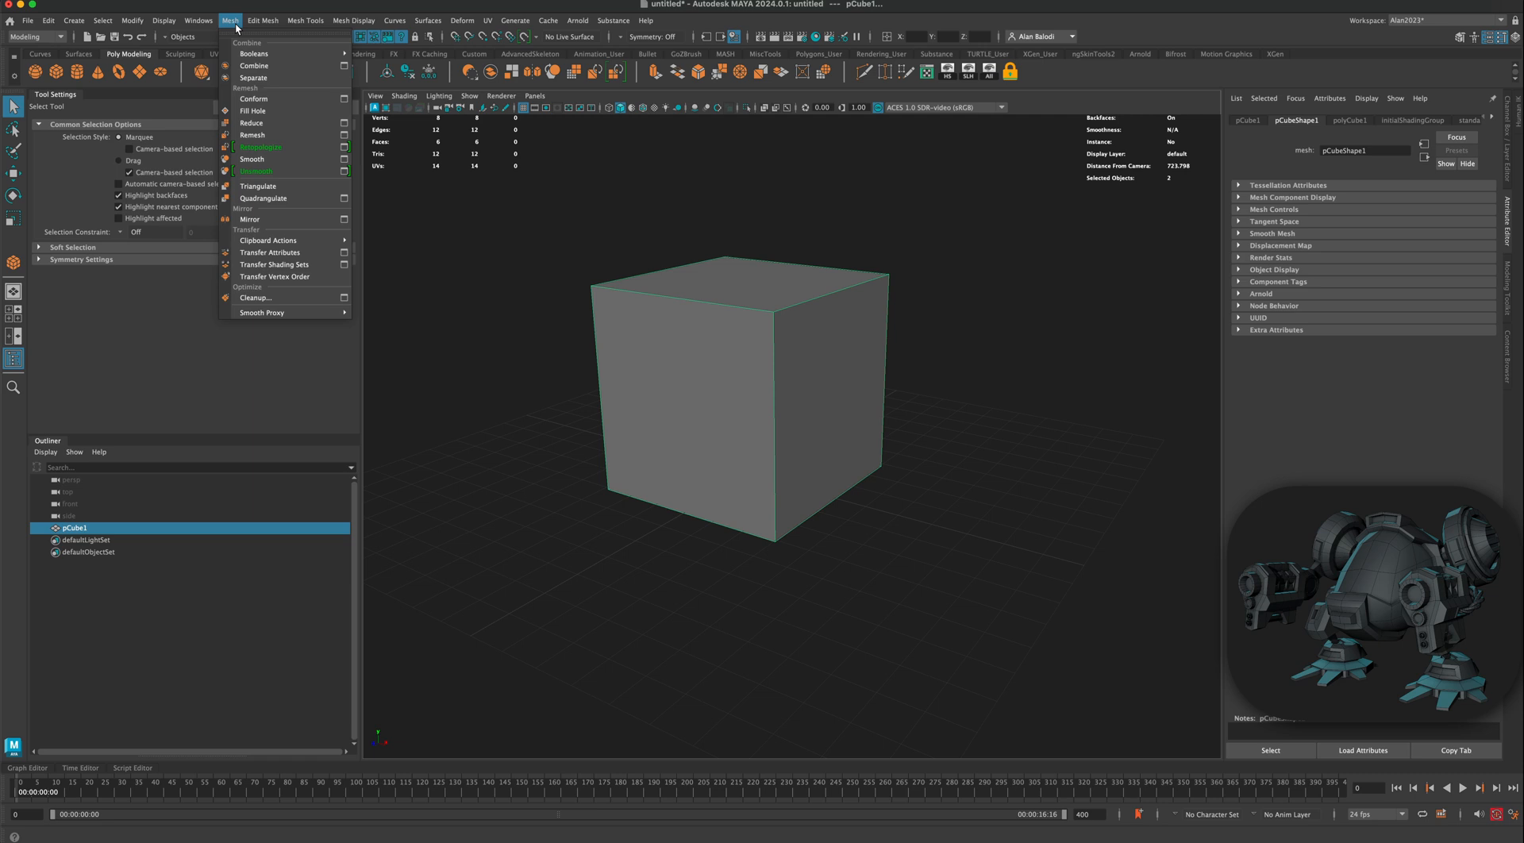
left_click(270, 159)
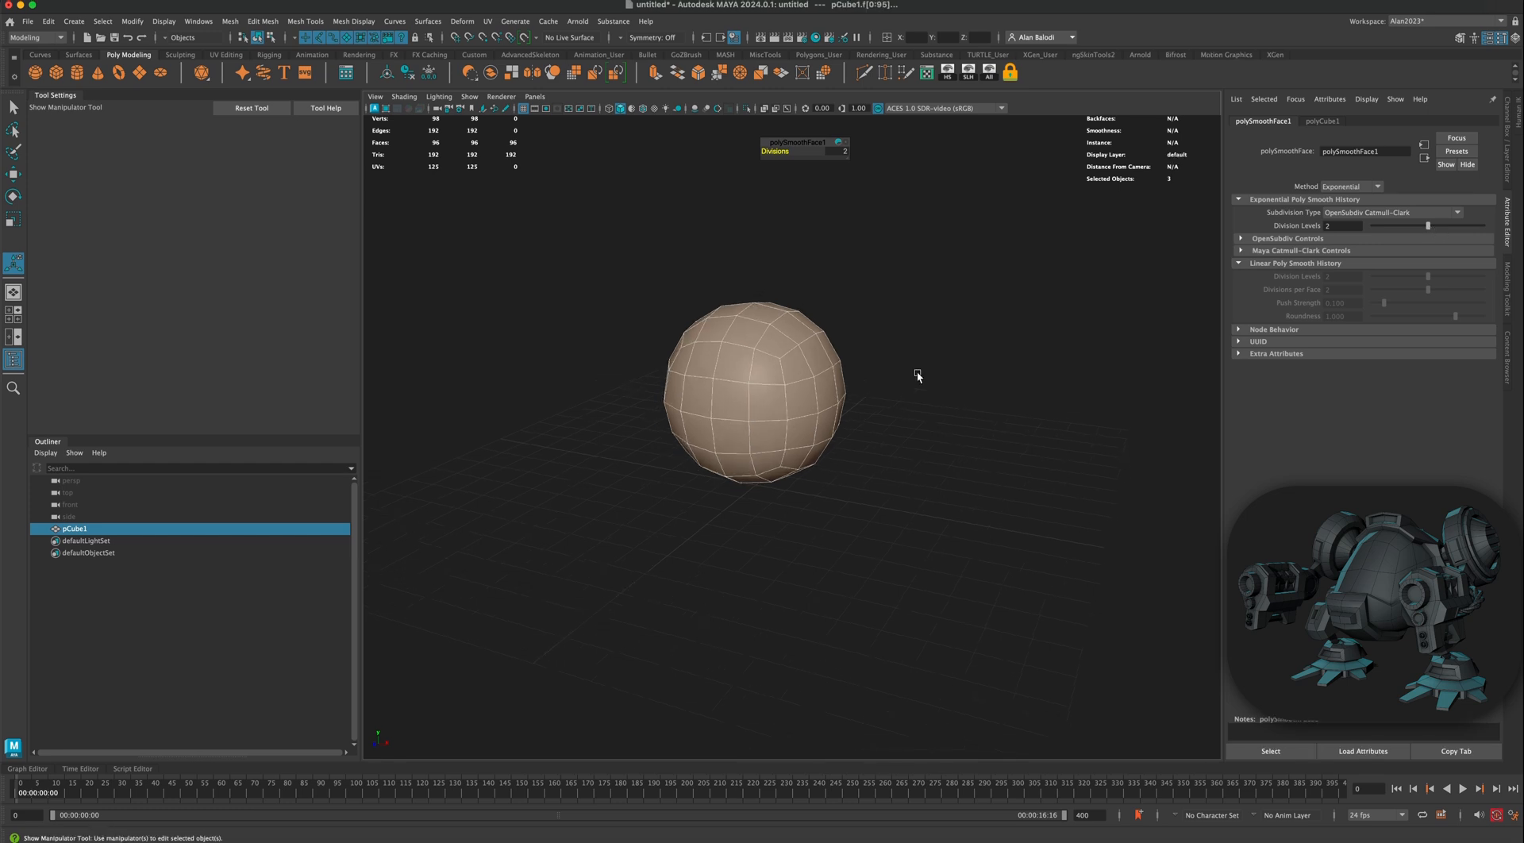
scroll(773, 323, "up", 2)
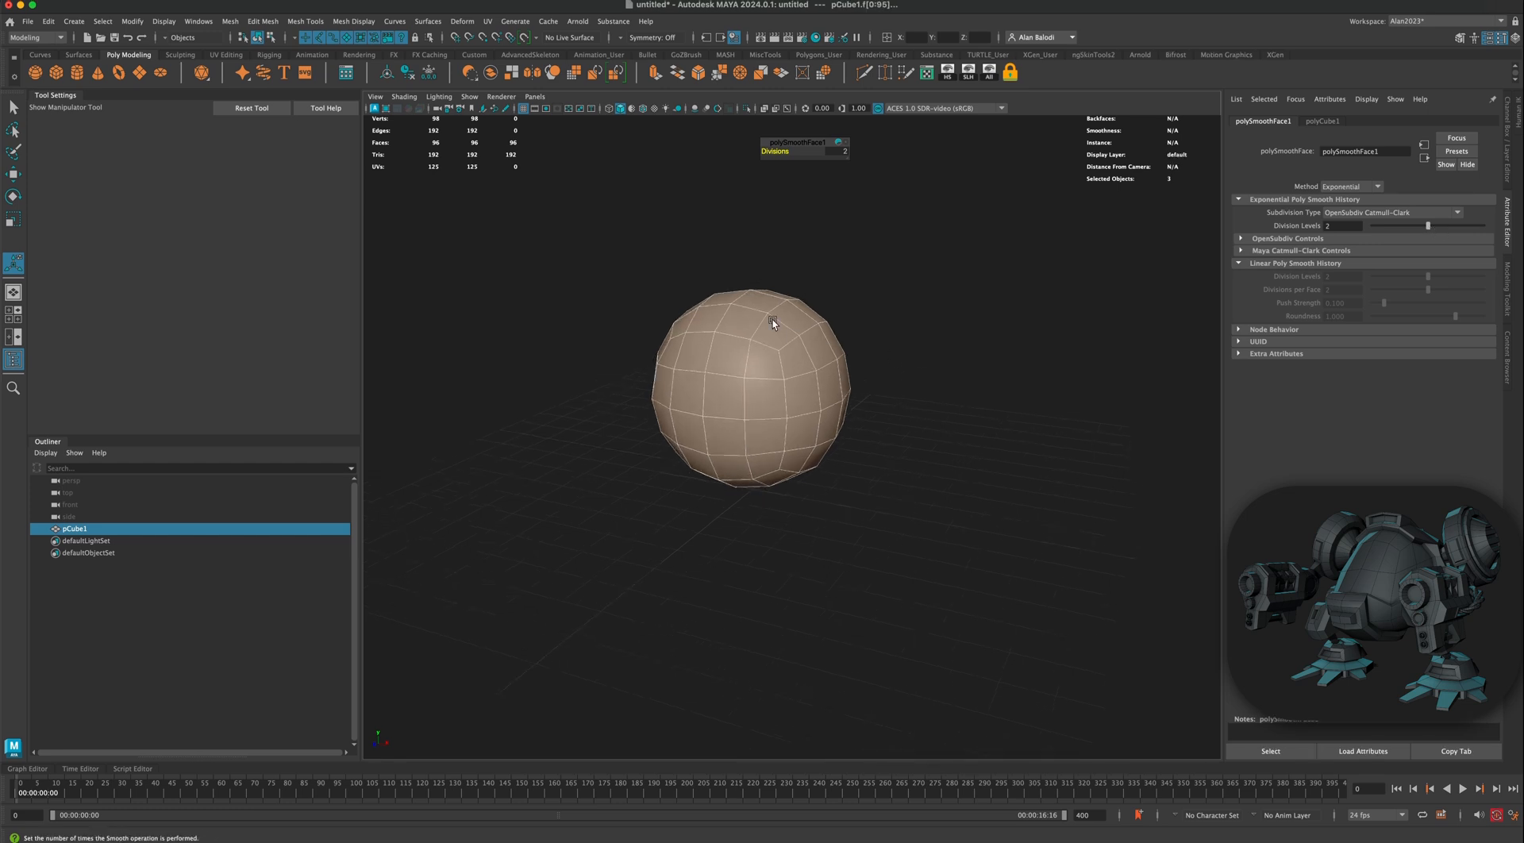
left_click_drag(742, 337, 875, 385, "alt")
right_click_drag(775, 357, 819, 342)
left_click(863, 376)
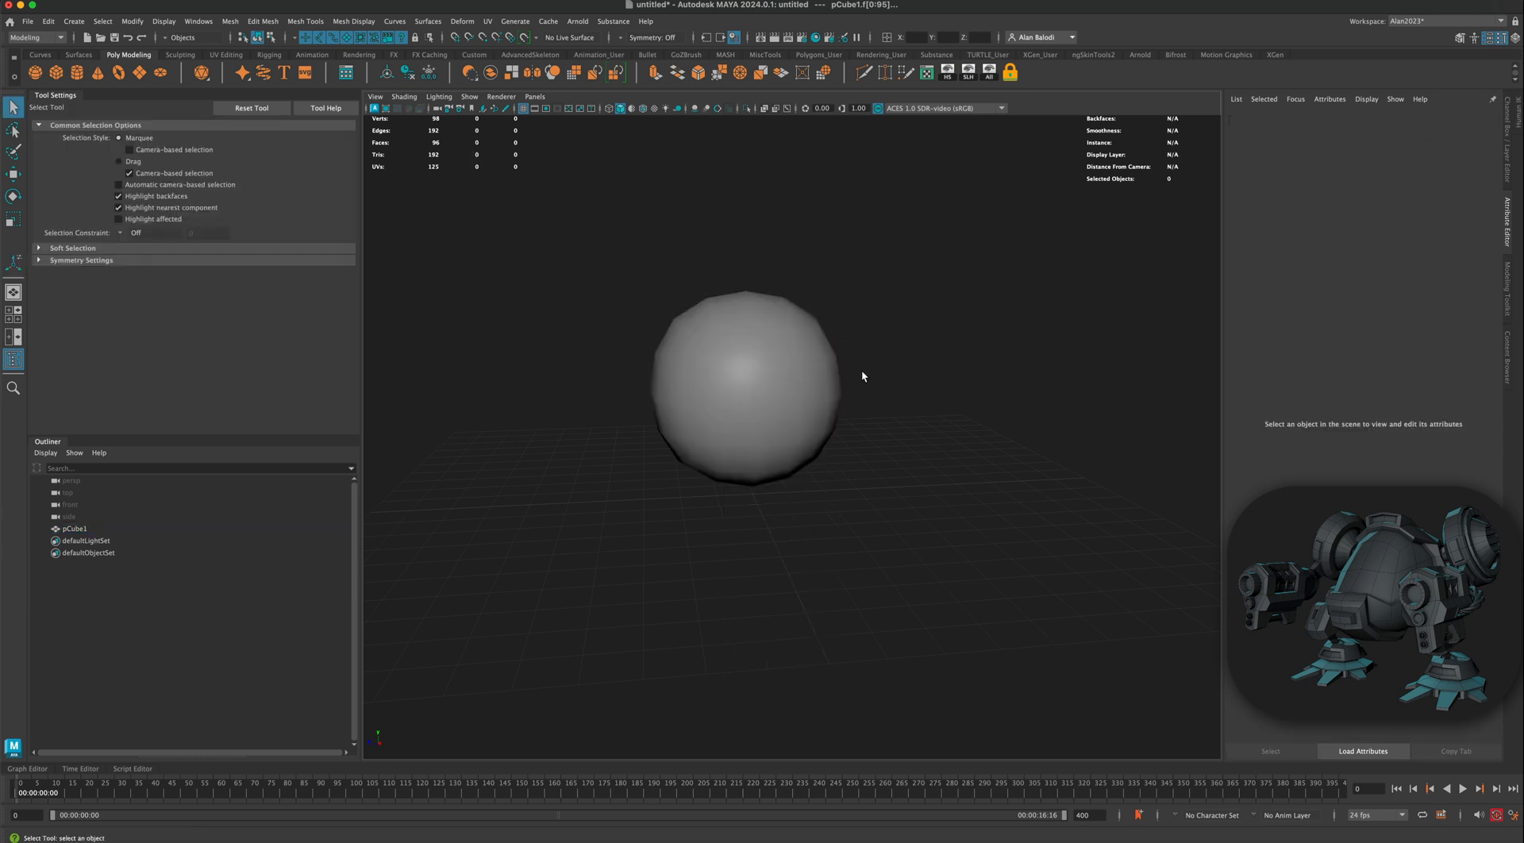
Step: Switch to the four-view layout, frame the ball in every view and display wireframe on shaded in each
left_click(643, 108)
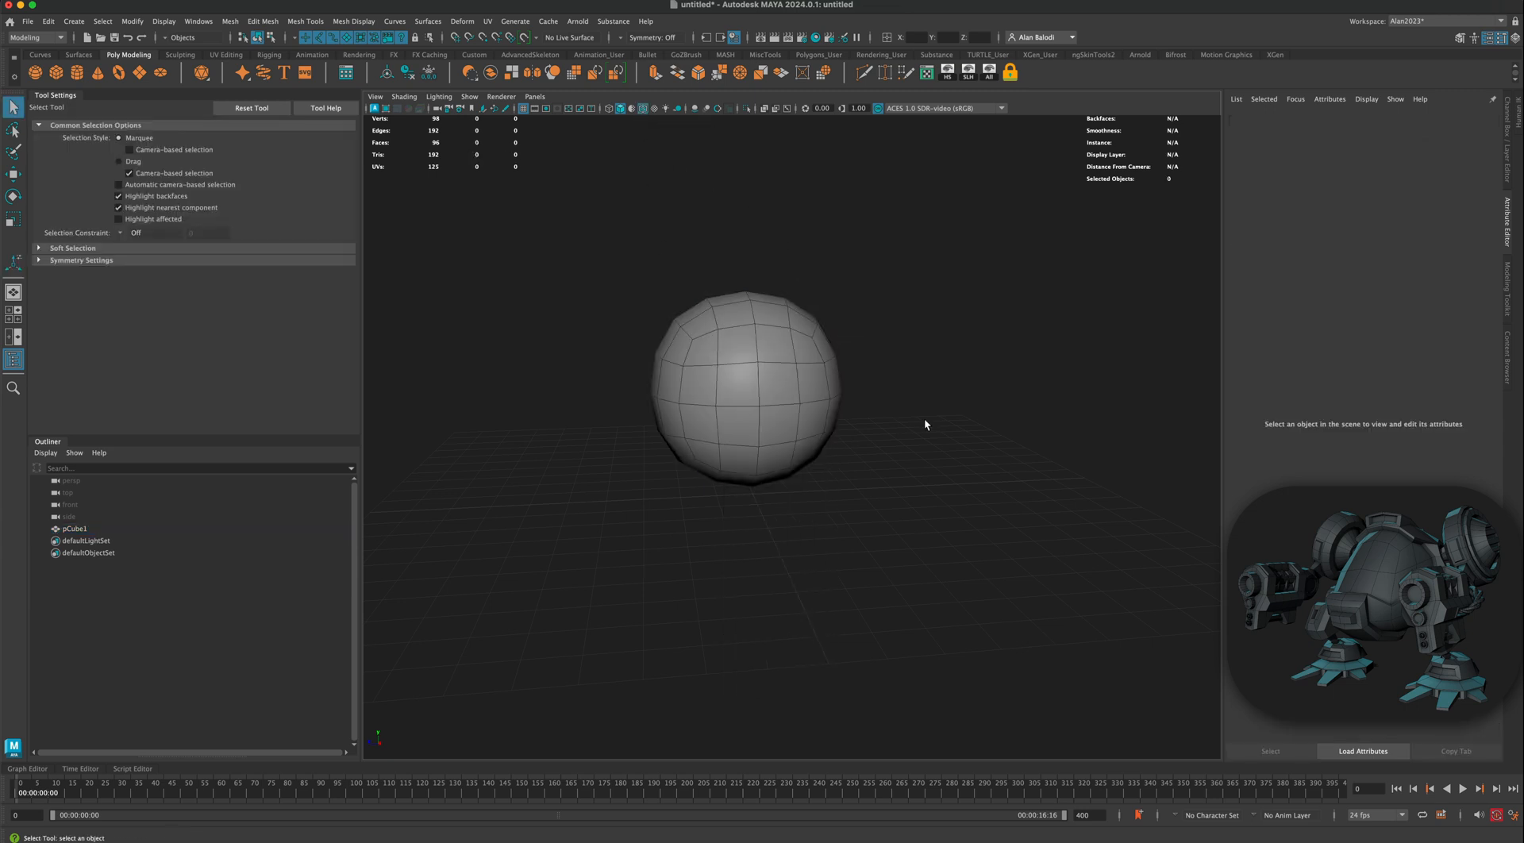
left_click_drag(924, 417, 944, 416, "alt")
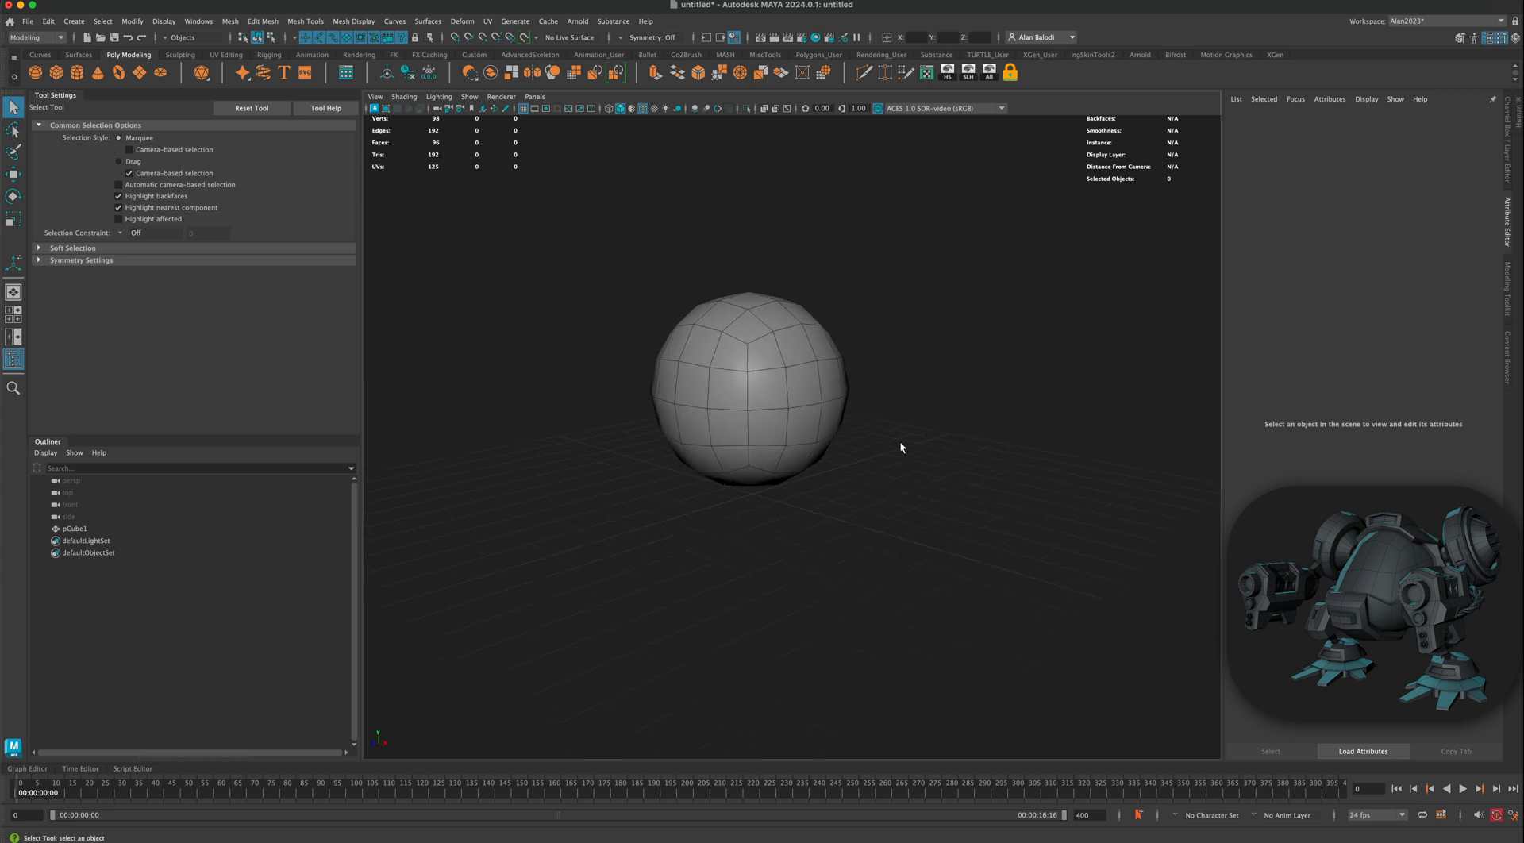
key("space")
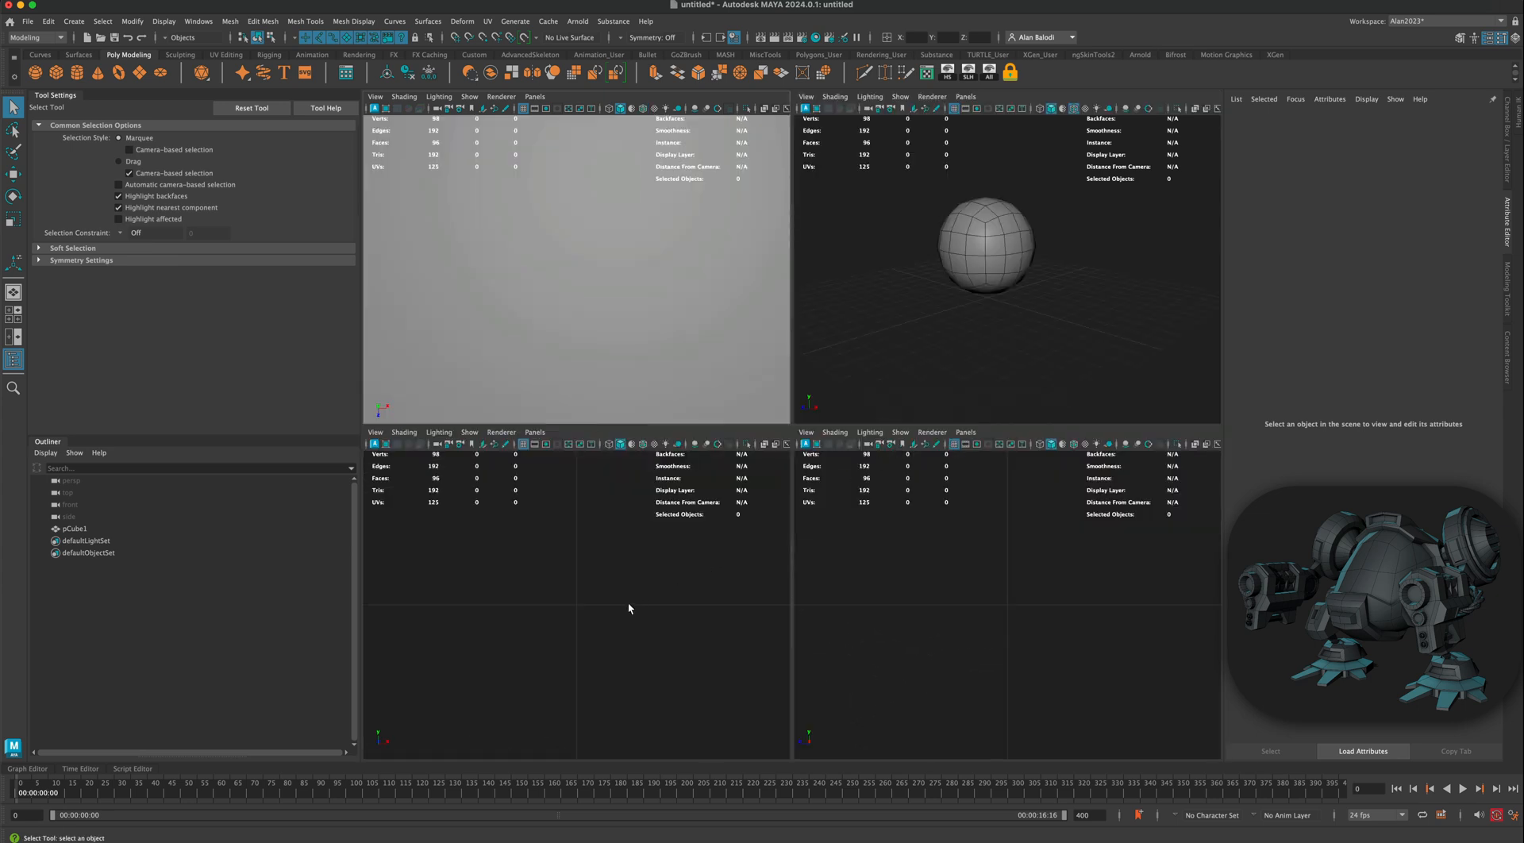
key("shift+a")
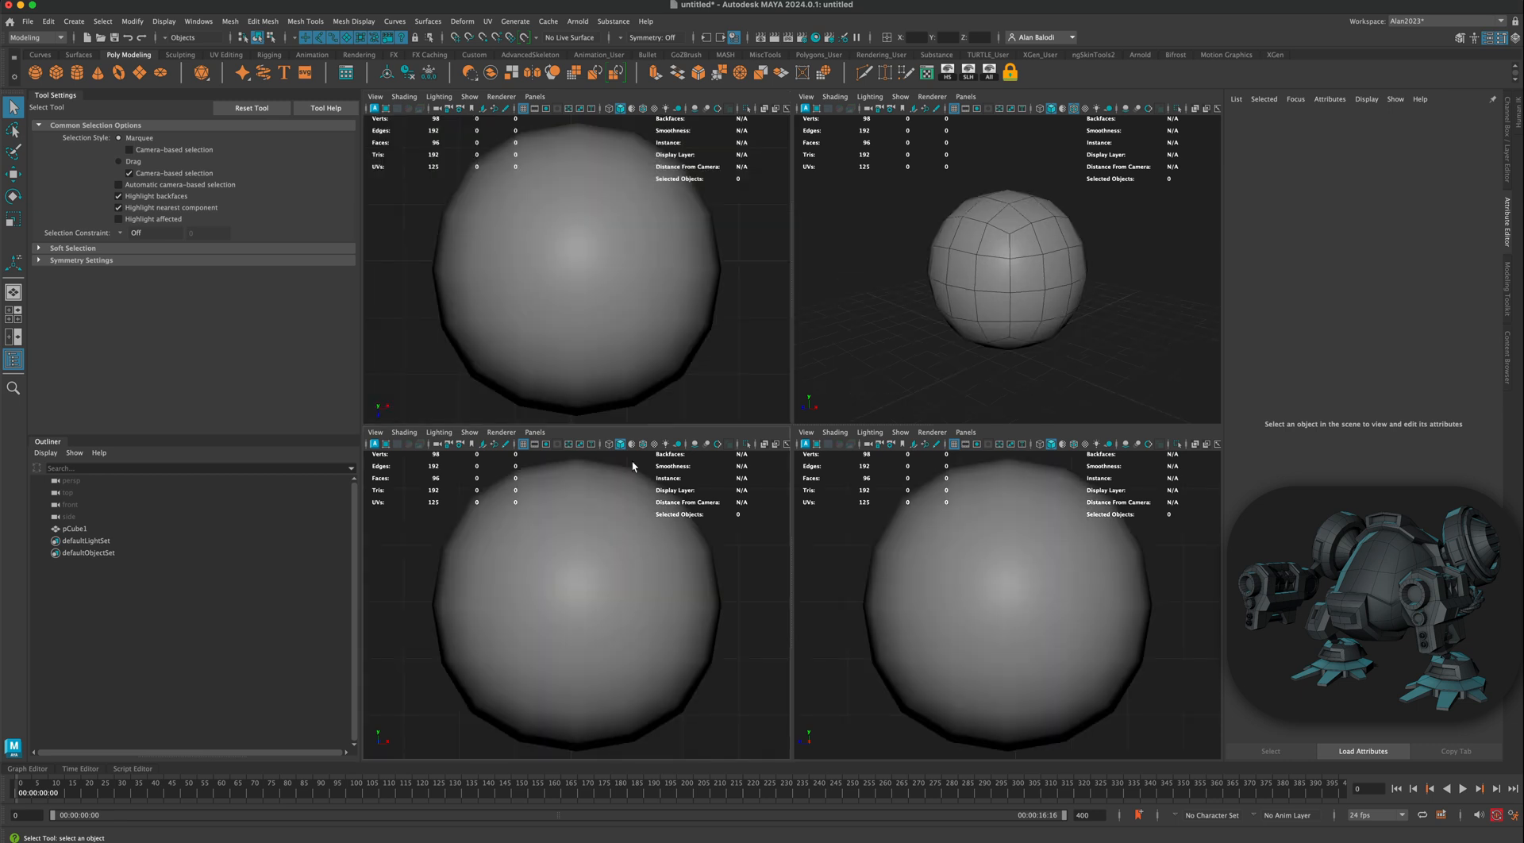
left_click(643, 444)
left_click(1074, 444)
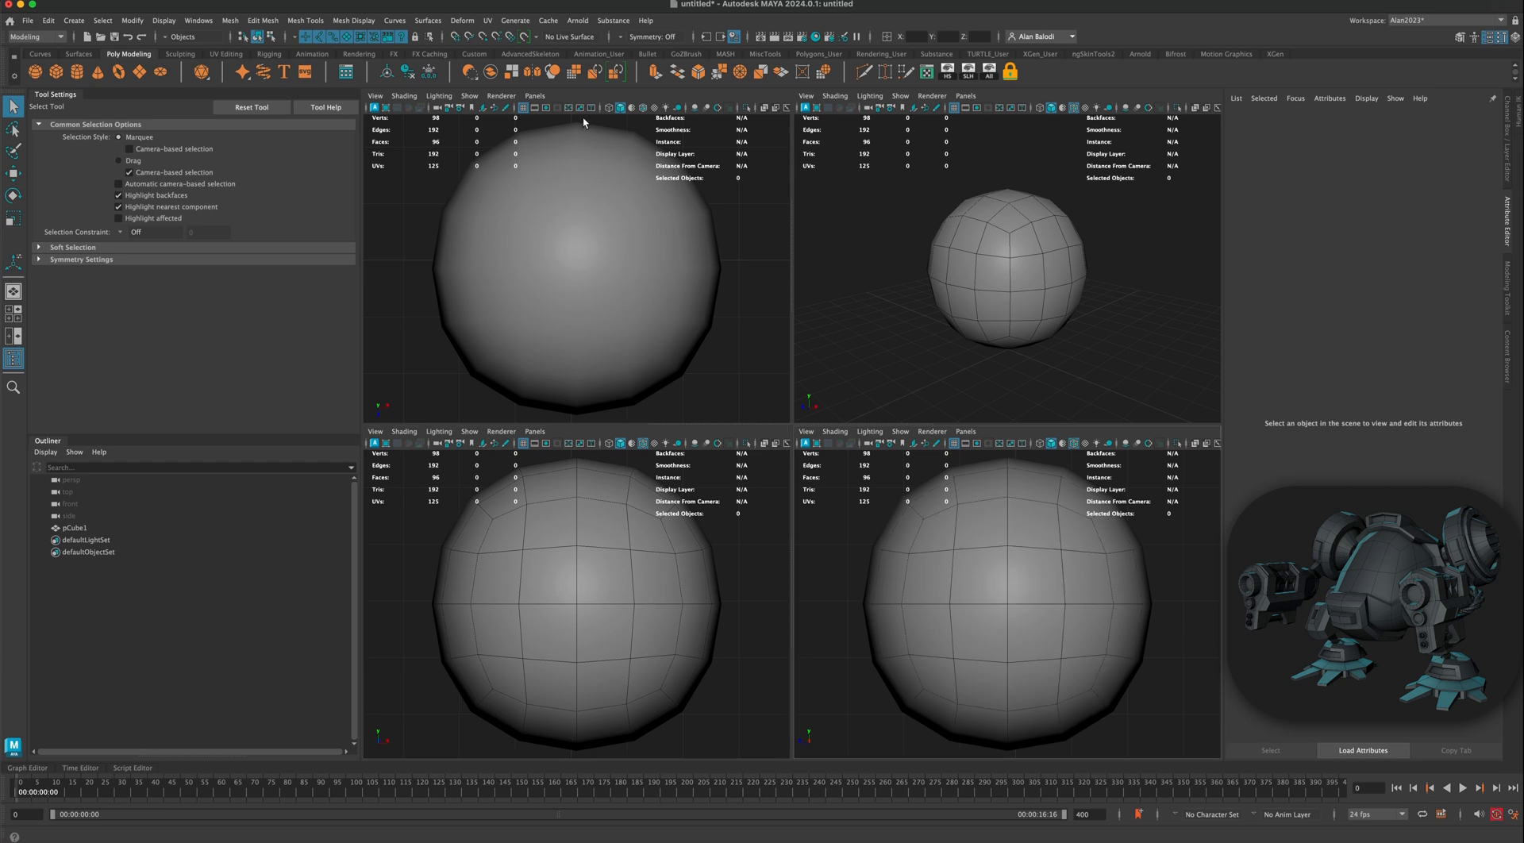
left_click(642, 108)
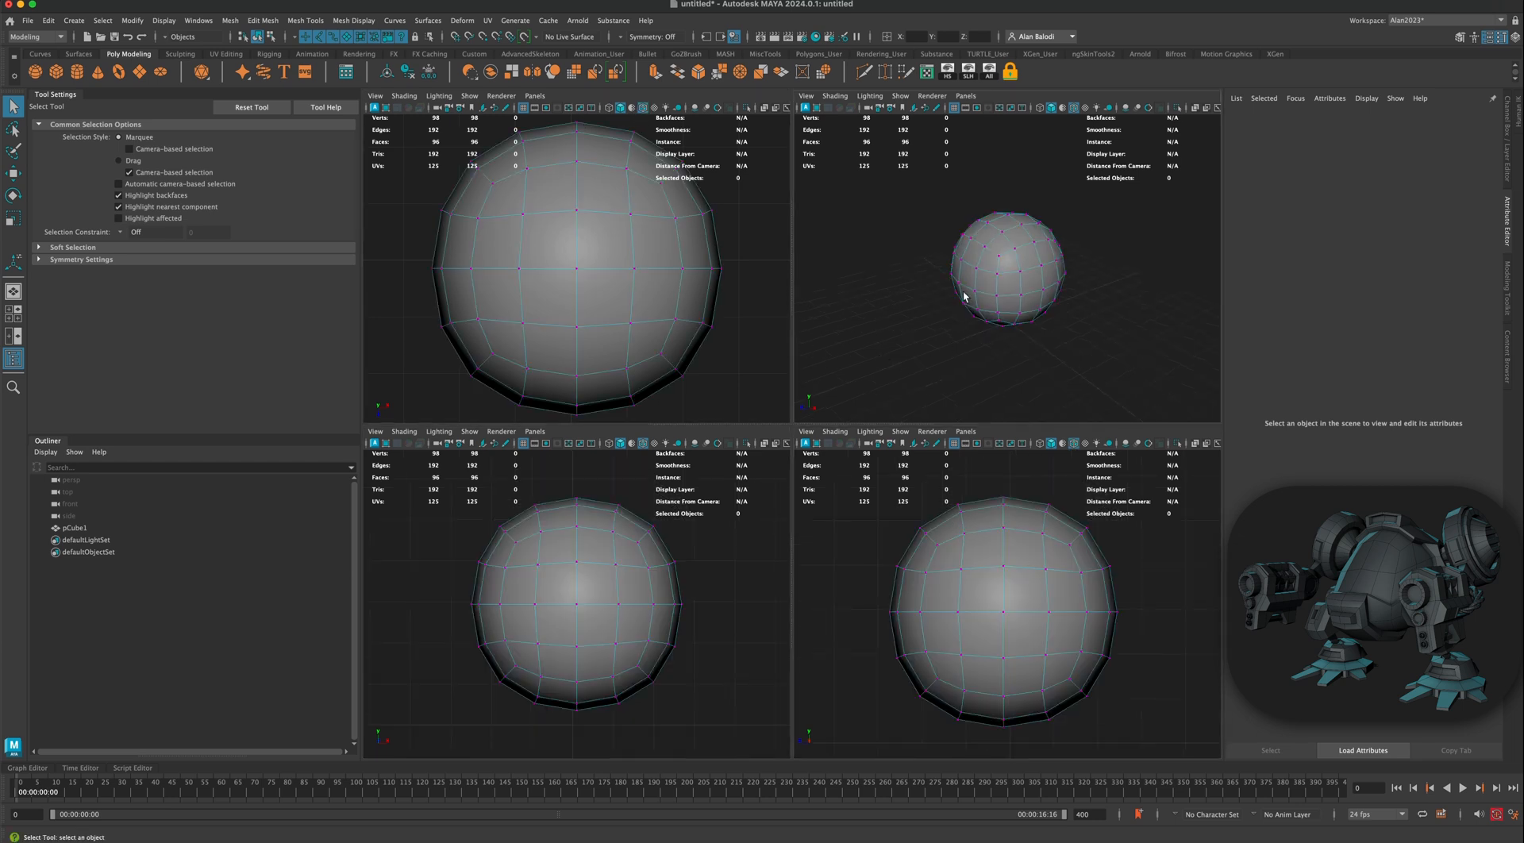
Step: Select the ball's front vertices along the middle row and the row below it, using the side view
left_click(960, 284)
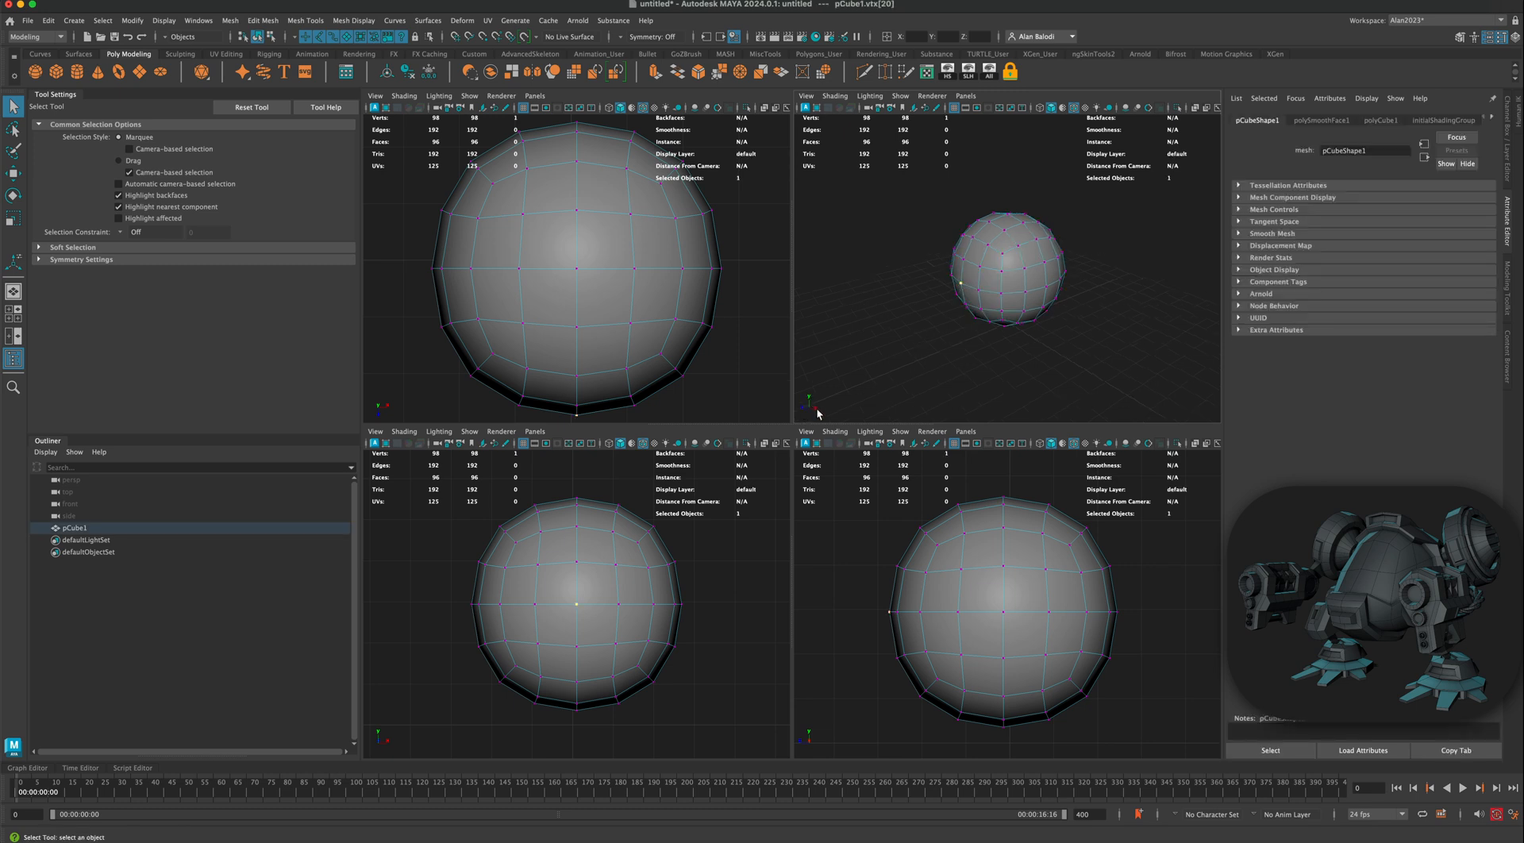
mouse_move(909, 373)
left_mouse_down("alt")
mouse_move(921, 370)
mouse_move(891, 371)
left_mouse_up("alt")
left_click_drag(861, 590, 902, 640)
scroll(870, 625, "down", 3)
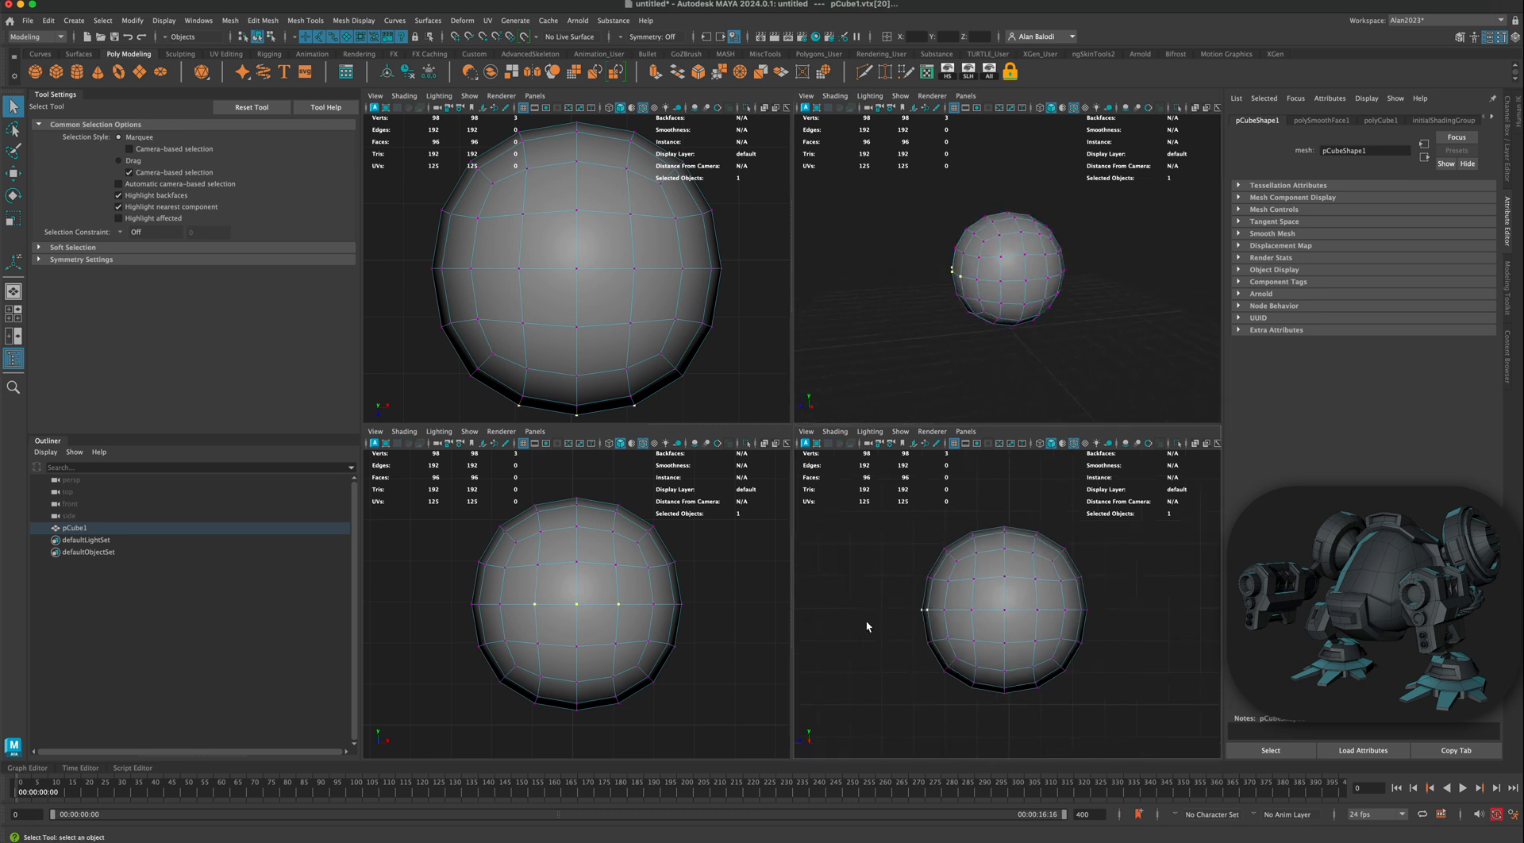
middle_click_drag(867, 622, 906, 613, "alt")
left_click_drag(977, 620, 992, 649)
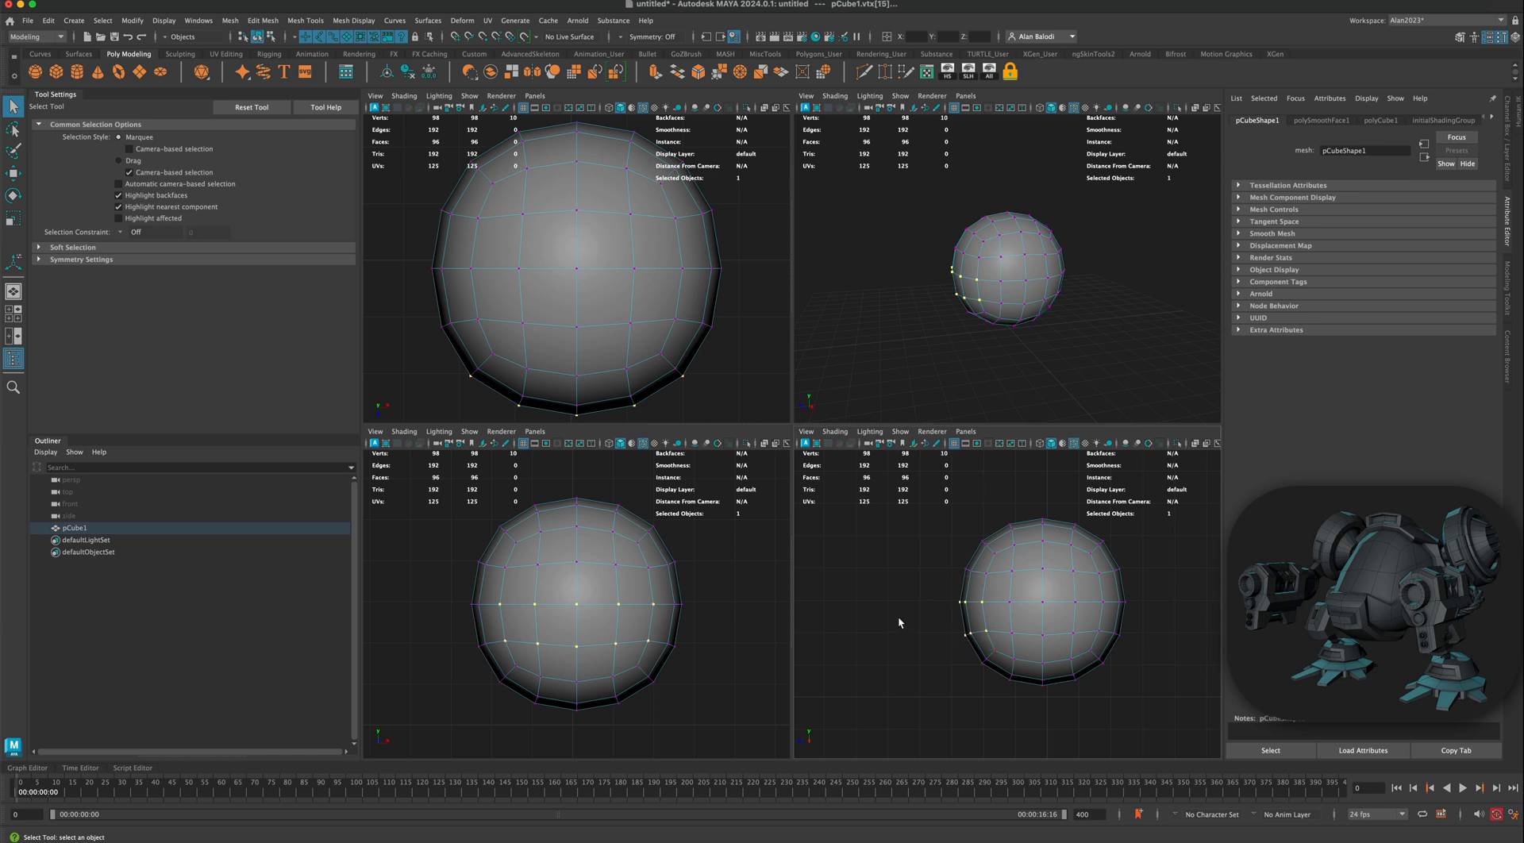
Step: Turn on soft selection with Surface falloff mode and a falloff radius of 62.21
key("b")
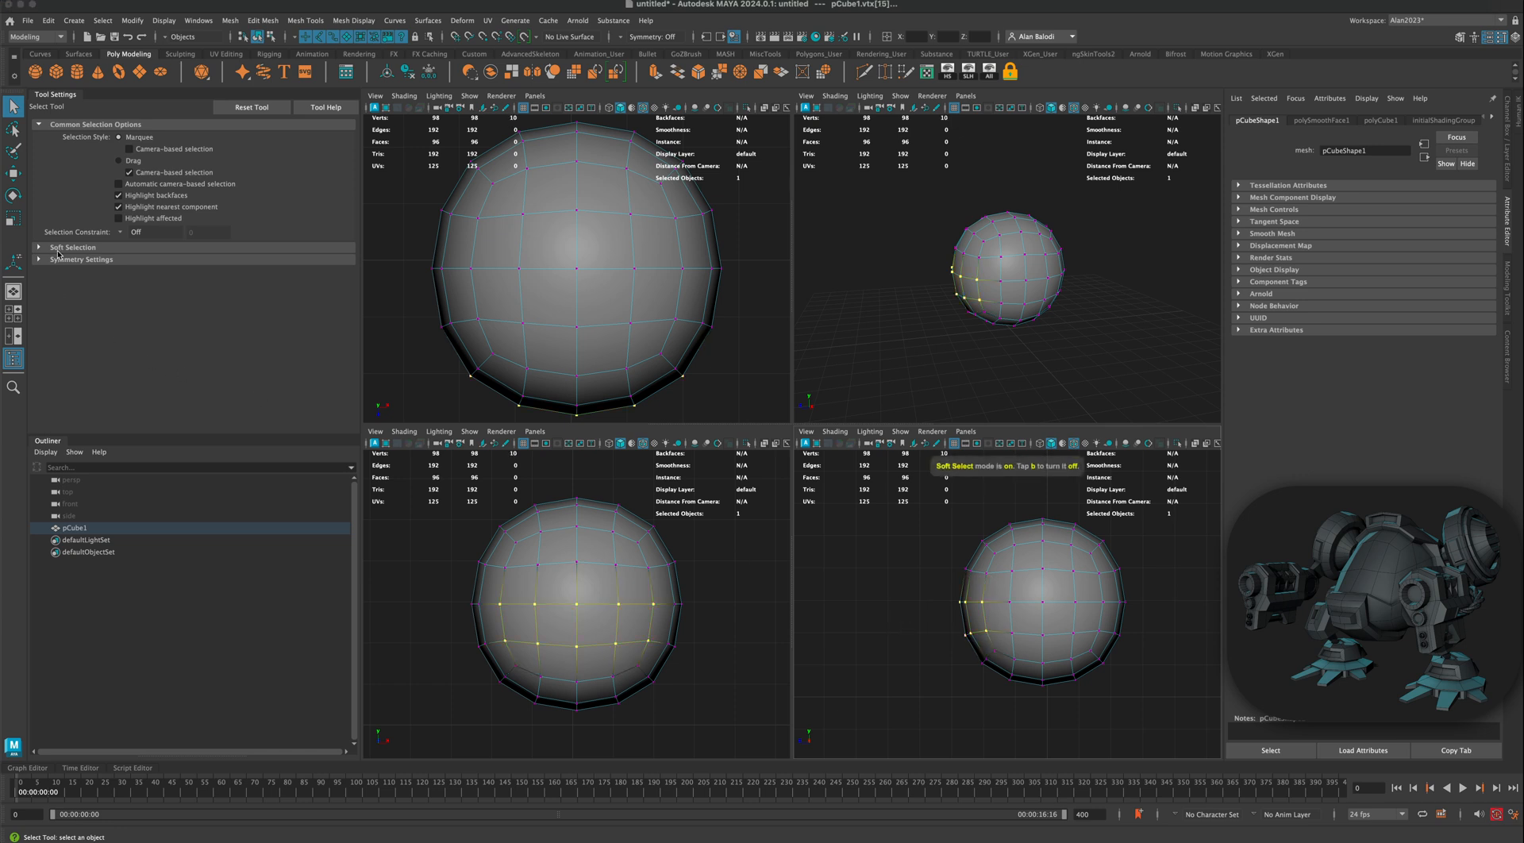
left_click(58, 253)
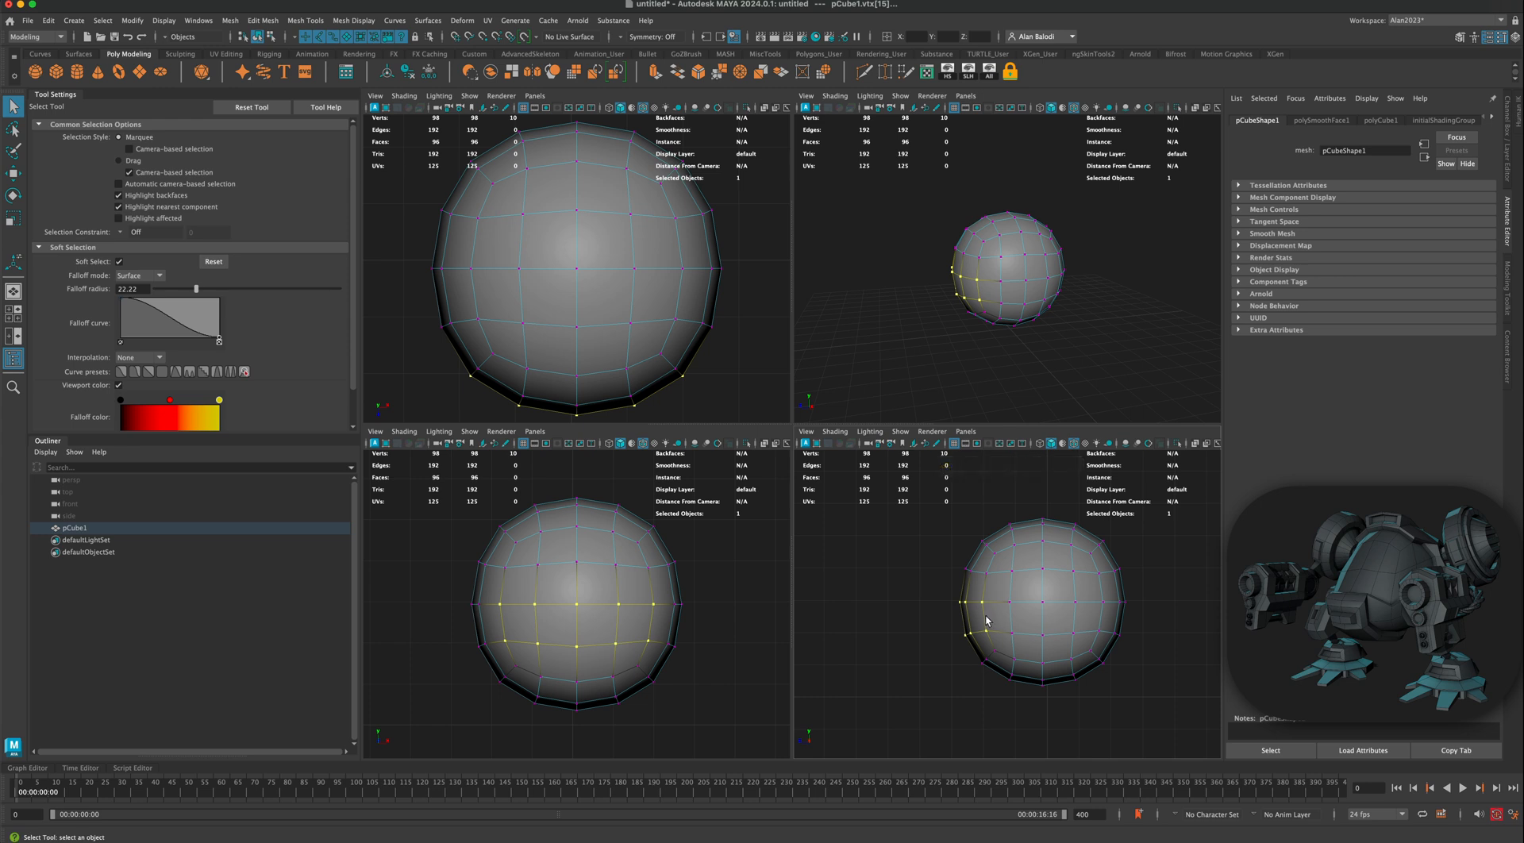
left_click_drag(979, 609, 1073, 616)
left_click_drag(251, 295, 270, 289)
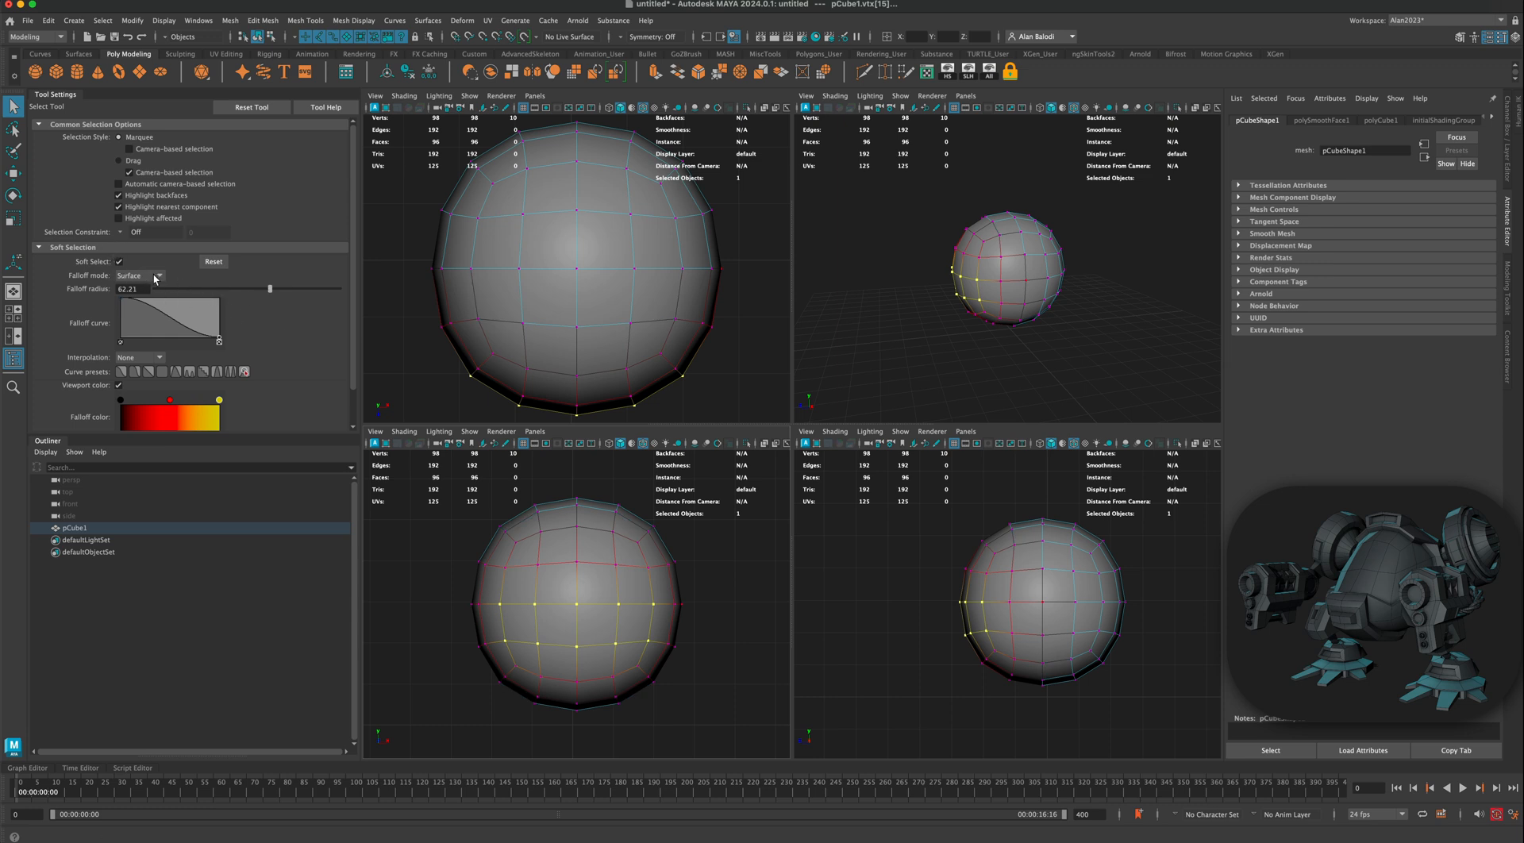
left_click(143, 276)
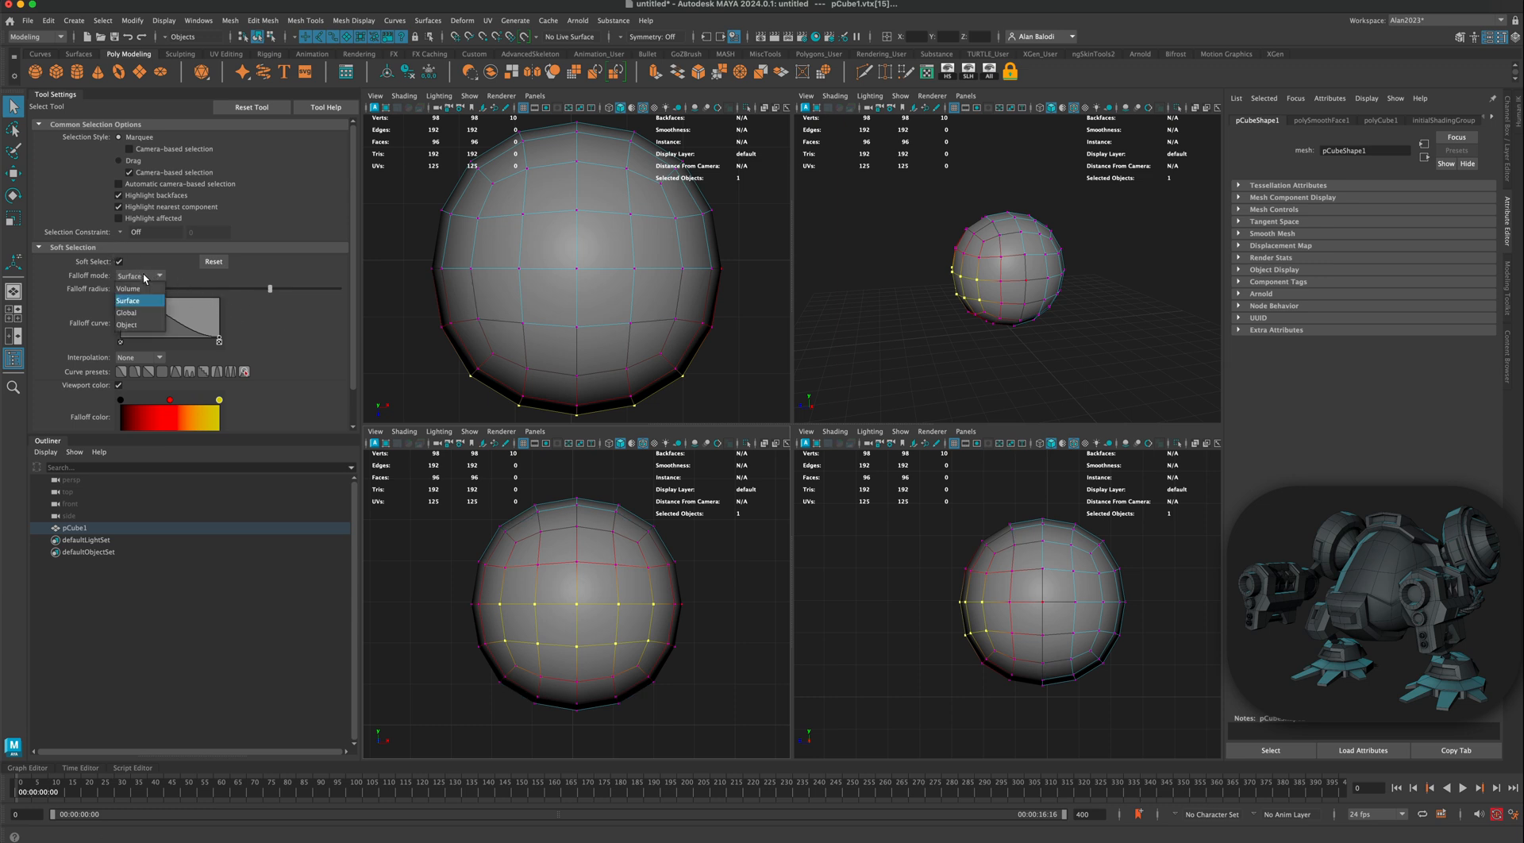
left_click(146, 300)
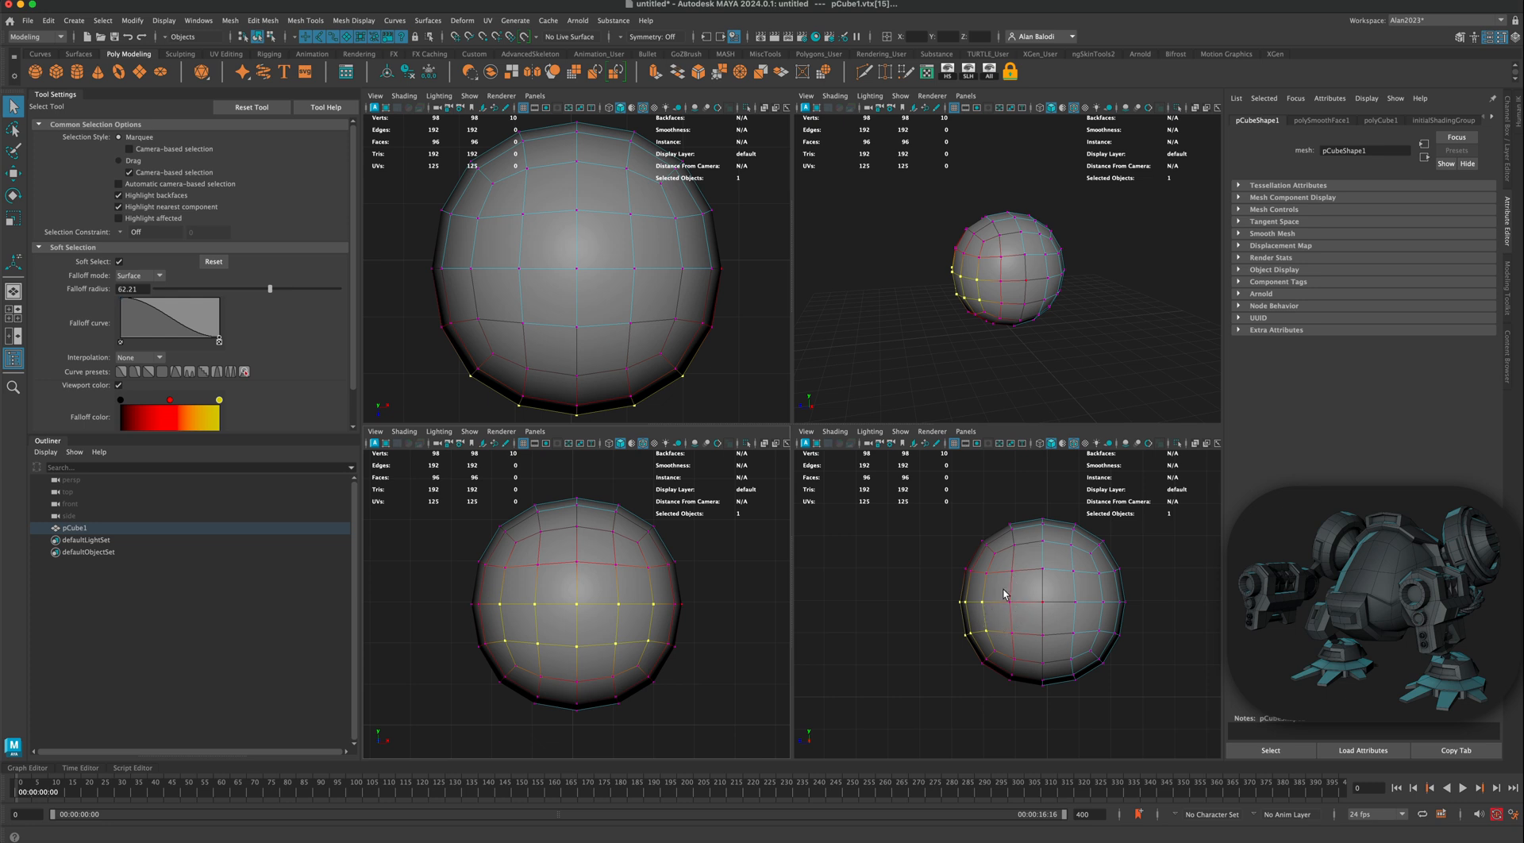
left_click(133, 277)
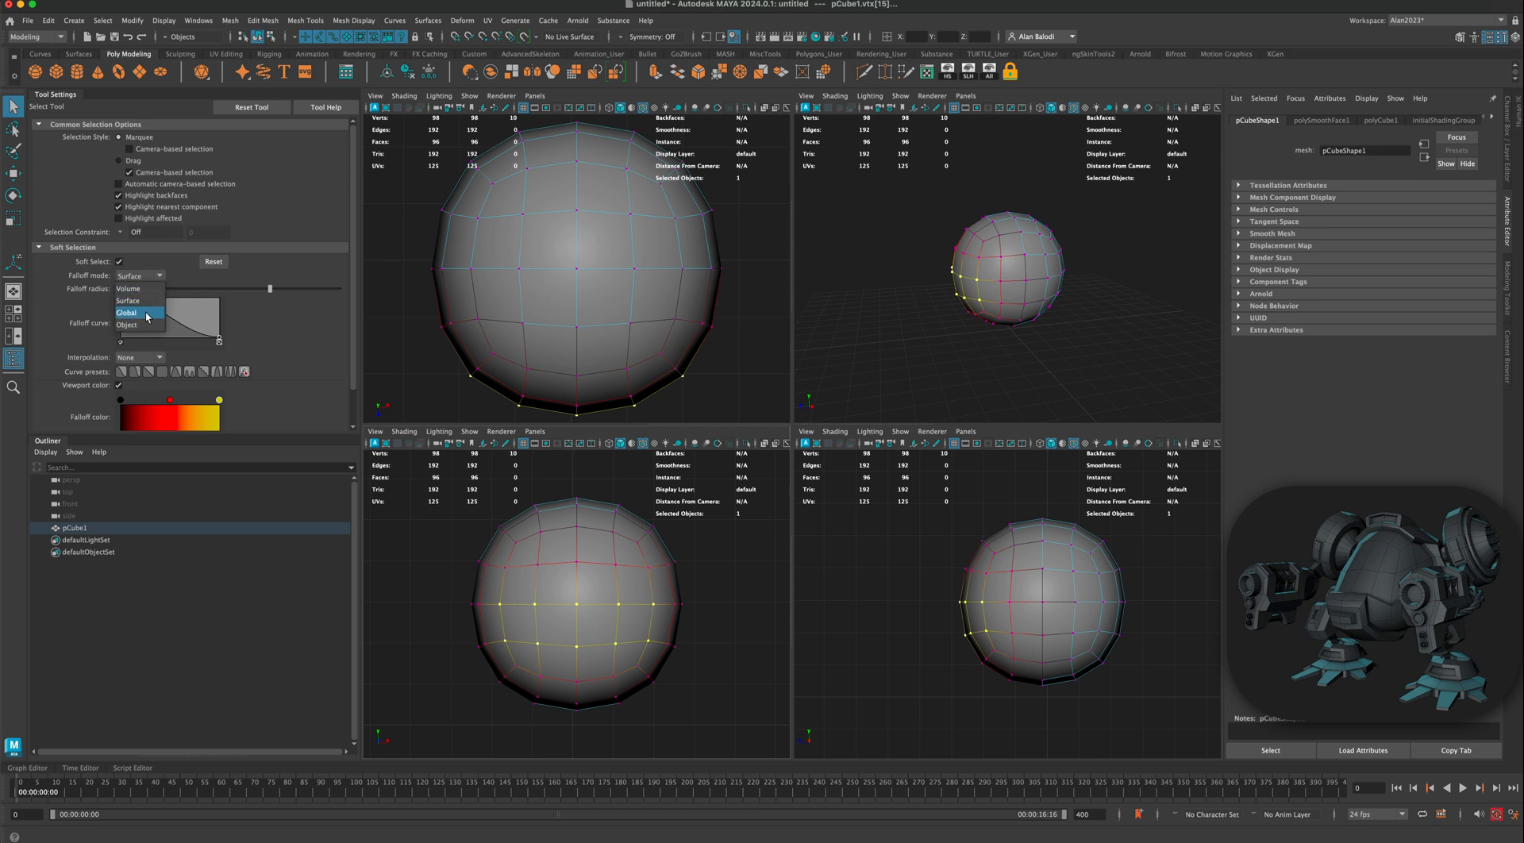
left_click(139, 289)
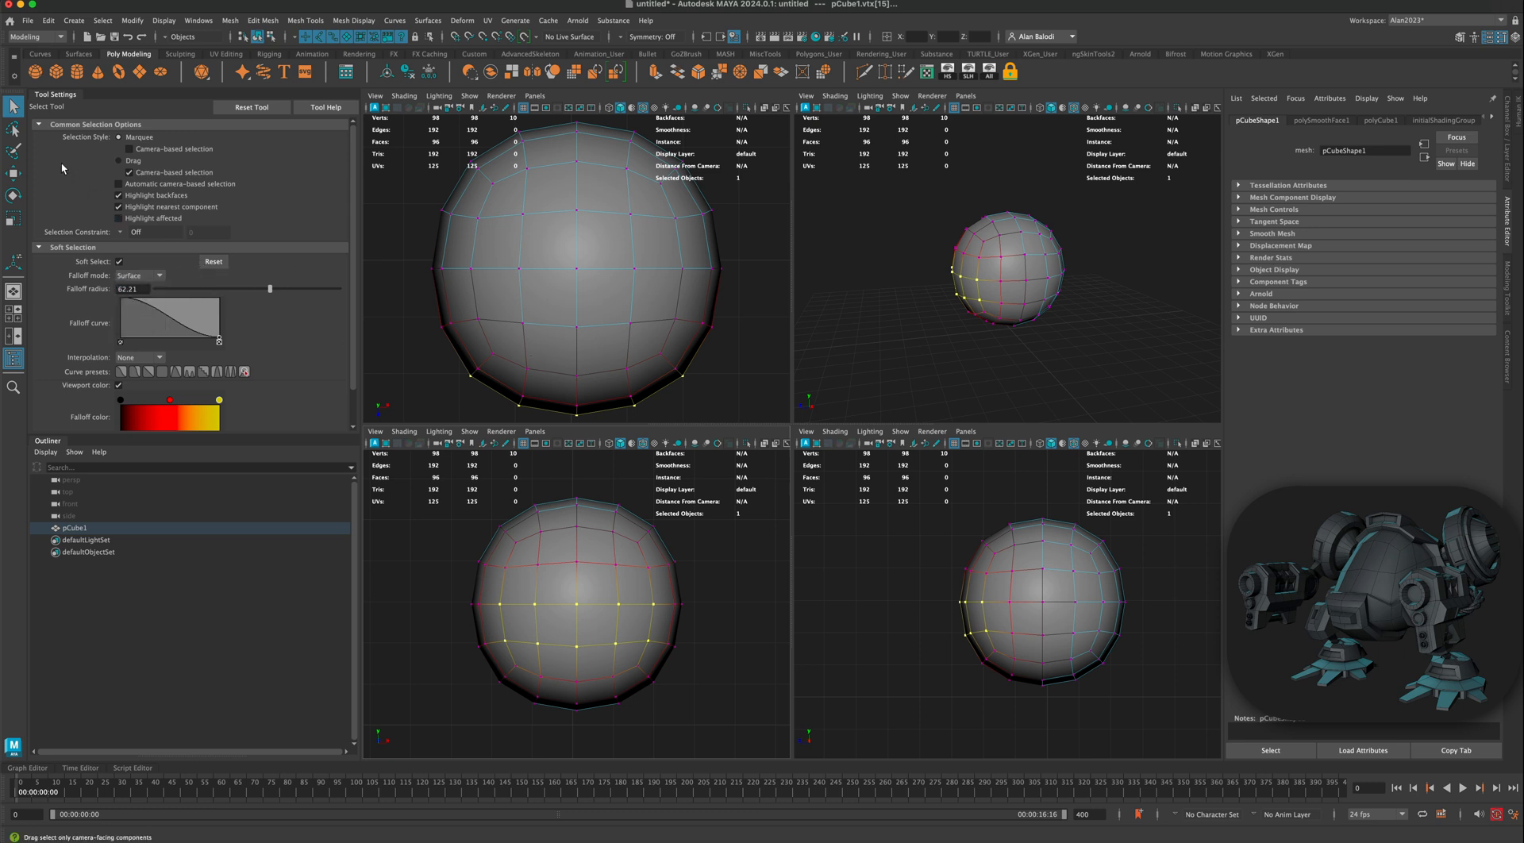
Step: Pull the front vertices forward and down in the side view to form a snout, and lower the underside vertices slightly
left_click(13, 173)
left_click_drag(956, 602, 924, 632)
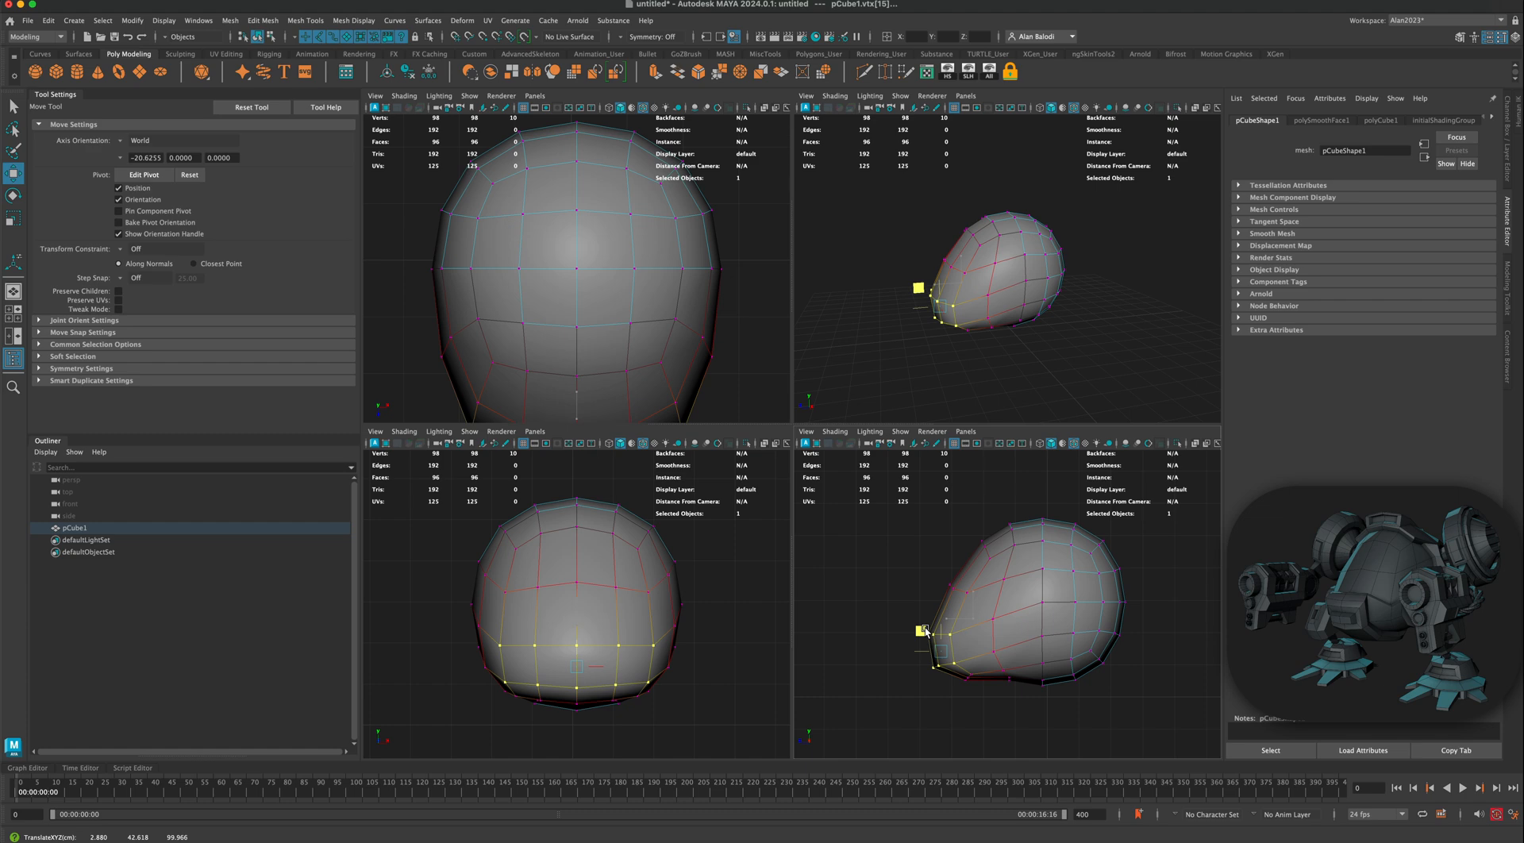
left_click_drag(1021, 690, 1007, 657)
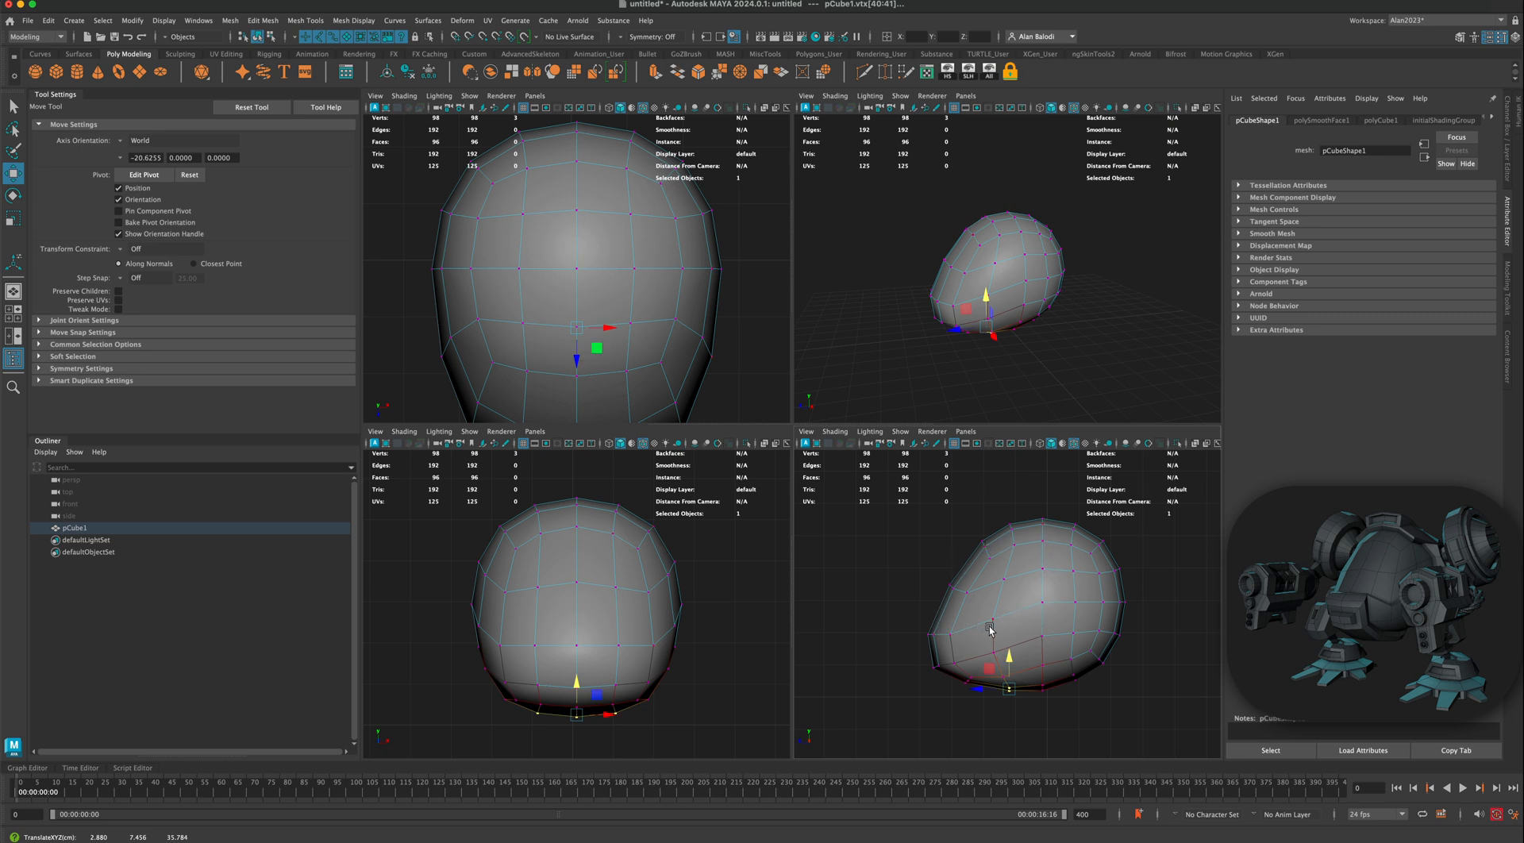
double_click(952, 646)
left_click_drag(928, 615, 908, 609)
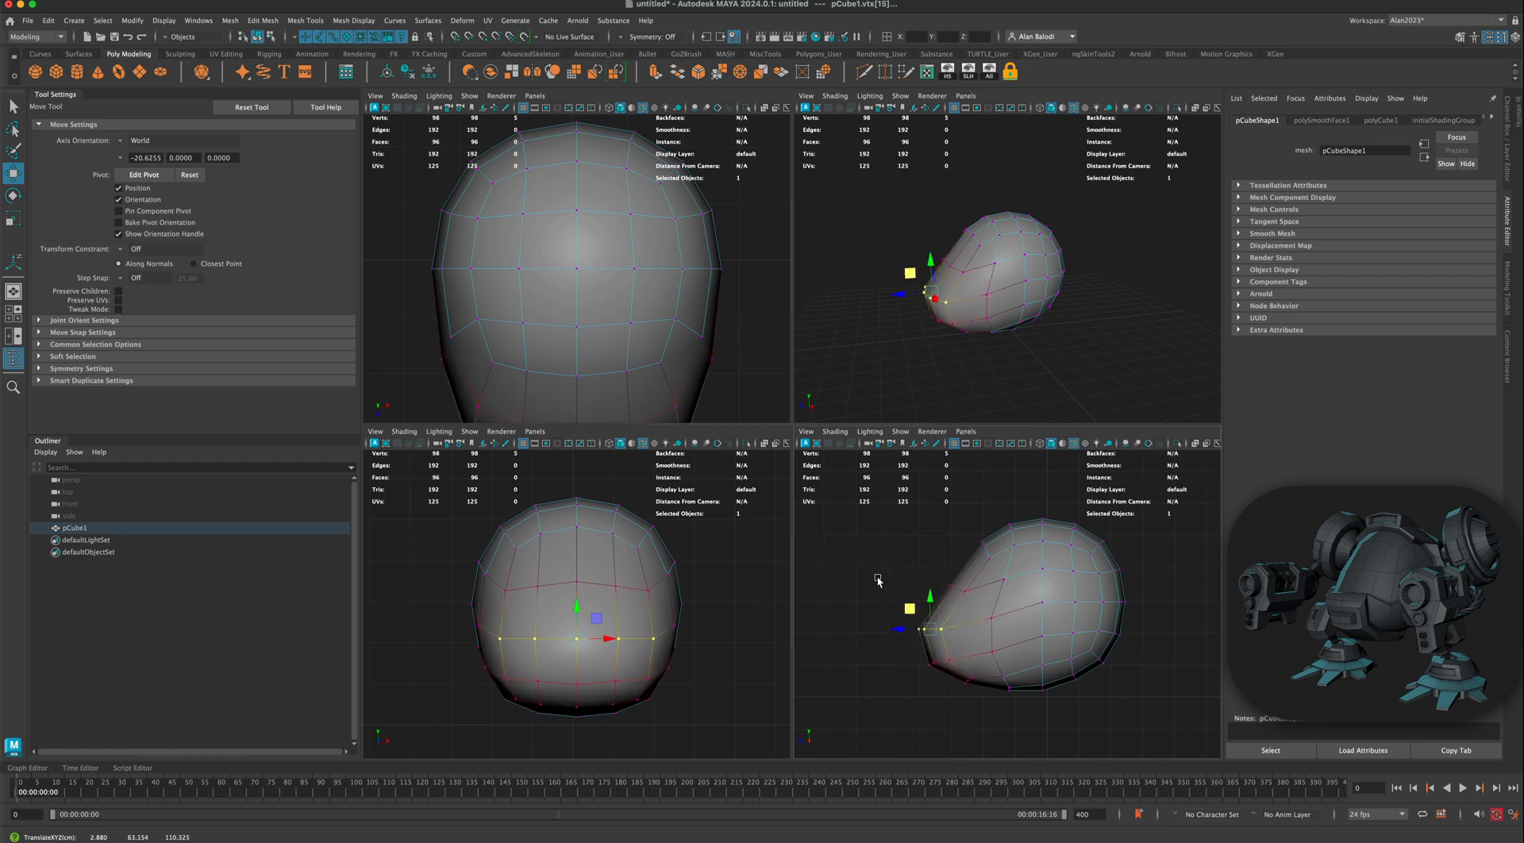
middle_click_drag(878, 578, 859, 590, "alt")
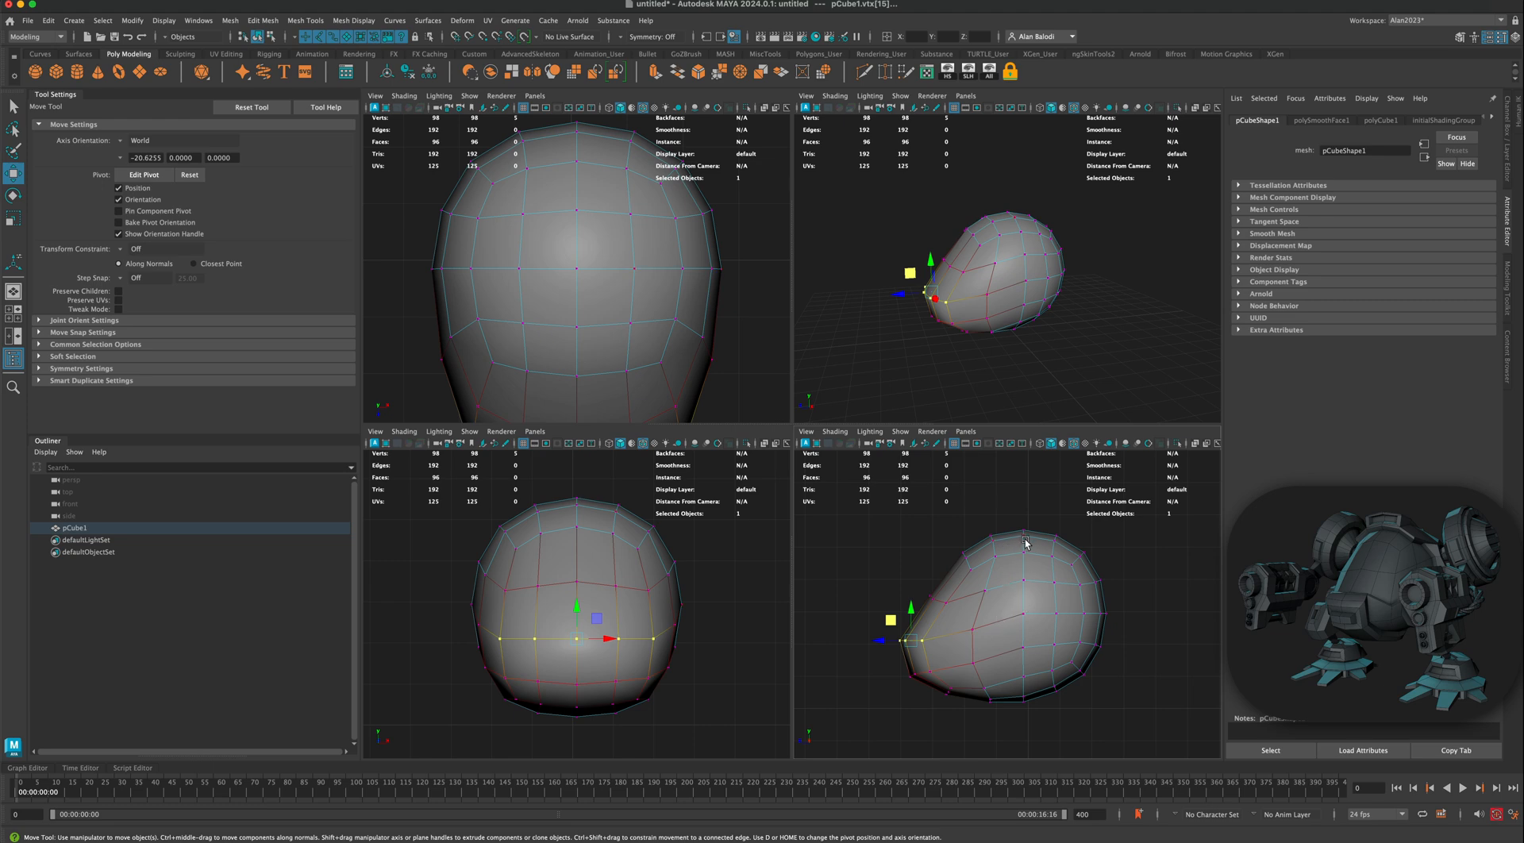
Step: Shift the top centre row of vertices slightly forward in the side view, and adjust the two upper side vertices
left_click_drag(1012, 532, 1033, 589)
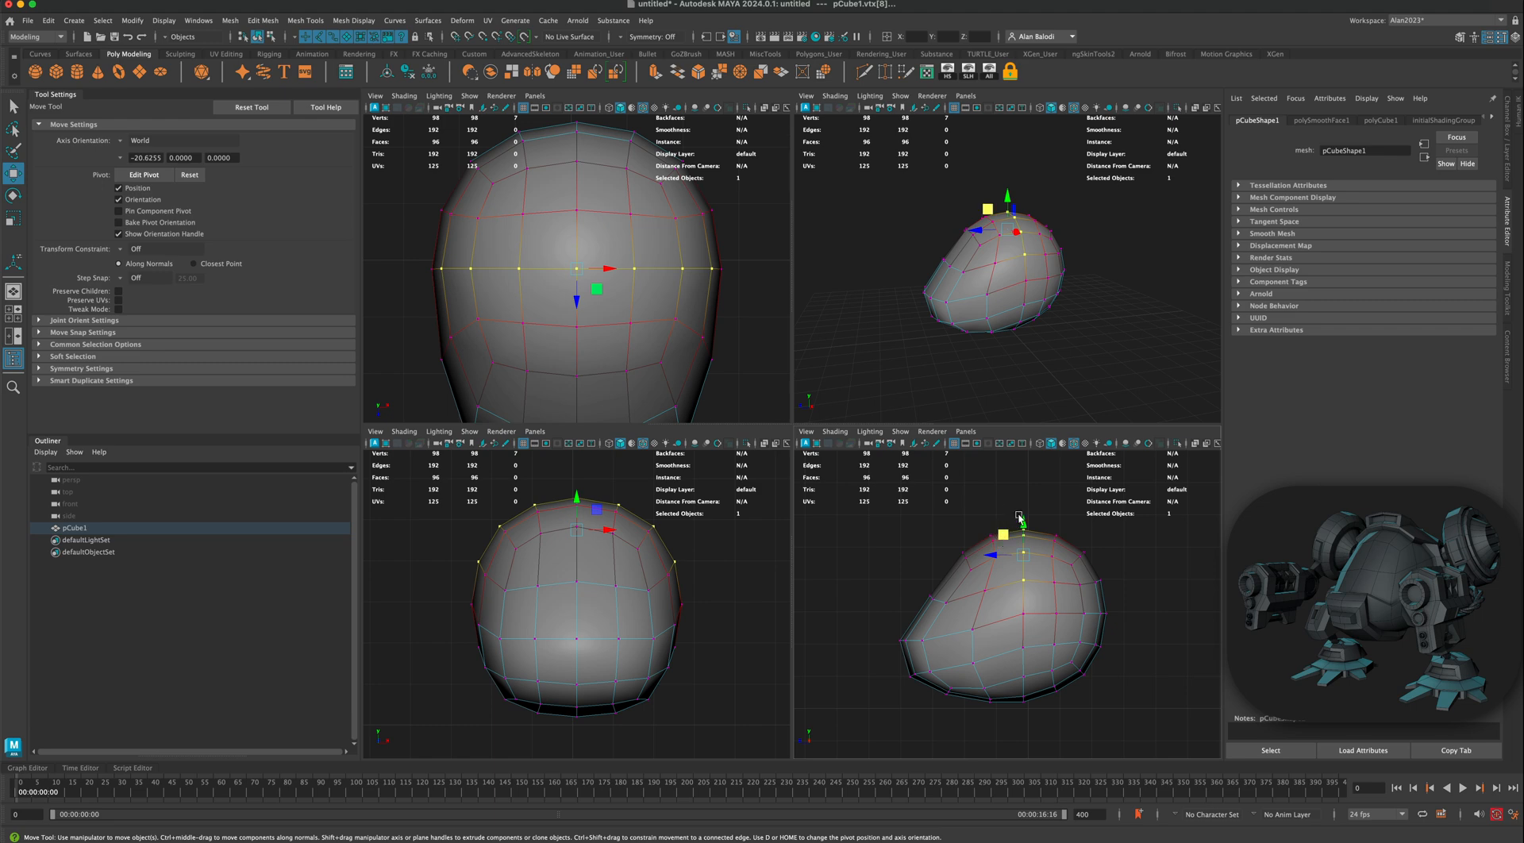
left_click_drag(1000, 538, 999, 537)
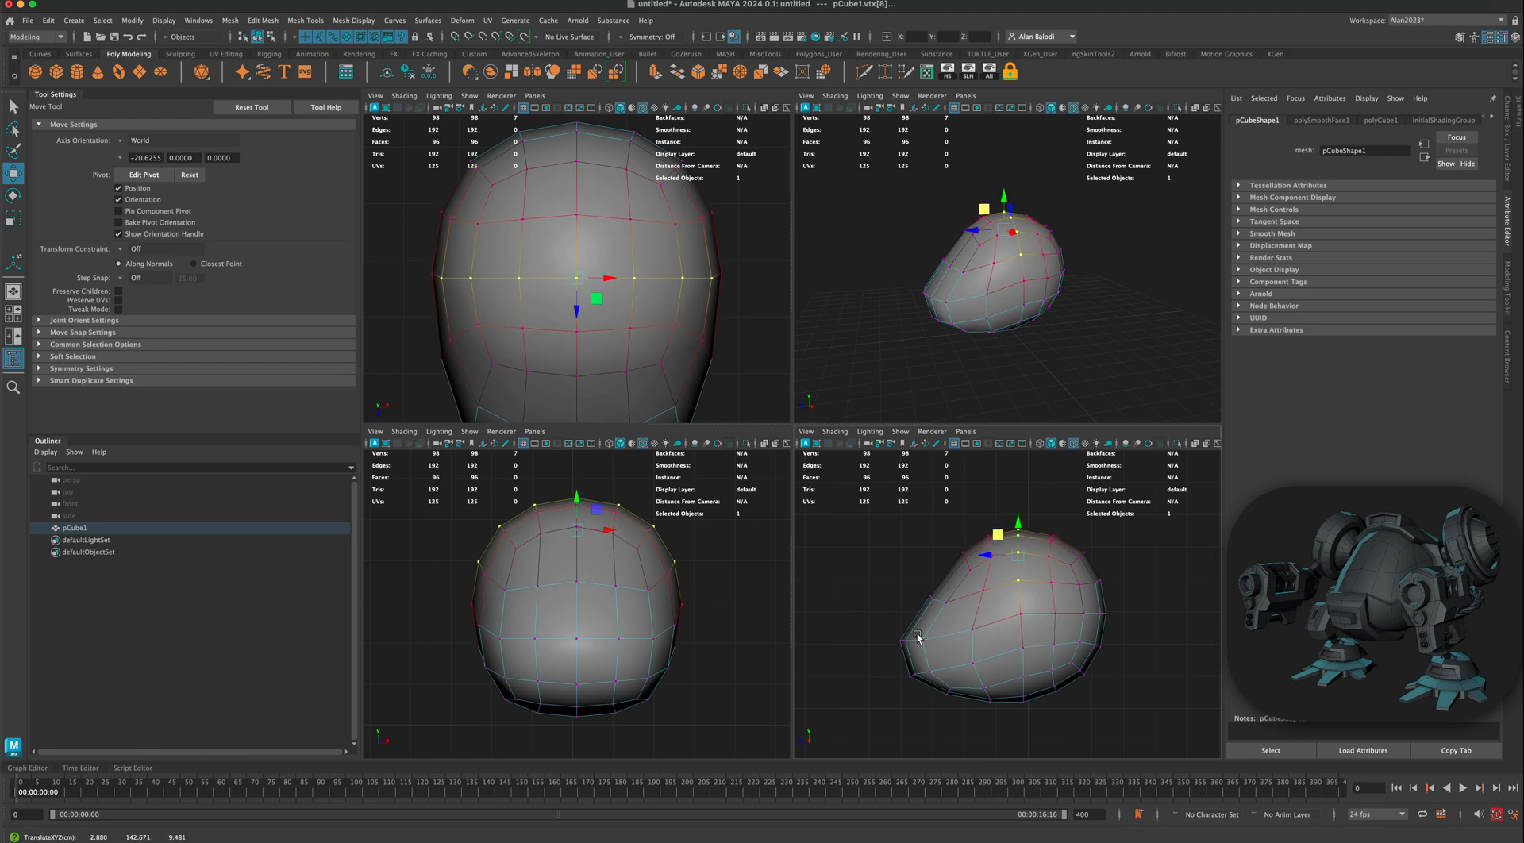
mouse_move(1005, 566)
left_mouse_down()
mouse_move(1025, 590)
mouse_move(1000, 562)
left_mouse_up()
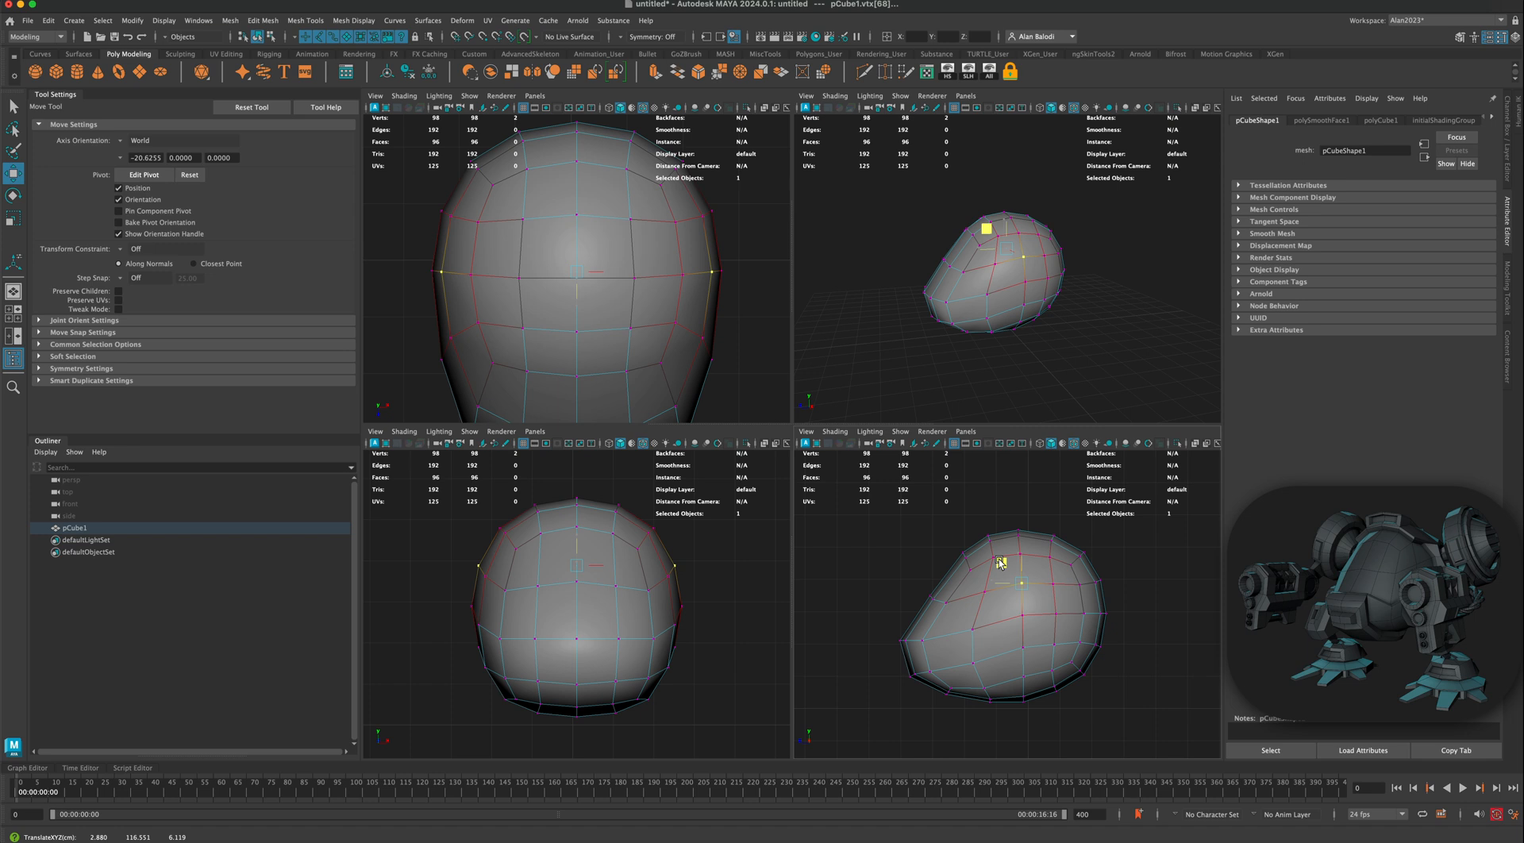
left_click_drag(1001, 562, 1000, 563)
Step: Return to object mode, deselect the mesh and examine the reshaped body from several angles
left_click_drag(1004, 393, 1041, 396, "alt")
scroll(1050, 401, "down", 4)
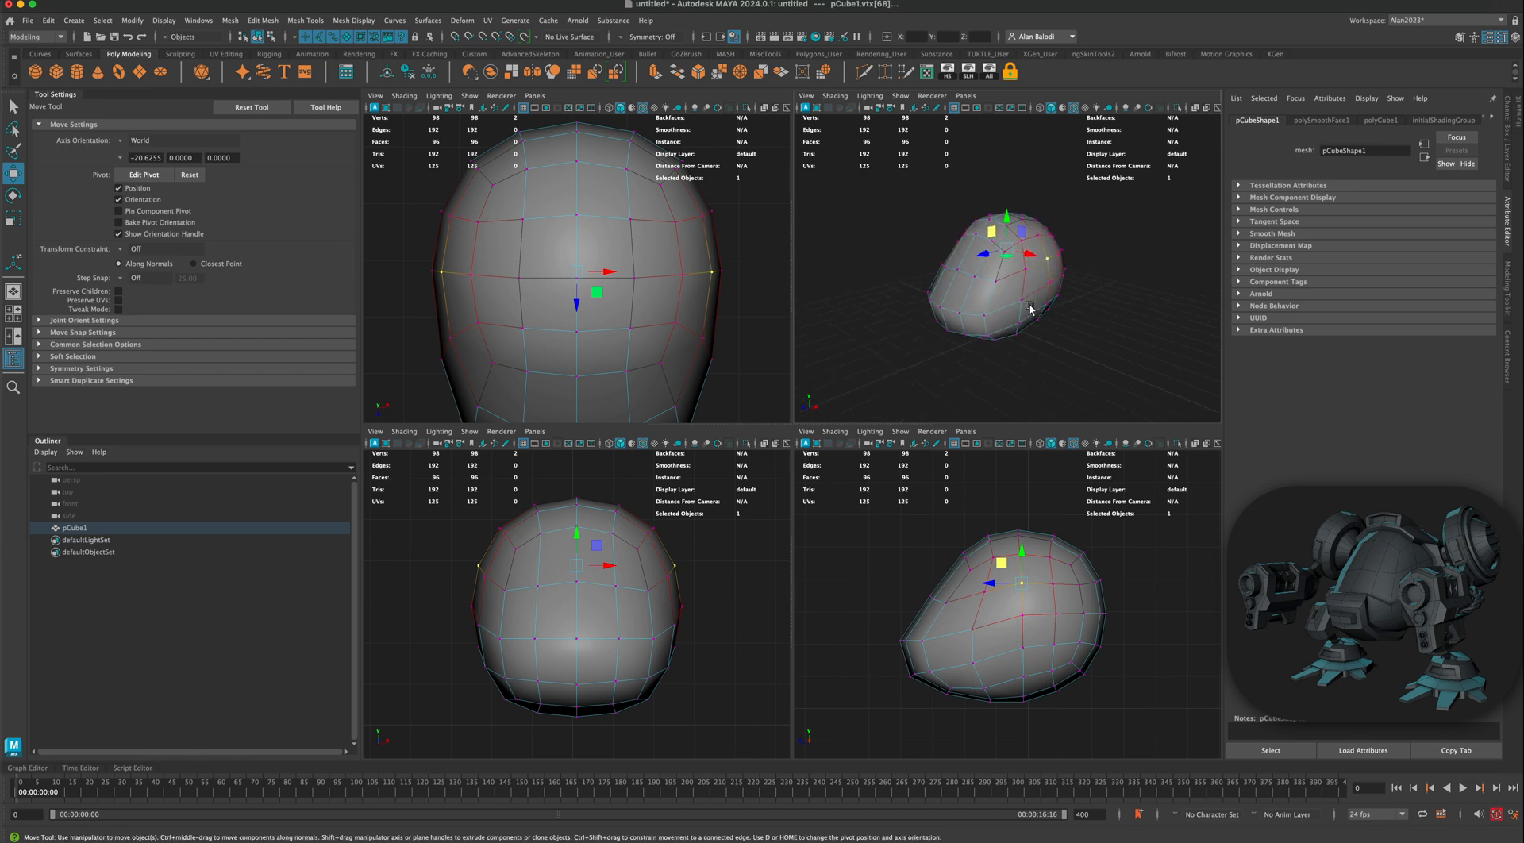
left_click_drag(1018, 300, 1018, 292, "alt")
scroll(1020, 307, "up", 2)
right_click_drag(1015, 276, 1102, 284)
left_click(1086, 302)
left_click_drag(1085, 302, 1020, 300, "alt")
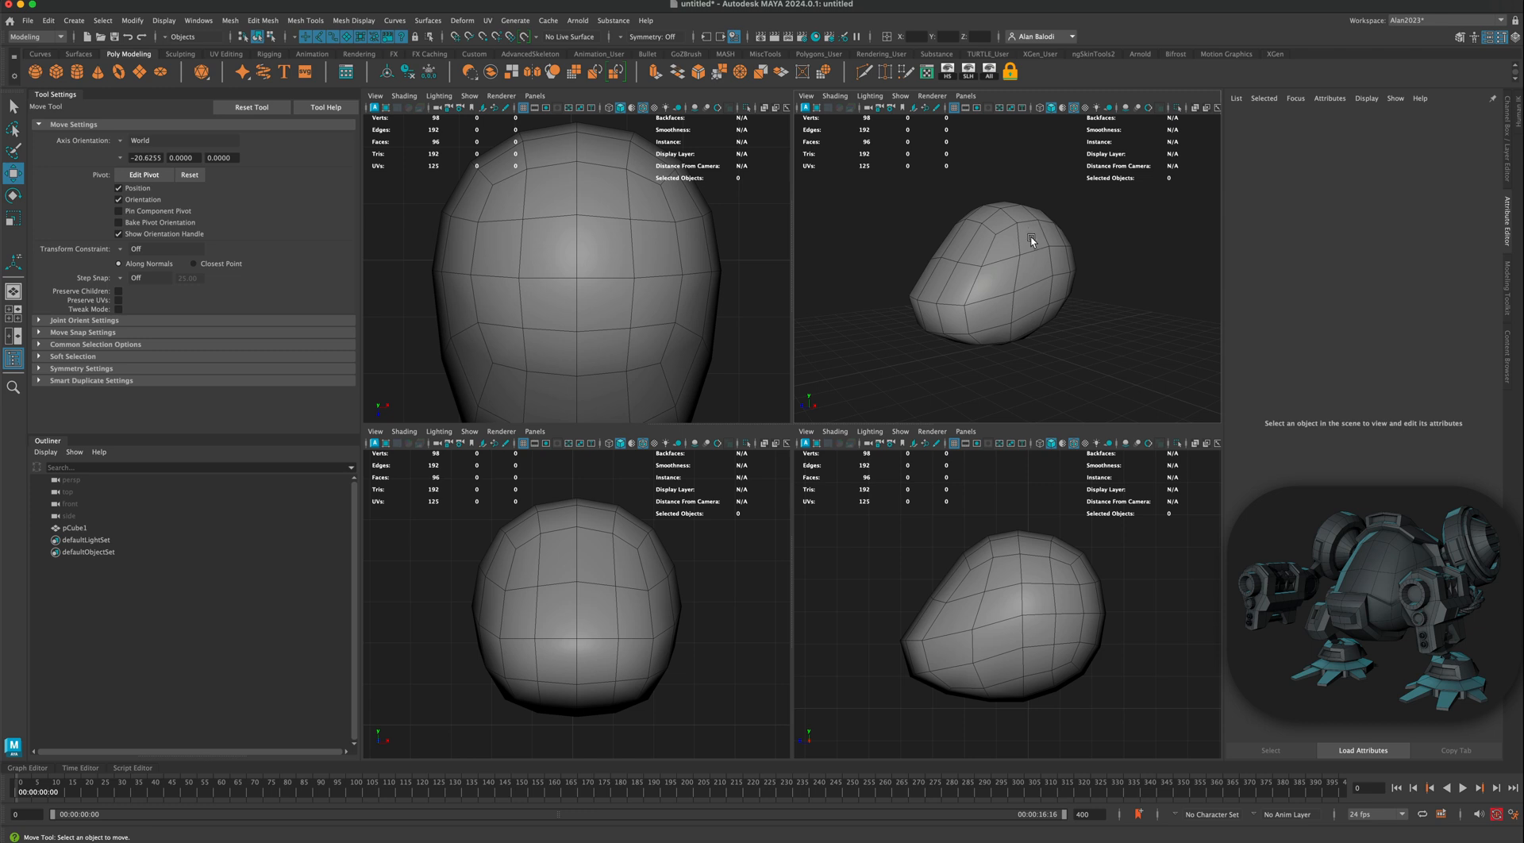
mouse_move(1031, 239)
left_mouse_down("alt")
mouse_move(1027, 286)
mouse_move(1053, 257)
left_mouse_up("alt")
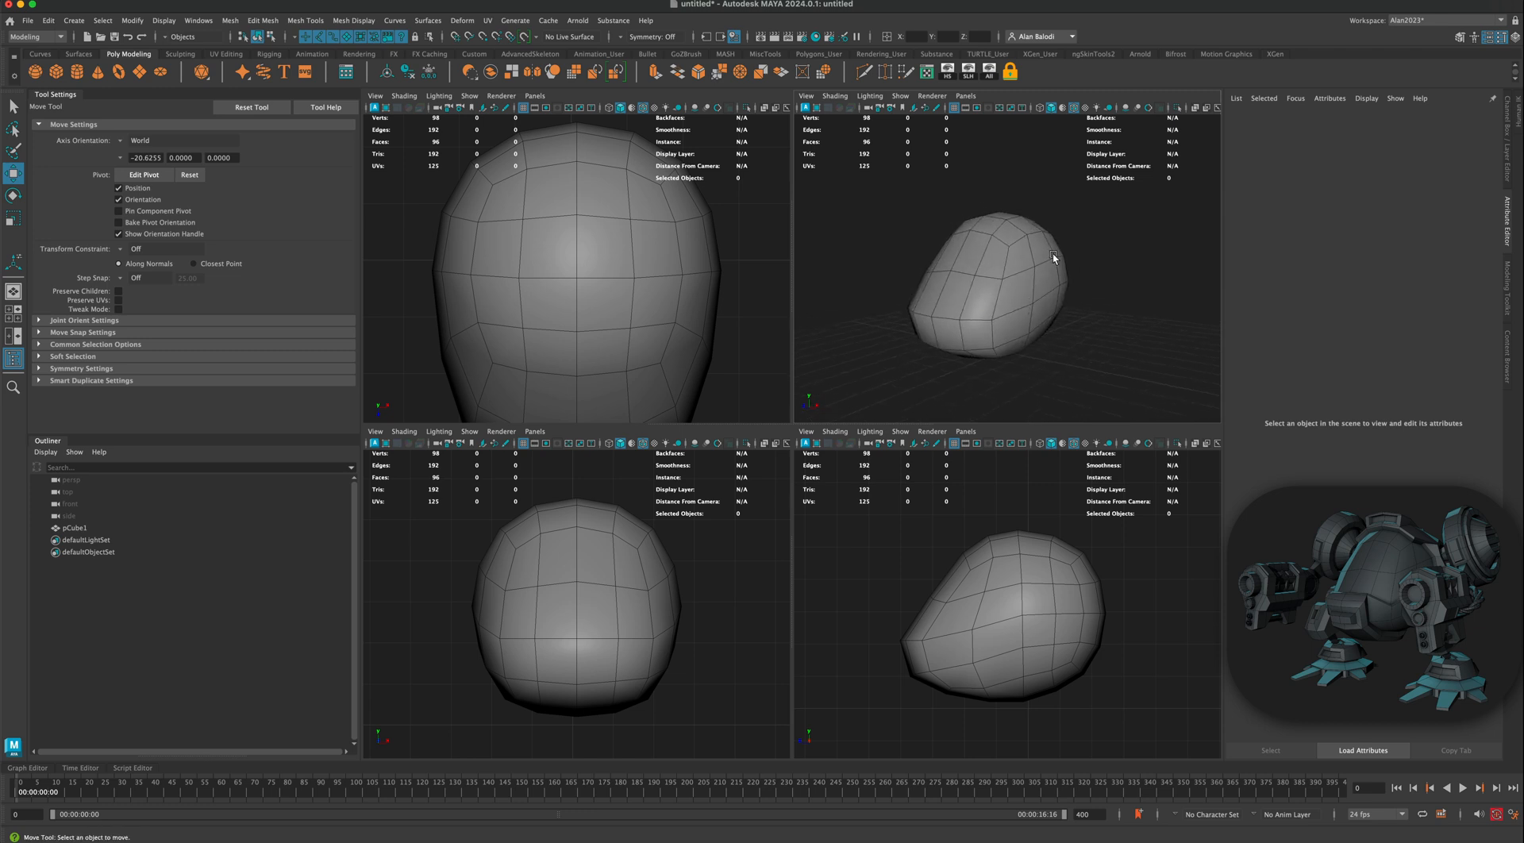
Step: Switch the body mesh to face mode and select the eight upper front faces on one side of its centre line
left_click(1031, 287)
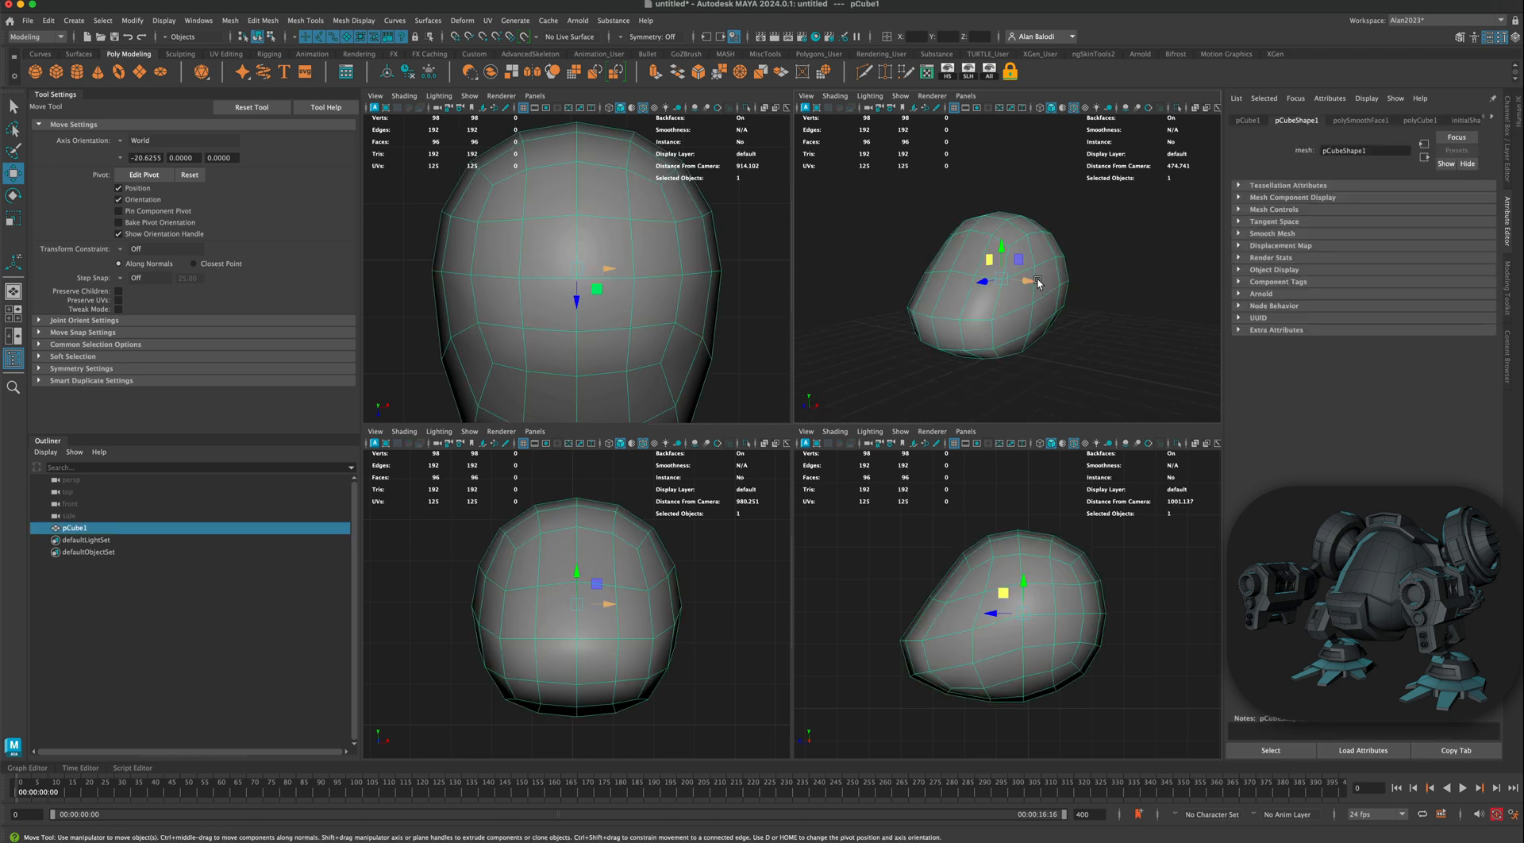
right_click(1036, 292)
key("space")
left_click_drag(946, 459, 938, 379, "alt")
right_click_drag(851, 352, 855, 382)
left_click(806, 405)
left_click(686, 407, "shift")
left_click(655, 402, "shift")
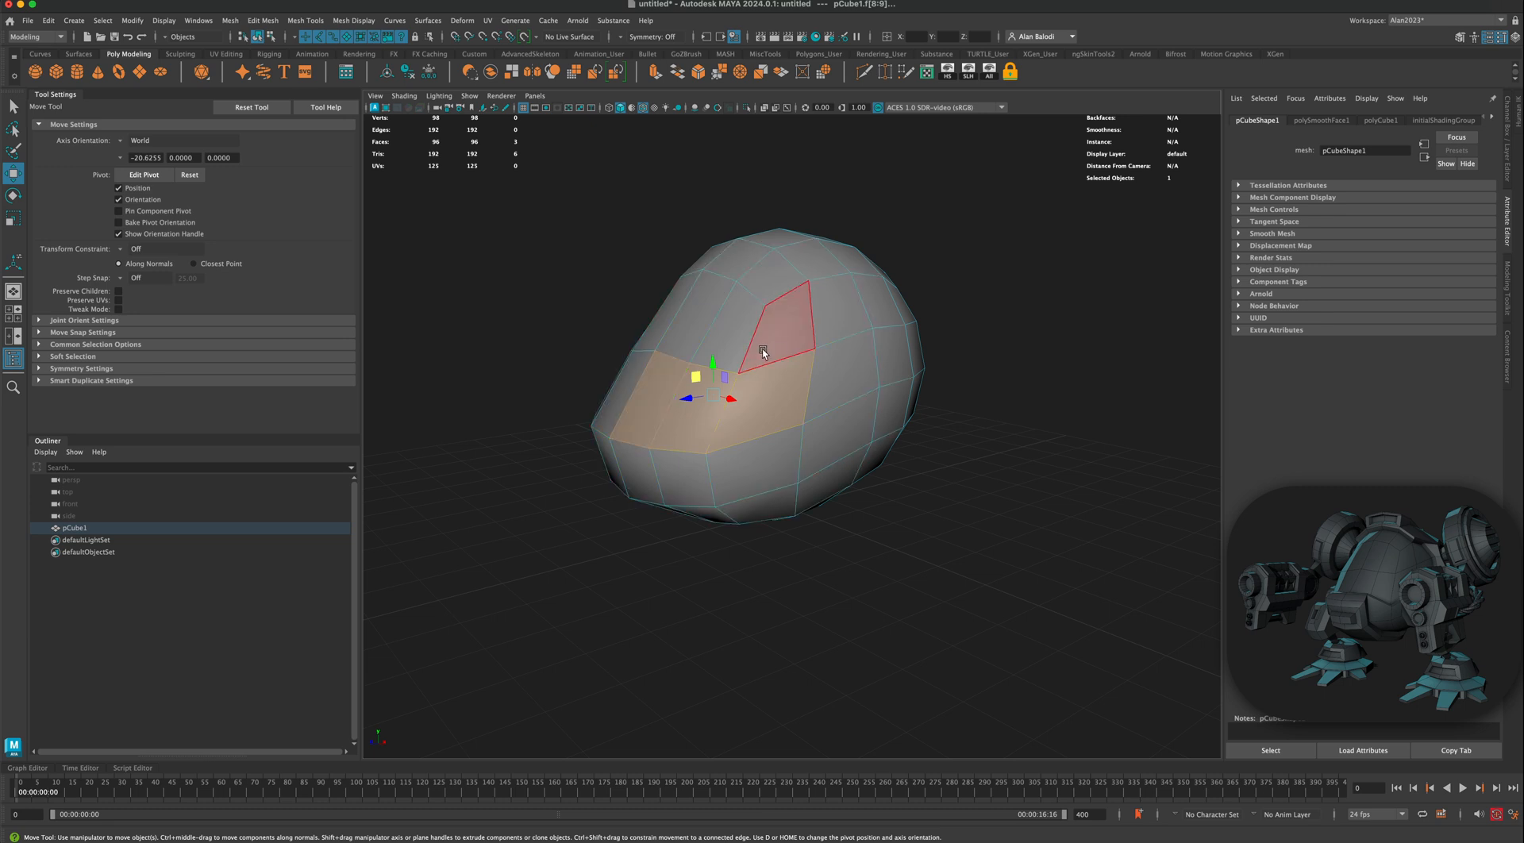
left_click(782, 326, "shift")
left_click(745, 321, "shift")
left_click(771, 289, "shift")
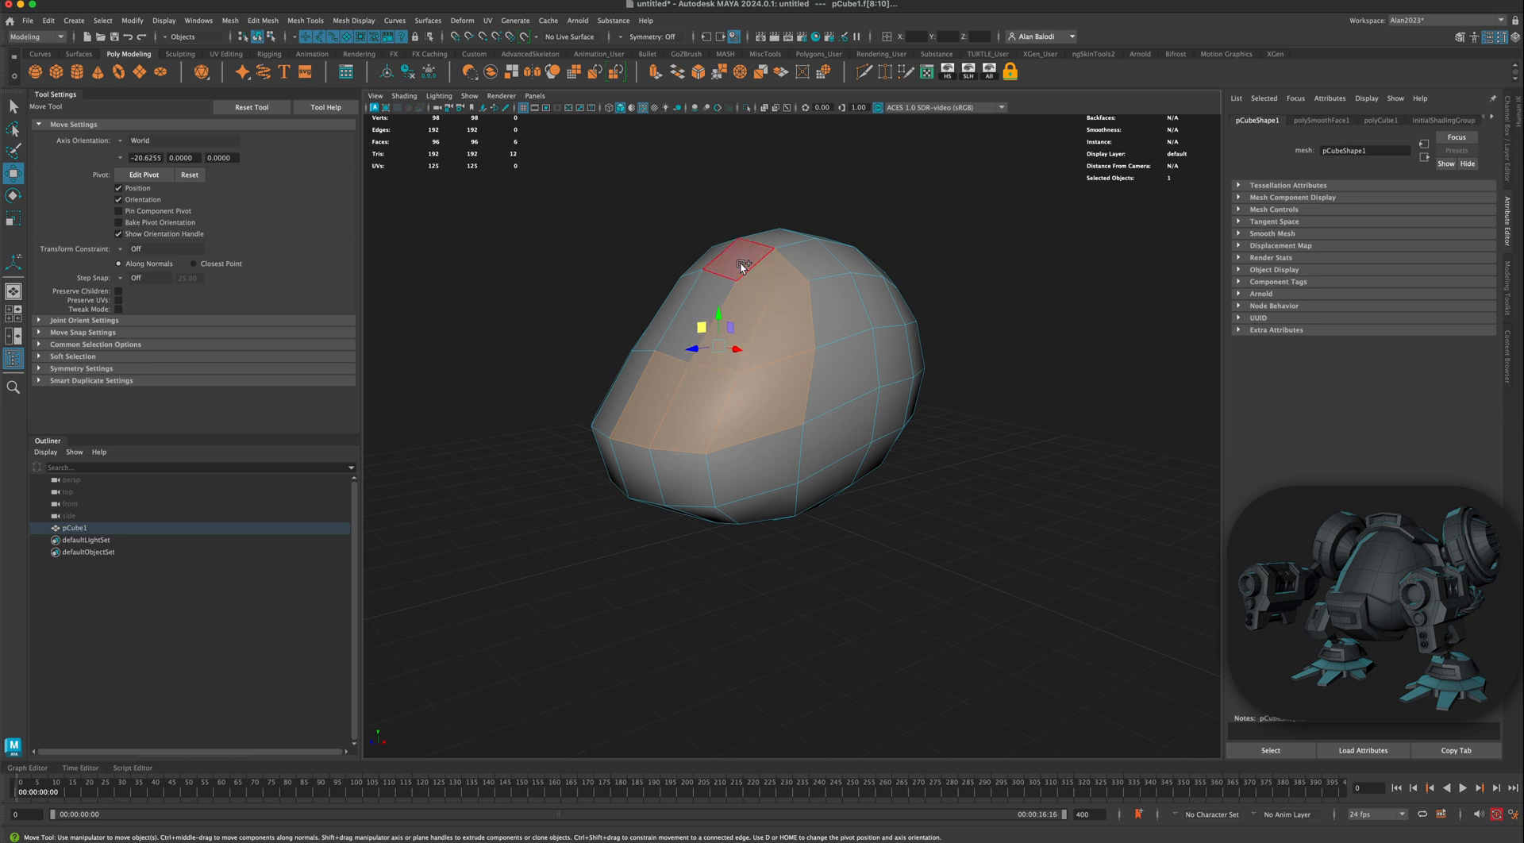
left_click(742, 265, "shift")
left_click(705, 310, "shift")
Step: Add the matching upper front faces on the other half so the face selection spans the whole front panel
left_click_drag(575, 320, 568, 326, "alt")
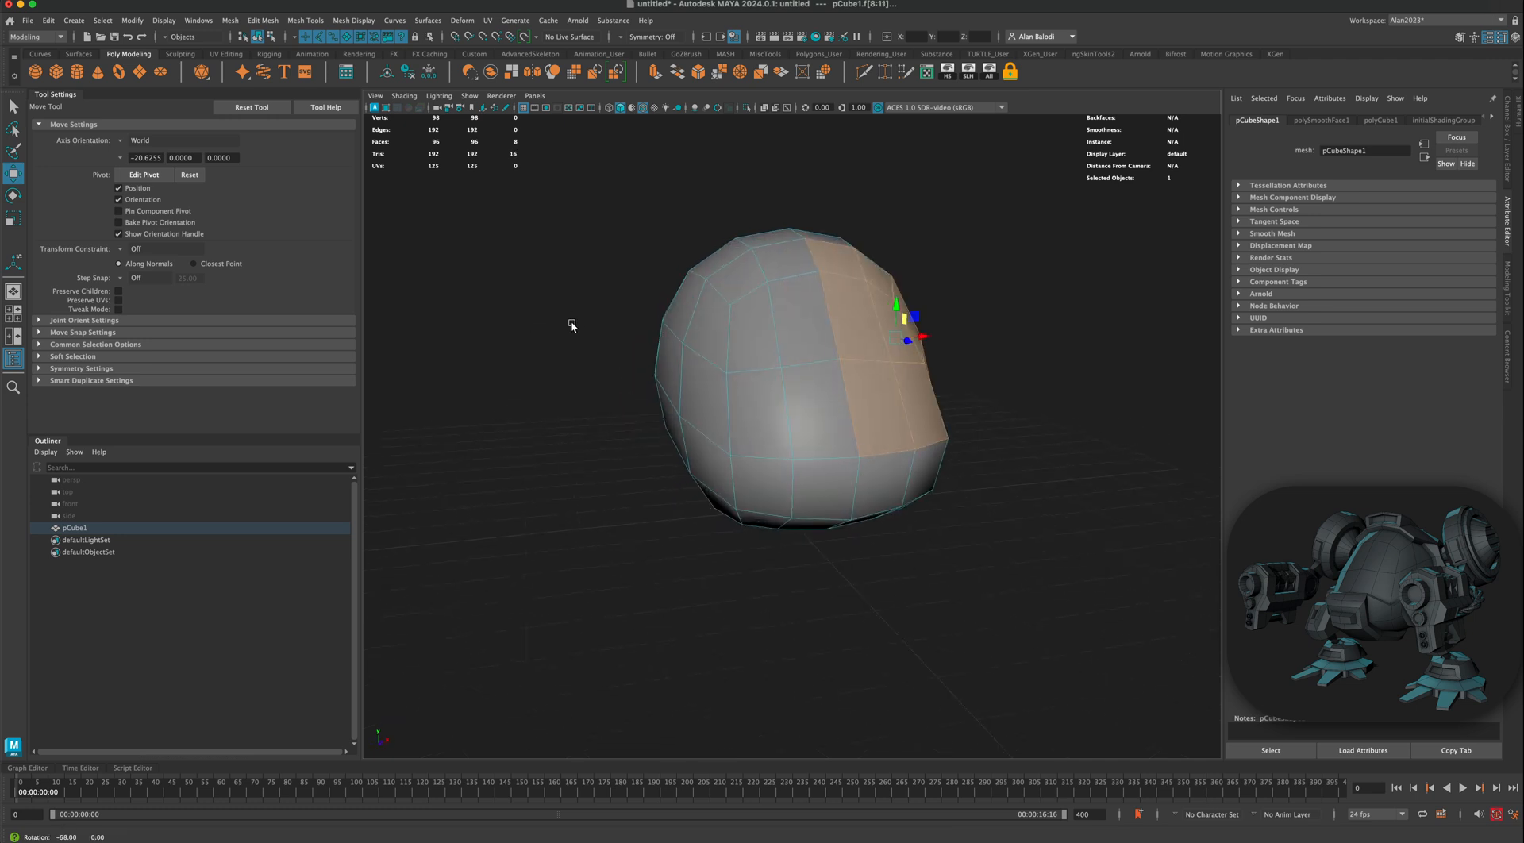
left_click(820, 394, "shift")
left_click(760, 409, "shift")
left_click(746, 334, "shift")
left_click(734, 293, "shift")
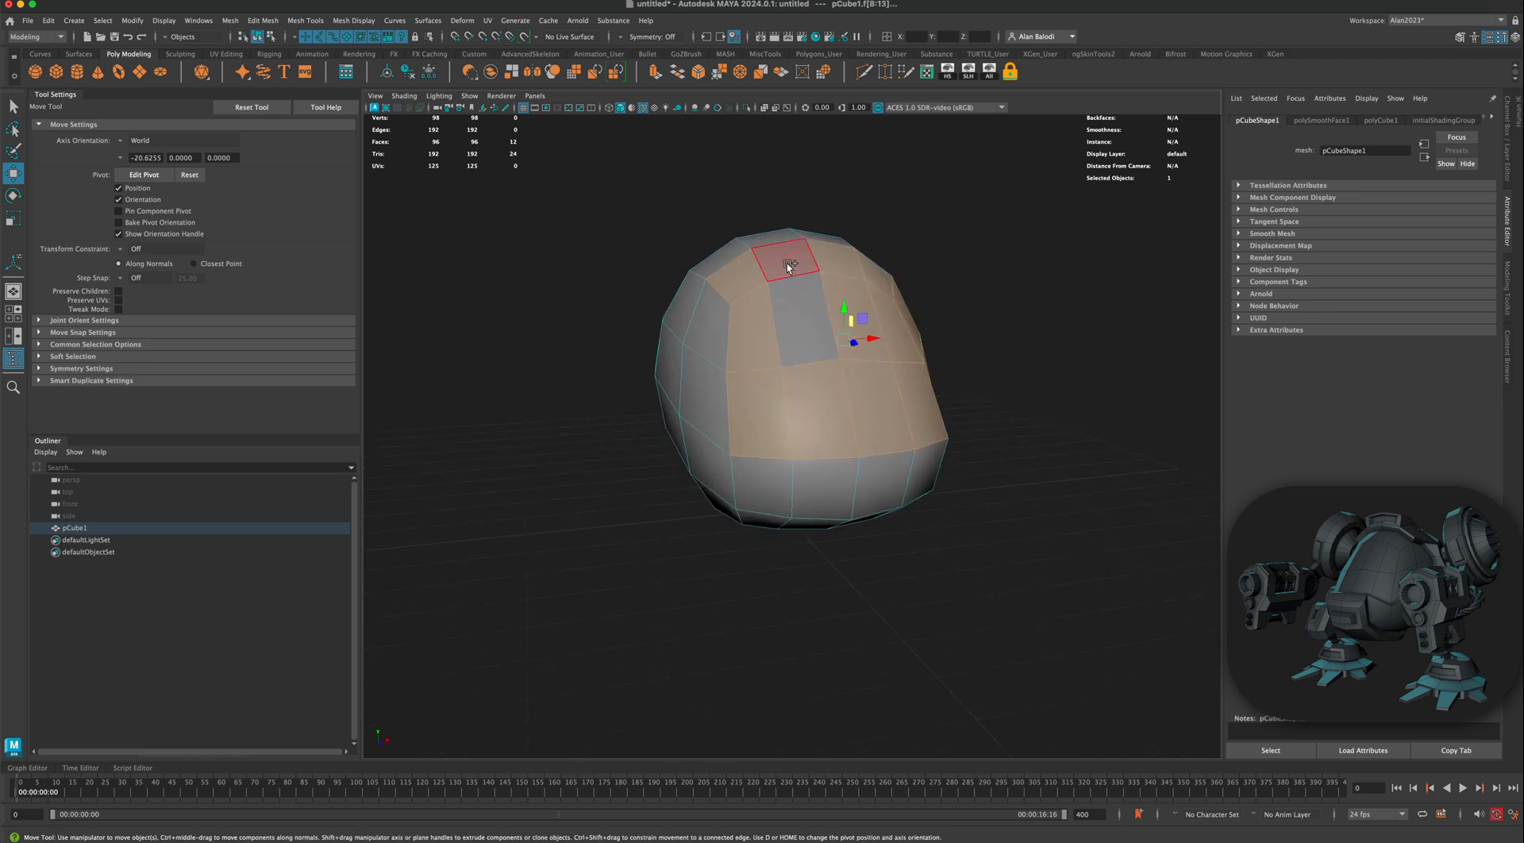
left_click(787, 255, "shift")
left_click(706, 329, "shift")
left_click(707, 397, "shift")
left_click(793, 330, "shift")
Step: Extend the face selection with two more side faces on each side of the body
mouse_move(1089, 485)
left_mouse_down("alt")
mouse_move(1013, 494)
mouse_move(1077, 491)
left_mouse_up("alt")
left_click_drag(1119, 485, 999, 473, "alt")
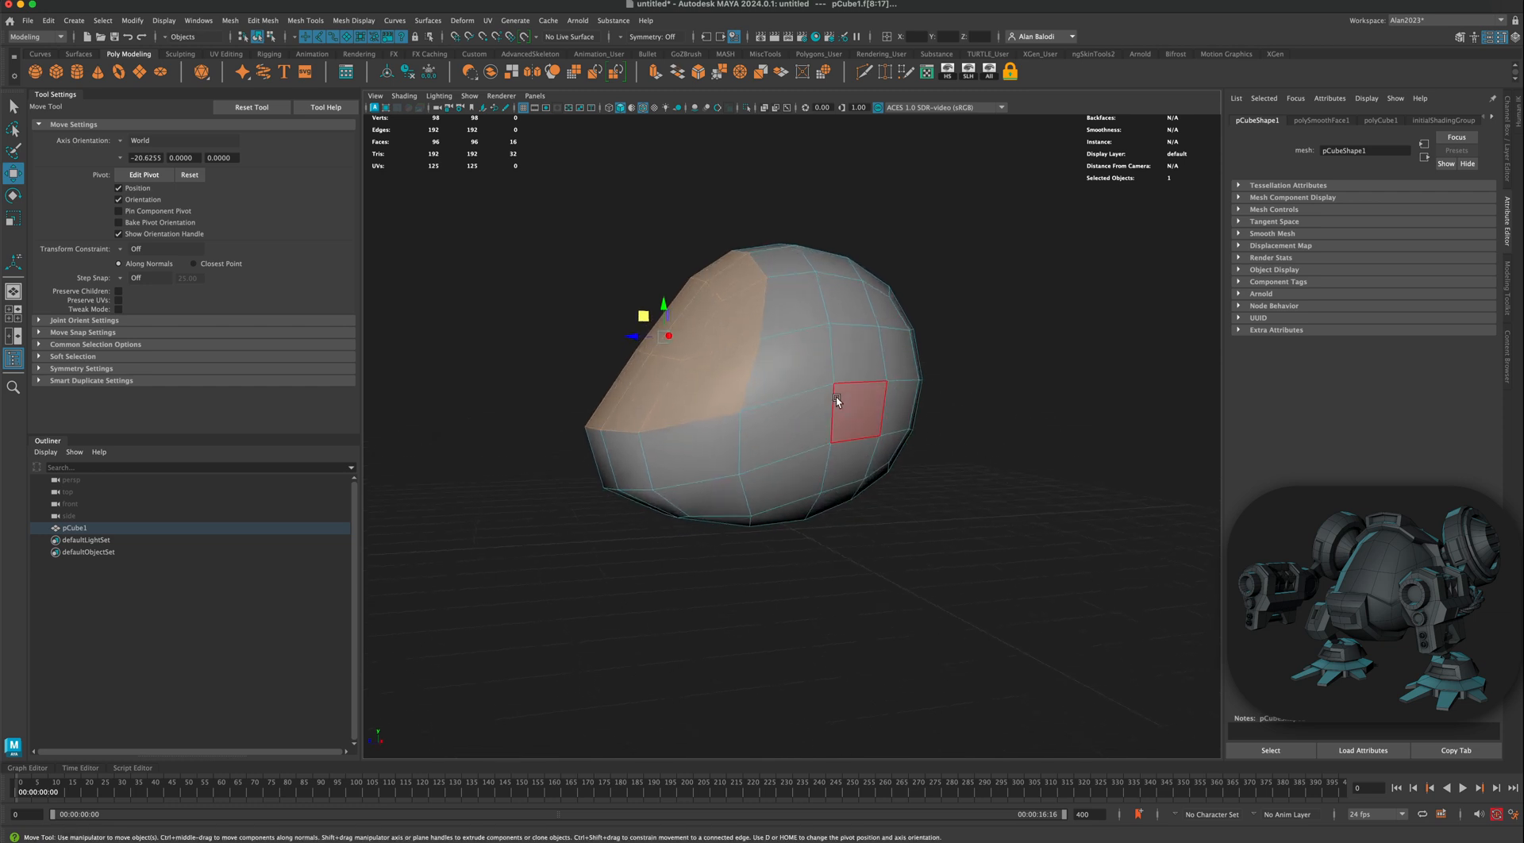
left_click(773, 312, "shift")
left_click(817, 431, "shift")
left_click_drag(817, 431, 912, 492, "alt")
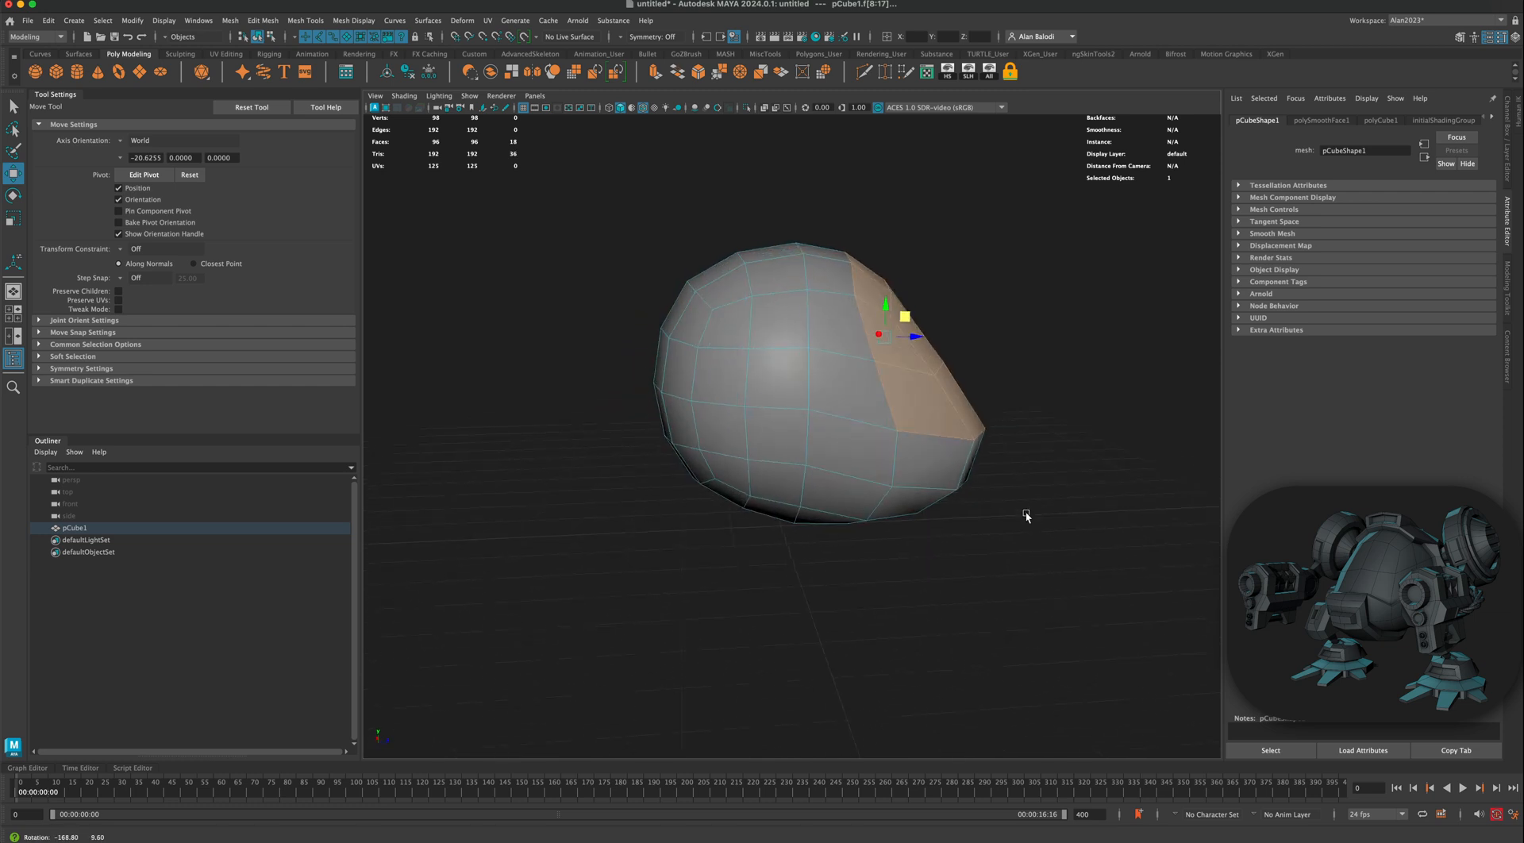
left_click(830, 333, "shift")
left_click(821, 372, "shift")
left_click_drag(822, 372, 973, 521, "alt")
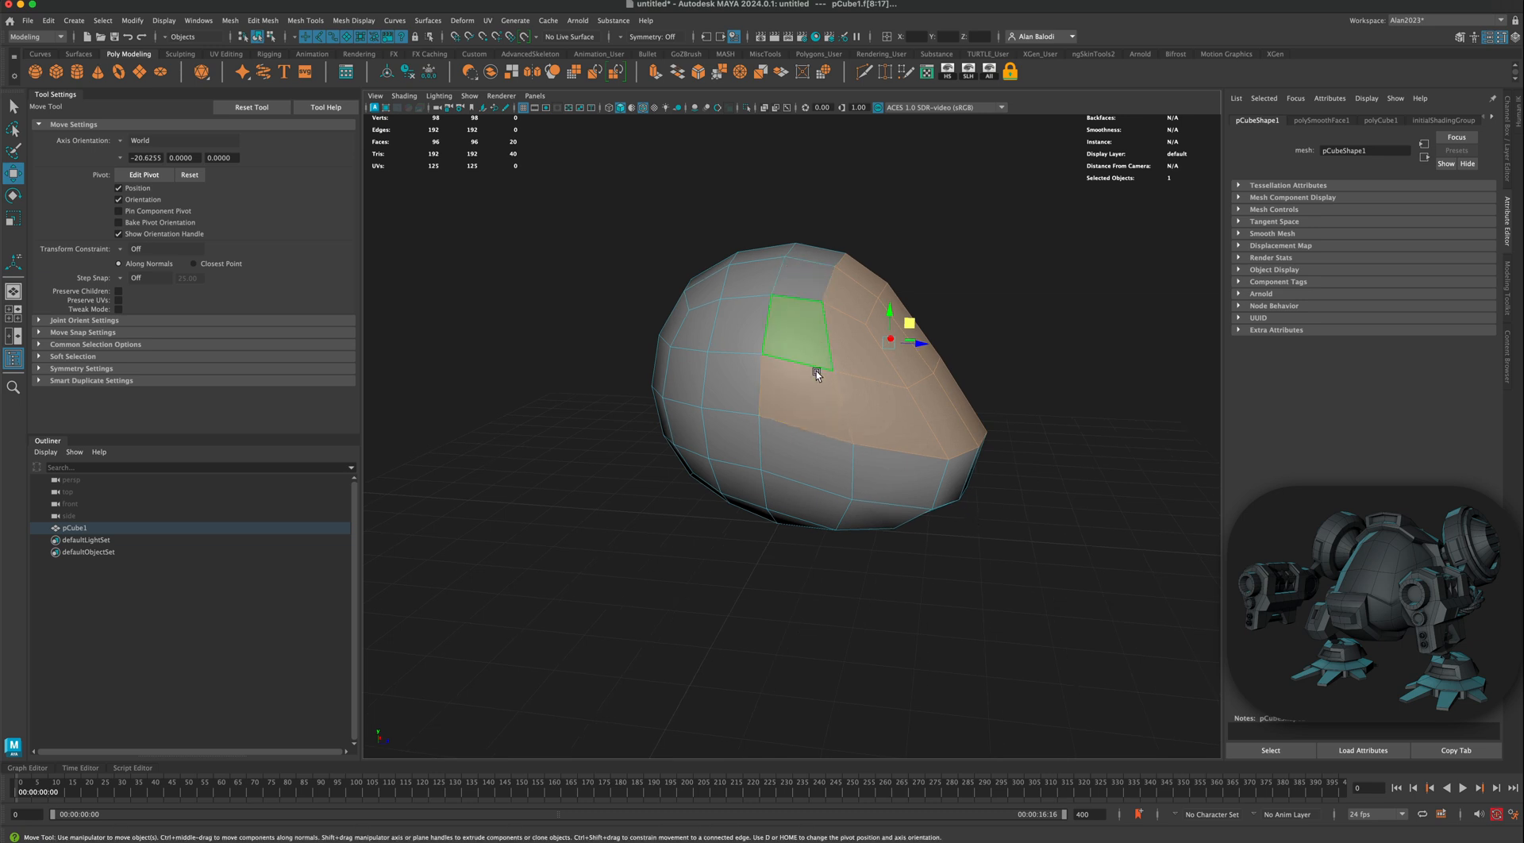
left_click_drag(902, 545, 806, 554, "alt")
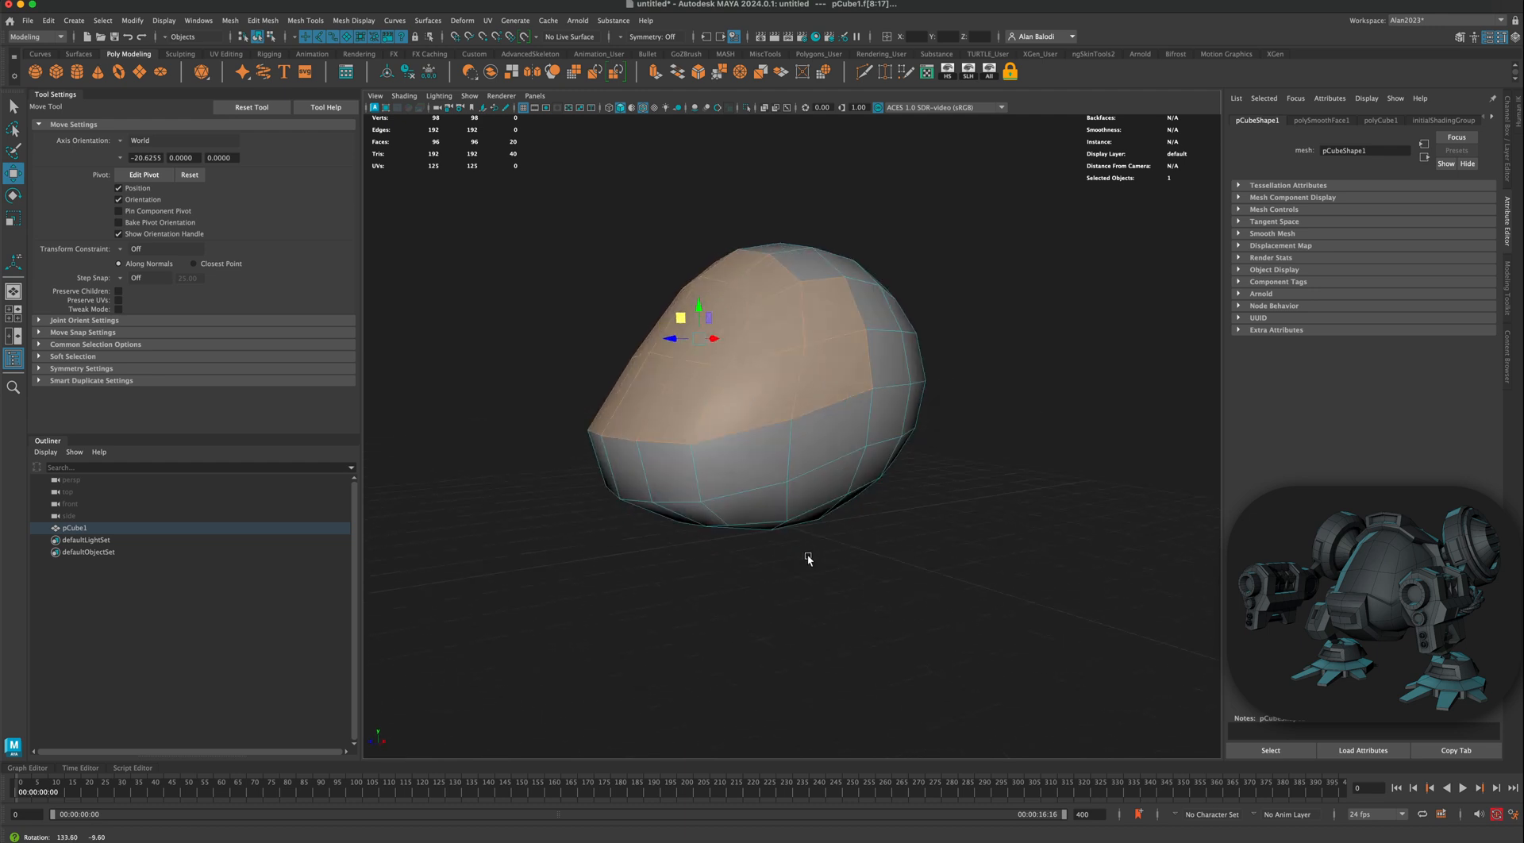
Step: Extrude the selected front panel faces inward with a Local Translate Z of -9.528
left_click(654, 76)
left_click_drag(606, 248, 579, 265, "alt")
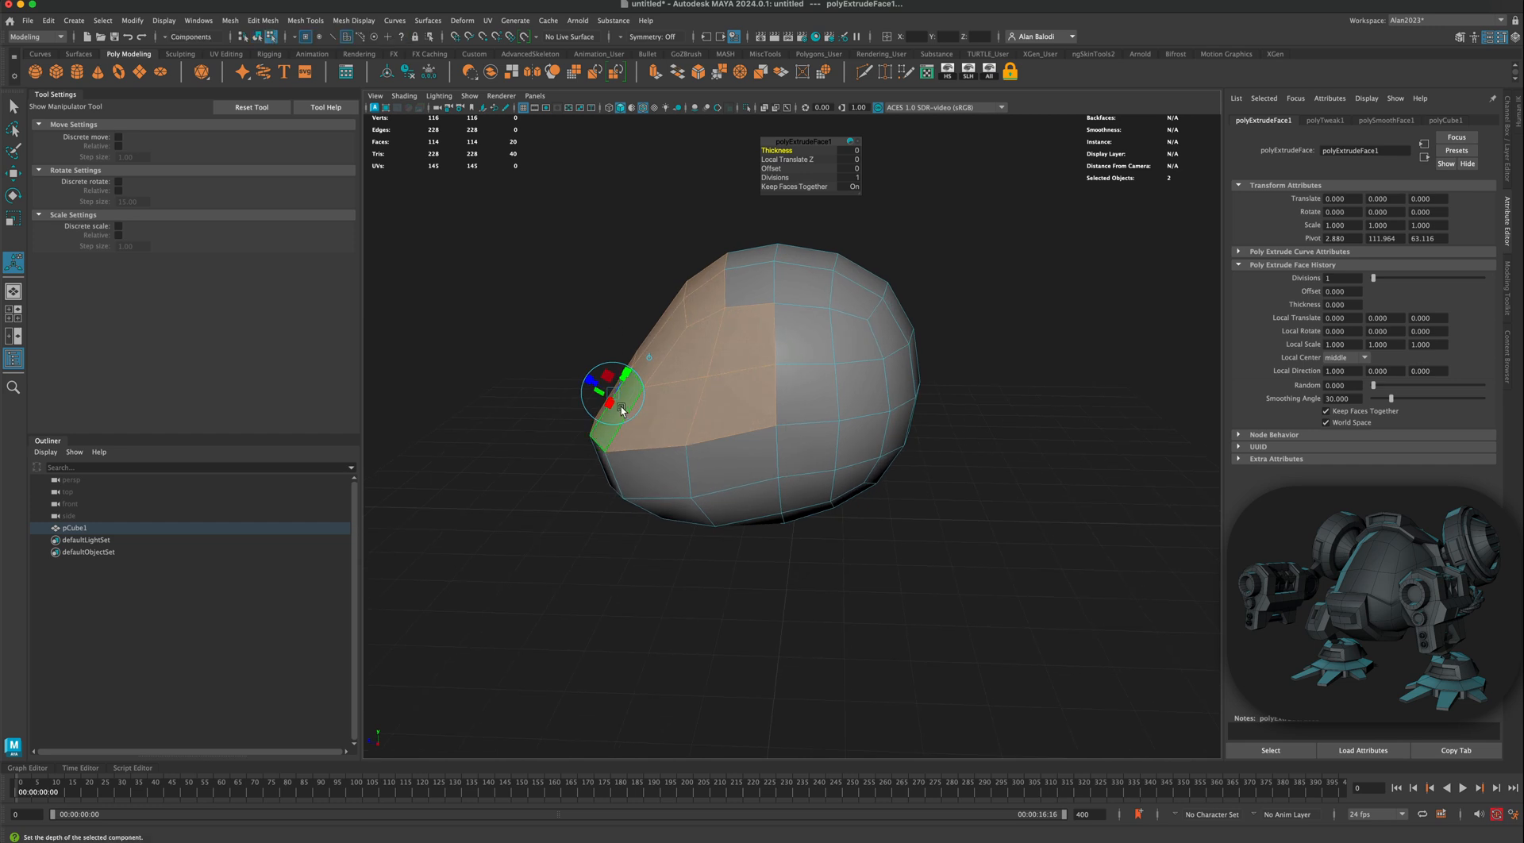
left_click_drag(597, 386, 689, 397)
Step: Switch to edge mode and select the outer rim edges all around the recessed front panel
right_click(807, 310)
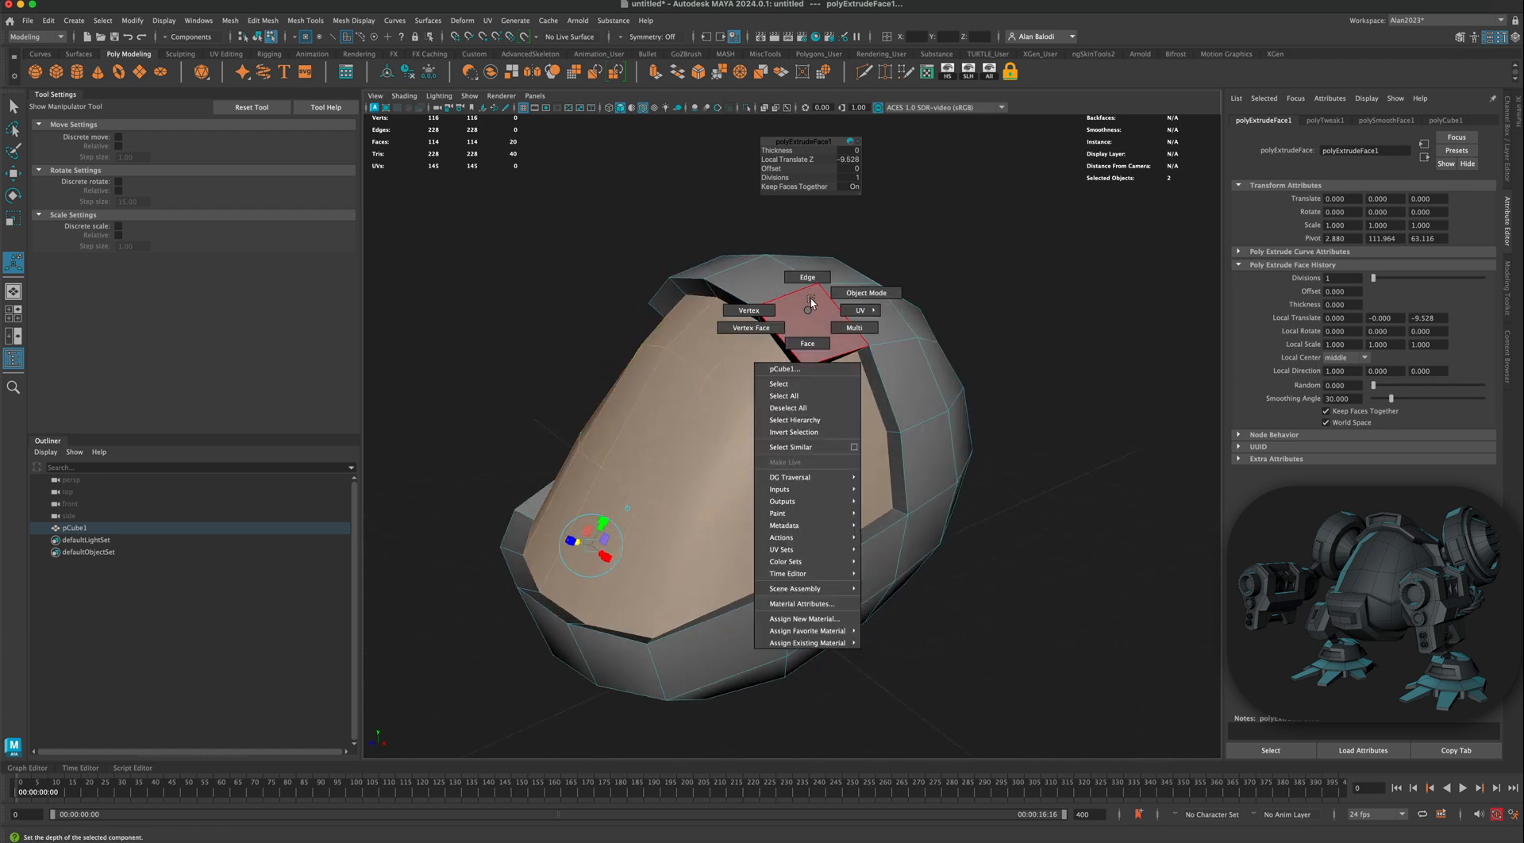
left_click(807, 277)
left_click(891, 402)
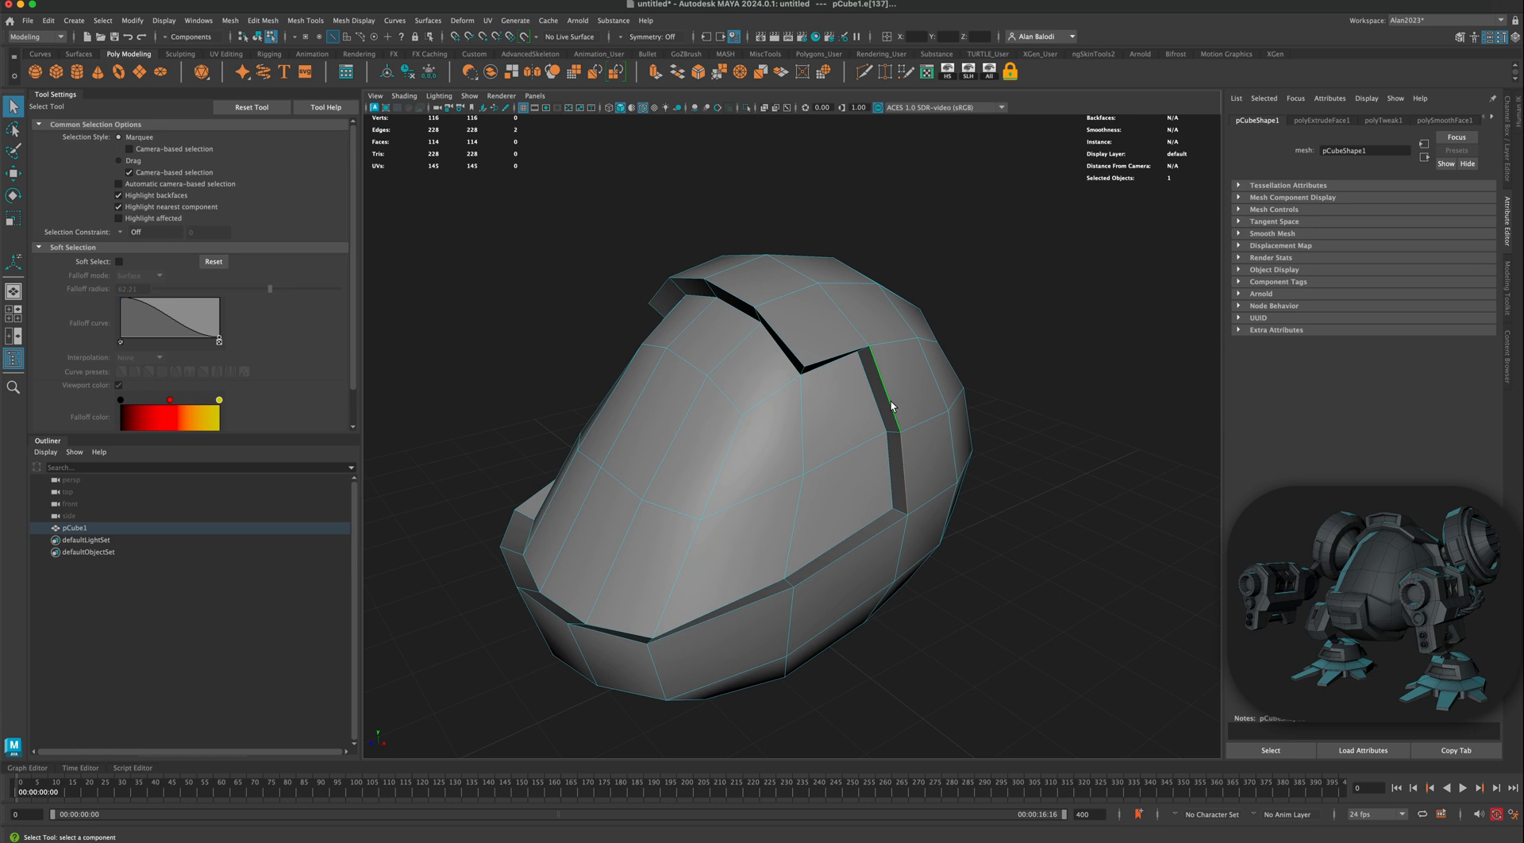
left_click_drag(891, 401, 1046, 408, "alt")
left_click_drag(847, 499, 898, 536, "alt")
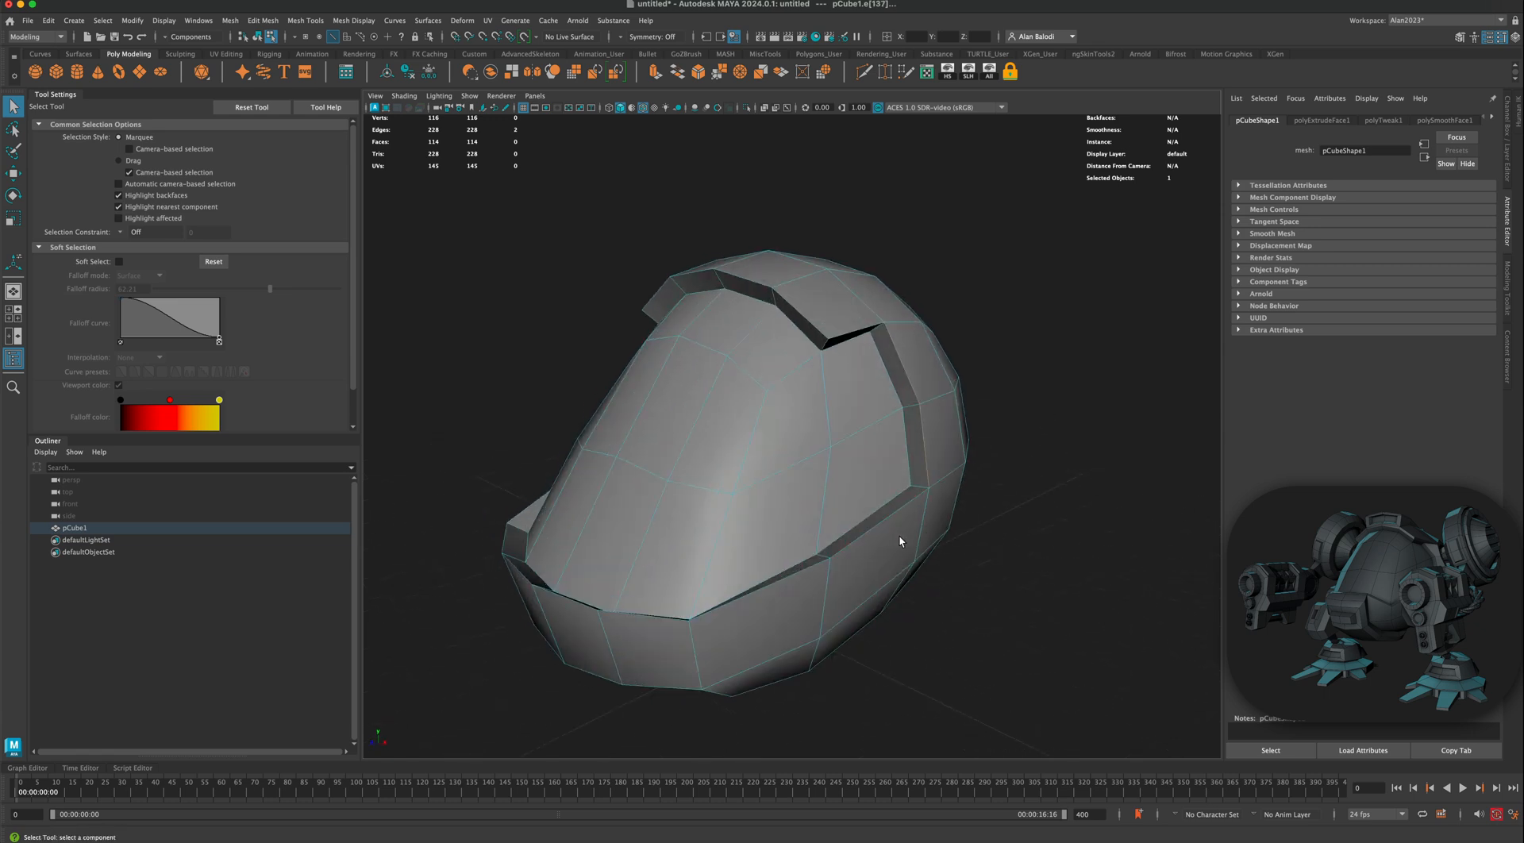
left_click_drag(728, 587, 633, 324, "alt")
left_click(617, 457, "shift")
left_click(661, 320, "shift")
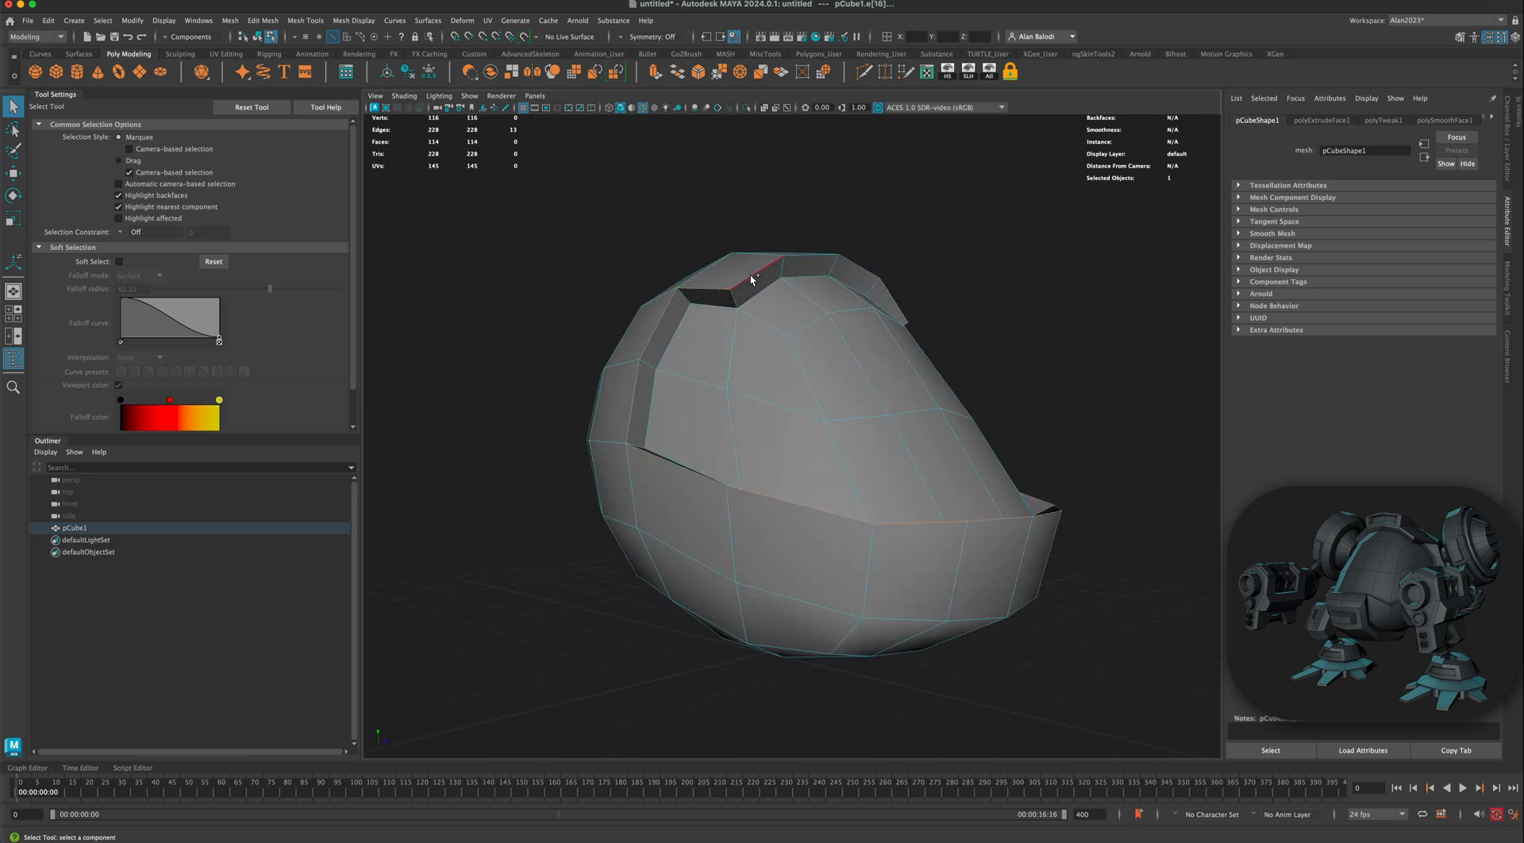
left_click_drag(754, 278, 941, 237, "alt")
left_click(808, 281, "shift")
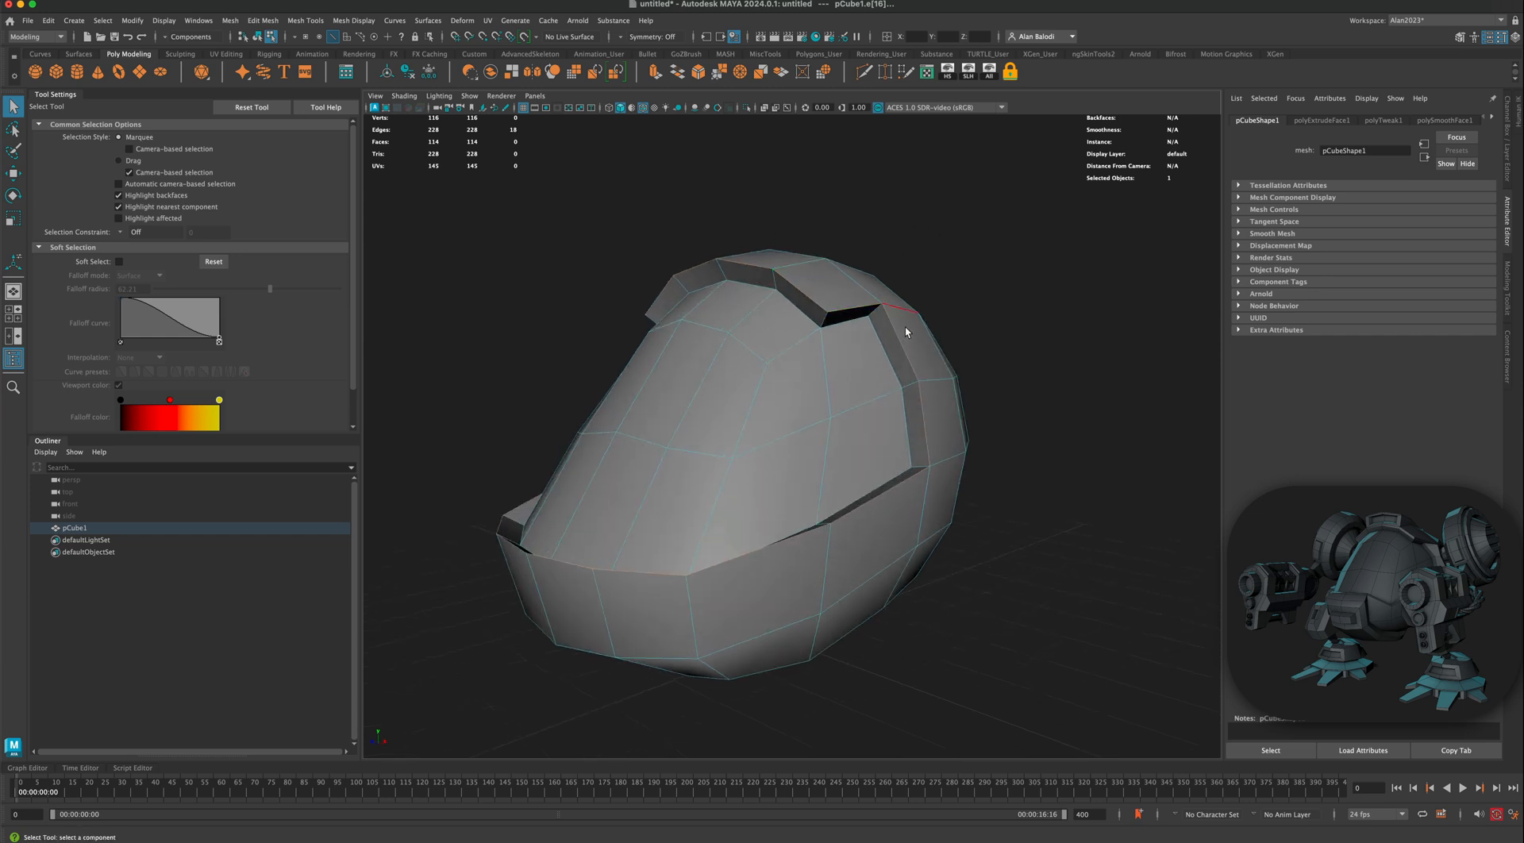
left_click_drag(981, 509, 983, 509, "alt")
left_click_drag(816, 635, 764, 641, "alt")
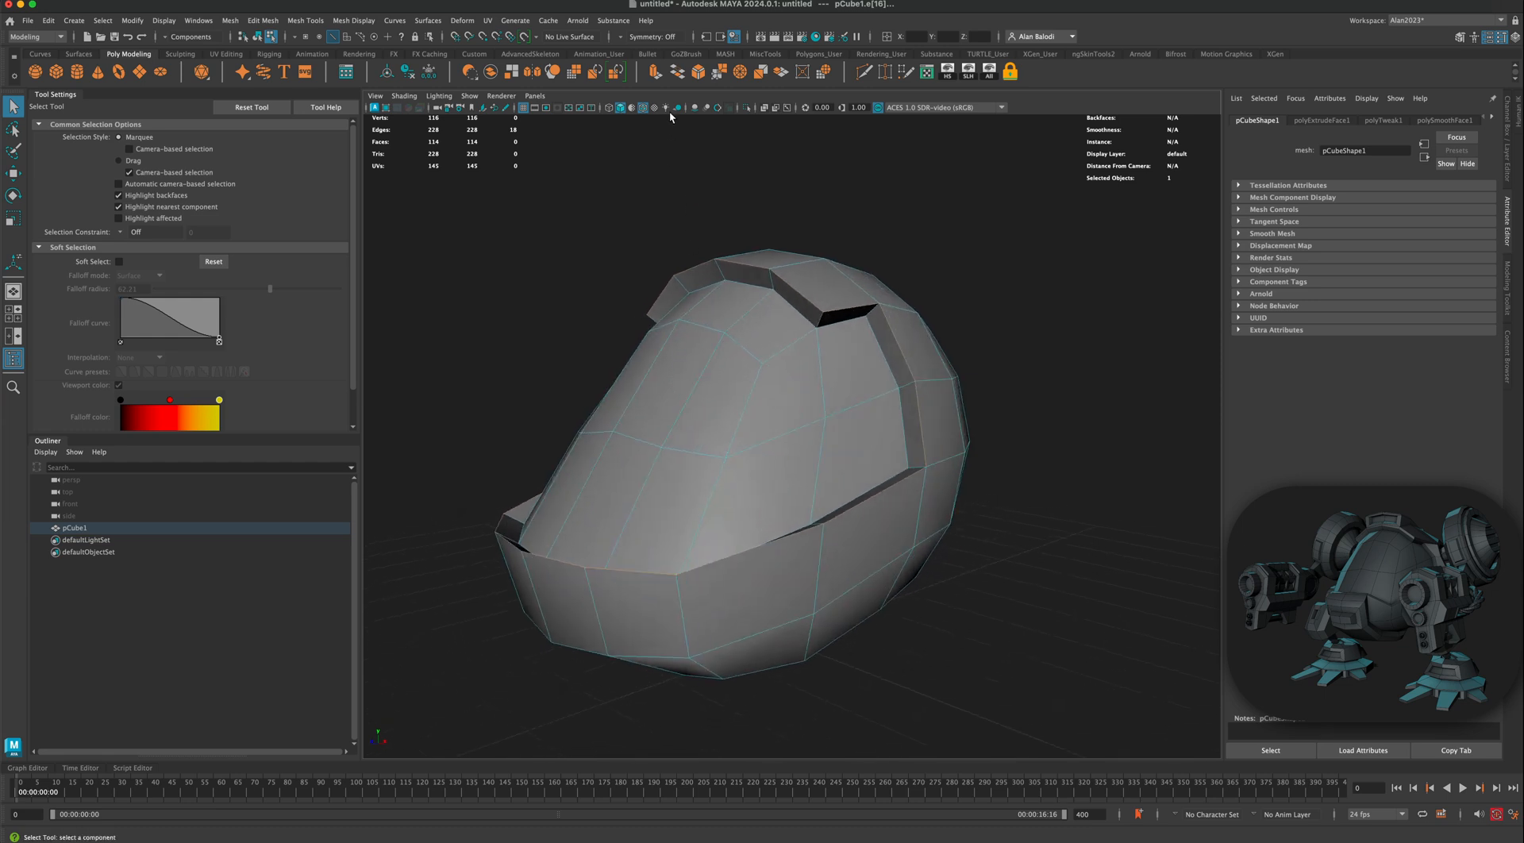
Step: Bevel the selected rim edges with a fraction of 0.5 and one segment, and inspect the beveled rim
left_click(697, 72)
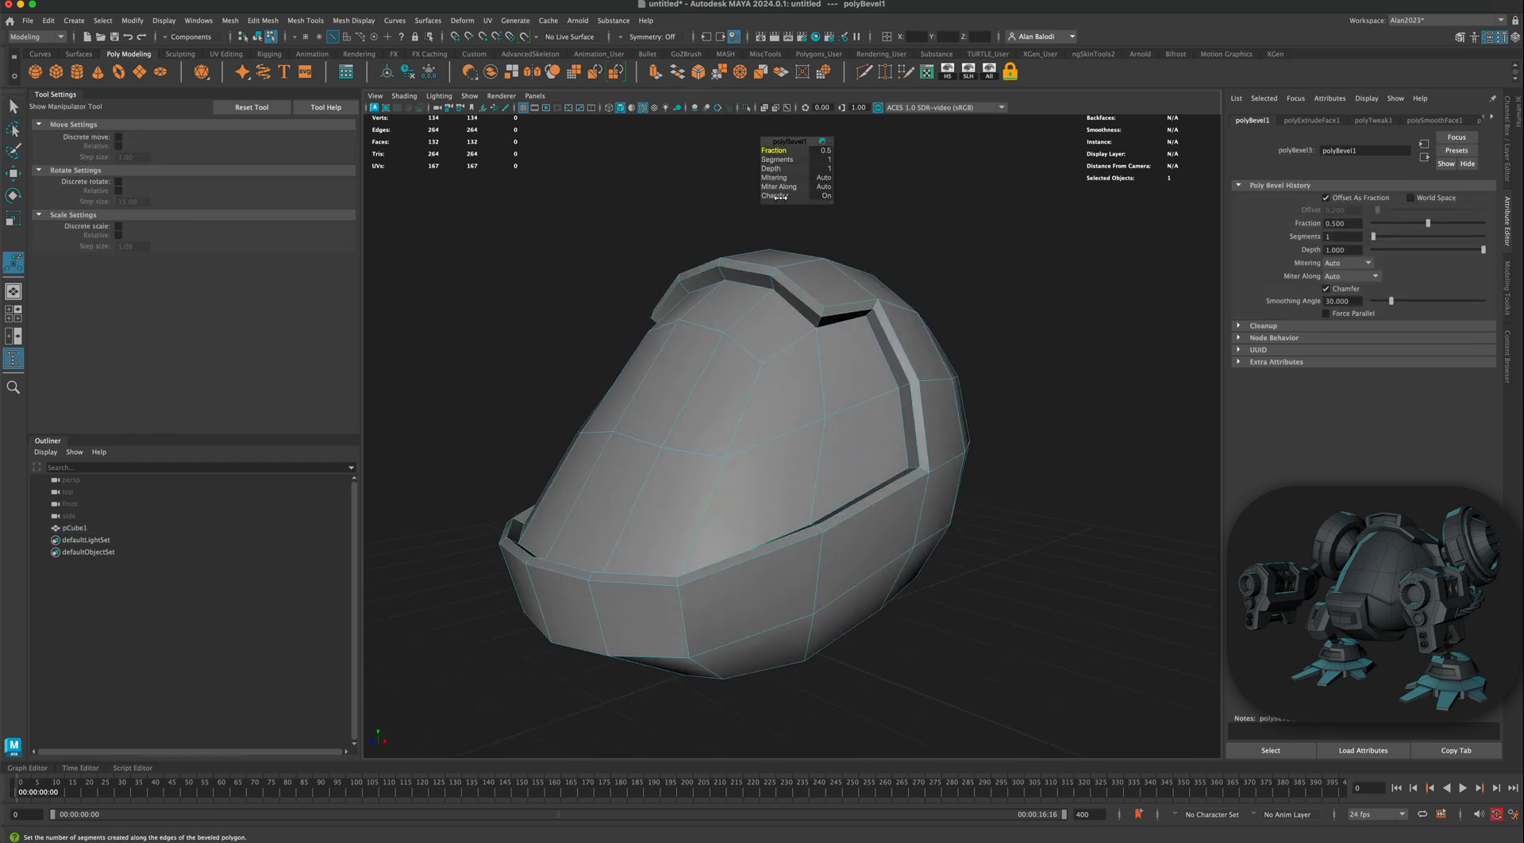
left_click_drag(889, 262, 949, 278, "alt")
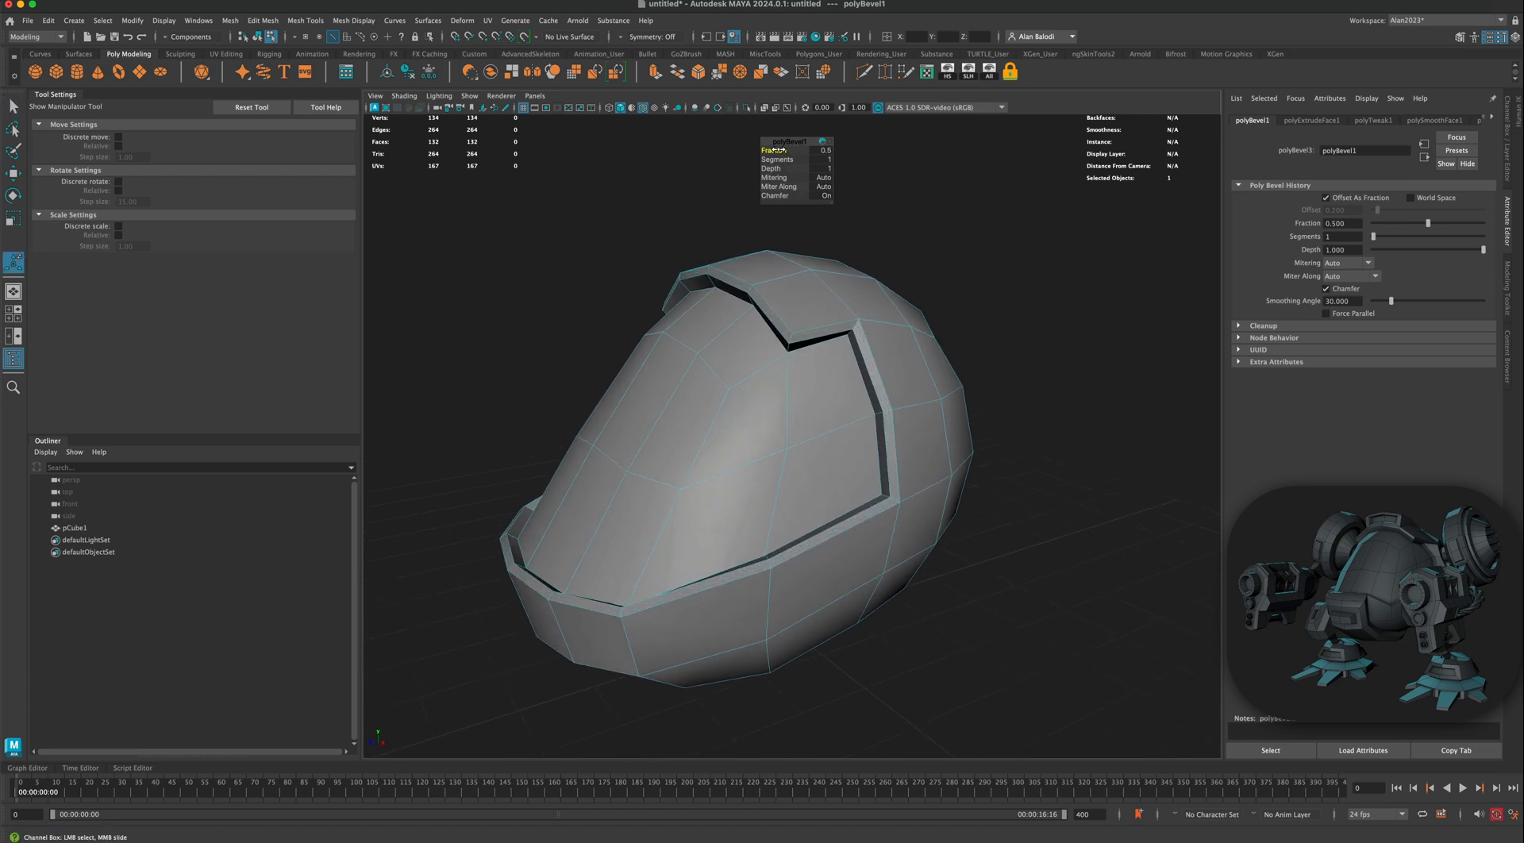
mouse_move(994, 260)
left_mouse_down("alt")
mouse_move(1044, 258)
mouse_move(1000, 268)
left_mouse_up("alt")
scroll(1014, 383, "down", 5)
mouse_move(1013, 383)
left_mouse_down("alt")
mouse_move(1010, 353)
mouse_move(1106, 350)
mouse_move(1027, 350)
mouse_move(1037, 377)
mouse_move(1020, 384)
mouse_move(1036, 382)
mouse_move(1007, 384)
mouse_move(1022, 384)
left_mouse_up("alt")
left_click(8, 109)
scroll(736, 333, "up", 3)
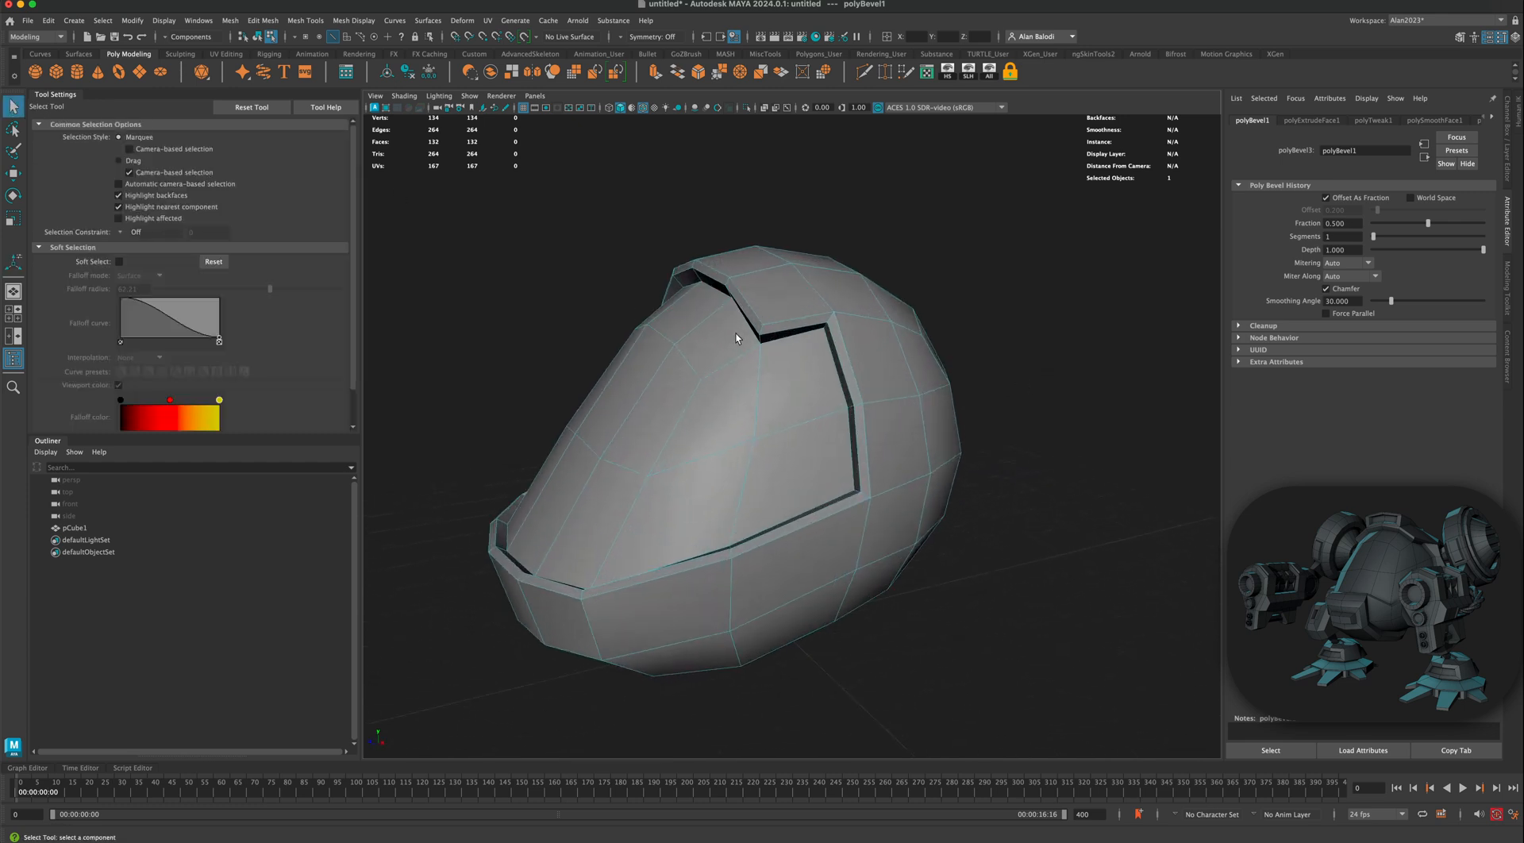
left_click_drag(735, 333, 714, 340, "alt")
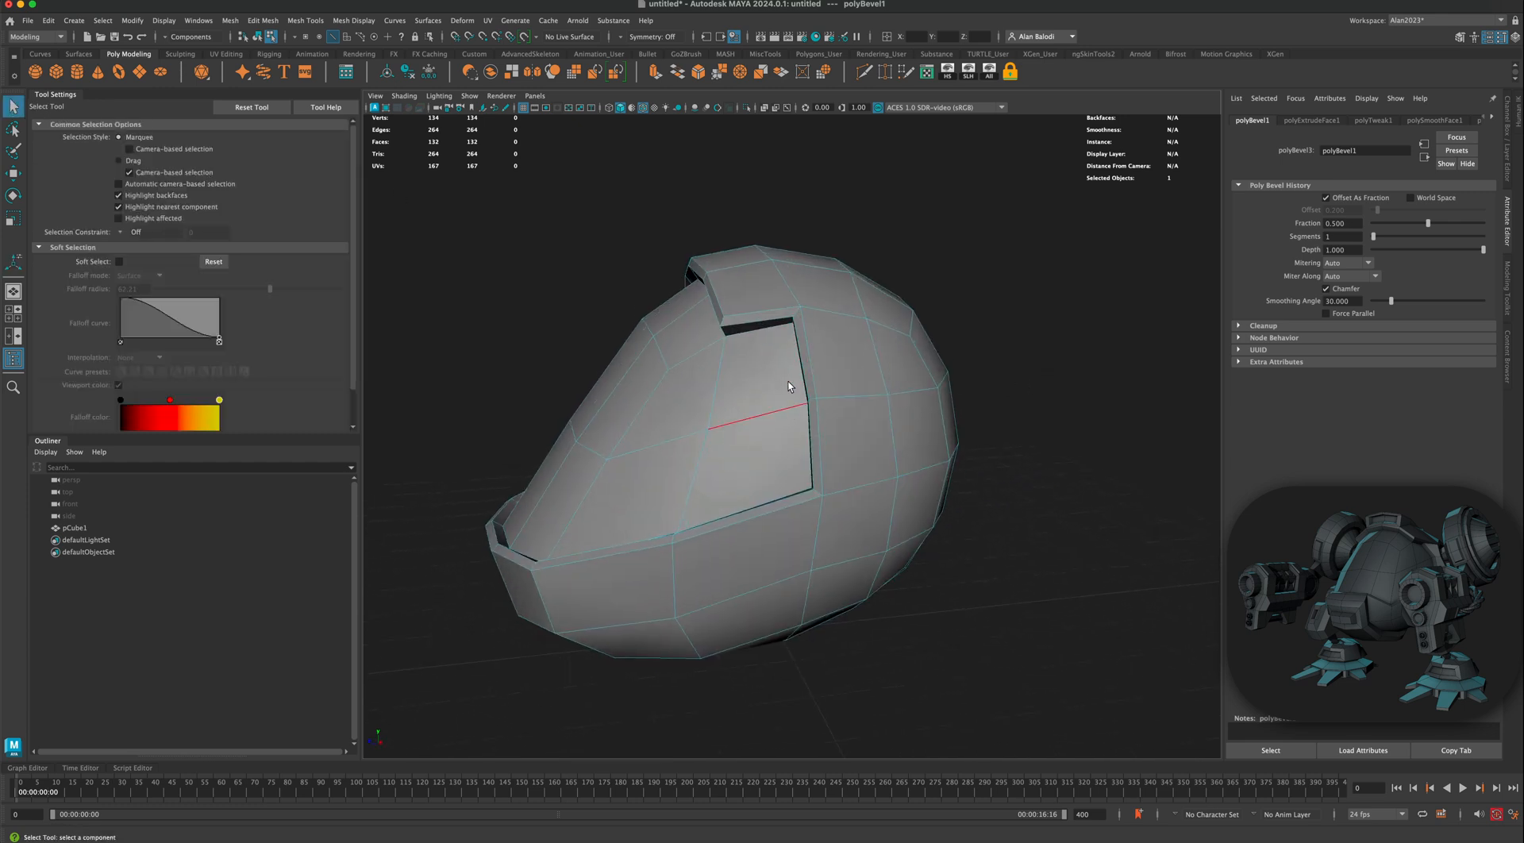
left_click_drag(726, 317, 746, 344, "alt")
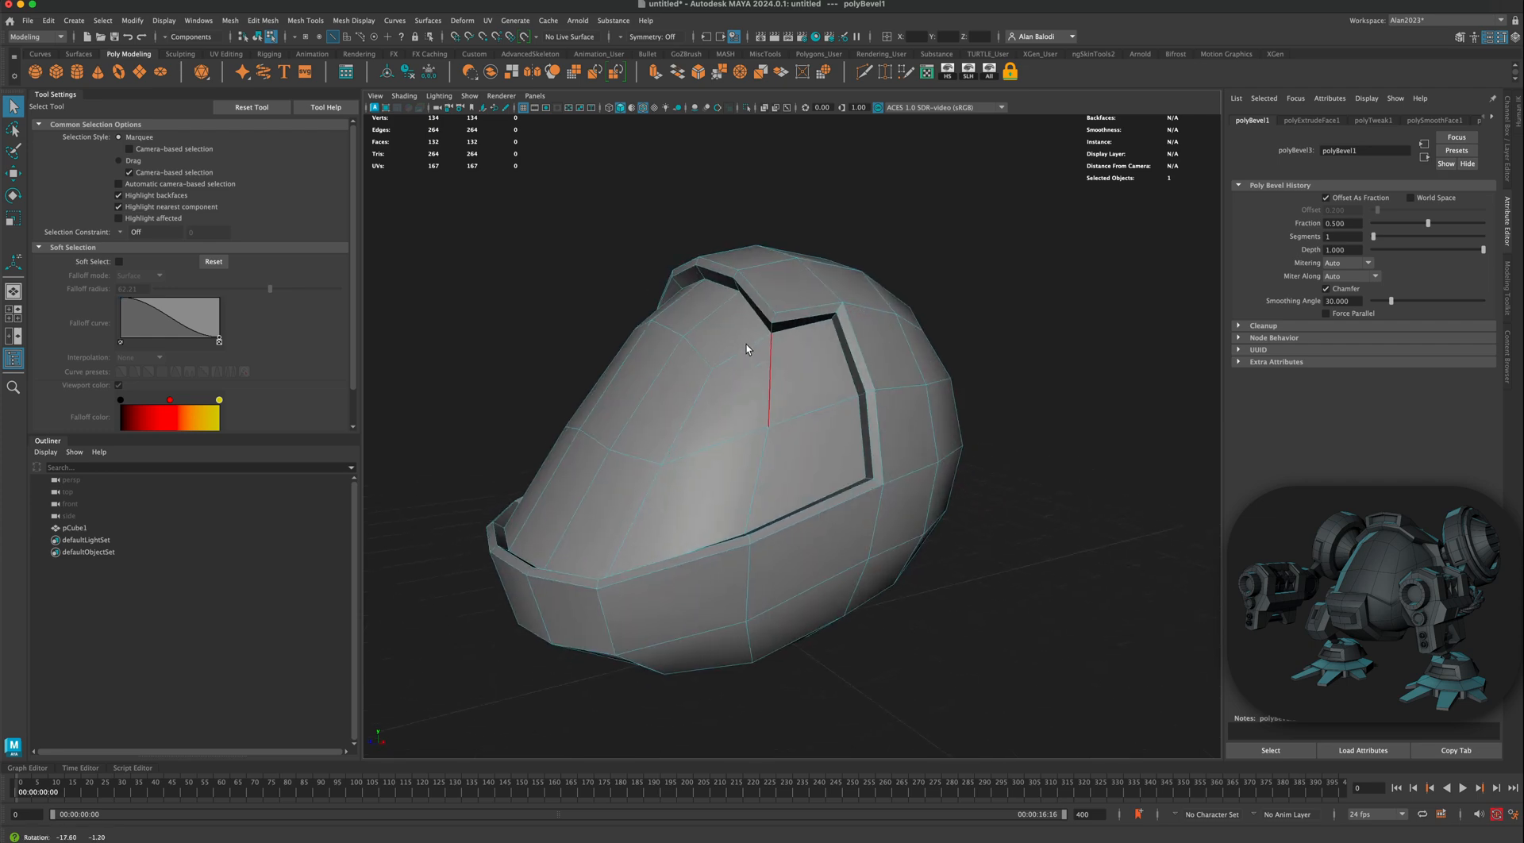
Step: Return the body to object mode, deselect it and show the side view full size
right_click(798, 398)
right_click_drag(806, 391, 855, 382)
key("space")
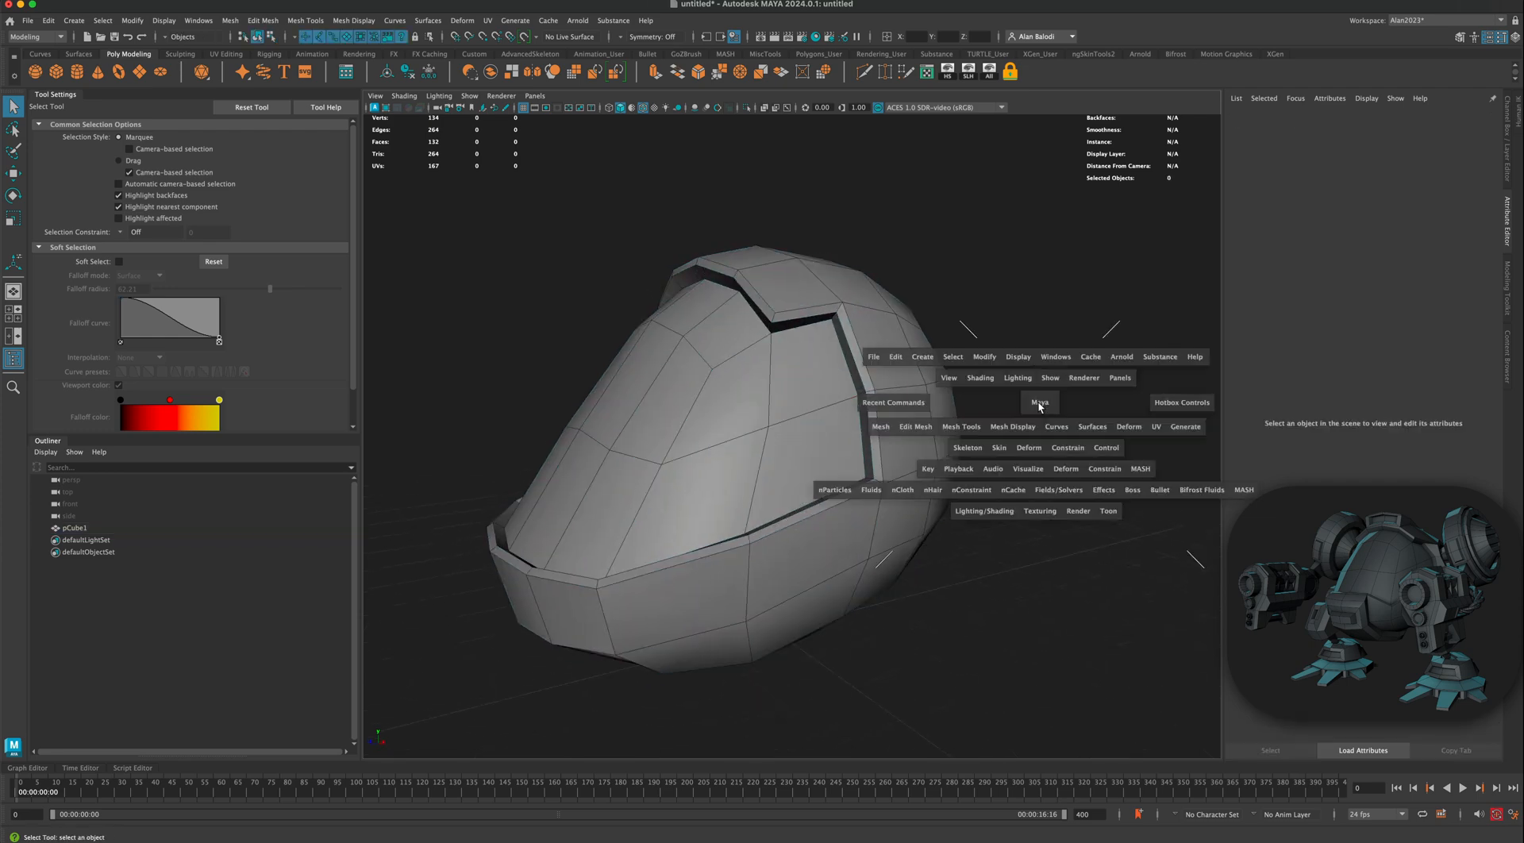
key("space")
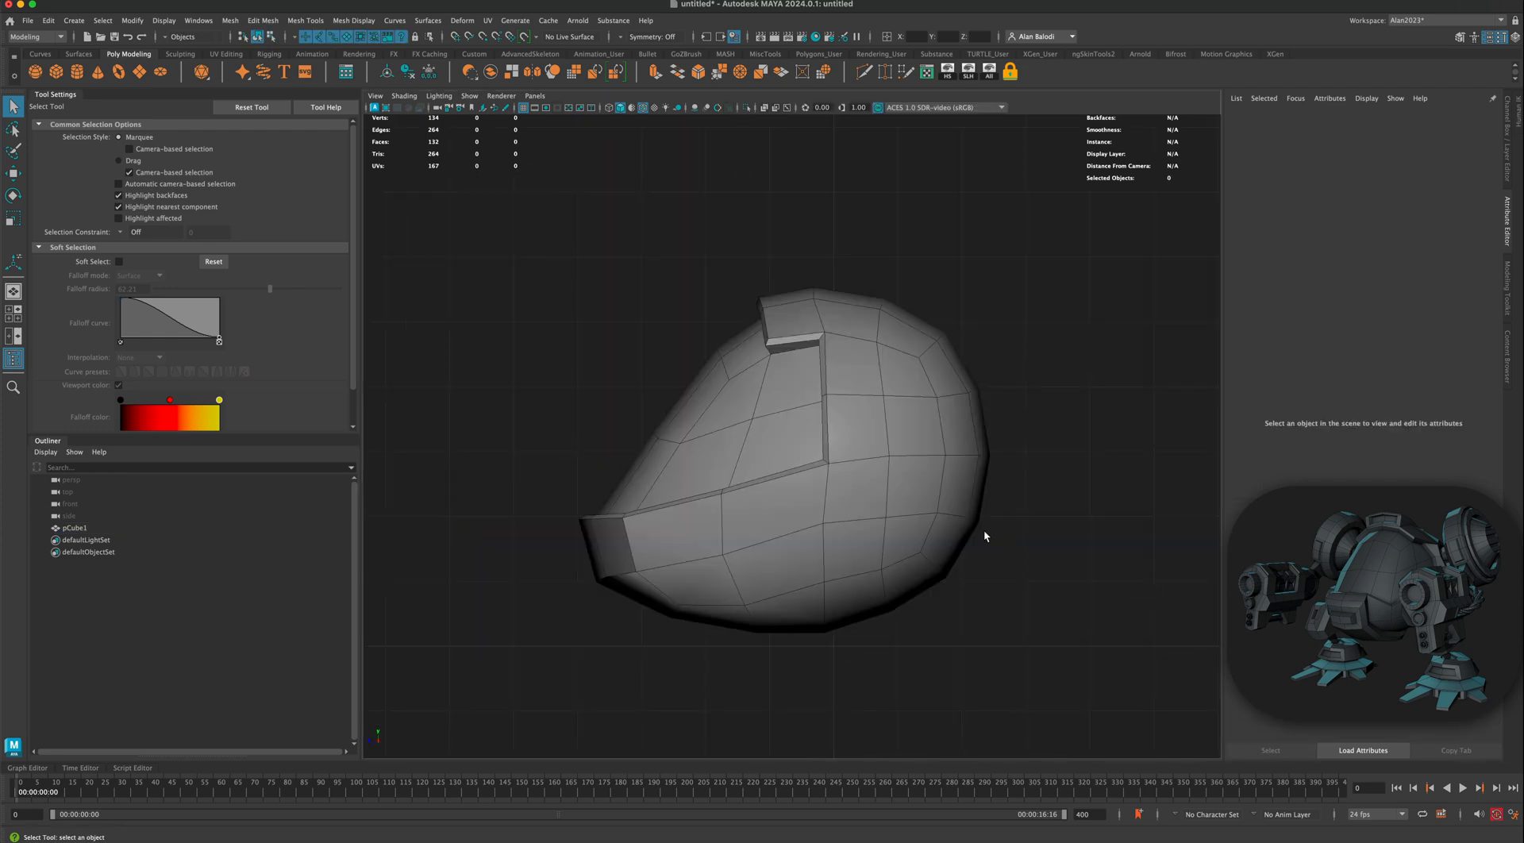
Step: In vertex mode, lower the recess's upper rear corner vertices in the side view and raise its lower rear corner vertices
left_click_drag(983, 530, 867, 330, "alt")
left_click(867, 317)
right_click(867, 318)
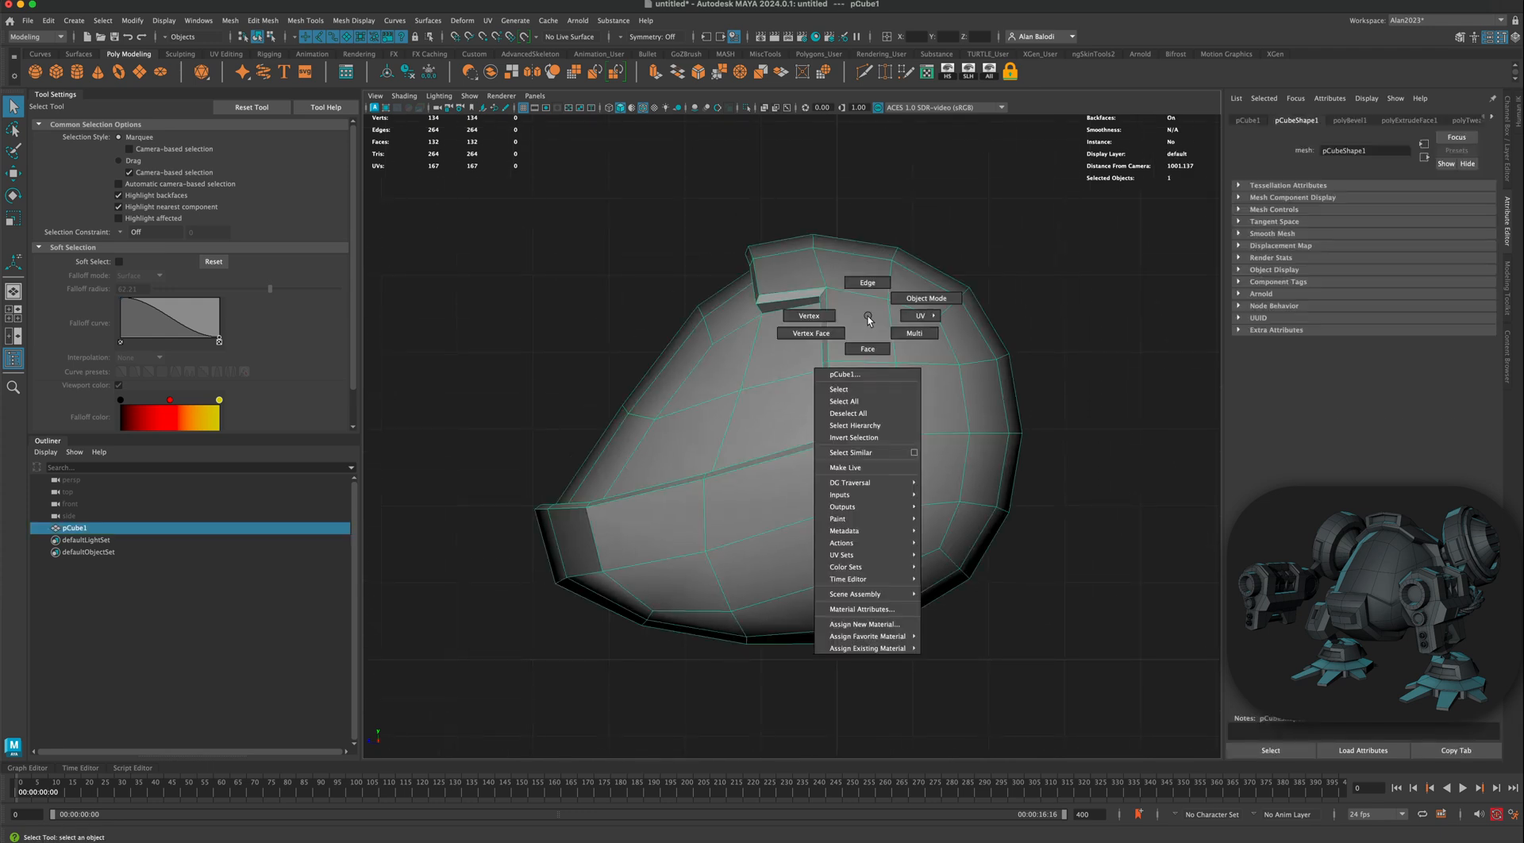
left_click(815, 317)
left_click(842, 322)
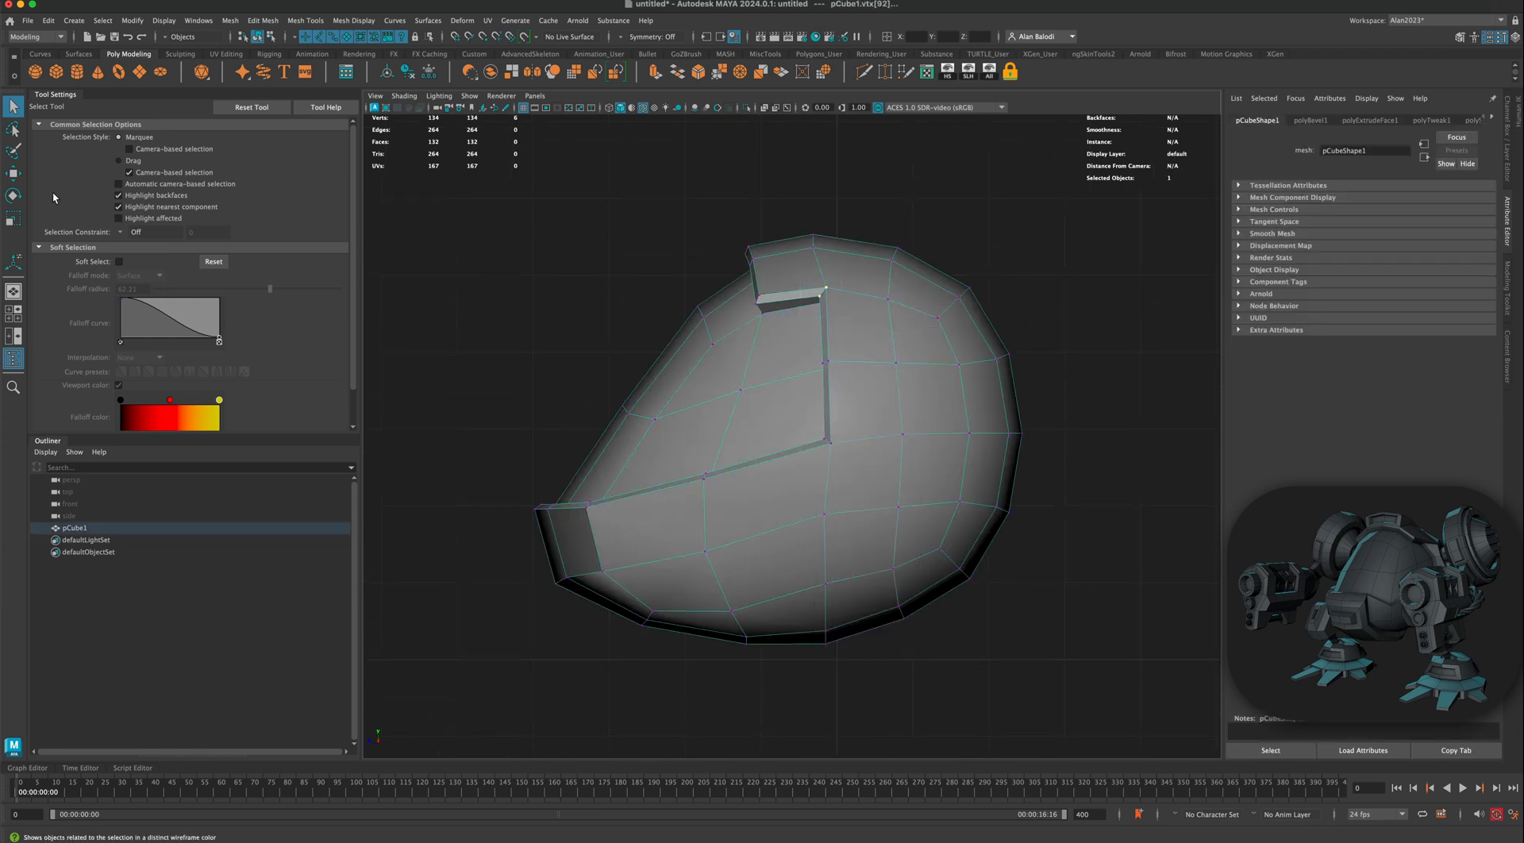
left_click(17, 179)
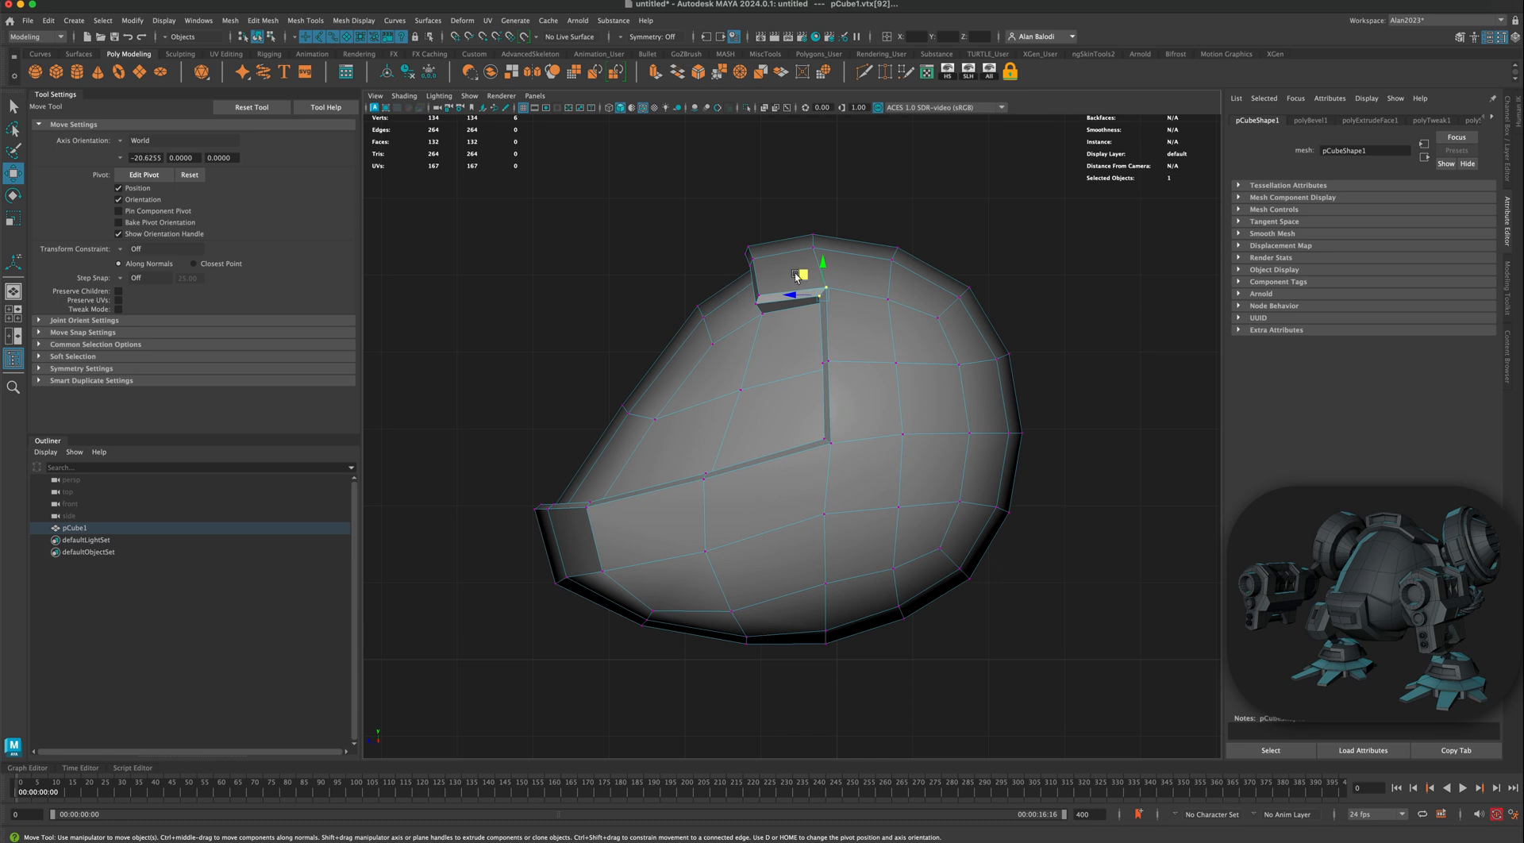
mouse_move(802, 277)
left_mouse_down()
mouse_move(792, 261)
mouse_move(796, 300)
left_mouse_up()
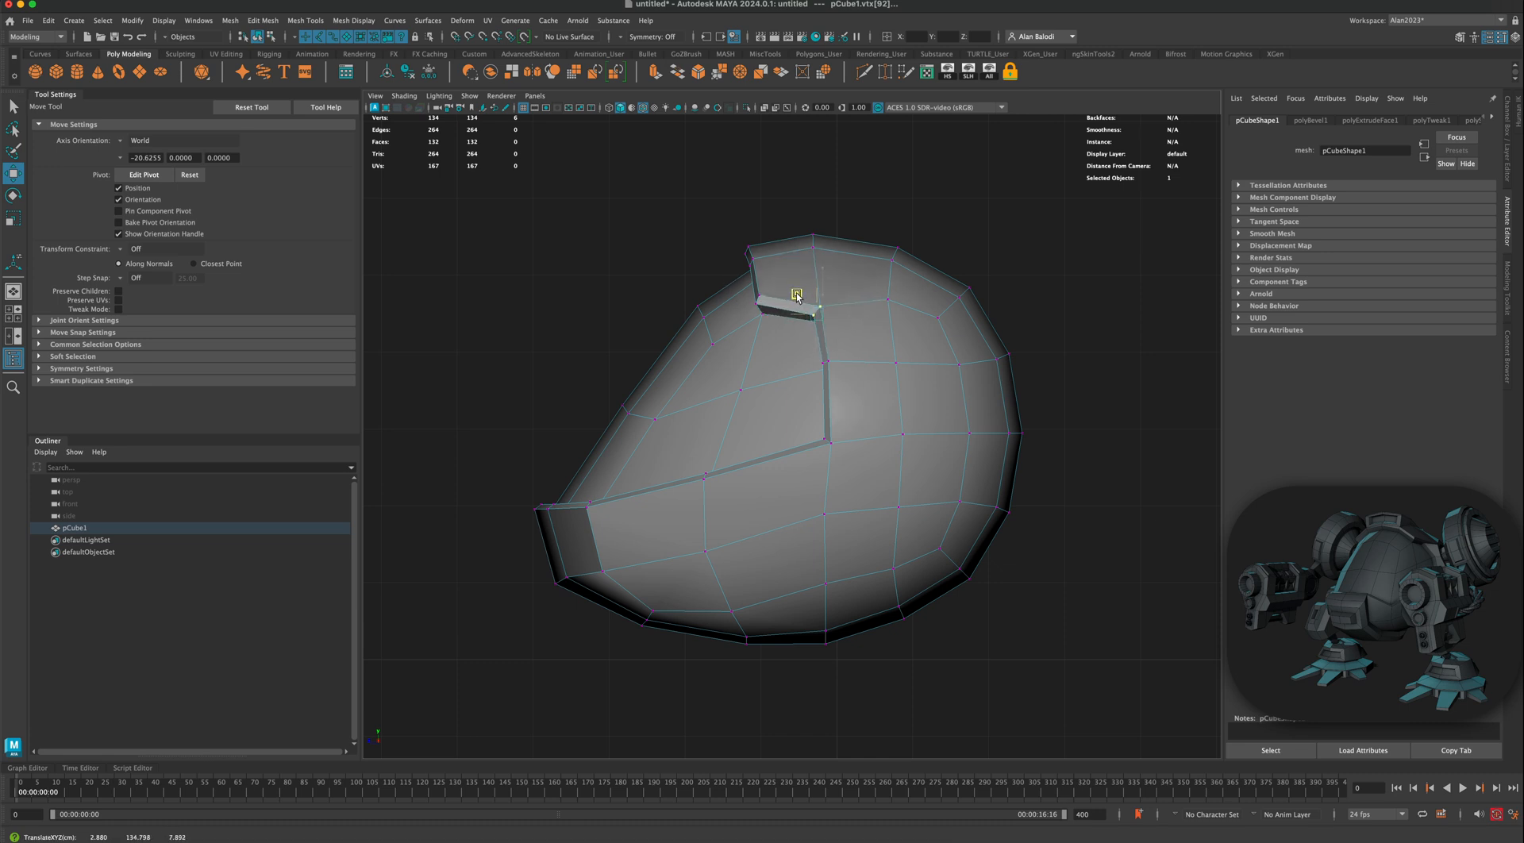
mouse_move(798, 423)
left_mouse_down()
mouse_move(838, 471)
mouse_move(802, 413)
left_mouse_up()
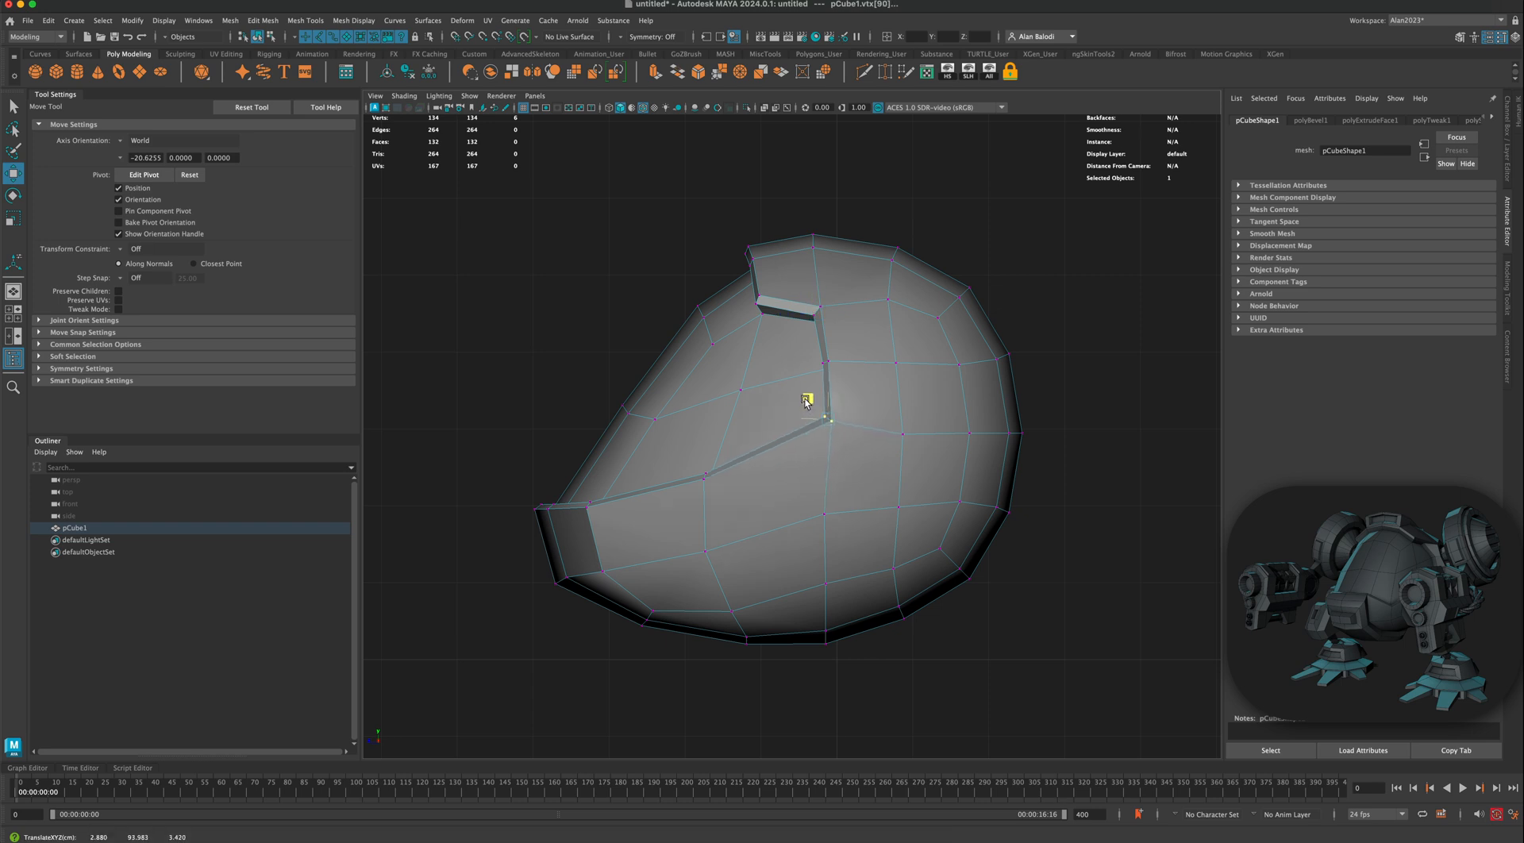
right_click(748, 373)
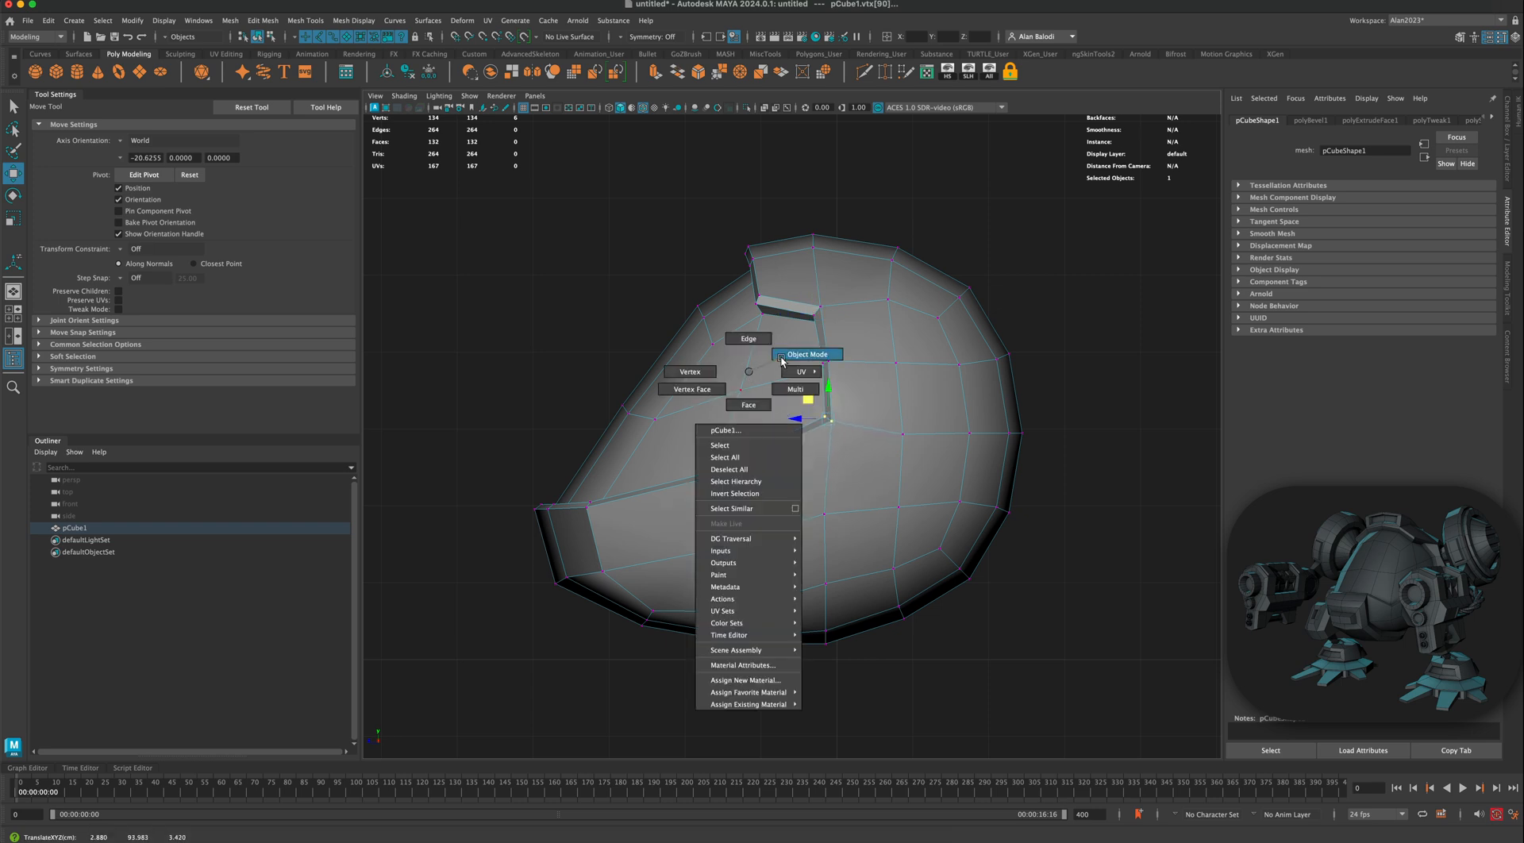
left_click(699, 383)
Step: Raise the rim vertices at the snout's front tip and lower the neighbouring rim corner vertices slightly
left_click_drag(474, 441, 528, 505)
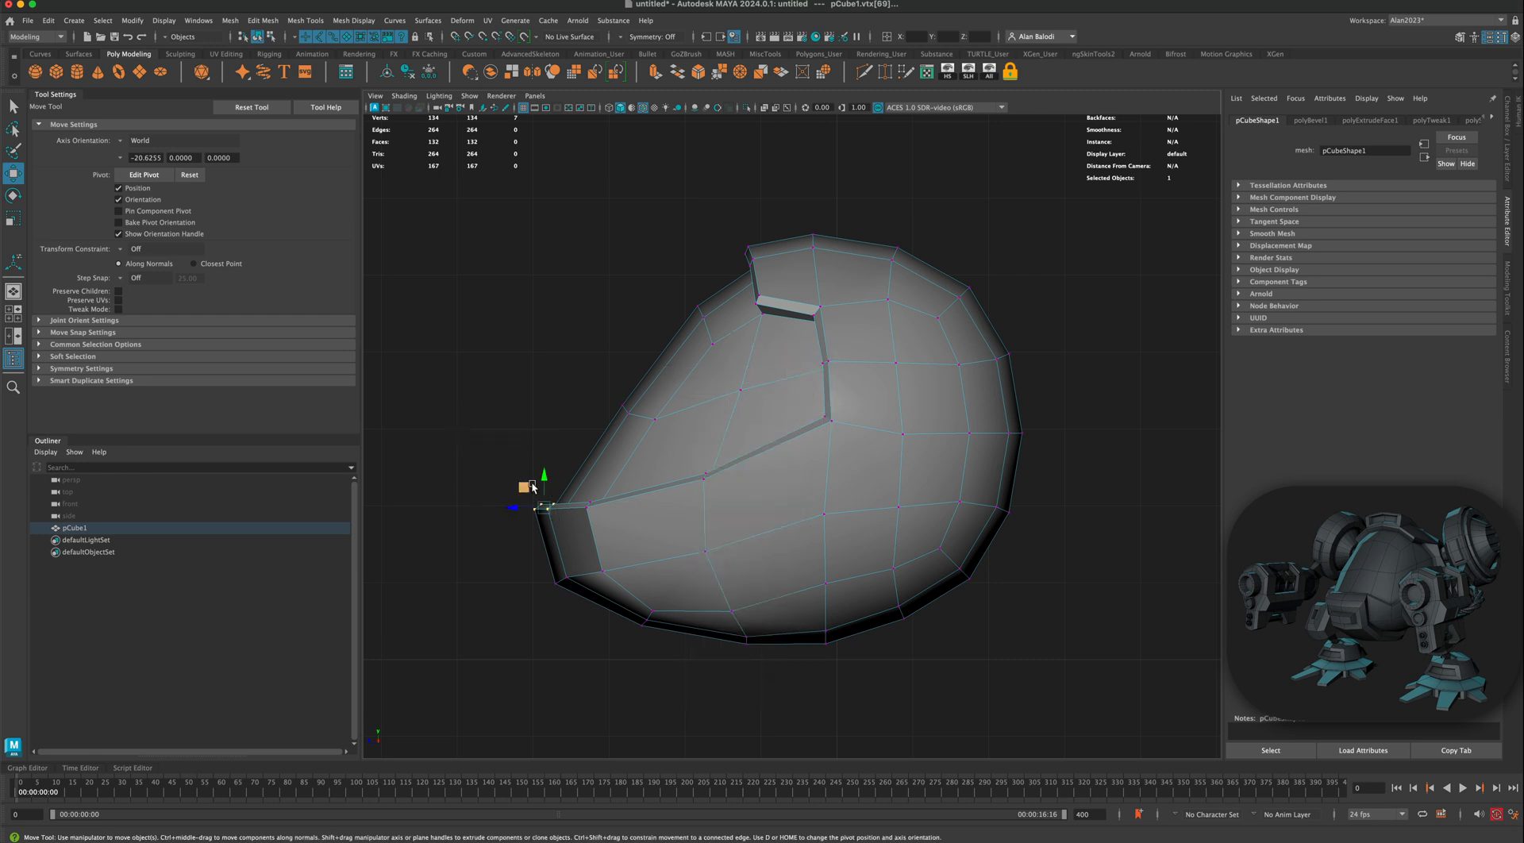
left_click(546, 476)
left_click_drag(546, 524, 591, 483)
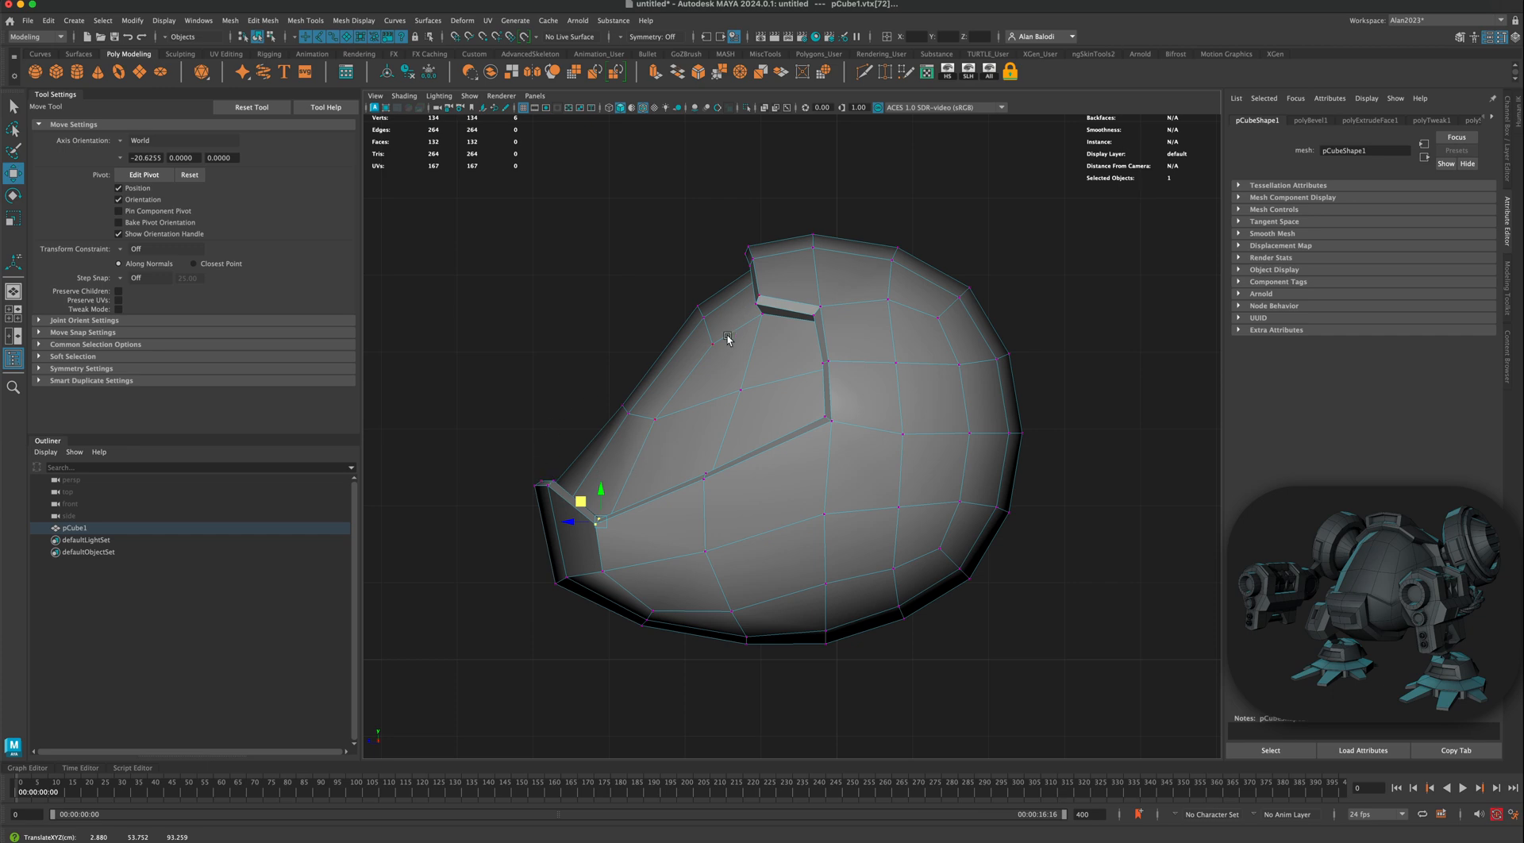
Step: Return to object mode with nothing selected and examine the recessed panel and snout in the perspective view
right_click(795, 362)
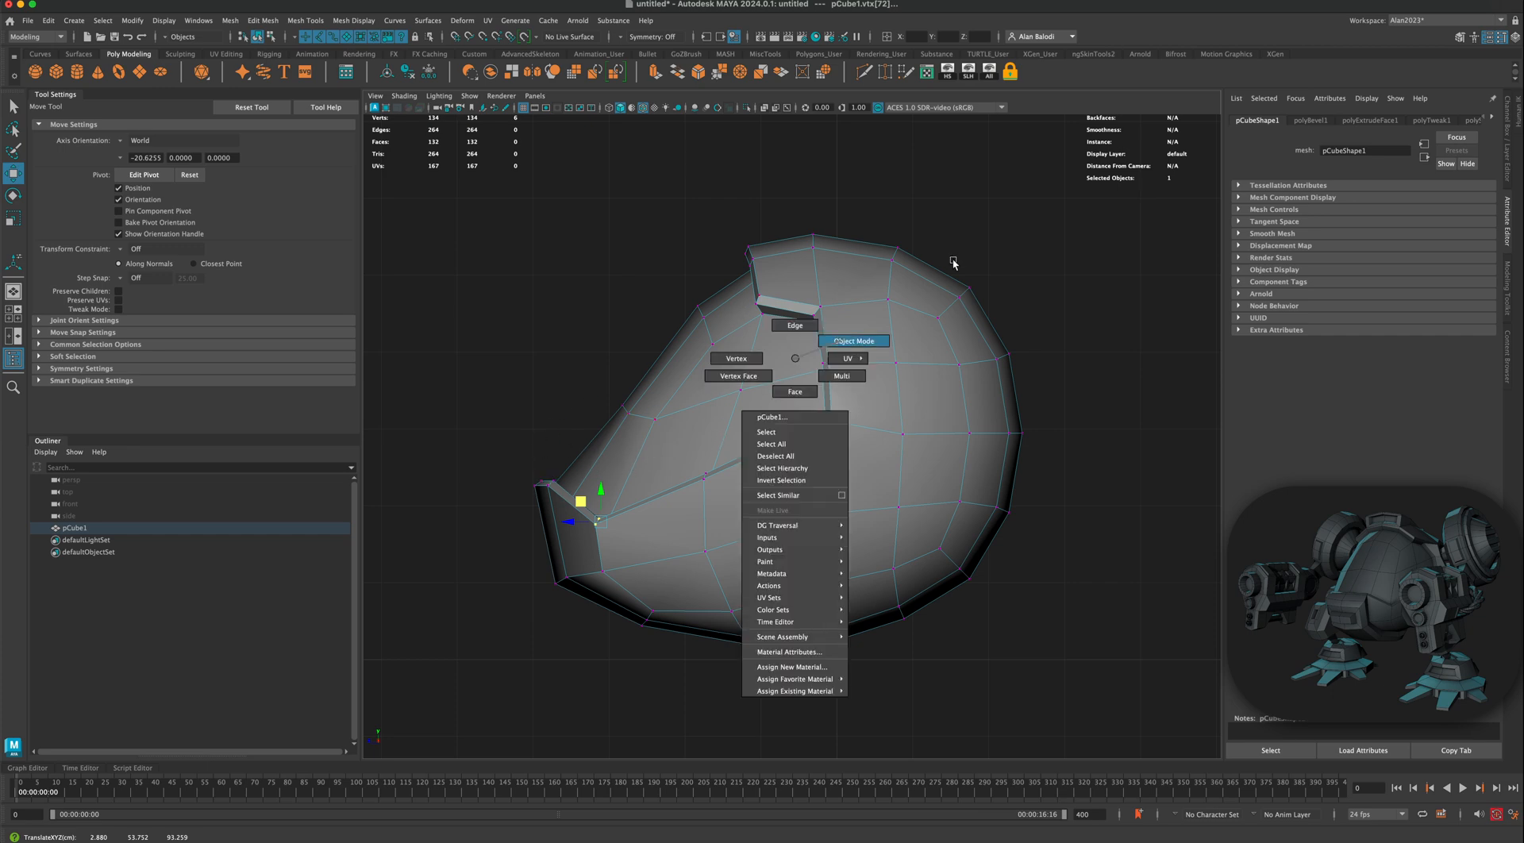
left_click(1012, 270)
key("space")
key("space")
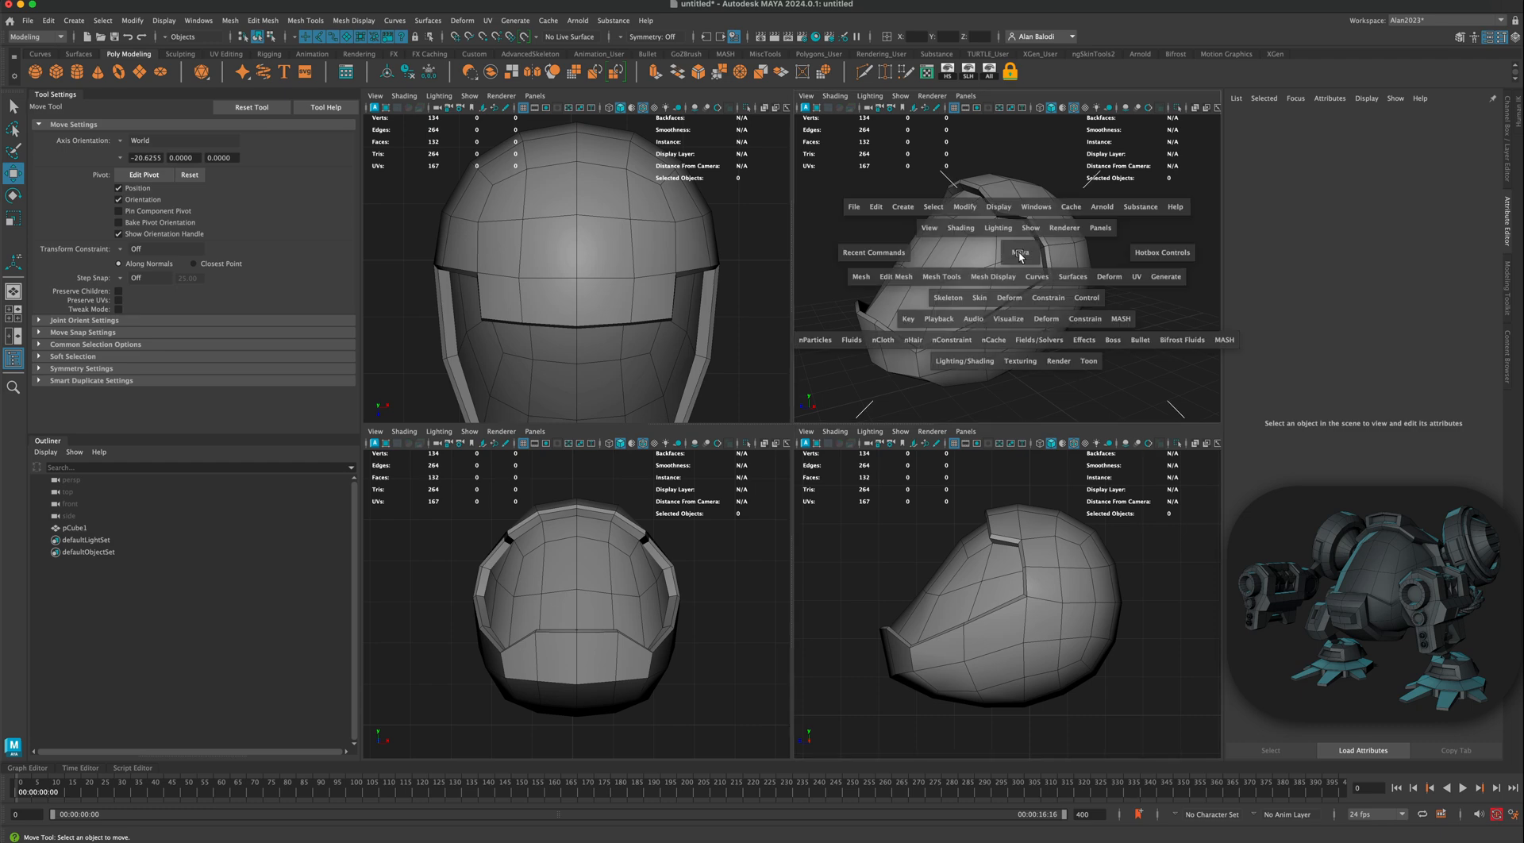
left_click_drag(941, 438, 771, 439, "alt")
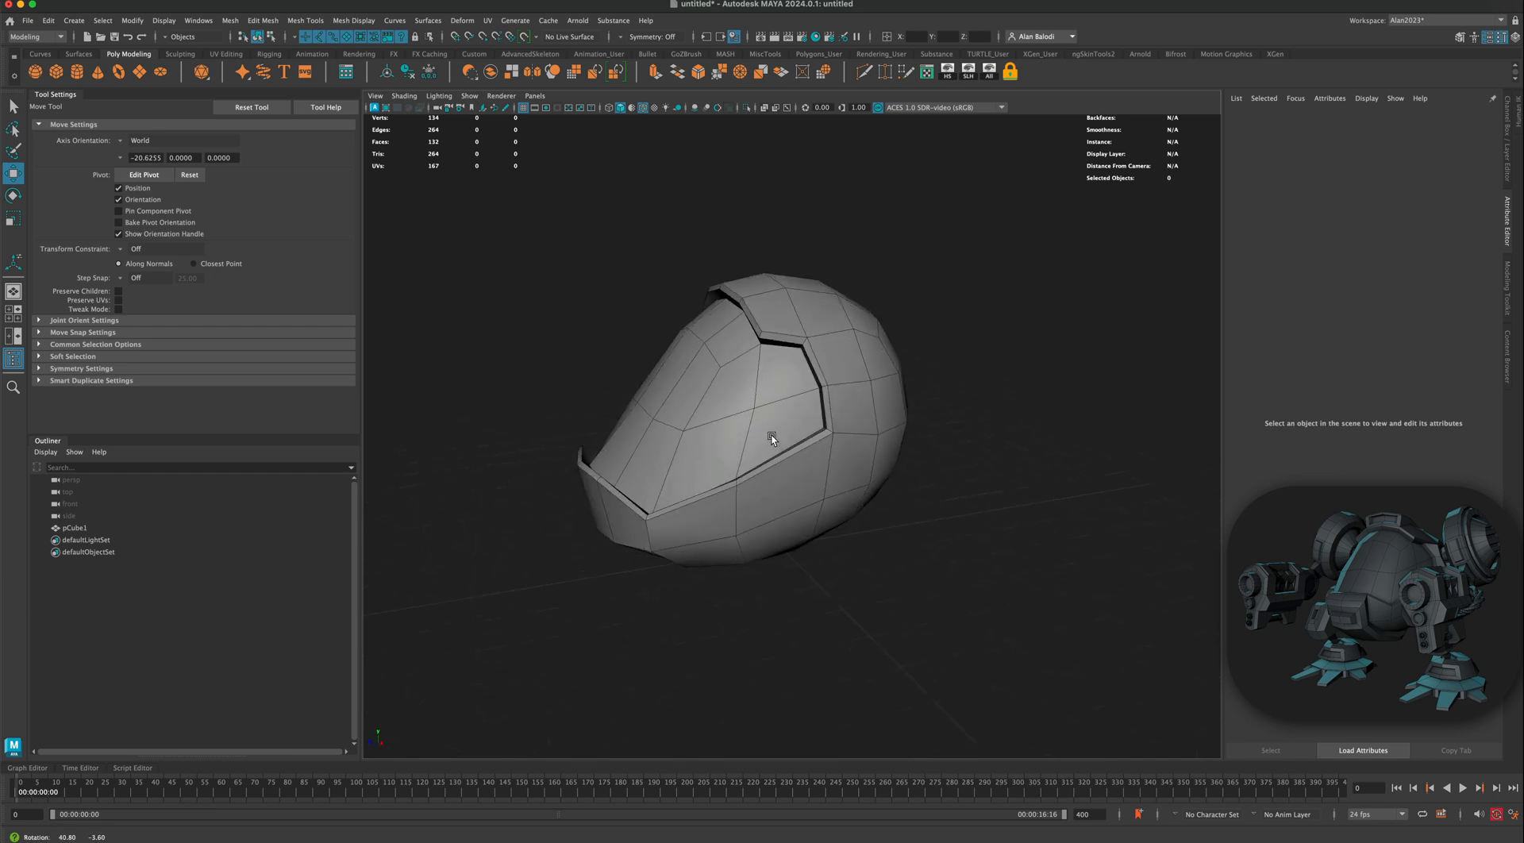
left_click_drag(654, 532, 592, 454, "alt")
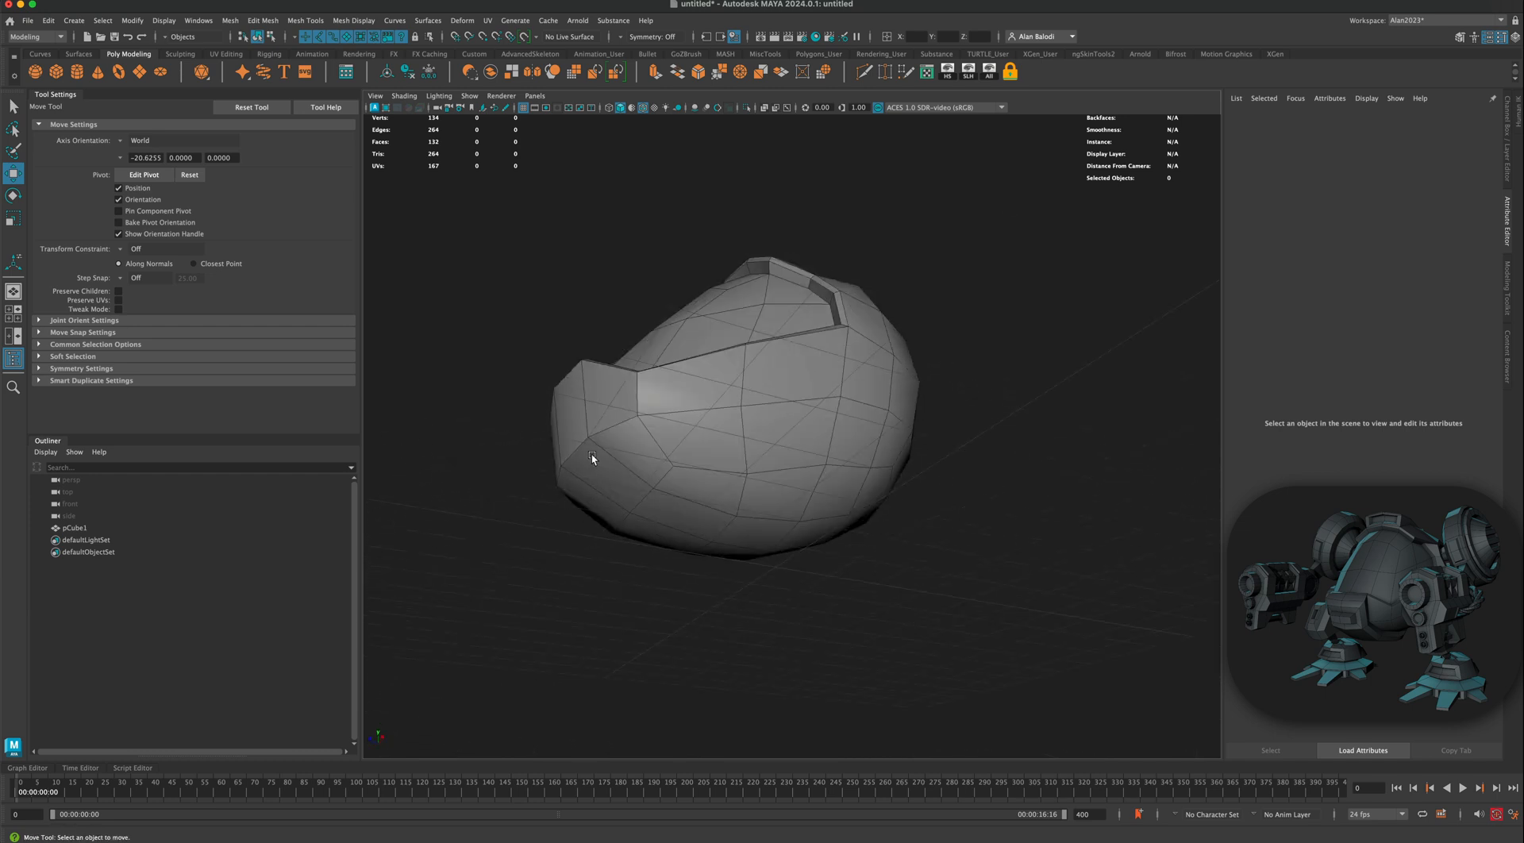
Step: Select the row of edges across the snout's front below its rim, apply Soften Edge, and return to object mode with nothing selected
left_click(610, 445)
right_click_drag(610, 445, 609, 409)
left_click(582, 454)
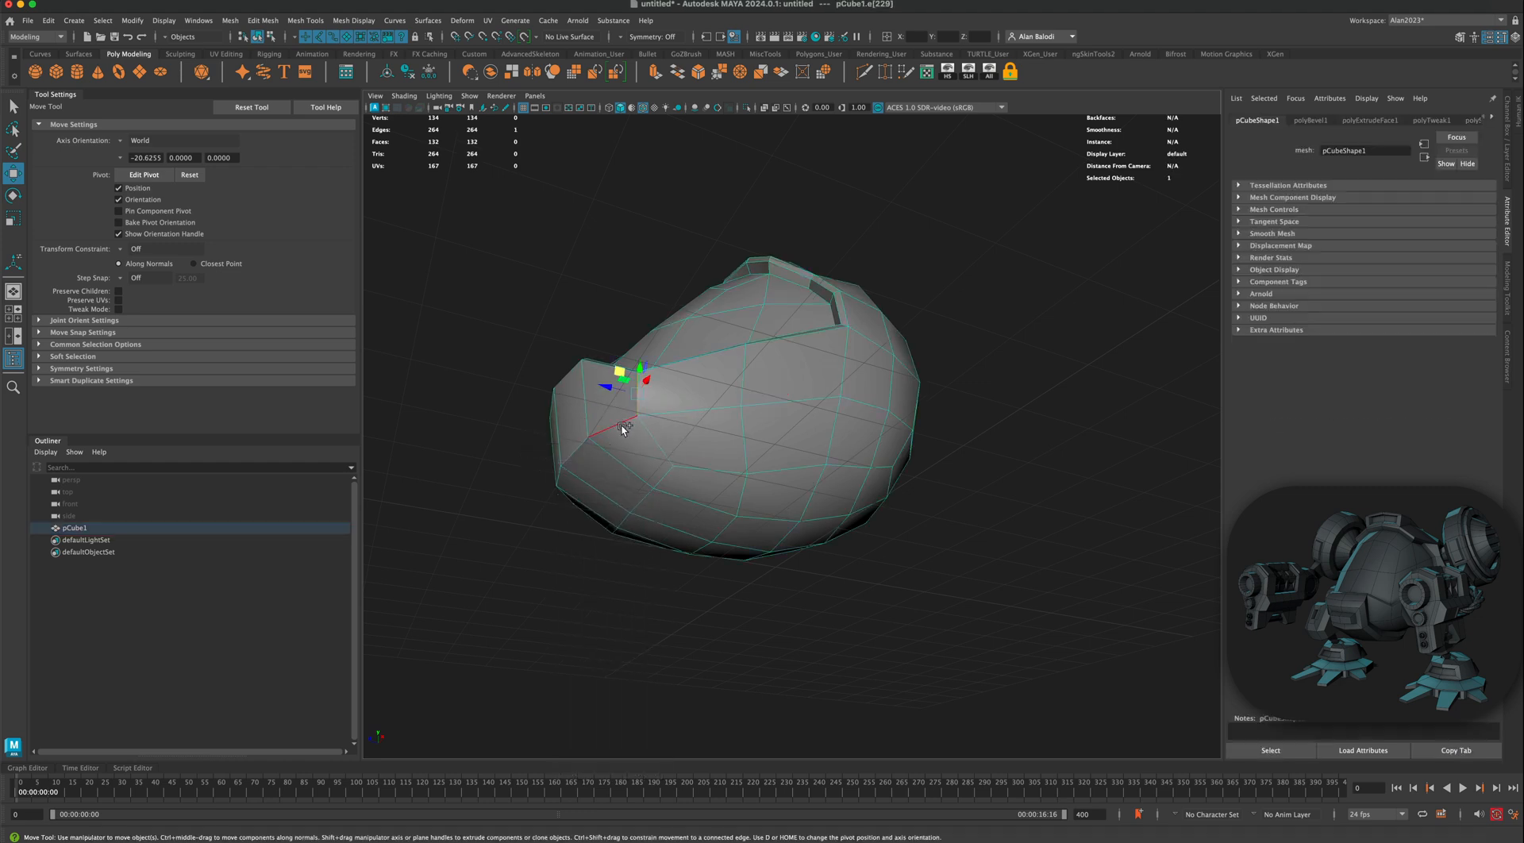
left_click_drag(600, 504, 646, 503, "alt")
left_click(683, 374, "shift")
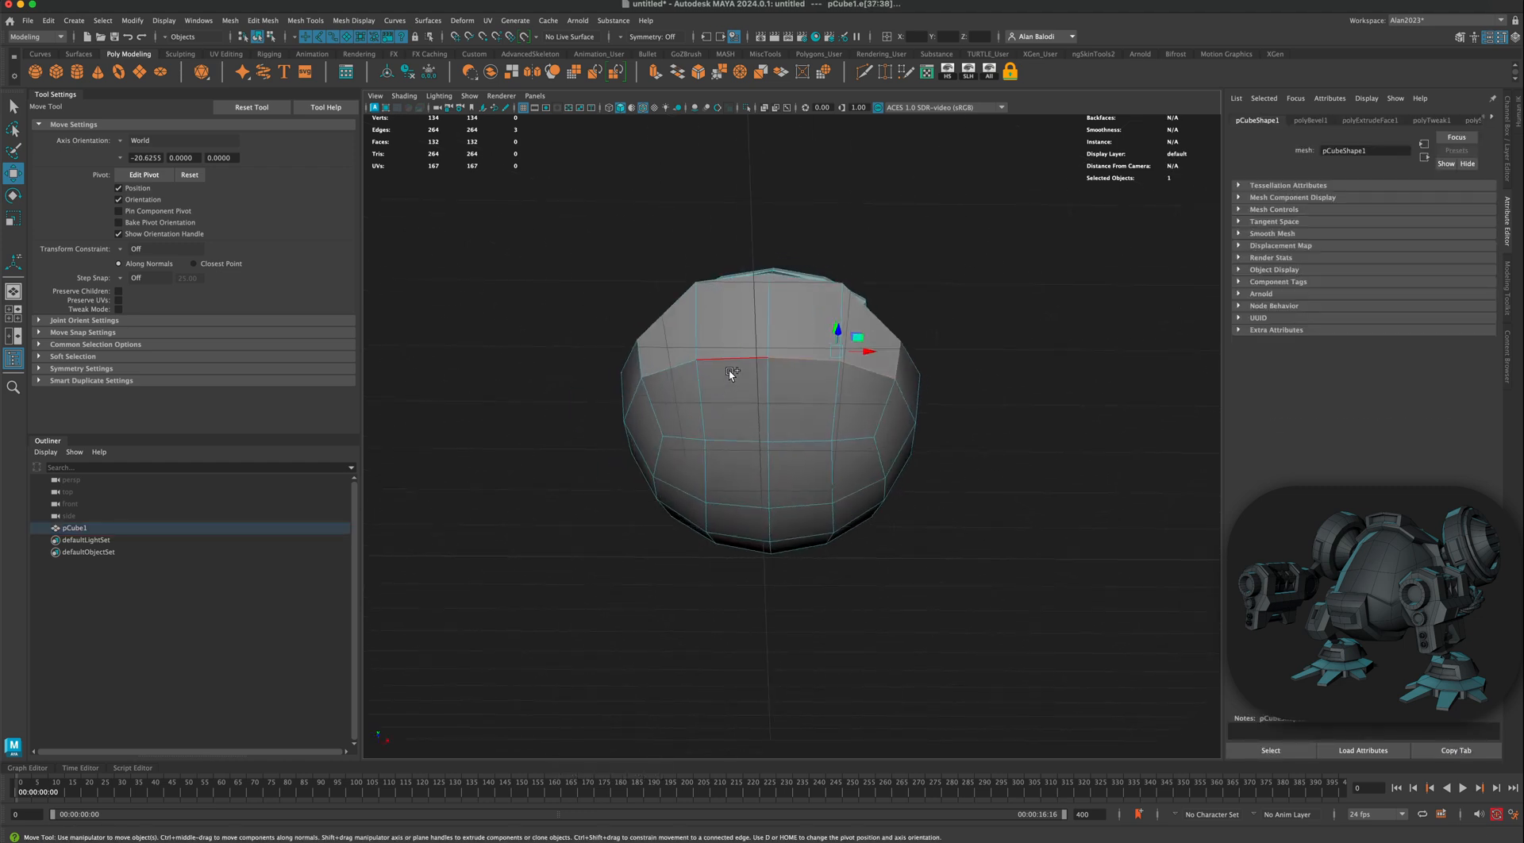
left_click(639, 363, "shift")
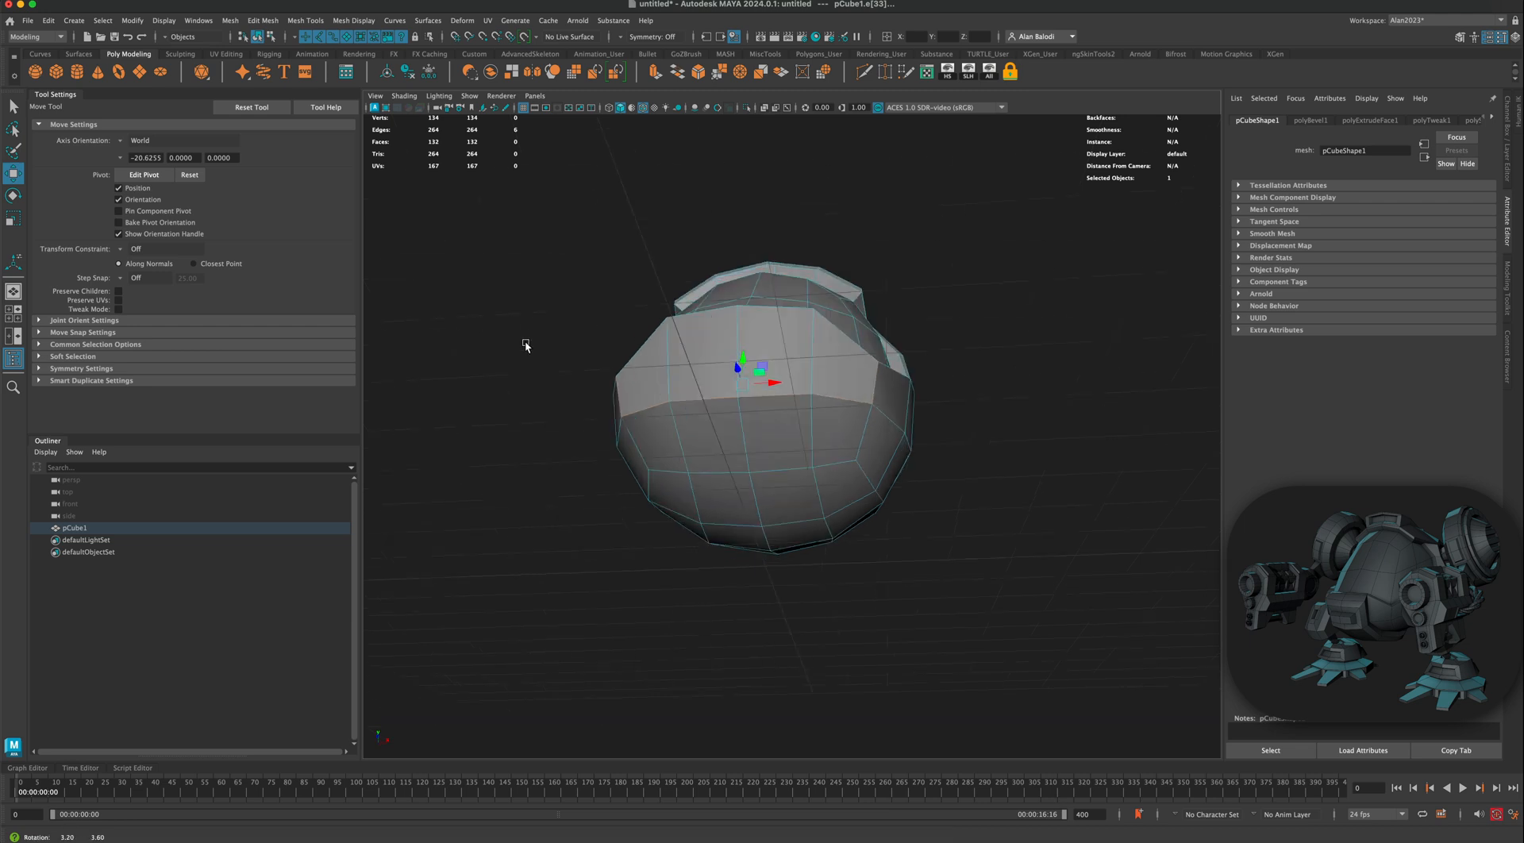
left_click_drag(523, 344, 669, 481, "alt")
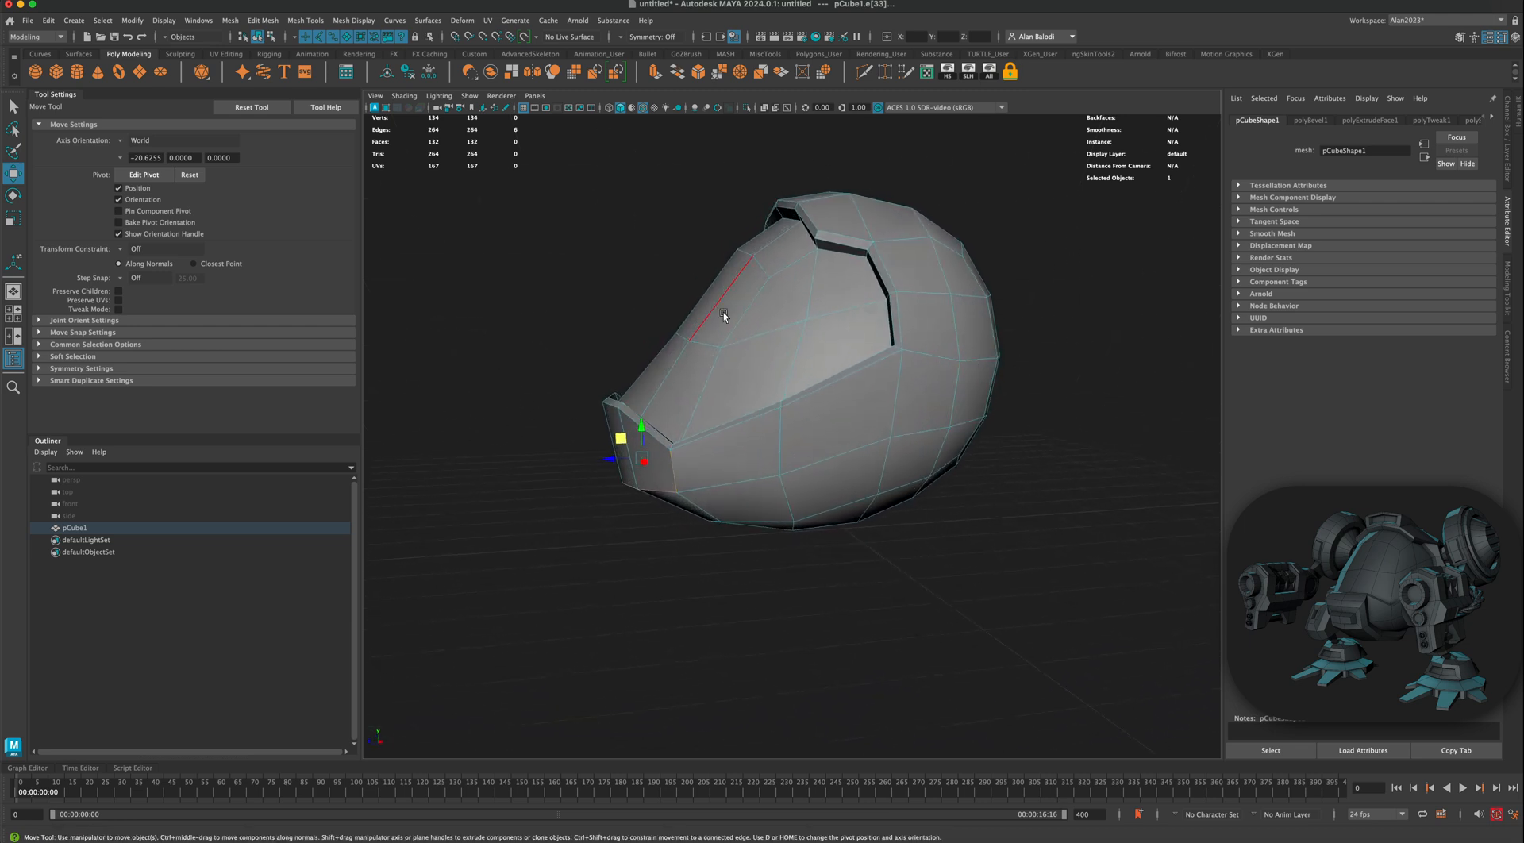
left_click(354, 21)
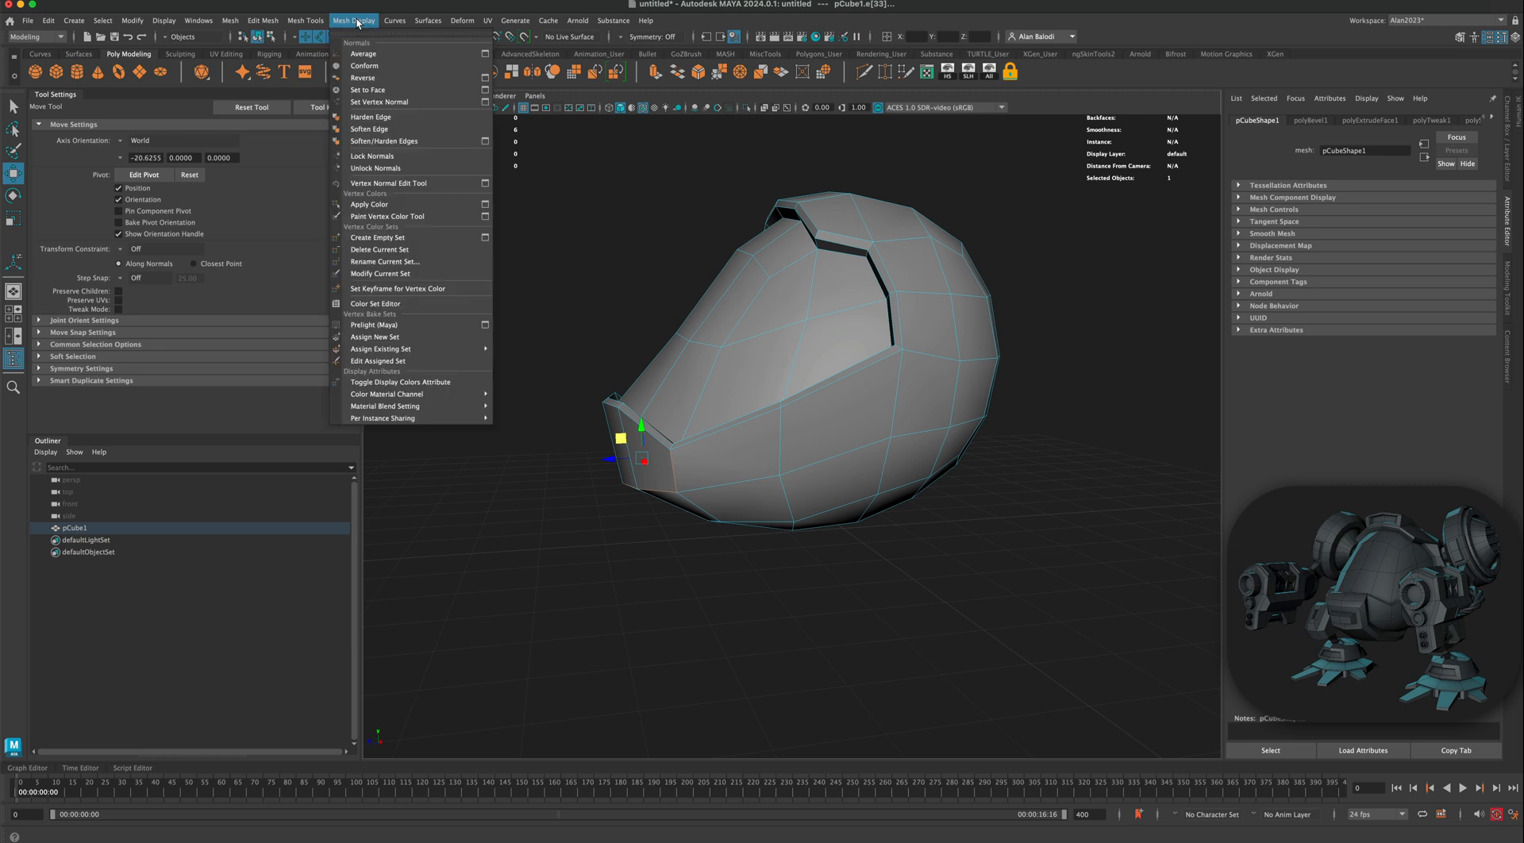
left_click(396, 129)
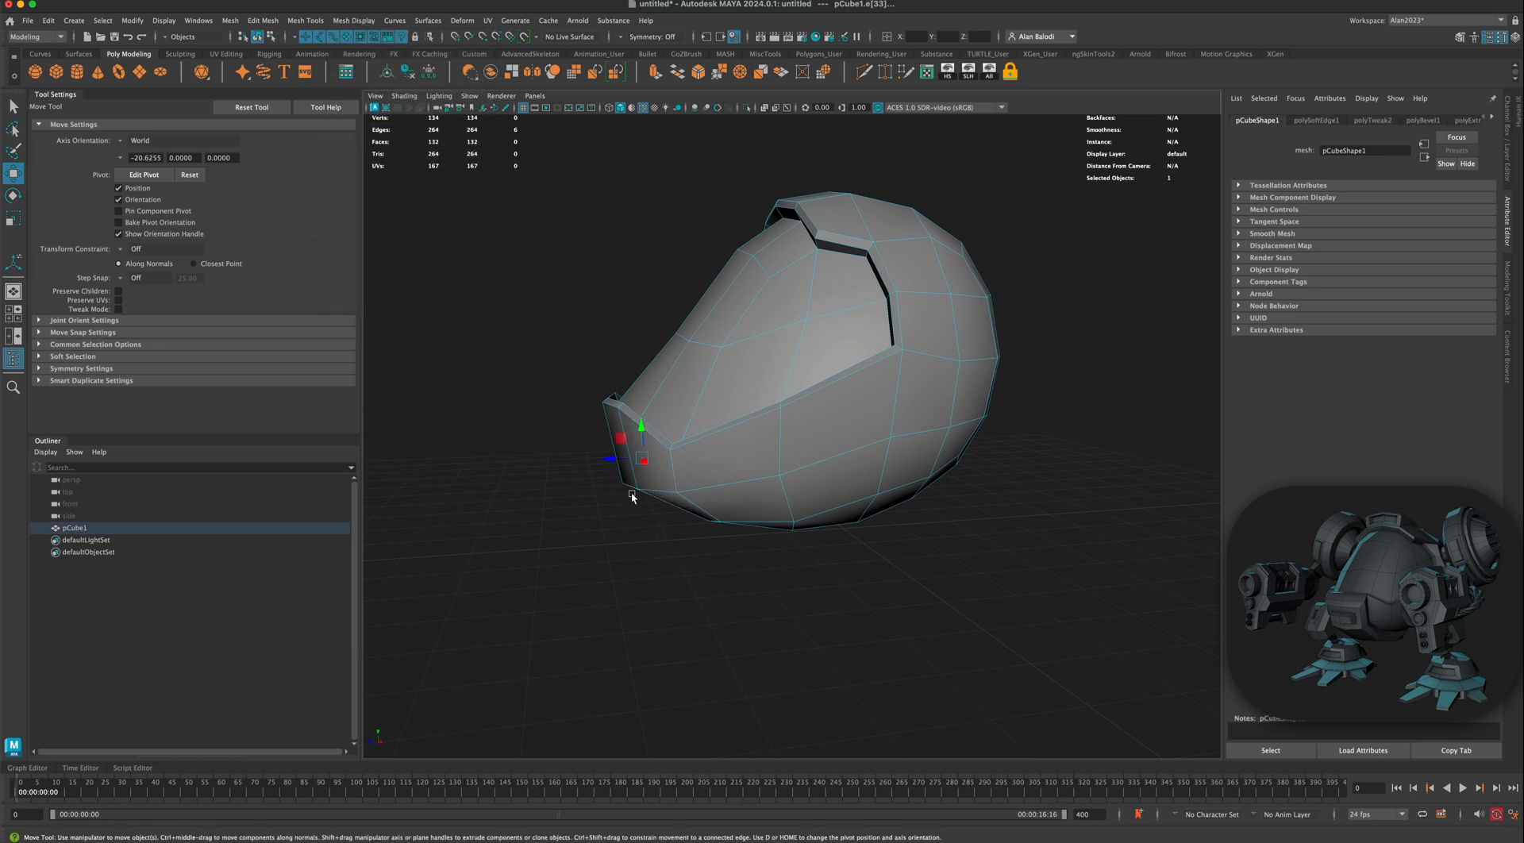
right_click_drag(776, 449, 835, 433)
left_click(1124, 412)
scroll(1086, 463, "down", 2)
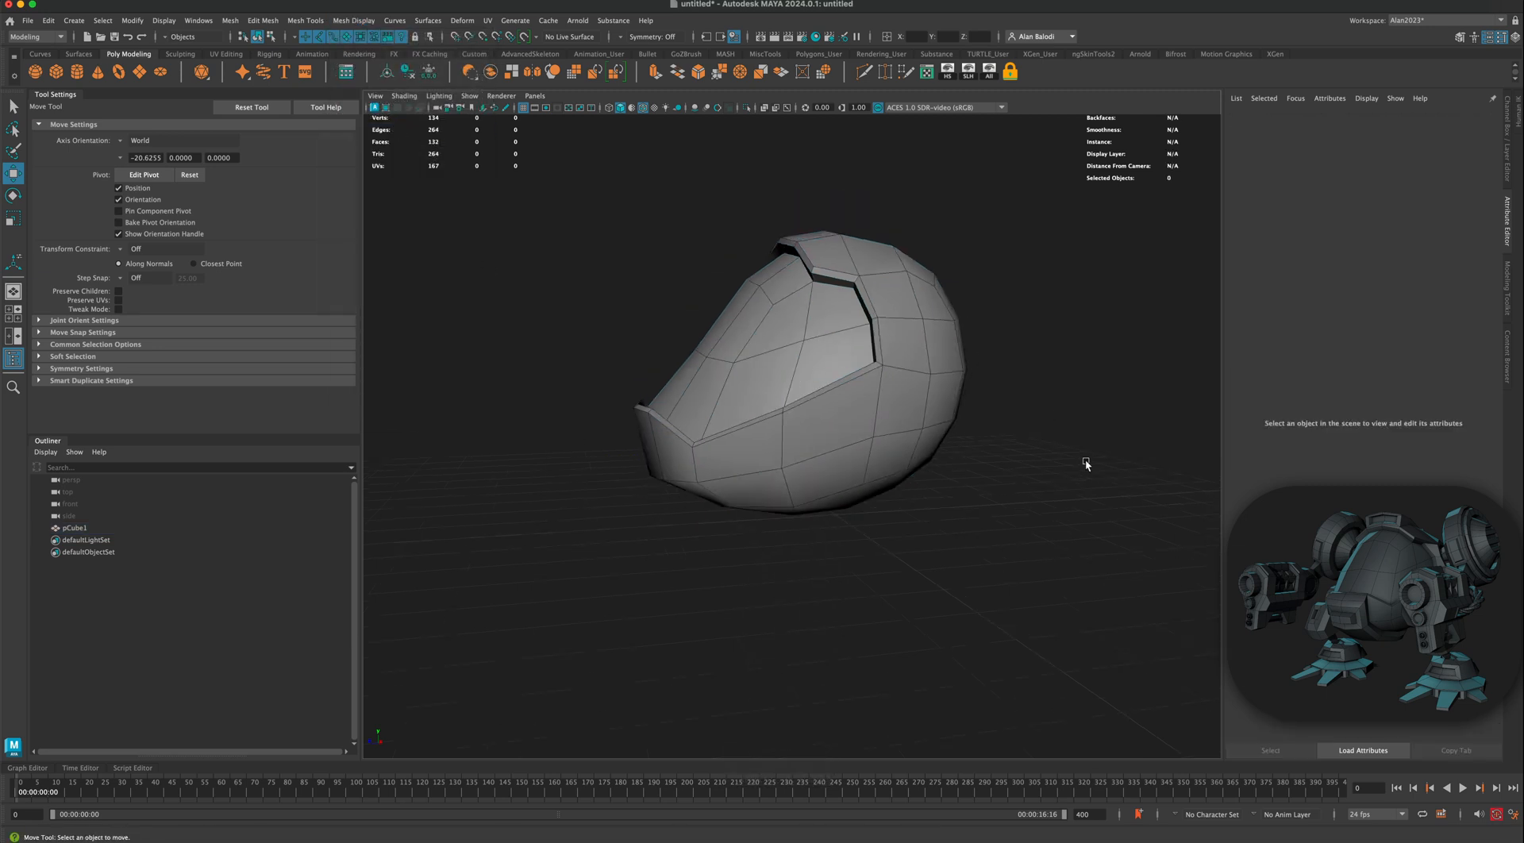
Step: Select the four faces on top of the body behind the recess and extrude them outward with Local Translate Z 13.654
left_click_drag(1070, 450, 1008, 434, "alt")
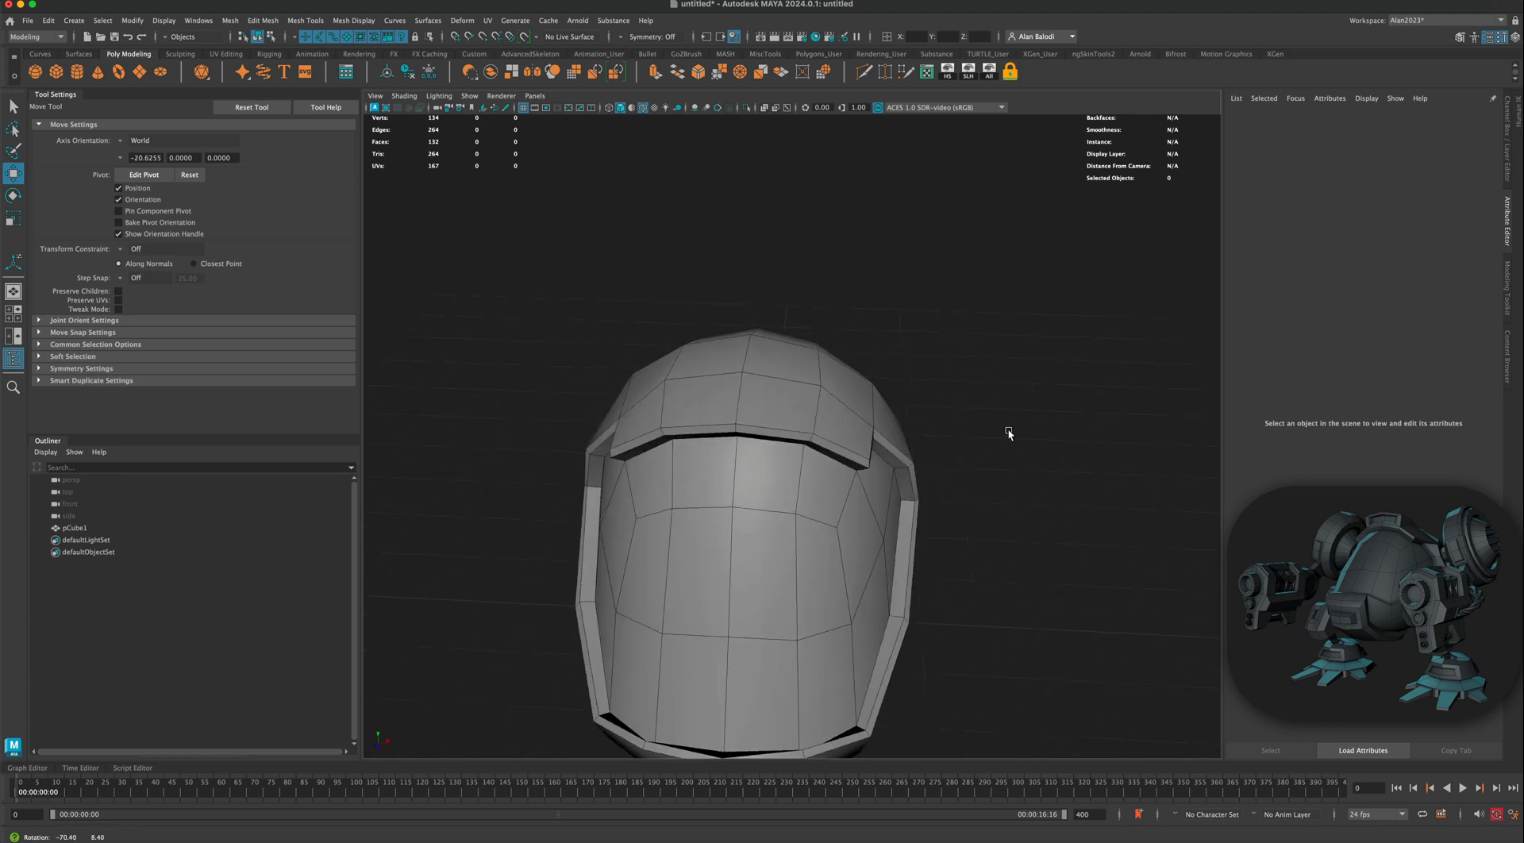
left_click(775, 418)
left_click_drag(775, 417, 823, 386, "alt")
middle_click_drag(809, 400, 804, 427, "alt")
left_click_drag(805, 427, 734, 415, "alt")
right_click(755, 426)
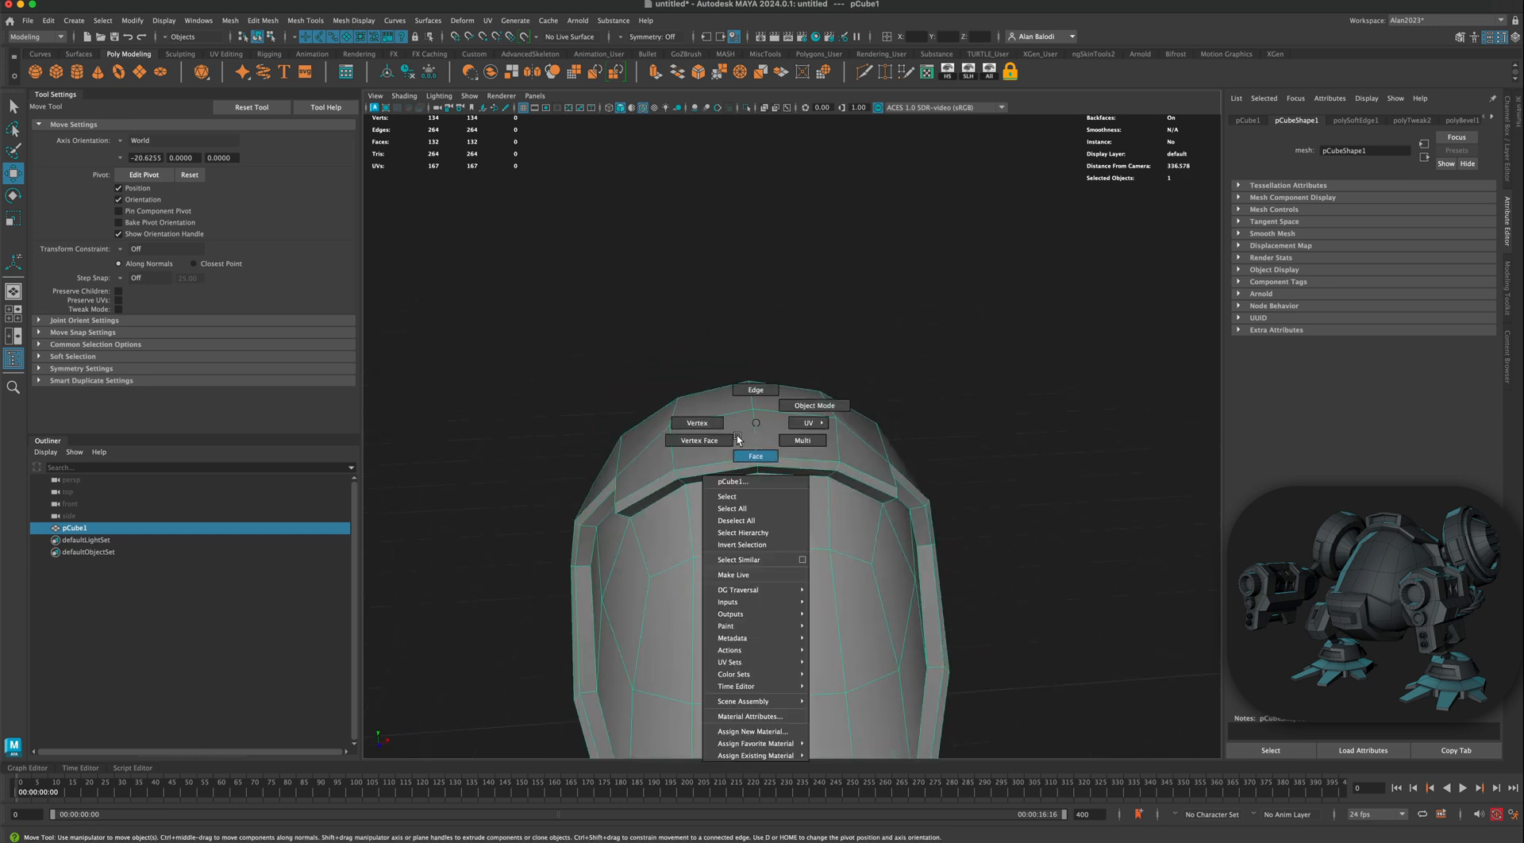
right_click_drag(756, 423, 755, 454)
left_click(736, 438)
left_click(781, 422, "shift")
left_click(780, 403, "shift")
left_click(737, 403, "shift")
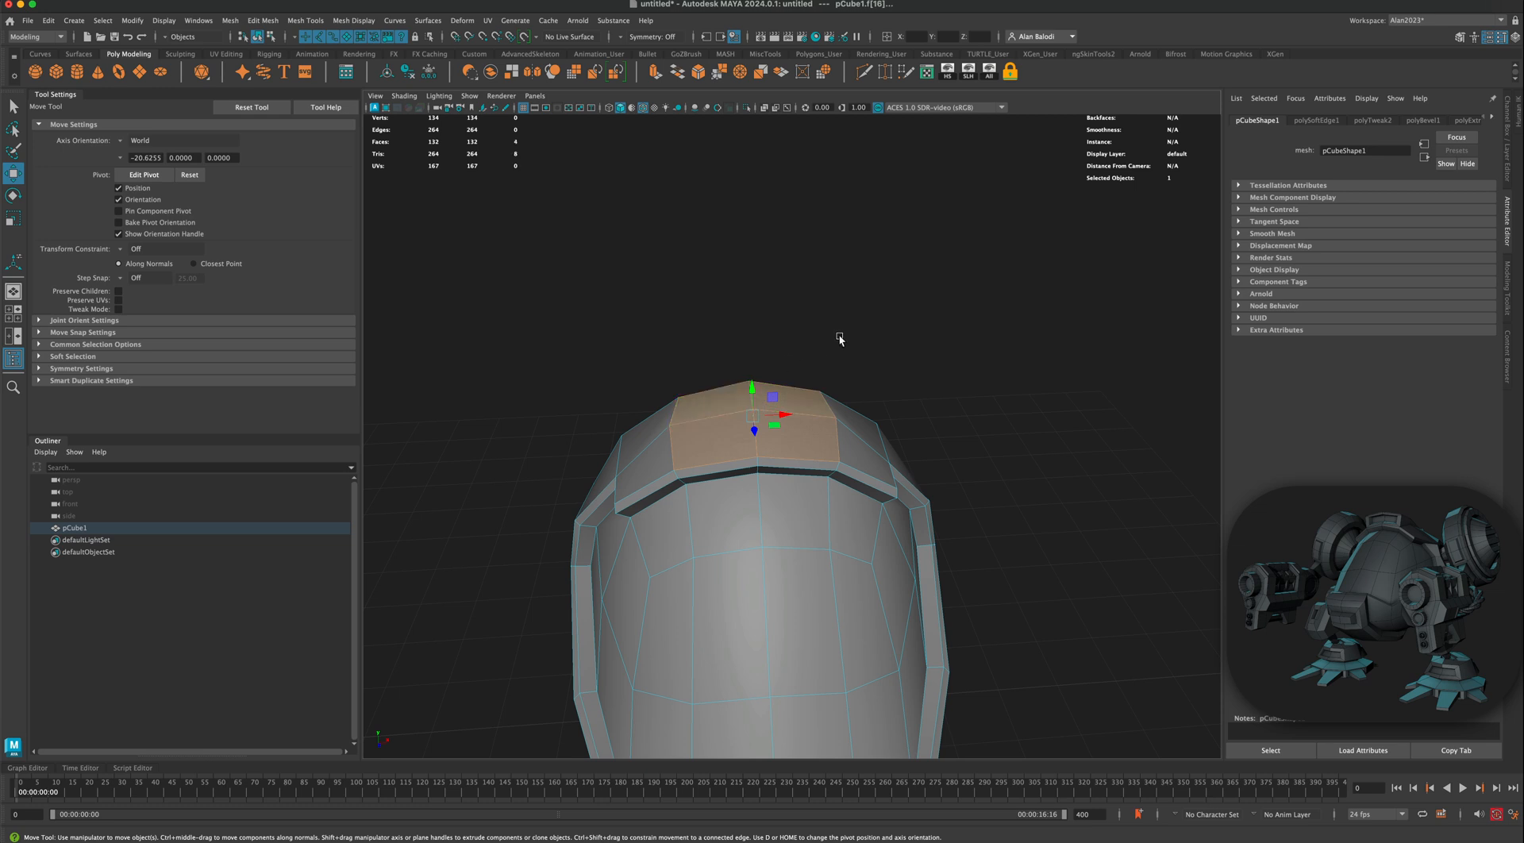
left_click_drag(840, 339, 781, 329, "alt")
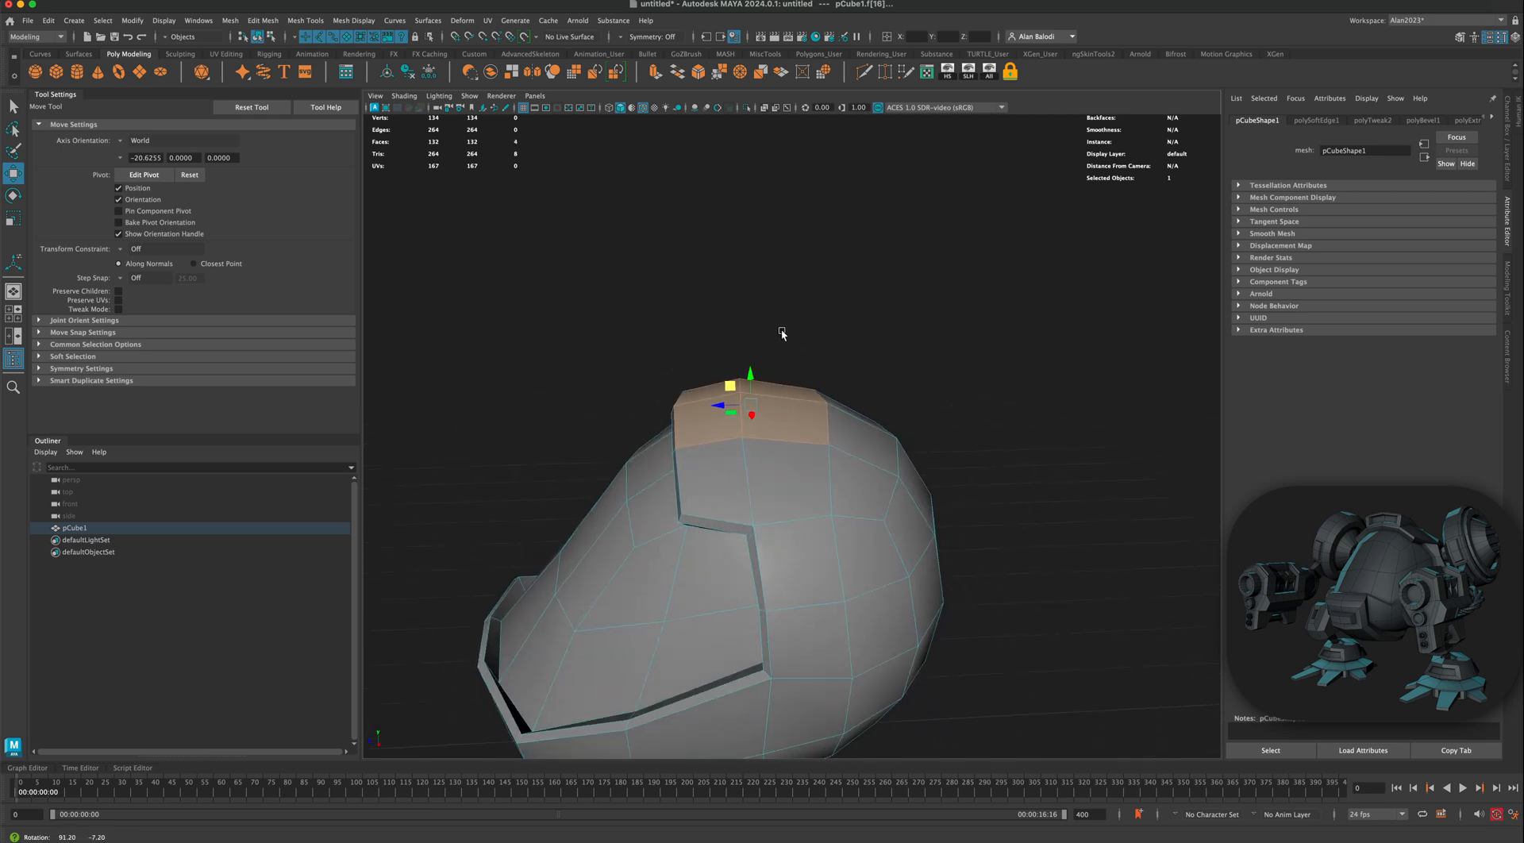
left_click(655, 73)
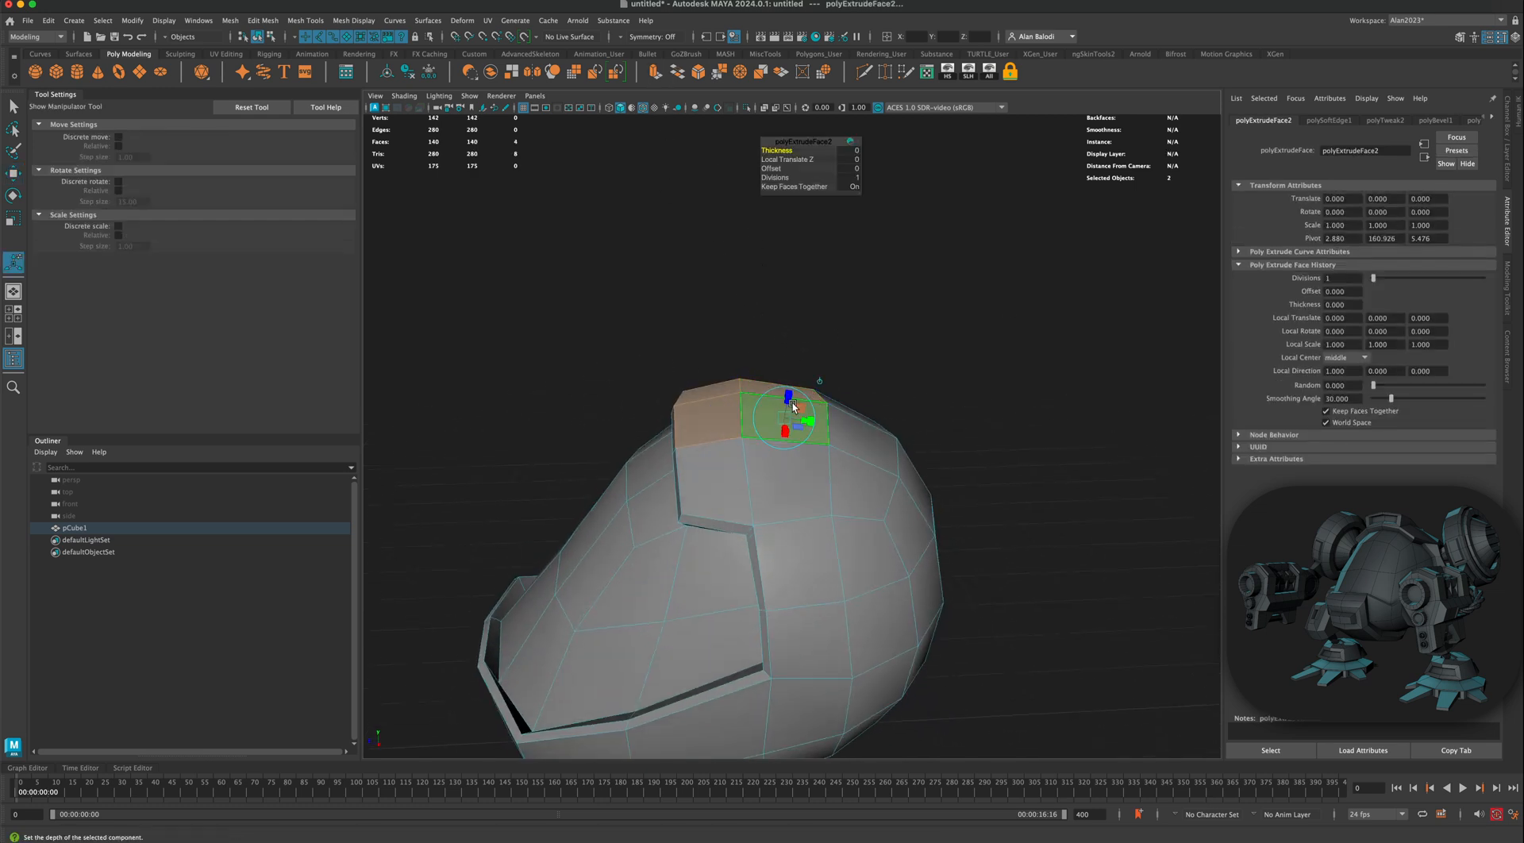
left_click_drag(793, 402, 787, 378)
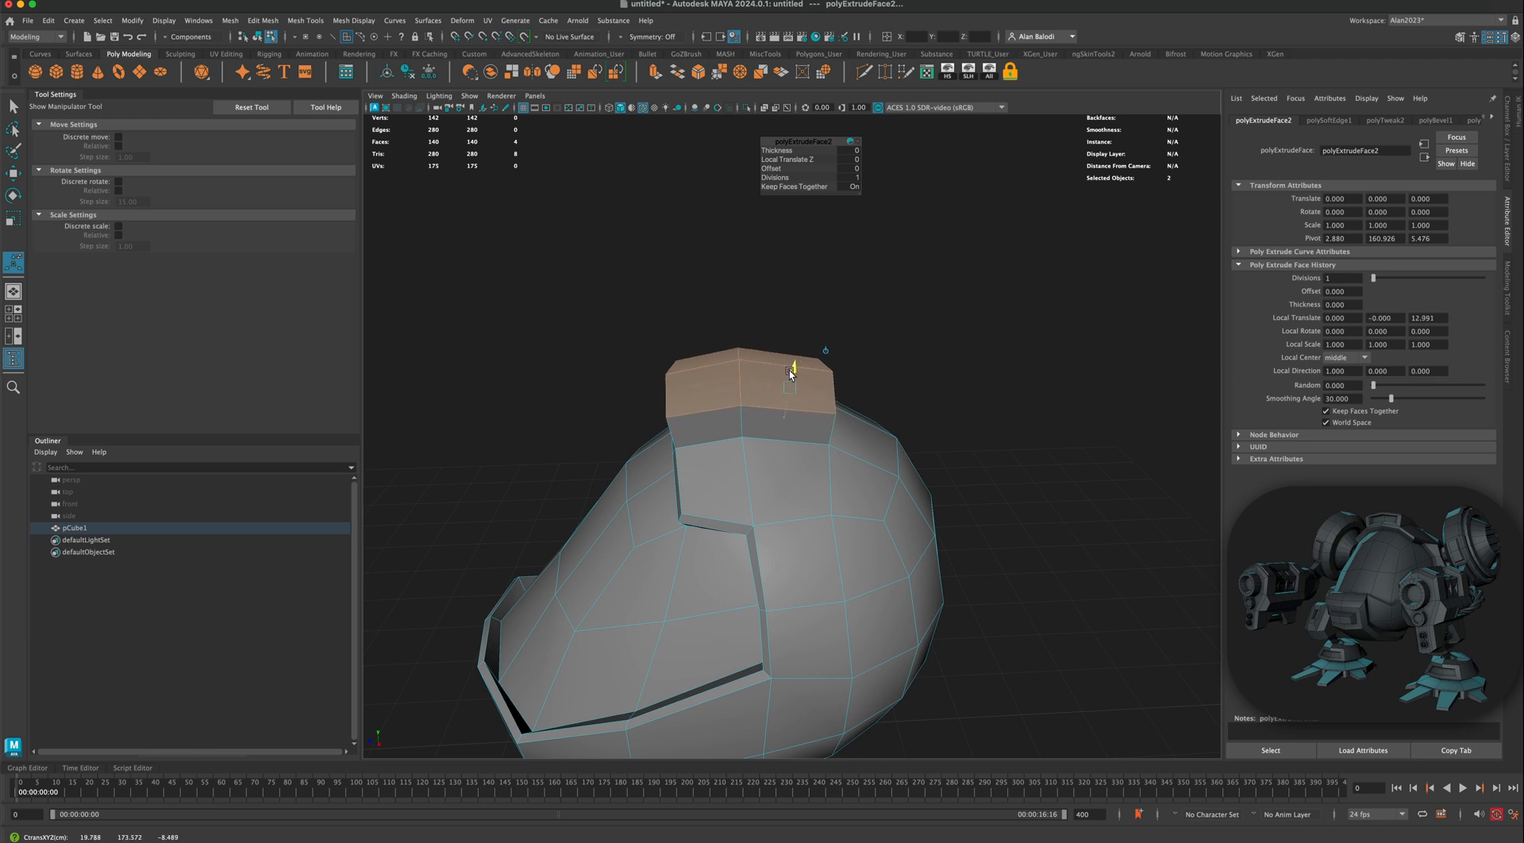
left_click_drag(710, 331, 760, 335, "alt")
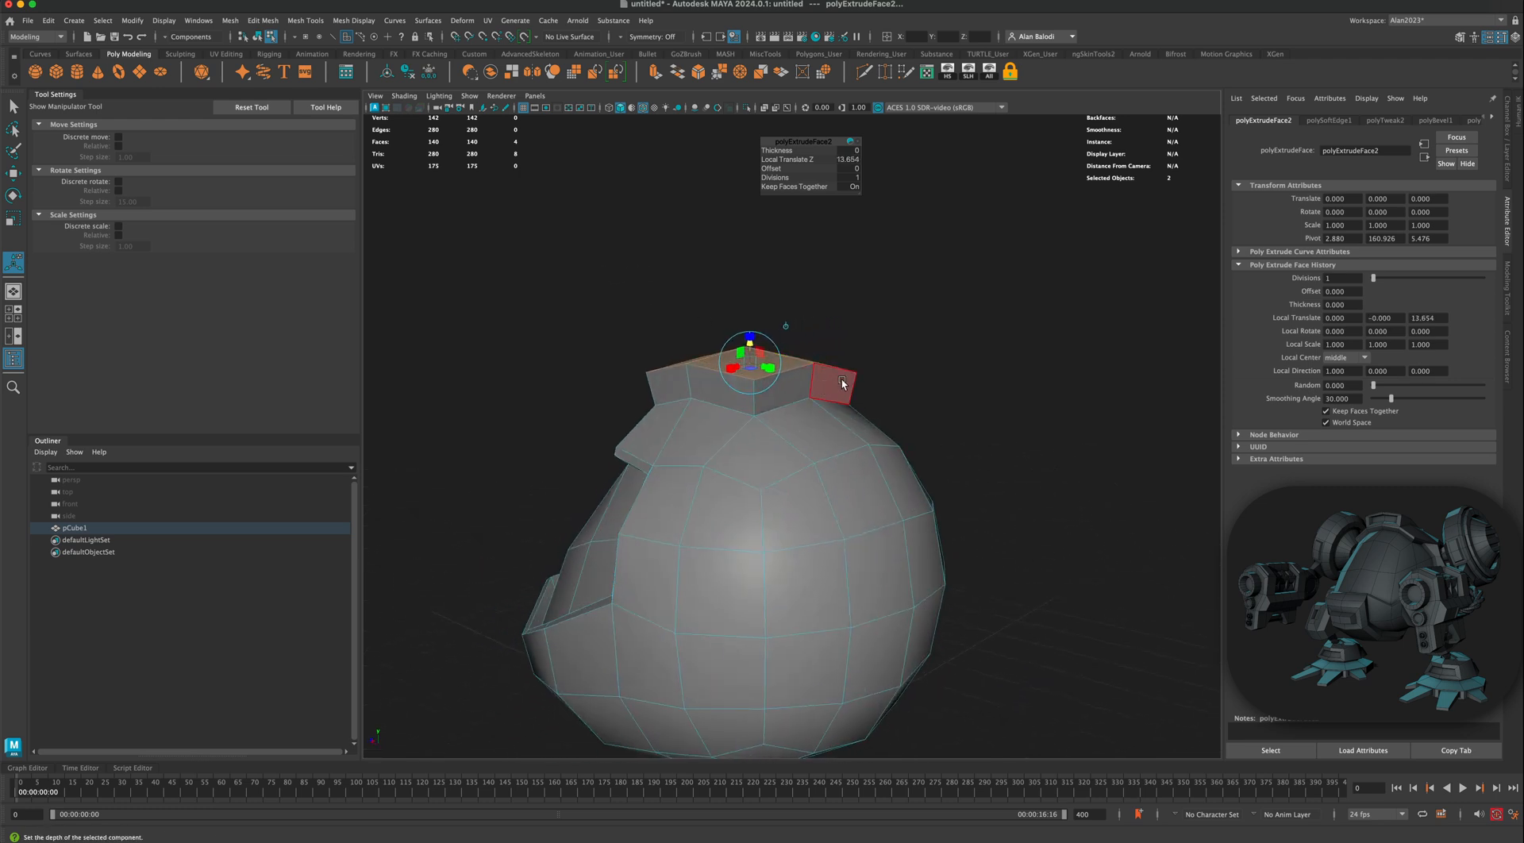
Step: Weld the raised block's three rear upper vertices onto the base vertices beneath them with Target Weld, then return to object mode
left_click_drag(841, 379, 855, 359, "alt")
right_click(822, 362)
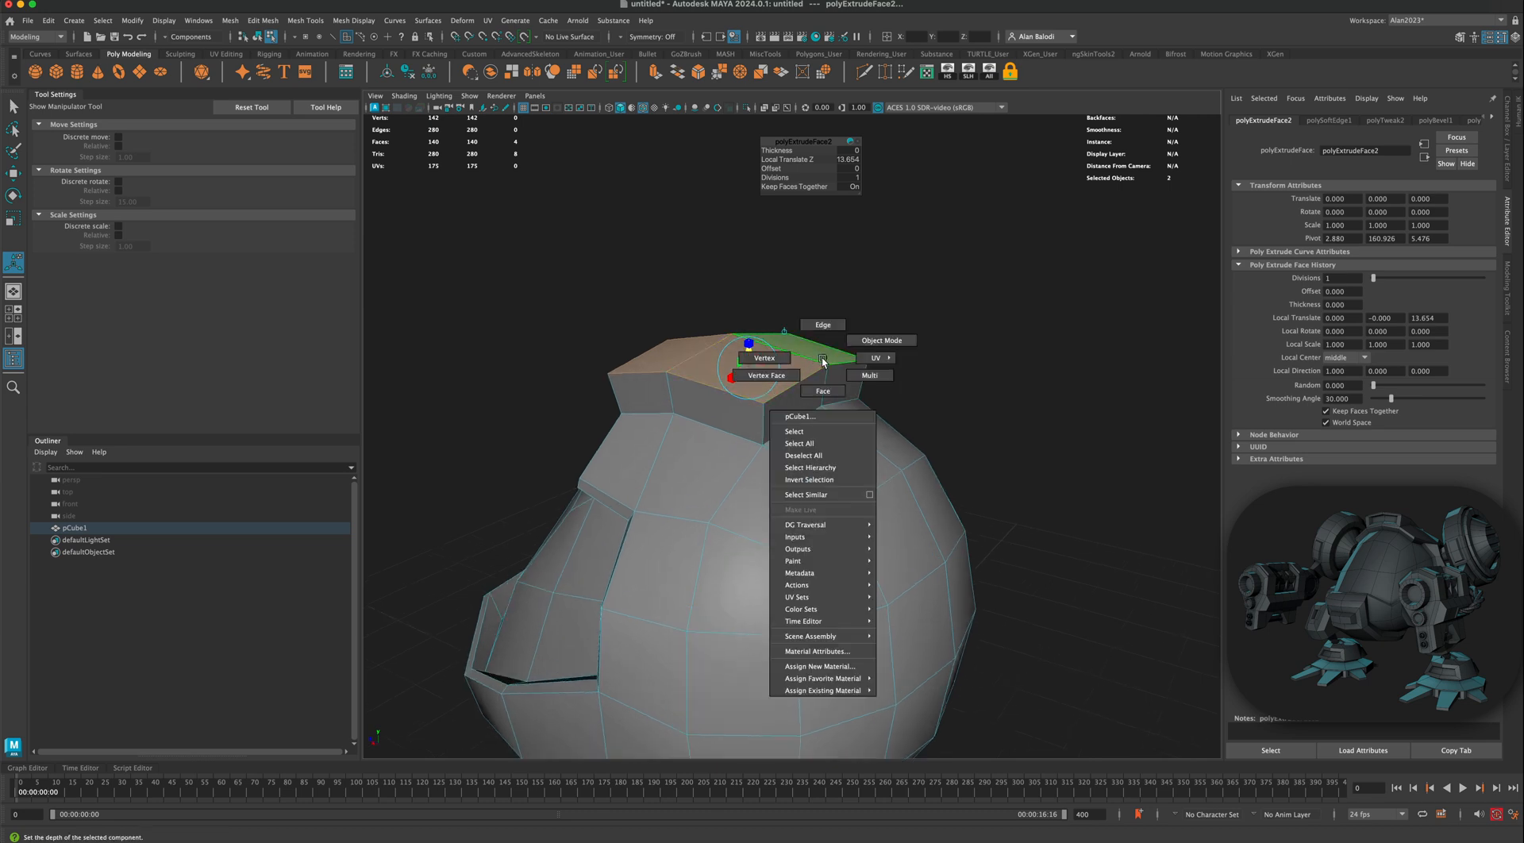
left_click(783, 360)
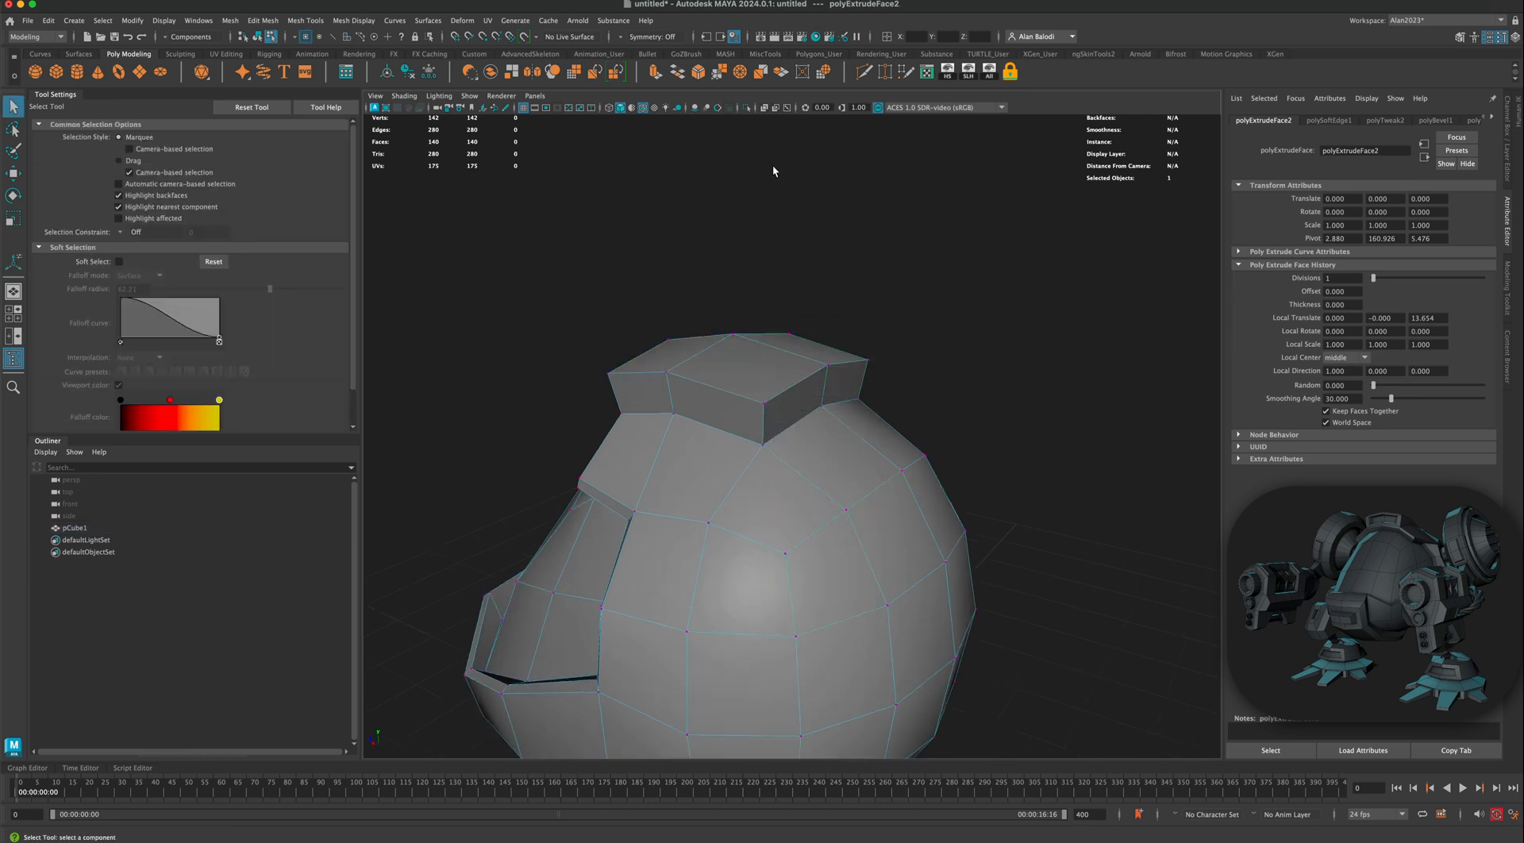
left_click(883, 72)
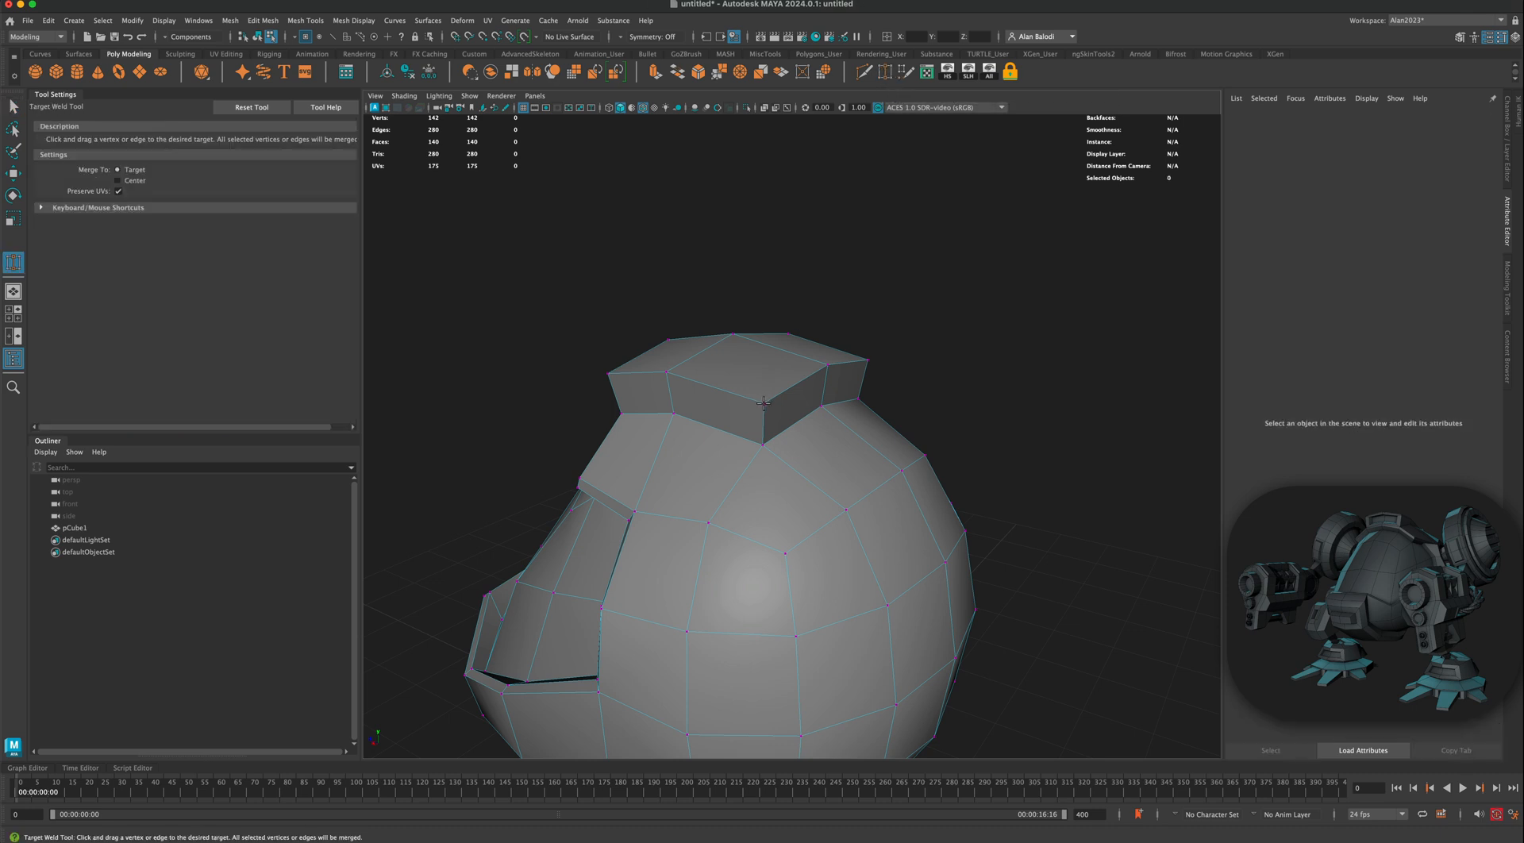
left_click_drag(762, 439, 763, 444)
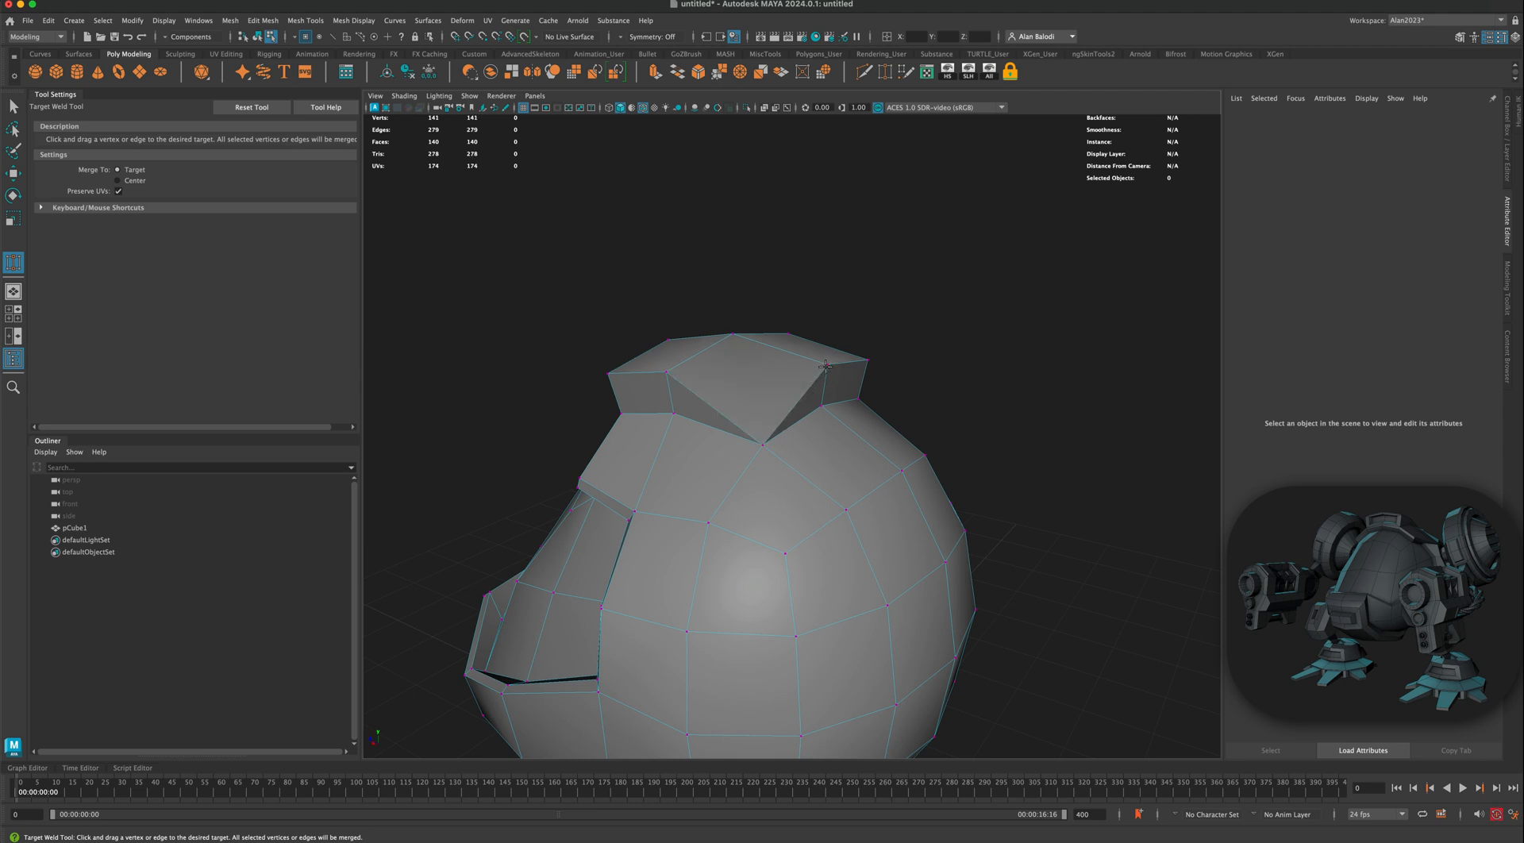
mouse_move(821, 405)
left_mouse_down()
mouse_move(794, 388)
mouse_move(798, 407)
left_mouse_up()
left_click_drag(798, 406, 612, 466, "alt")
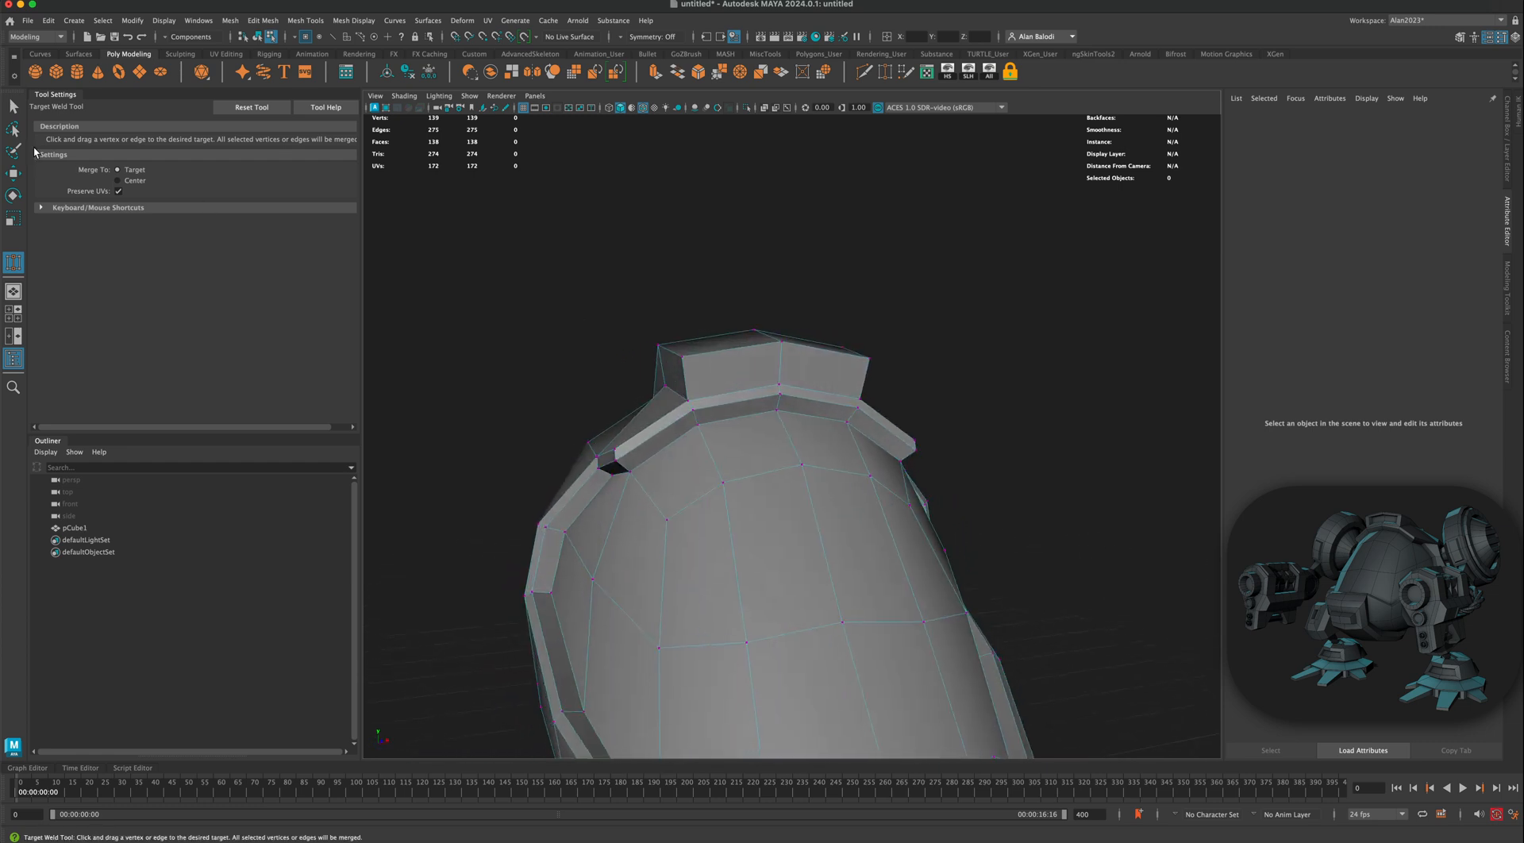
key("q")
right_click(725, 343)
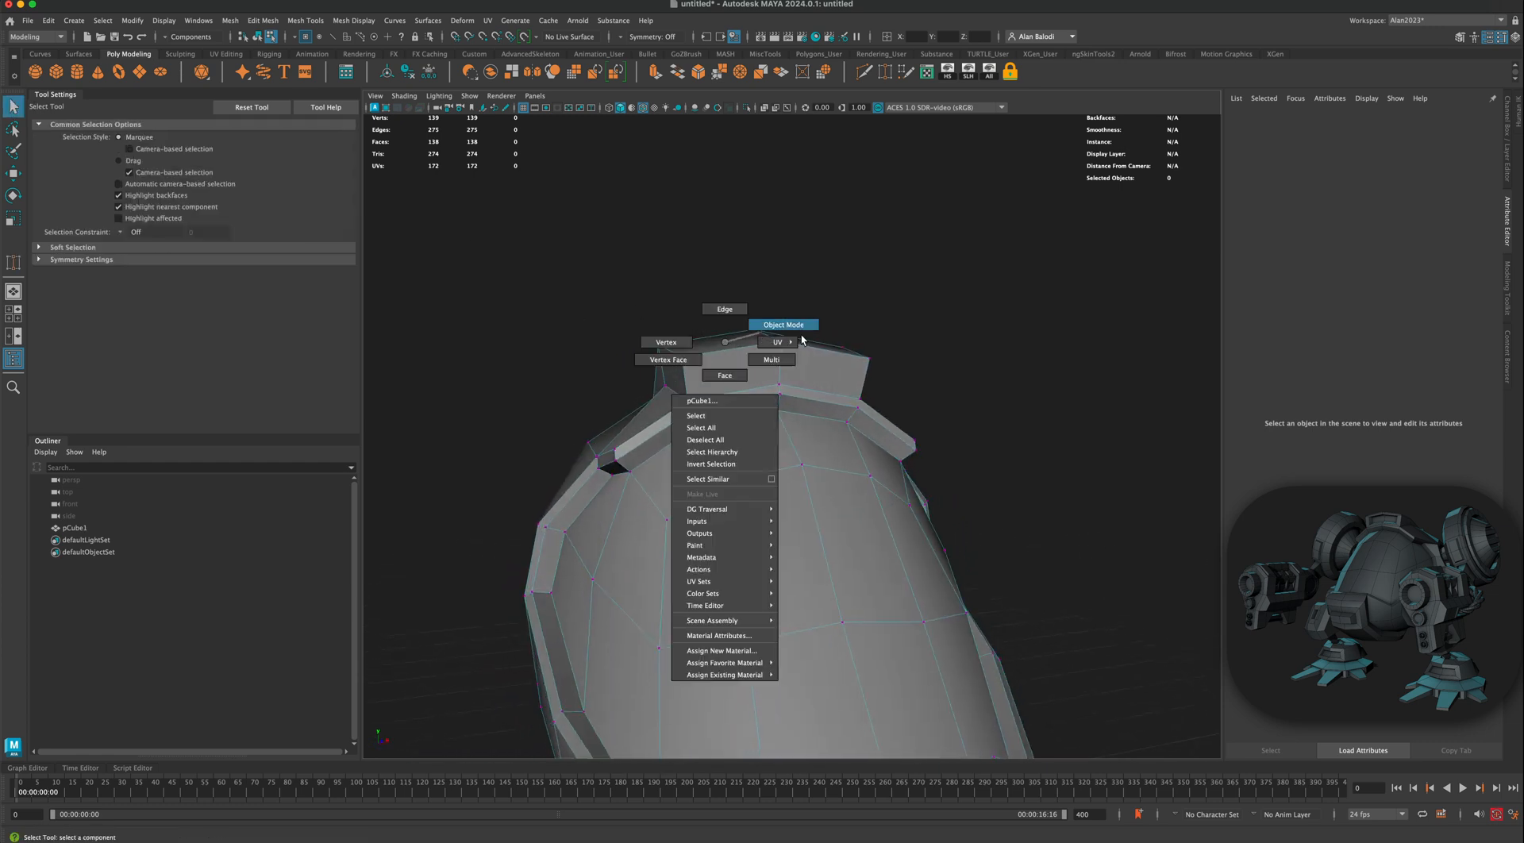
left_click(802, 339)
Step: Extrude the raised block's two front faces together and scale them inward to 0.567
left_click_drag(936, 368, 876, 376, "alt")
left_click_drag(905, 321, 682, 182, "alt")
right_click(736, 339)
left_click(739, 369)
left_click(735, 340)
left_click(654, 73)
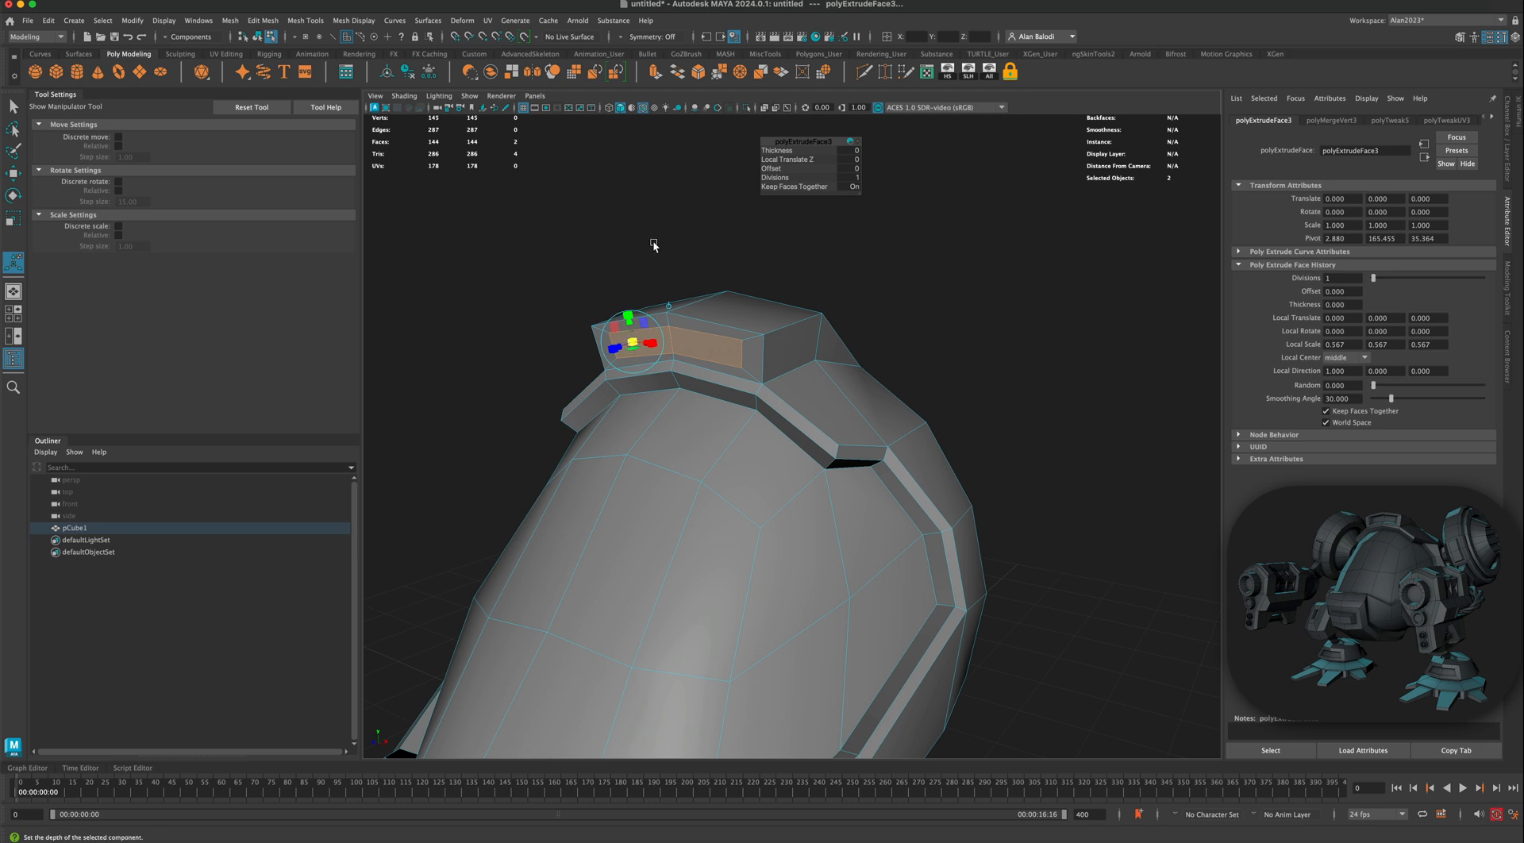
left_click_drag(652, 215, 627, 231, "alt")
Step: Extrude the inset front faces into the raised block with Local Translate Z -6.227, then return to object mode
left_click(655, 74)
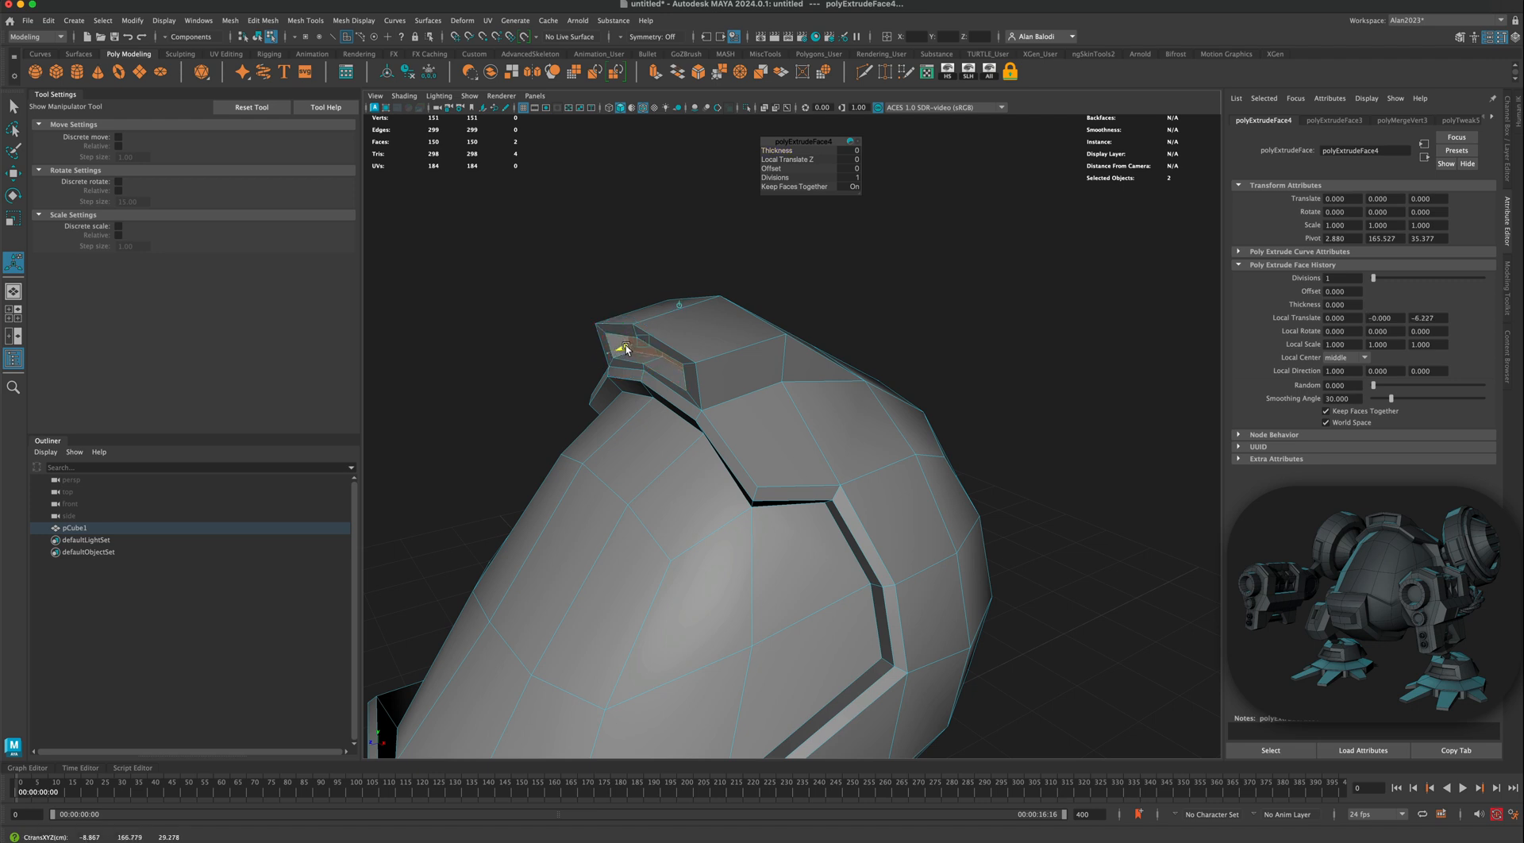
left_click_drag(616, 264, 630, 215, "alt")
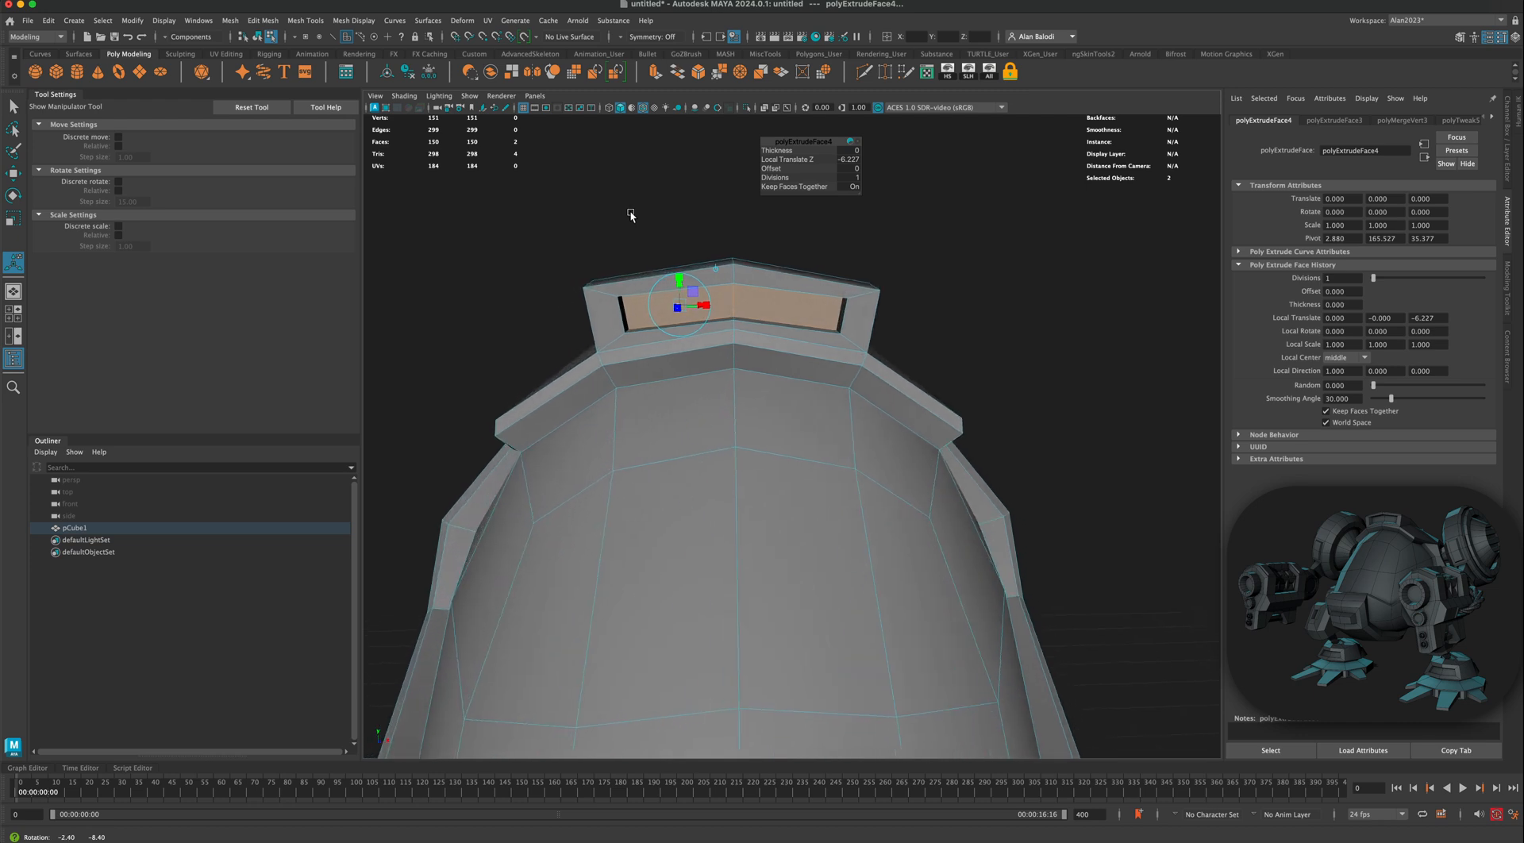
left_click_drag(748, 281, 854, 319, "alt")
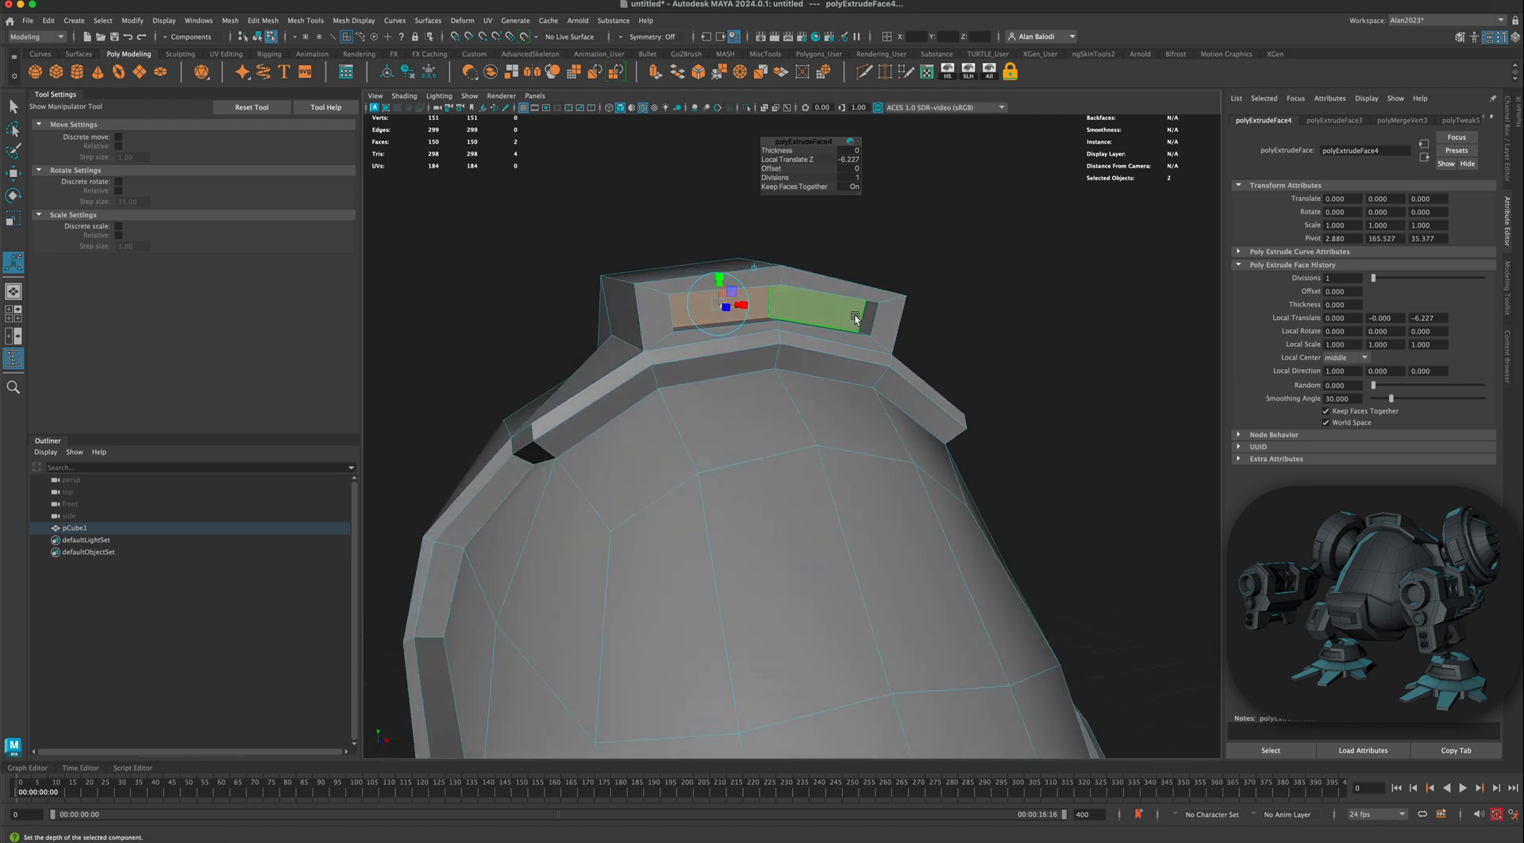
mouse_move(768, 351)
left_mouse_down("alt")
mouse_move(818, 375)
mouse_move(836, 359)
mouse_move(608, 331)
mouse_move(678, 365)
mouse_move(667, 374)
mouse_move(725, 388)
mouse_move(699, 383)
mouse_move(762, 395)
mouse_move(718, 387)
mouse_move(763, 373)
left_mouse_up("alt")
right_click_drag(816, 336, 992, 309)
left_click_drag(992, 310, 959, 399, "alt")
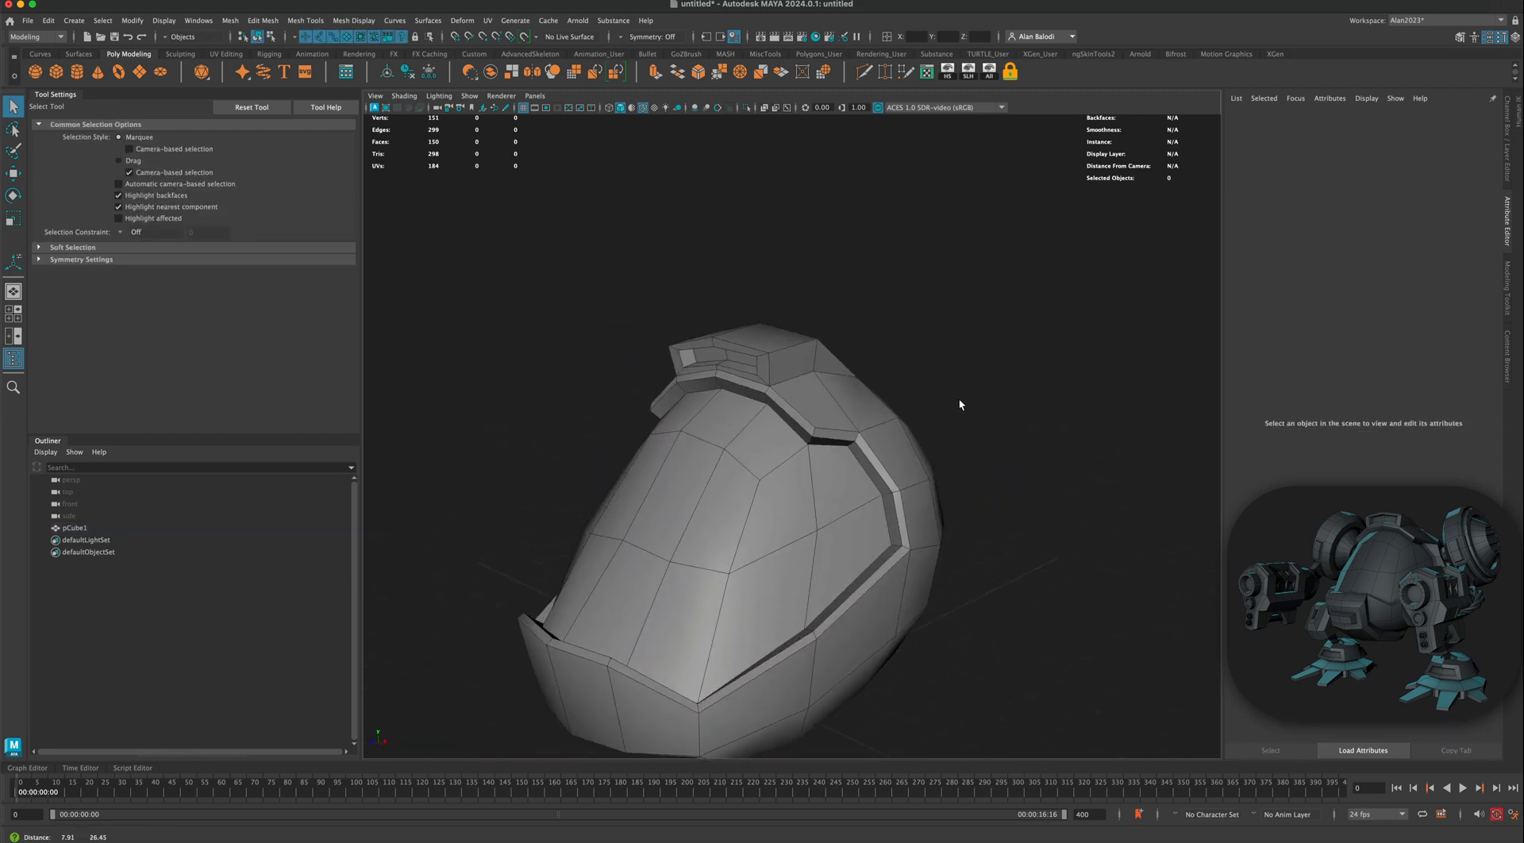
Step: Select the side edges of the raised block on both sides and bevel them with a fraction of 0.3
scroll(958, 399, "up", 4)
left_click(796, 324)
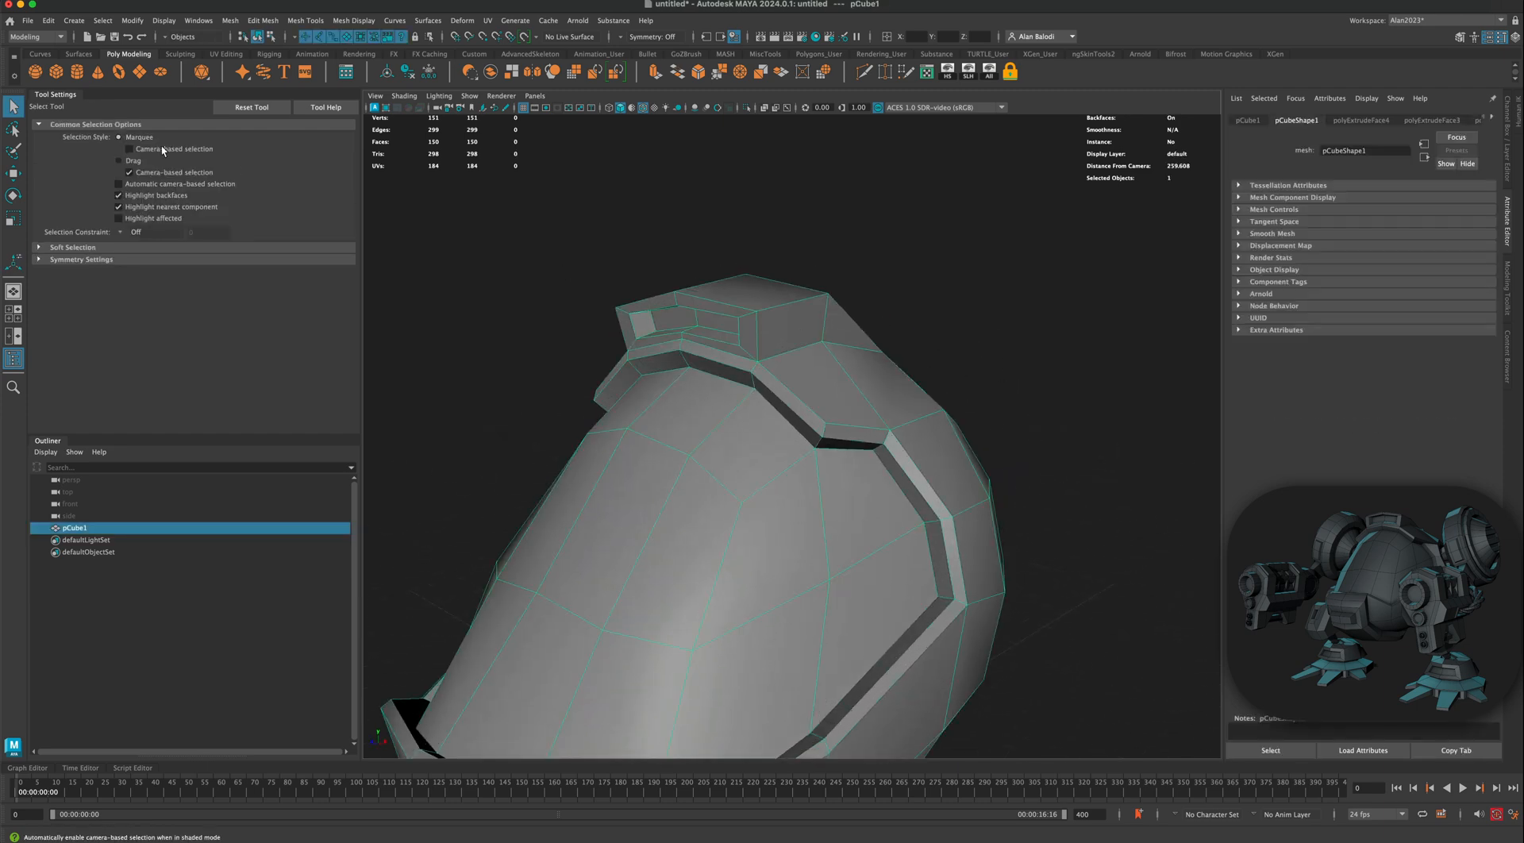
right_click_drag(789, 336, 784, 313)
left_click(783, 313)
left_click_drag(783, 313, 832, 330, "alt")
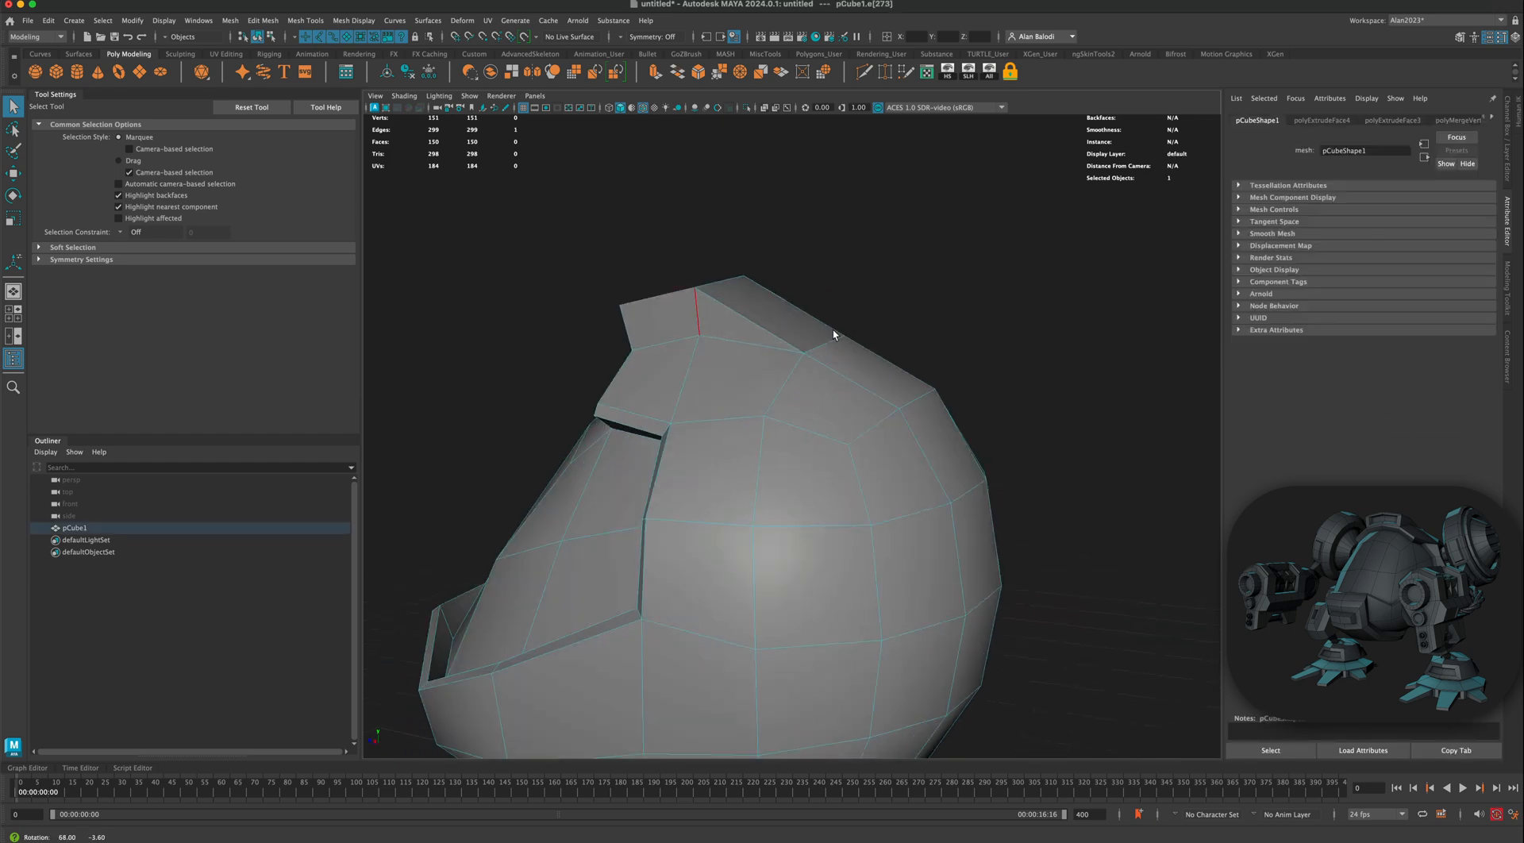
left_click(757, 326, "shift")
left_click_drag(936, 308, 811, 321, "alt")
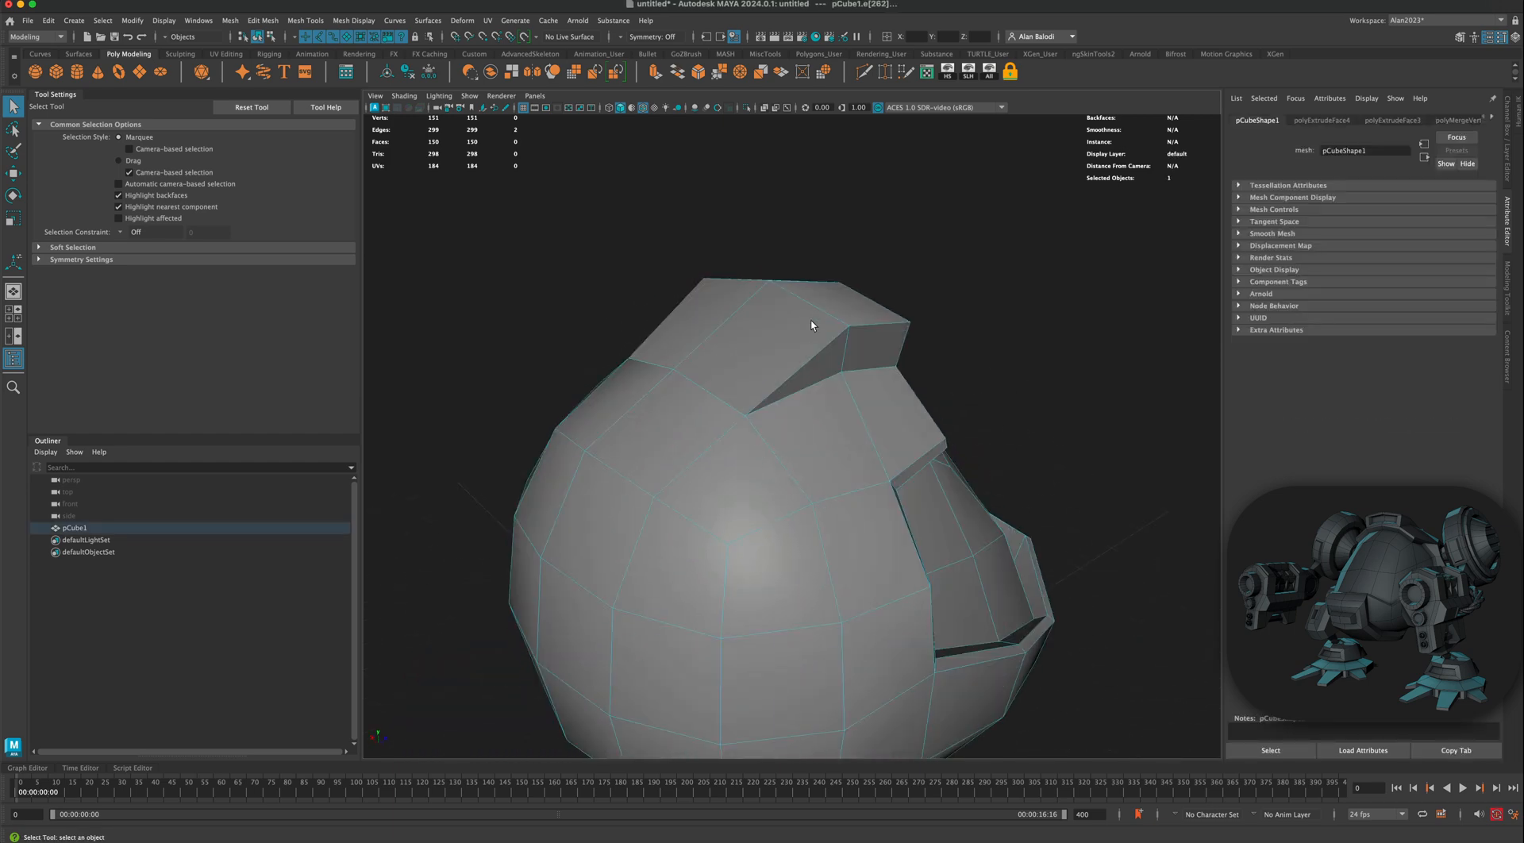
mouse_move(972, 330)
left_mouse_down("alt")
mouse_move(780, 326)
mouse_move(969, 334)
mouse_move(902, 339)
mouse_move(946, 340)
left_mouse_up("alt")
left_click(853, 319, "shift")
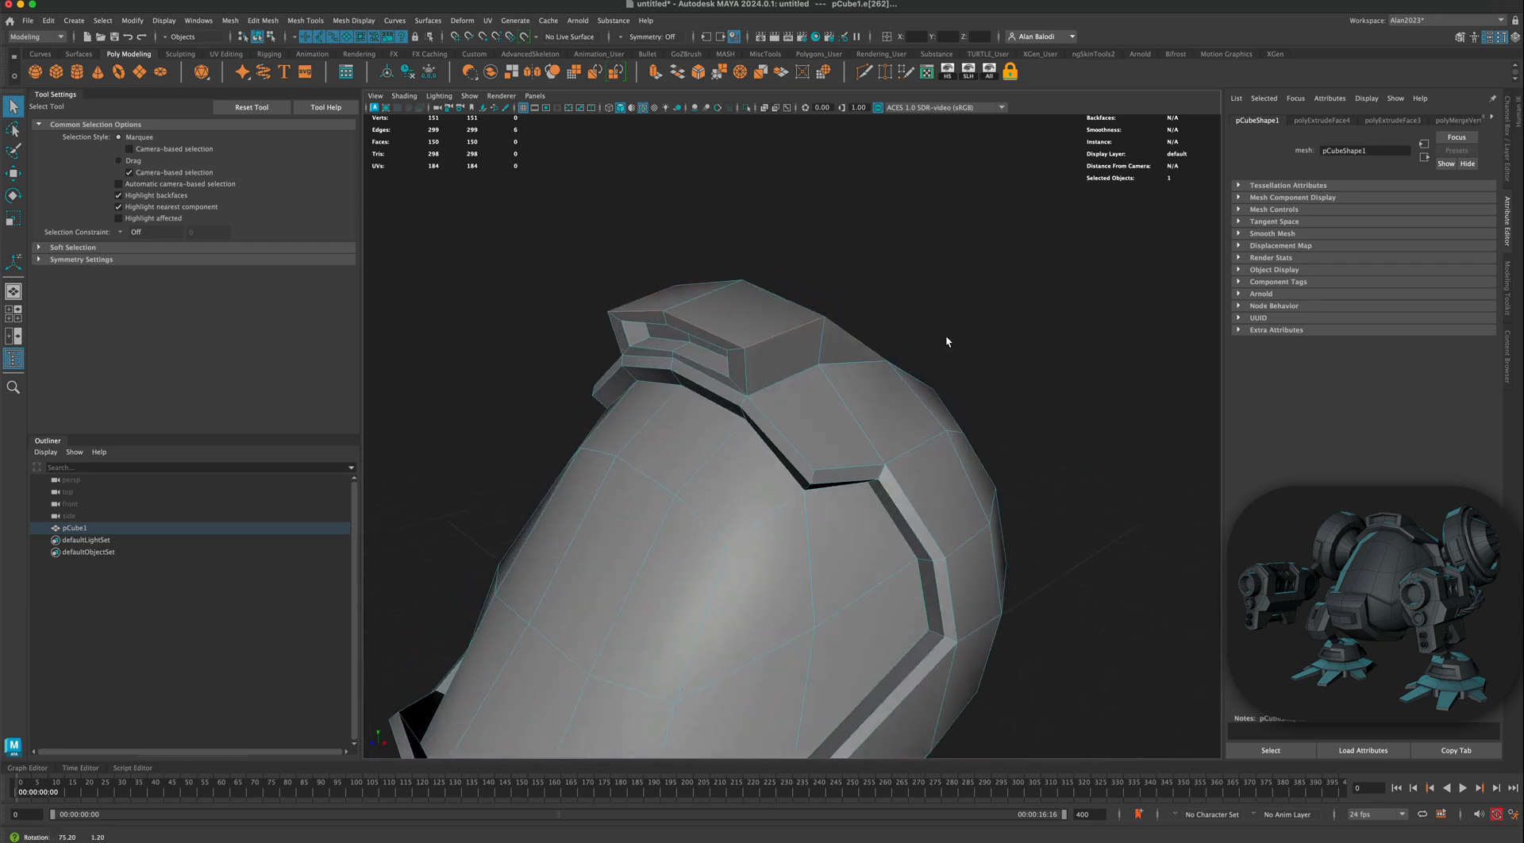
left_click(699, 76)
left_click_drag(773, 150, 754, 151)
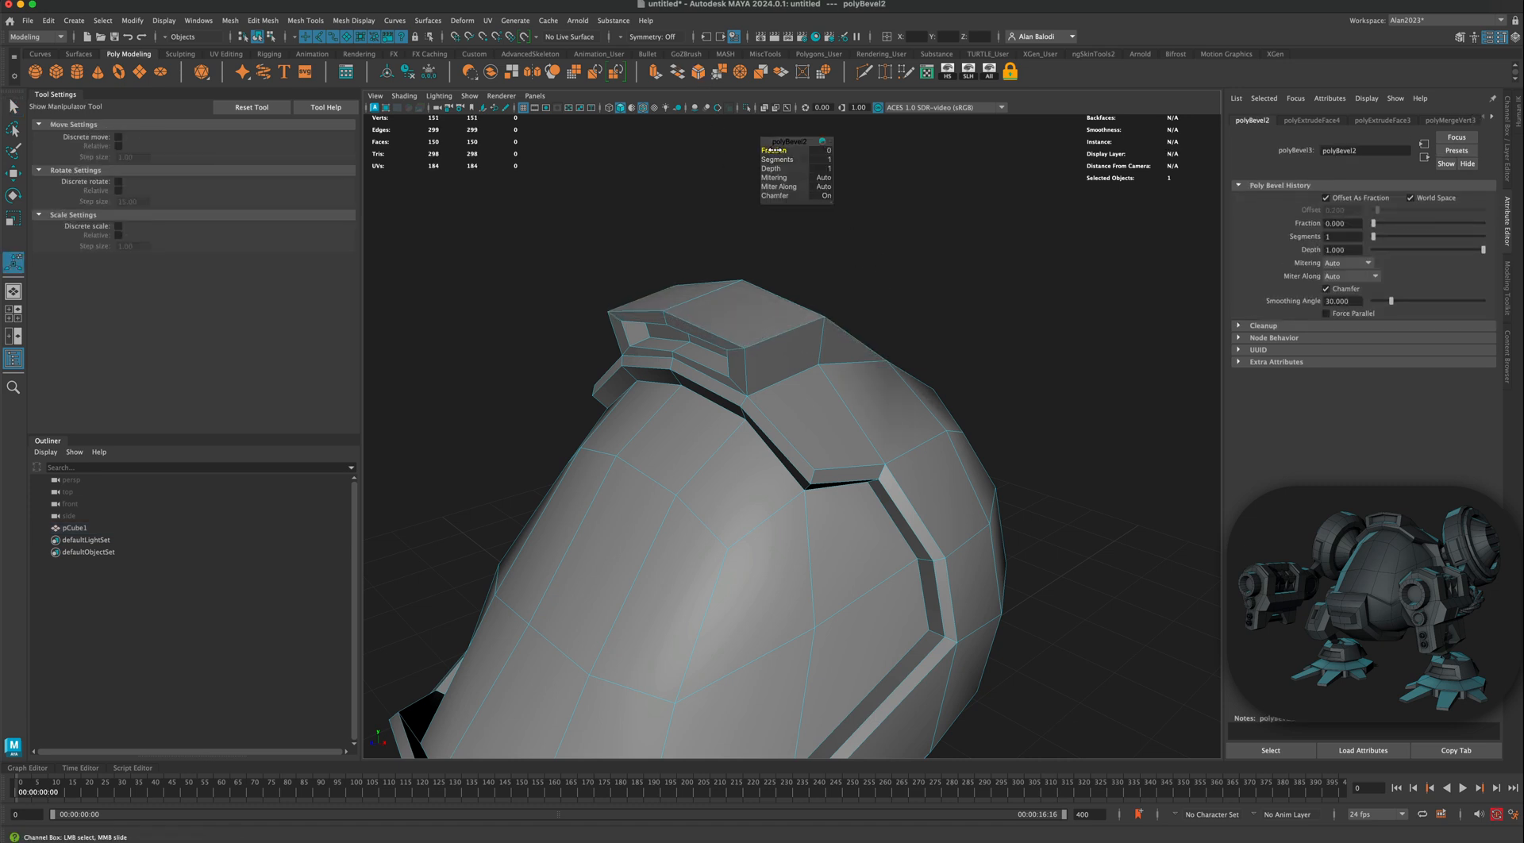
left_click_drag(941, 239, 878, 238, "alt")
scroll(854, 347, "up", 10)
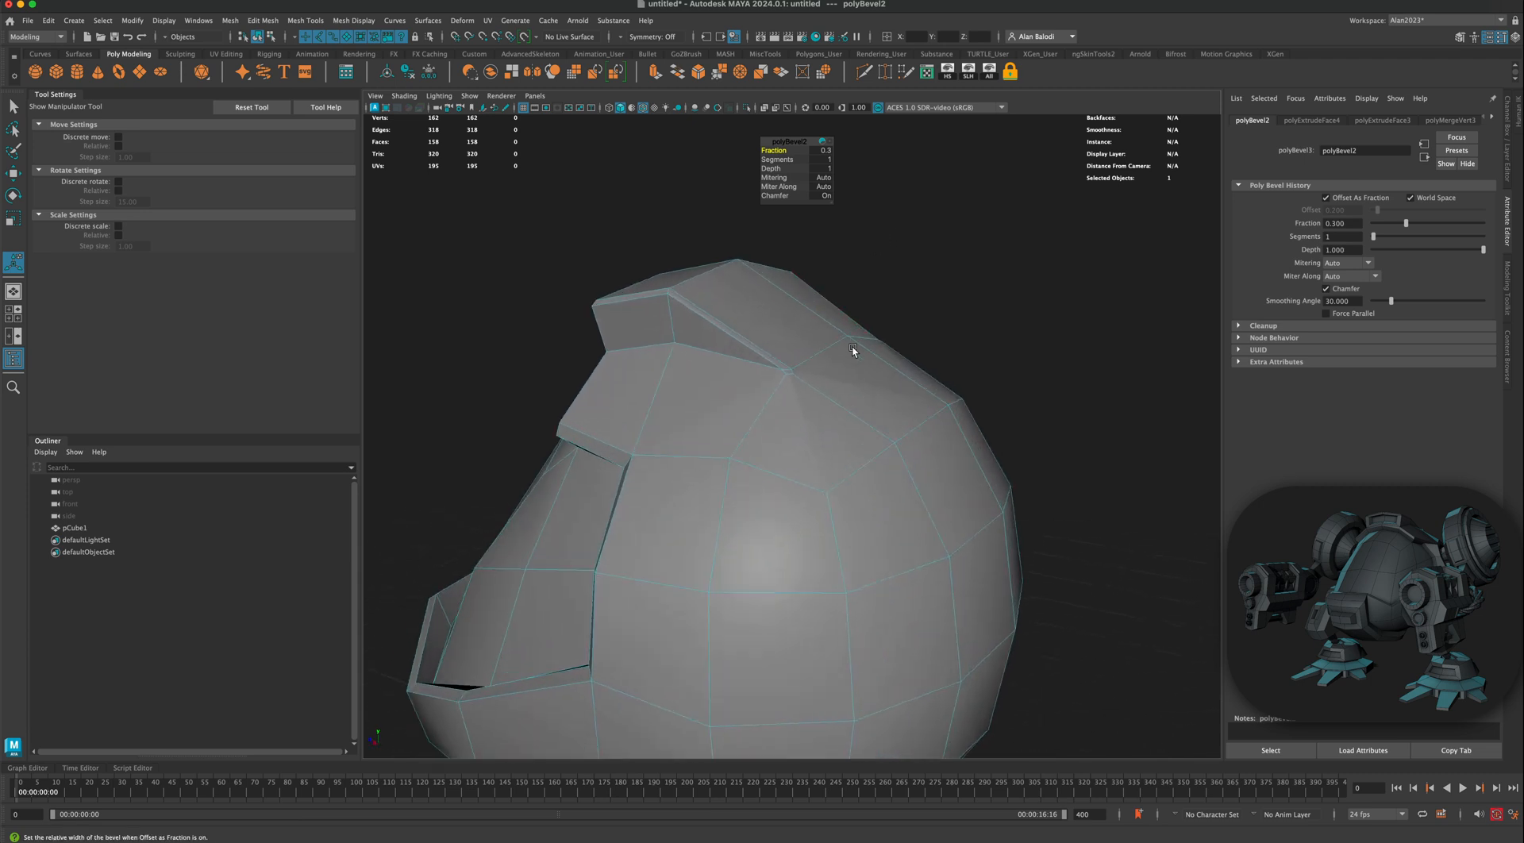
Step: In vertex mode, merge the cluster of bevel vertices at the raised block's rear side corner into a single vertex
left_click_drag(811, 392, 830, 324, "alt")
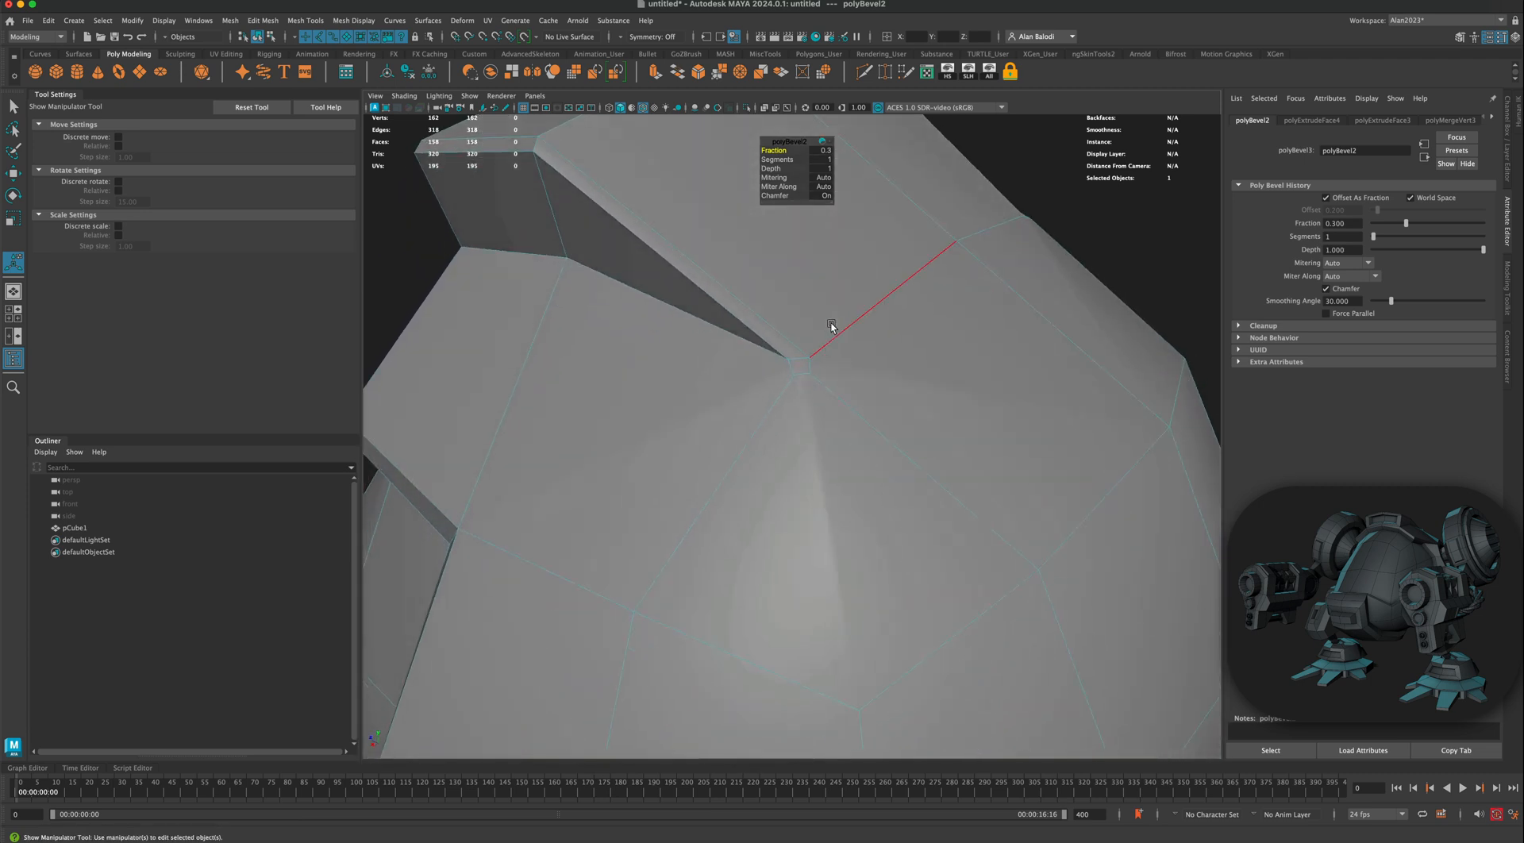
right_click_drag(830, 324, 783, 326)
left_click_drag(859, 405, 816, 369, "alt")
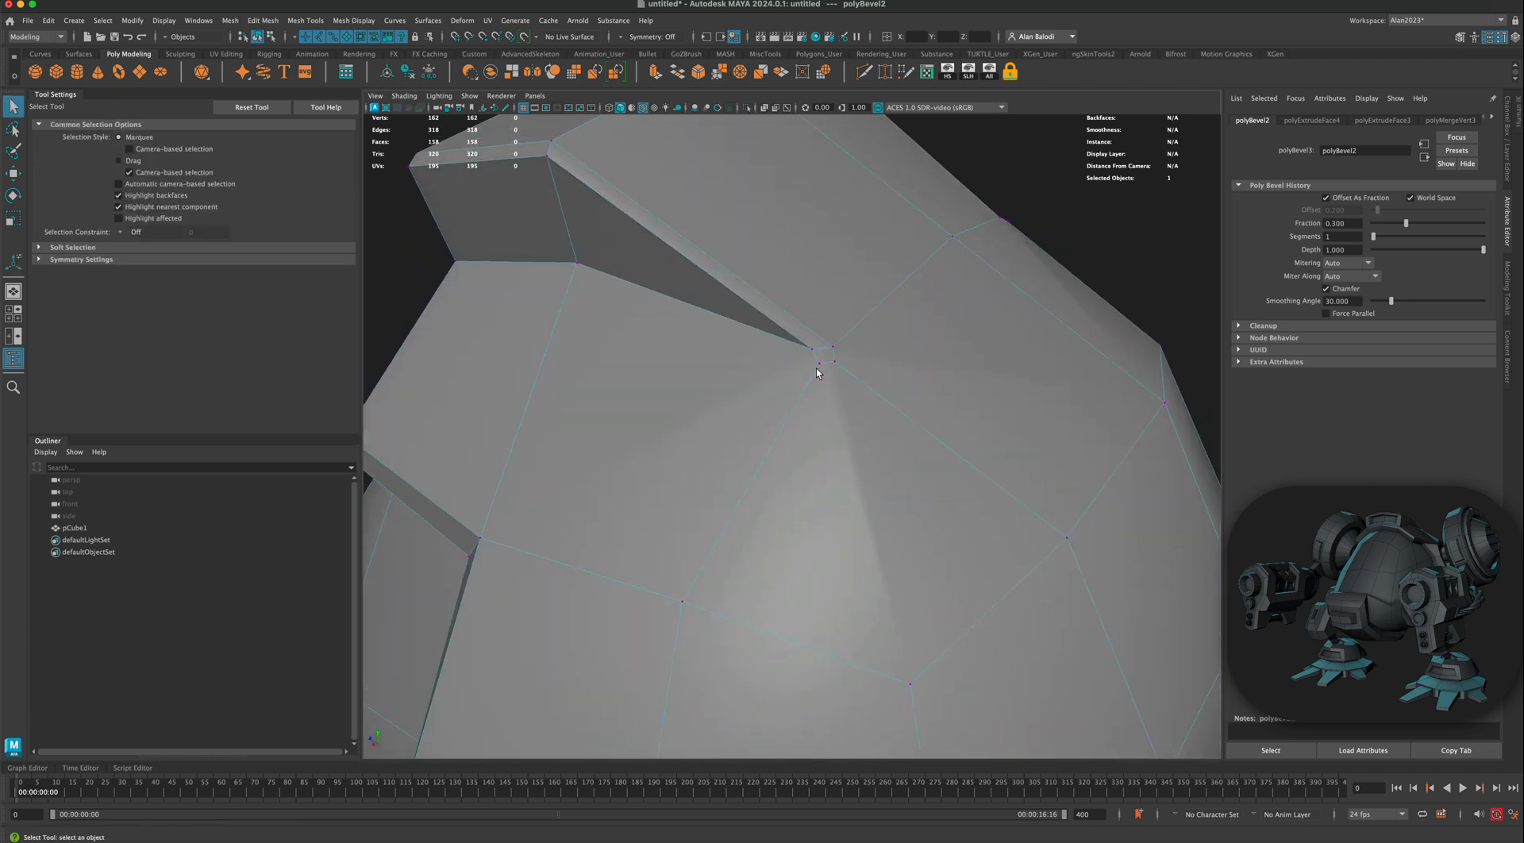
left_click(812, 355)
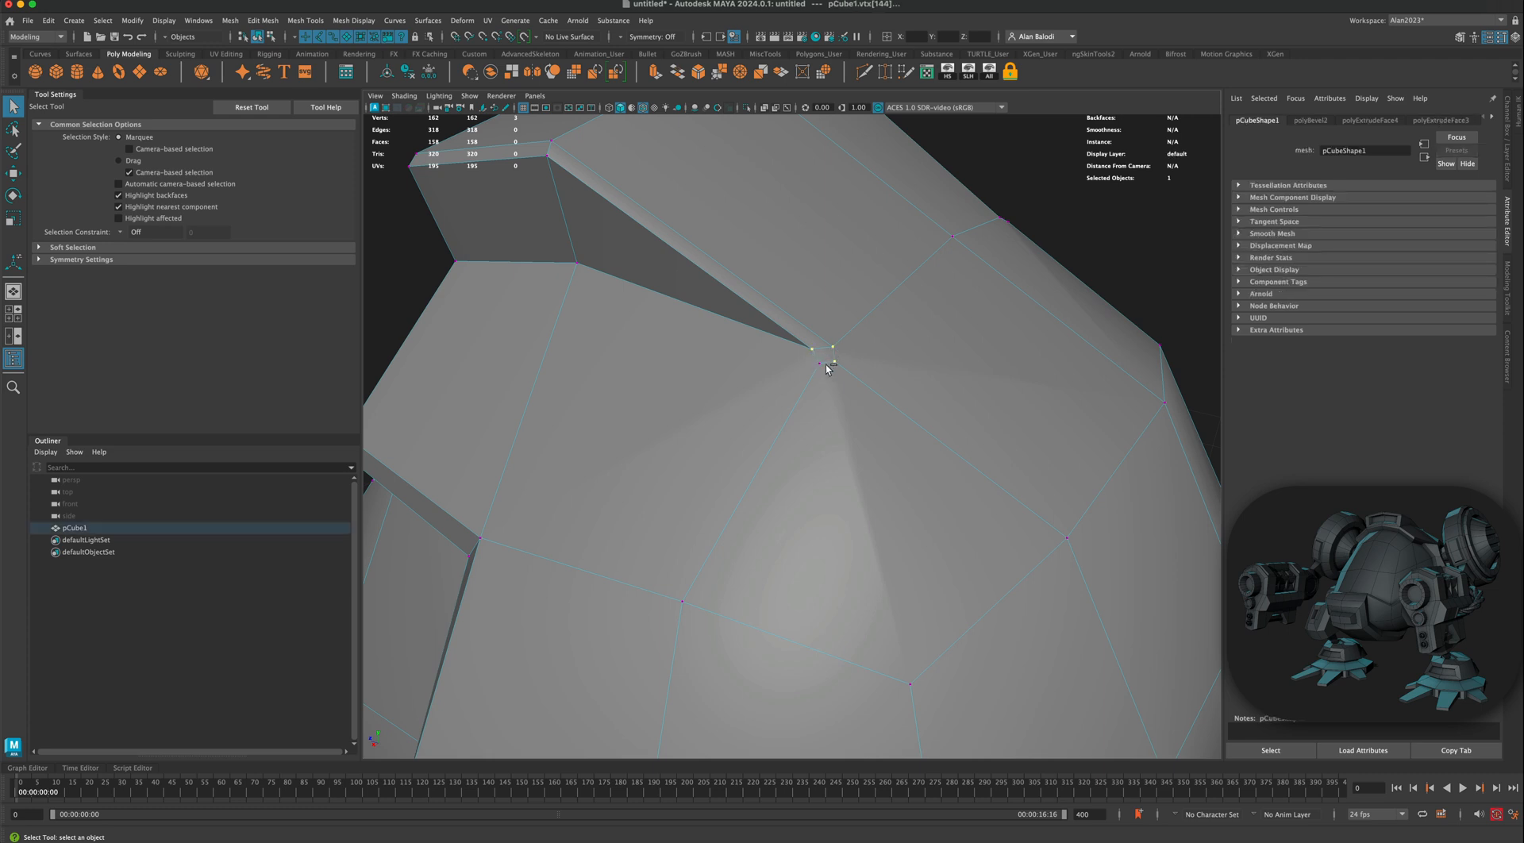
left_click(740, 73)
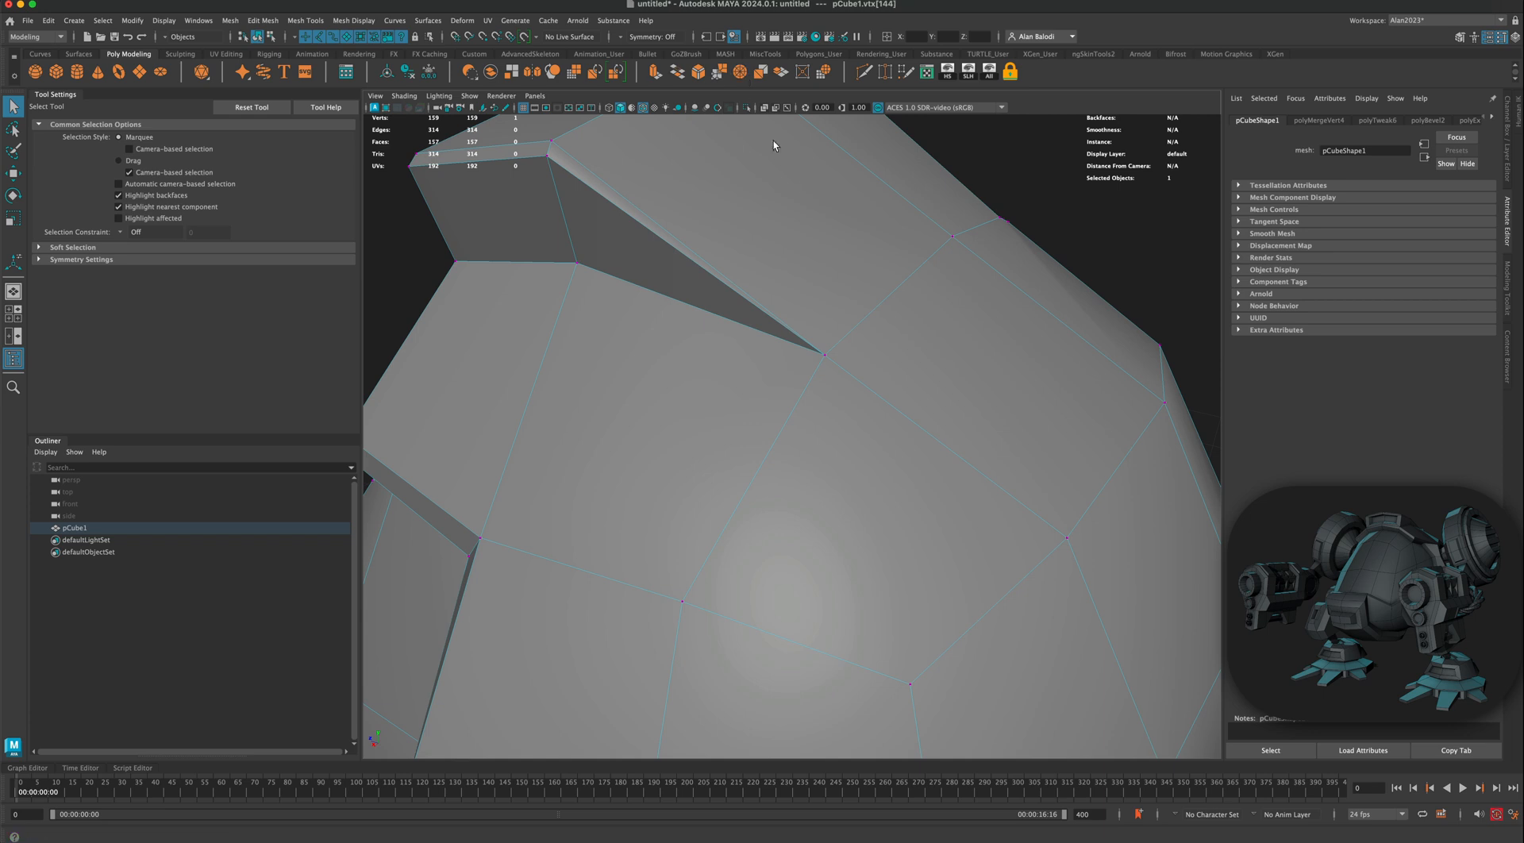
Step: Merge the cluster of bevel vertices at the raised block's opposite rear side corner to their center, and return to object mode
left_click_drag(773, 140, 756, 253, "alt")
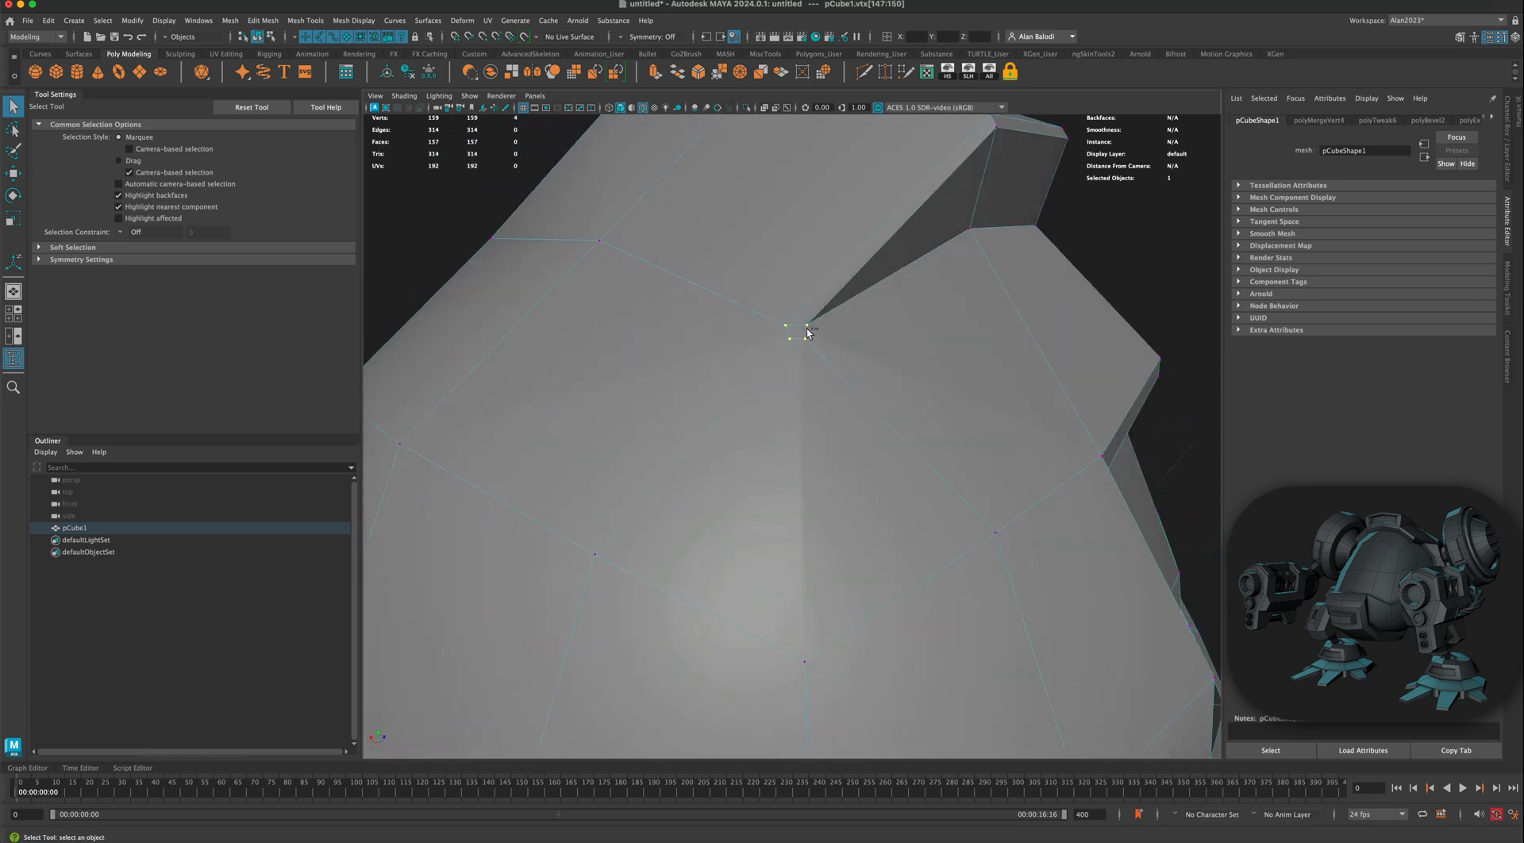
left_click(740, 73)
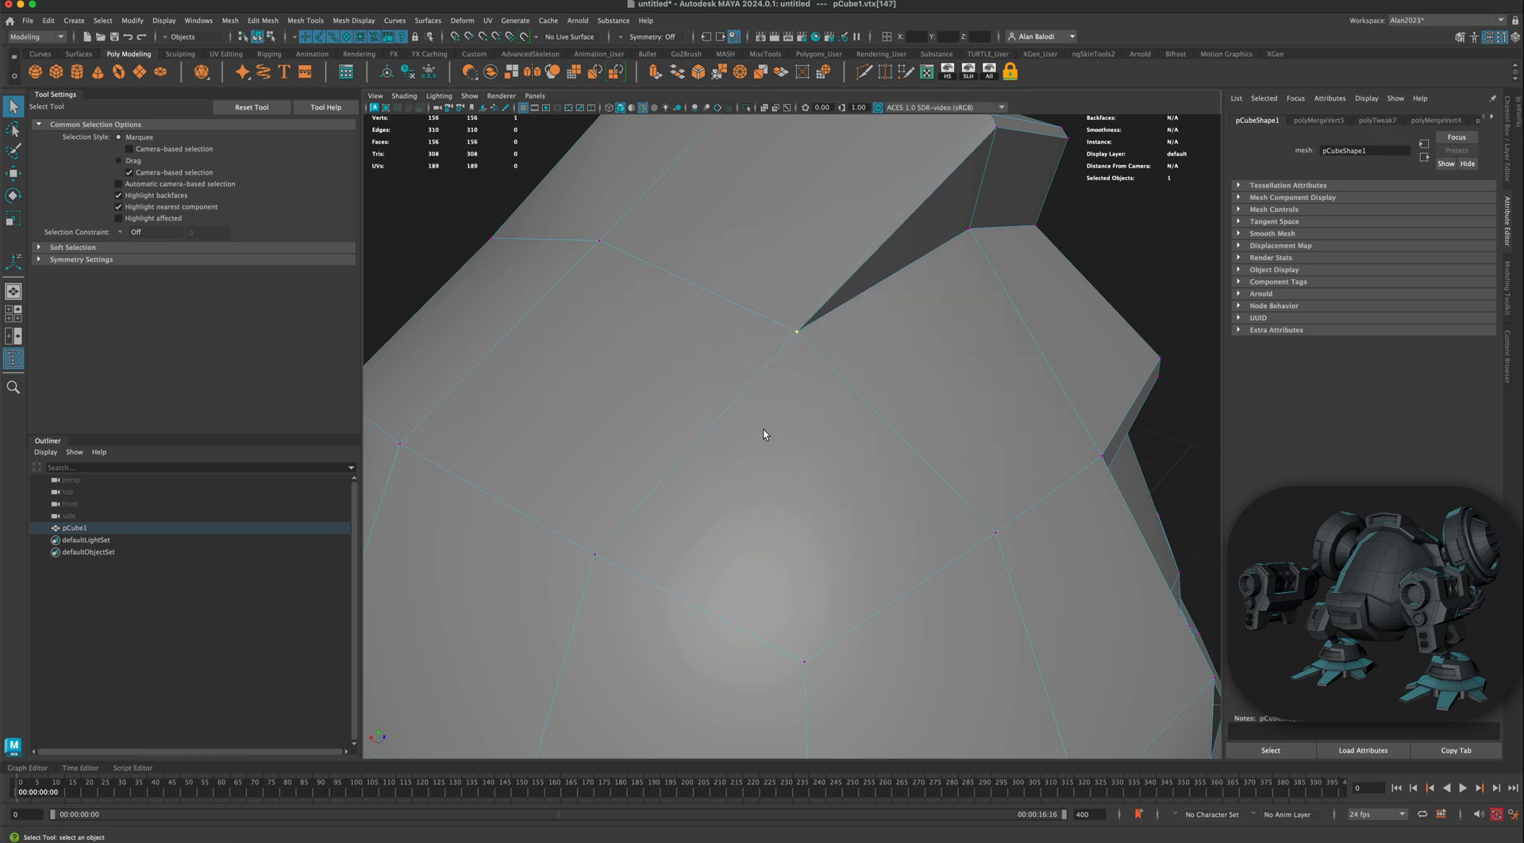
left_click_drag(764, 434, 832, 358, "alt")
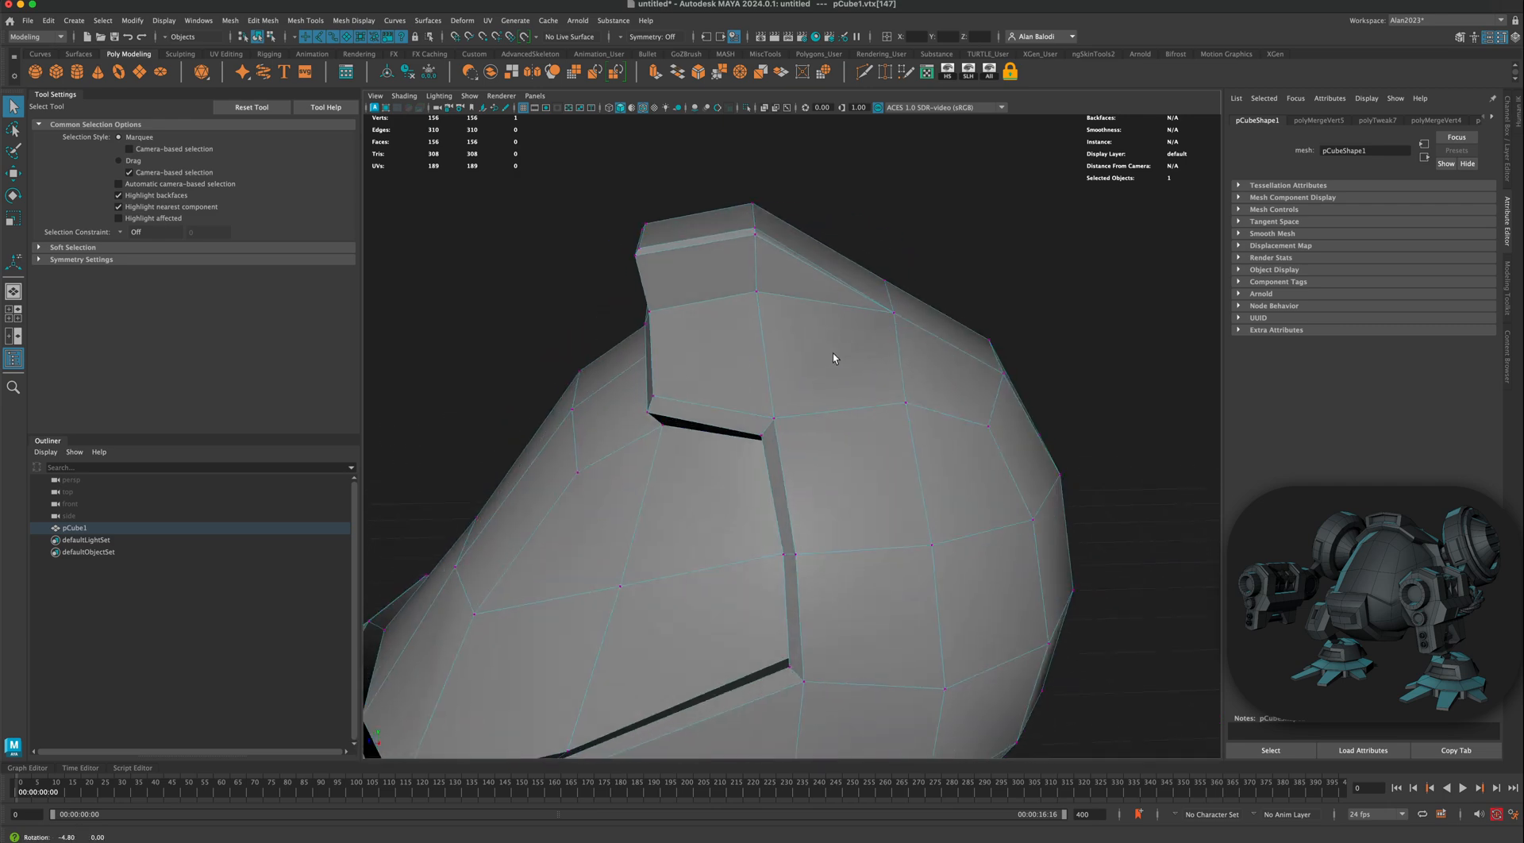
right_click_drag(835, 313, 905, 291)
Step: In the side view, lower the raised block's middle top vertices slightly and shift its front top vertices back, and return to object mode
key("space")
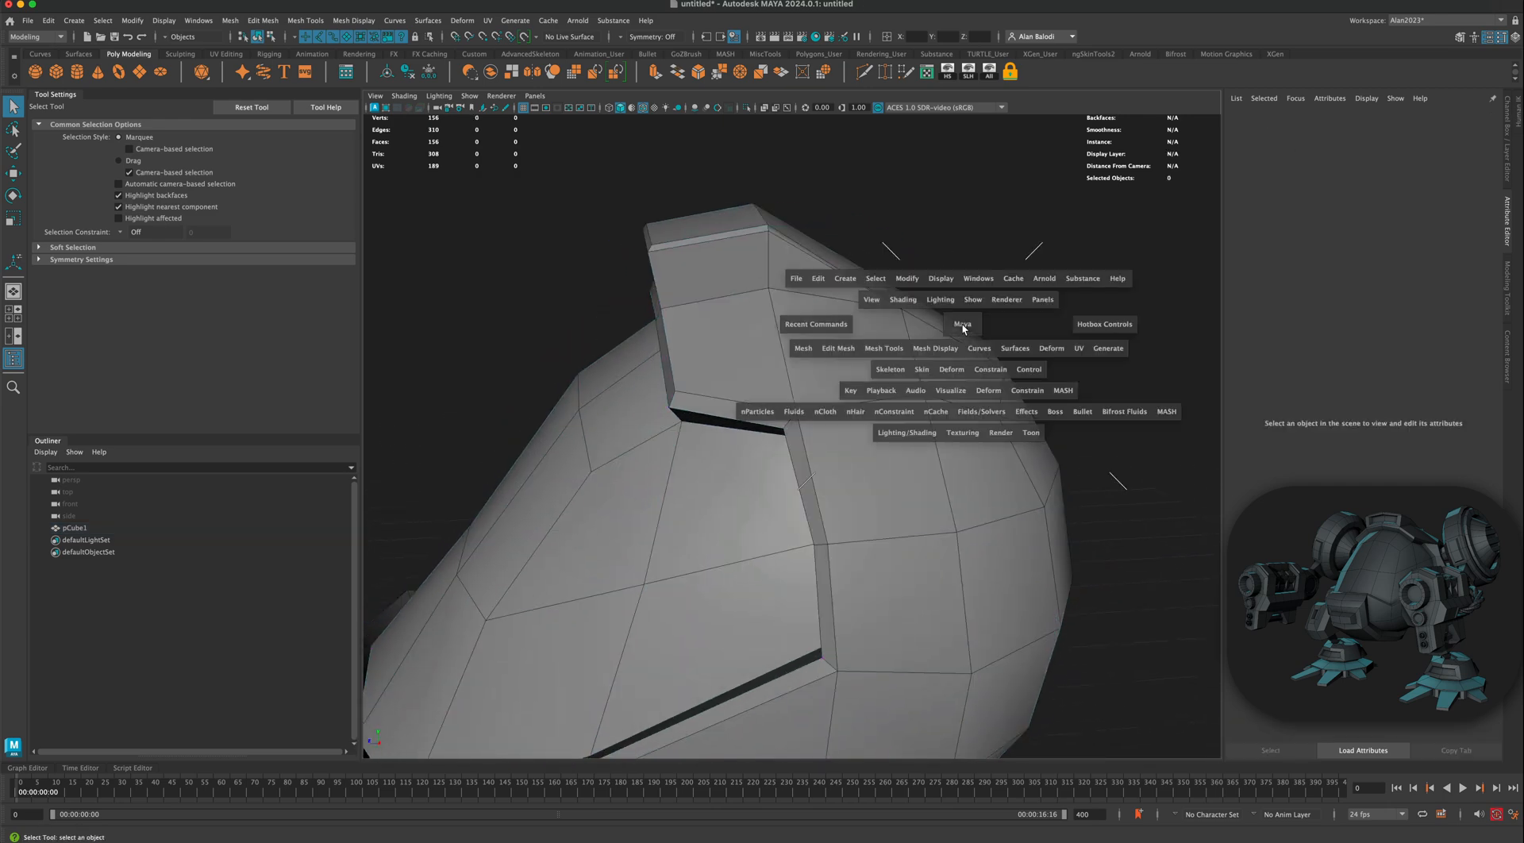
key("space")
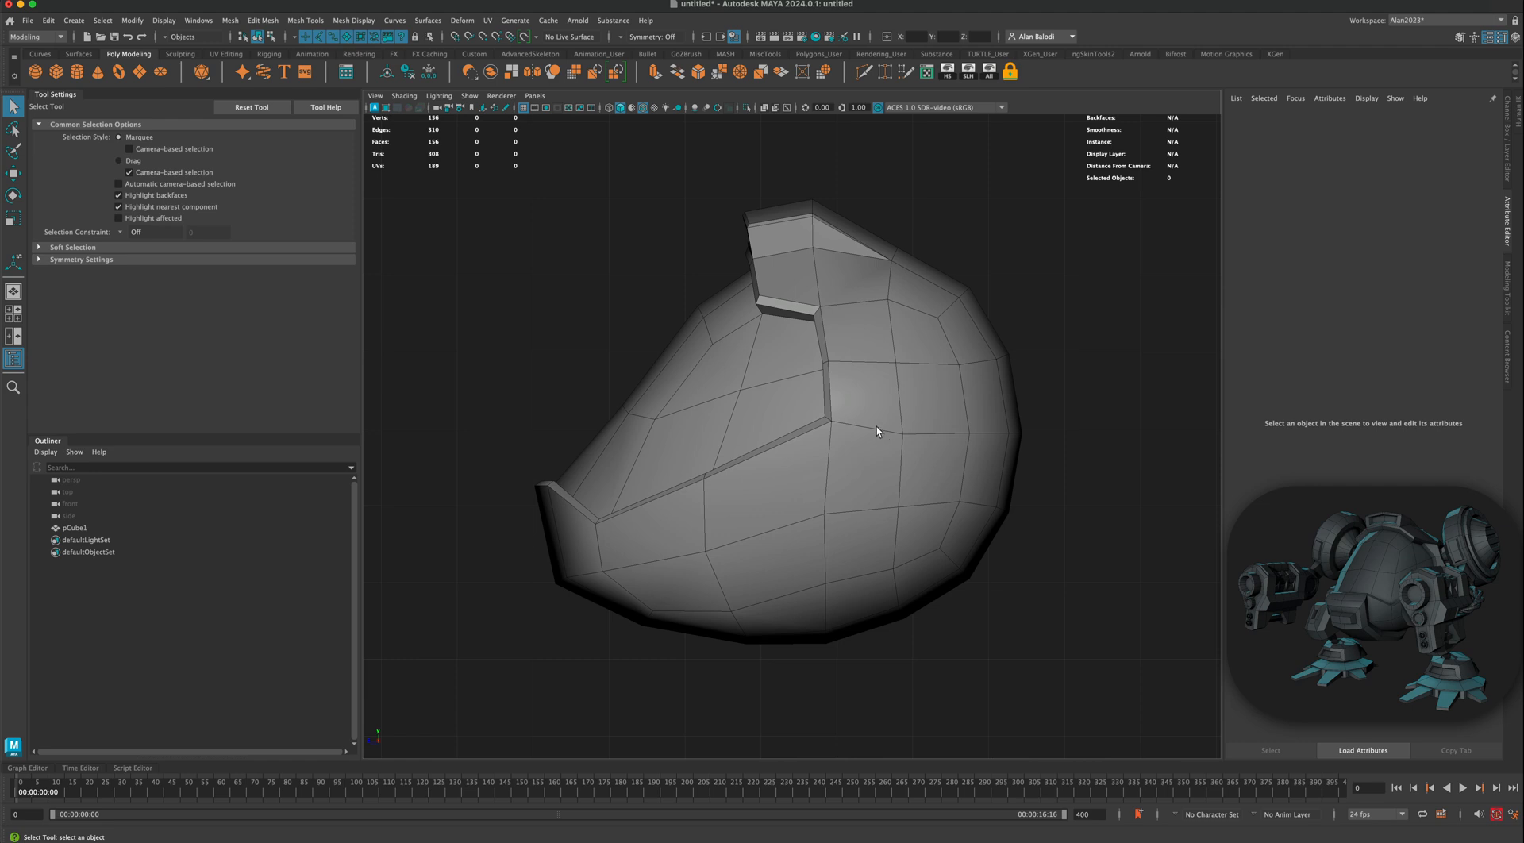
scroll(876, 431, "up", 1)
right_click(831, 219)
right_click_drag(793, 223, 793, 223)
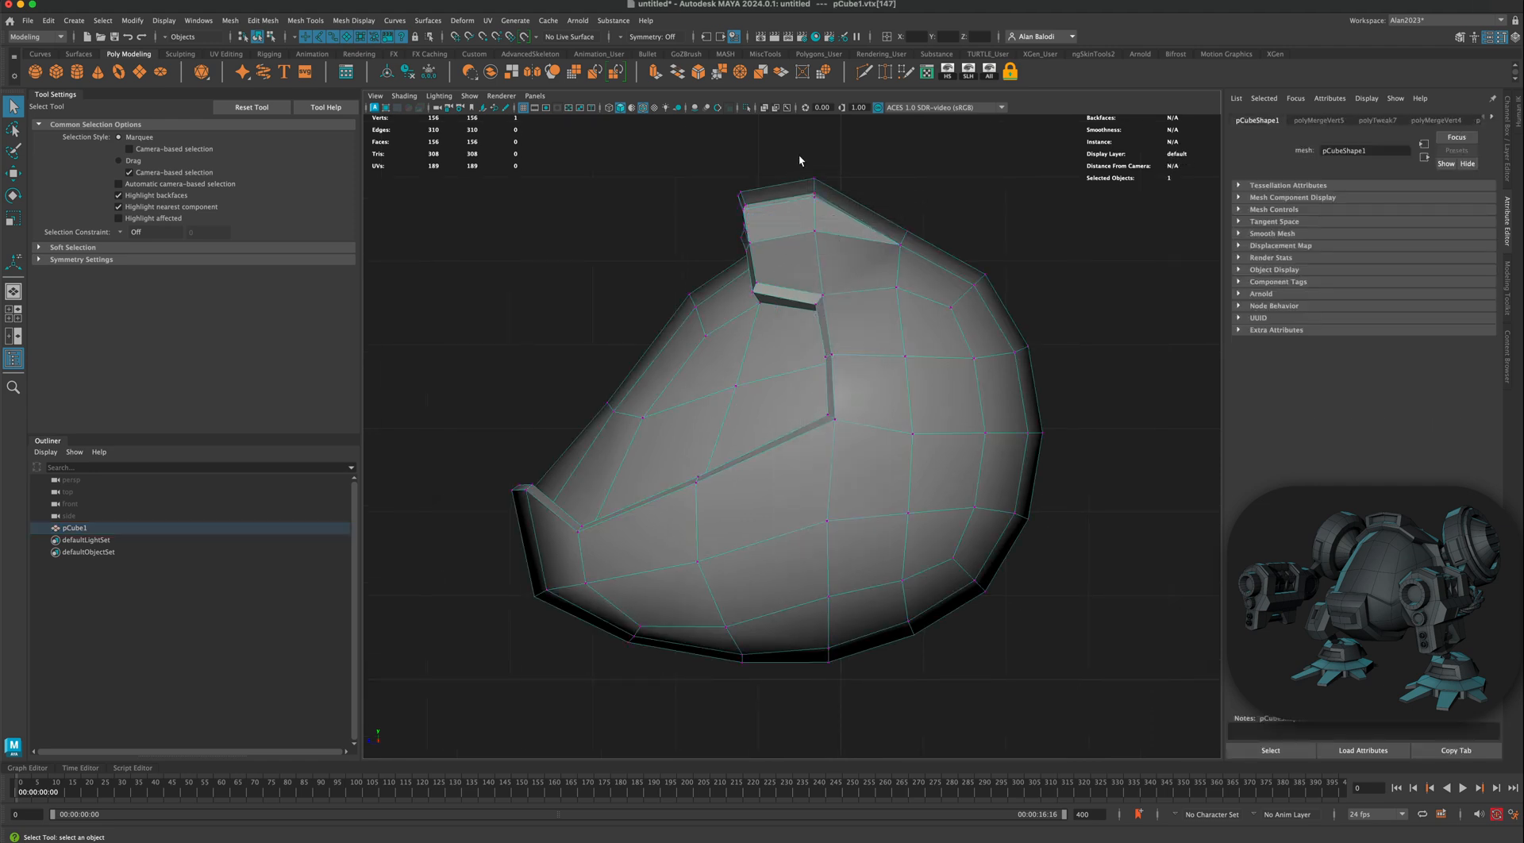
left_click(10, 175)
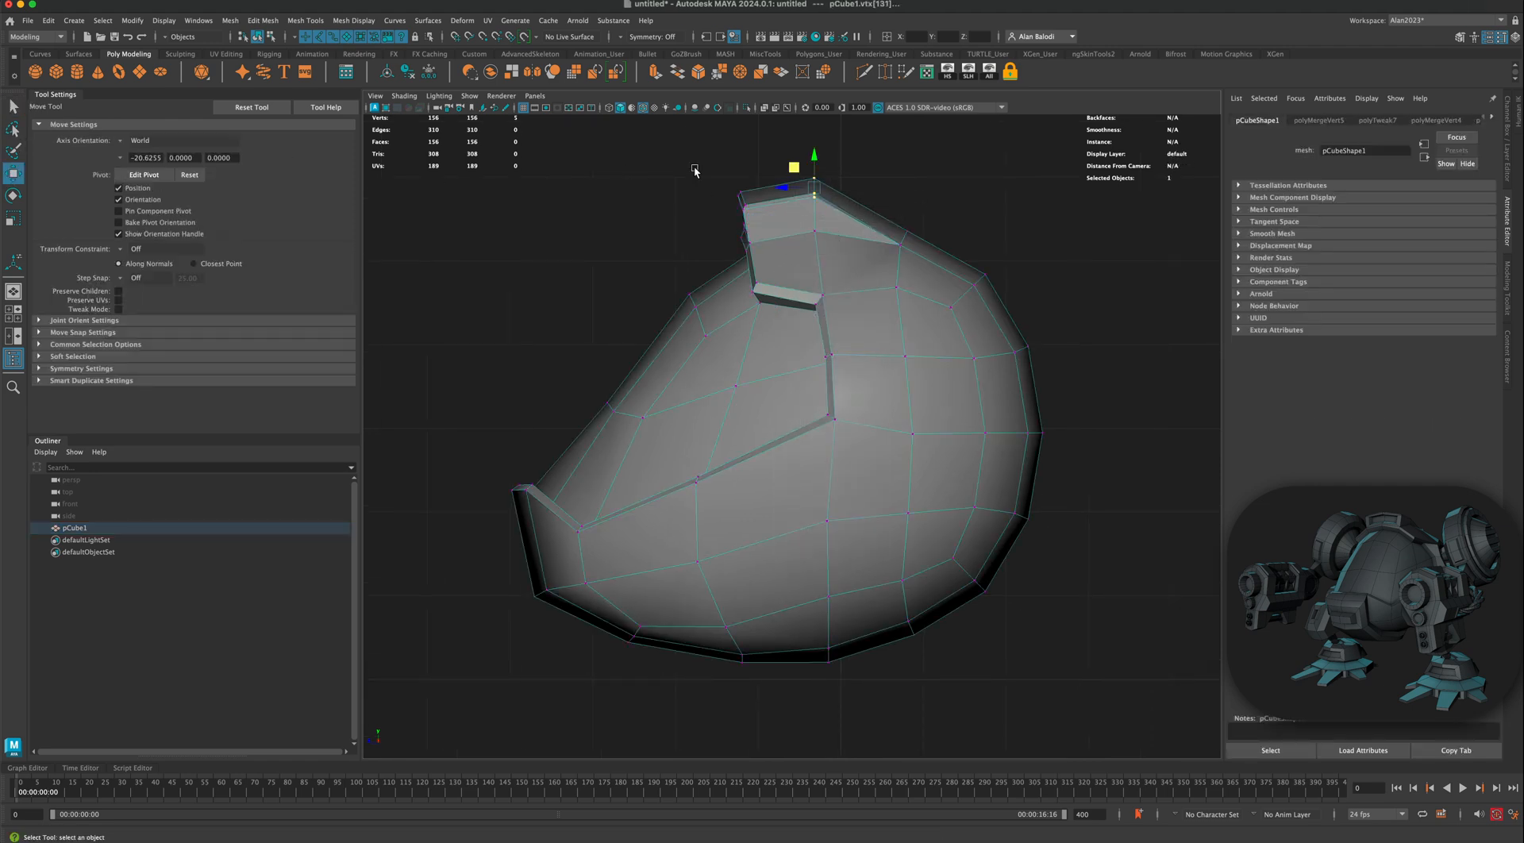
left_click_drag(816, 159, 818, 171)
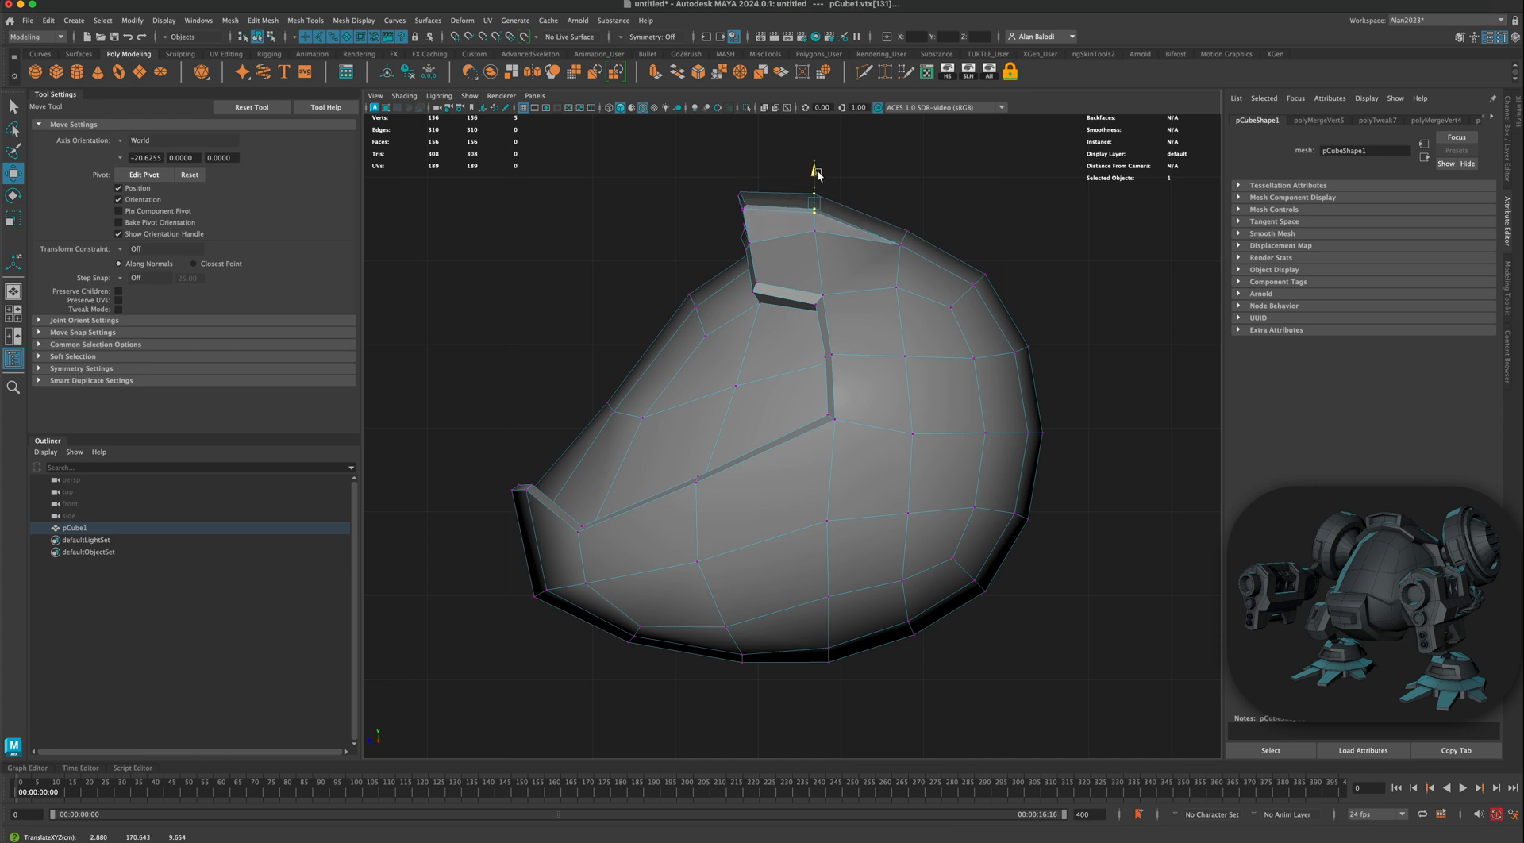
left_click_drag(721, 169, 751, 161)
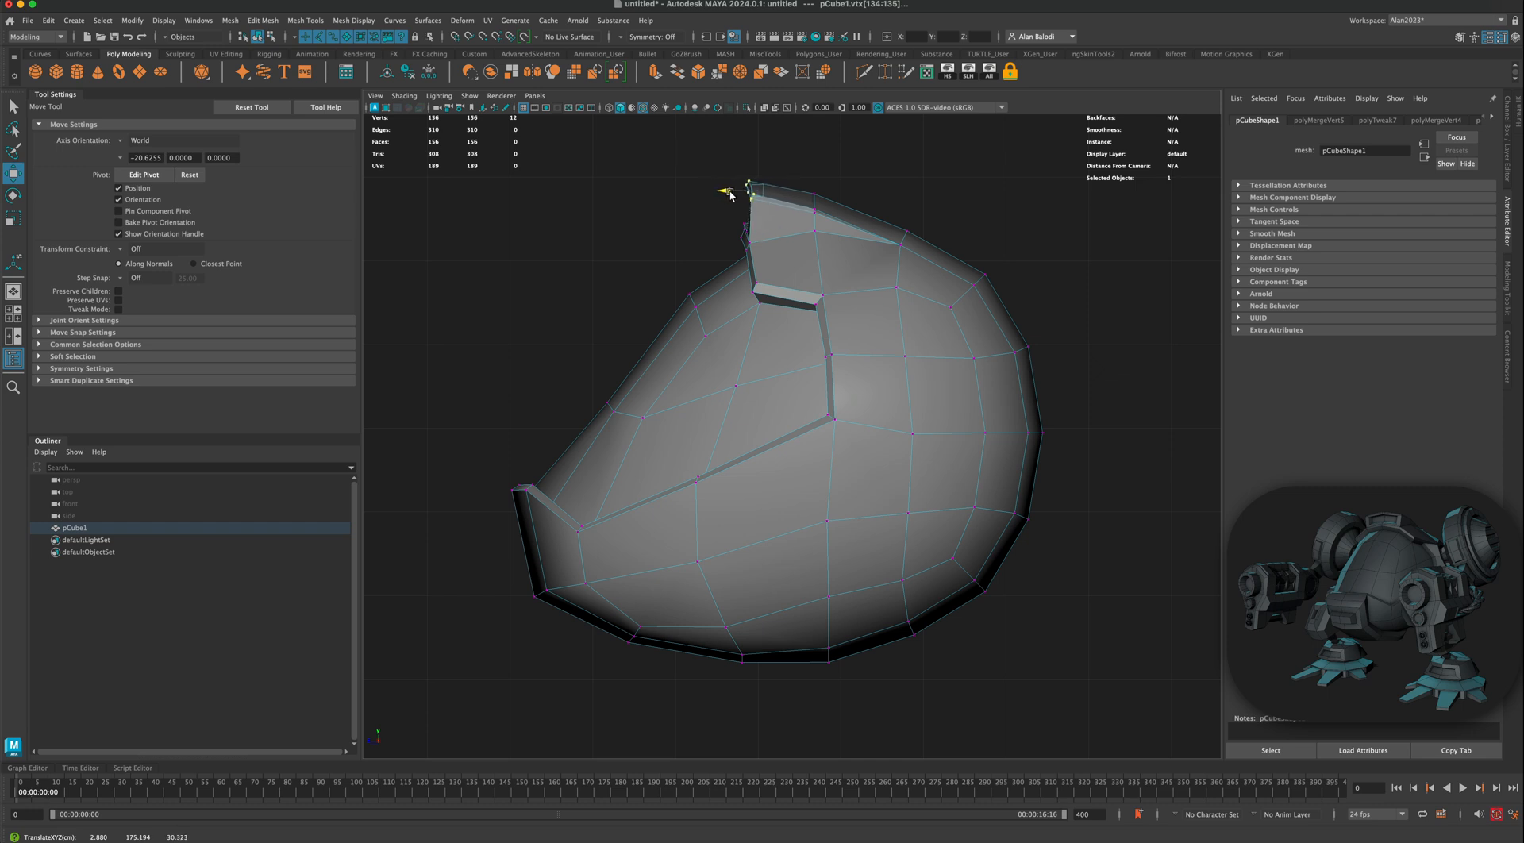
right_click_drag(923, 270, 992, 232)
left_click(992, 232)
Step: In the perspective view, extrude the eight faces running down the body's lower front and underside together with Local Translate Z 13.746
key("space")
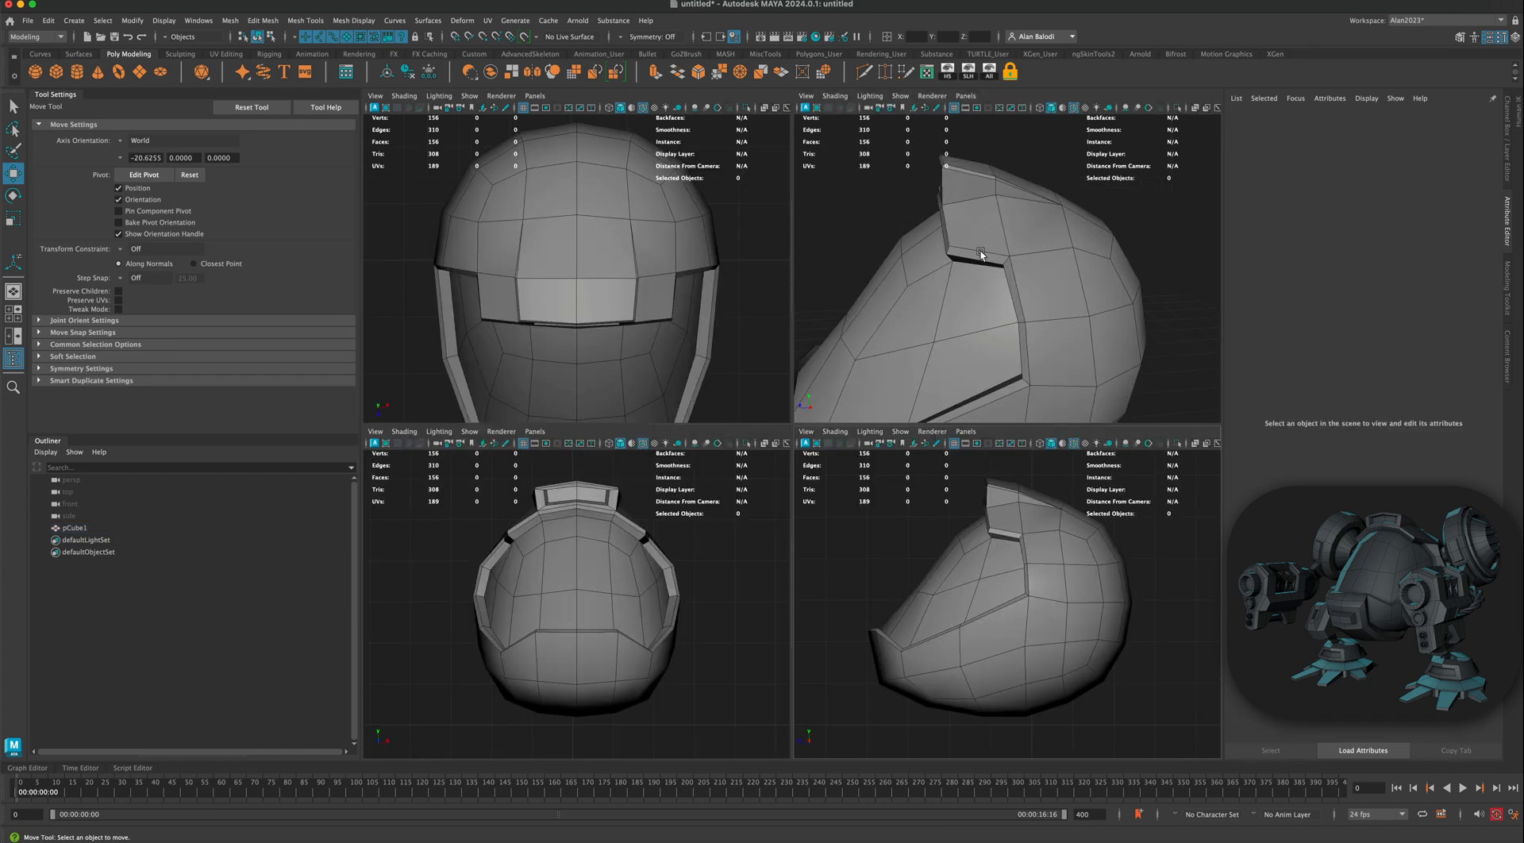
key("space")
right_click_drag(931, 365, 821, 384, "alt")
left_click_drag(821, 382, 778, 401, "alt")
left_click(760, 439)
right_click(766, 418)
left_click(768, 452)
left_click(778, 402)
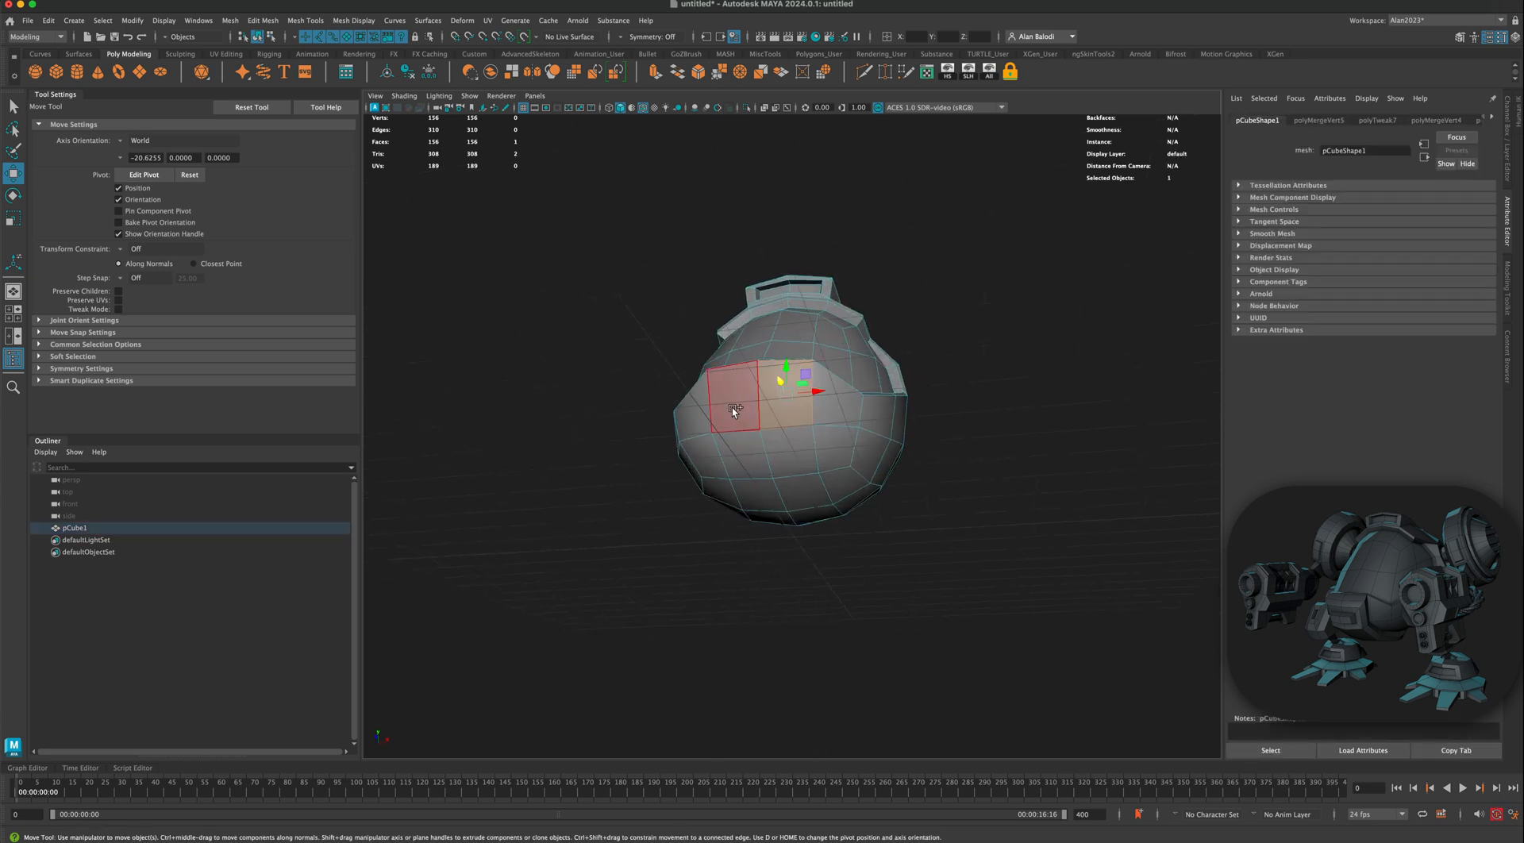
left_click(746, 454, "shift")
left_click(786, 452, "shift")
left_click(768, 492, "shift")
left_click(809, 497, "shift")
left_click_drag(876, 508, 804, 489, "alt")
left_click(774, 478, "shift")
left_click(787, 512, "shift")
left_click_drag(930, 519, 973, 471, "alt")
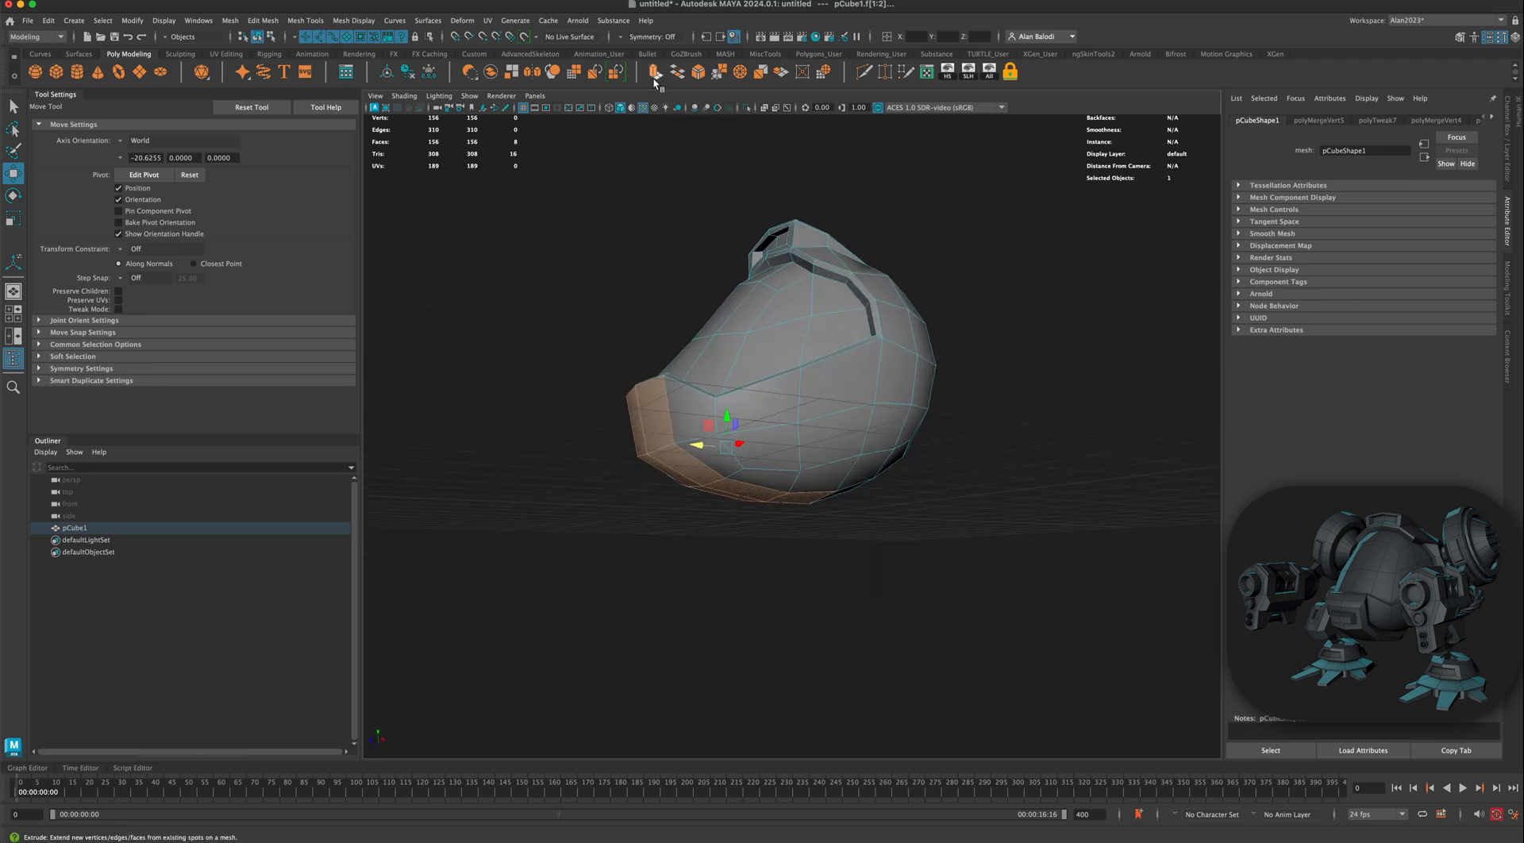
key("ctrl+e")
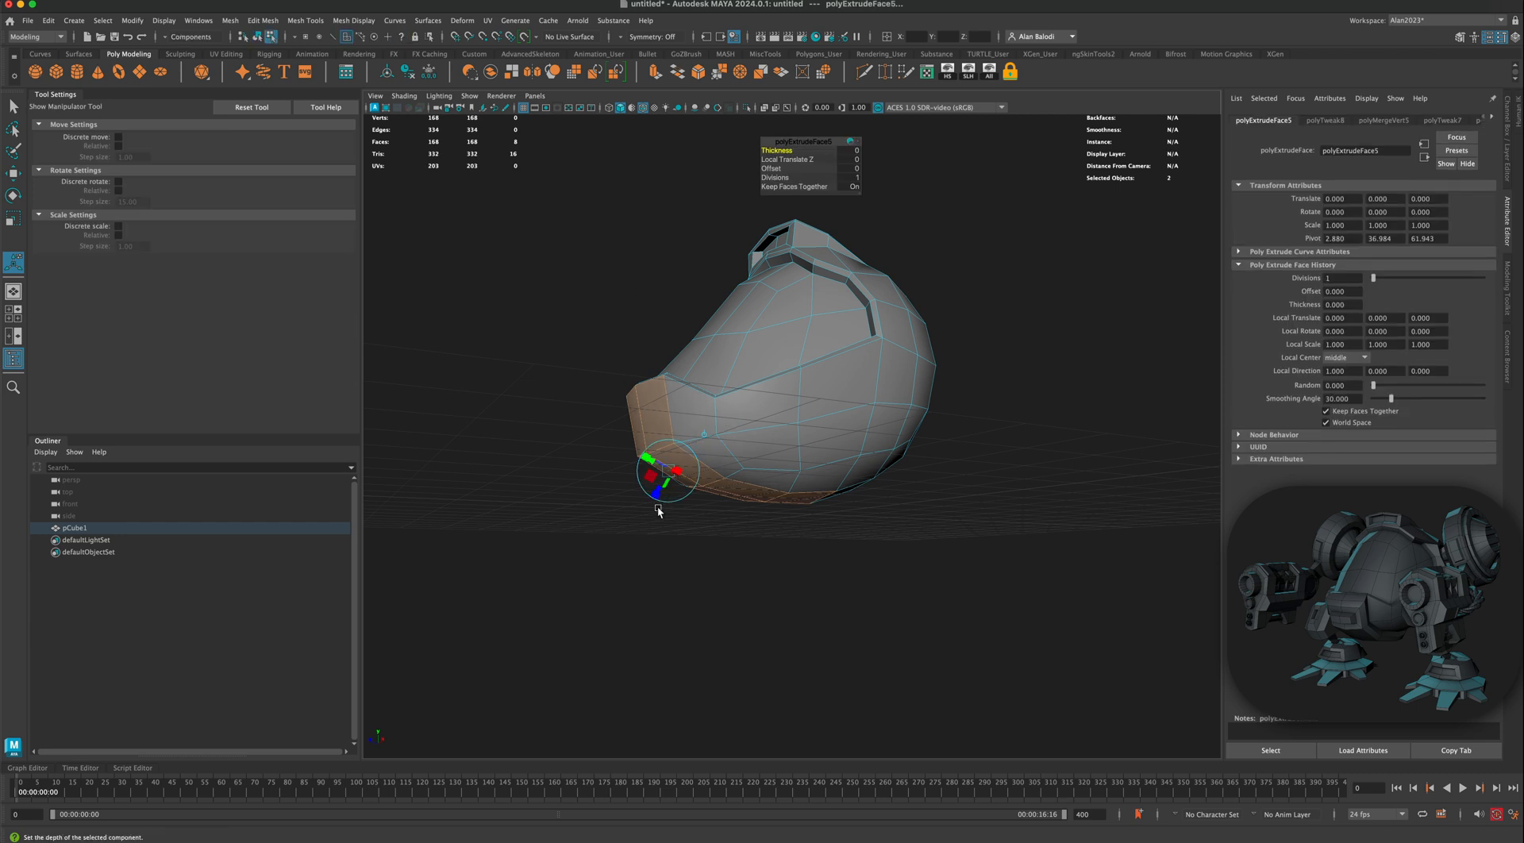
left_click_drag(659, 492, 578, 435)
left_click_drag(630, 389, 644, 407, "alt")
Step: Move the lower block's top front edges down and back, and pull its rear underside edges forward to slope both ends
mouse_move(685, 378)
right_mouse_down()
mouse_move(689, 354)
mouse_move(668, 354)
right_mouse_up()
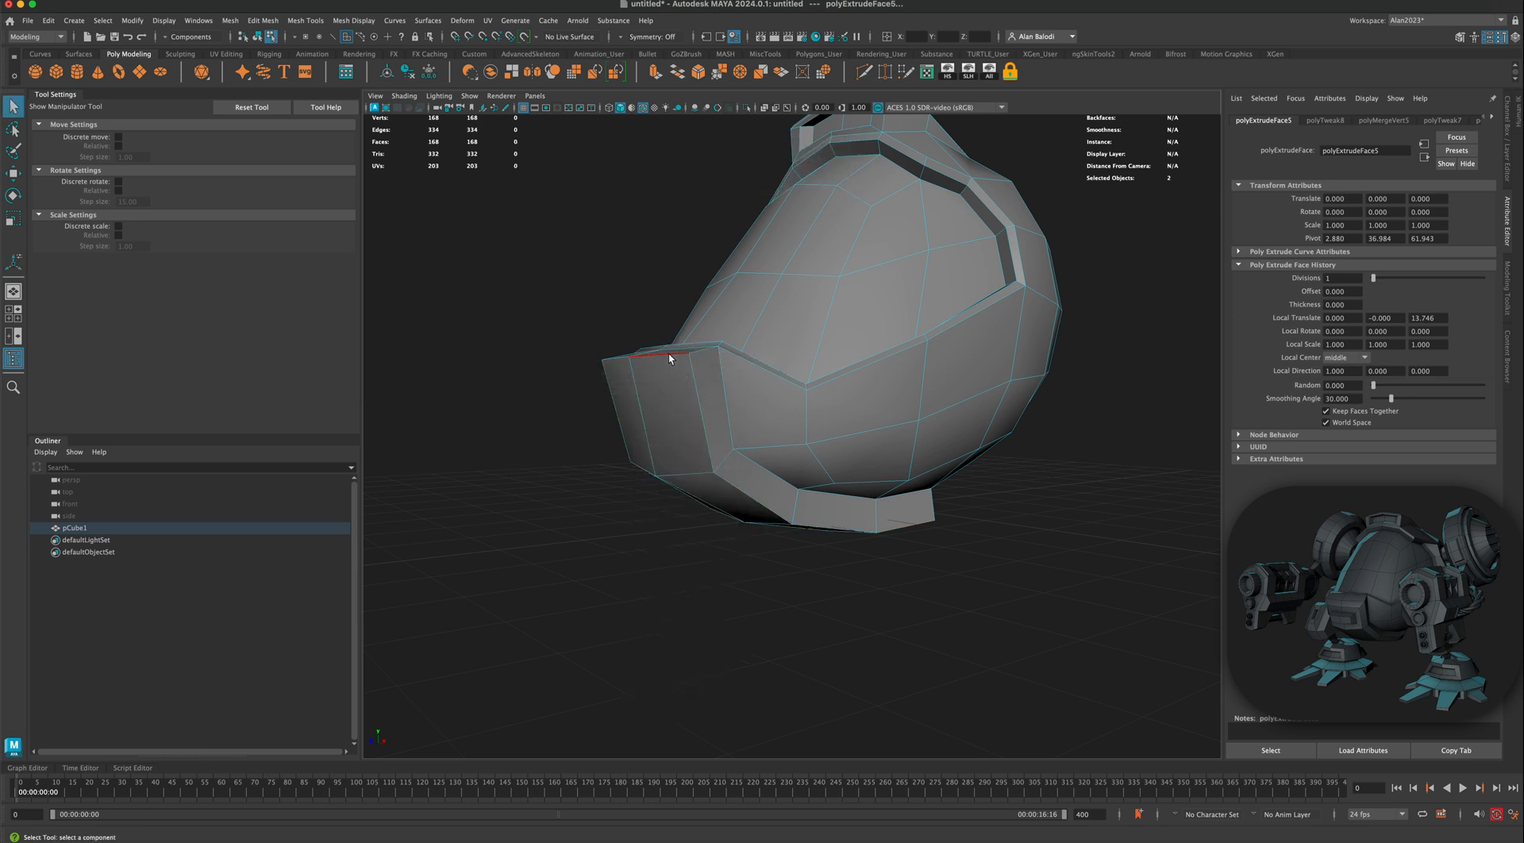
key("q")
left_click(609, 358)
left_click_drag(610, 357, 520, 400, "alt")
key("r")
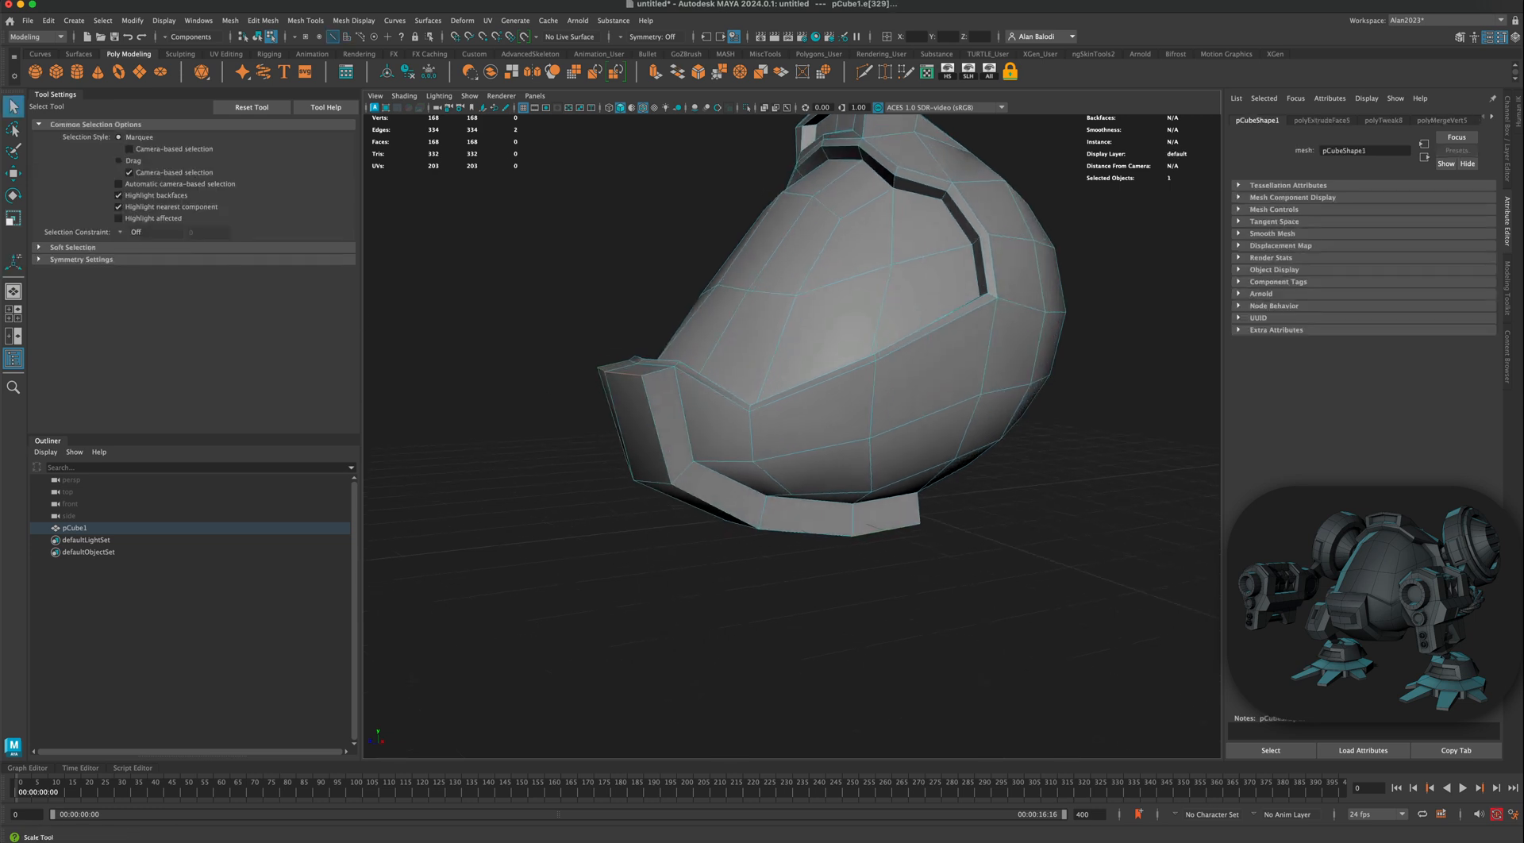
left_click(13, 175)
left_click_drag(516, 325, 548, 353, "alt")
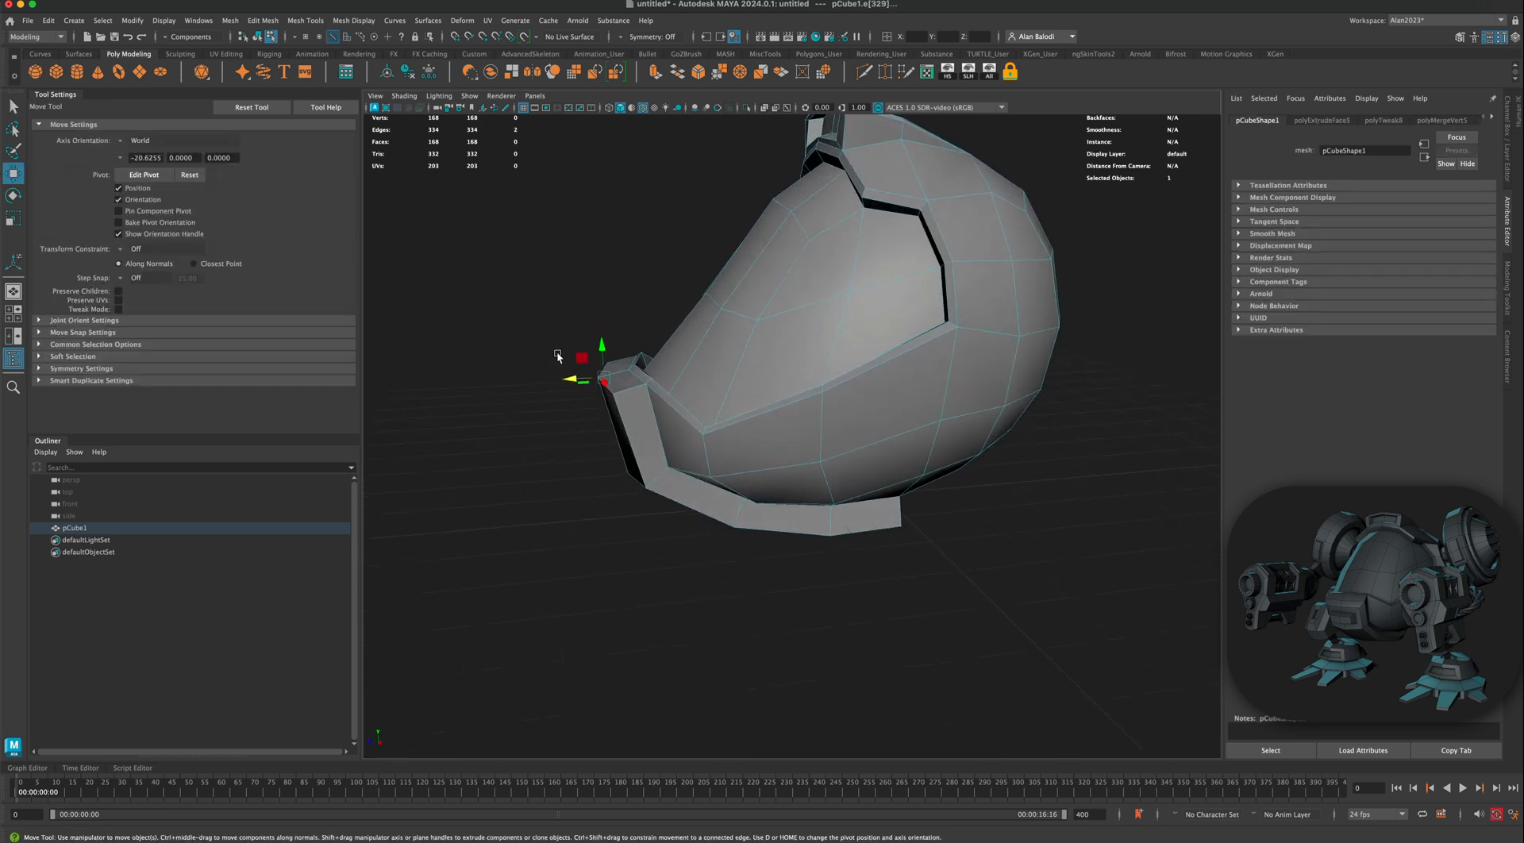
middle_click_drag(582, 360, 585, 369)
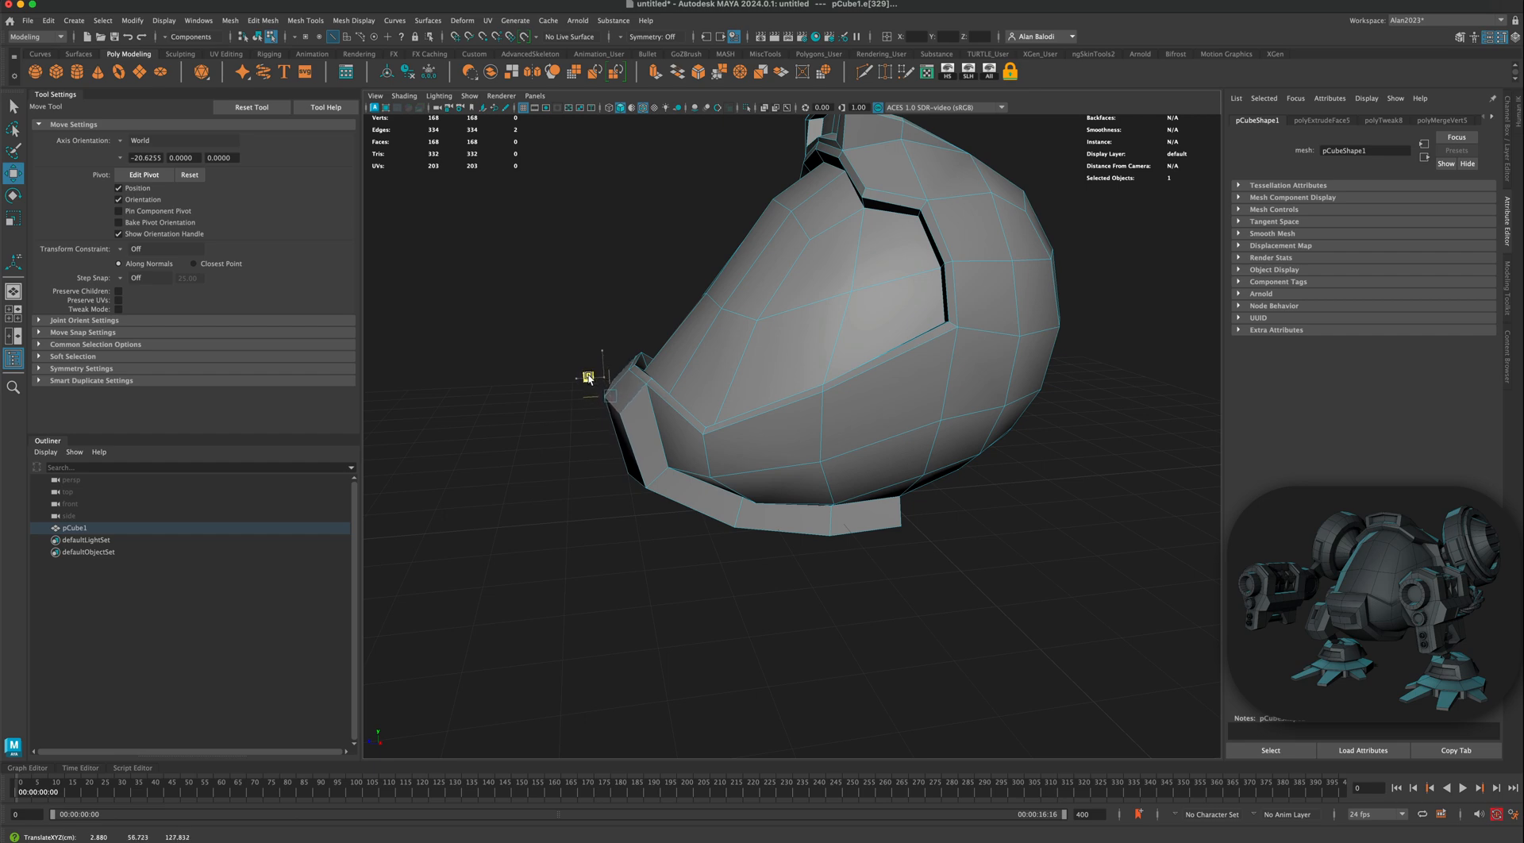
left_click_drag(588, 378, 835, 532, "alt")
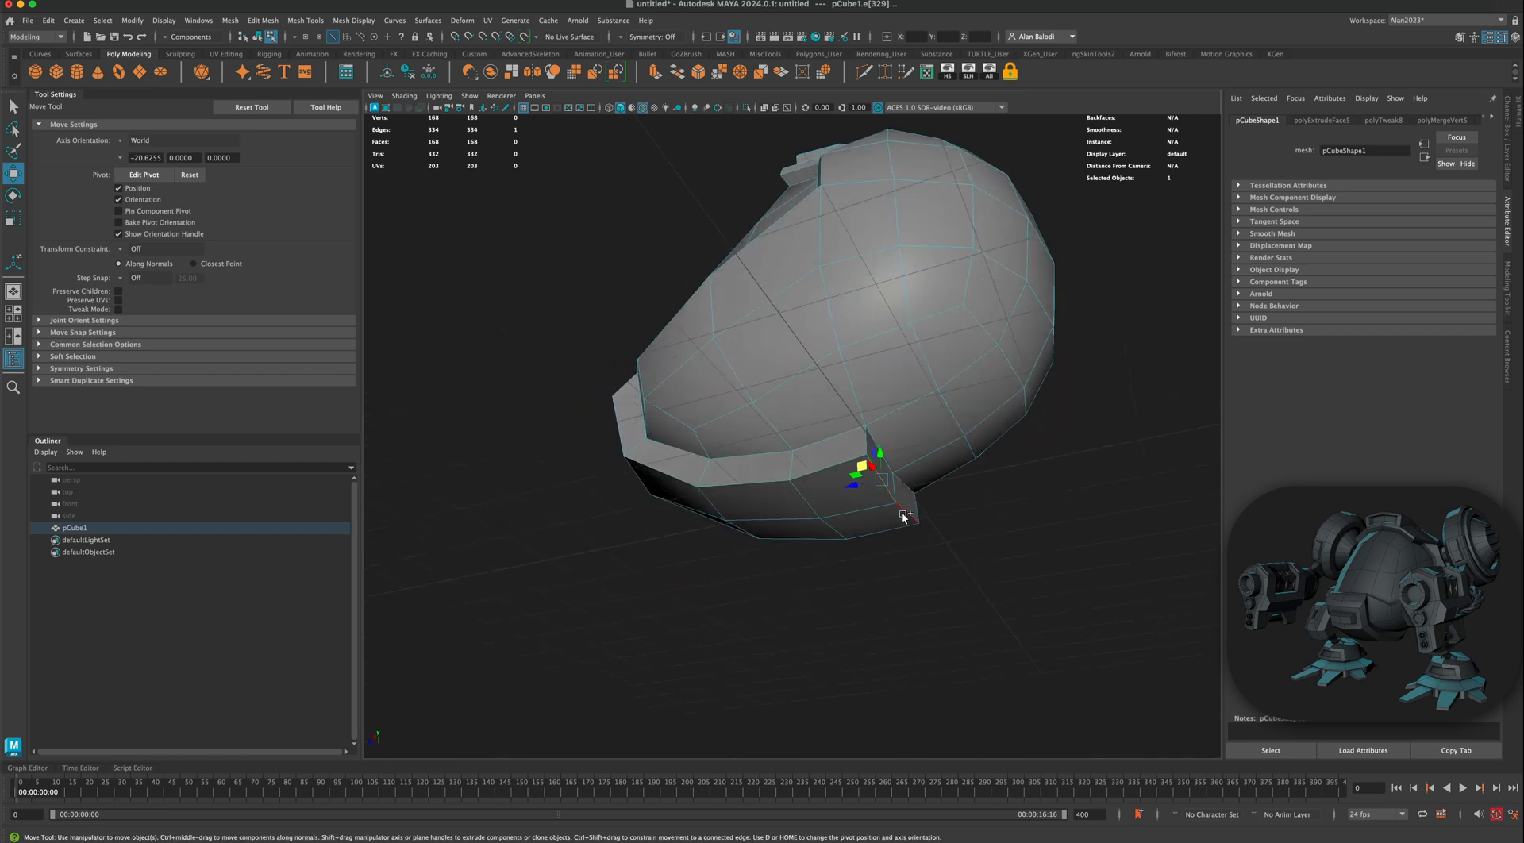
left_click_drag(995, 536, 766, 540, "alt")
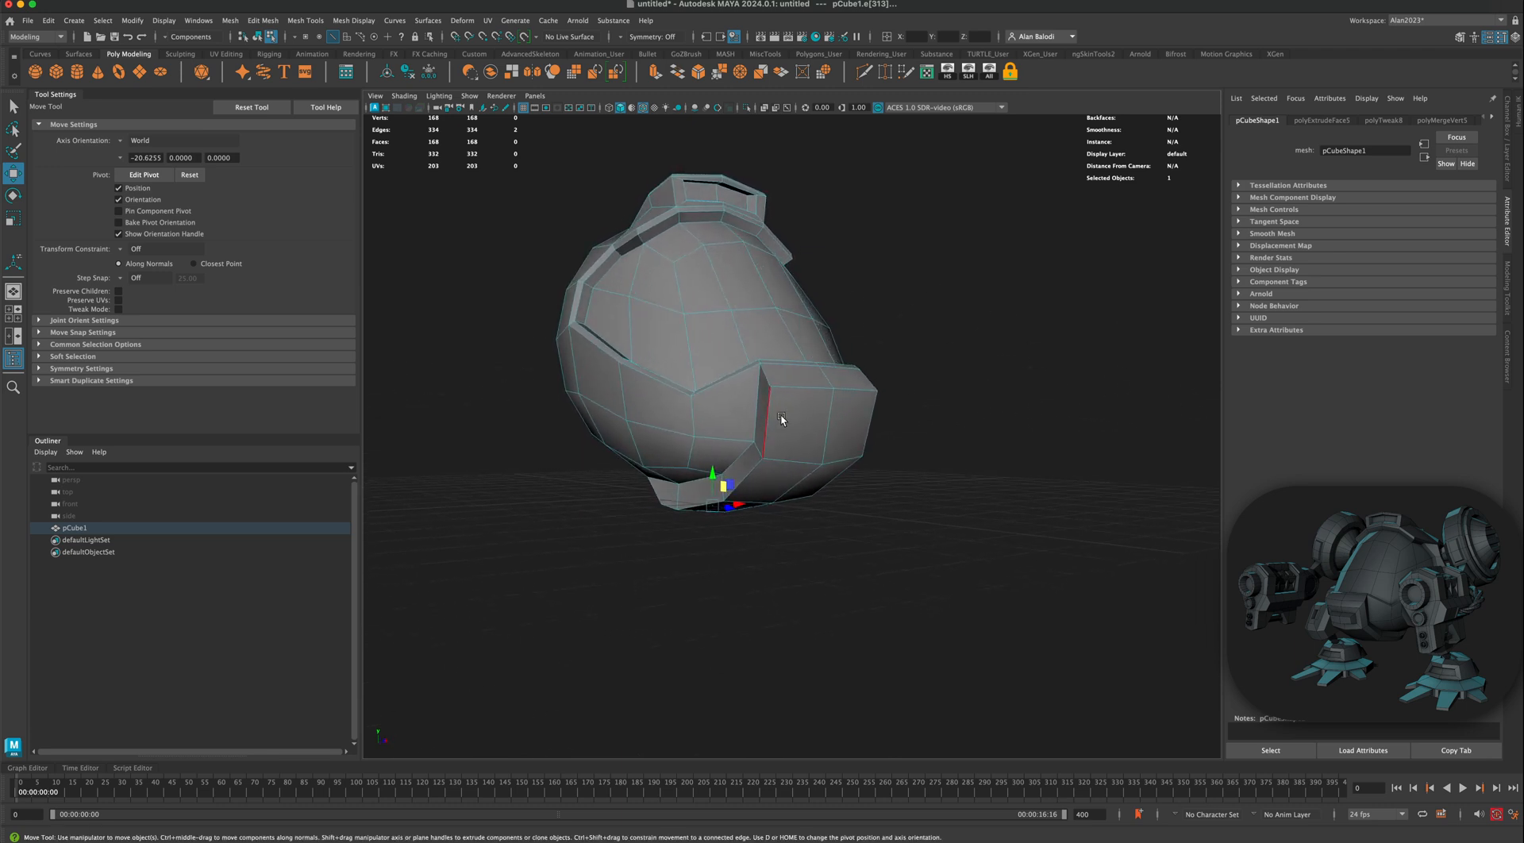
Step: Select the outer side edges of the lower block on both sides and bevel them with a fraction of 0.5
right_click_drag(781, 416, 796, 389)
double_click(798, 388)
double_click(767, 432, "shift")
left_click_drag(895, 515, 709, 515, "alt")
middle_click_drag(772, 573, 871, 537, "alt")
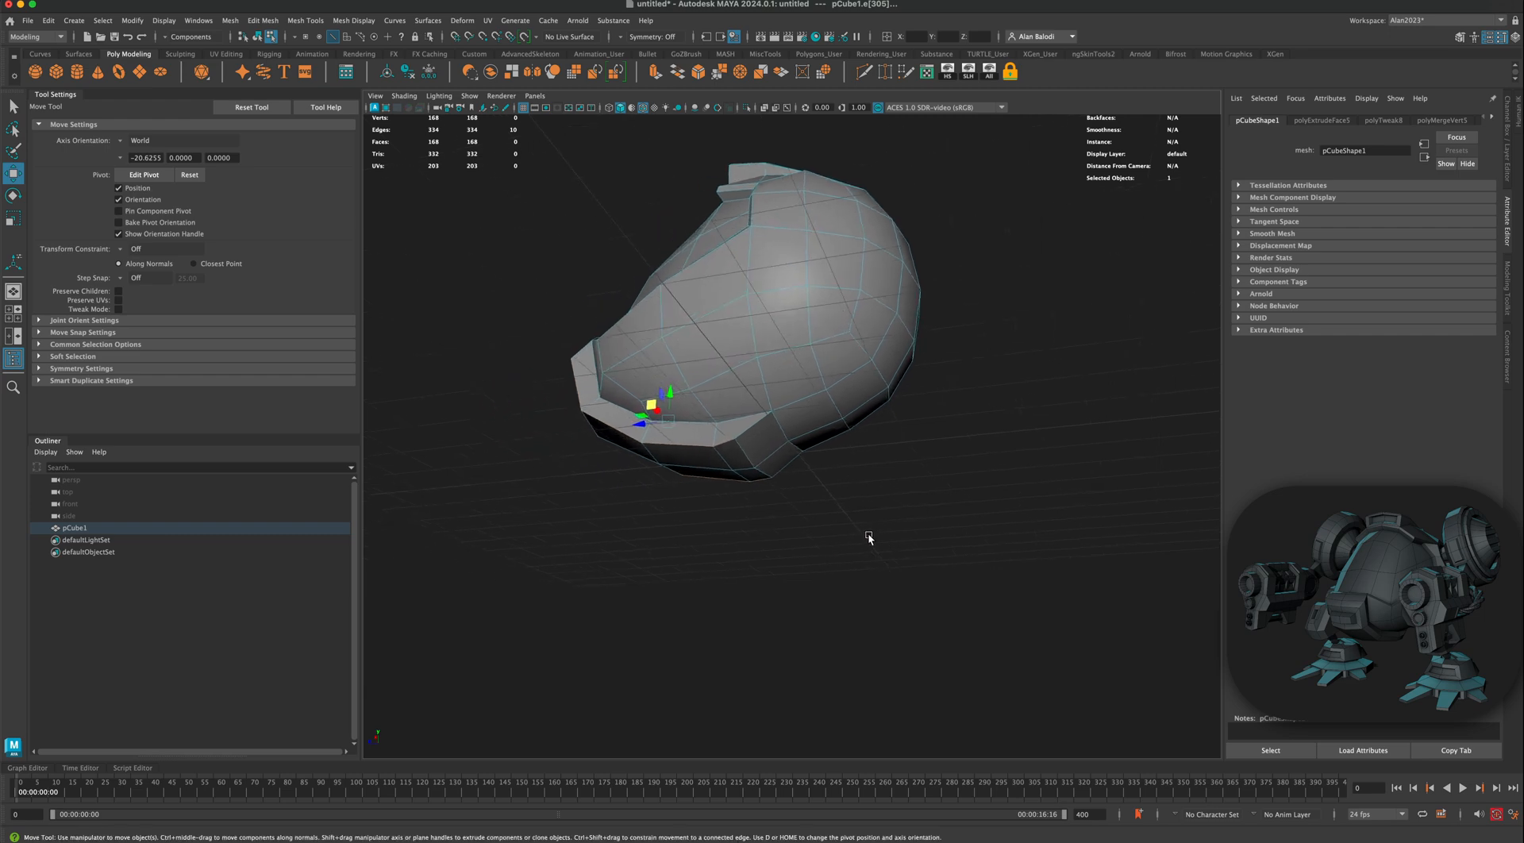
scroll(856, 567, "up", 5)
left_click_drag(954, 527, 905, 400, "alt")
left_click_drag(903, 506, 711, 166, "alt")
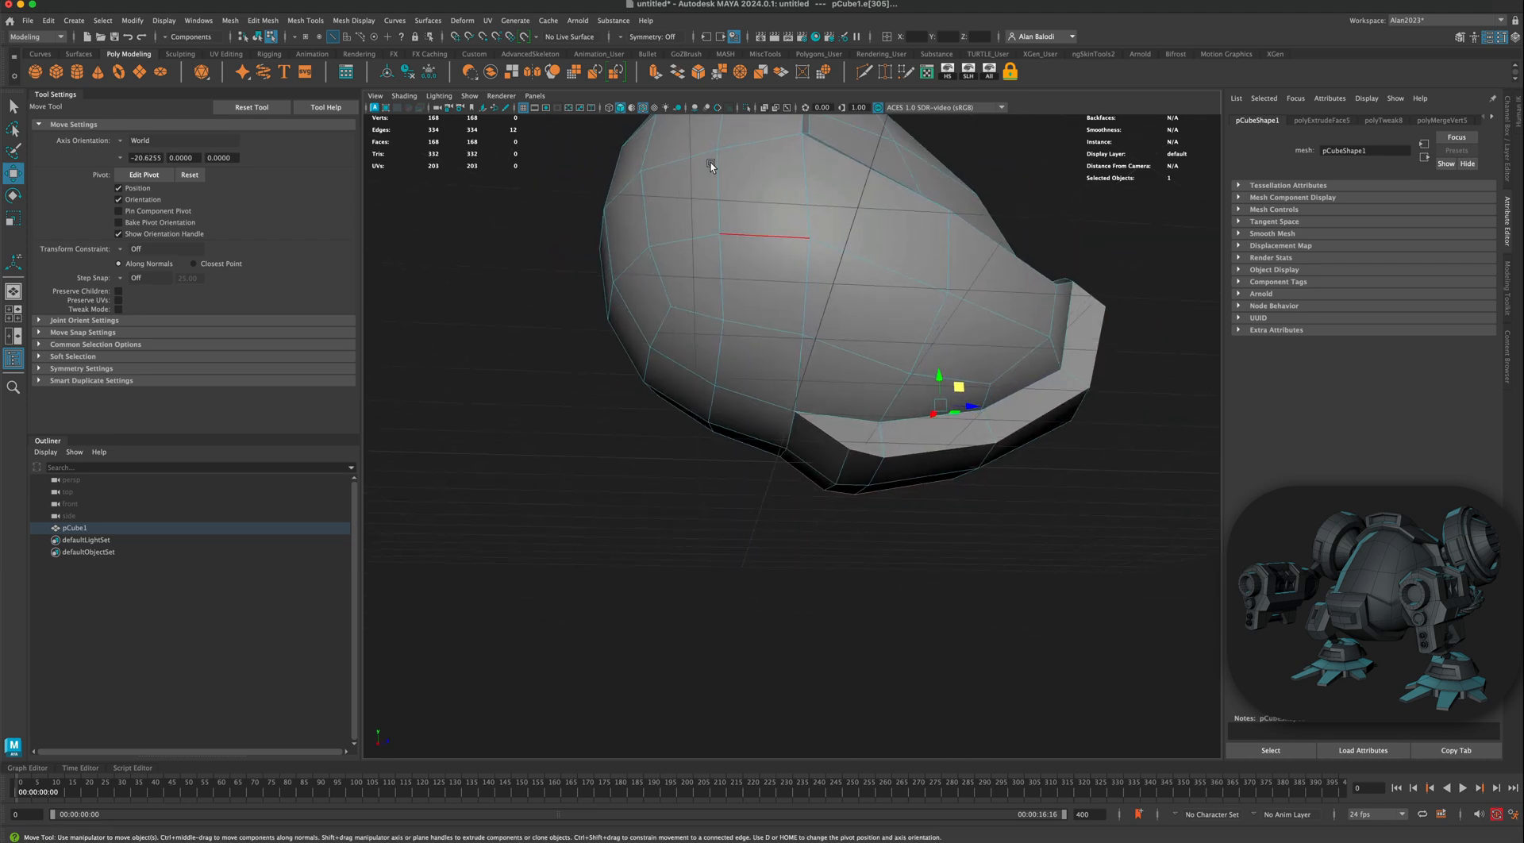
left_click(698, 73)
Step: Switch to vertex mode at the lower block's rear end and set symmetry to Object X
mouse_move(722, 508)
left_mouse_down("alt")
mouse_move(735, 561)
mouse_move(813, 540)
mouse_move(731, 555)
mouse_move(648, 542)
mouse_move(715, 534)
left_mouse_up("alt")
scroll(701, 548, "up", 6)
left_click_drag(718, 403, 751, 428, "alt")
scroll(739, 425, "up", 3)
left_click_drag(707, 353, 731, 288, "alt")
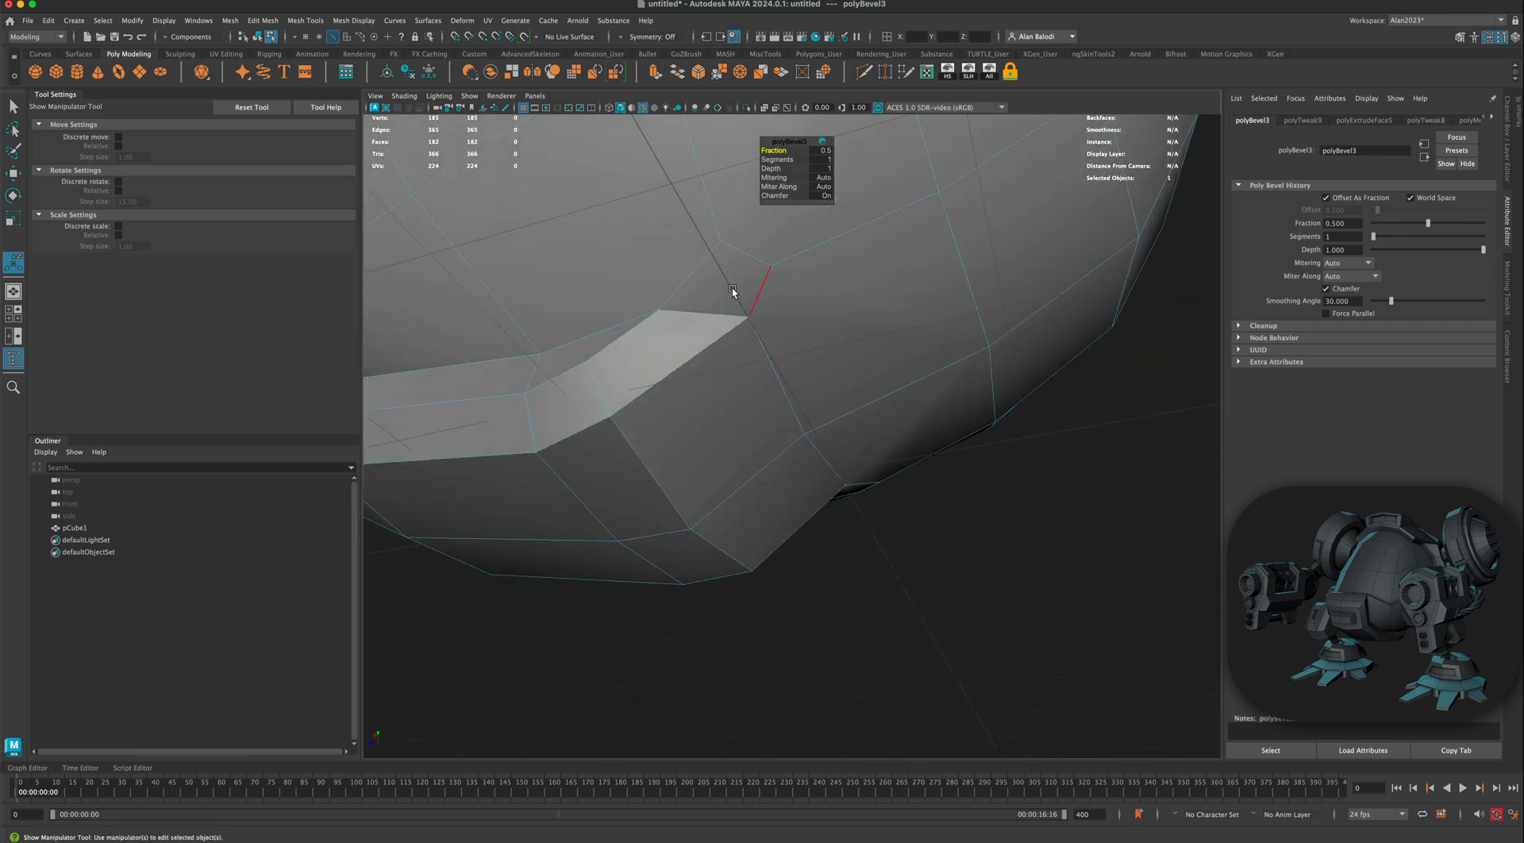
right_click_drag(731, 287, 688, 289)
left_click_drag(798, 355, 830, 355, "alt")
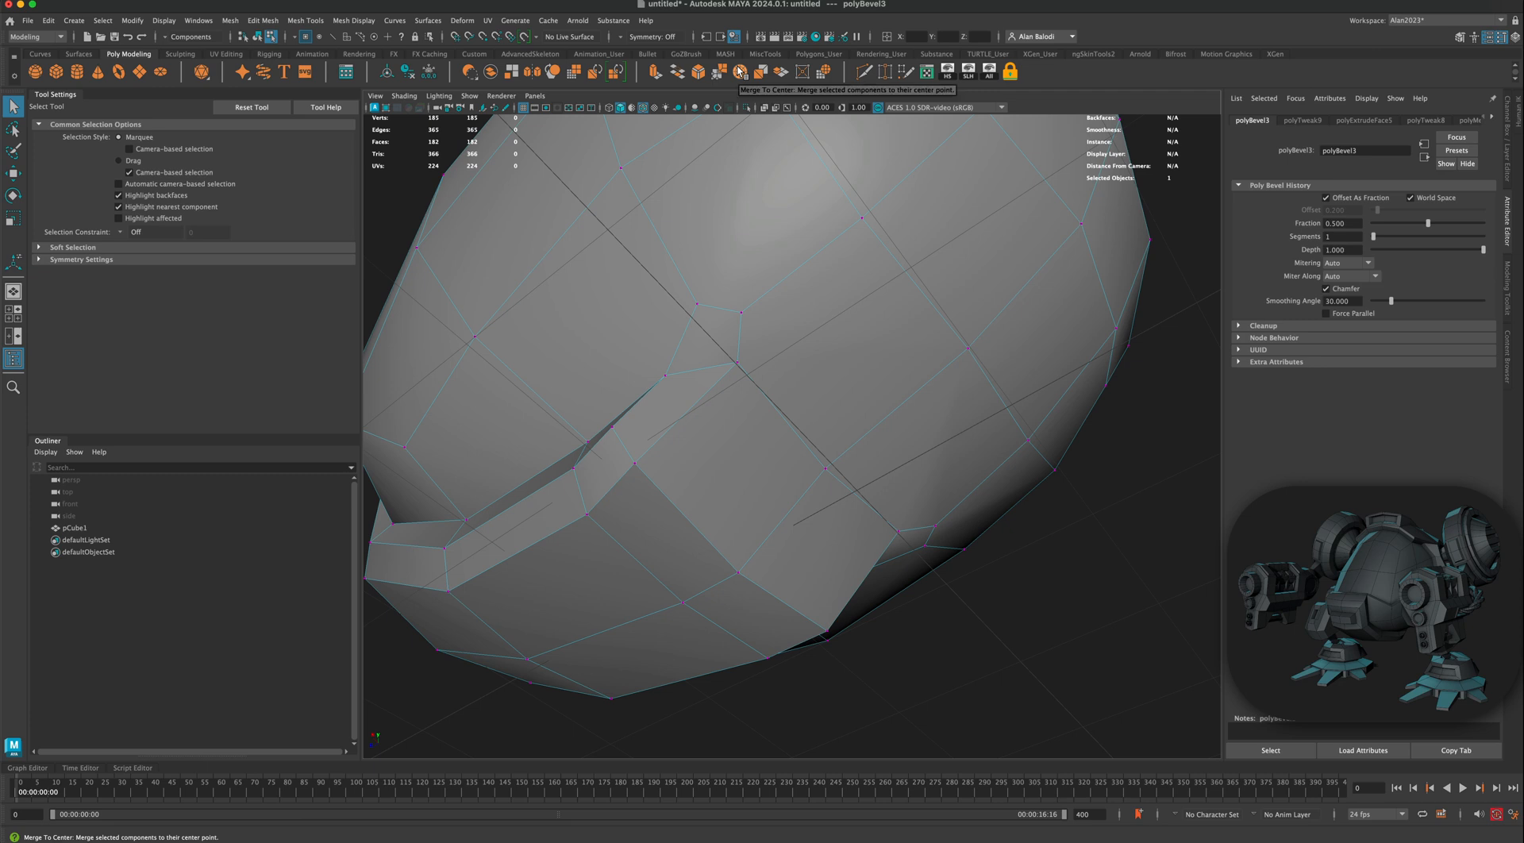
left_click(622, 40)
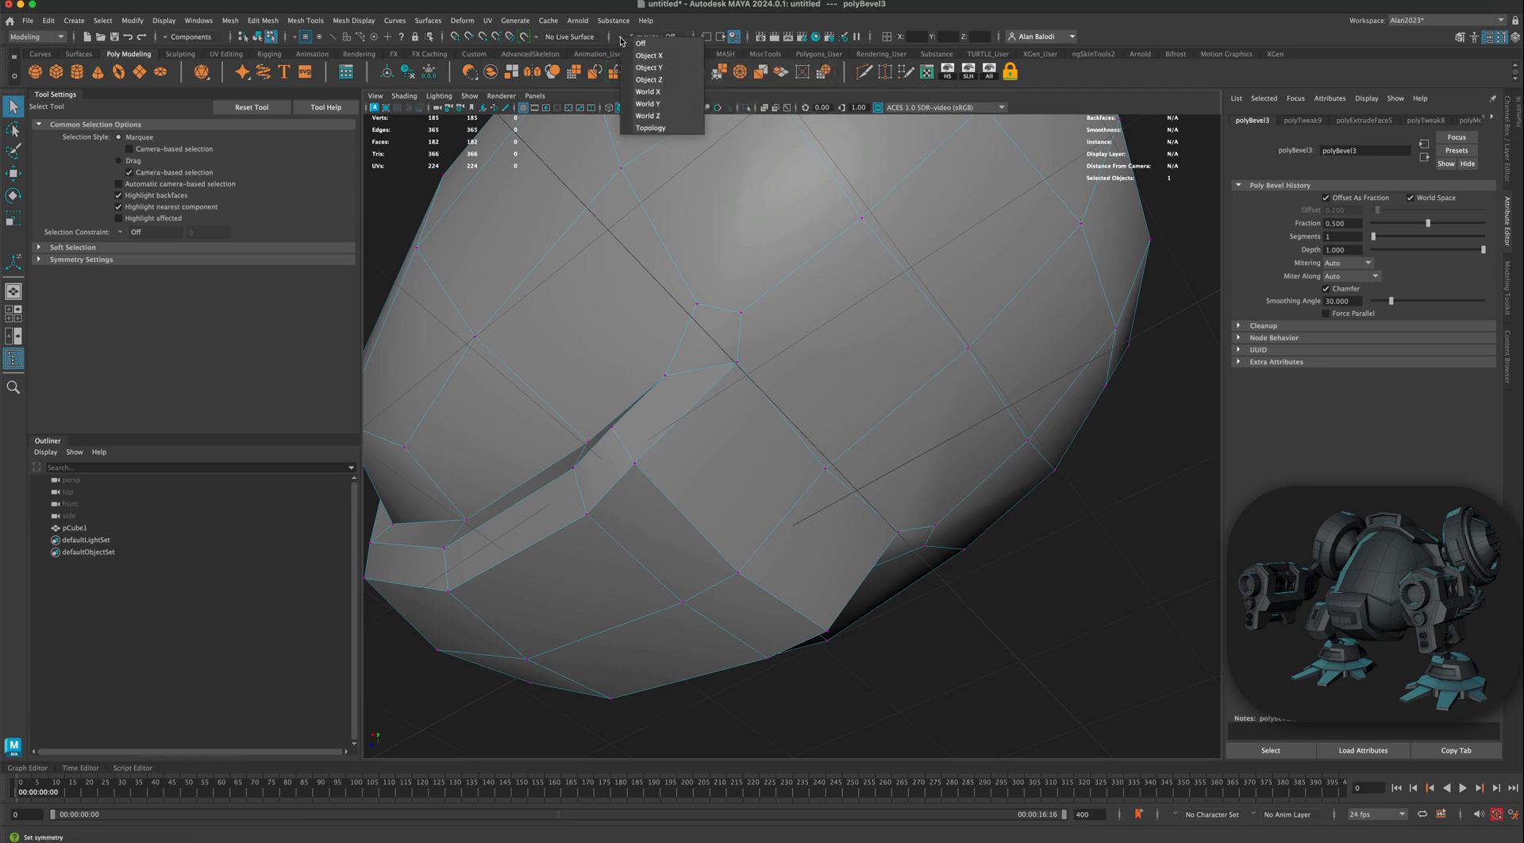
left_click(646, 56)
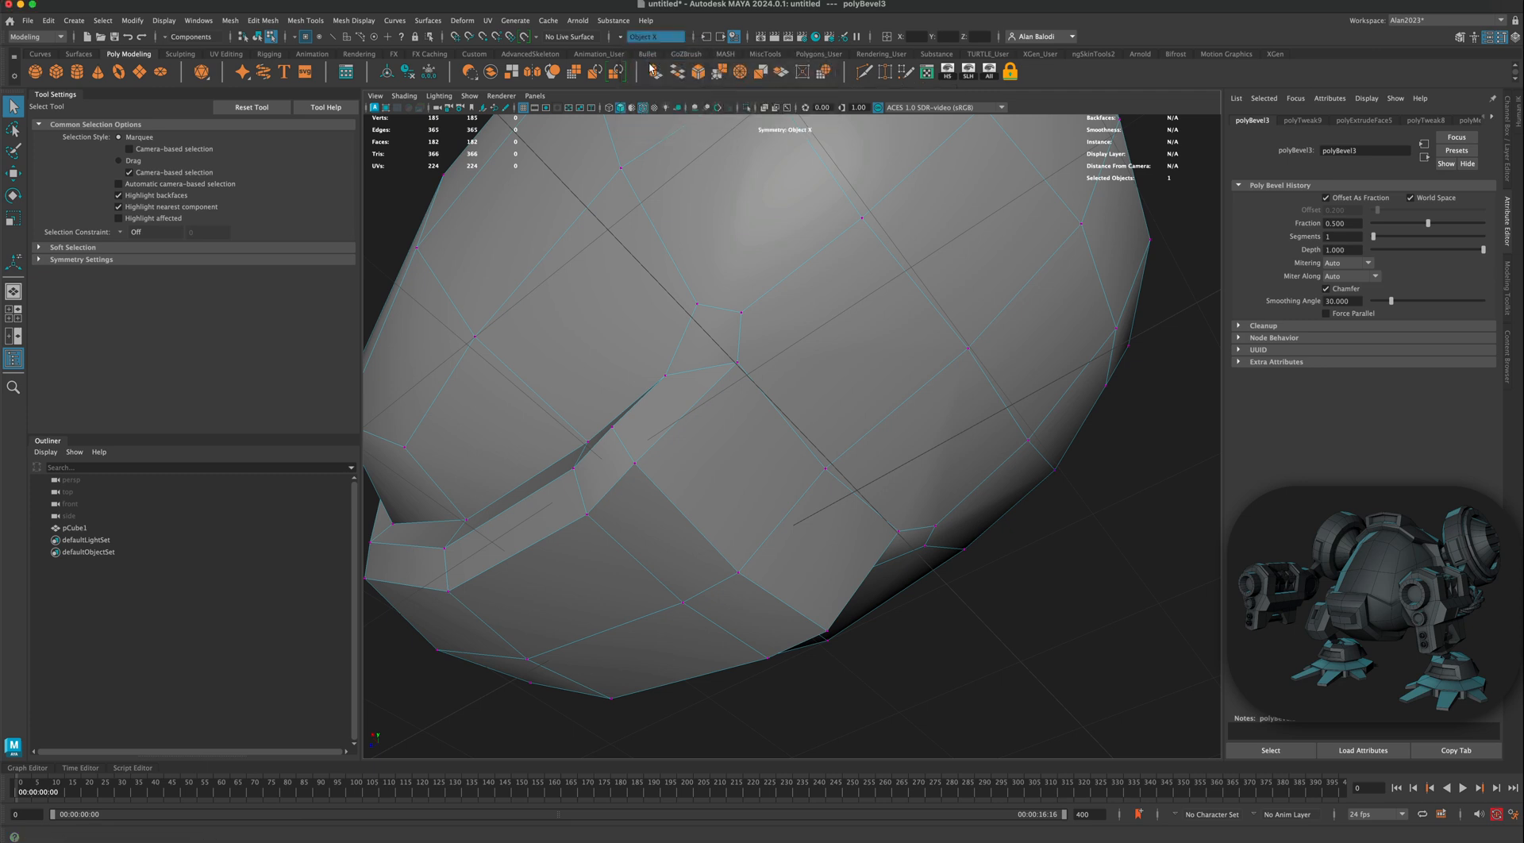
Step: Target weld the stray bevel vertices at the lower block's rear corners onto their neighbouring corner vertices, and leave the weld tool
left_click(886, 73)
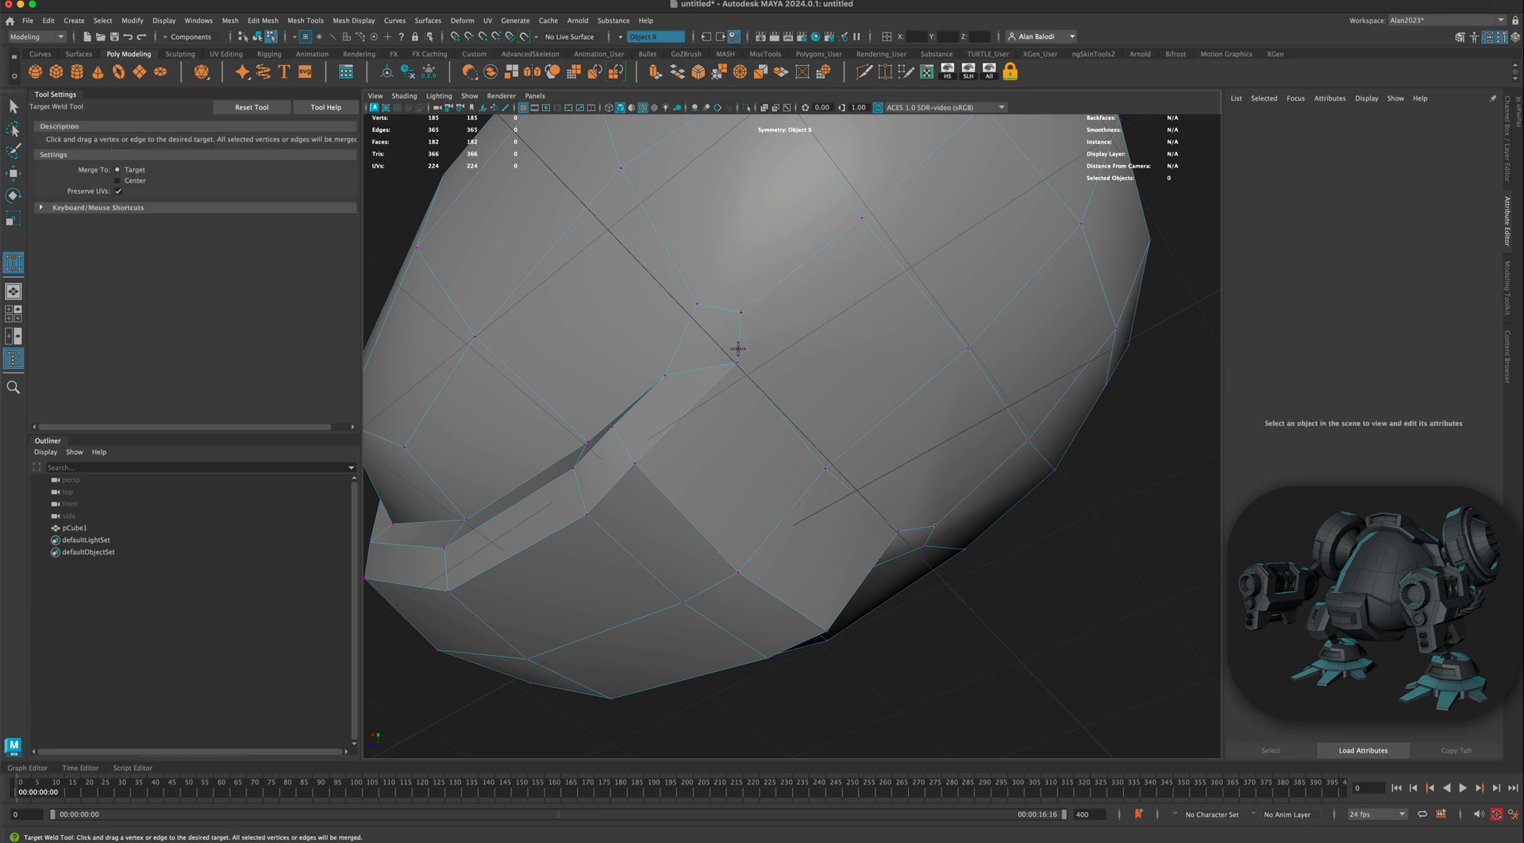
left_click_drag(736, 357, 705, 315)
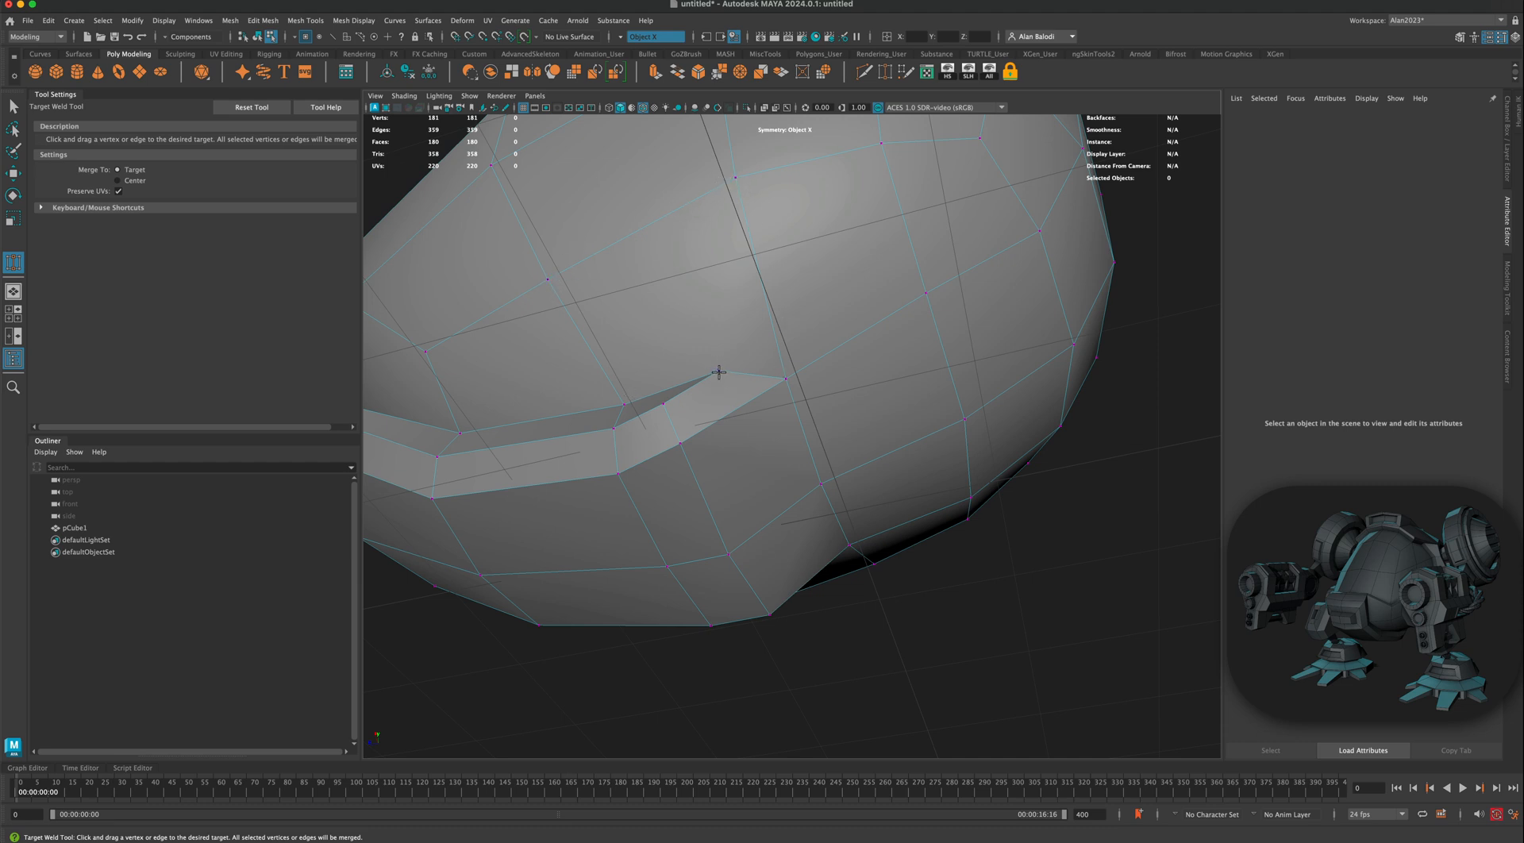
left_click_drag(786, 381, 809, 403)
scroll(811, 420, "down", 3)
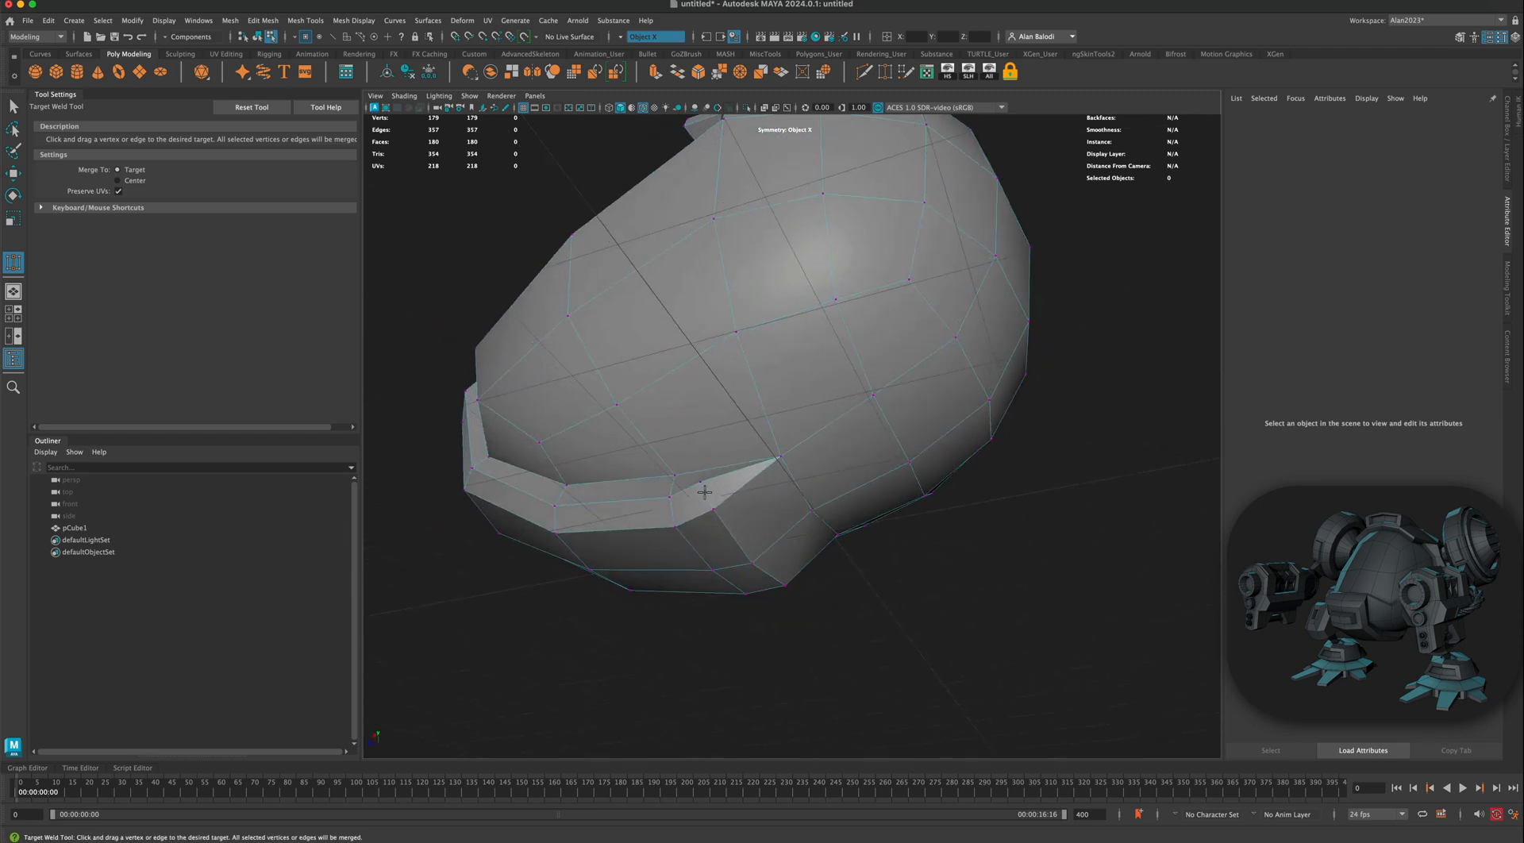
left_click_drag(756, 478, 726, 469, "alt")
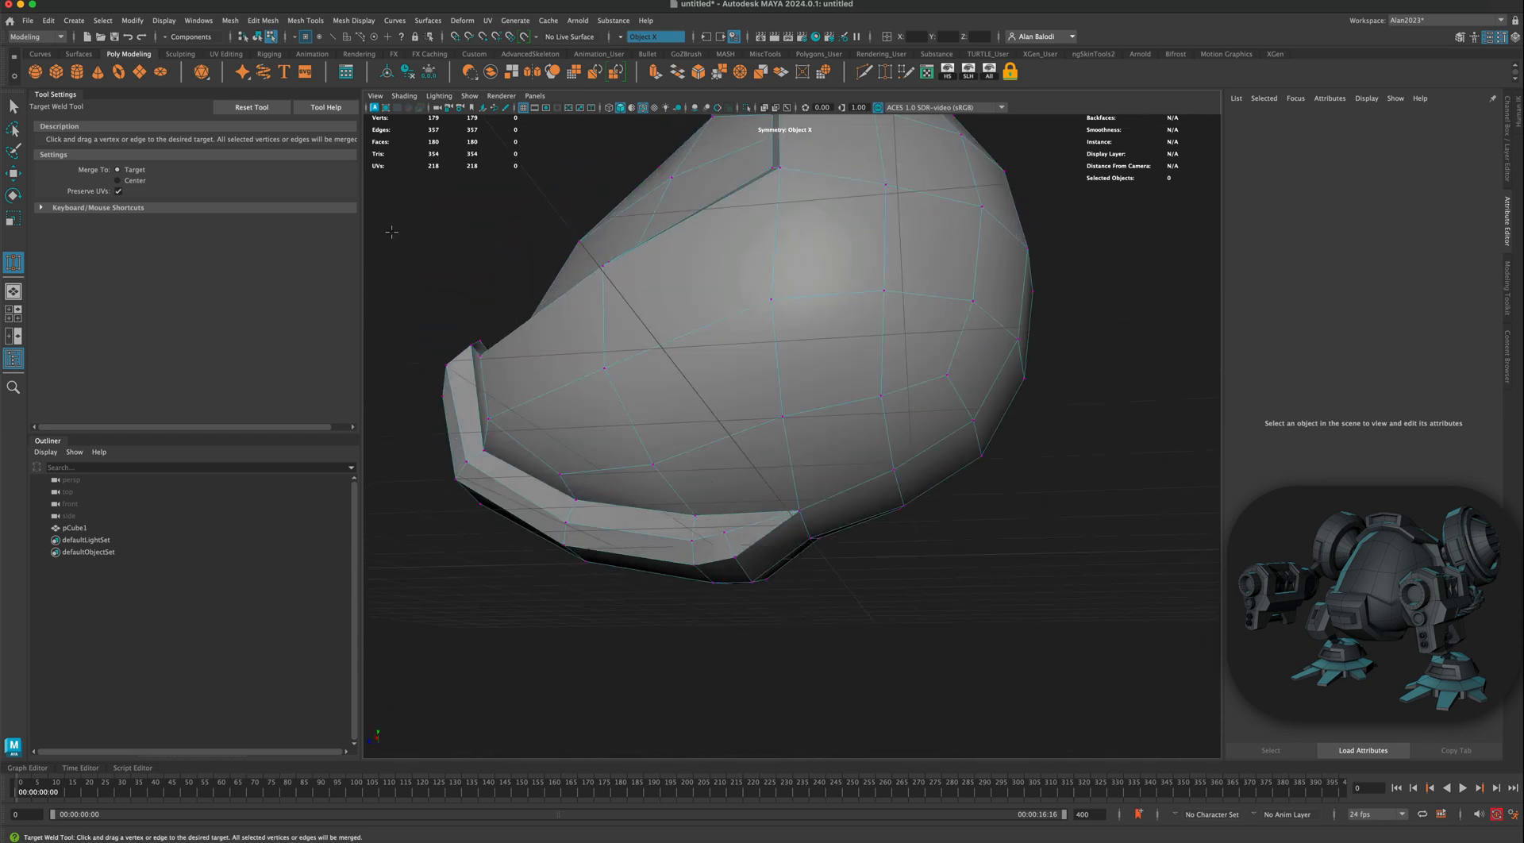
left_click(14, 106)
Step: Extrude the lower block's two front faces together and scale them inward to 0.5
right_click_drag(841, 273, 1109, 356)
left_click_drag(1109, 357, 842, 350, "alt")
right_click_drag(842, 350, 869, 365)
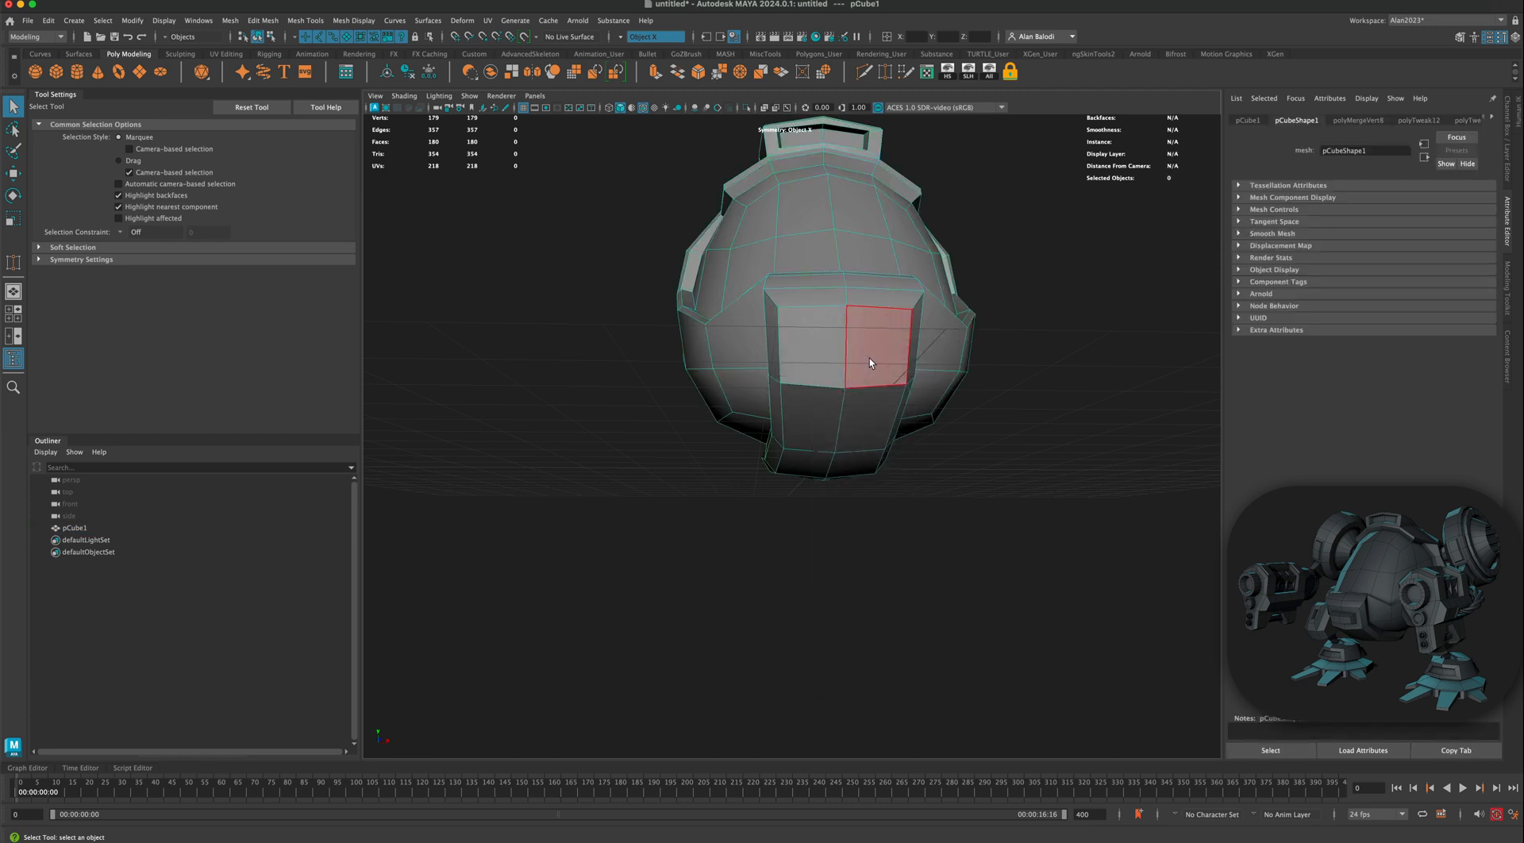
left_click(869, 358)
left_click(810, 357, "shift")
left_click_drag(1065, 422, 1035, 436, "alt")
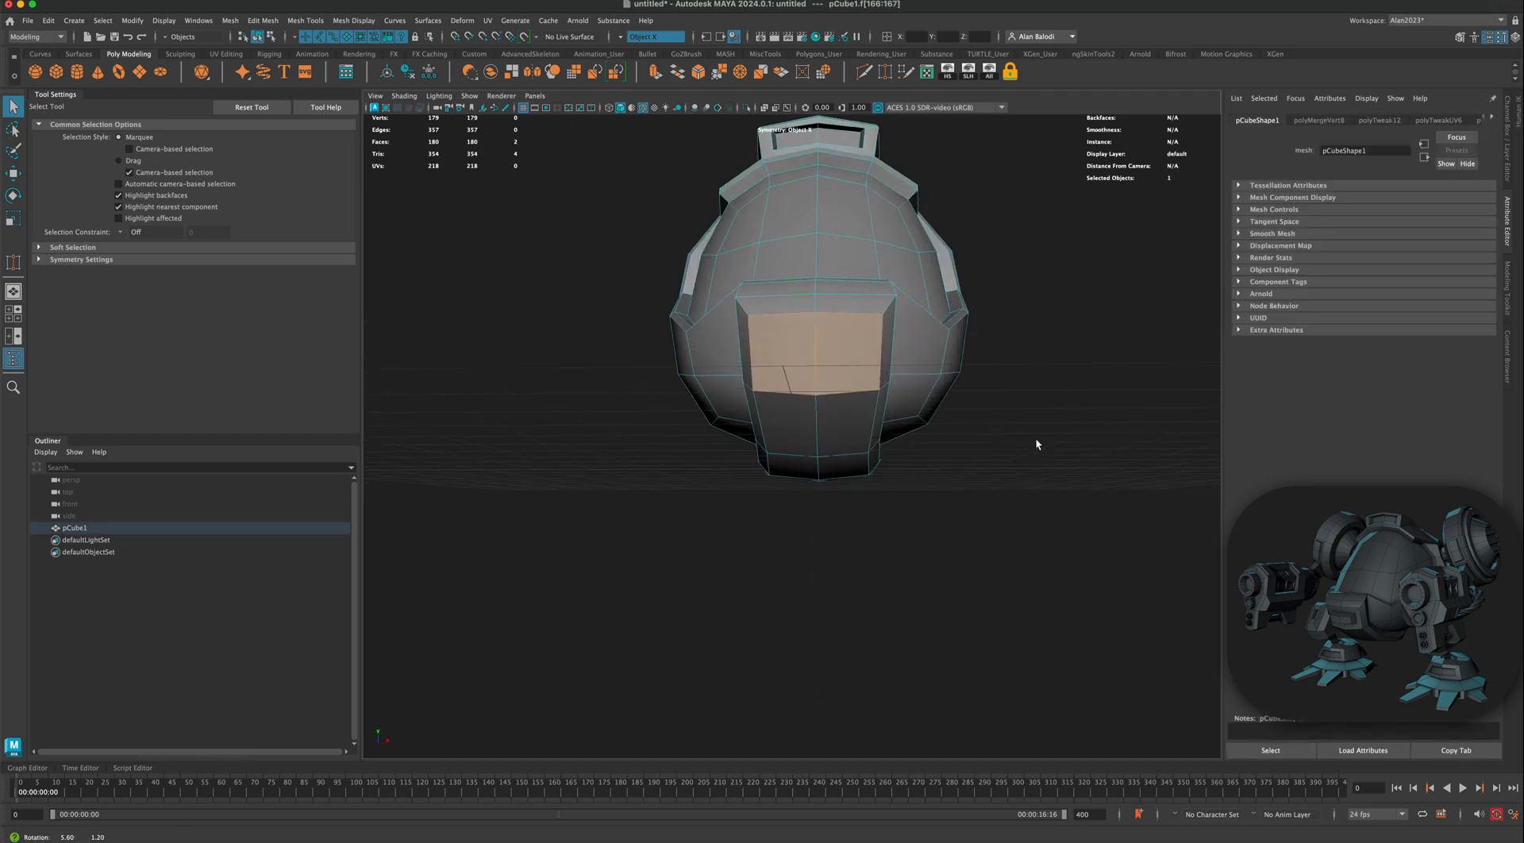
left_click(655, 73)
left_click_drag(793, 364, 718, 378, "alt")
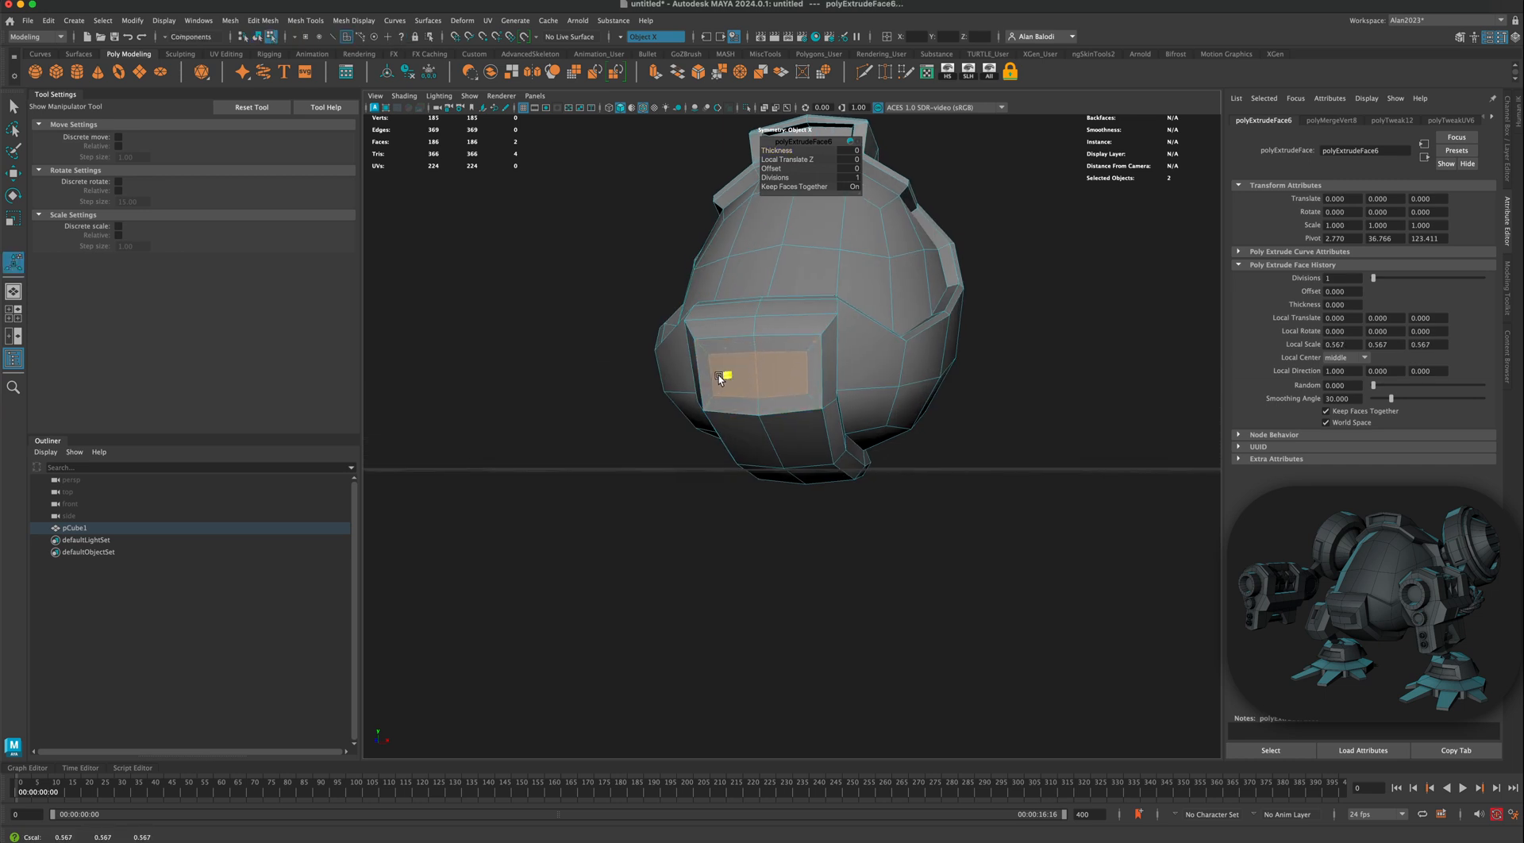
left_click_drag(627, 353, 583, 276, "alt")
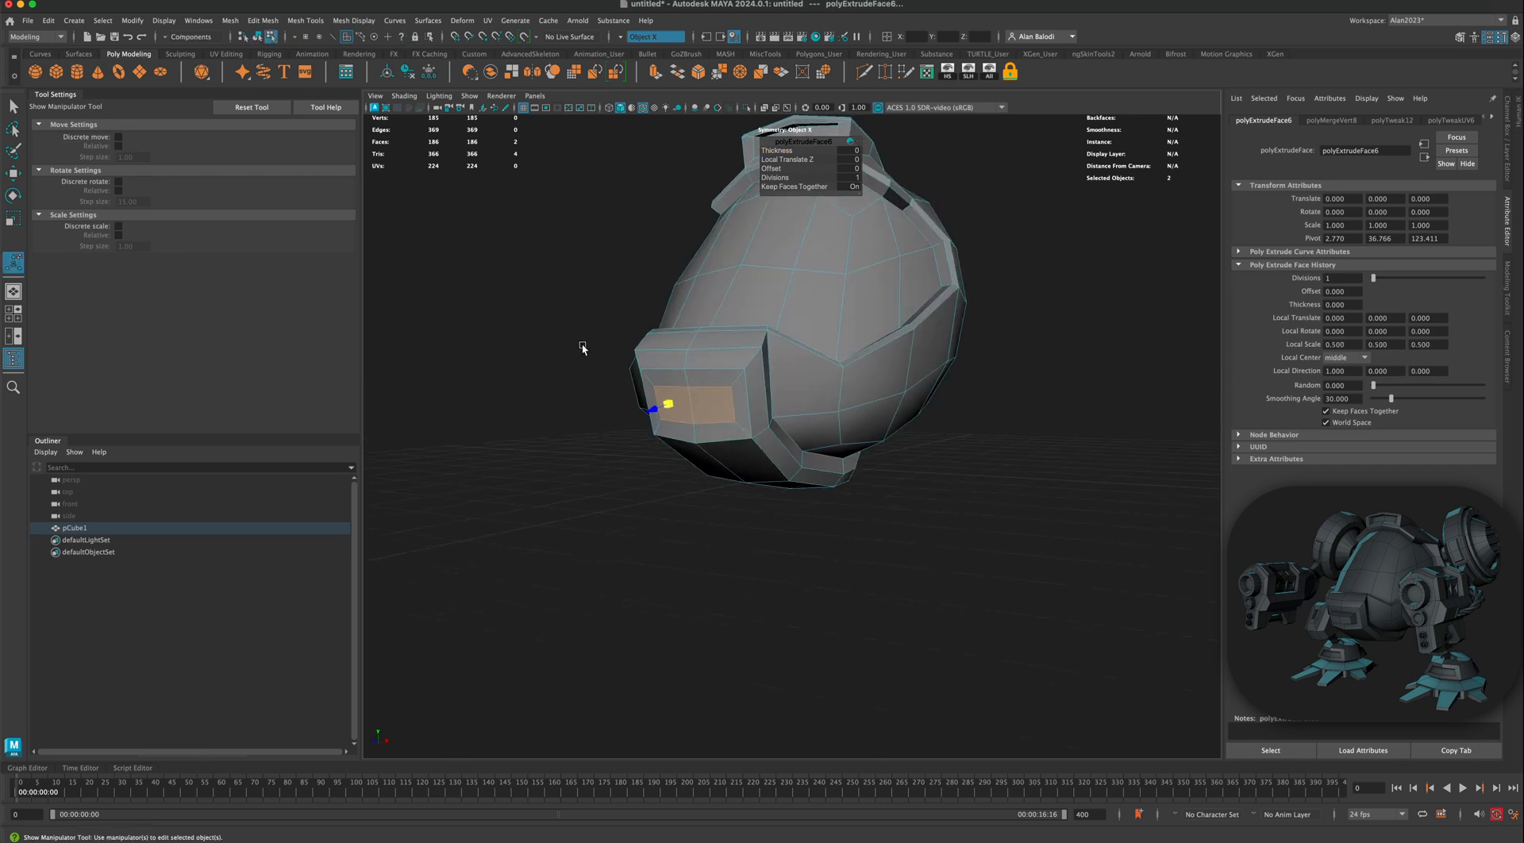
Step: Extrude the inset front faces into the lower block with Local Translate Z -4.854
key("ctrl+e")
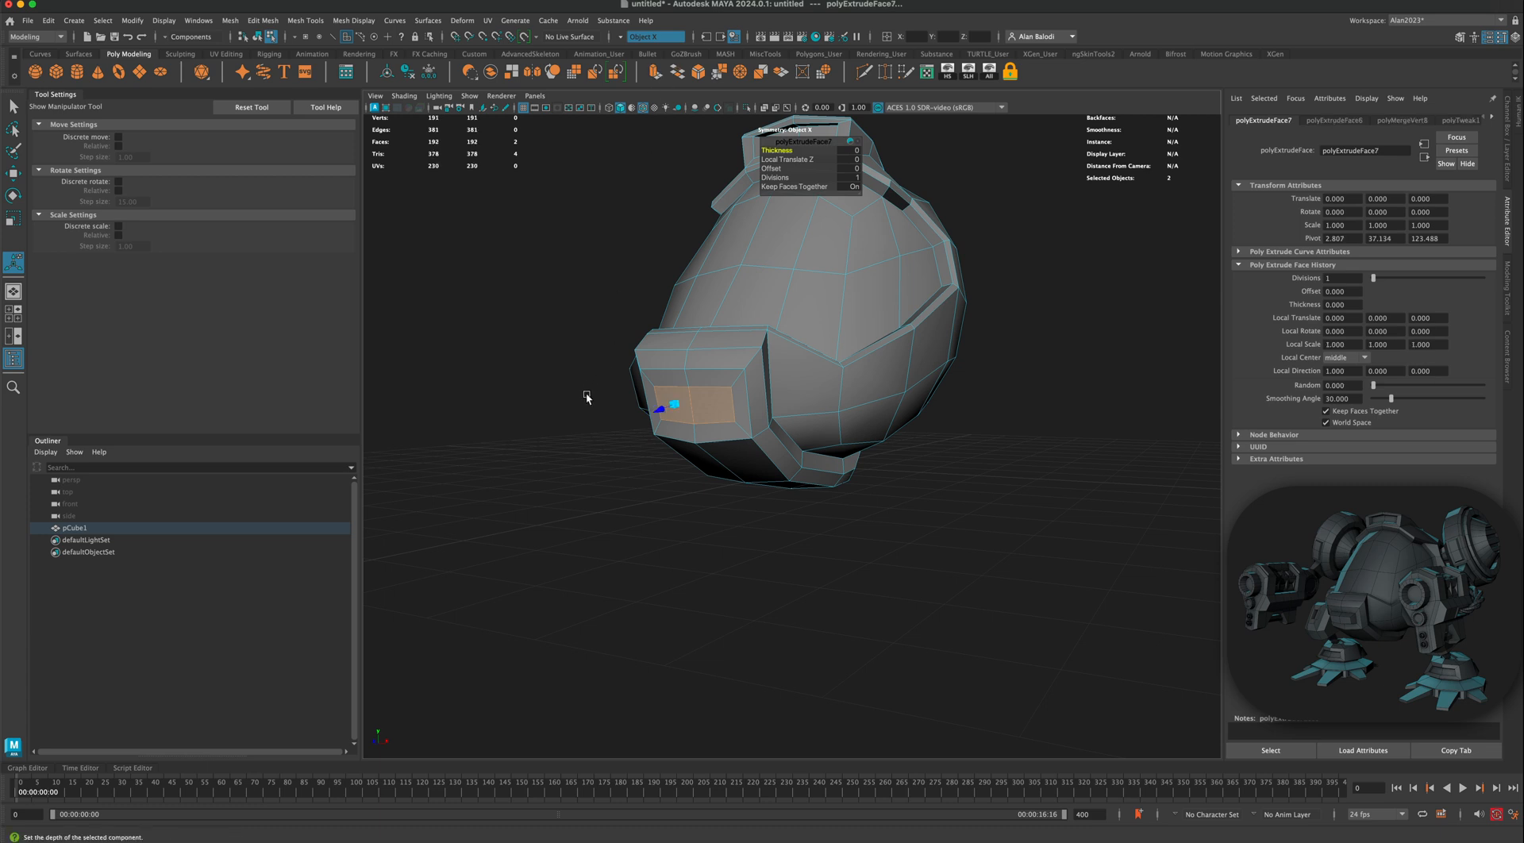
left_click_drag(588, 397, 590, 410, "alt")
left_click(615, 419)
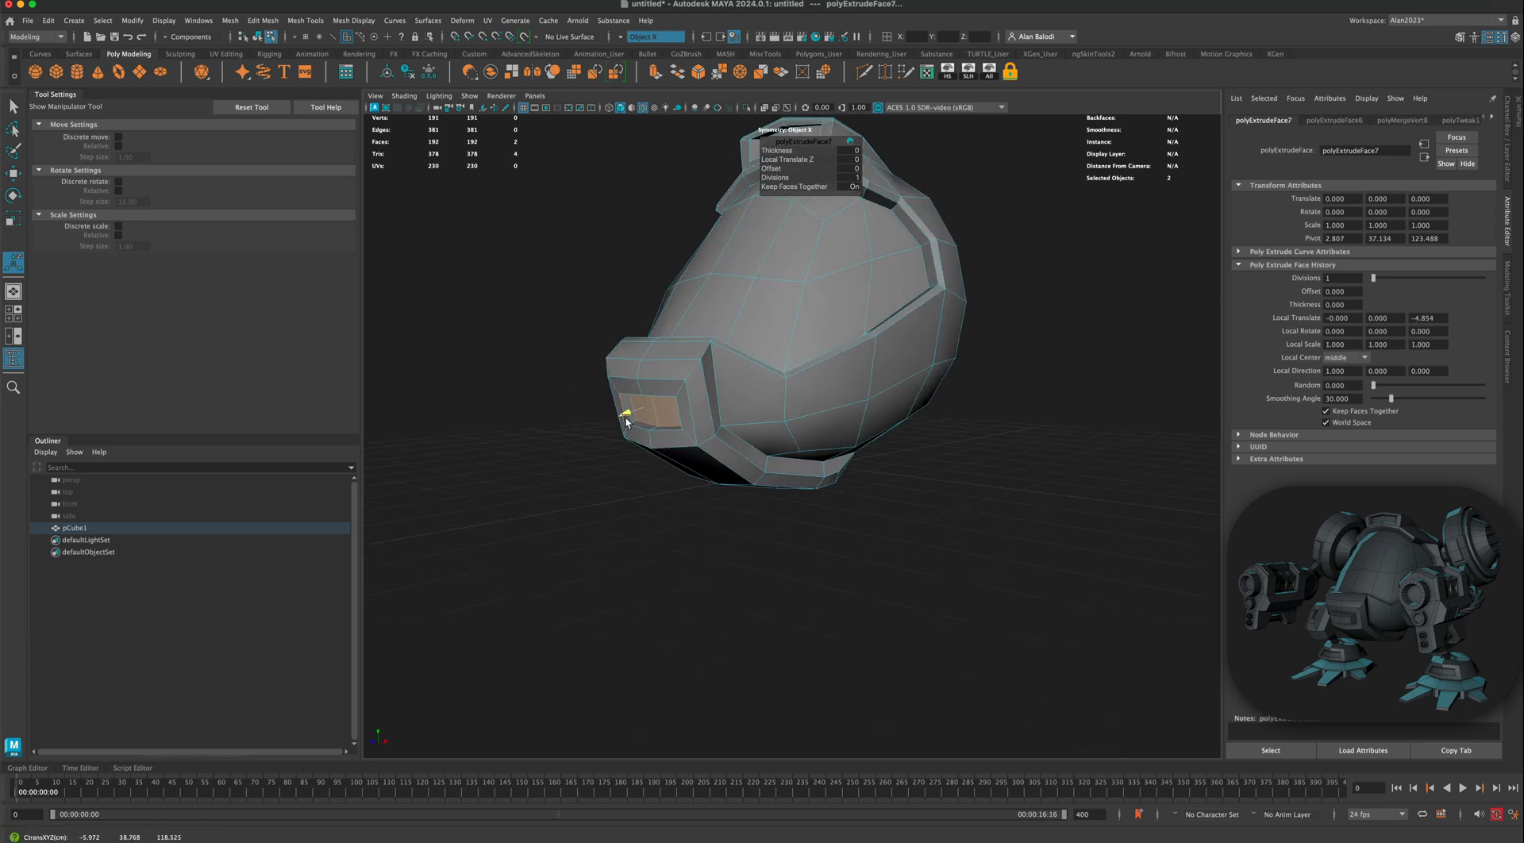
Step: Pull the lower block's extruded front faces outward to Local Translate Z 7.801, scale them to 0.633, and return to object mode
left_click_drag(627, 420, 554, 473)
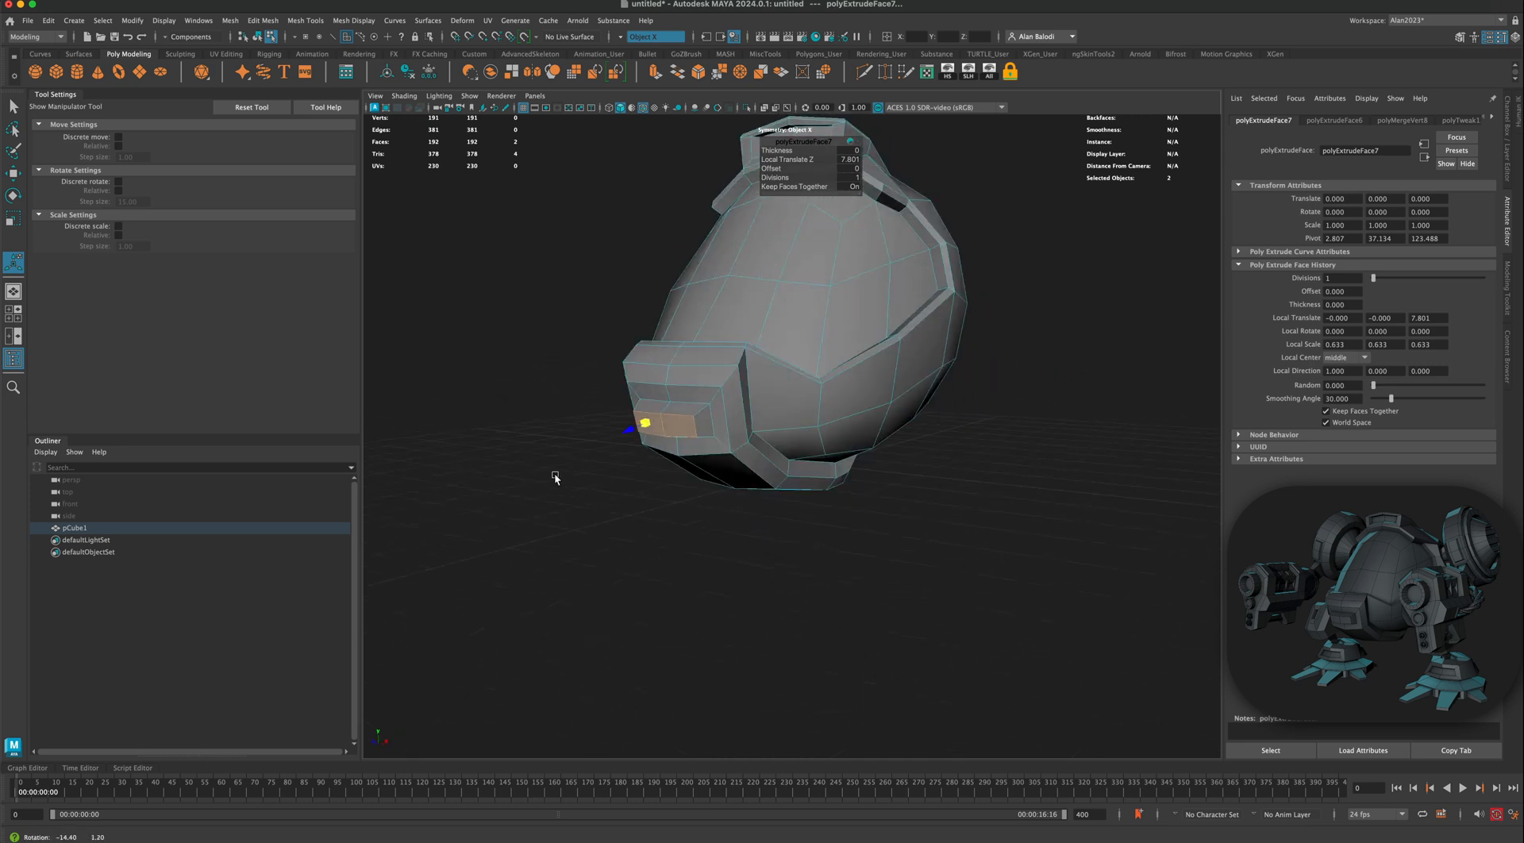
right_click_drag(554, 473, 659, 530, "alt")
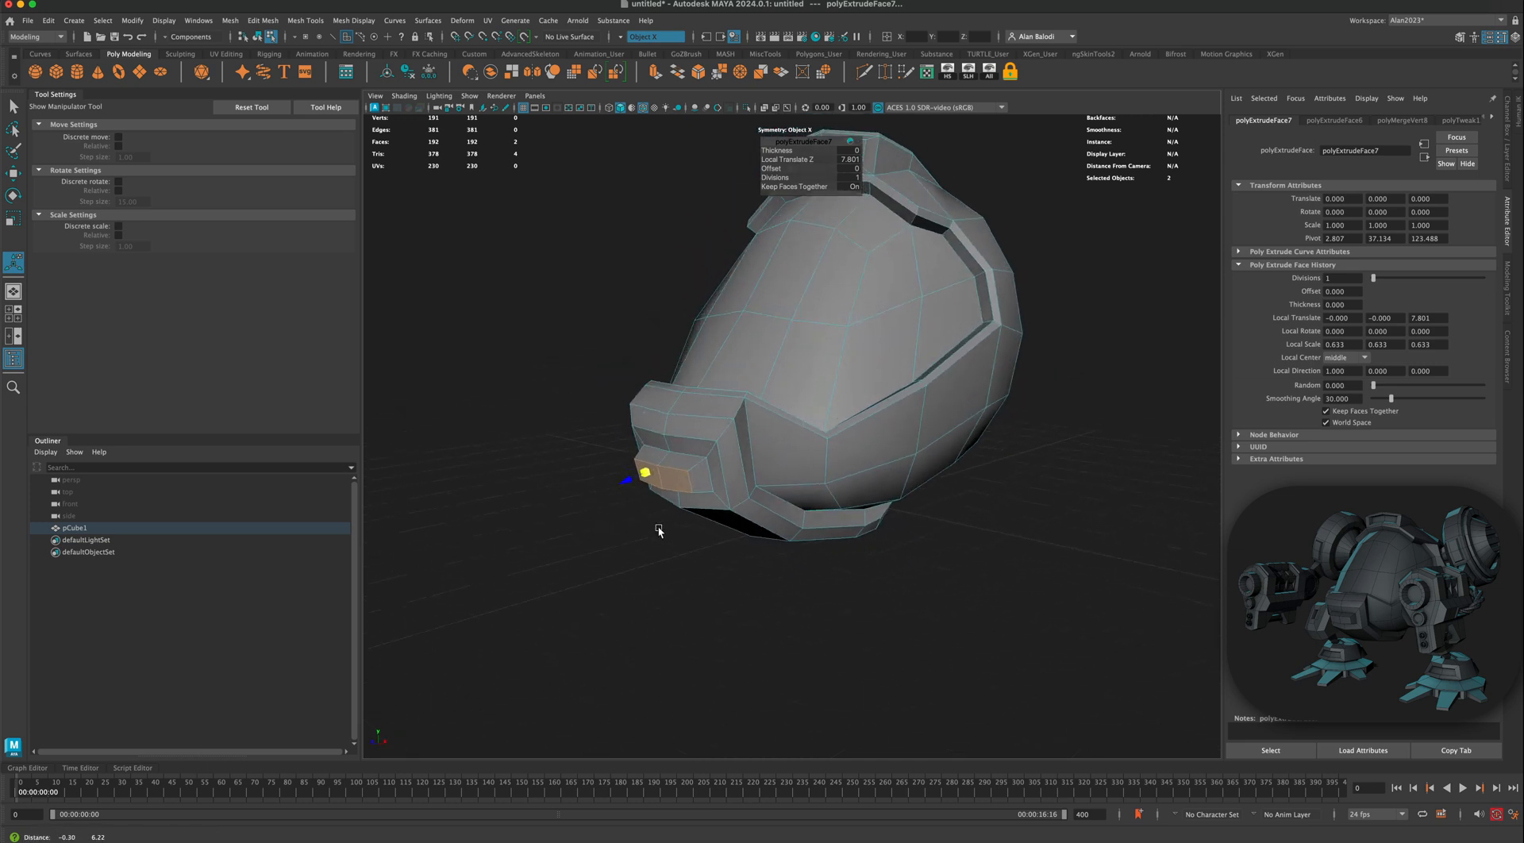
left_click_drag(659, 530, 606, 364, "alt")
right_click_drag(707, 464, 617, 359)
left_click_drag(620, 362, 656, 344, "alt")
left_click(655, 346)
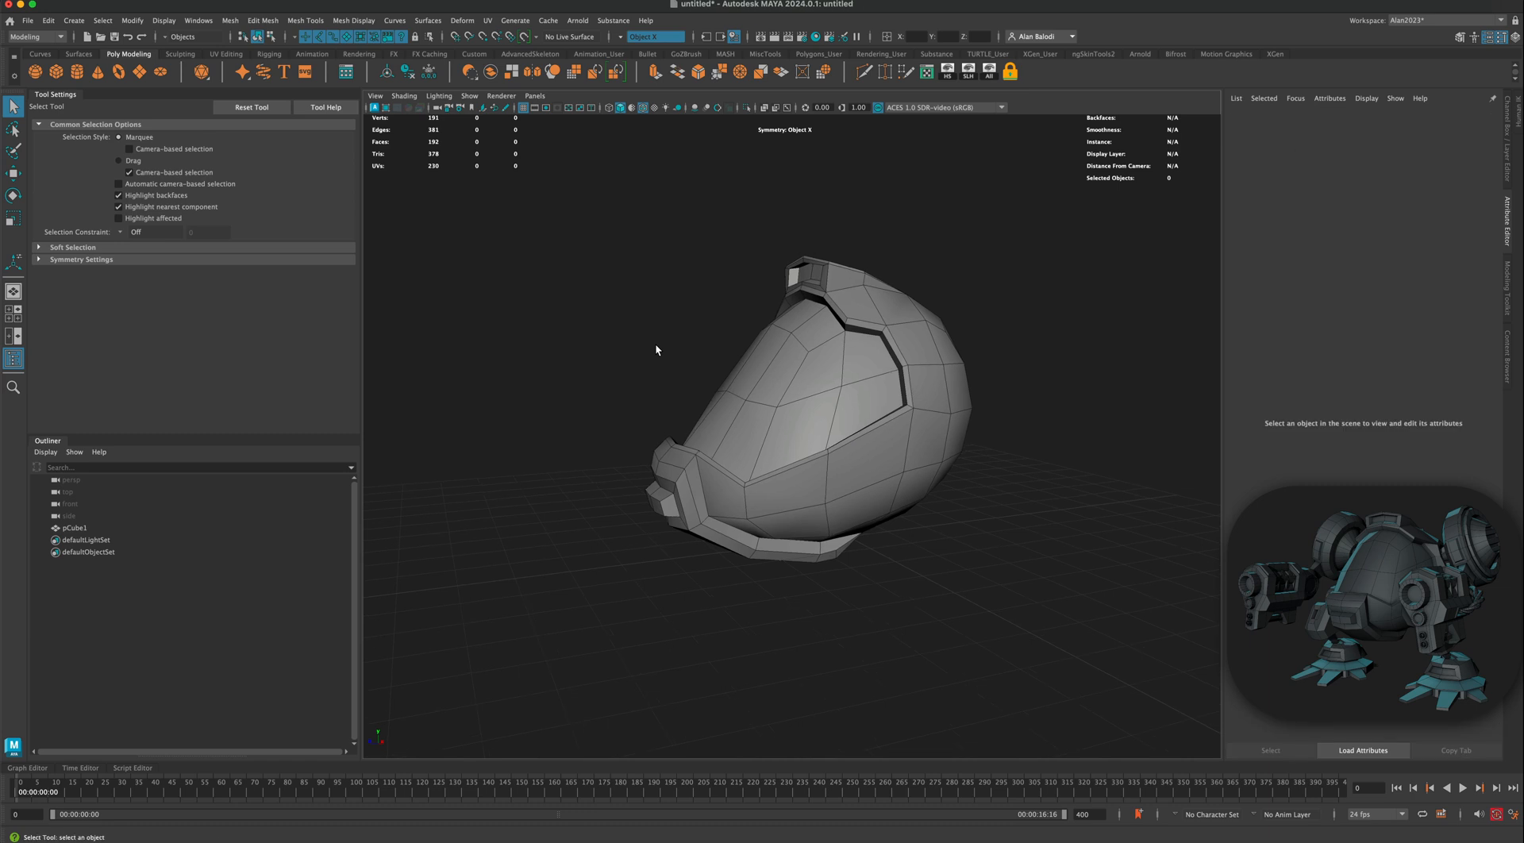
Step: Open the attributes of the body's material and set its metalness to 0.329
left_click_drag(791, 500, 979, 547, "alt")
left_click_drag(805, 482, 762, 479, "alt")
left_click_drag(634, 376, 636, 385, "alt")
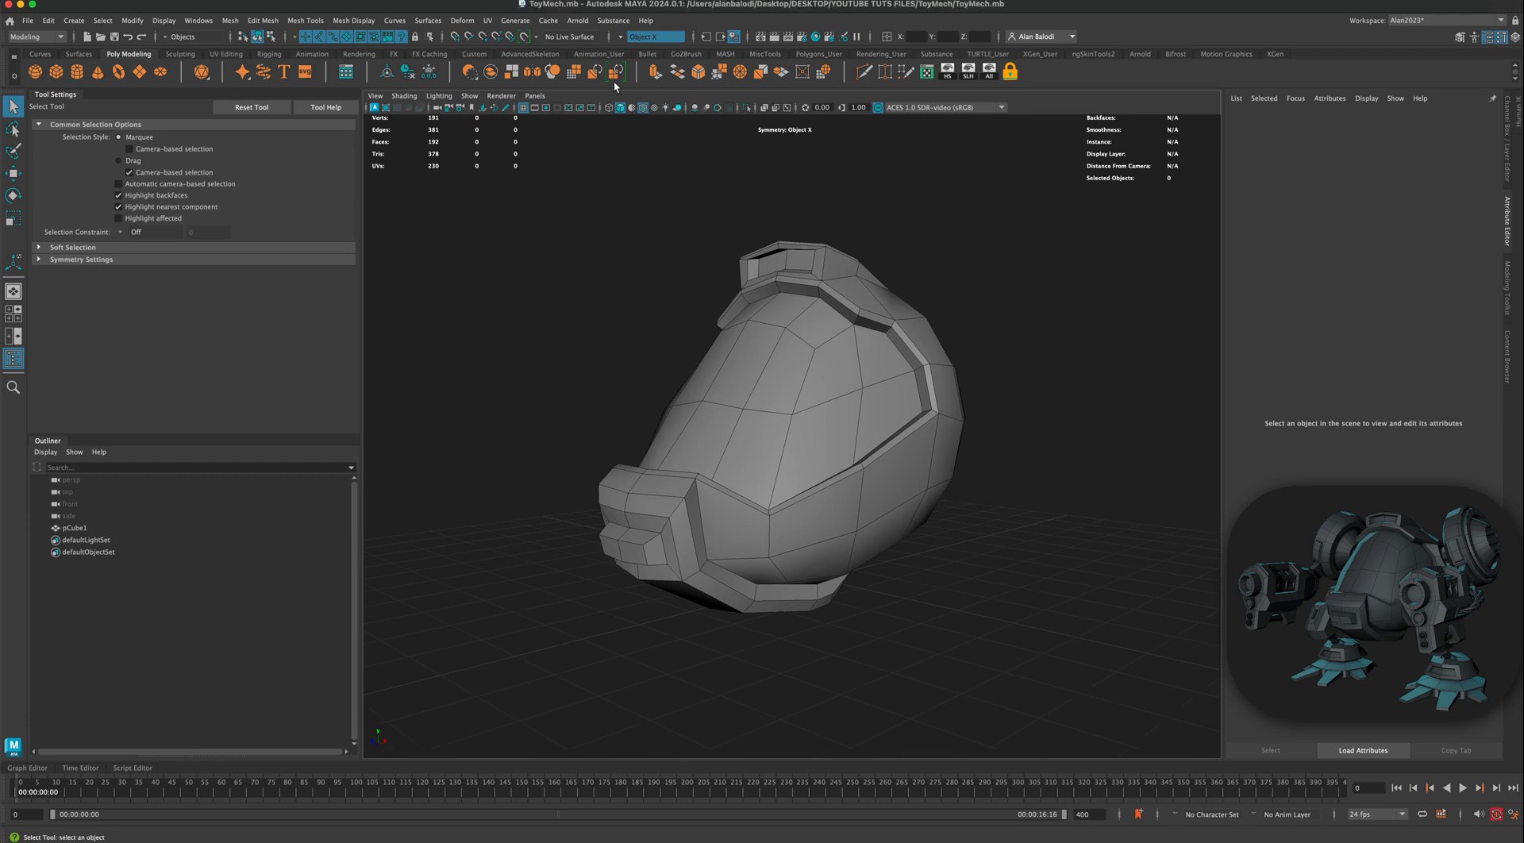
left_click_drag(556, 274, 620, 333, "alt")
scroll(587, 324, "up", 3)
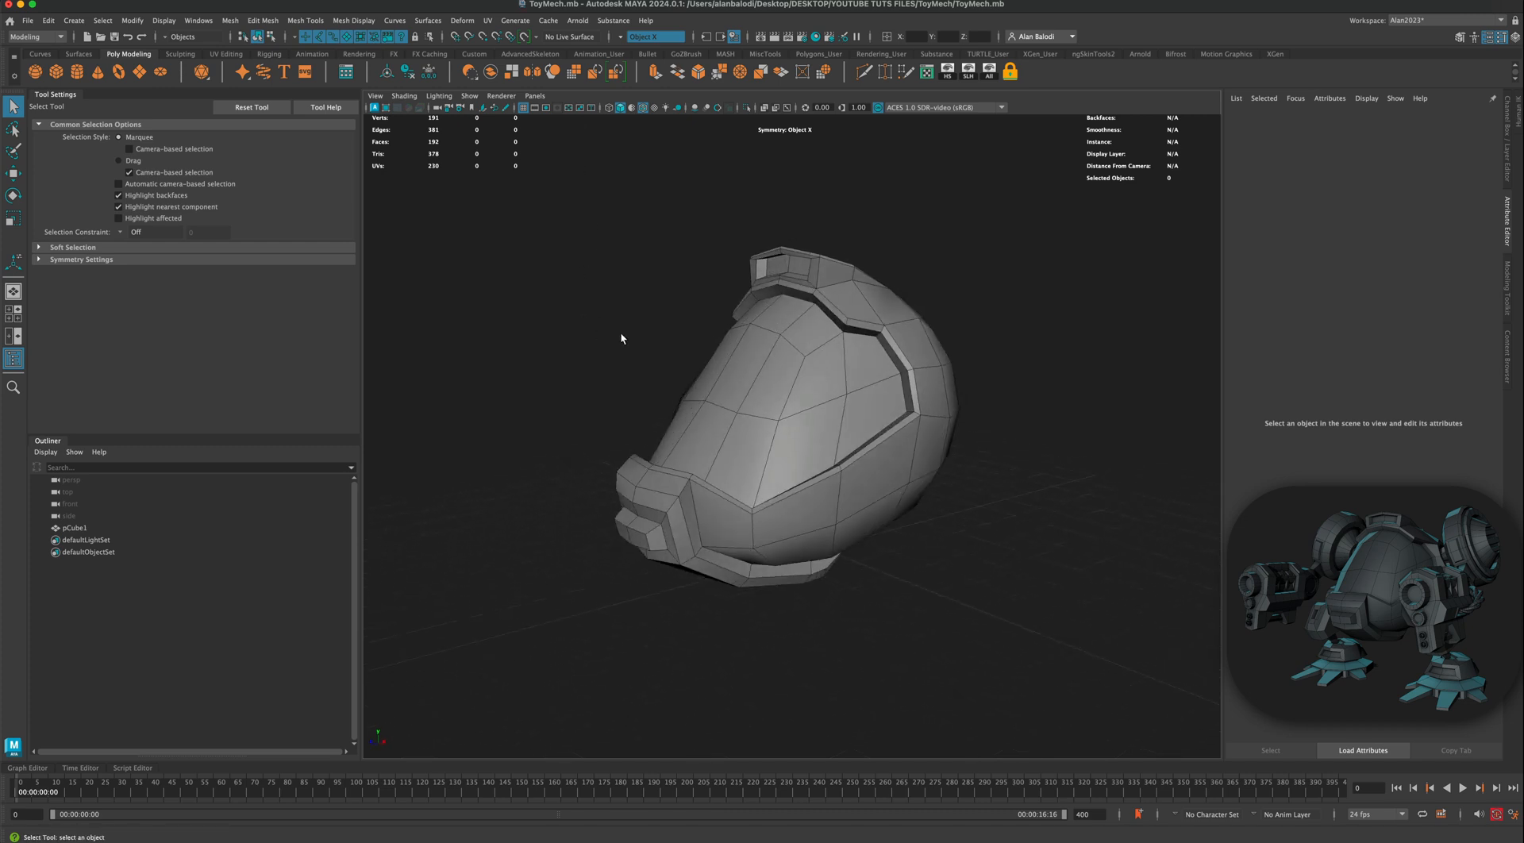
right_click(862, 385)
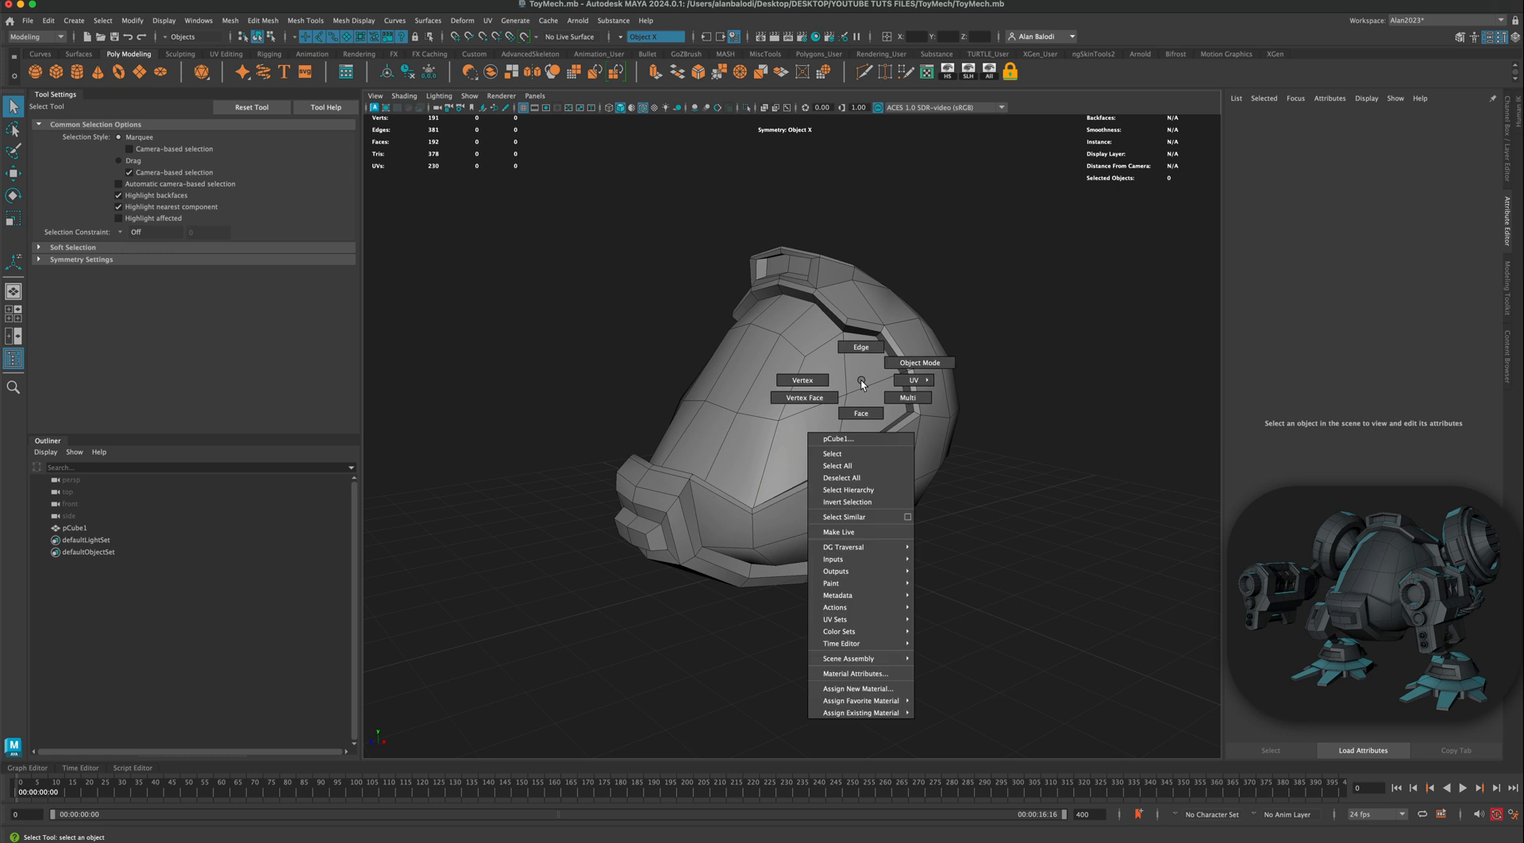
left_click(859, 674)
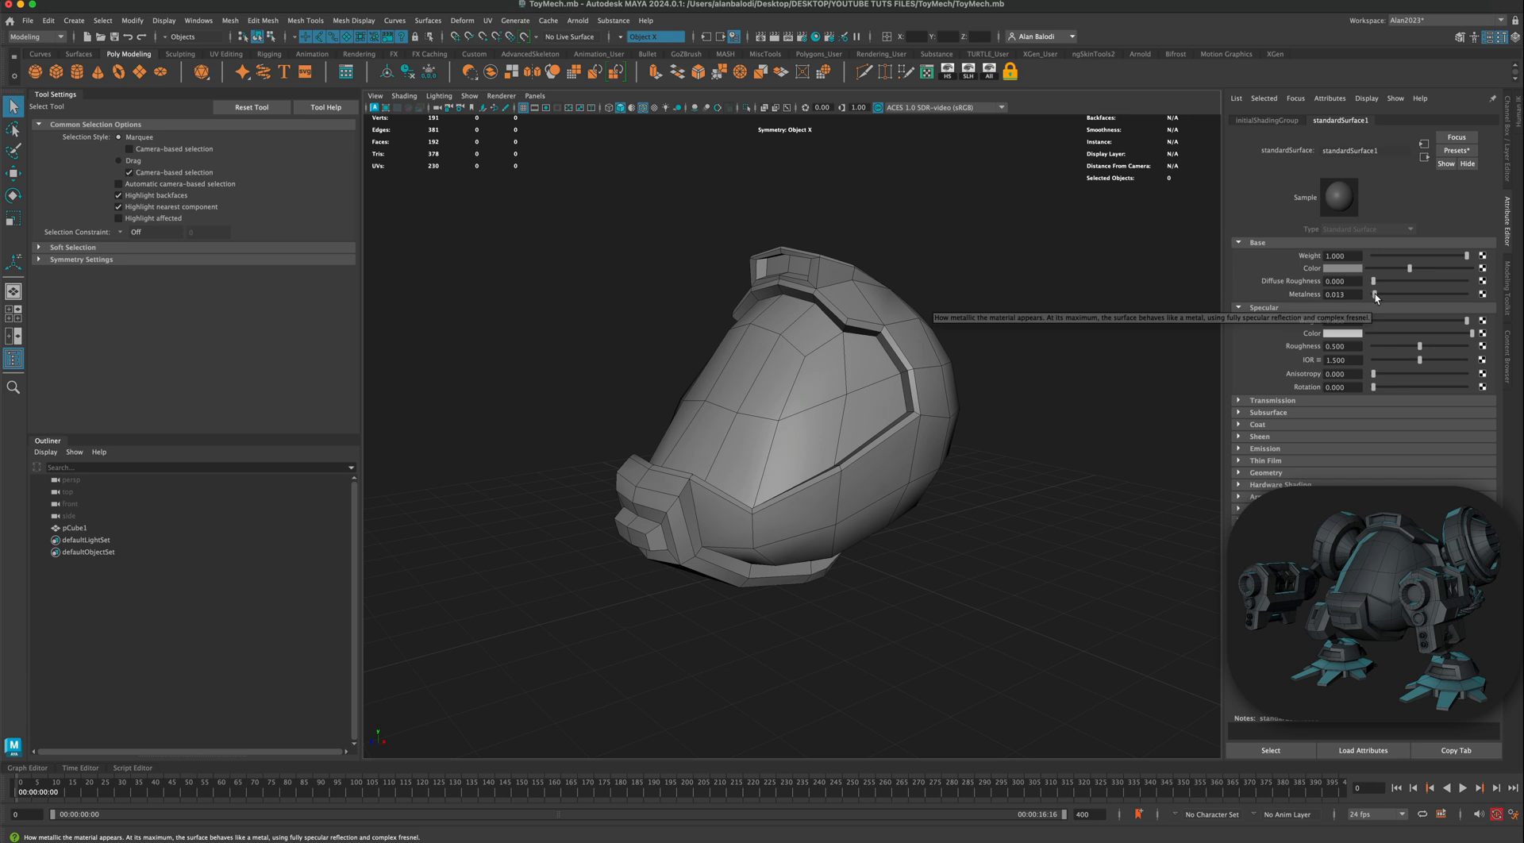
mouse_move(1374, 294)
left_mouse_down()
mouse_move(1407, 298)
mouse_move(1396, 270)
mouse_move(1365, 274)
mouse_move(1401, 275)
left_mouse_up()
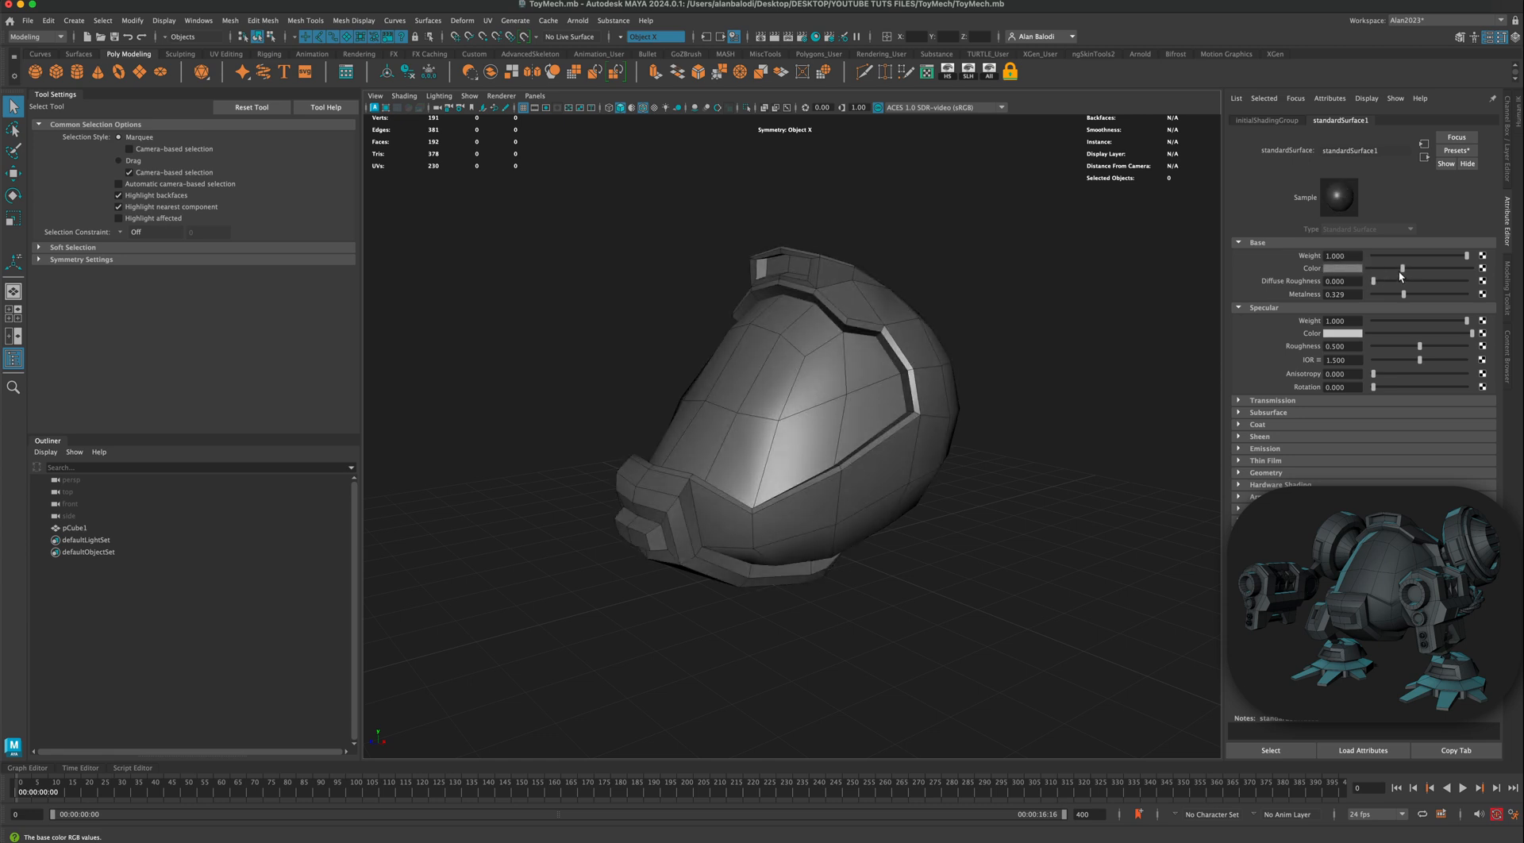
Step: Tint the material's base color blue-grey with hue 212.802 and saturation 0.131, brighten it slightly, and deselect everything
left_click(1354, 267)
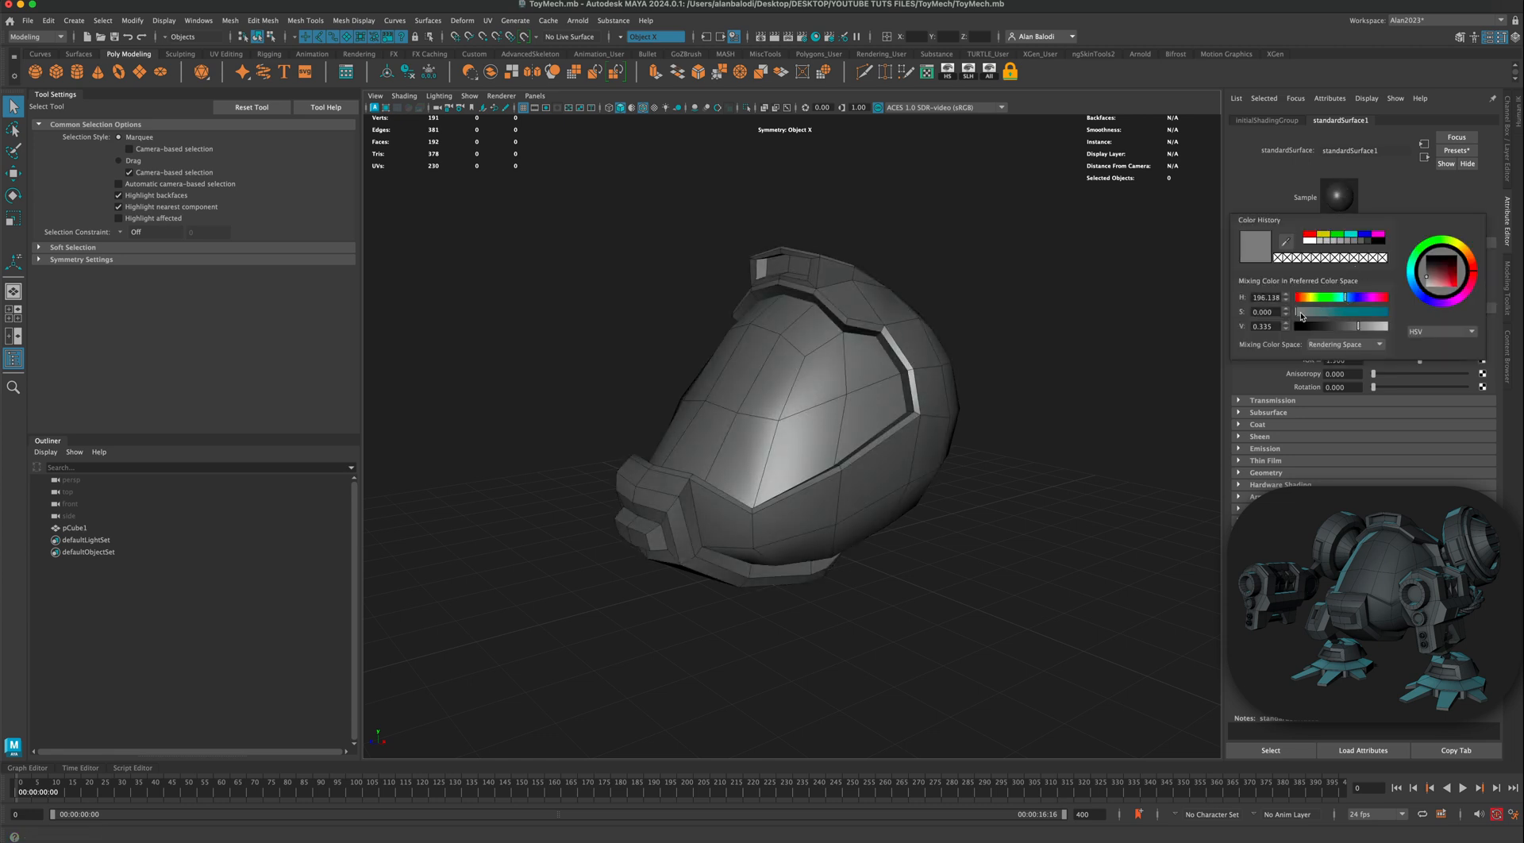
left_click_drag(1417, 299, 1417, 295)
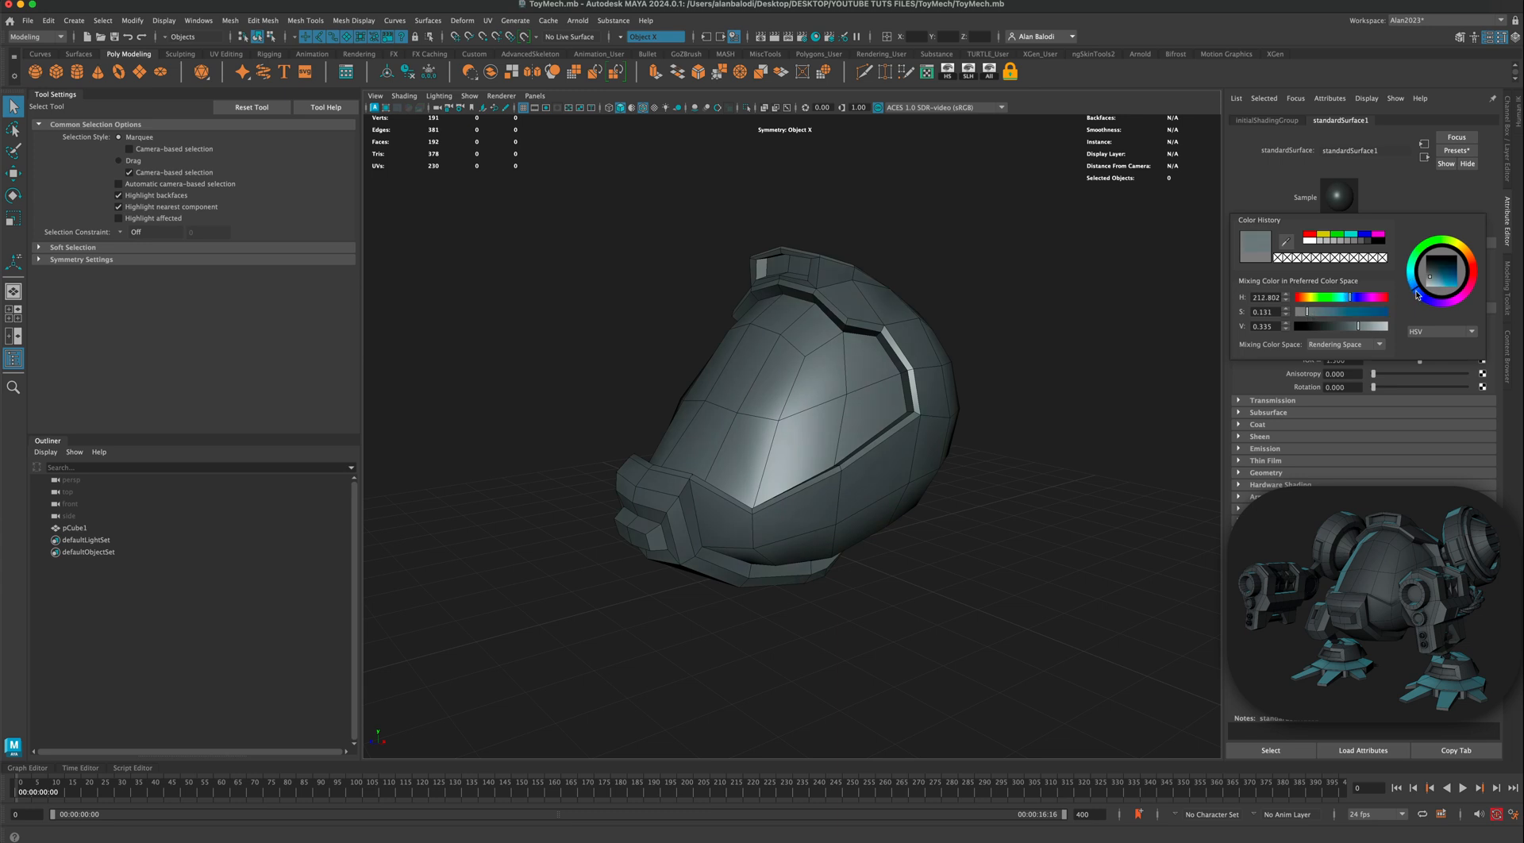
left_click_drag(1165, 337, 1033, 360, "alt")
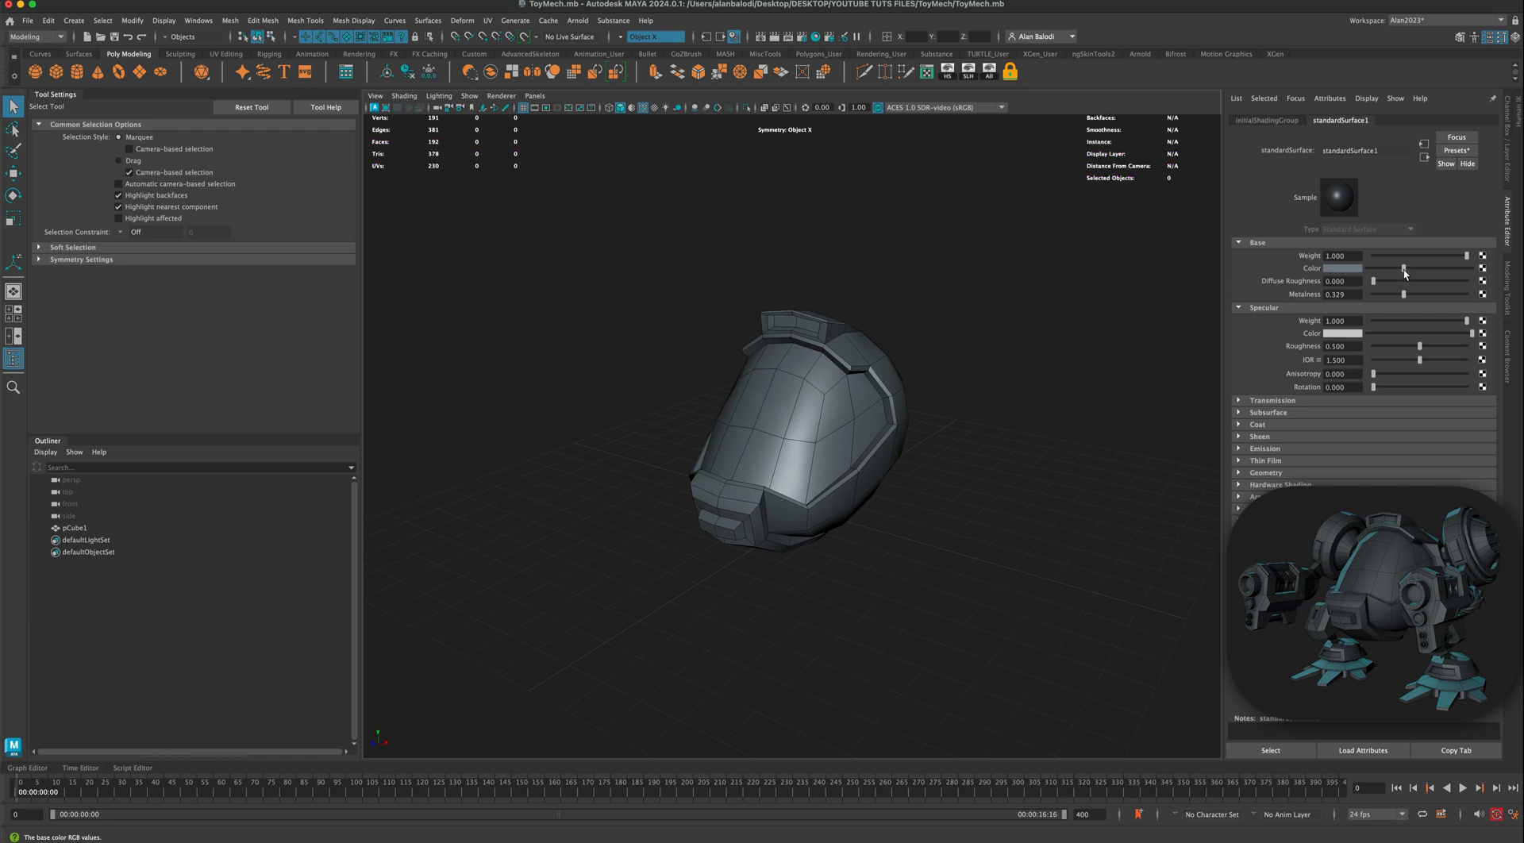
left_click_drag(1401, 273, 1415, 274)
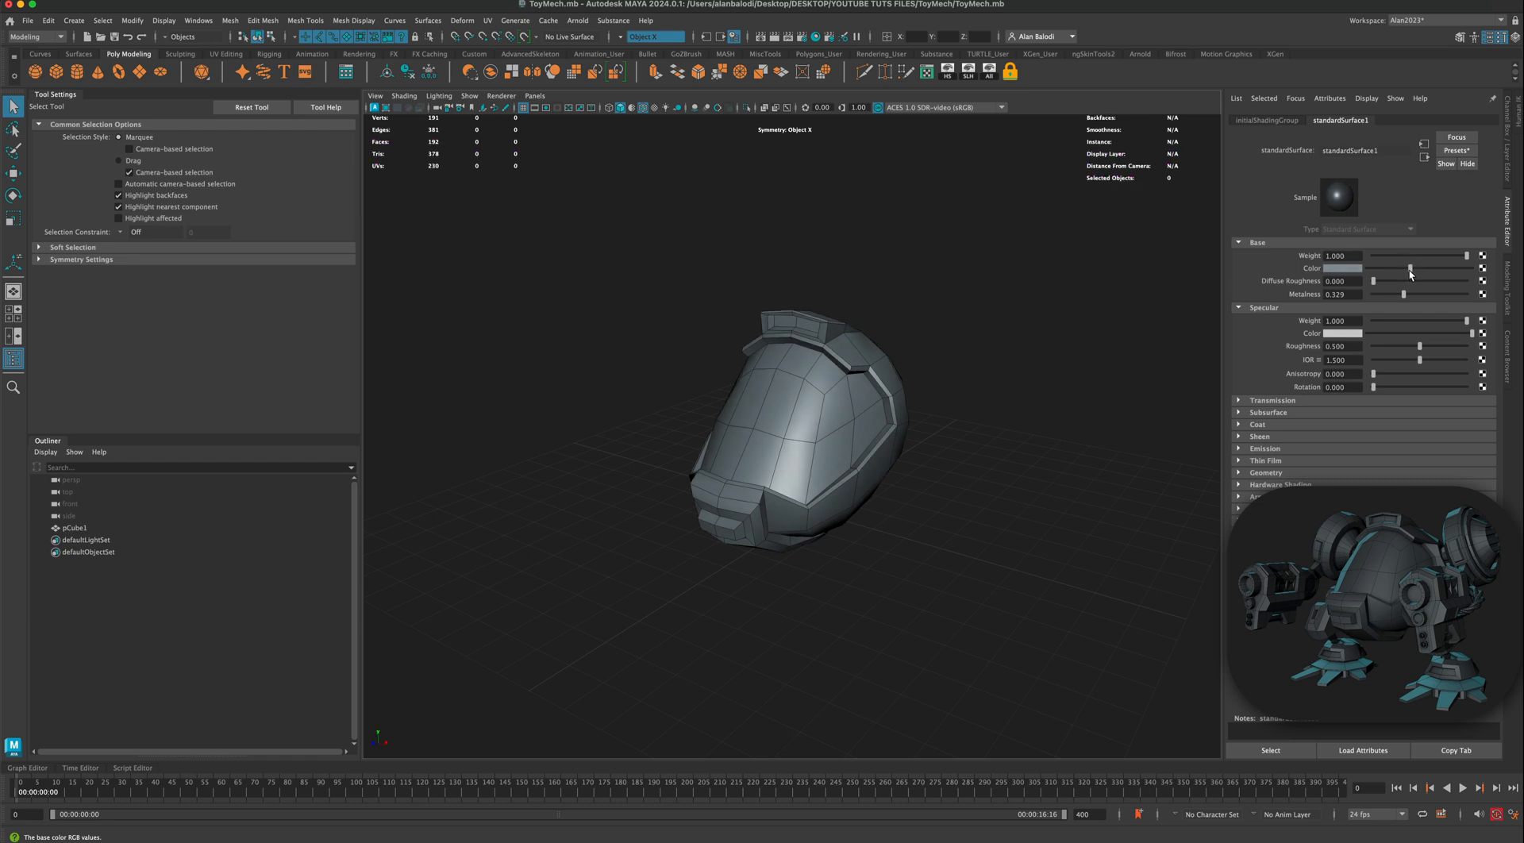
left_click(898, 423)
left_click_drag(969, 436, 885, 376, "alt")
right_click_drag(838, 372, 931, 369)
left_click(994, 372)
middle_click_drag(1021, 405, 1003, 385, "alt")
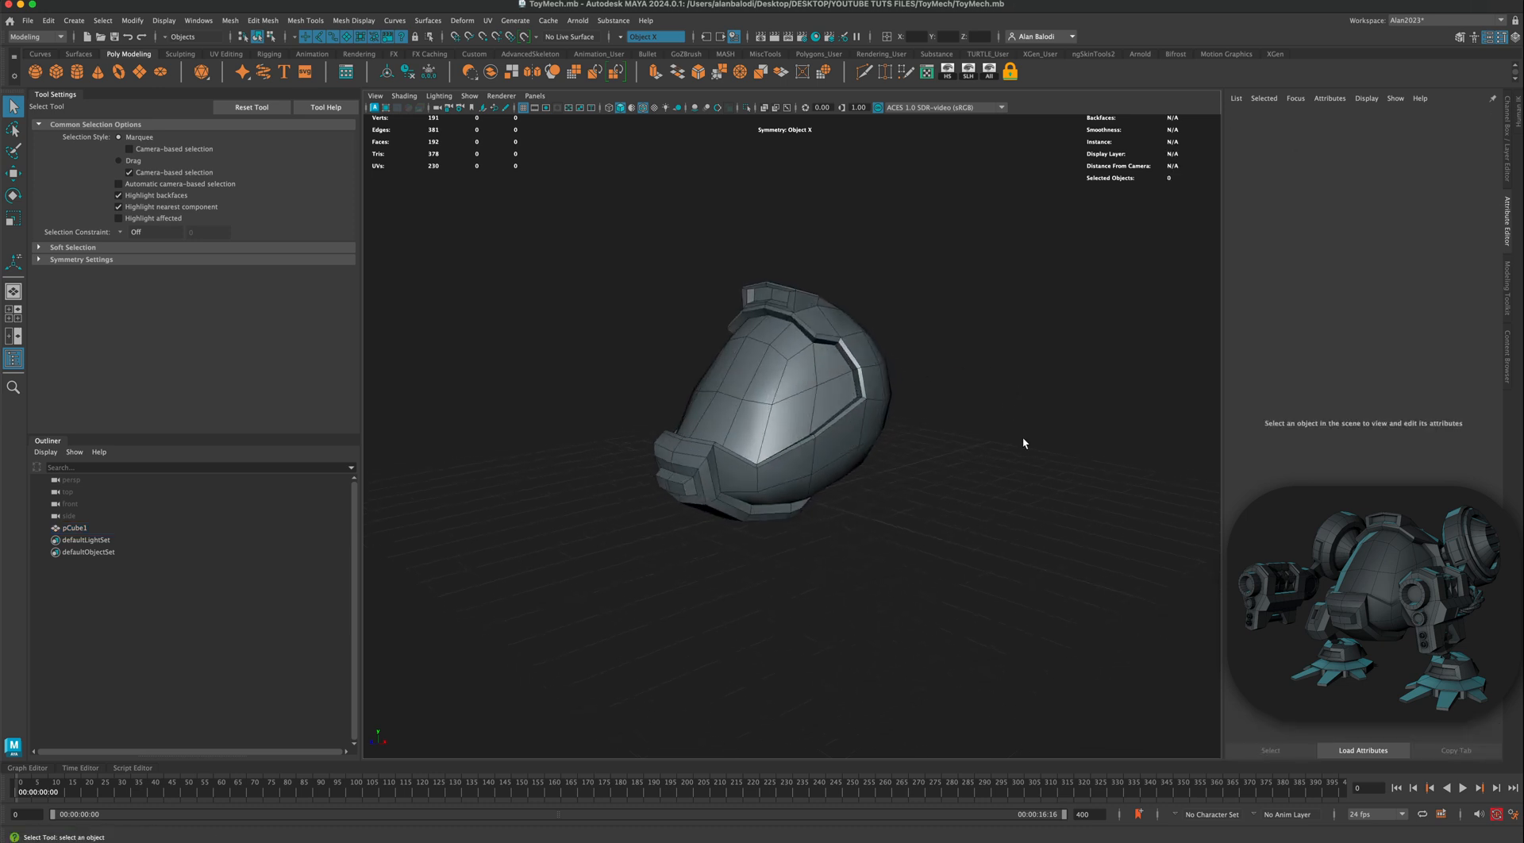
Step: Select a two-by-two block of faces on the body's upper side with symmetry and circularize them
left_click_drag(1023, 436, 992, 422, "alt")
left_click_drag(892, 385, 787, 374, "alt")
left_click(779, 361)
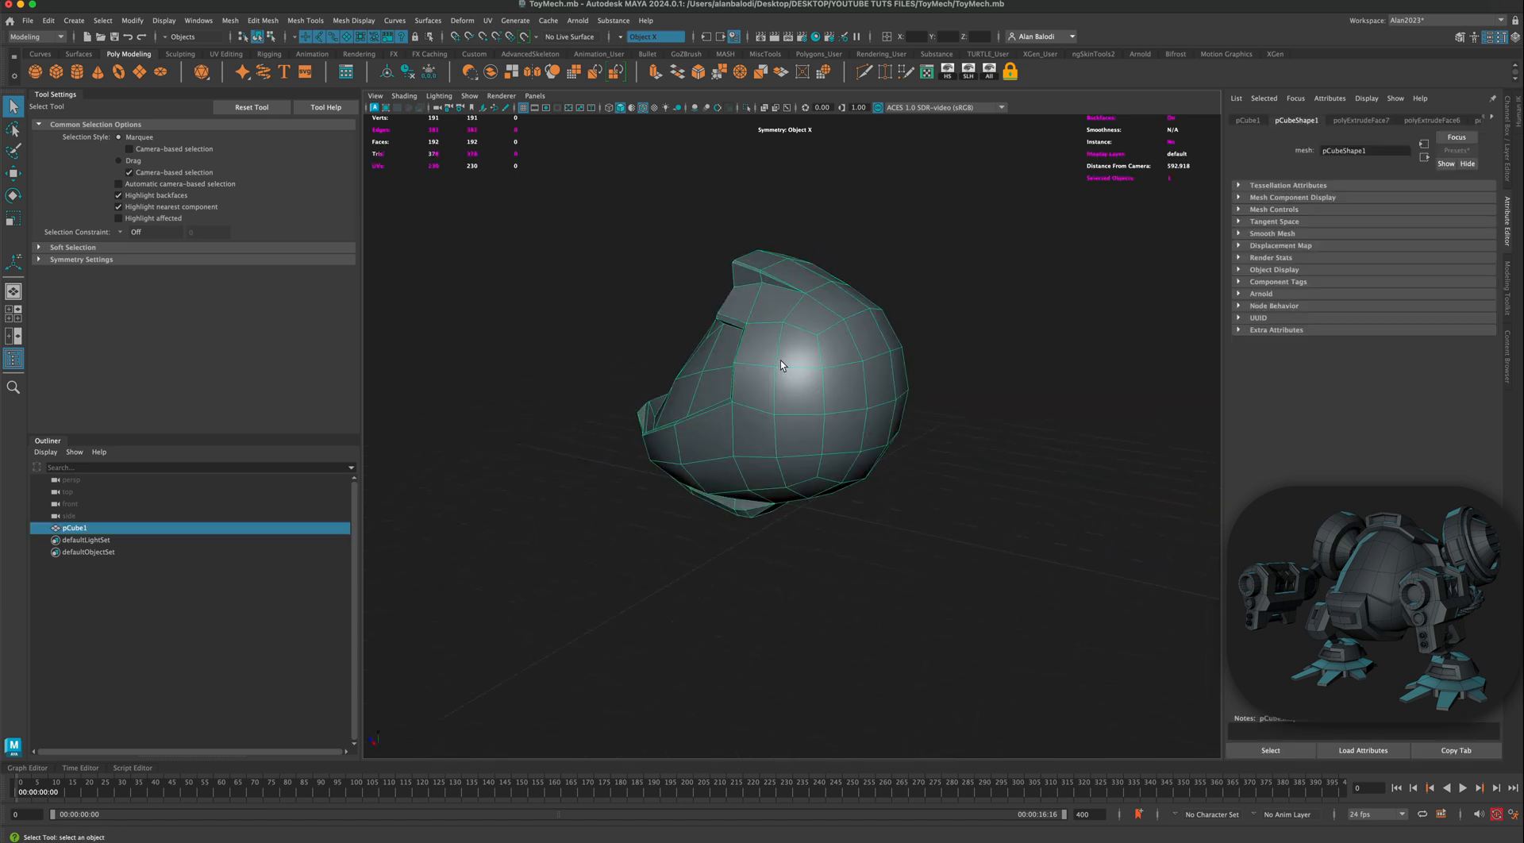
right_click_drag(773, 356, 776, 387)
left_click(767, 356)
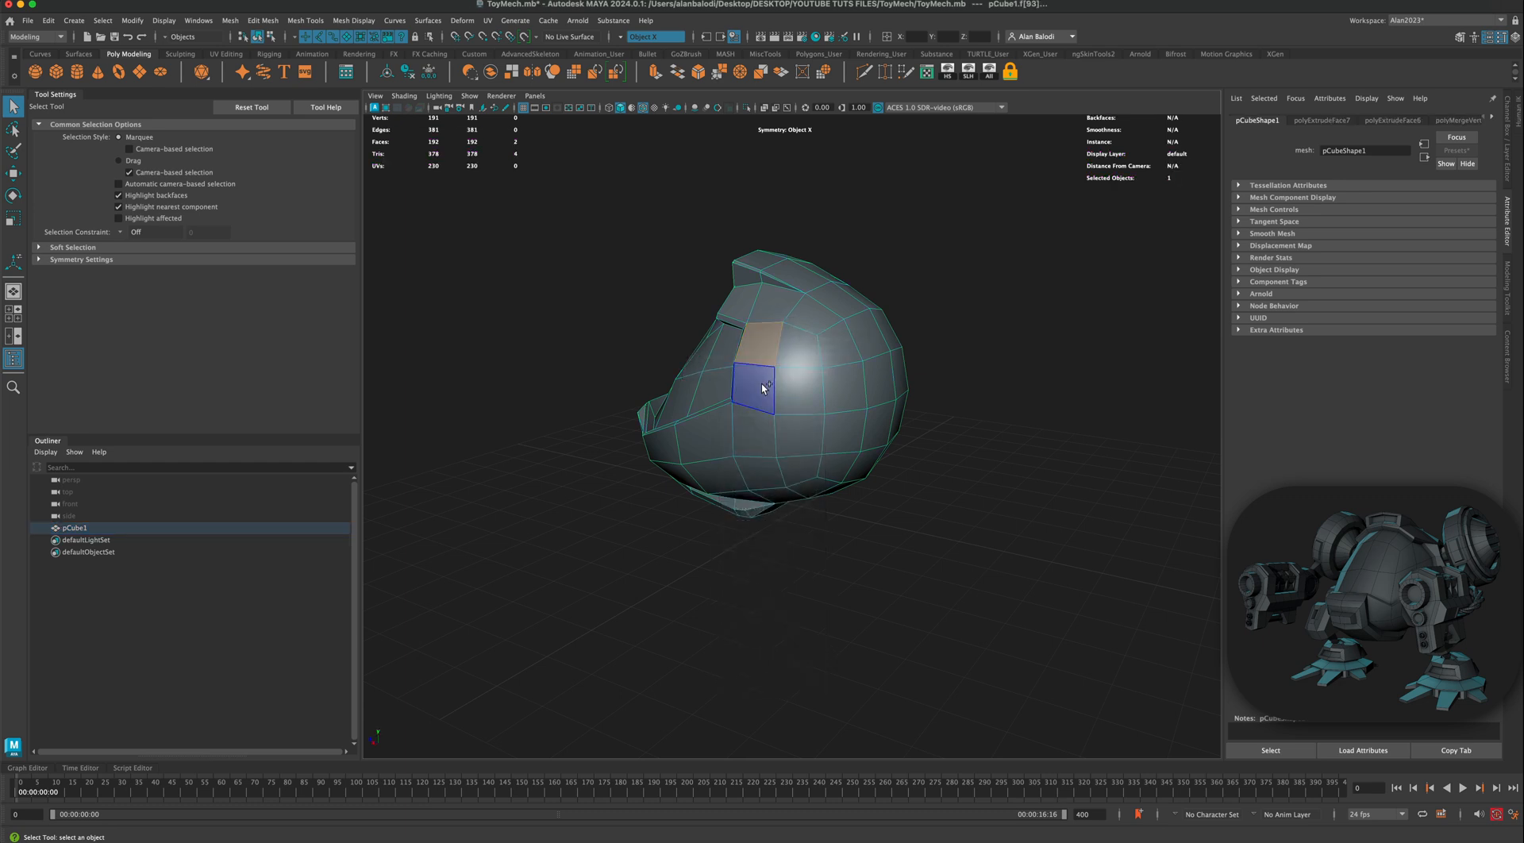
left_click(762, 386, "shift")
left_click(788, 383, "shift")
left_click(795, 350, "shift")
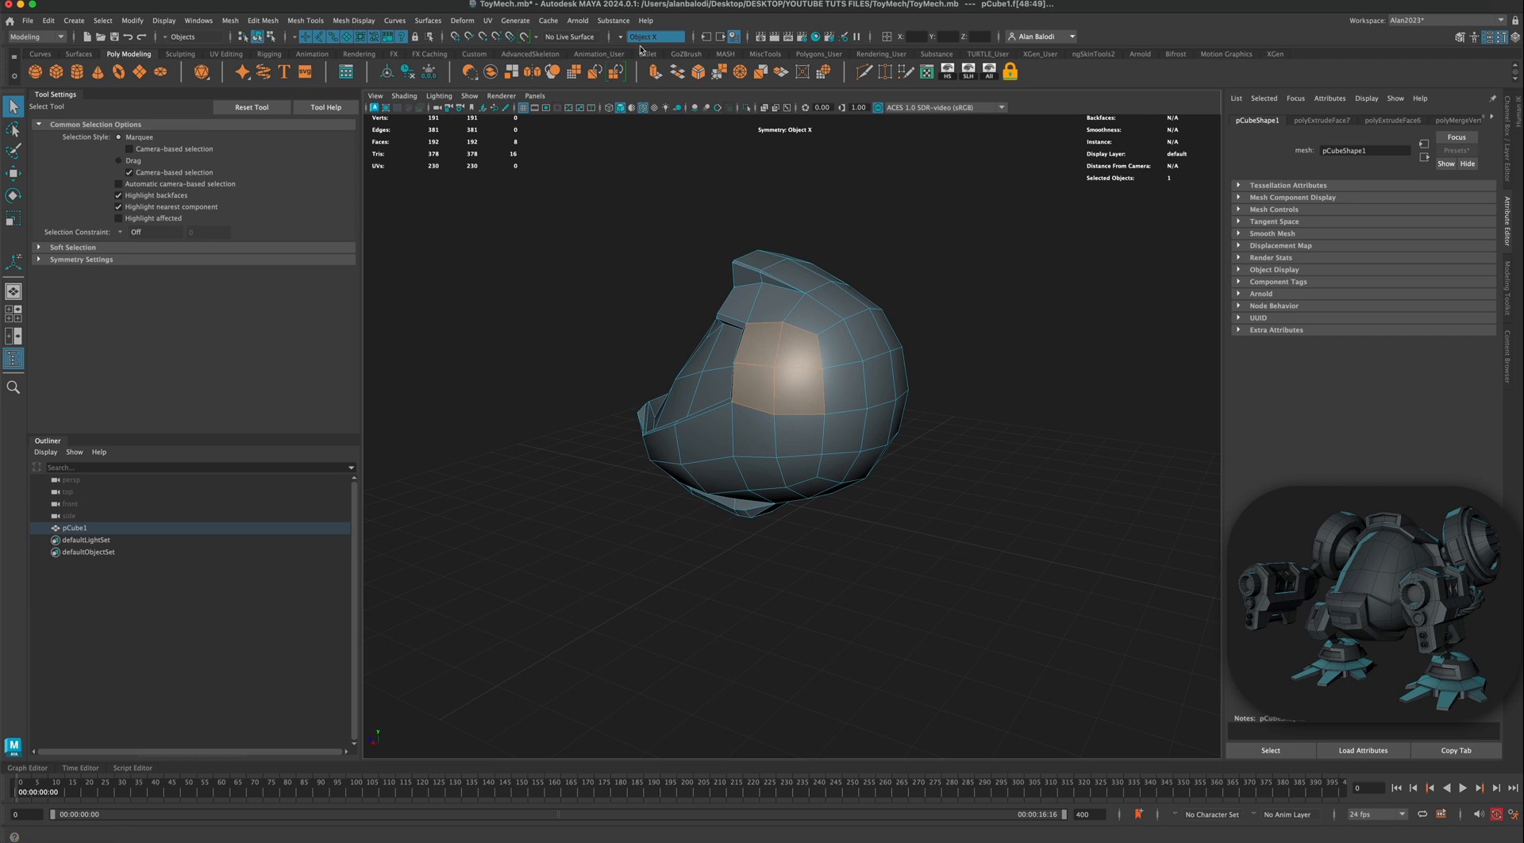
left_click_drag(936, 282, 885, 254, "alt")
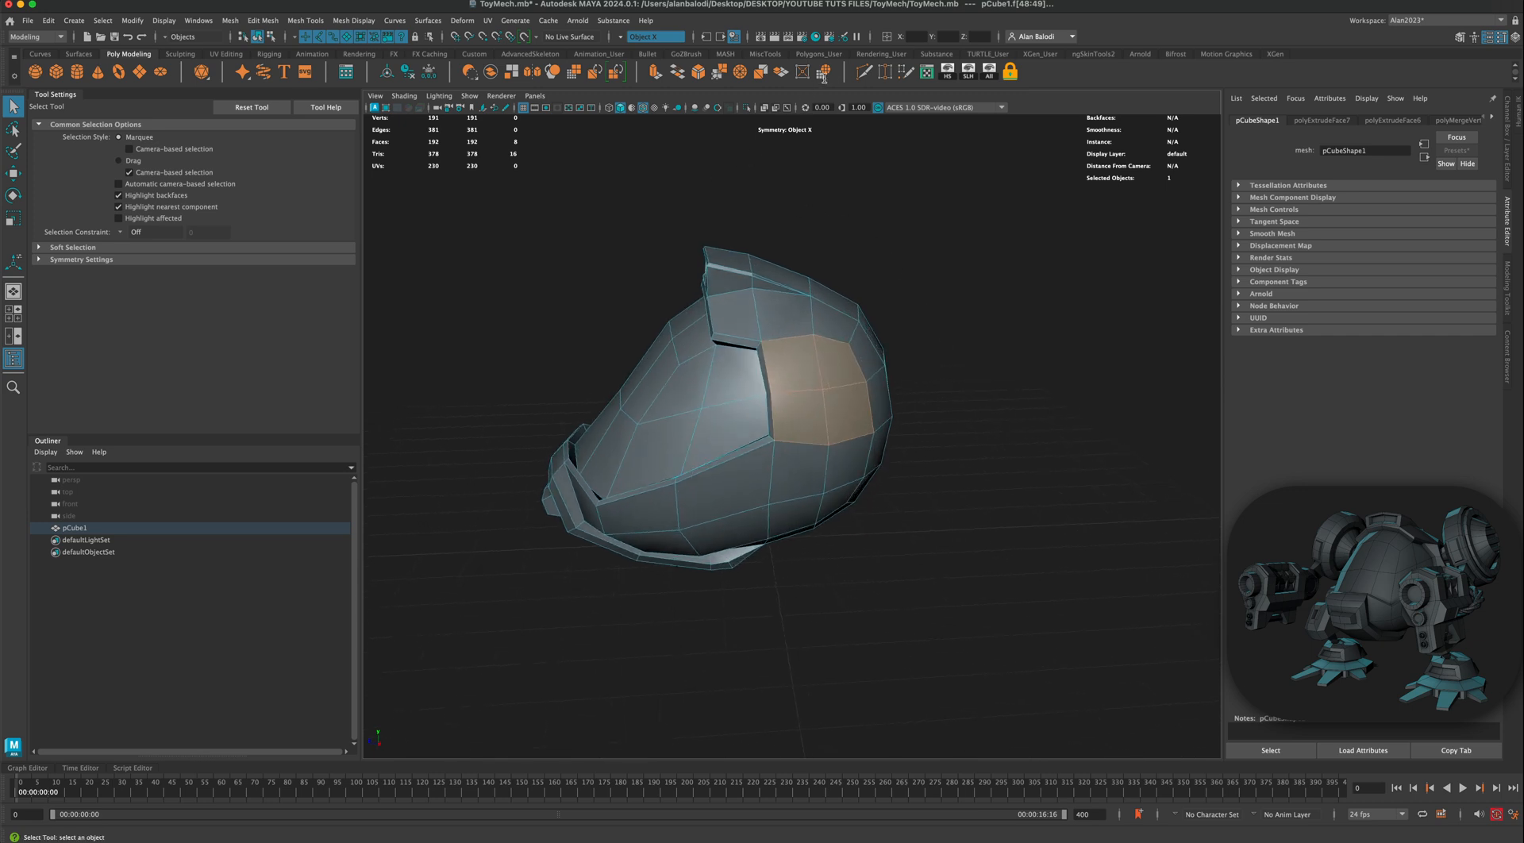
left_click(826, 72)
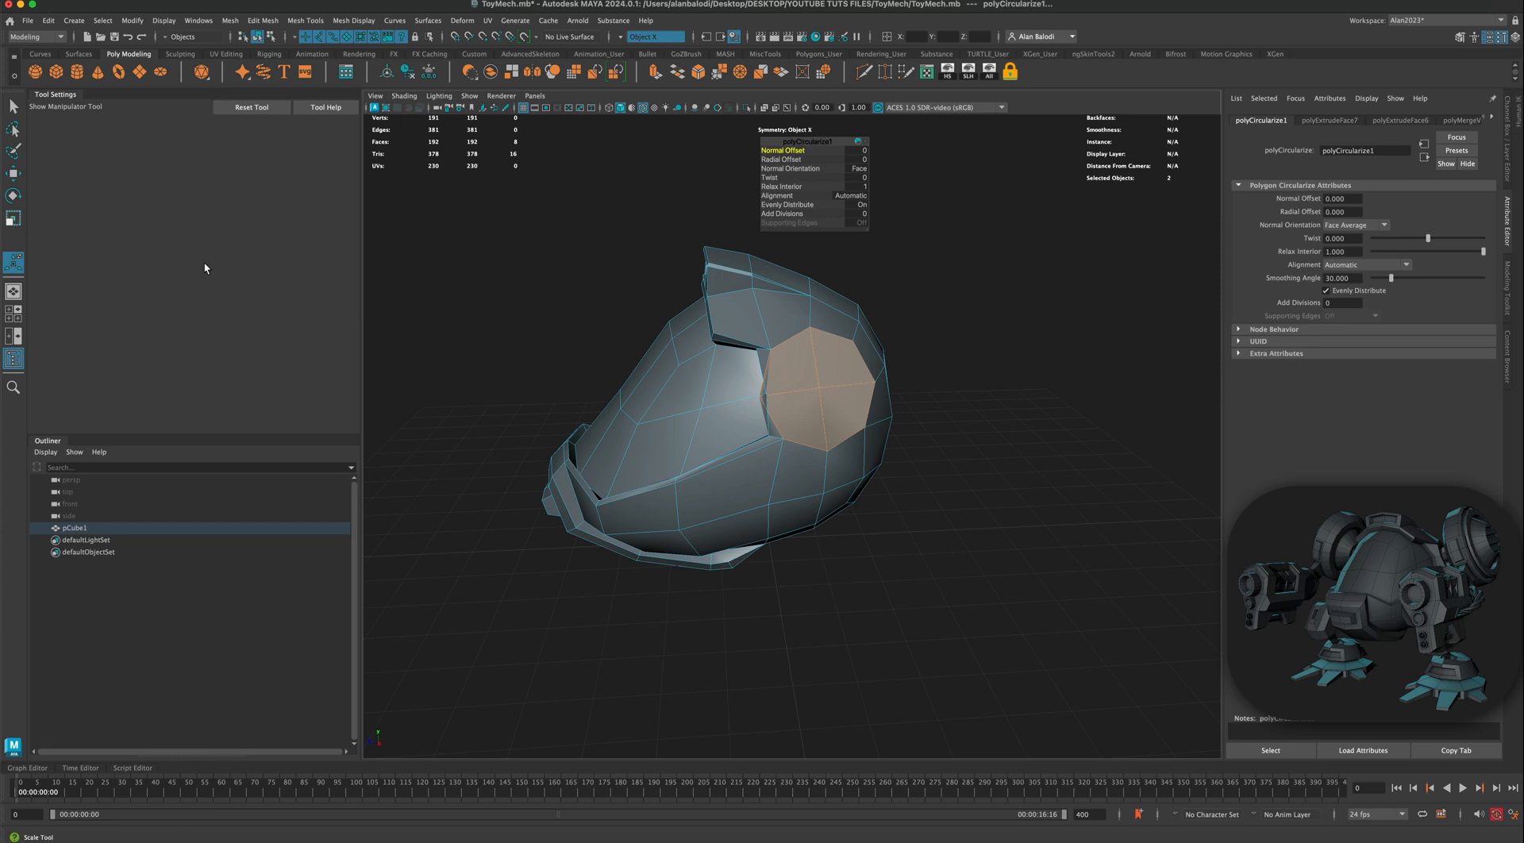
Step: Scale the circularized side faces and move them outward from the body
left_click(13, 217)
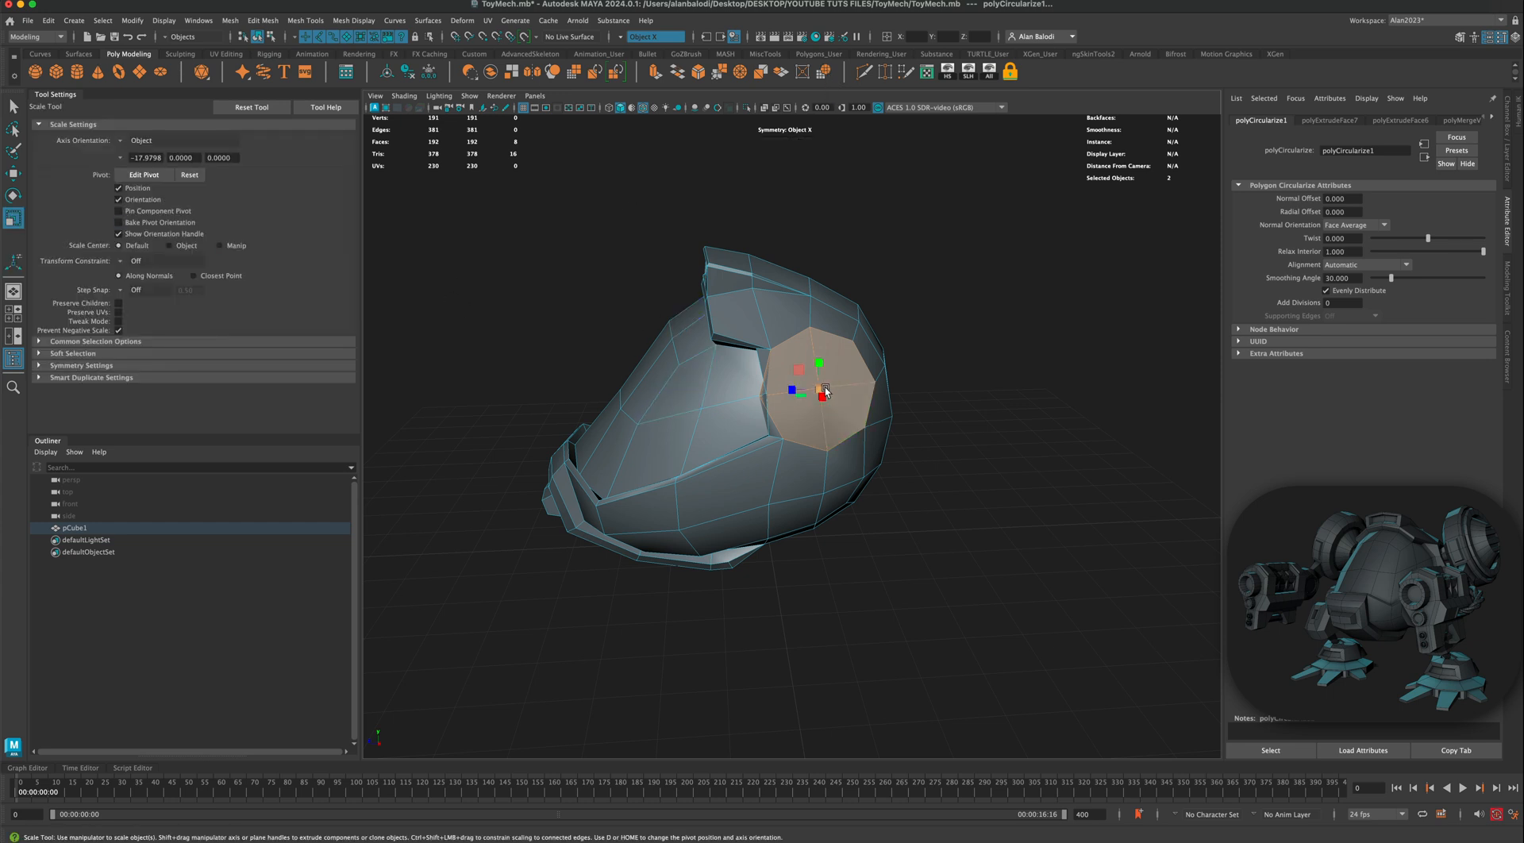
left_click_drag(826, 391, 980, 397)
key("w")
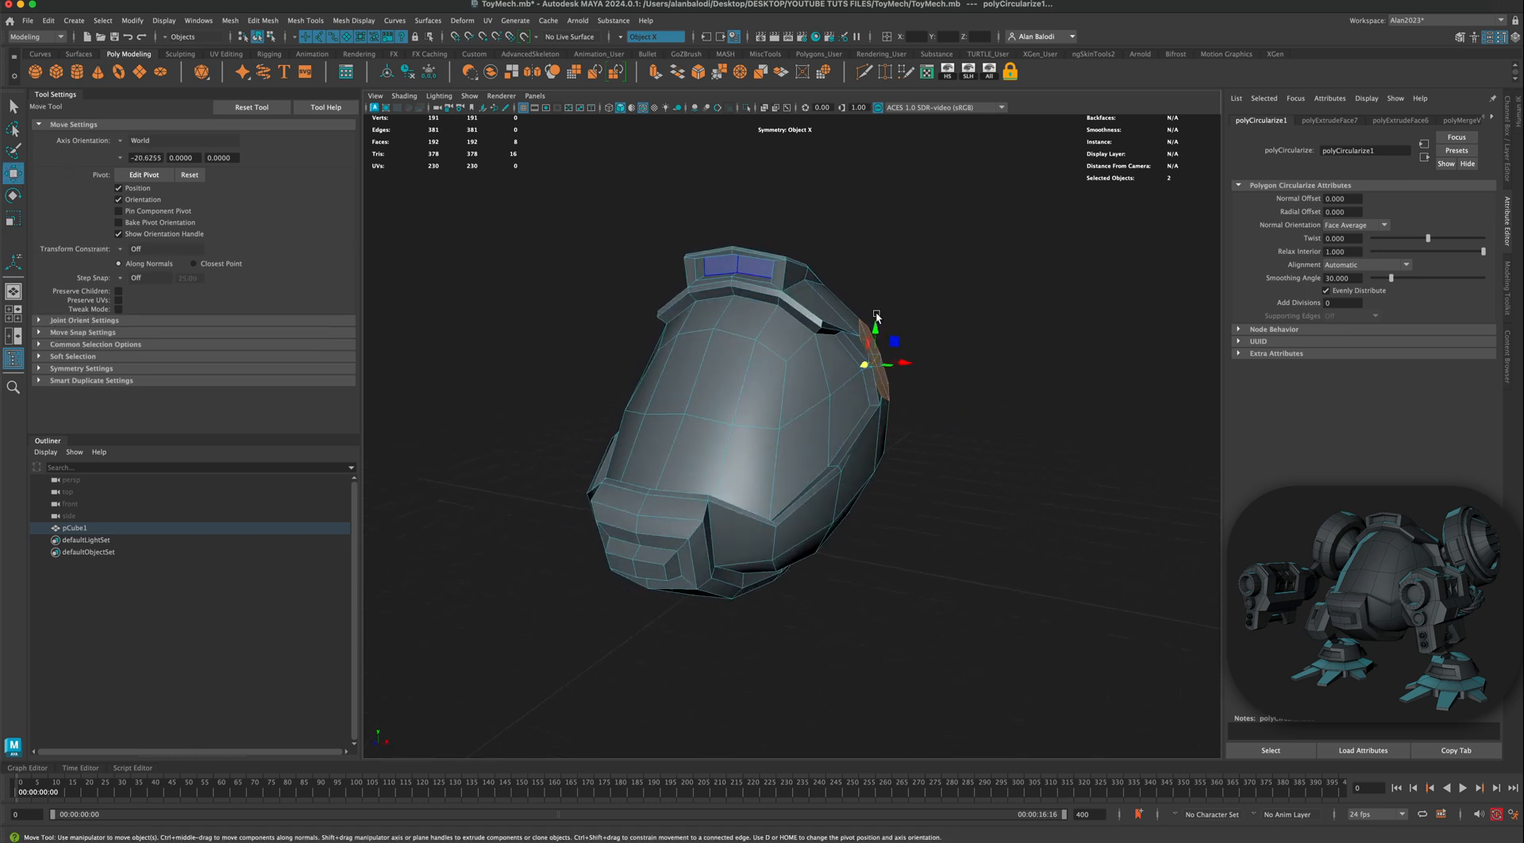
left_click_drag(898, 342, 939, 352)
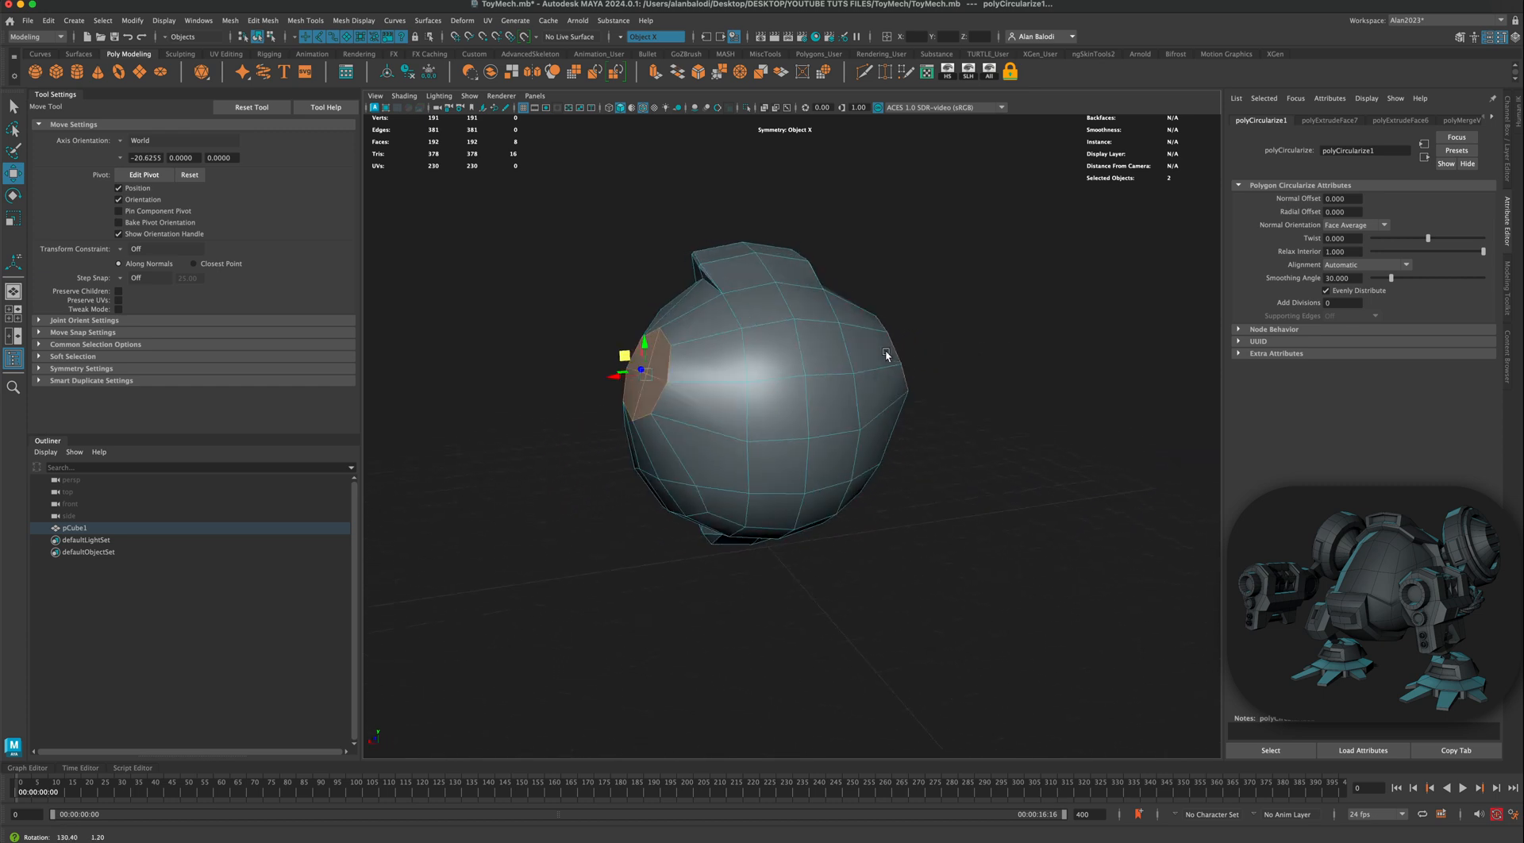
Step: Extrude the circular side faces and scale them inward to 0.5
left_click_drag(856, 350, 963, 401, "alt")
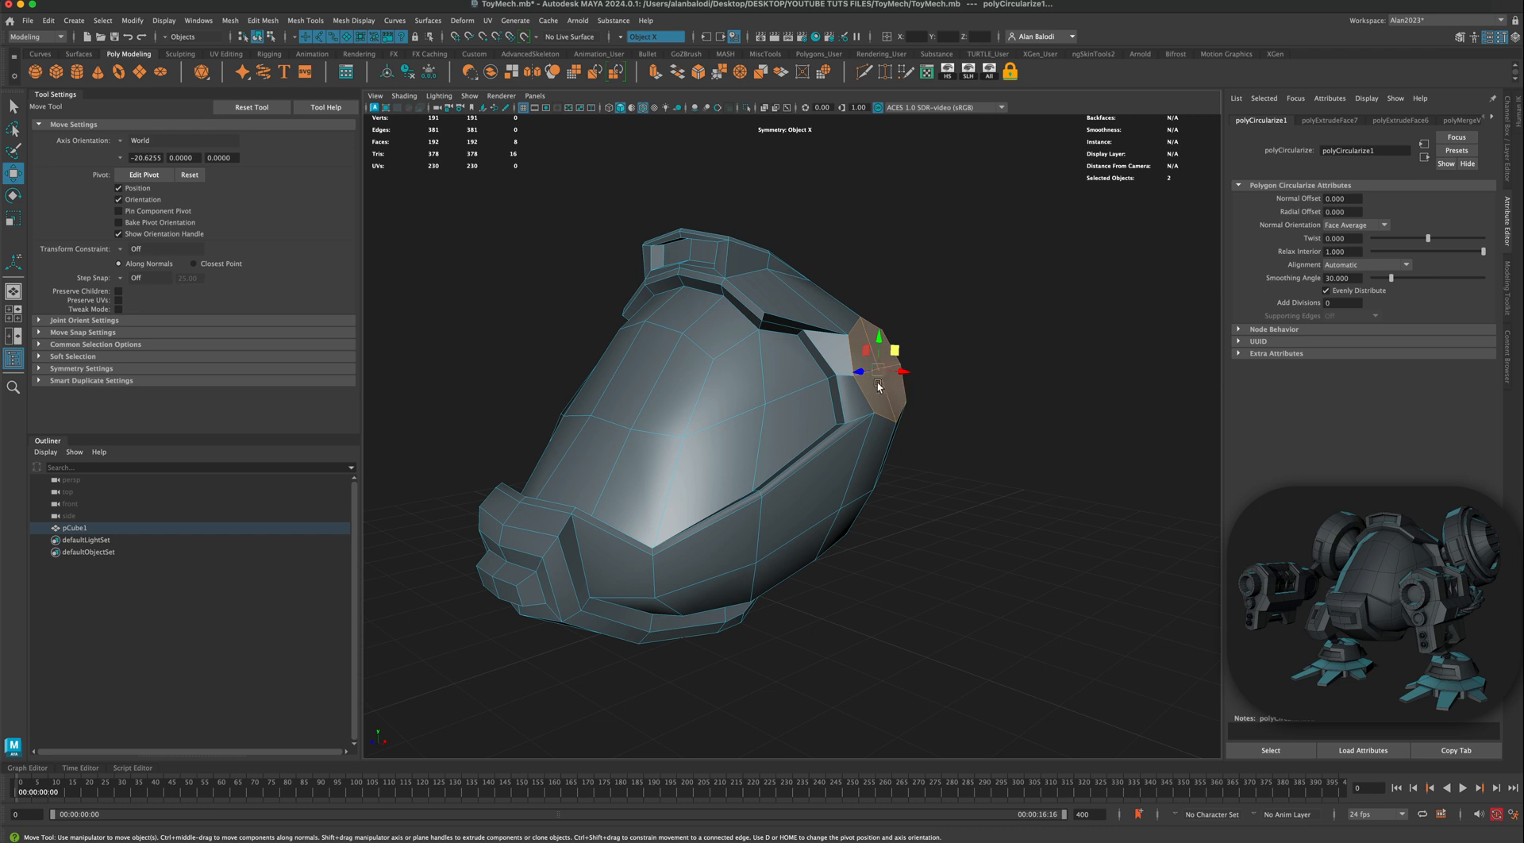
left_click(654, 72)
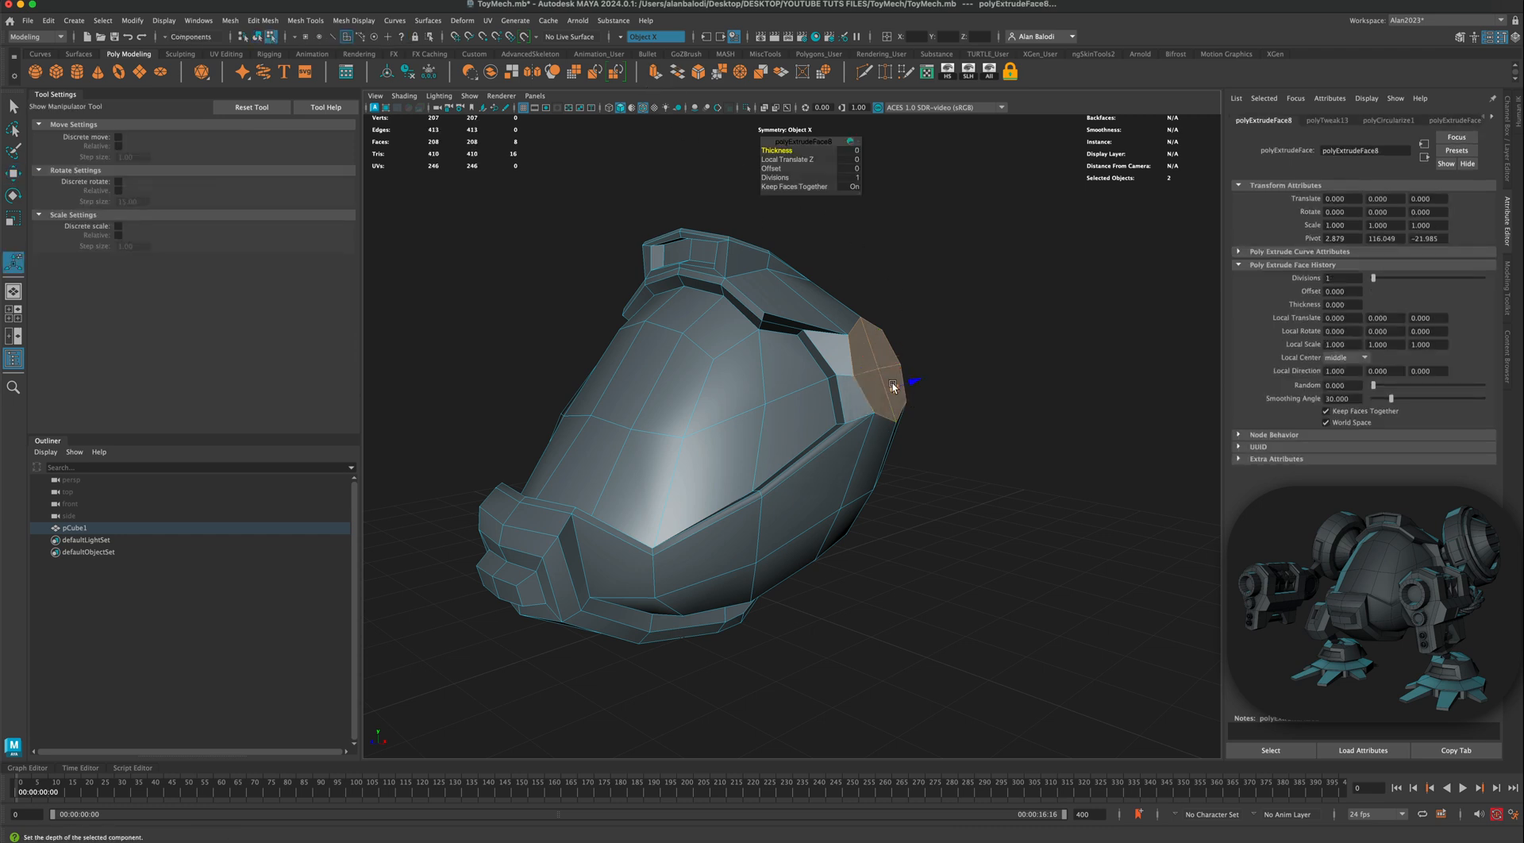
left_click_drag(892, 383, 964, 425)
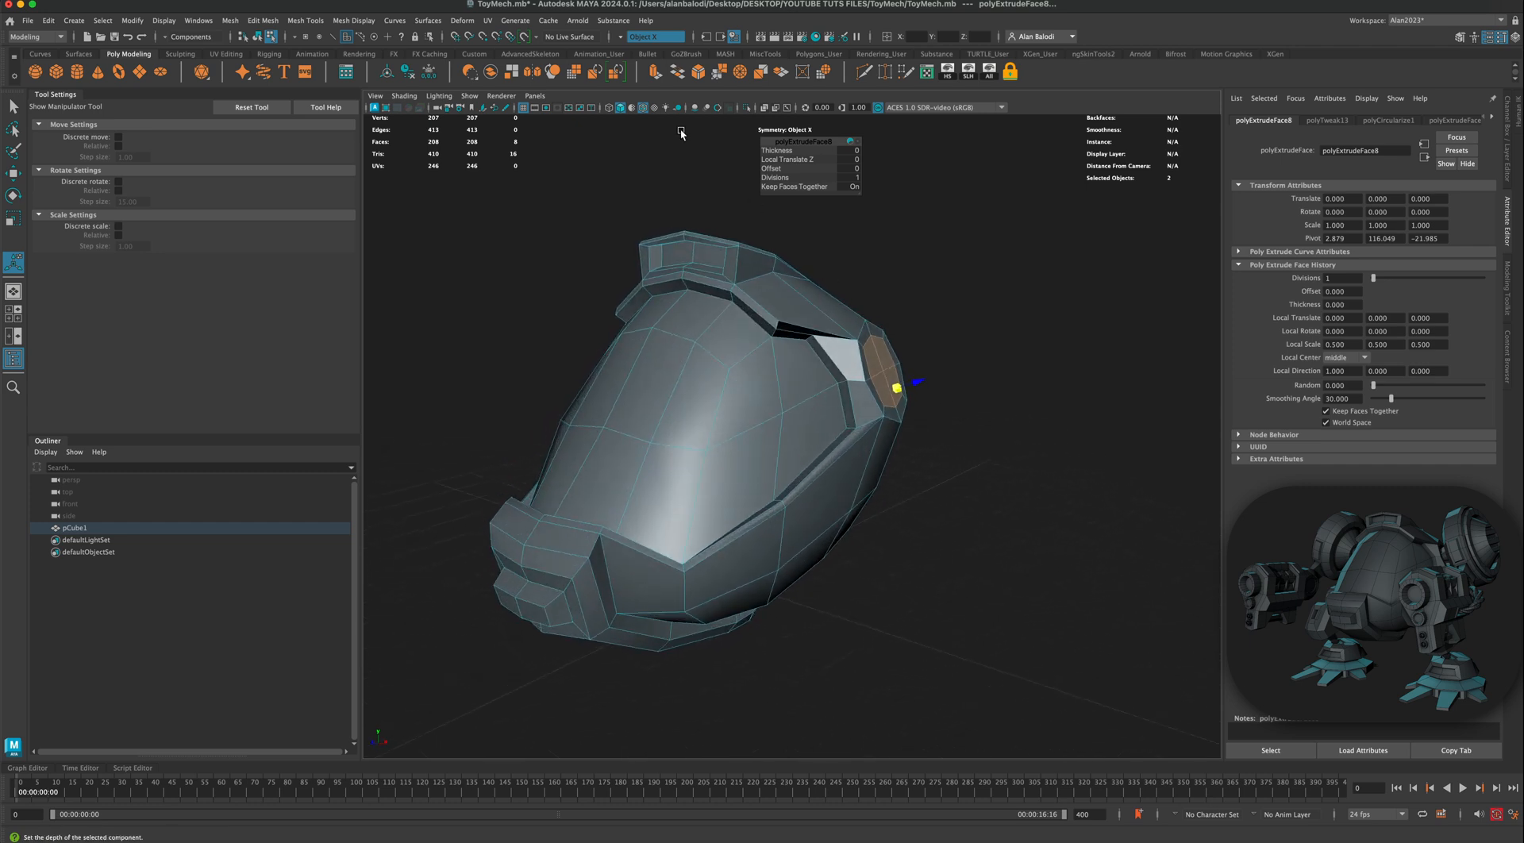
Step: Extrude the inset circles into the body with Local Translate Z -7.109, scale them to 0.667, and return to object mode
left_click(913, 379)
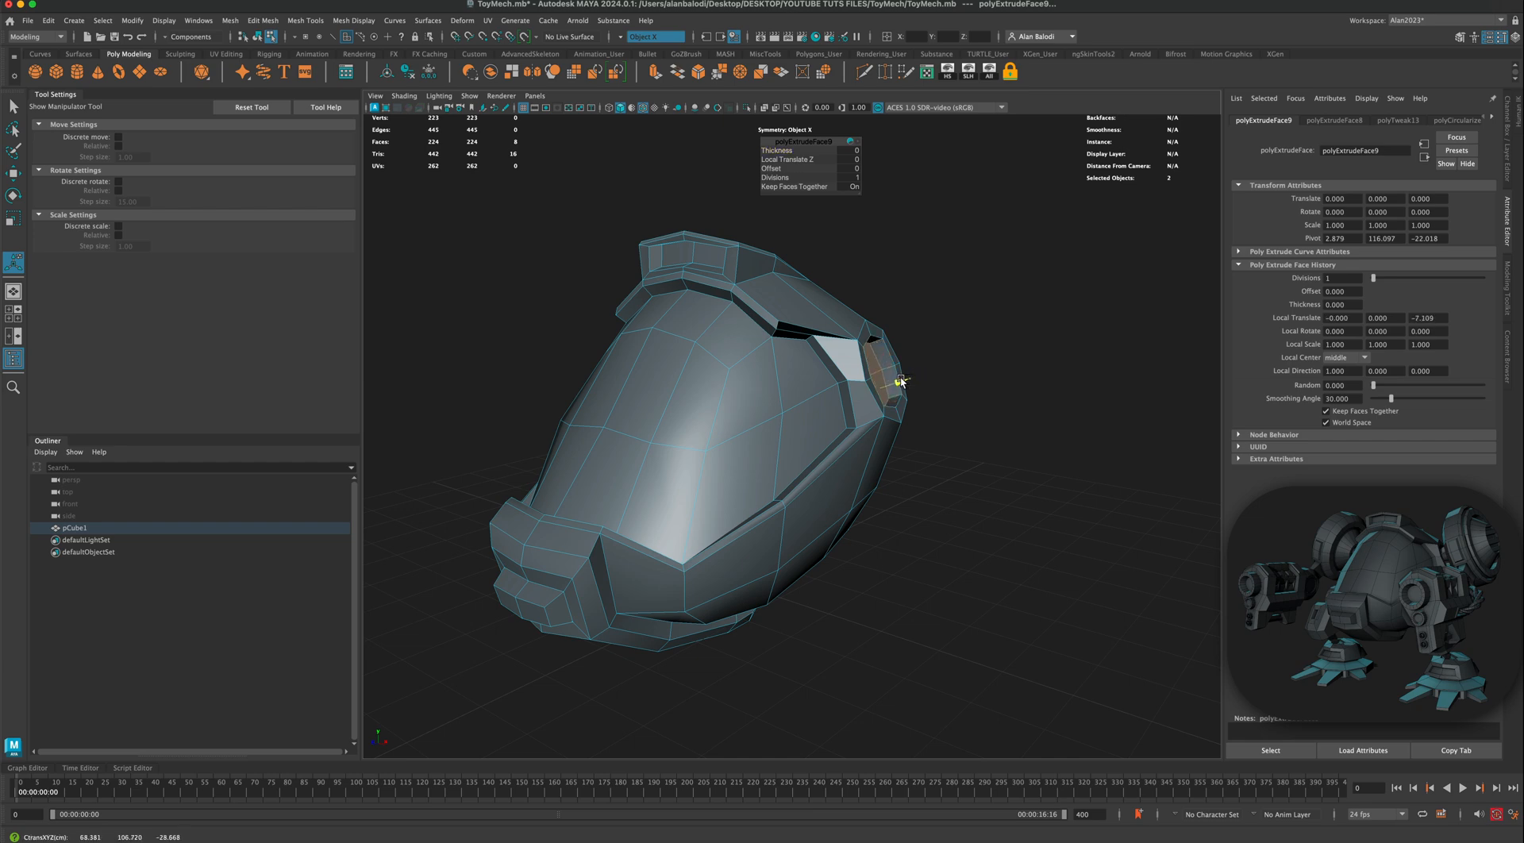
left_click_drag(970, 387, 830, 400, "alt")
left_click(838, 399)
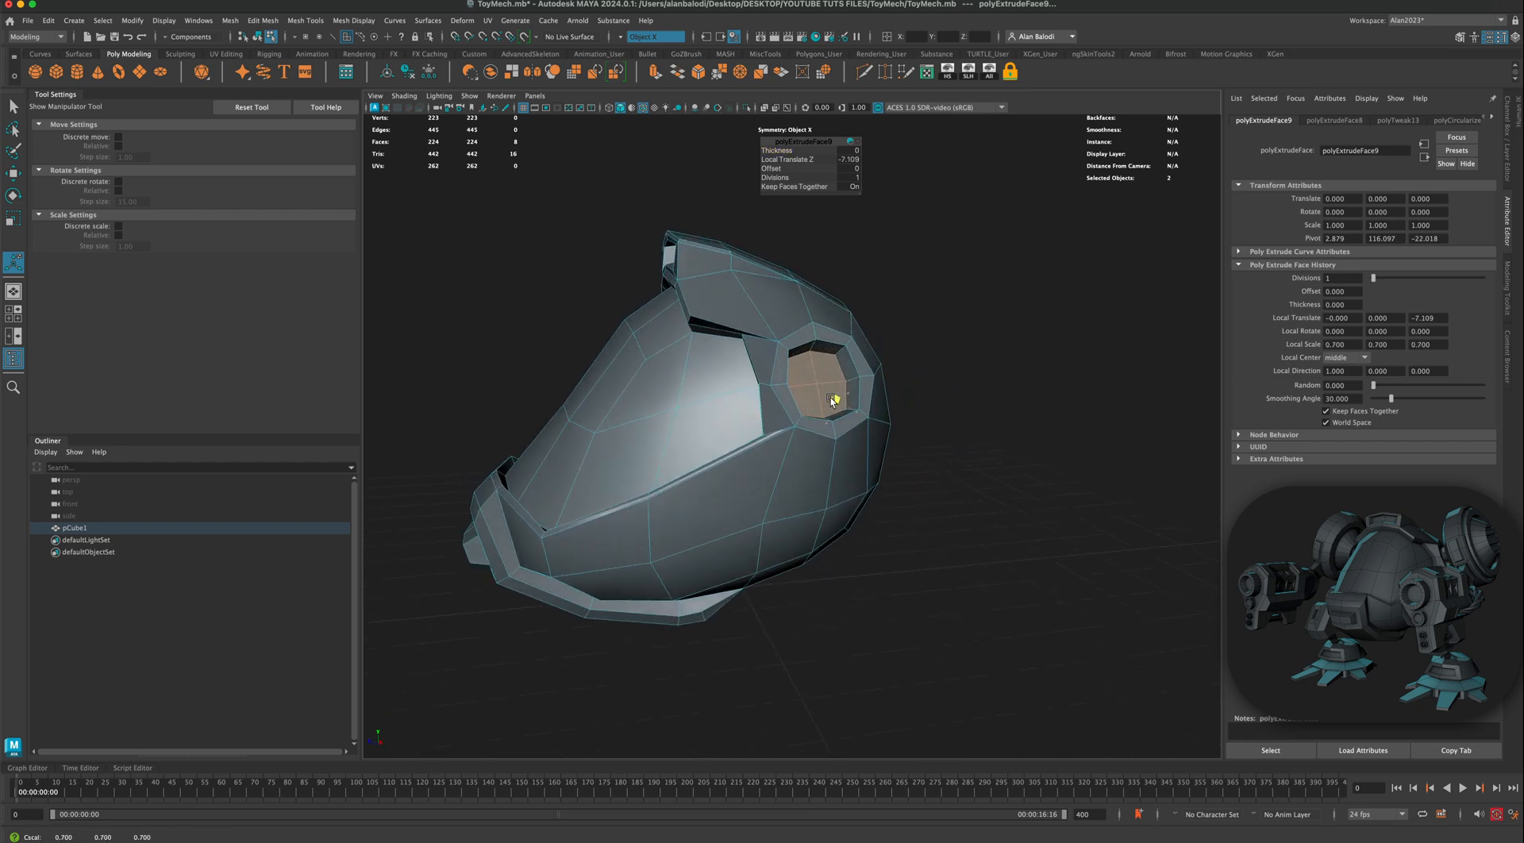
mouse_move(986, 432)
left_mouse_down("alt")
mouse_move(955, 432)
mouse_move(1025, 431)
mouse_move(1006, 435)
left_mouse_up("alt")
right_click_drag(810, 325, 839, 316)
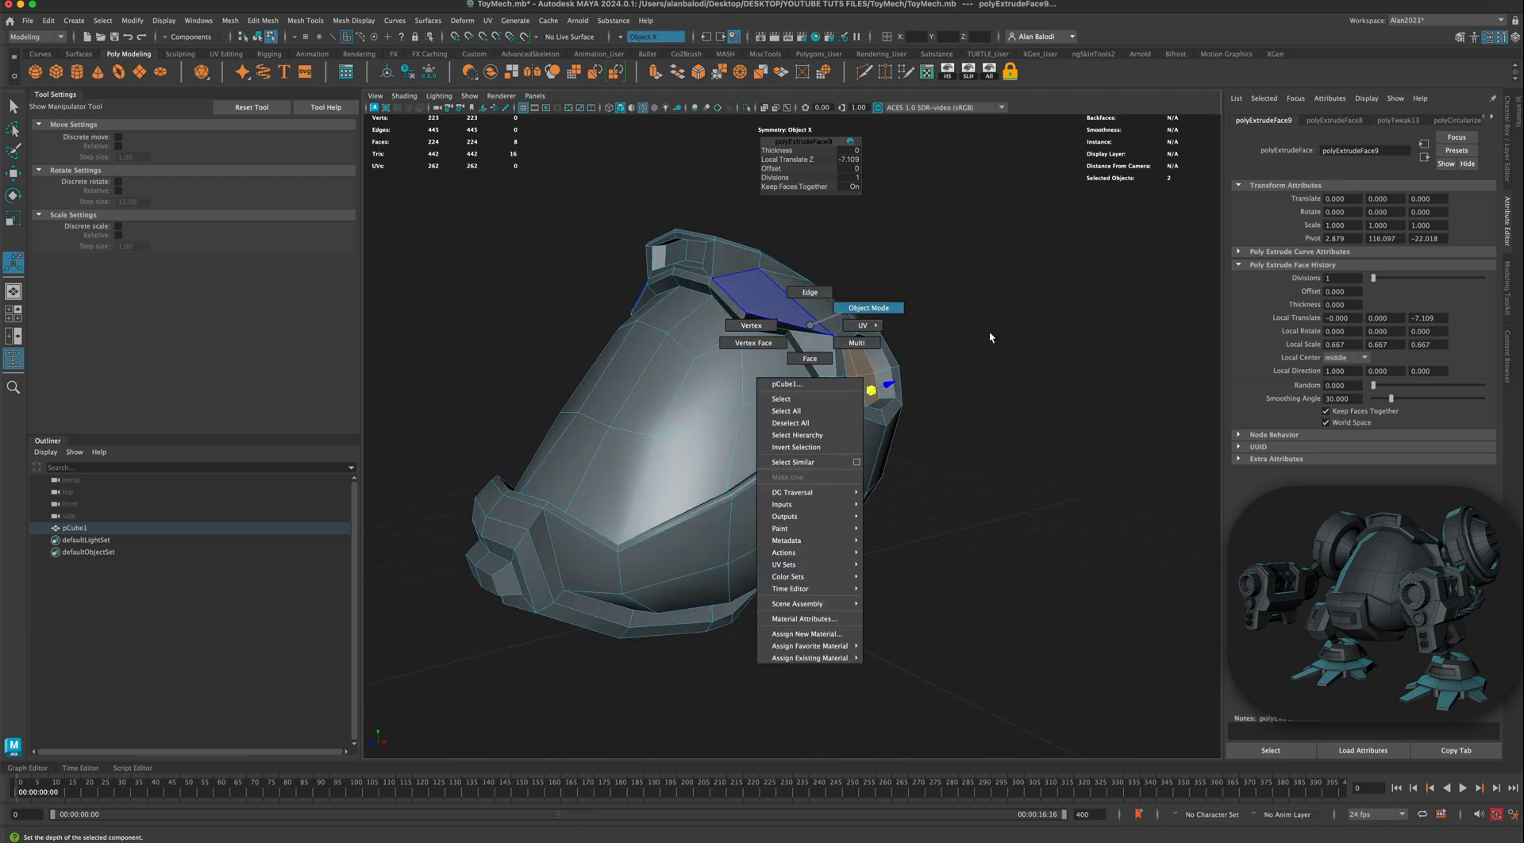
right_click_drag(989, 337, 984, 402)
left_click(984, 412)
Step: Select the body and examine its front panel, blocks and side sockets from several angles
mouse_move(984, 426)
left_mouse_down("alt")
mouse_move(904, 434)
mouse_move(1059, 433)
mouse_move(976, 445)
mouse_move(1016, 428)
mouse_move(996, 425)
left_mouse_up("alt")
left_click(811, 400)
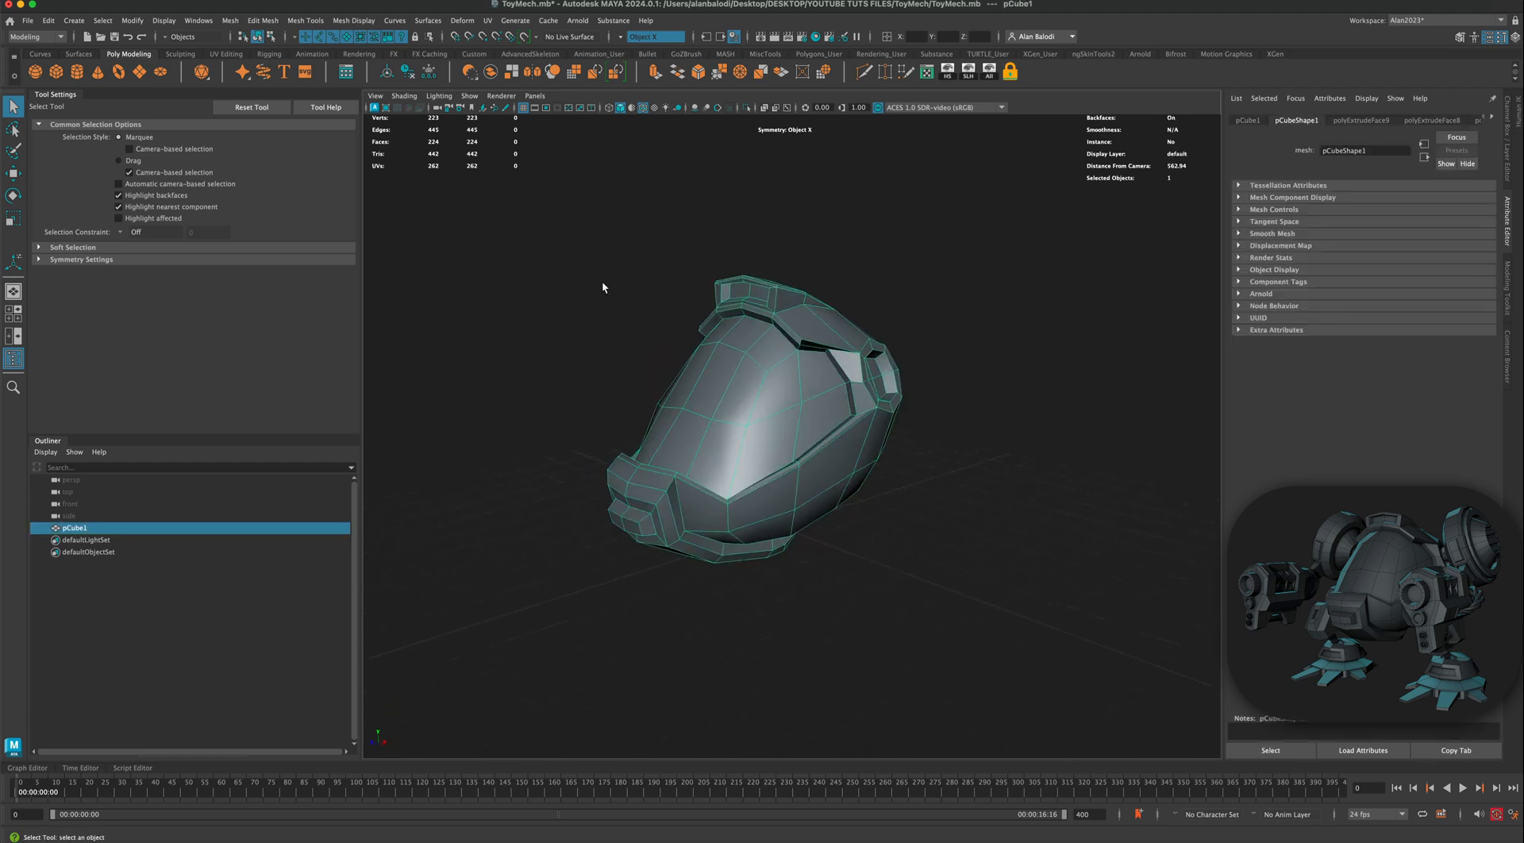
scroll(701, 364, "up", 2)
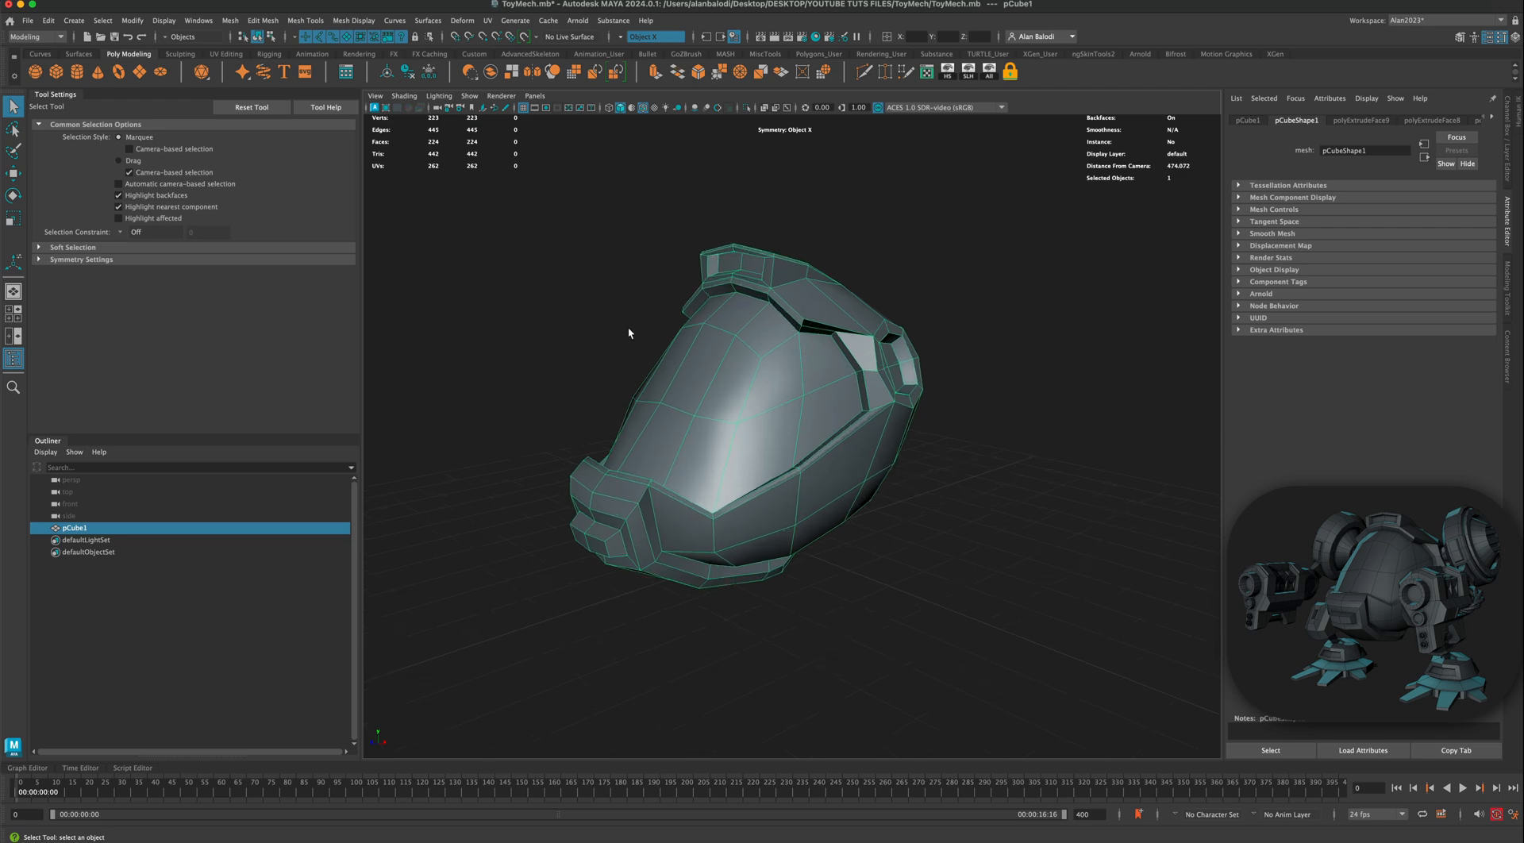
left_click_drag(628, 333, 720, 360, "alt")
left_click_drag(603, 305, 634, 361, "alt")
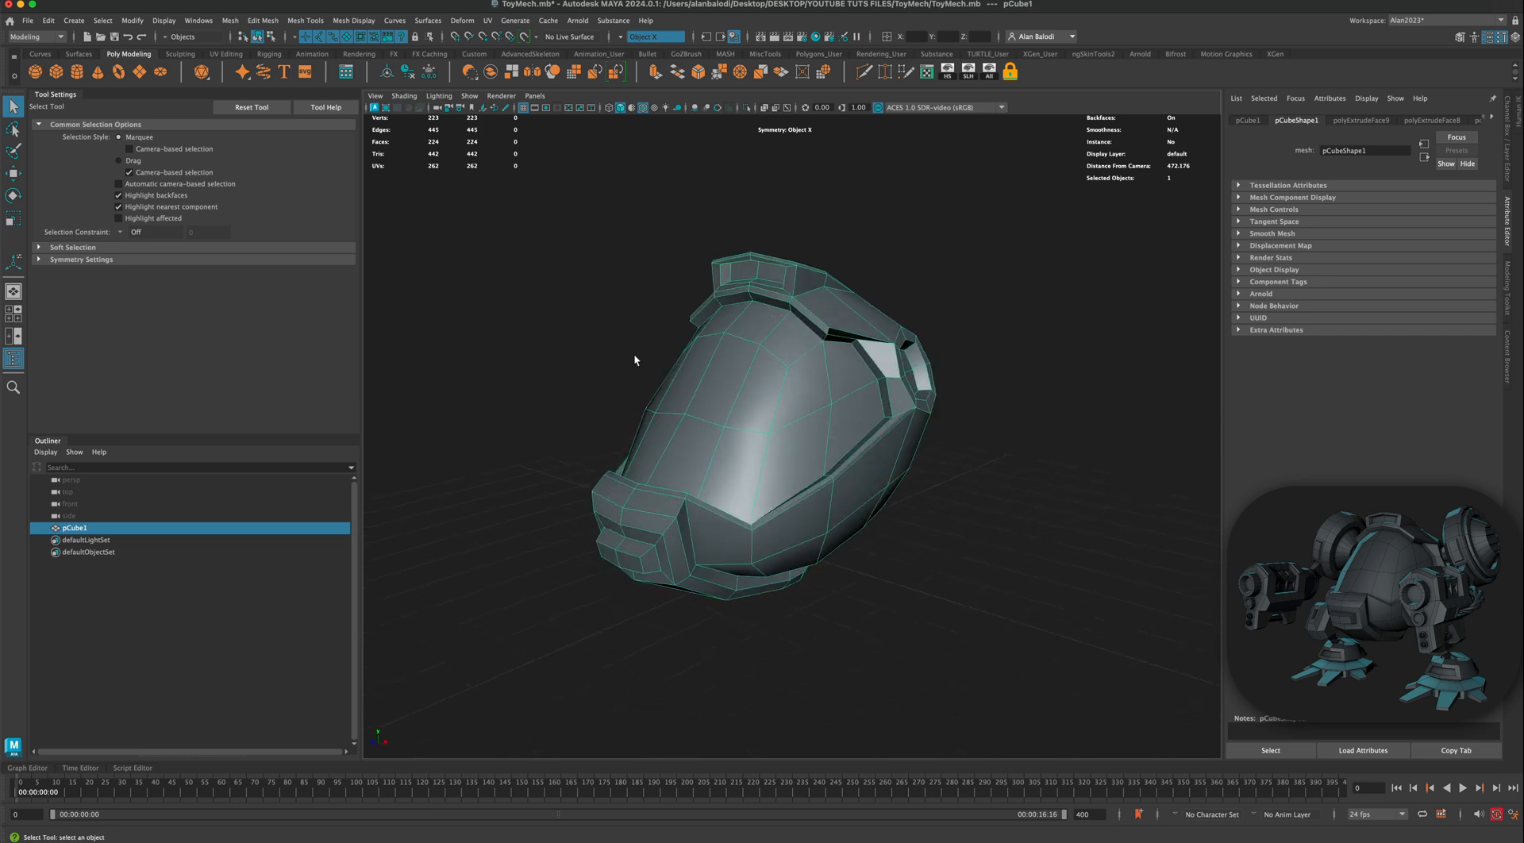
left_click_drag(643, 365, 615, 338, "alt")
mouse_move(960, 352)
left_mouse_down("alt")
mouse_move(945, 354)
mouse_move(958, 358)
left_mouse_up("alt")
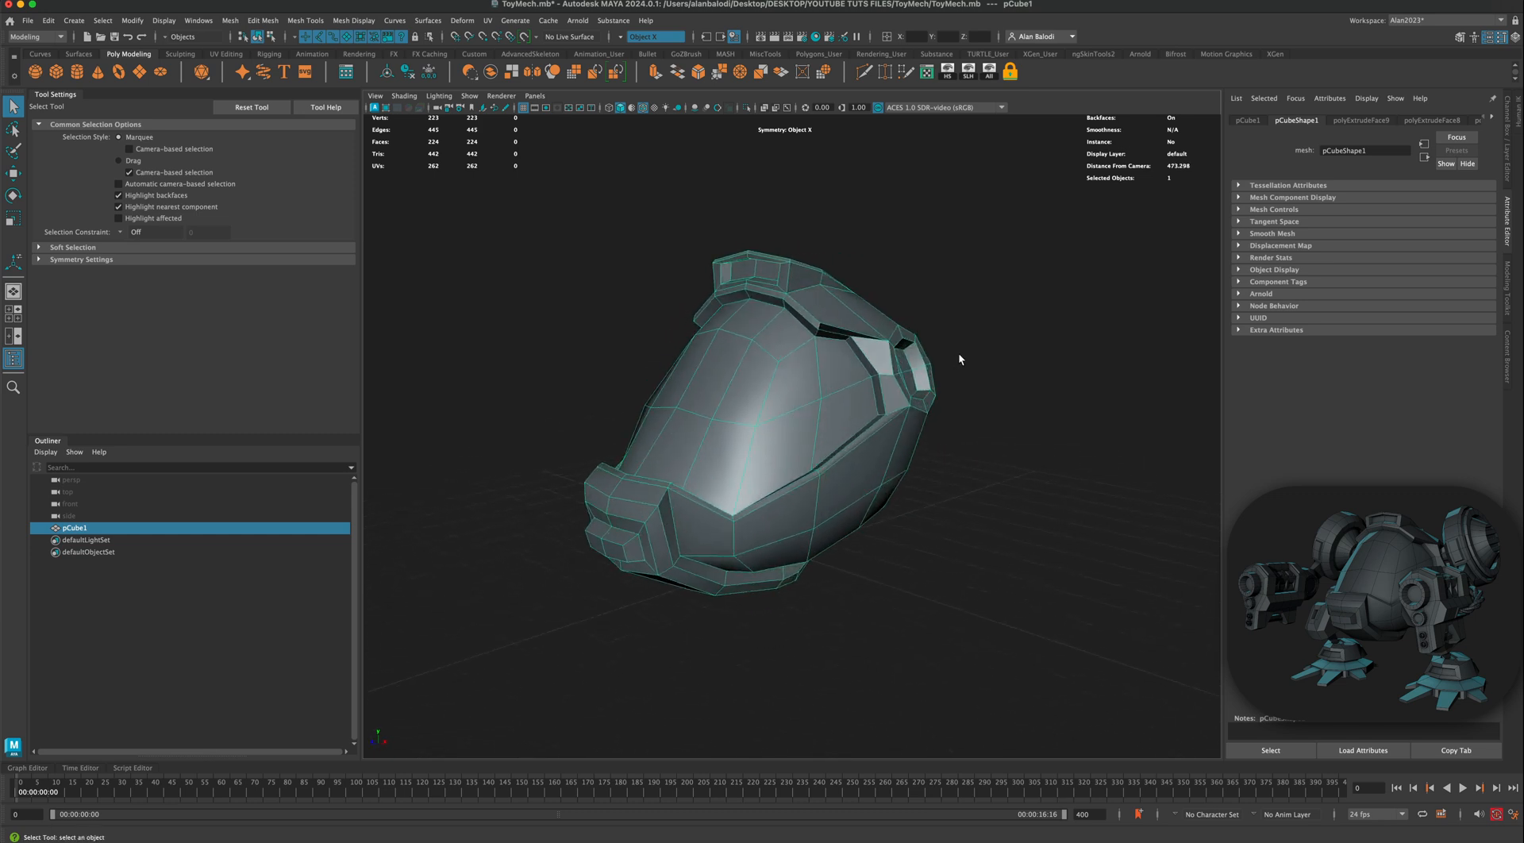
left_click_drag(976, 430, 890, 413, "alt")
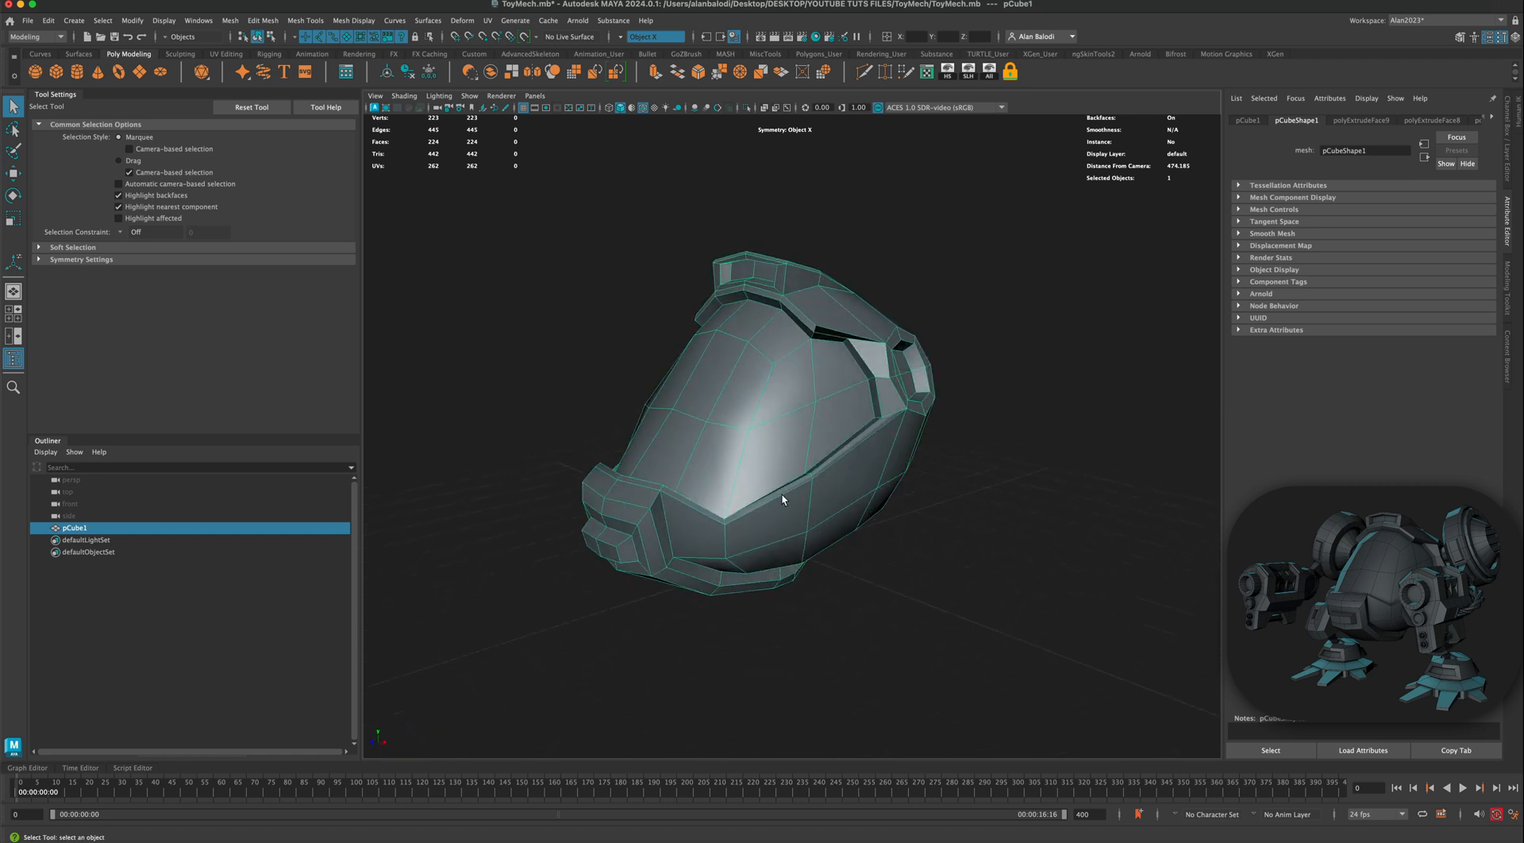
left_click_drag(792, 365, 976, 356, "alt")
left_click_drag(538, 331, 941, 298, "alt")
left_click(901, 313)
left_click(880, 314)
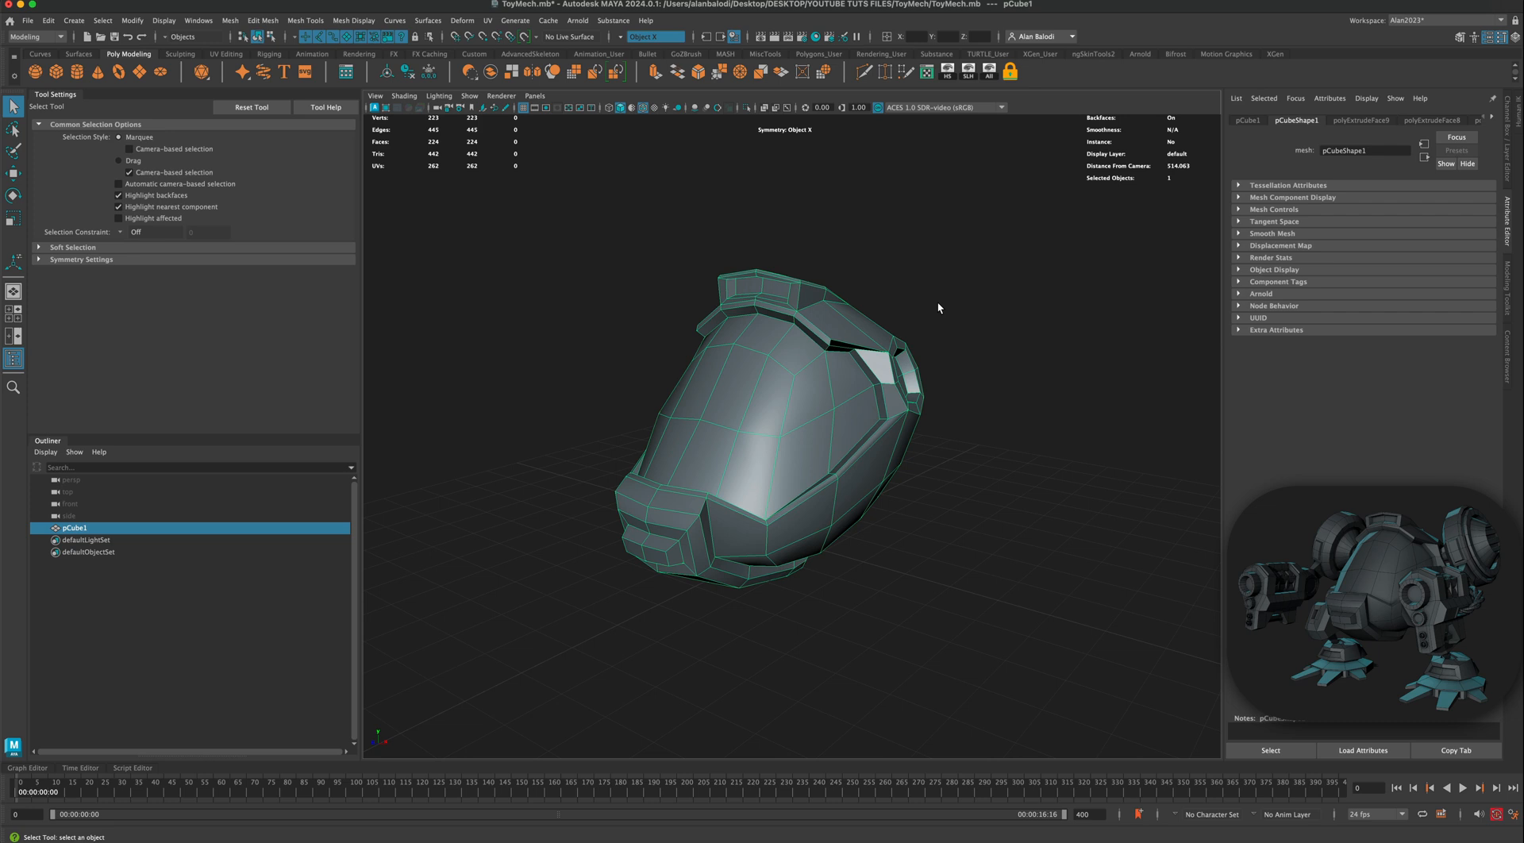
Step: Preview the body in smooth mesh display, inspect it, and switch back to the unsmoothed display
key("3")
left_click_drag(937, 308, 890, 373, "alt")
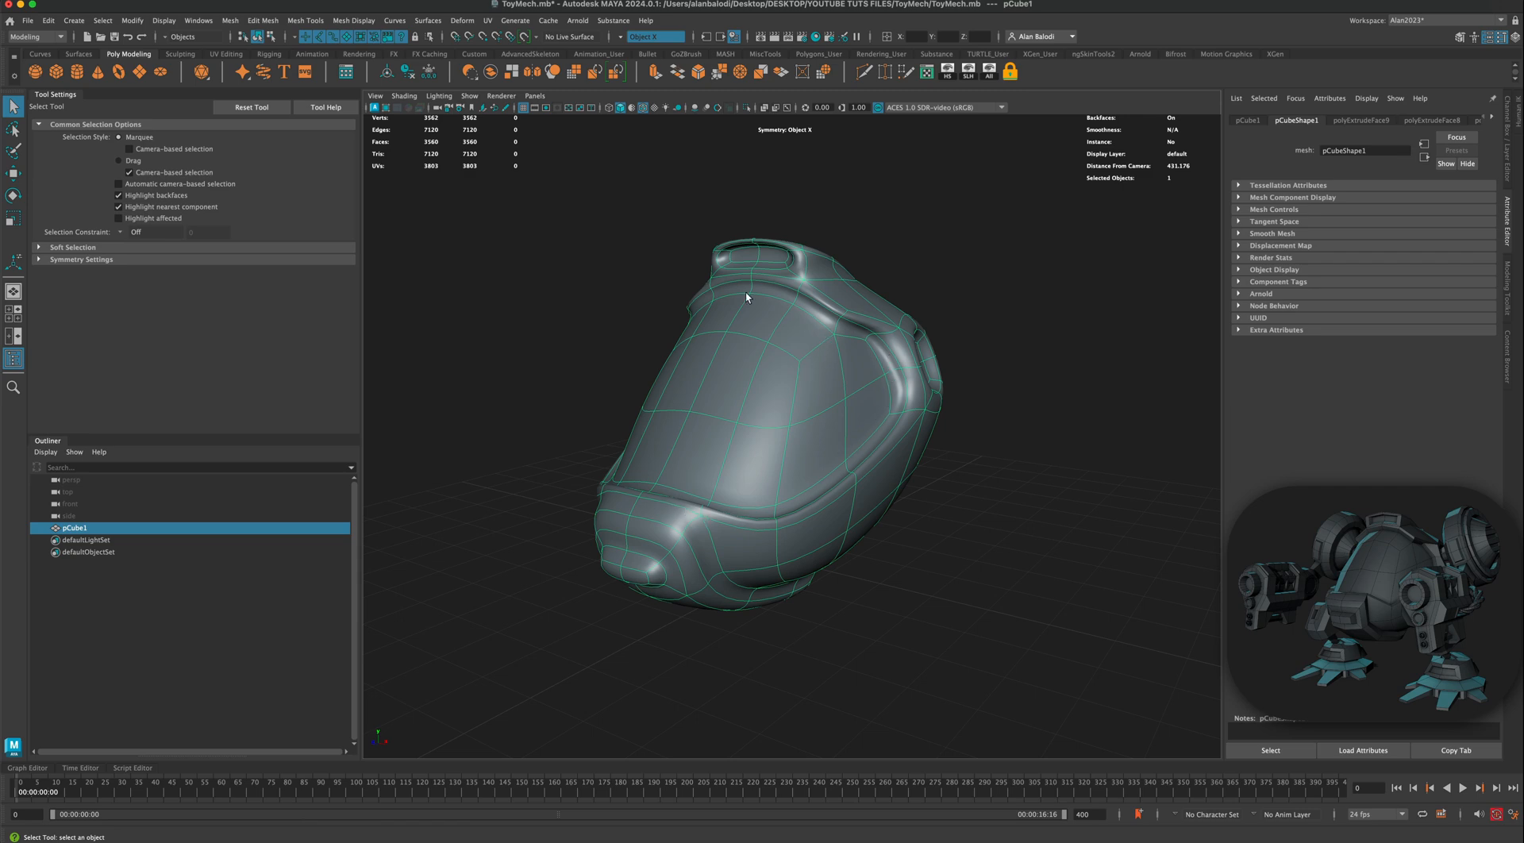
left_click_drag(745, 297, 754, 361, "alt")
key("1")
right_click_drag(952, 453, 986, 478, "alt")
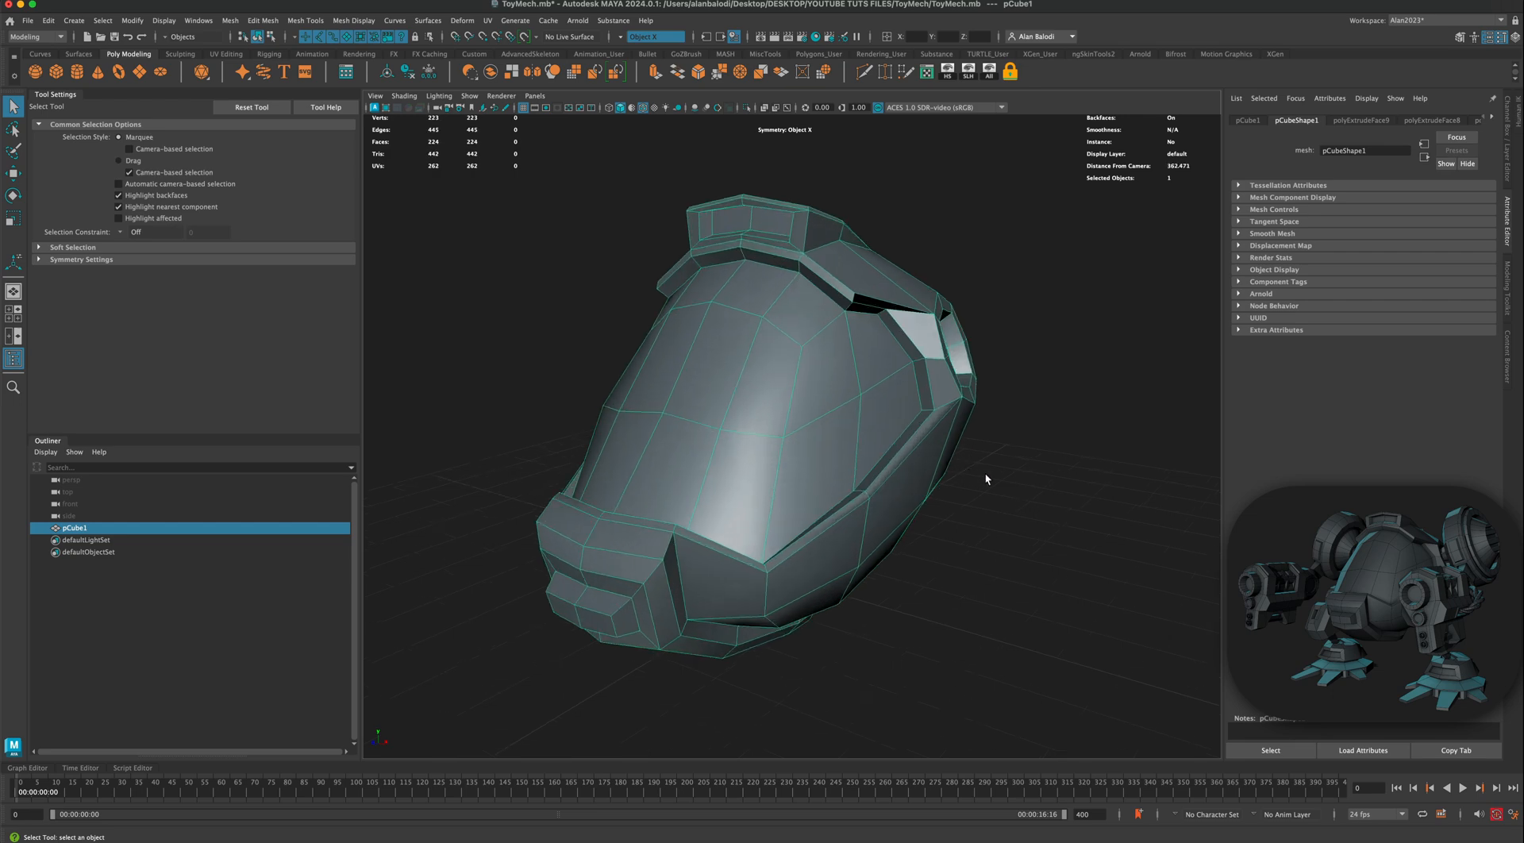
Step: Try beveling the edge loop around the recessed front panel with a Fraction of 0.1
left_click_drag(985, 478, 905, 357, "alt")
right_click_drag(904, 358, 926, 323, "alt")
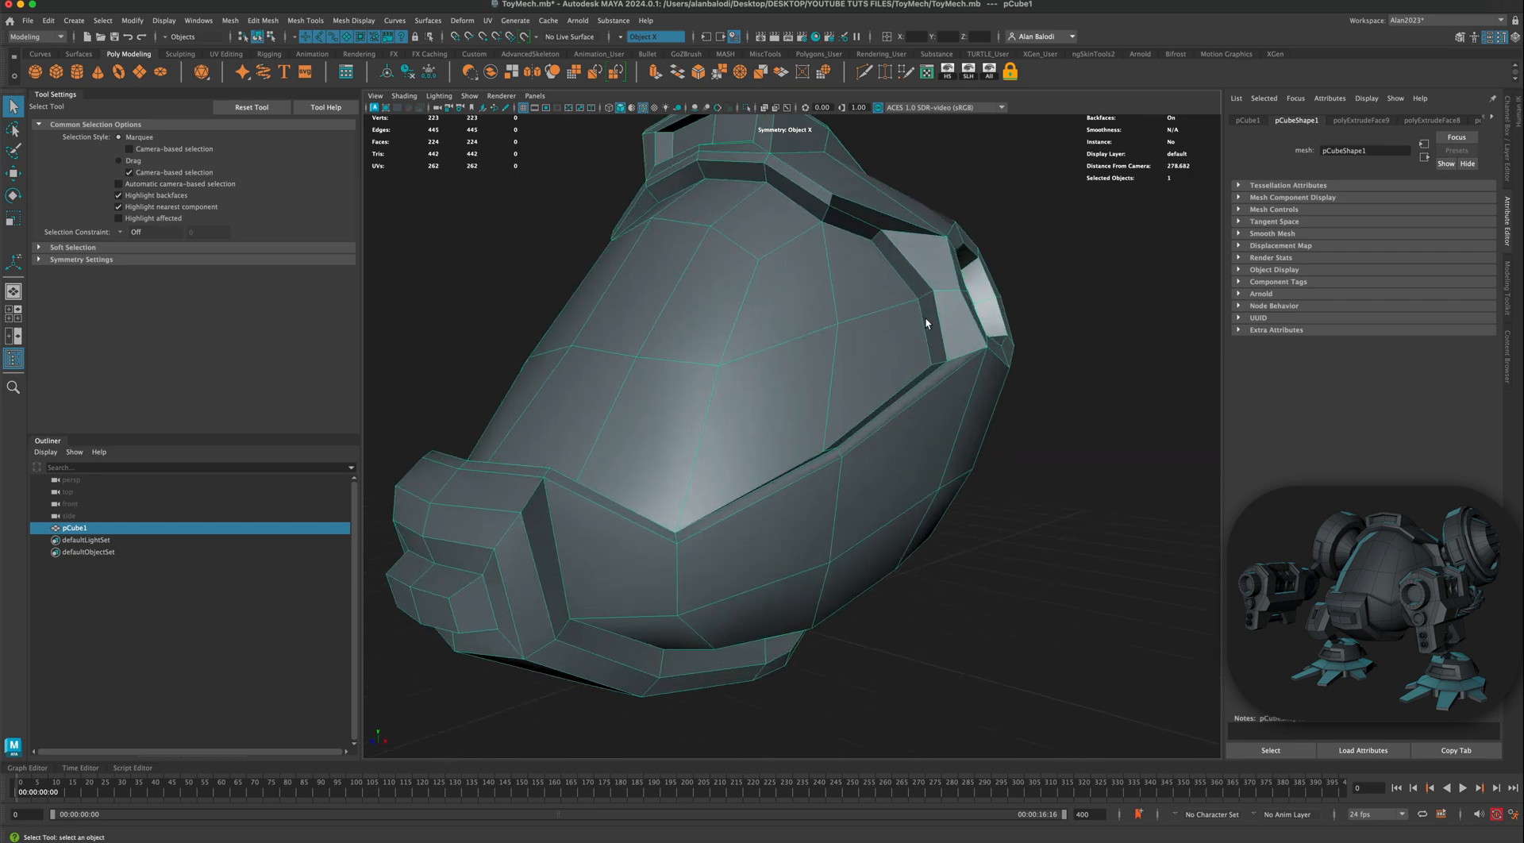
mouse_move(924, 325)
left_mouse_down("alt")
mouse_move(941, 330)
mouse_move(916, 332)
left_mouse_up("alt")
scroll(916, 332, "up", 5)
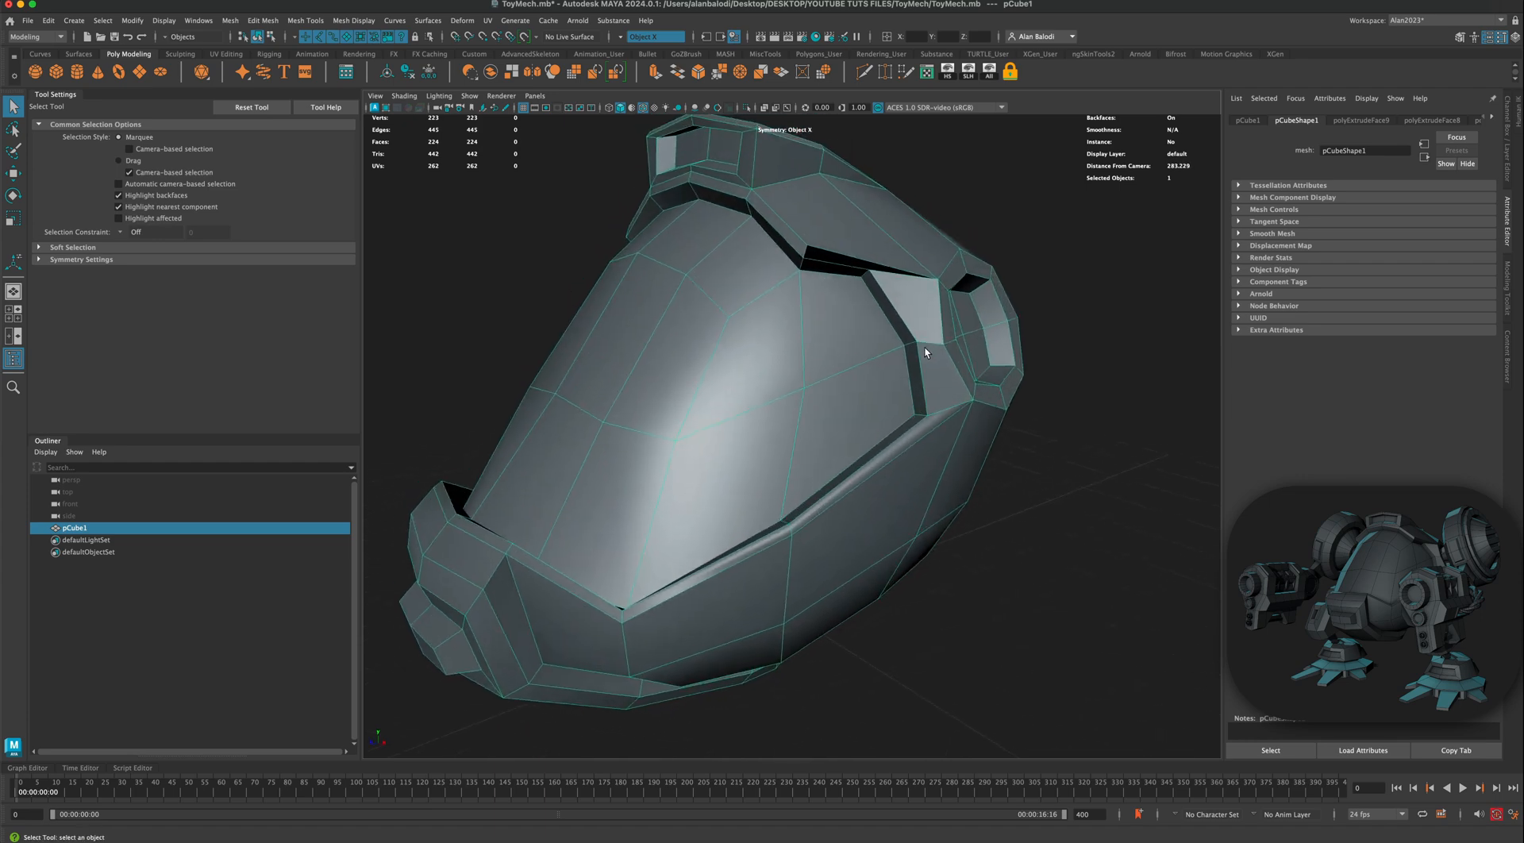
right_click(923, 313)
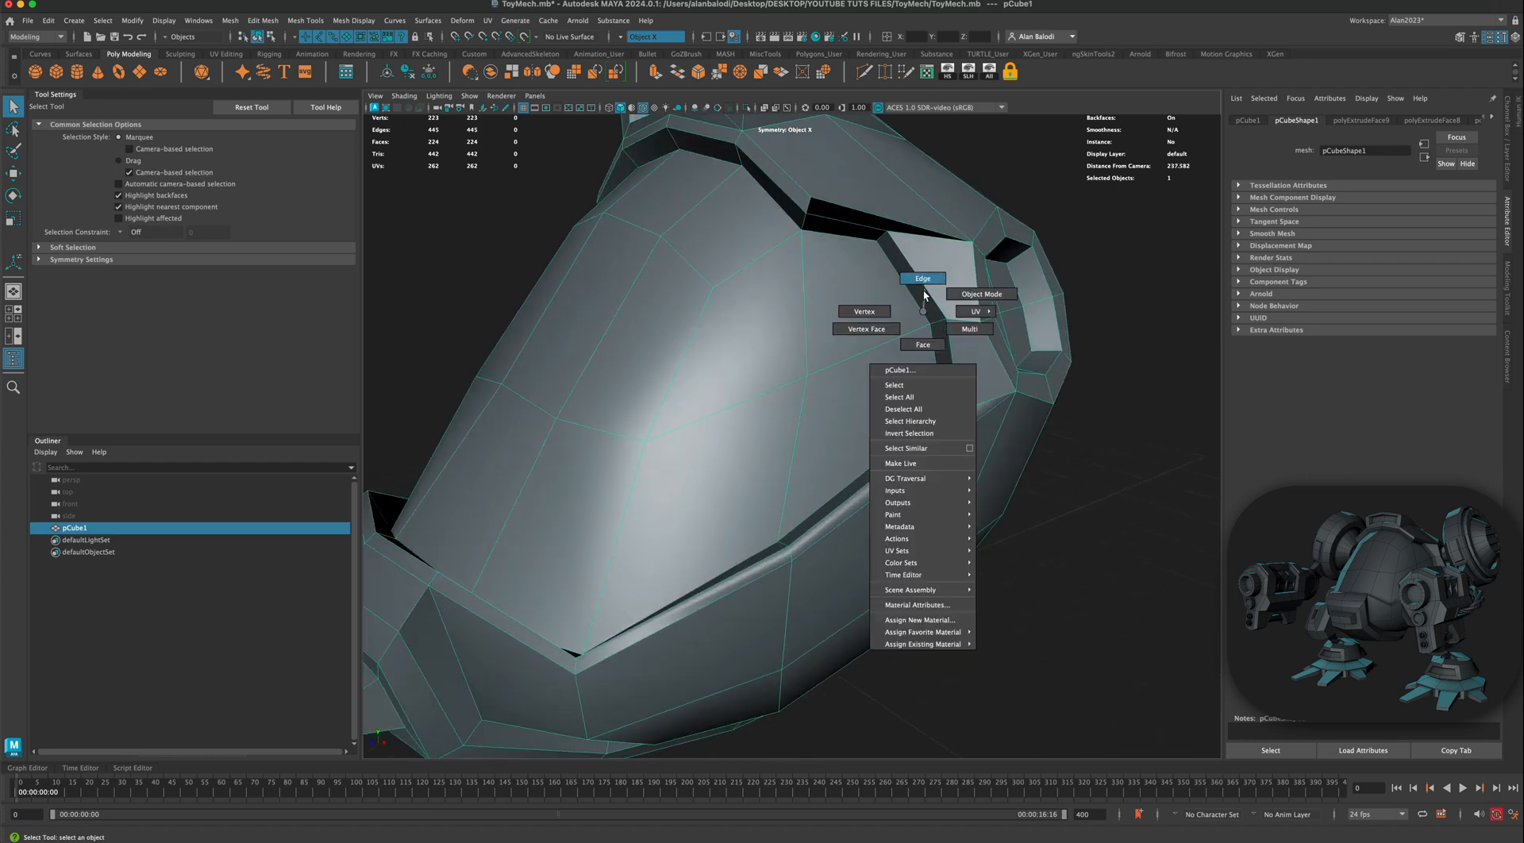
left_click(923, 279)
left_click(916, 308)
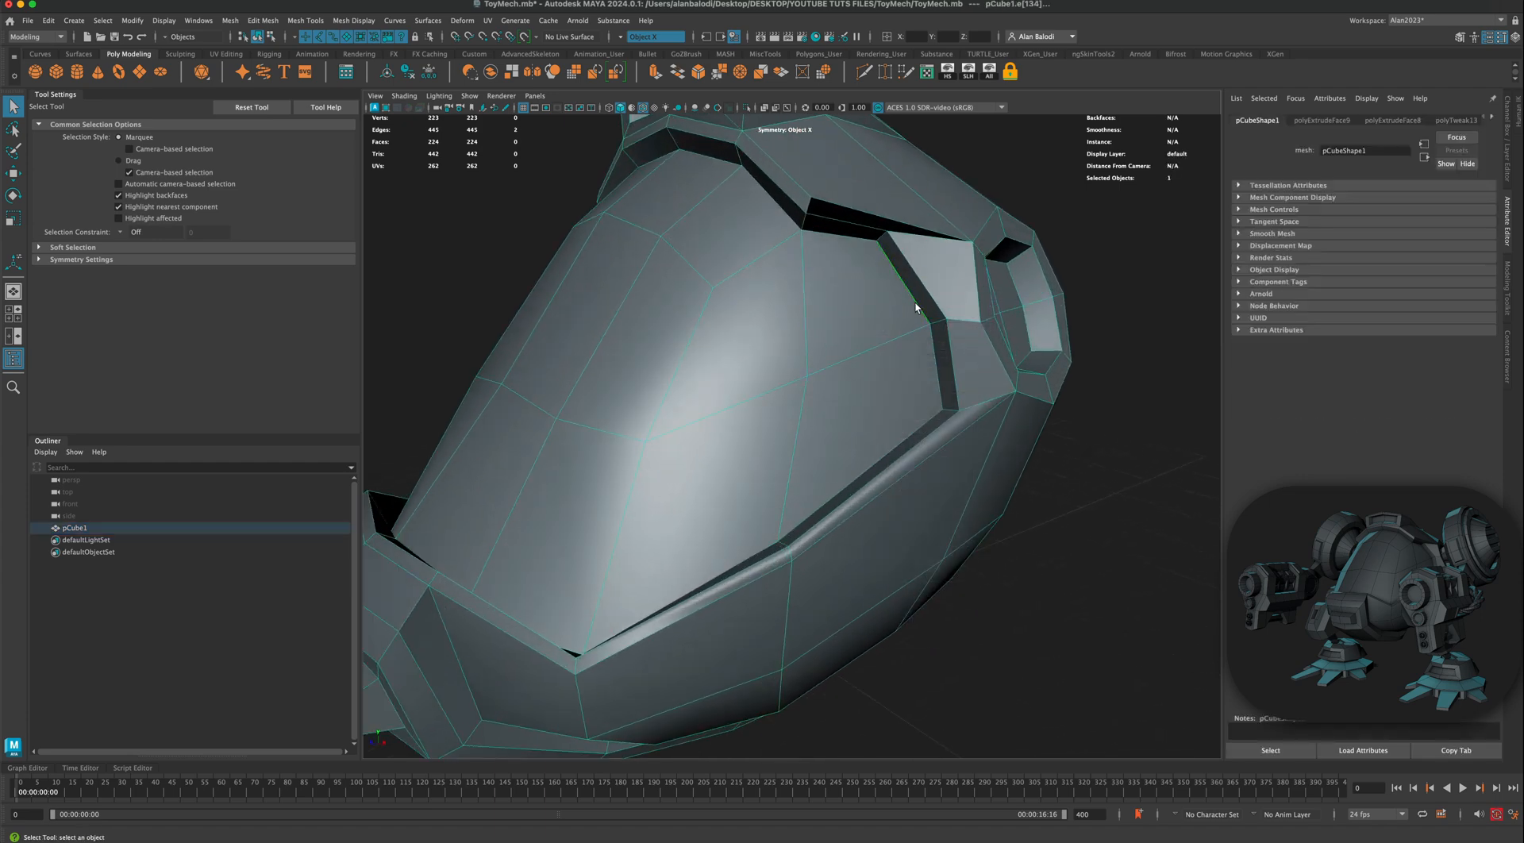
double_click(905, 429)
left_click_drag(645, 455, 632, 287, "alt")
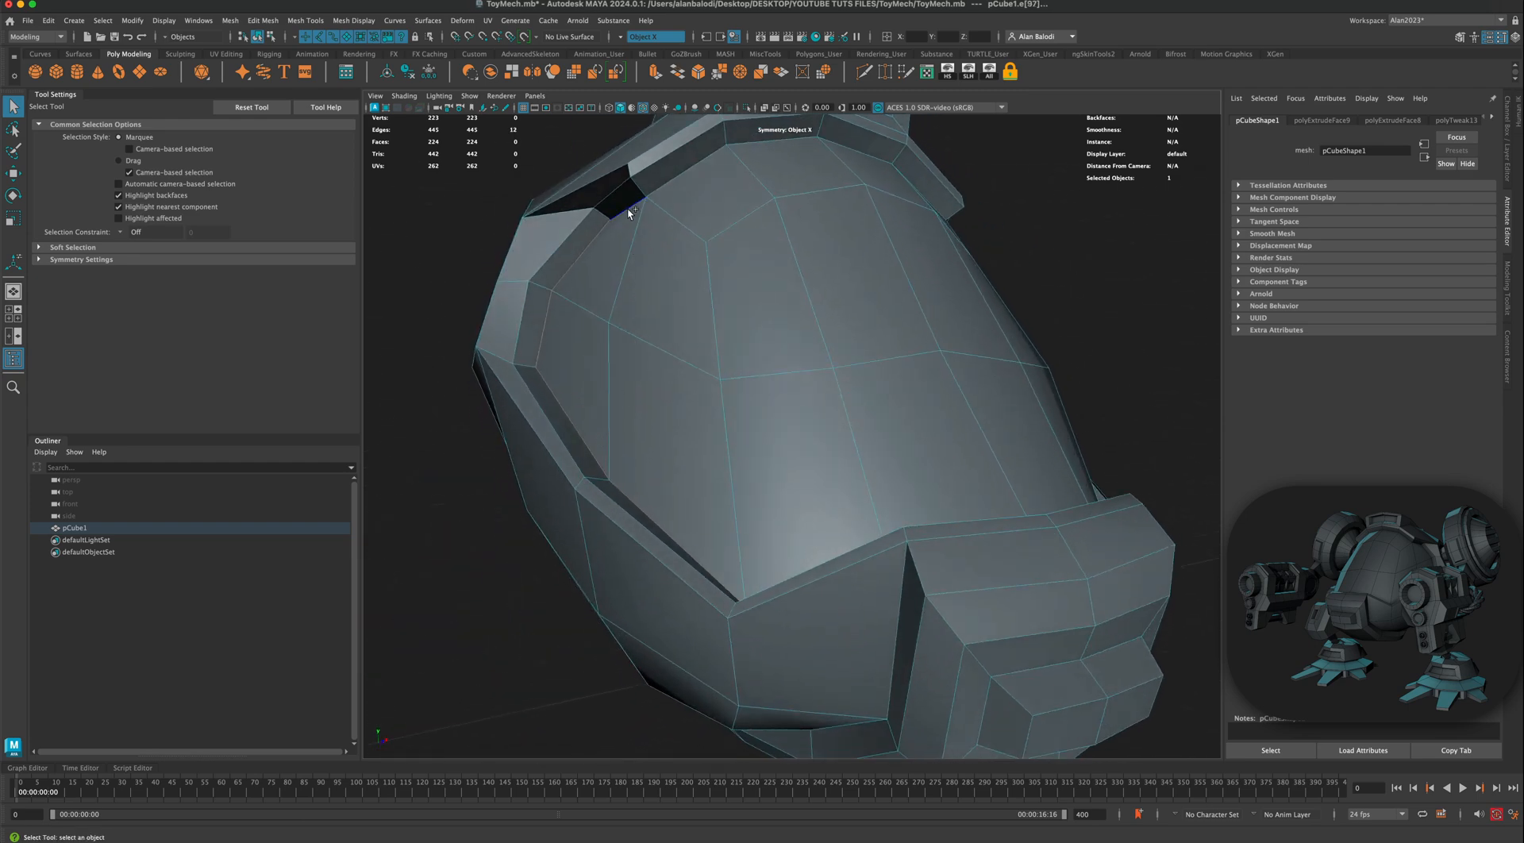
left_click_drag(797, 158, 865, 379, "alt")
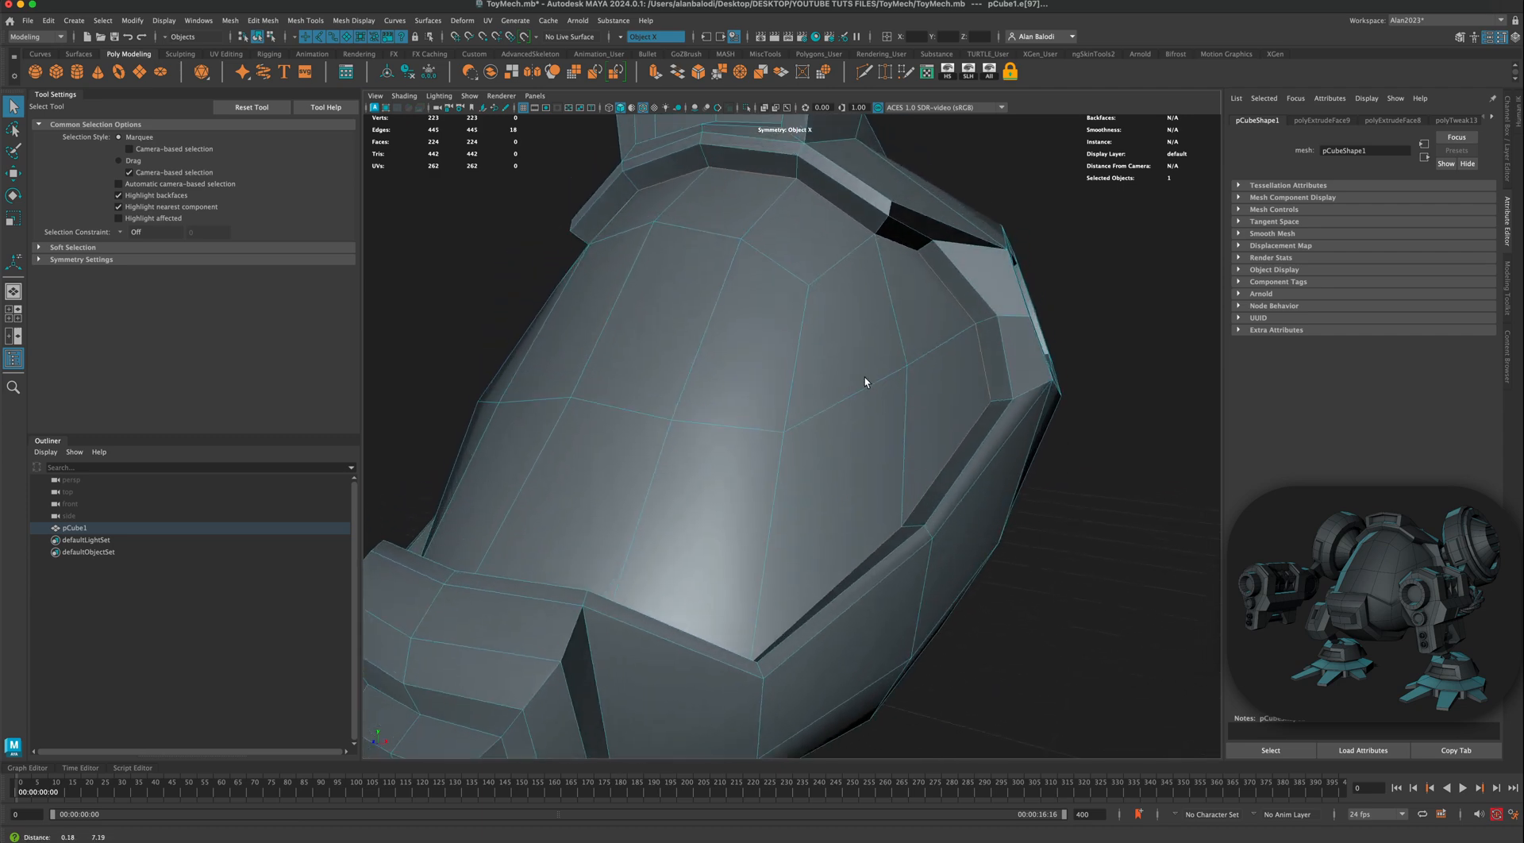
left_click(698, 73)
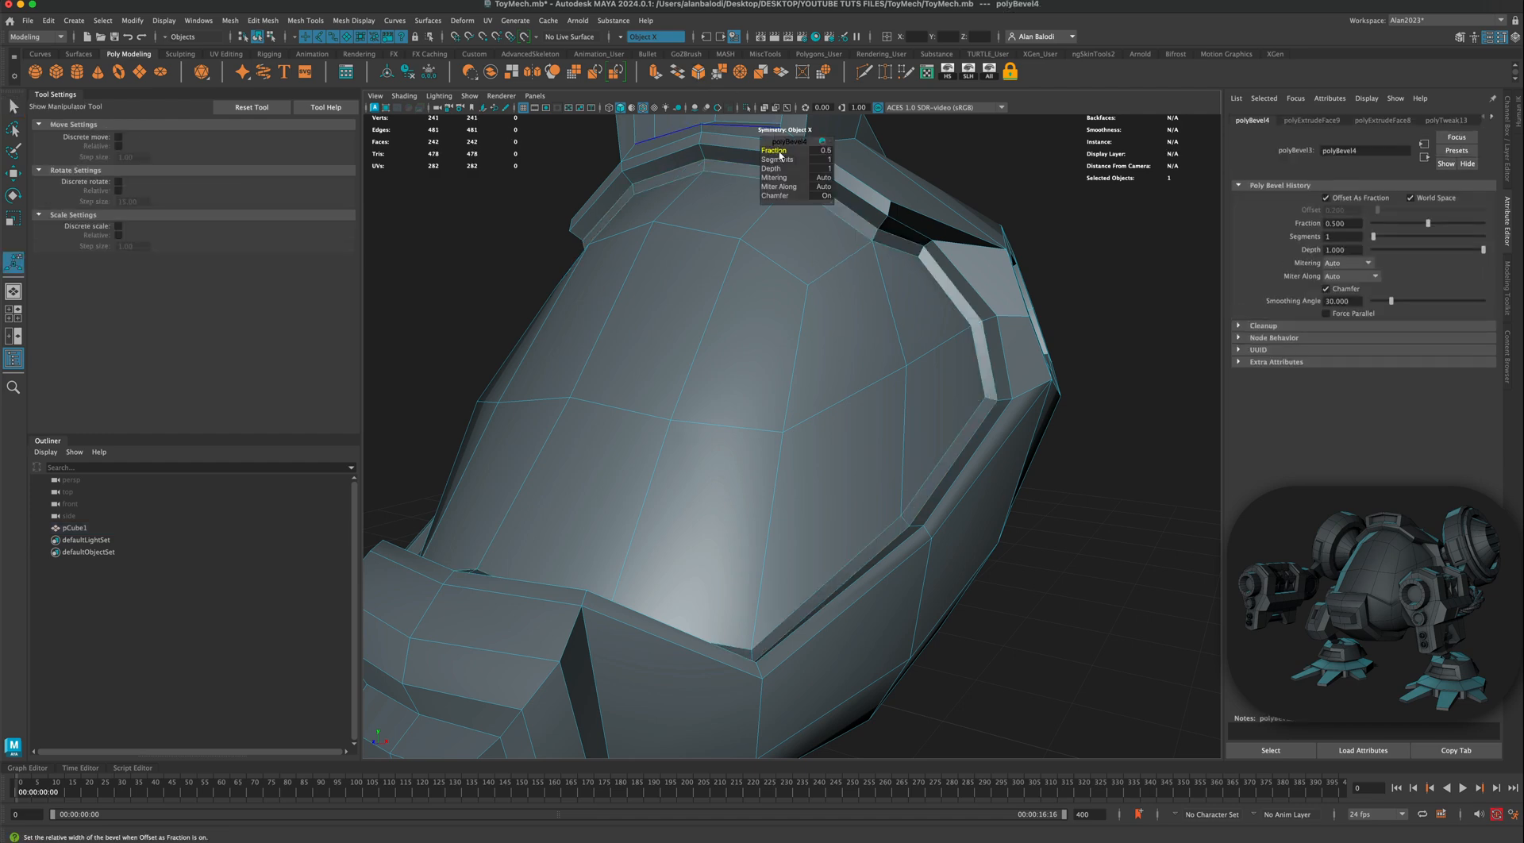
left_click_drag(778, 150, 776, 151)
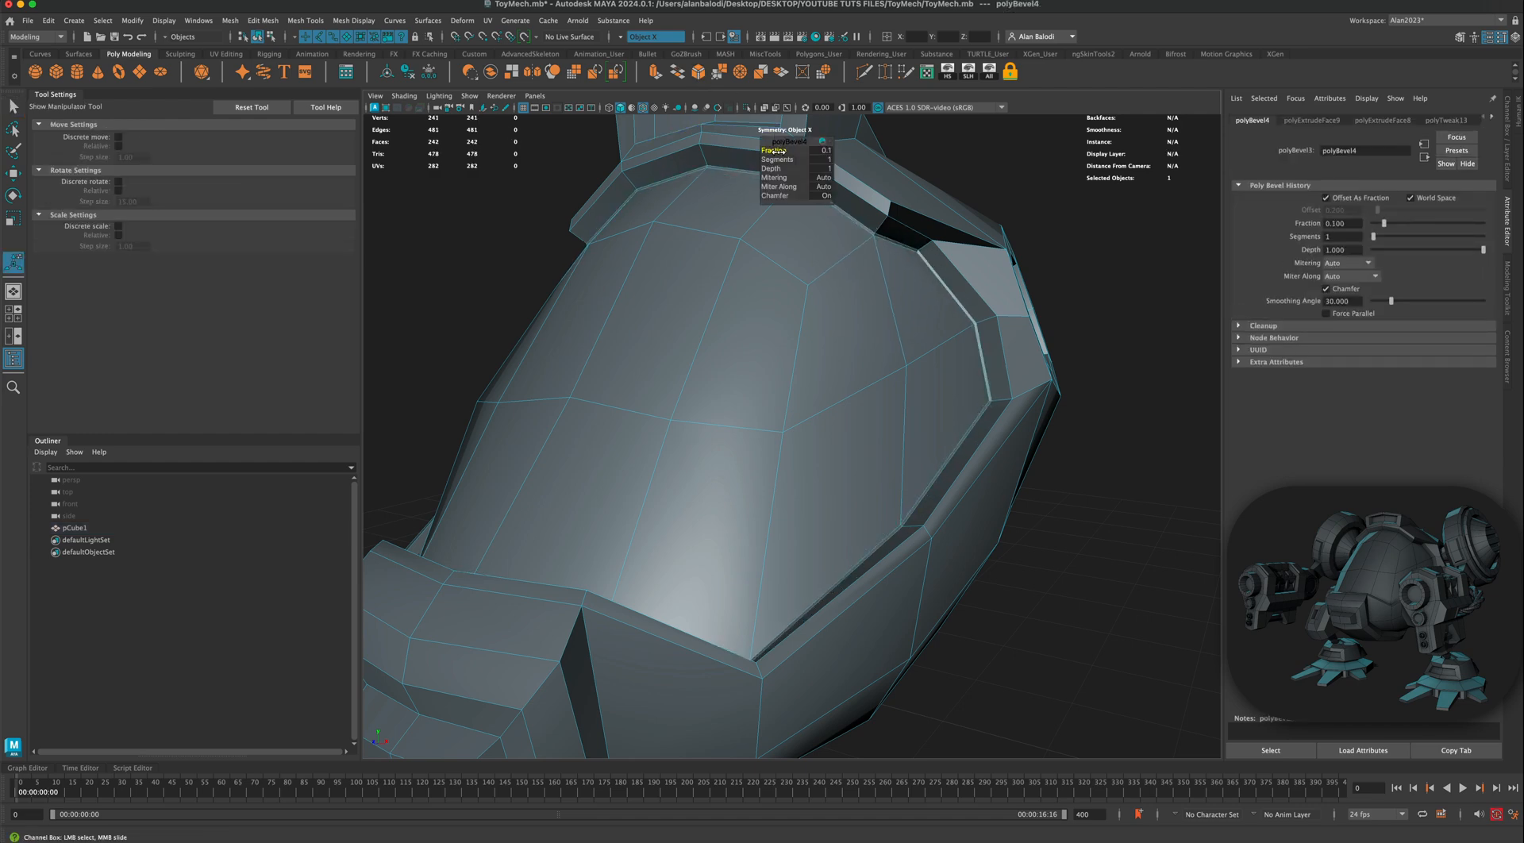
Step: Examine the beveled panel edge up close, return to object mode and select the body
left_click_drag(945, 323, 936, 331, "alt")
right_click_drag(936, 330, 1003, 330, "alt")
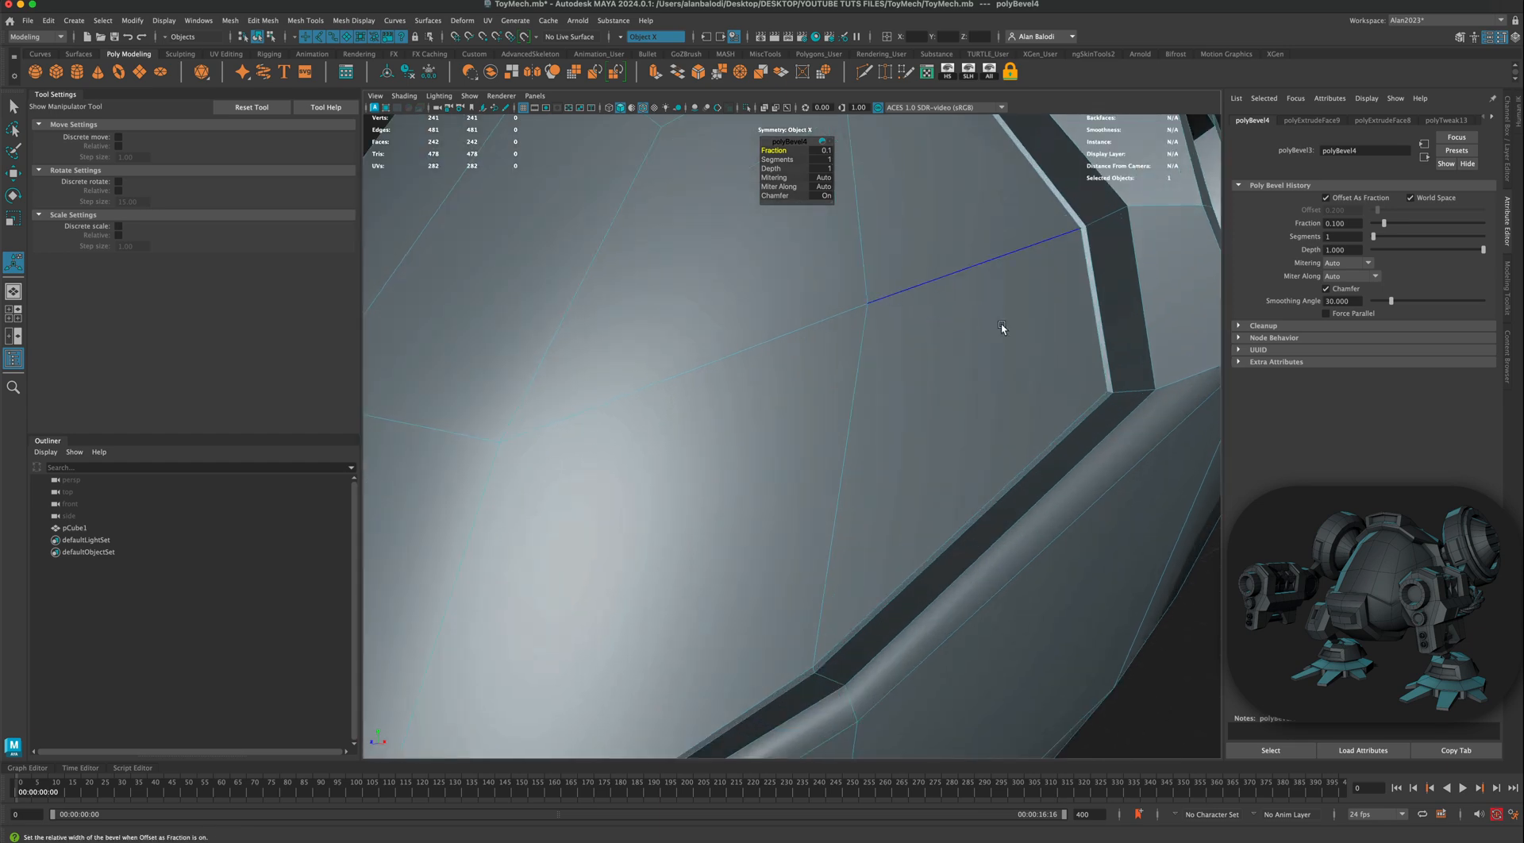
middle_click_drag(1003, 330, 835, 329, "alt")
left_click_drag(835, 327, 865, 313, "alt")
right_click_drag(937, 333, 871, 354, "alt")
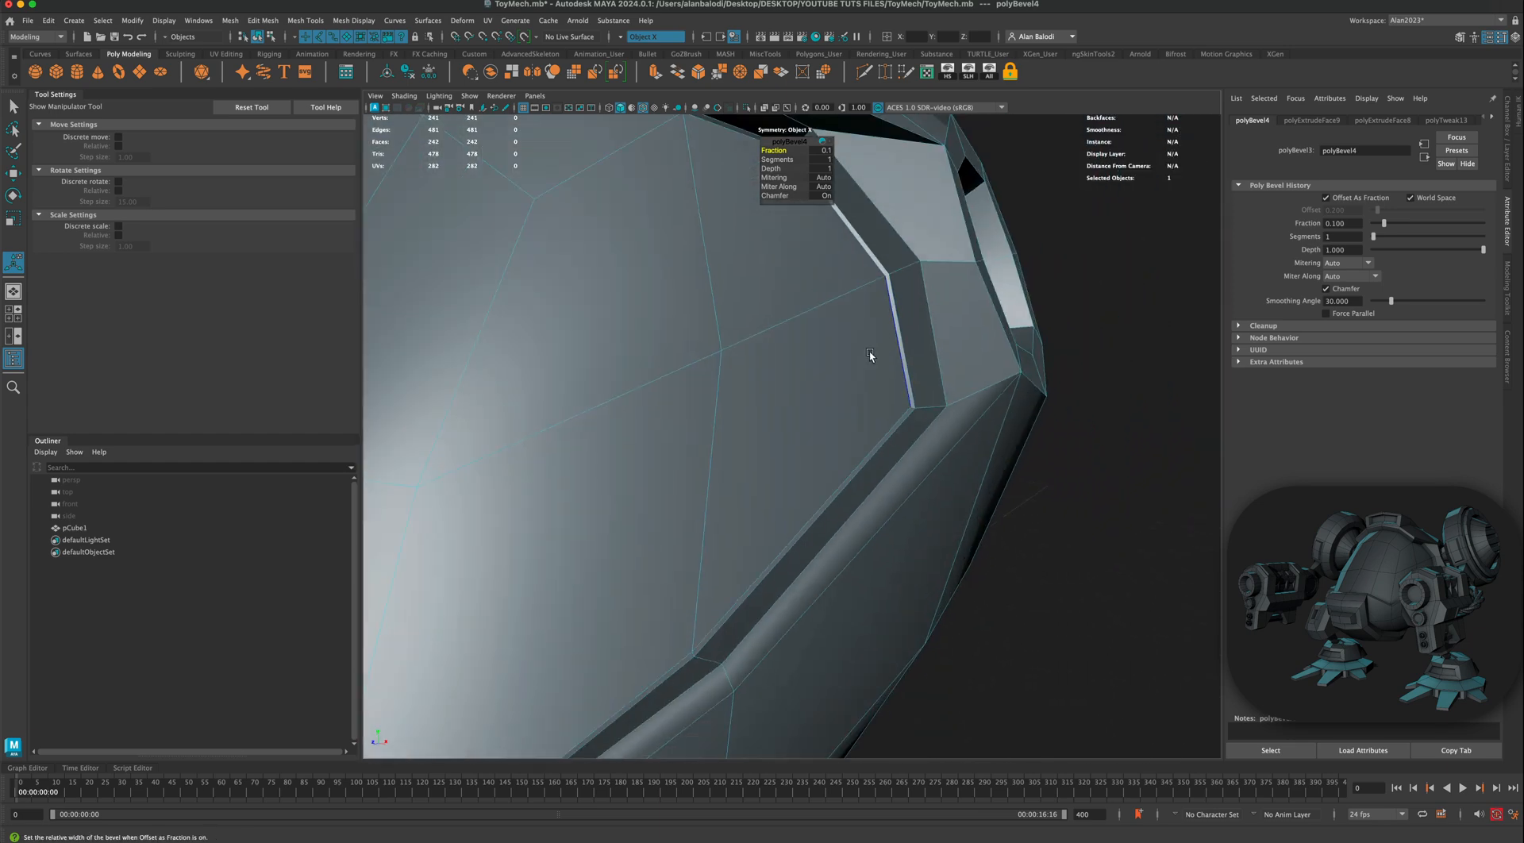
mouse_move(870, 354)
left_mouse_down("alt")
mouse_move(880, 363)
mouse_move(860, 350)
left_mouse_up("alt")
key("q")
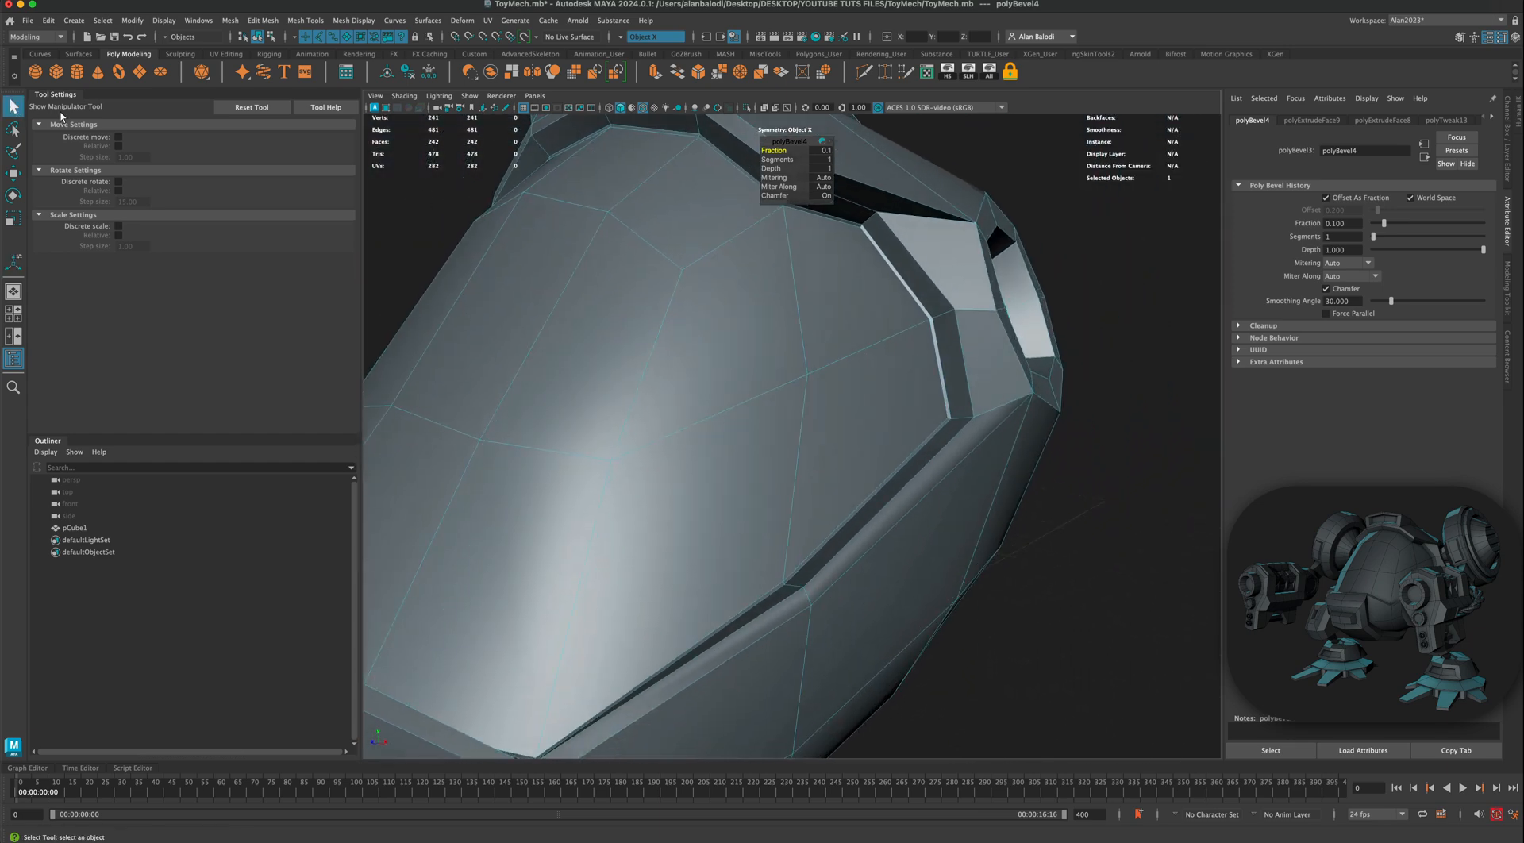
right_click_drag(930, 243, 989, 225)
left_click(1104, 237)
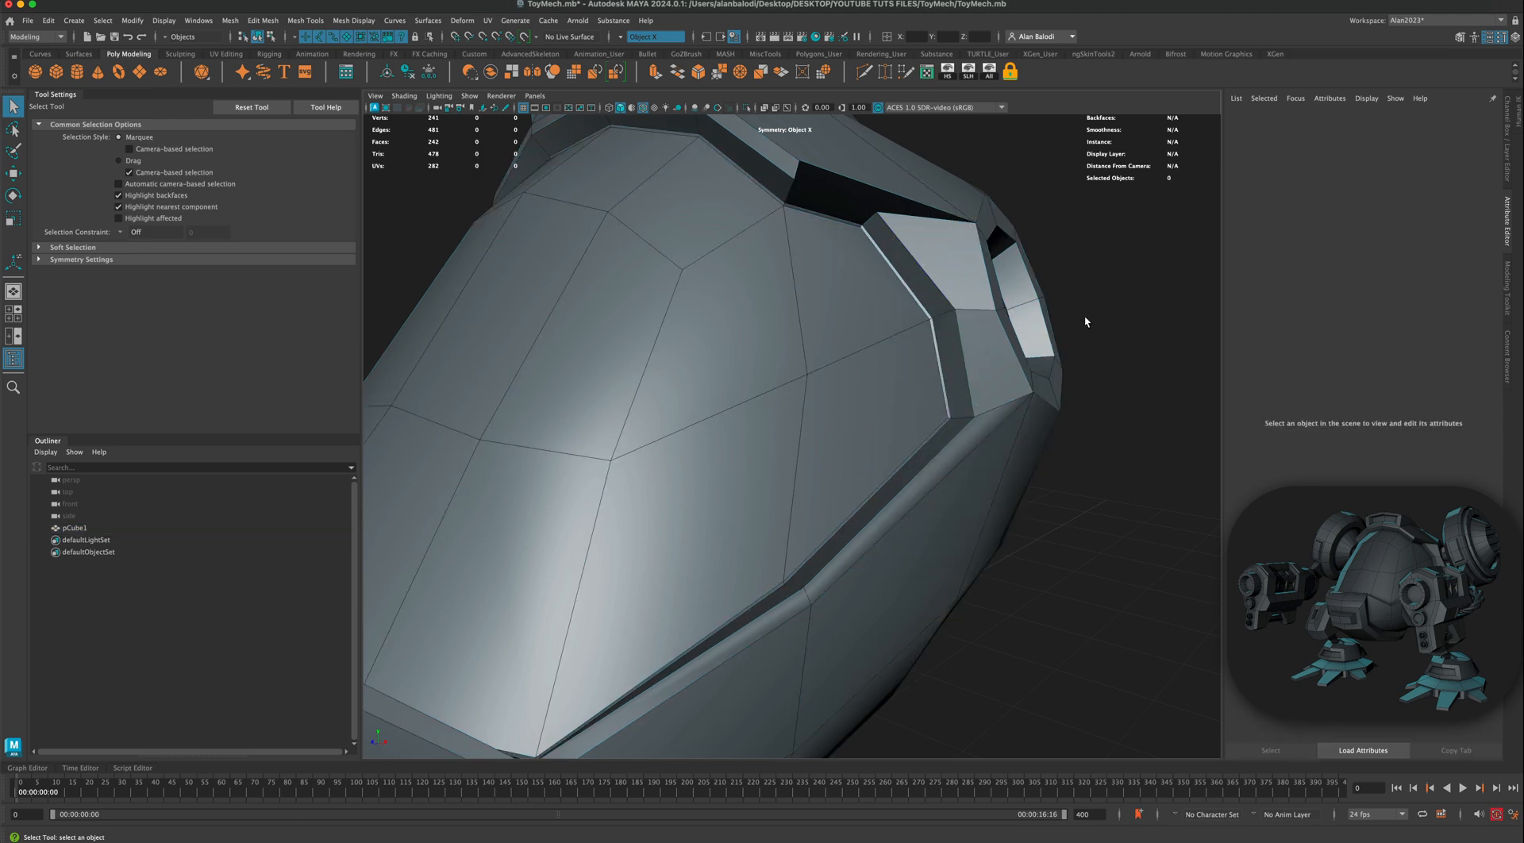
right_click_drag(1084, 316, 1070, 326, "alt")
left_click_drag(1070, 330, 914, 337, "alt")
left_click(914, 336)
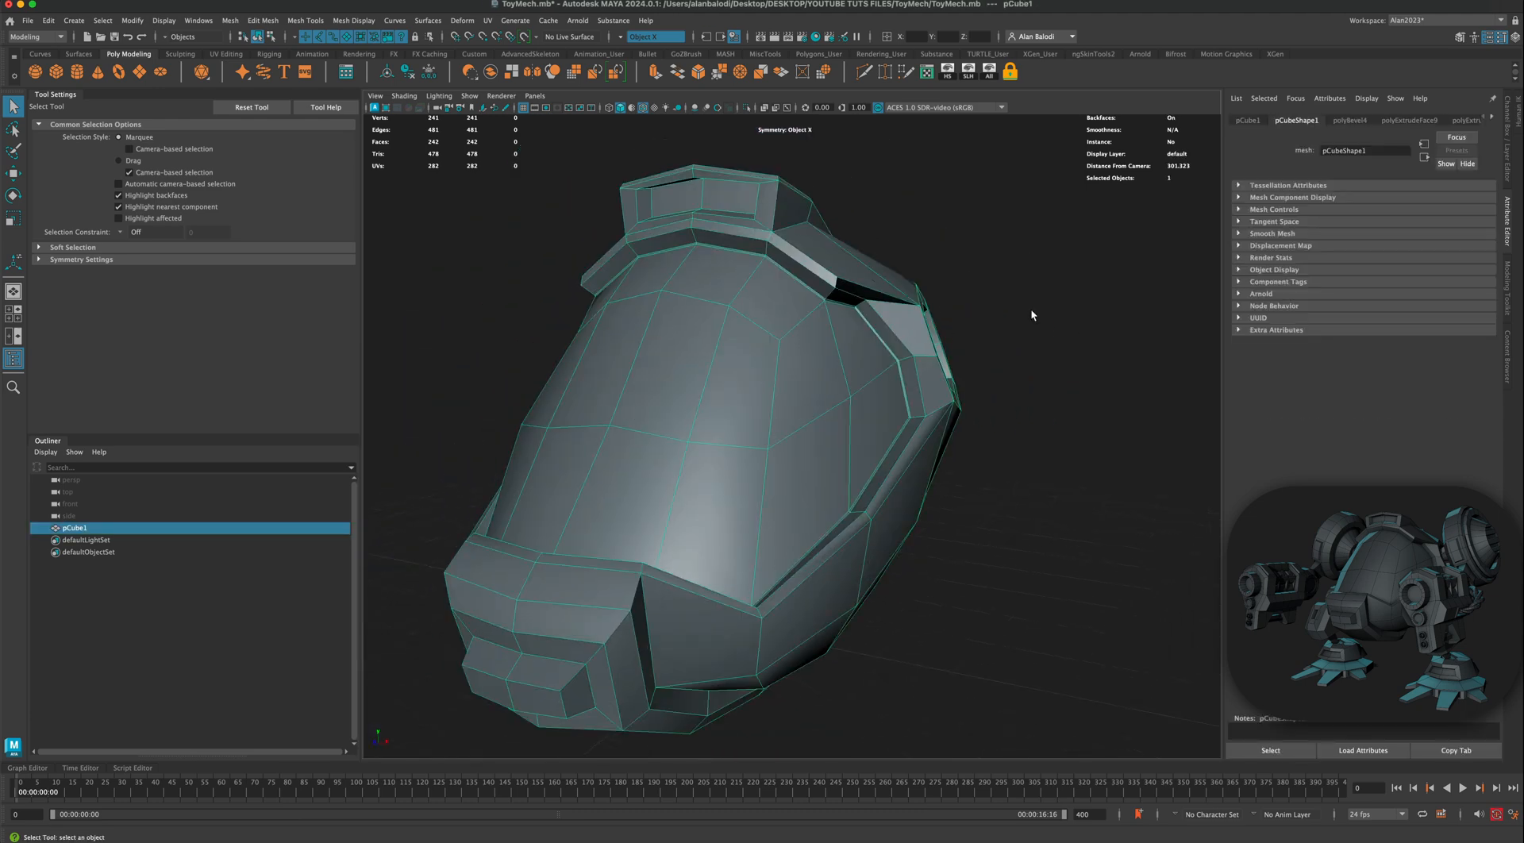
Step: Preview the body in smooth mesh display, check the panel edge from both sides, and restore the unsmoothed display
key("3")
left_click_drag(1030, 315, 587, 304, "alt")
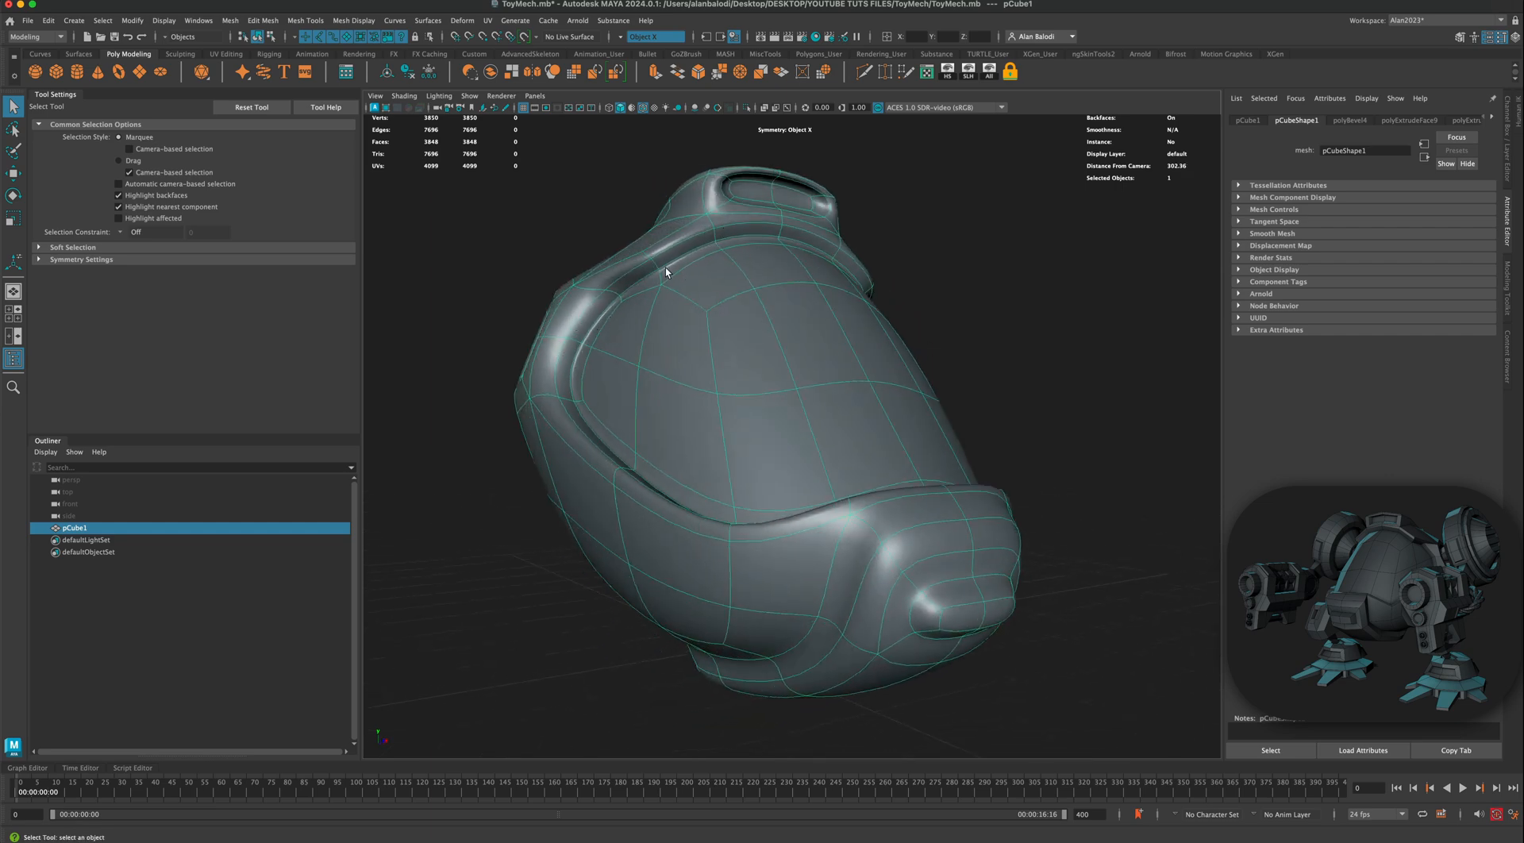
left_click_drag(665, 268, 1081, 360, "alt")
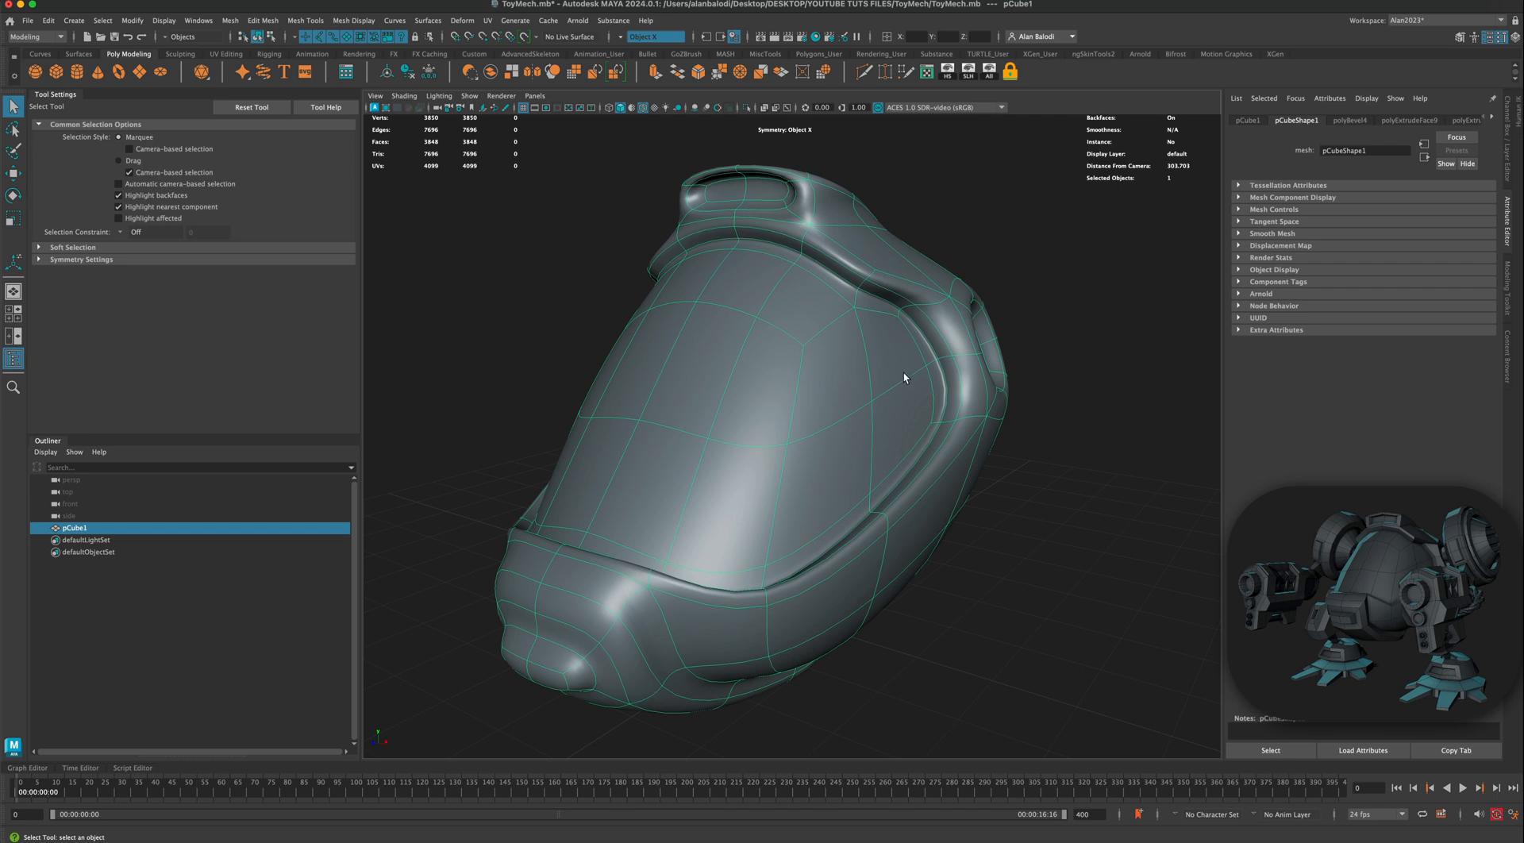
left_click_drag(902, 377, 880, 372, "alt")
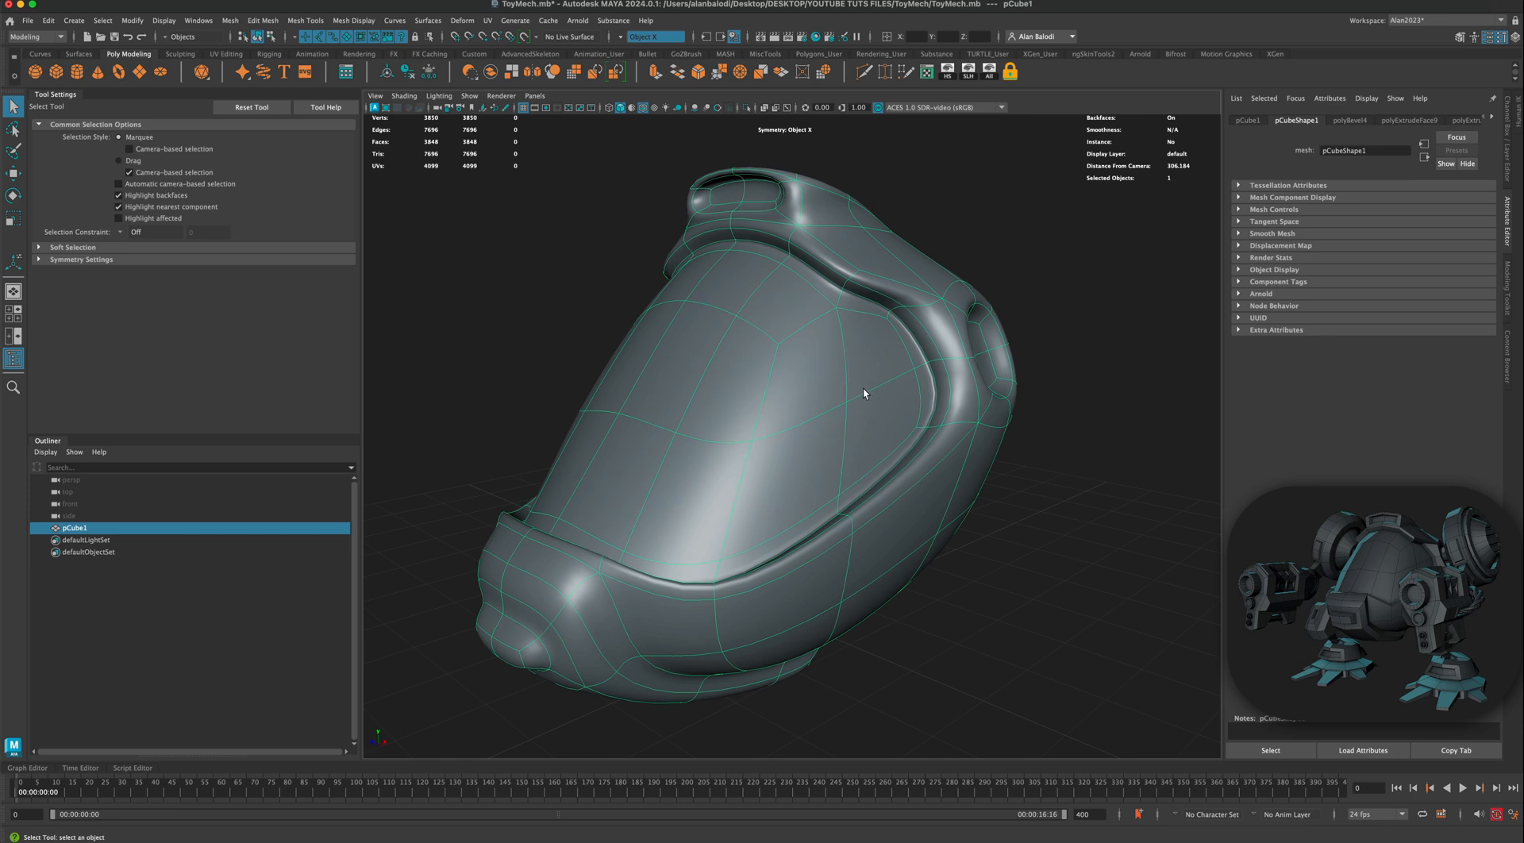
key("1")
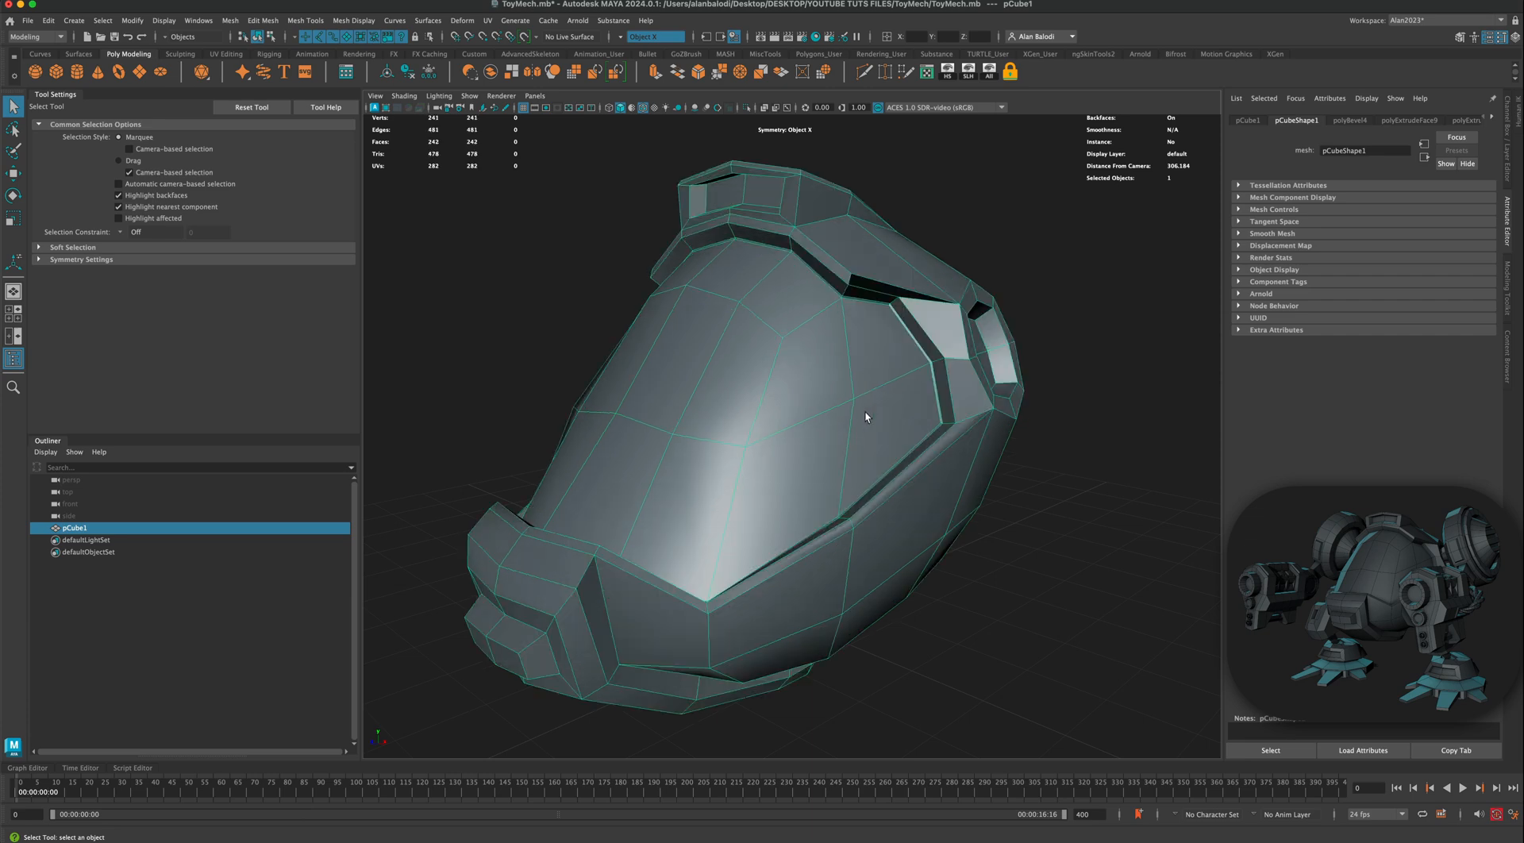
Step: Undo the bevel around the front panel and return to object mode
left_click_drag(994, 444, 1016, 469, "alt")
left_click(1025, 443)
key("super+z")
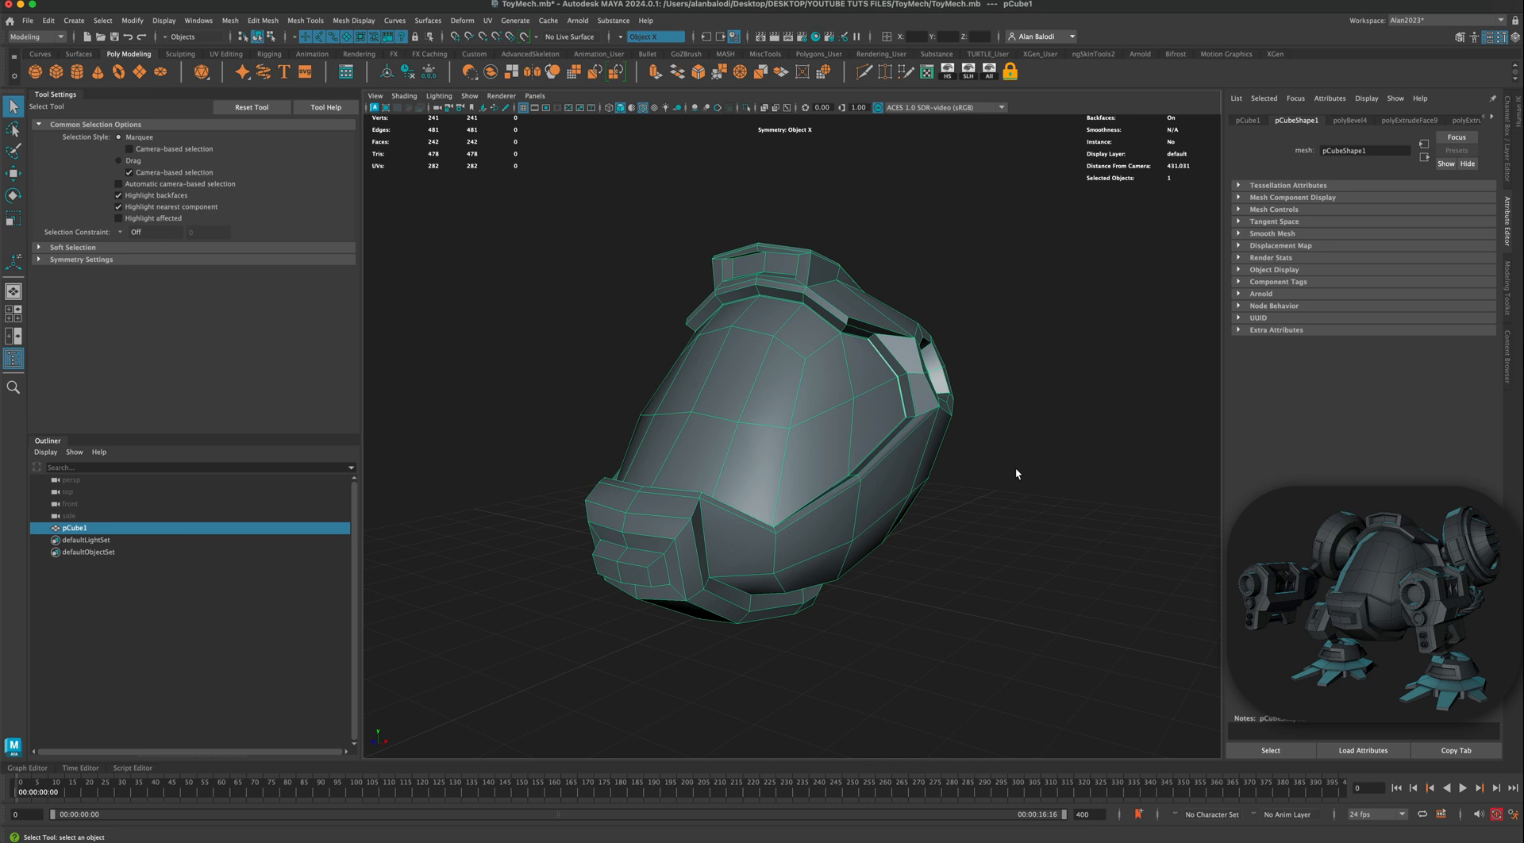
key("super+z")
key("super+z")
key("super+z")
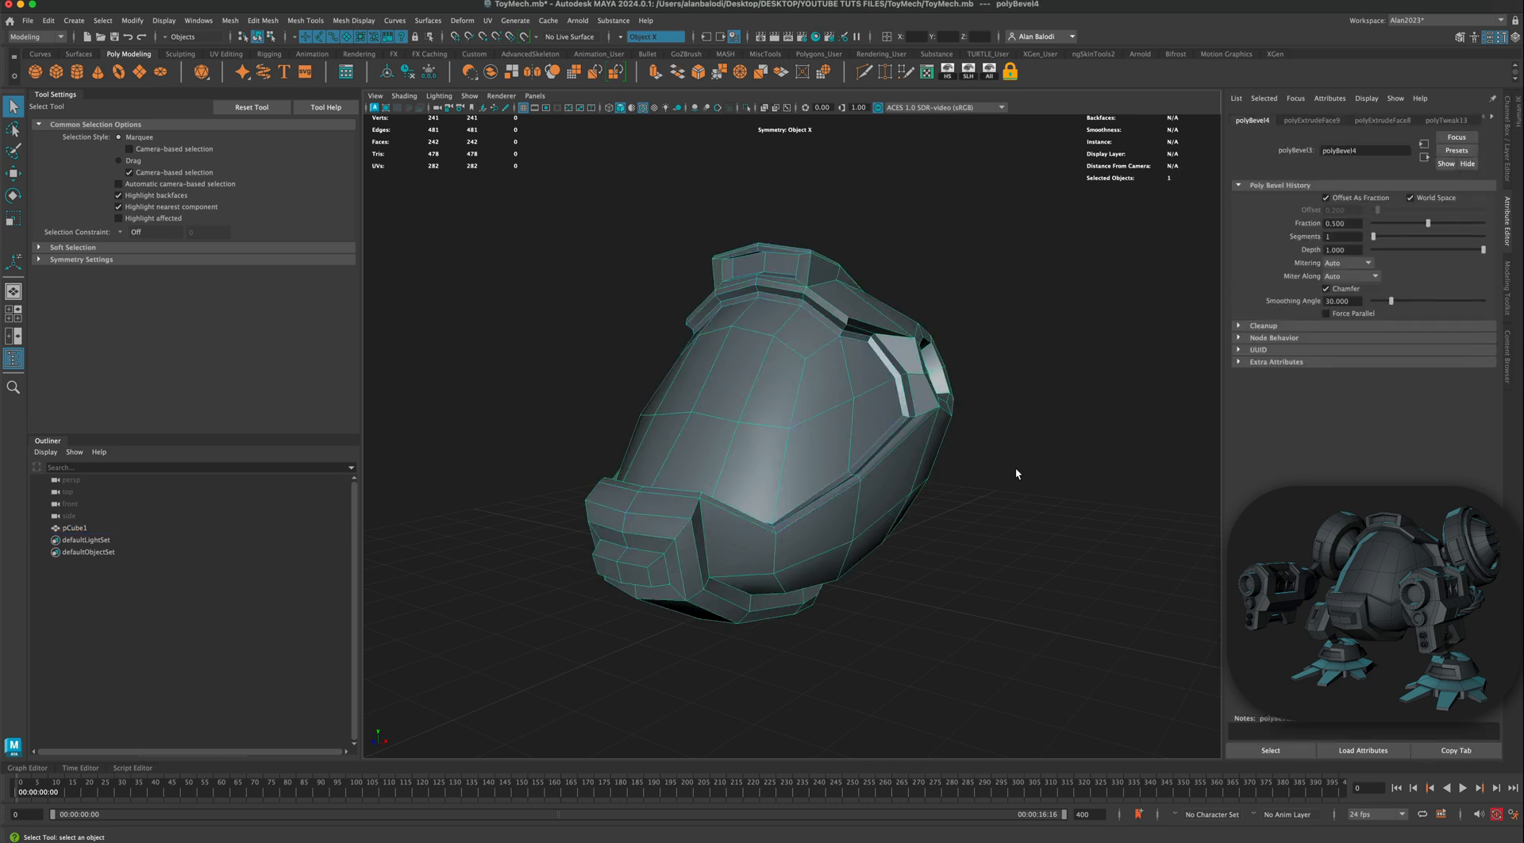
key("super+z")
key("super+z")
right_click_drag(918, 378, 973, 362)
Step: Create a polygon cylinder beside the body with a radius of about 45, and flatten its height to about 0.47
left_click_drag(1008, 421, 803, 403, "alt")
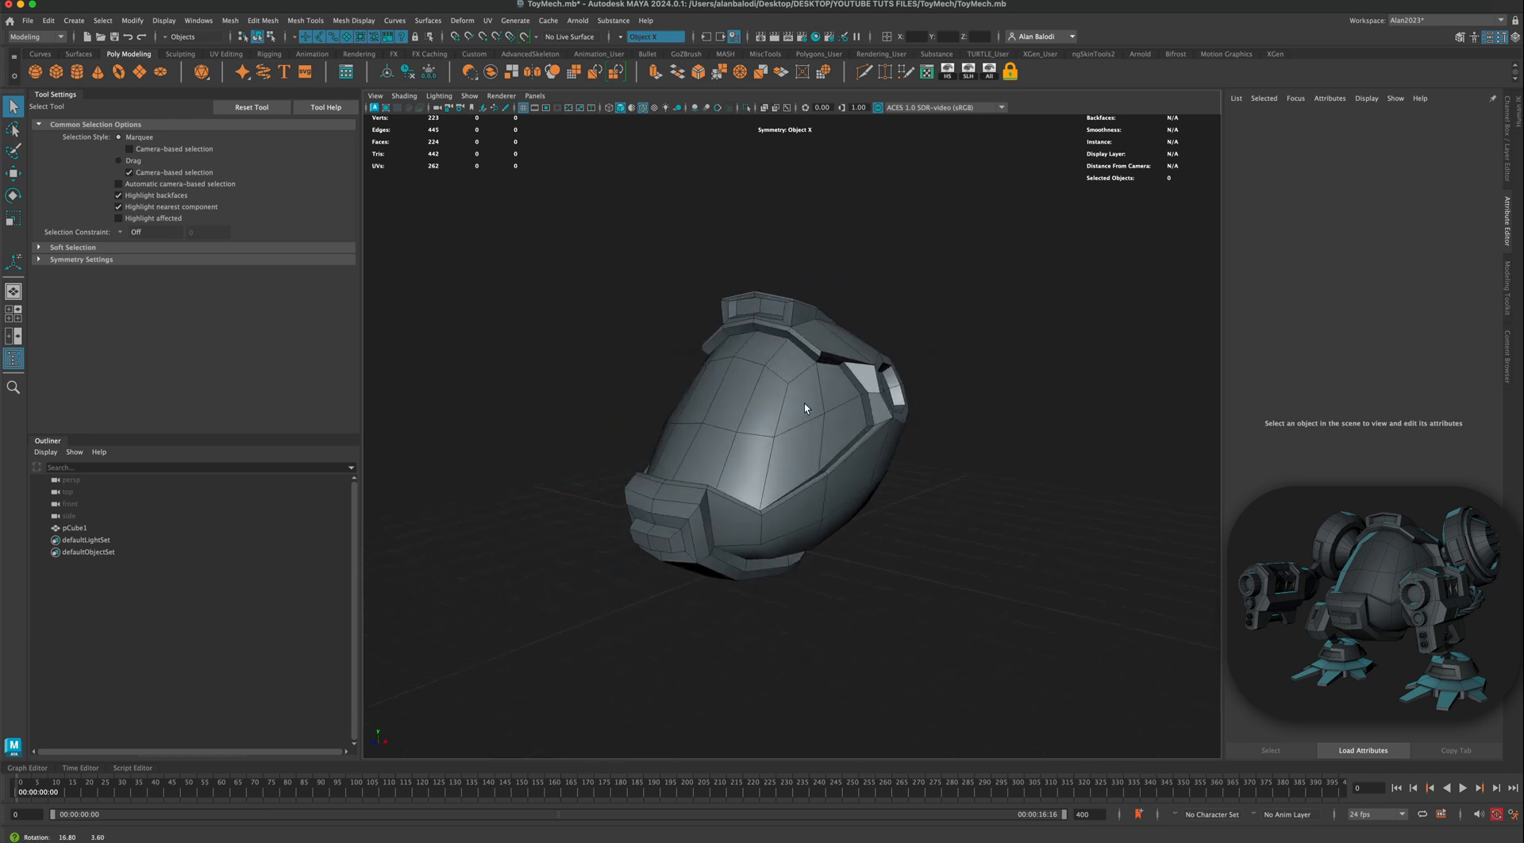
left_click(79, 76)
left_click_drag(959, 549, 985, 563, "shift")
key("r")
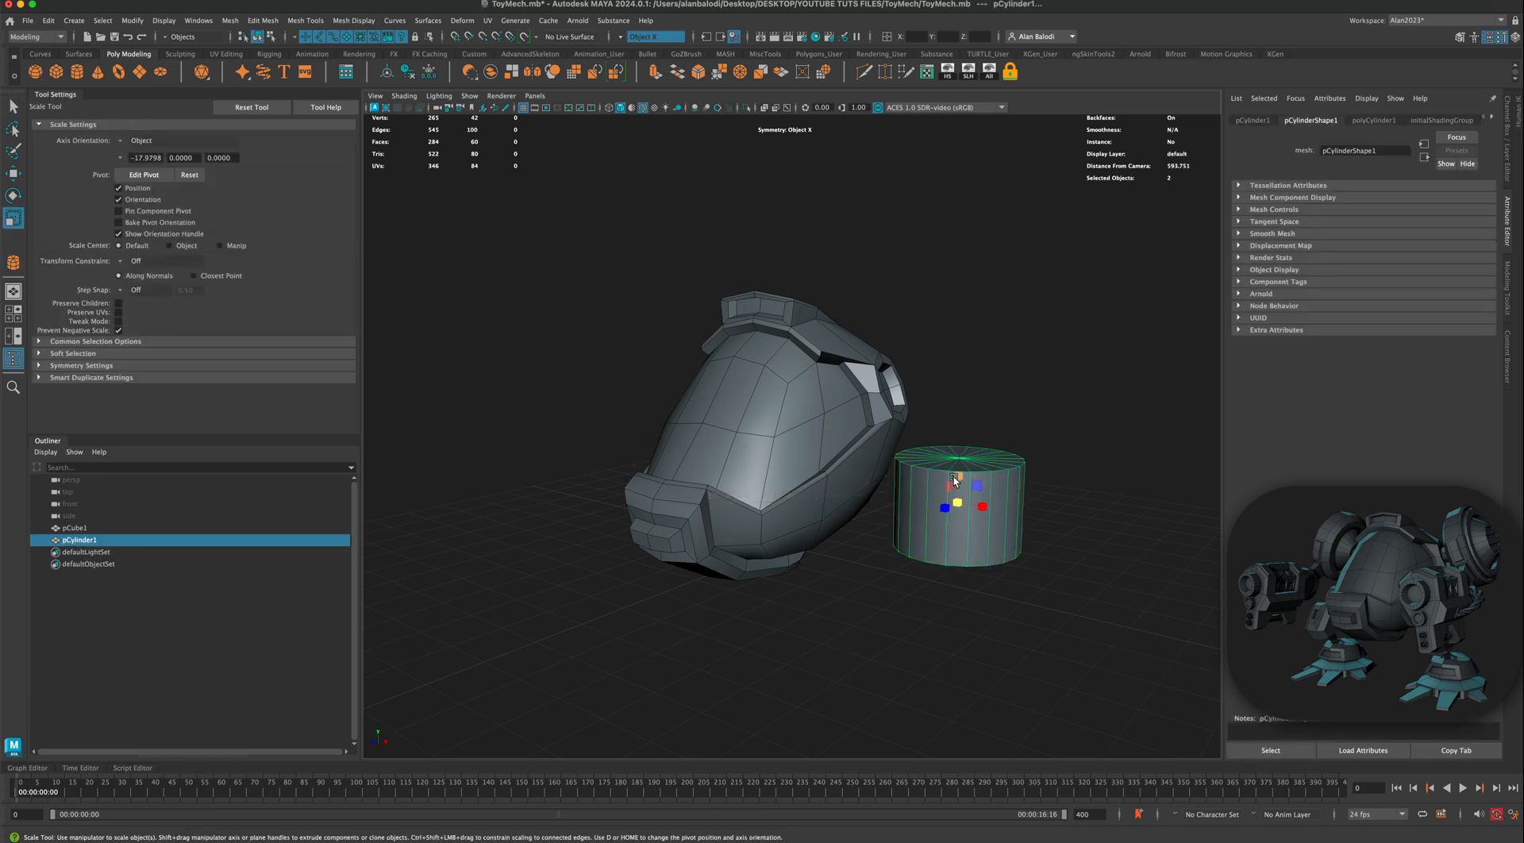
left_click_drag(956, 483, 953, 490)
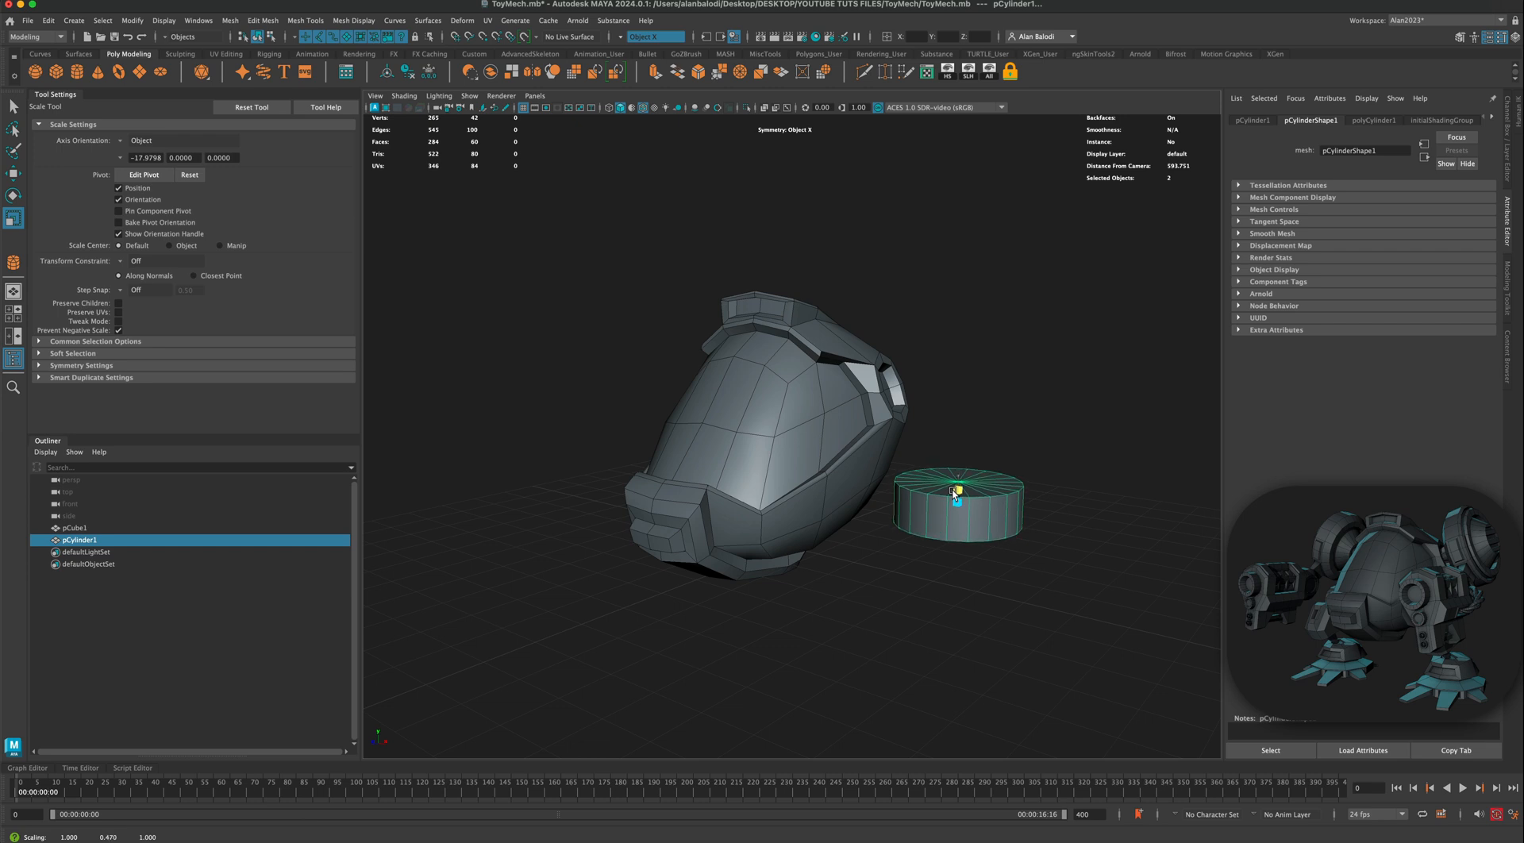
left_click_drag(1048, 445, 1024, 425, "alt")
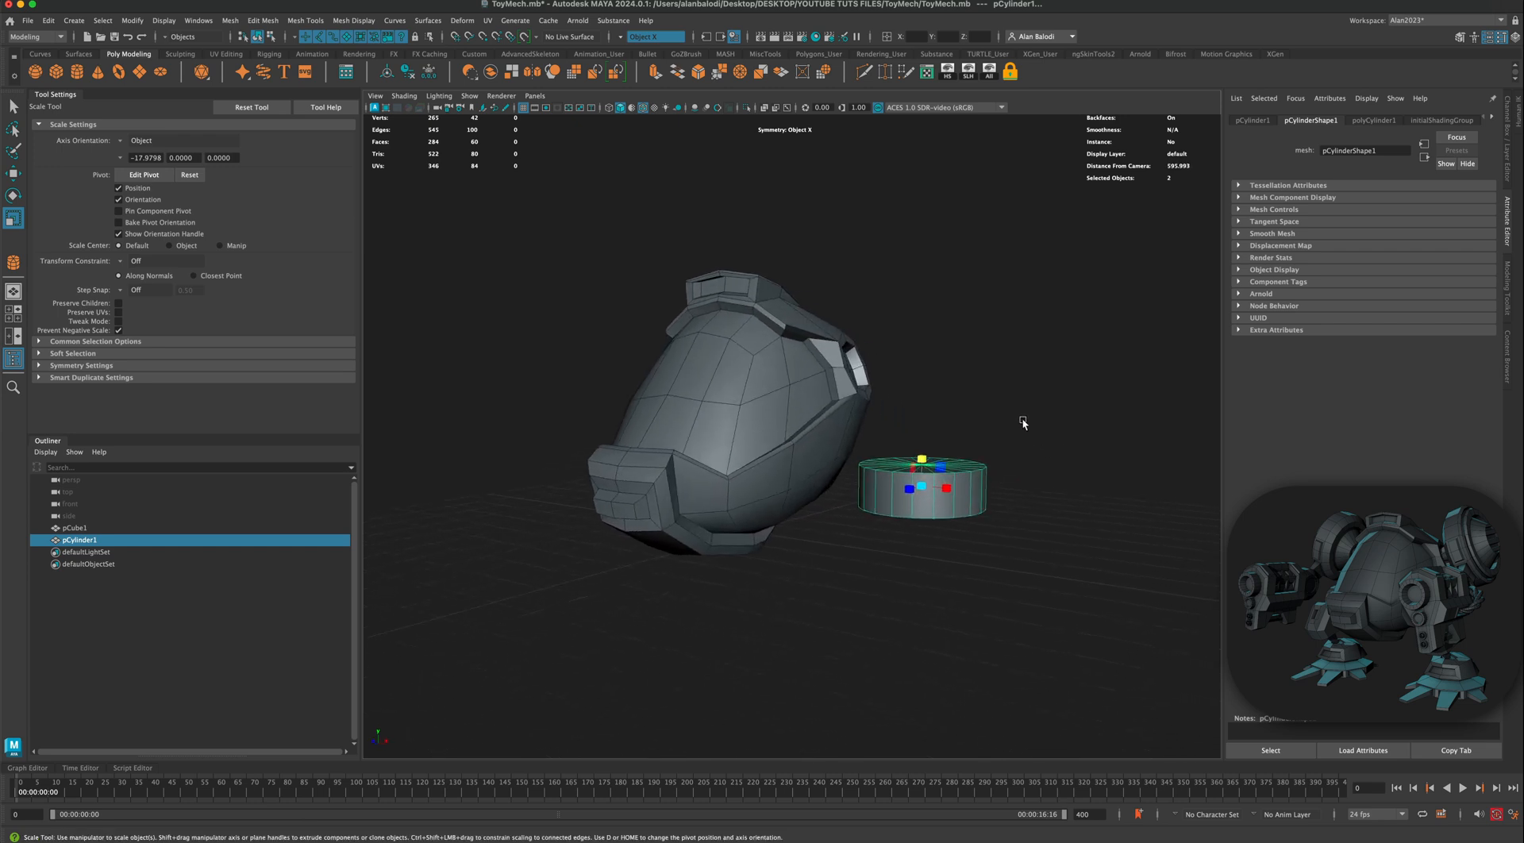
Step: Set the cylinder's Subdivisions Caps to 0
left_click(1366, 121)
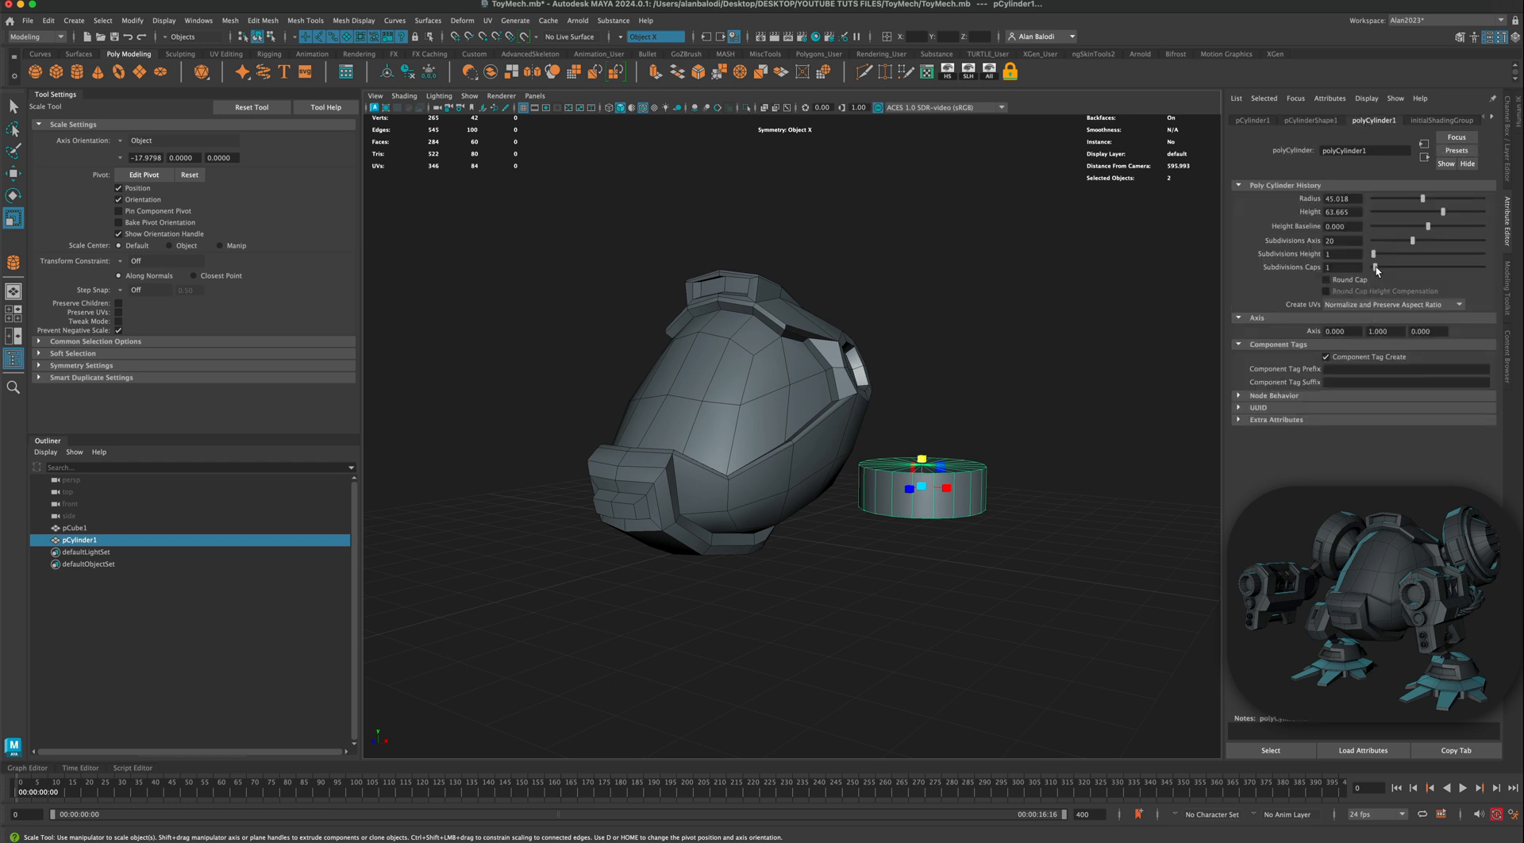
left_click_drag(1375, 267, 1368, 265)
left_click_drag(1093, 373, 968, 460, "alt")
Step: Extrude both cap faces of the cylinder and scale them inward to 0.6
right_click(953, 472)
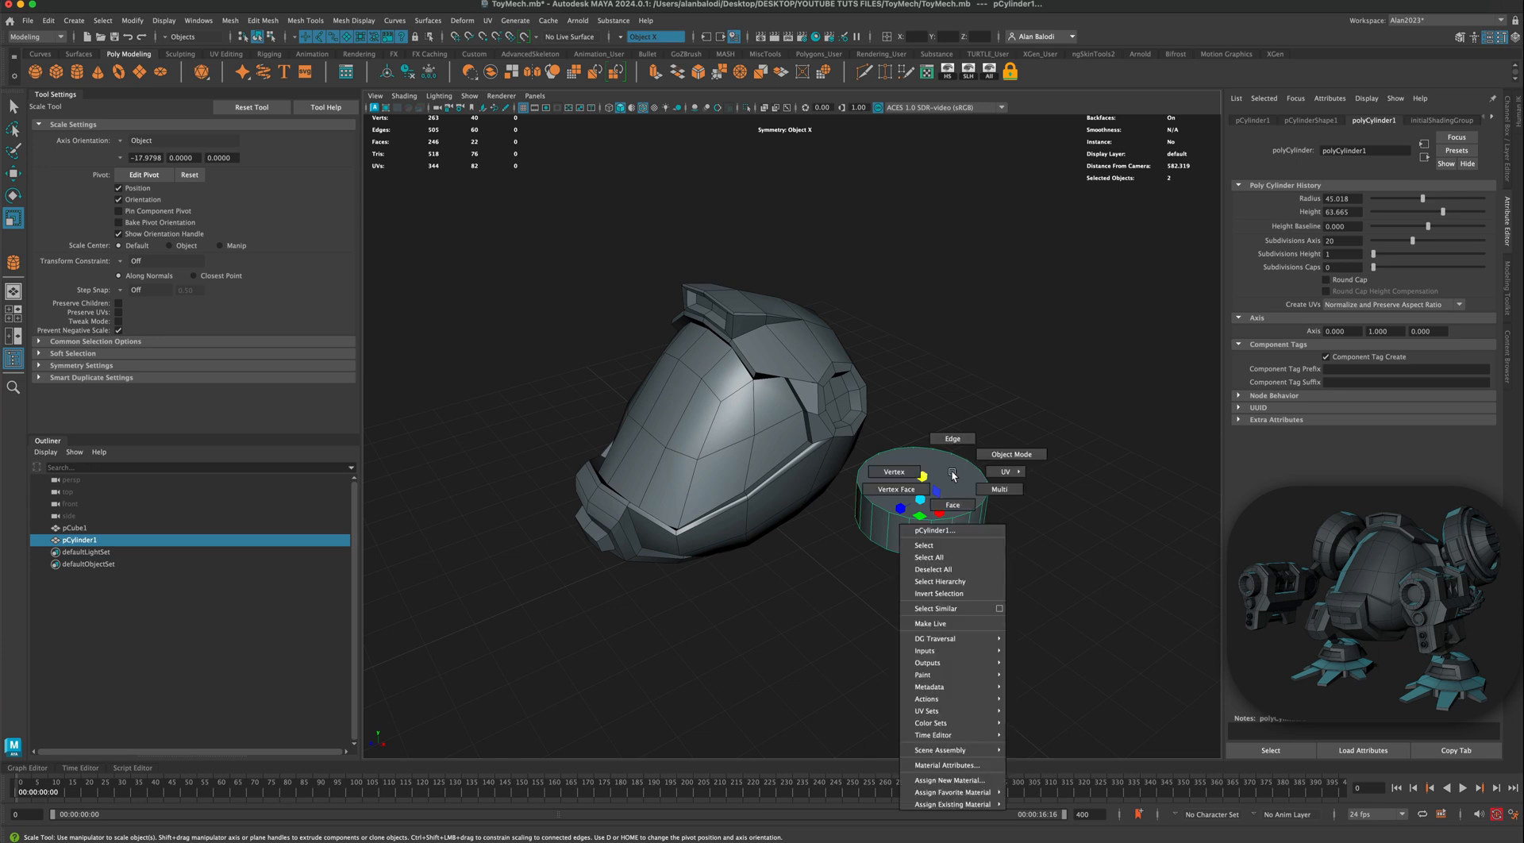
left_click(952, 505)
right_click(937, 476)
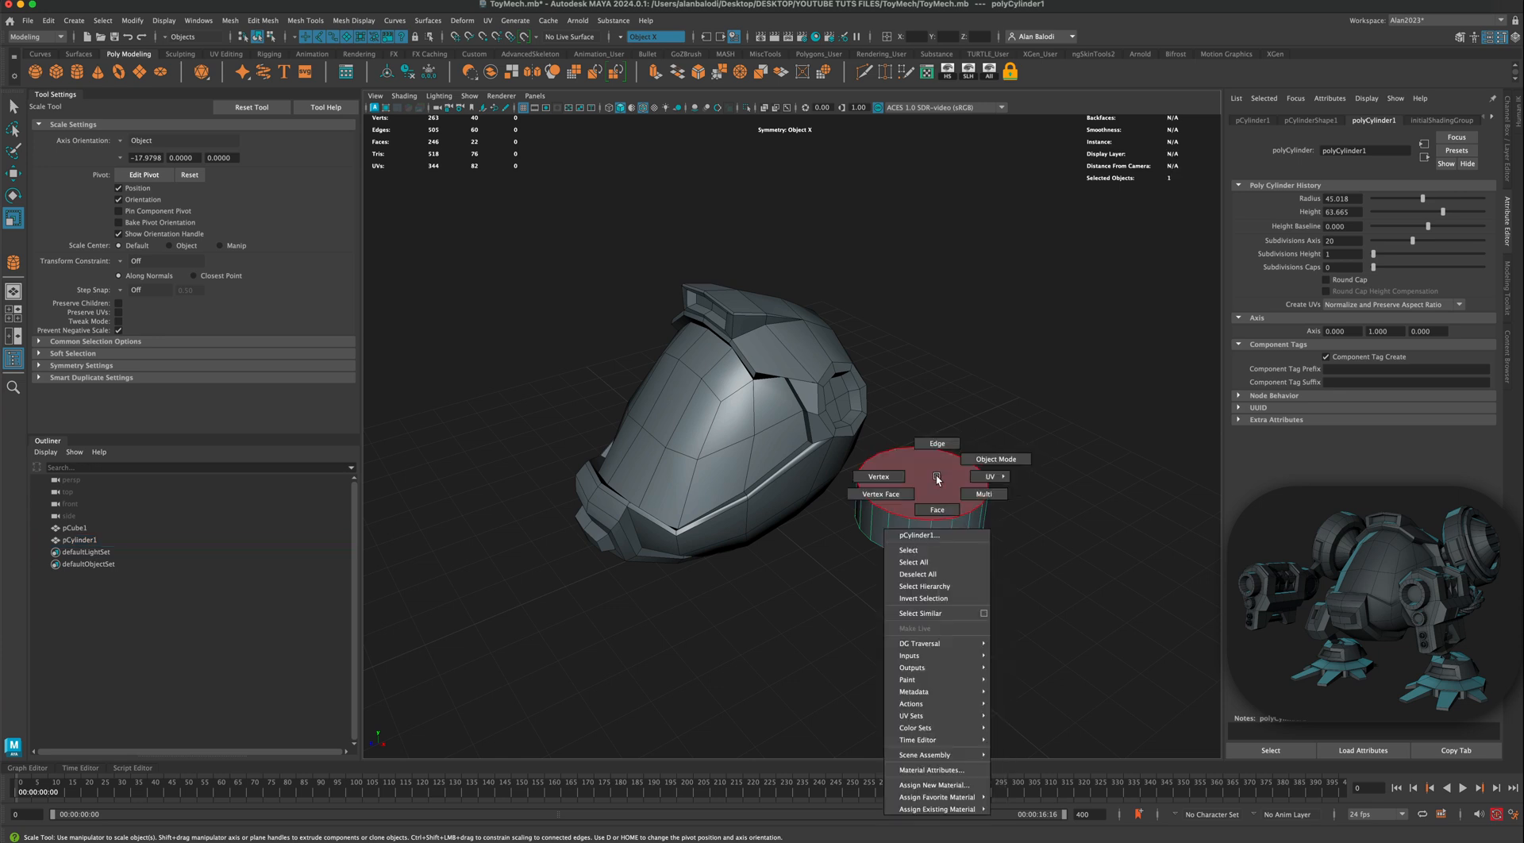
left_click(937, 510)
left_click(936, 484)
left_click_drag(1037, 421, 1038, 429, "alt")
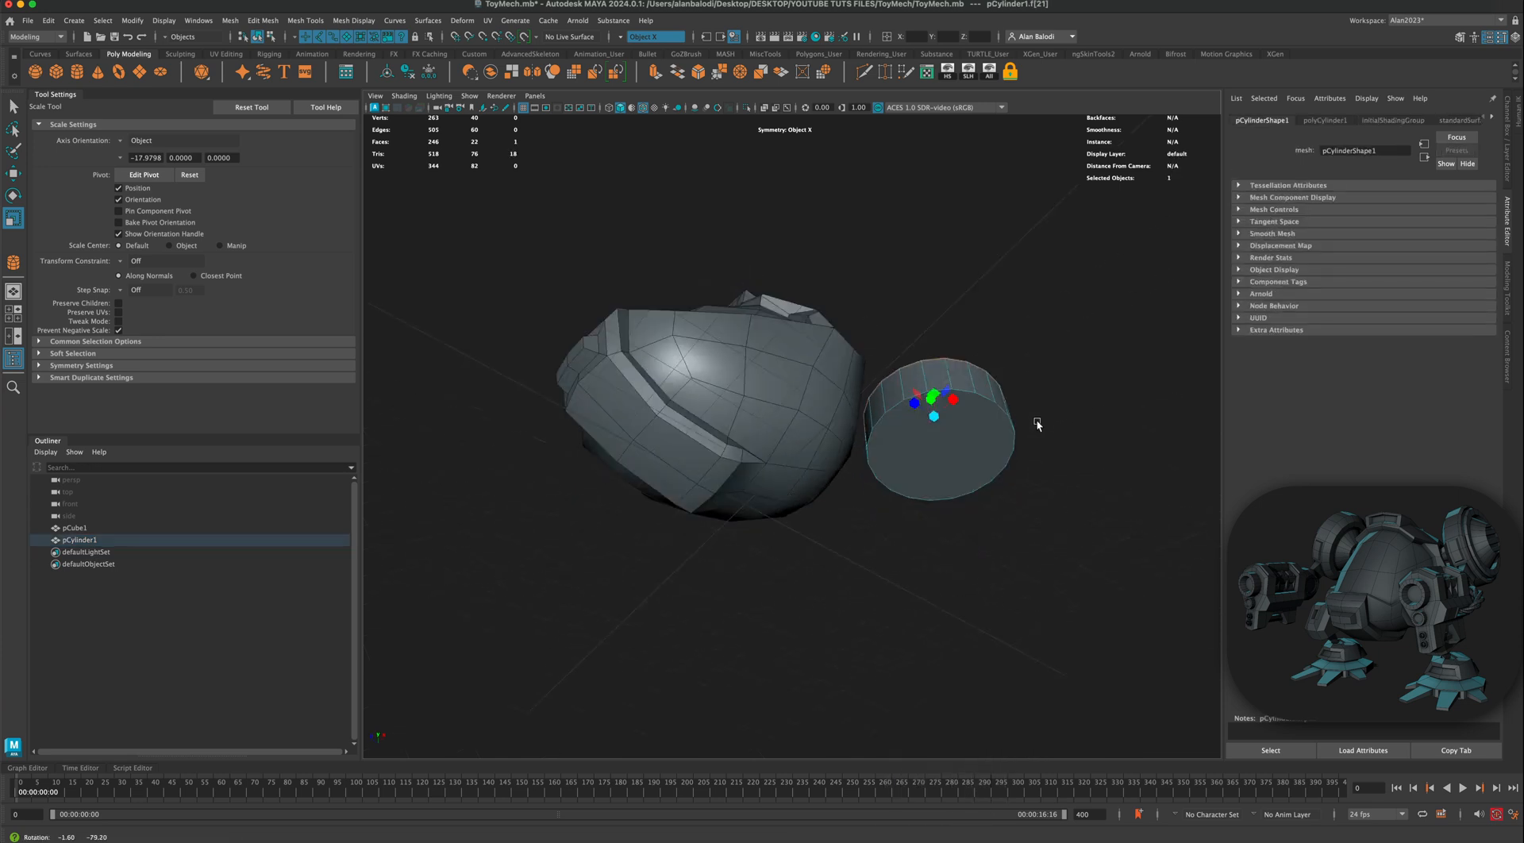
left_click(936, 447, "shift")
left_click_drag(944, 449, 1075, 487, "alt")
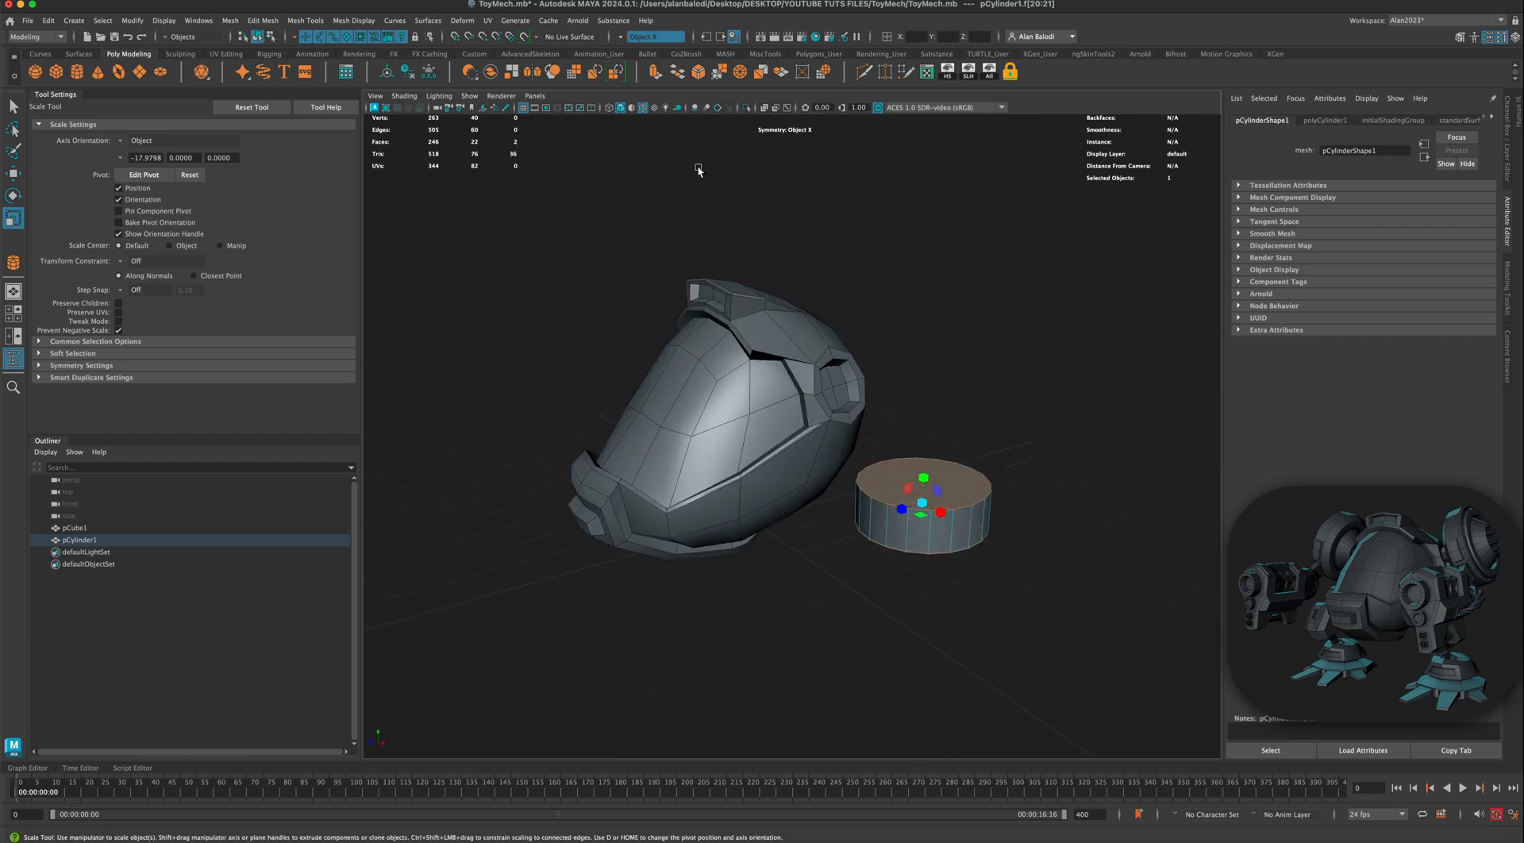
left_click(655, 72)
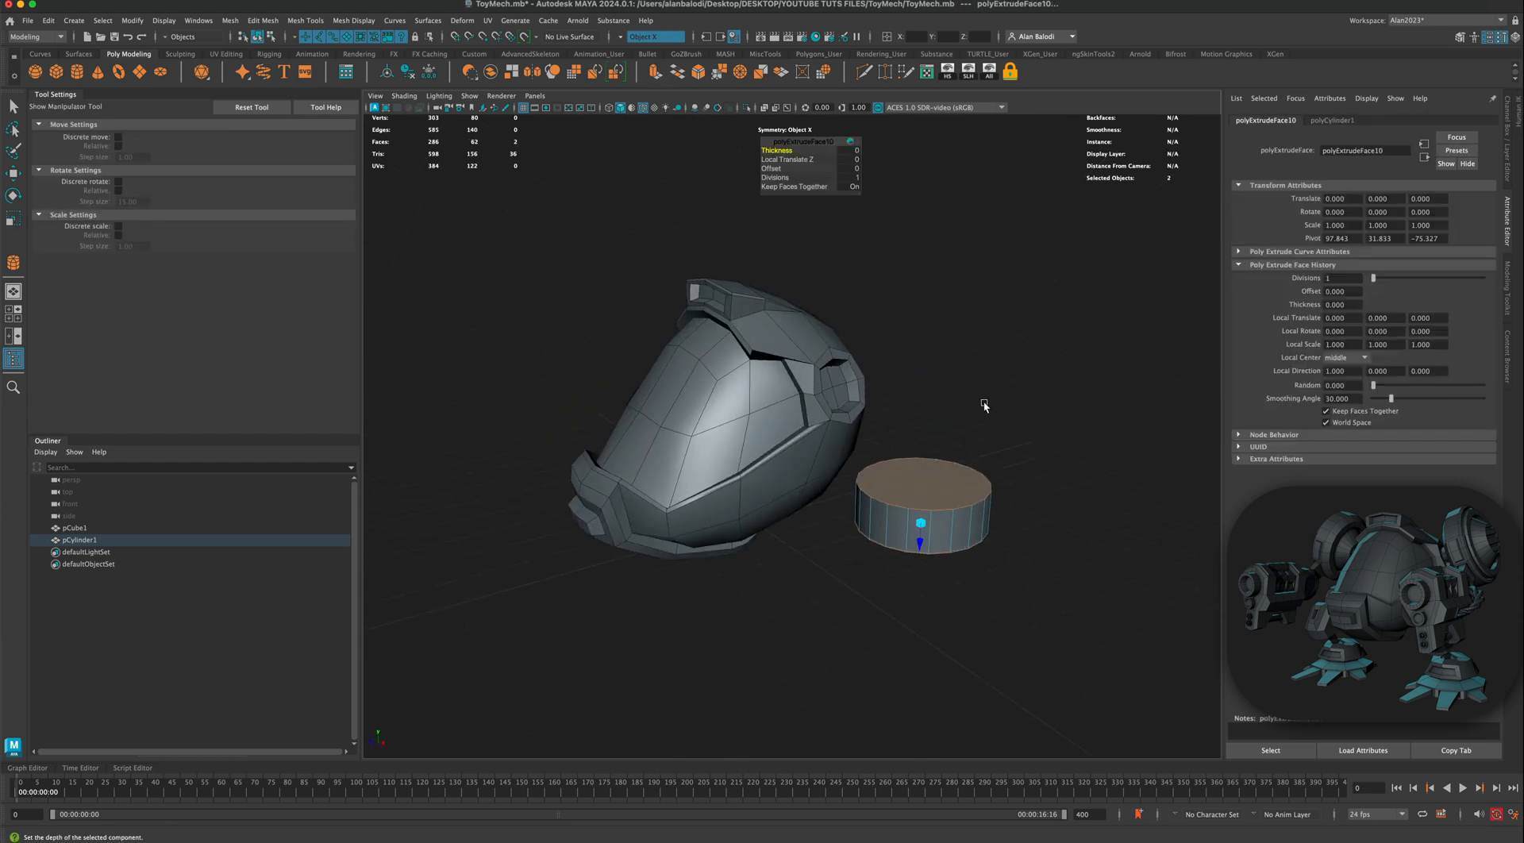
left_click_drag(982, 401, 987, 406, "alt")
left_click_drag(911, 525, 910, 529)
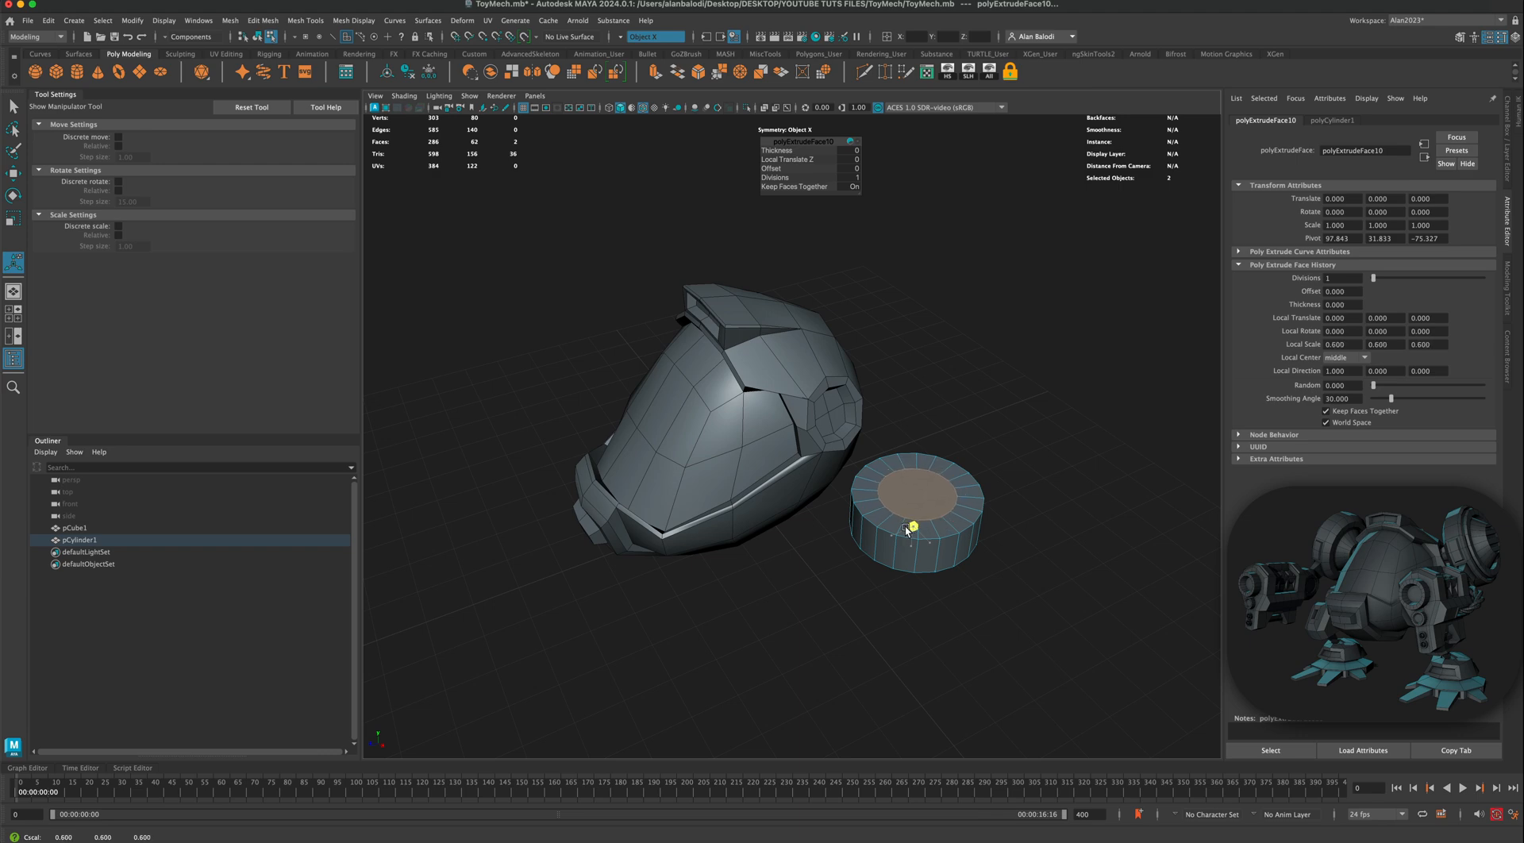
Step: Extrude the inset cap faces into the cylinder with Local Translate Z -6.856, and return to object mode in the four-view layout
left_click_drag(912, 527, 1049, 460, "alt")
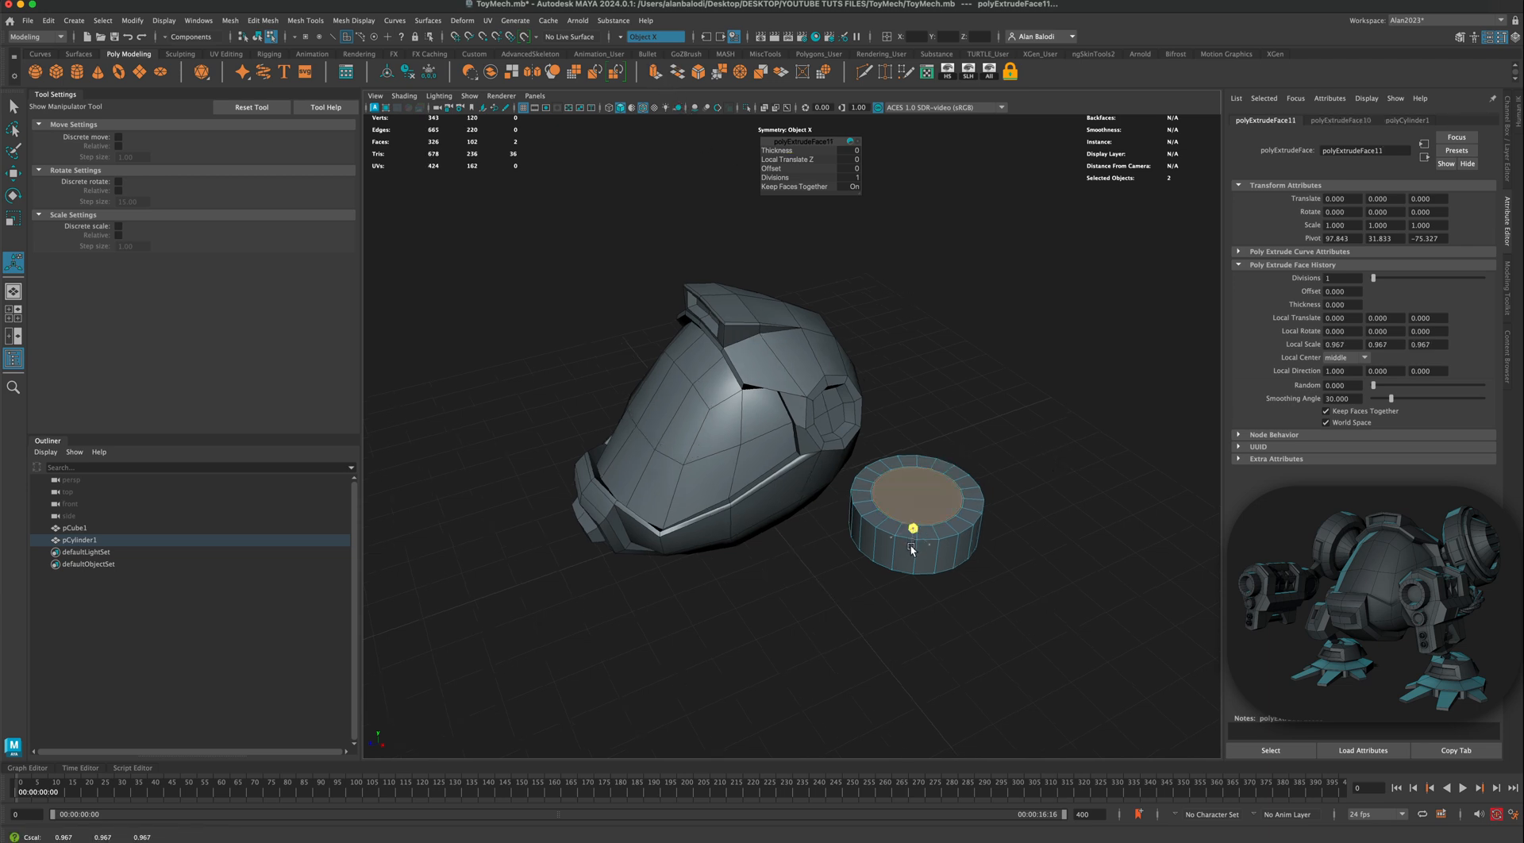
scroll(911, 551, "up", 5)
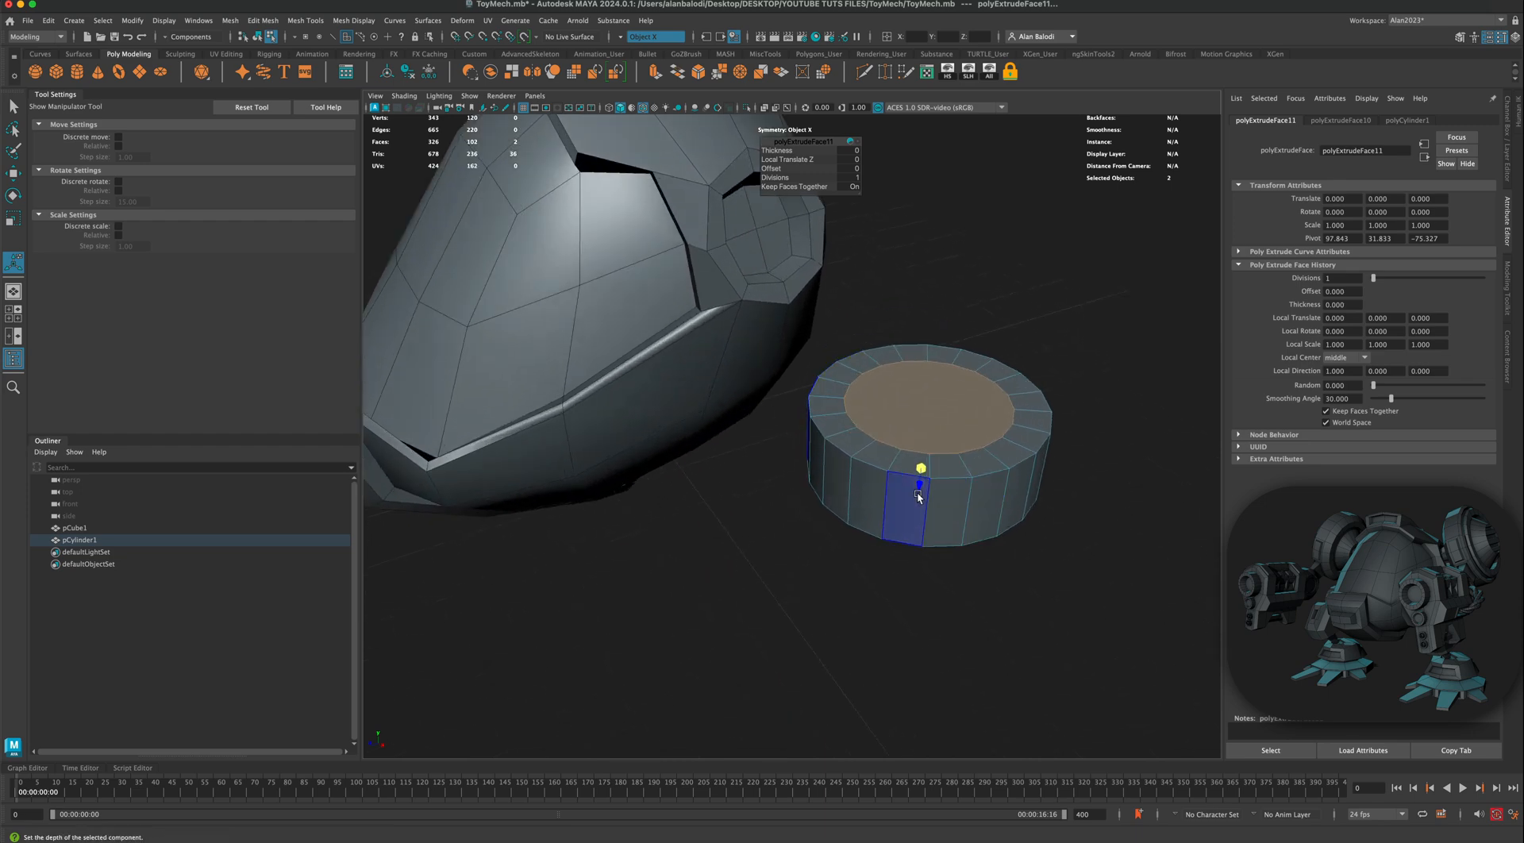
left_click_drag(917, 491, 814, 539)
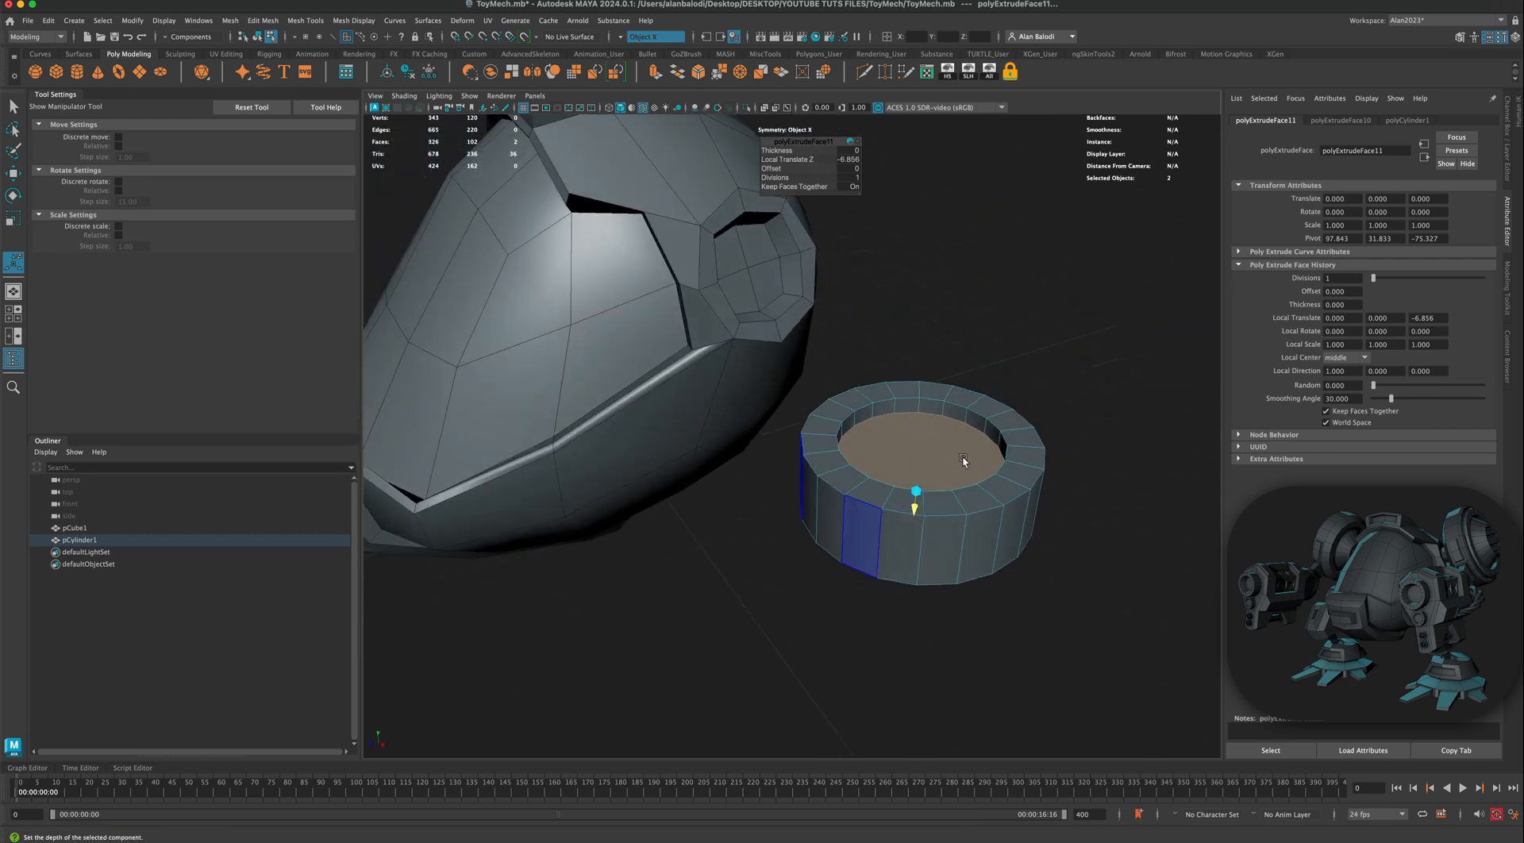
right_click_drag(1001, 419, 1049, 404)
left_click_drag(1058, 378, 1020, 461, "alt")
scroll(1006, 474, "down", 3)
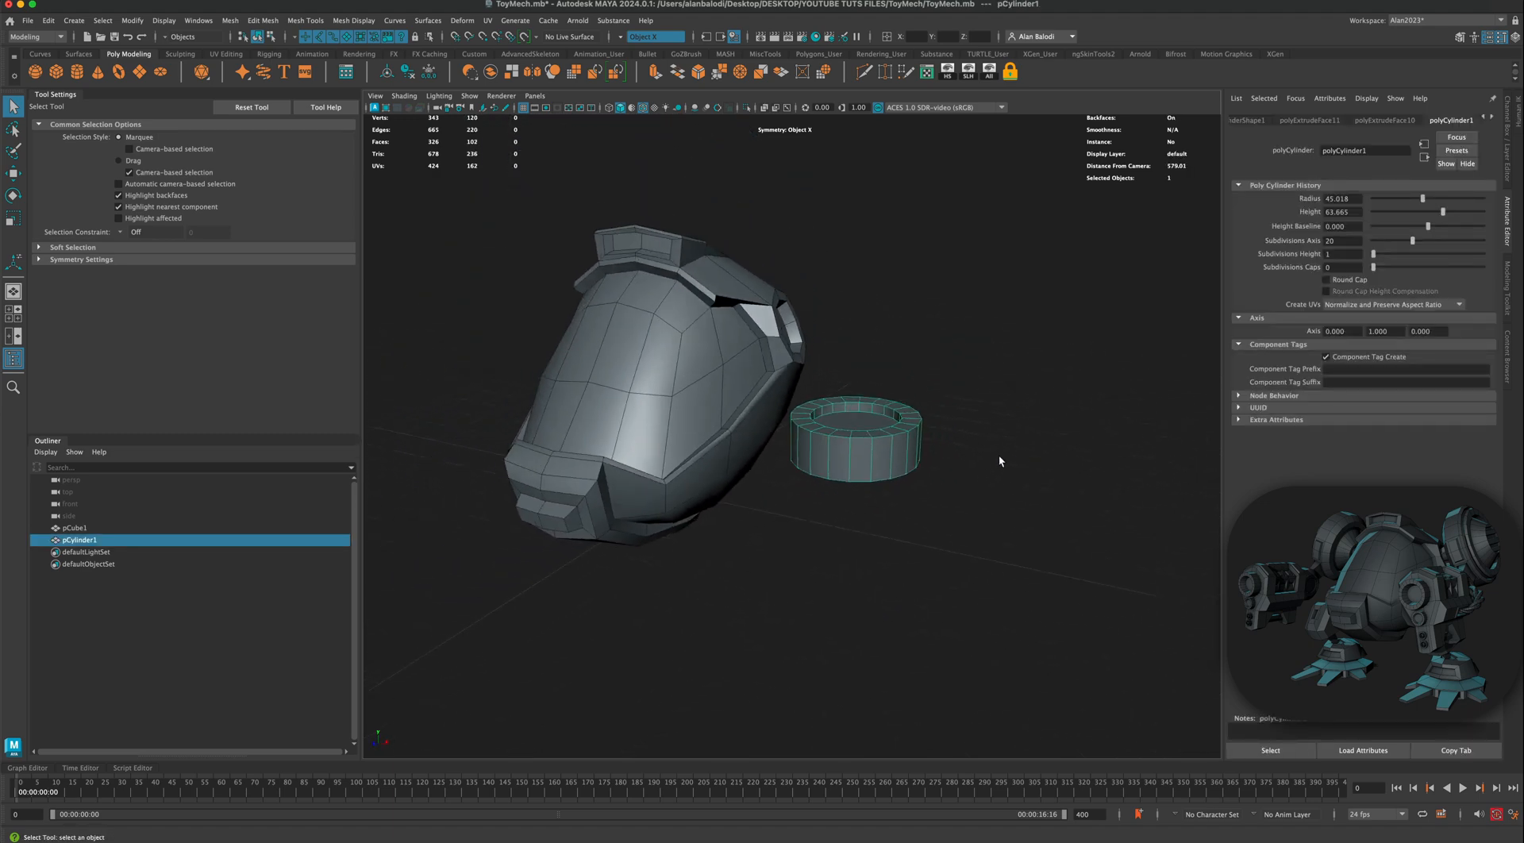
key("space")
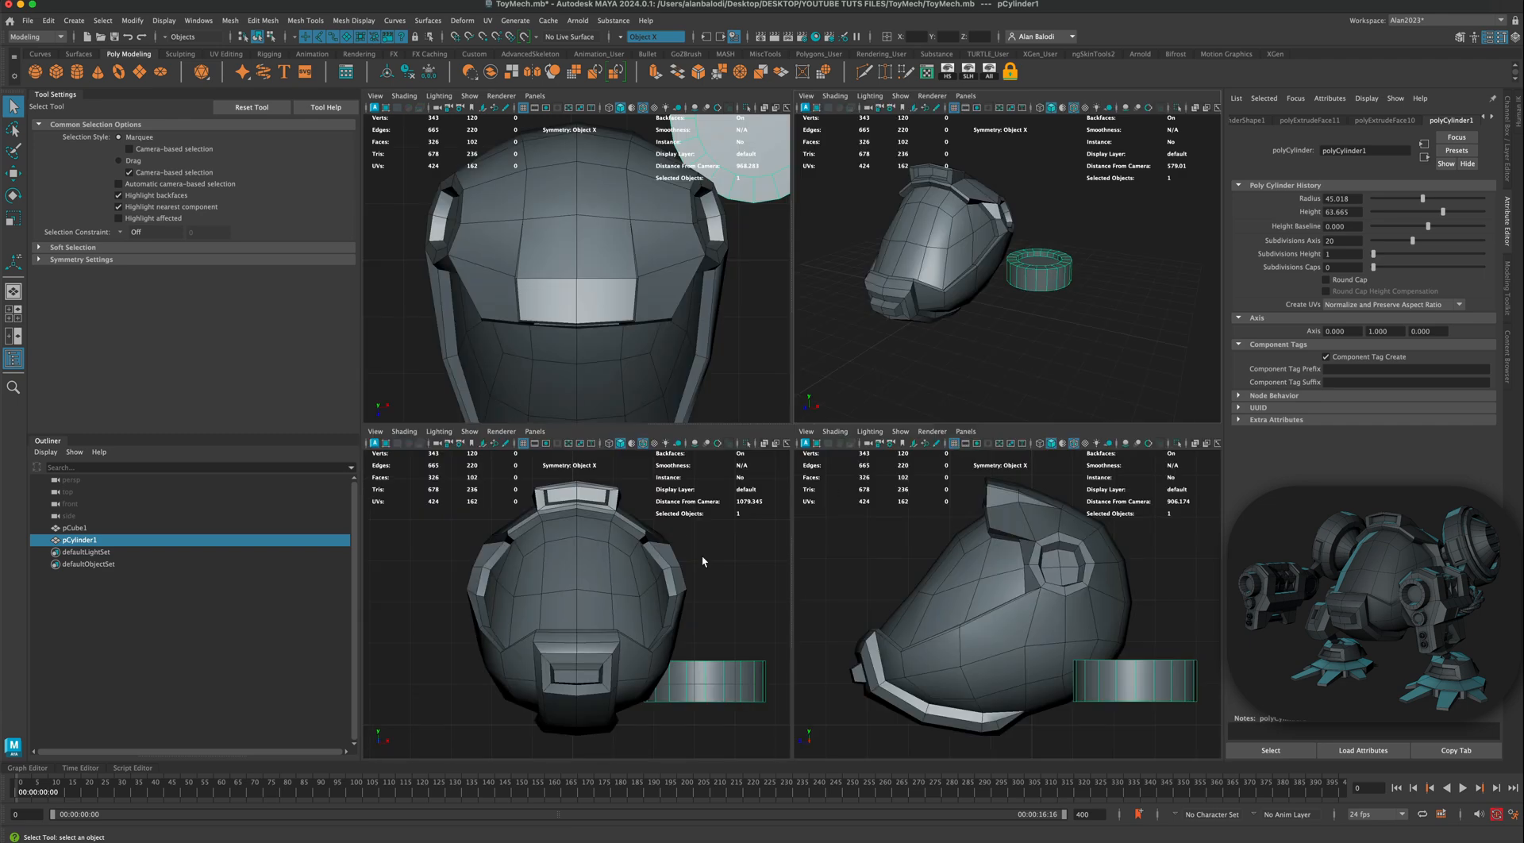
Step: Rotate the cylinder to match the slant of the body's side and move it beside the upper side socket in the front view
key("space")
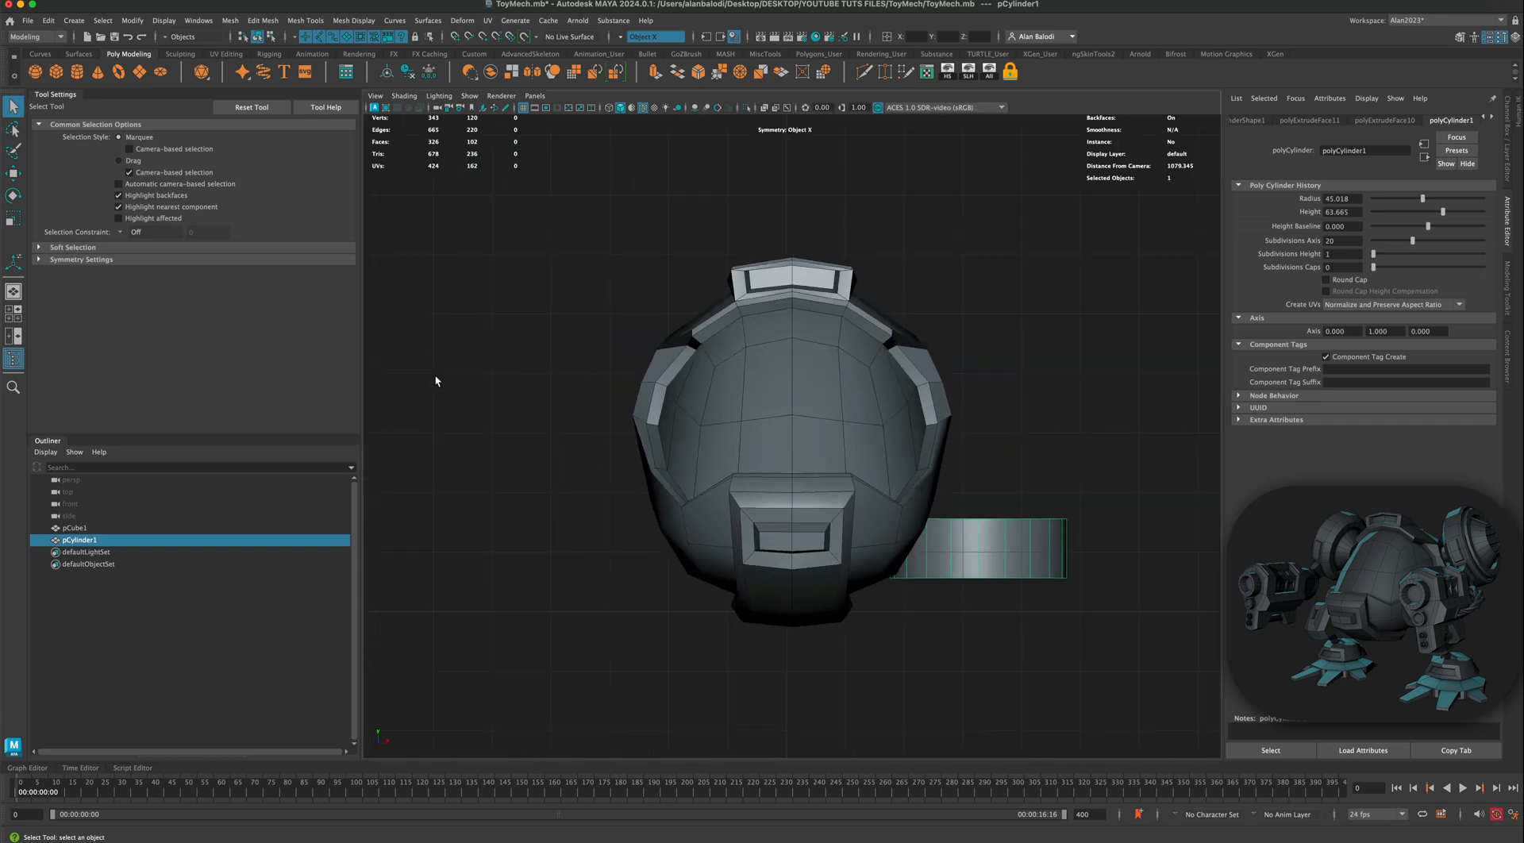
left_click(12, 195)
left_click_drag(998, 528, 1011, 347)
left_click(12, 174)
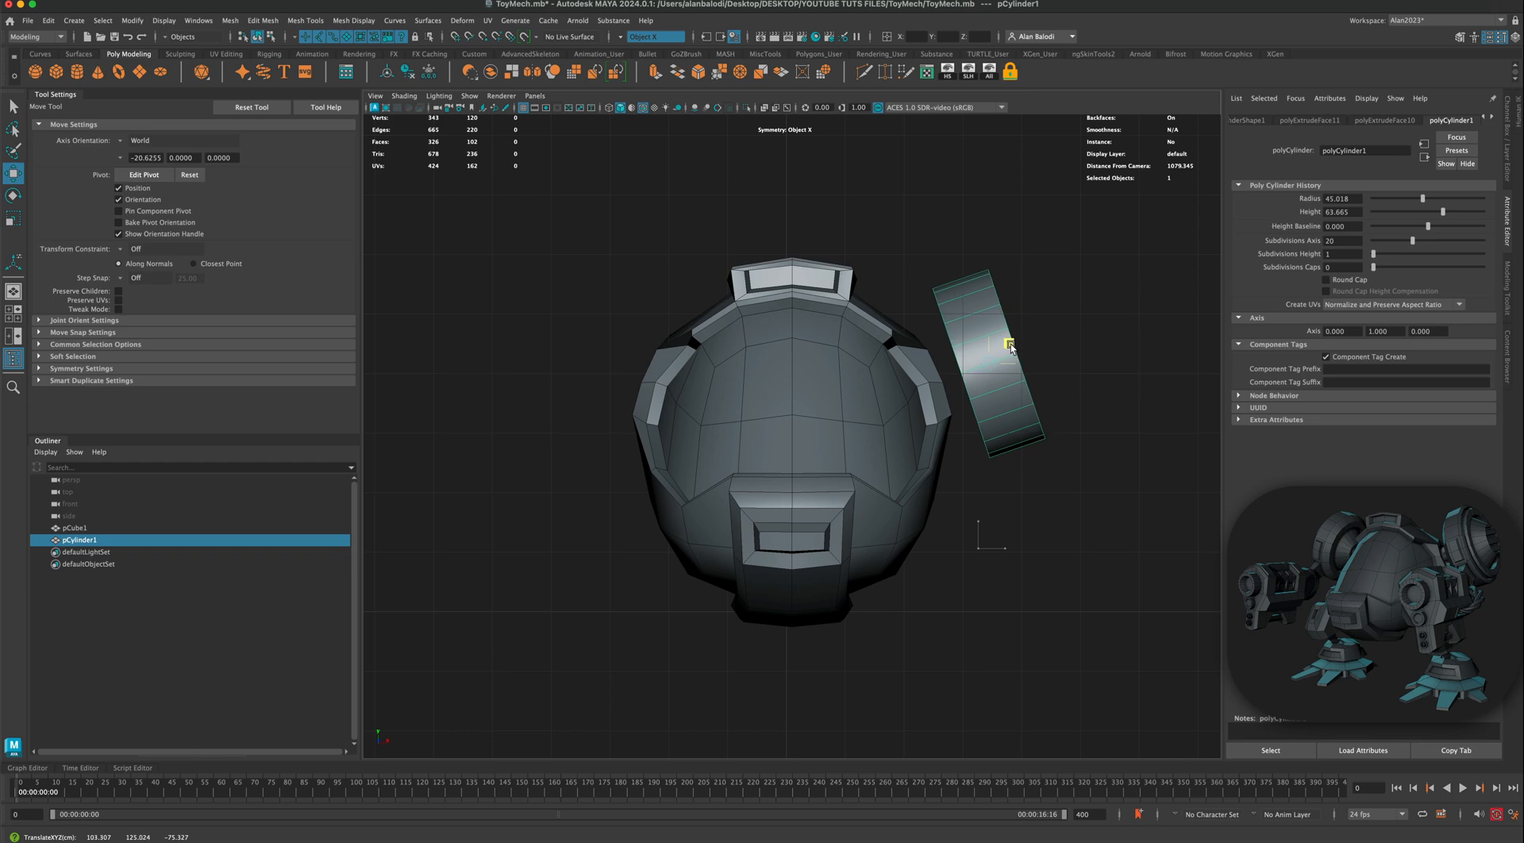
Step: Centre the cylinder over the body's side socket in the side view, using temporary X-ray display to align it
key("space")
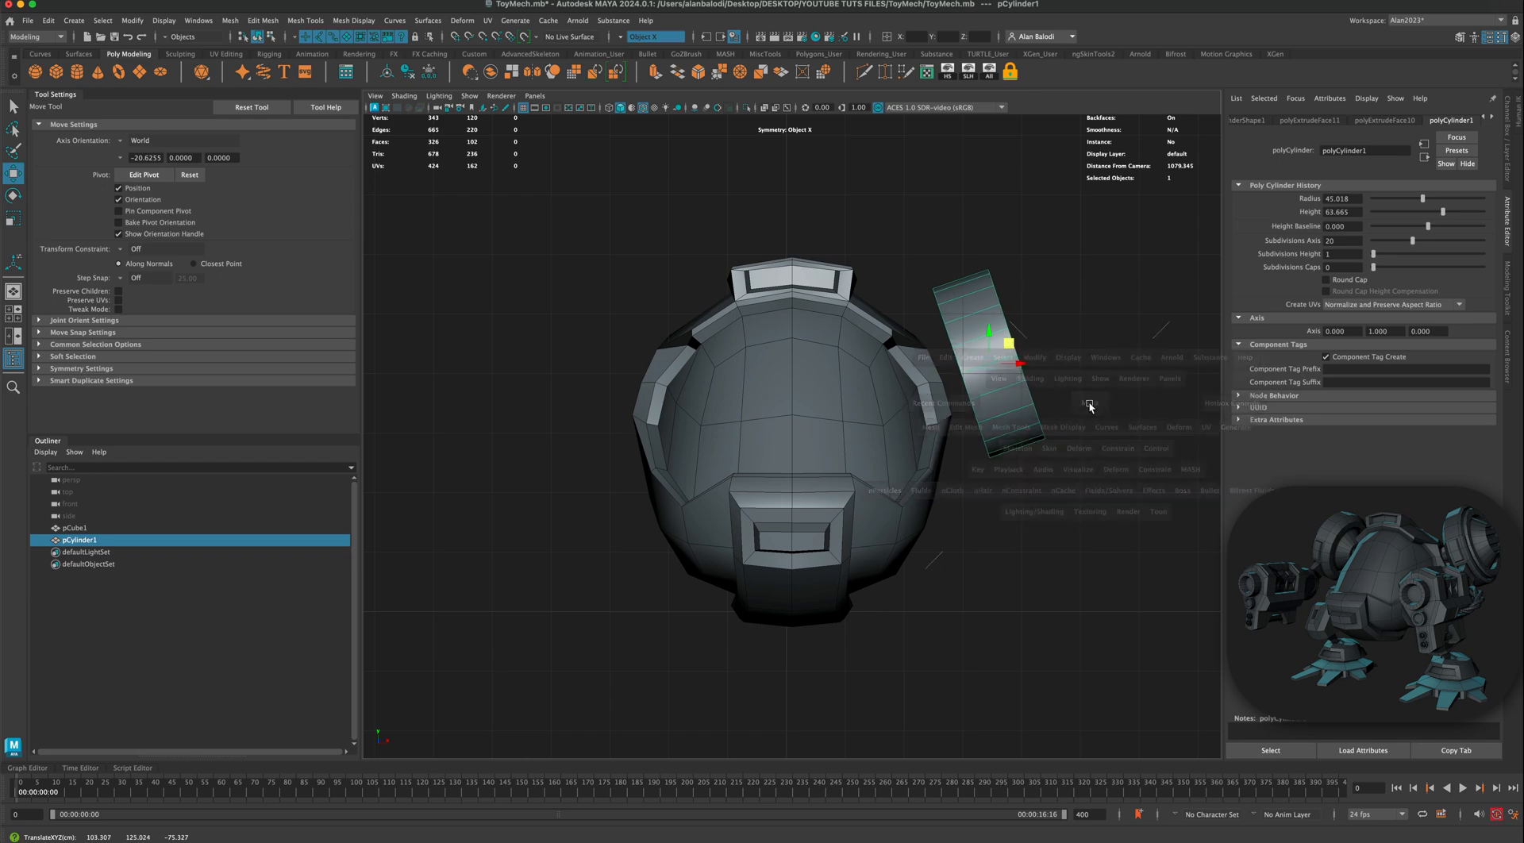
left_click_drag(1109, 553, 1042, 545)
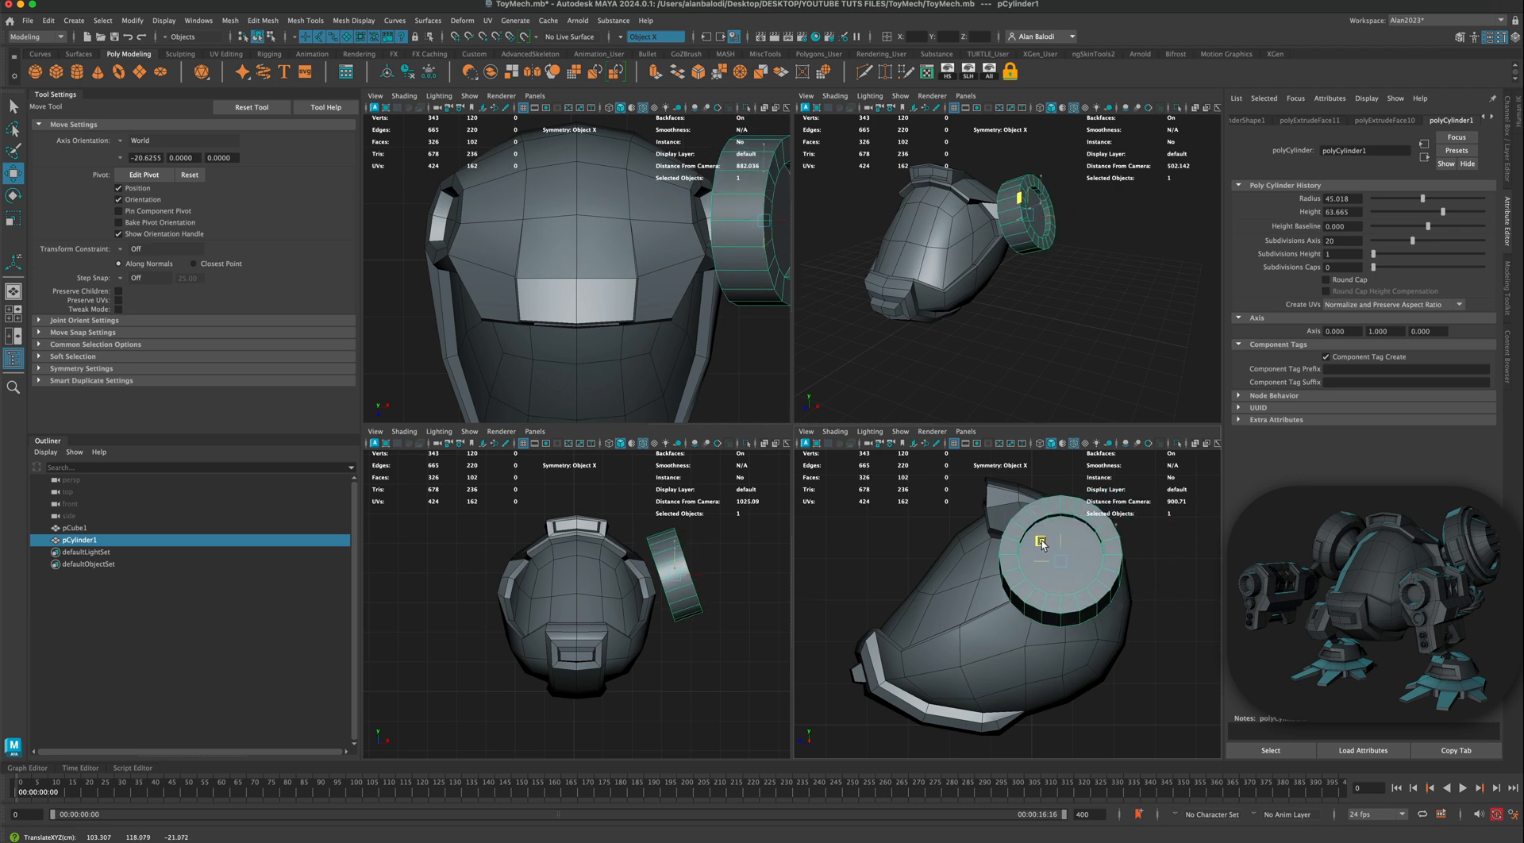
left_click(1195, 445)
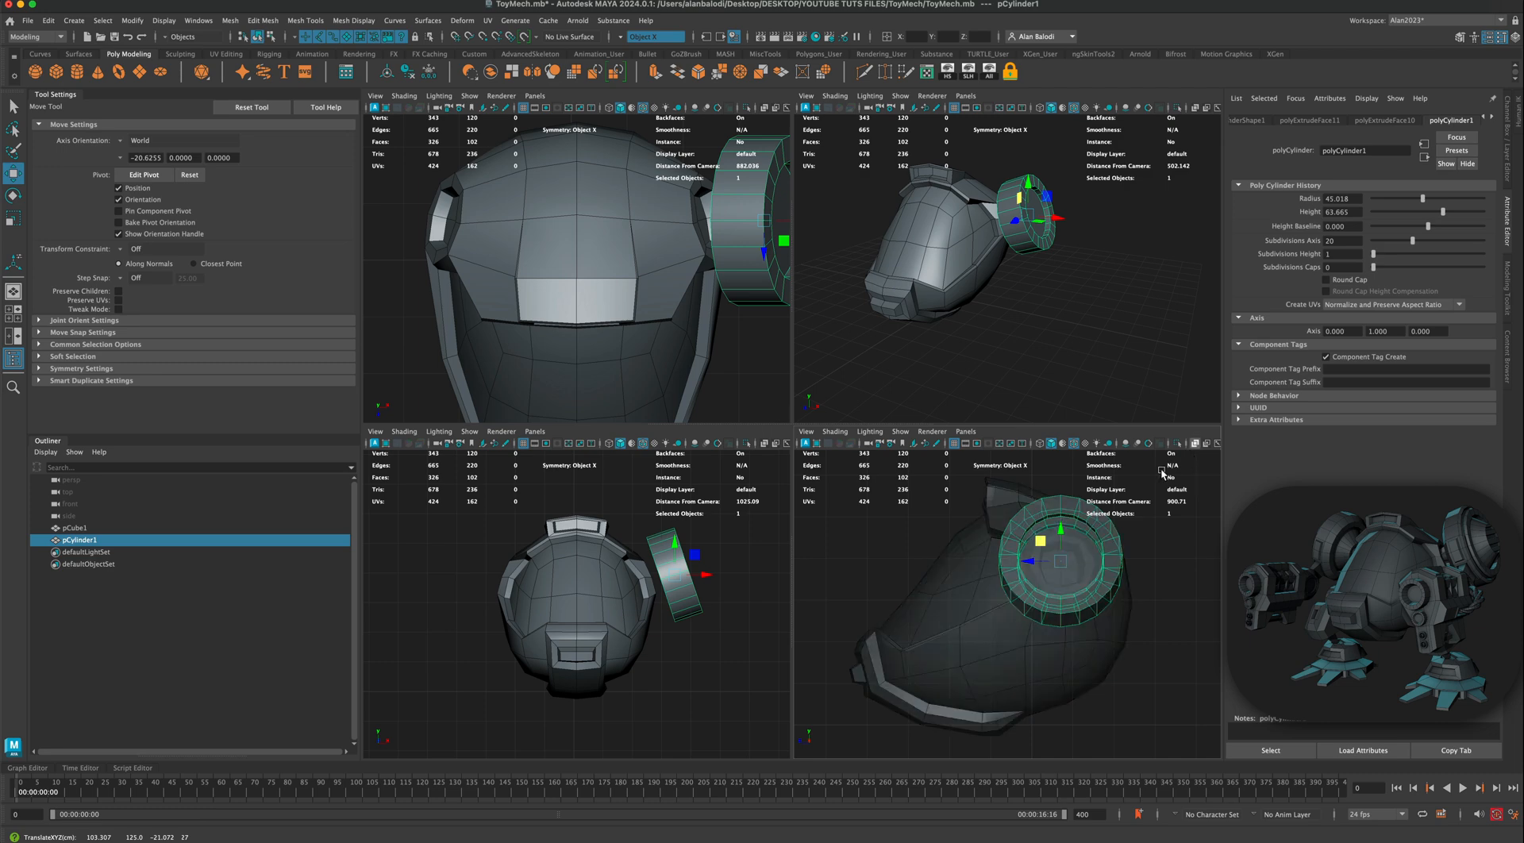
left_click_drag(1039, 541, 1039, 546)
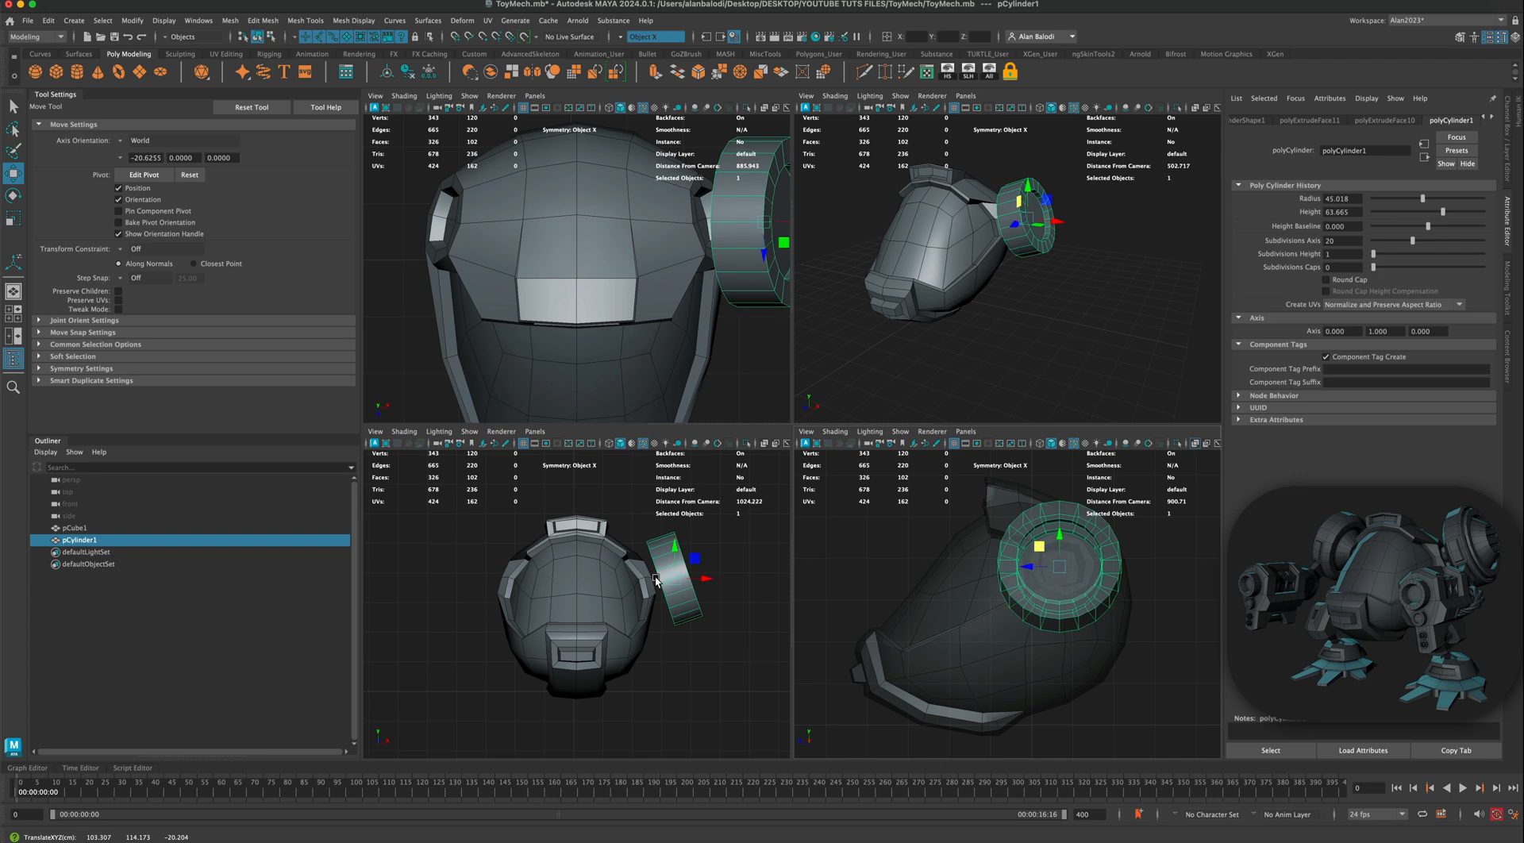
left_click(1195, 444)
left_click(1100, 341)
Step: Extrude the recessed cap face on the cylinder's body-facing side and pull it toward the body as a tapered cone
key("space")
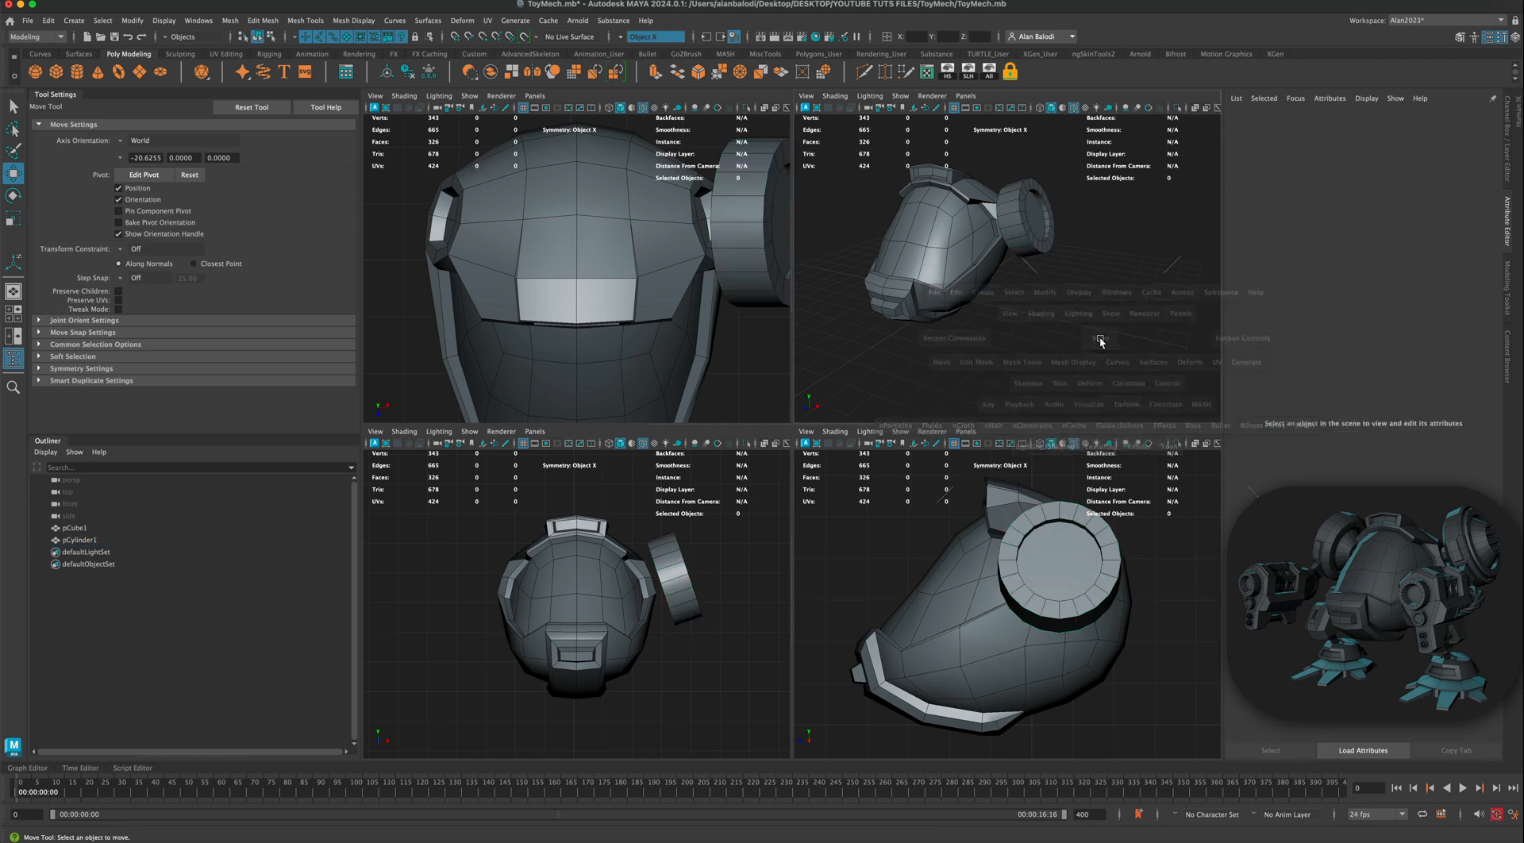
left_click_drag(1049, 445, 962, 497, "alt")
scroll(960, 456, "up", 3)
scroll(756, 419, "up", 2)
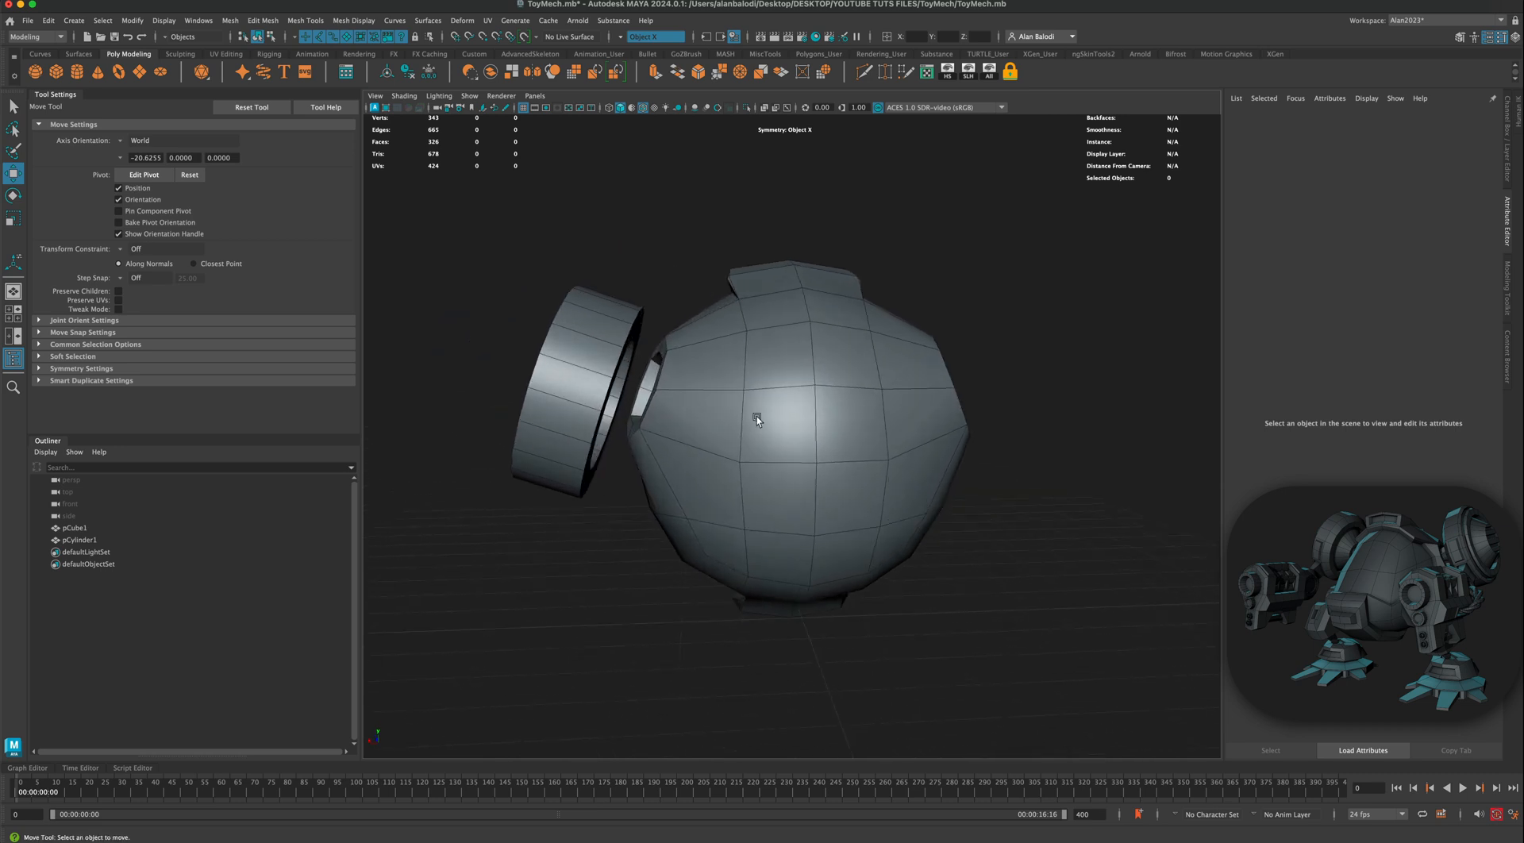
left_click(597, 344)
left_click_drag(581, 363, 597, 399, "alt")
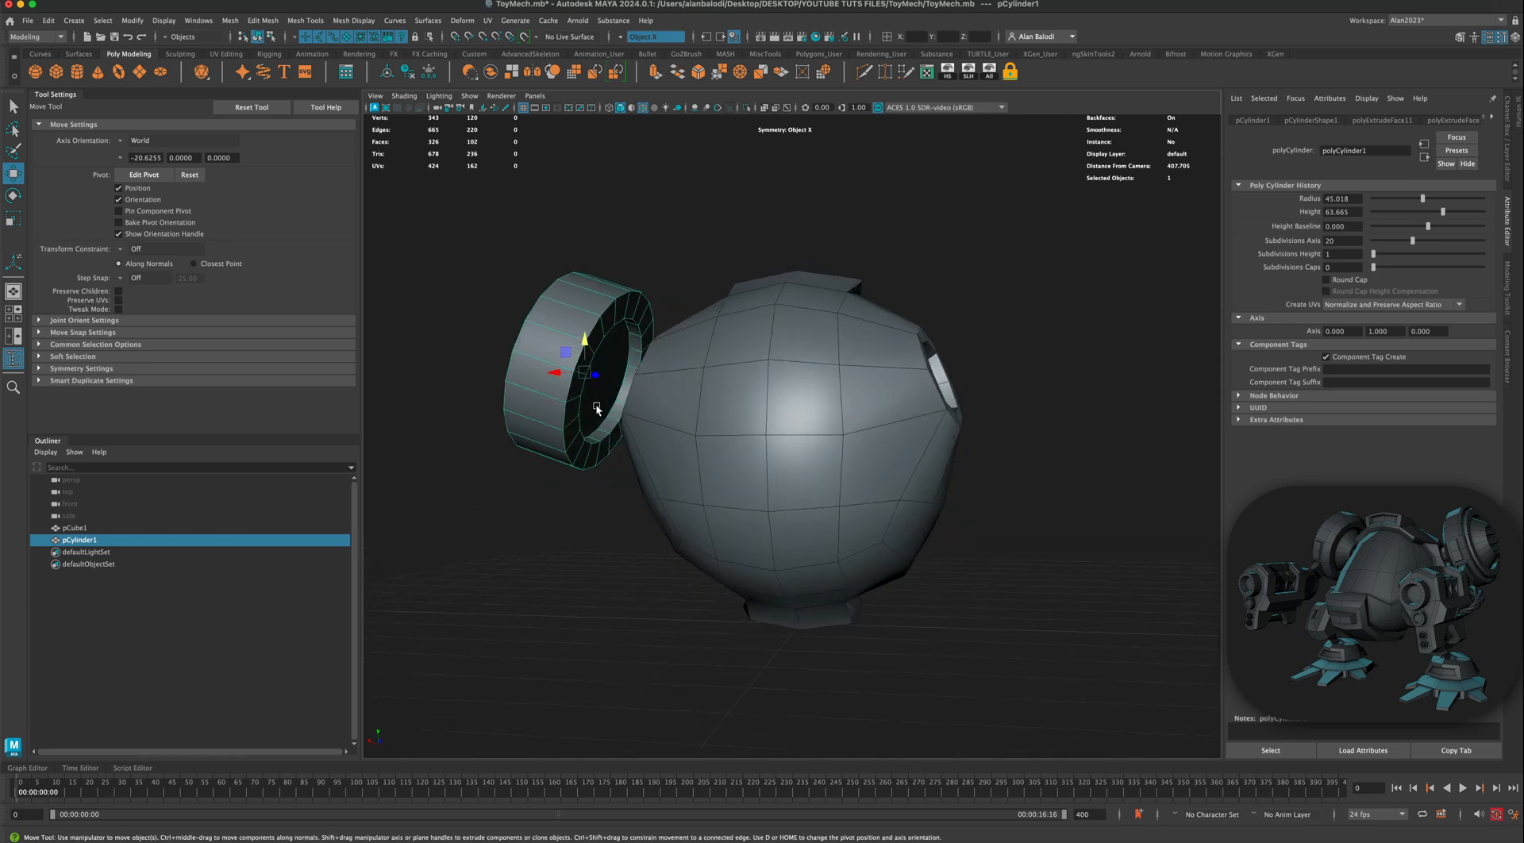
right_click(595, 395)
right_click_drag(595, 394, 599, 418)
left_click(602, 380)
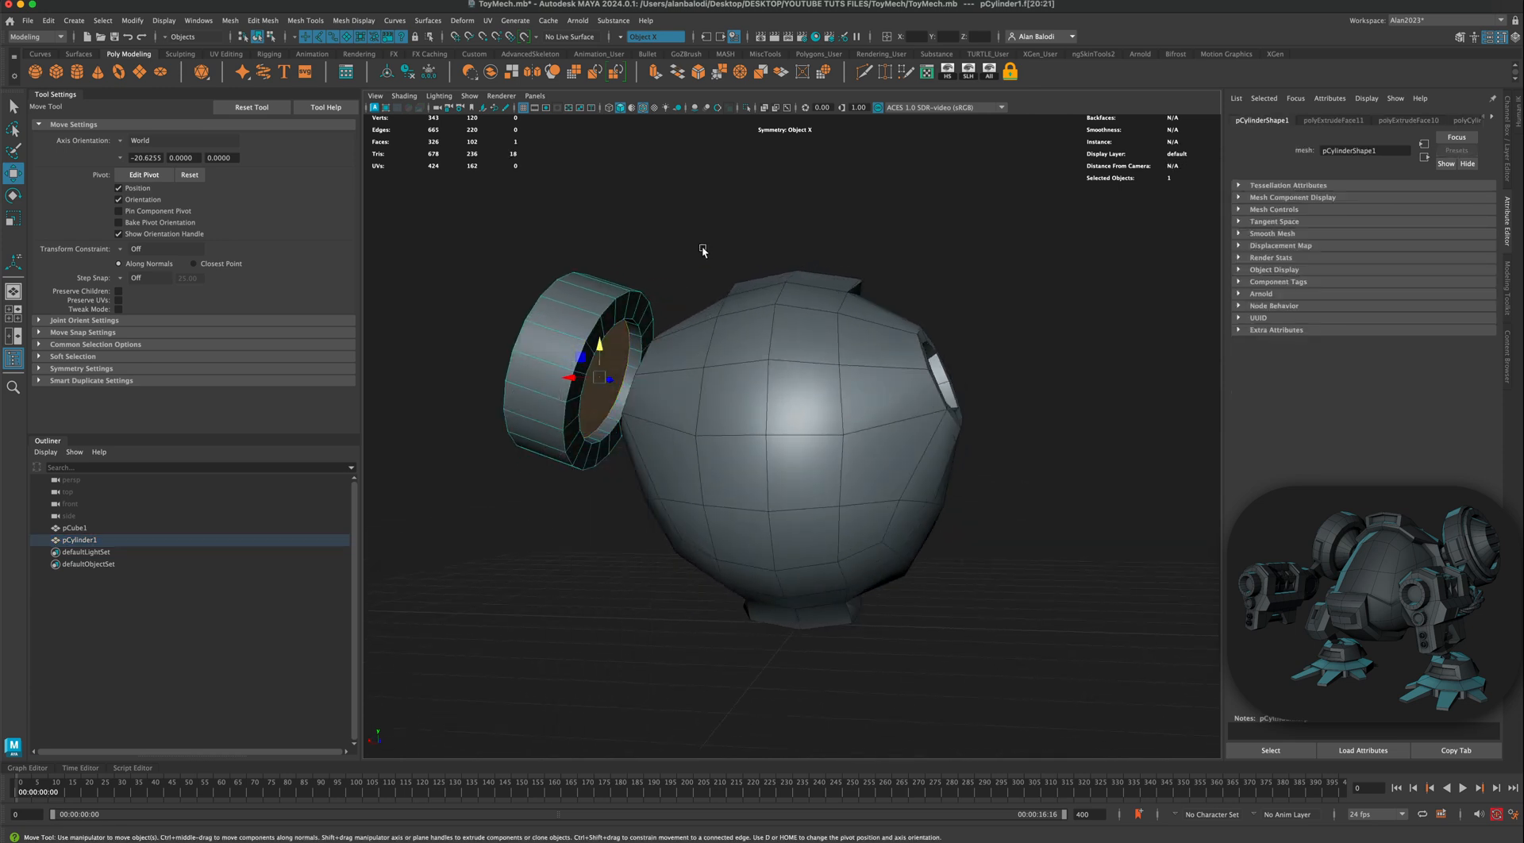
left_click_drag(703, 249, 696, 247, "alt")
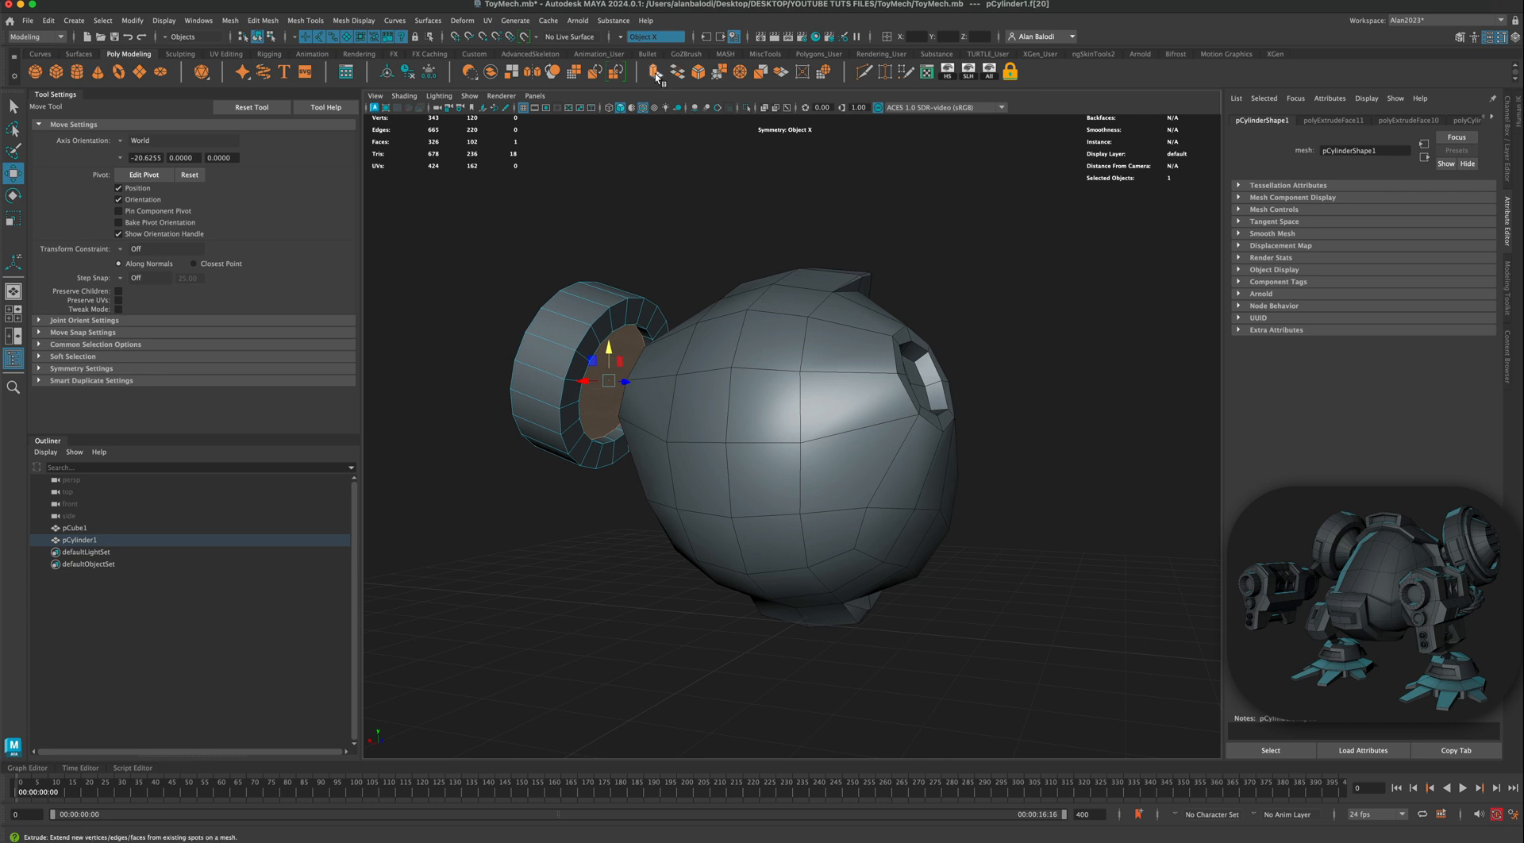
key("ctrl+e")
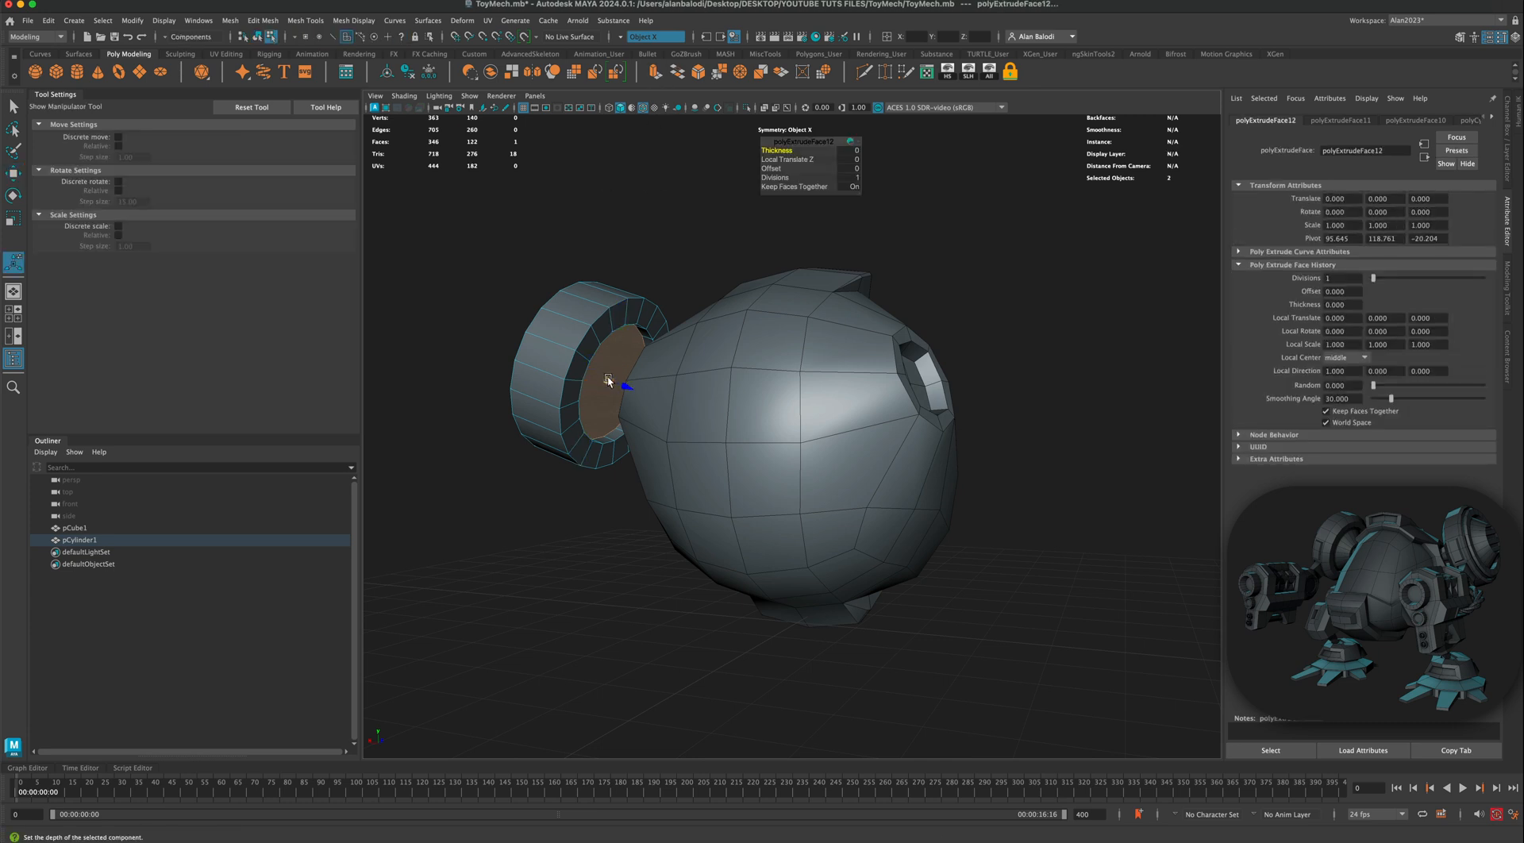
left_click_drag(608, 381, 651, 406)
Step: Extrude the cone's end face again and scale it inward to 0.733
left_click_drag(671, 333, 672, 318, "alt")
middle_click_drag(671, 318, 682, 297, "alt")
scroll(656, 282, "up", 3)
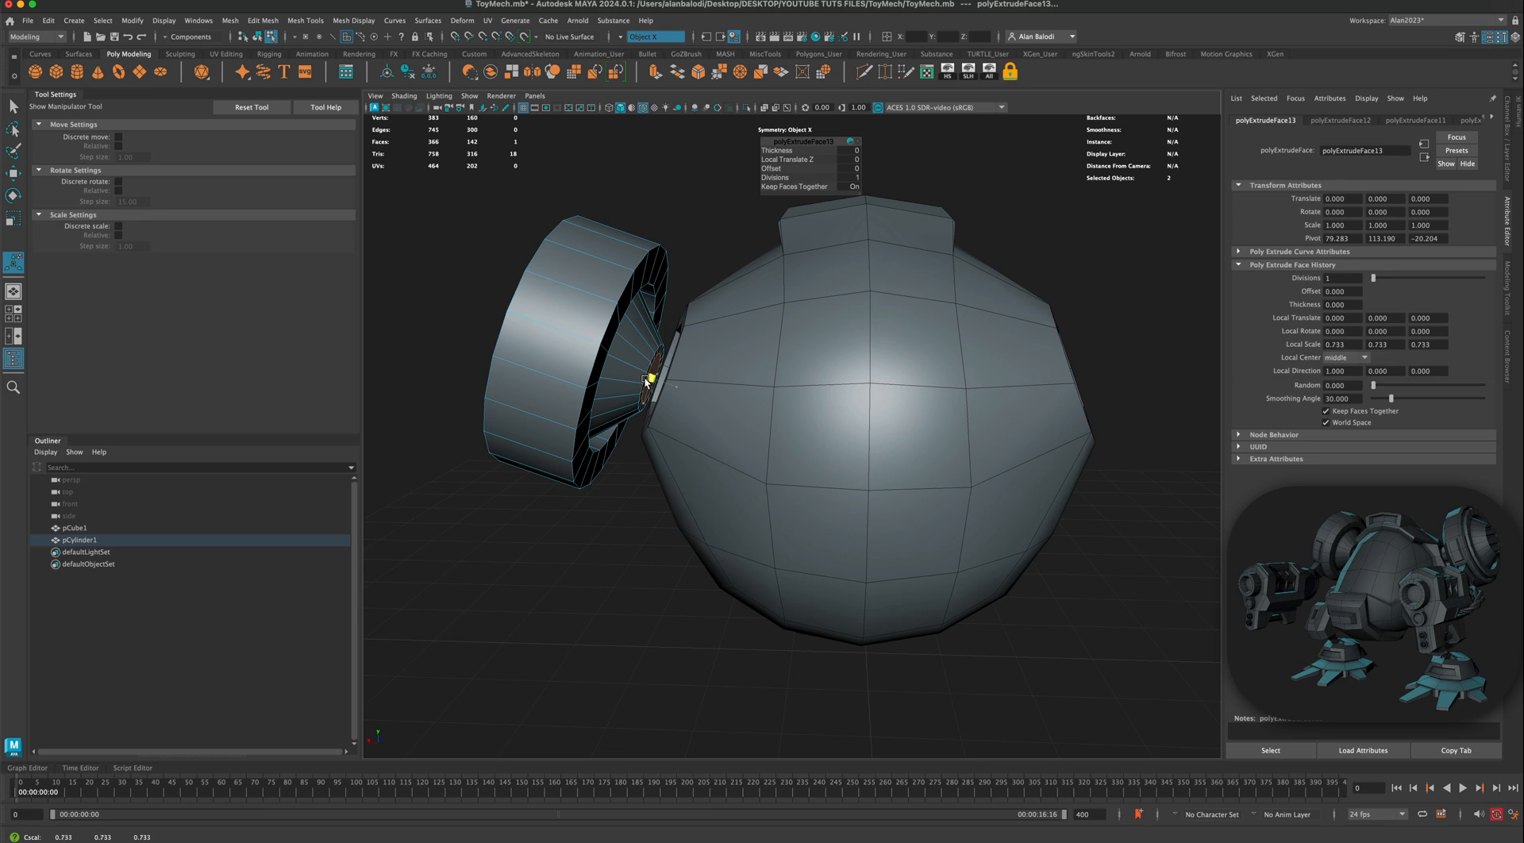
middle_click_drag(651, 389, 693, 413, "alt")
scroll(675, 413, "up", 3)
left_click_drag(653, 411, 619, 417, "alt")
middle_click_drag(613, 419, 654, 451, "alt")
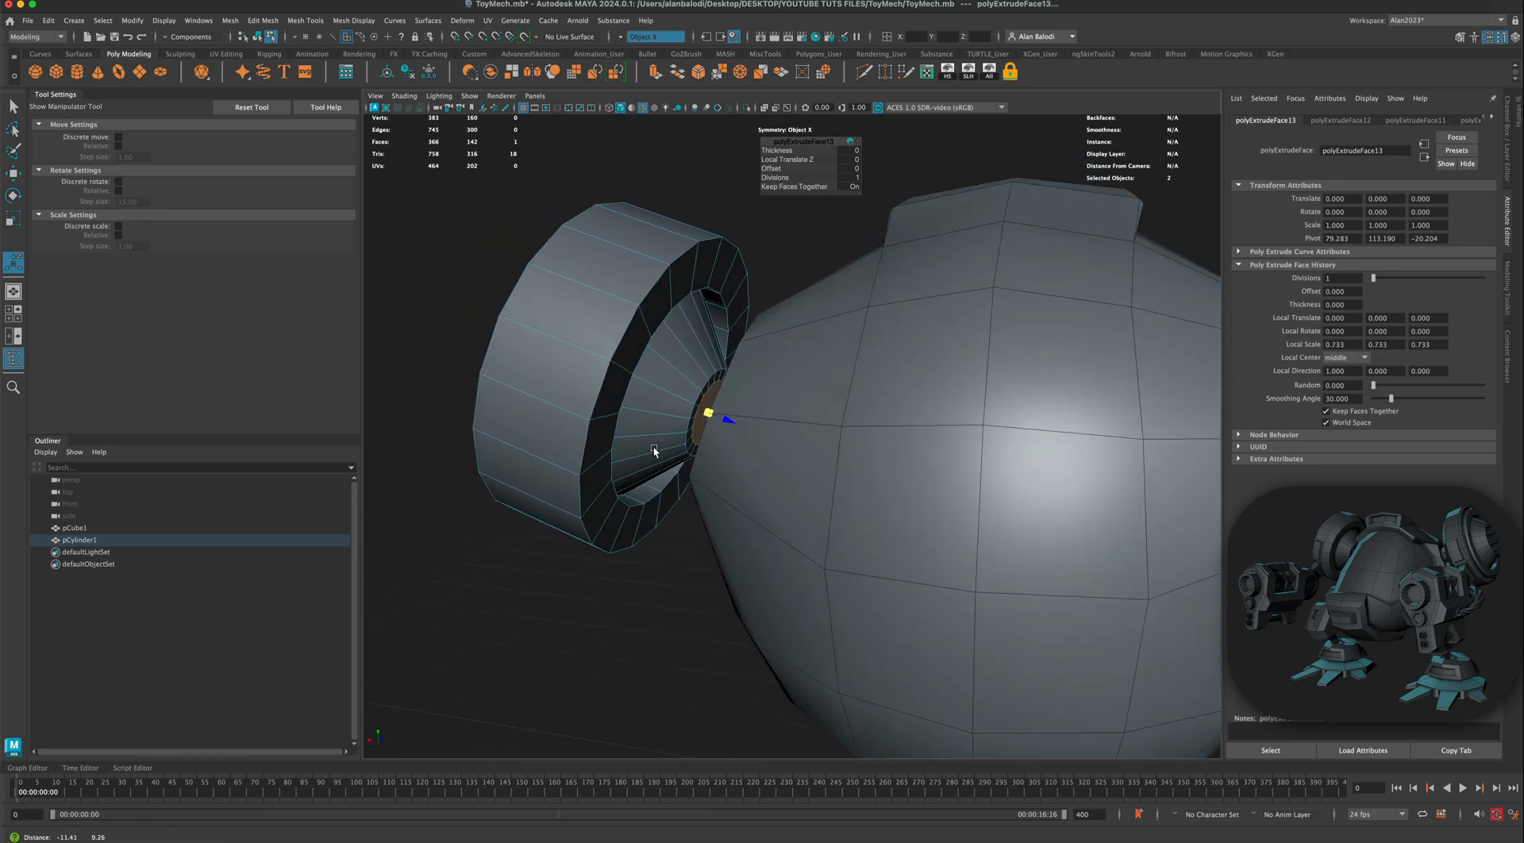
scroll(634, 439, "up", 3)
left_click_drag(608, 424, 616, 422, "alt")
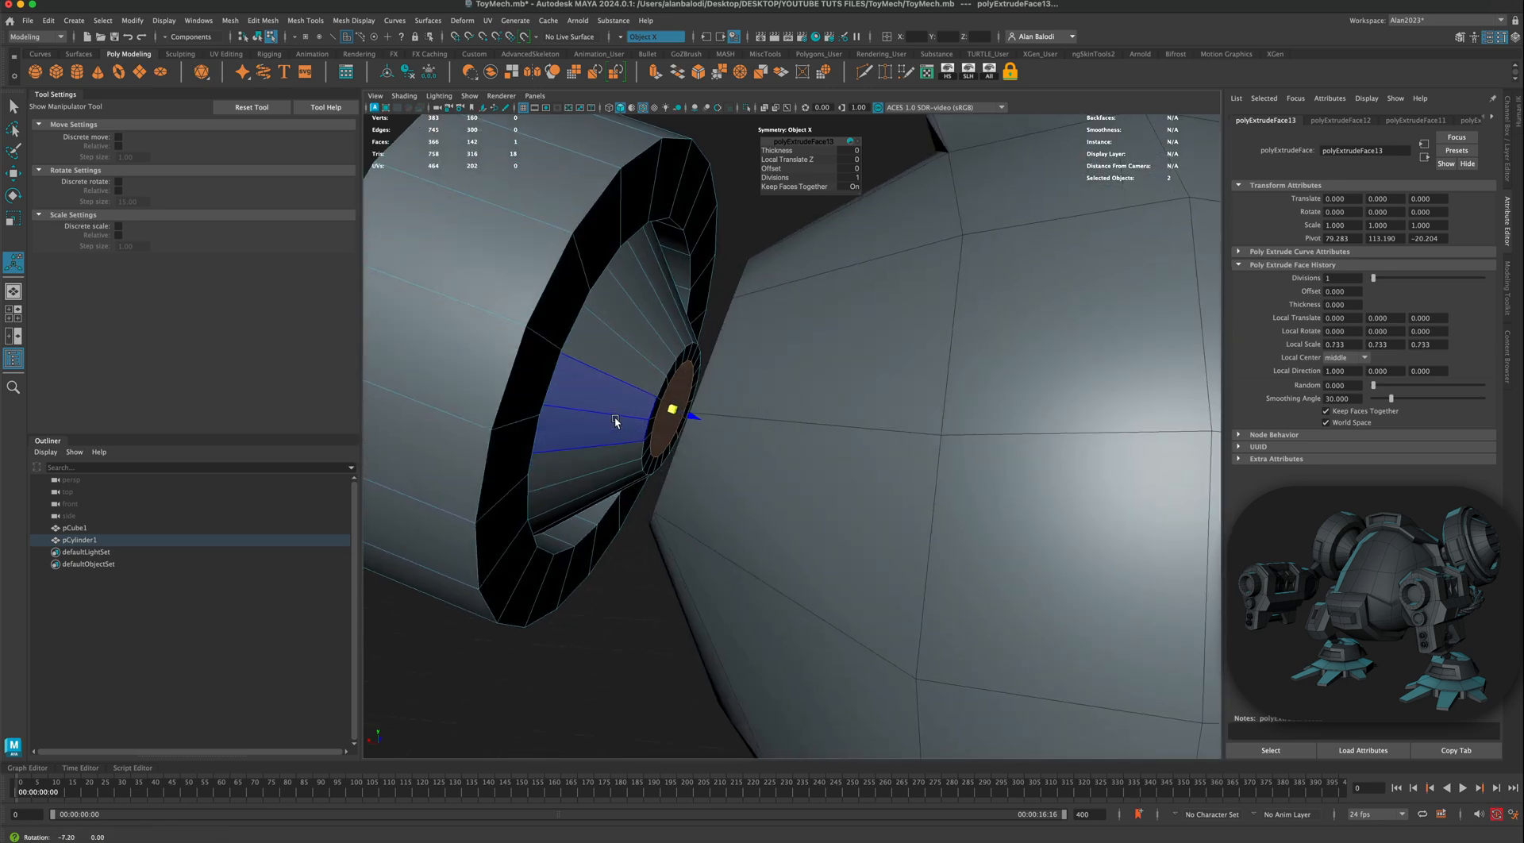
Step: Extrude the inset end face slightly inward, and extrude it again into the body's socket as a pin with Local Translate Z 24.336
key("ctrl+e")
left_click_drag(695, 420, 670, 440)
left_click(656, 72)
left_click_drag(798, 508, 832, 509)
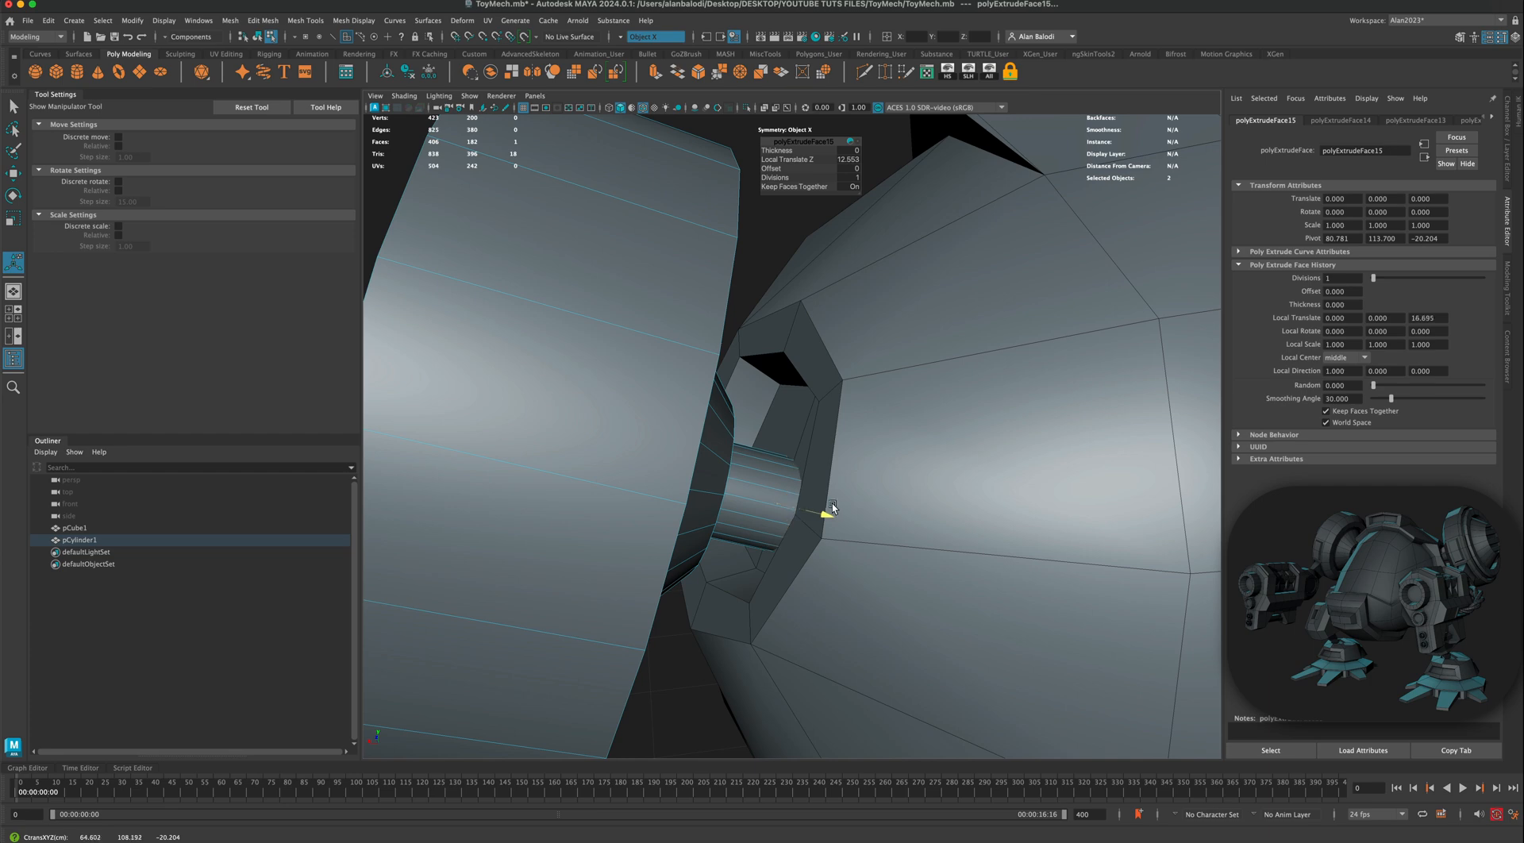
left_click(765, 110)
left_click_drag(817, 321, 778, 383, "alt")
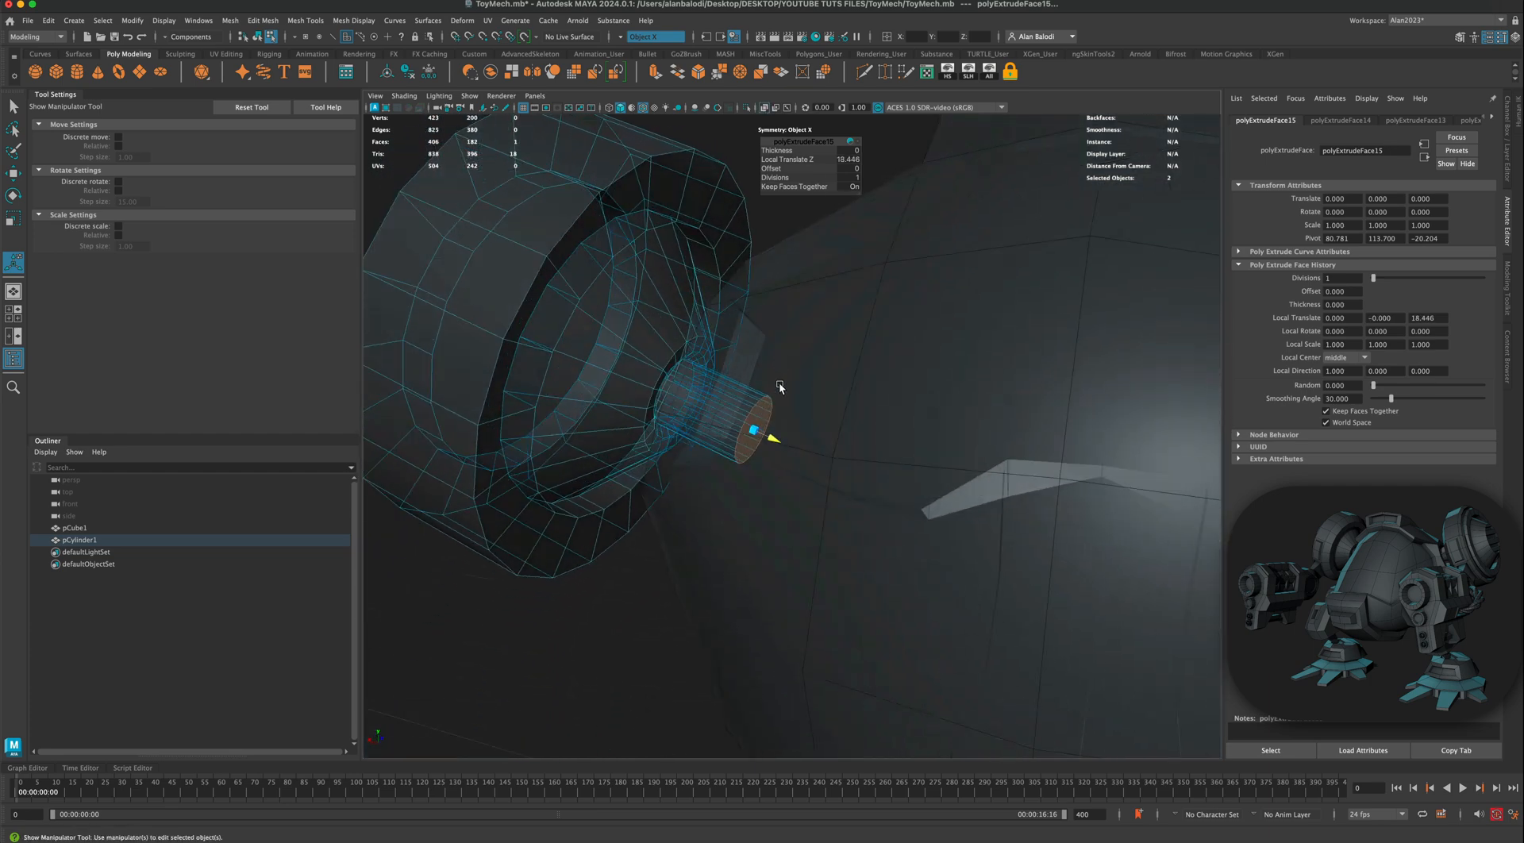
left_click_drag(783, 452, 756, 485, "alt")
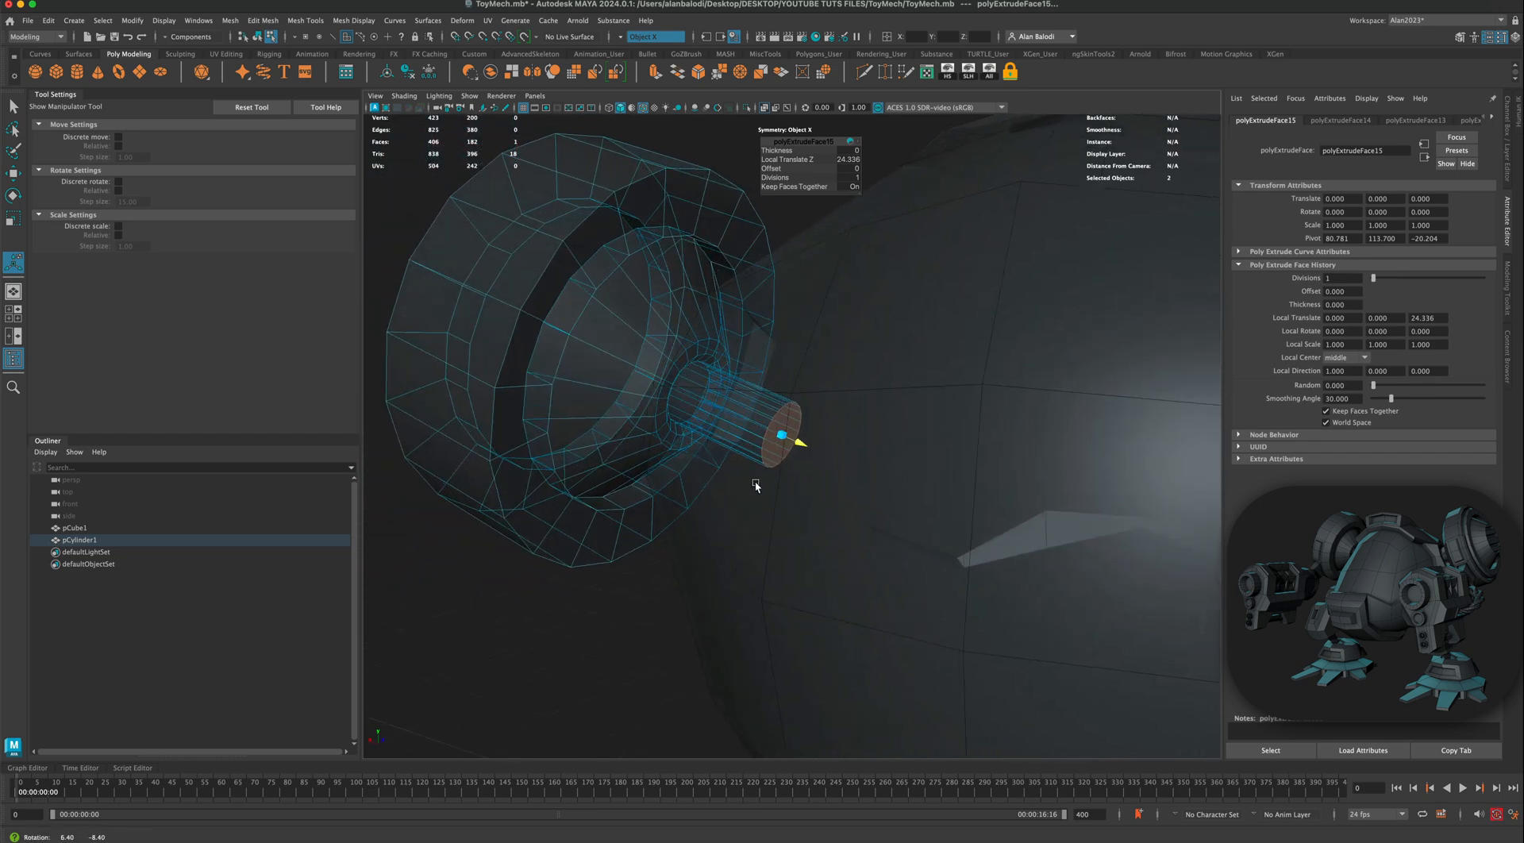
Step: Delete the hidden end face of the connecting pin, return to object mode and turn off X-ray display
left_click(755, 479)
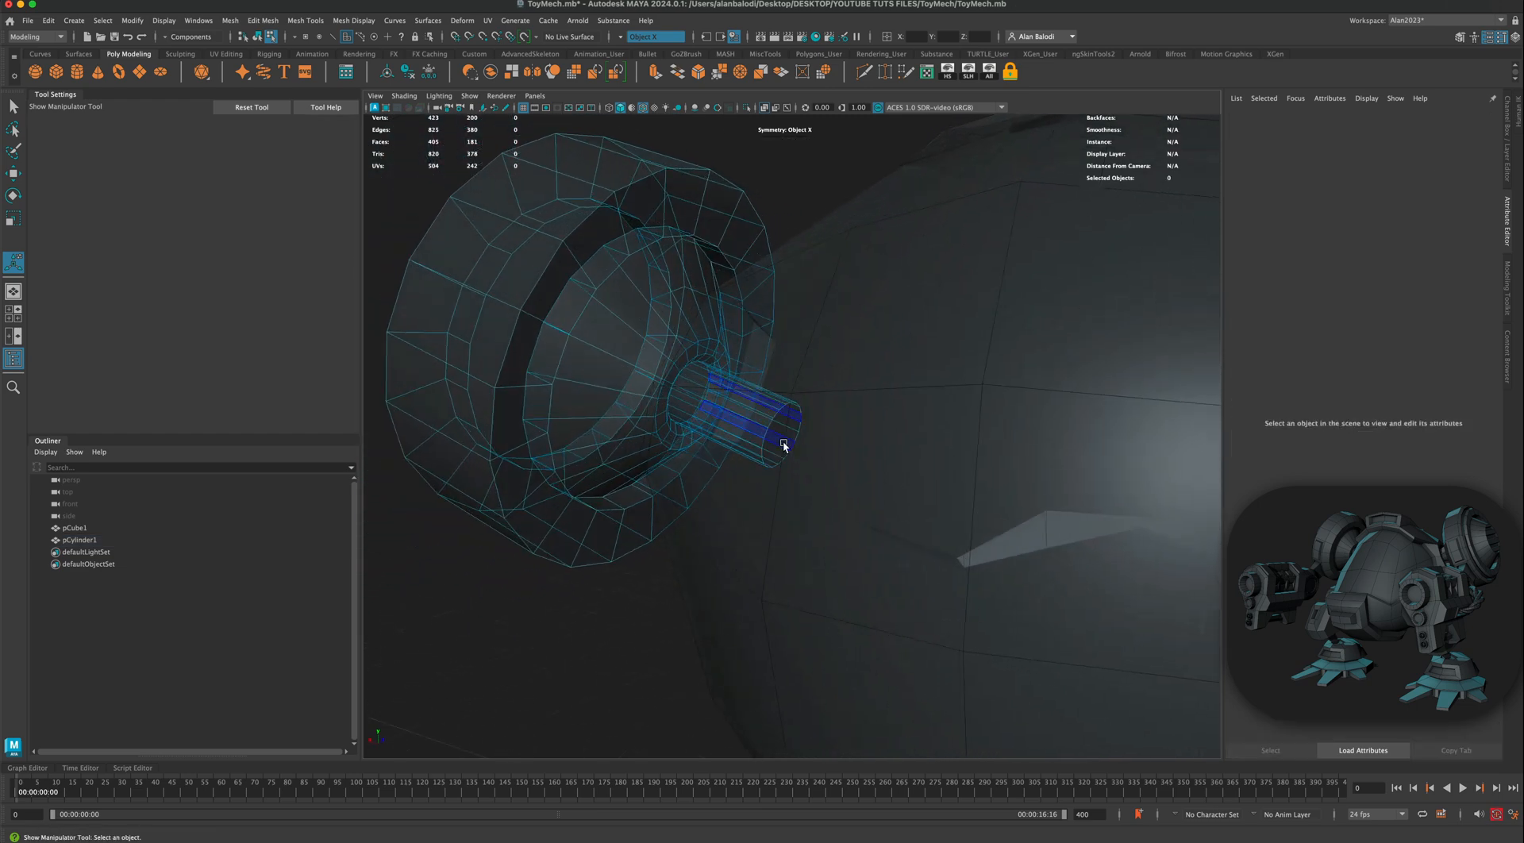
left_click_drag(794, 409, 698, 226, "alt")
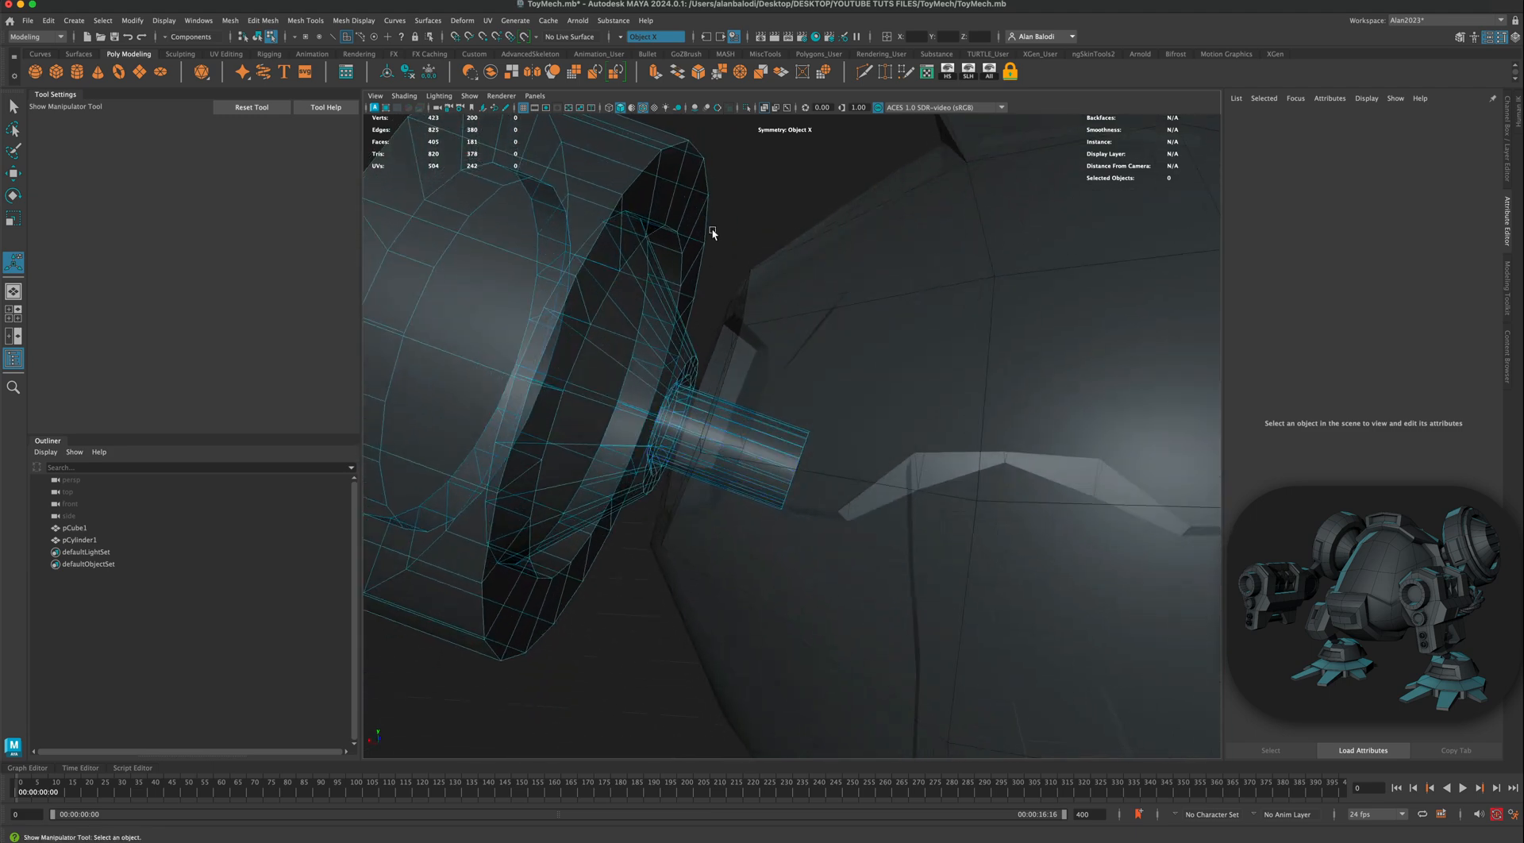
right_click_drag(691, 219, 725, 206)
mouse_move(745, 330)
left_mouse_down("alt")
mouse_move(735, 367)
mouse_move(755, 367)
mouse_move(744, 375)
mouse_move(750, 349)
mouse_move(750, 379)
left_mouse_up("alt")
left_click(764, 108)
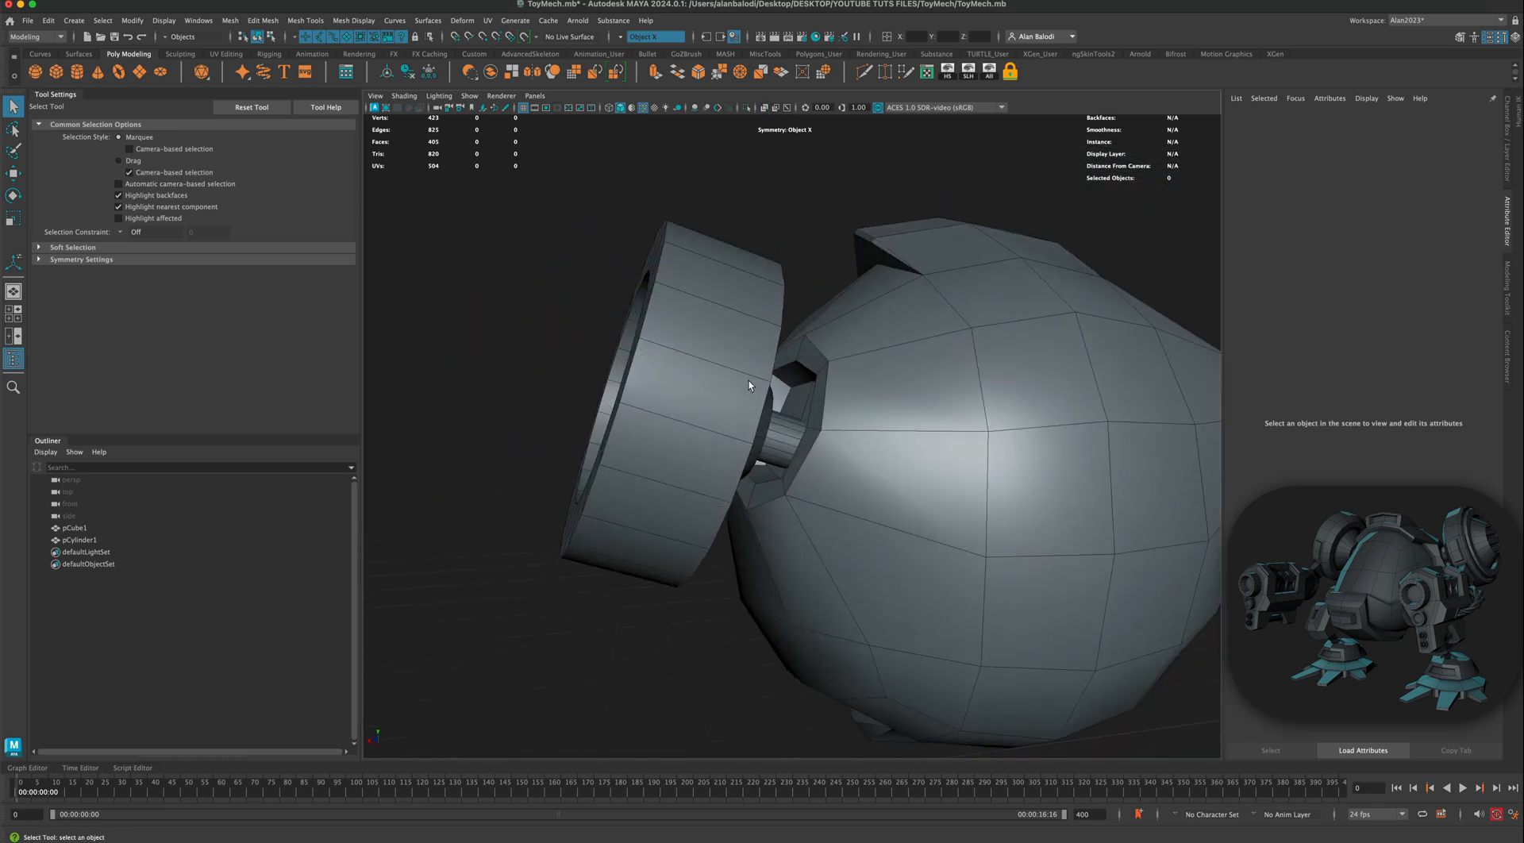
left_click(608, 342)
key("w")
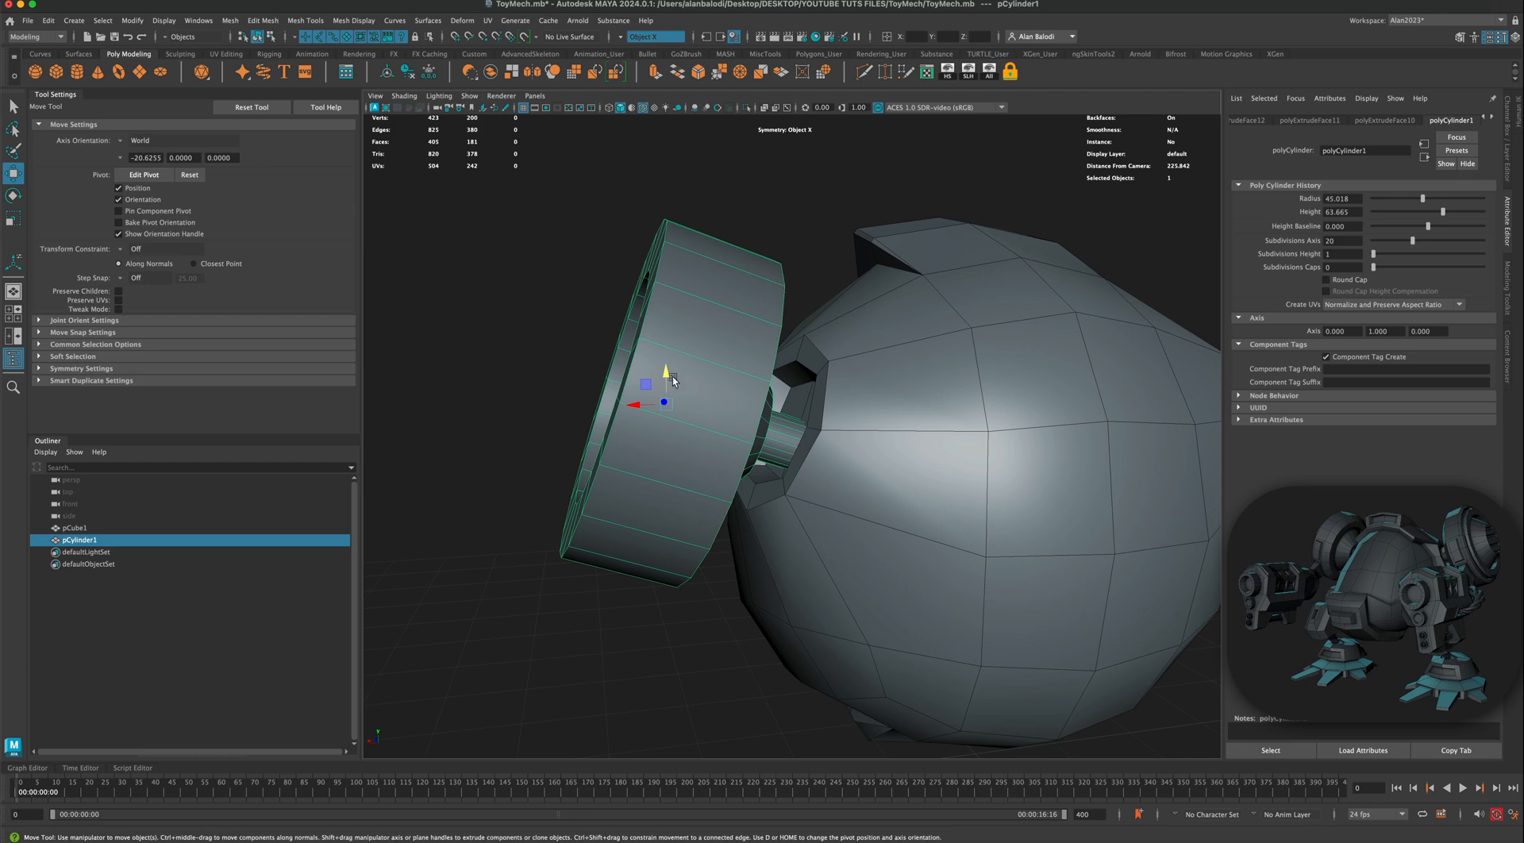
left_click_drag(666, 373, 830, 477, "alt")
left_click(715, 388)
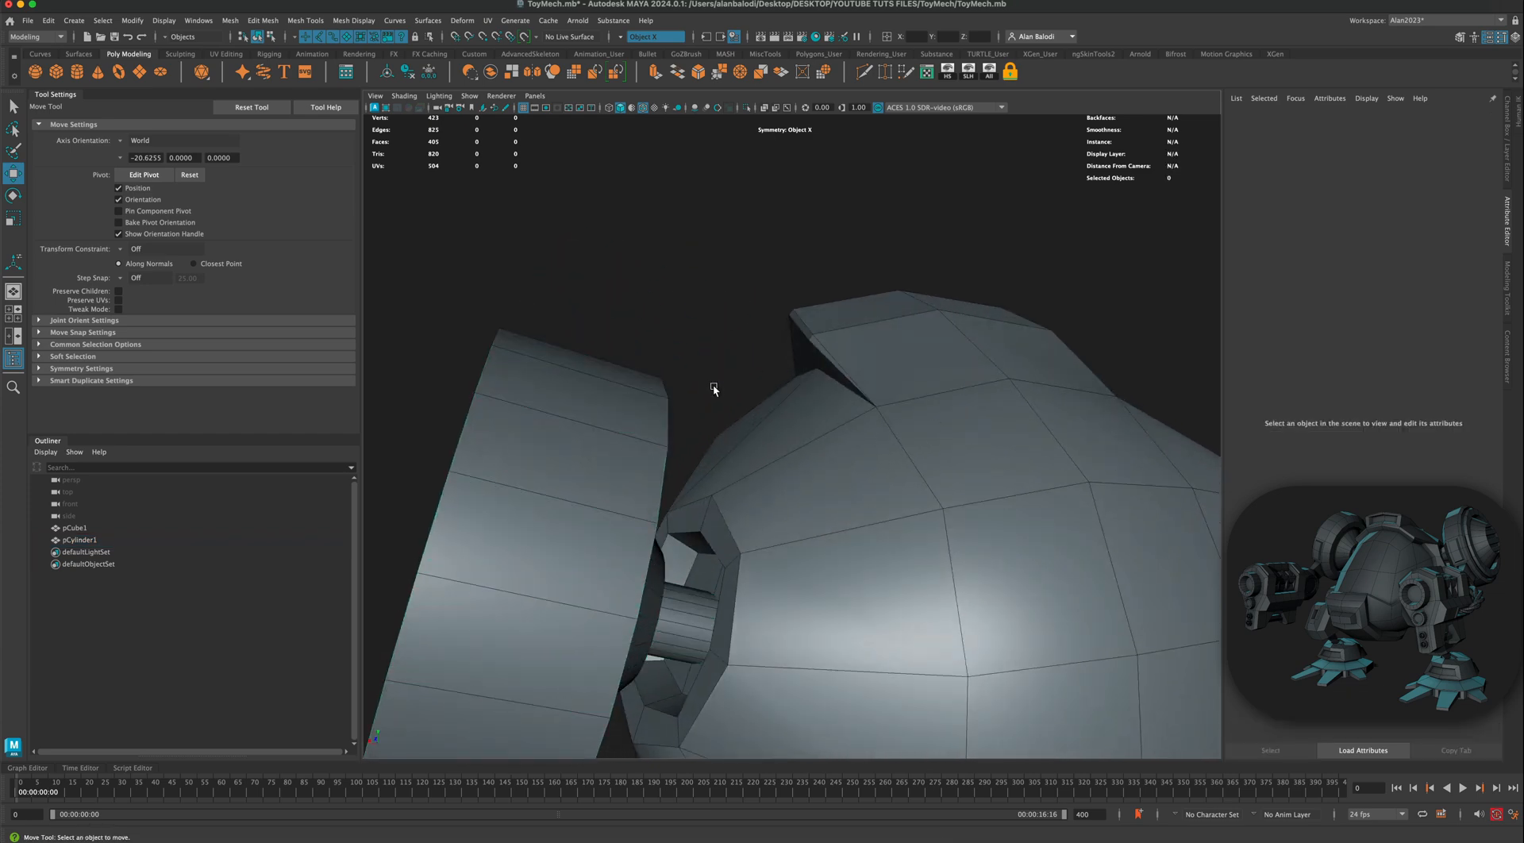
scroll(710, 389, "down", 4)
left_click_drag(711, 389, 321, 222, "alt")
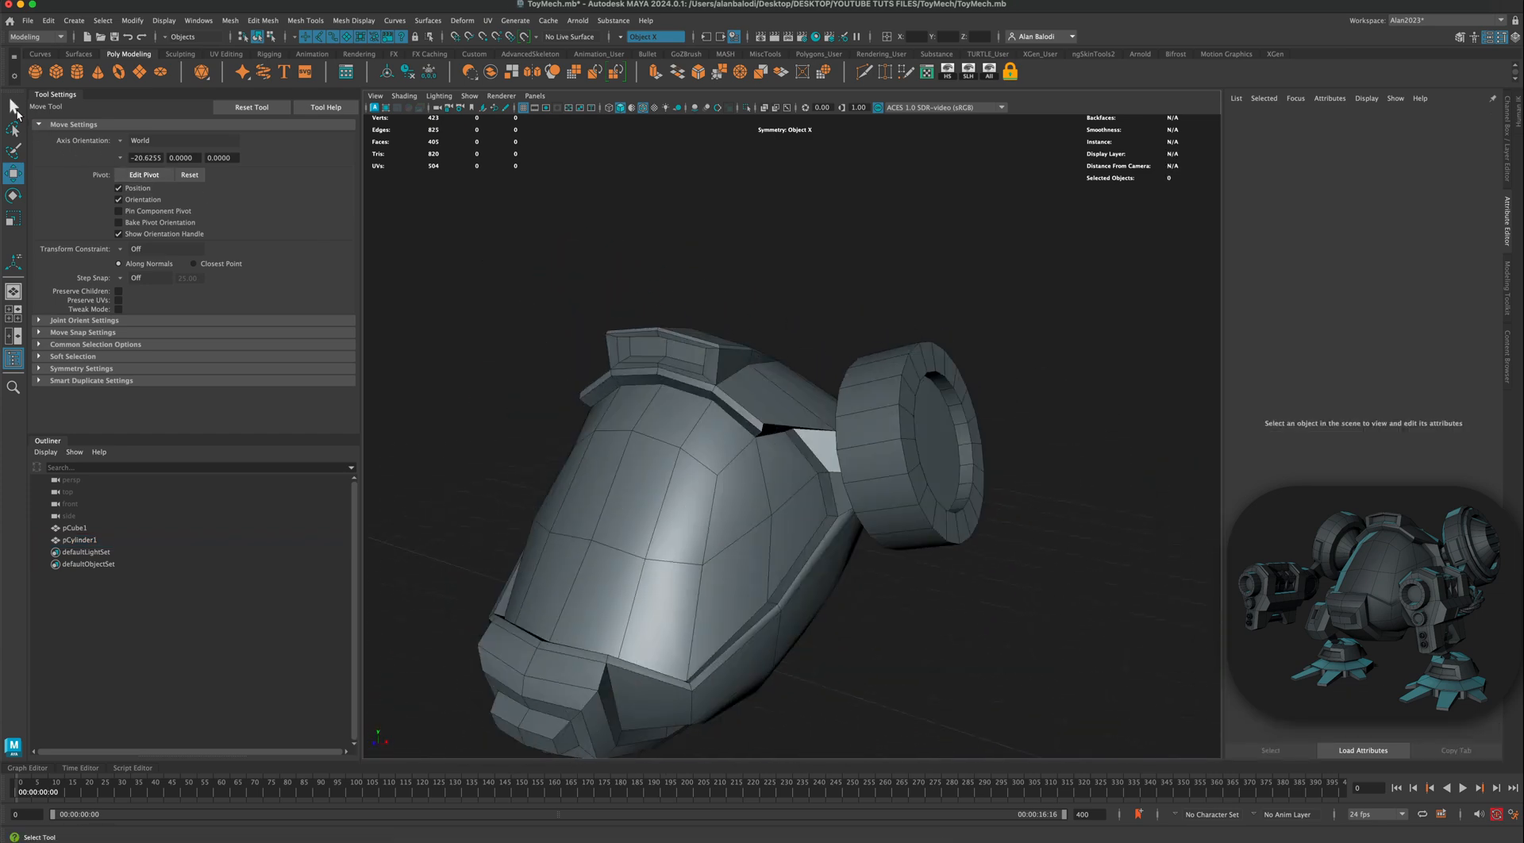
Step: Bevel both outer rim edge loops of the cylinder with Fraction 0.5 and 1 segment
left_click(13, 106)
left_click(897, 363)
mouse_move(874, 371)
right_mouse_down()
mouse_move(881, 348)
mouse_move(897, 390)
right_mouse_up()
double_click(845, 395, "shift")
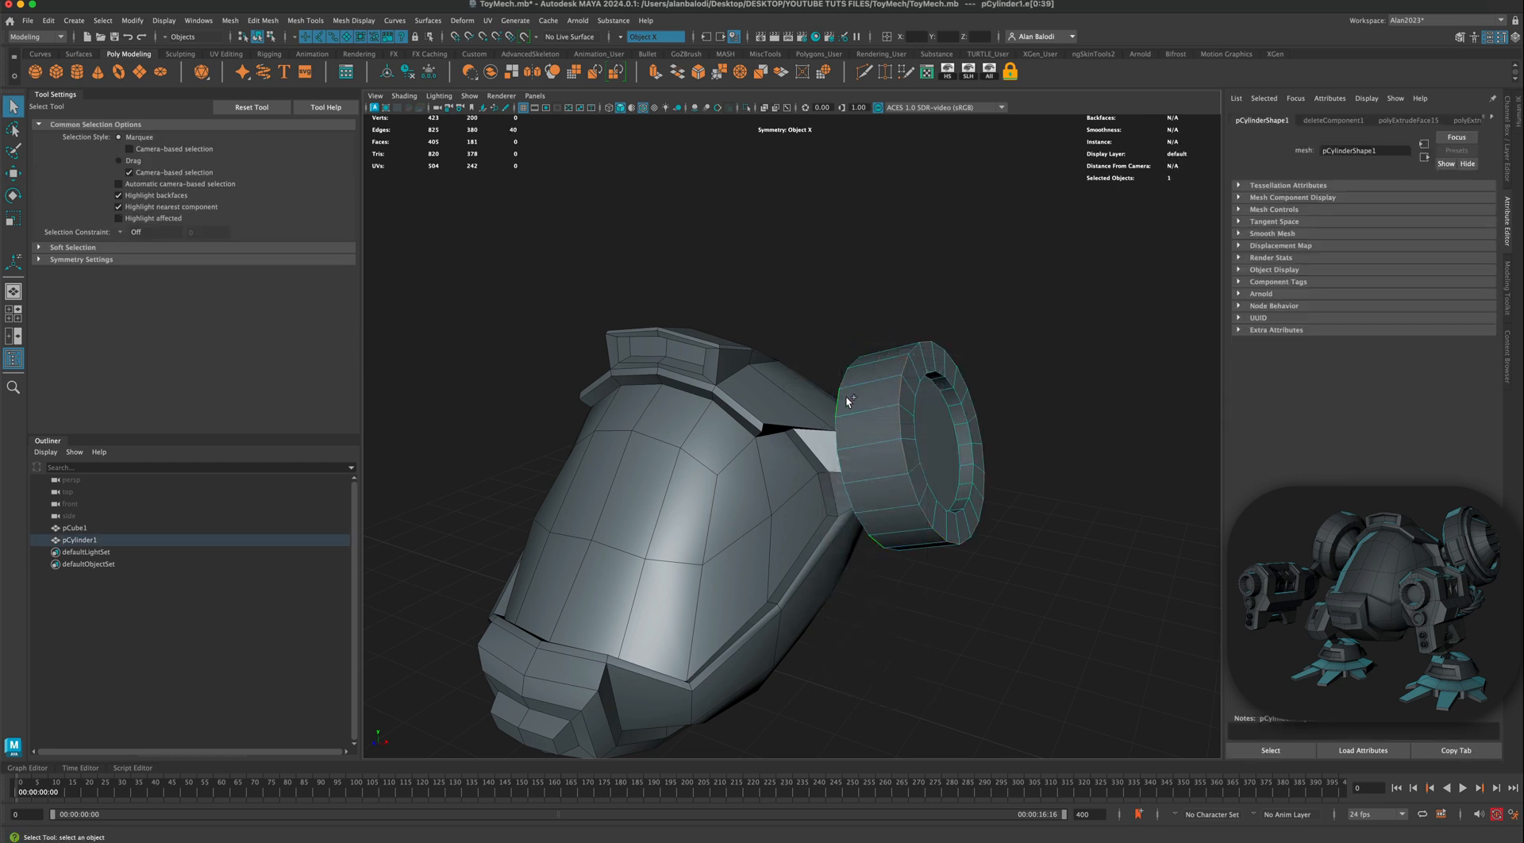
left_click_drag(1045, 406, 1062, 365, "alt")
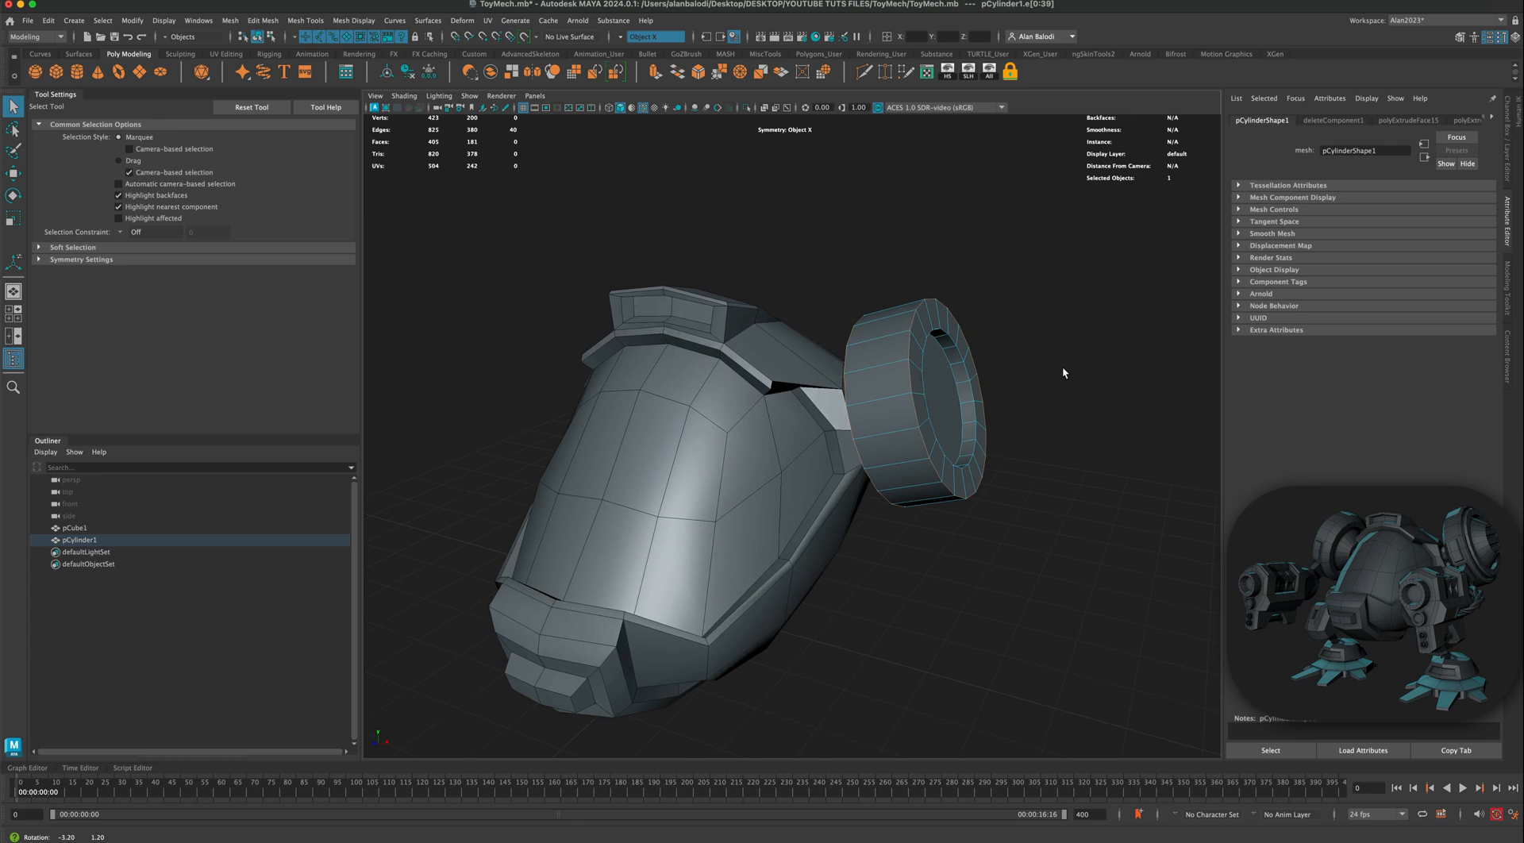
left_click(695, 74)
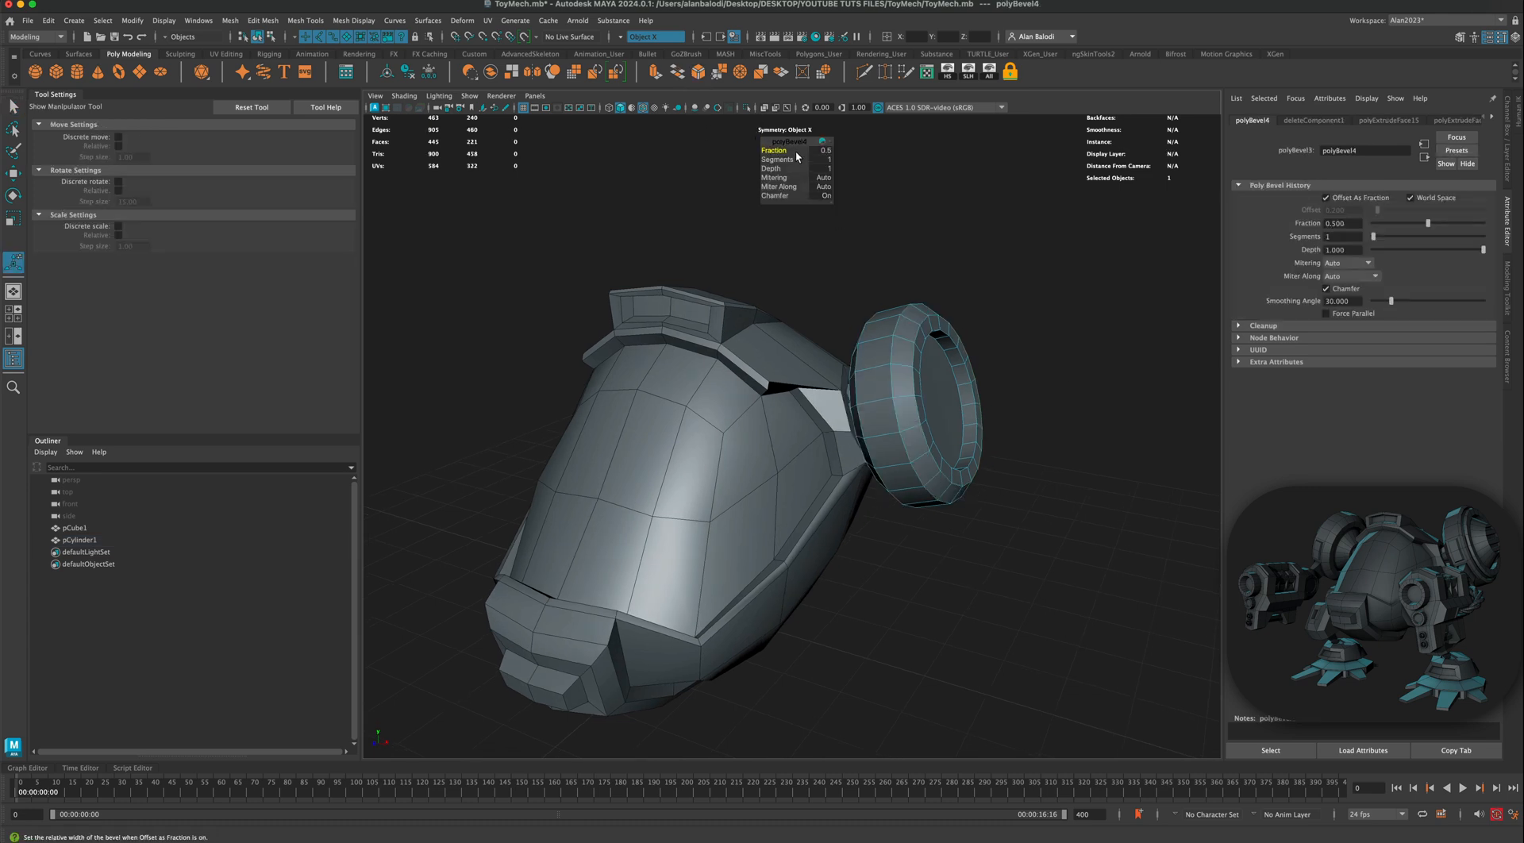
left_click_drag(659, 221, 680, 219, "alt")
left_click_drag(861, 163, 901, 192, "alt")
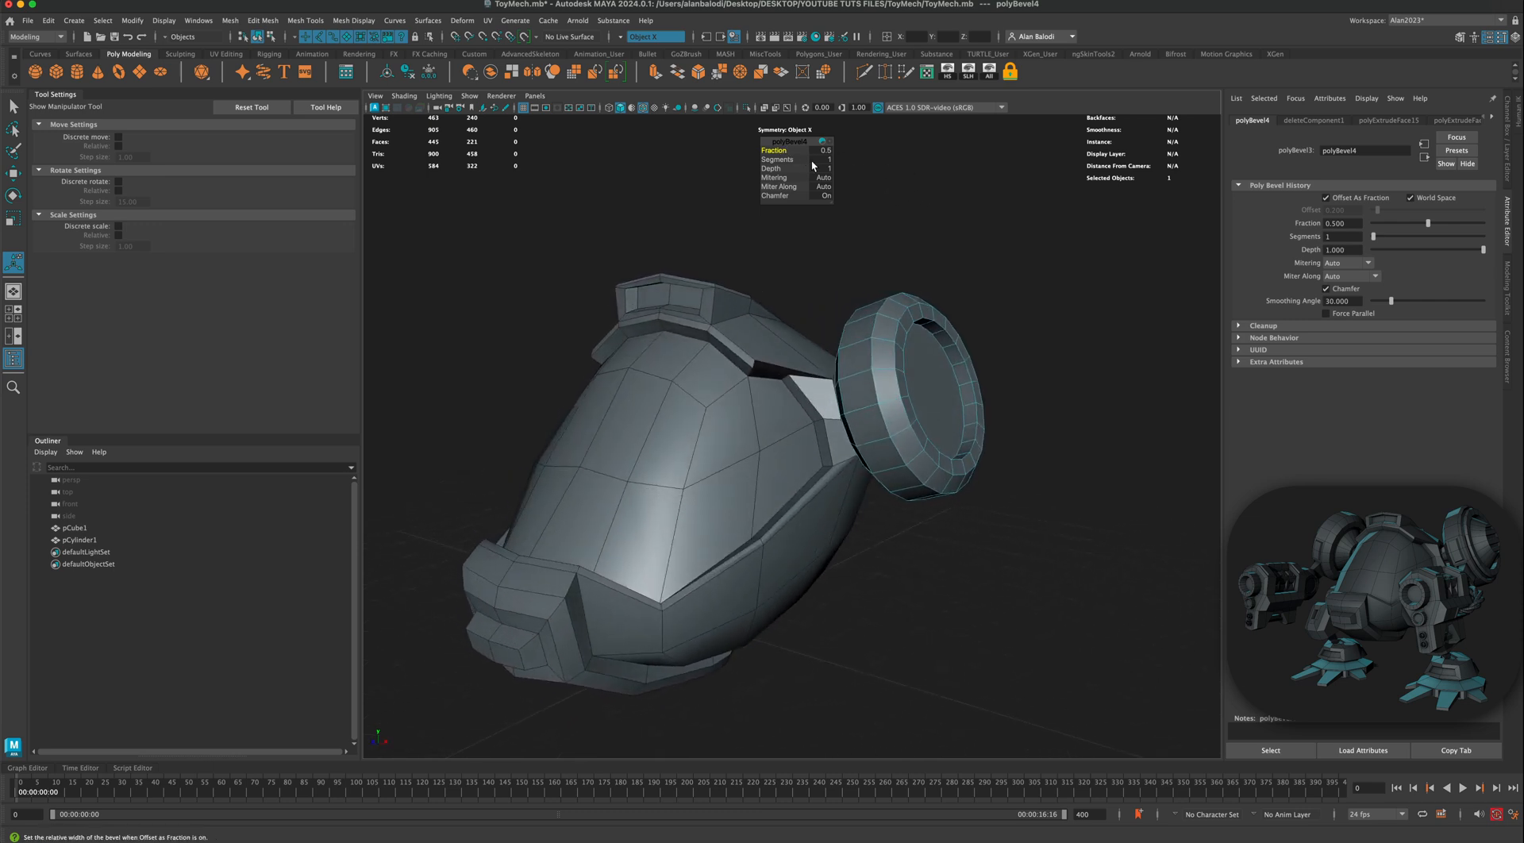
left_click_drag(786, 159, 786, 158)
key("q")
Step: Extrude the bevelled face loop around the cylinder's outward-facing rim and scale it to 0.333, forming a narrow strip
left_click_drag(758, 311, 795, 305, "alt")
middle_click_drag(992, 405, 947, 416, "alt")
scroll(946, 416, "up", 3)
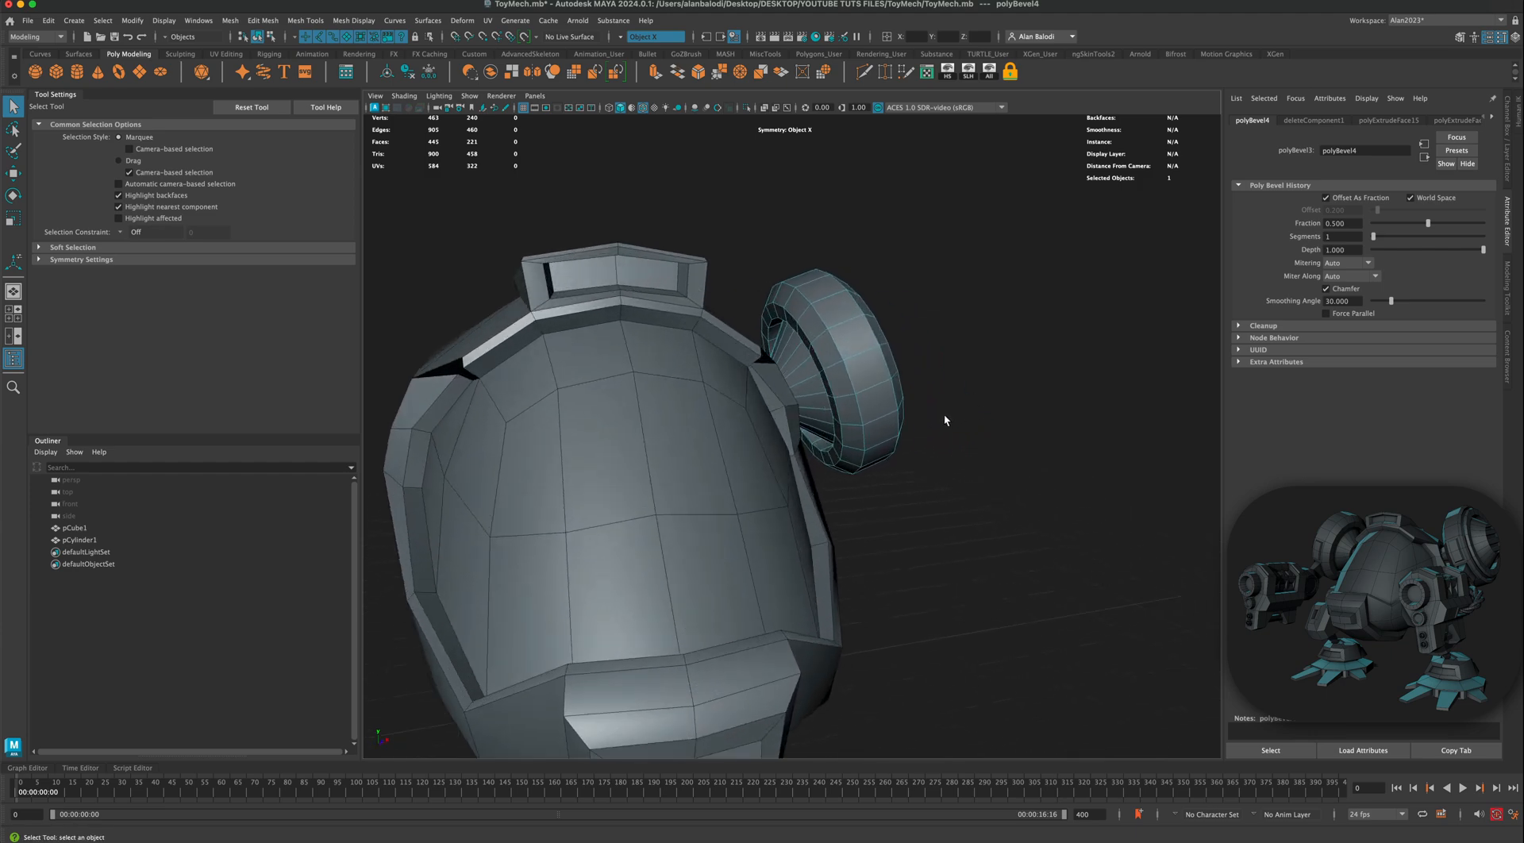
left_click_drag(947, 417, 919, 422, "alt")
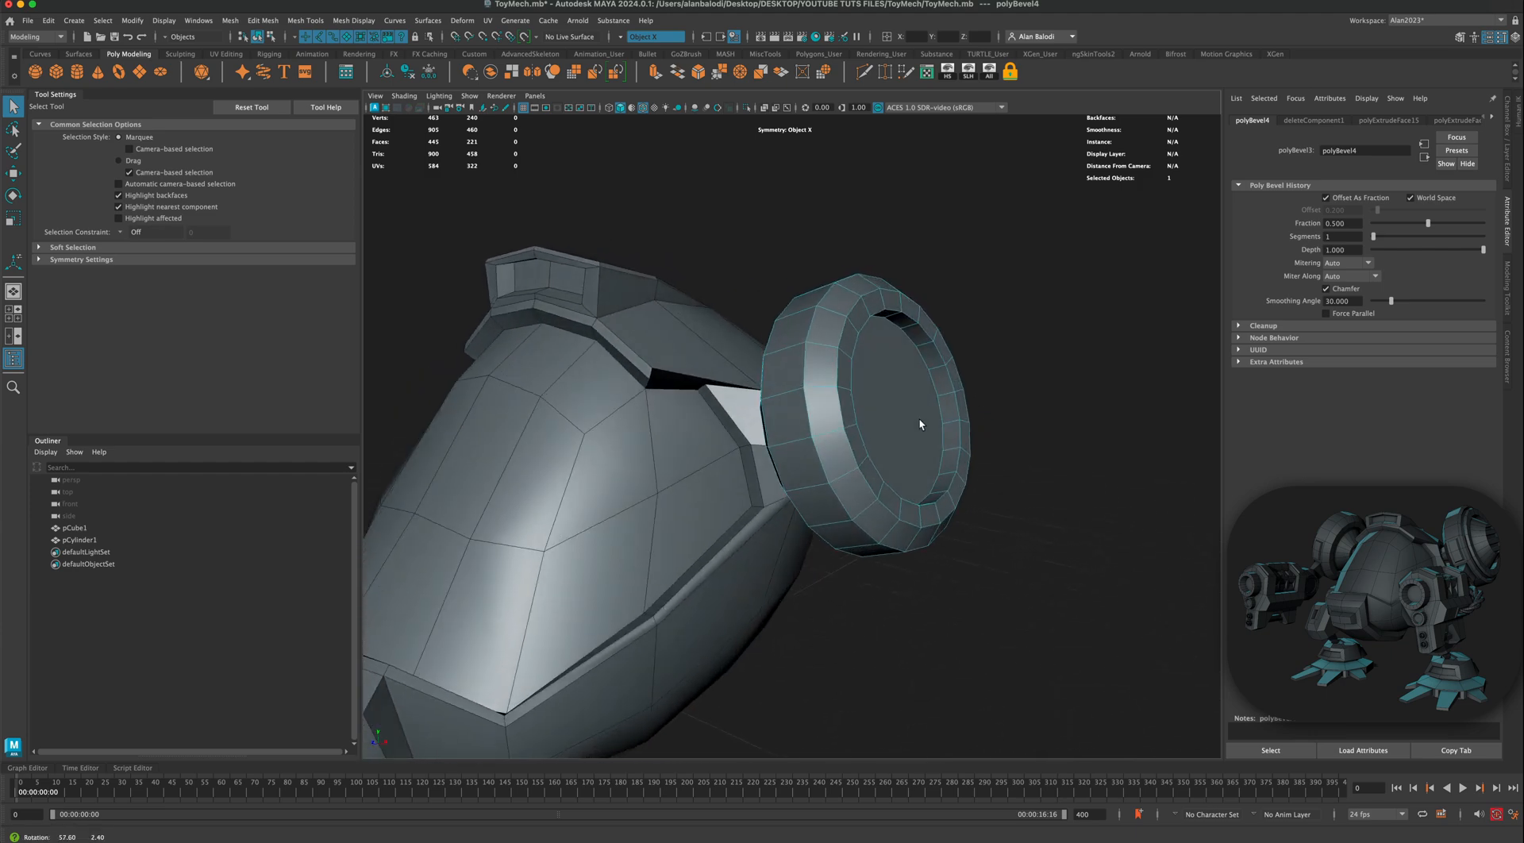
right_click(826, 387)
left_click(825, 420)
double_click(817, 397)
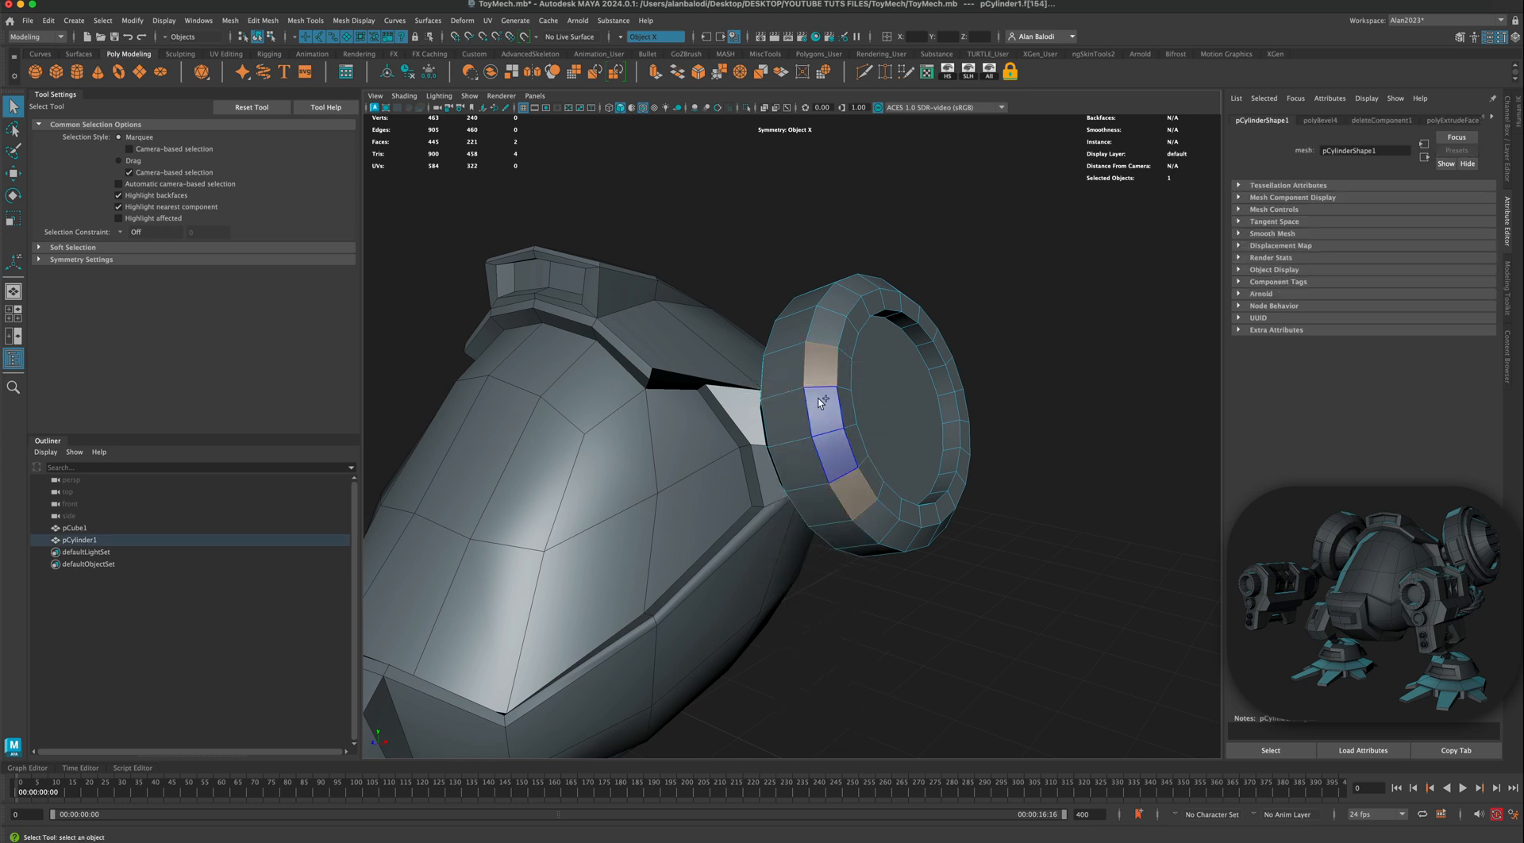
left_click_drag(1037, 468, 1033, 465, "alt")
scroll(1037, 468, "up", 3)
middle_click_drag(1038, 469, 1042, 480, "alt")
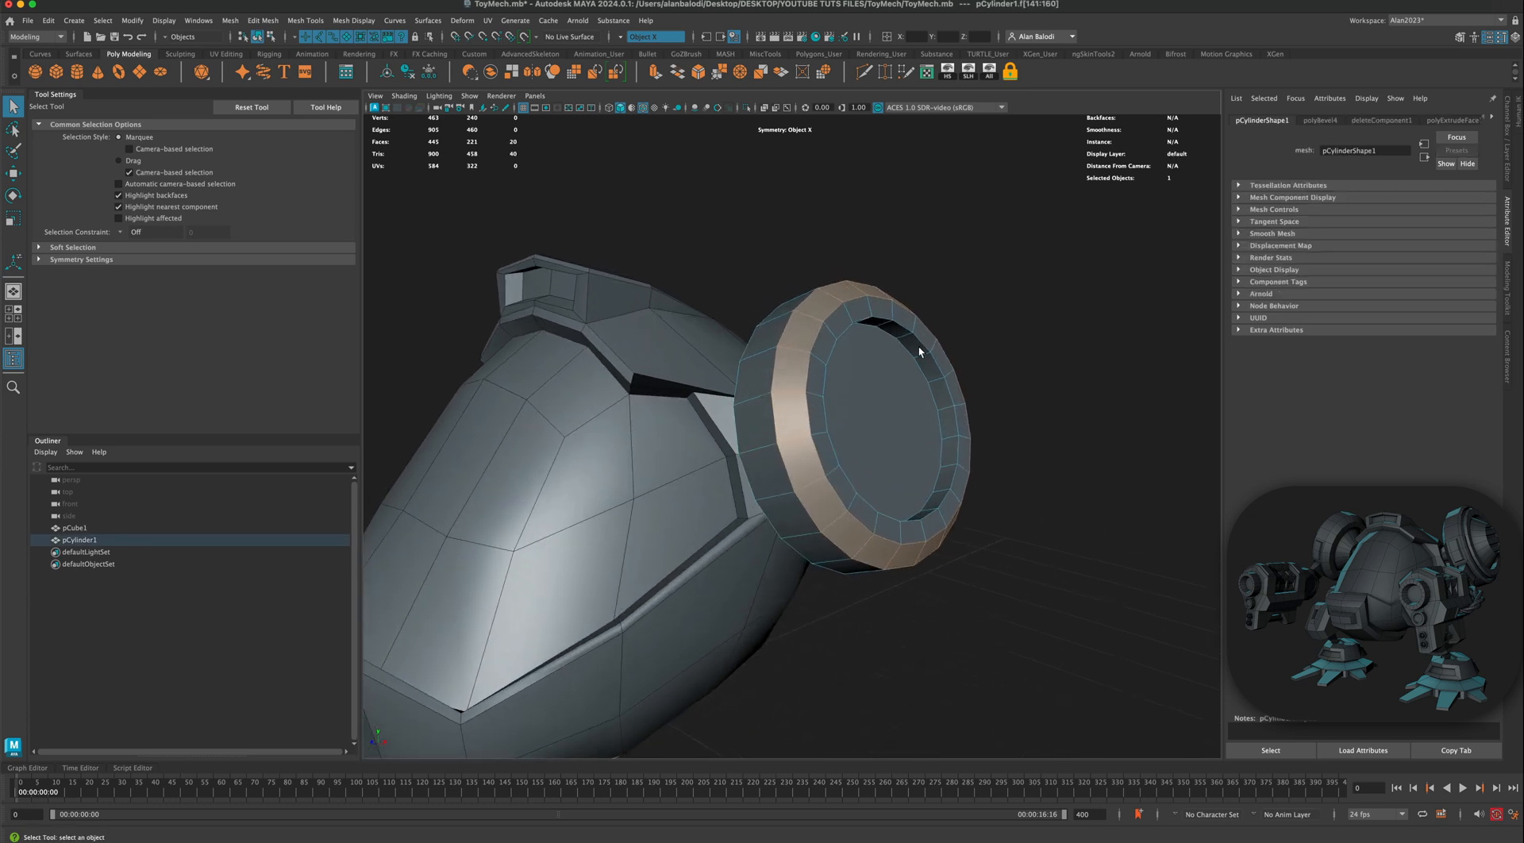
left_click(655, 72)
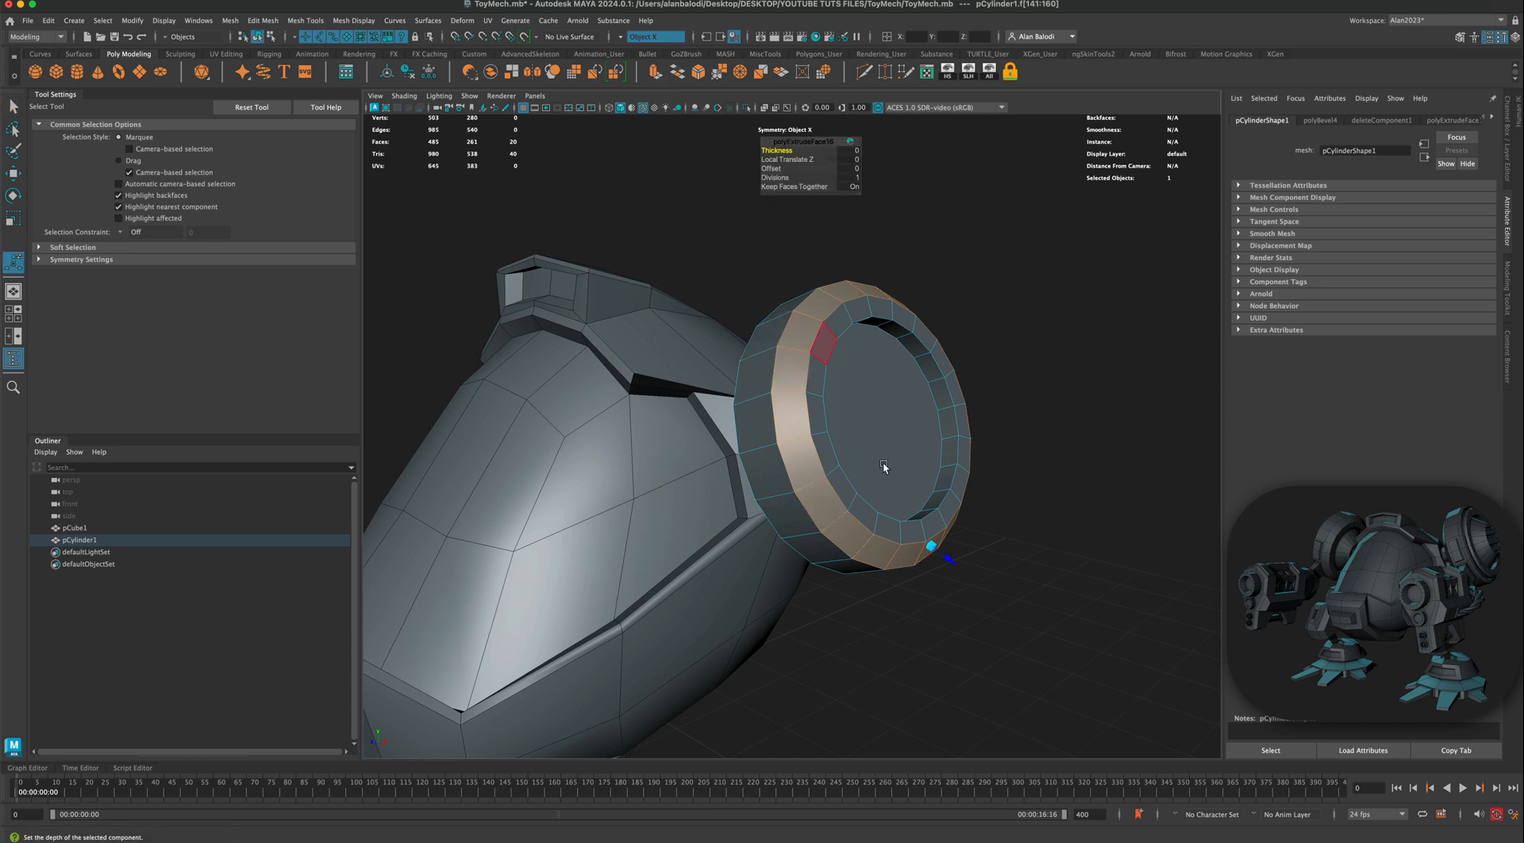
left_click_drag(932, 549, 920, 555)
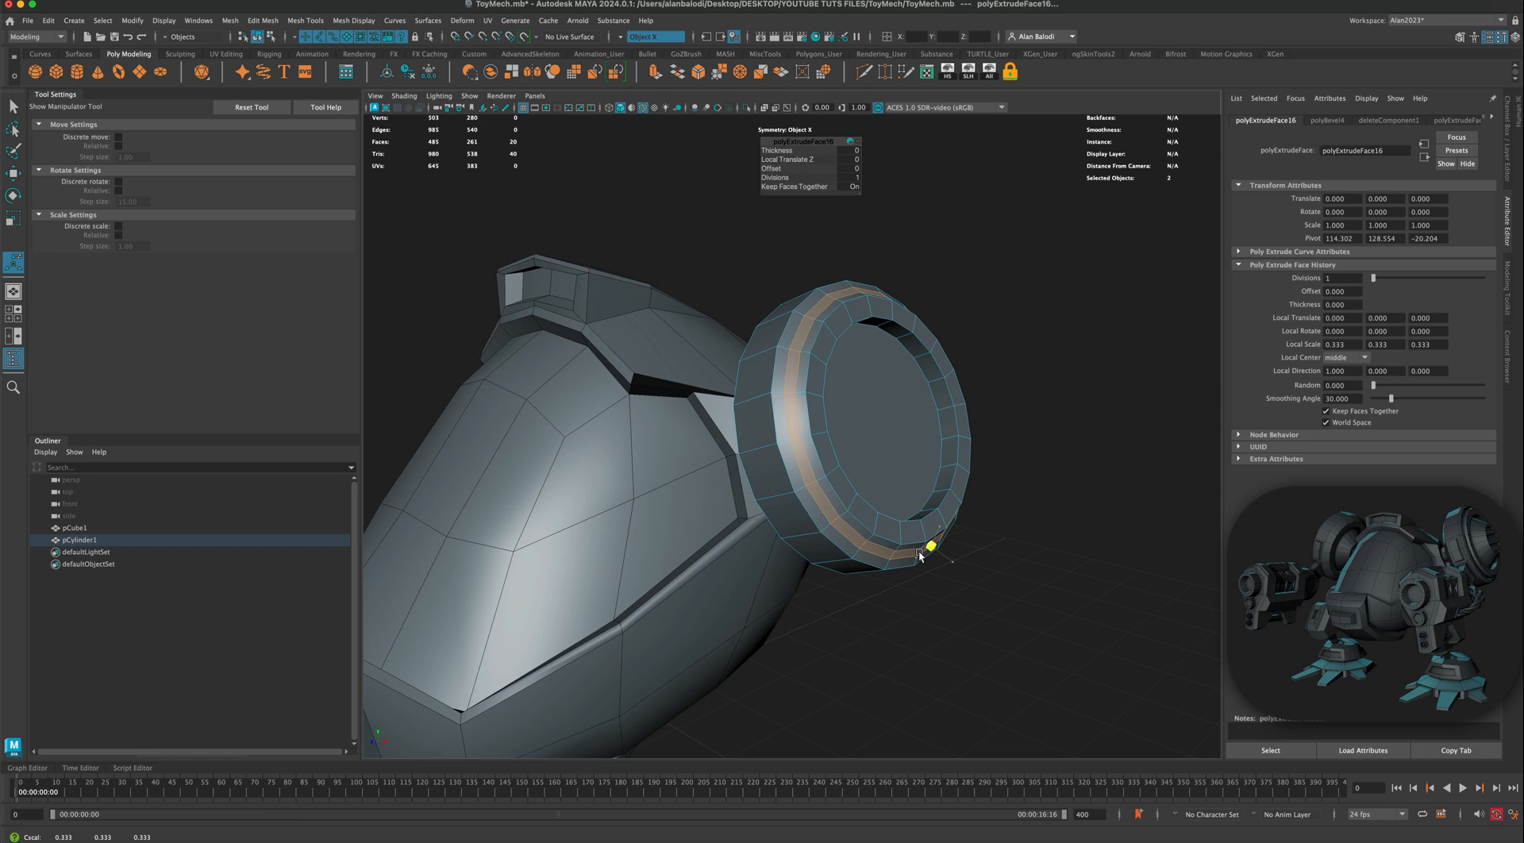
key("F8")
mouse_move(708, 273)
left_mouse_down("alt")
mouse_move(698, 245)
mouse_move(702, 265)
left_mouse_up("alt")
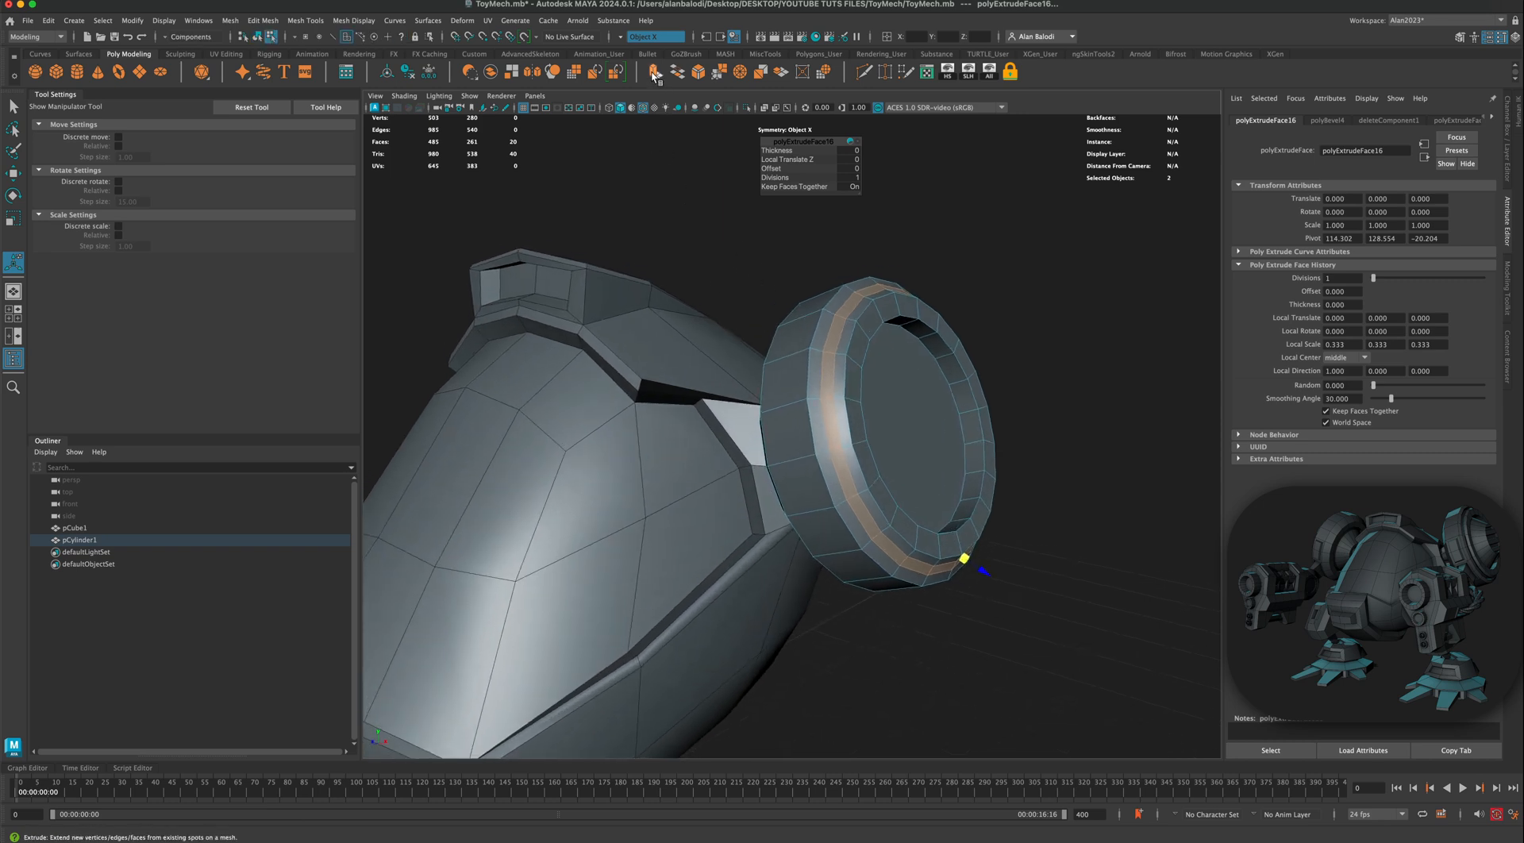
Step: Extrude the narrow strip around the cylinder's rim again, push it inward as a groove, and return to object mode
key("ctrl+e")
left_click_drag(985, 570, 897, 407)
right_click_drag(897, 407, 935, 384)
key("q")
left_click(1019, 470)
right_click_drag(1019, 470, 989, 554, "alt")
left_click_drag(989, 554, 964, 498, "alt")
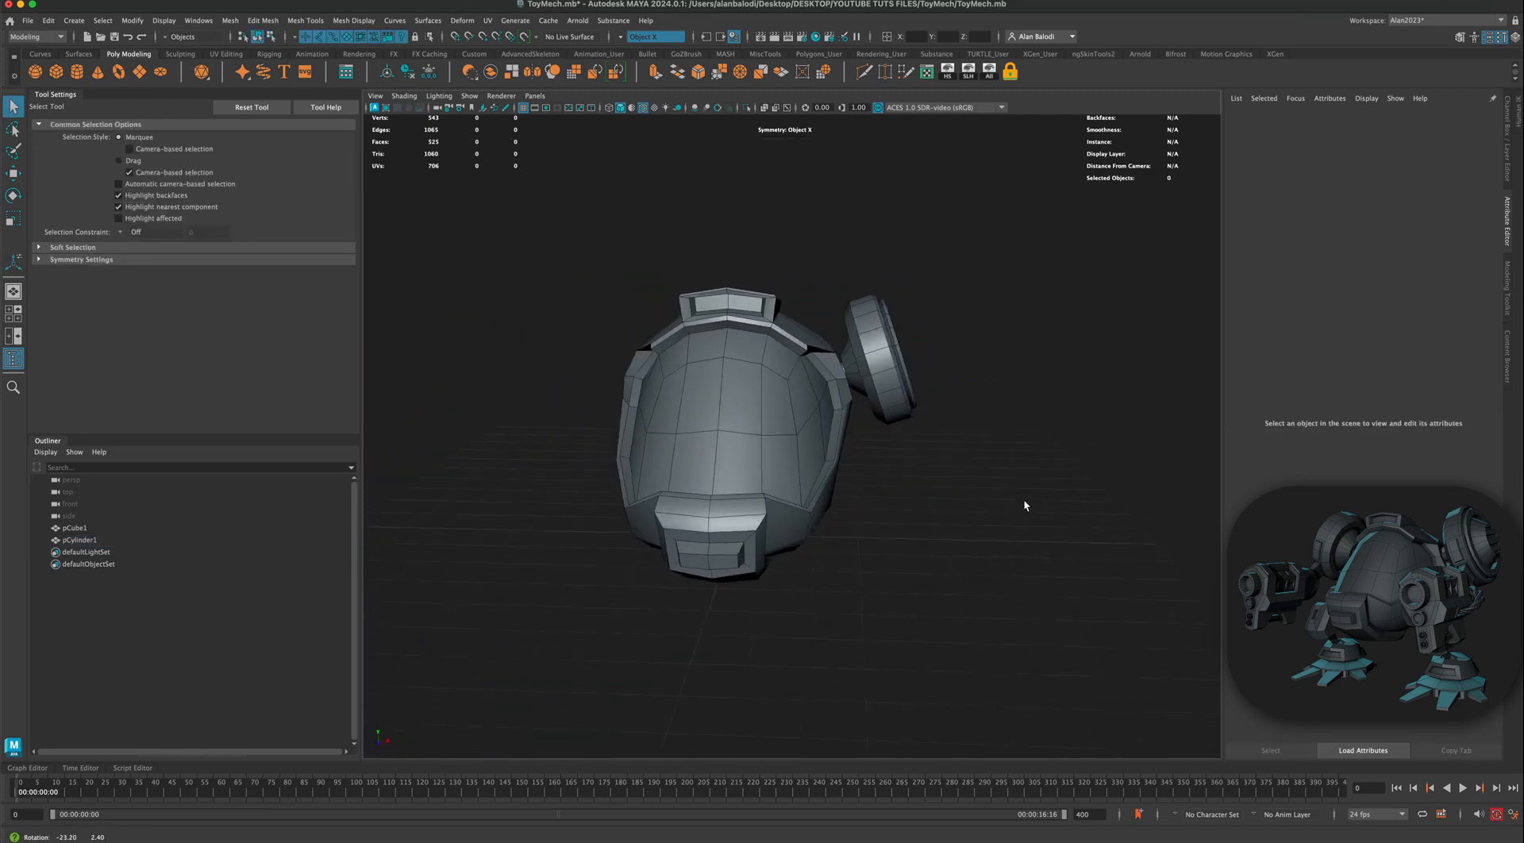
Step: Extrude the cylinder's recessed outer face outward as a cone with Local Scale 0.533 and Local Translate Z 15.253
left_click(918, 399)
left_click_drag(838, 401, 917, 383, "alt")
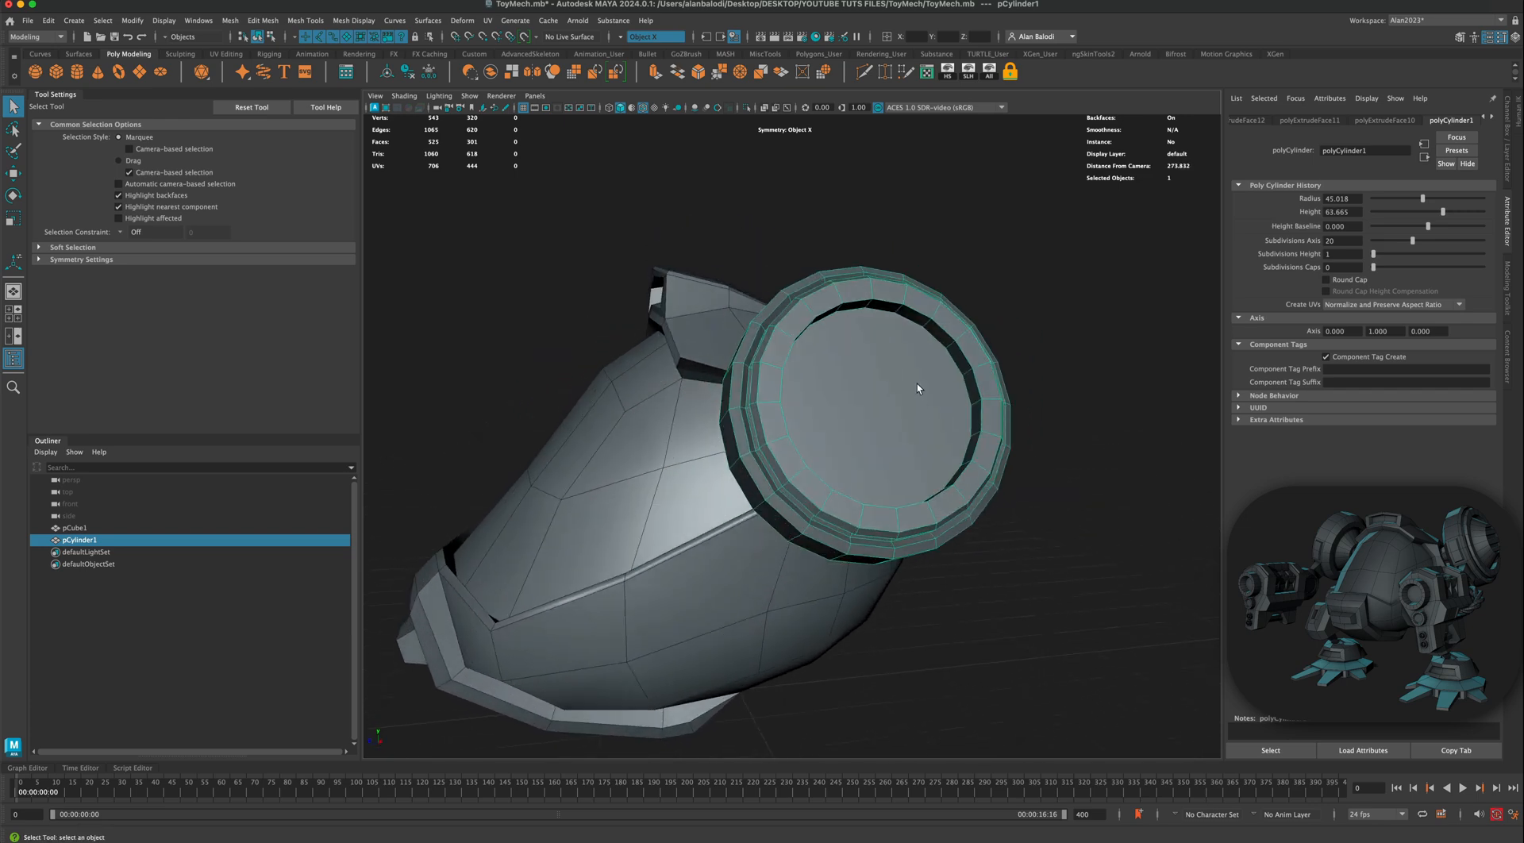
right_click_drag(917, 383, 917, 413)
left_click(890, 386)
left_click(891, 380)
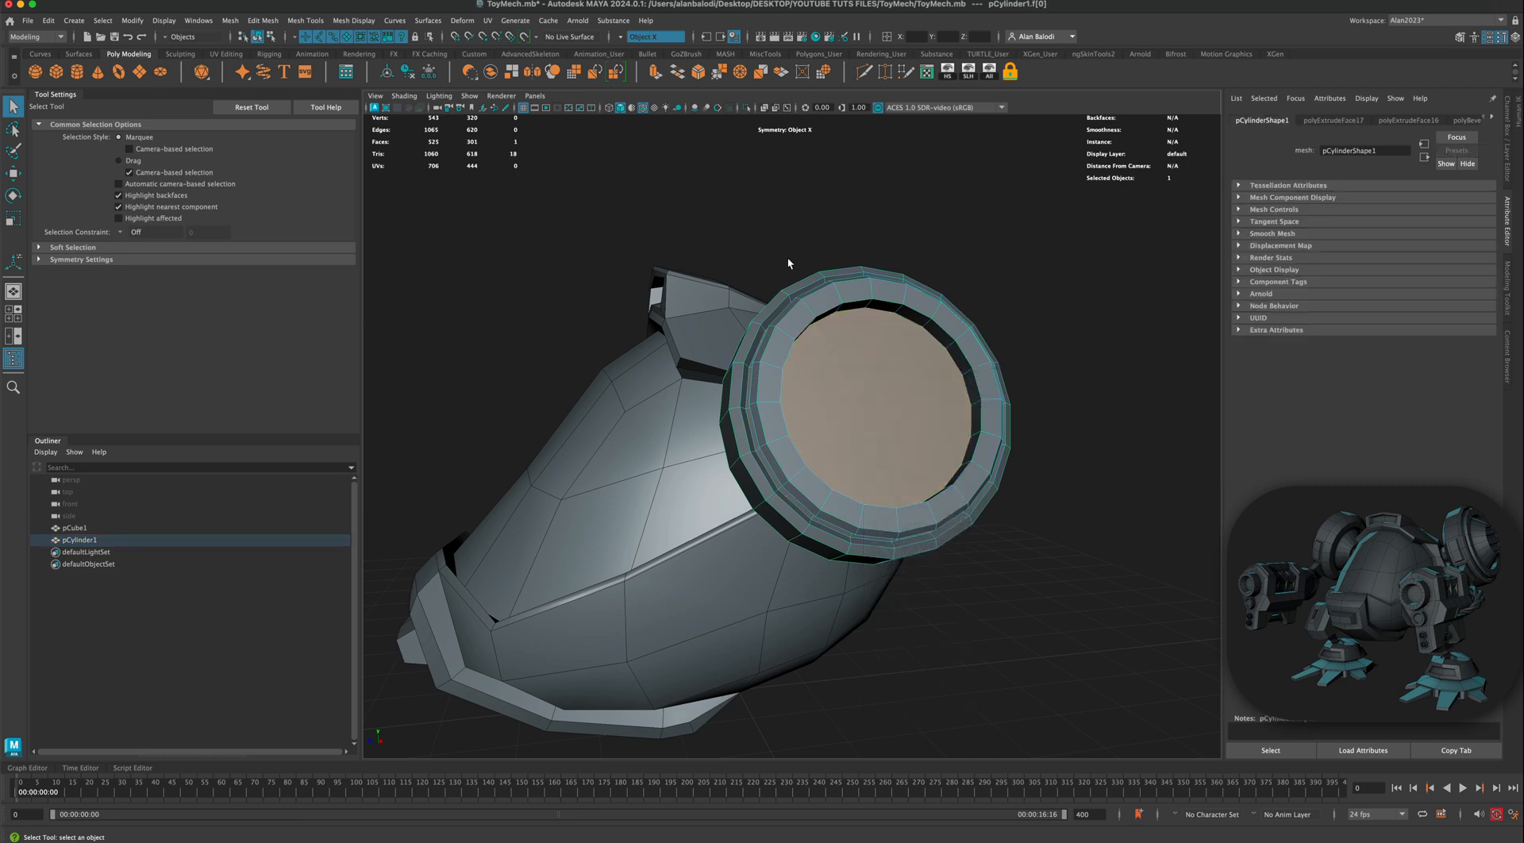
key("ctrl+e")
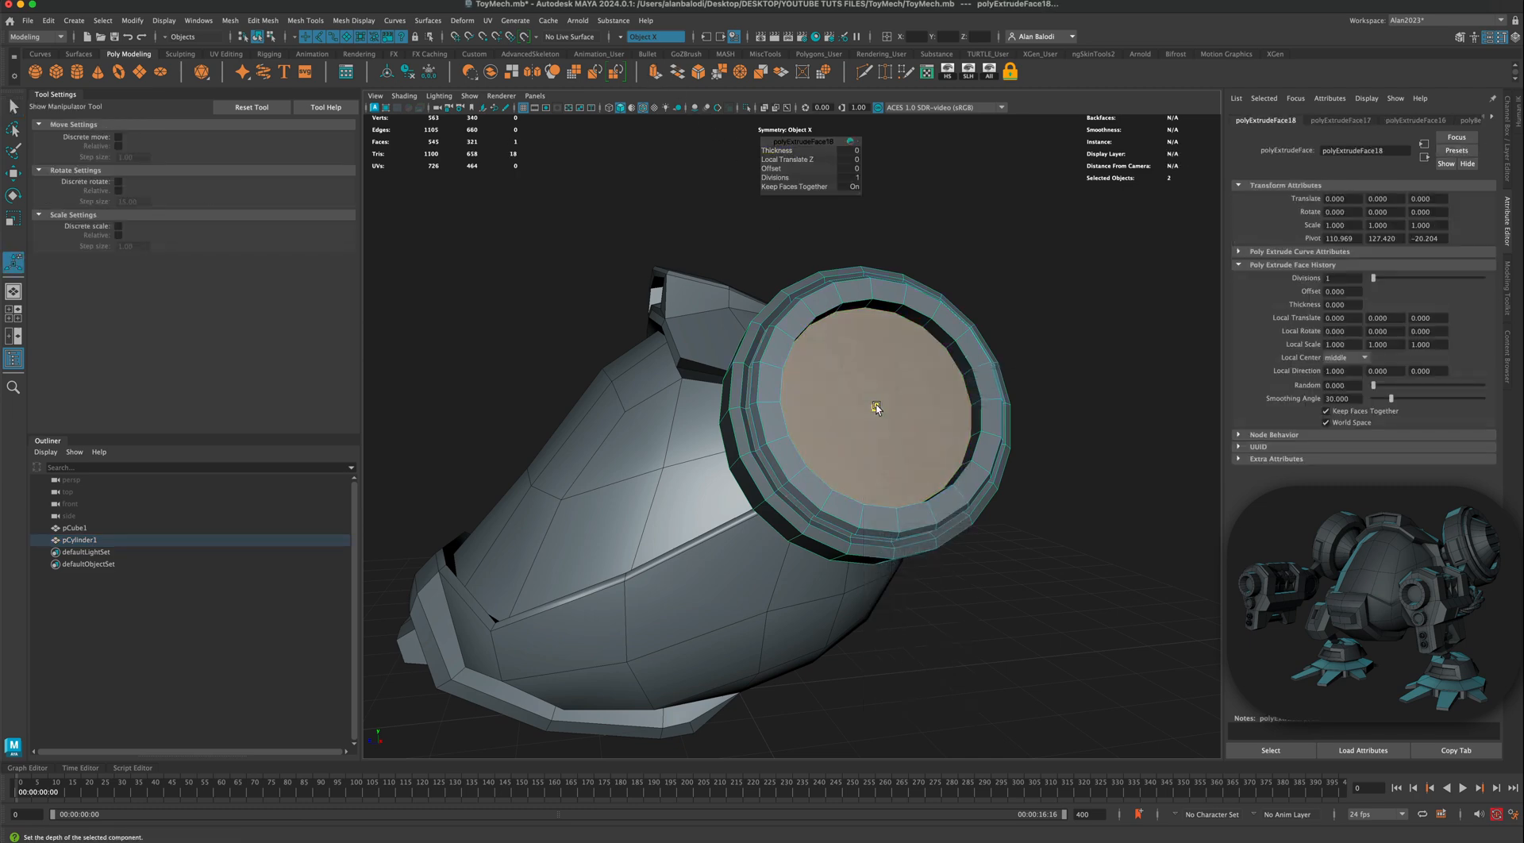
left_click_drag(873, 407, 1028, 399)
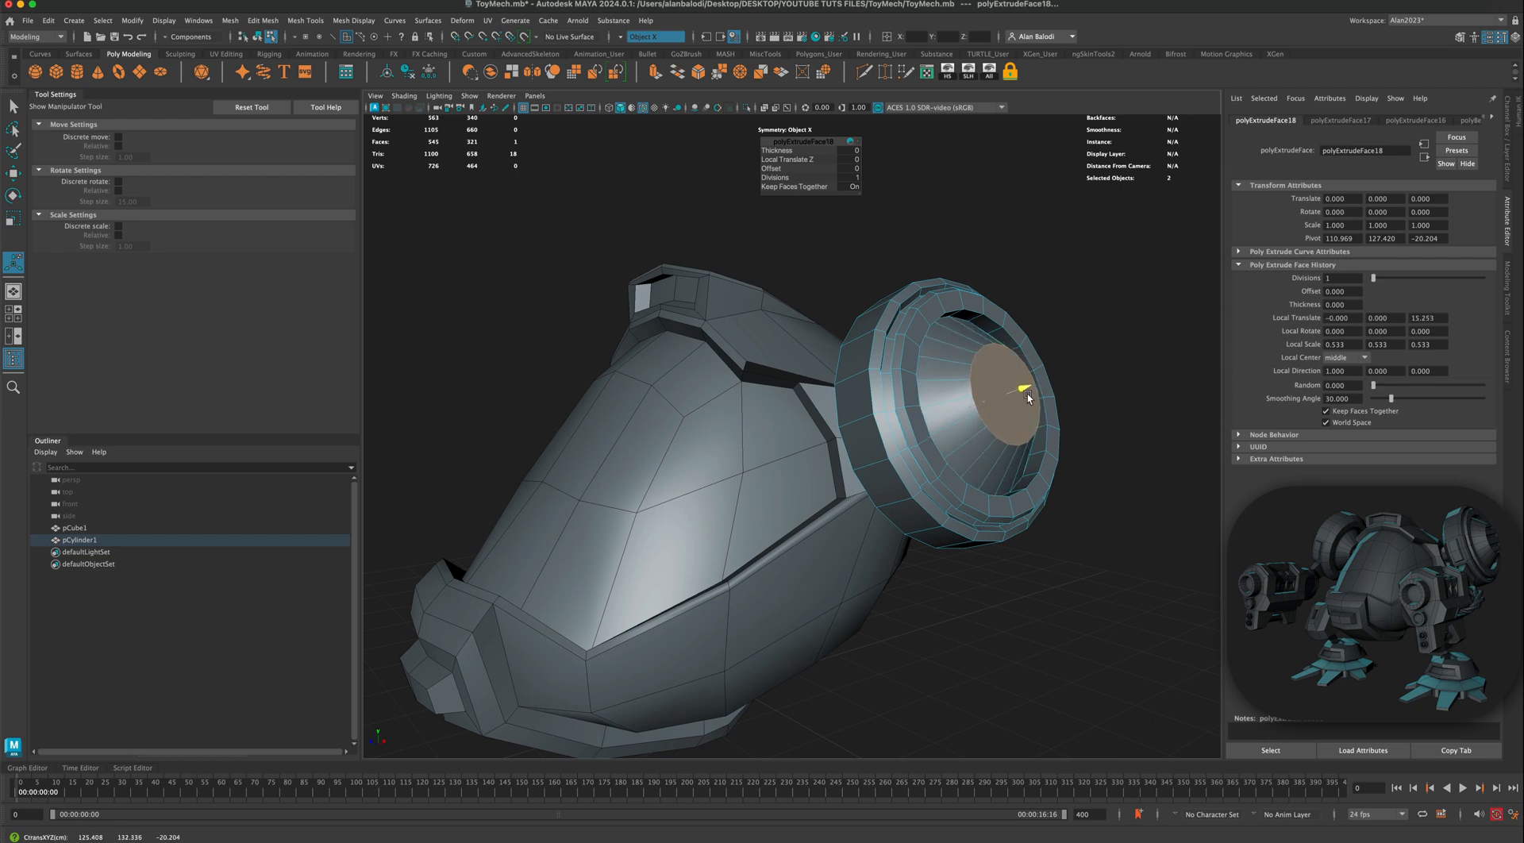
Step: Increase the cone extrusion's Local Translate Z to 17.304 and return to object mode
scroll(1085, 459, "down", 5)
left_click_drag(1082, 469, 992, 468, "alt")
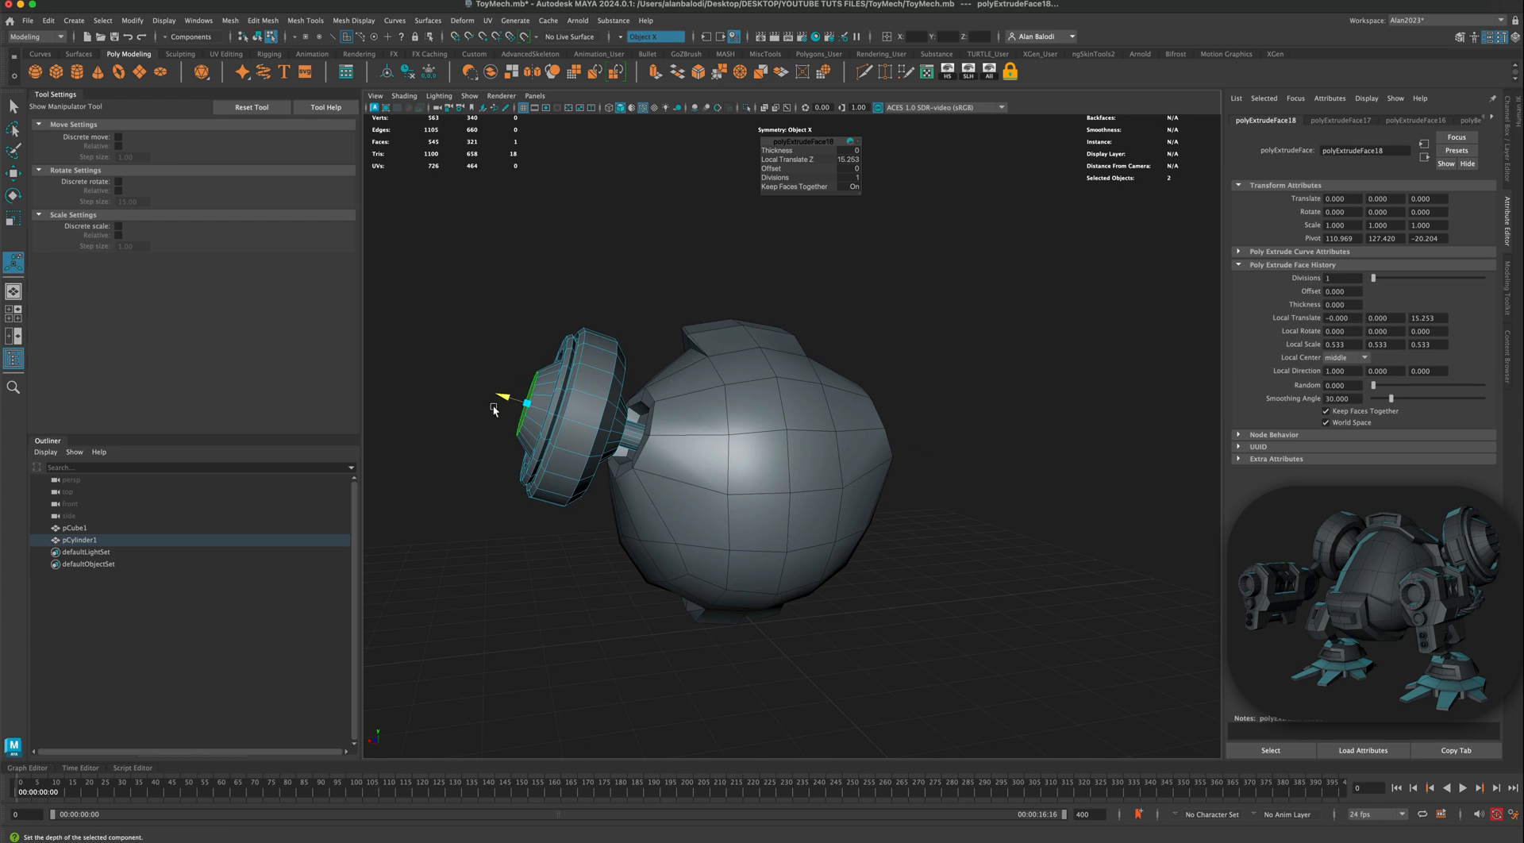
left_click_drag(500, 397, 878, 522)
scroll(953, 522, "up", 5)
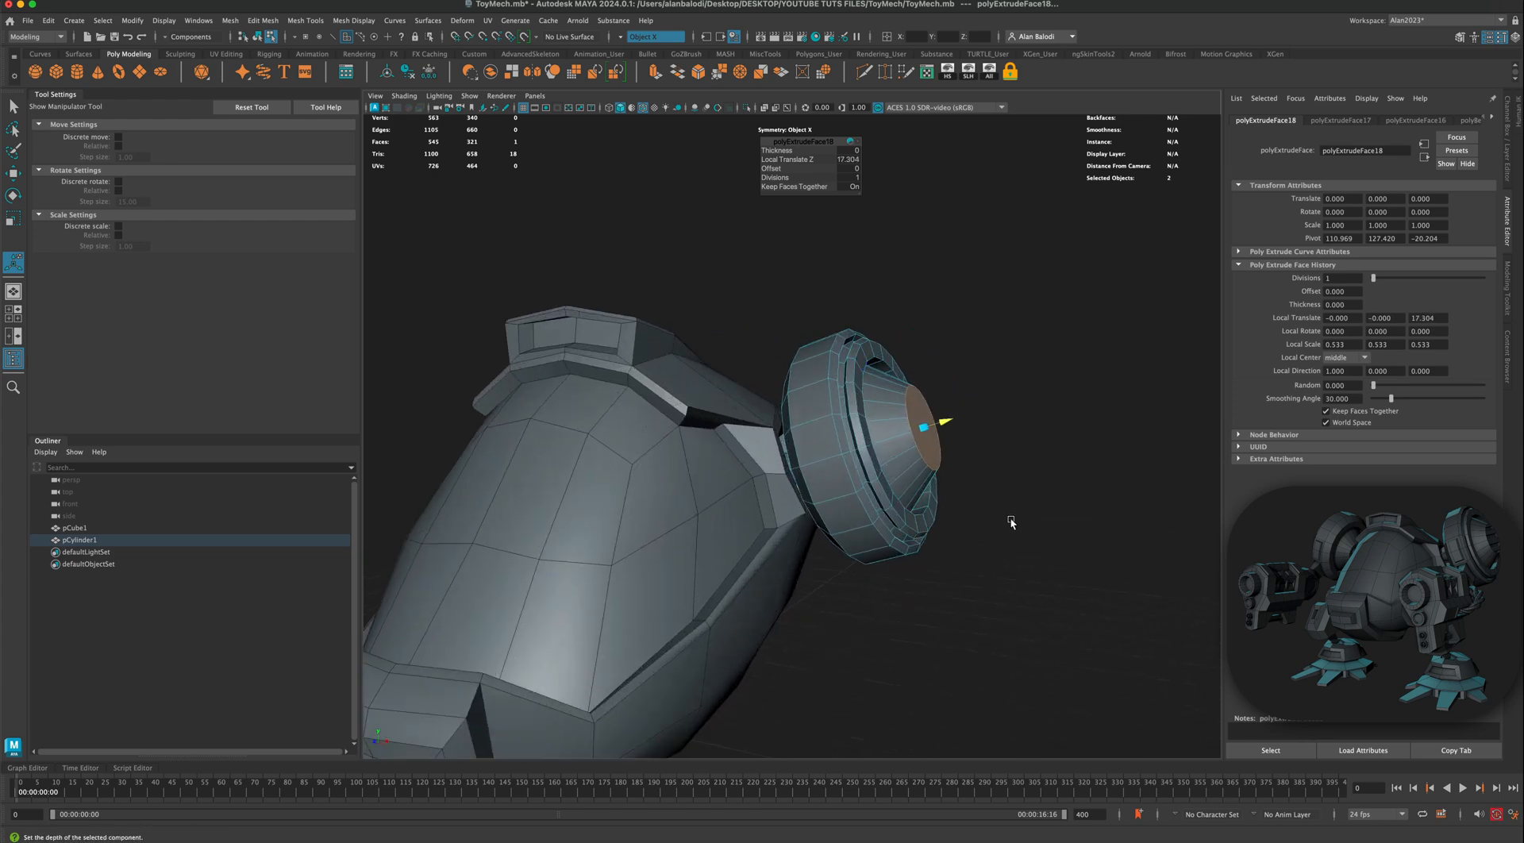
left_click_drag(1011, 521, 989, 520, "alt")
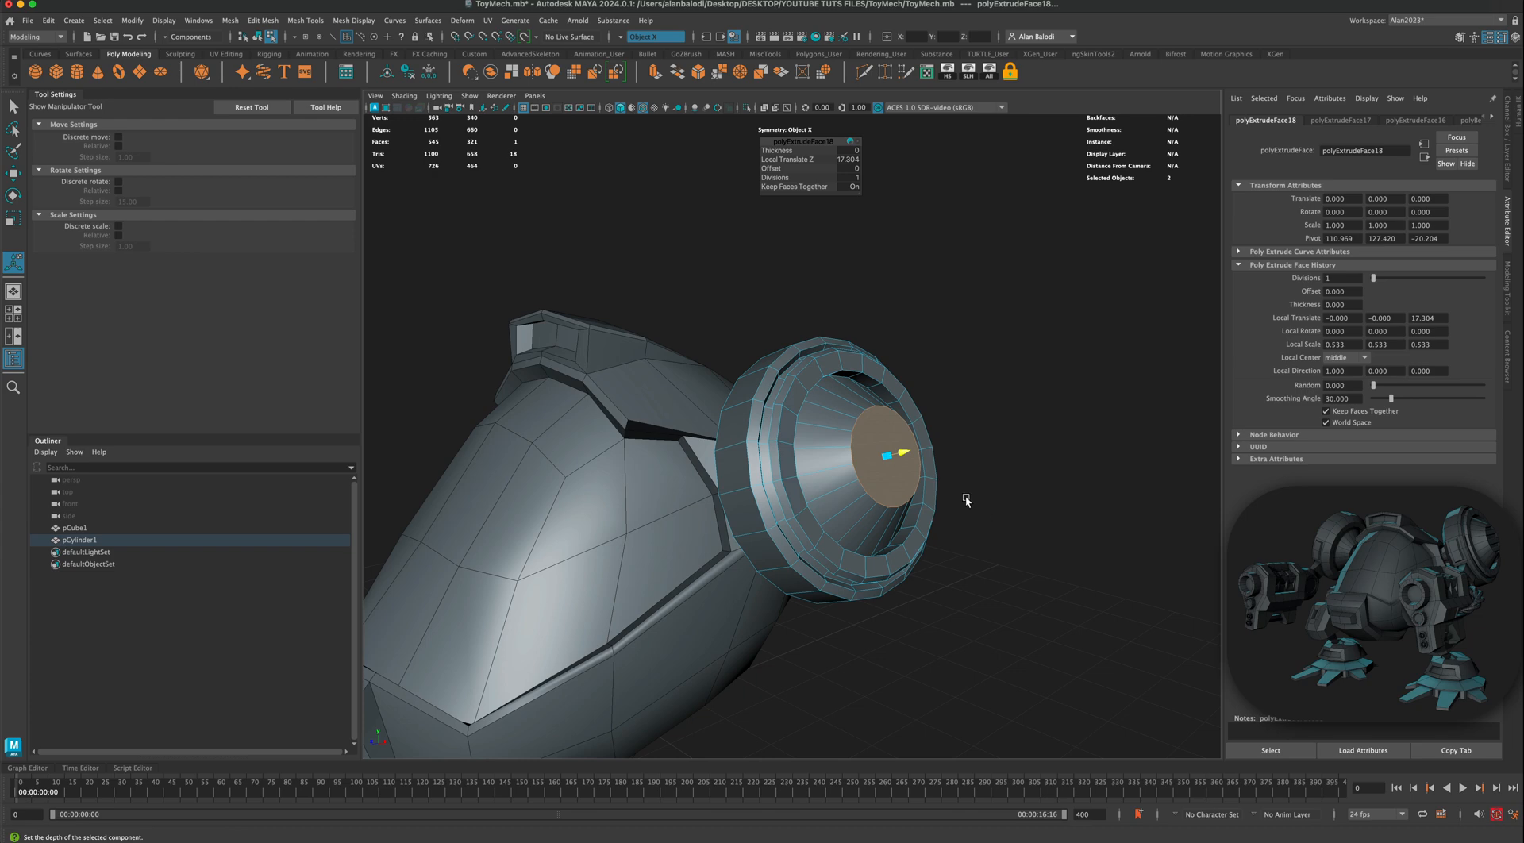
left_click_drag(988, 497, 944, 496, "alt")
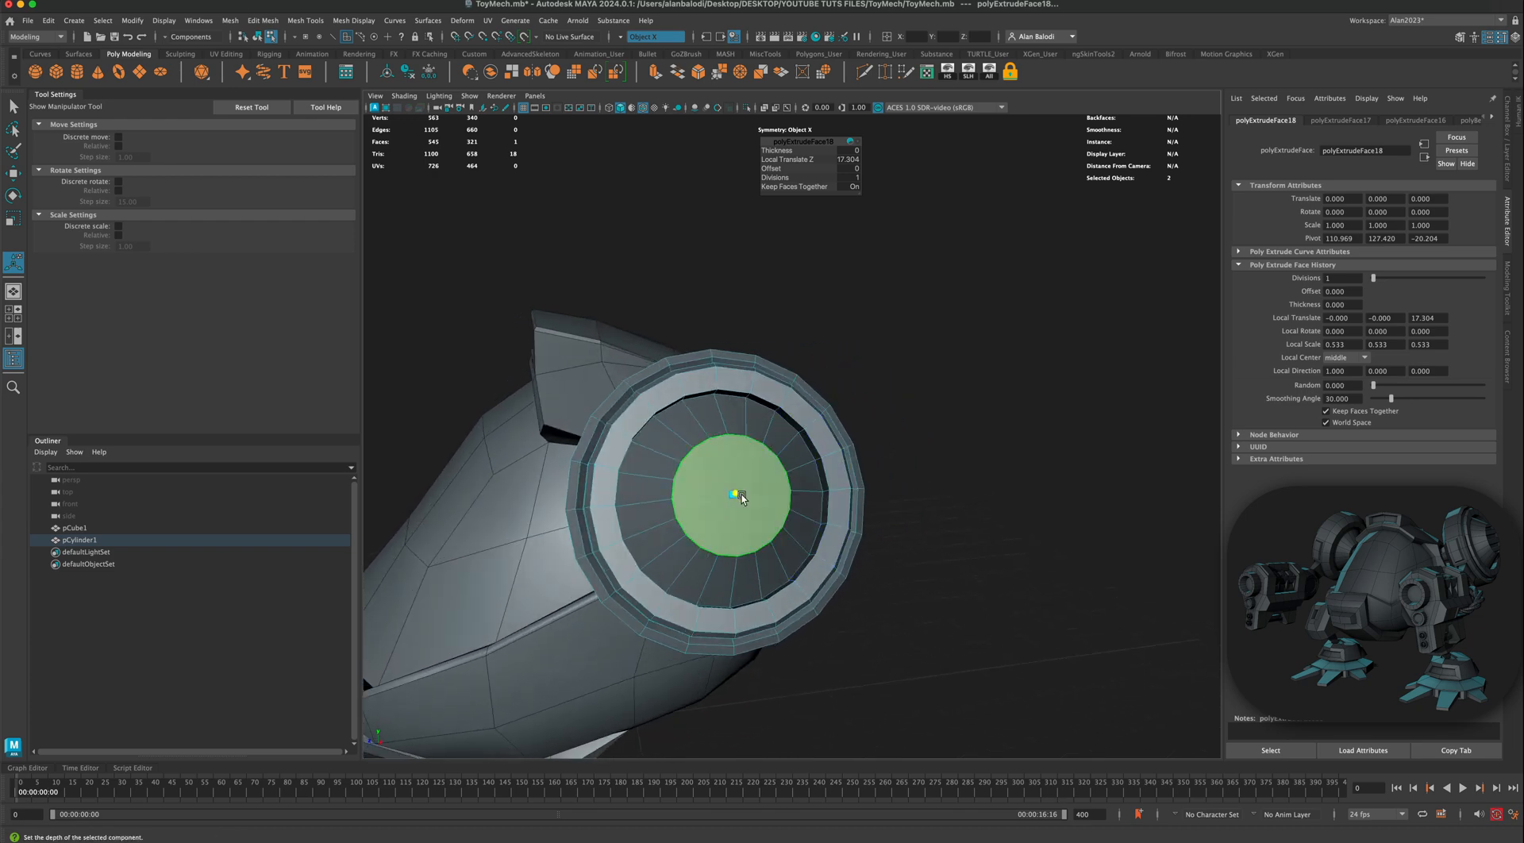
left_click(13, 106)
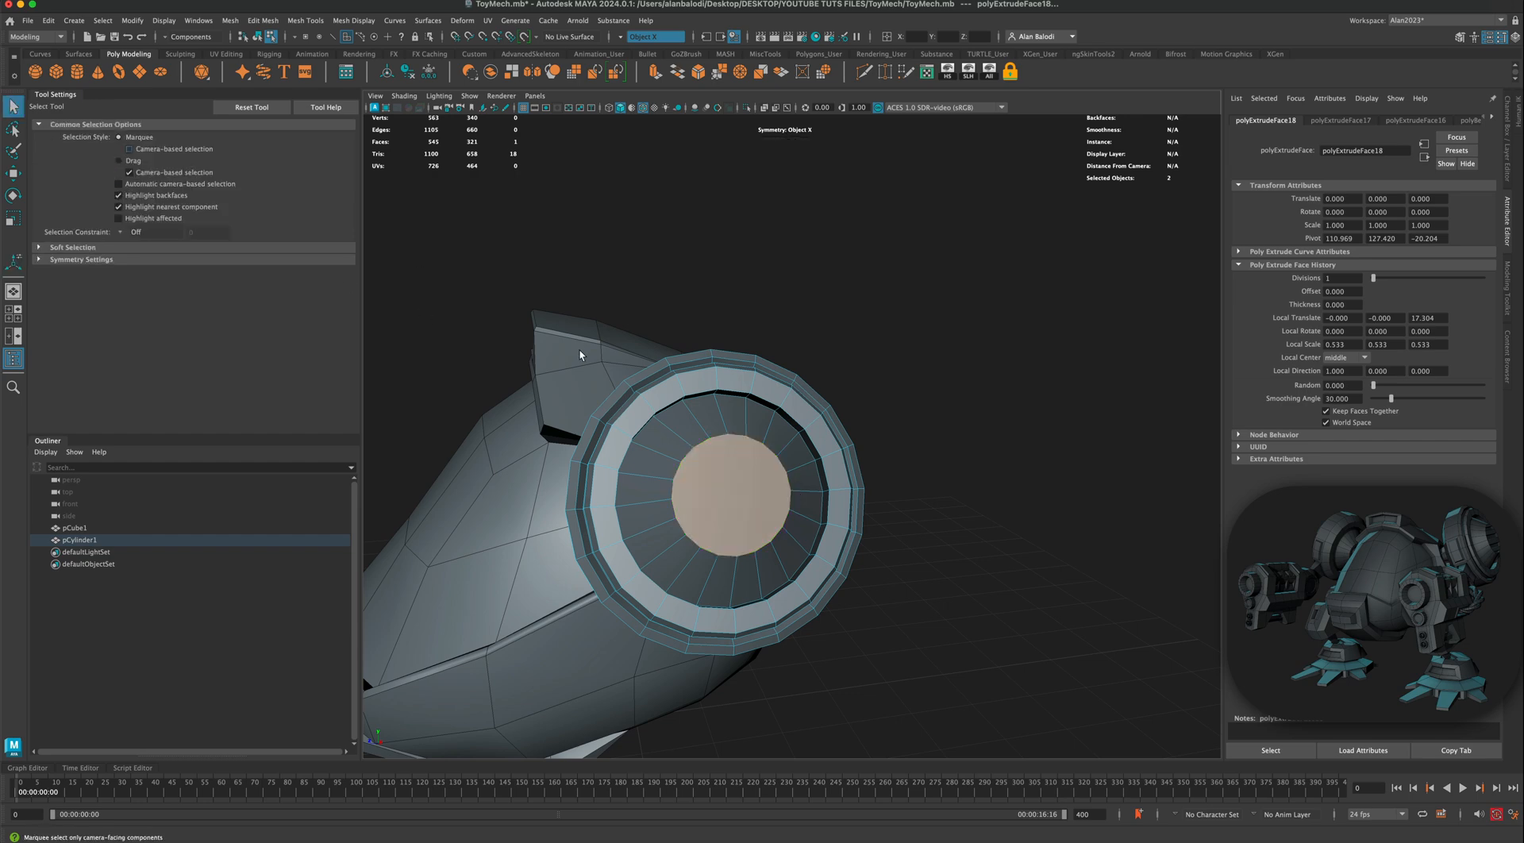
right_click(698, 433)
left_click(907, 447)
left_click(755, 491)
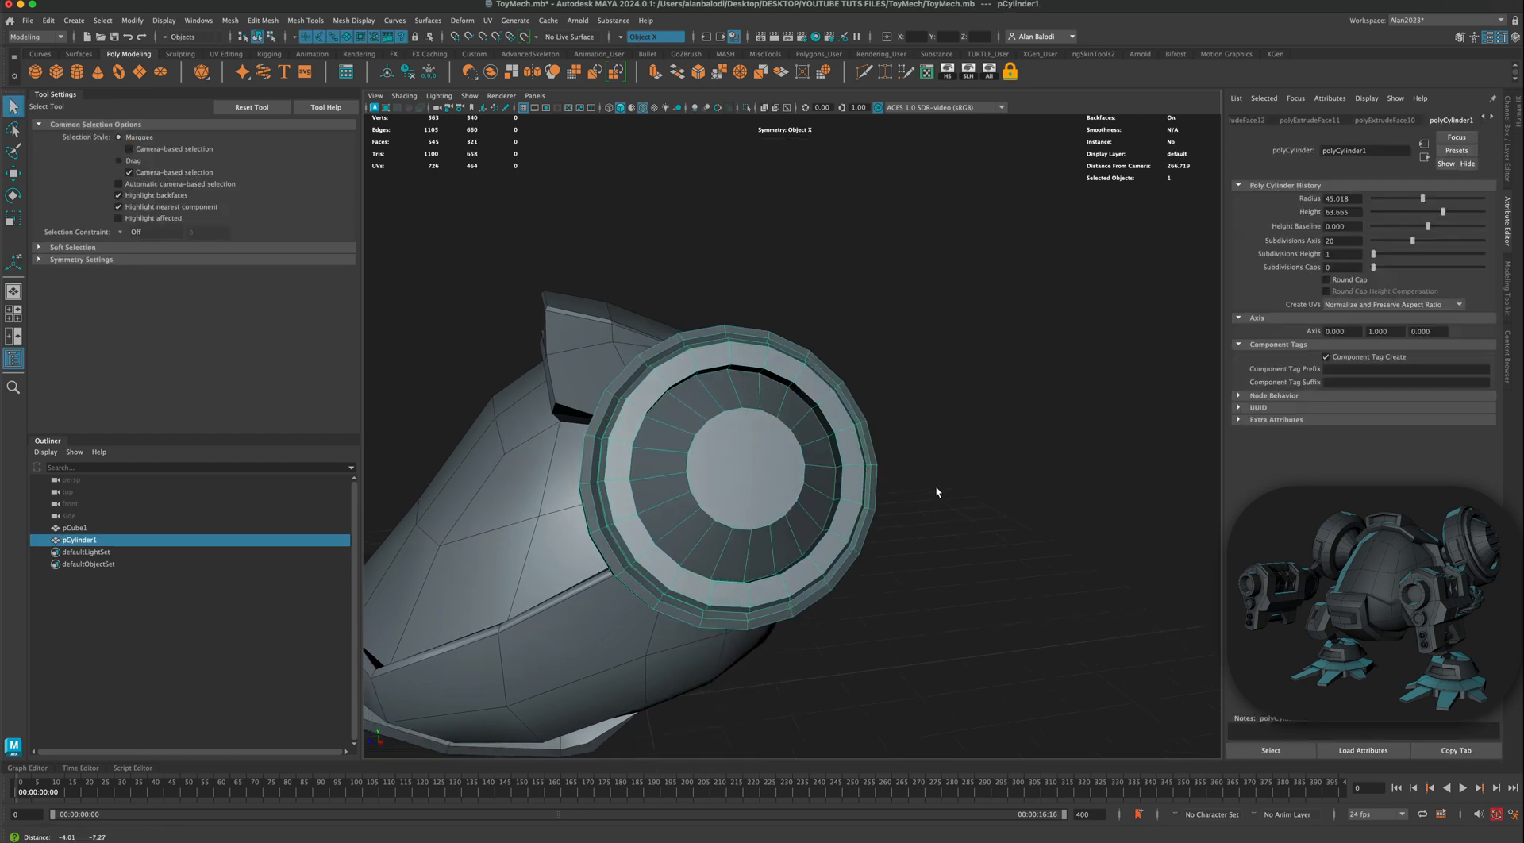
Step: Activate the Multi-Cut tool on the cylinder and turn symmetry off
left_click_drag(934, 484, 791, 276, "alt")
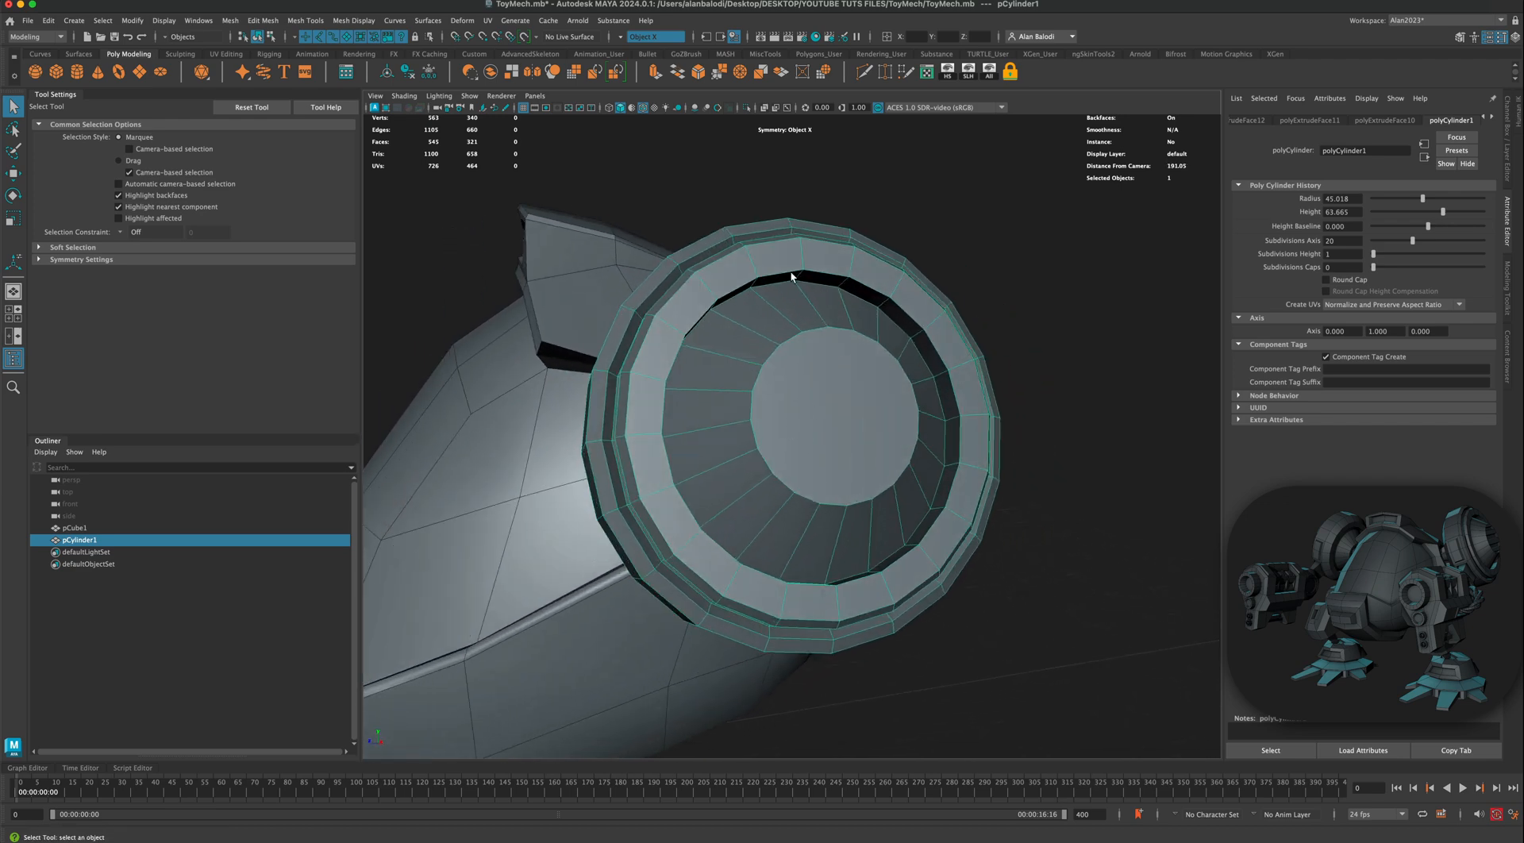
left_click(864, 73)
left_click_drag(791, 384, 758, 400, "alt")
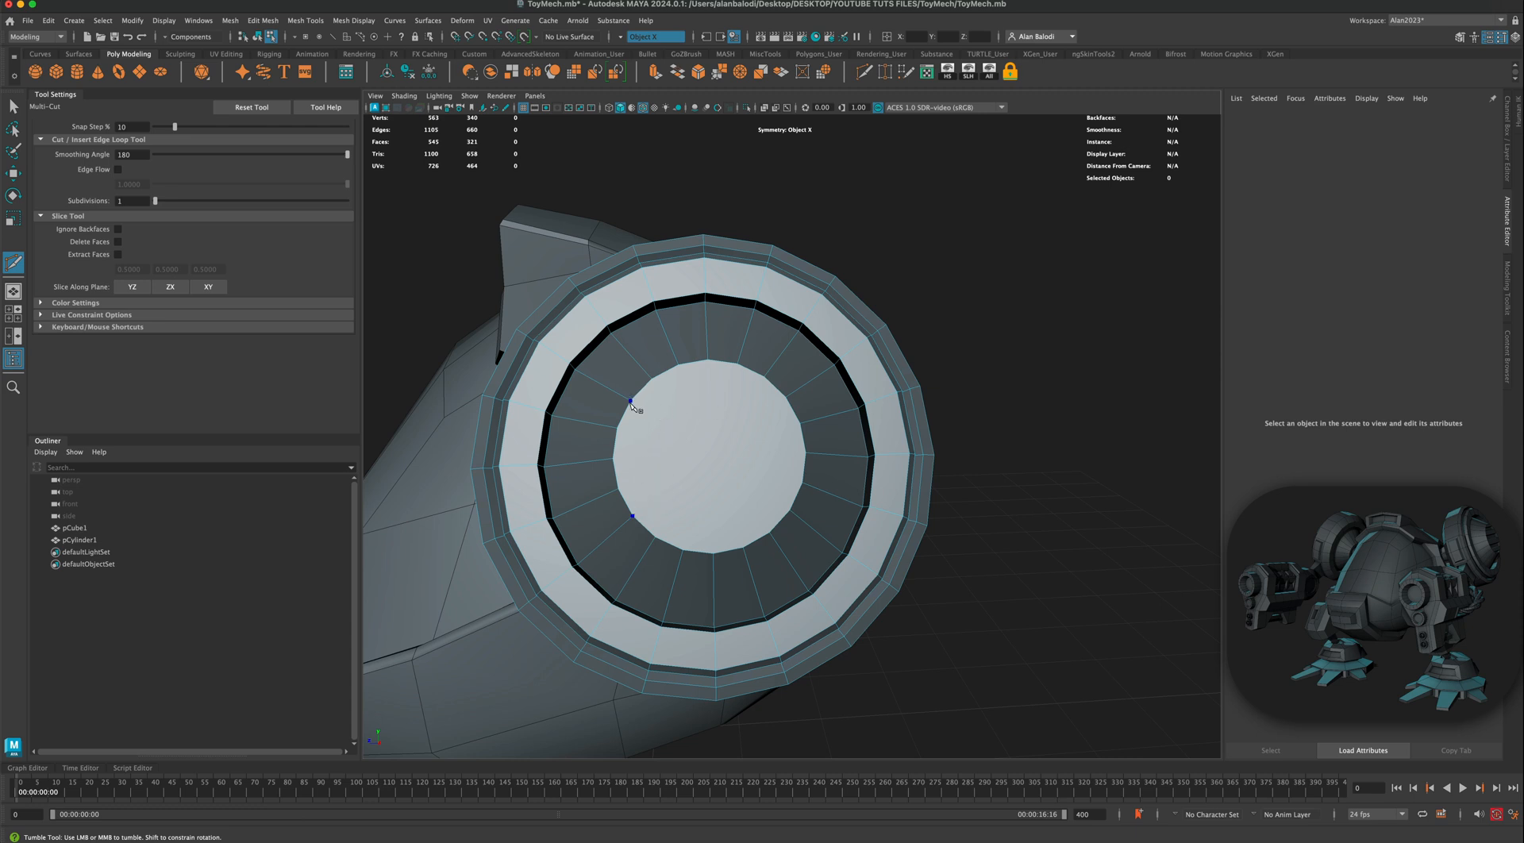
left_click(624, 38)
left_click(634, 46)
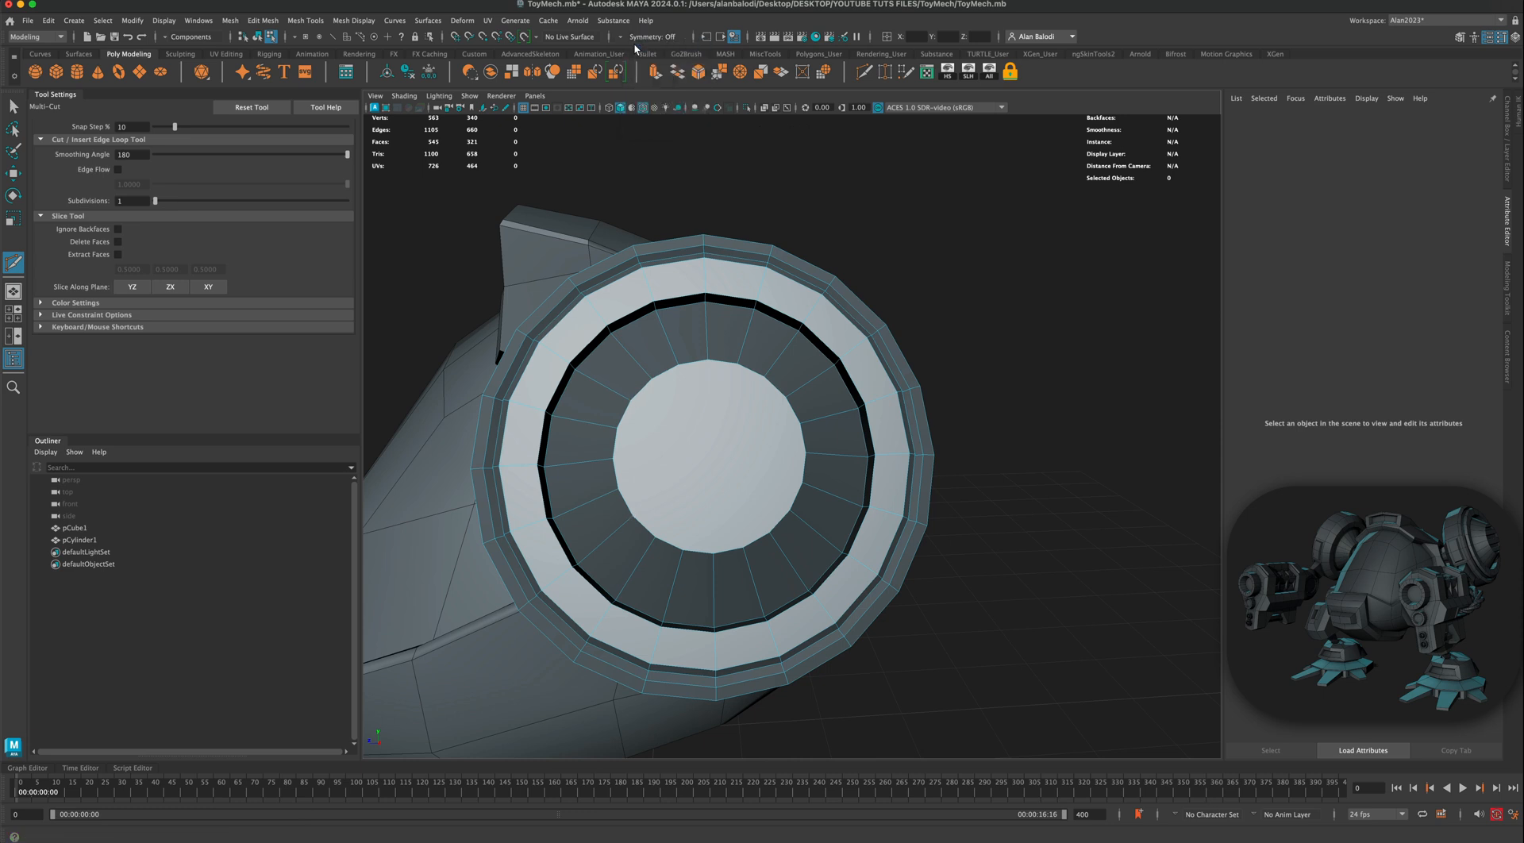
Step: Cut parallel horizontal edges between opposite vertices across the upper half of the cone's flat end face
left_click(646, 347)
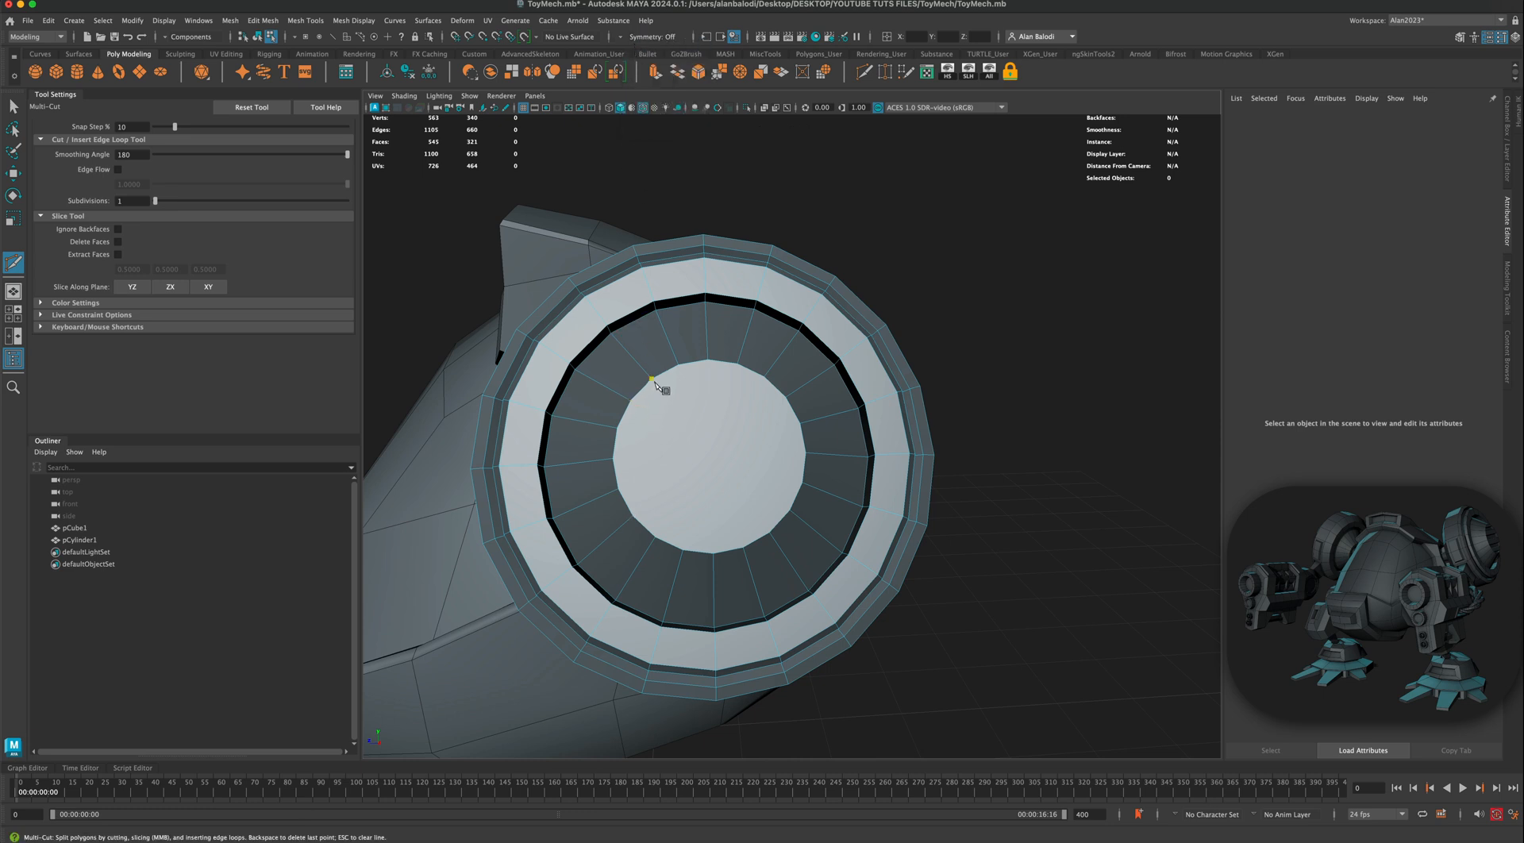
left_click(651, 379)
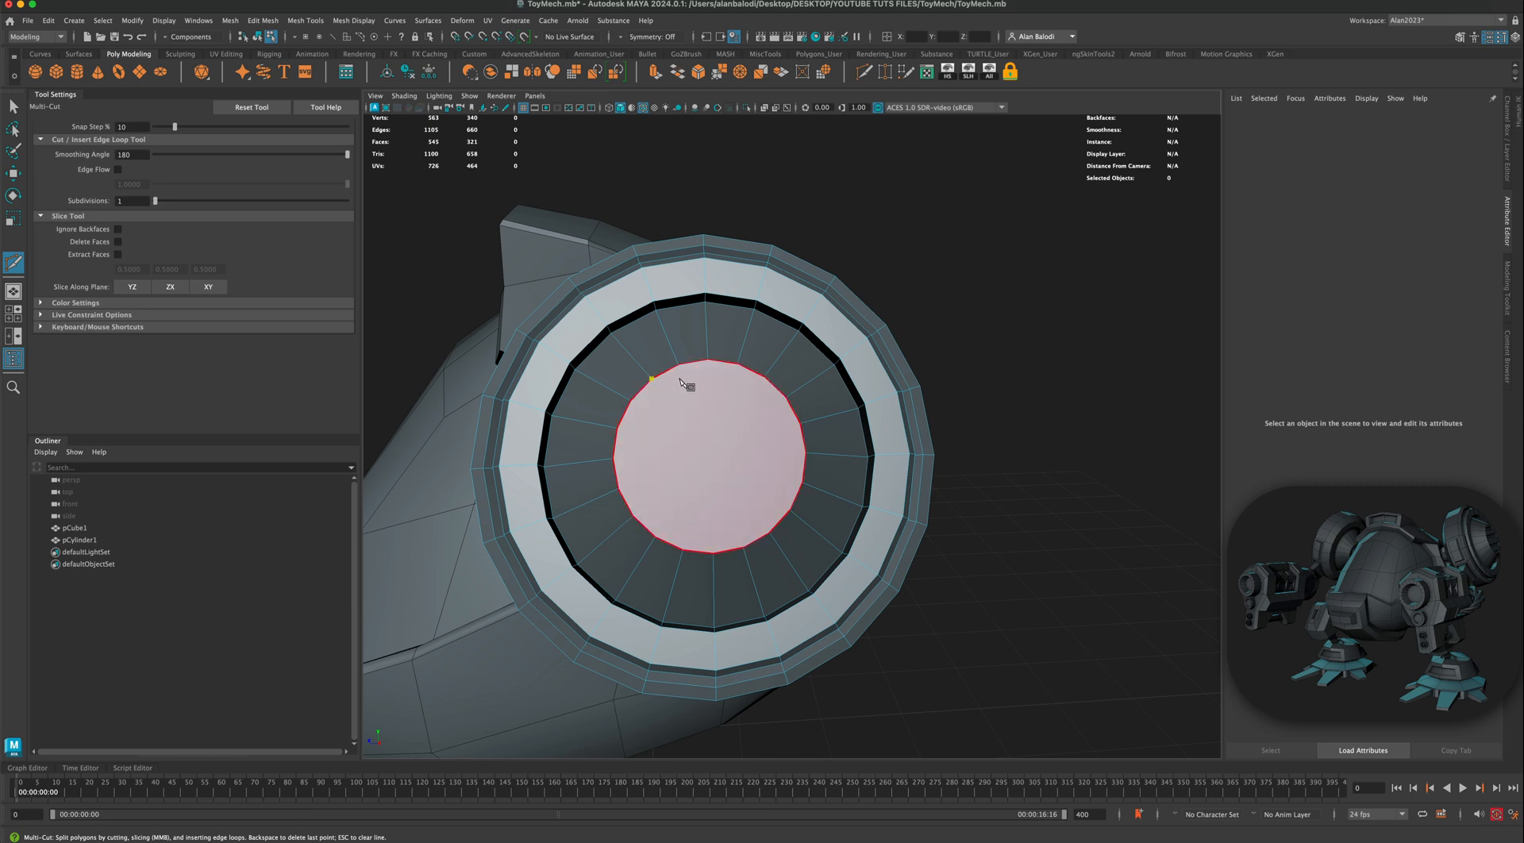
left_click(764, 377)
key("Return")
left_click(630, 401)
left_click(618, 429)
left_click(800, 426)
key("Return")
left_click(614, 459)
left_click(806, 453)
key("Return")
Step: Cut the remaining parallel edges across the cone's end face, dividing it fully into horizontal strips
left_click(769, 532)
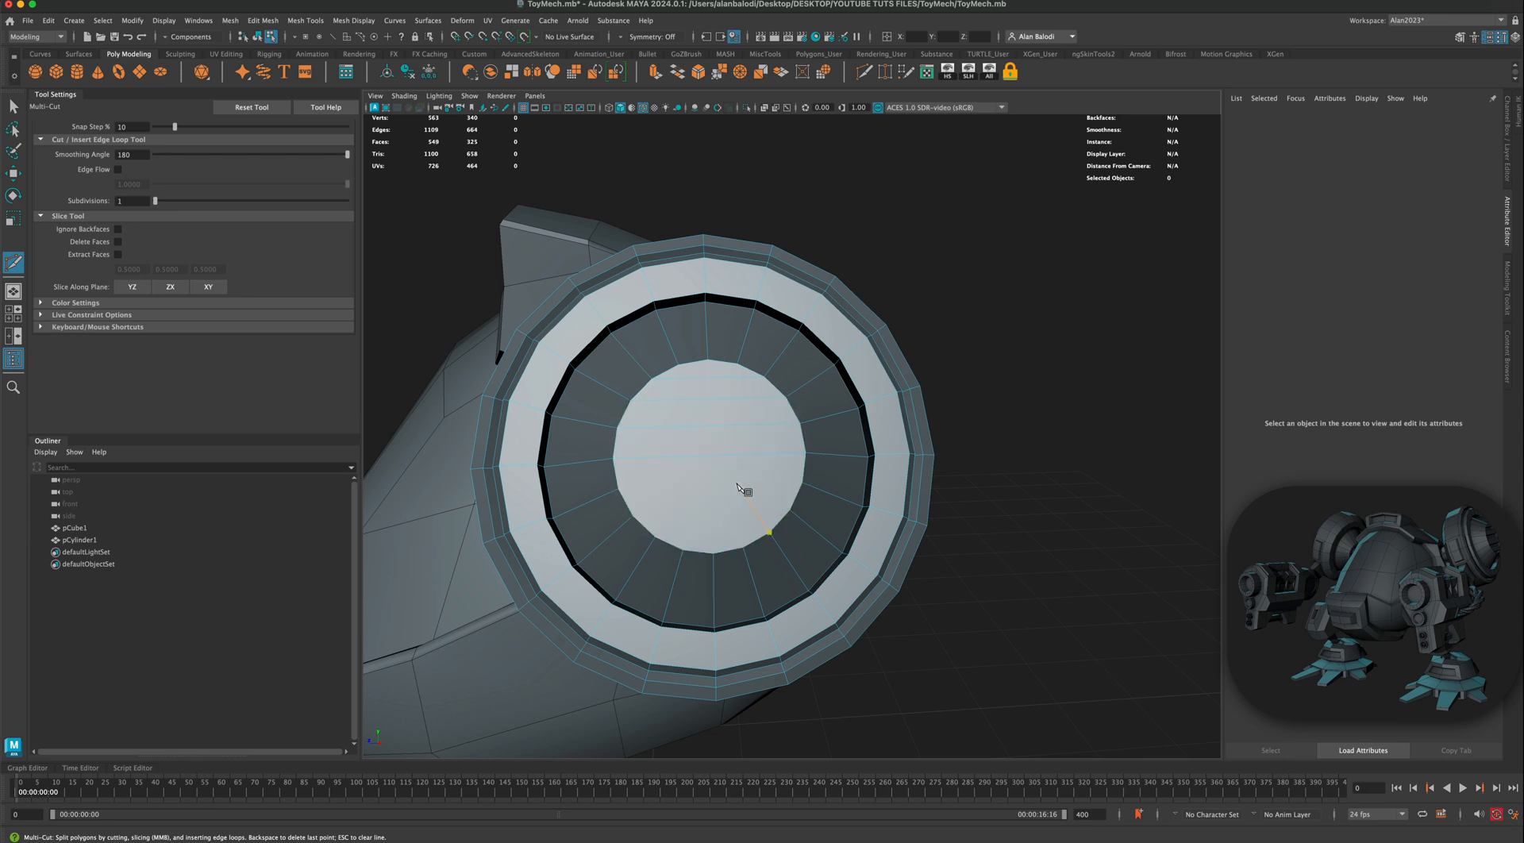
left_click(618, 489)
left_click(790, 511)
key("Return")
left_click(683, 549)
left_click(655, 539)
left_click(684, 550)
left_click(679, 366)
right_click(718, 389)
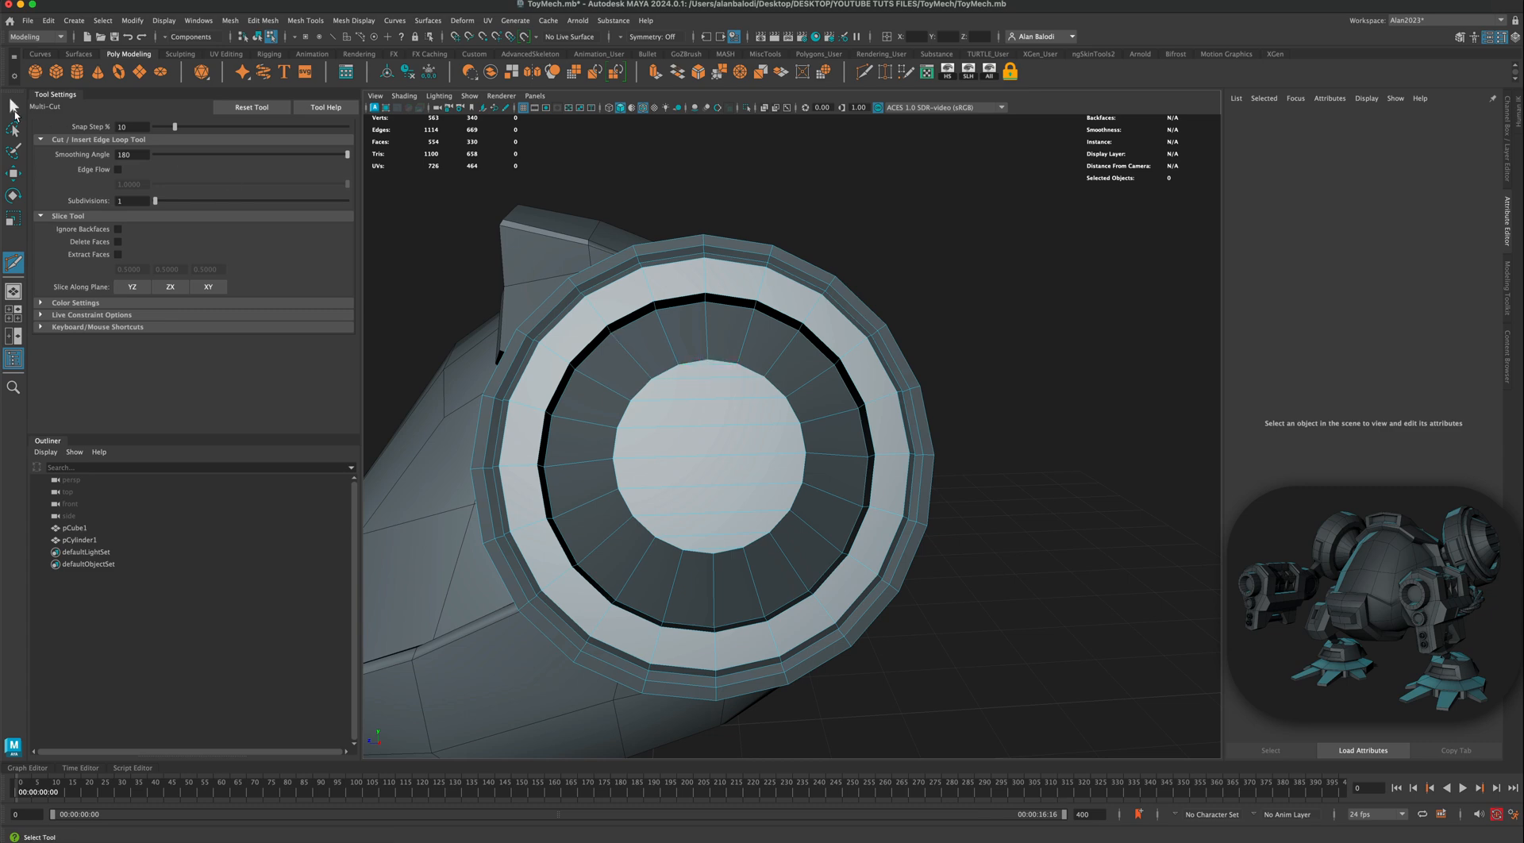
Step: Leave Multi-Cut and select four alternate strip faces on the cone's end
key("q")
left_click_drag(641, 136, 936, 240, "alt")
right_click(837, 385)
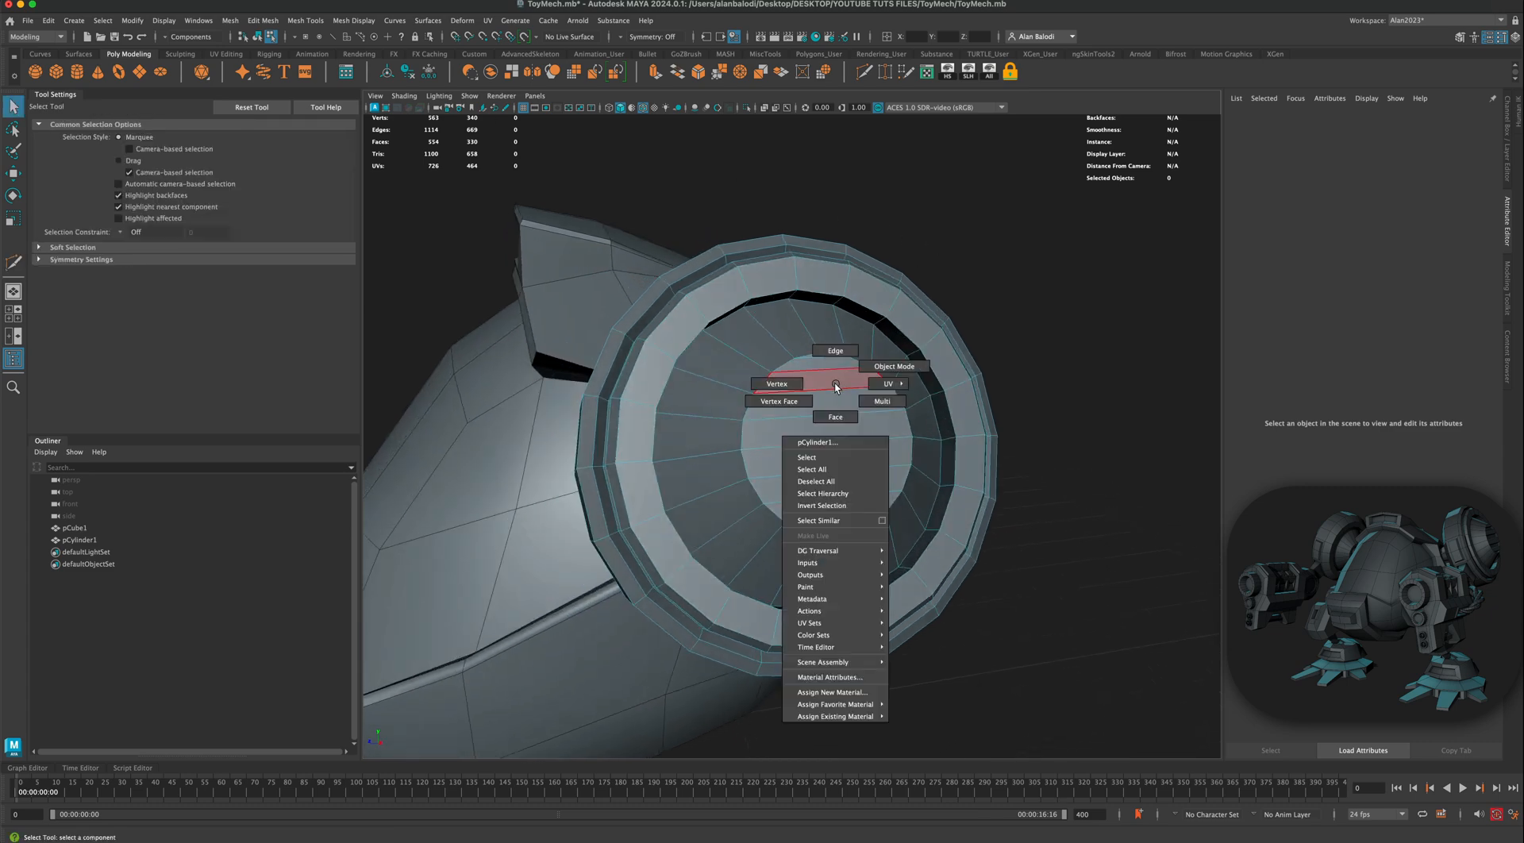
left_click(830, 406)
left_click(825, 365)
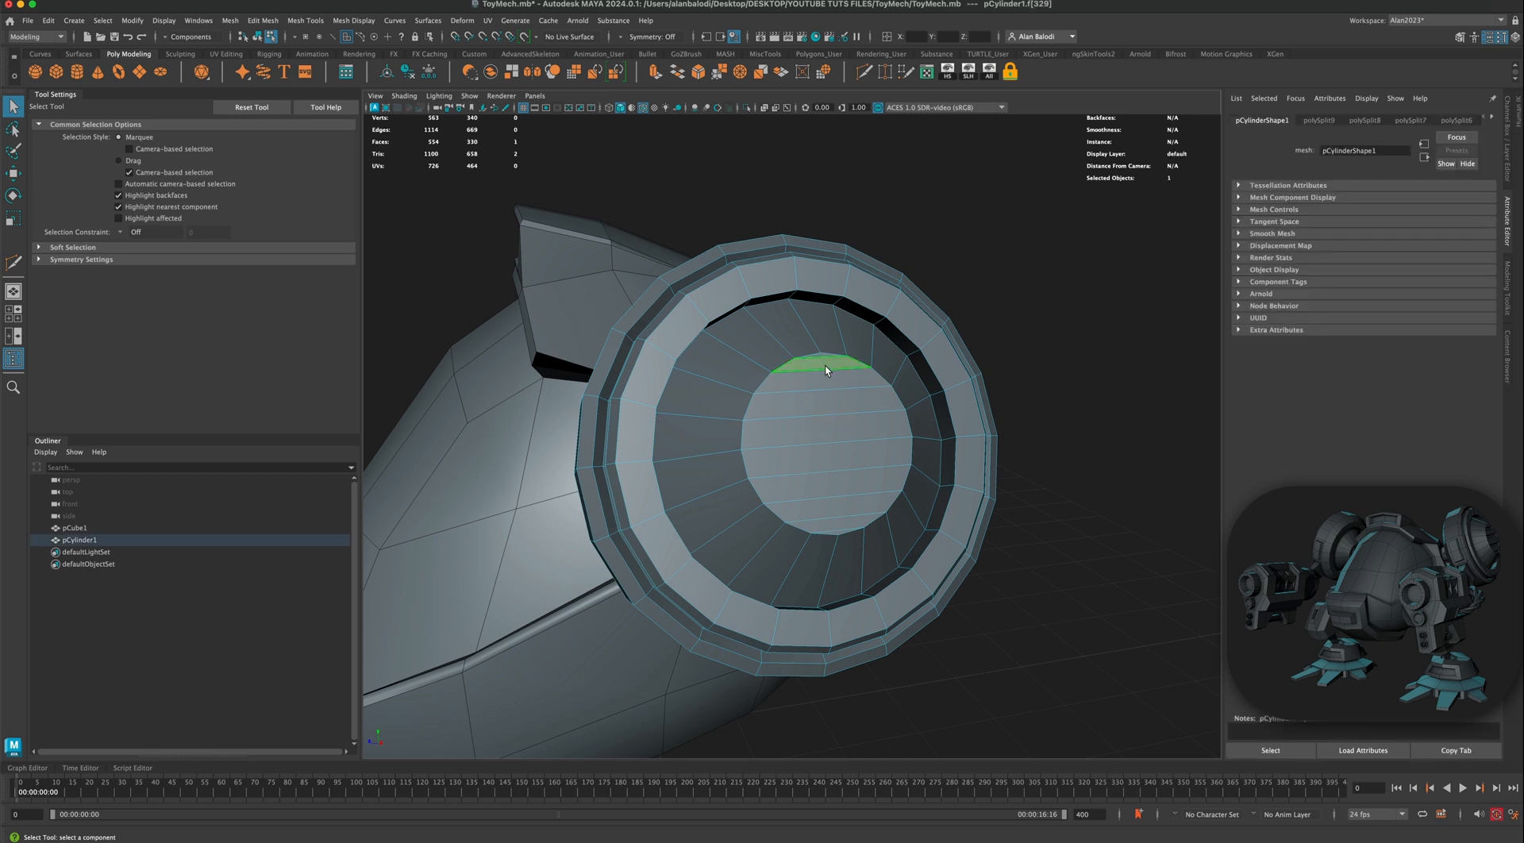
left_click(822, 383)
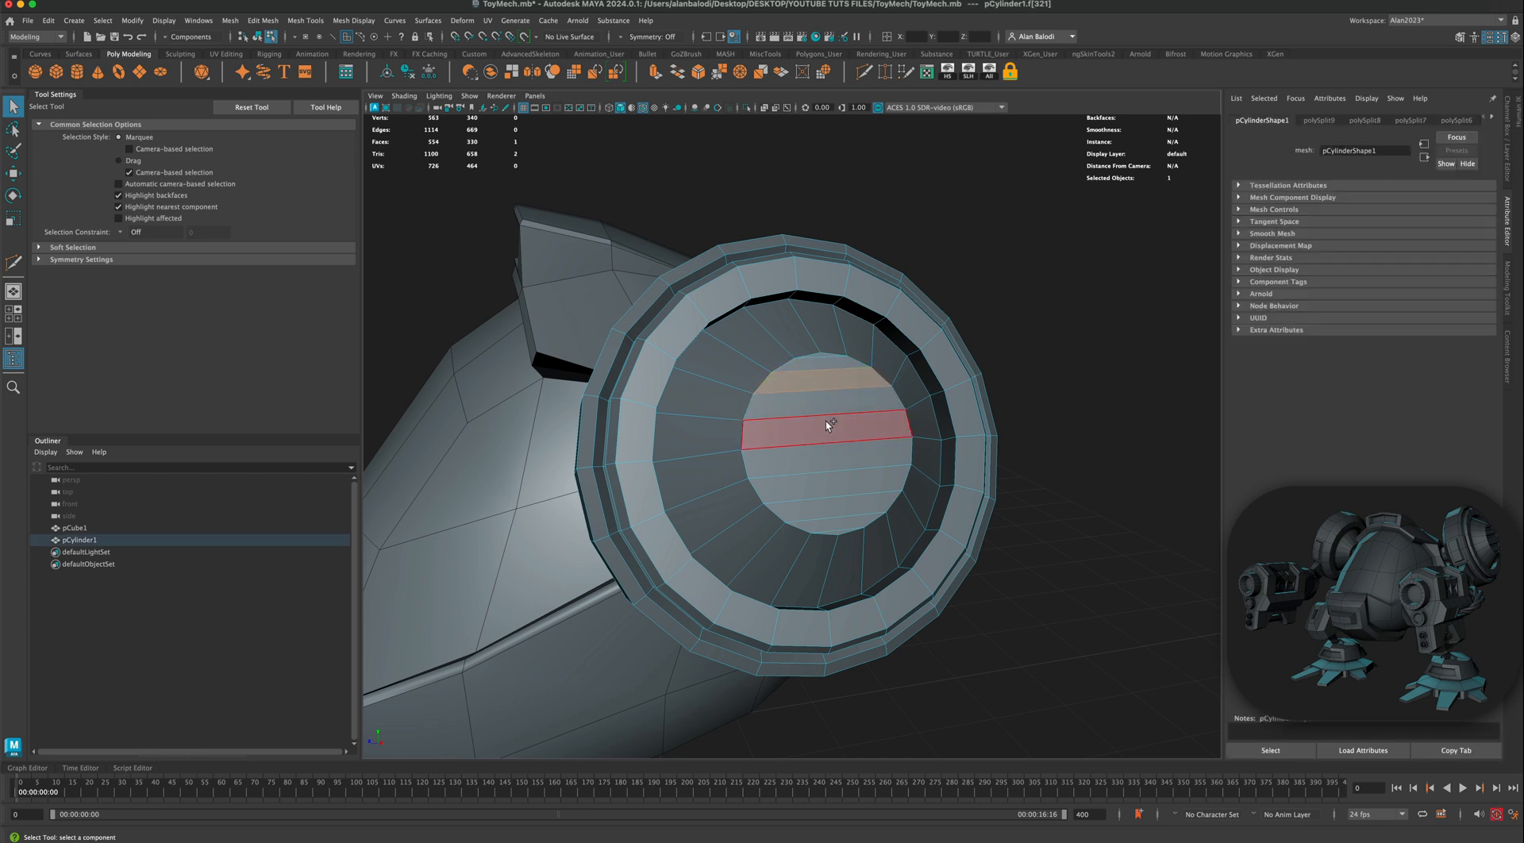
left_click(826, 421, "shift")
left_click(830, 482, "shift")
left_click(848, 519, "shift")
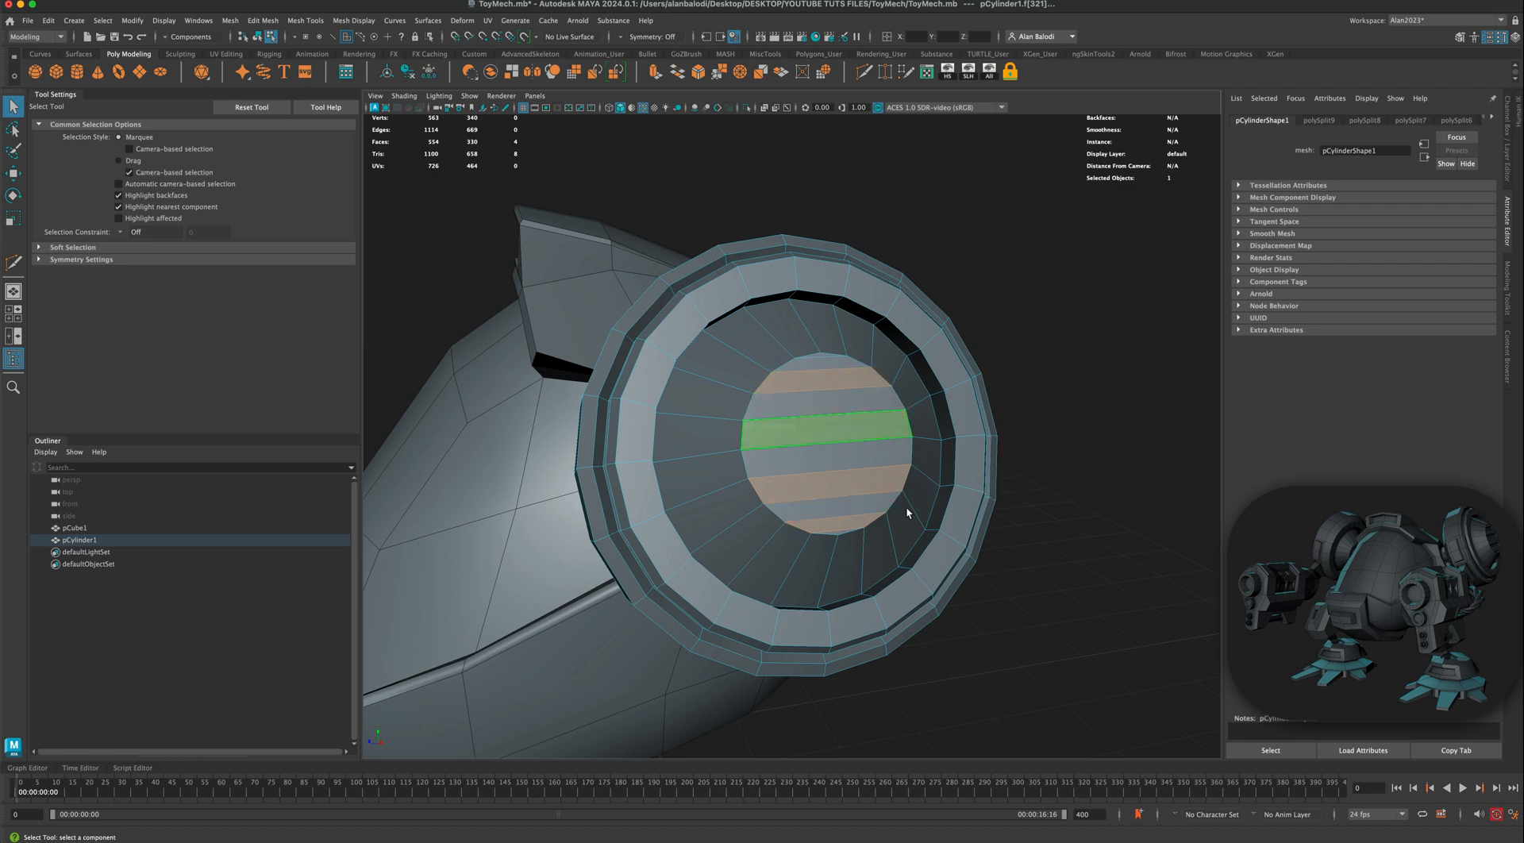
mouse_move(1098, 509)
left_mouse_down("alt")
mouse_move(1059, 535)
mouse_move(1074, 512)
left_mouse_up("alt")
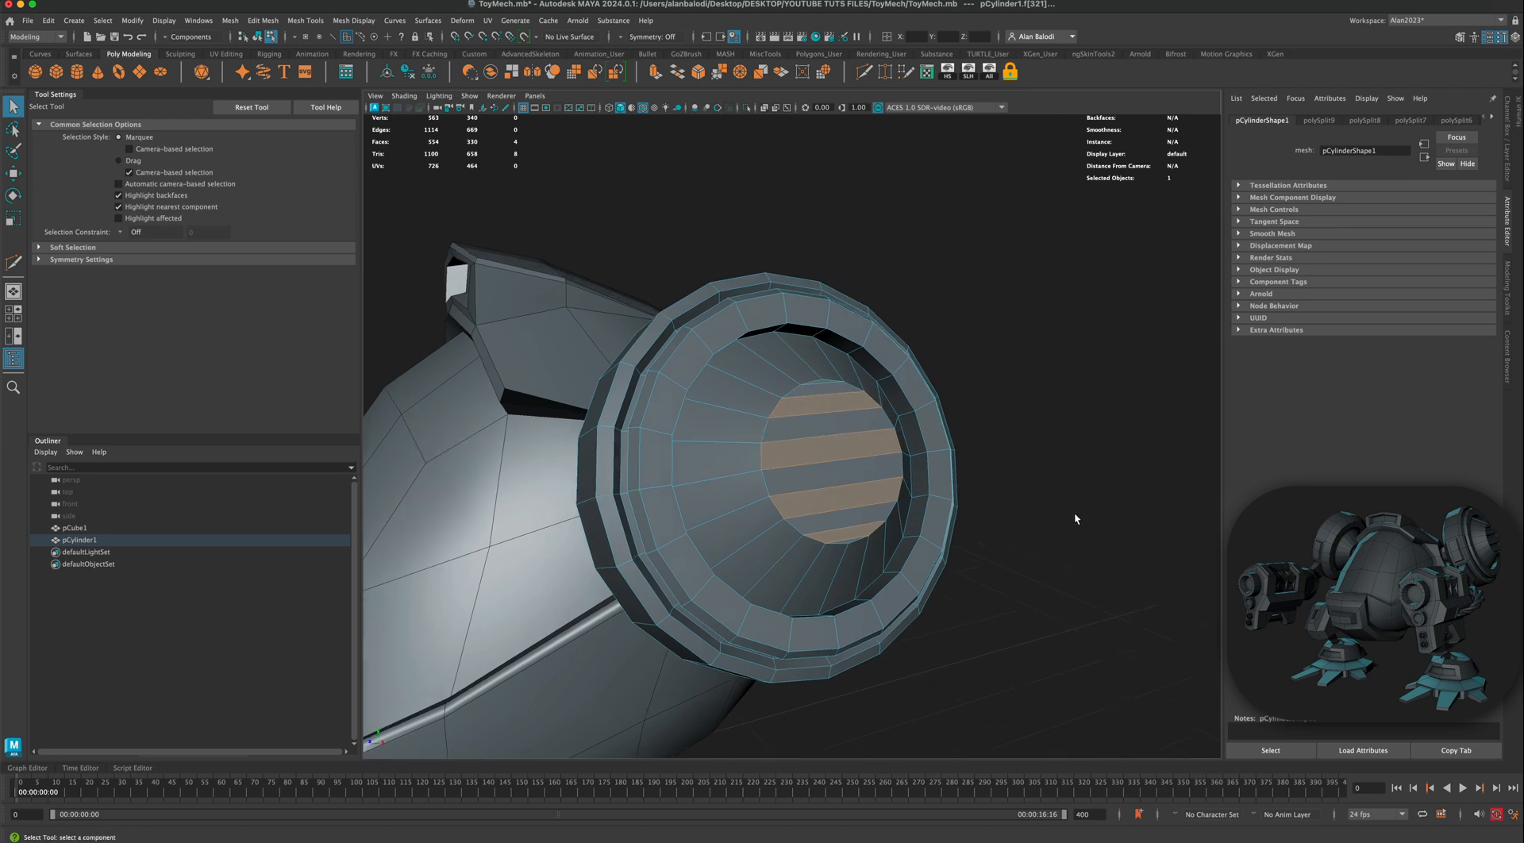
Step: Extrude the four selected strips slightly inward as vent slots with Local Scale 0.767, and return to object mode
left_click(654, 74)
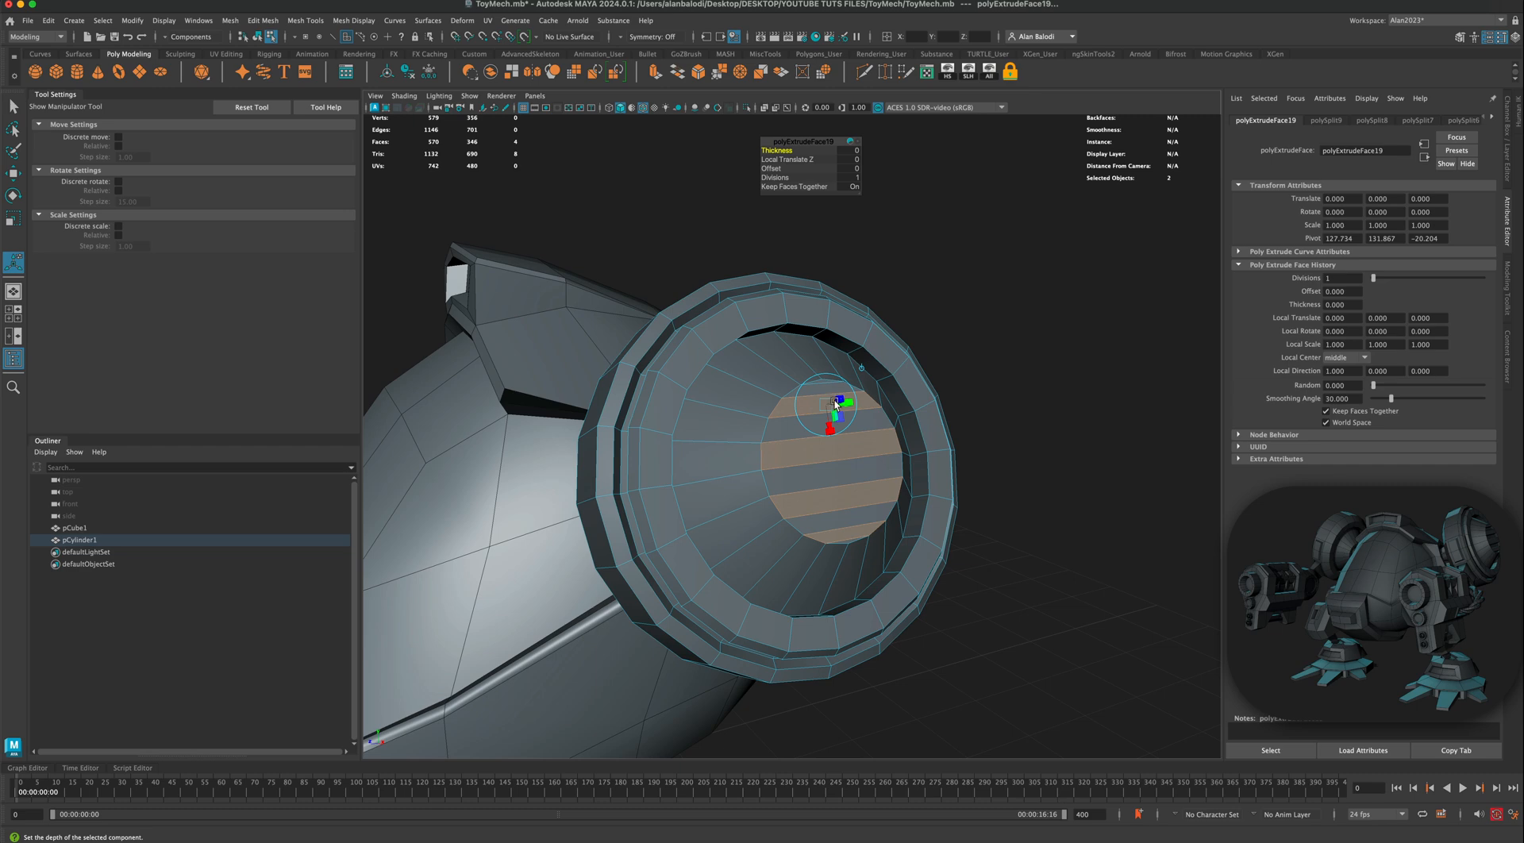
left_click_drag(835, 405, 755, 363, "alt")
right_click_drag(741, 451, 716, 456, "alt")
left_click_drag(717, 456, 817, 432, "alt")
left_click(13, 107)
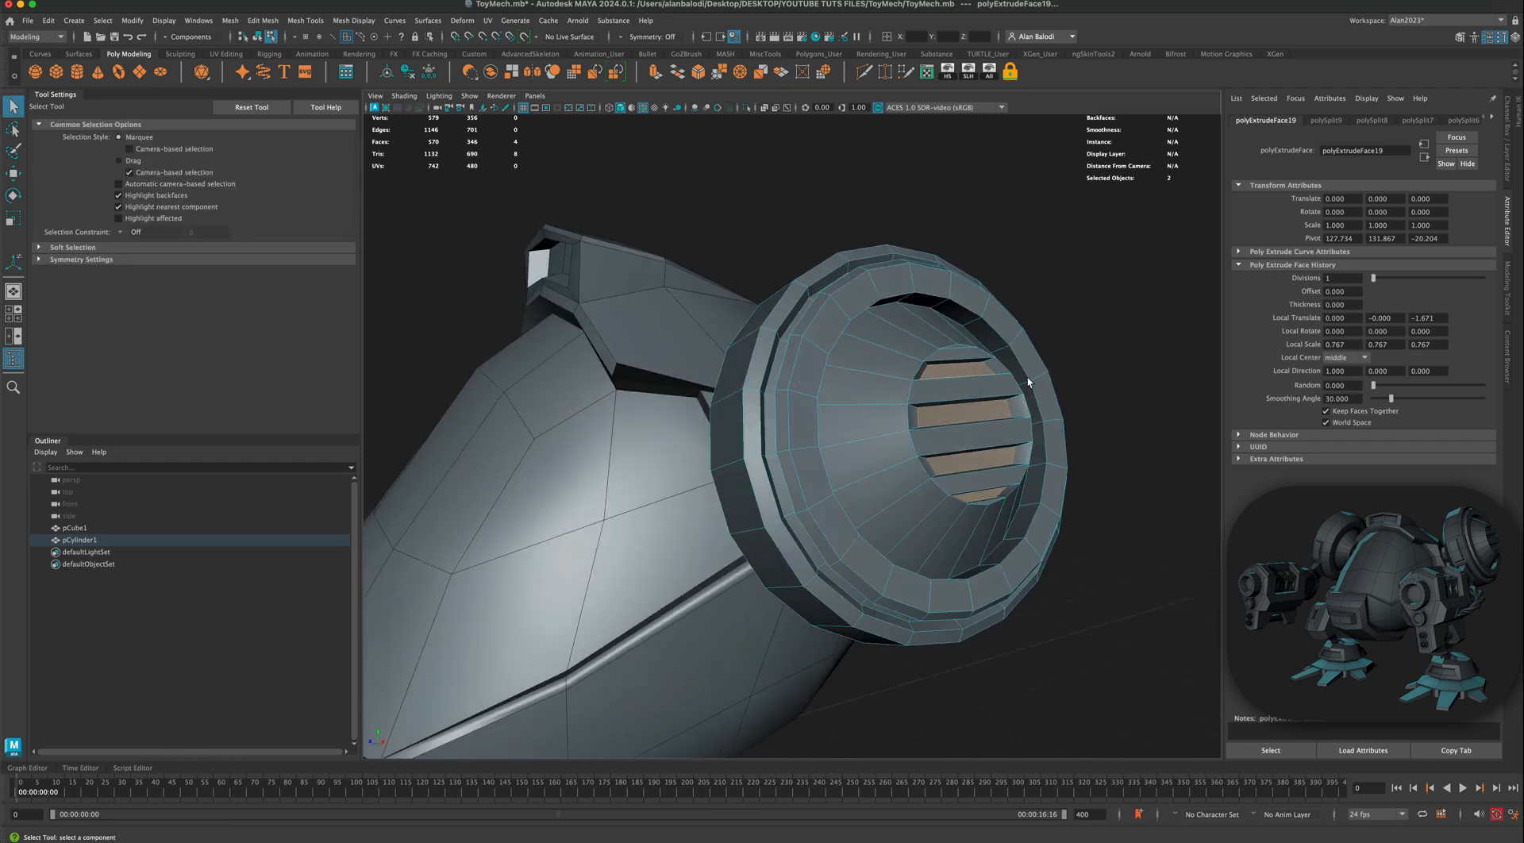
right_click_drag(1022, 366, 1081, 349)
left_click(1099, 365)
right_click_drag(1182, 484, 1065, 512, "alt")
middle_click_drag(1065, 512, 1112, 478, "alt")
left_click_drag(1111, 482, 831, 397, "alt")
left_click(725, 380)
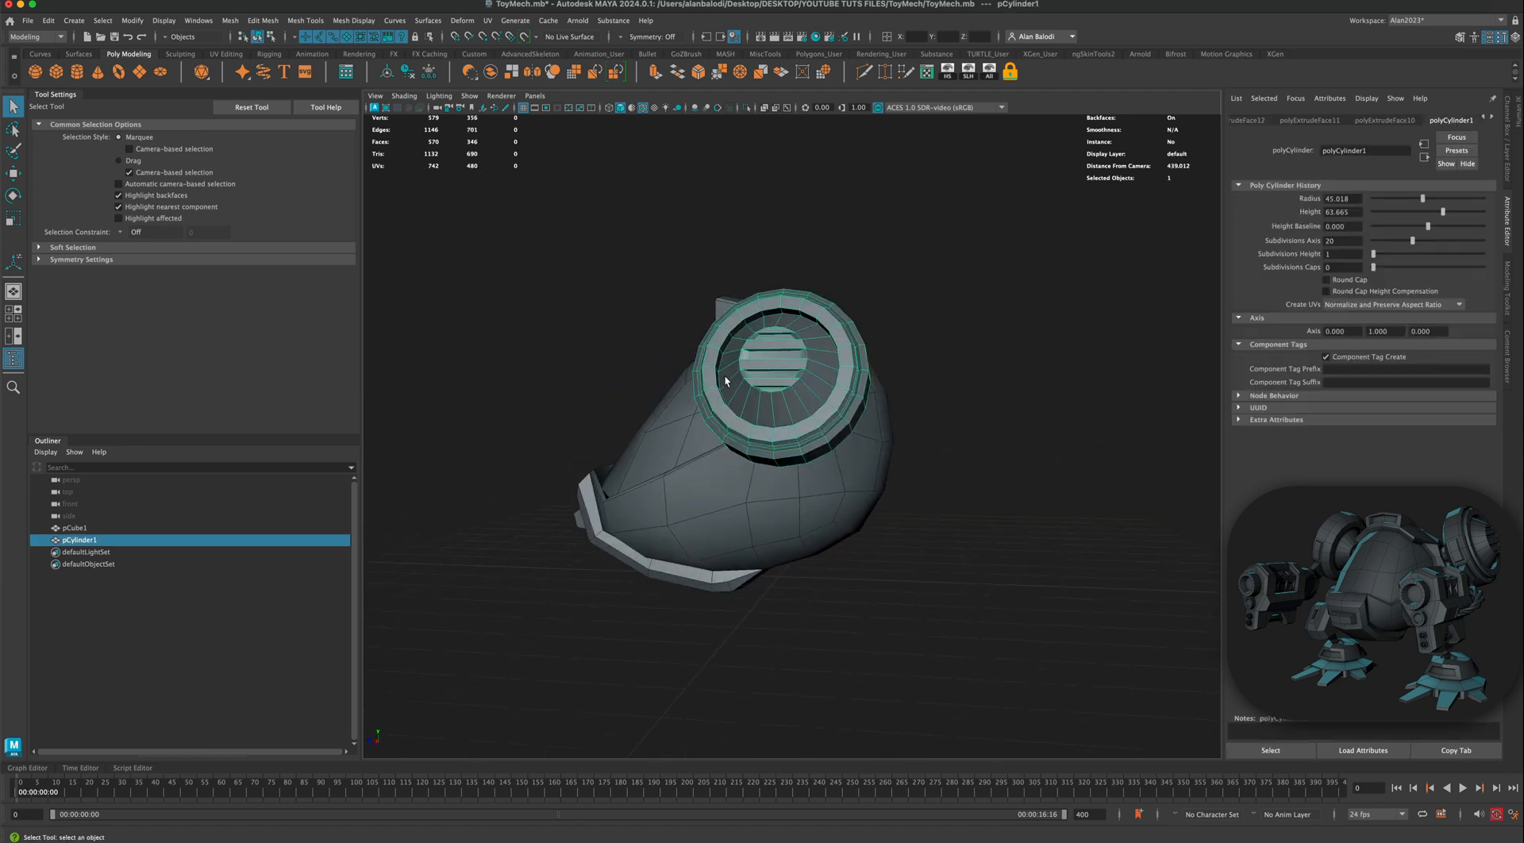
left_click(5, 201)
left_click_drag(588, 326, 831, 417, "alt")
key("ctrl+z")
key("ctrl+z")
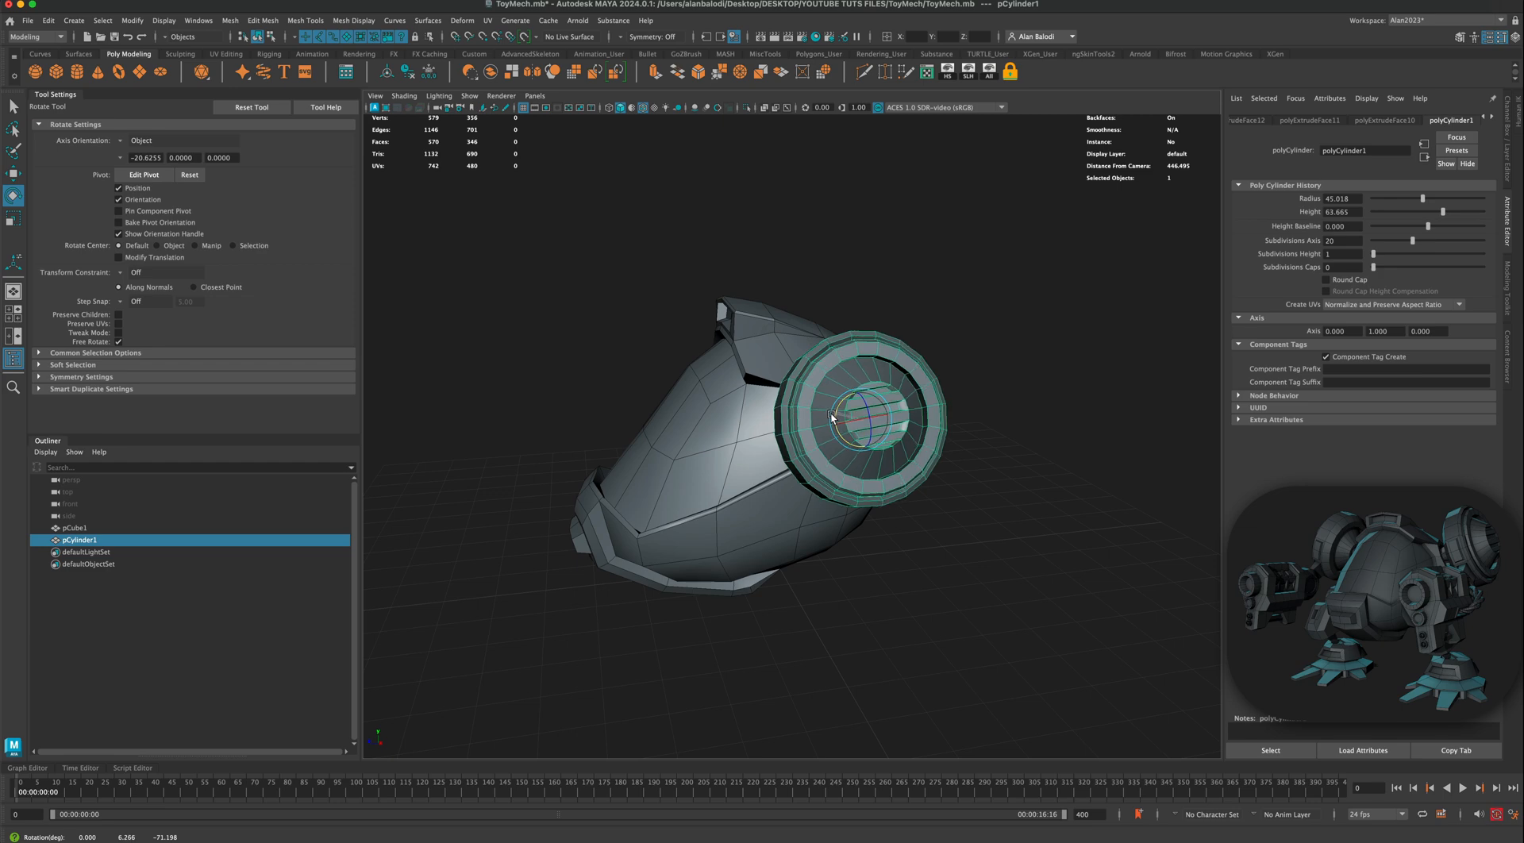
mouse_move(1042, 537)
left_mouse_down("alt")
mouse_move(1116, 537)
mouse_move(1024, 539)
left_mouse_up("alt")
left_click(1027, 541)
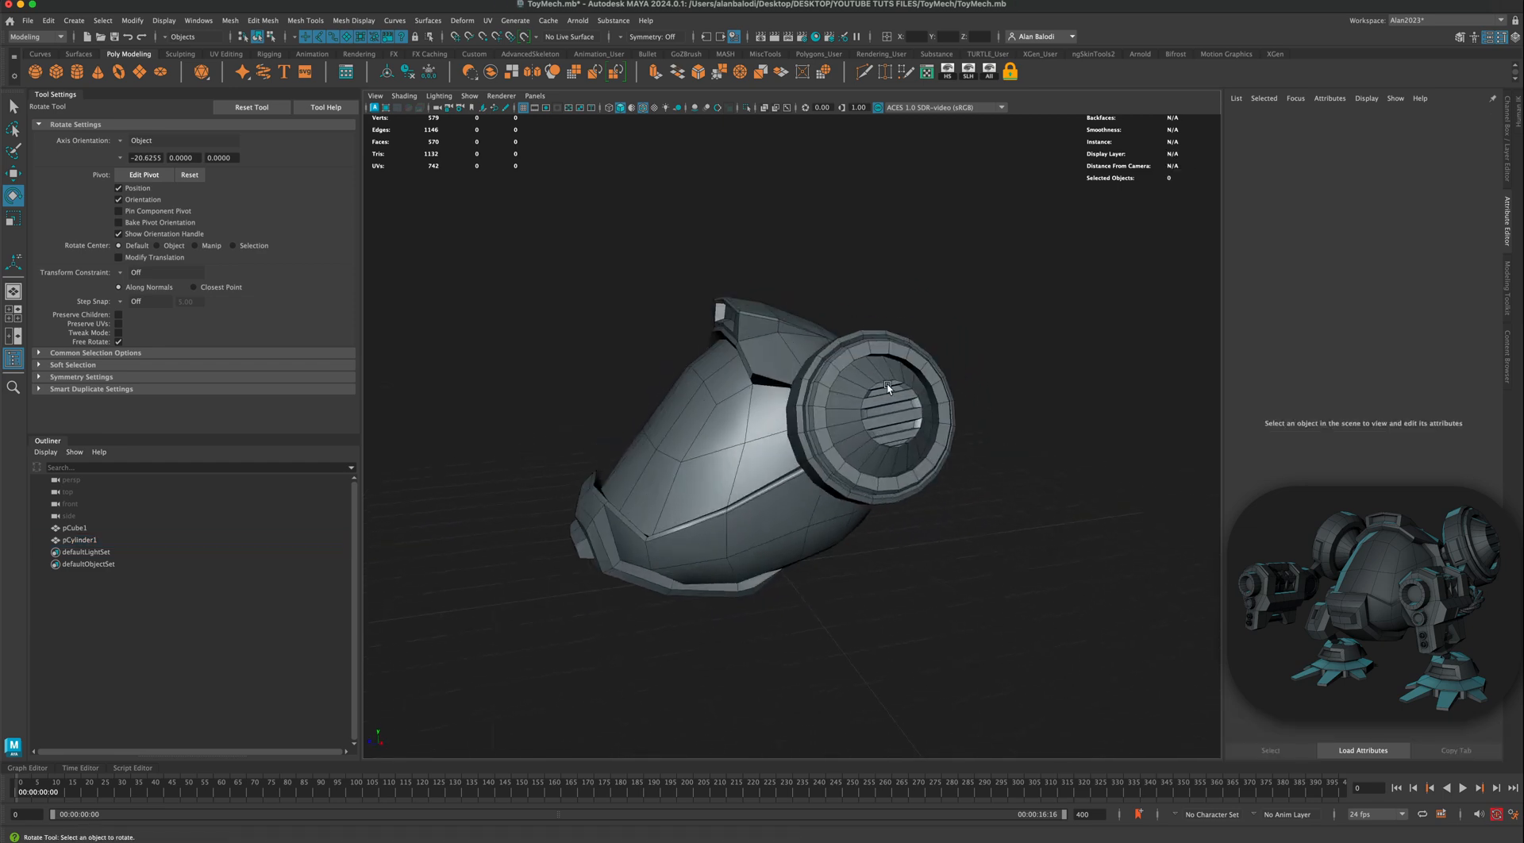
Step: Select two adjacent faces on the front of the cylinder's outer side and extrude them with Local Scale 0.667
left_click_drag(865, 422, 949, 517, "alt")
left_click(865, 414)
right_click_drag(867, 394, 869, 429)
key("q")
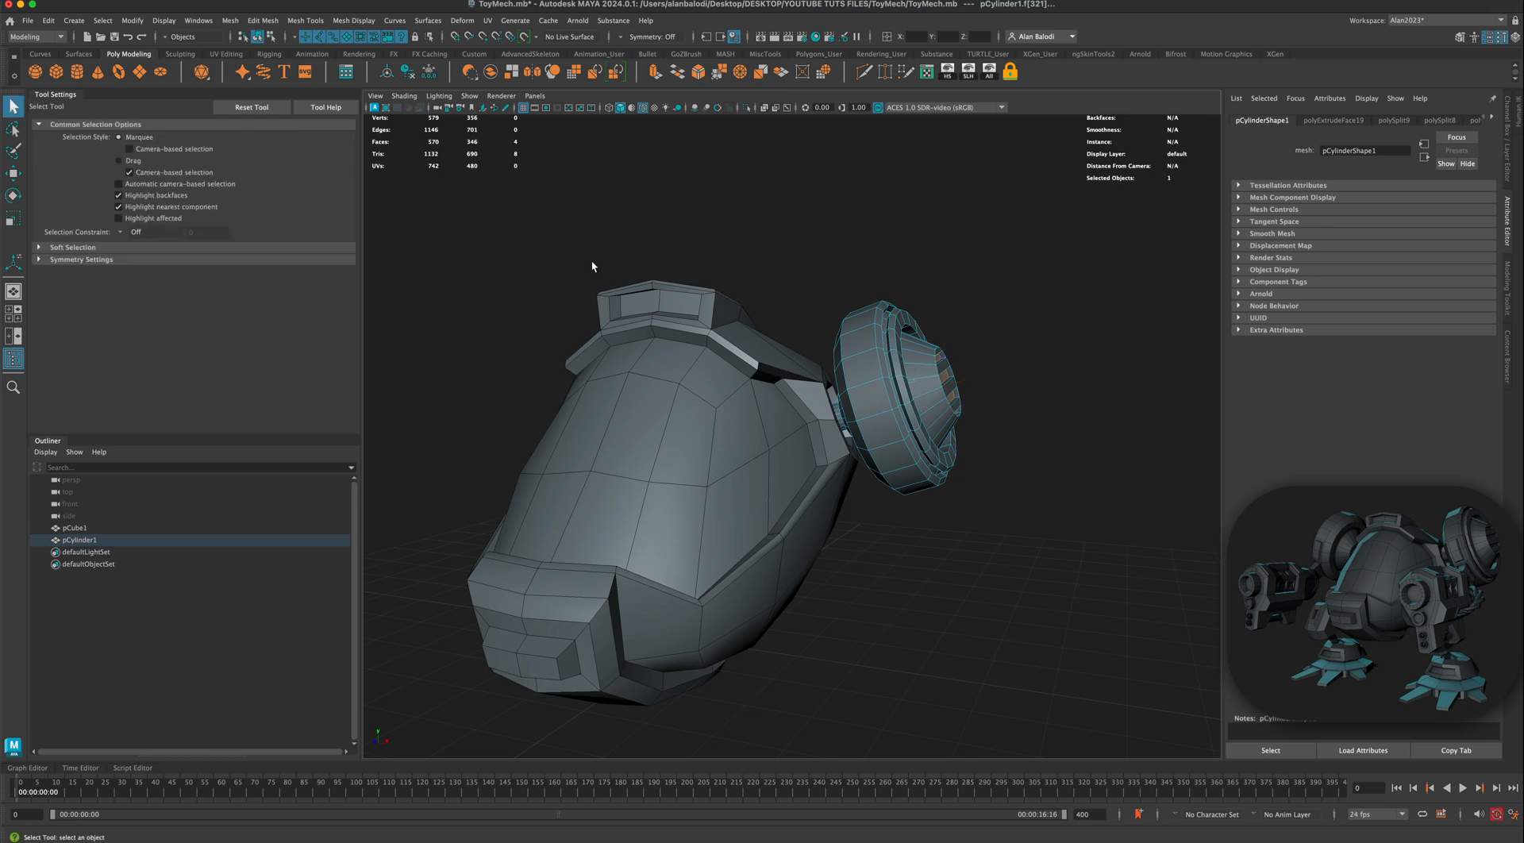
left_click(879, 403)
left_click(887, 431, "shift")
left_click_drag(993, 541, 1034, 548, "alt")
left_click(655, 73)
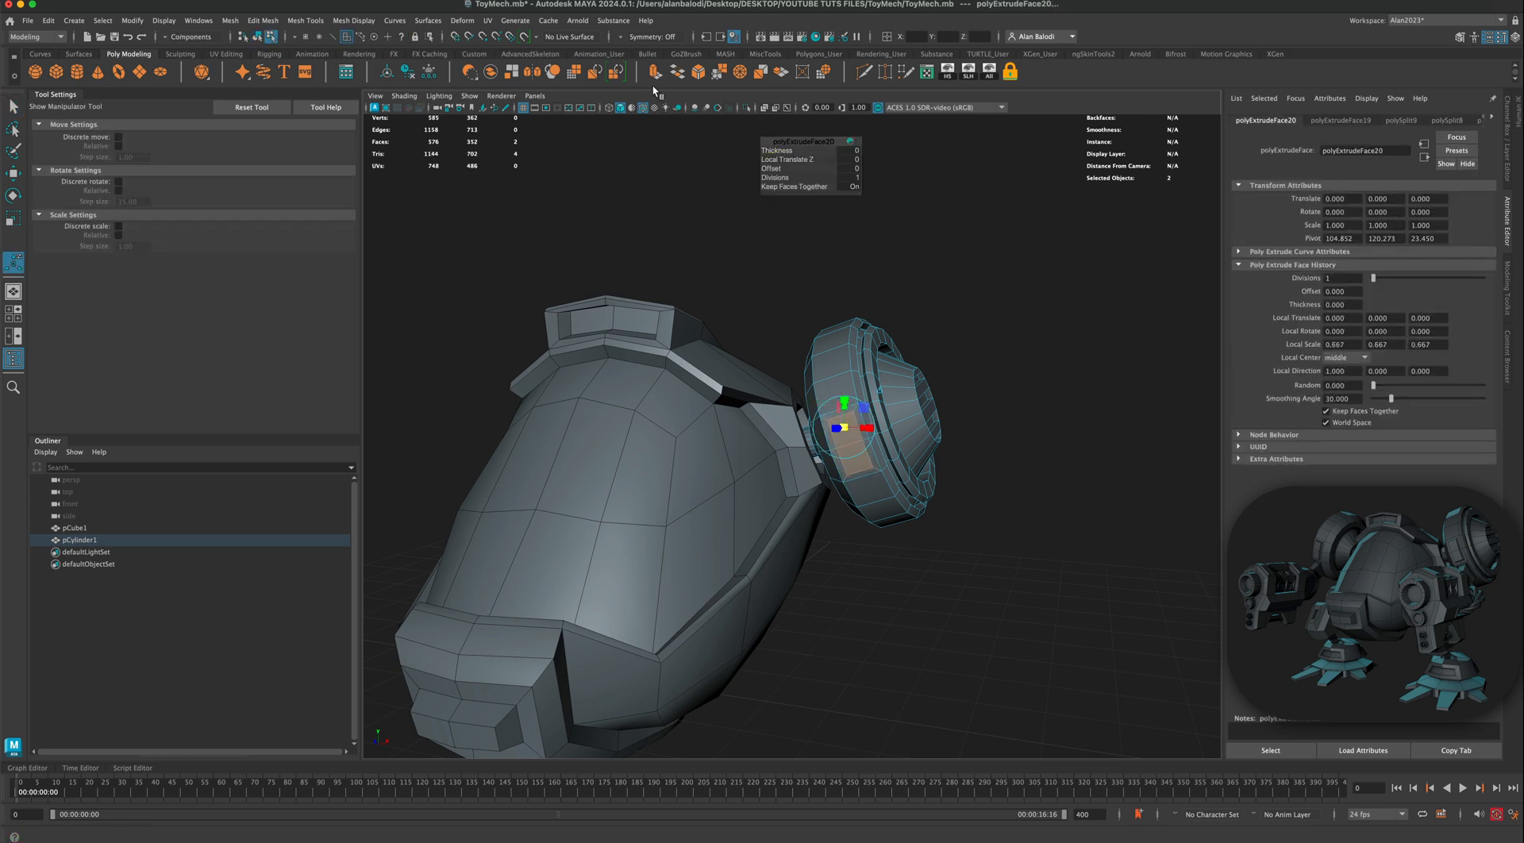
Step: Extrude the two inset faces again with Local Translate Z 2.218, scale them to about 0.833, and return to object mode
left_click_drag(818, 436, 788, 440, "alt")
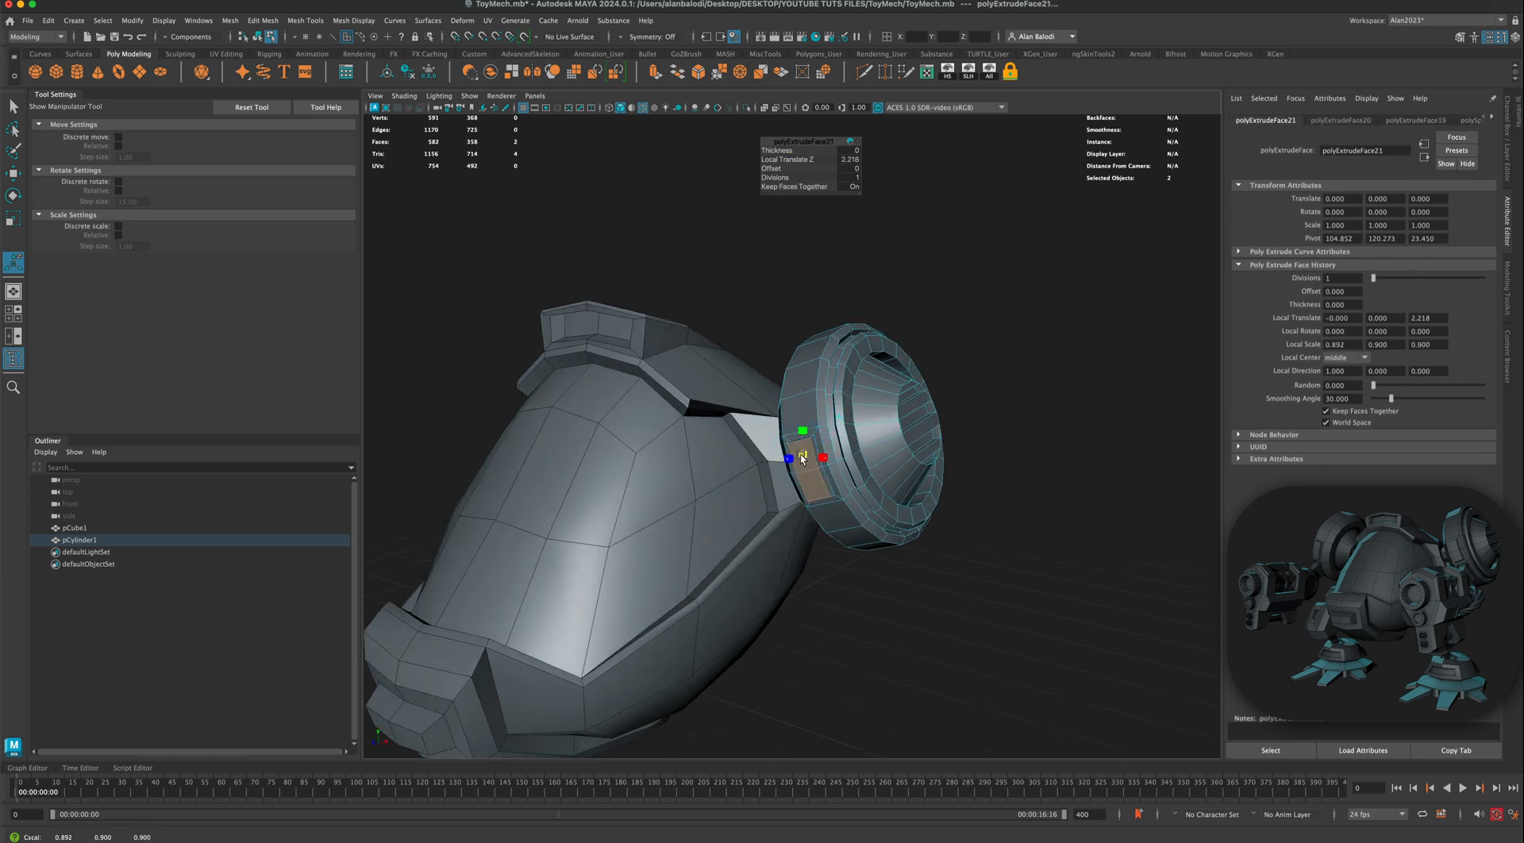
right_click(820, 380)
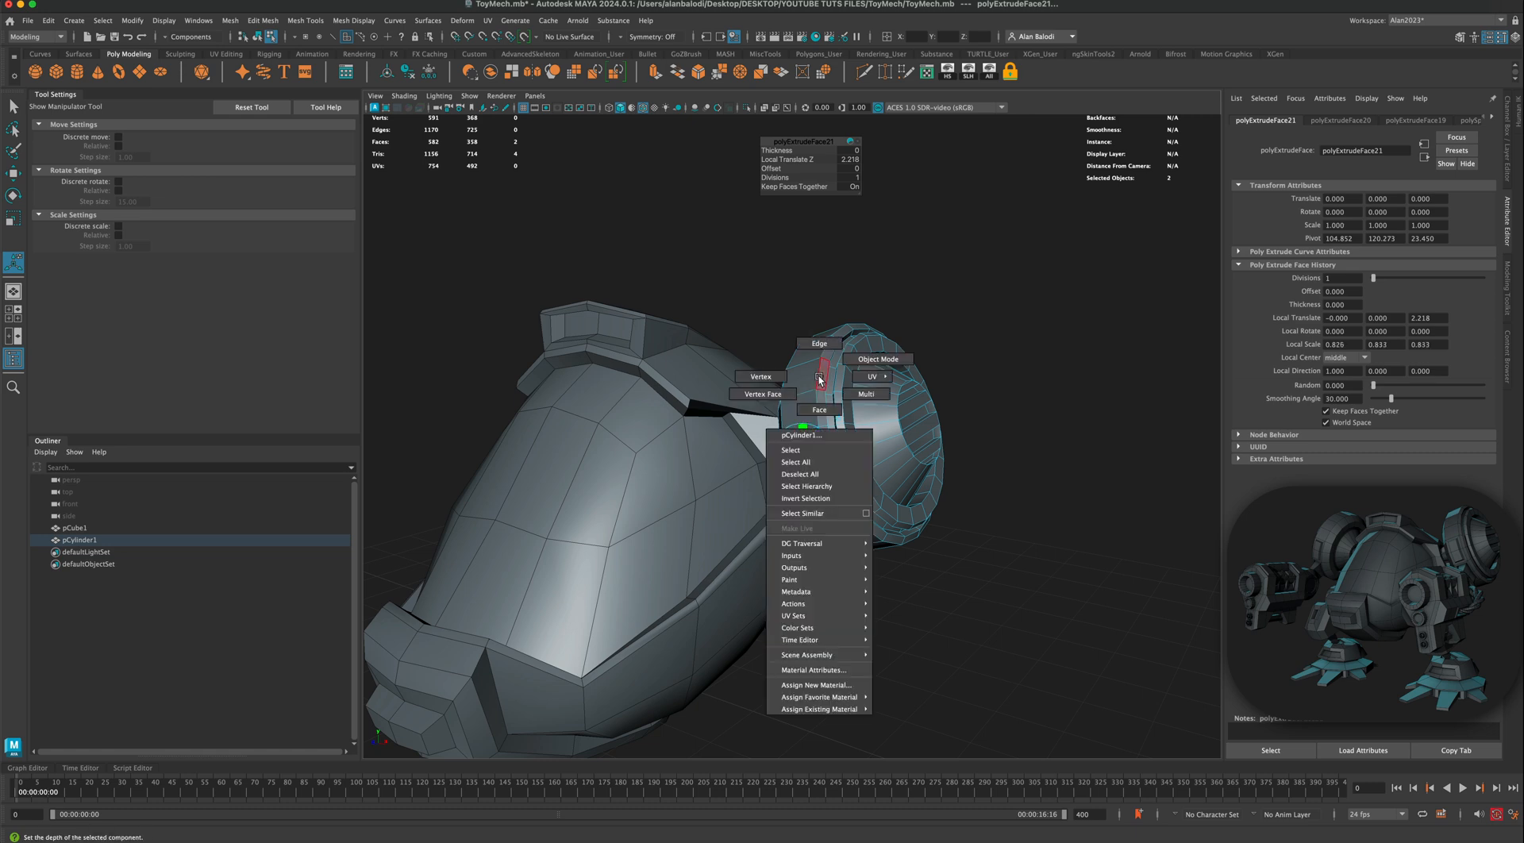
left_click(902, 360)
left_click_drag(1035, 373, 1028, 417, "alt")
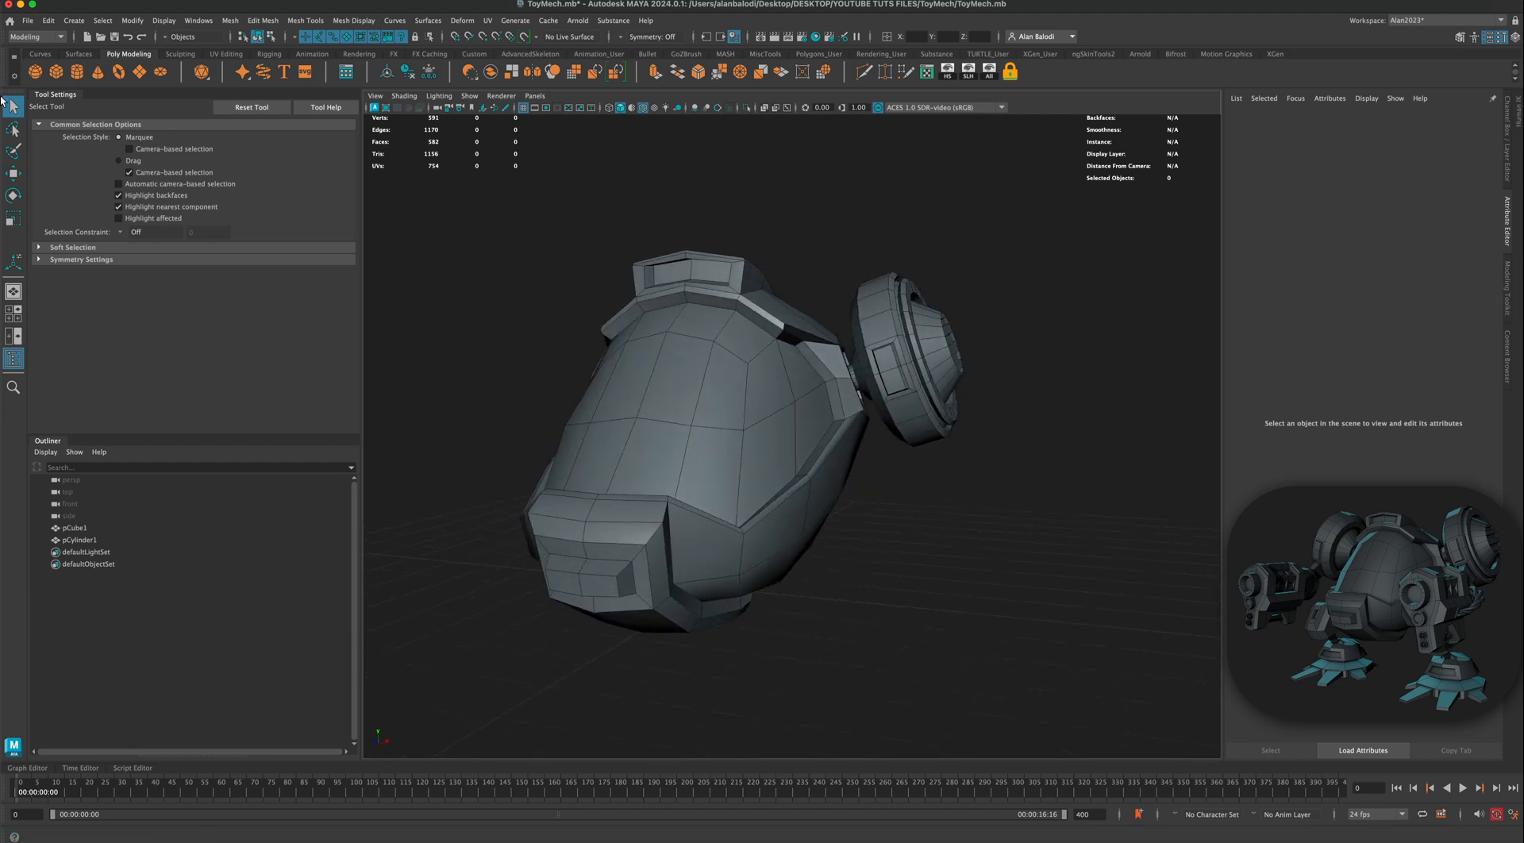
Step: Try mirroring the cylindrical shoulder joint to the other side of the body across the world X axis
left_click_drag(627, 262, 640, 268, "alt")
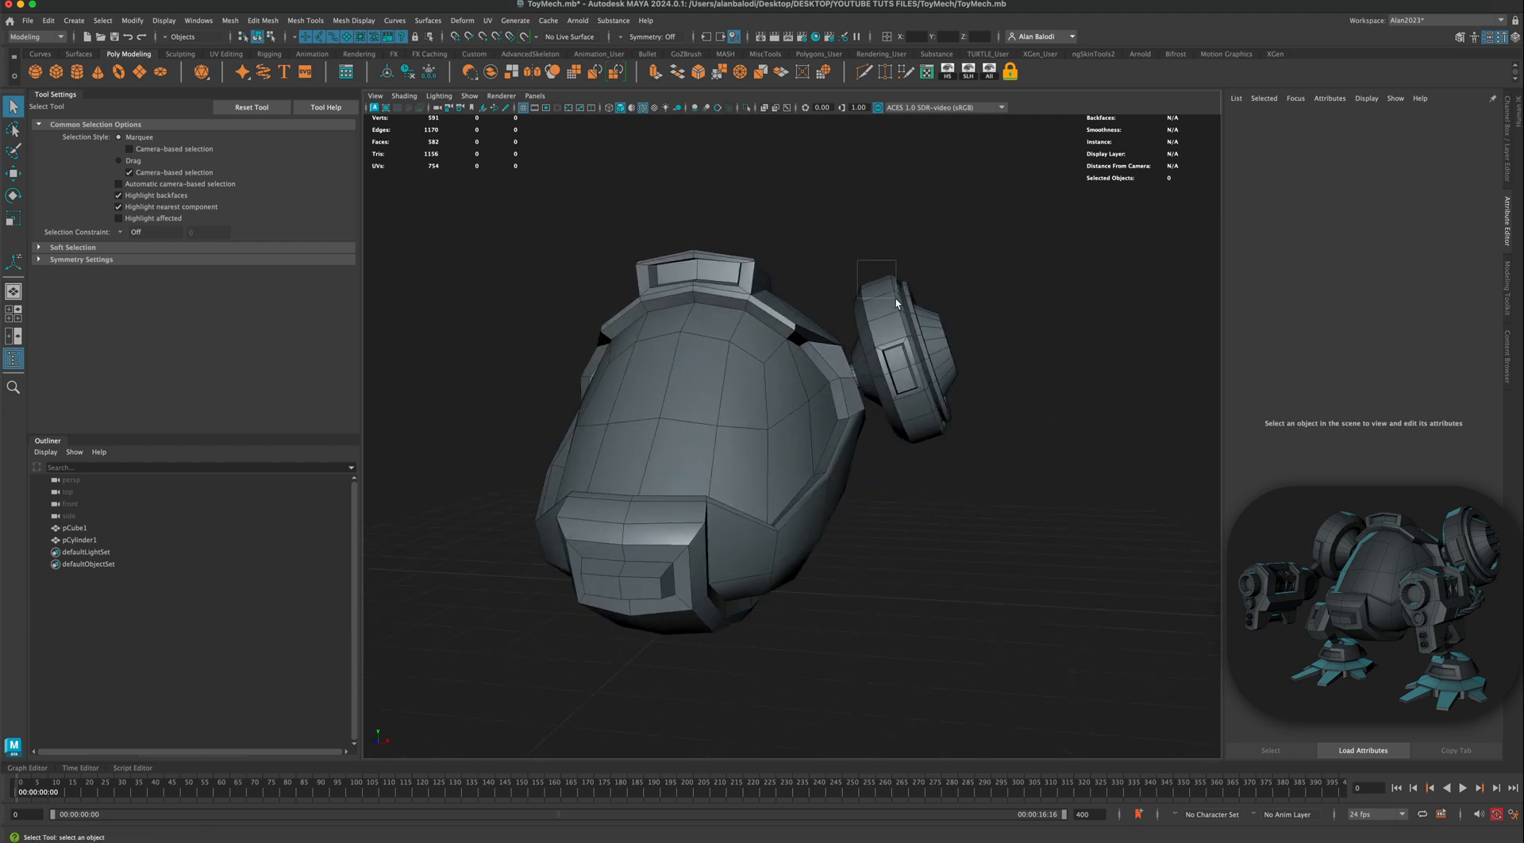
left_click_drag(895, 298, 895, 300)
left_click_drag(964, 469, 954, 464, "alt")
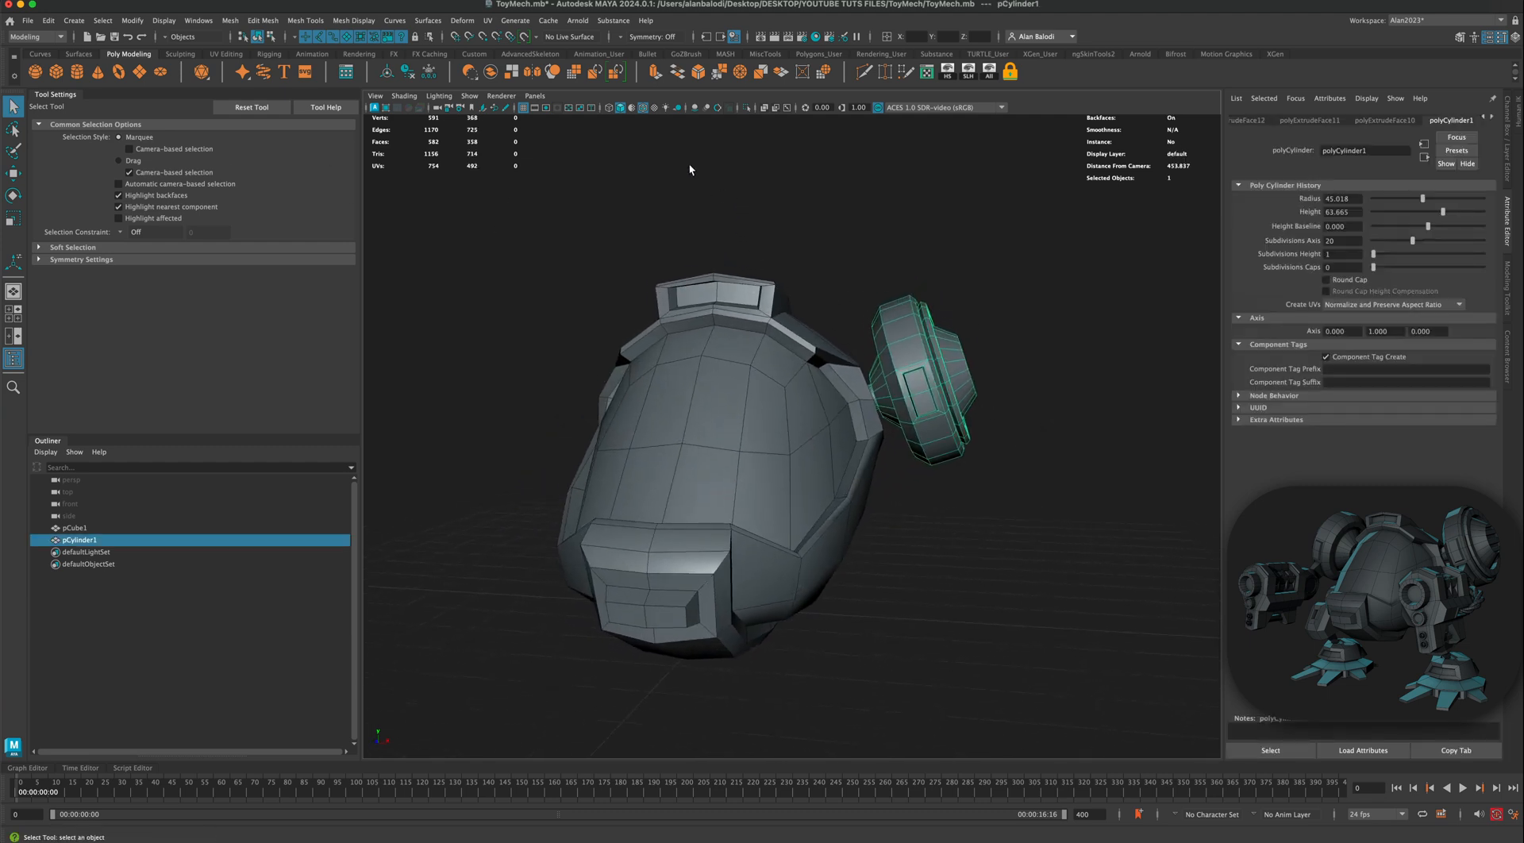
left_click(533, 74)
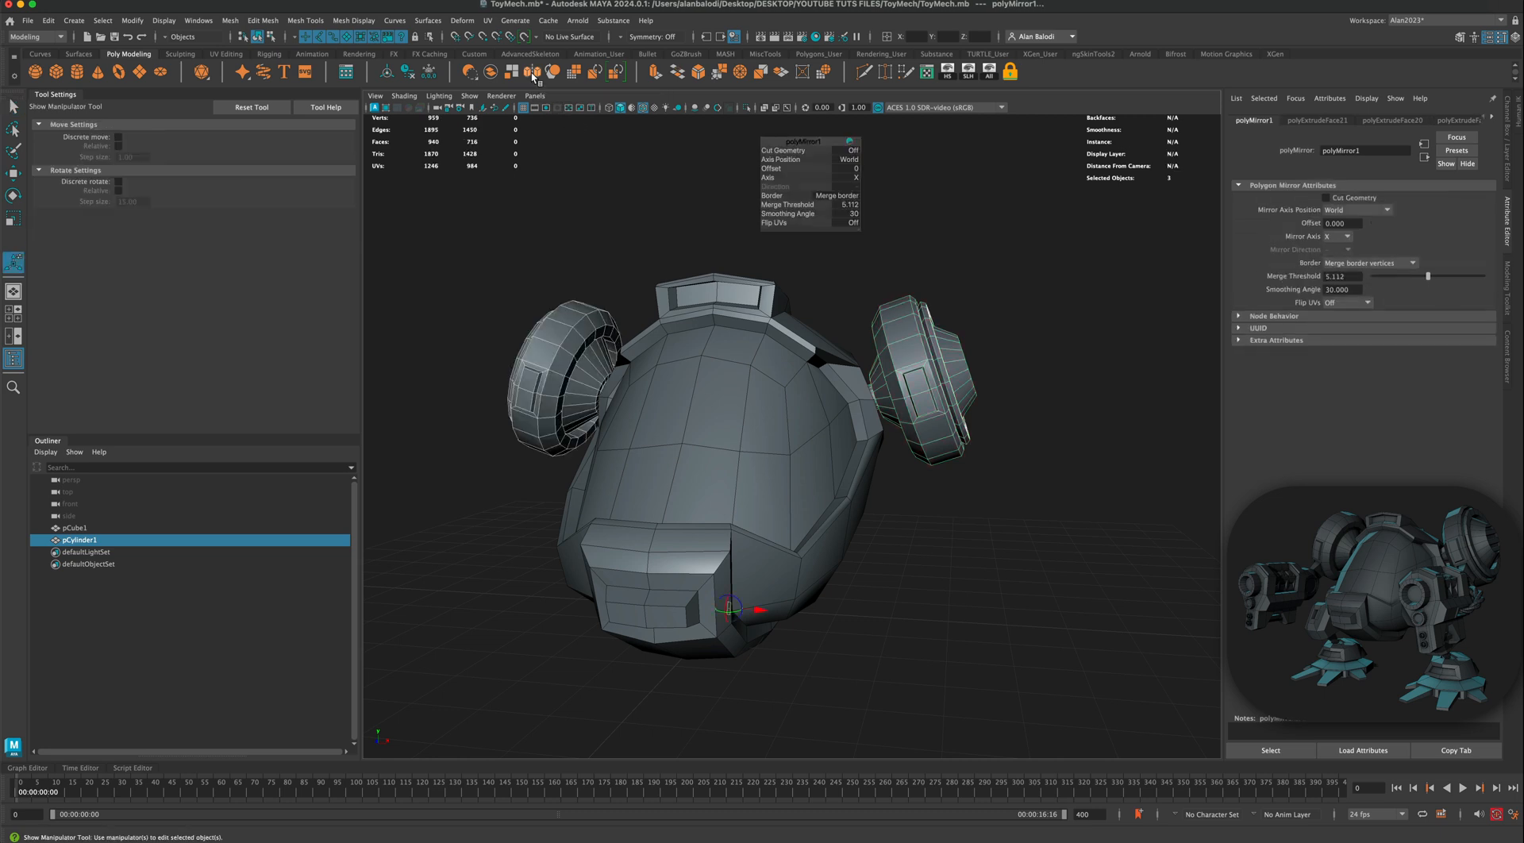
left_click(14, 106)
left_click(632, 259)
left_click_drag(651, 318, 715, 380, "alt")
left_click_drag(607, 363, 609, 373, "alt")
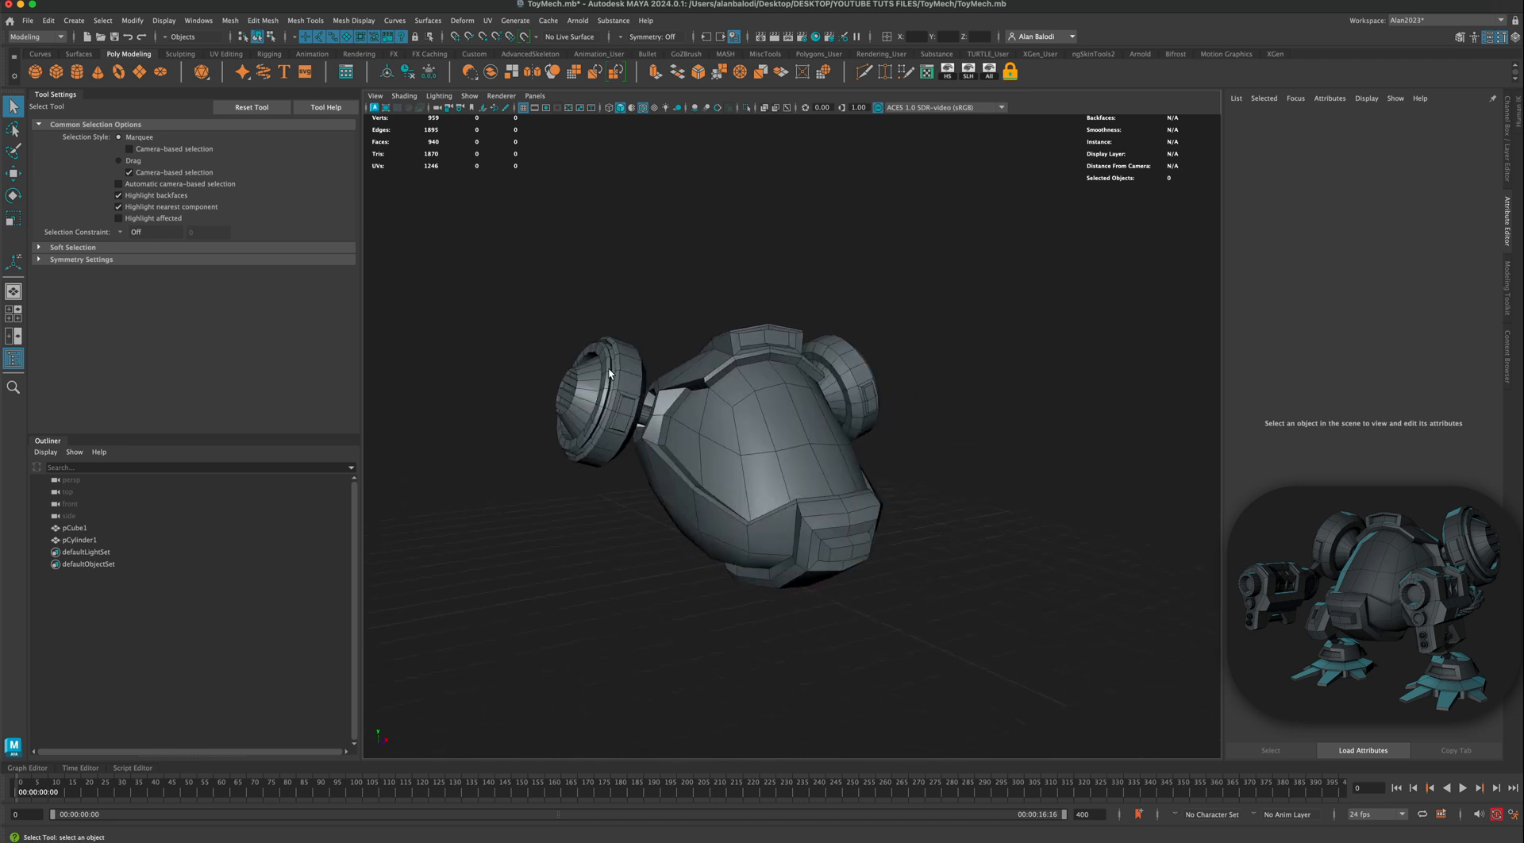
Step: Delete the mirrored shoulder mesh, and undo back to the single unmirrored joint
left_click(595, 365)
key("Delete")
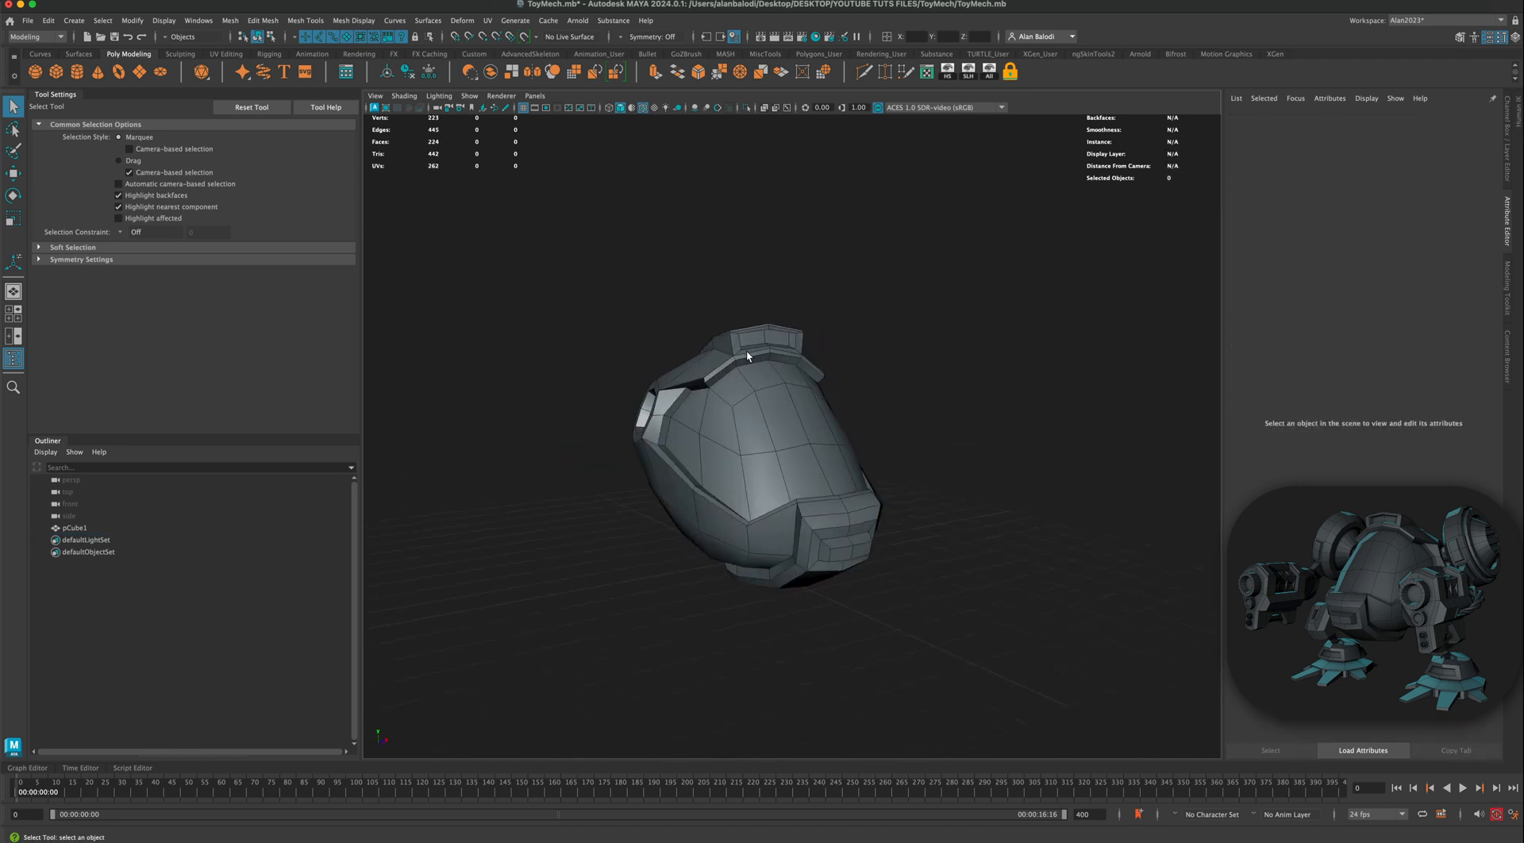
key("ctrl+z")
key("ctrl+z")
key("ctrl+z")
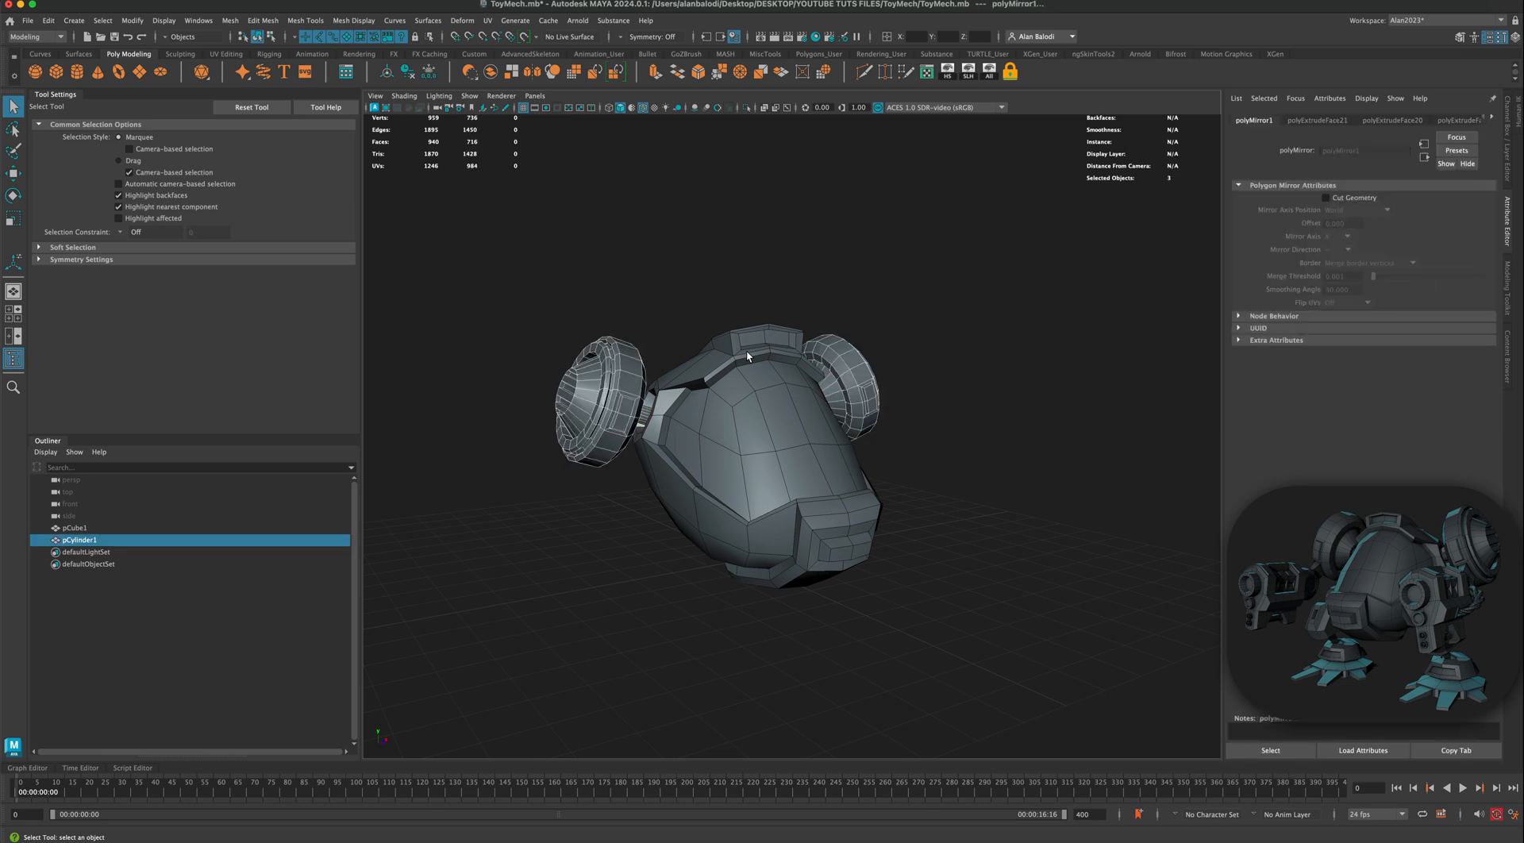
key("ctrl+z")
Step: Scale the single shoulder joint up slightly and uniformly
left_click_drag(776, 358, 922, 449, "alt")
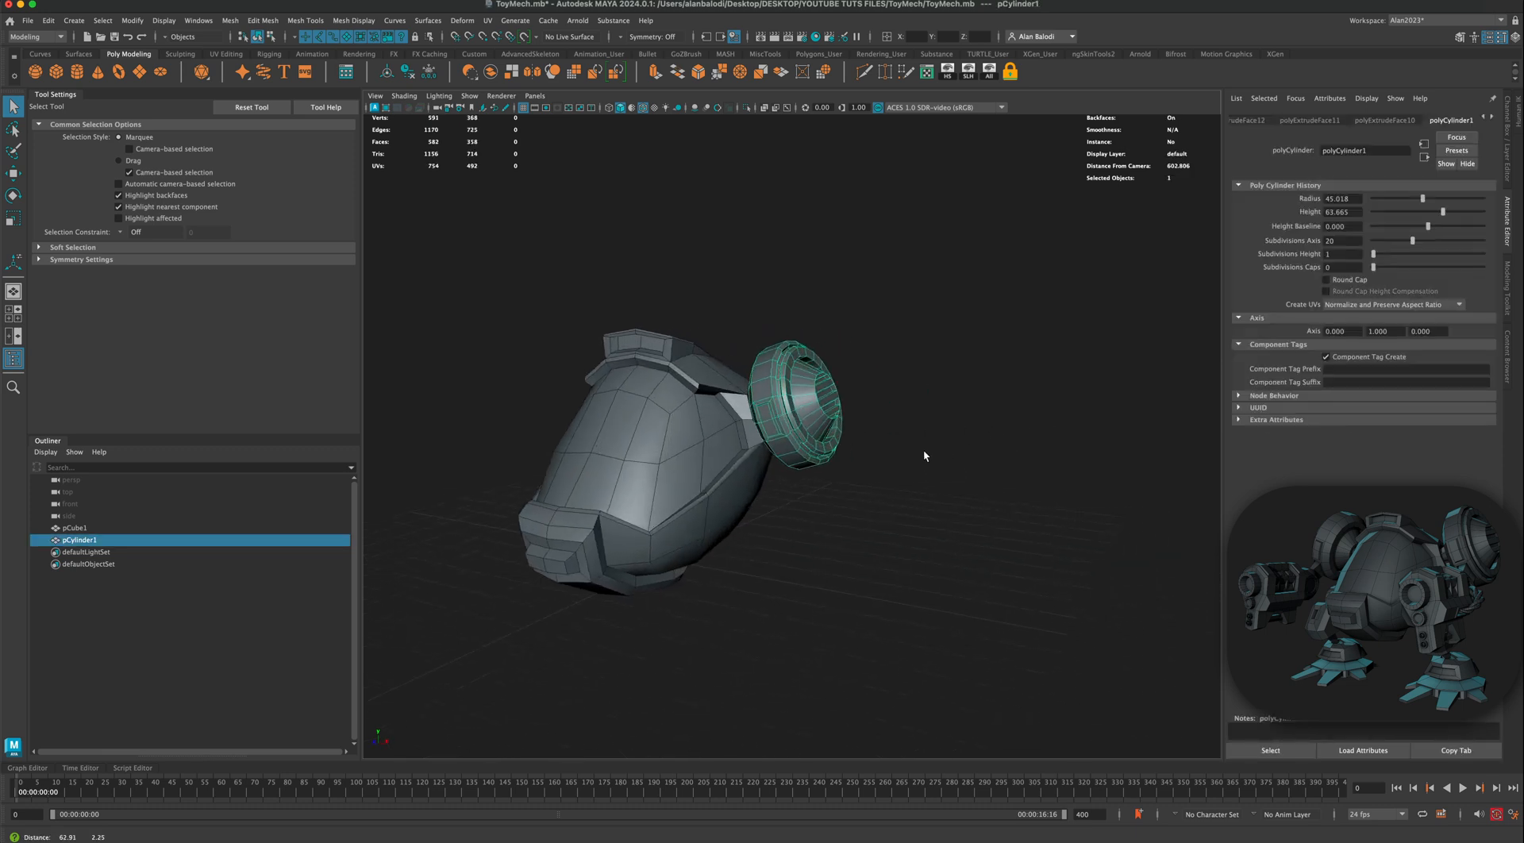
scroll(553, 386, "up", 3)
left_click(15, 221)
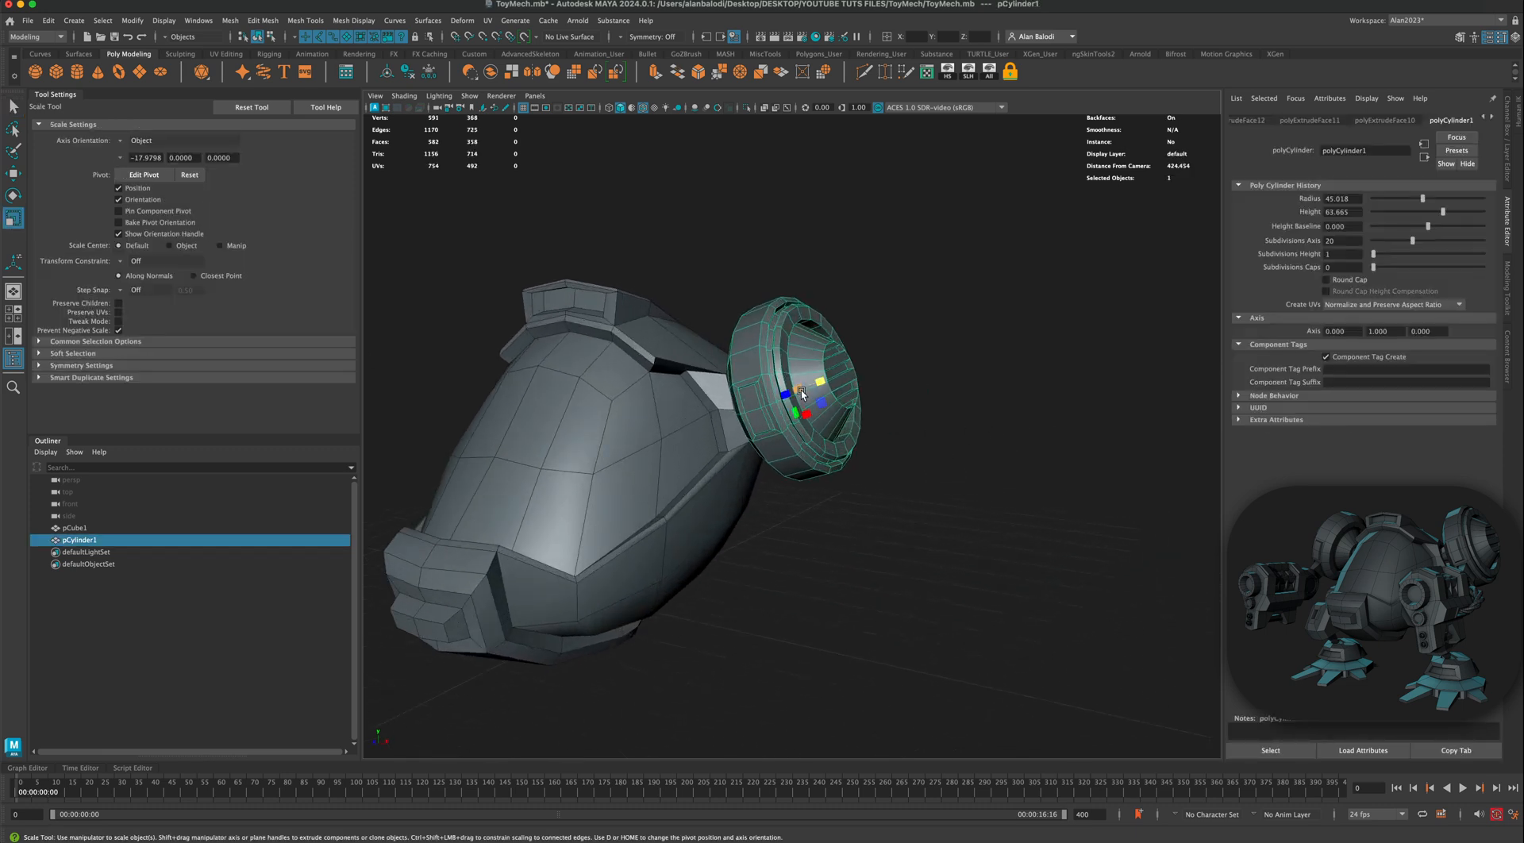
left_click_drag(800, 390, 956, 347)
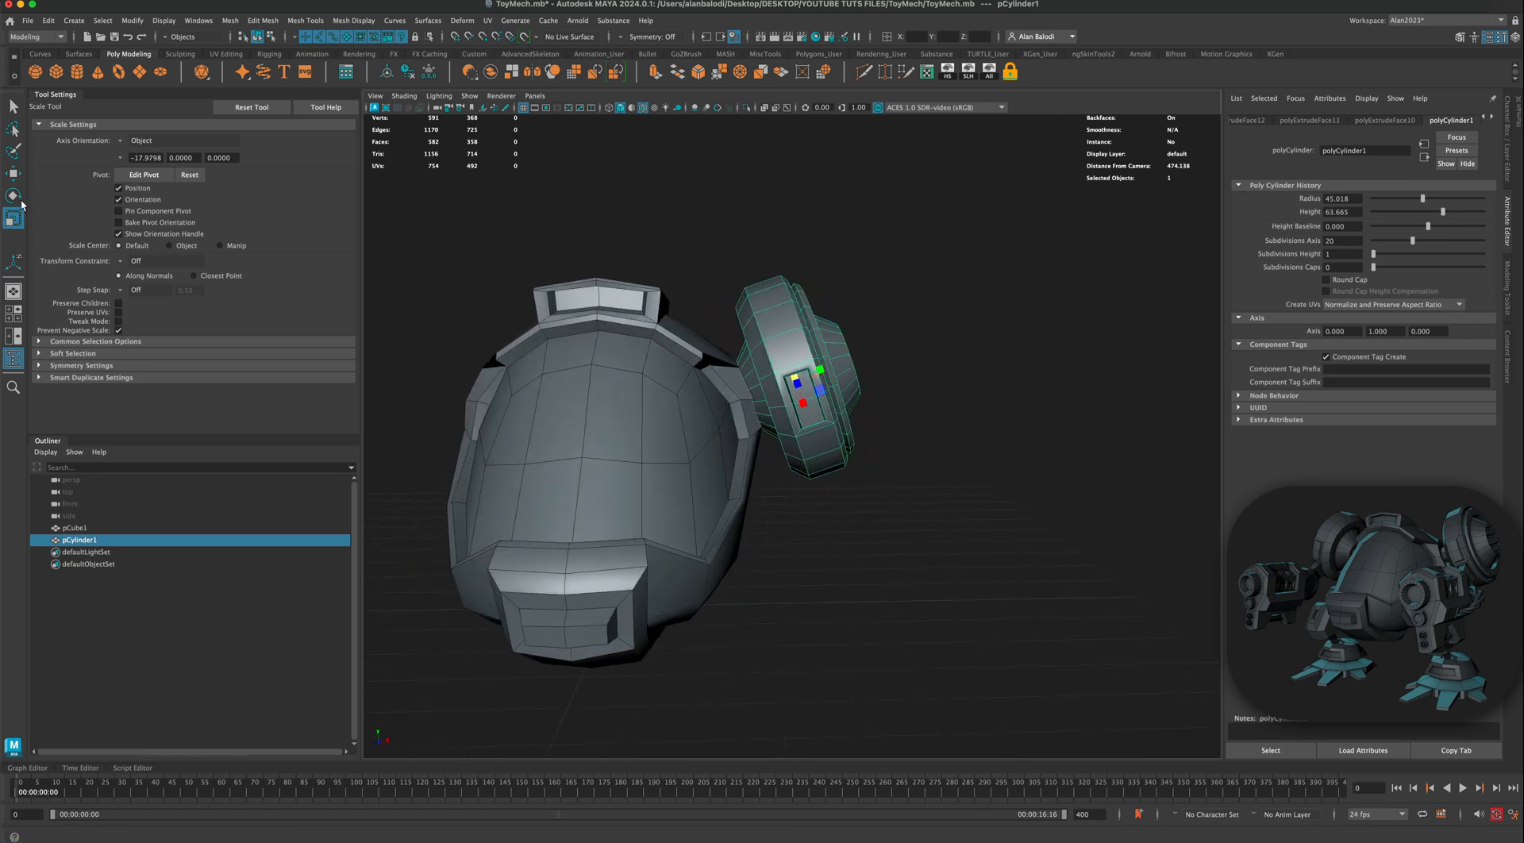
Step: Set the Move tool's Axis Orientation to Object, shift the shoulder joint outward along its own axis, and deselect it
left_click(13, 176)
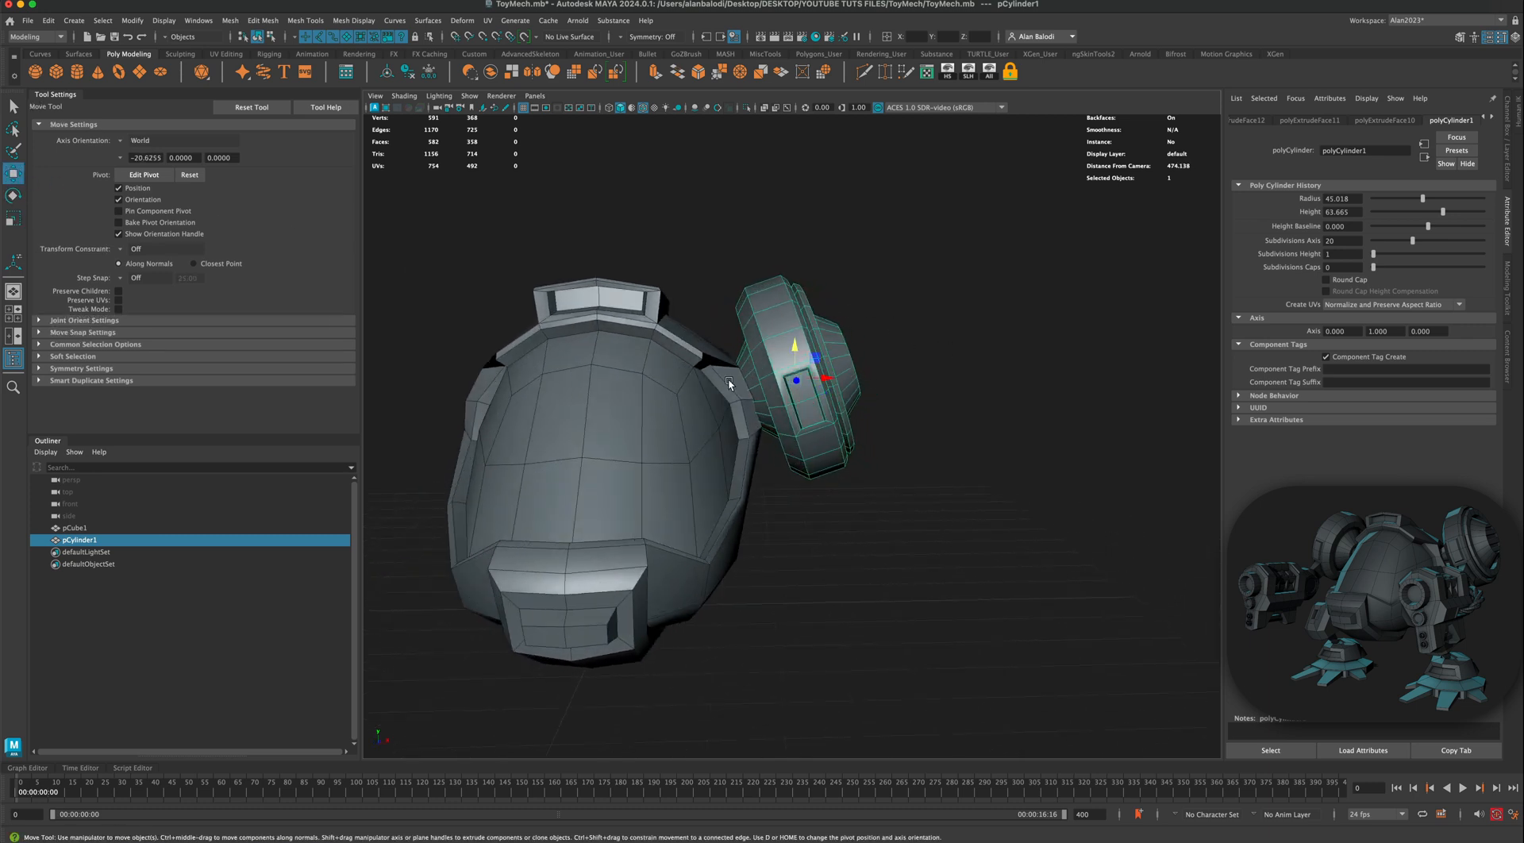
left_click(118, 141)
left_click(141, 144)
left_click_drag(823, 369, 920, 517)
left_click(884, 544)
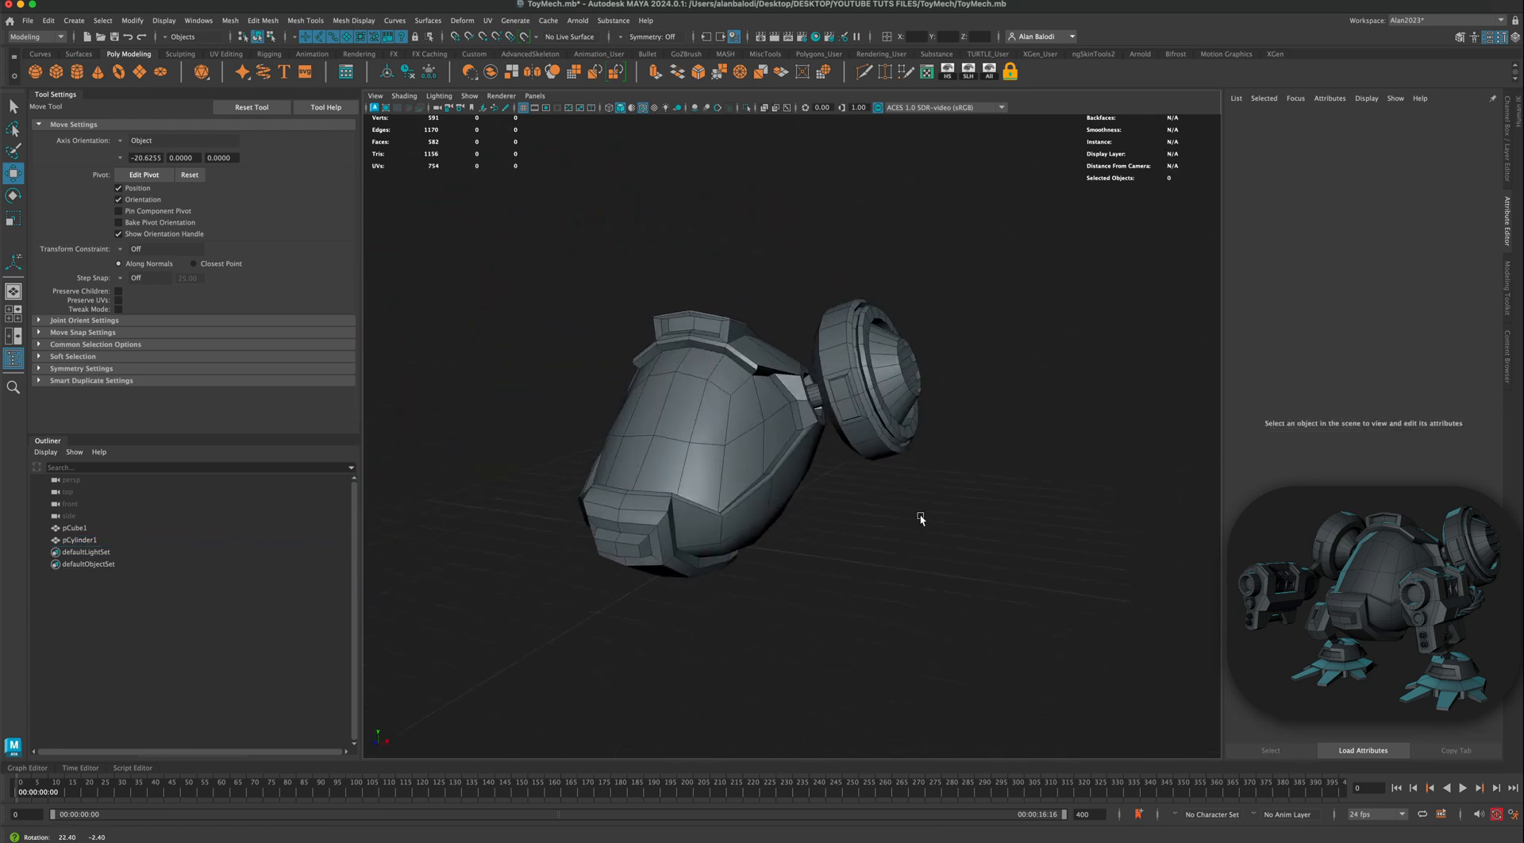
Step: Mirror the enlarged shoulder joint across the world X axis to the opposite side of the body, and return to the Select tool
left_click(7, 118)
left_click_drag(843, 321, 844, 322)
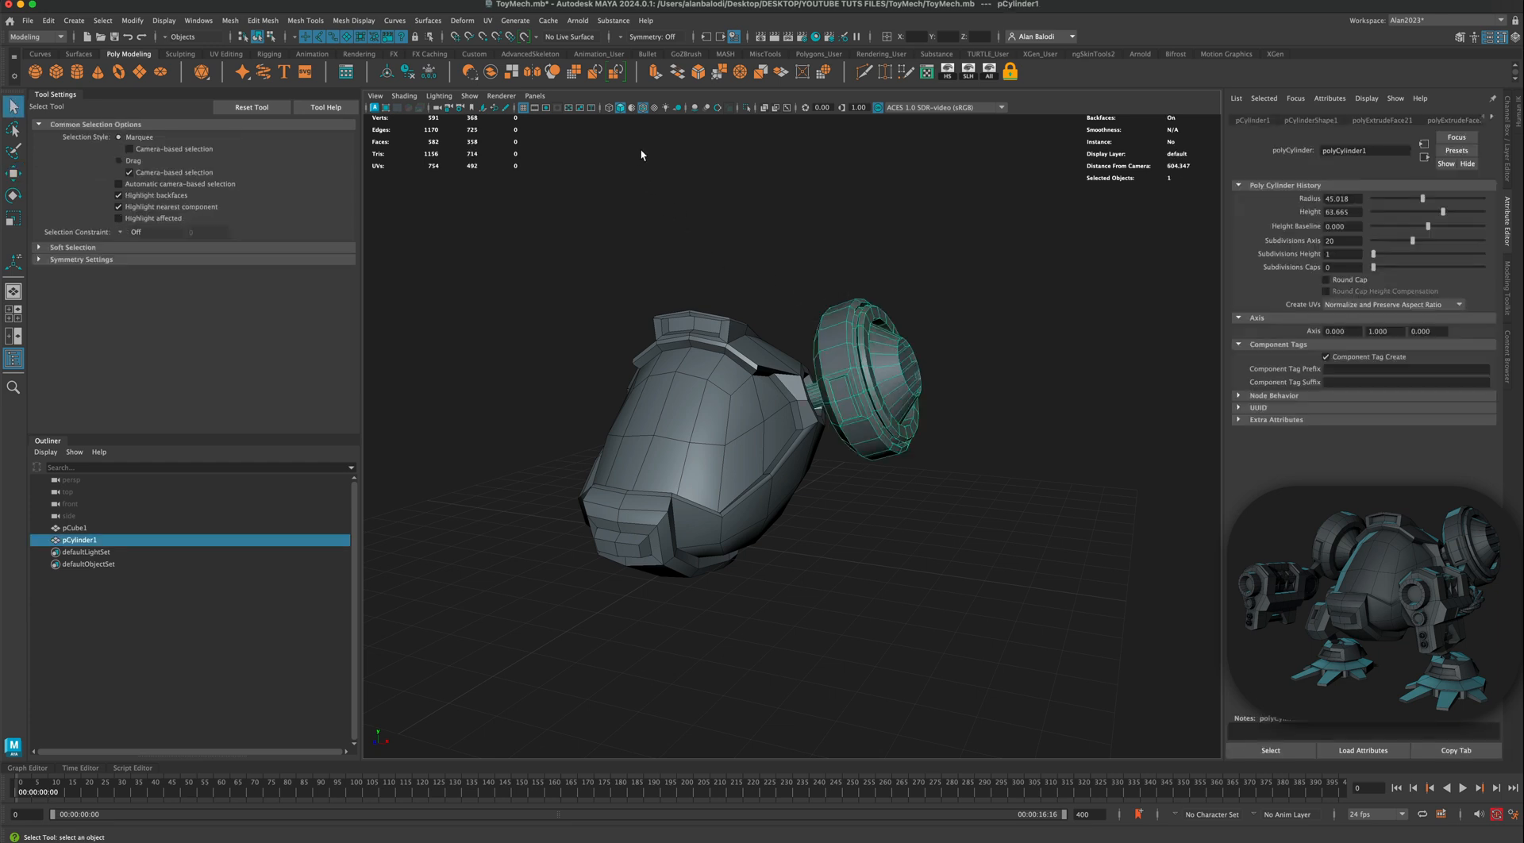
left_click(533, 73)
left_click(17, 107)
left_click(492, 254)
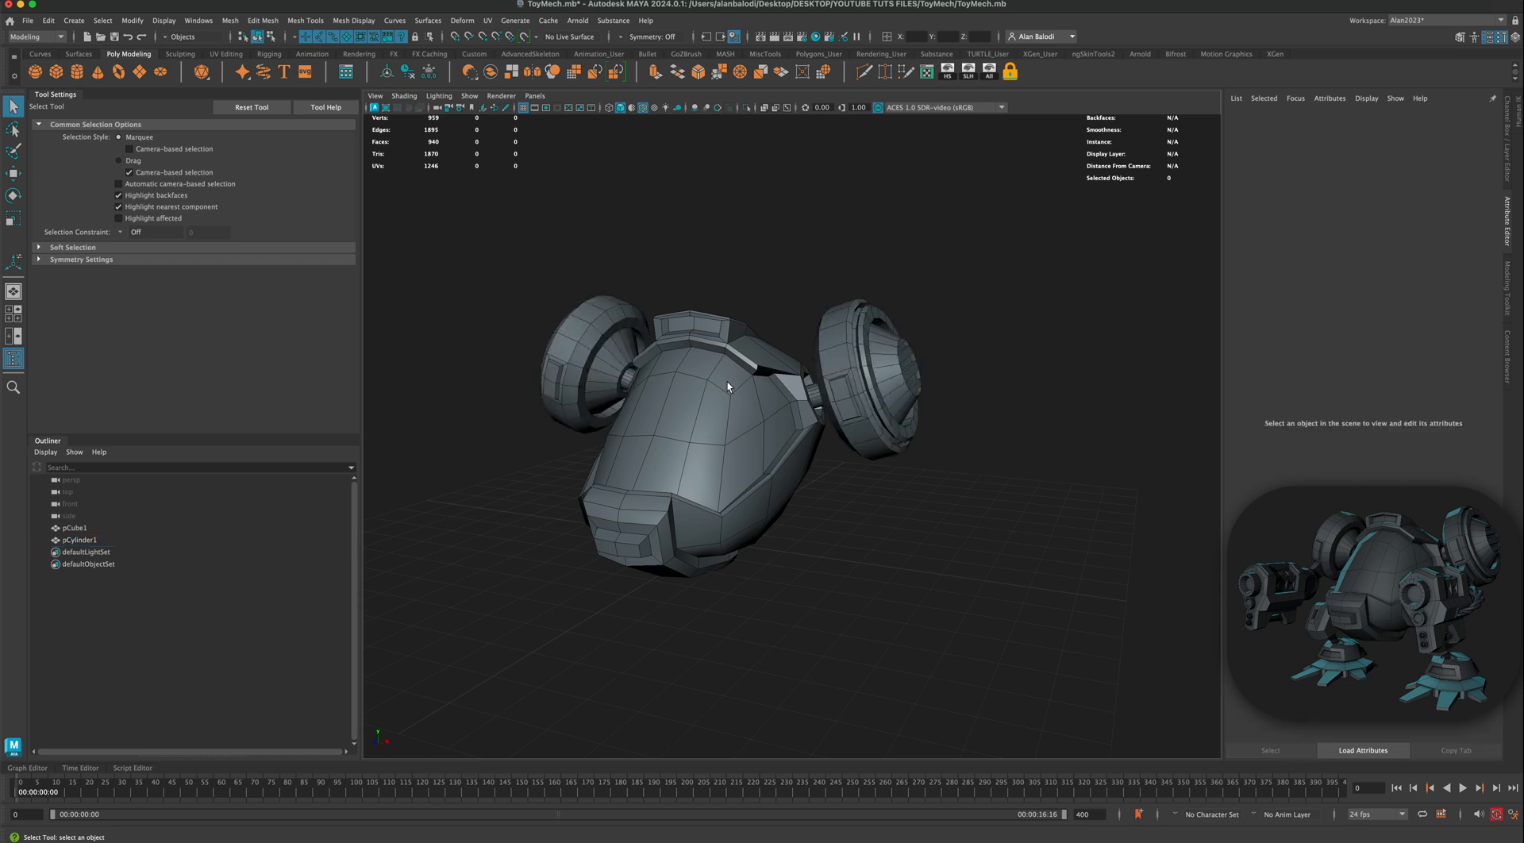
scroll(727, 382, "down", 3)
left_click_drag(734, 387, 784, 443, "alt")
scroll(785, 448, "up", 2)
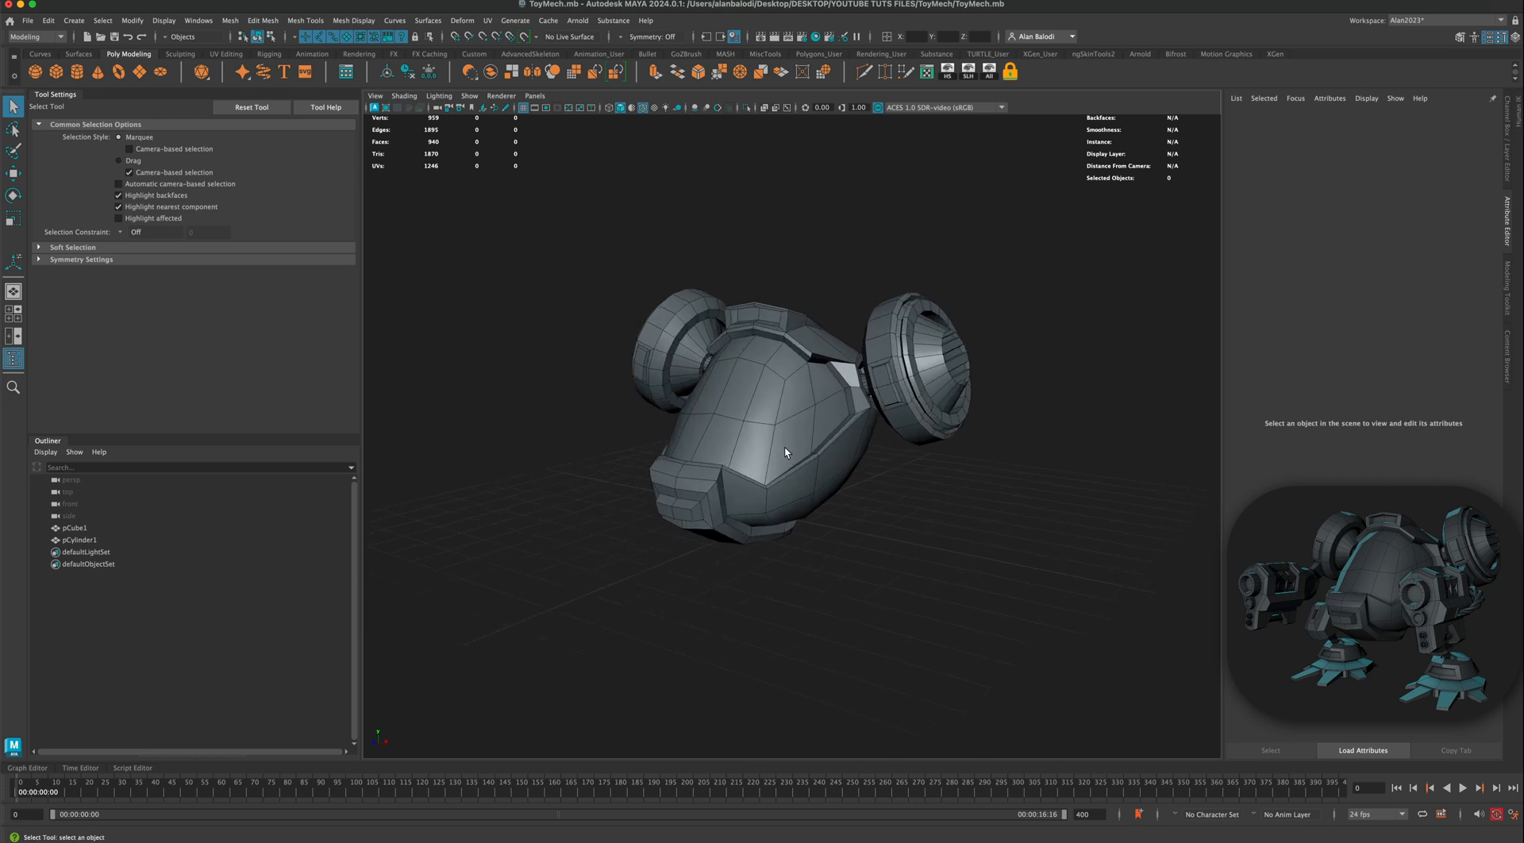
Step: Select the eight central faces on the body's back with symmetry and extrude them with Local Translate Z 22.08 and Local Scale 0.067
left_click_drag(779, 450, 681, 450, "alt")
left_click_drag(788, 413, 762, 456, "alt")
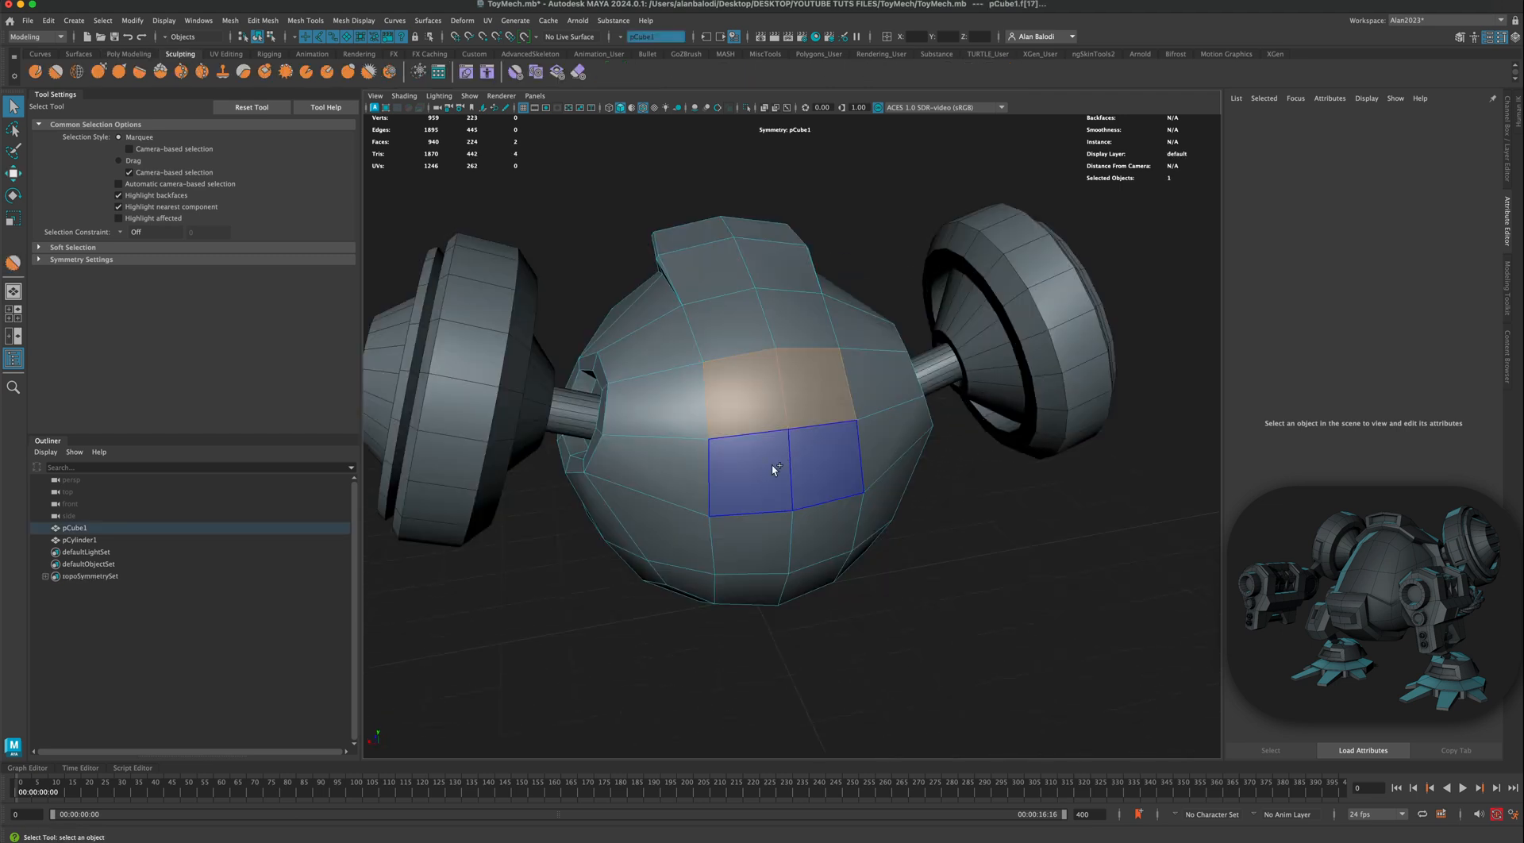
left_click(771, 465, "shift")
left_click(753, 543, "shift")
left_click_drag(966, 567, 997, 558, "alt")
left_click(746, 518, "shift")
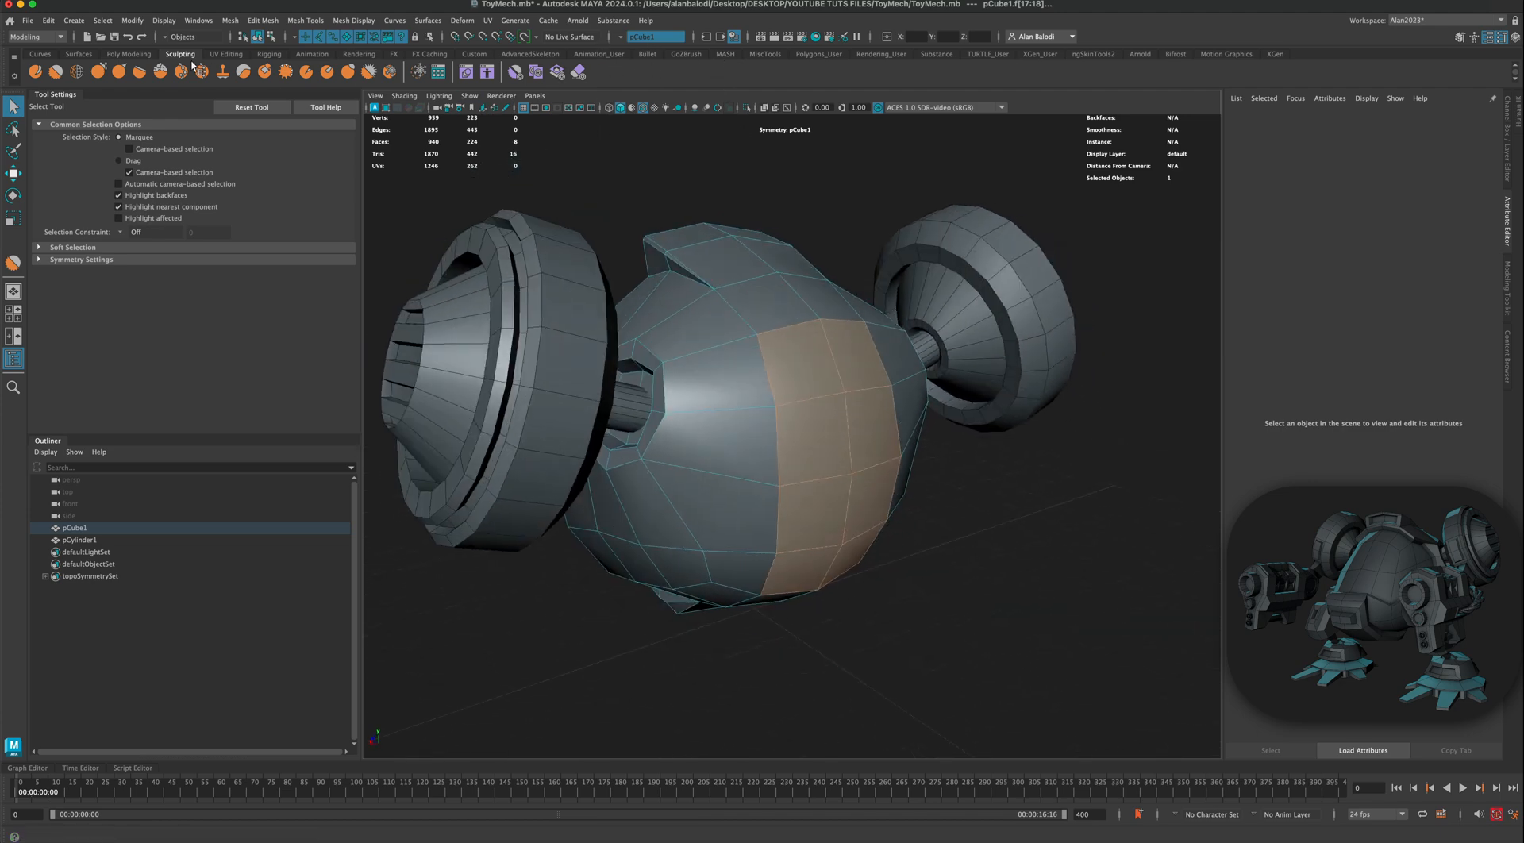
left_click(135, 55)
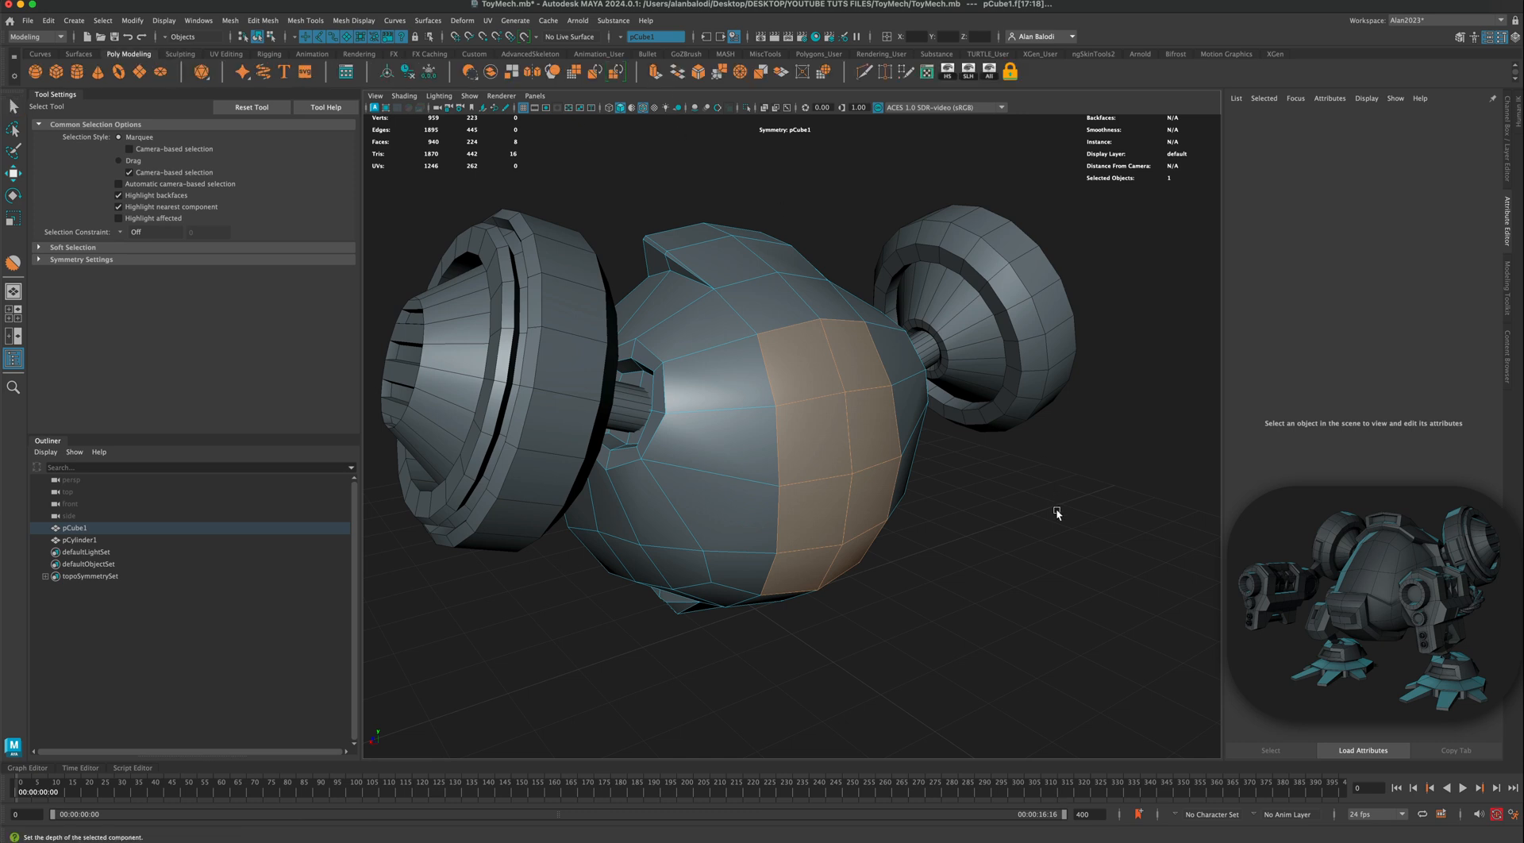
key("ctrl+e")
left_click_drag(877, 343, 977, 474)
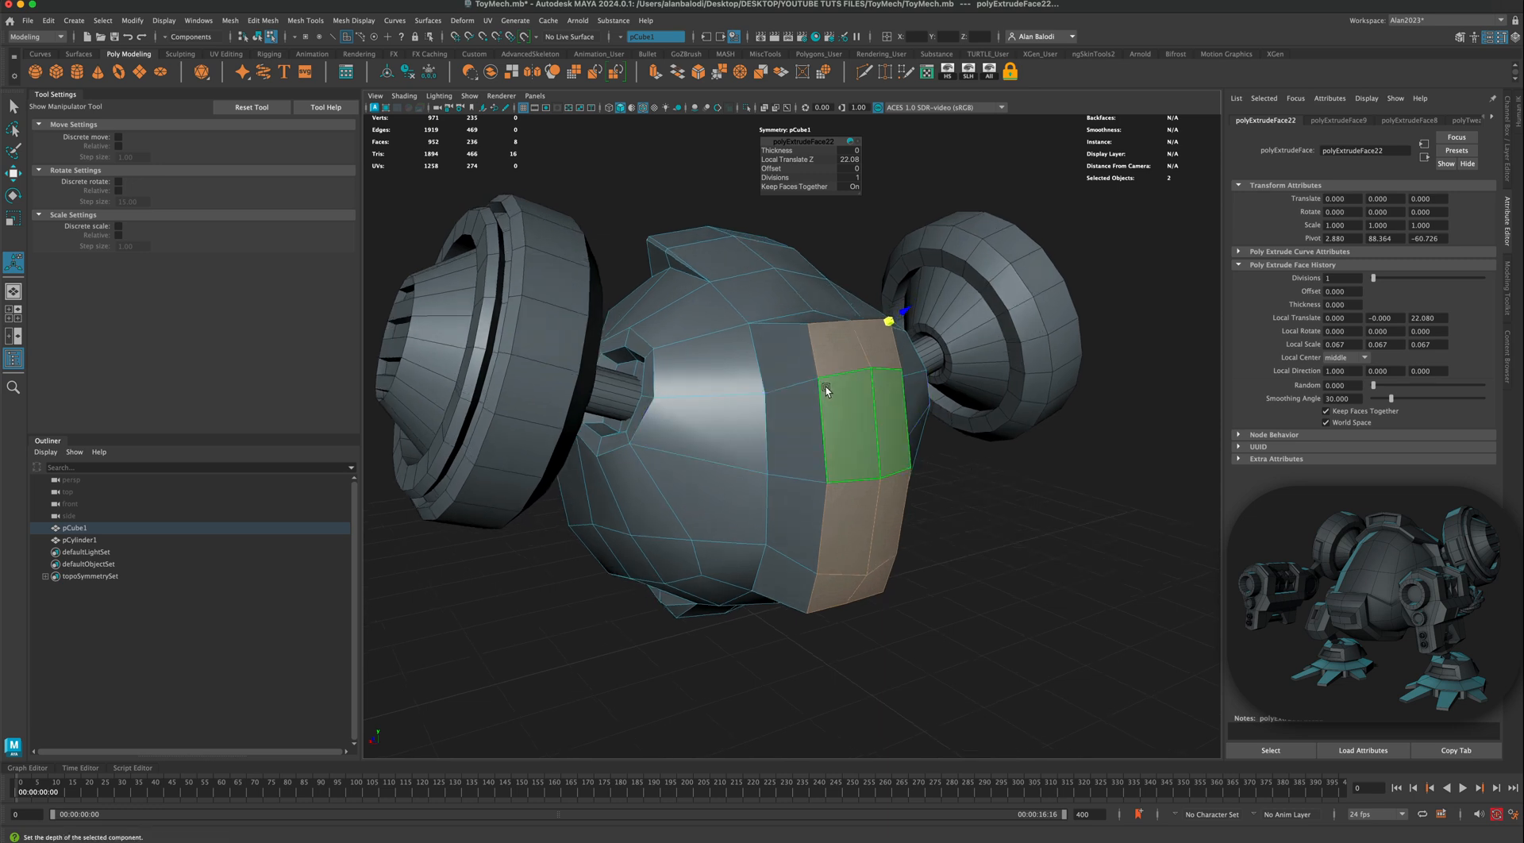
Step: Select the border edges of the extruded back block's outer side and bevel them with Fraction 0.1
right_click_drag(826, 390, 822, 341)
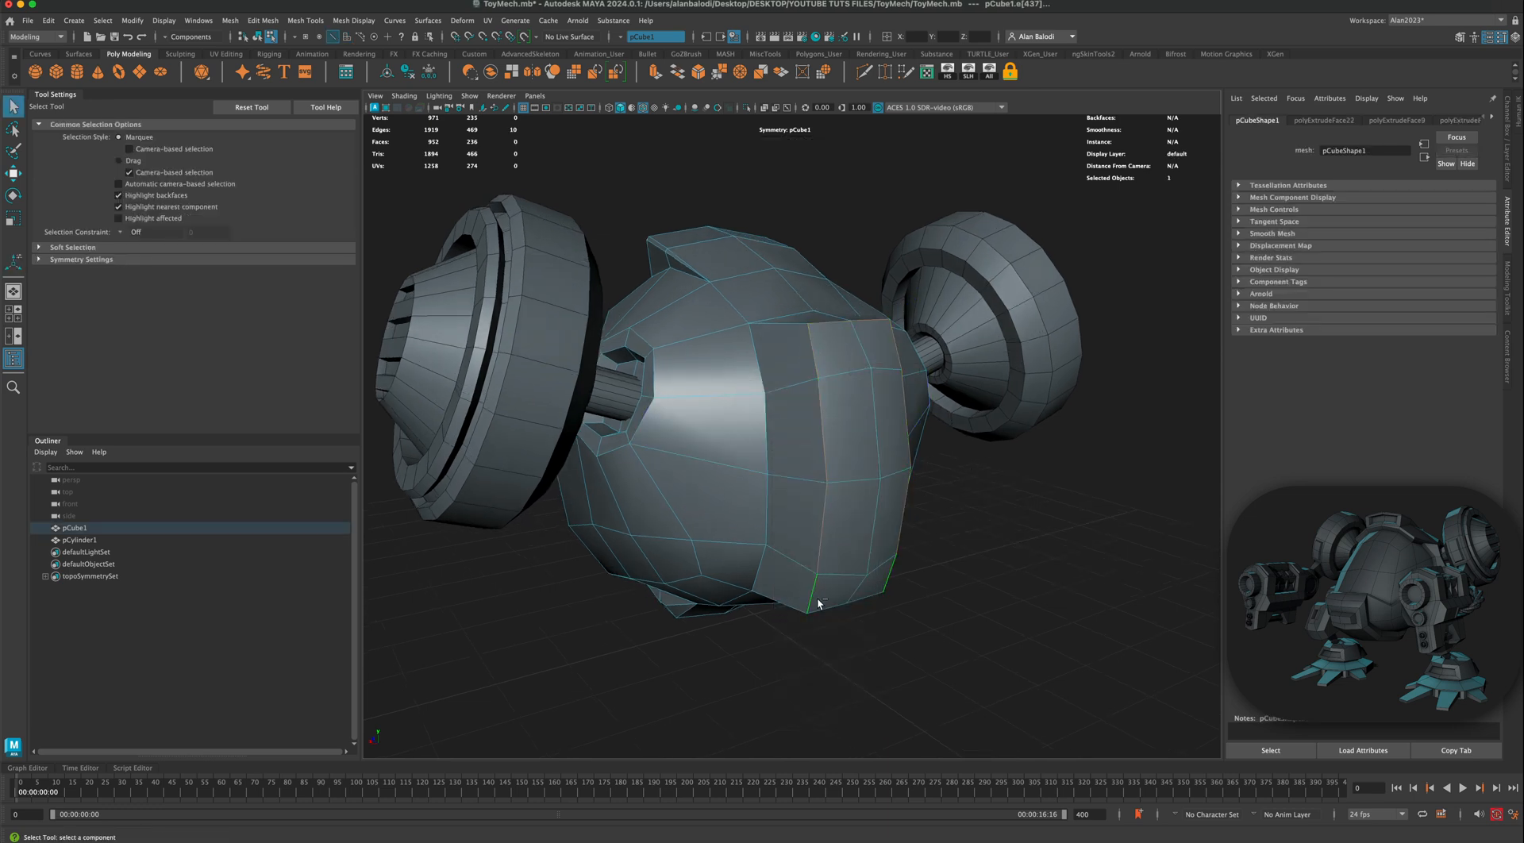
left_click_drag(878, 595, 835, 278, "alt")
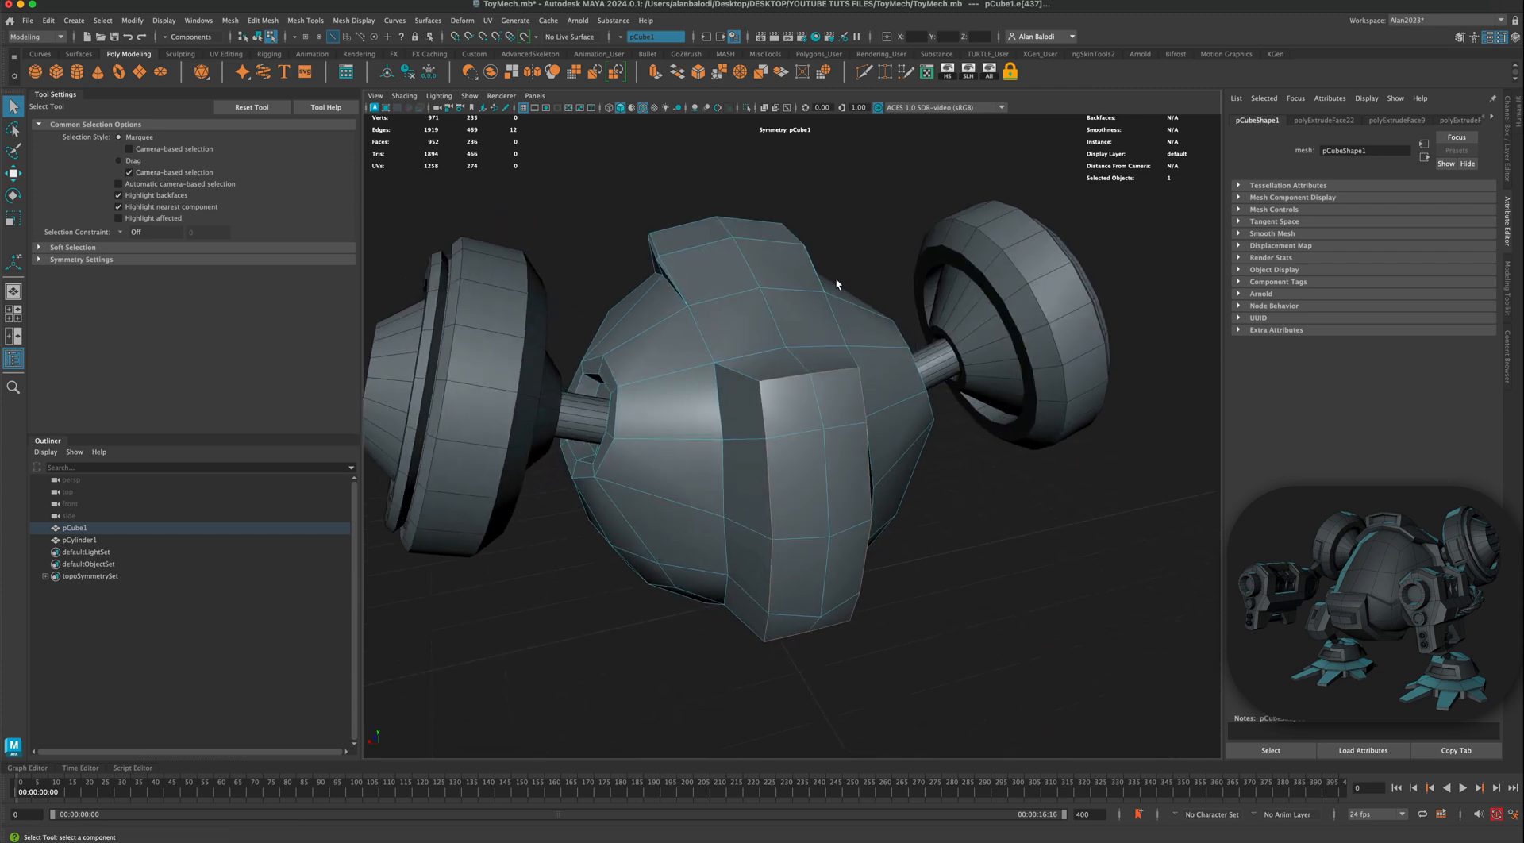
left_click(700, 73)
left_click_drag(1049, 536, 1069, 530, "alt")
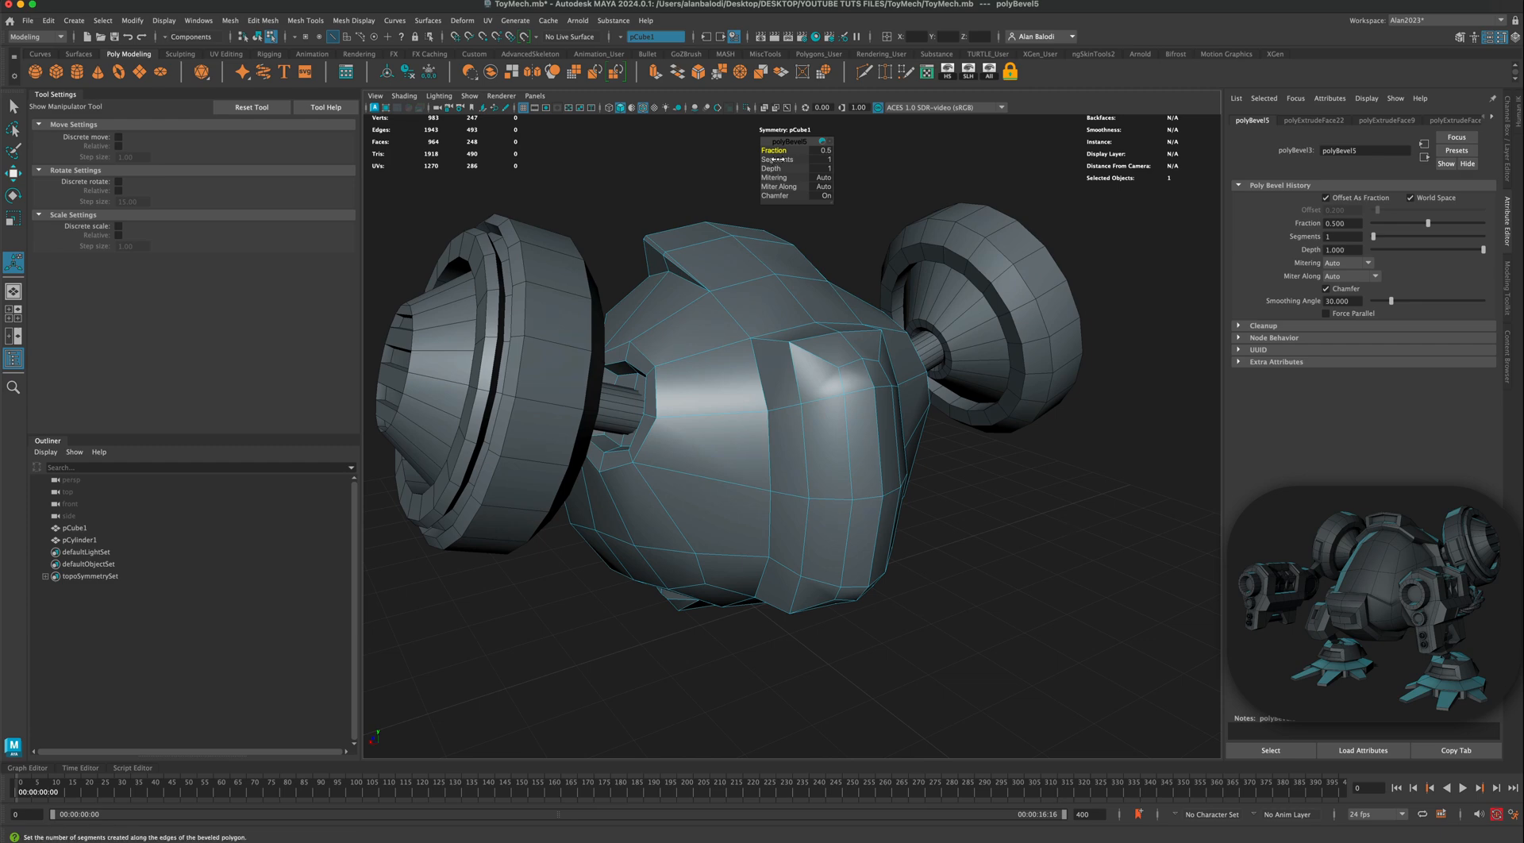
left_click_drag(777, 153, 776, 152)
left_click_drag(927, 367, 1019, 498, "alt")
left_click(16, 105)
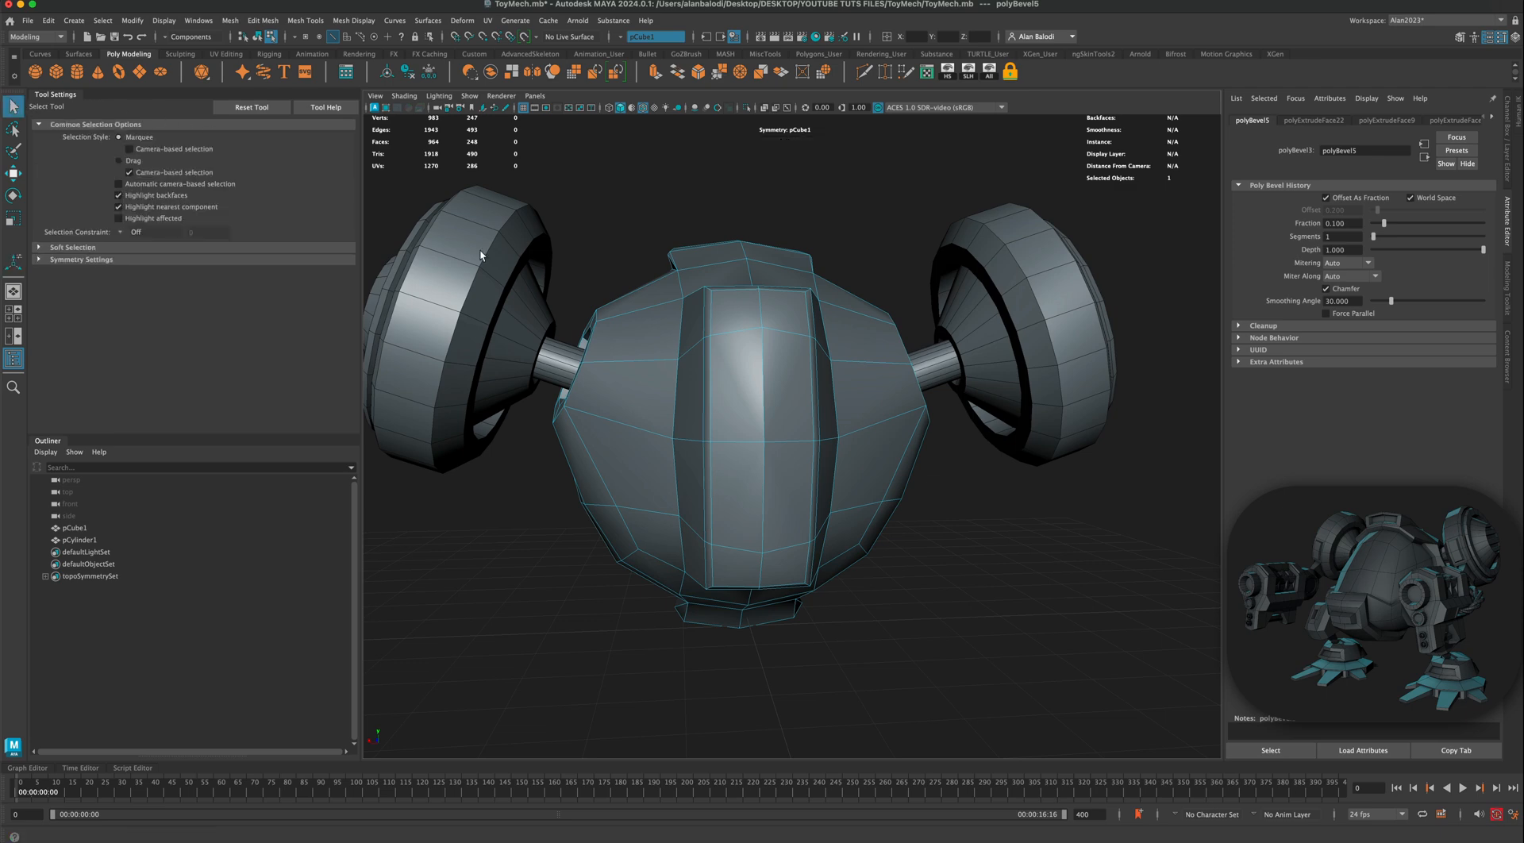
Step: Select the eight faces inside the bevel on the back block and scale them flat along the depth direction
left_click_drag(714, 409, 780, 382, "alt")
right_click_drag(829, 391, 832, 414)
left_click(835, 364)
left_click(835, 451, "shift")
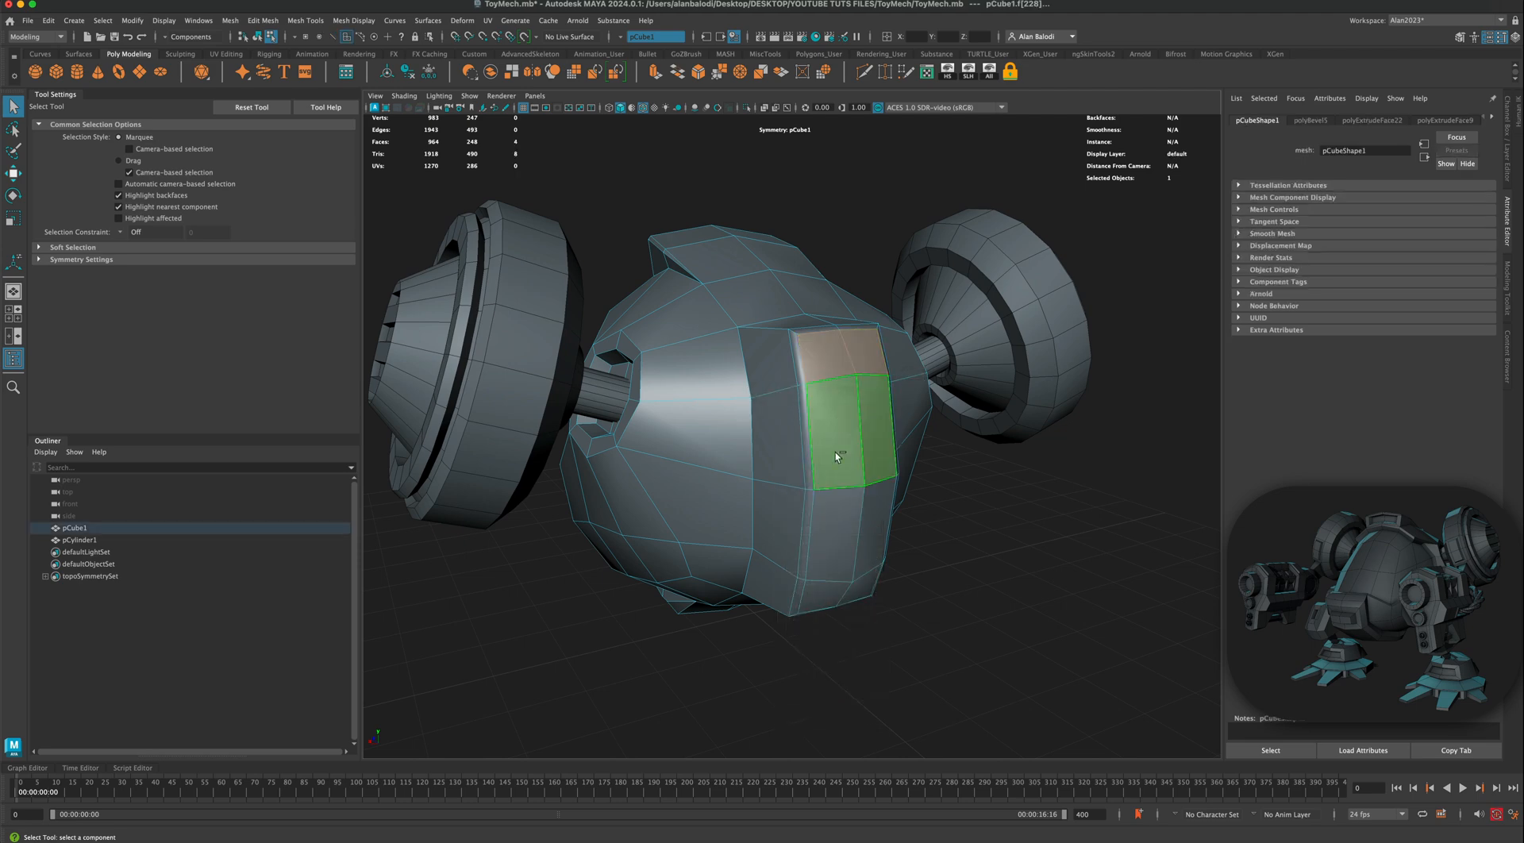
left_click(822, 572, "shift")
left_click(817, 587, "shift")
left_click_drag(1007, 576, 1037, 574, "alt")
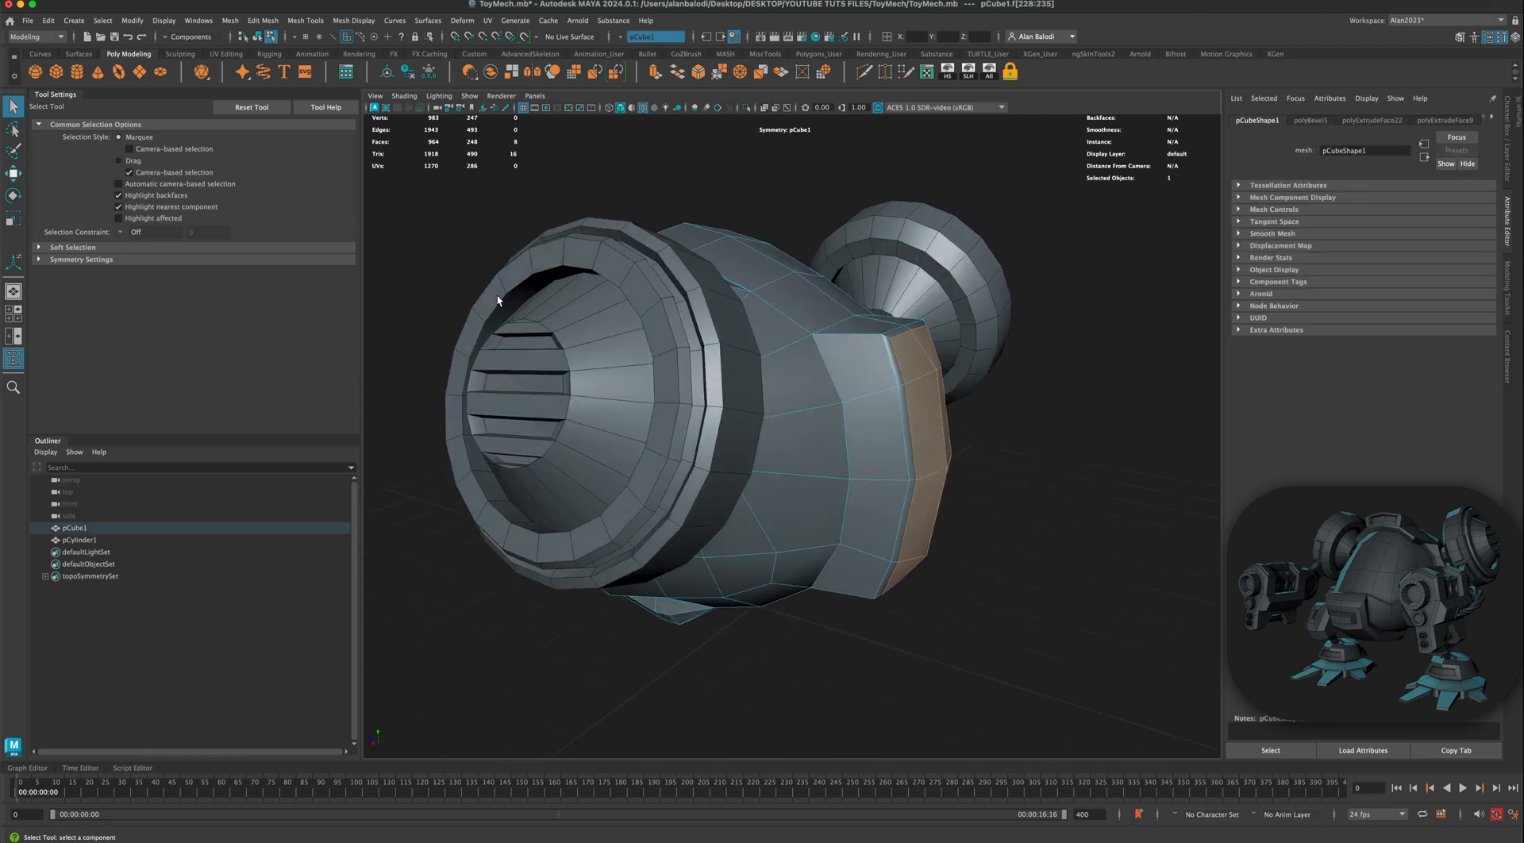
left_click(13, 219)
left_click_drag(986, 486, 1004, 481, "alt")
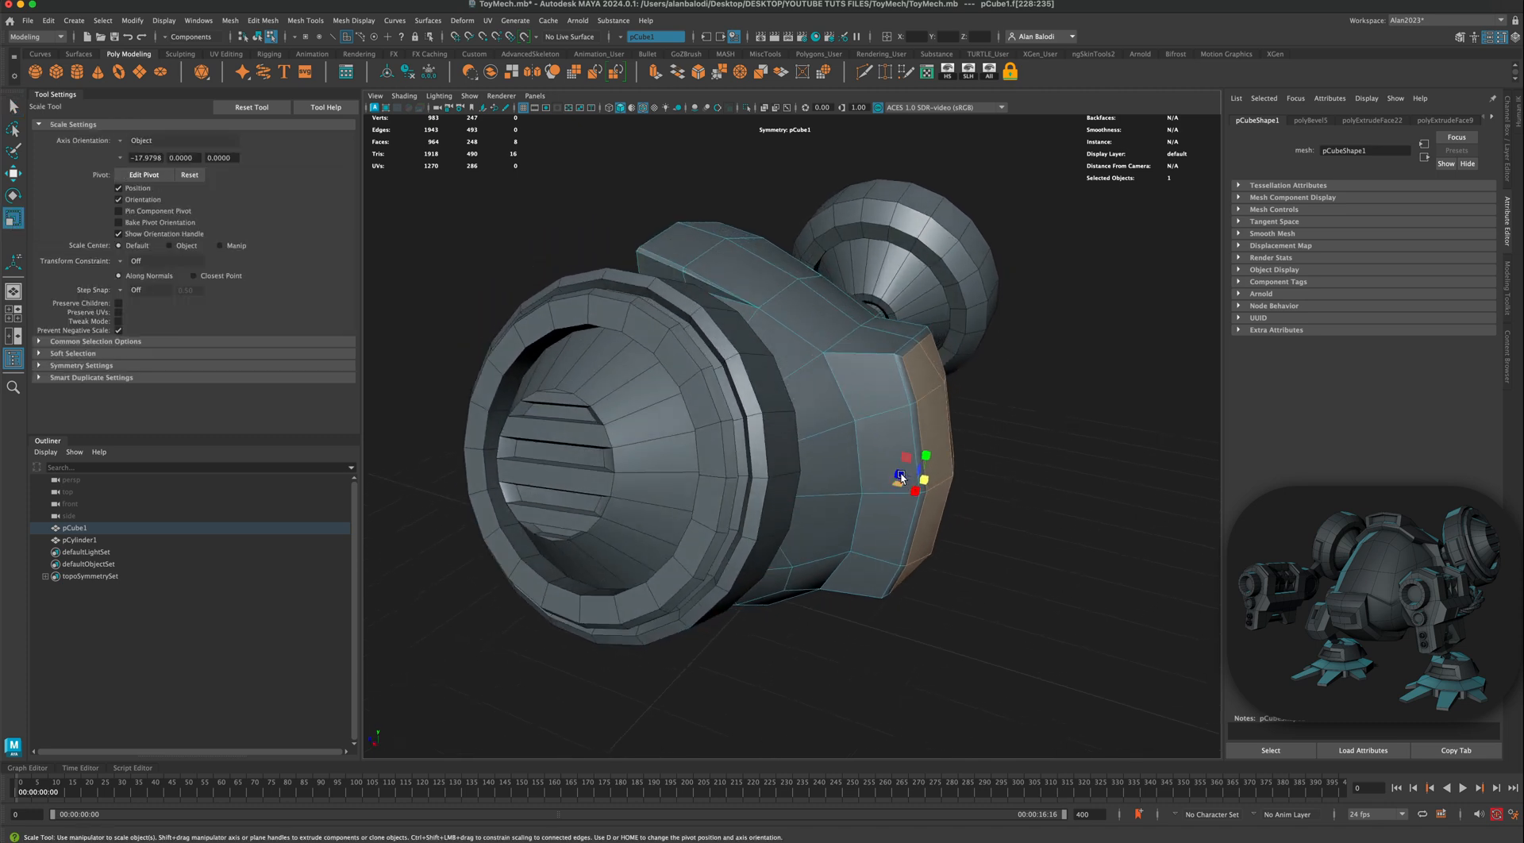
left_click_drag(900, 477, 982, 502)
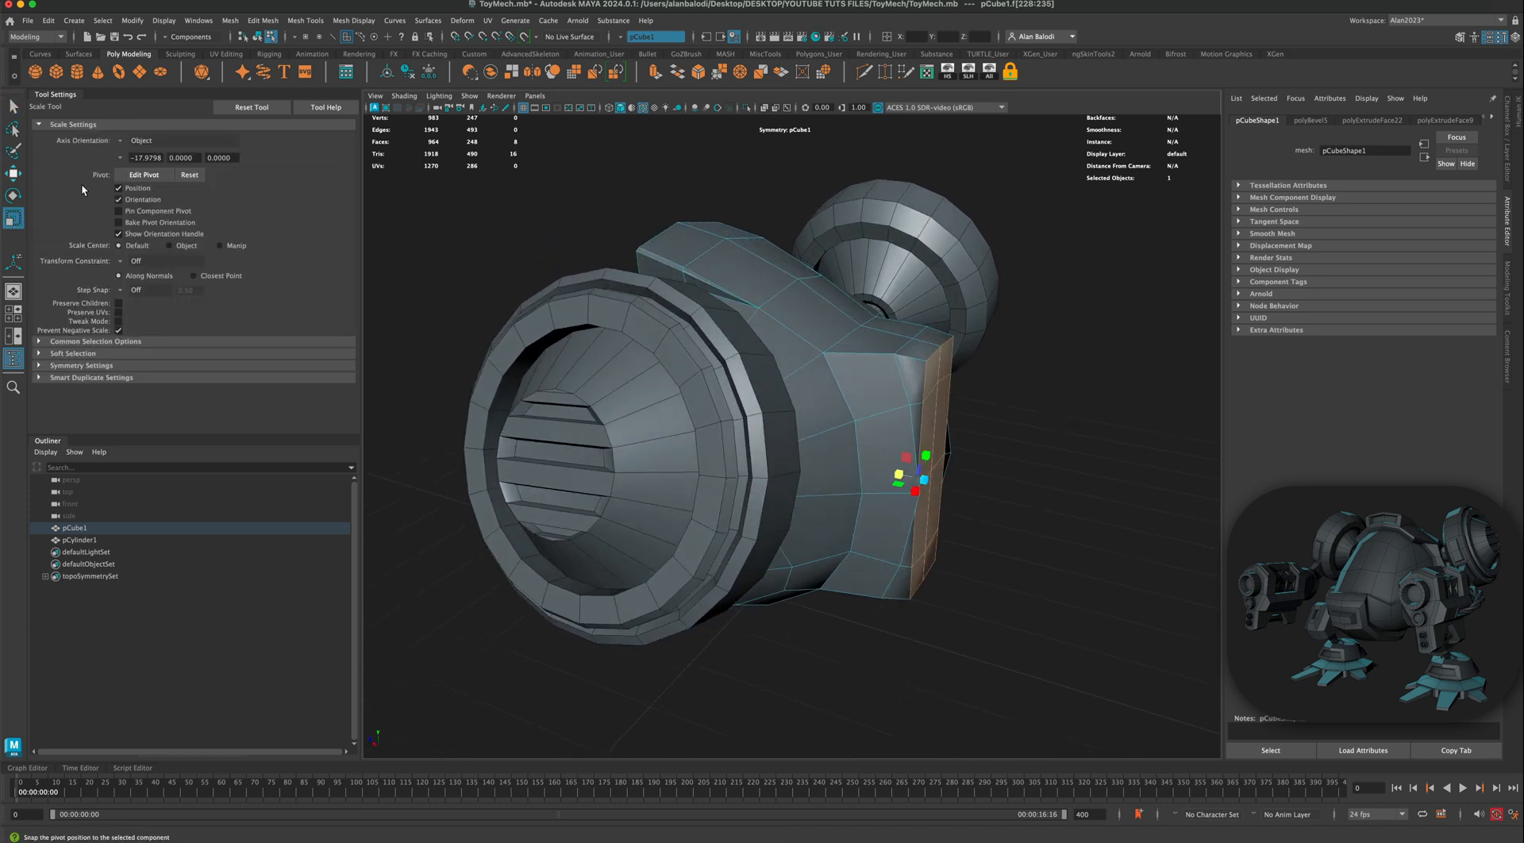
Step: Scale the flattened back faces down slightly and reposition them along the depth direction
left_click(13, 175)
left_click_drag(896, 477, 761, 452)
left_click(16, 222)
left_click_drag(837, 488, 1024, 528)
left_click(14, 173)
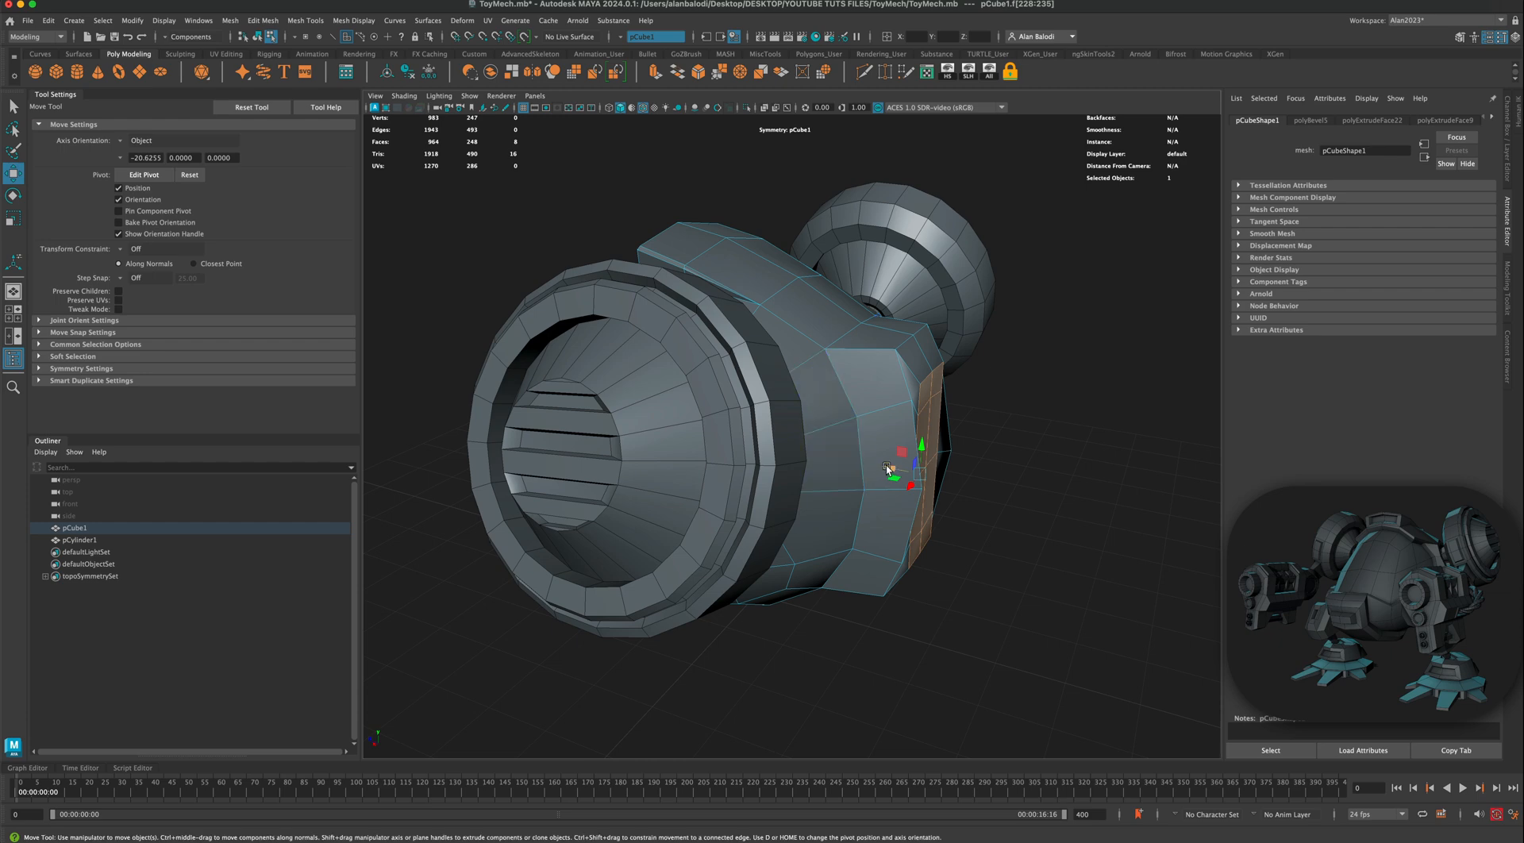
left_click_drag(885, 465, 976, 486)
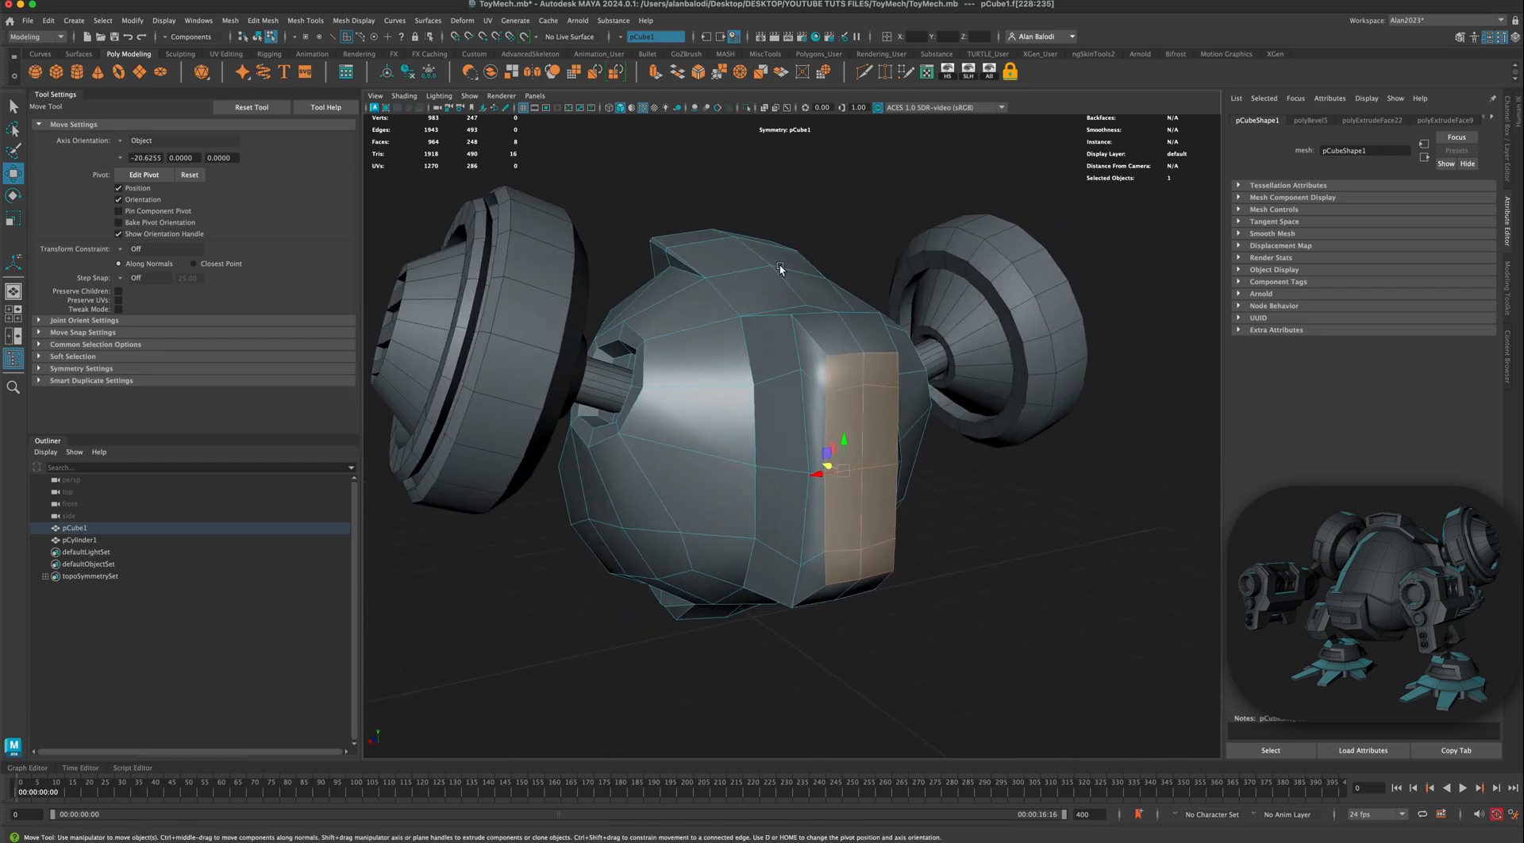
Step: Inset the flattened back faces by extruding them with Local Scale 0.233
key("ctrl+e")
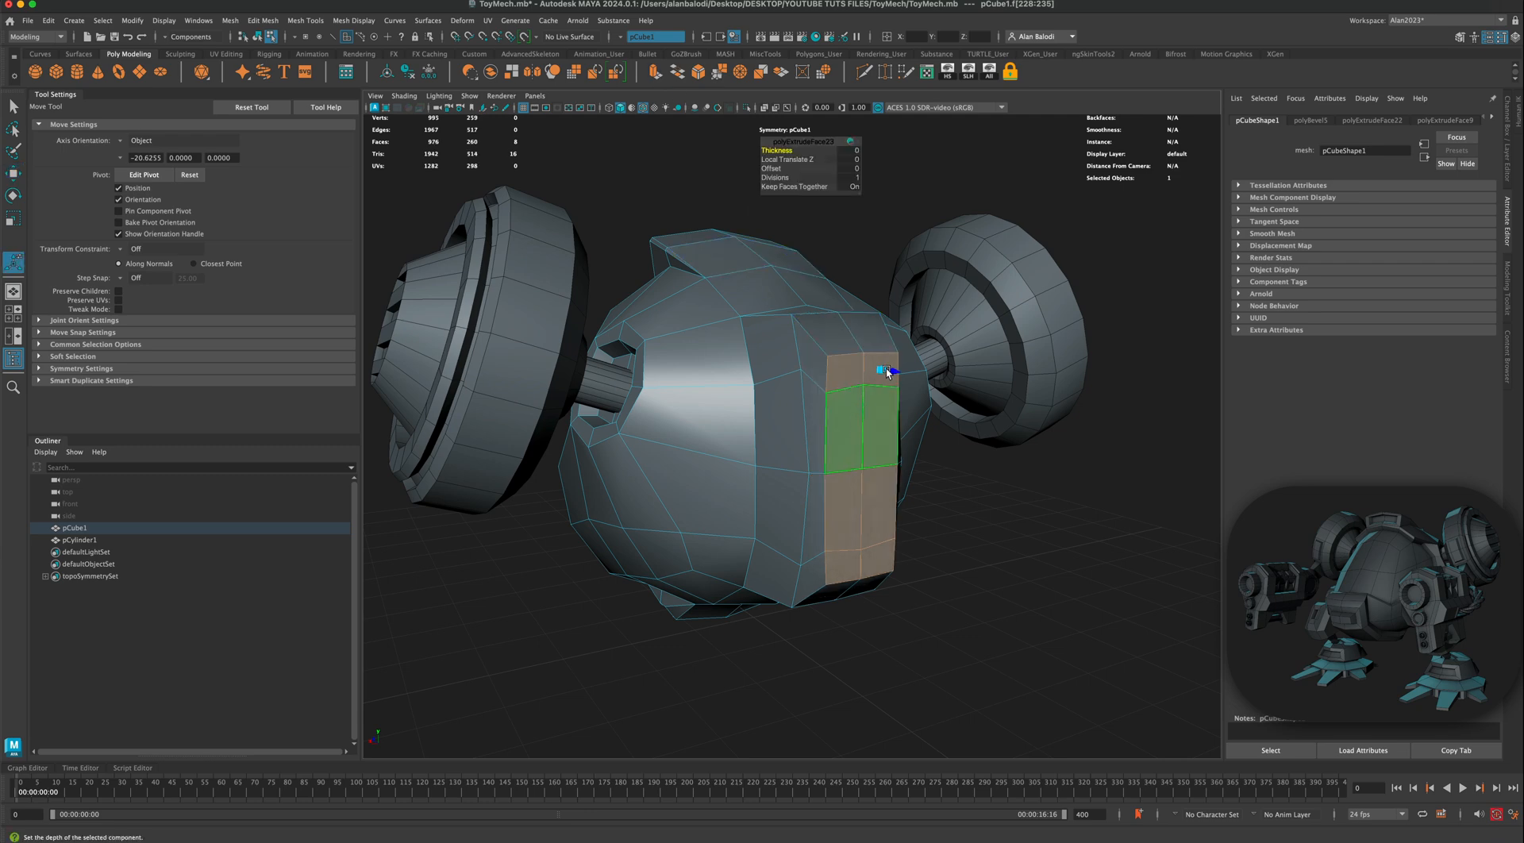
left_click_drag(887, 373, 870, 379)
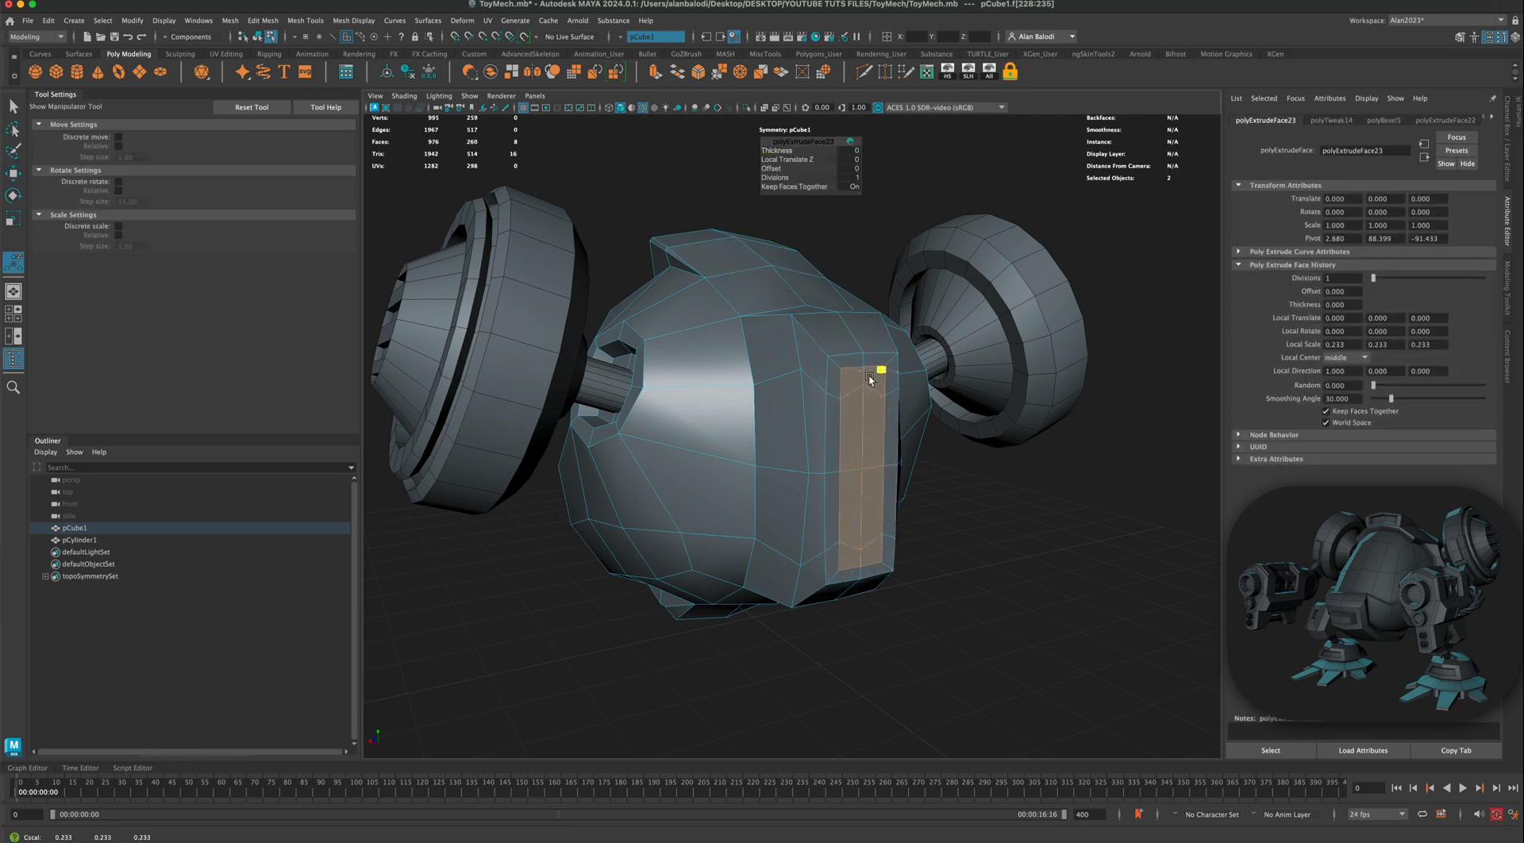
left_click_drag(946, 438, 973, 451, "alt")
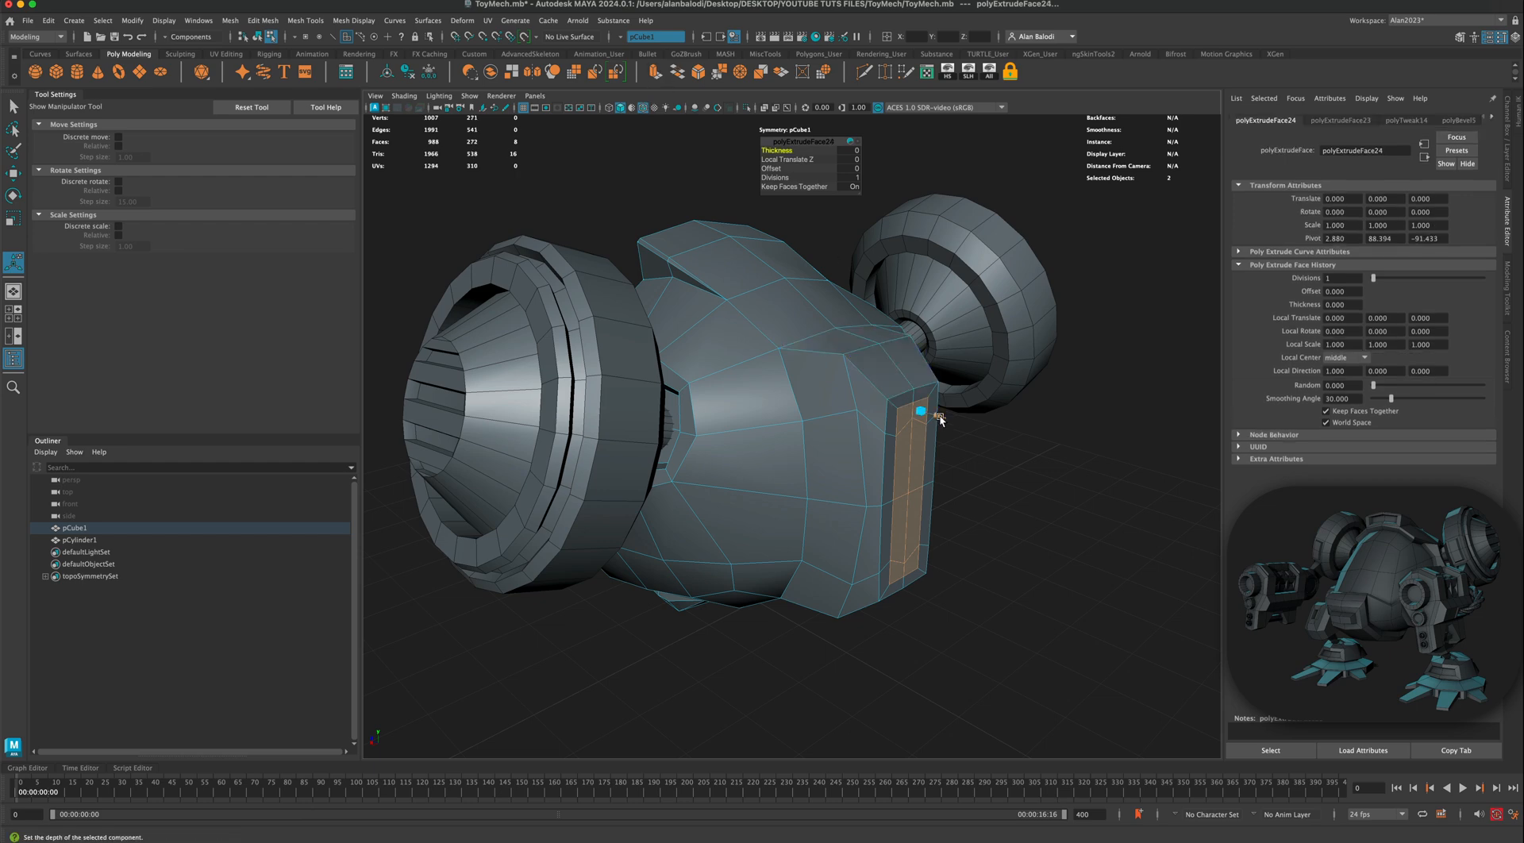
Step: Recess the inset faces with another extrusion at Local Translate Z -6.784 and Local Scale 0.8, and return to object mode
left_click_drag(926, 412, 873, 369, "alt")
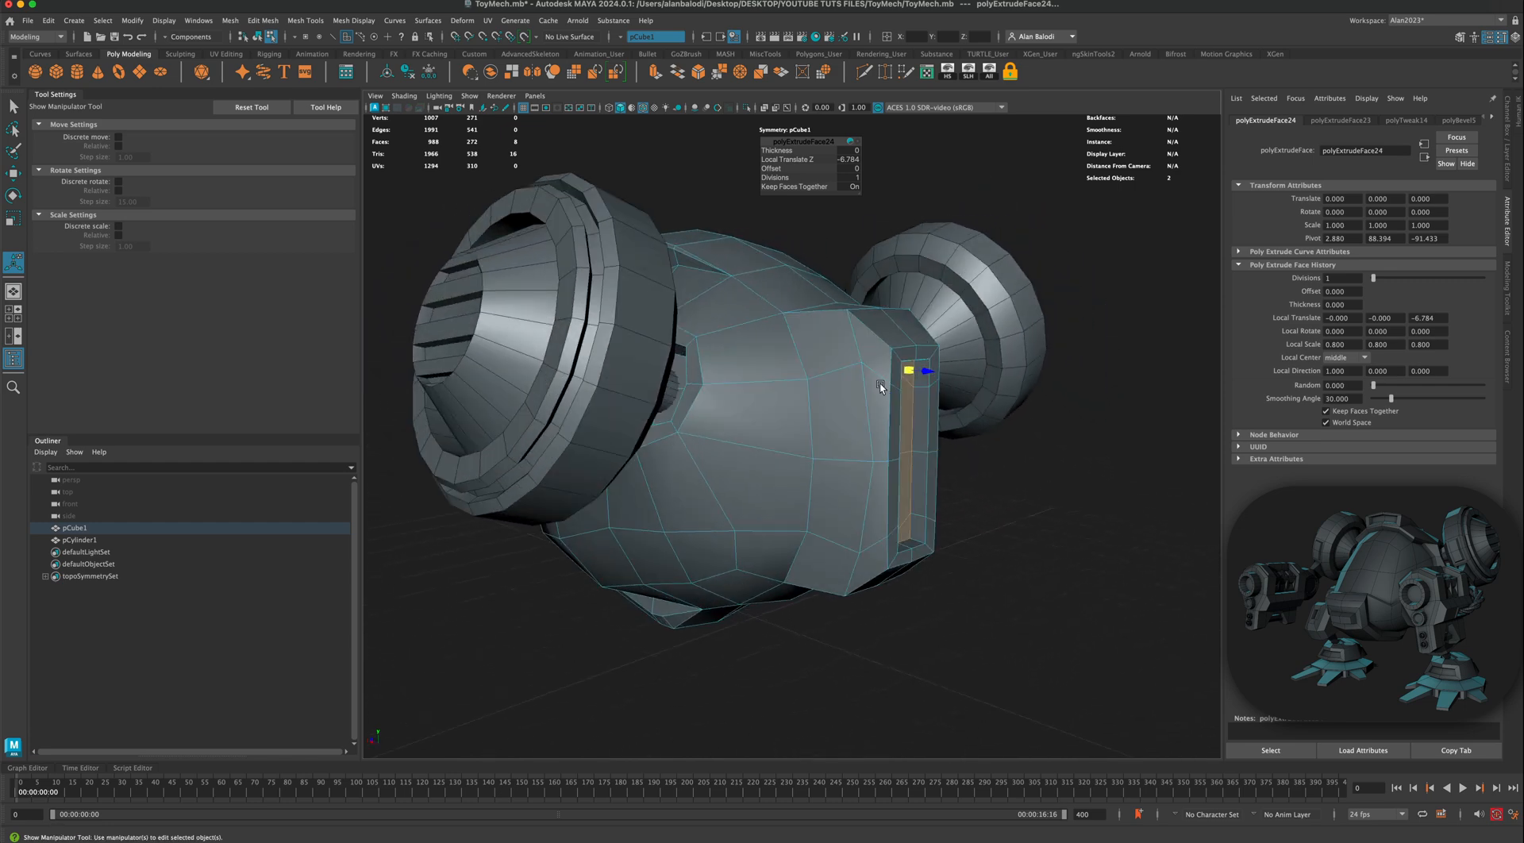
right_click(873, 367)
left_click(900, 355)
Step: Select the paired faces along the top of the body, from the back block's sloped top up to the front end of the raised strip
mouse_move(1016, 479)
left_mouse_down("alt")
mouse_move(936, 488)
mouse_move(929, 504)
mouse_move(930, 470)
mouse_move(1004, 503)
left_mouse_up("alt")
scroll(1003, 496, "up", 10)
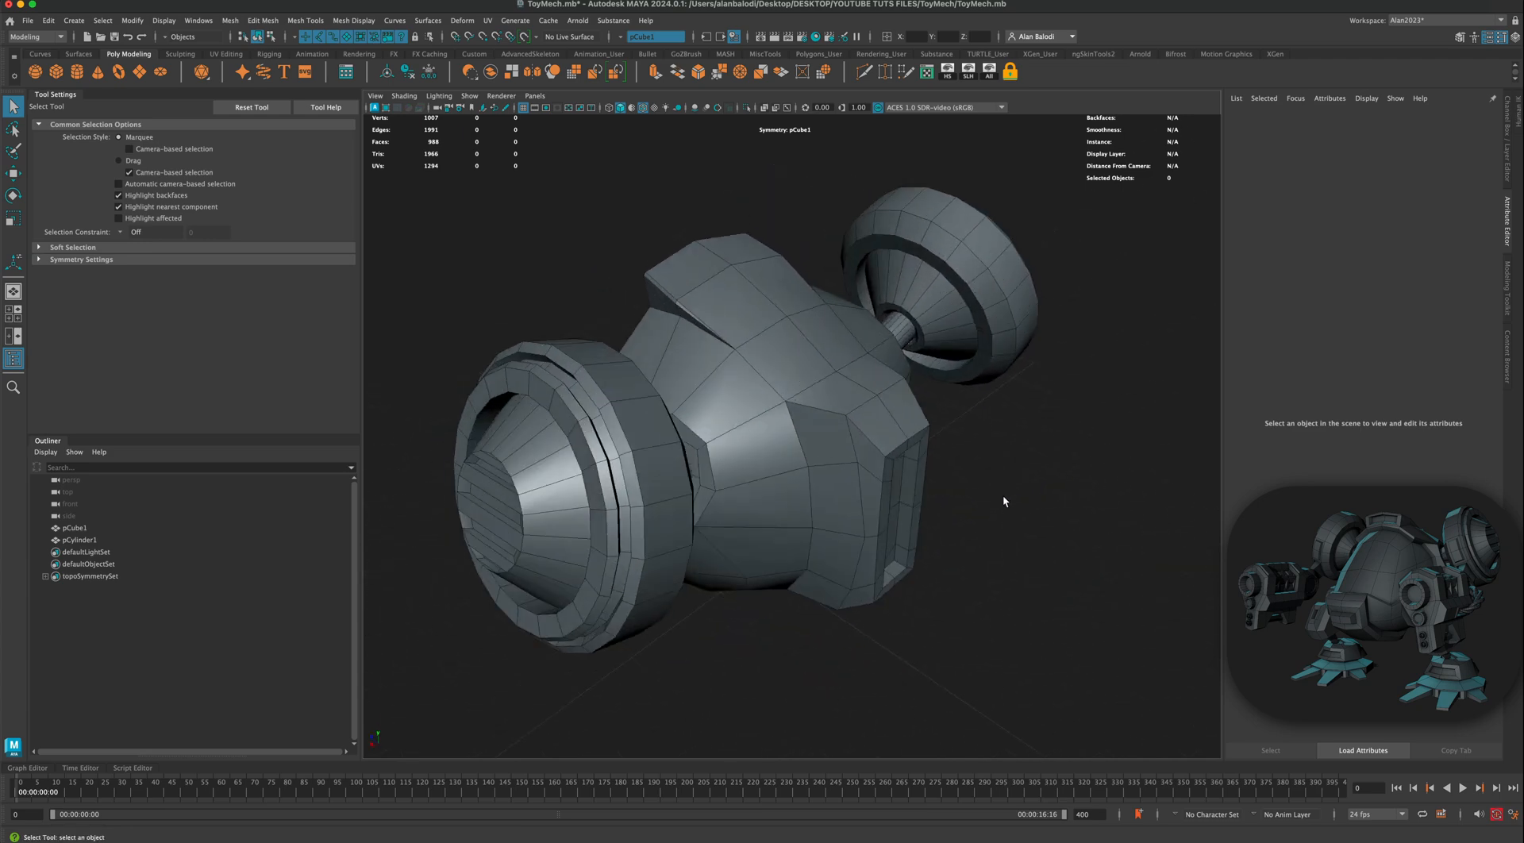
left_click(807, 384)
right_click_drag(807, 384, 810, 419)
left_click(816, 383)
left_click(860, 427, "shift")
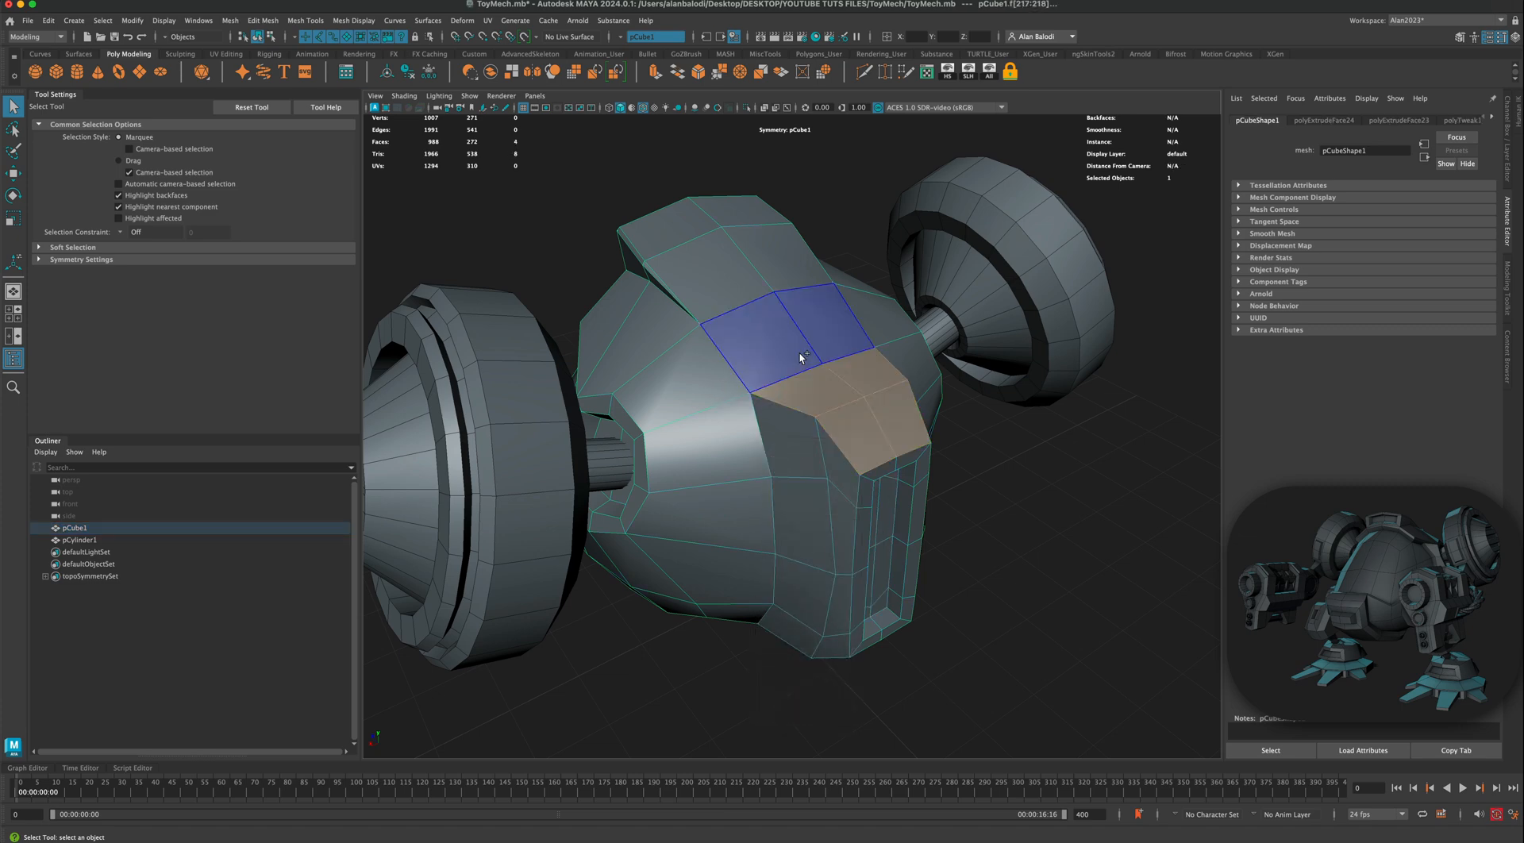
left_click(797, 353, "shift")
left_click(827, 341, "shift")
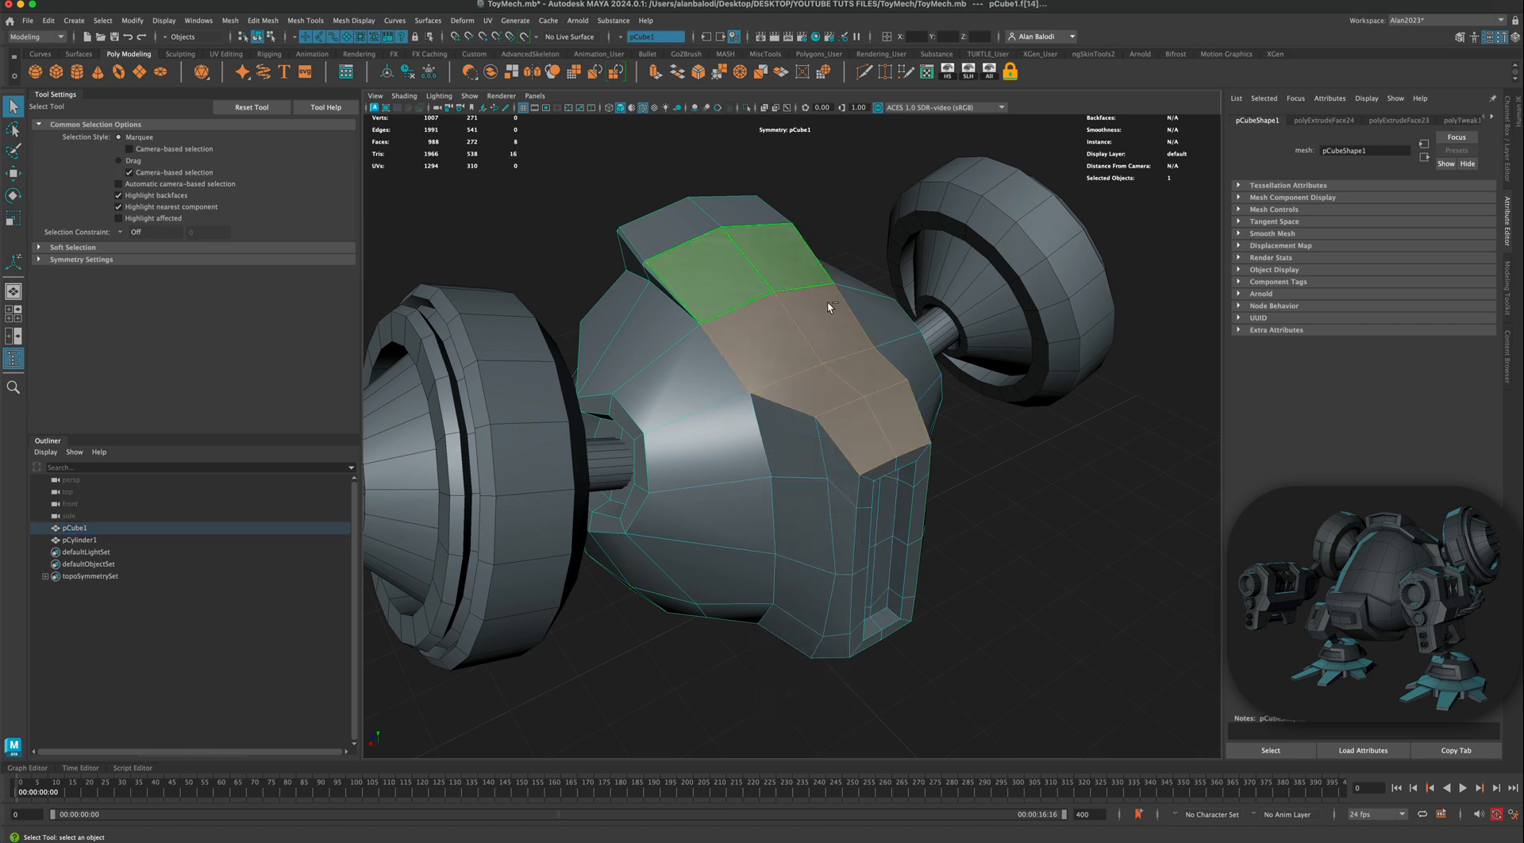
left_click(668, 236, "shift")
mouse_move(1019, 466)
left_mouse_down("alt")
mouse_move(997, 466)
mouse_move(1038, 464)
mouse_move(1032, 452)
left_mouse_up("alt")
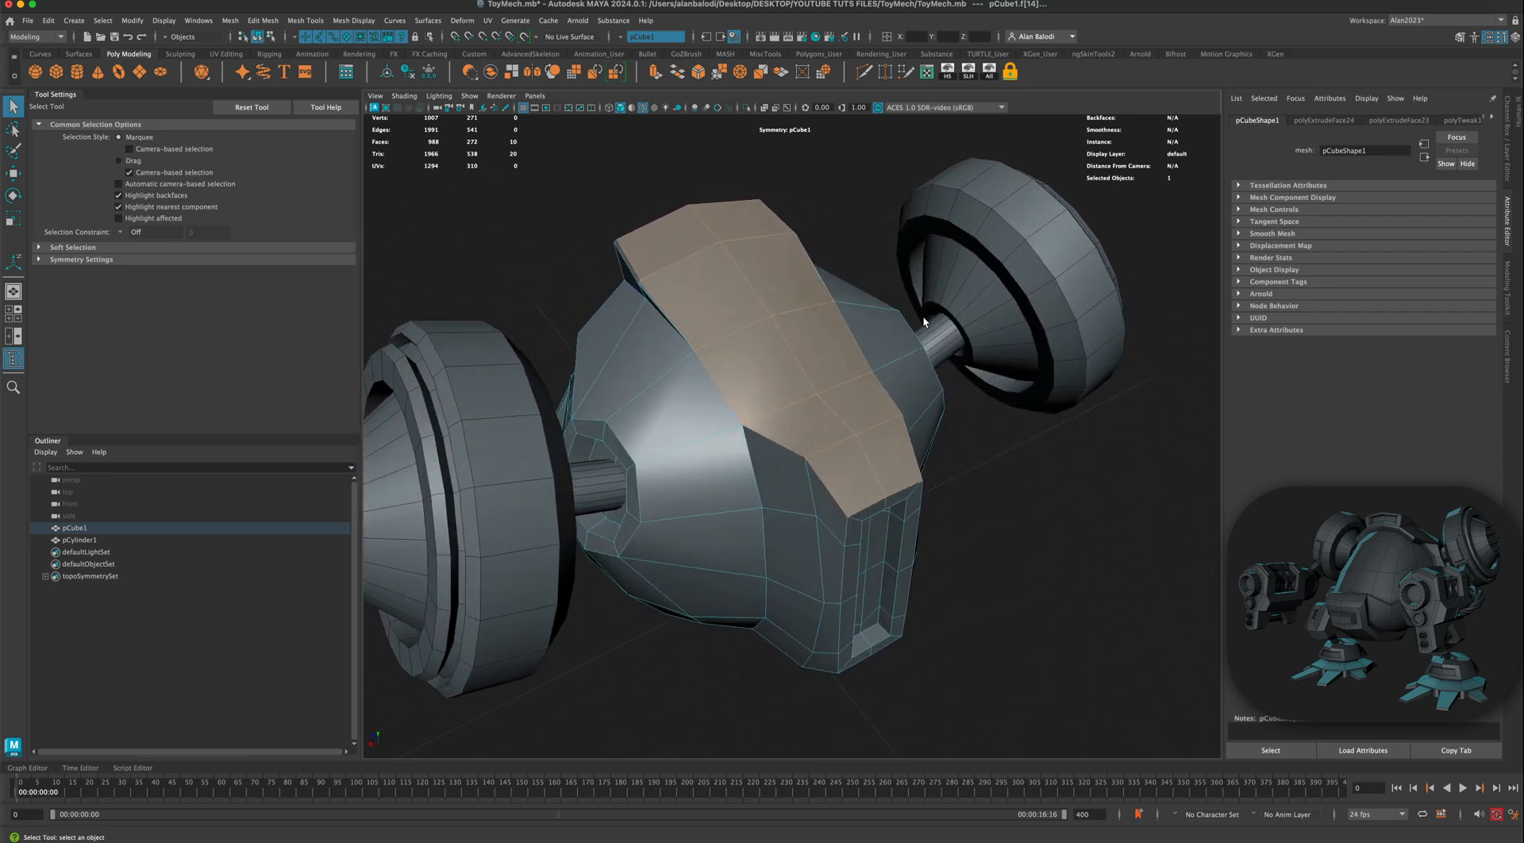
Step: Extrude the selected top faces individually, with Keep Faces Together off and Local Scale 0.367, to inset each one
left_click(653, 73)
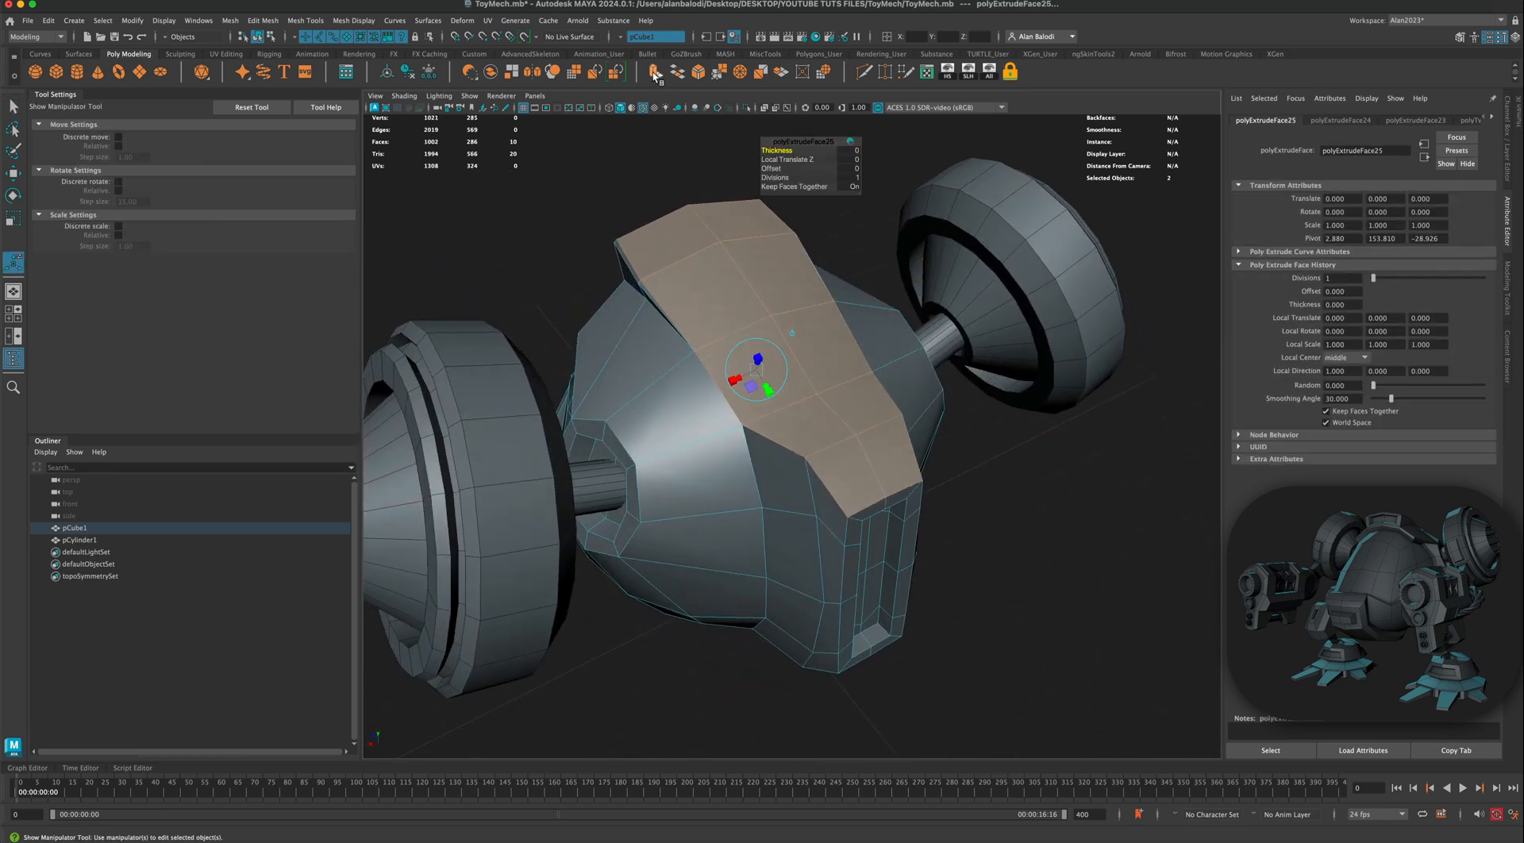
left_click(854, 187)
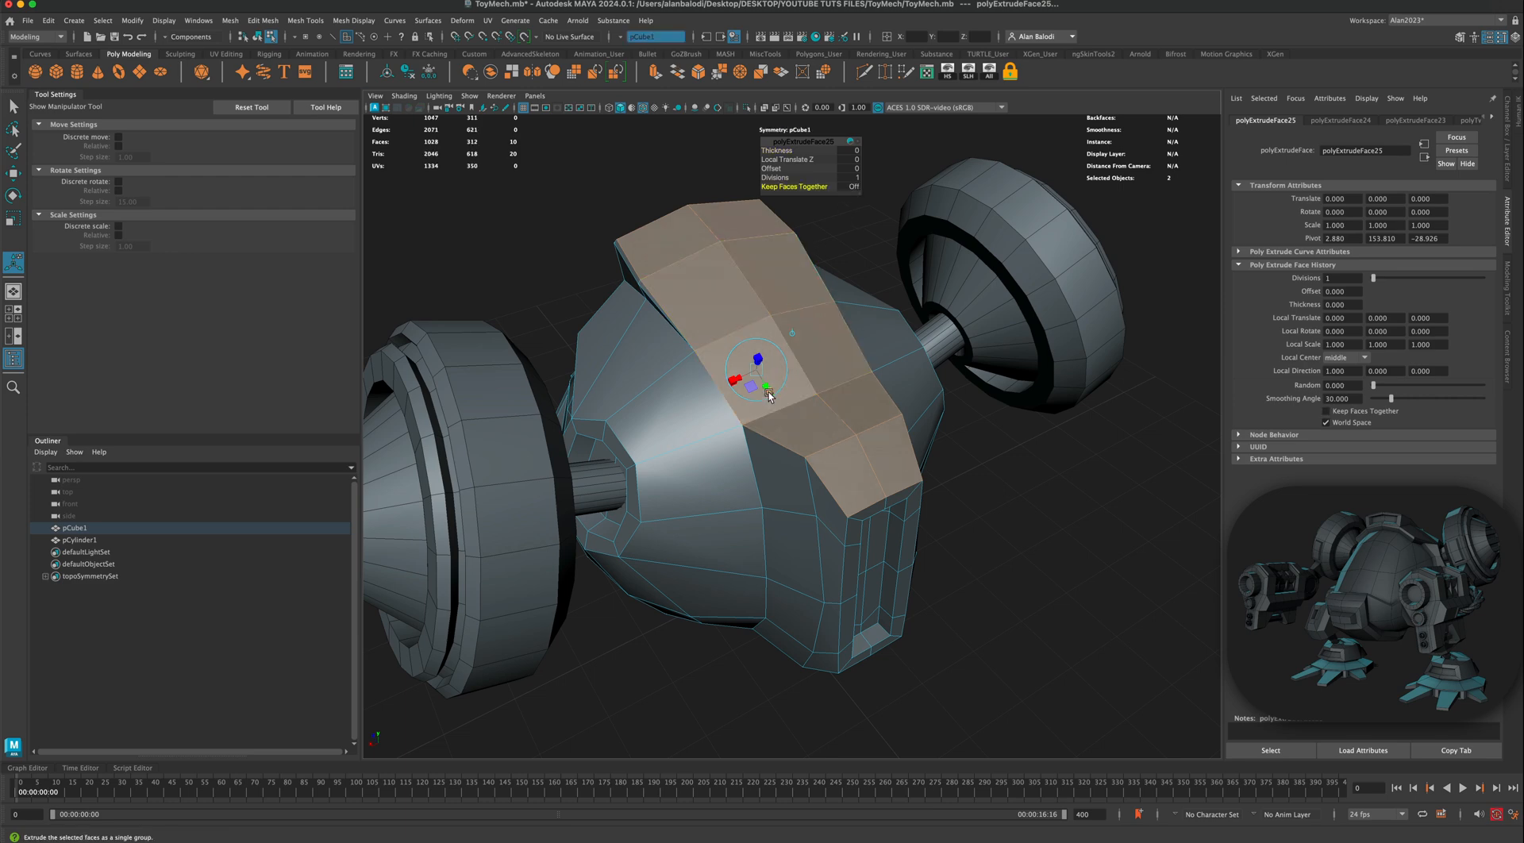
scroll(756, 432, "up", 3)
left_click_drag(756, 431, 774, 433, "alt")
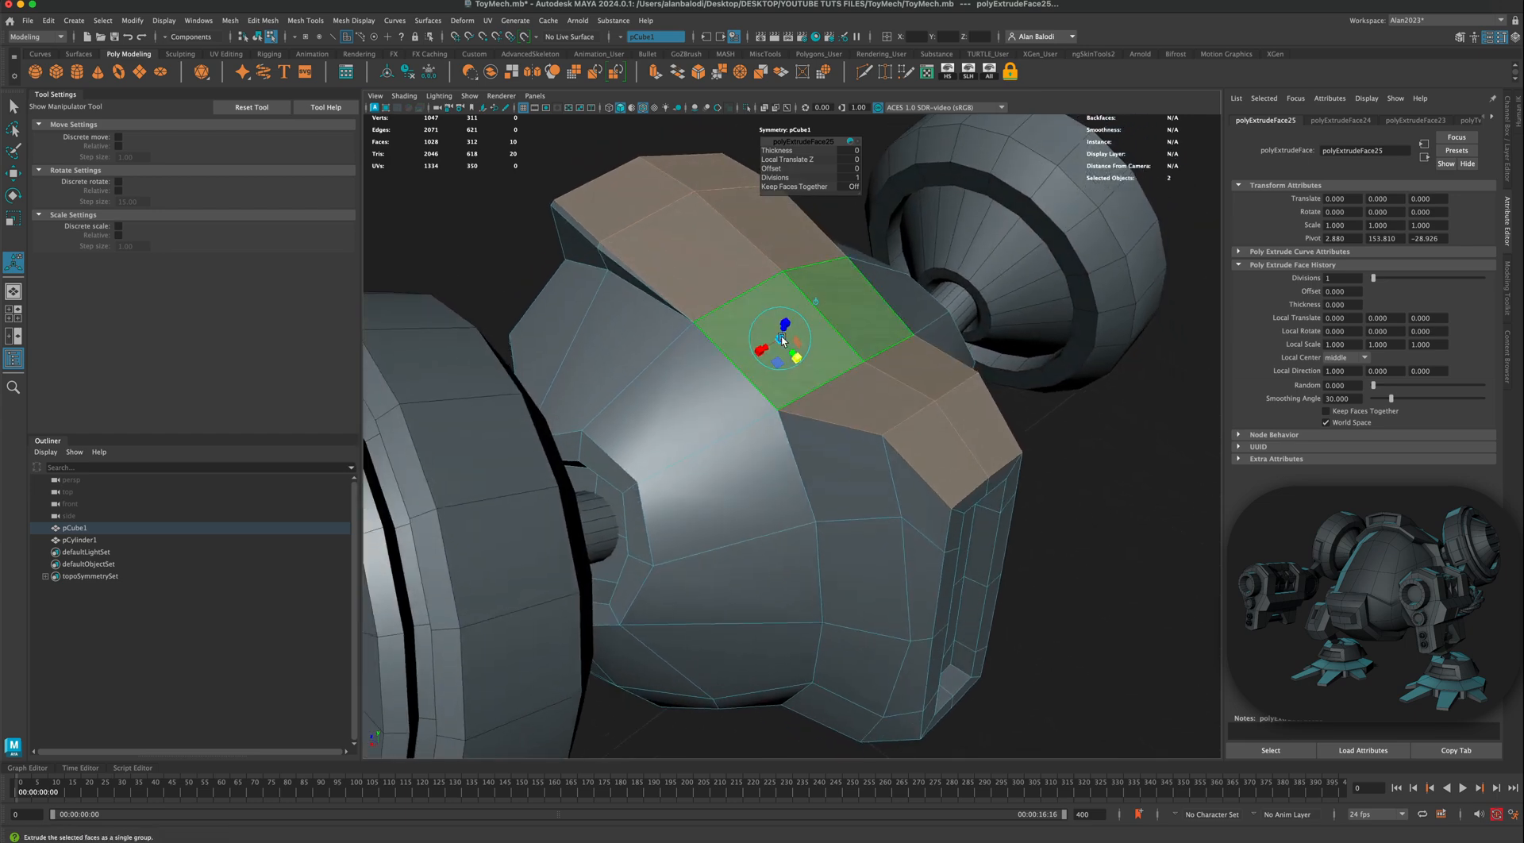
left_click_drag(782, 340, 769, 343)
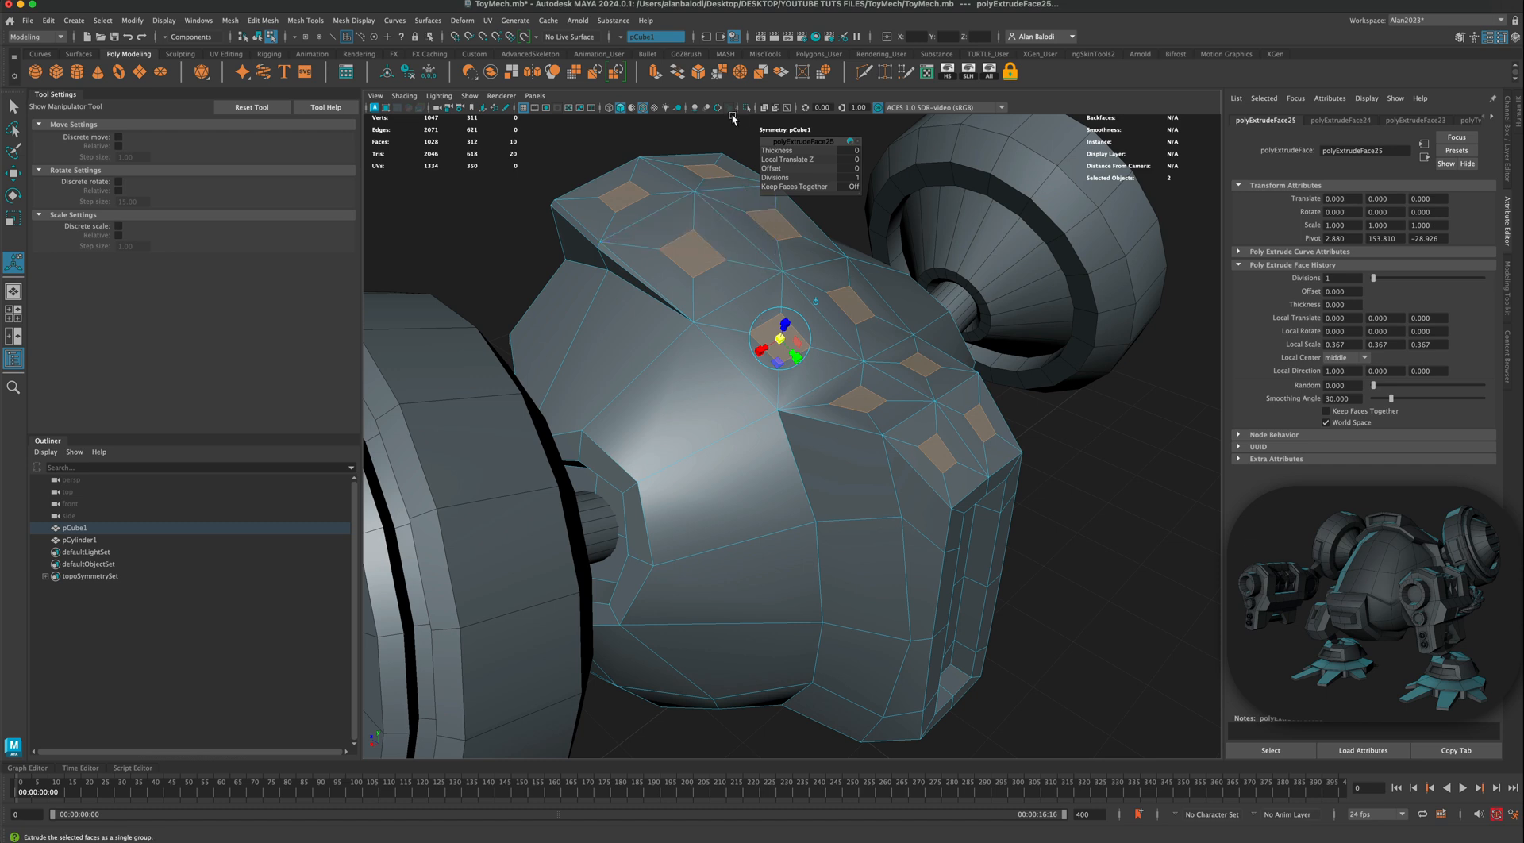
Step: Recess the small inset faces with another extrusion at Local Translate Z -1.625 and Local Scale 0.8, and return to object mode
left_click(655, 73)
left_click_drag(779, 330, 762, 365)
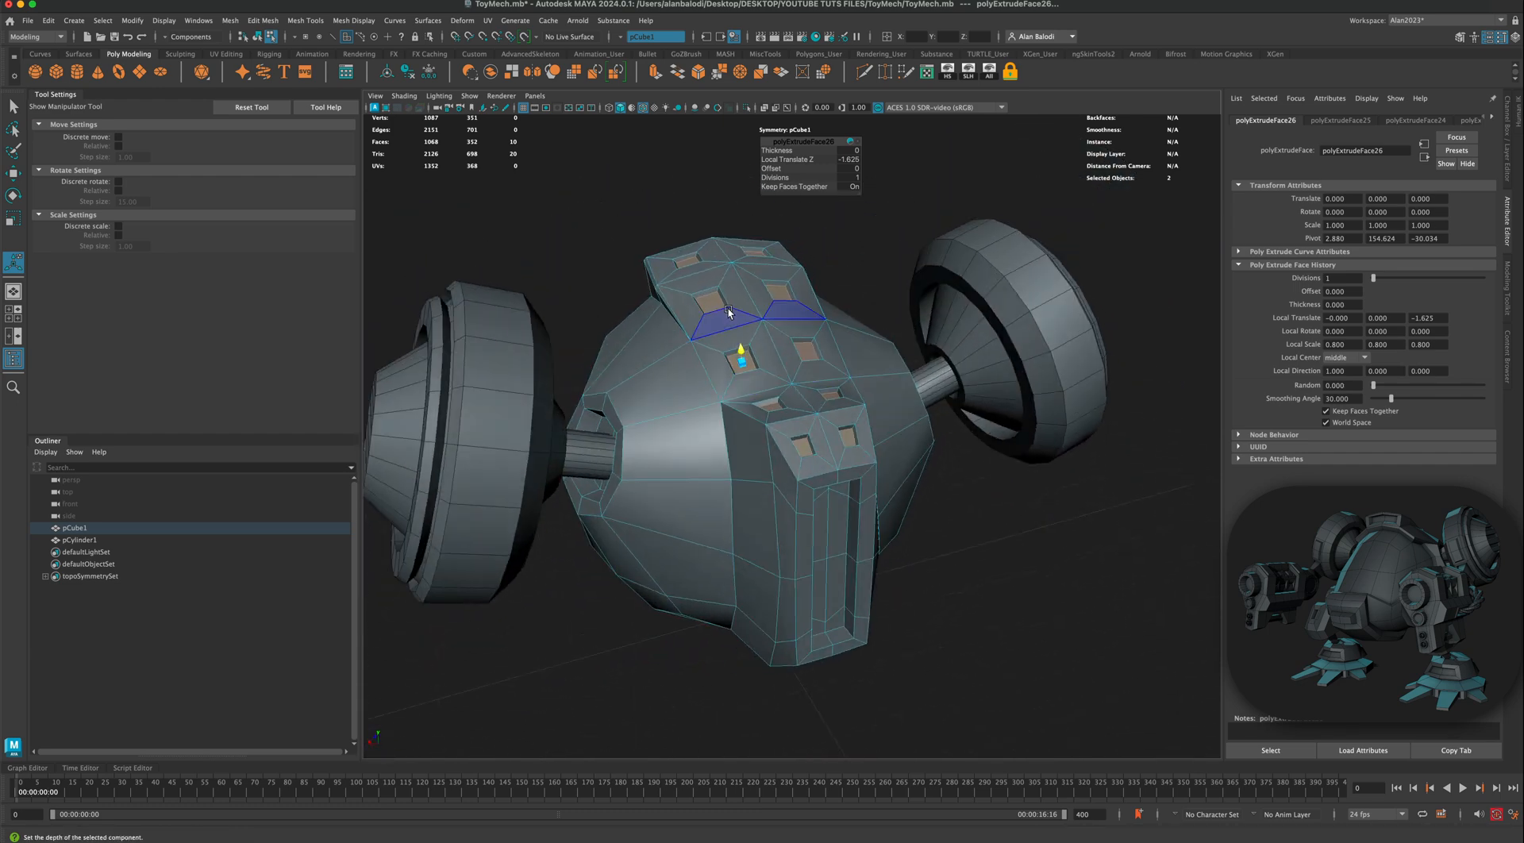
right_click_drag(729, 308, 767, 299)
scroll(848, 389, "down", 3)
left_click_drag(848, 388, 825, 364, "alt")
Step: Select the two faces on the underside of the back block and inset them by extruding with Local Scale 0.533
left_click(869, 313)
right_click_drag(869, 312, 882, 324)
left_click(883, 323)
left_click_drag(883, 324, 780, 188, "alt")
left_click(655, 72)
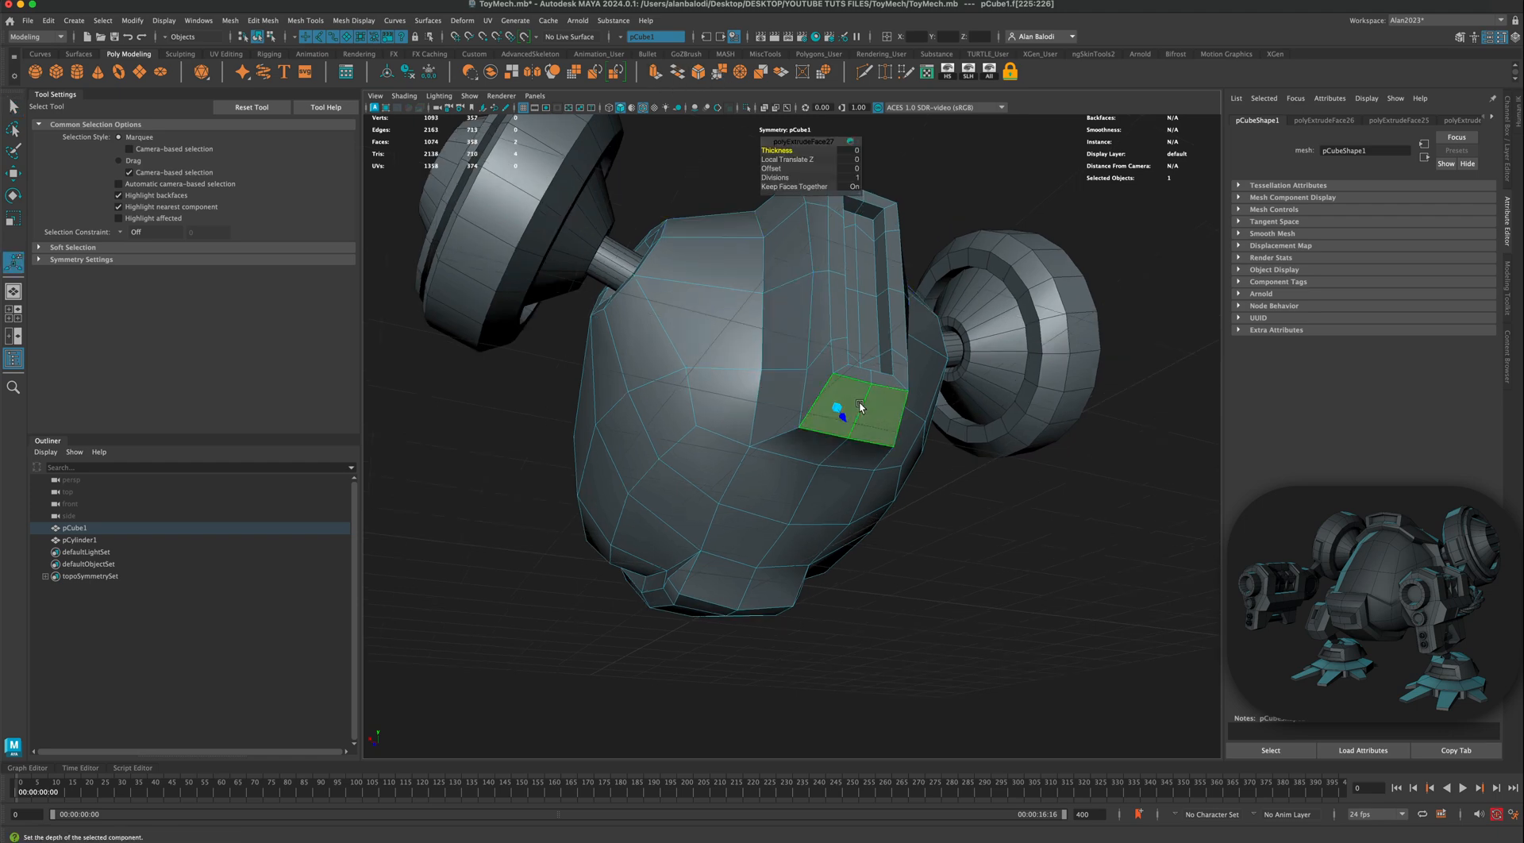
left_click_drag(838, 408, 777, 416)
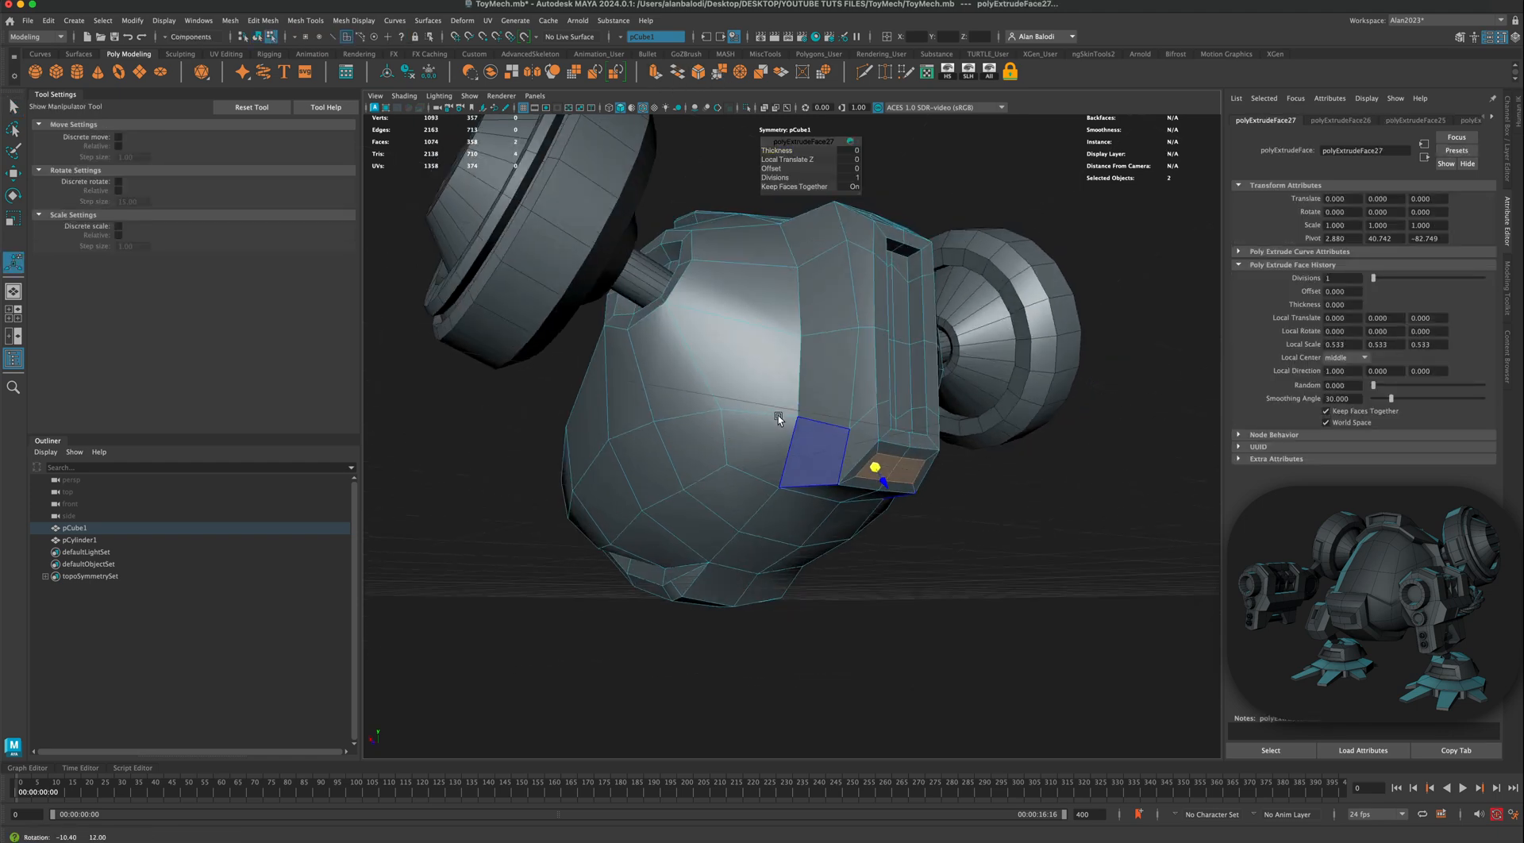
Step: Extrude the inset underside faces again with Local Translate Z 4.678 and Local Scale 0.767, and return to object mode
left_click(652, 74)
left_click_drag(876, 467, 891, 490)
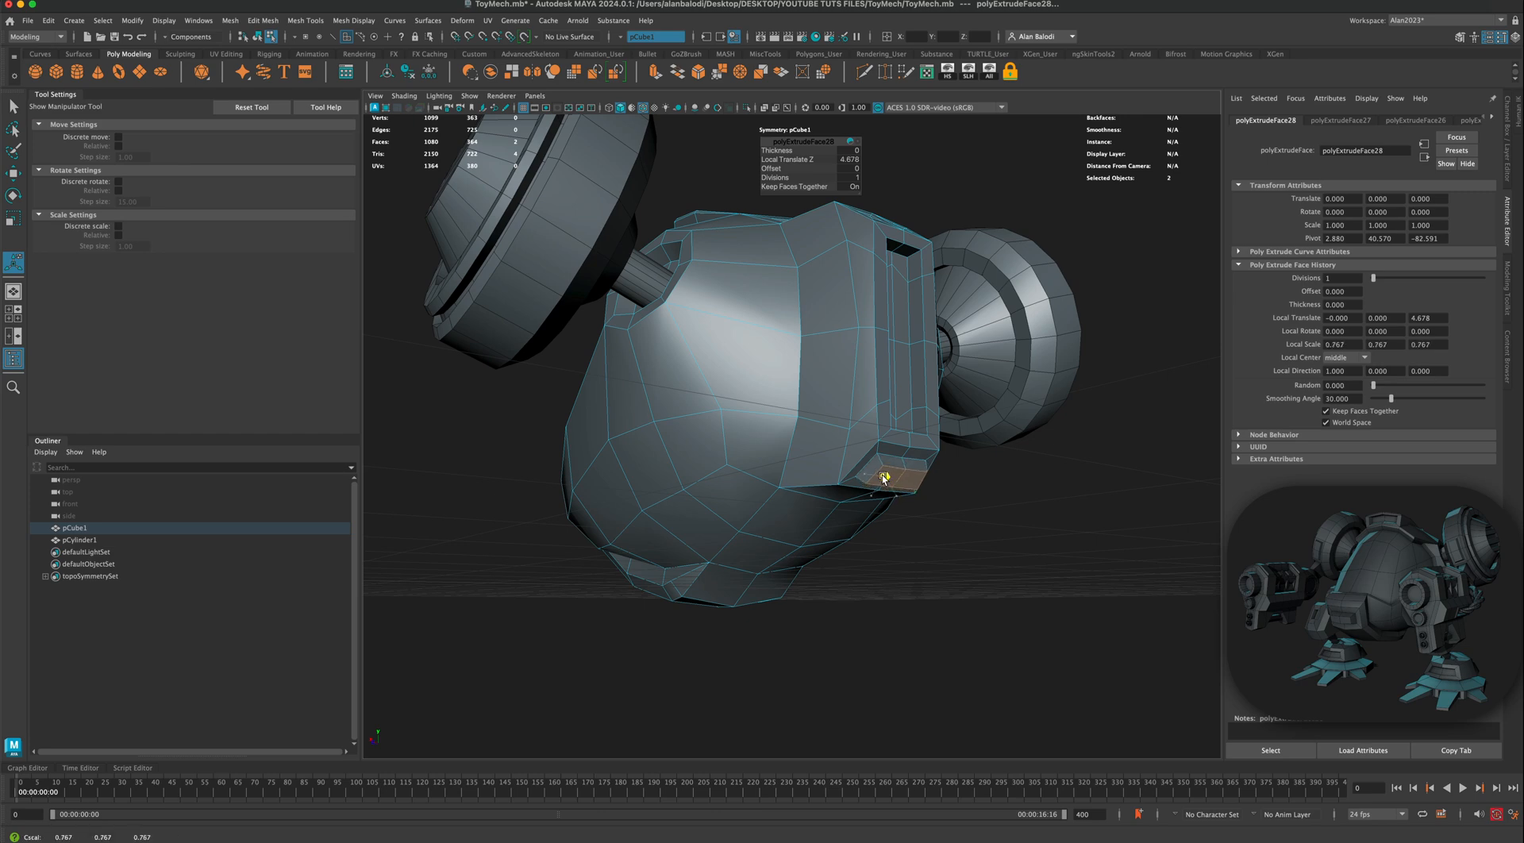
right_click_drag(874, 407, 925, 390)
key("q")
left_click(998, 507)
scroll(998, 508, "down", 4)
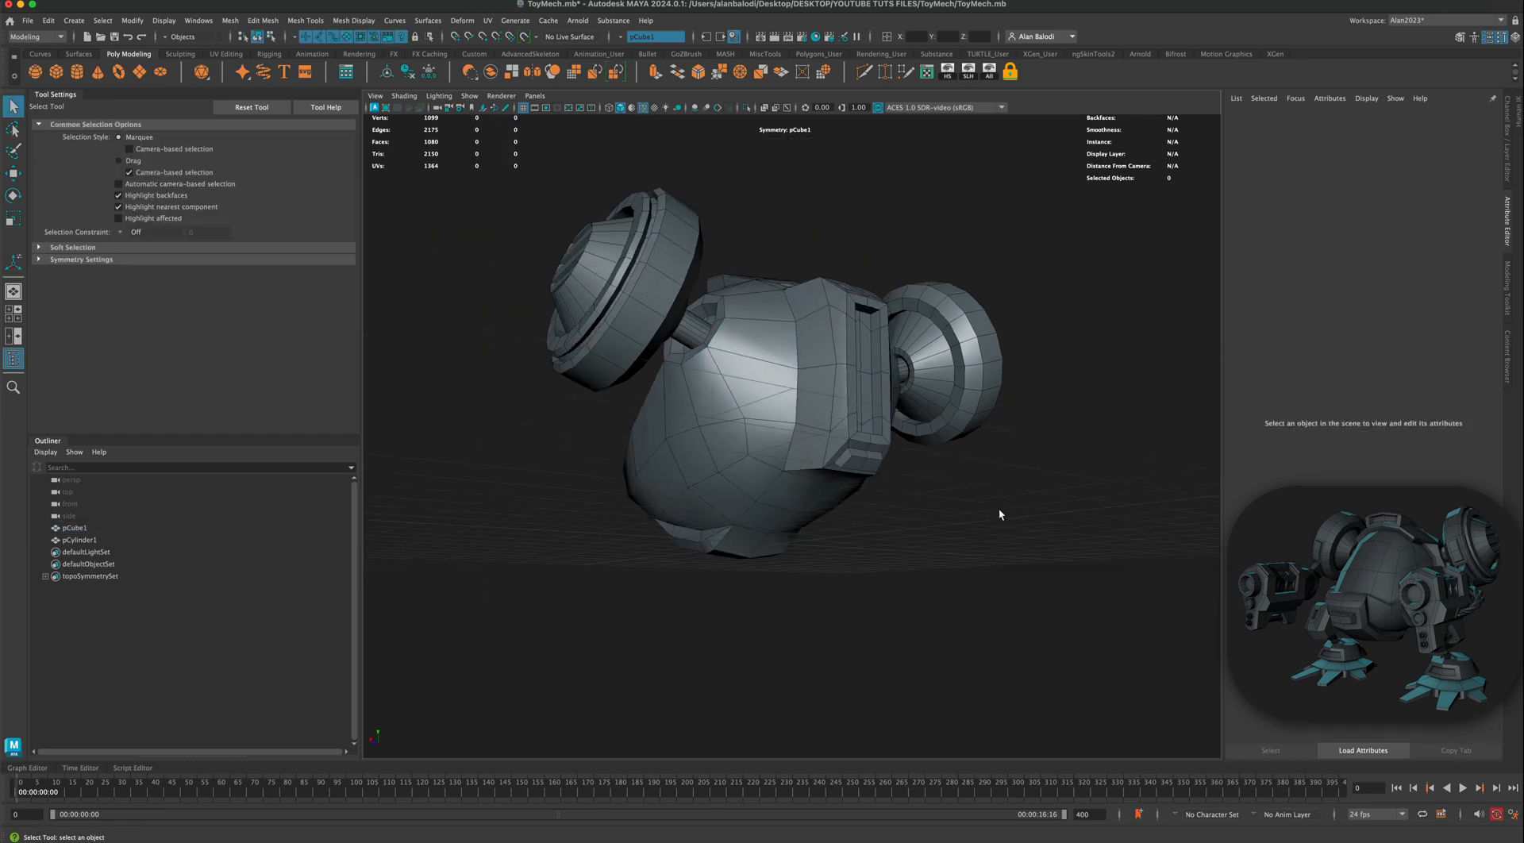
Step: Select the floor faces of the two square recesses just ahead of the back block's sloped end and extrude them with Local Translate Z 6.215
left_click_drag(998, 508, 965, 519, "alt")
scroll(963, 537, "up", 5)
left_click(788, 466)
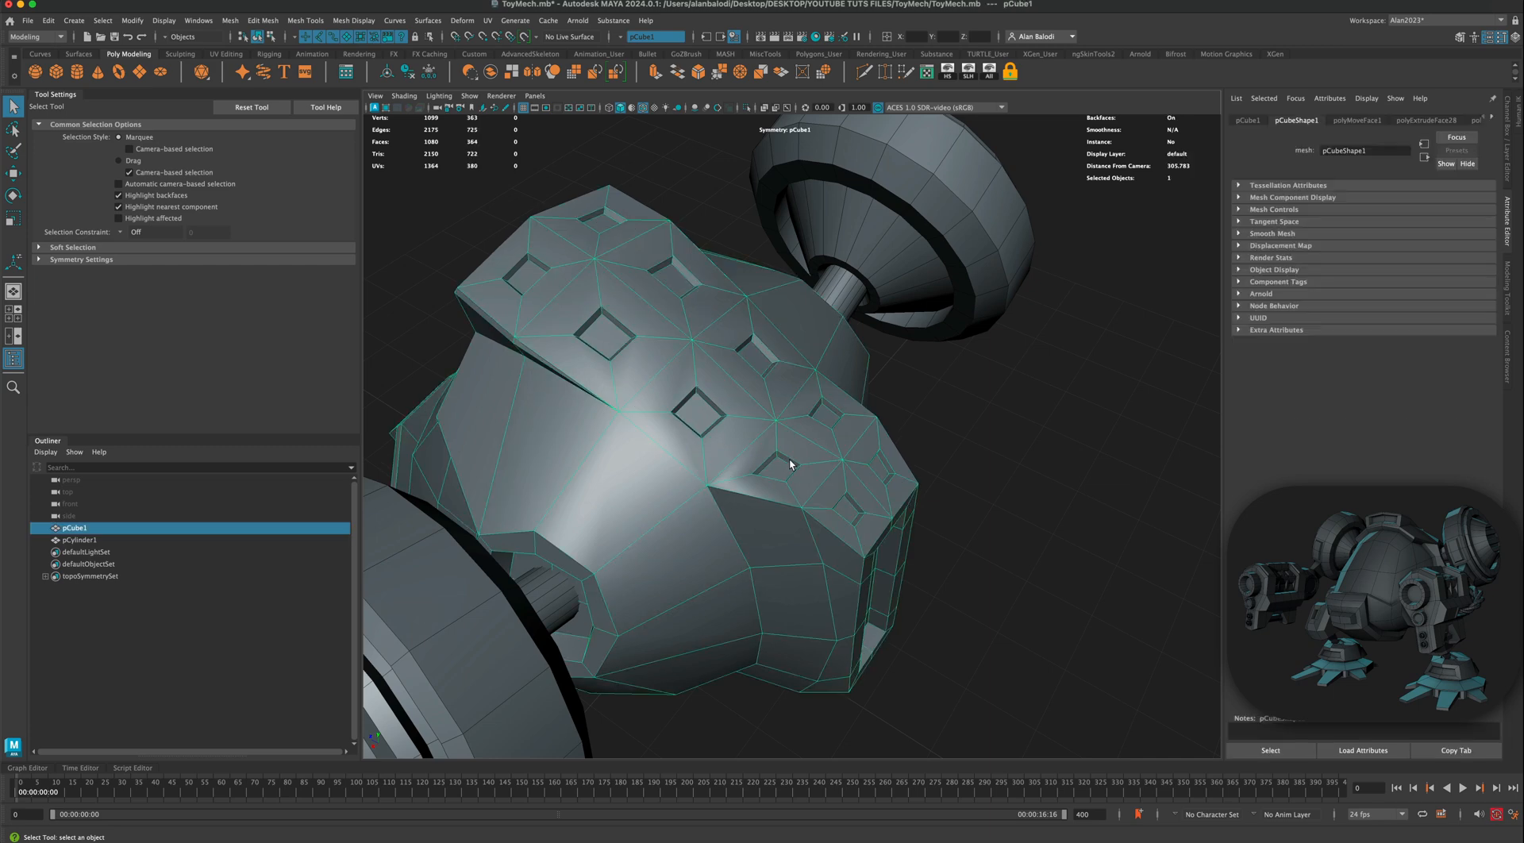
left_click_drag(722, 421, 692, 459, "alt")
right_click_drag(693, 458, 693, 487)
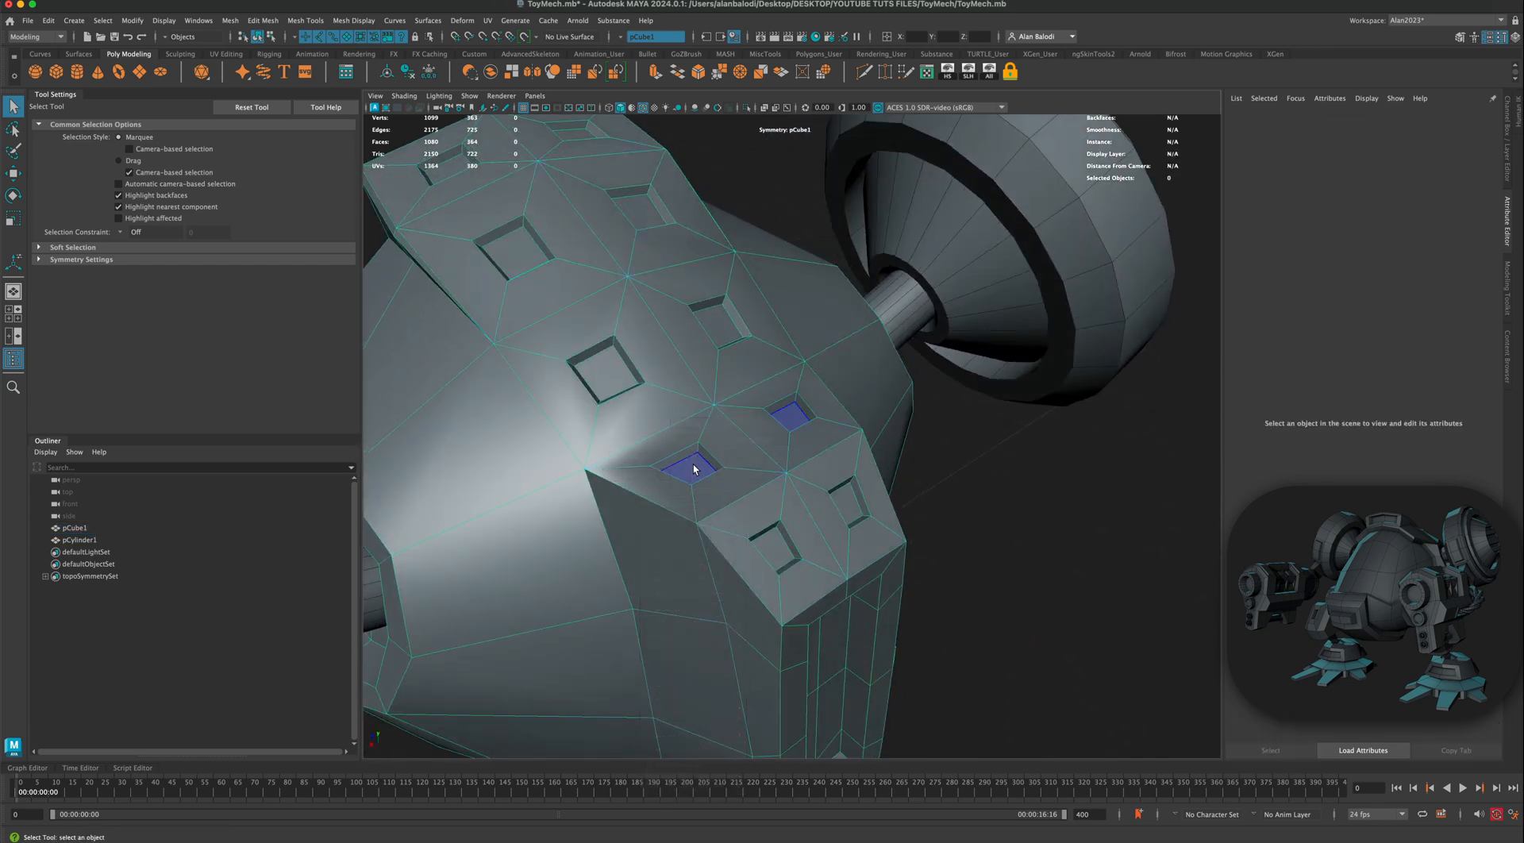
left_click(694, 468)
left_click_drag(967, 466, 985, 469, "alt")
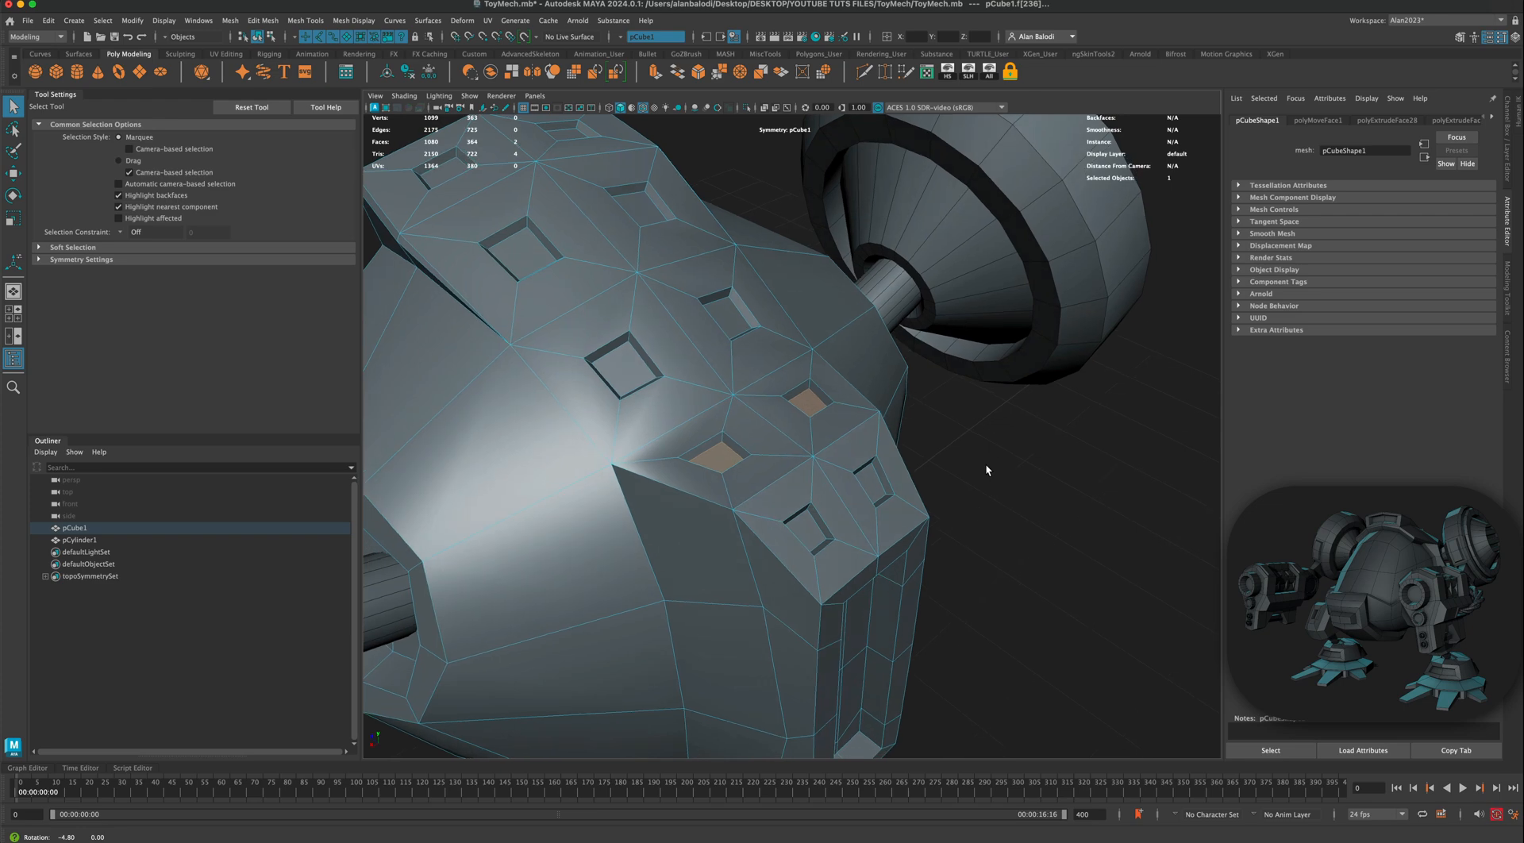
left_click(652, 74)
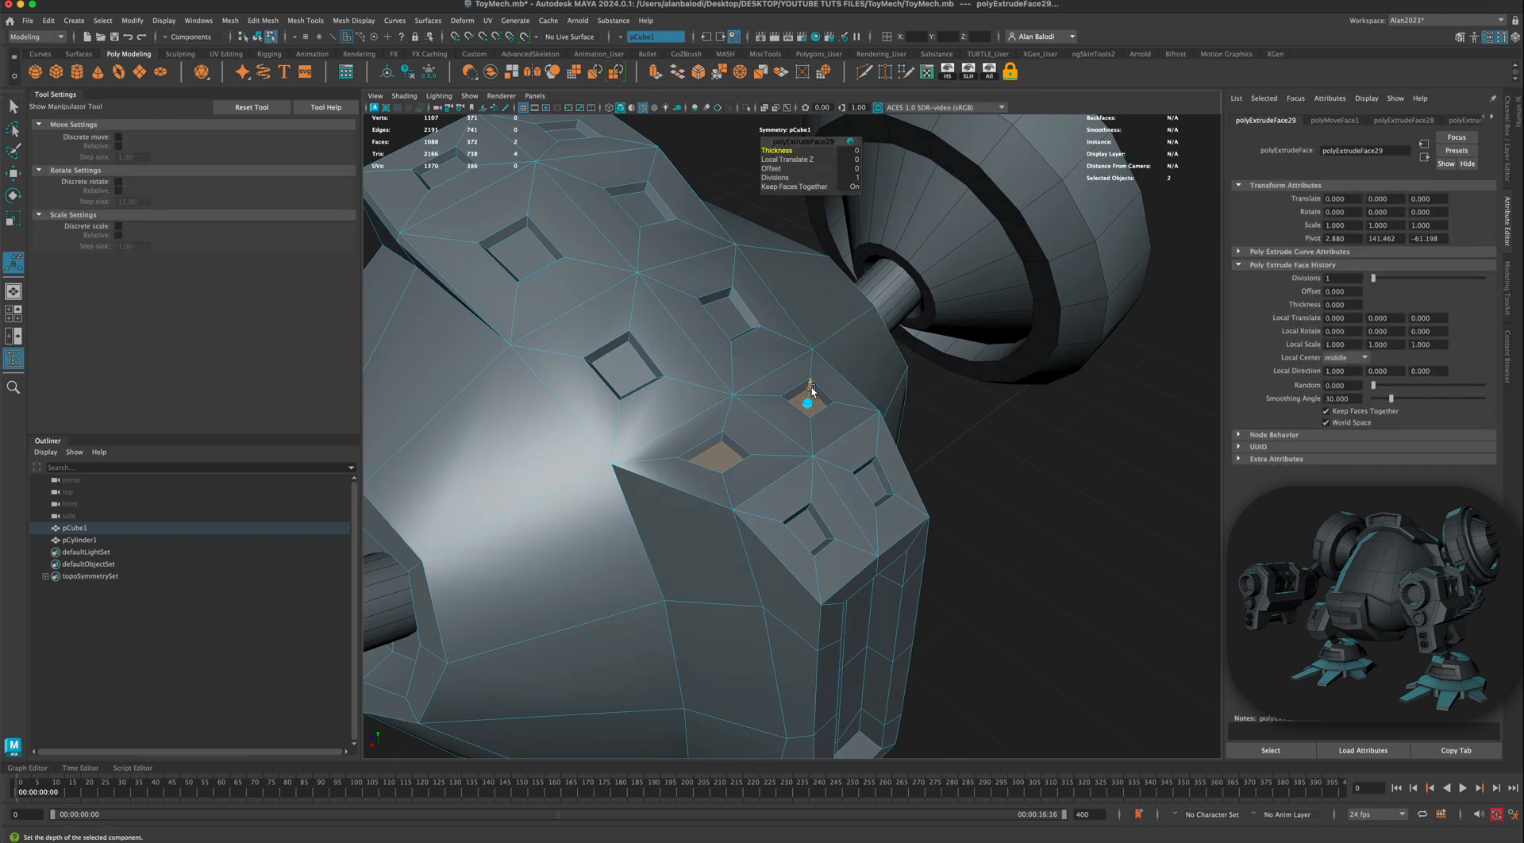
left_click_drag(809, 389, 816, 363)
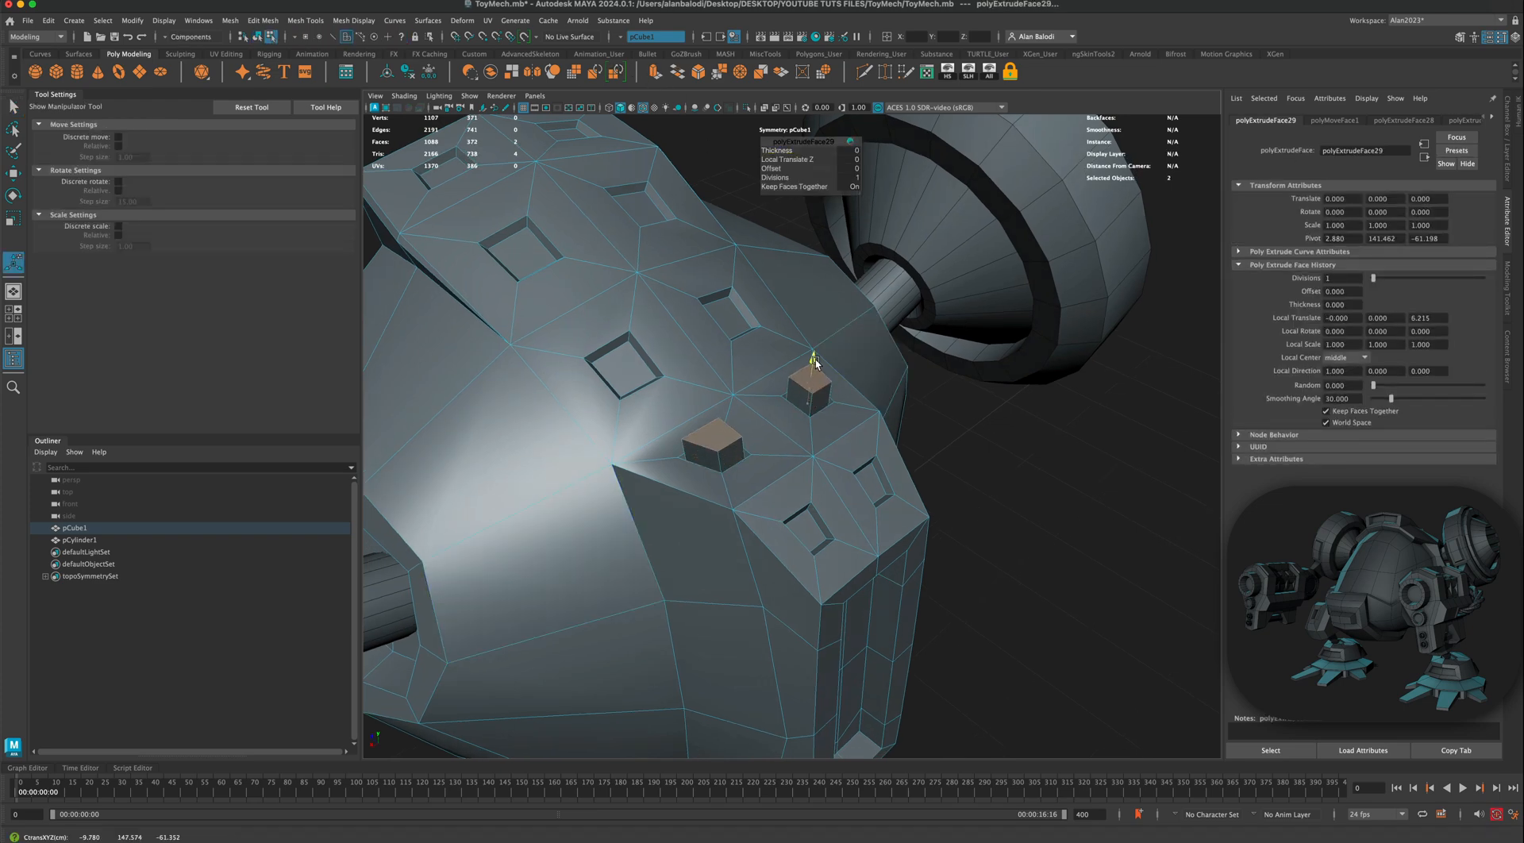
Step: Delete the cap faces of the two extruded posts and bridge their open border edges together
left_click(990, 429)
right_click(810, 432)
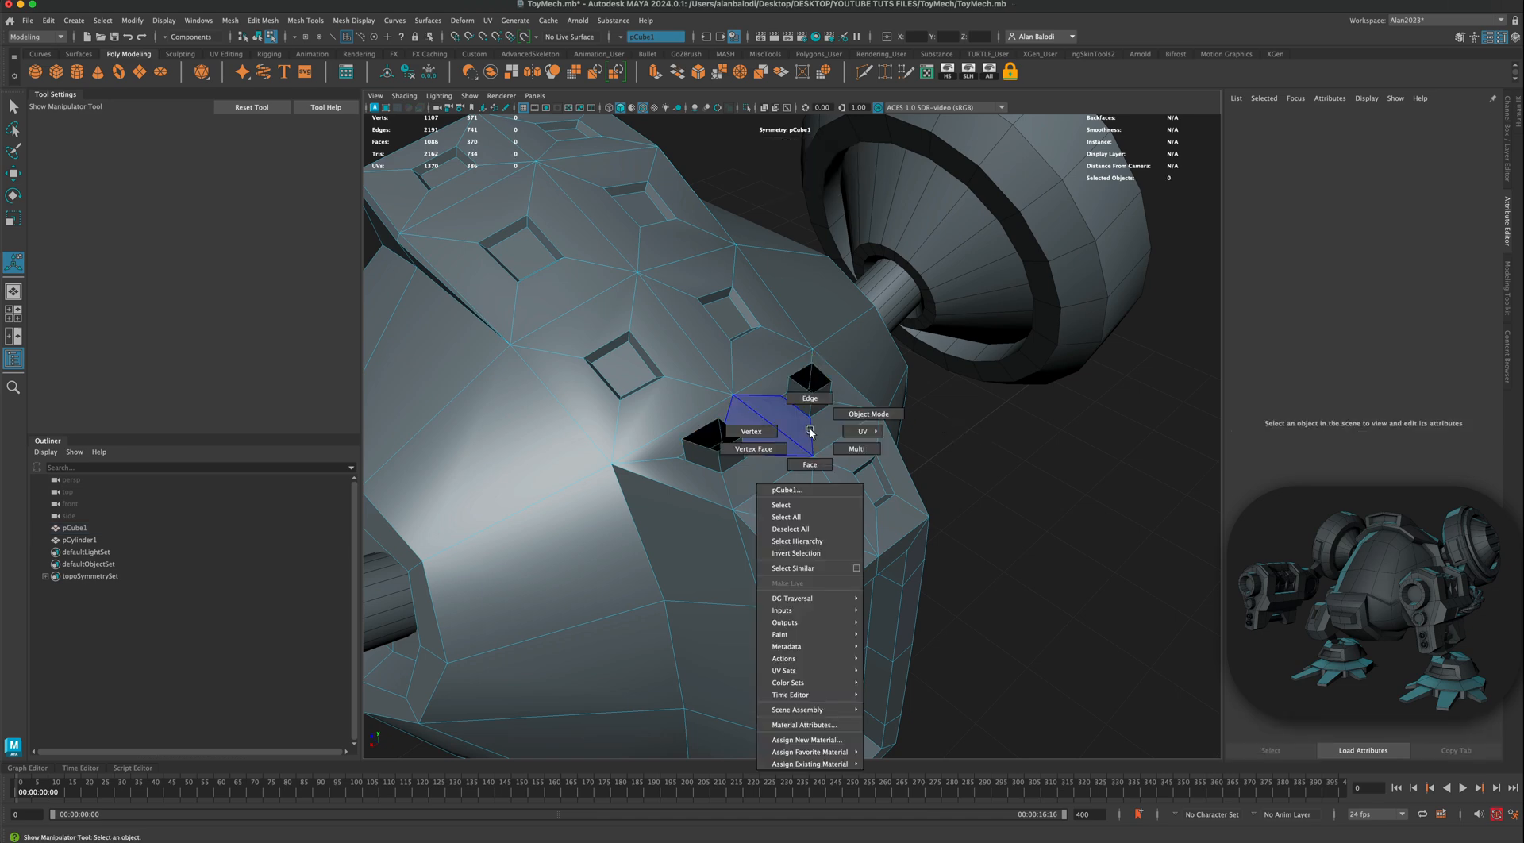
left_click(815, 404)
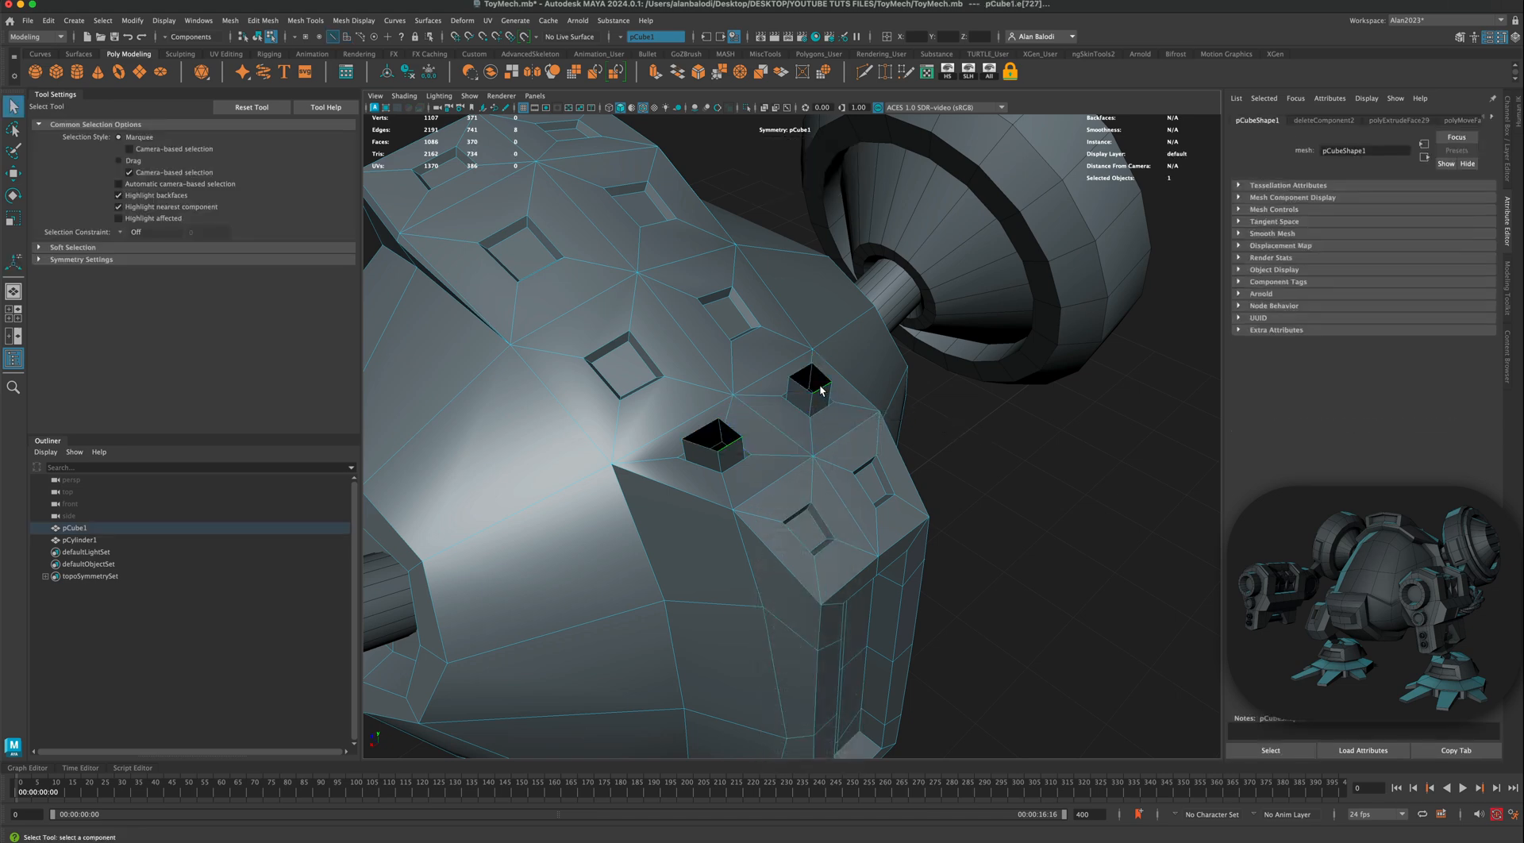
left_click(677, 73)
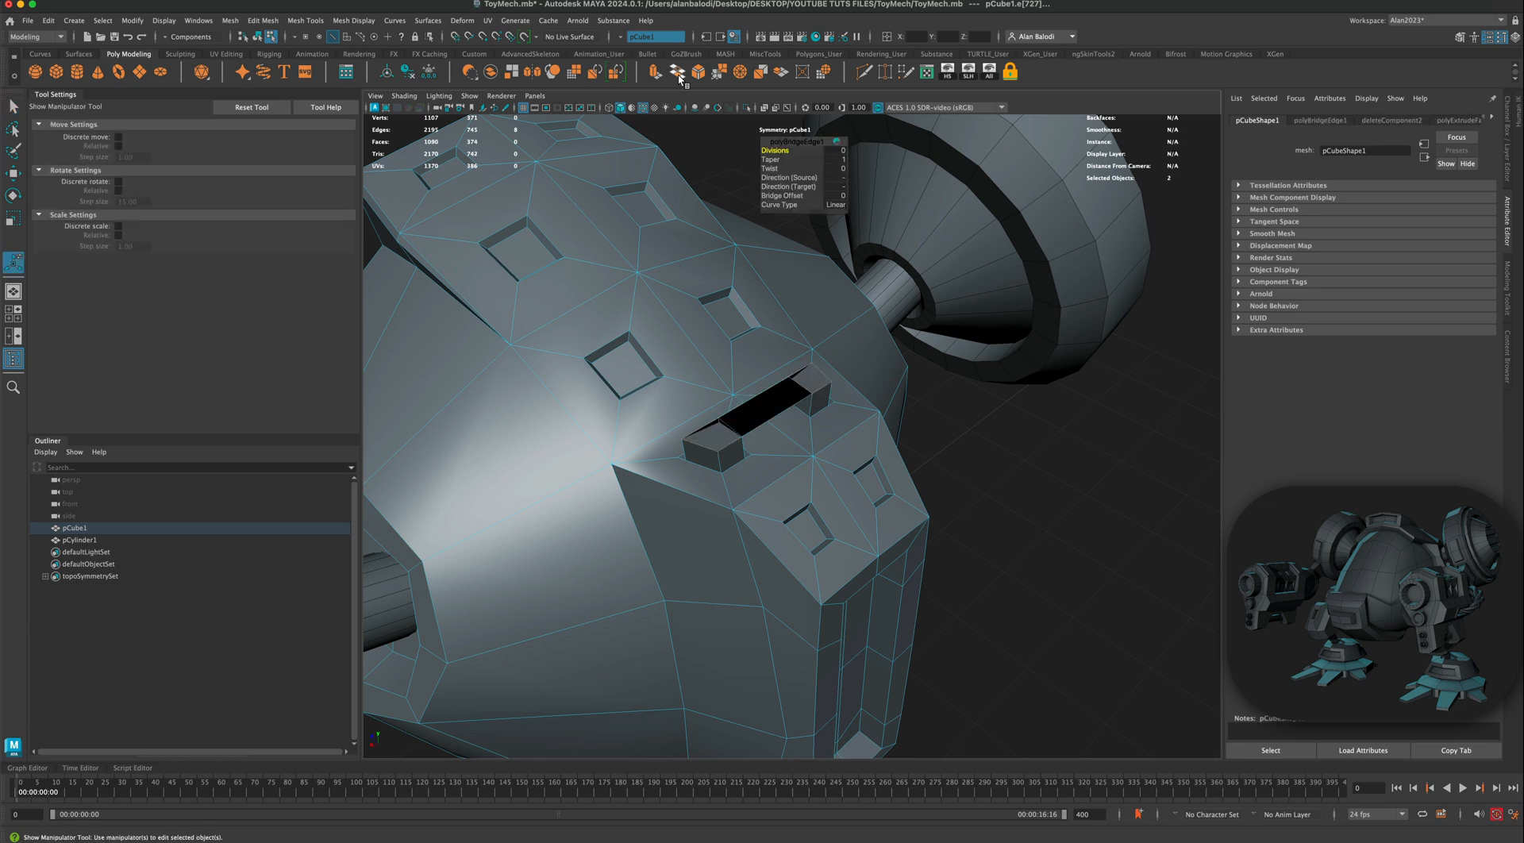
Step: Shape the bridge into a handle with Curve Type Blend, both directions set to + and Divisions 2, and return to object mode
left_click(835, 205)
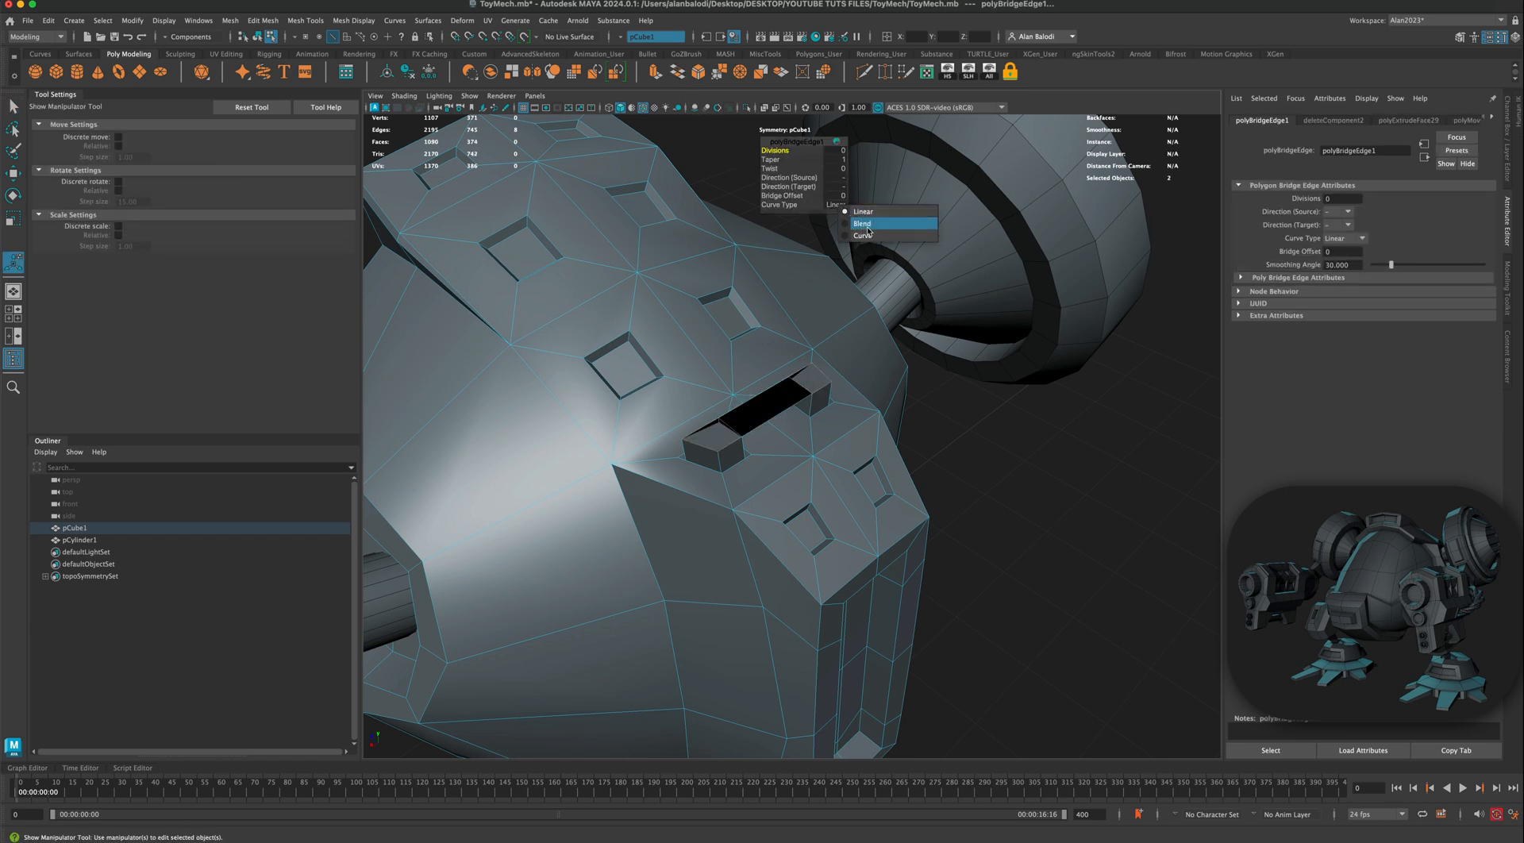
left_click(867, 224)
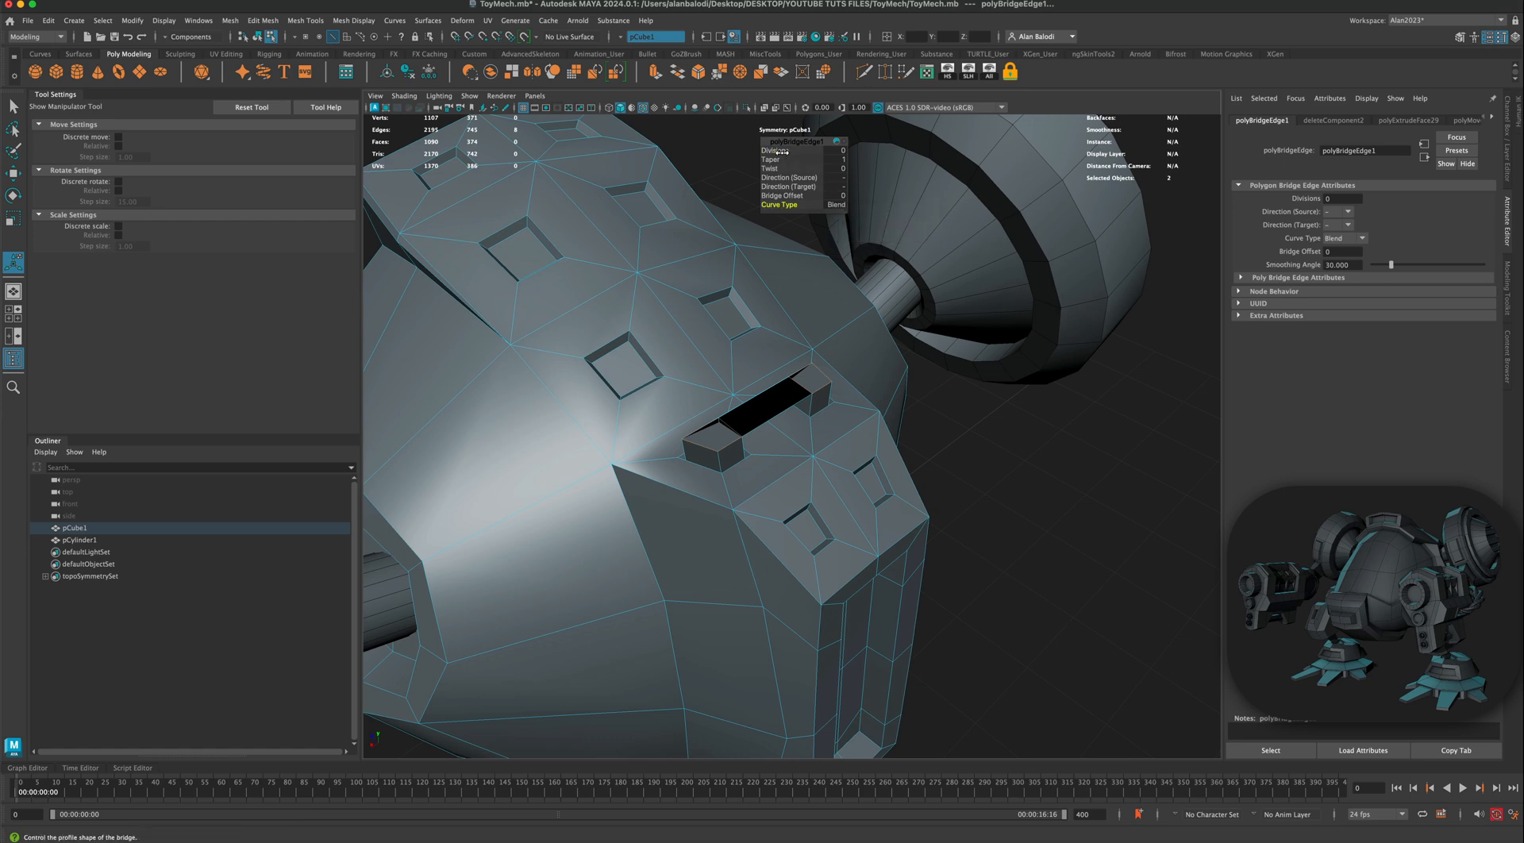
left_click_drag(781, 151, 792, 152)
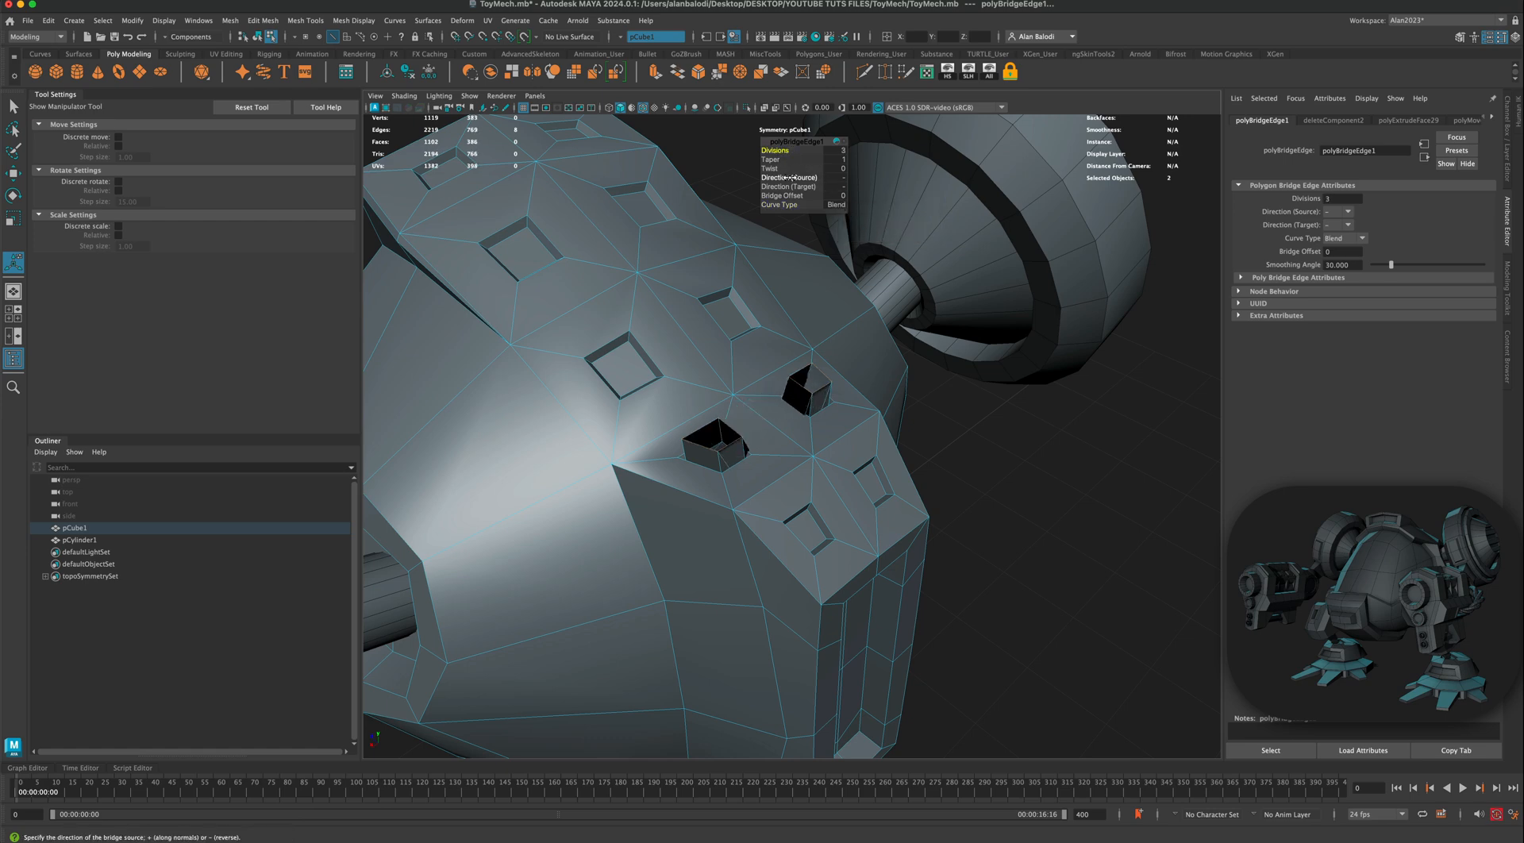
left_click_drag(792, 178, 770, 177)
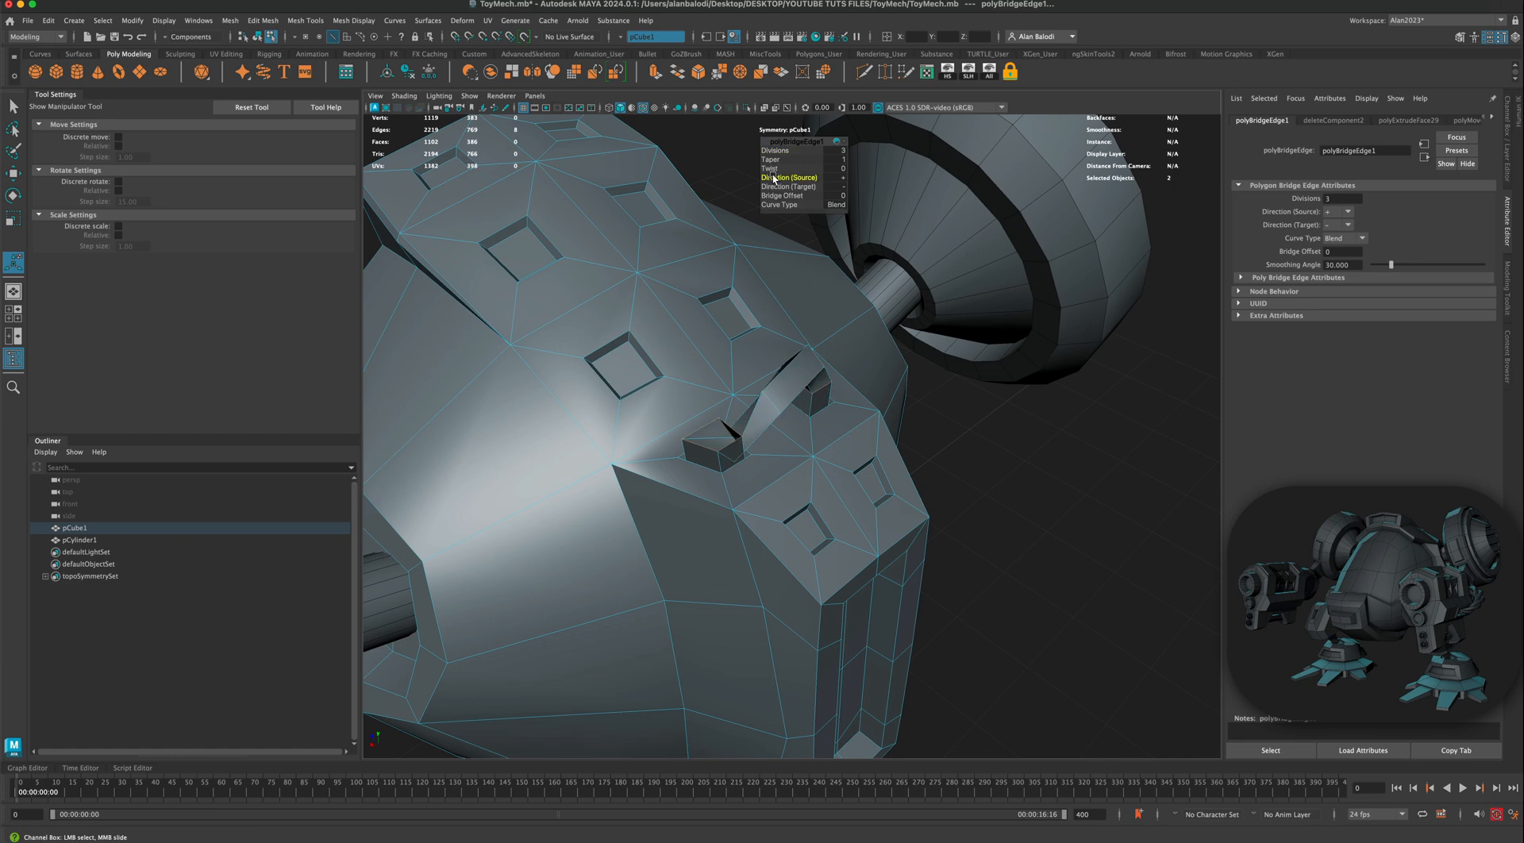
left_click_drag(774, 188, 785, 150)
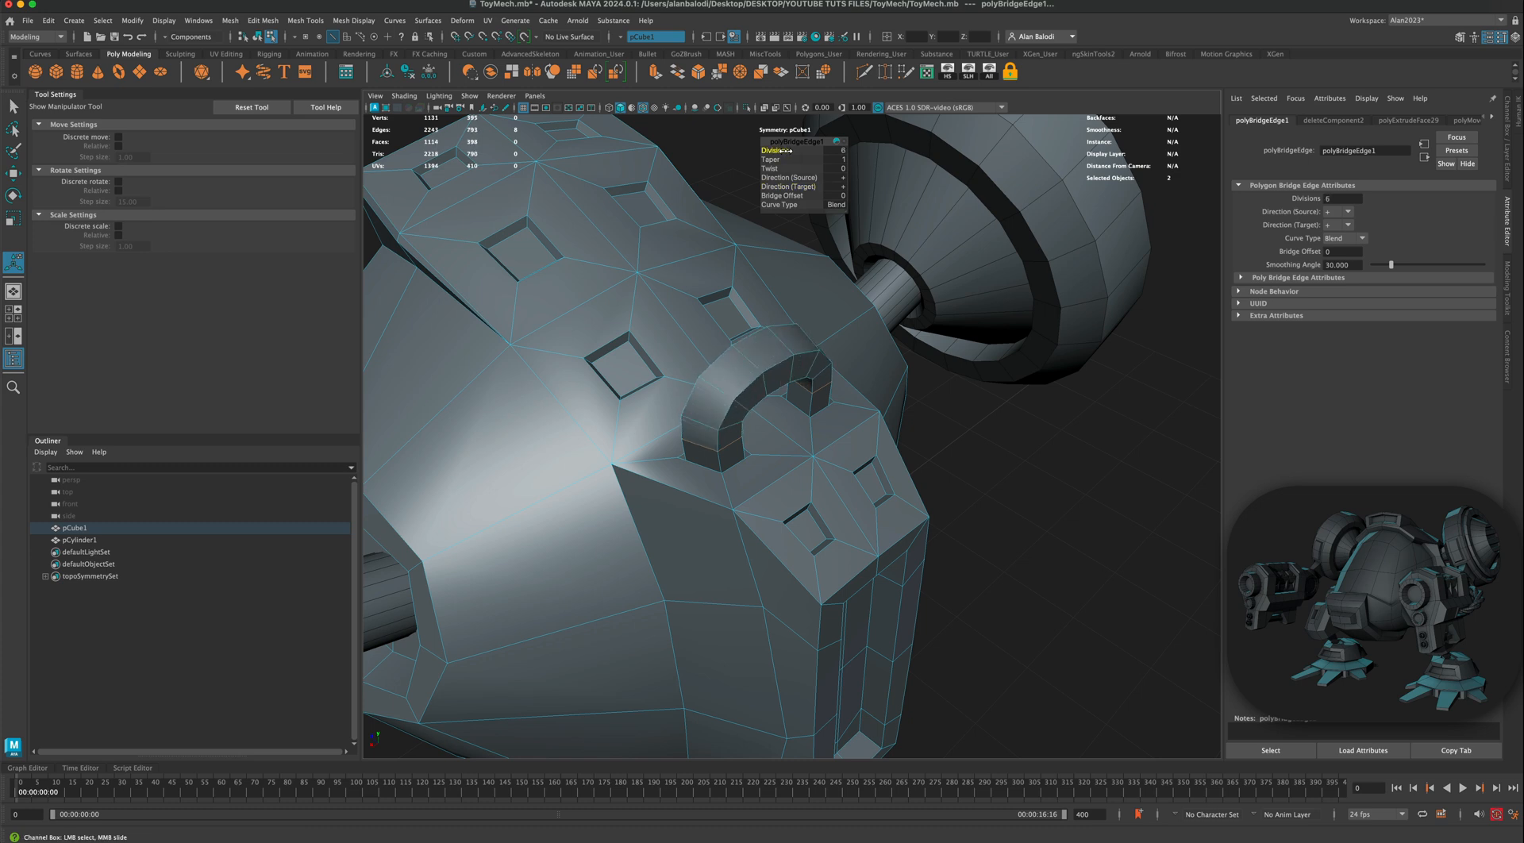
left_click_drag(782, 150, 774, 150)
mouse_move(769, 262)
left_mouse_down("alt")
mouse_move(769, 283)
mouse_move(741, 275)
mouse_move(786, 274)
mouse_move(739, 276)
mouse_move(762, 276)
left_mouse_up("alt")
scroll(705, 344, "up", 3)
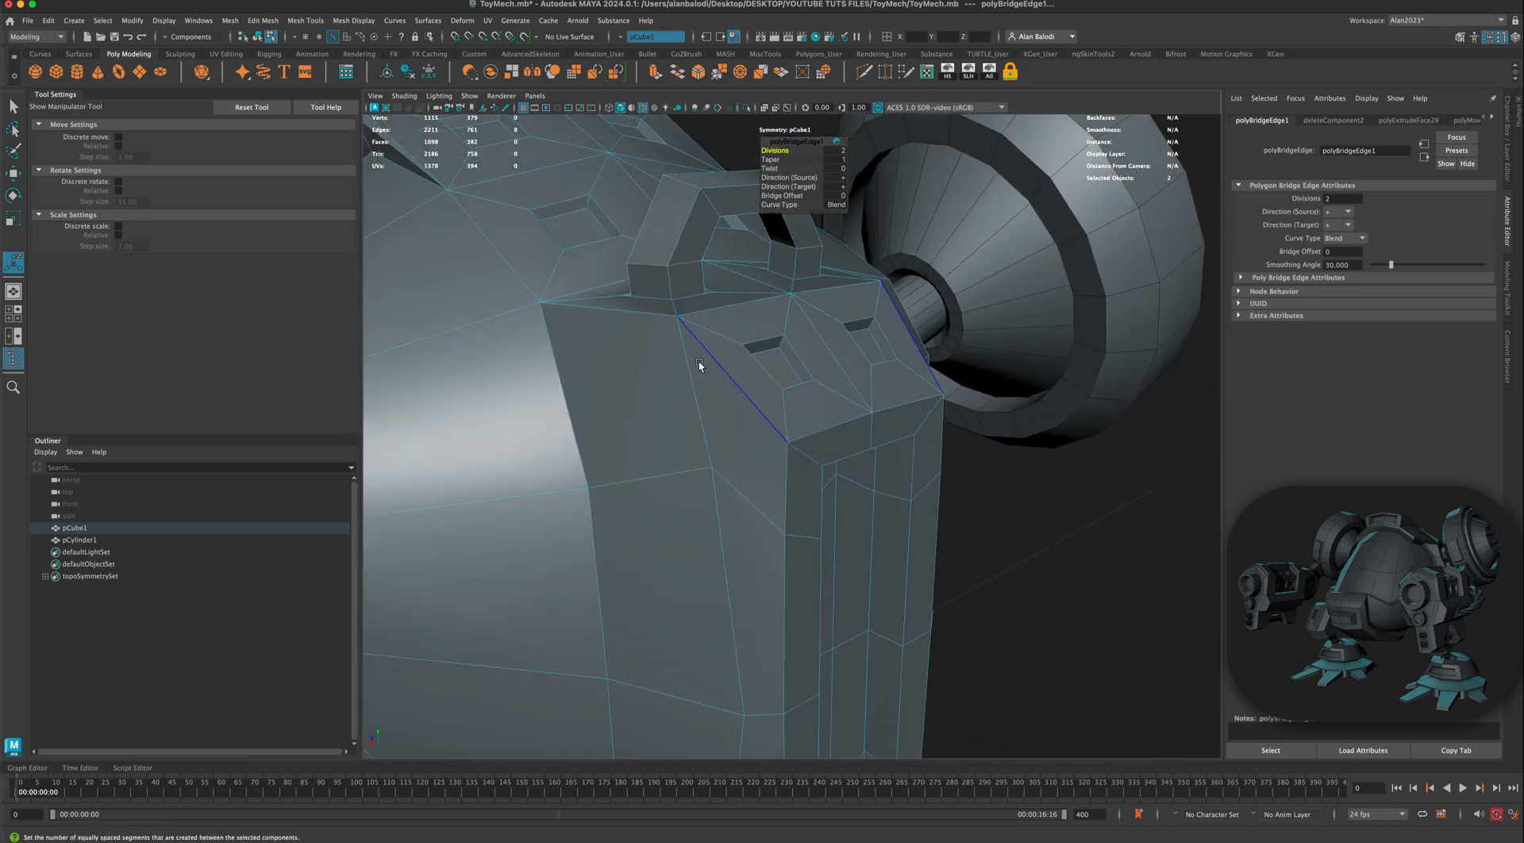
scroll(708, 342, "down", 5)
left_click_drag(768, 357, 723, 354, "alt")
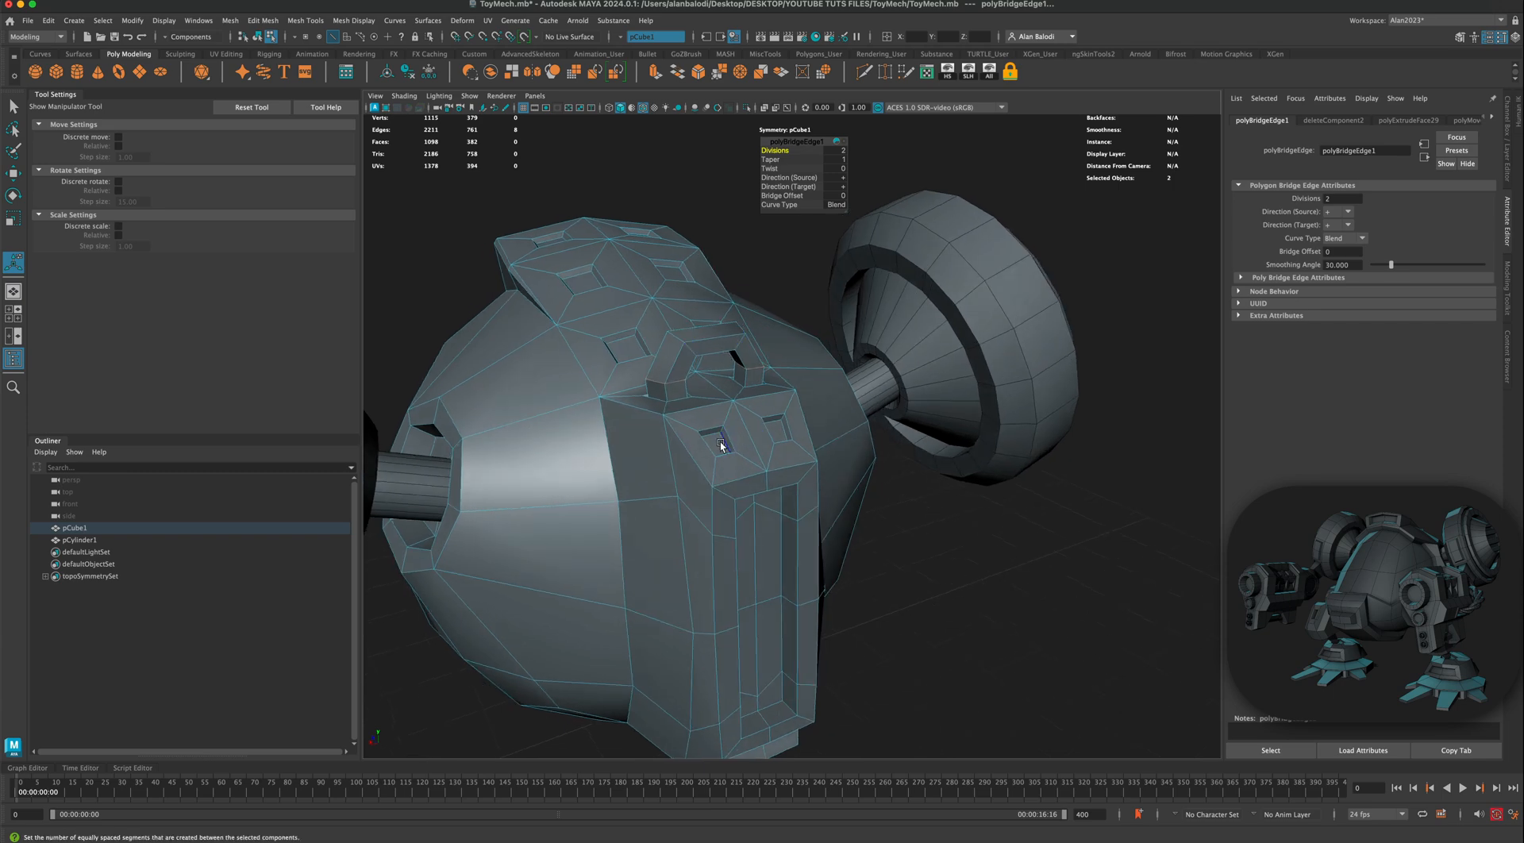
right_click(720, 446)
left_click(767, 429)
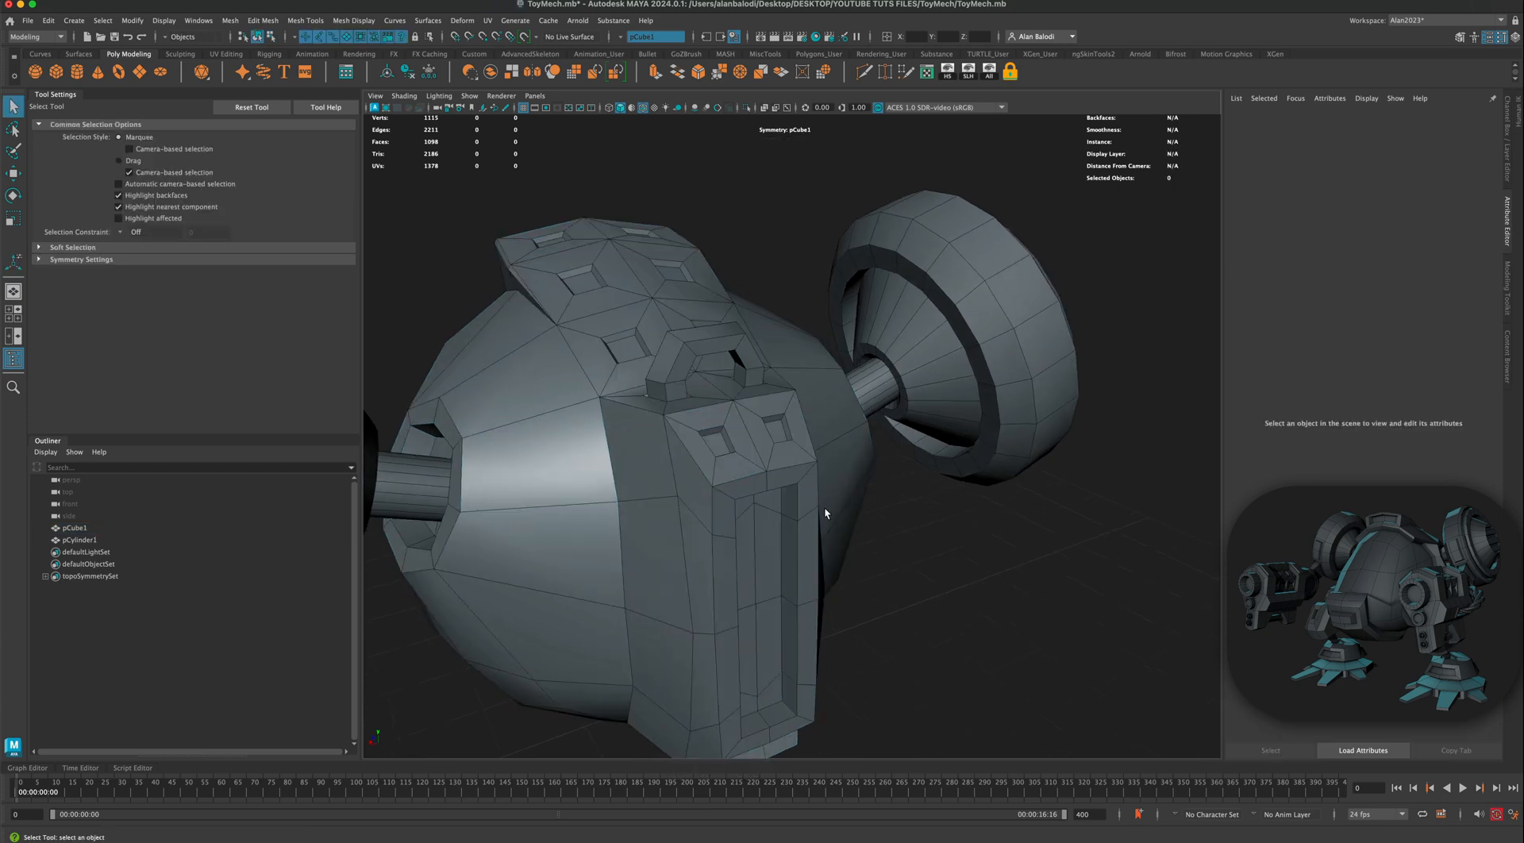
Step: Select an edge on the bridged handle and nudge it with the Move tool, and return to object mode
left_click_drag(824, 507, 736, 394, "alt")
scroll(838, 479, "up", 5)
left_click(752, 422)
mouse_move(736, 379)
right_mouse_down()
mouse_move(700, 380)
mouse_move(728, 351)
right_mouse_up()
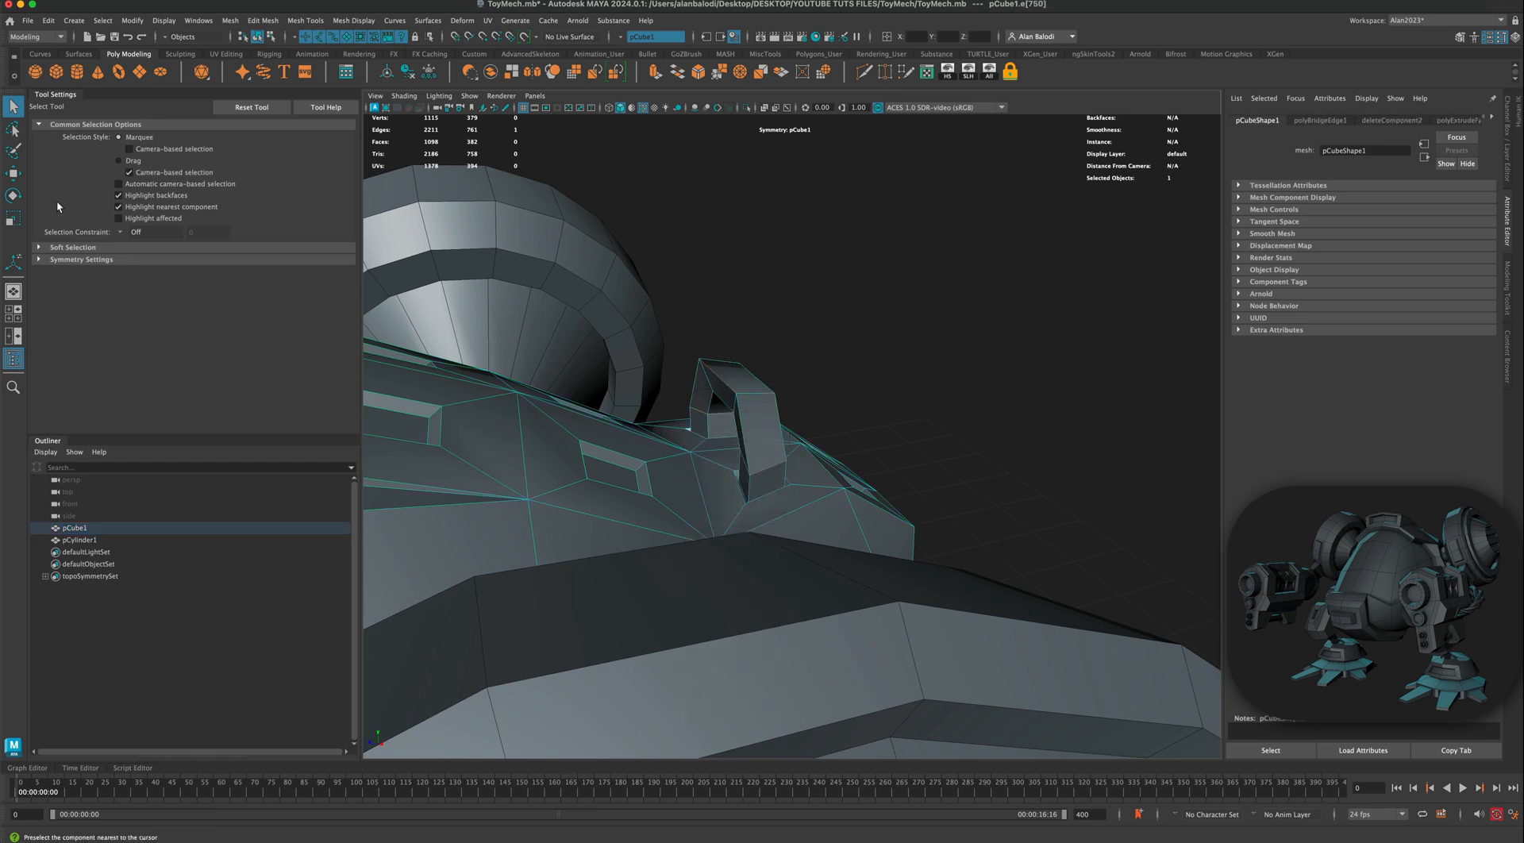
left_click(18, 173)
left_click_drag(695, 357, 699, 367)
left_click_drag(699, 367, 721, 436, "alt")
right_click(721, 435)
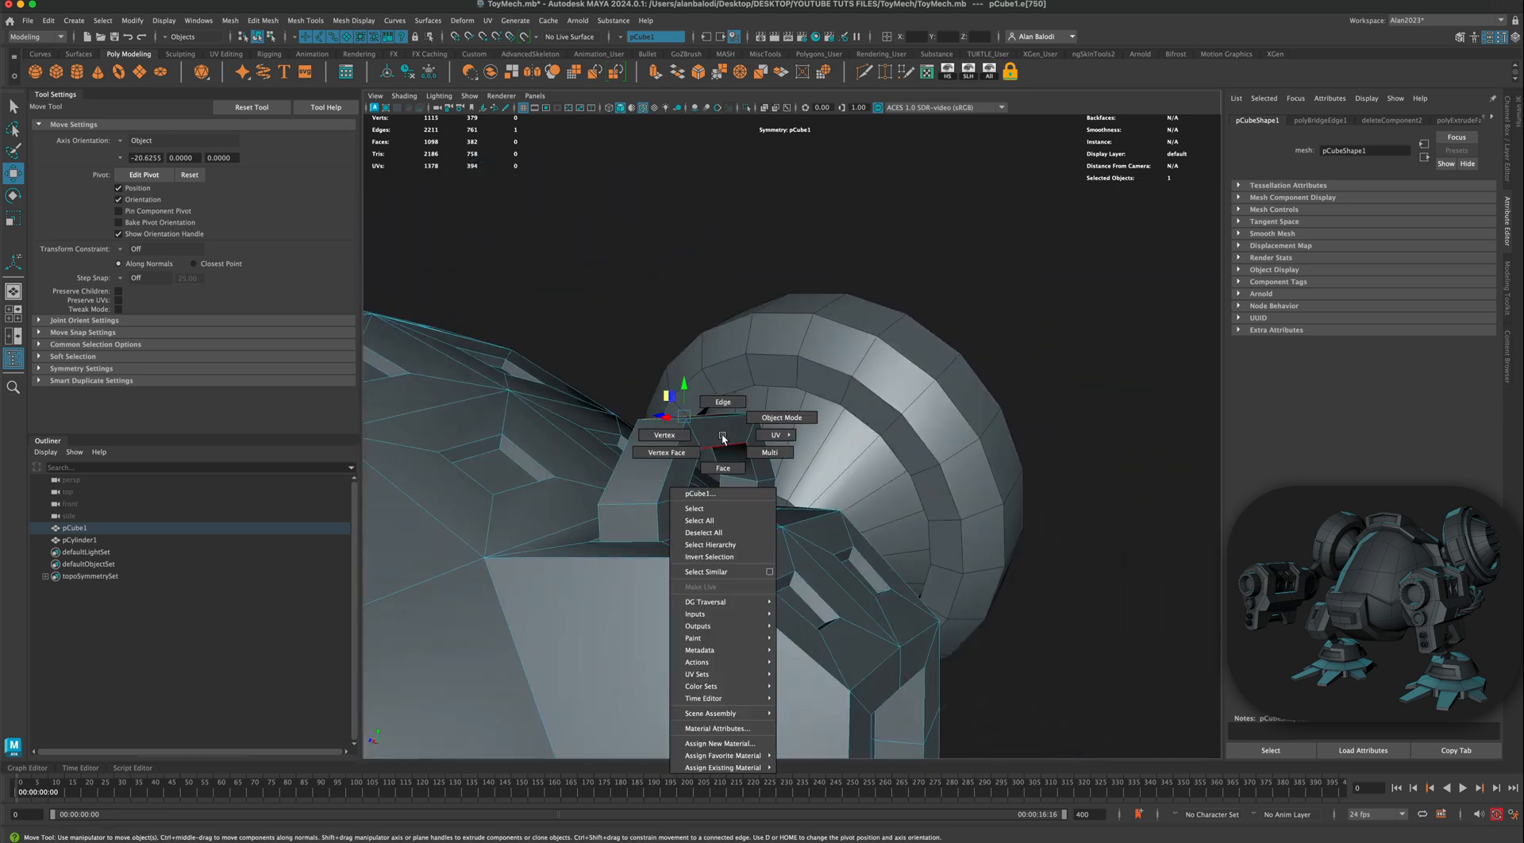
right_click_drag(723, 435, 897, 225)
left_click(898, 226)
Step: Select the mirrored shoulder joints mesh and isolate it from the rest of the mech
scroll(945, 473, "down", 4)
left_click_drag(945, 476, 741, 495, "alt")
scroll(955, 487, "down", 5)
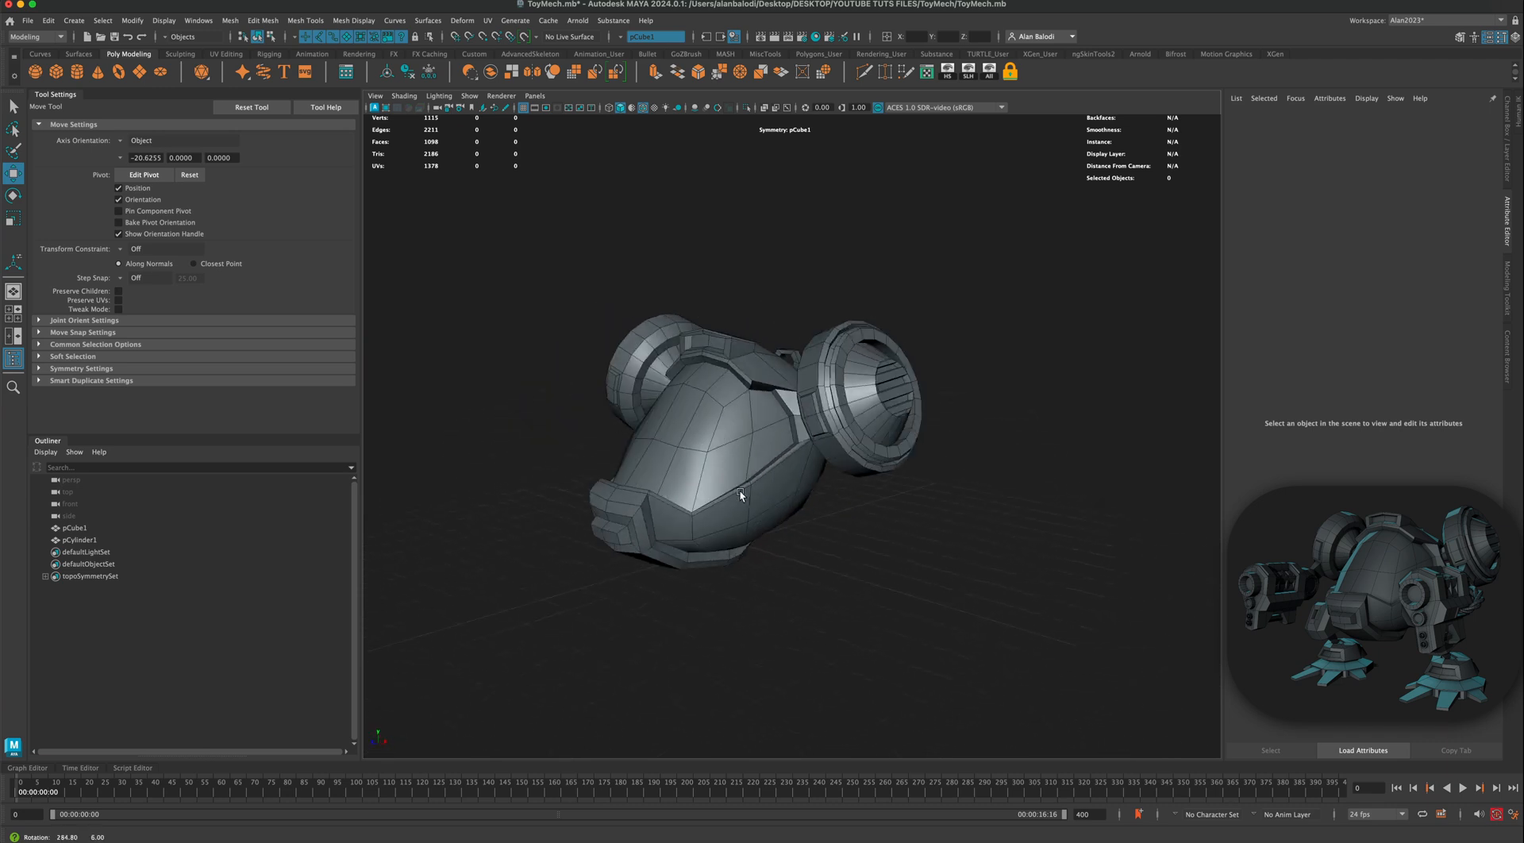
left_click_drag(837, 552, 762, 433, "alt")
key("r")
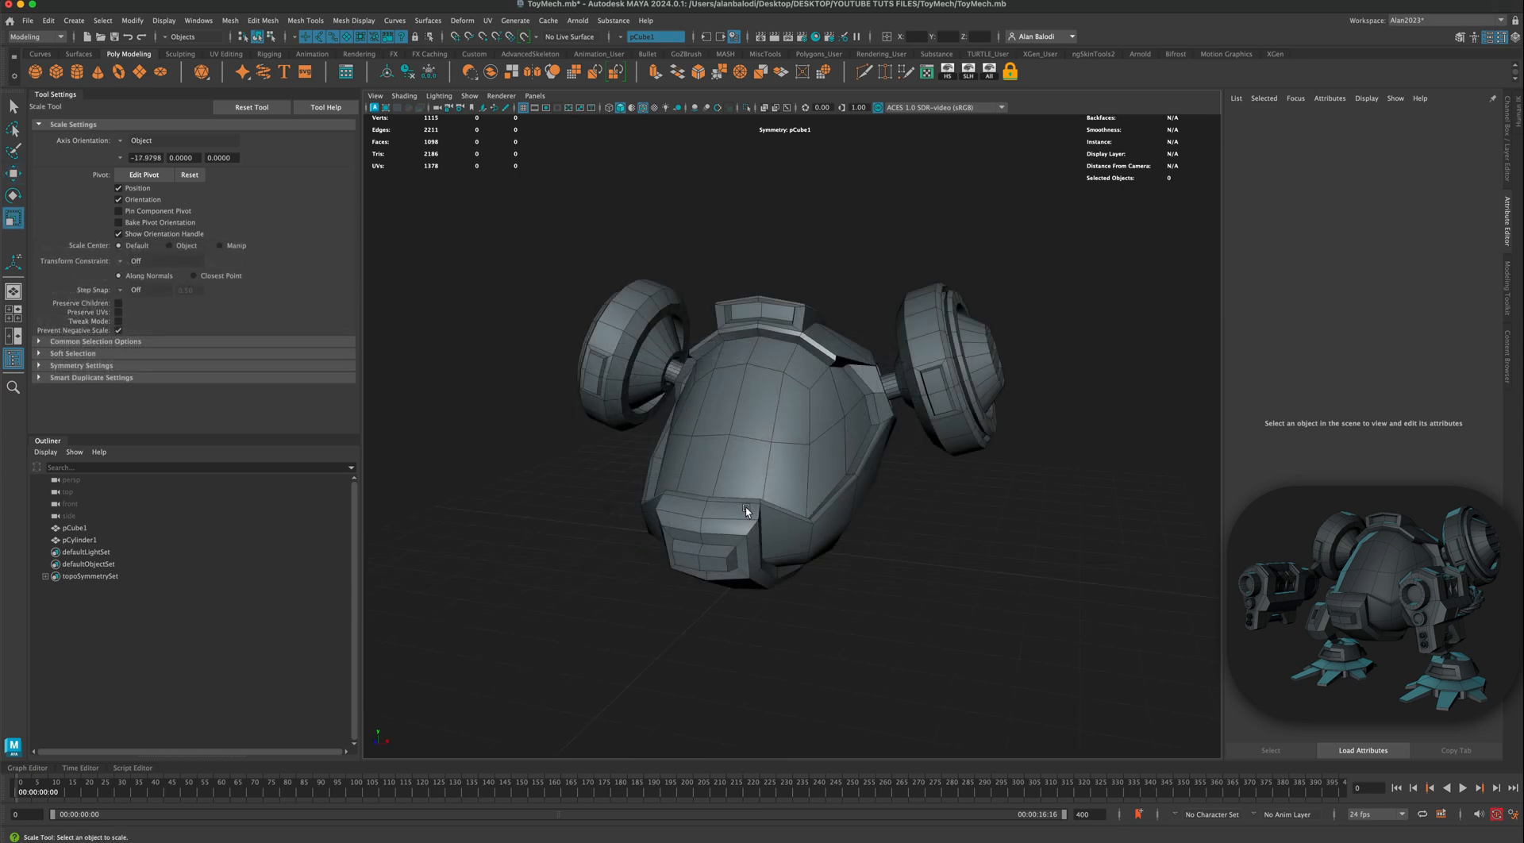
mouse_move(592, 492)
left_mouse_down("alt")
mouse_move(547, 491)
mouse_move(578, 513)
left_mouse_up("alt")
right_click_drag(578, 513, 582, 498, "alt")
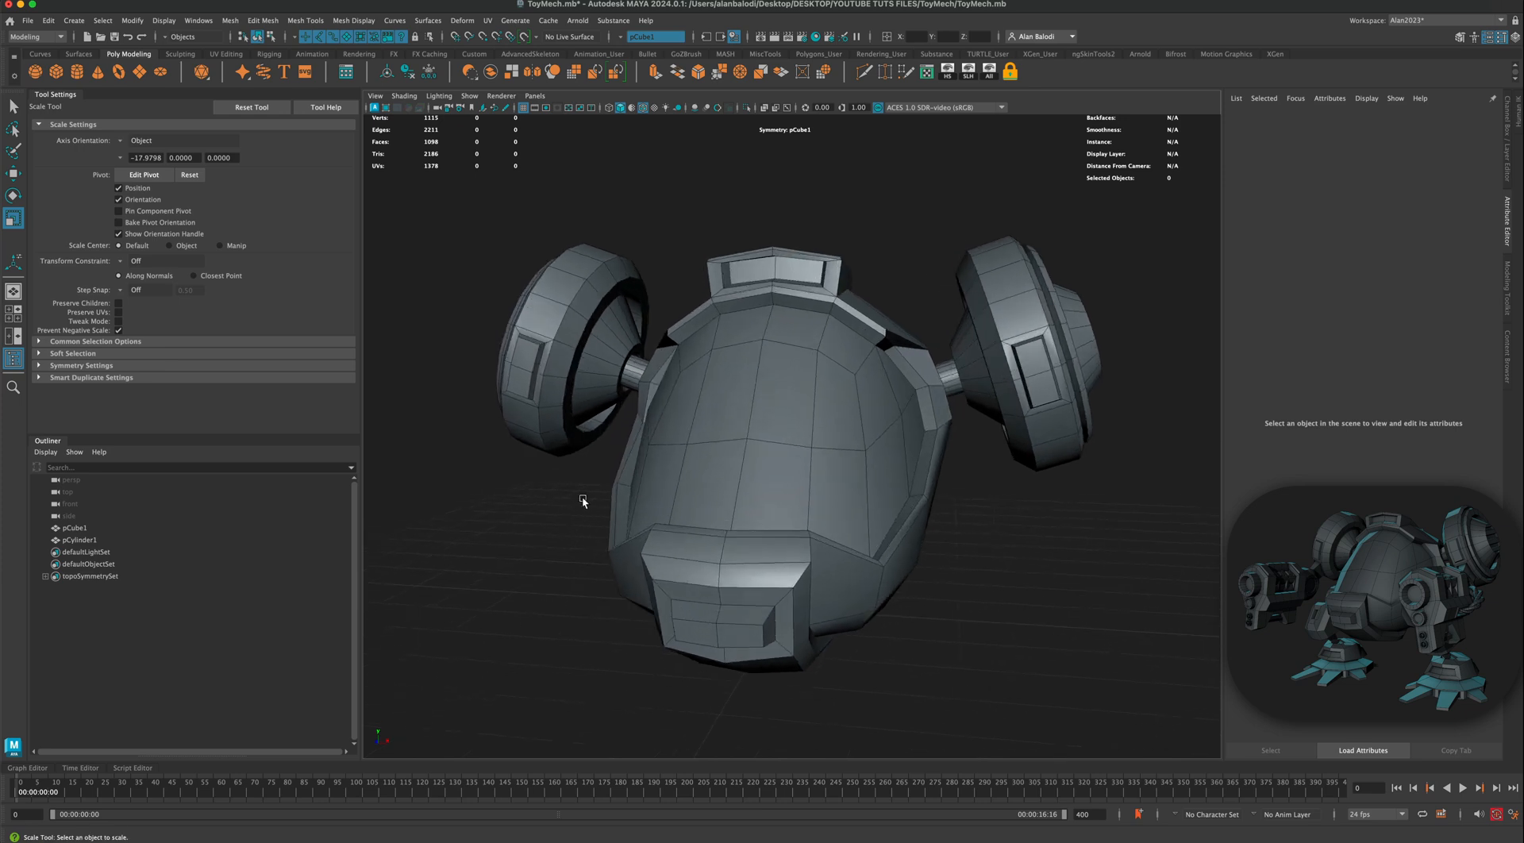
left_click(597, 371)
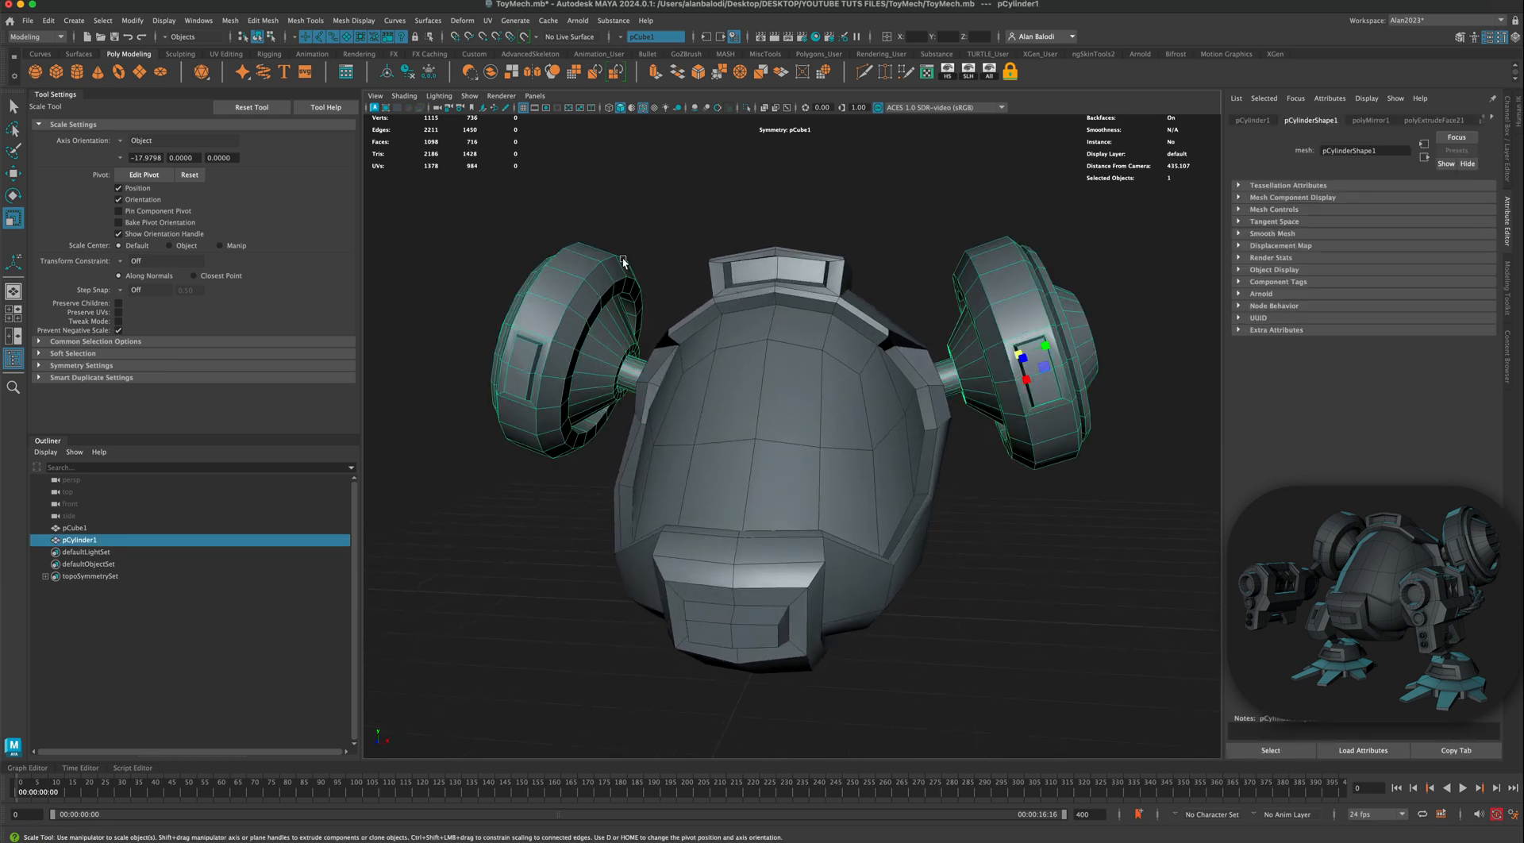
left_click(740, 108)
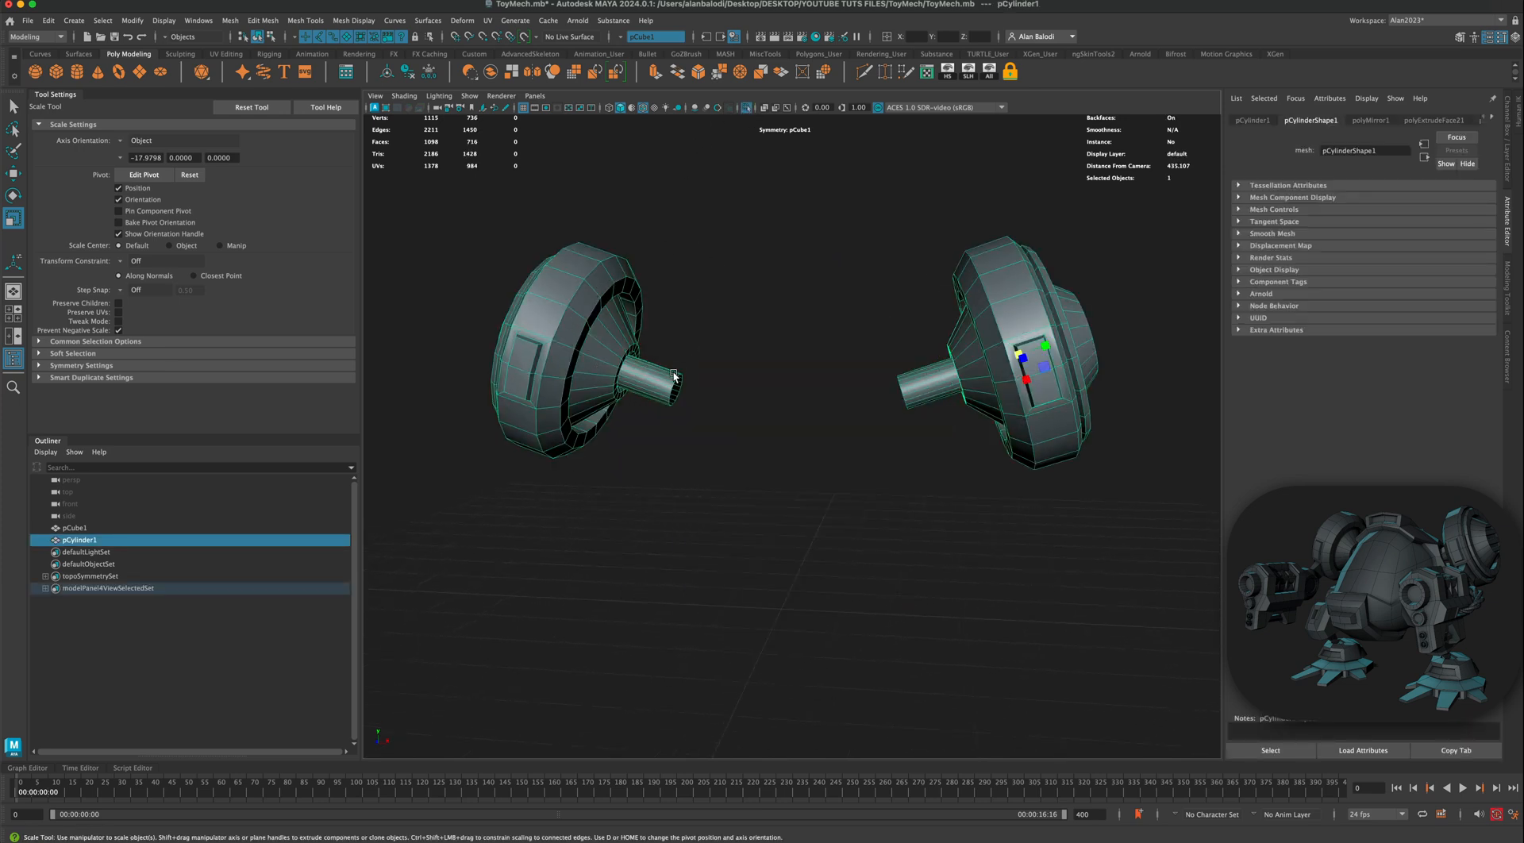
Step: Select the vertices at the inner end of one shoulder shaft and scale them uniformly to 0.5 with Relative step snapping at 0.50
right_click_drag(673, 372, 635, 373)
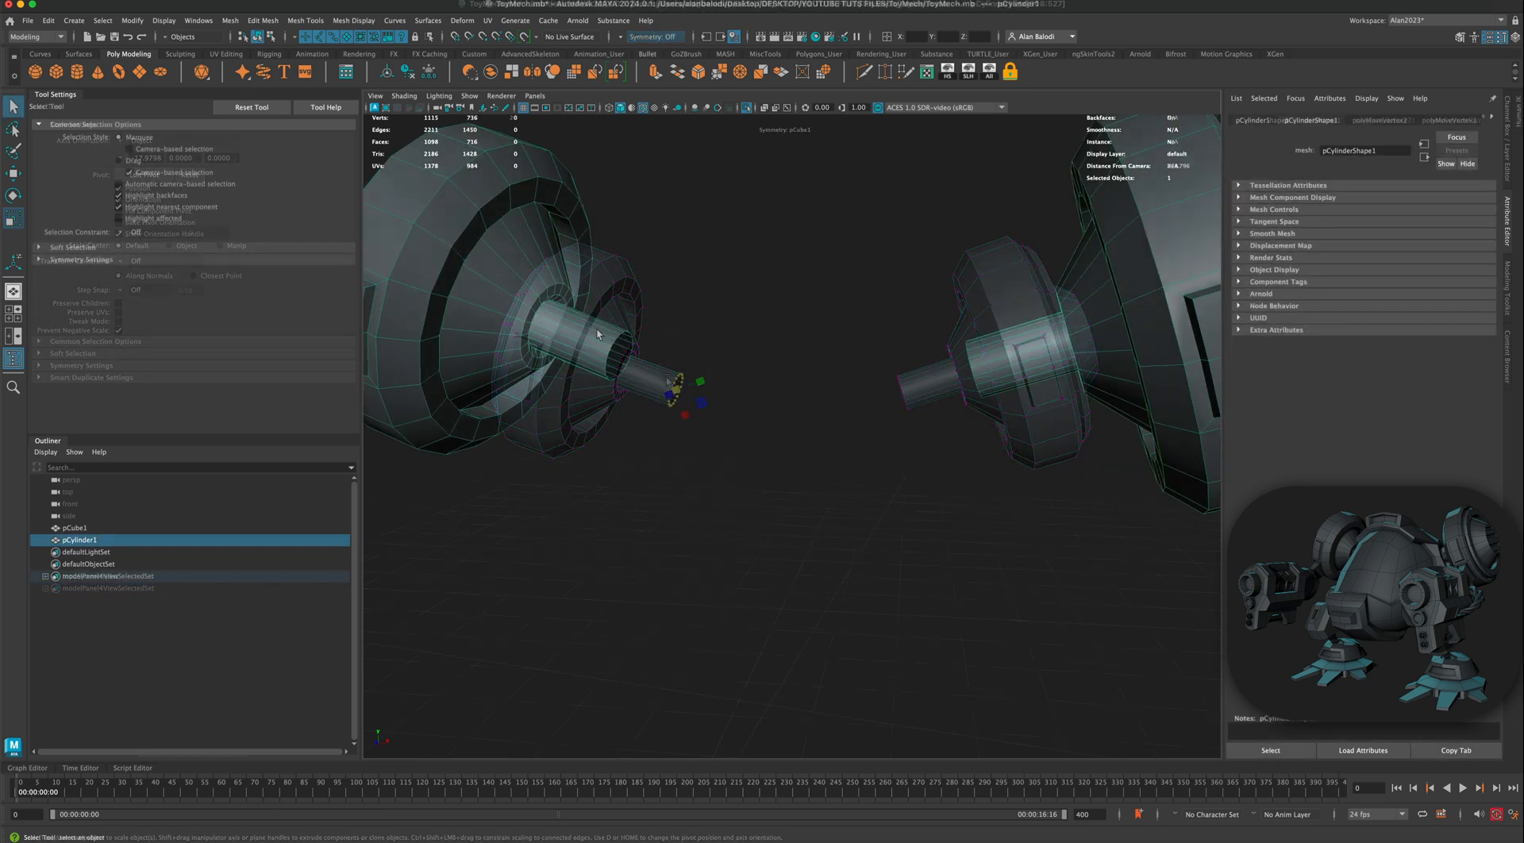
right_click_drag(597, 329, 544, 334)
left_click_drag(665, 402, 662, 387)
key("r")
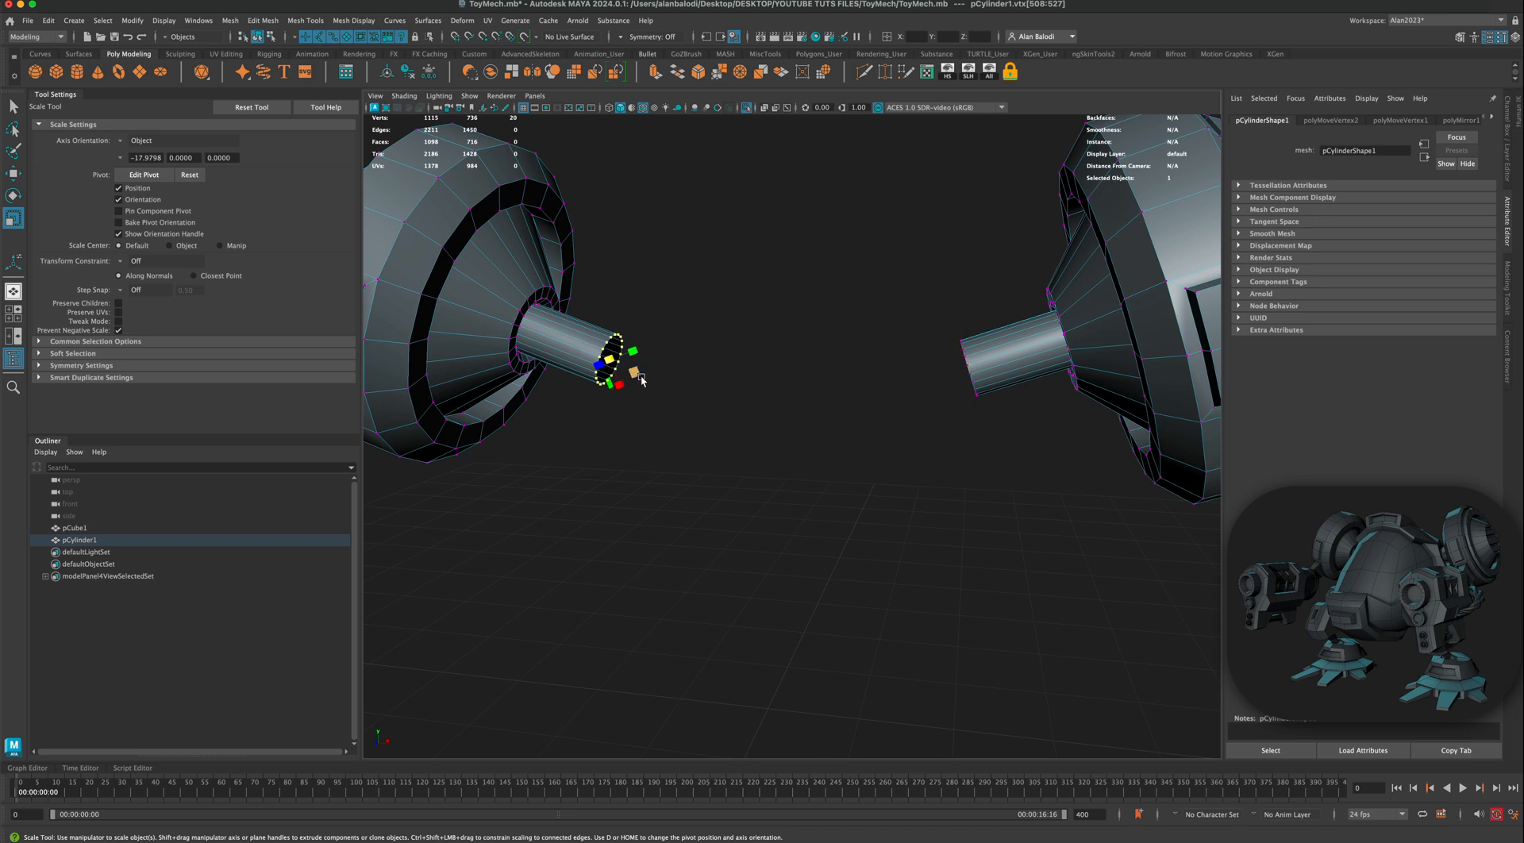
key("j")
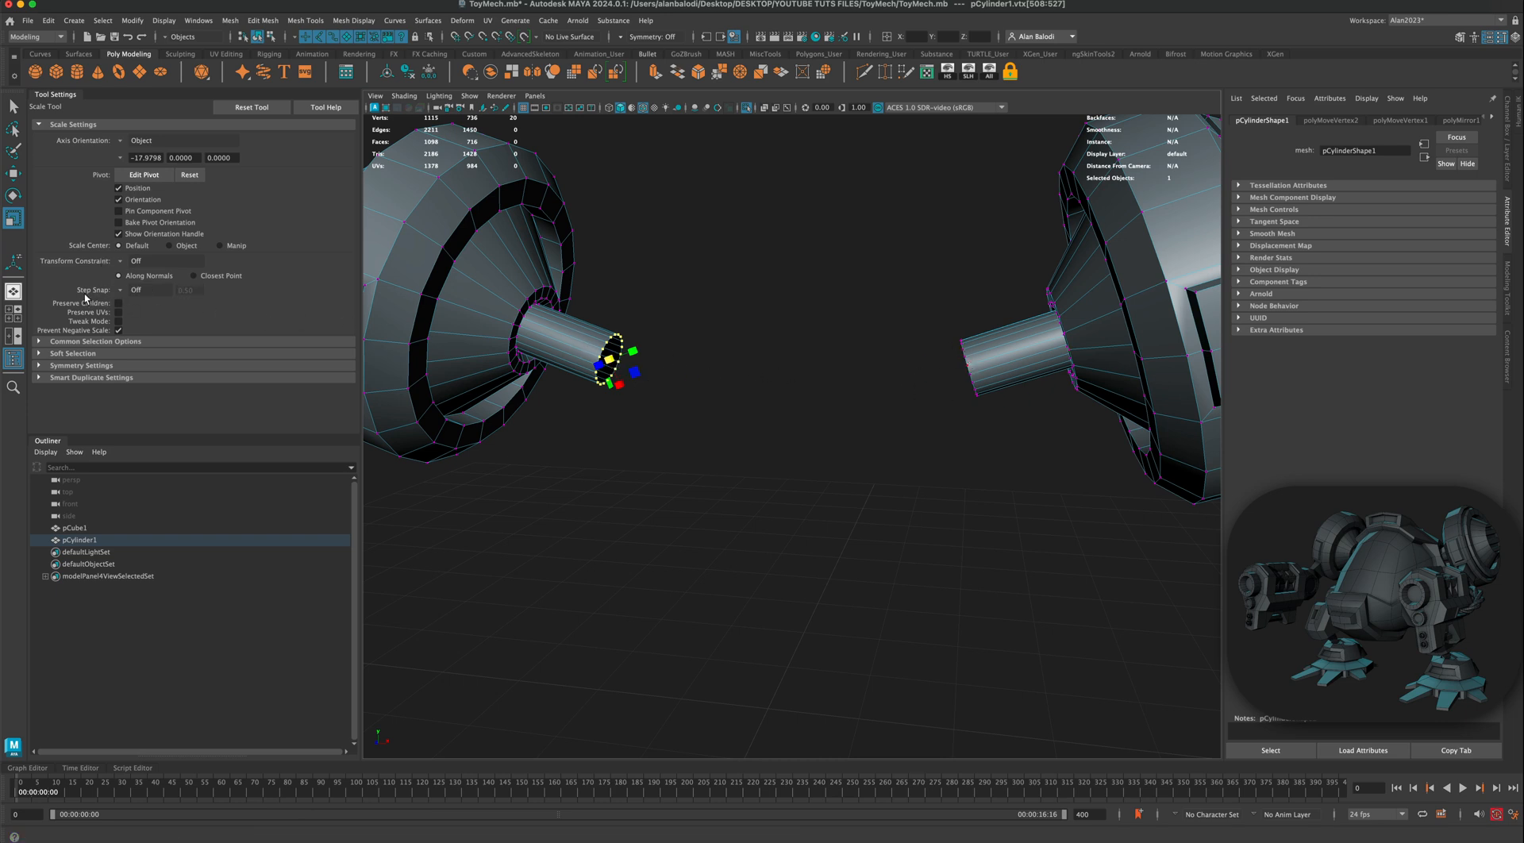
key("j")
key("j")
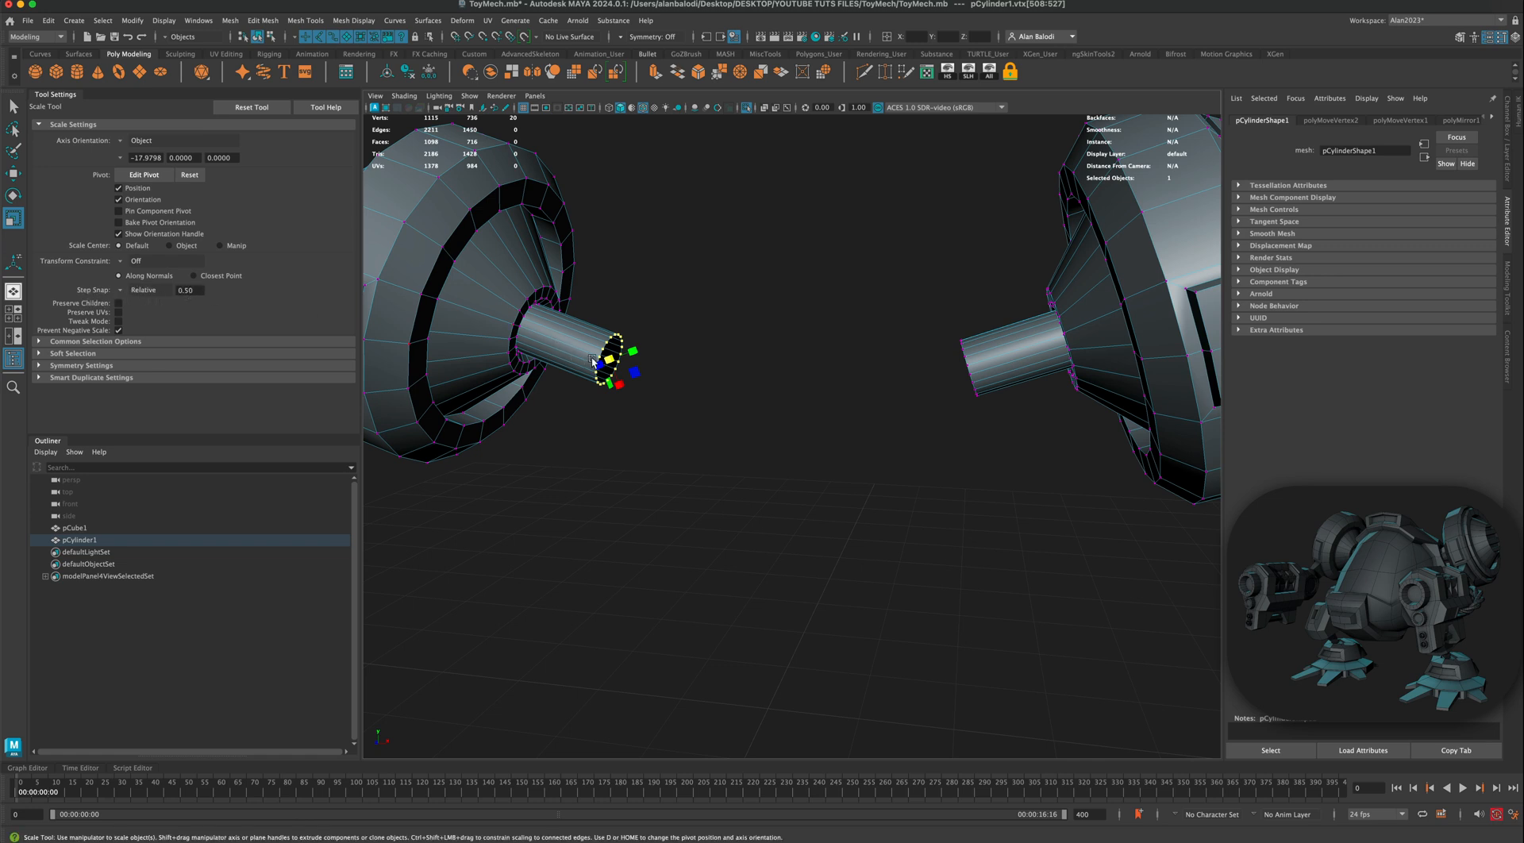
left_click_drag(609, 358, 598, 363)
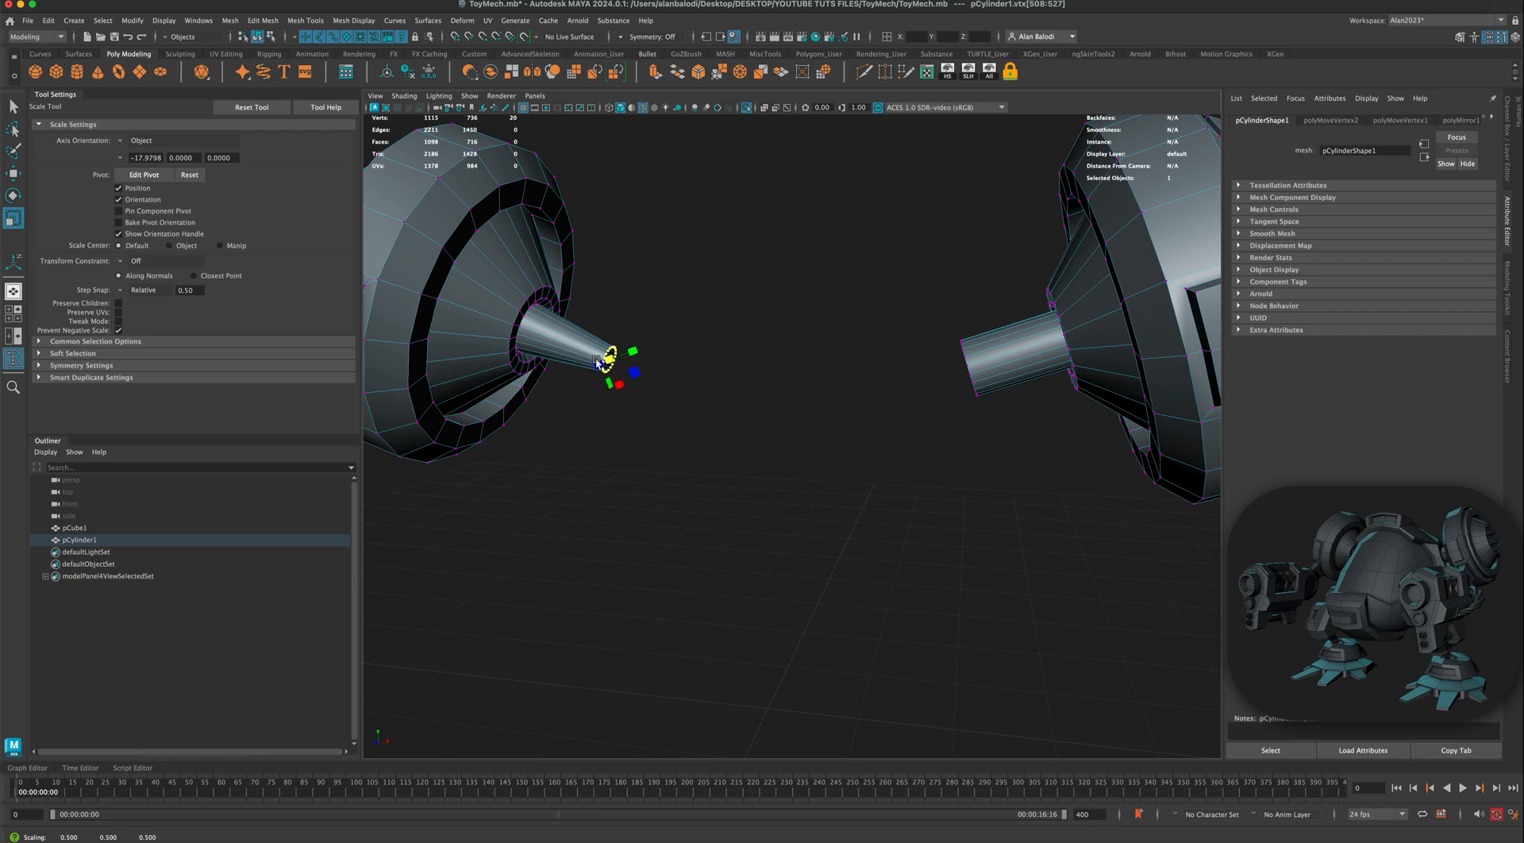
Step: Scale the inner end vertices of the opposite shoulder shaft uniformly to 0.5, and return to object mode
left_click_drag(933, 328, 1011, 423)
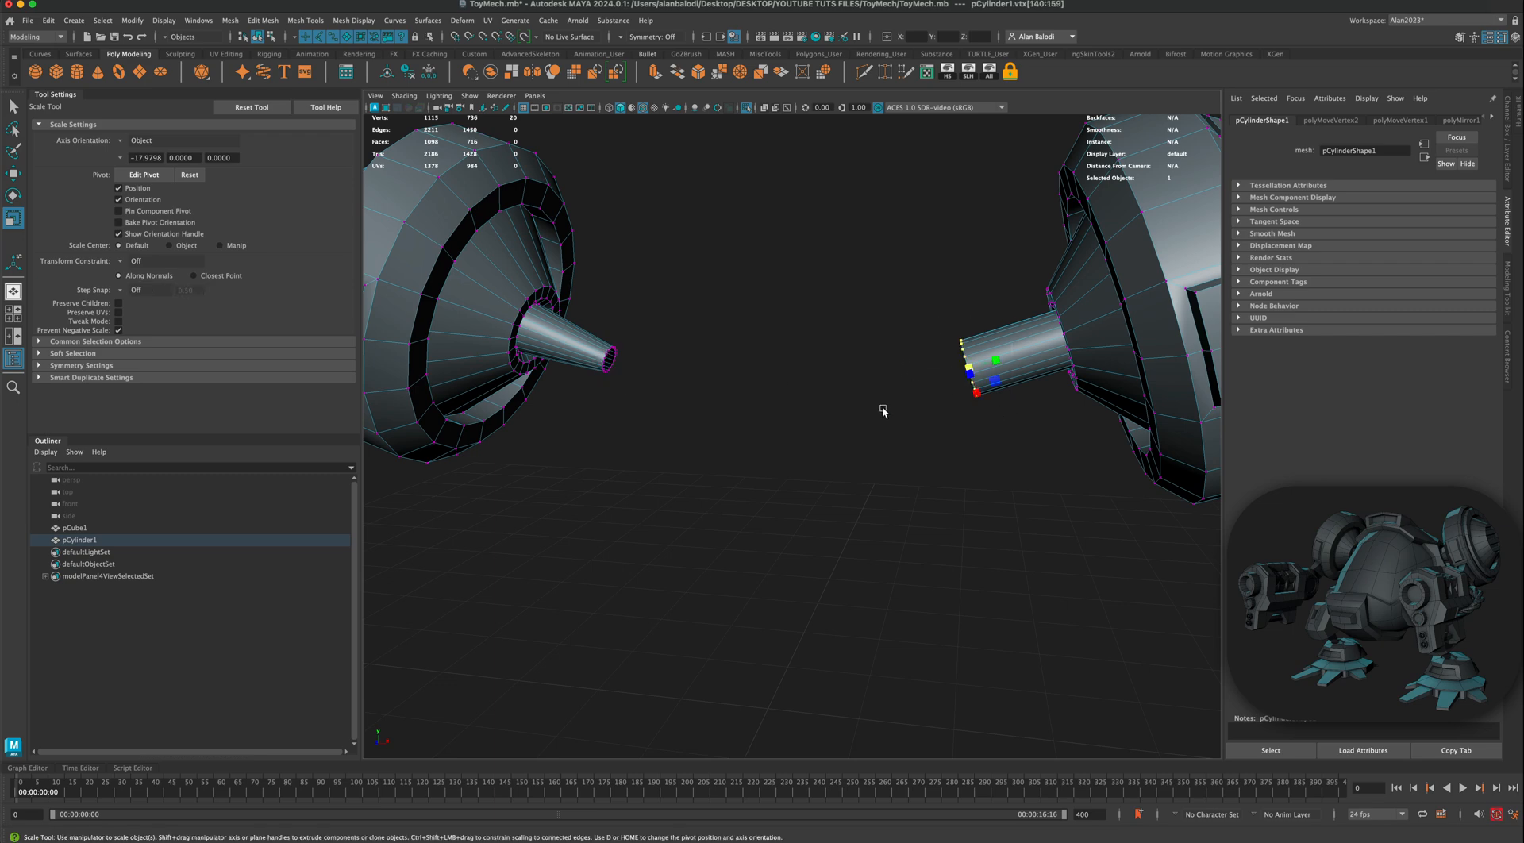
left_click_drag(841, 435, 884, 426, "alt")
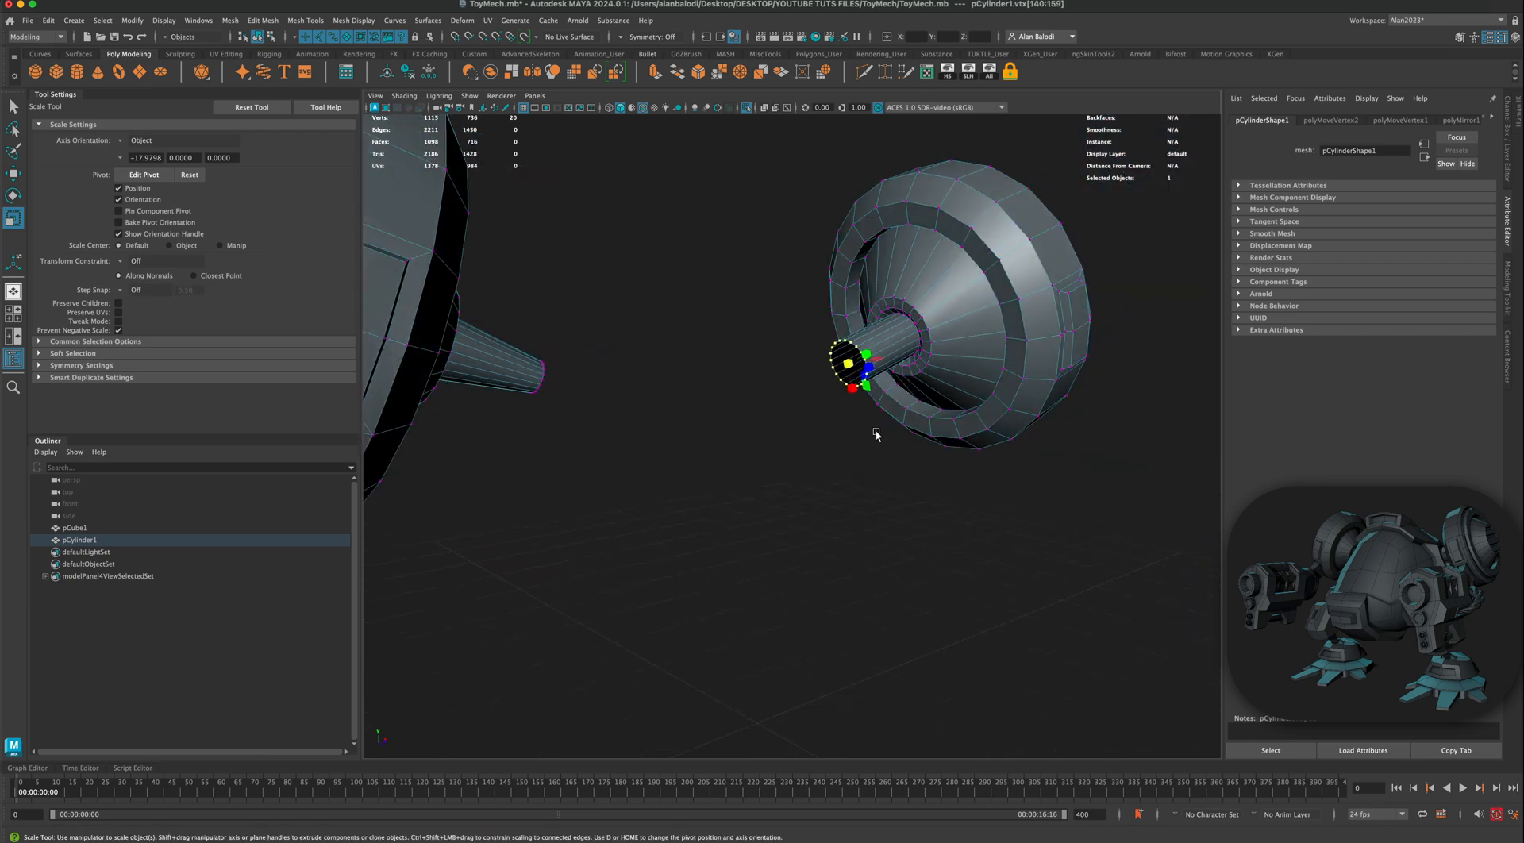
left_click_drag(848, 366, 837, 374)
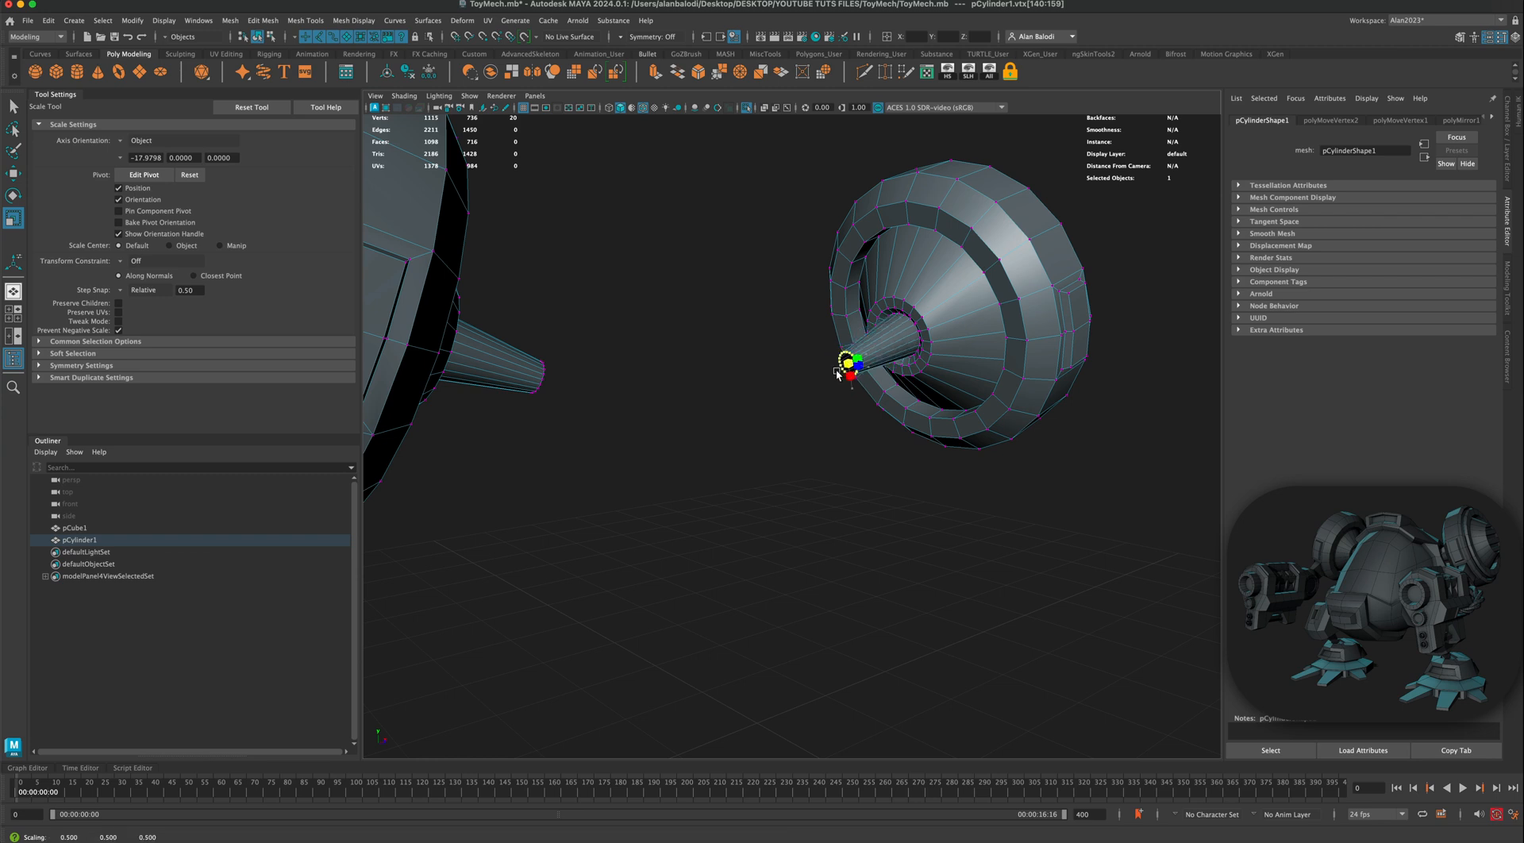
right_click_drag(881, 322, 914, 305)
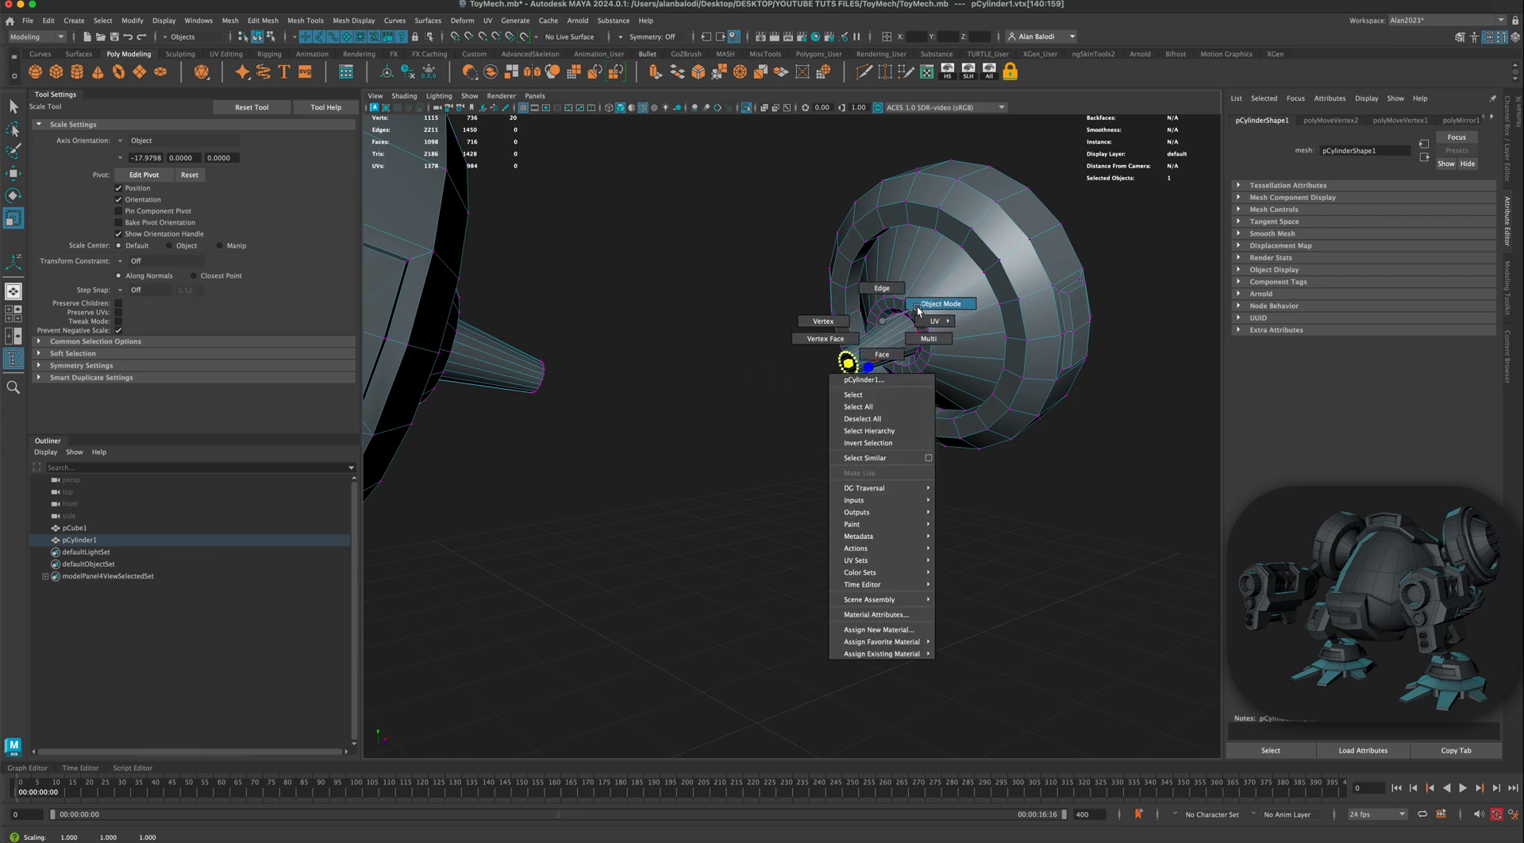
left_click(774, 352)
Step: End the isolation of the shoulder joints to bring back the whole mech
left_click_drag(758, 466, 679, 470, "alt")
left_click_drag(556, 531, 694, 511, "alt")
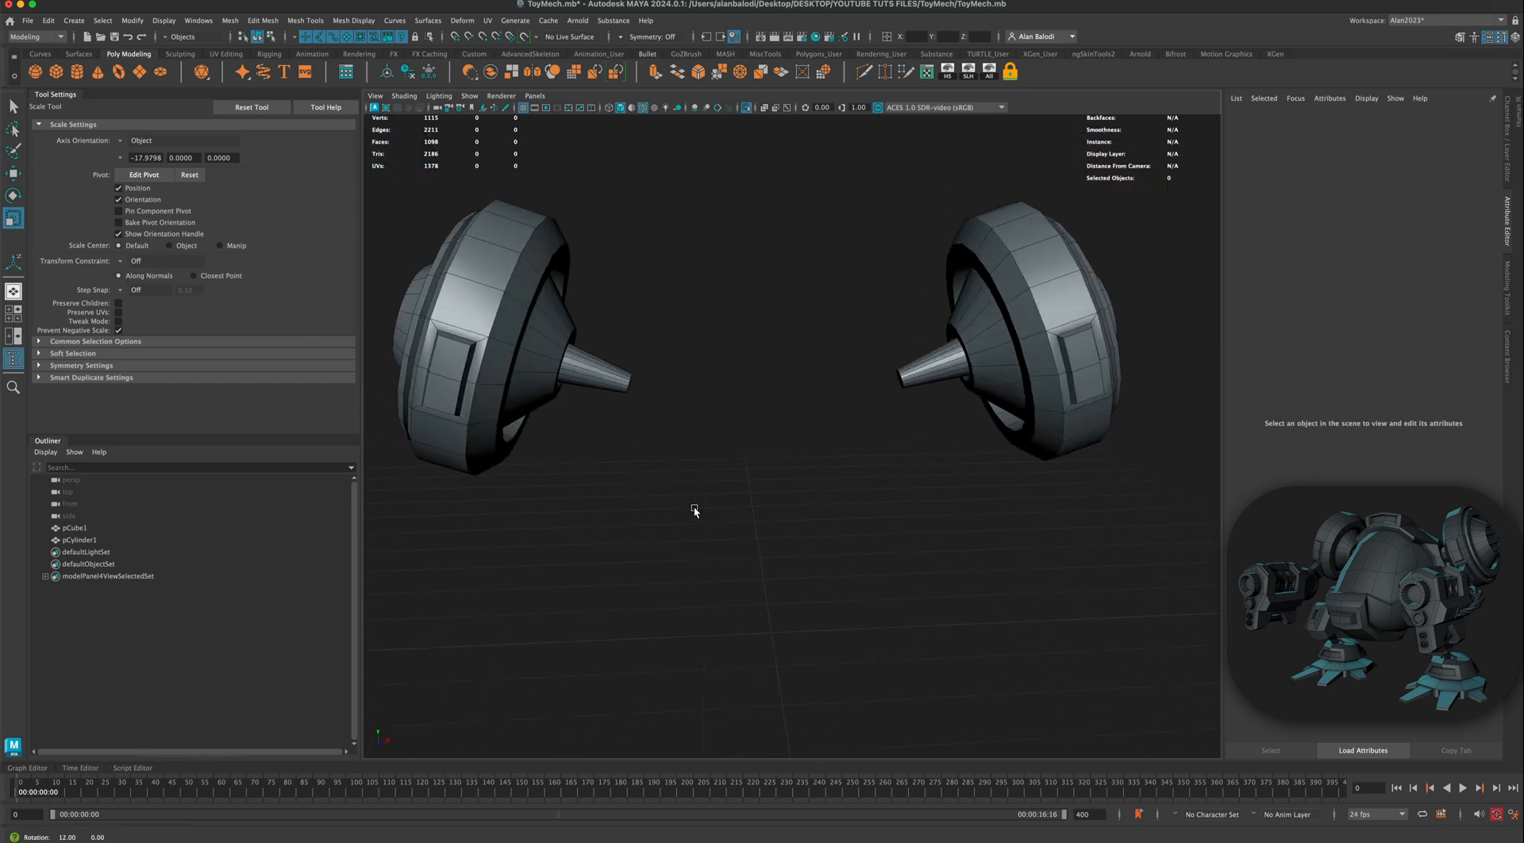
left_click(746, 107)
scroll(735, 413, "down", 3)
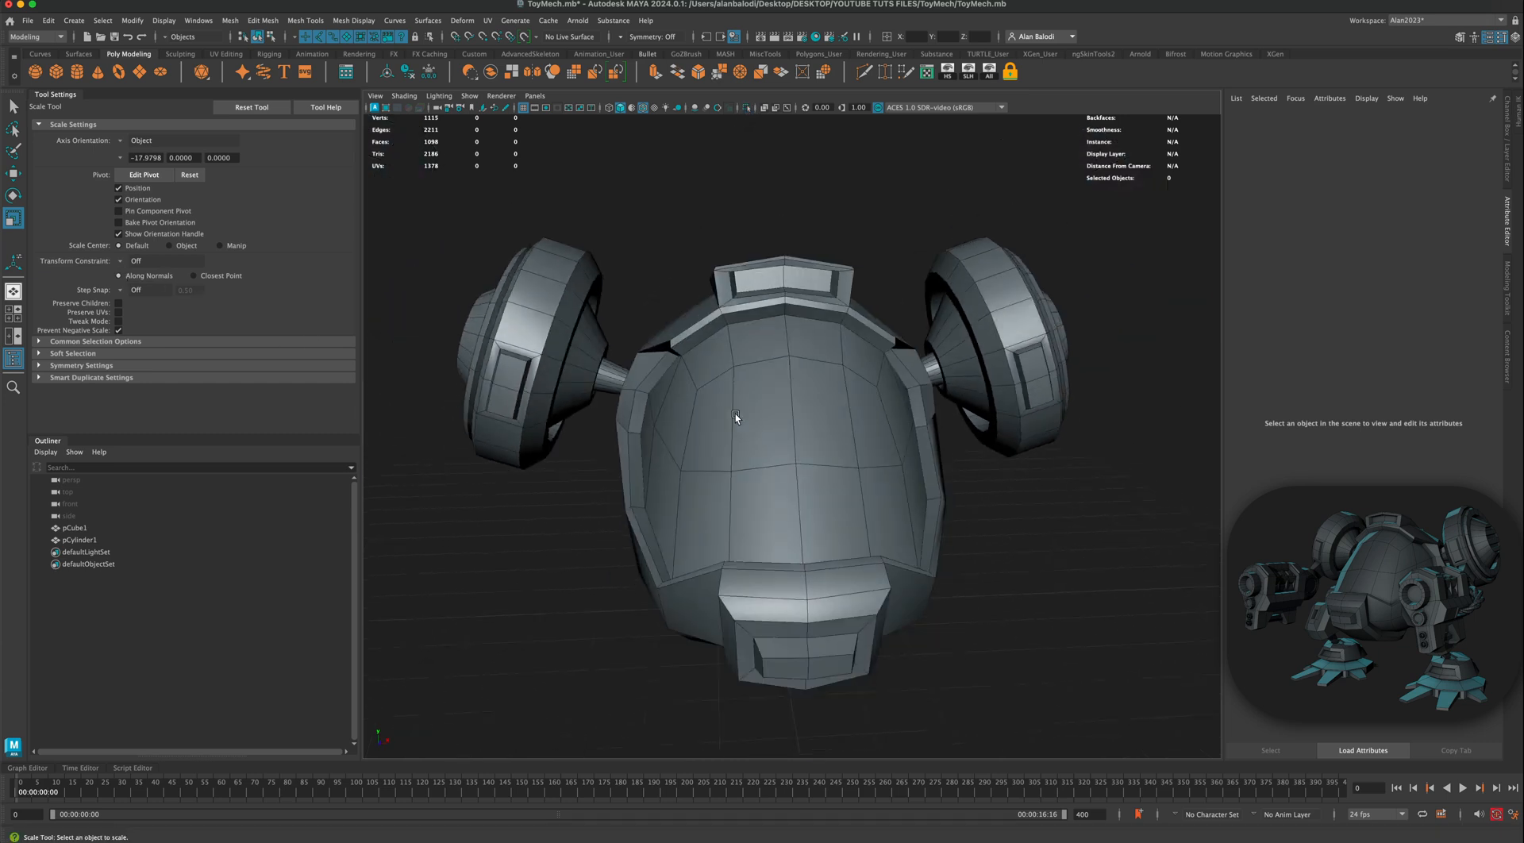
Step: Create a polygon cube beside the mech's body, stretch it to about 2.9 in Z and narrow it in X into a long block
left_click_drag(711, 393, 683, 371, "alt")
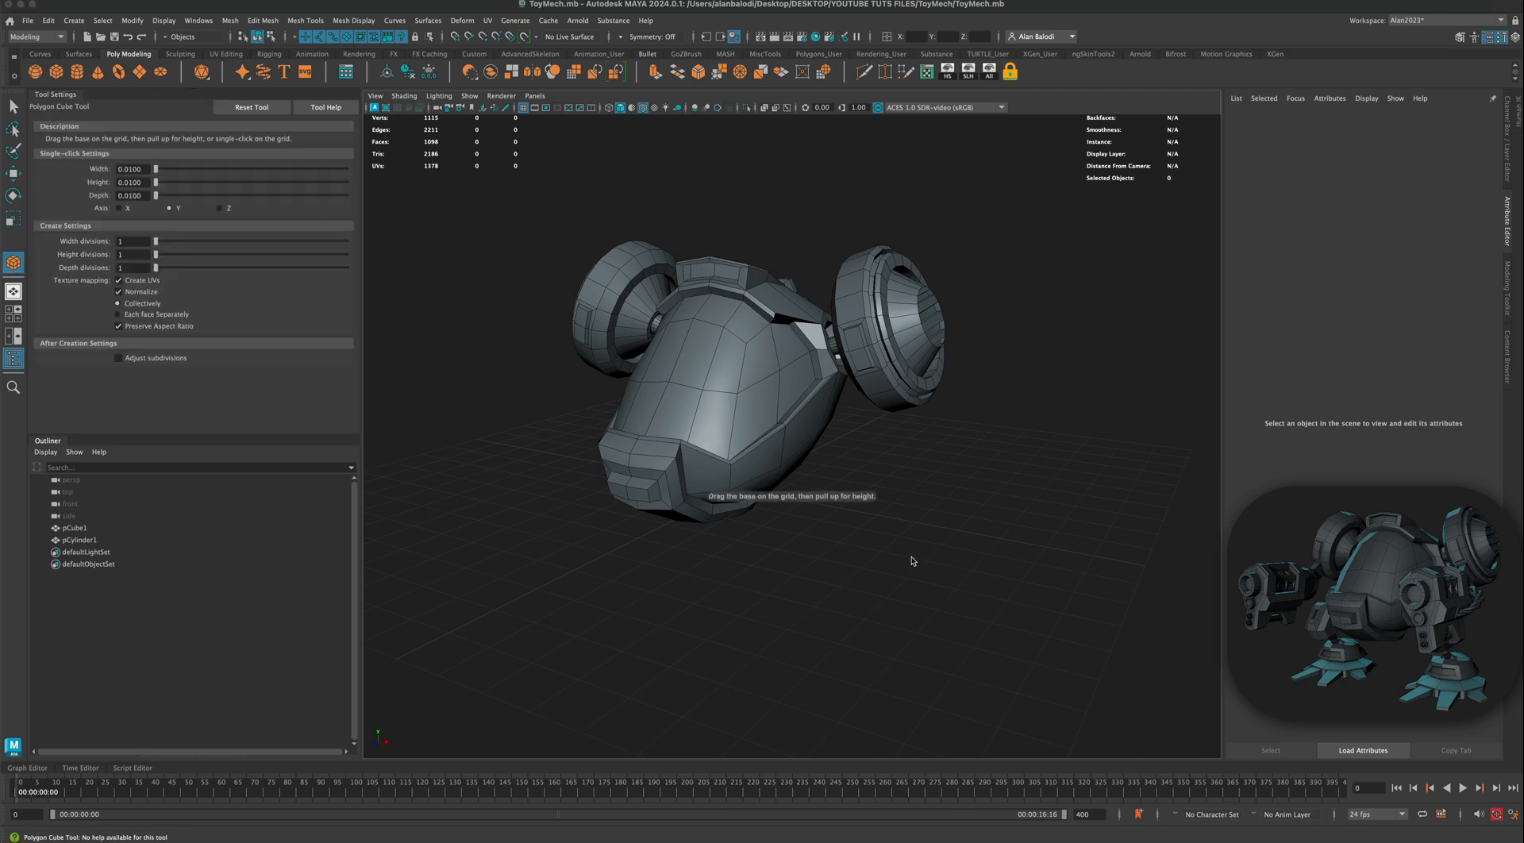
mouse_move(921, 536)
left_mouse_down("ctrl+shift")
mouse_move(953, 586)
mouse_move(911, 558)
left_mouse_up("ctrl+shift")
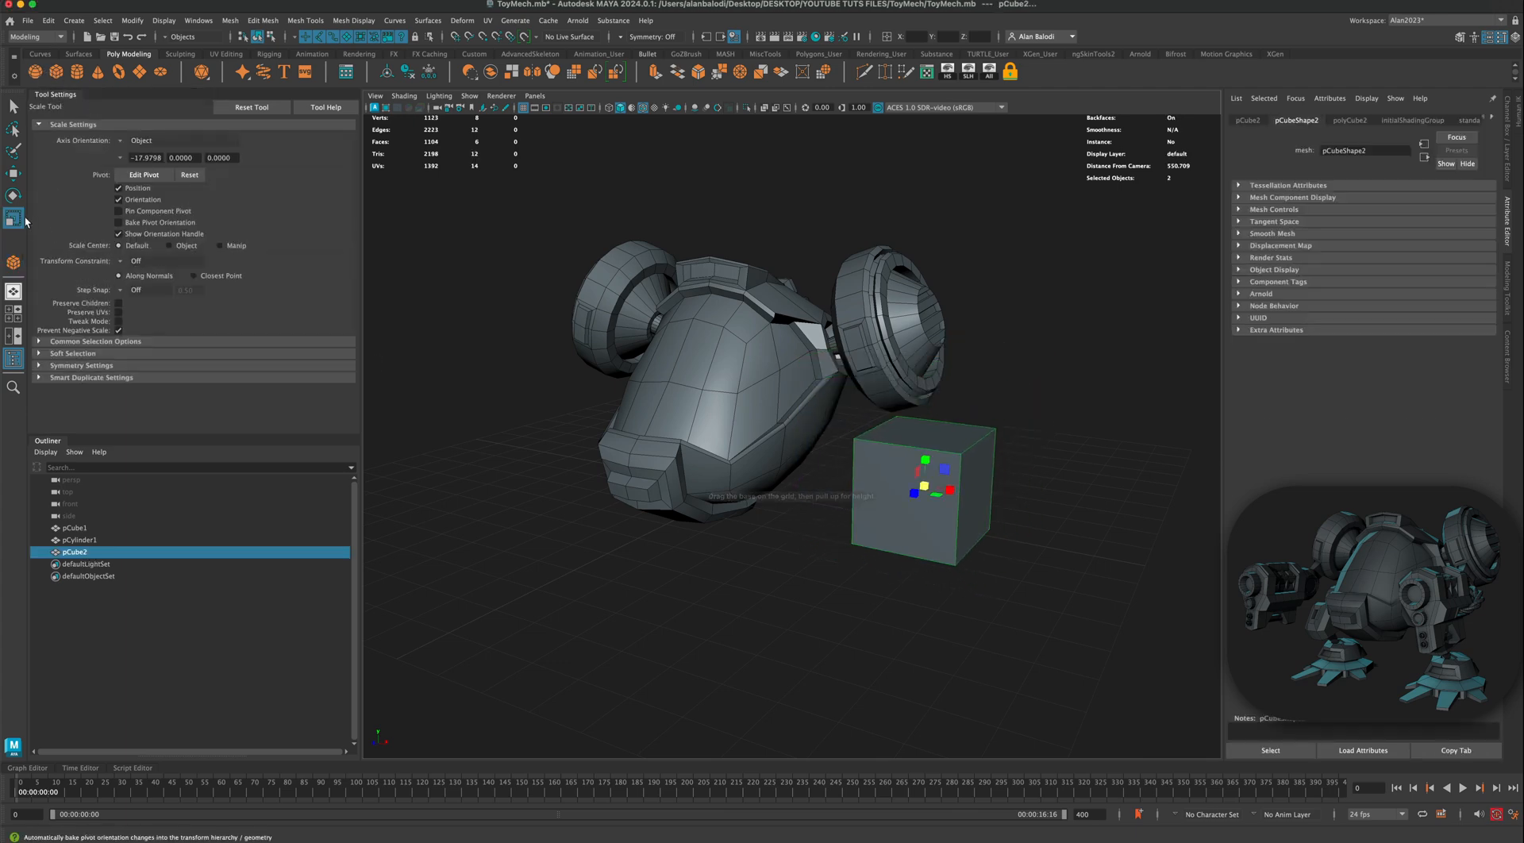
left_click_drag(913, 497, 870, 524)
mouse_move(951, 491)
middle_mouse_down()
mouse_move(878, 476)
mouse_move(940, 488)
middle_mouse_up()
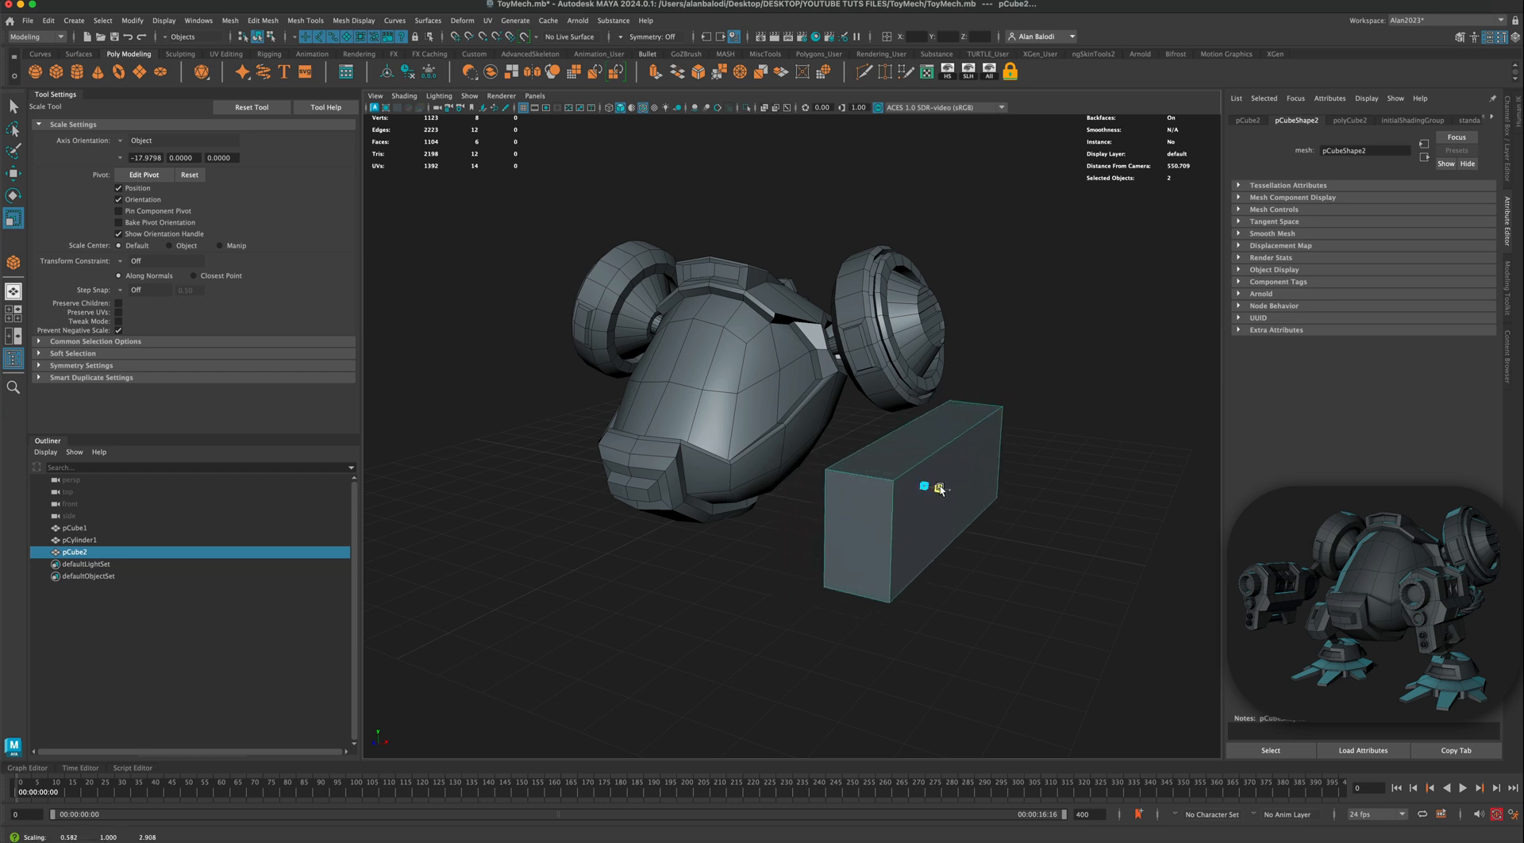
mouse_move(940, 488)
left_mouse_down()
mouse_move(920, 517)
mouse_move(933, 515)
left_mouse_up()
scroll(954, 509, "down", 3)
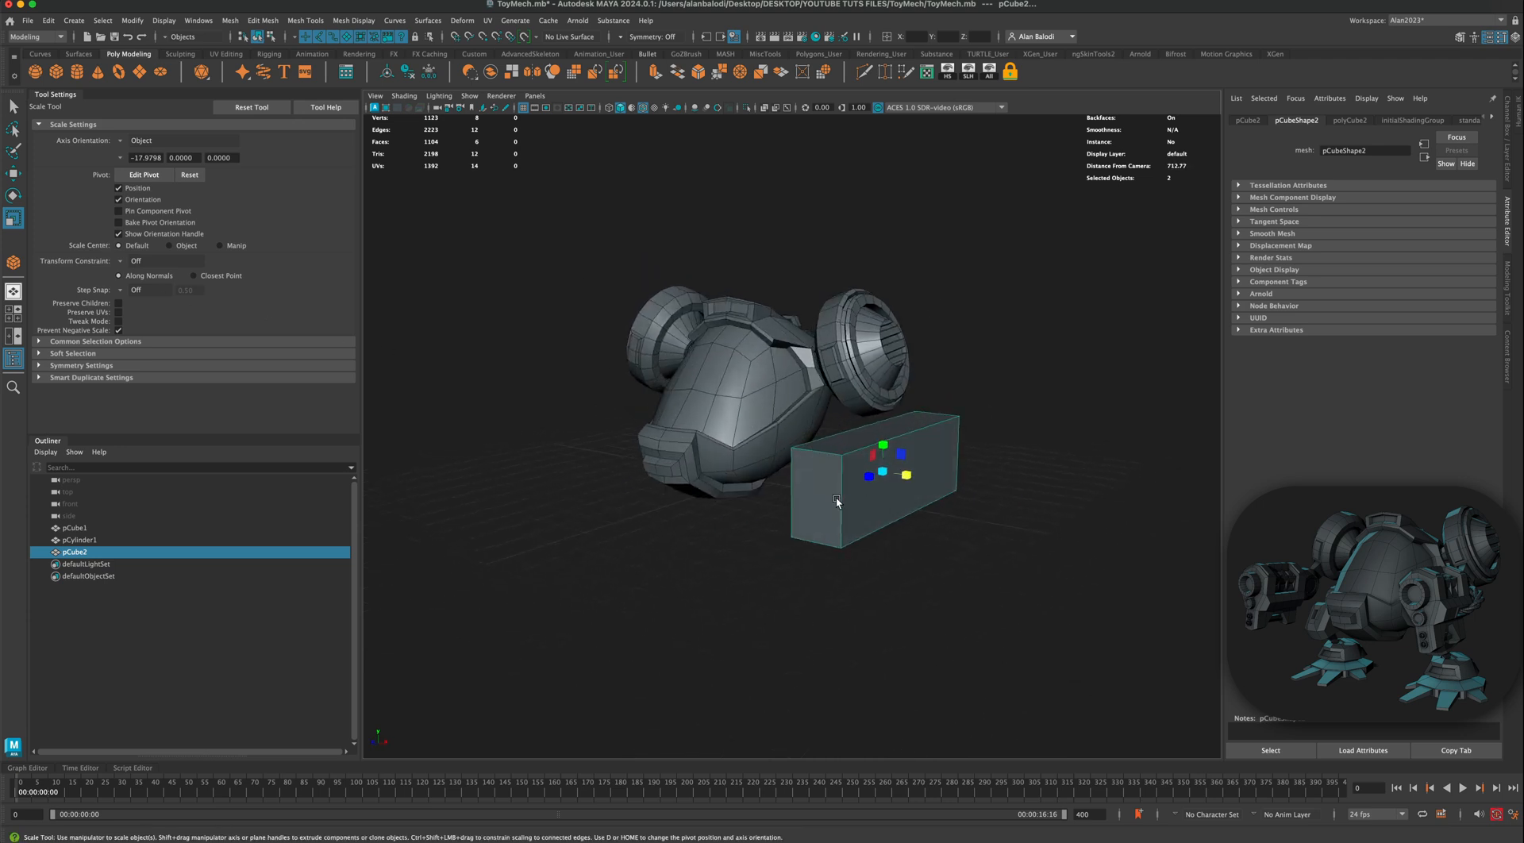
Step: Move the box out to the side of the mech's body, clear of the shell
mouse_move(836, 498)
left_mouse_down("alt")
mouse_move(788, 497)
mouse_move(823, 474)
left_mouse_up("alt")
left_click(17, 179)
left_click_drag(491, 383, 722, 463, "alt")
left_click_drag(948, 505, 742, 520)
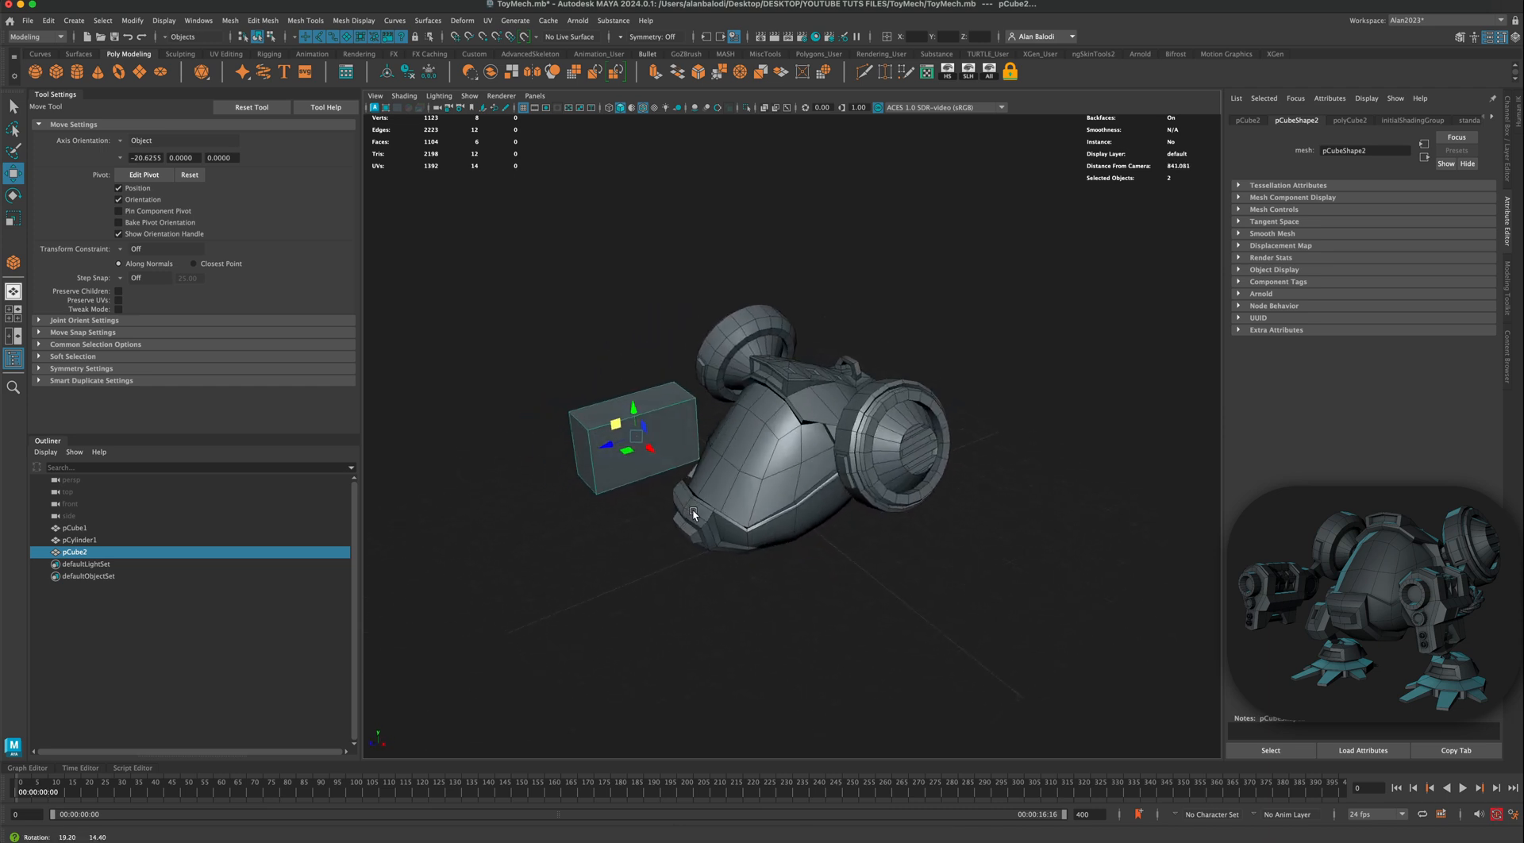
right_click_drag(742, 520, 754, 490, "alt")
left_click_drag(754, 491, 721, 476, "alt")
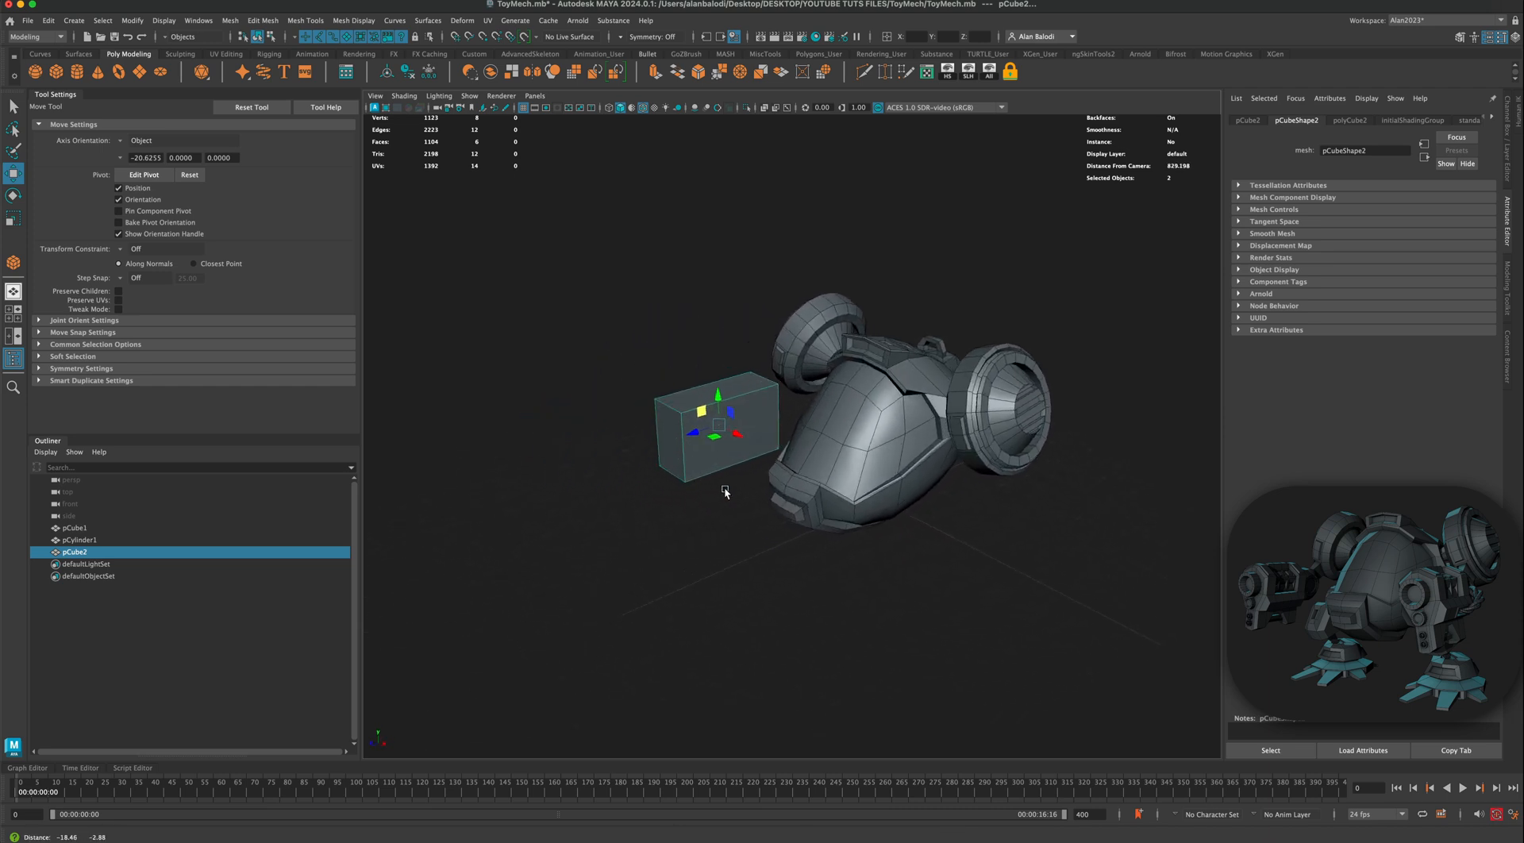
right_click_drag(721, 476, 748, 490, "alt")
left_click_drag(748, 490, 800, 443, "alt")
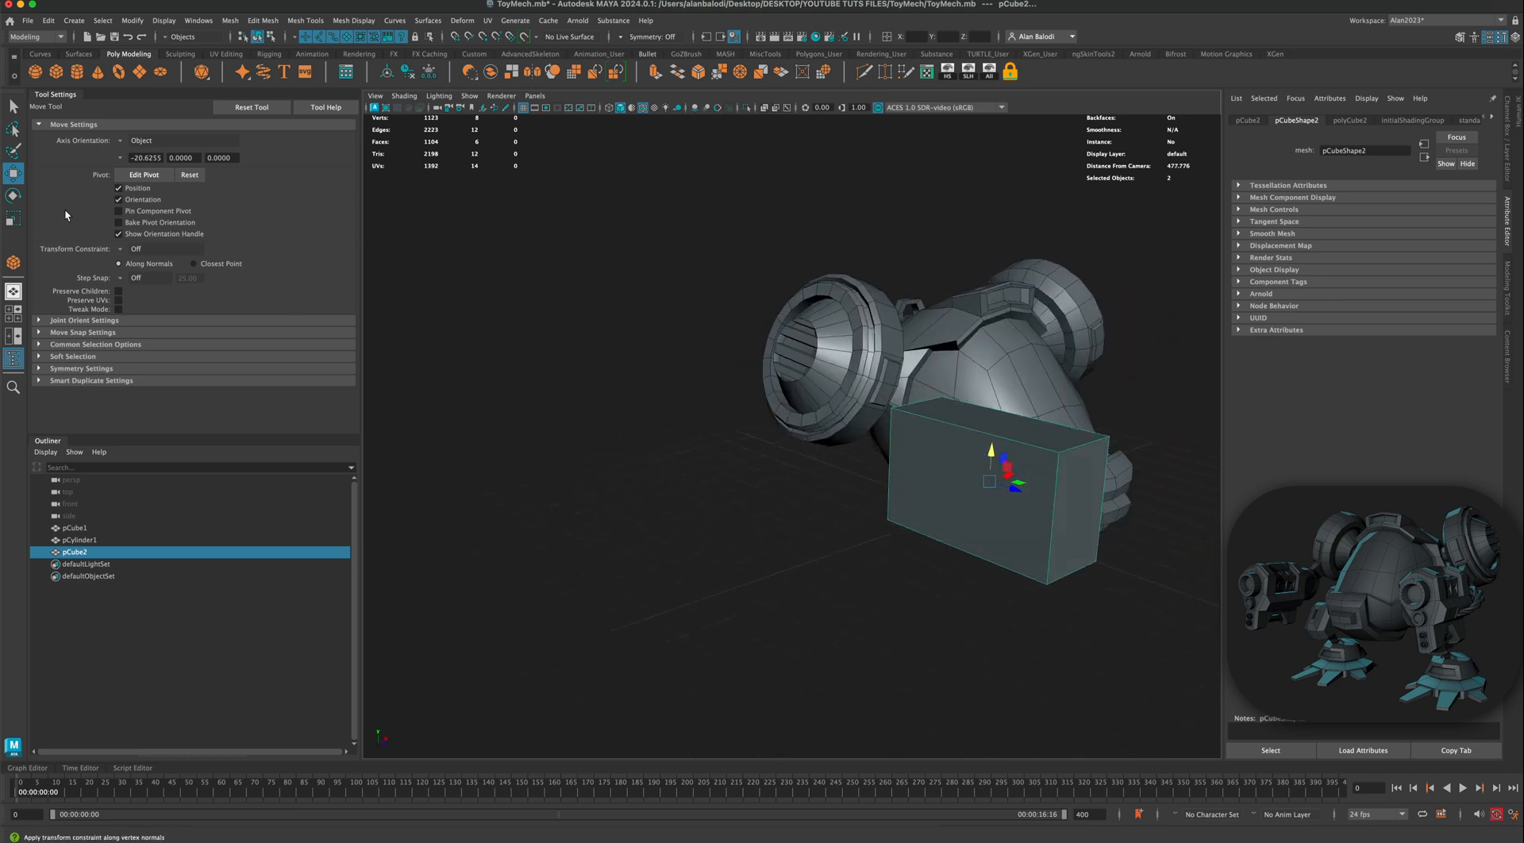
Step: Shorten the box along its length and reposition it beside the body
left_click(15, 221)
left_click_drag(1010, 492, 952, 493)
left_click(14, 173)
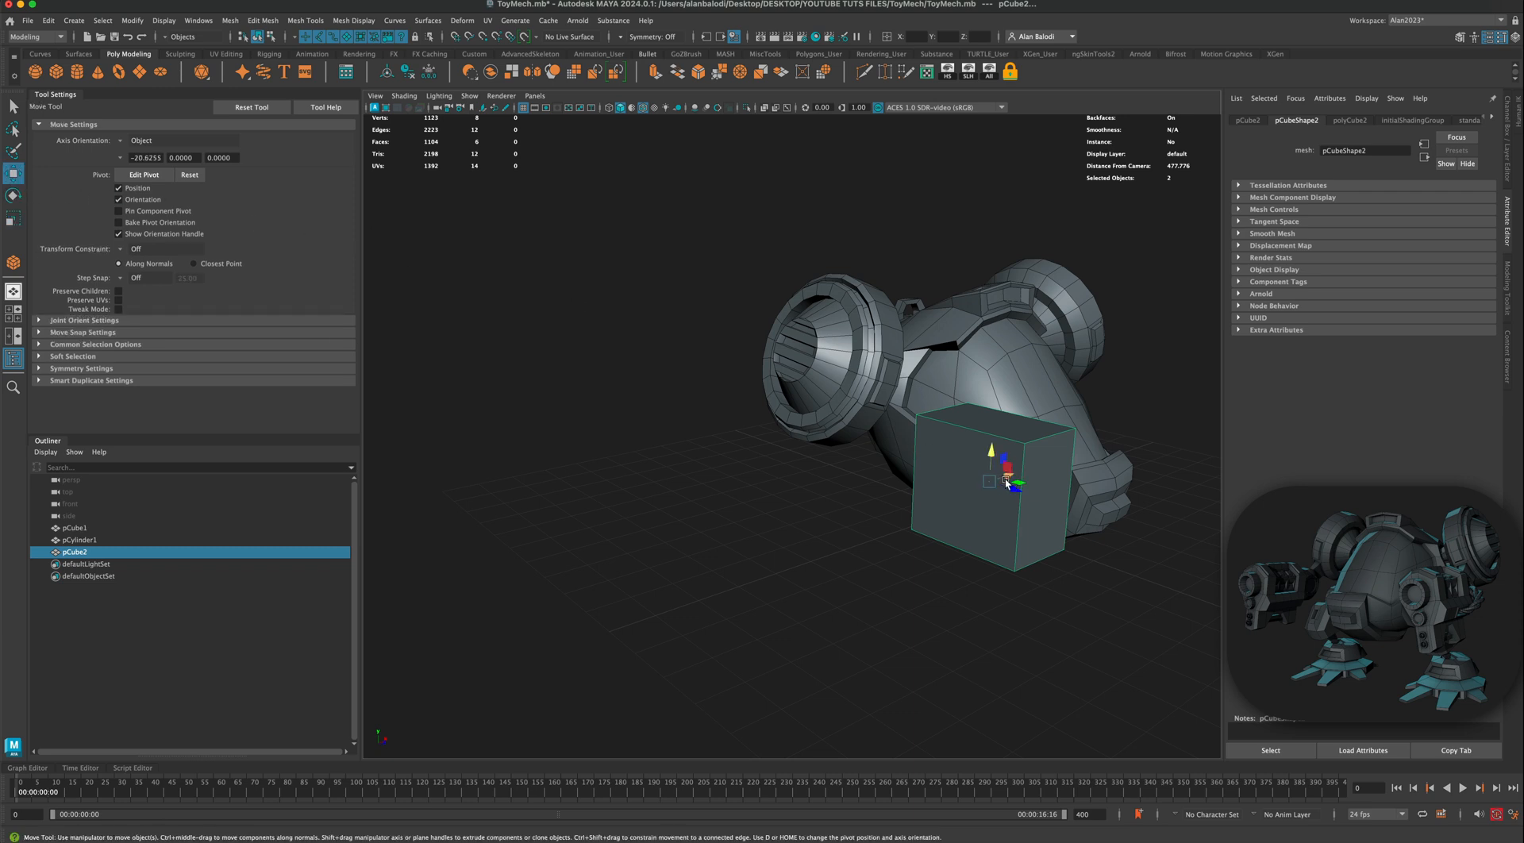
middle_click_drag(969, 512, 939, 502)
left_click_drag(939, 501, 711, 415, "alt")
Step: Set the box's width and height subdivisions to 3 each
left_click(753, 530)
left_click(765, 472)
left_click_drag(607, 451, 559, 428, "alt")
left_click(1347, 120)
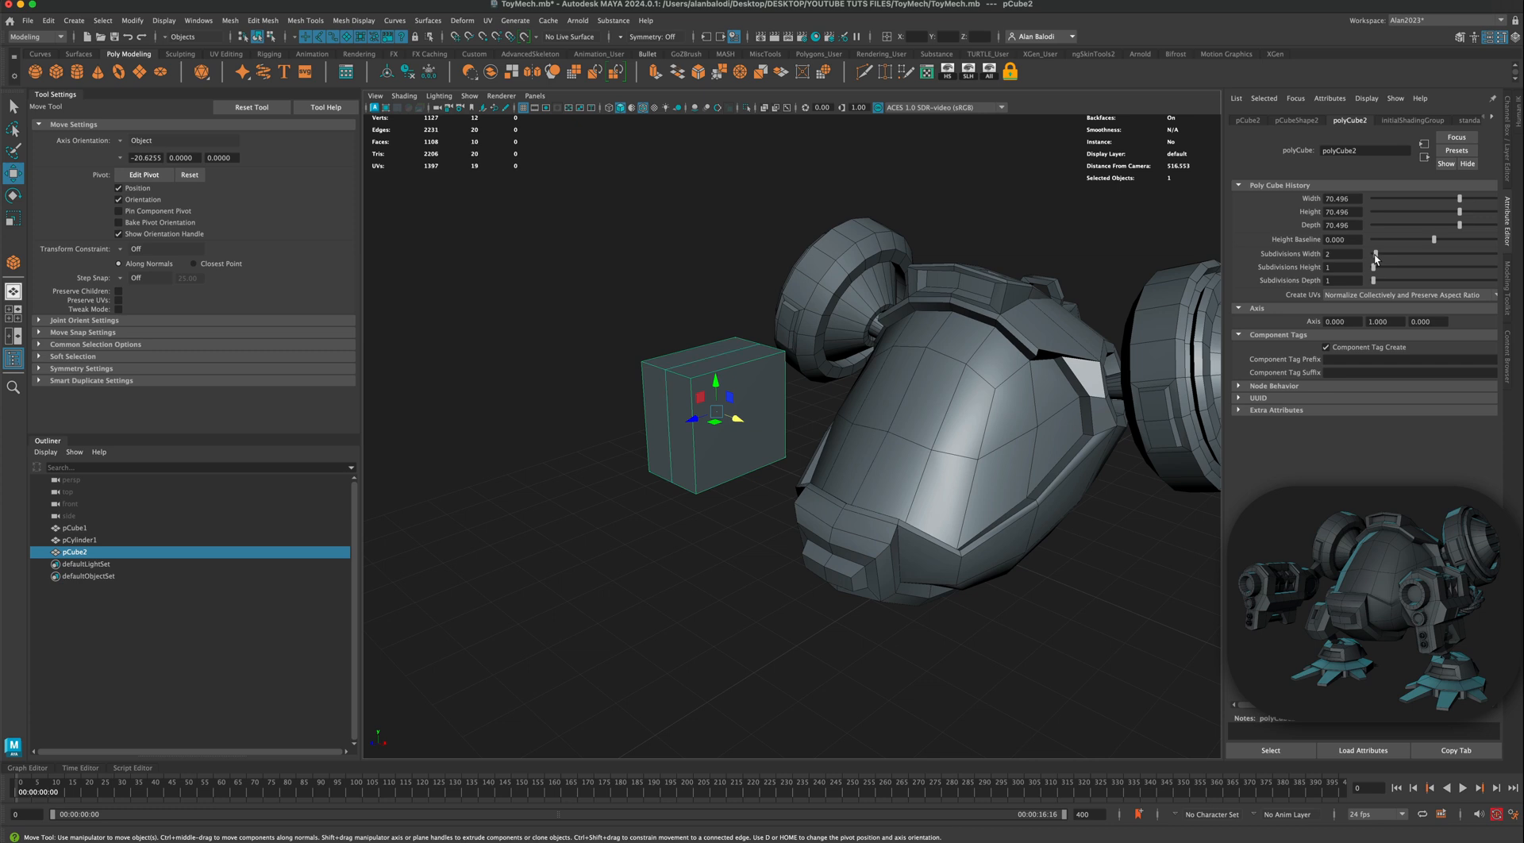
left_click_drag(1375, 257, 1378, 258)
left_click_drag(576, 313, 570, 301, "alt")
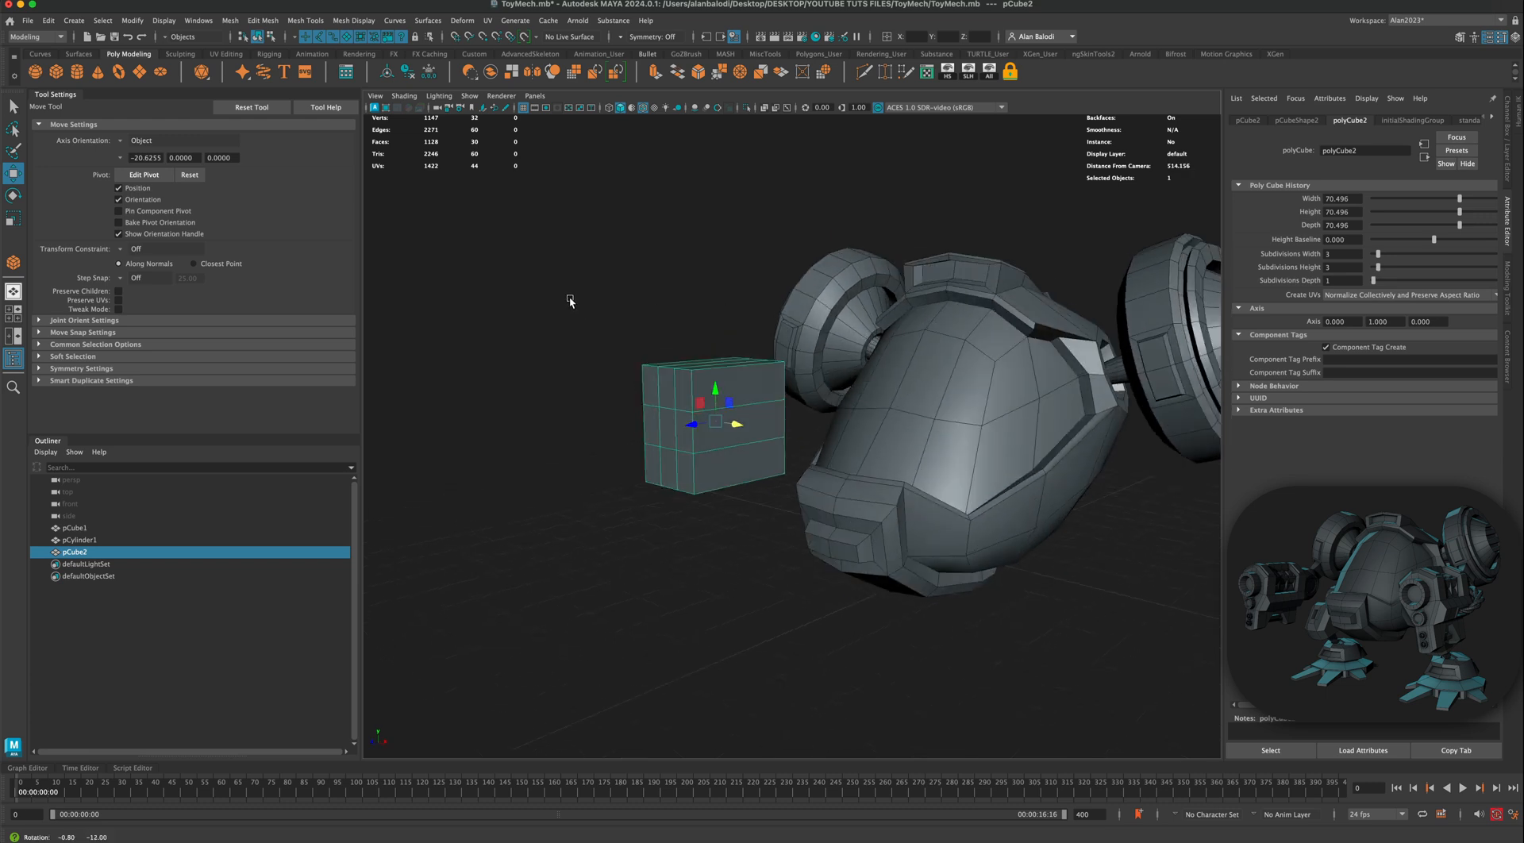
Step: Scale the box's two lowest side faces inward to form a narrower lower section
left_click(13, 106)
right_click_drag(763, 452, 762, 479)
left_click(712, 460)
left_click_drag(532, 477, 661, 463, "alt")
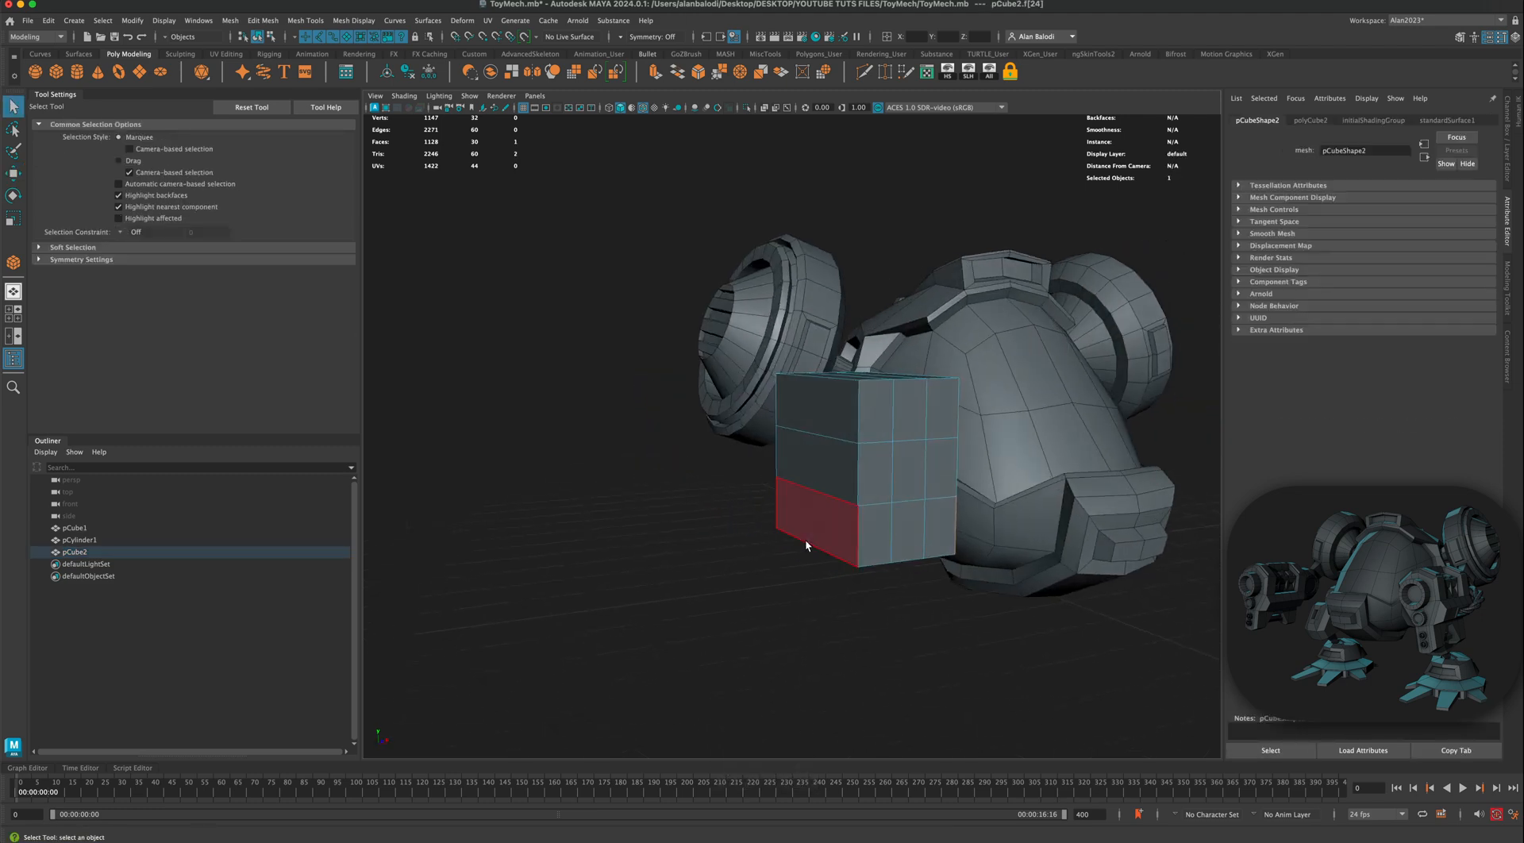
left_click(805, 539, "shift")
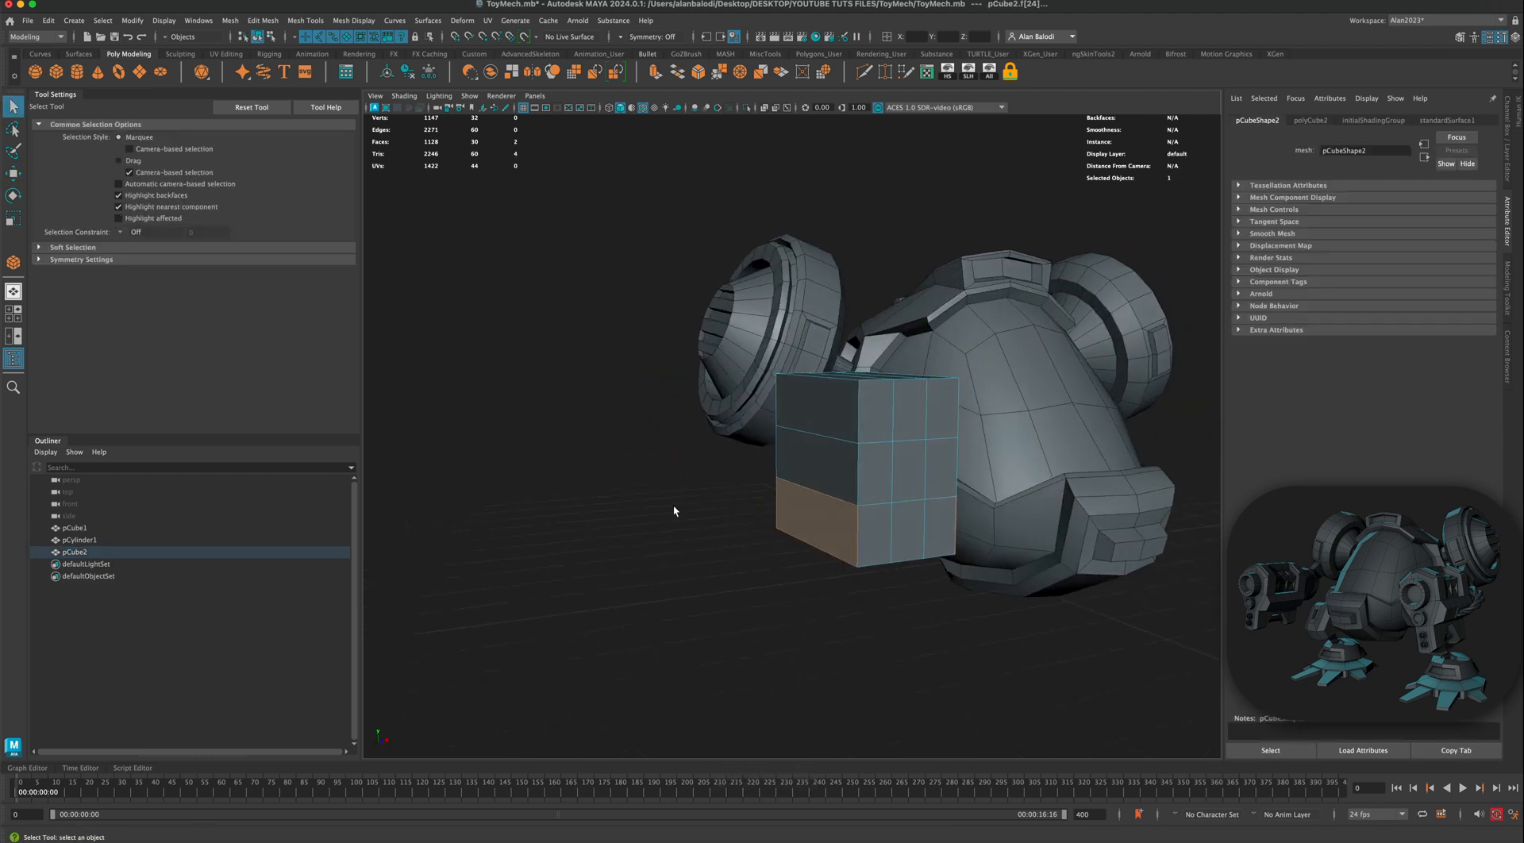
left_click(13, 217)
left_click_drag(585, 422, 597, 484, "alt")
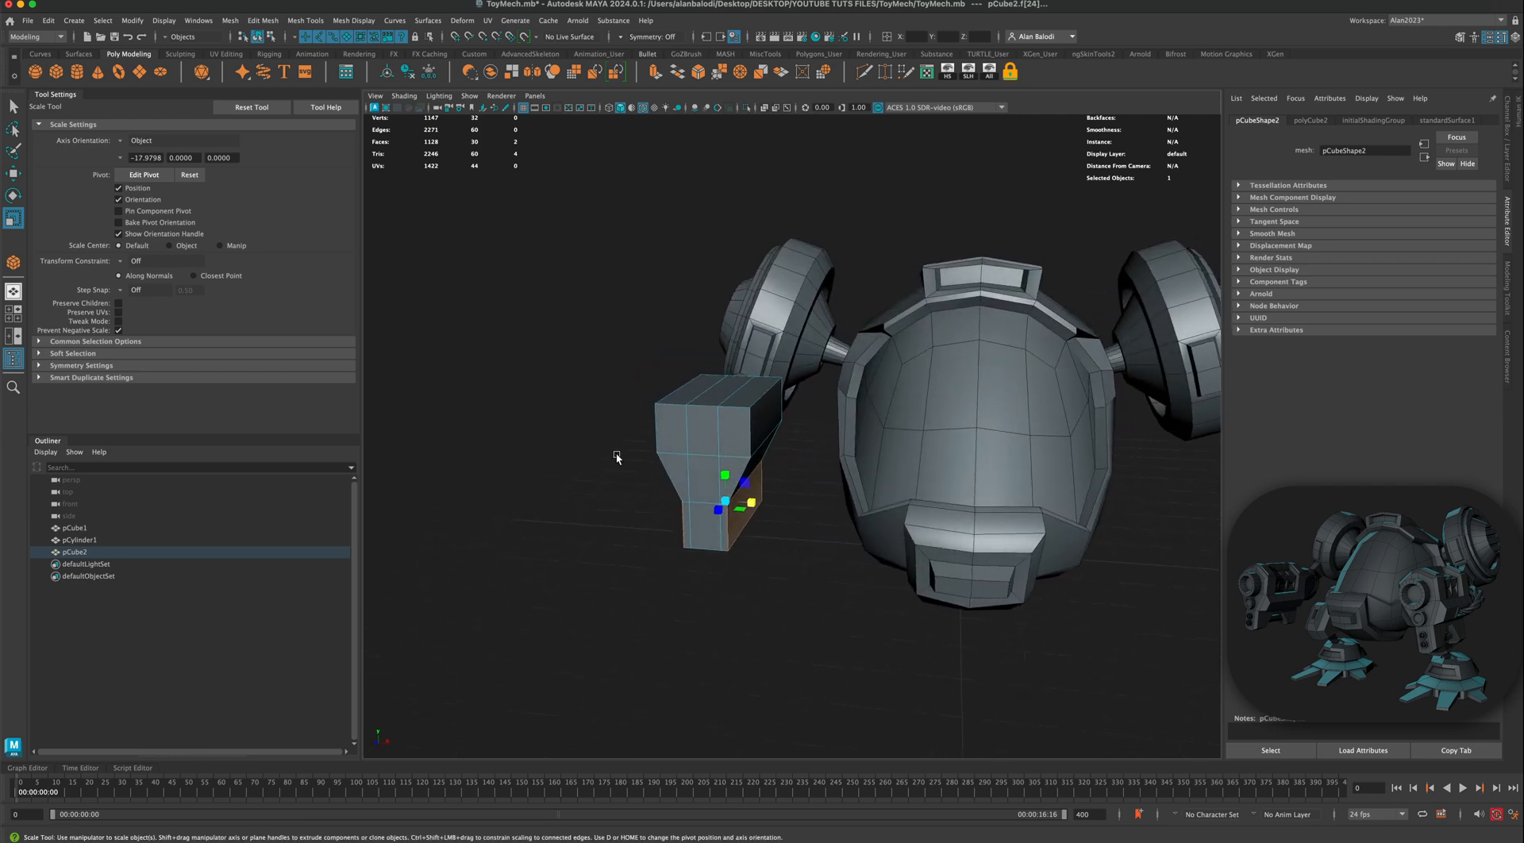
Step: Raise the middle face on top of the block to give it sloped upper sides
left_click(721, 395)
key("w")
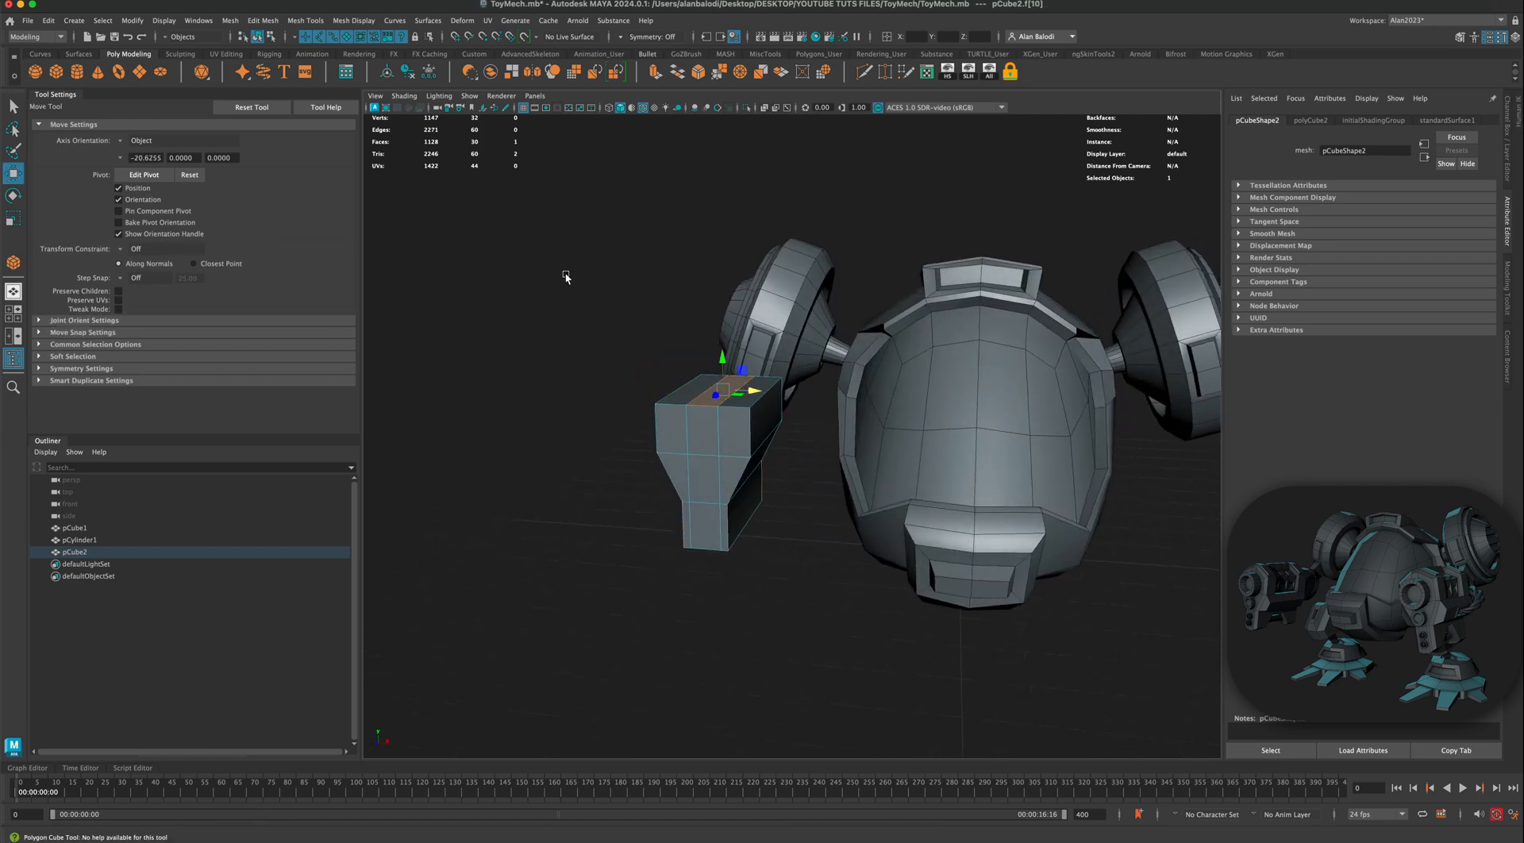
left_click_drag(722, 359, 723, 337)
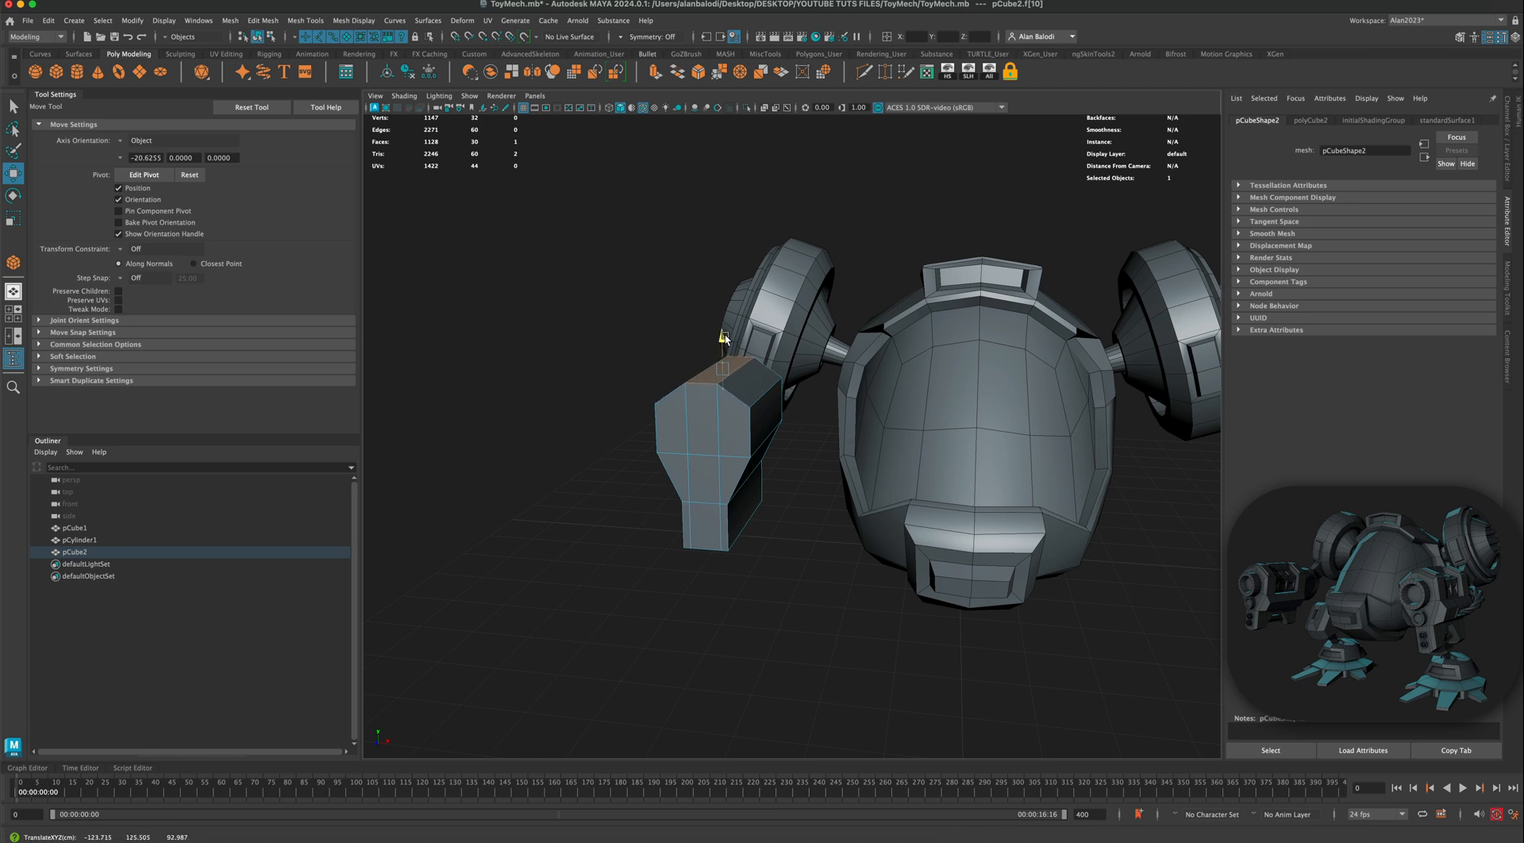
left_click_drag(547, 349, 542, 353, "alt")
Step: Scale the block's two vertical middle edge loops slightly closer together
right_click_drag(712, 459, 722, 409)
double_click(722, 409)
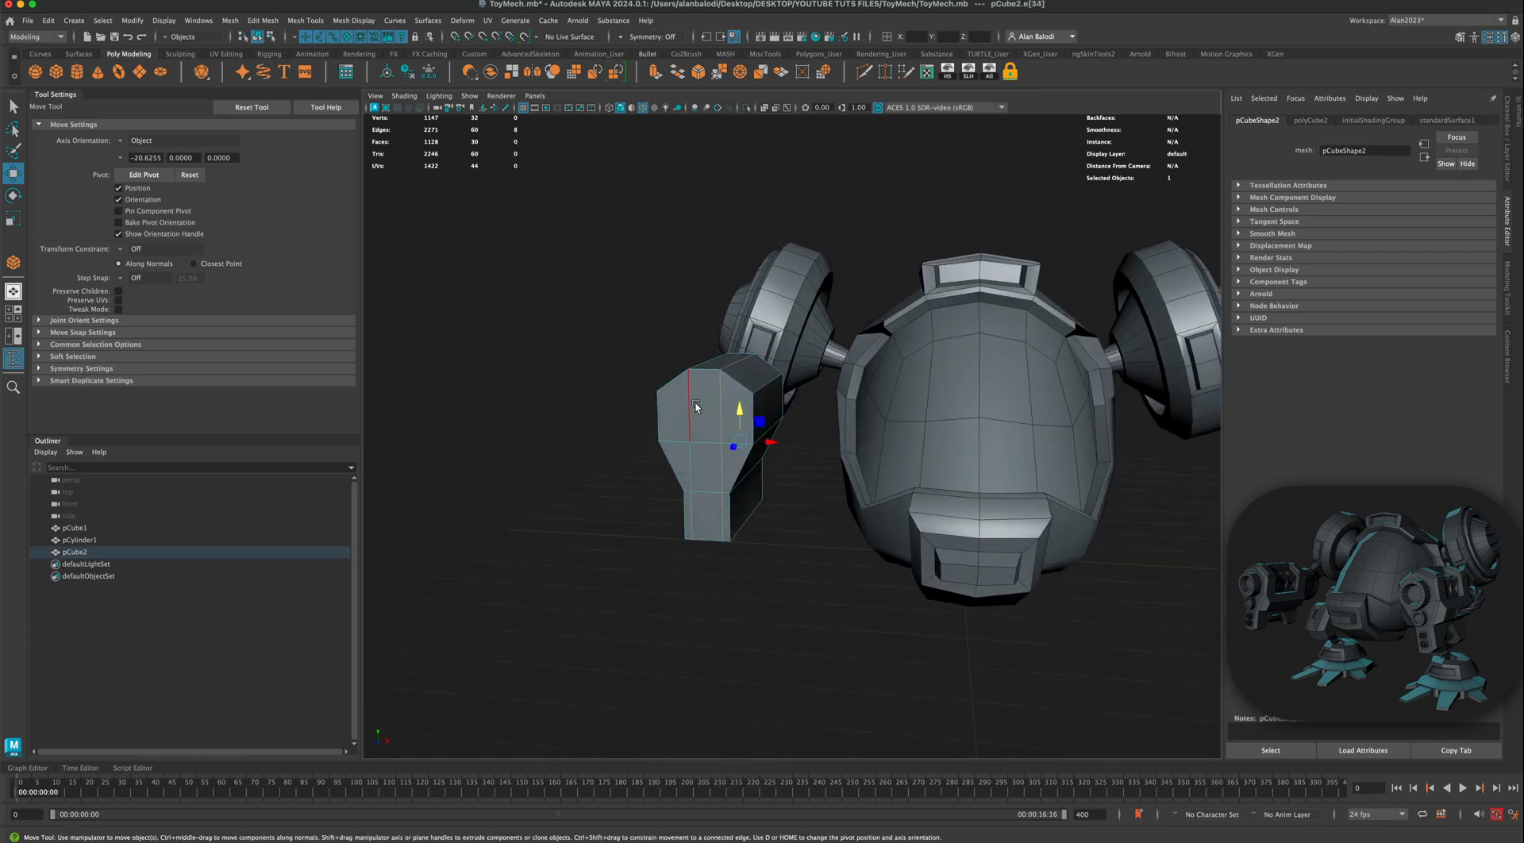
left_click(16, 222)
left_click_drag(752, 441, 747, 442)
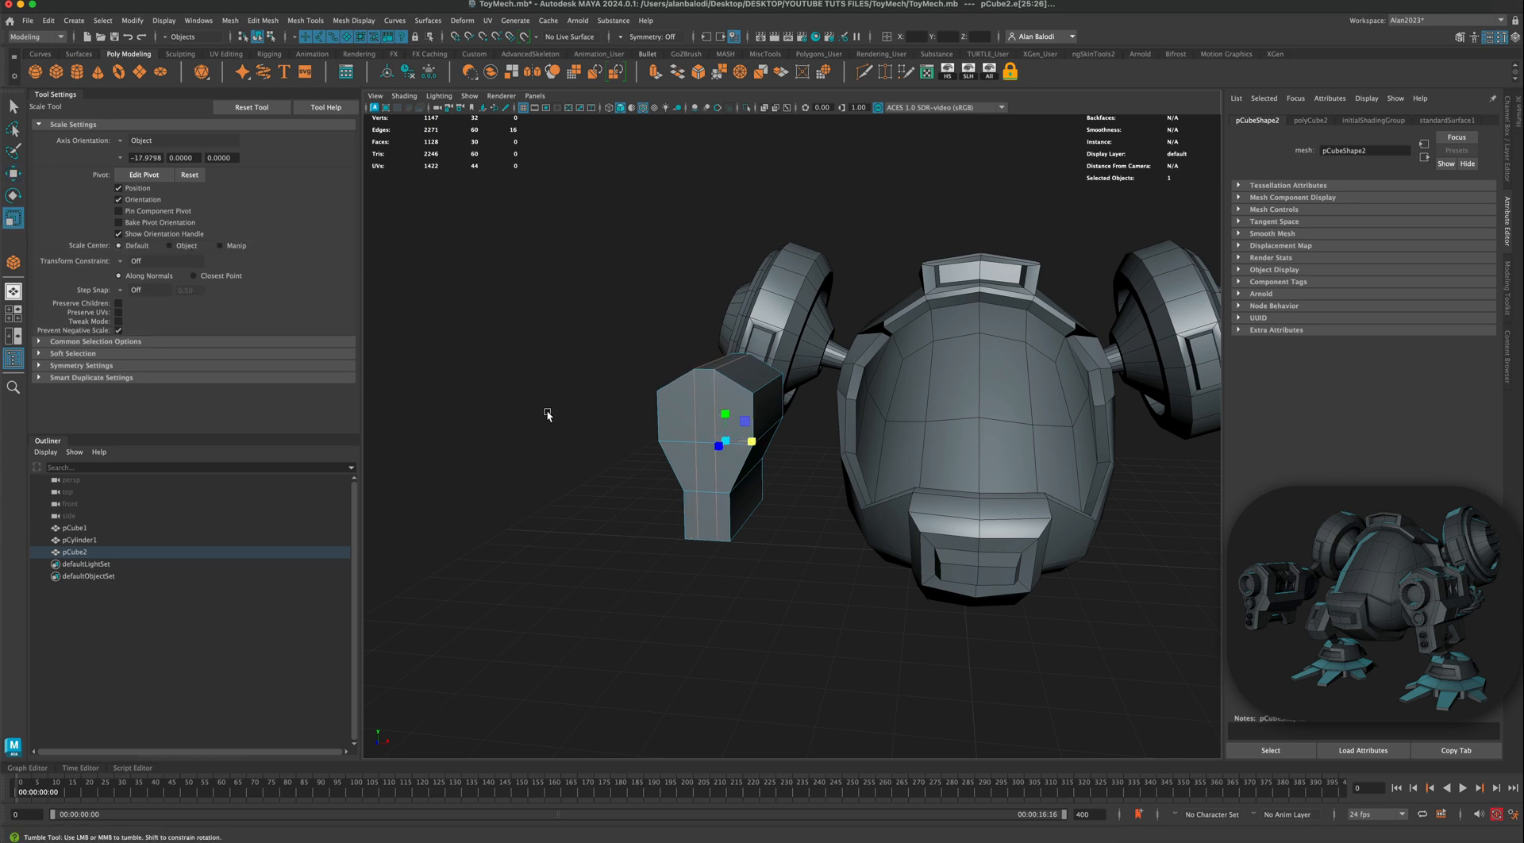
left_click_drag(548, 415, 546, 400, "alt")
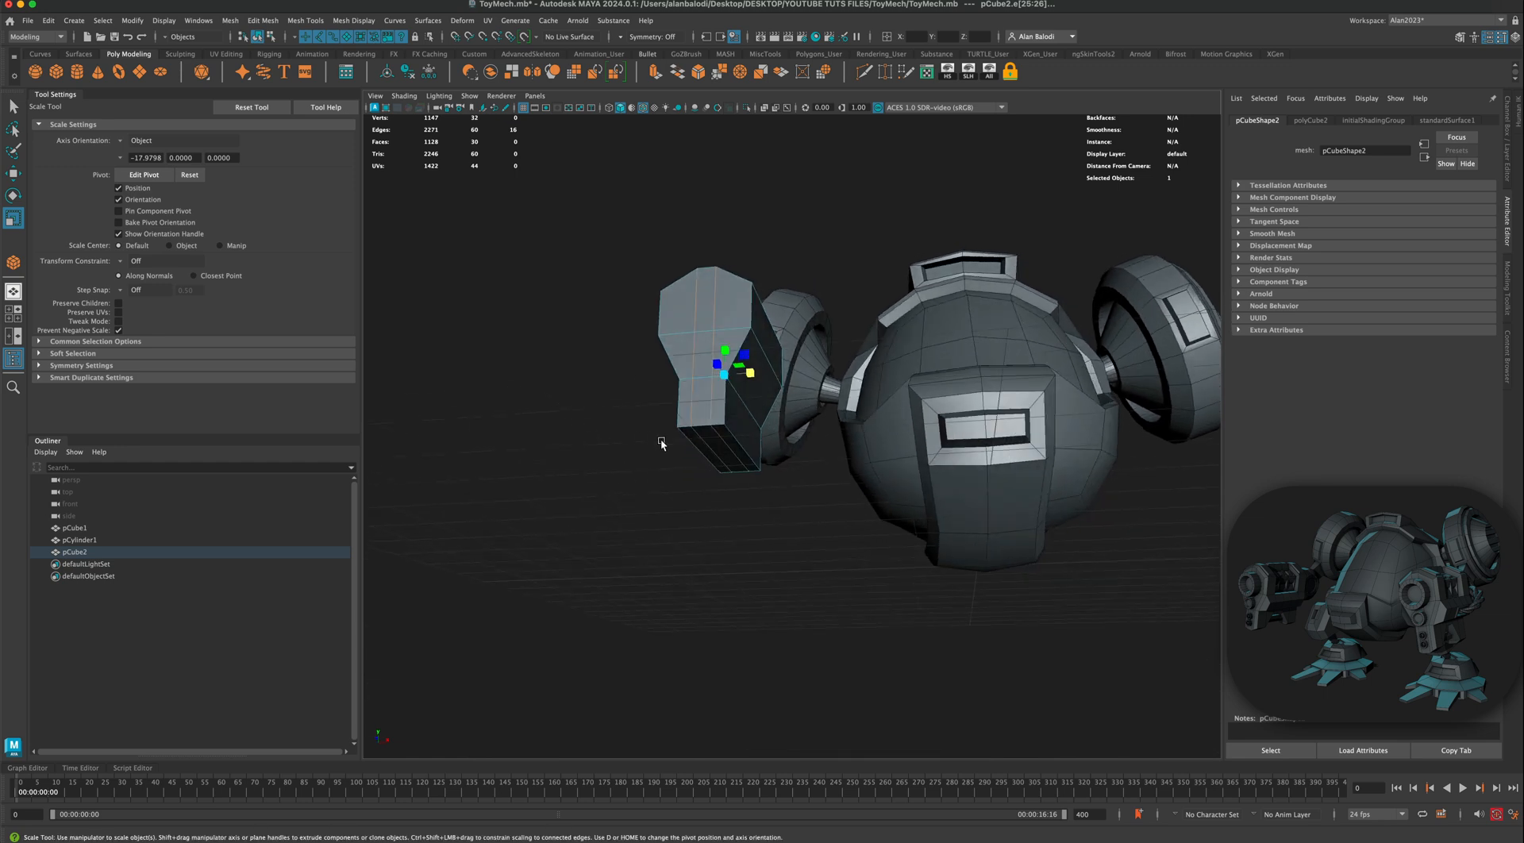
Step: Lower the middle face on the underside of the block to angle its bottom corners
right_click_drag(716, 446, 715, 474)
left_click(719, 450)
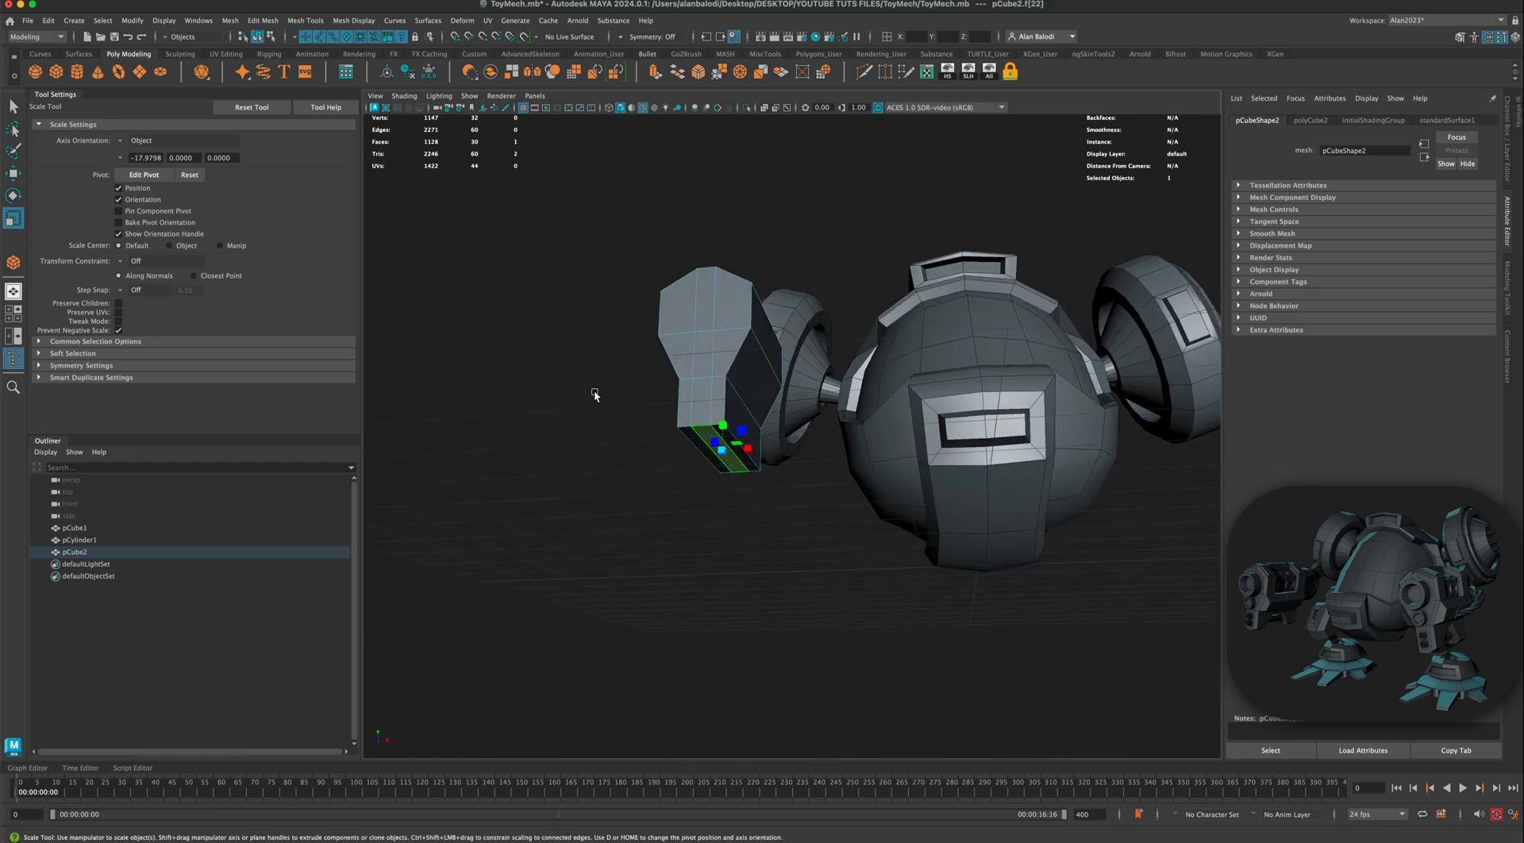
left_click(13, 173)
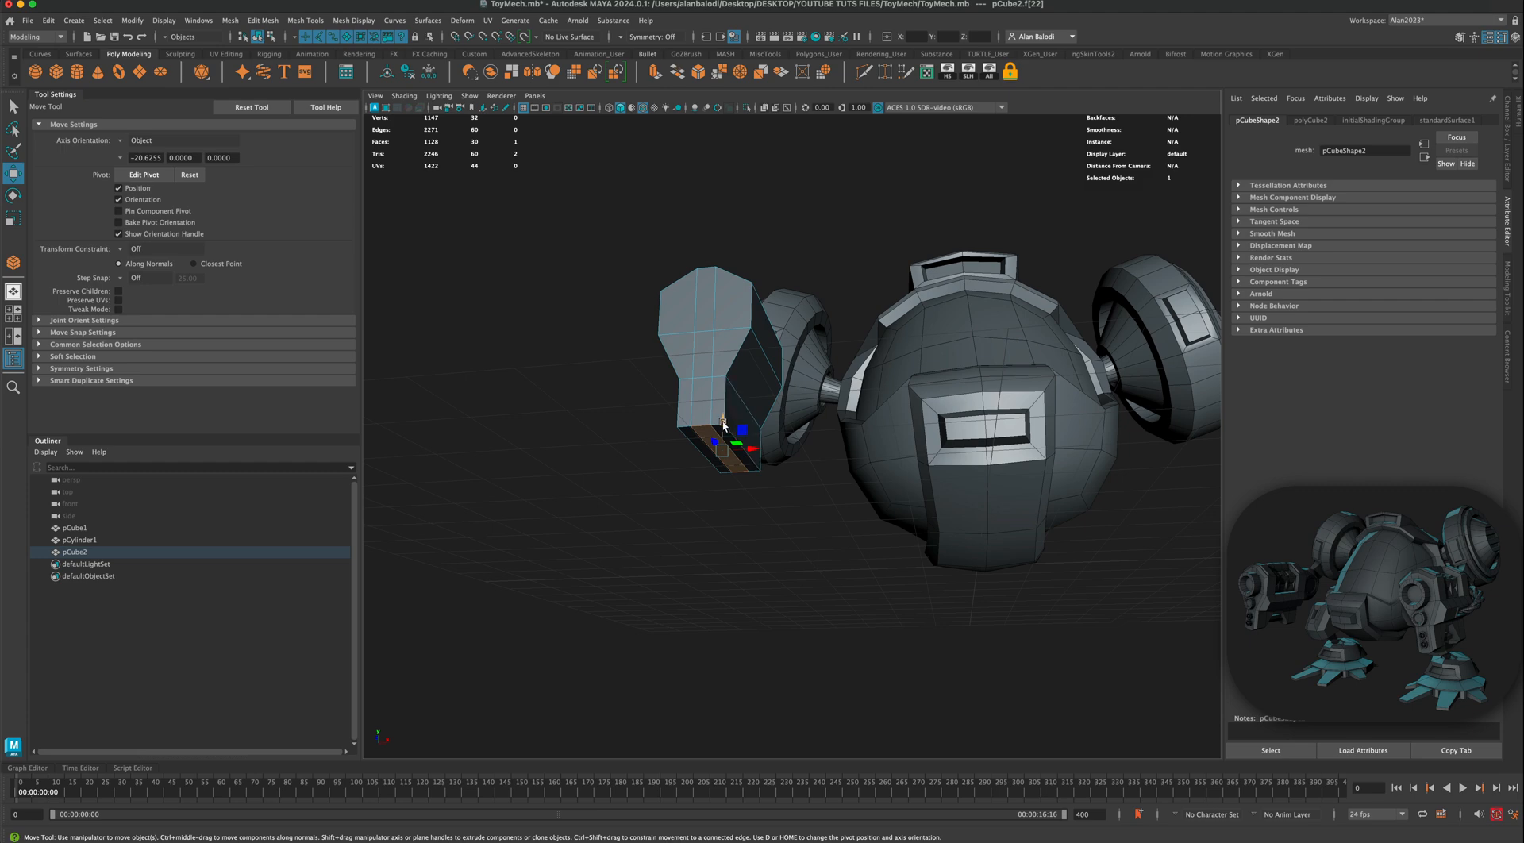
left_click_drag(723, 425, 604, 465)
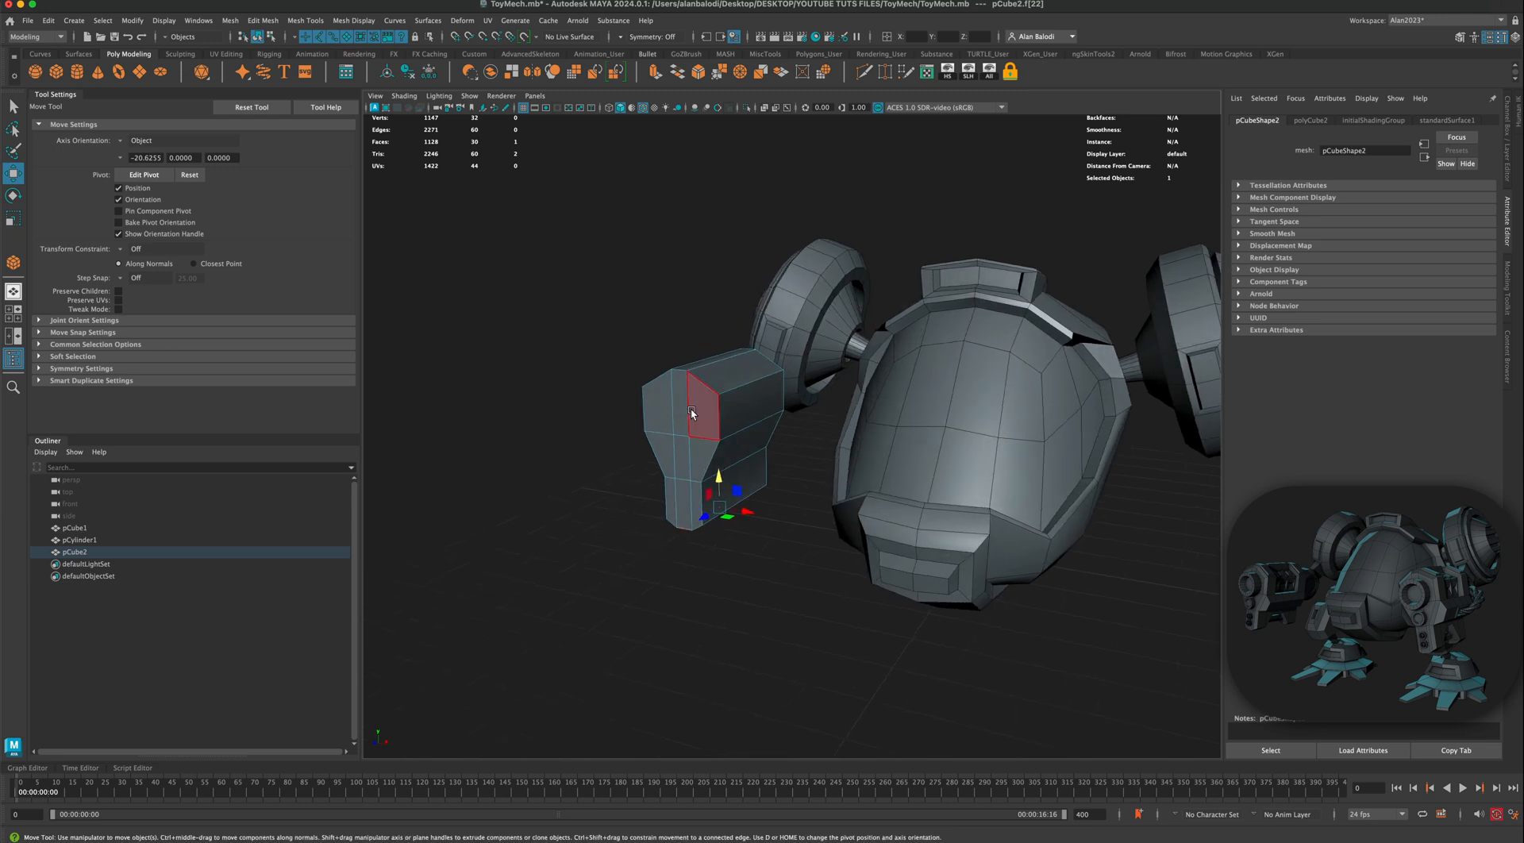
Step: Bevel the outline edges around the block's front and rear ends, then return to object mode with nothing selected
right_click_drag(692, 409, 695, 379)
double_click(716, 449)
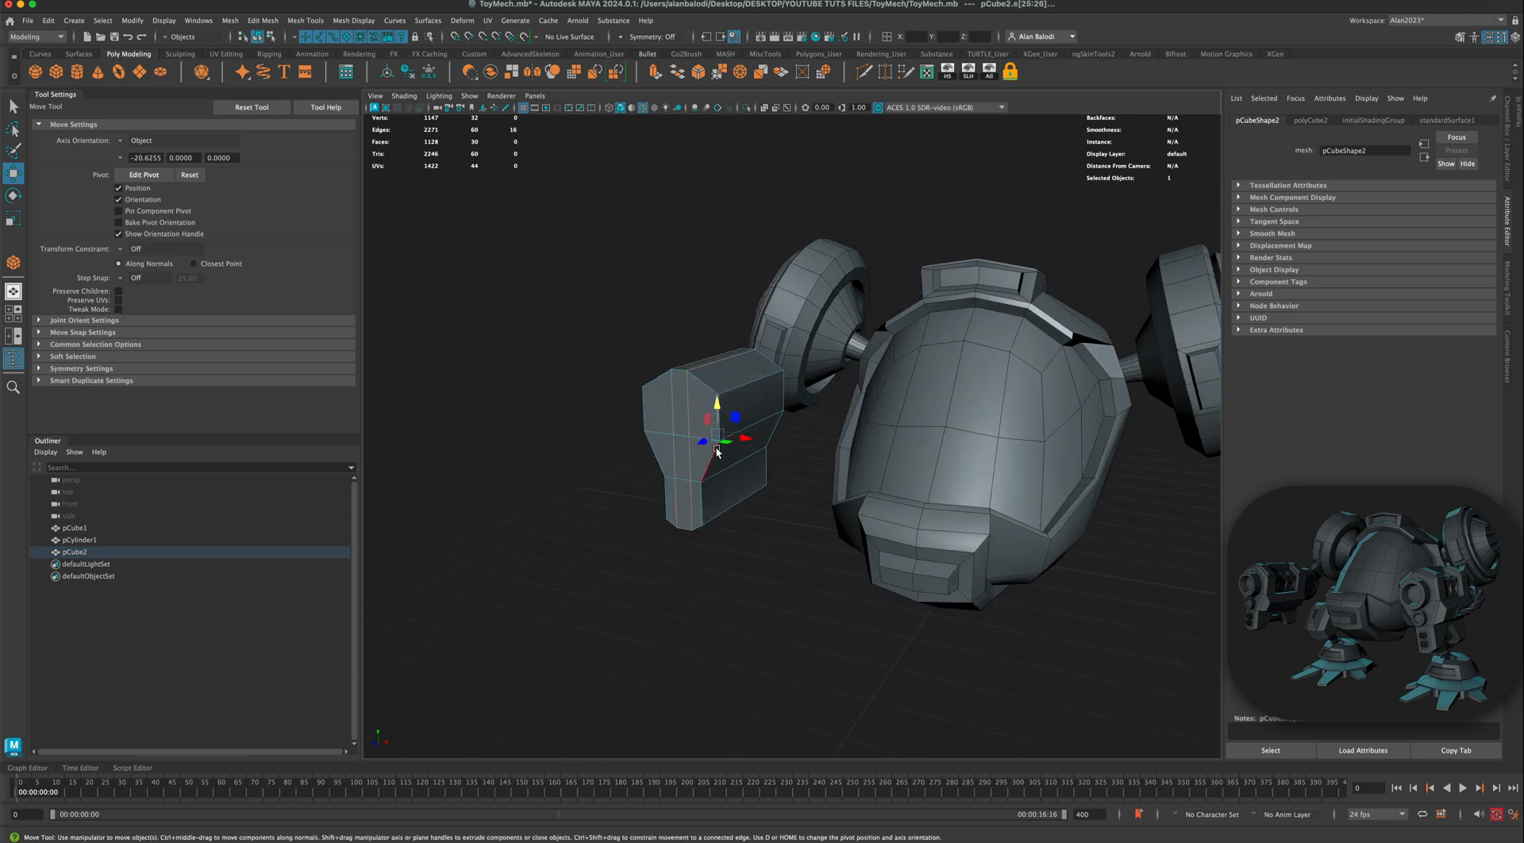
double_click(705, 474)
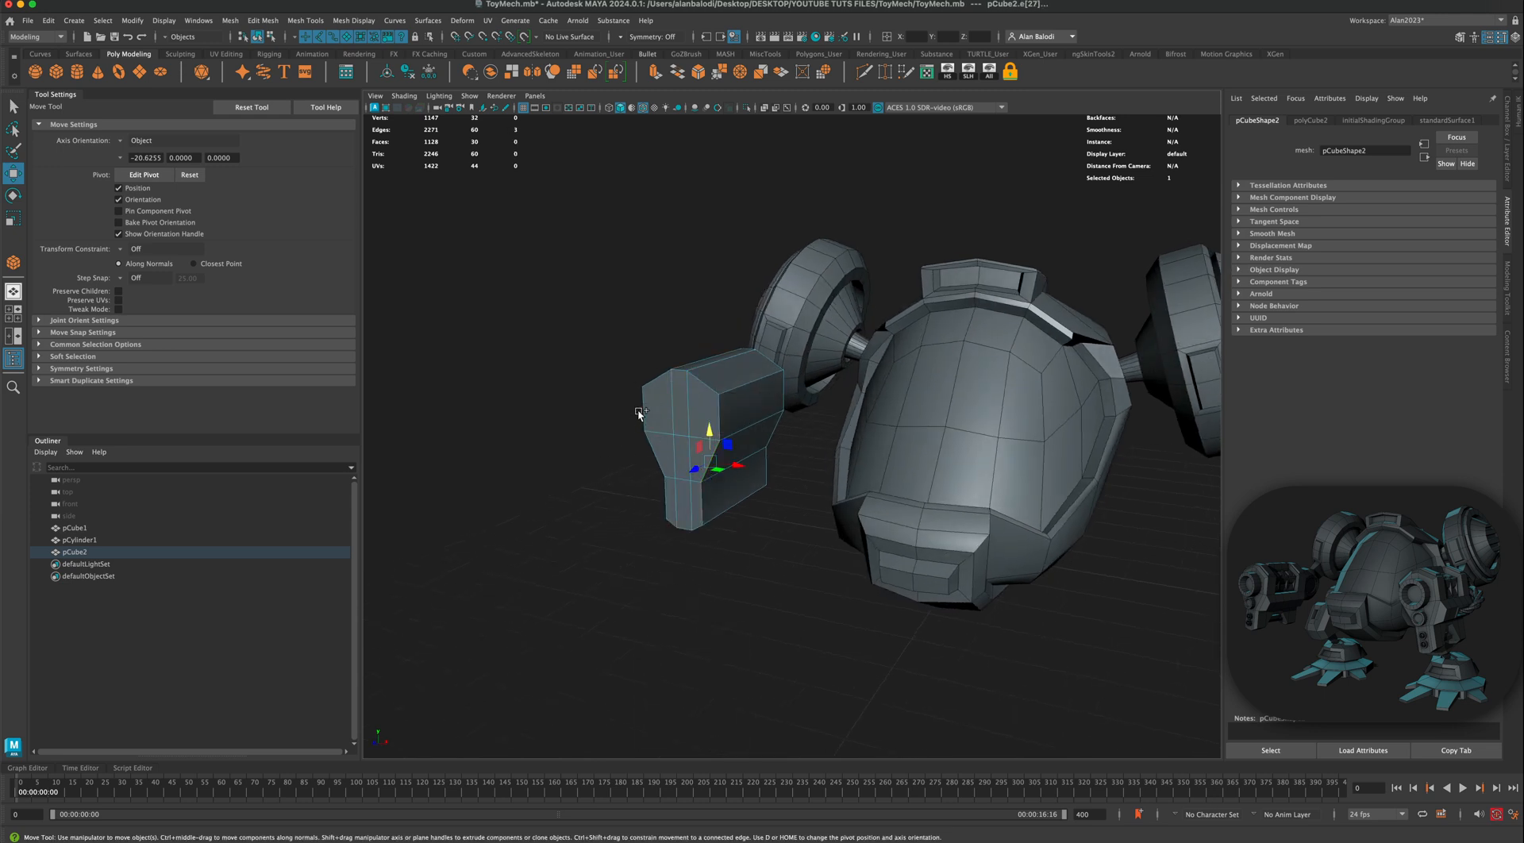
double_click(687, 385)
double_click(653, 381, "shift")
double_click(776, 397, "shift")
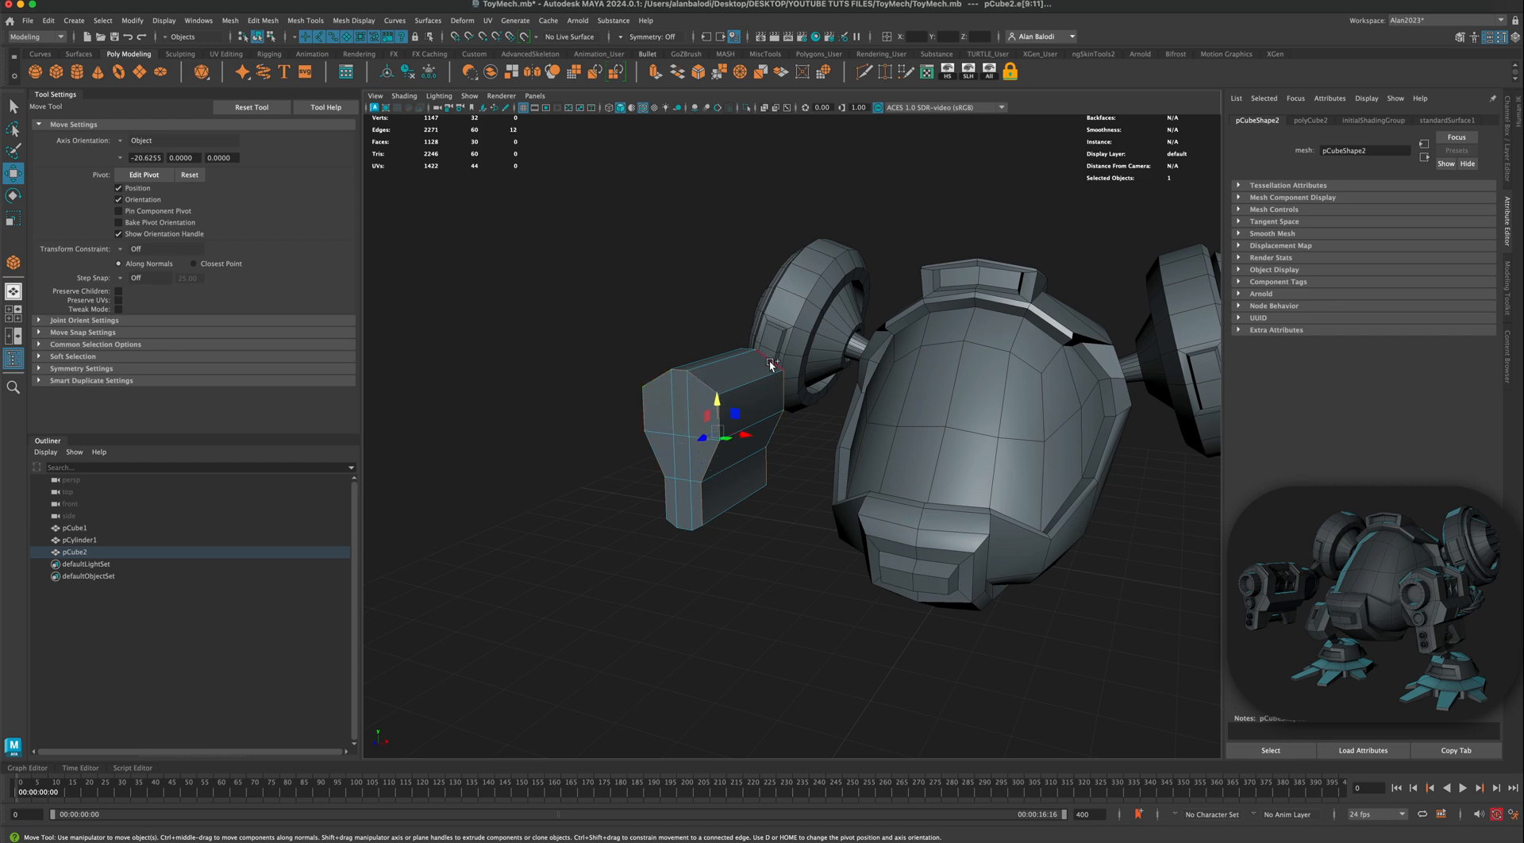
double_click(769, 362, "shift")
left_click_drag(772, 497, 755, 537, "alt")
right_click_drag(755, 537, 1011, 486, "alt")
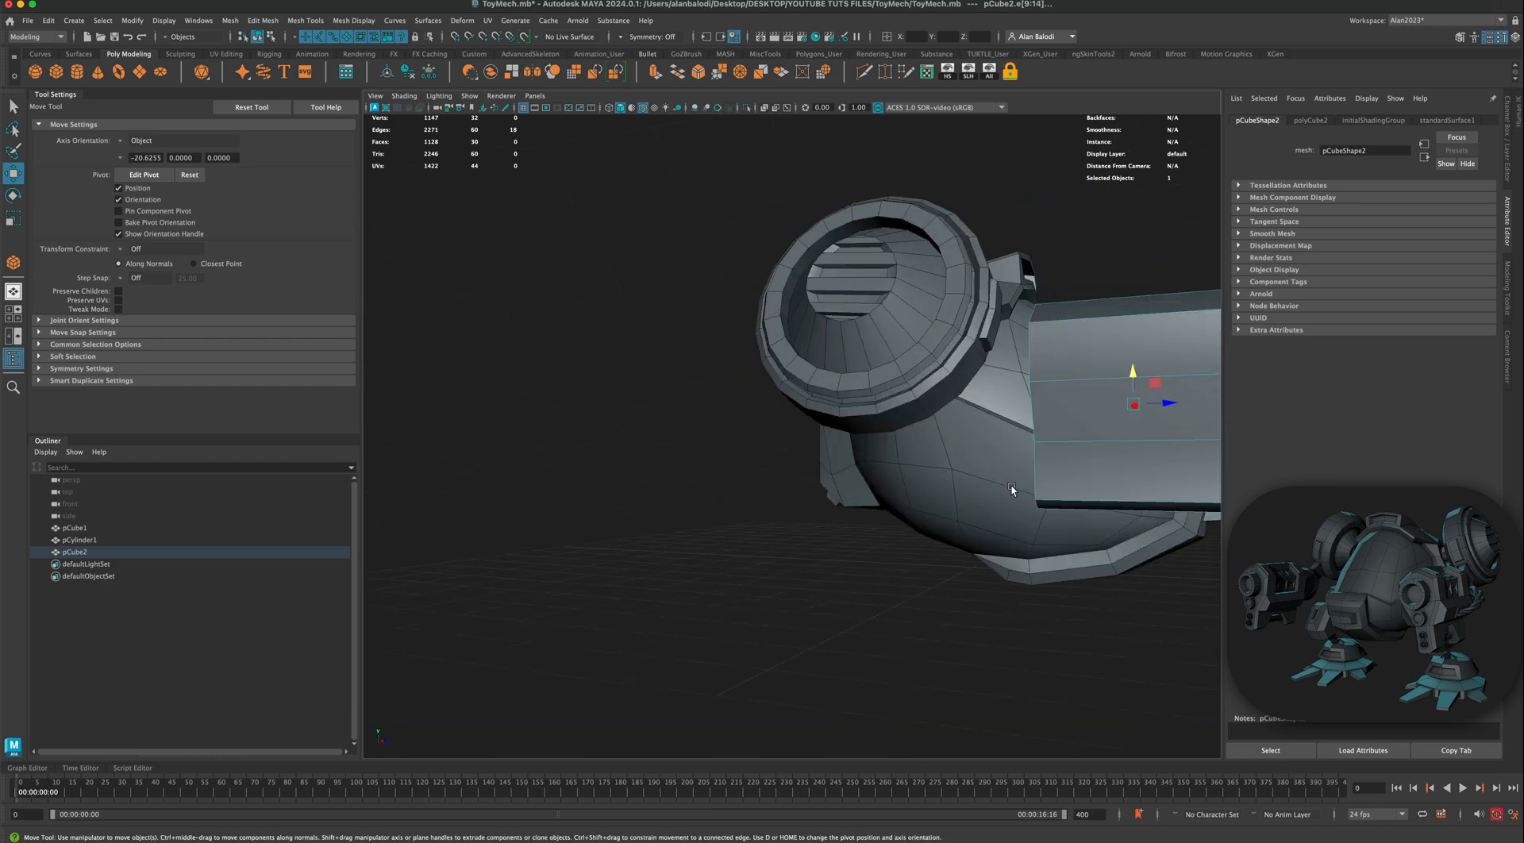
double_click(1045, 473, "shift")
left_click_drag(900, 527, 819, 459, "alt")
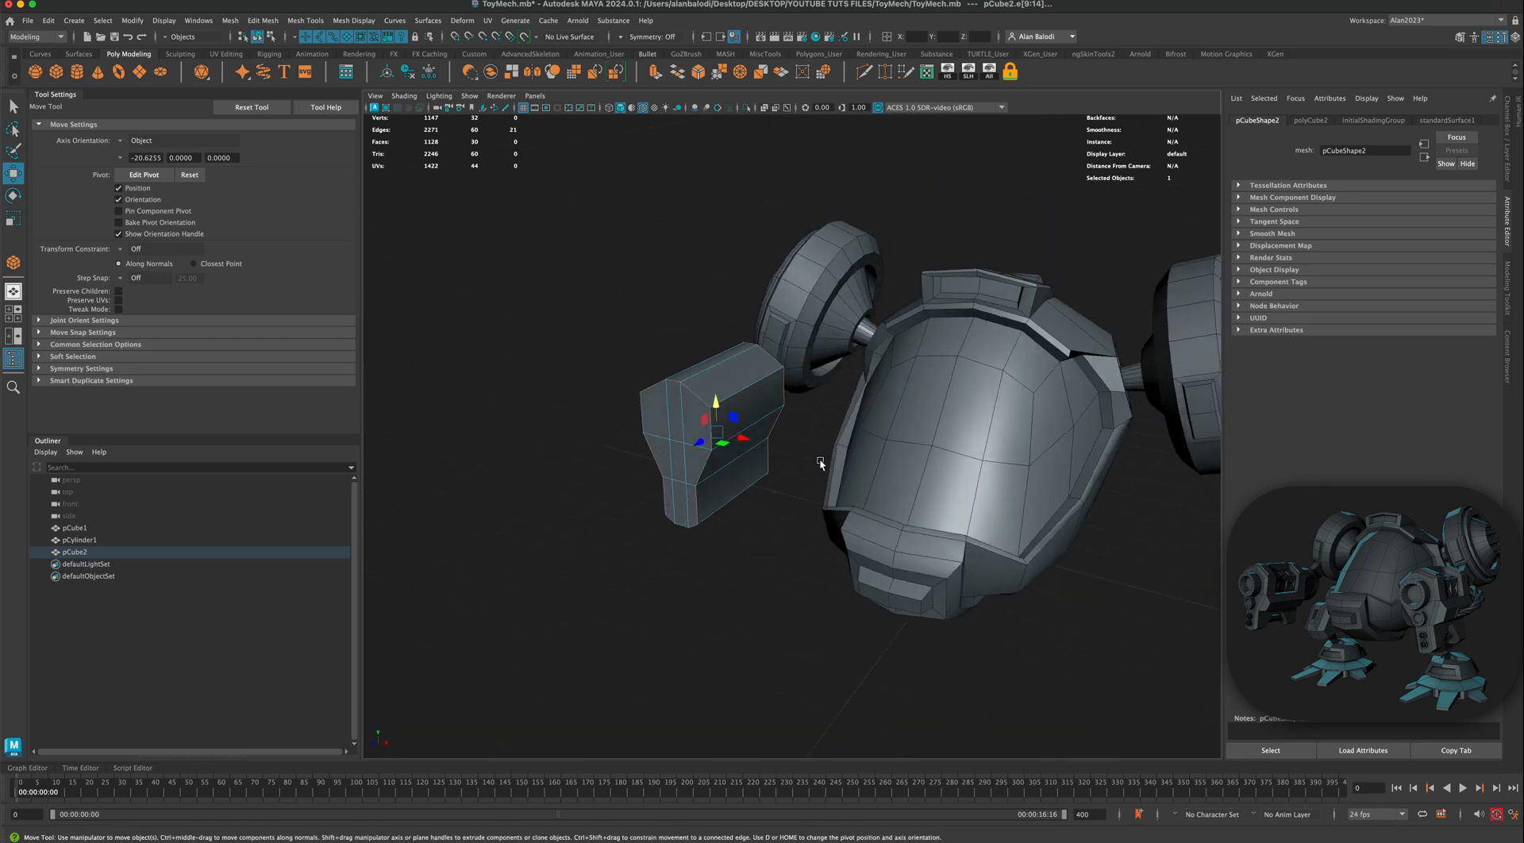
left_click(698, 71)
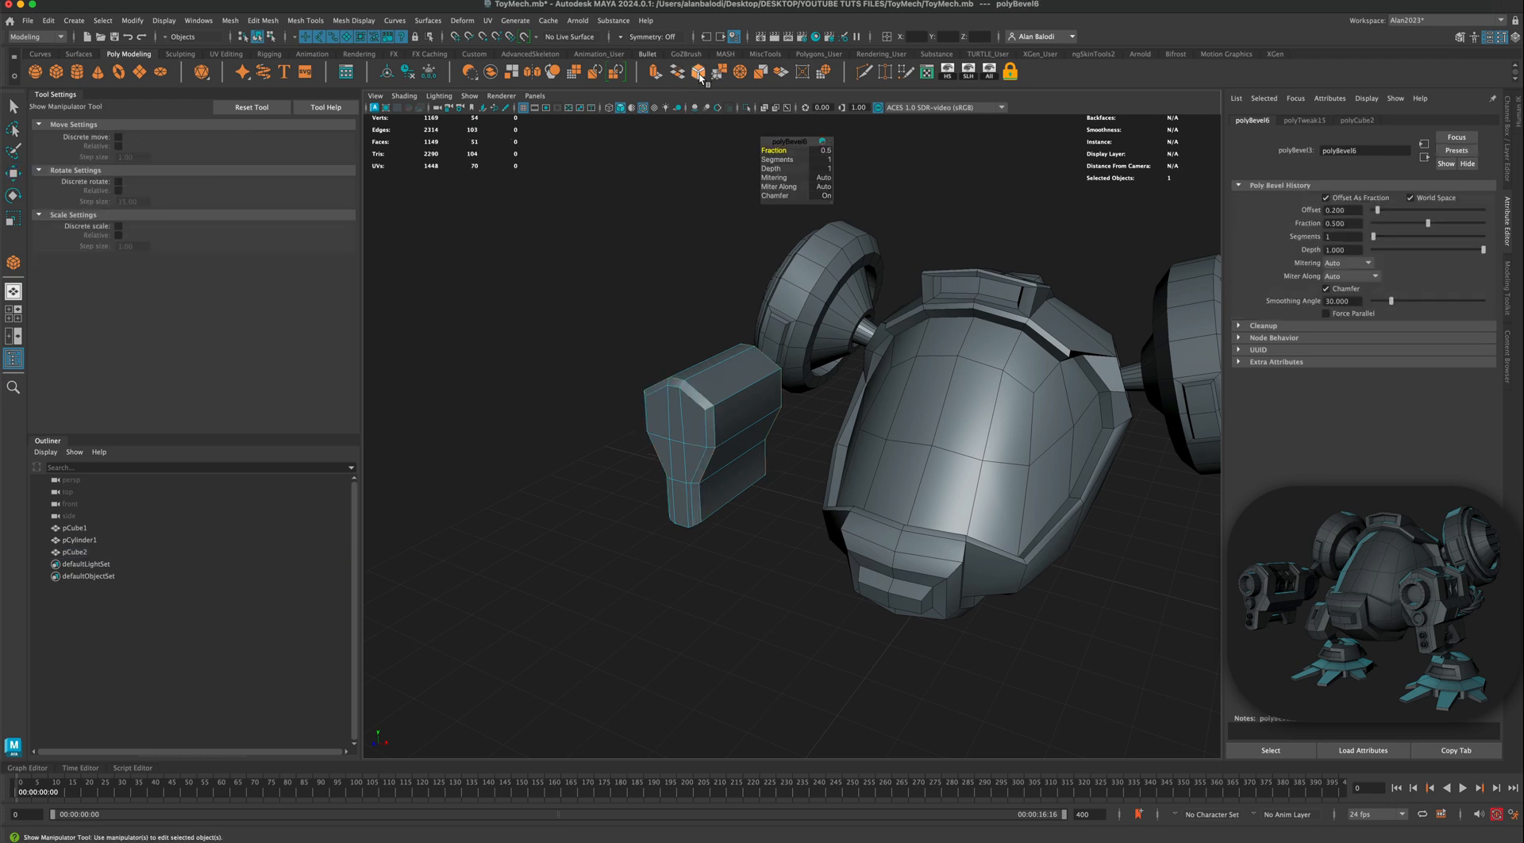
mouse_move(663, 236)
left_mouse_down("alt")
mouse_move(659, 204)
mouse_move(662, 232)
left_mouse_up("alt")
left_click(14, 105)
left_click_drag(462, 270, 468, 268, "alt")
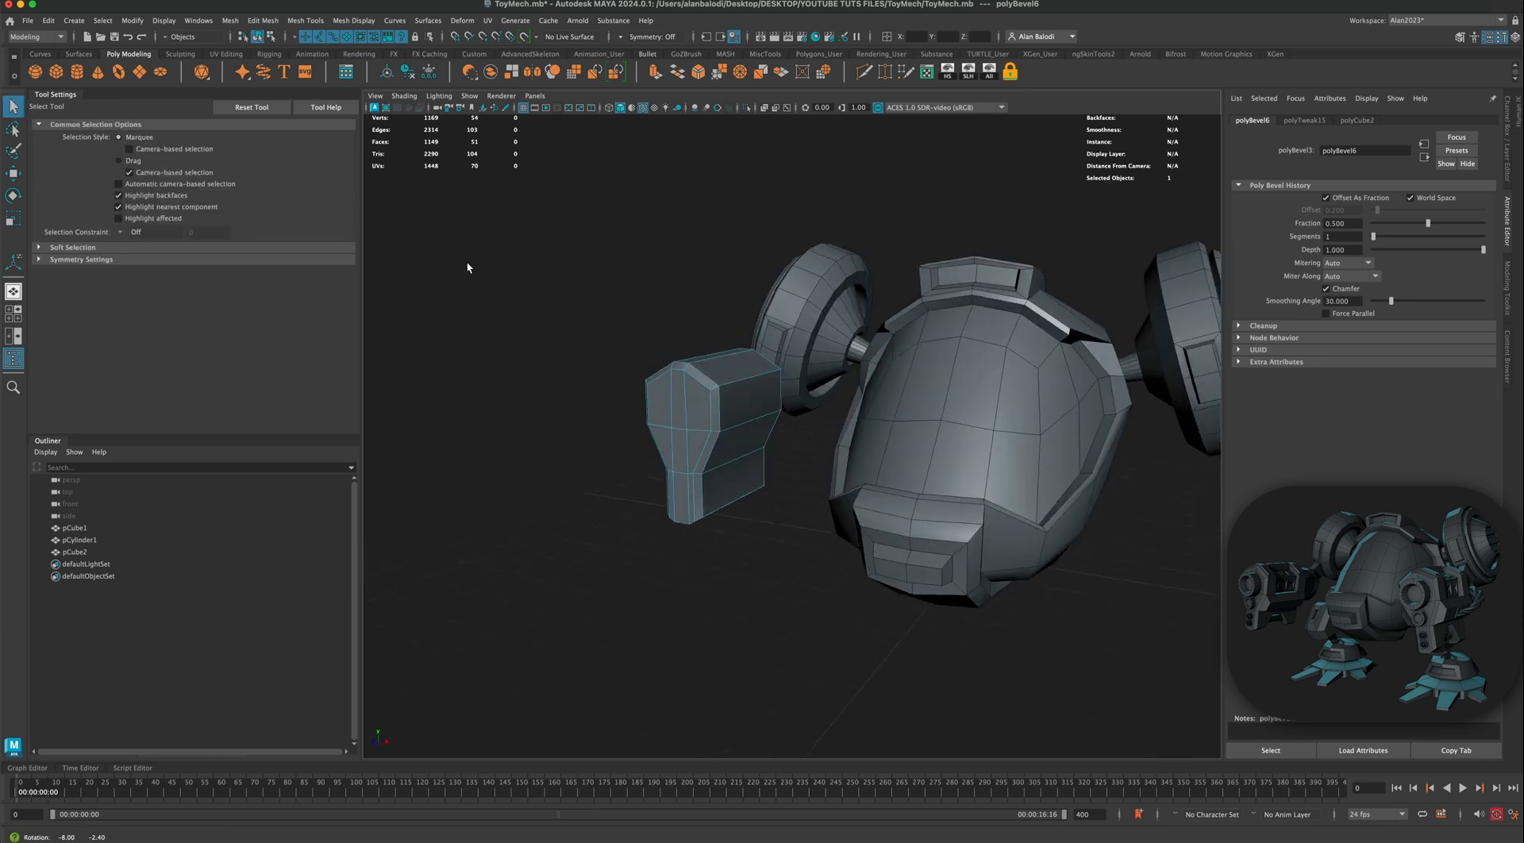
mouse_move(690, 408)
right_mouse_down()
mouse_move(690, 438)
mouse_move(677, 406)
mouse_move(698, 383)
right_mouse_up()
left_click(664, 327)
left_click_drag(663, 327, 664, 400, "alt")
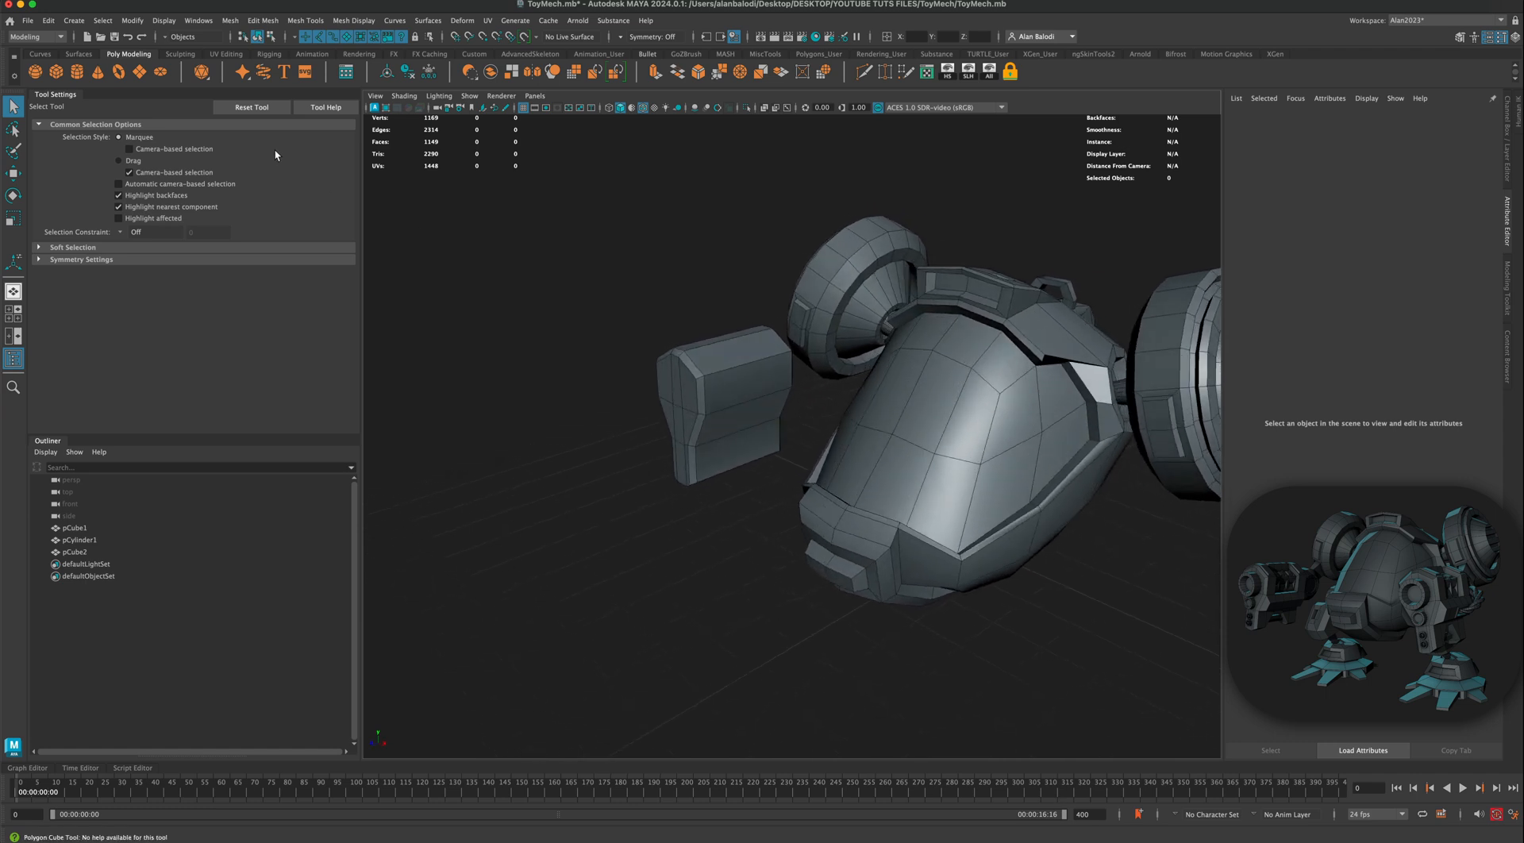
Step: Draw a polygon cylinder about 24 in radius and 34 high in front of the block and stretch its height by about 1.18
left_click(77, 72)
left_click_drag(633, 537, 651, 548, "shift")
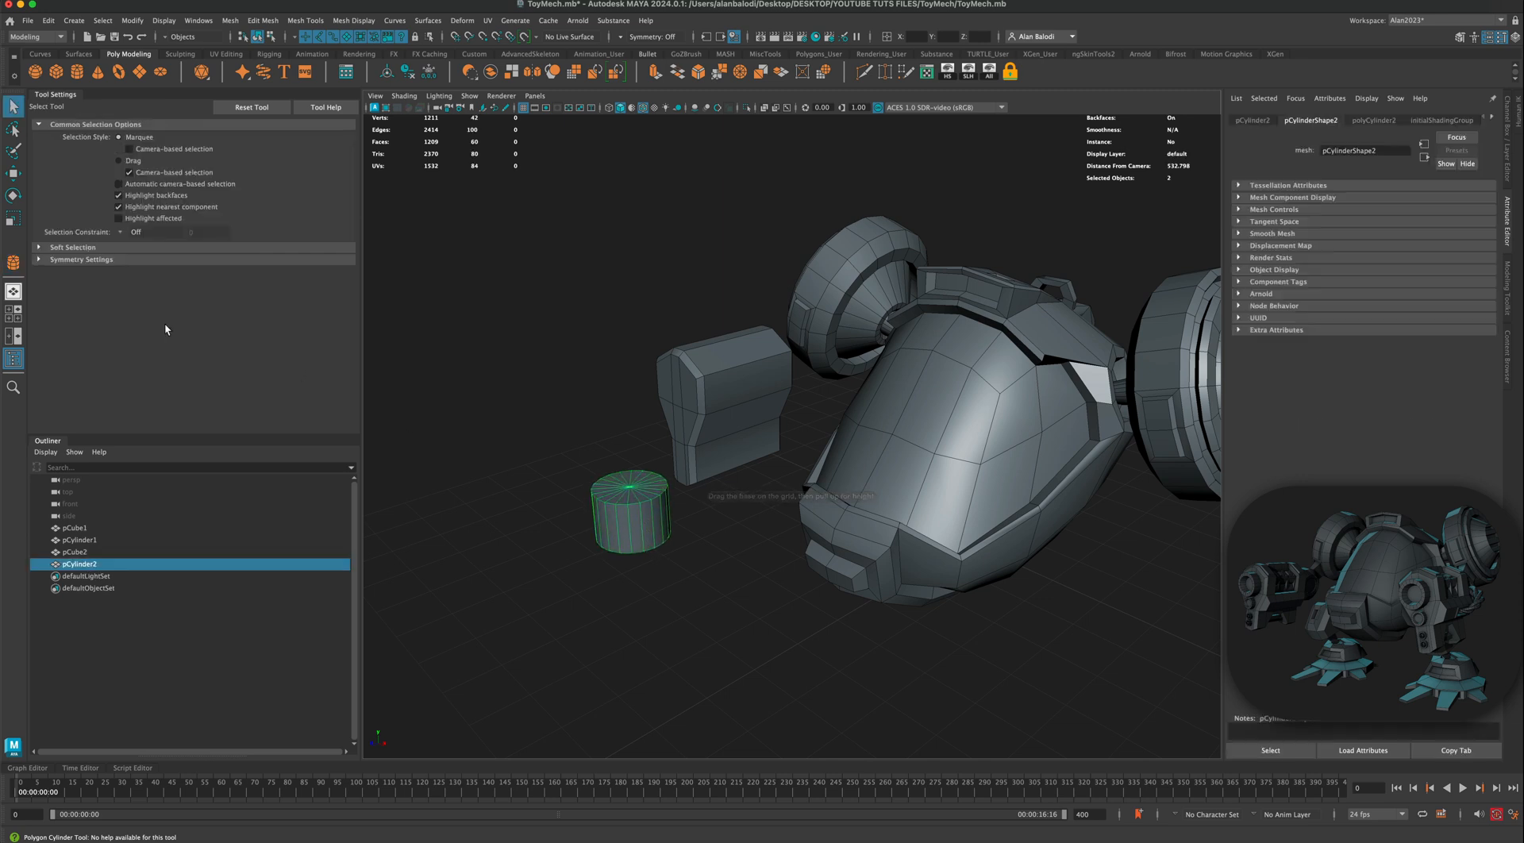
left_click(14, 221)
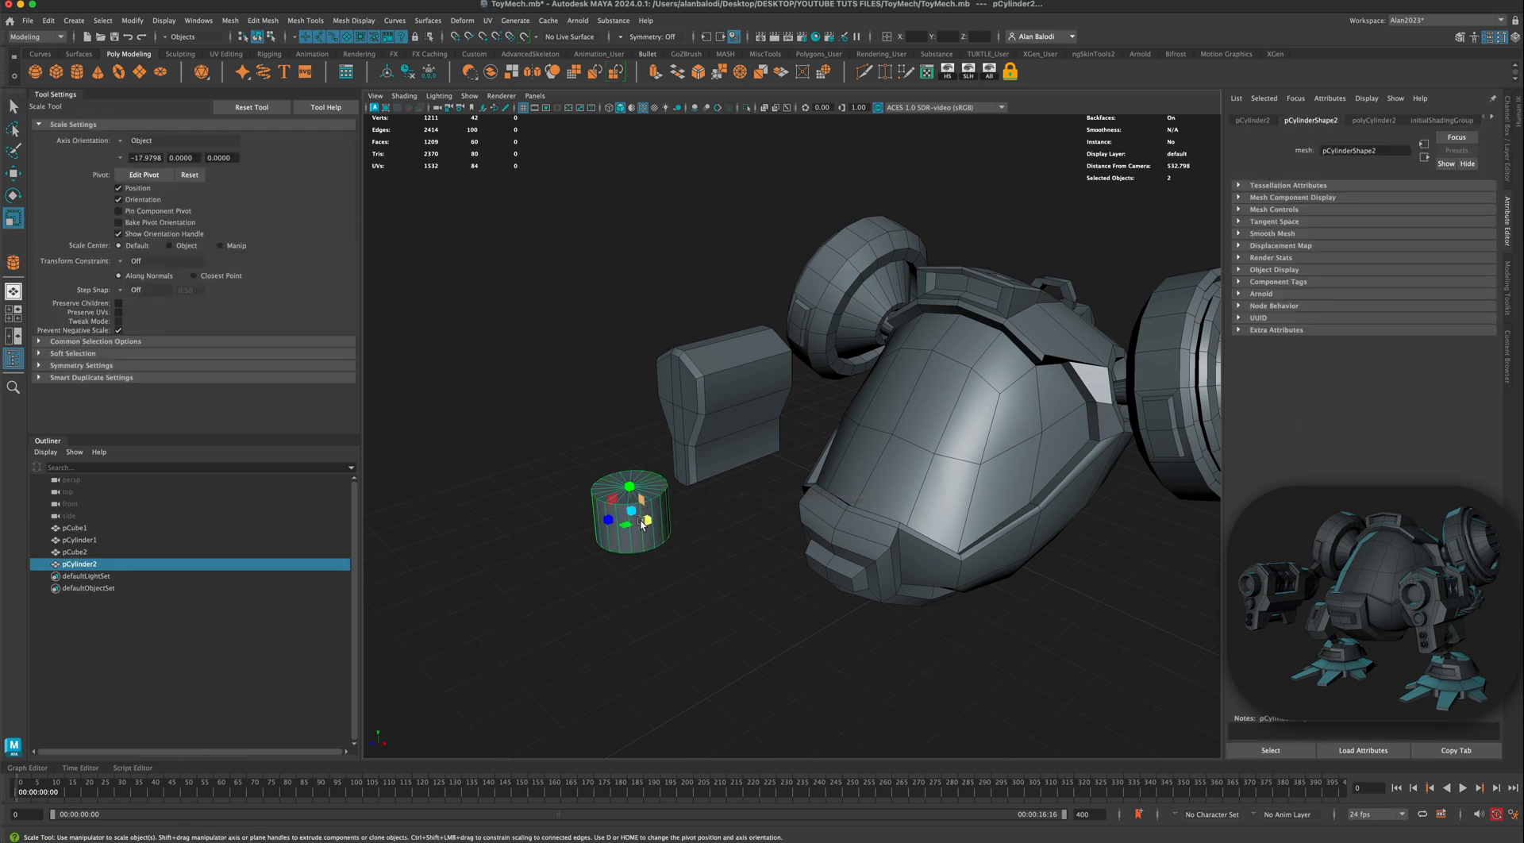
left_click_drag(628, 484, 629, 480)
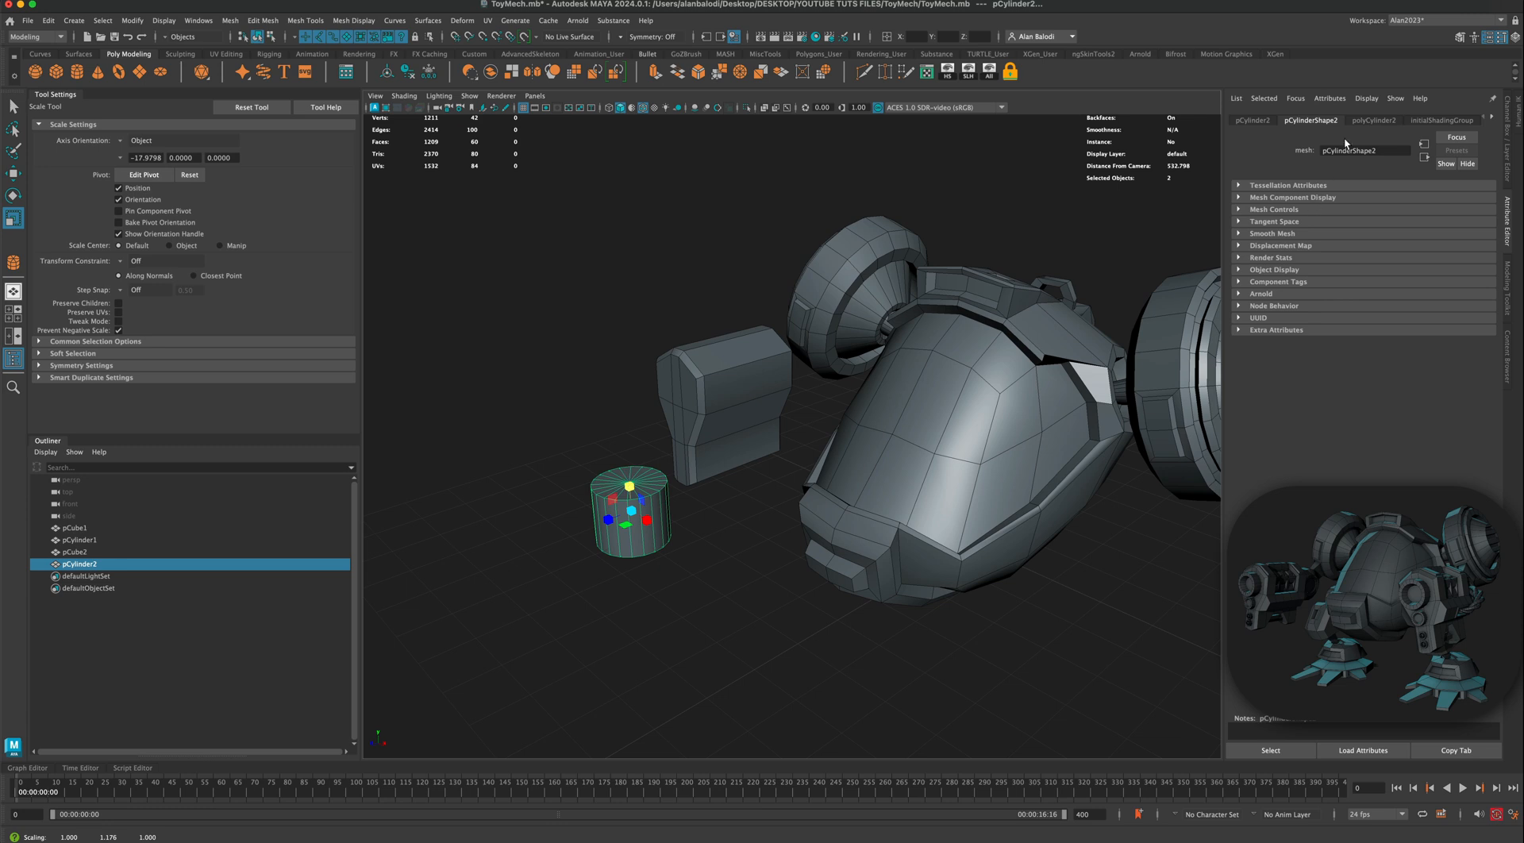
Step: Set the cylinder's cap subdivisions to 0 and rotate it to lie along the block's length
left_click(1371, 120)
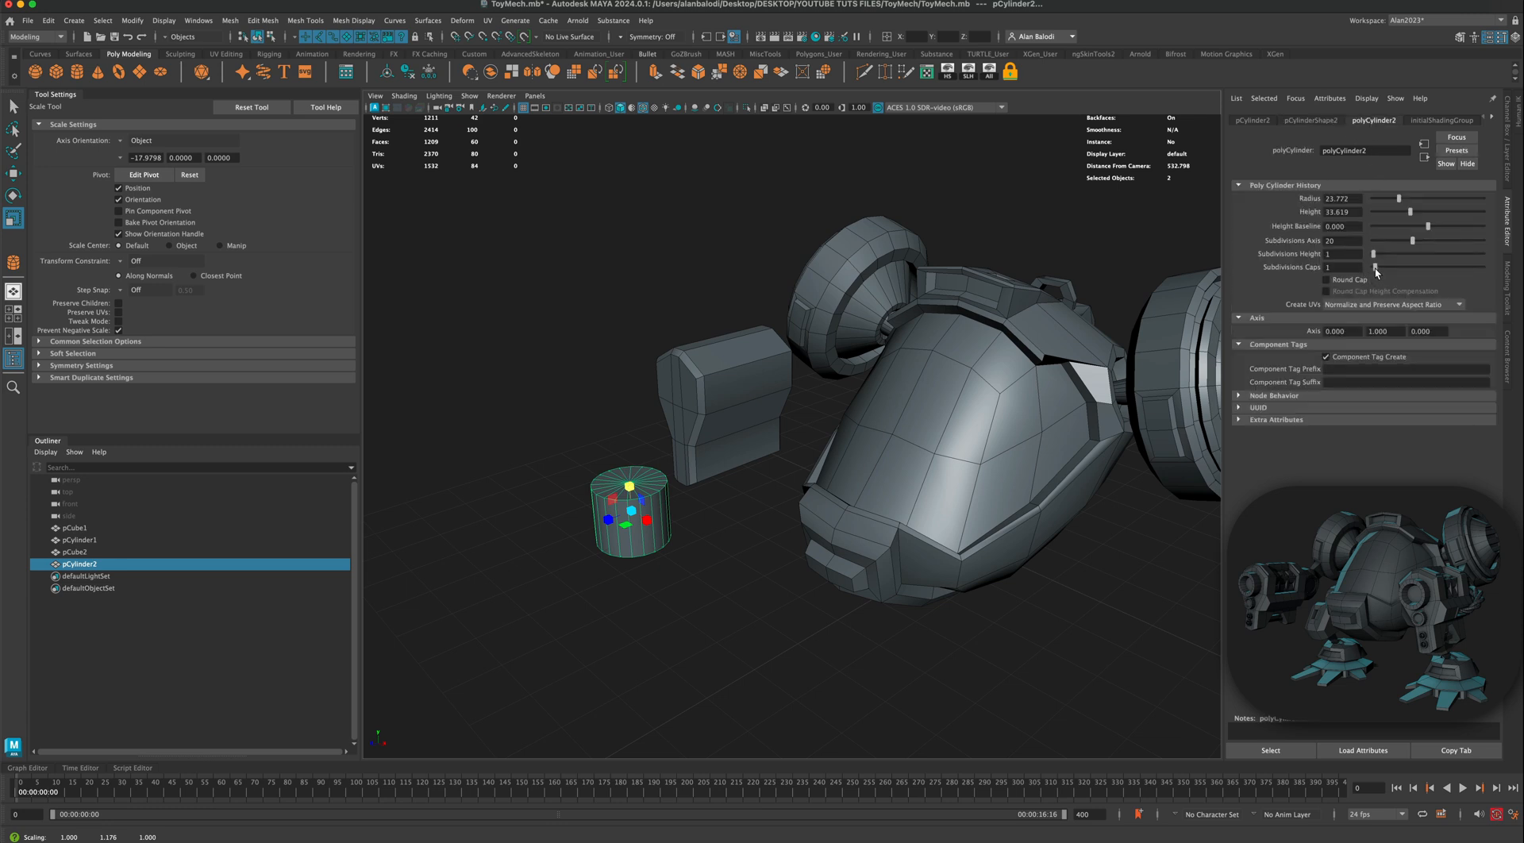
left_click_drag(1376, 273, 1370, 272)
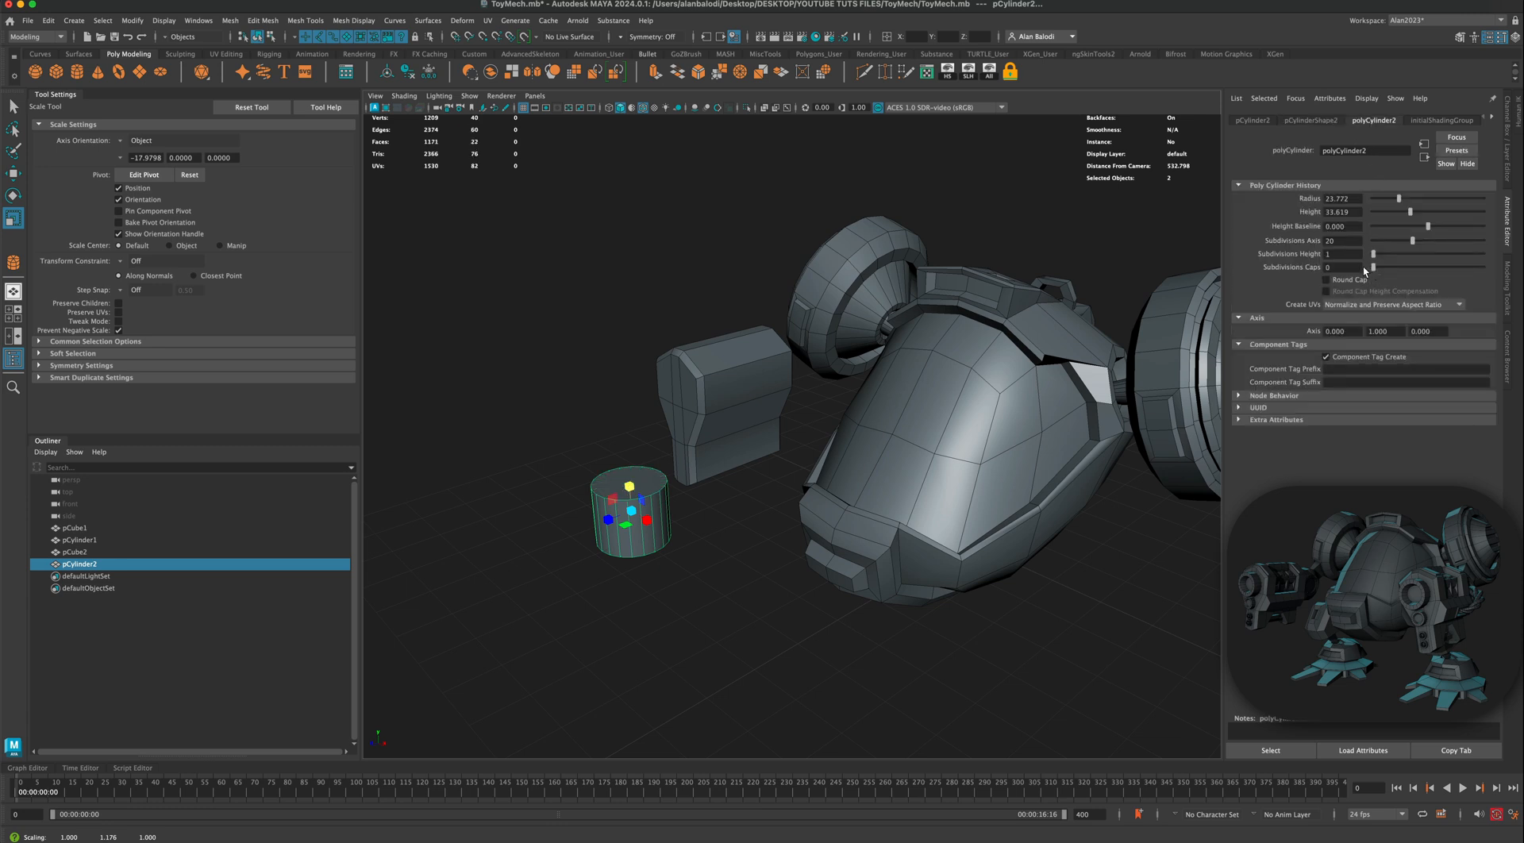
left_click(16, 196)
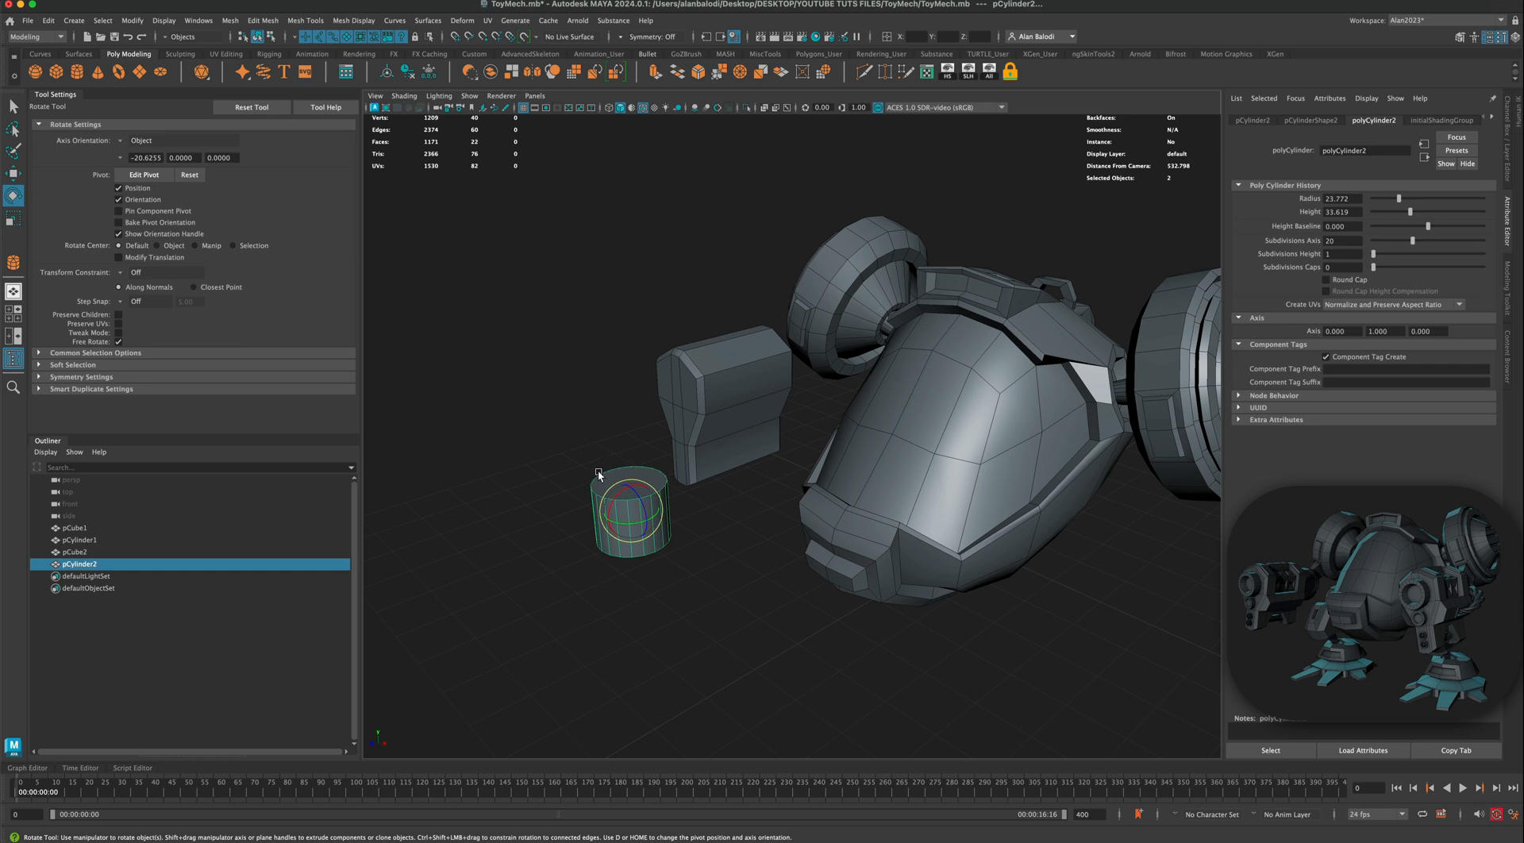
left_click_drag(611, 513, 638, 480)
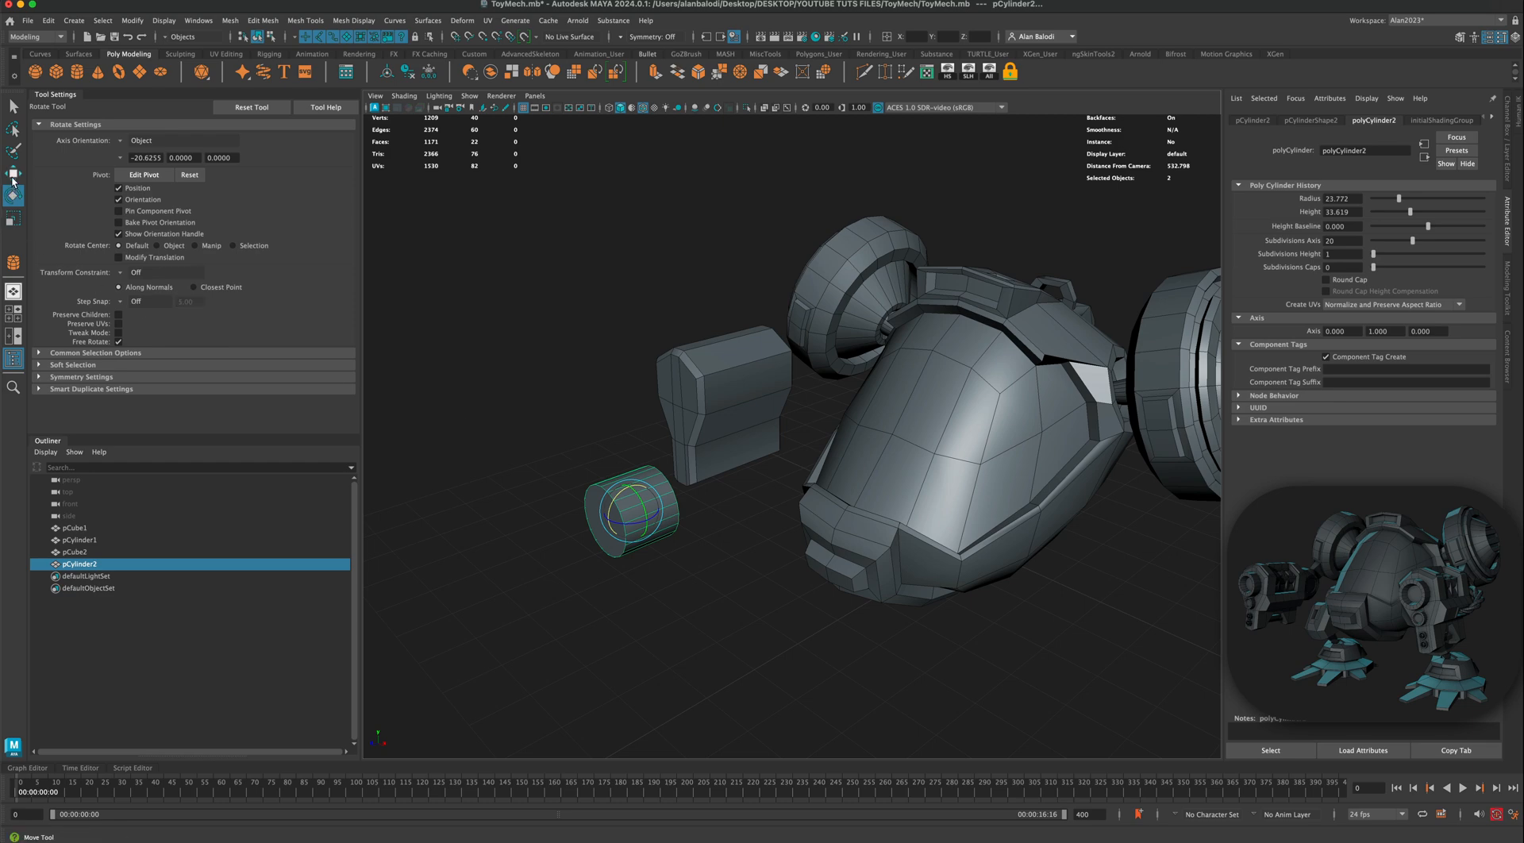
Step: Delete the cap face at the cylinder's rear end
left_click(13, 105)
left_click_drag(560, 458, 822, 540, "alt")
right_click_drag(823, 488, 823, 546)
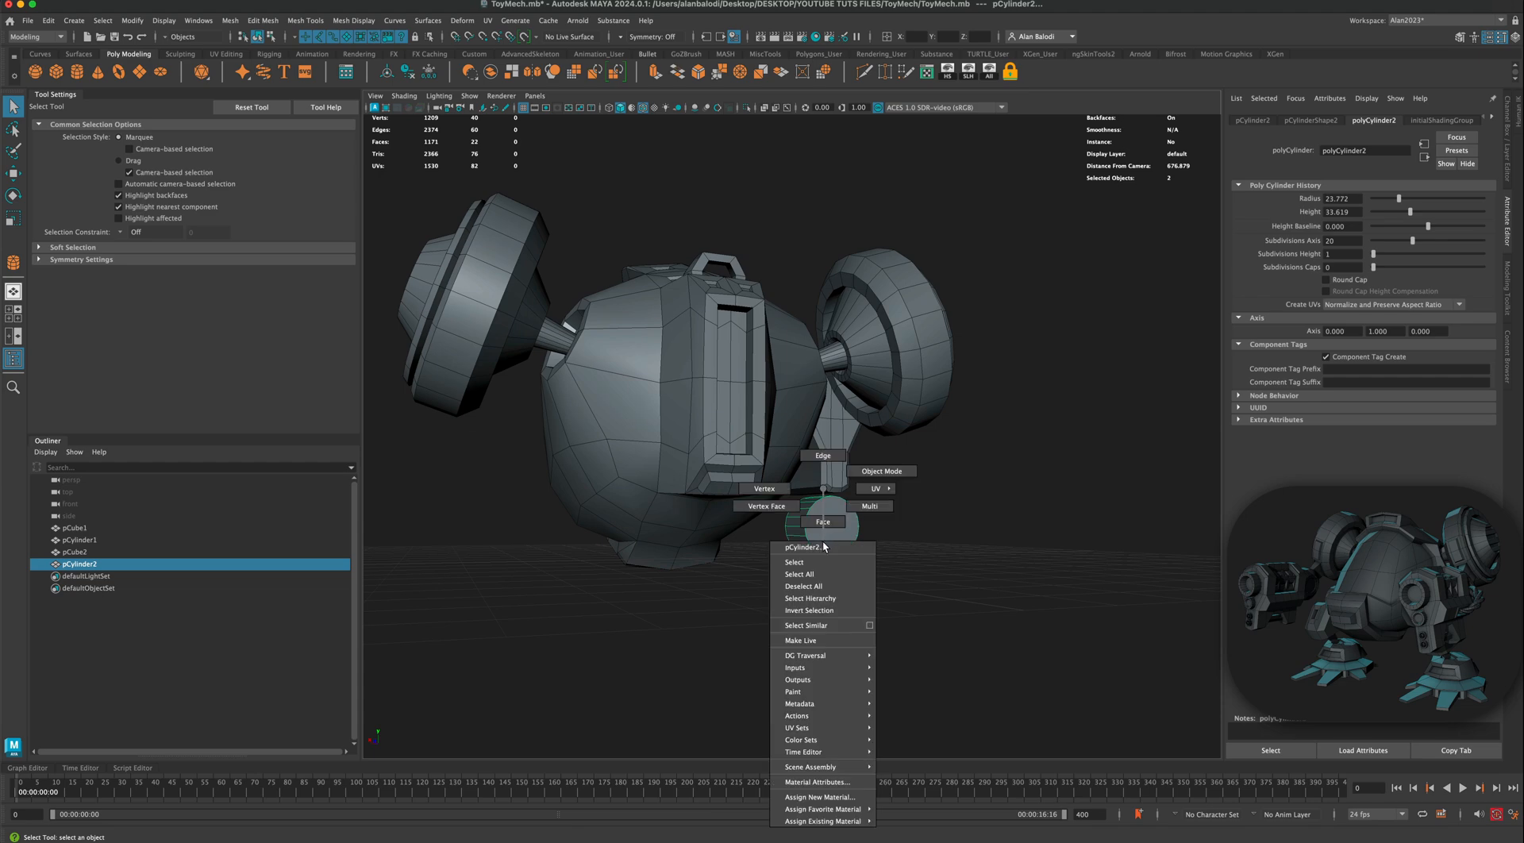
left_click(822, 521)
left_click(830, 522)
key("Delete")
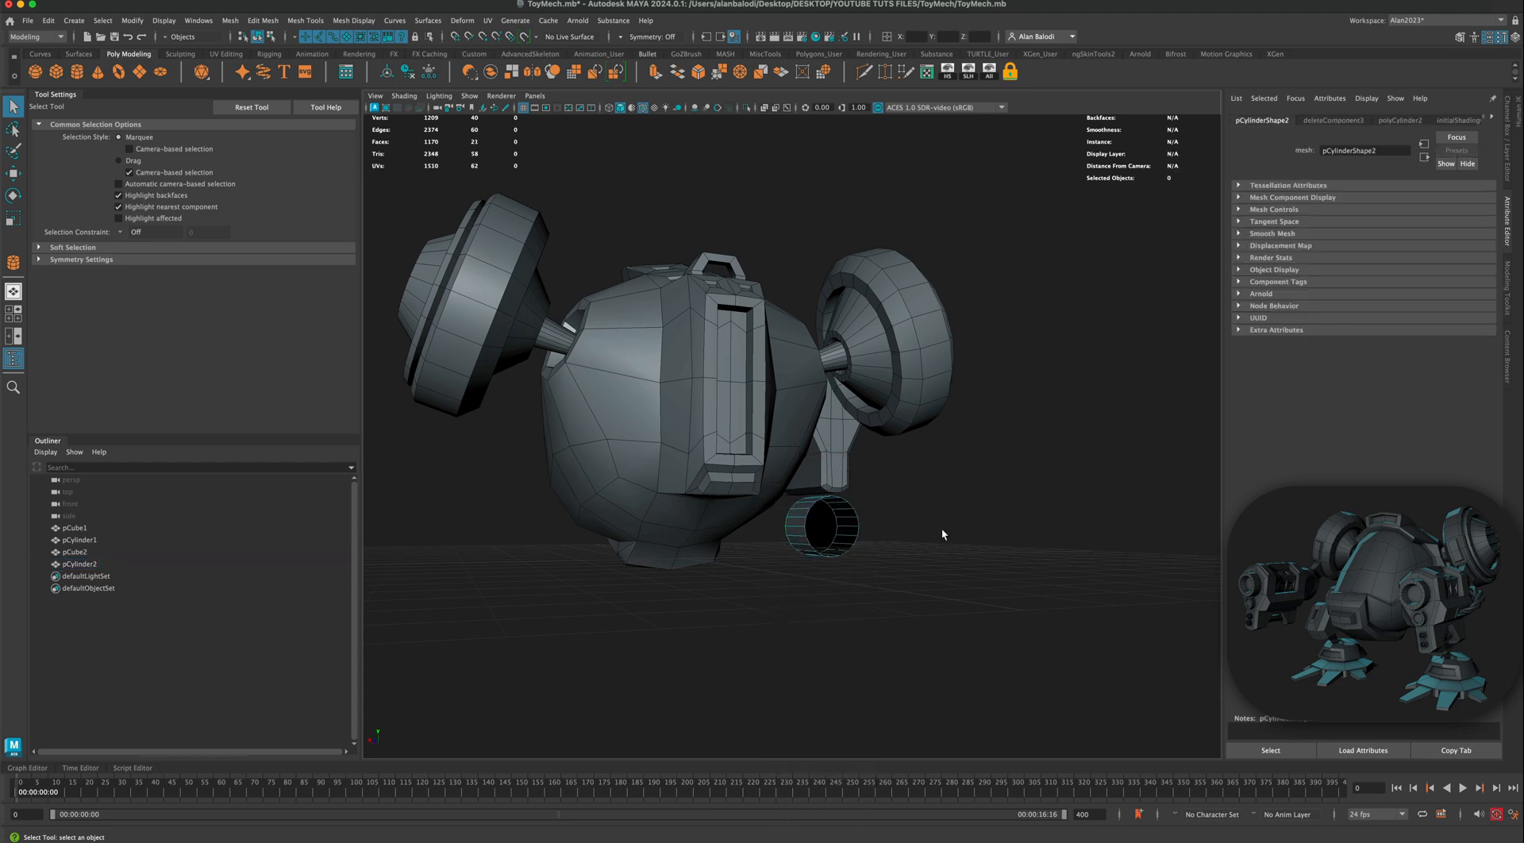
left_click_drag(736, 622, 819, 602, "alt")
right_click_drag(819, 603, 884, 608, "alt")
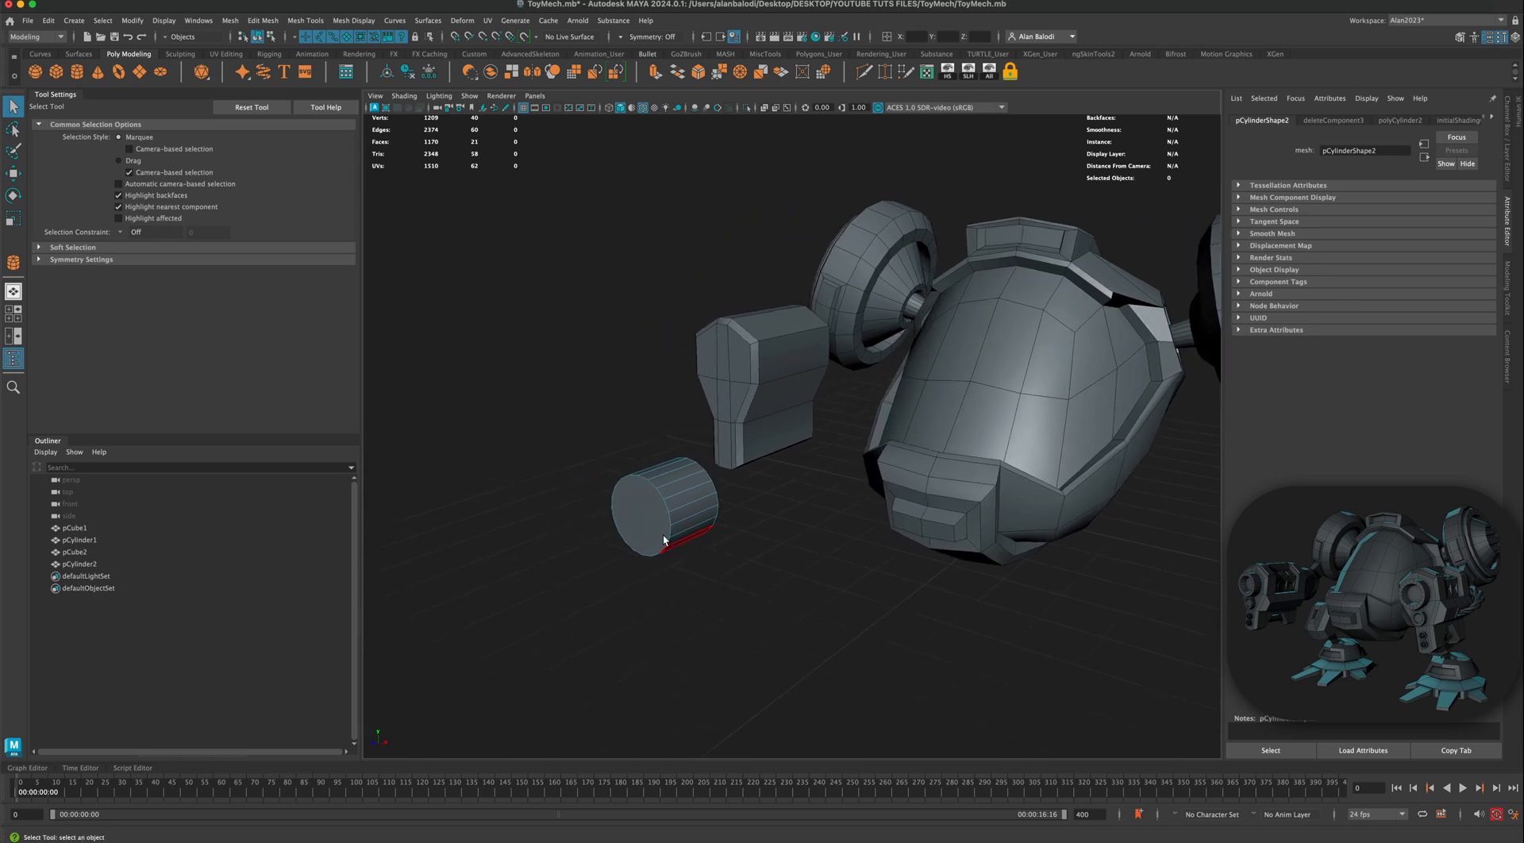
Step: Inset the cylinder's front cap face to about 0.7 scale, extrude it inward to form a recessed muzzle, and return to object mode
right_click_drag(664, 540, 635, 493, "shift")
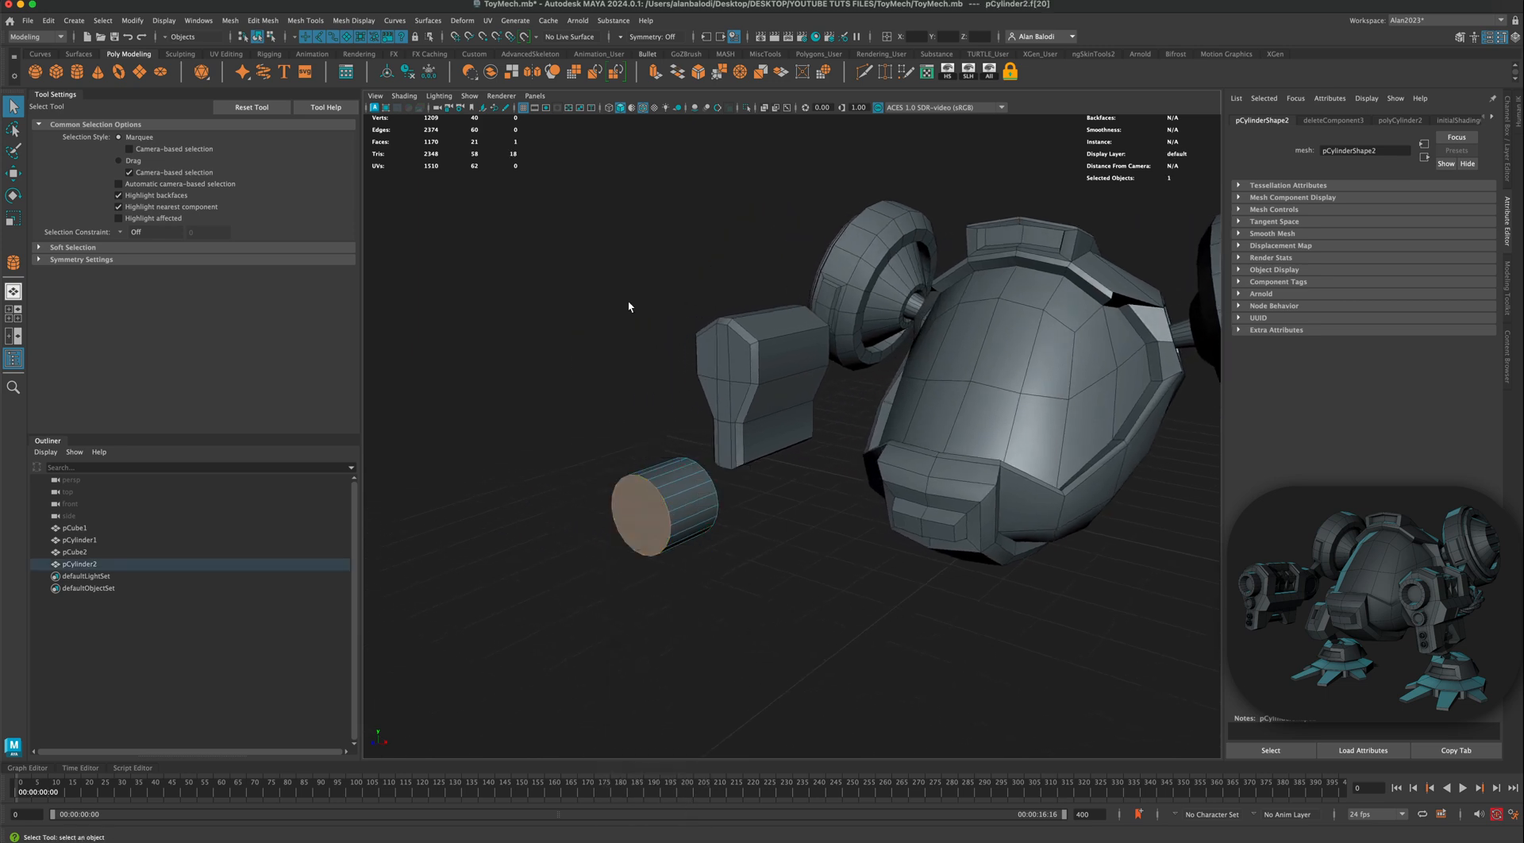
left_click(655, 72)
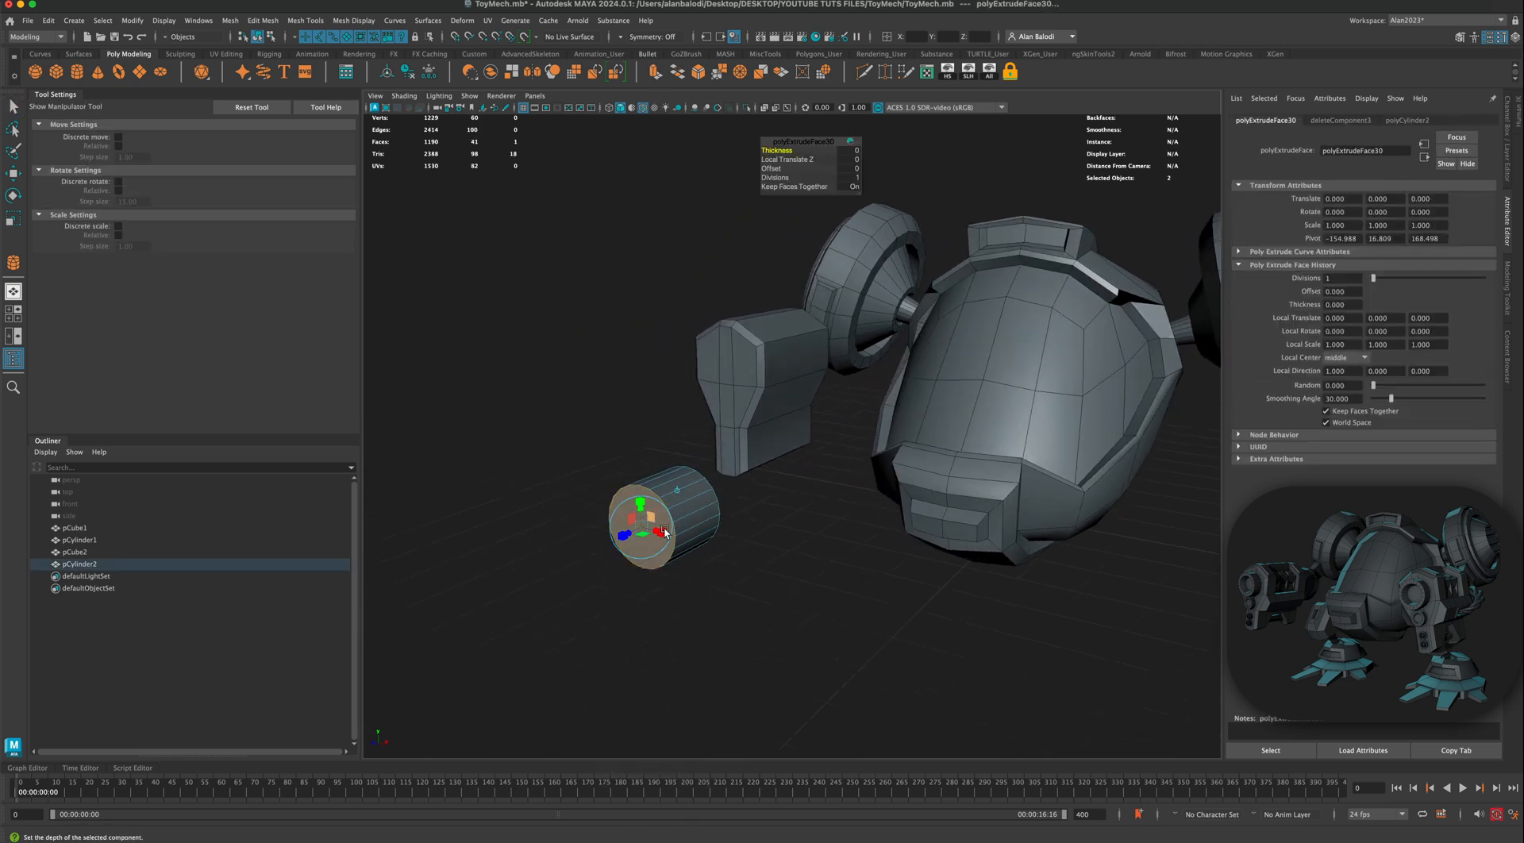
left_click_drag(665, 532, 641, 529)
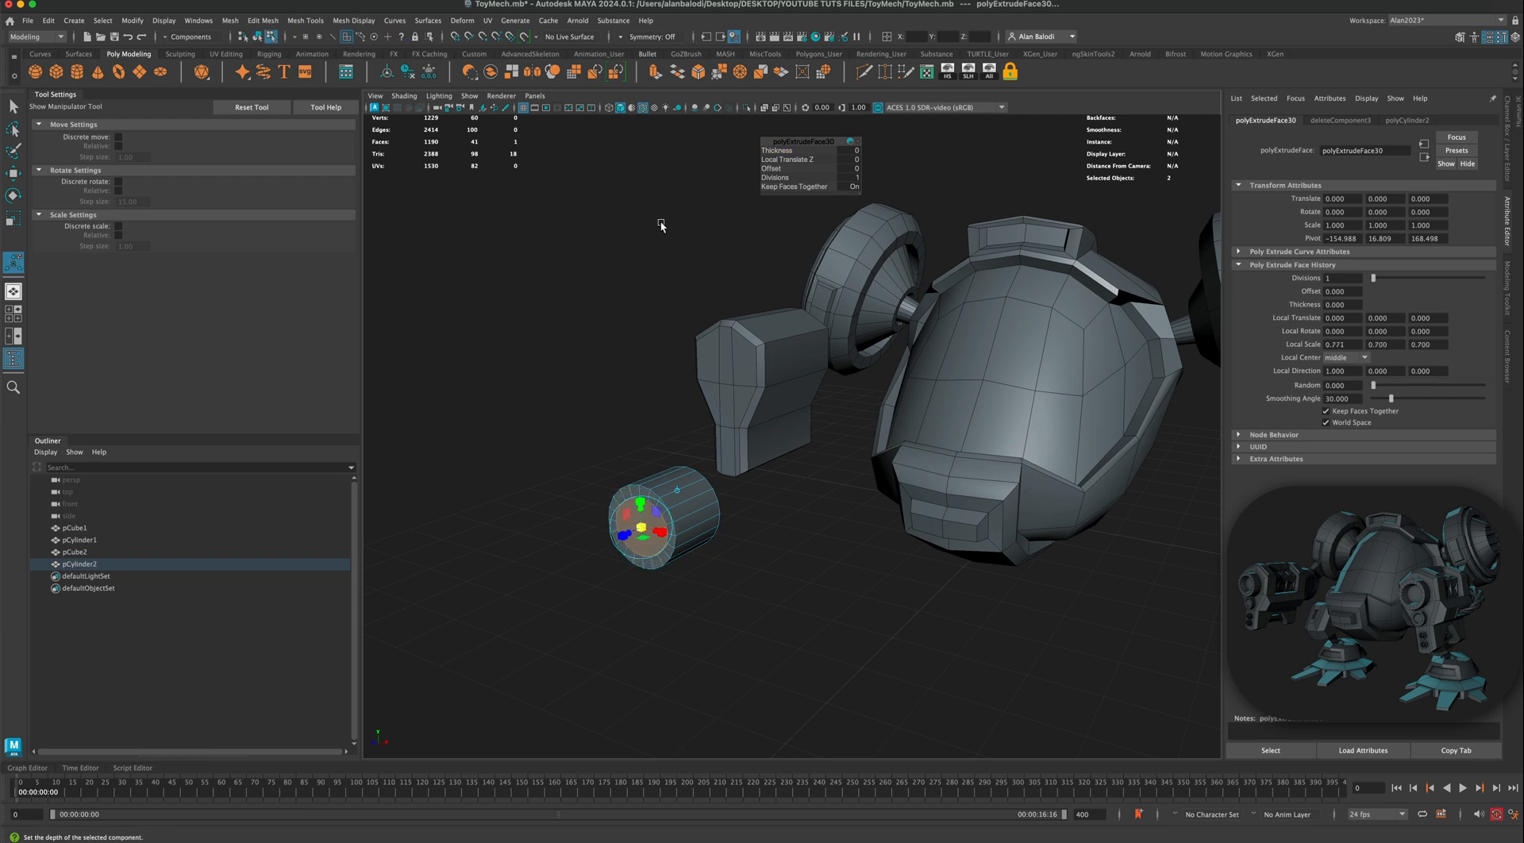
left_click(655, 71)
mouse_move(629, 531)
left_mouse_down()
mouse_move(672, 528)
mouse_move(643, 521)
left_mouse_up()
right_click_drag(677, 476, 700, 464)
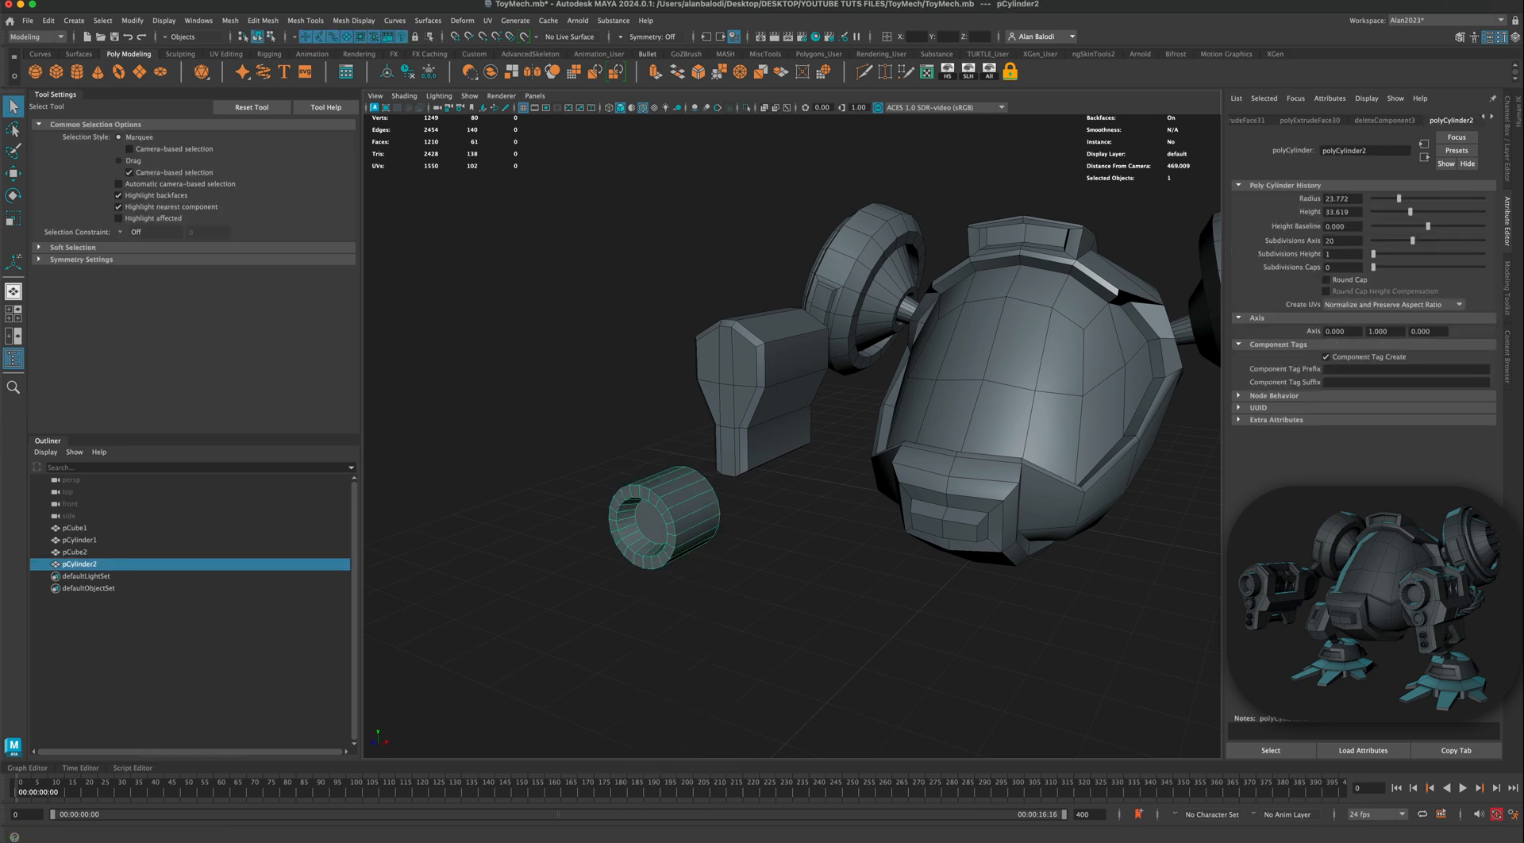
Step: Move the hollowed cylinder back and up until it meets the front of the gun block
key("w")
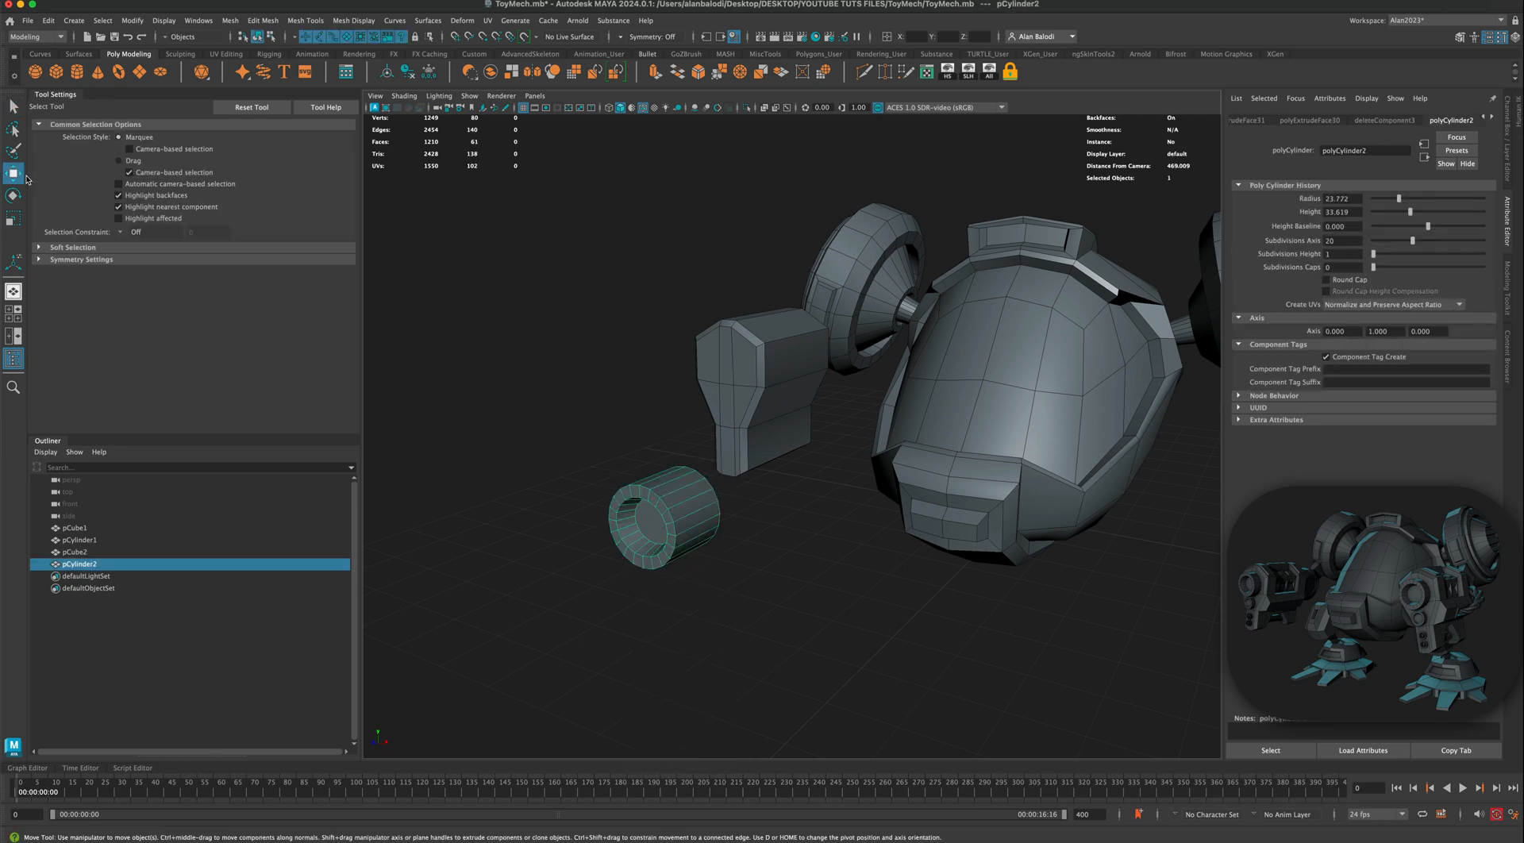
left_click_drag(682, 512, 713, 506)
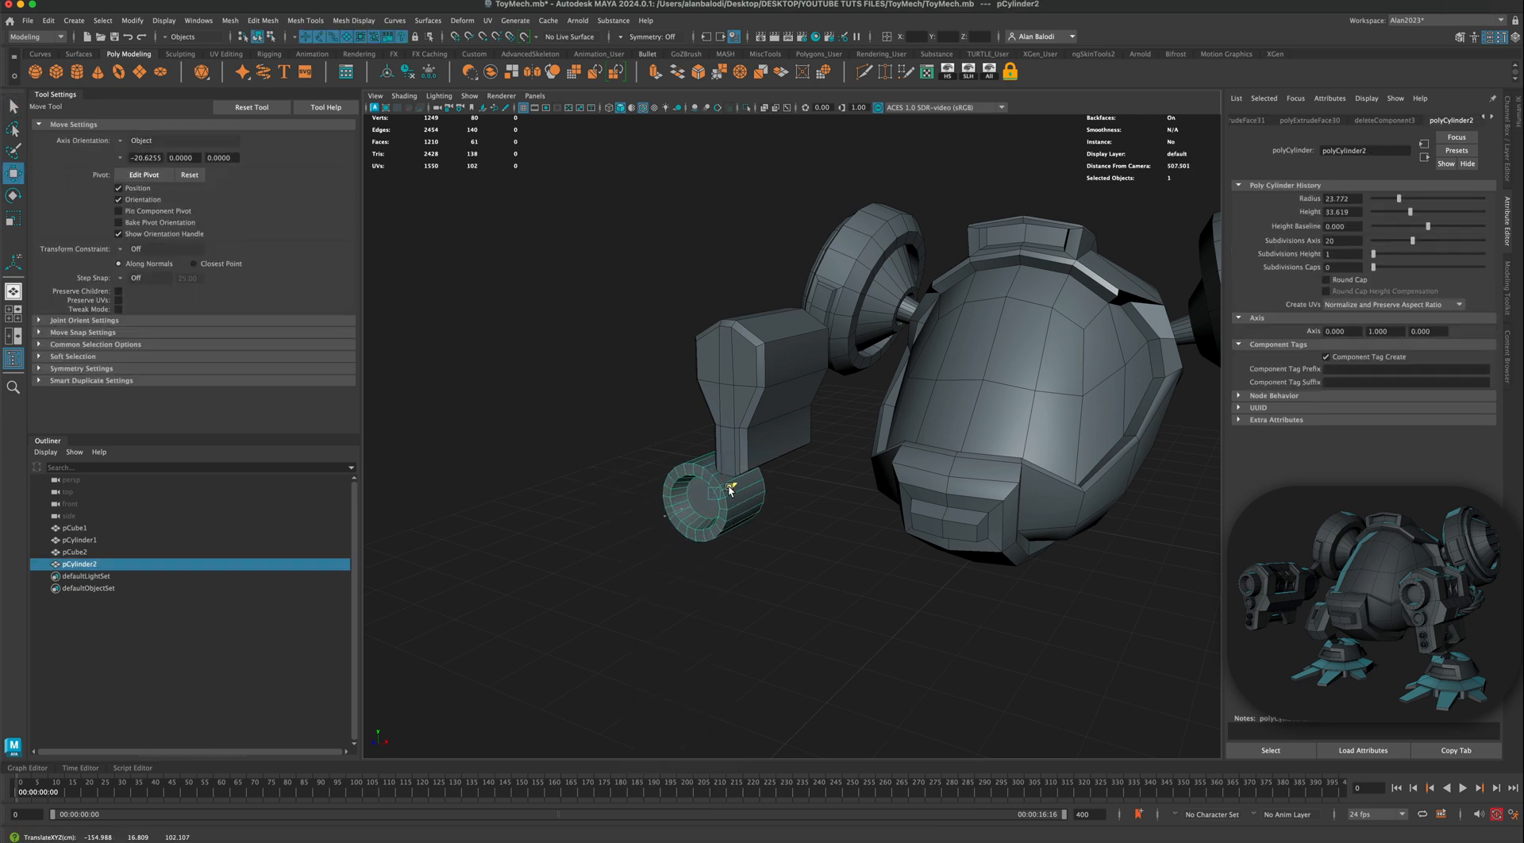
left_click_drag(694, 579, 750, 438, "alt")
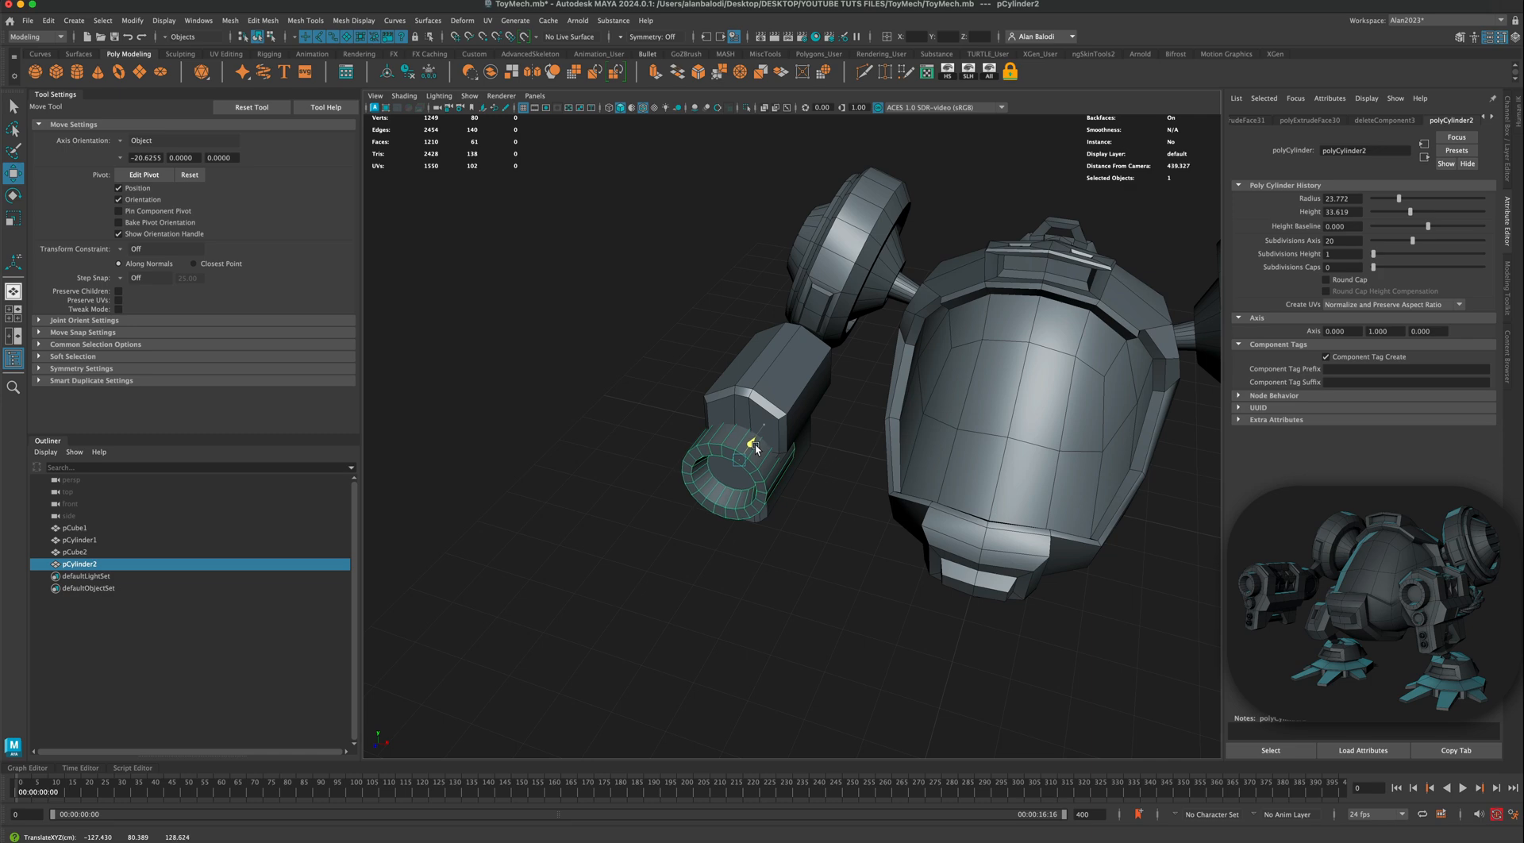
left_click_drag(754, 444, 603, 500, "alt")
Step: Scale the barrel down and raise it to the wide upper part of the gun block's front
left_click(13, 218)
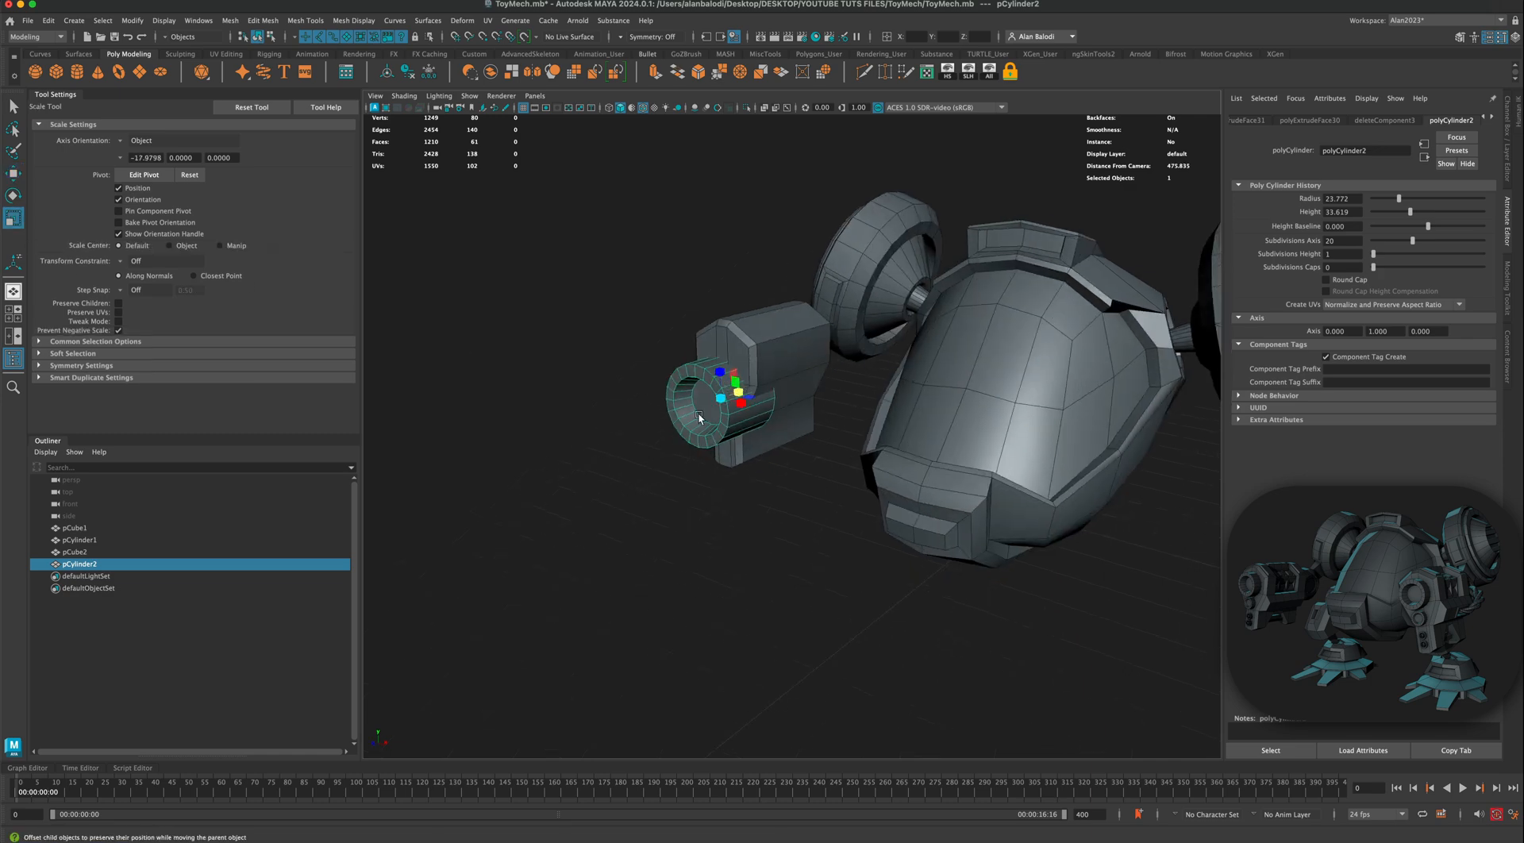
left_click_drag(724, 395, 544, 357)
left_click(15, 175)
left_click_drag(724, 349, 727, 315)
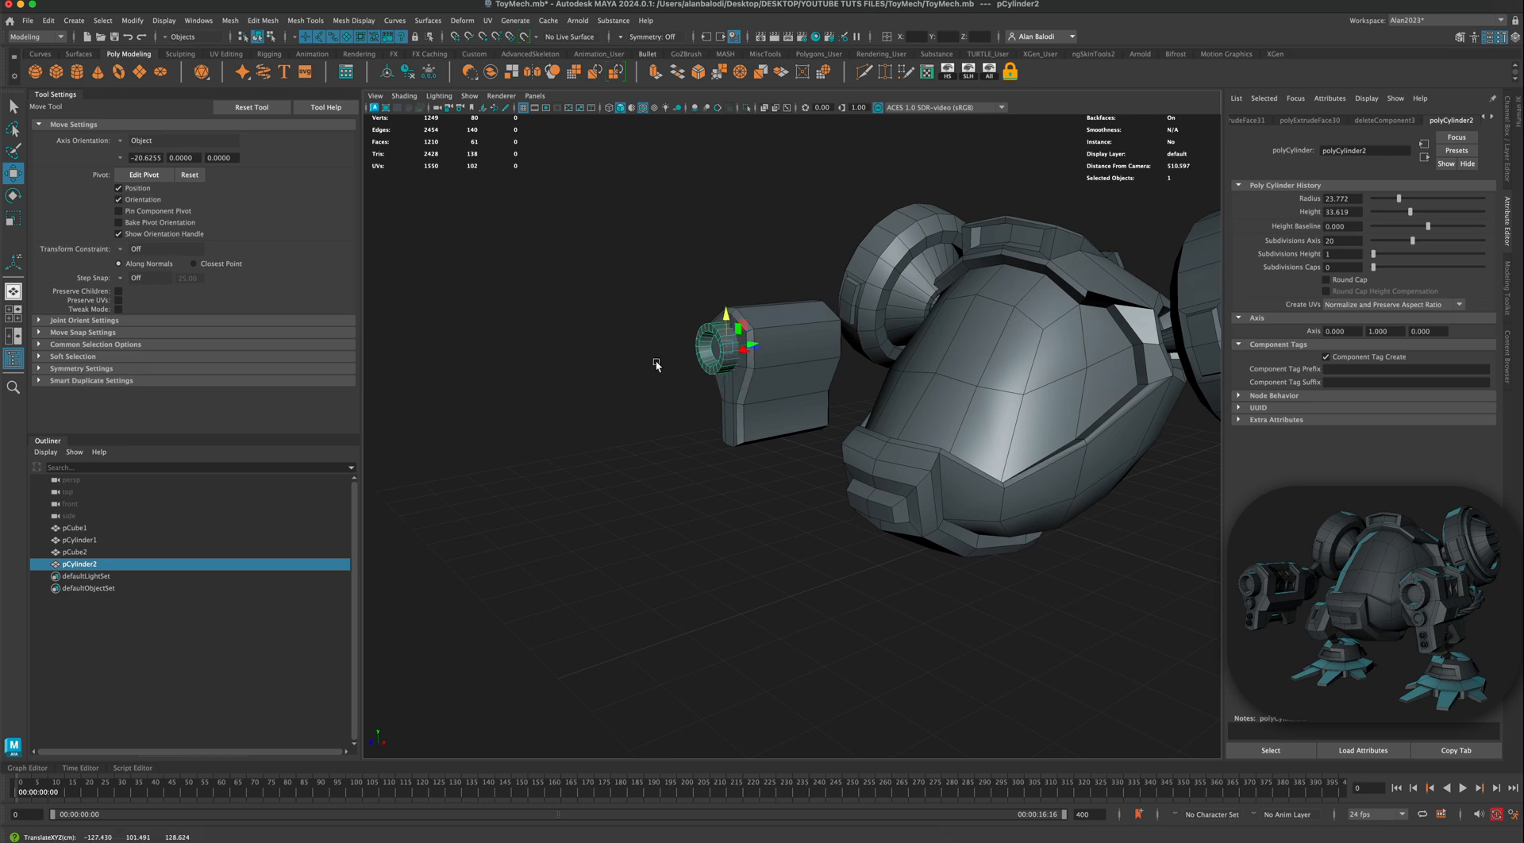
Step: Centre the barrel sideways on the gun block's wide upper part in the front view
left_click_drag(656, 364, 681, 374, "alt")
key("space")
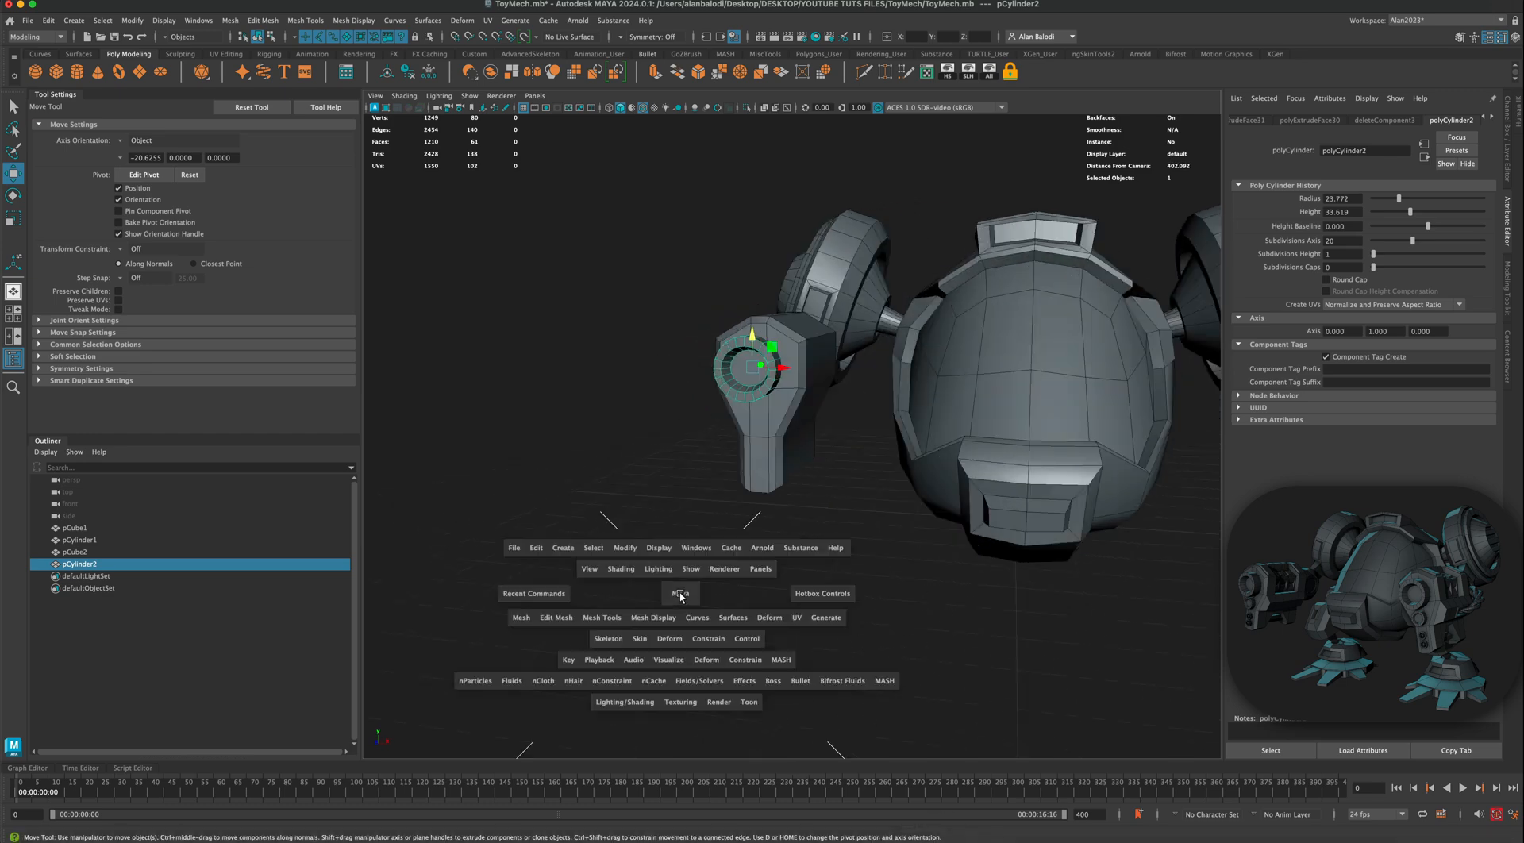
key("space")
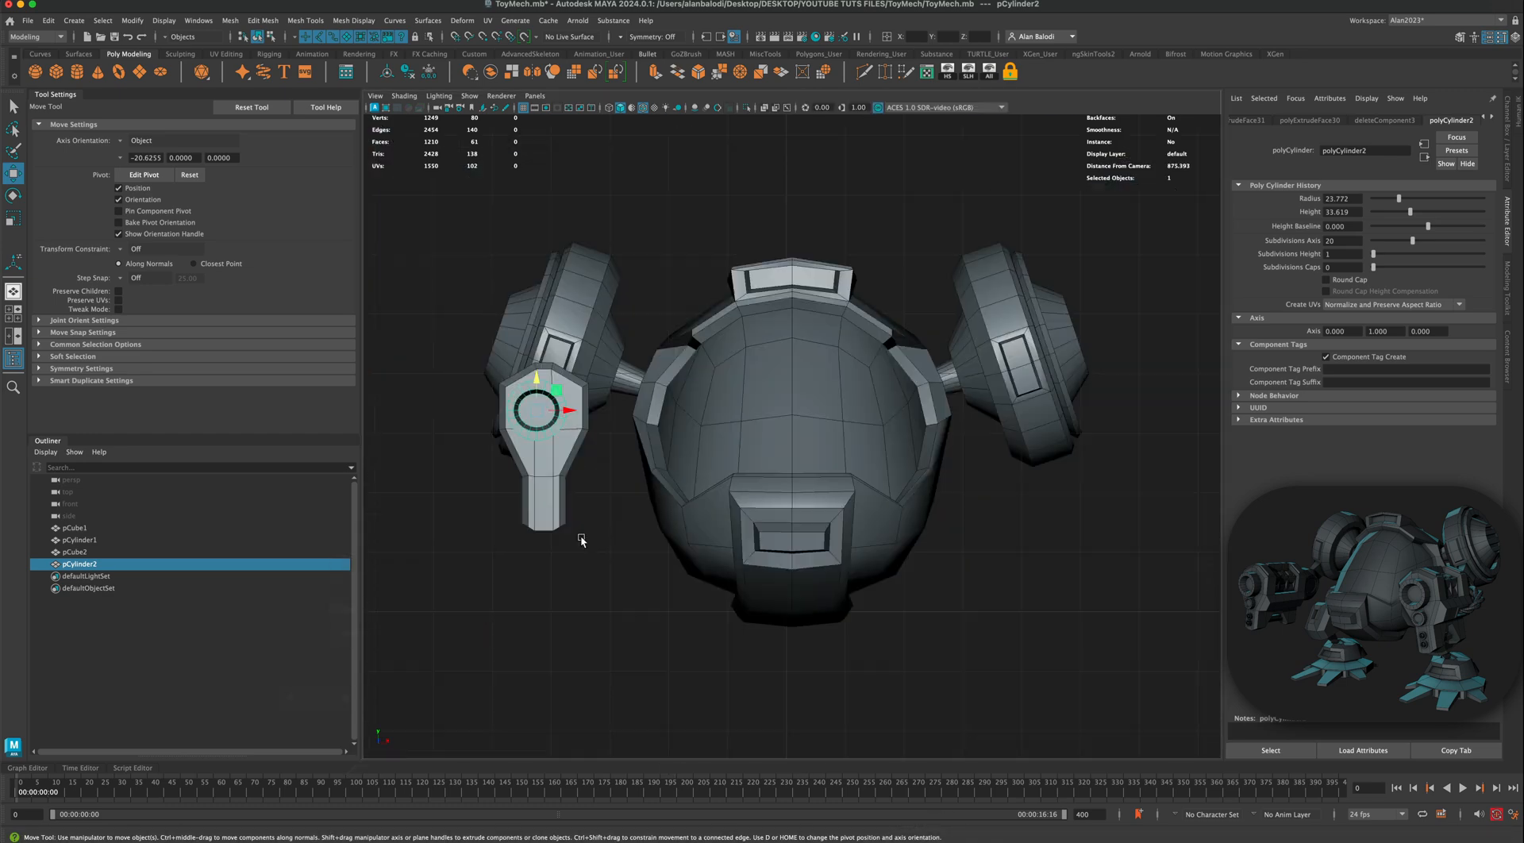
scroll(670, 551, "up", 8)
scroll(799, 569, "up", 4)
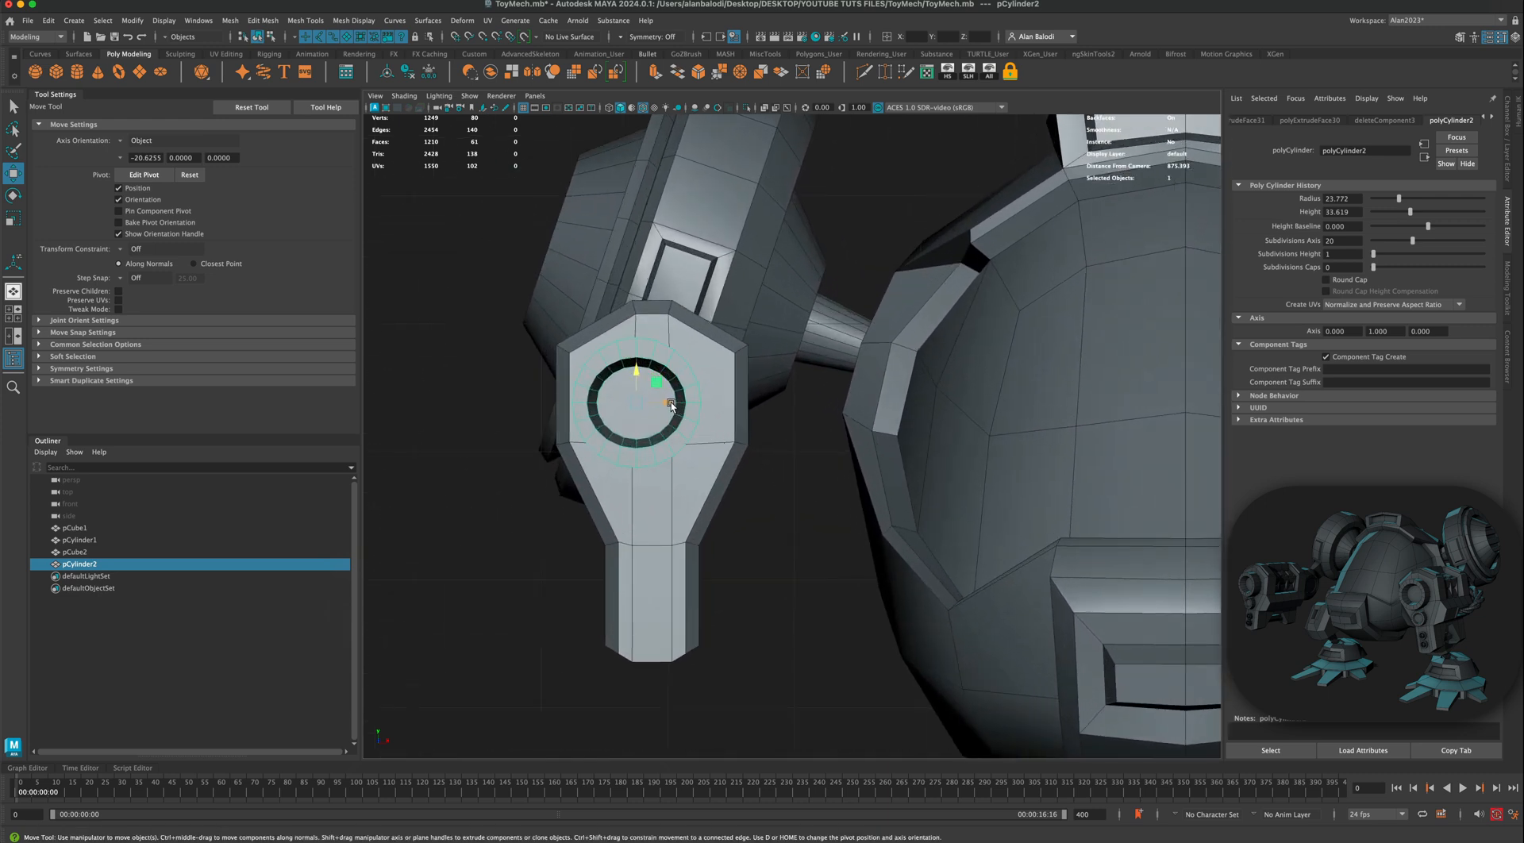
left_click_drag(670, 405, 688, 408)
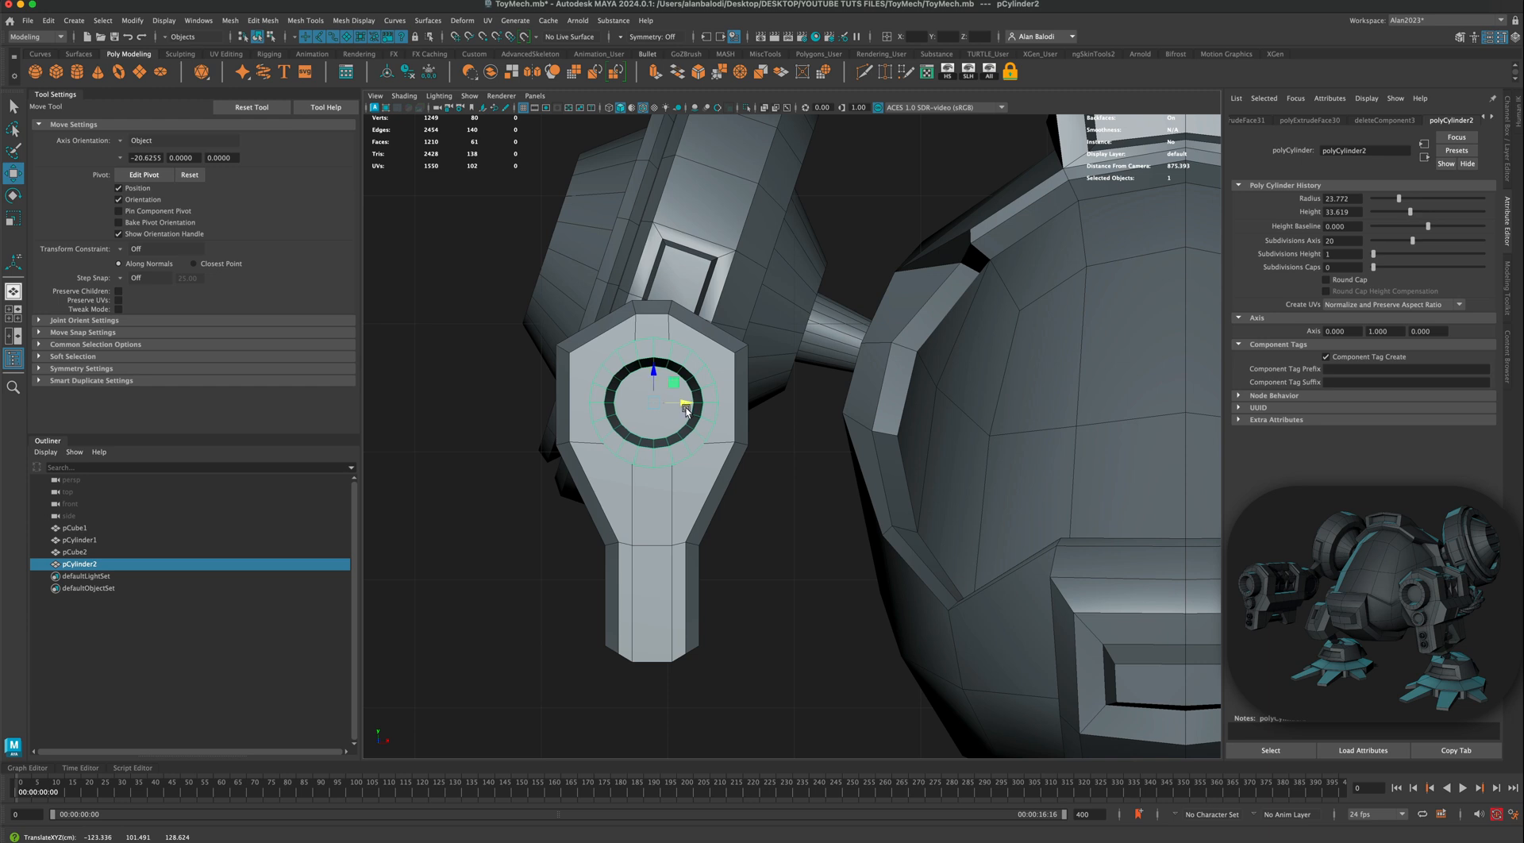
Step: Duplicate the barrel, place the copy directly below it, and scale it down to fit the block's tapering section
key("ctrl+d")
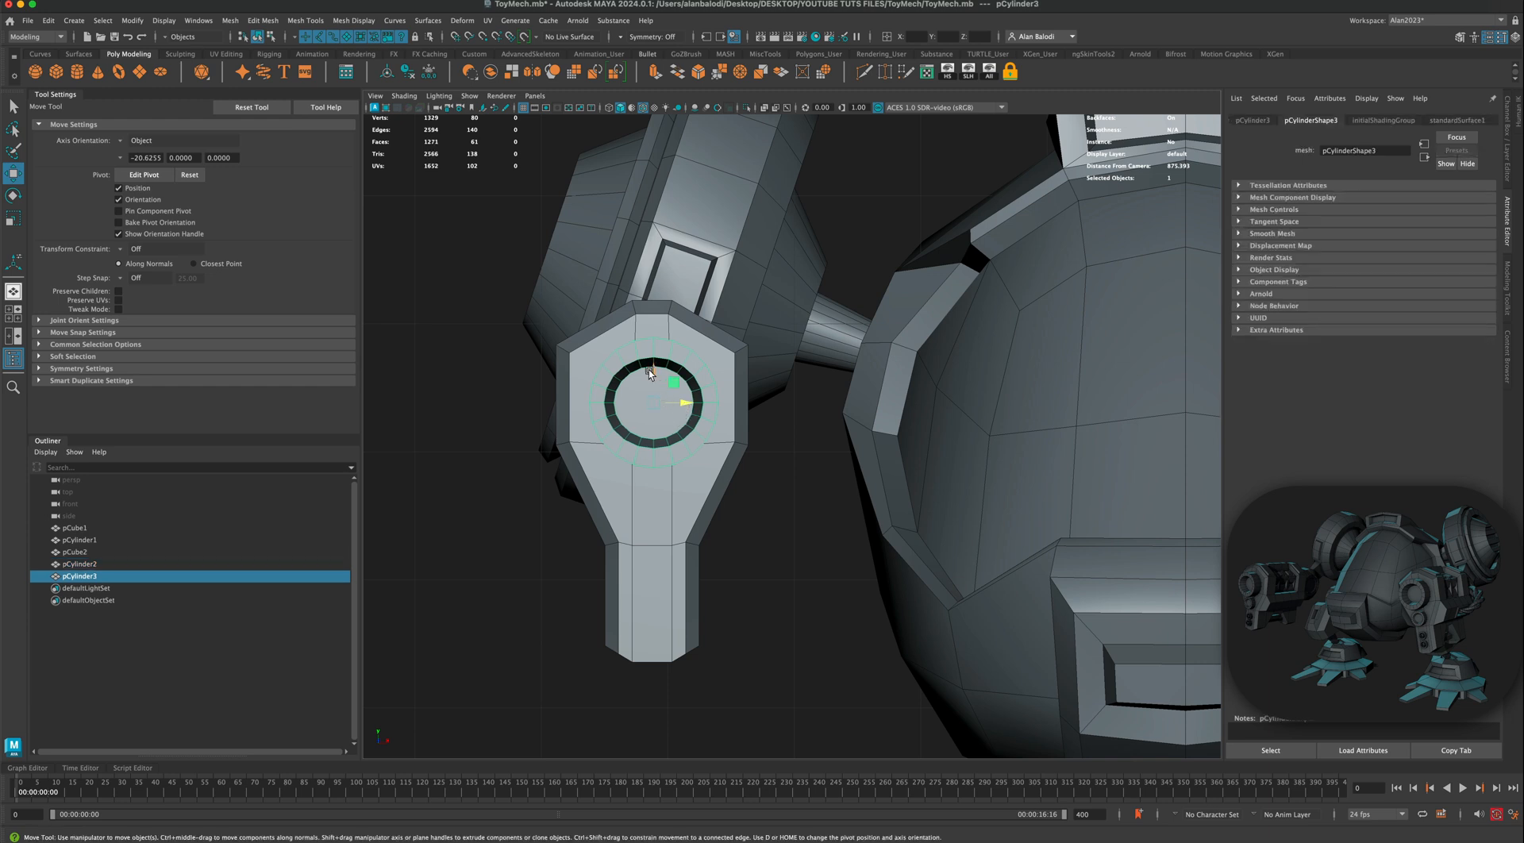
left_click_drag(650, 373, 649, 487)
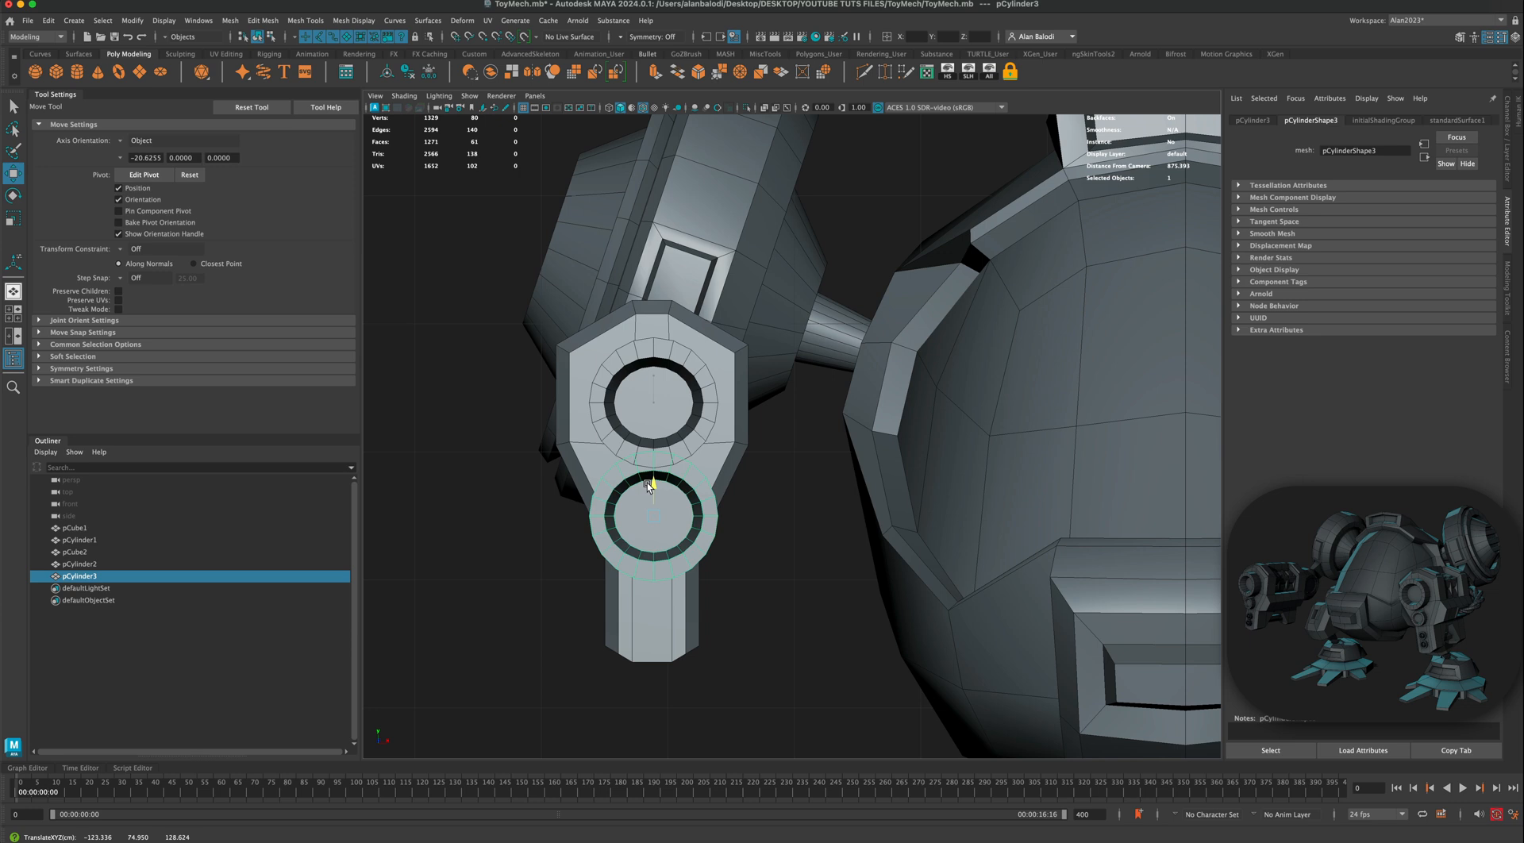
left_click(8, 223)
left_click_drag(673, 499, 666, 500)
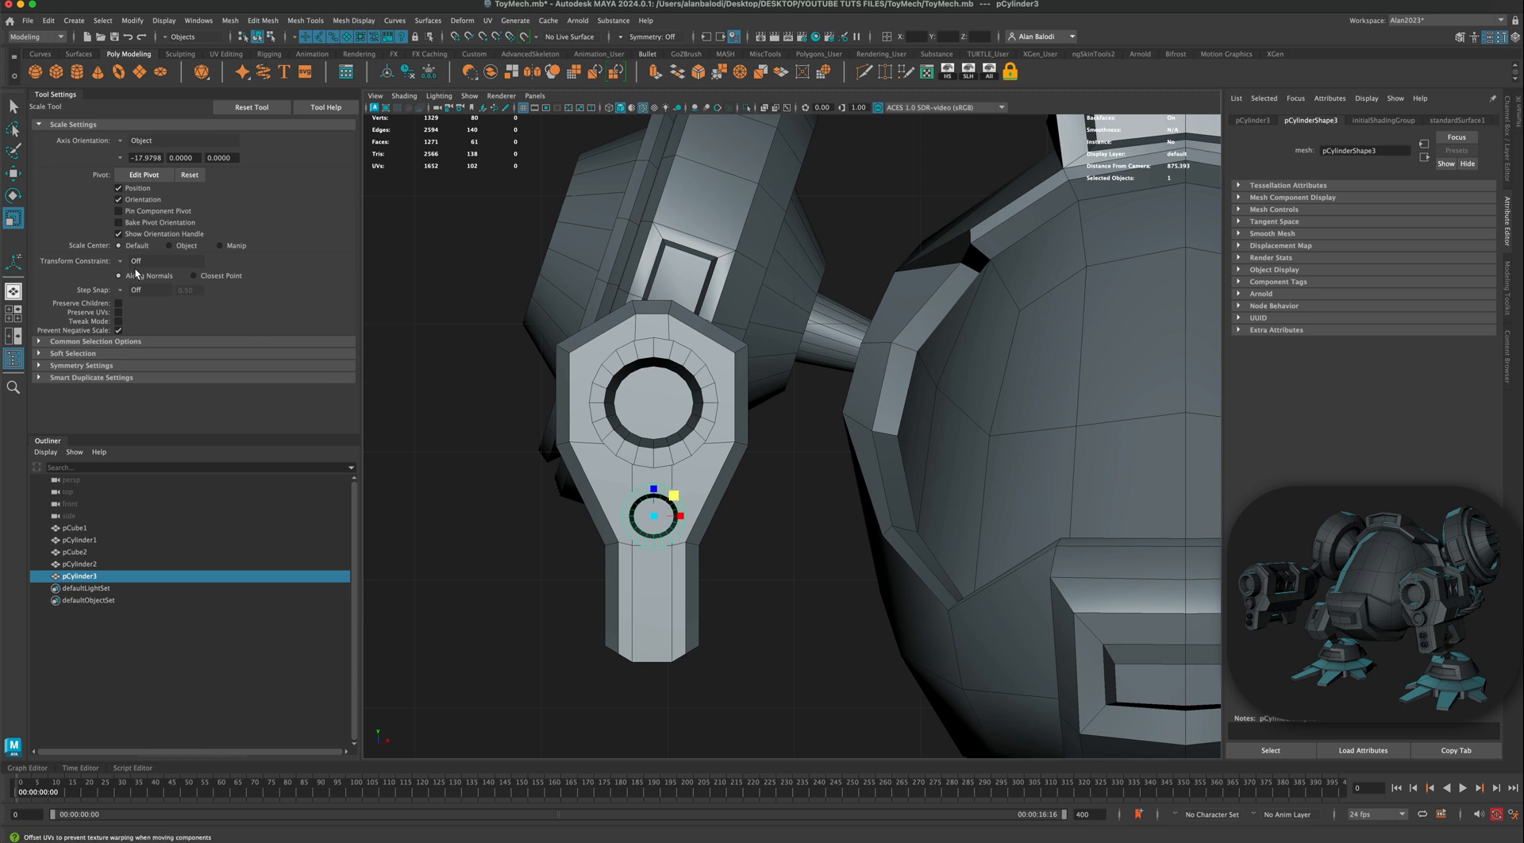
left_click(13, 174)
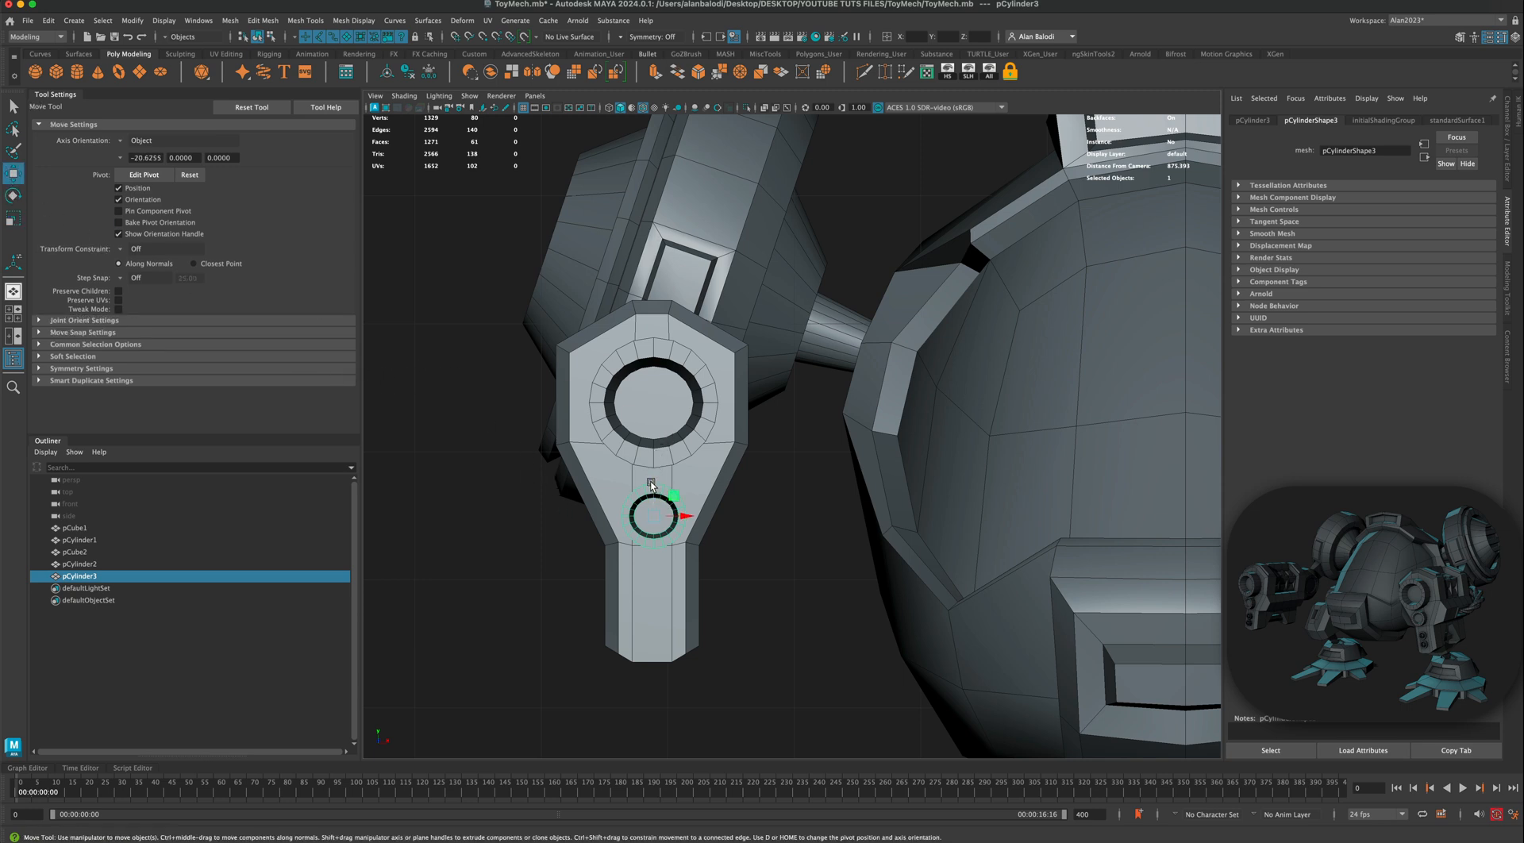
middle_click_drag(651, 483, 651, 475)
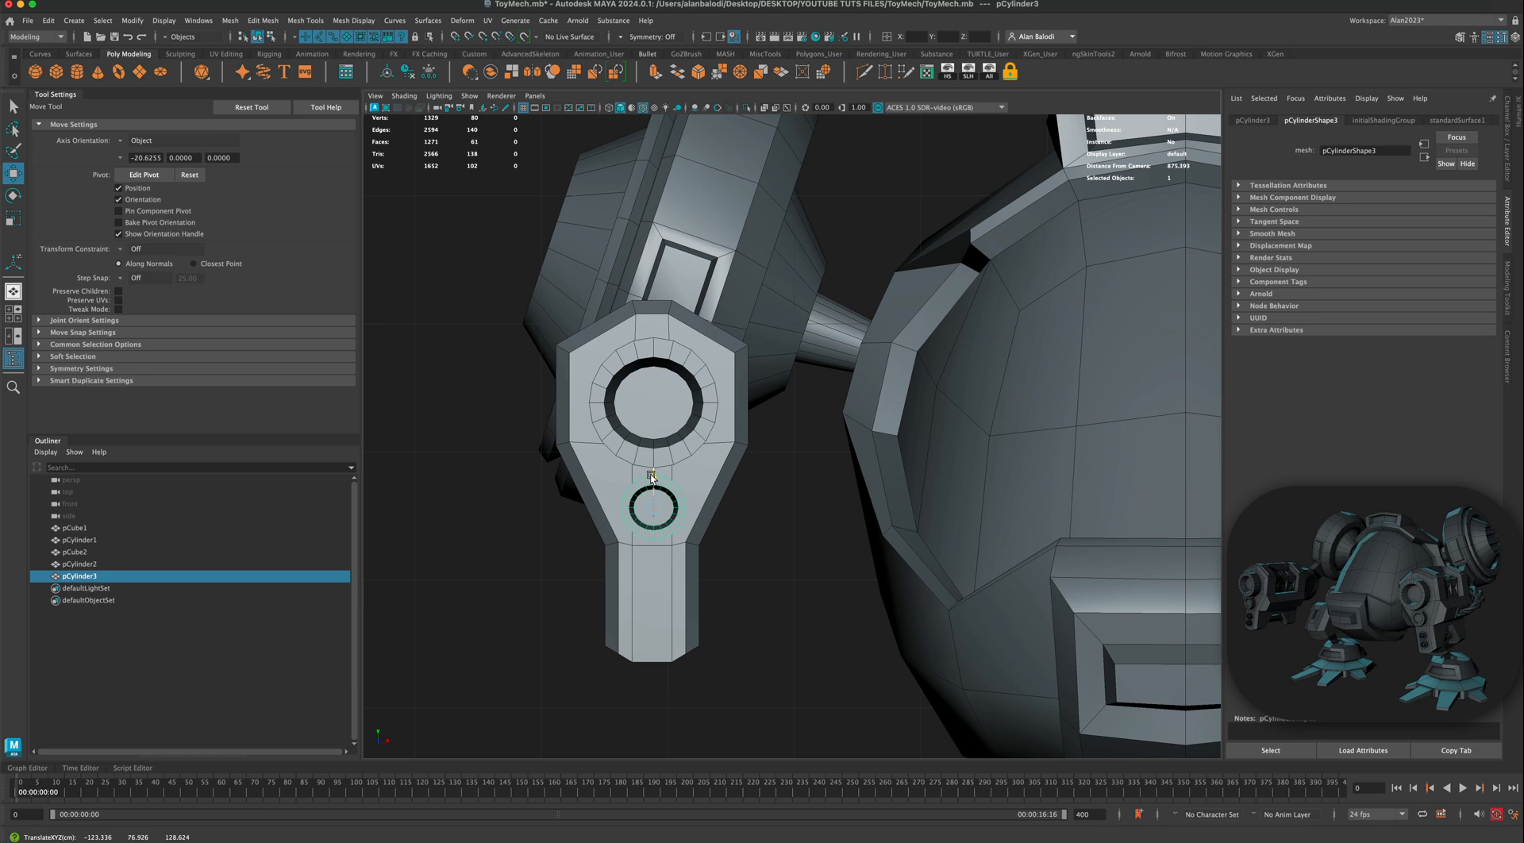
Step: Duplicate the second barrel, place the copy on the block's narrow lower section, and shrink it further
key("ctrl+d")
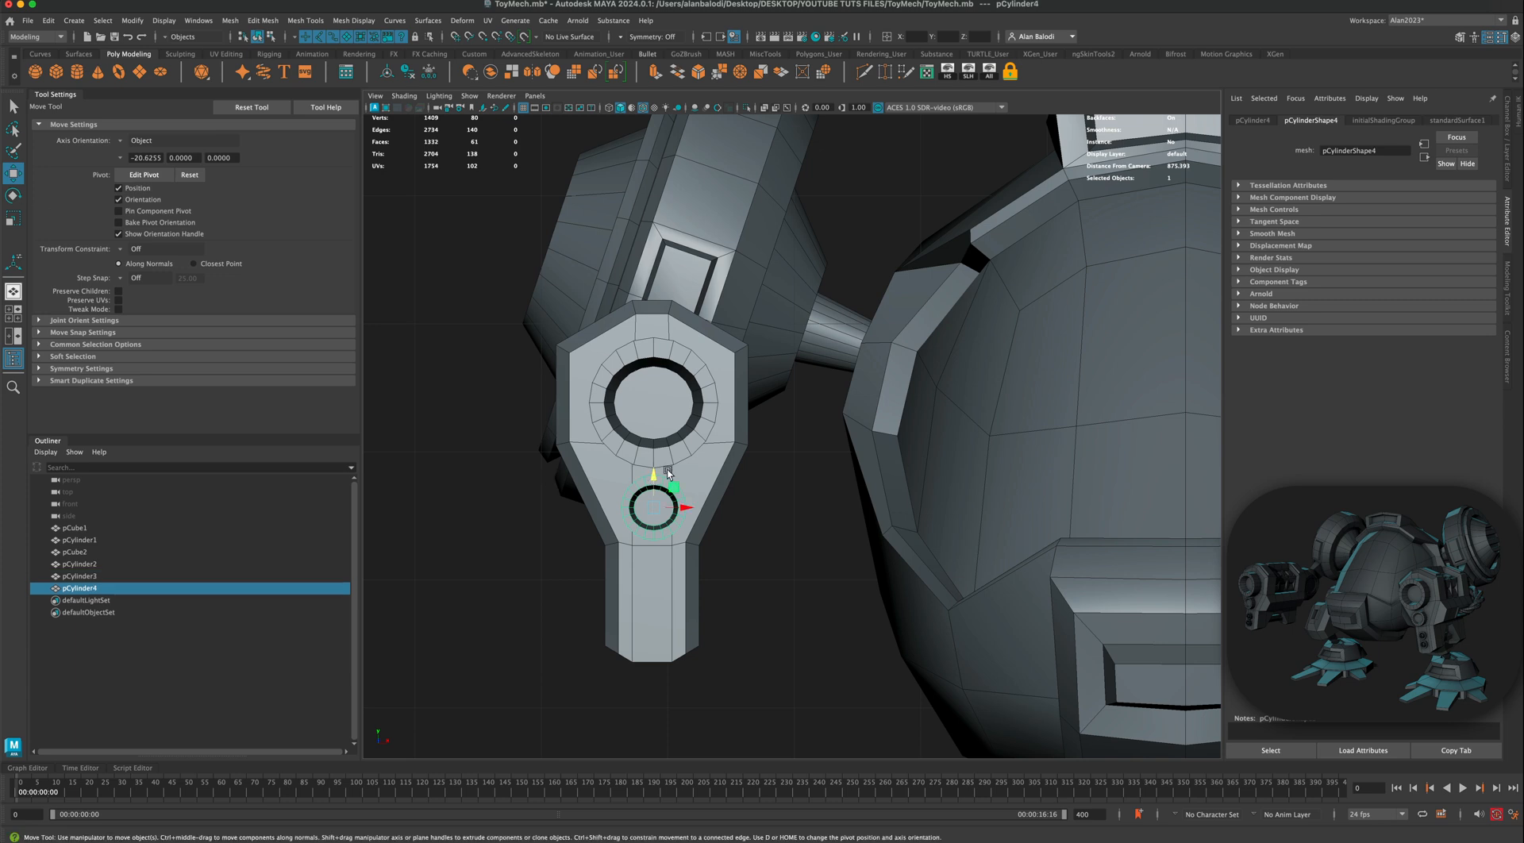
left_click_drag(654, 477, 668, 596)
key("r")
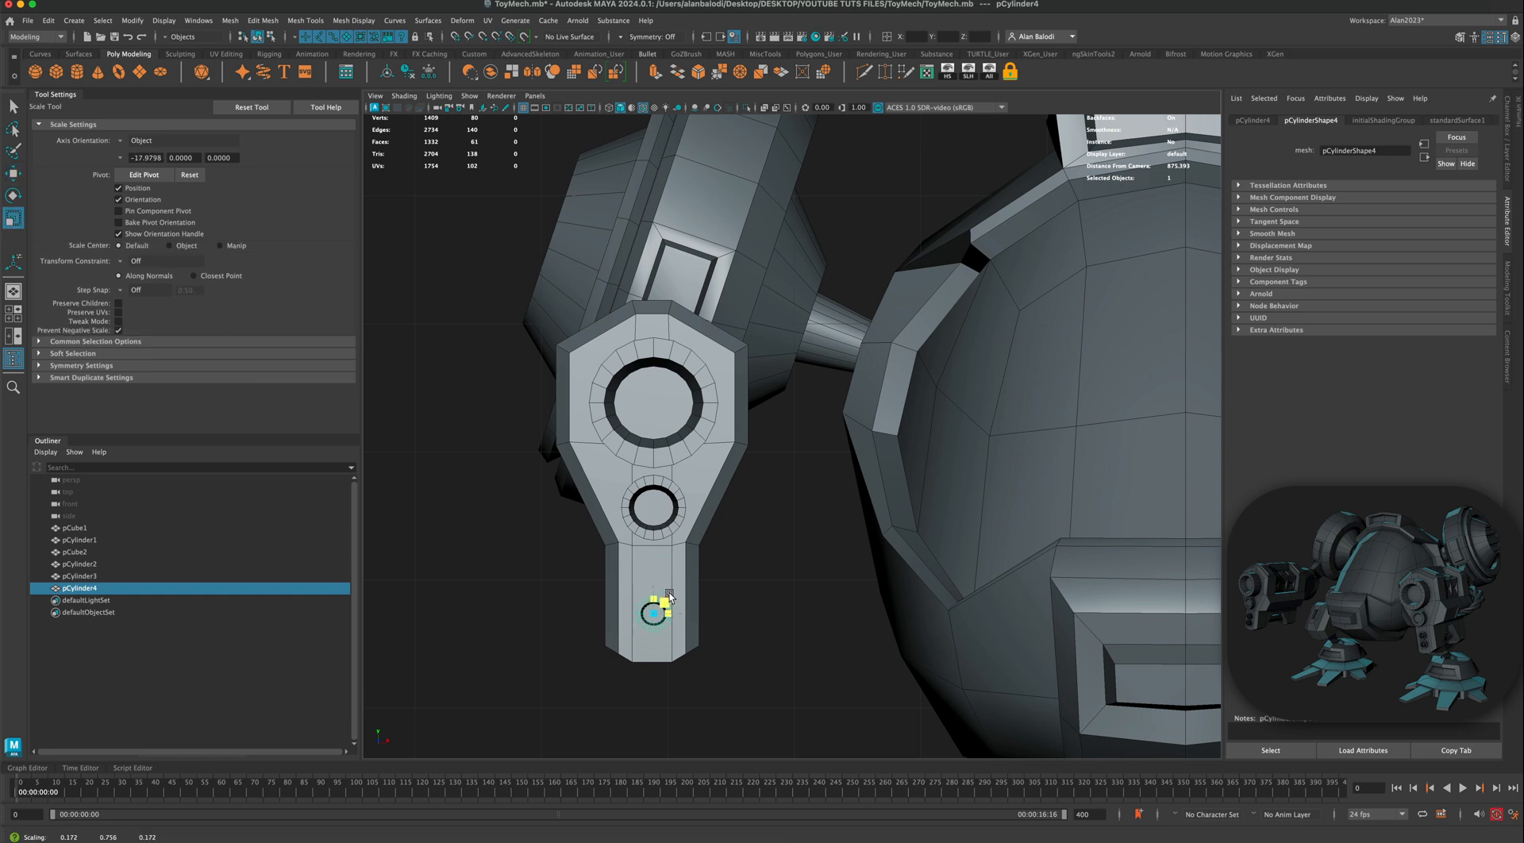
key("w")
mouse_move(653, 582)
left_mouse_down()
mouse_move(654, 562)
mouse_move(654, 596)
left_mouse_up()
Step: Duplicate the smallest barrel, stack the pair vertically, centre both on the narrow section, and clear the selection
key("ctrl+d")
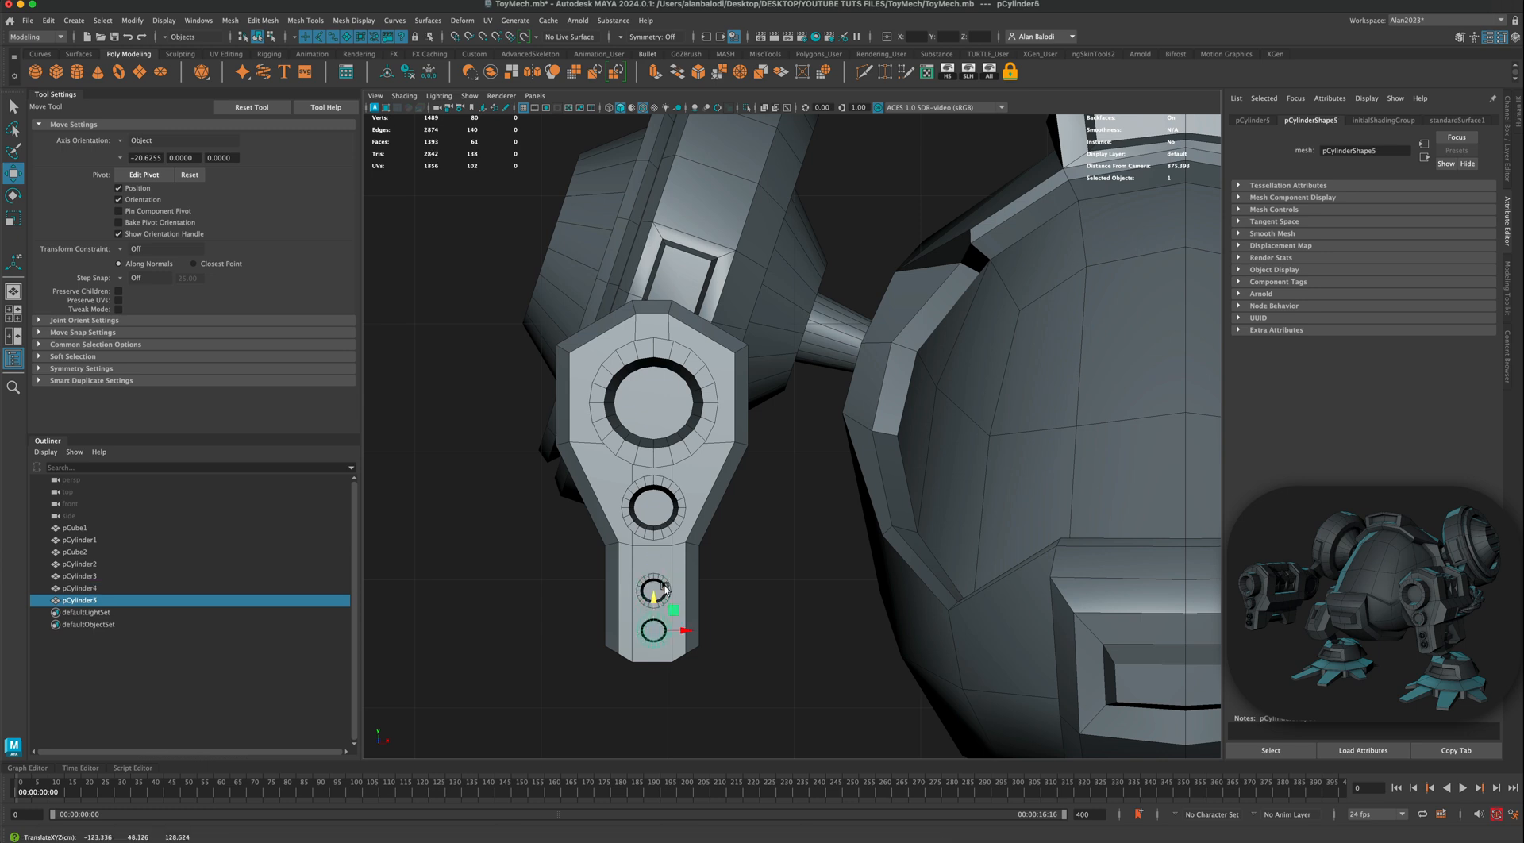
left_click(665, 589, "shift")
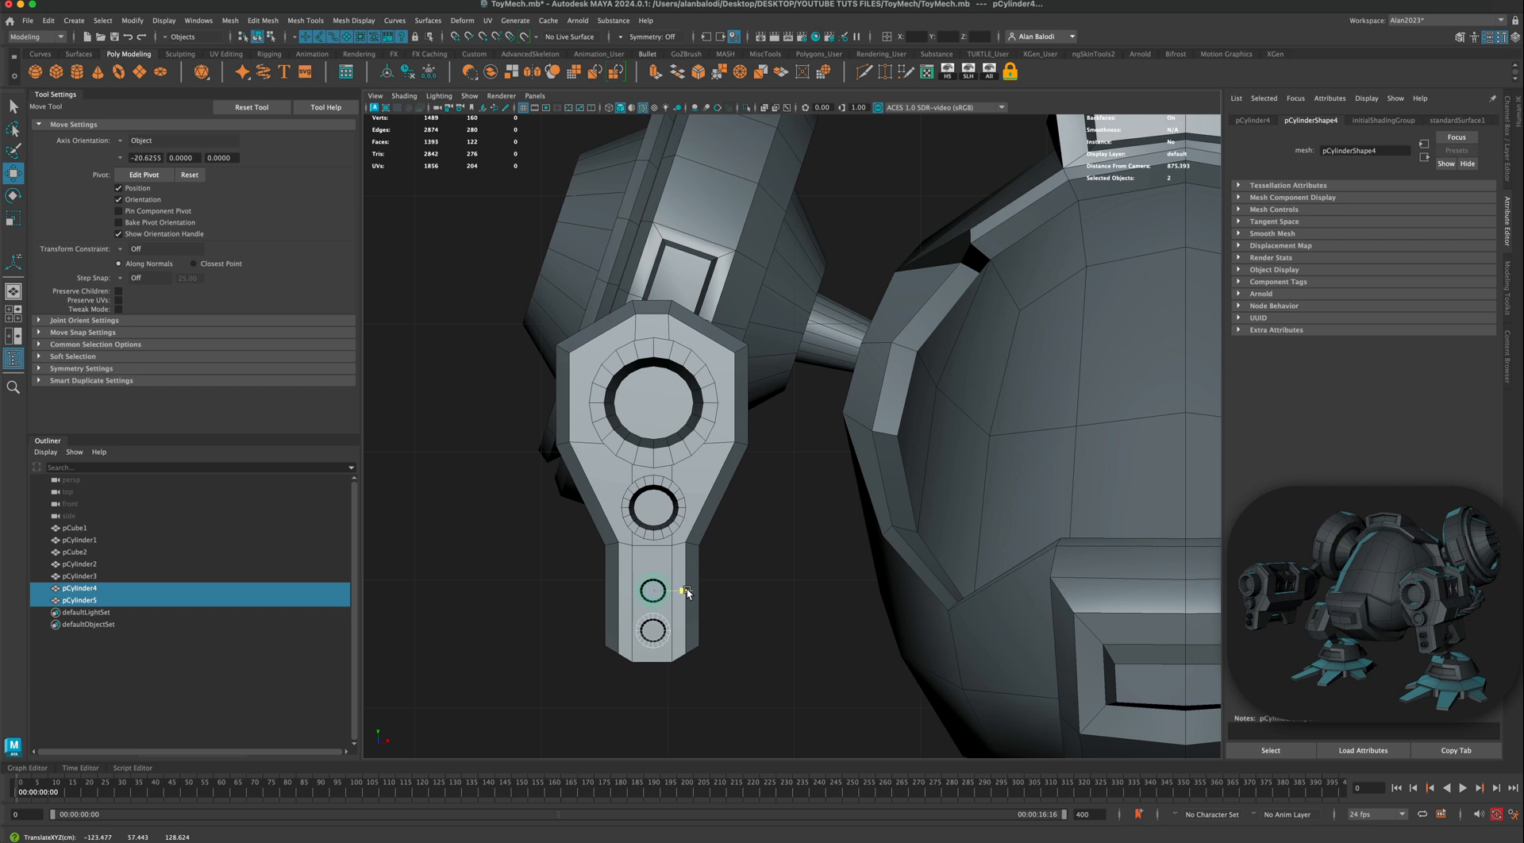
left_click(765, 587)
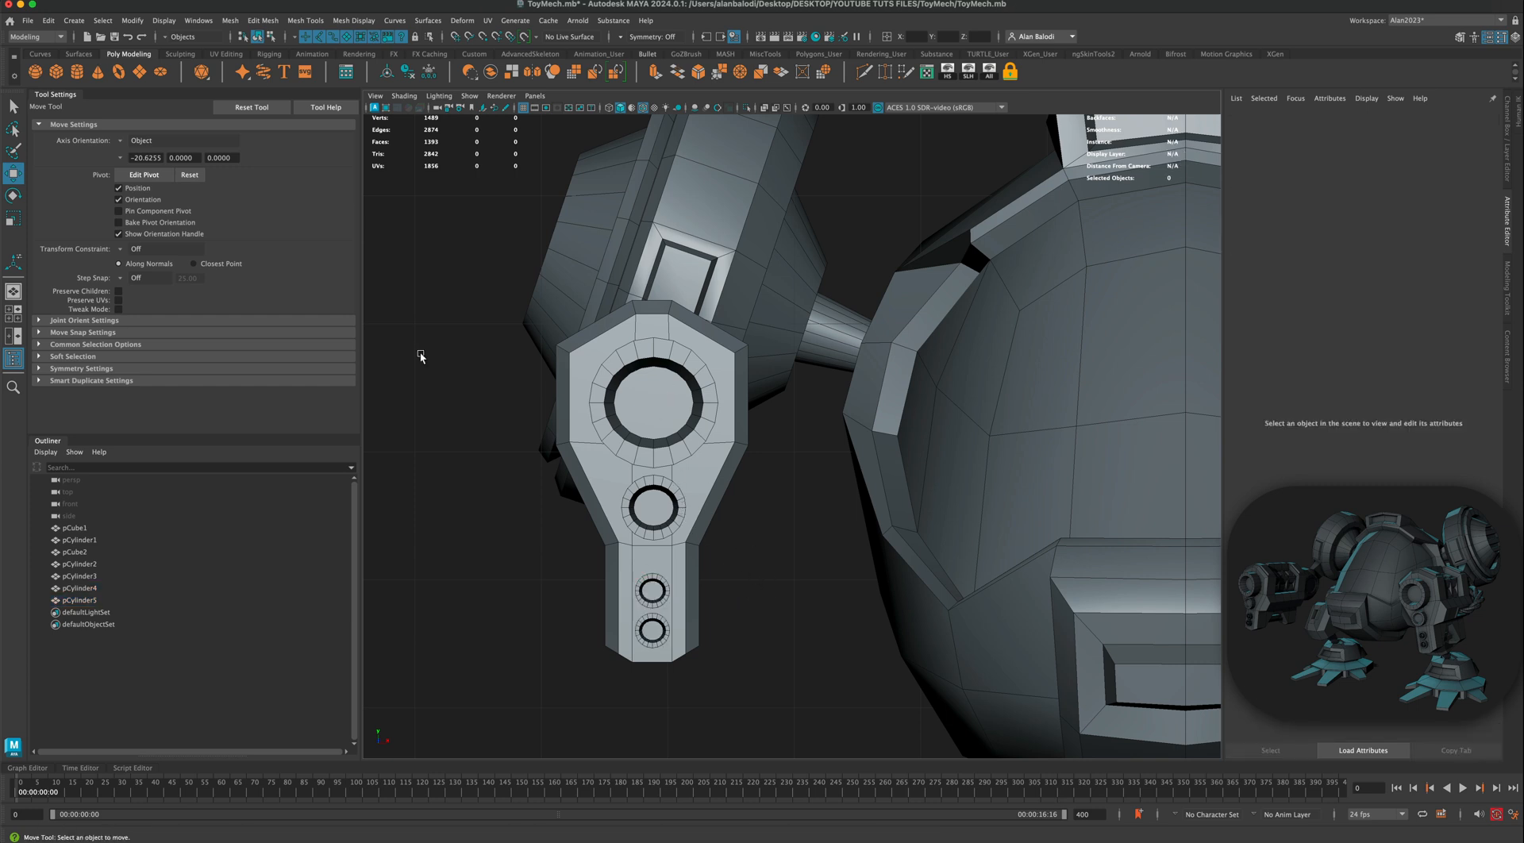
left_click(13, 106)
Step: Examine in the perspective view how far the four barrels protrude from the gun block's front
key("space")
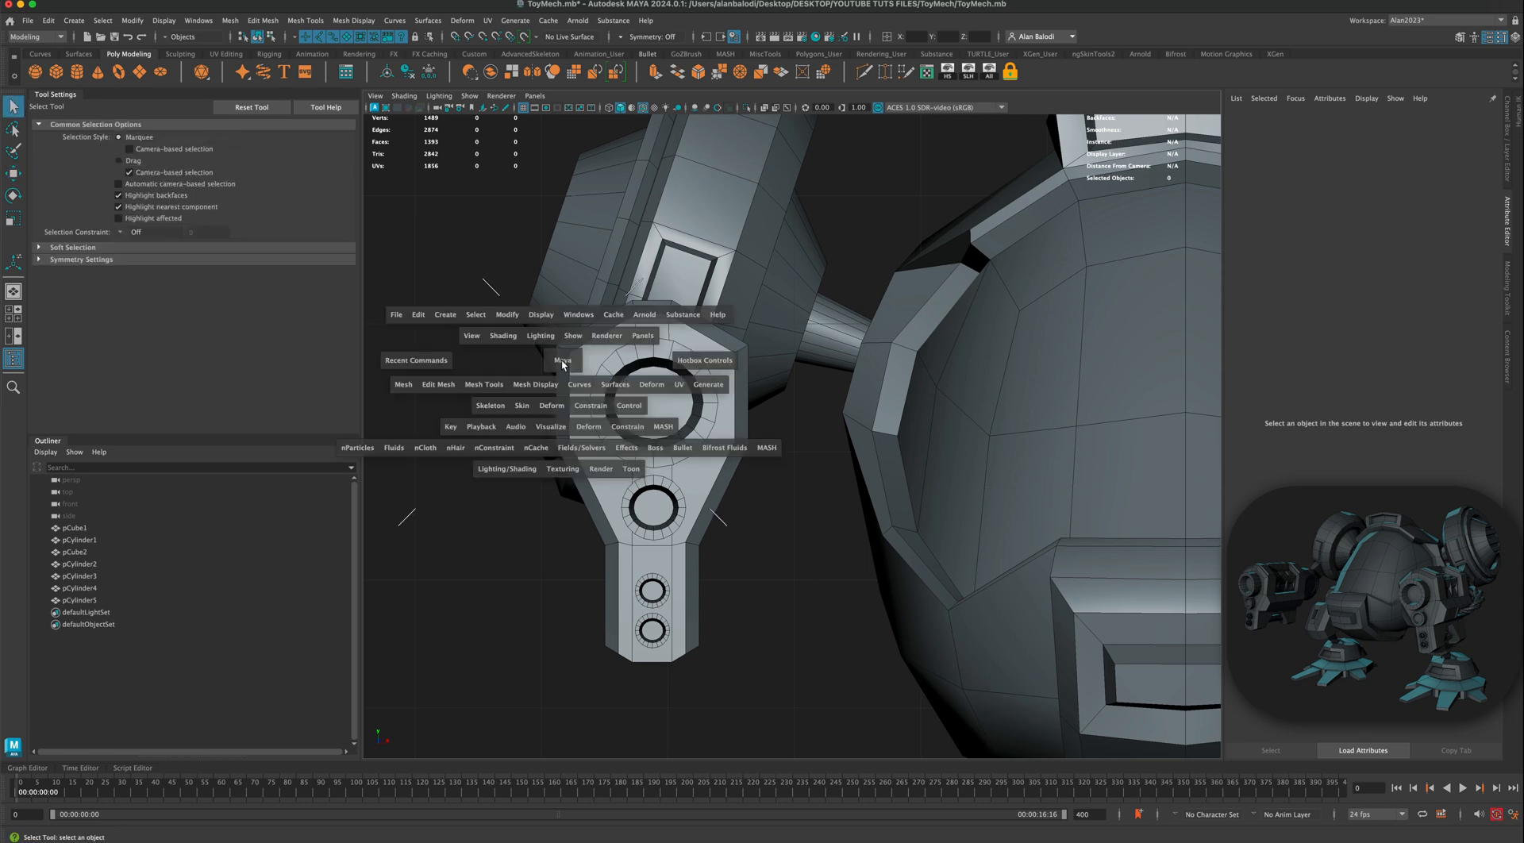
key("space")
key("space")
scroll(851, 473, "up", 1)
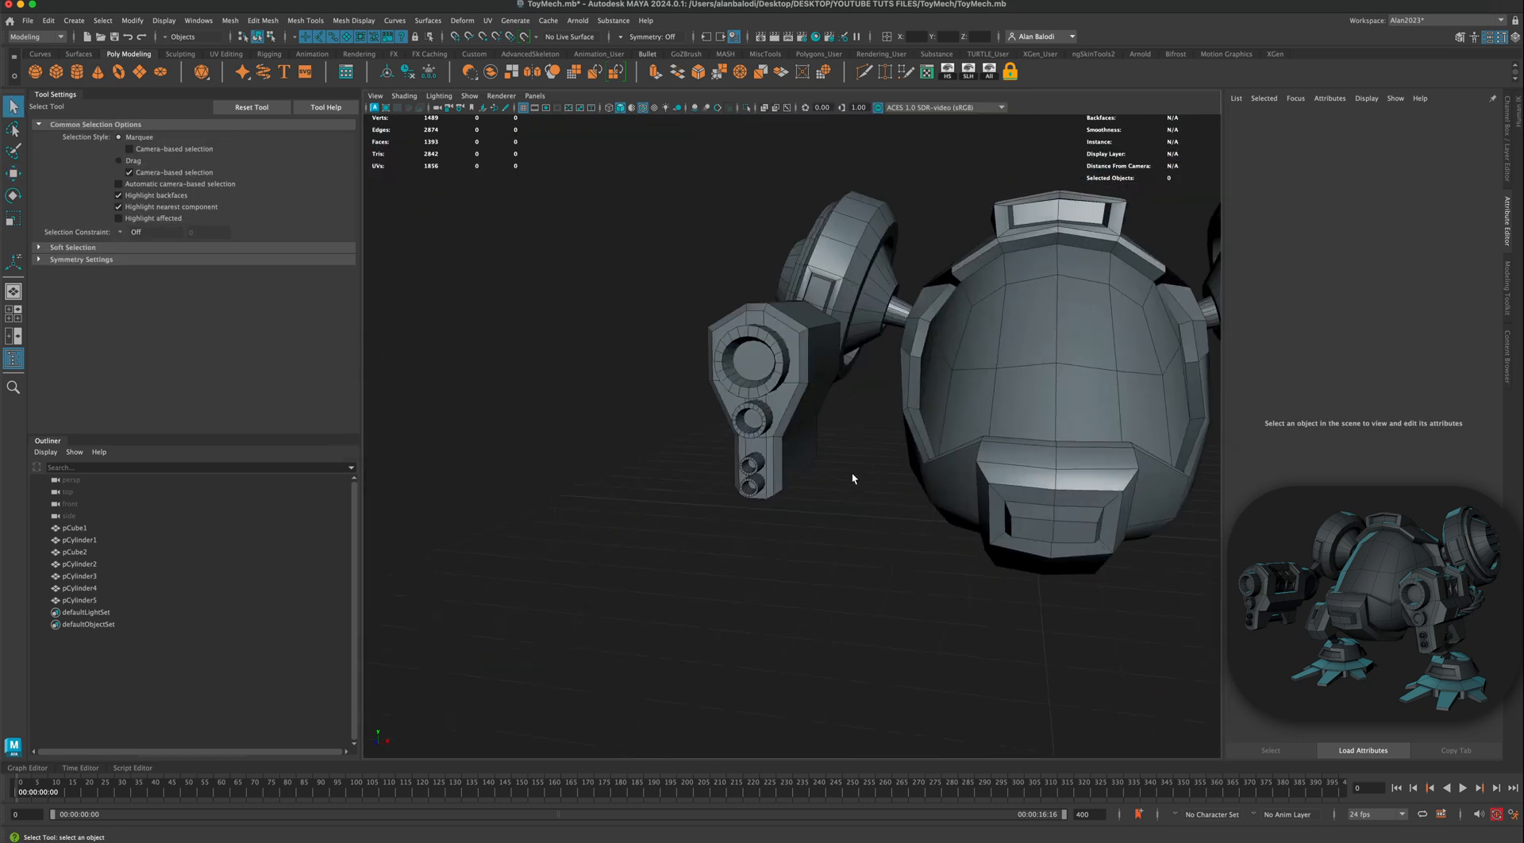
scroll(851, 471, "down", 4)
middle_click_drag(859, 465, 790, 486, "alt")
scroll(791, 486, "up", 3)
left_click_drag(721, 482, 644, 511, "alt")
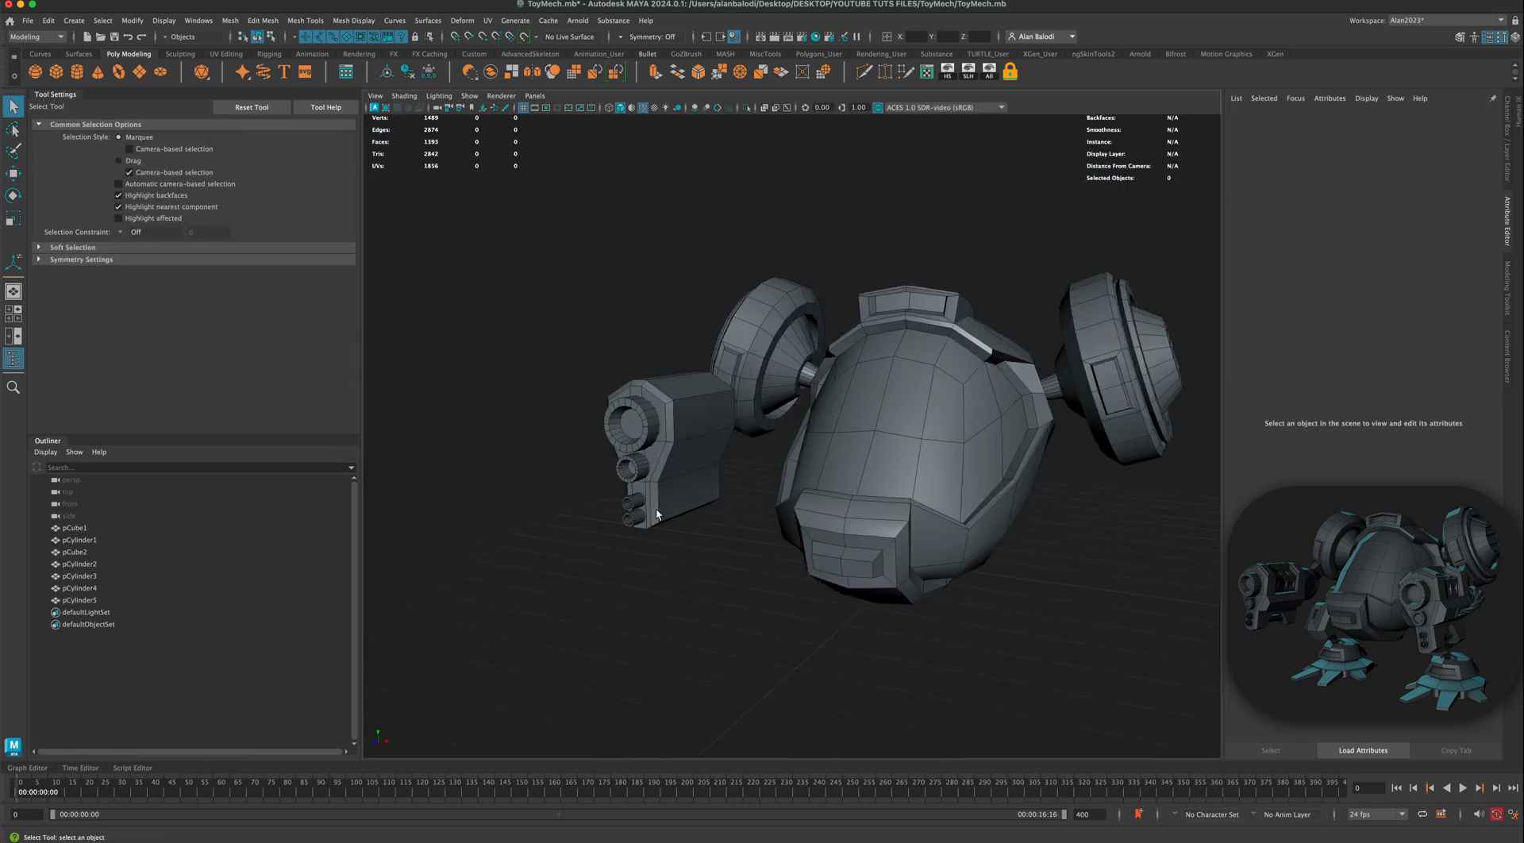
middle_click_drag(644, 512, 711, 489, "alt")
scroll(701, 476, "up", 4)
scroll(700, 472, "up", 5)
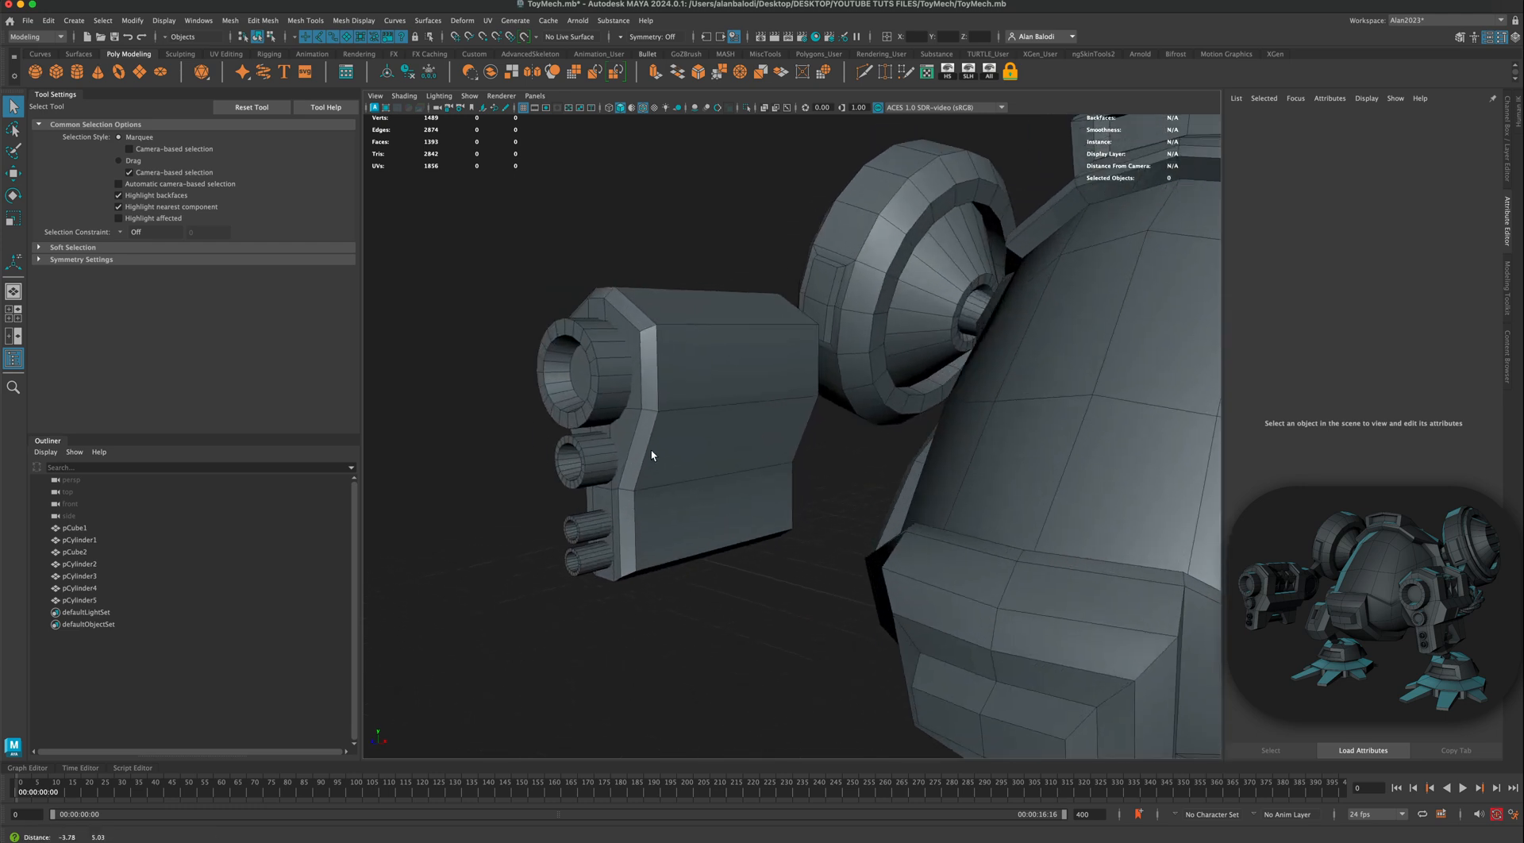
Step: Shift the second barrel slightly forward and move its inner cap face toward the muzzle to make the recess shallower
left_click(591, 462)
left_click(17, 177)
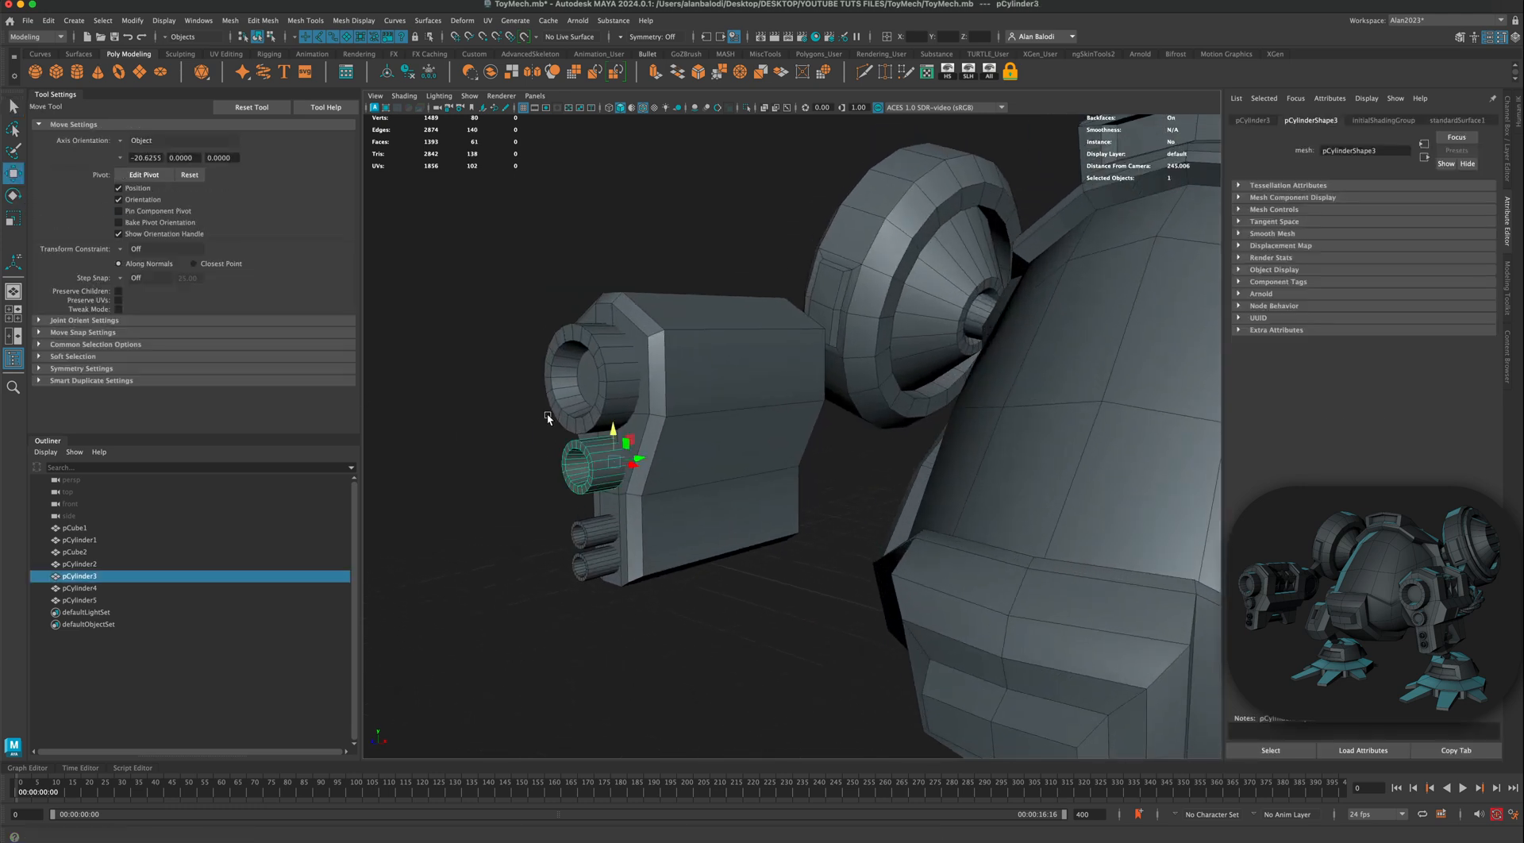
mouse_move(641, 463)
left_mouse_down()
mouse_move(666, 460)
mouse_move(635, 463)
mouse_move(624, 486)
left_mouse_up()
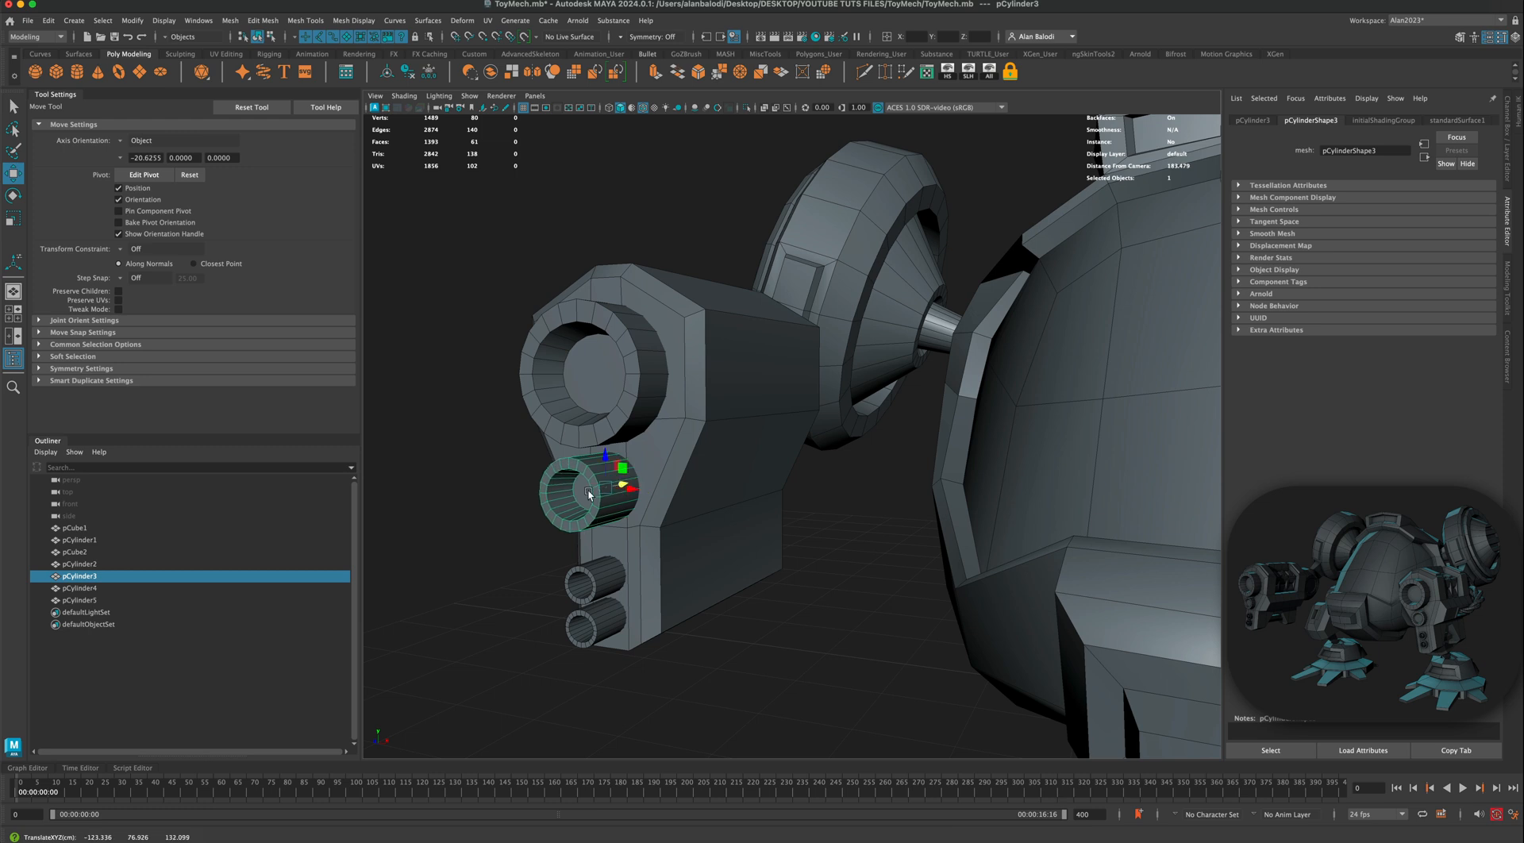
right_click_drag(589, 495, 589, 519)
left_click(587, 496)
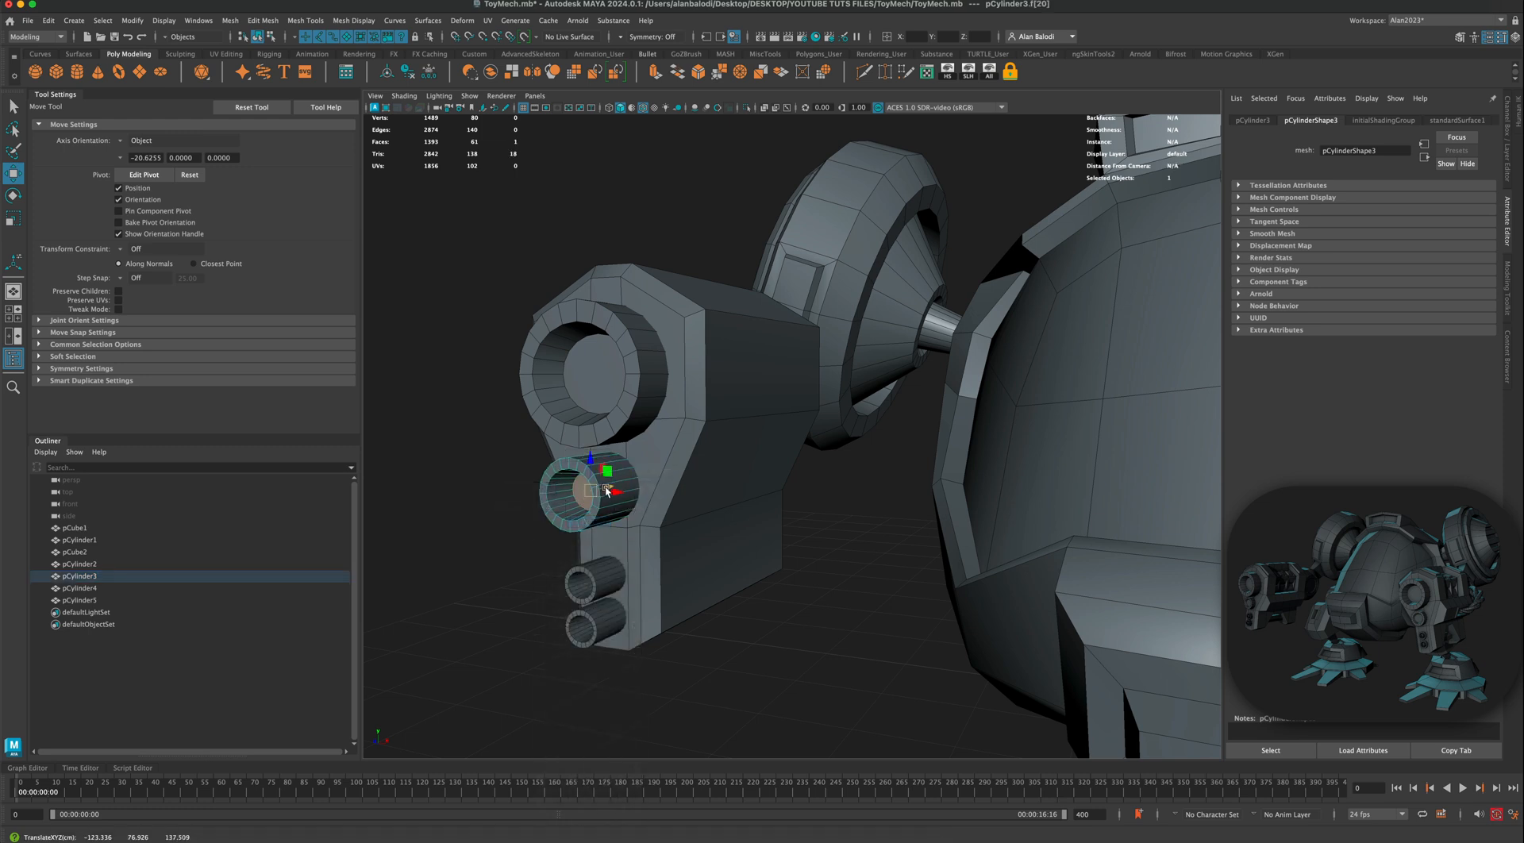
left_click_drag(607, 491, 594, 492)
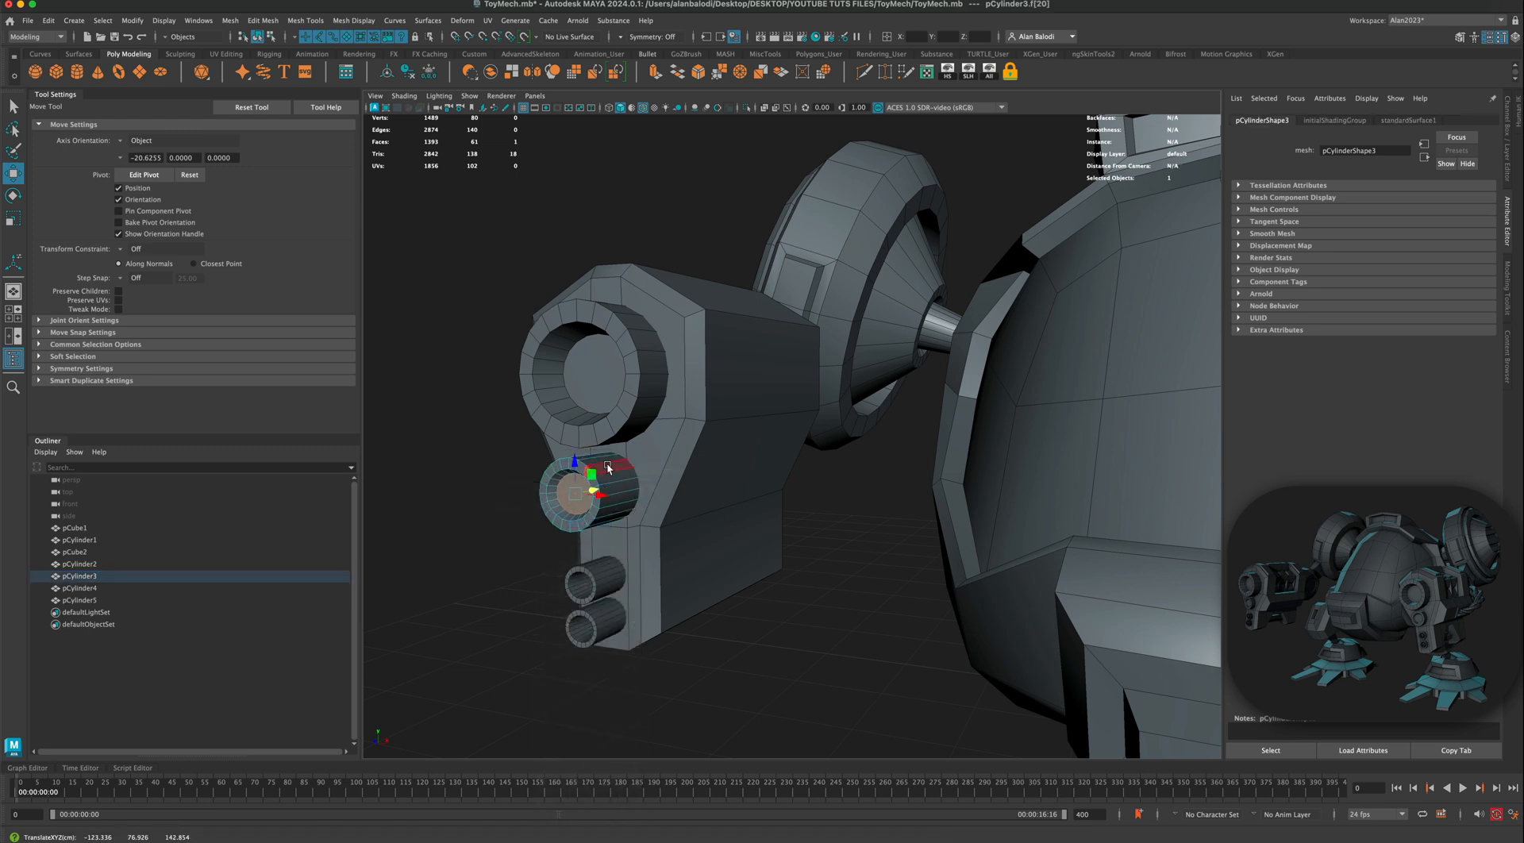
mouse_move(609, 468)
right_mouse_down()
mouse_move(637, 454)
mouse_move(626, 471)
right_mouse_up()
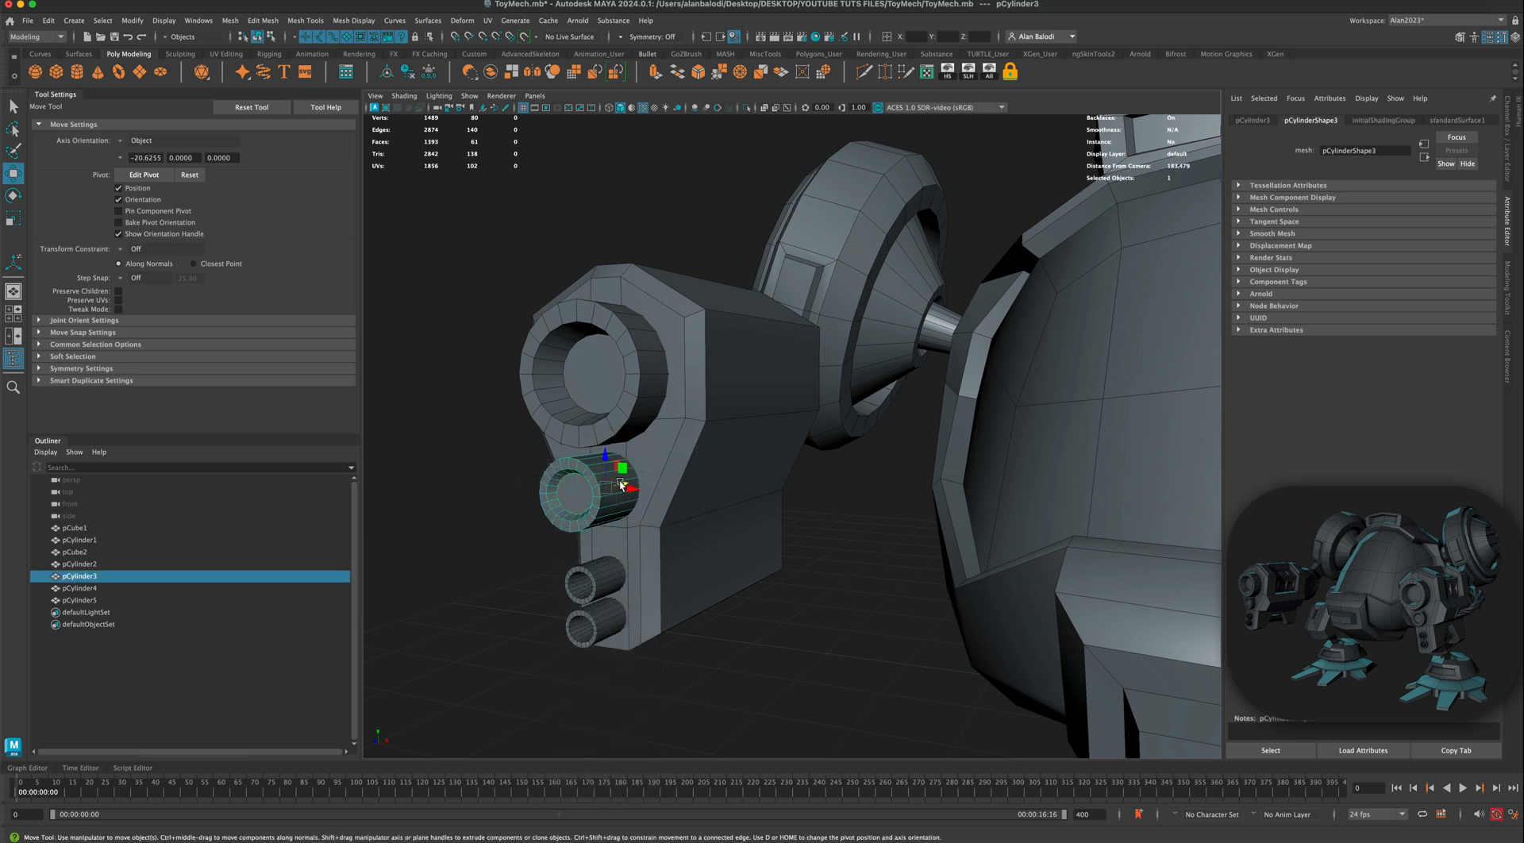
Step: Push the second barrel back into the gun block so that only a short section sticks out
middle_click_drag(651, 480, 648, 480)
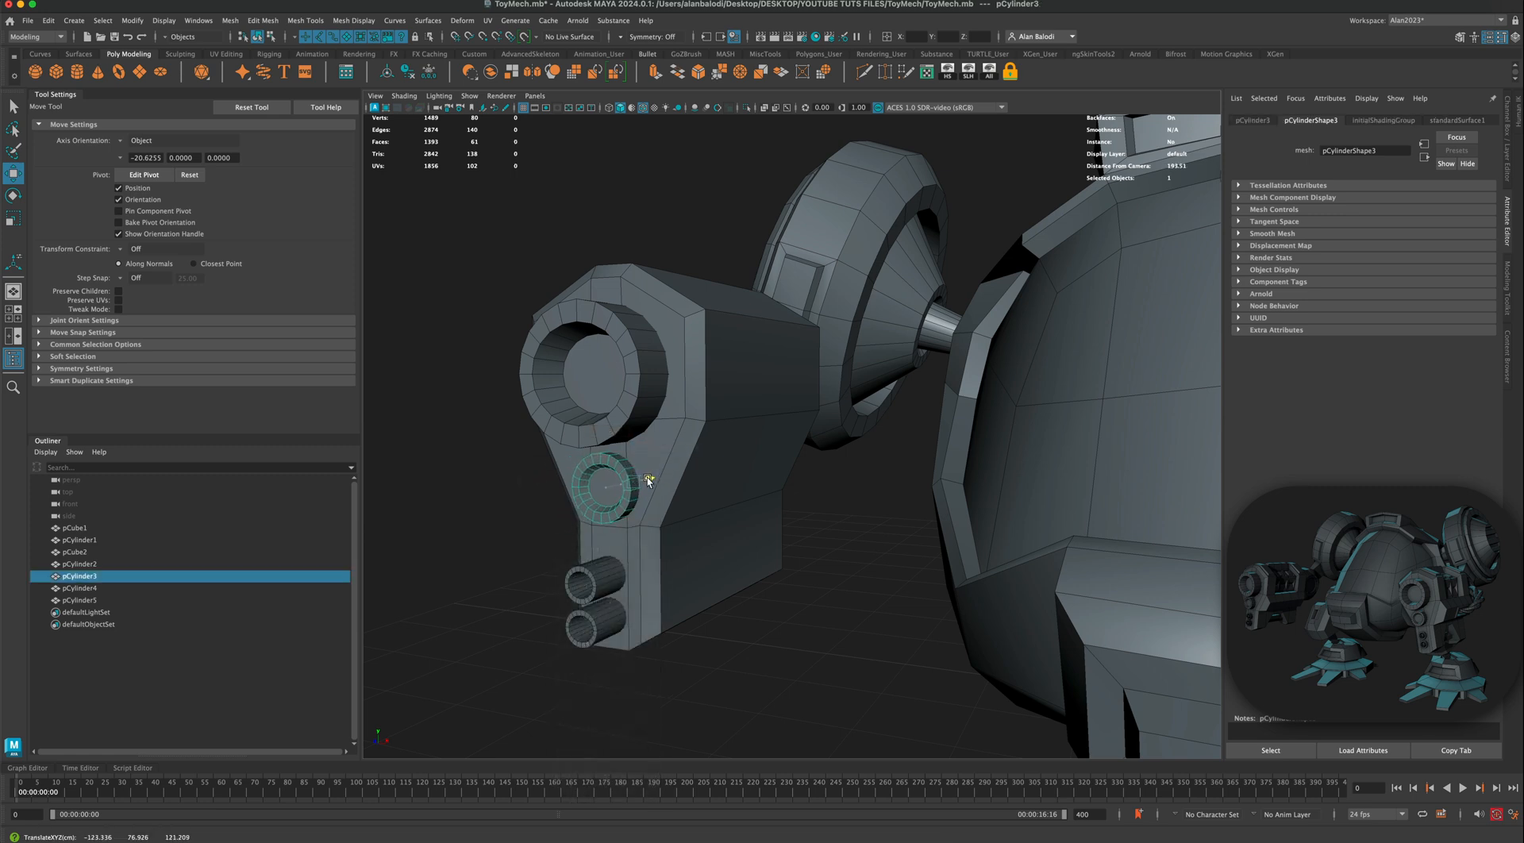
left_click_drag(647, 480, 644, 481)
left_click_drag(510, 512, 486, 515, "alt")
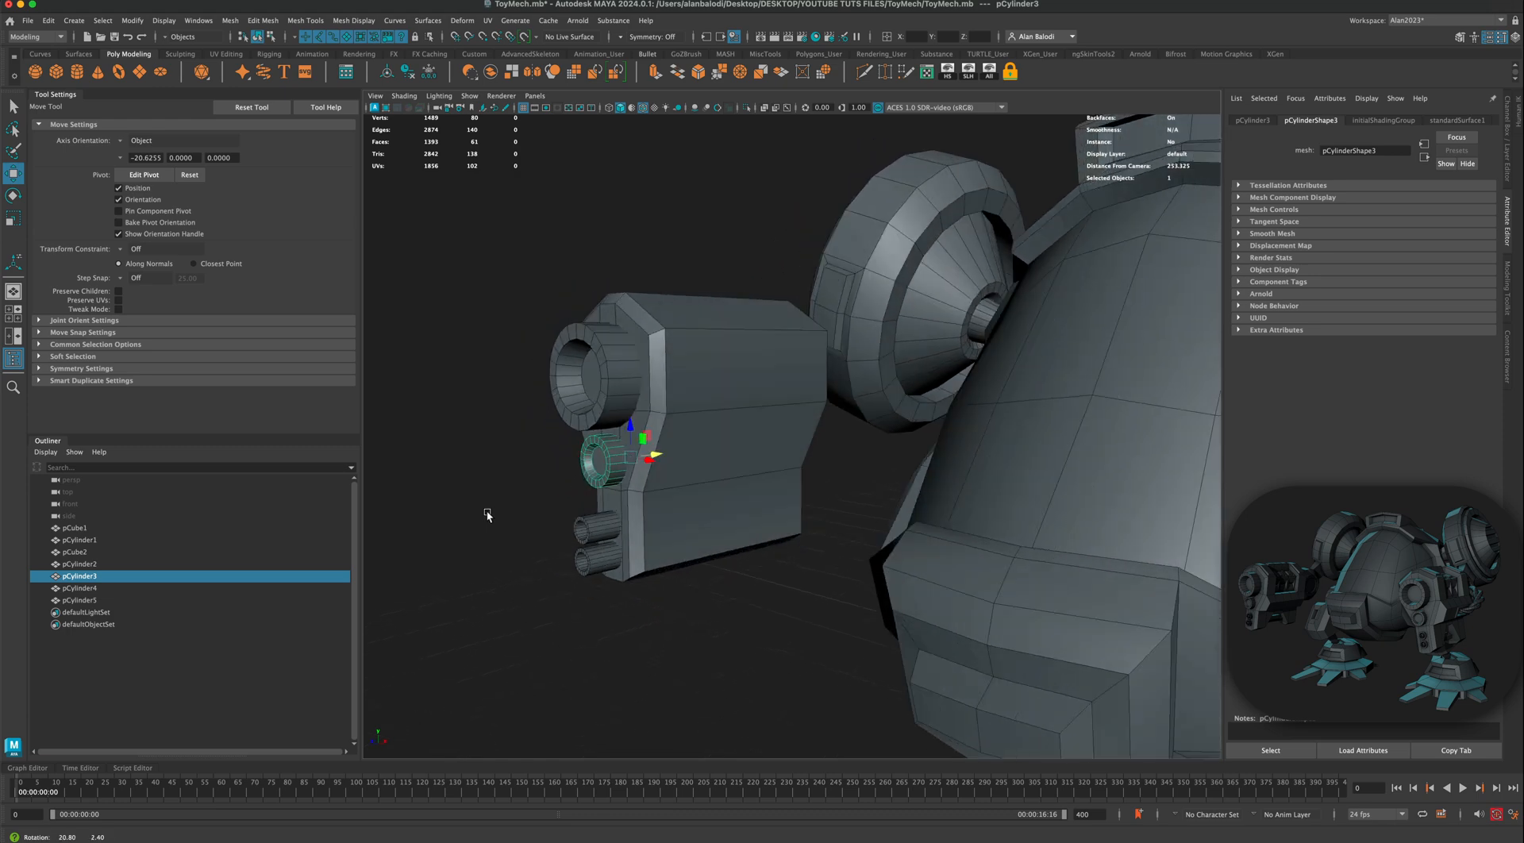
middle_click_drag(514, 501, 550, 462, "alt")
scroll(523, 493, "up", 5)
left_click_drag(491, 490, 507, 490, "alt")
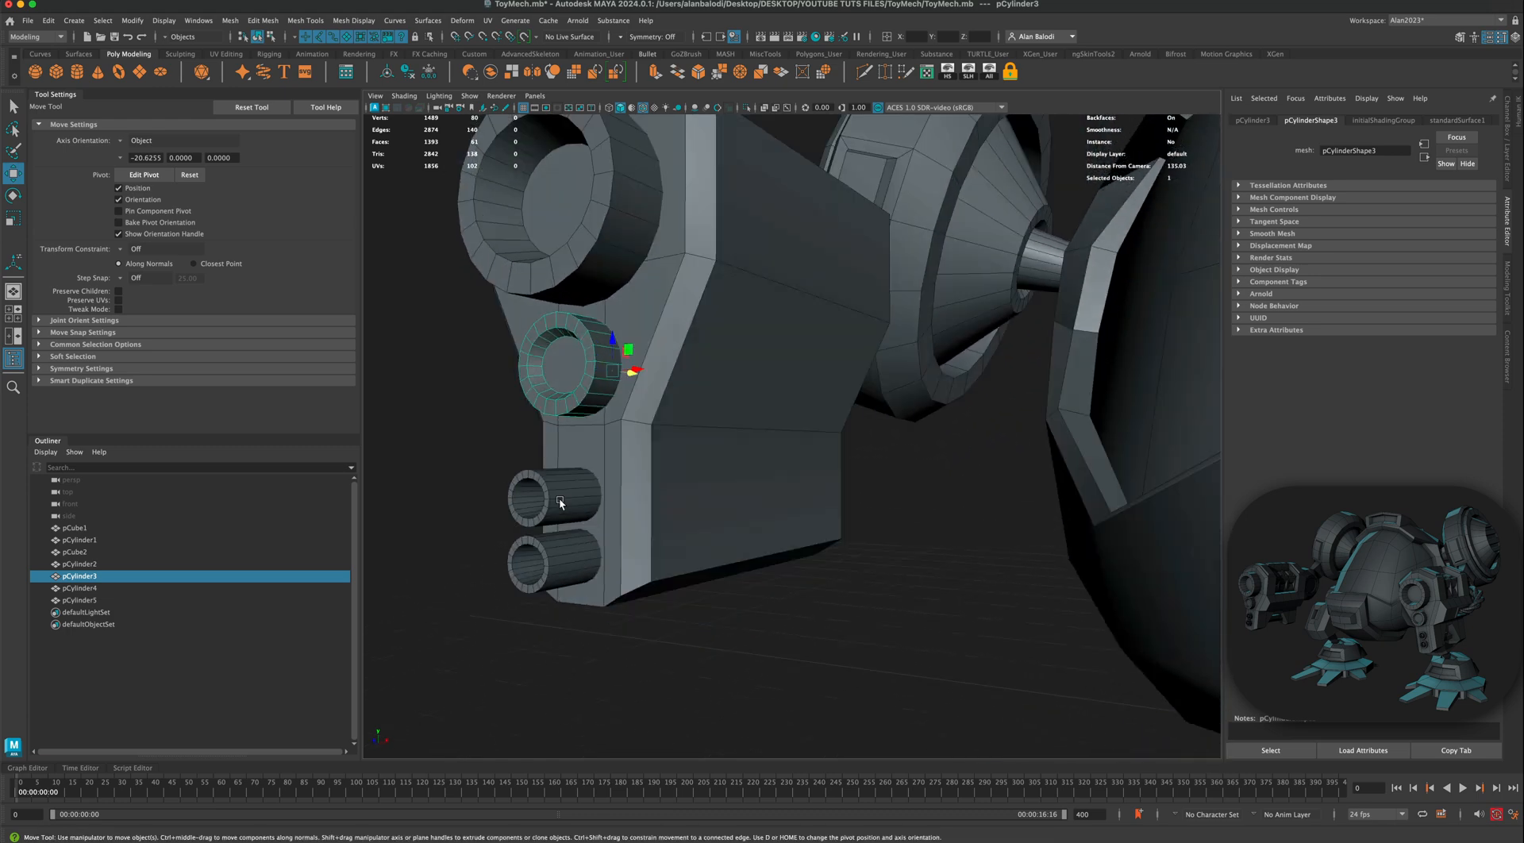
Step: Delete the lower of the two smallest barrels on the gun block's narrow section
left_click(541, 510)
left_click_drag(429, 527, 458, 527, "alt")
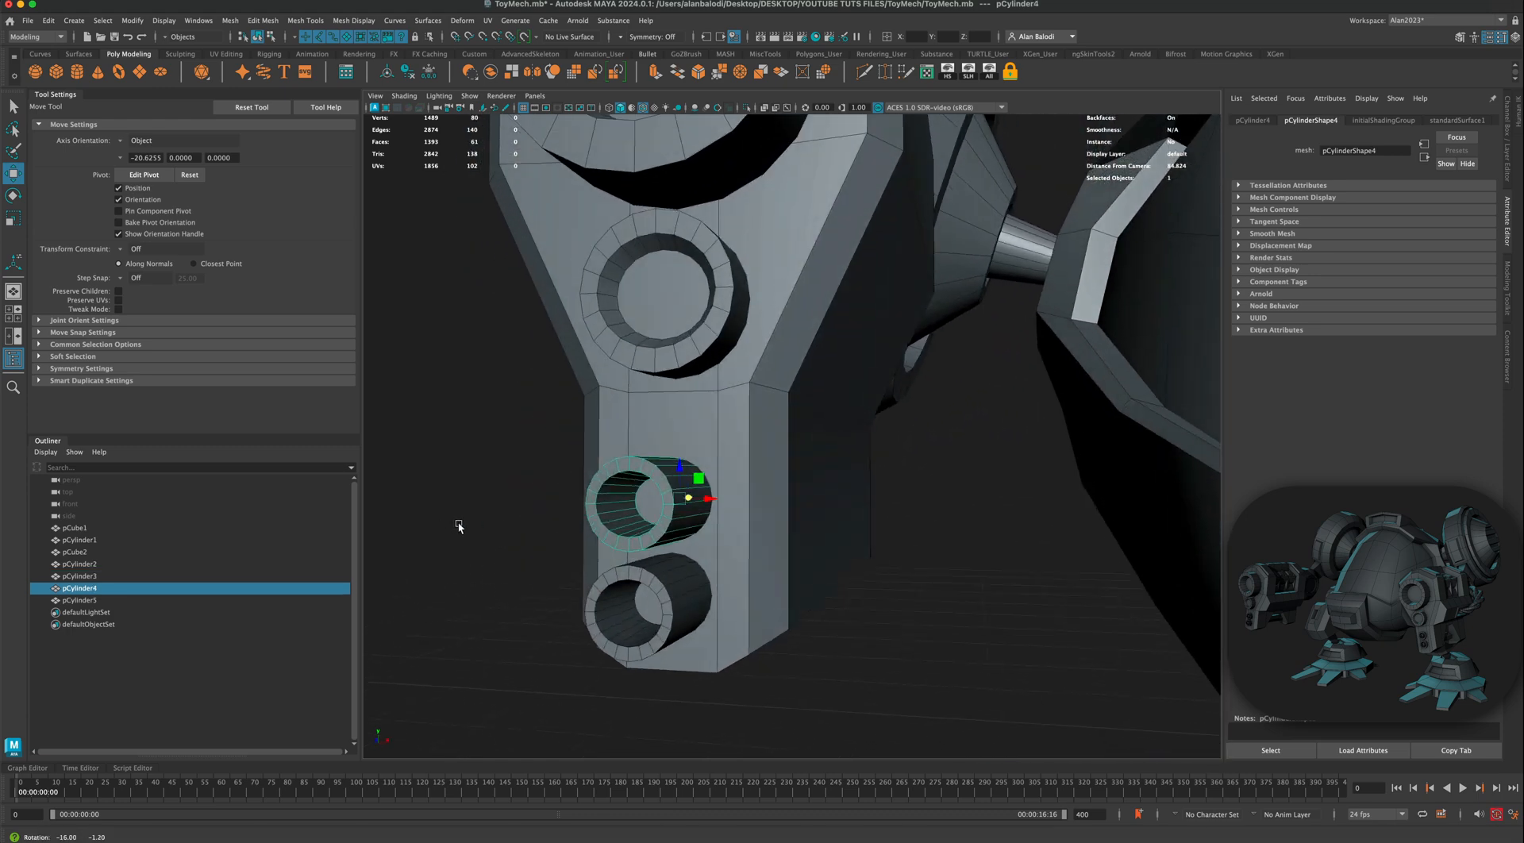
right_click(641, 507)
left_click(642, 521)
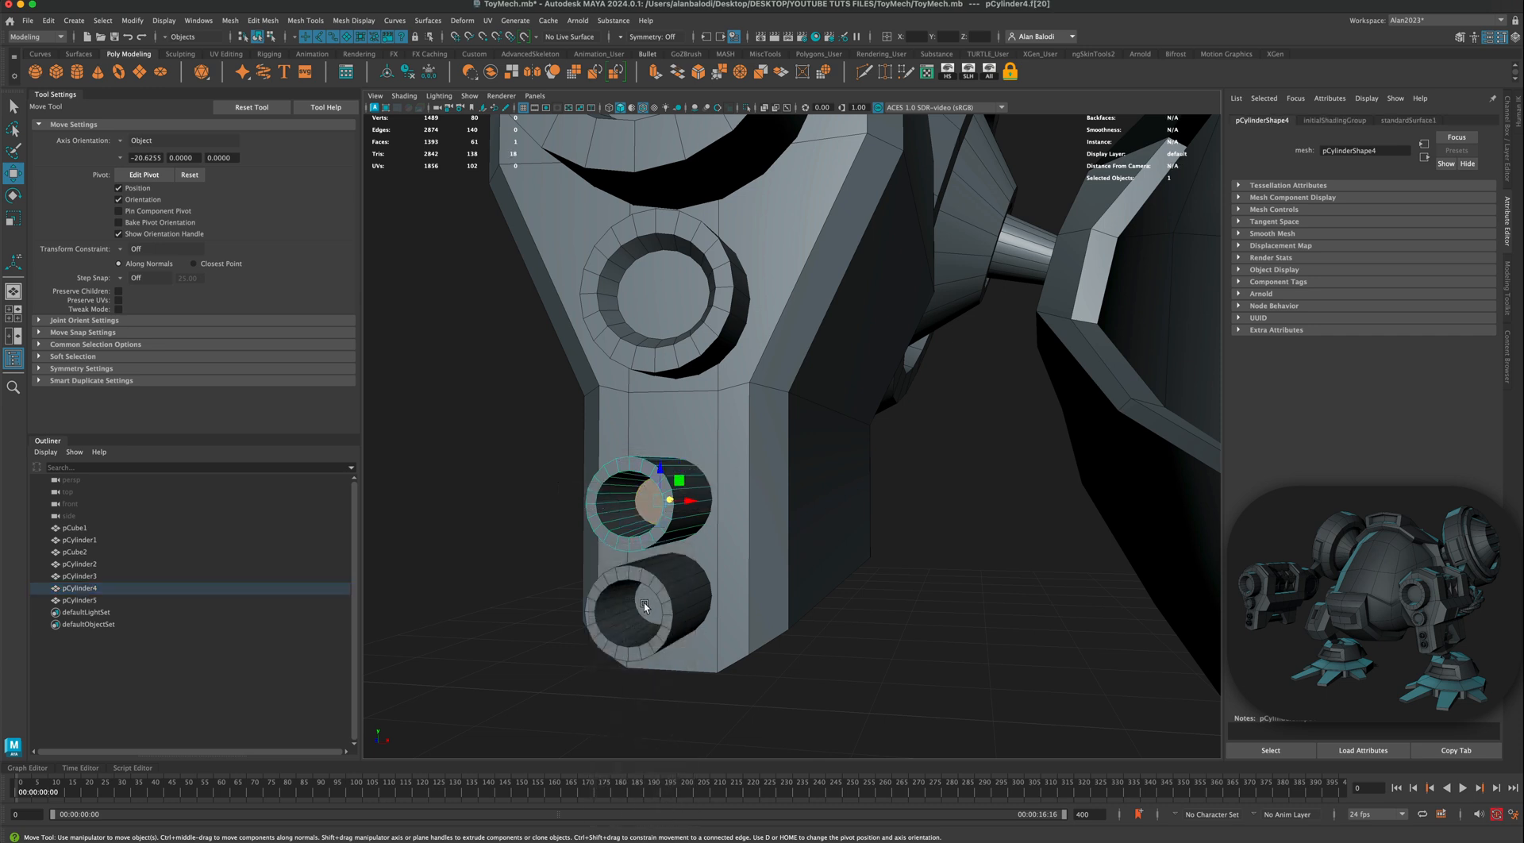
right_click_drag(653, 493, 708, 473)
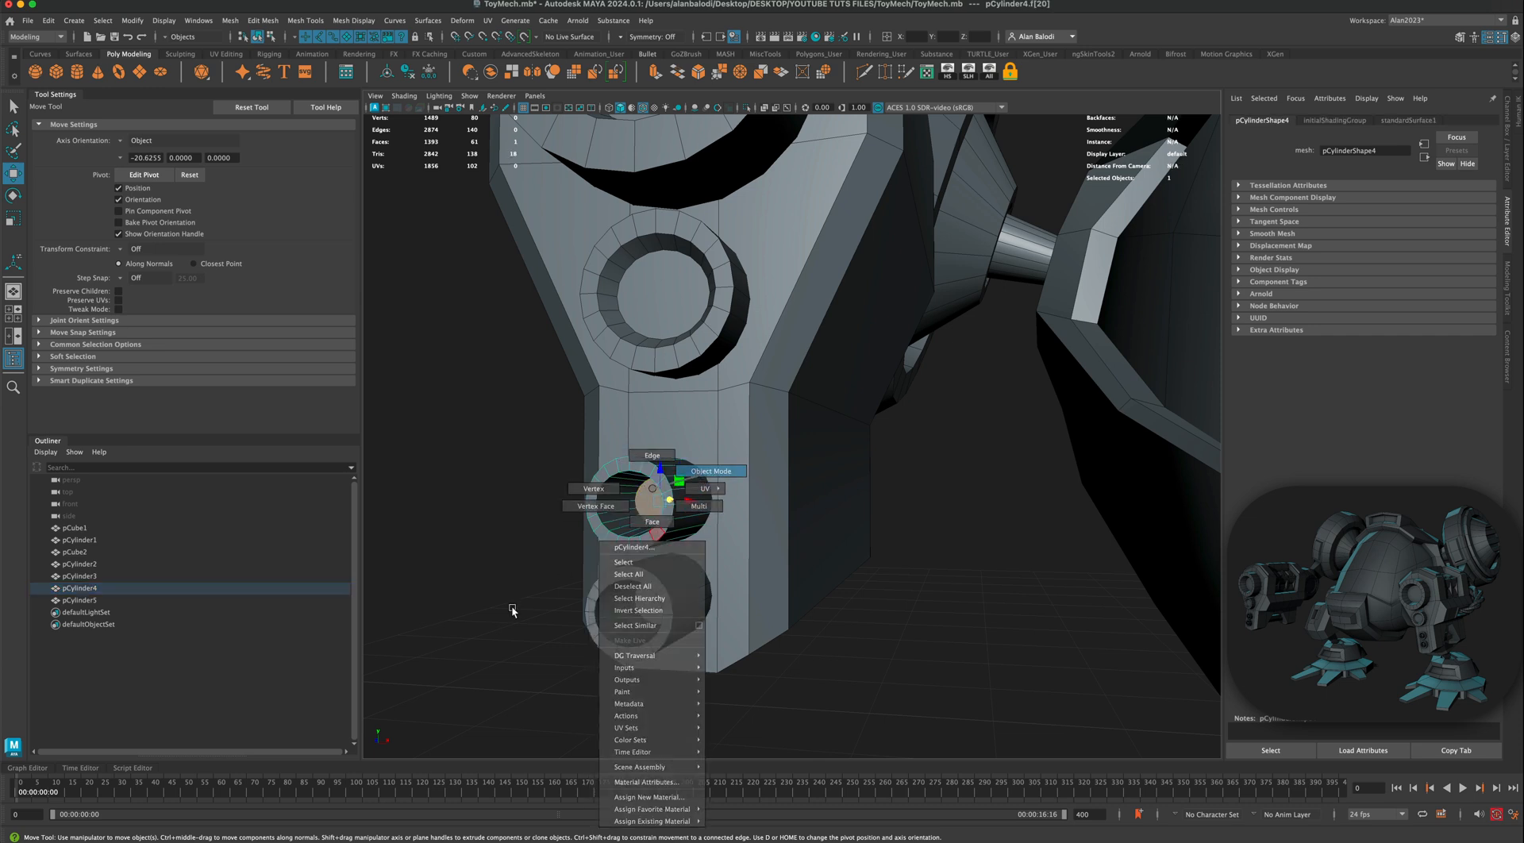
left_click(512, 611)
left_click(673, 598)
key("Delete")
Step: Extrude the remaining small barrel's inner cap face forward to the muzzle as a central pin, scaling it to 0.767
left_click(647, 492)
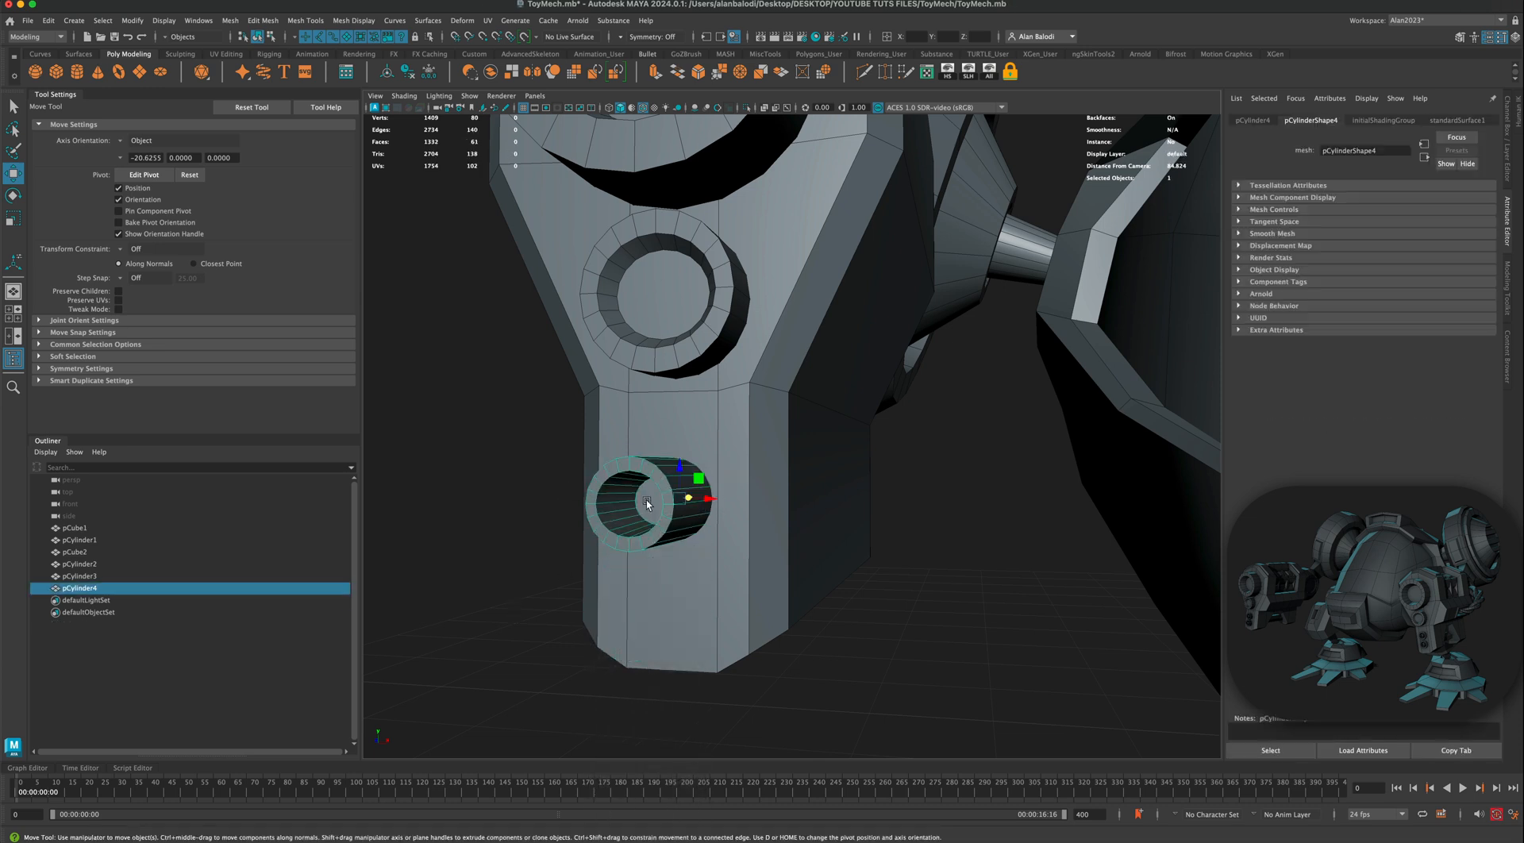
right_click(647, 488)
left_click(647, 508)
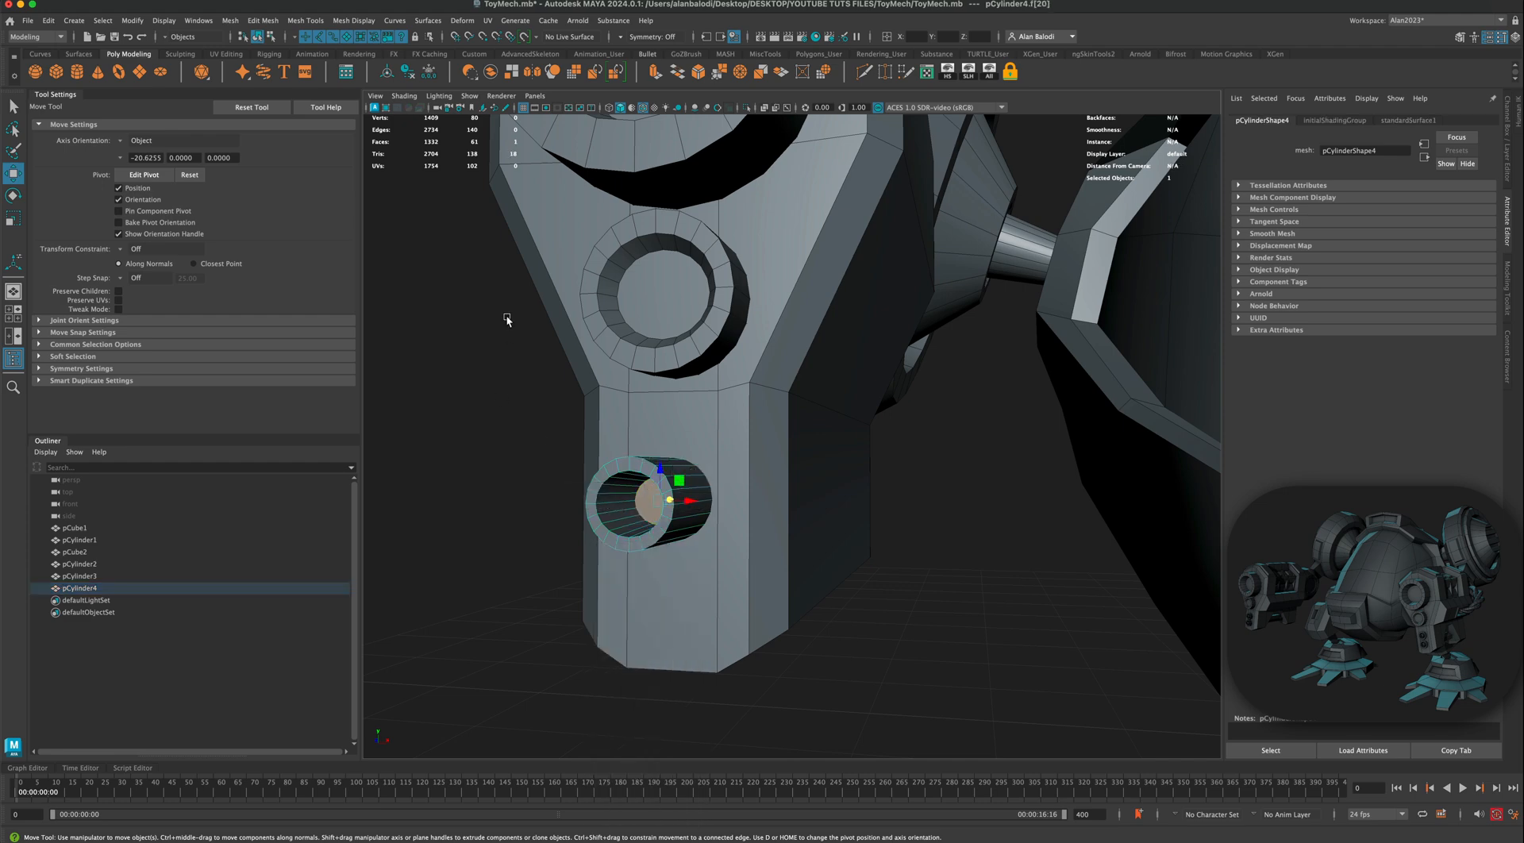
key("ctrl+e")
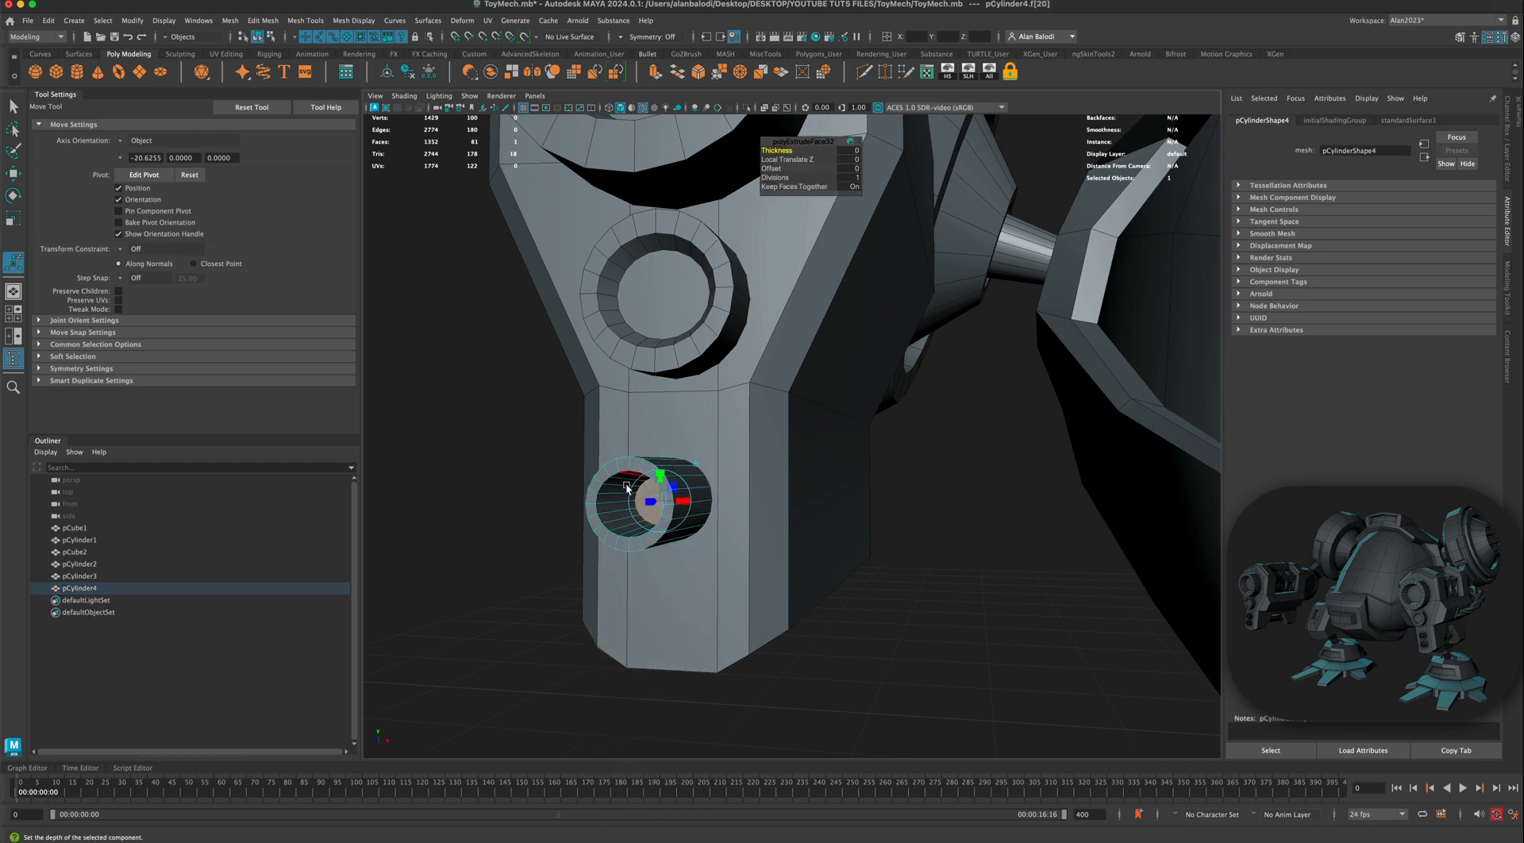
left_click_drag(658, 502, 516, 507, "alt")
left_click(535, 507)
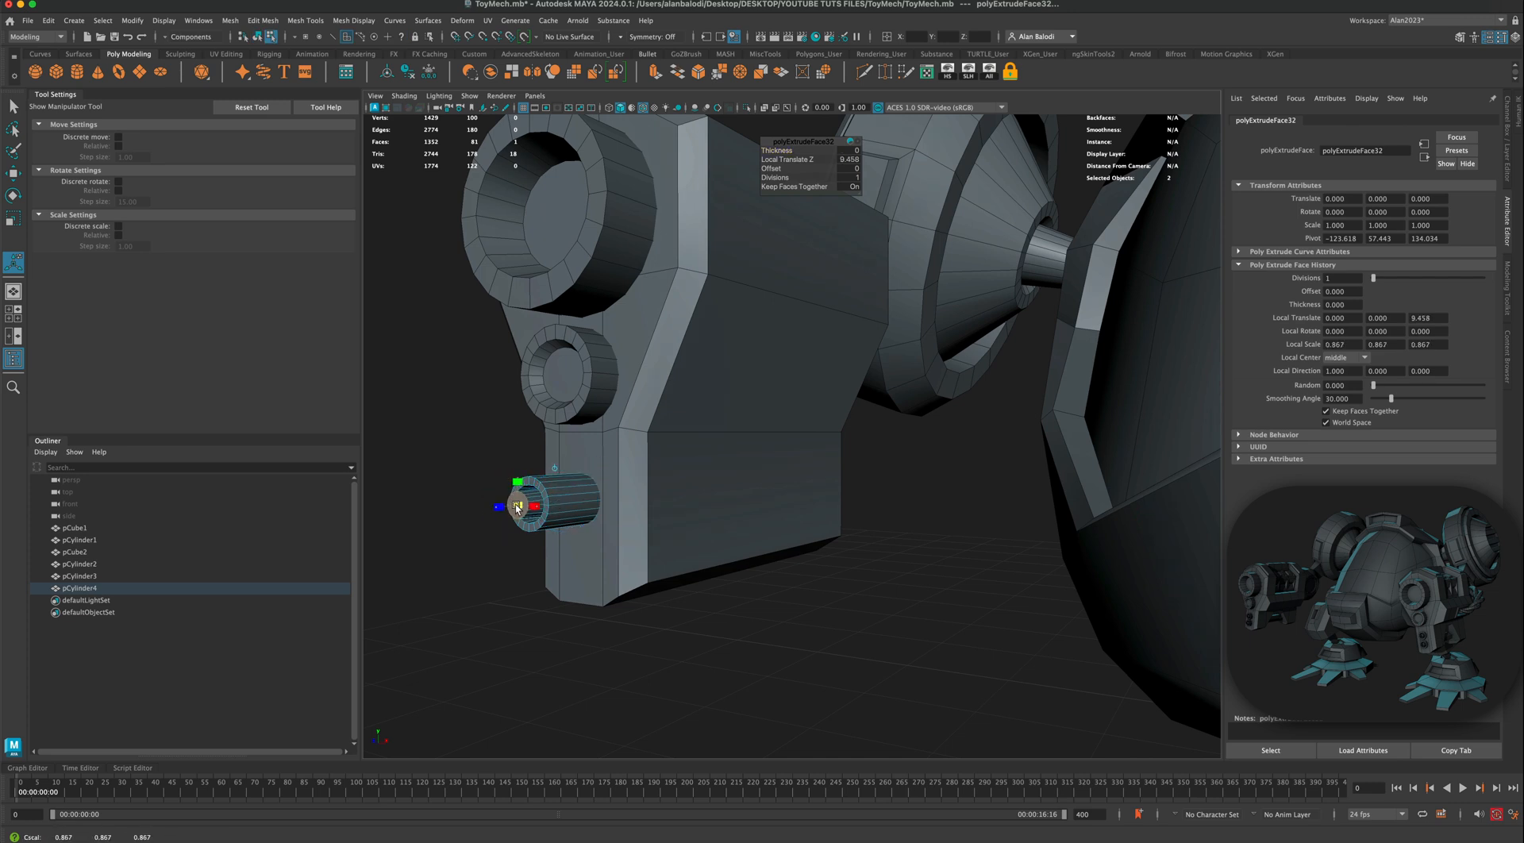
middle_click_drag(453, 568, 577, 520, "alt")
scroll(559, 517, "up", 5)
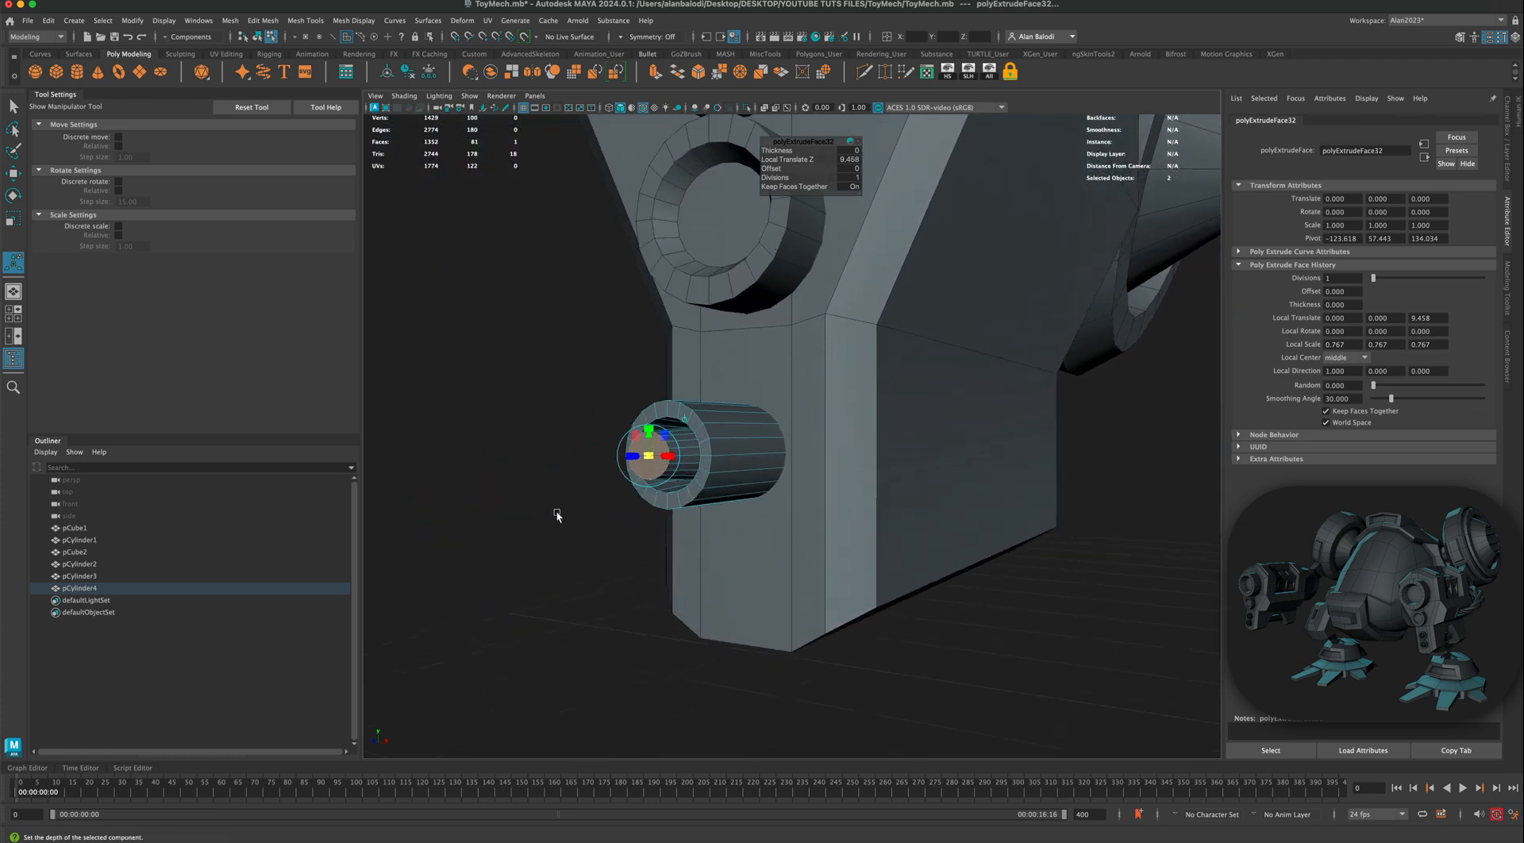
mouse_move(485, 501)
left_mouse_down("alt")
mouse_move(528, 500)
mouse_move(468, 499)
left_mouse_up("alt")
right_click_drag(672, 408, 673, 386)
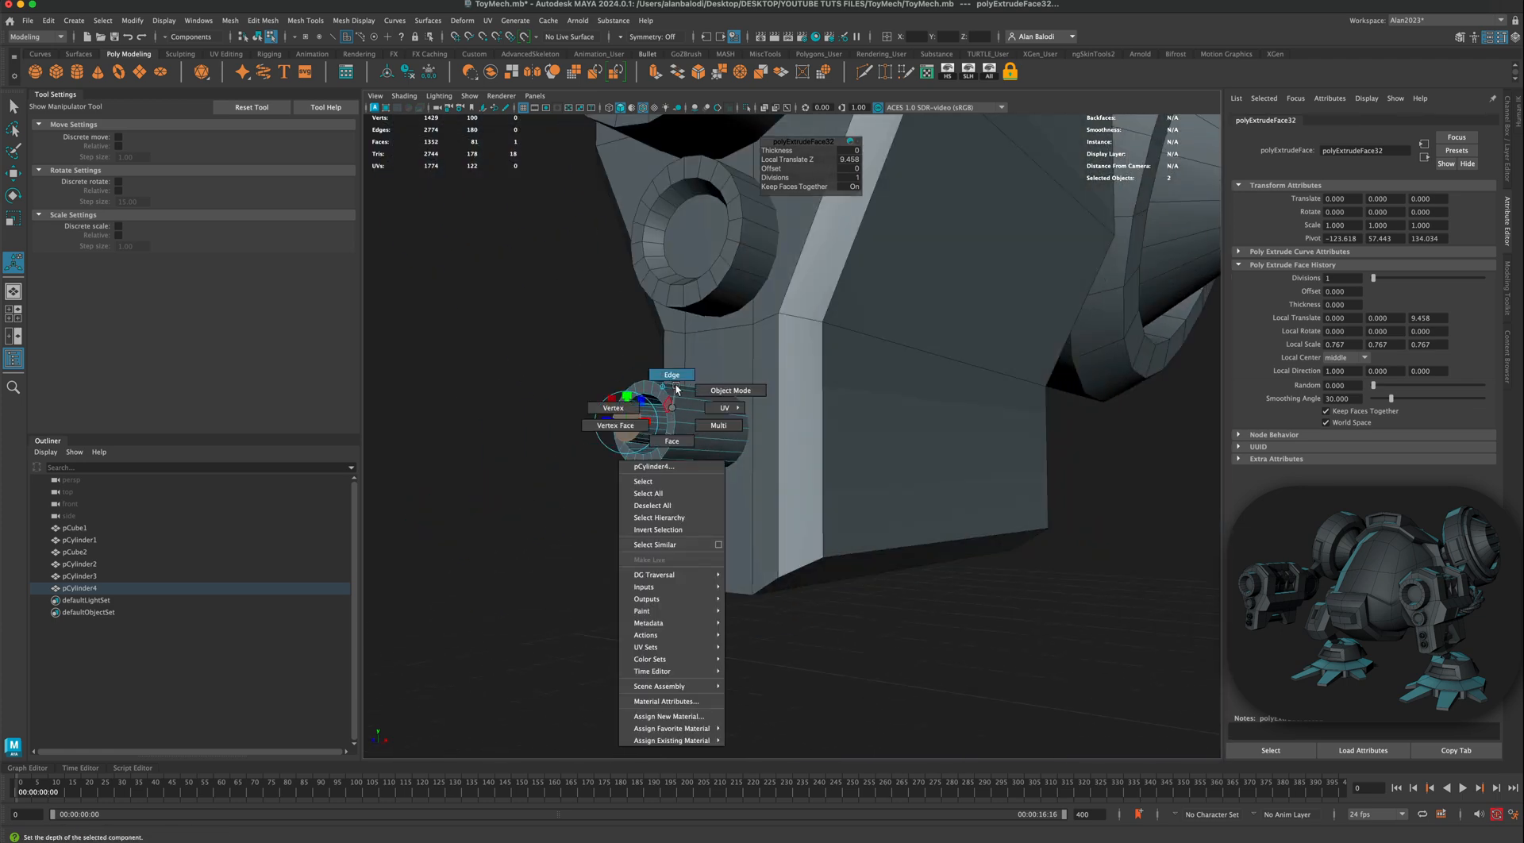
key("q")
left_click(642, 420)
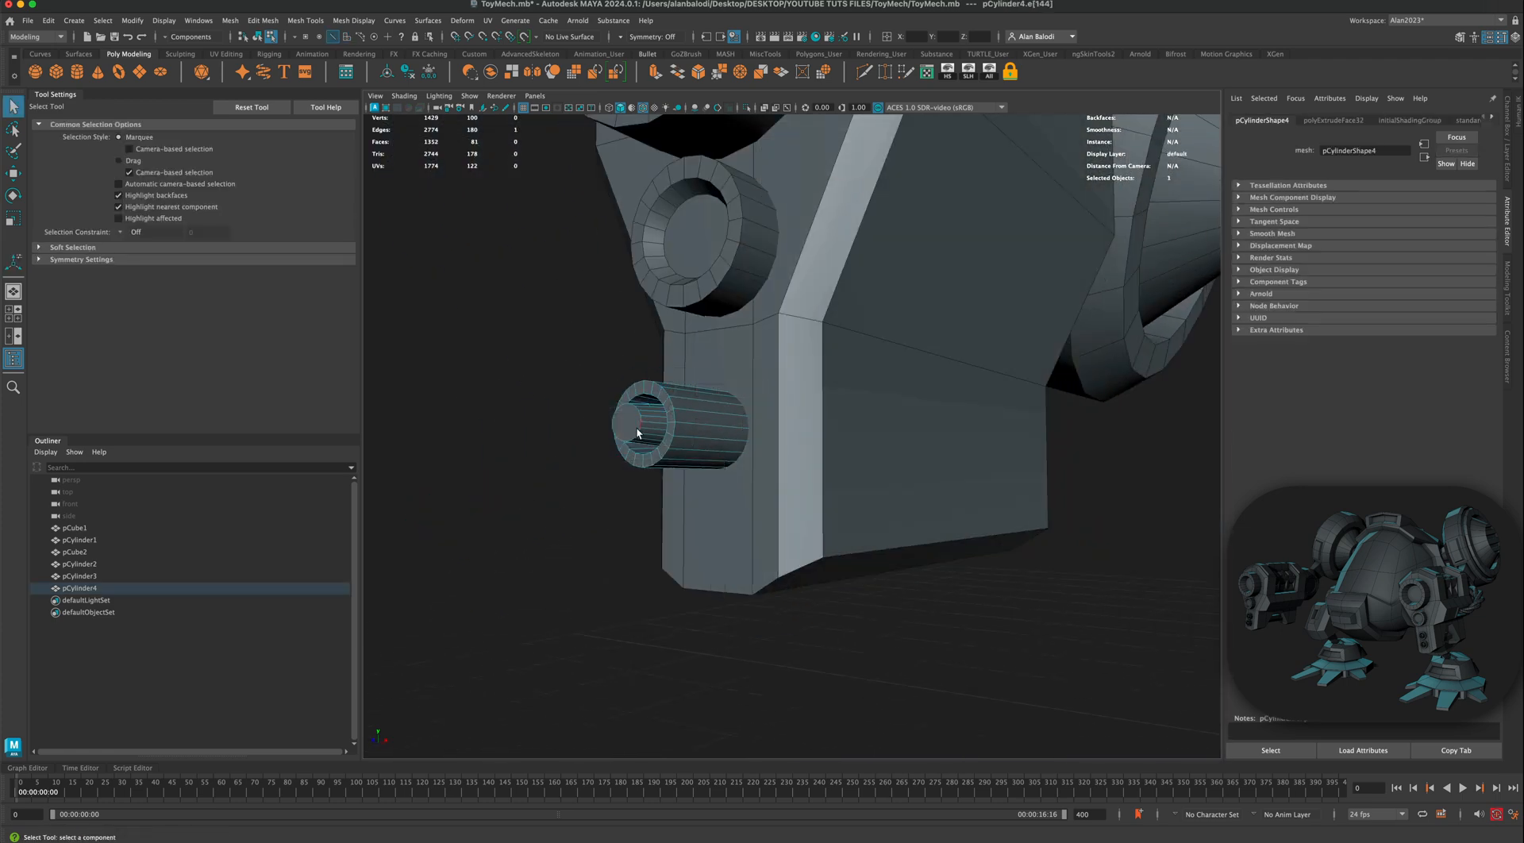
right_click_drag(635, 429, 631, 444)
left_click(629, 425)
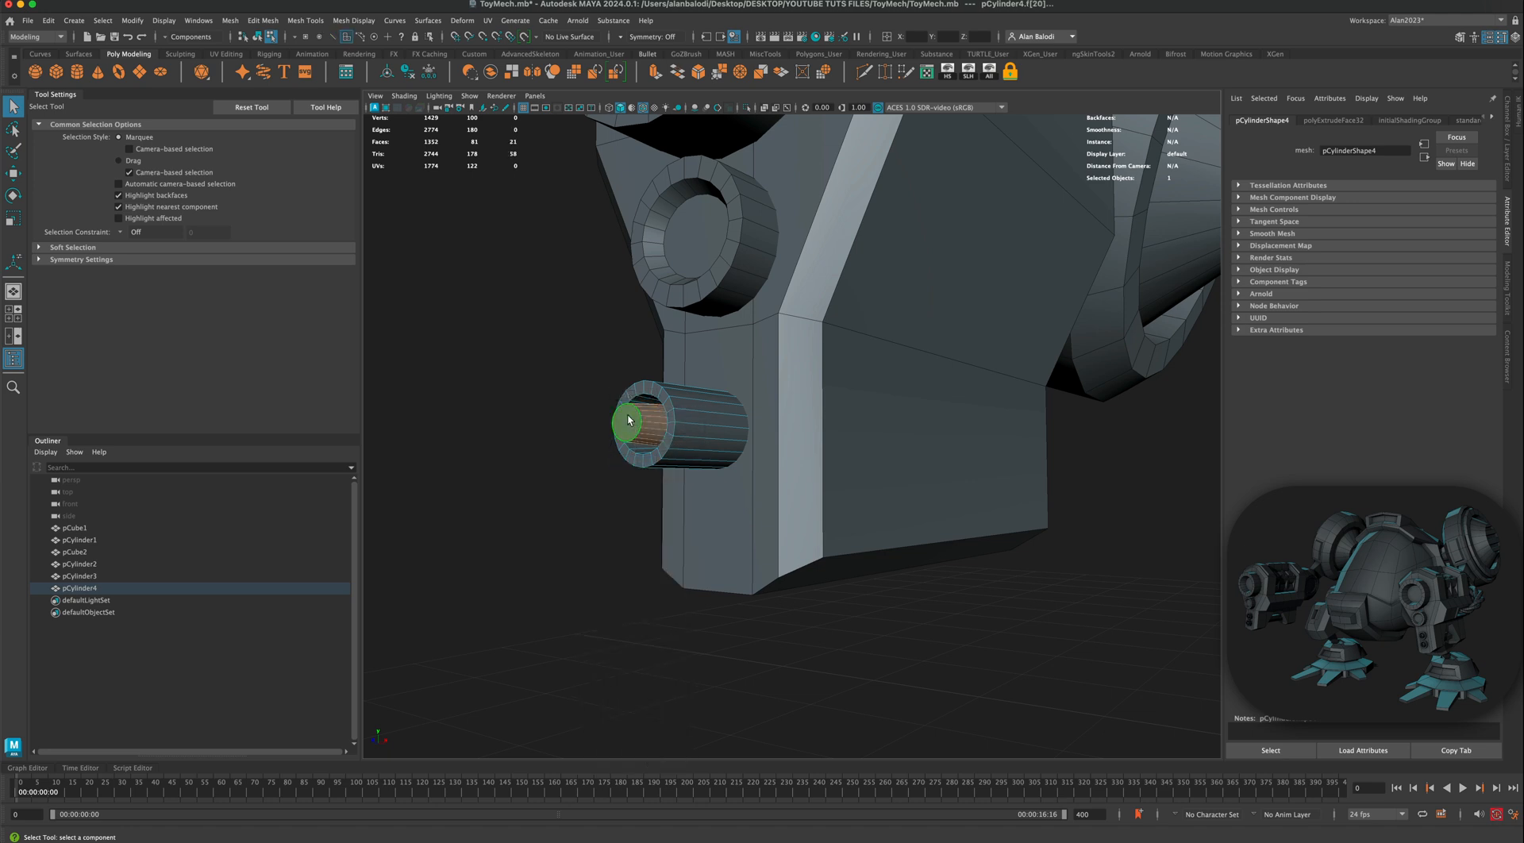
key("shift+period")
left_click(572, 425)
left_click_drag(572, 426, 609, 453, "alt")
scroll(582, 465, "up", 5)
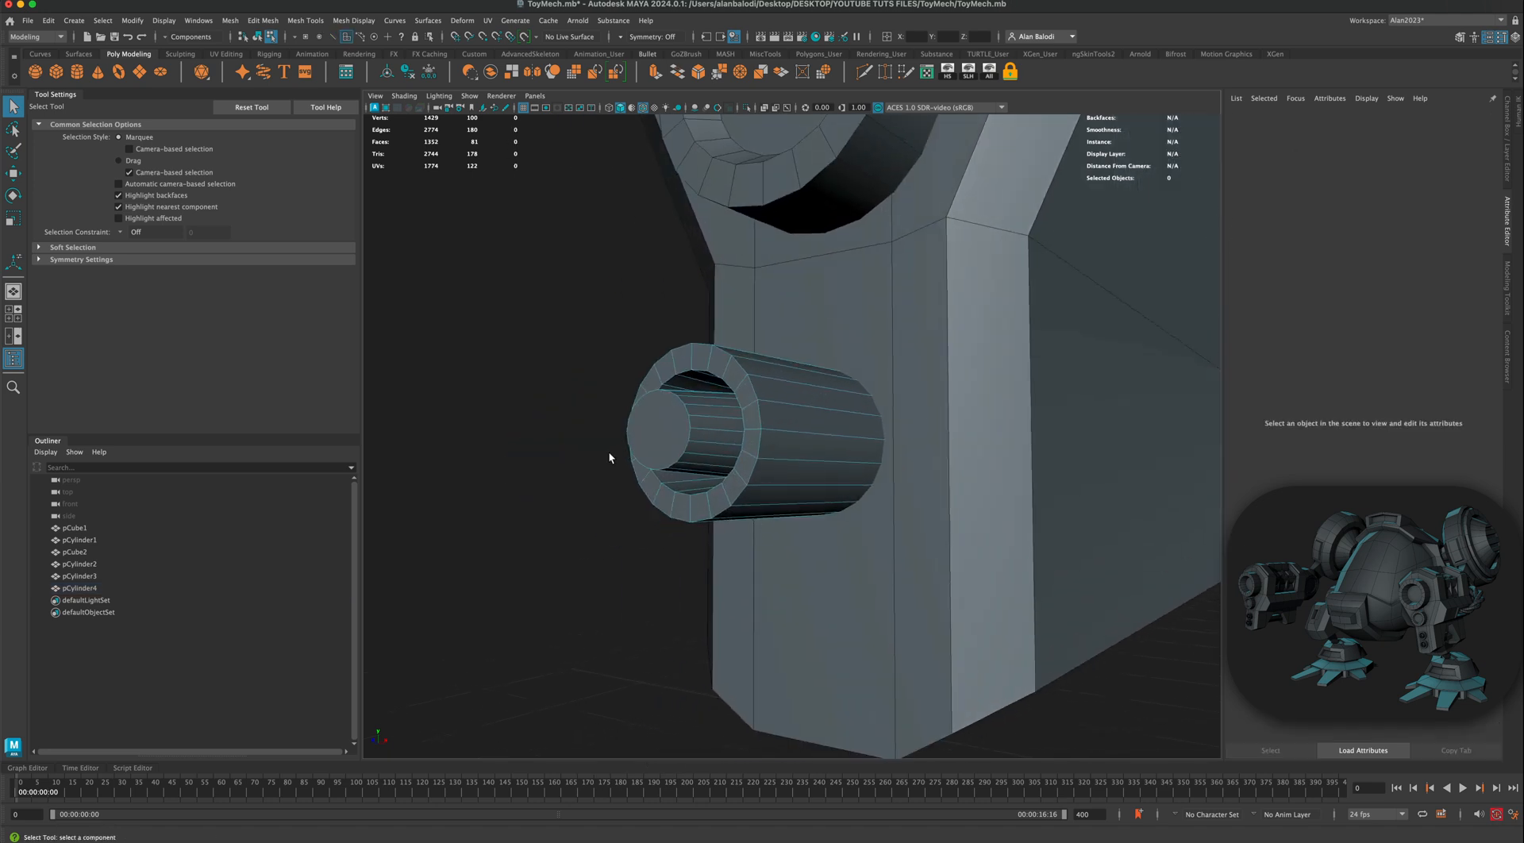
right_click_drag(680, 423, 688, 408)
left_click(688, 407)
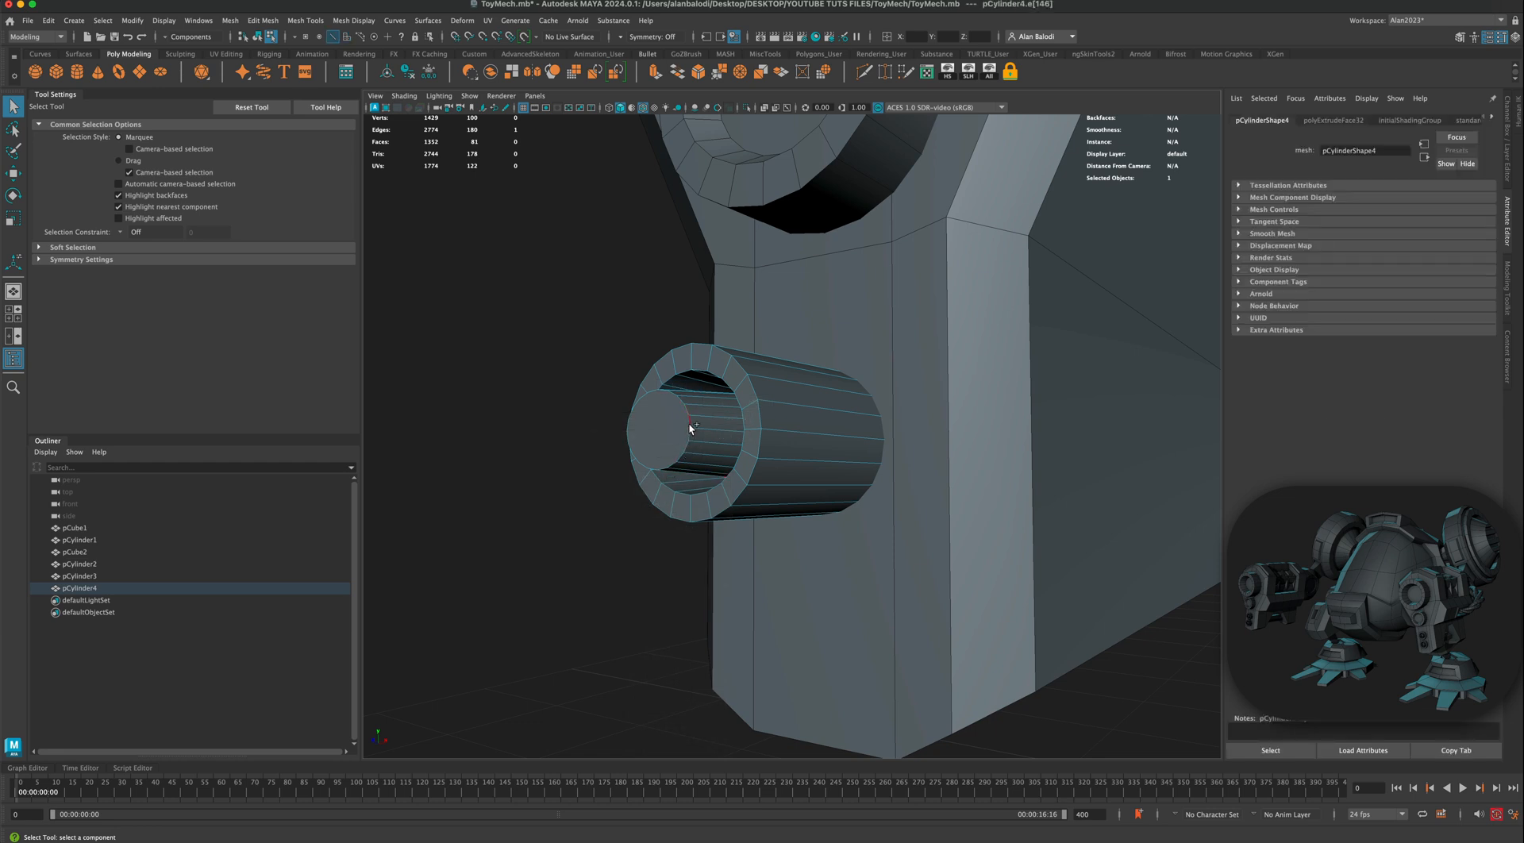
left_click(689, 424, "shift")
left_click(690, 435, "shift")
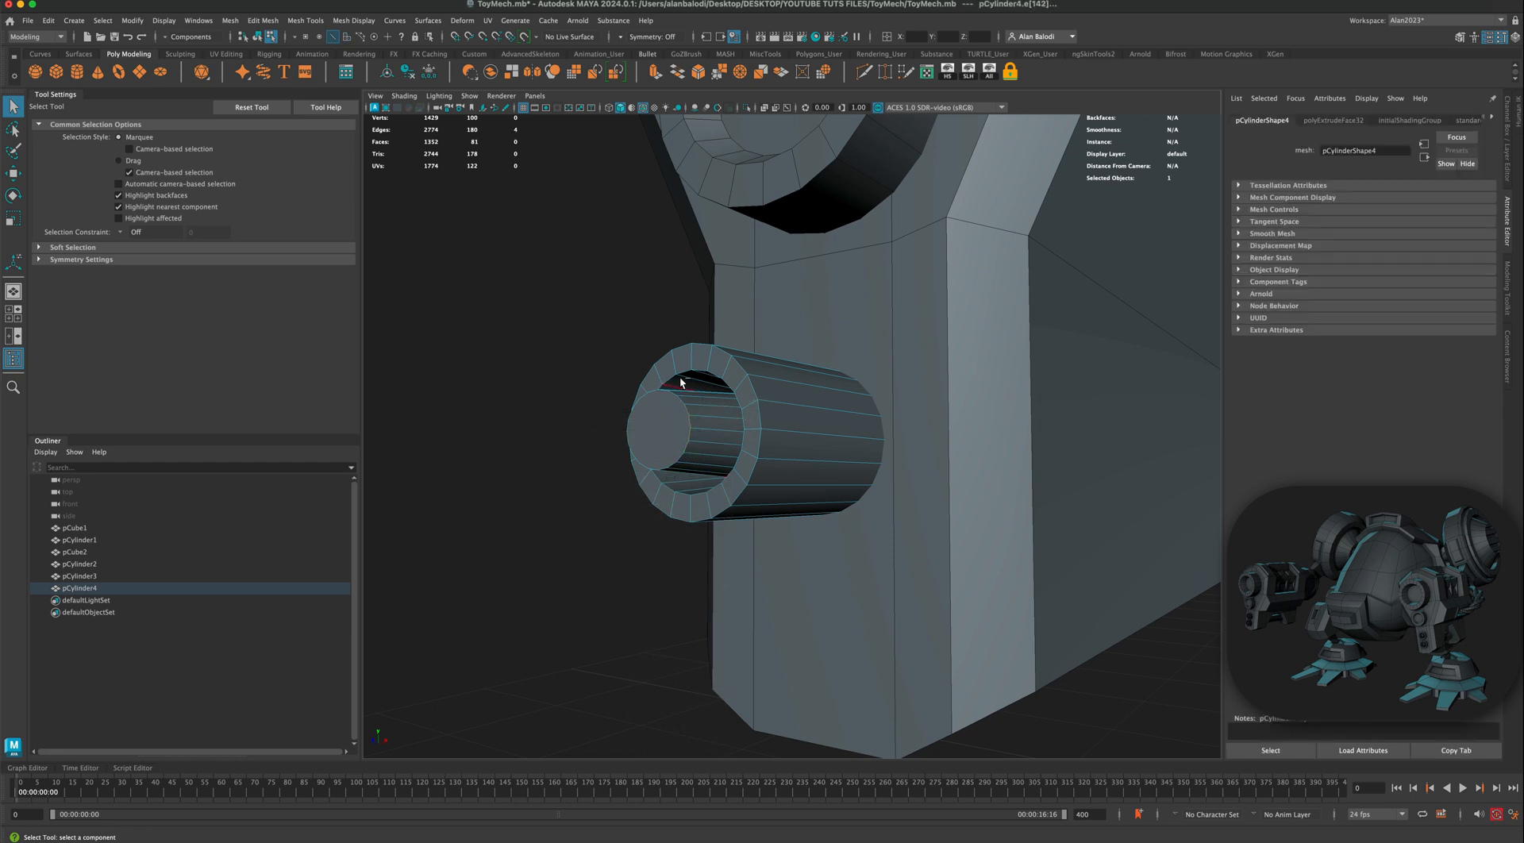
Step: Convert the pin's tip face selection to edges and bevel the rim with a fraction of 0.5
mouse_move(673, 412)
right_mouse_down()
mouse_move(675, 434)
mouse_move(666, 419)
right_mouse_up()
left_click(665, 416)
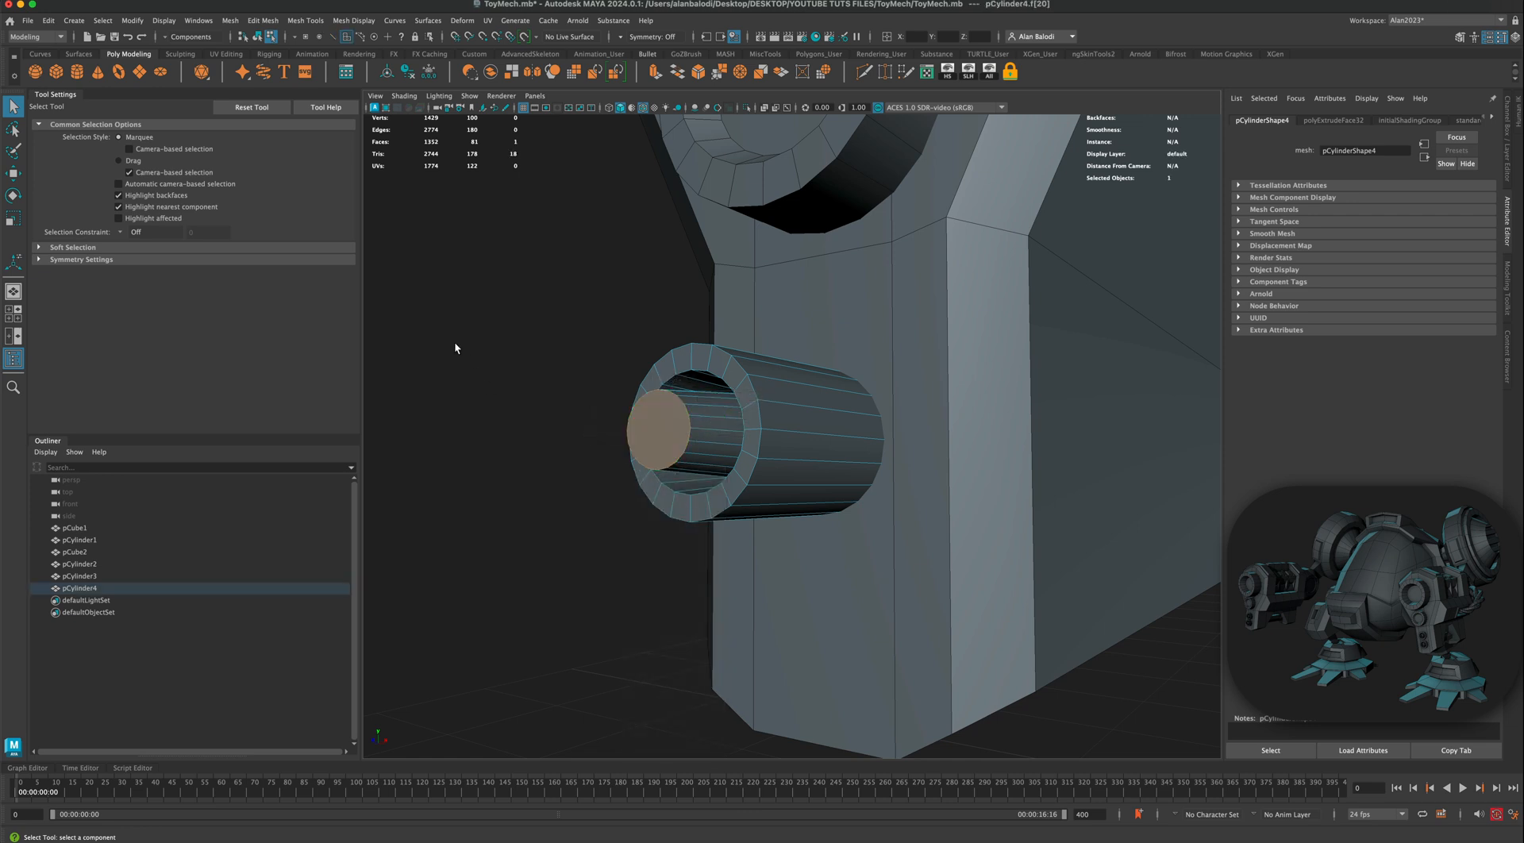
left_click(103, 21)
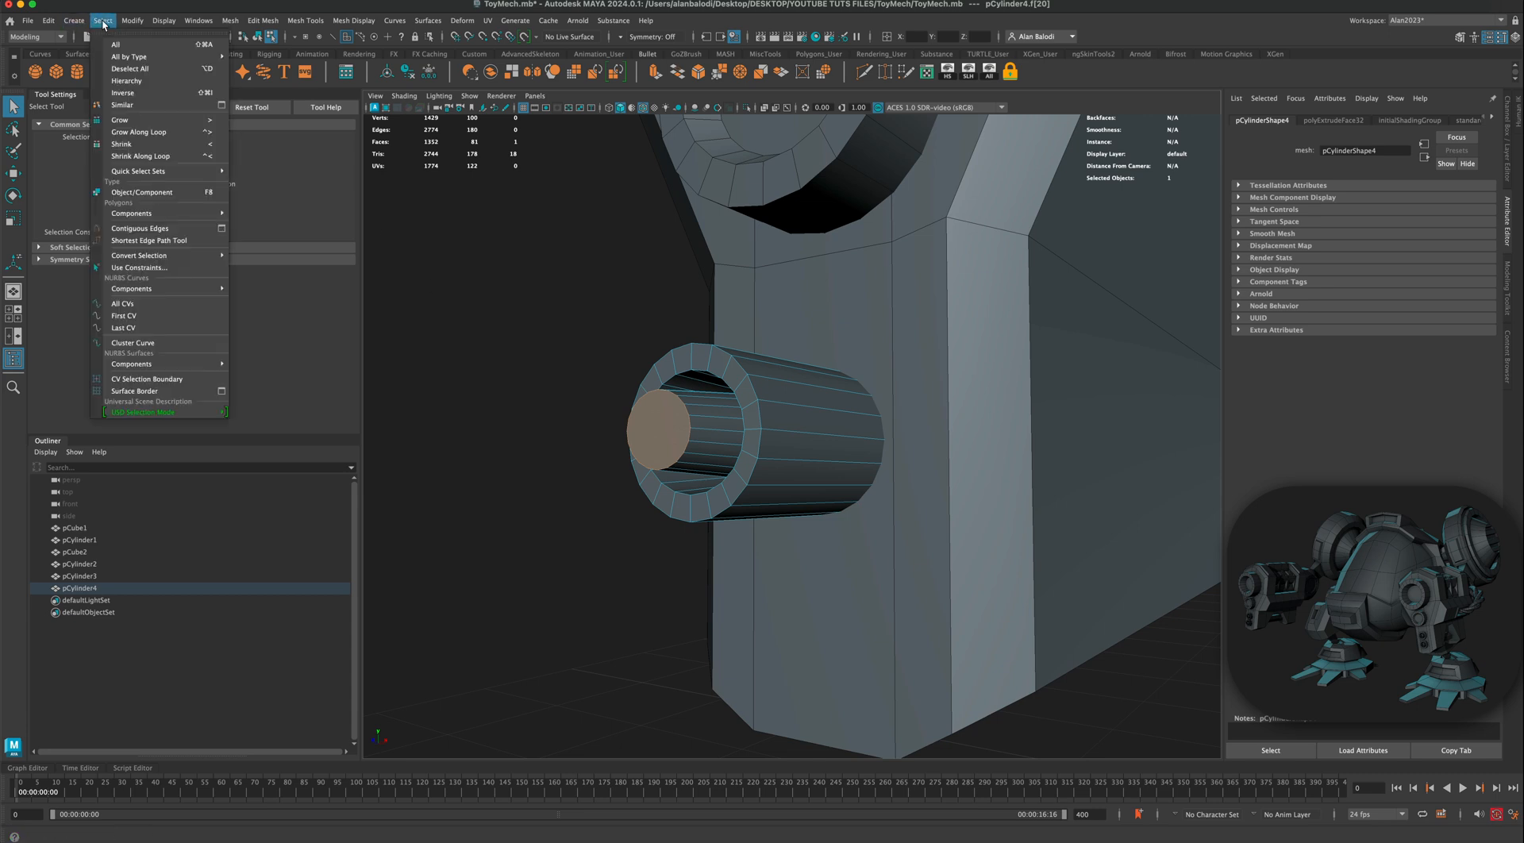
mouse_move(192, 257)
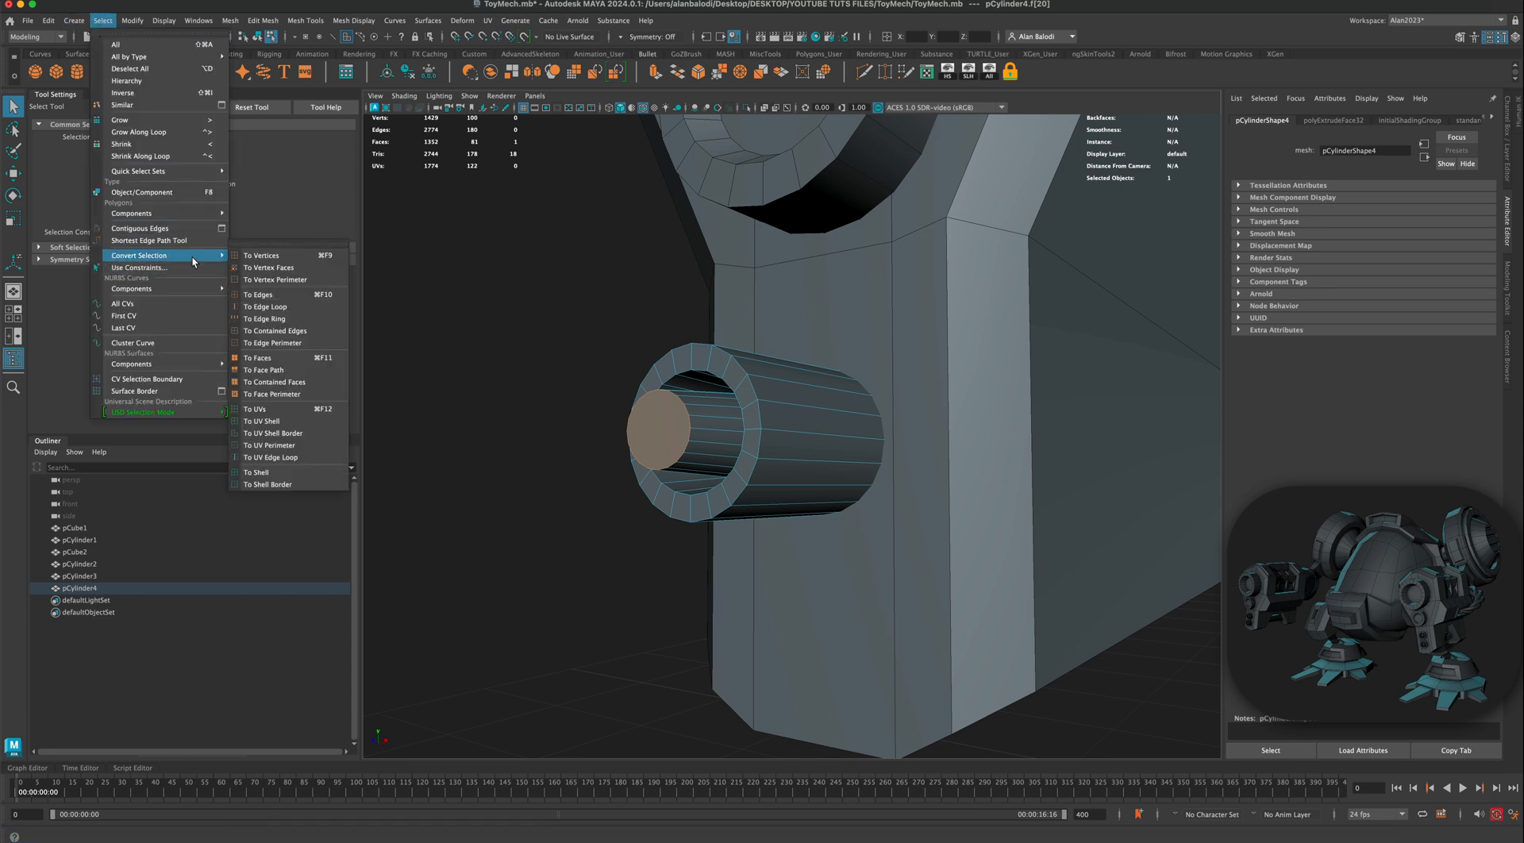
left_click(289, 294)
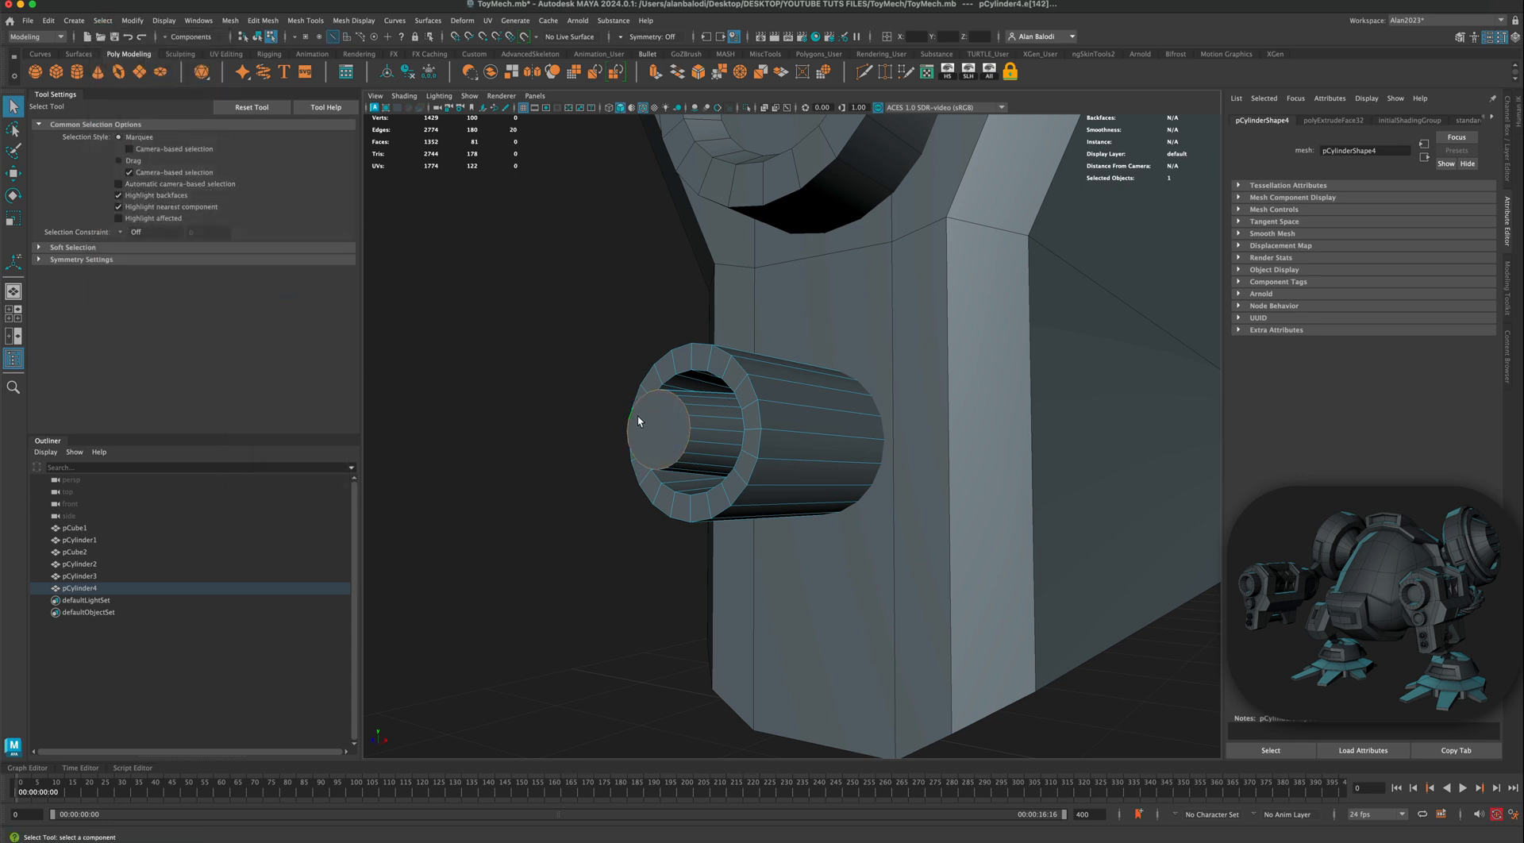
left_click(698, 73)
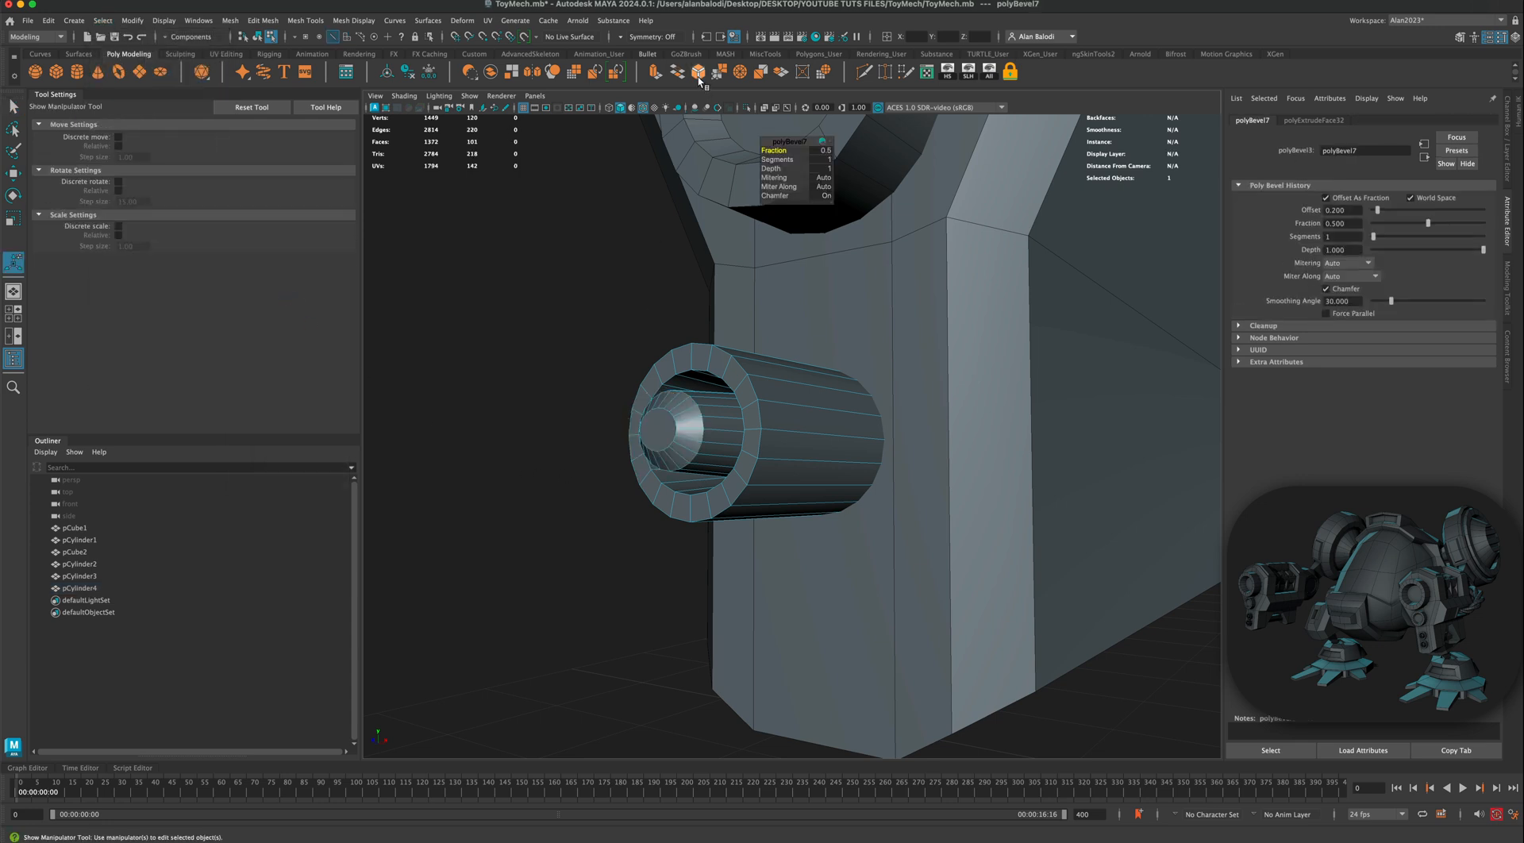
Step: Poke the flat face at the tip of the bevelled pin
left_click(11, 107)
right_click_drag(673, 441, 674, 469)
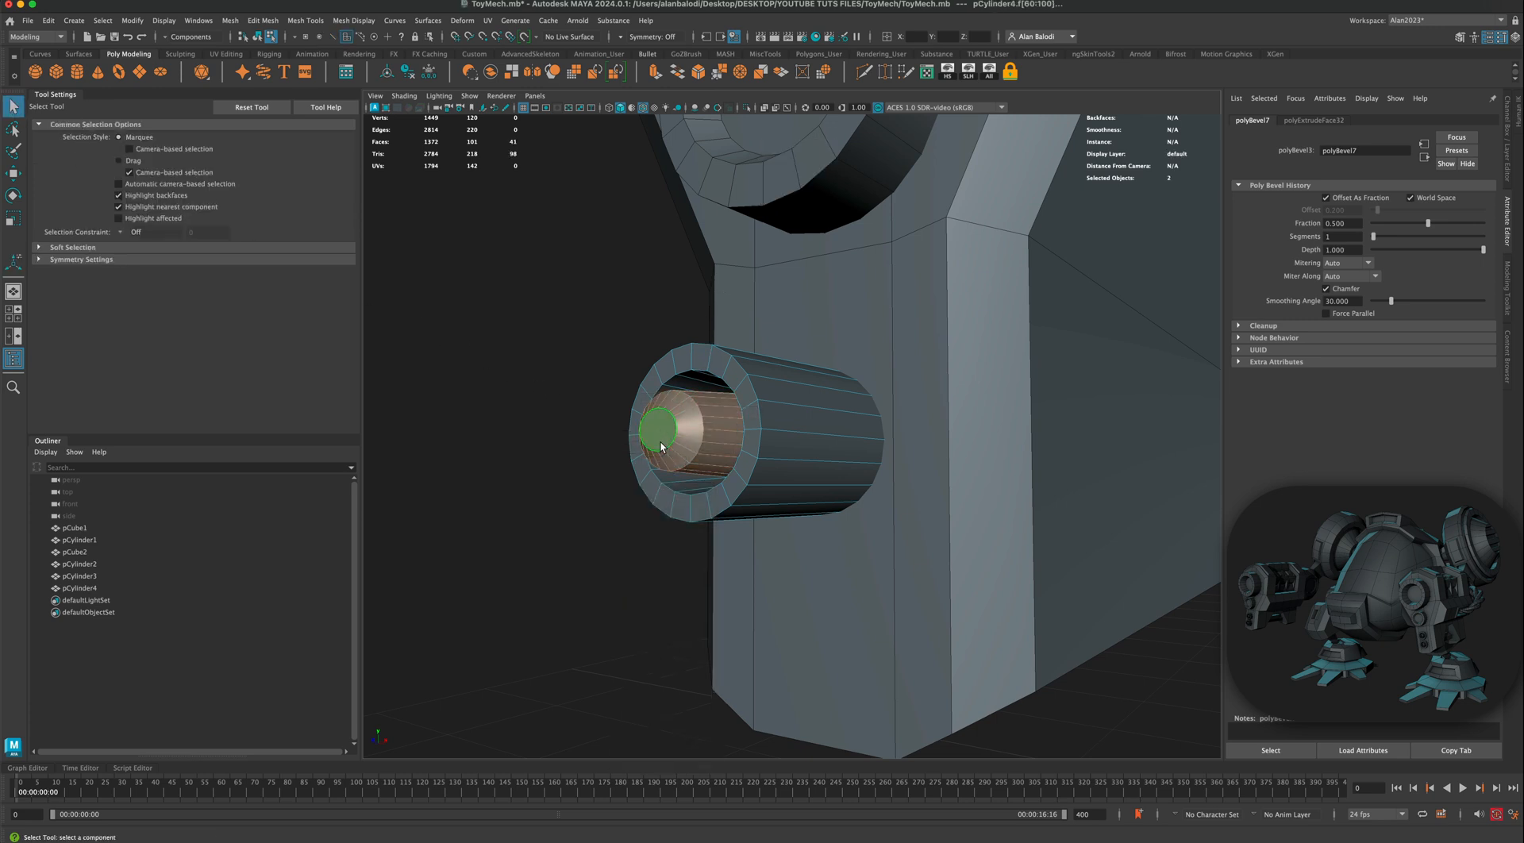
left_click(660, 446)
left_click(299, 22)
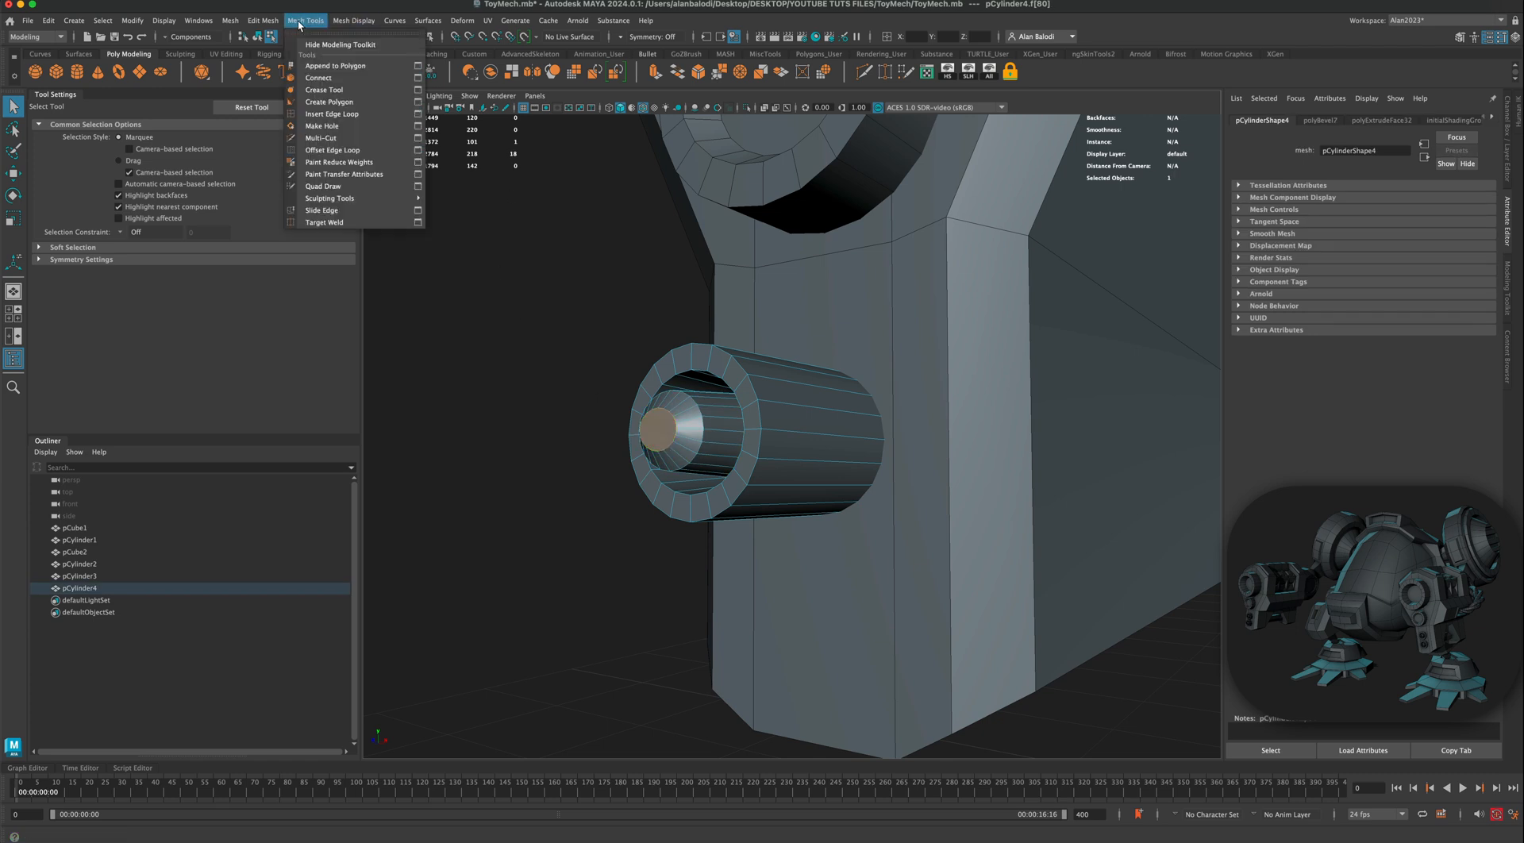
mouse_move(263, 24)
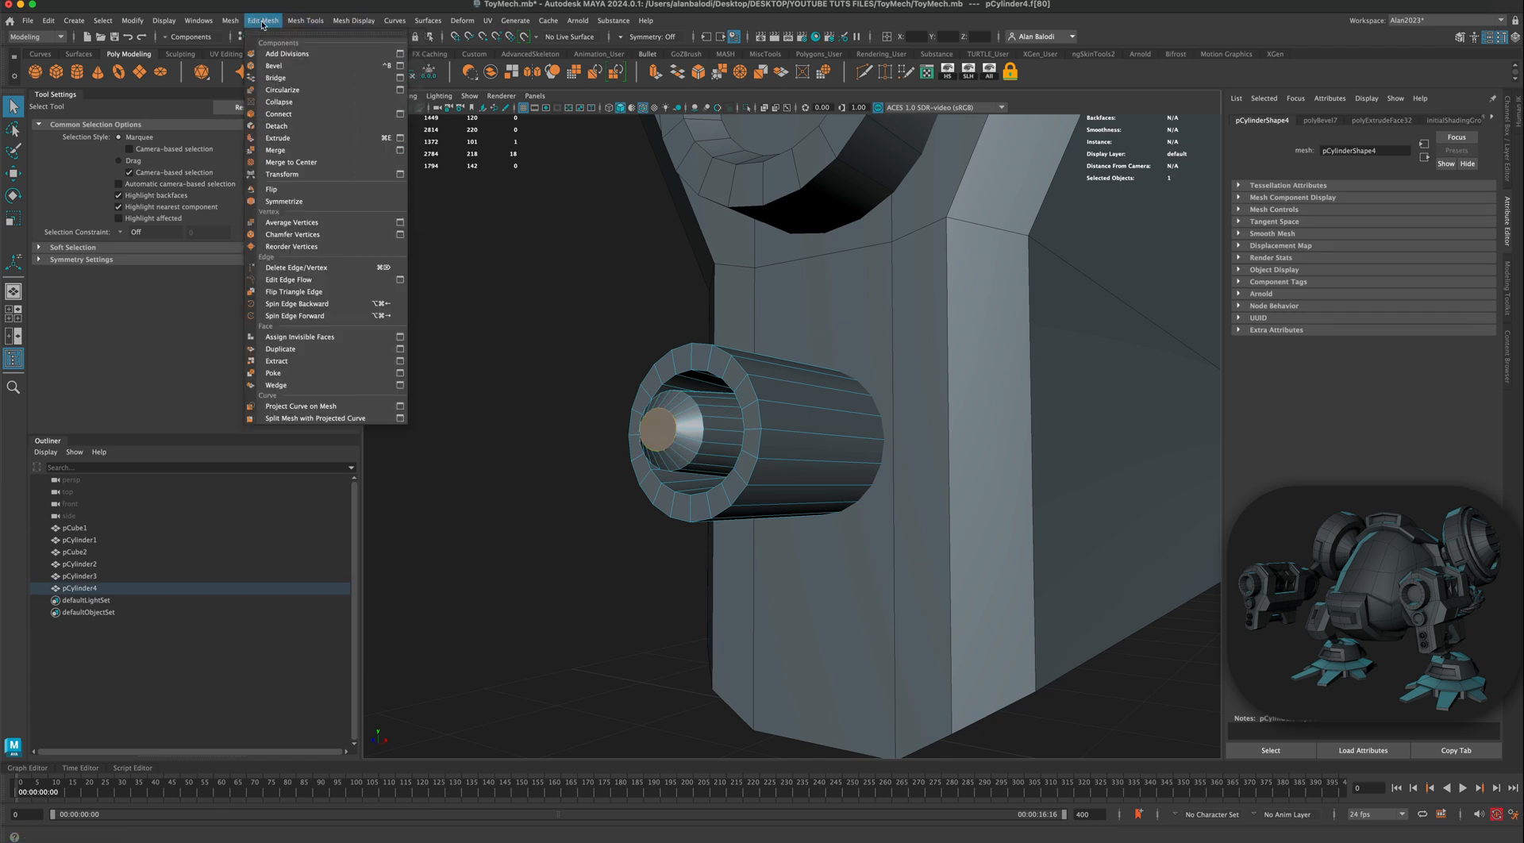
left_click(310, 374)
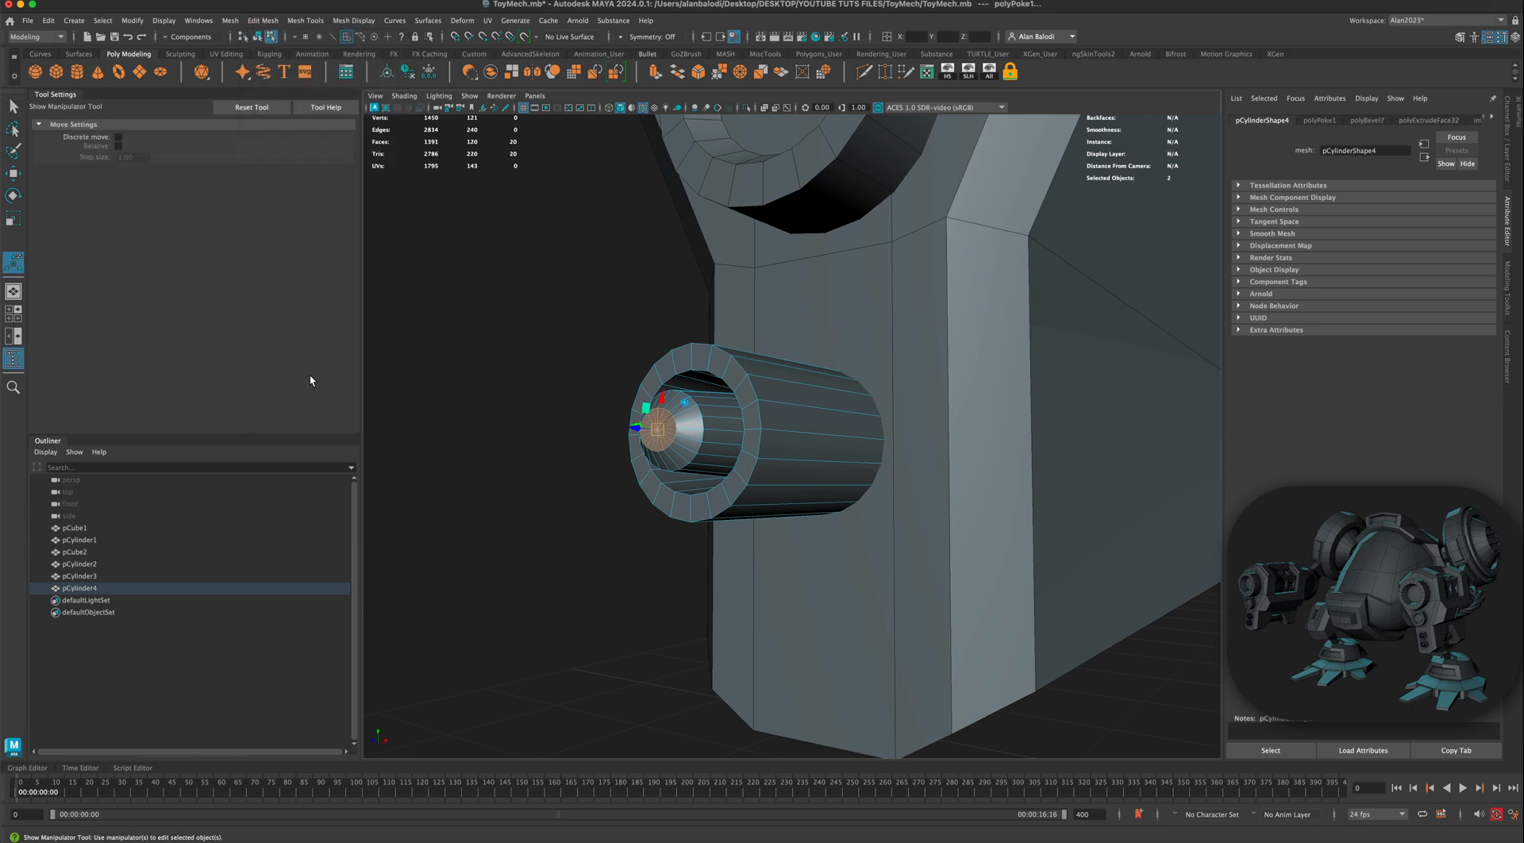
Step: Push the poked centre point into the pin with a local Z translate of -0.450, and return to object mode
scroll(558, 450, "down", 4)
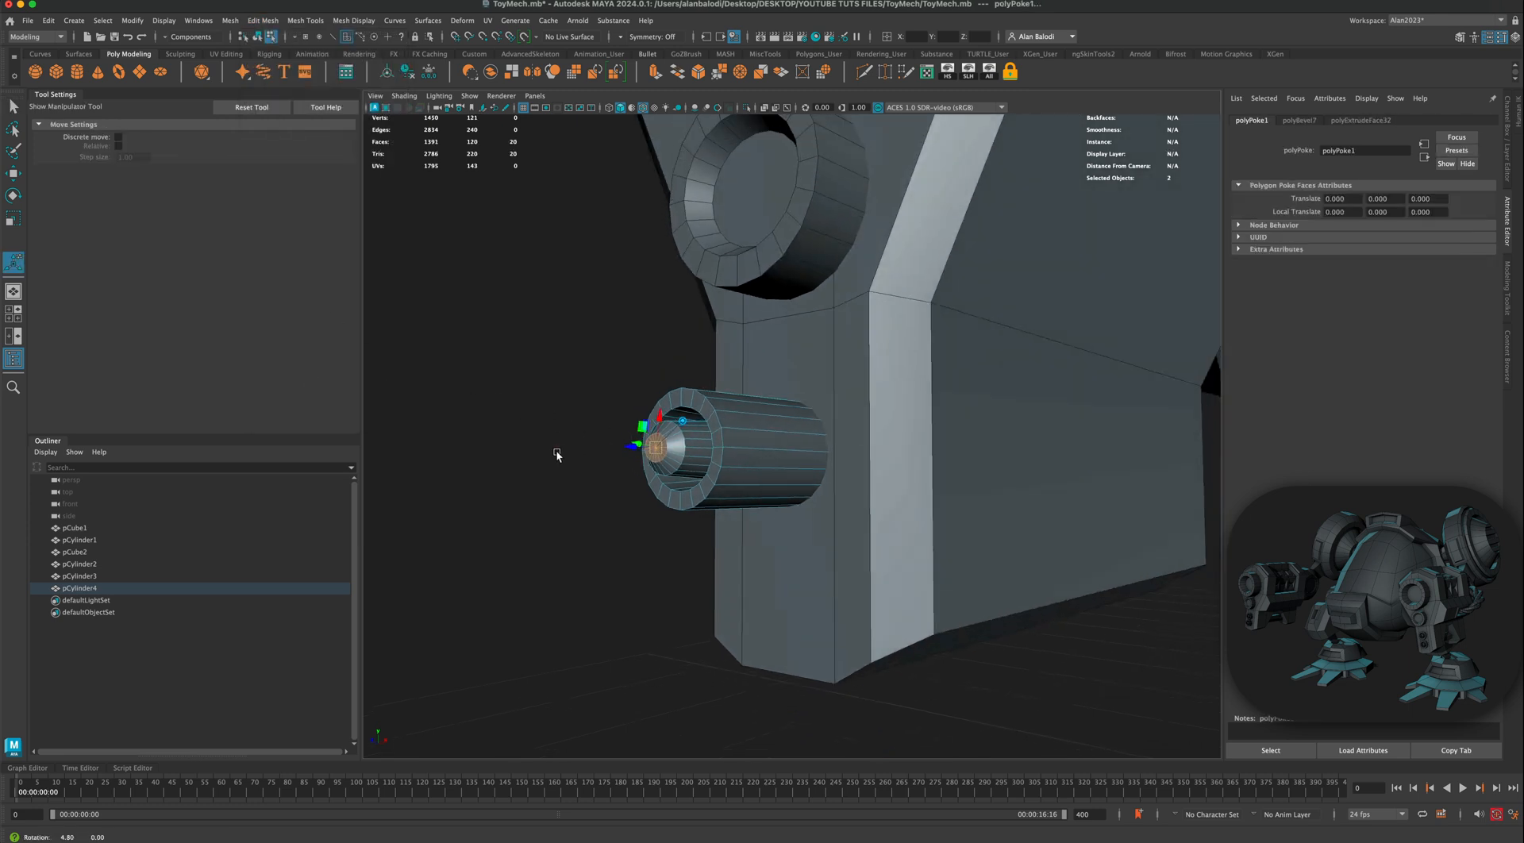
left_click_drag(556, 450, 544, 454, "alt")
middle_click_drag(530, 464, 594, 453, "alt")
scroll(591, 451, "up", 6)
left_click_drag(590, 452, 548, 357, "alt")
scroll(541, 453, "up", 3)
scroll(557, 381, "up", 5)
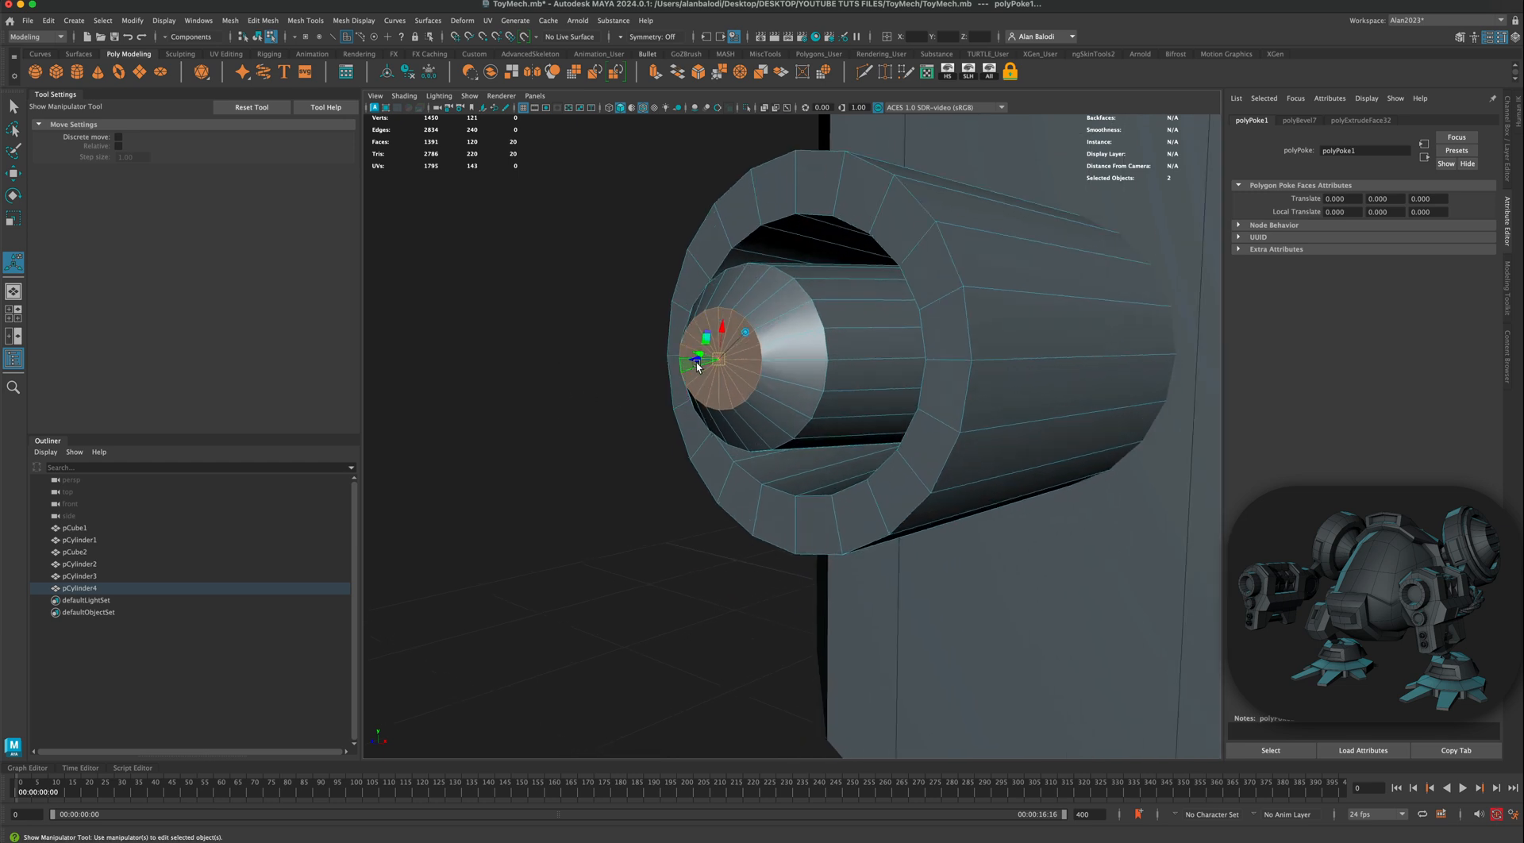
mouse_move(697, 365)
left_mouse_down()
mouse_move(636, 358)
mouse_move(717, 352)
left_mouse_up()
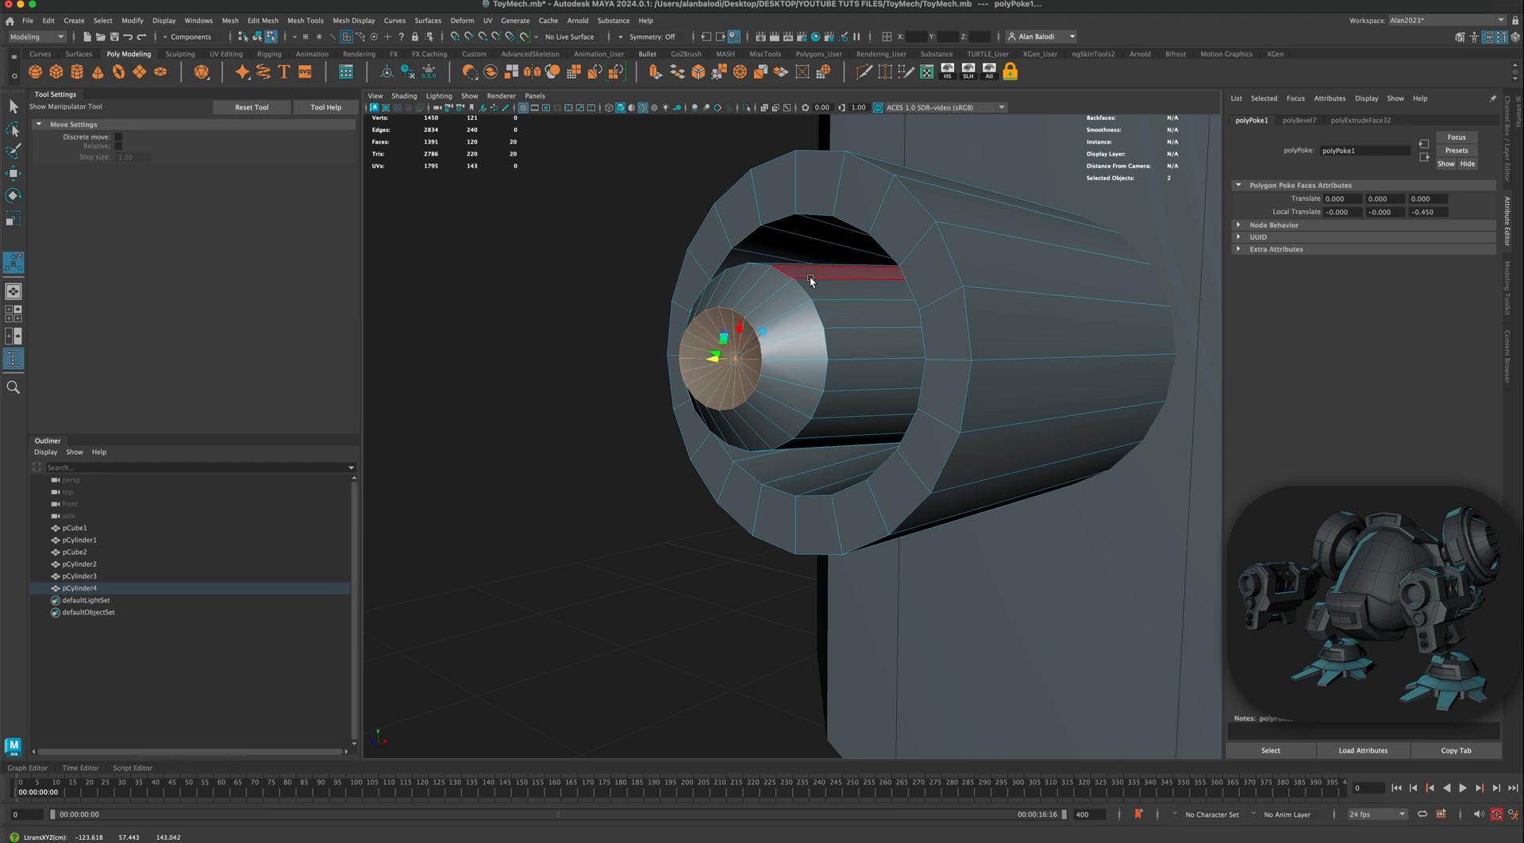
right_click_drag(810, 277, 851, 257)
left_click(493, 336)
scroll(538, 416, "down", 10)
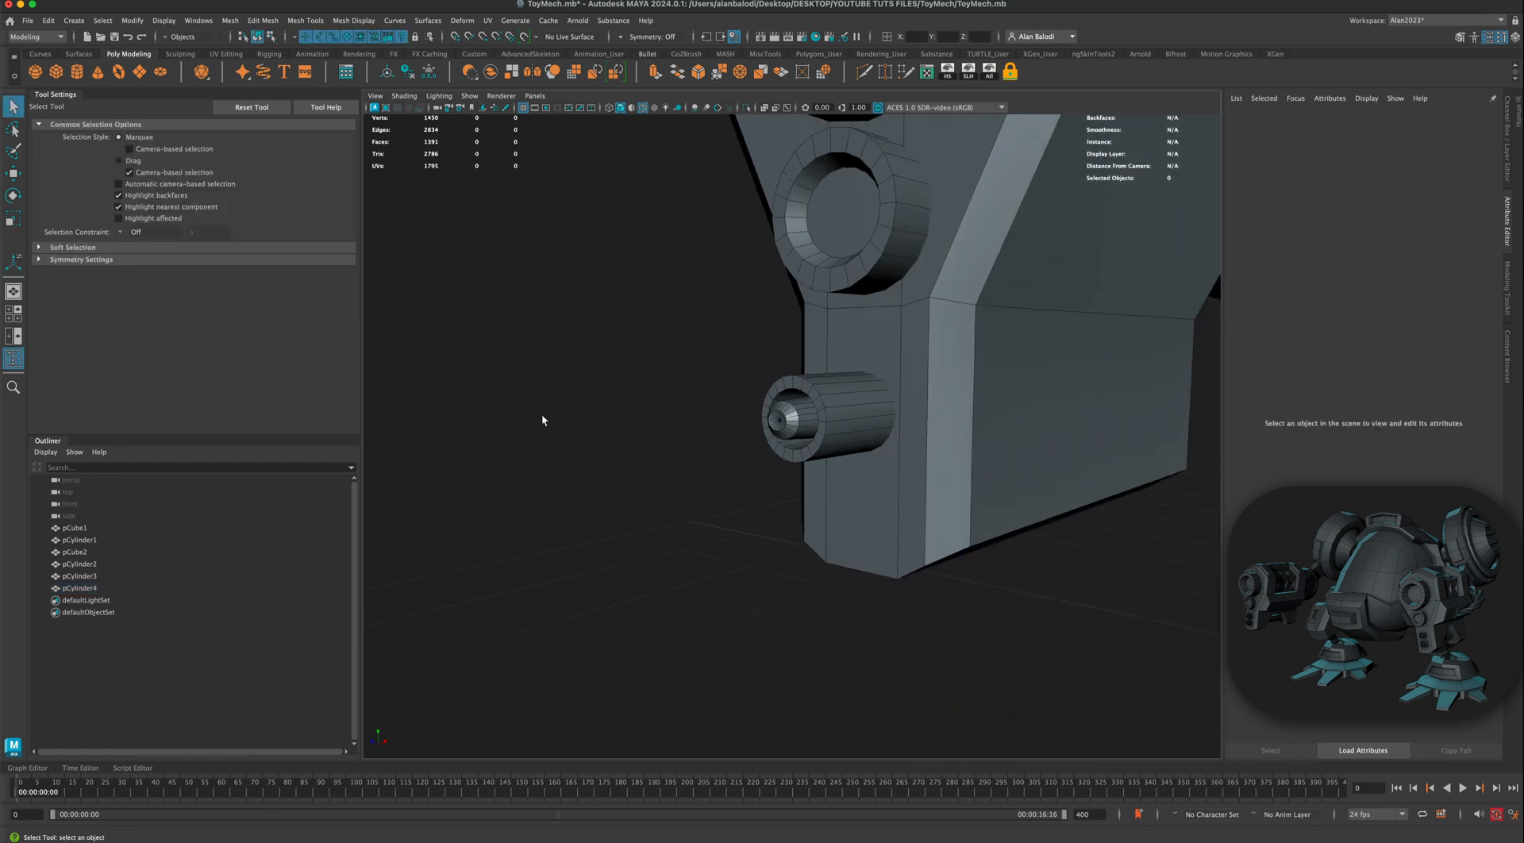
Step: Duplicate the small barrel with the central pin and stack the two vertically on the narrow section
left_click_drag(542, 416, 688, 414, "alt")
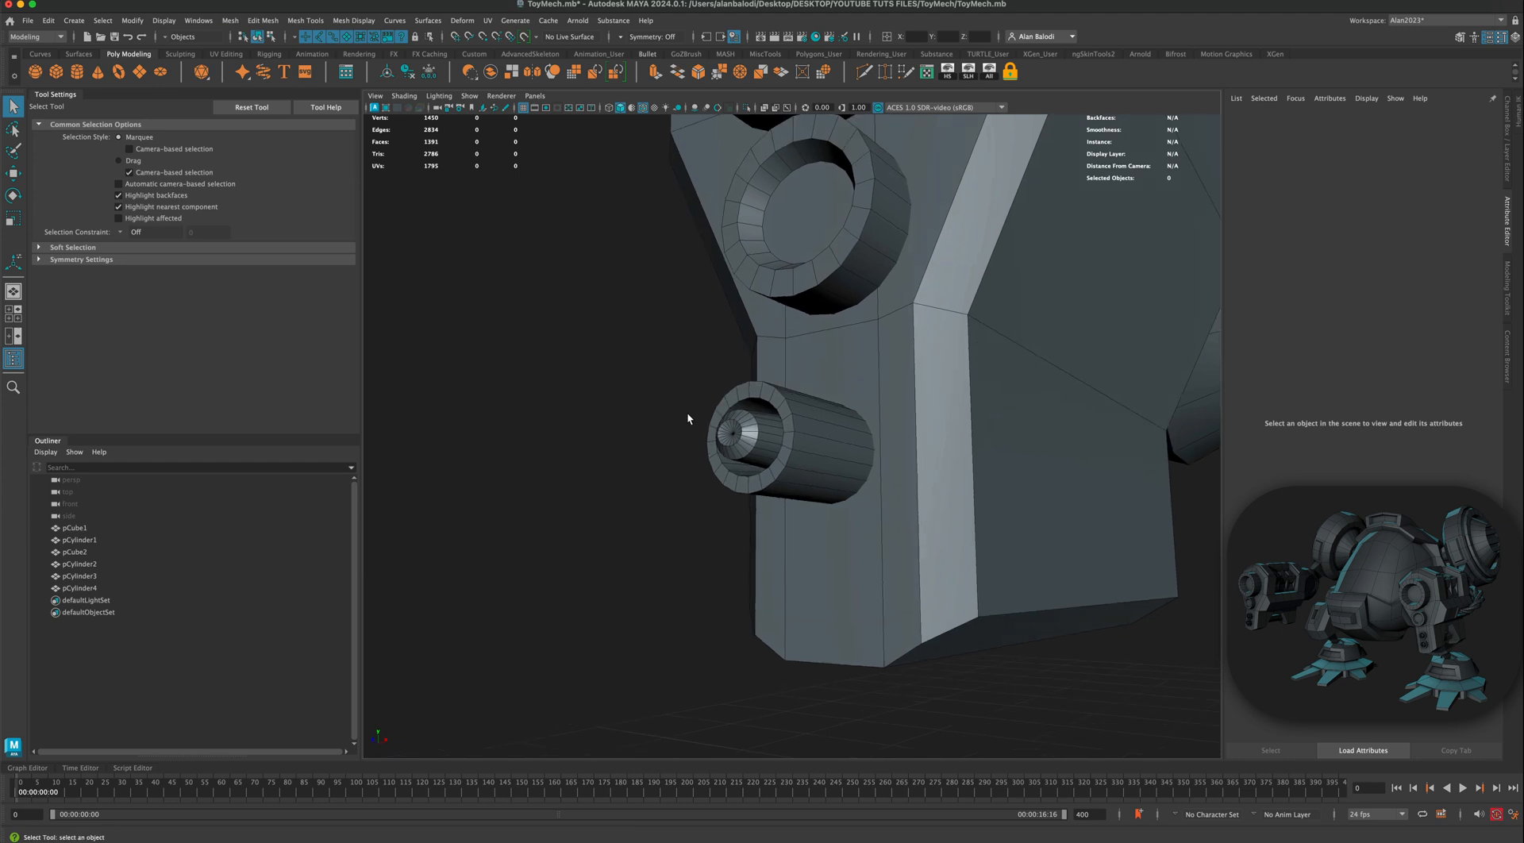
left_click(742, 434)
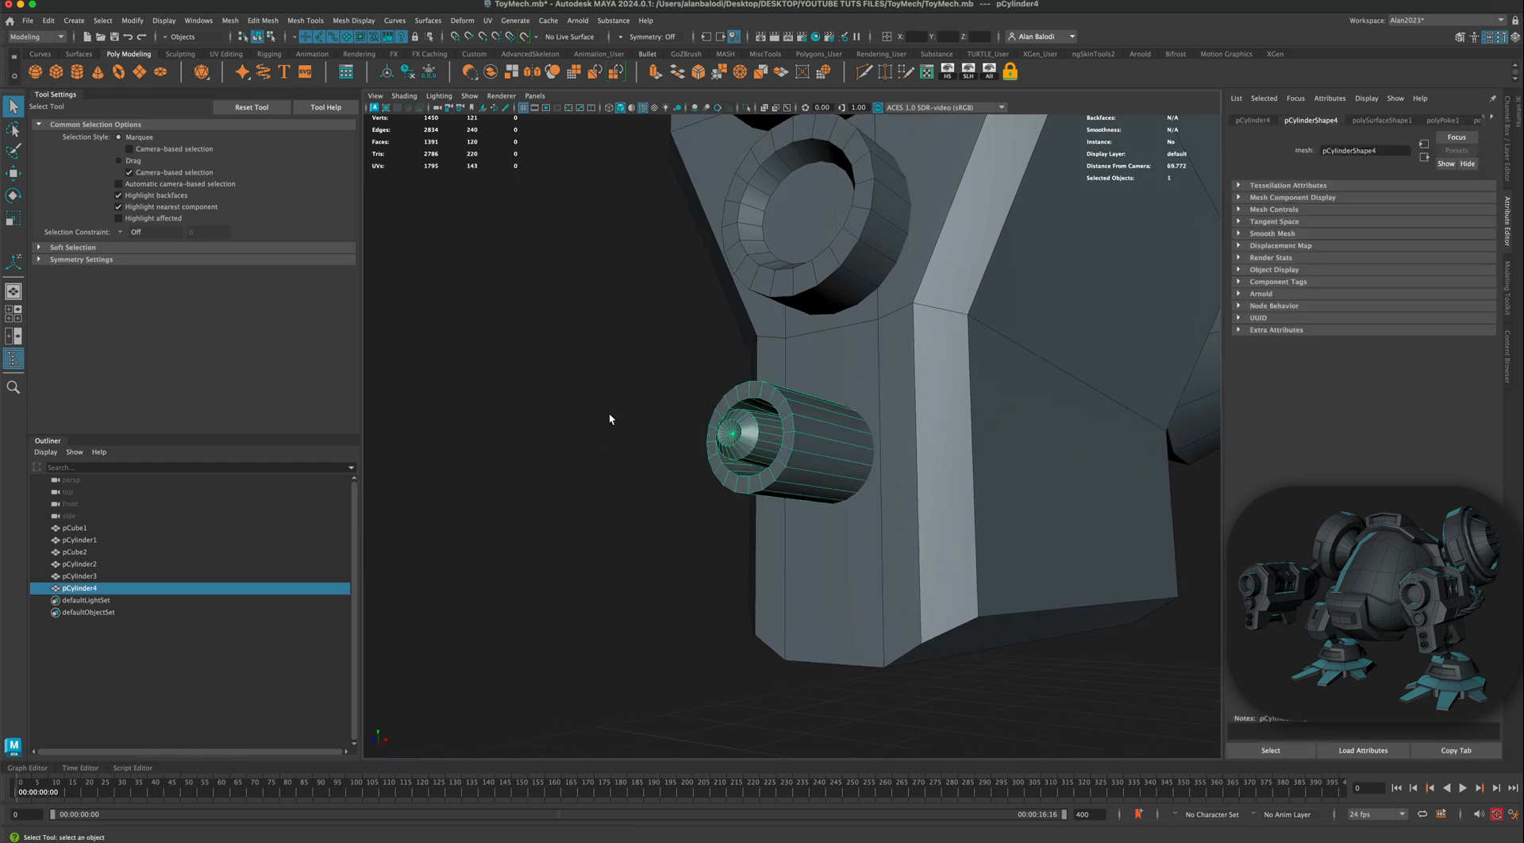
mouse_move(609, 419)
left_mouse_down("alt")
mouse_move(601, 444)
mouse_move(606, 414)
mouse_move(622, 427)
left_mouse_up("alt")
left_click(14, 174)
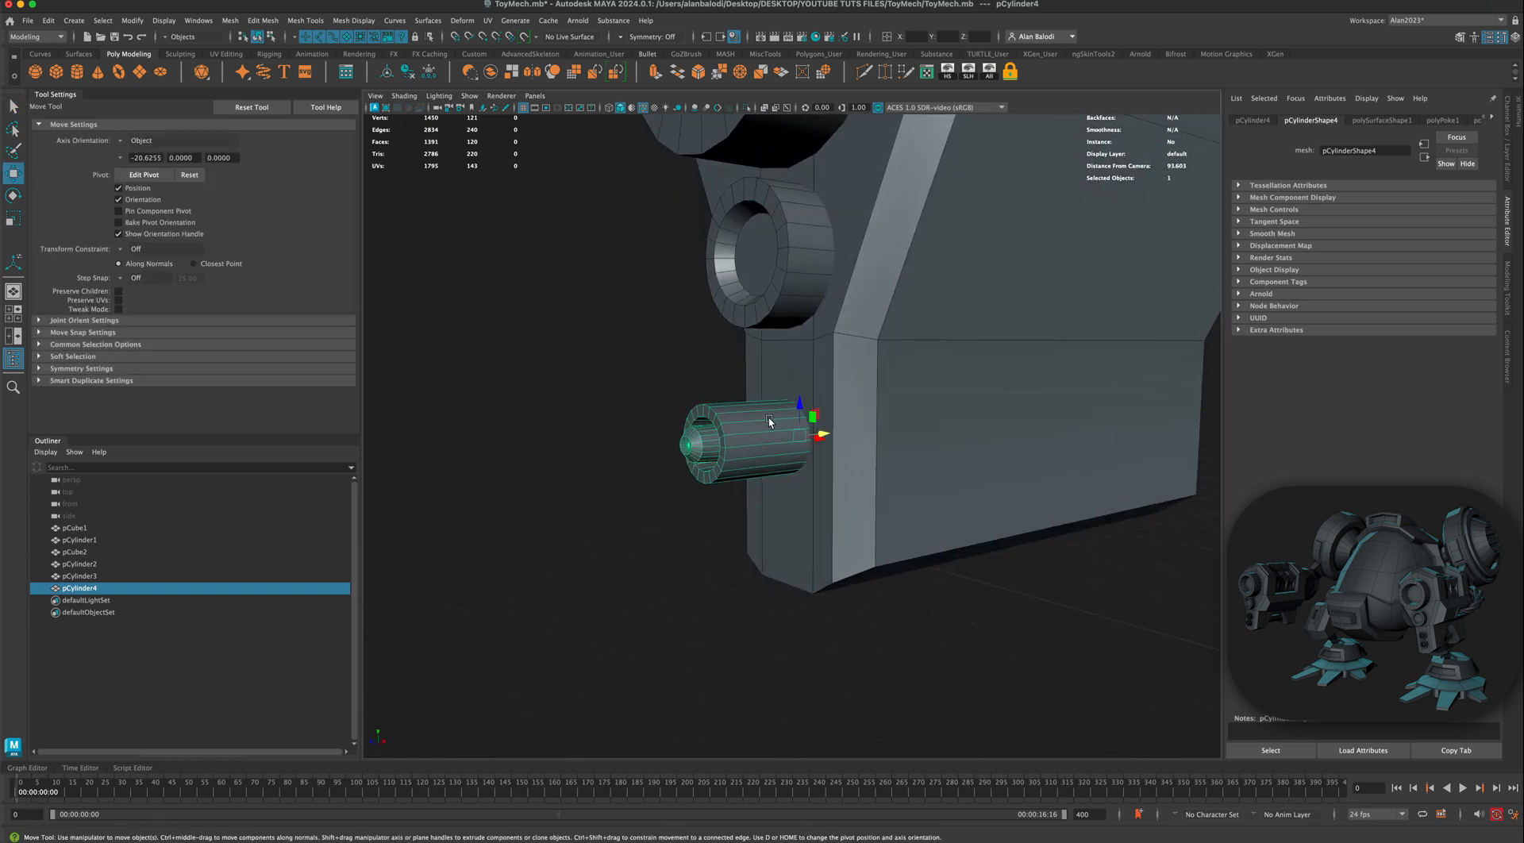
left_click_drag(799, 403, 805, 463)
key("ctrl+d")
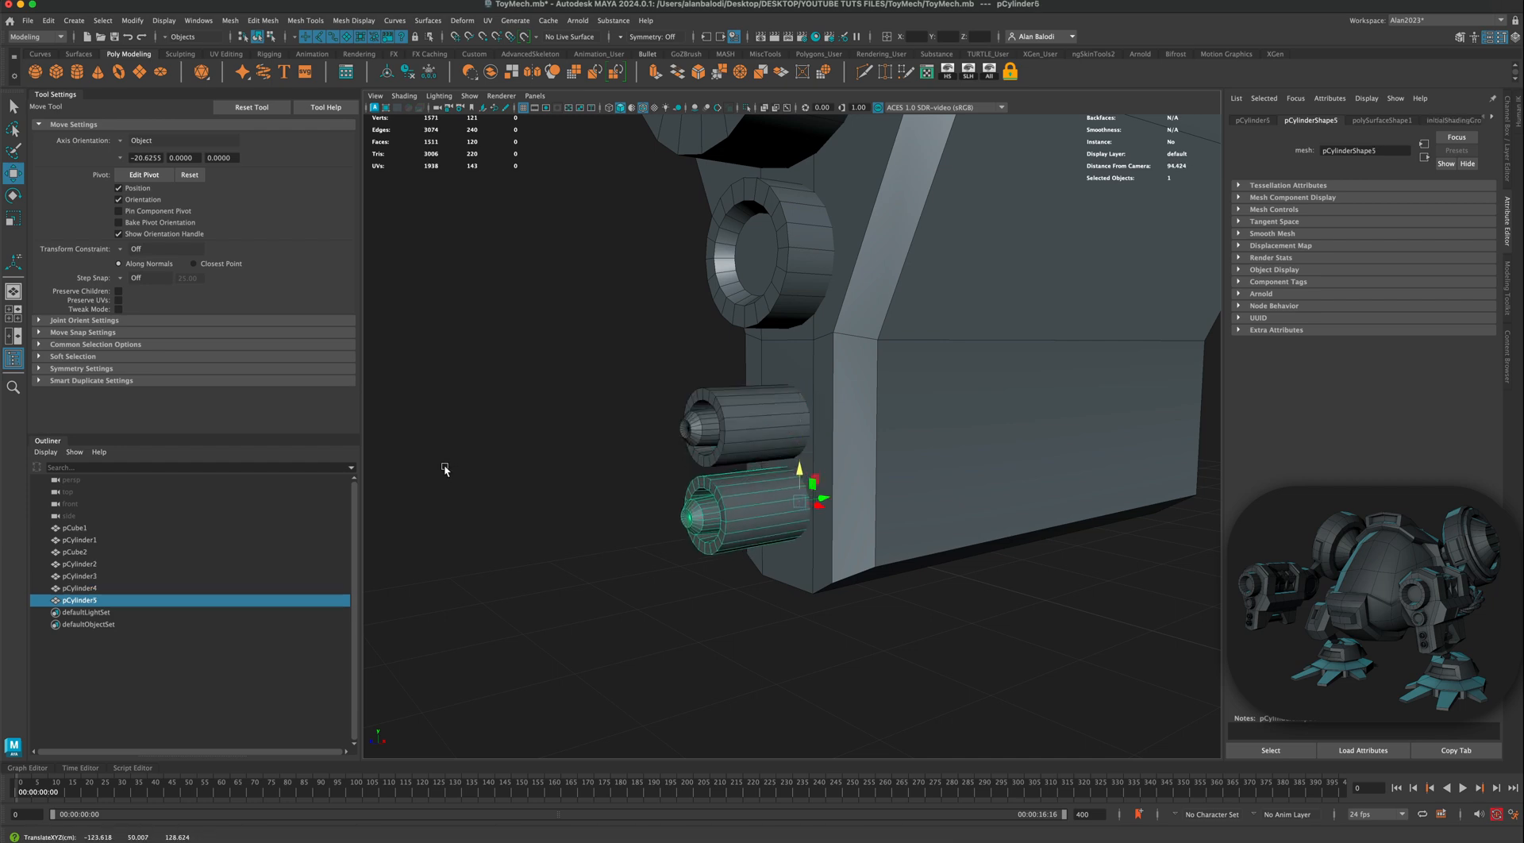
Step: Push both small barrels back into the gun block so that only short muzzles stick out, and clear the selection
left_click_drag(444, 468, 913, 441, "alt")
left_click(834, 448, "shift")
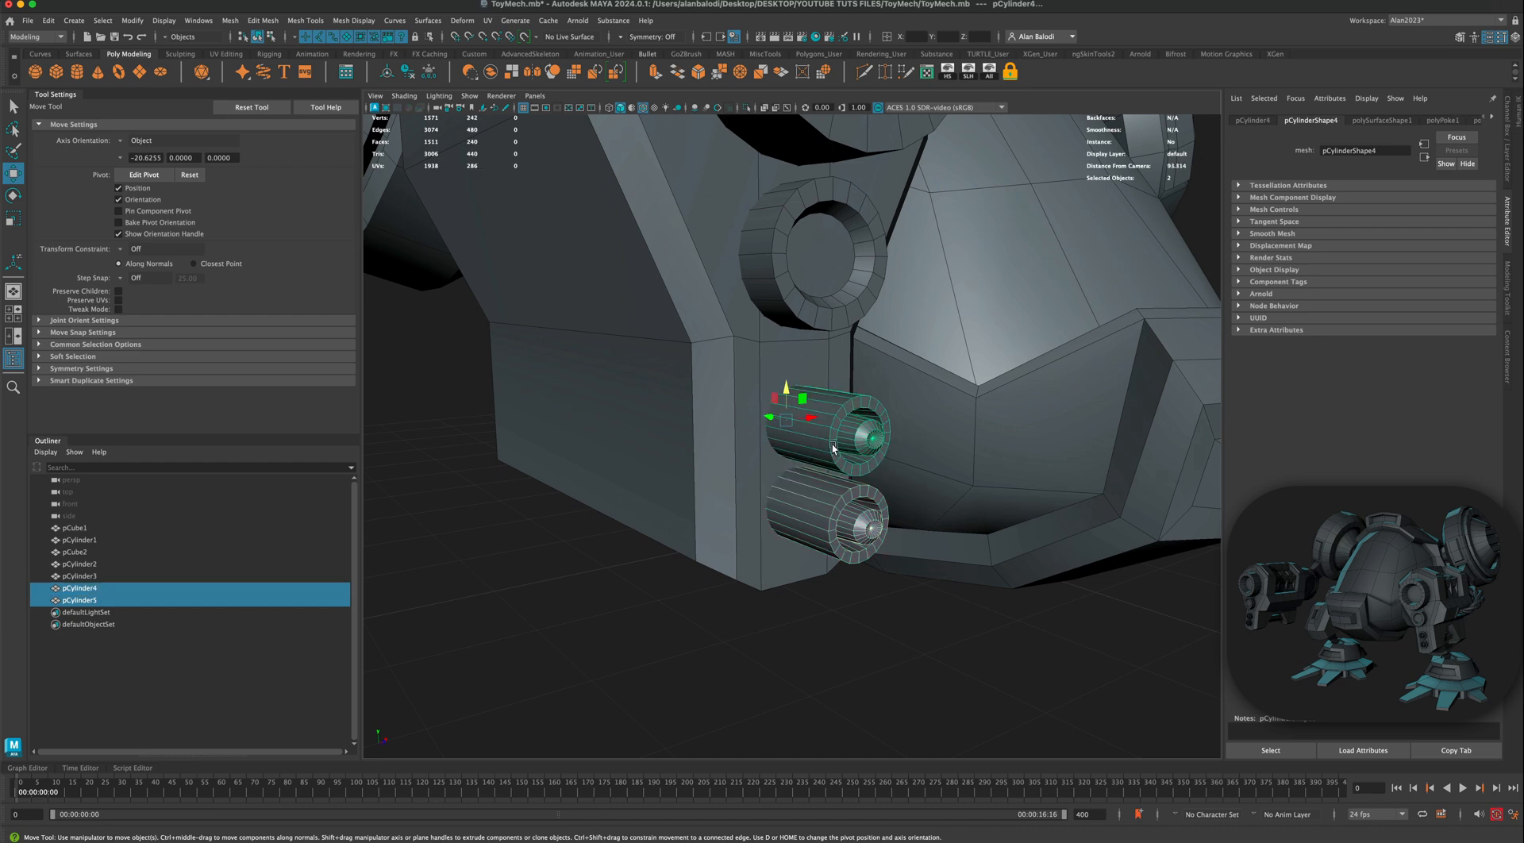
left_click_drag(814, 427, 712, 408, "alt")
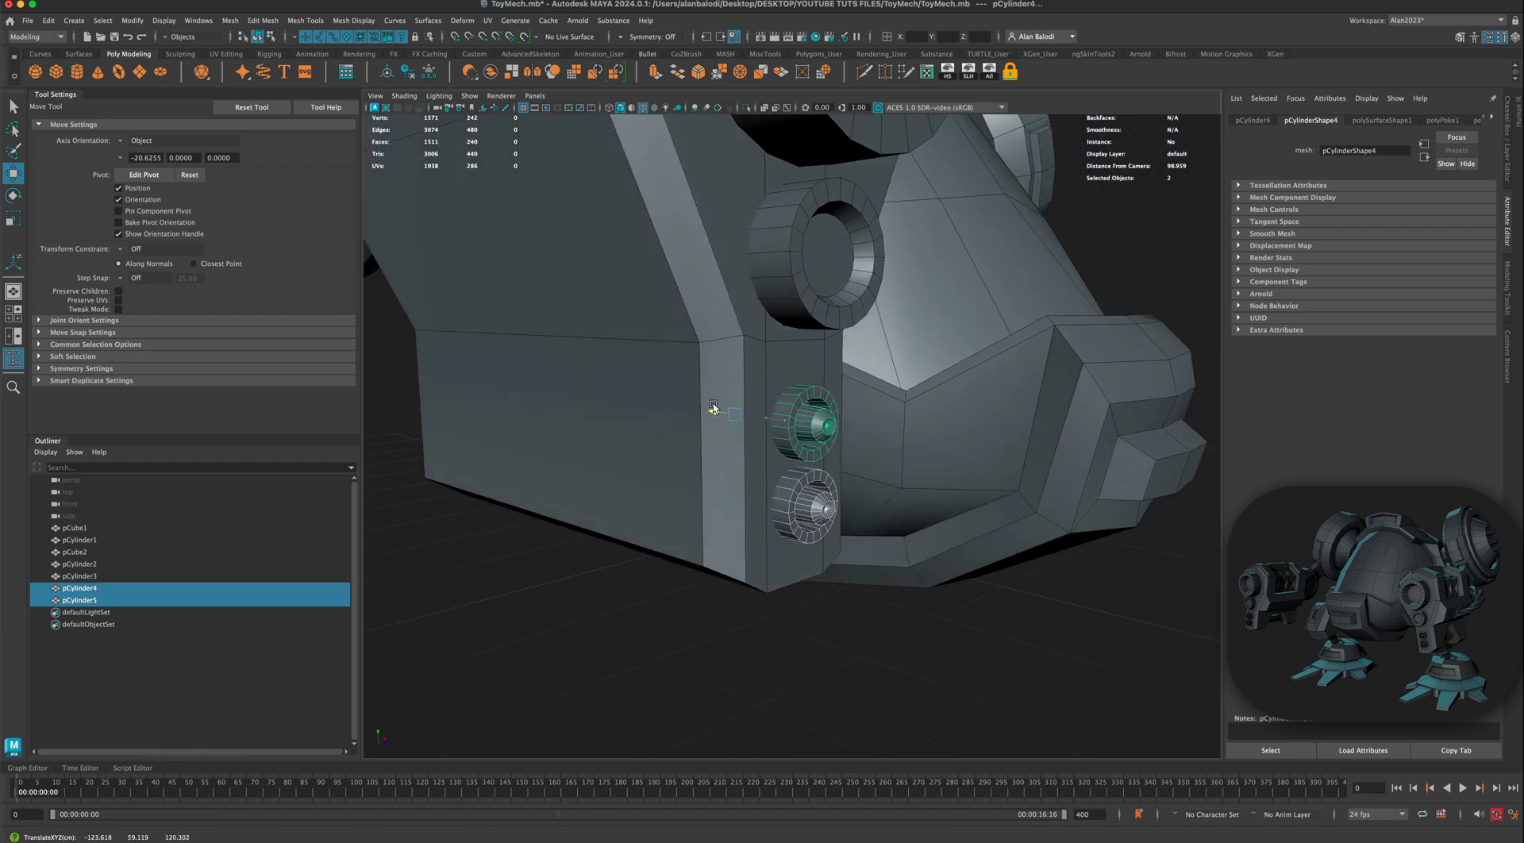
left_click(665, 594)
Step: Examine the gun arm's shape and proportions against the whole mech from several angles
left_click_drag(665, 594, 625, 575, "alt")
right_click_drag(625, 574, 602, 521, "alt")
left_click_drag(602, 521, 601, 551, "alt")
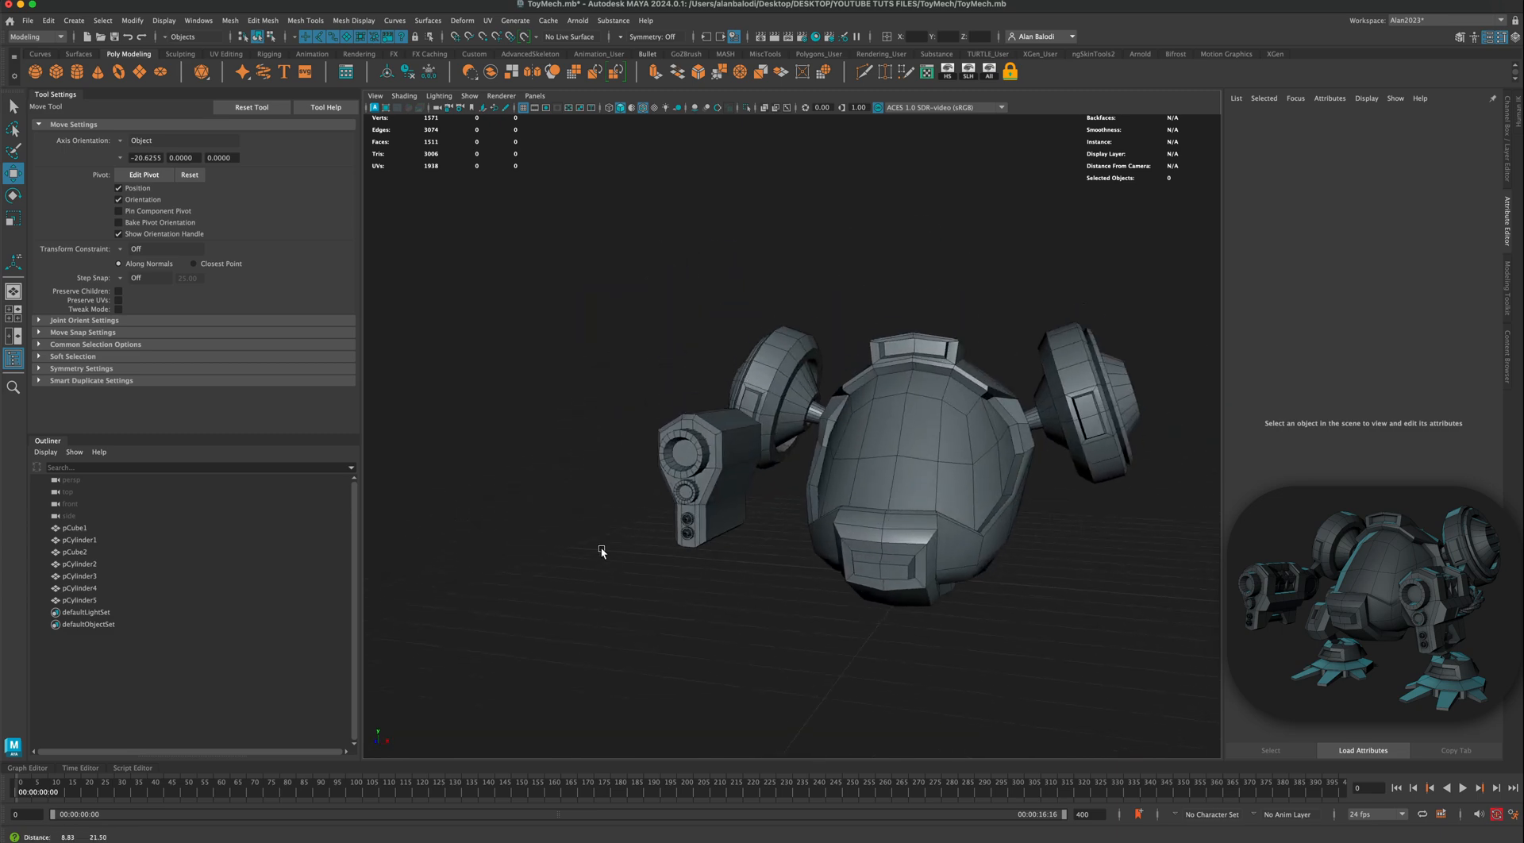
right_click_drag(601, 550, 596, 531, "alt")
left_click_drag(595, 530, 557, 511, "alt")
key("q")
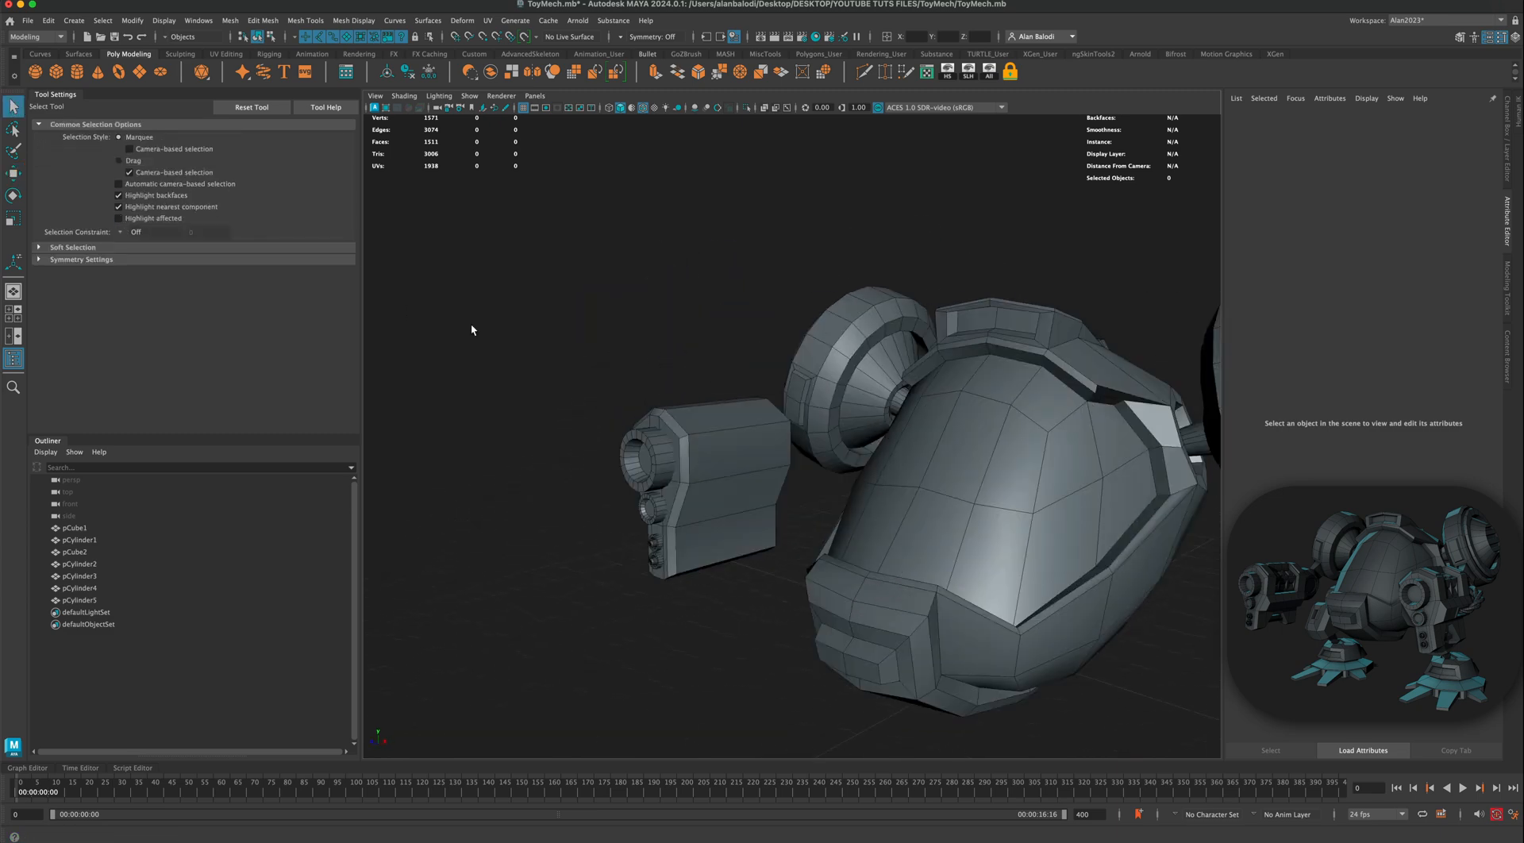
Step: Insert four evenly spaced edge loops across the length of the gun block using the multiple edge loops option
left_click_drag(469, 322, 691, 476, "alt")
left_click(659, 421)
middle_click_drag(659, 422, 657, 381, "alt")
scroll(654, 382, "up", 3)
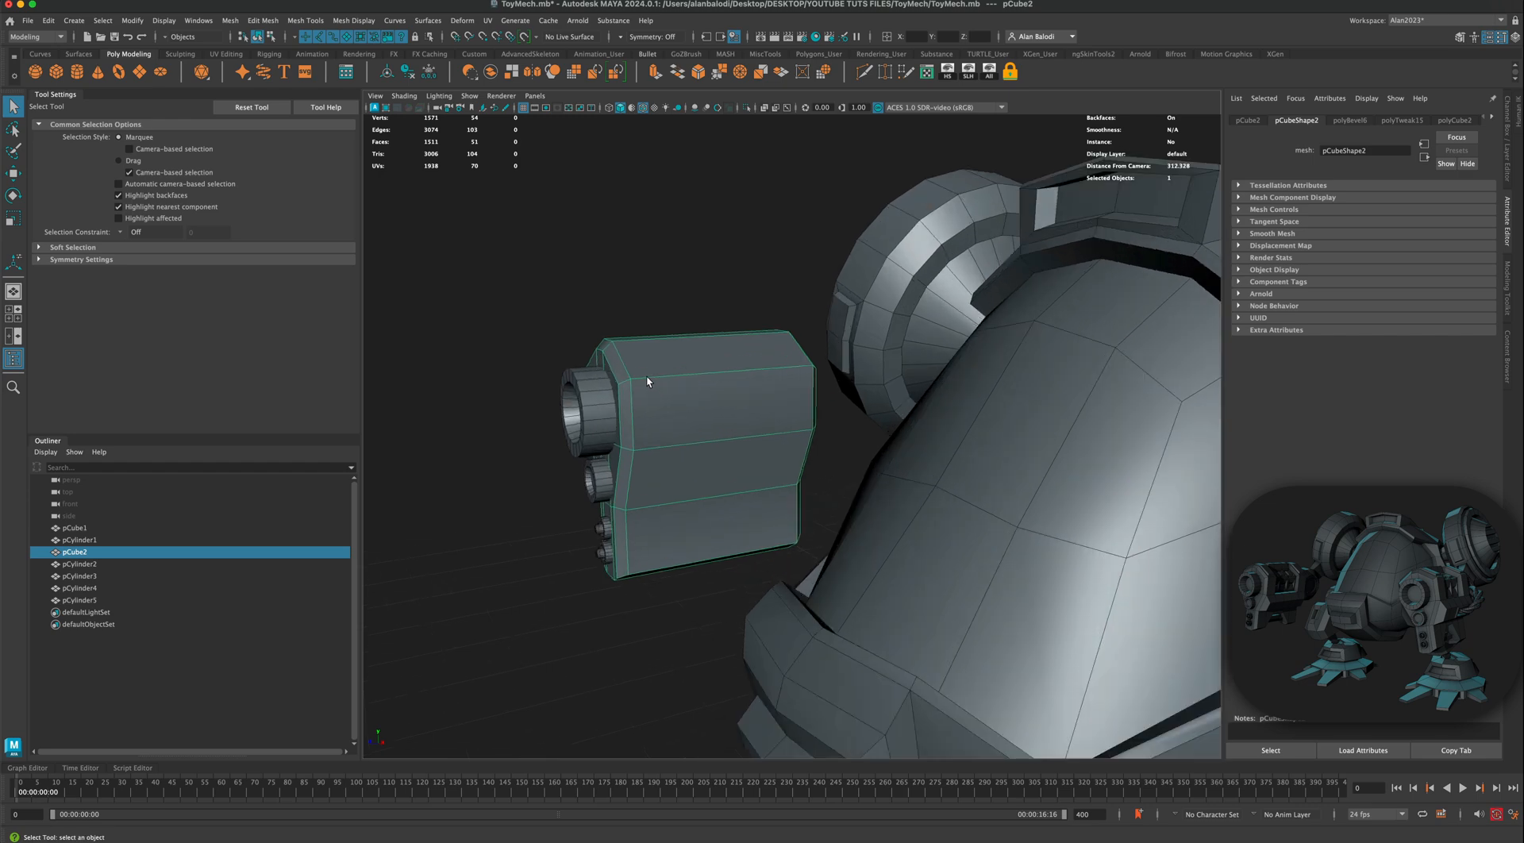
mouse_move(646, 379)
left_mouse_down("alt")
mouse_move(724, 384)
mouse_move(654, 387)
mouse_move(654, 362)
left_mouse_up("alt")
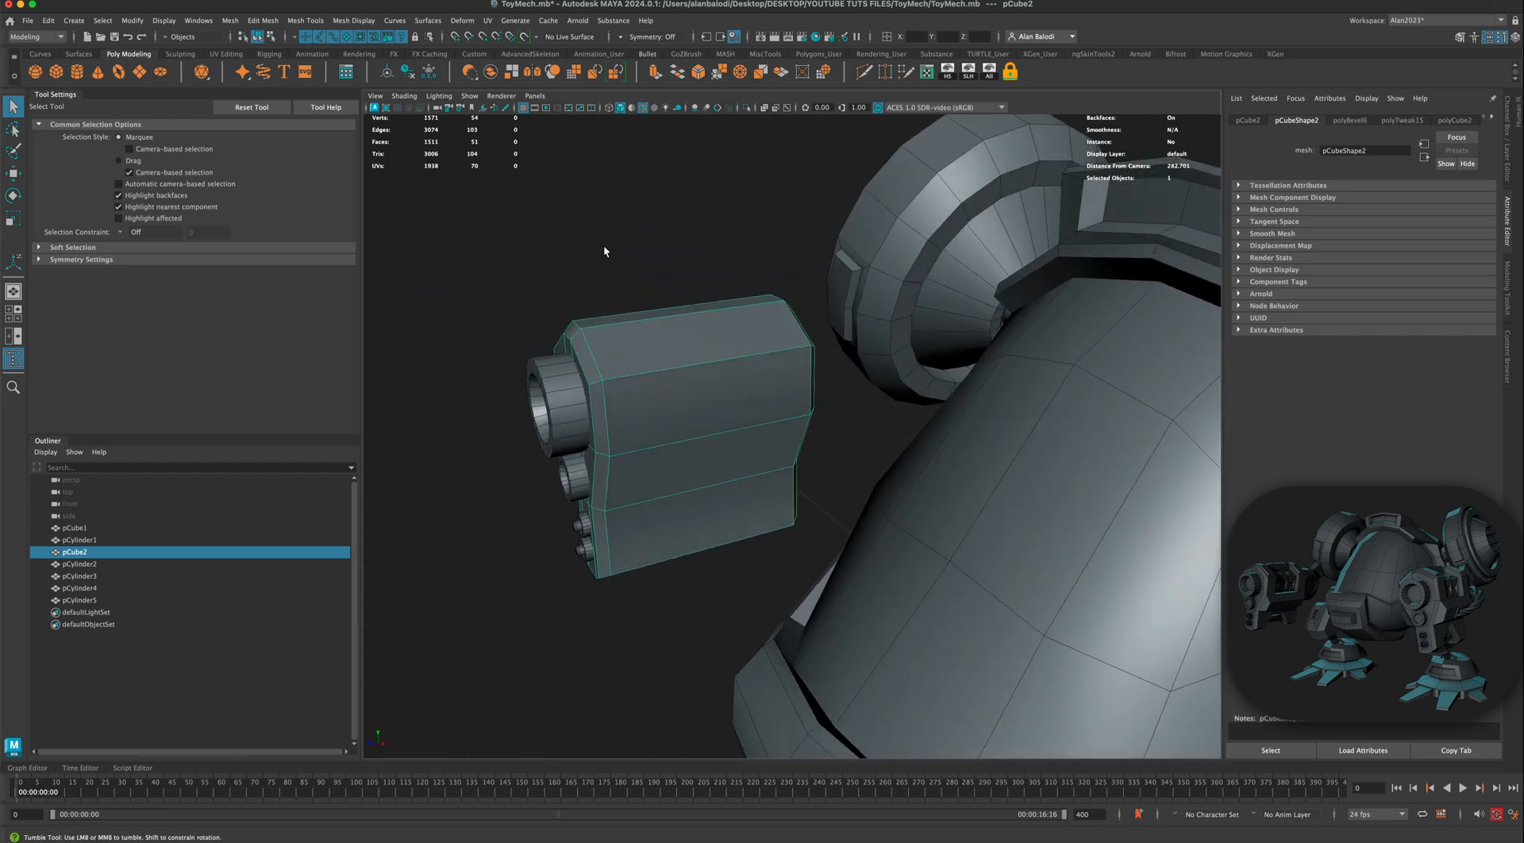
left_click_drag(604, 237, 610, 249, "alt")
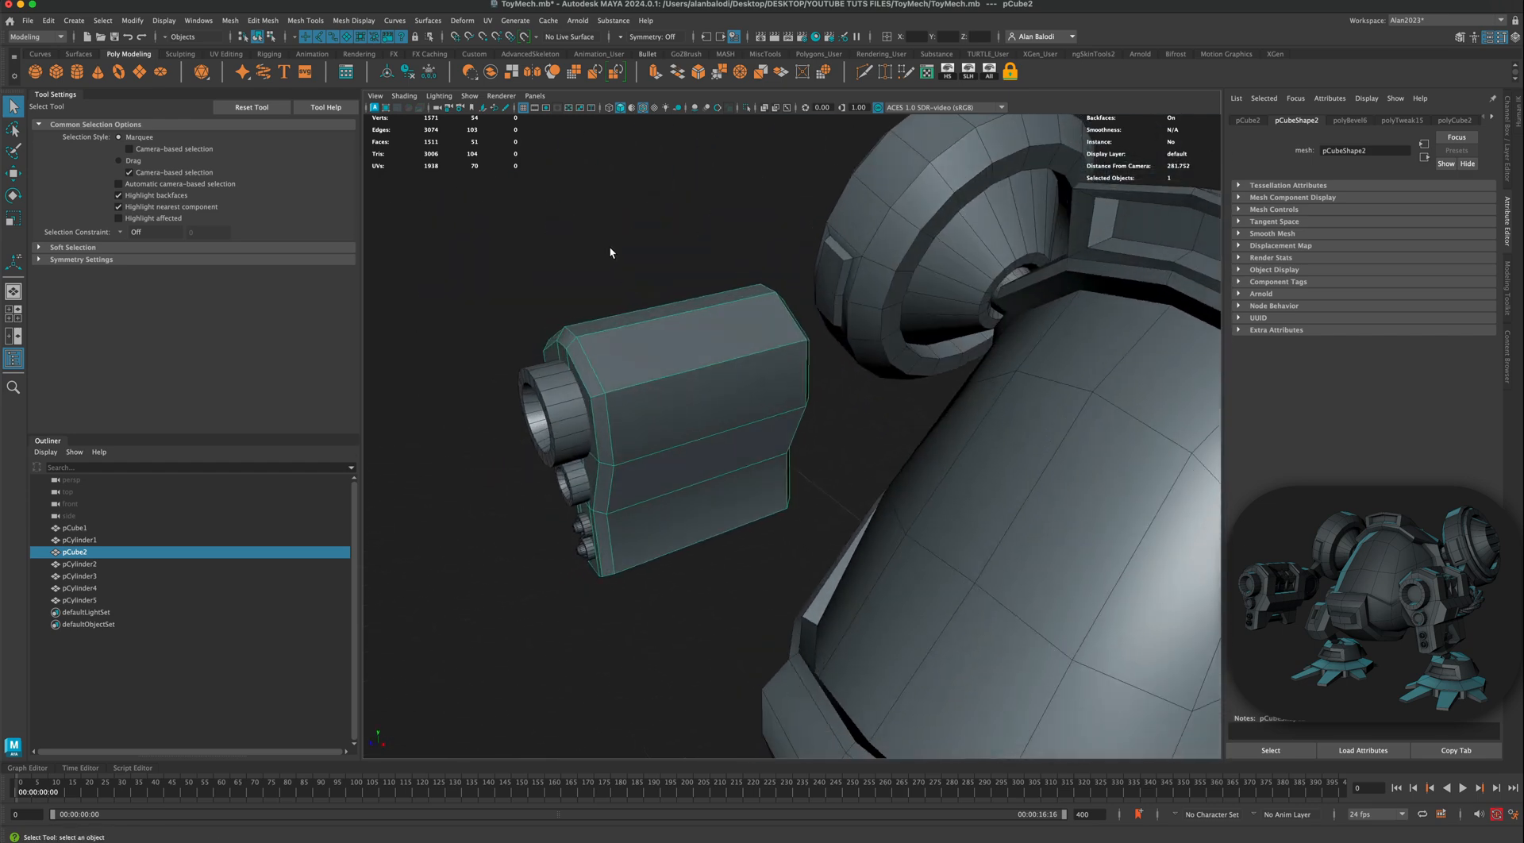
left_click(310, 22)
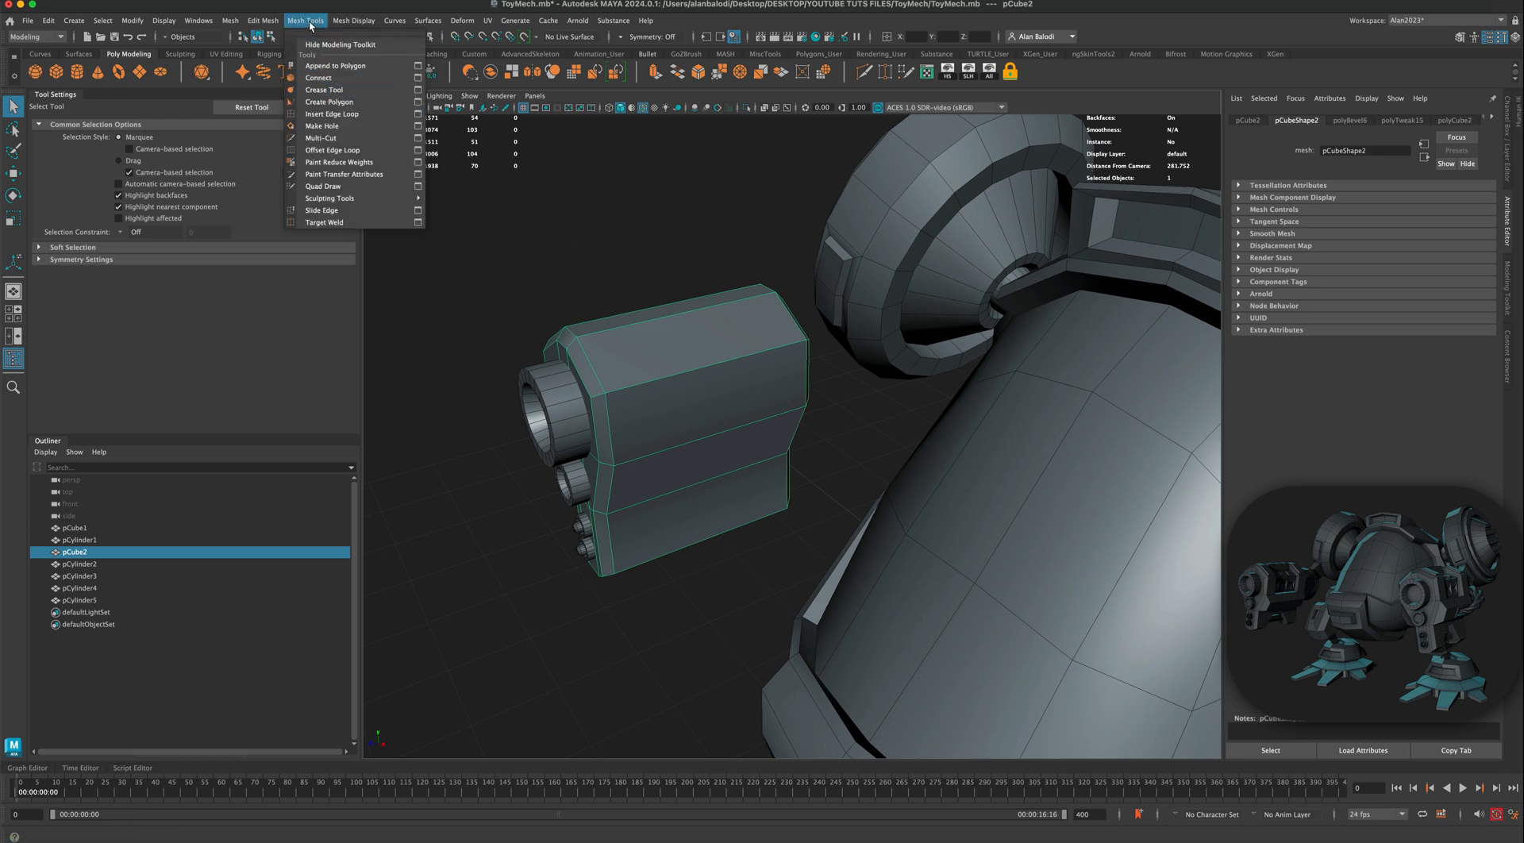
left_click(417, 117)
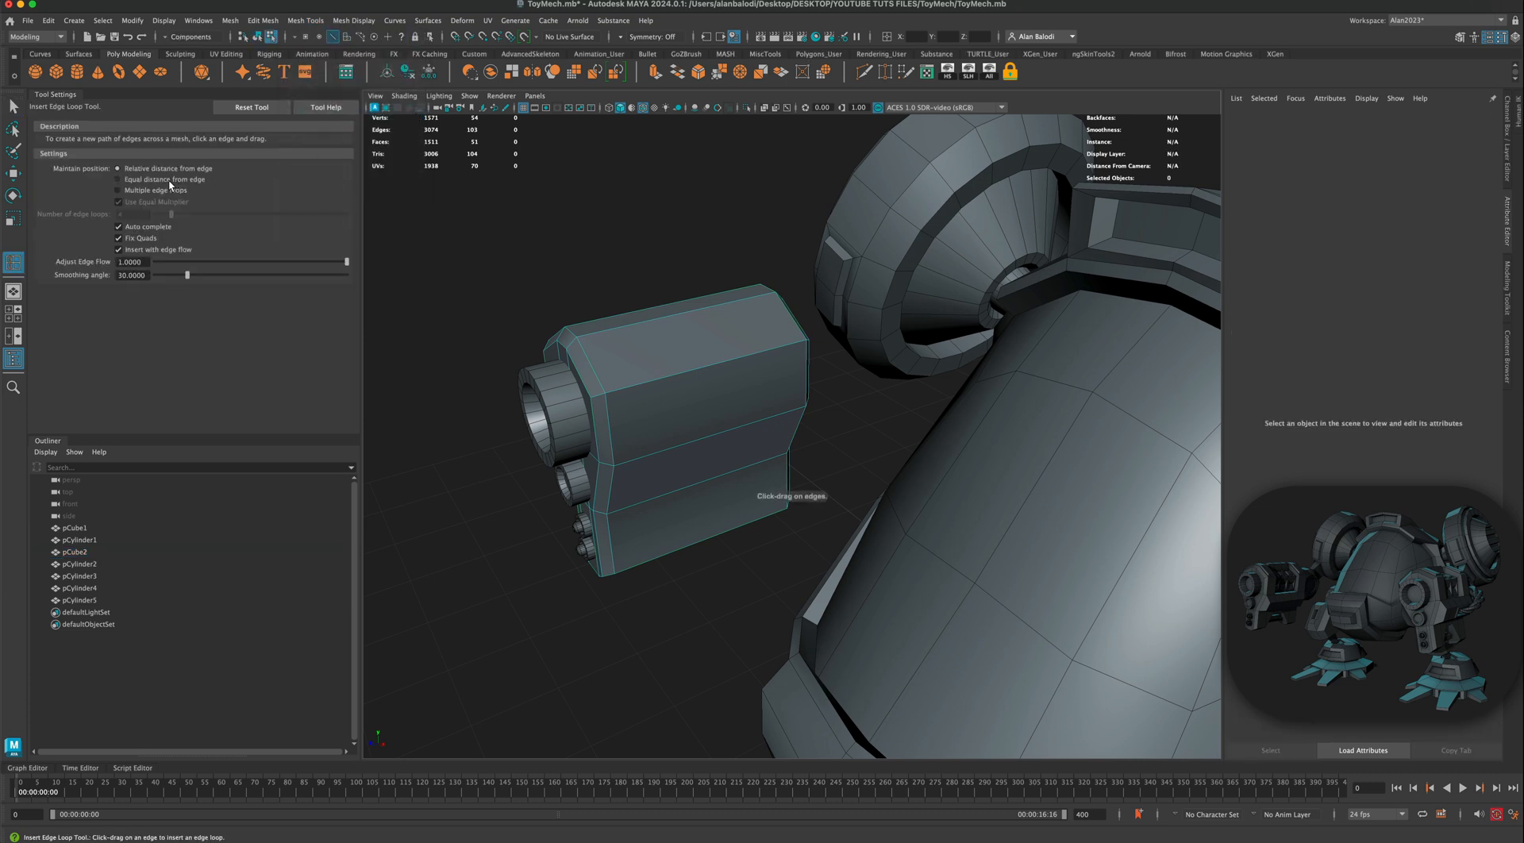
left_click(118, 191)
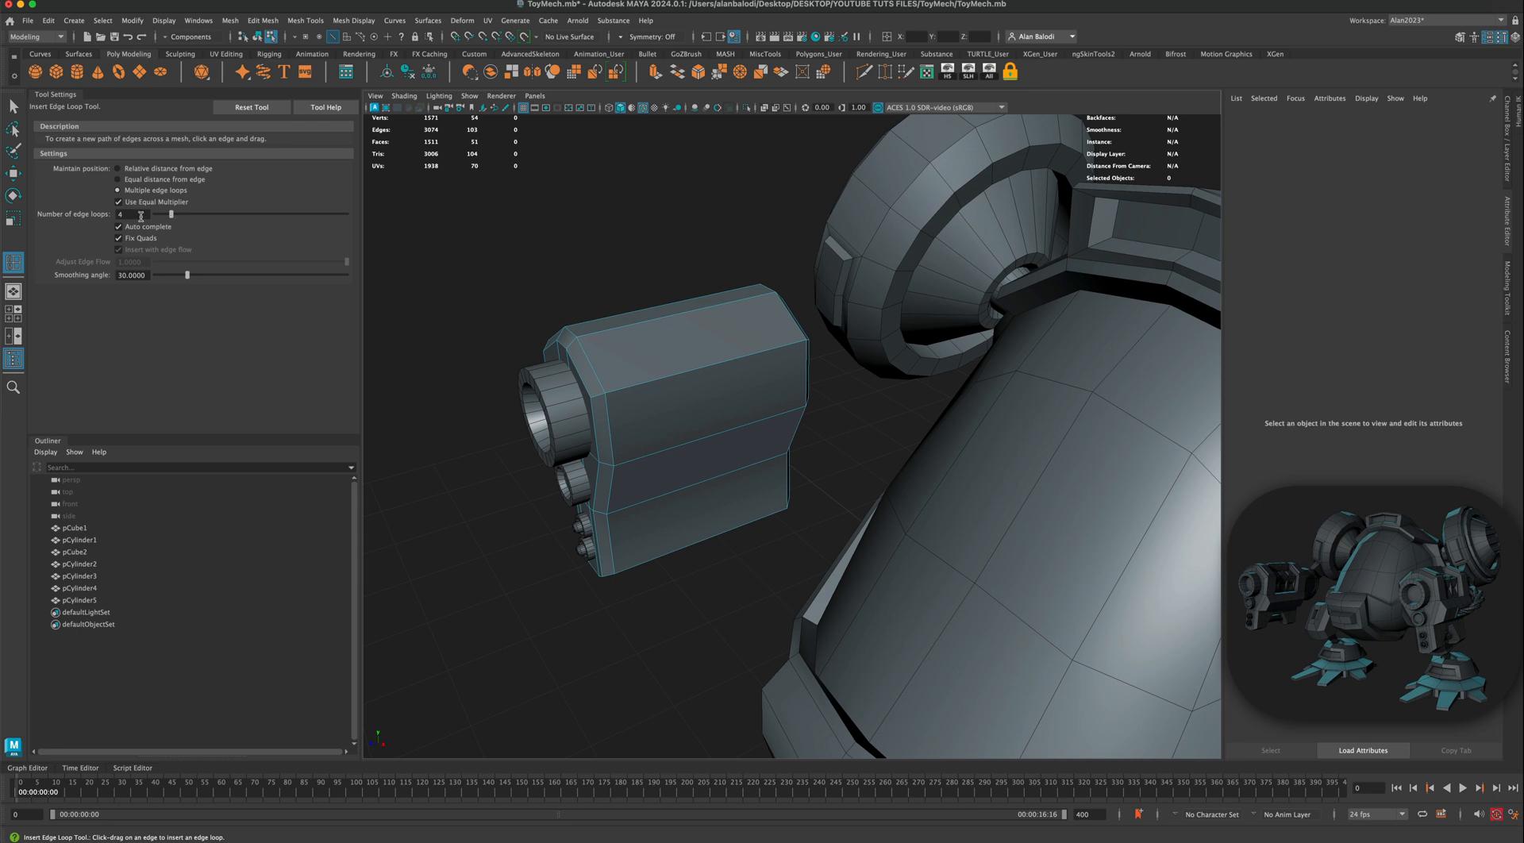
left_click(649, 386)
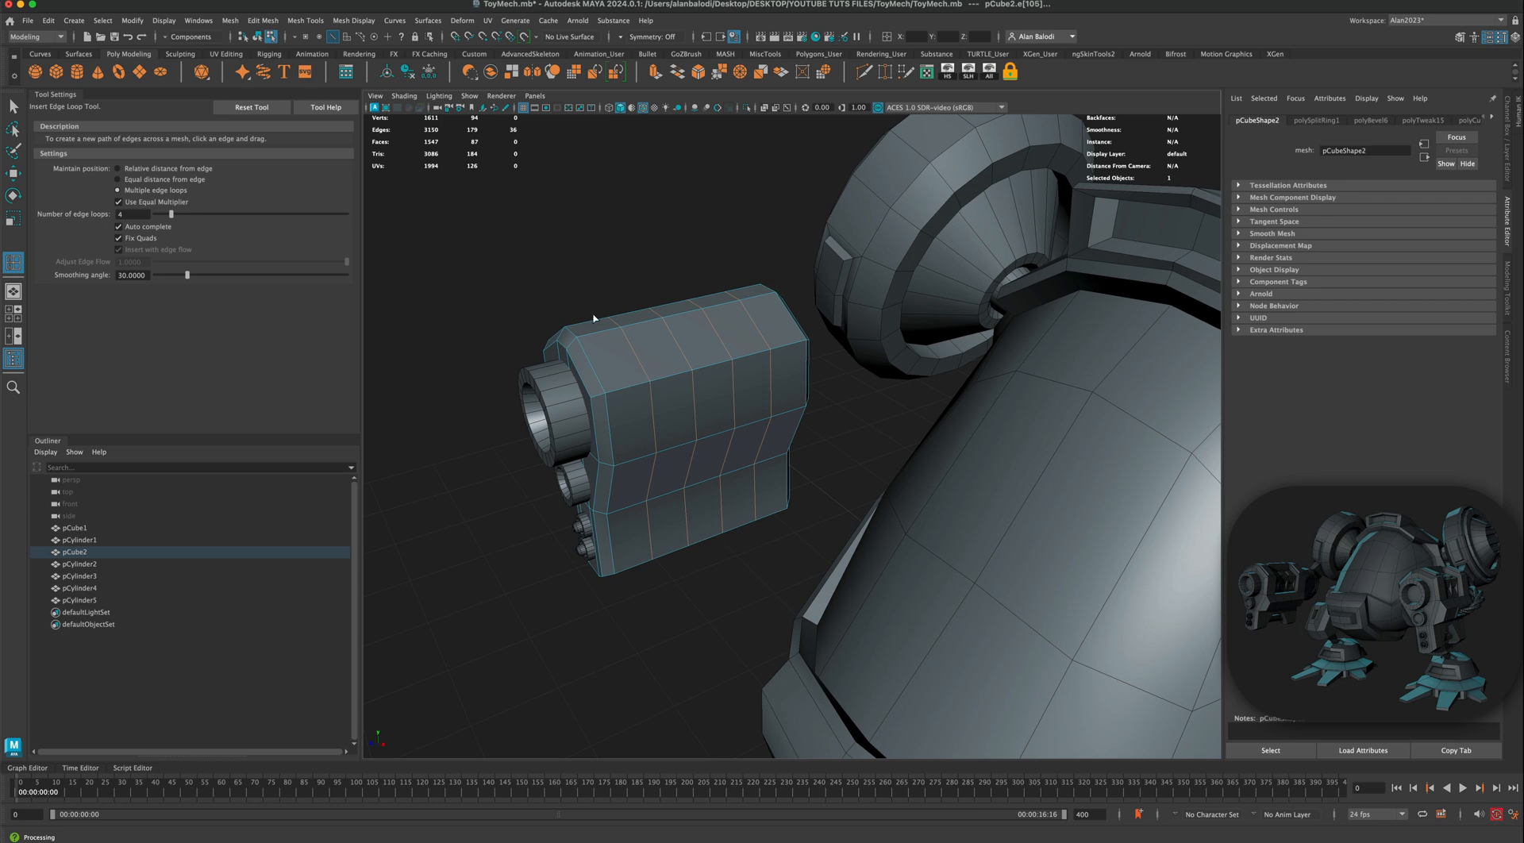
left_click_drag(593, 318, 516, 247, "alt")
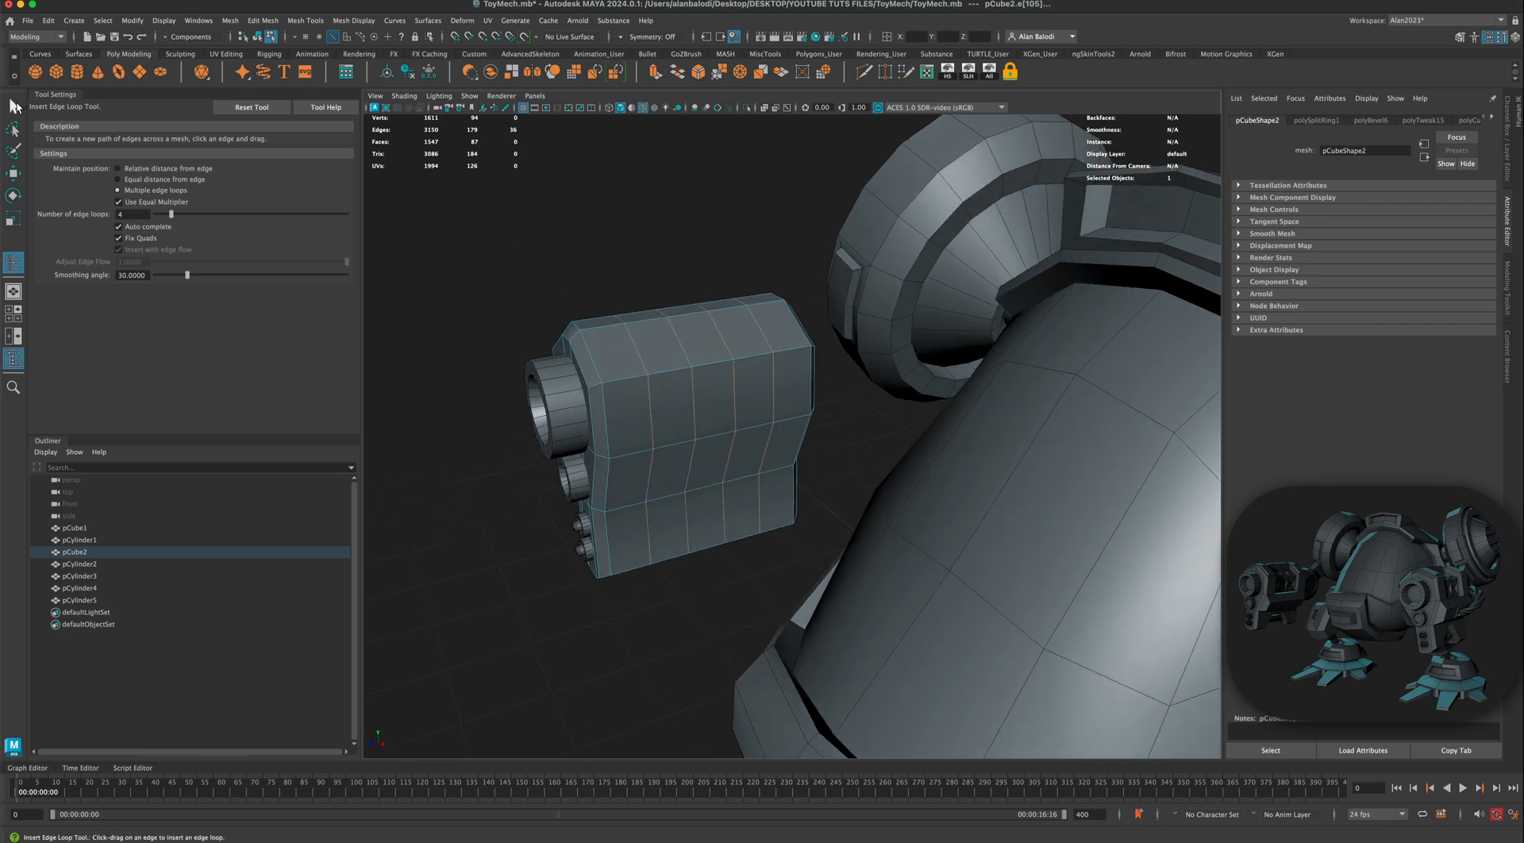
left_click(15, 106)
Step: Extrude the middle three segments' upper side, sloped and top faces inward with a local Z translate of -6.752
right_click(665, 380)
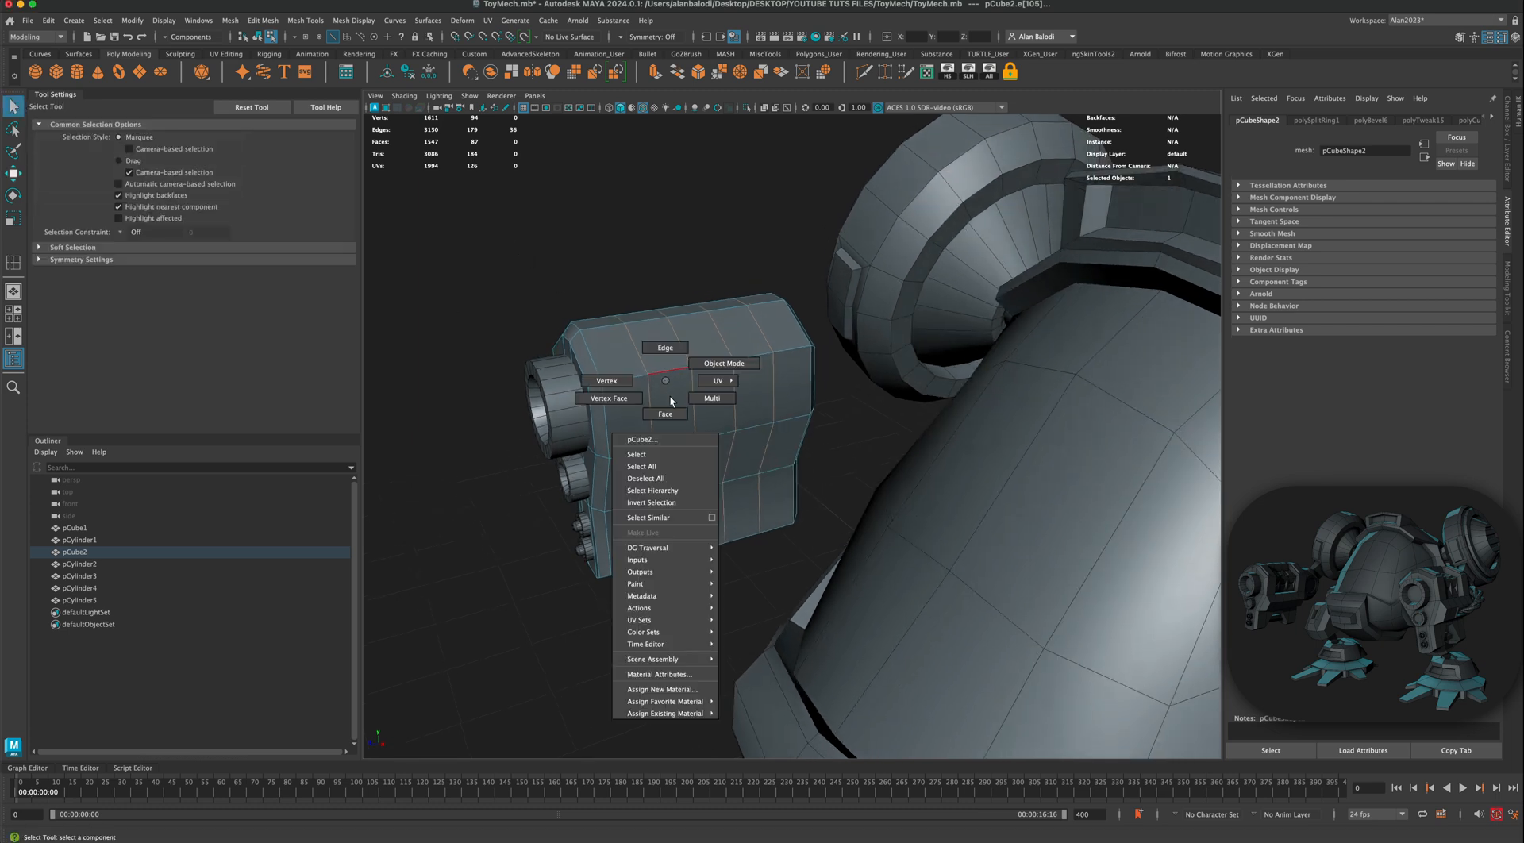
left_click(665, 413)
left_click(672, 363)
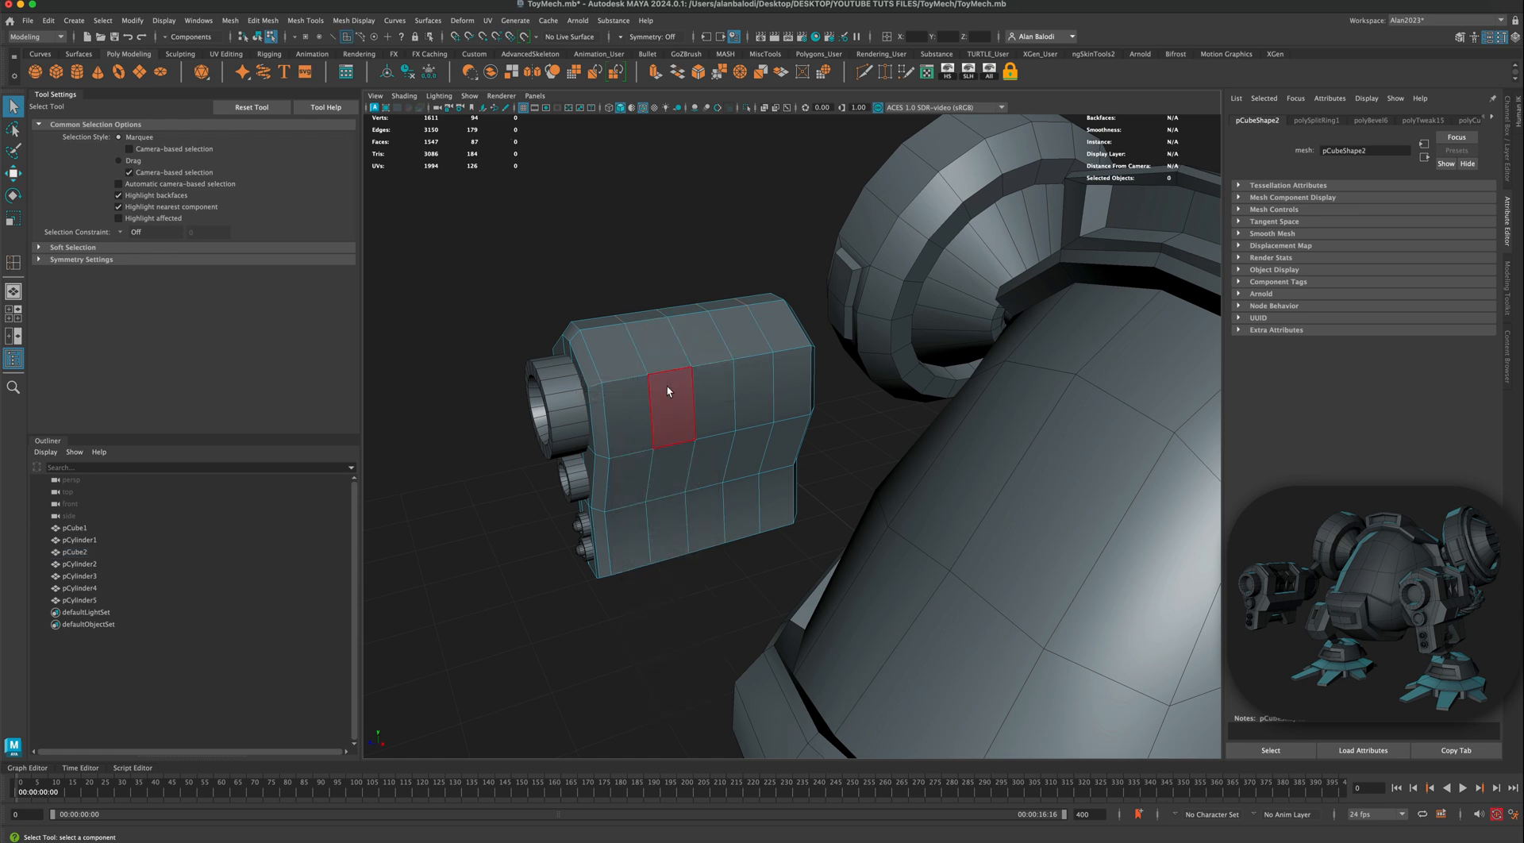
left_click(667, 382)
left_click(708, 384, "shift")
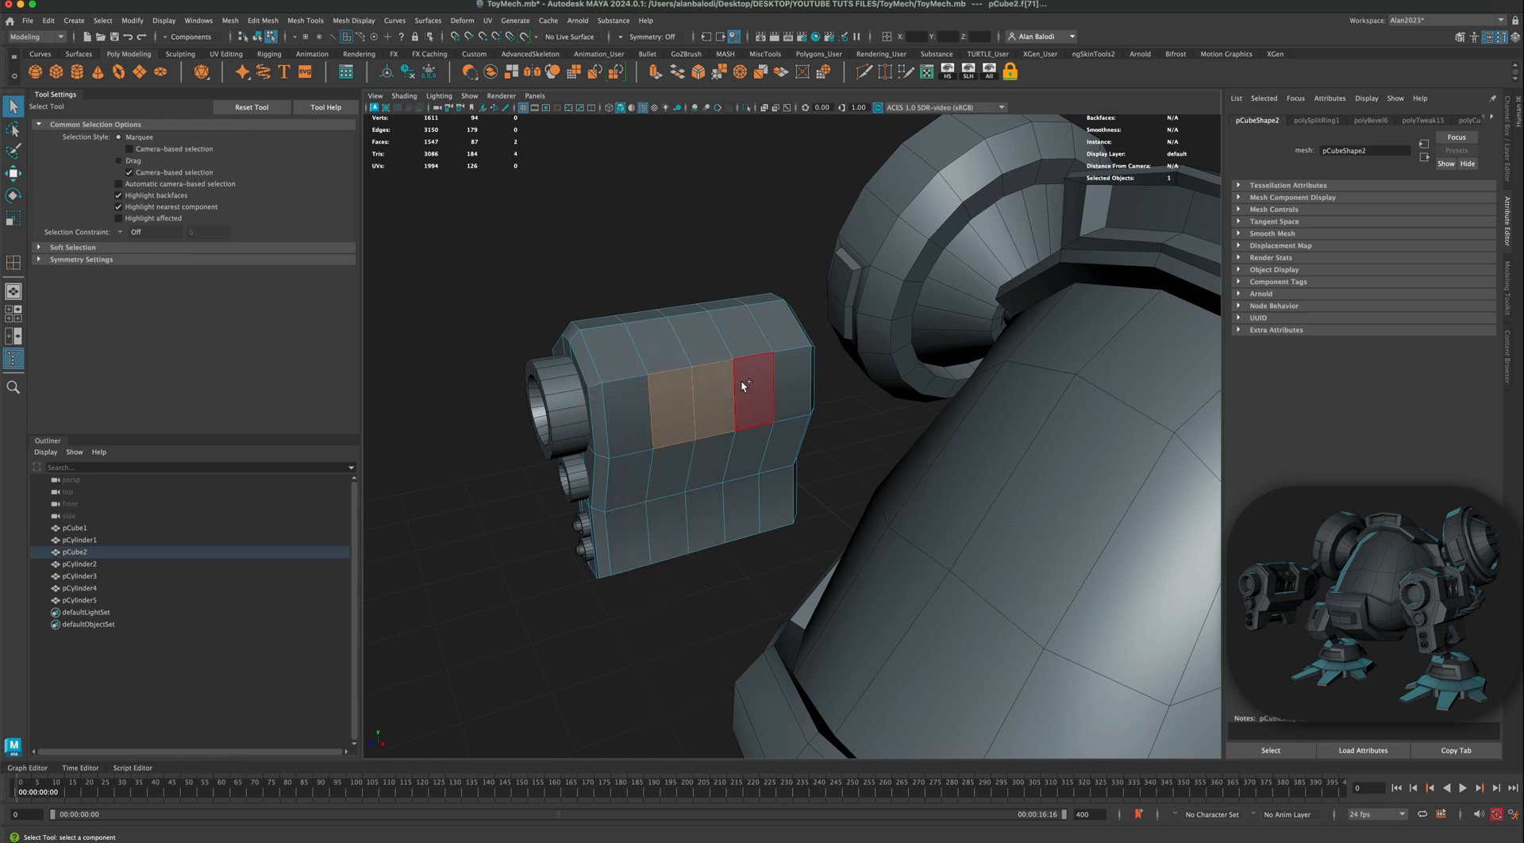
left_click(740, 379, "shift")
left_click(750, 334, "shift")
left_click(687, 349, "shift")
left_click(655, 323, "shift")
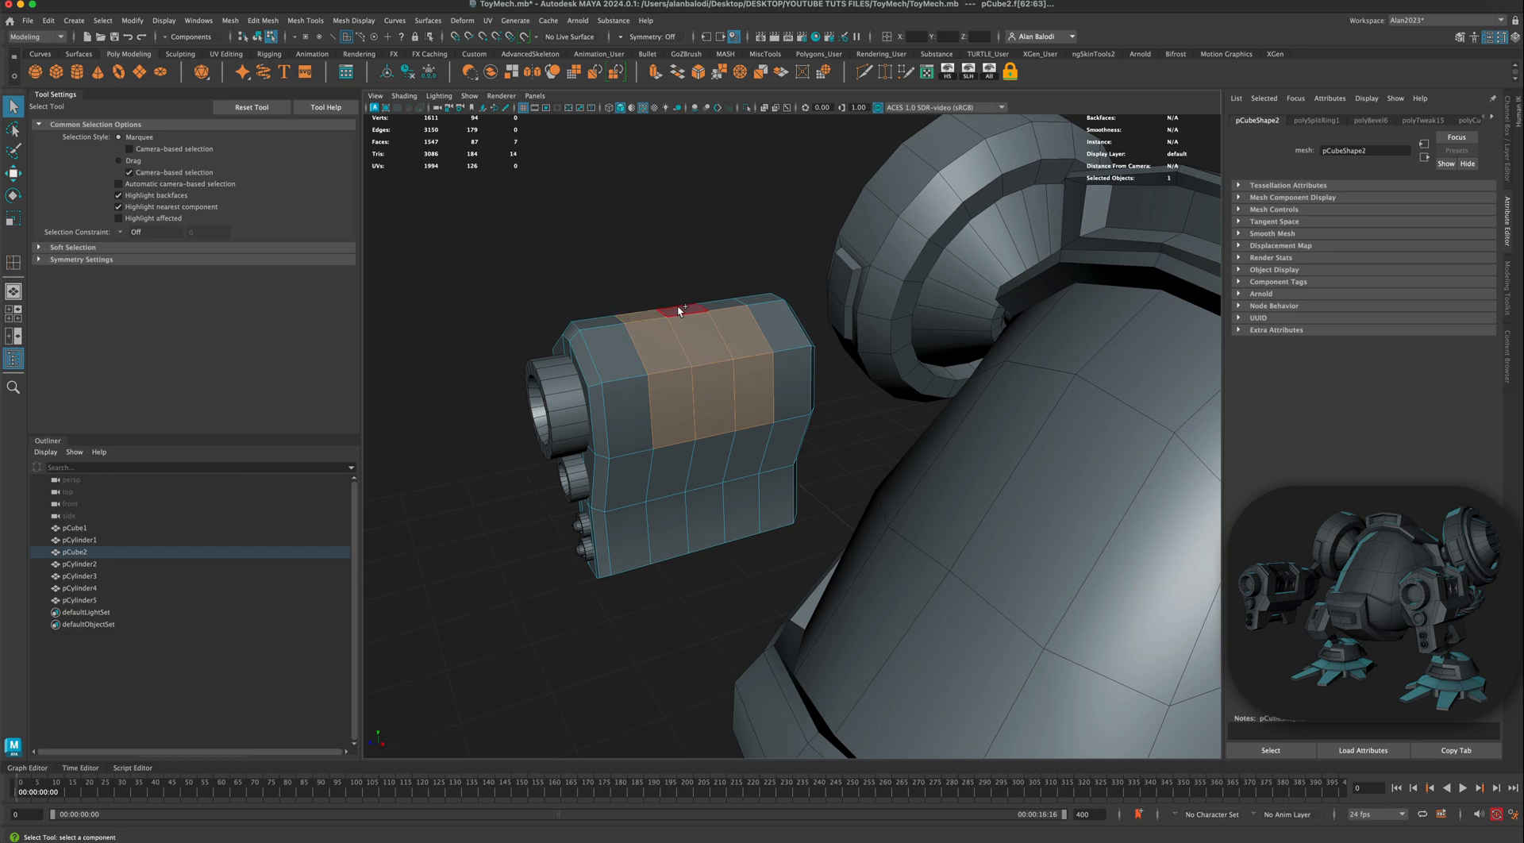
left_click(723, 309, "shift")
left_click_drag(664, 261, 510, 350, "alt")
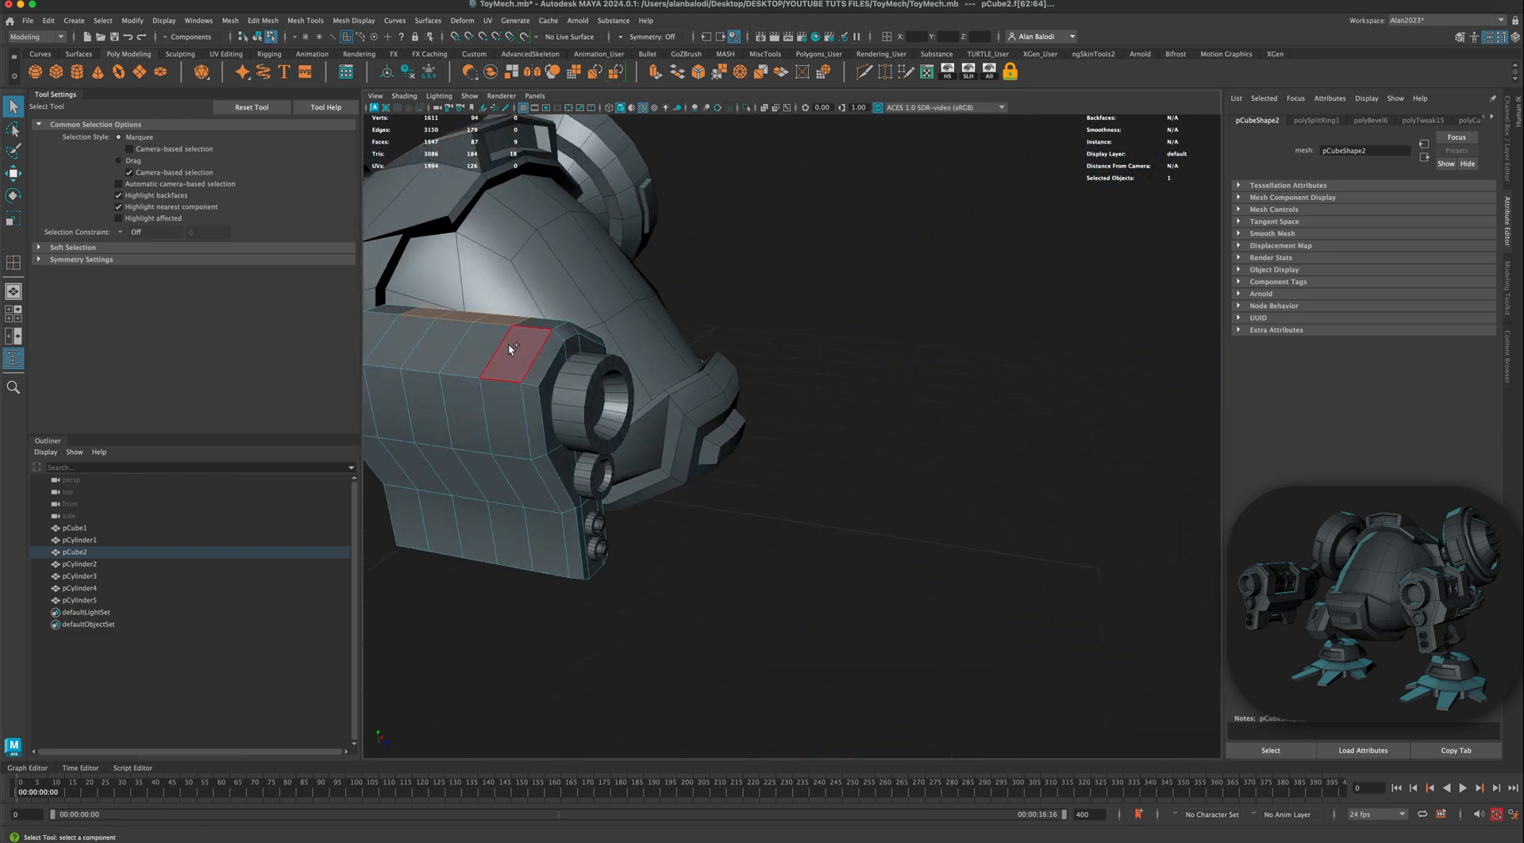
left_click(457, 402, "shift")
left_click_drag(540, 465, 731, 517, "alt")
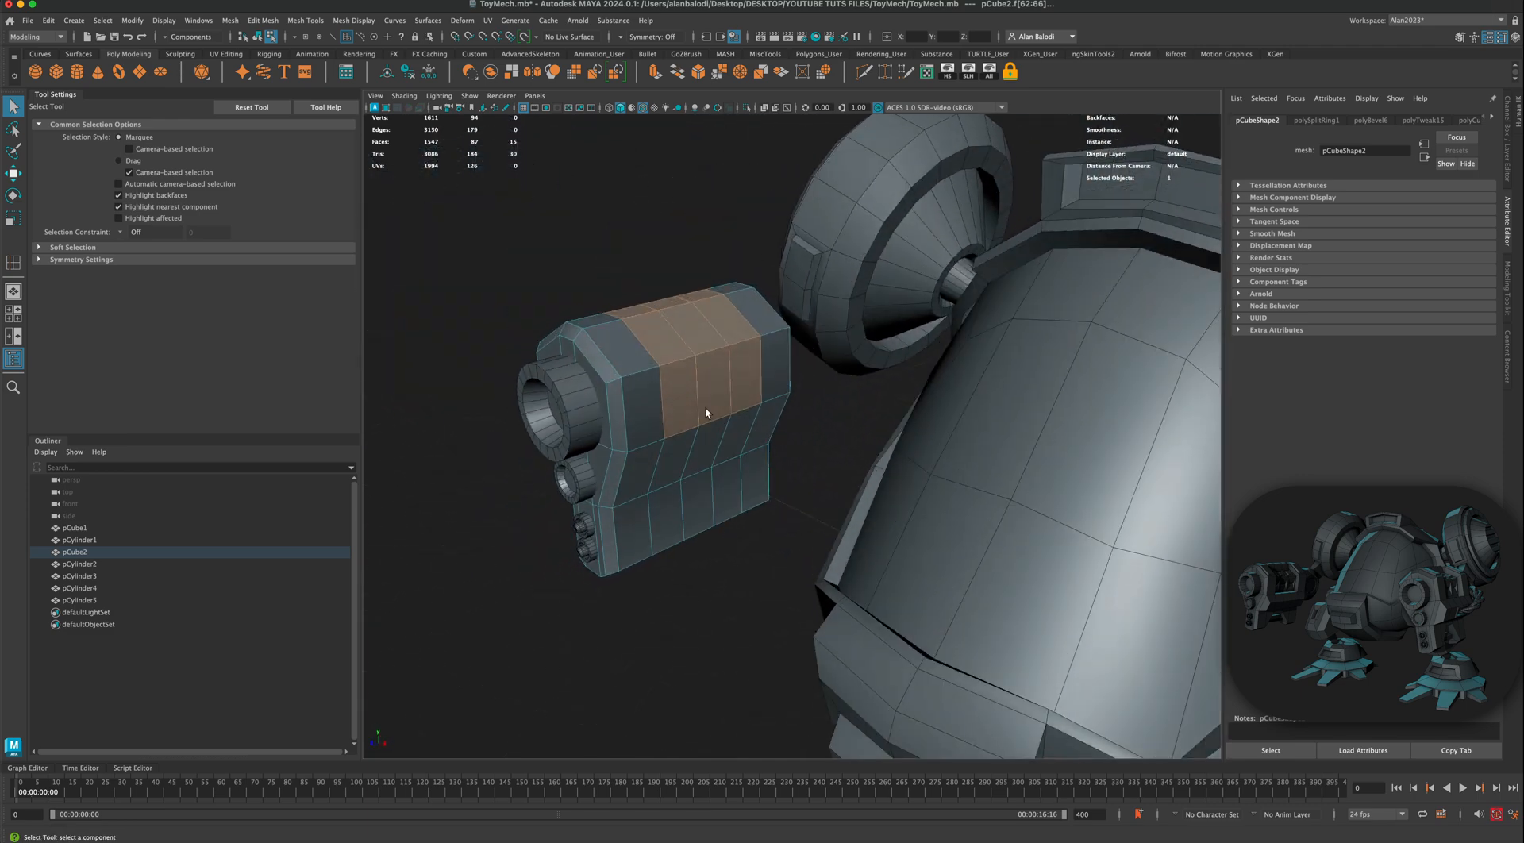
left_click(655, 72)
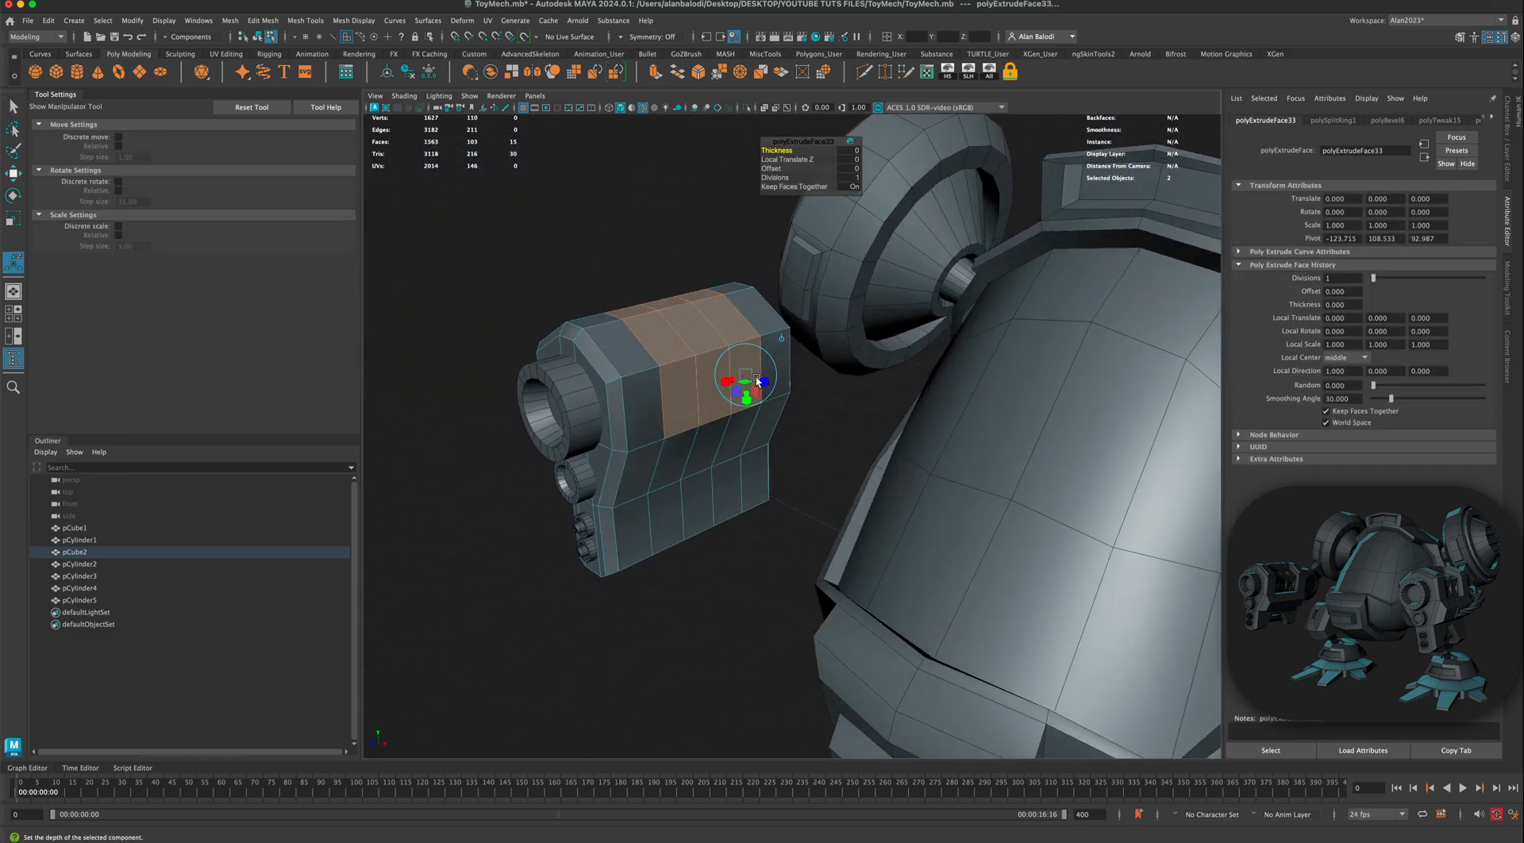
mouse_move(757, 381)
left_mouse_down()
mouse_move(776, 382)
mouse_move(743, 372)
left_mouse_up()
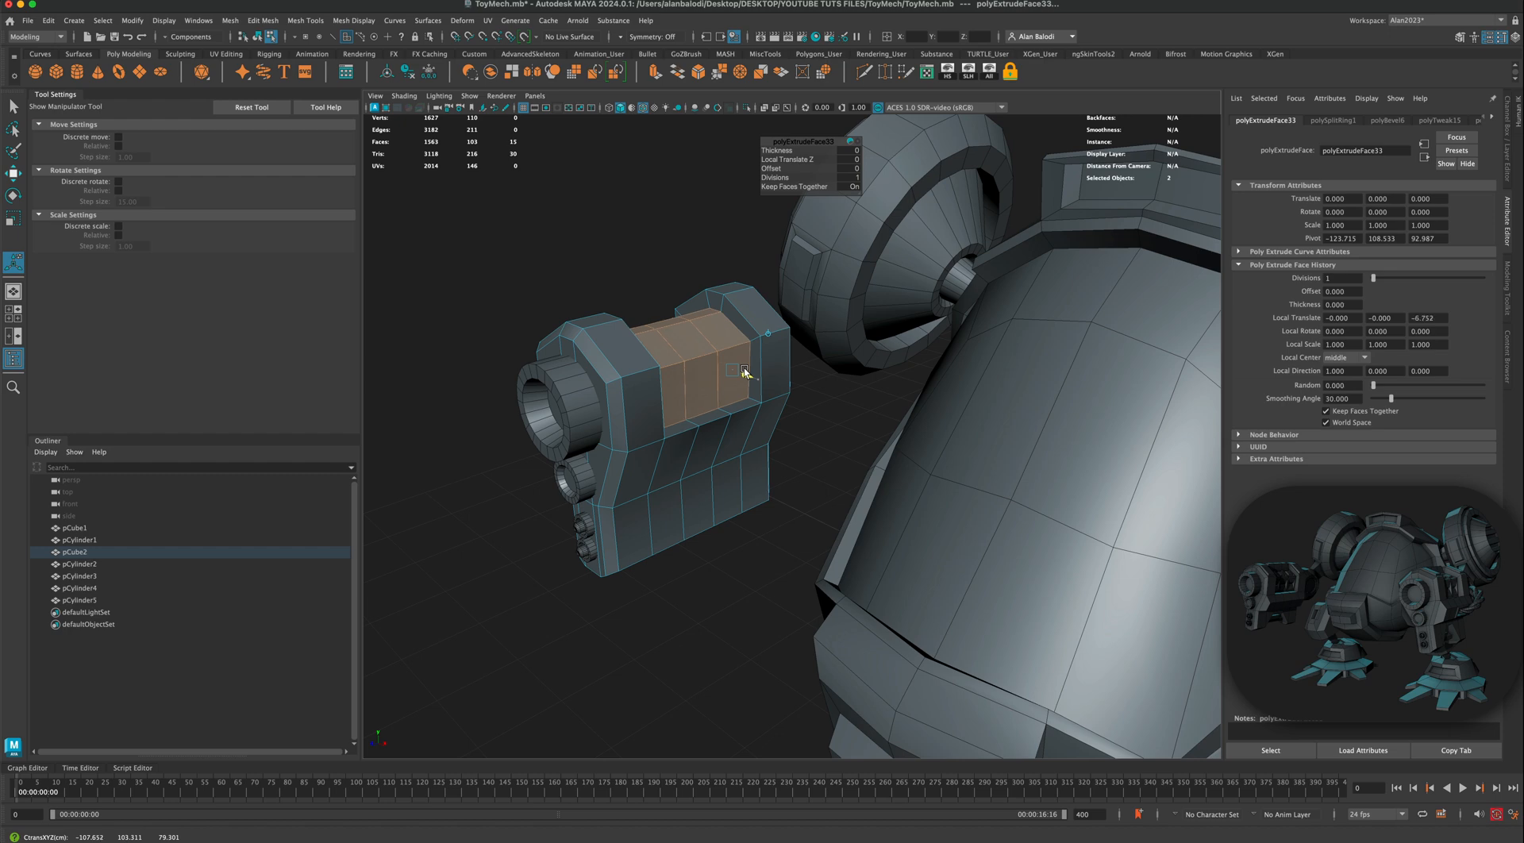
left_click_drag(744, 371, 750, 461, "alt")
scroll(758, 473, "up", 3)
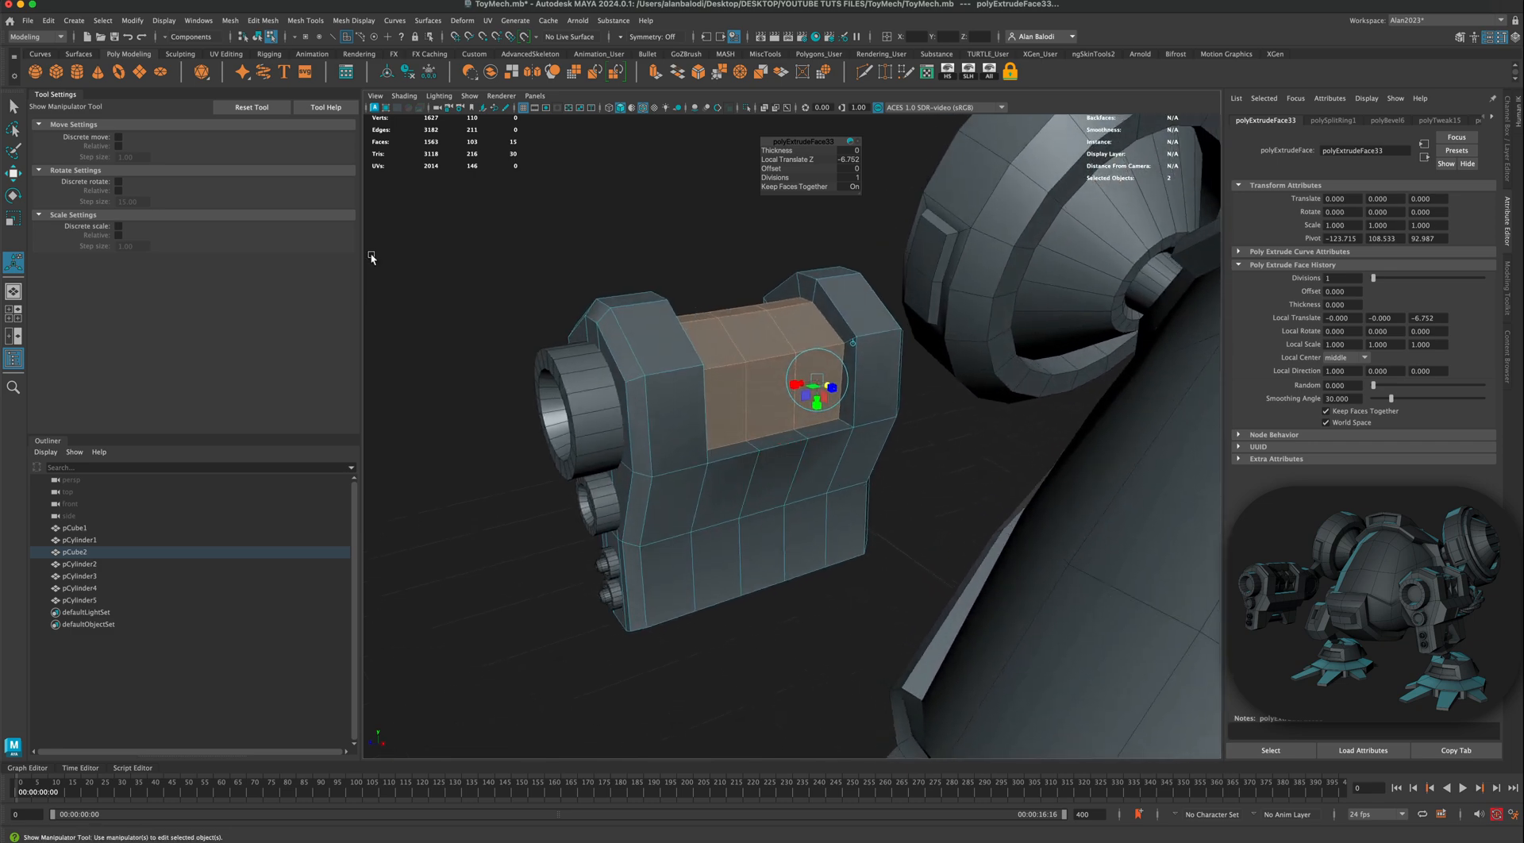
left_click(15, 108)
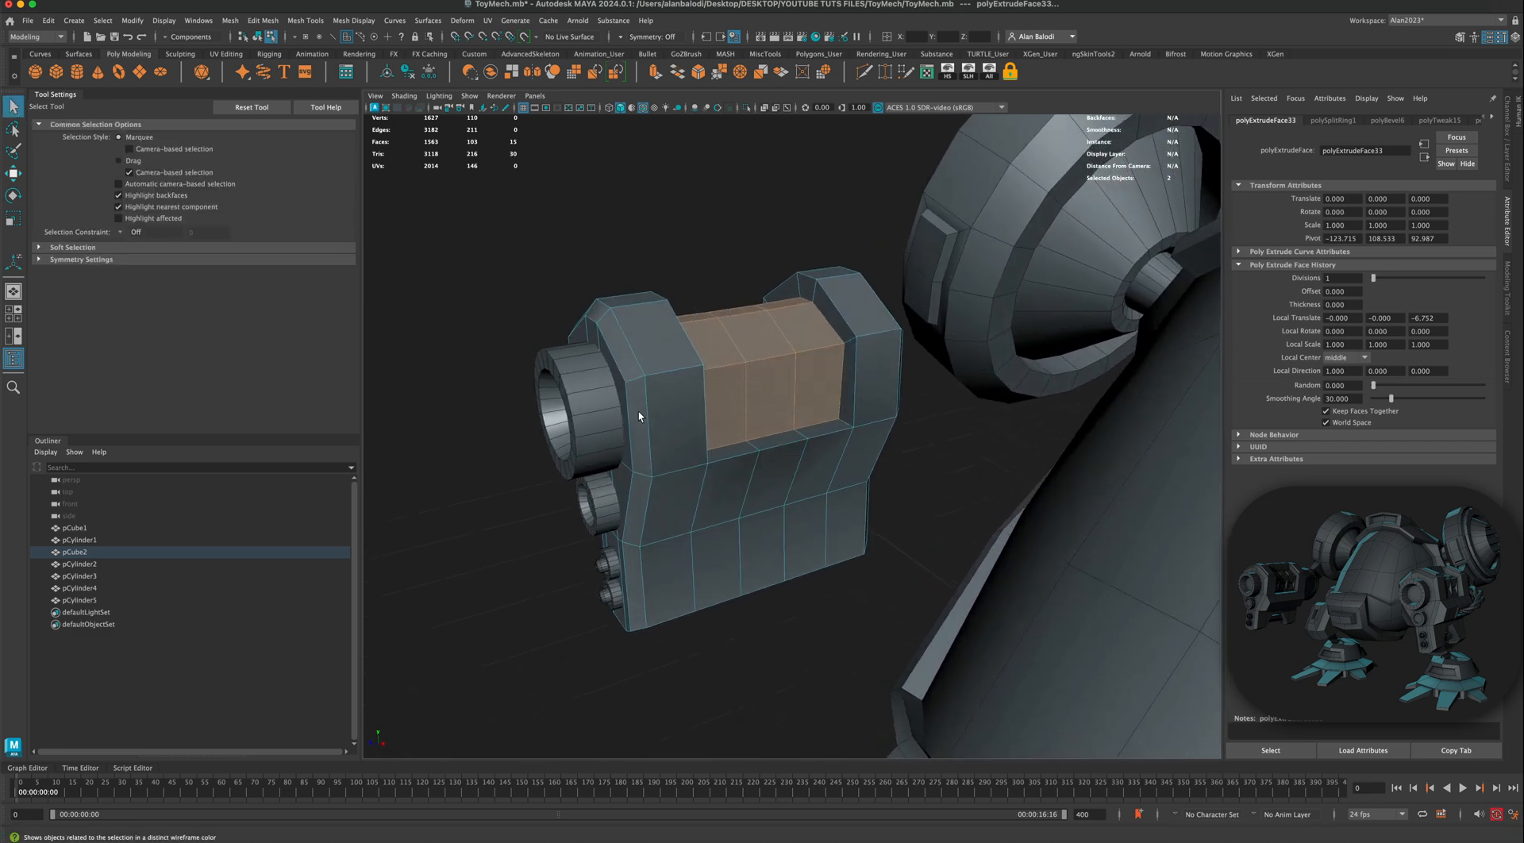
Step: Extrude the top and sloped faces of the gun block's two raised end bands and scale them inward as an inset
left_click(667, 351)
left_click_drag(646, 327, 658, 484, "alt")
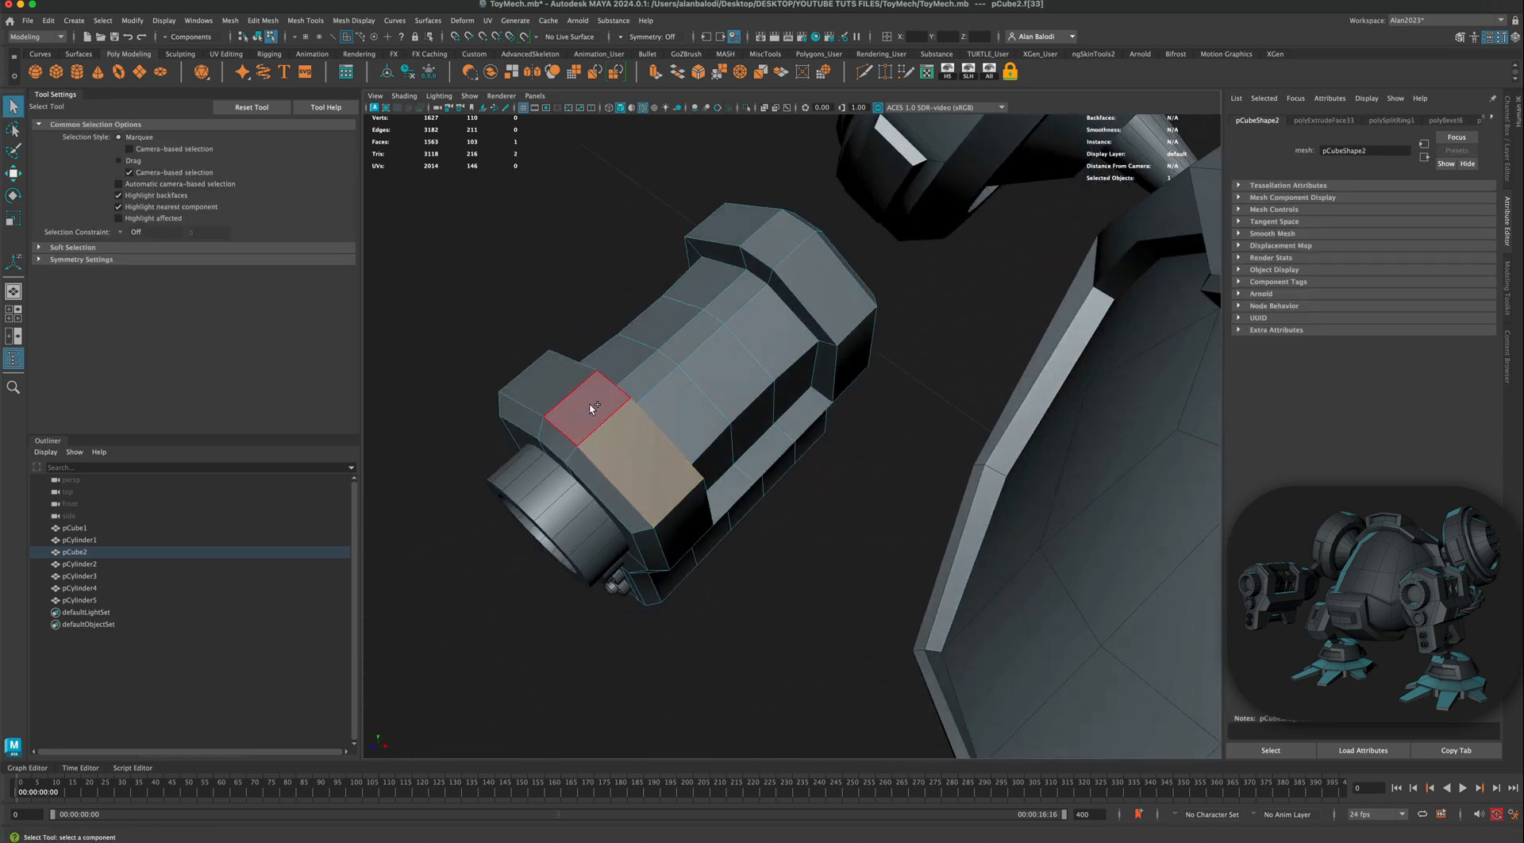
left_click(557, 384, "shift")
left_click(842, 311, "shift")
left_click(795, 237, "shift")
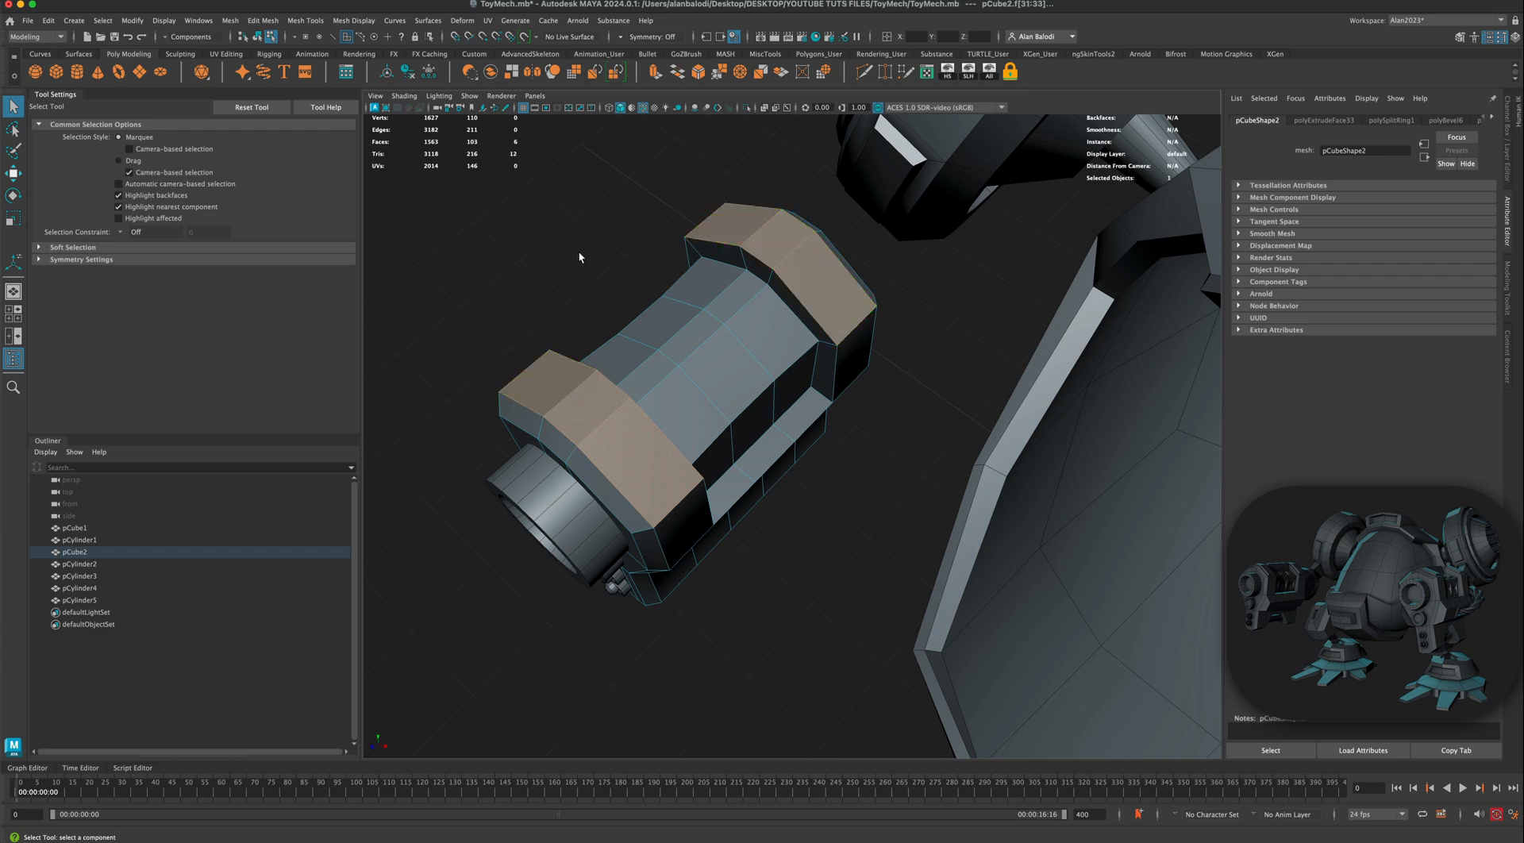
left_click_drag(577, 250, 583, 232, "alt")
left_click_drag(664, 206, 725, 111, "alt")
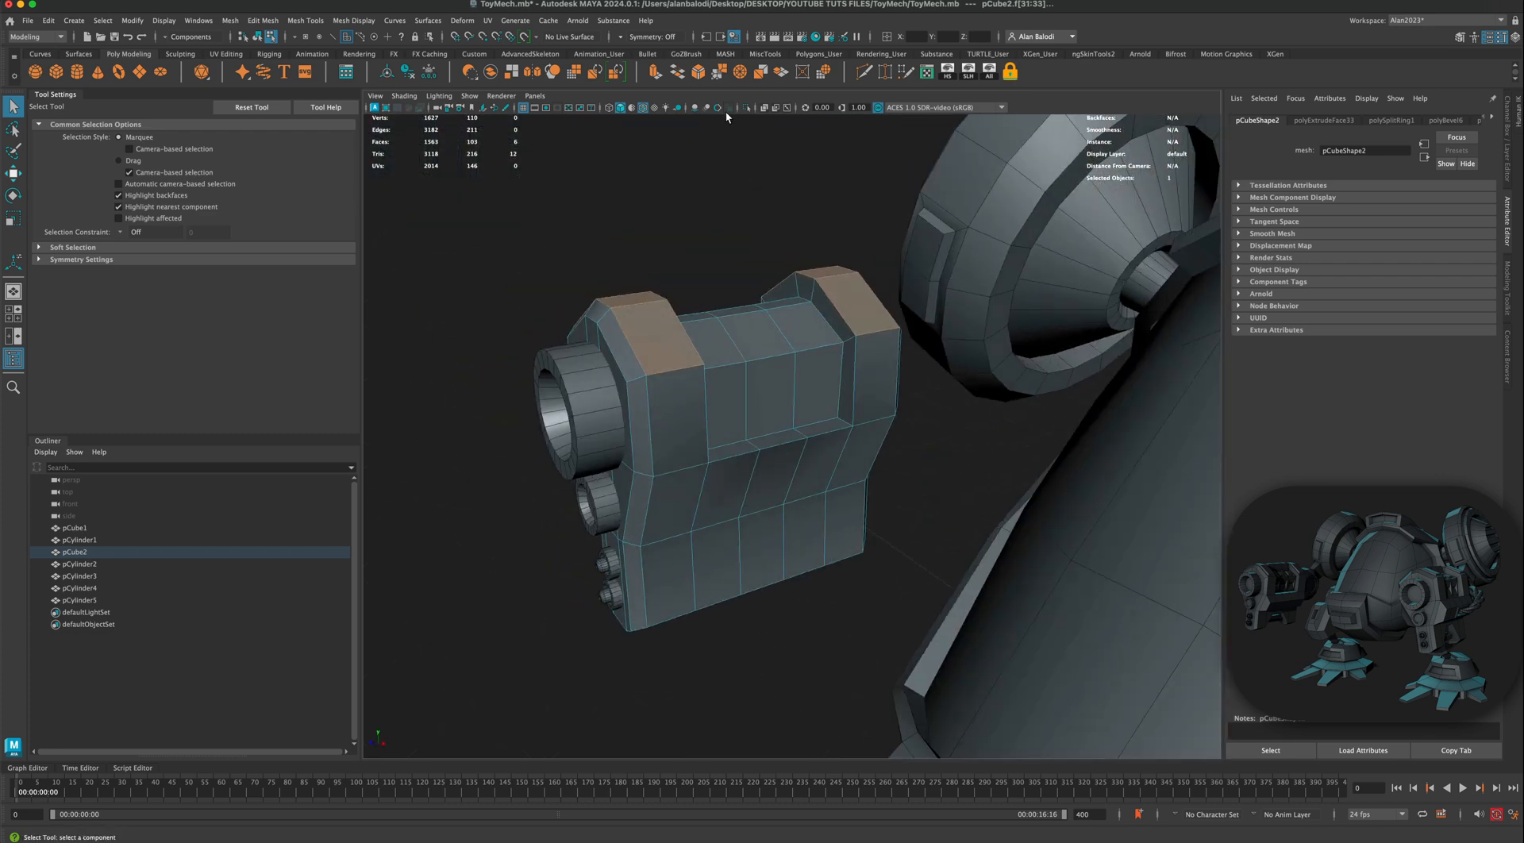
left_click(677, 73)
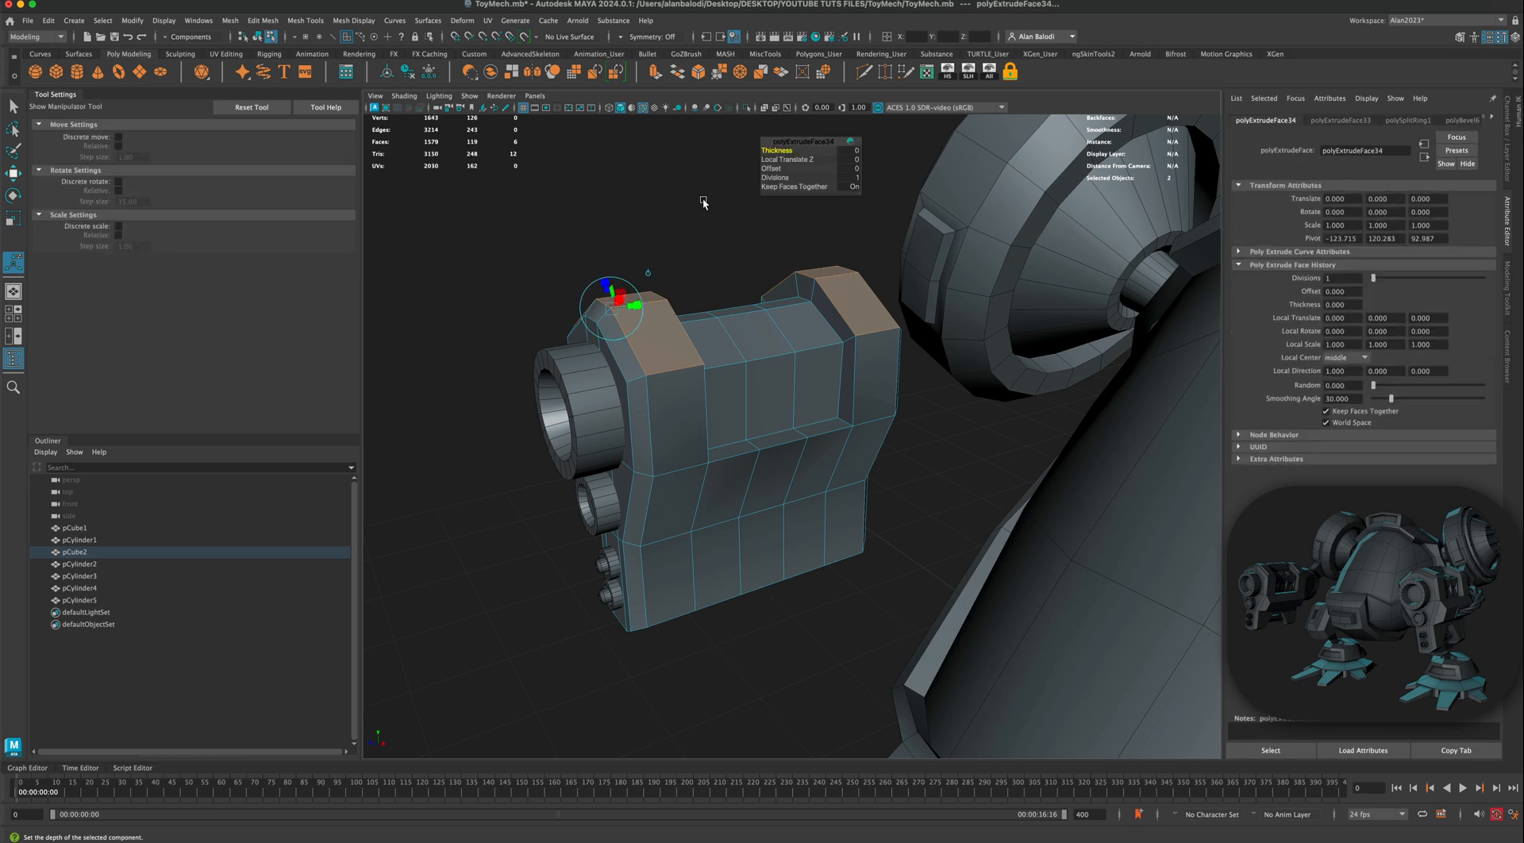
left_click_drag(703, 204, 582, 317, "alt")
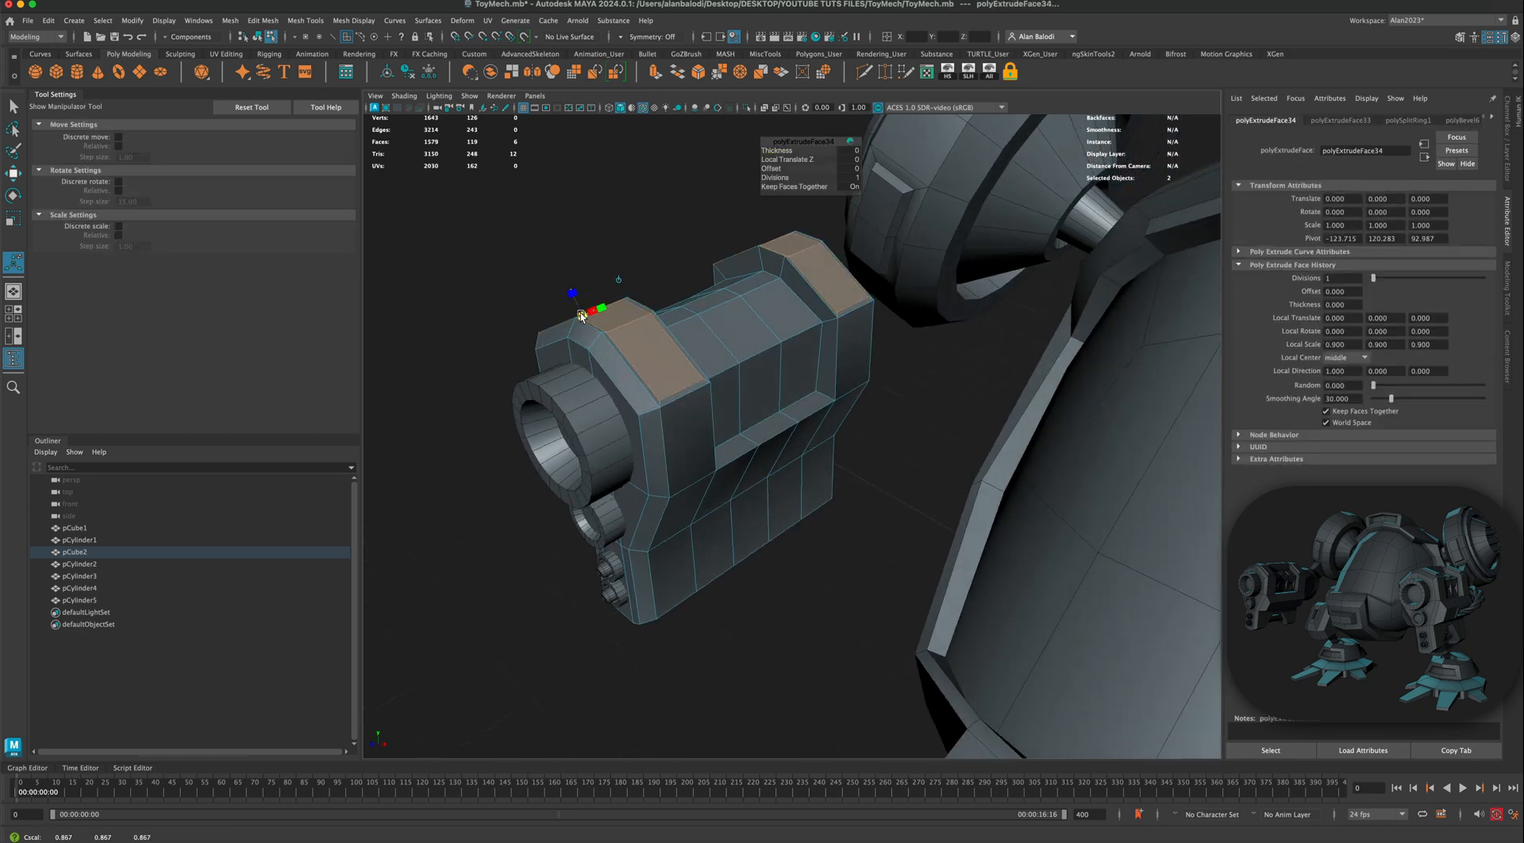
Step: Extrude the inset band faces outward by 2.015 with local scale 0.867, 0.823, 0.867, and return to object mode with nothing selected
left_click(655, 74)
left_click_drag(577, 303, 608, 267)
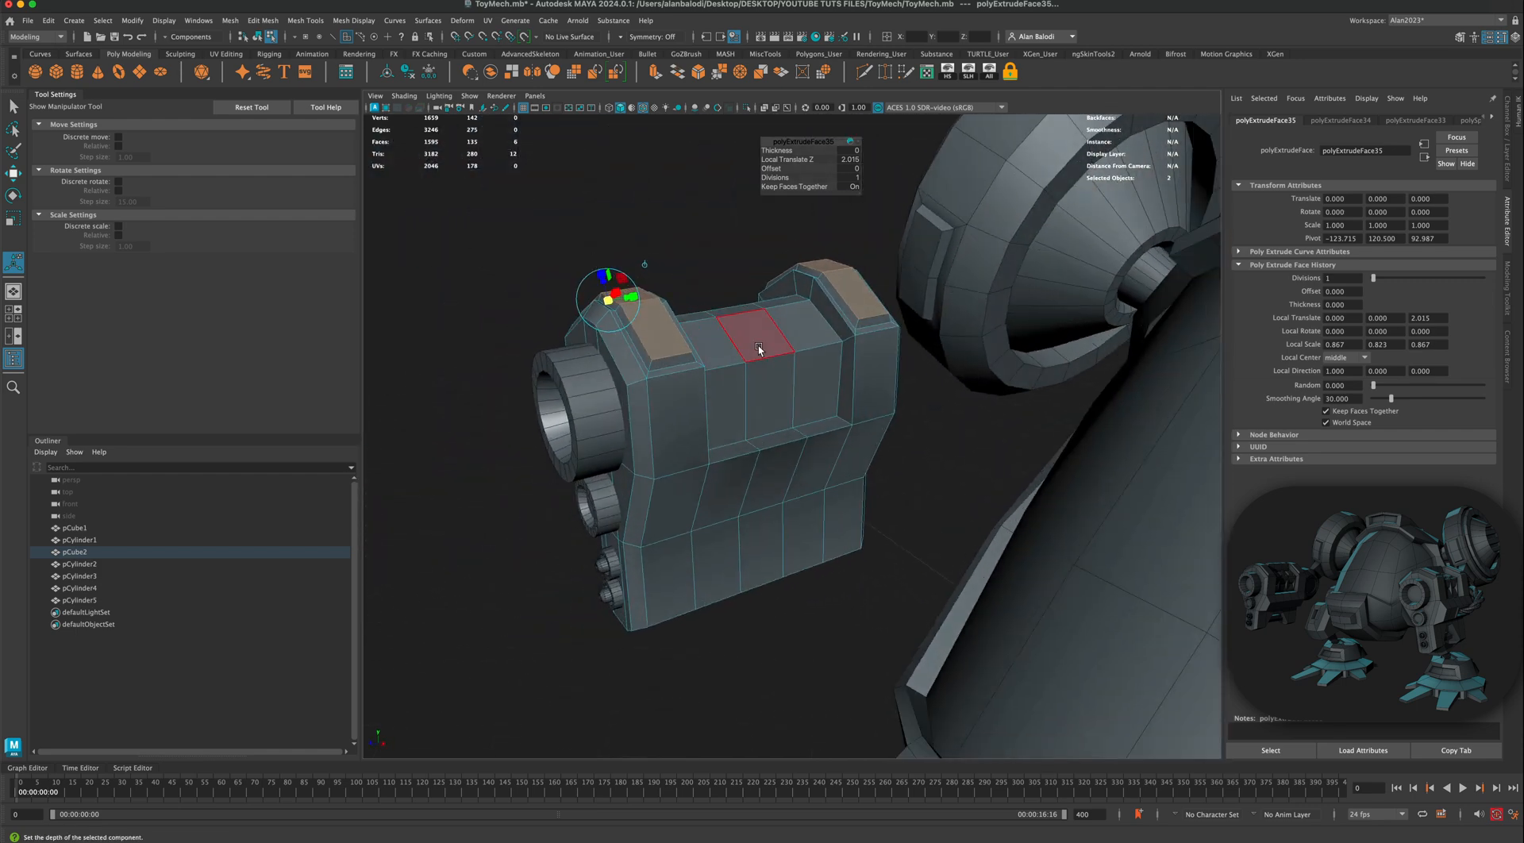
right_click_drag(759, 348, 796, 329)
left_click(689, 290)
Step: Select the side and sloped faces of the first and last recessed segments on both sides of the gun block
scroll(683, 349, "down", 4)
left_click_drag(567, 361, 655, 351, "alt")
scroll(665, 369, "up", 3)
middle_click_drag(655, 351, 665, 368, "alt")
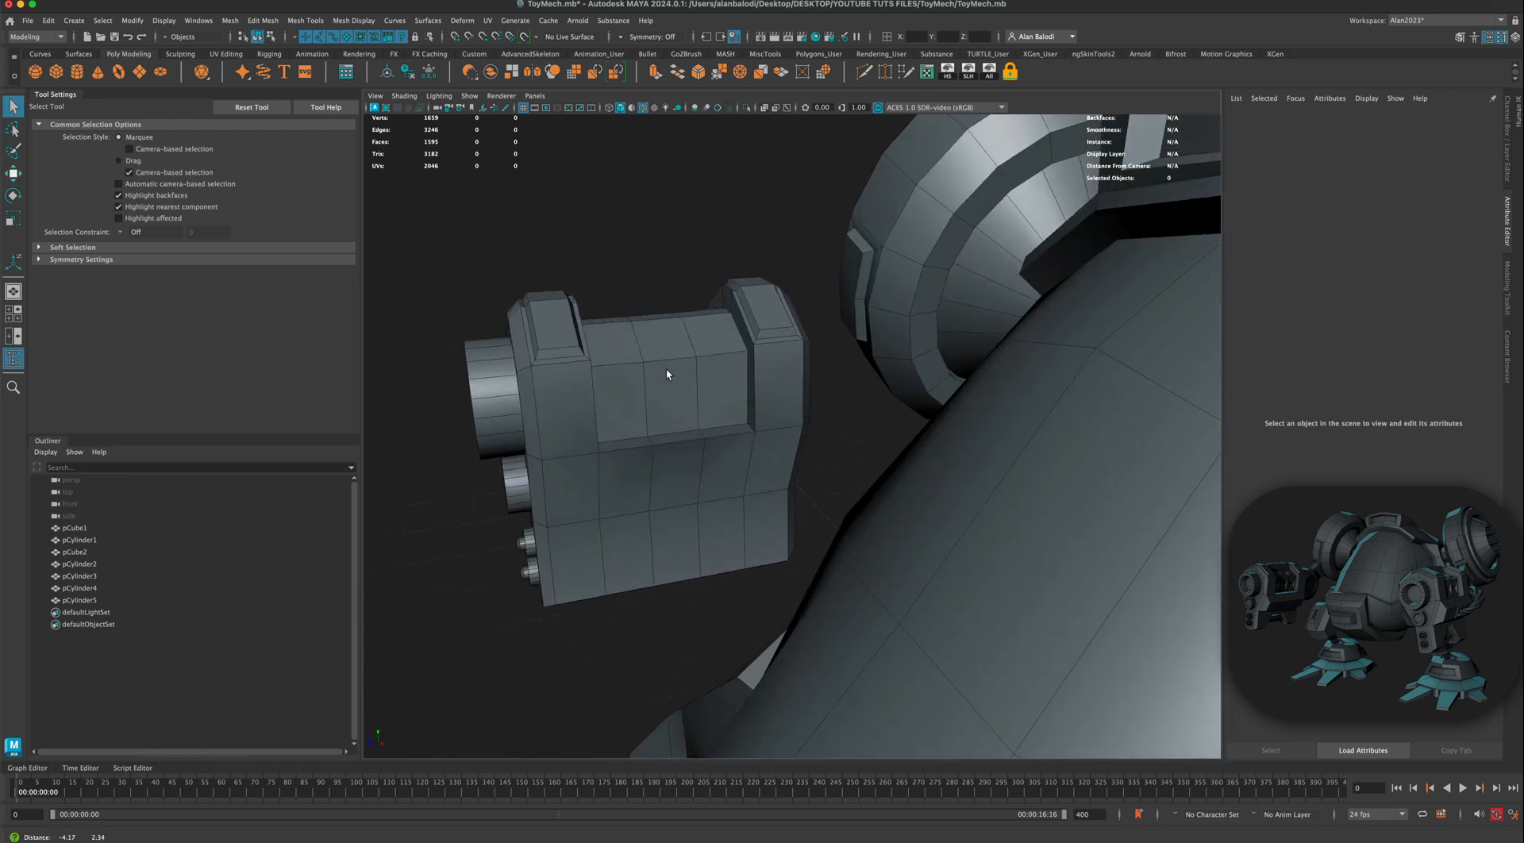
left_click(624, 361)
right_click_drag(632, 345, 623, 368)
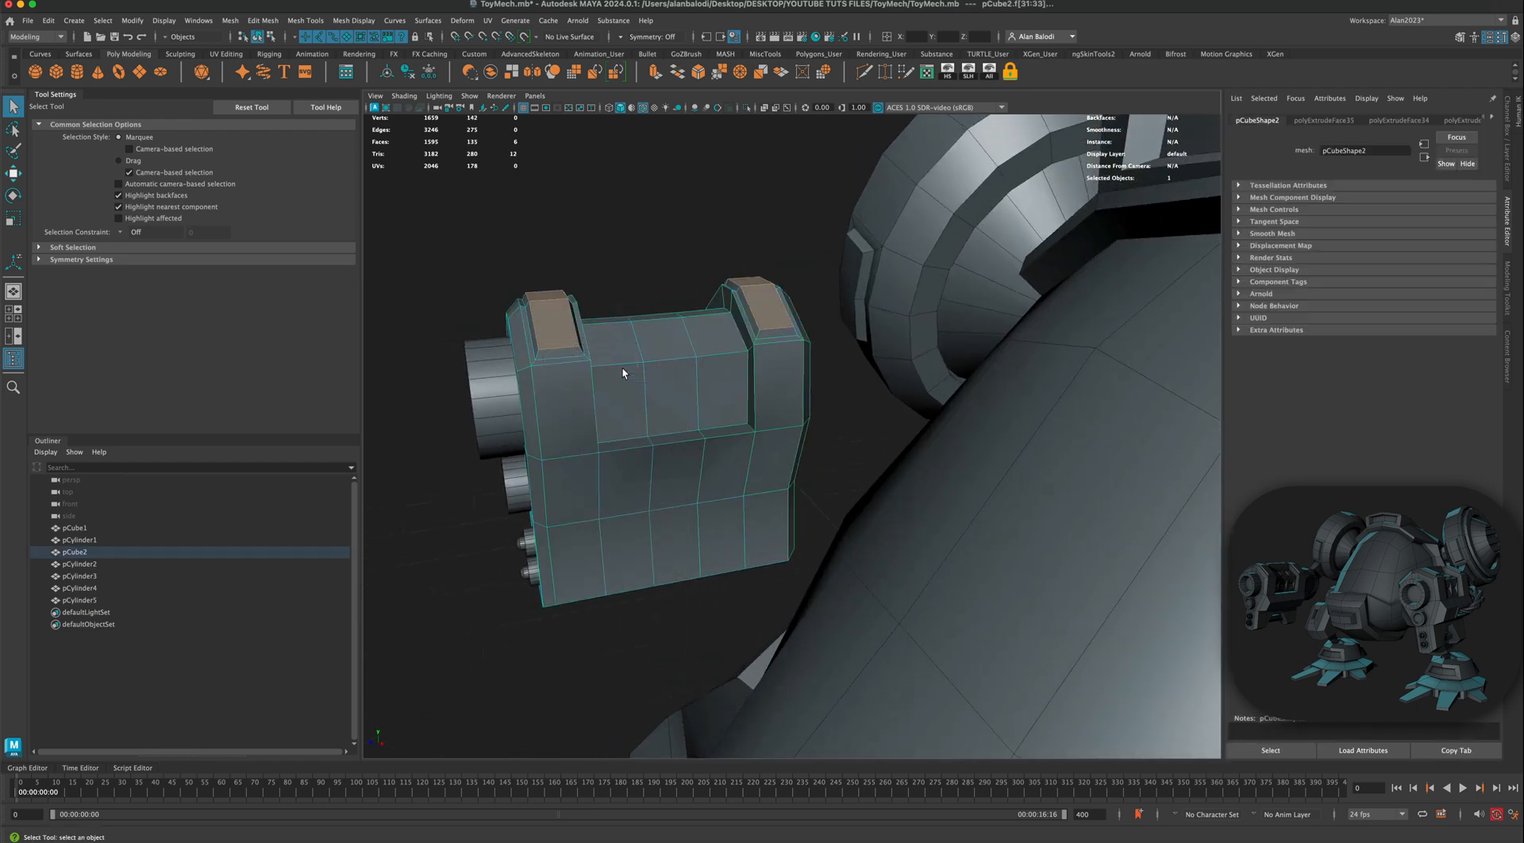
left_click(623, 372)
left_click(622, 349, "shift")
left_click_drag(646, 323, 720, 390, "alt")
middle_click_drag(721, 390, 913, 380, "alt")
left_click(703, 444, "shift")
left_click(697, 382, "shift")
left_click(582, 451, "shift")
left_click(581, 403, "shift")
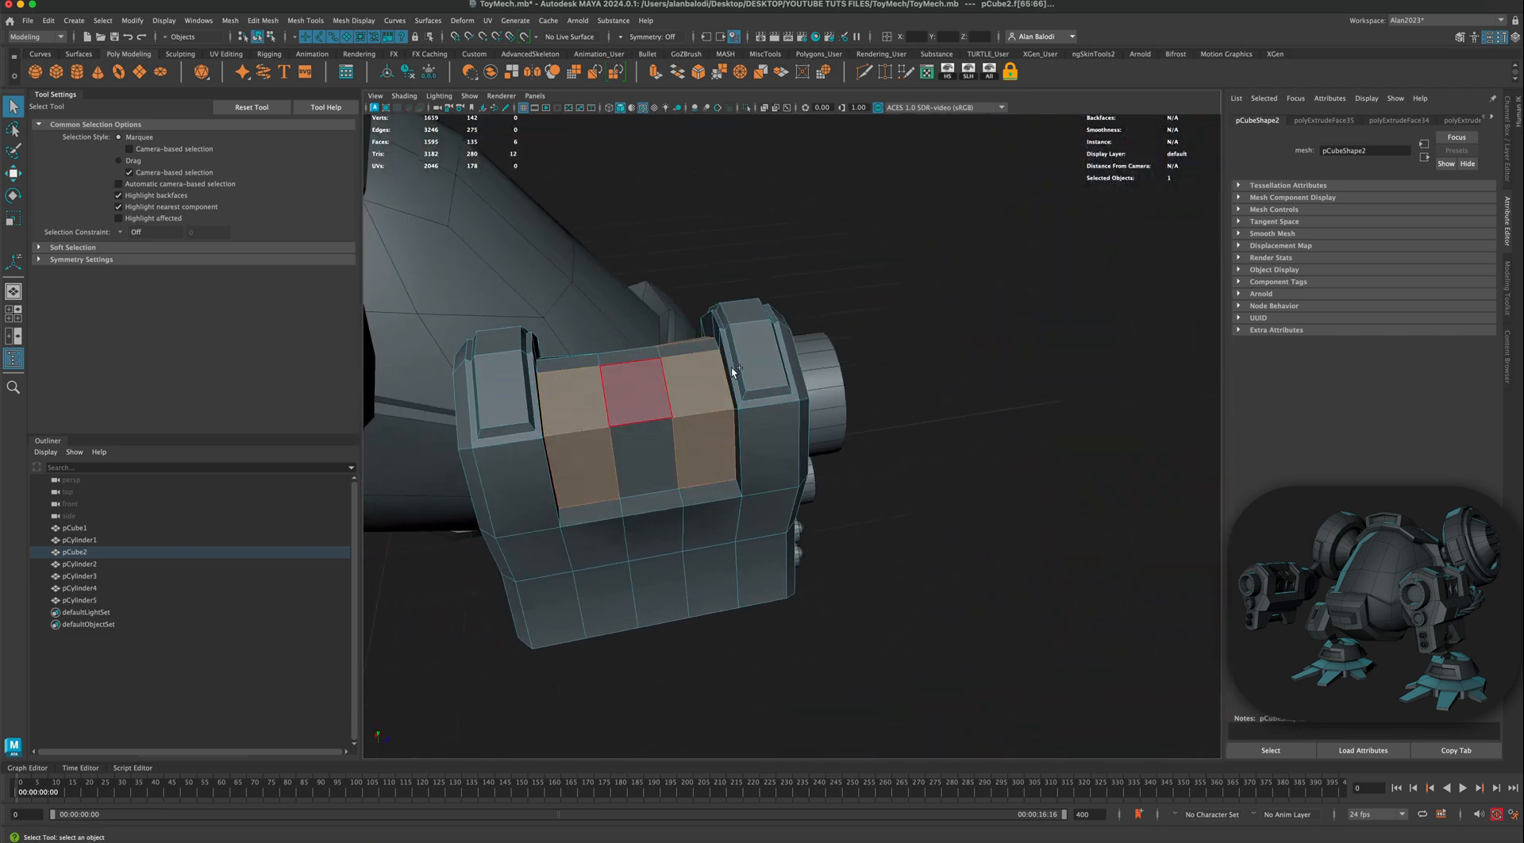
left_click_drag(733, 370, 863, 315, "alt")
left_click(909, 289, "shift")
left_click(892, 275, "shift")
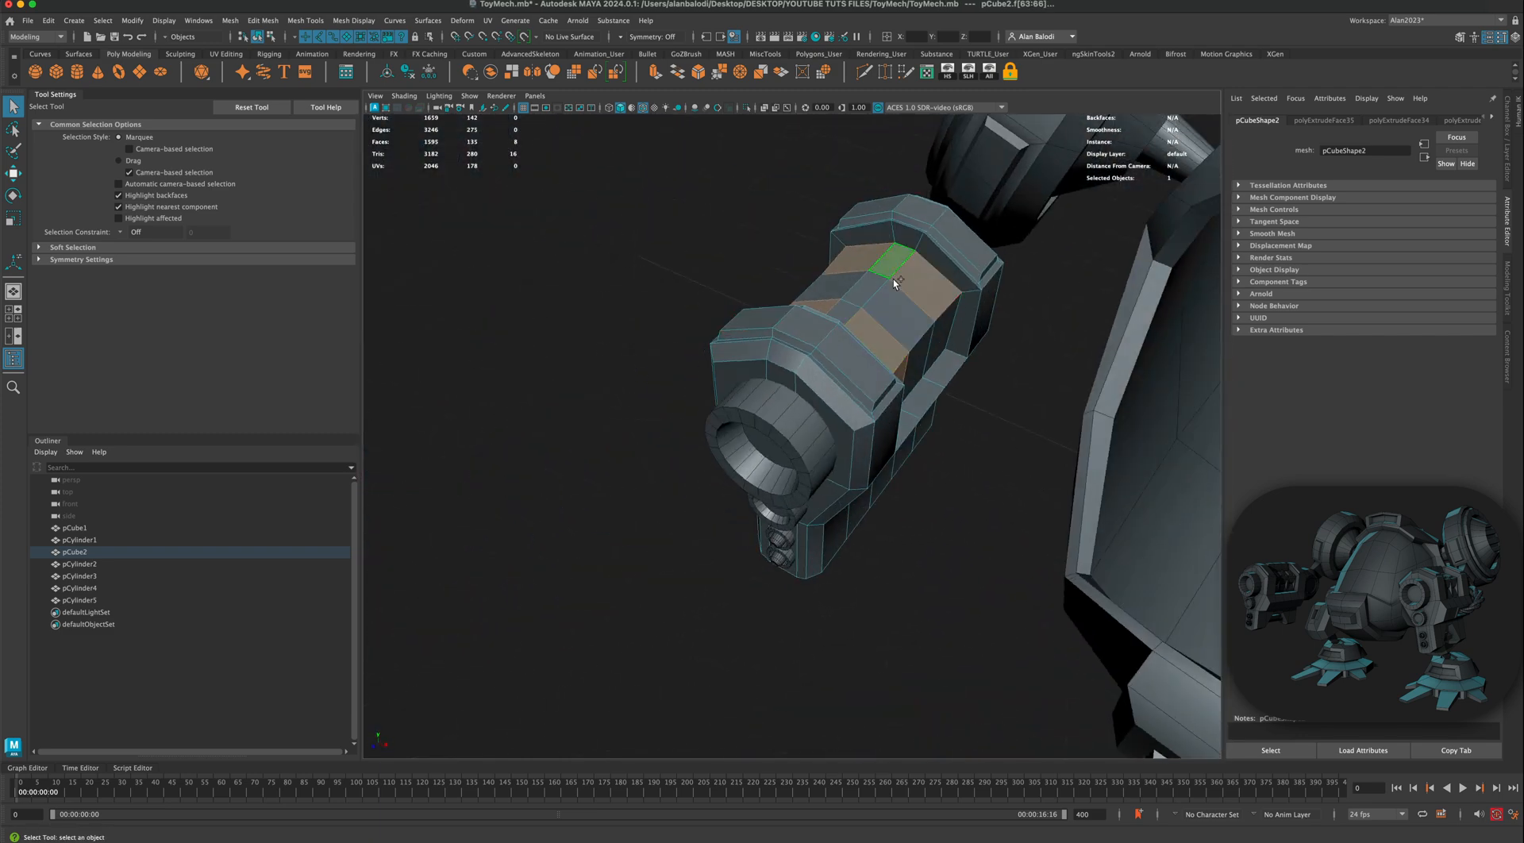
Step: Add the middle segment's side and sloped faces, leaving out the top strip, and inset all faces separately at local scale 0.767
left_click_drag(948, 361, 890, 335, "alt")
left_click(979, 373, "shift")
left_click_drag(945, 412, 787, 379, "alt")
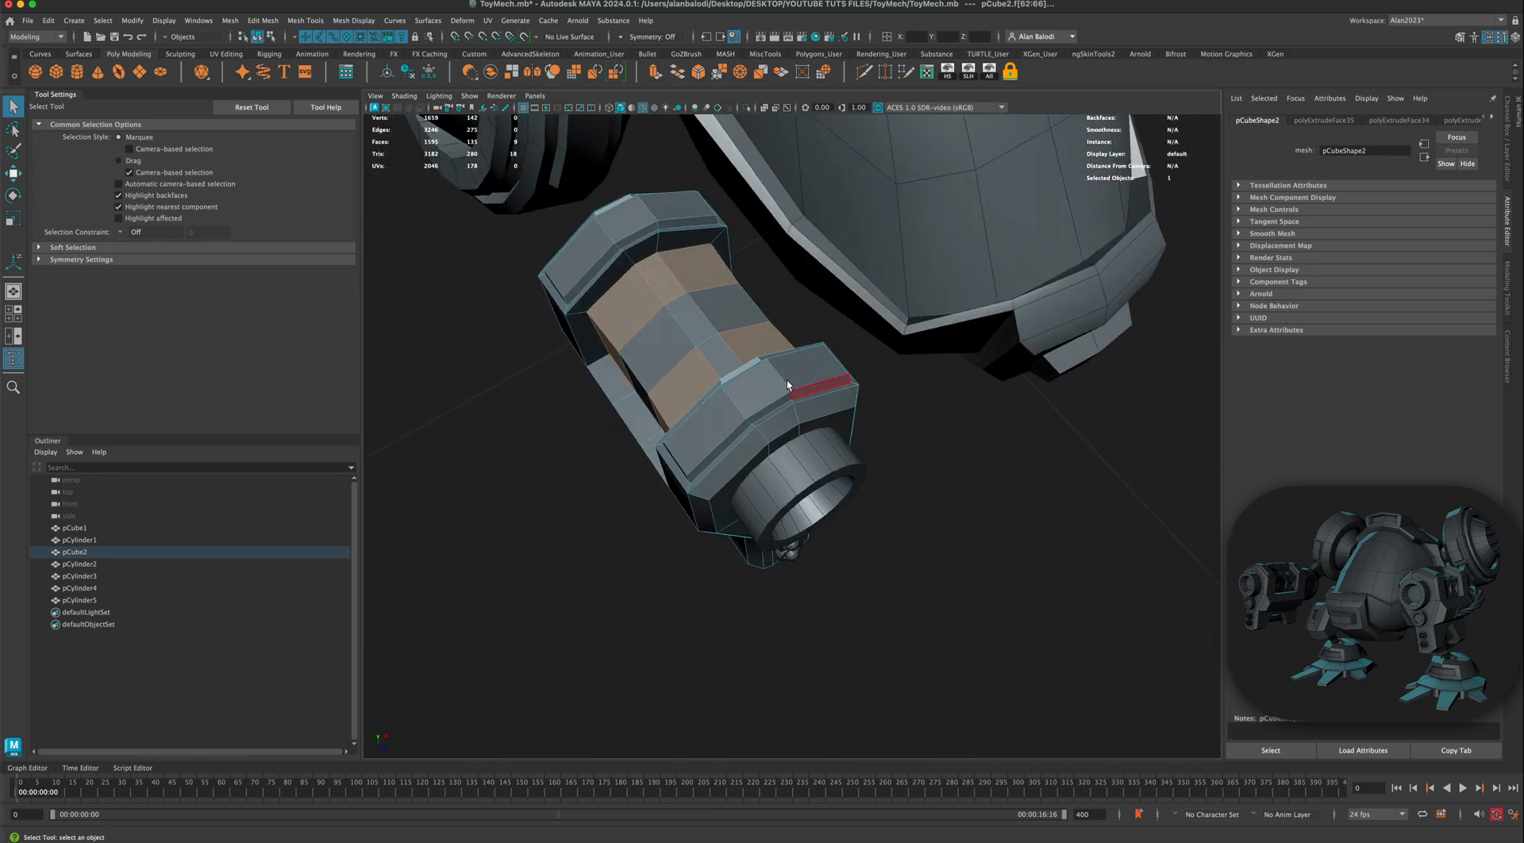
left_click(709, 324, "shift")
left_click_drag(635, 361, 636, 397, "alt")
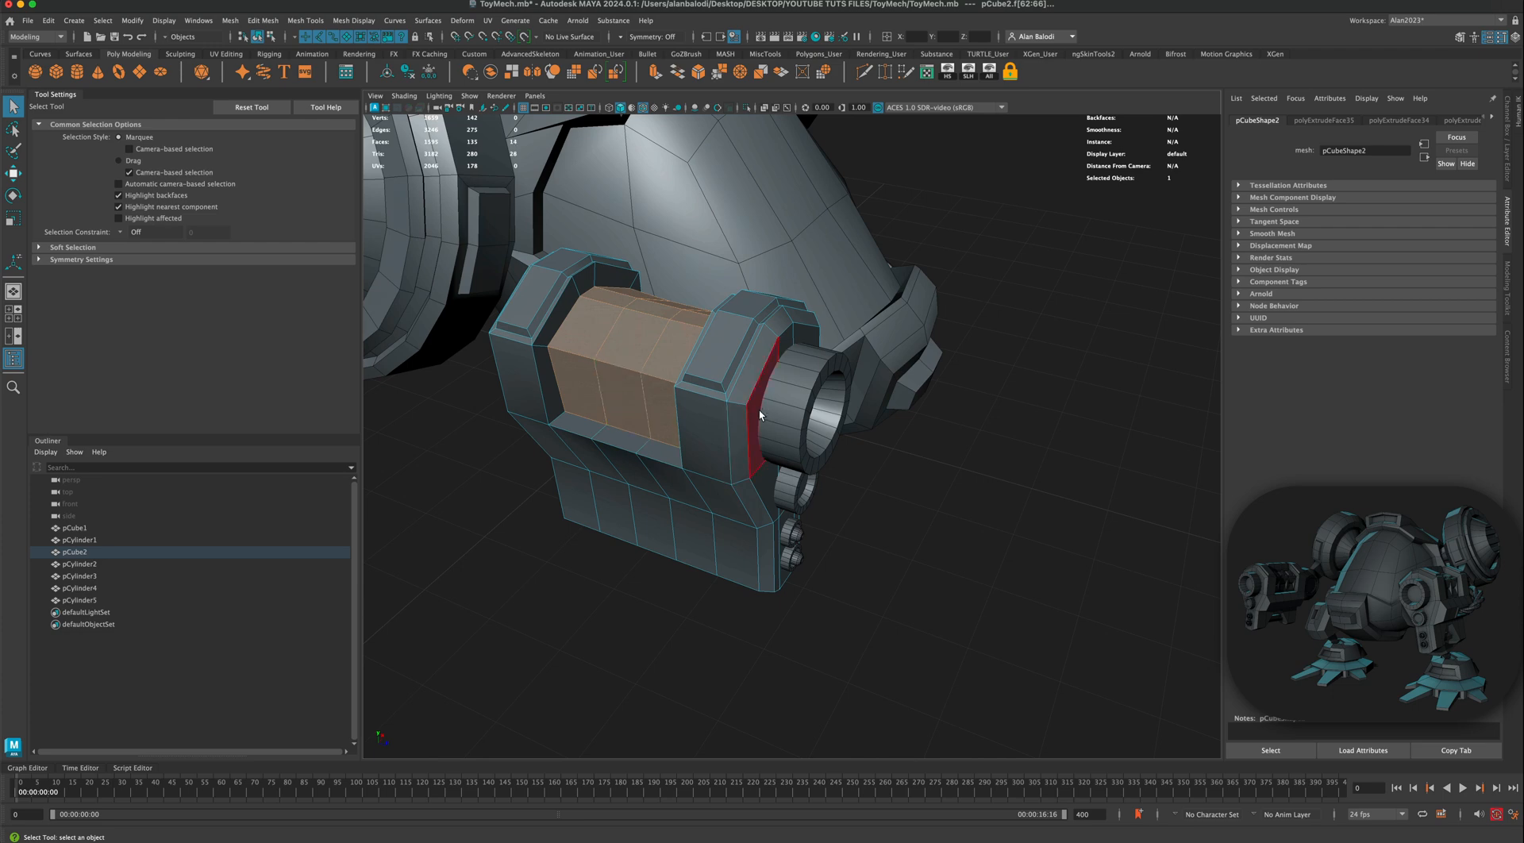
left_click_drag(759, 415, 673, 412, "alt")
left_click(907, 377, "shift")
left_click_drag(923, 449, 792, 421, "alt")
left_click(738, 431, "ctrl")
left_click(778, 415, "ctrl")
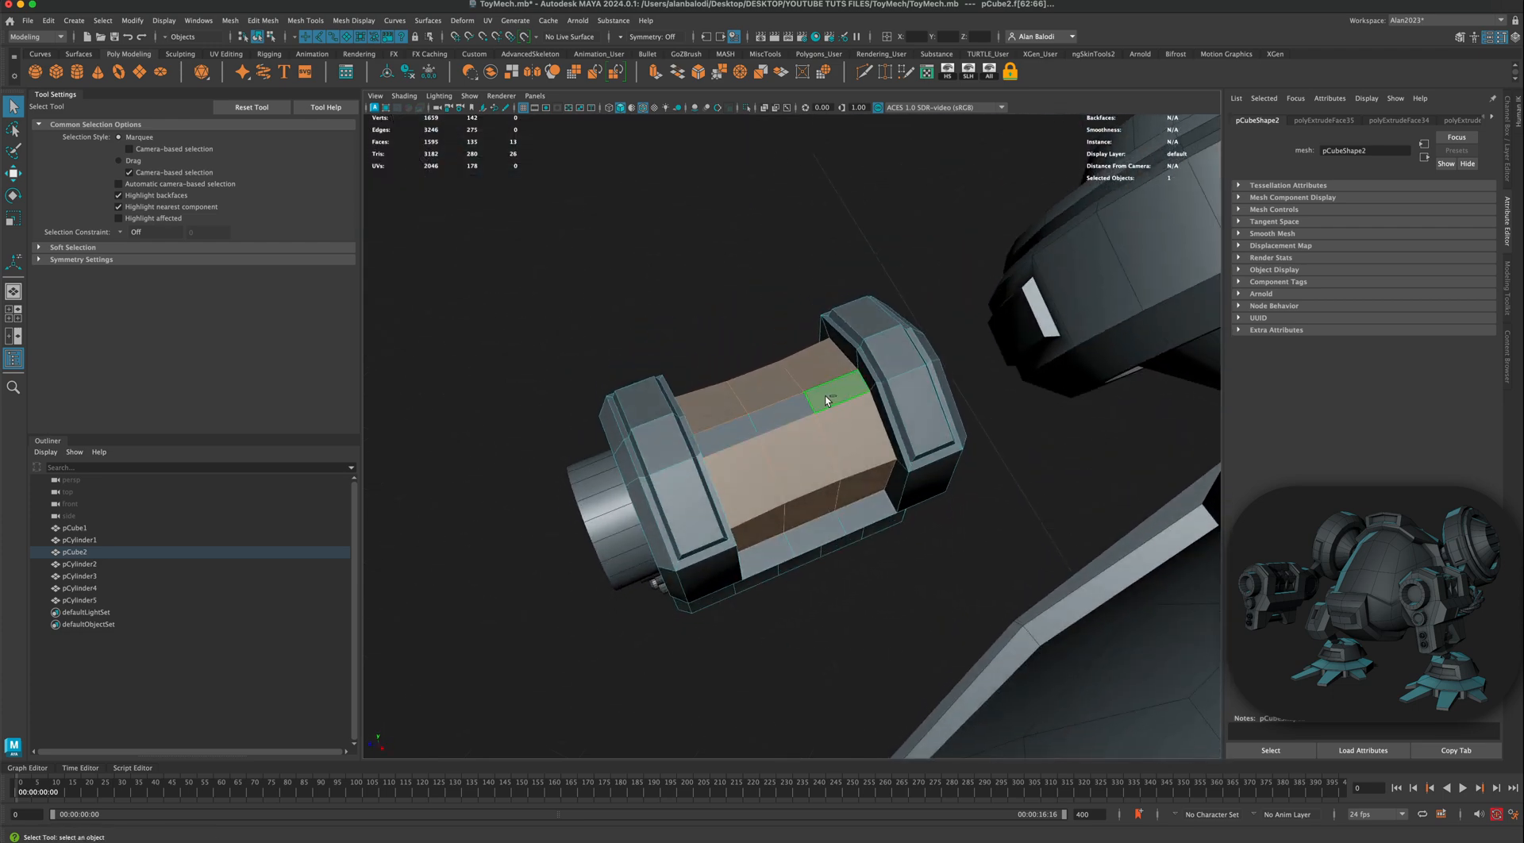
left_click_drag(837, 493, 830, 309, "alt")
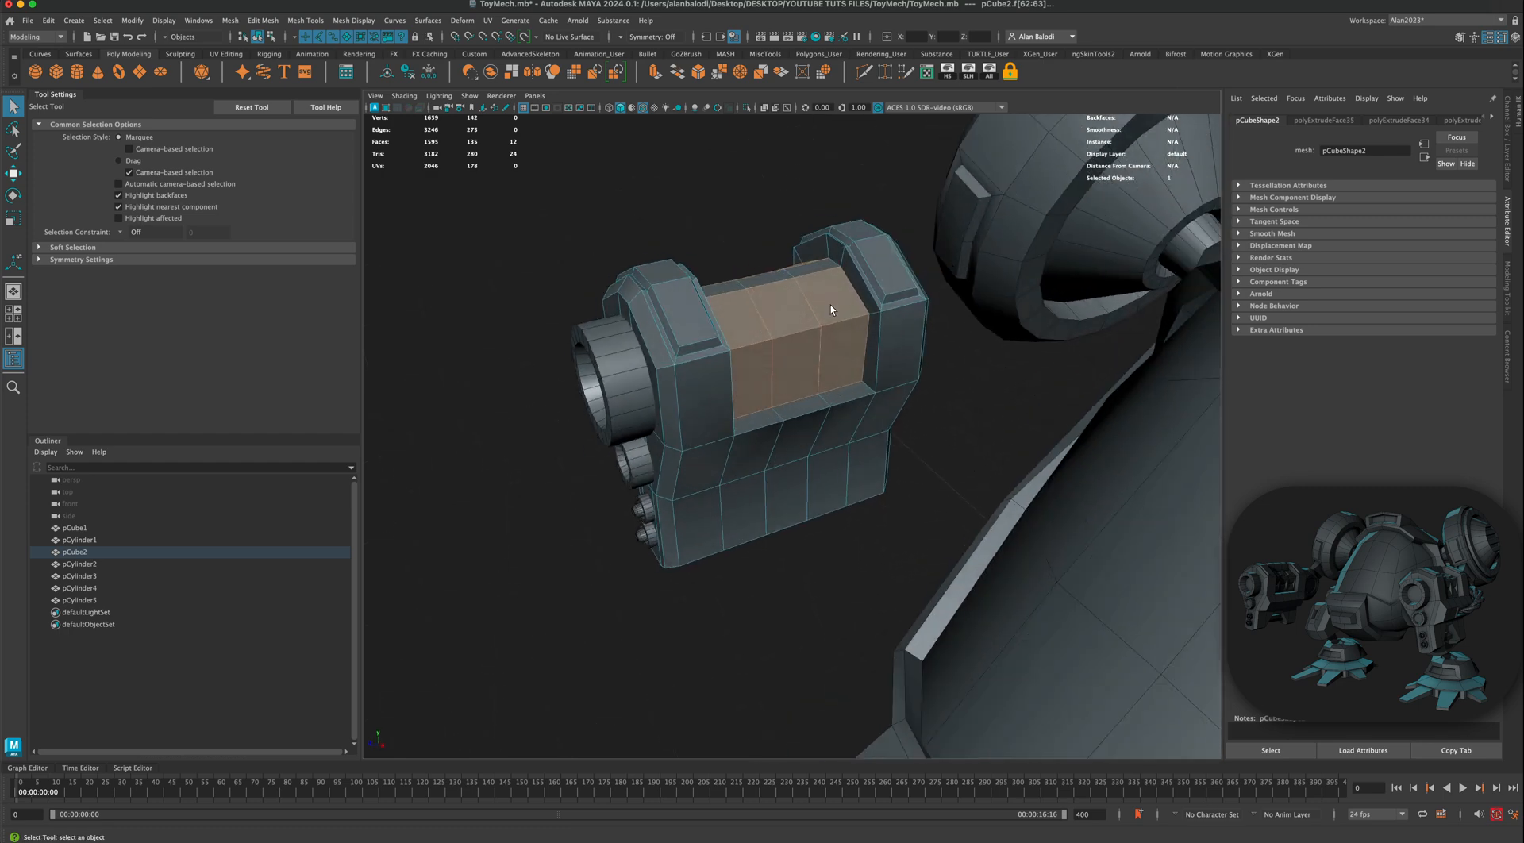
left_click(663, 81)
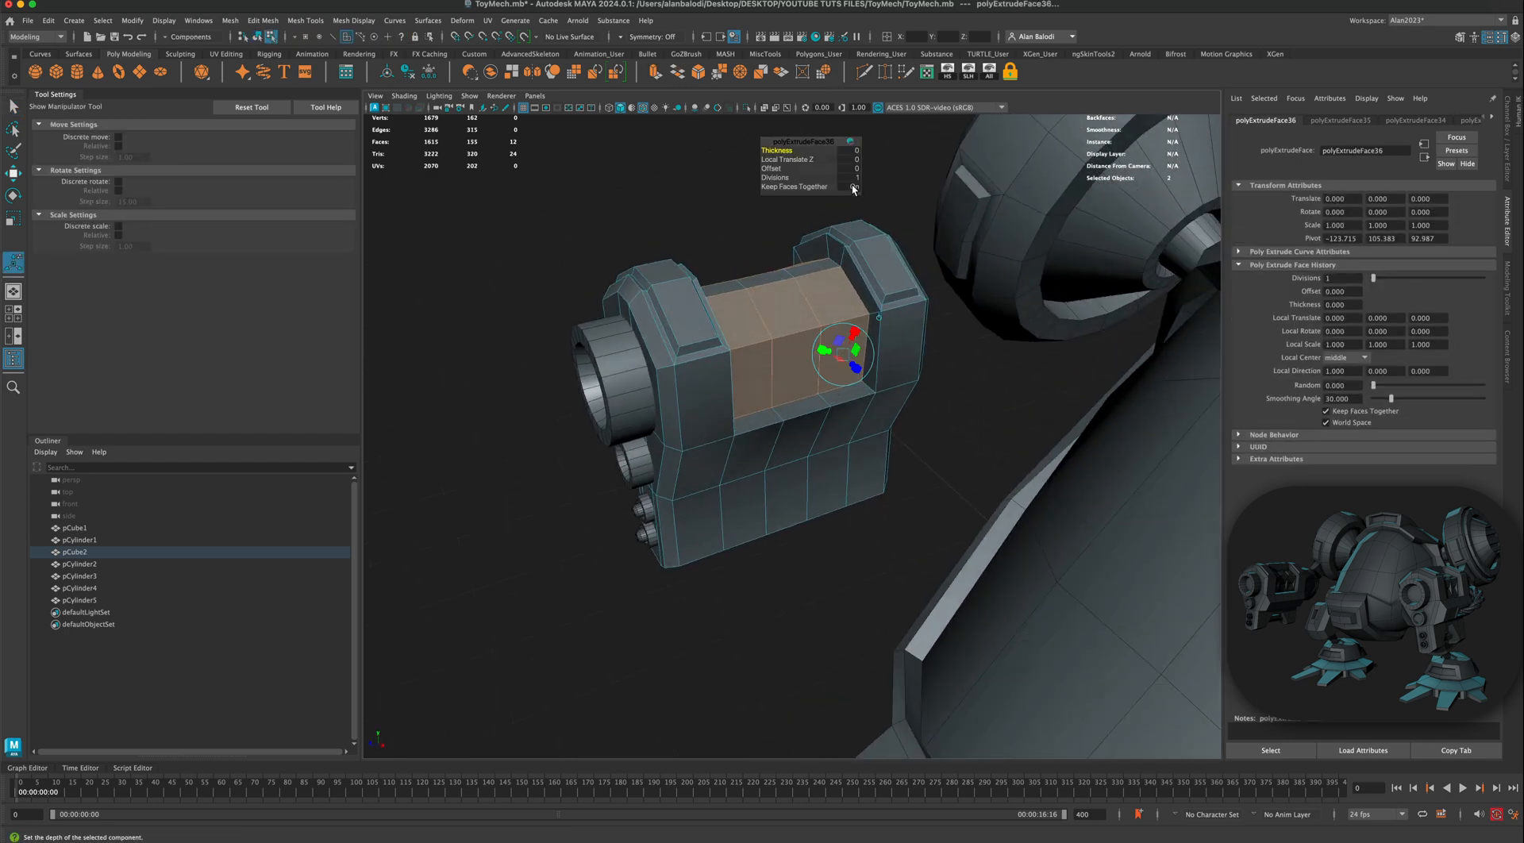
left_click_drag(845, 361, 730, 322)
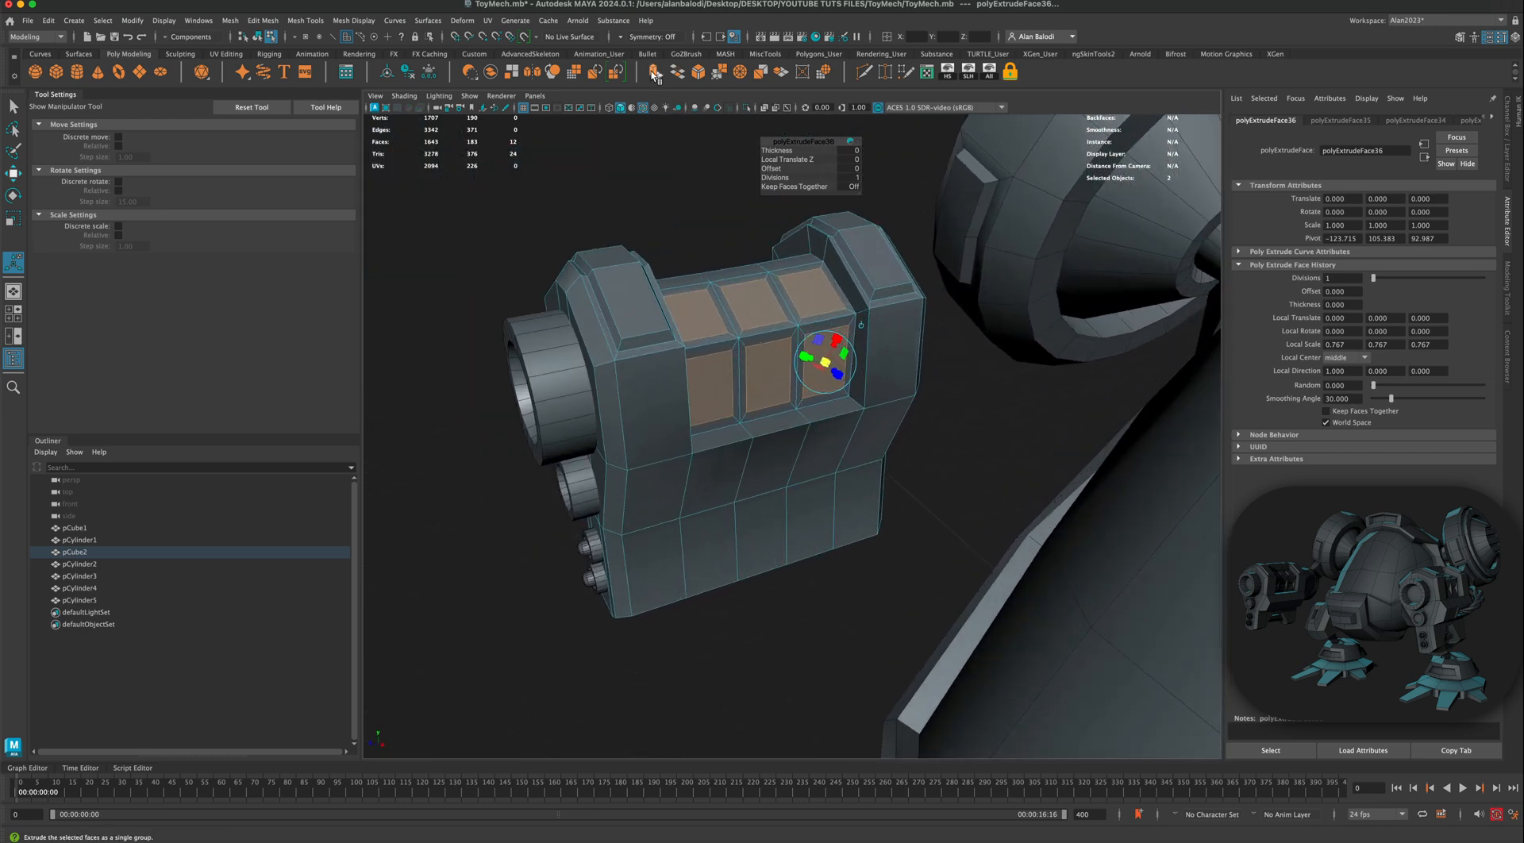
Step: Extrude the inset panel faces inward by 1.547 at local scale 0.867 to form recessed panels on the gun block
key("ctrl+e")
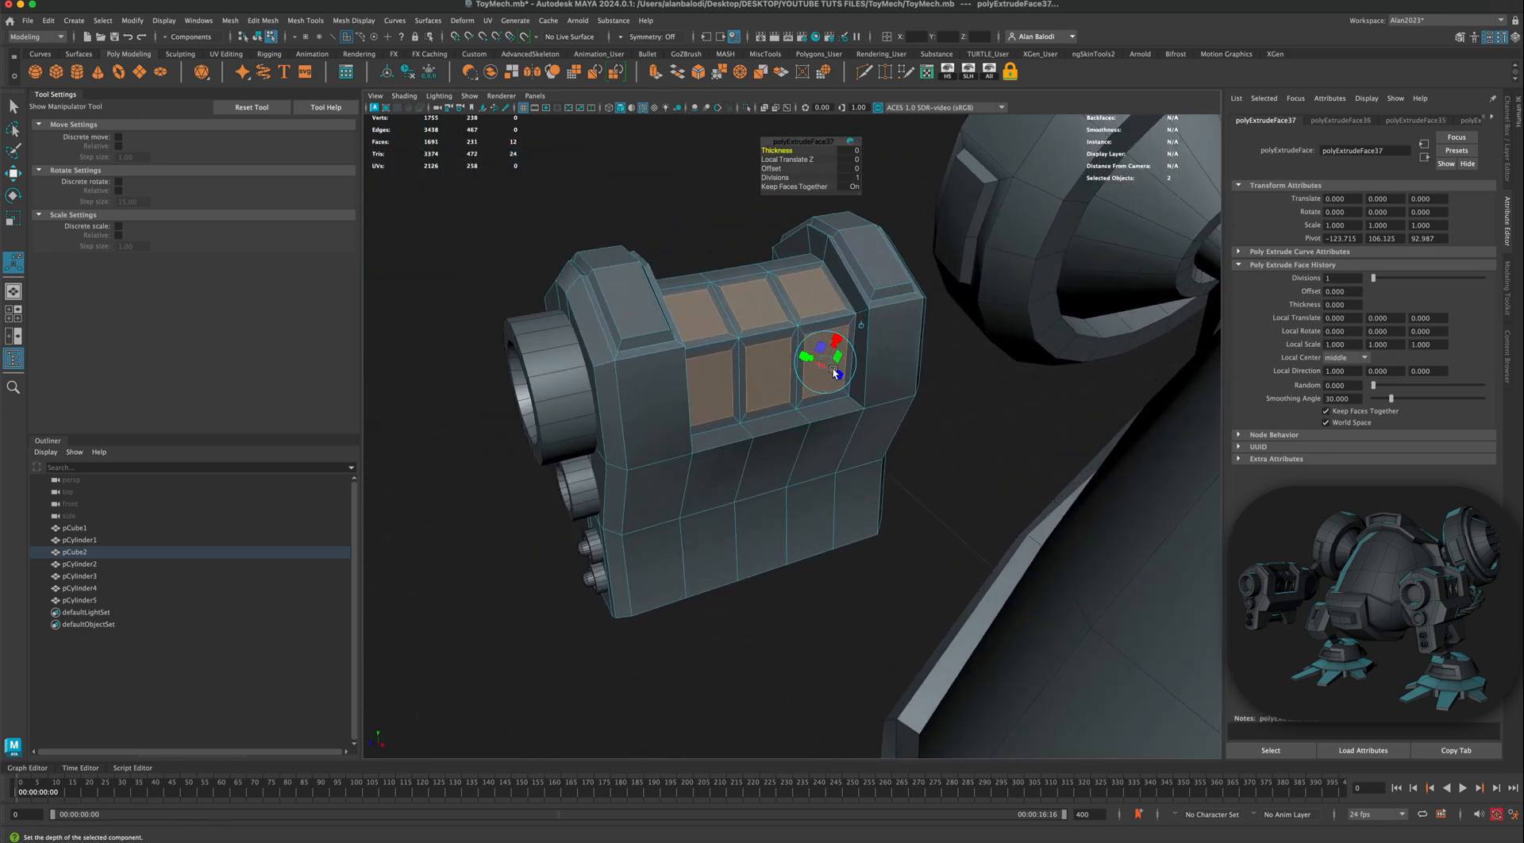
left_click_drag(834, 373, 1043, 451)
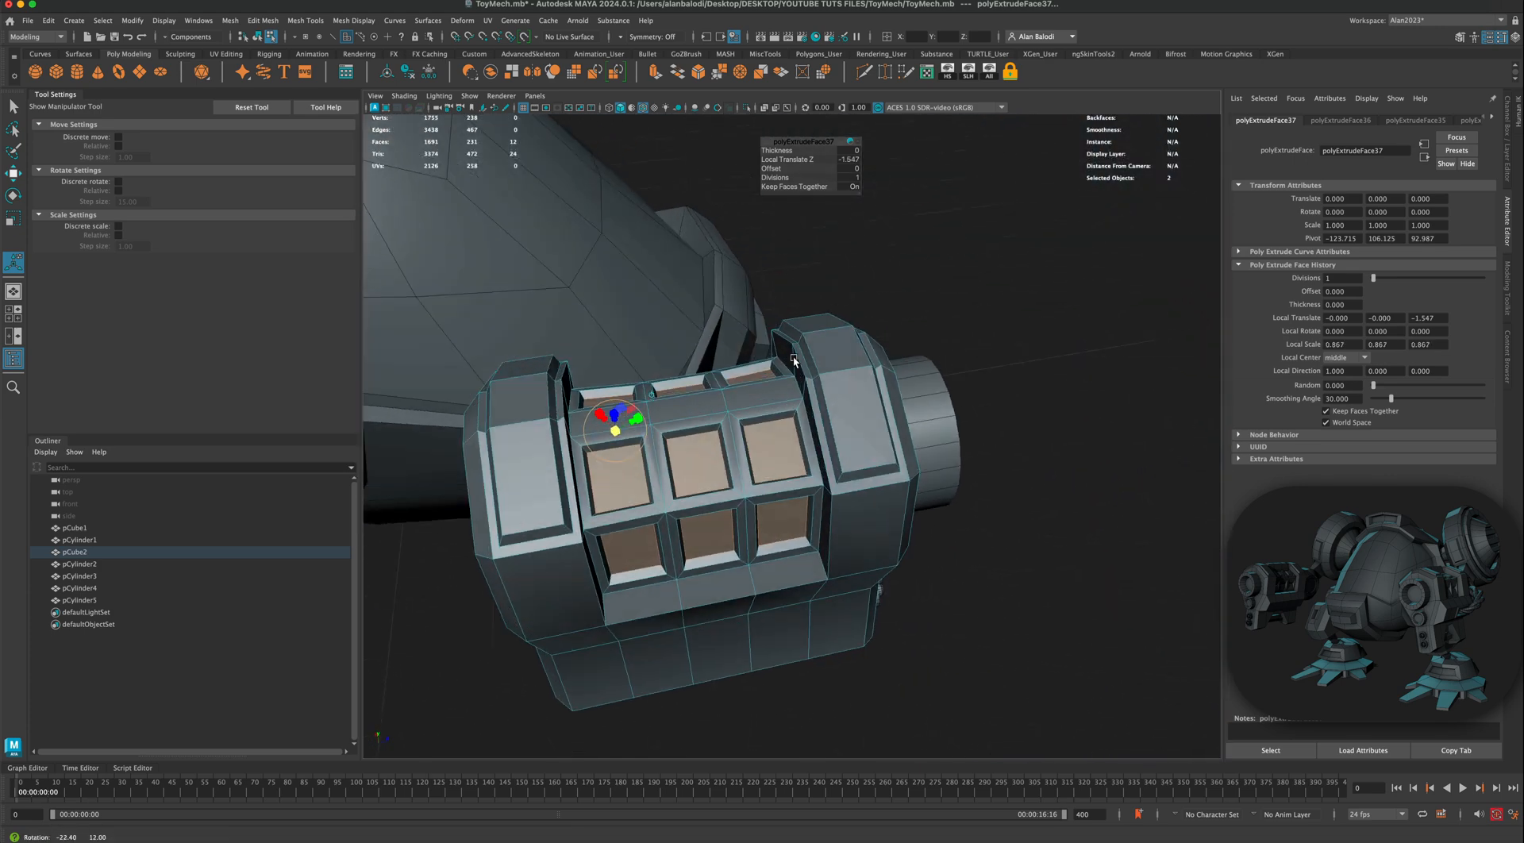
Step: Extrude the three top strip faces between the end bands upward by 8.313 with local scale 0.967, 0.324, 0.967, and return to object mode
right_click_drag(752, 391, 754, 419)
left_click(764, 398)
left_click(702, 401, "shift")
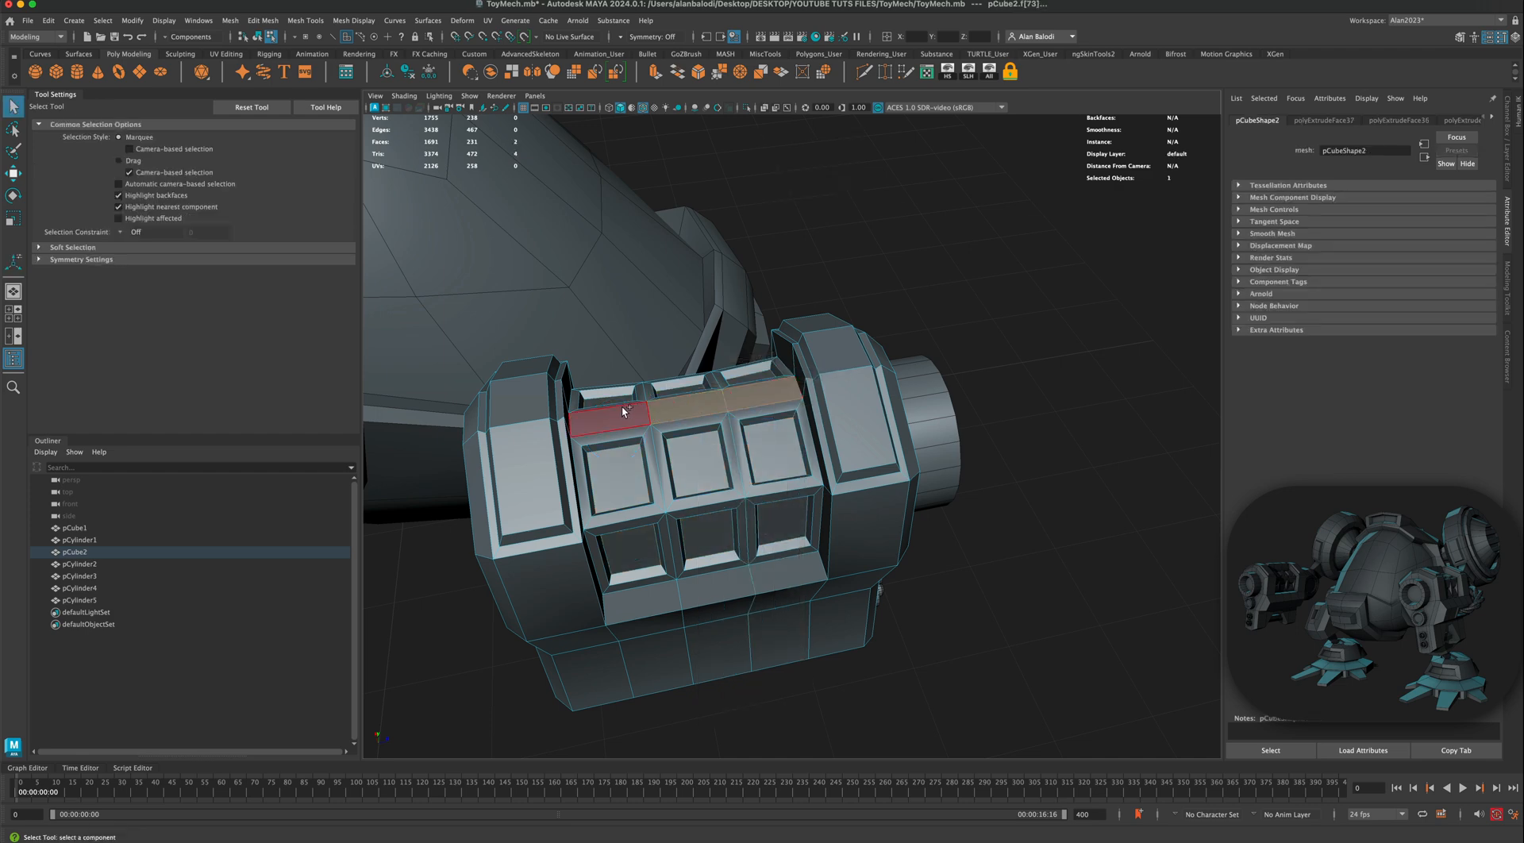
left_click(625, 412, "shift")
left_click(655, 73)
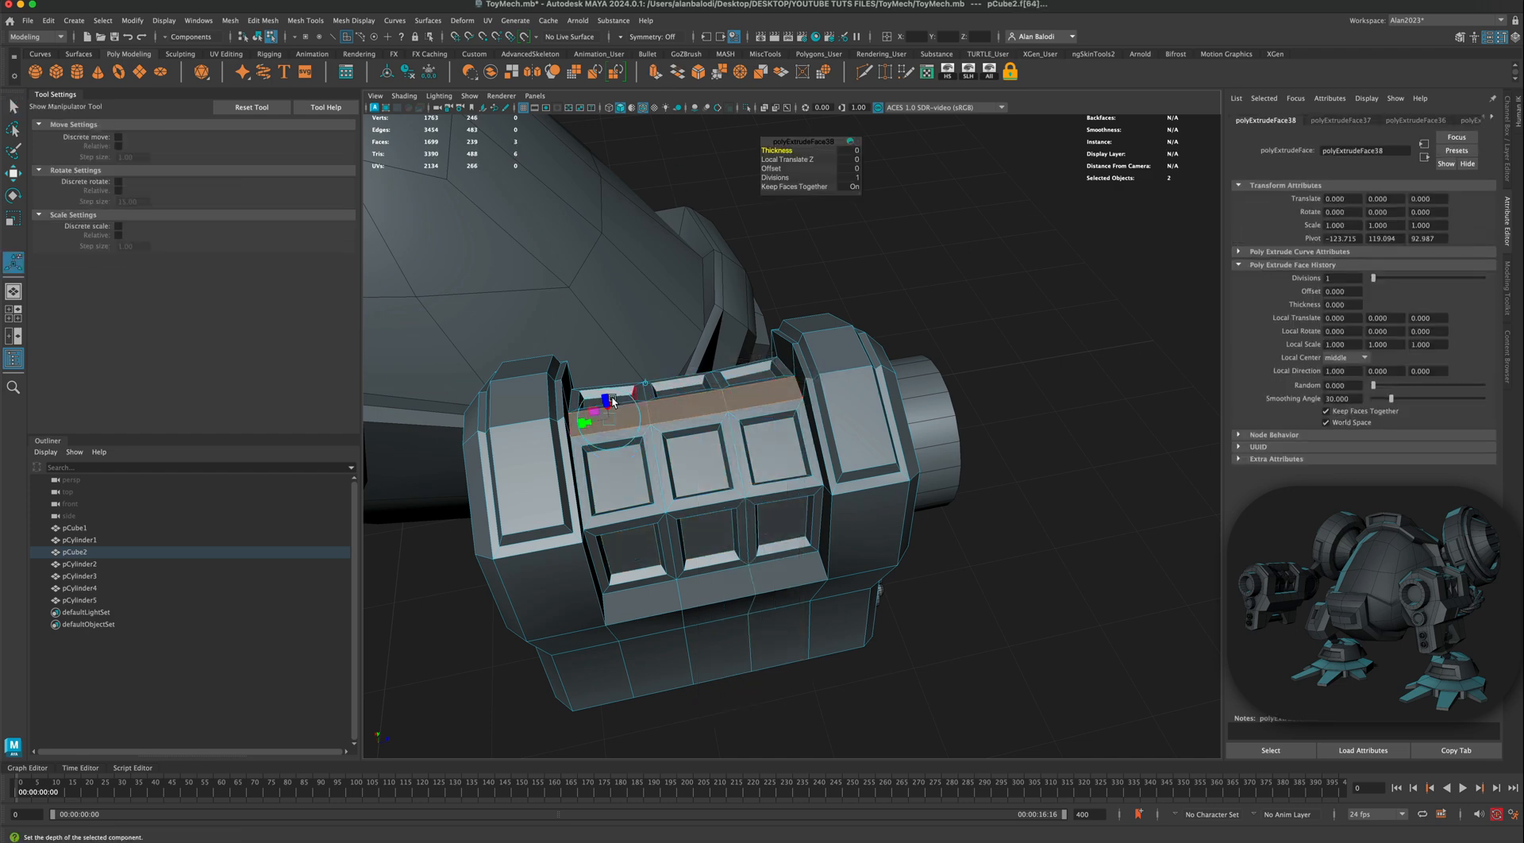
left_click_drag(655, 388, 761, 390, "alt")
scroll(770, 415, "up", 4)
left_click_drag(717, 314, 752, 316)
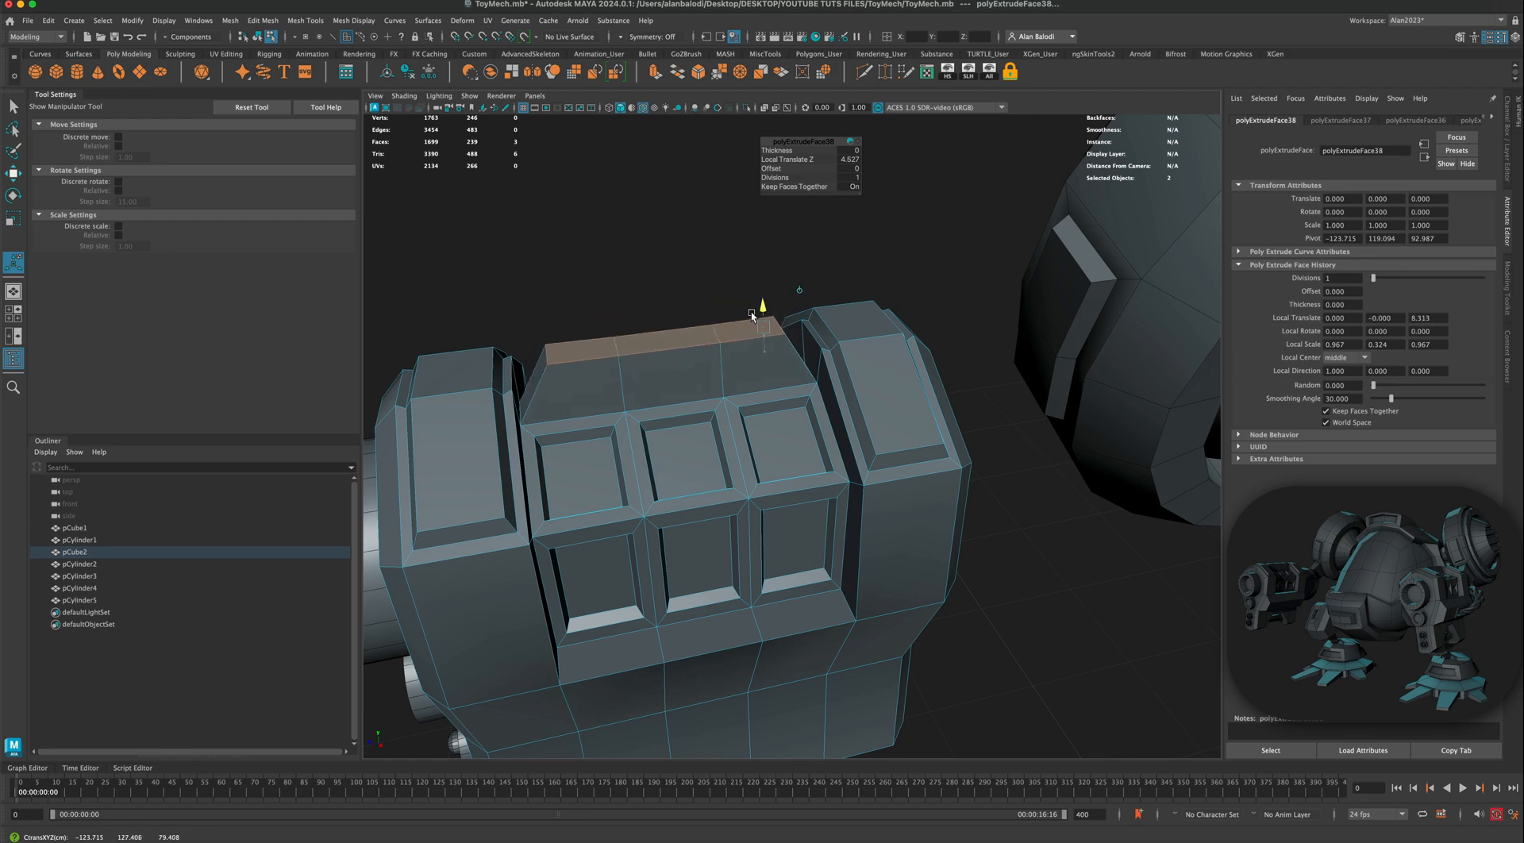
right_click_drag(709, 356, 748, 338)
scroll(667, 433, "down", 5)
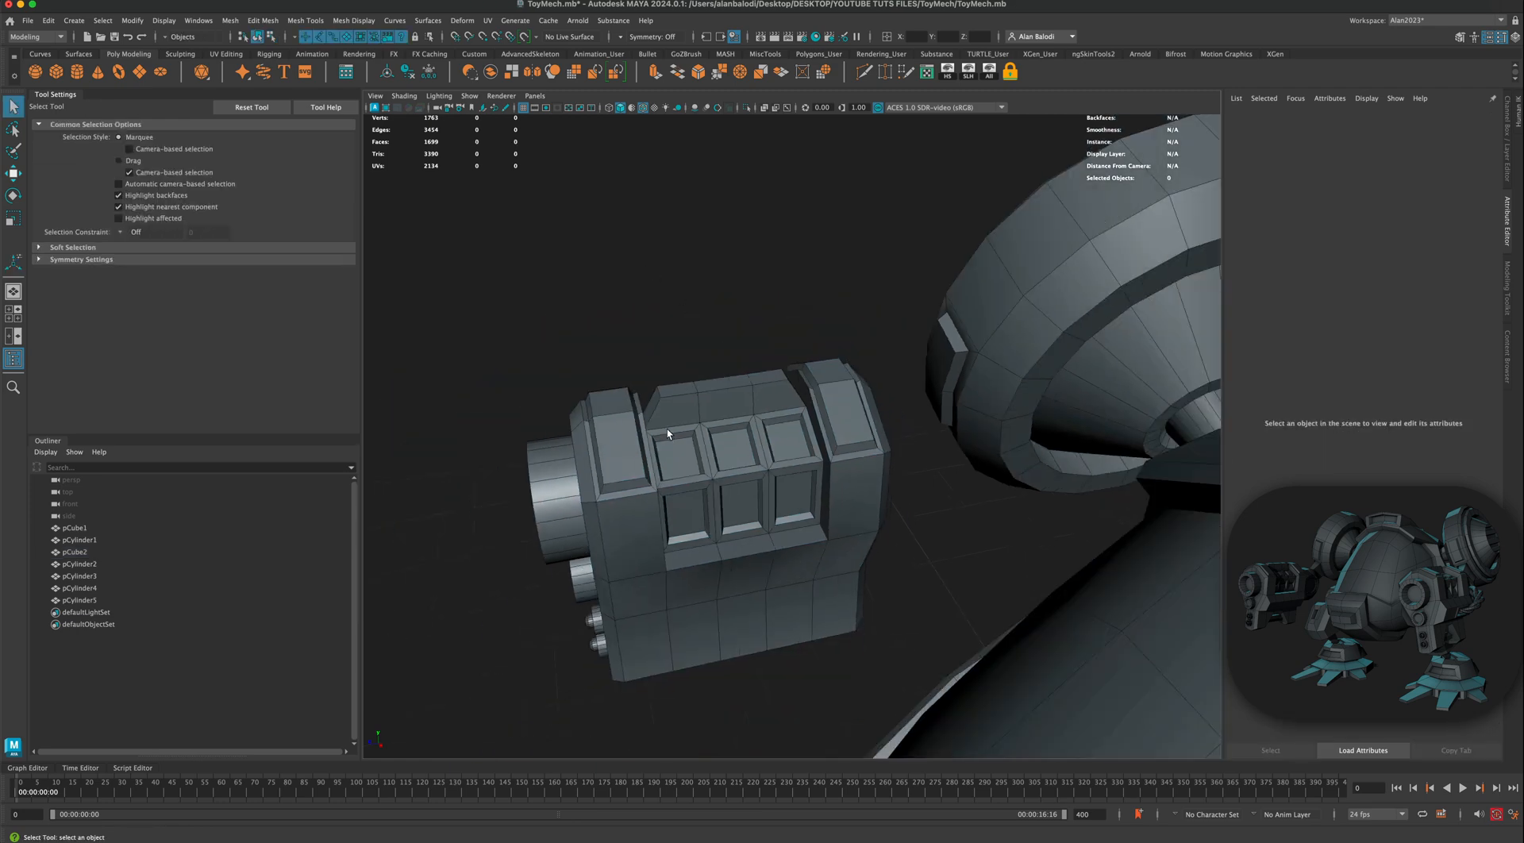
Step: Multi-Cut an edge across the gun block's underside near the barrel end, joining the matching segment lines on both sides
left_click_drag(667, 434, 694, 556, "alt")
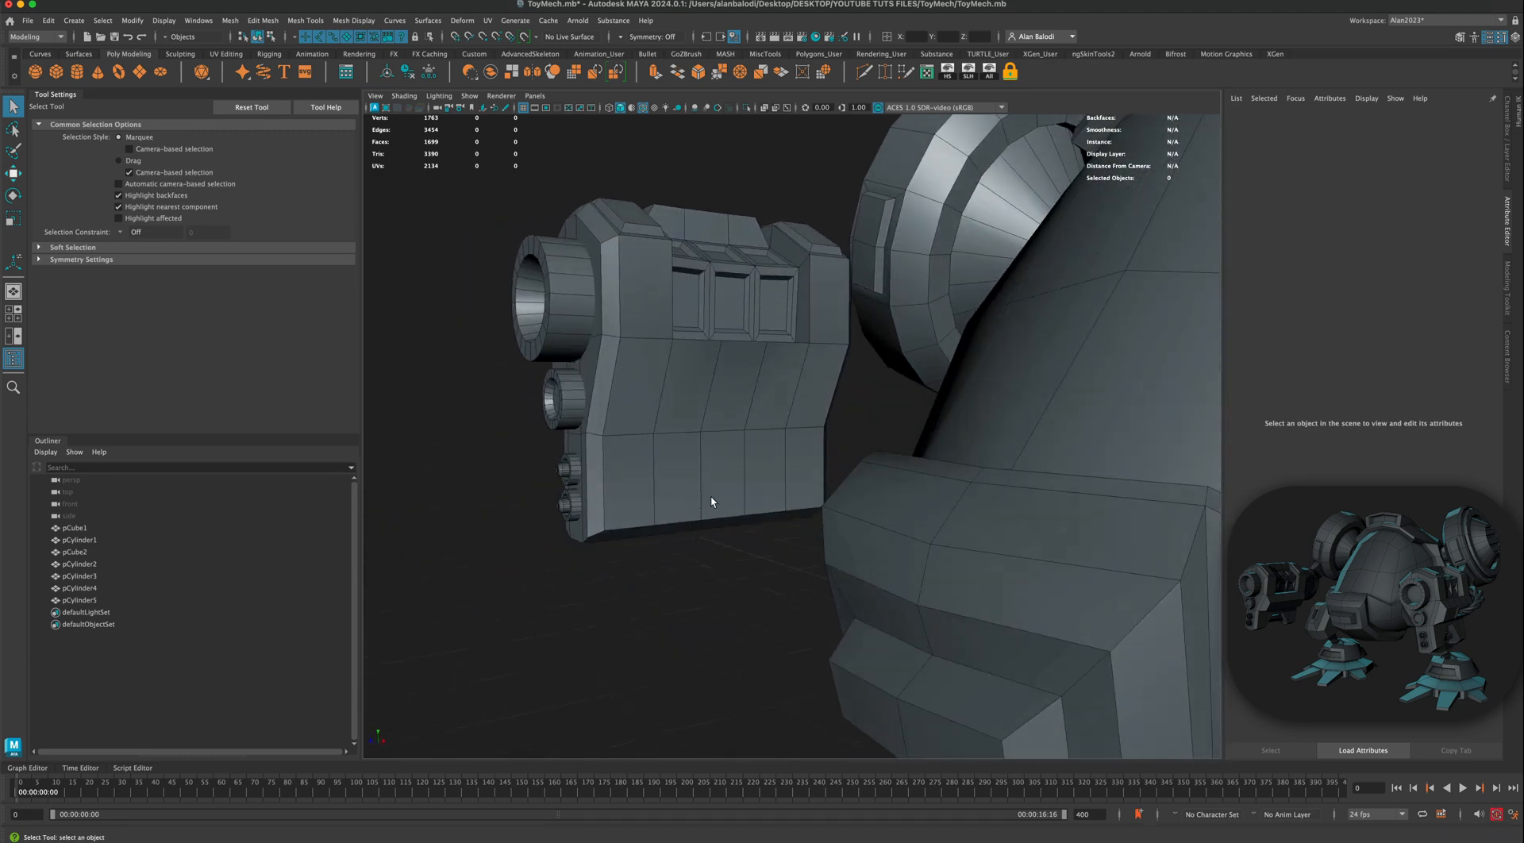
left_click_drag(711, 495, 732, 432, "alt")
left_click(702, 456)
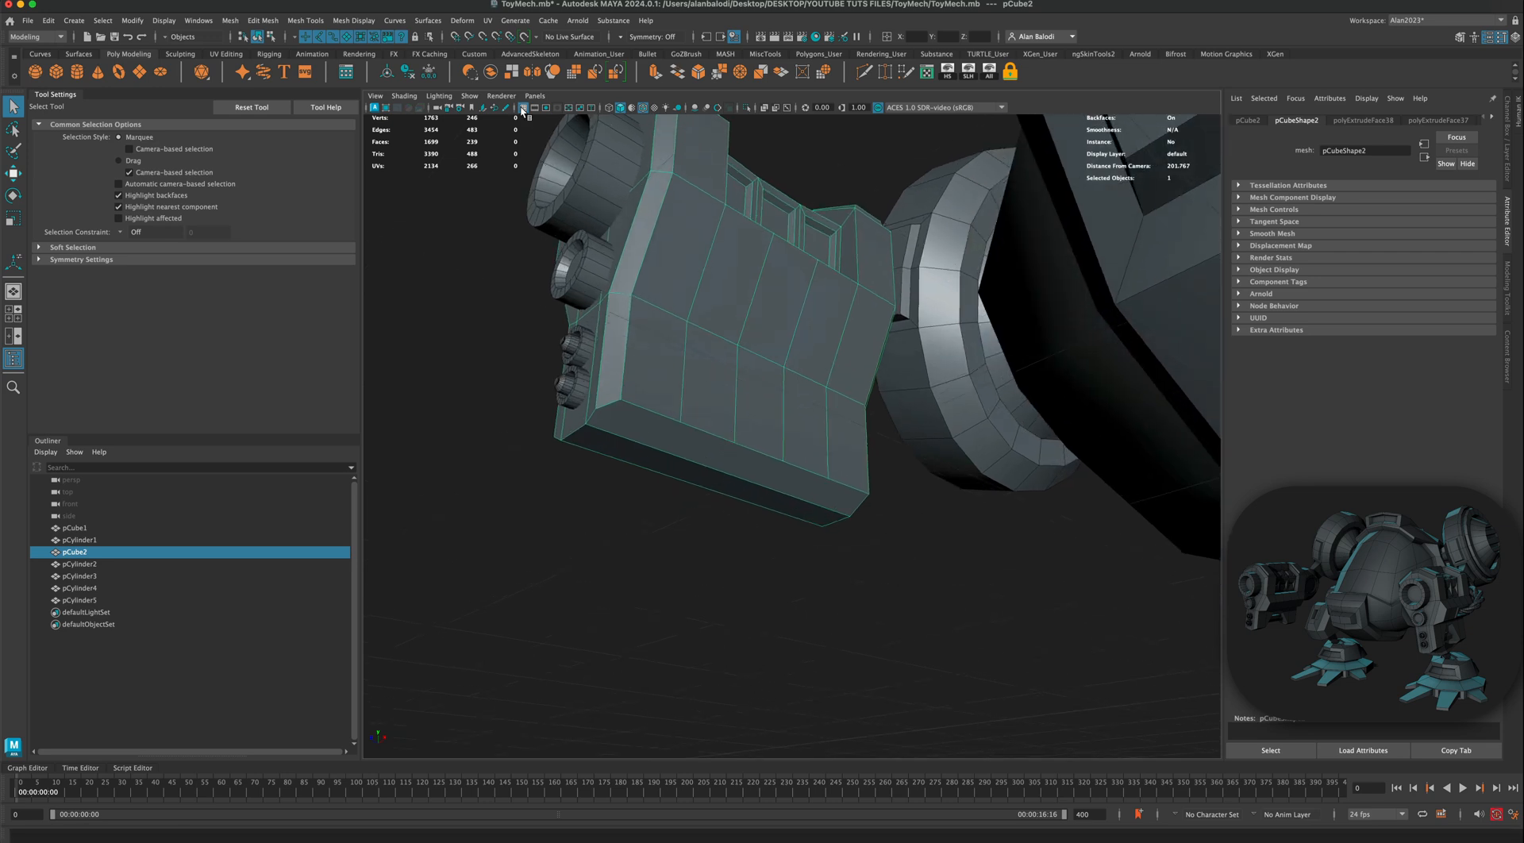
left_click_drag(658, 307, 698, 270, "alt")
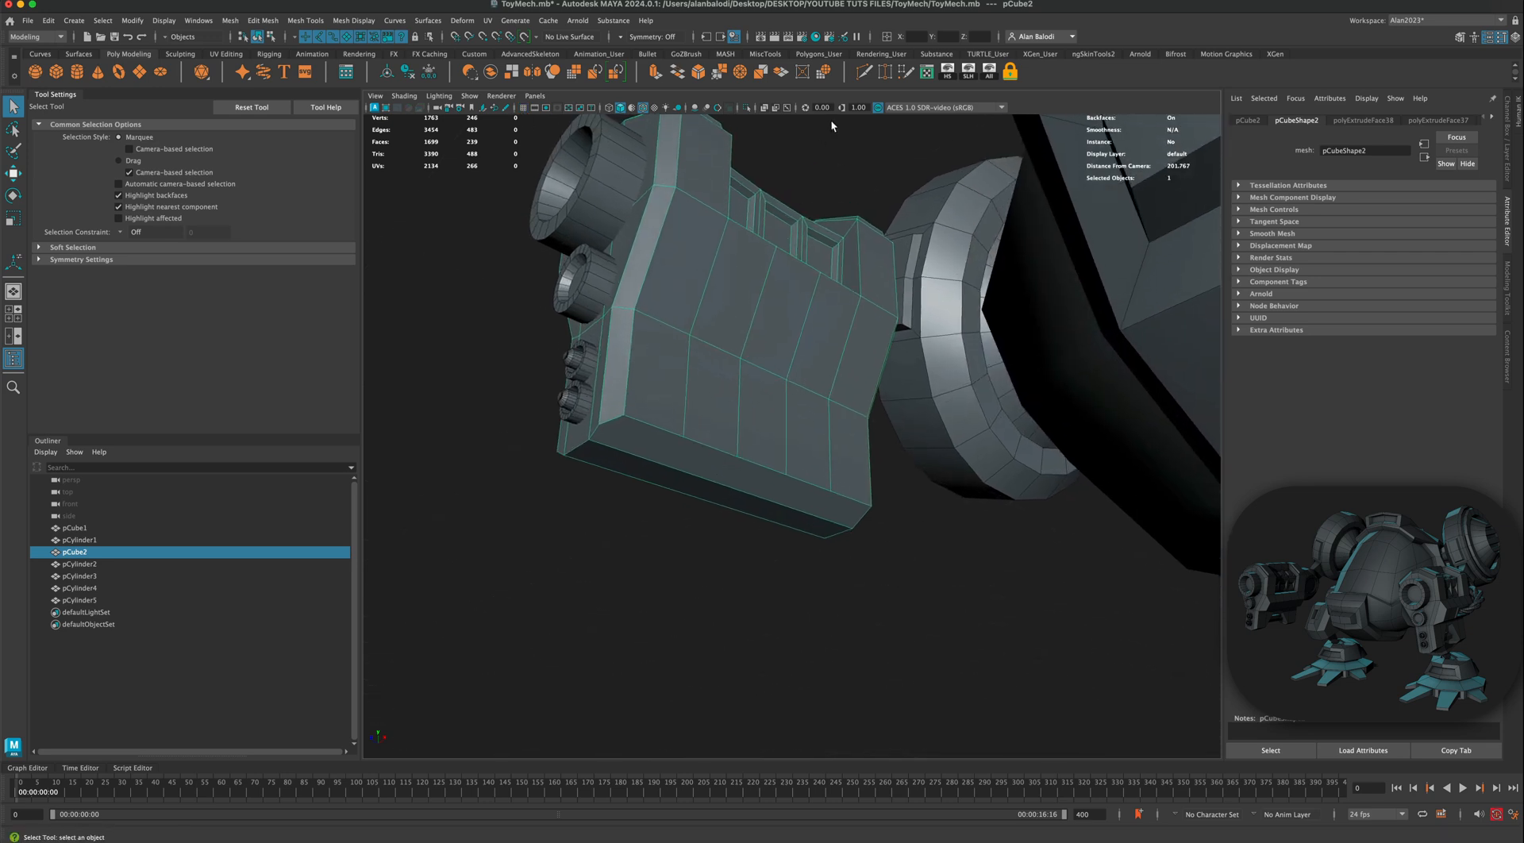
left_click(862, 73)
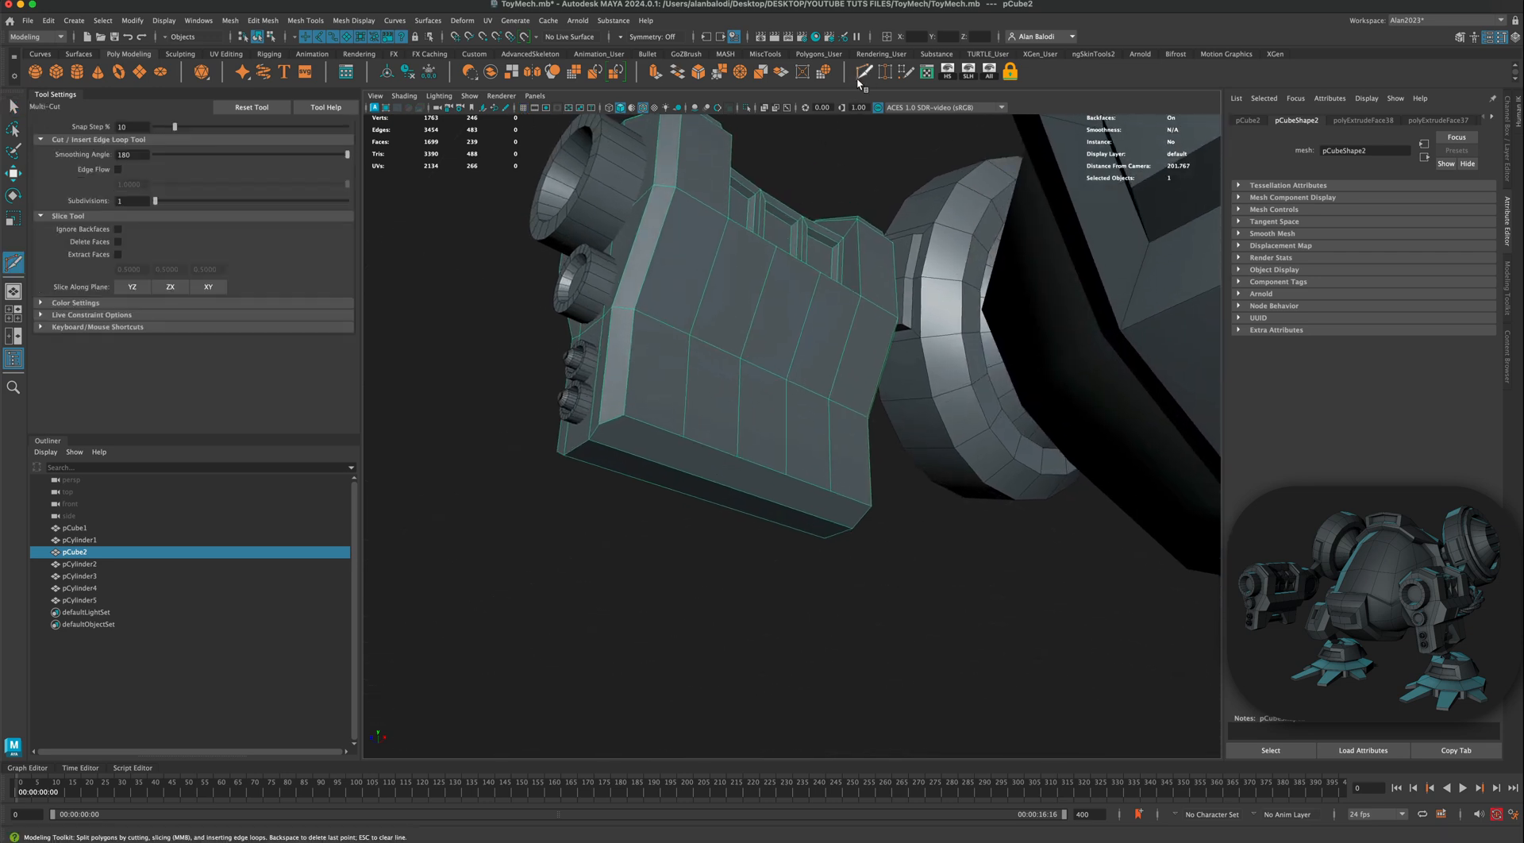
left_click(684, 437)
left_click_drag(619, 481, 738, 471, "alt")
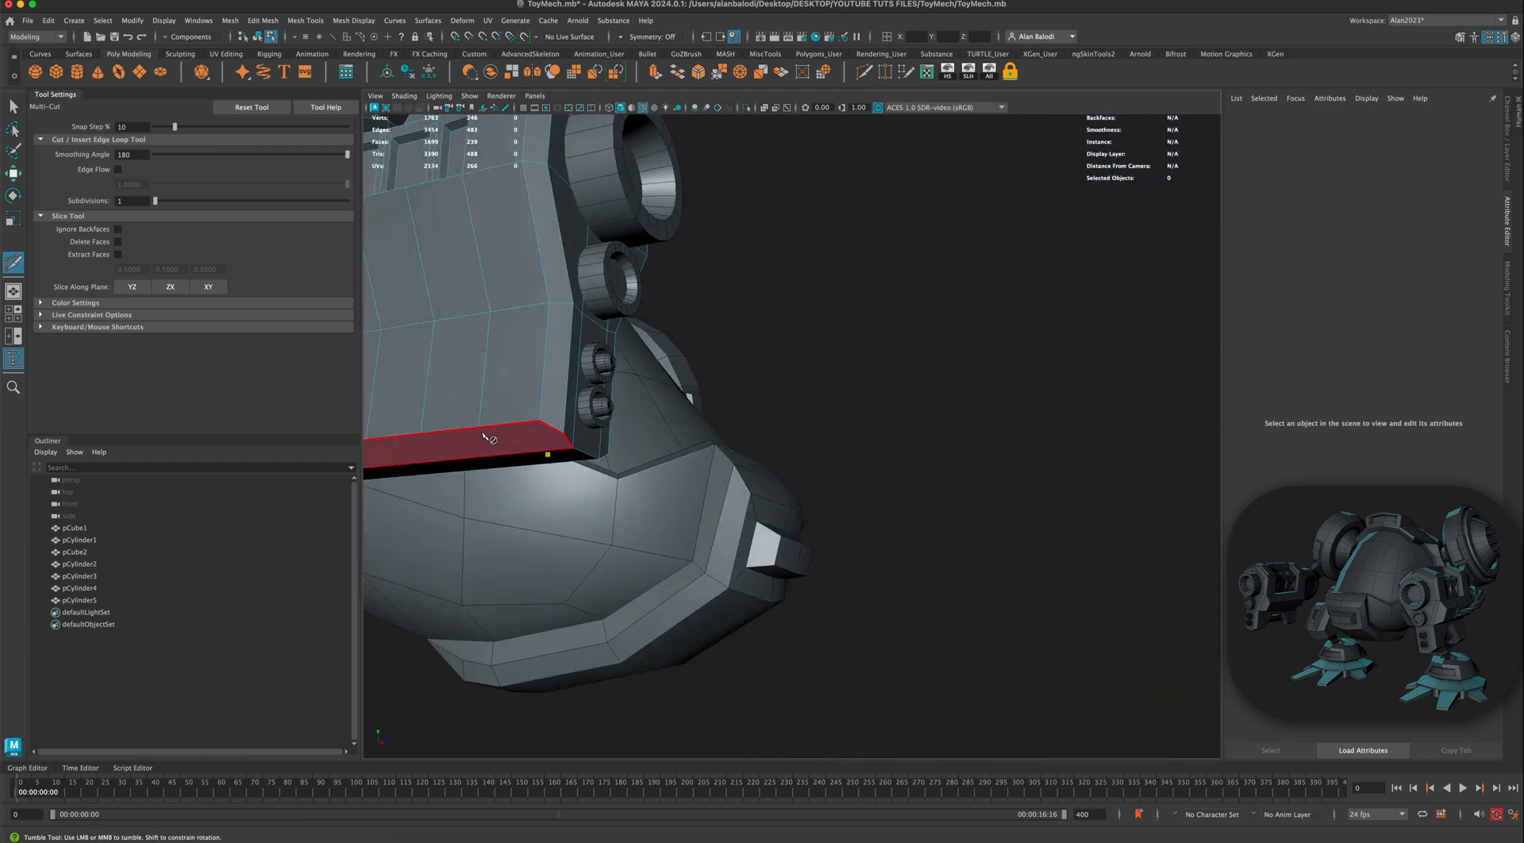
mouse_move(523, 496)
left_mouse_down("alt")
mouse_move(601, 482)
mouse_move(525, 470)
left_mouse_up("alt")
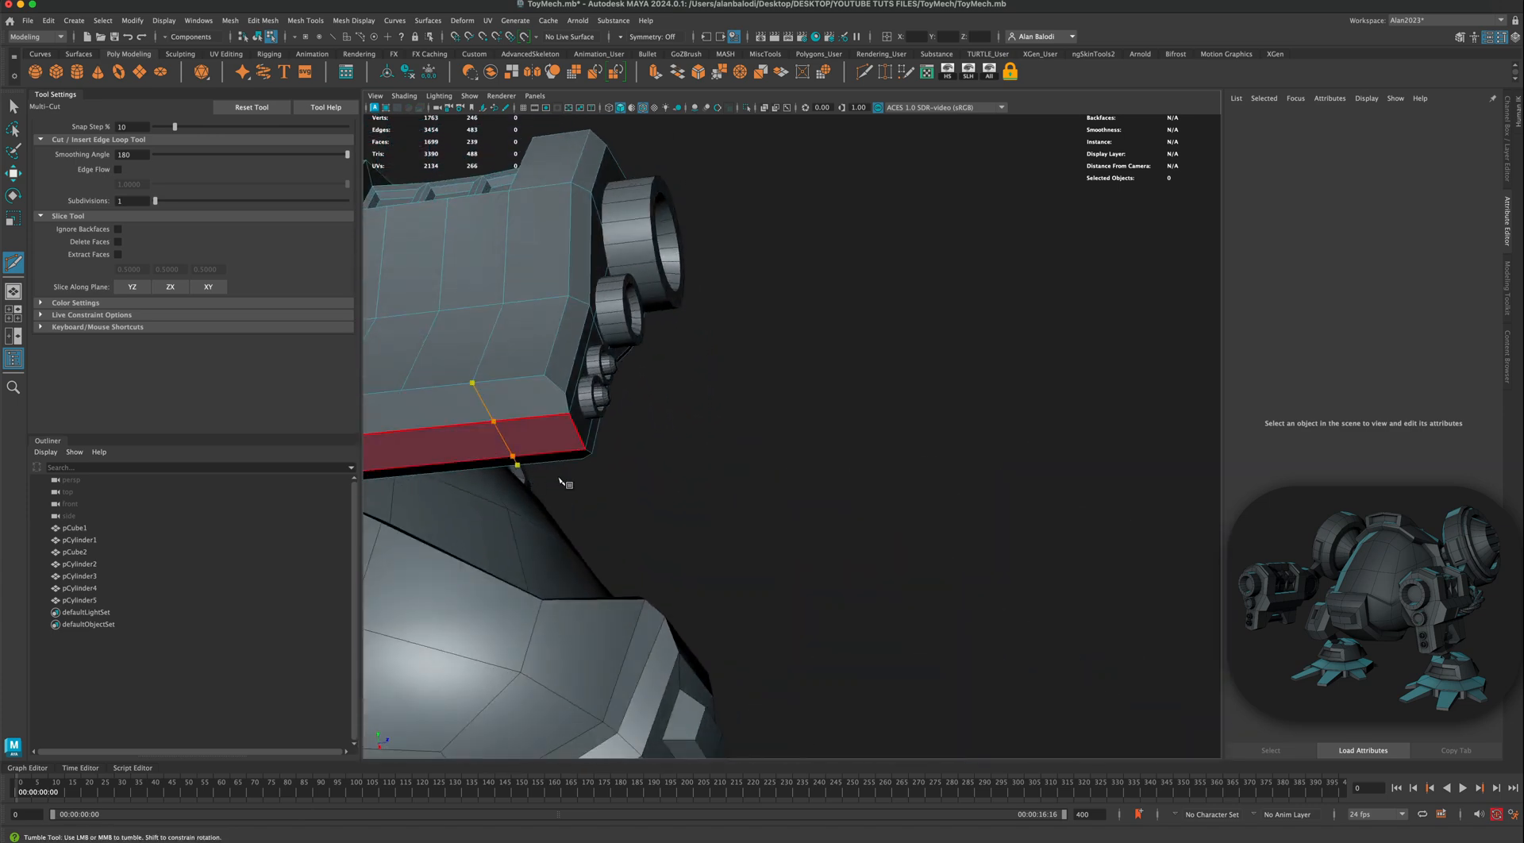
Step: Cut a second edge across the block's underside near the rear end, and return to object mode
left_click_drag(712, 511, 964, 485, "alt")
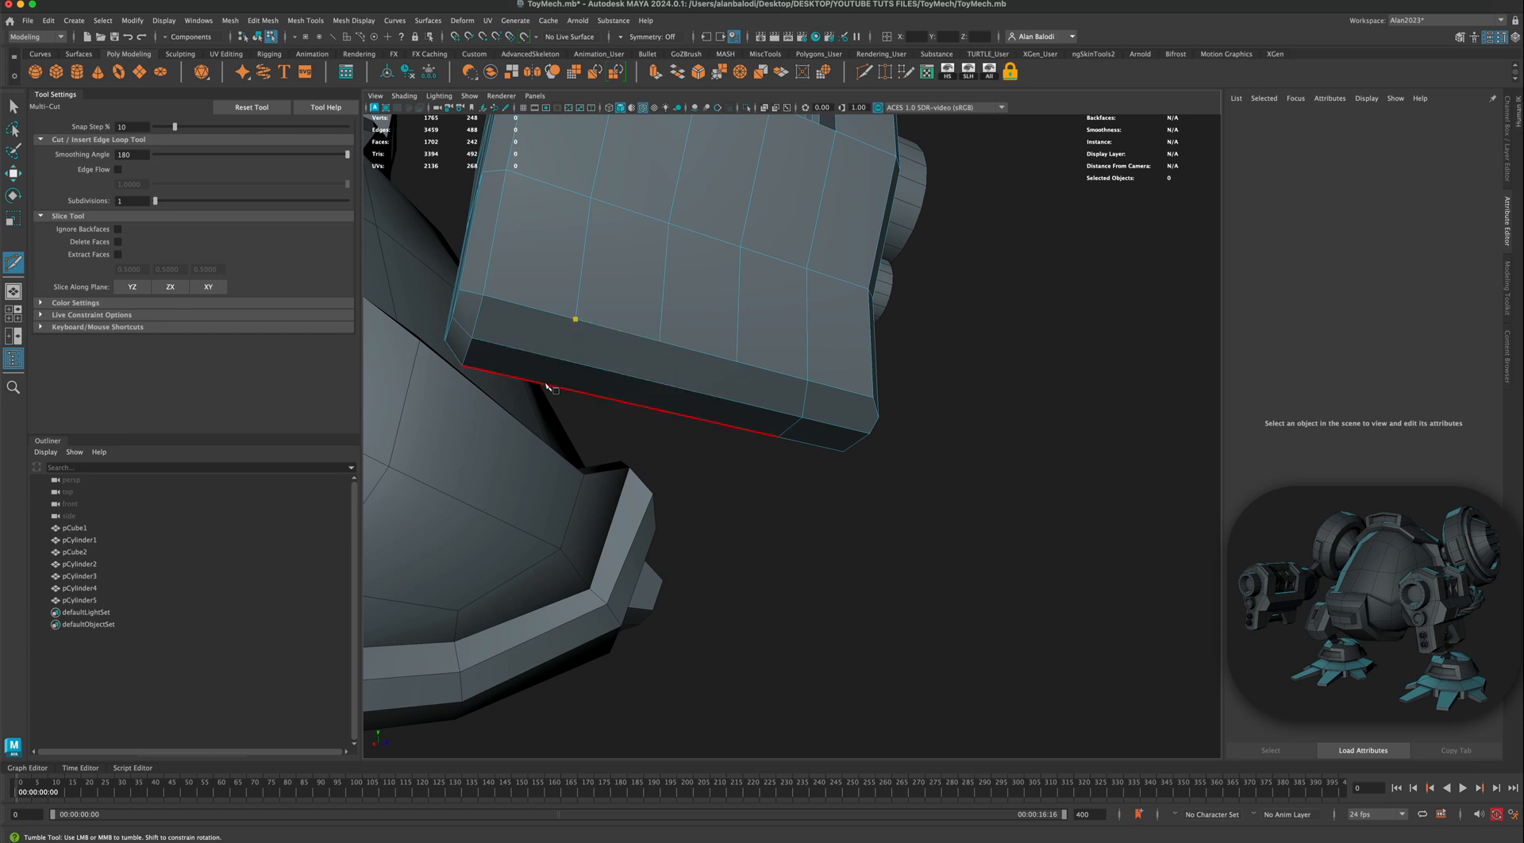
left_click_drag(546, 386, 926, 272, "alt")
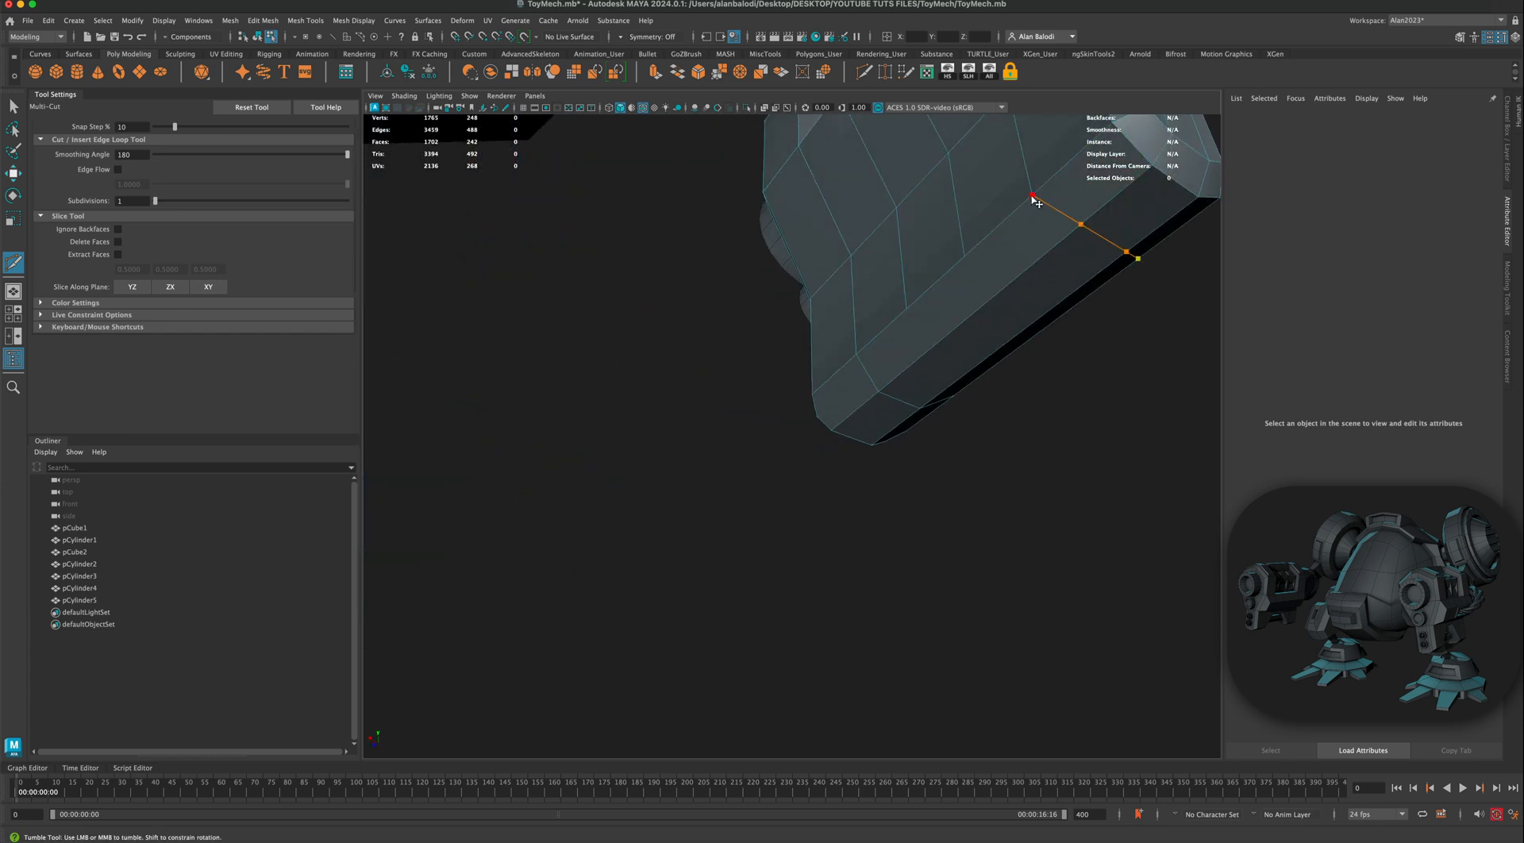
scroll(1084, 479, "down", 4)
key("space")
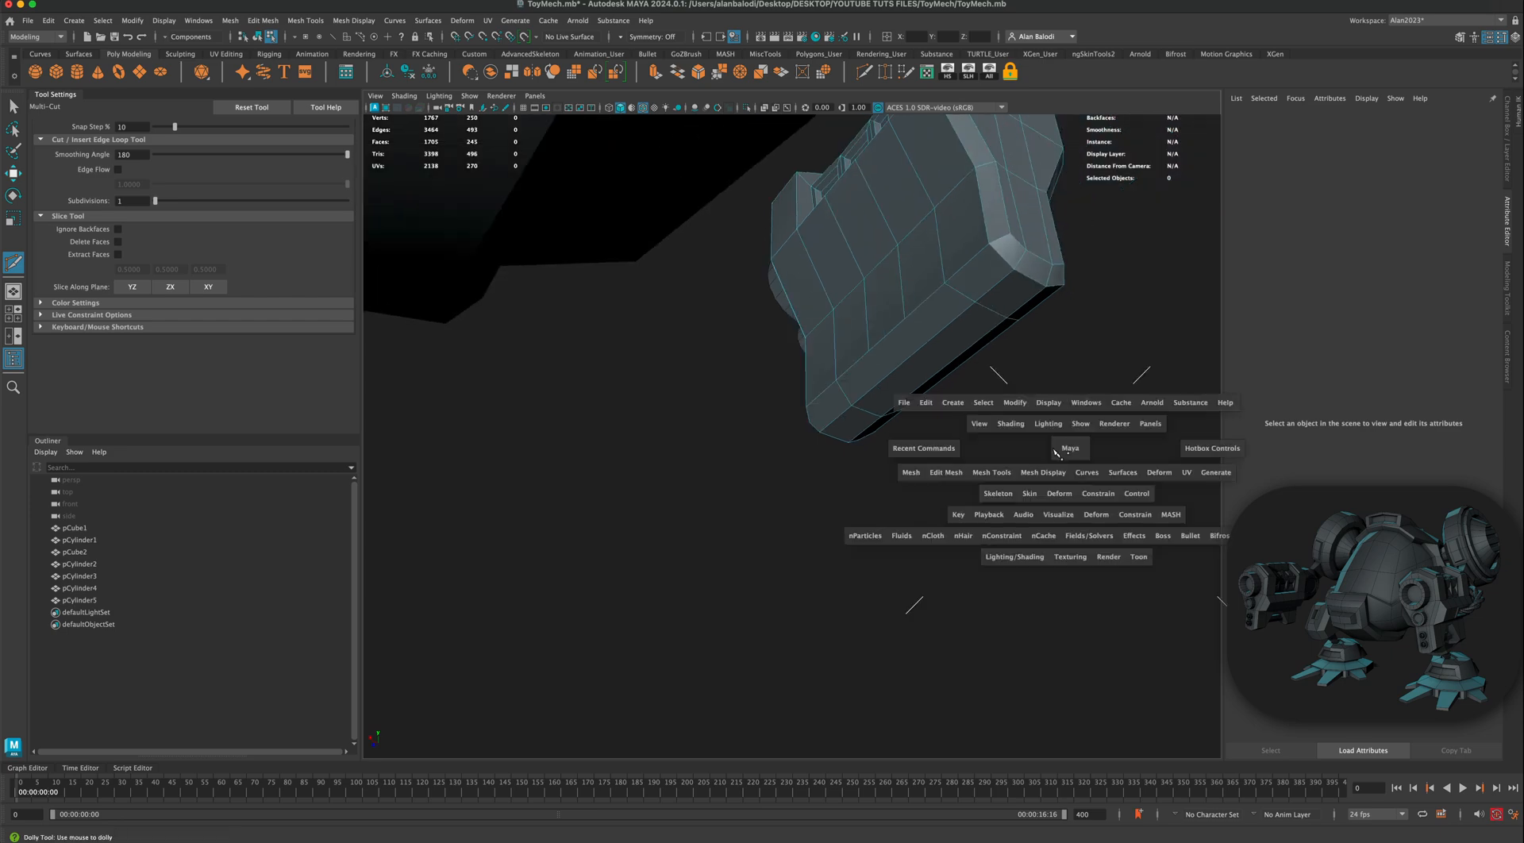
left_click_drag(1058, 450, 1057, 416)
key("F8")
key("q")
key("a")
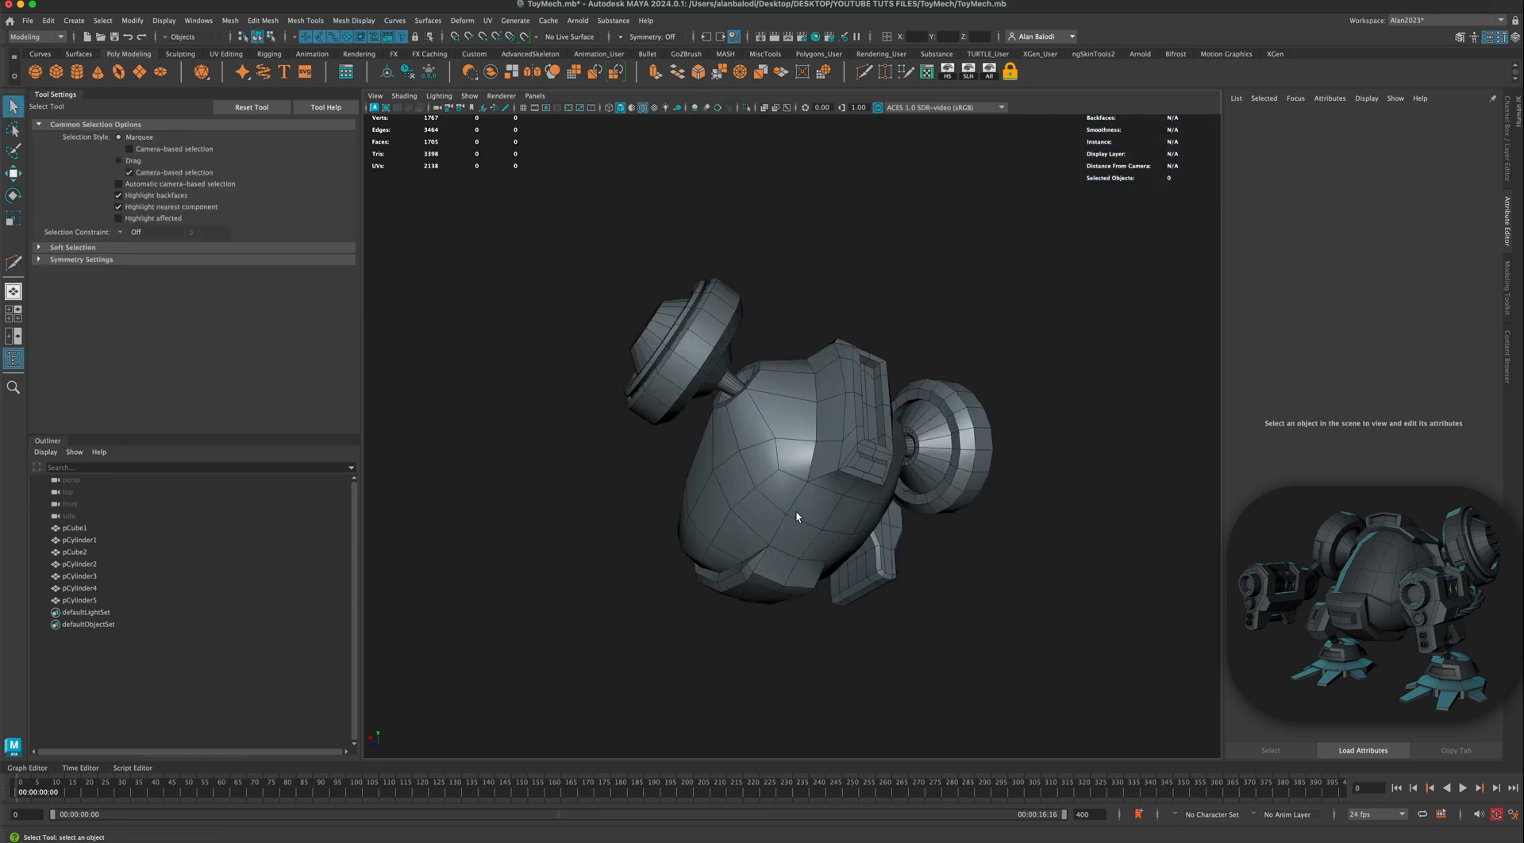
Step: Select the gun block's bottom face and both lower bevel faces between the two new cuts, and delete them
left_click_drag(796, 512, 841, 513, "alt")
scroll(841, 518, "up", 5)
left_click_drag(698, 523, 955, 449, "alt")
left_click(1040, 450)
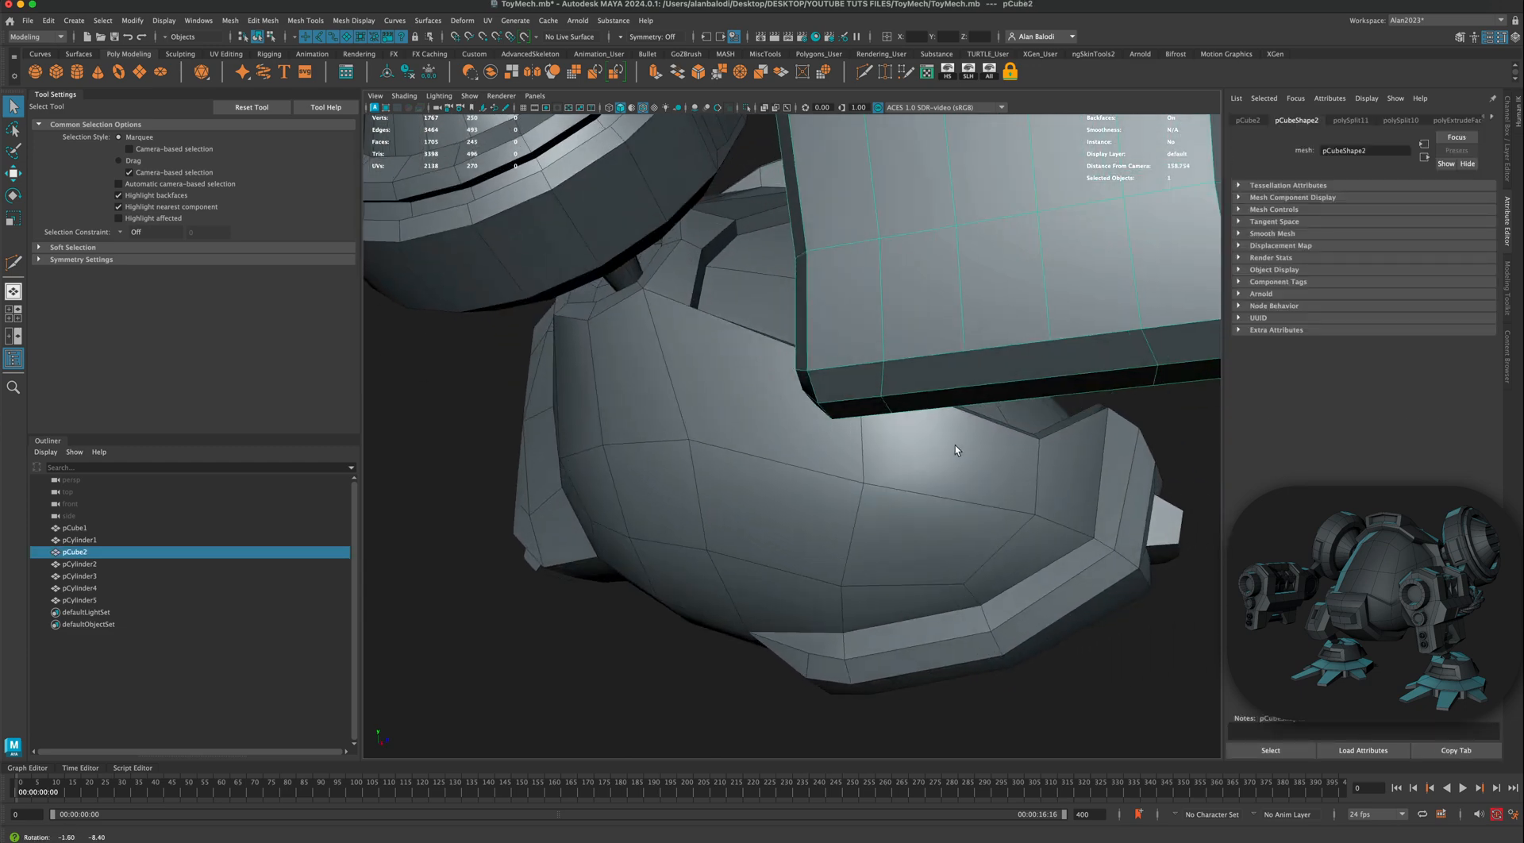
left_click_drag(973, 507, 940, 469, "alt")
right_click_drag(935, 346, 939, 380)
left_click(887, 390)
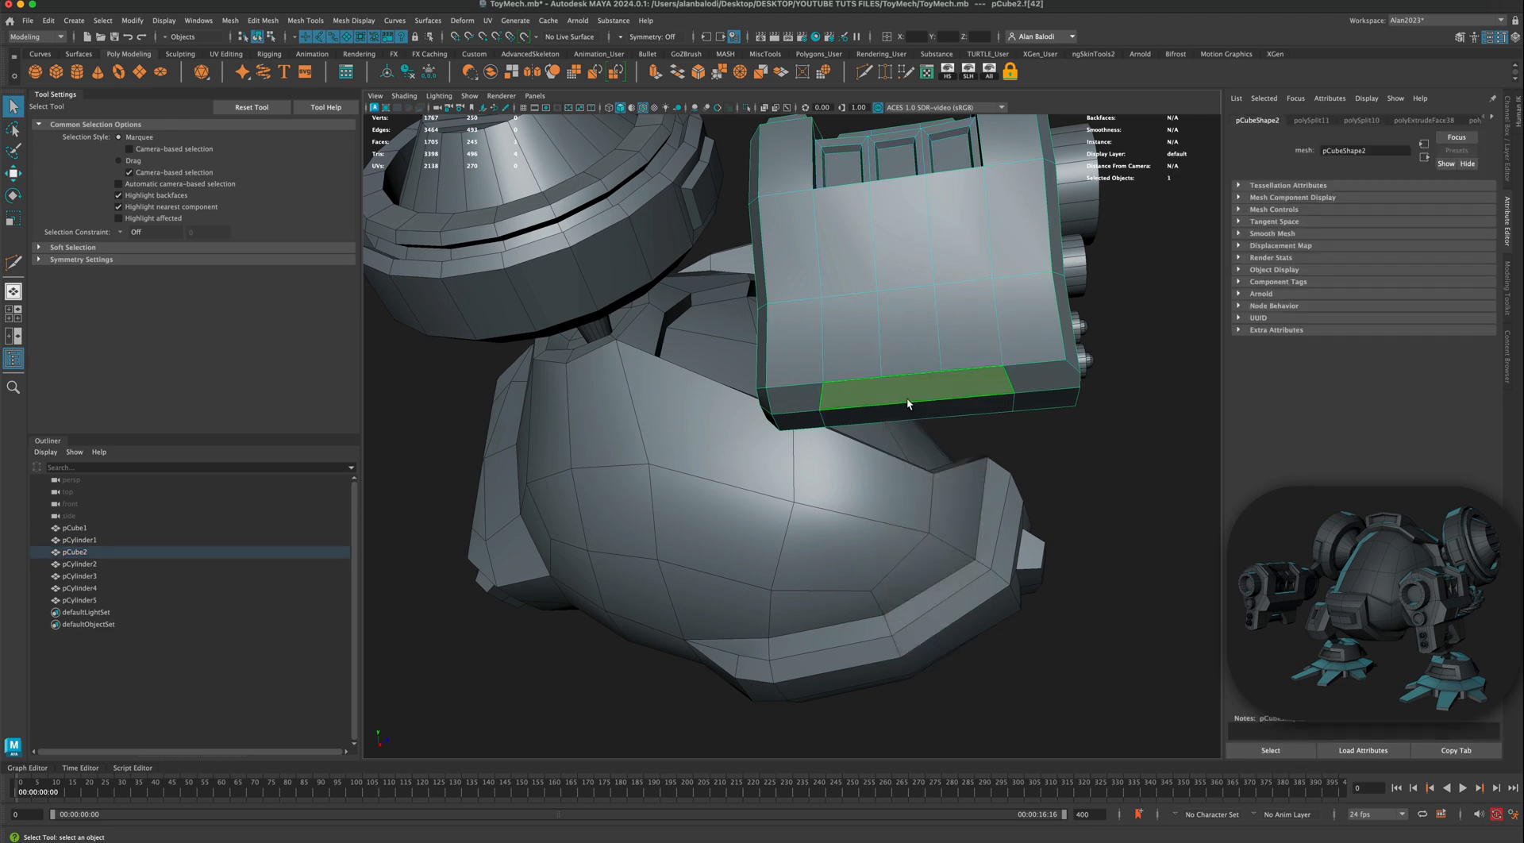
left_click_drag(908, 403, 913, 399, "alt")
left_click(920, 227, "shift")
left_click_drag(920, 226, 657, 377, "alt")
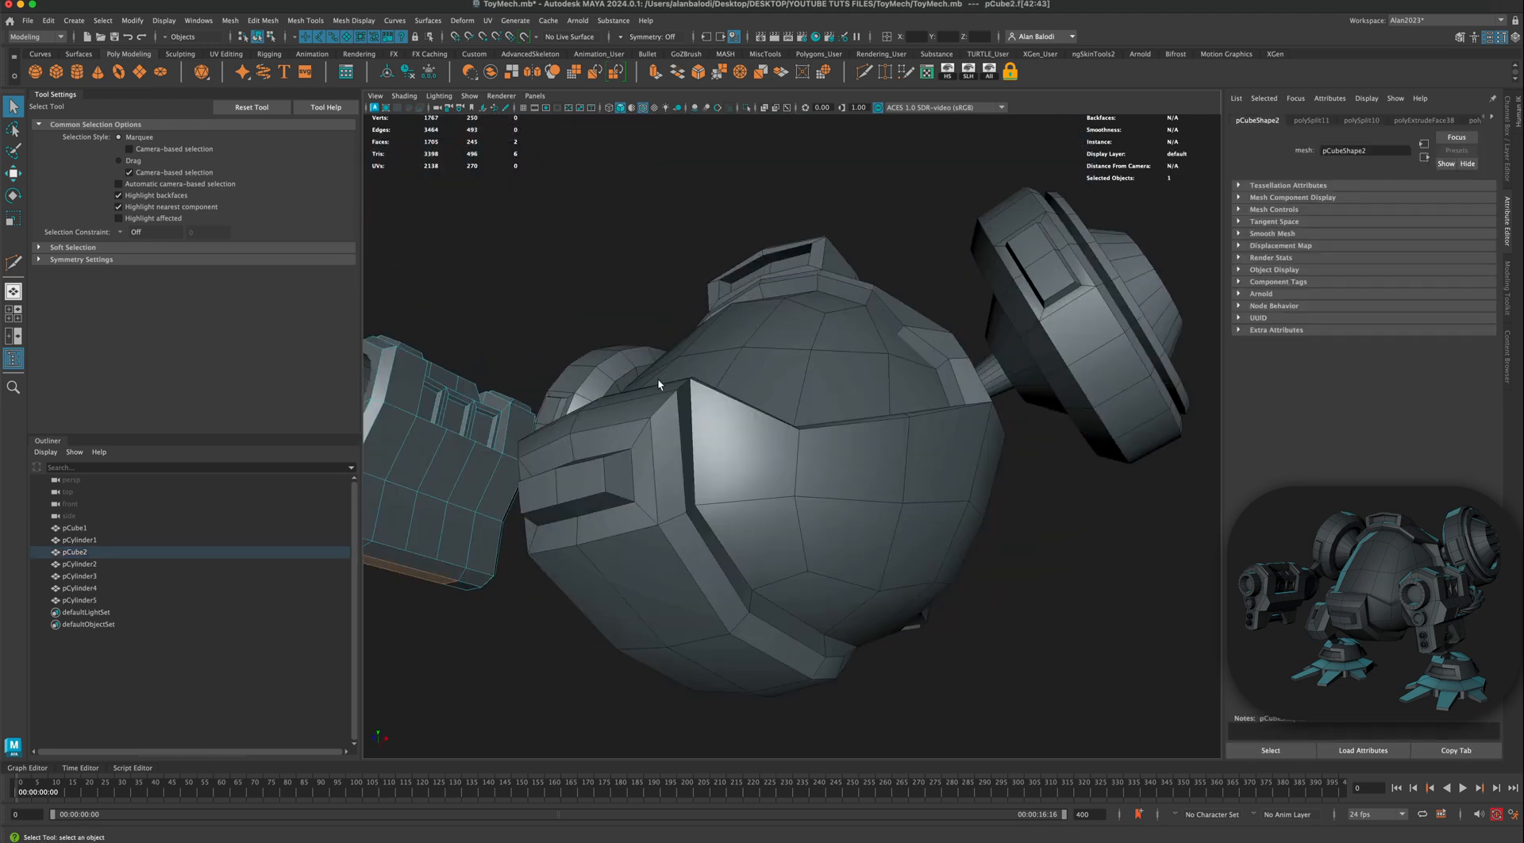
left_click(393, 555, "shift")
left_click_drag(497, 621, 735, 508, "alt")
key("Delete")
Step: Select the middle bottom edge on both sides of the opening and move both up to form an angled notch
mouse_move(740, 469)
right_mouse_down()
mouse_move(702, 472)
mouse_move(738, 476)
mouse_move(731, 489)
right_mouse_up()
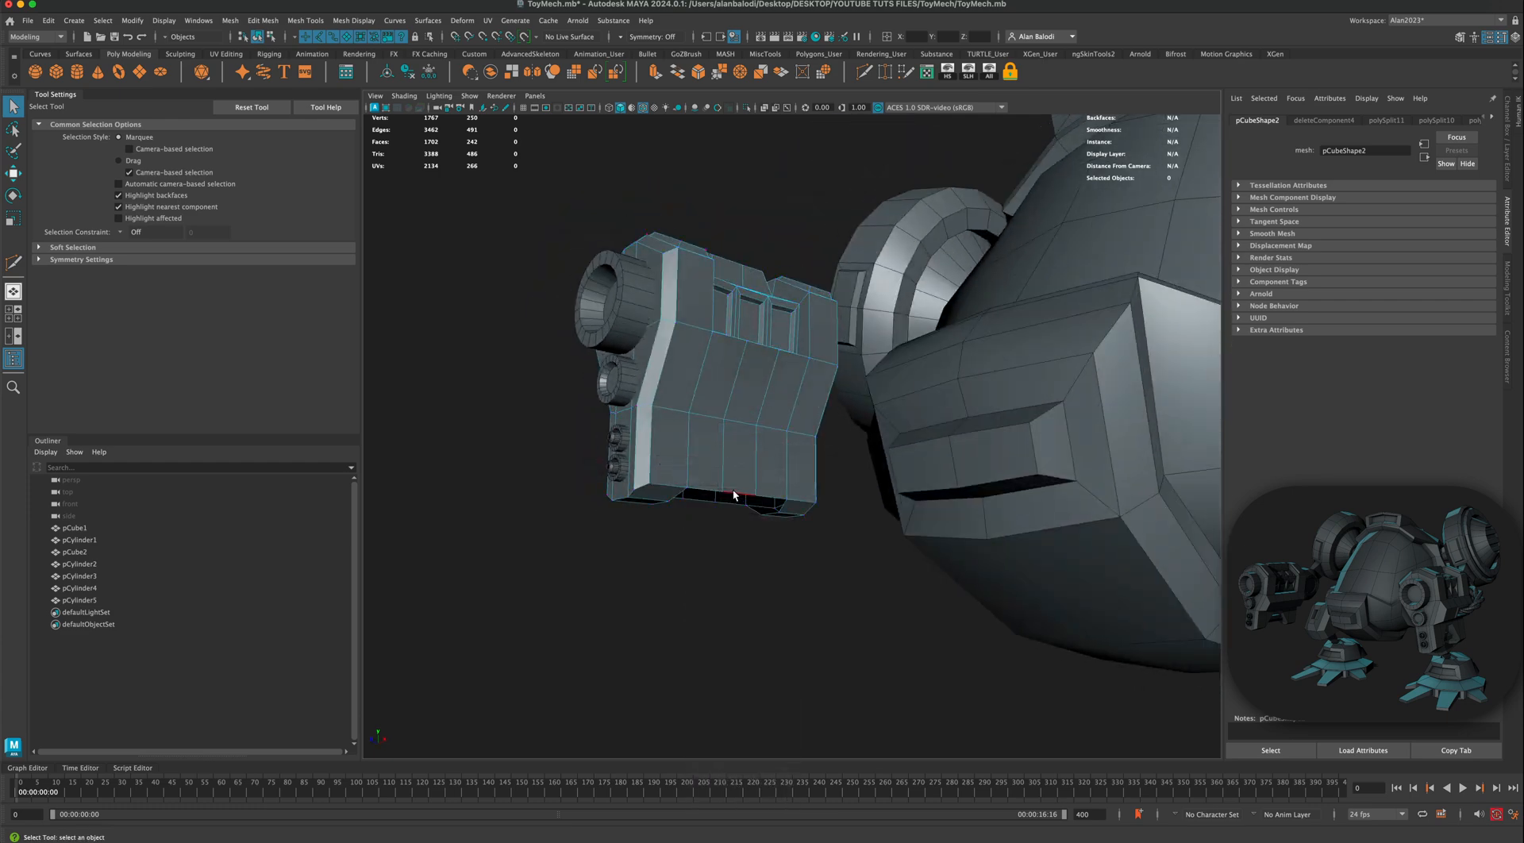
left_click(732, 492)
left_click_drag(727, 554, 654, 559, "alt")
scroll(751, 560, "up", 6)
left_click(716, 492, "shift")
left_click(19, 177)
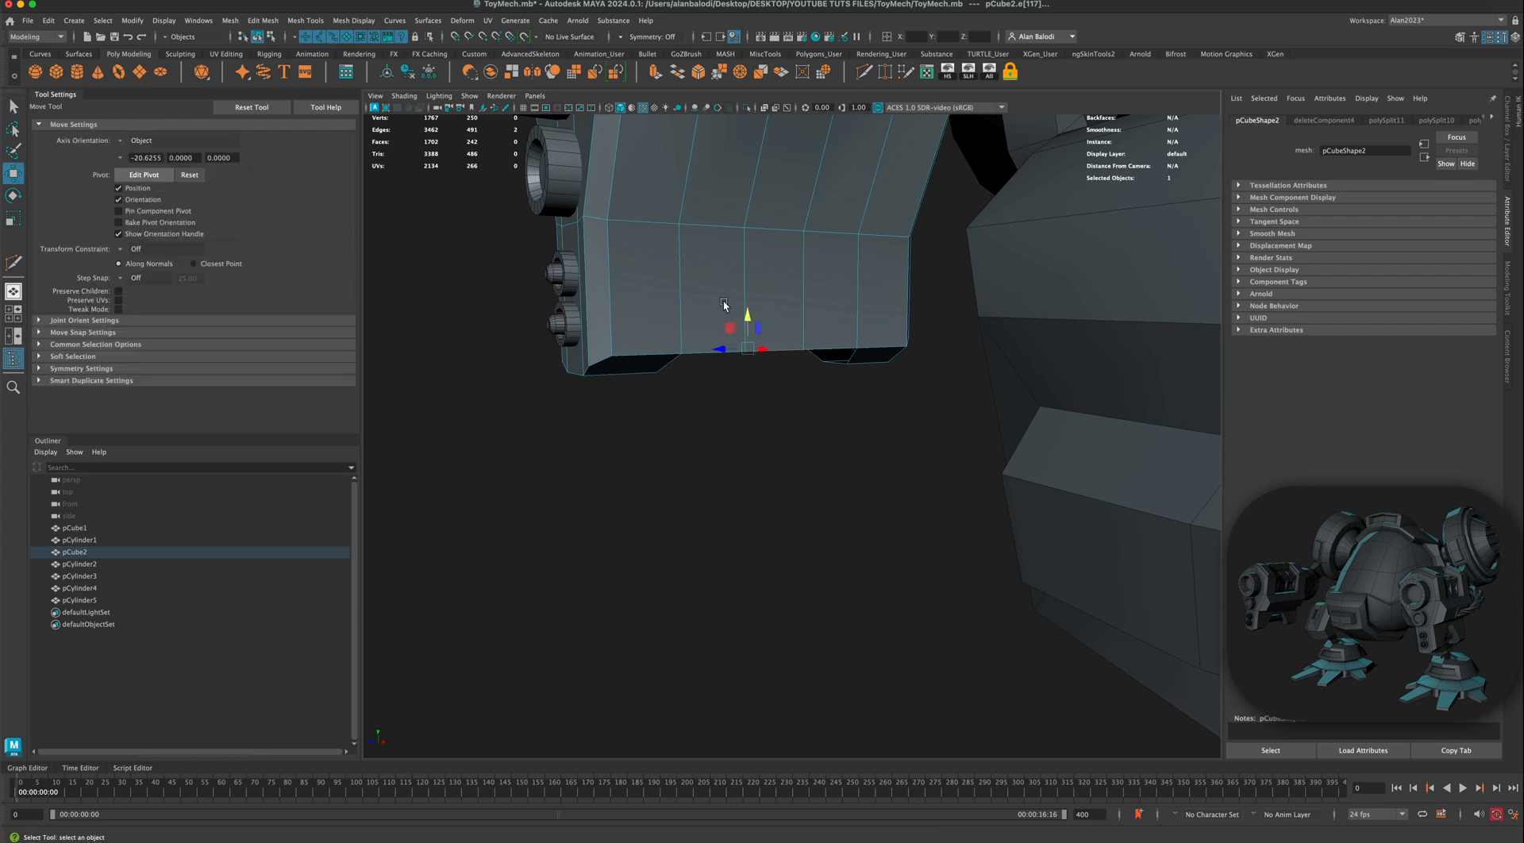
left_click_drag(749, 316, 865, 540)
left_click_drag(792, 406, 825, 449)
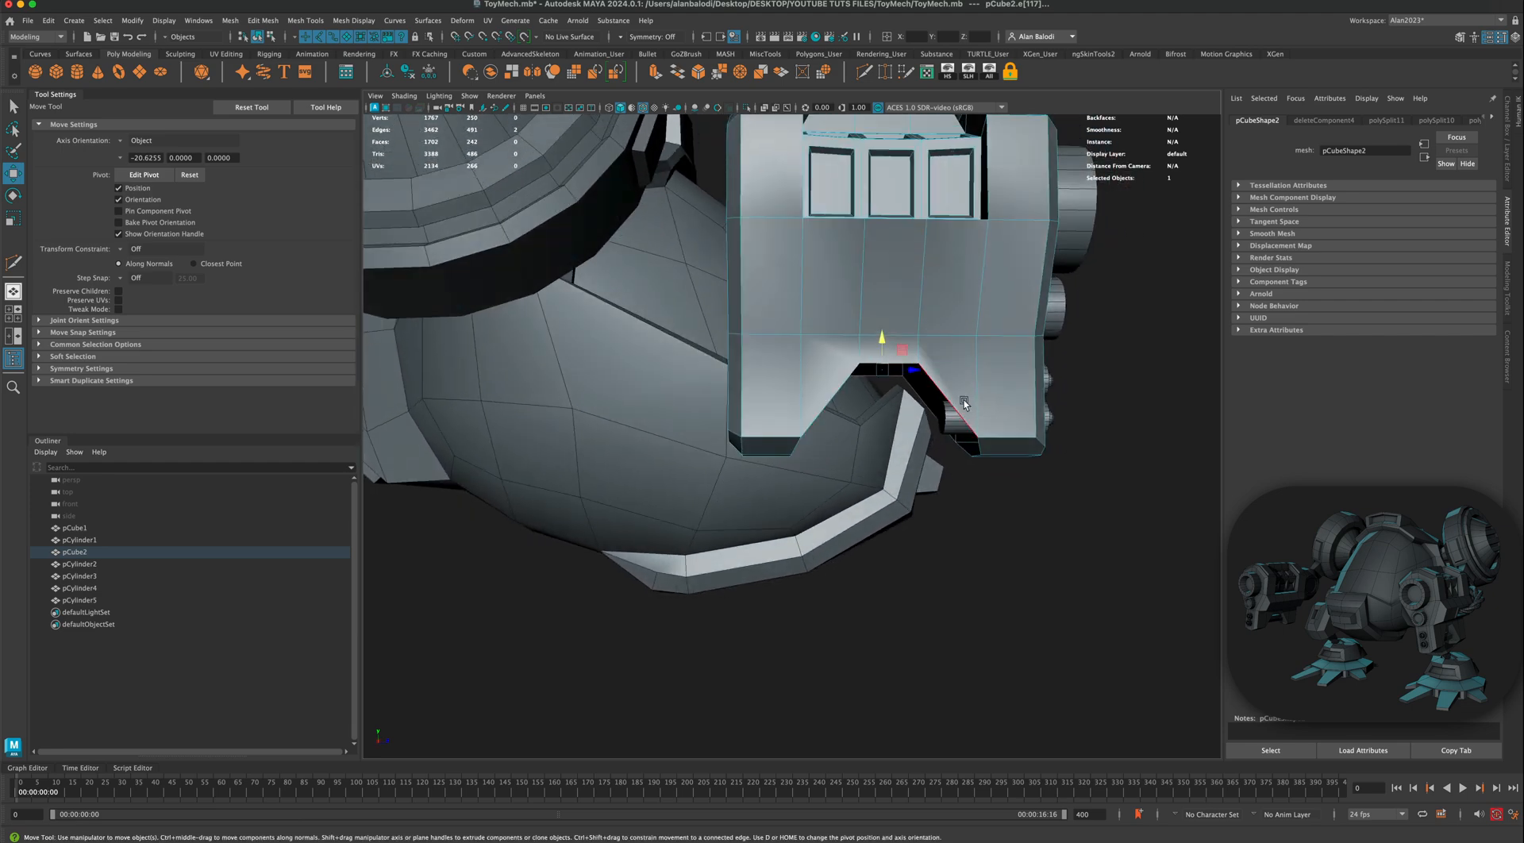
Step: Bridge the two sloped edges on the notch's barrel side to close that inner wall
scroll(1000, 444, "up", 3)
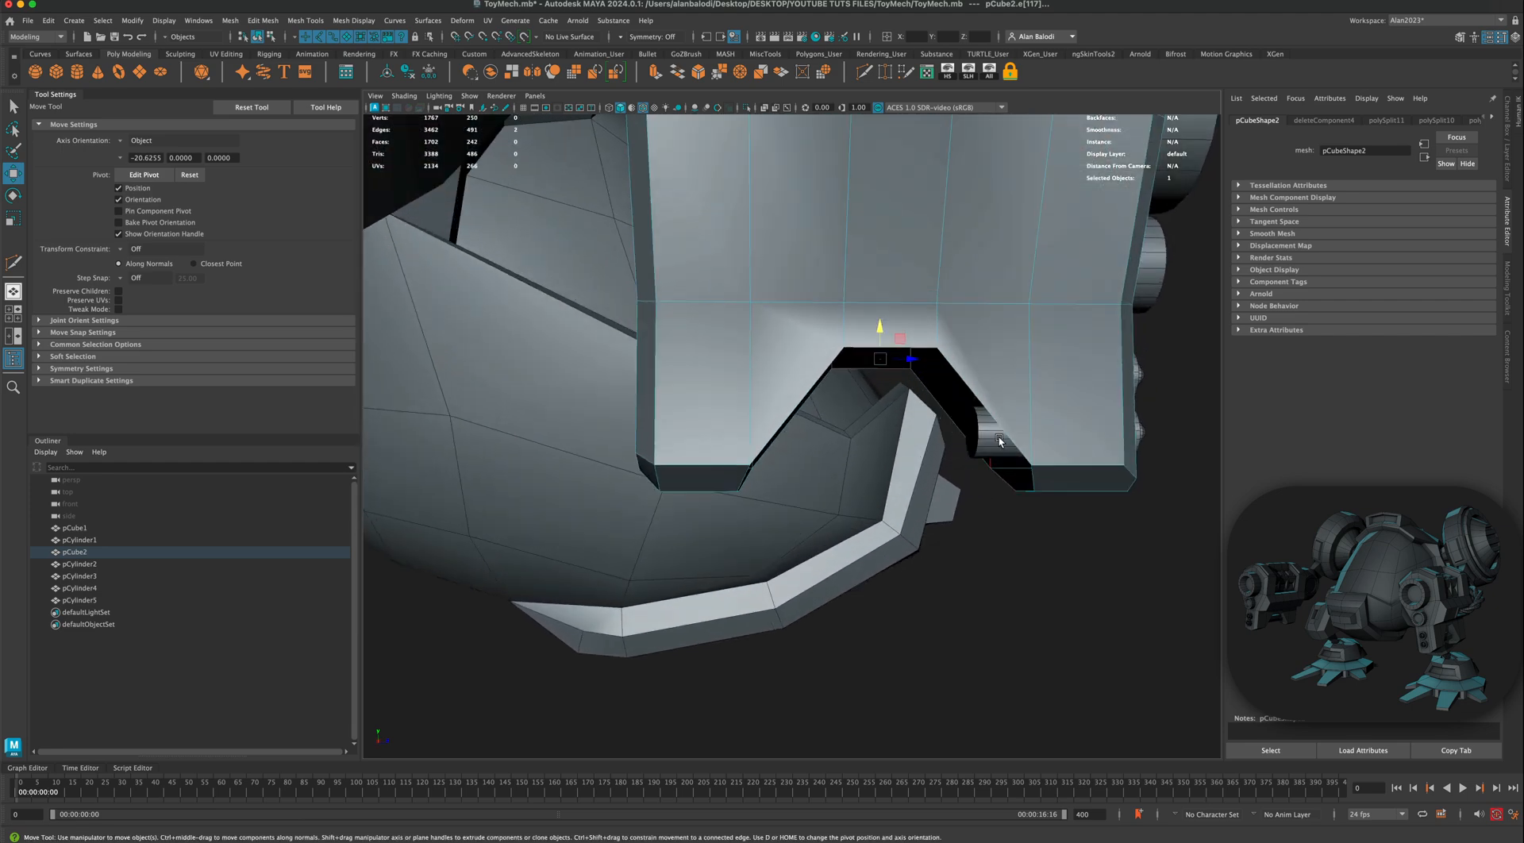
right_click(969, 352)
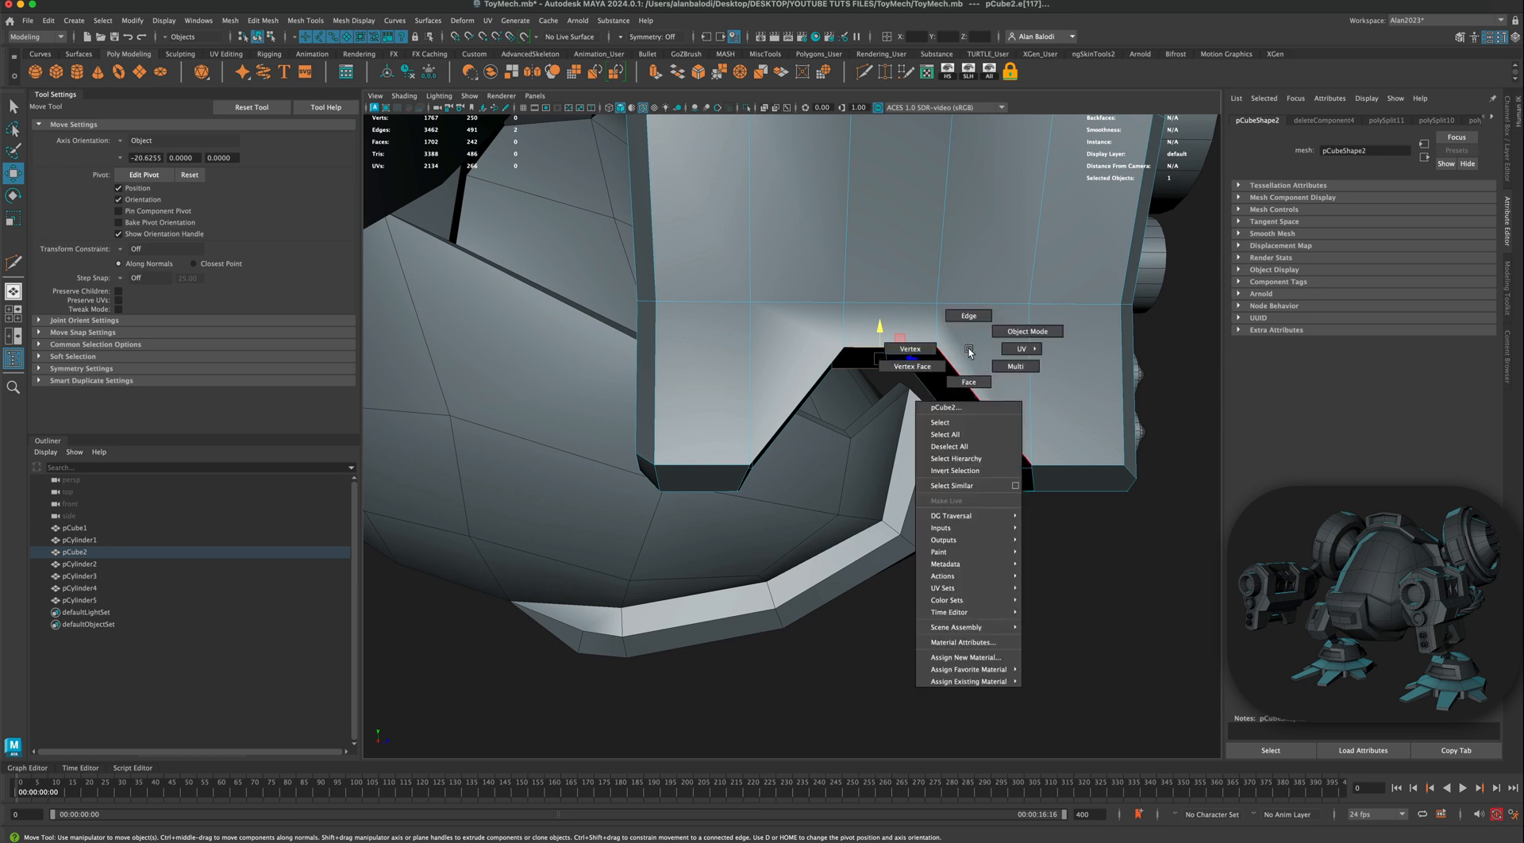
left_click(955, 424)
left_click(971, 383)
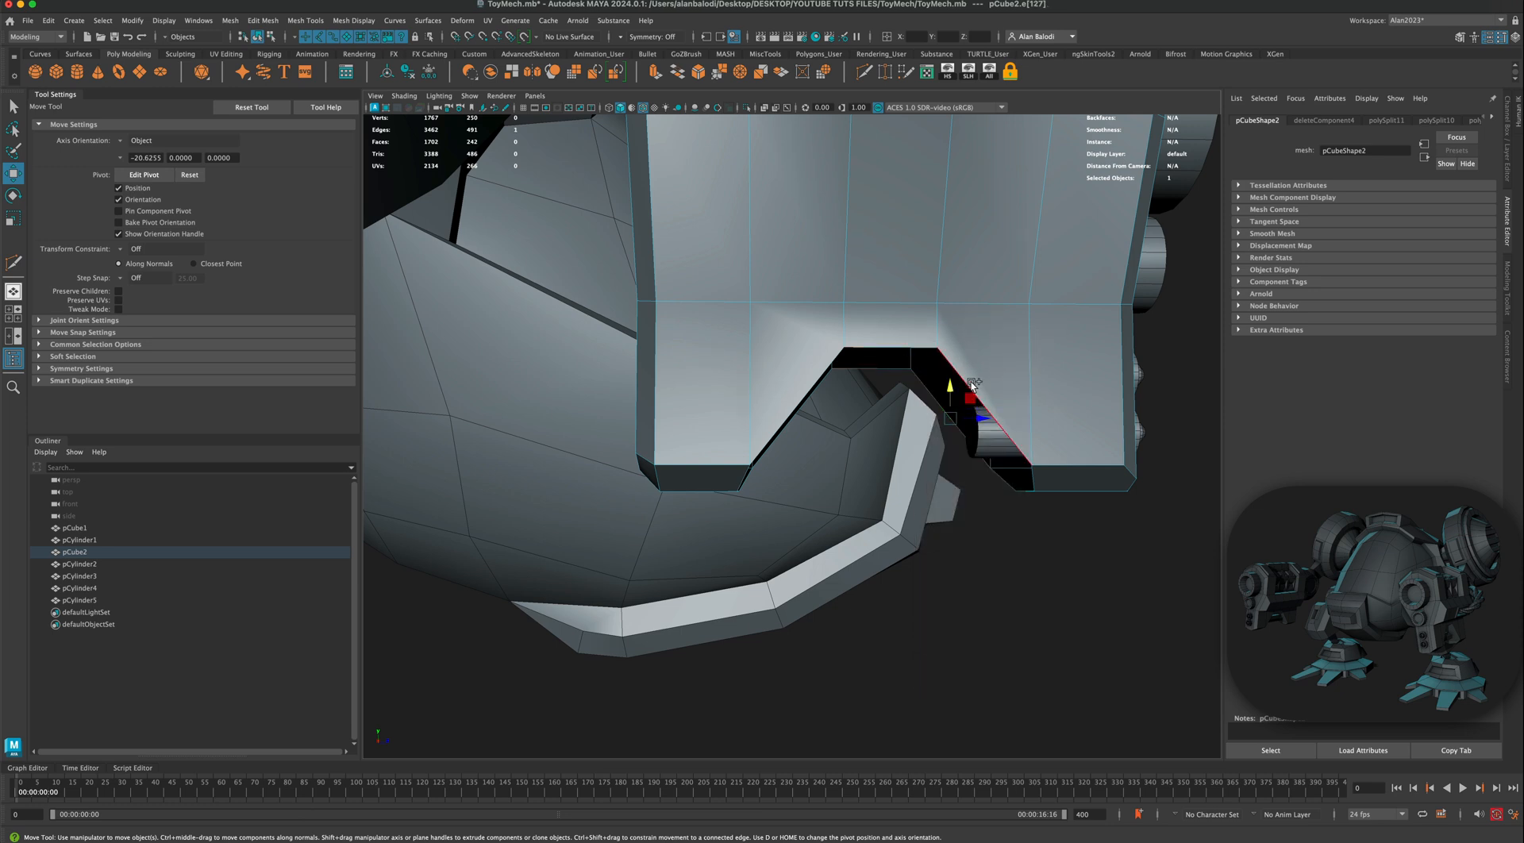
left_click(962, 378, "shift")
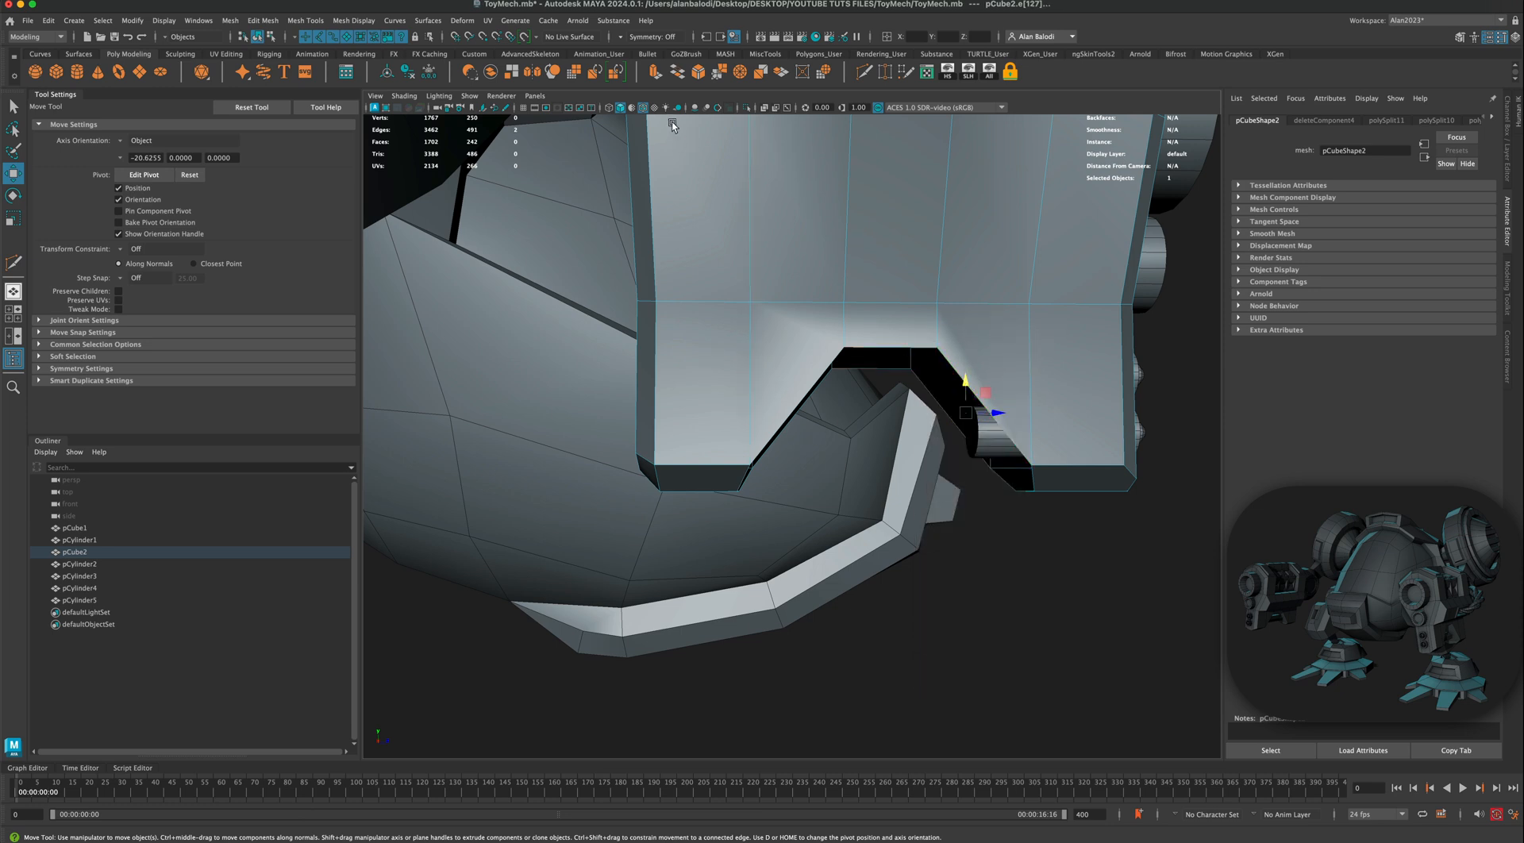
left_click(676, 77)
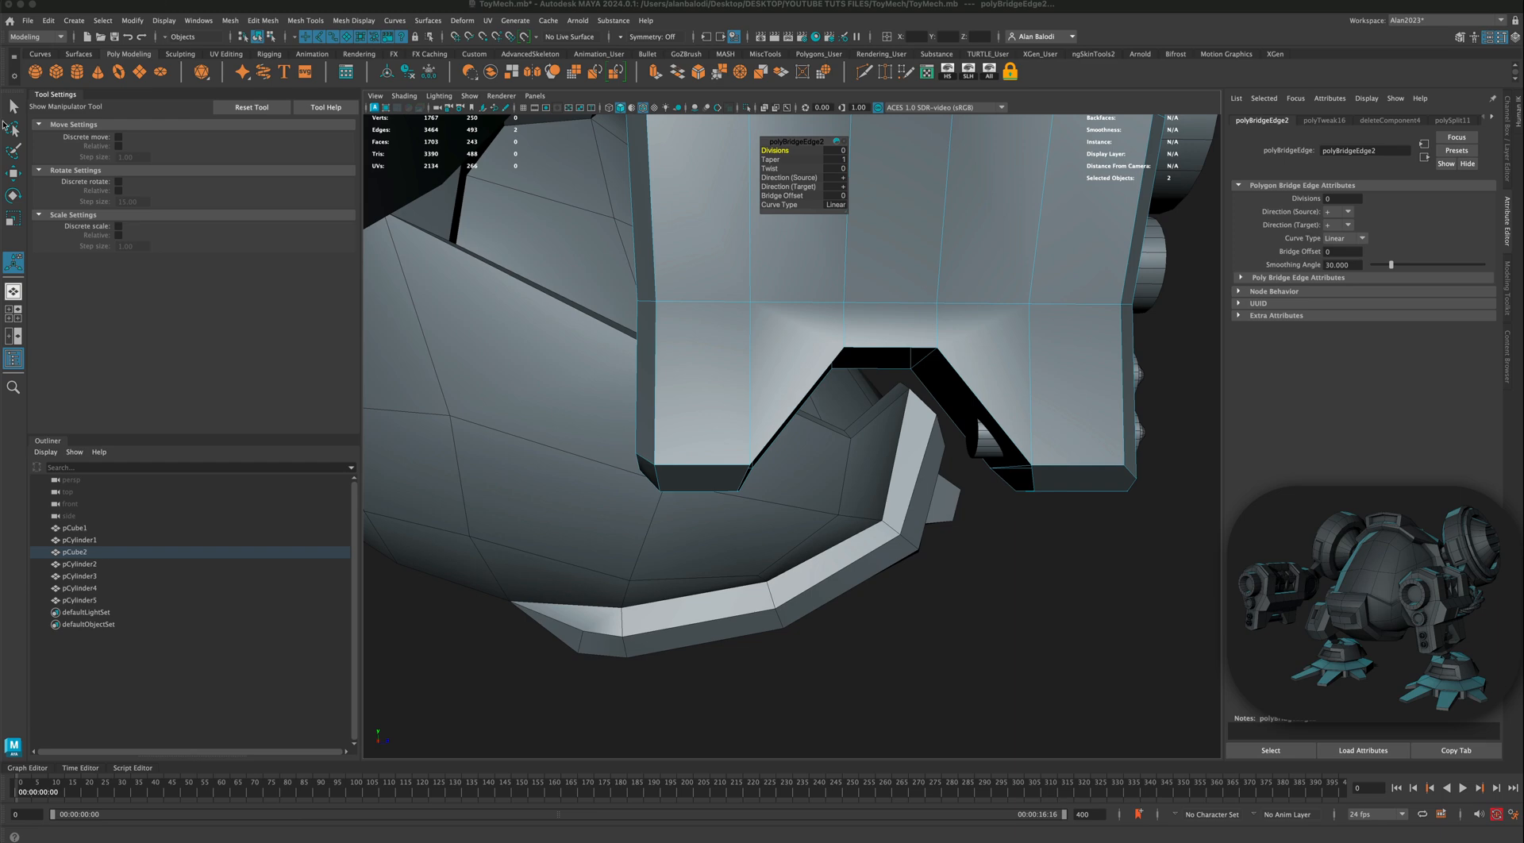
left_click(13, 107)
Step: Bridge the notch's two upper edges and its two rear sloped edges to close the remaining inner walls
left_click_drag(1034, 421, 960, 411, "alt")
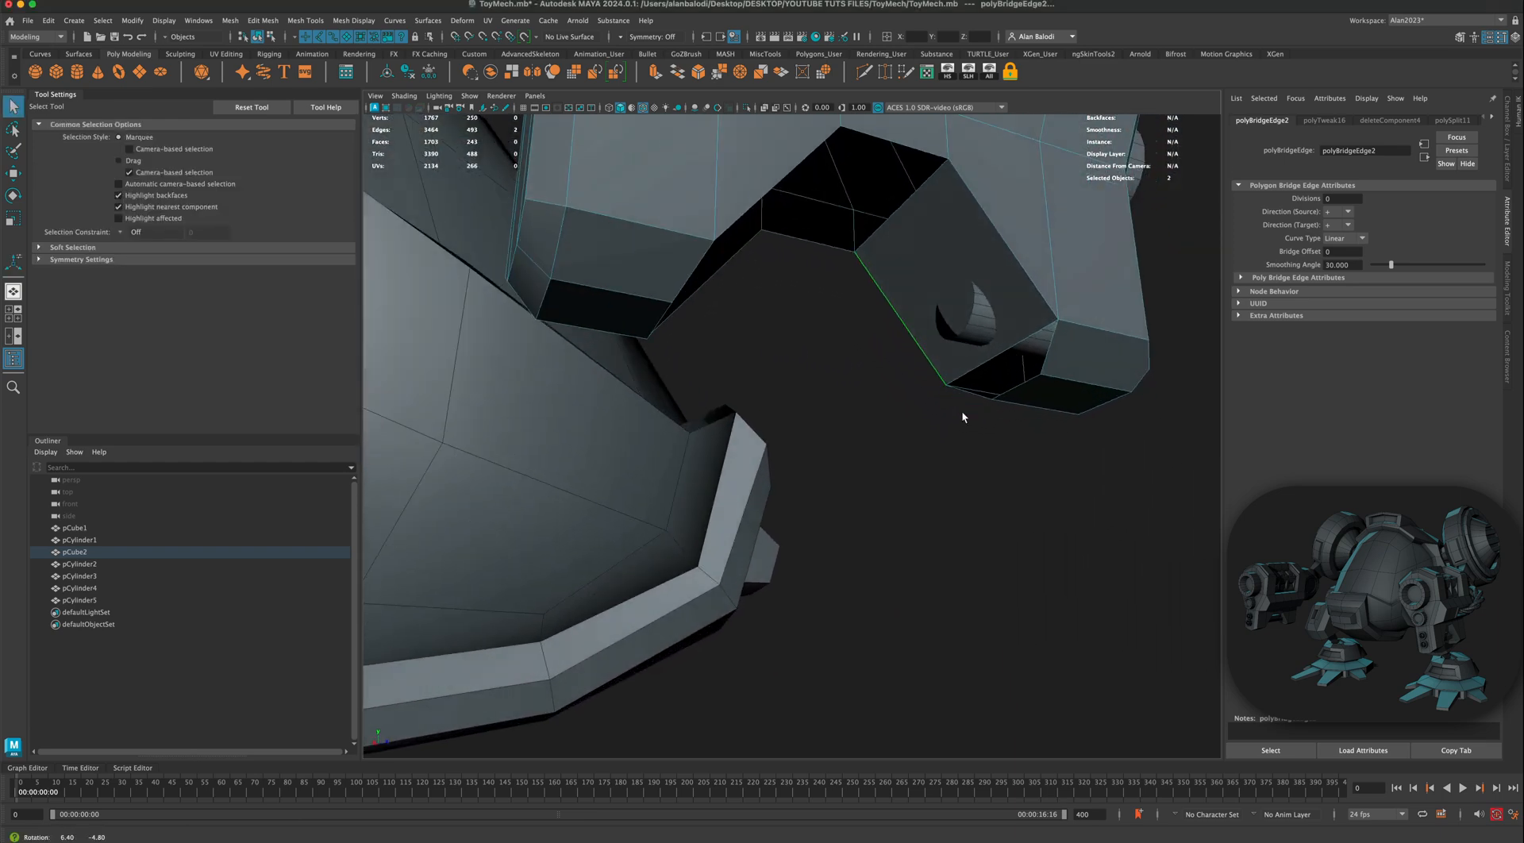
left_click(838, 256)
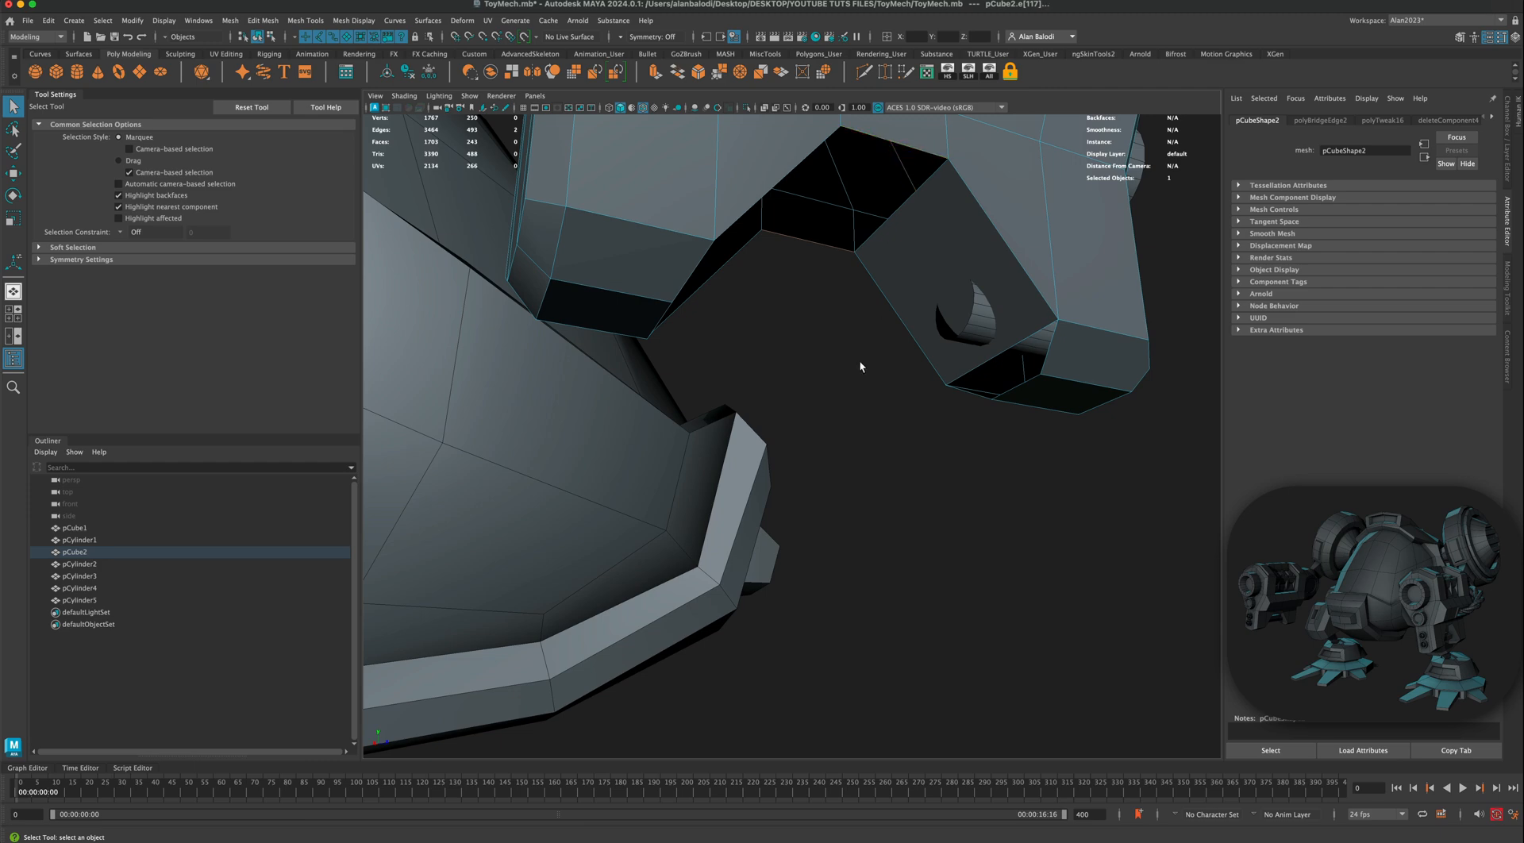
key("g")
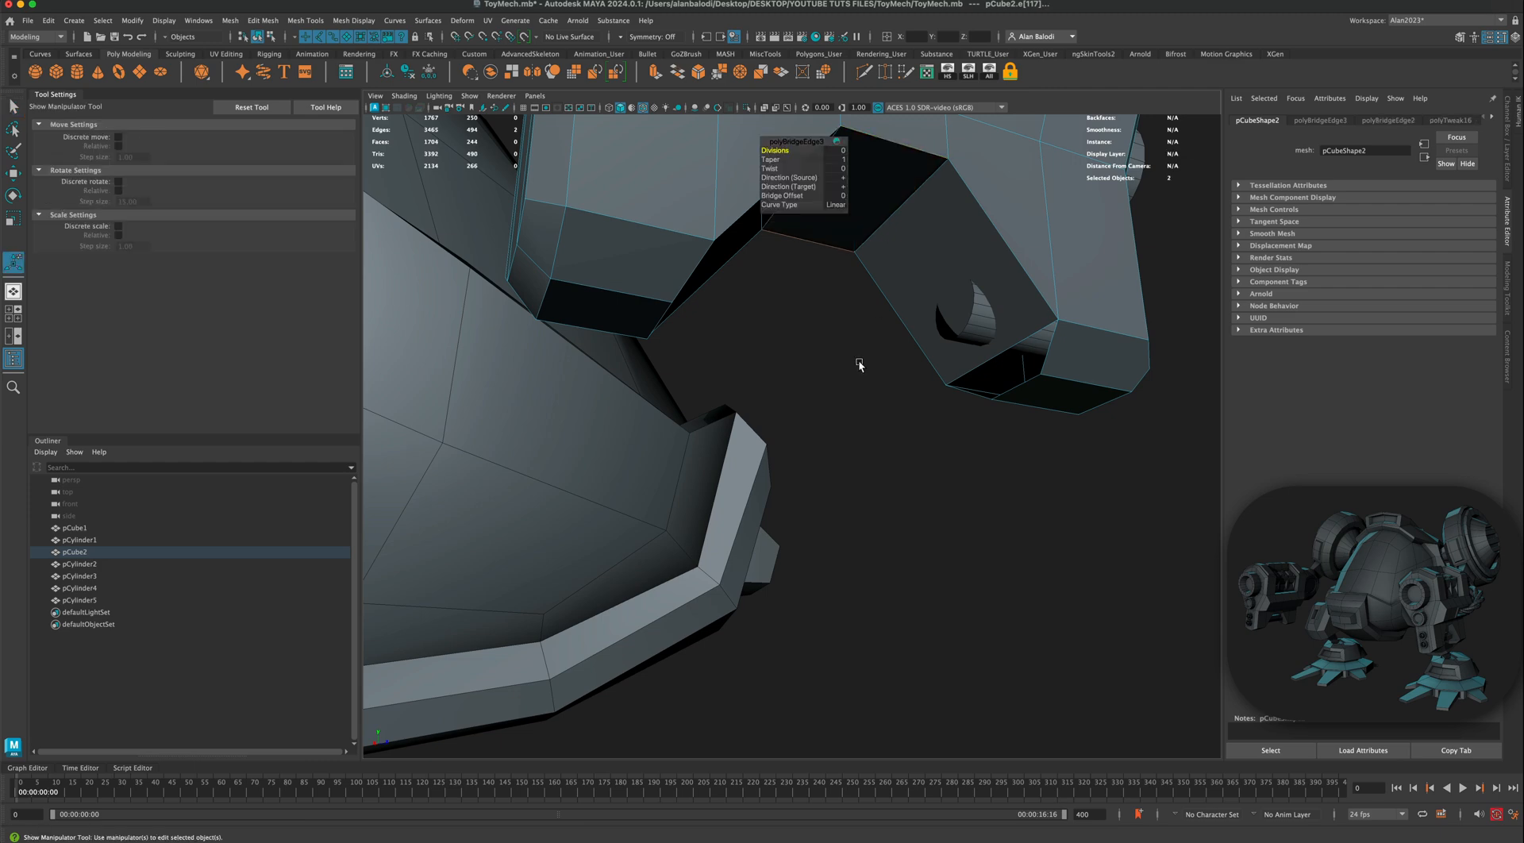
left_click_drag(859, 360, 747, 455, "alt")
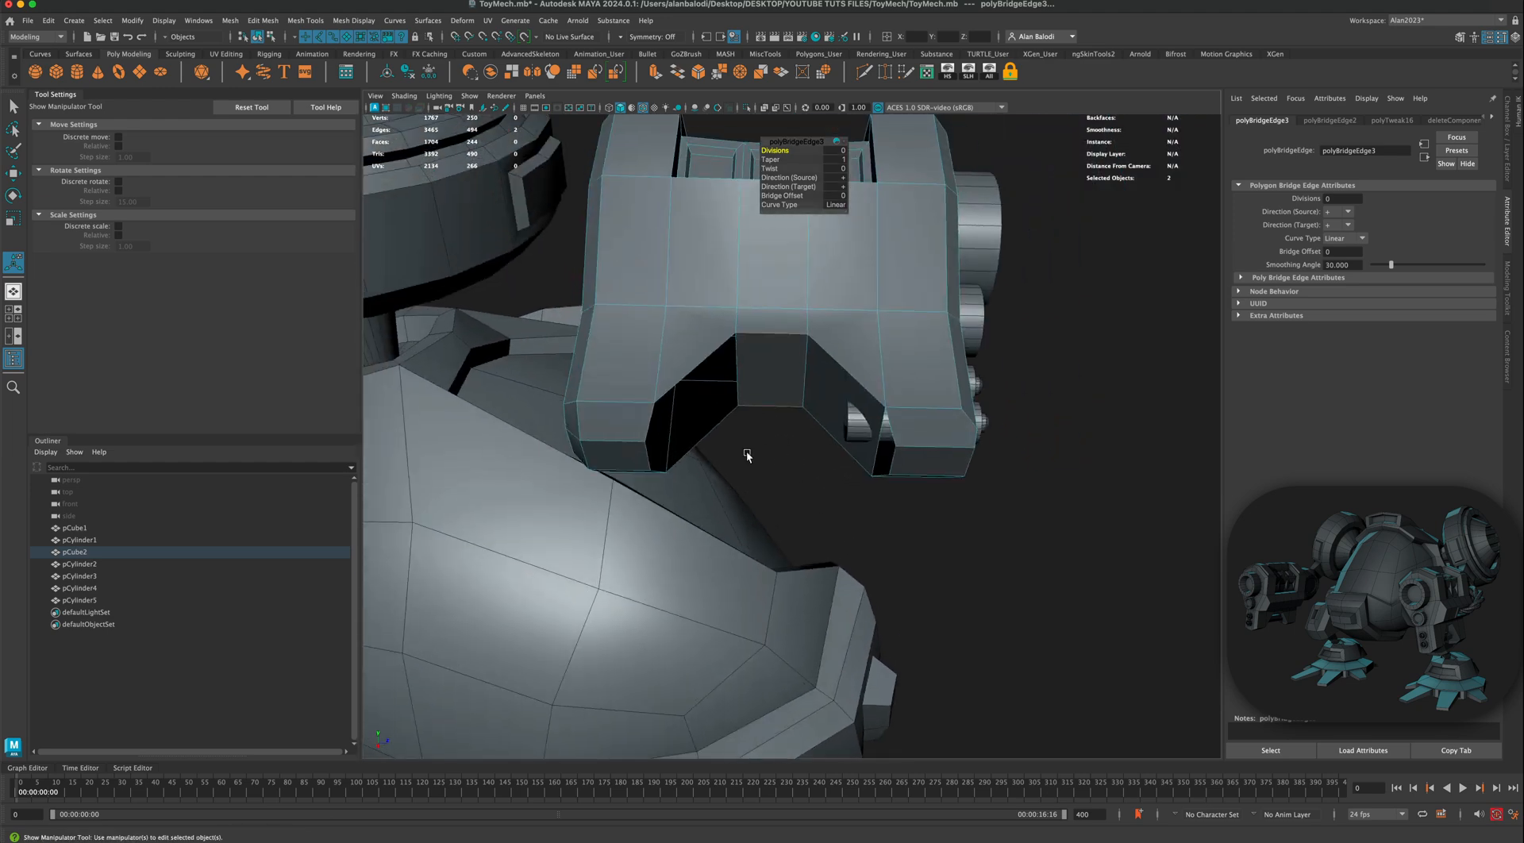
left_click(711, 434)
left_click(696, 361)
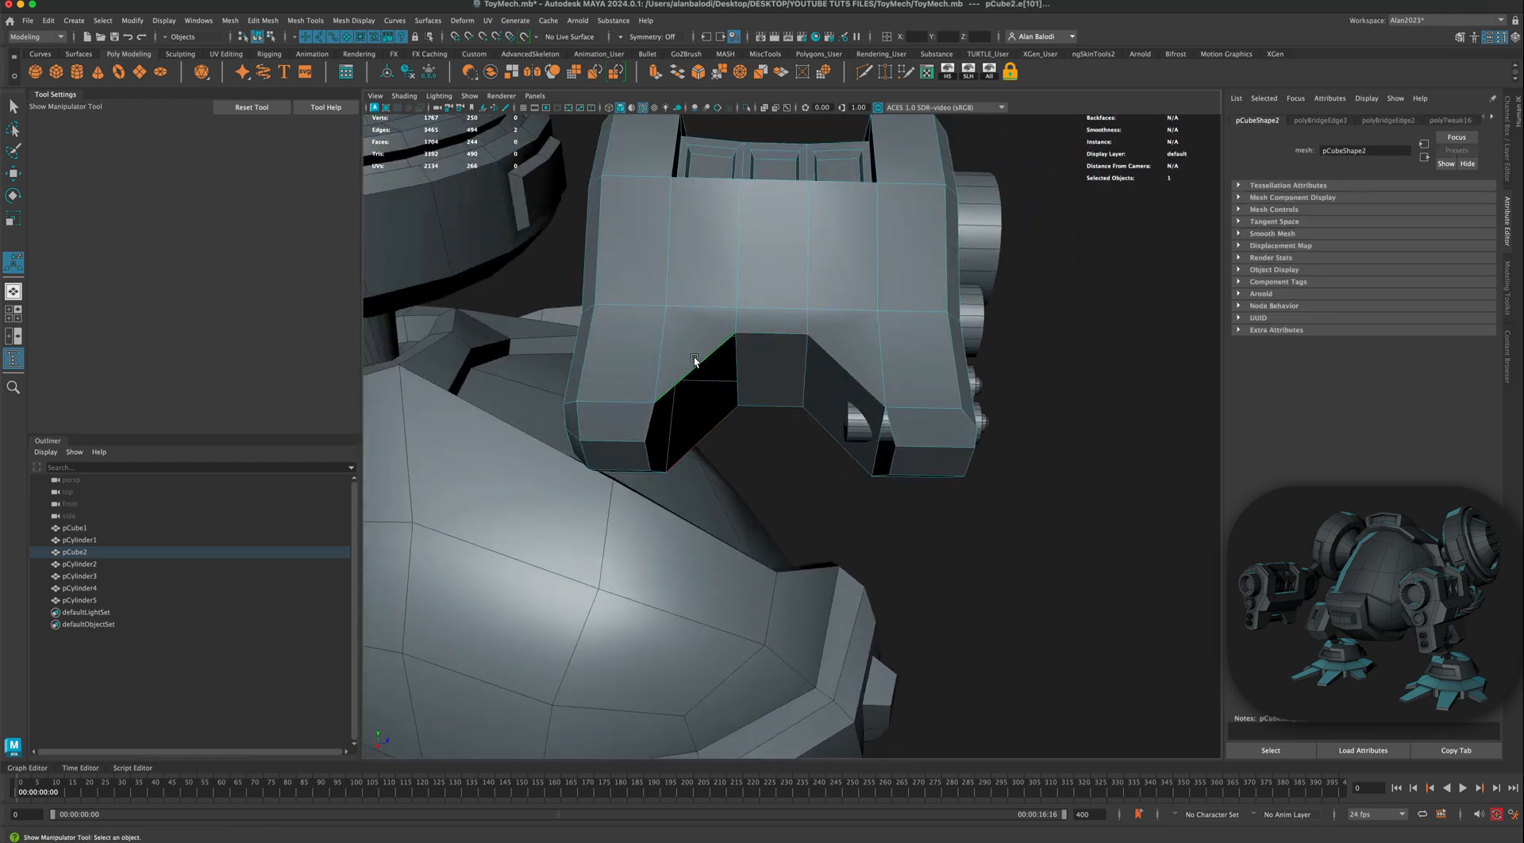
key("g")
left_click_drag(765, 450, 593, 438, "alt")
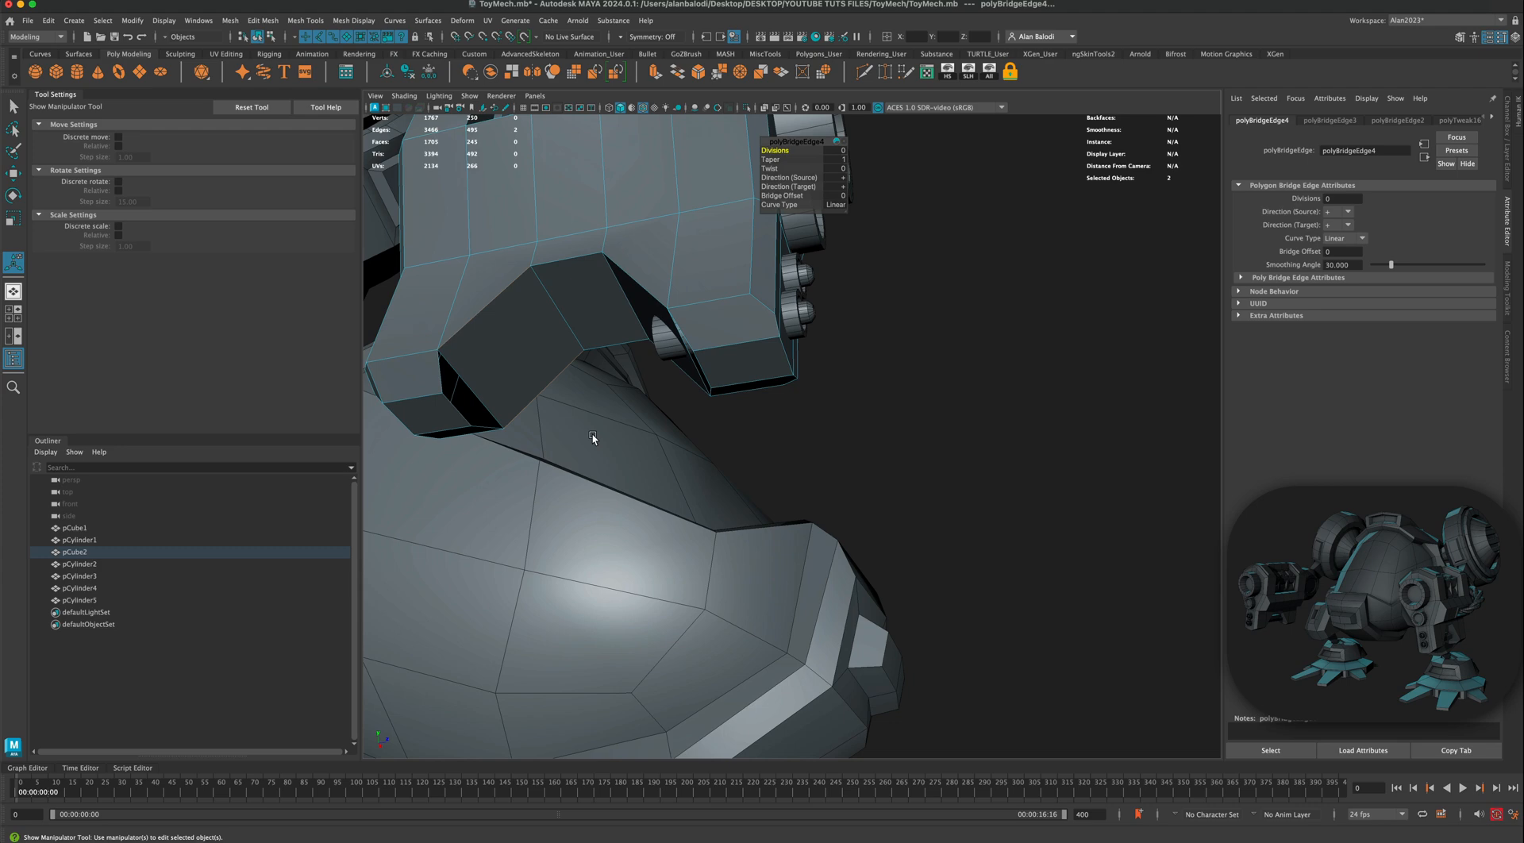
Step: Select the open border loops beneath the notch's rear and front slopes and fill both holes
double_click(482, 427)
key("alt+f")
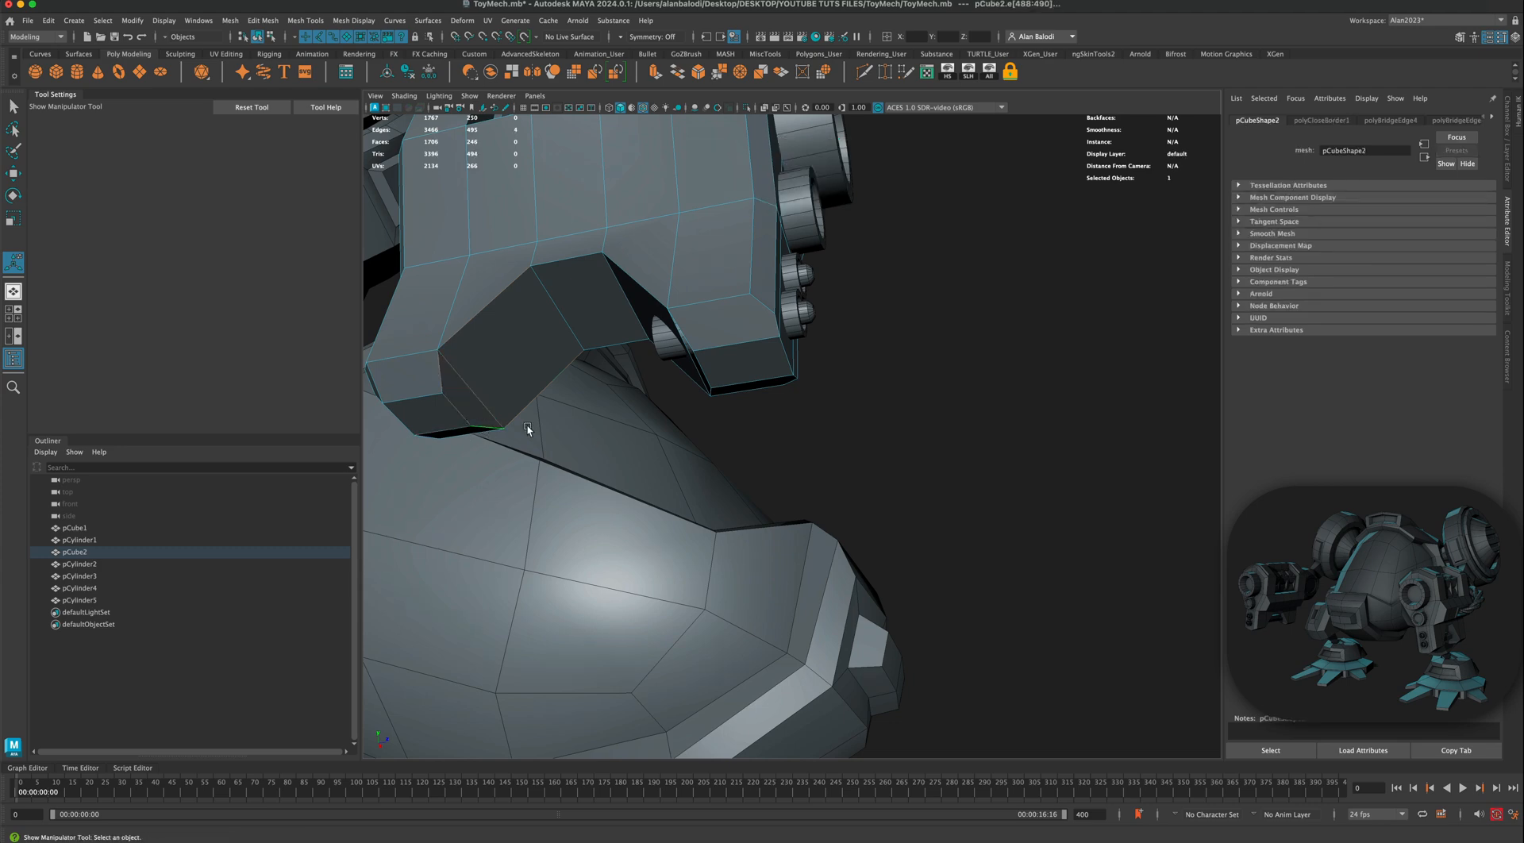
left_click_drag(529, 430, 788, 433, "alt")
double_click(991, 515)
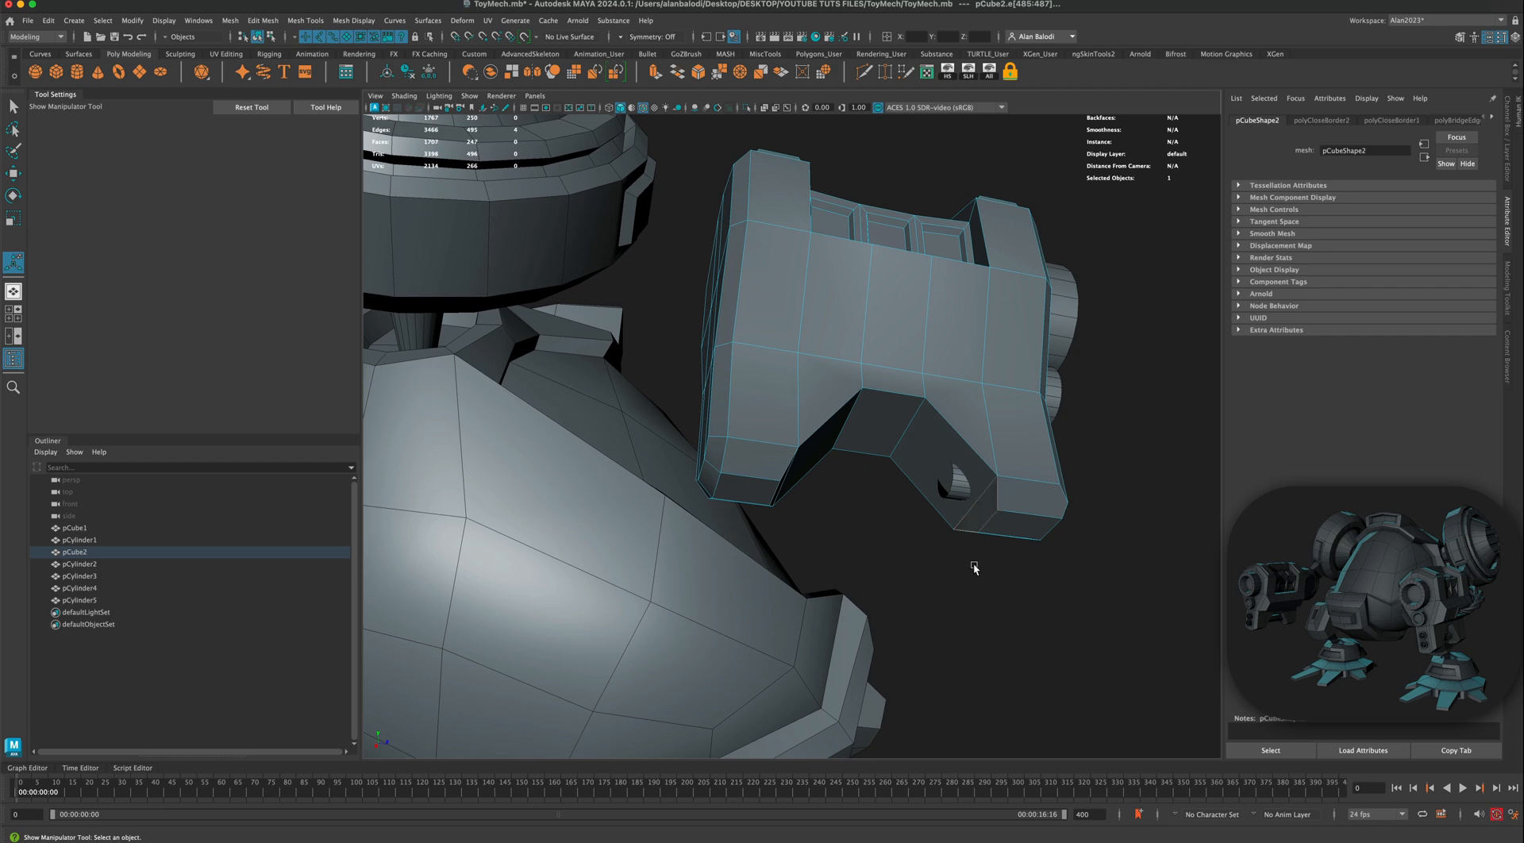
Step: Select the face forming the top of the notch beneath the gun arm and move it slightly down
right_click_drag(974, 567, 949, 564, "alt")
left_click_drag(950, 564, 960, 573, "alt")
right_click_drag(960, 573, 955, 572, "alt")
middle_click_drag(955, 571, 954, 478, "alt")
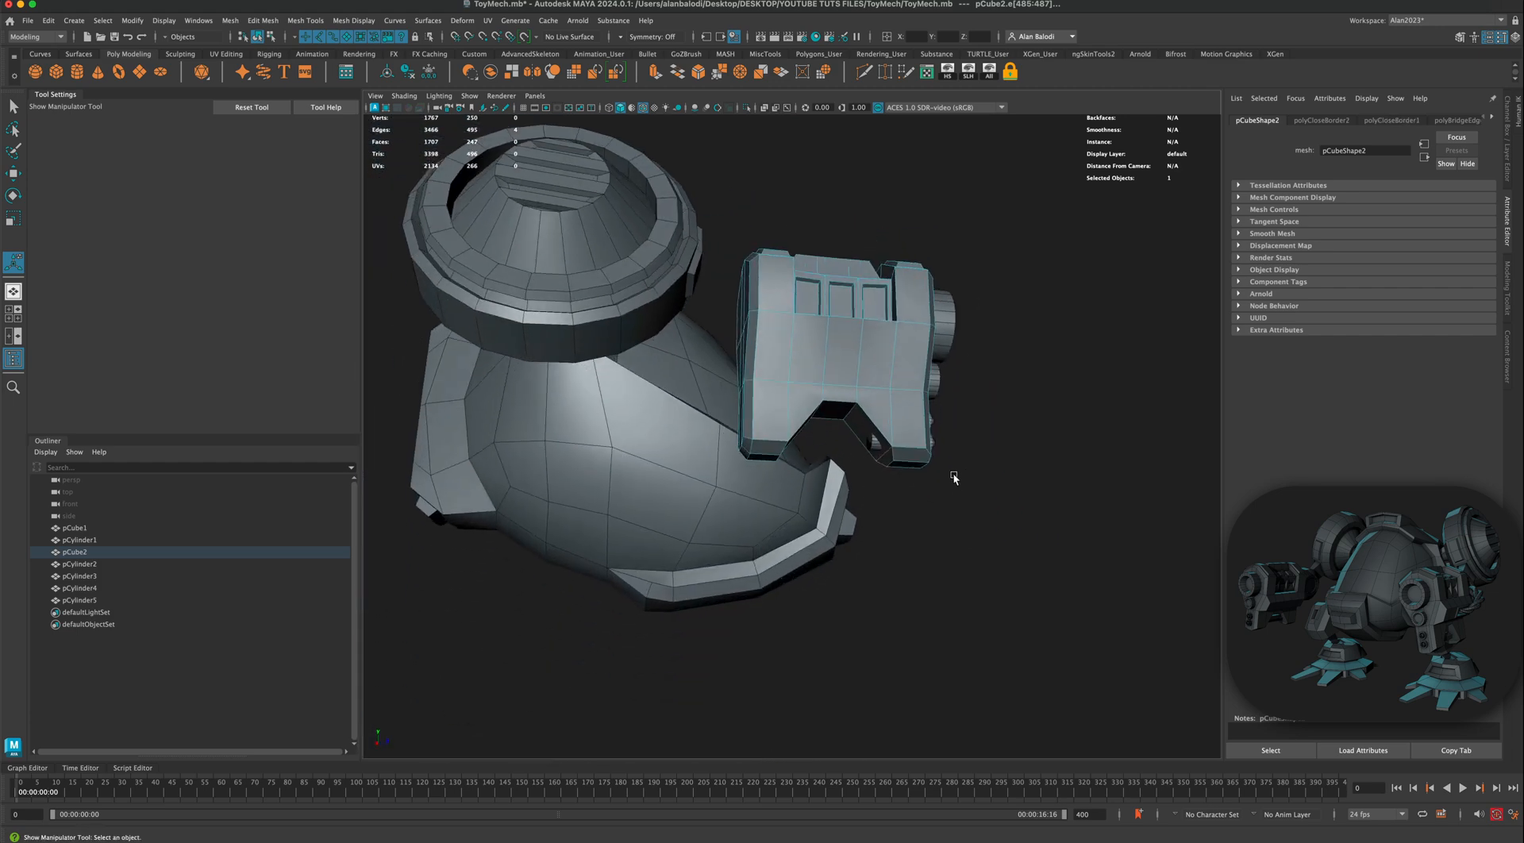
mouse_move(953, 477)
left_mouse_down("alt")
mouse_move(882, 483)
mouse_move(943, 488)
left_mouse_up("alt")
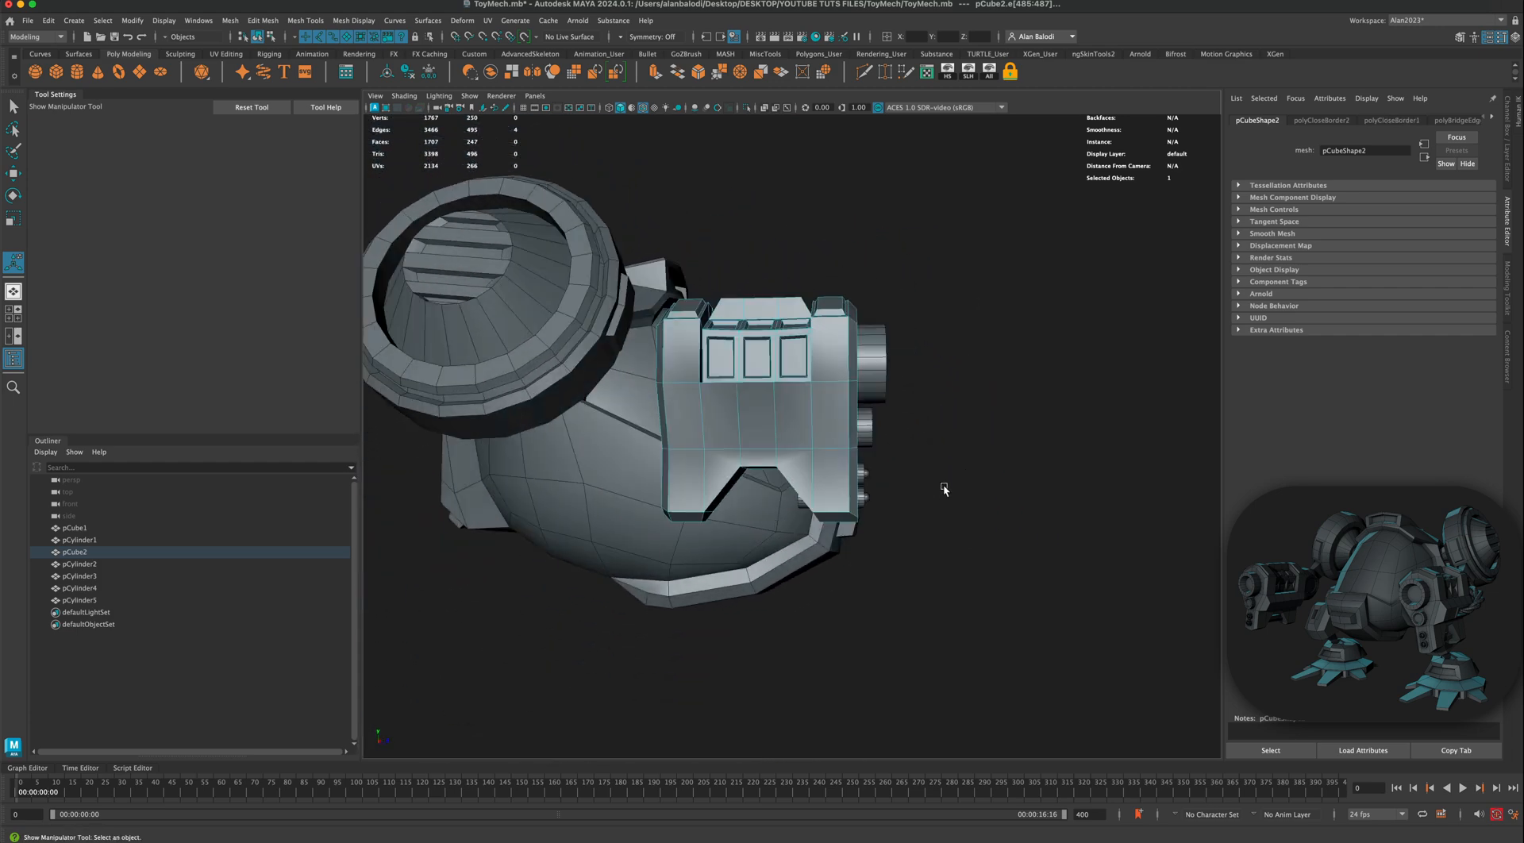
right_click_drag(942, 488, 984, 456, "alt")
right_click_drag(921, 317, 921, 347)
key("q")
left_click(913, 315)
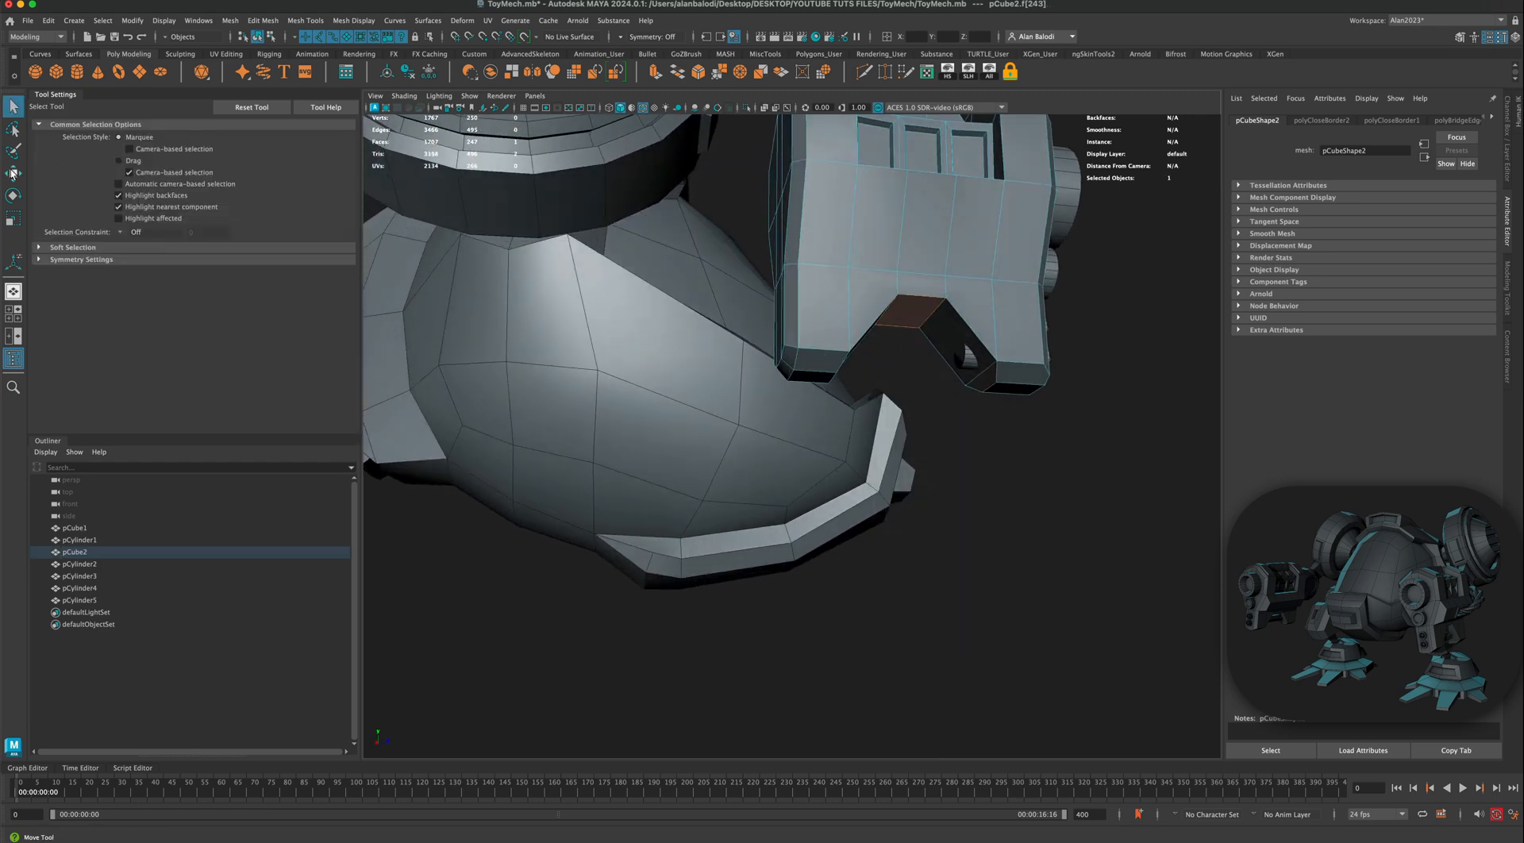
left_click(13, 173)
left_click_drag(907, 282, 908, 296)
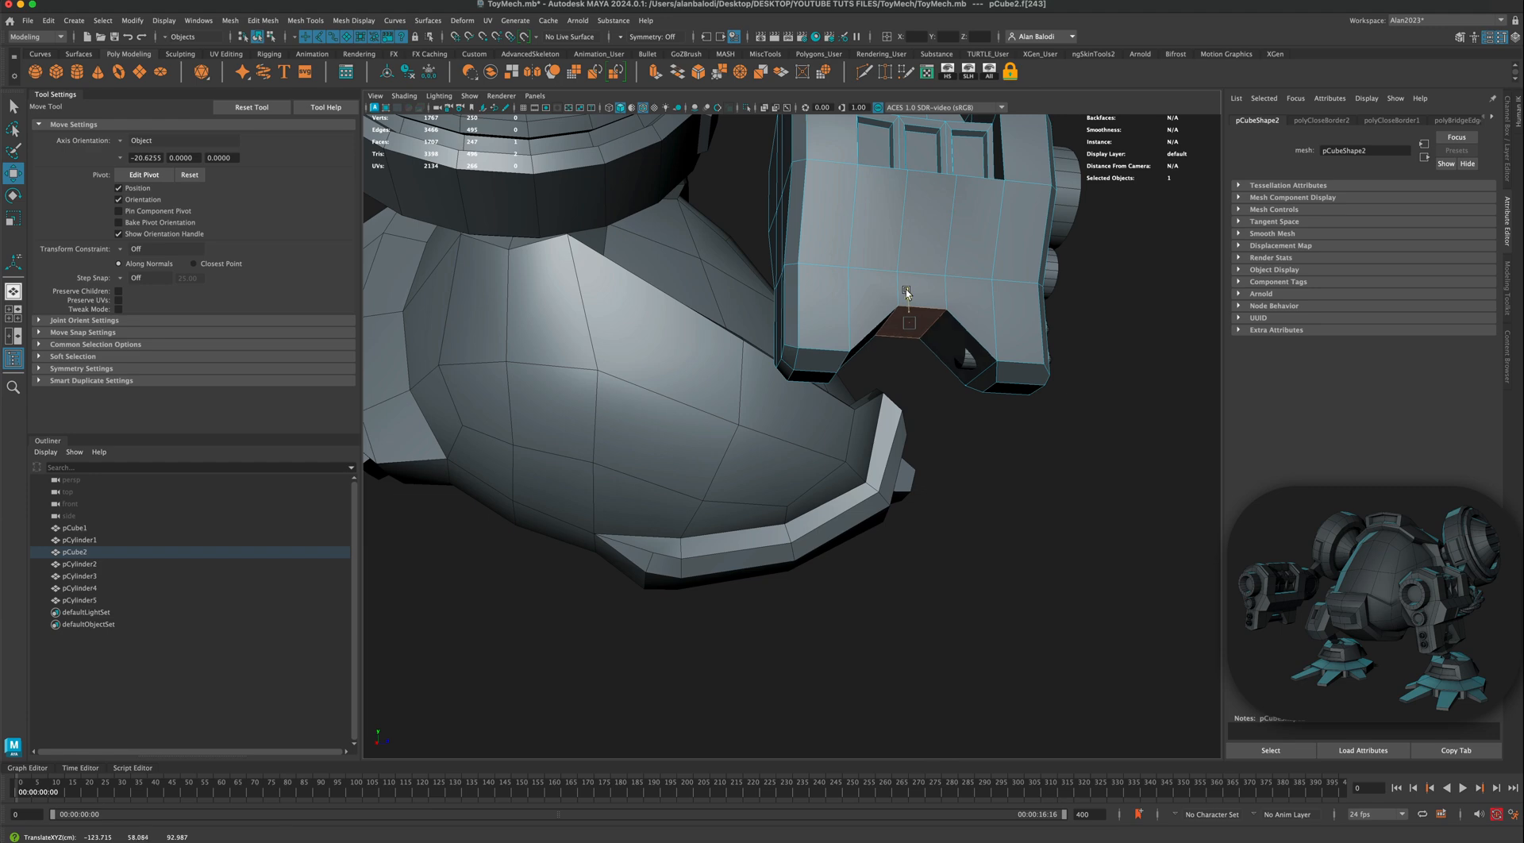
Step: Select the rear edge loop of the small barrel poking into the notch and move it forward until it sits inside the arm
mouse_move(960, 349)
left_mouse_down("alt")
mouse_move(997, 398)
mouse_move(967, 349)
left_mouse_up("alt")
middle_click_drag(1088, 492, 997, 479, "alt")
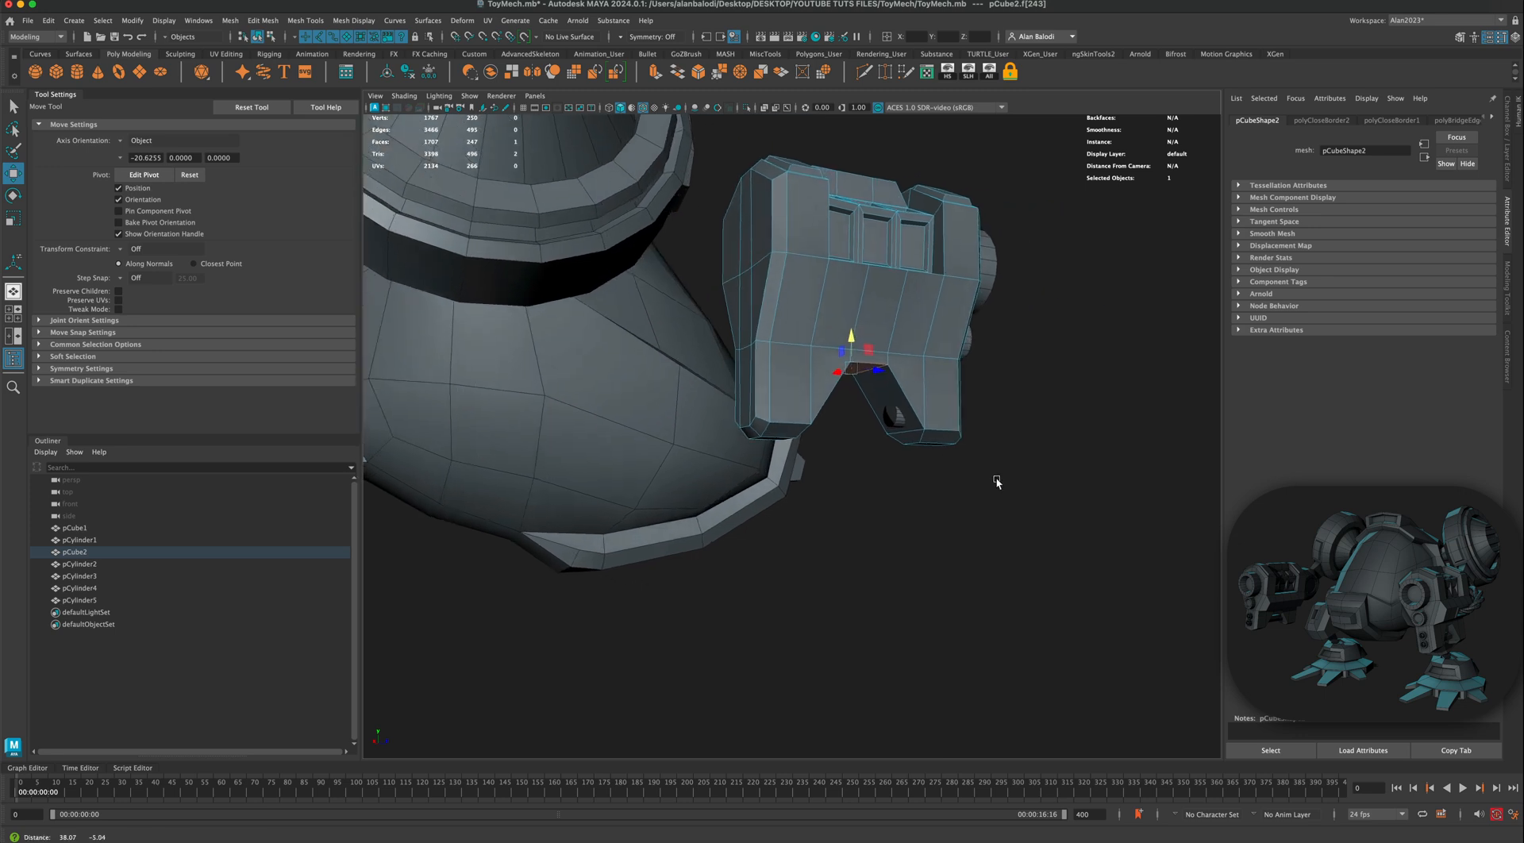
scroll(997, 479, "up", 3)
right_click_drag(983, 366, 1012, 349)
left_click(941, 404)
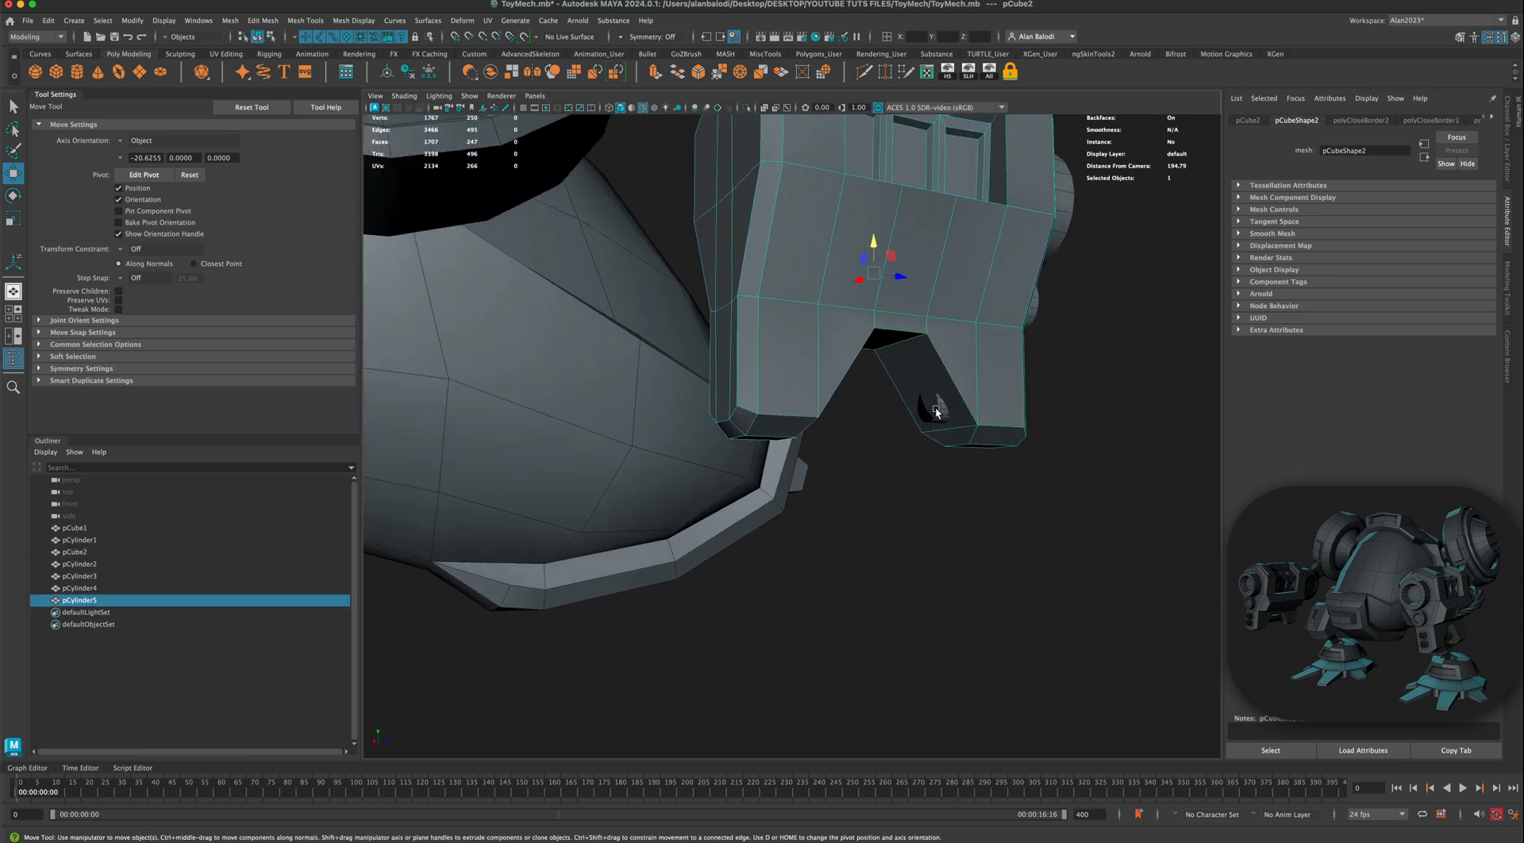
scroll(873, 456, "up", 5)
right_click(903, 430)
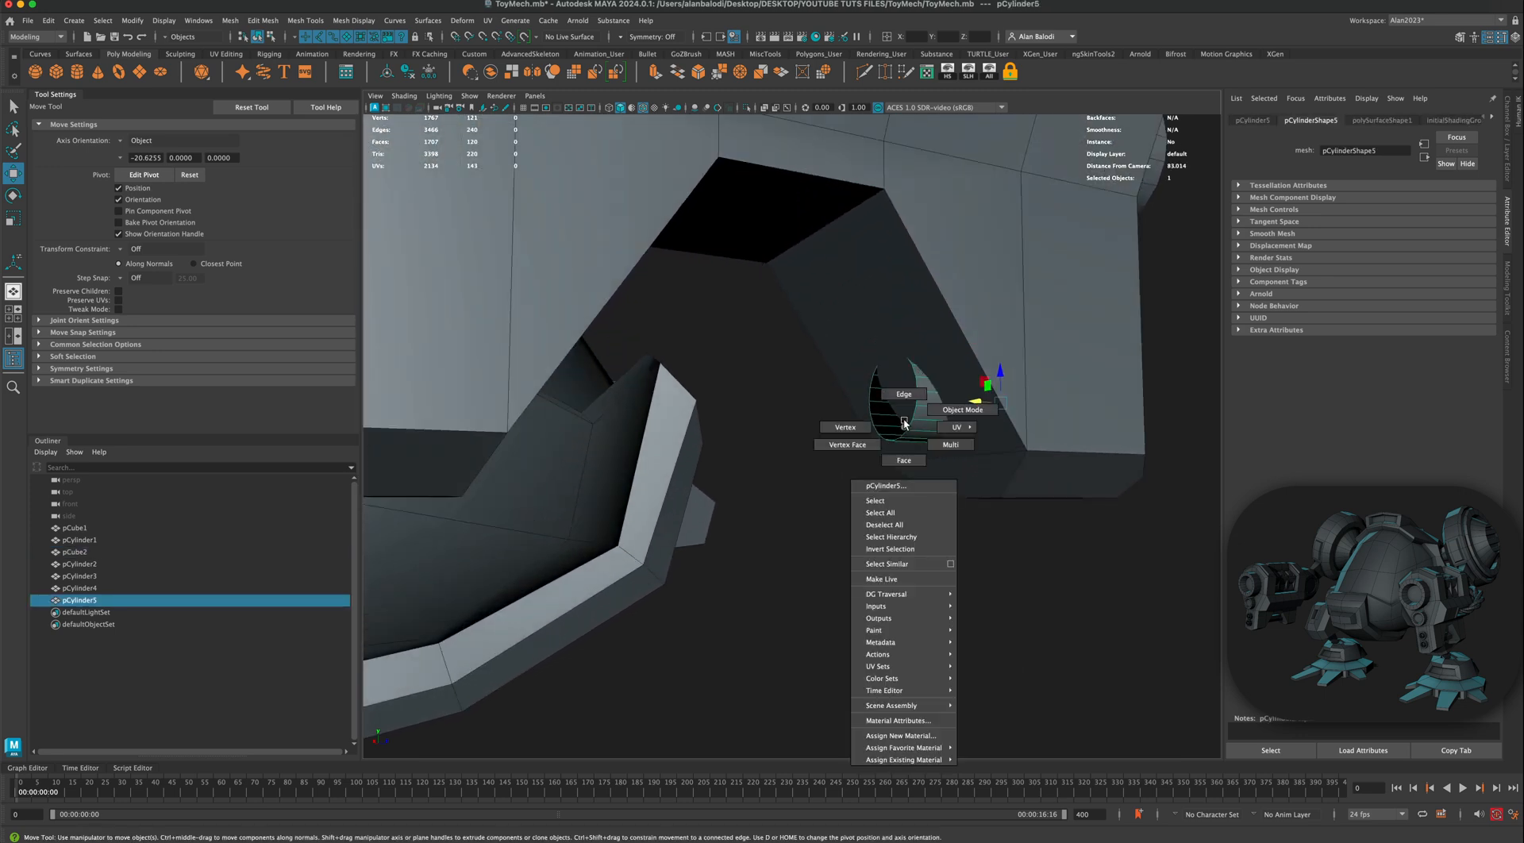
left_click(876, 412)
double_click(865, 405)
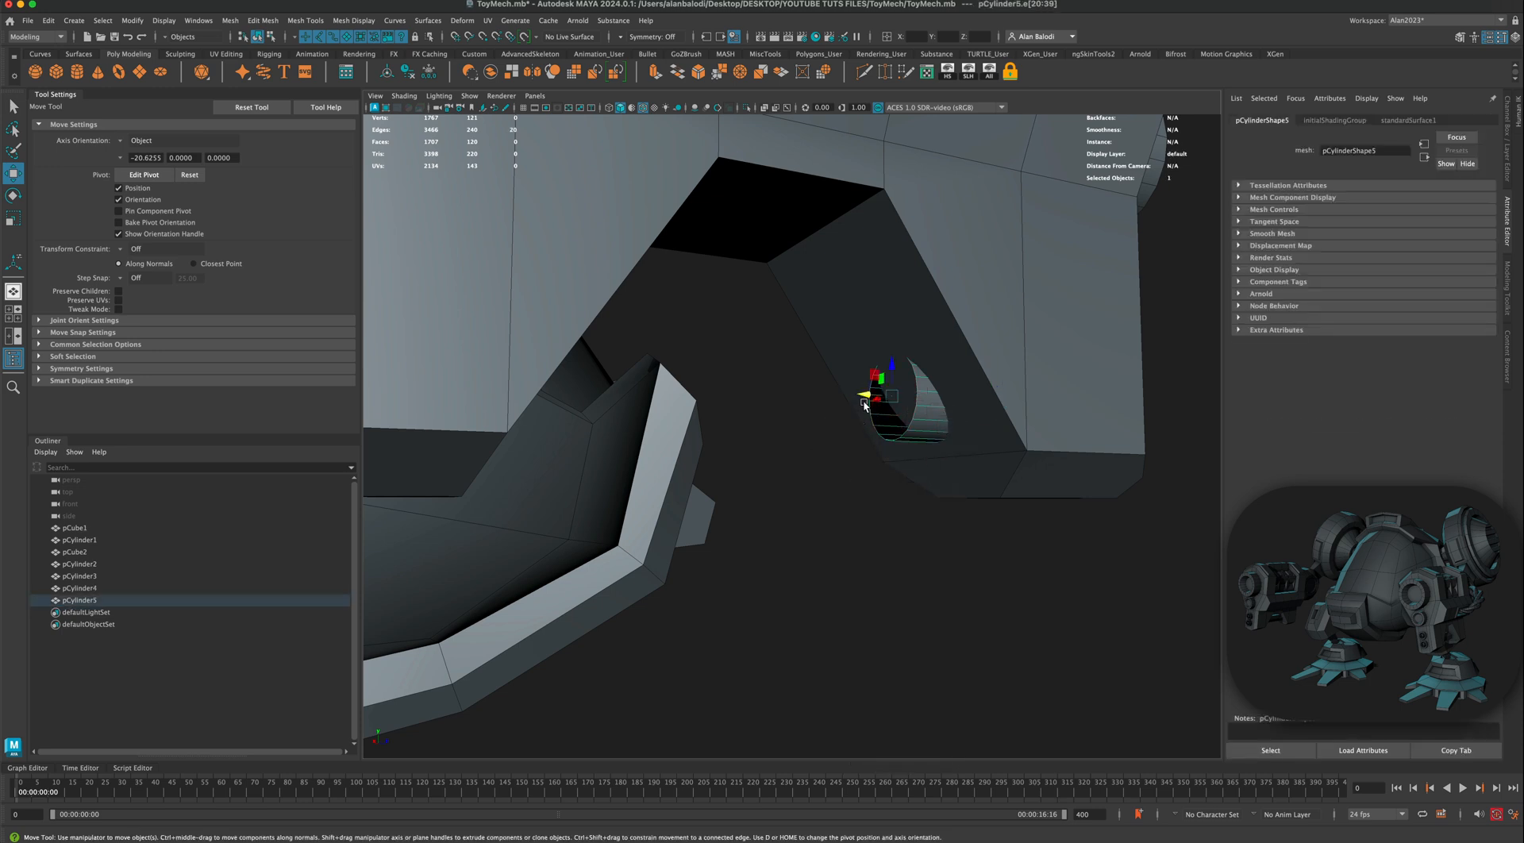
left_click_drag(865, 396, 907, 401)
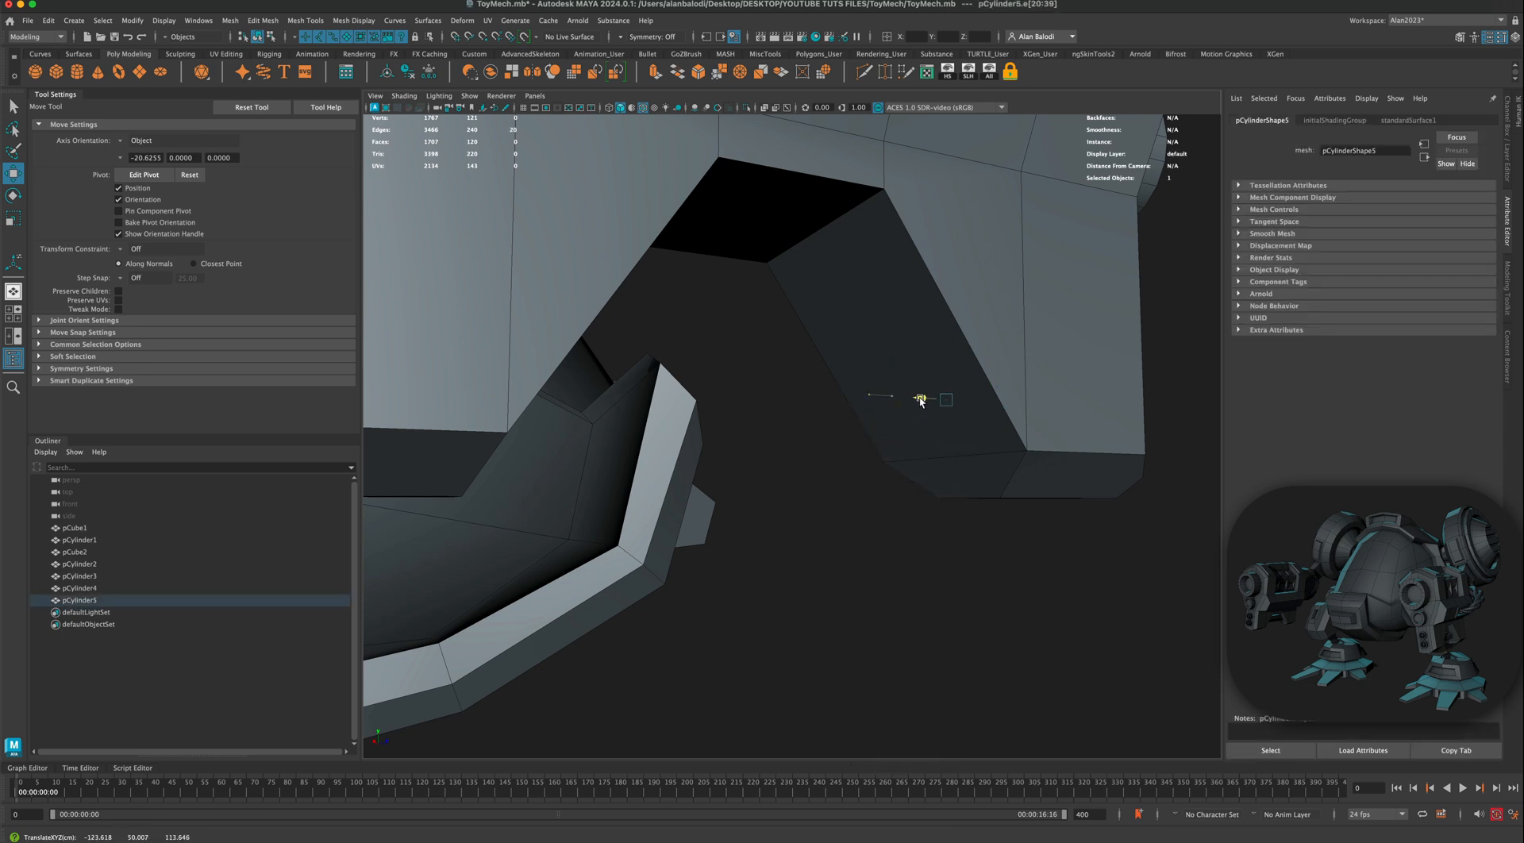
left_click_drag(1029, 358, 1006, 357, "alt")
right_click(797, 346)
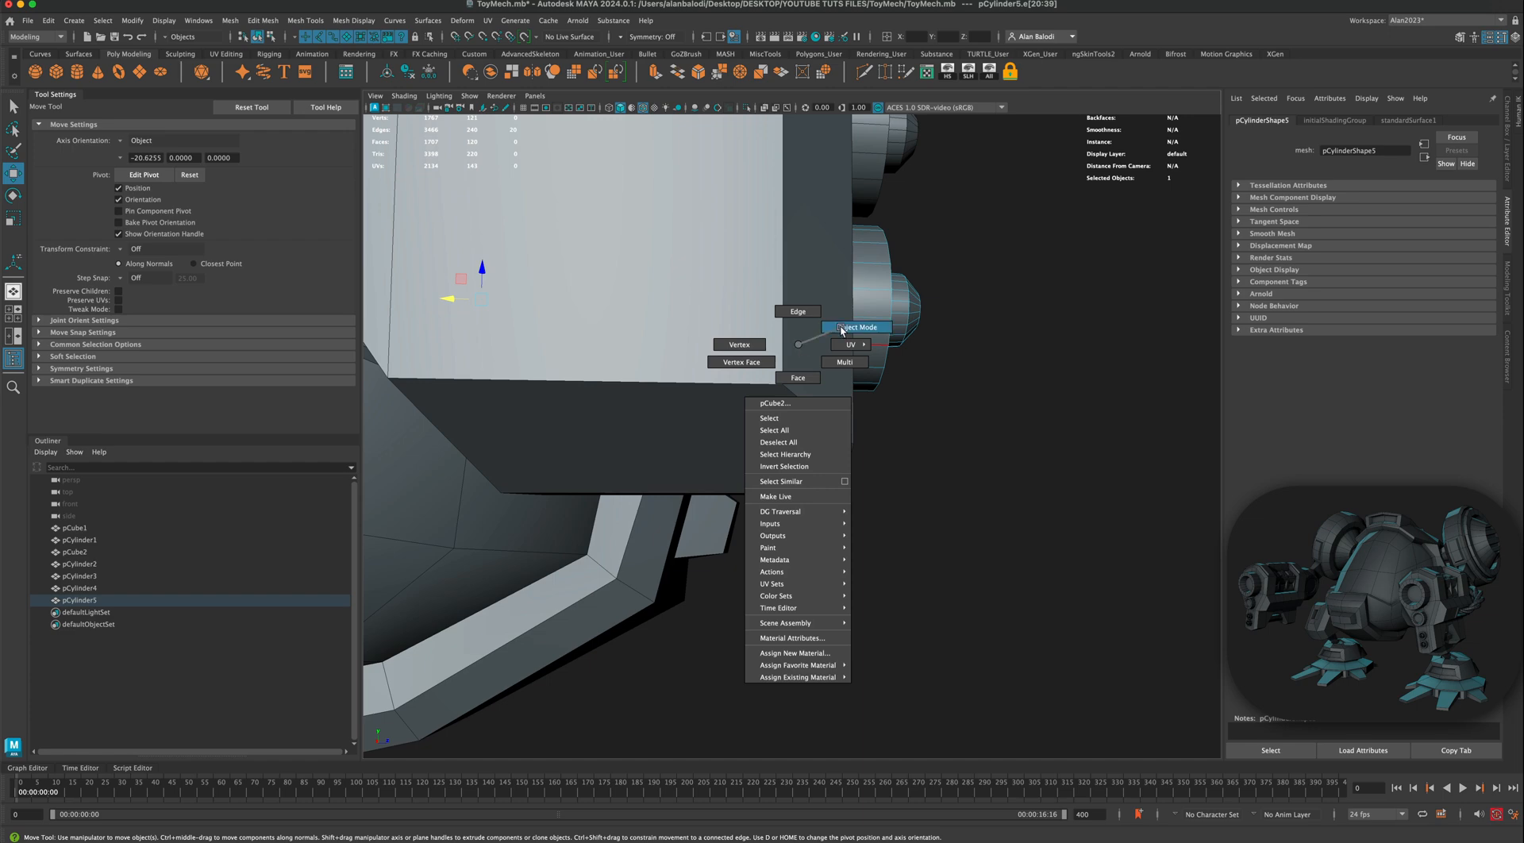
right_click_drag(842, 329, 855, 327)
left_click(1006, 476)
Step: Select the six recessed side panel faces on both sides of the gun arm and scale them vertically to about 0.2, forming thin strips
scroll(1007, 478, "down", 5)
left_click_drag(997, 488, 902, 477, "alt")
scroll(956, 476, "down", 5)
middle_click_drag(901, 477, 1017, 486, "alt")
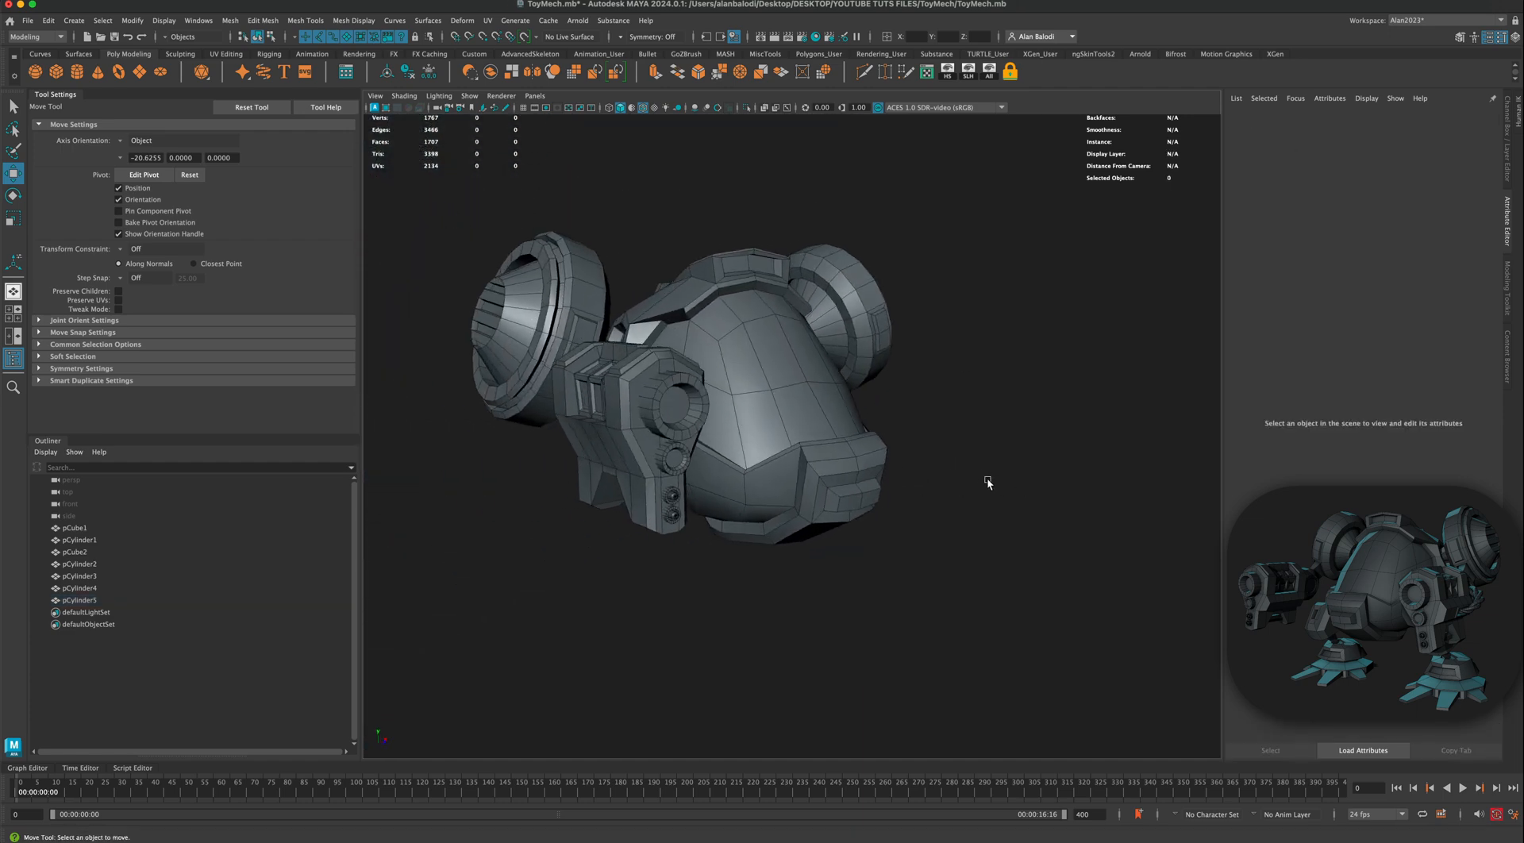
left_click_drag(976, 500, 1074, 496, "alt")
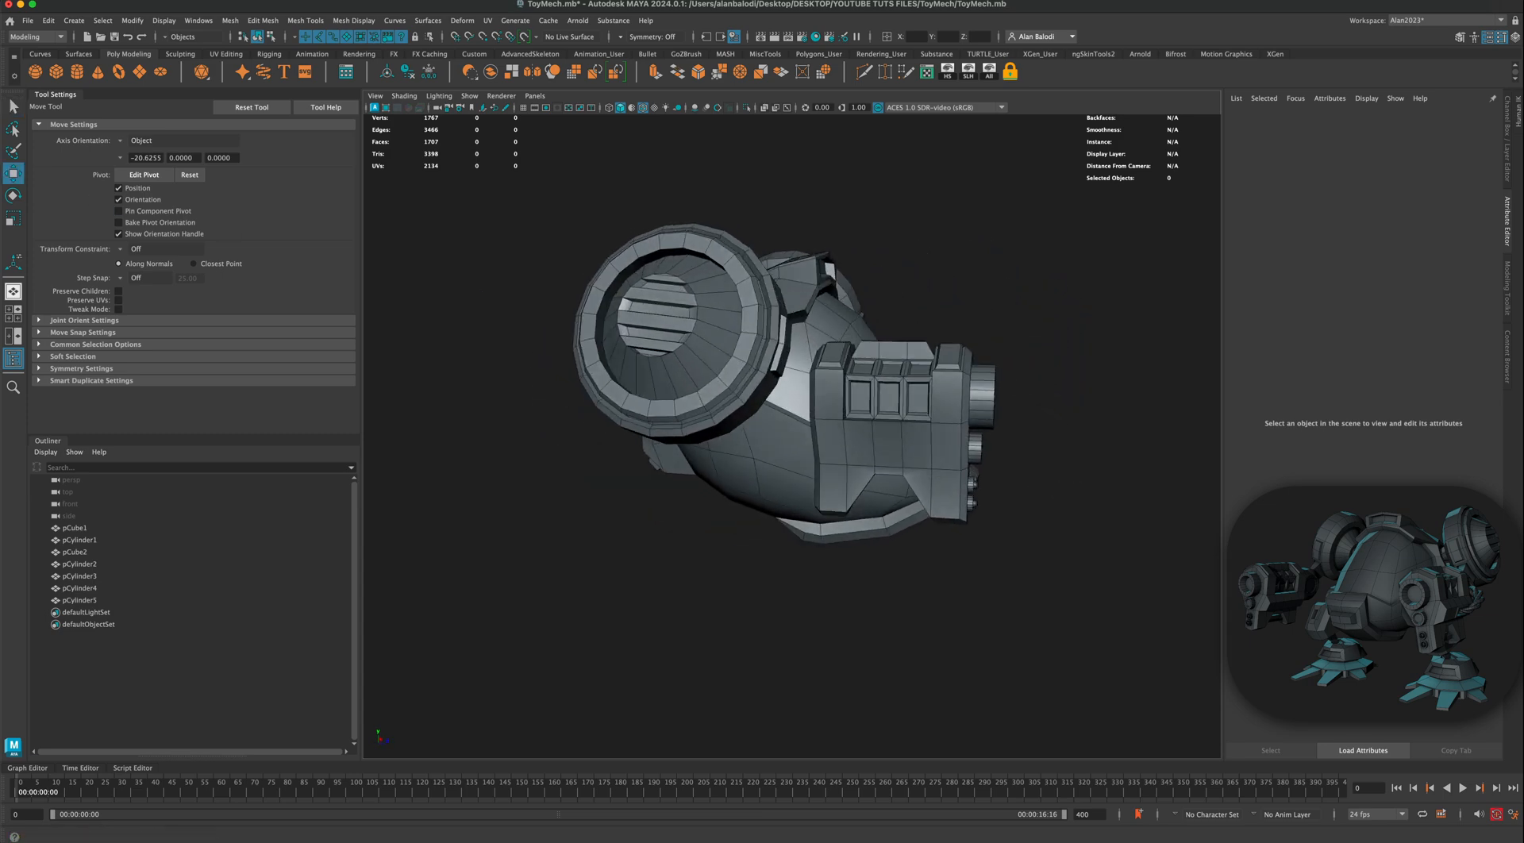
left_click(13, 106)
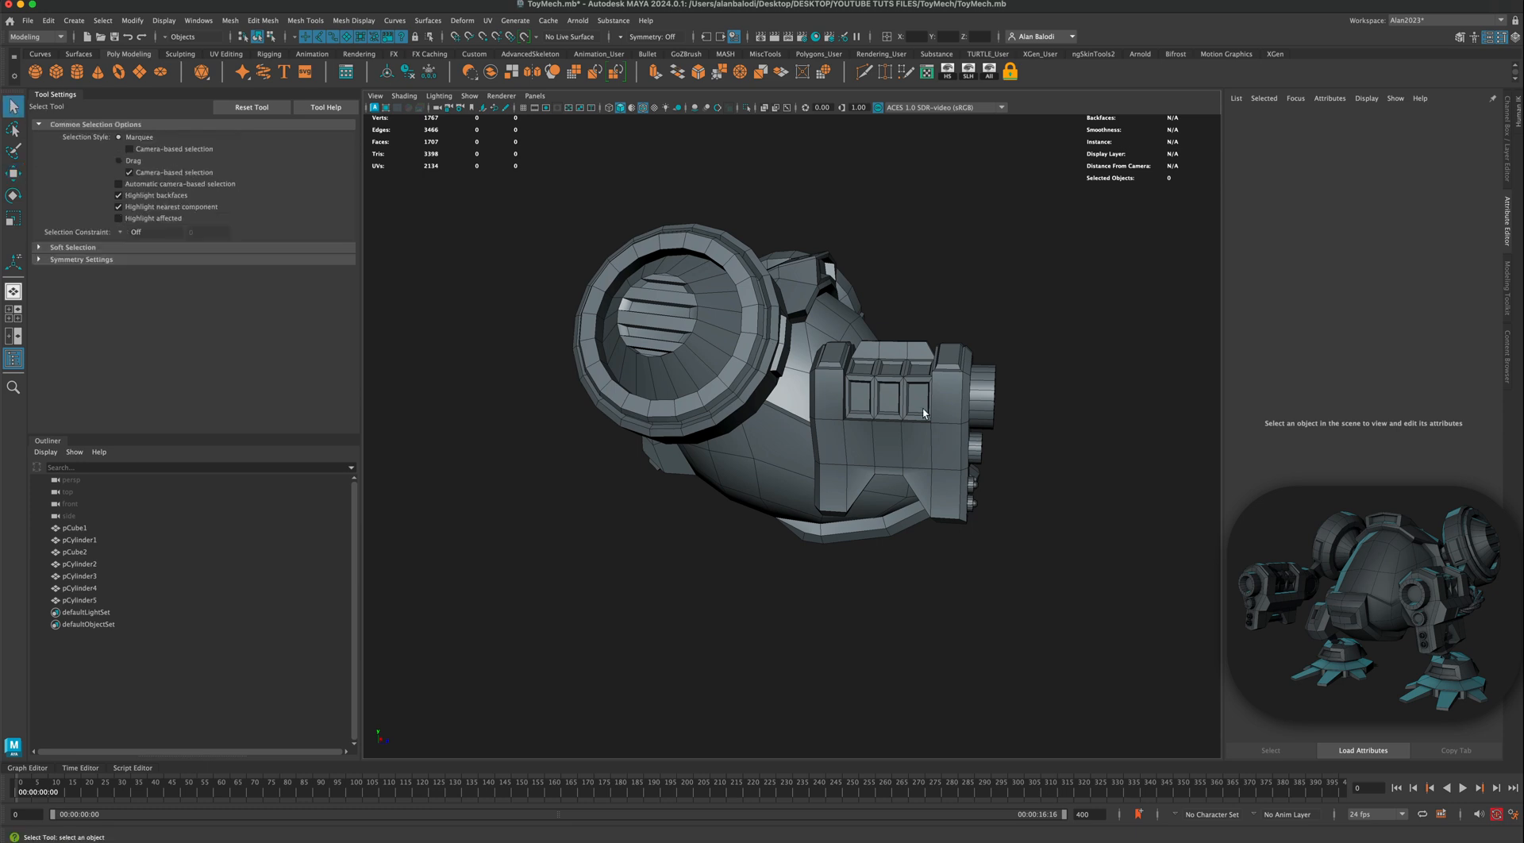
left_click(866, 405)
right_click_drag(863, 397, 863, 401)
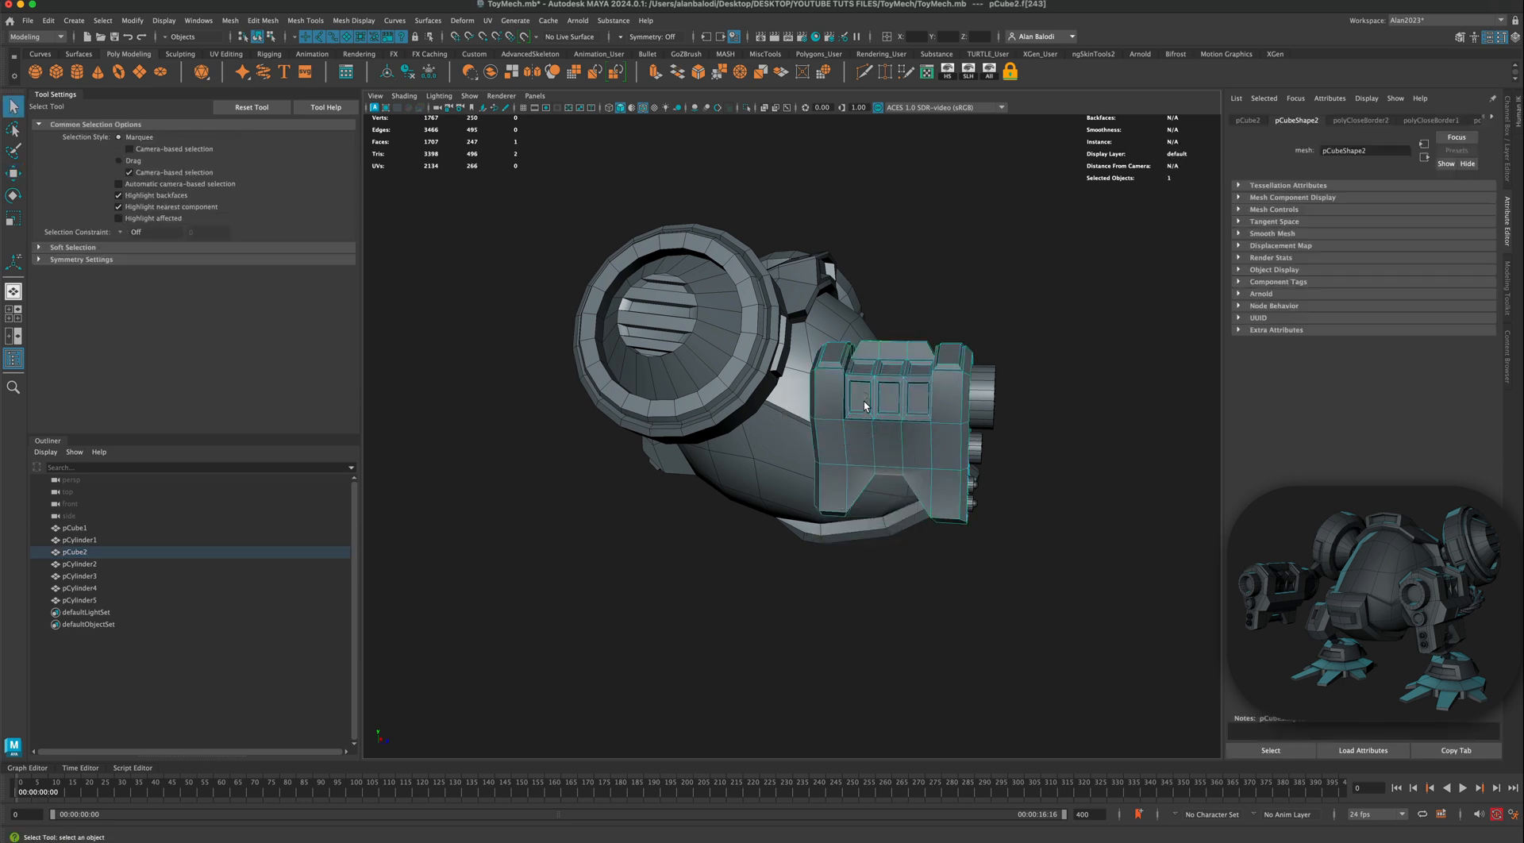
left_click(863, 402)
left_click(886, 405, "shift")
left_click(913, 403, "shift")
left_click_drag(866, 417, 664, 420, "alt")
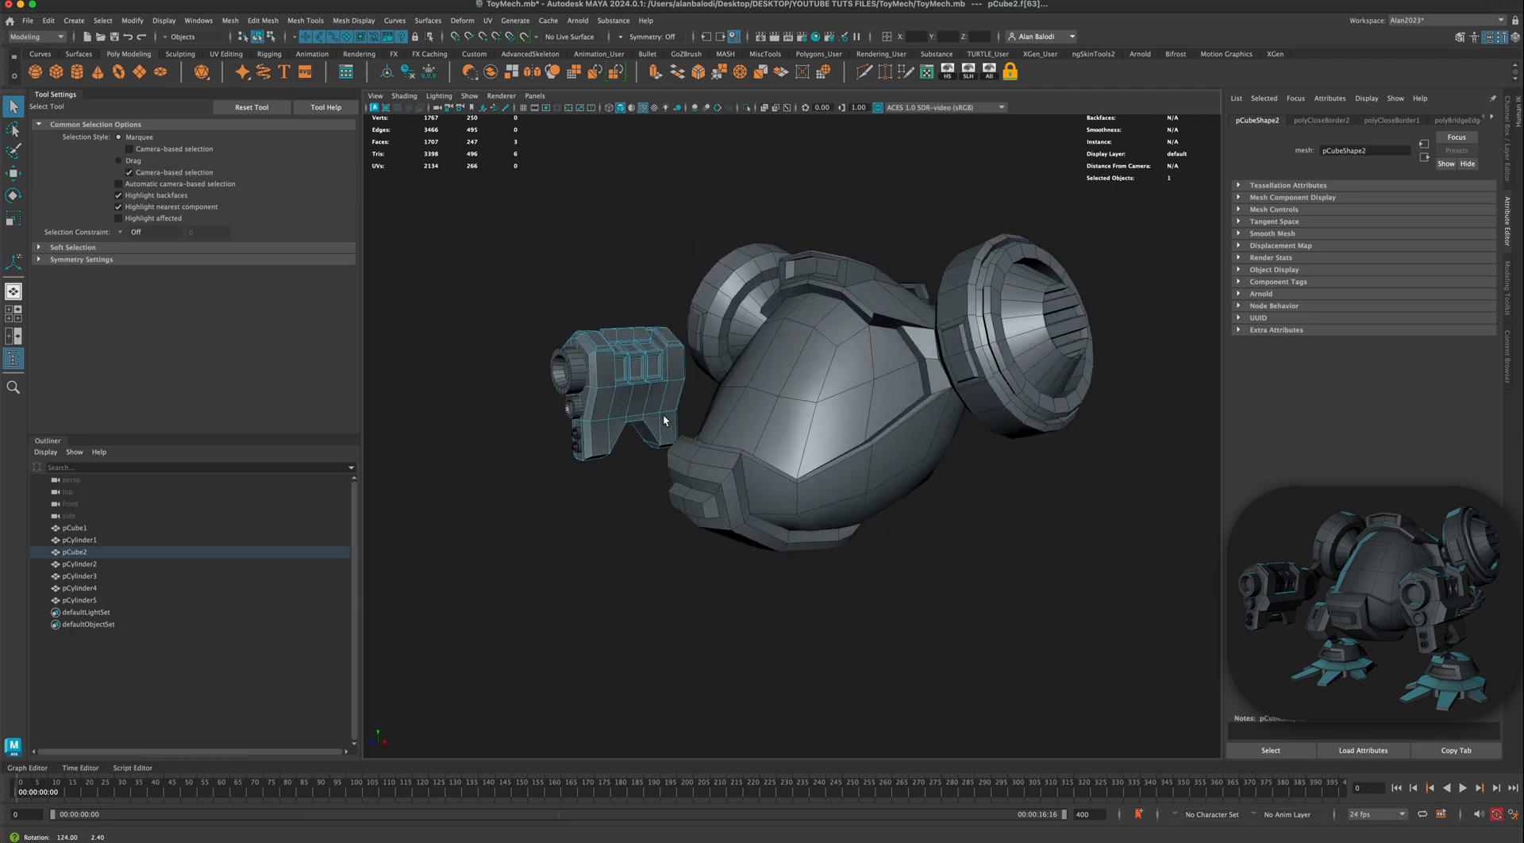
left_click(650, 370, "shift")
scroll(594, 470, "up", 5)
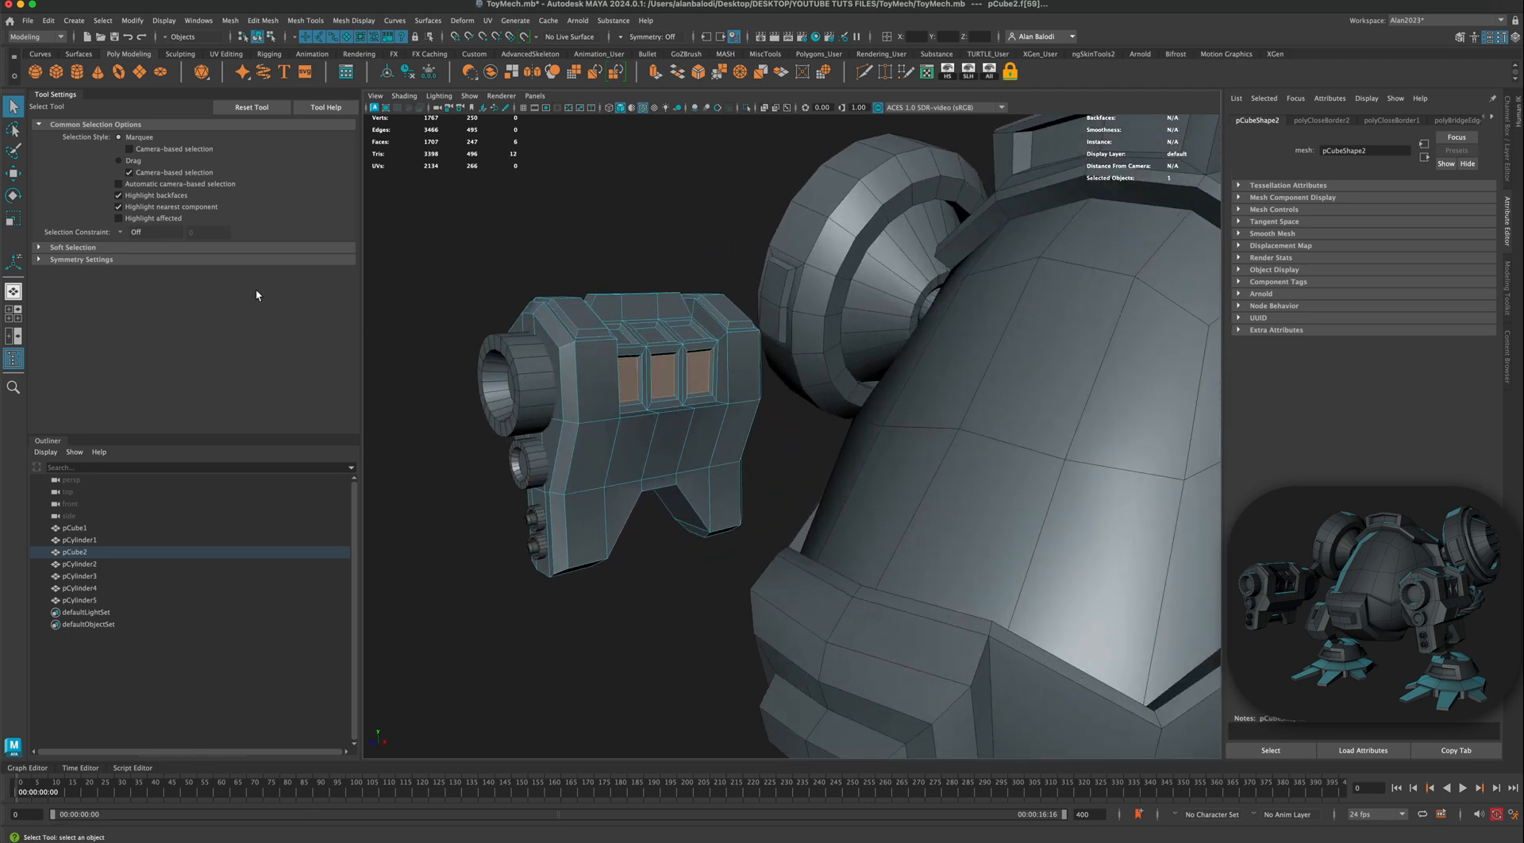
key("r")
left_click_drag(636, 346, 637, 346)
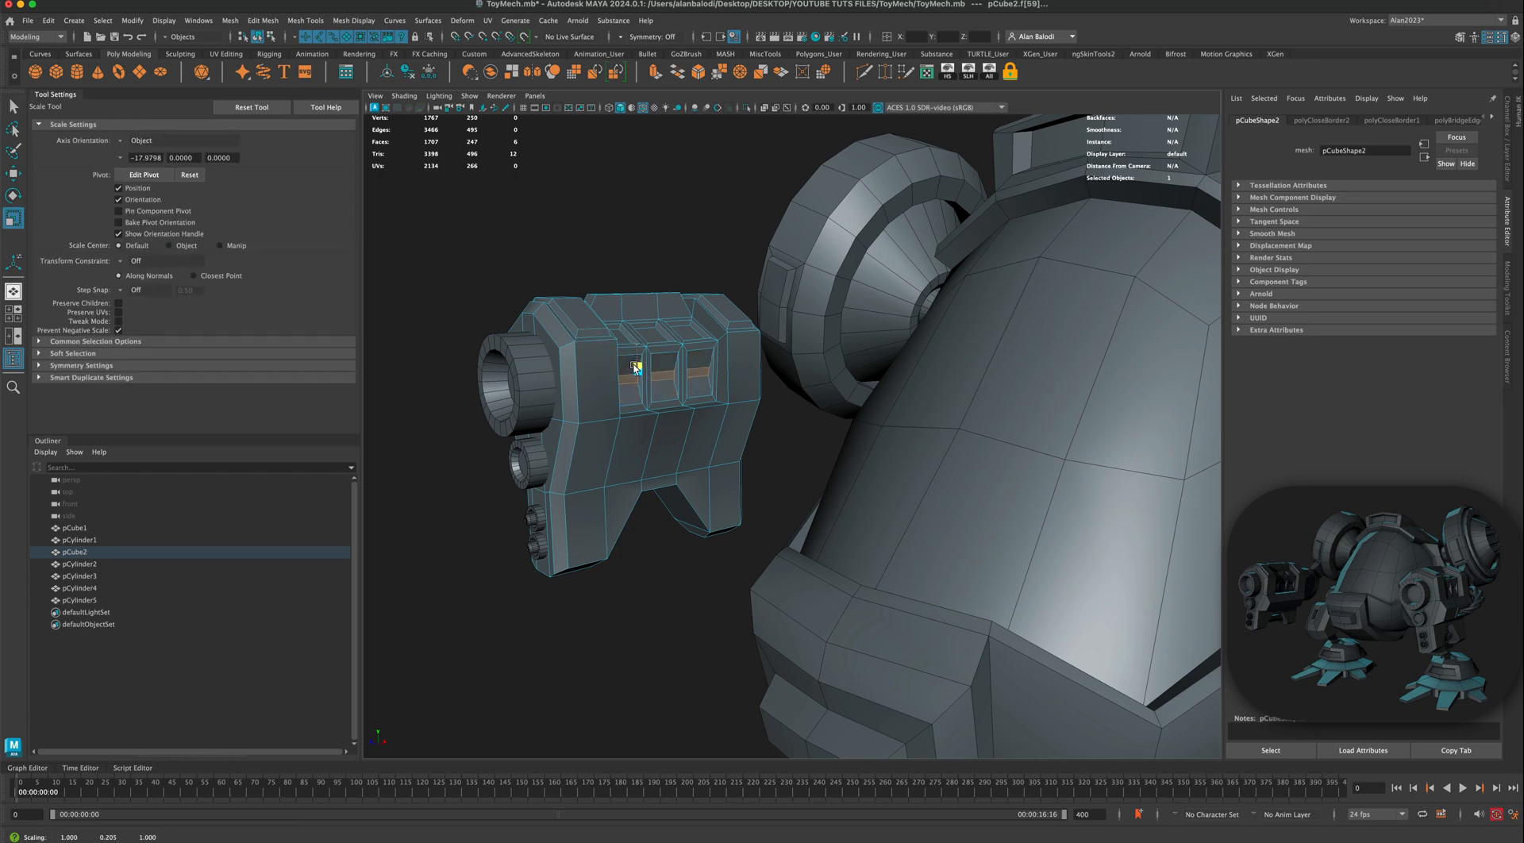
left_click_drag(633, 365, 816, 414)
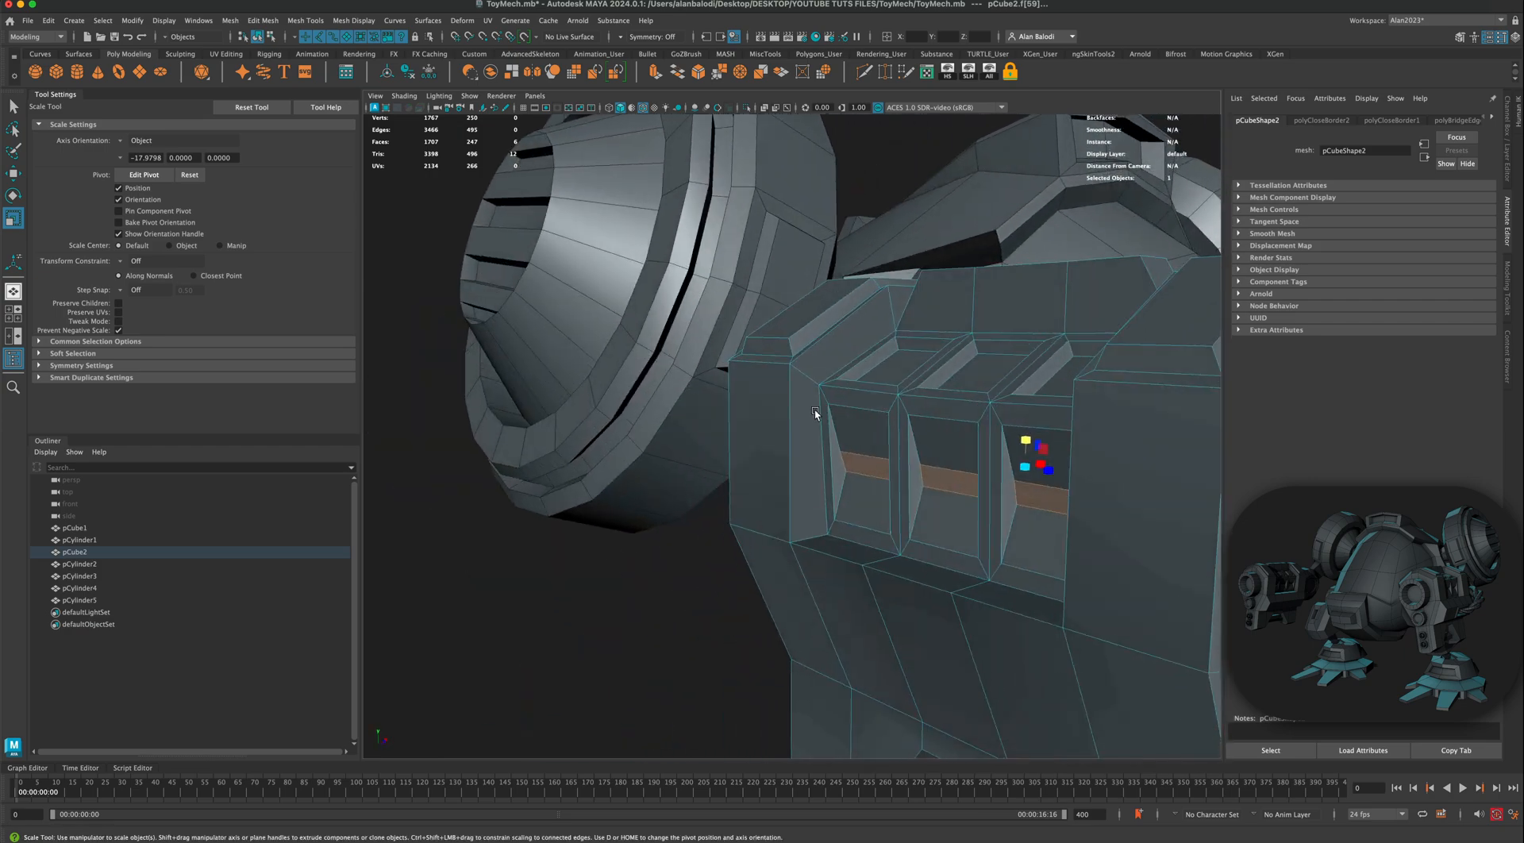
scroll(816, 414, "down", 4)
scroll(840, 413, "up", 4)
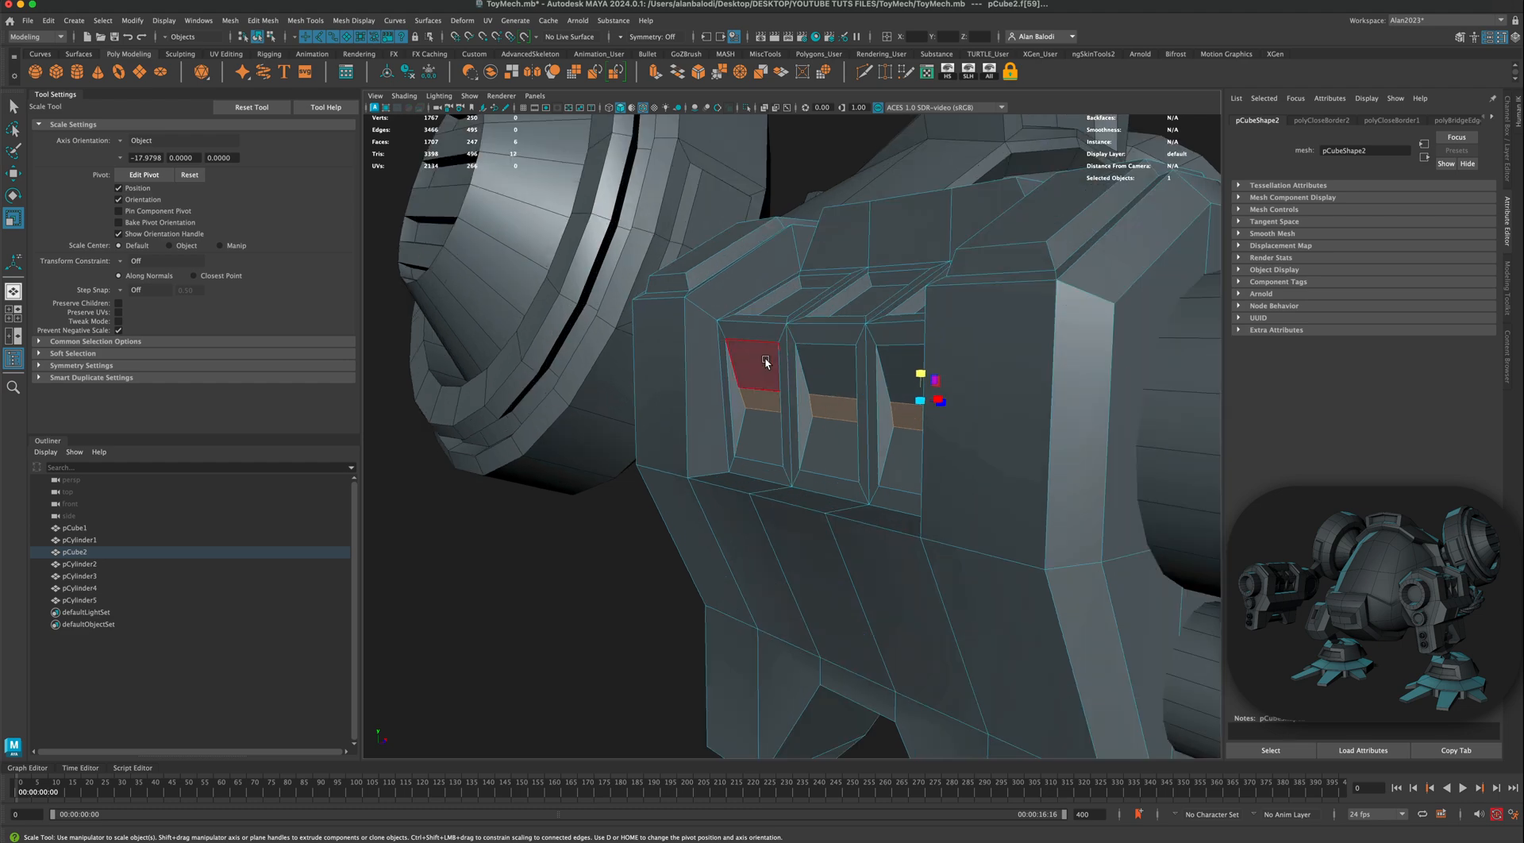
Step: Extrude the six narrow strip faces with a Local Translate Z of -1.161 and return to object mode
key("ctrl+e")
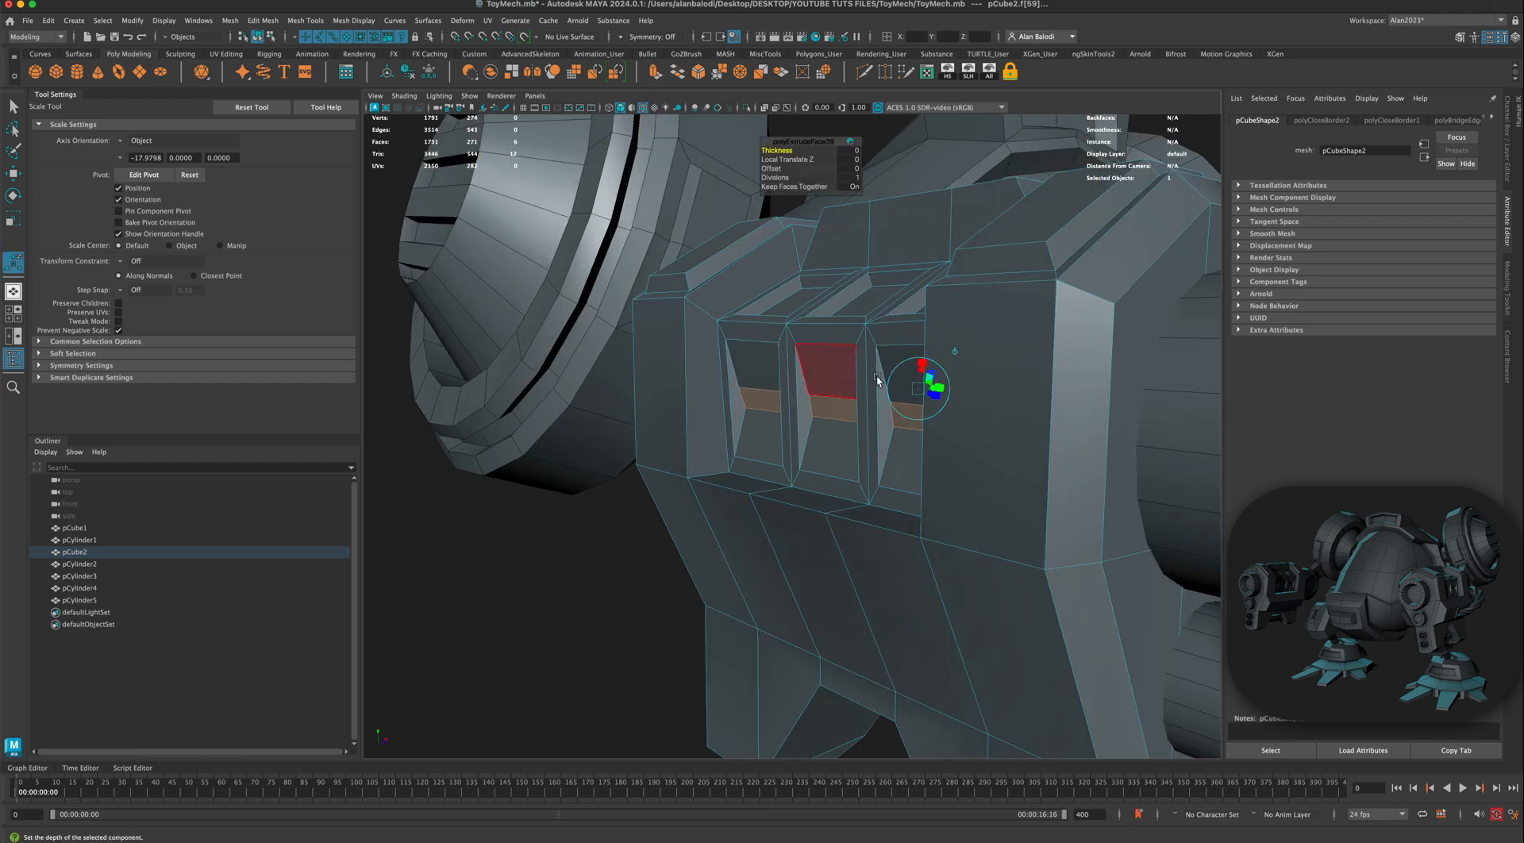
left_click_drag(913, 416, 874, 419, "alt")
scroll(746, 430, "up", 3)
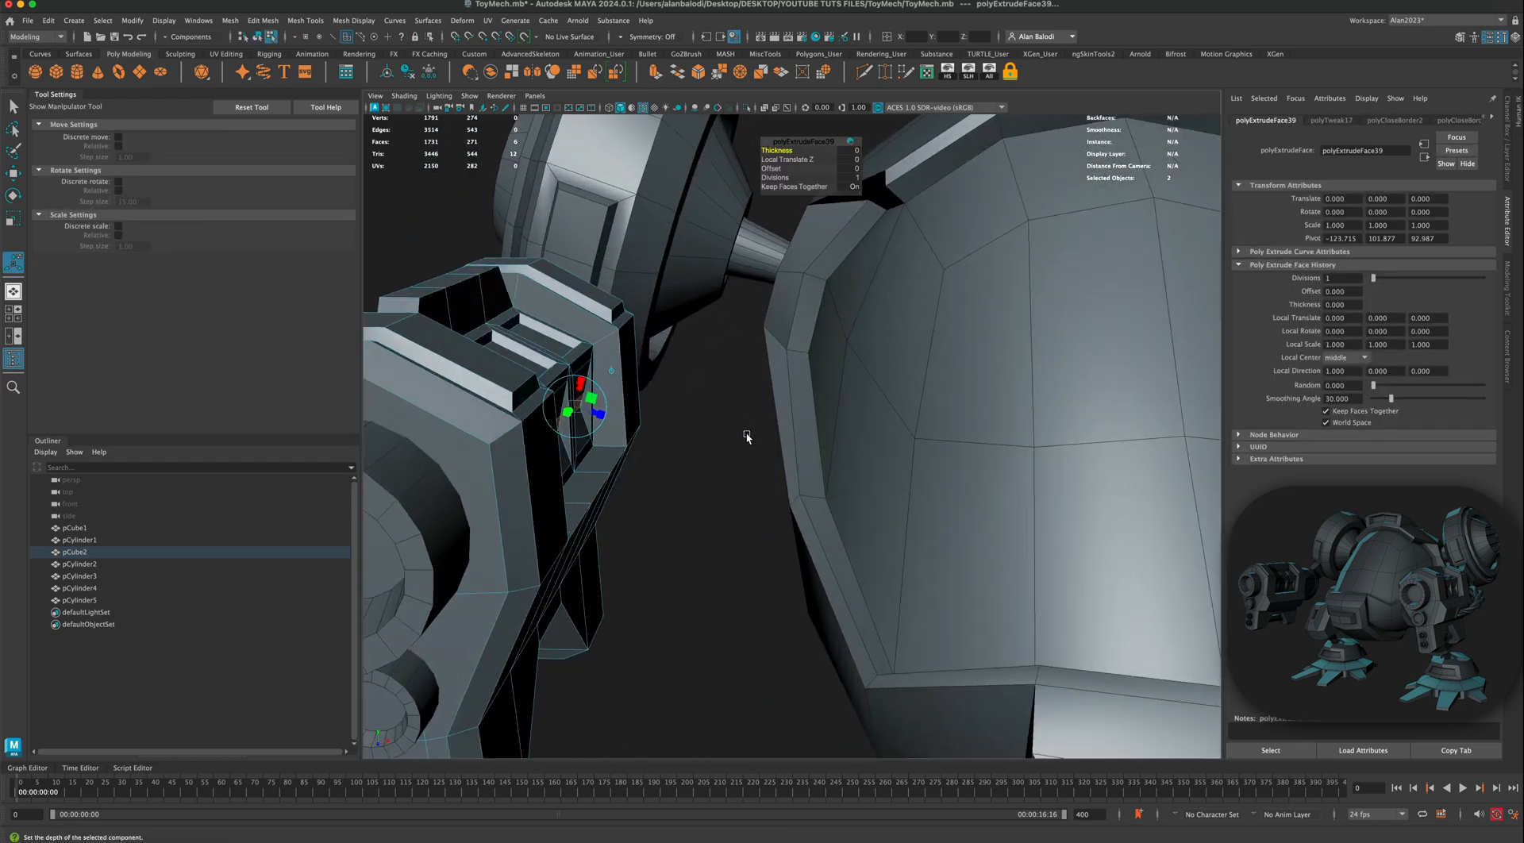
left_click_drag(746, 430, 821, 448, "alt")
scroll(774, 425, "up", 3)
left_click_drag(787, 376, 782, 375)
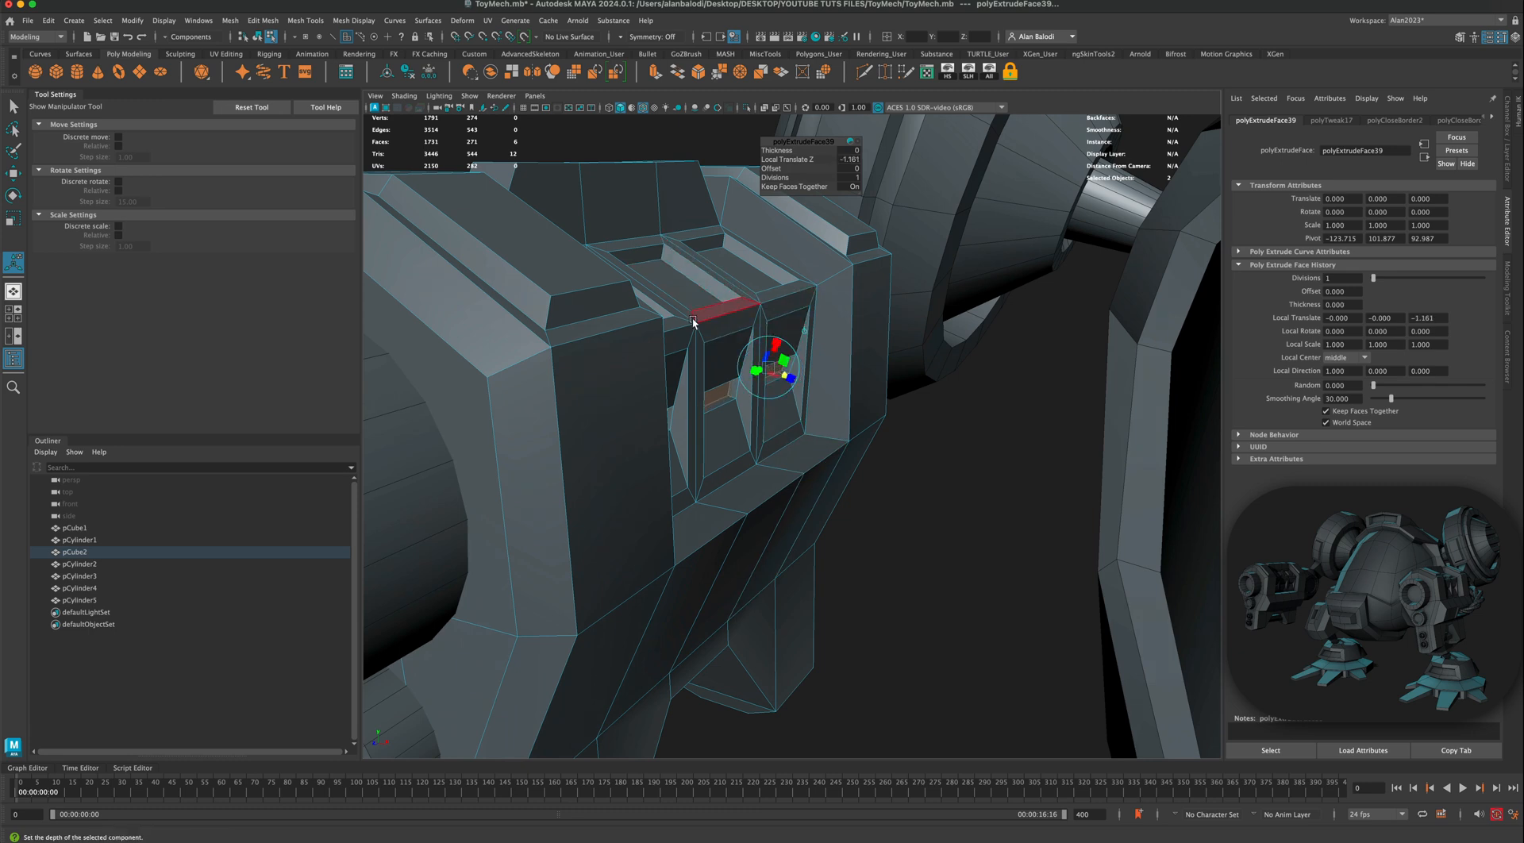
right_click_drag(700, 294, 734, 278)
key("q")
left_click(957, 491)
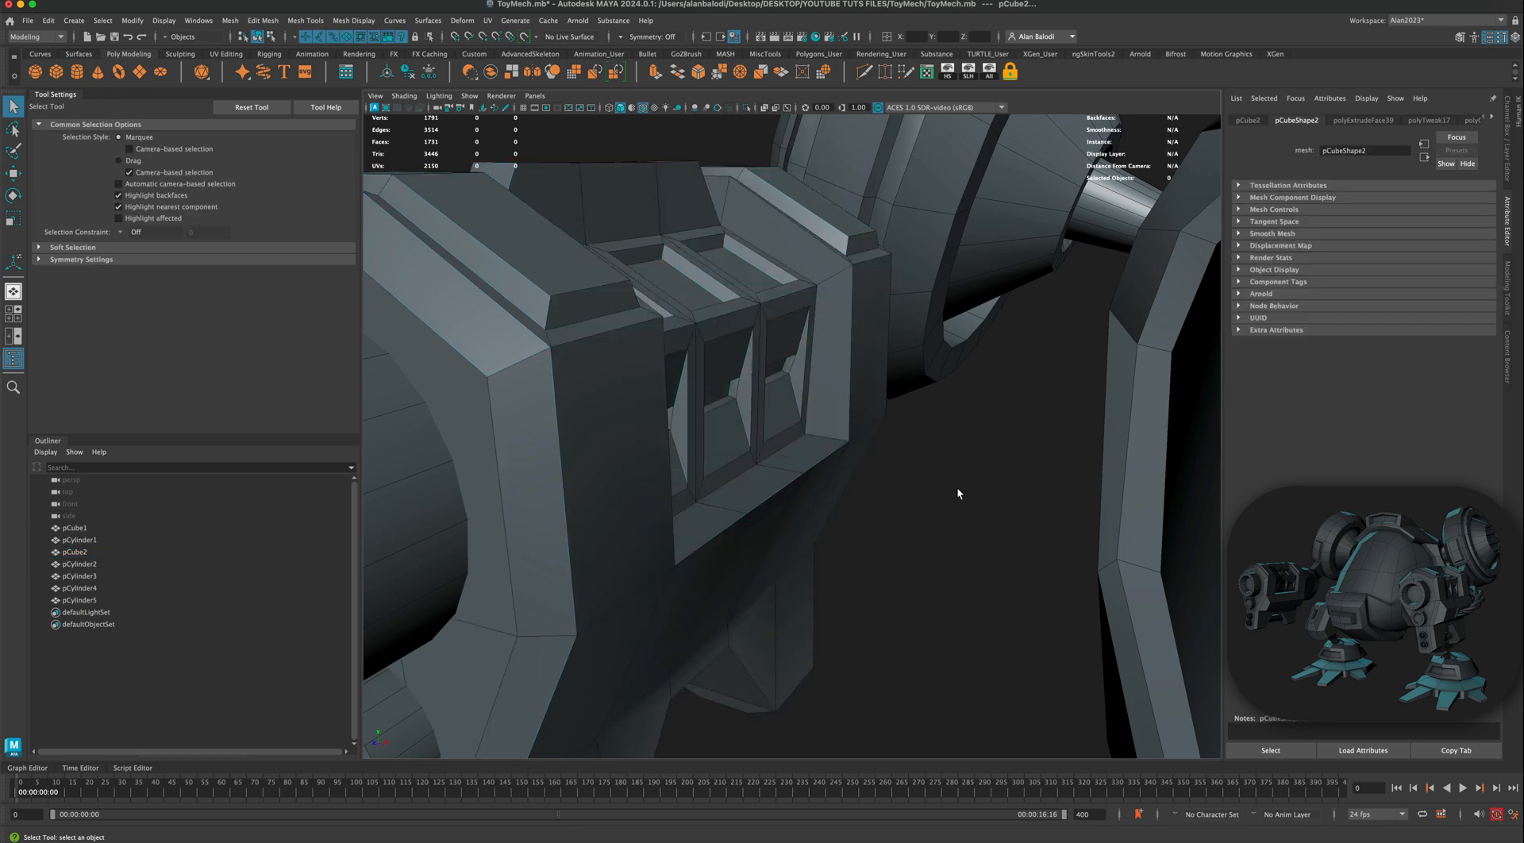
Step: Extrude the six upper sloped panel faces on both sides of the ridge, scaled to 0.633 with a Local Translate Z of 2.279
scroll(956, 492, "down", 4)
left_click_drag(916, 479, 892, 496, "alt")
middle_click_drag(891, 496, 929, 541, "alt")
scroll(929, 541, "up", 2)
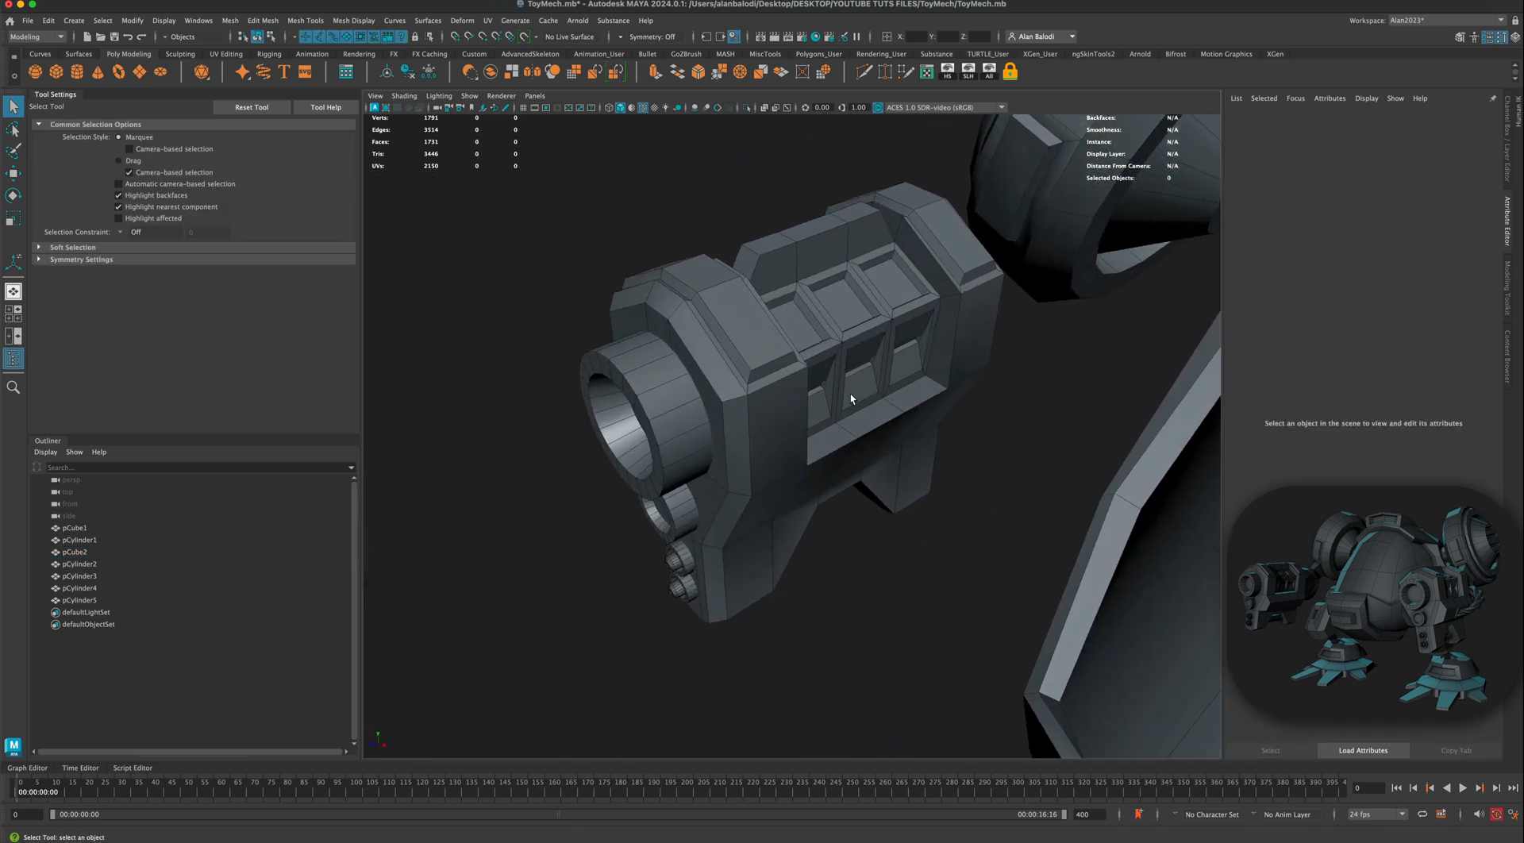
left_click(788, 321)
right_click_drag(788, 320, 794, 350)
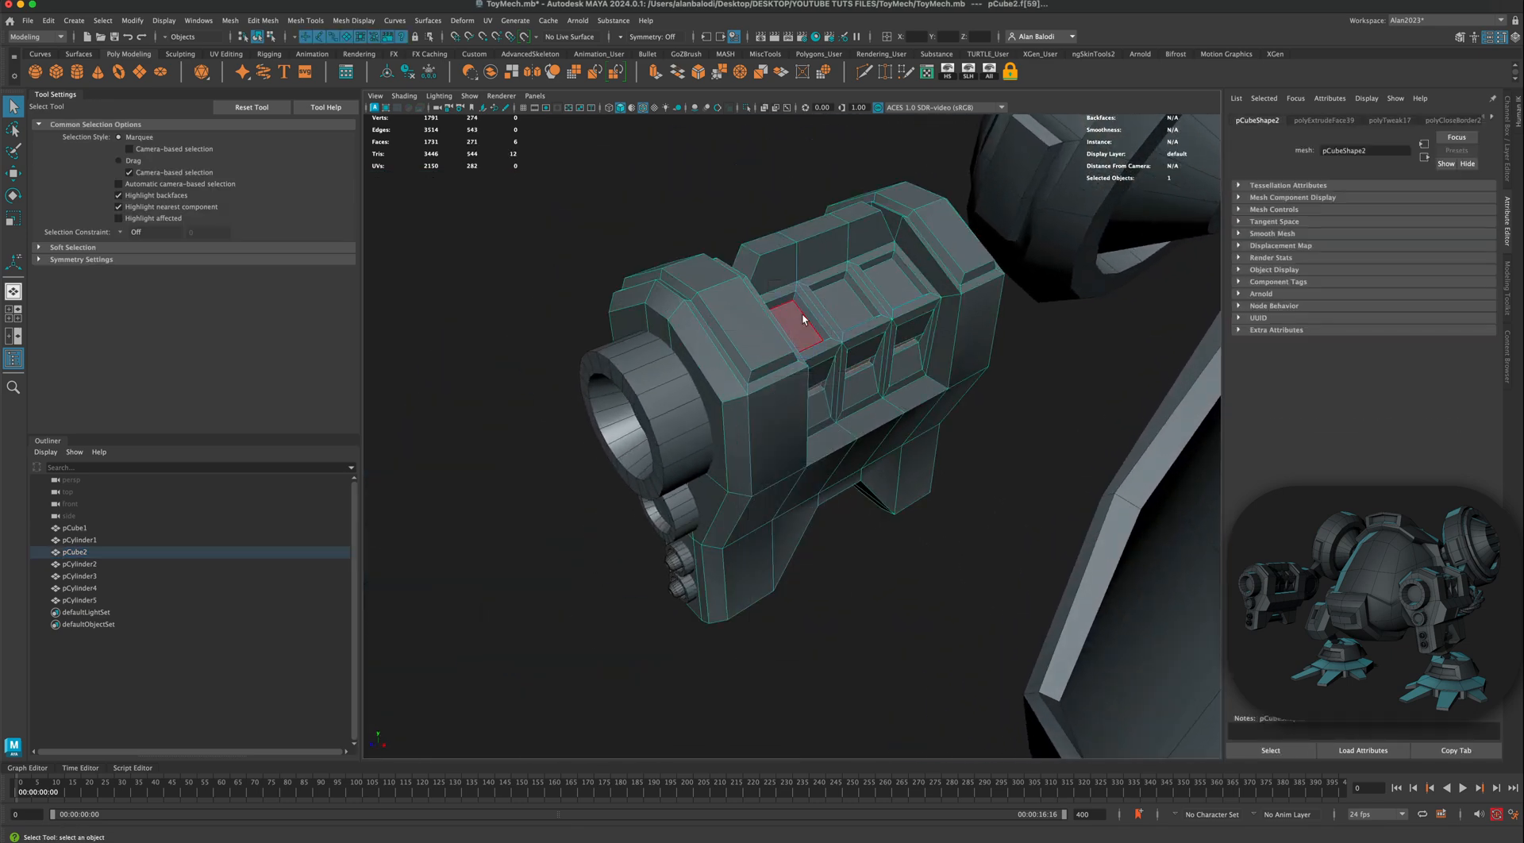
left_click(891, 280, "shift")
left_click_drag(891, 280, 878, 502, "alt")
scroll(897, 491, "down", 5)
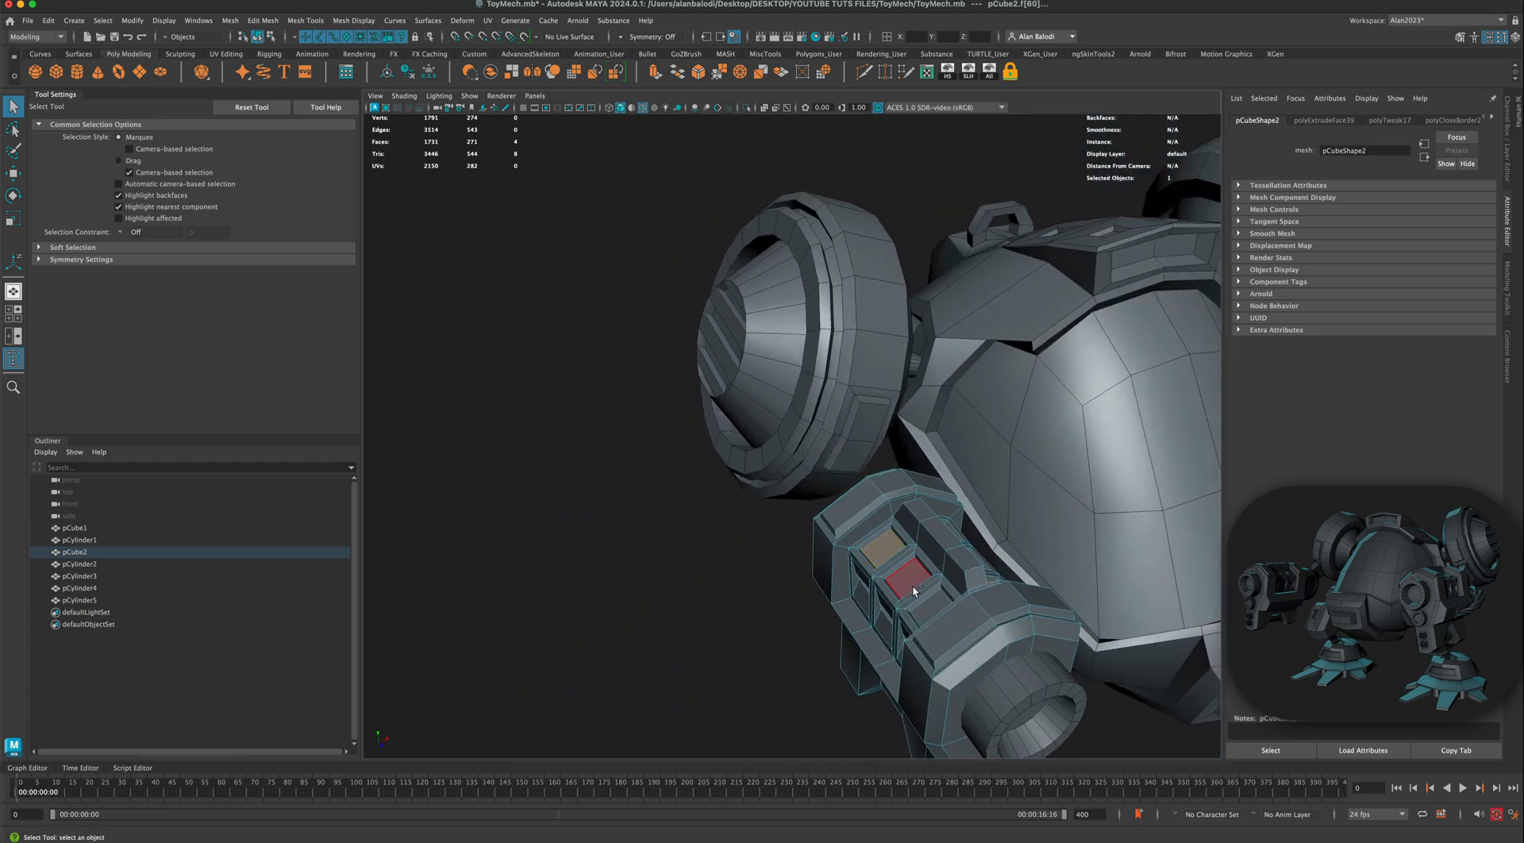
key("ctrl+e")
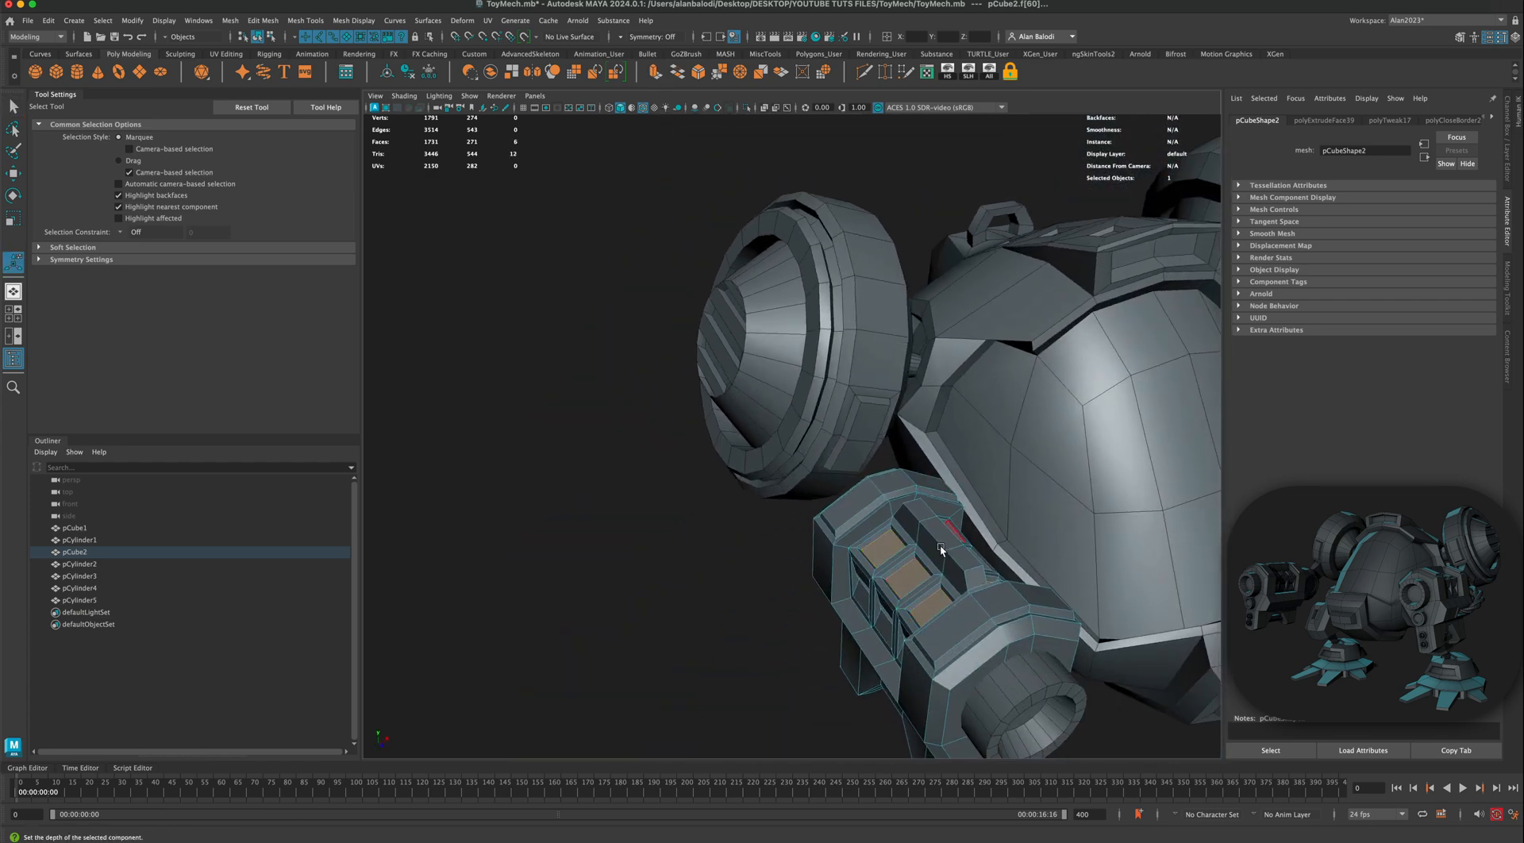
left_click_drag(945, 527, 937, 532)
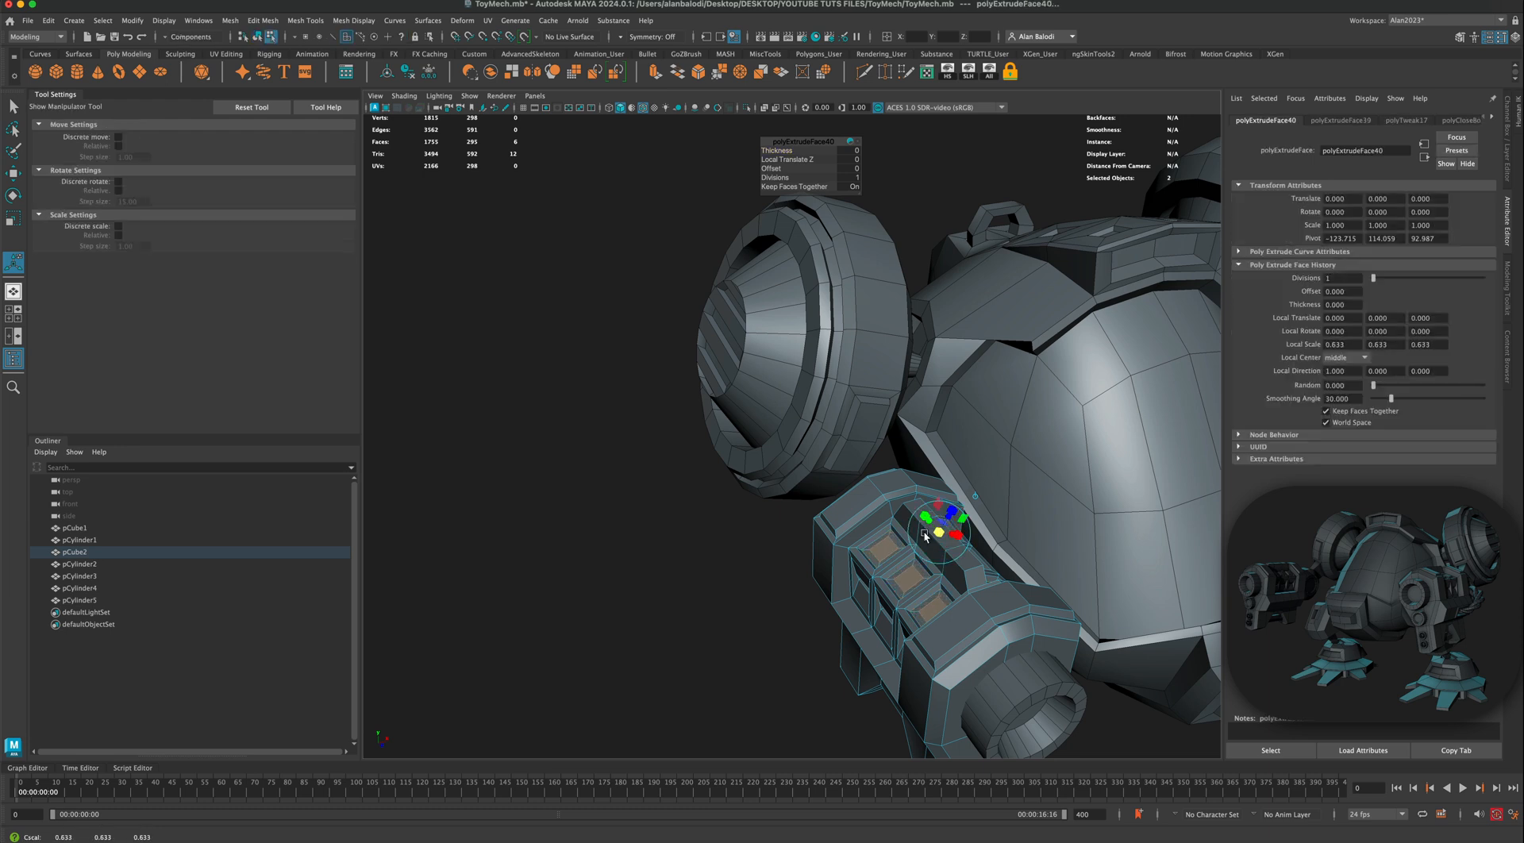
left_click_drag(949, 519, 952, 513)
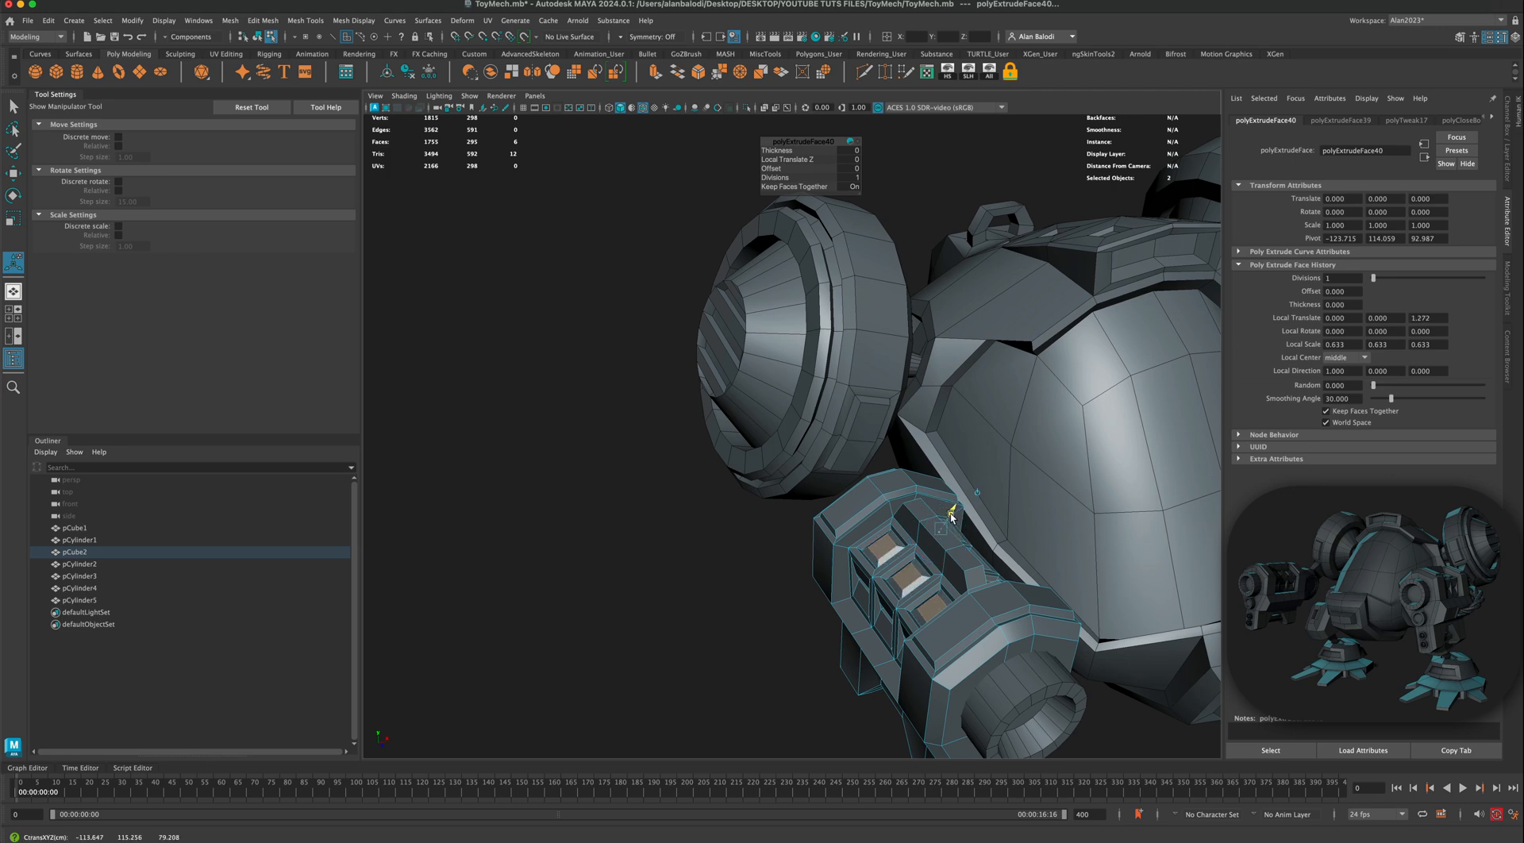
right_click(855, 489)
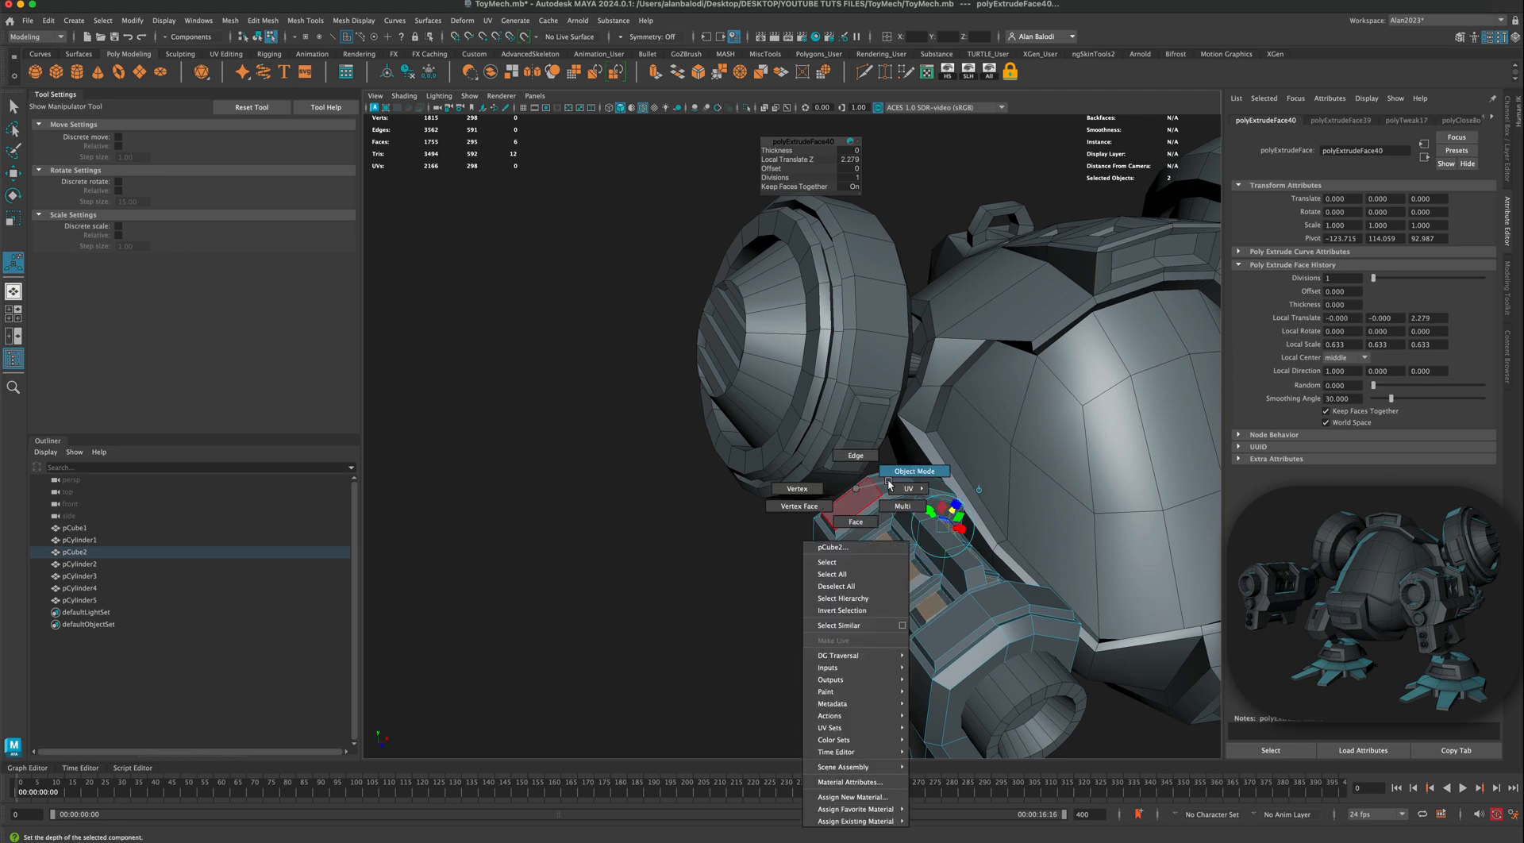
left_click(888, 476)
left_click(691, 522)
Step: Examine the gun arm from the front, underneath and the outer side, together with the mech's body and shoulder
left_click_drag(693, 539, 700, 500, "alt")
scroll(673, 500, "up", 5)
left_click_drag(689, 344, 709, 522, "alt")
scroll(692, 536, "down", 5)
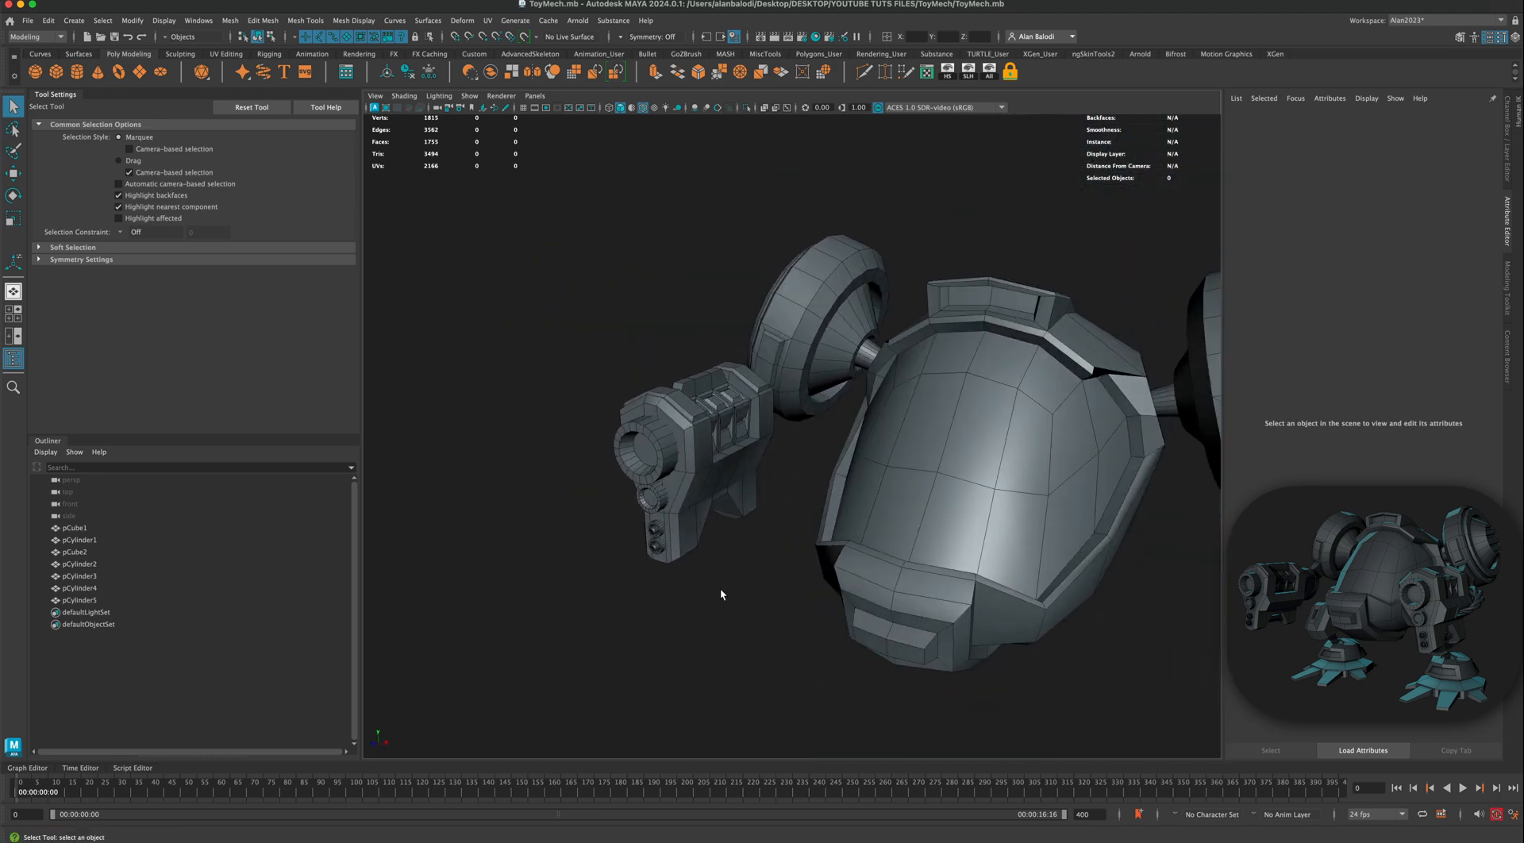
mouse_move(730, 588)
left_mouse_down("alt")
mouse_move(791, 580)
mouse_move(726, 560)
mouse_move(737, 582)
left_mouse_up("alt")
right_click_drag(737, 582, 807, 445, "alt")
left_click(793, 480)
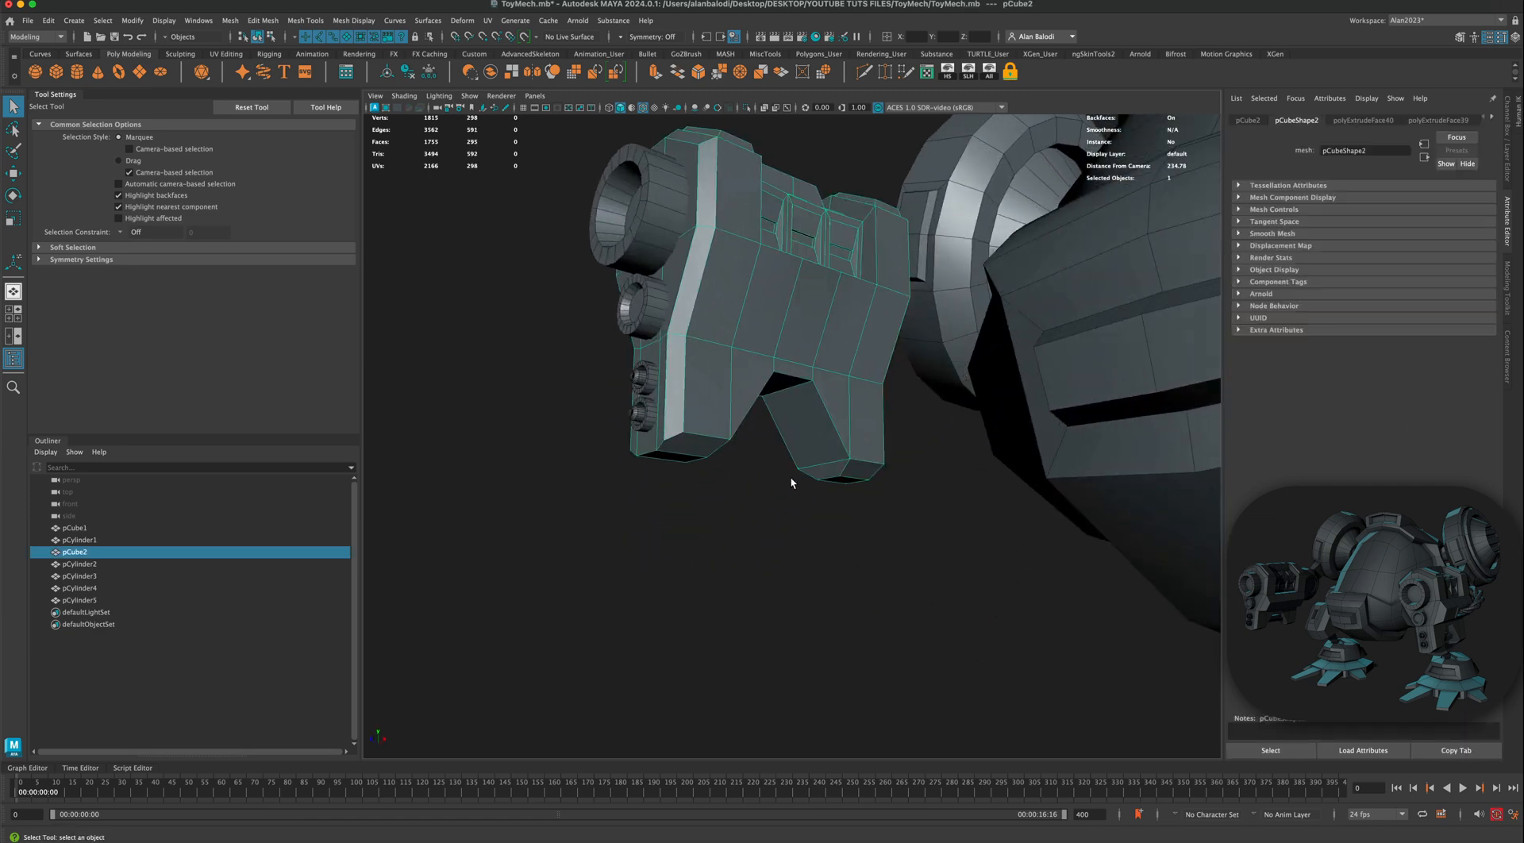
left_click_drag(793, 479, 1069, 464, "alt")
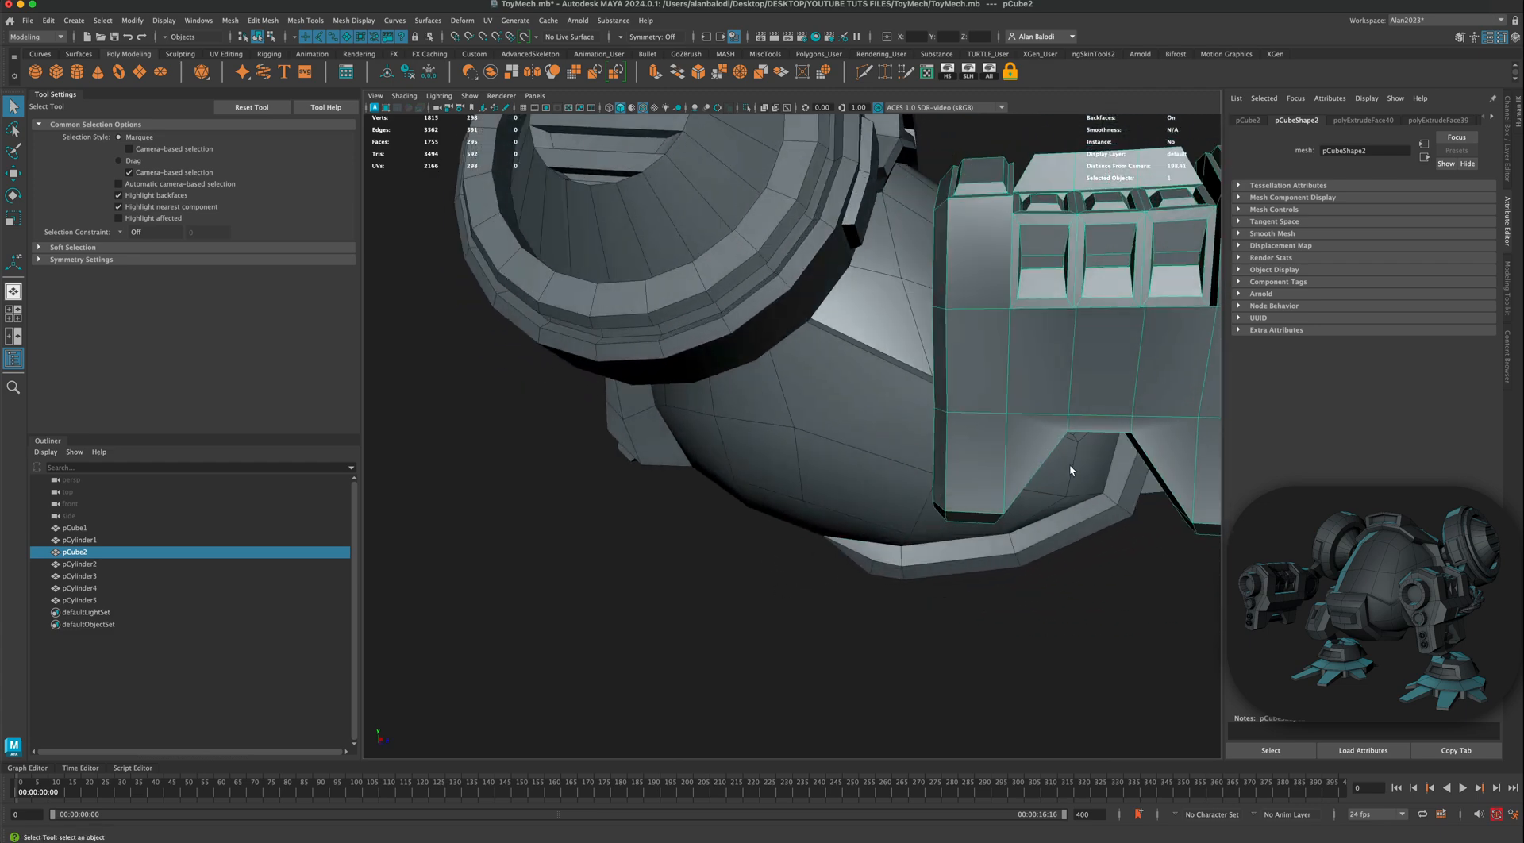
right_click_drag(1073, 565, 969, 570, "alt")
left_click_drag(968, 571, 1019, 560, "alt")
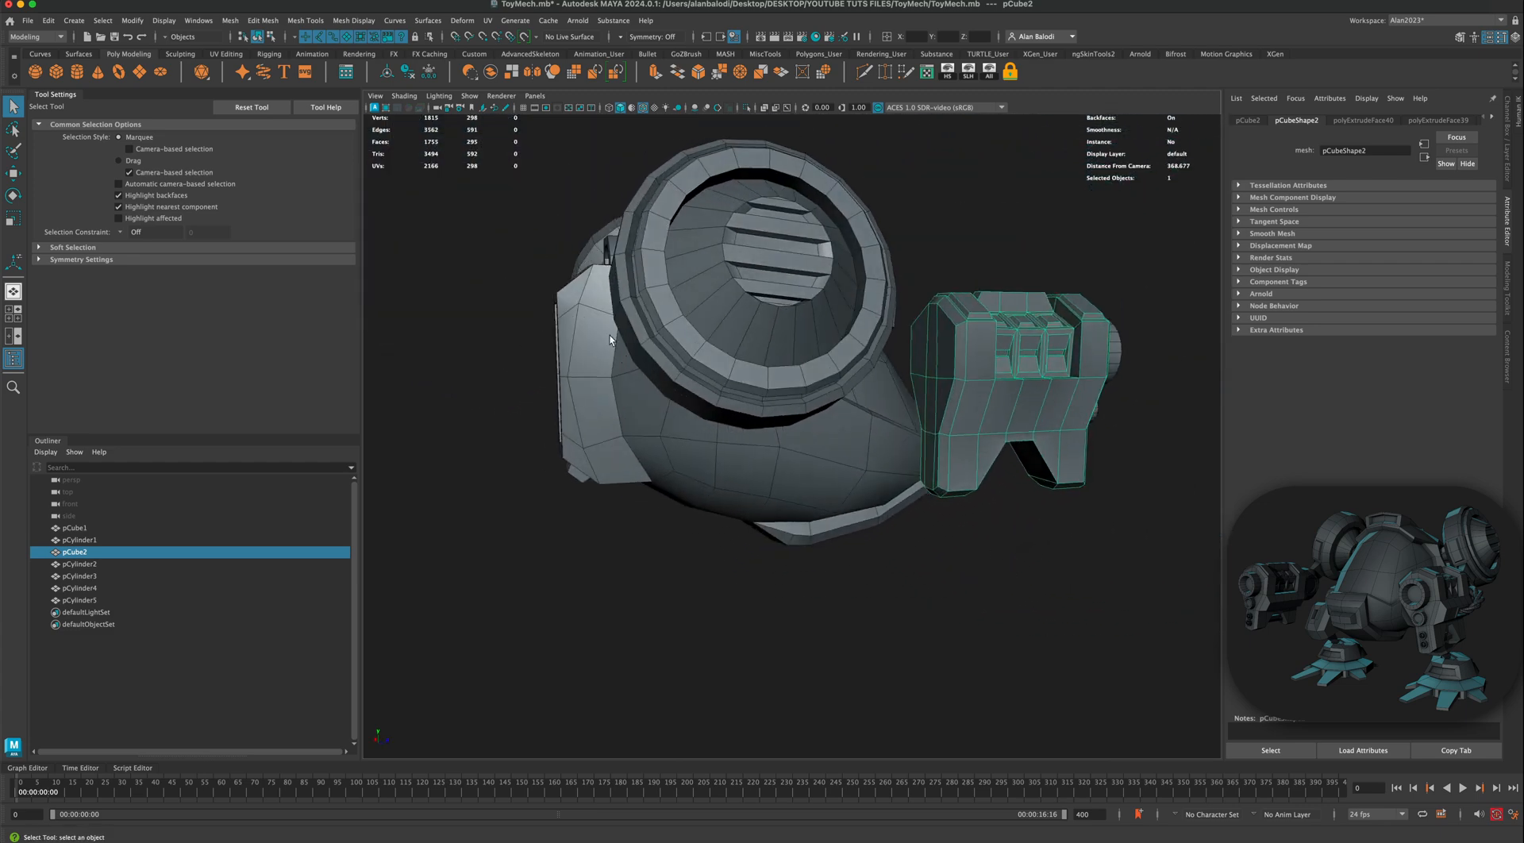
left_click_drag(637, 432, 690, 499, "alt")
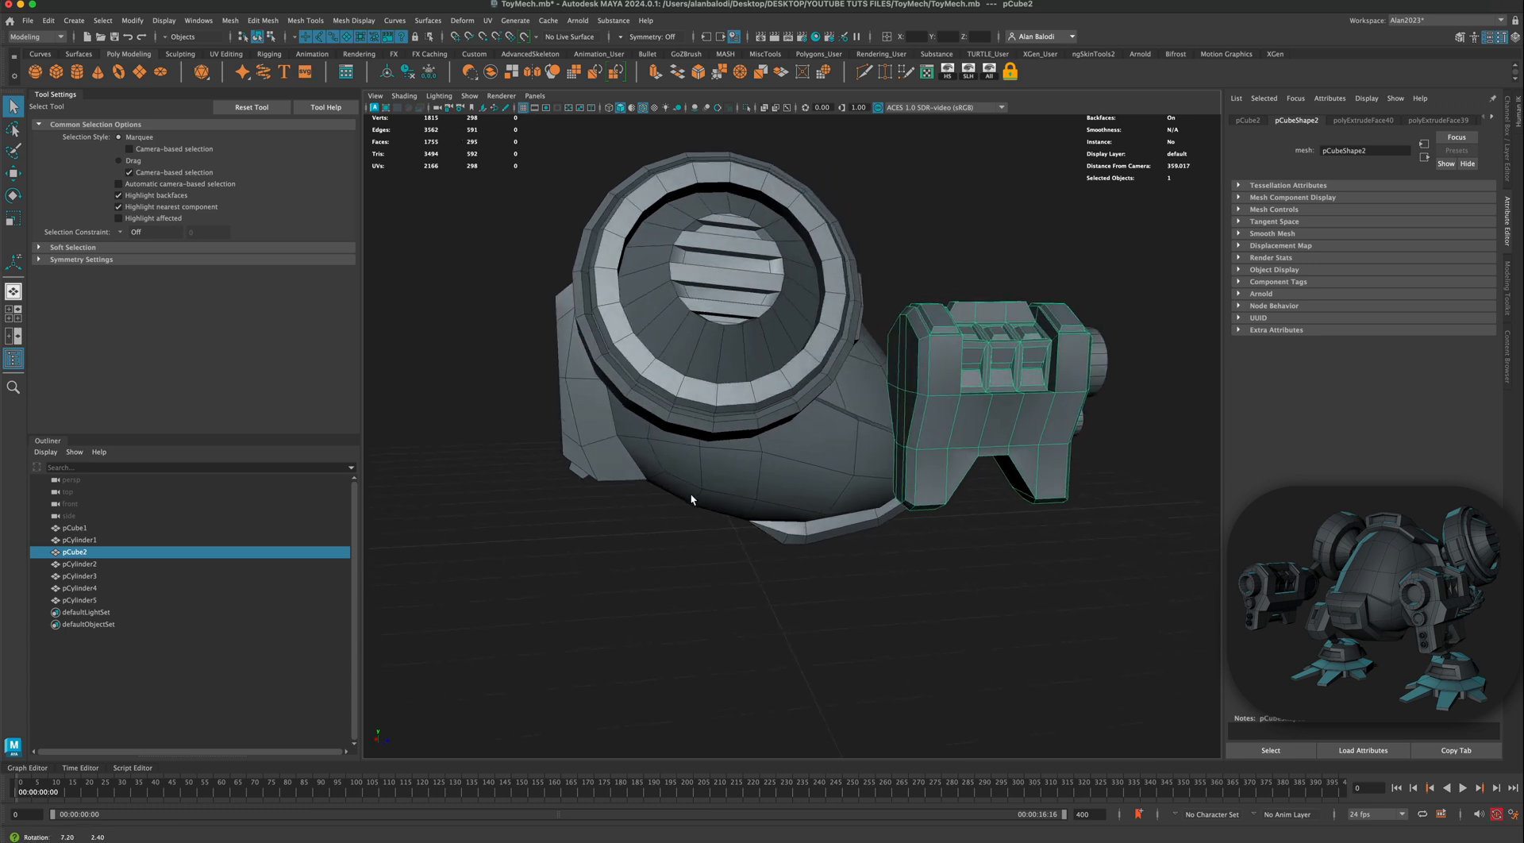
Step: Create a small polygon cylinder on the grid below the gun arm and stretch its height to about 3.8
left_click(104, 77)
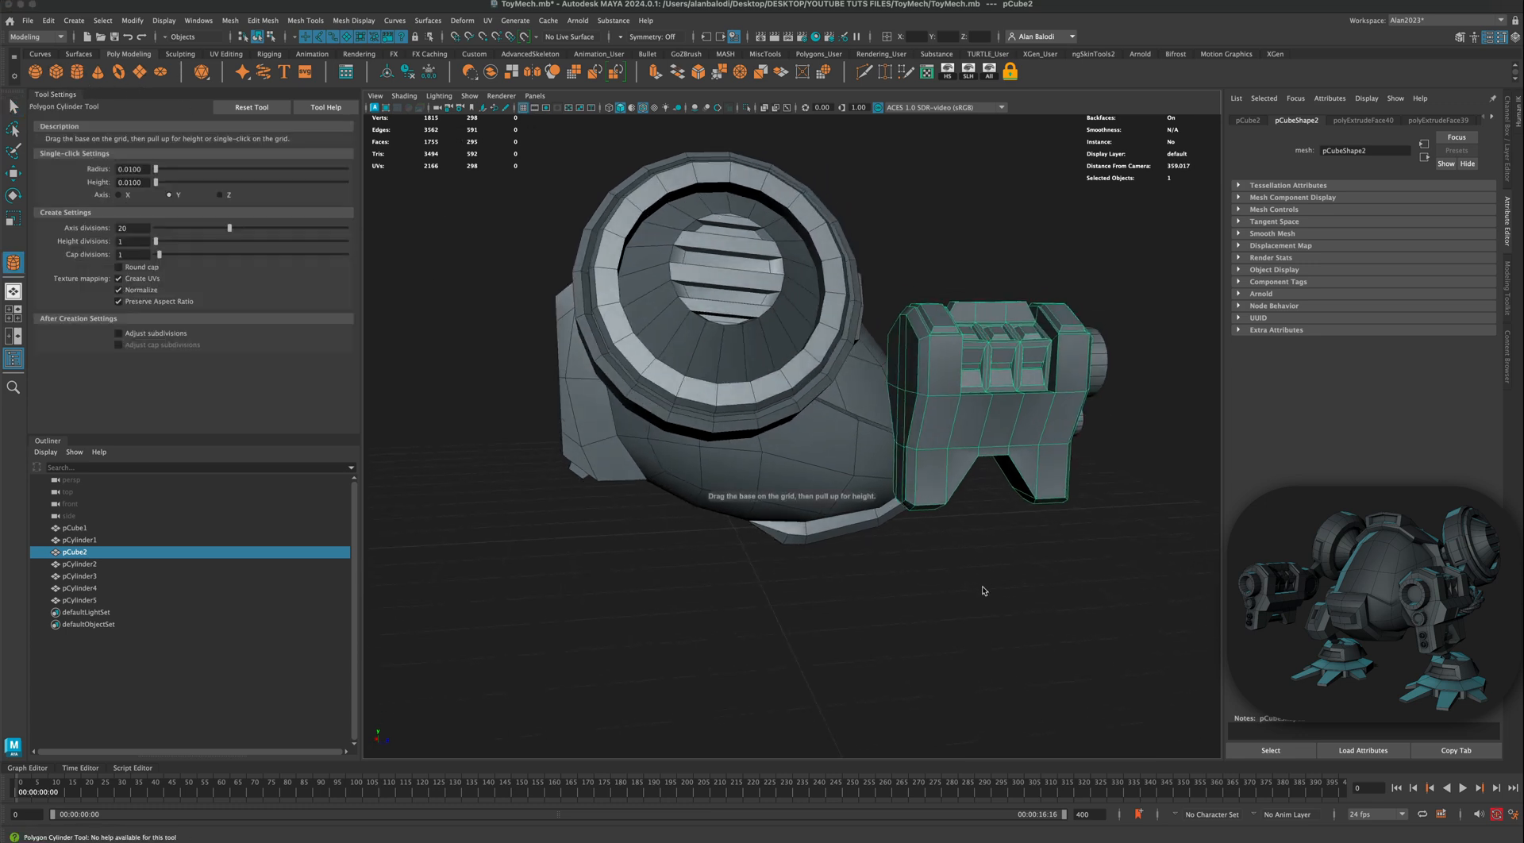
mouse_move(981, 591)
left_mouse_down()
mouse_move(999, 601)
mouse_move(974, 607)
left_mouse_up()
key("q")
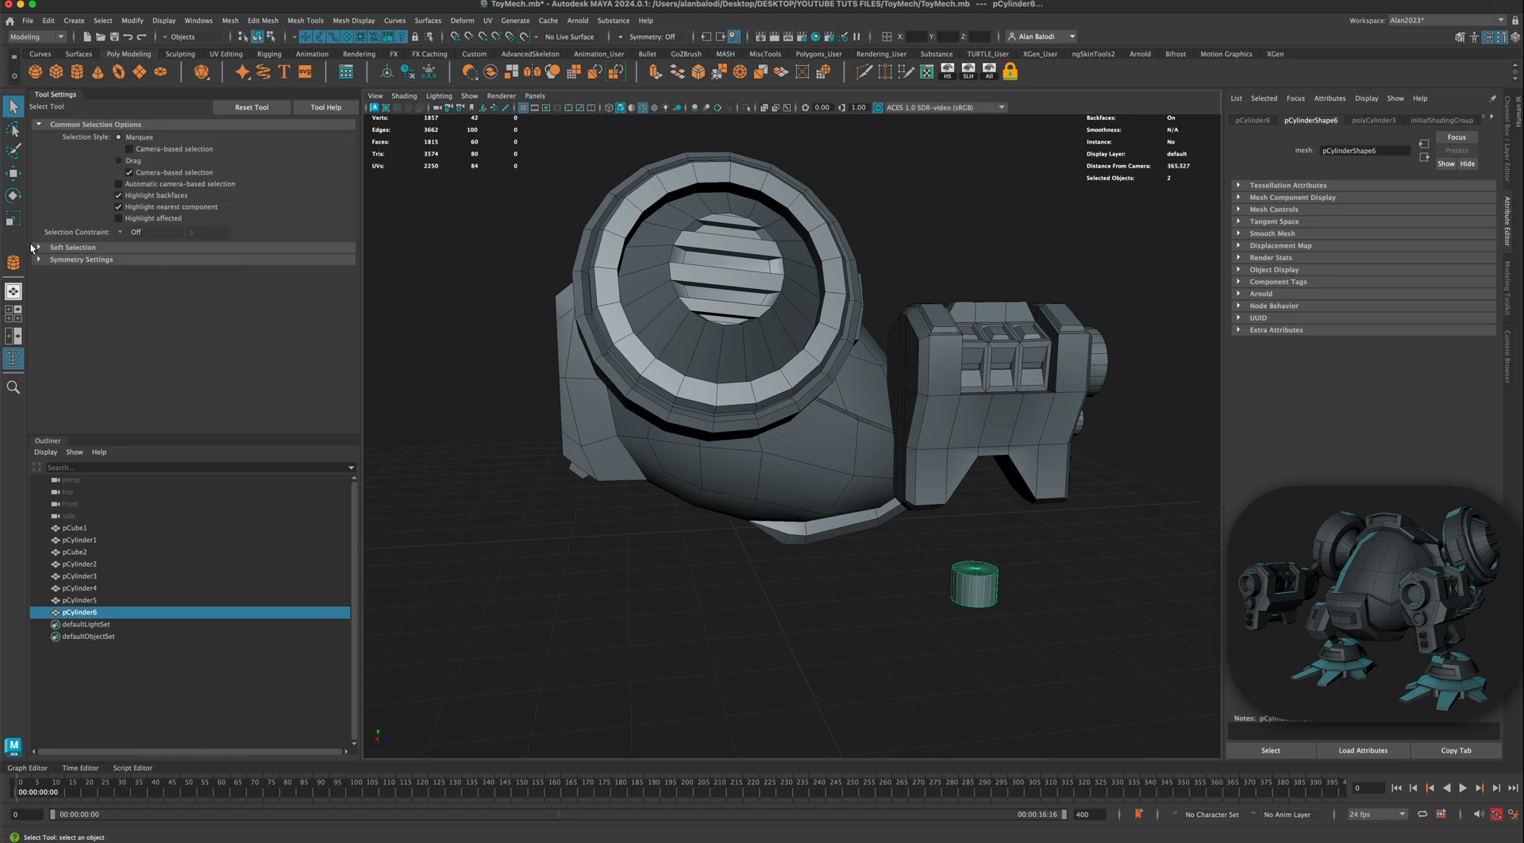
left_click(13, 218)
left_click_drag(975, 550, 978, 485)
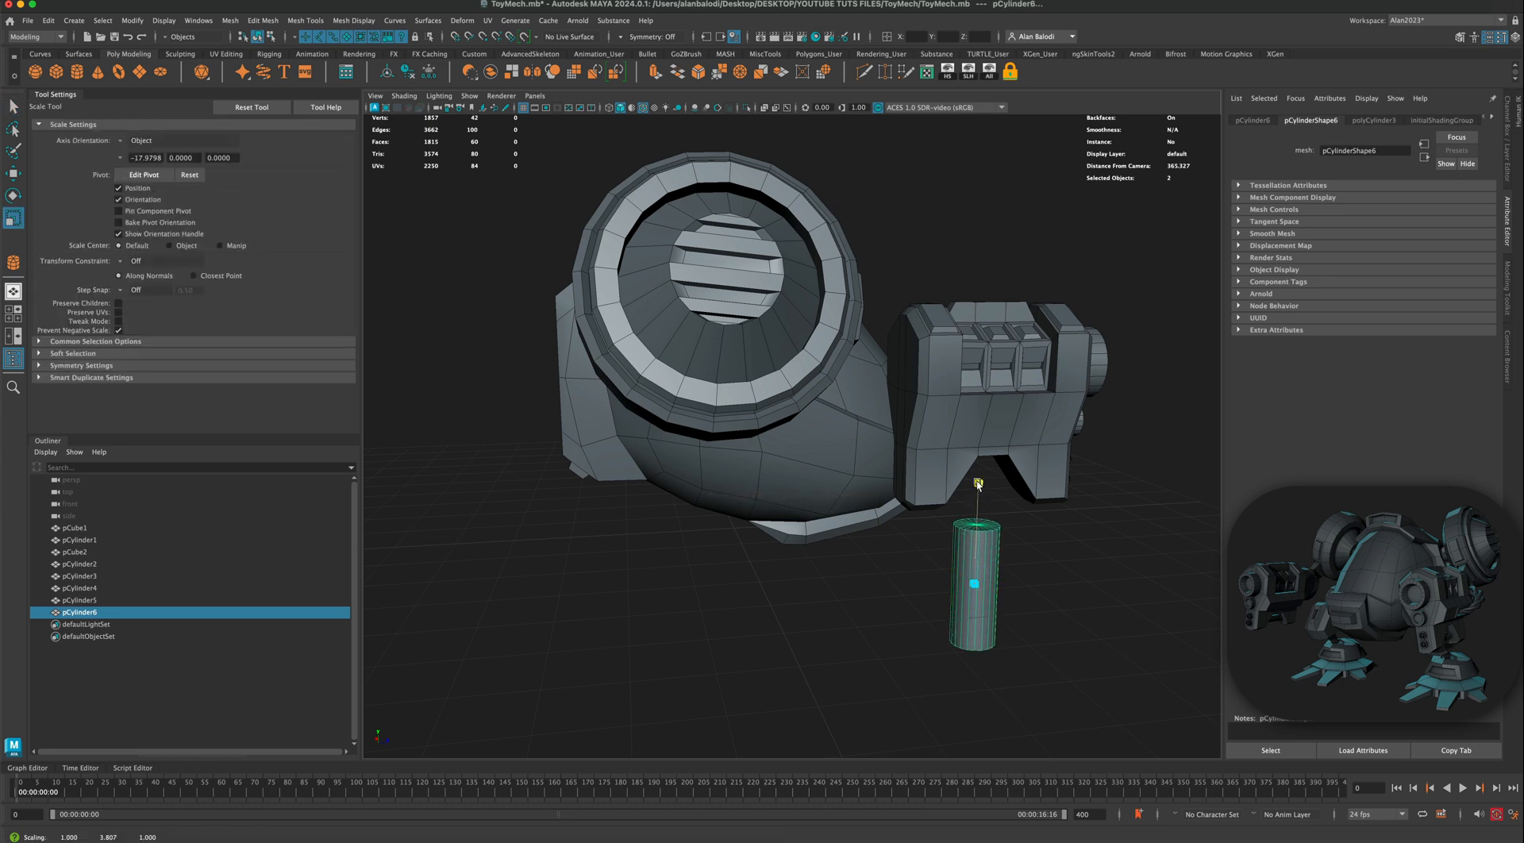
Step: Set the cylinder to 6 axis subdivisions and 0 cap subdivisions and delete both of its end faces
left_click(1373, 120)
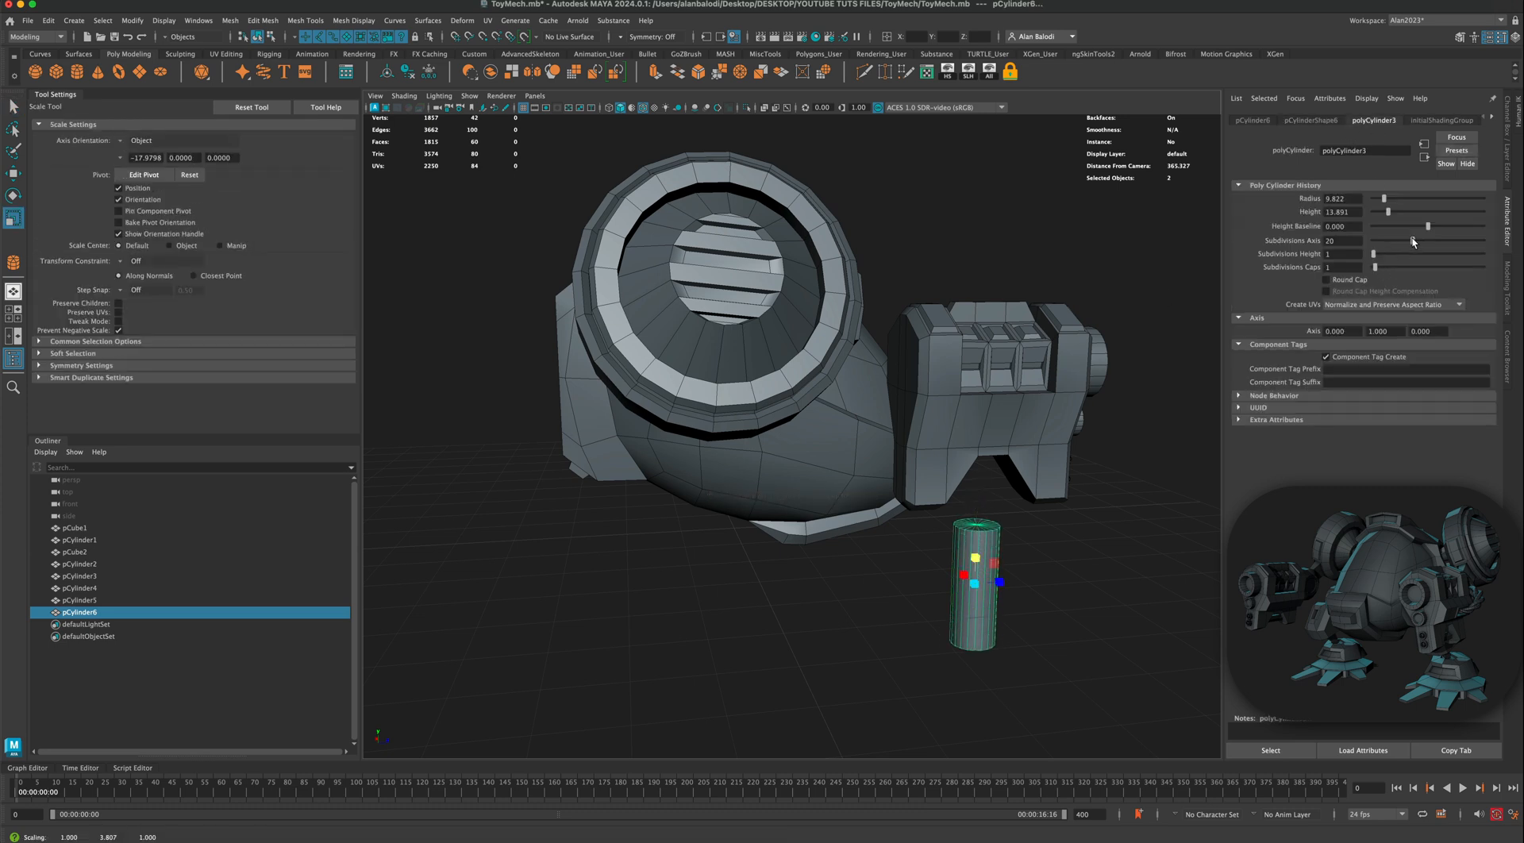
left_click_drag(1412, 243, 1380, 242)
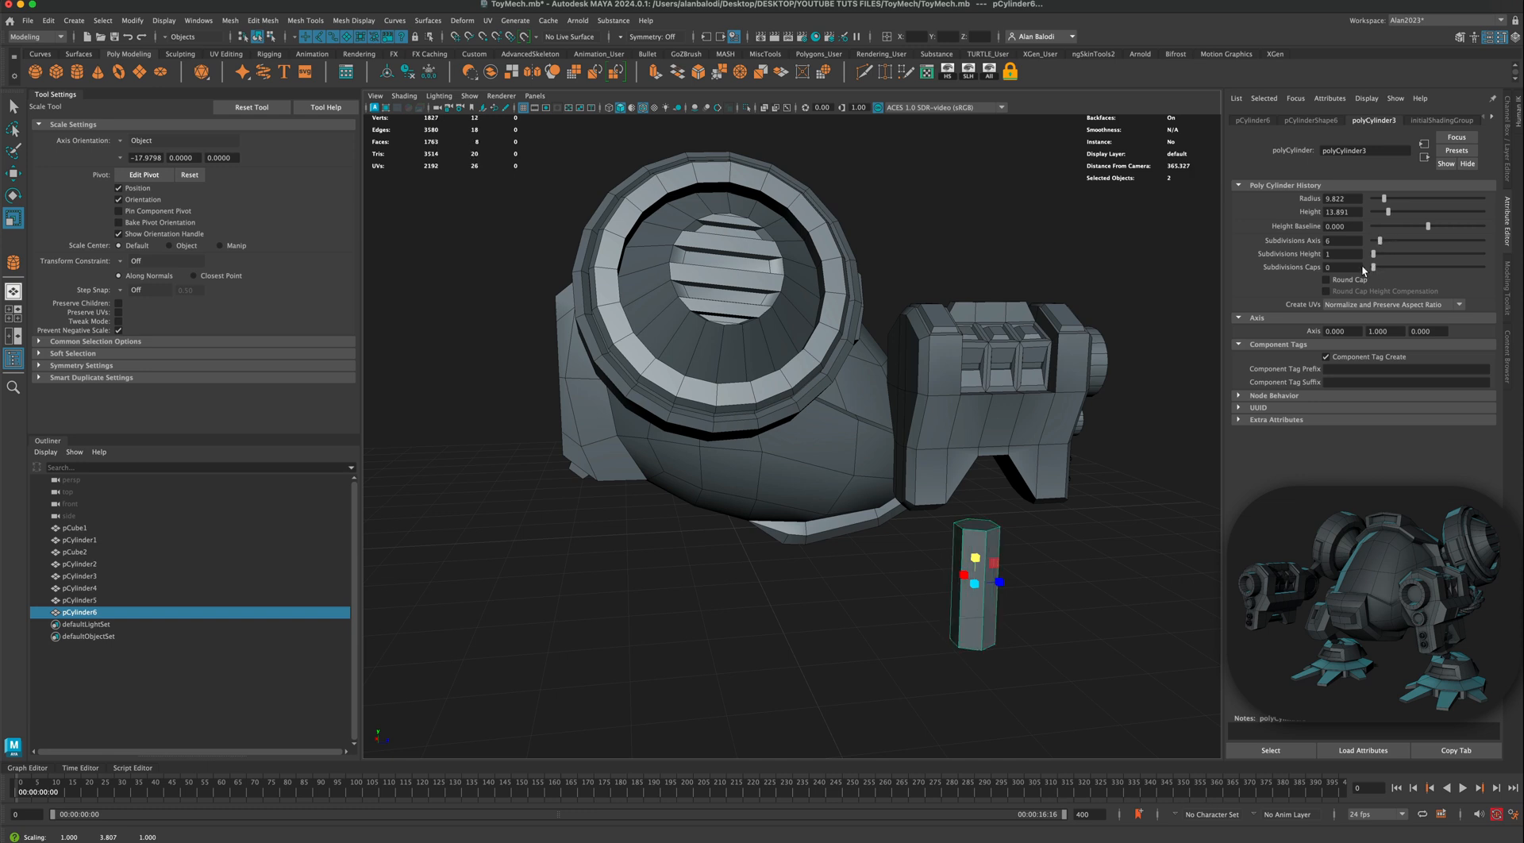
right_click_drag(984, 488, 984, 527)
left_click(983, 529)
left_click_drag(1034, 615, 1041, 408, "alt")
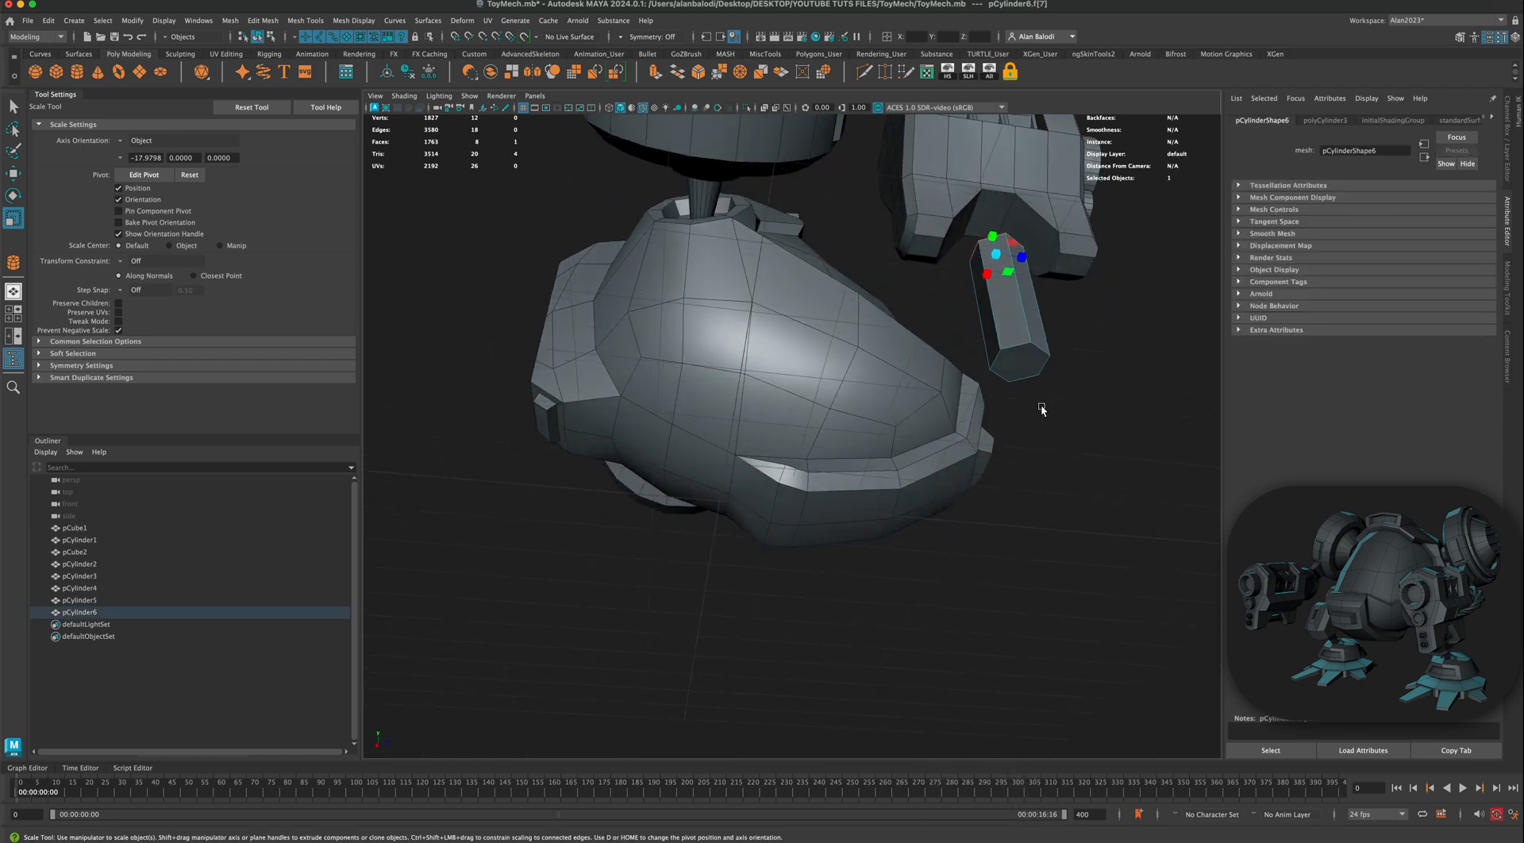
left_click(1023, 364, "shift")
key("Delete")
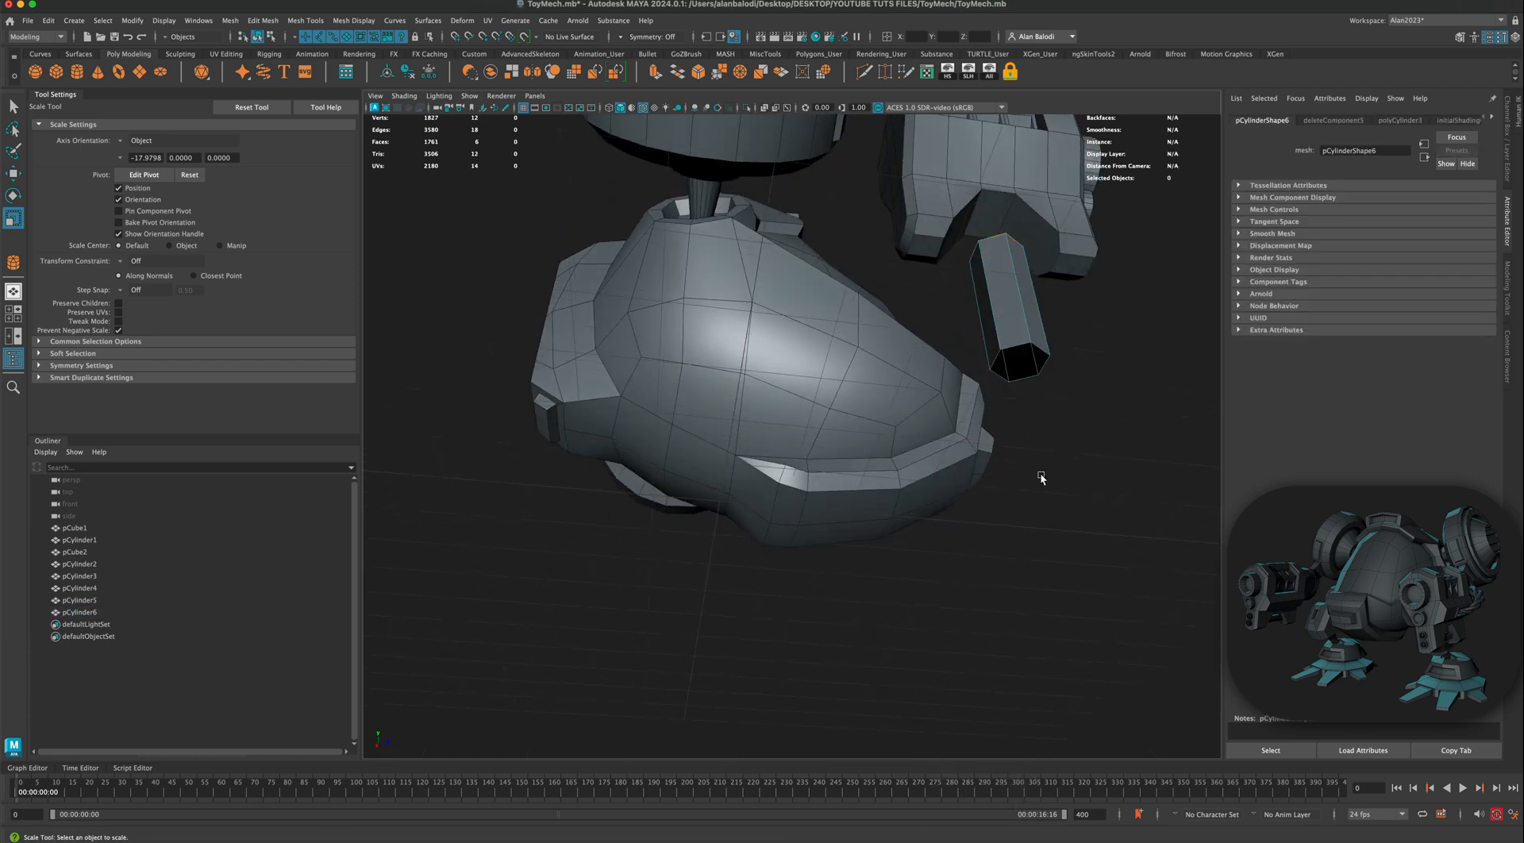
Step: Rotate the open hexagonal cylinder -90 degrees about X to lie horizontally and scale it to roughly half its thickness
left_click_drag(1041, 478, 984, 480, "alt")
mouse_move(963, 488)
right_mouse_down()
mouse_move(990, 515)
mouse_move(969, 497)
mouse_move(995, 478)
mouse_move(965, 514)
right_mouse_up()
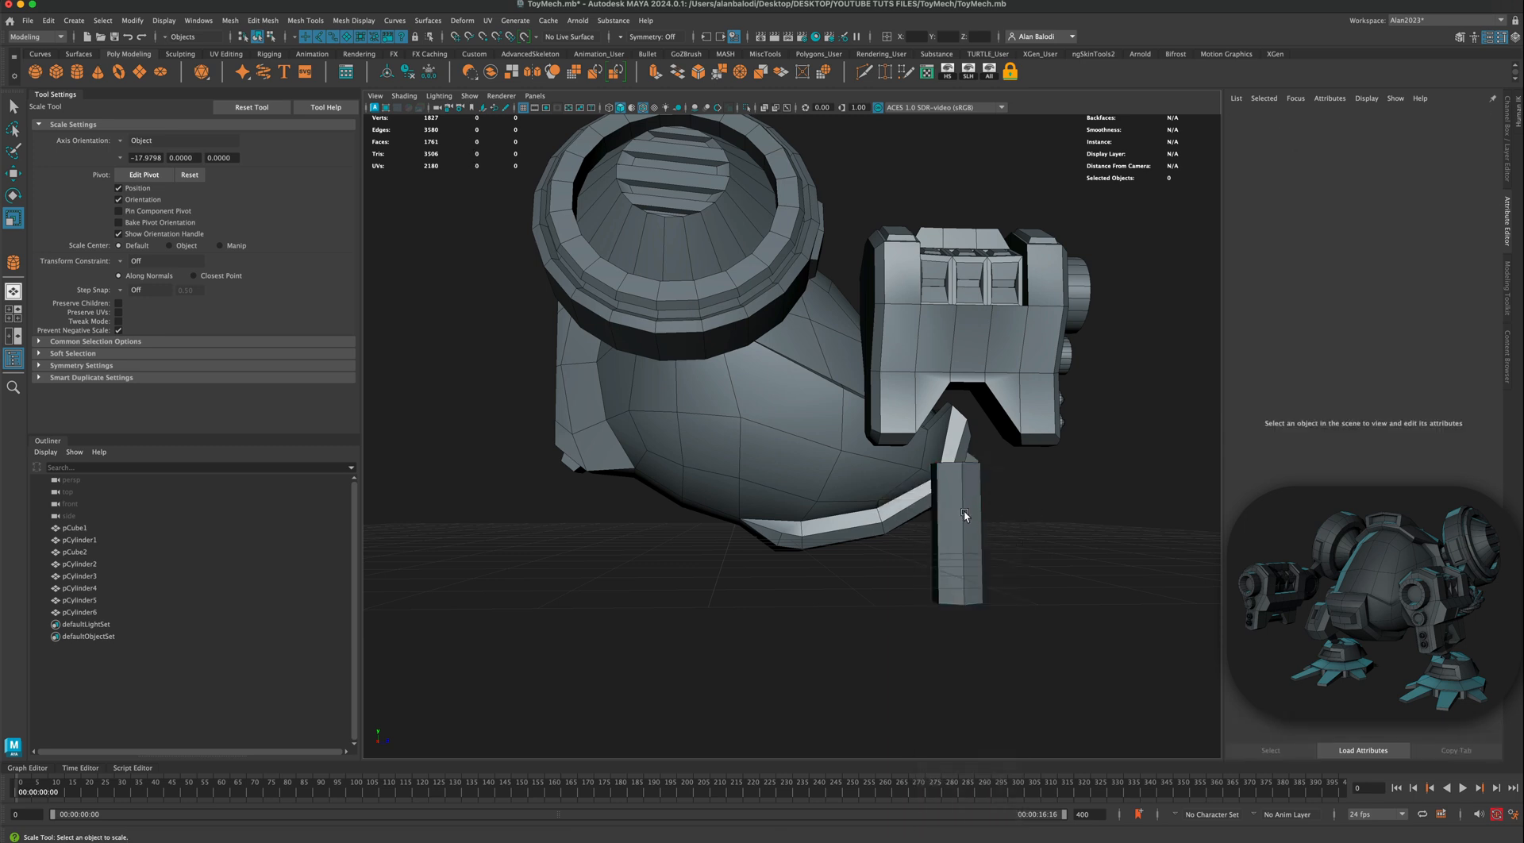
left_click(965, 514)
key("e")
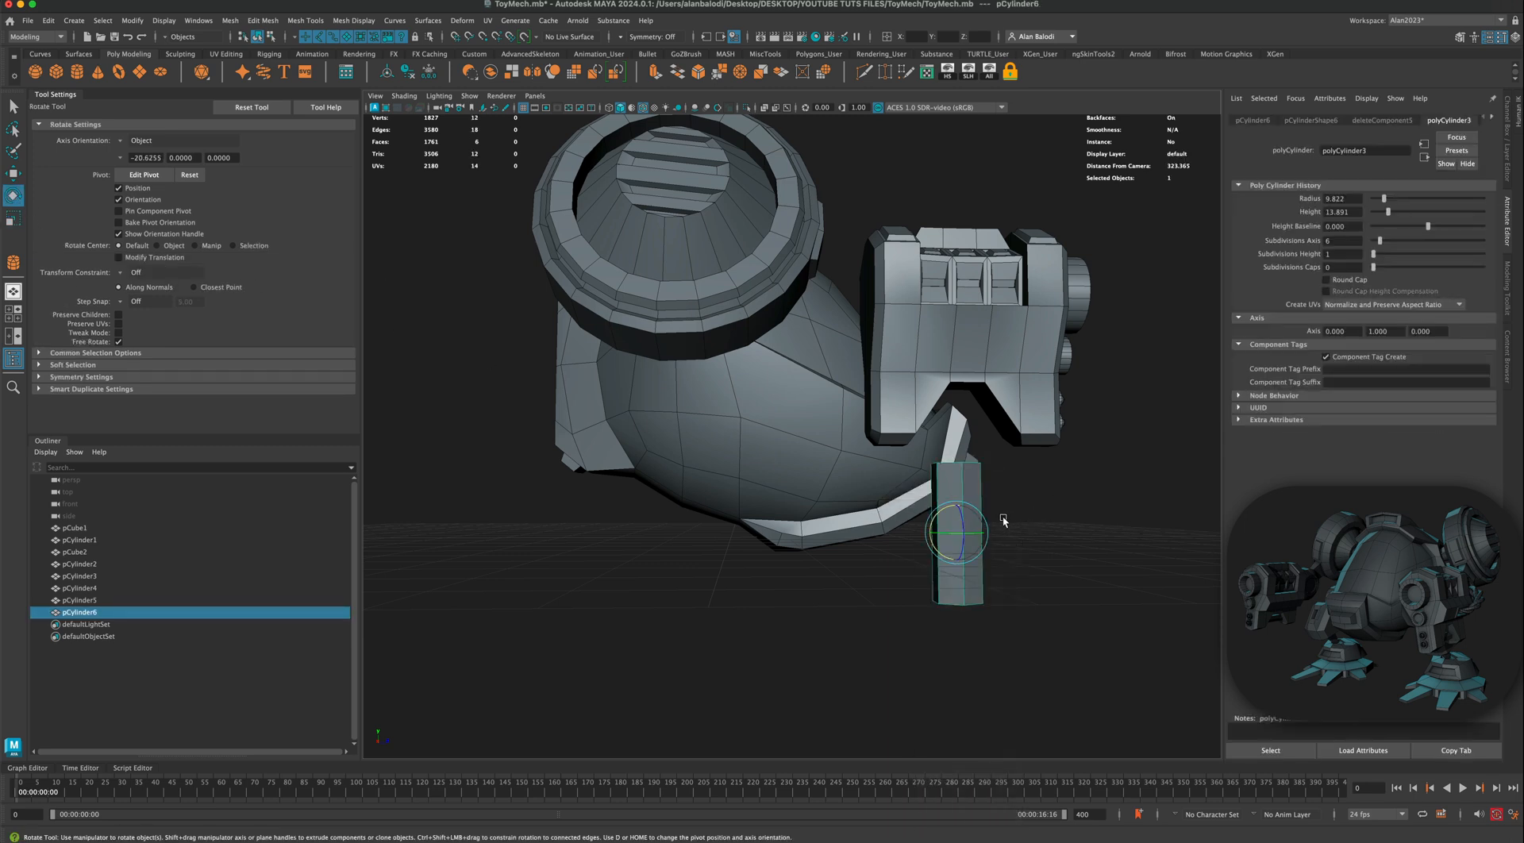
left_click_drag(944, 512, 923, 558)
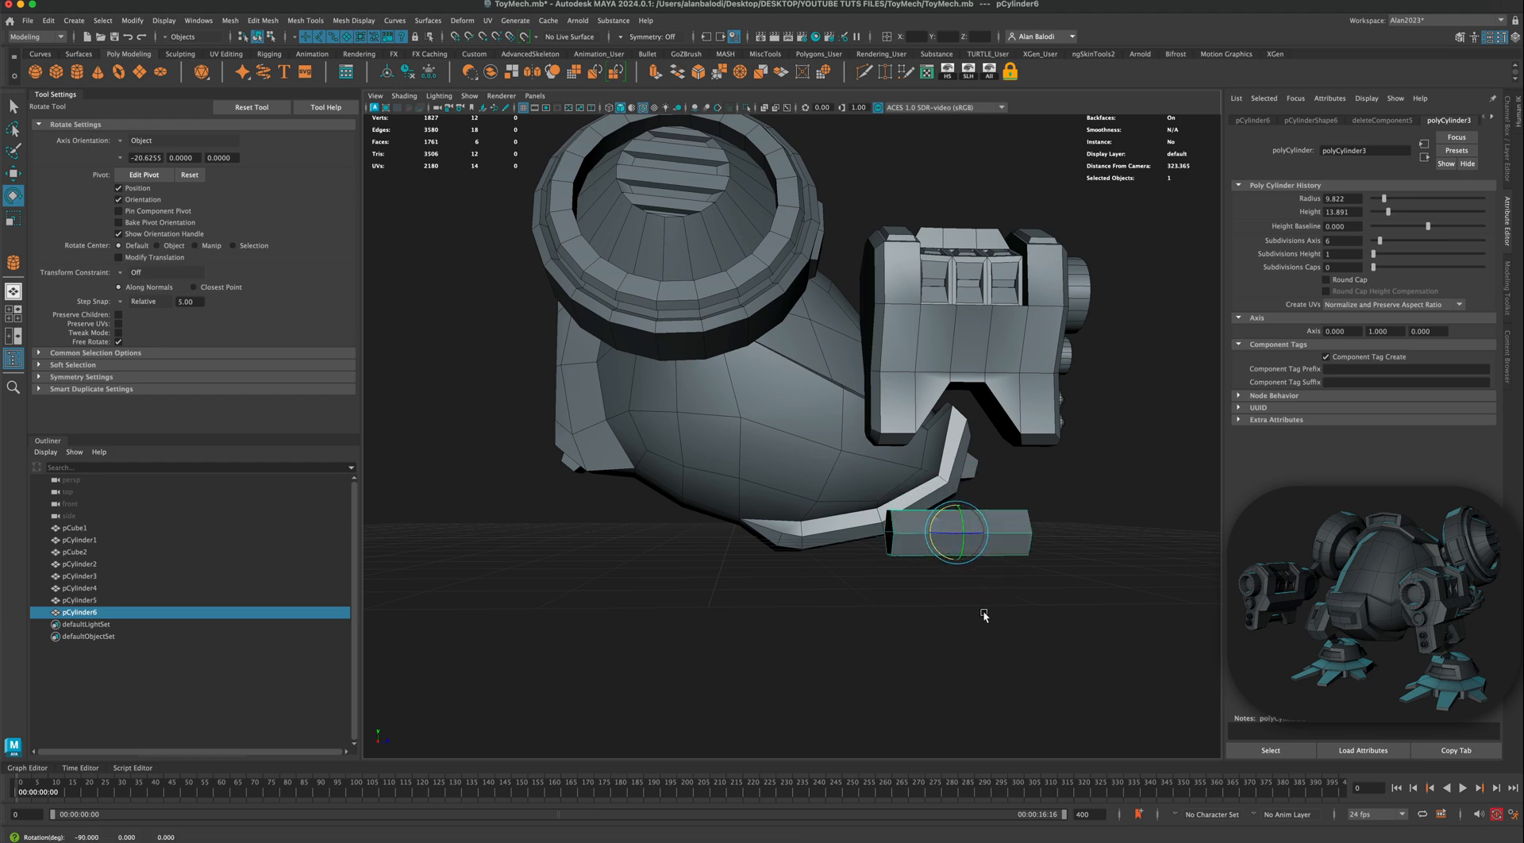
left_click_drag(984, 615, 931, 516, "alt")
key("r")
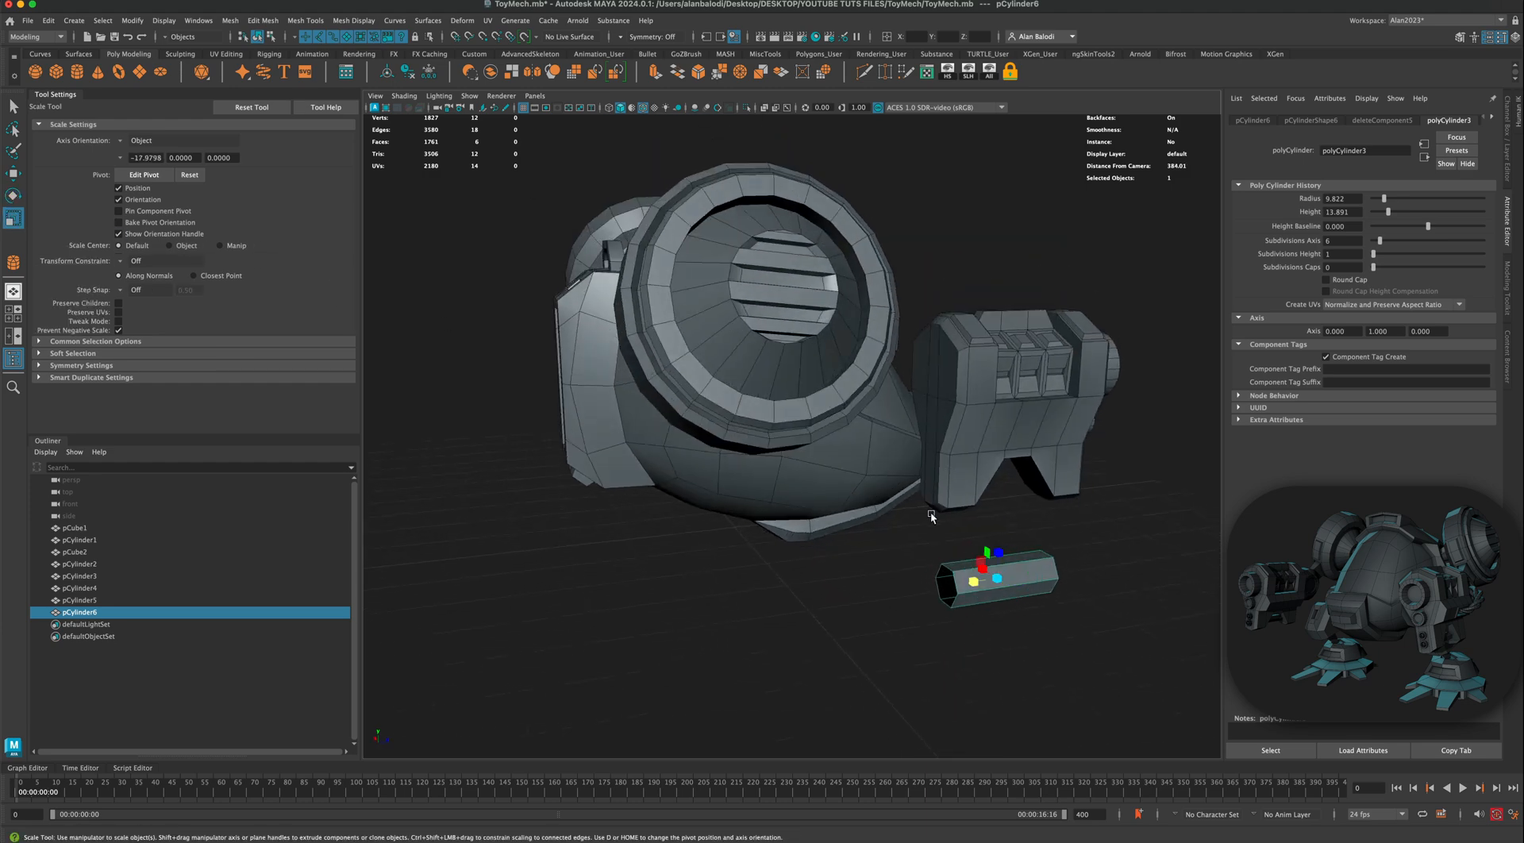
left_click_drag(994, 580, 971, 586)
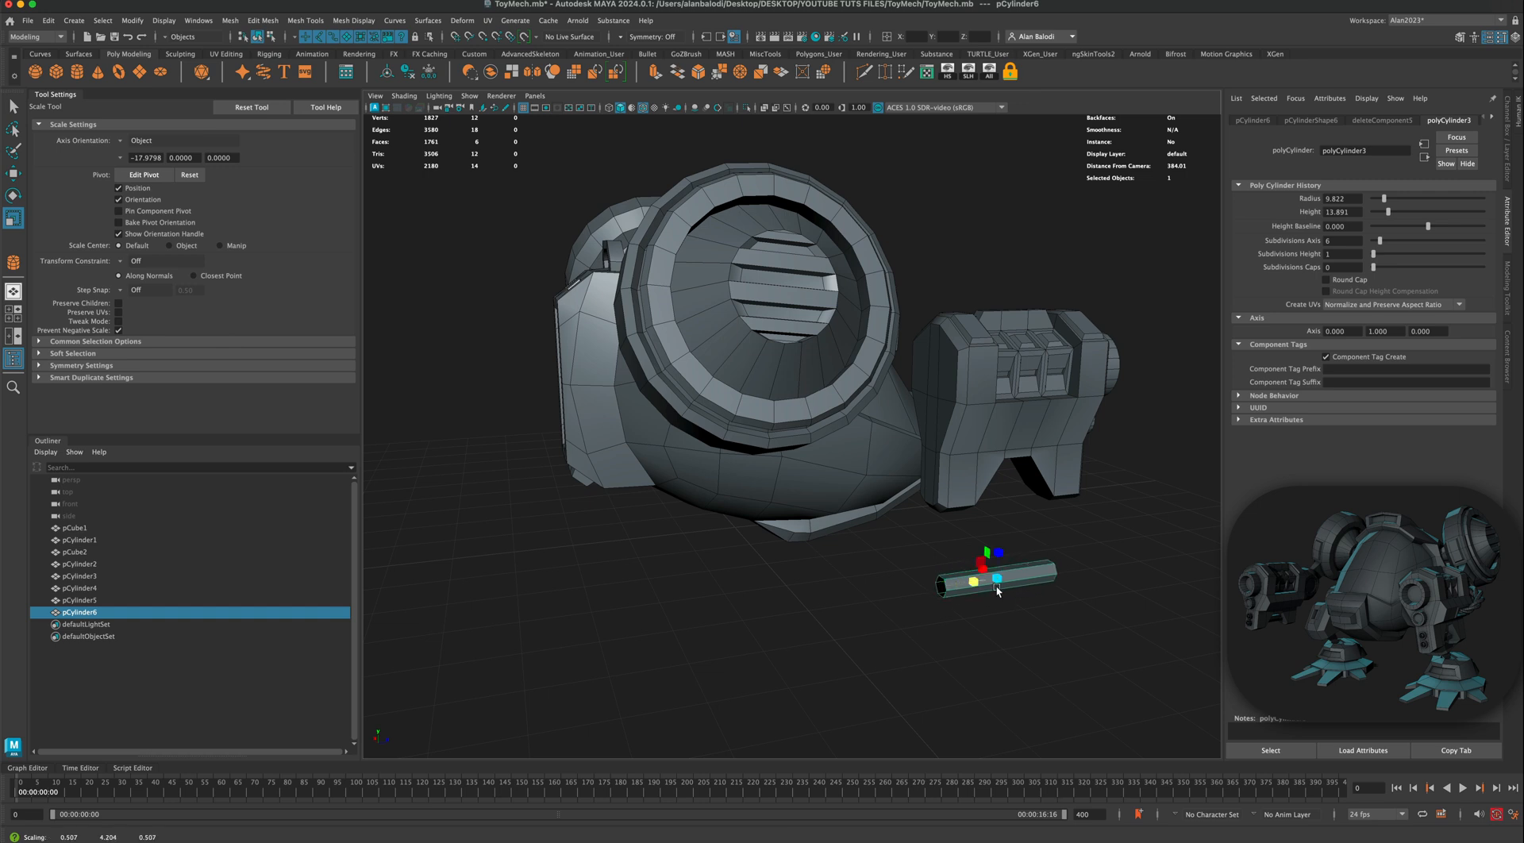
Step: Move the hexagonal bar in the front view so it sits centred below the gun arm's two smallest barrels
left_click(14, 174)
key("space")
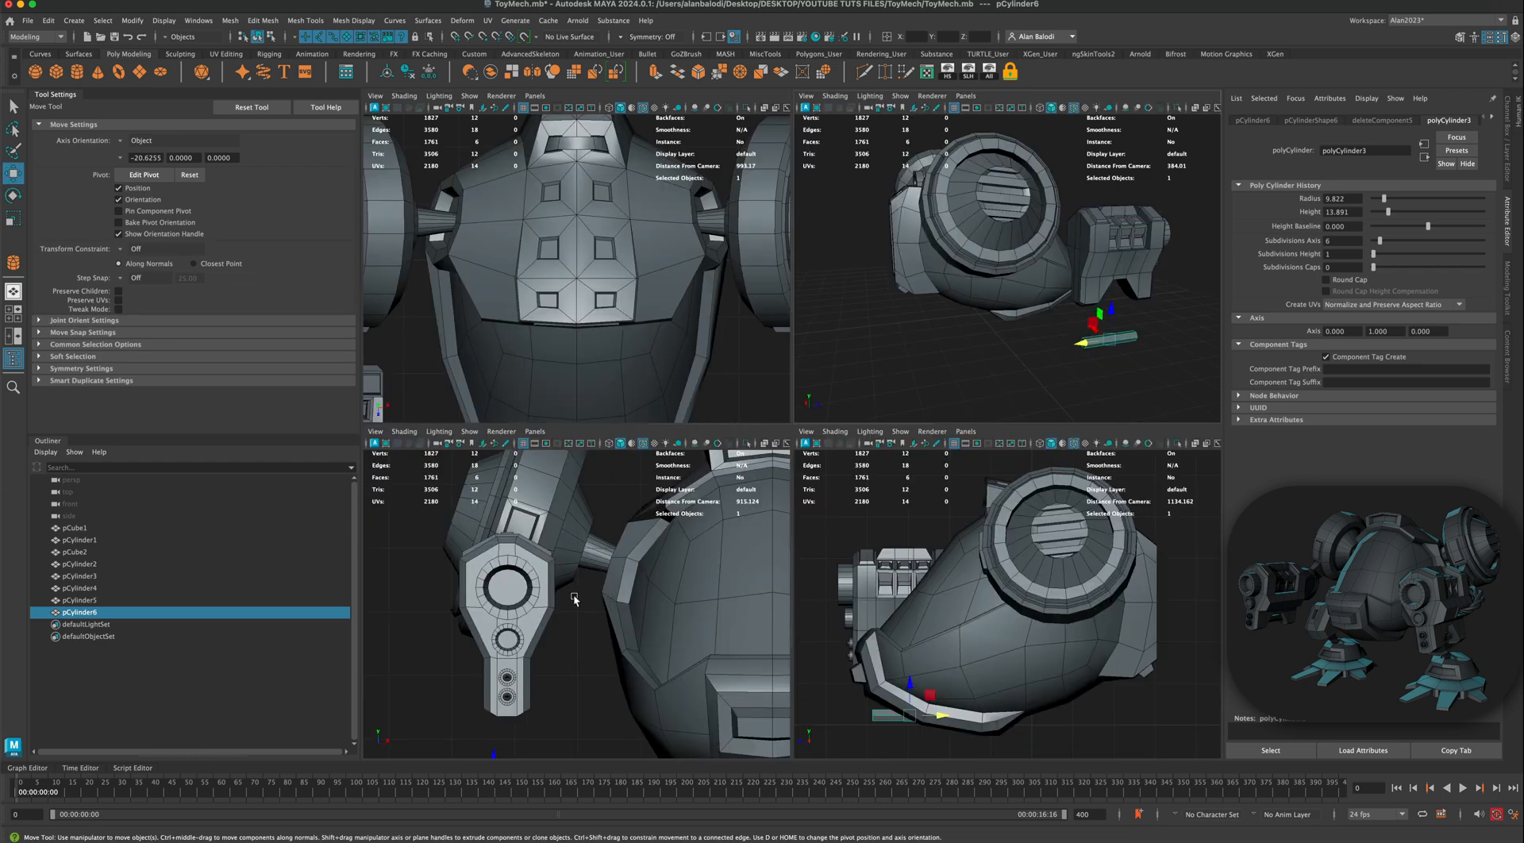
key("space")
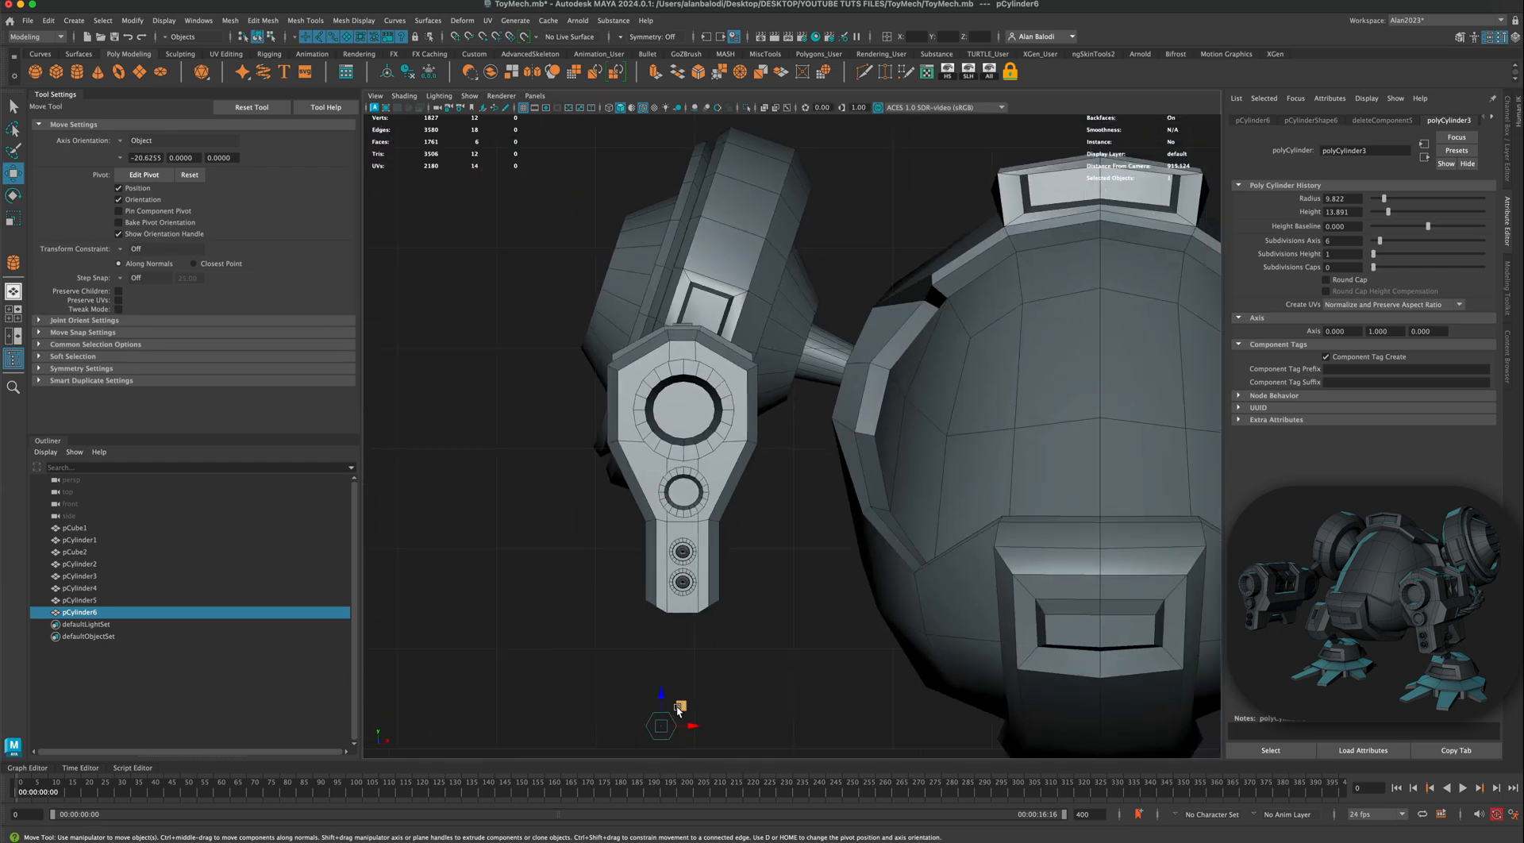
left_click_drag(679, 709, 699, 649)
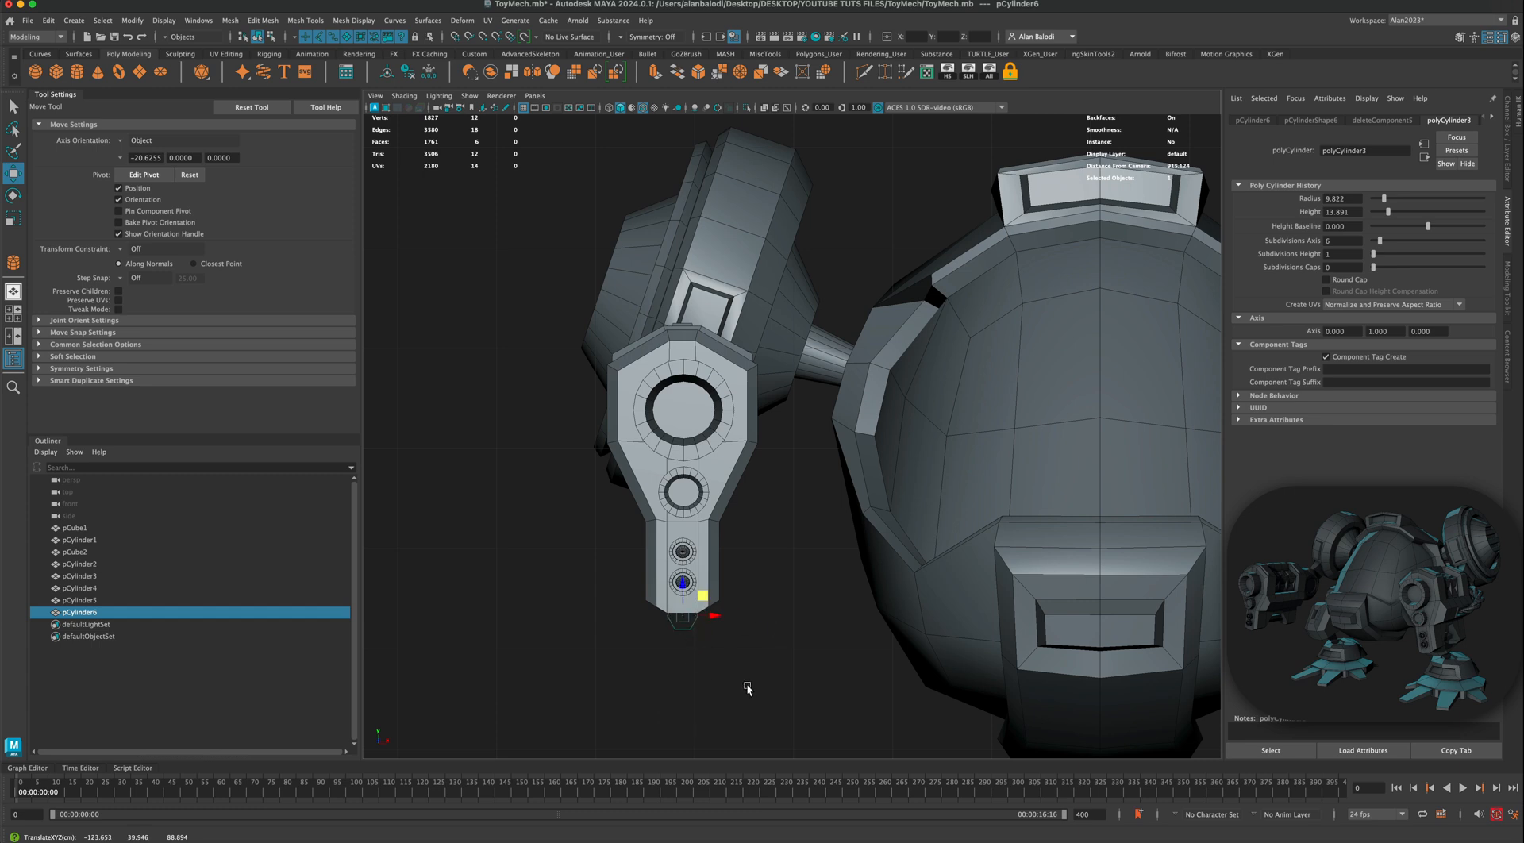
middle_click_drag(747, 688, 802, 515, "alt")
scroll(759, 627, "up", 5)
scroll(791, 540, "up", 2)
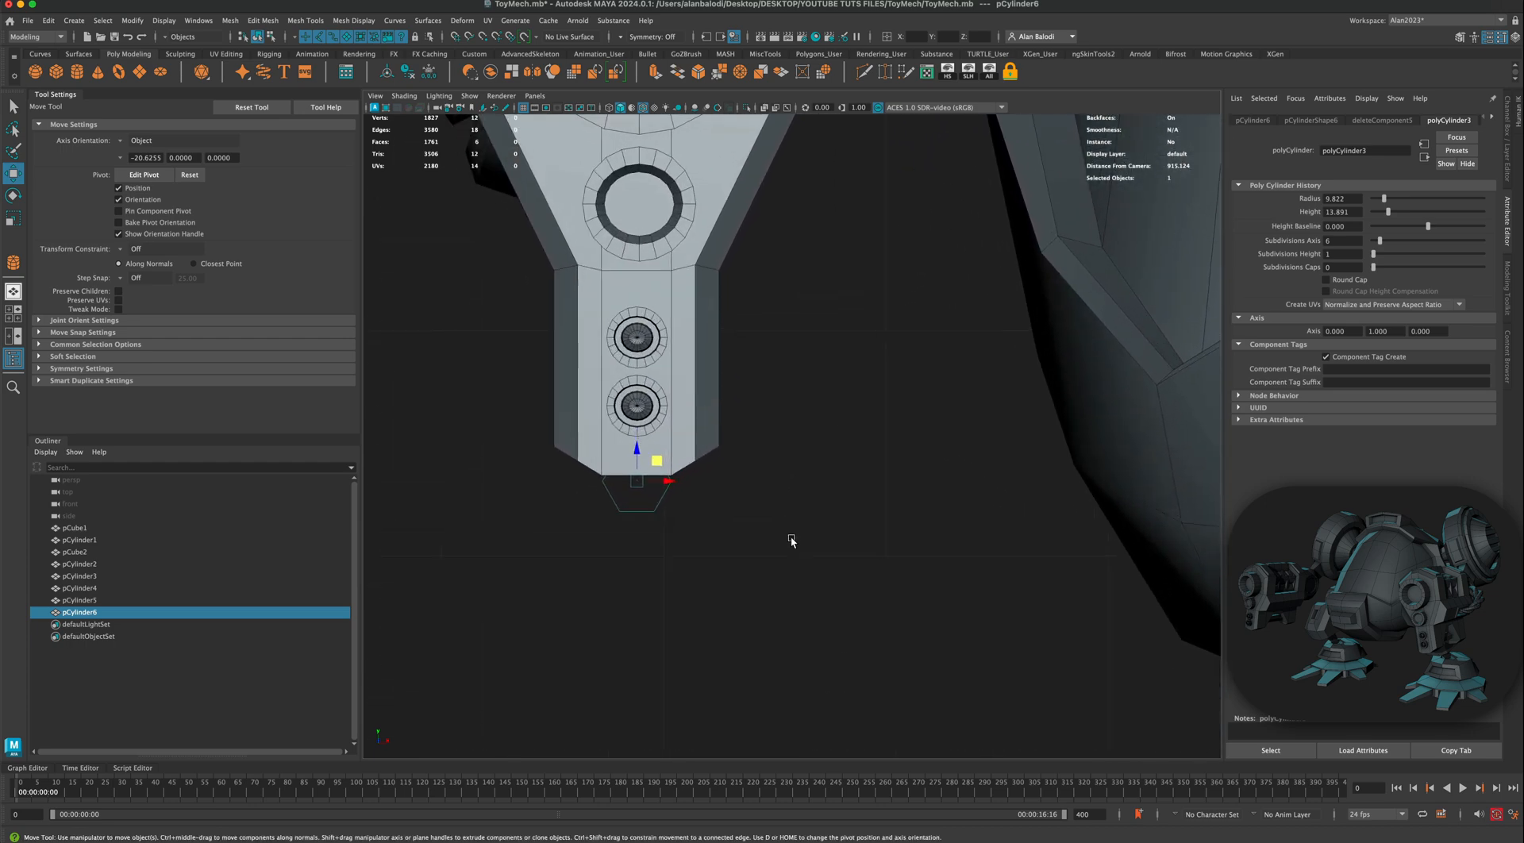
scroll(792, 541, "up", 1)
left_click_drag(646, 489, 646, 490)
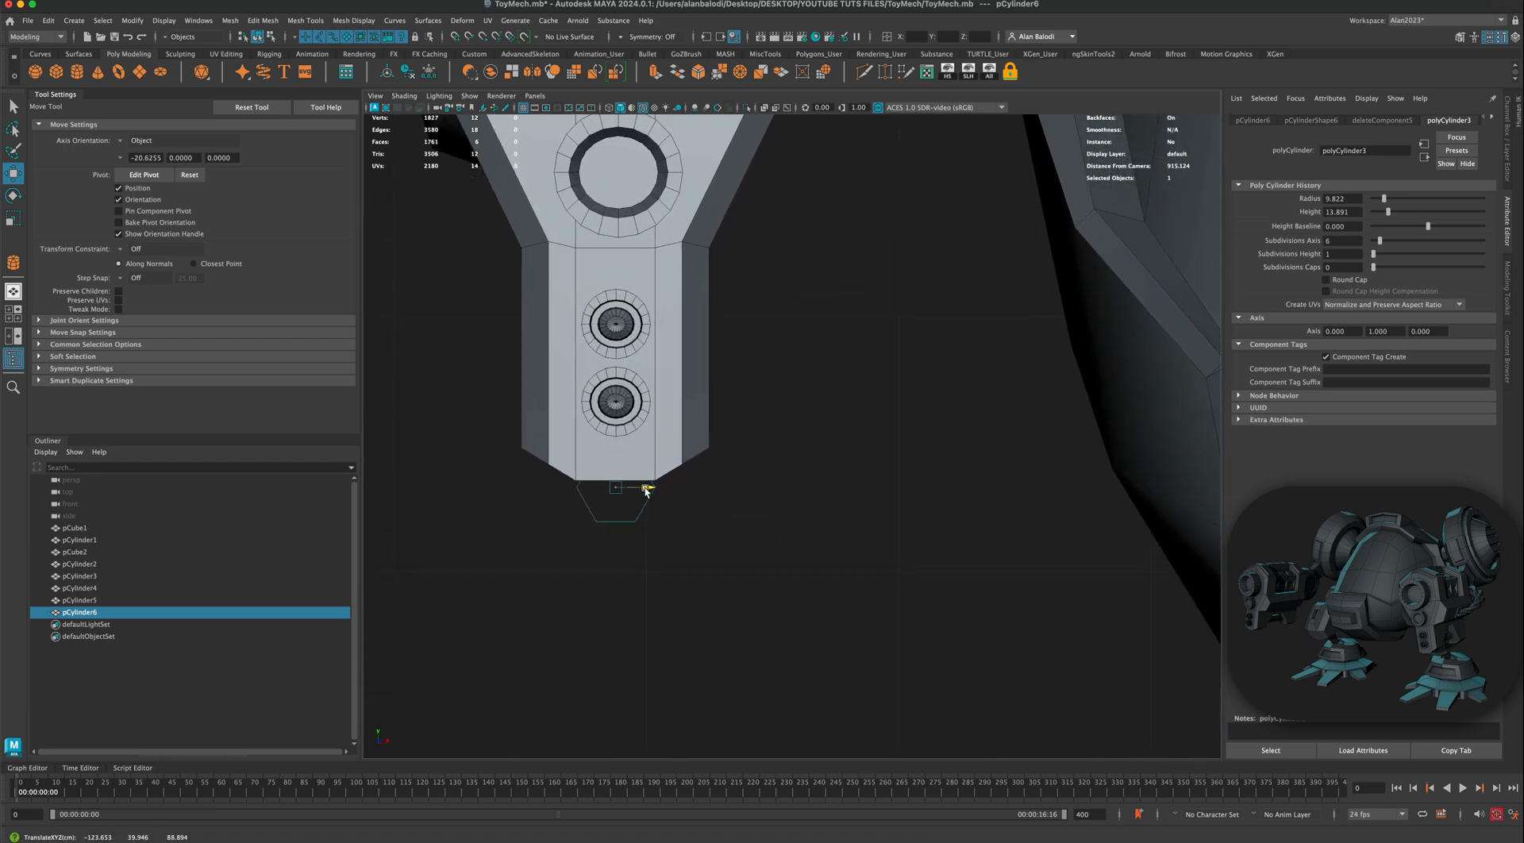
Step: Raise the hexagonal bar into the underside notch so it bridges the gun arm's front and rear legs
key("space")
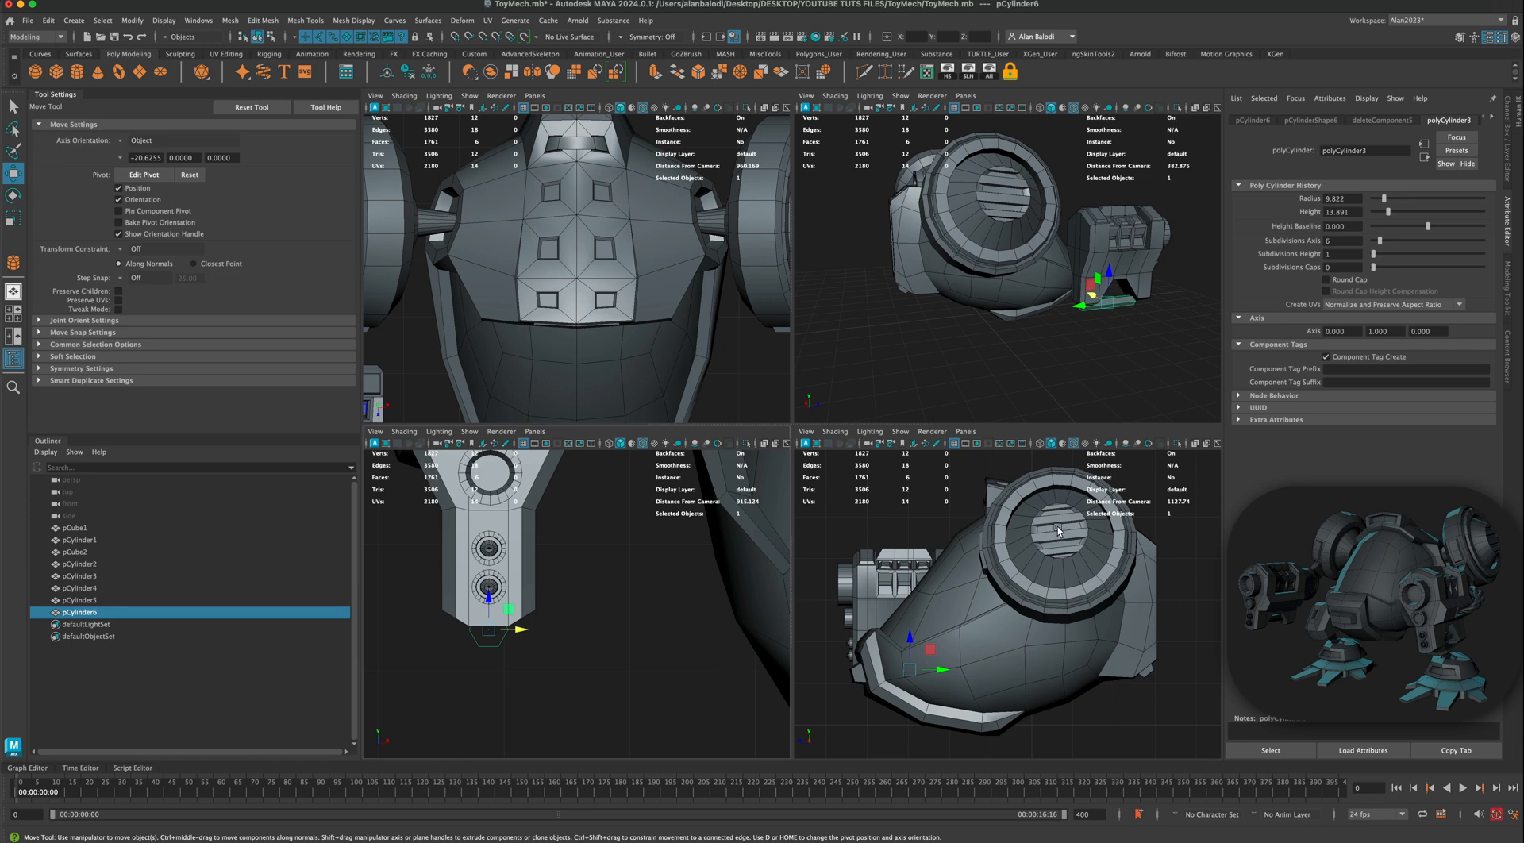
key("space")
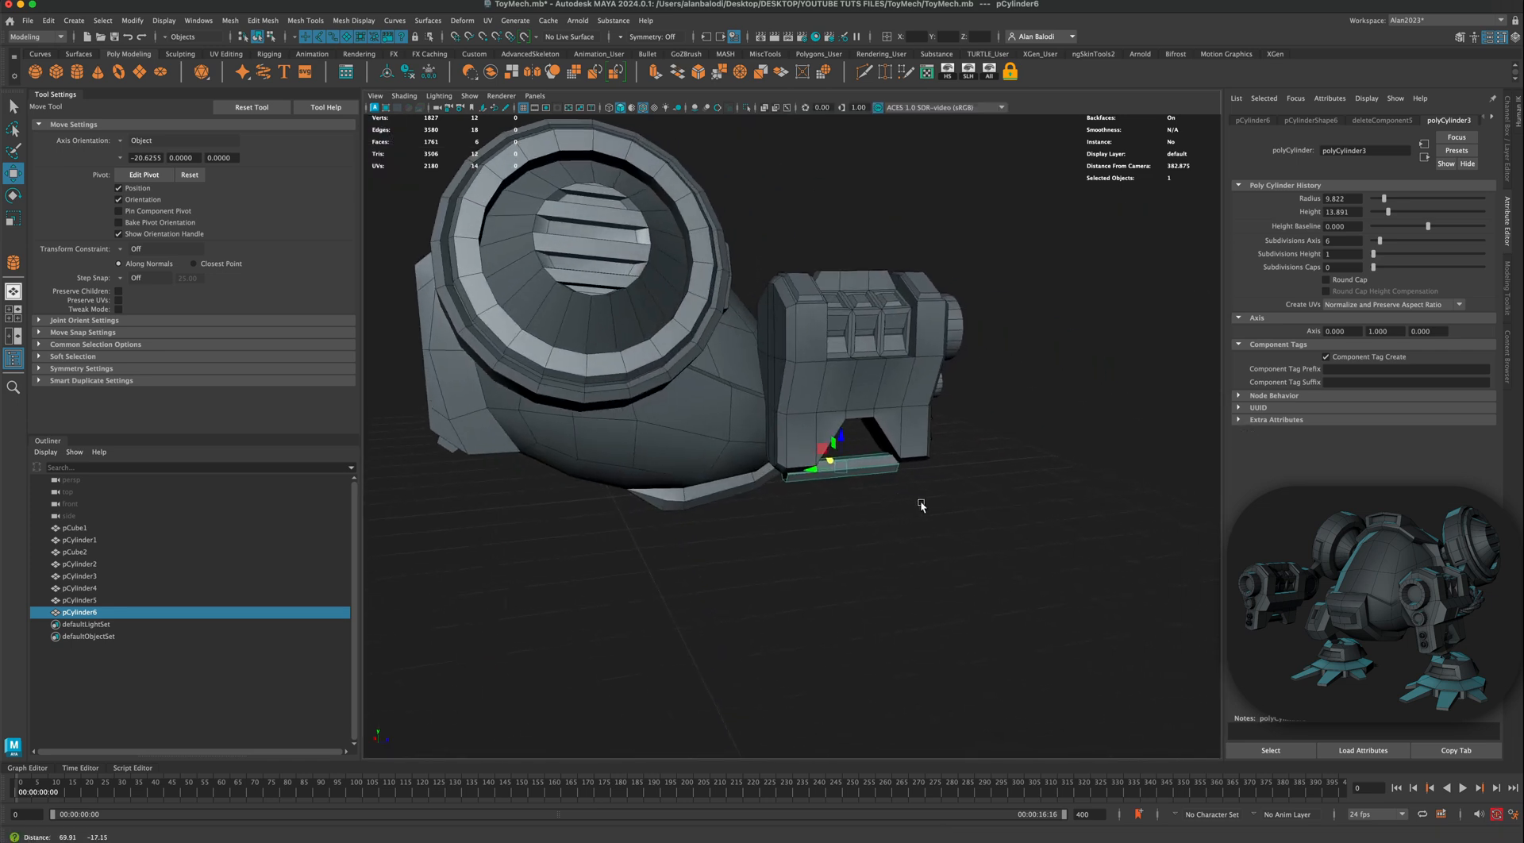
scroll(856, 447, "up", 3)
left_click_drag(862, 450, 871, 421)
left_click_drag(936, 493, 906, 483, "alt")
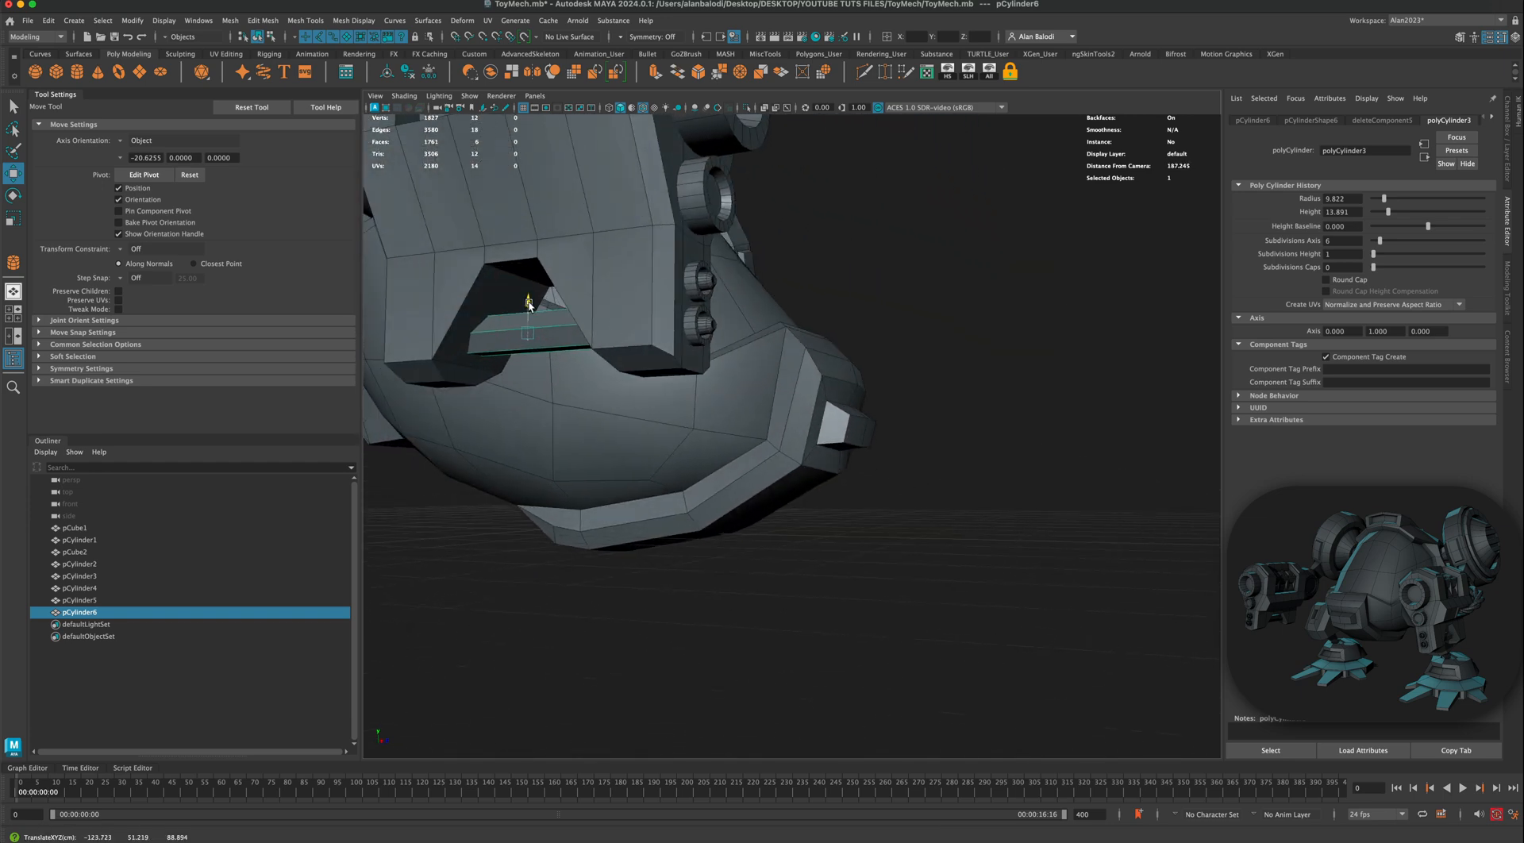
Step: Deselect the bar and examine the mech from the front and the gun arm's outer side
scroll(680, 473, "down", 3)
left_click_drag(682, 474, 705, 475, "alt")
left_click(1015, 516)
scroll(1012, 527, "down", 5)
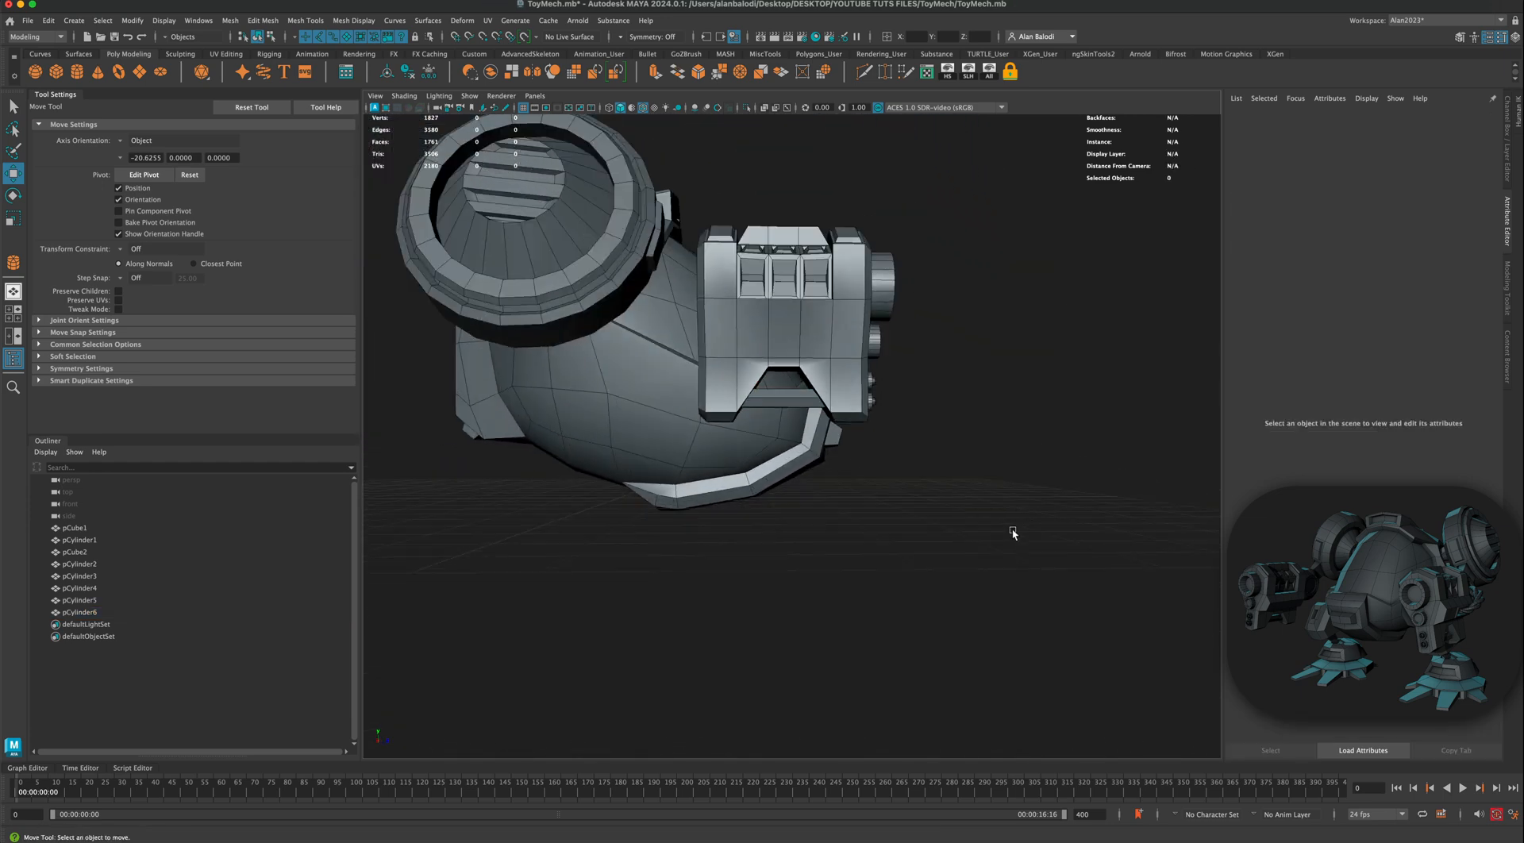
left_click_drag(1009, 490, 918, 524, "alt")
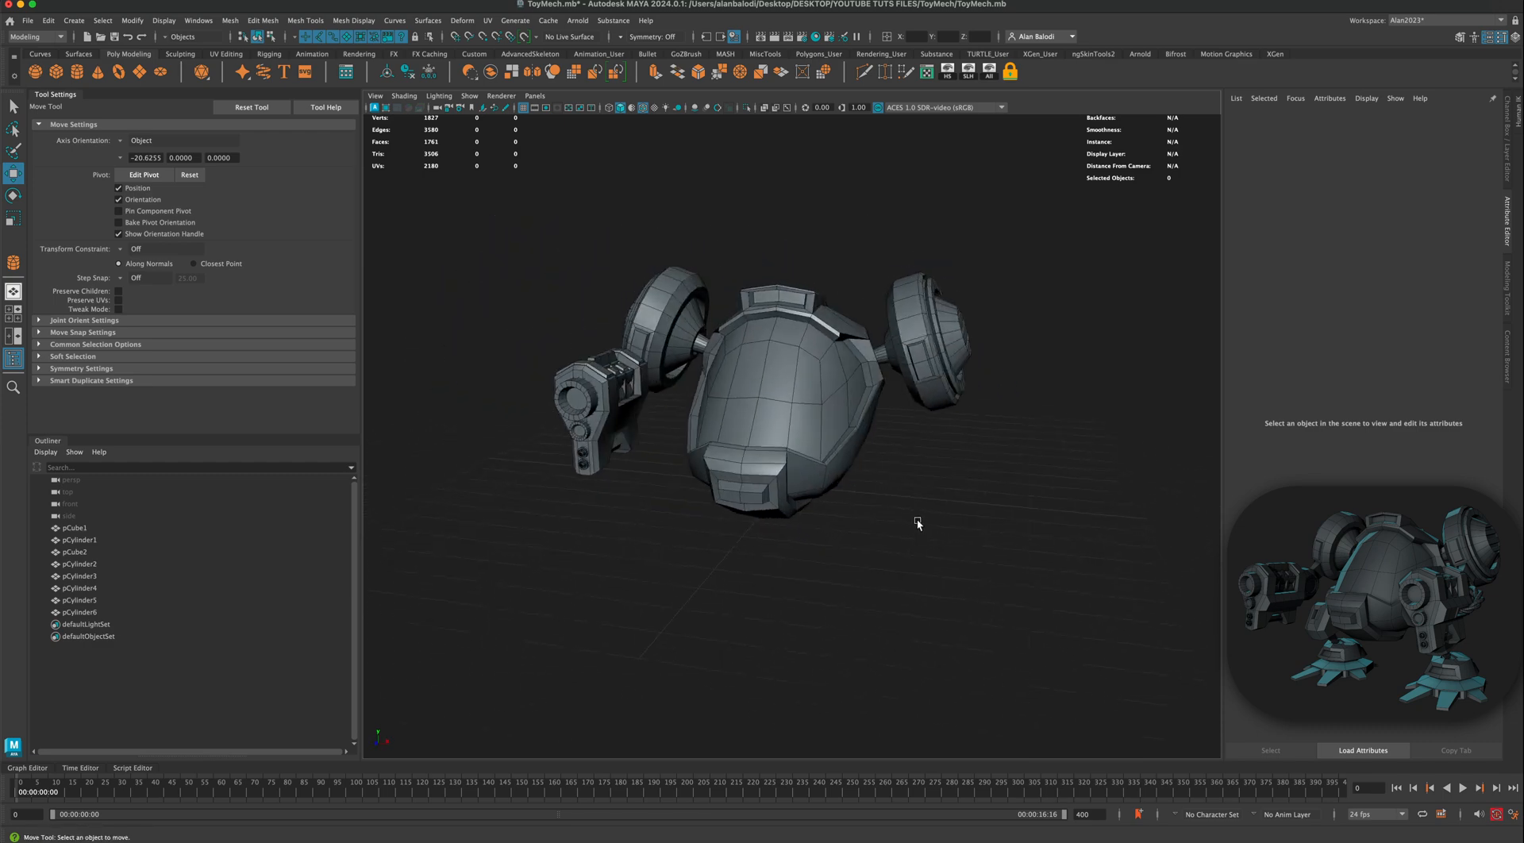
scroll(912, 550, "up", 3)
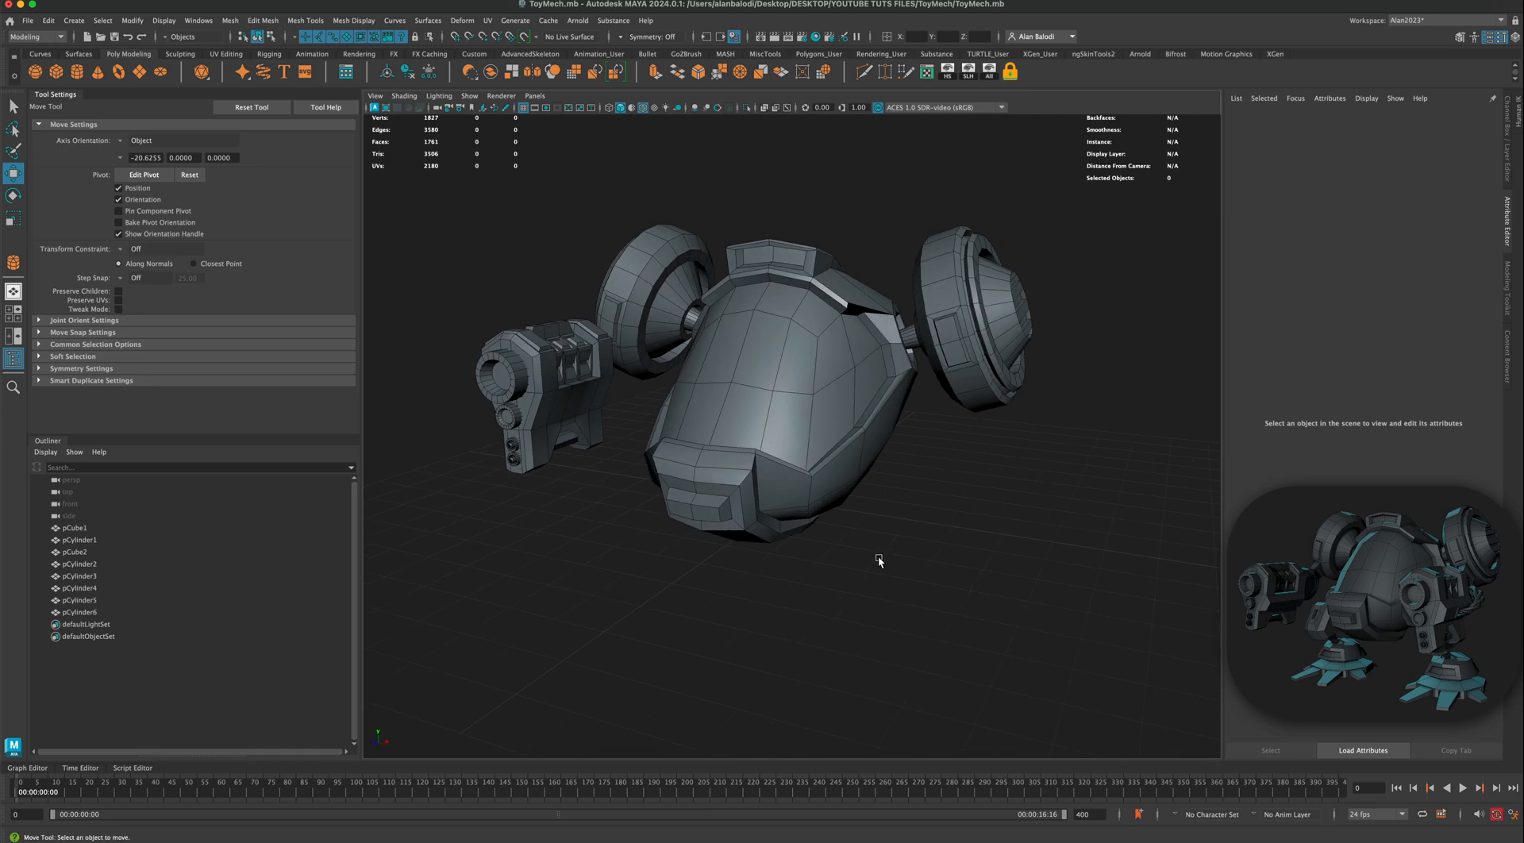
left_click_drag(878, 556, 980, 550, "alt")
left_click(19, 110)
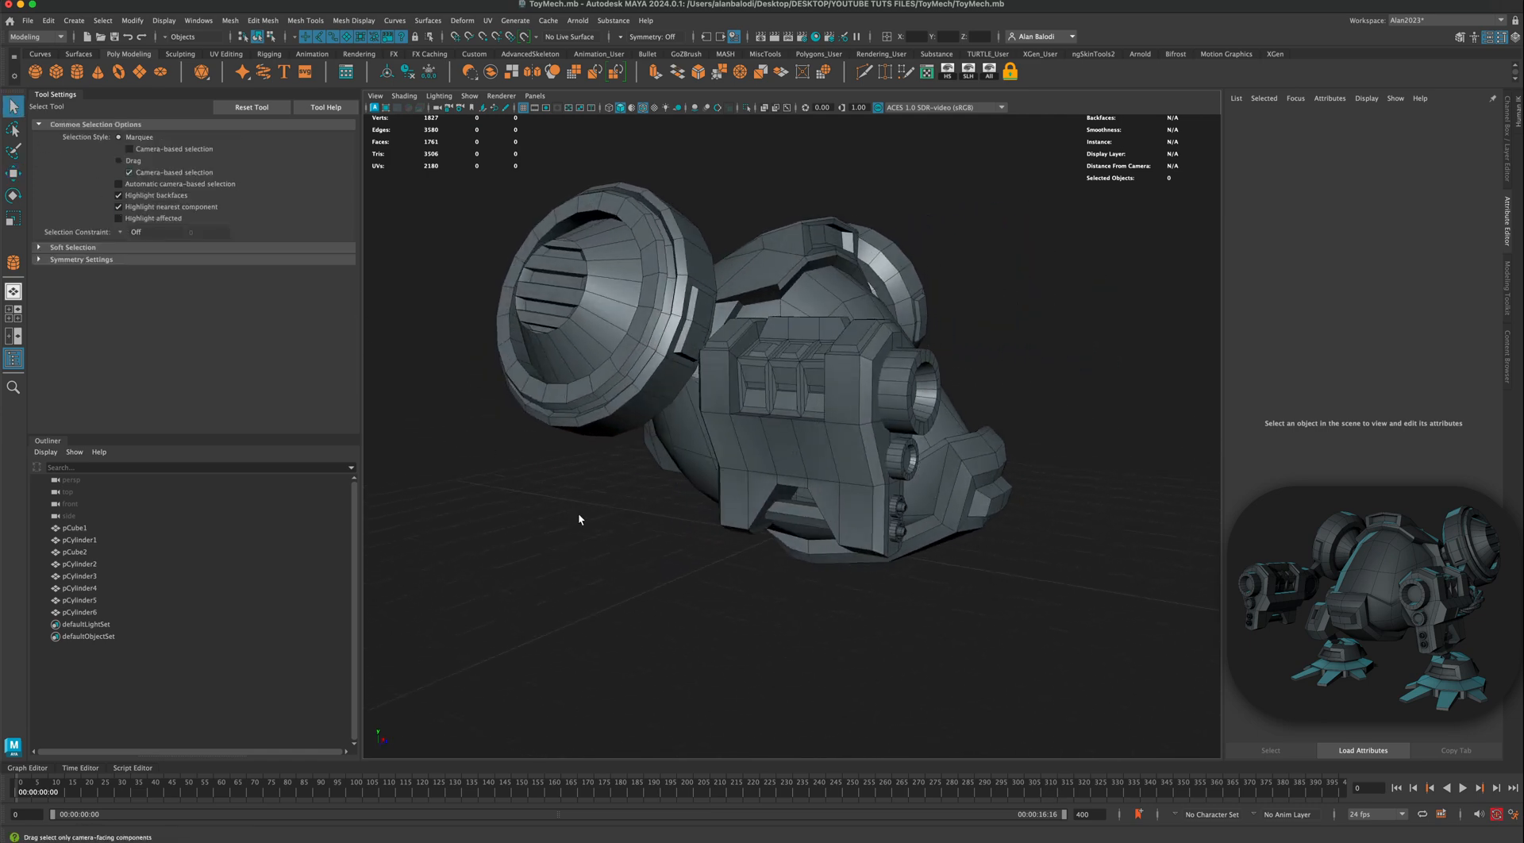
left_click_drag(578, 513, 635, 537, "alt")
Step: Select the five faces of the band below the recessed panels on the gun arm's outer side
left_click(858, 451)
right_click(858, 451)
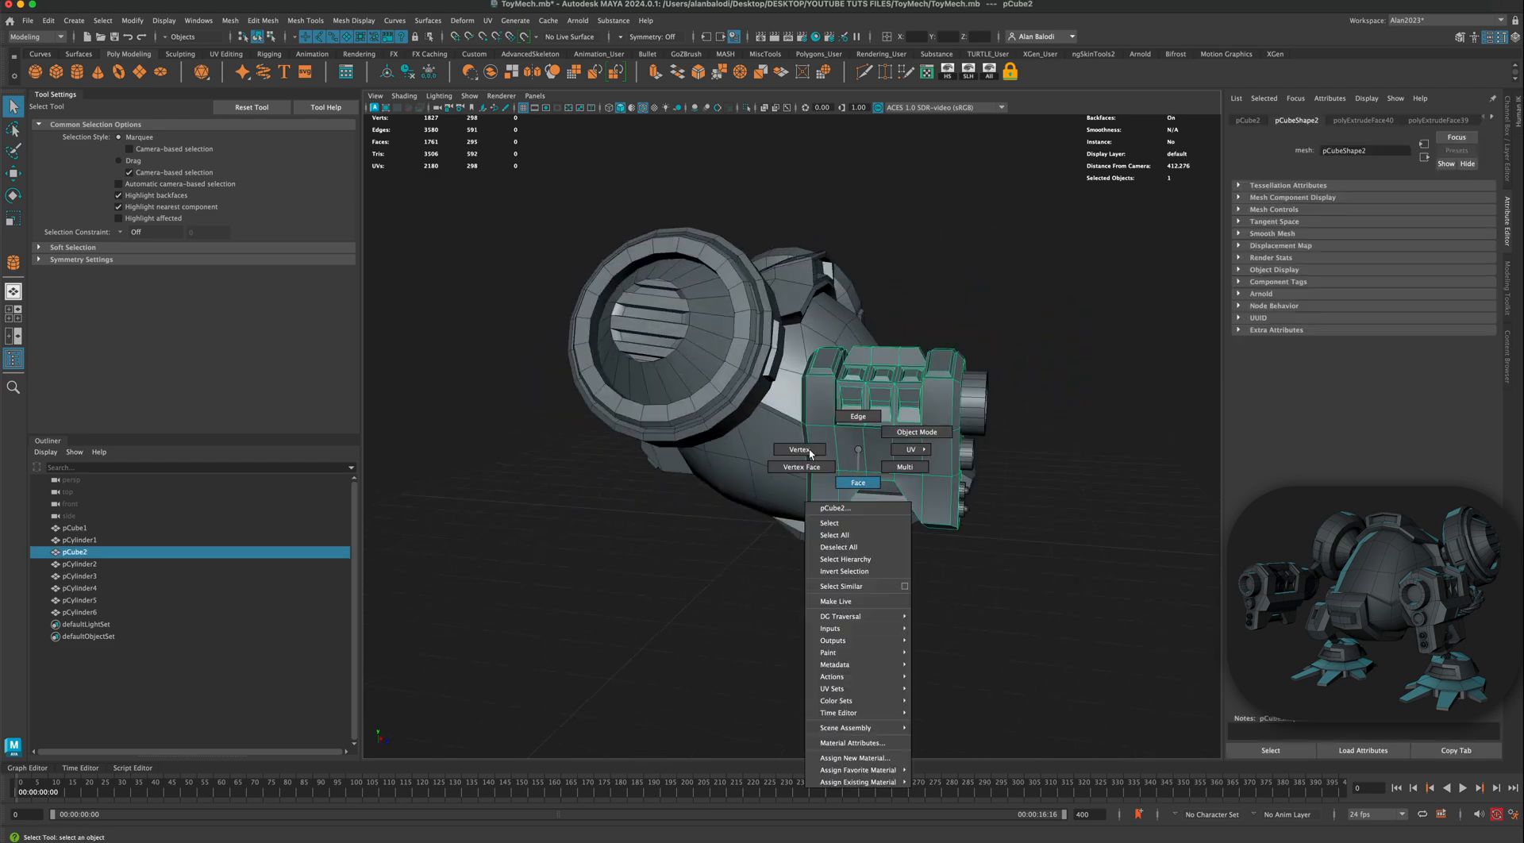
right_click_drag(858, 451, 858, 482)
left_click(823, 449)
left_click(849, 454, "shift")
left_click(879, 455, "shift")
left_click(904, 457, "shift")
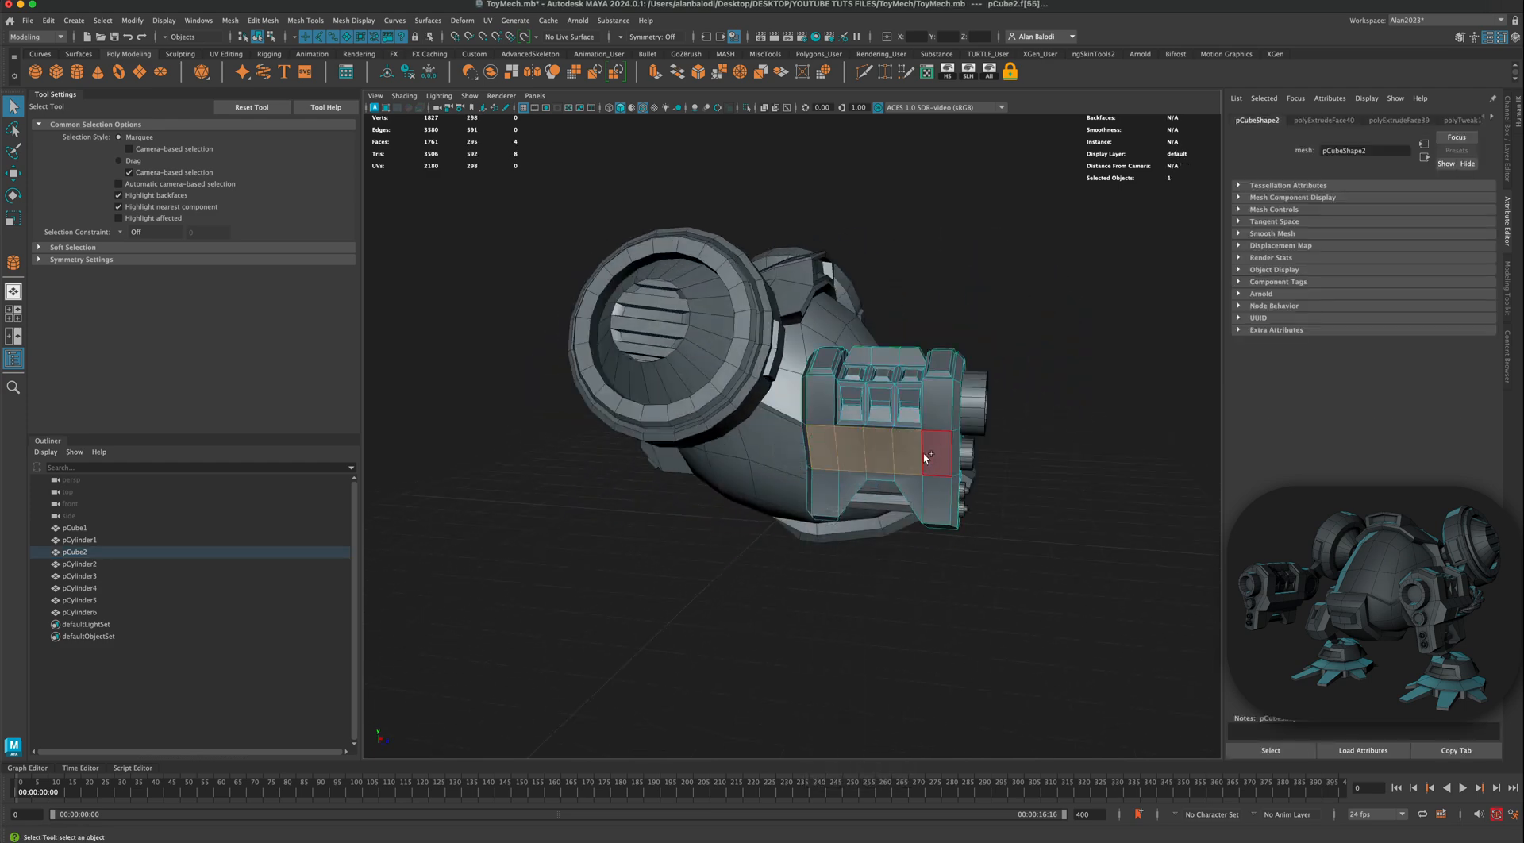
left_click(926, 458, "shift")
Step: Try to extrude the five outer band faces with a Local Translate Z of 14.198 and a local scale of 0.633
left_click(656, 71)
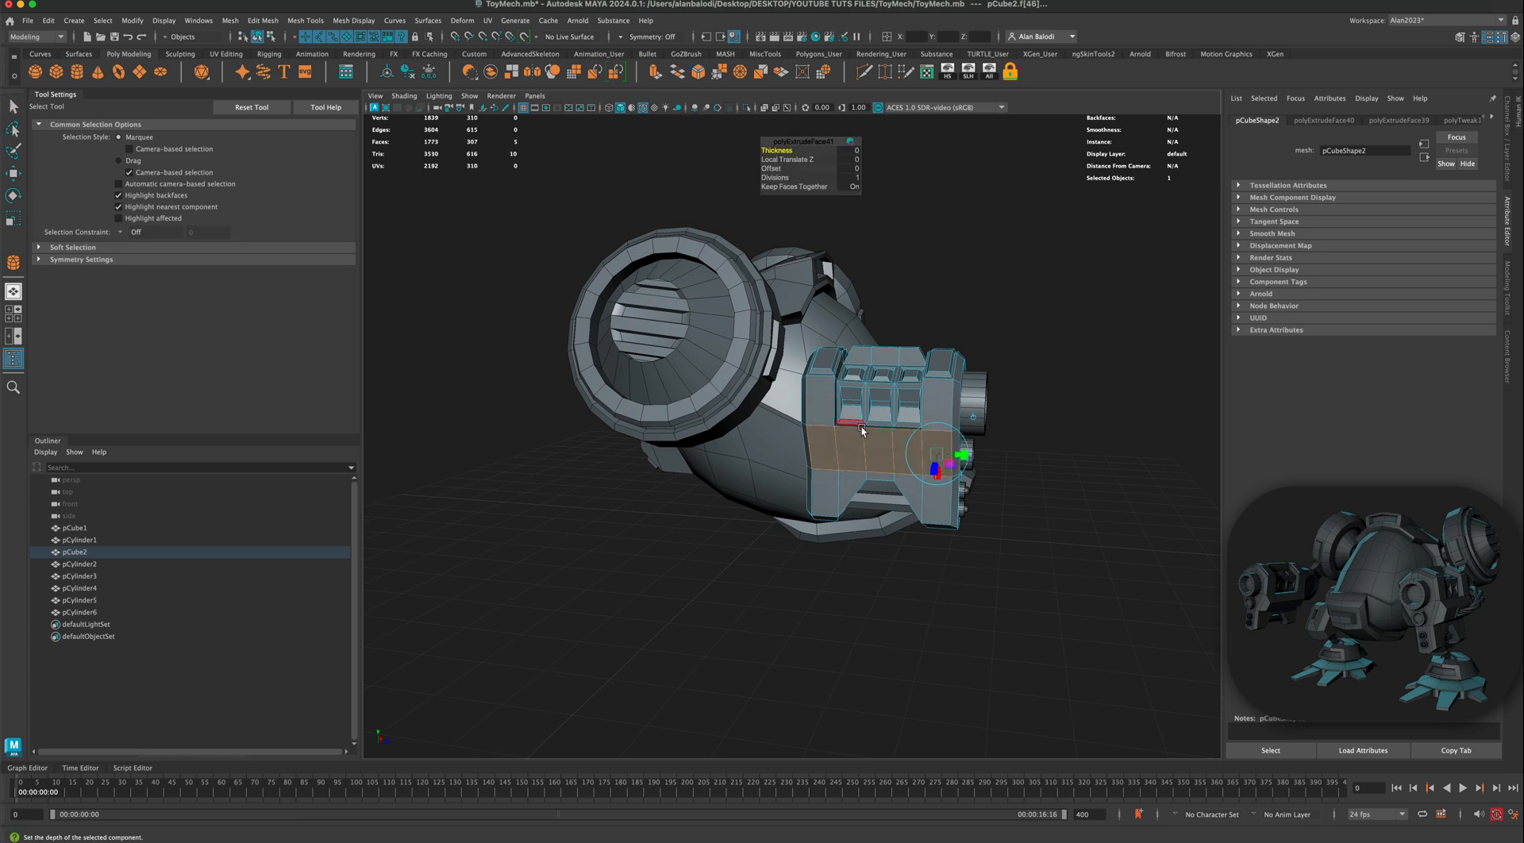
left_click_drag(940, 456, 784, 496)
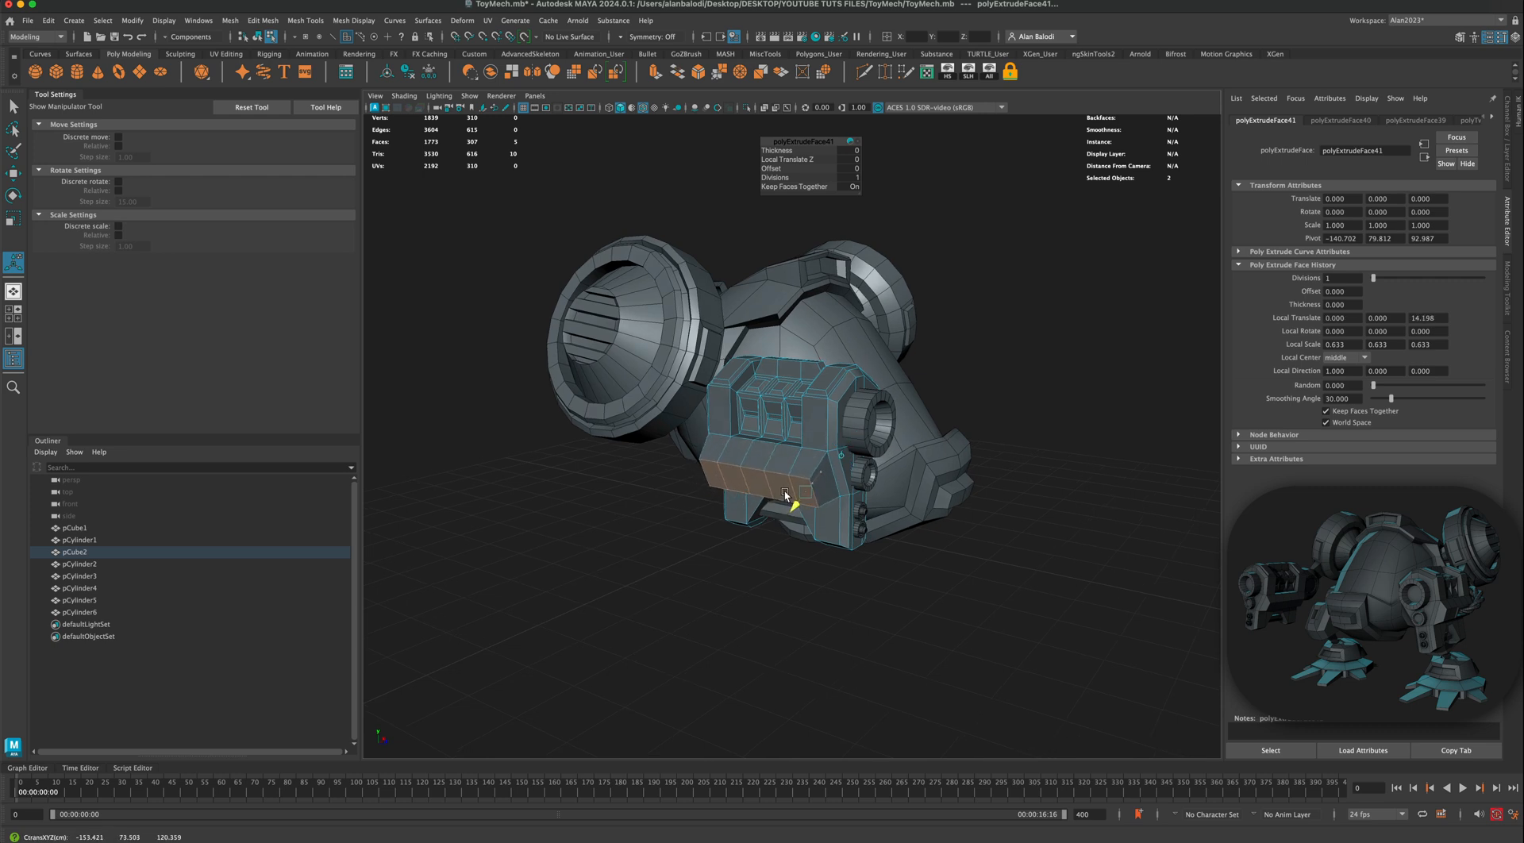
right_click(828, 379)
right_click_drag(894, 375, 897, 375)
key("q")
left_click(970, 422)
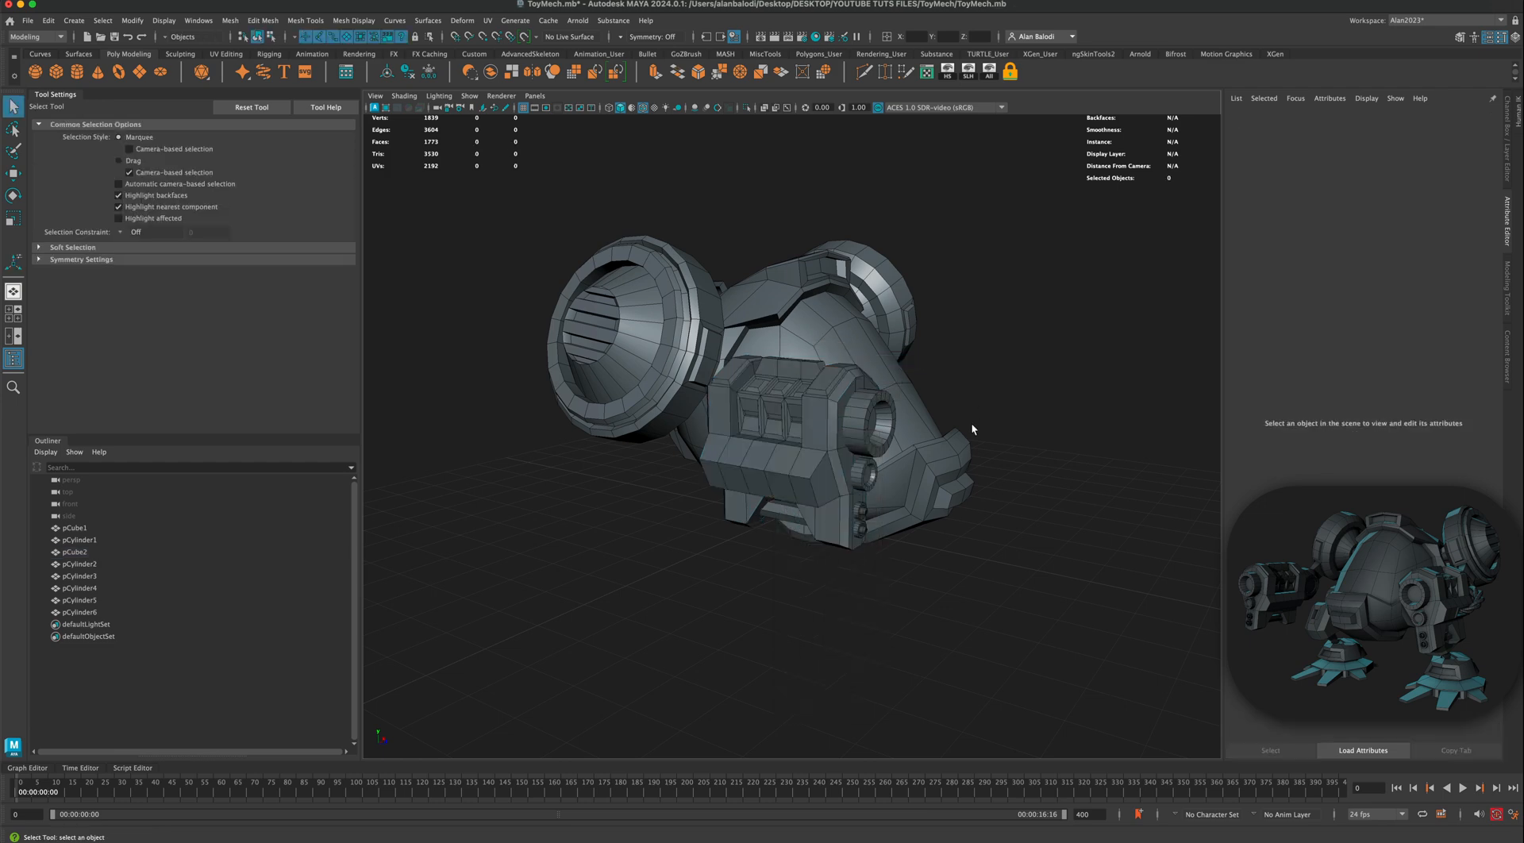
left_click_drag(970, 422, 873, 432, "alt")
scroll(776, 471, "up", 3)
left_click_drag(776, 472, 644, 476, "alt")
Step: Undo the outward offset and scaling of the outer band faces, returning to their face selection
key("super+z")
key("super+z")
key("super+z")
Step: Add the matching inner-side band faces and extrude both sides with Local Translate Z 7.922 and local scale 0.5, 0.5, 0.465, then return to object mode
left_click(596, 408, "shift")
left_click(609, 409, "shift")
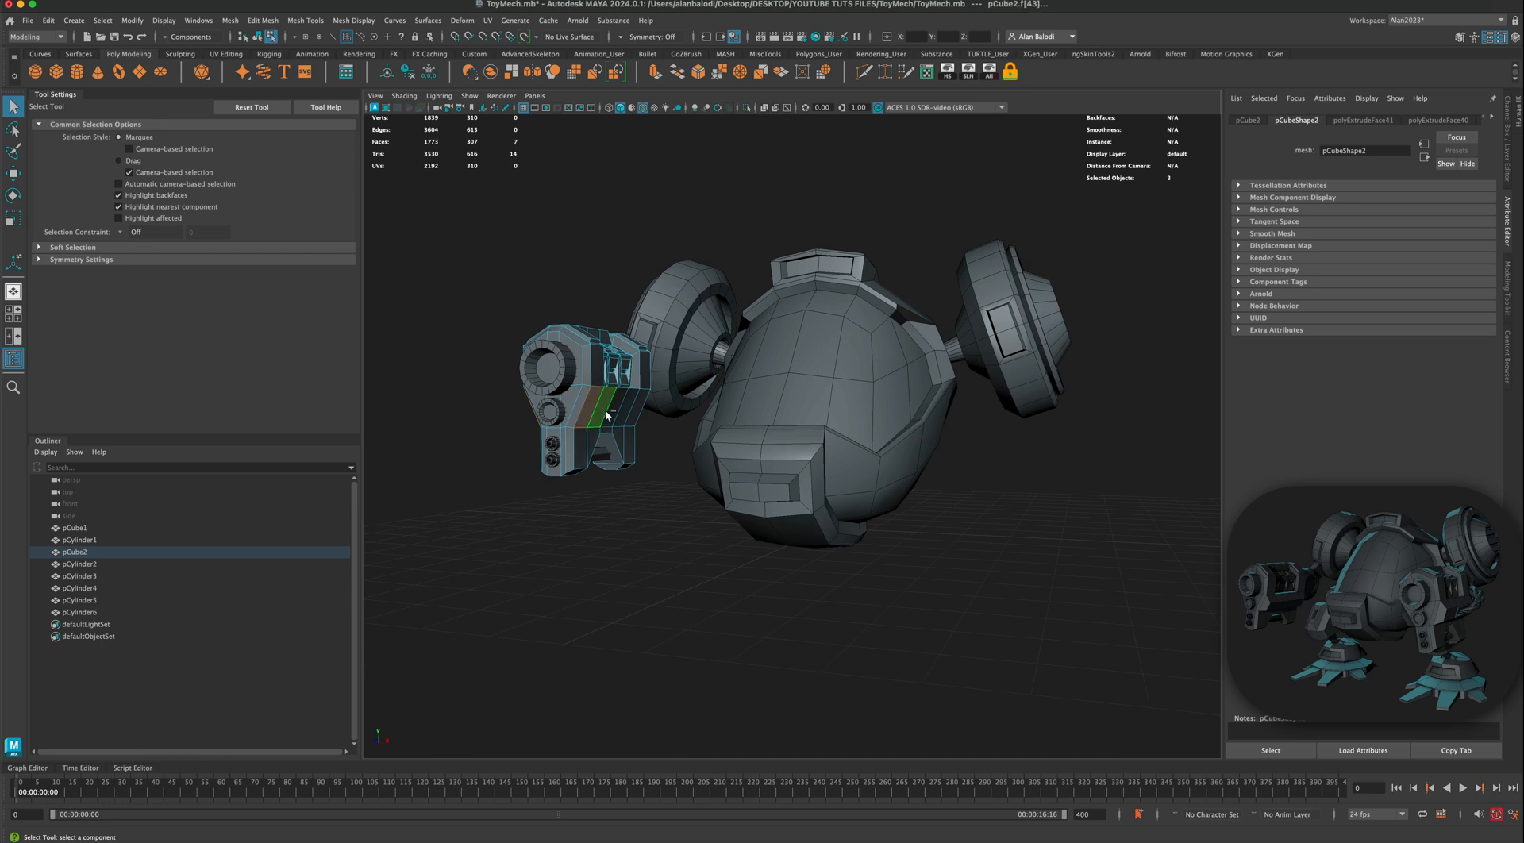
left_click(622, 412, "shift")
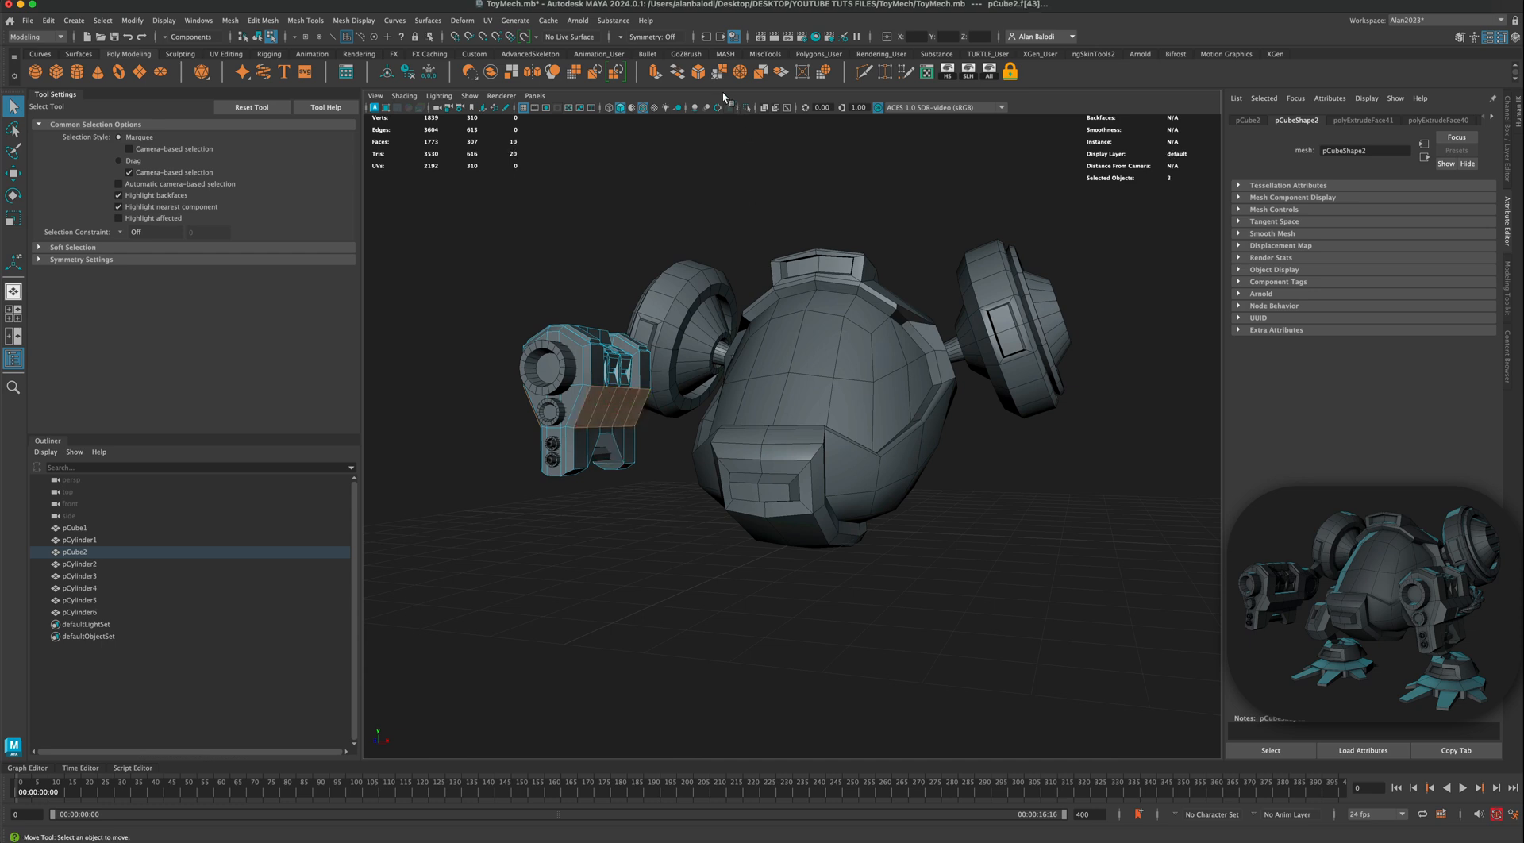
key("ctrl+e")
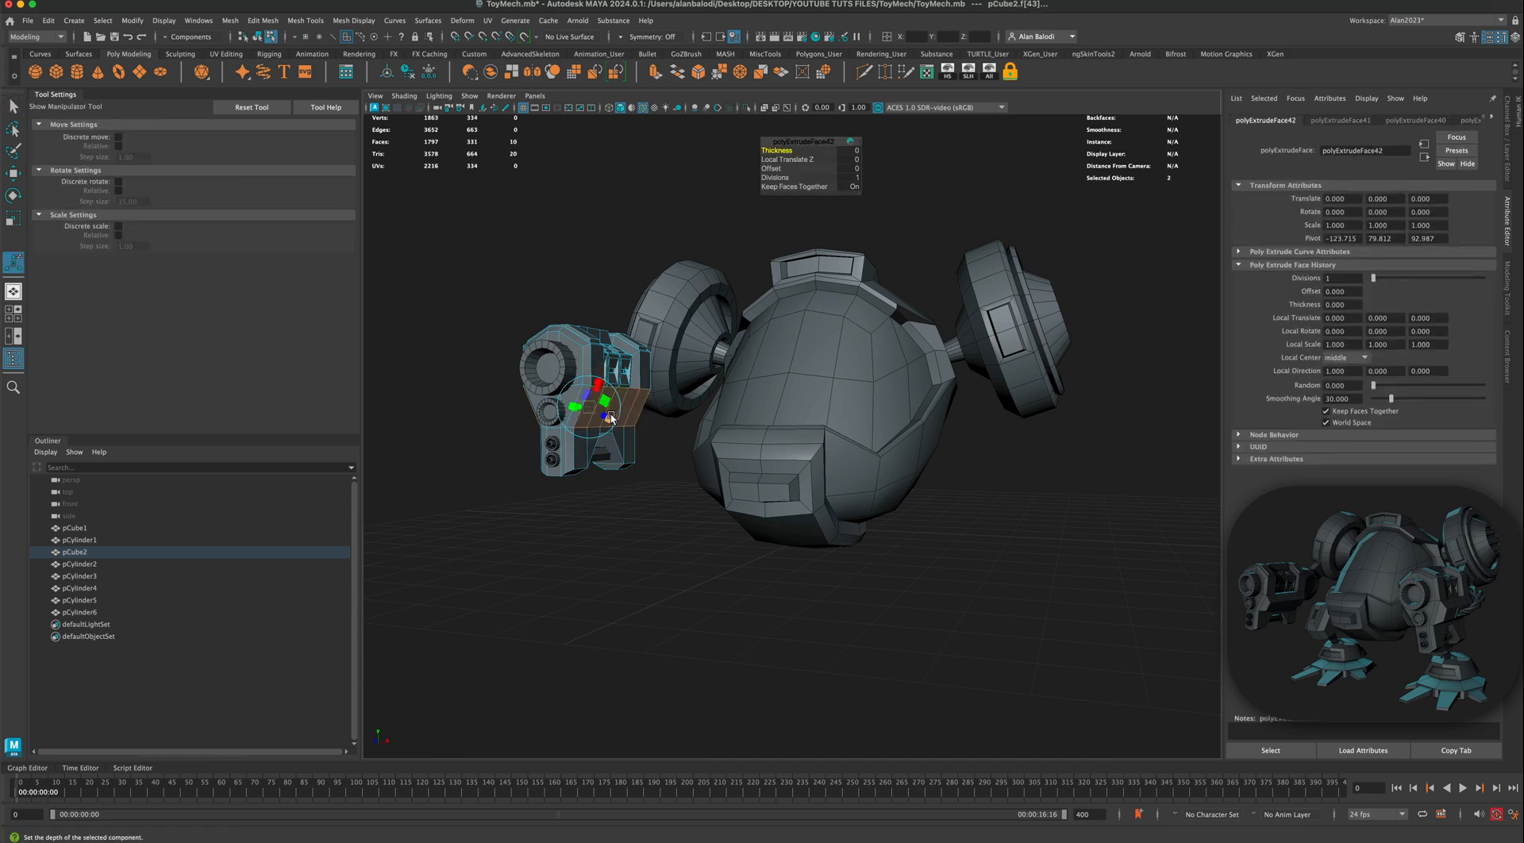
left_click_drag(610, 417, 650, 441)
left_click(583, 407)
right_click(685, 421)
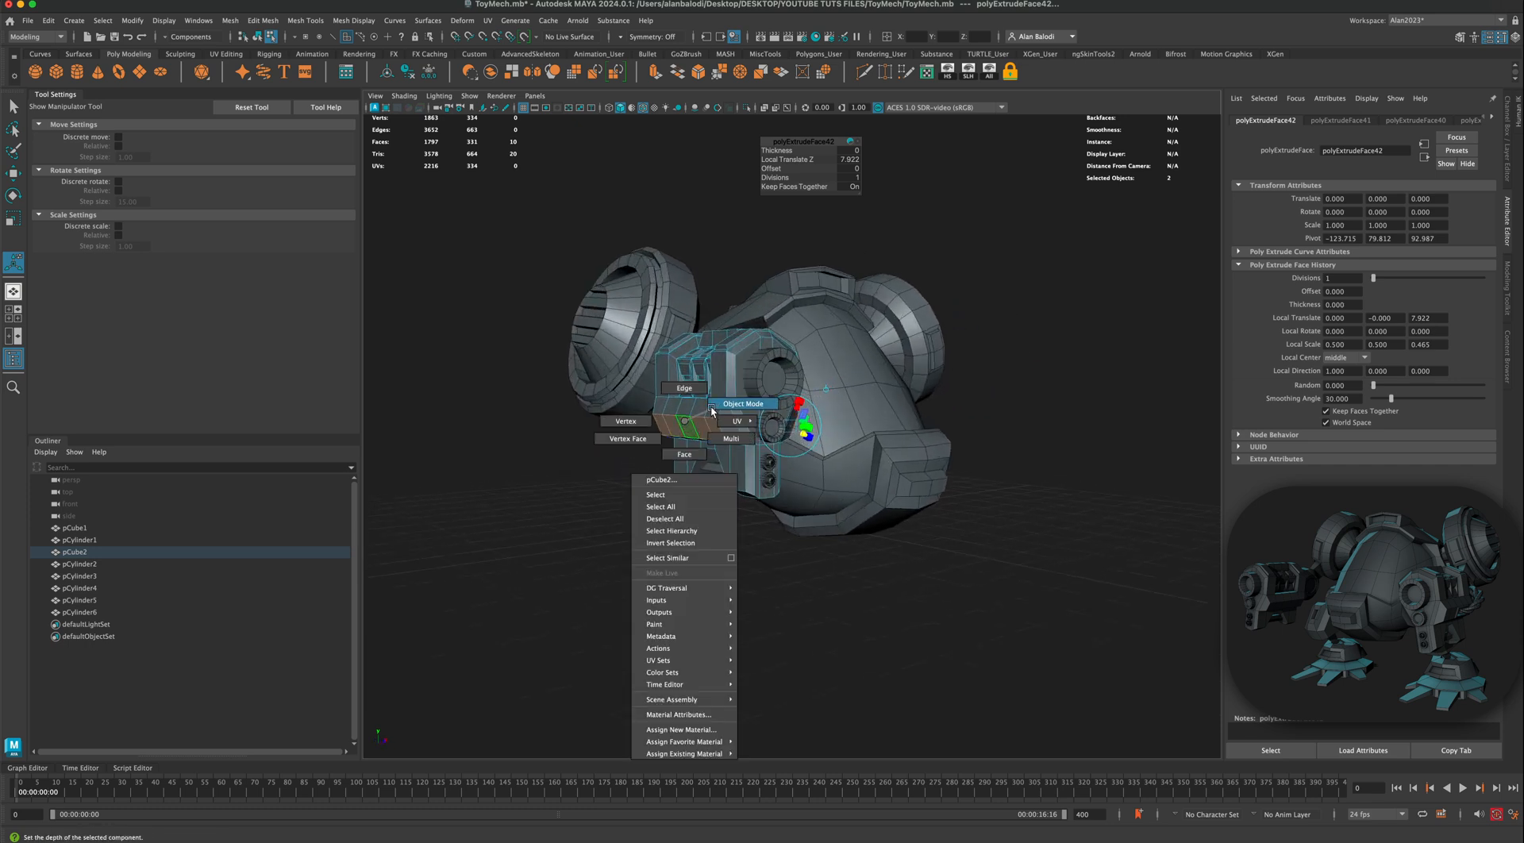
left_click(712, 410)
left_click(541, 454)
mouse_move(541, 454)
left_mouse_down("alt")
mouse_move(494, 465)
mouse_move(540, 445)
left_mouse_up("alt")
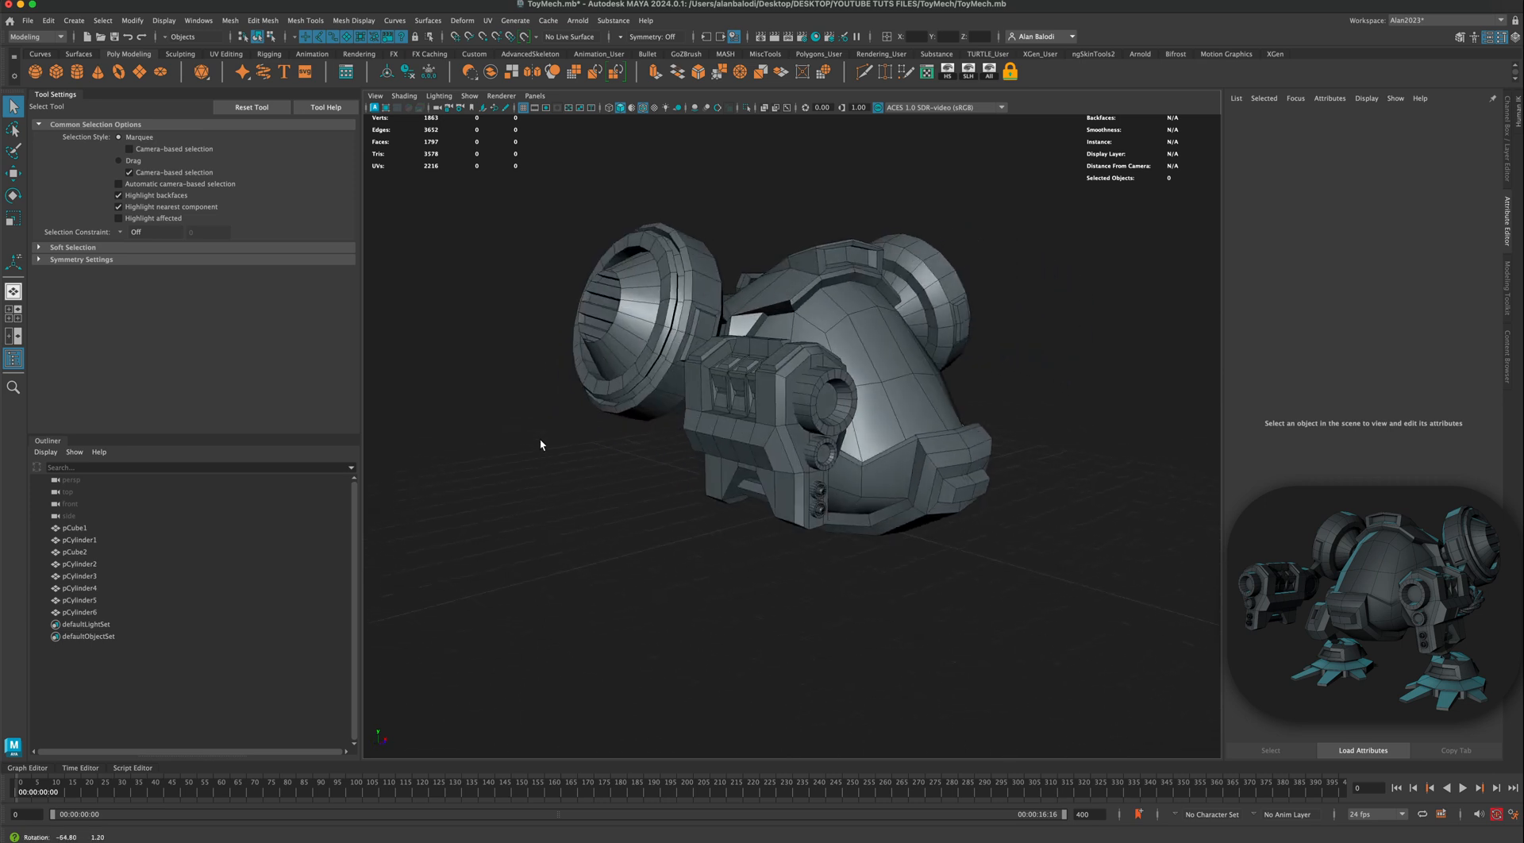
left_click_drag(561, 250, 691, 255, "alt")
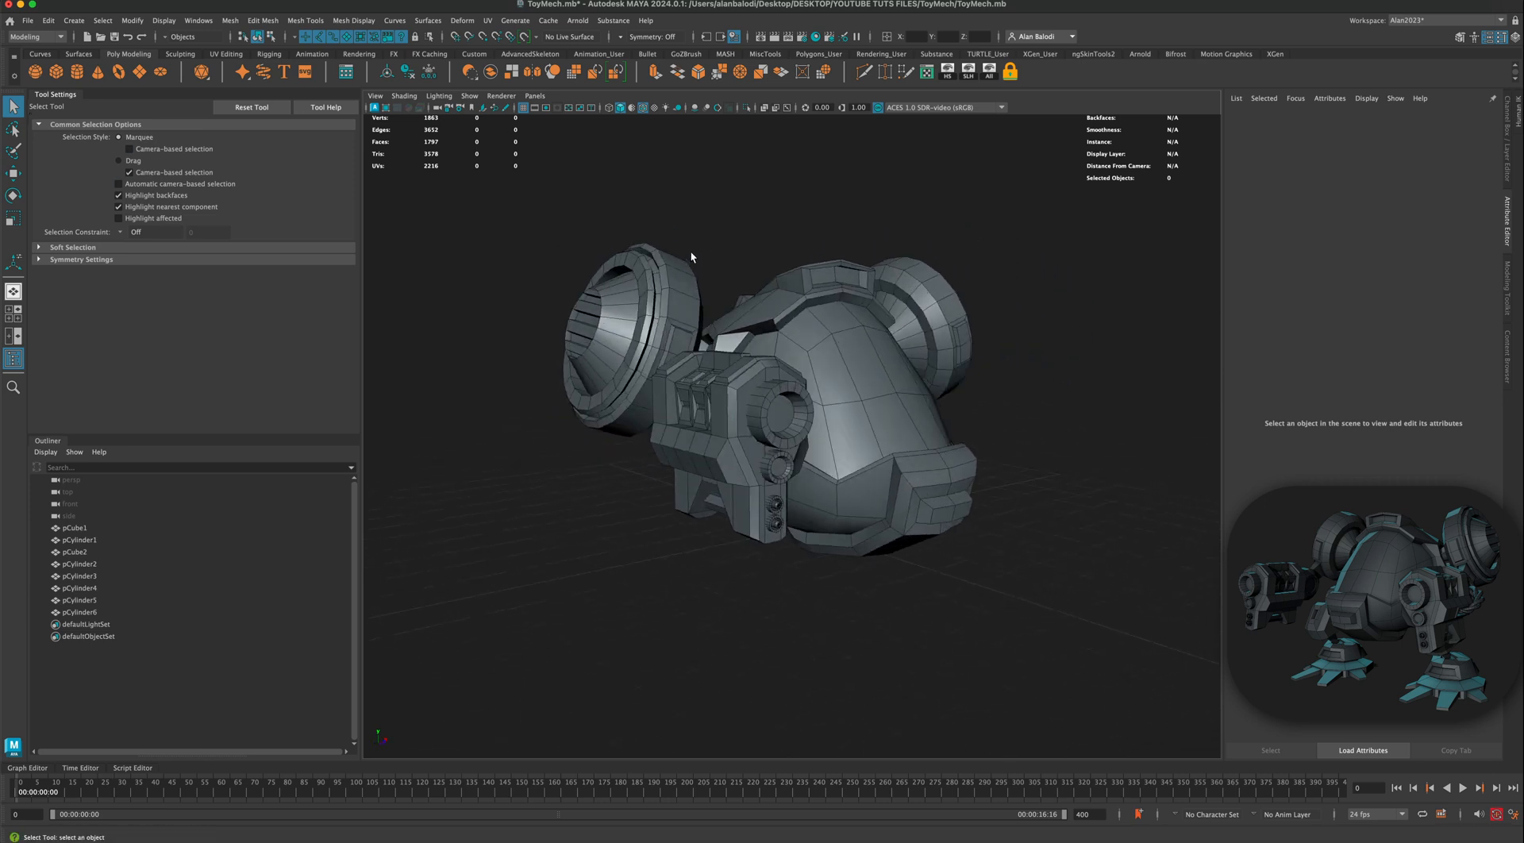
Step: Turn on screen-space ambient occlusion in the perspective viewport and compare the mech's shading with it off and on
left_click(695, 108)
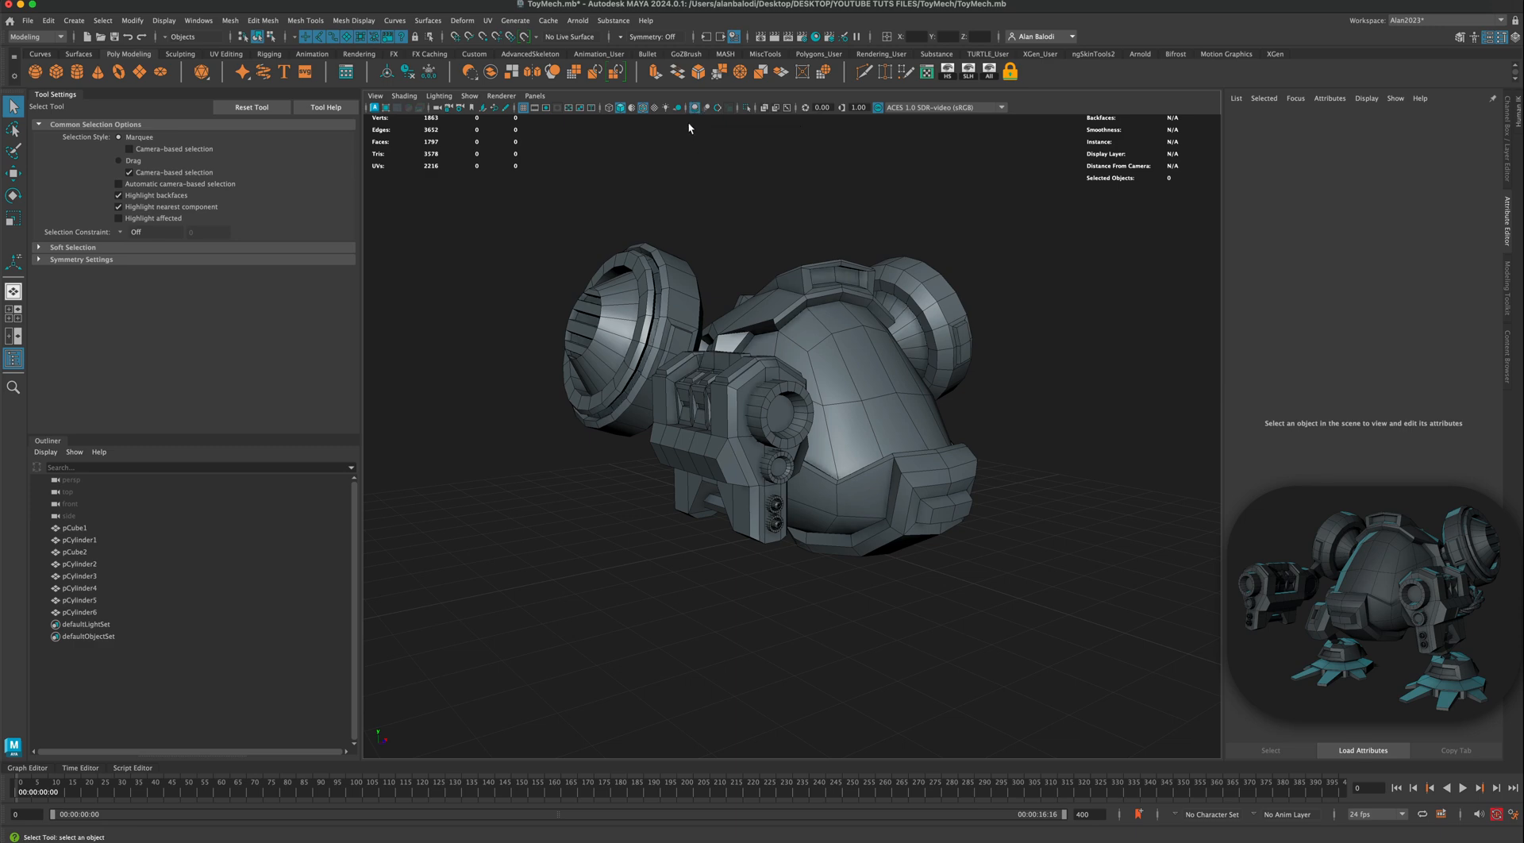
mouse_move(713, 203)
left_mouse_down("alt")
mouse_move(671, 198)
mouse_move(745, 320)
mouse_move(764, 325)
mouse_move(684, 321)
mouse_move(809, 354)
mouse_move(787, 345)
mouse_move(725, 175)
left_mouse_up("alt")
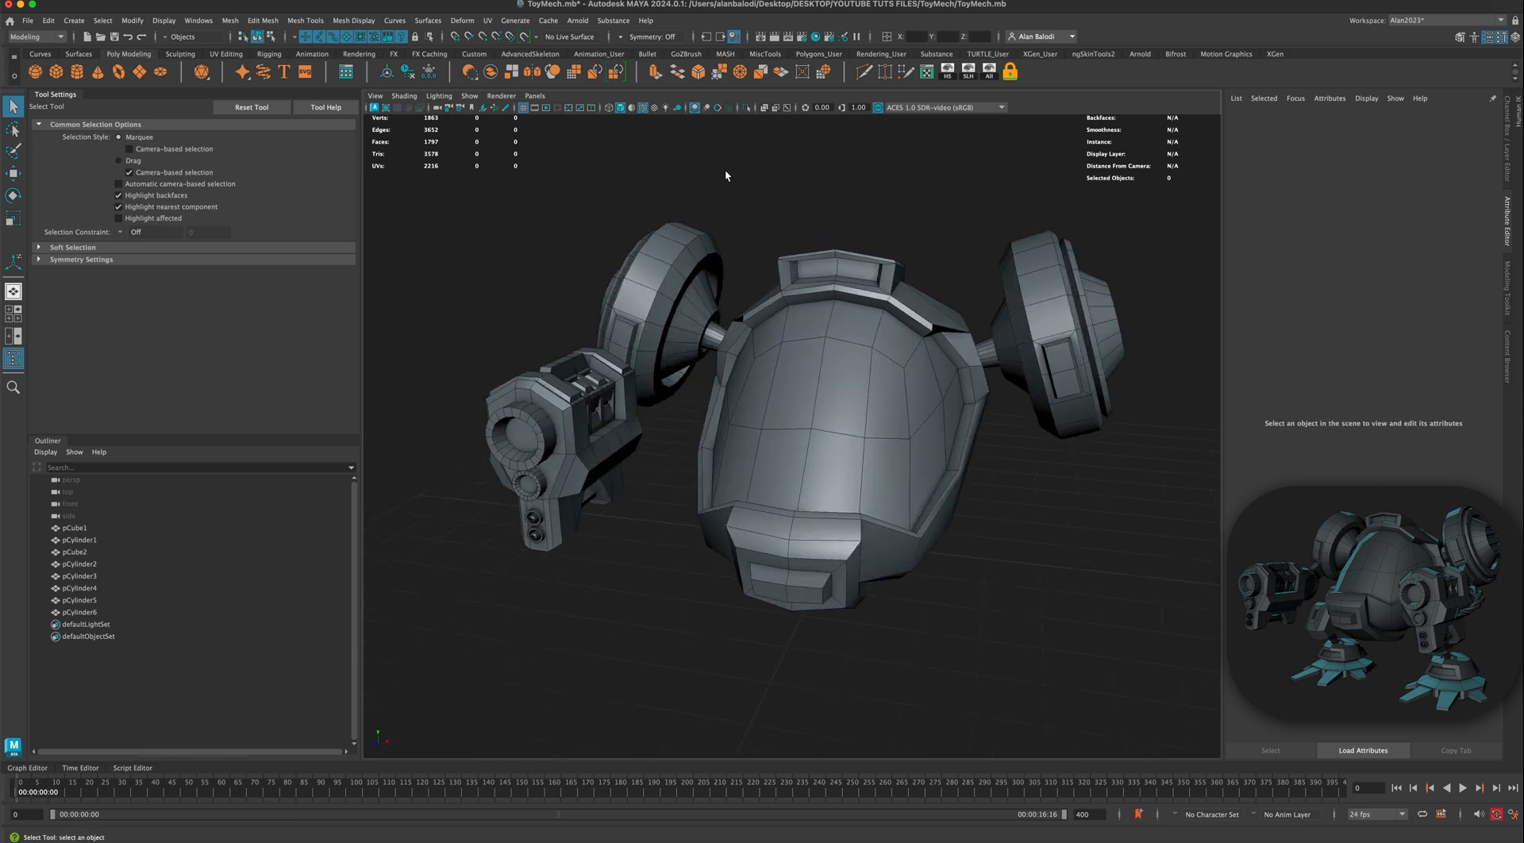
left_click(696, 108)
left_click(696, 108)
left_click(696, 108)
left_click(696, 108)
left_click(696, 108)
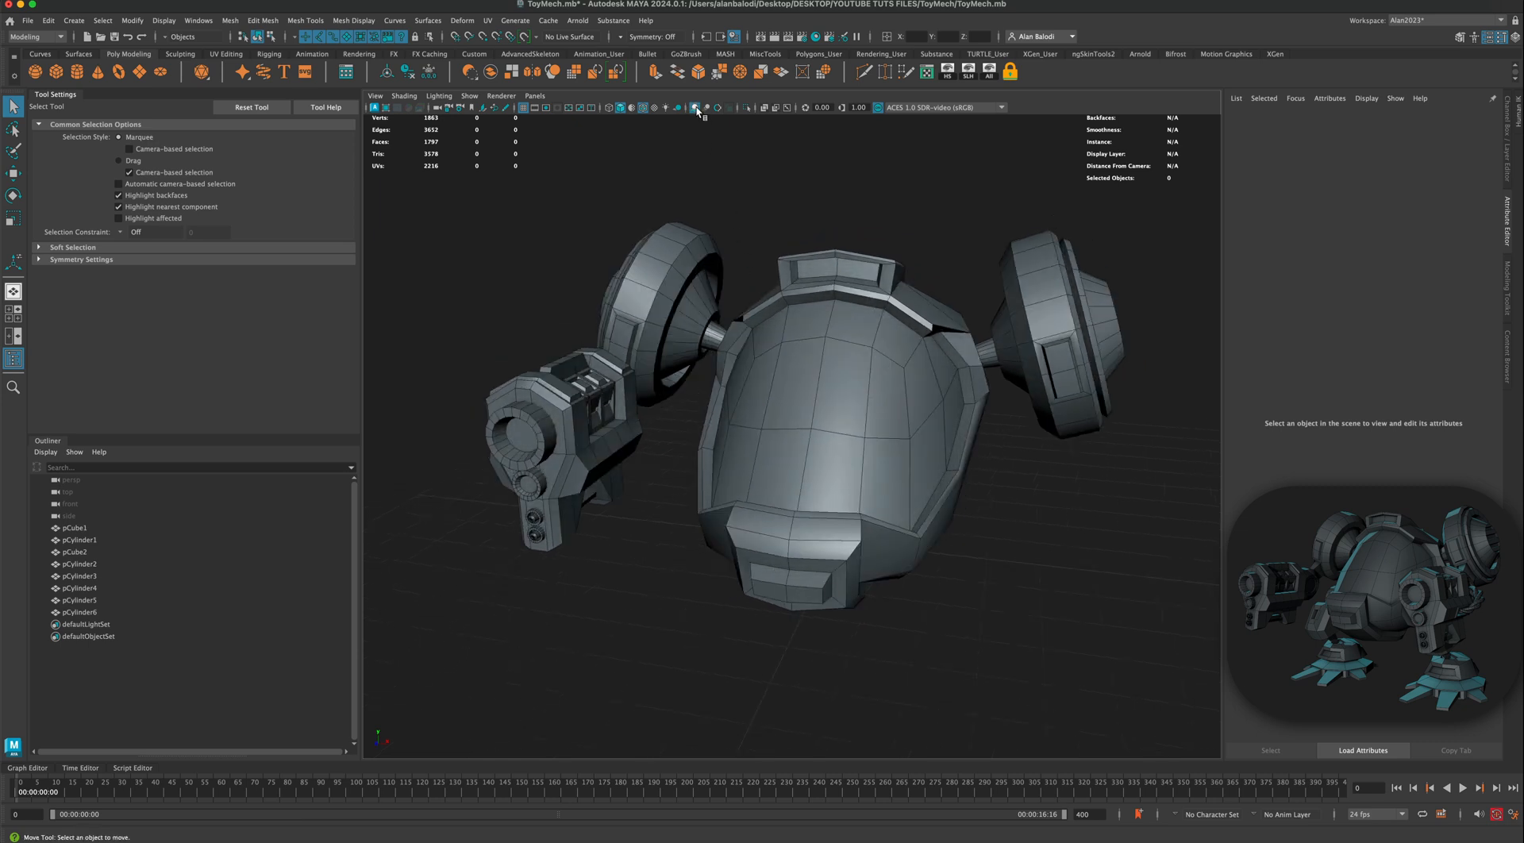
left_click(696, 108)
mouse_move(725, 177)
left_mouse_down("alt")
mouse_move(757, 266)
mouse_move(745, 268)
mouse_move(755, 262)
left_mouse_up("alt")
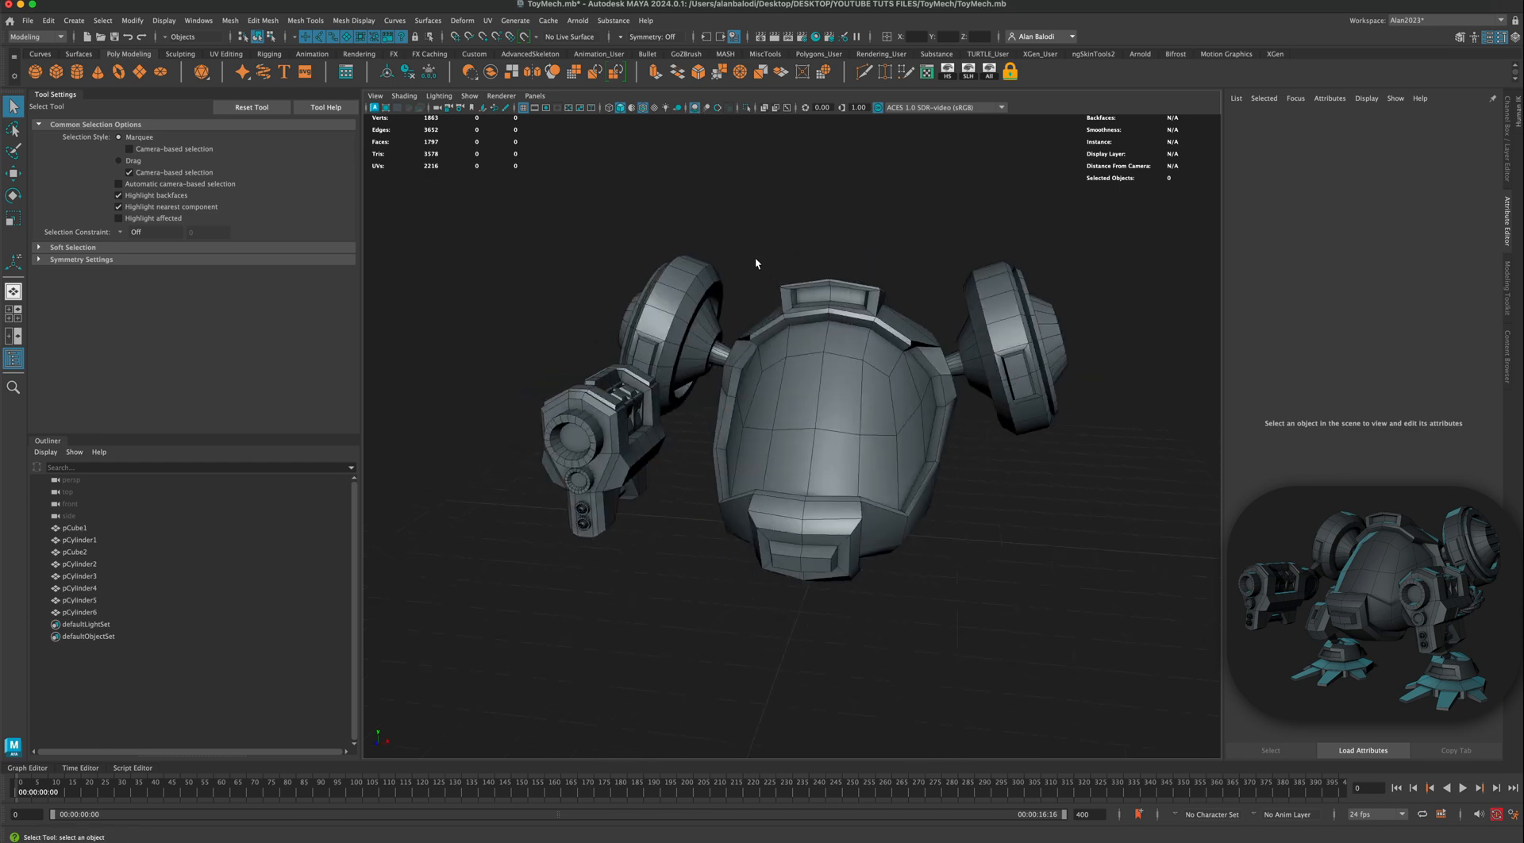
Step: Examine the space between the shoulder disc and the gun arm from several sides, then clear the selection
left_click_drag(518, 165, 763, 374, "alt")
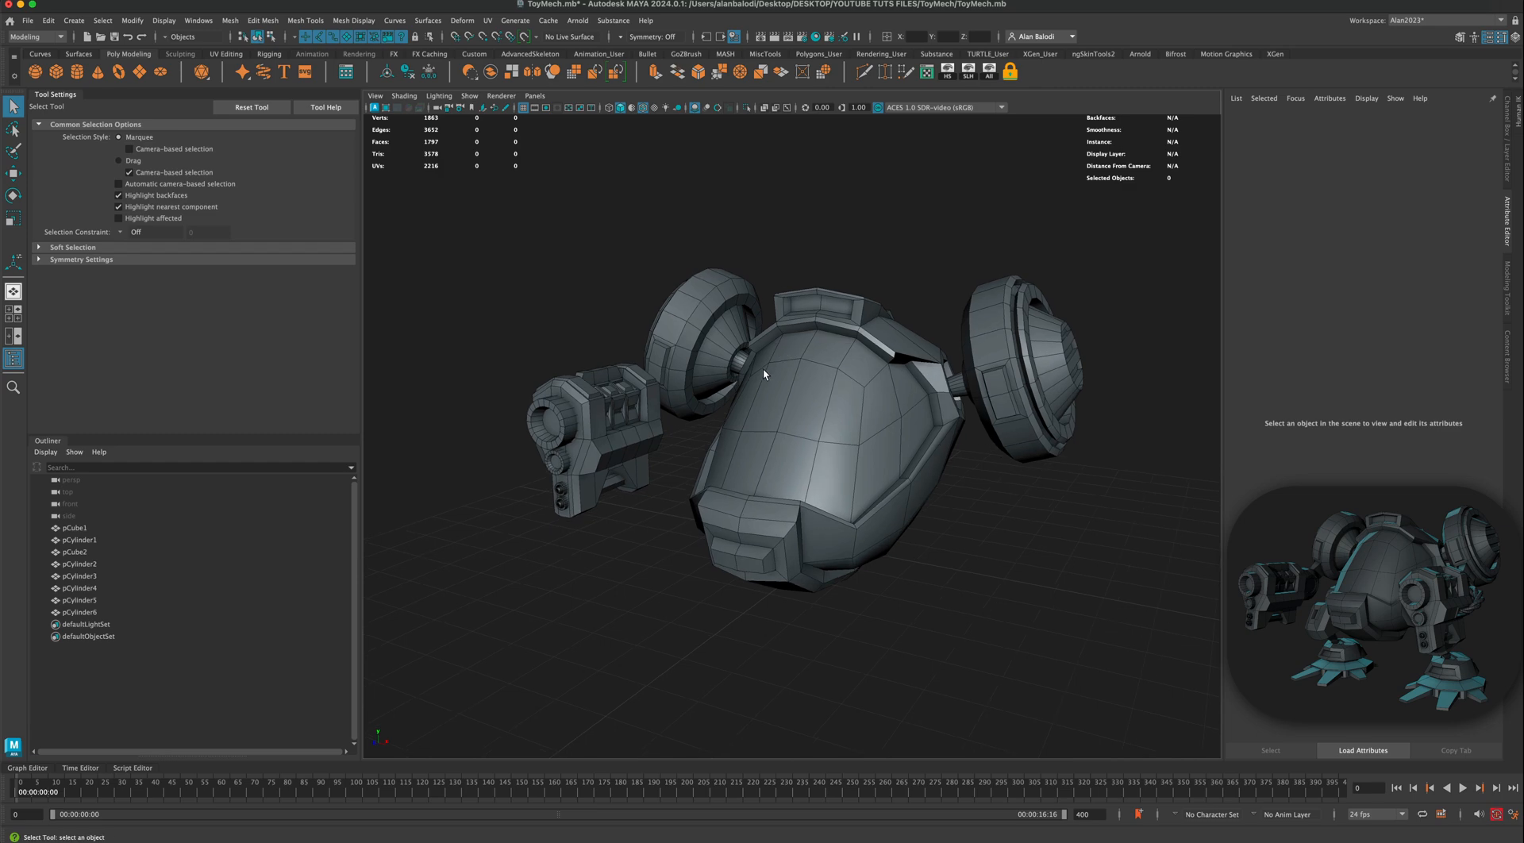
left_click_drag(755, 462, 927, 443, "alt")
left_click(606, 445)
left_click(660, 368)
left_click(617, 404)
left_click(926, 362)
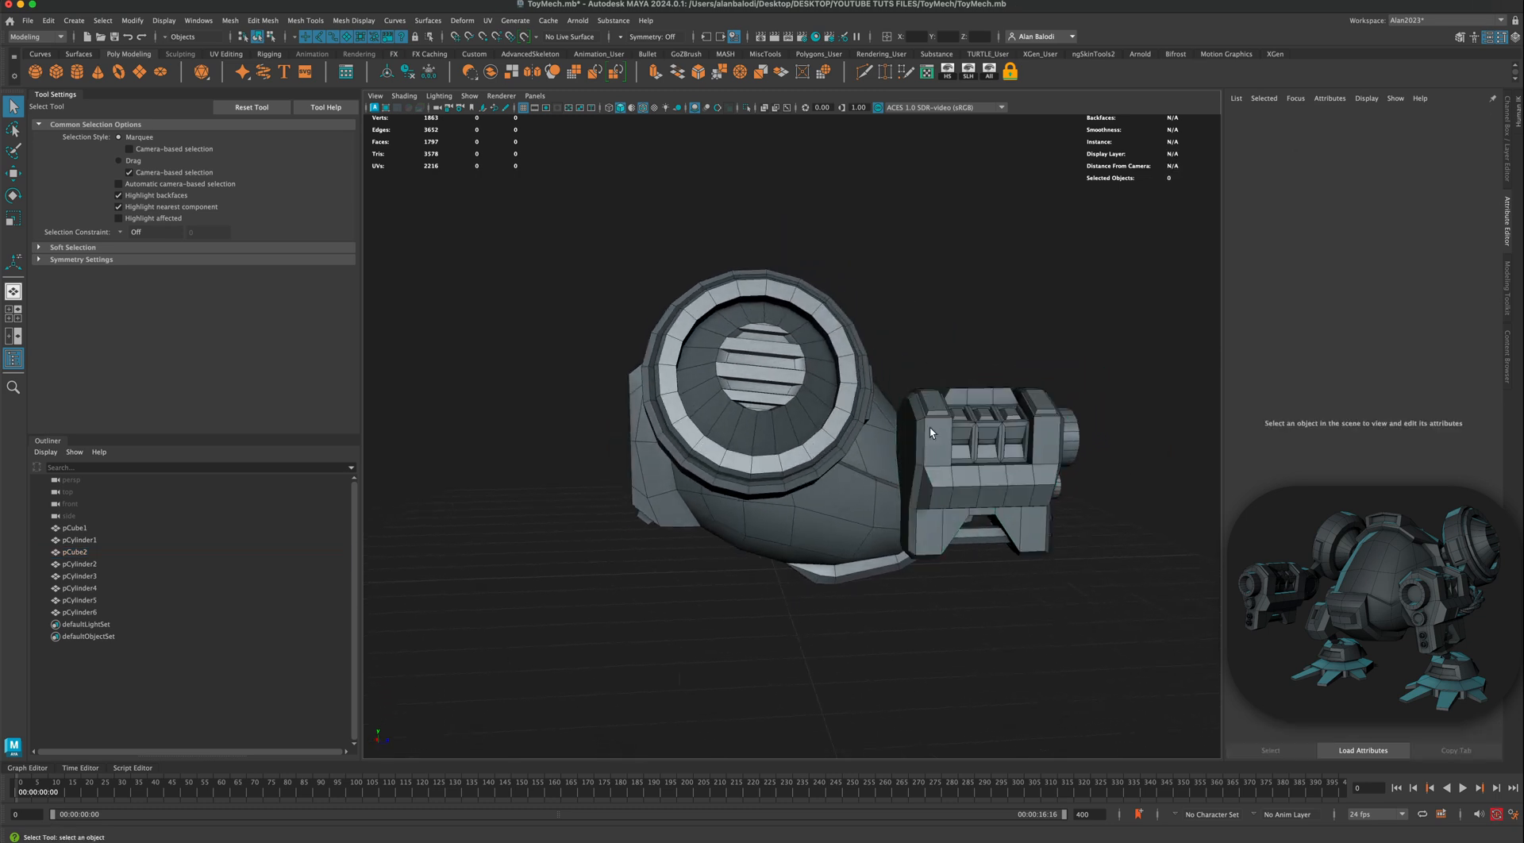
left_click(930, 427)
left_click(821, 464)
left_click_drag(821, 459, 909, 452, "alt")
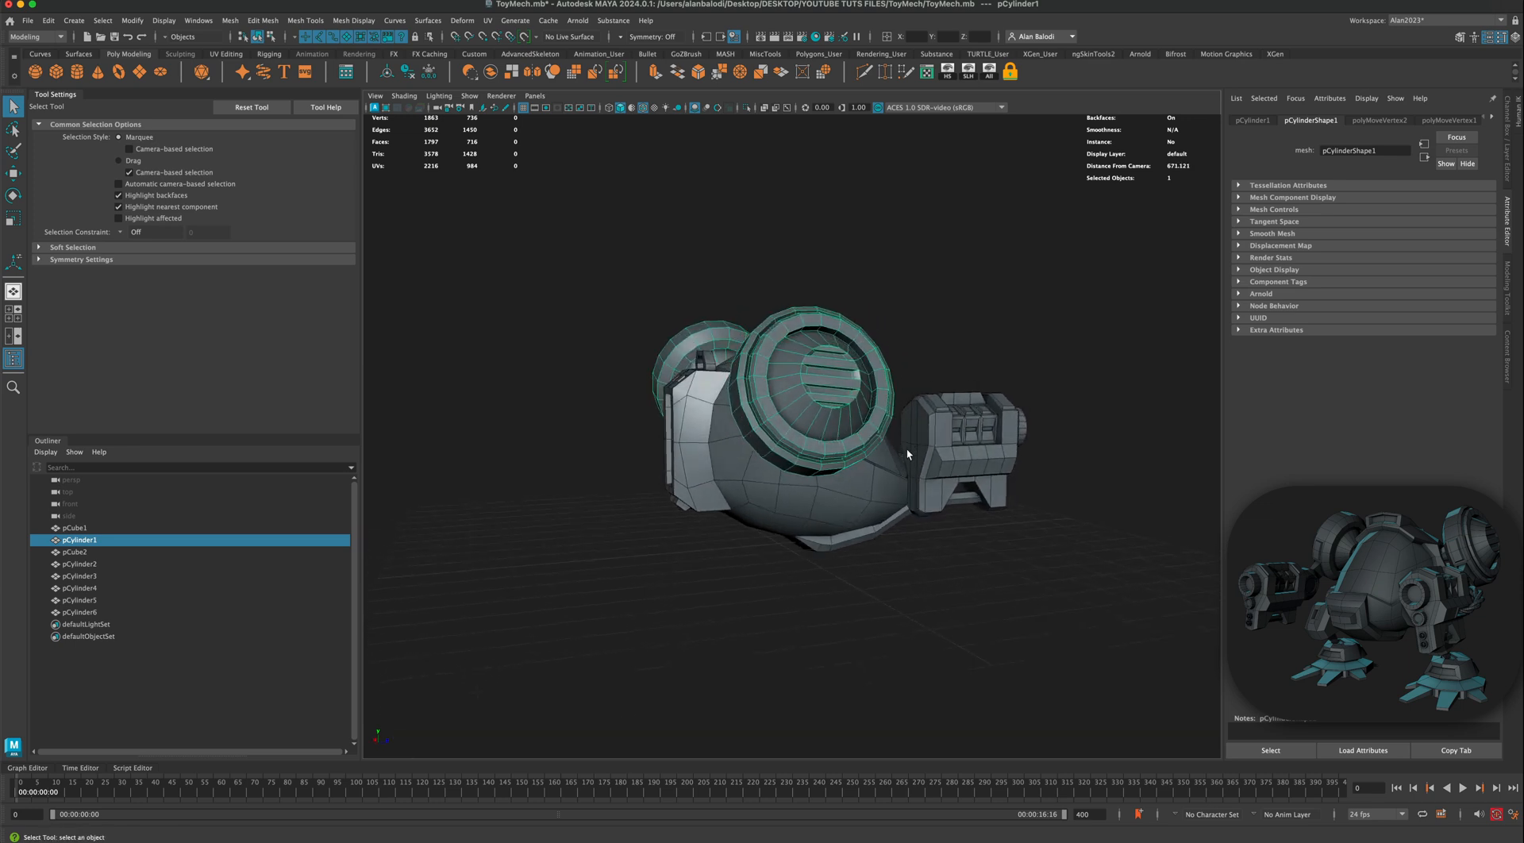
left_click(946, 440)
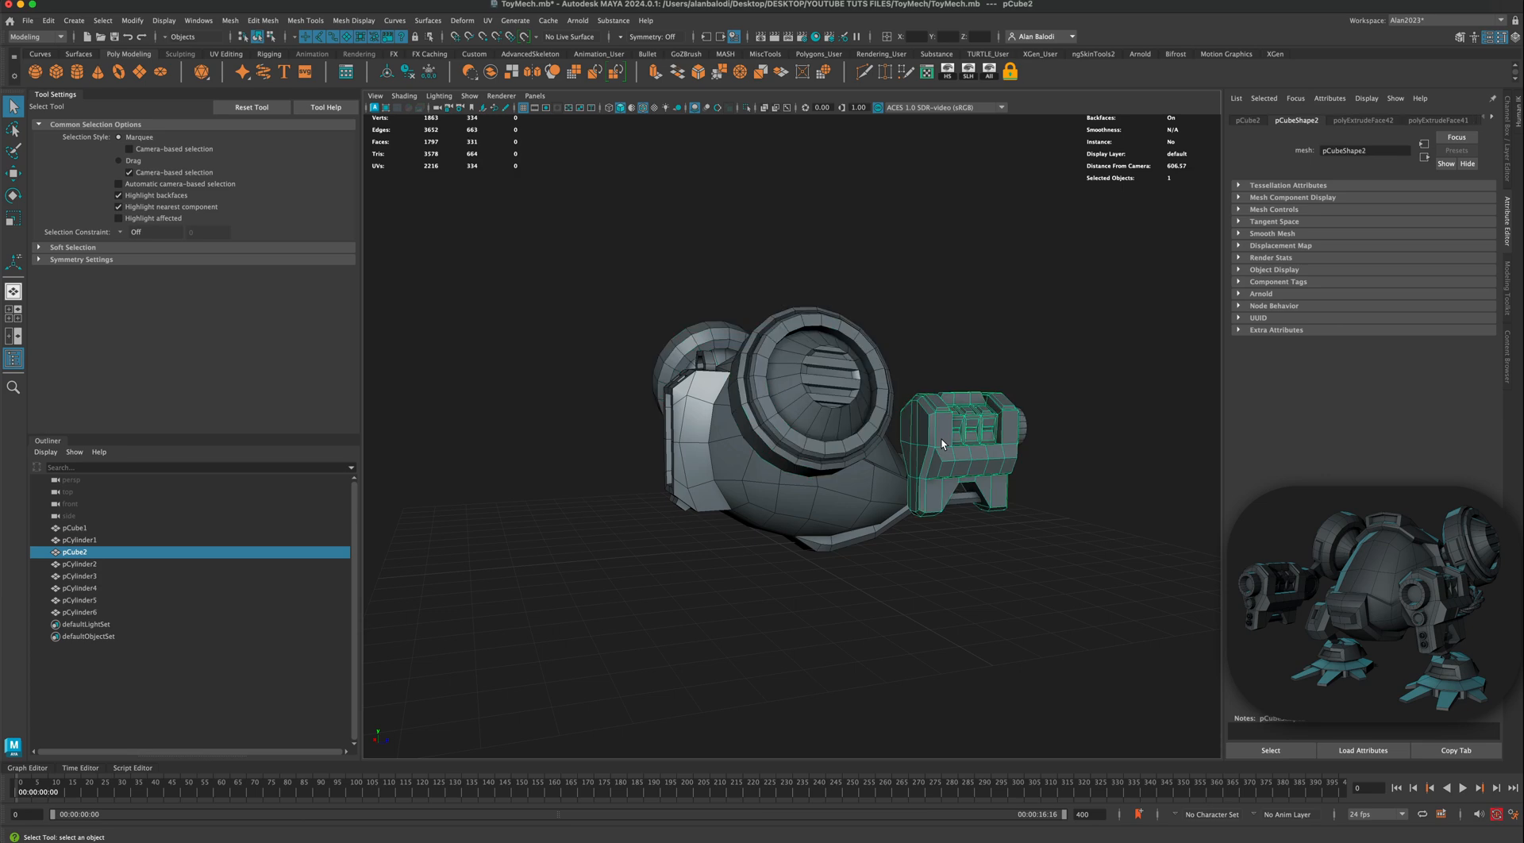
left_click(871, 421)
left_click_drag(908, 438, 811, 450, "alt")
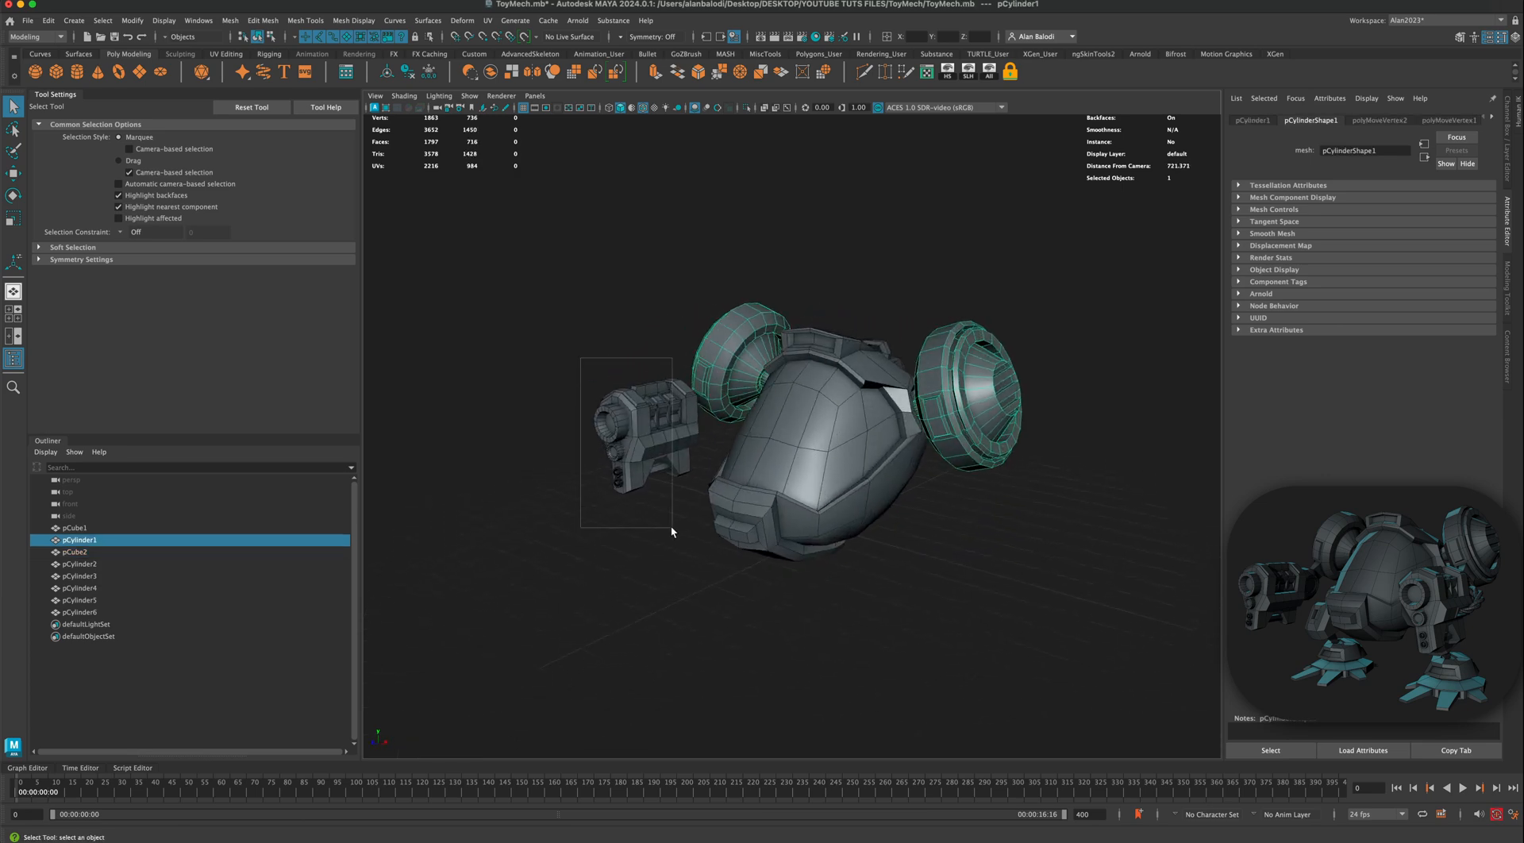
left_click_drag(671, 532, 660, 523)
left_click(556, 527)
Step: Draw a polygon cylinder on the grid below the shoulder disc, about 28.5 in radius and 40.3 in height
left_click_drag(555, 527, 667, 517, "alt")
left_click(77, 72)
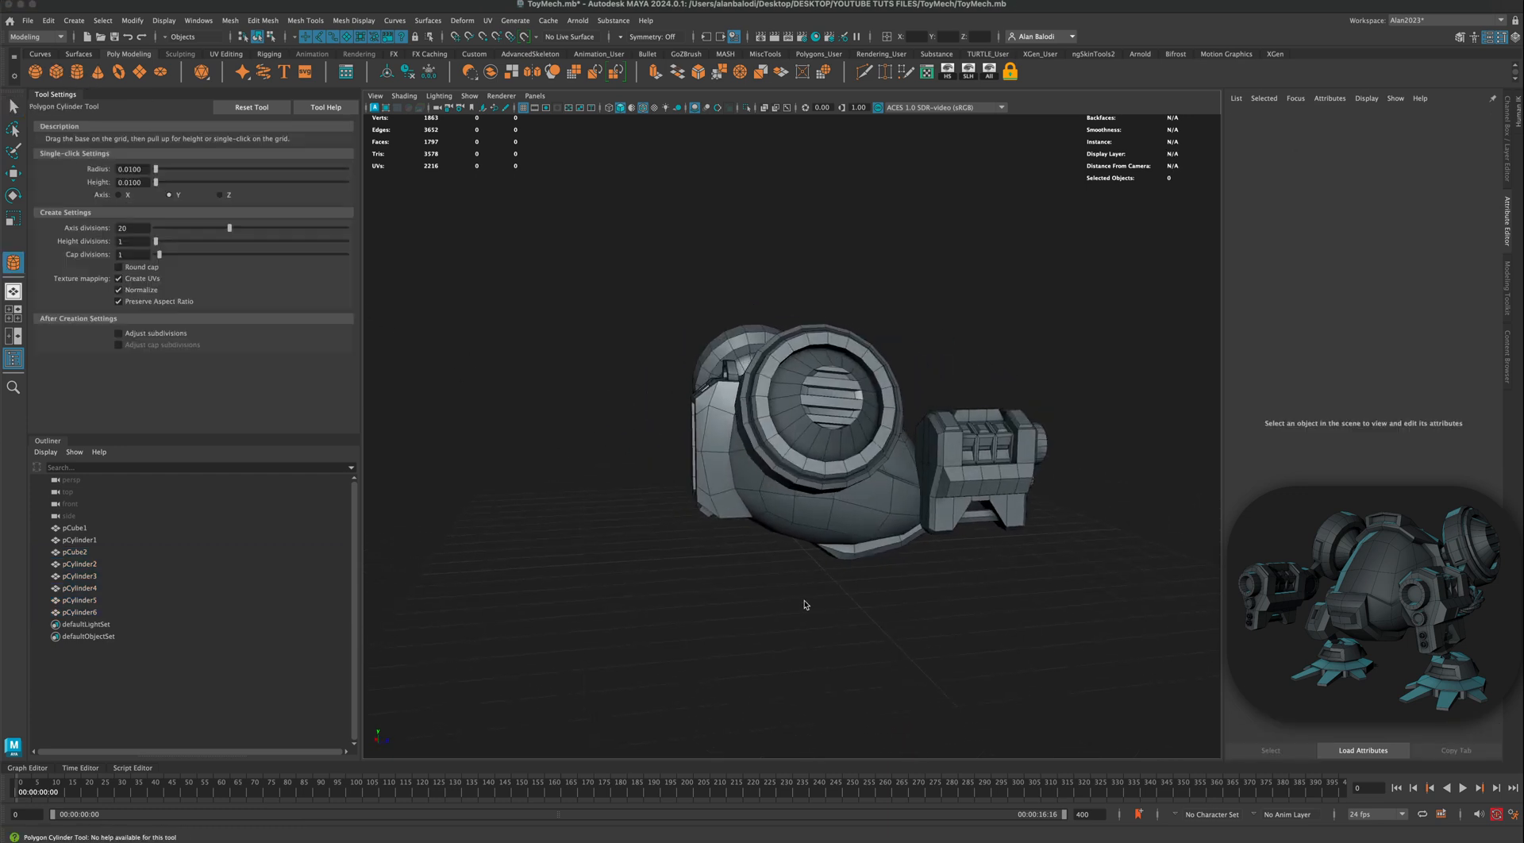
left_click_drag(803, 606, 820, 613)
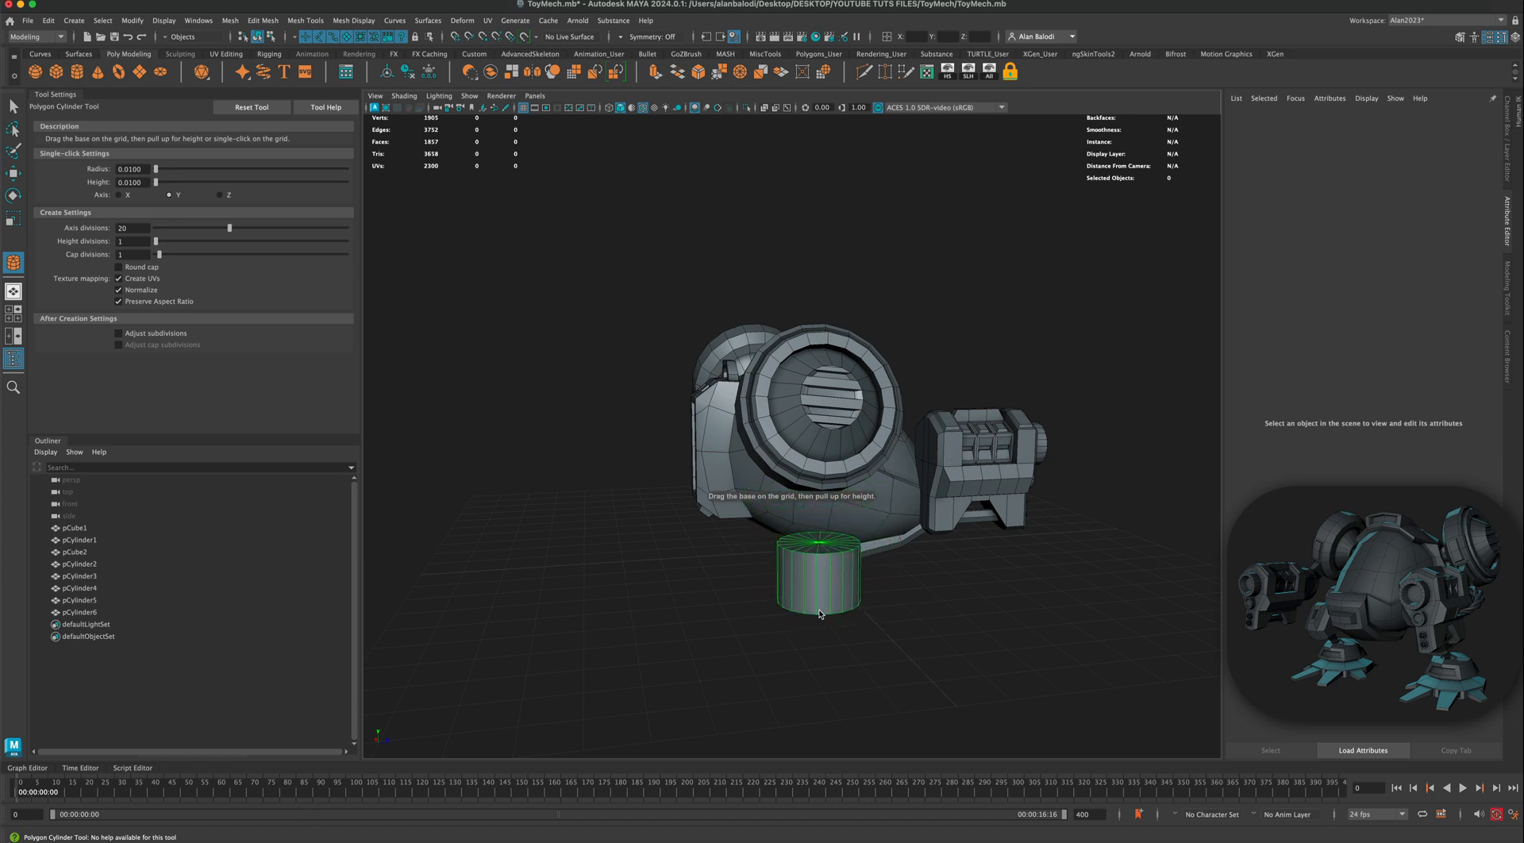
Step: Flatten the new cylinder along its height and rotate it 90 degrees about Z so it stands upright like a wheel
left_click(14, 220)
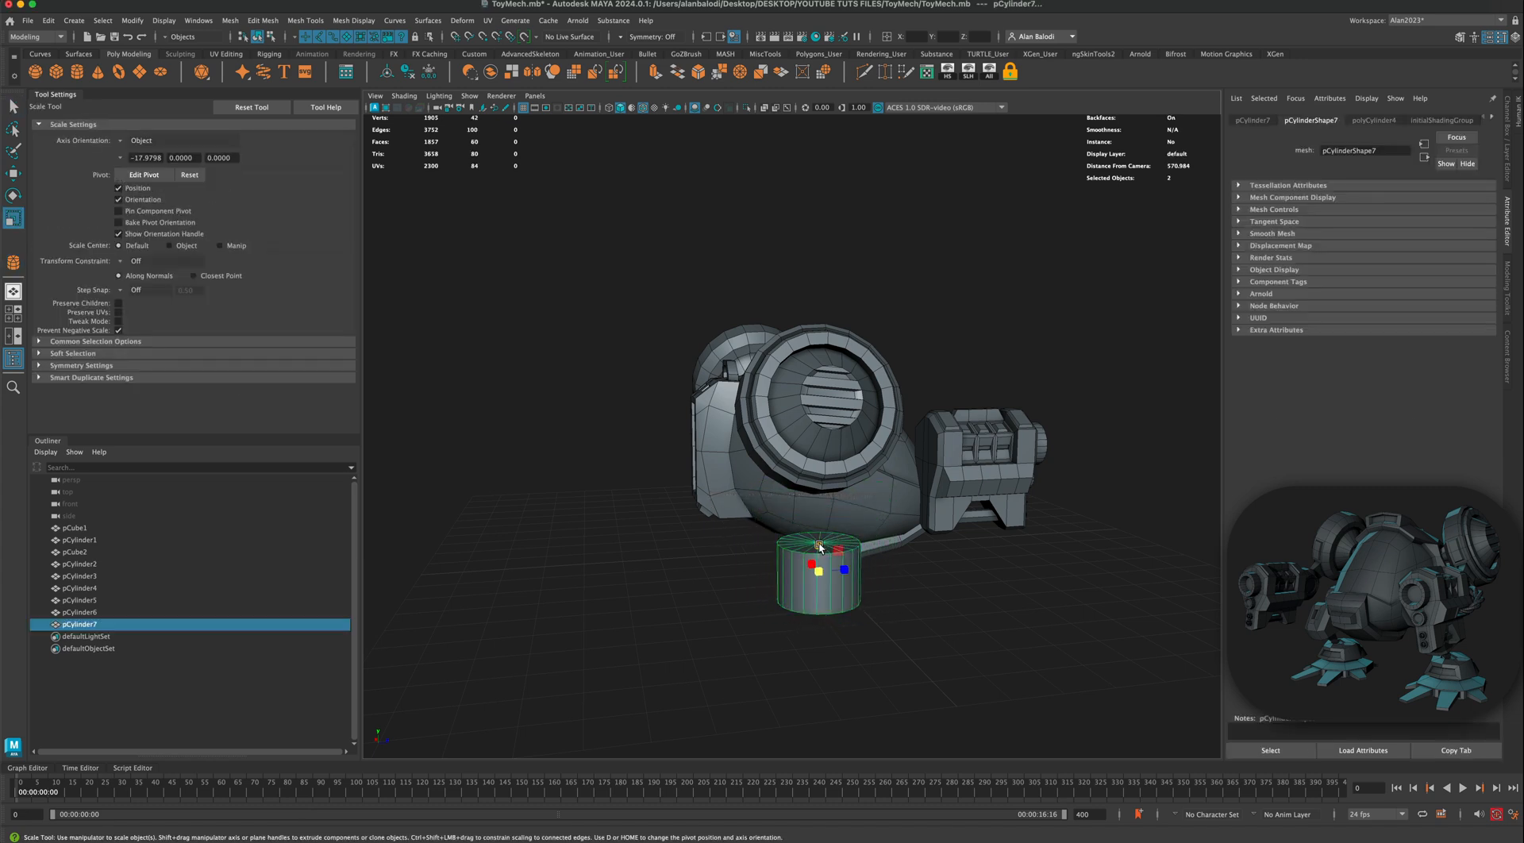
left_click_drag(820, 547, 820, 564)
left_click(16, 201)
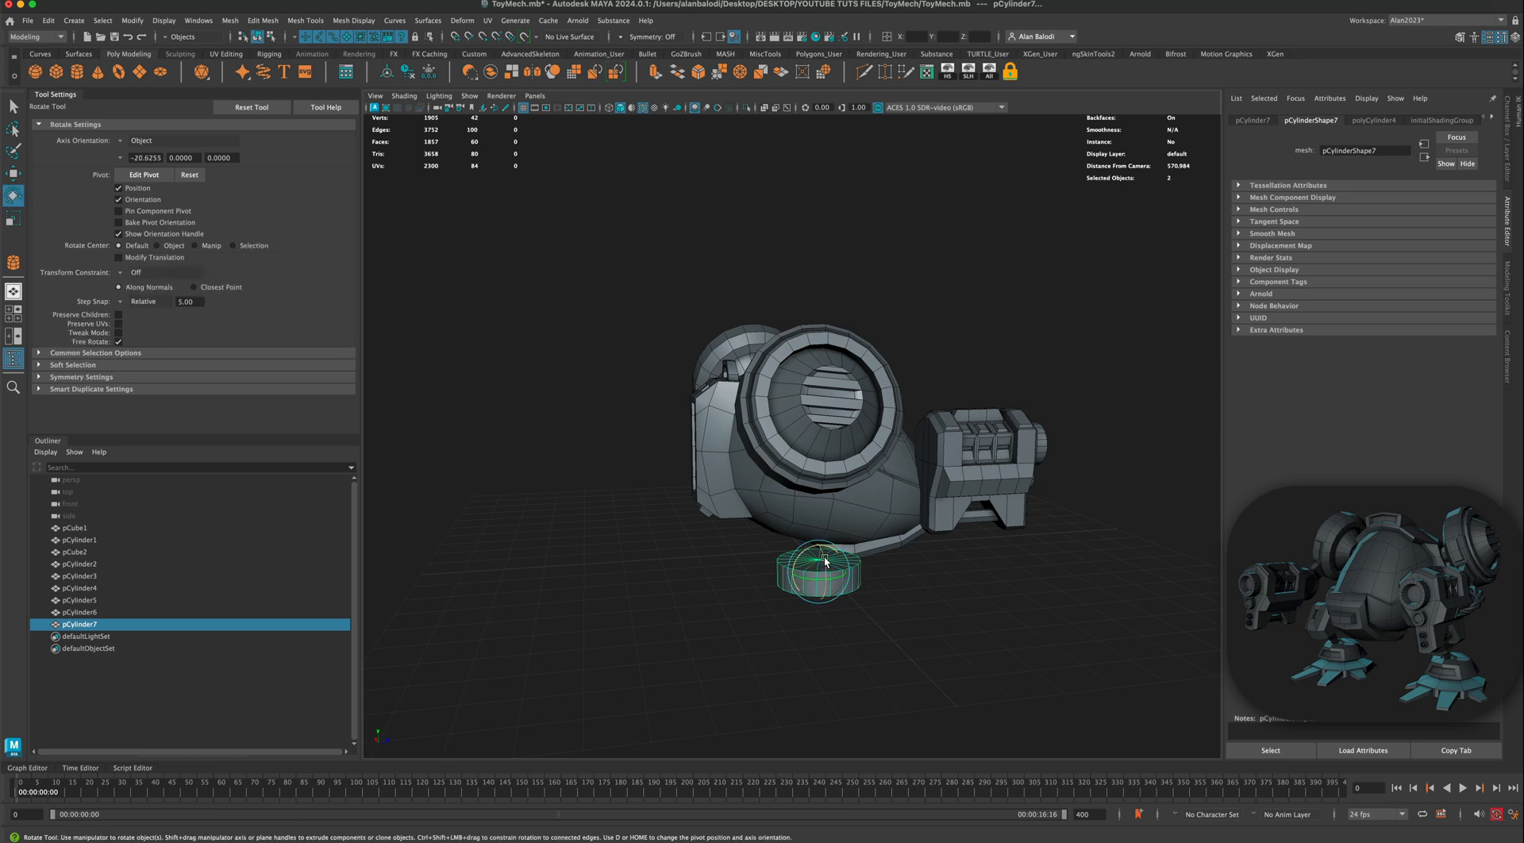
left_click_drag(825, 561, 827, 599)
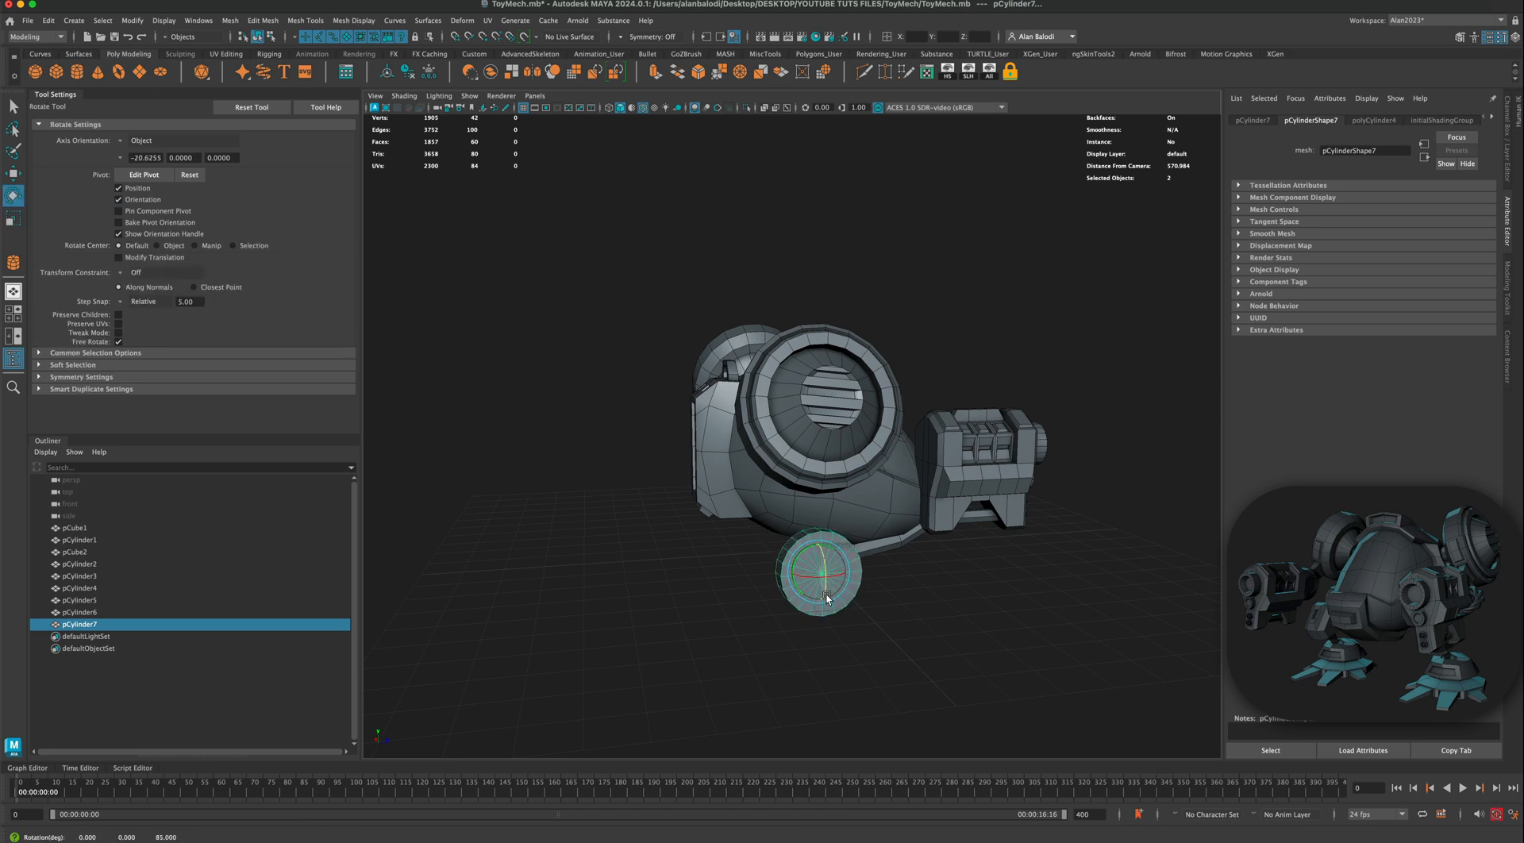
key("j")
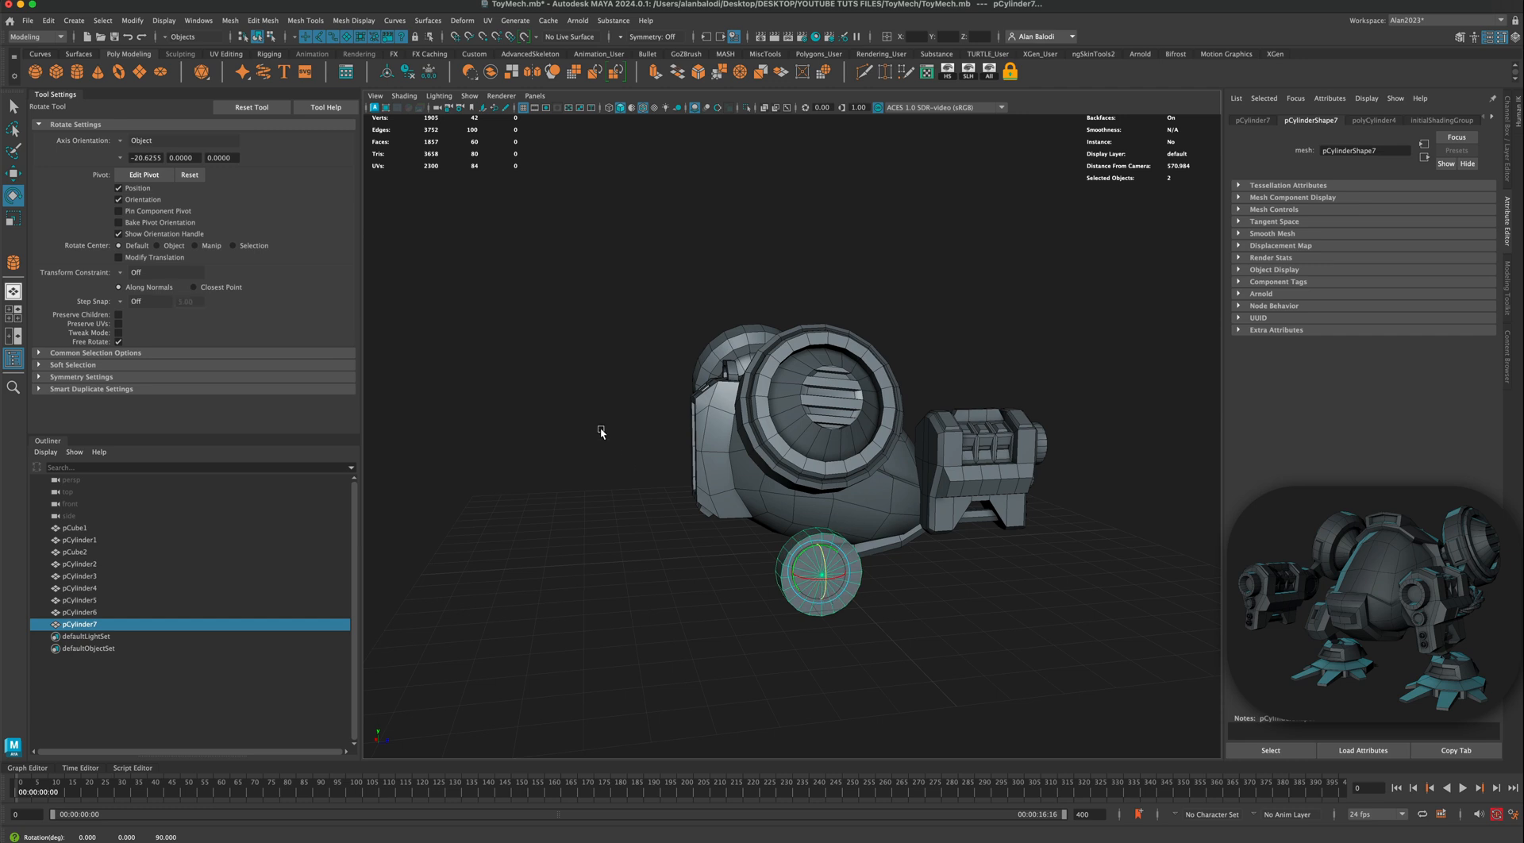
Step: Set the new cylinder's cap subdivisions to 0 and its axis subdivisions to 17
left_click(1363, 121)
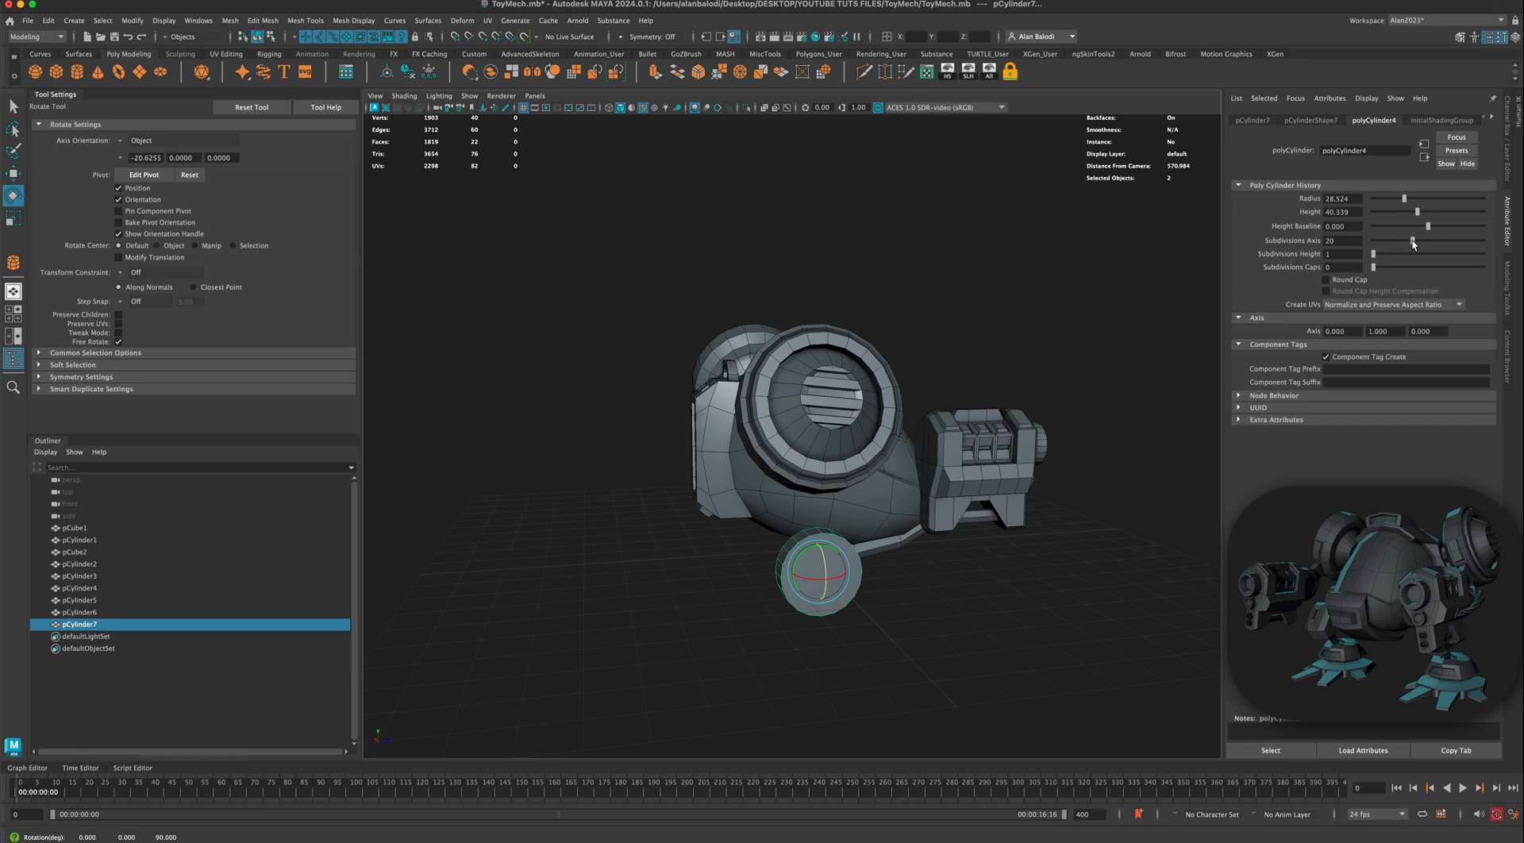
left_click_drag(1394, 240, 1379, 240)
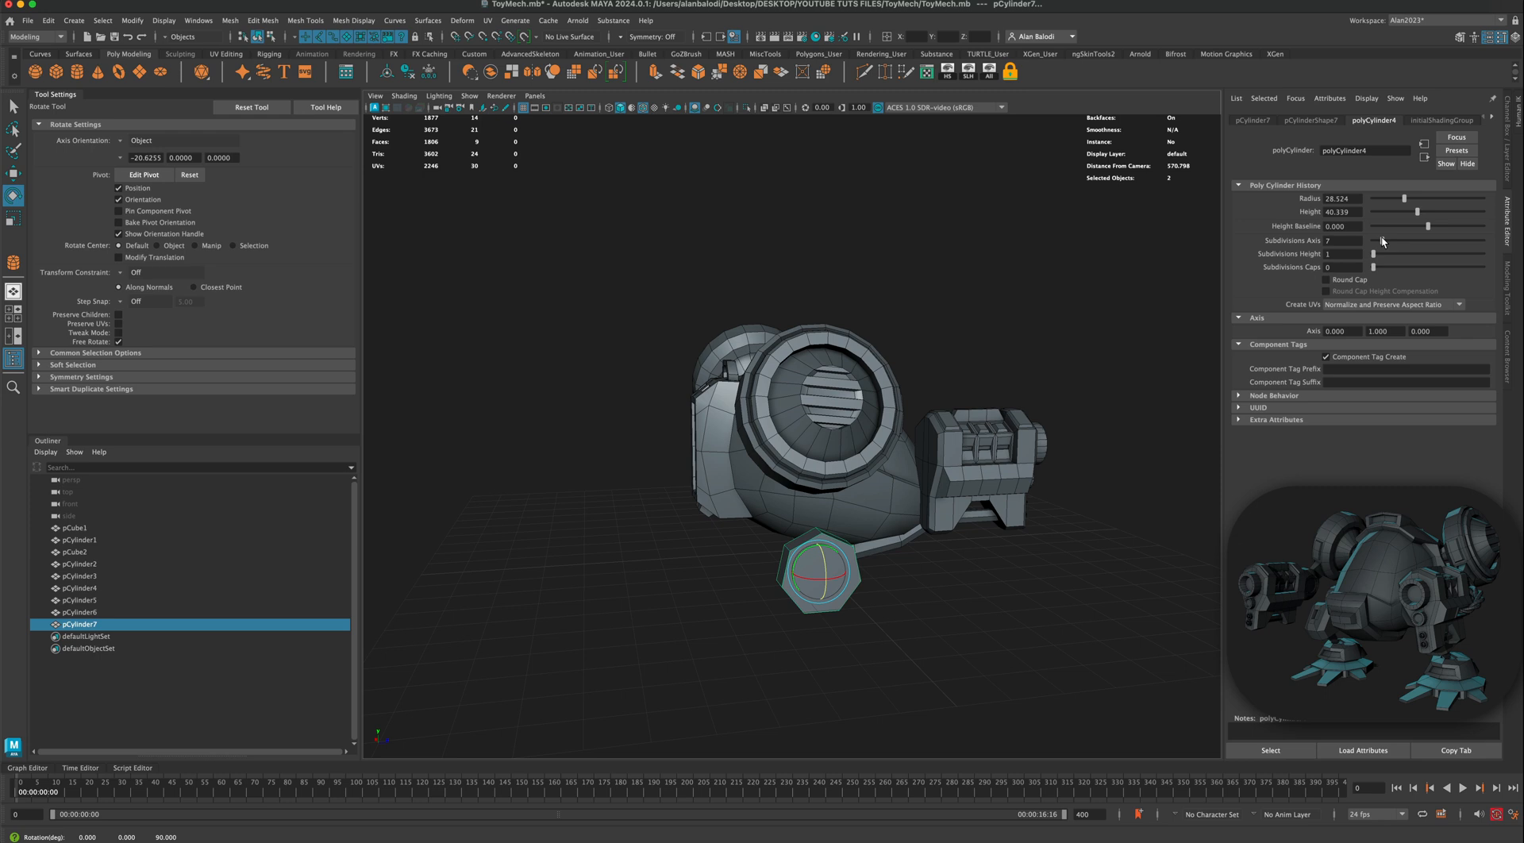
left_click_drag(1382, 241, 1385, 243)
mouse_move(1416, 241)
left_mouse_down()
mouse_move(1373, 246)
mouse_move(1395, 253)
left_mouse_up()
middle_click_drag(1073, 503, 1084, 419, "alt")
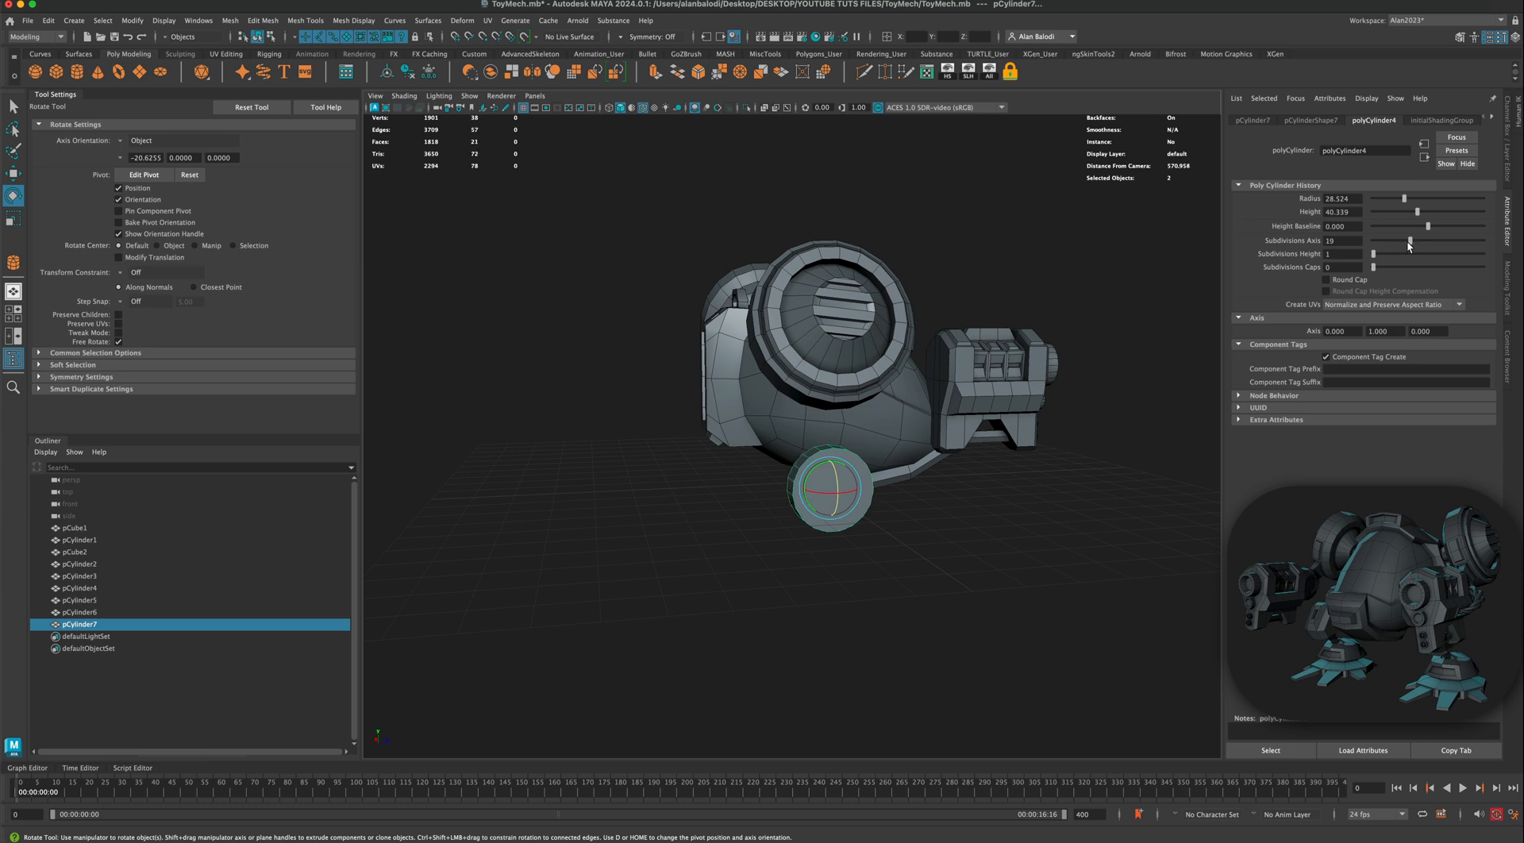
scroll(722, 415, "up", 3)
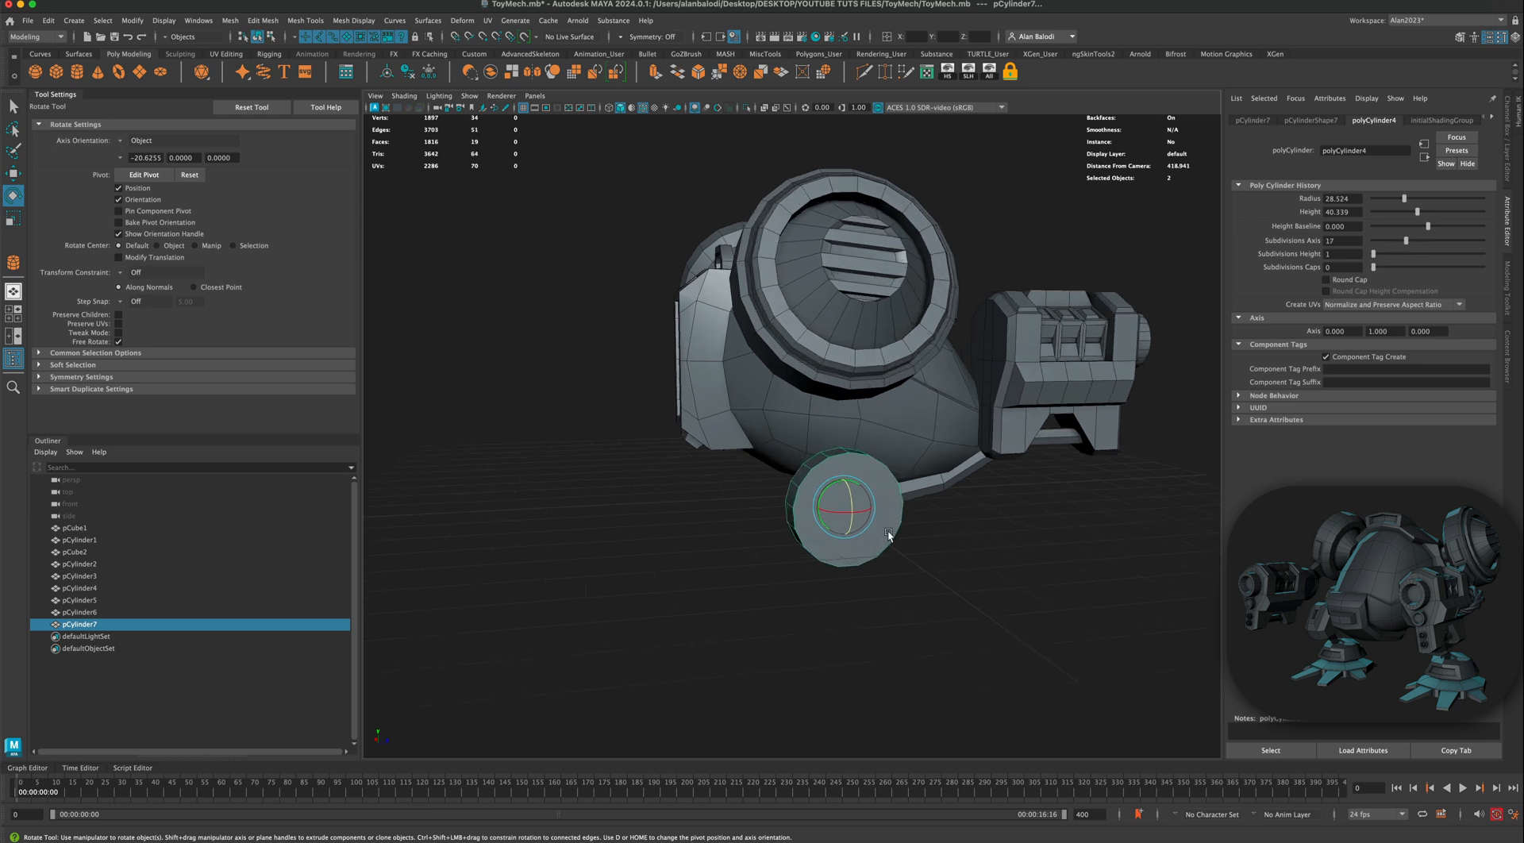
Step: Select both flat end faces of the upright cylinder in face mode
key("q")
right_click_drag(829, 489, 831, 510)
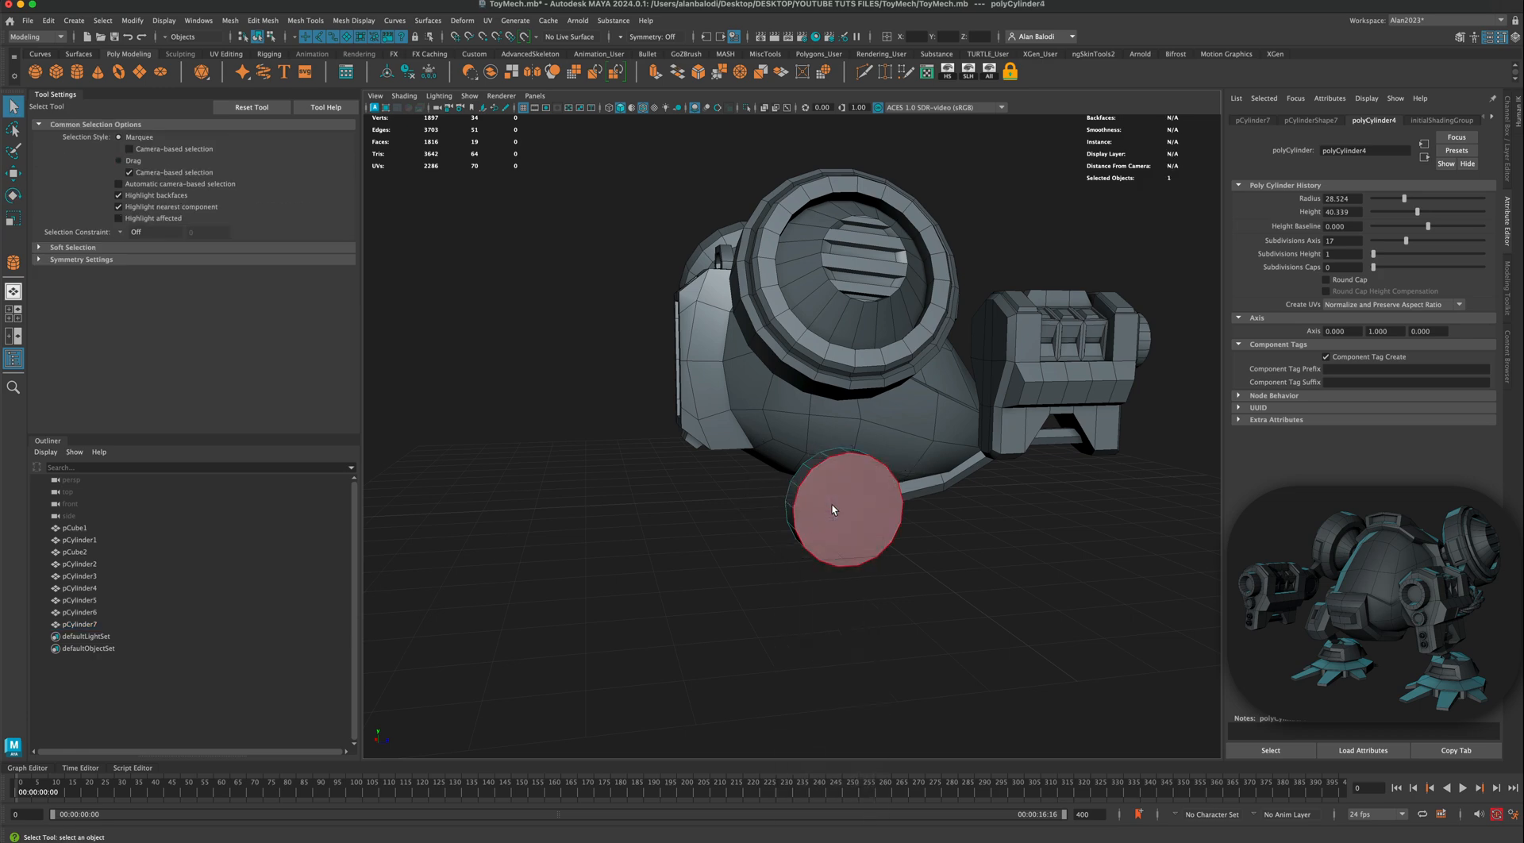
left_click(831, 505)
mouse_move(832, 505)
left_mouse_down("alt")
mouse_move(764, 517)
mouse_move(850, 508)
left_mouse_up("alt")
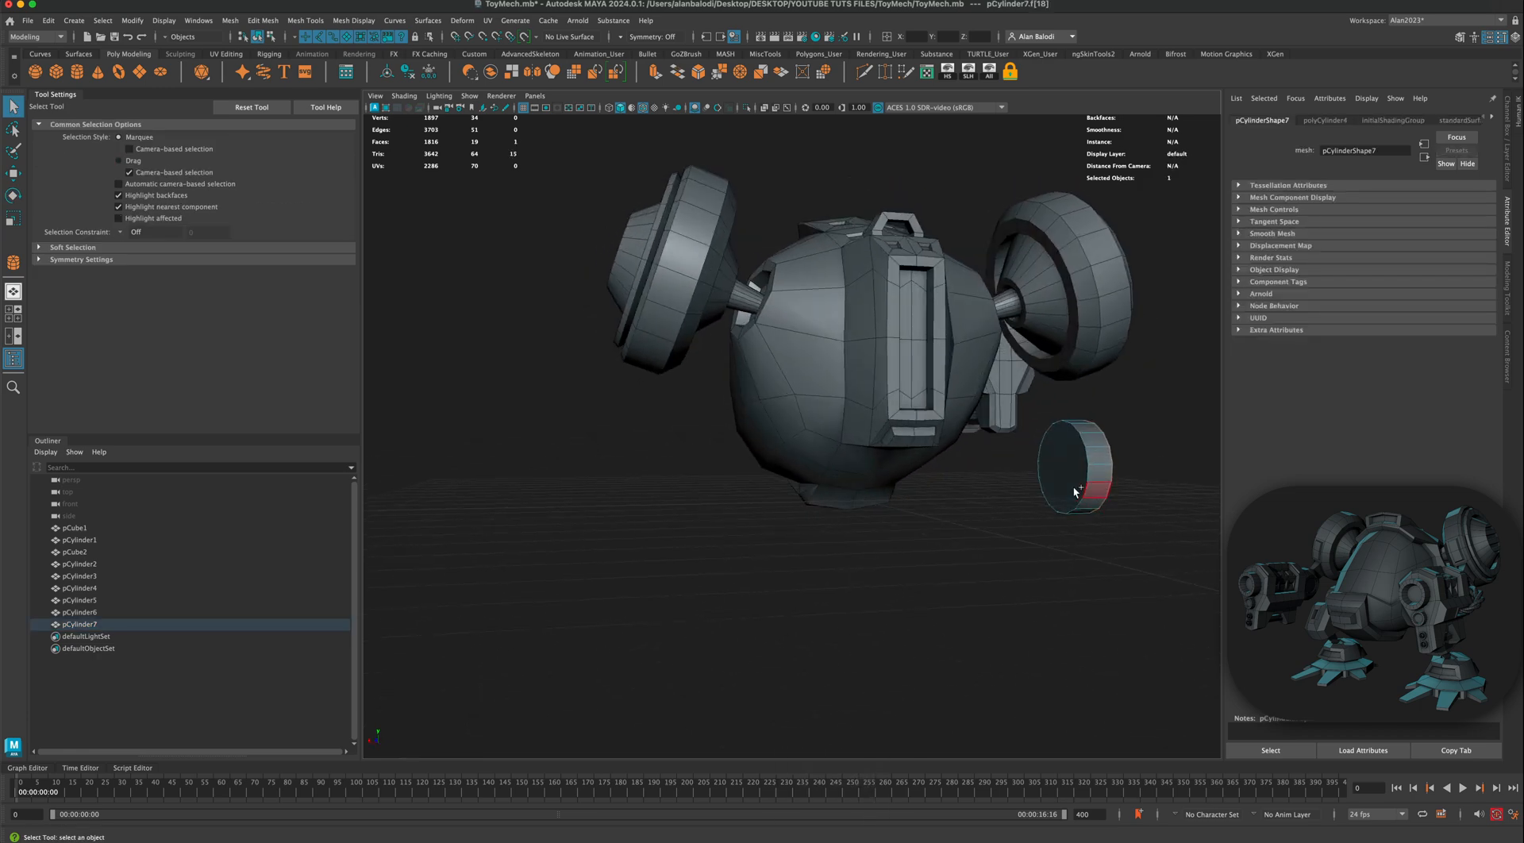
left_click(1075, 492, "shift")
left_click_drag(933, 551, 852, 517, "alt")
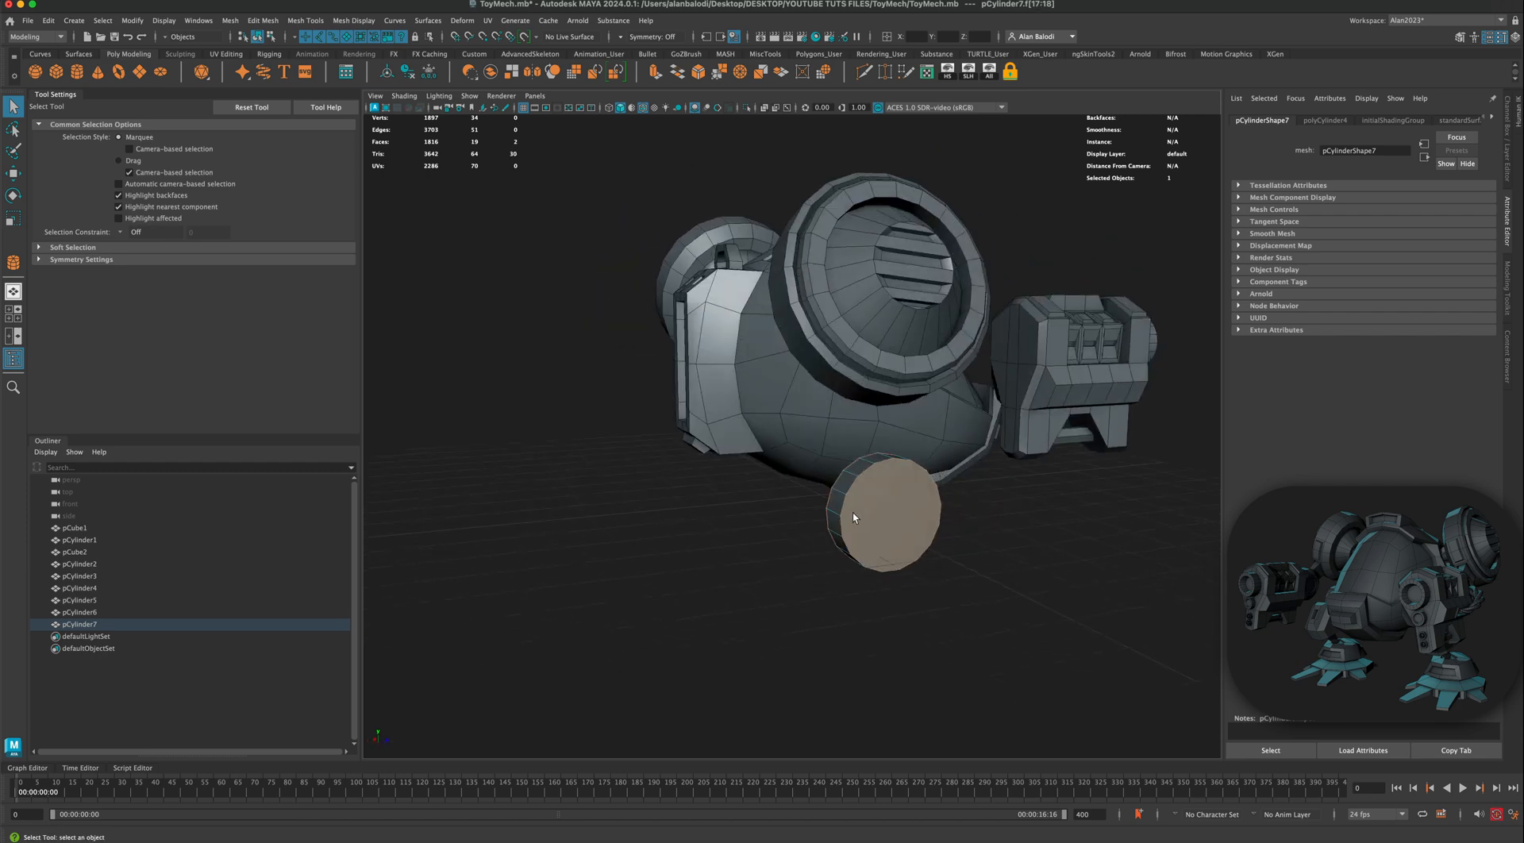
Step: Extrude both end faces outward with Local Translate Z 6.909 and a uniform local scale of 0.684 to taper the disc
left_click(655, 75)
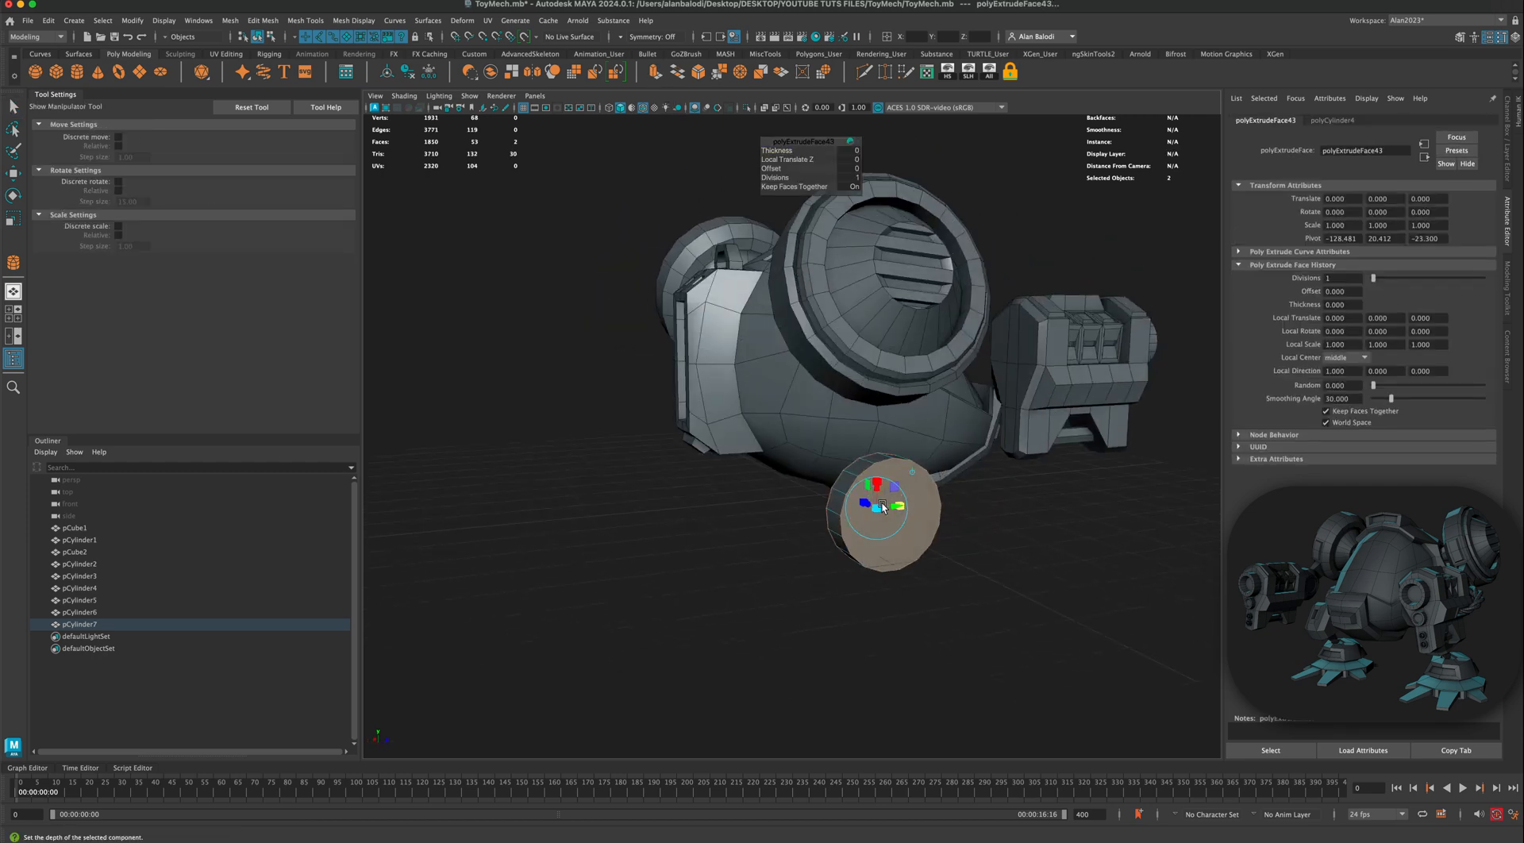
left_click_drag(884, 508, 872, 510)
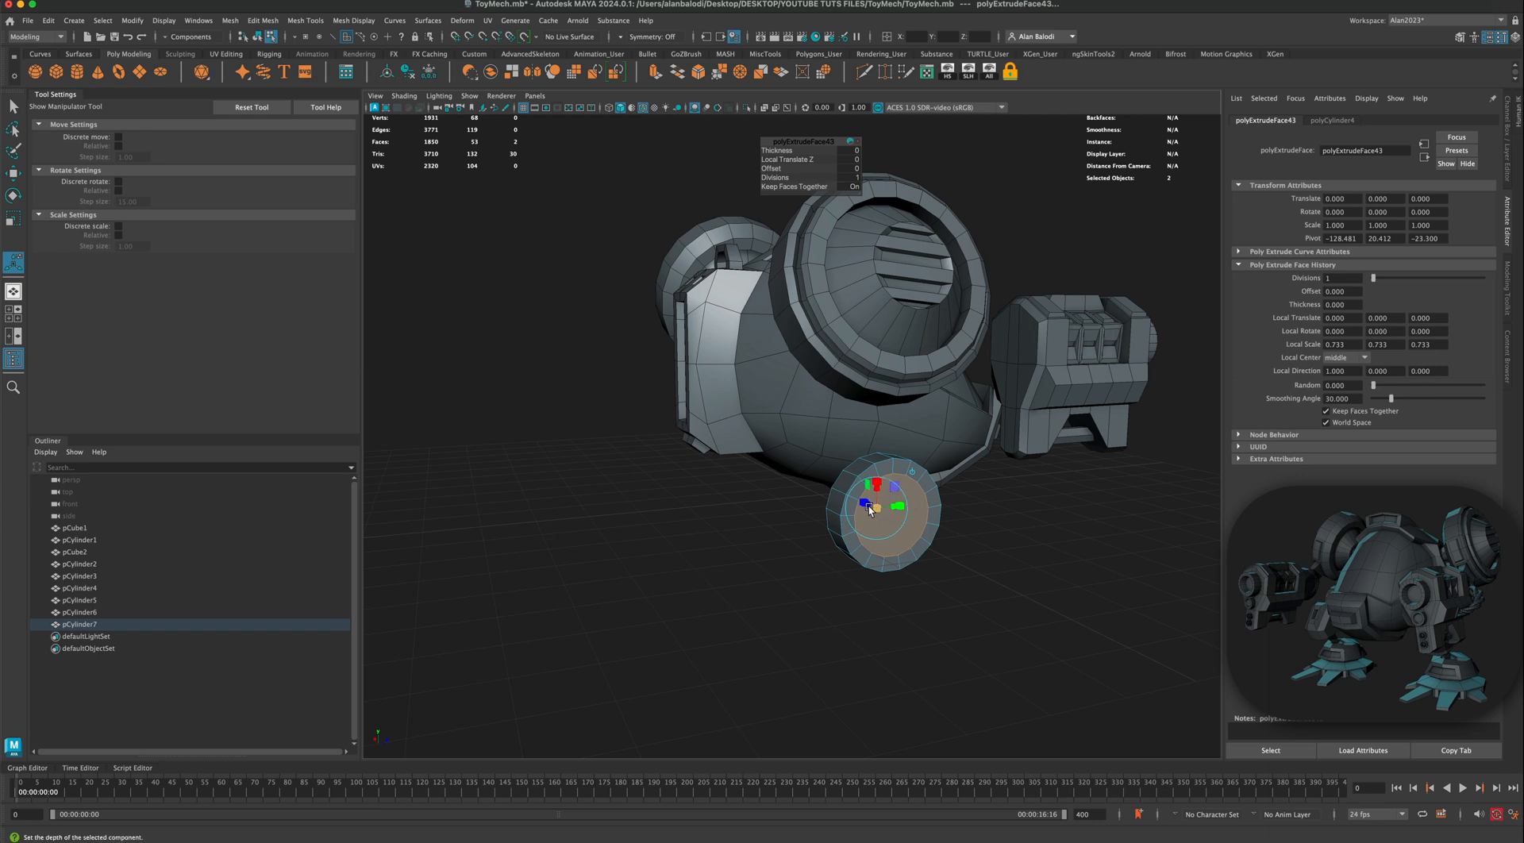
left_click_drag(776, 534, 802, 536, "alt")
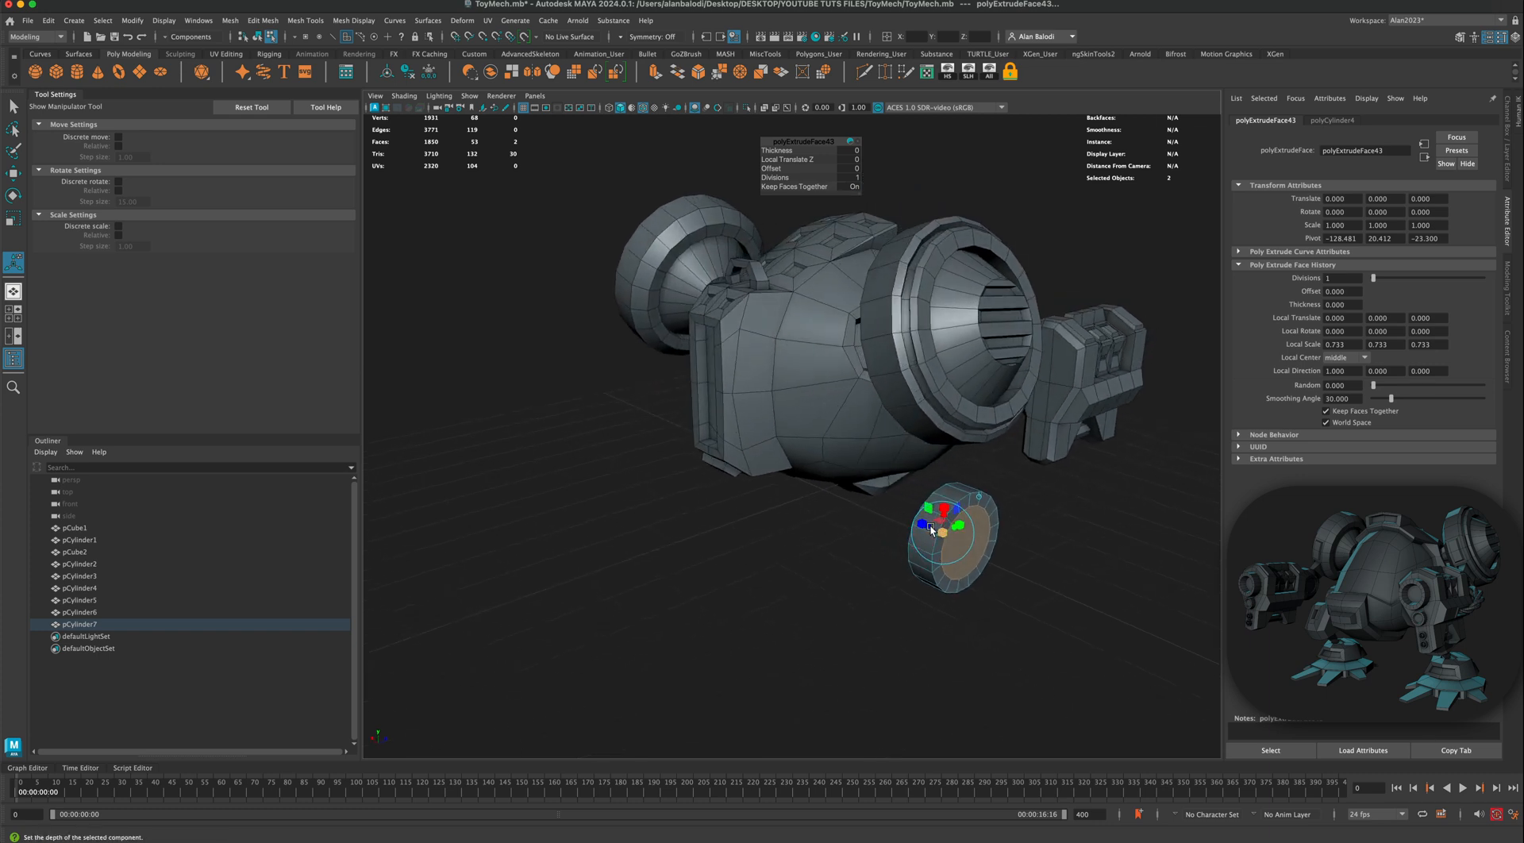
left_click_drag(676, 395, 701, 386)
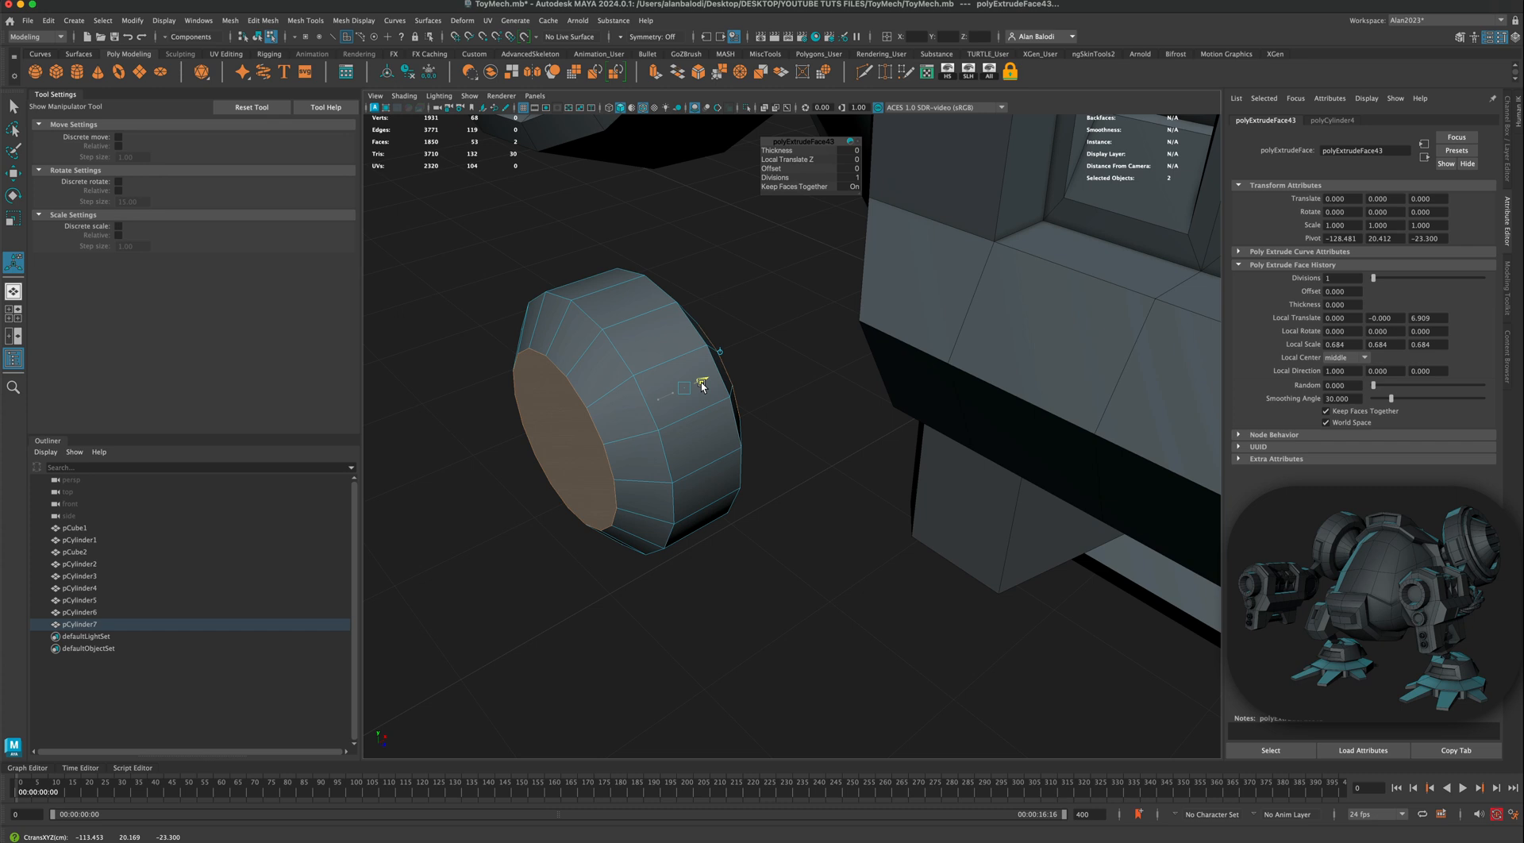
Step: Inset both end faces at scale 0.733, extrude them inward with Local Translate Z -2.193 and scale 0.9, and return to object mode
left_click(654, 71)
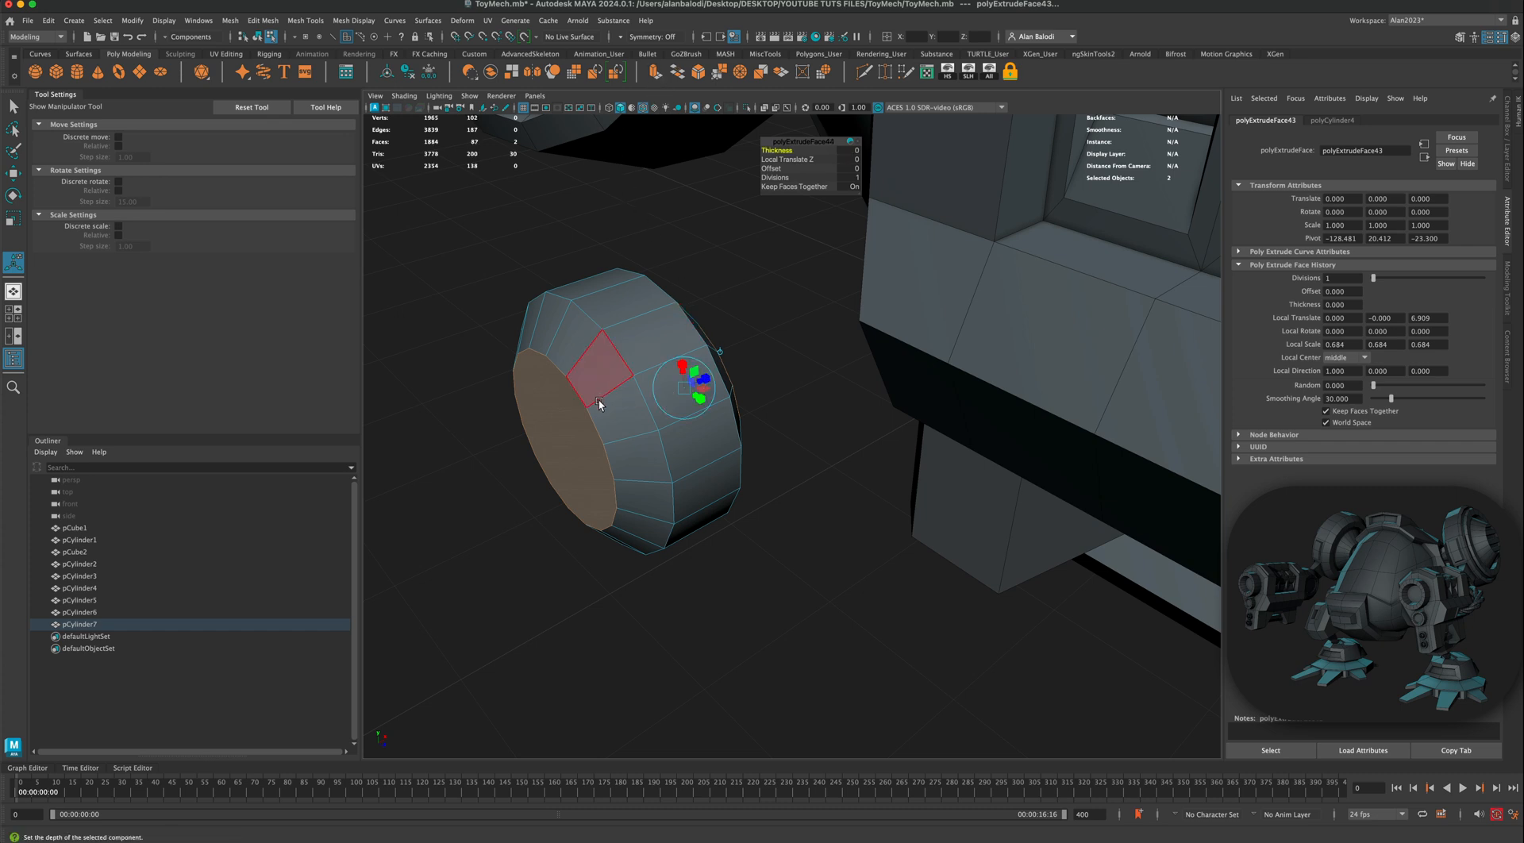
left_click_drag(700, 402, 683, 391)
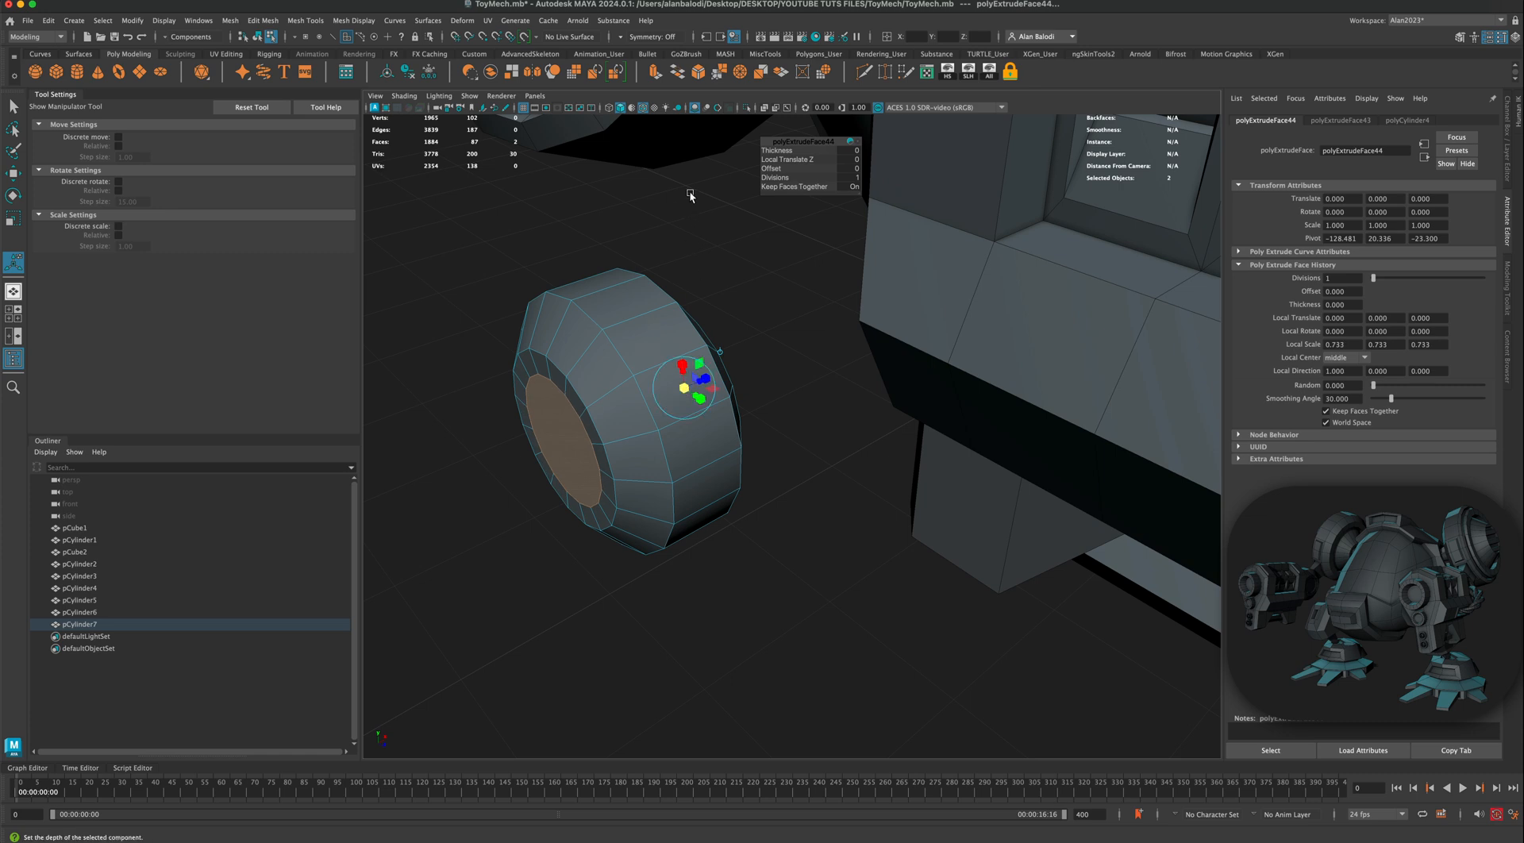
key("ctrl+e")
left_click_drag(700, 383, 676, 392)
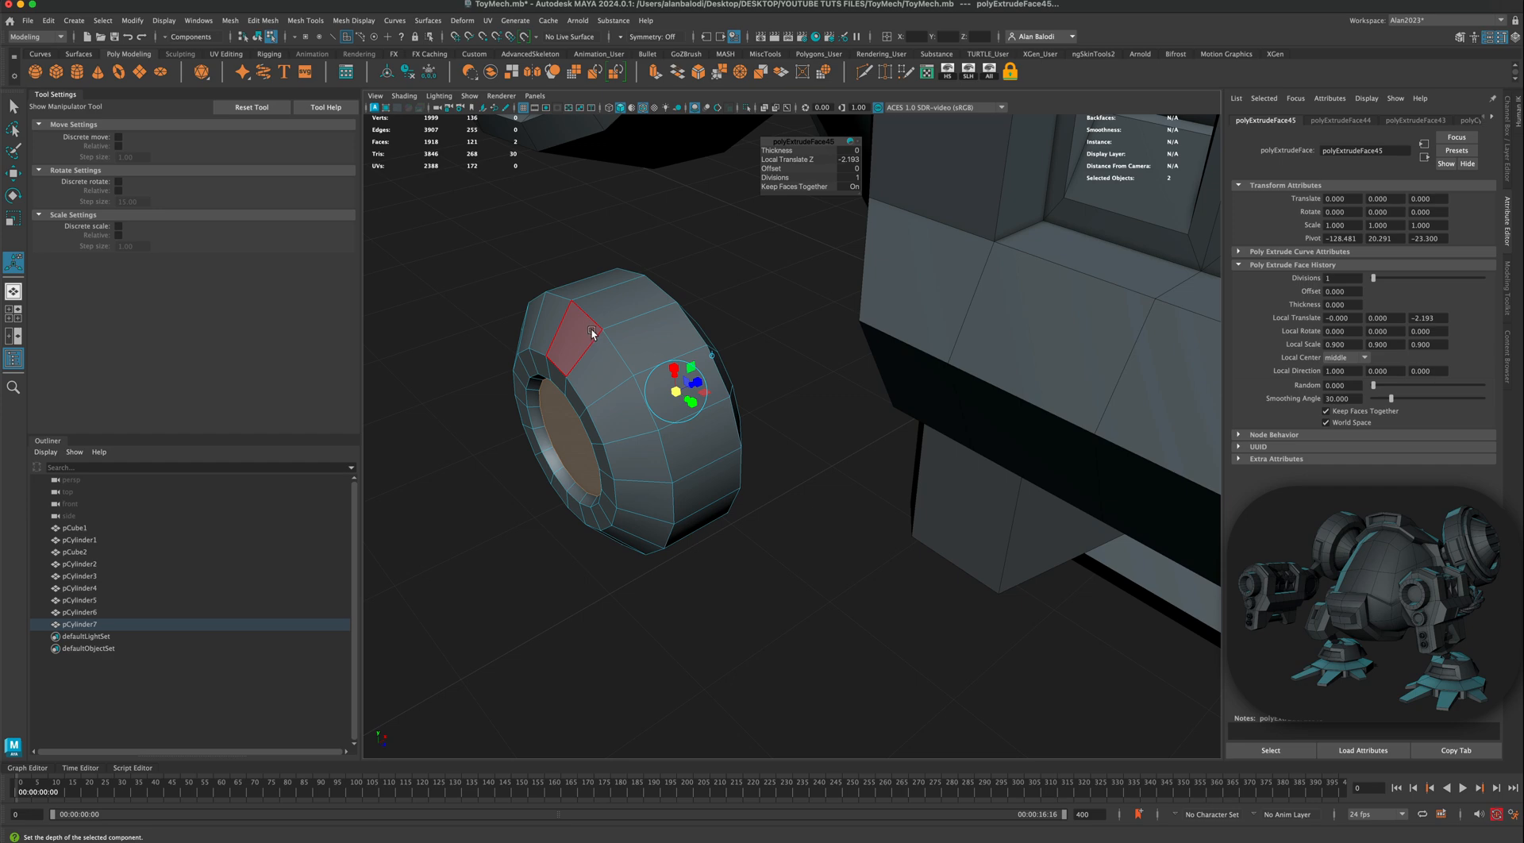
right_click_drag(592, 331, 686, 281)
key("q")
left_click(687, 280)
Step: Move the disc in line with the gun arm's lower block in the front view, at about -124.238, 63.344, -23.3
left_click_drag(740, 432, 713, 426, "alt")
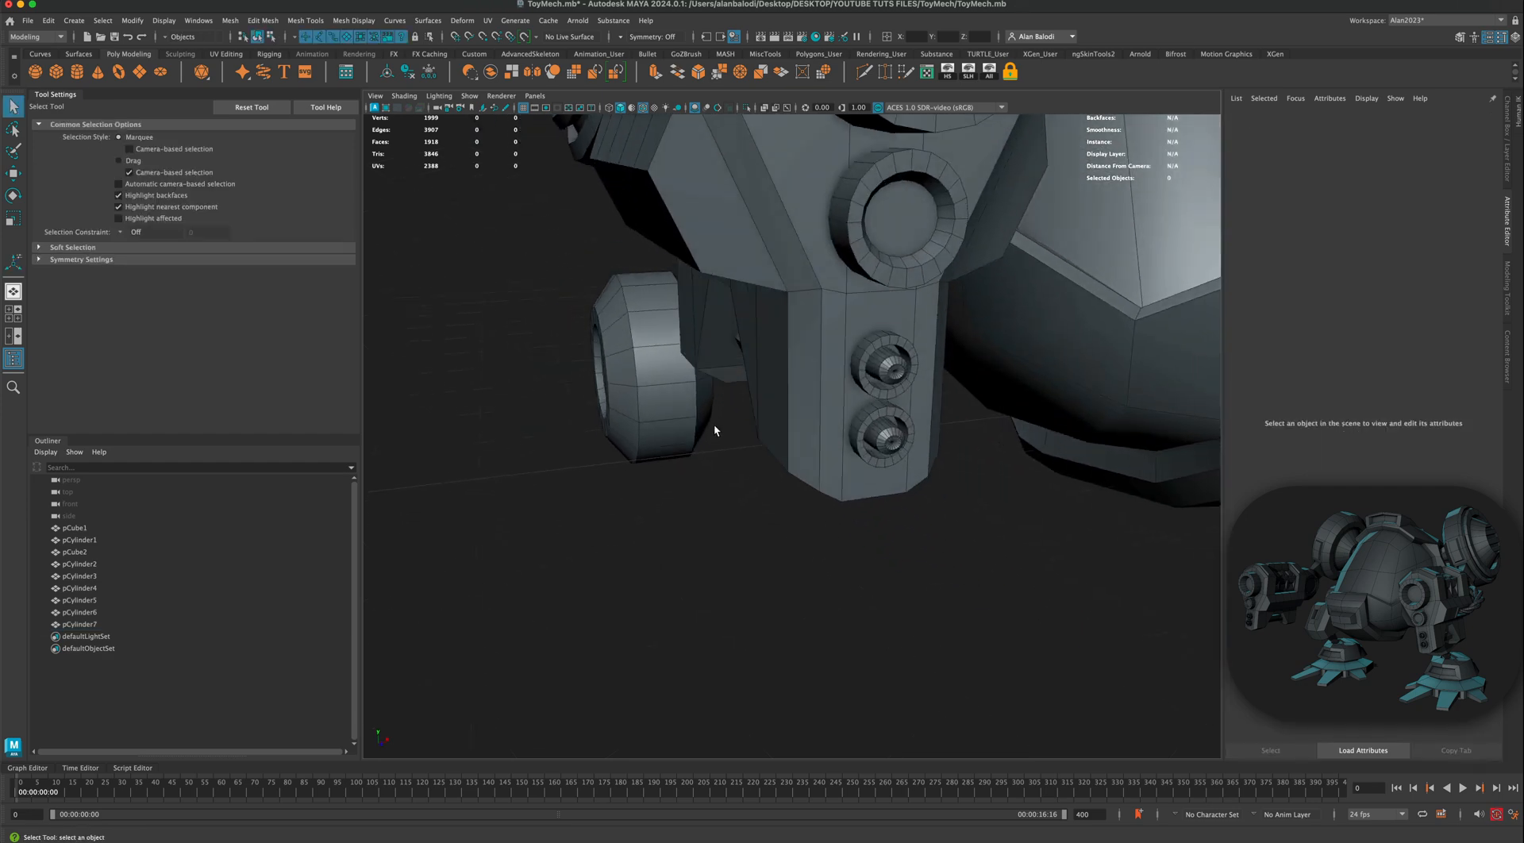
key("space")
scroll(589, 594, "down", 5)
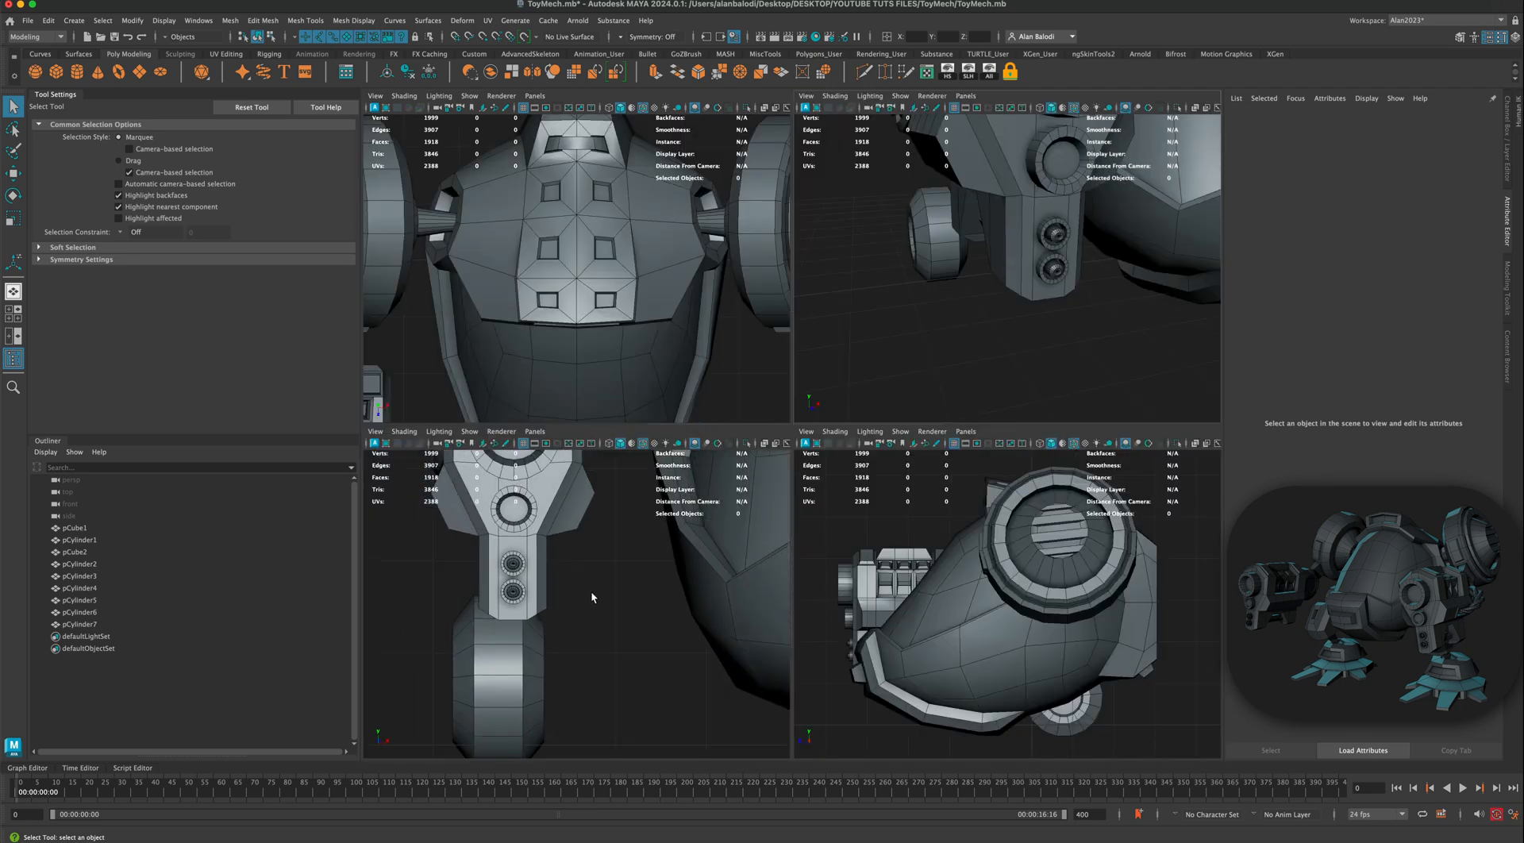
left_click(526, 642)
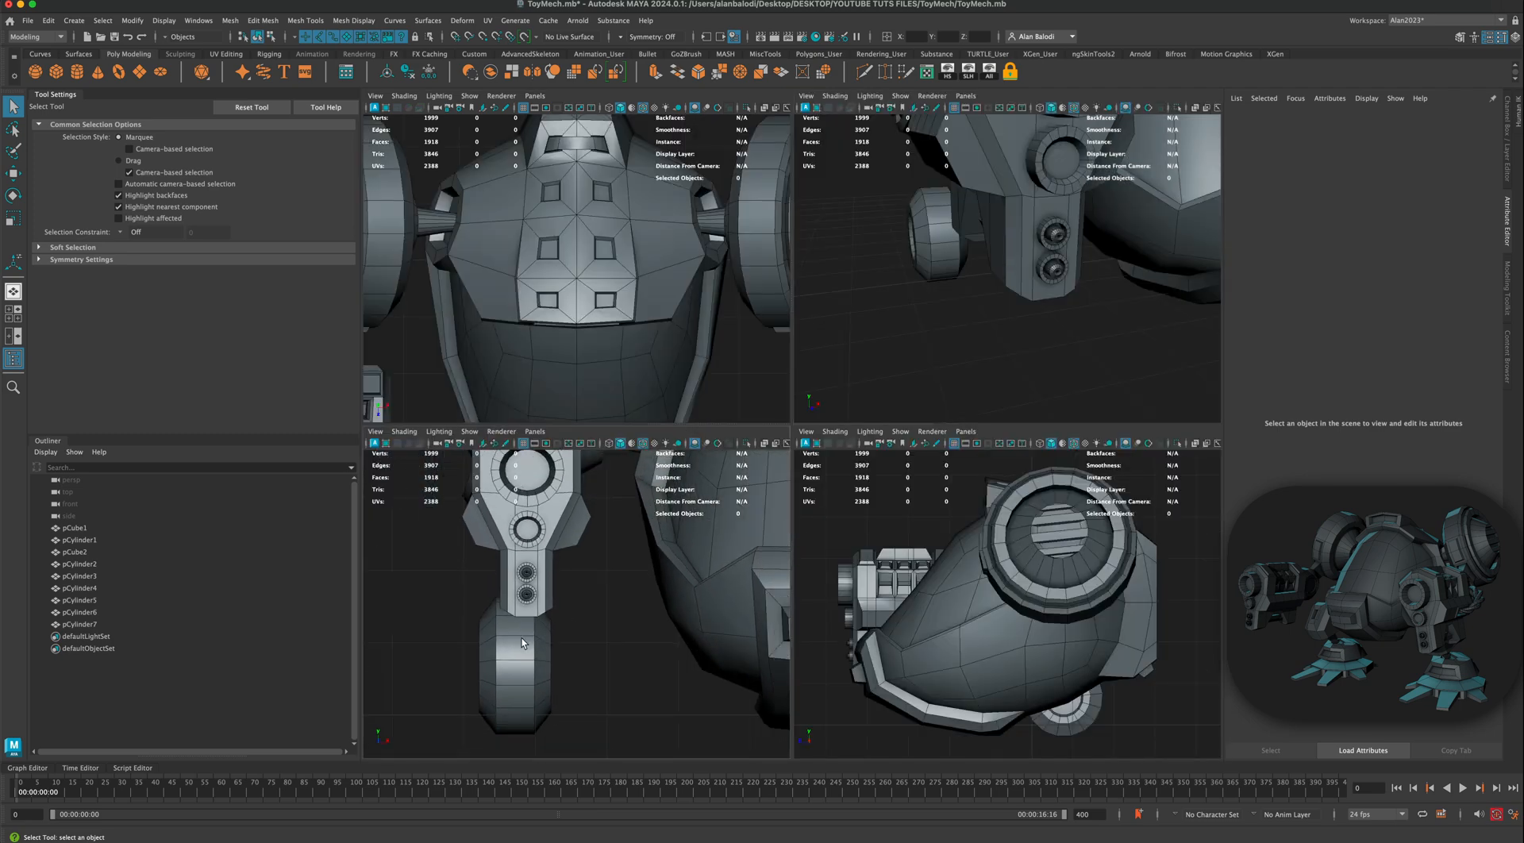
left_click(22, 174)
middle_click_drag(484, 668, 493, 667)
left_click_drag(526, 641, 535, 533)
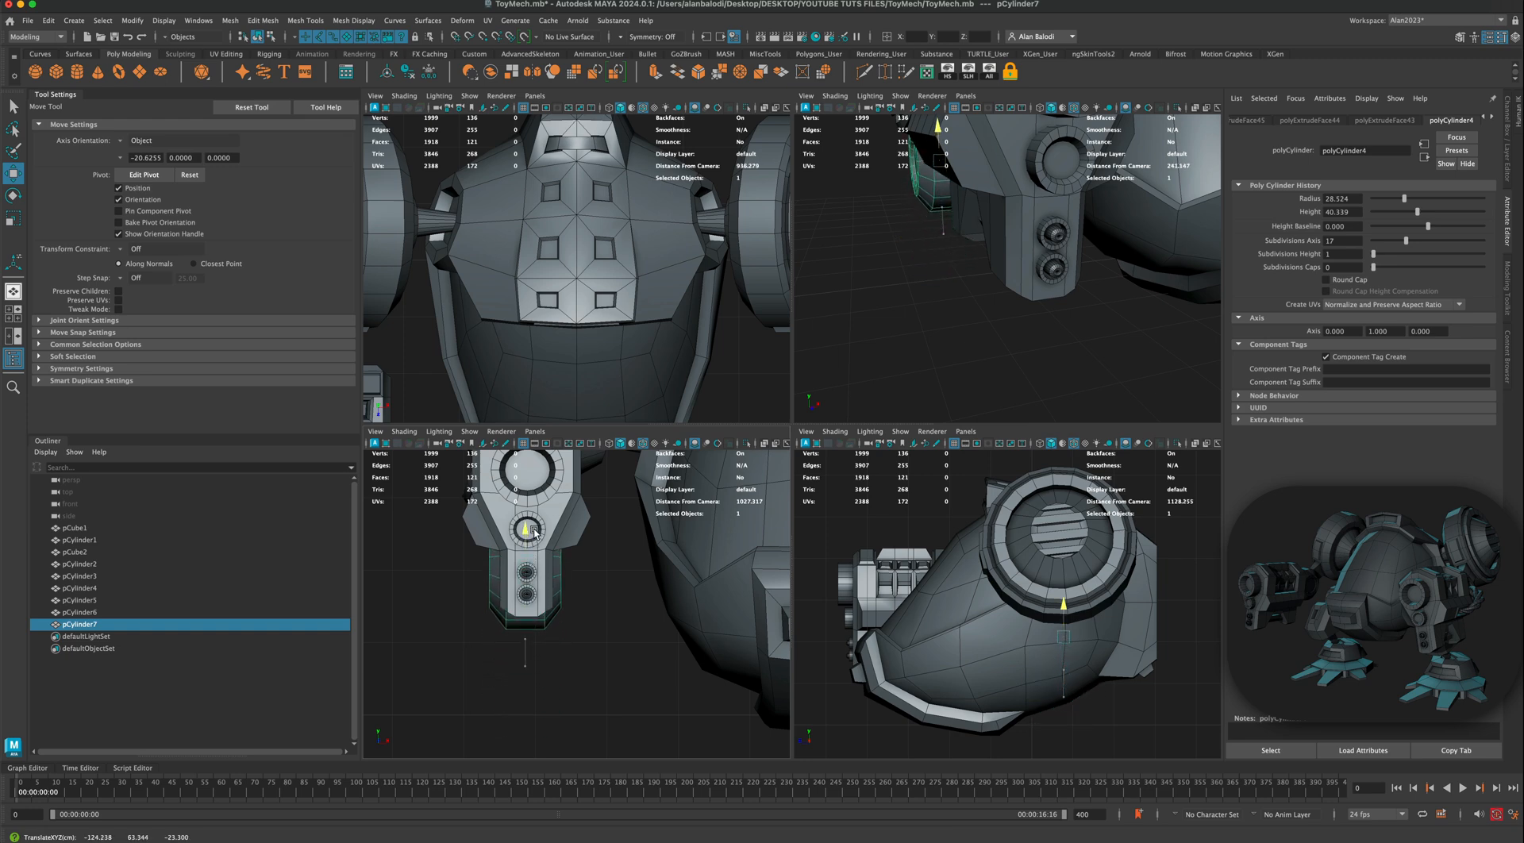
key("space")
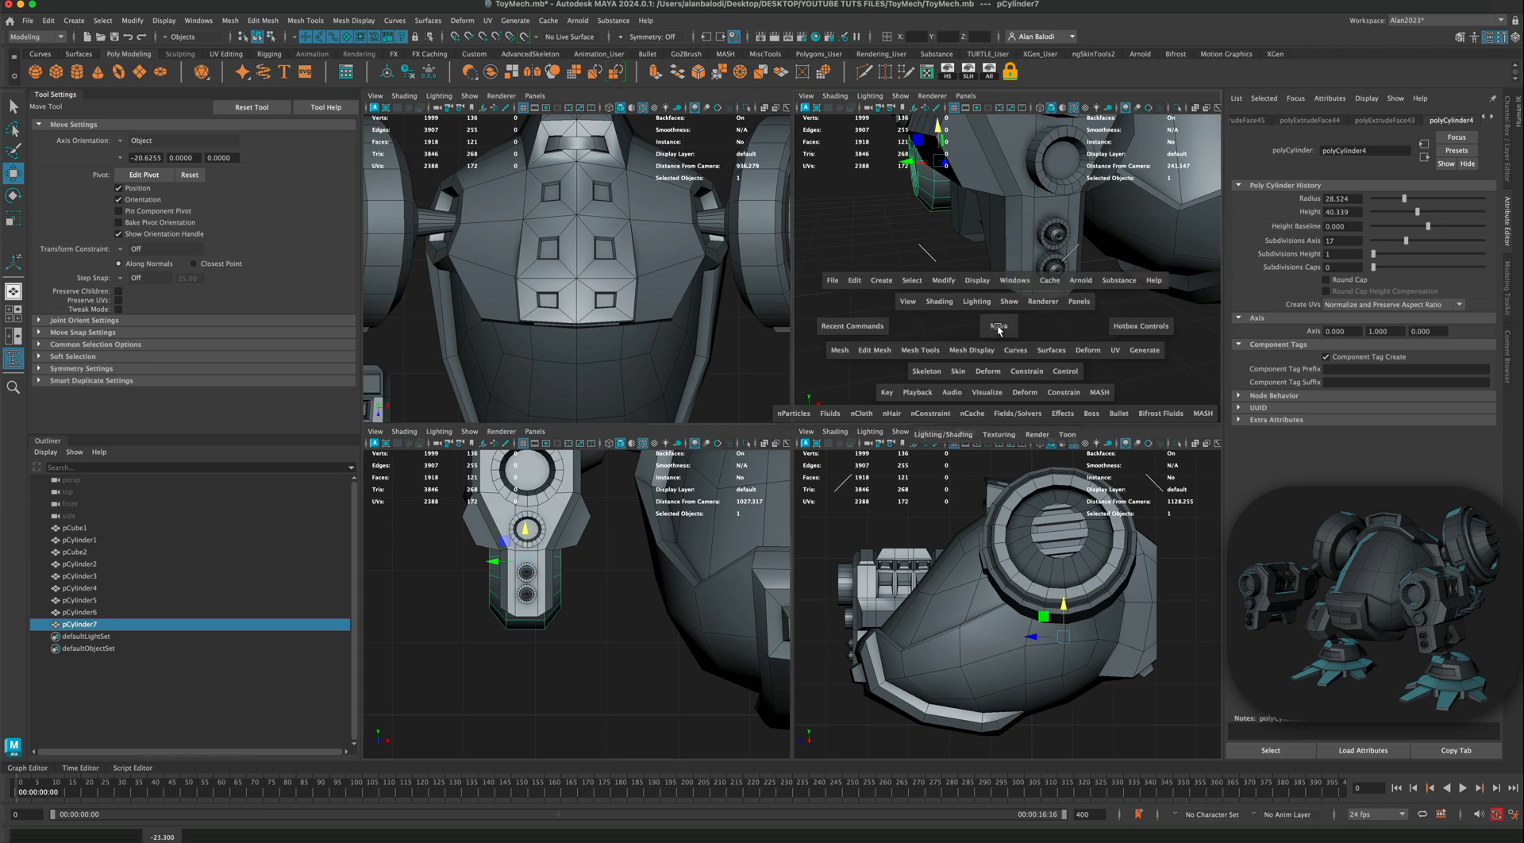
scroll(843, 477, "down", 5)
left_click_drag(690, 470, 870, 493, "alt")
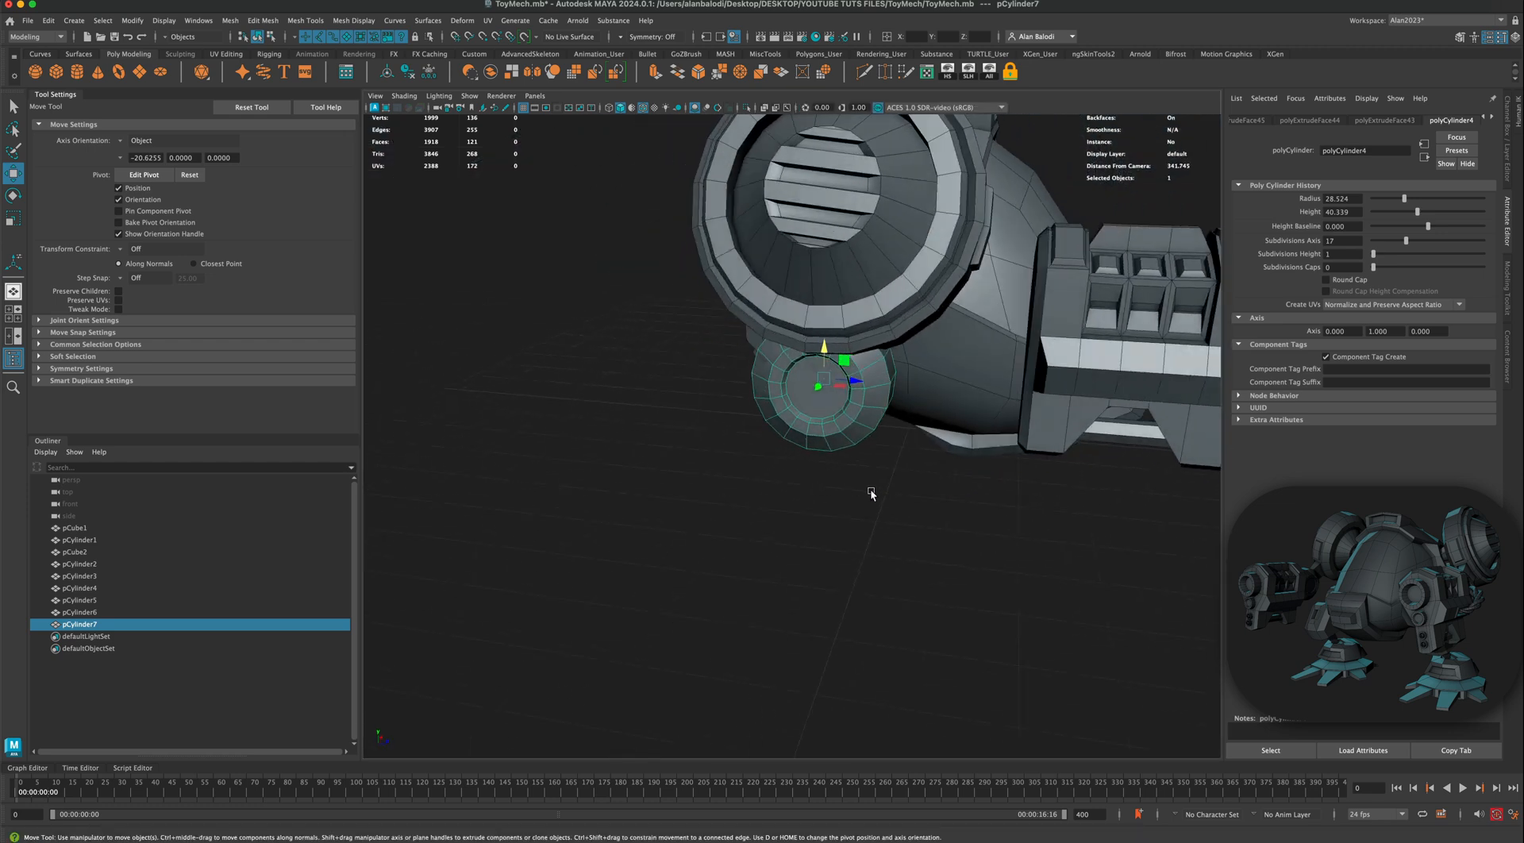
Step: Select all the gun arm's parts, combine them into one mesh and delete its construction history
middle_click_drag(870, 493, 741, 515, "alt")
left_click_drag(742, 515, 778, 517, "alt")
middle_click_drag(778, 517, 791, 524, "alt")
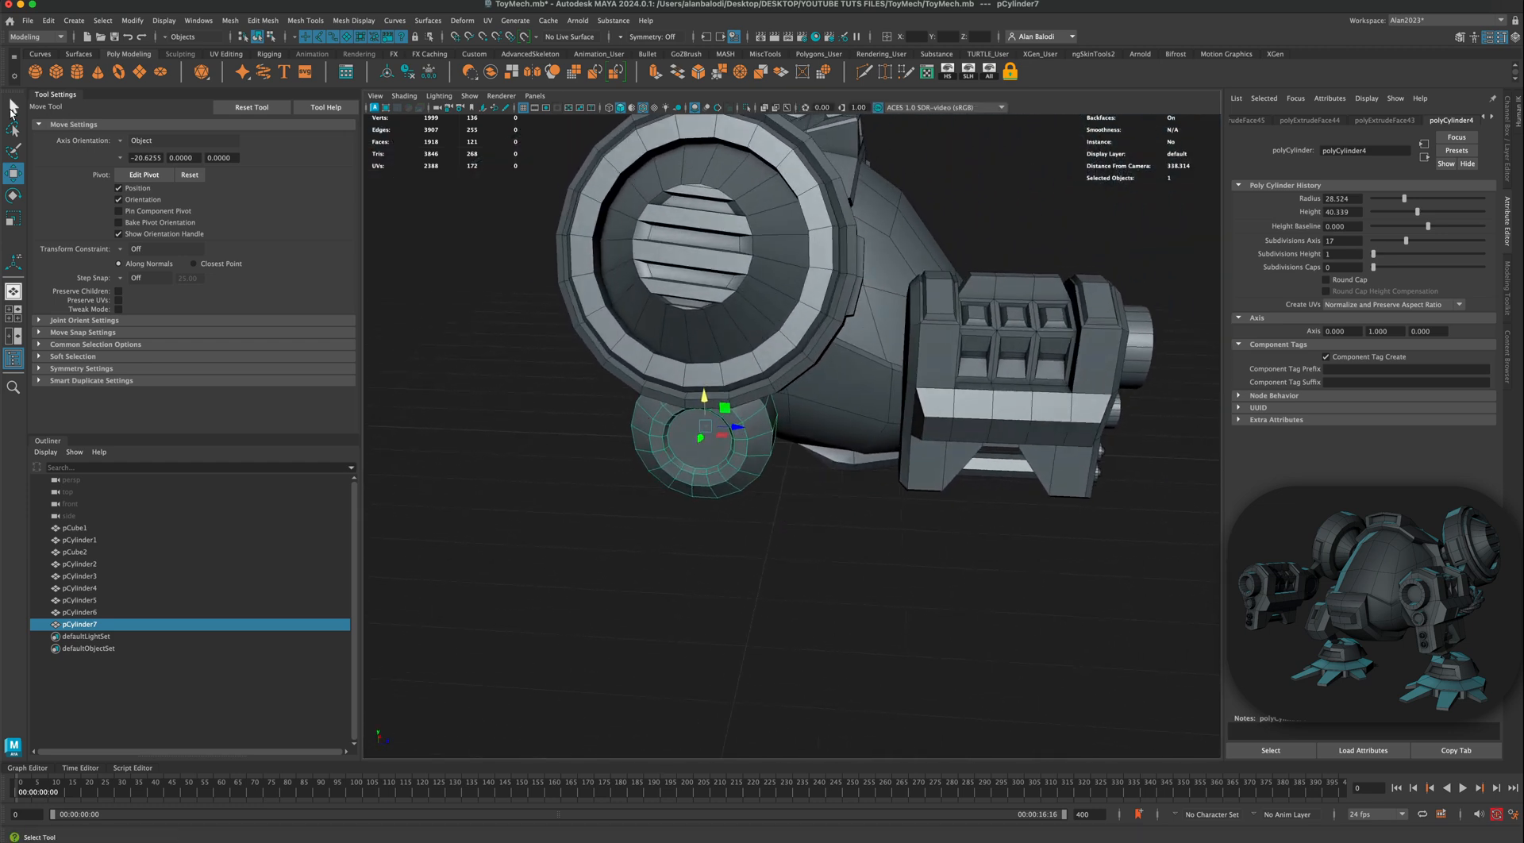
left_click(13, 106)
left_click_drag(1059, 417, 568, 312, "alt")
left_click_drag(471, 280, 618, 459)
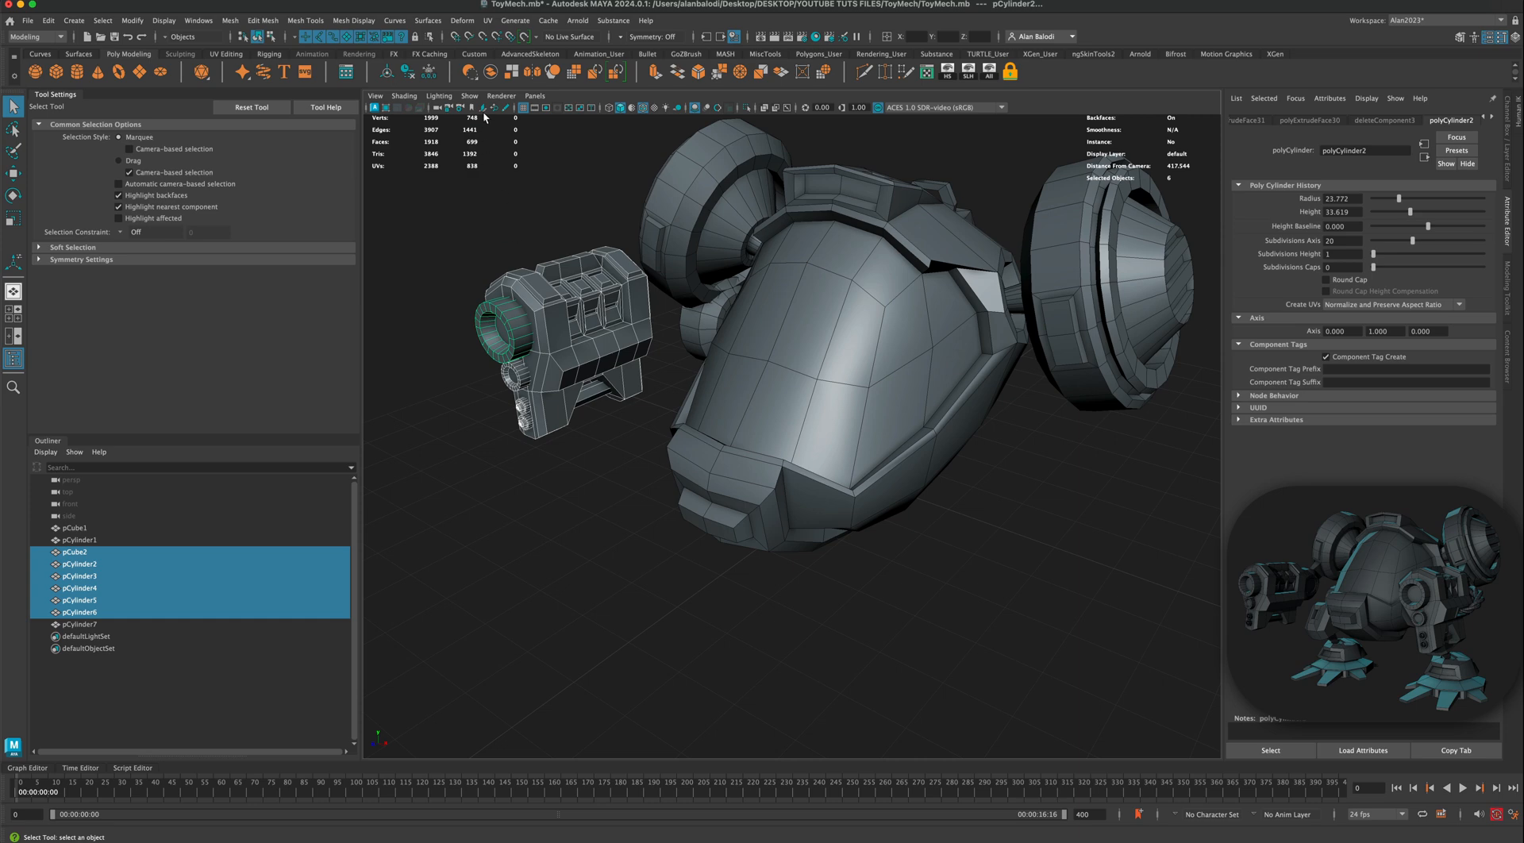
left_click(492, 73)
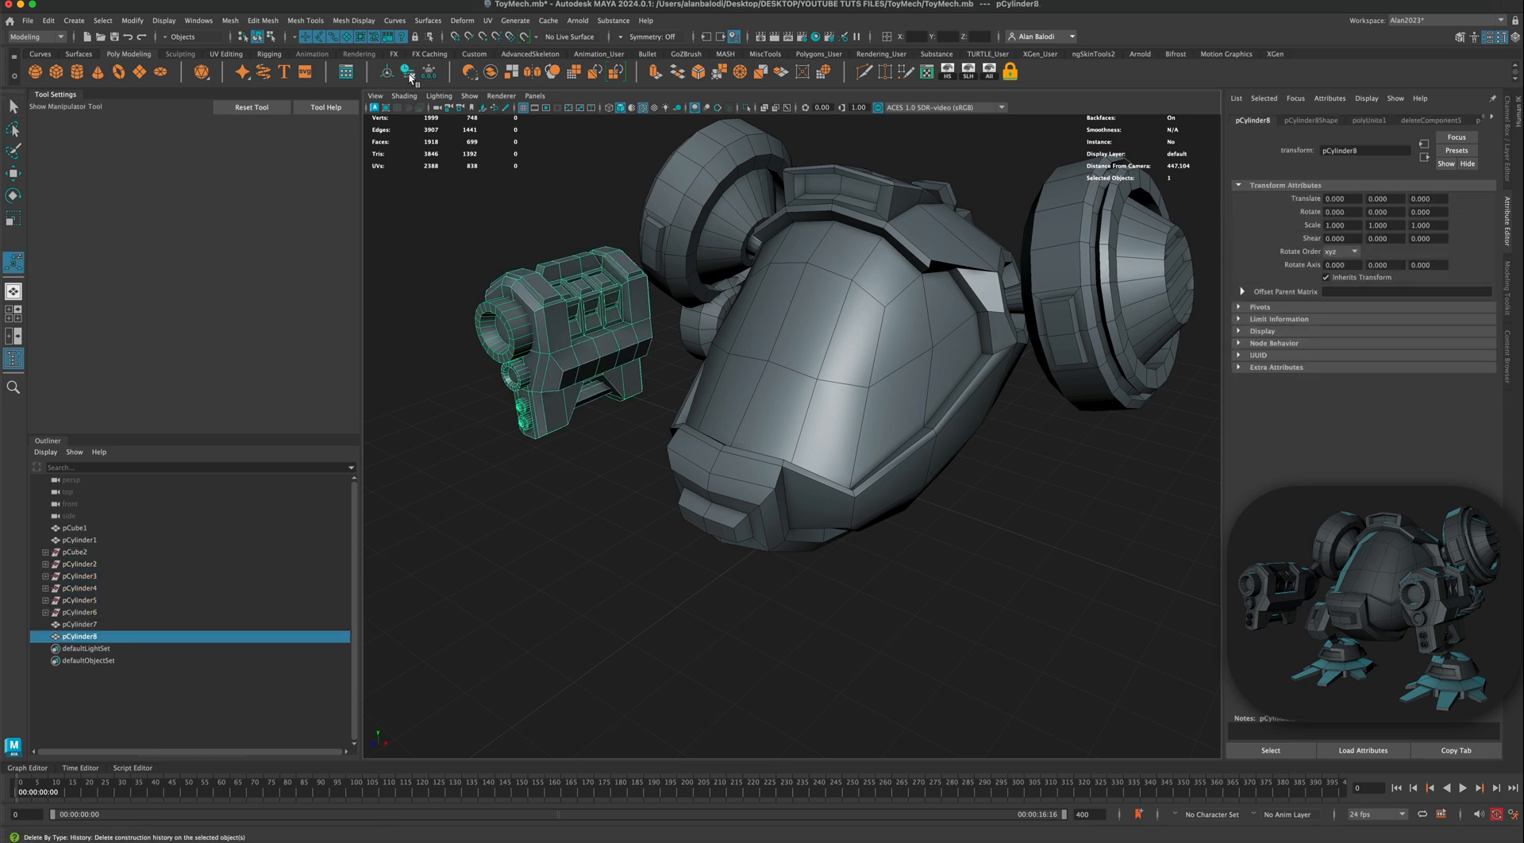
left_click_drag(500, 503, 518, 490, "alt")
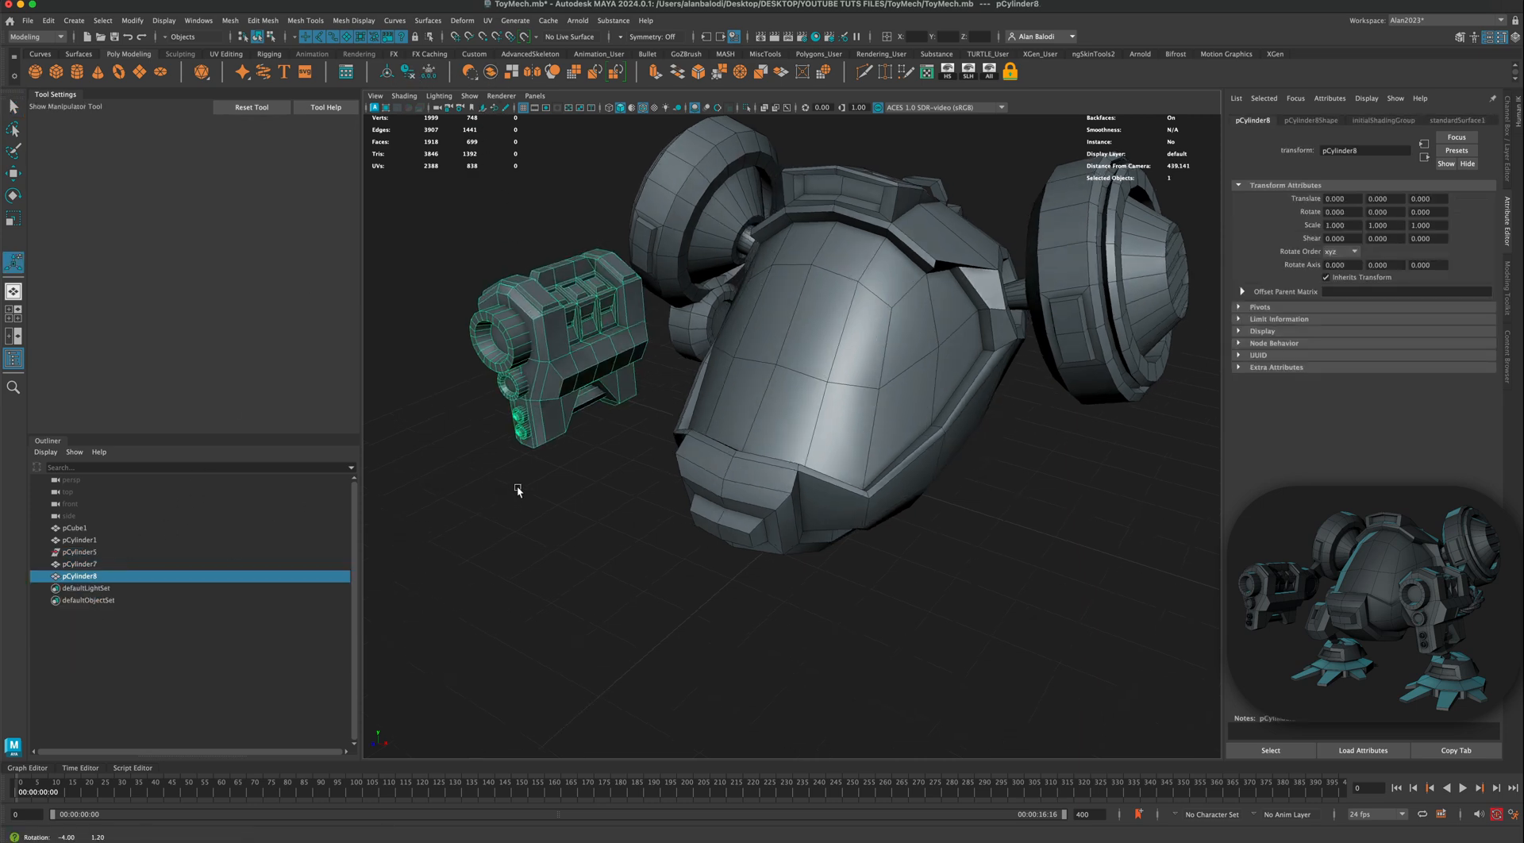
Step: Move the disc joint up and forward to the rear of the gun, at Translate -124.238, 95.295, 31.187
left_click(685, 326)
left_click(13, 175)
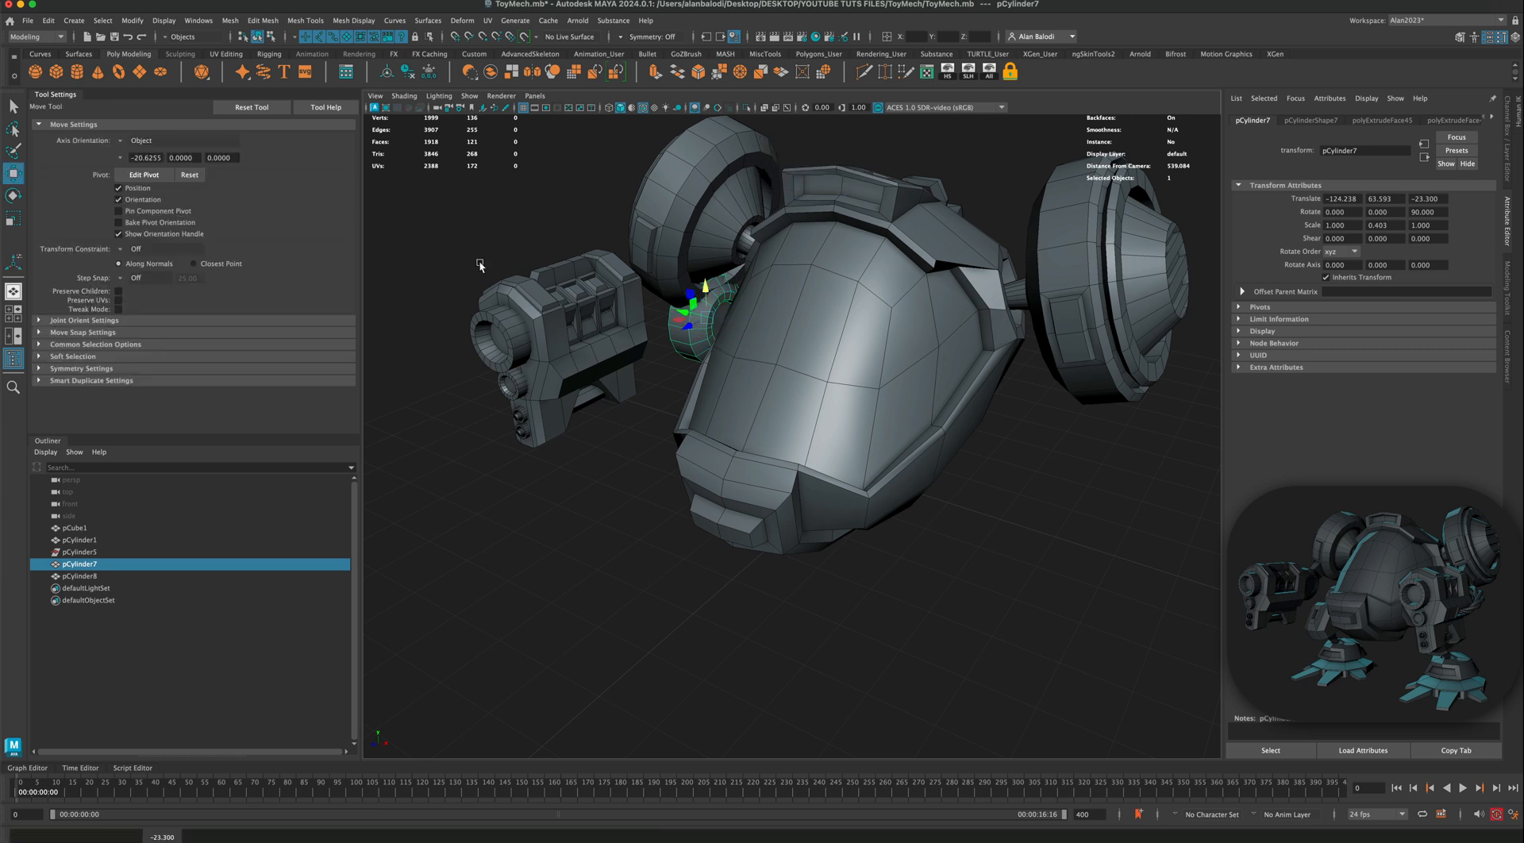
left_click_drag(660, 358, 685, 382, "alt")
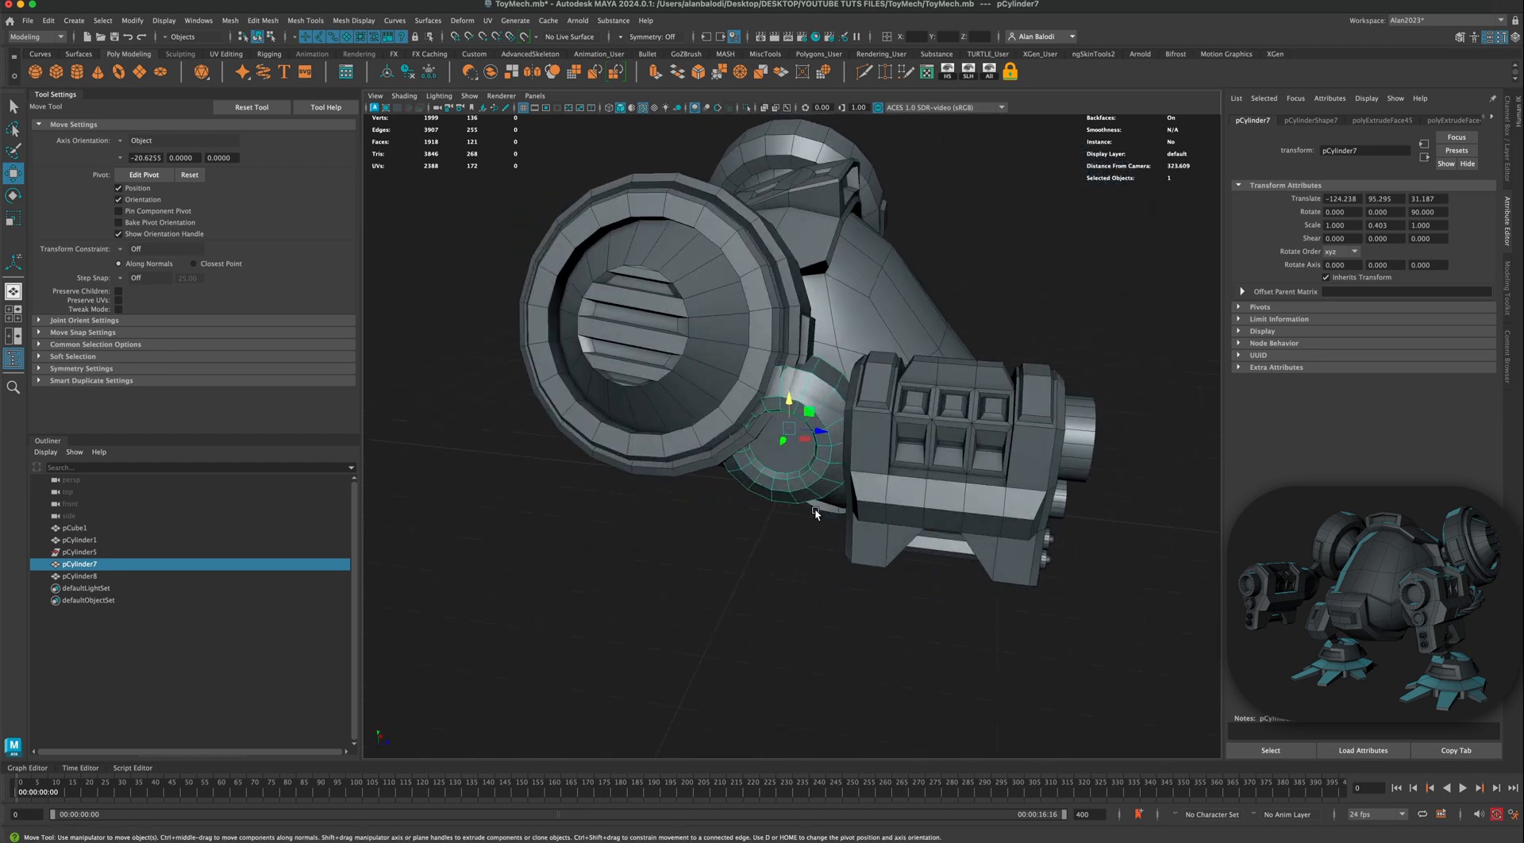
middle_click_drag(873, 526, 852, 520, "alt")
scroll(852, 520, "up", 3)
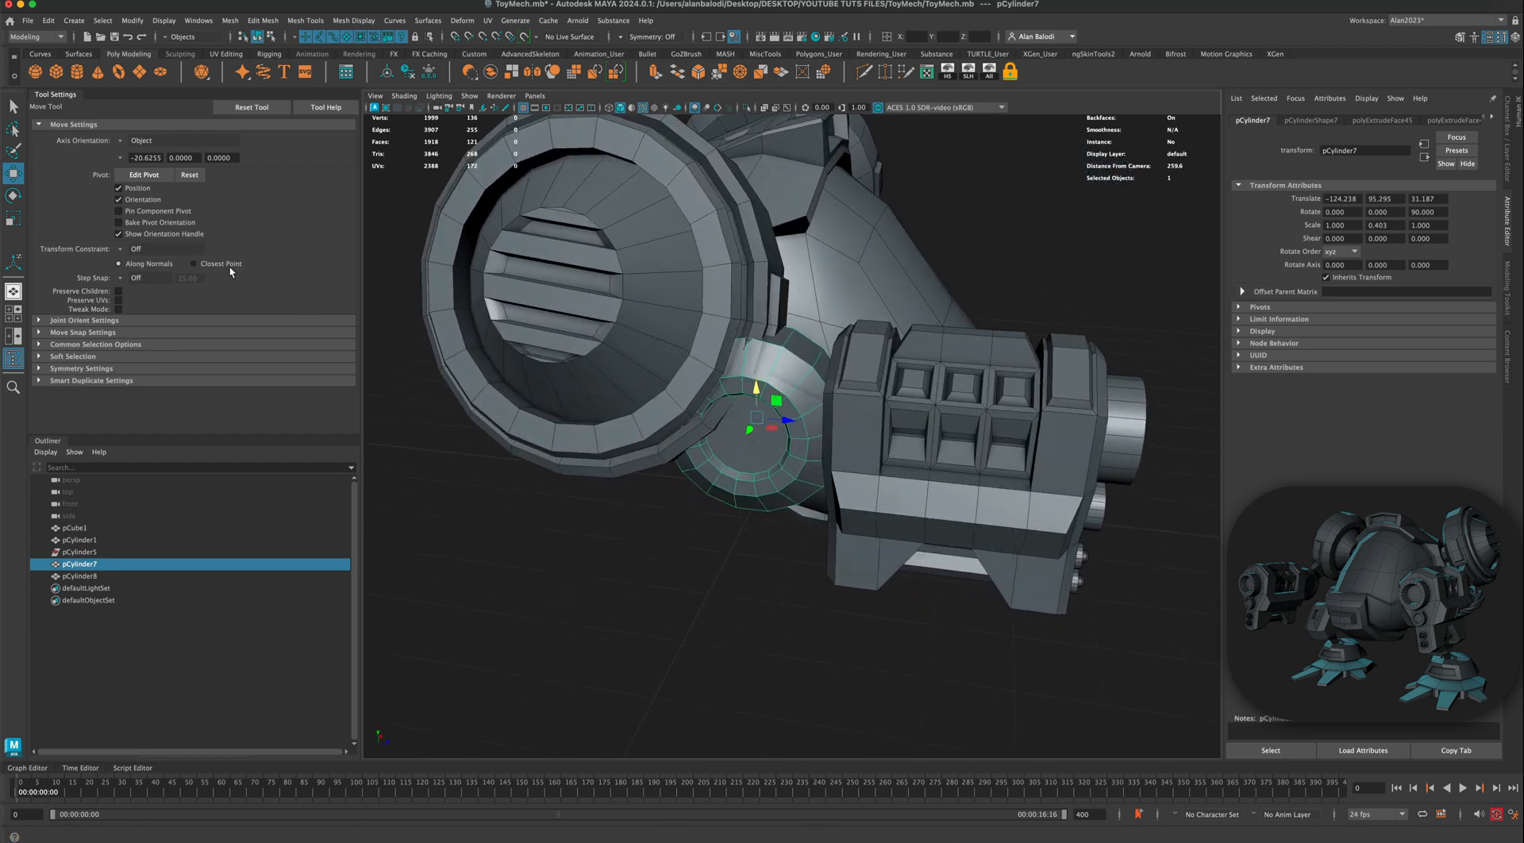
Step: Scale the disc joint down uniformly to 0.806, 0.324, 0.806 and adjust its position to Translate Z 34.317
left_click(13, 218)
left_click_drag(750, 422, 858, 419)
left_click(14, 176)
left_click_drag(846, 486, 867, 490, "alt")
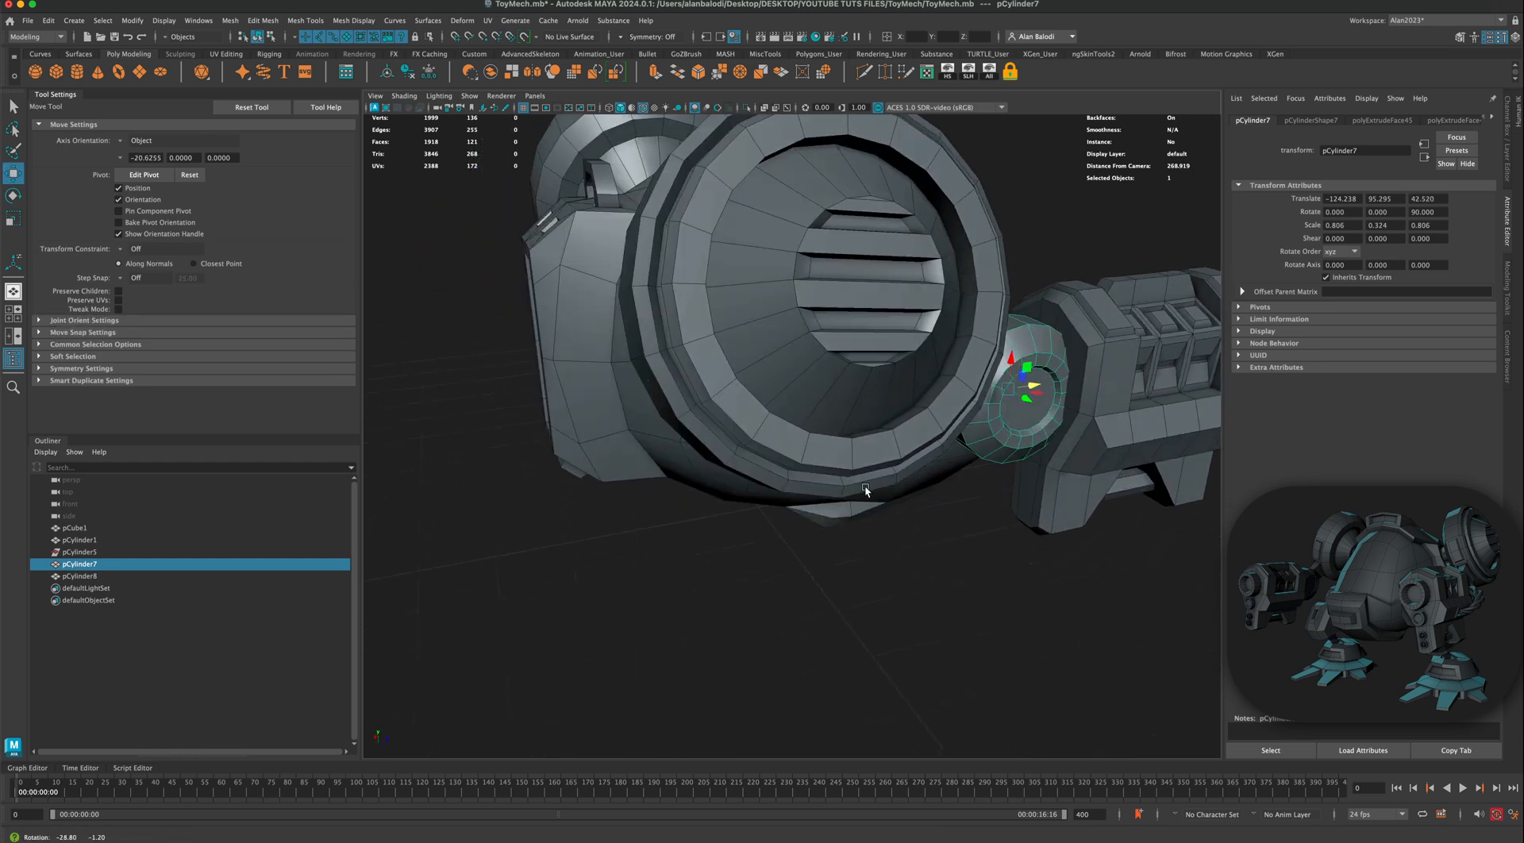
middle_click_drag(968, 510, 830, 560, "alt")
scroll(830, 559, "up", 3)
left_click_drag(882, 461, 827, 443, "alt")
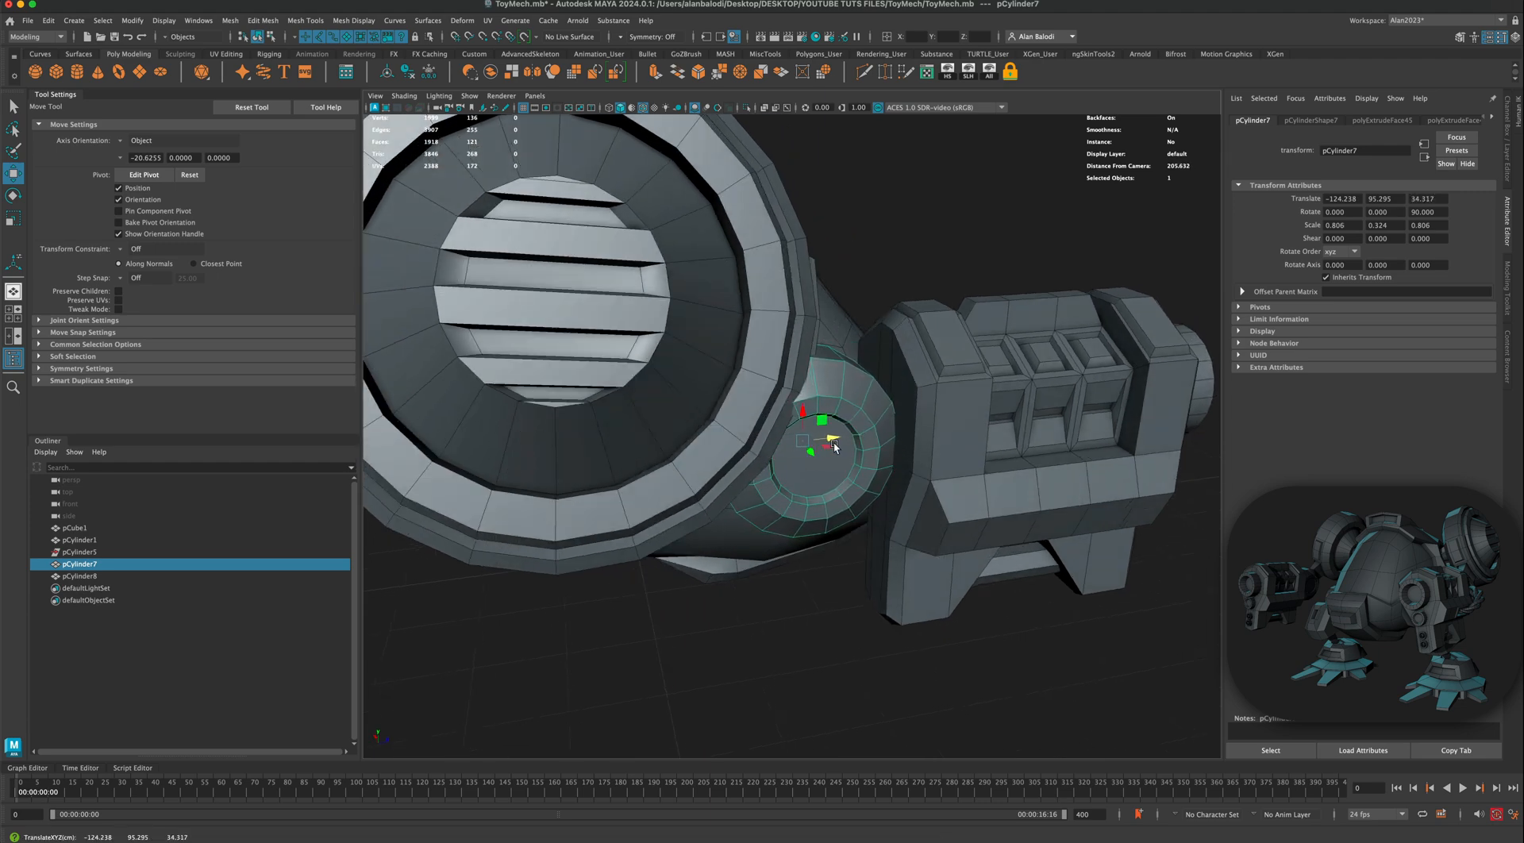
left_click(863, 642)
Step: Move the disc joint and gun forward together until the gun's Translate Z is 22.810
scroll(841, 621, "down", 3)
left_click_drag(840, 620, 819, 609, "alt")
left_click(746, 420)
left_click(876, 411, "shift")
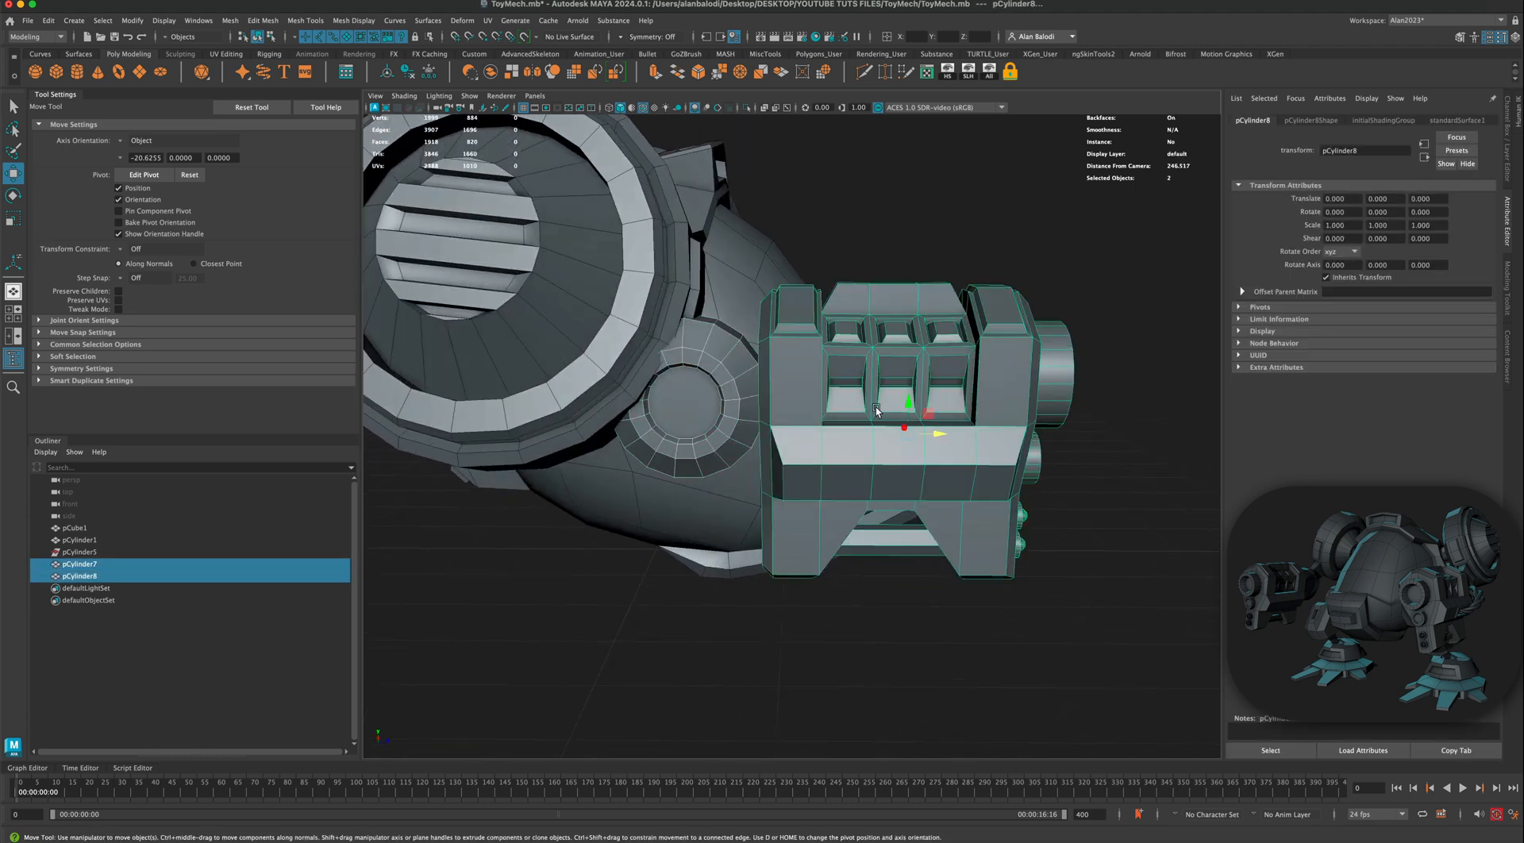
left_click_drag(937, 434, 1015, 441)
left_click(896, 649)
scroll(897, 649, "down", 4)
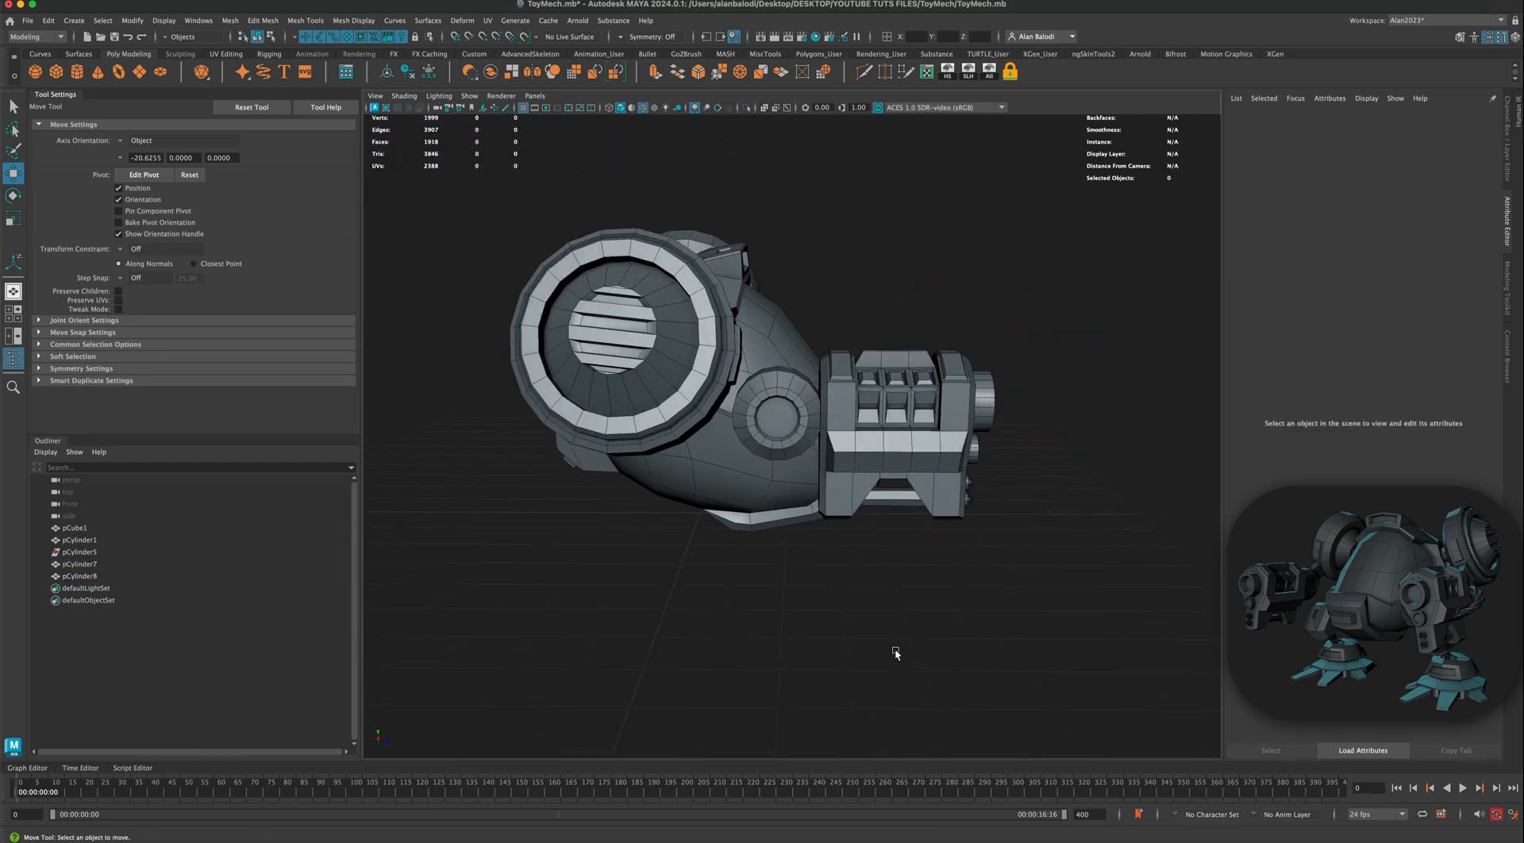
left_click(783, 427)
left_click(846, 413, "shift")
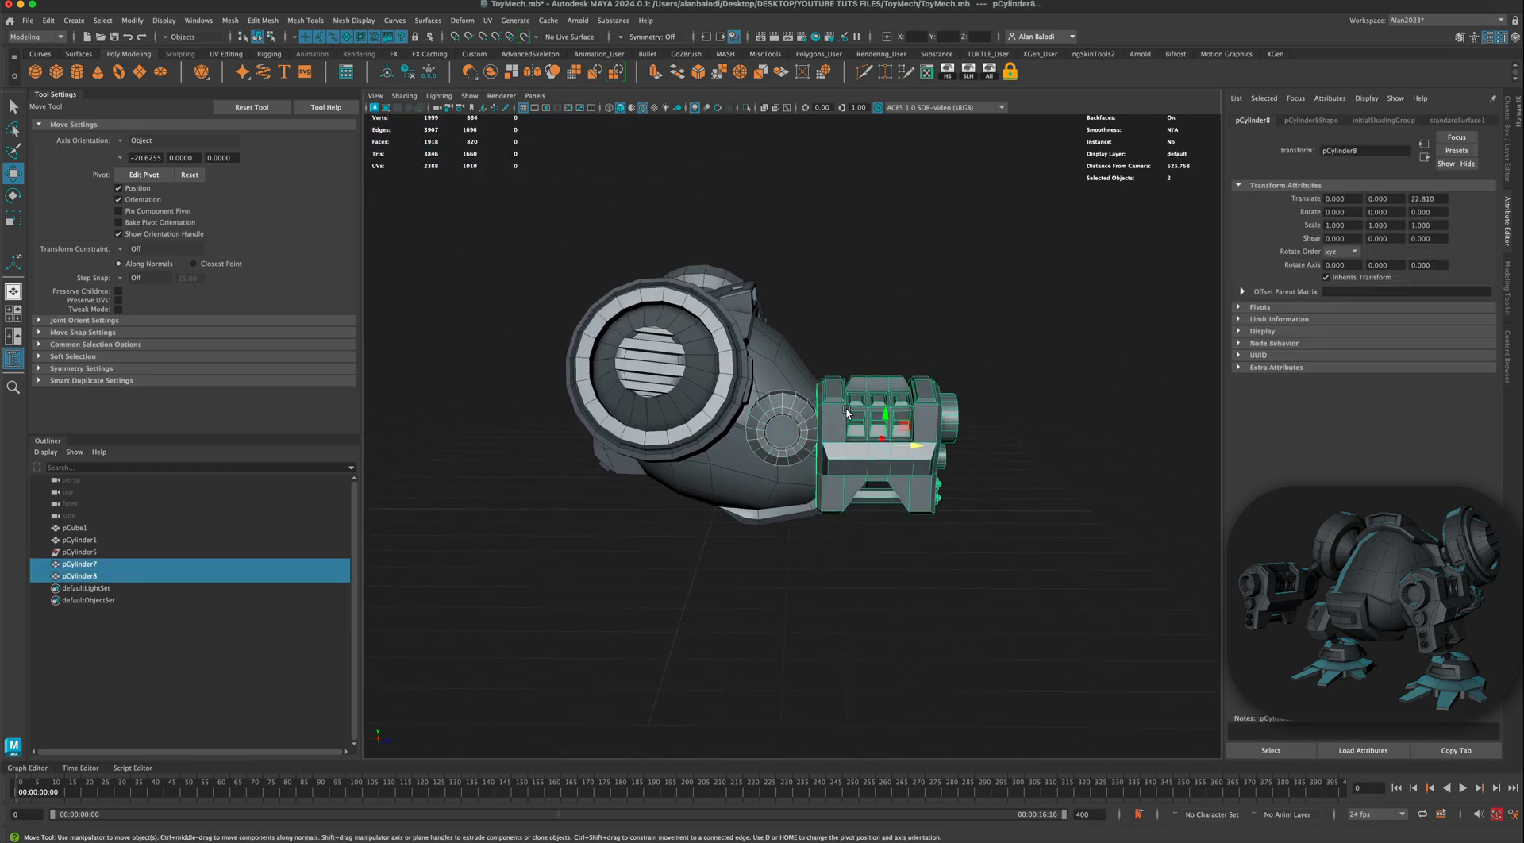
left_click(888, 419)
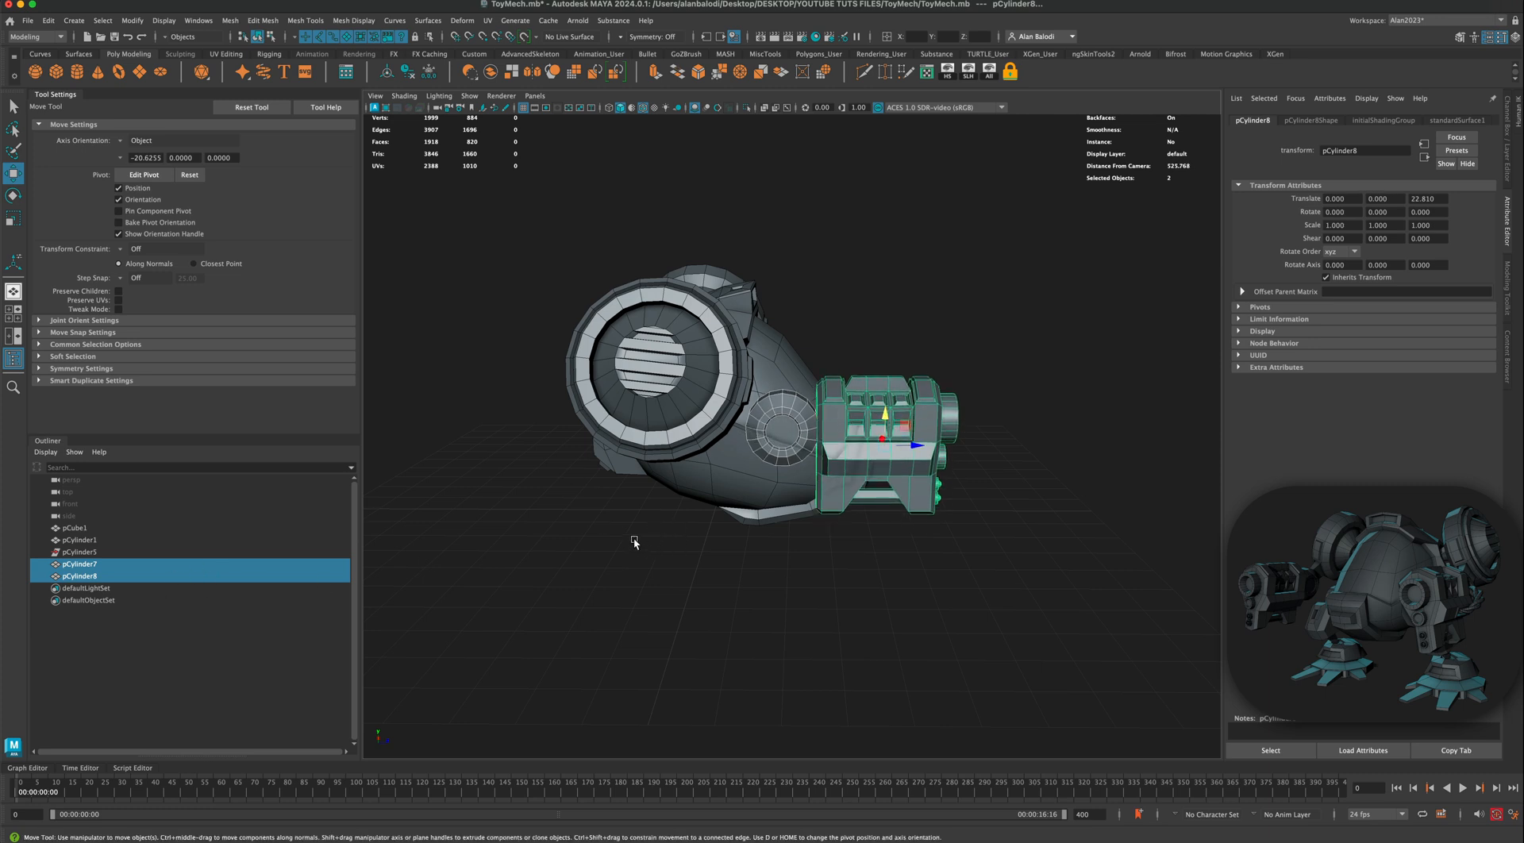
left_click_drag(719, 551, 712, 552, "alt")
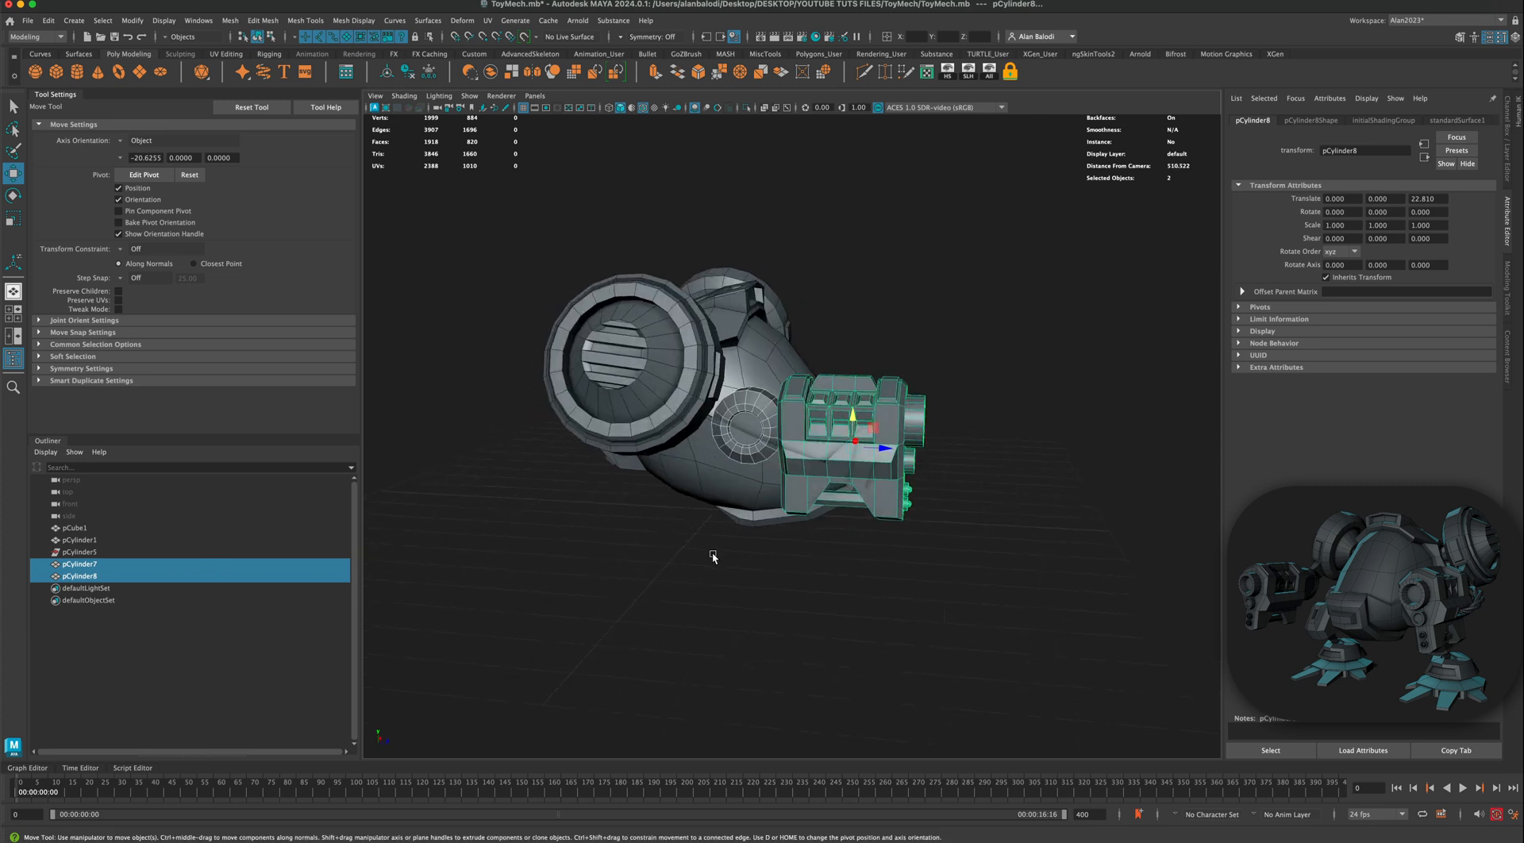
scroll(712, 551, "up", 3)
left_click(691, 574)
Step: Set the Move tool's axis orientation to World and lower the disc joint and gun together to a gun Translate Y of -7.170
left_click(757, 390)
left_click(792, 397, "shift")
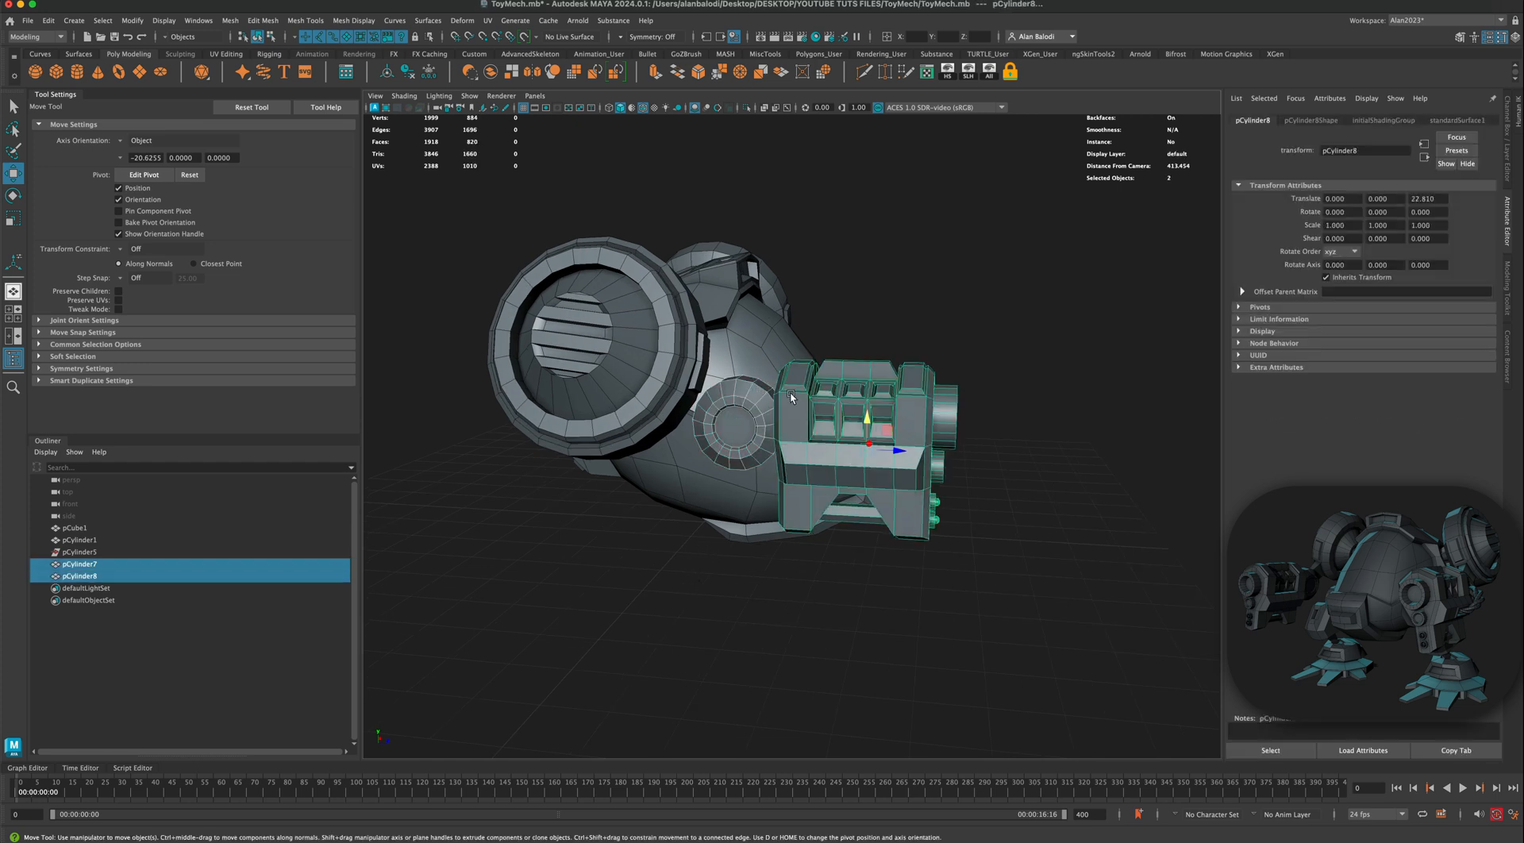
left_click_drag(865, 419, 697, 478)
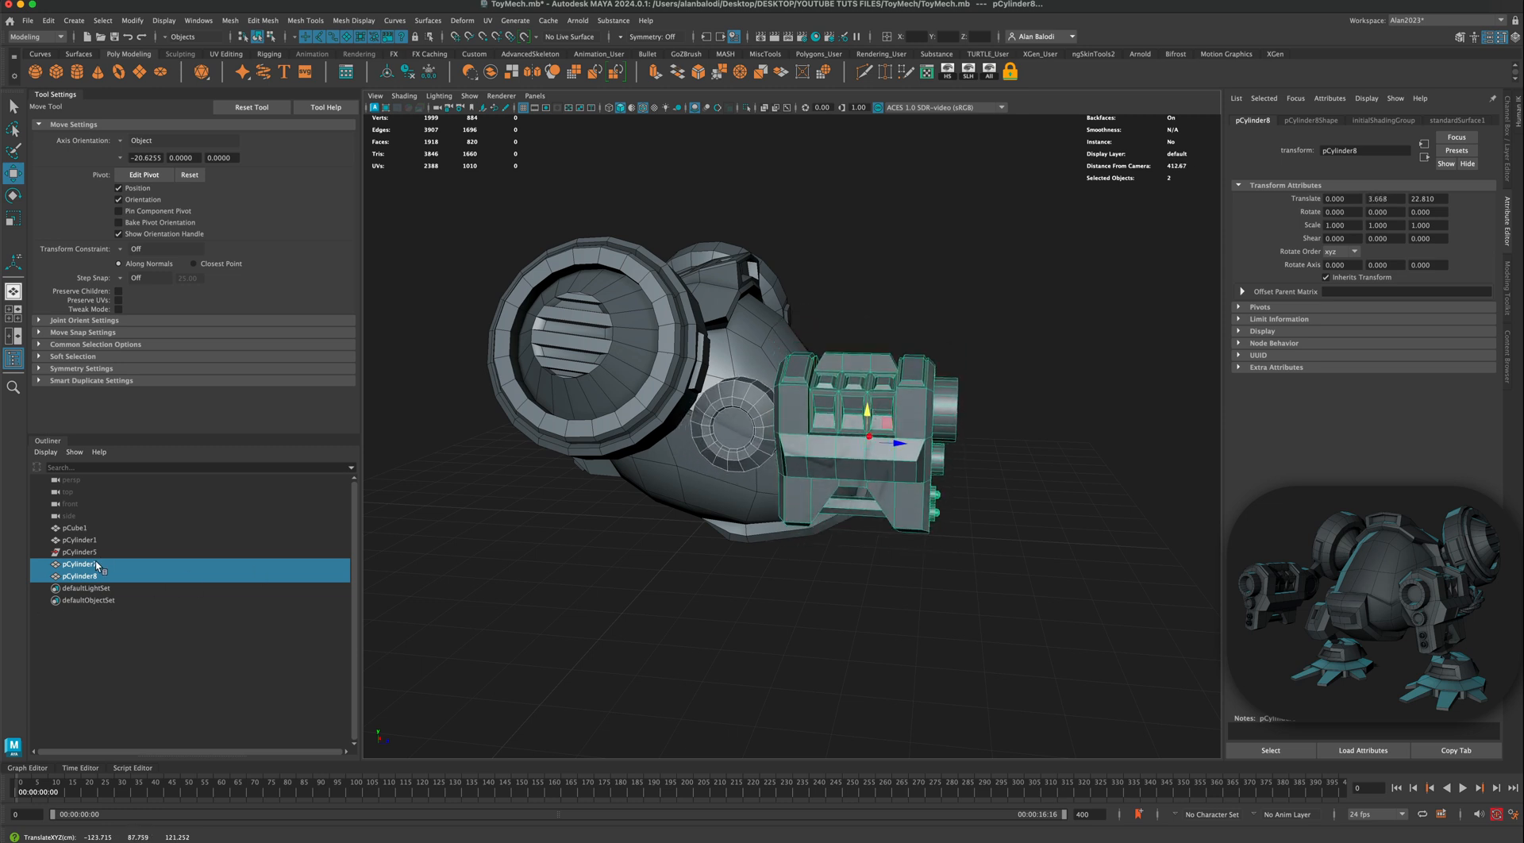
key("ctrl+z")
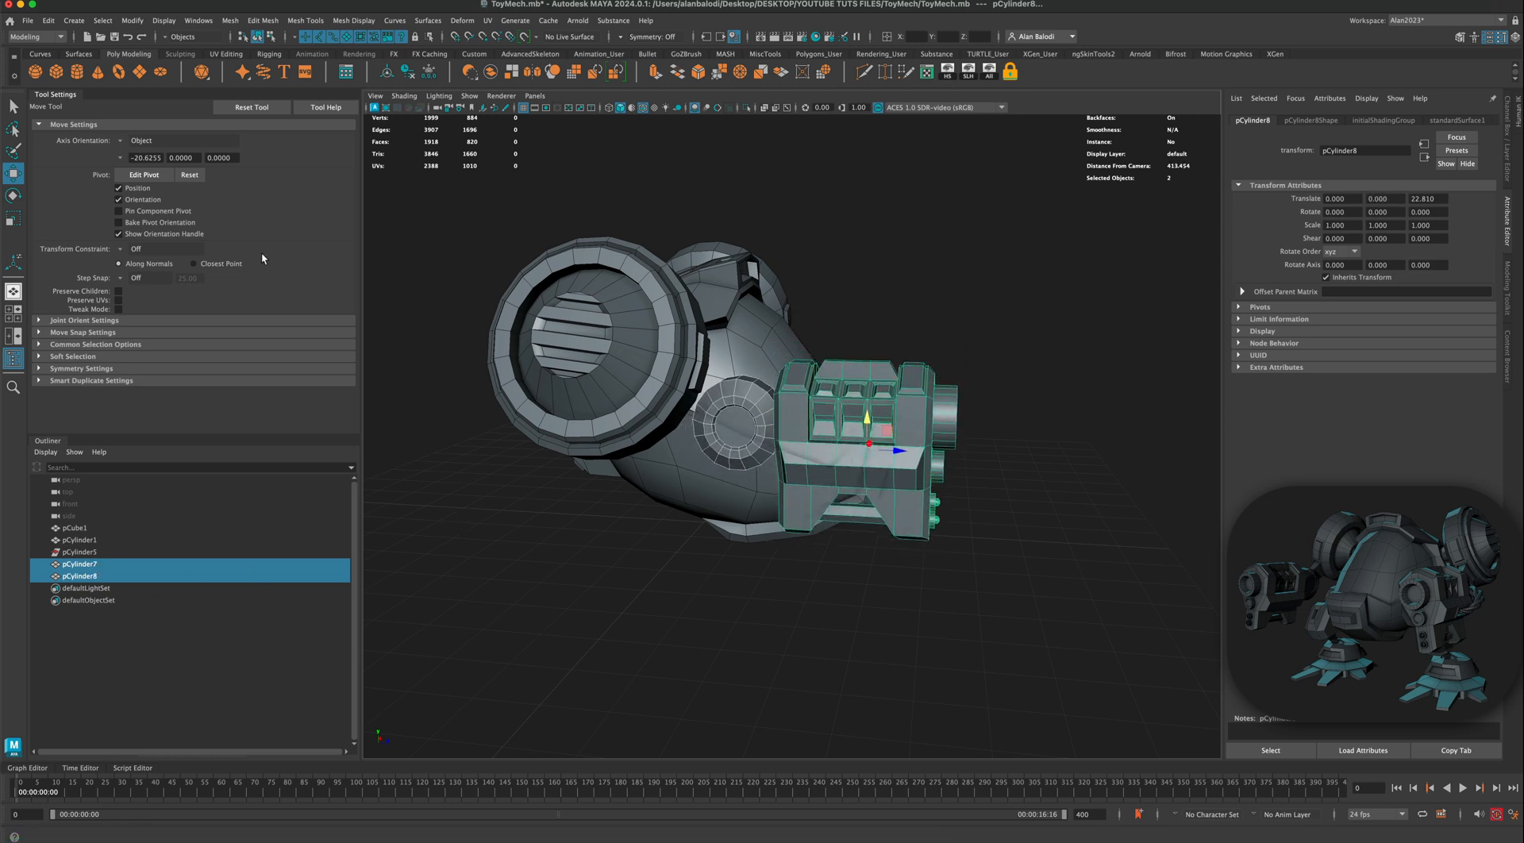
left_click(121, 145)
left_click(143, 154)
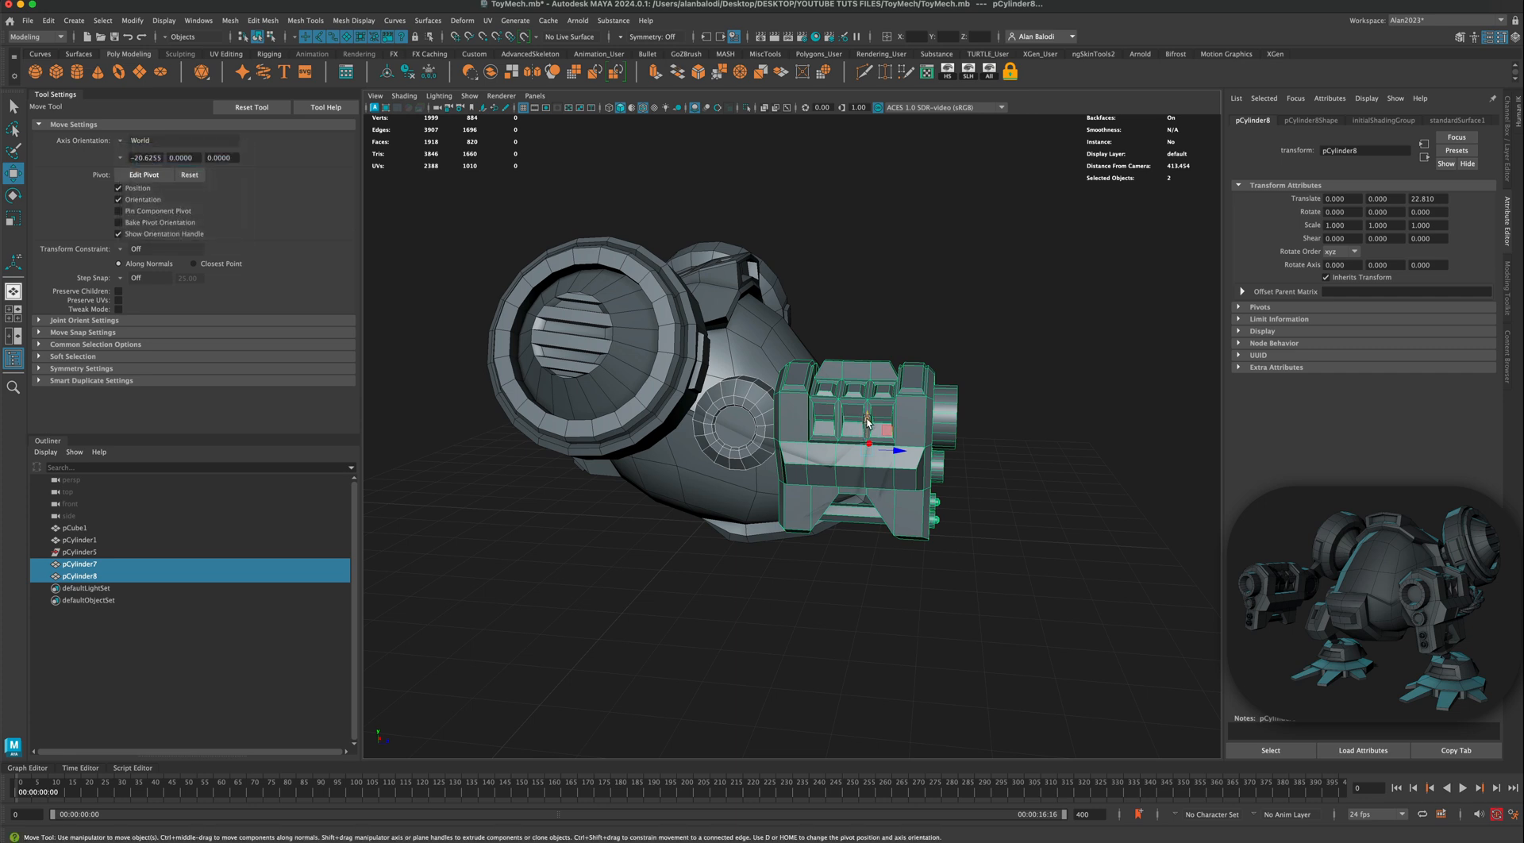
left_click_drag(868, 423, 735, 496)
scroll(748, 501, "up", 2)
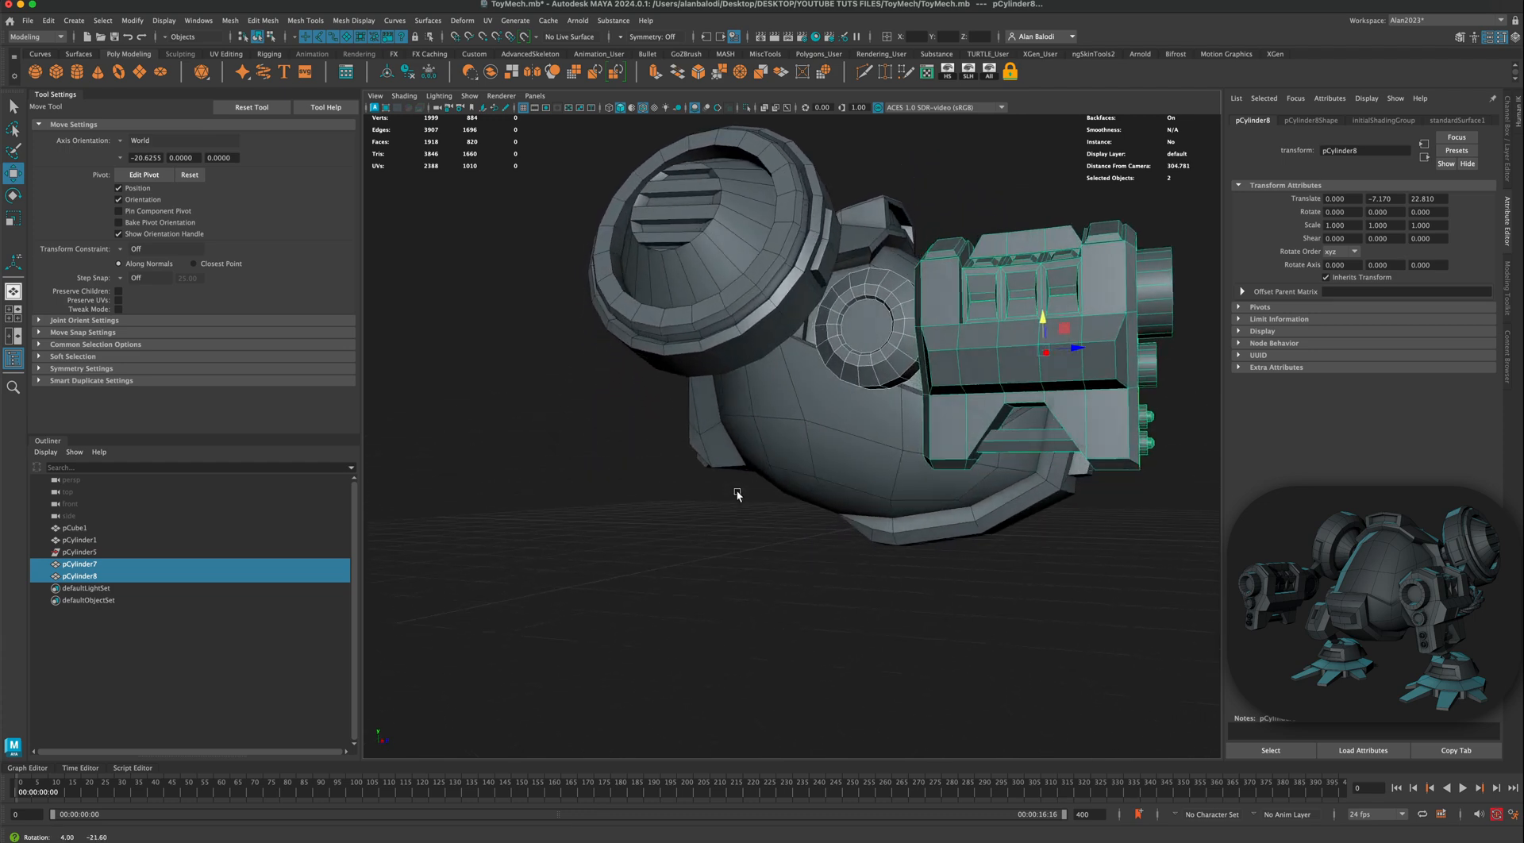
Step: In face mode, select two adjacent faces on the lower front rim of each round shoulder
left_click(769, 340)
left_click(839, 322)
key("q")
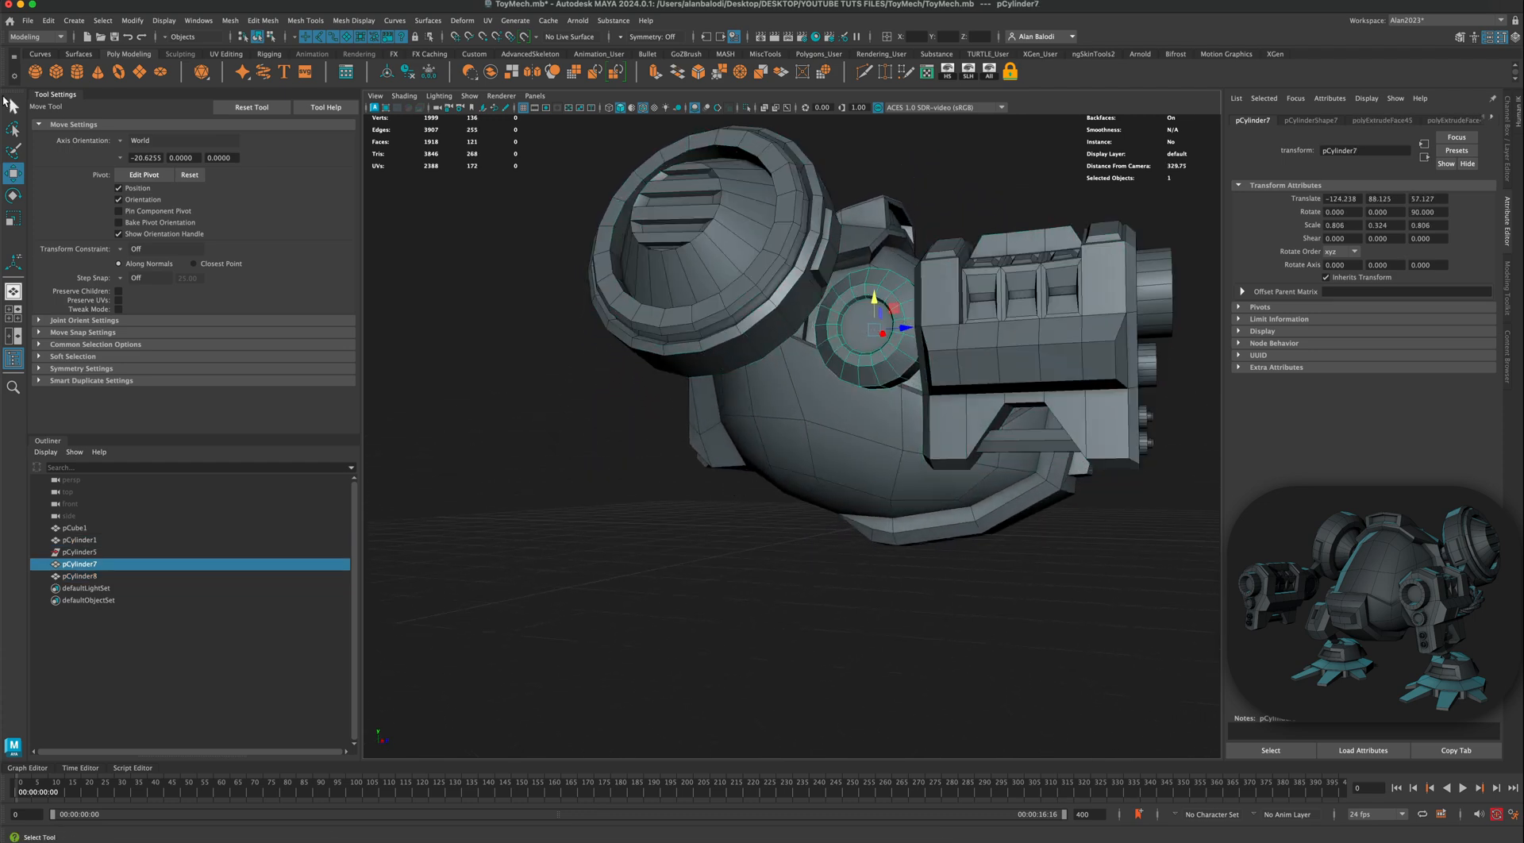
left_click(765, 322)
right_click_drag(765, 322, 767, 357)
left_click(765, 330)
left_click(795, 307, "shift")
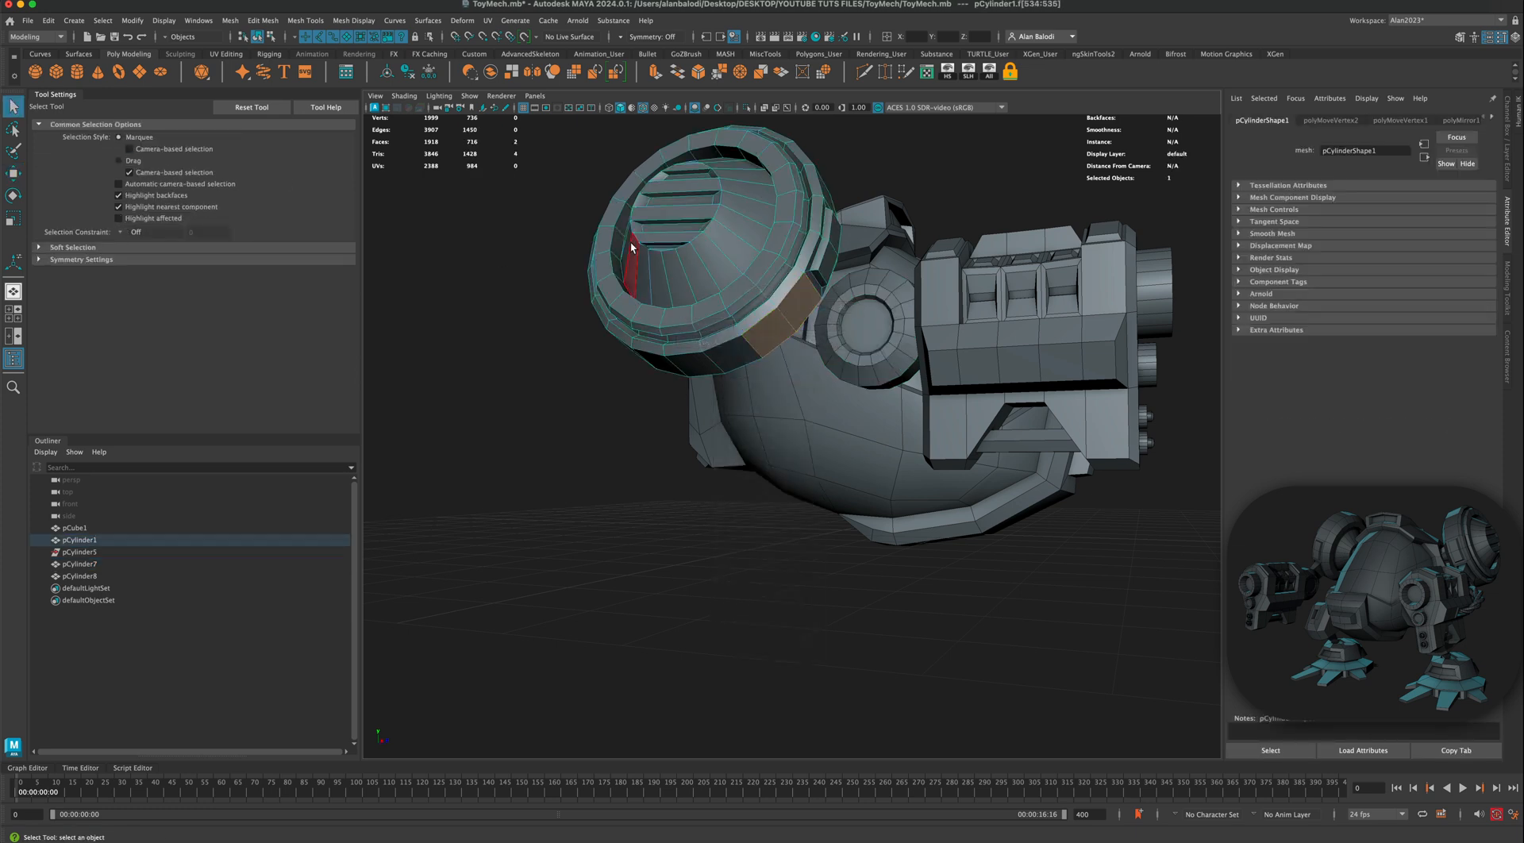
left_click_drag(516, 289, 795, 321, "alt")
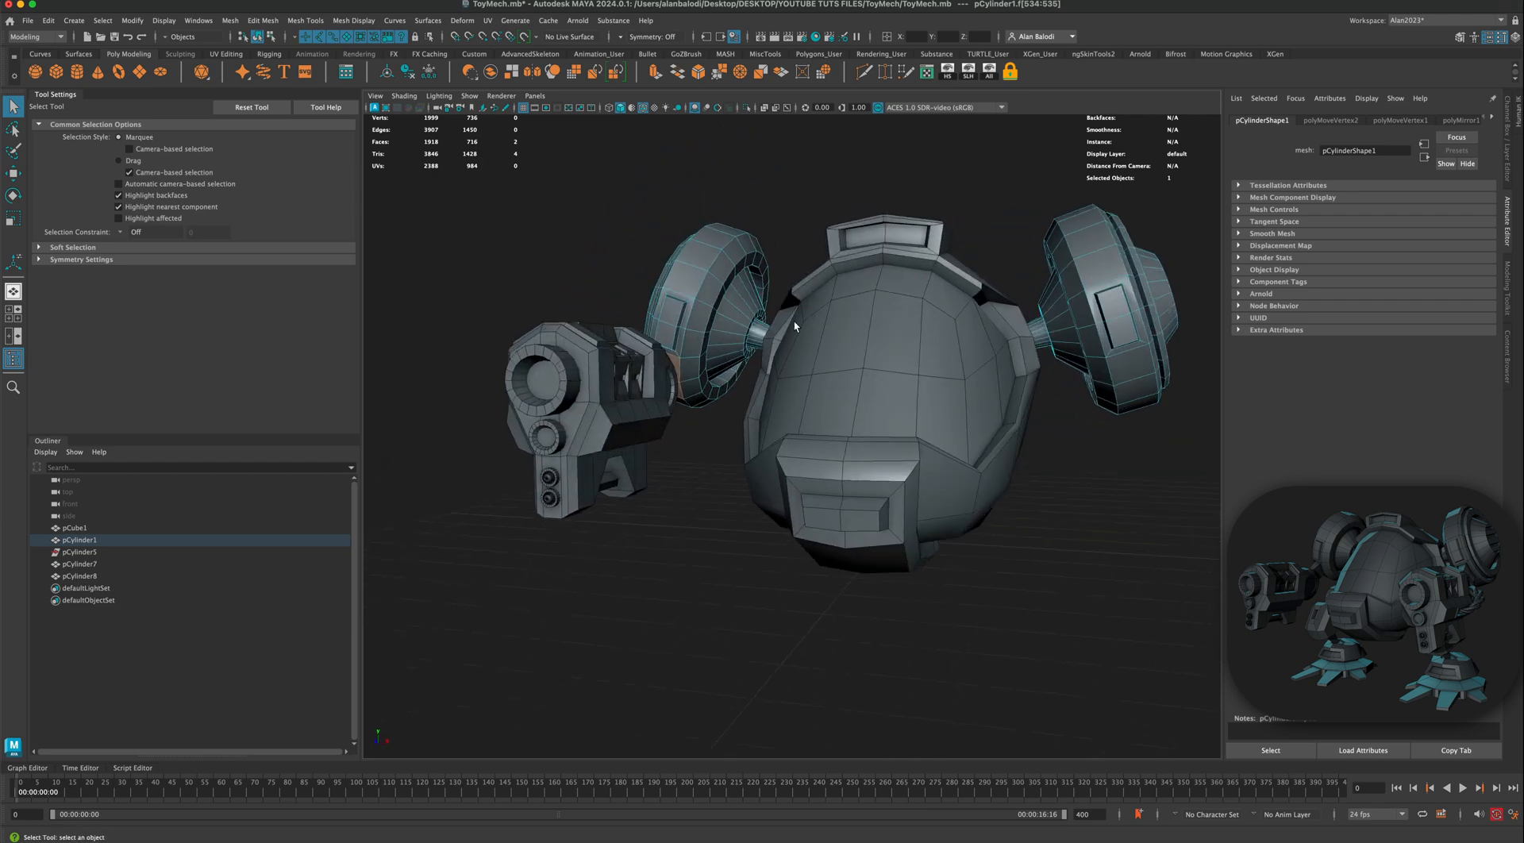
left_click(1131, 371, "shift")
left_click(1138, 398, "shift")
left_click_drag(1131, 411, 1188, 479, "alt")
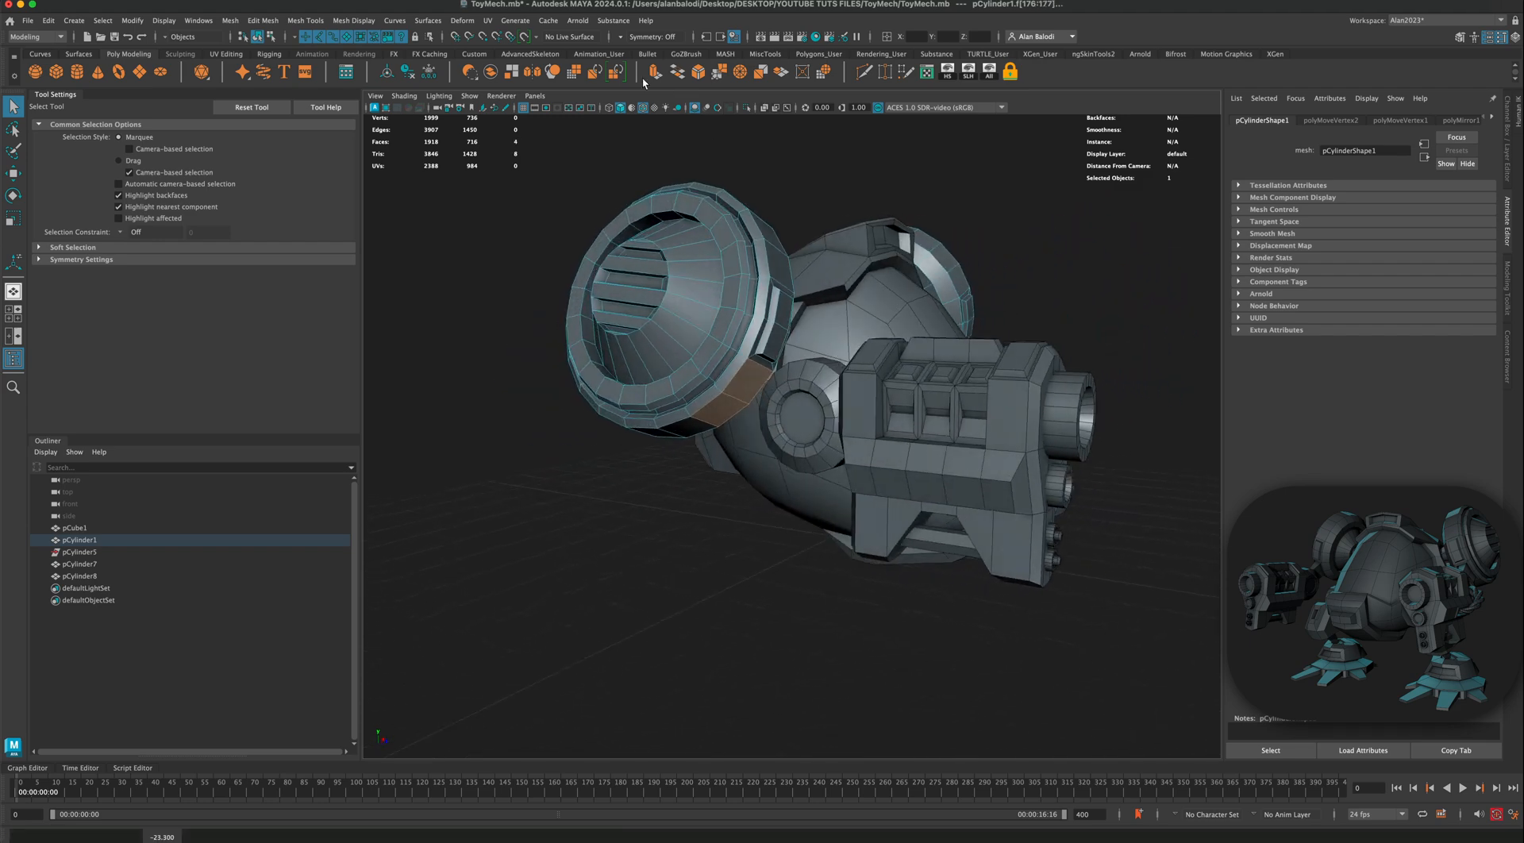
Step: Extrude the selected shoulder rim faces, and extrude them again inward with Local Translate Z -7.187 and a uniform local scale of 0.833
left_click(655, 73)
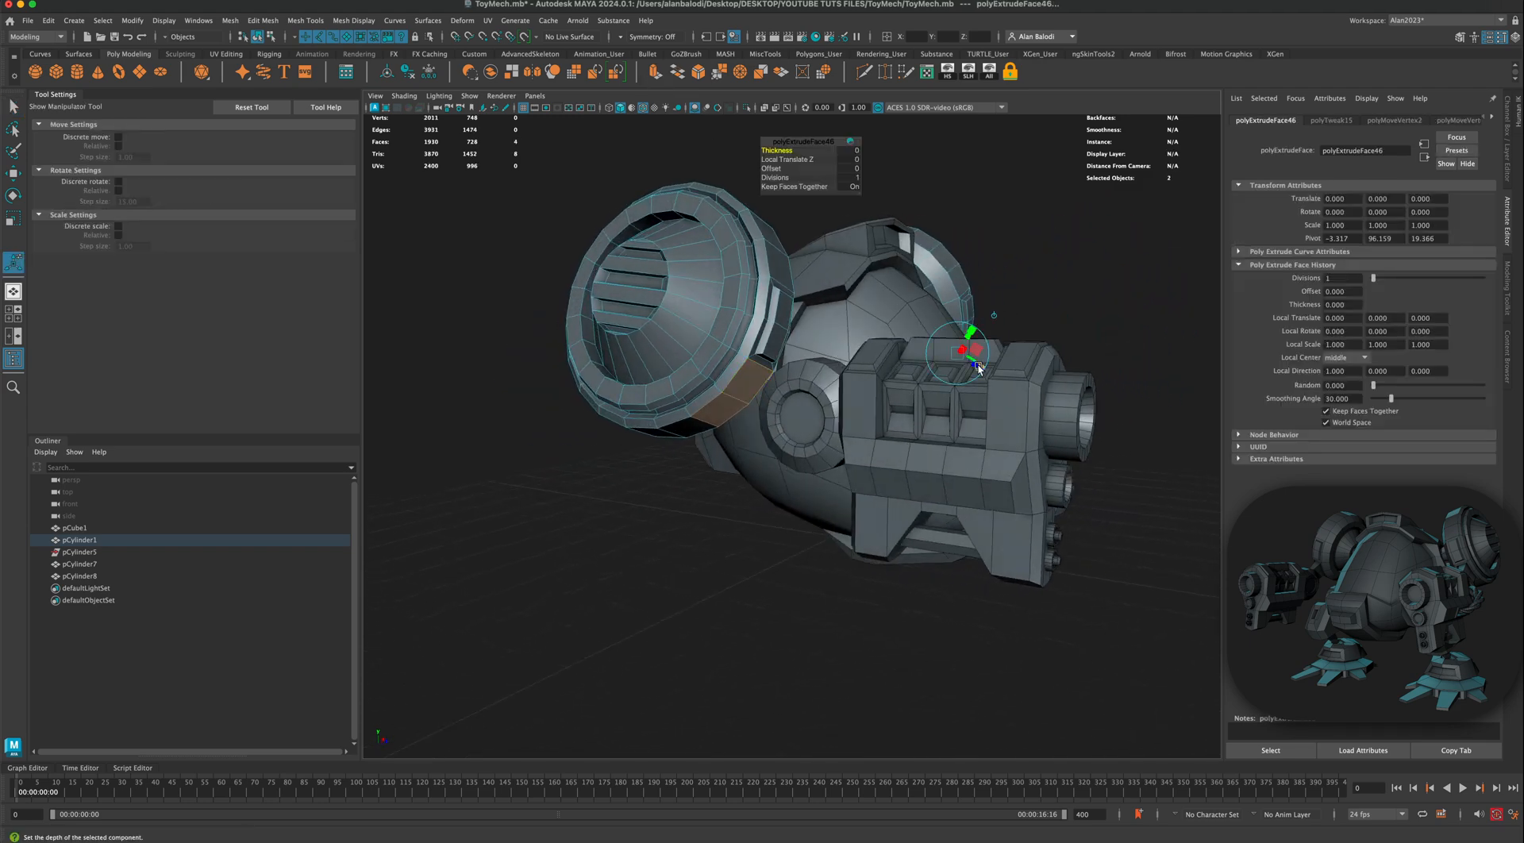
left_click_drag(957, 373, 945, 400, "alt")
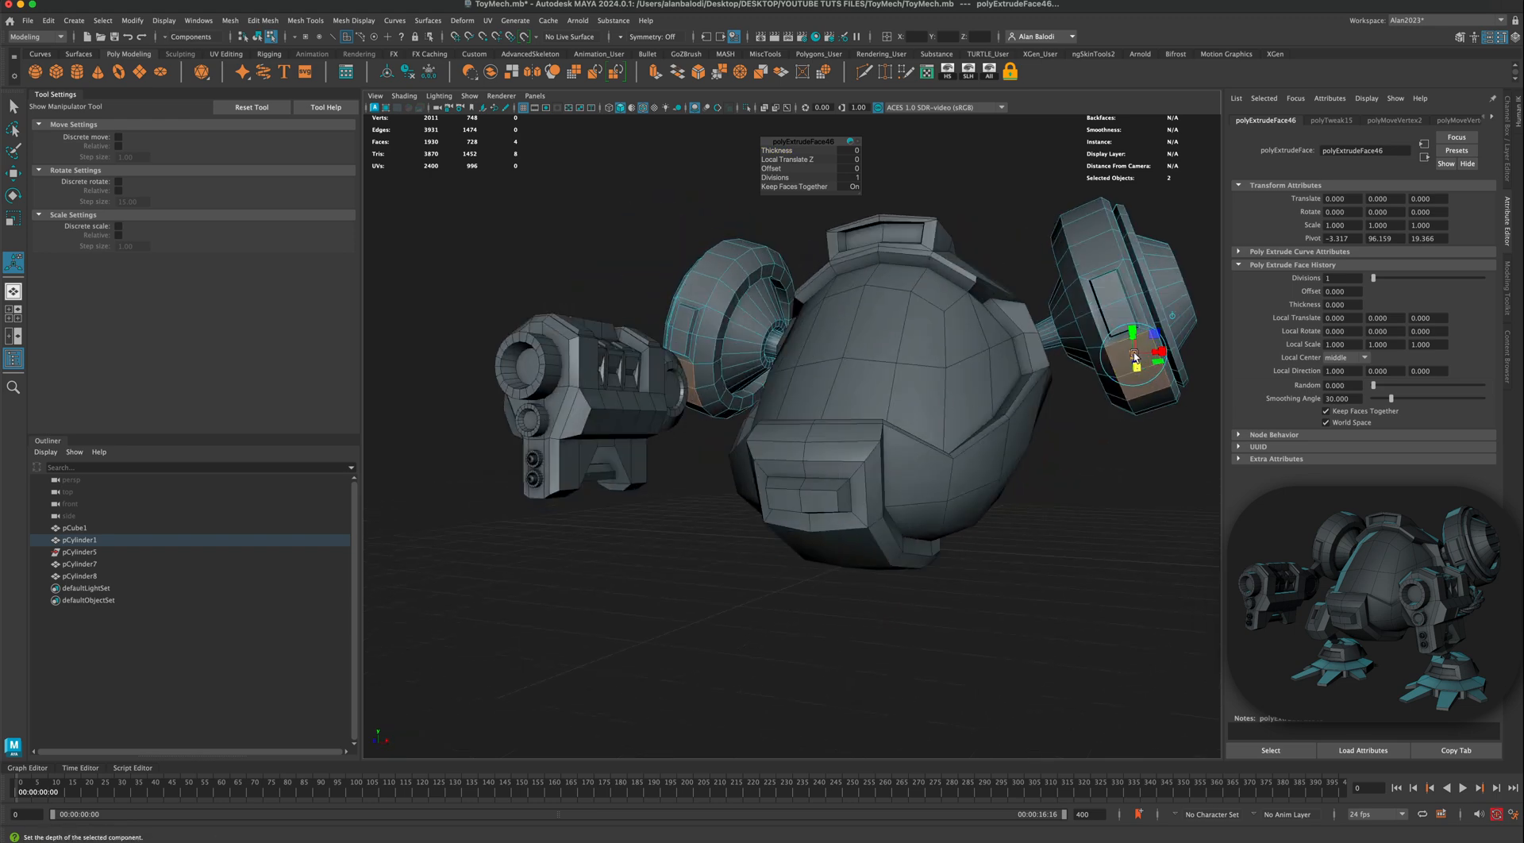
mouse_move(1134, 356)
left_mouse_down()
mouse_move(1107, 380)
mouse_move(1135, 354)
mouse_move(1107, 357)
left_mouse_up()
left_click(680, 77)
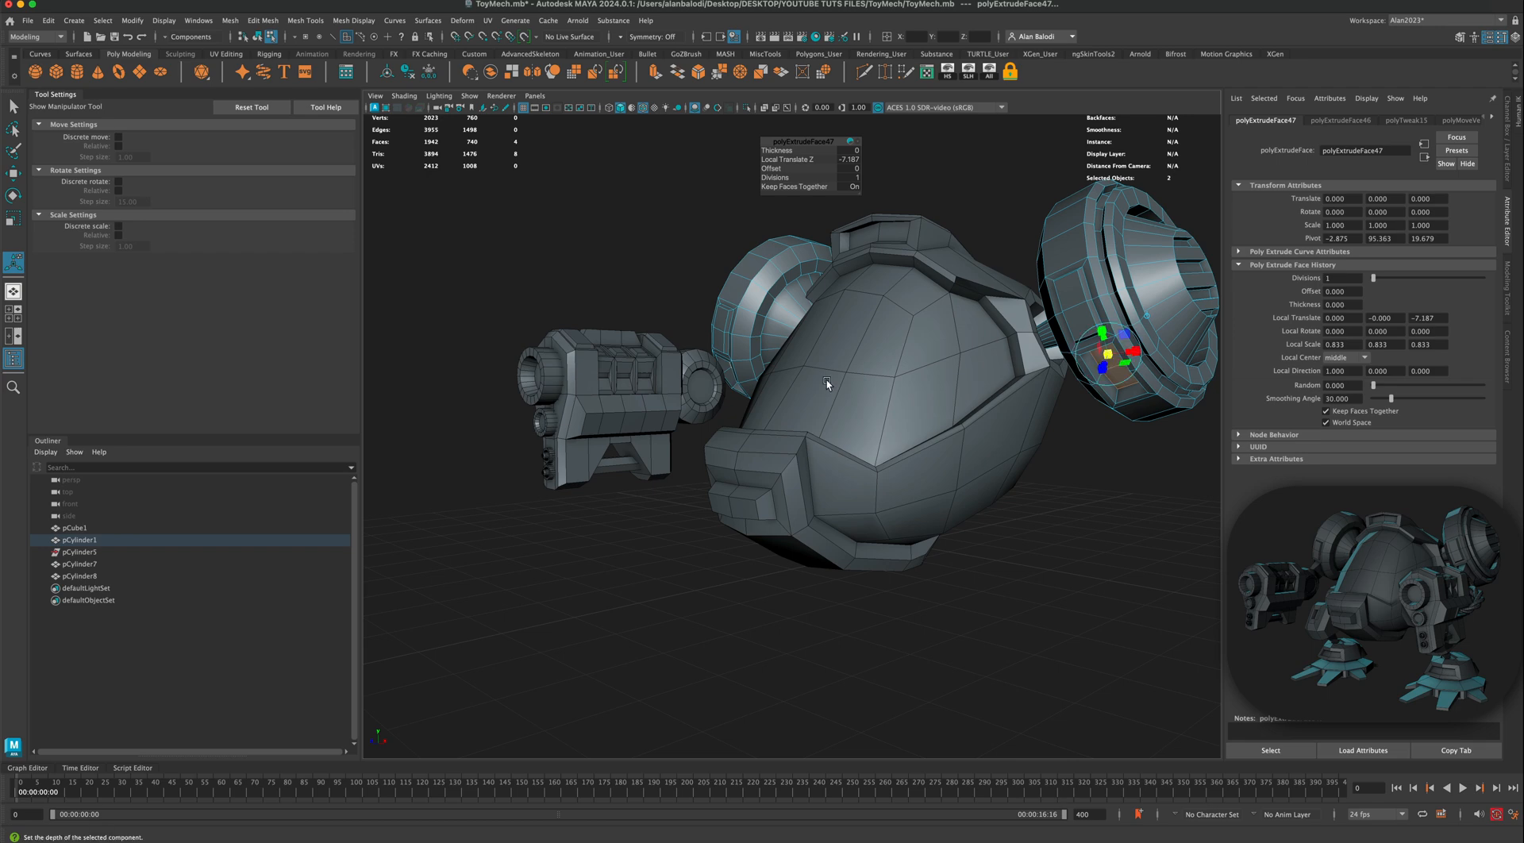
left_click_drag(814, 400, 820, 402, "alt")
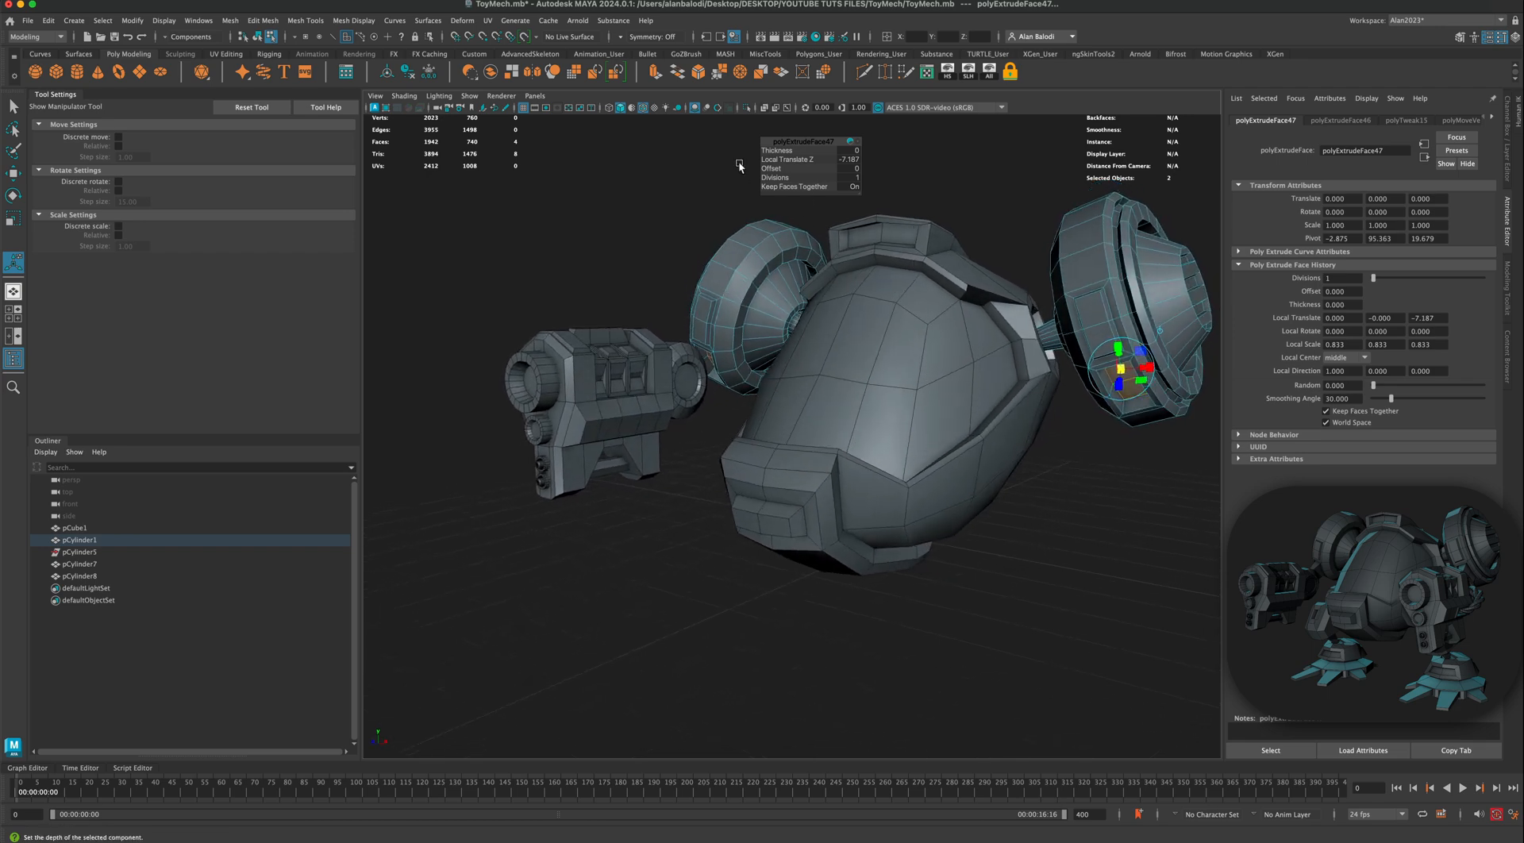
Step: Extrude the recessed faces outward into tapered struts with Local Translate Z 24.549 and a uniform local scale of 0.367
left_click(657, 74)
left_click_drag(1080, 419, 990, 480, "alt")
scroll(990, 479, "up", 5)
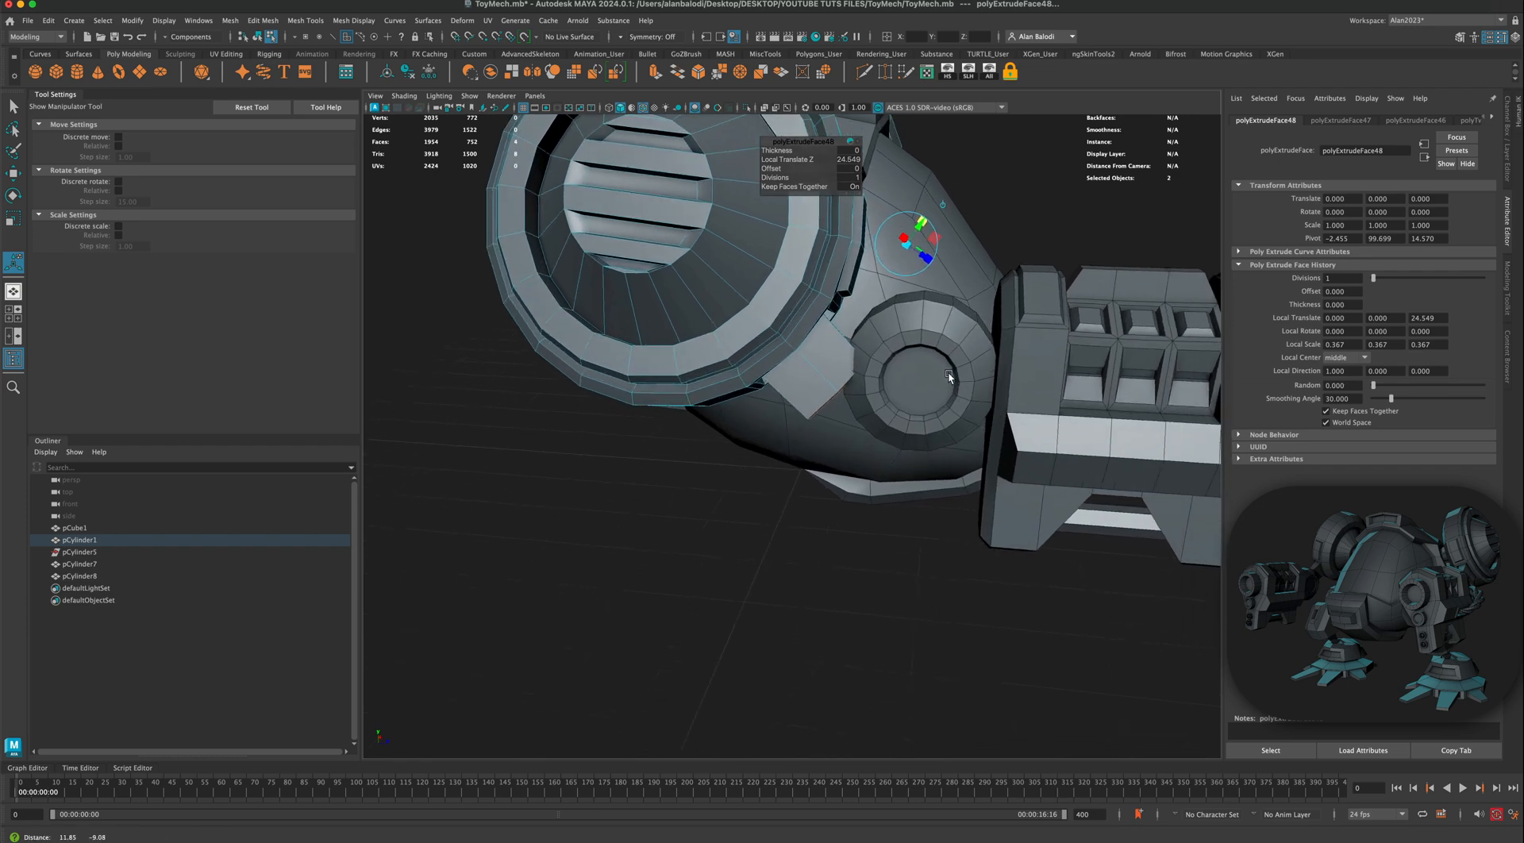
left_click_drag(952, 396, 918, 398, "alt")
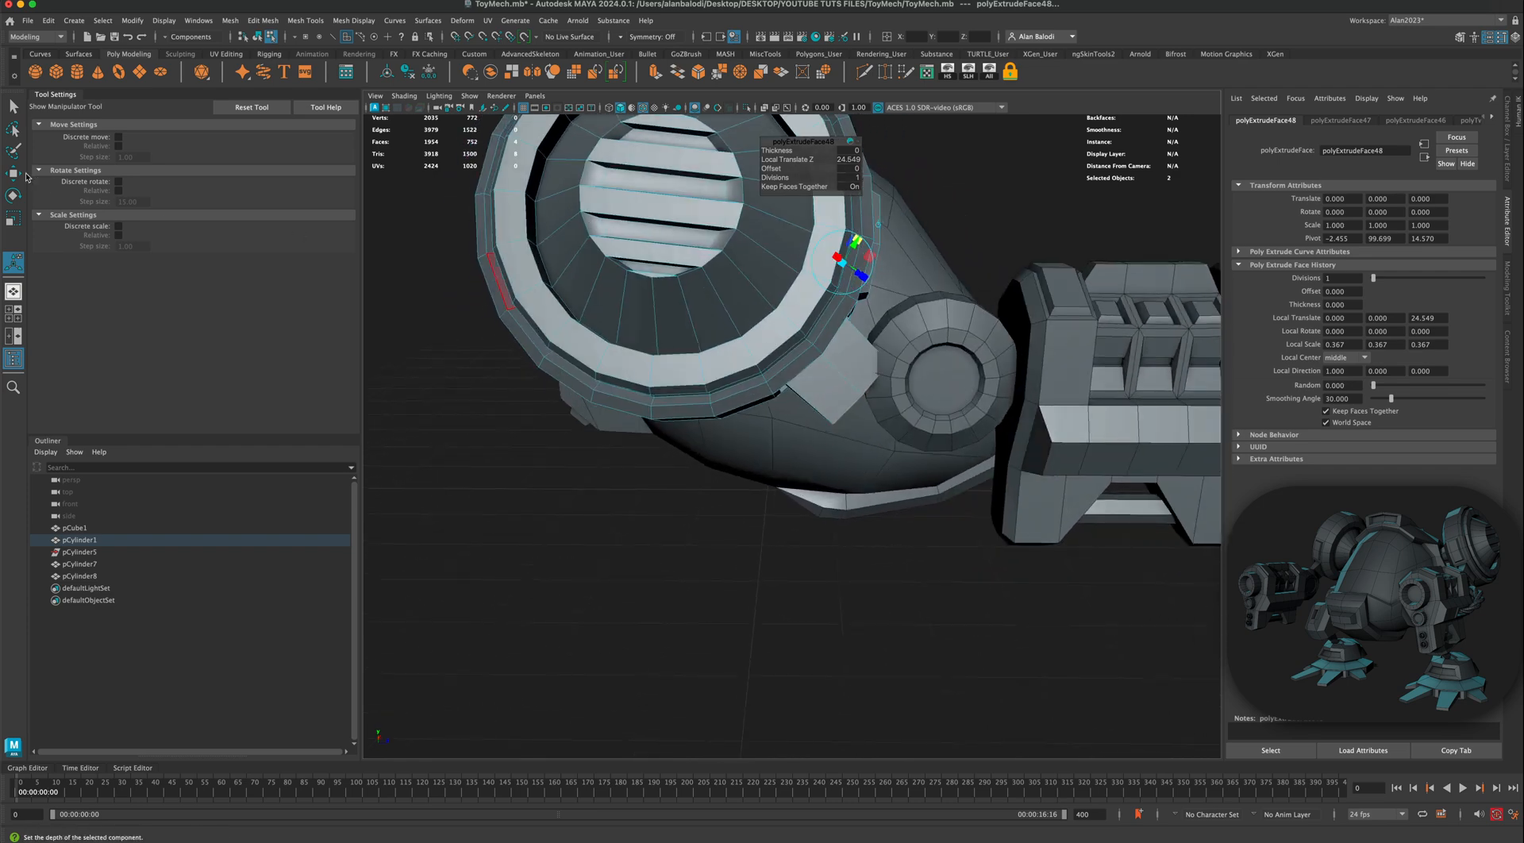
Step: Move the end faces of both struts further down from the shoulders and return to object mode
key("w")
left_click_drag(866, 376, 807, 392, "alt")
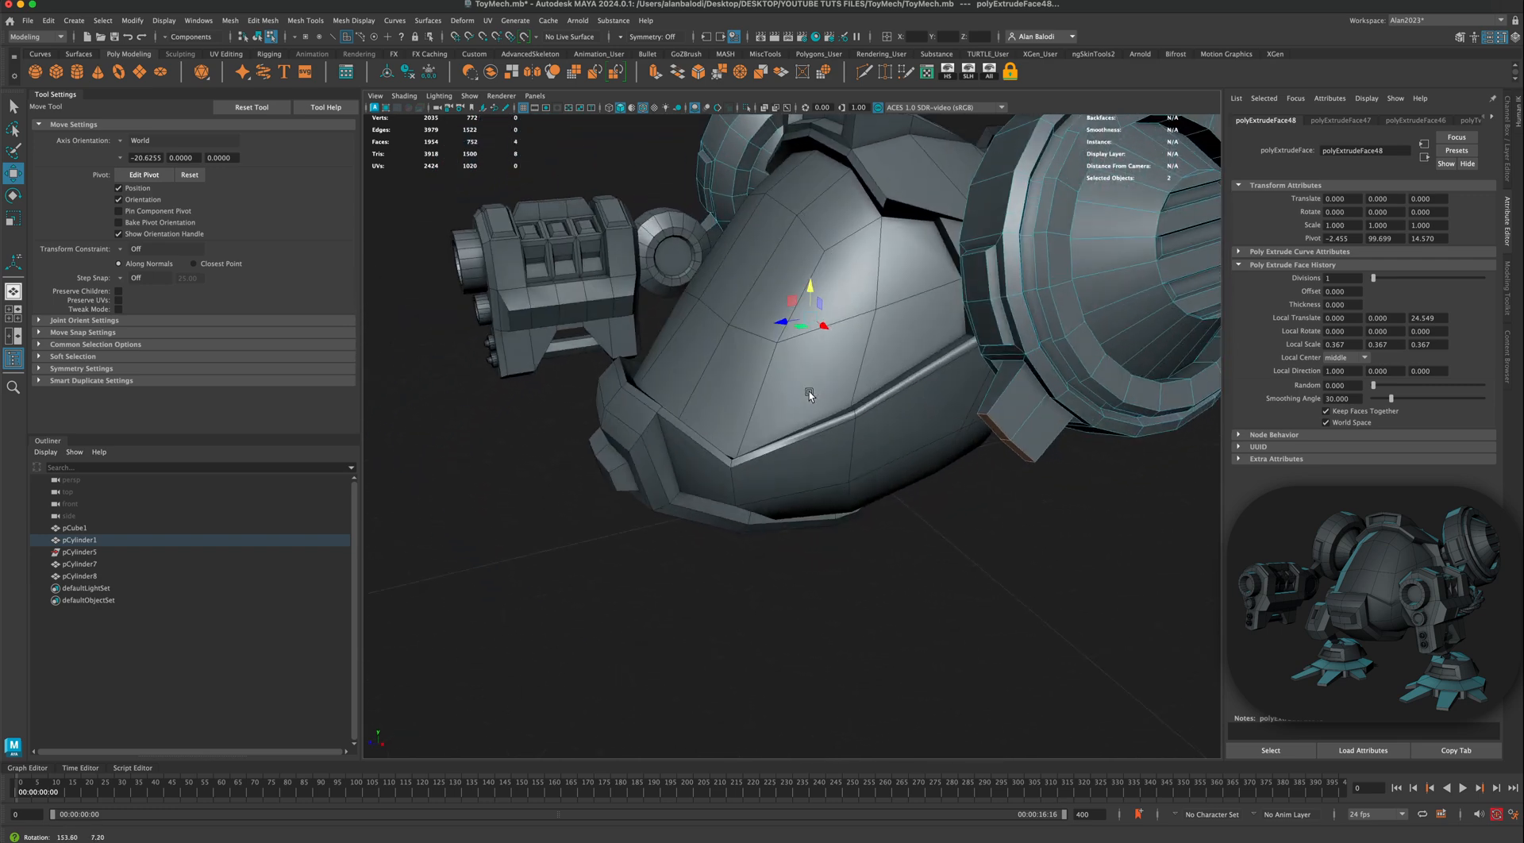
mouse_move(792, 302)
left_mouse_down()
mouse_move(744, 376)
mouse_move(791, 382)
mouse_move(746, 342)
mouse_move(776, 303)
left_mouse_up()
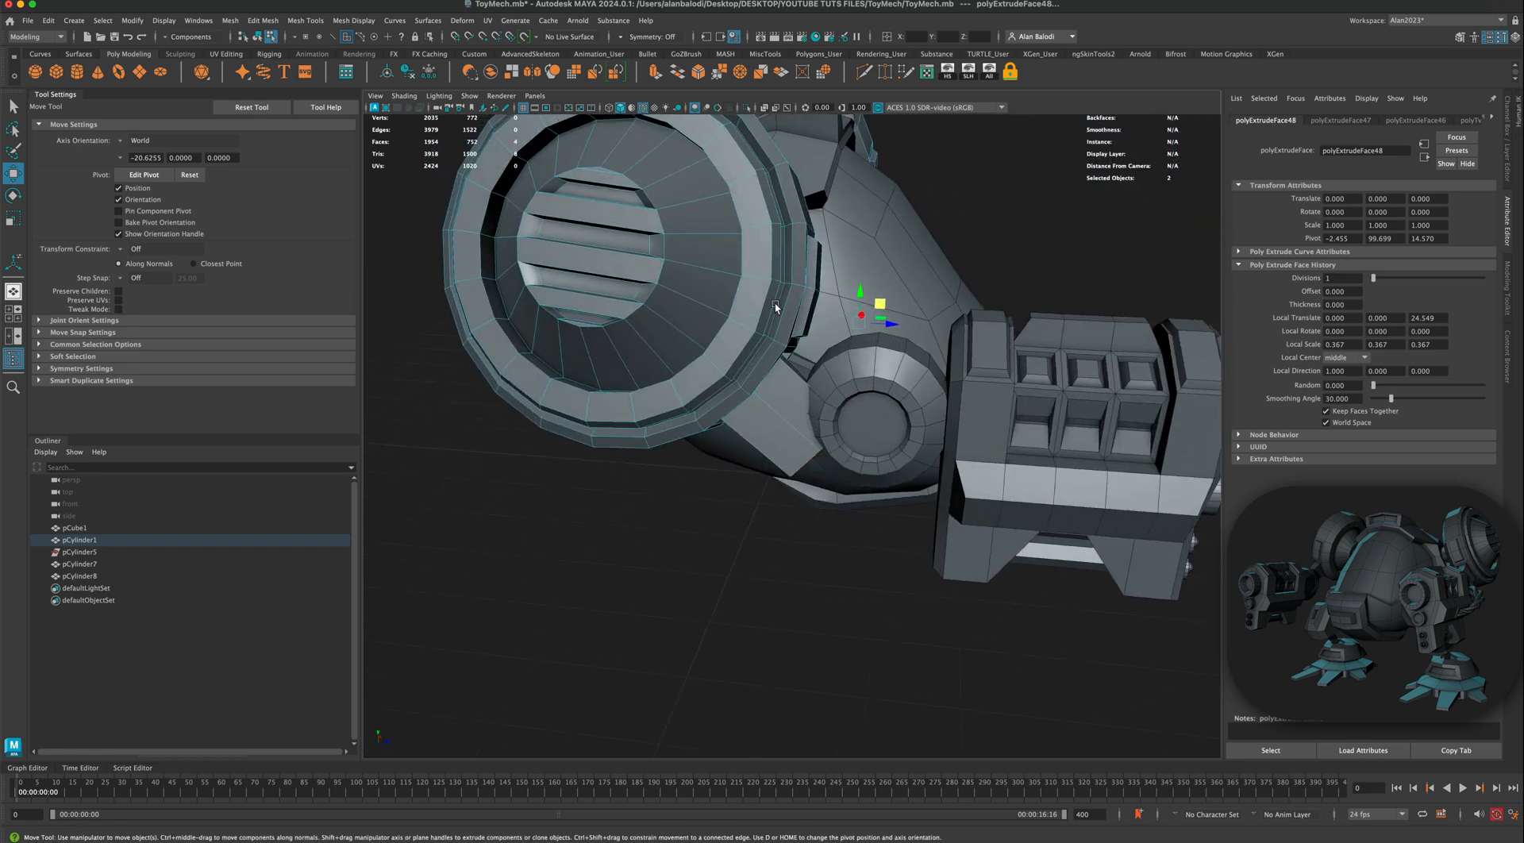
right_click(778, 299)
right_click_drag(779, 299, 835, 278)
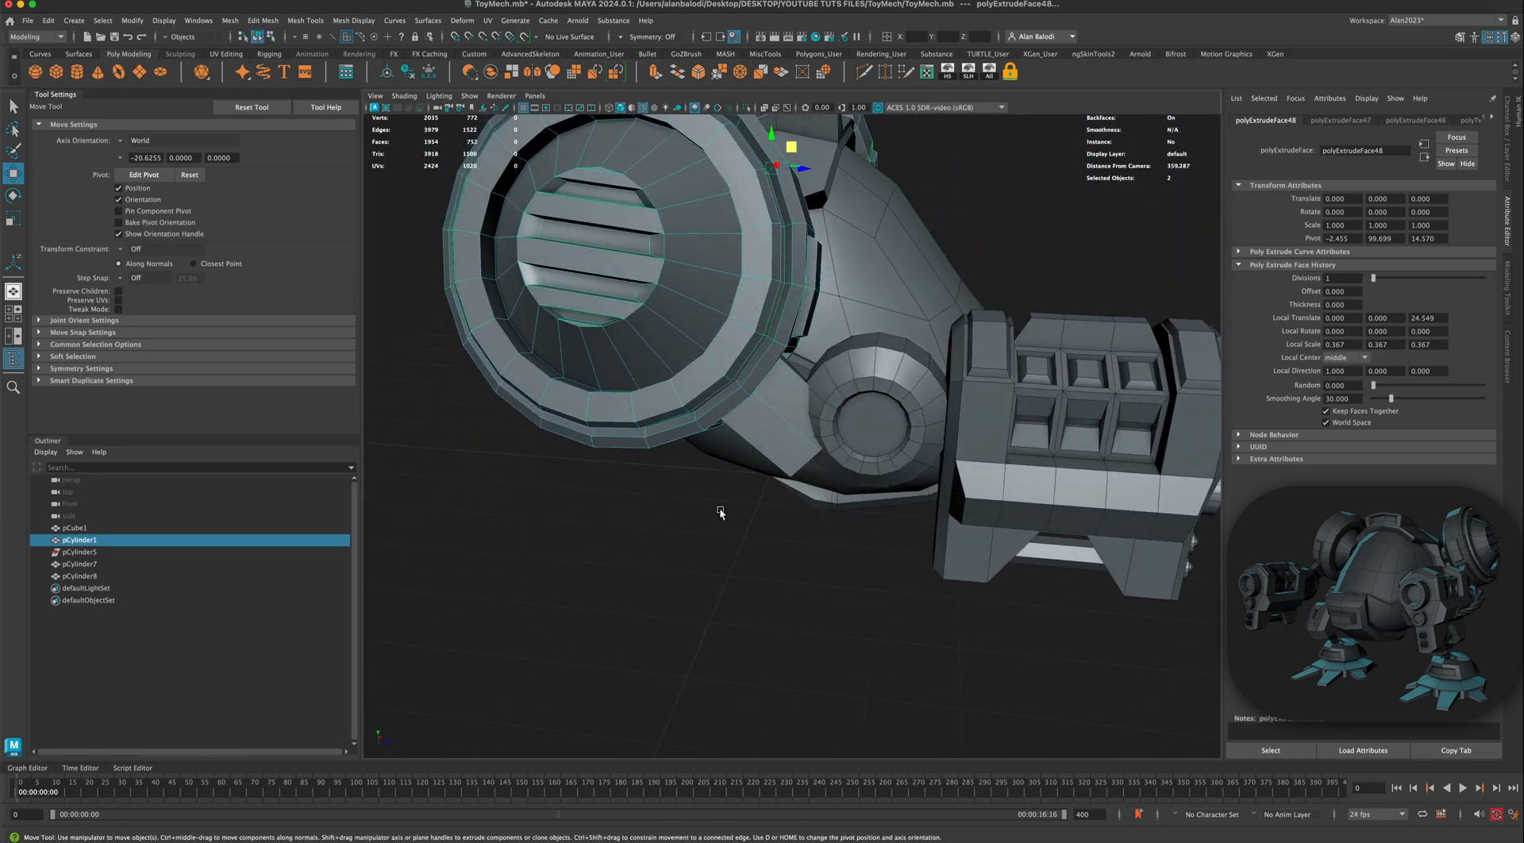
Step: Move the disc joint and gun together to the strut's end, bringing the gun to Translate X -8.092 and Y -31.614
left_click(871, 458)
left_click(971, 446, "shift")
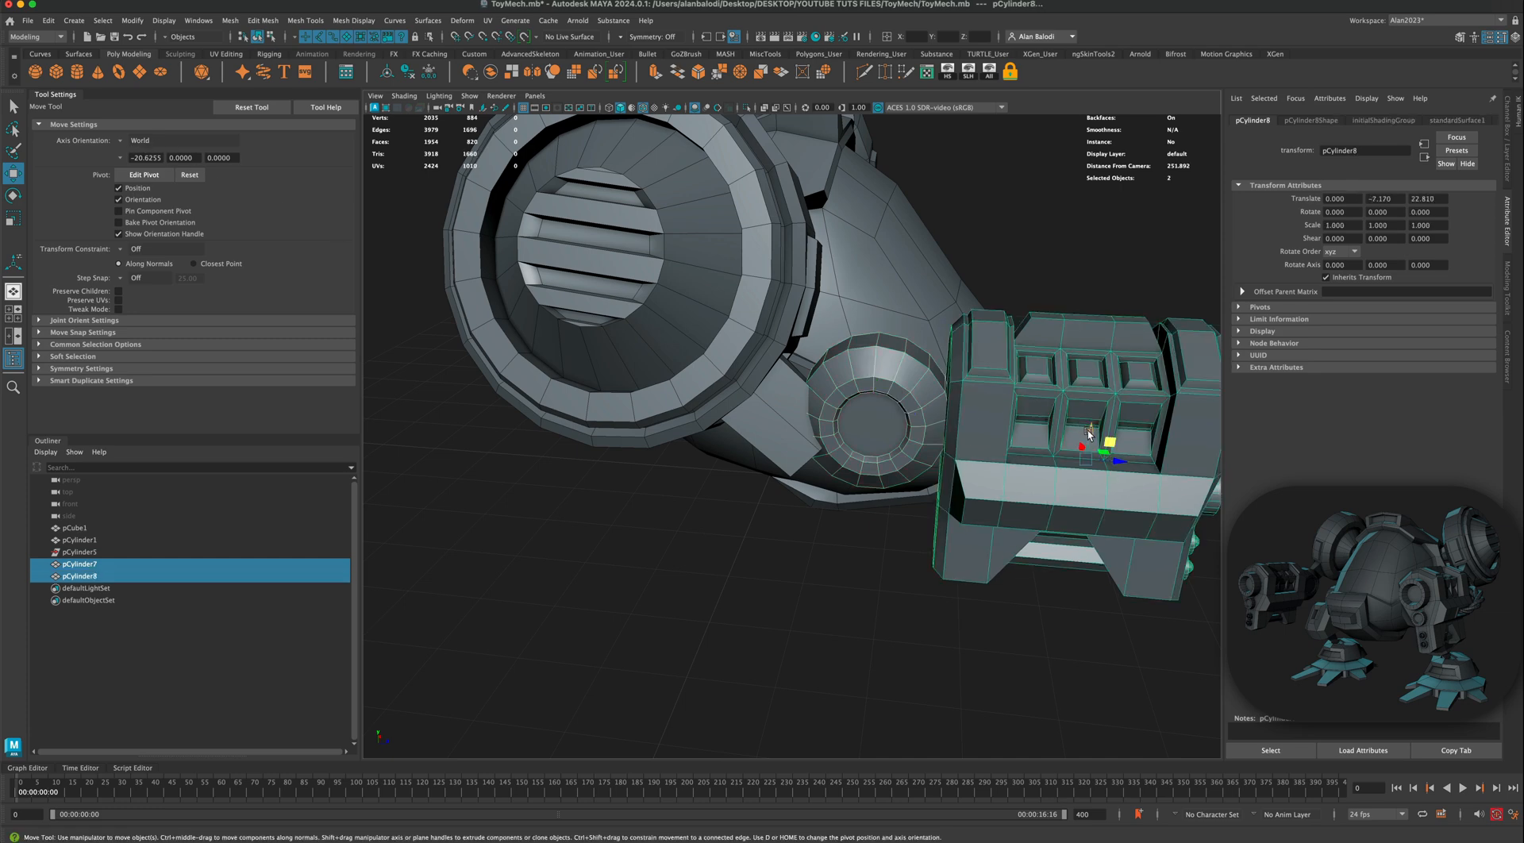
left_click_drag(1088, 433, 802, 441)
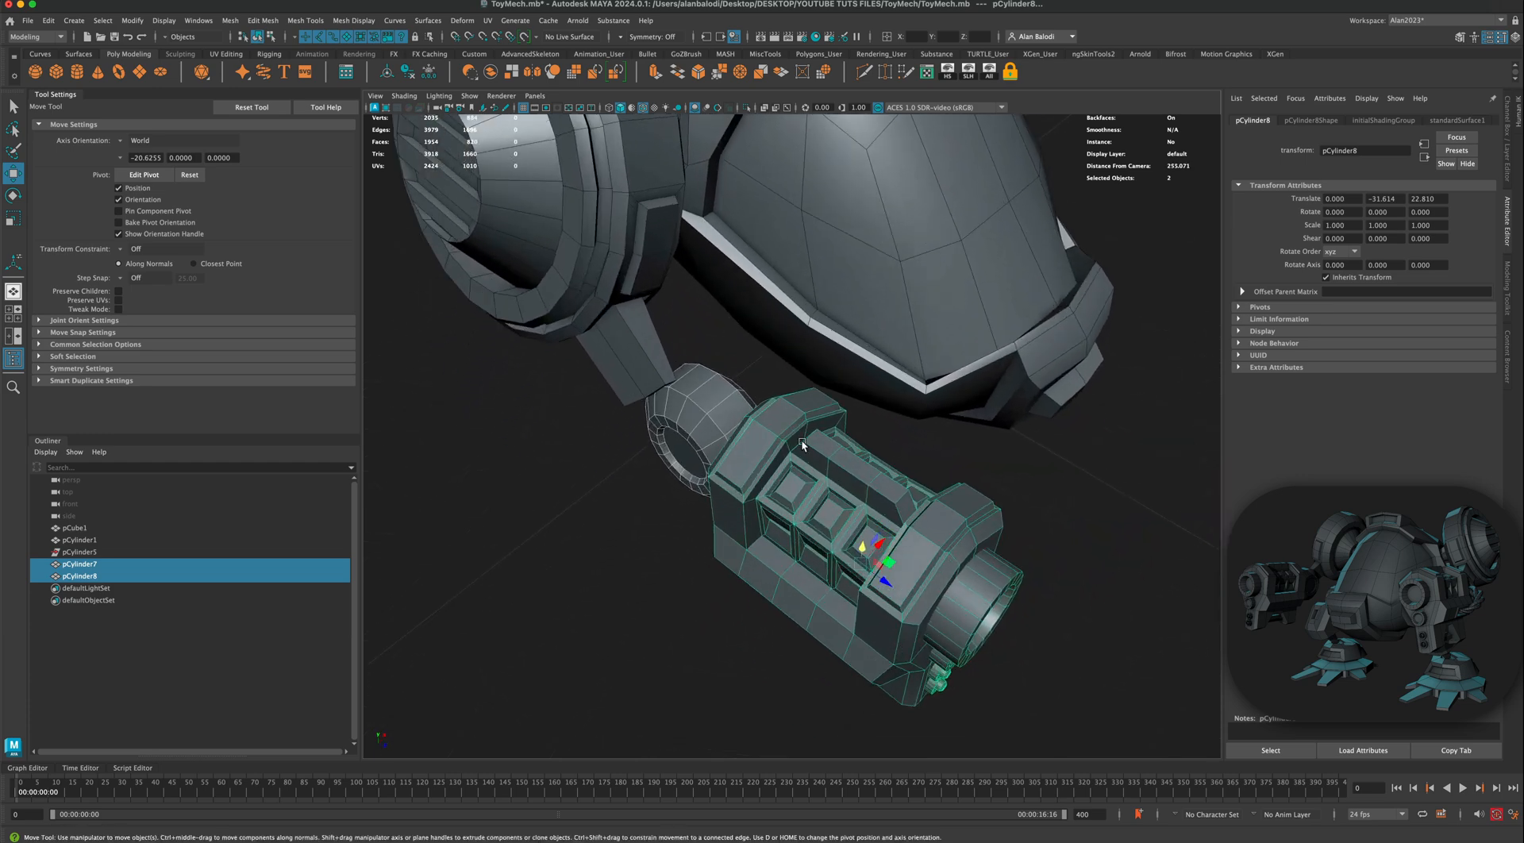
left_click_drag(879, 544, 850, 381)
scroll(698, 451, "down", 5)
left_click_drag(704, 439, 596, 422, "alt")
left_click_drag(566, 373, 629, 391, "alt")
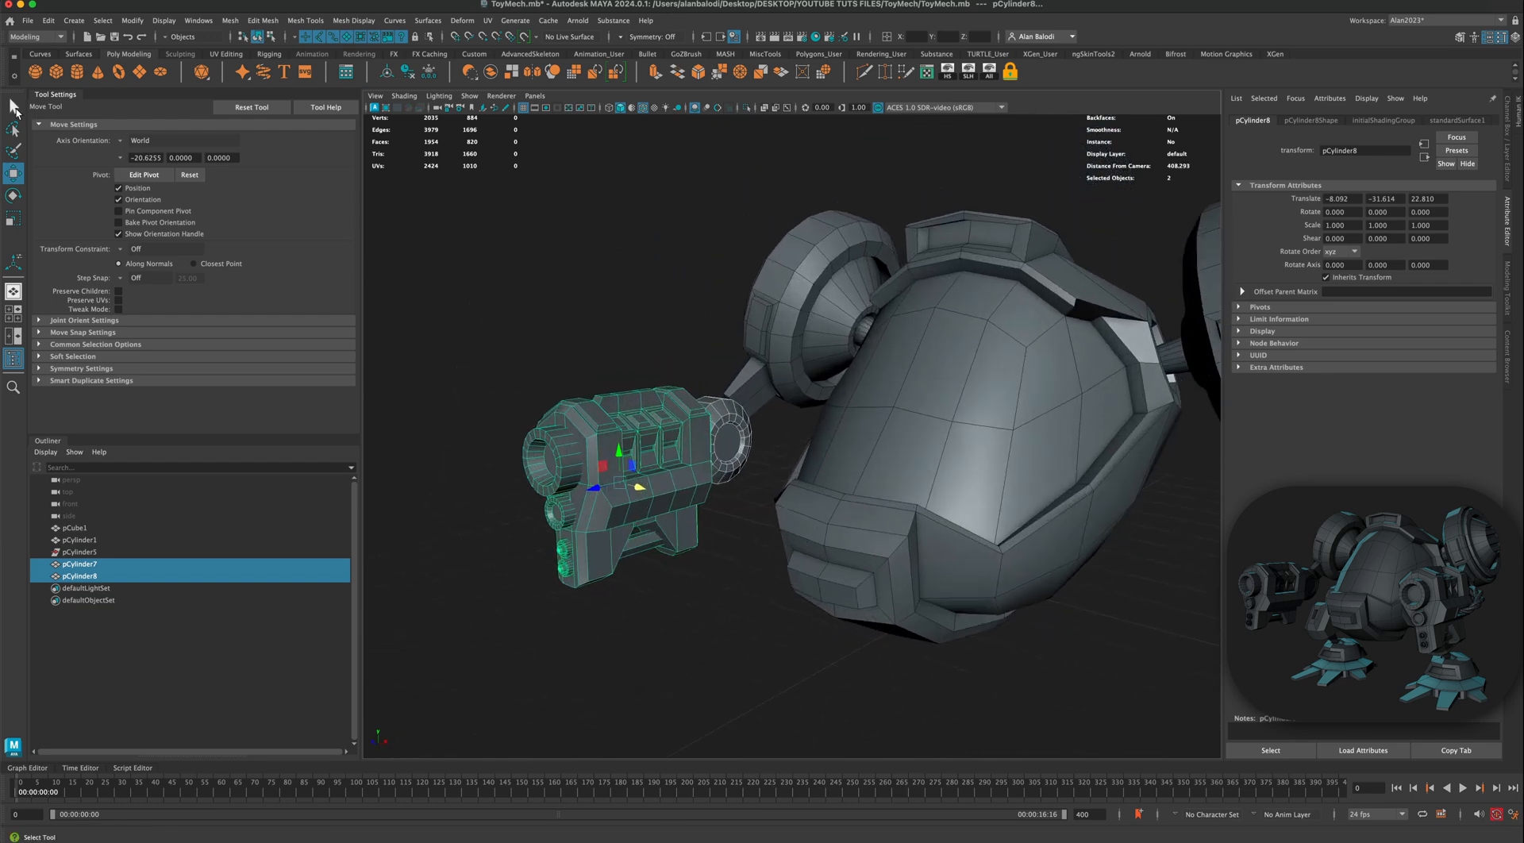
Step: Combine the disc joint and the gun into one mesh and delete its construction history
left_click(13, 106)
left_click(716, 415)
left_click(711, 416)
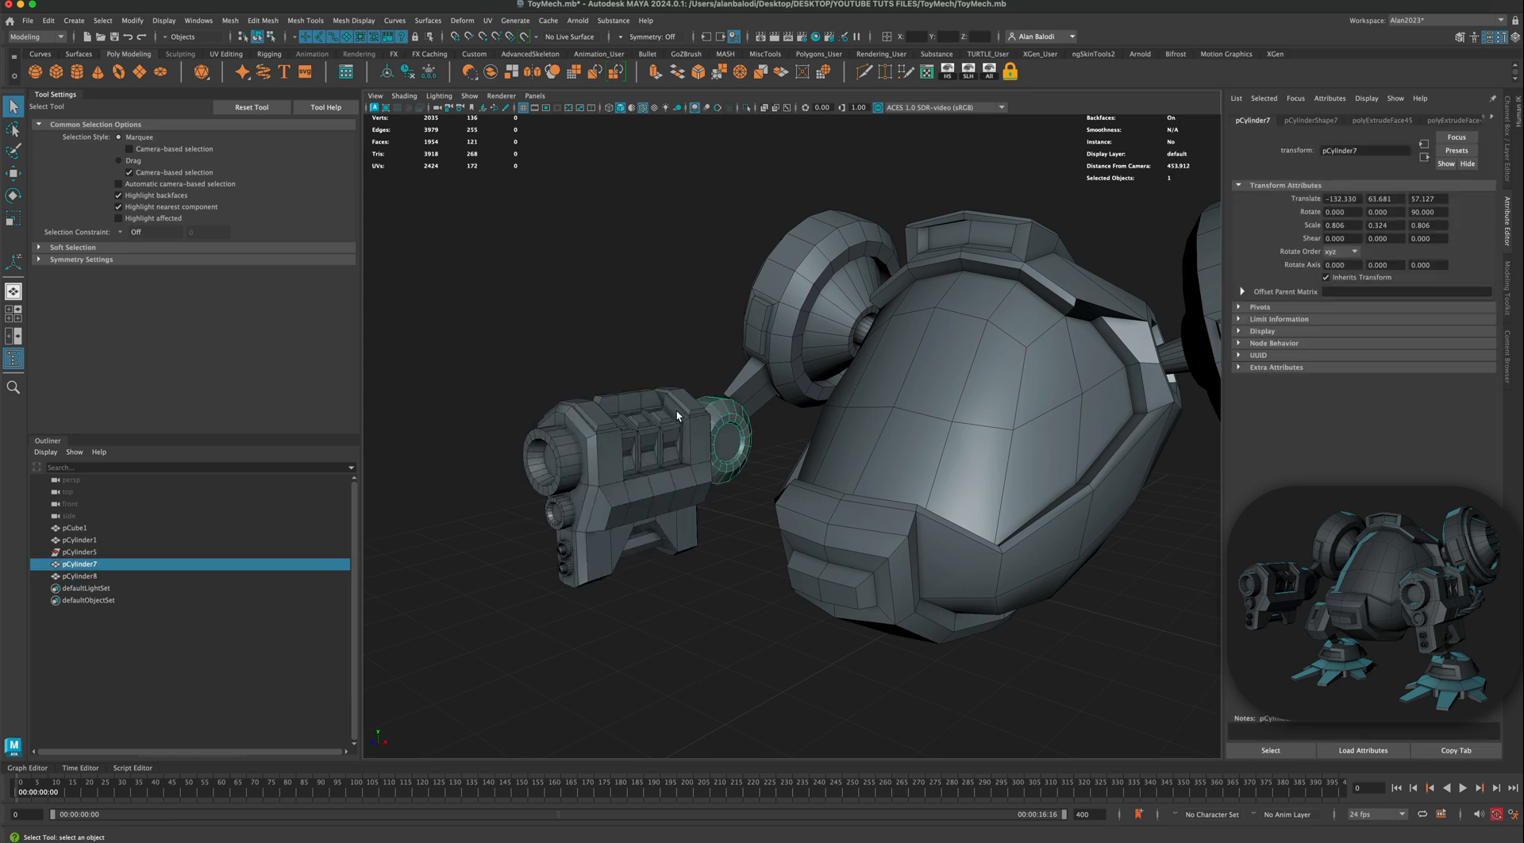
left_click(676, 410, "shift")
left_click(492, 75)
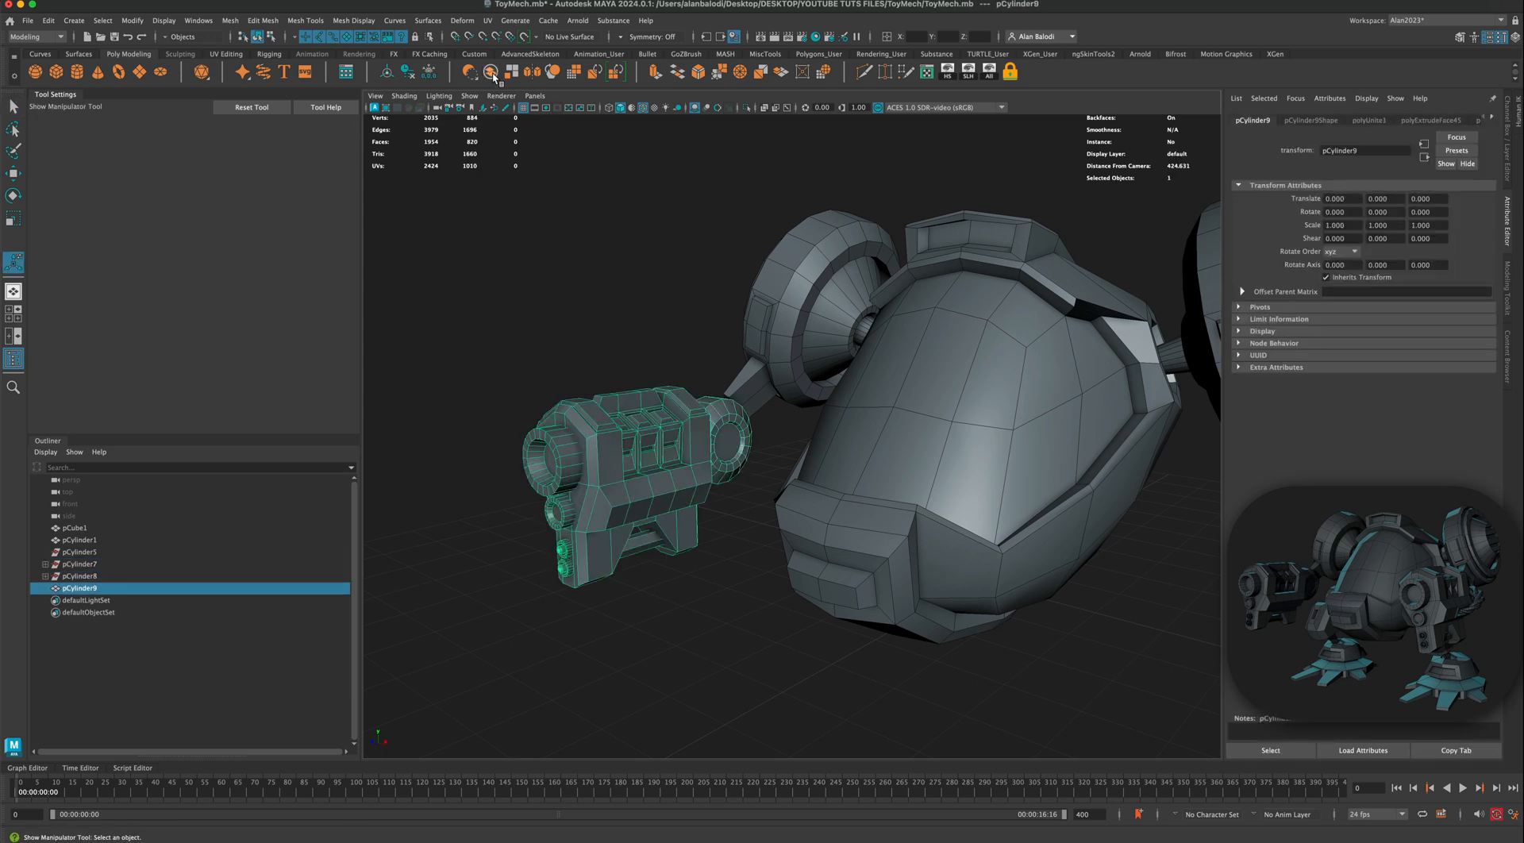
left_click(409, 75)
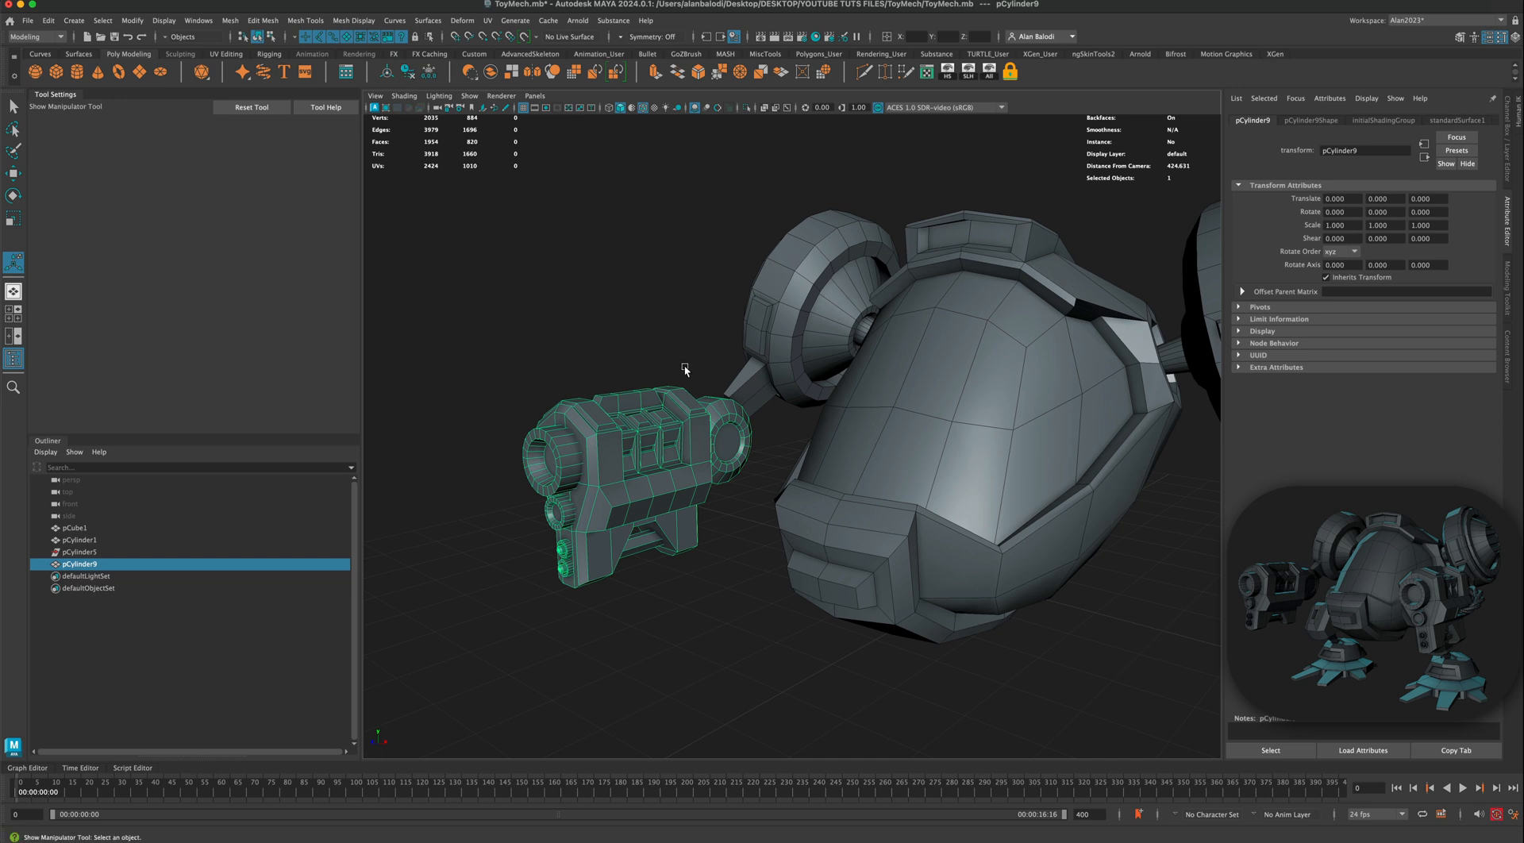
Step: Scale the combined gun uniformly to 1.092 and rotate it to -9.929 in Z
left_click(13, 219)
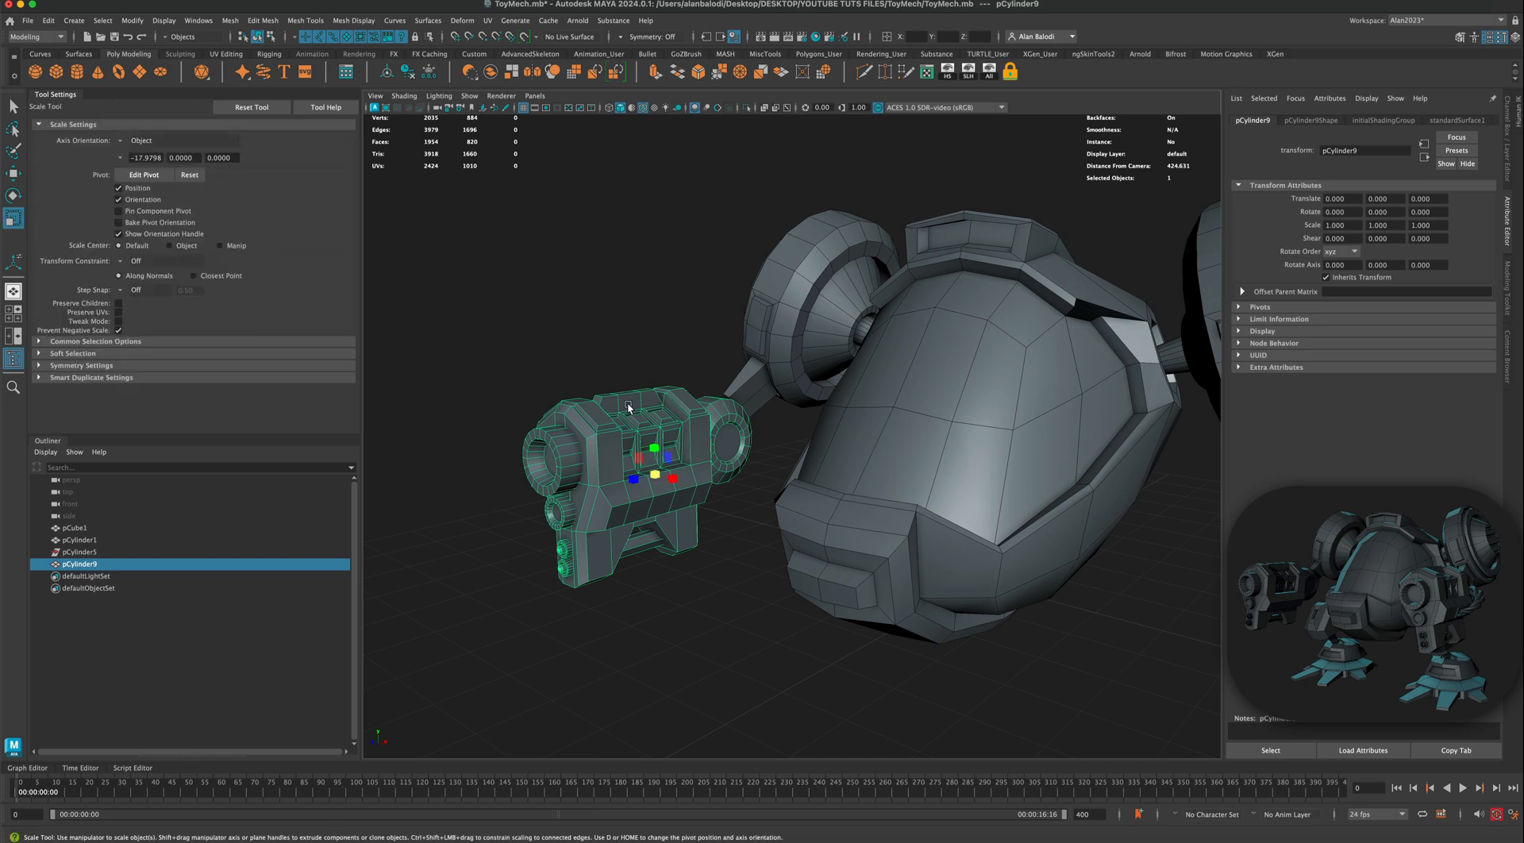
left_click_drag(655, 476, 671, 468)
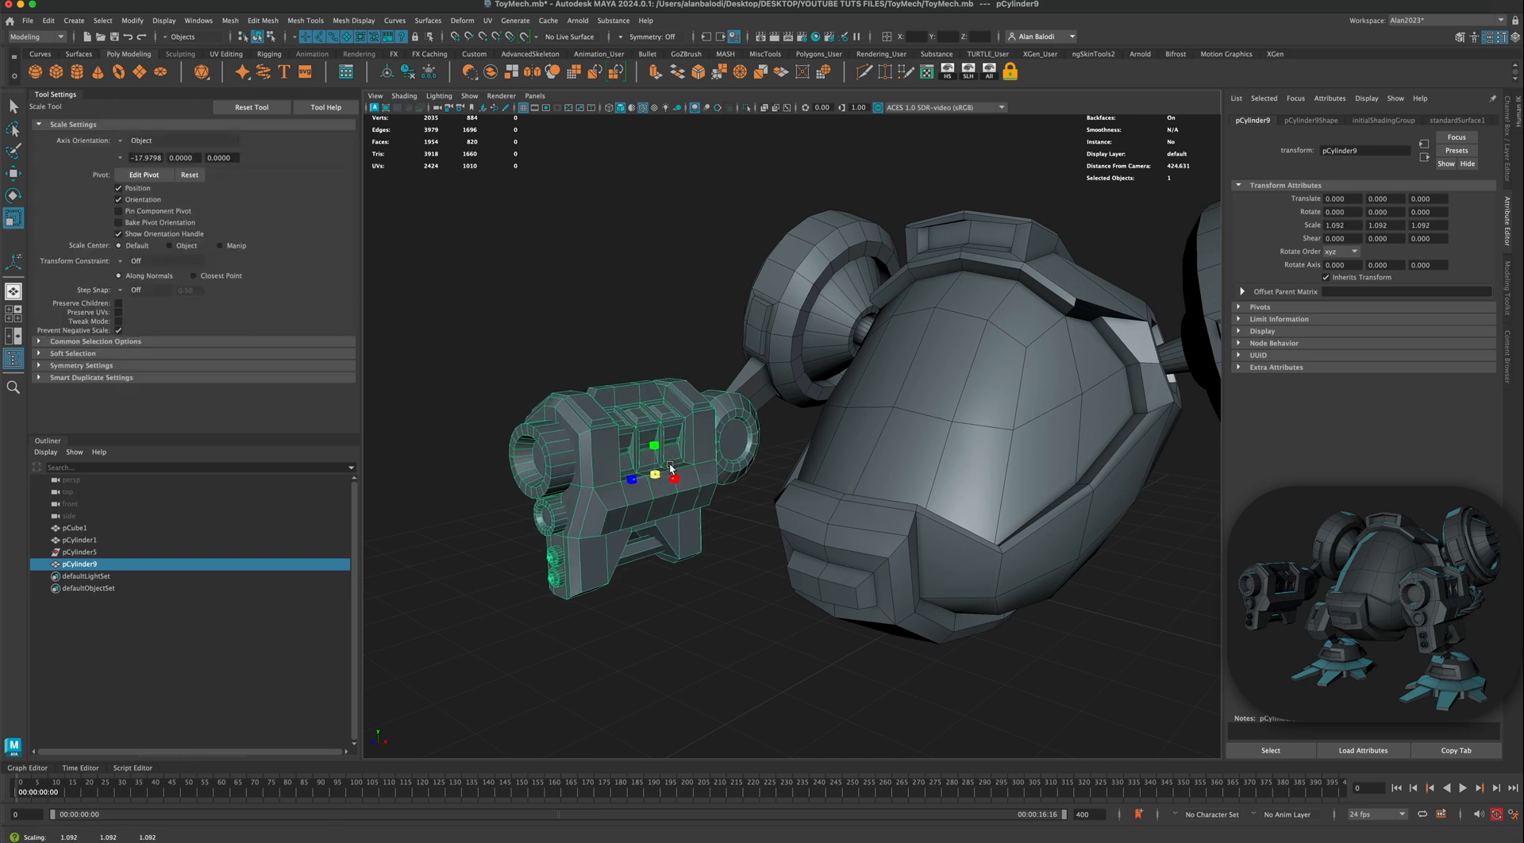
left_click(12, 174)
left_click_drag(690, 258, 793, 333, "alt")
middle_click_drag(808, 397, 746, 338, "alt")
scroll(712, 370, "up", 2)
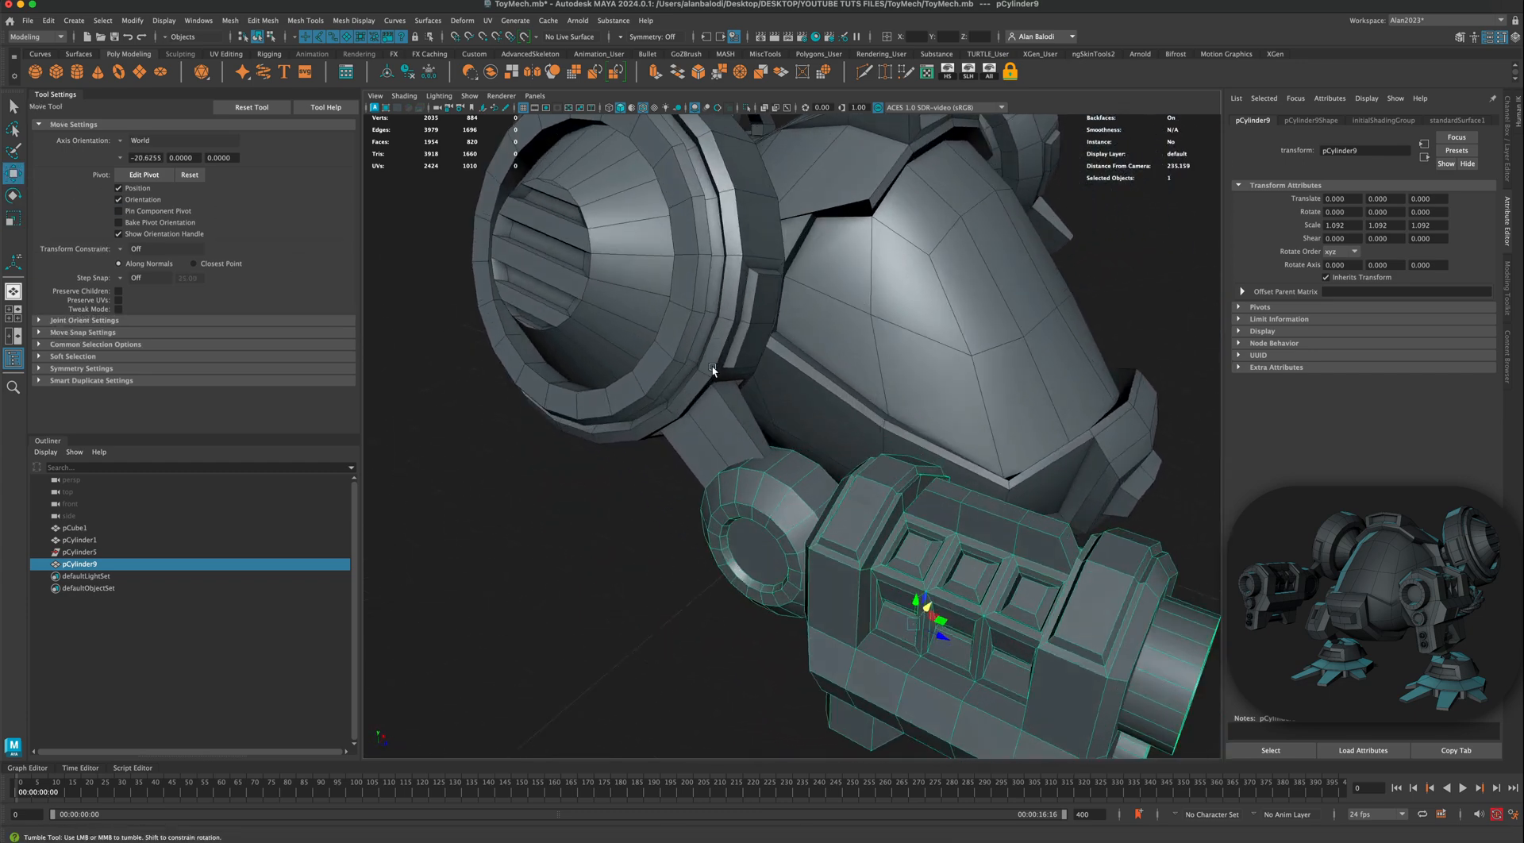
left_click_drag(713, 369, 695, 372, "alt")
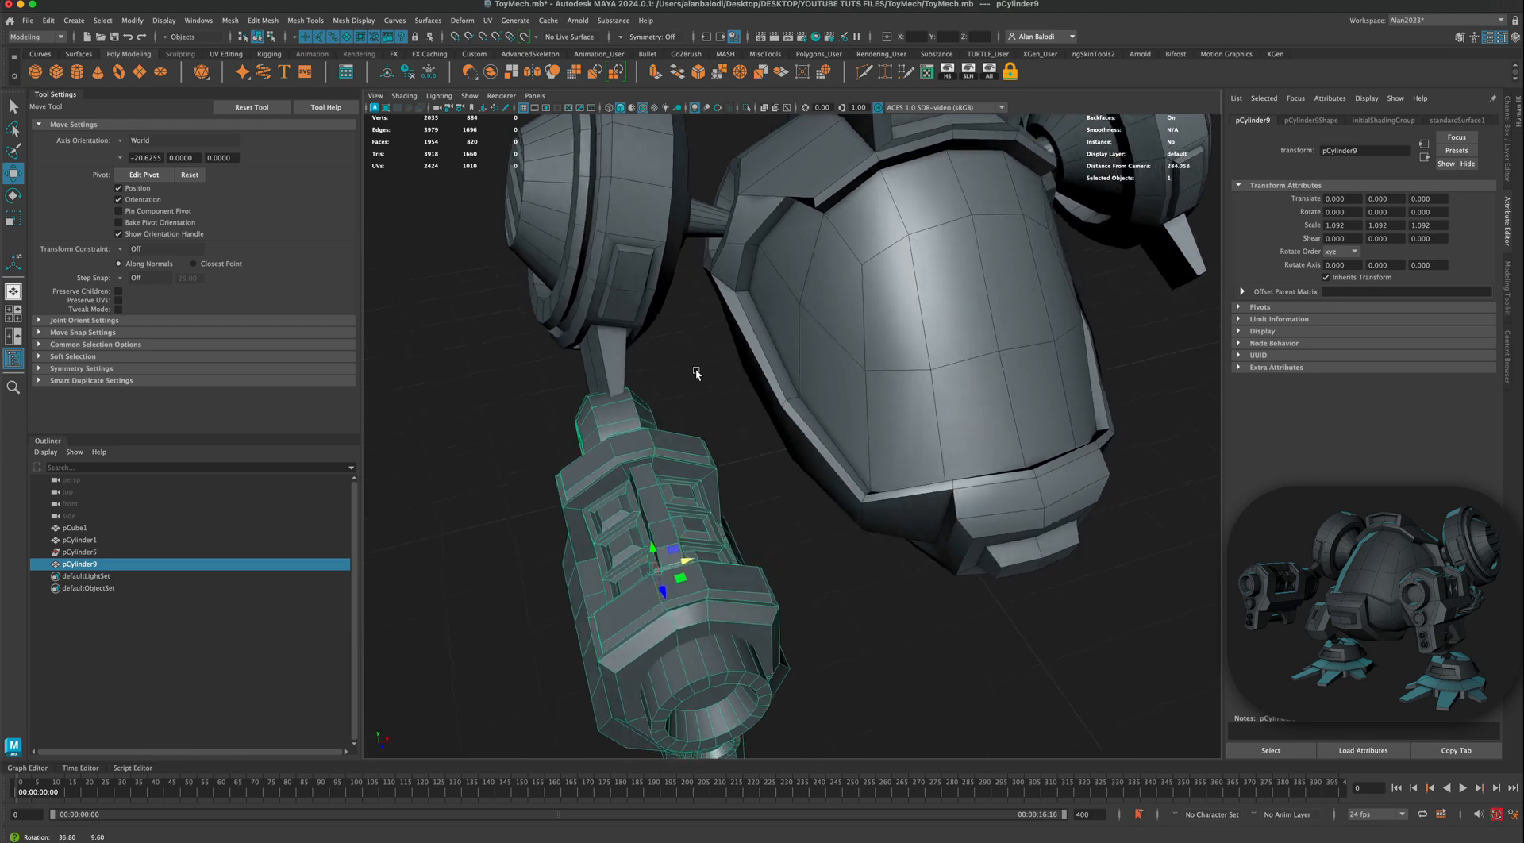
left_click(14, 197)
left_click_drag(660, 549, 668, 553)
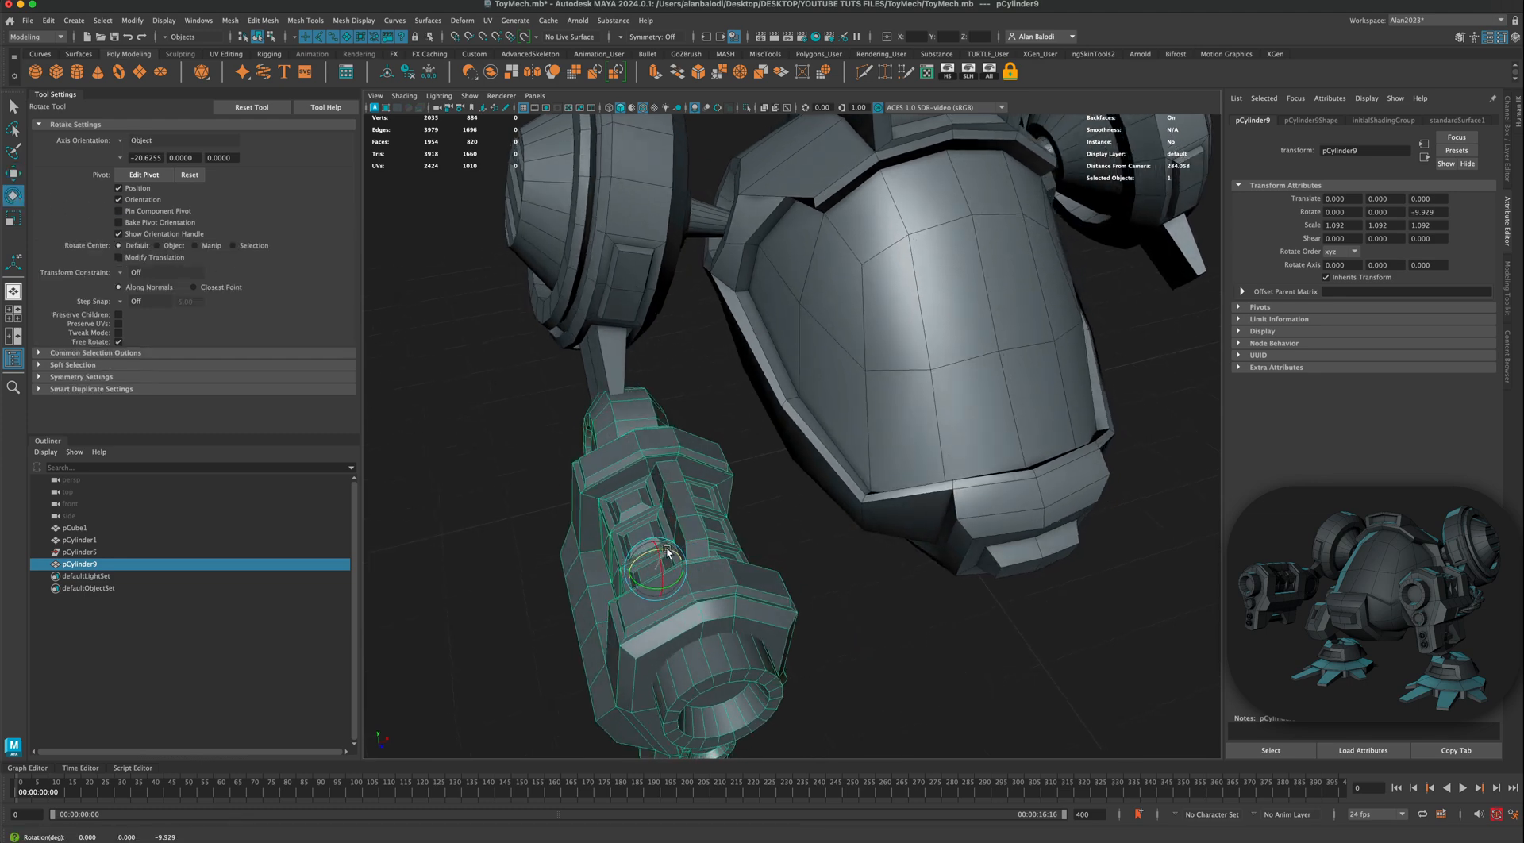
Step: Move the combined gun to Translate -3.732, 6.739, -3.042 so its disc joint meets the shoulder strut, and clear the selection
scroll(717, 521, "down", 3)
left_click_drag(724, 510, 616, 484, "alt")
left_click(10, 180)
scroll(617, 489, "up", 2)
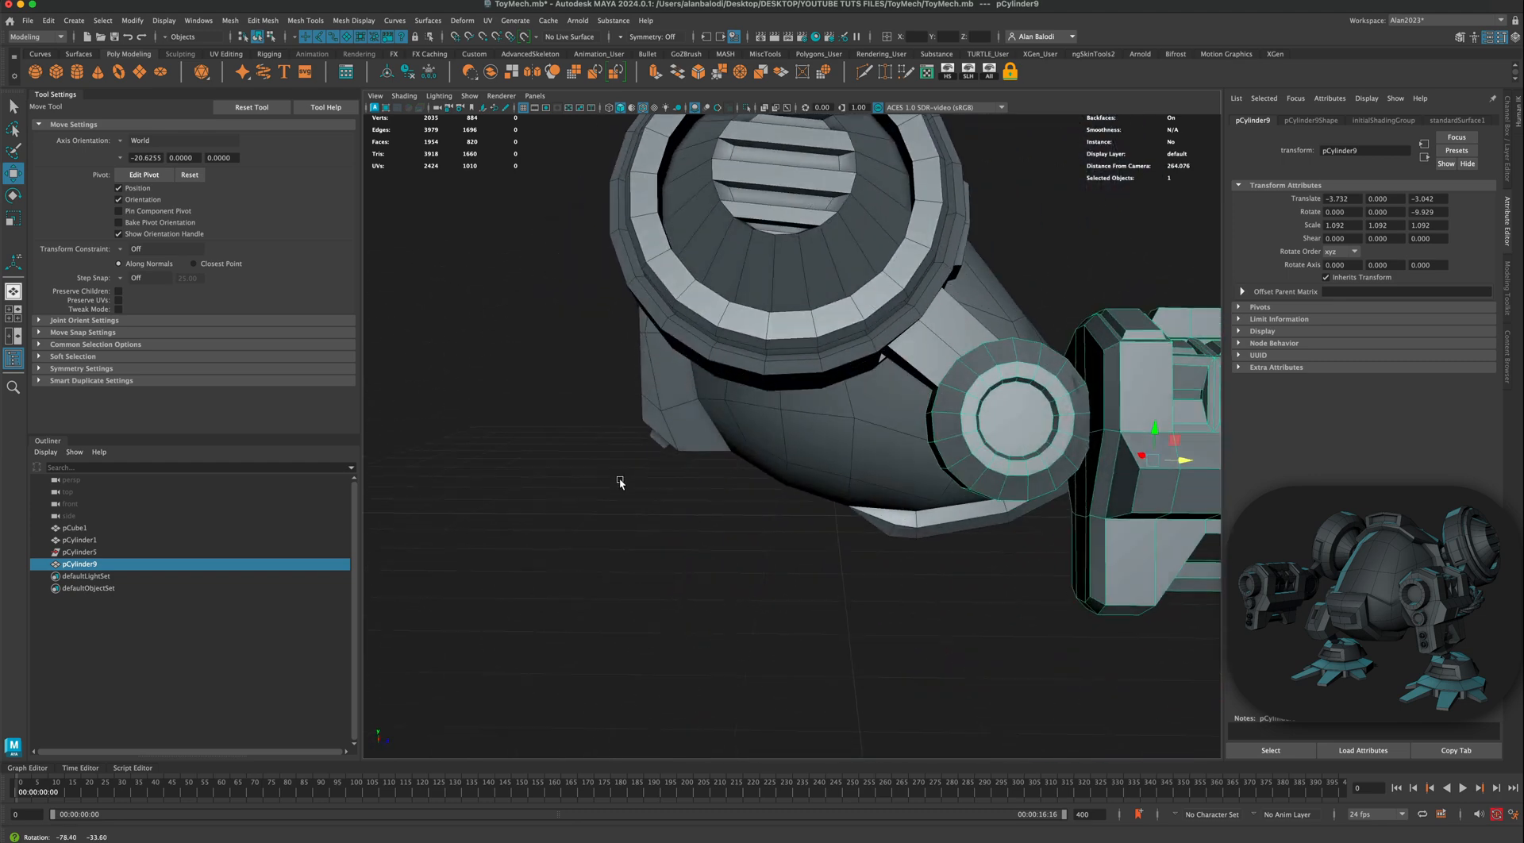
left_click_drag(1152, 436, 1151, 403)
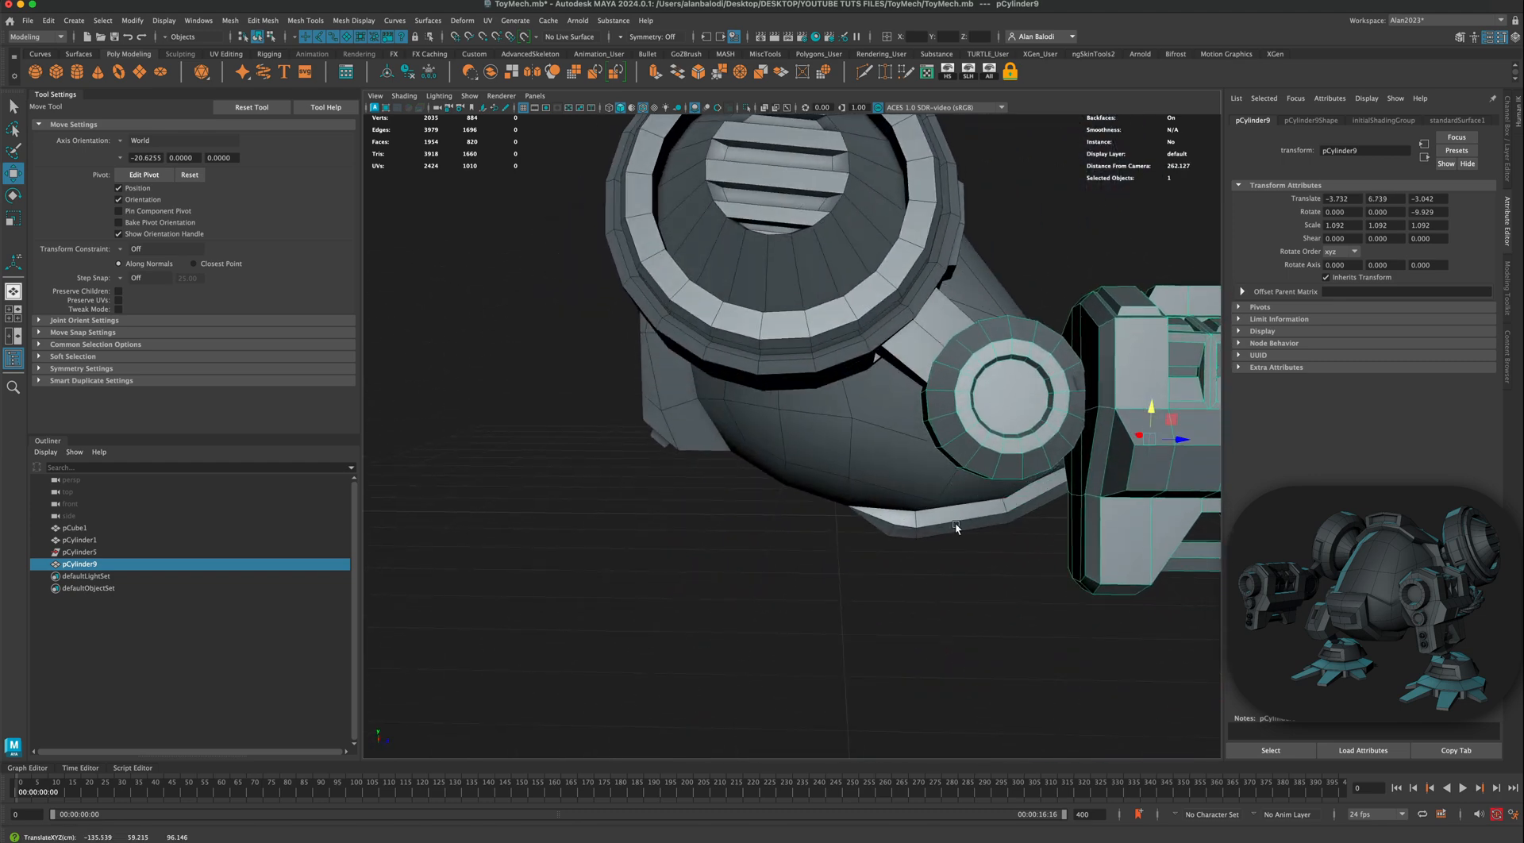
left_click_drag(954, 522, 930, 528, "alt")
left_click(779, 533)
scroll(780, 543, "down", 3)
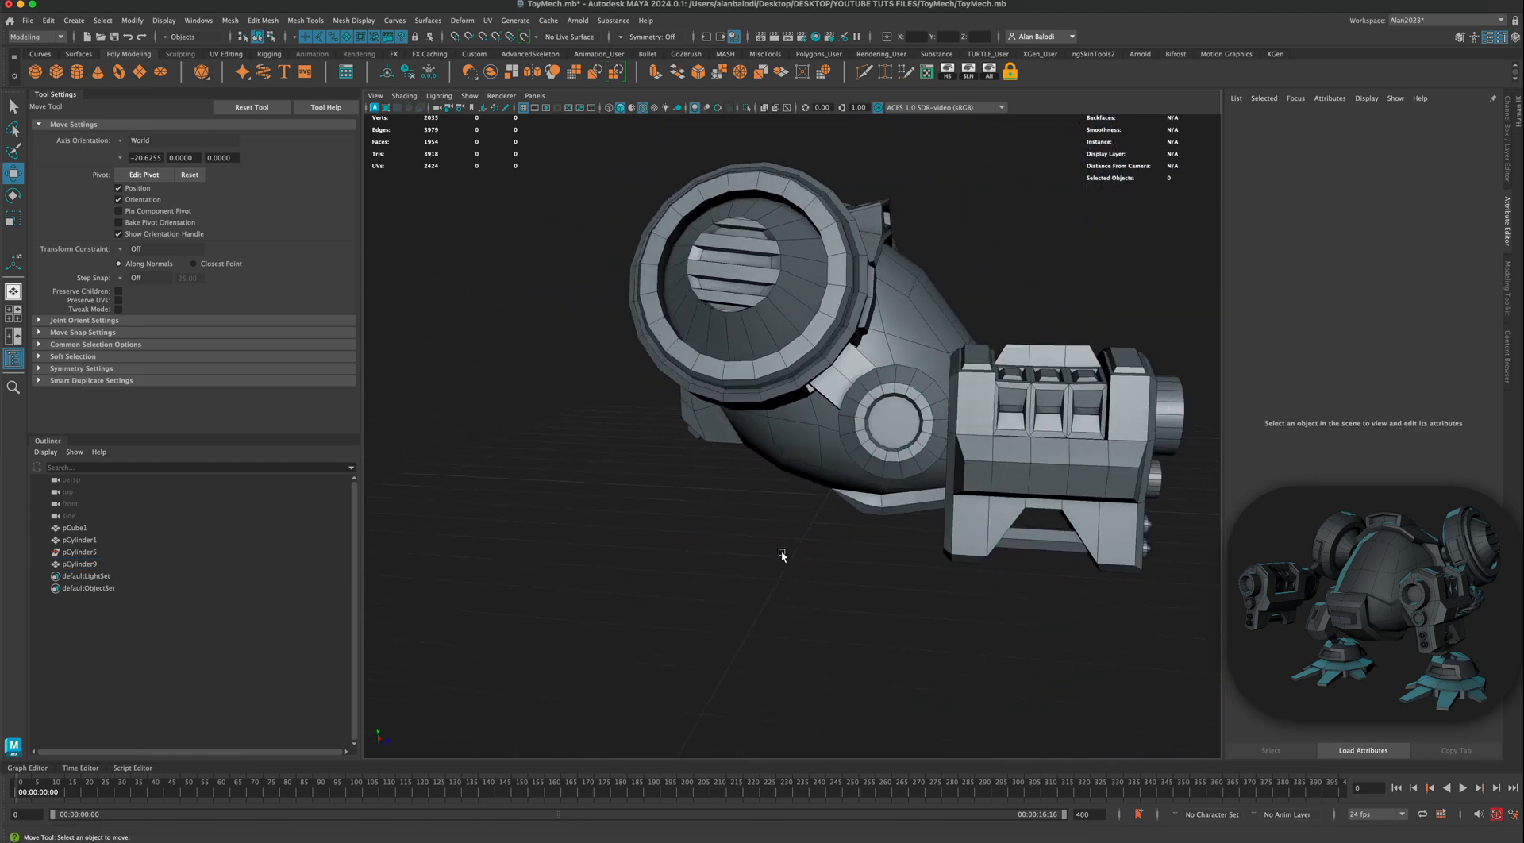
left_click_drag(781, 547, 711, 540, "alt")
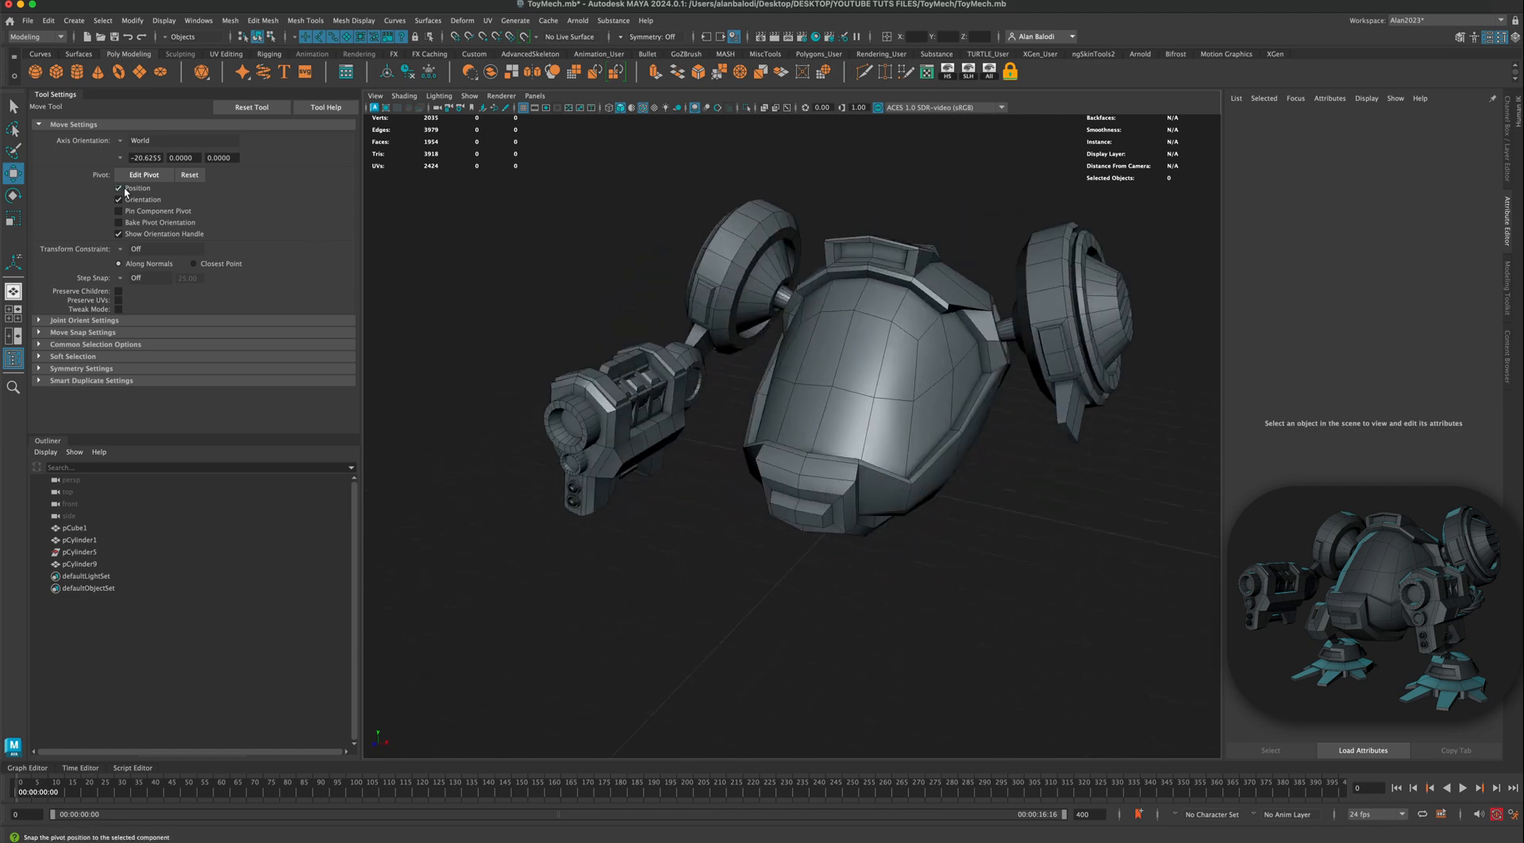
Step: Mirror the combined gun across the world X axis onto the opposite shoulder, and clear the selection
left_click(11, 106)
left_click_drag(649, 433, 661, 437, "alt")
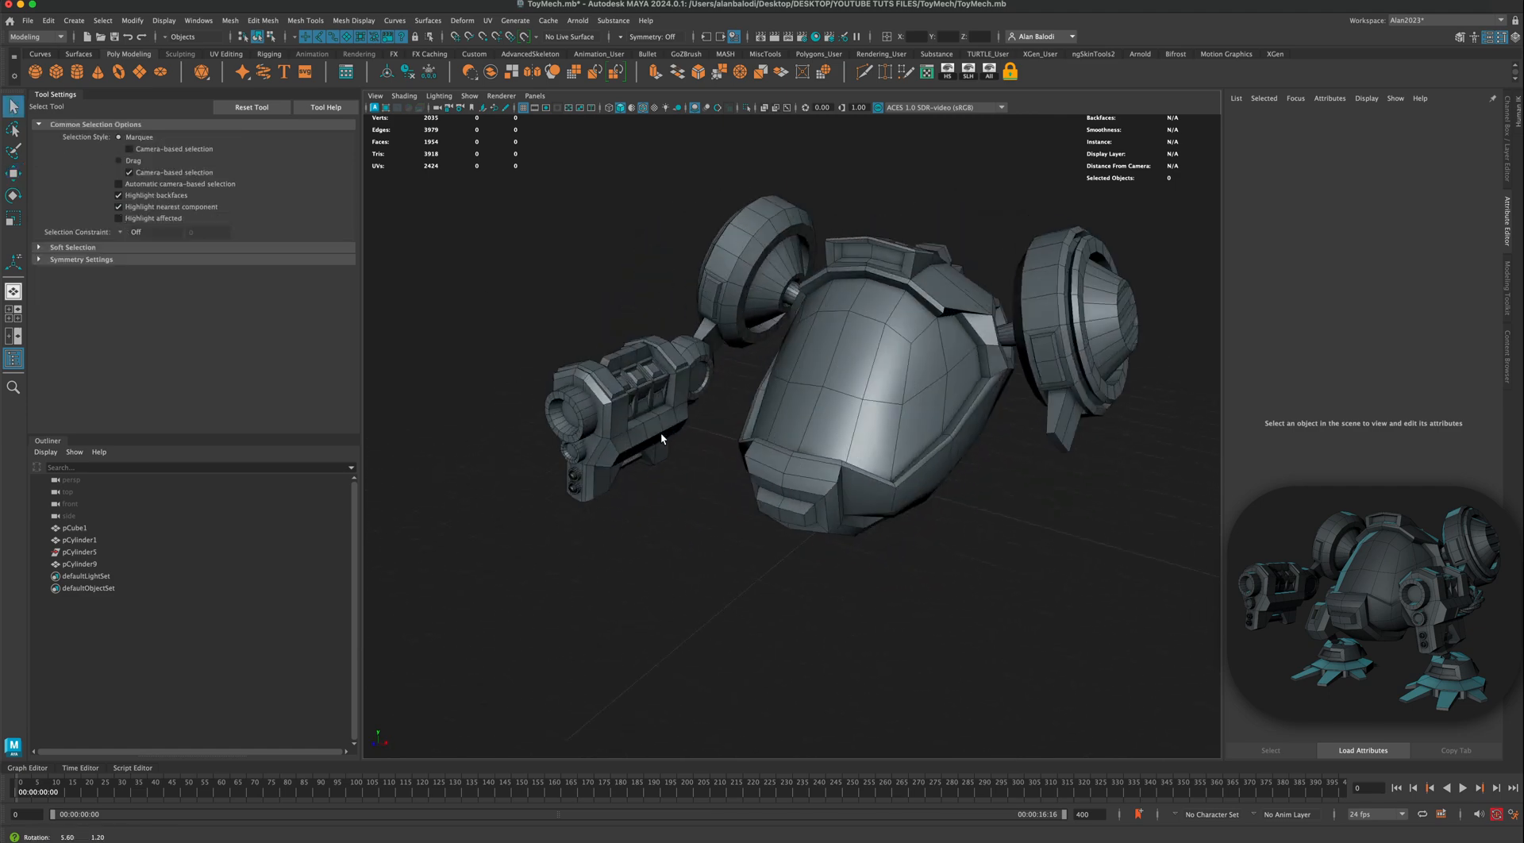
left_click(703, 348)
left_click(710, 336)
left_click(697, 354)
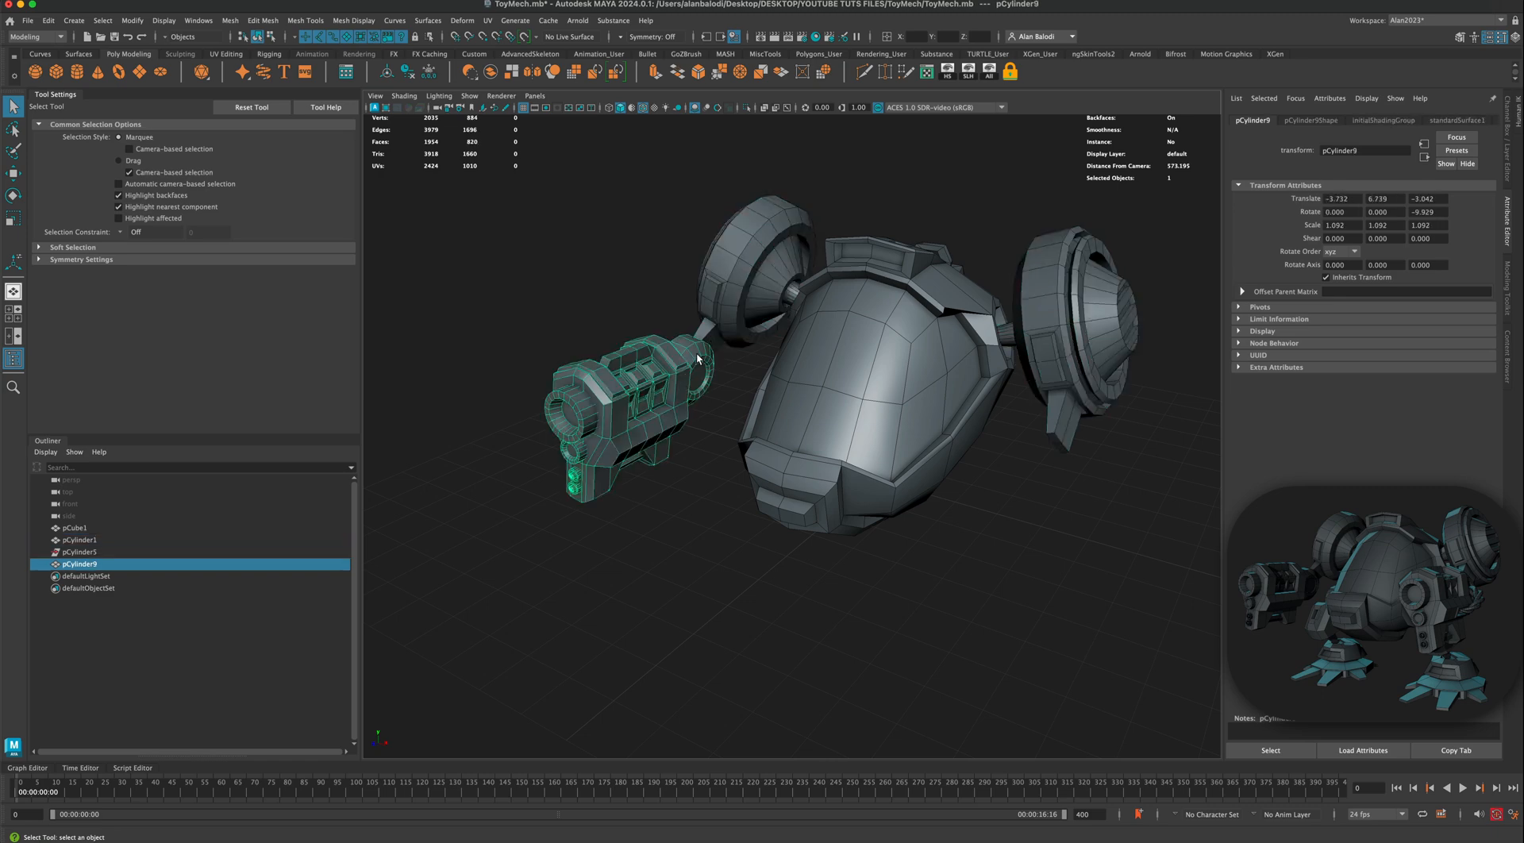
middle_click_drag(582, 286, 585, 314, "alt")
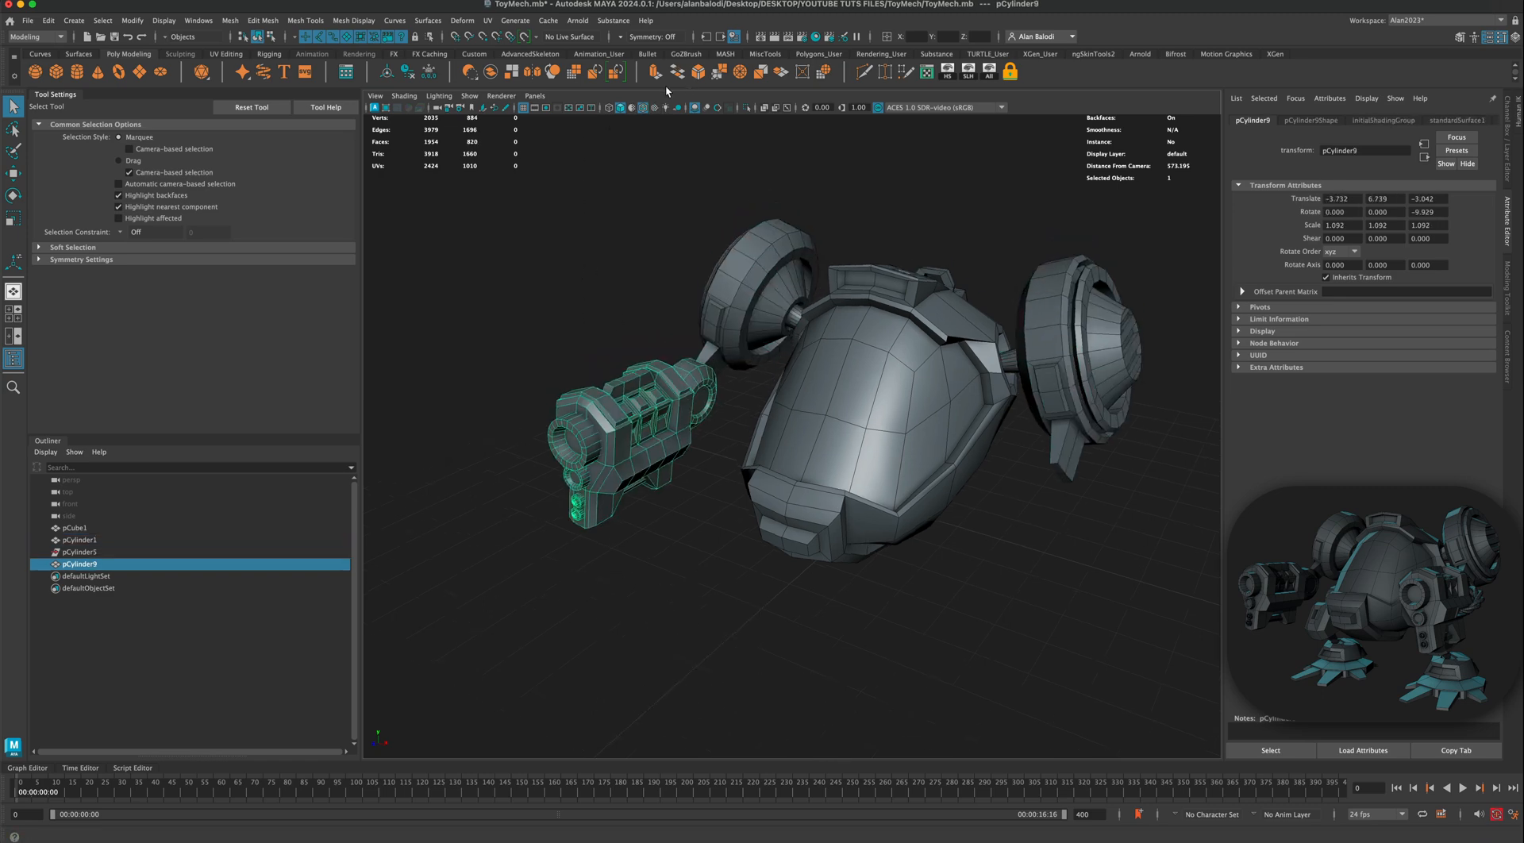
left_click(531, 73)
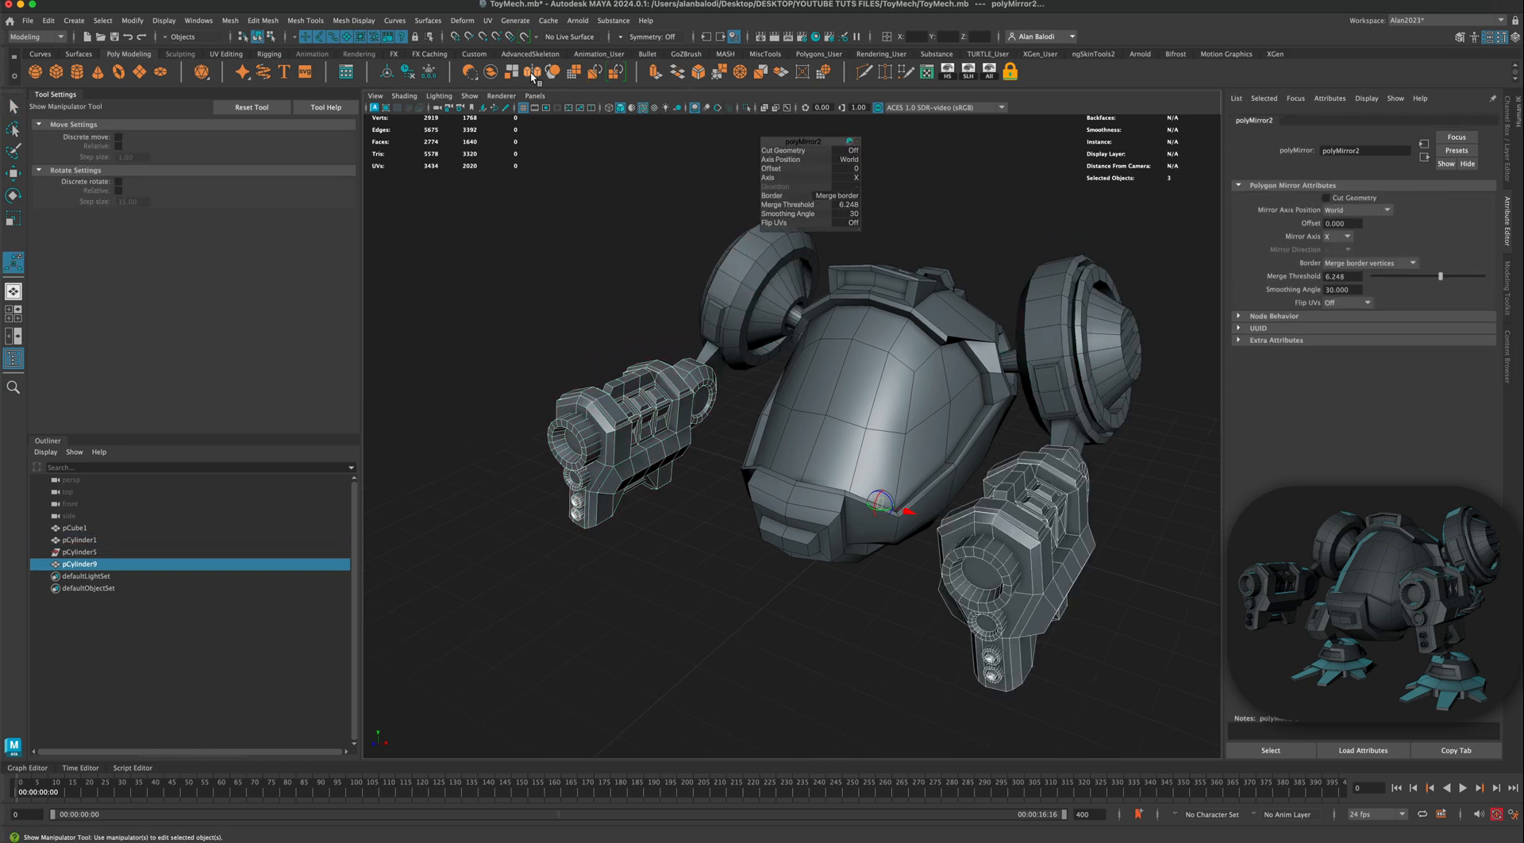
left_click(14, 107)
left_click(508, 346)
left_click_drag(508, 346, 672, 538, "alt")
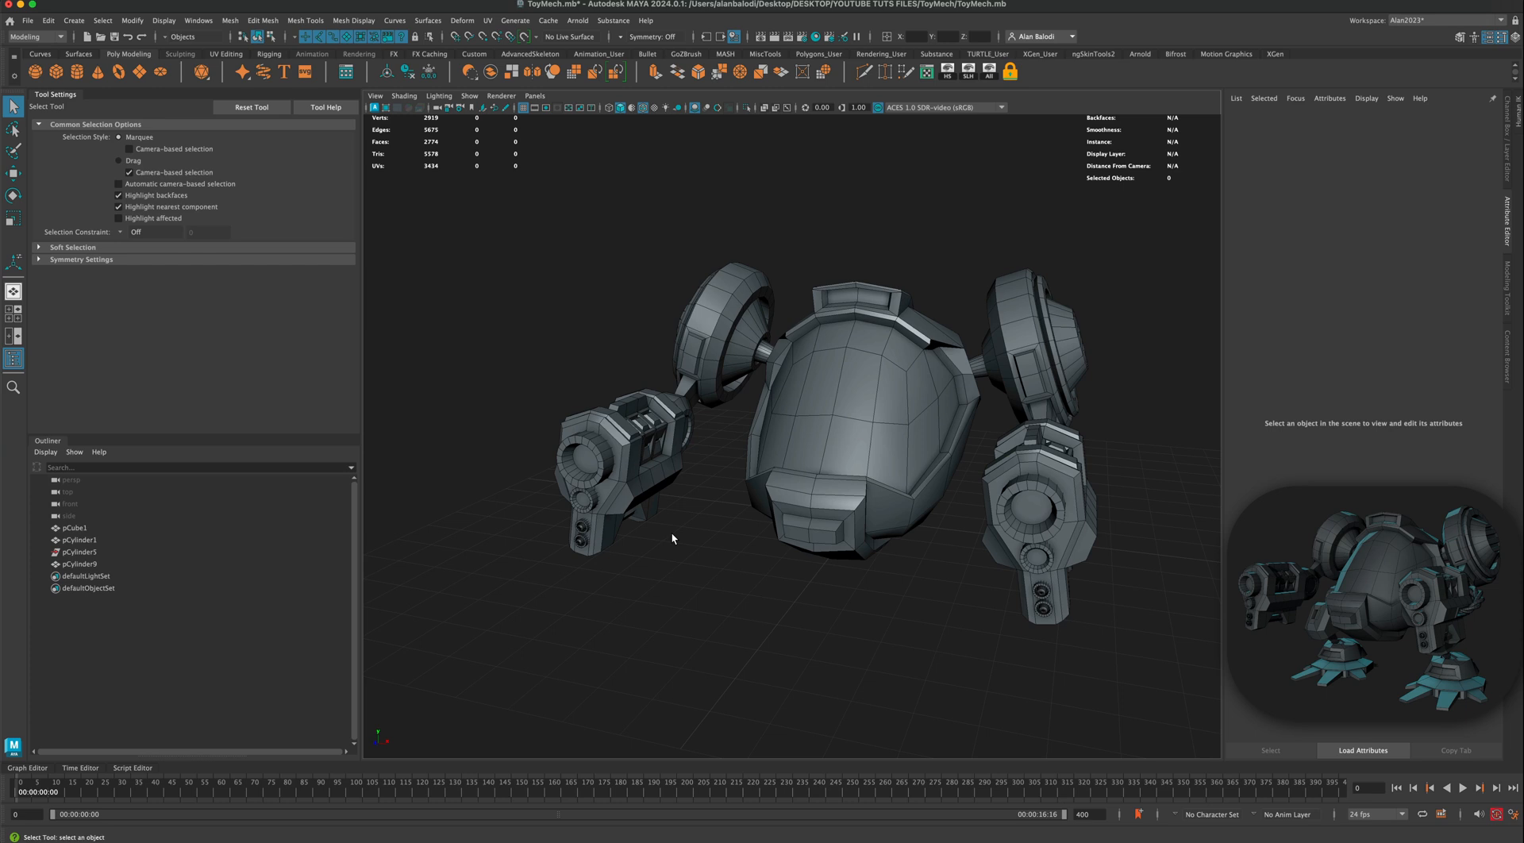
Step: Examine the mirrored guns and their disc joints from the front and both sides
left_click_drag(745, 597, 790, 581, "alt")
scroll(809, 578, "up", 5)
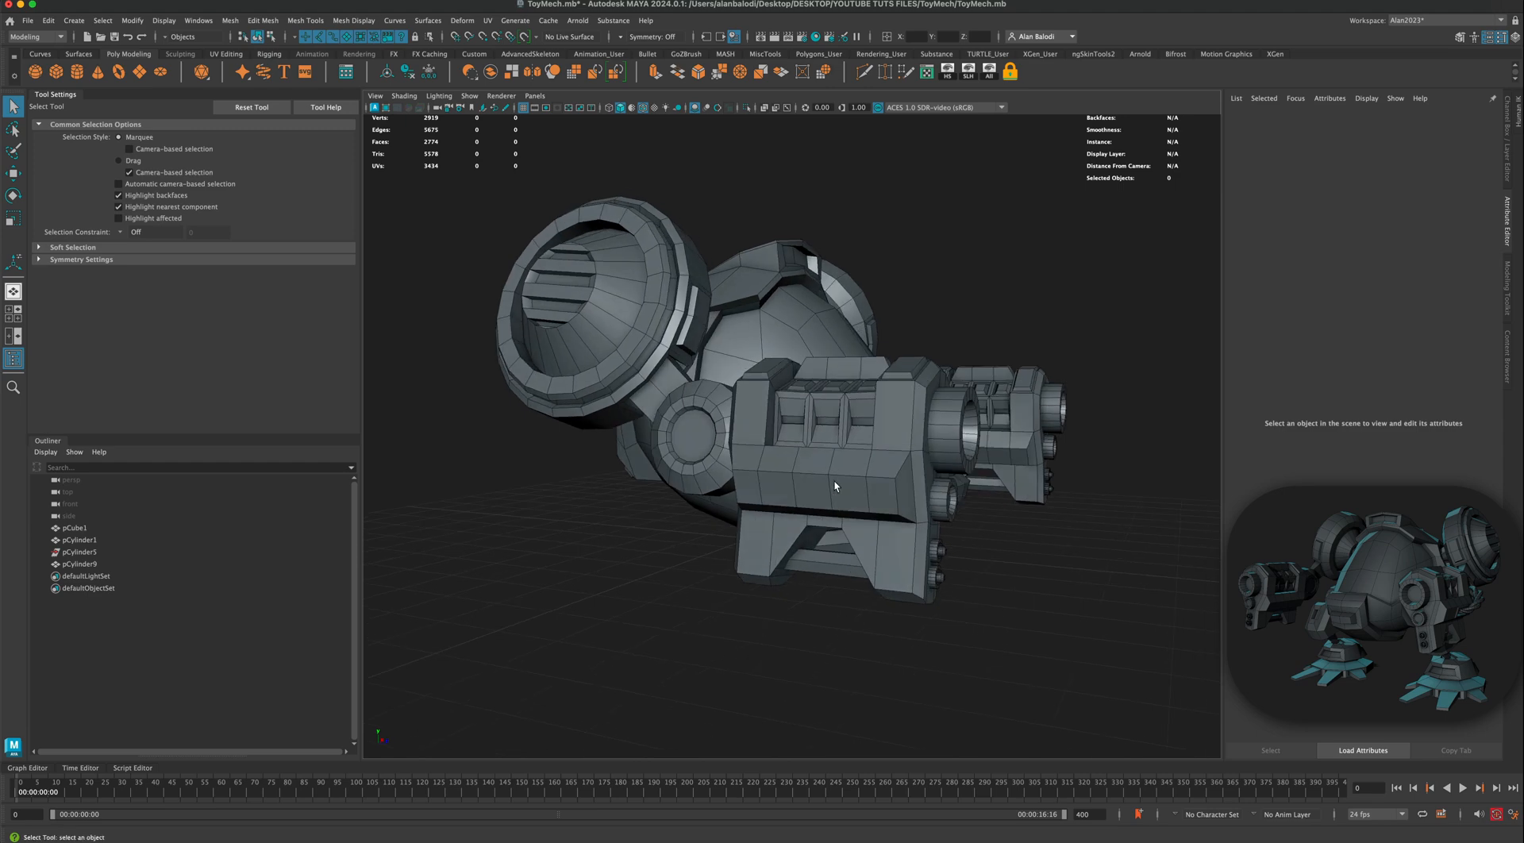
mouse_move(834, 486)
left_mouse_down("alt")
mouse_move(600, 486)
mouse_move(809, 486)
left_mouse_up("alt")
left_click(841, 473)
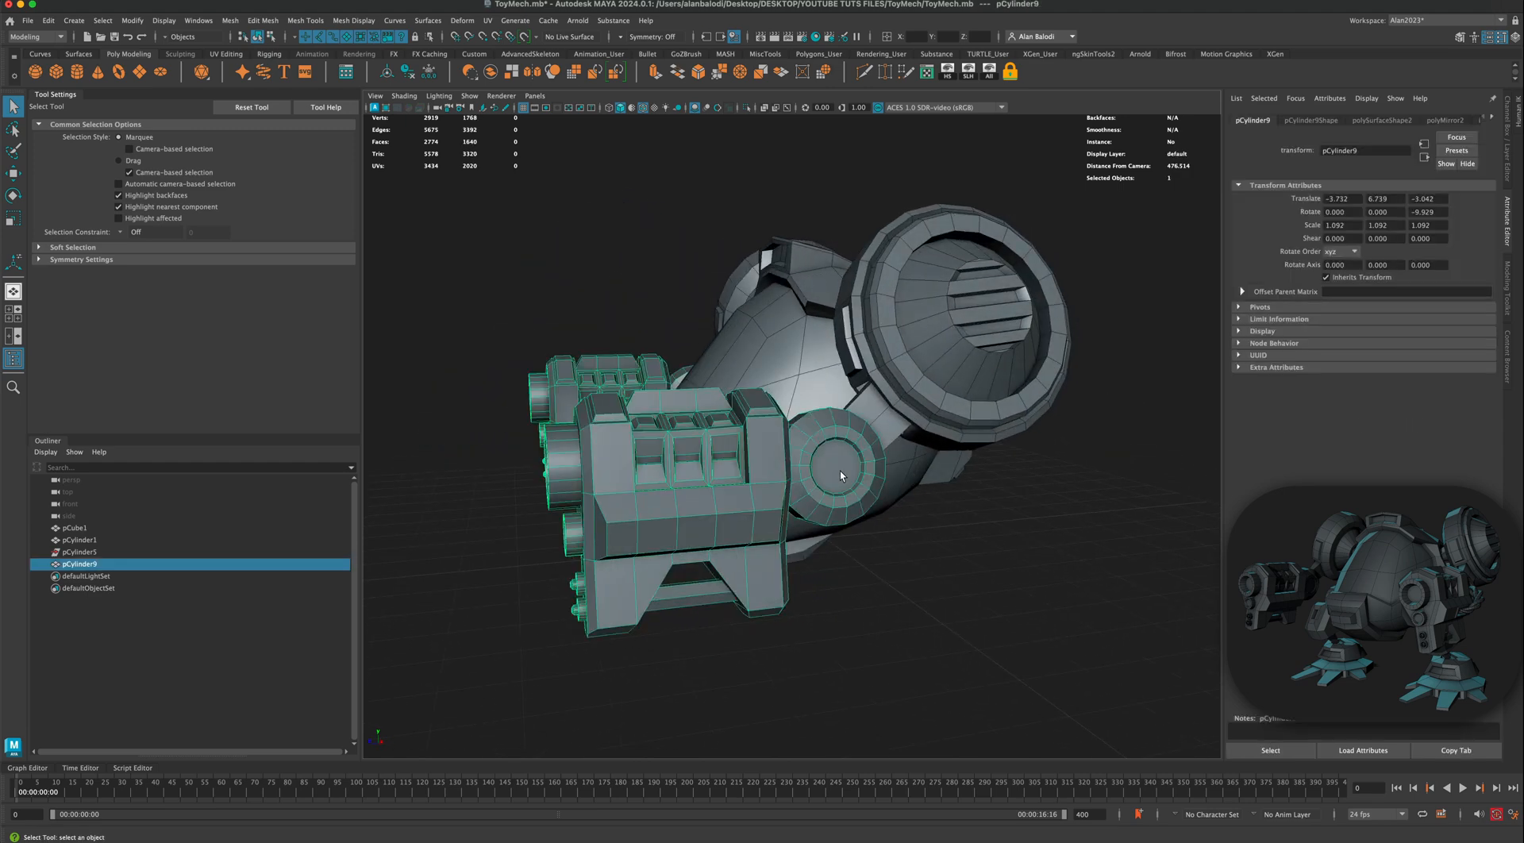
left_click_drag(815, 589, 721, 482, "alt")
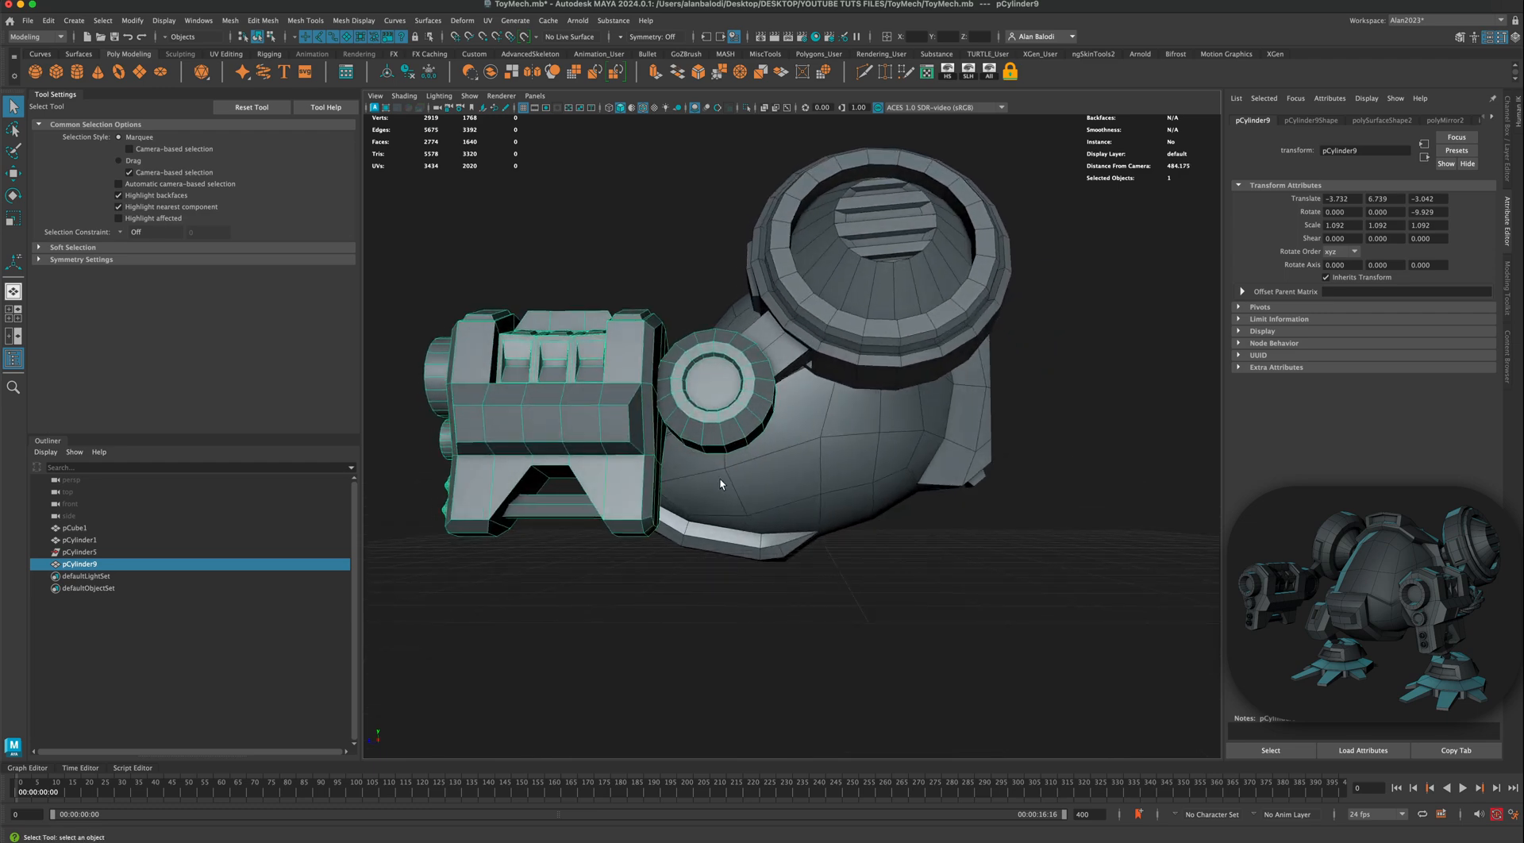
left_click_drag(601, 547, 600, 537, "alt")
left_click_drag(611, 397, 745, 536, "alt")
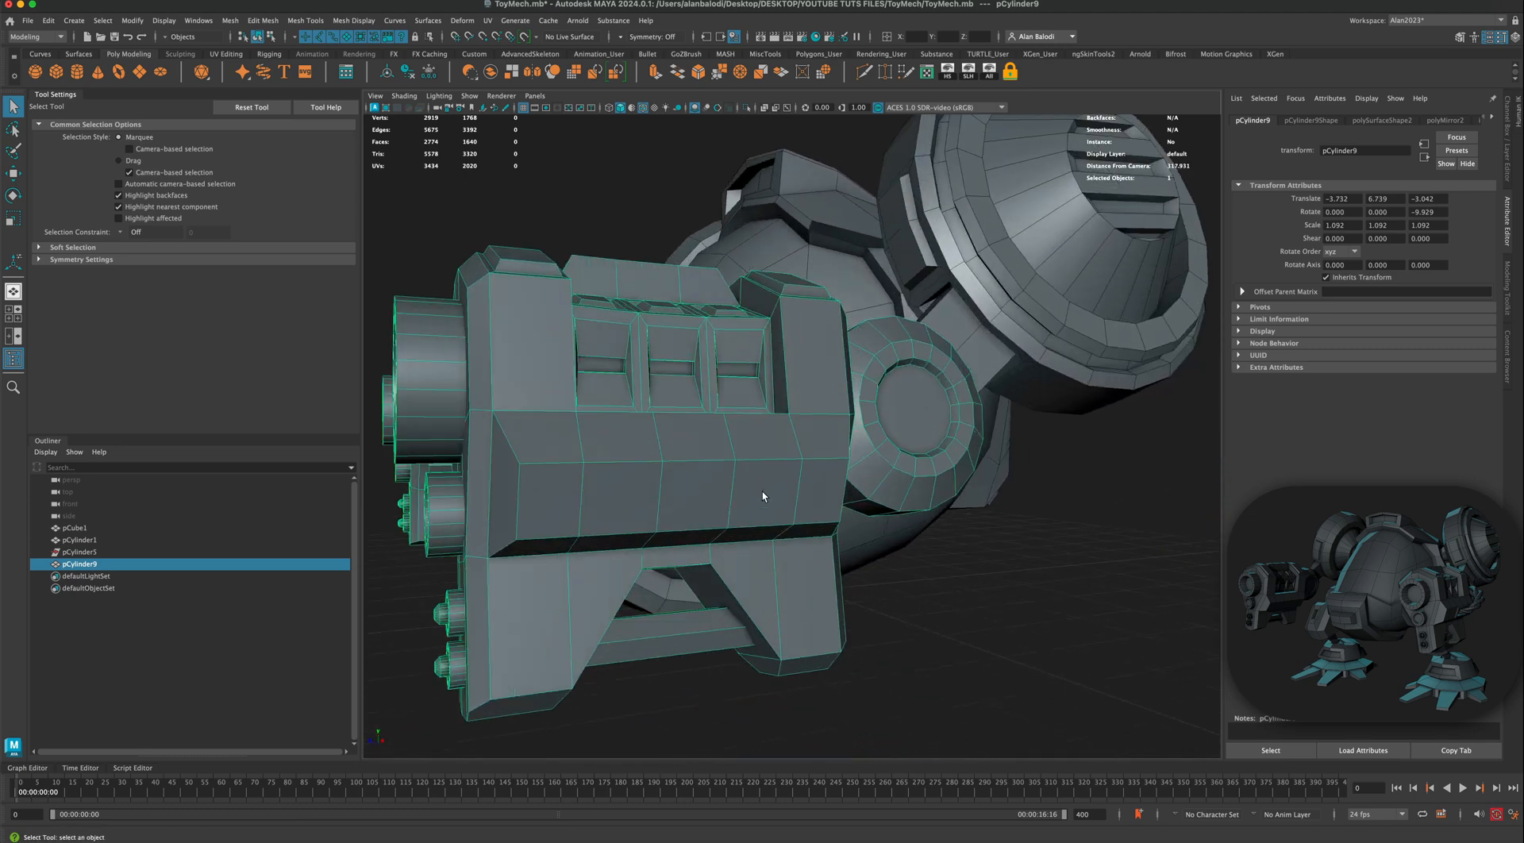
Step: Check the disc joint's round cap face in face mode, return to object mode and save the scene
right_click_drag(762, 492, 763, 520)
left_click(904, 419)
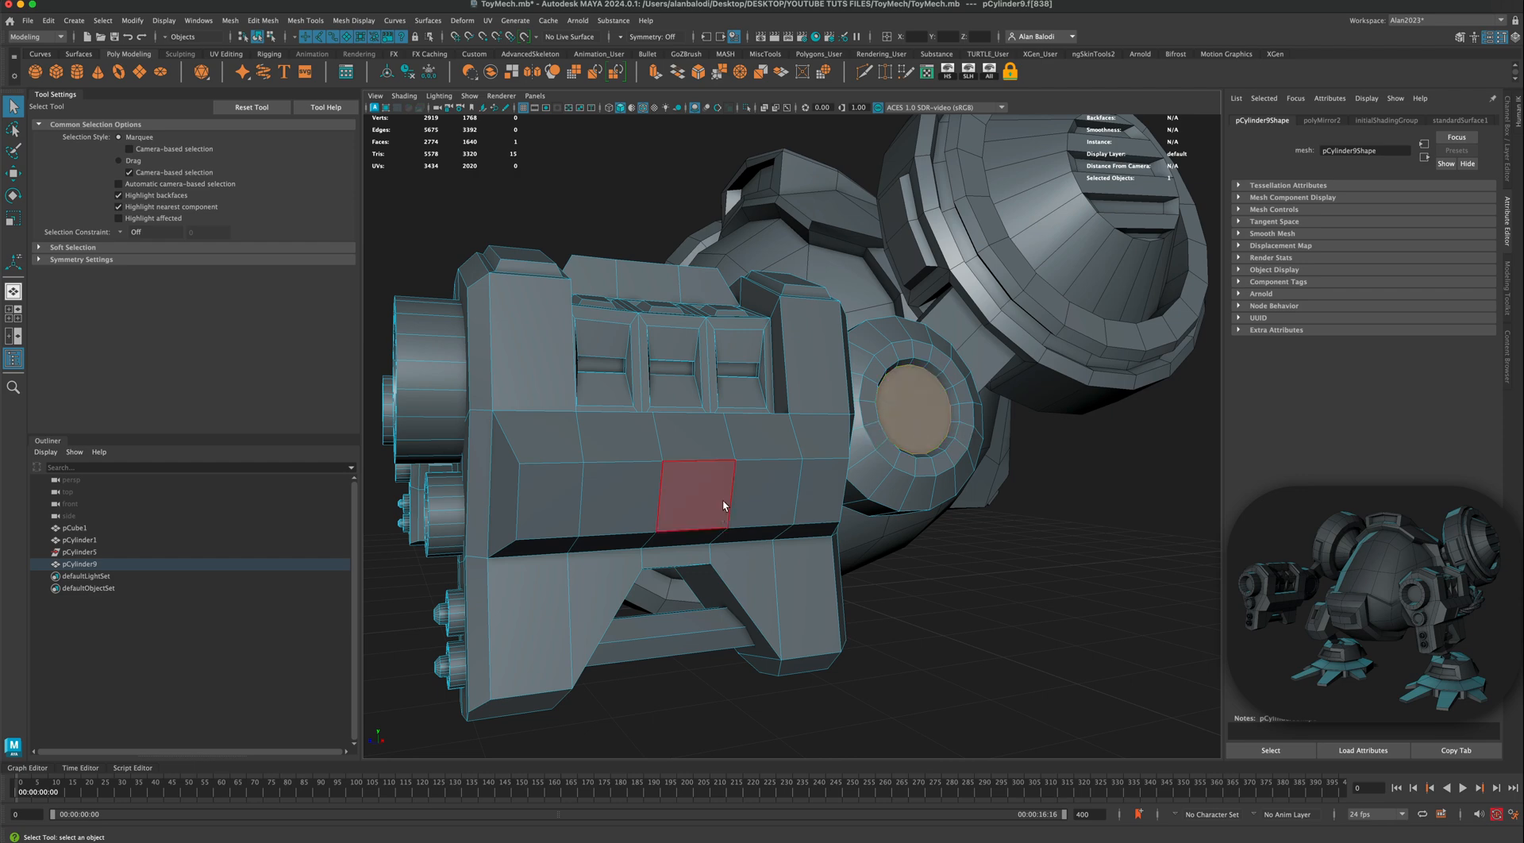
left_click_drag(761, 489, 810, 459, "alt")
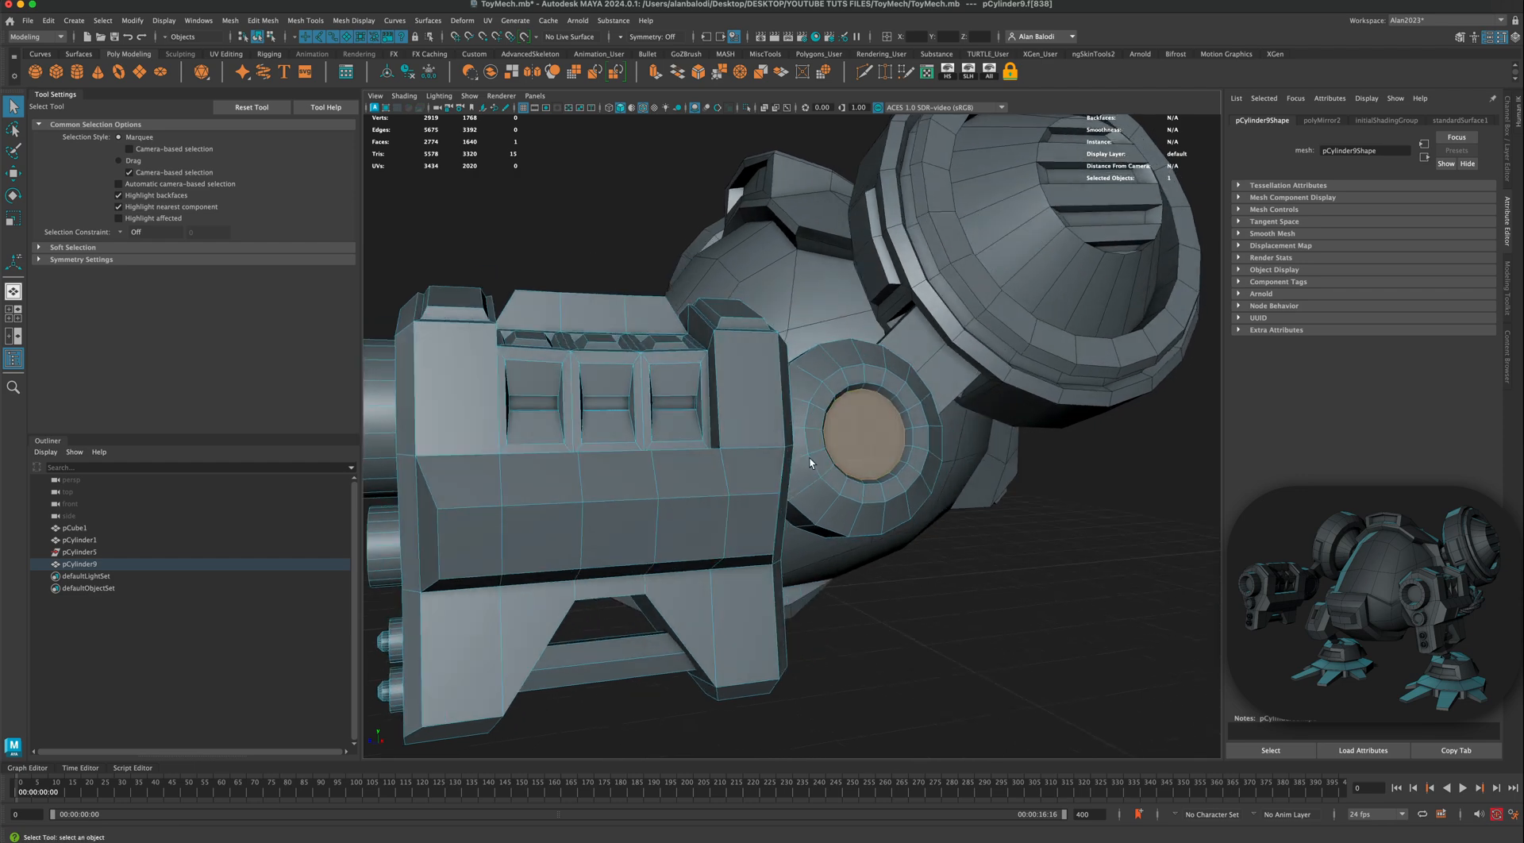
right_click_drag(868, 439, 913, 429)
left_click(864, 445)
left_click_drag(950, 588, 604, 514, "alt")
key("super+s")
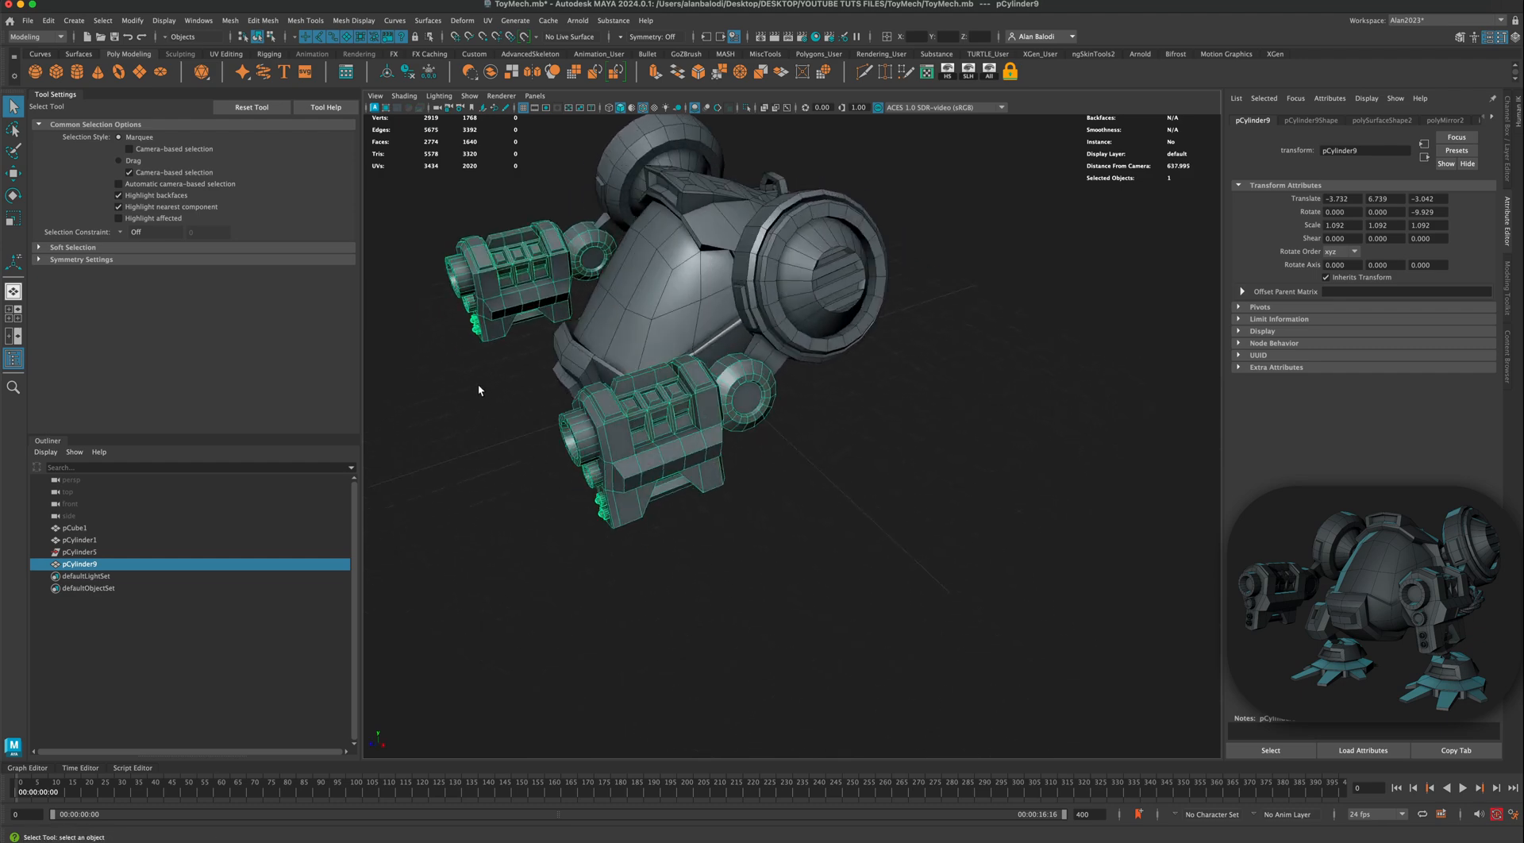
Step: Draw a roughly semicircular freehand curve on the grid beside the gun with the Pencil Curve tool
left_click(80, 55)
left_click(48, 56)
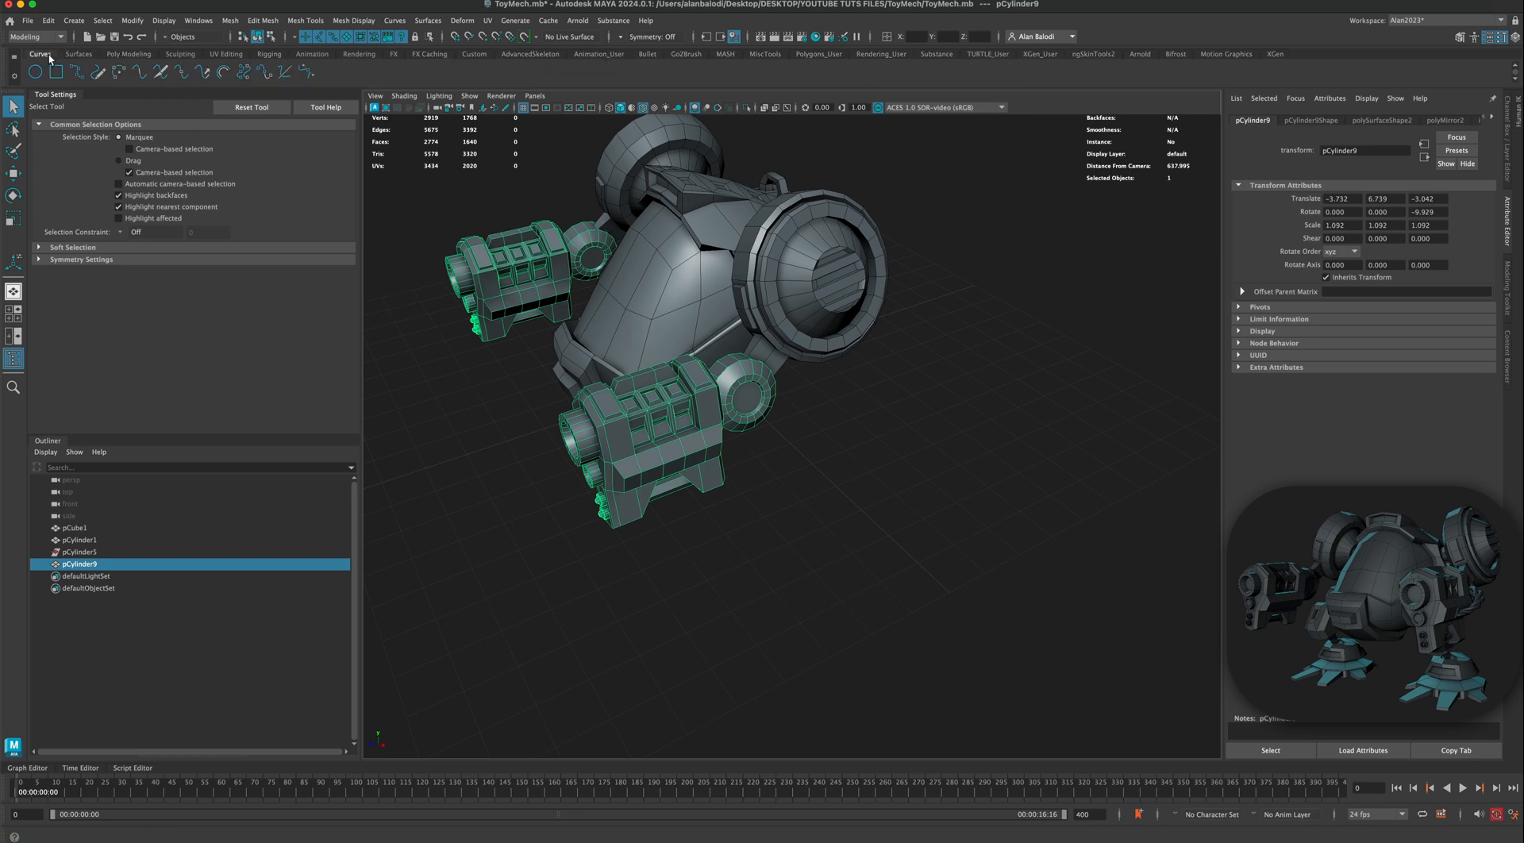
left_click(99, 73)
mouse_move(770, 484)
left_mouse_down("alt")
mouse_move(805, 511)
mouse_move(797, 527)
left_mouse_up("alt")
middle_click_drag(798, 527, 864, 476, "alt")
scroll(810, 488, "up", 2)
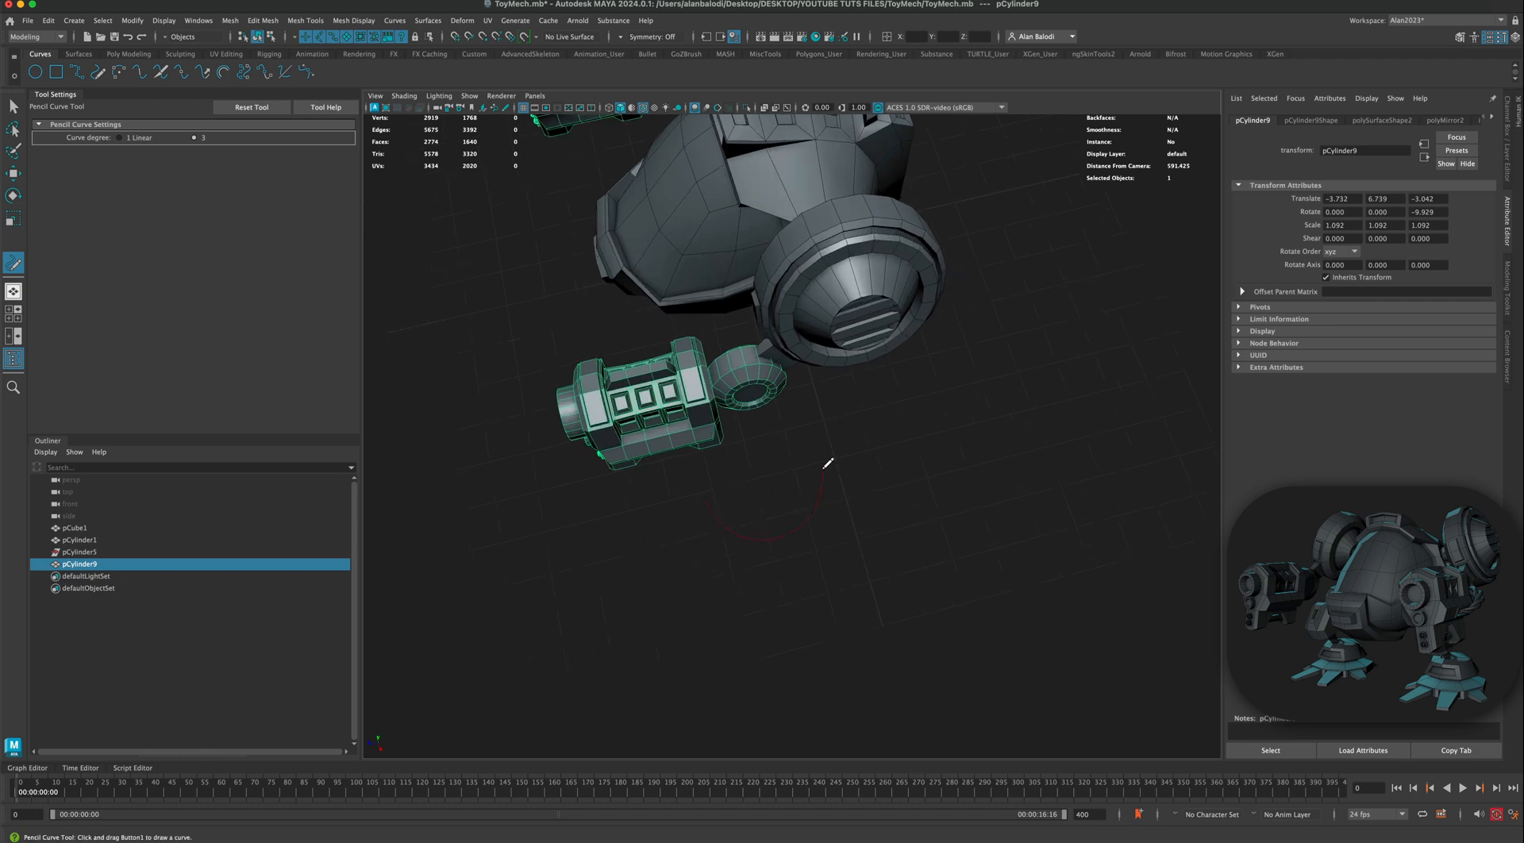
left_click_drag(824, 467, 823, 470)
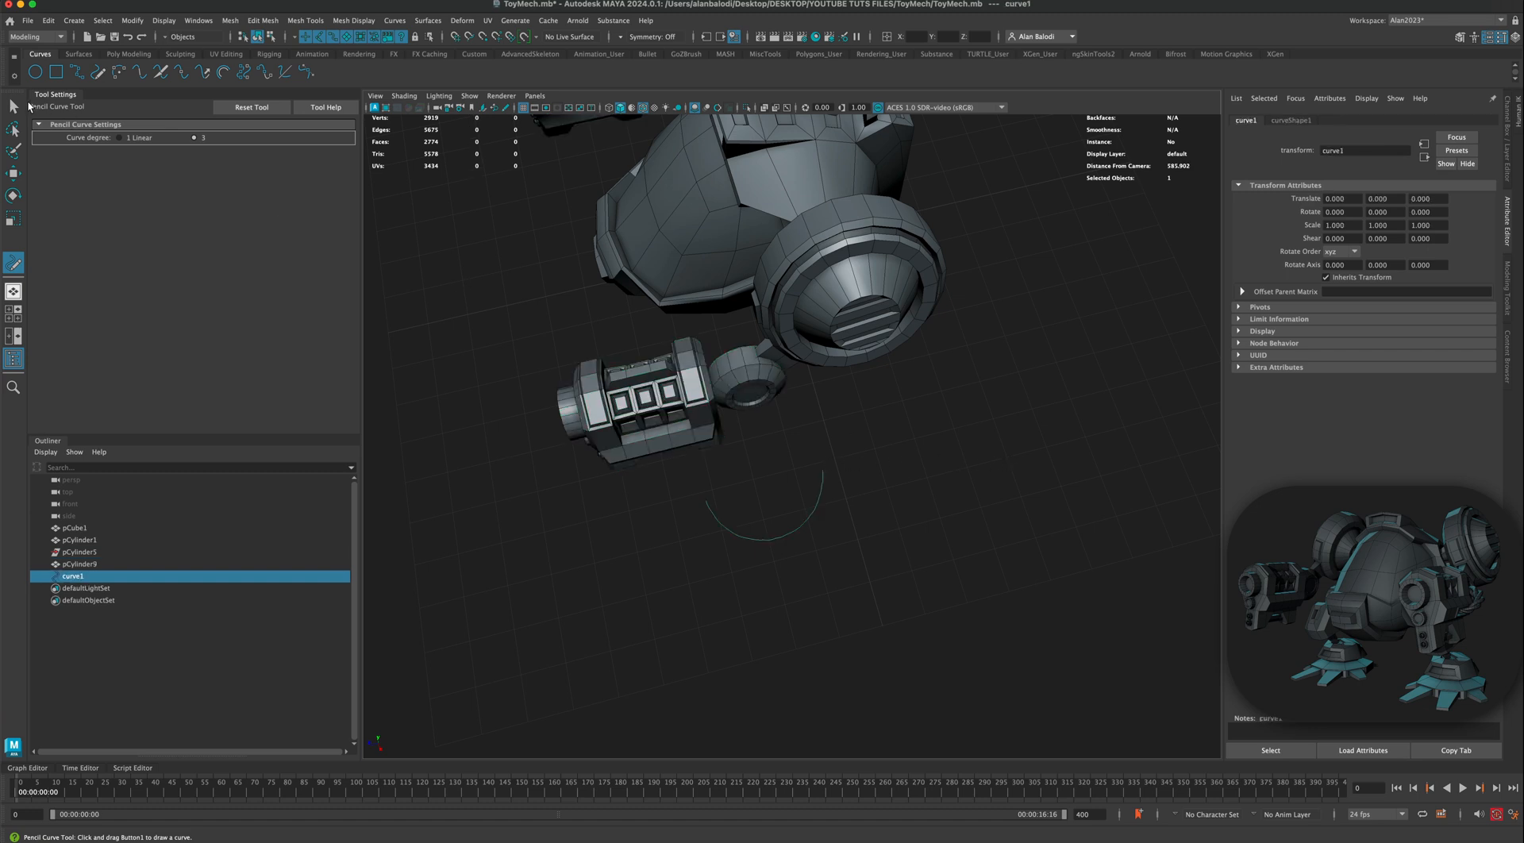
left_click(14, 106)
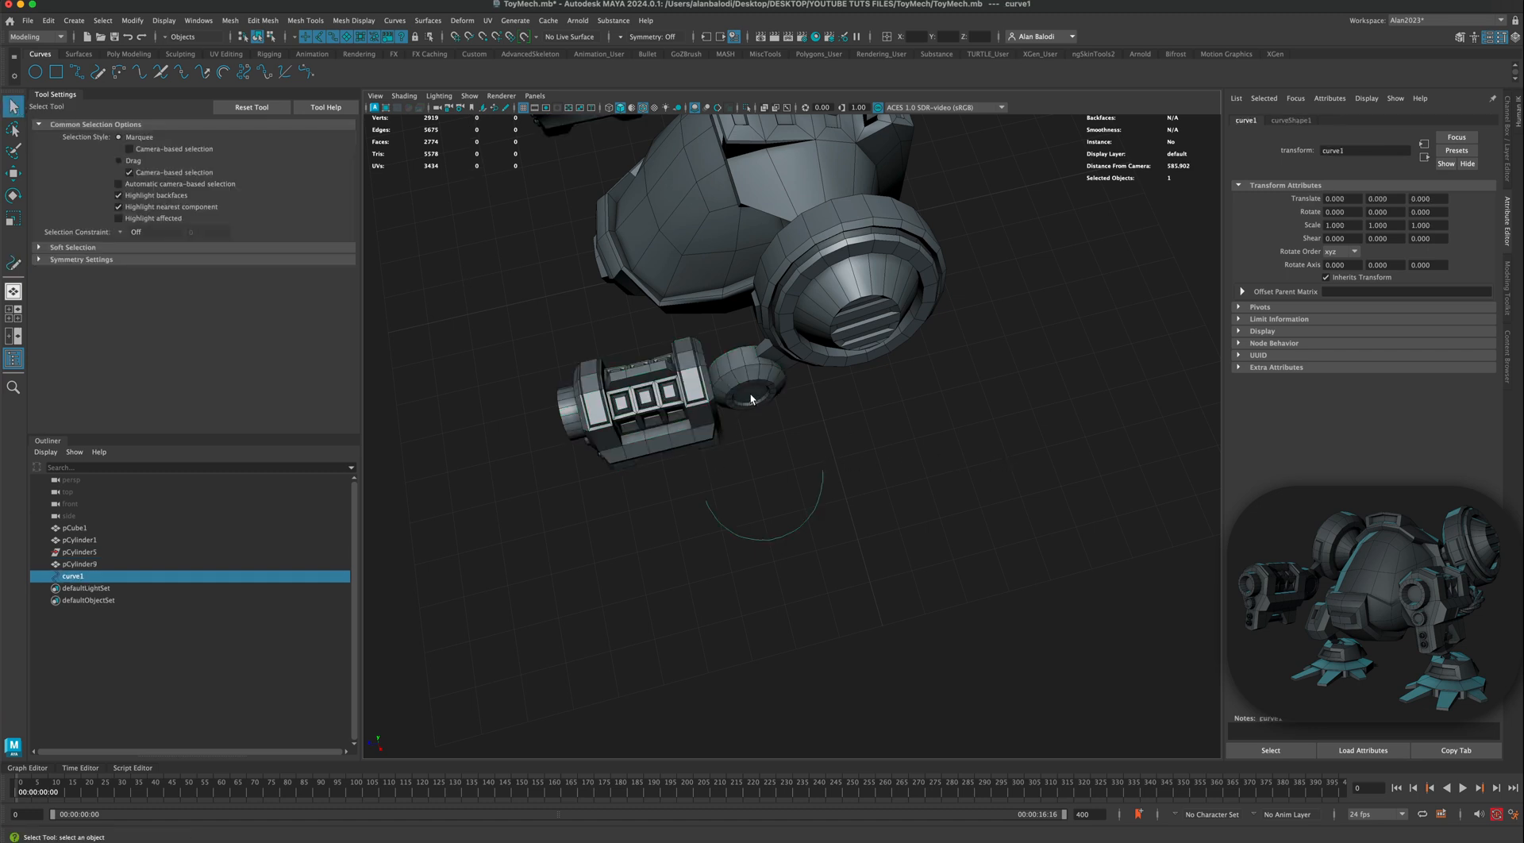
Step: Create a sweep mesh along the freehand curve using the Modeling menu set
scroll(747, 391, "up", 3)
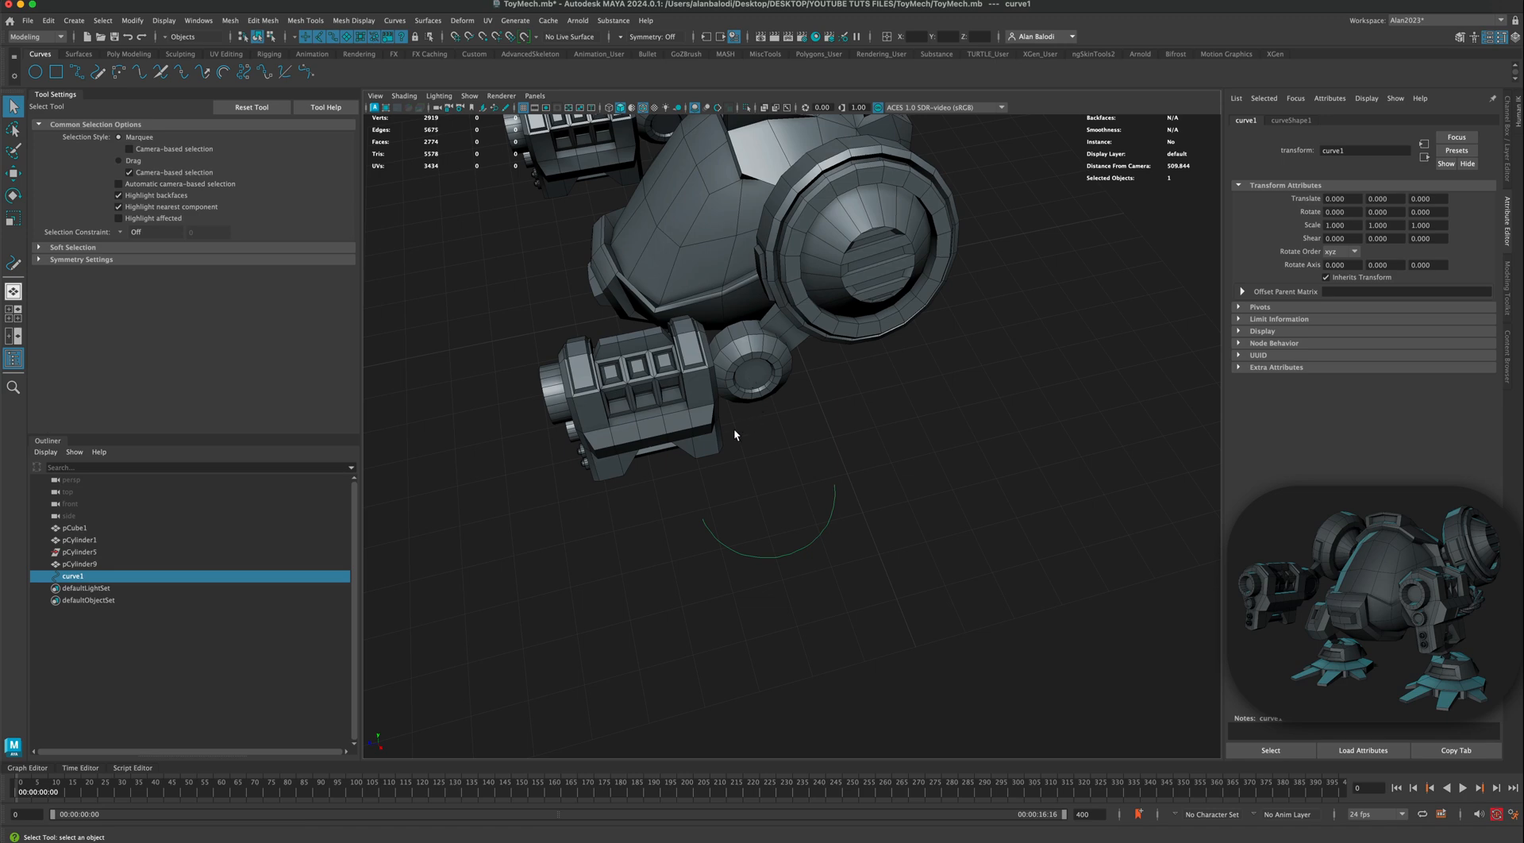
scroll(700, 435, "up", 2)
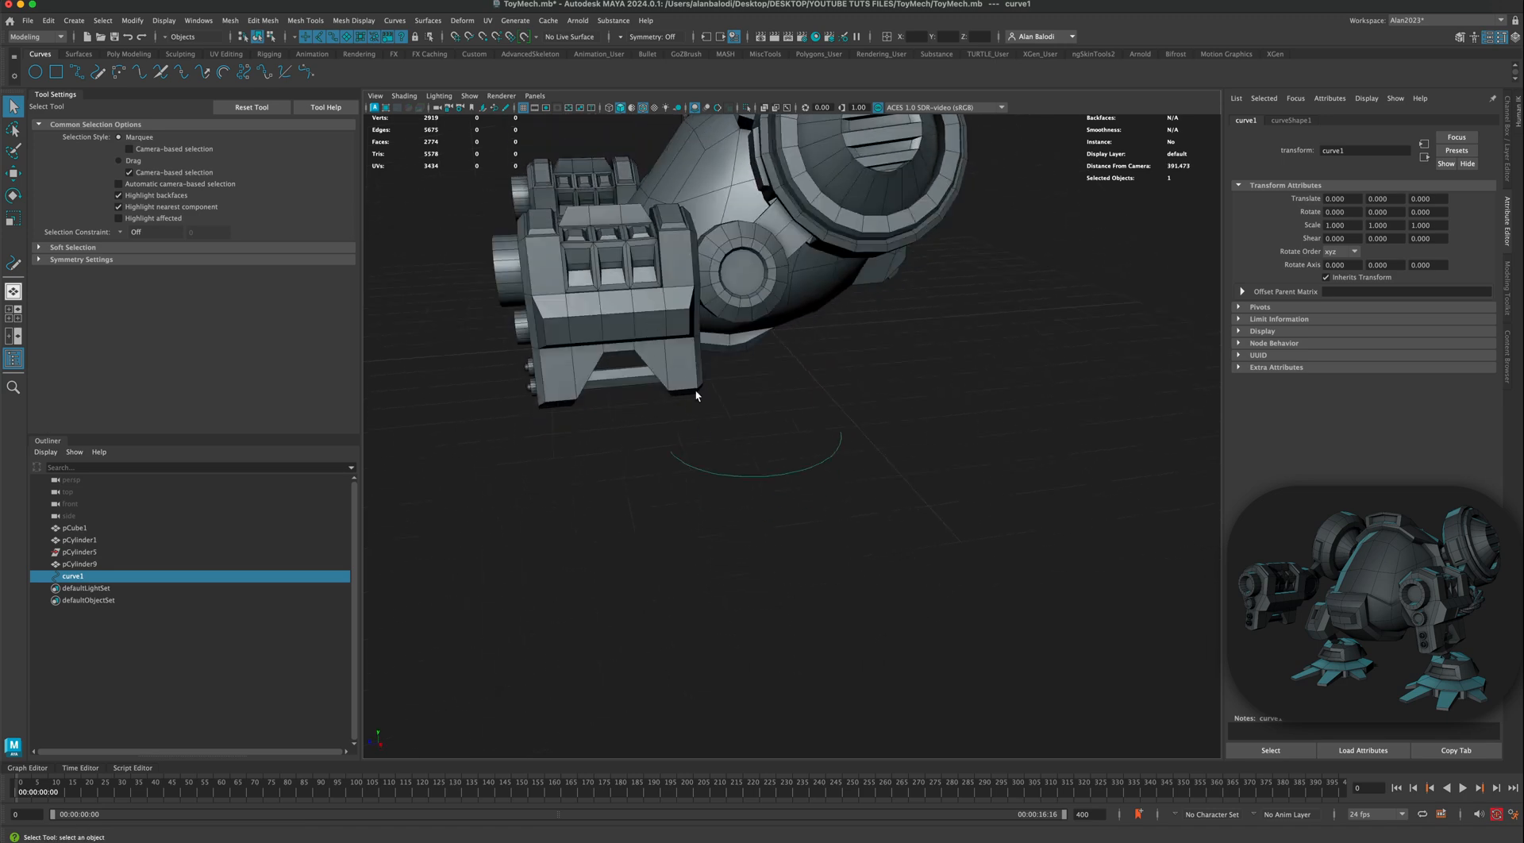
scroll(707, 405, "up", 1)
left_click_drag(799, 537, 782, 479)
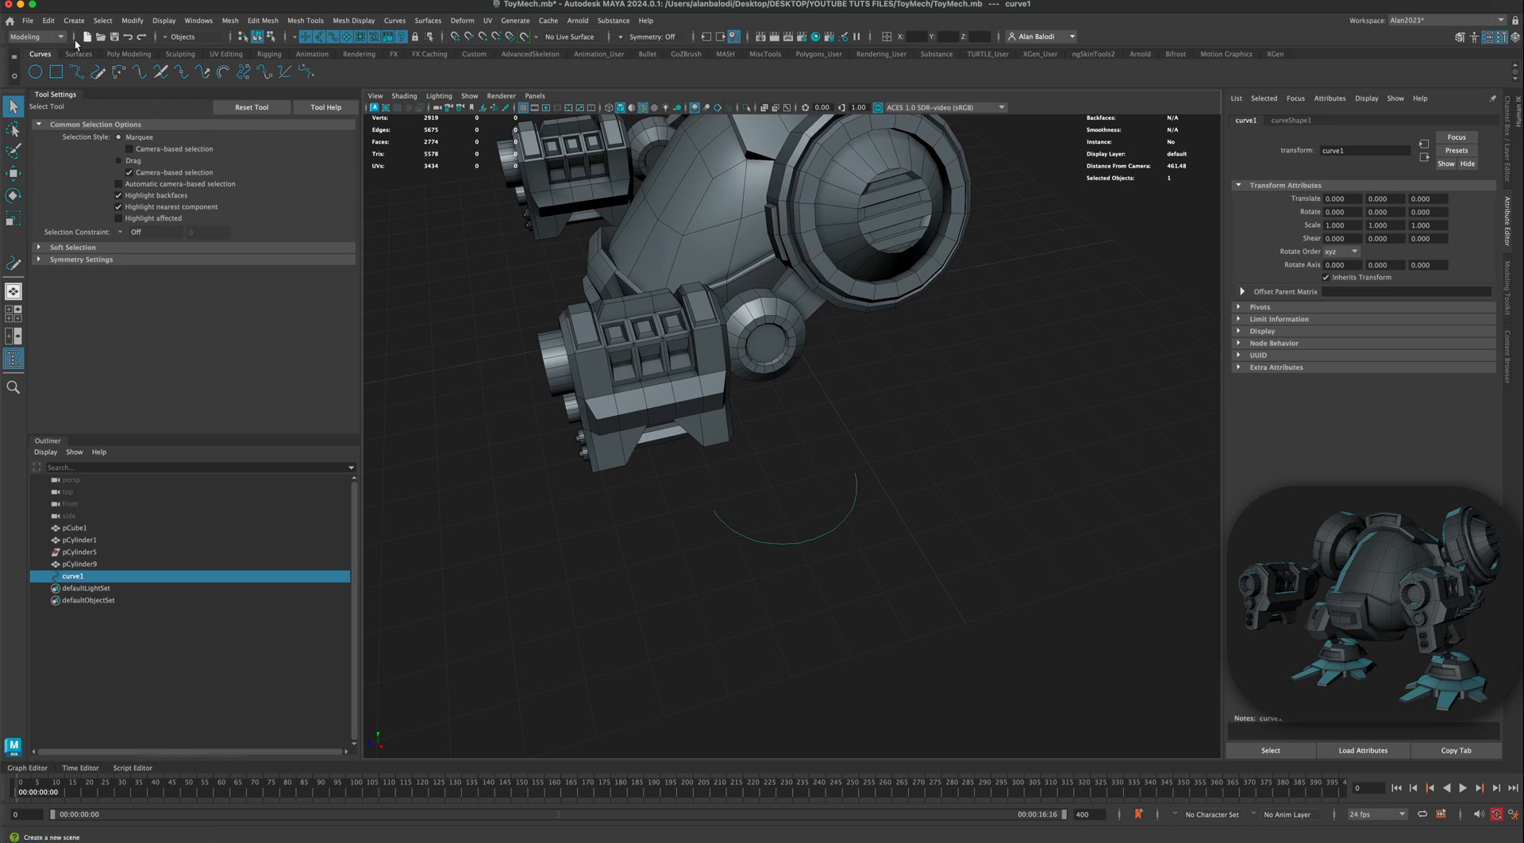
left_click(40, 37)
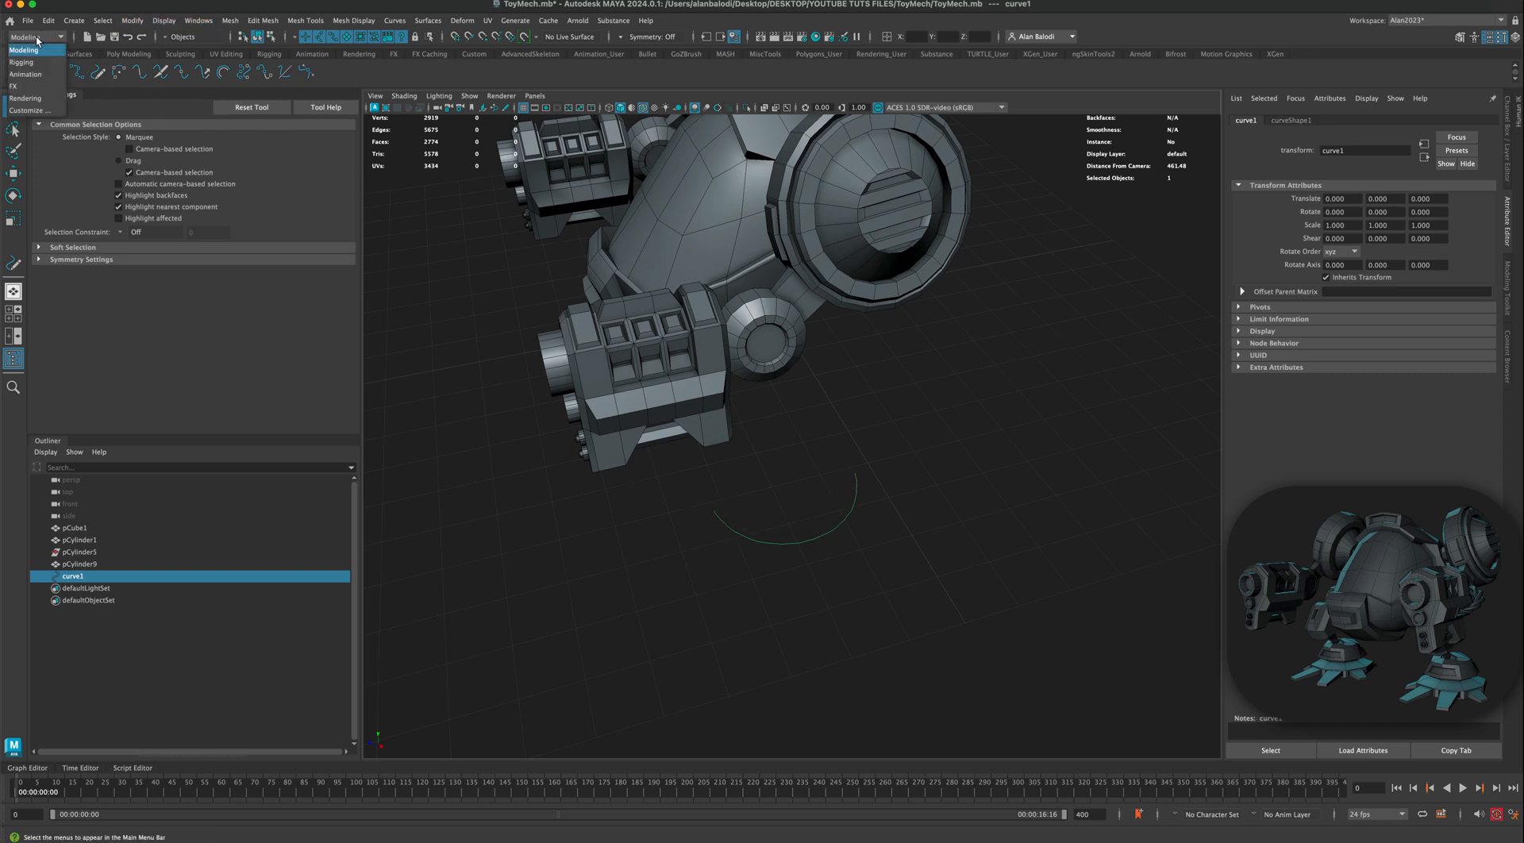
left_click(34, 52)
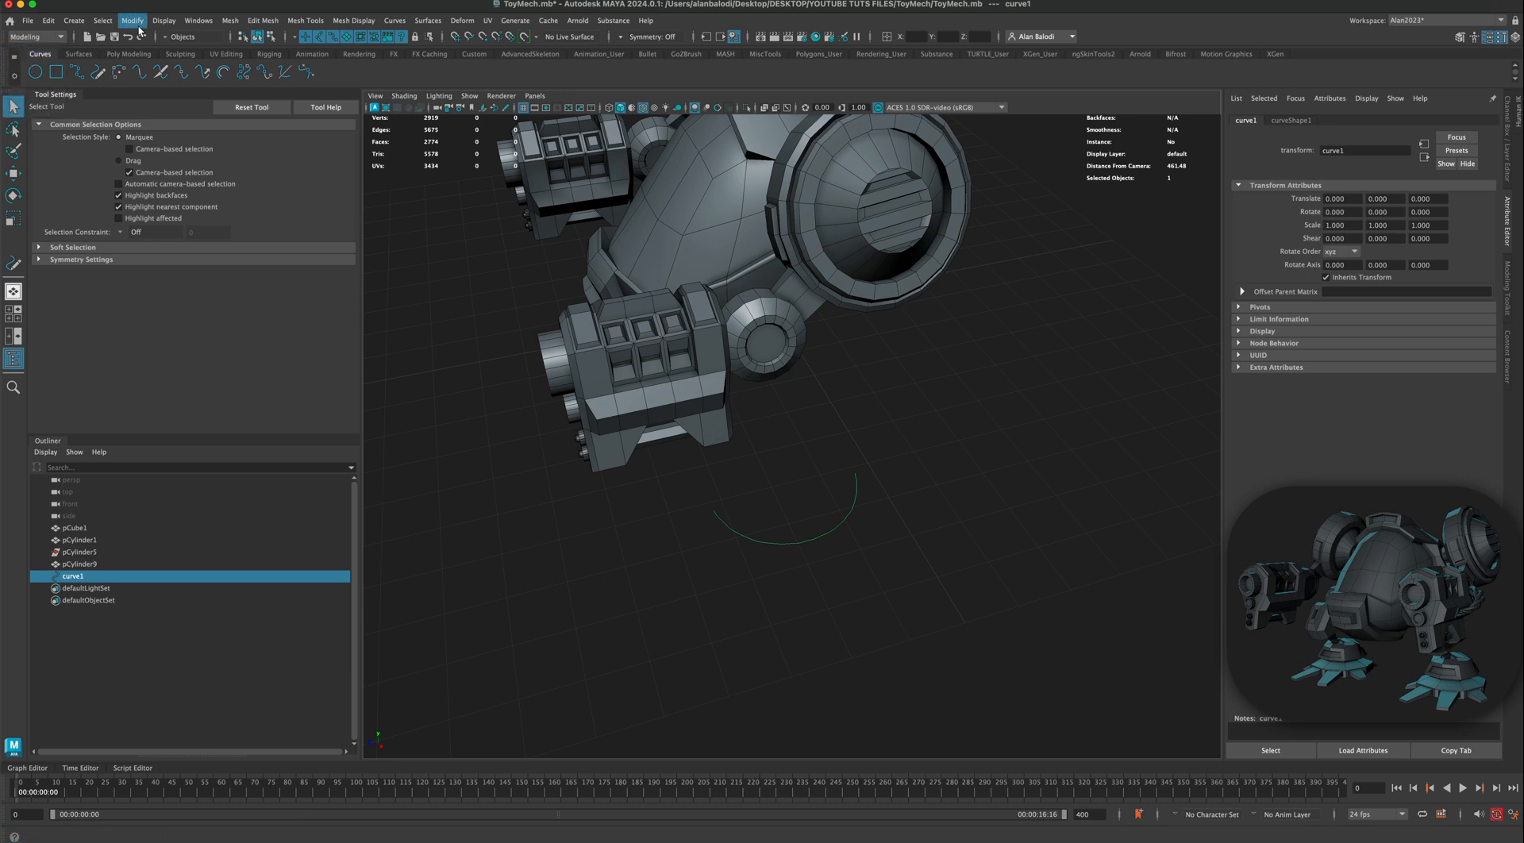
left_click(75, 23)
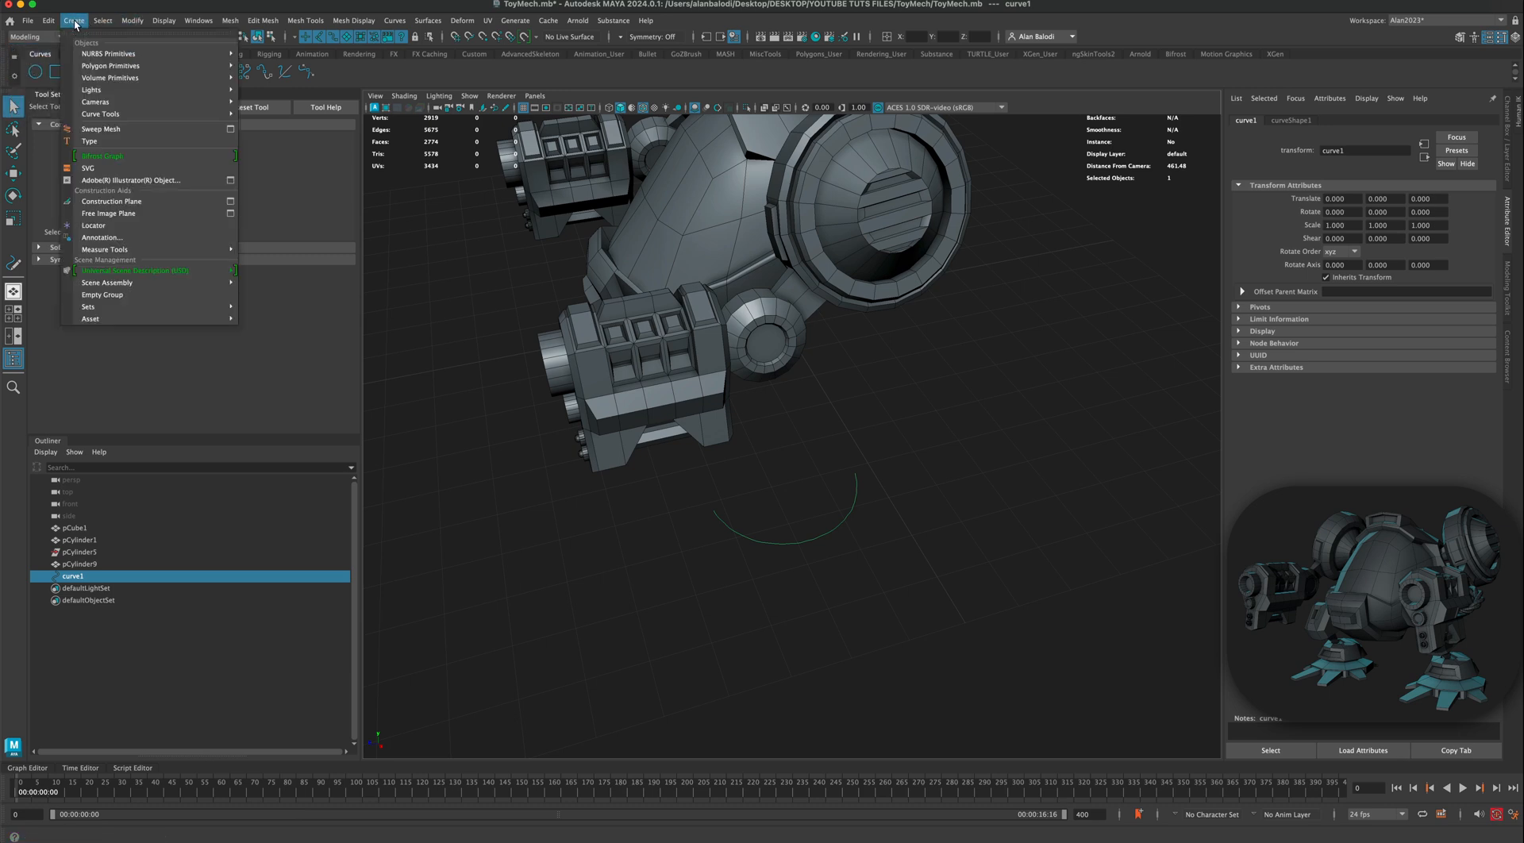
left_click(124, 130)
scroll(887, 559, "up", 6)
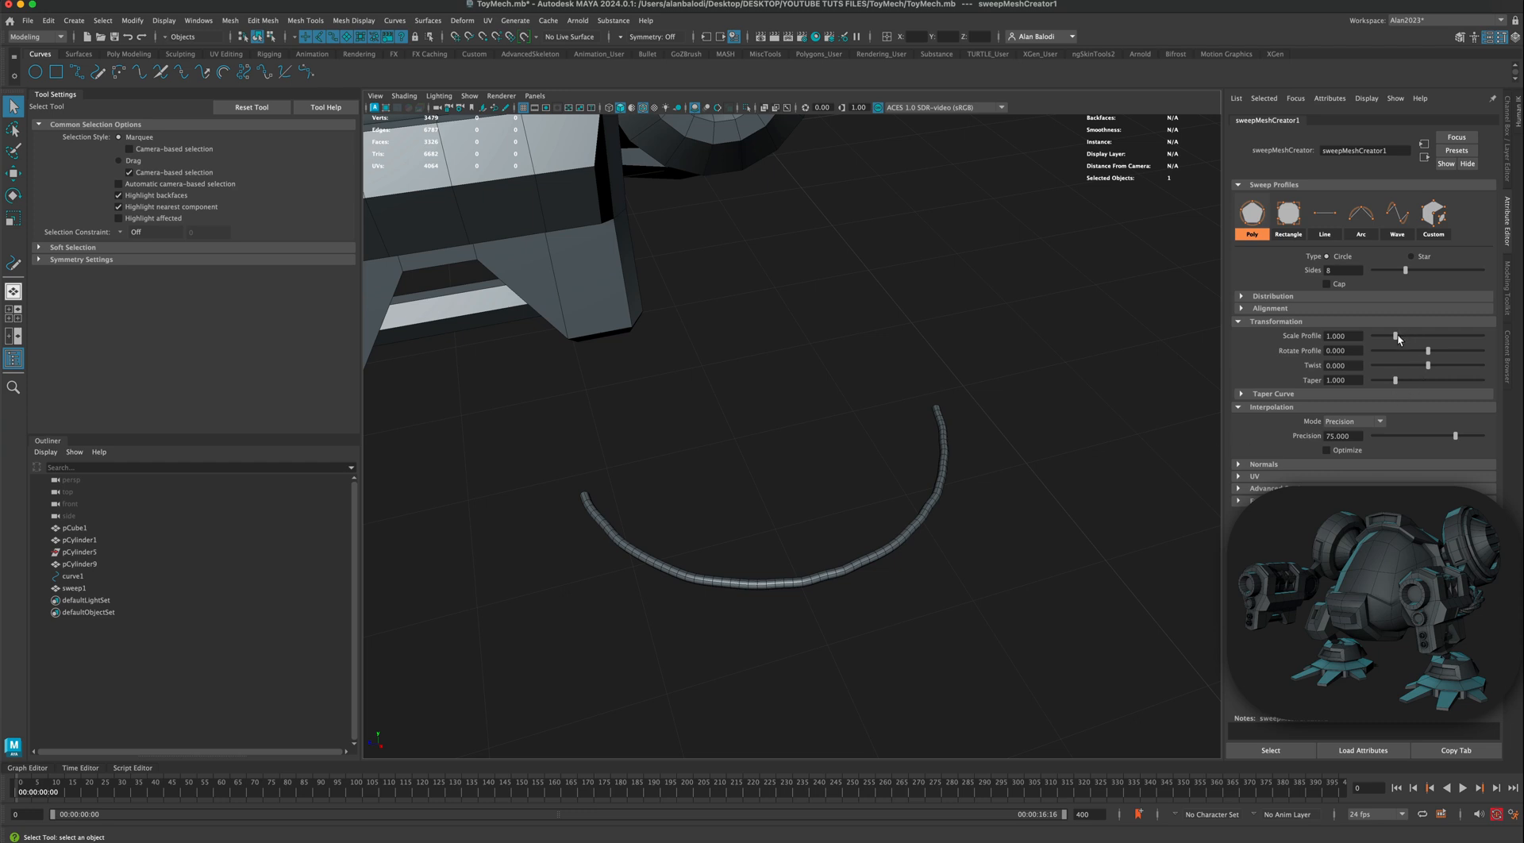
Step: Set the sweep mesh's profile scale to 5 and its interpolation precision to 0
left_click_drag(1397, 336, 1501, 345)
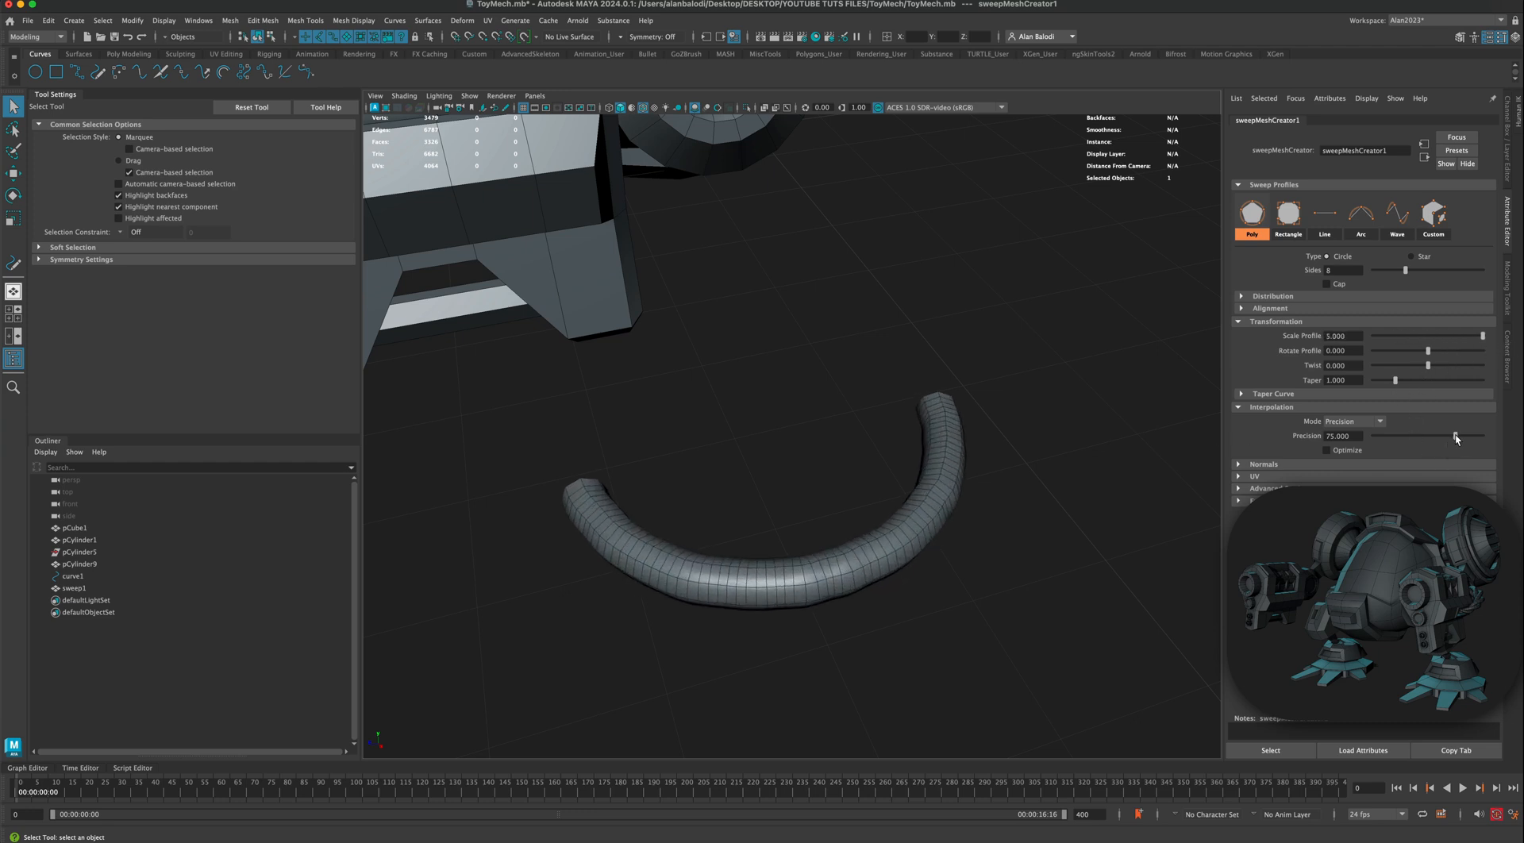
left_click_drag(1456, 438, 1364, 435)
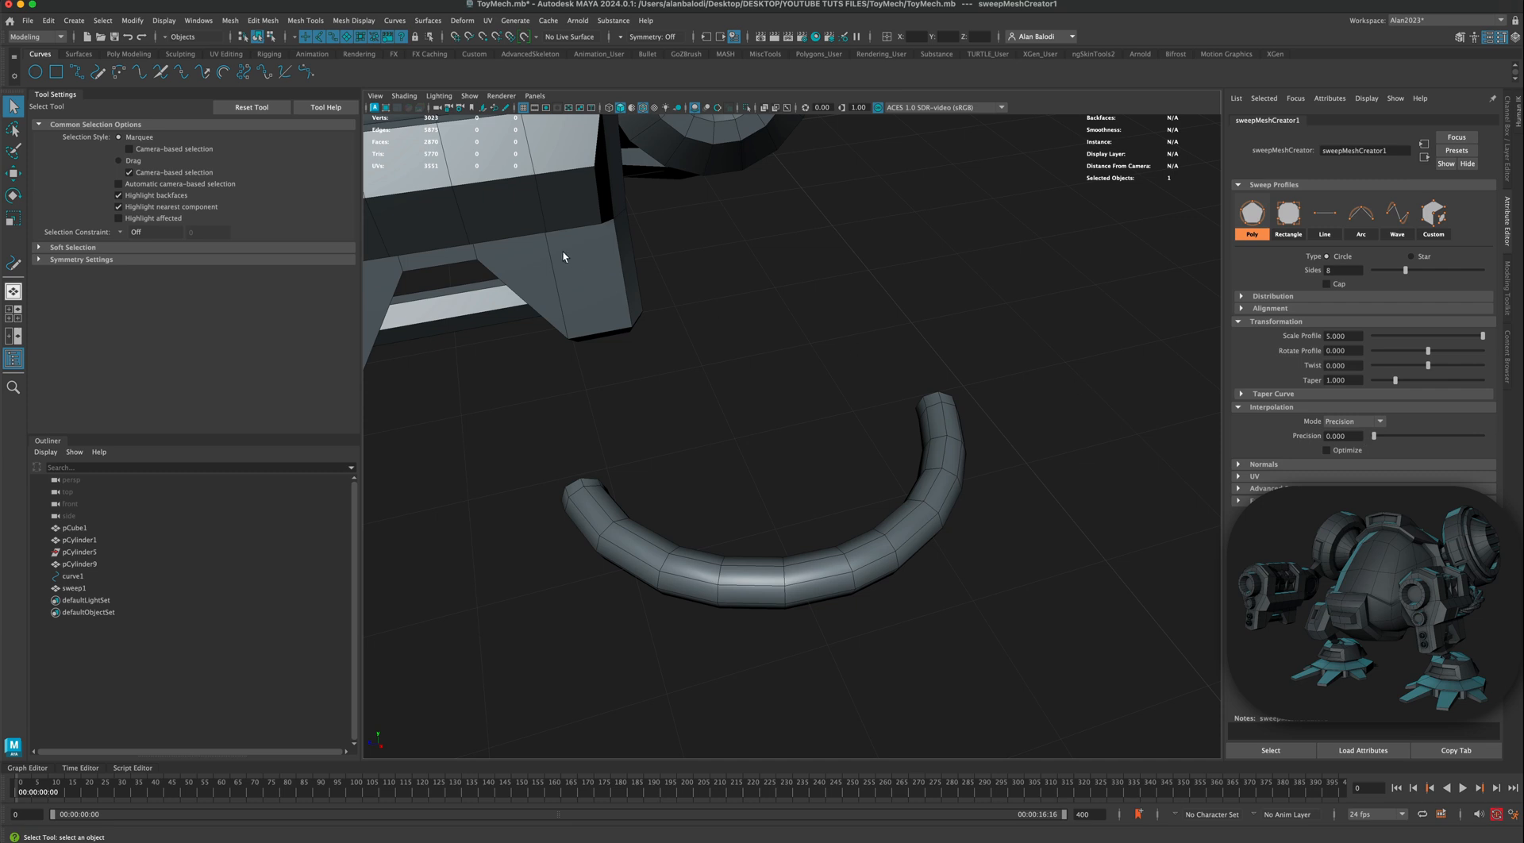
scroll(675, 403, "down", 3)
left_click_drag(696, 338, 843, 408, "alt")
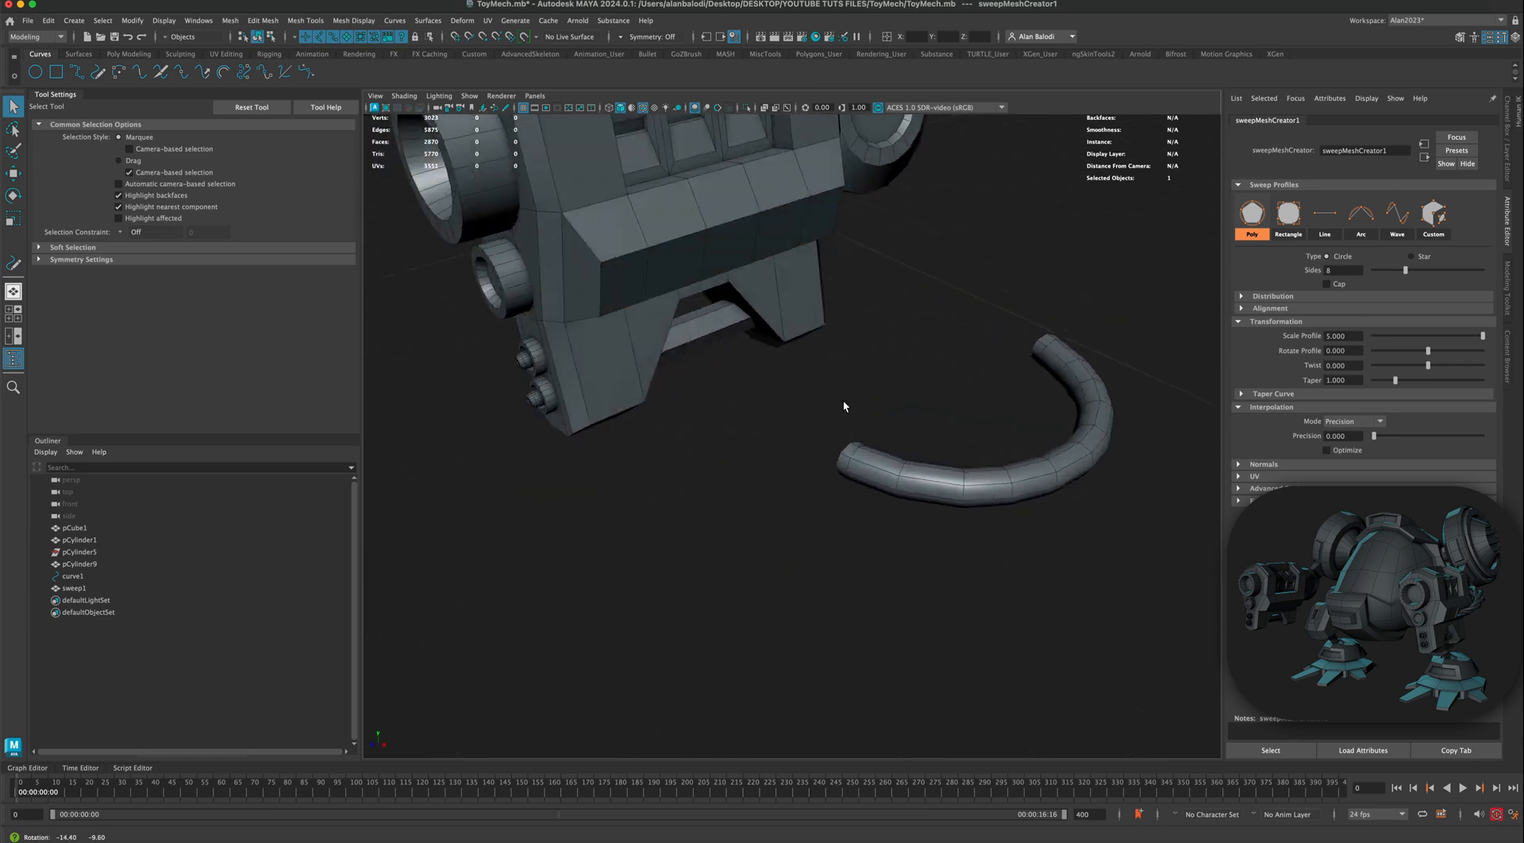
scroll(935, 429, "up", 3)
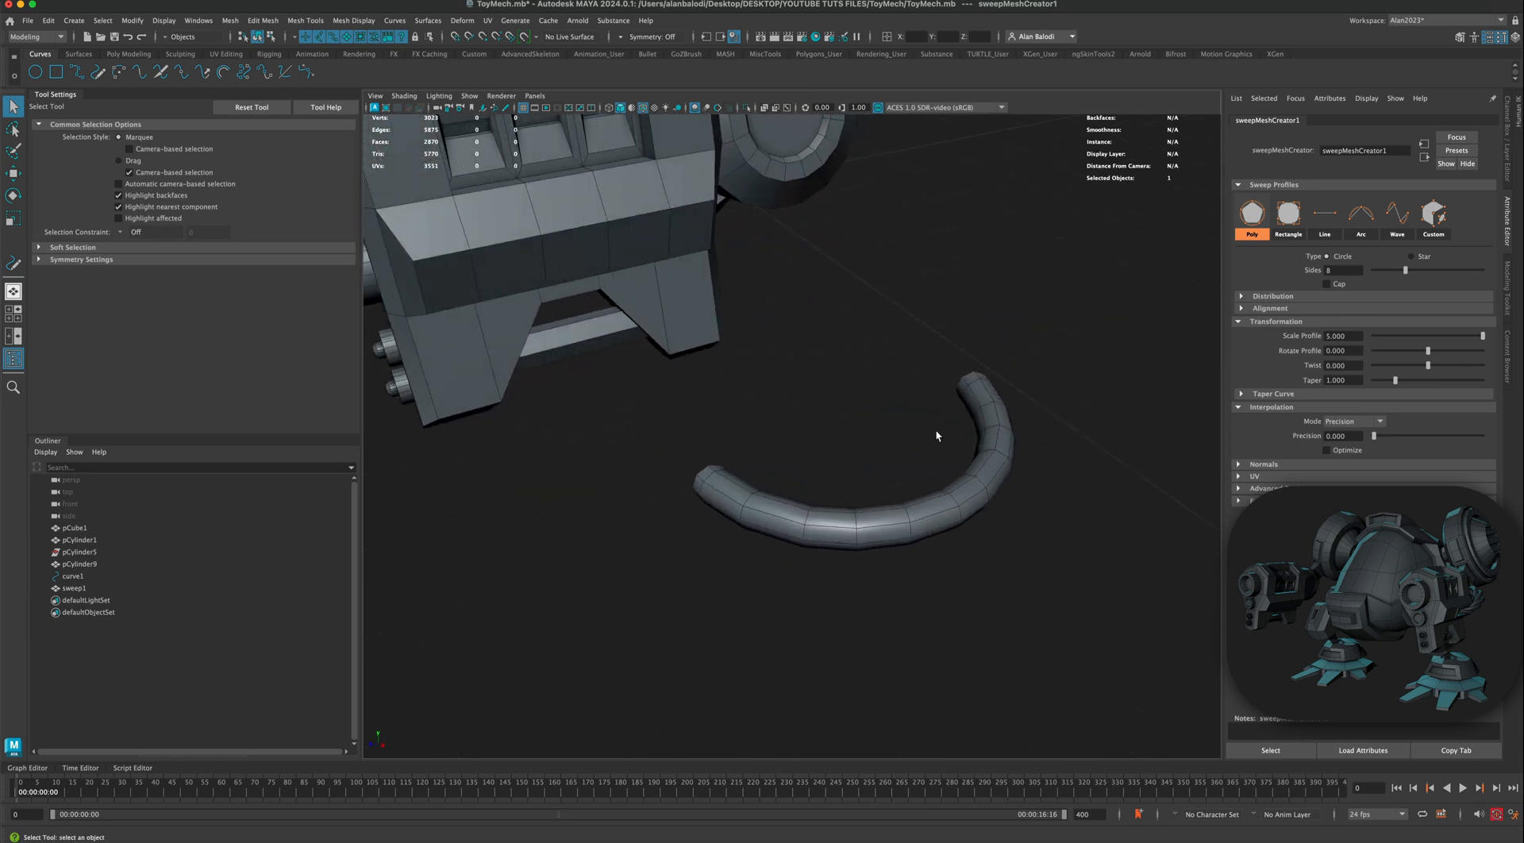
Step: Enable radial distribution on the swept tube to split it into strands, and set their twist to about 1.6
left_click(987, 438)
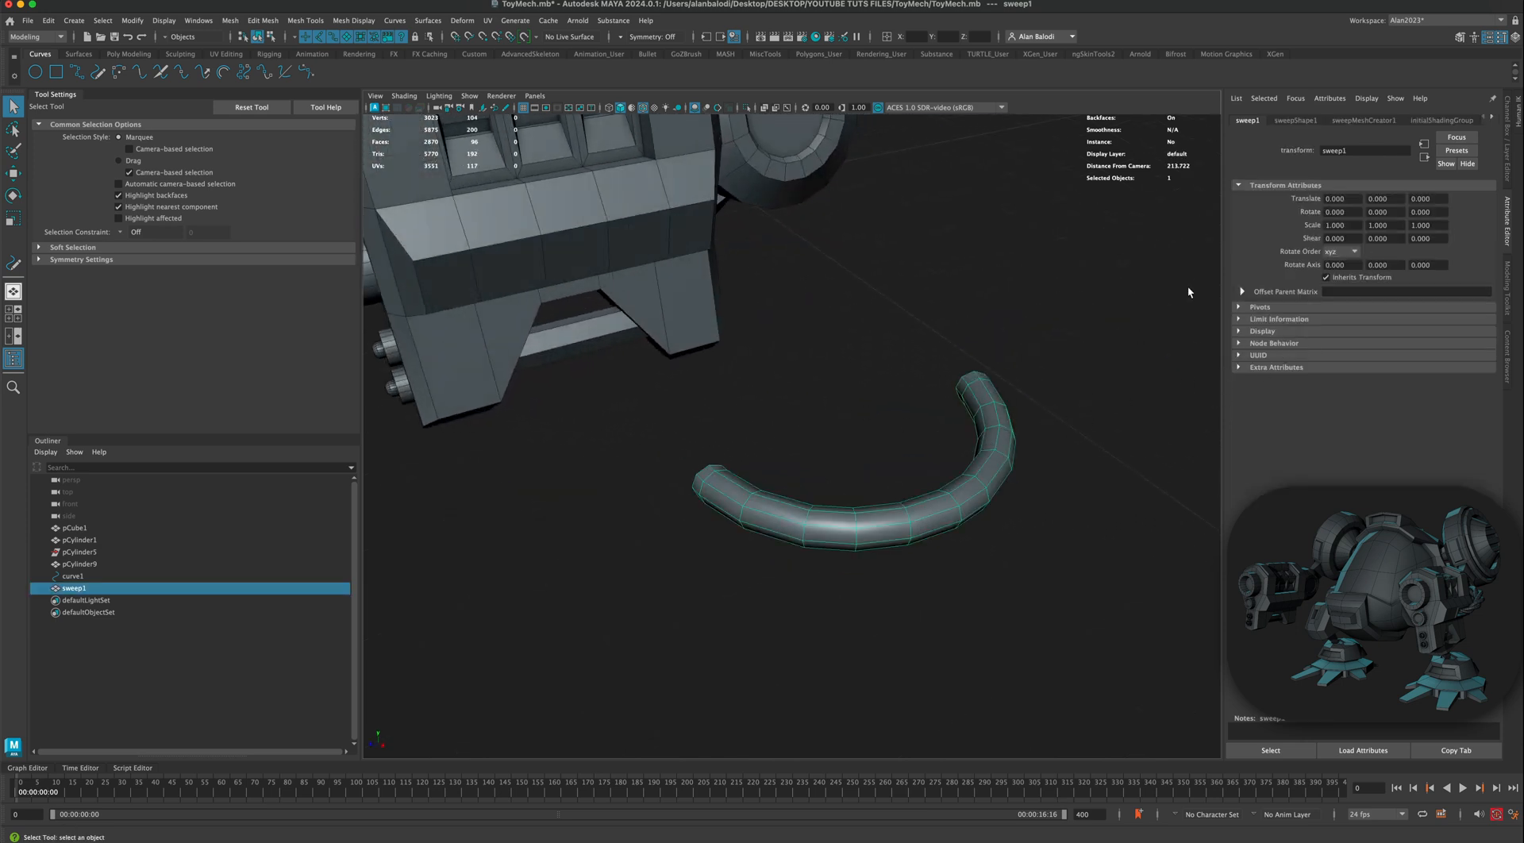
left_click(1297, 121)
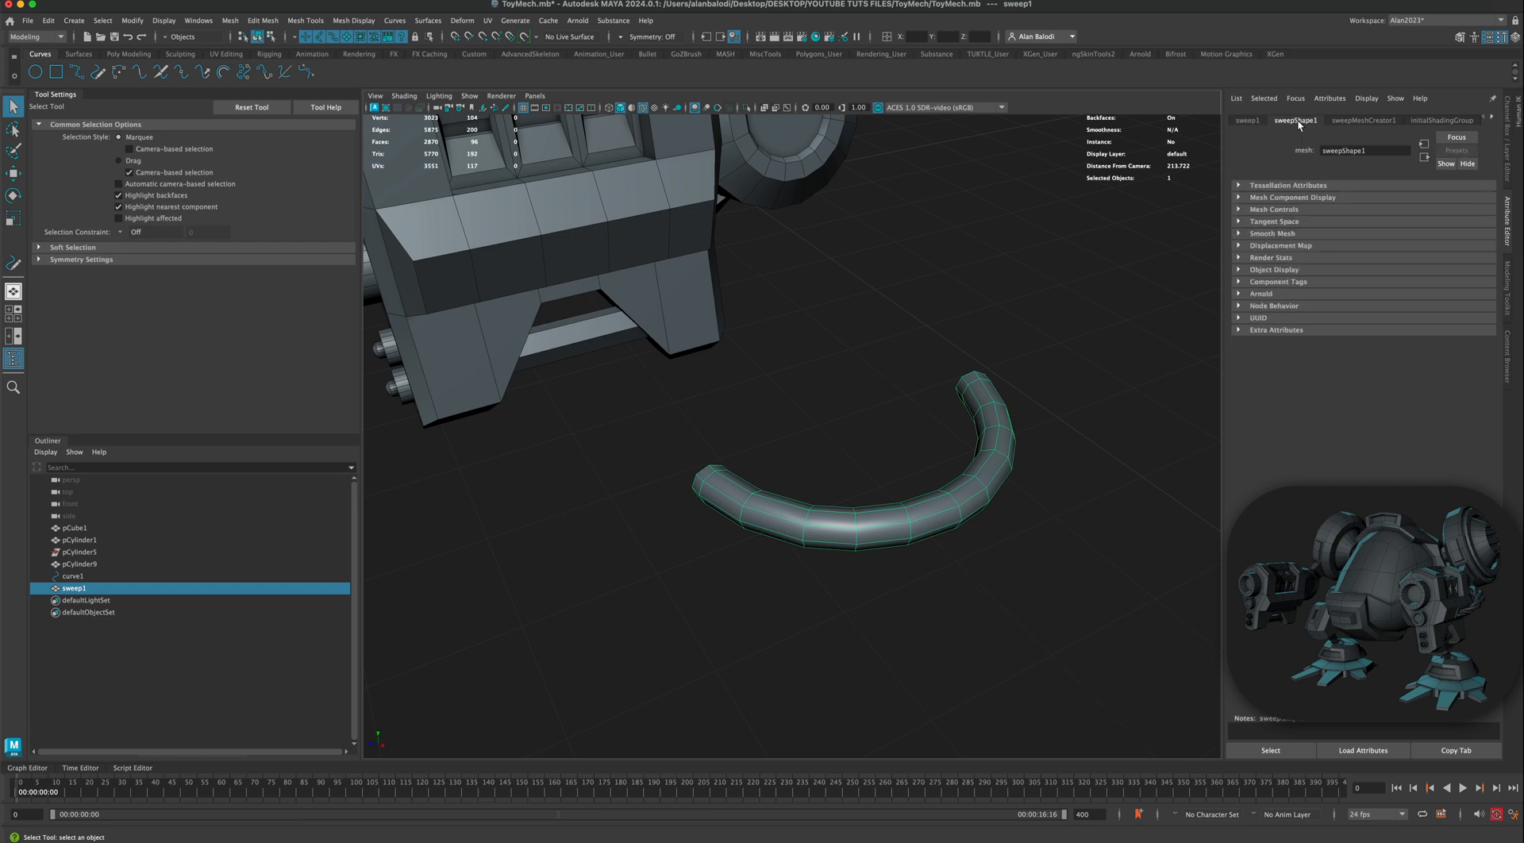
left_click(1354, 121)
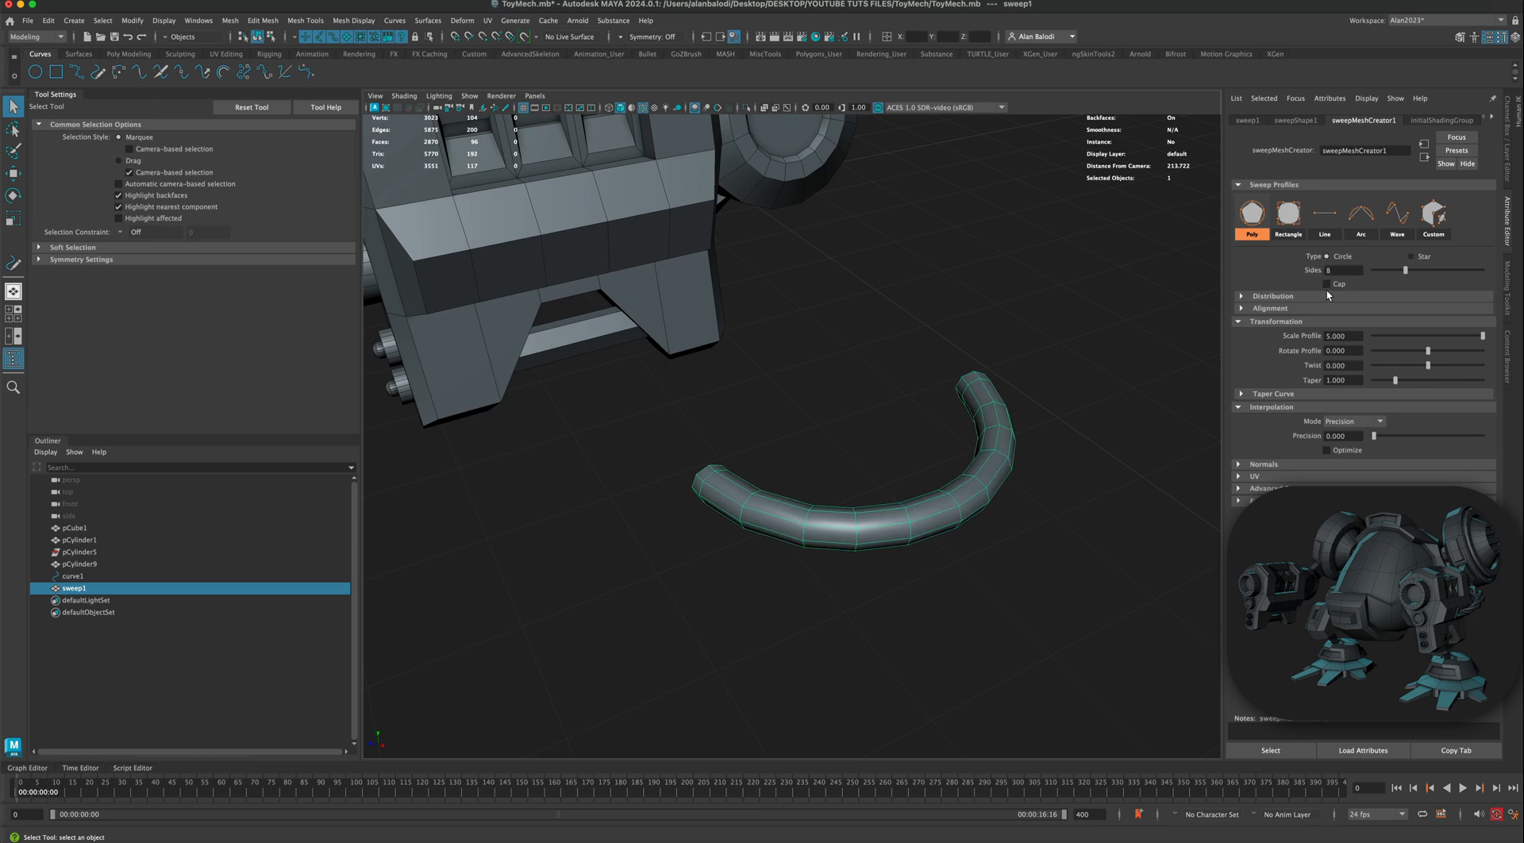
left_click(1273, 296)
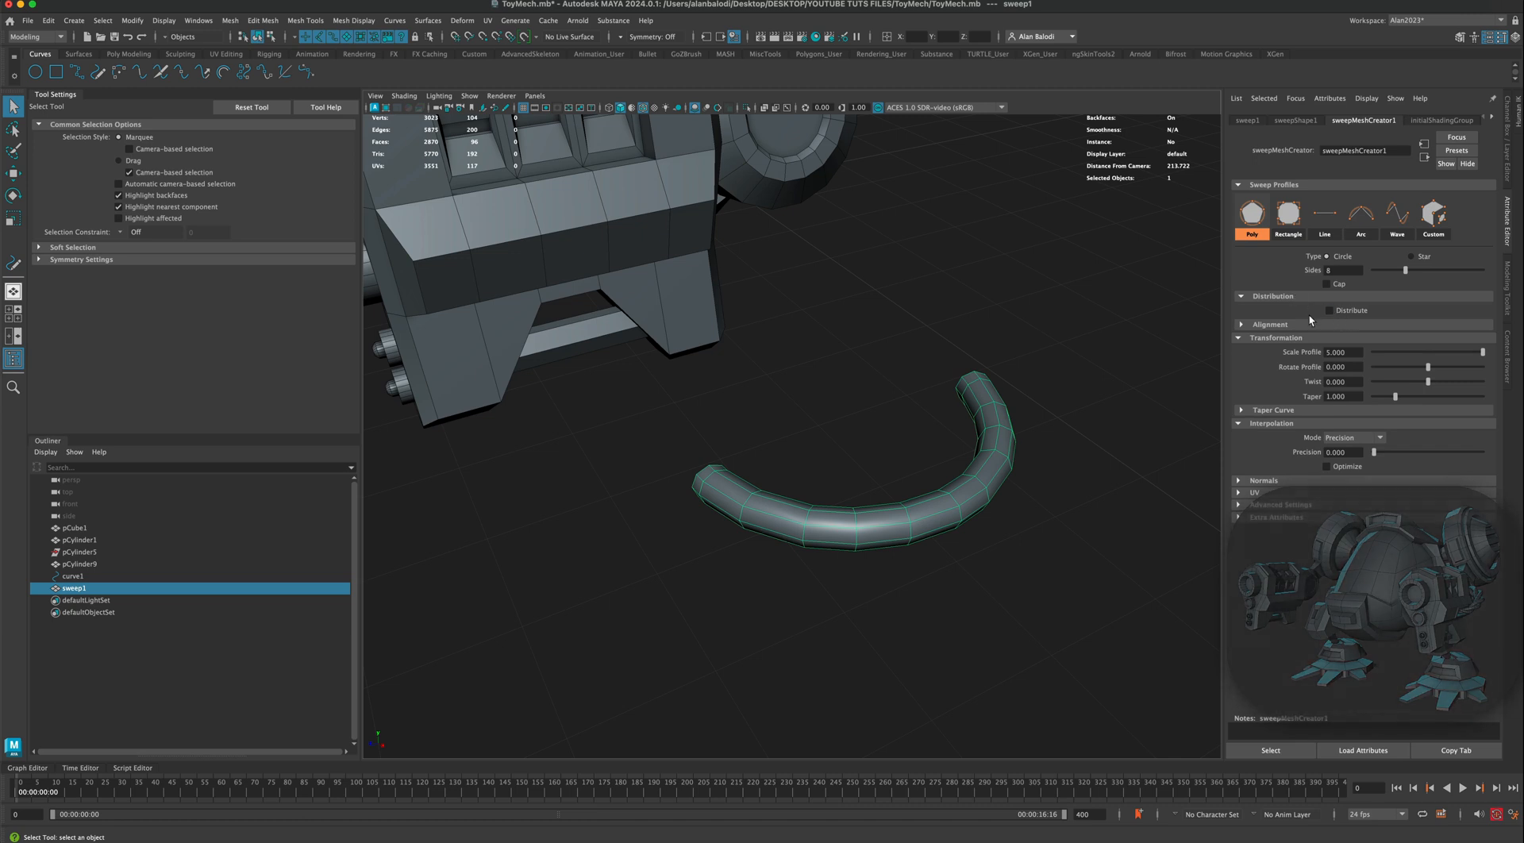
left_click(1330, 311)
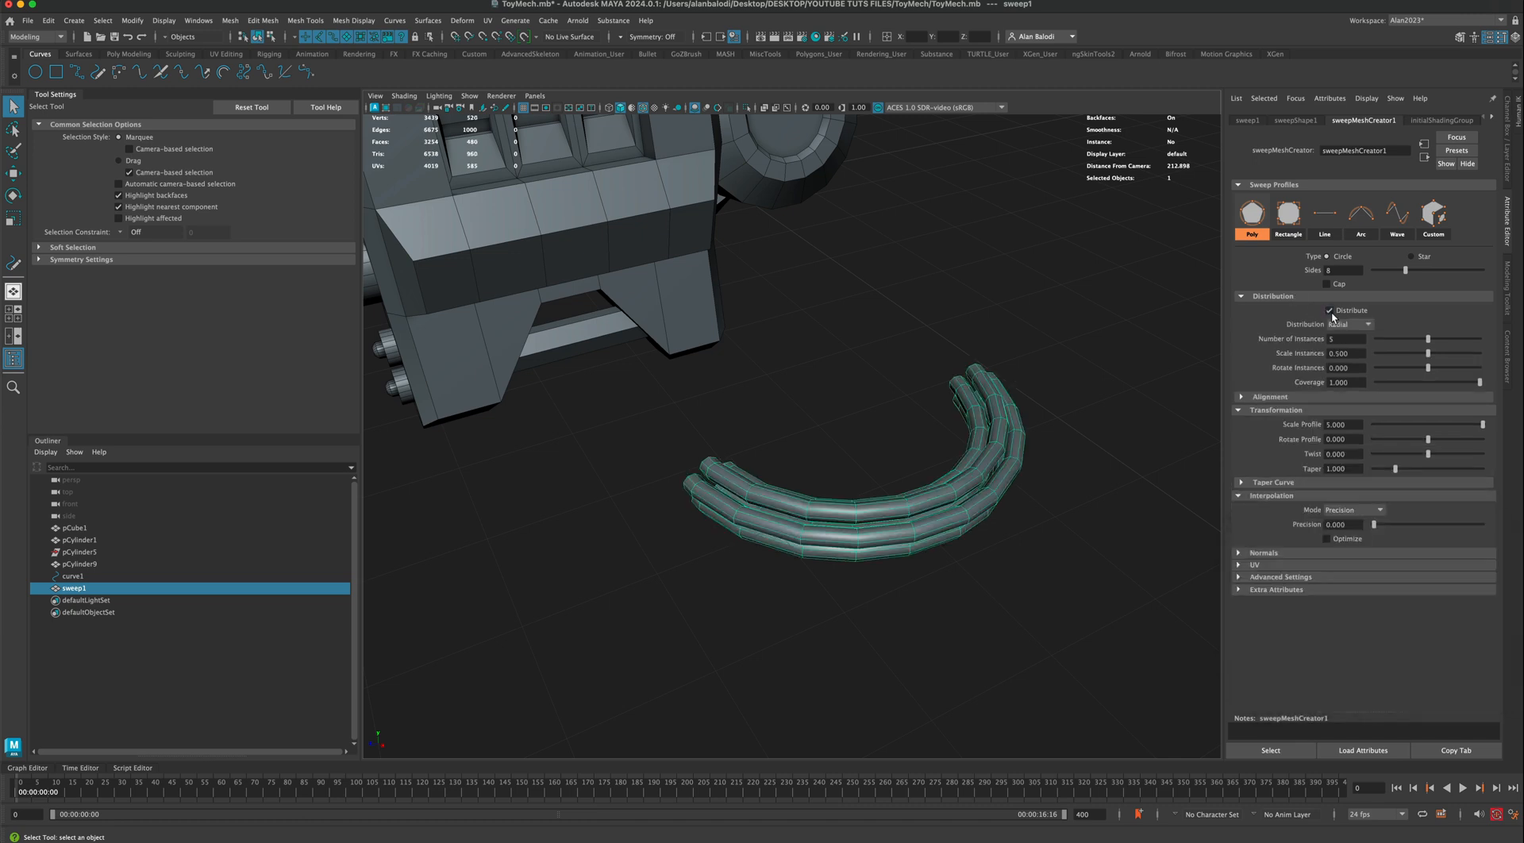
mouse_move(1427, 342)
left_mouse_down()
mouse_move(1449, 345)
mouse_move(1398, 345)
mouse_move(1426, 347)
left_mouse_up()
left_click_drag(1428, 456, 1470, 456)
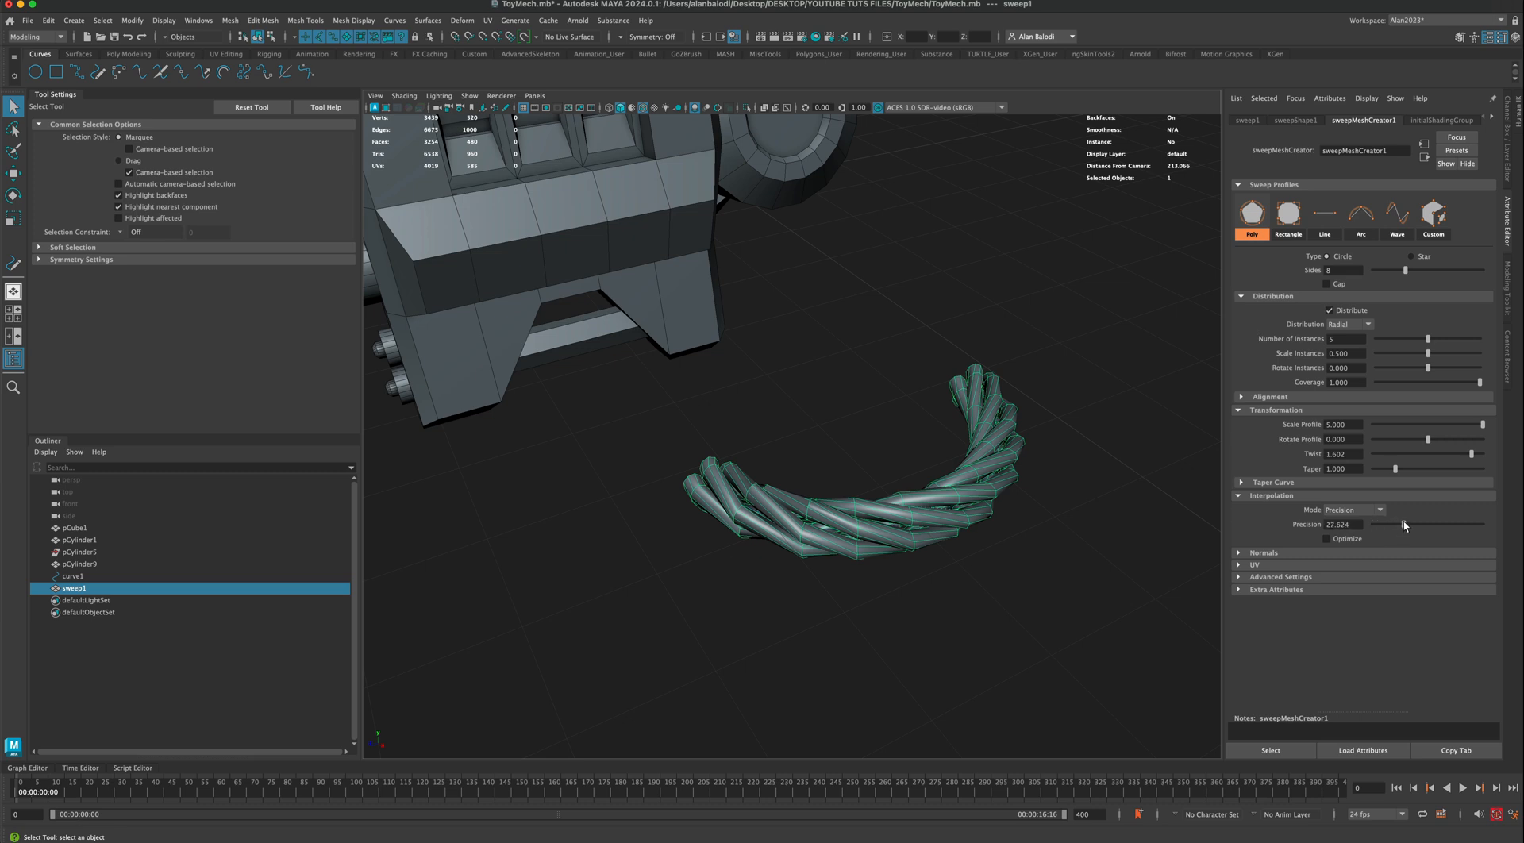
Step: Set the rope sweep's interpolation precision to about 62.98
left_click_drag(1403, 525, 1441, 535)
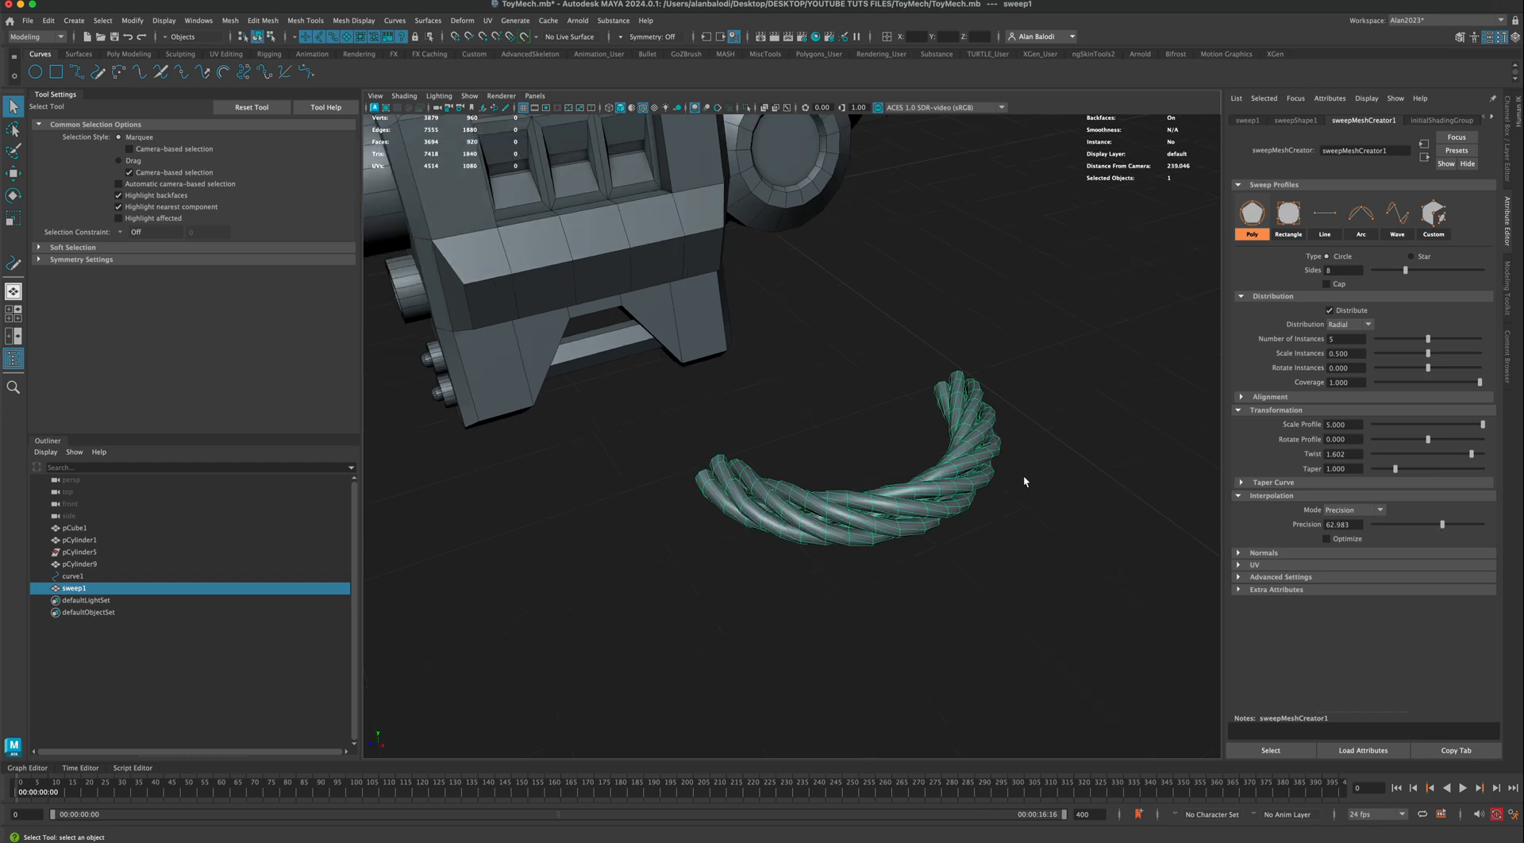
left_click_drag(1022, 474, 1002, 437, "alt")
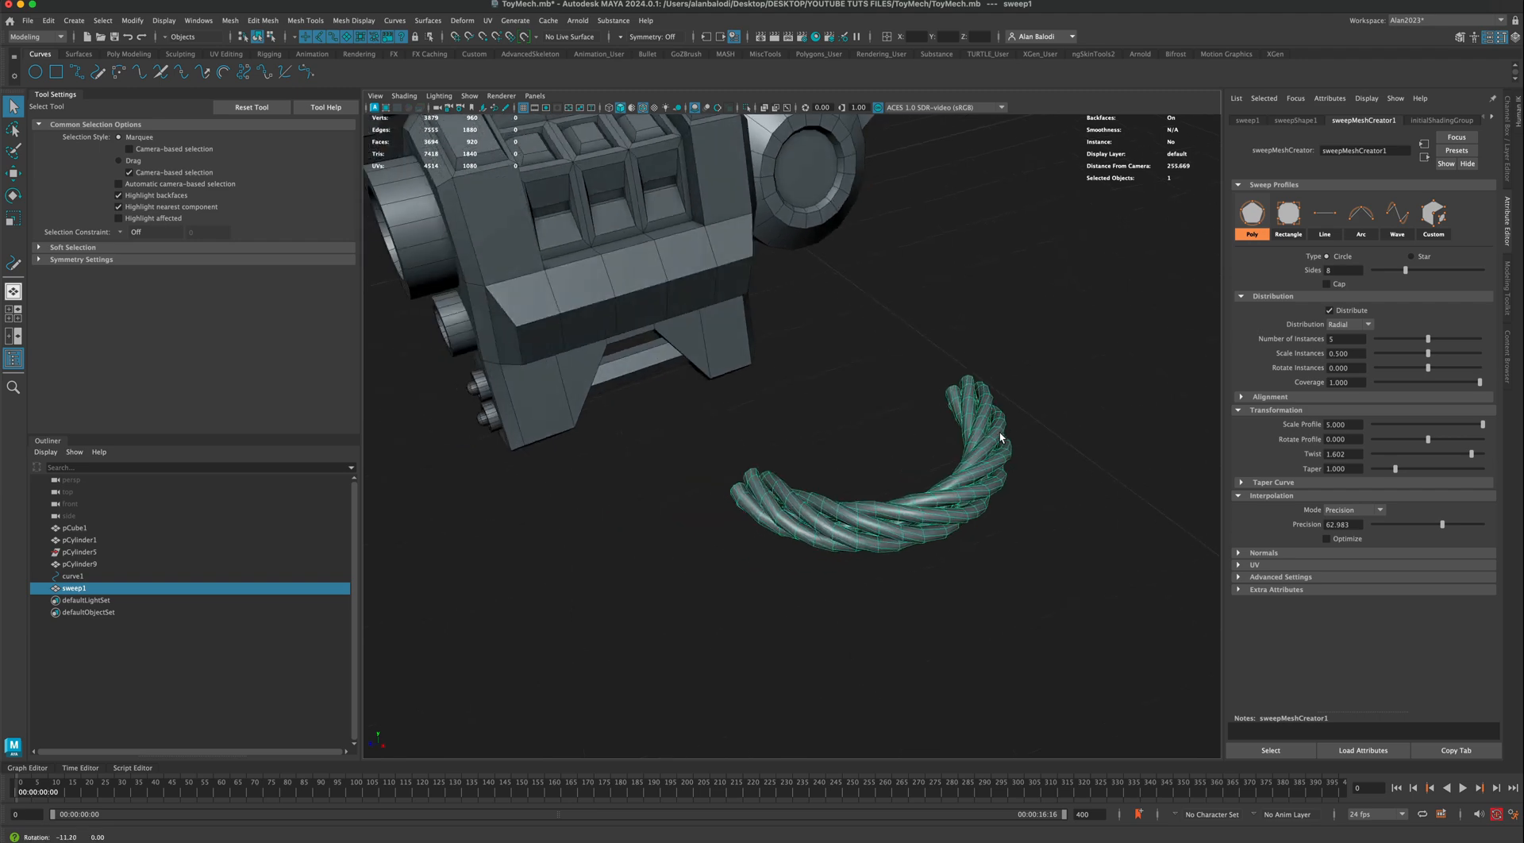
left_click_drag(1121, 396, 1100, 416, "alt")
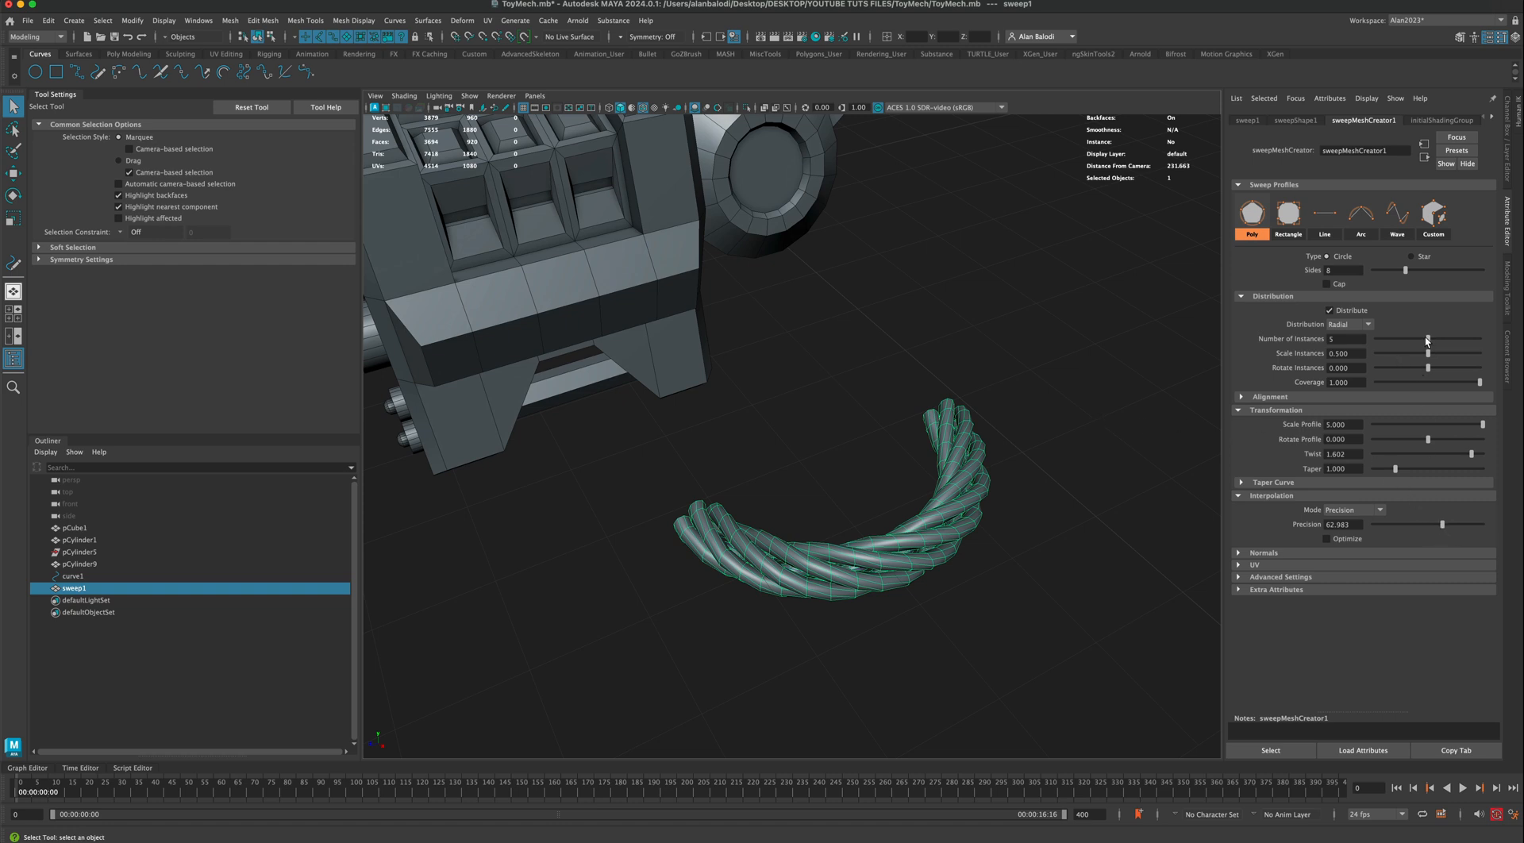
Step: Try the Square and Linear distributions on the rope sweep and return it to Radial
left_click(1366, 325)
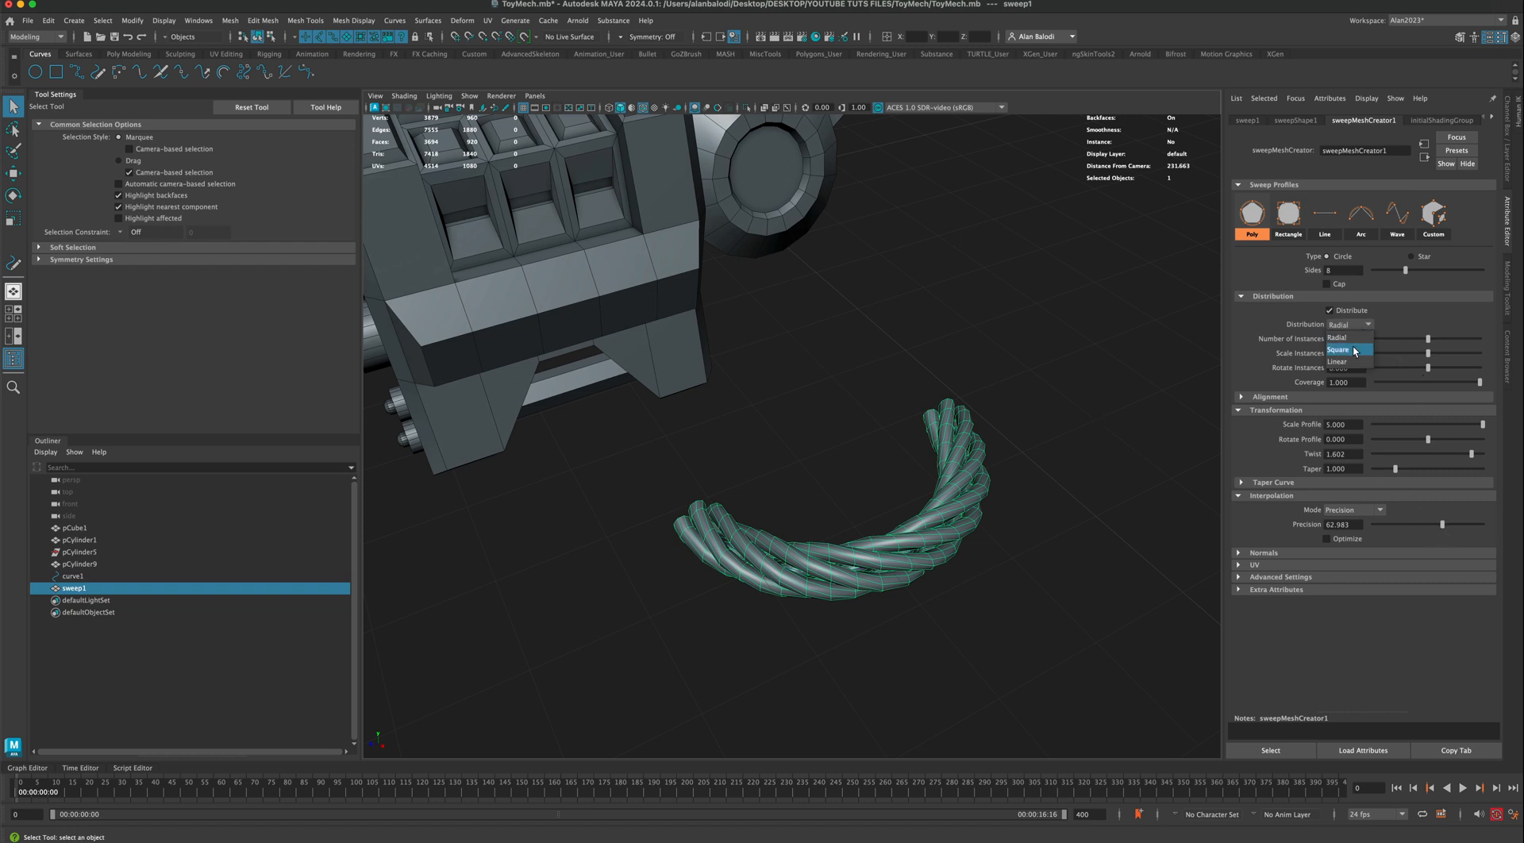
left_click(1353, 349)
left_click(1351, 325)
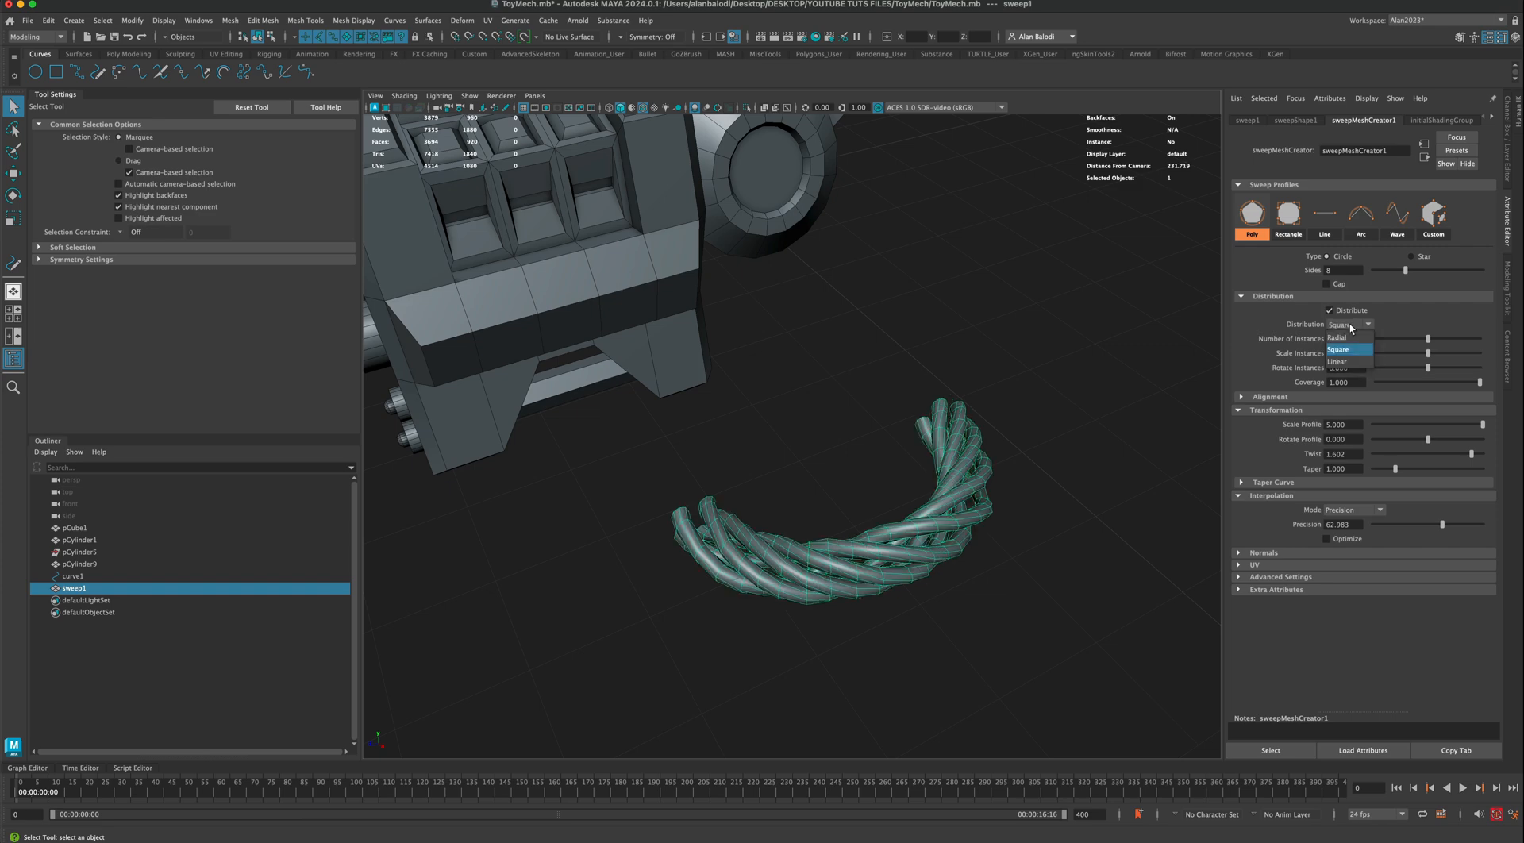
left_click(1348, 360)
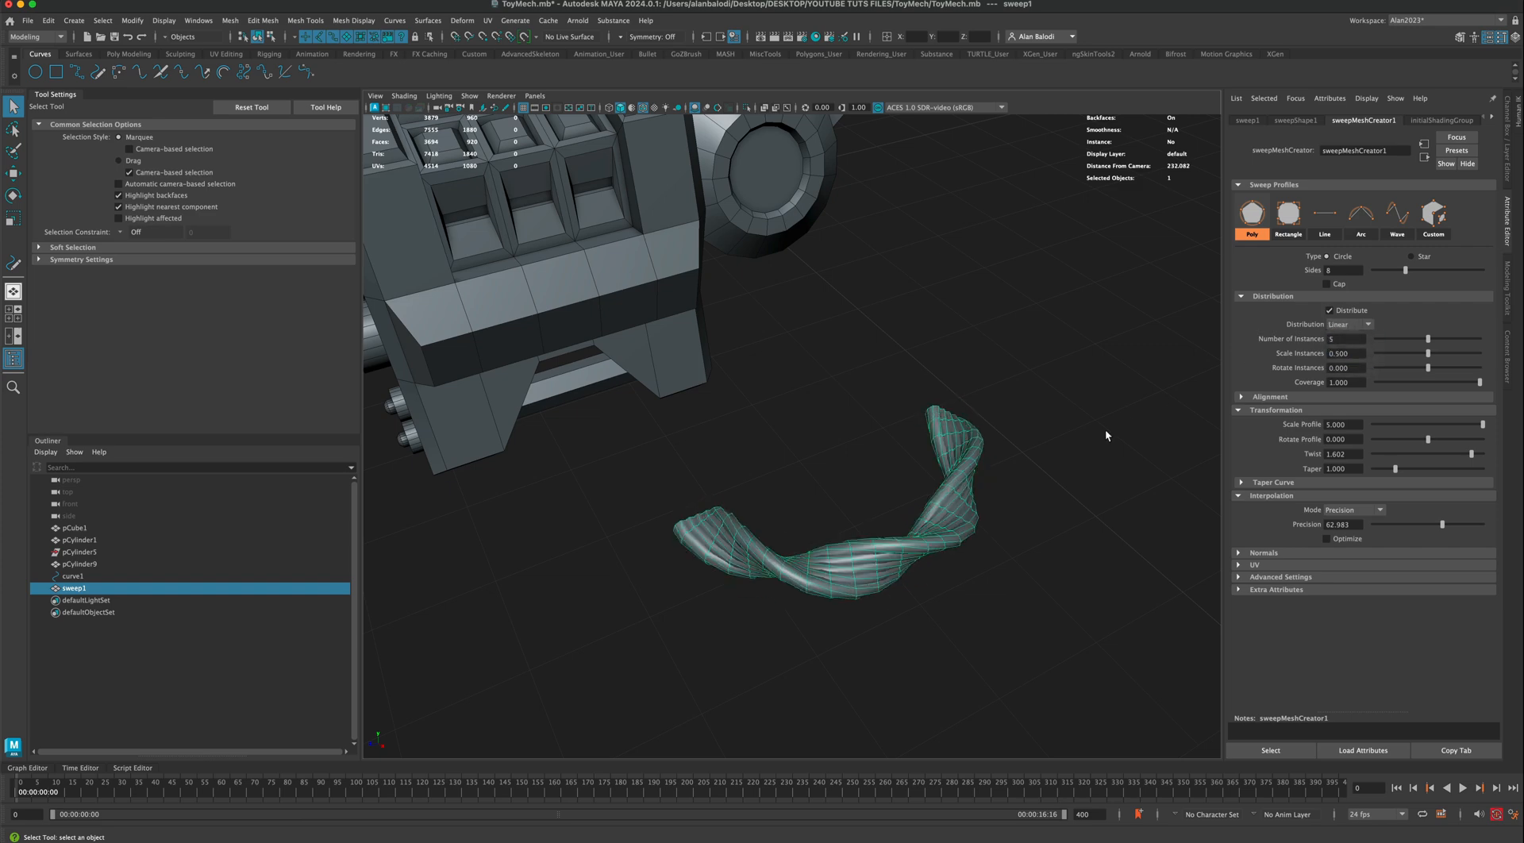
left_click_drag(1106, 433, 1061, 457, "alt")
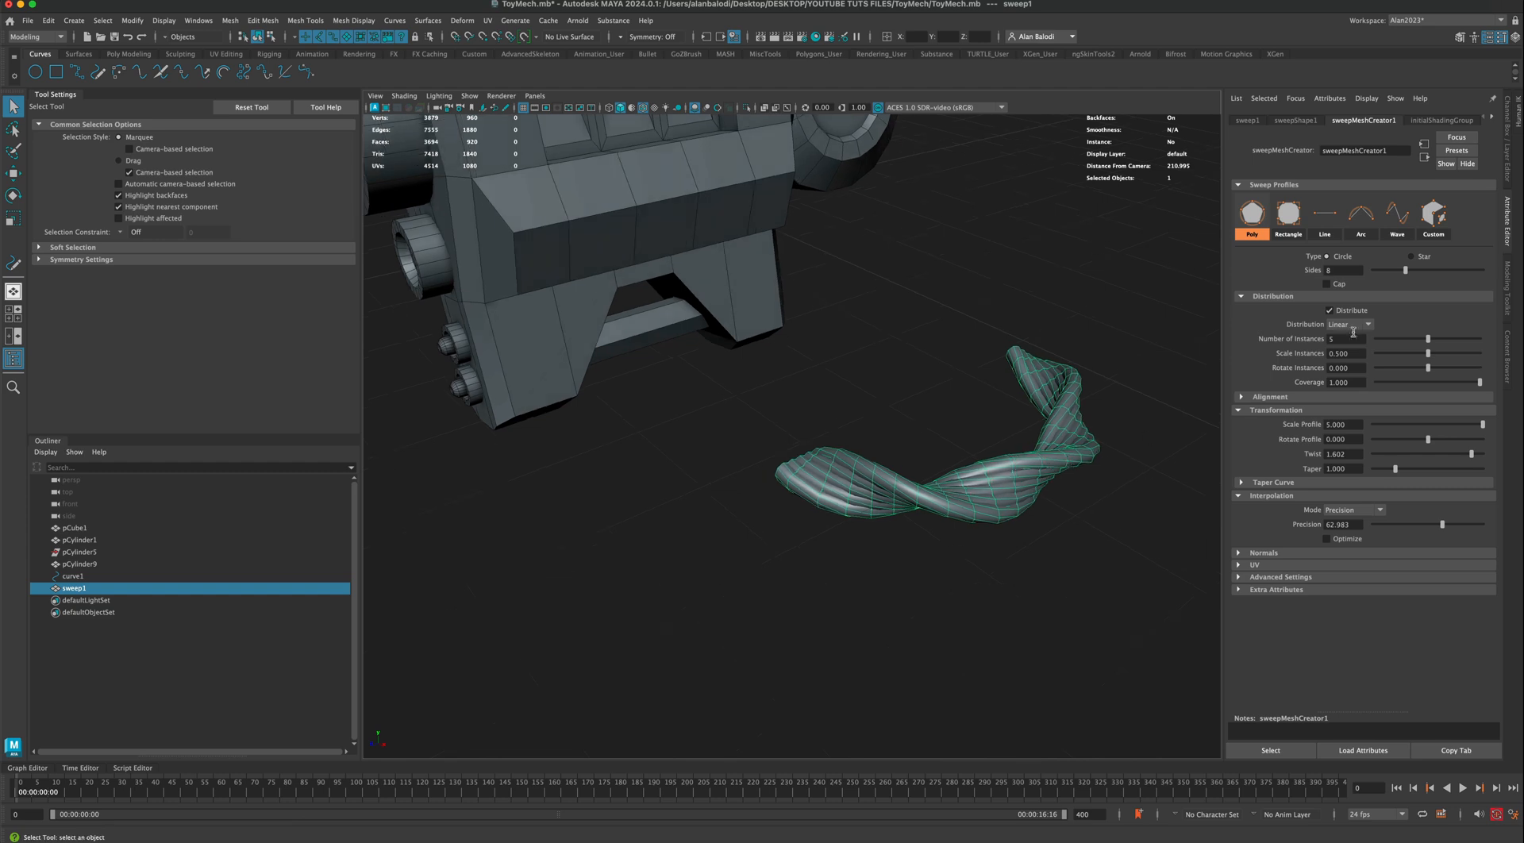
left_click(1341, 325)
left_click(1345, 347)
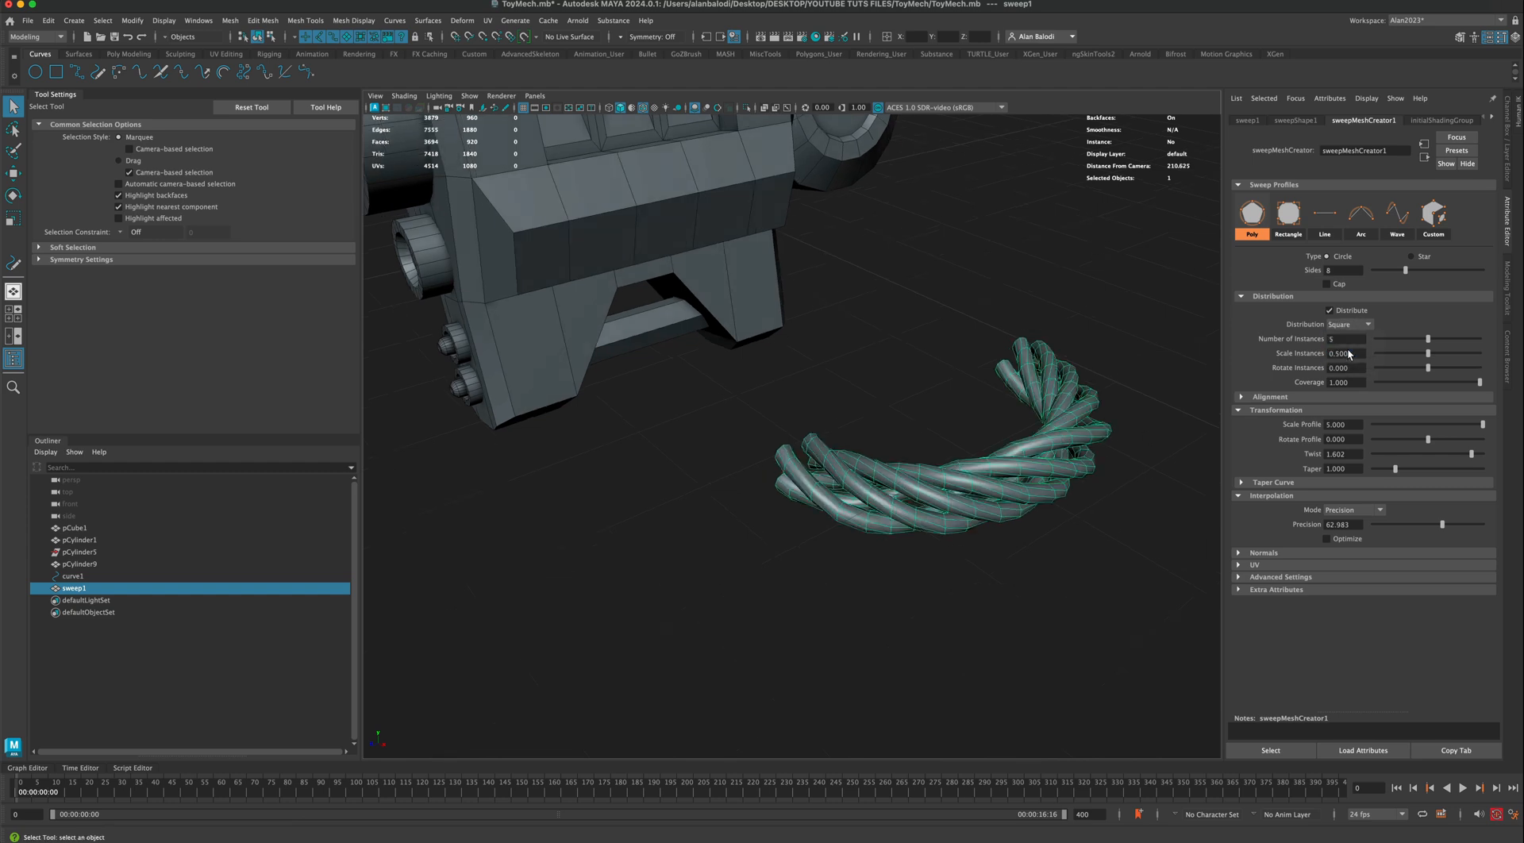
left_click(1346, 327)
left_click(1346, 337)
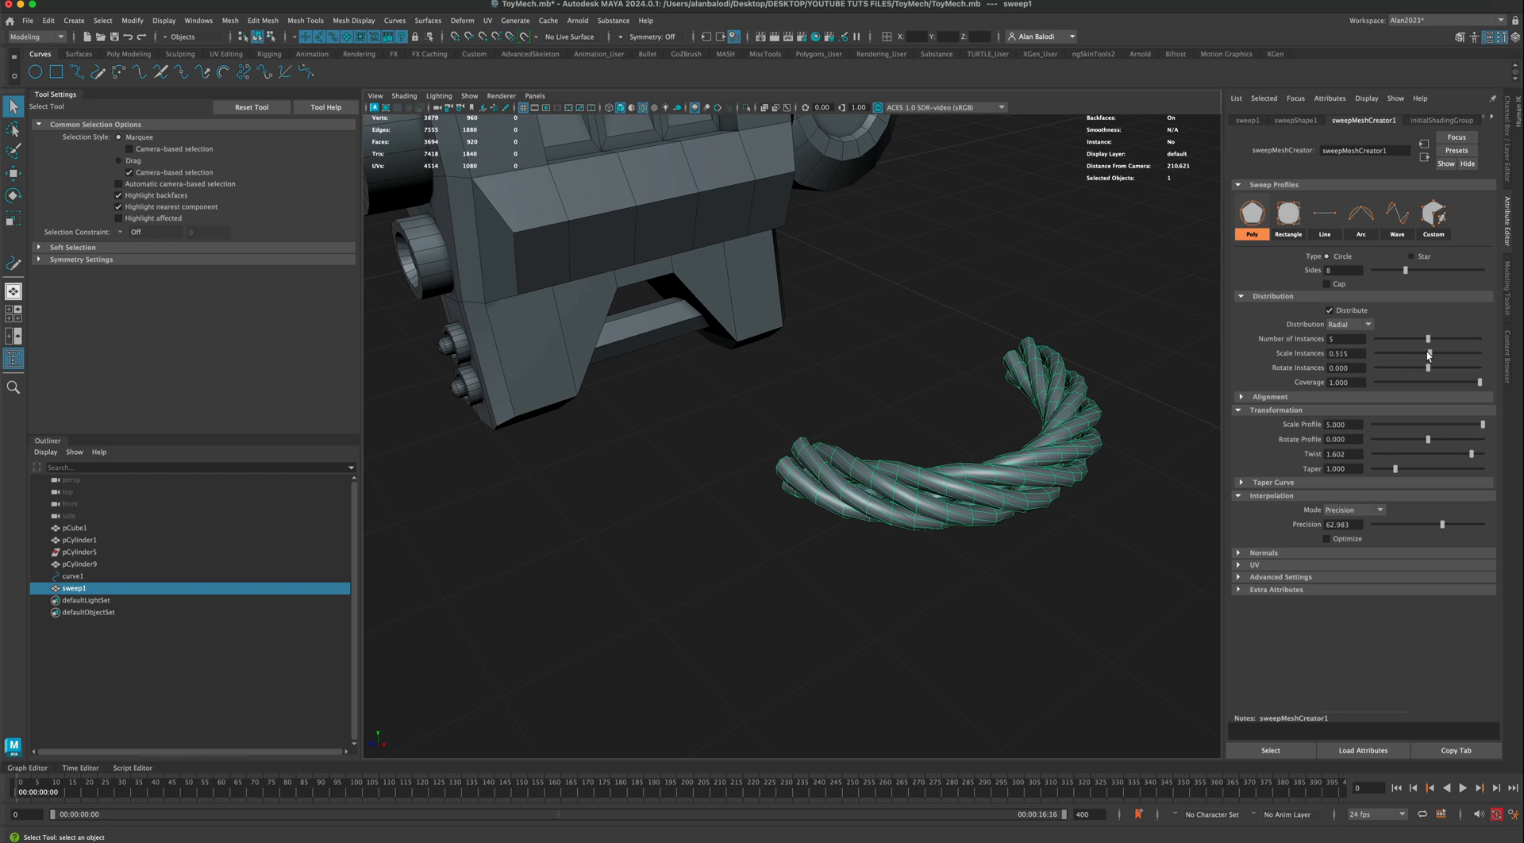
Step: Set the rope sweep to 3 instances with instance scale 0.918 and instance rotation about 73.7, keeping the taper at 1
left_click_drag(1427, 355, 1469, 361)
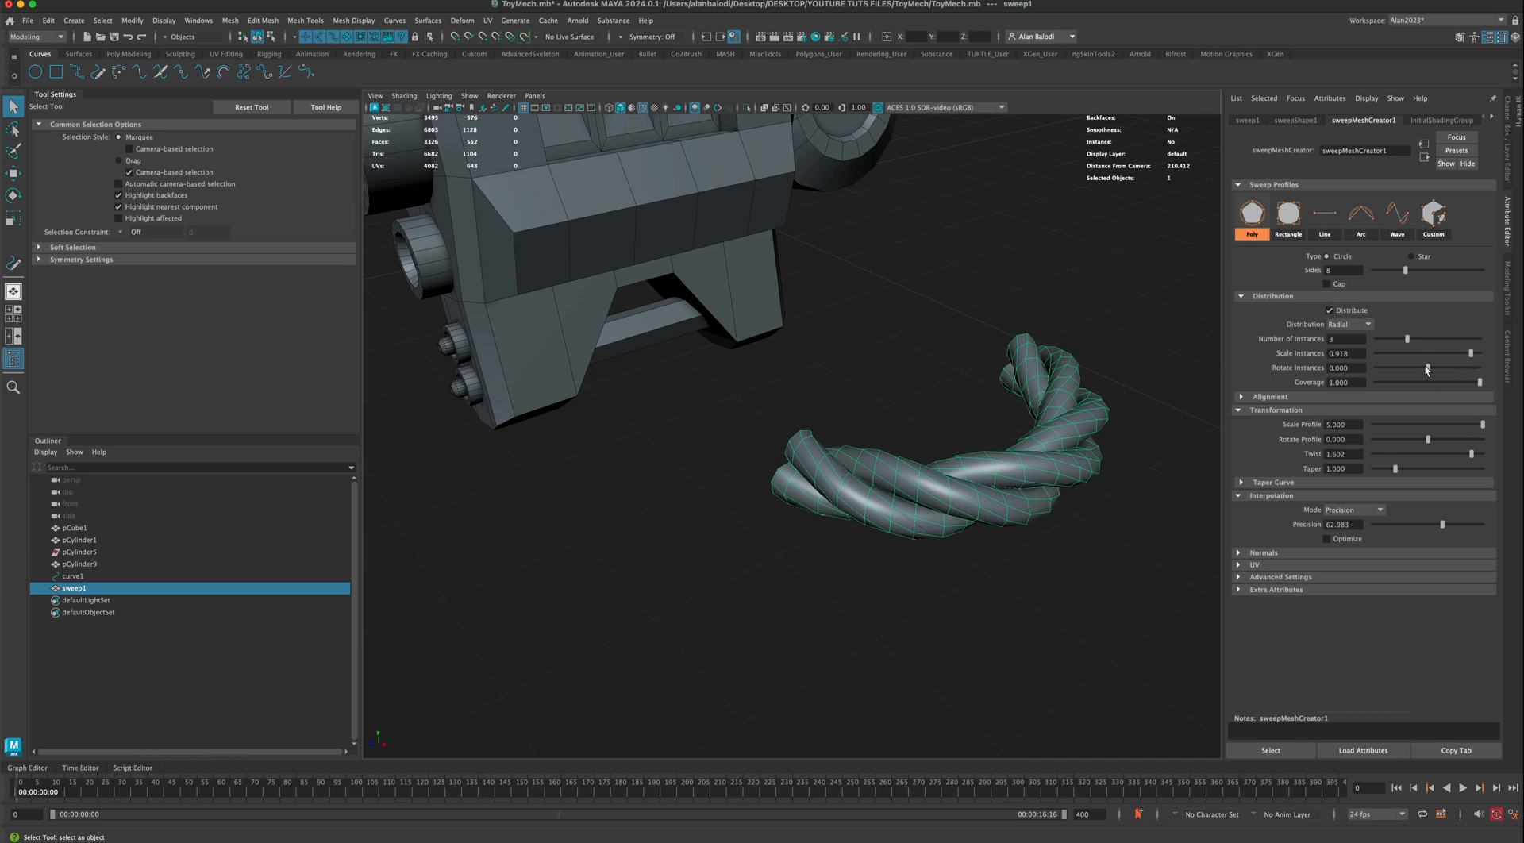
left_click_drag(1425, 365, 1438, 371)
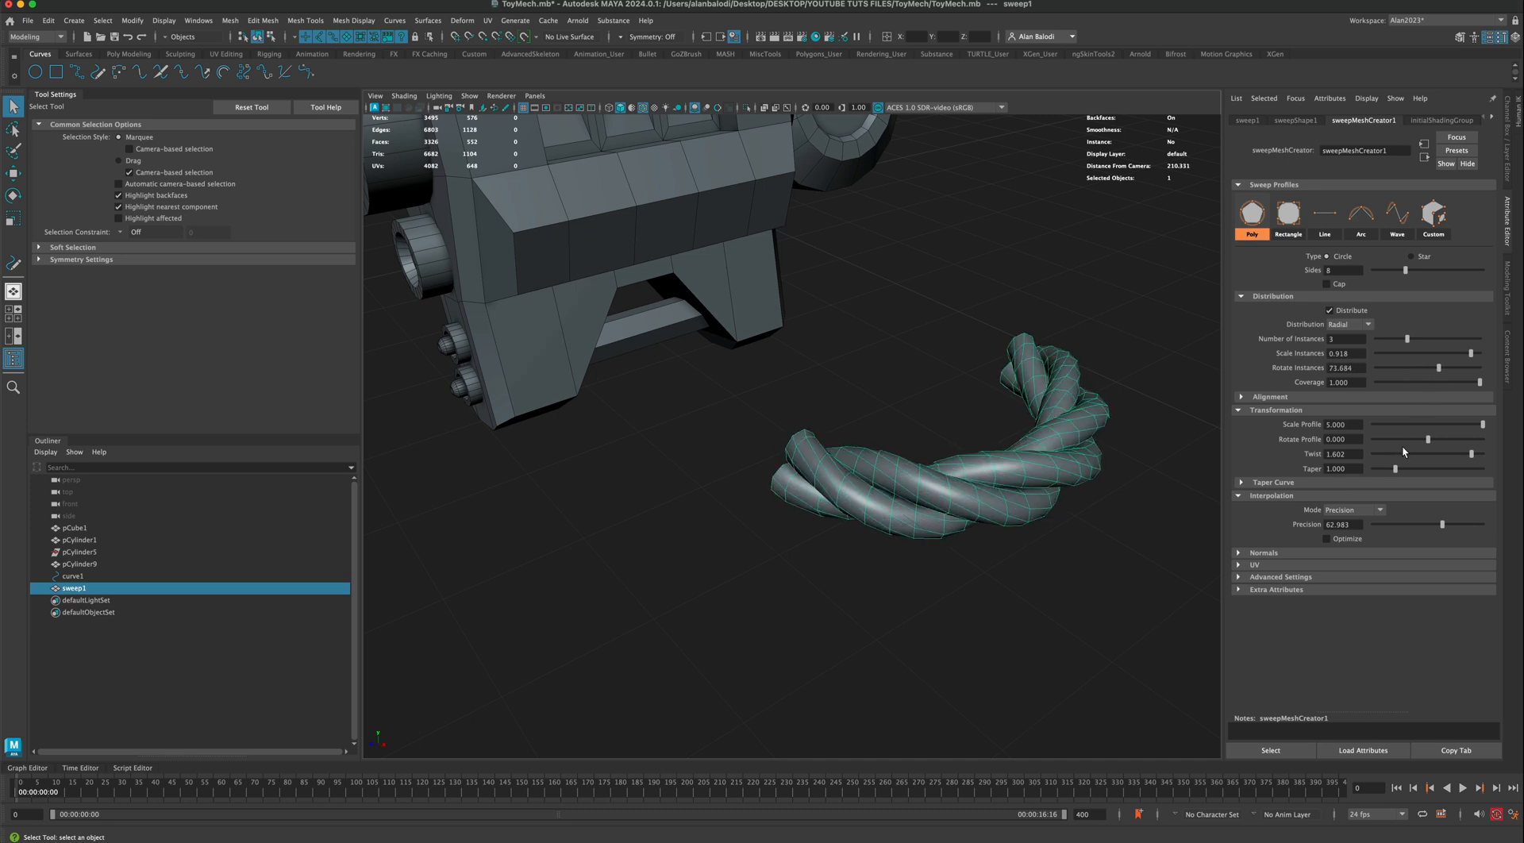
mouse_move(1394, 468)
left_mouse_down()
mouse_move(1409, 468)
mouse_move(1372, 470)
mouse_move(1388, 470)
left_mouse_up()
key("super+z")
left_click_drag(921, 408, 857, 421, "alt")
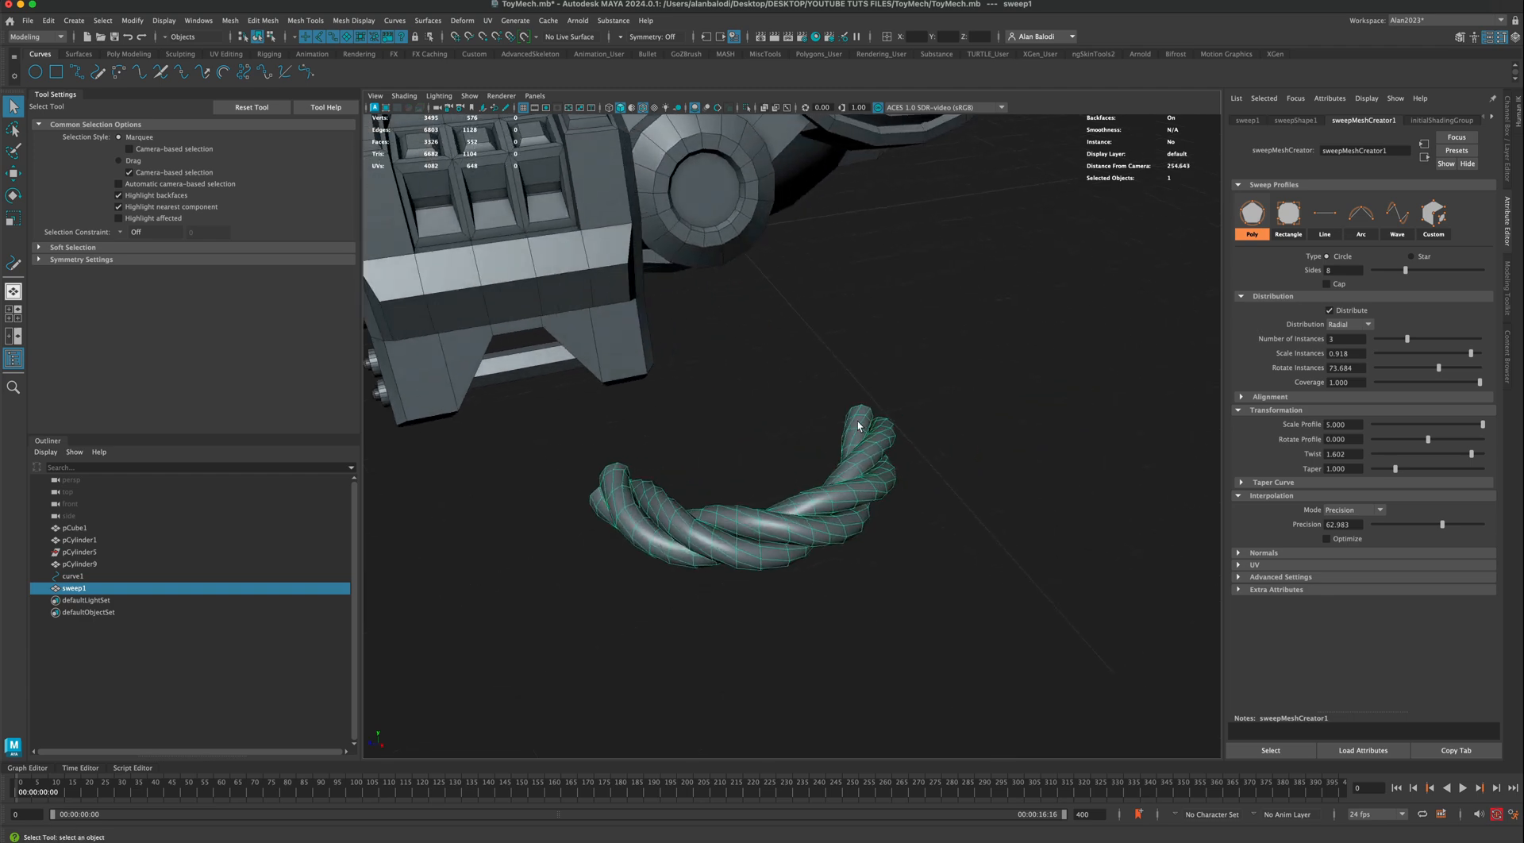
Step: Select the rope mesh together with its path curve and activate the Move tool
right_click_drag(857, 420, 909, 385)
left_click(907, 385)
left_click_drag(889, 388, 922, 367, "alt")
left_click_drag(923, 349, 1020, 412)
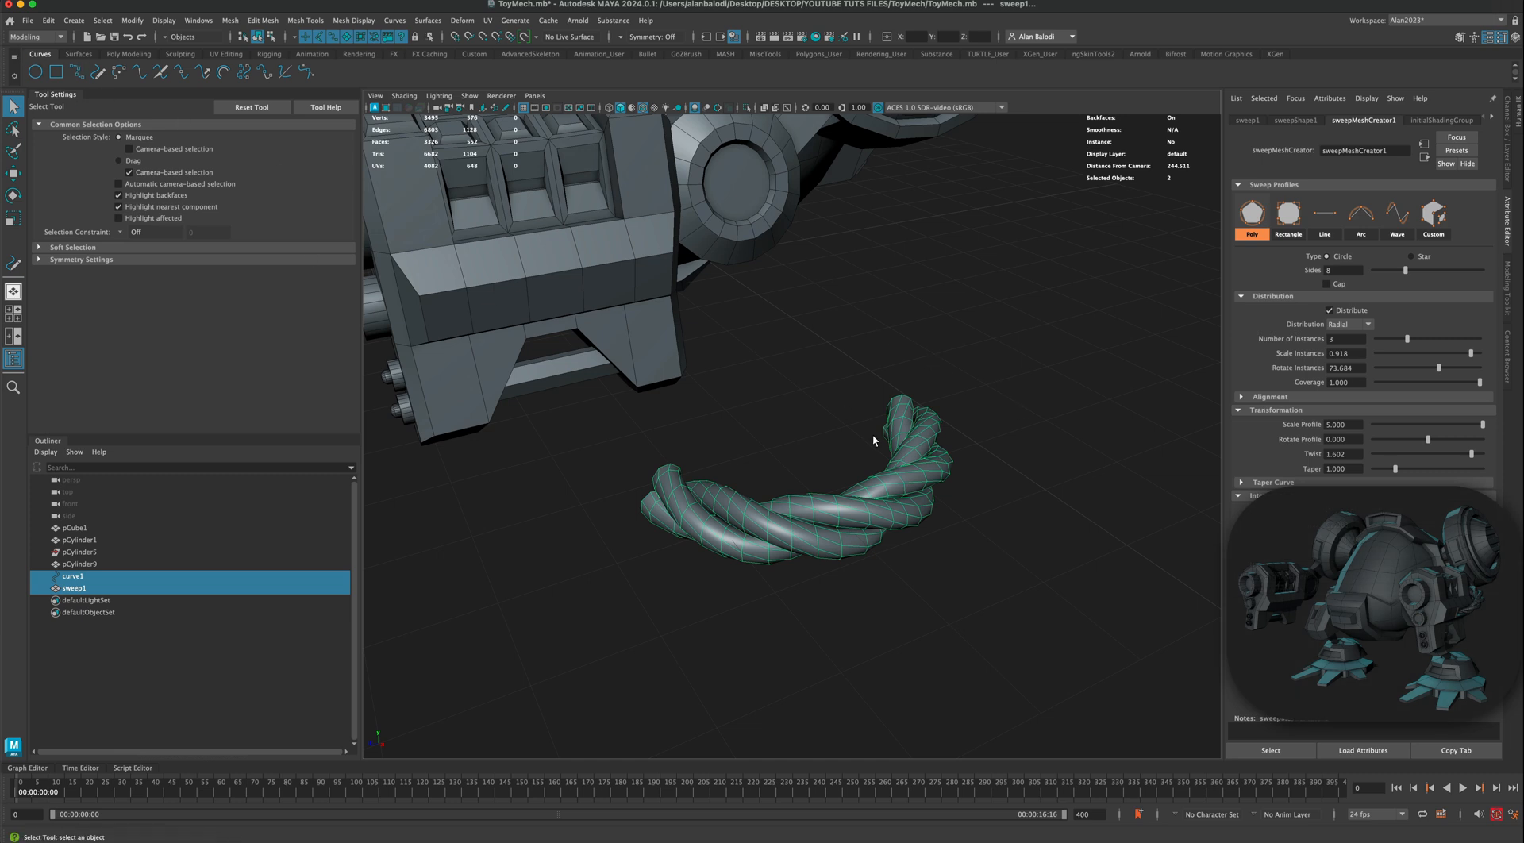
left_click(13, 173)
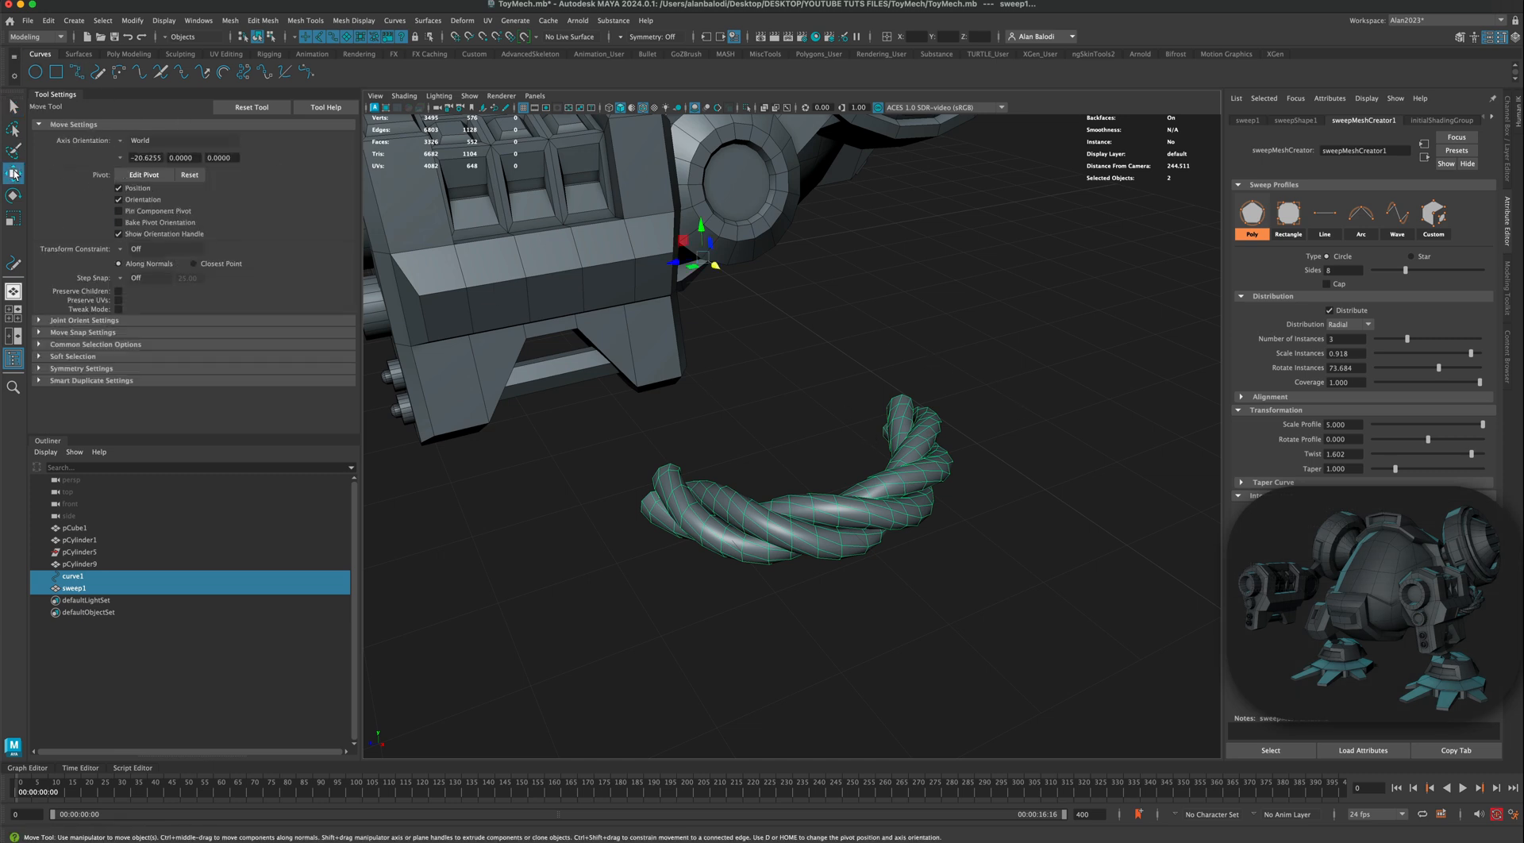
left_click(77, 54)
left_click(127, 54)
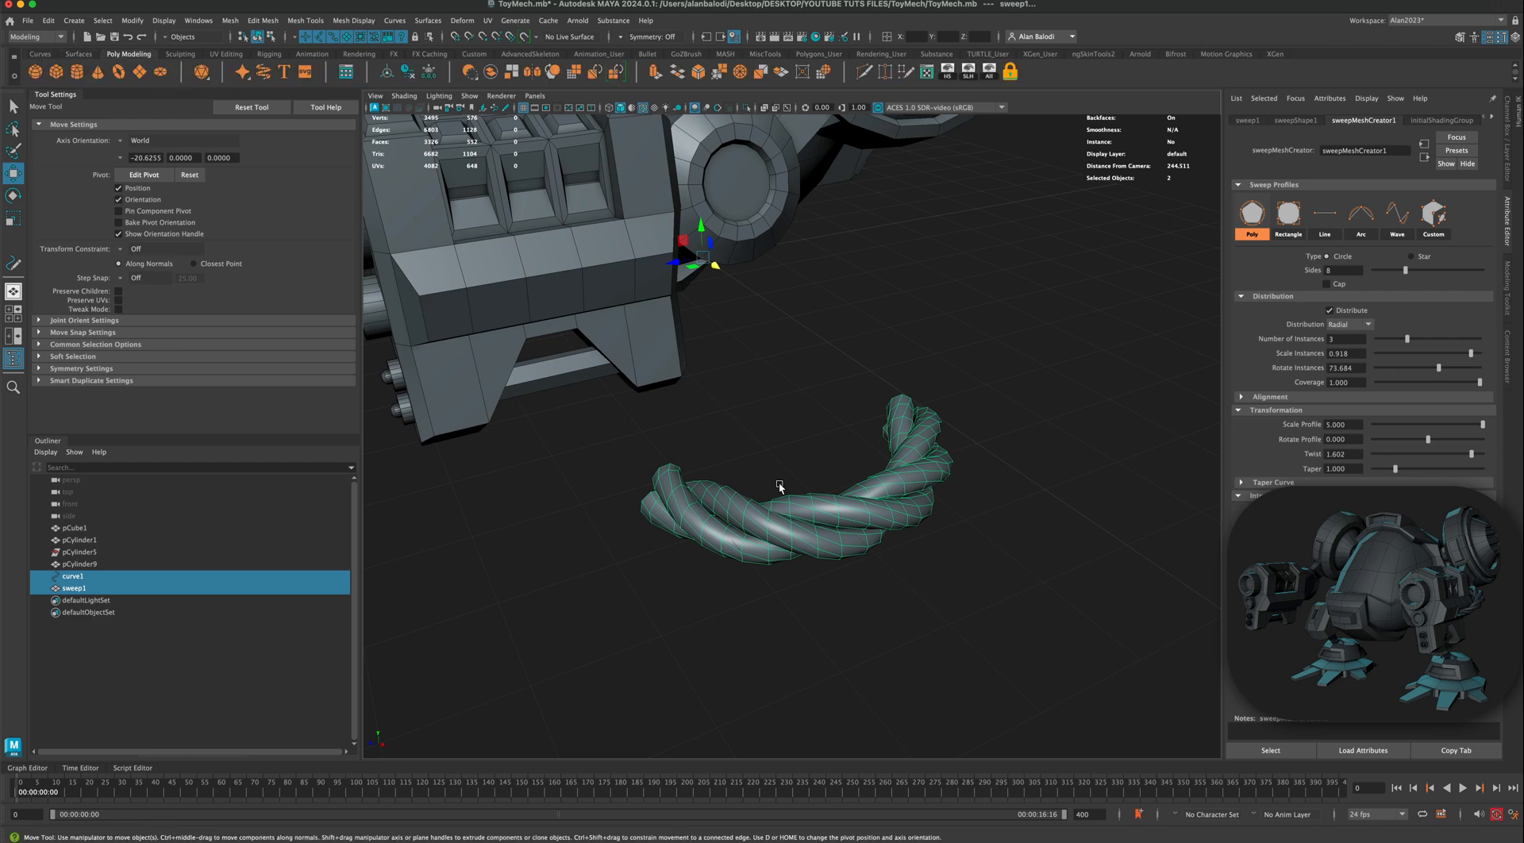
Step: Examine the twisted rope and its open ends from several angles beside the gun
right_click_drag(776, 486, 798, 504, "alt")
left_click_drag(797, 504, 838, 470, "alt")
right_click_drag(900, 510, 909, 503, "alt")
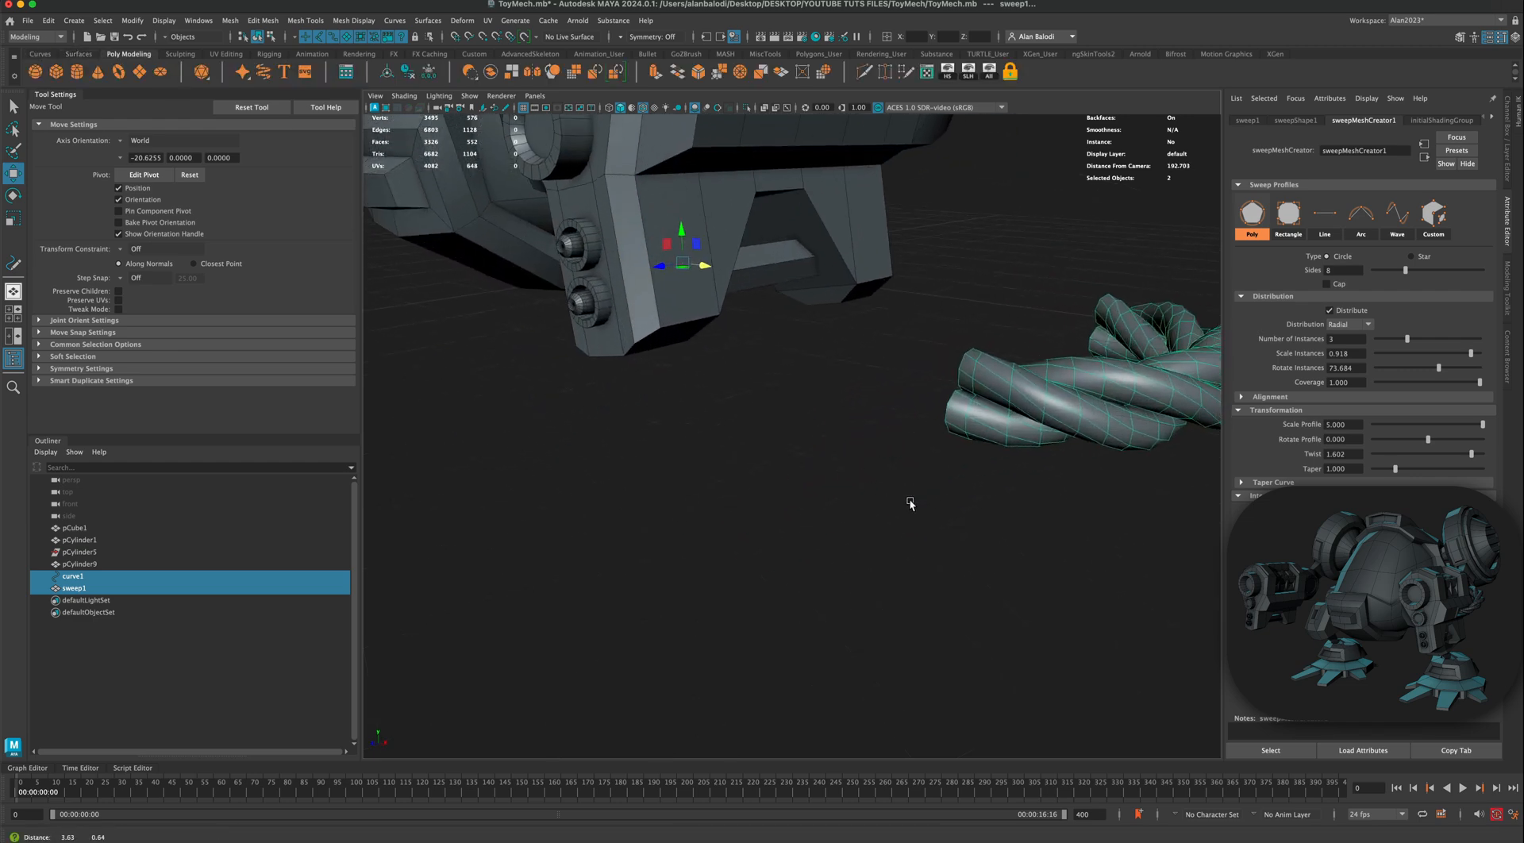
left_click_drag(910, 503, 939, 500, "alt")
middle_click_drag(939, 500, 666, 623, "alt")
right_click_drag(666, 623, 784, 576, "alt")
left_click_drag(784, 575, 824, 483, "alt")
right_click_drag(823, 482, 1073, 223, "alt")
left_click_drag(884, 361, 809, 461, "alt")
scroll(809, 460, "down", 2)
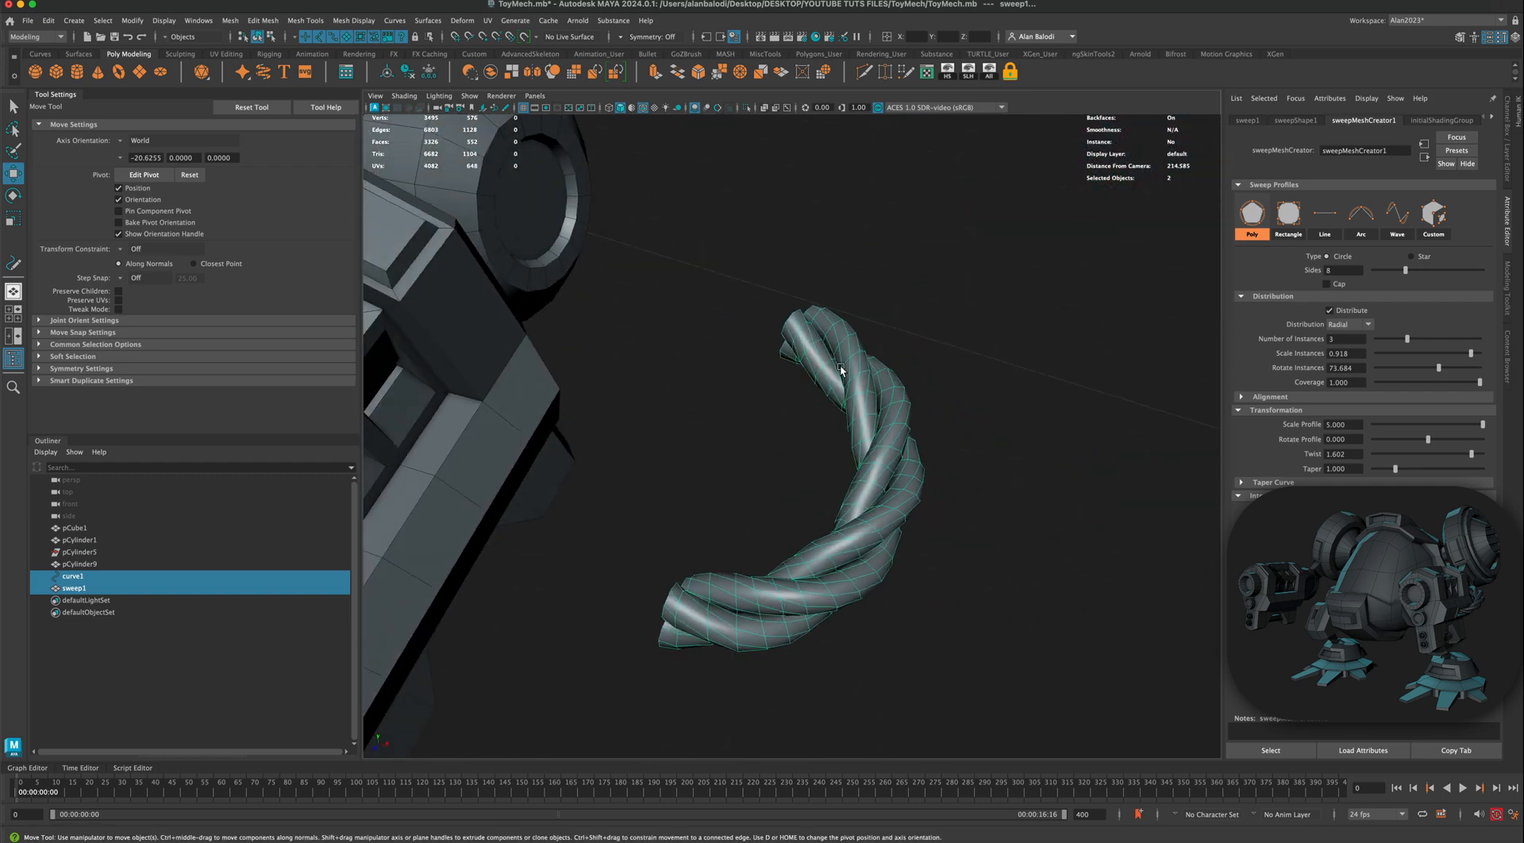
Step: Select the rope mesh alone and center its pivot
right_click_drag(841, 370, 911, 351)
left_click(822, 378)
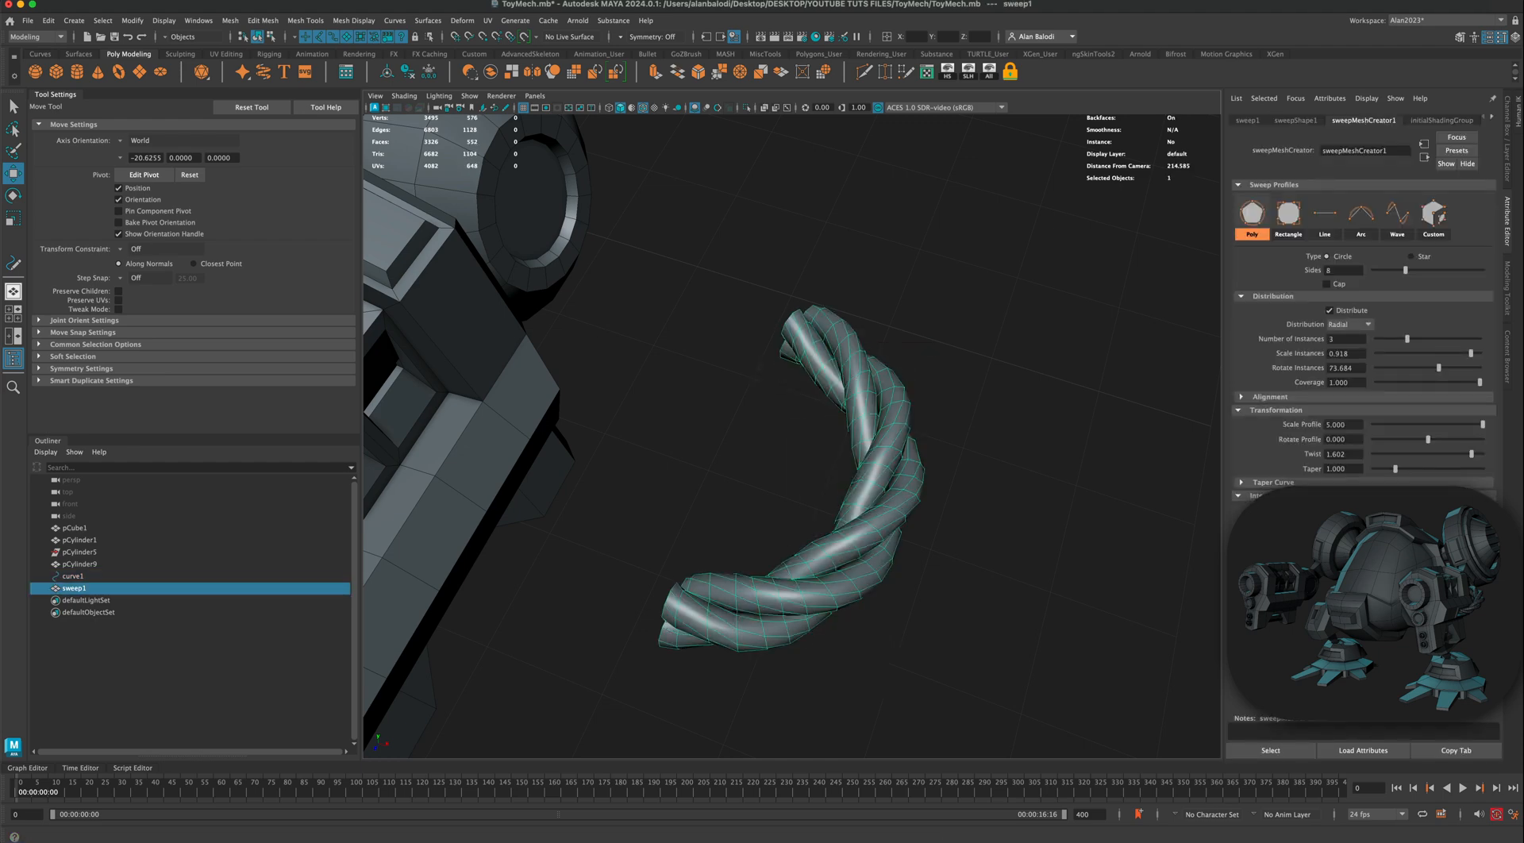
left_click(12, 222)
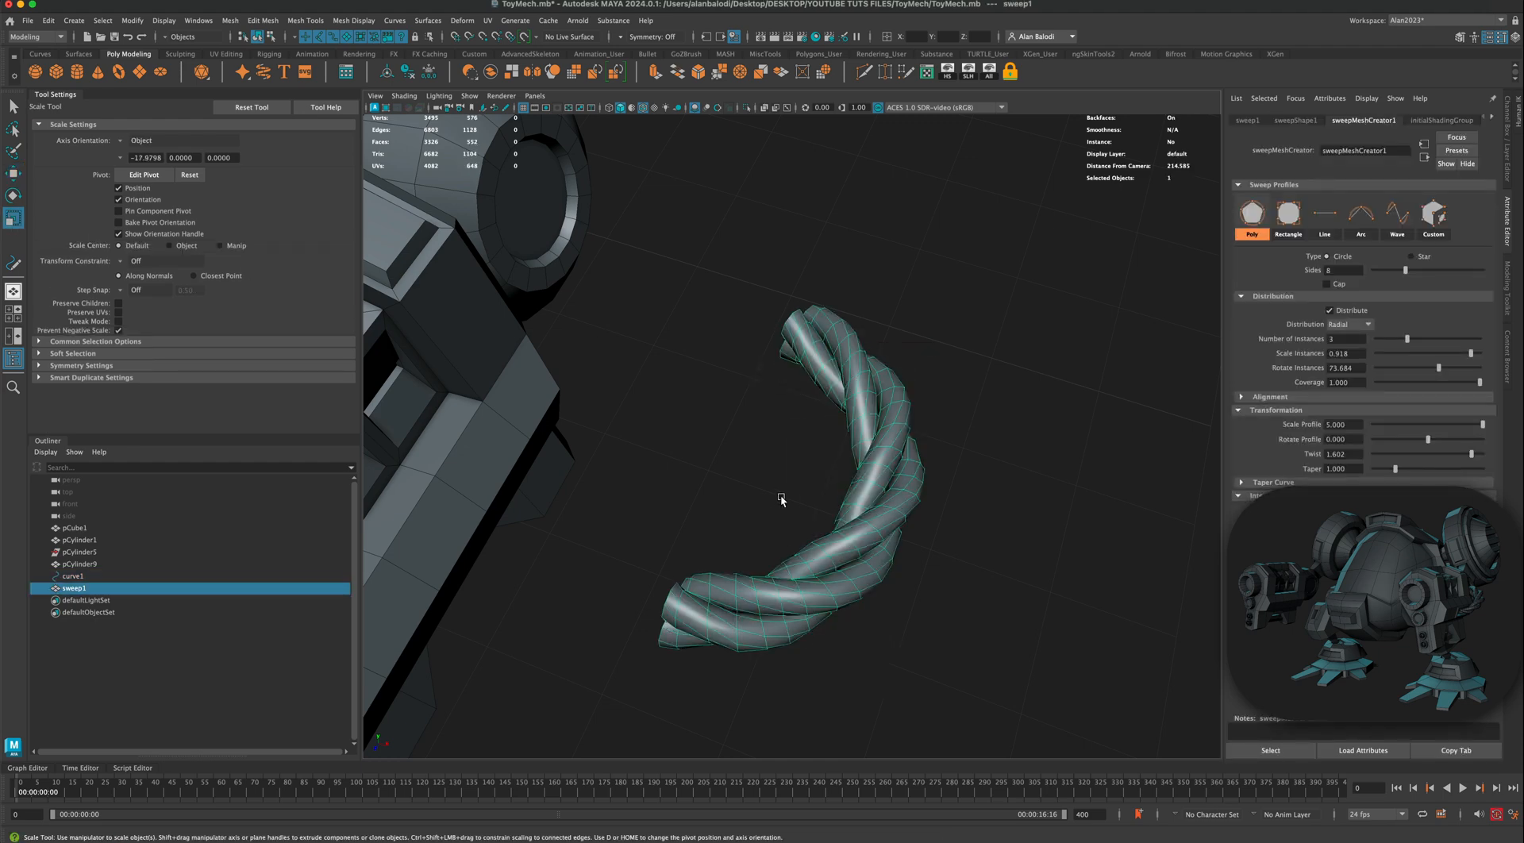
left_click(386, 77)
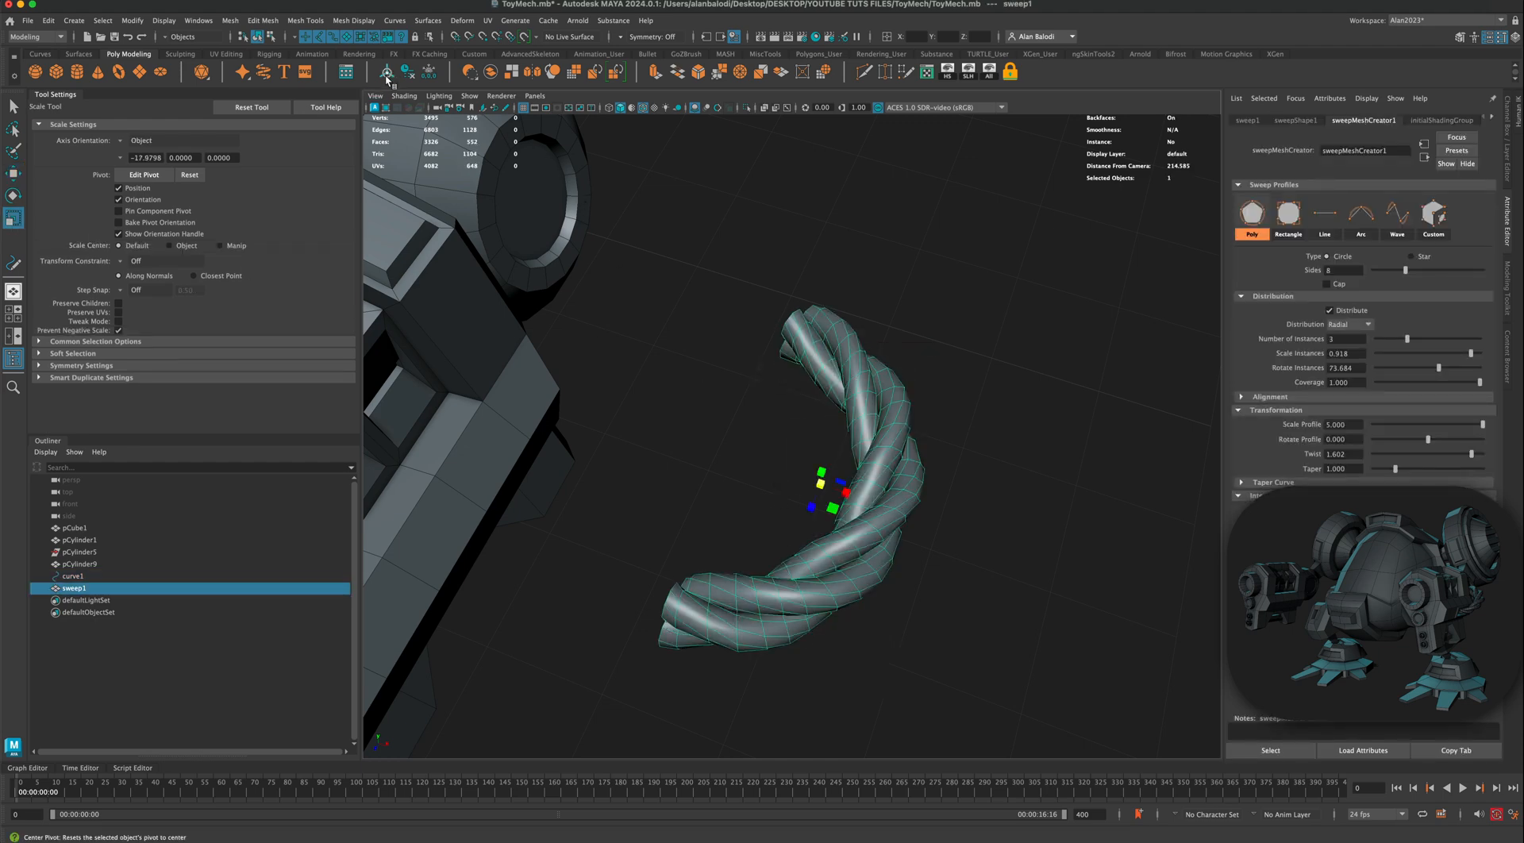
Step: Move the rope in the front view up and inward against the outer side of the gun arm
left_click_drag(850, 509, 805, 476, "alt")
key("w")
key("space")
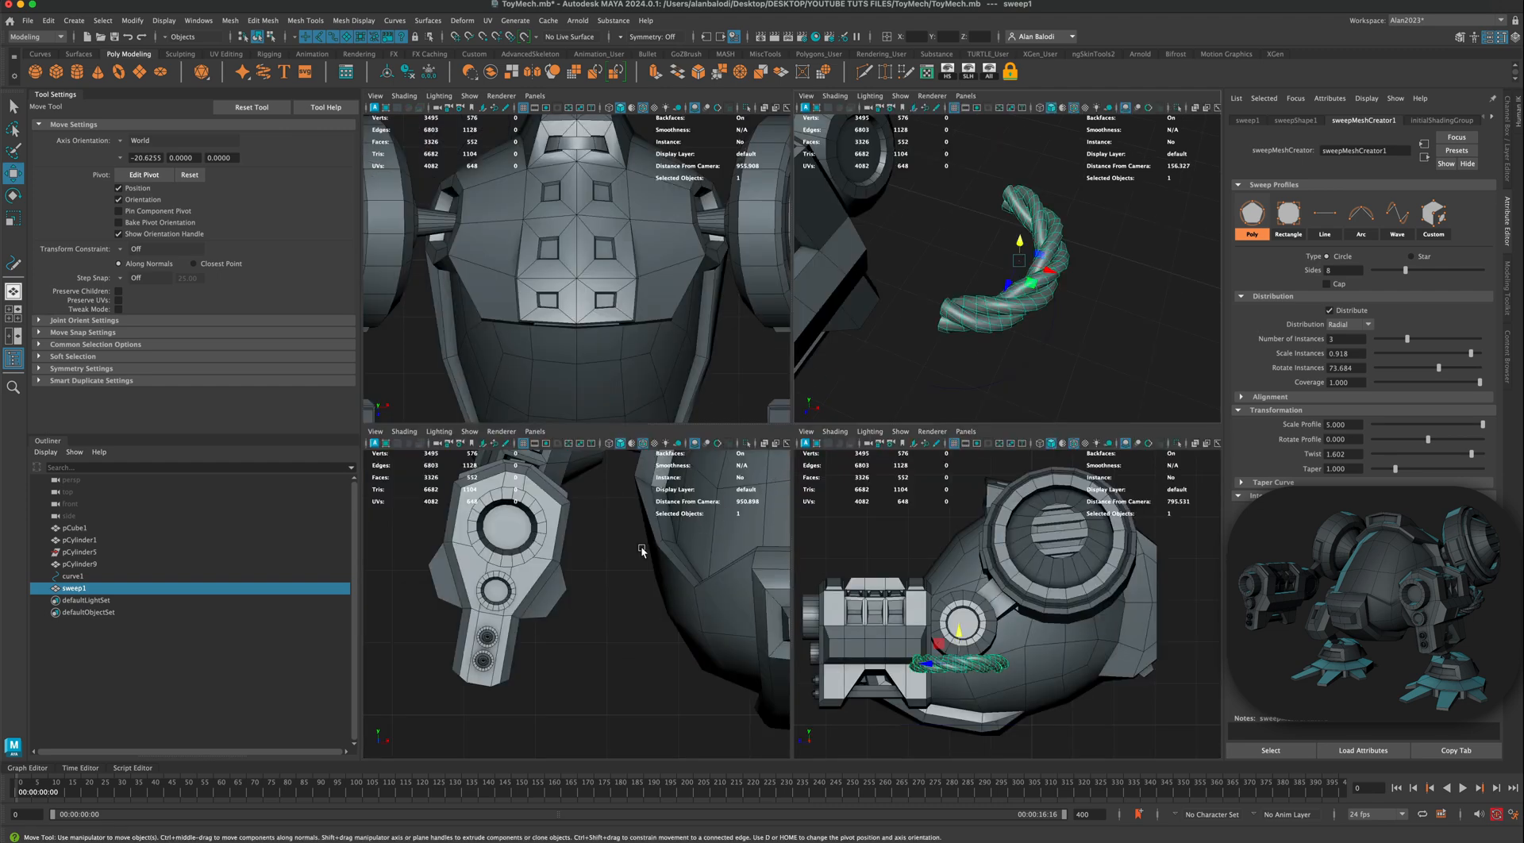
scroll(644, 556, "down", 10)
middle_click_drag(686, 571, 521, 572, "alt")
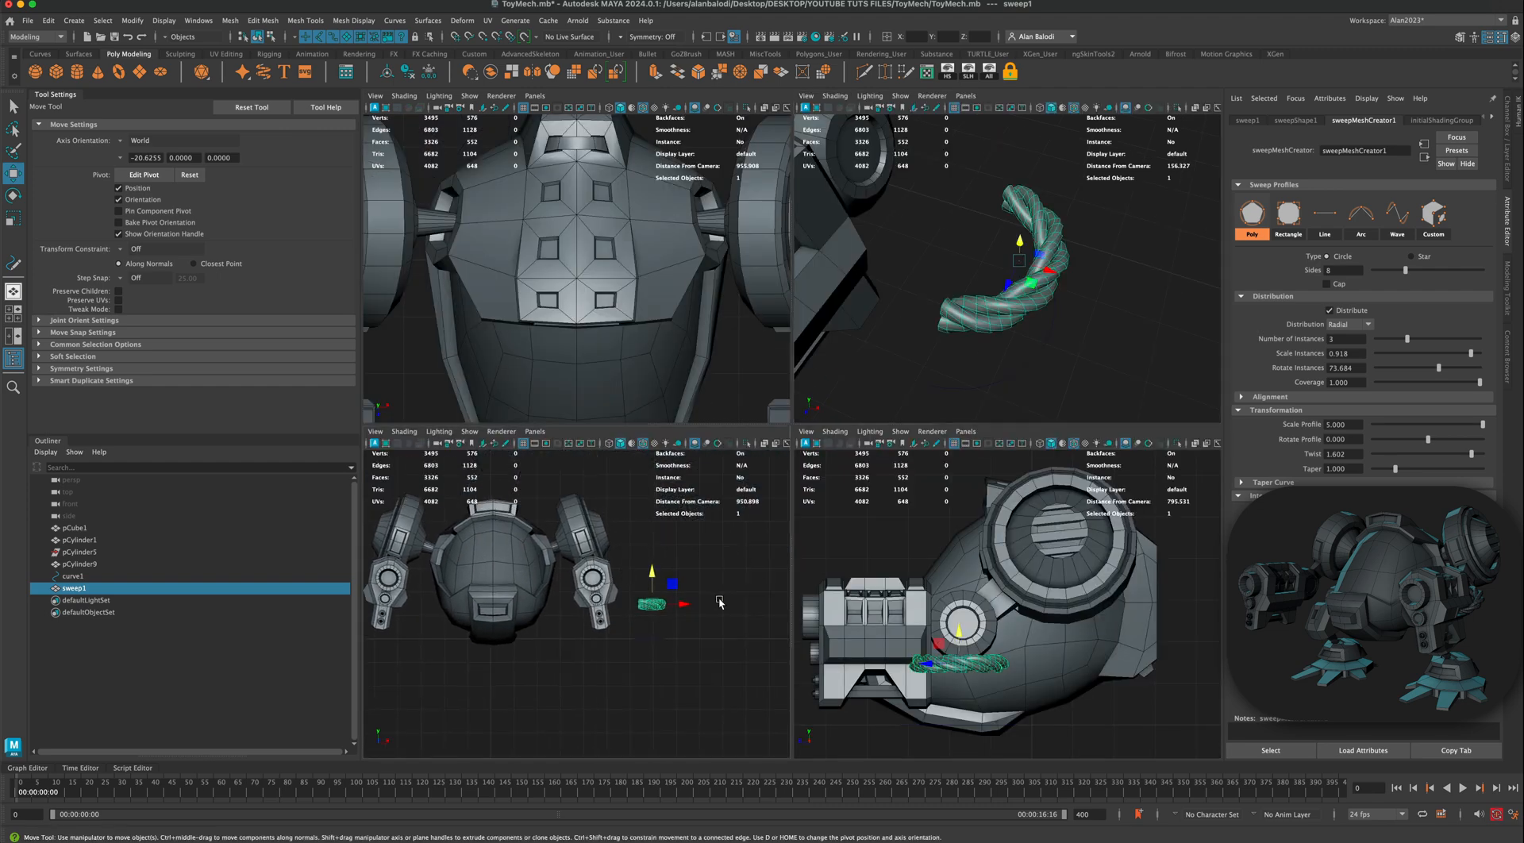
scroll(720, 603, "up", 3)
left_click_drag(716, 591, 669, 543)
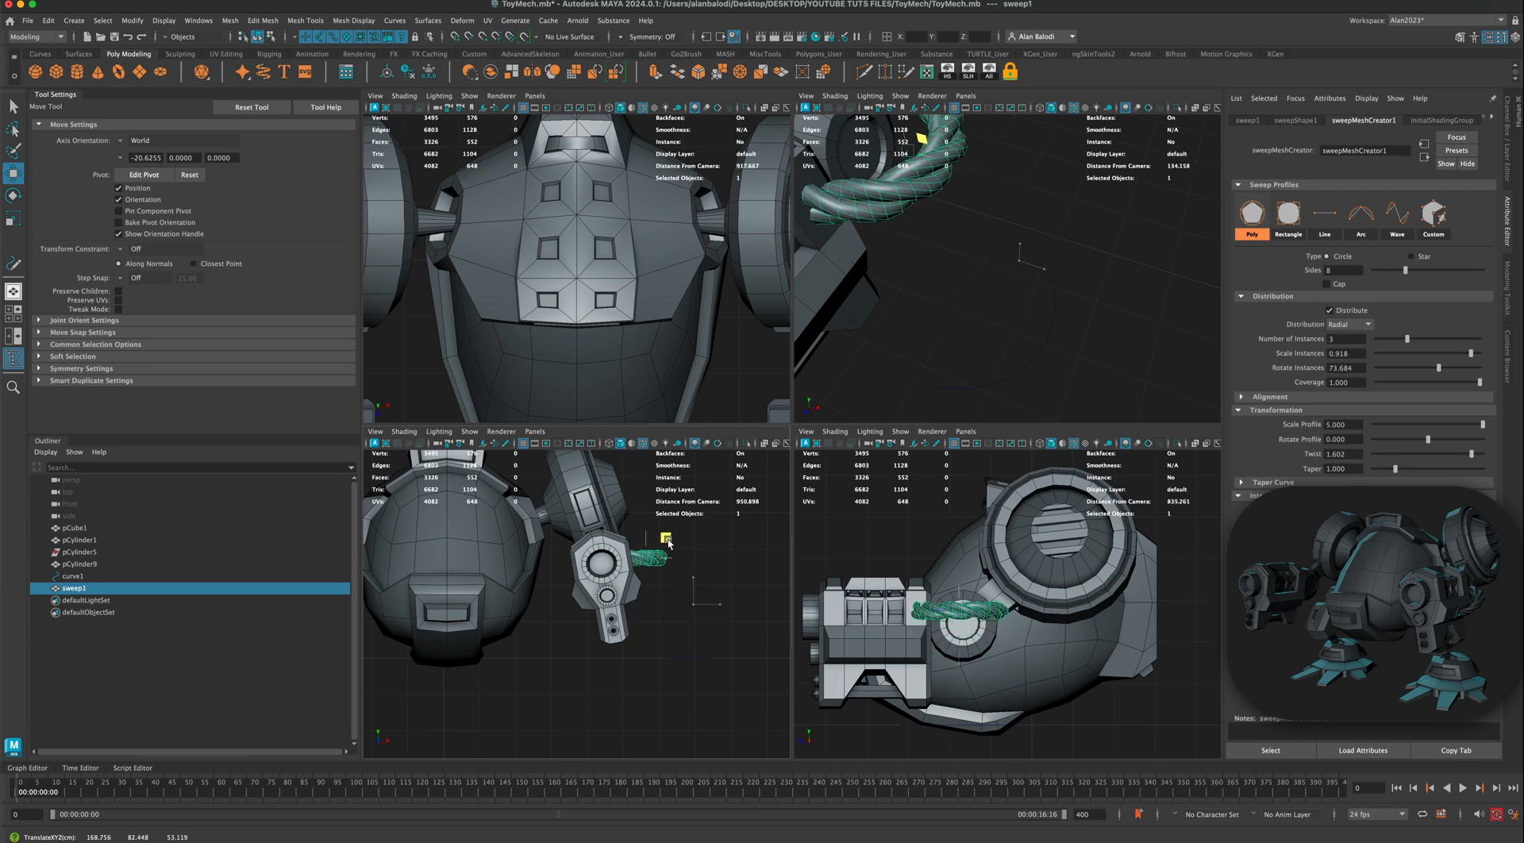
Step: Move the rope forward along the arm until its front end sits against the gun's side panel
key("space")
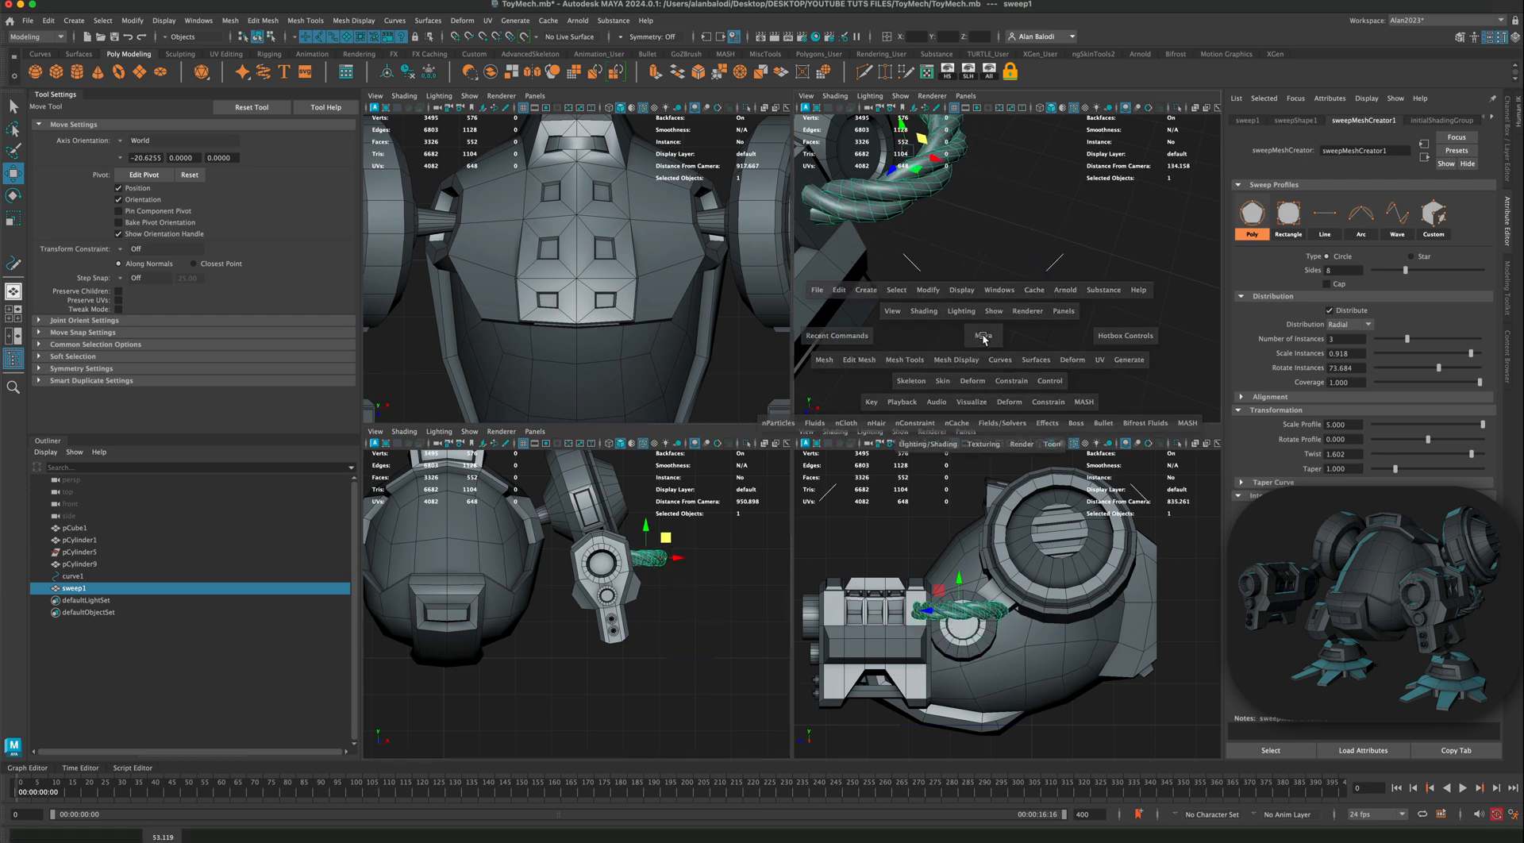
middle_click_drag(752, 417, 817, 497, "alt")
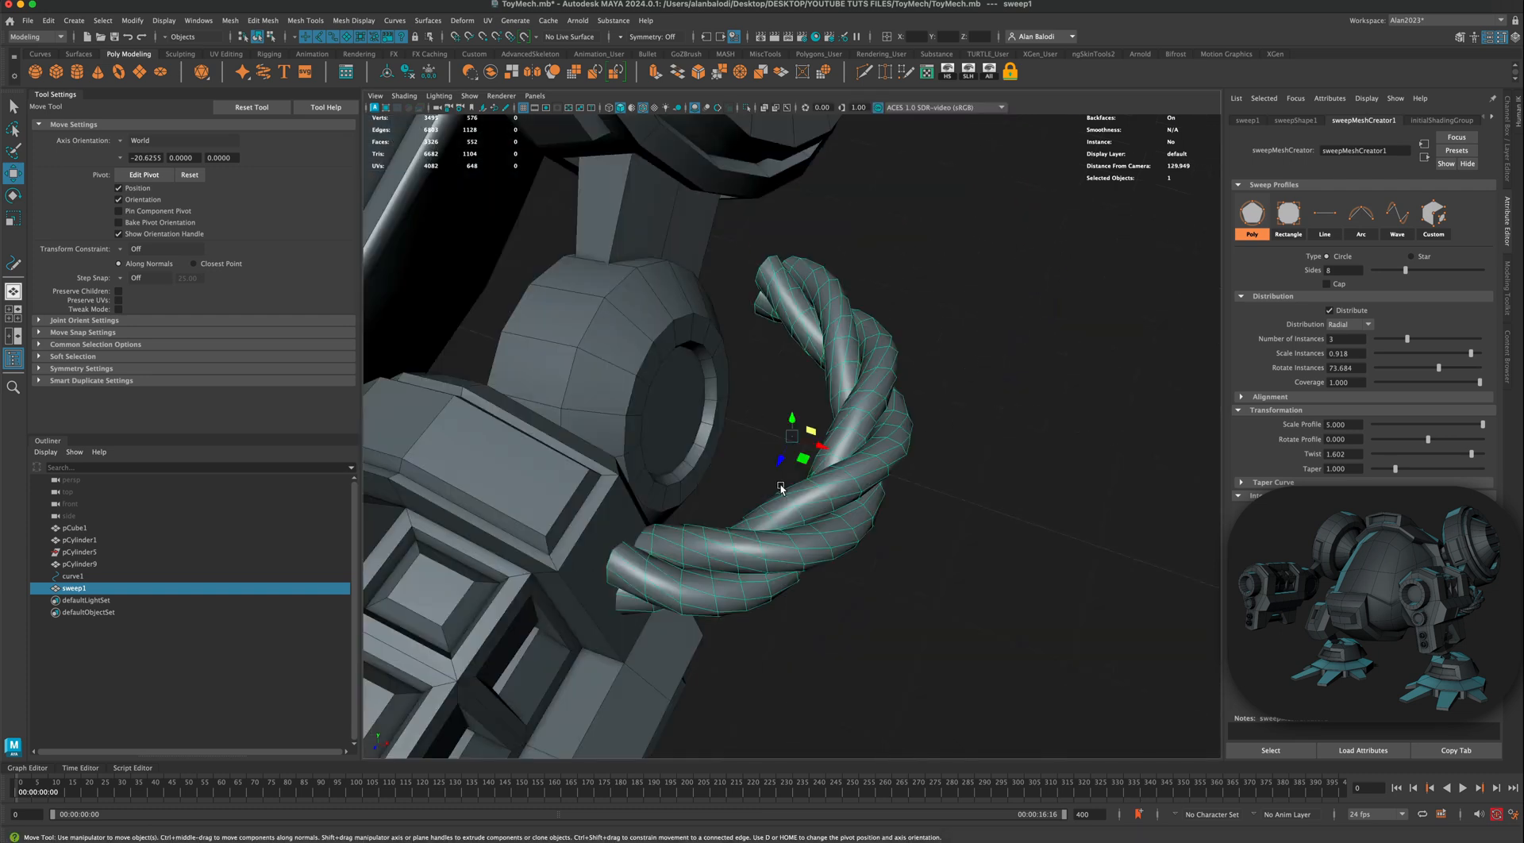
scroll(816, 497, "down", 5)
left_click_drag(817, 497, 782, 500, "alt")
scroll(796, 508, "up", 3)
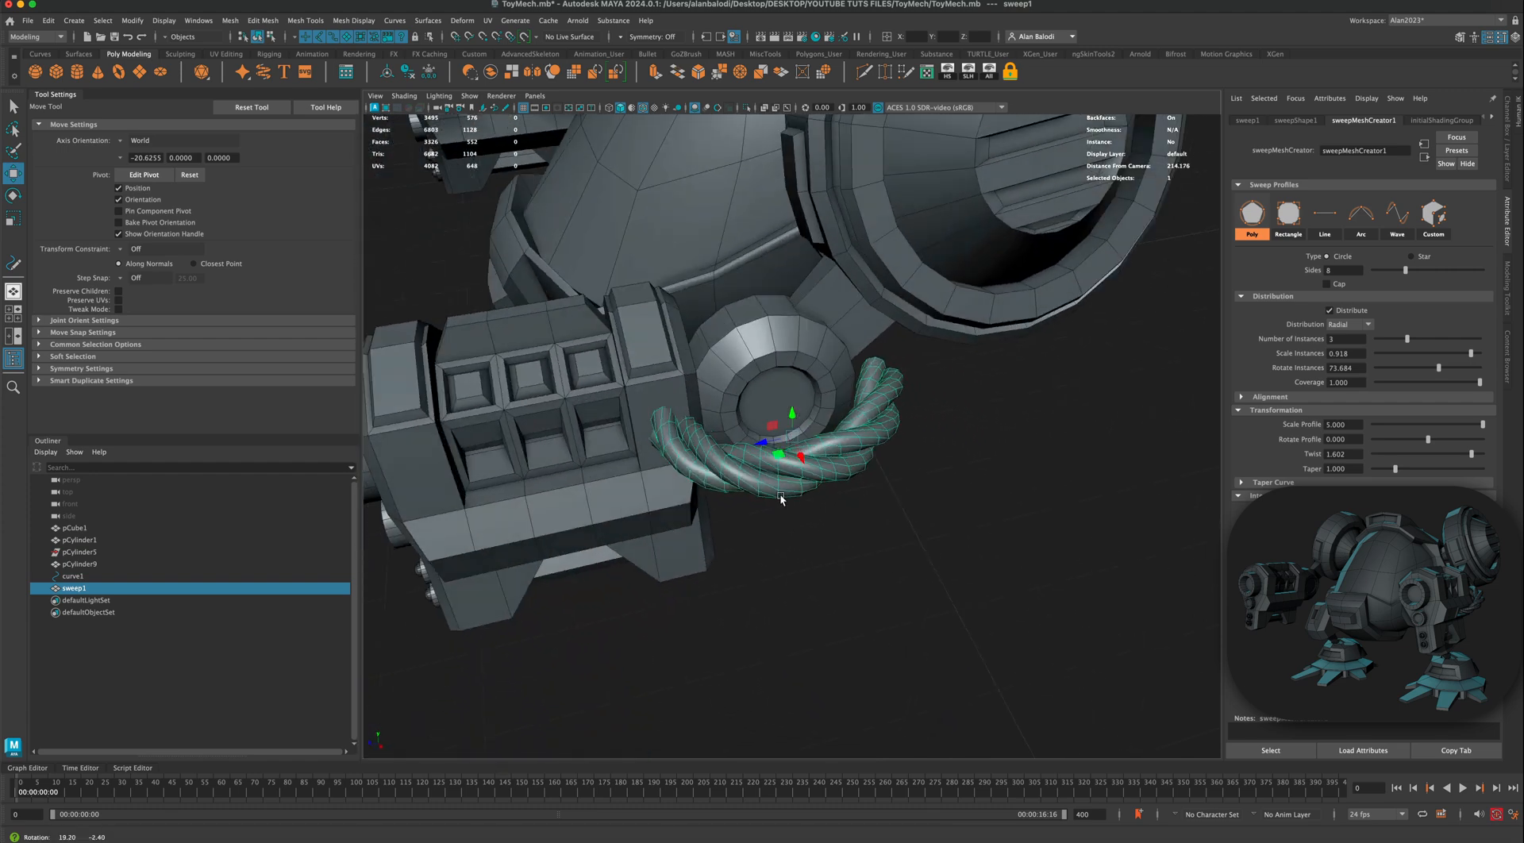
left_click_drag(760, 443, 687, 460)
left_click_drag(789, 513, 746, 476, "alt")
scroll(714, 445, "up", 4)
left_click_drag(701, 431, 674, 436, "alt")
left_click_drag(632, 451, 622, 479)
Step: Check from several angles how the rope fits between the gun's side panel and the round joint's recess
left_click_drag(802, 524, 926, 537, "alt")
scroll(853, 548, "down", 6)
left_click(852, 548)
scroll(908, 540, "up", 3)
scroll(898, 564, "up", 4)
left_click(686, 433)
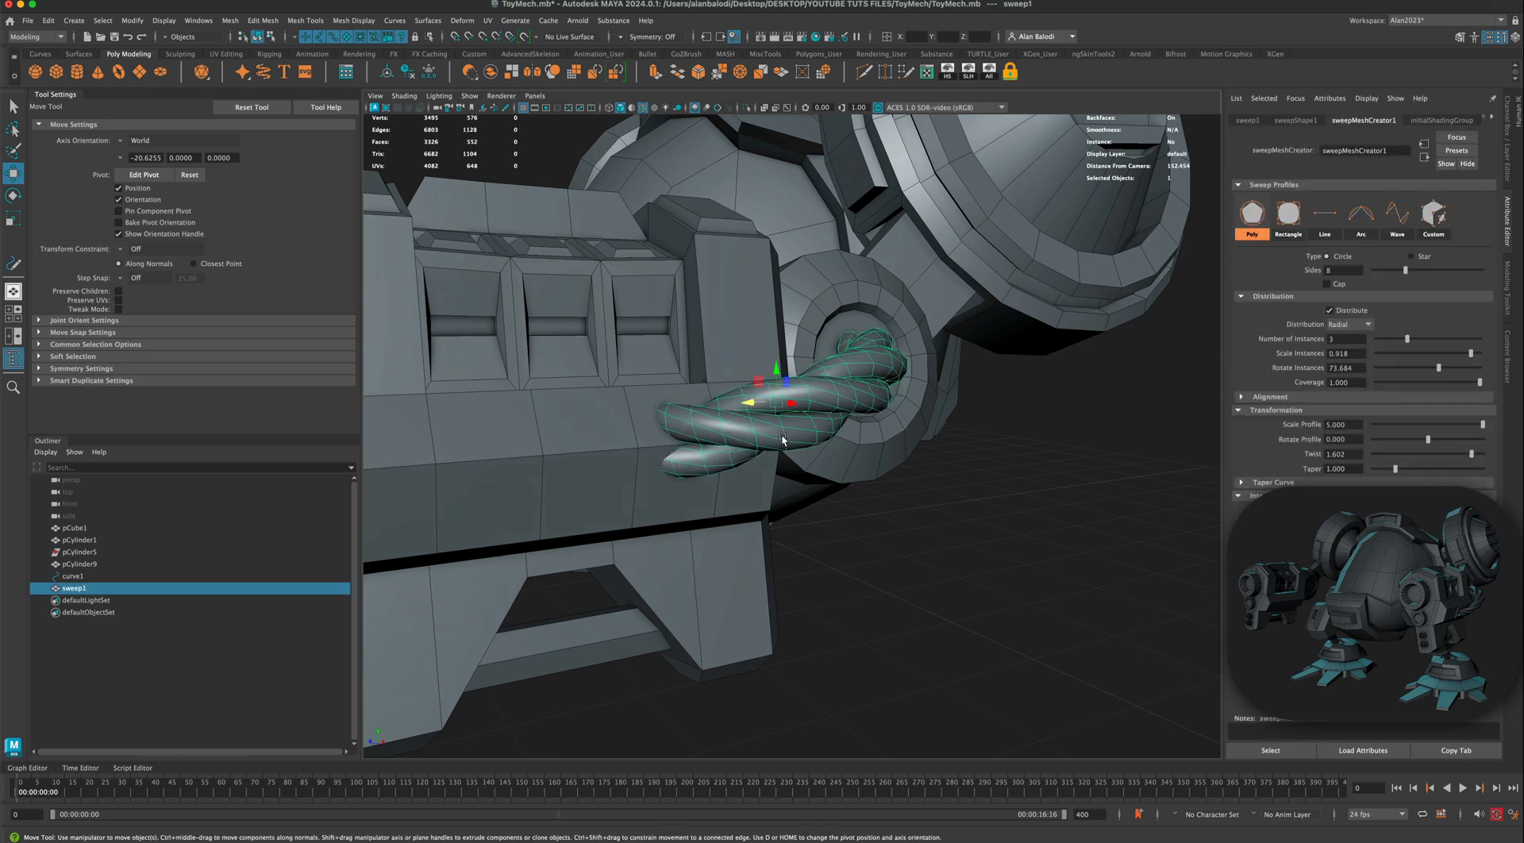
left_click_drag(901, 381, 902, 505, "alt")
scroll(905, 480, "up", 3)
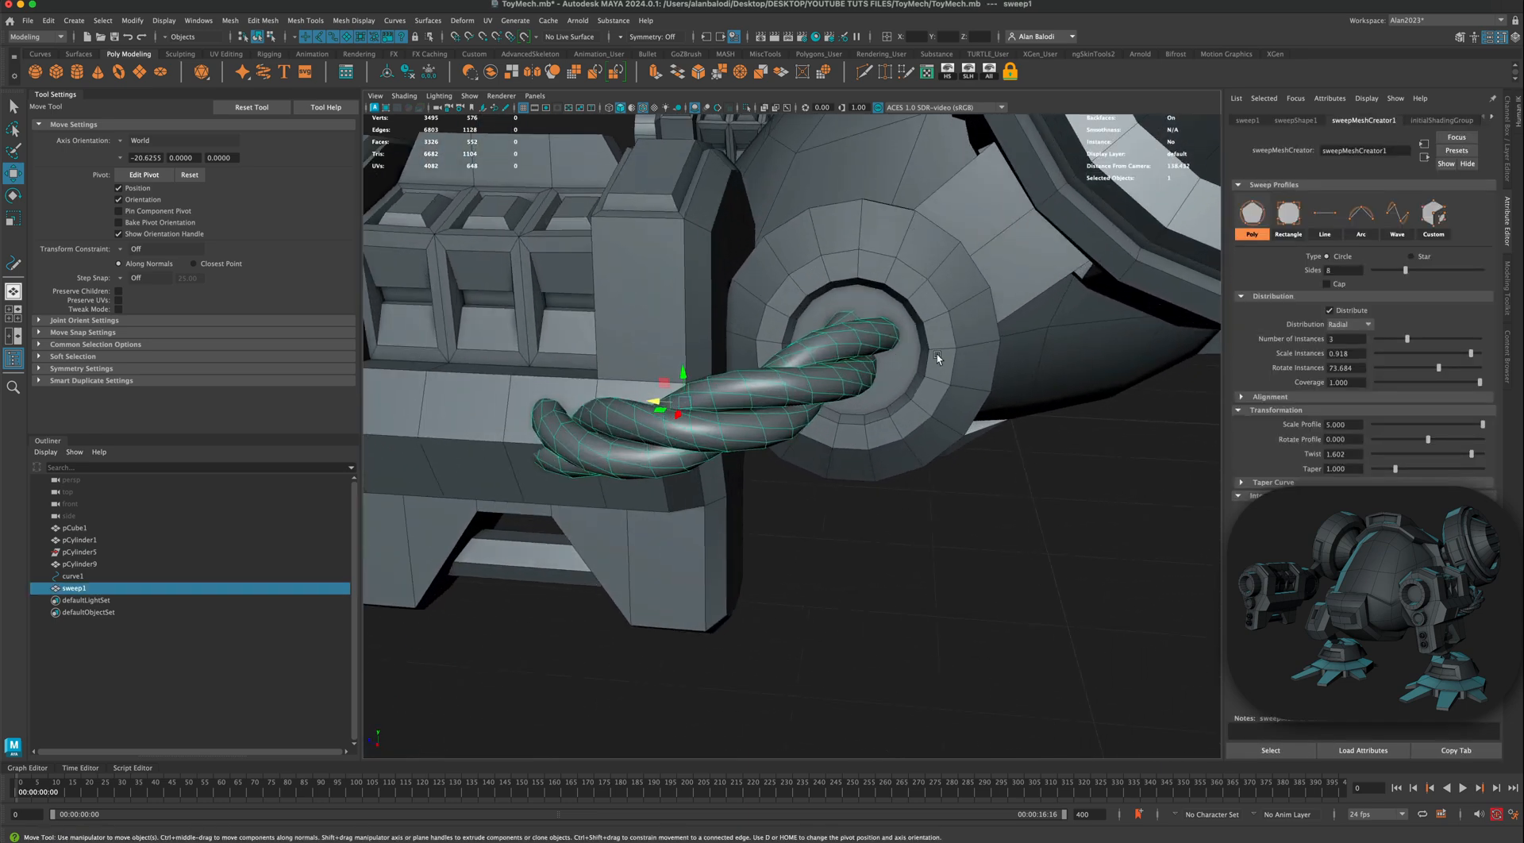
mouse_move(936, 354)
left_mouse_down("alt")
mouse_move(944, 407)
mouse_move(938, 370)
left_mouse_up("alt")
left_click_drag(947, 420, 926, 442, "alt")
scroll(926, 442, "up", 3)
Step: Extrude the two adjacent side-panel faces below the rope's front end and scale them inward to 0.8, 0.8, 0.742
left_click(933, 401)
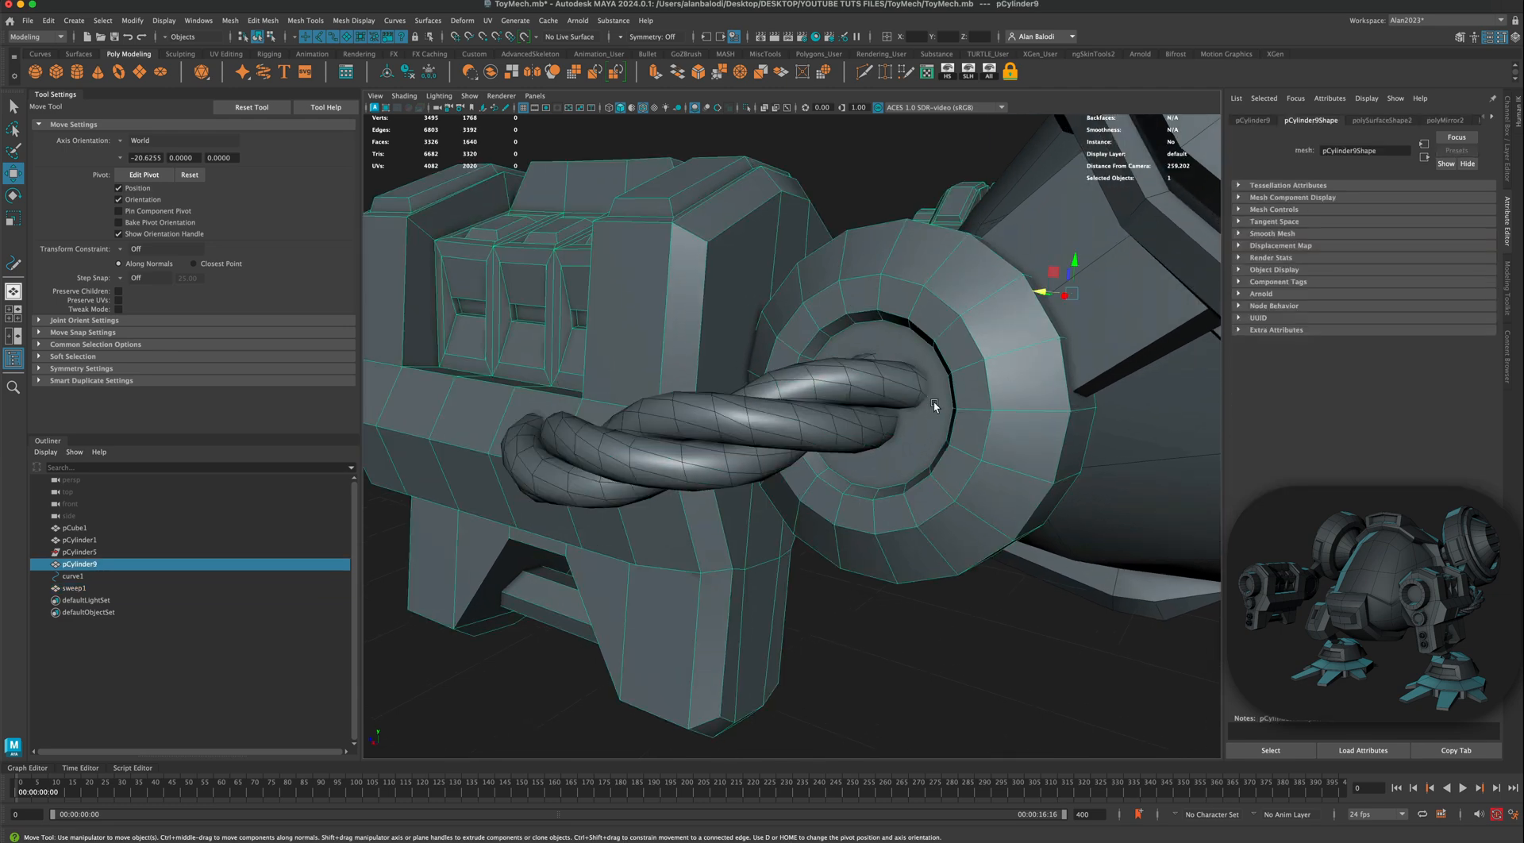
scroll(771, 487, "down", 4)
left_click_drag(772, 494, 819, 491, "alt")
middle_click_drag(819, 491, 907, 476, "alt")
left_click_drag(792, 514, 651, 493, "alt")
right_click(651, 495)
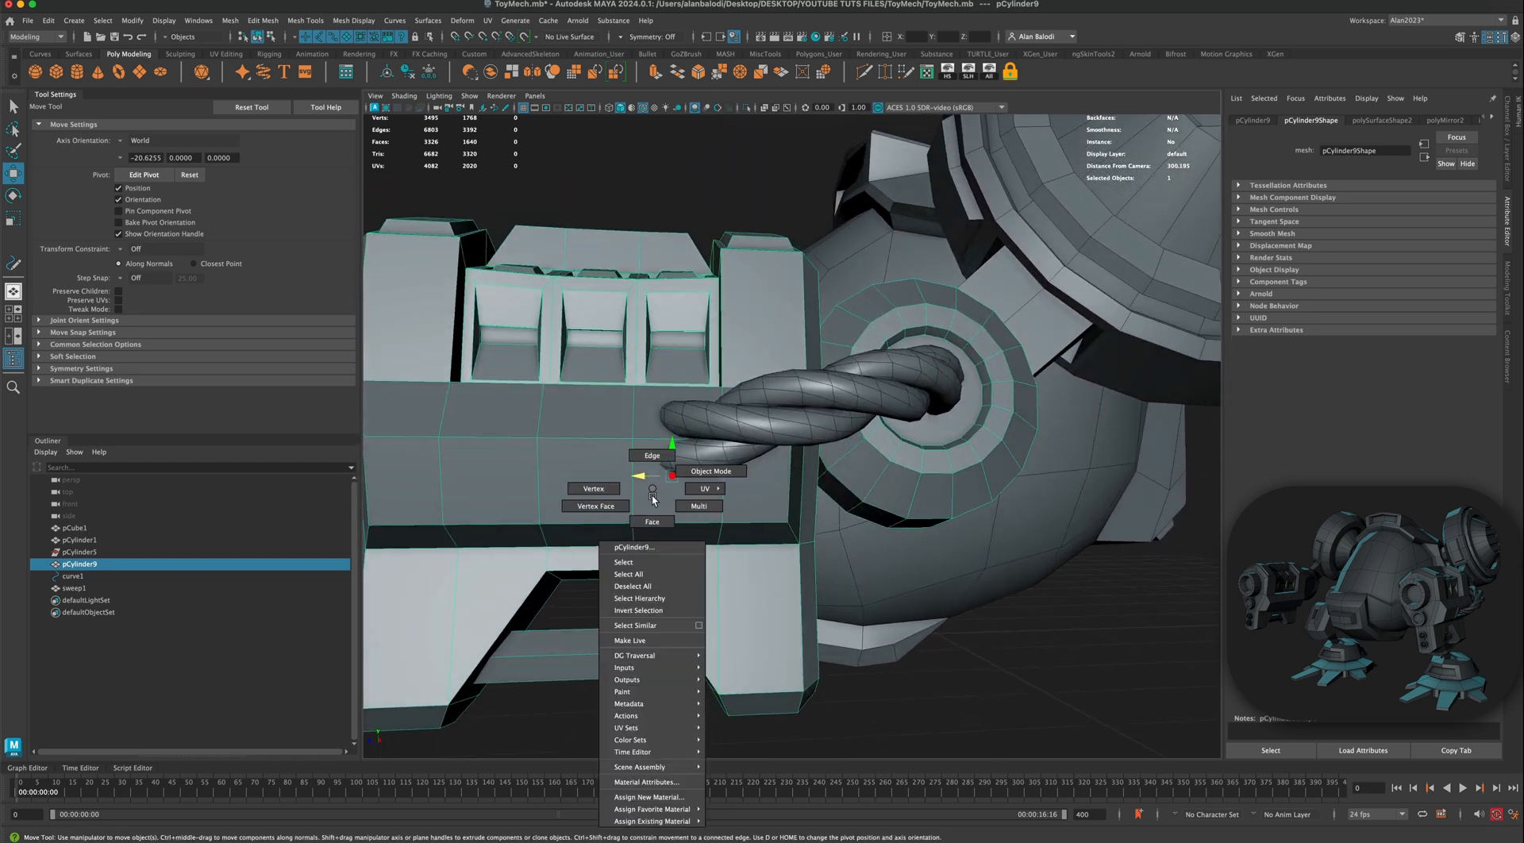
left_click(652, 521)
left_click(649, 498)
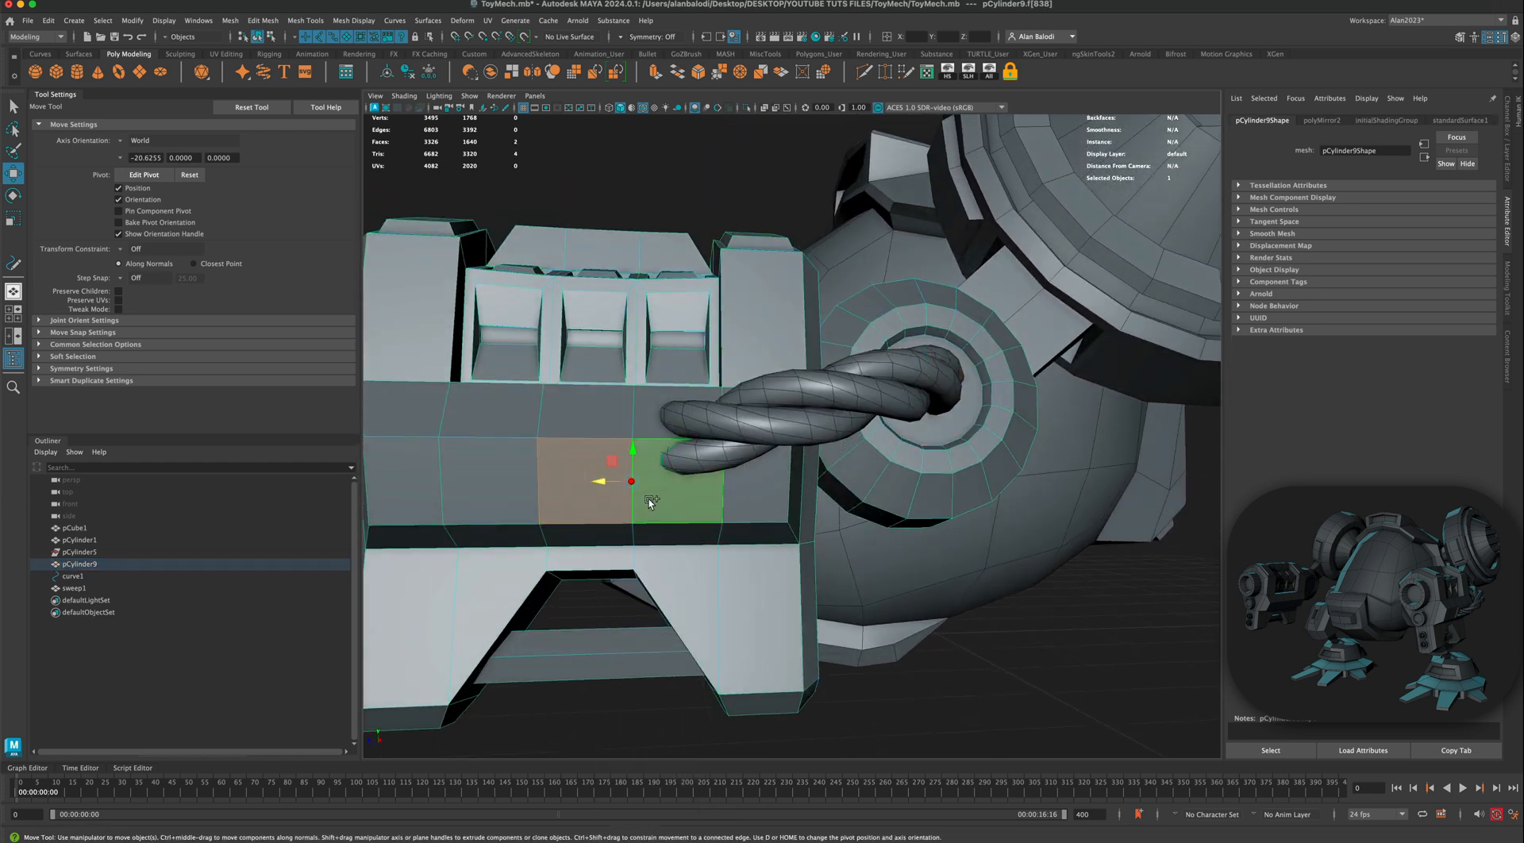
left_click_drag(673, 205, 678, 213, "alt")
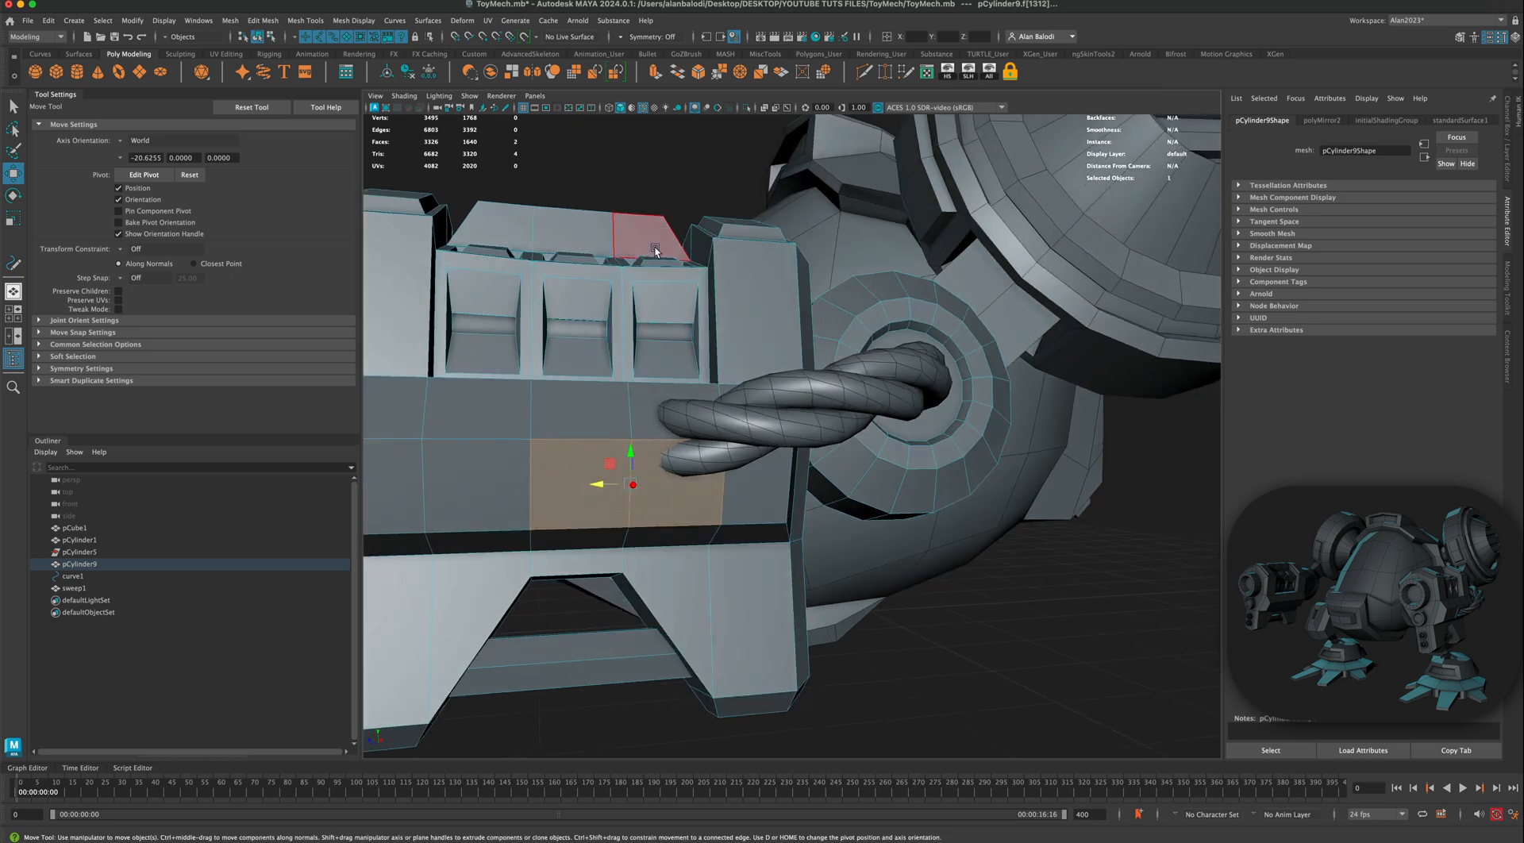
right_click_drag(661, 245, 698, 124, "alt")
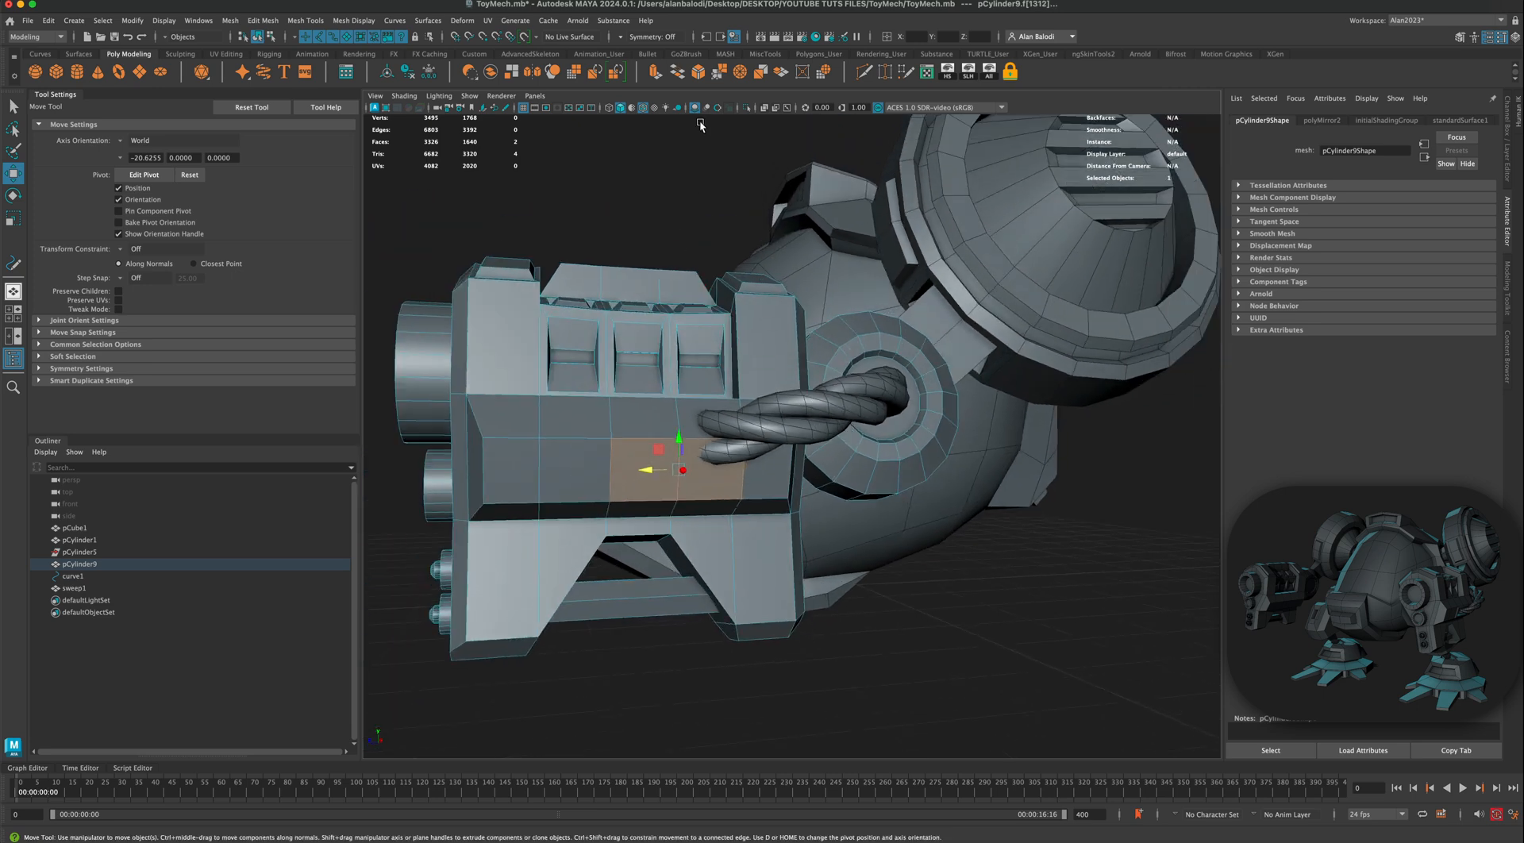
left_click(656, 75)
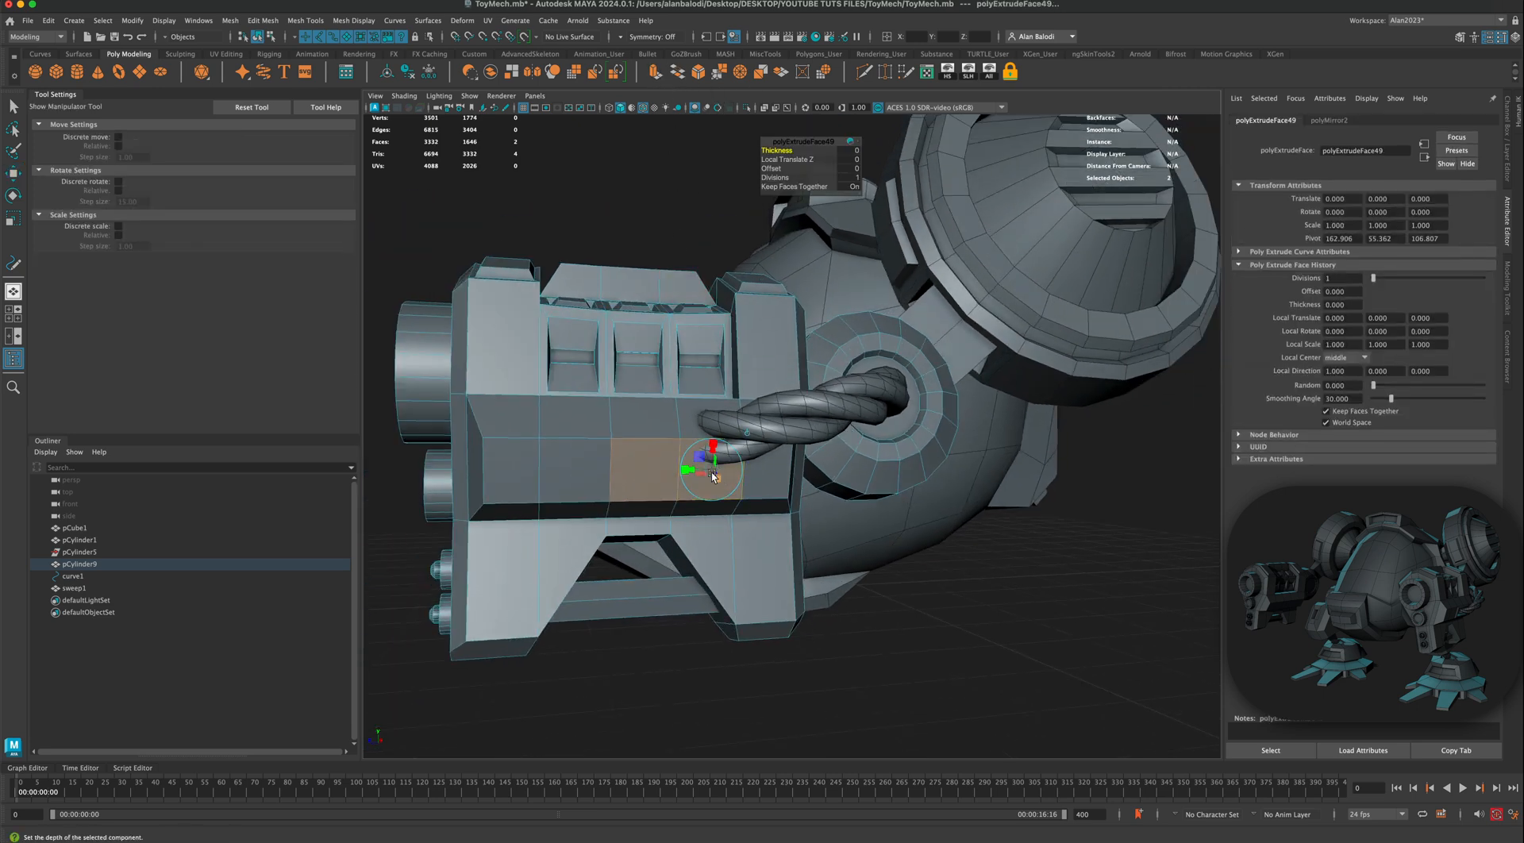
left_click_drag(671, 477, 767, 467, "alt")
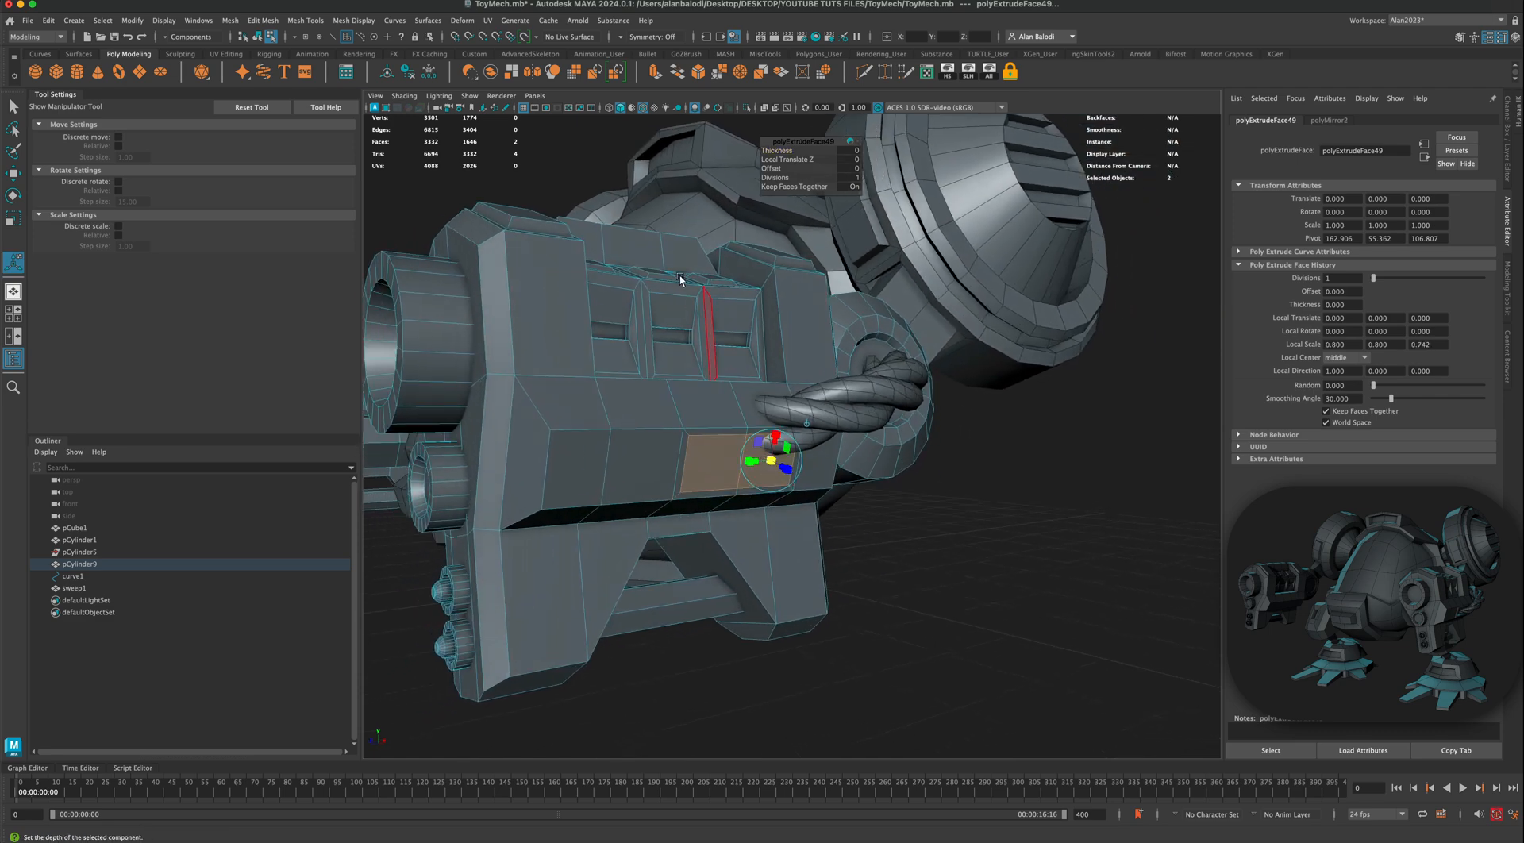
Step: Offset the extruded side-panel faces outward by 1.201, extrude them again and scale the new faces uniformly to 0.767
left_click_drag(782, 467, 785, 471)
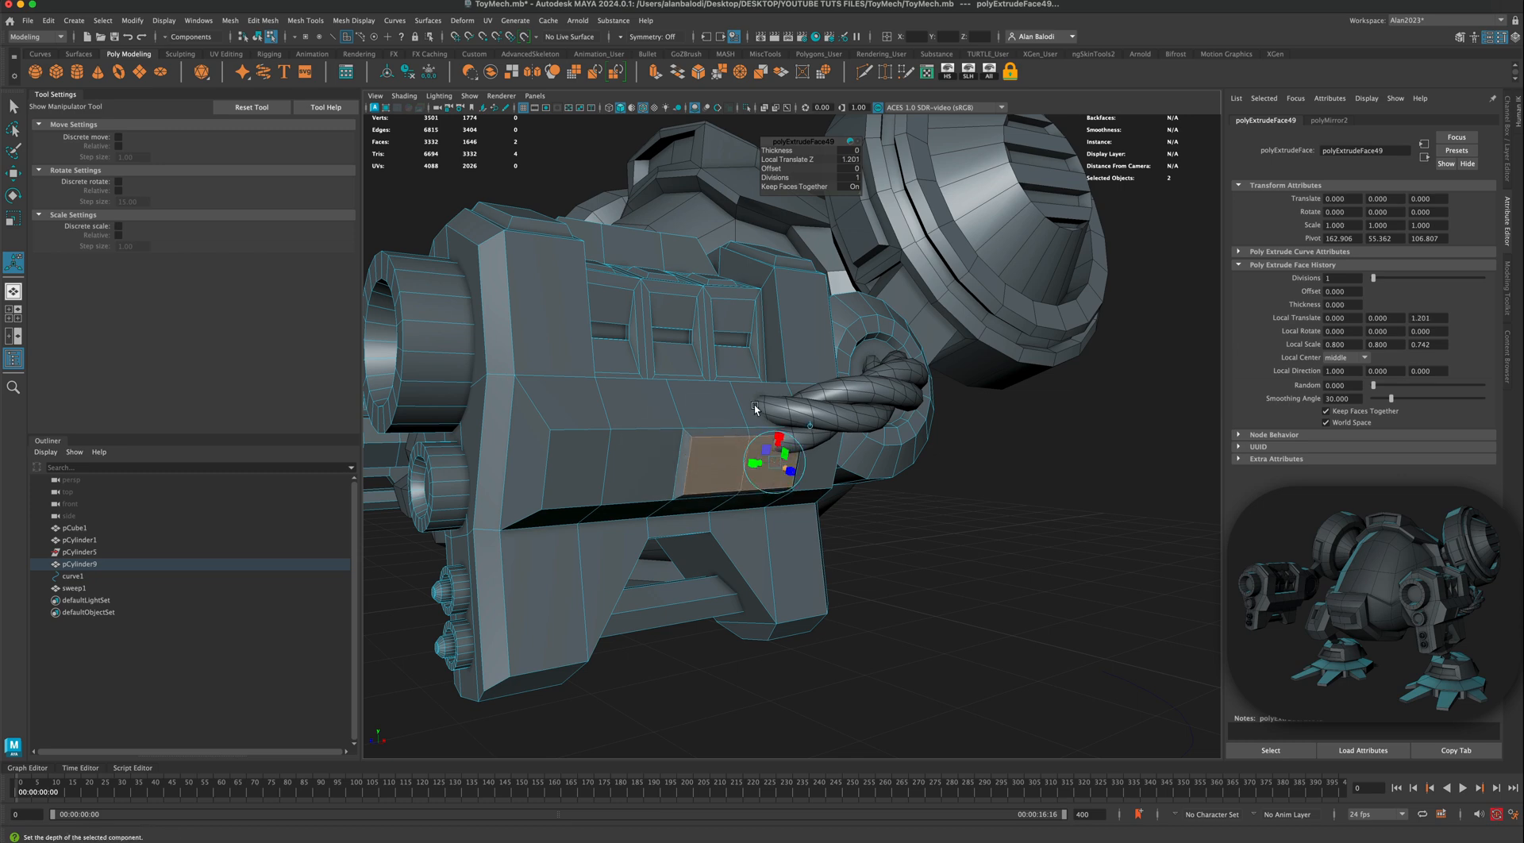
left_click(654, 72)
left_click_drag(769, 465, 760, 466)
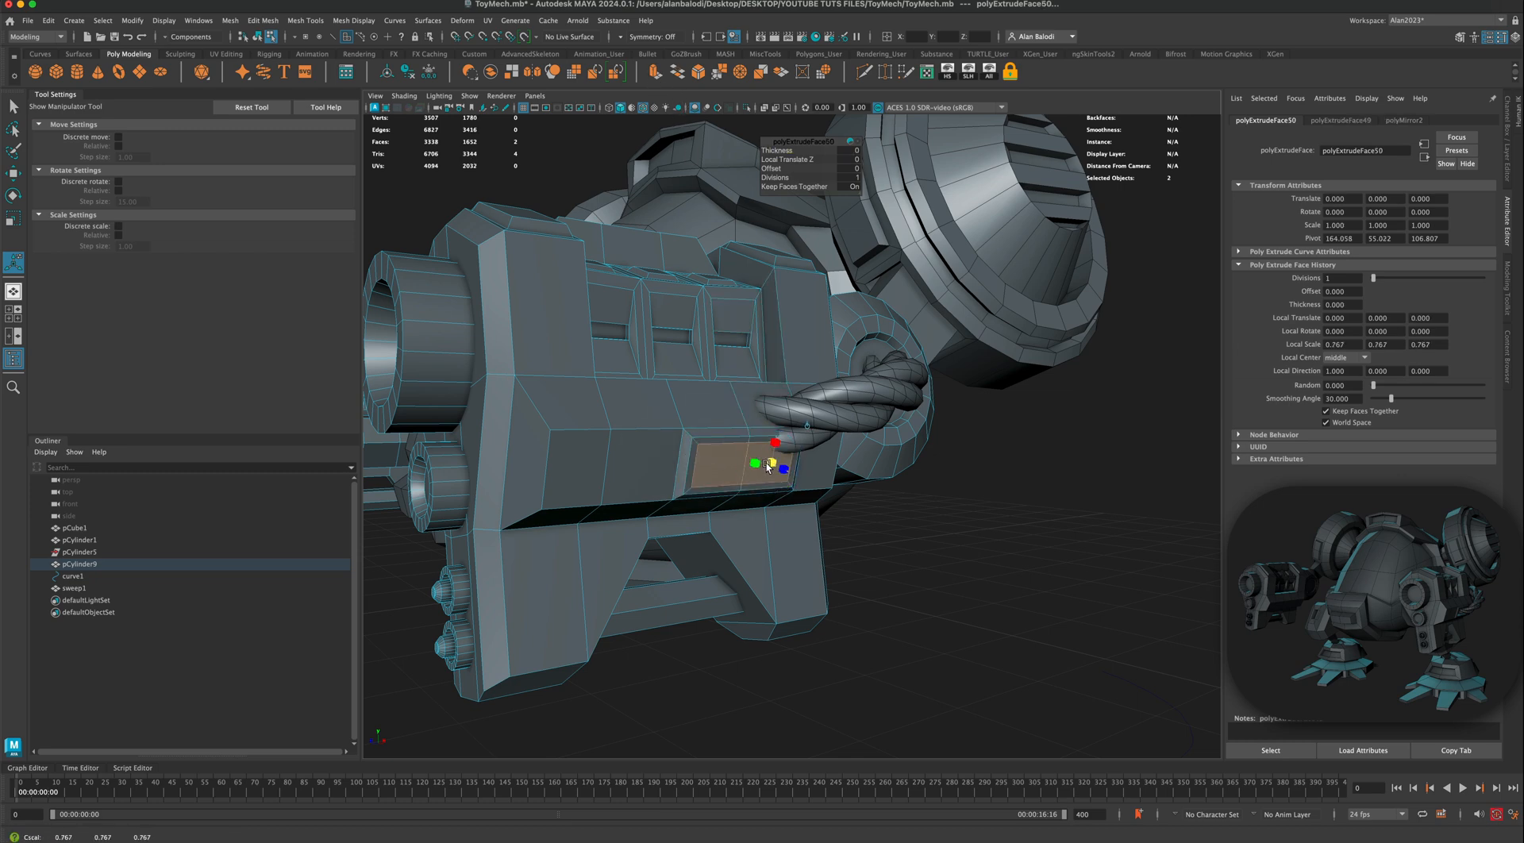
Step: Extrude the inset faces inward by 5.512 to form a recess in the side panel, and return to object mode
left_click(655, 73)
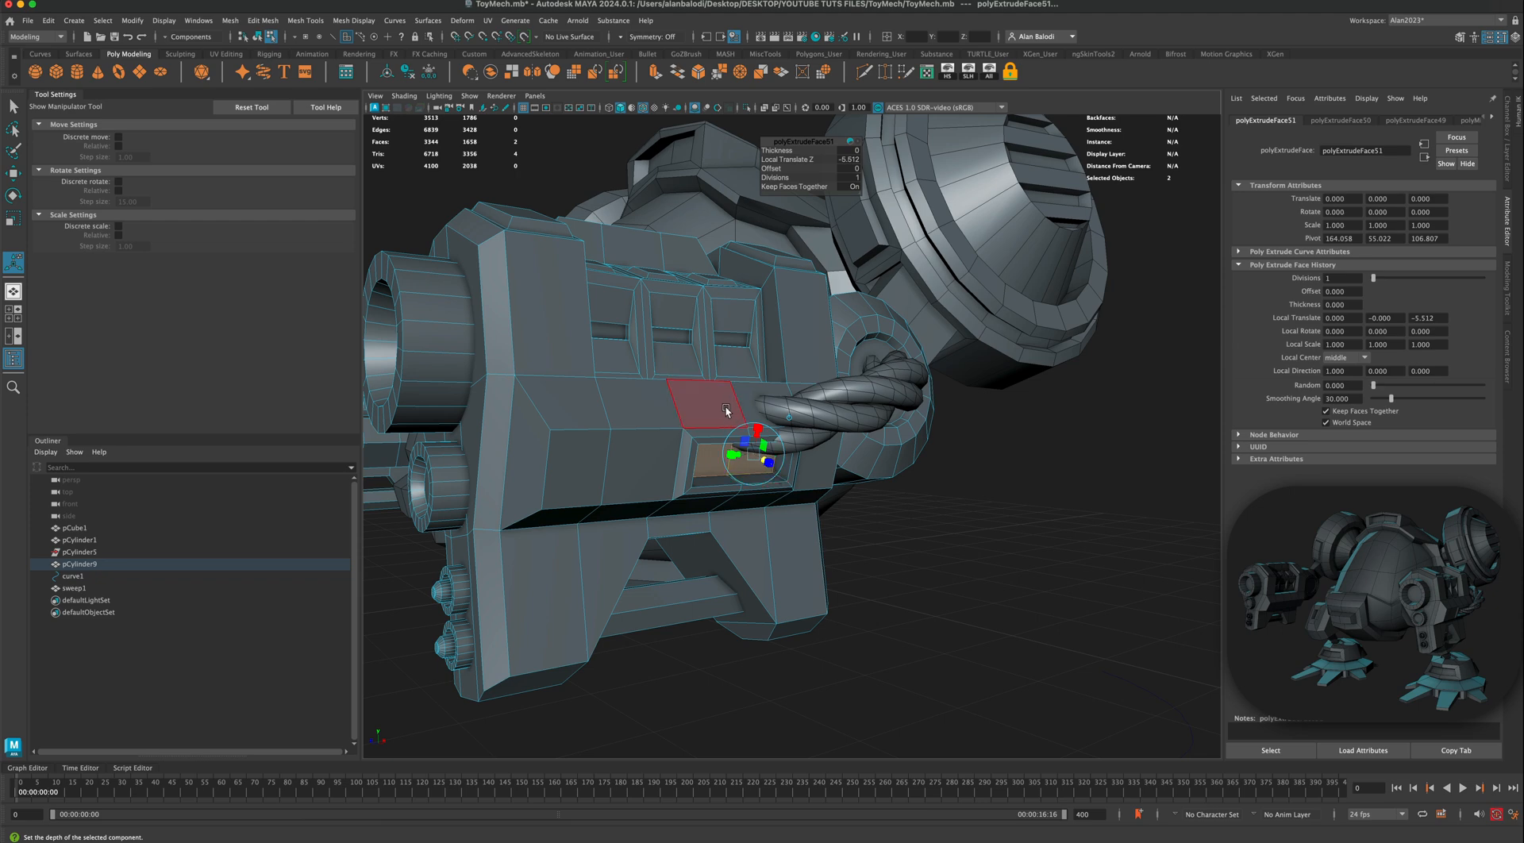
right_click_drag(725, 409, 767, 389)
left_click(925, 490)
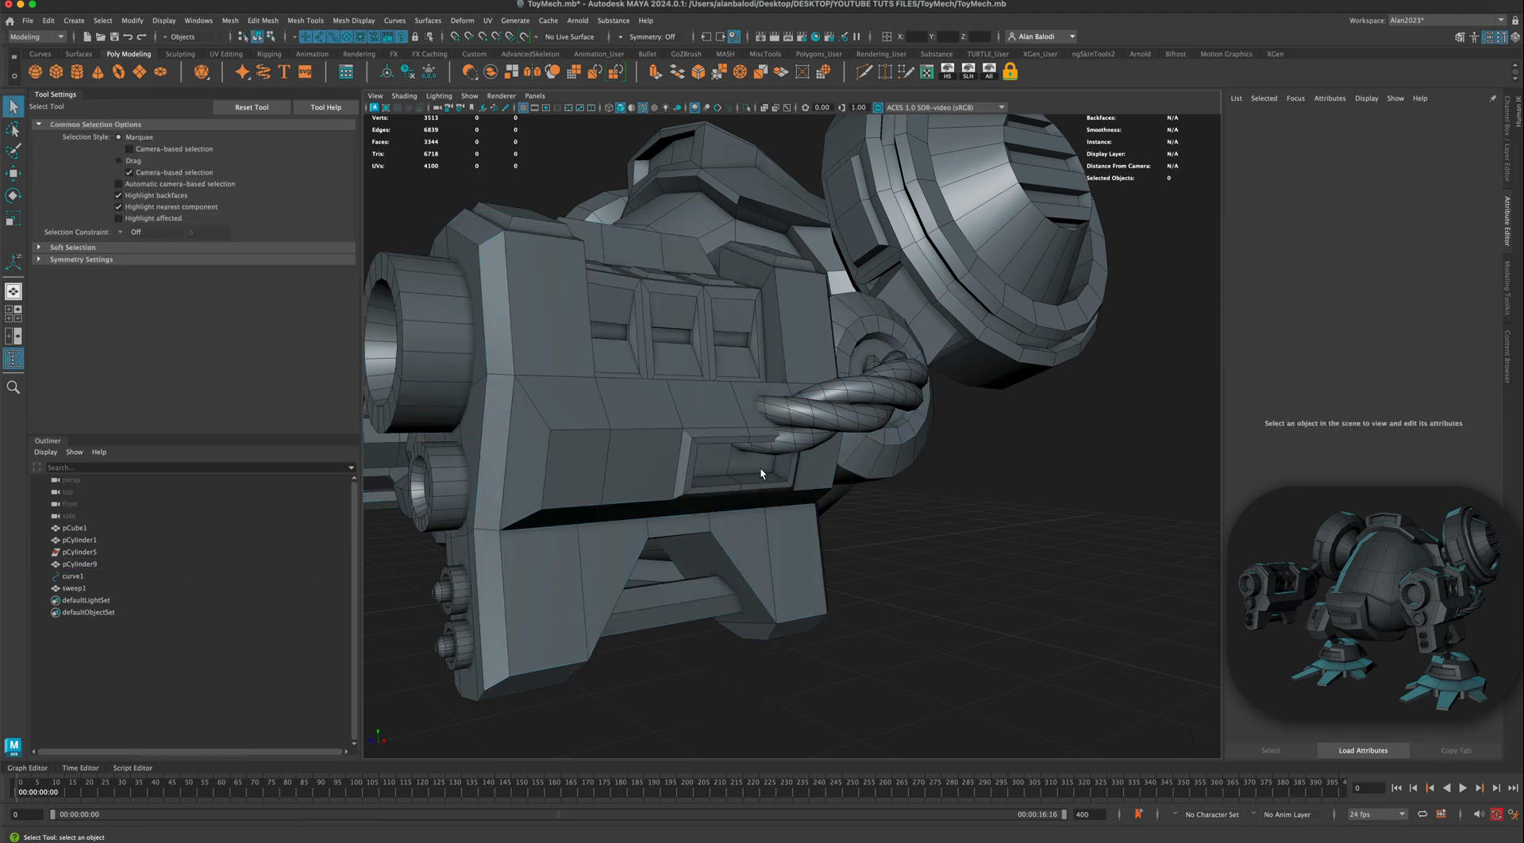
Step: Isolate the rope in the viewport and select the vertices at its front end
left_click(792, 421)
scroll(892, 588, "up", 5)
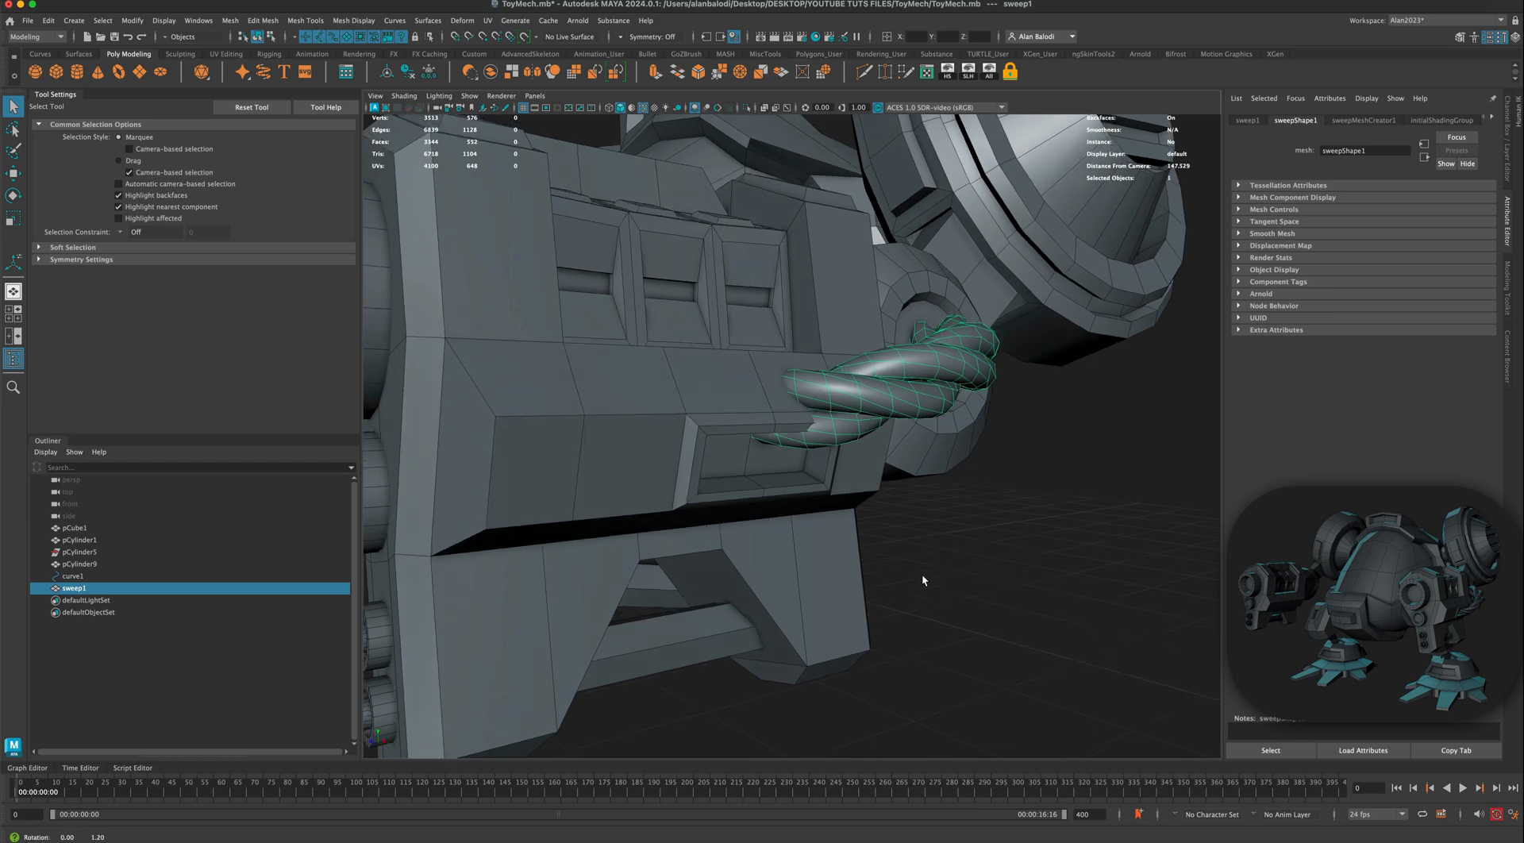
left_click_drag(922, 573, 914, 549, "alt")
left_click(747, 107)
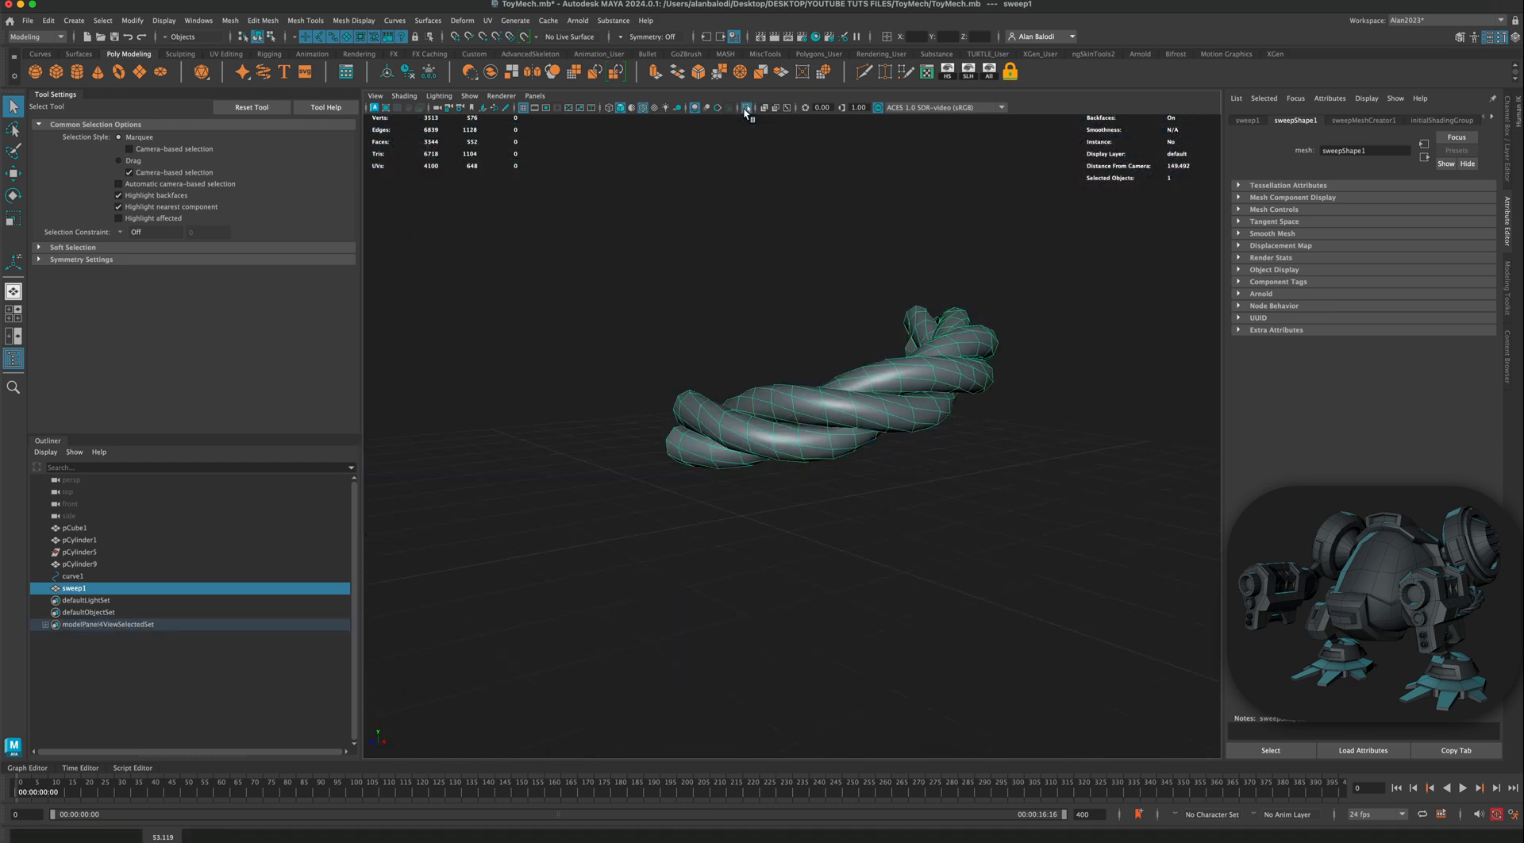
left_click_drag(707, 435, 876, 689, "alt")
right_click(767, 484)
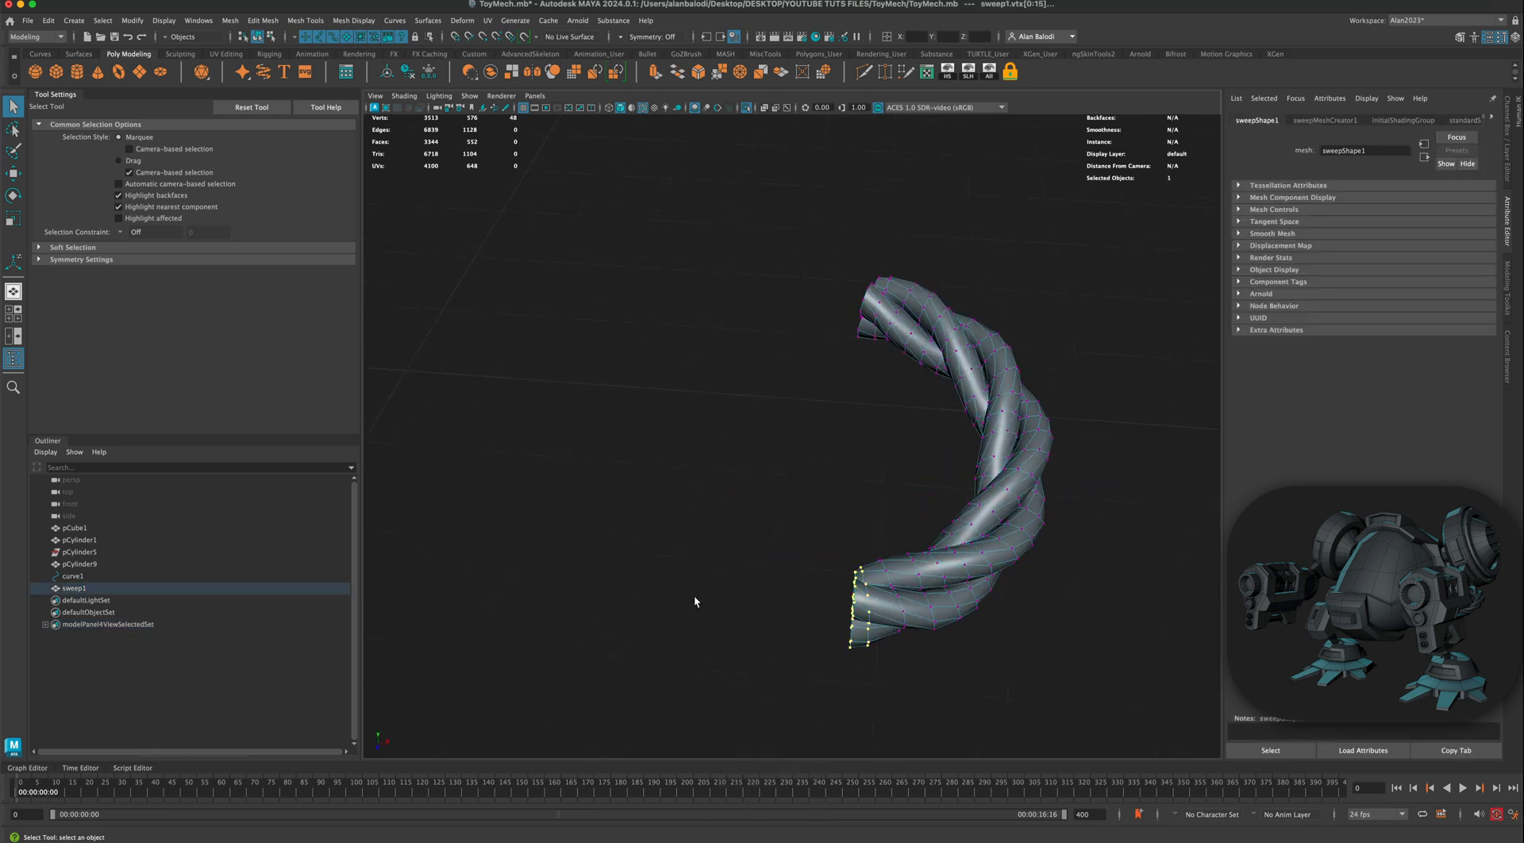
Step: Turn on soft selection with Surface falloff and a 76.55 radius, and try moving the rope's front-end vertices sideways
key("b")
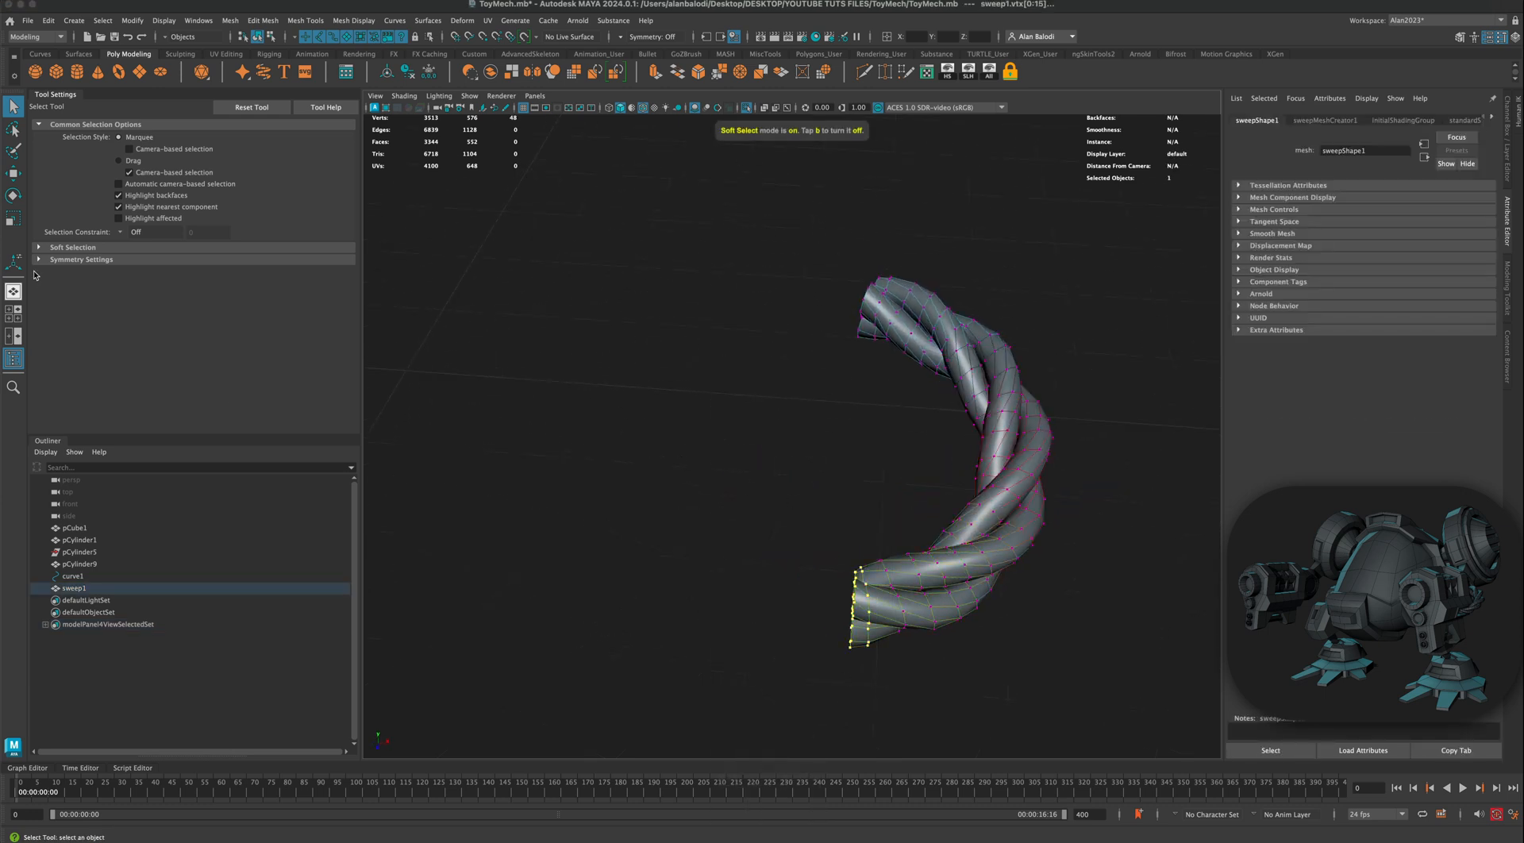
left_click(73, 247)
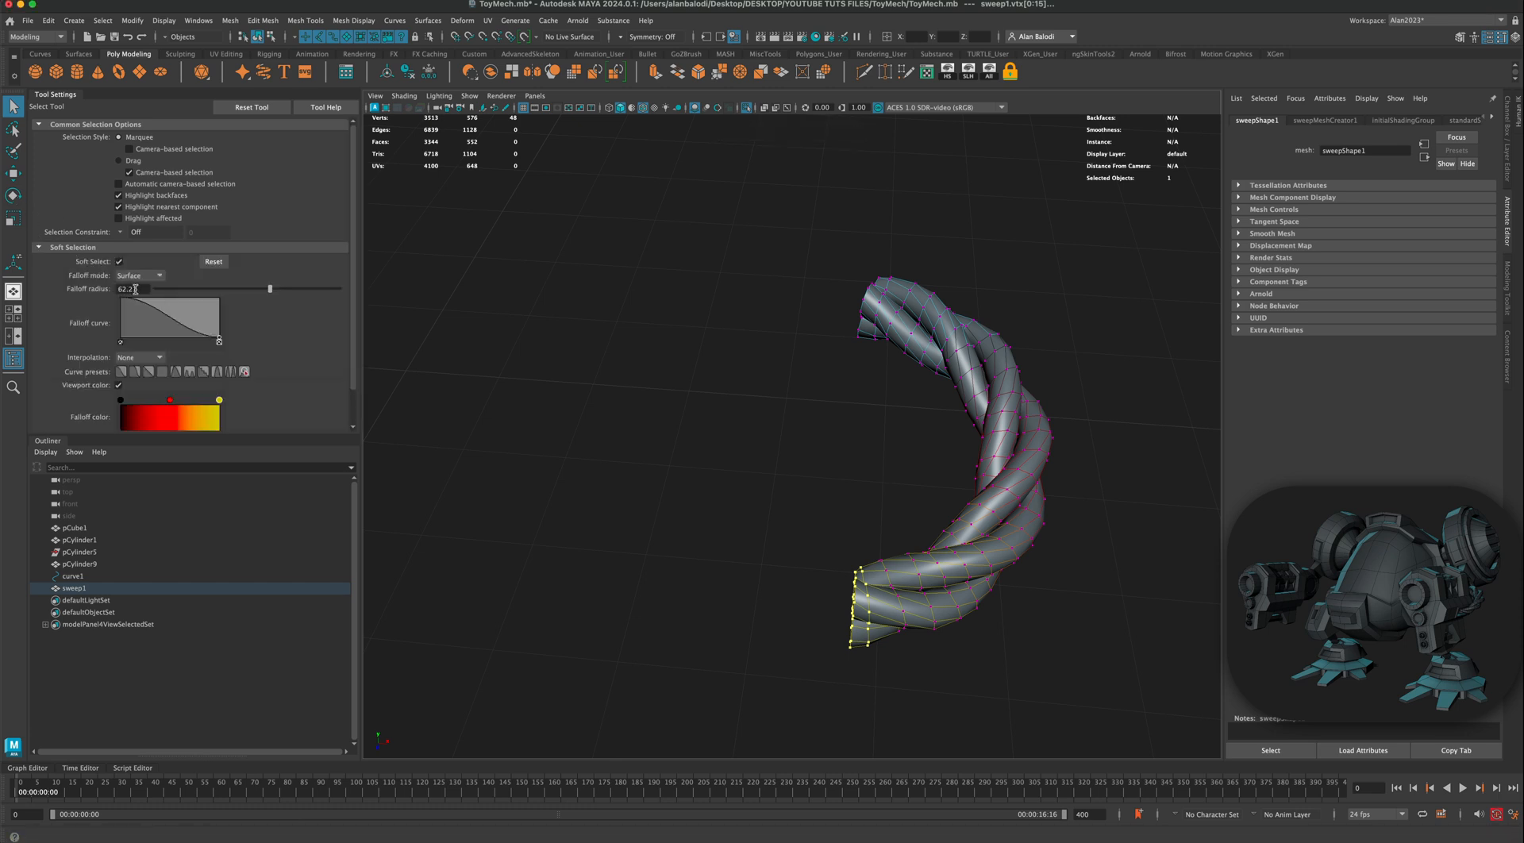
left_click(13, 173)
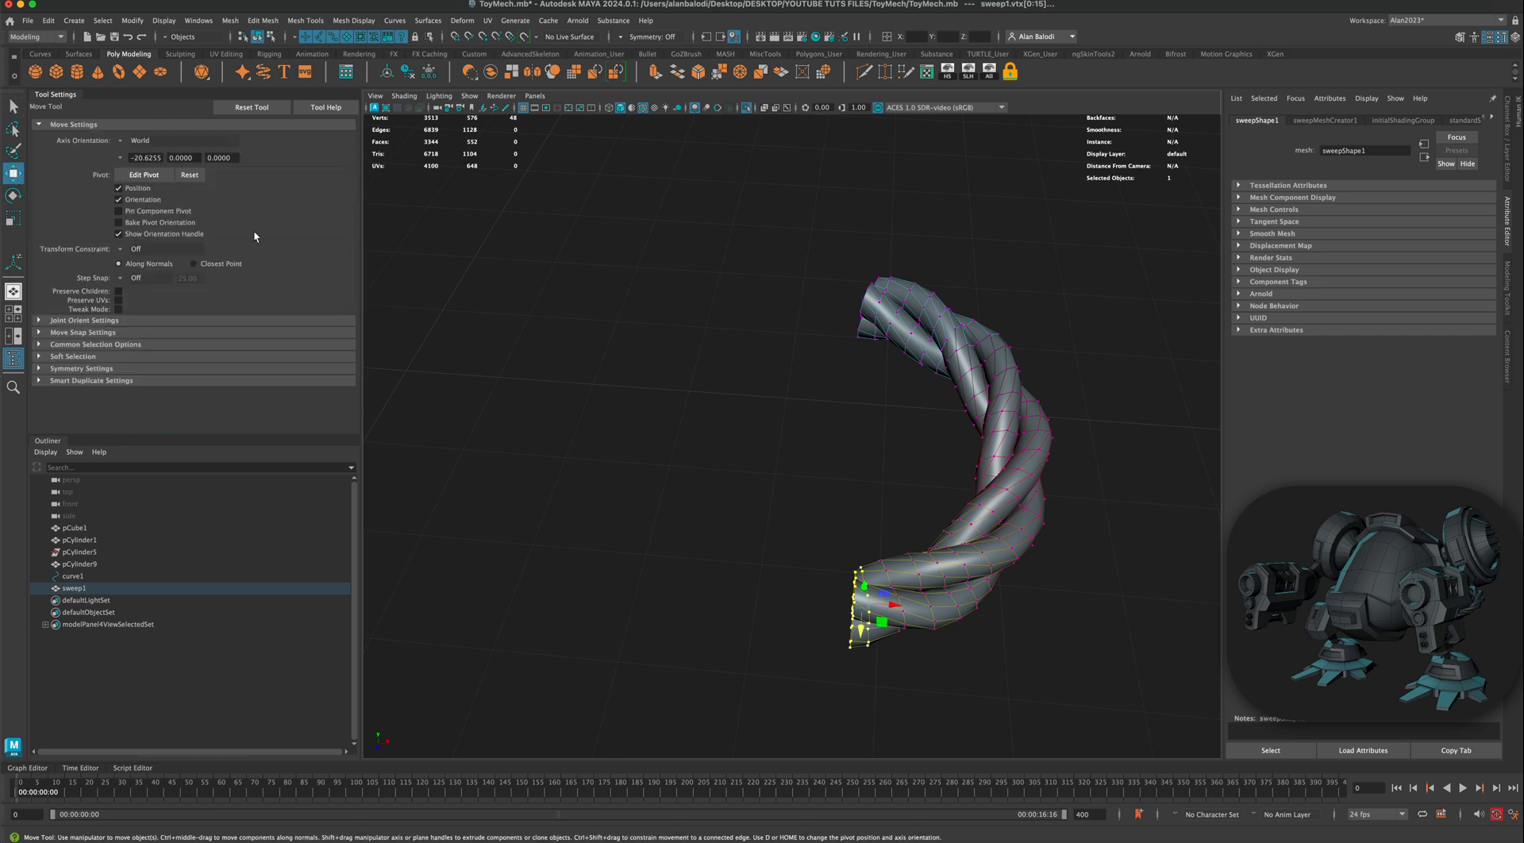
mouse_move(895, 615)
left_mouse_down()
mouse_move(877, 620)
mouse_move(941, 611)
mouse_move(862, 601)
mouse_move(952, 607)
mouse_move(877, 603)
left_mouse_up()
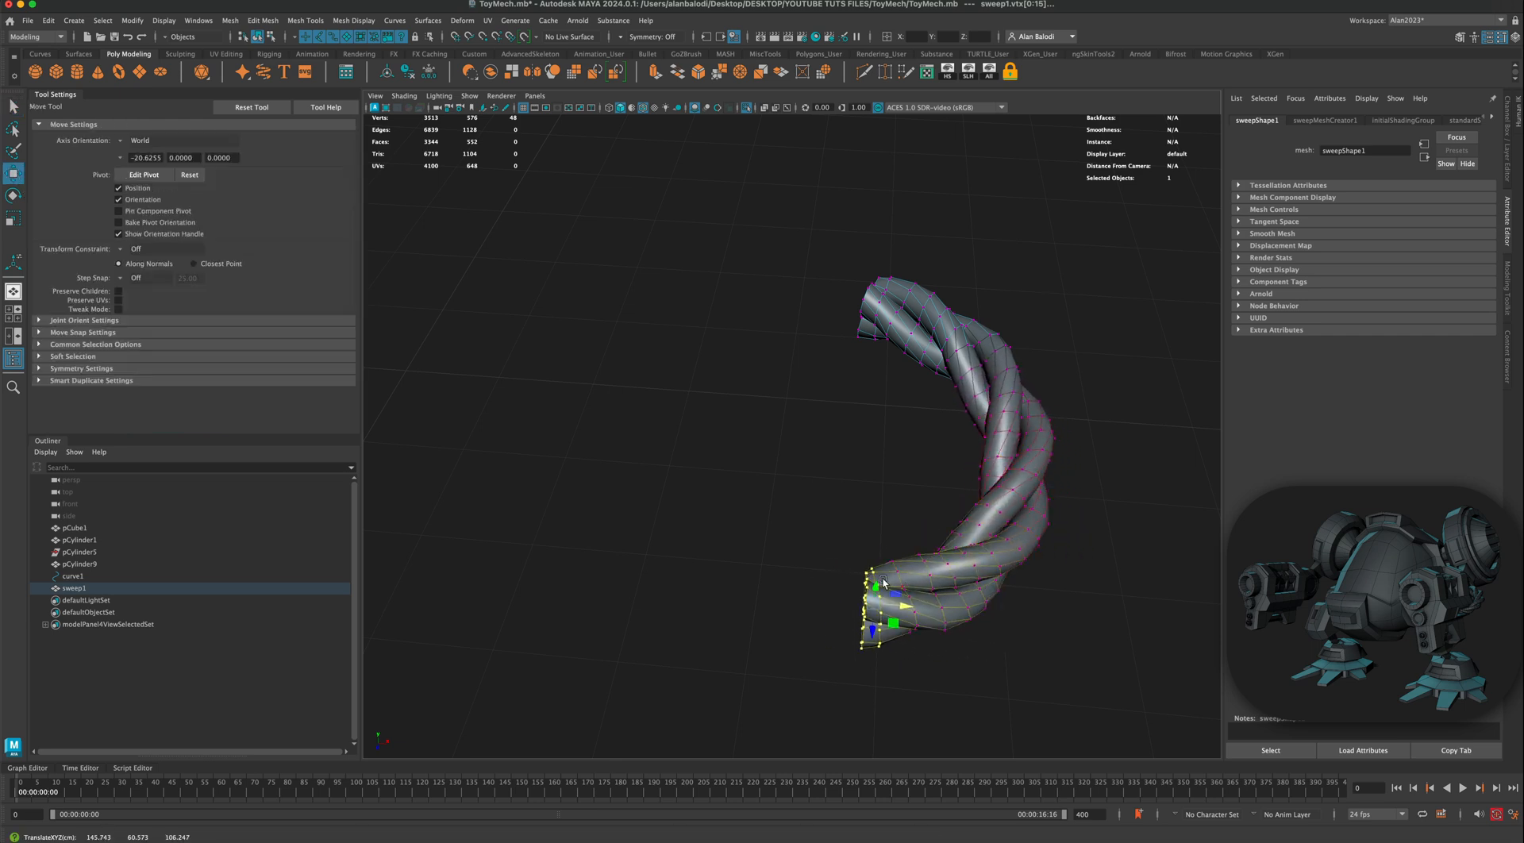
left_click(68, 356)
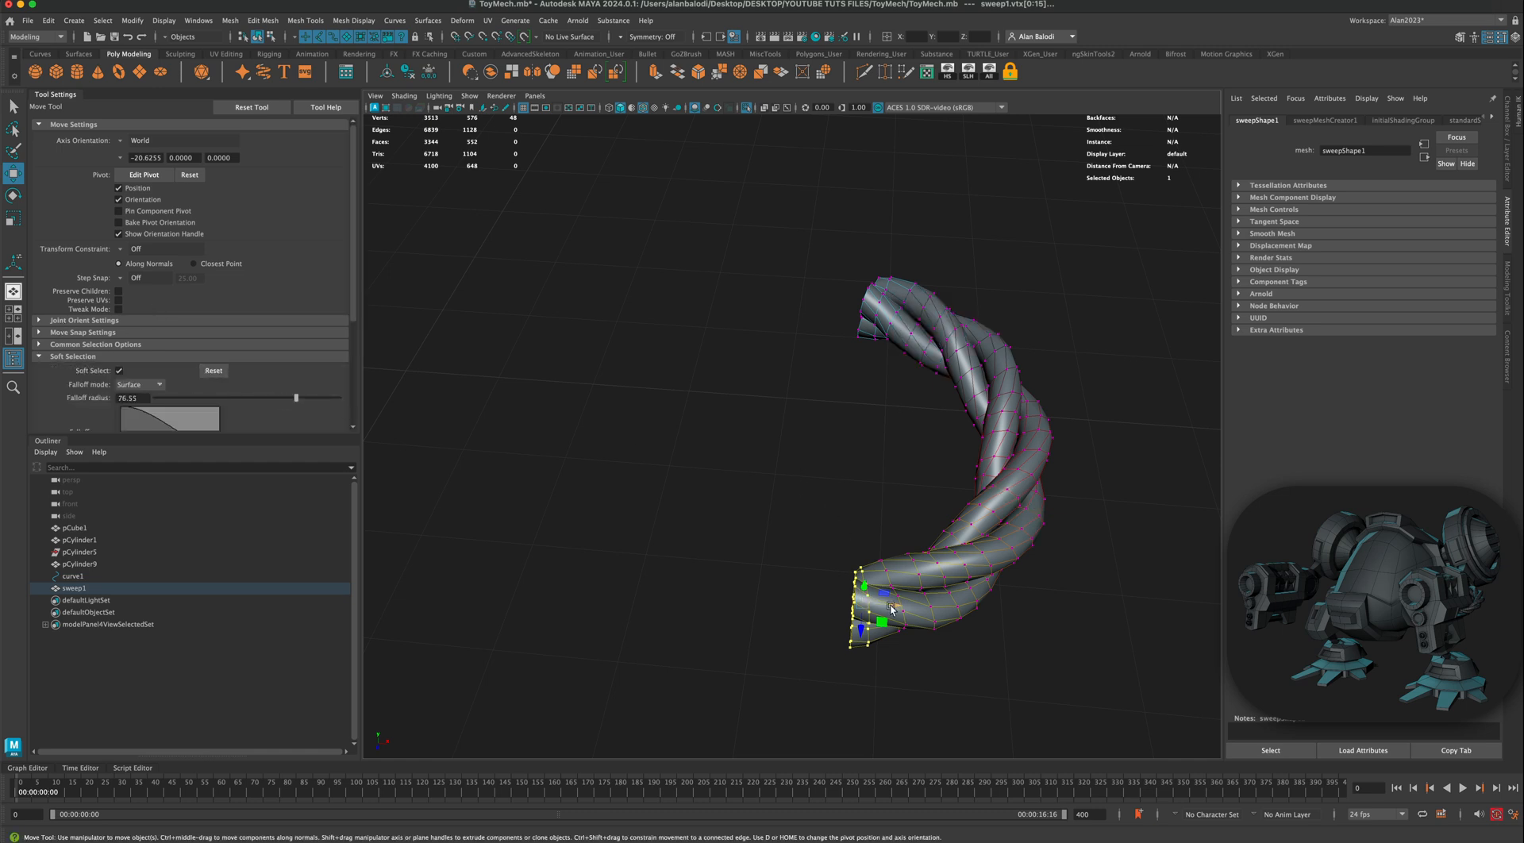
left_click_drag(891, 609, 835, 384)
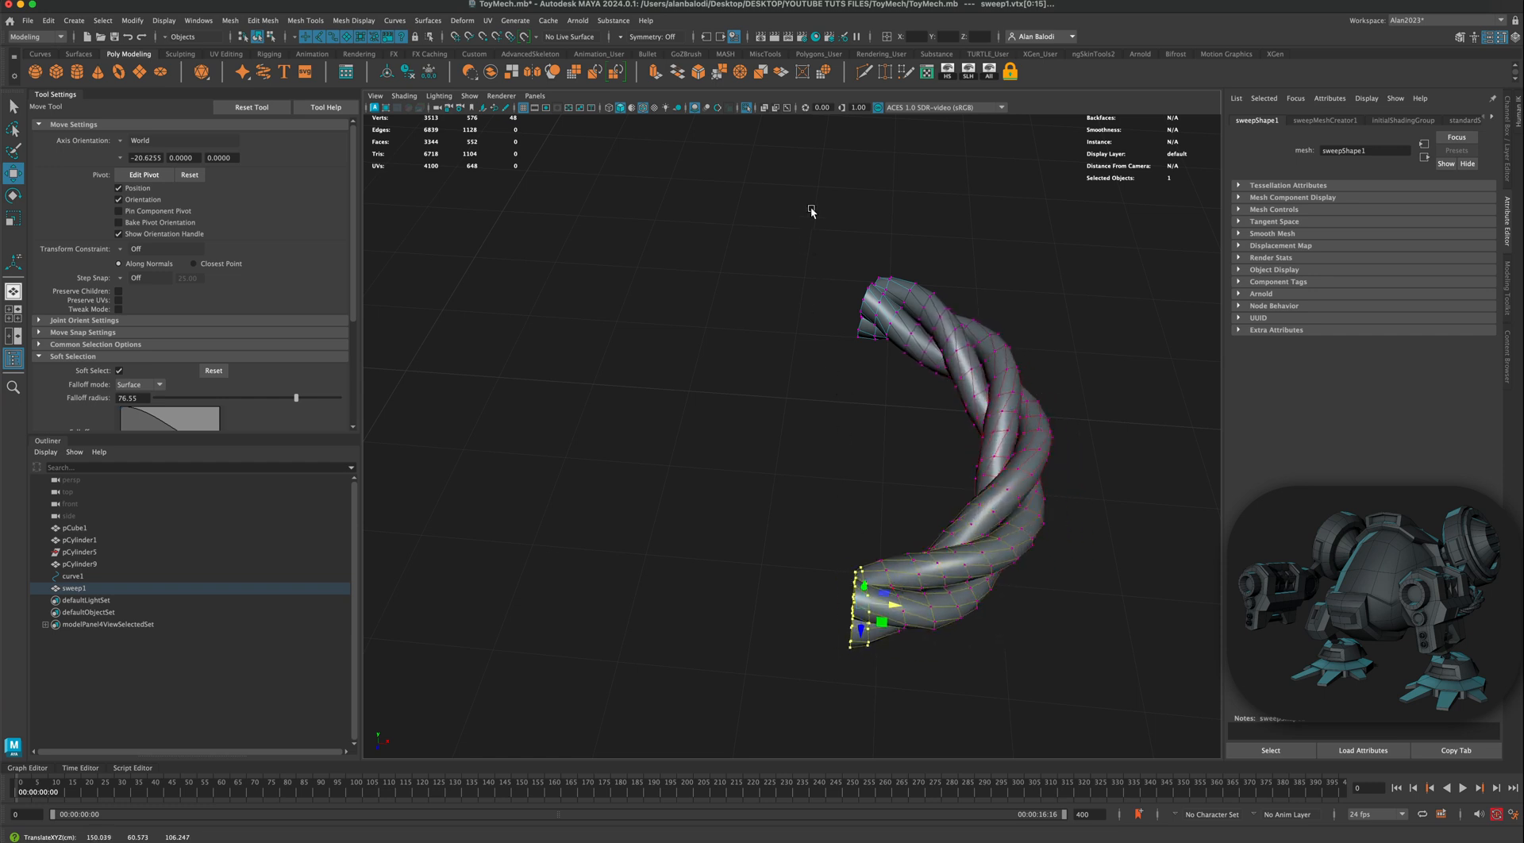
Step: Show the whole mech again and move the rope's front end outward and down to the new side-panel recess
left_click(746, 109)
left_click_drag(898, 607, 826, 544)
left_click_drag(758, 378, 750, 410)
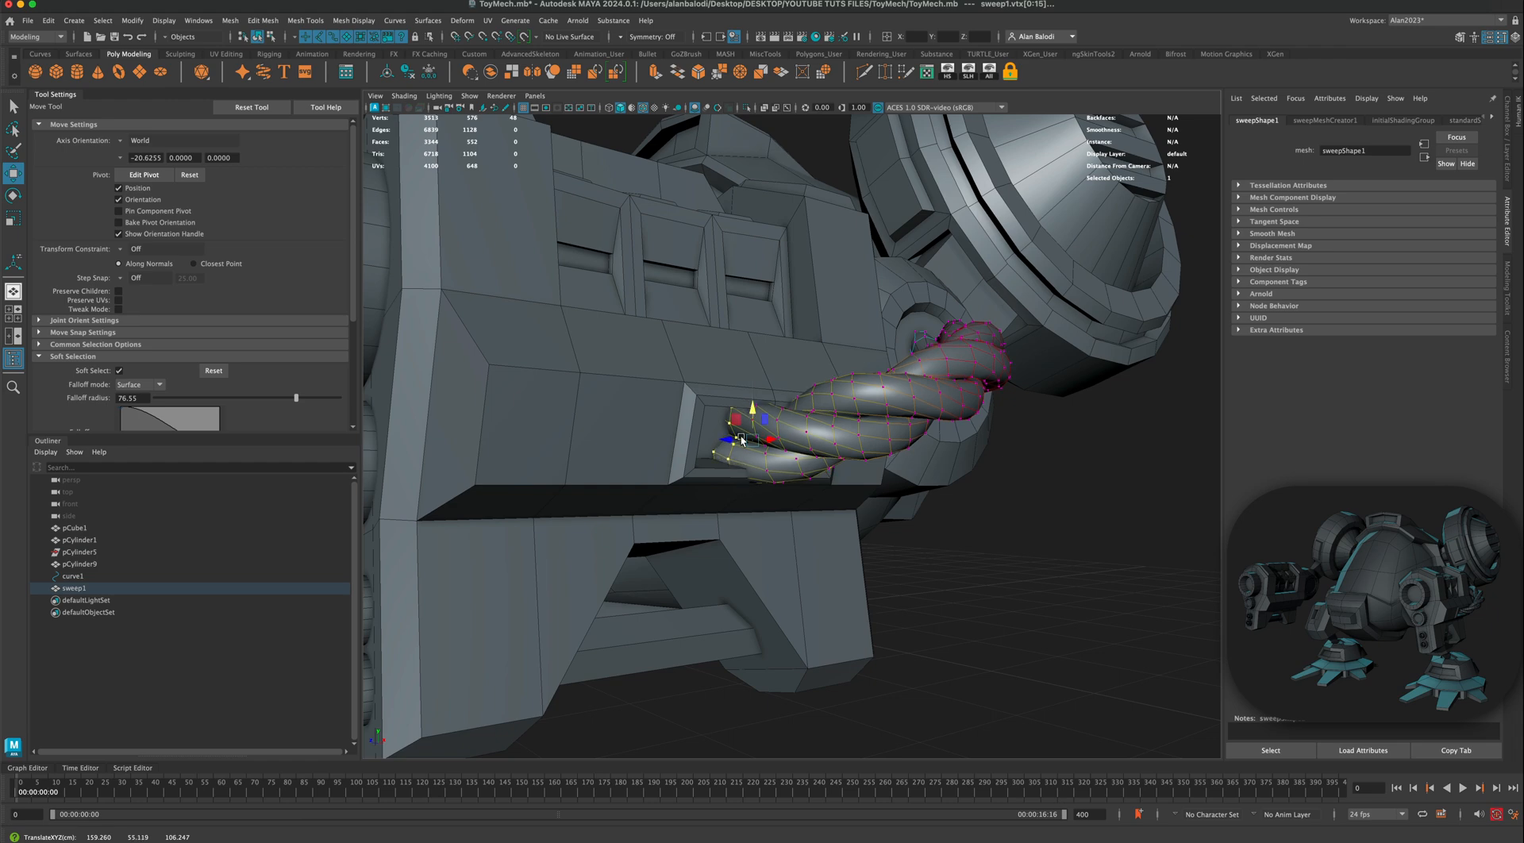
mouse_move(716, 481)
left_mouse_down("alt")
mouse_move(709, 494)
mouse_move(666, 478)
mouse_move(725, 496)
mouse_move(711, 500)
left_mouse_up("alt")
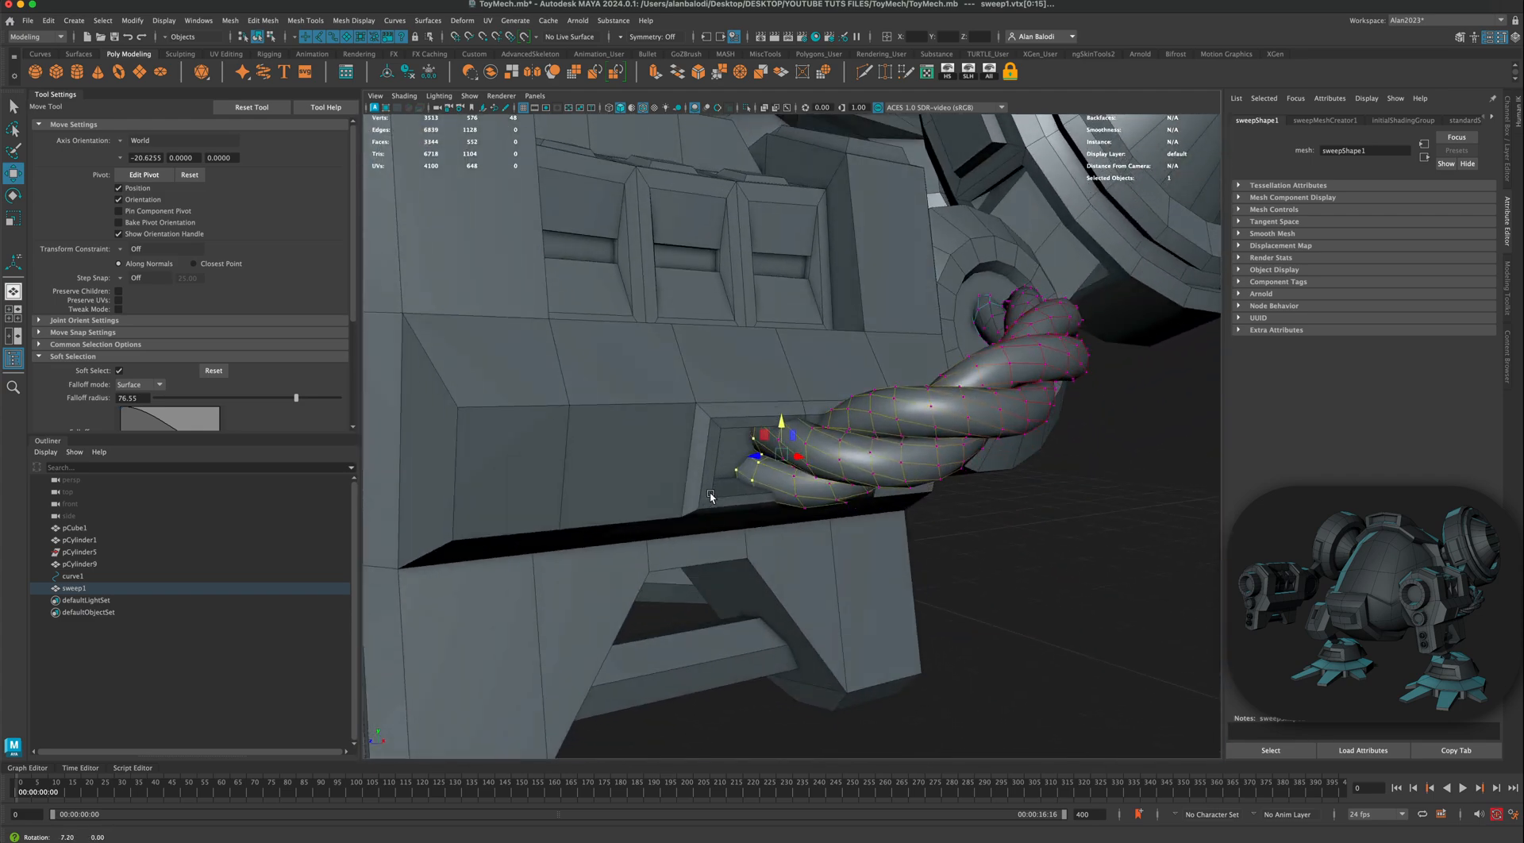
Step: Scale down the rope's front-end vertices to fit inside the side-panel recess
left_click(11, 222)
left_click_drag(780, 457, 772, 510)
scroll(776, 520, "up", 3)
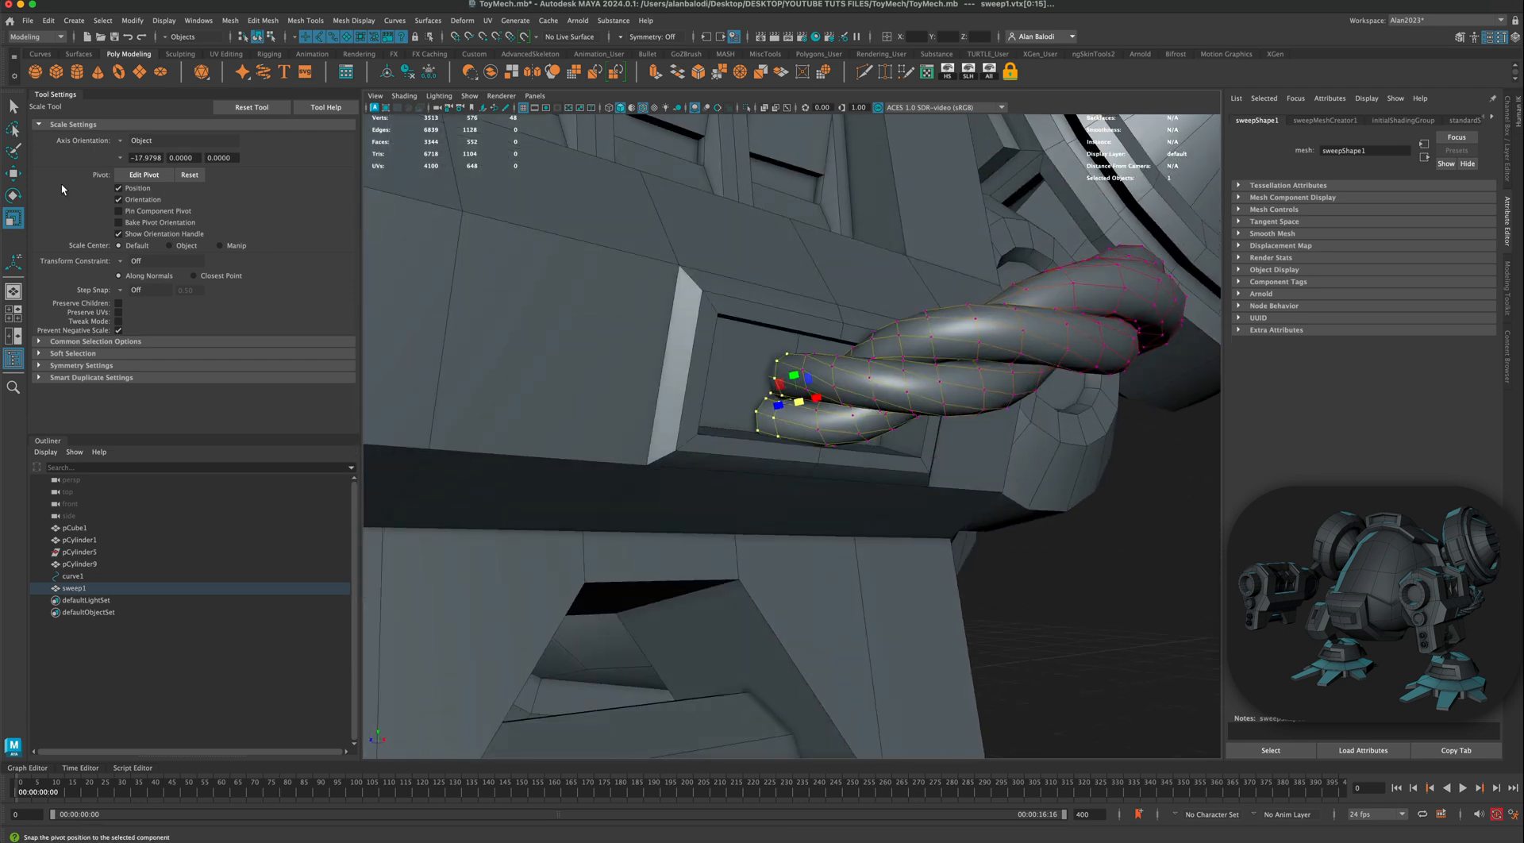
Step: Select a vertex under the lower strand's front end and set soft selection to Volume falloff with a 12.70 radius
left_click(13, 173)
left_click_drag(774, 440, 929, 508, "alt")
scroll(825, 460, "up", 3)
left_click_drag(824, 432, 821, 423, "alt")
right_click_drag(773, 434, 725, 434)
left_click(775, 439)
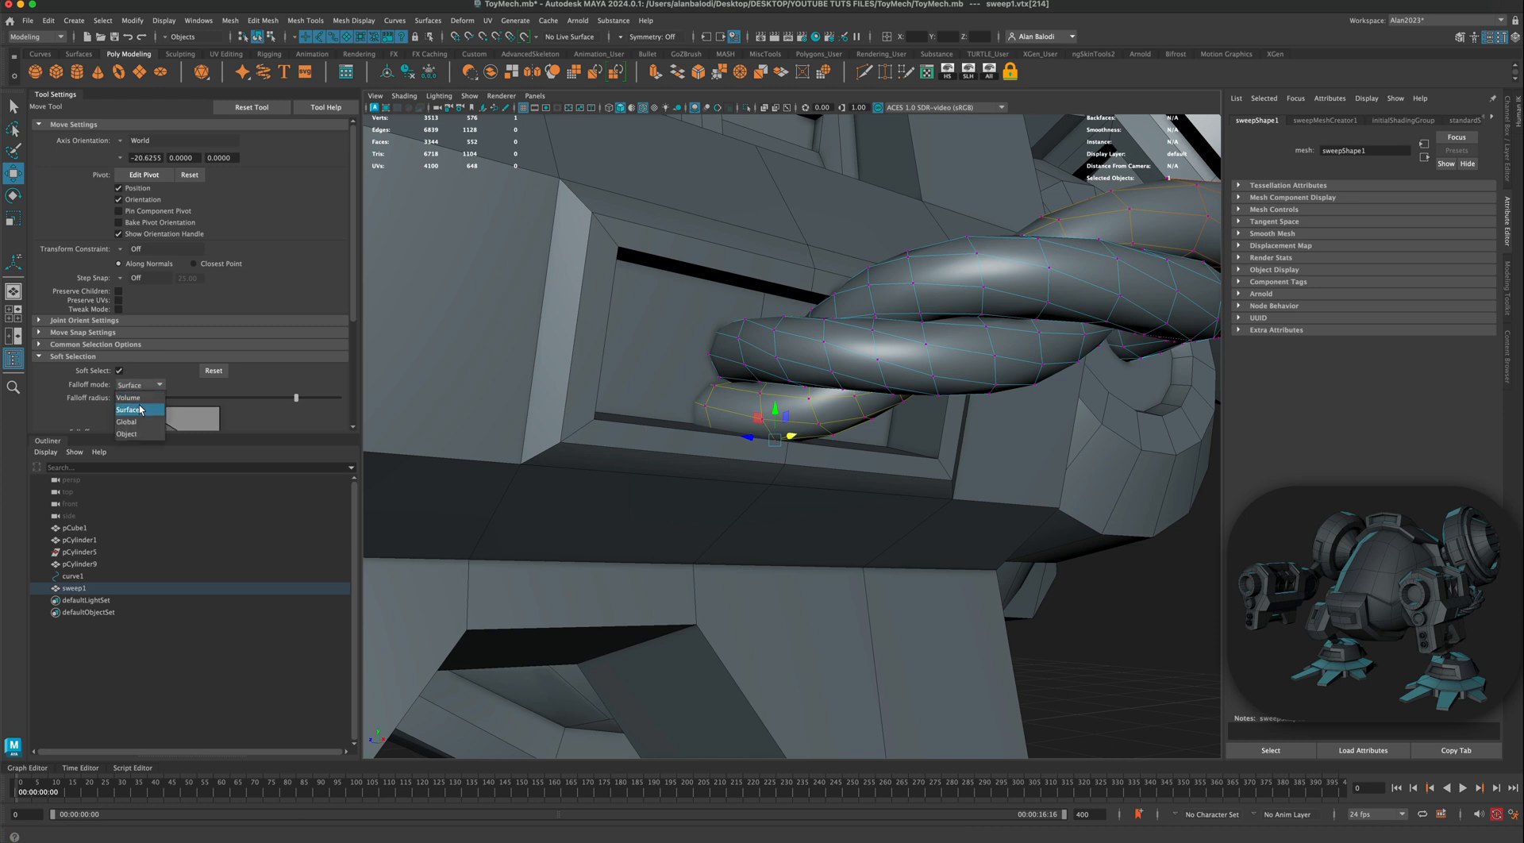
left_click(140, 410)
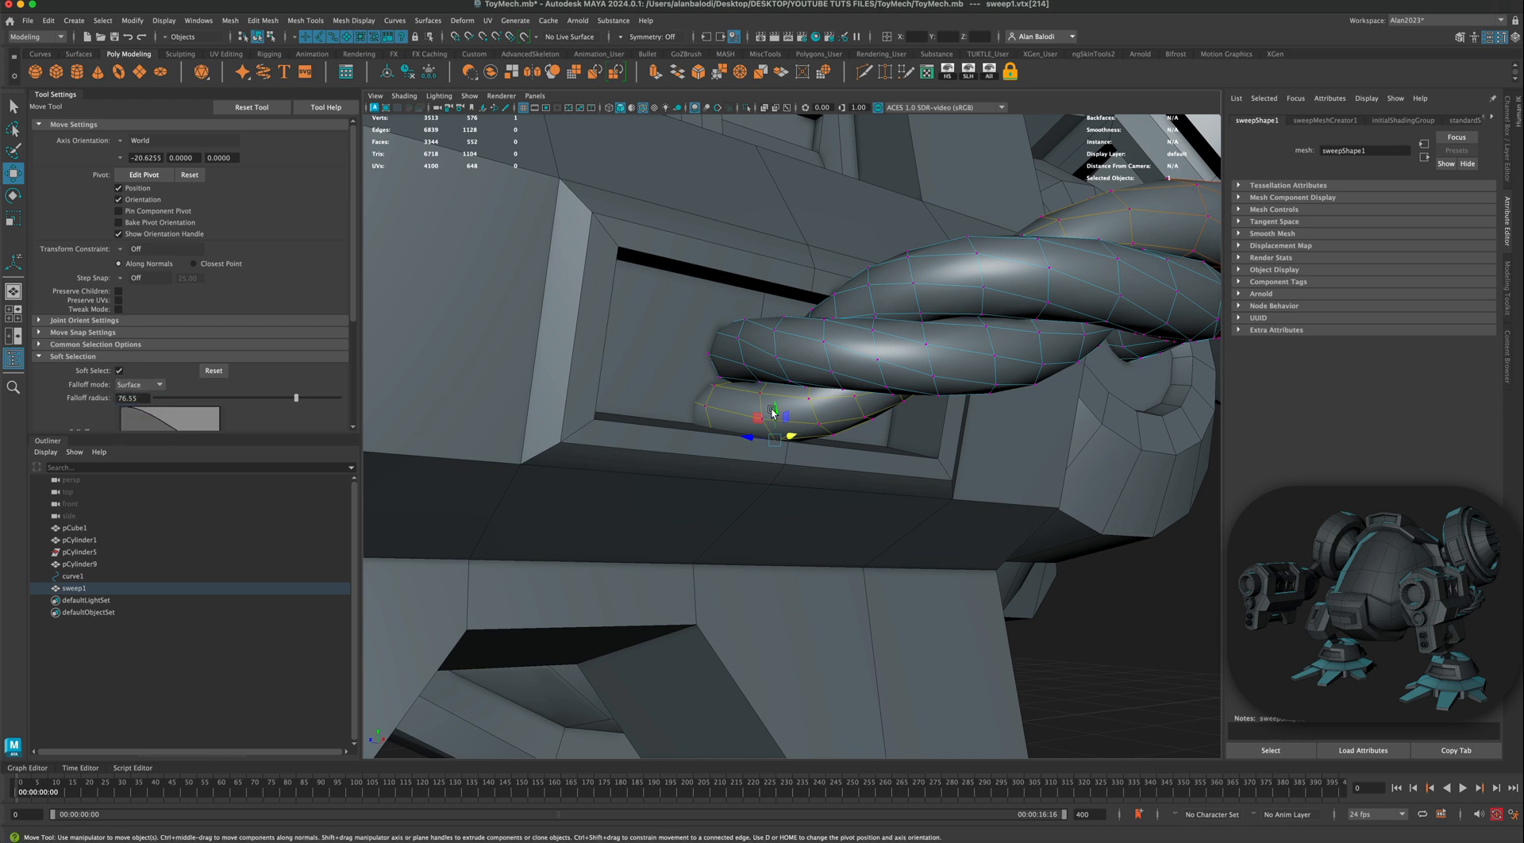
left_click(159, 398)
left_click(180, 399)
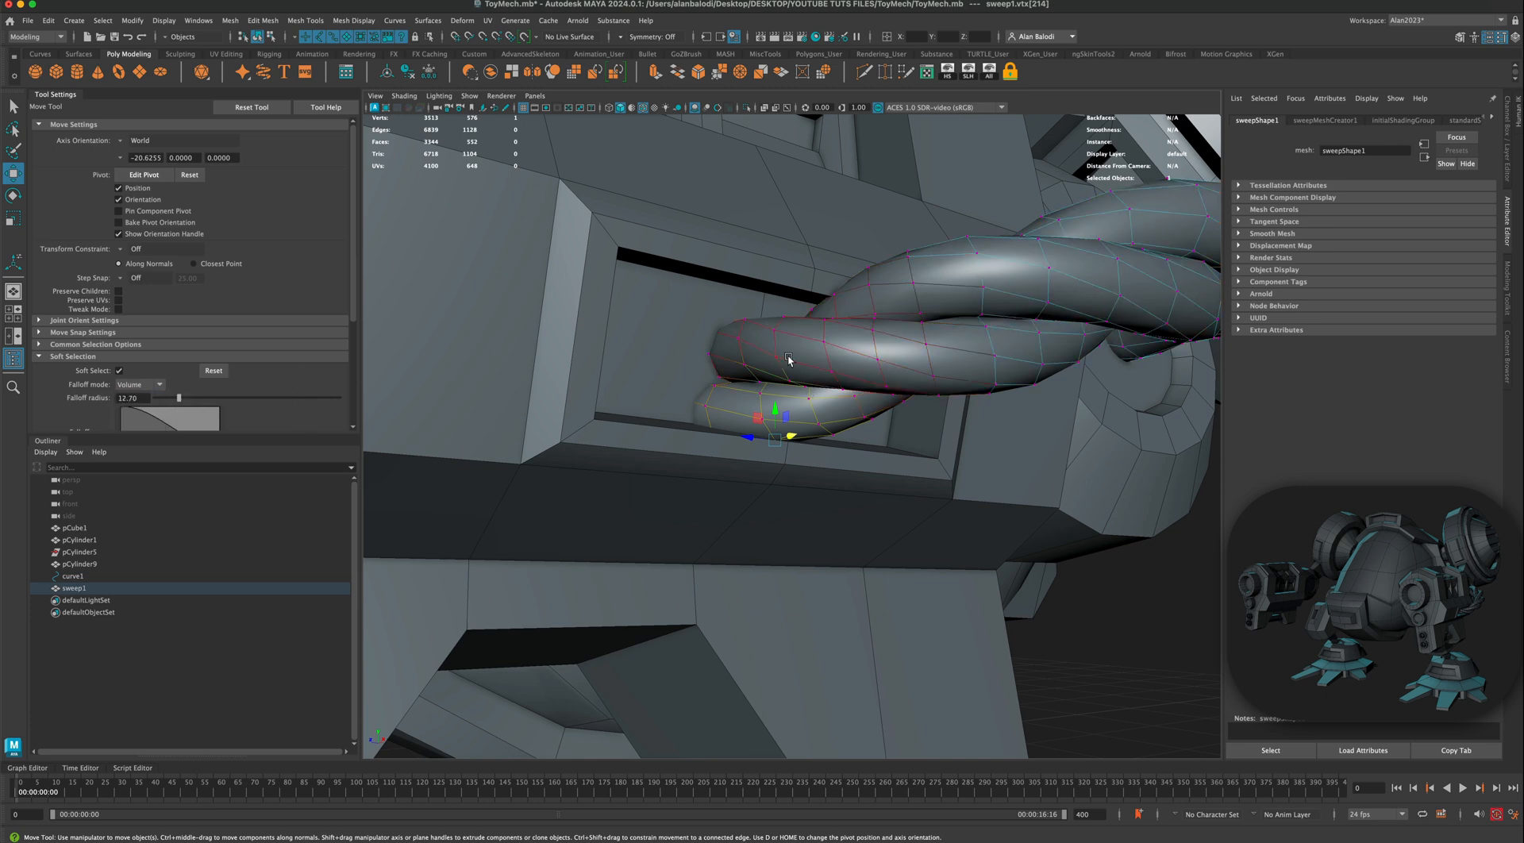
Step: Nudge the lower strand's vertices upward clear of the recess's bottom edge, and return to object mode
left_click_drag(780, 409, 843, 401)
left_click(879, 380)
left_click(698, 439)
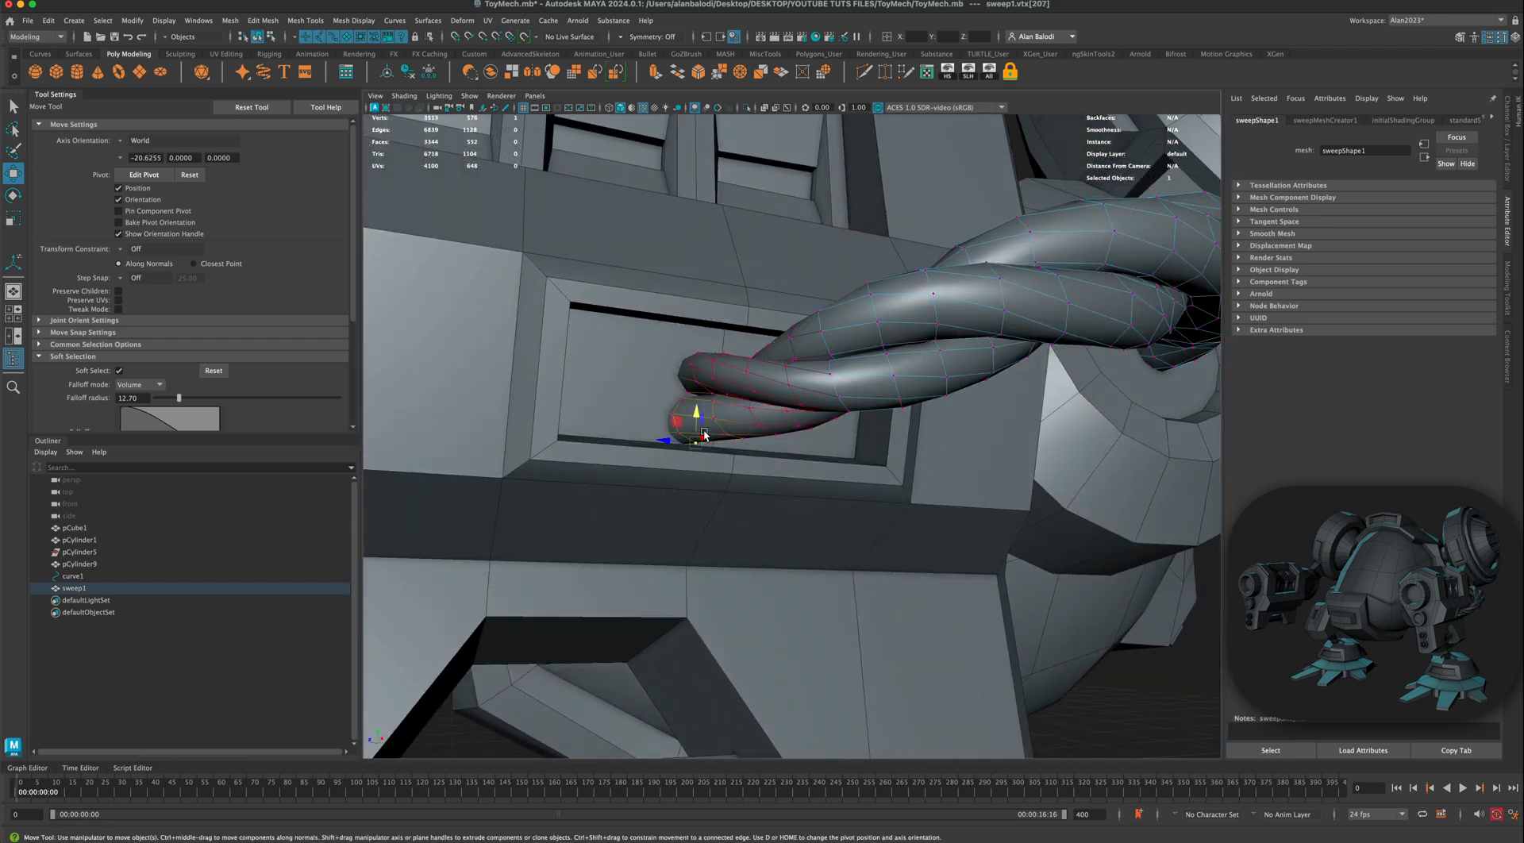
left_click_drag(699, 419, 698, 414)
right_click(798, 355)
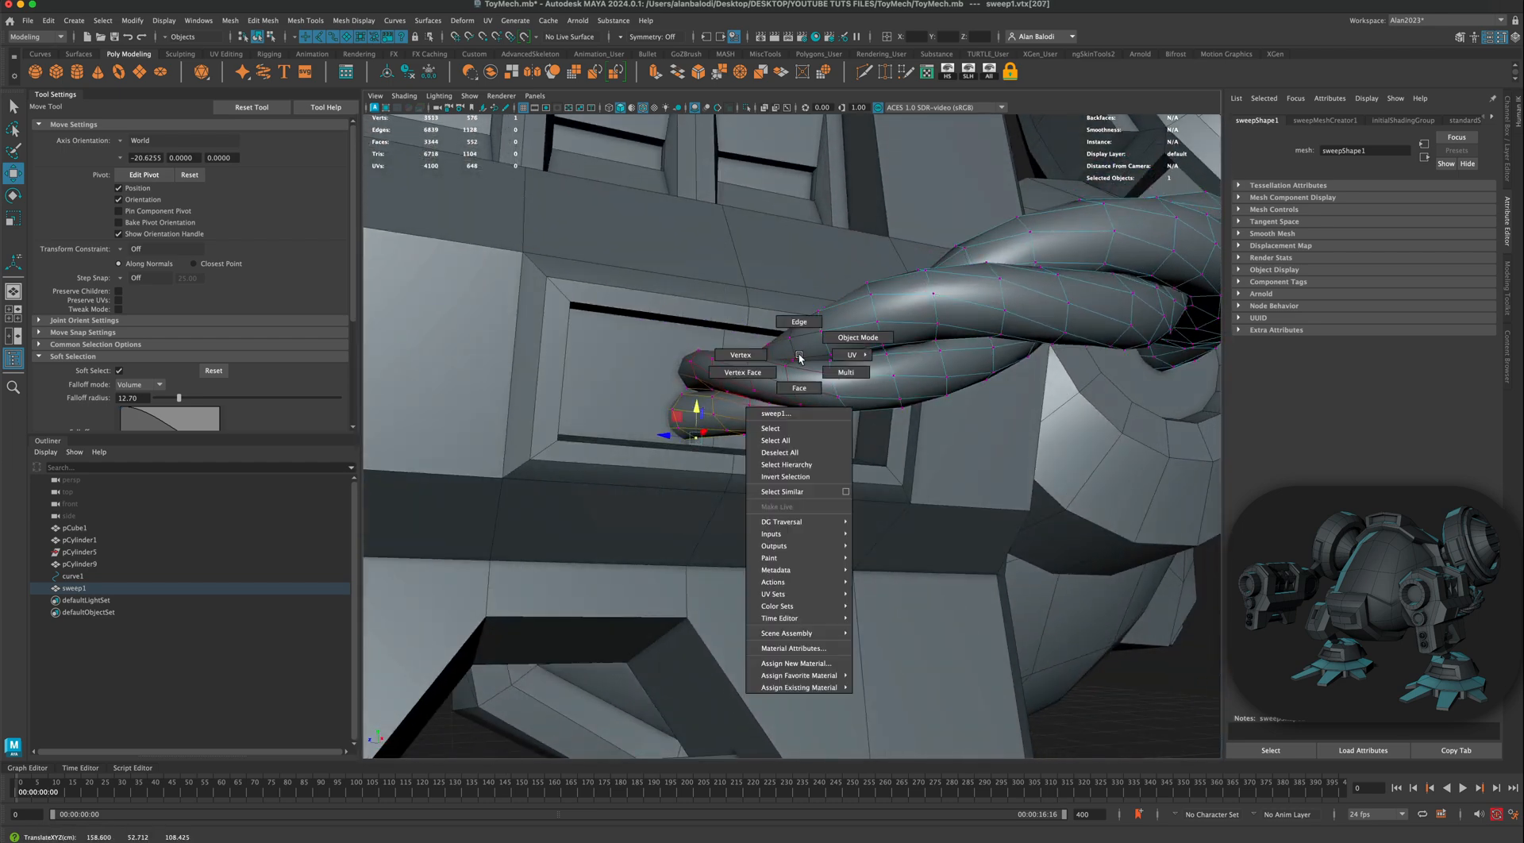
right_click_drag(799, 355, 857, 337)
left_click(1160, 659)
Step: Examine how the rope connects the gun's side recess to the arm joint on the whole mech
right_click_drag(1160, 658, 1098, 599, "alt")
left_click_drag(1098, 599, 1044, 556, "alt")
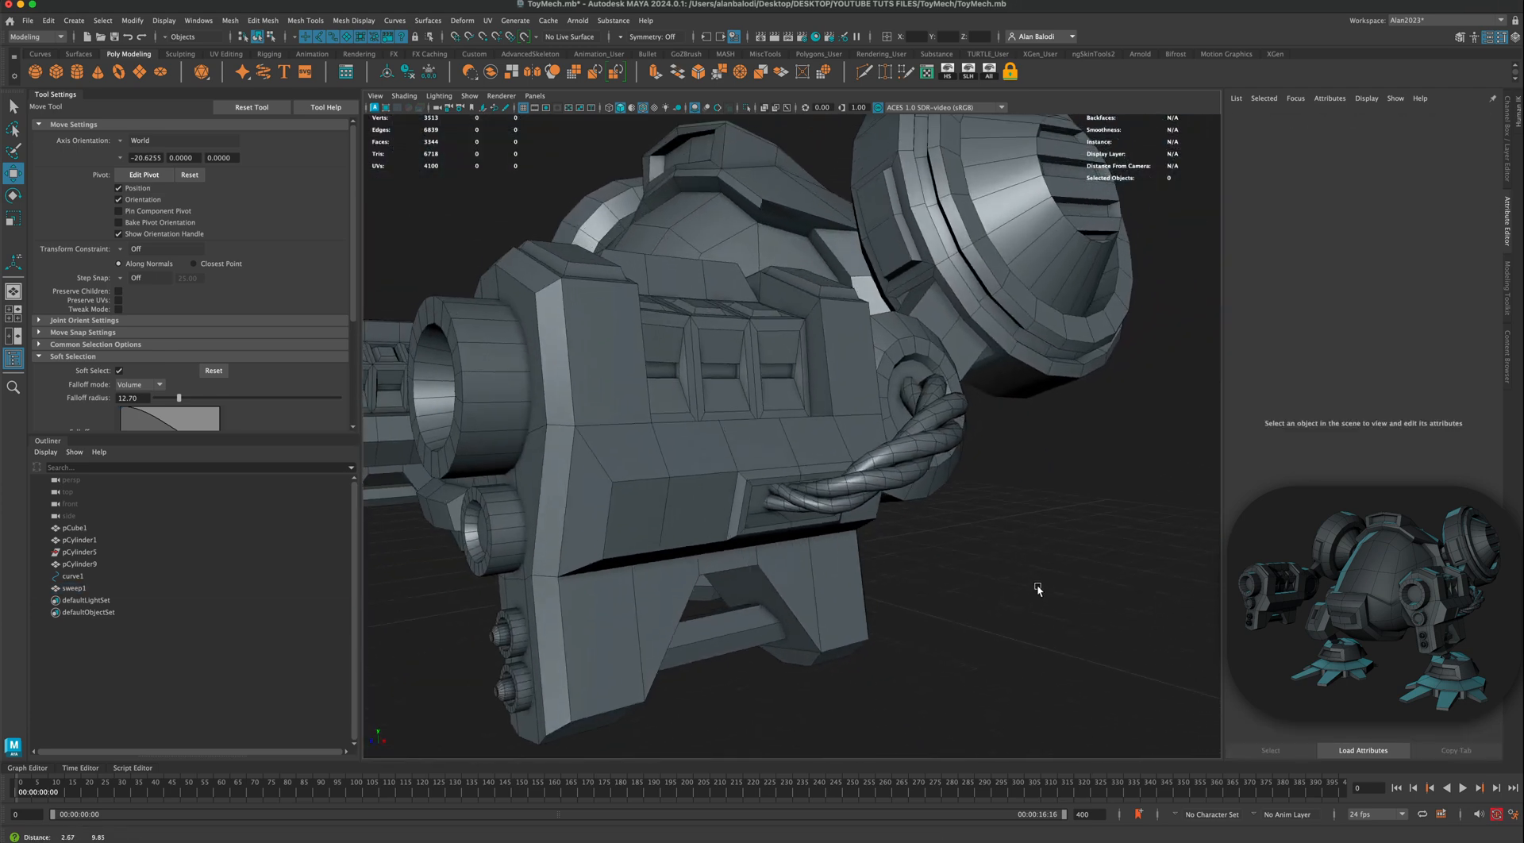
scroll(1045, 556, "down", 10)
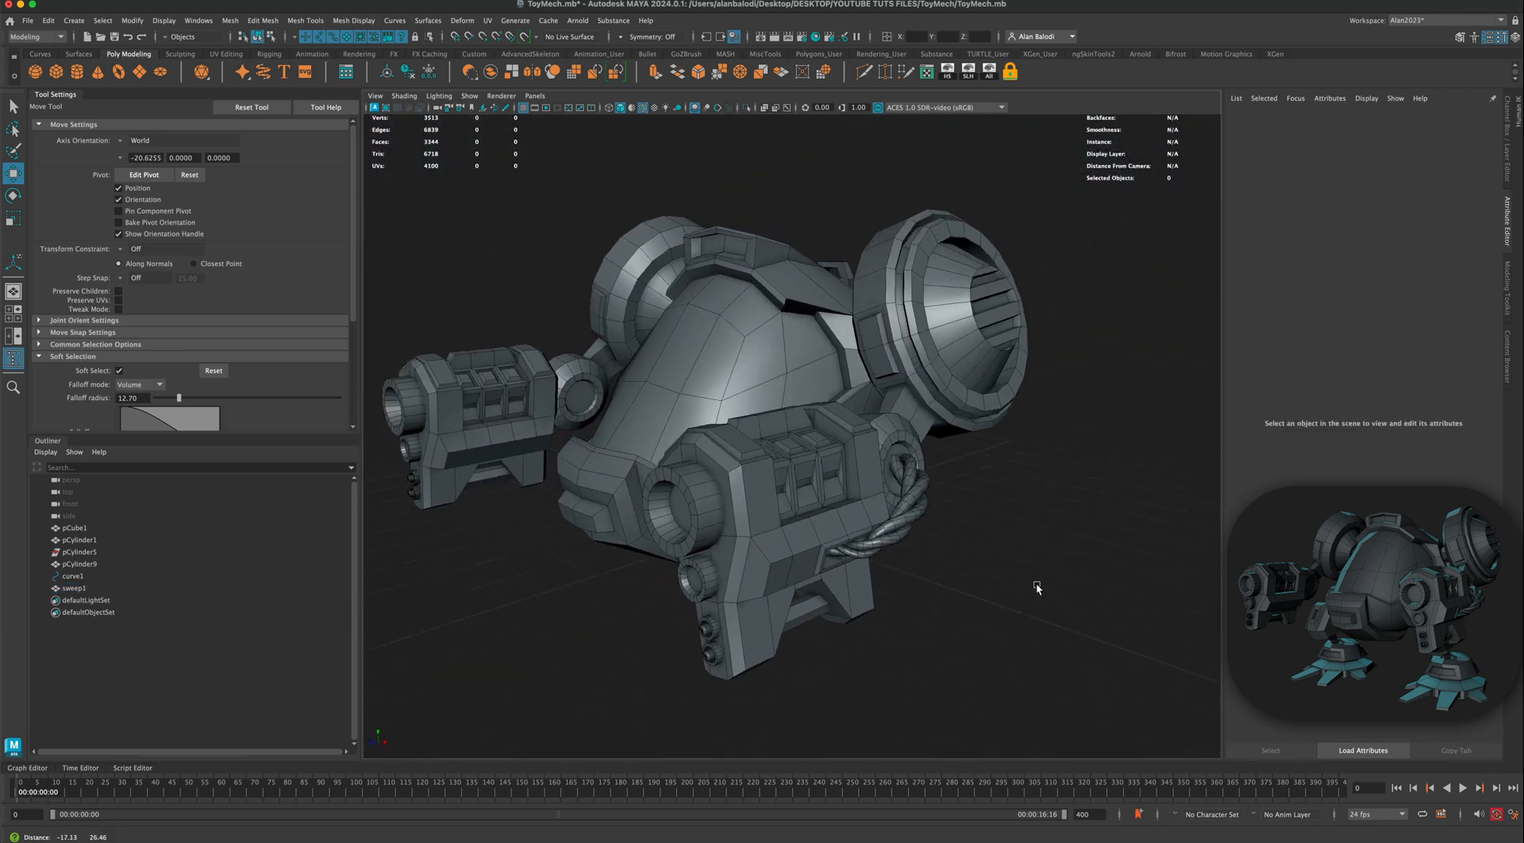
left_click(19, 109)
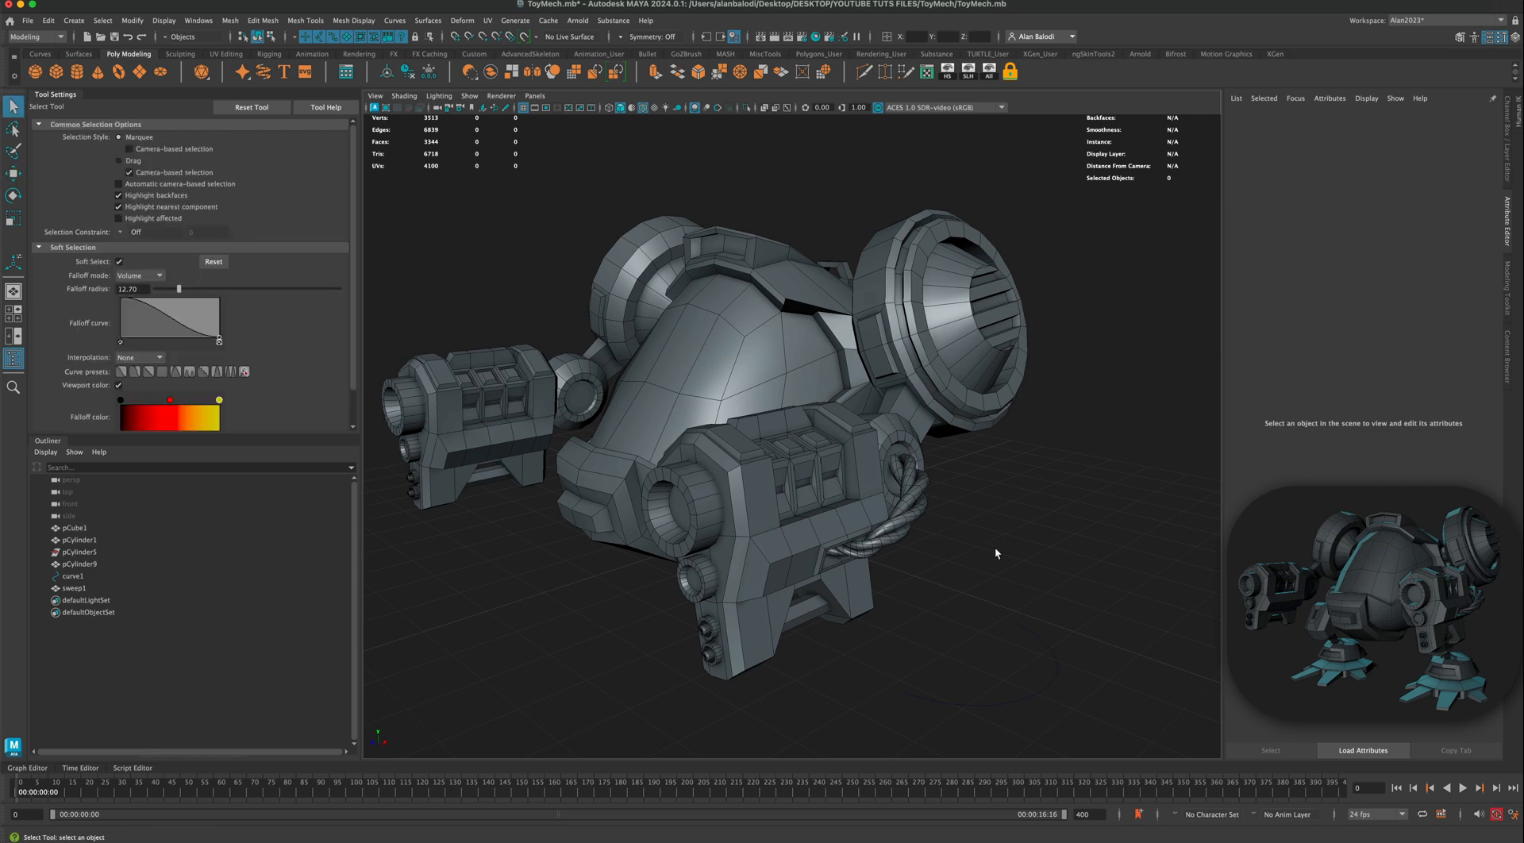
mouse_move(994, 546)
left_mouse_down("alt")
mouse_move(1051, 530)
mouse_move(1027, 547)
mouse_move(1045, 550)
mouse_move(1058, 529)
mouse_move(1010, 543)
left_mouse_up("alt")
scroll(1045, 551, "up", 5)
left_click(983, 498)
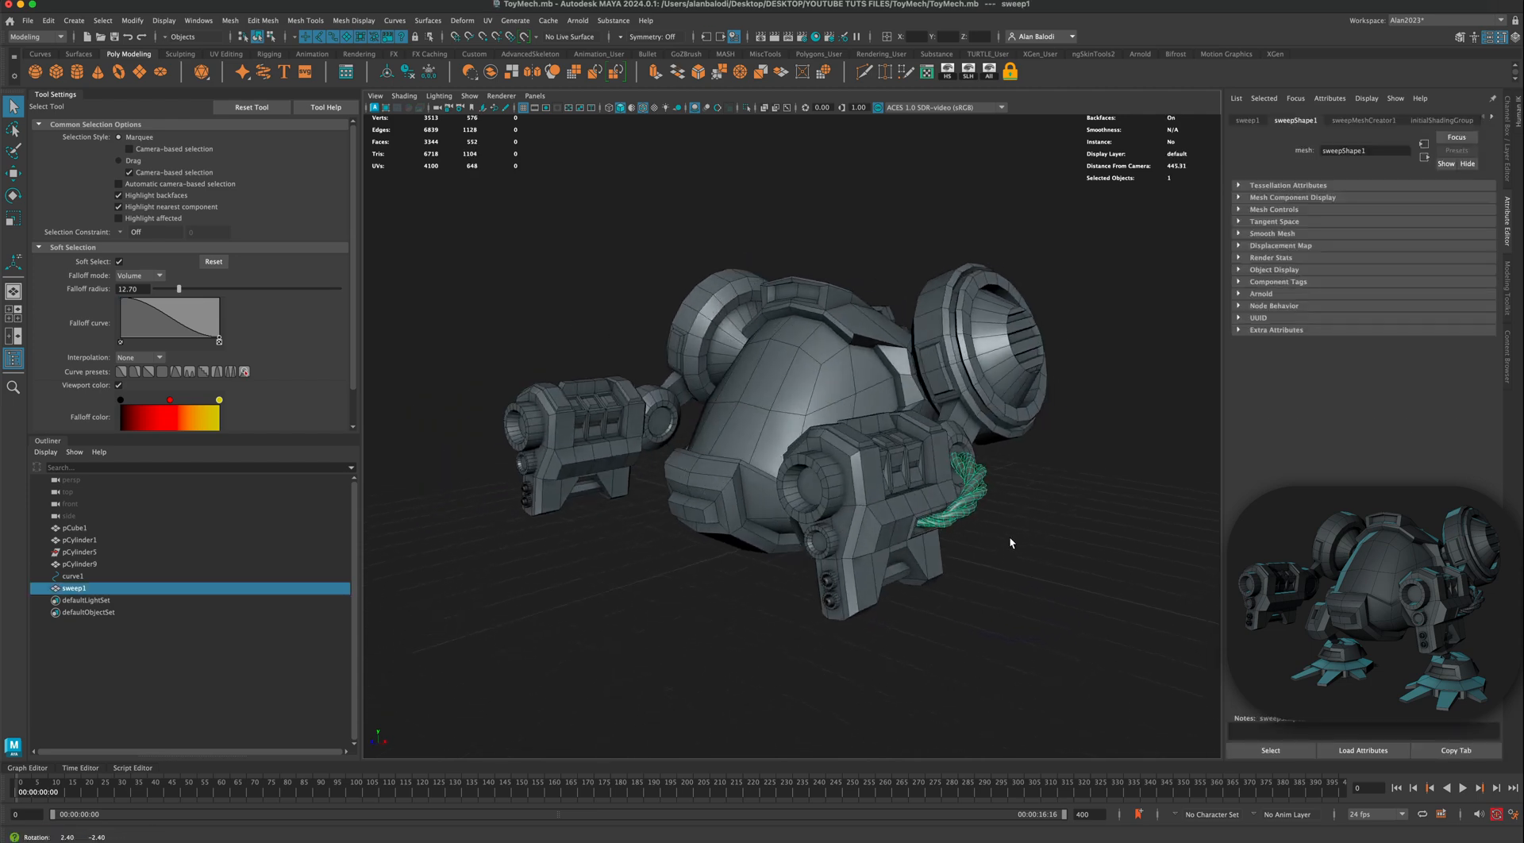
Step: Delete all faces of the opposite gun that has no rope attached
left_click(892, 492)
left_click_drag(698, 517, 630, 530, "alt")
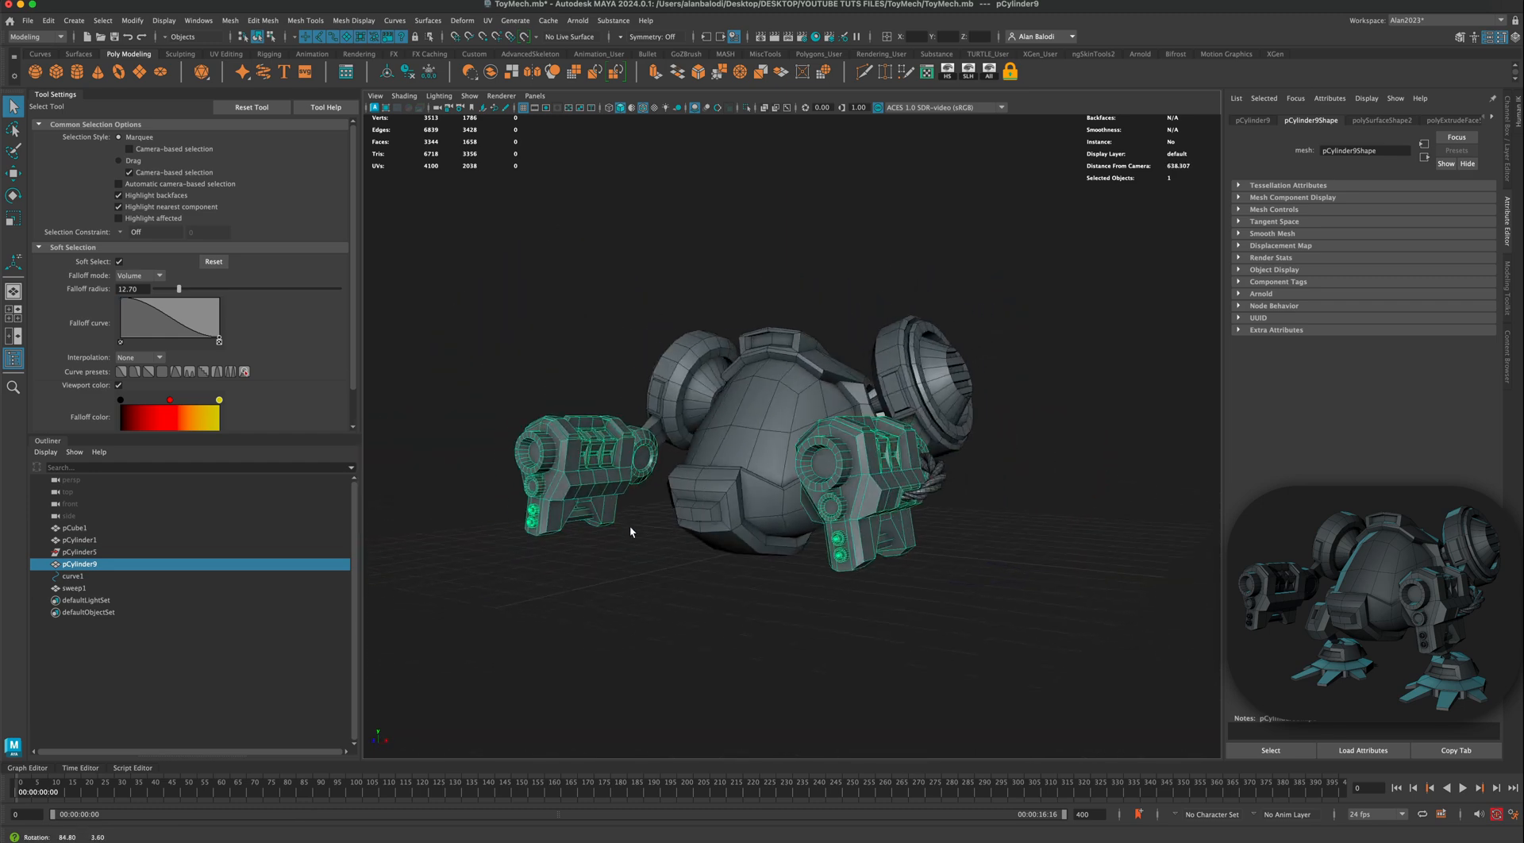
left_click_drag(889, 514, 664, 484, "alt")
right_click(664, 484)
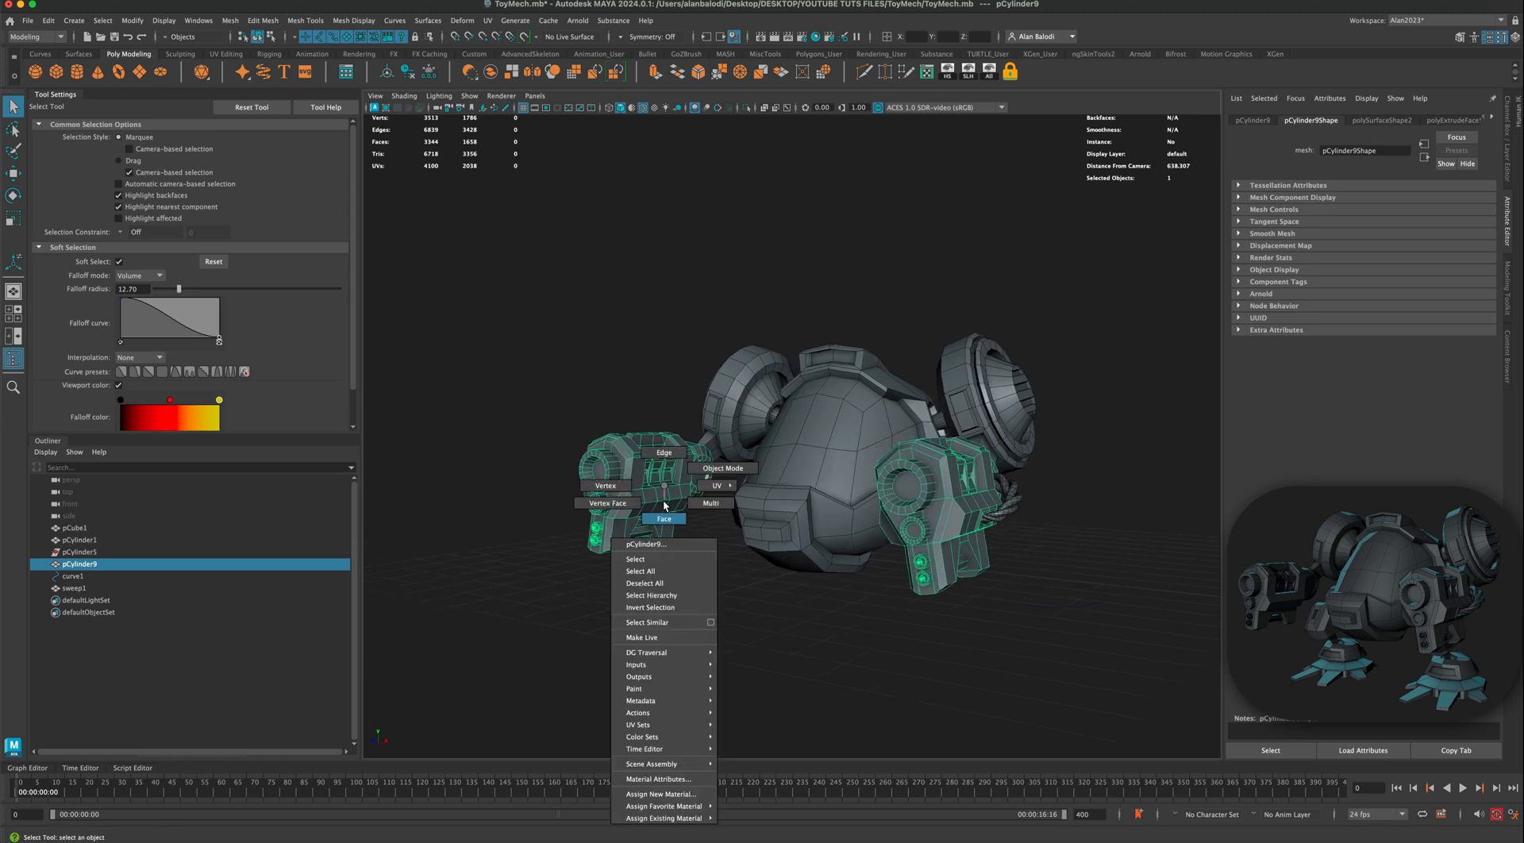
double_click(650, 481)
left_click(541, 425)
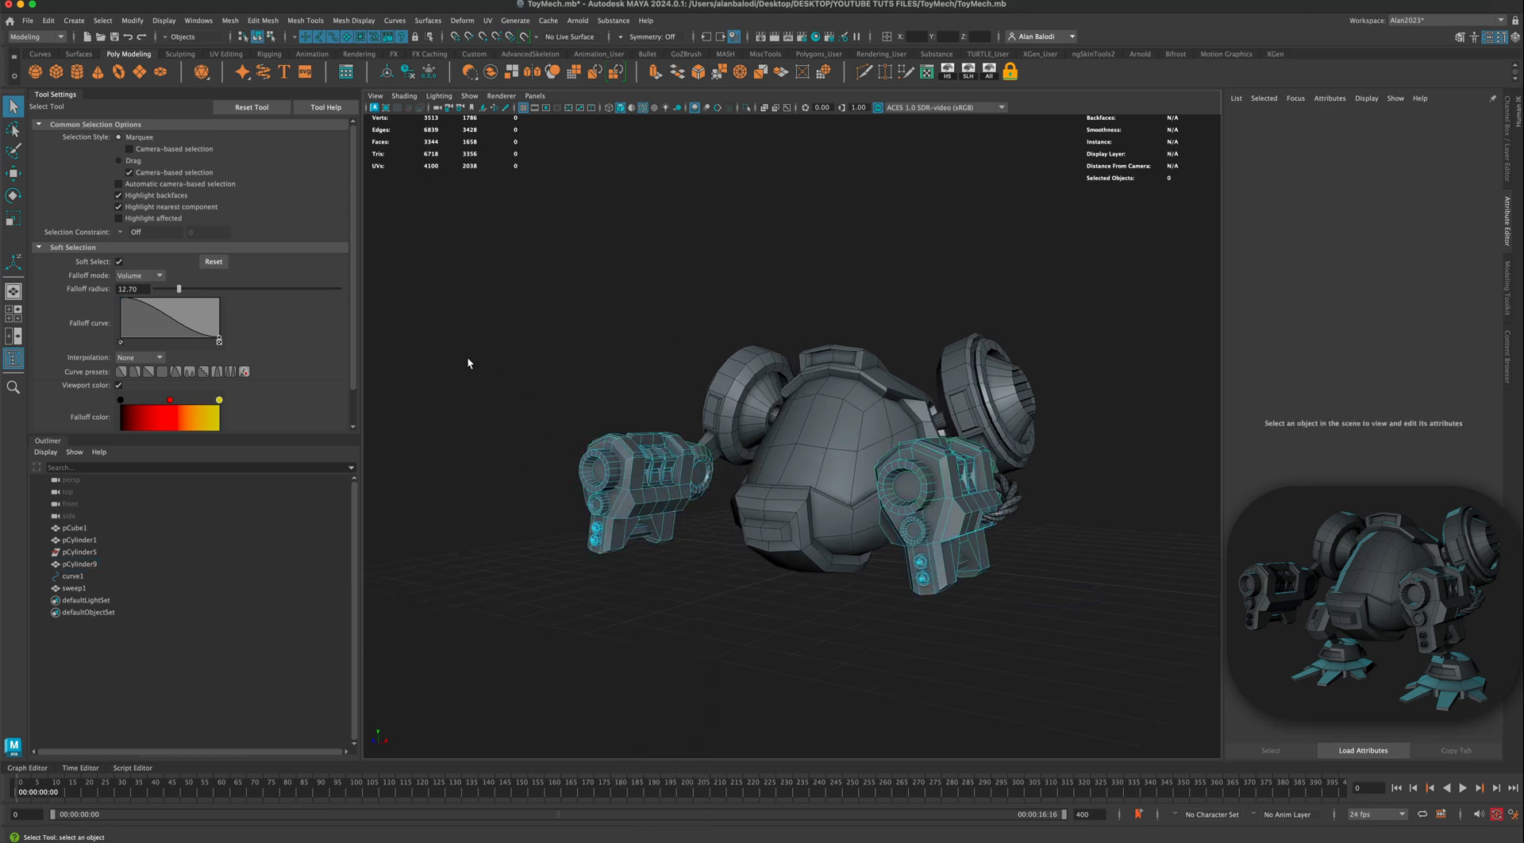
left_click_drag(714, 603, 732, 615)
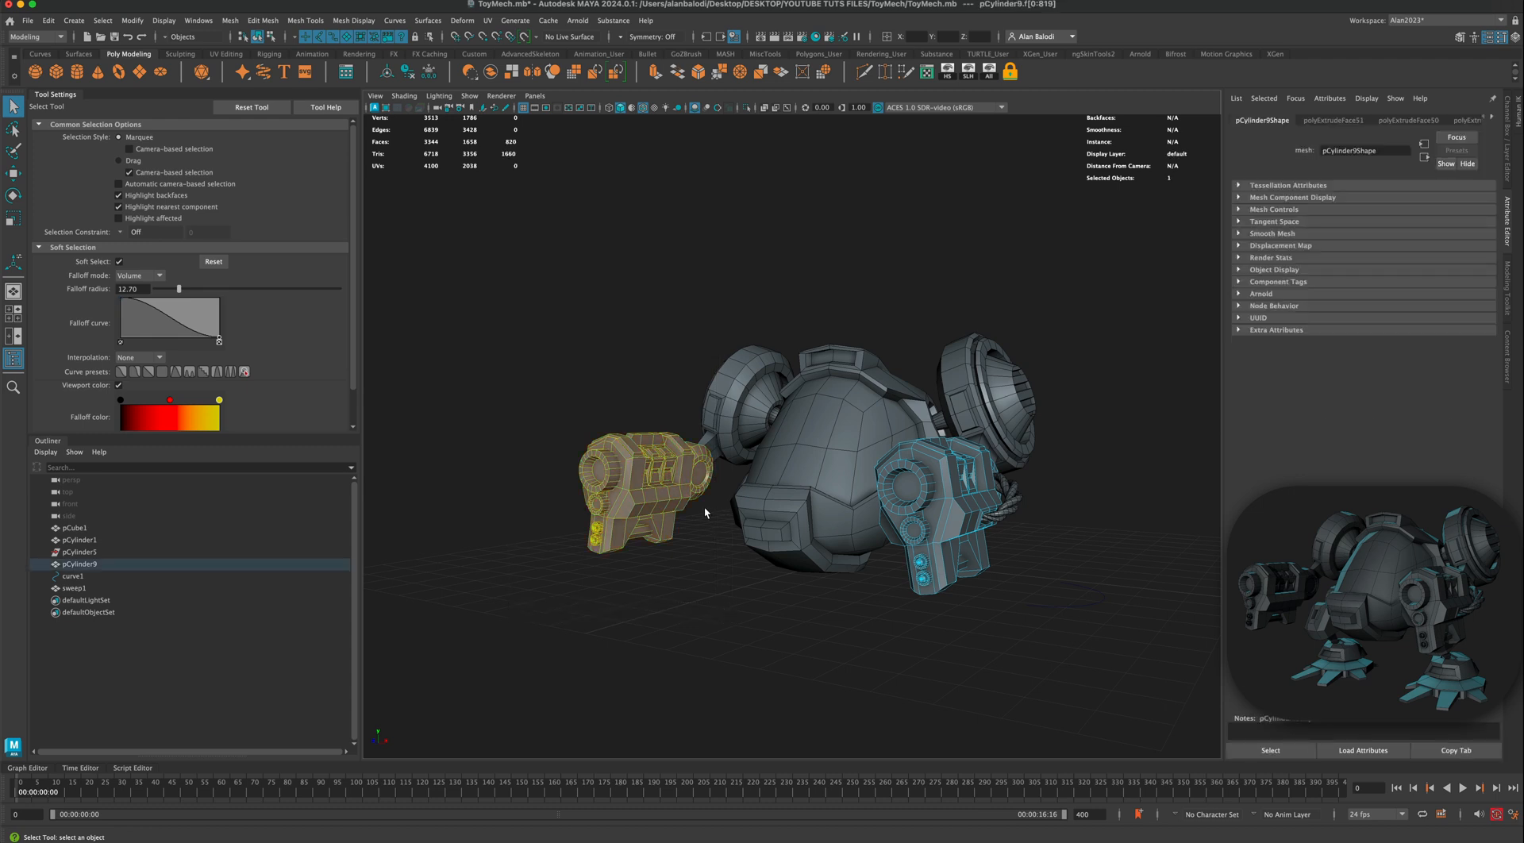
key("Delete")
Step: Mirror the remaining gun across the world X axis to the other side of the mech
right_click(923, 484)
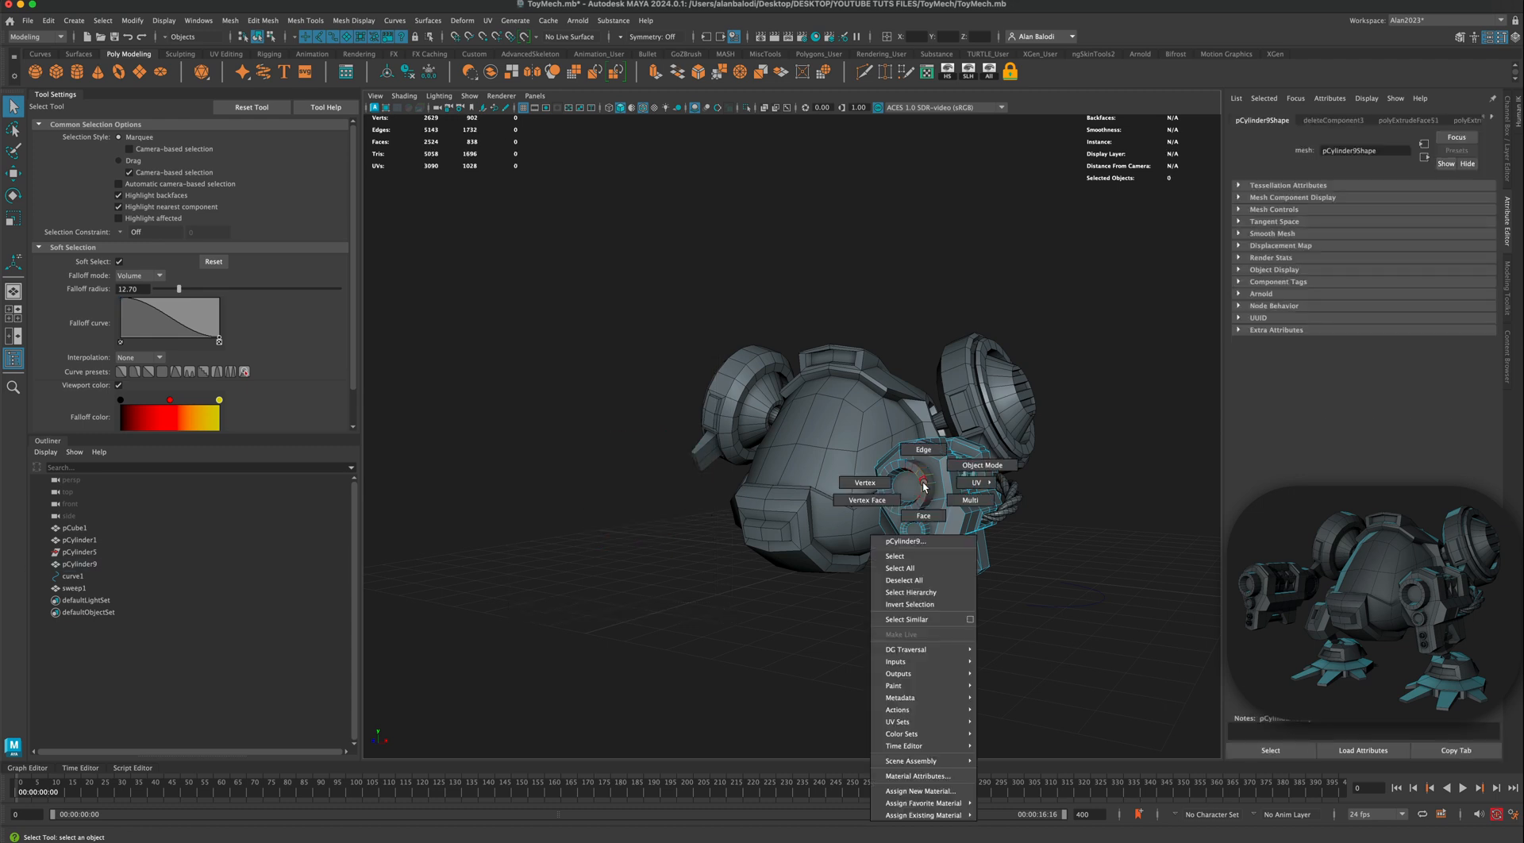
left_click(983, 465)
left_click(940, 473)
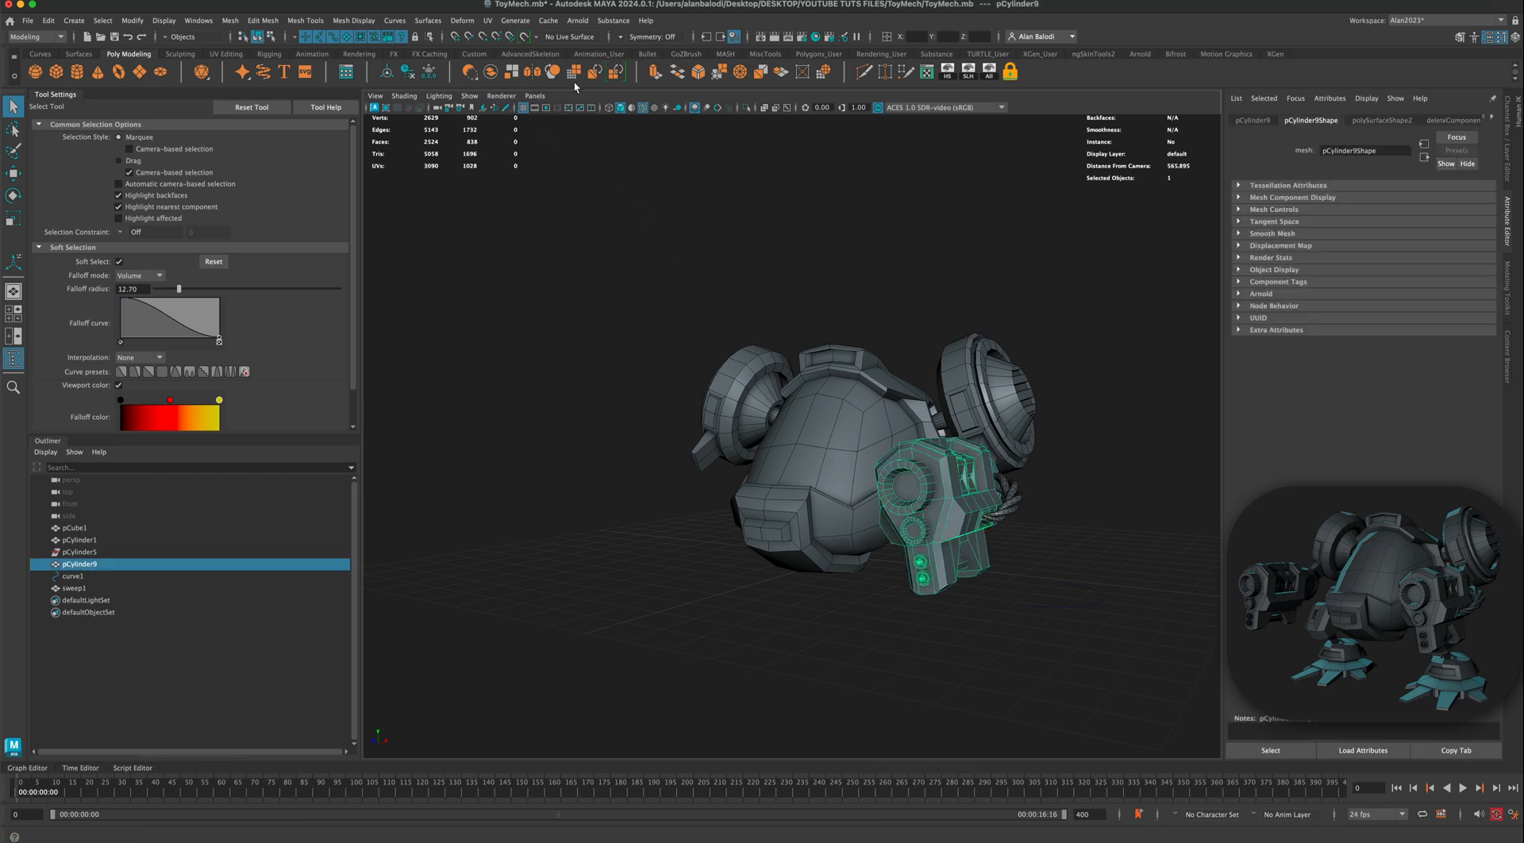
left_click(531, 75)
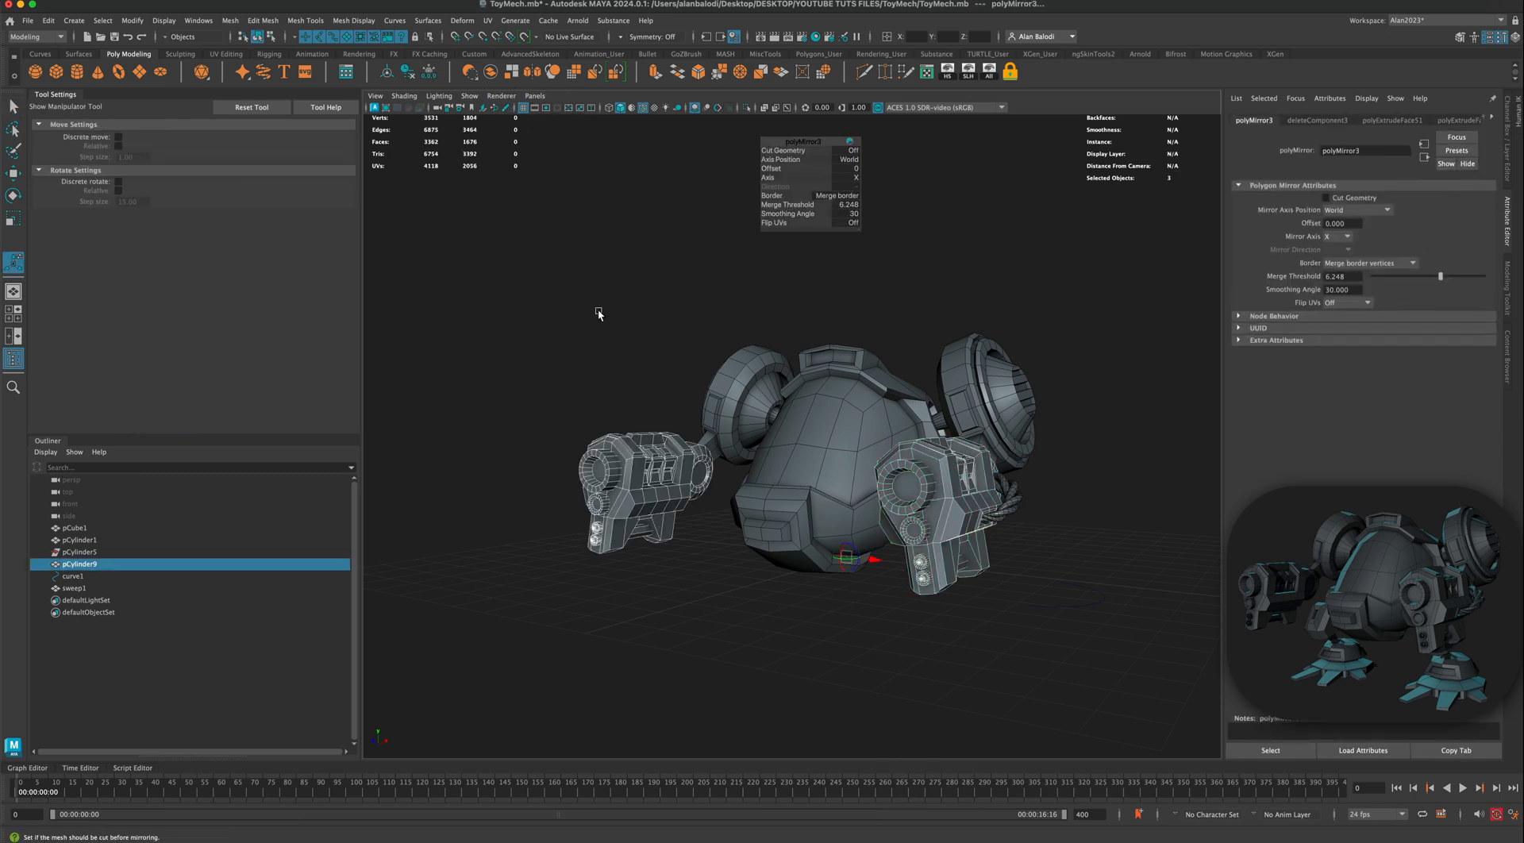
mouse_move(598, 308)
left_mouse_down("alt")
mouse_move(631, 328)
mouse_move(613, 327)
left_mouse_up("alt")
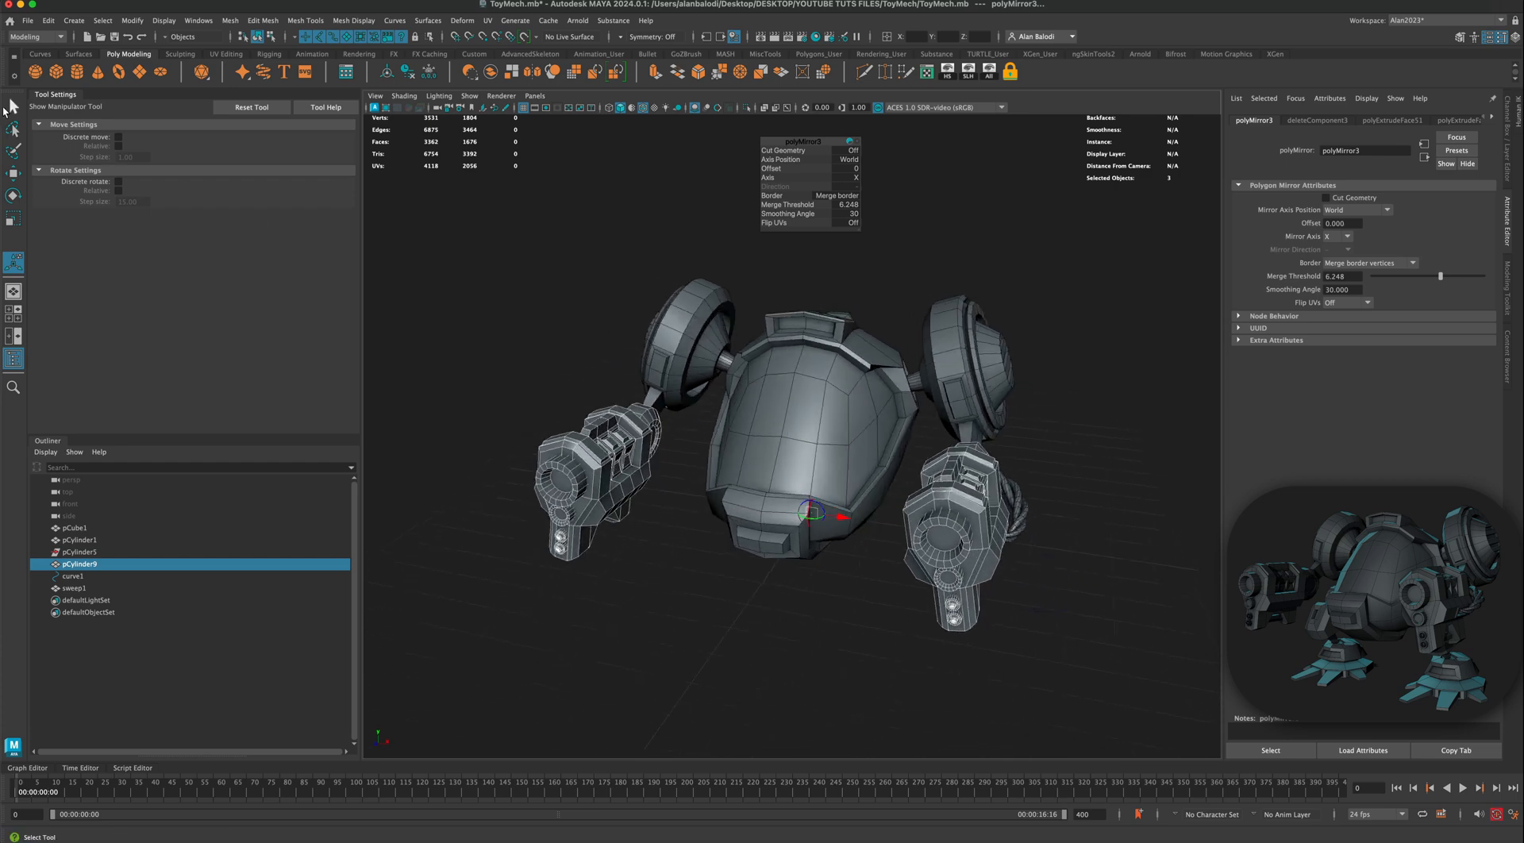
Step: Mirror the rope across the world X axis onto the opposite gun, and deselect it
left_click(12, 105)
left_click_drag(898, 397, 296, 199, "alt")
left_click(1002, 498)
left_click(534, 73)
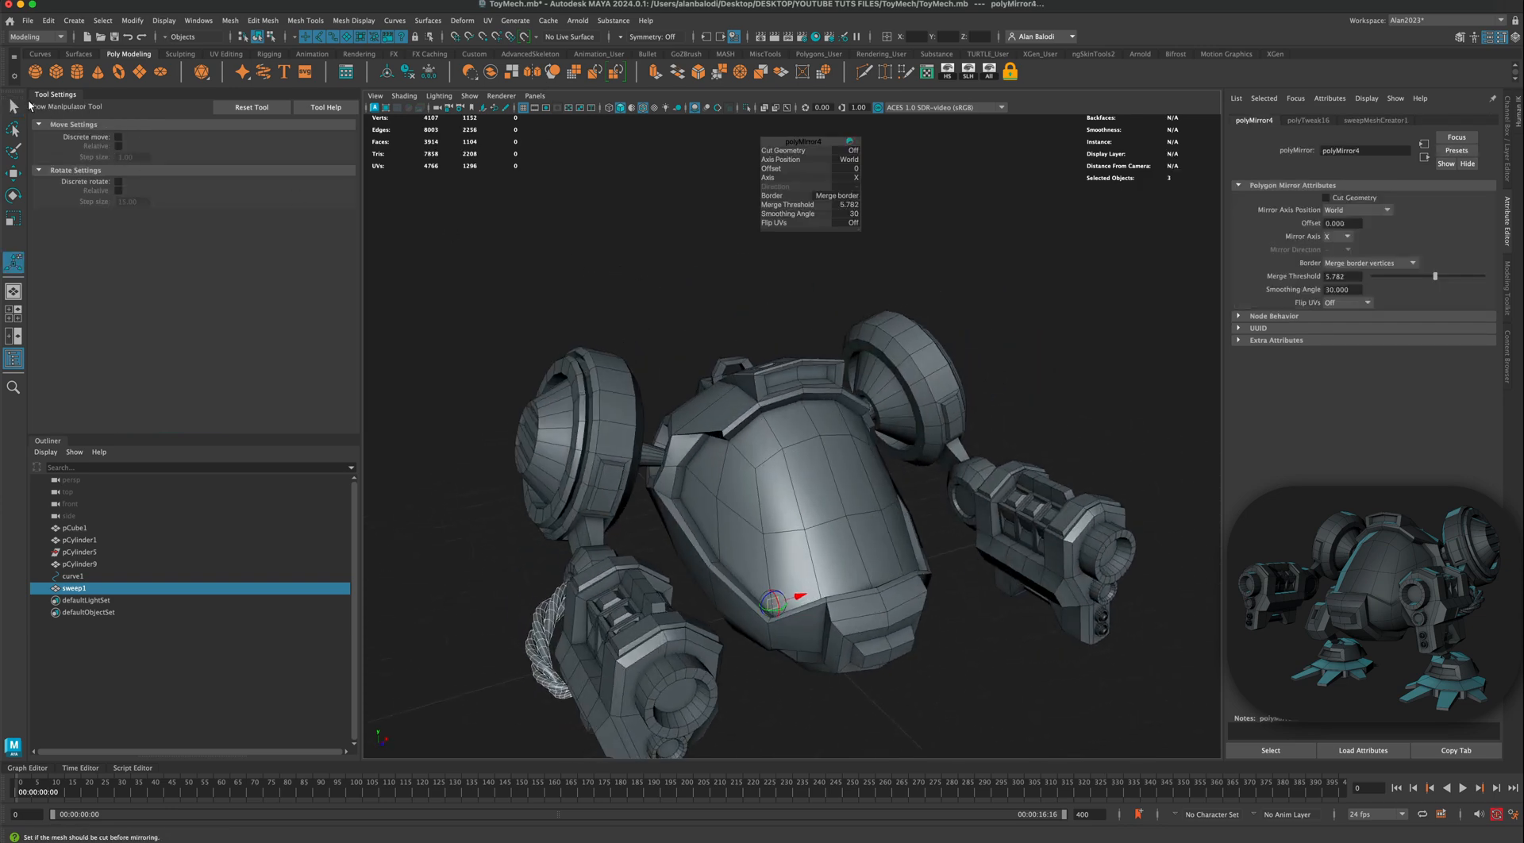
left_click(13, 105)
left_click(464, 368)
left_click_drag(464, 368, 755, 497, "alt")
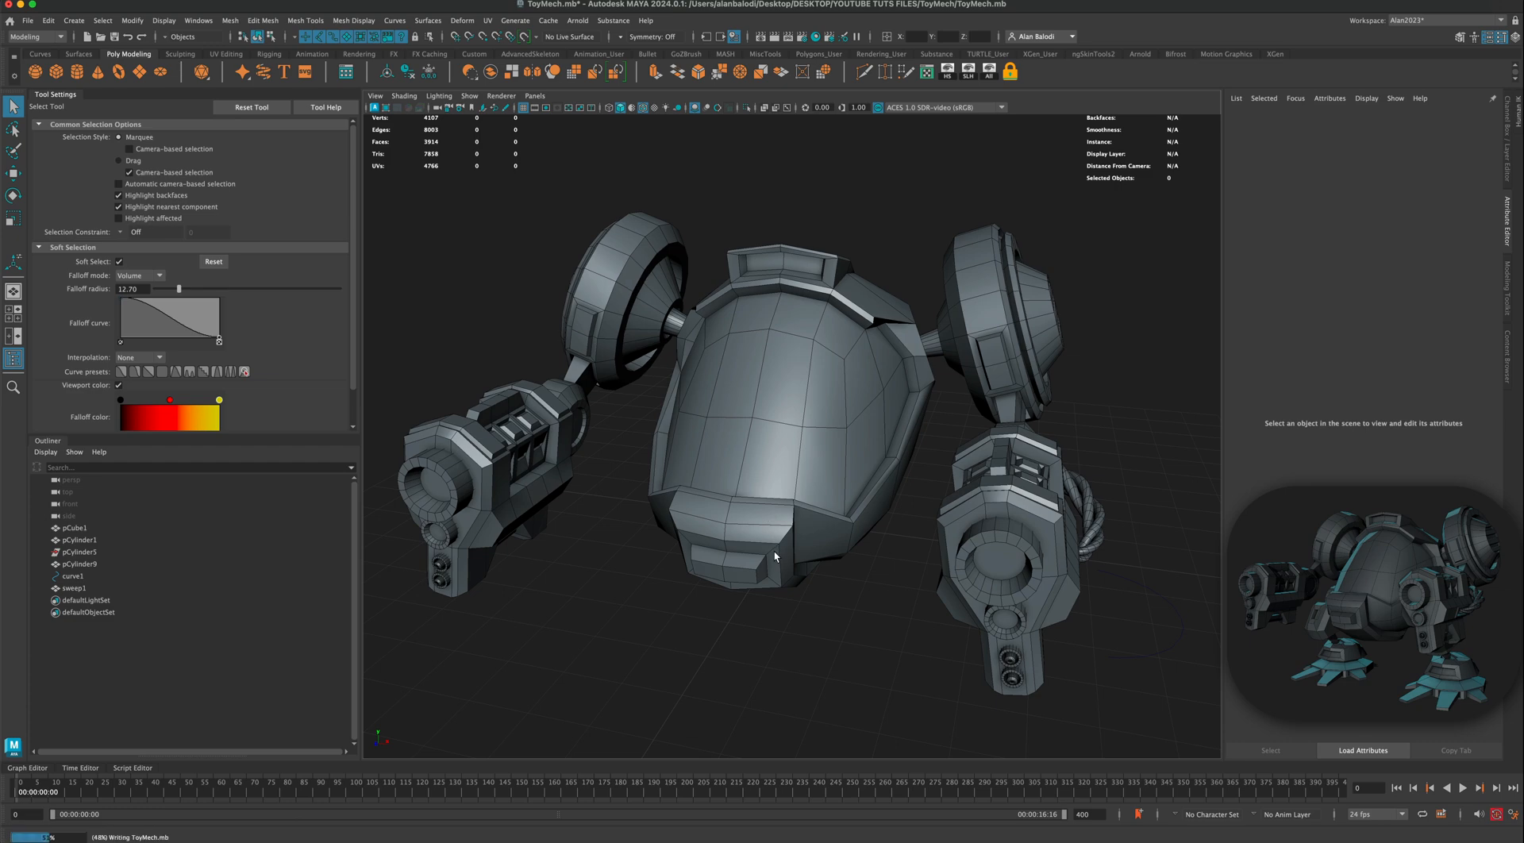
Step: Create a polygon cylinder below the mech, stretch it along its length, and rotate it -90 degrees about Z
left_click_drag(773, 550, 984, 484, "alt")
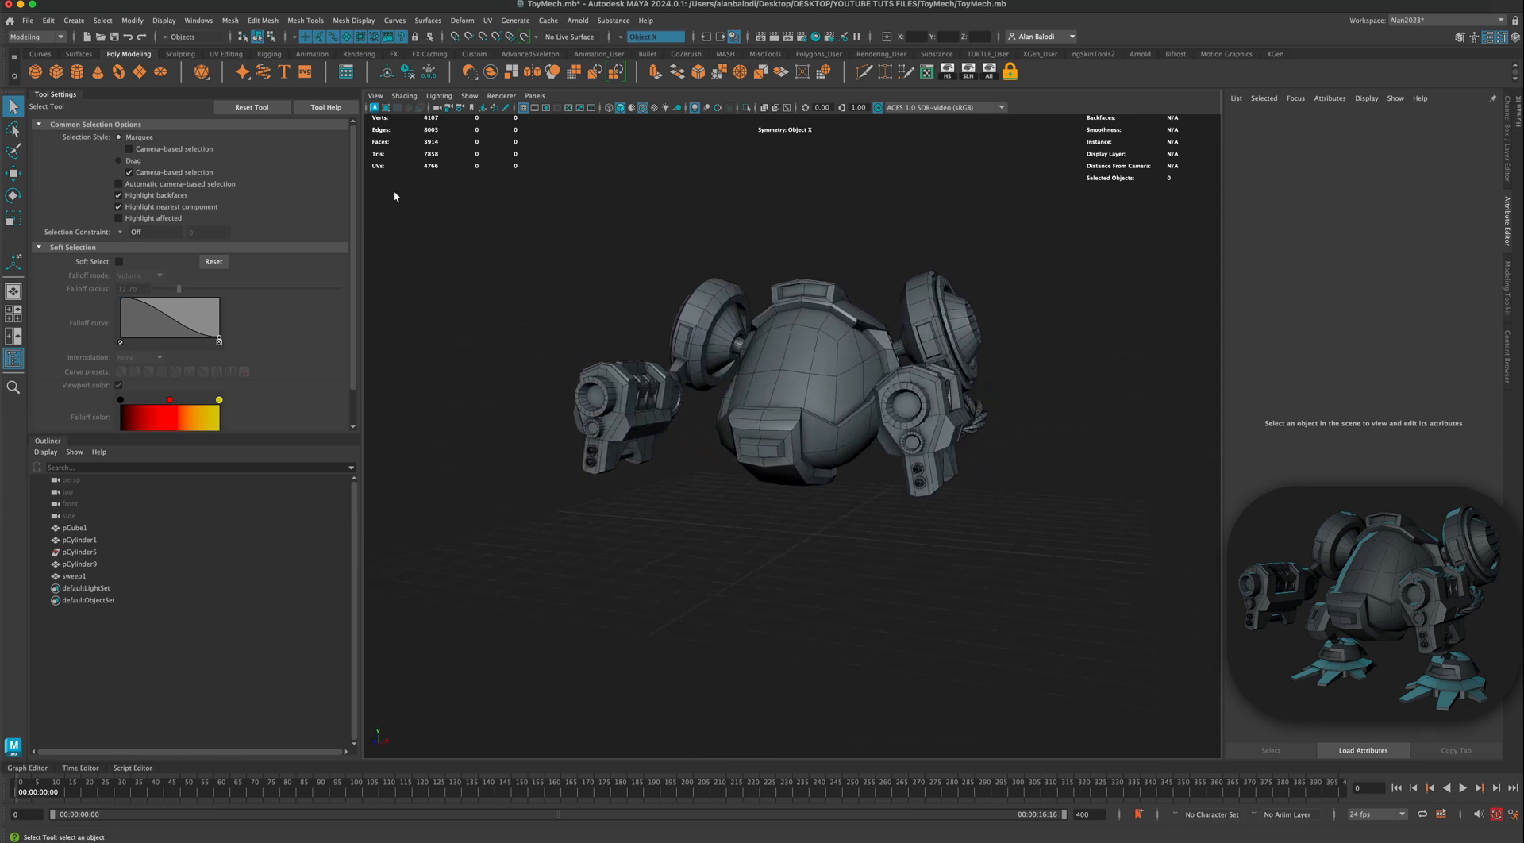
left_click_drag(881, 566, 965, 516, "shift")
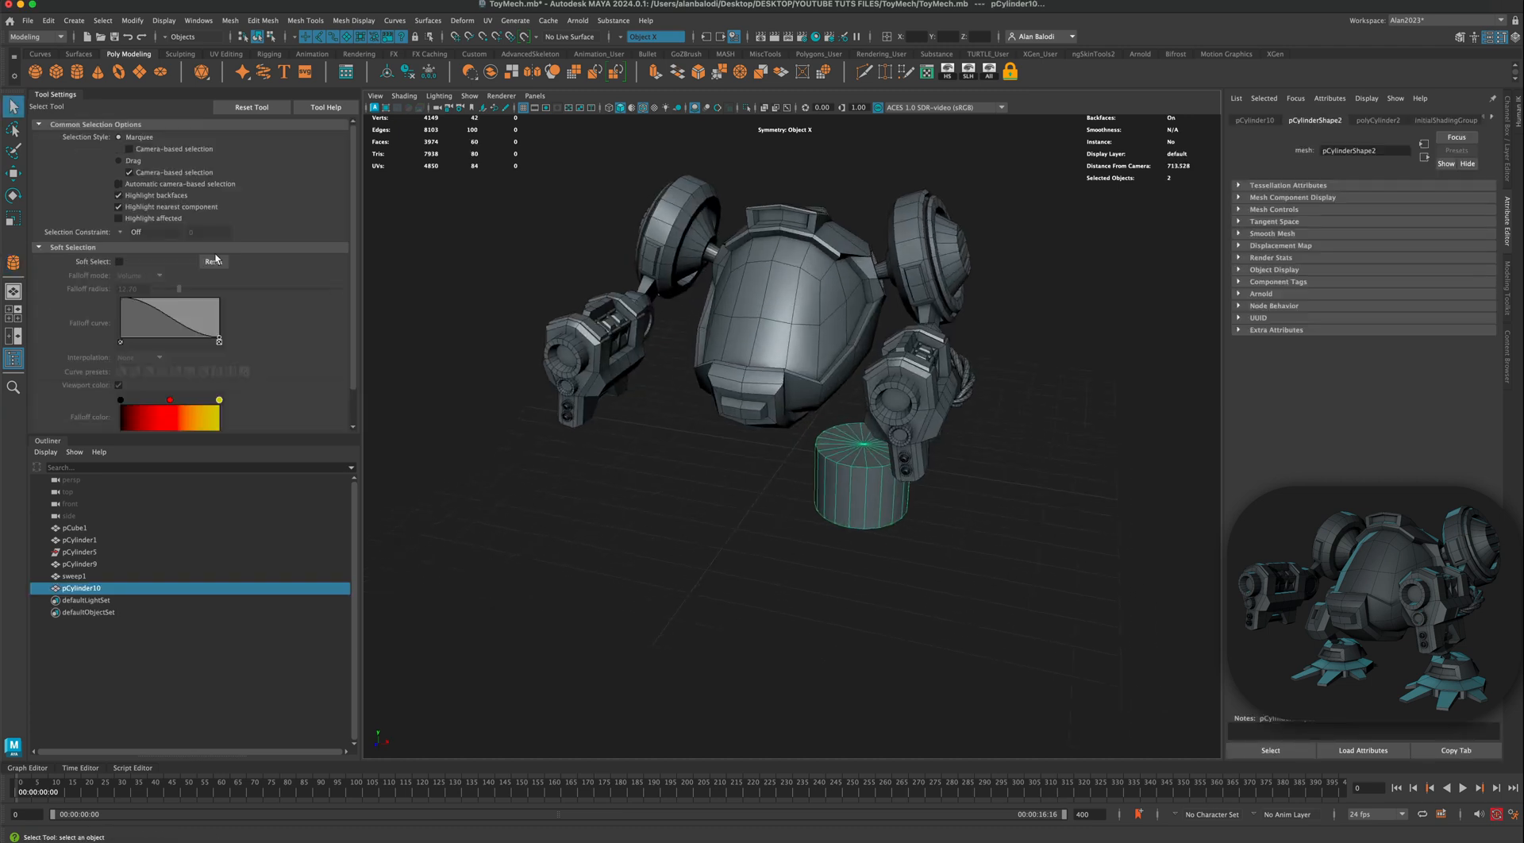
left_click(13, 218)
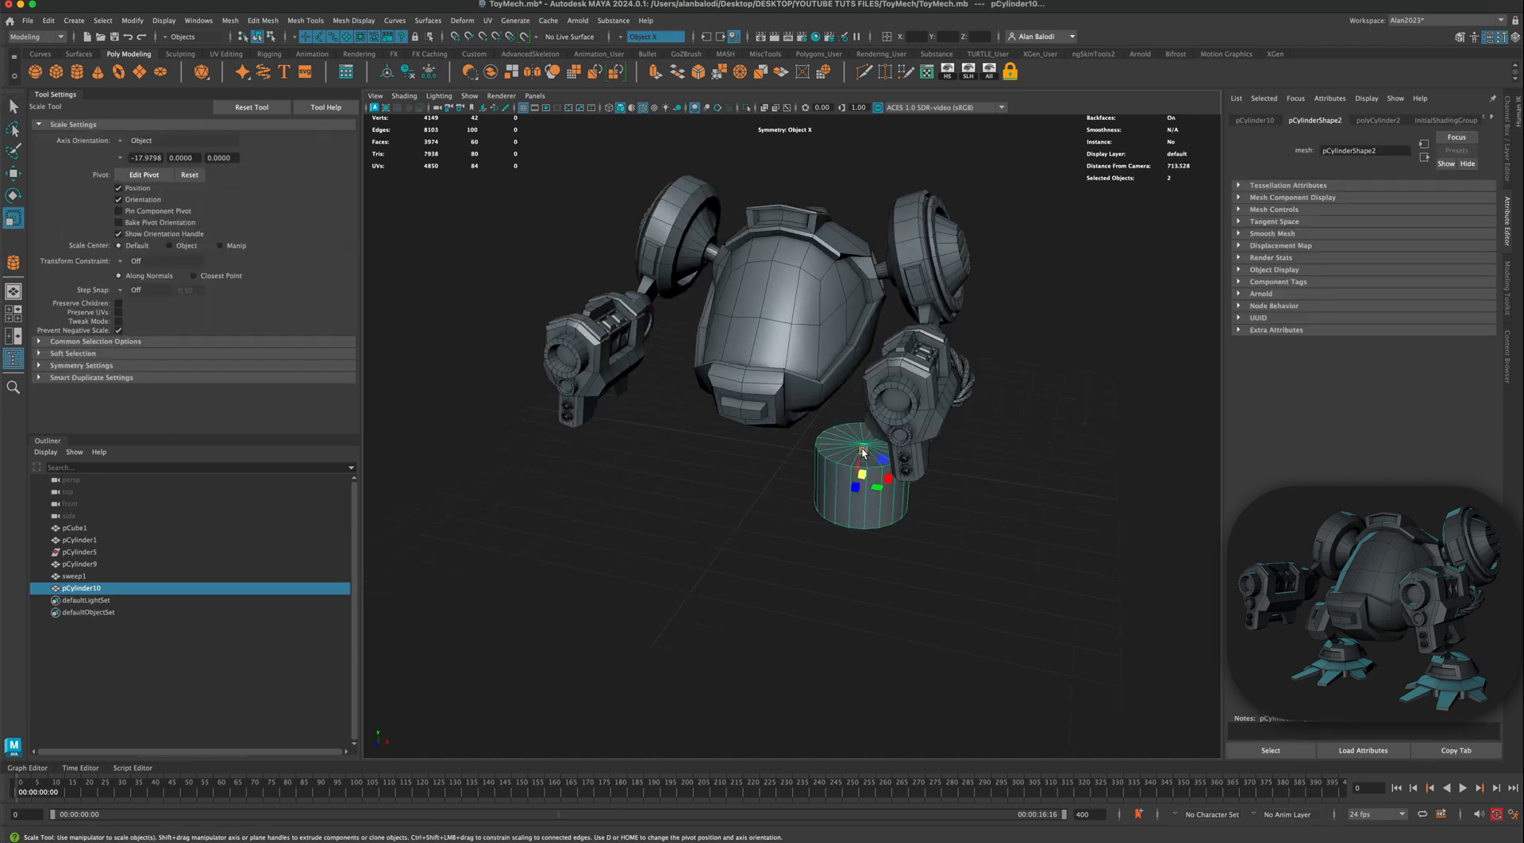
left_click_drag(863, 452, 976, 470)
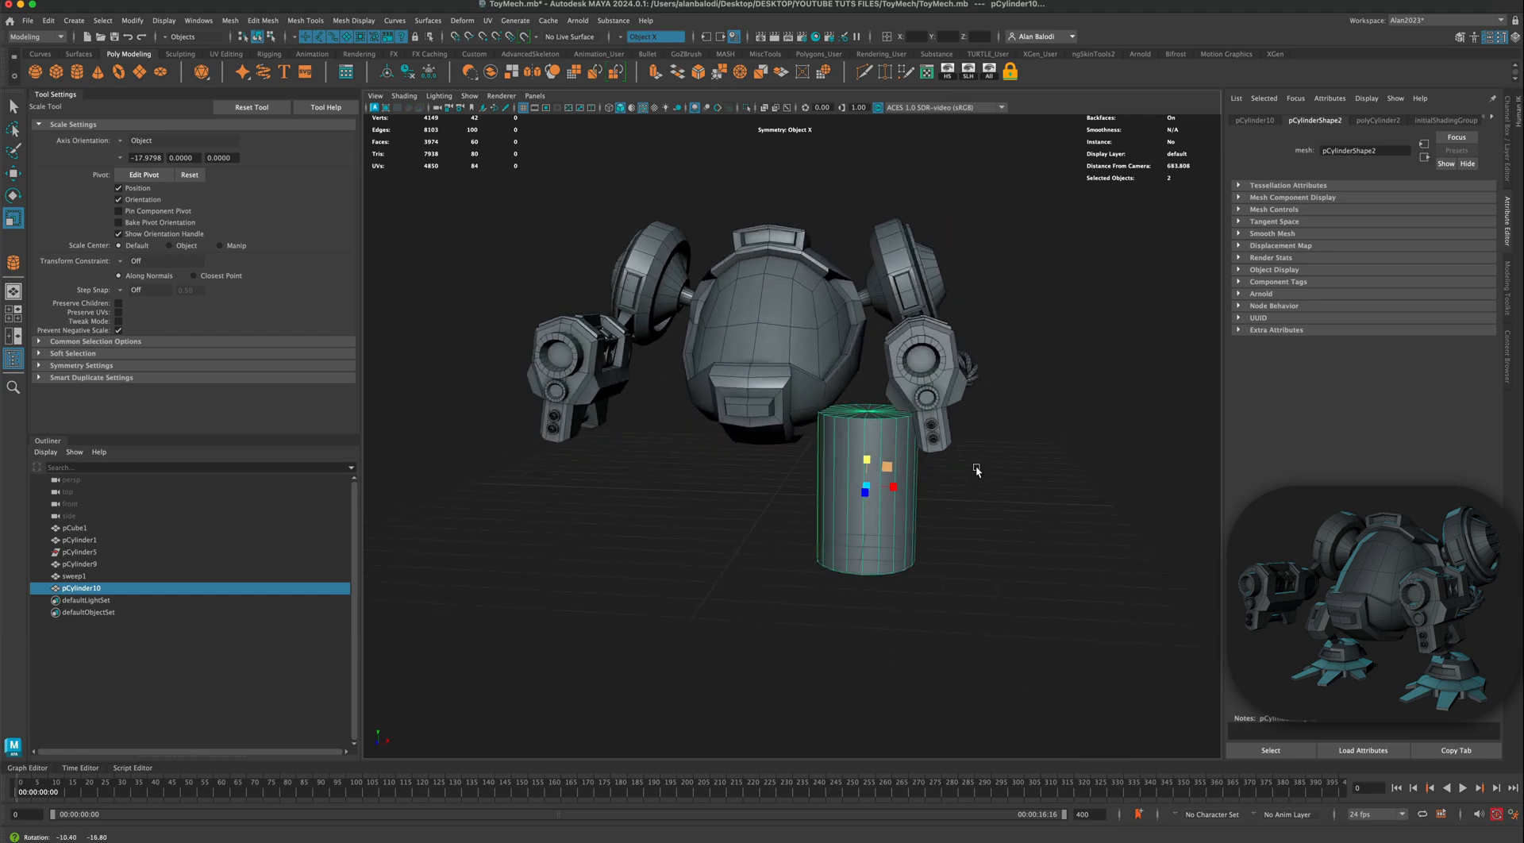
left_click(11, 197)
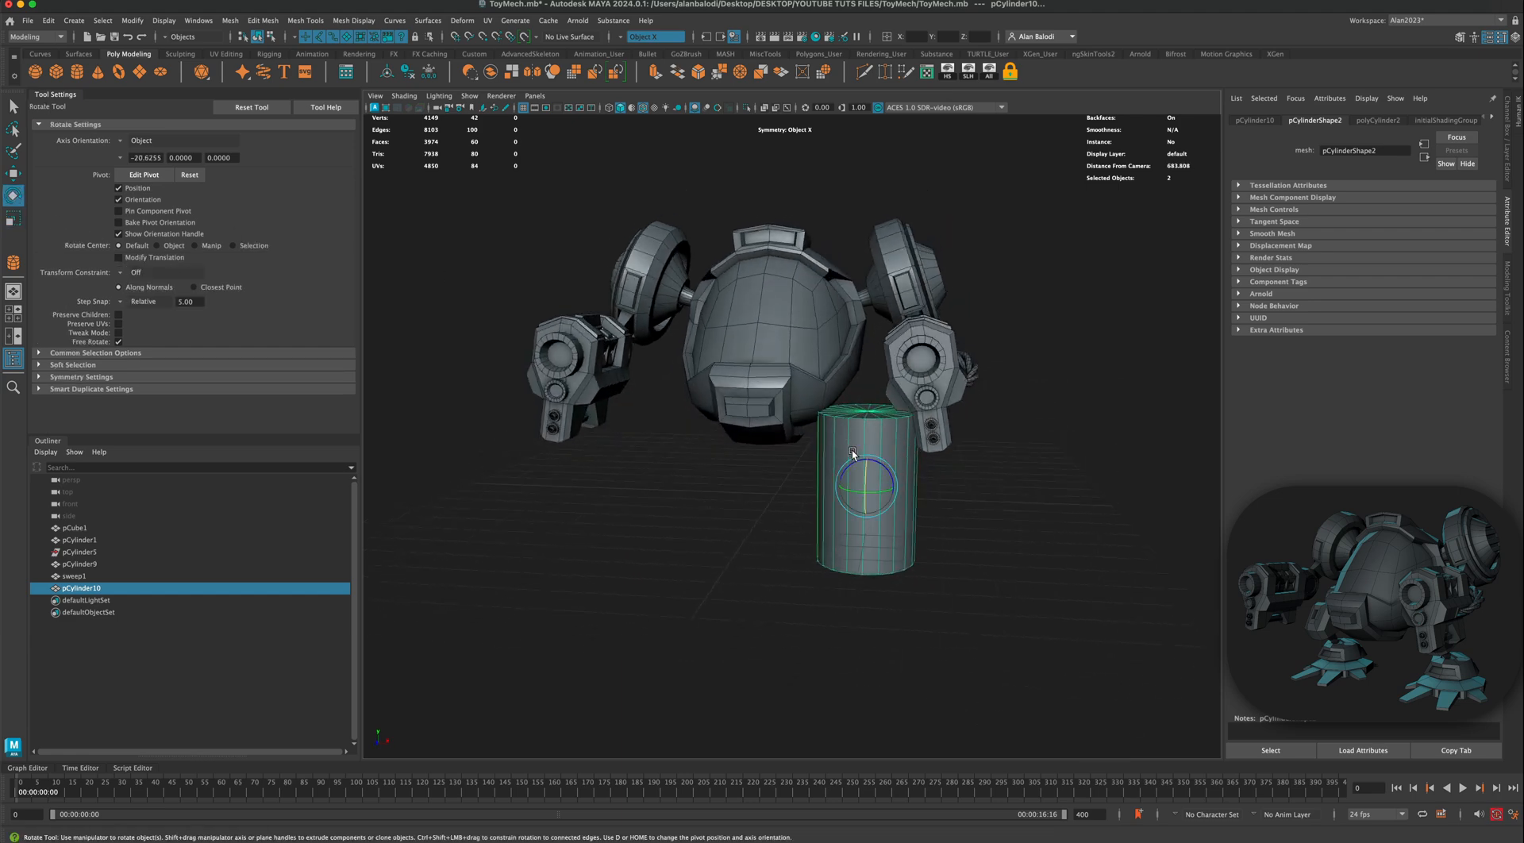
left_click_drag(882, 468, 905, 500)
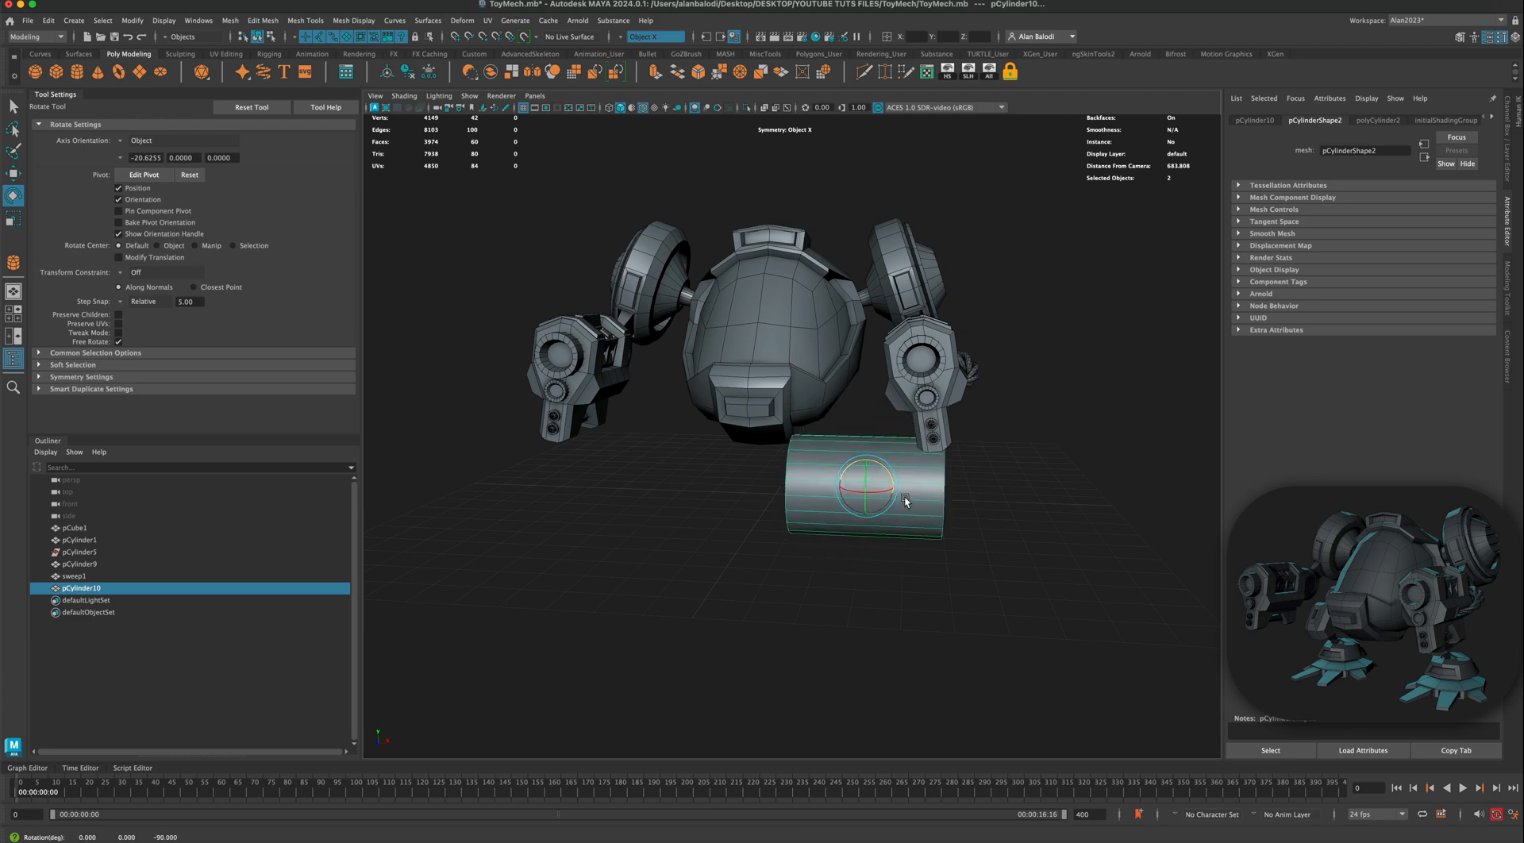
Step: Set the cylinder's cap subdivisions to 0 and position it crosswise through the lower part of the mech's body
key("w")
key("space")
key("space")
key("r")
left_click_drag(821, 422, 915, 431)
key("q")
key("space")
key("space")
left_click_drag(1091, 447, 826, 544, "alt")
key("w")
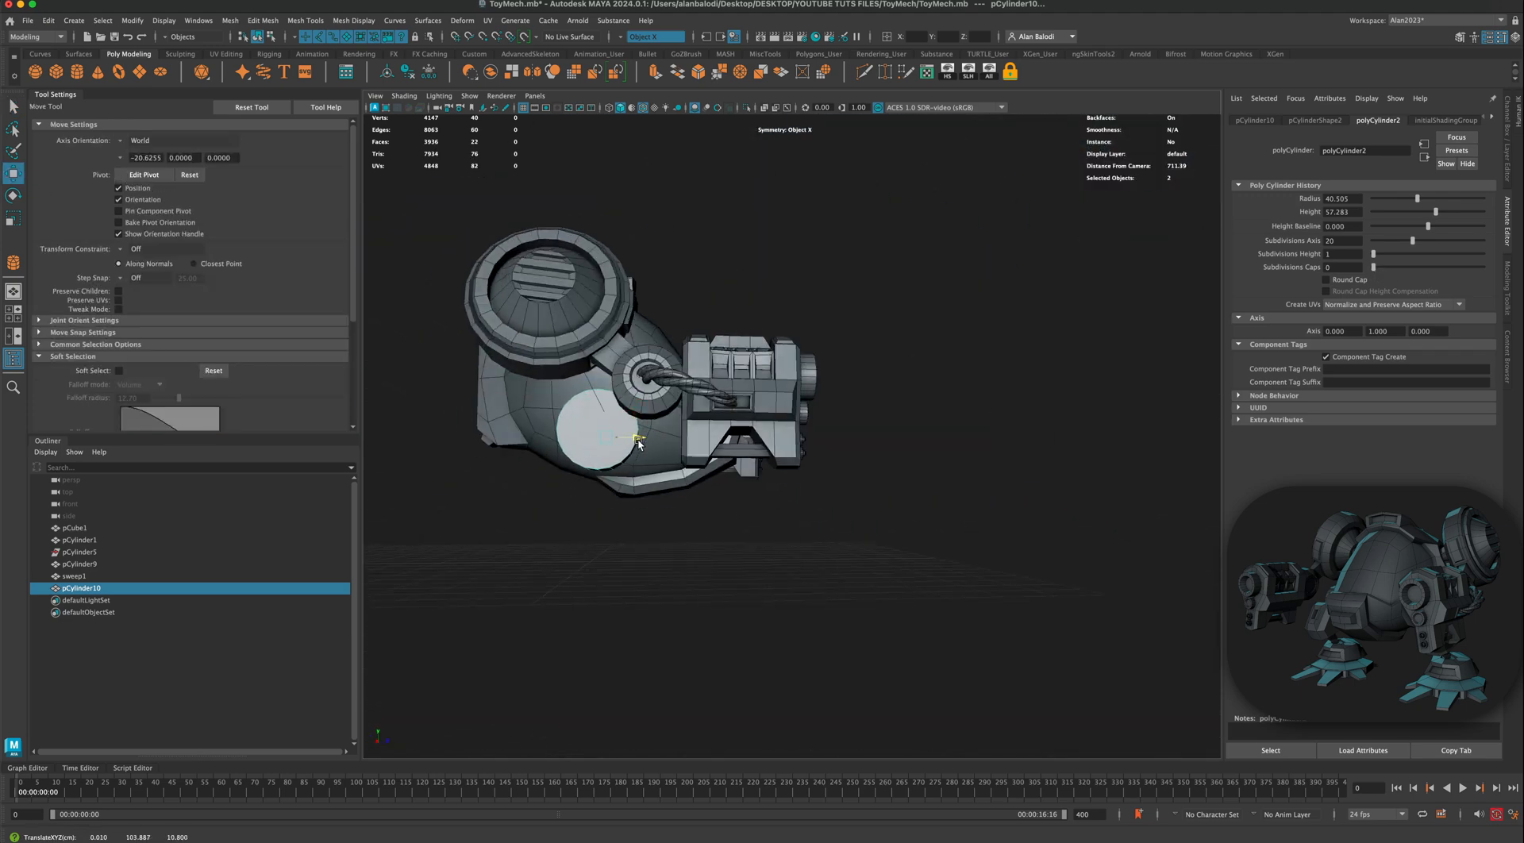
Step: Extrude both end cap faces of the crosswise cylinder and scale them inward to a local scale of 0.733
left_click_drag(641, 443, 869, 549, "alt")
scroll(897, 584, "up", 5)
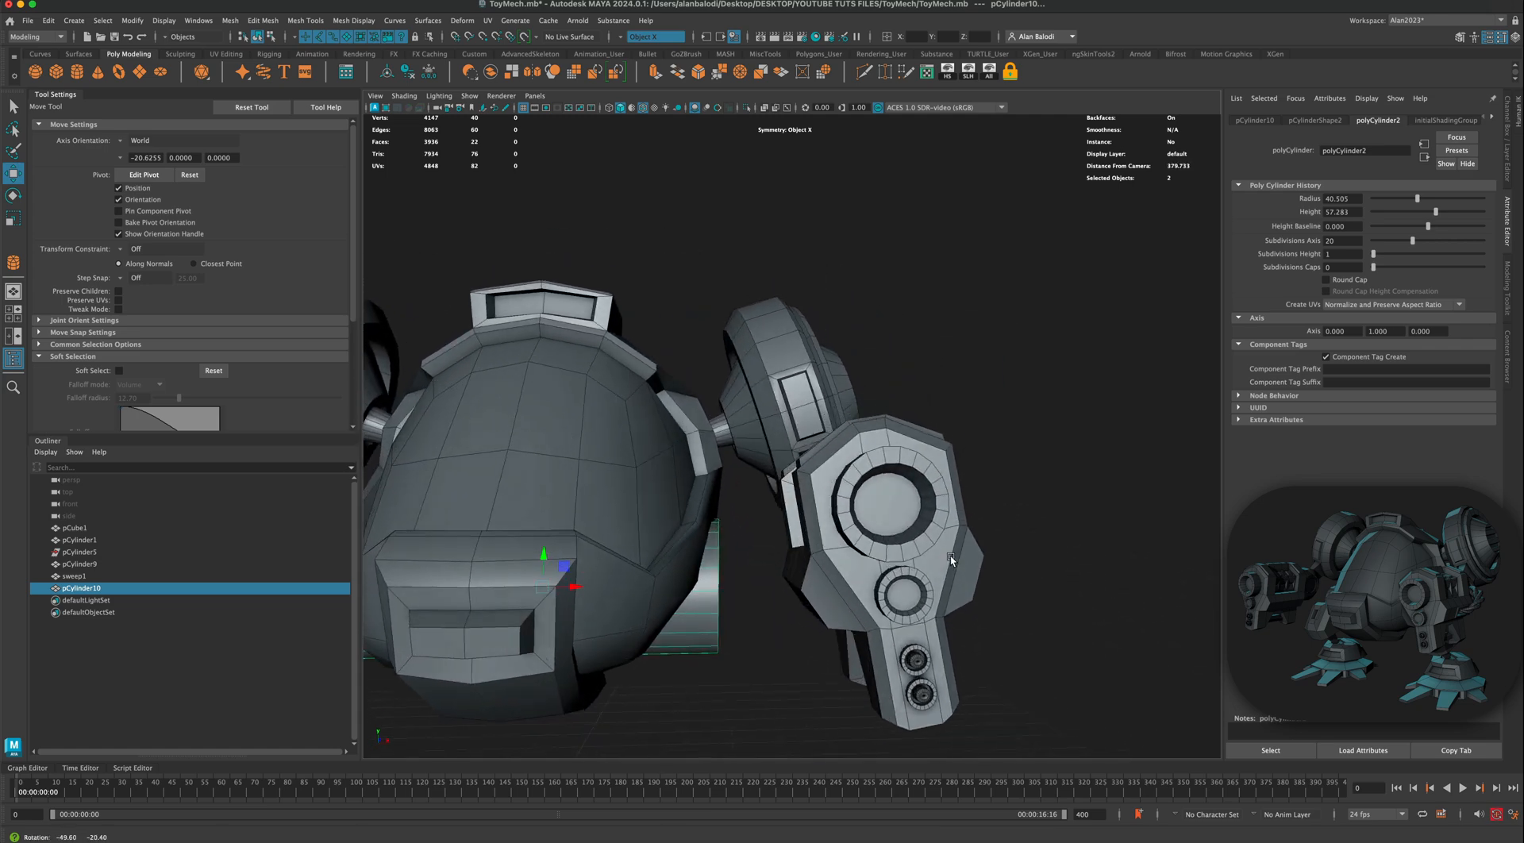
middle_click_drag(869, 549, 864, 538, "alt")
left_click_drag(864, 538, 848, 519, "alt")
right_click_drag(813, 585, 853, 471)
left_click(868, 610)
scroll(870, 626, "down", 3)
left_click_drag(870, 627, 864, 629, "alt")
left_click(828, 492)
right_click_drag(828, 488, 829, 530)
left_click(831, 540)
left_click_drag(952, 623, 905, 609, "alt")
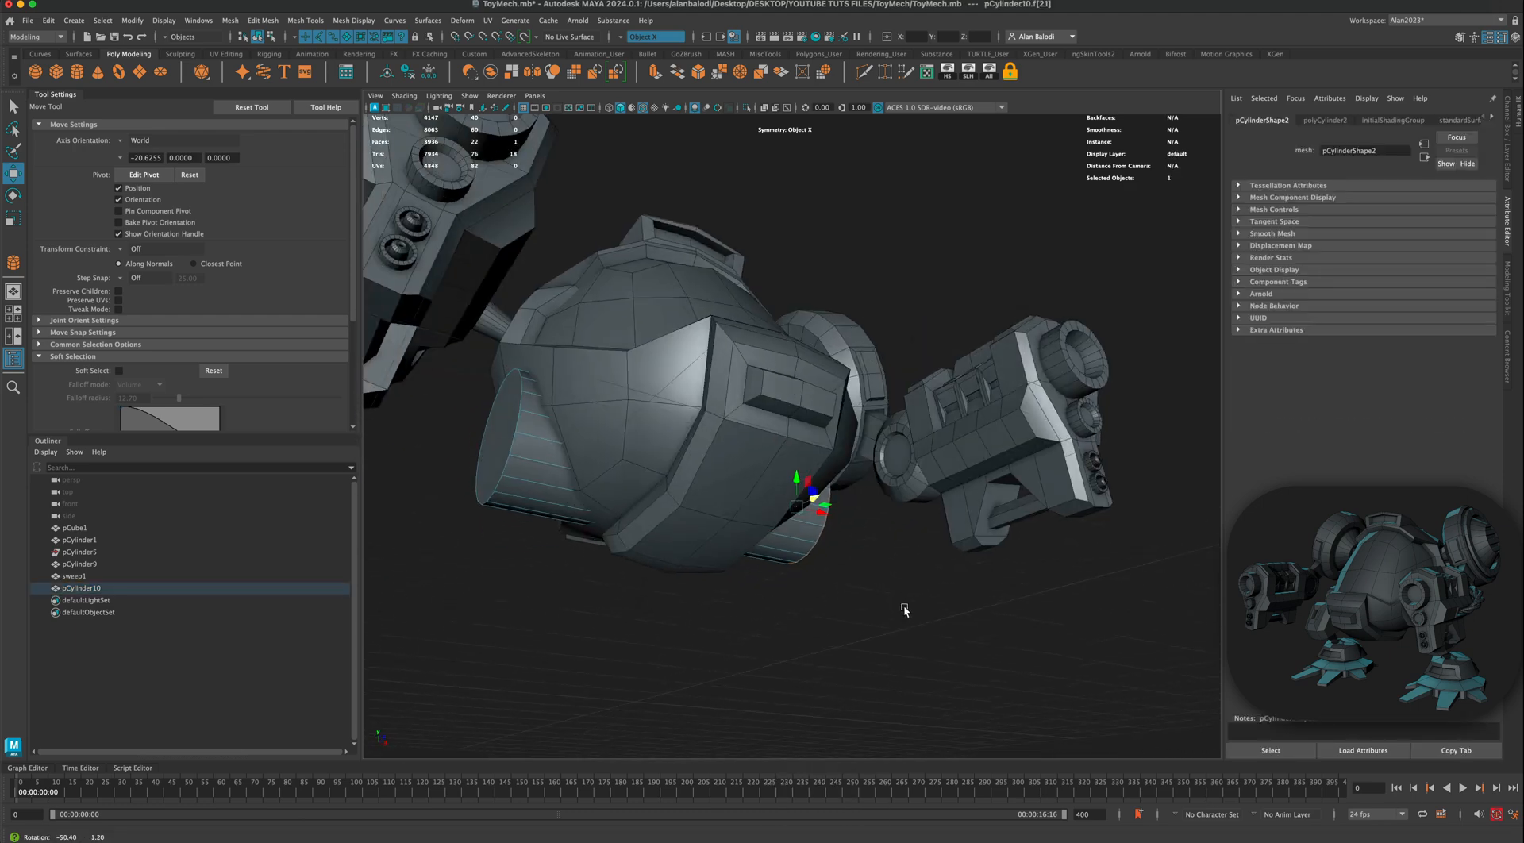
left_click(501, 440, "shift")
left_click_drag(775, 612, 715, 568, "alt")
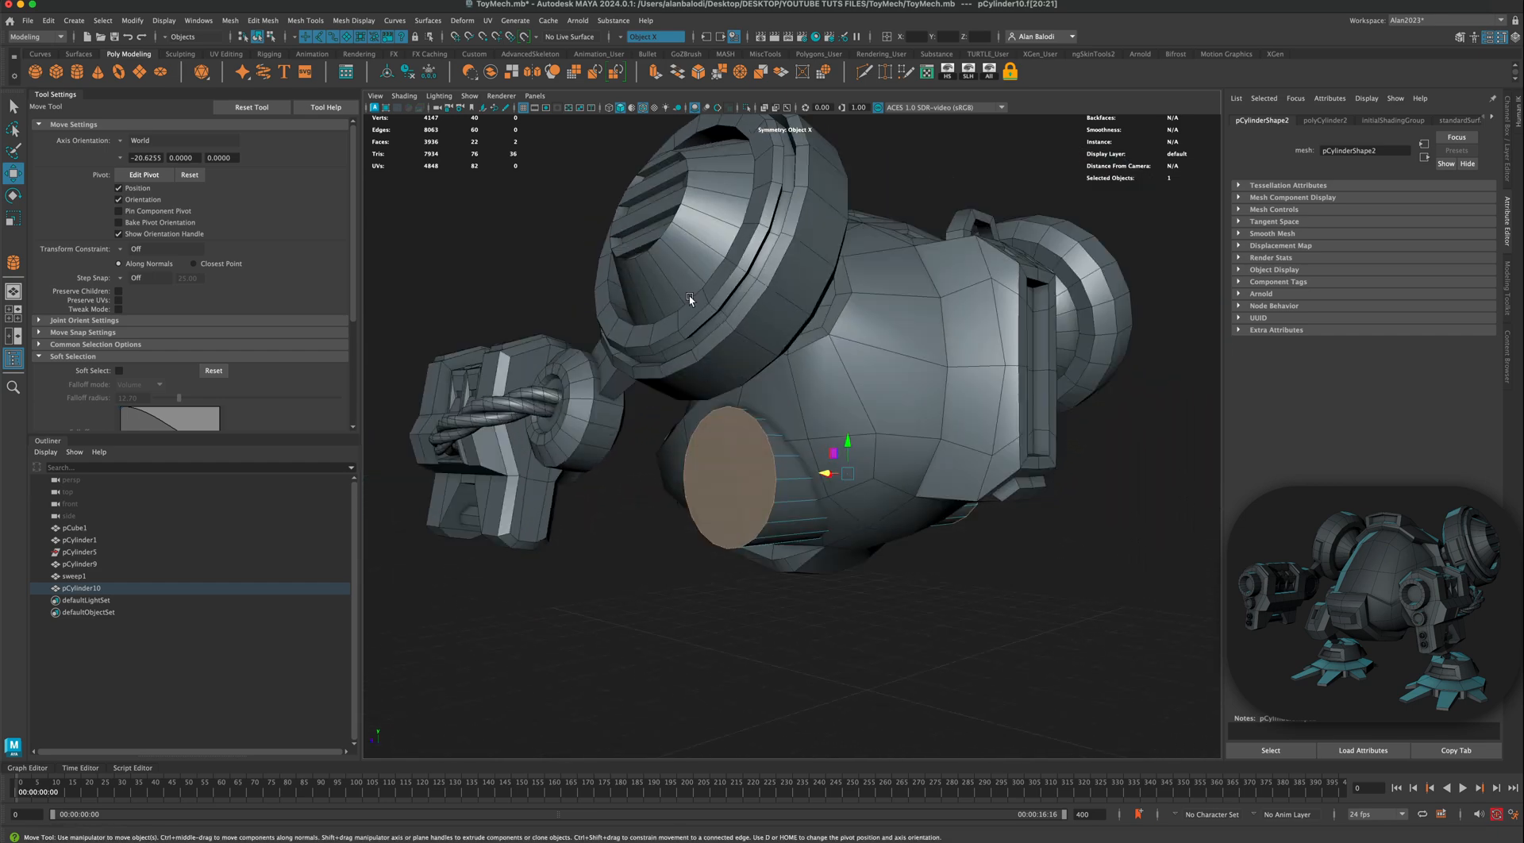
left_click(653, 73)
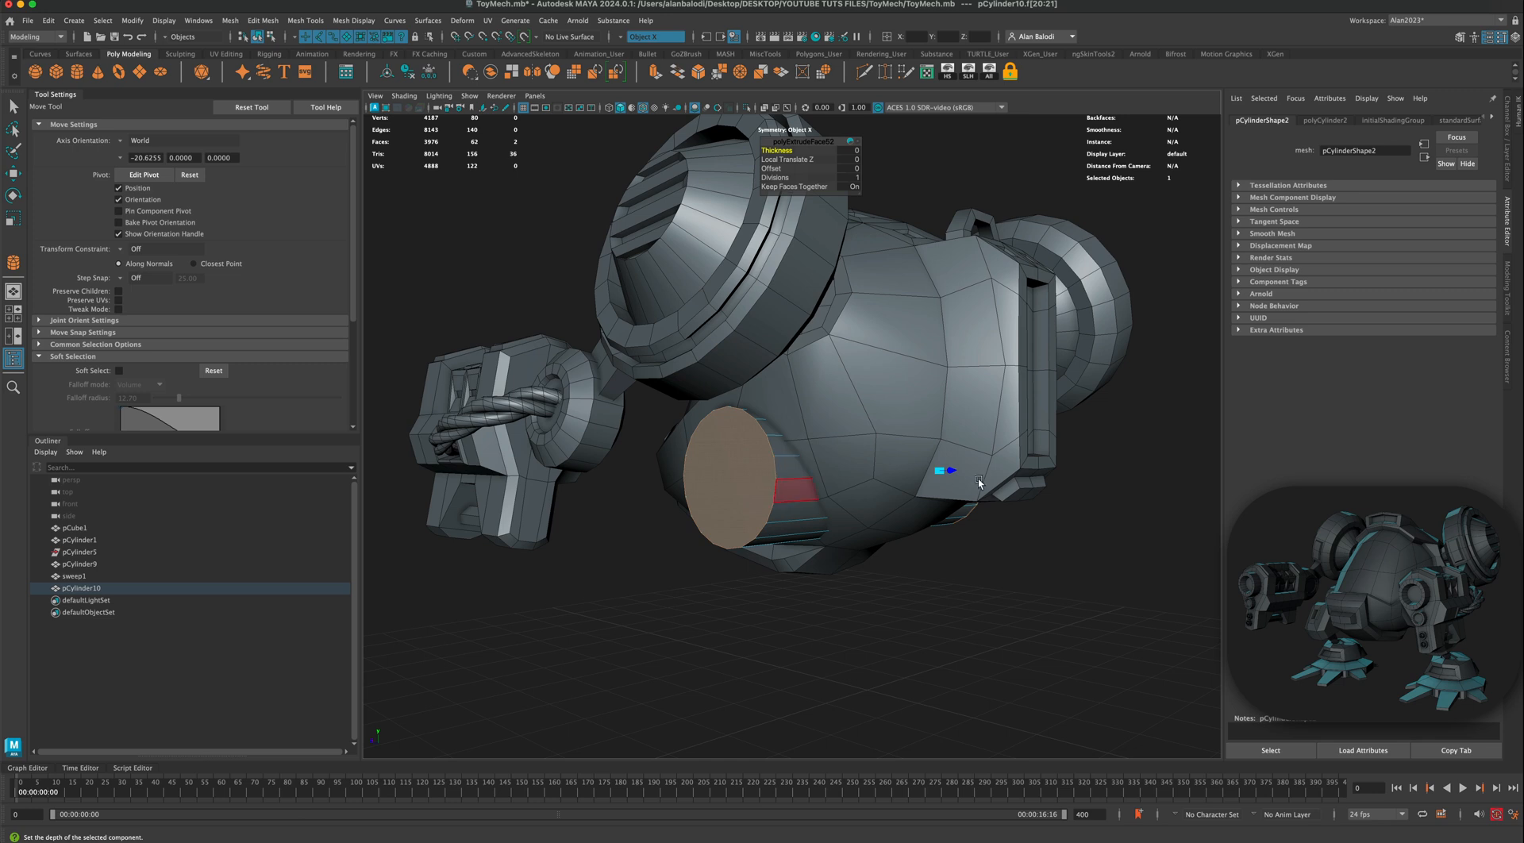
left_click_drag(942, 471, 936, 470)
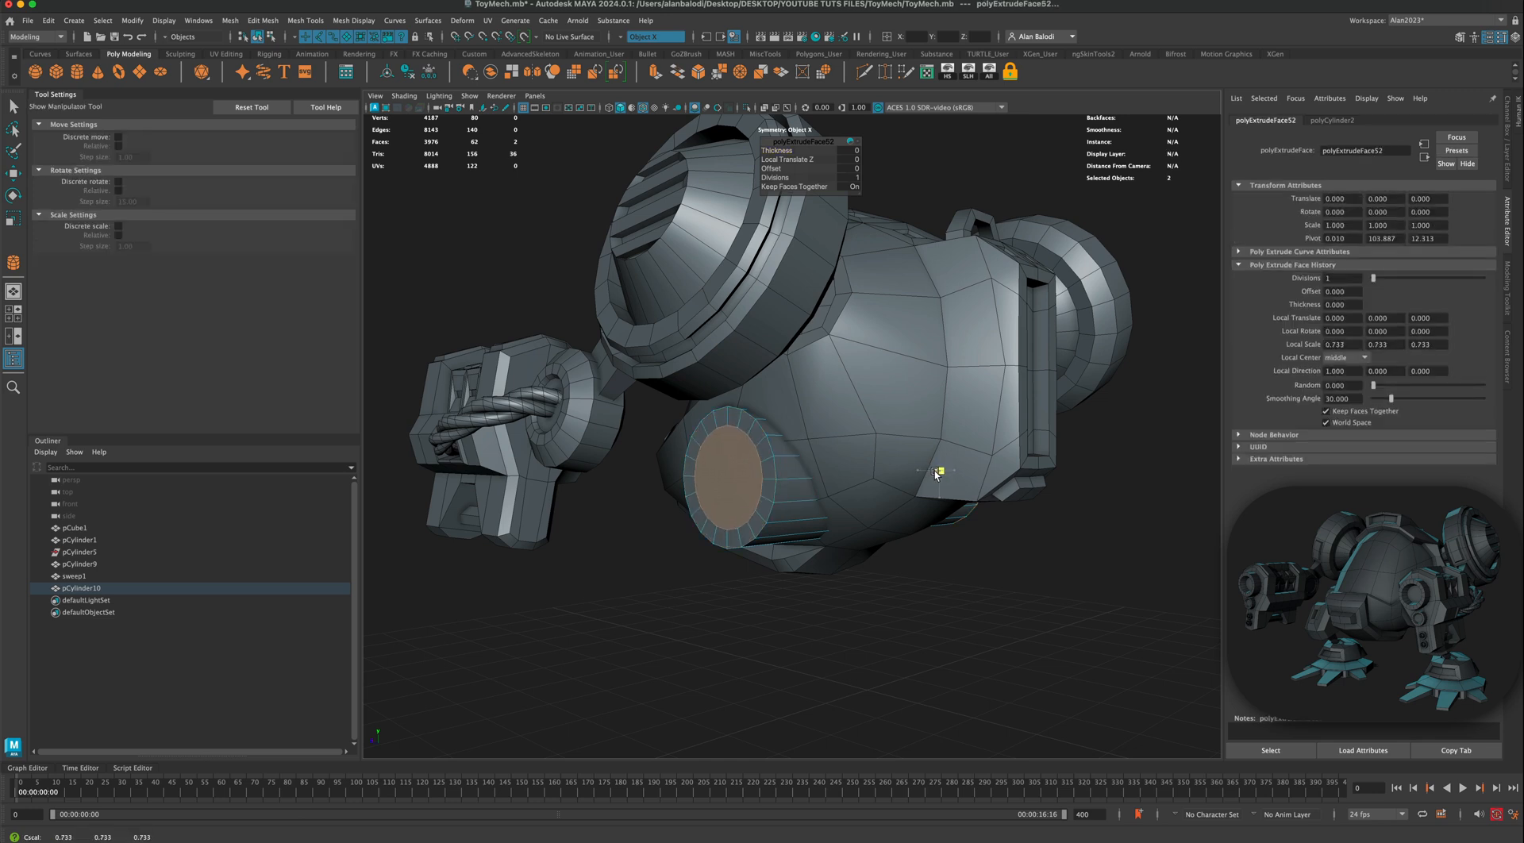
key("F11")
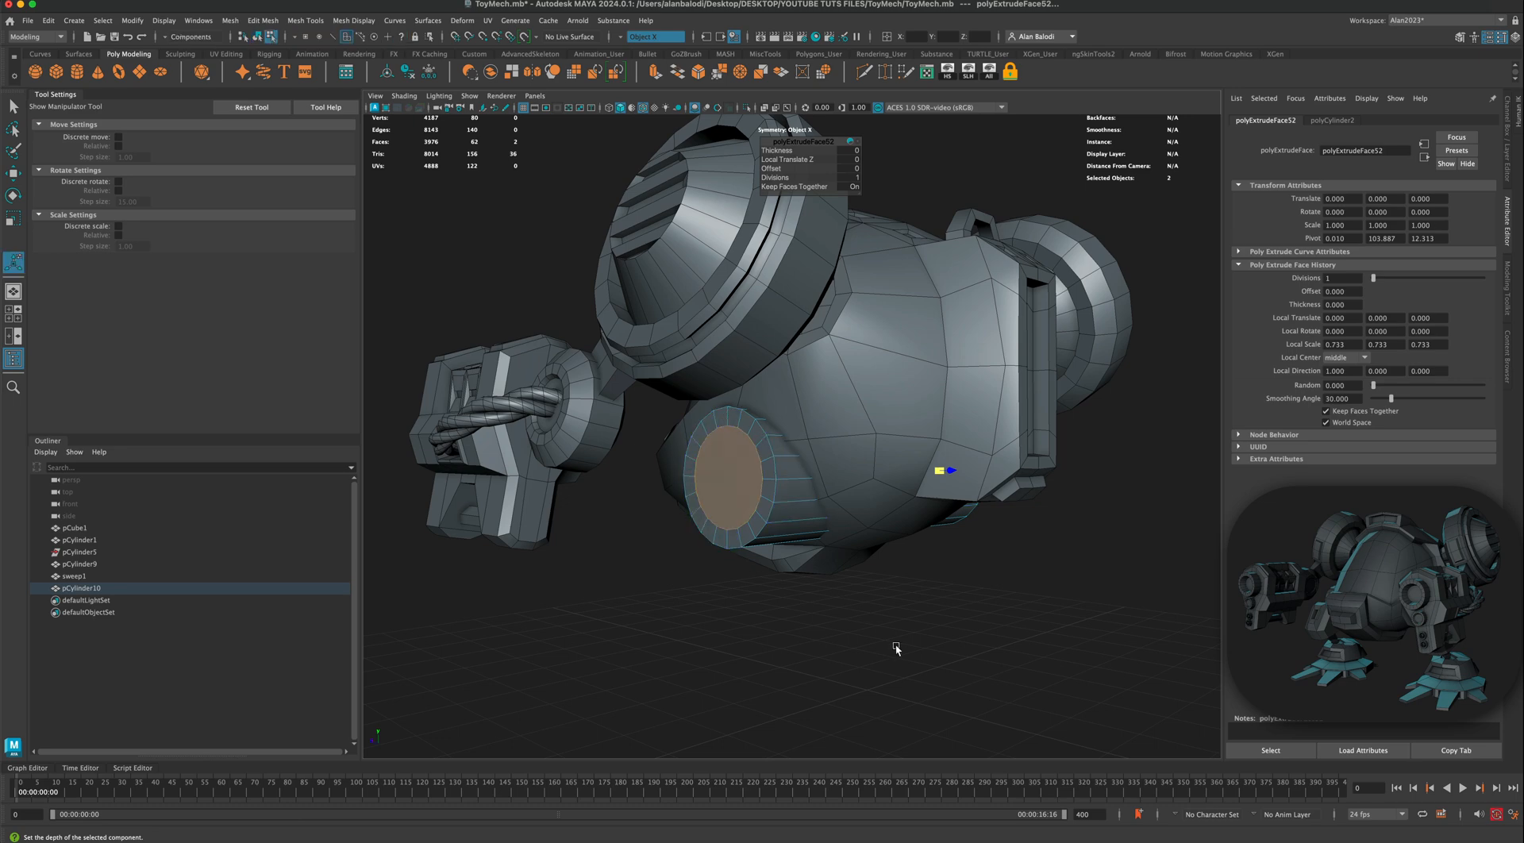
Step: Extrude both inset end faces again, pushing them into the cylinder by -3.347 with a local scale of 0.800
left_click_drag(896, 645, 924, 627, "alt")
left_click(654, 73)
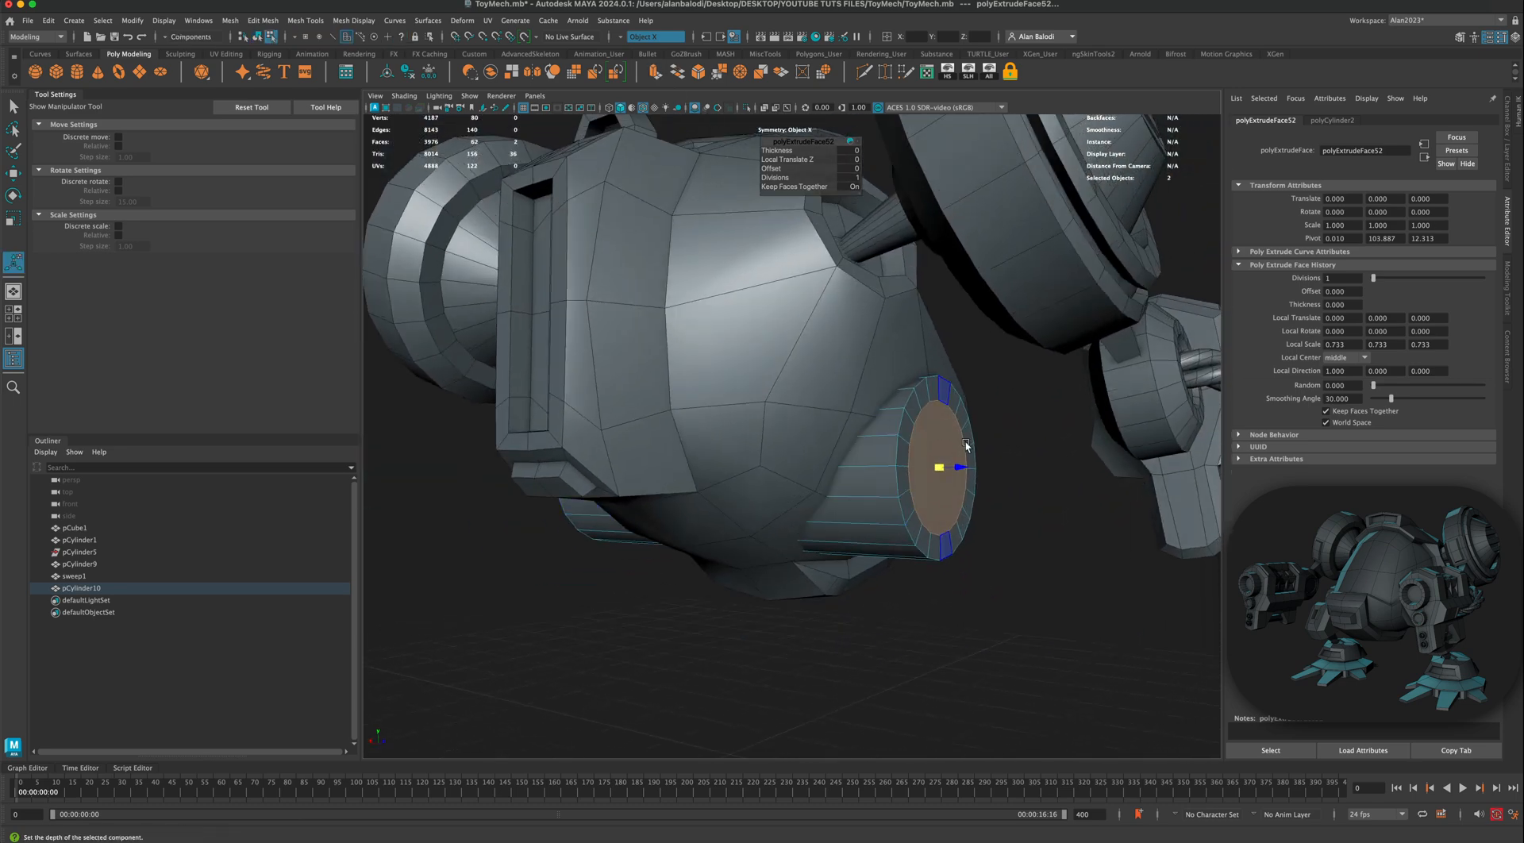
left_click_drag(956, 469, 929, 471)
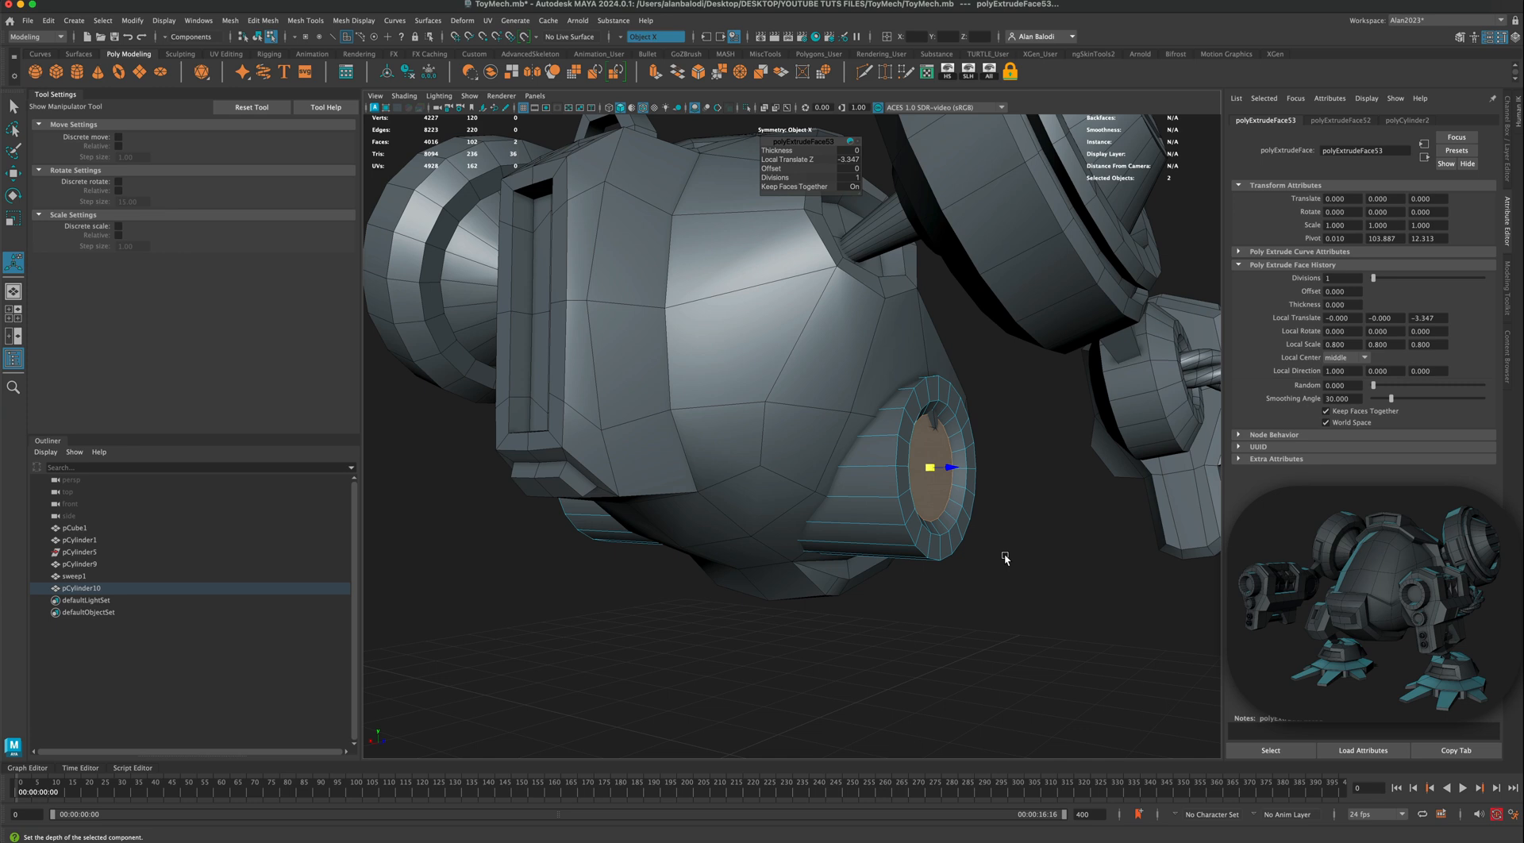
Step: Expand the face selection to cover both recessed cylinder ends and scale them slightly outward along the cylinder's length
key("shift+period")
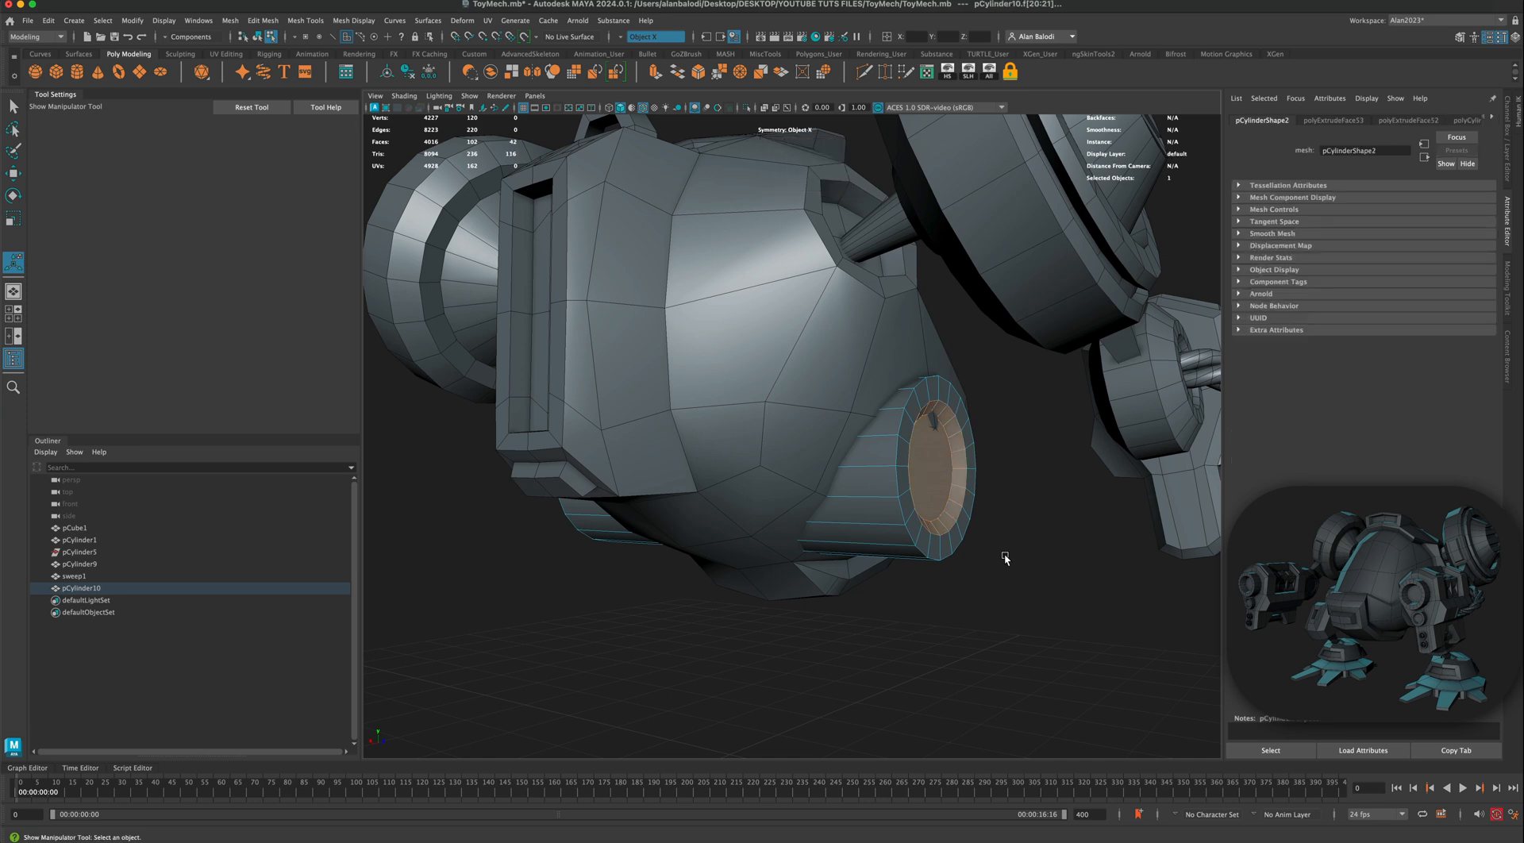
key("shift+period")
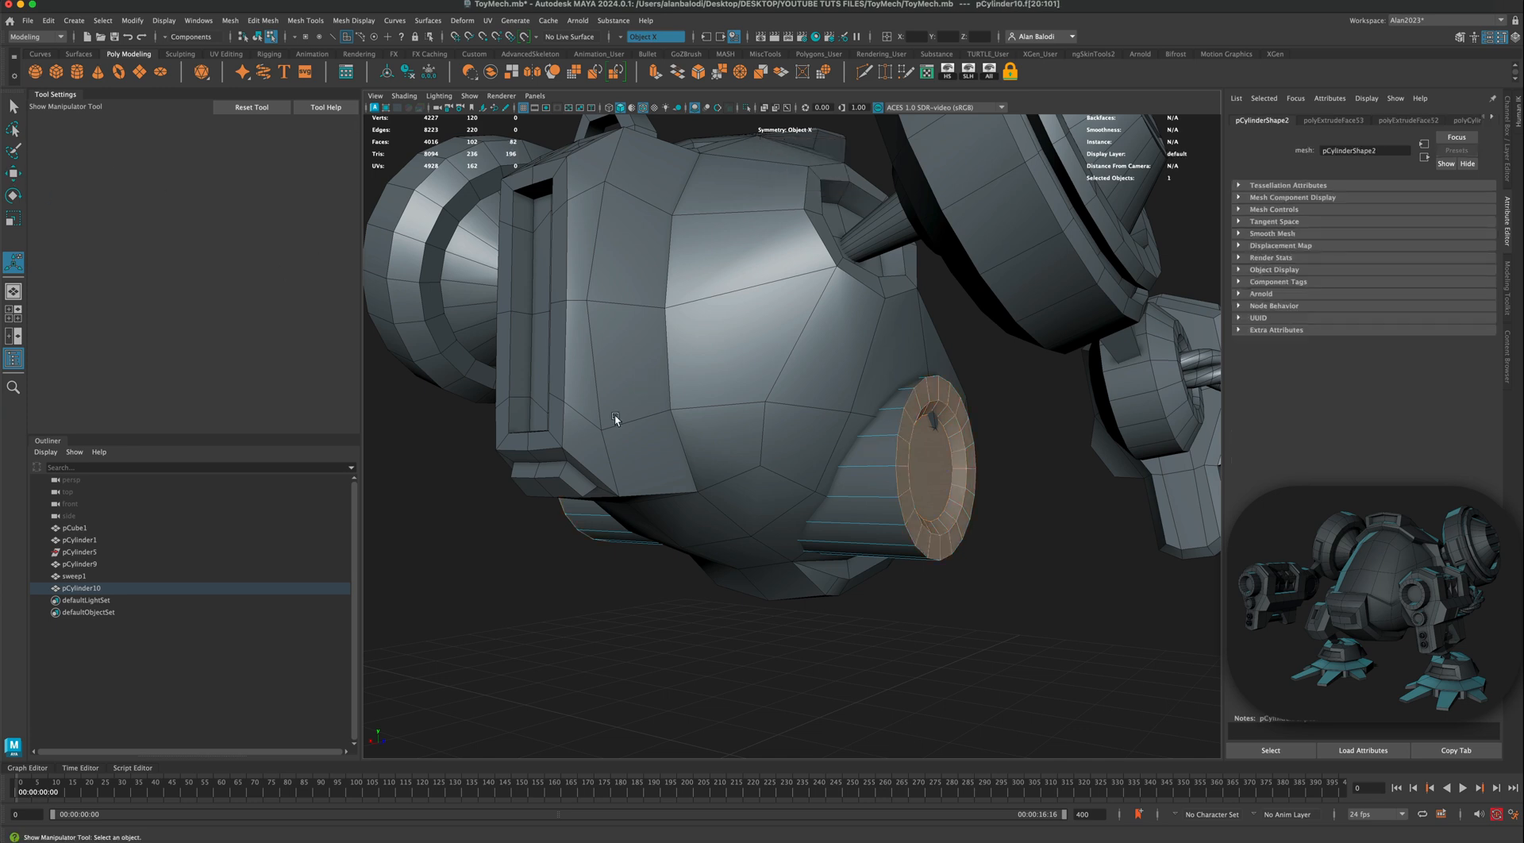
left_click(13, 220)
left_click_drag(731, 453, 729, 453)
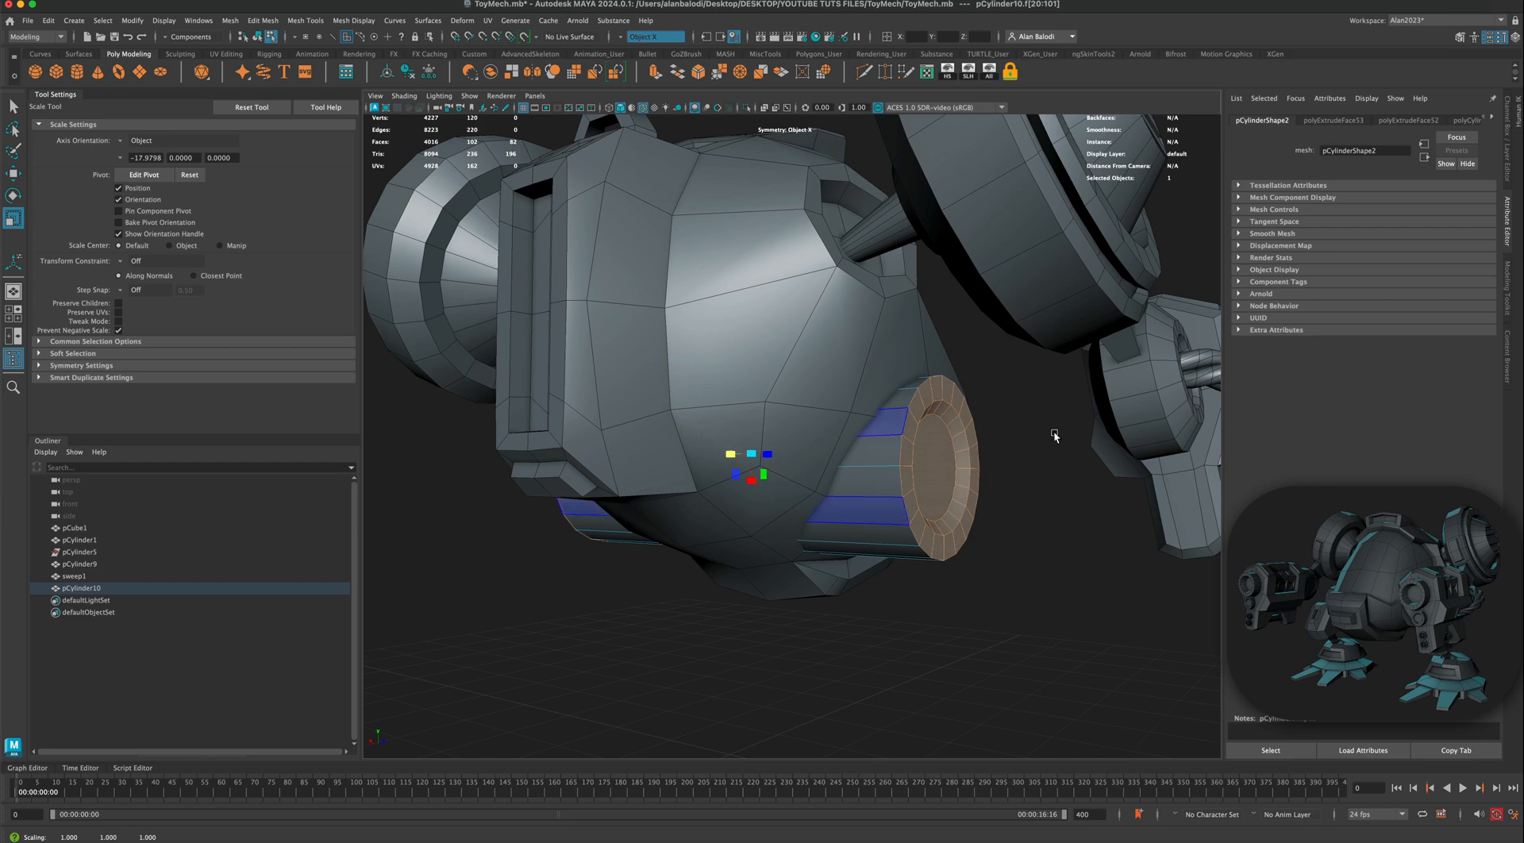
Step: Select the outer rim edge loop at a cylinder end and turn symmetry off
right_click_drag(917, 411, 933, 382)
double_click(915, 395)
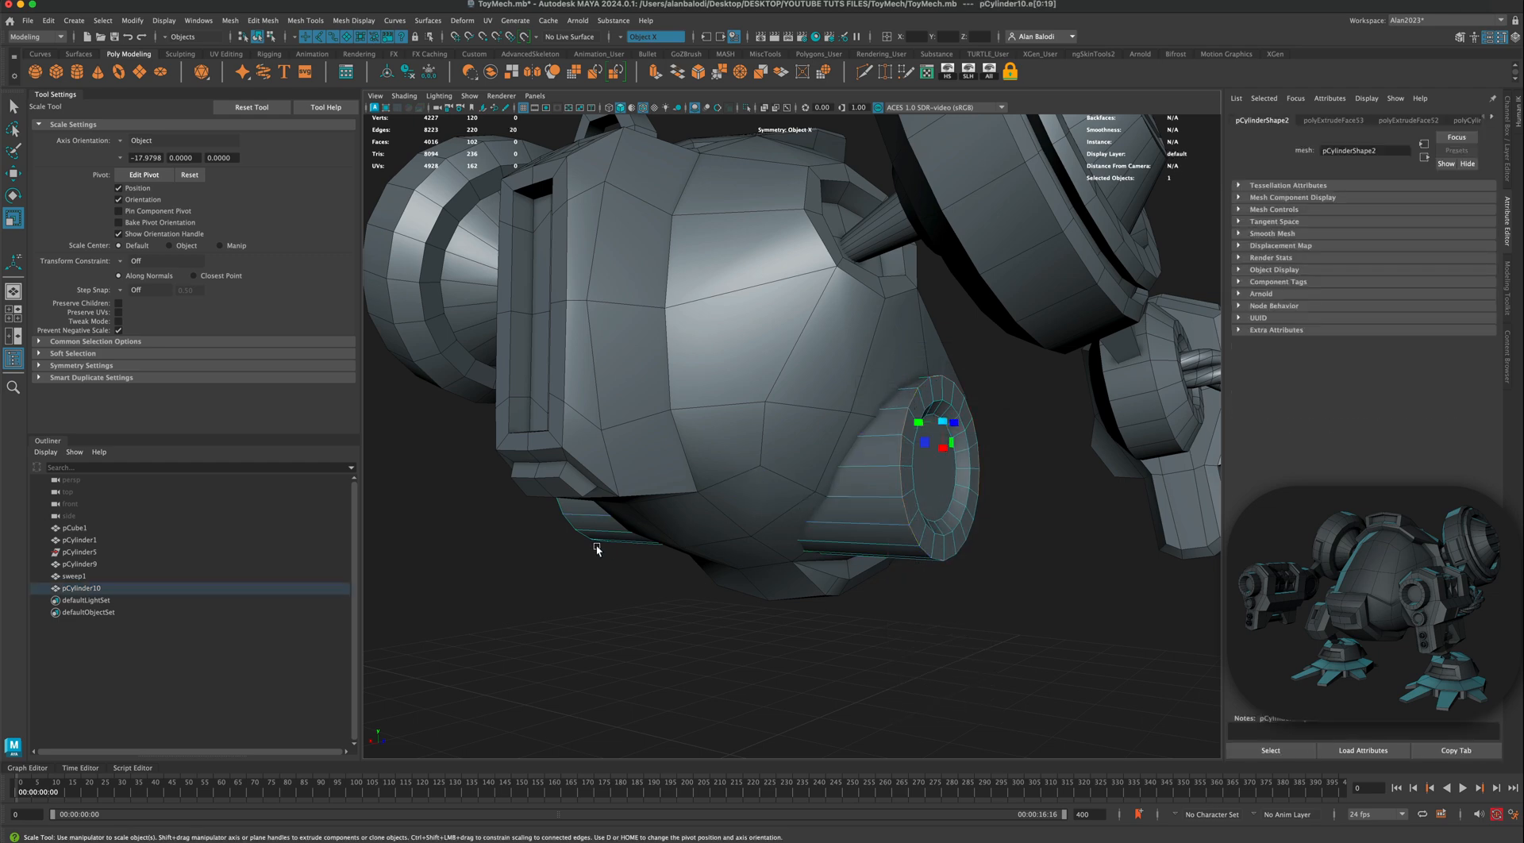
left_click_drag(597, 550, 649, 544, "alt")
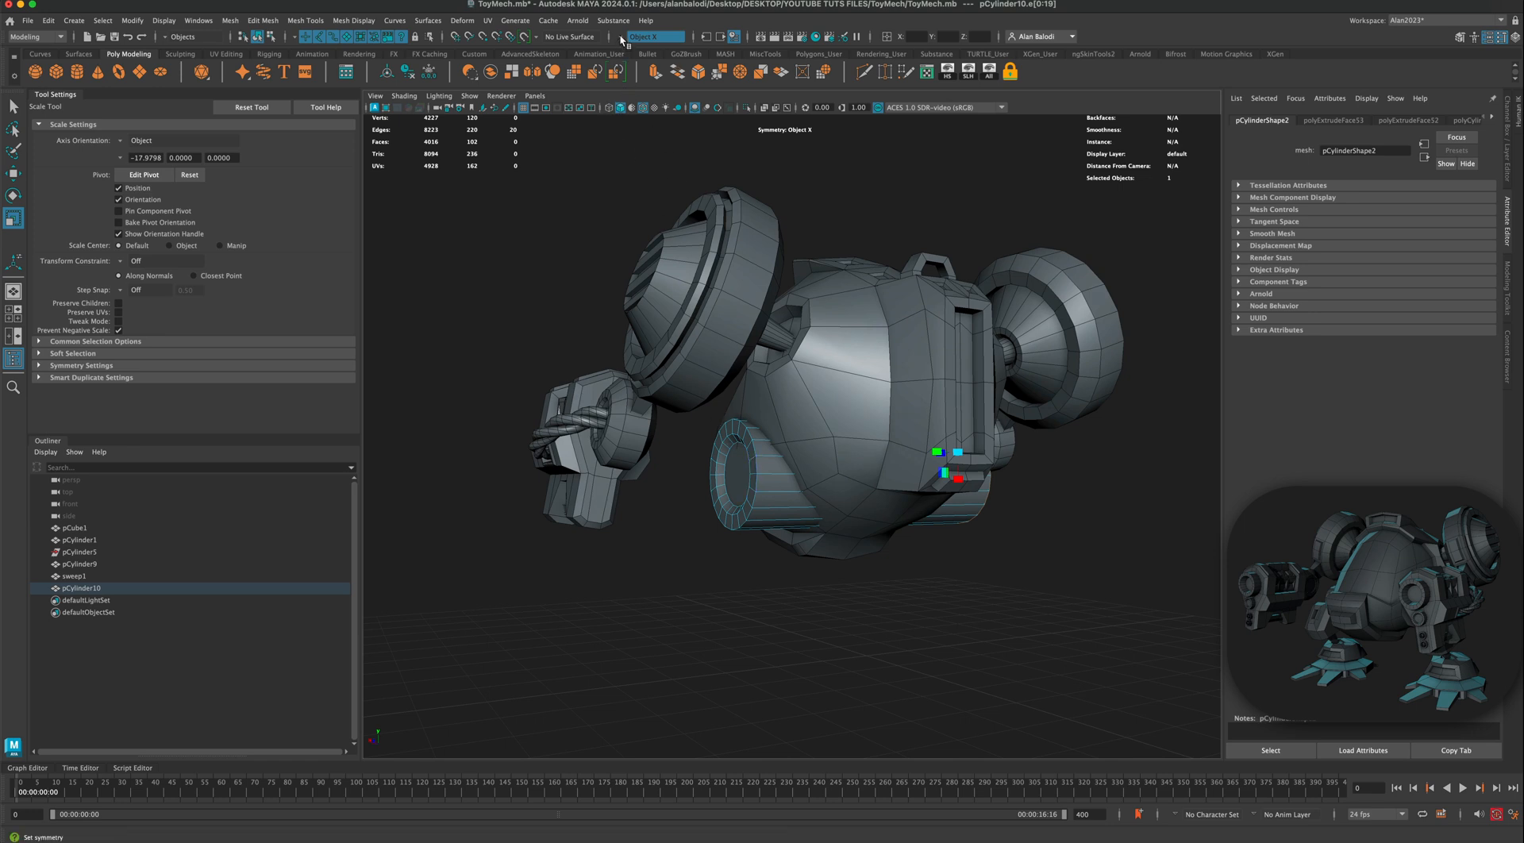
left_click(655, 36)
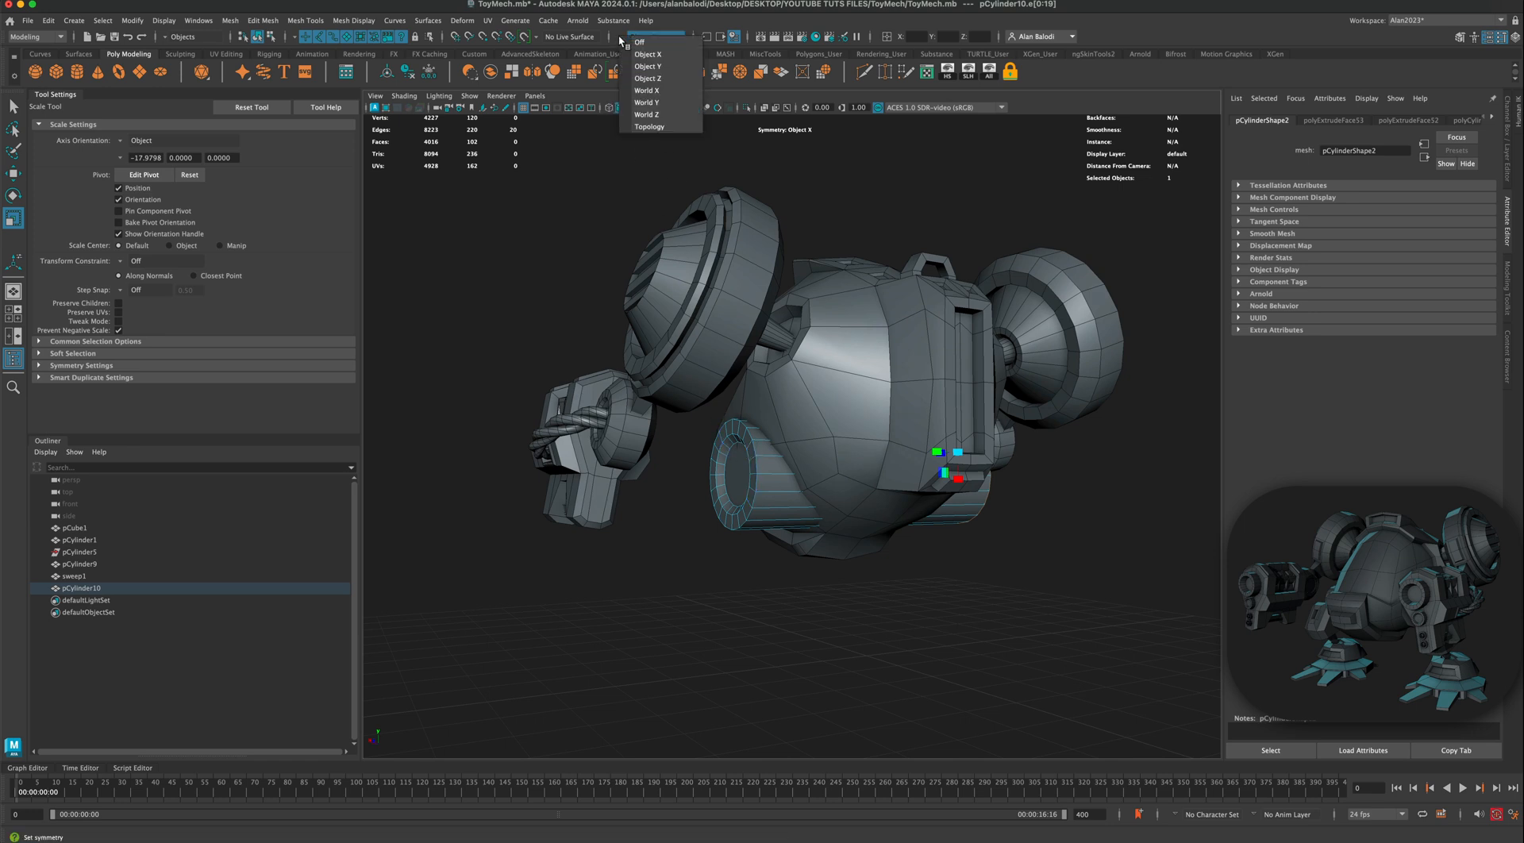
left_click(641, 54)
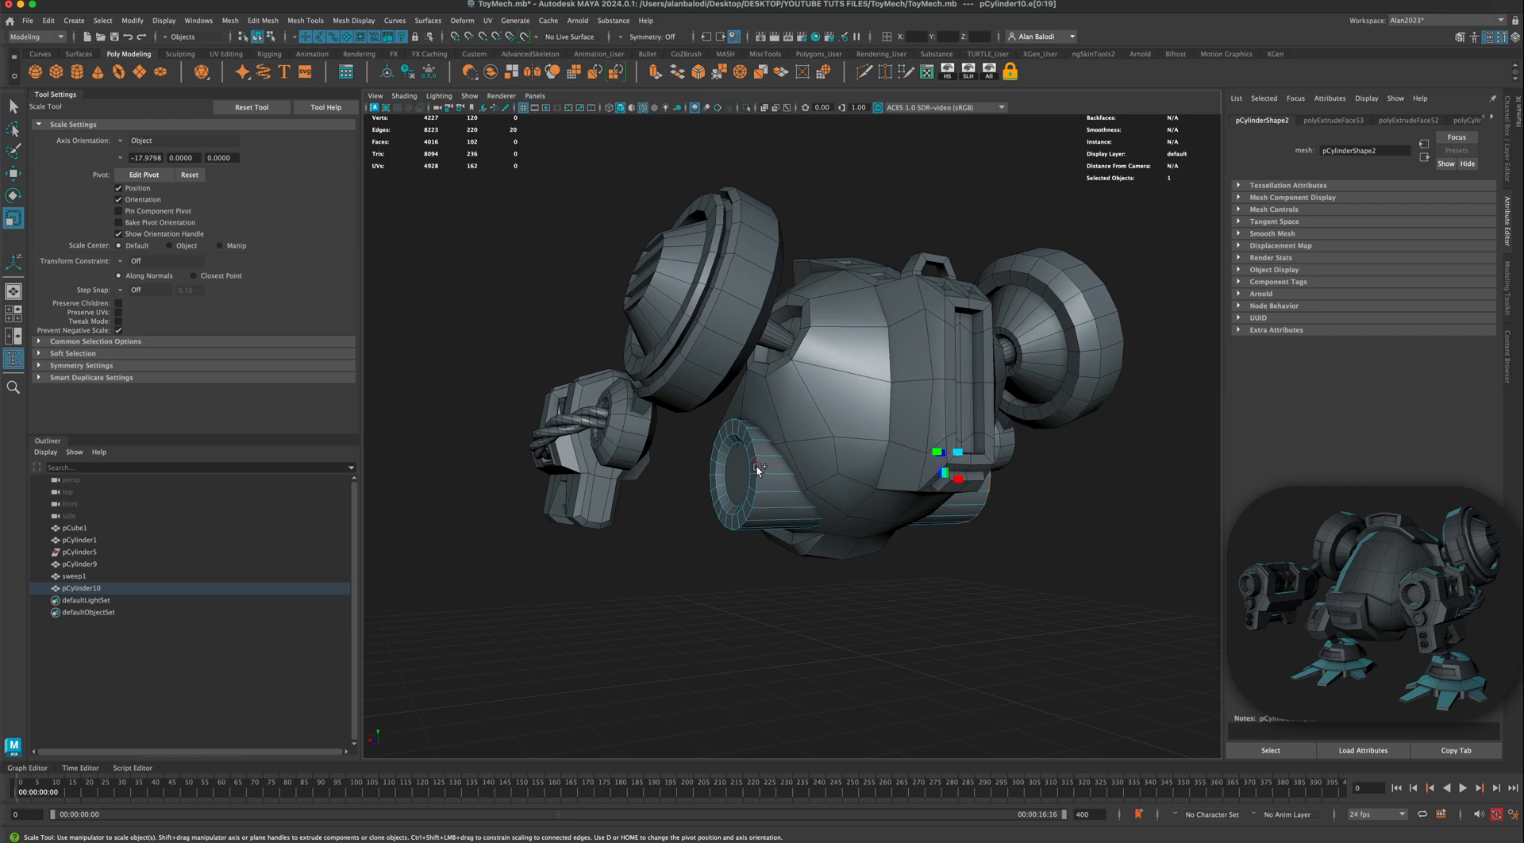
Step: Bevel the outer rim edge loops at both cylinder ends with a fraction of 0.2
mouse_move(850, 615)
left_mouse_down("alt")
mouse_move(807, 613)
mouse_move(824, 616)
left_mouse_up("alt")
scroll(818, 608, "up", 3)
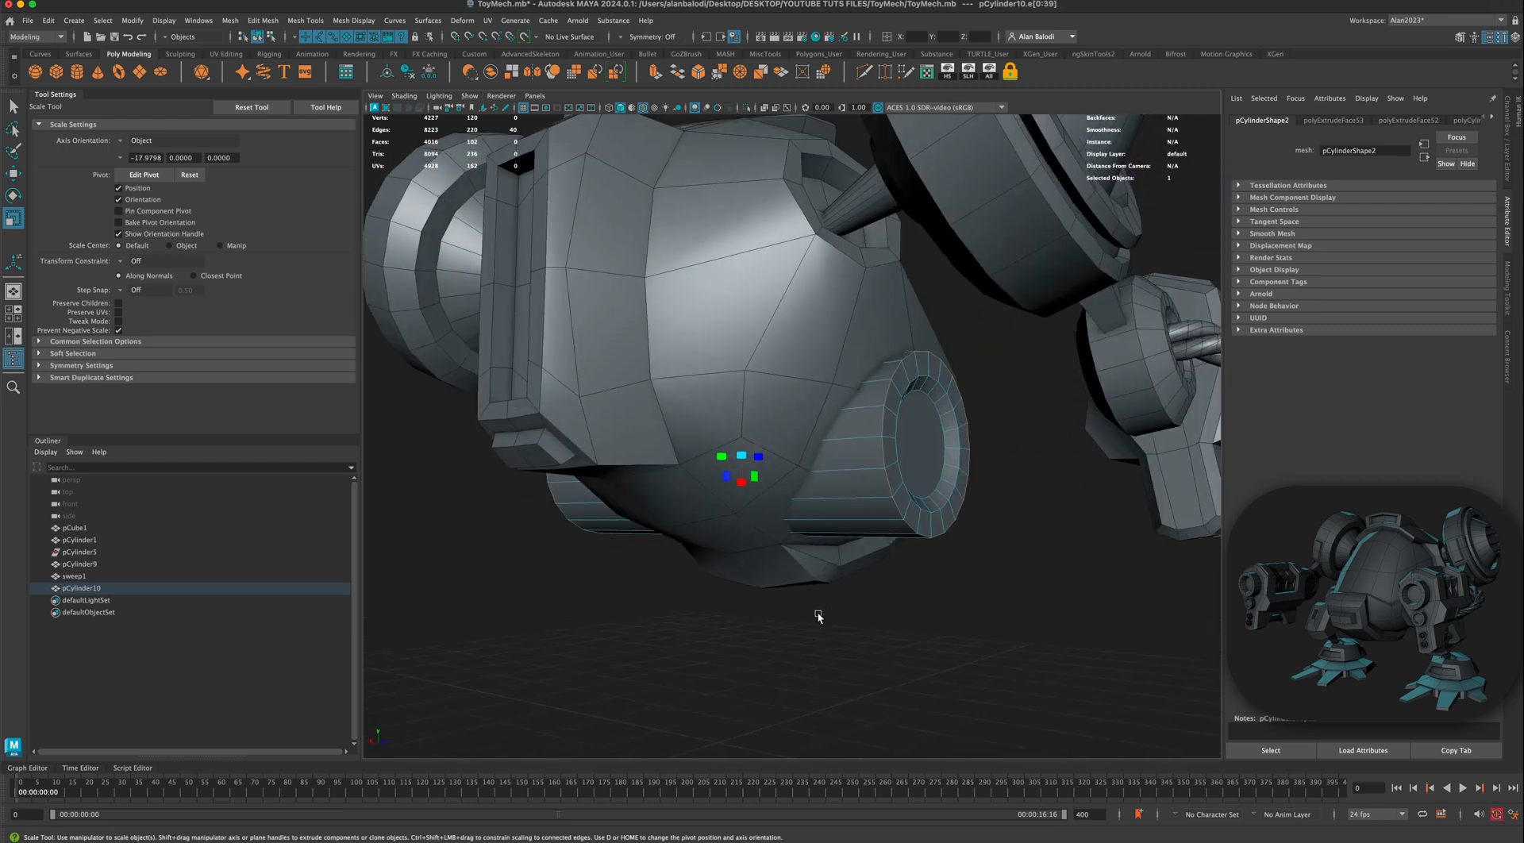
scroll(973, 583, "down", 3)
left_click_drag(973, 581, 955, 562, "alt")
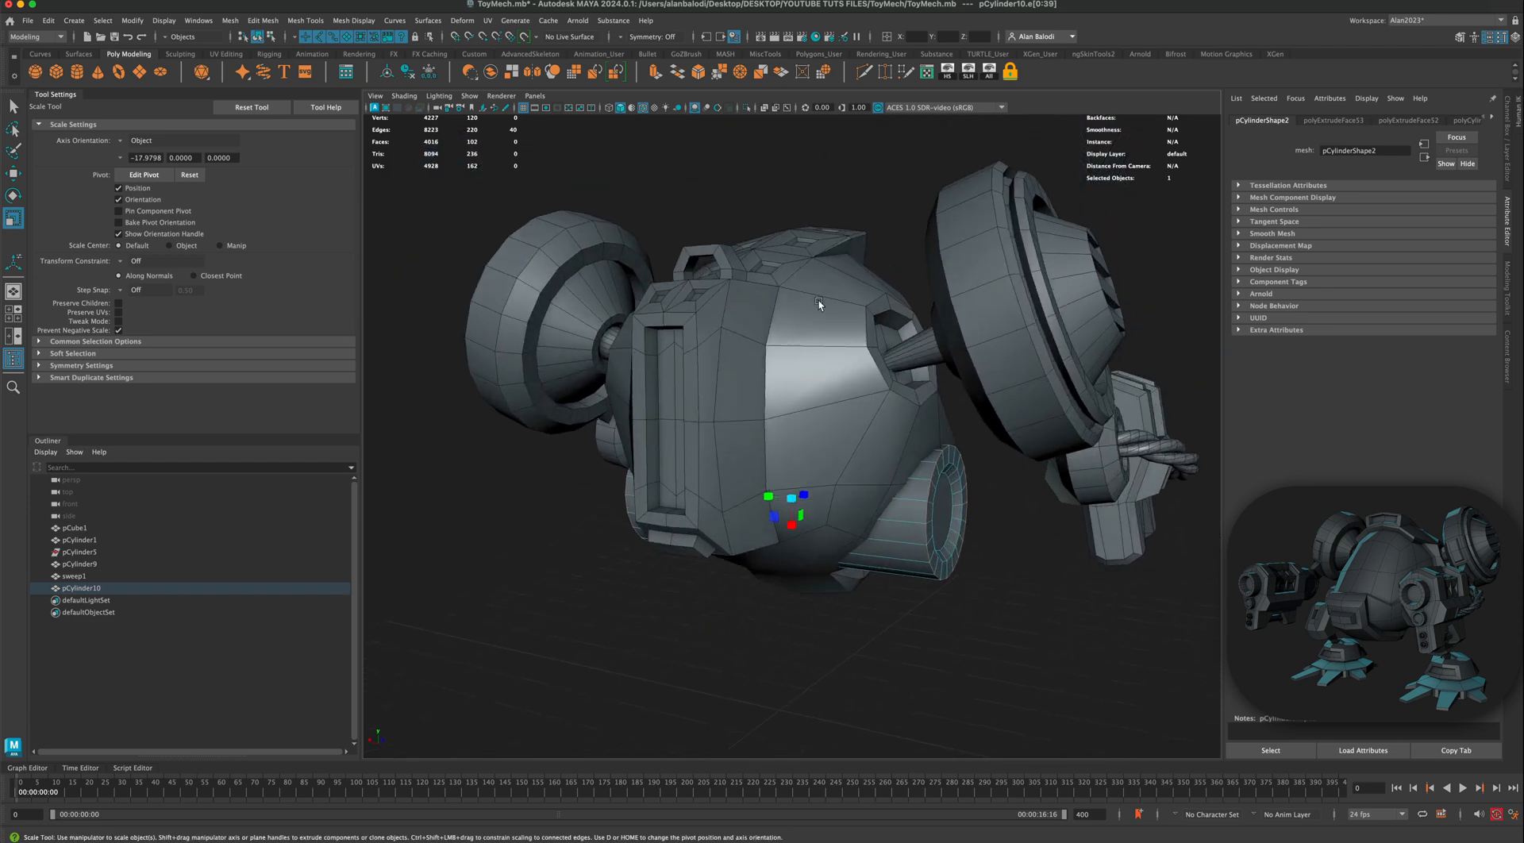
left_click(698, 73)
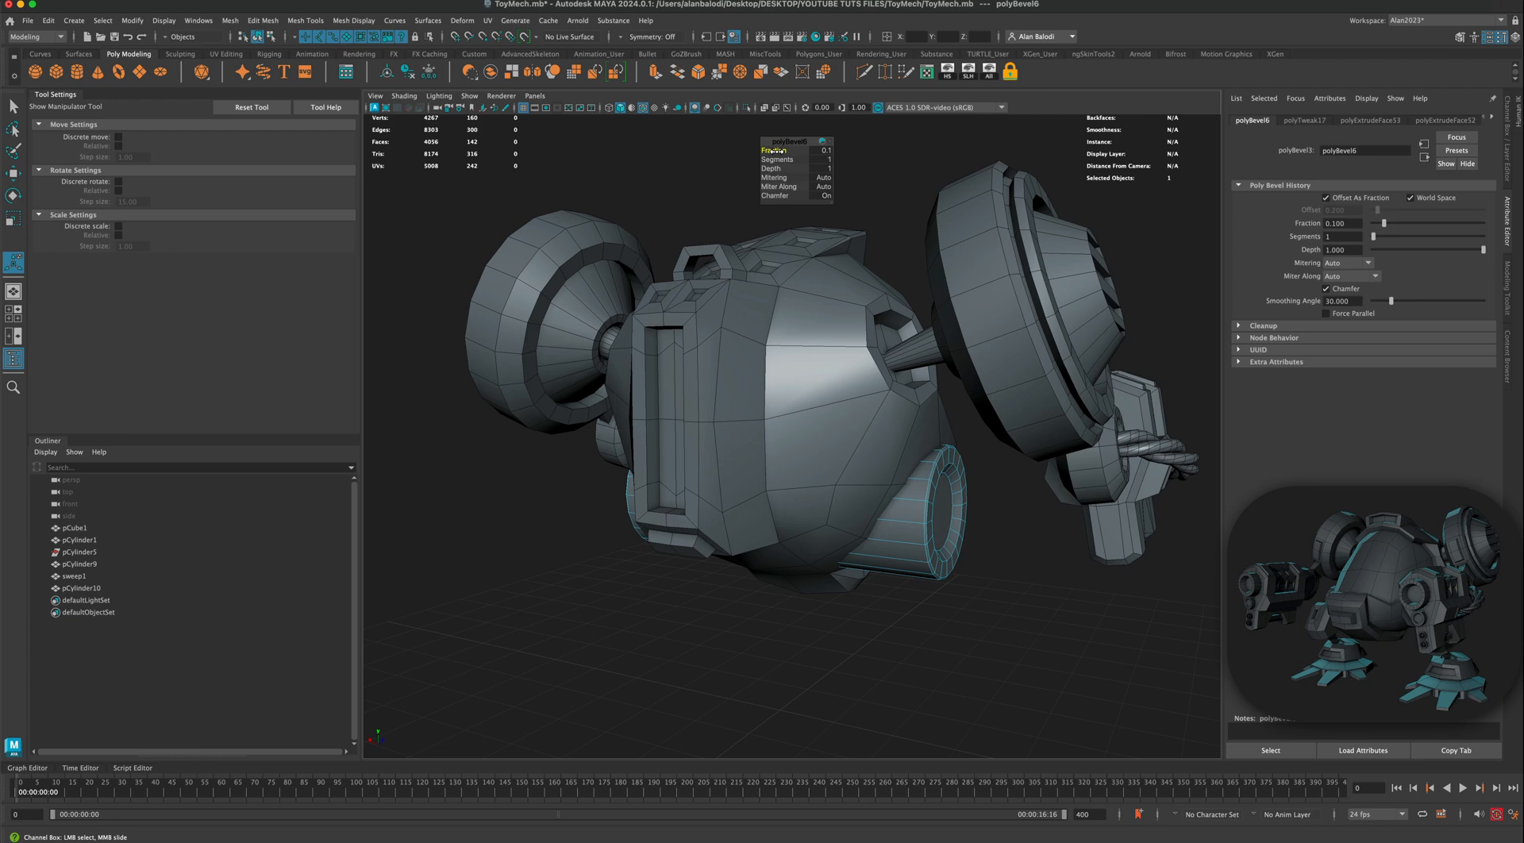
left_click_drag(774, 150, 774, 150)
middle_click_drag(968, 366, 873, 339, "alt")
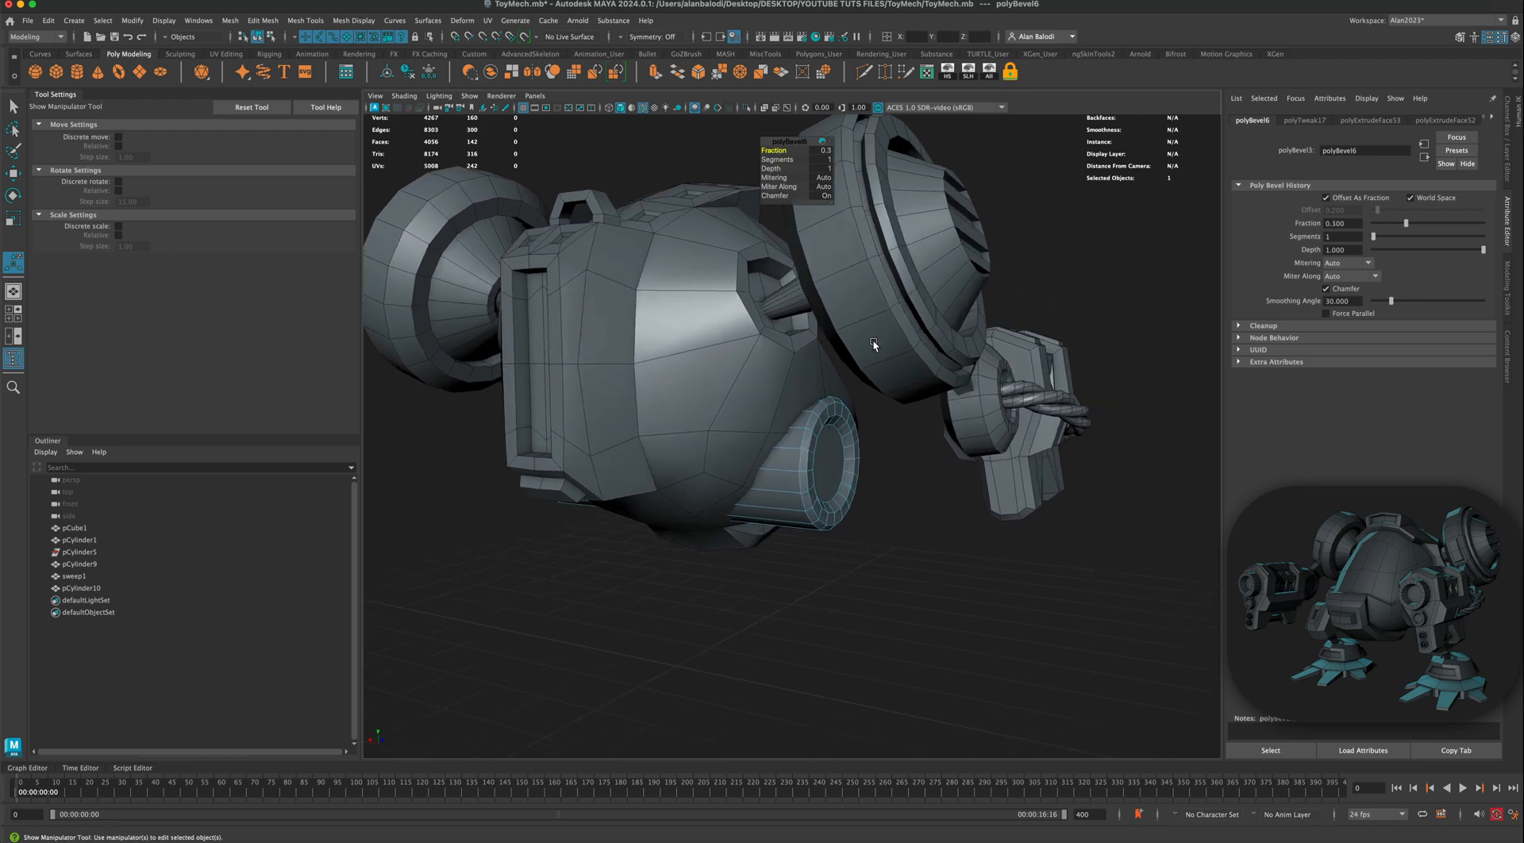
scroll(871, 342, "up", 8)
left_click_drag(896, 340, 959, 369, "alt")
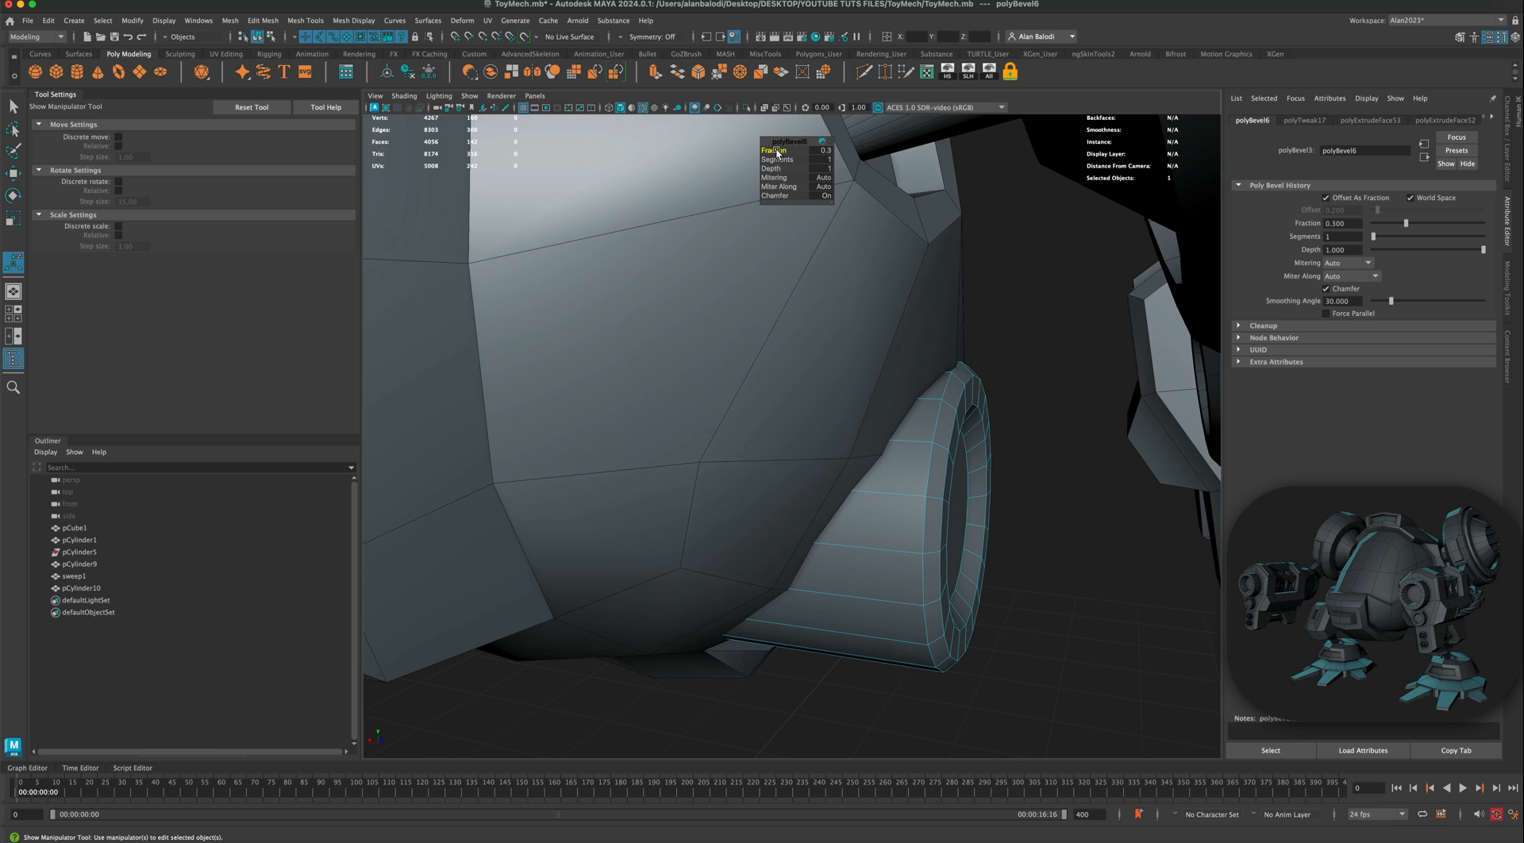
left_click_drag(777, 151, 773, 150)
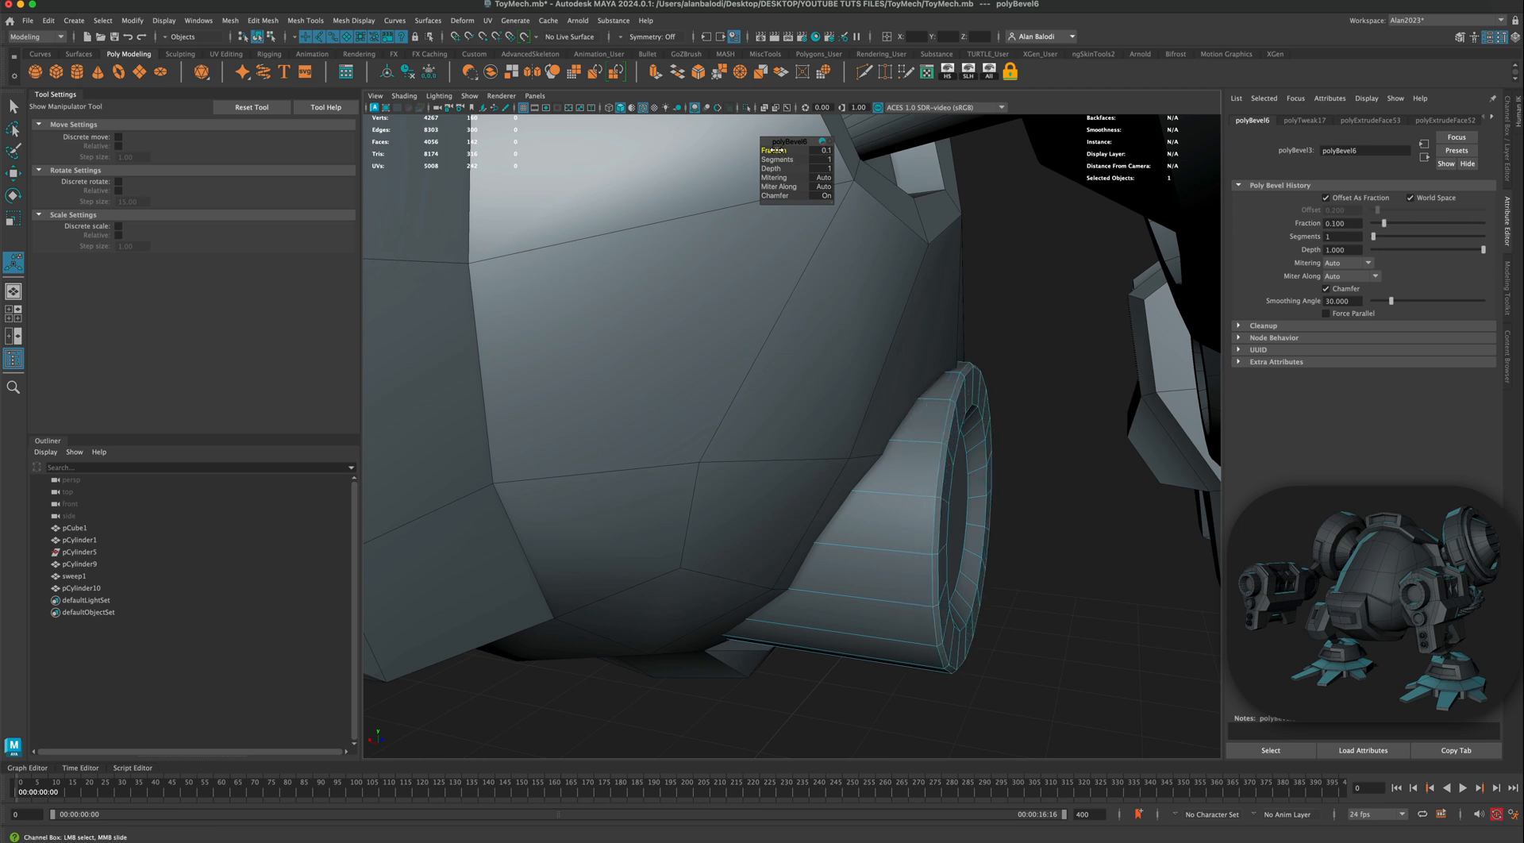
left_click(818, 151)
type("0.200")
key("Return")
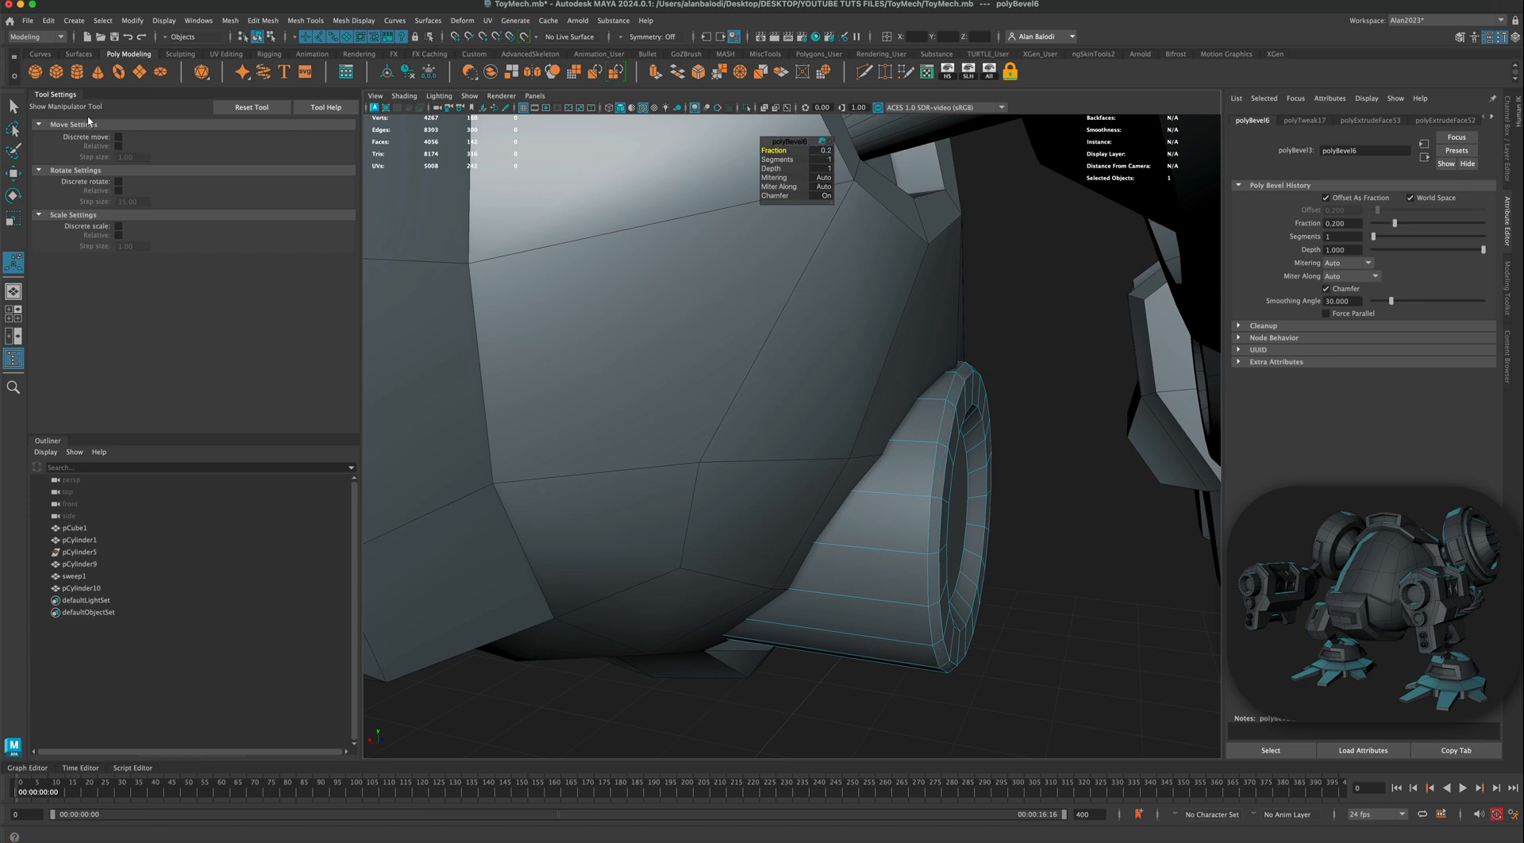
Step: Return the cylinder to object mode, deselect it, and save the scene
right_click_drag(959, 376, 1001, 362)
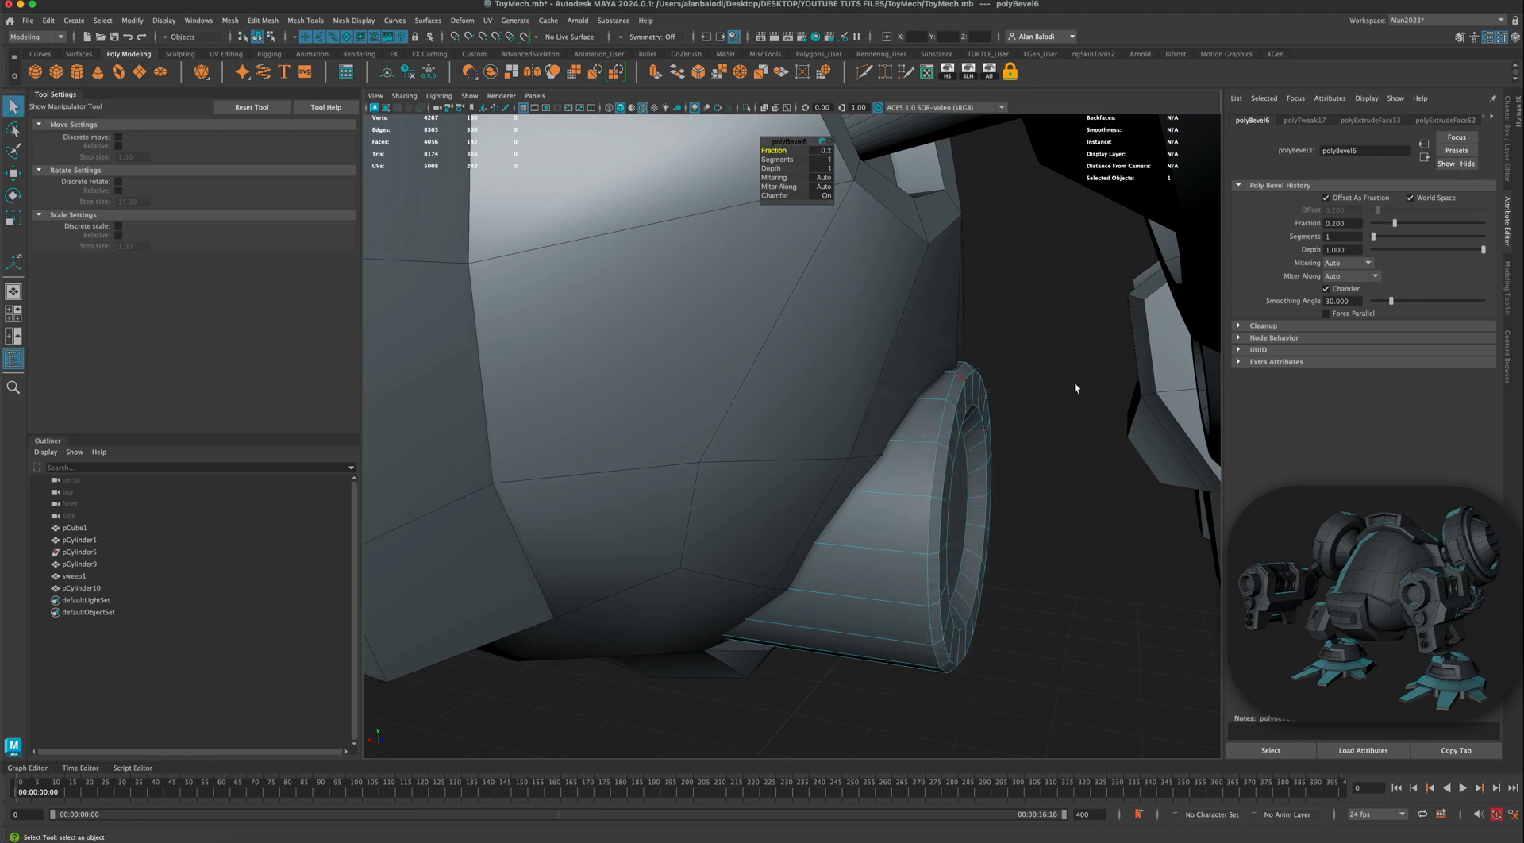
left_click(1075, 385)
scroll(1075, 384, "down", 10)
left_click_drag(1075, 384, 842, 506, "alt")
scroll(843, 514, "up", 4)
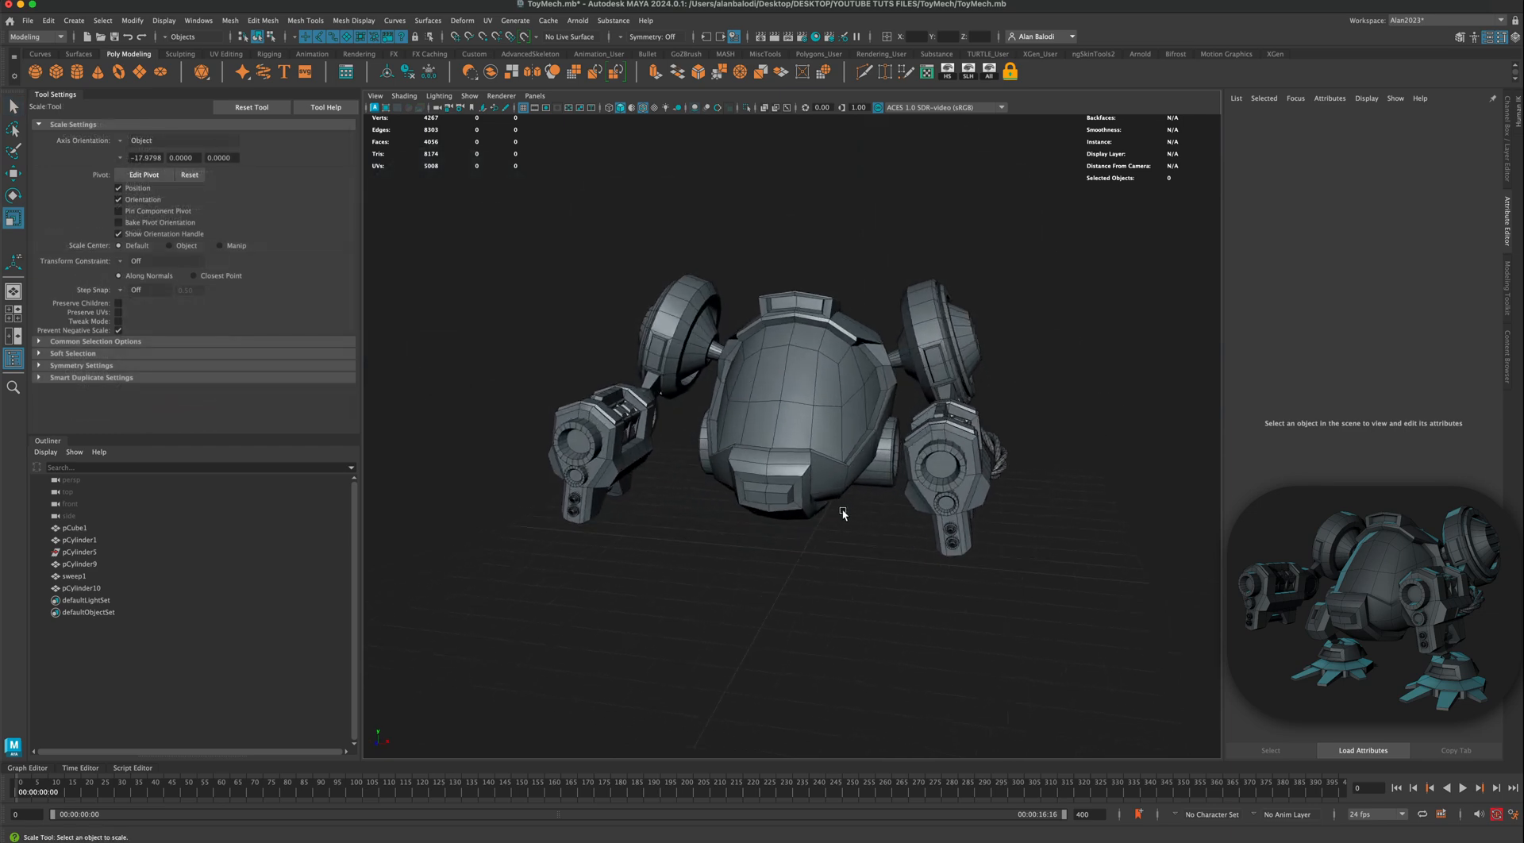
key("super+s")
scroll(865, 540, "up", 3)
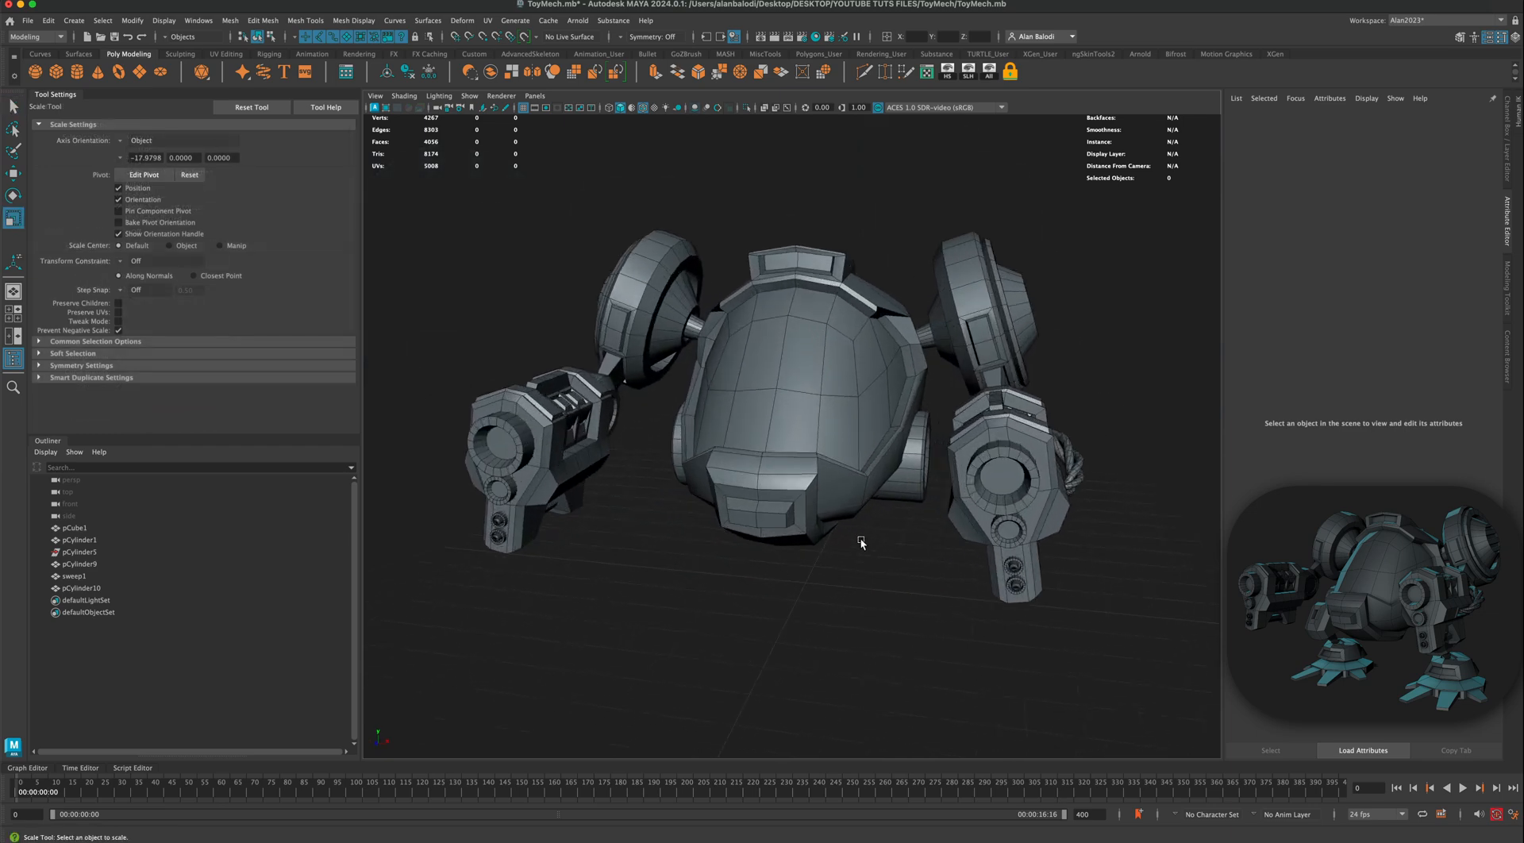
scroll(861, 541, "down", 3)
mouse_move(864, 539)
left_mouse_down("alt")
mouse_move(902, 524)
mouse_move(876, 528)
left_mouse_up("alt")
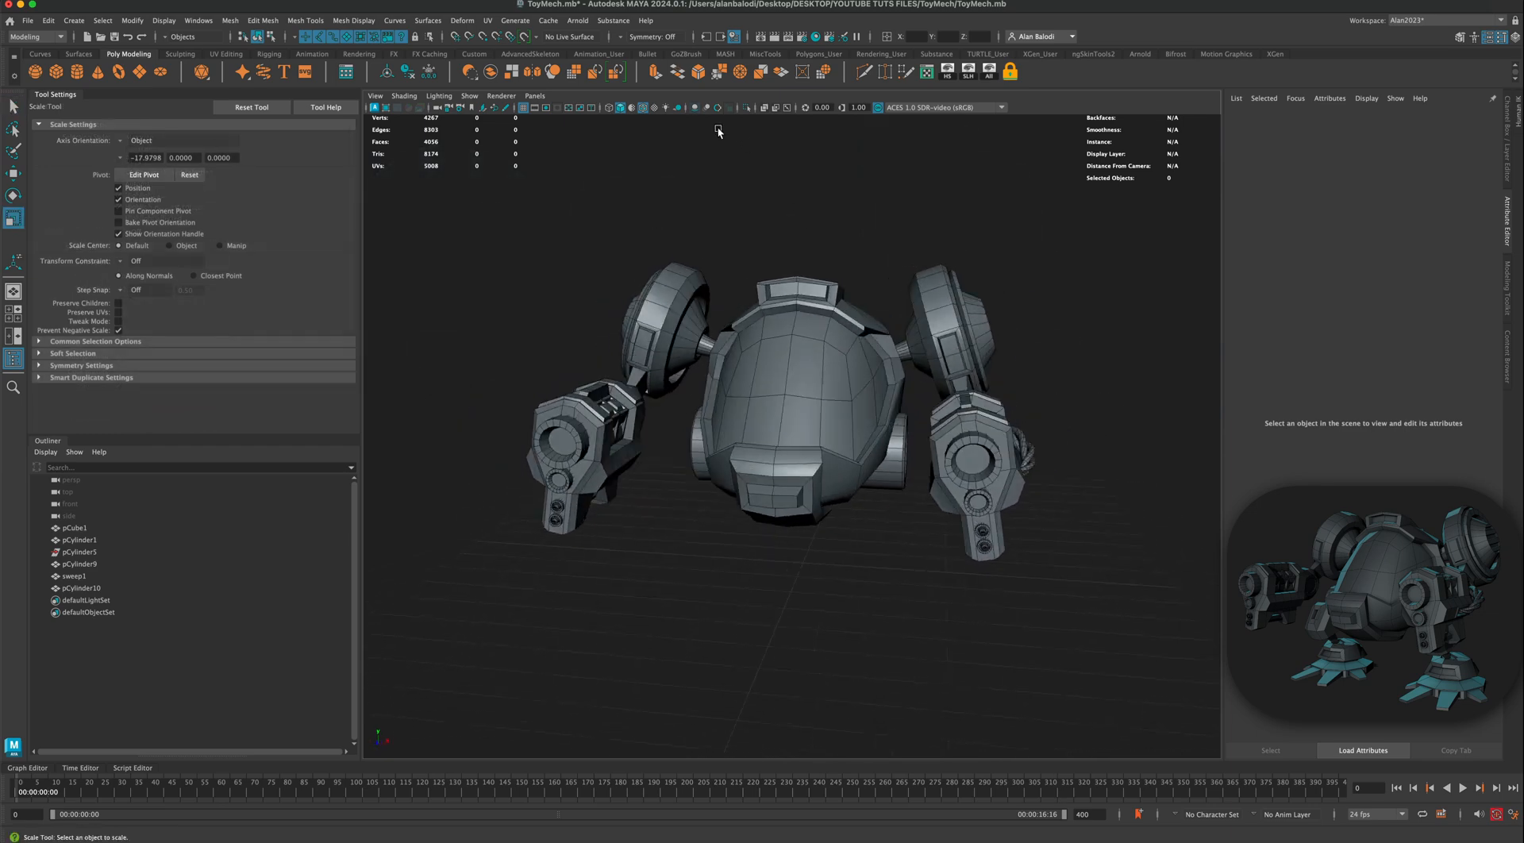
Step: Create a polygon cube beneath the body and smooth it with 1 division level
left_click_drag(698, 550, 731, 522, "alt")
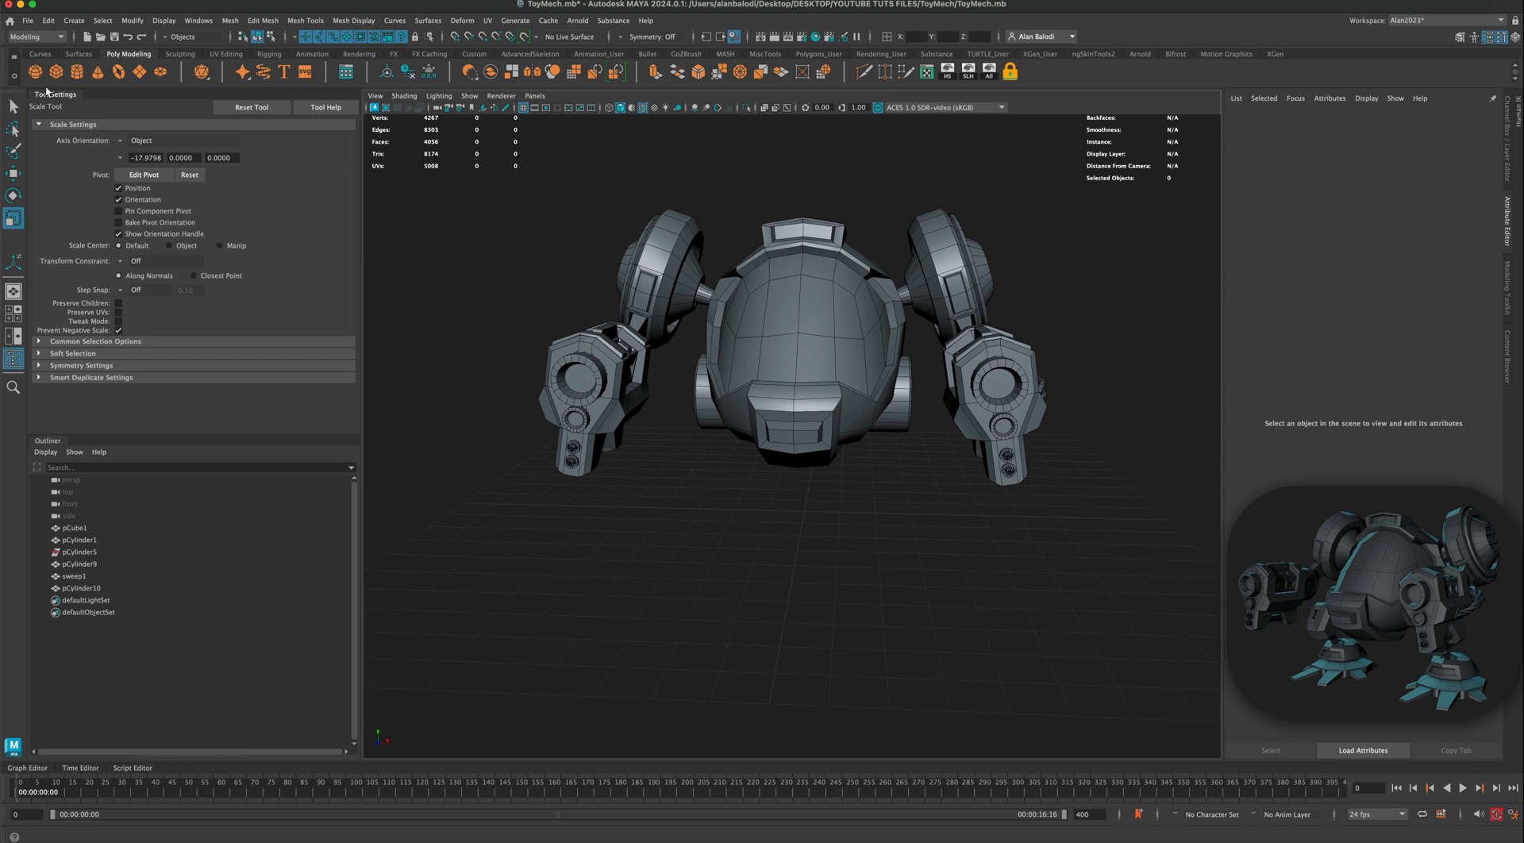
left_click(36, 72)
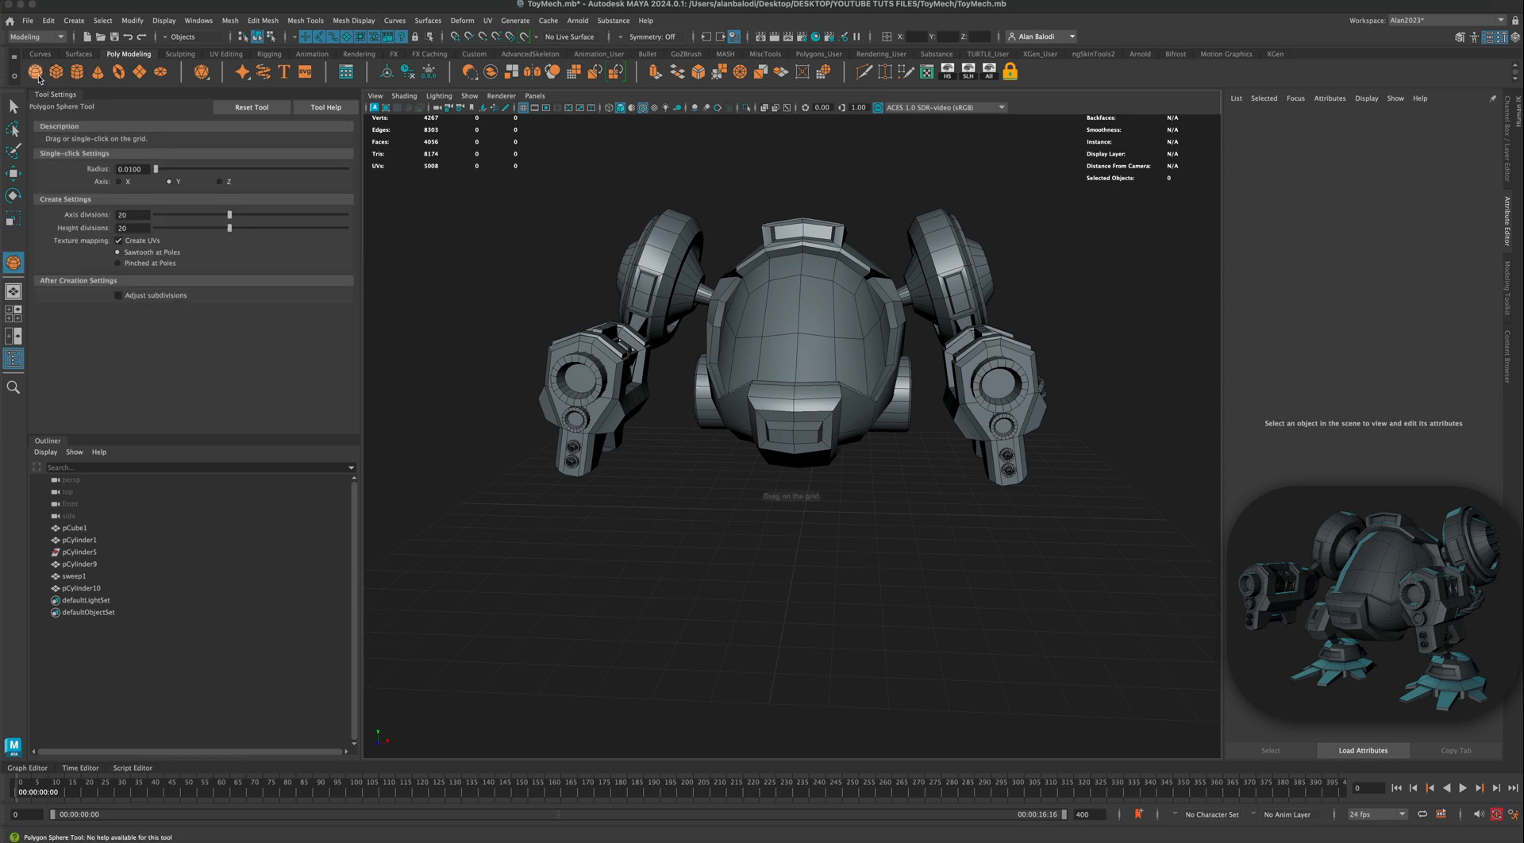
left_click(56, 72)
left_click_drag(783, 540, 801, 564, "ctrl+shift")
left_click(230, 21)
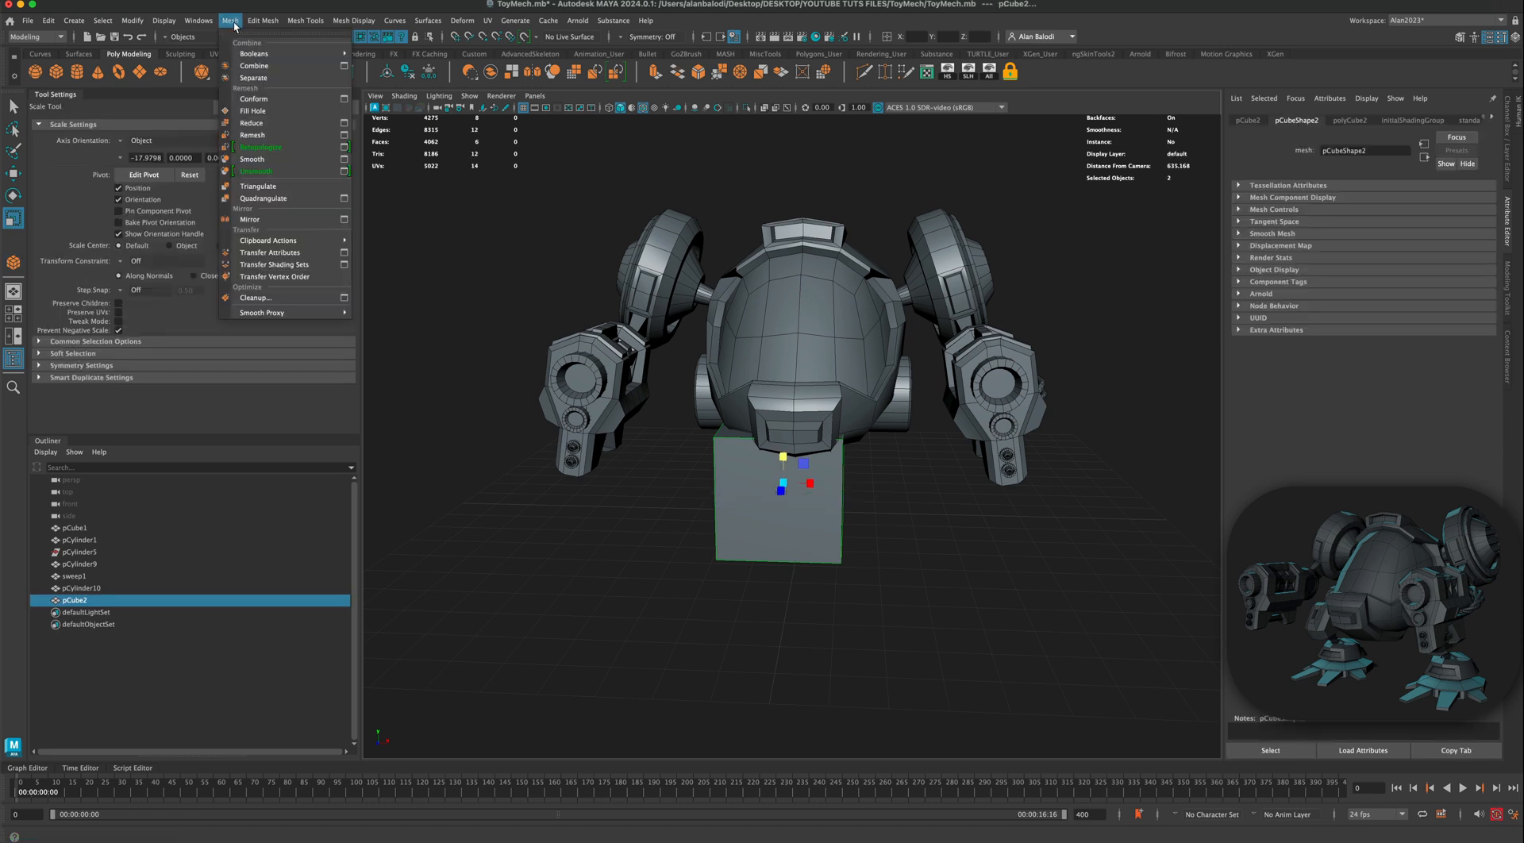
left_click(278, 159)
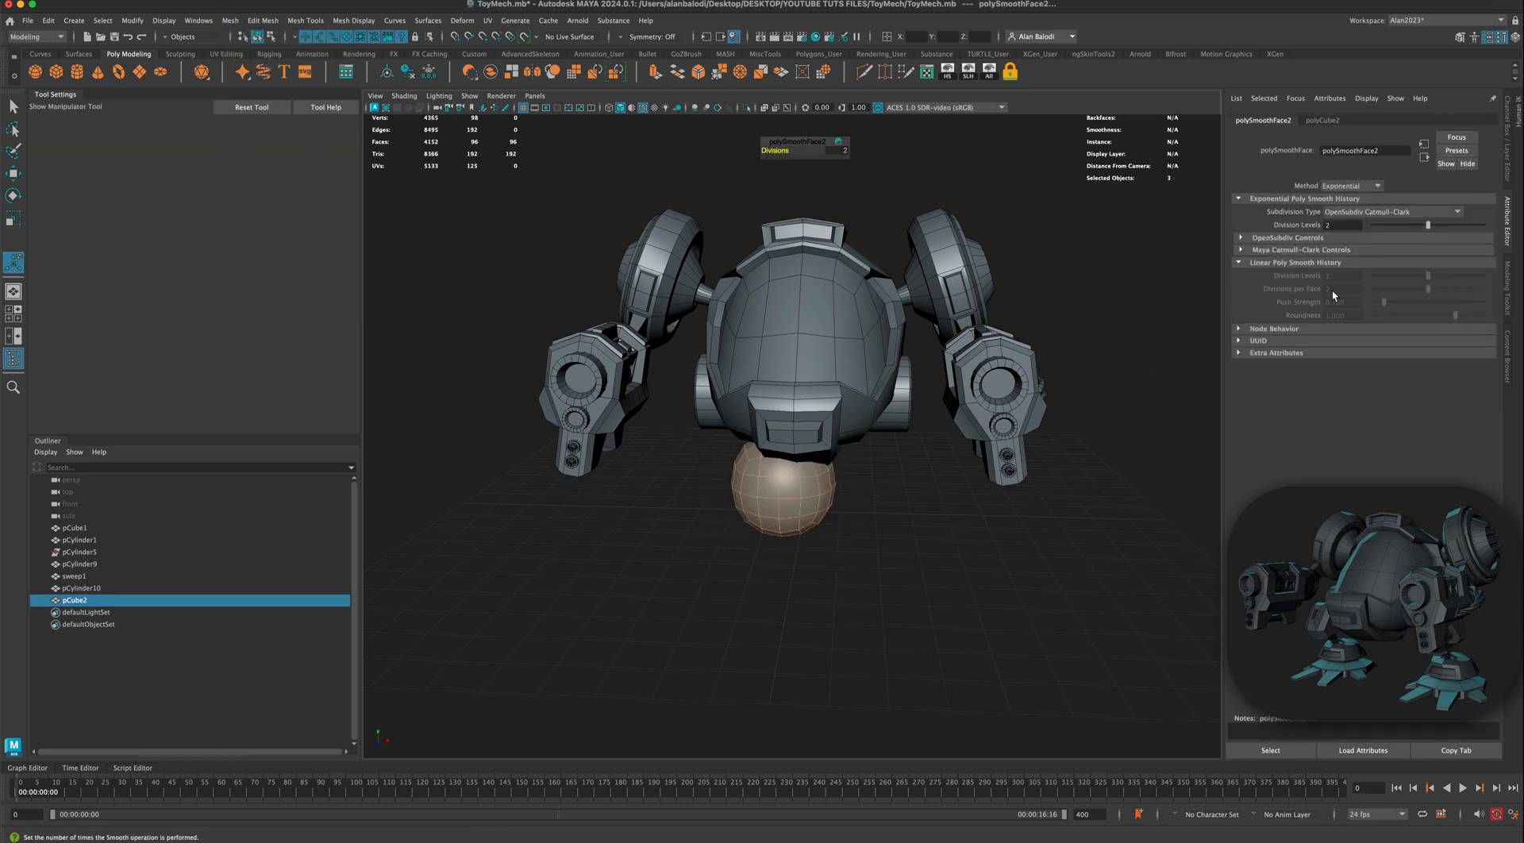
left_click_drag(1428, 227, 1405, 228)
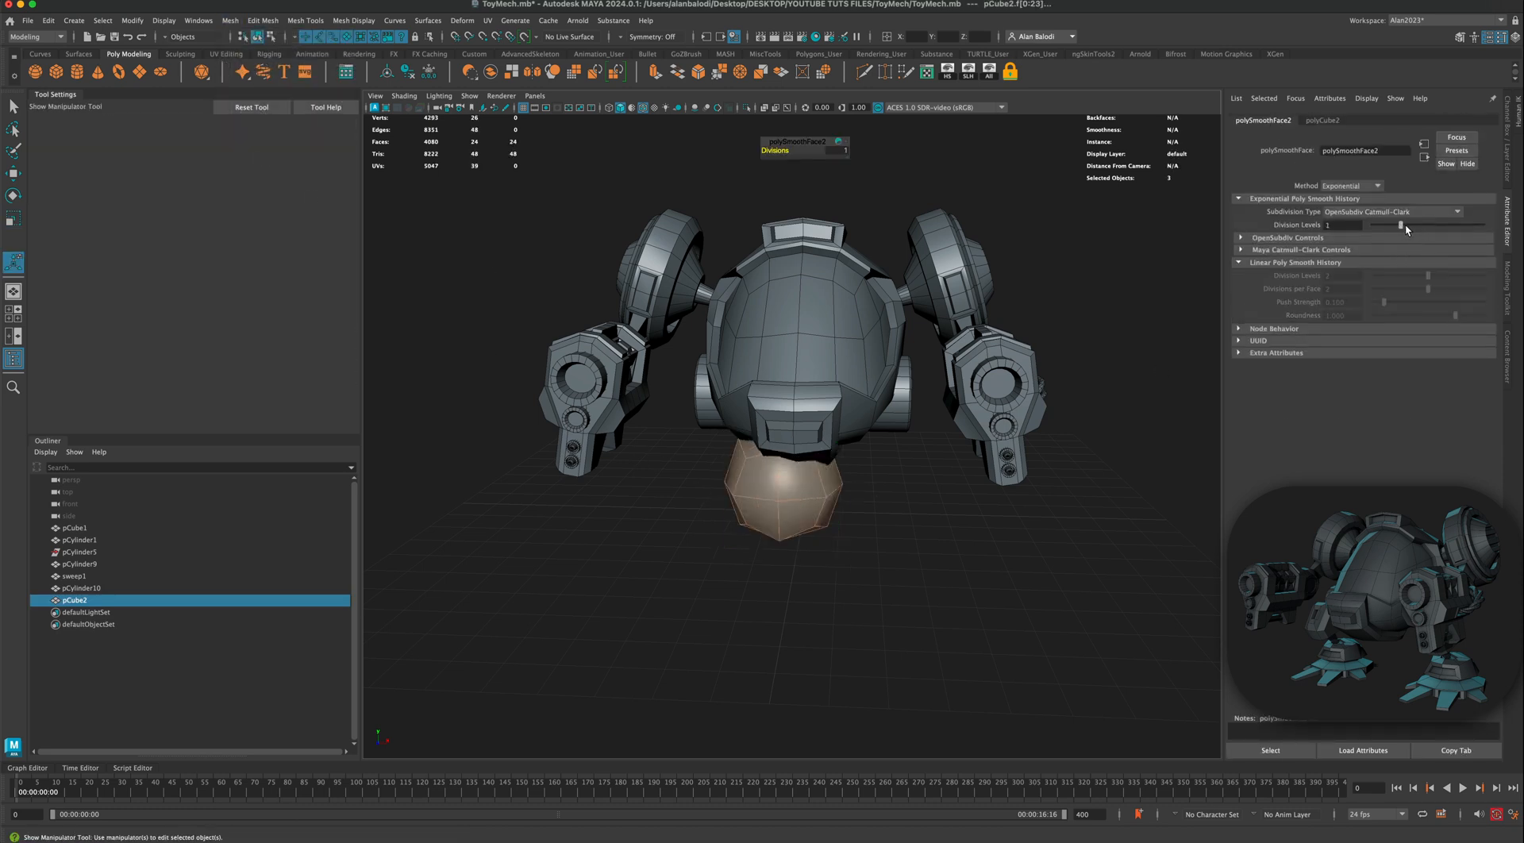
Step: Move the rounded shape down below the body and delete the lower half of its faces
left_click_drag(1121, 382, 1122, 384, "alt")
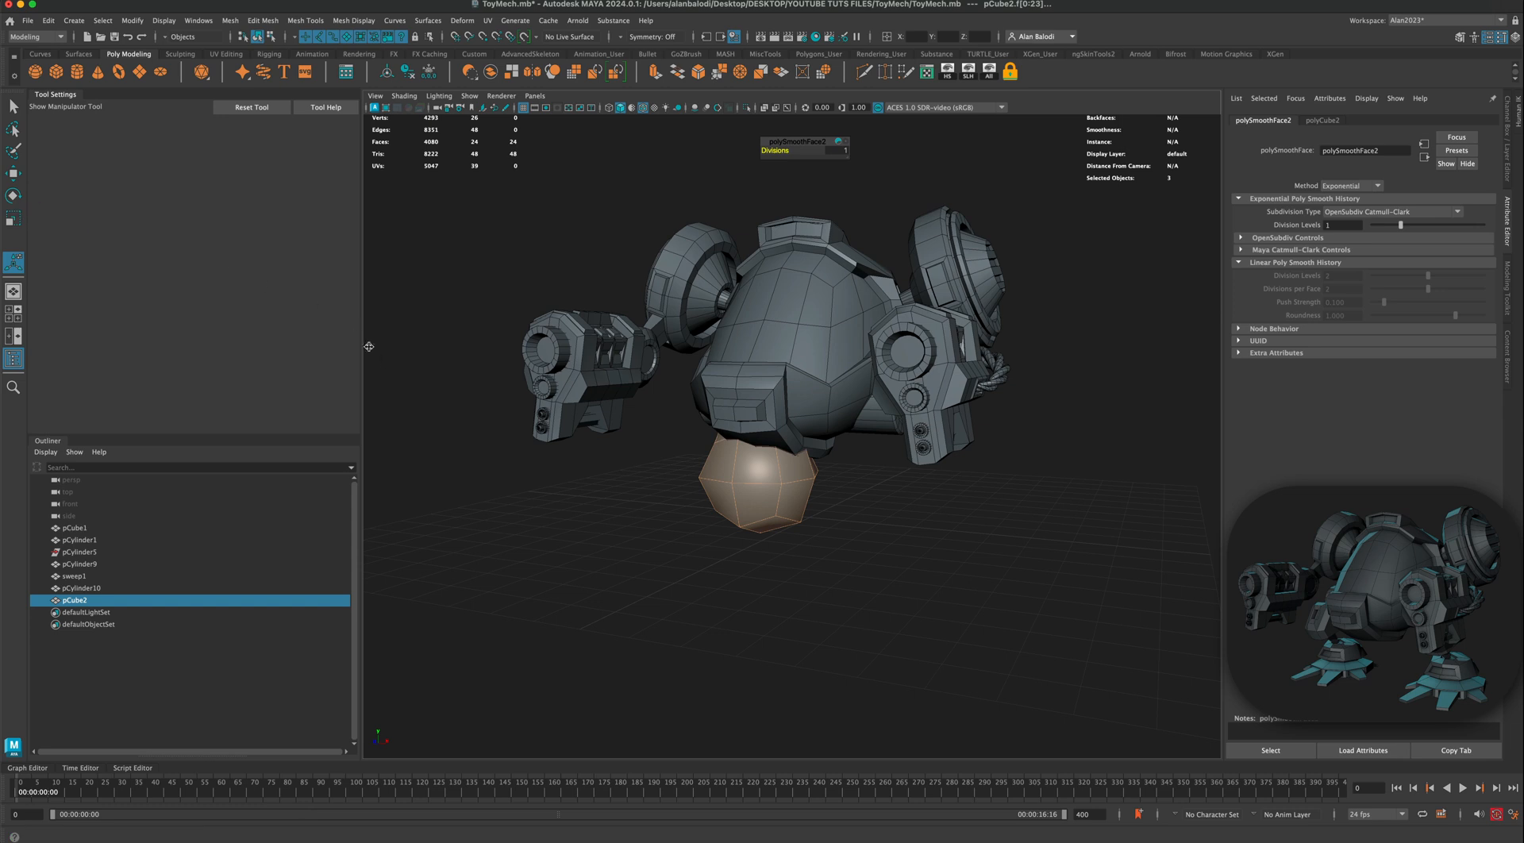
left_click_drag(369, 346, 461, 385, "alt")
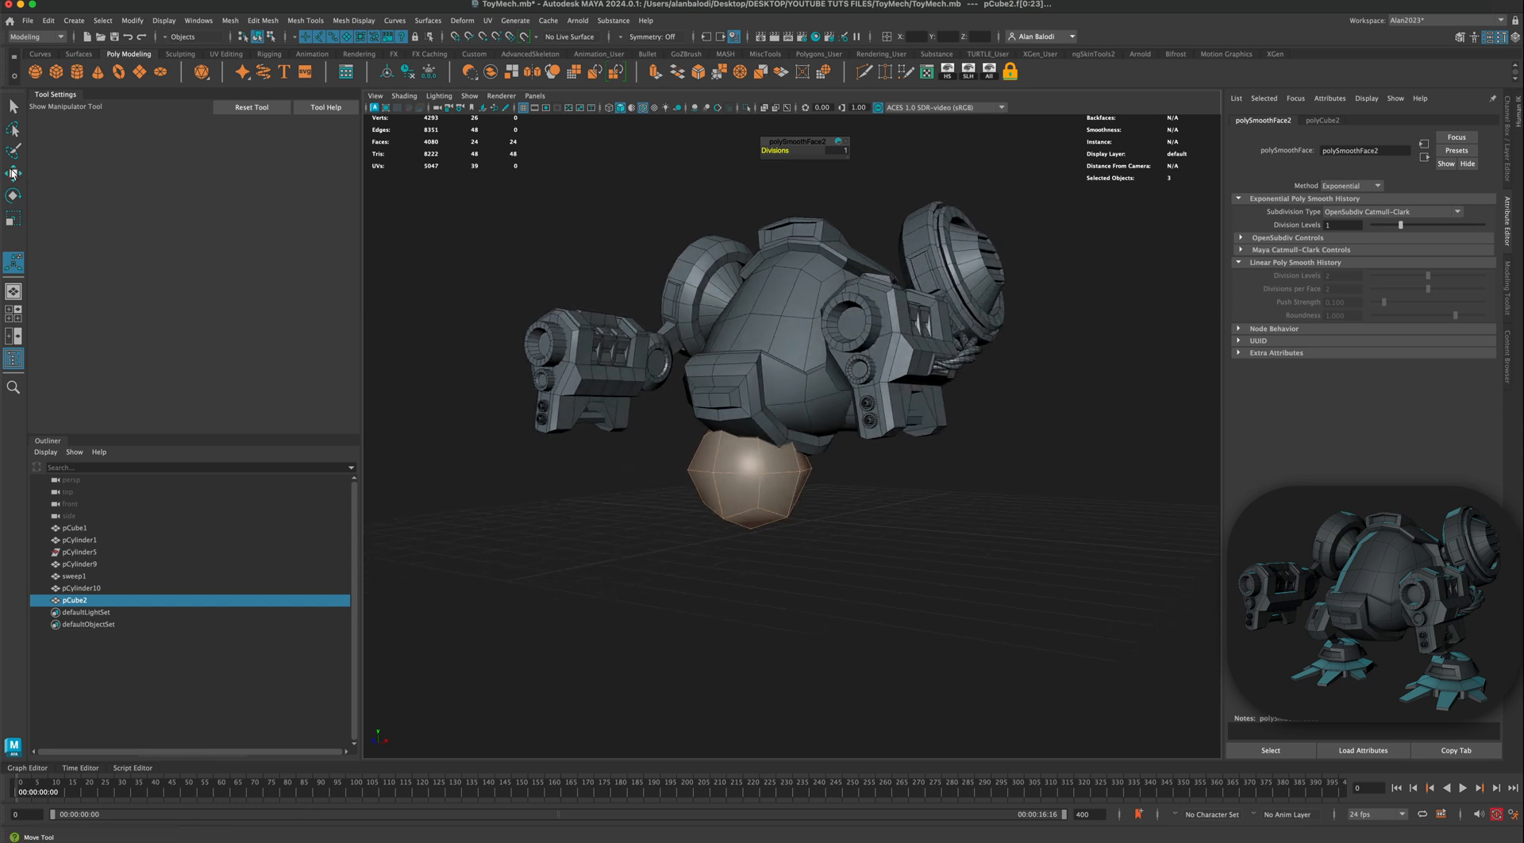
left_click(12, 173)
left_click_drag(750, 435, 746, 486)
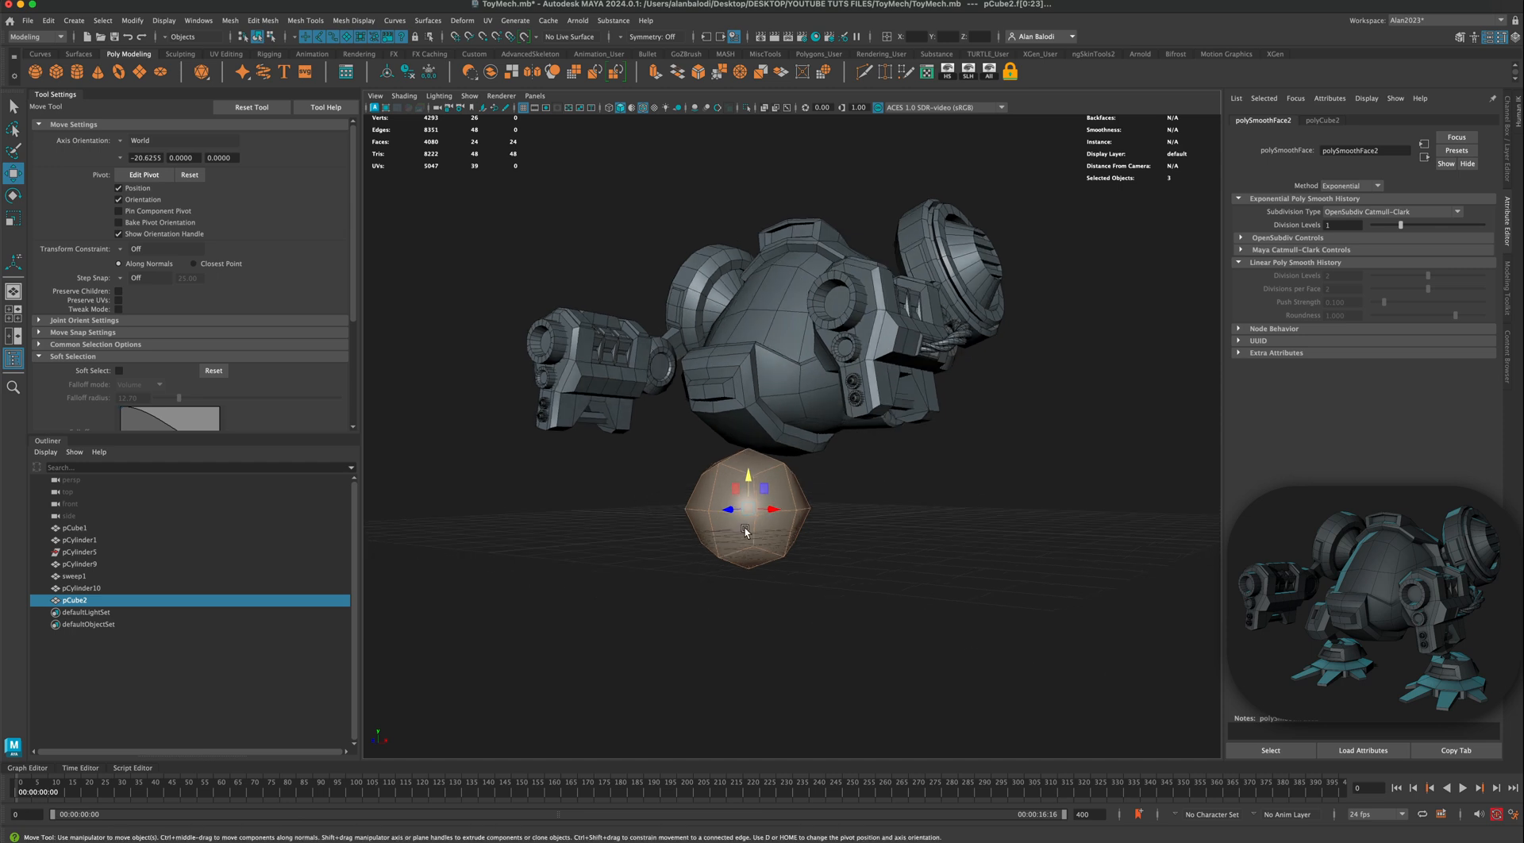
right_click_drag(746, 488, 746, 525)
left_click_drag(648, 584, 799, 432, "alt")
key("Delete")
left_click(803, 522)
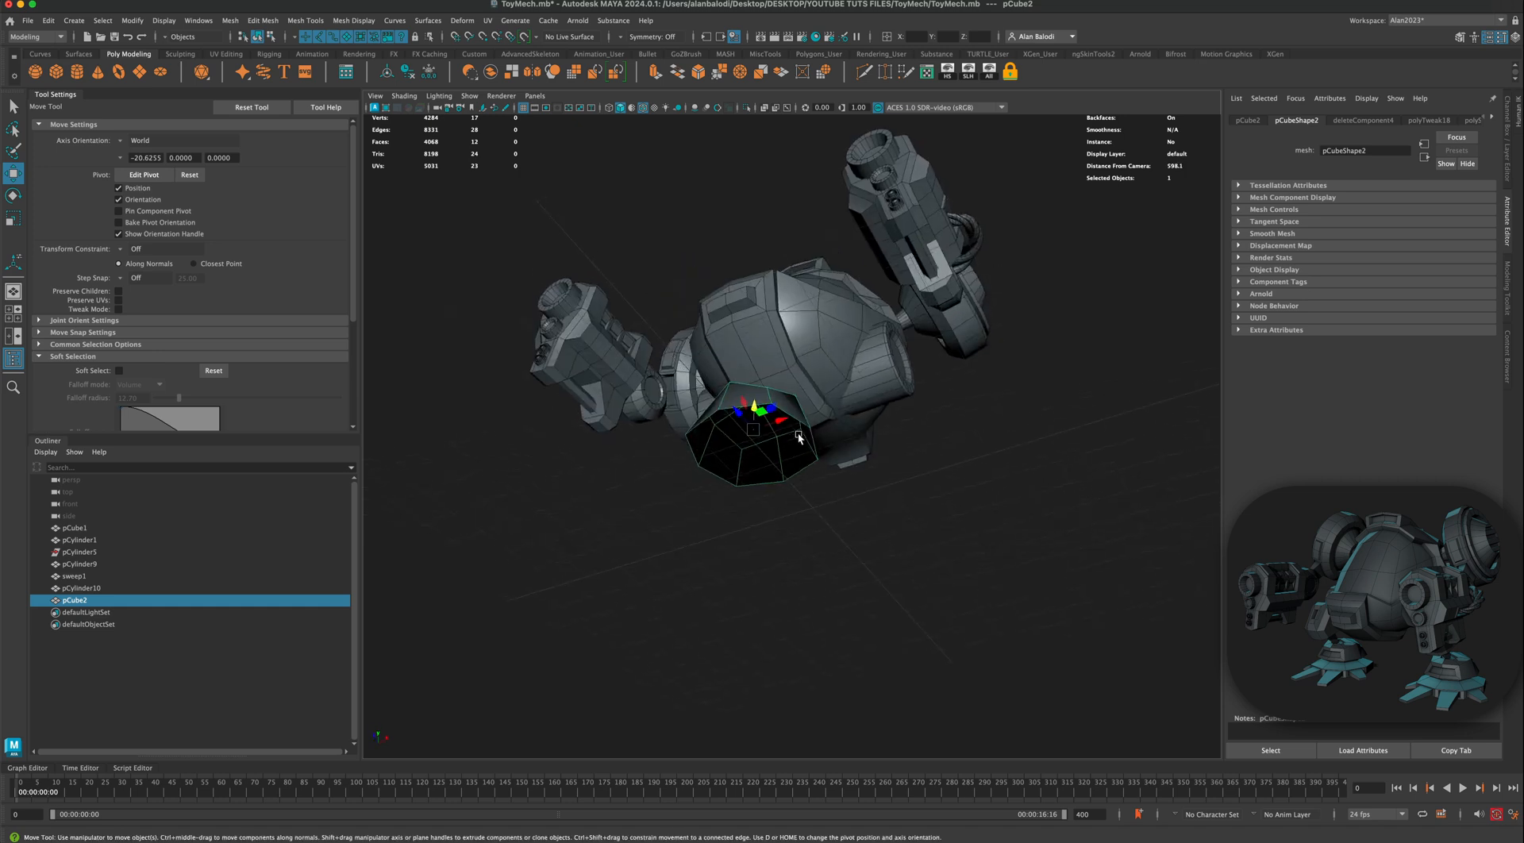
Step: Select the open border edge loop on the dome's underside and close it with Fill Hole
right_click(799, 427)
right_click_drag(799, 427, 803, 396)
double_click(797, 473)
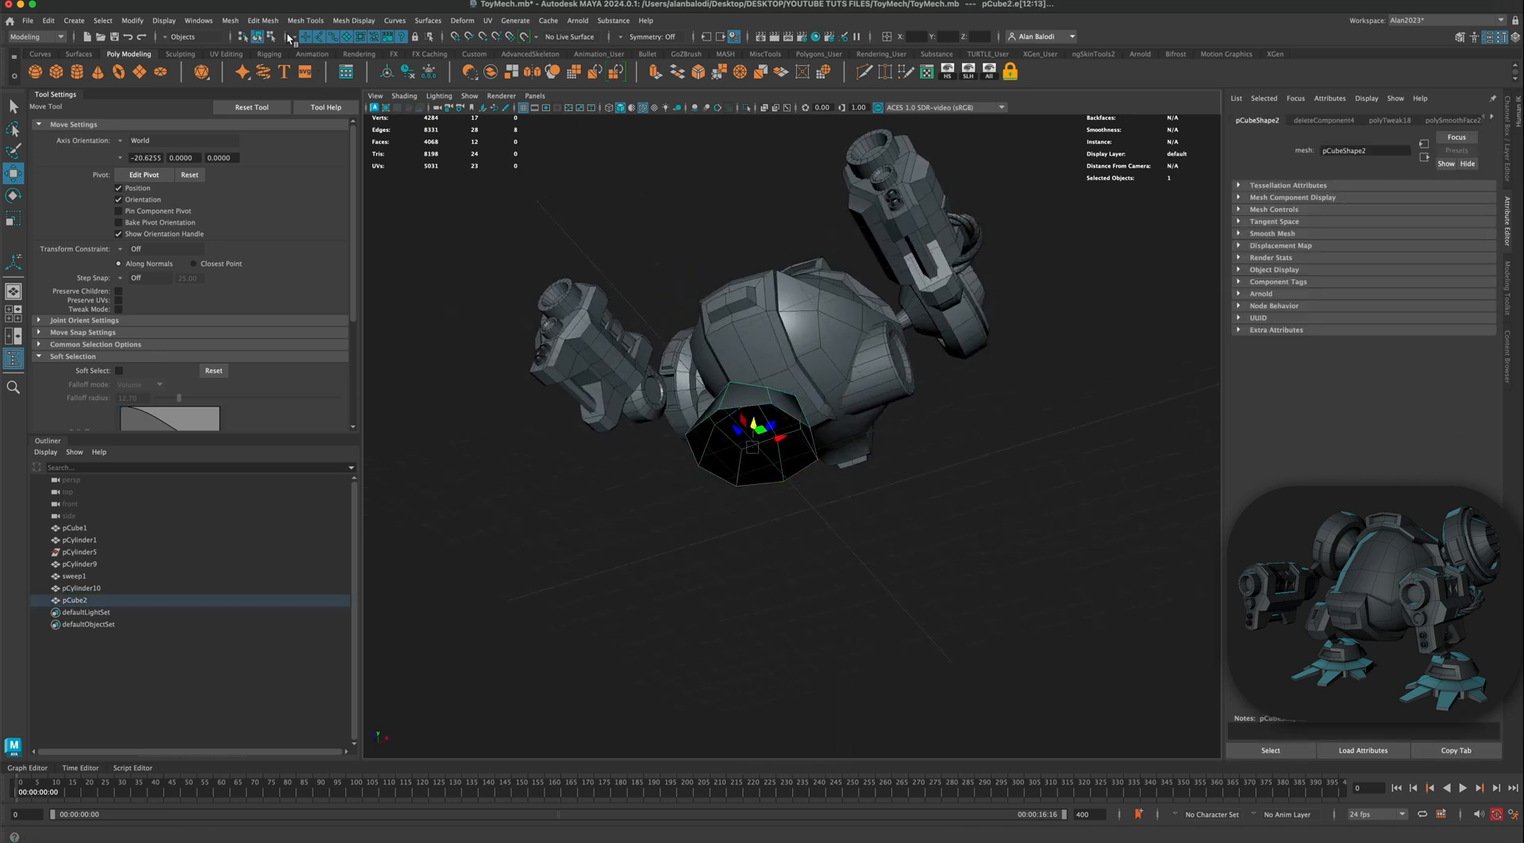
left_click(232, 22)
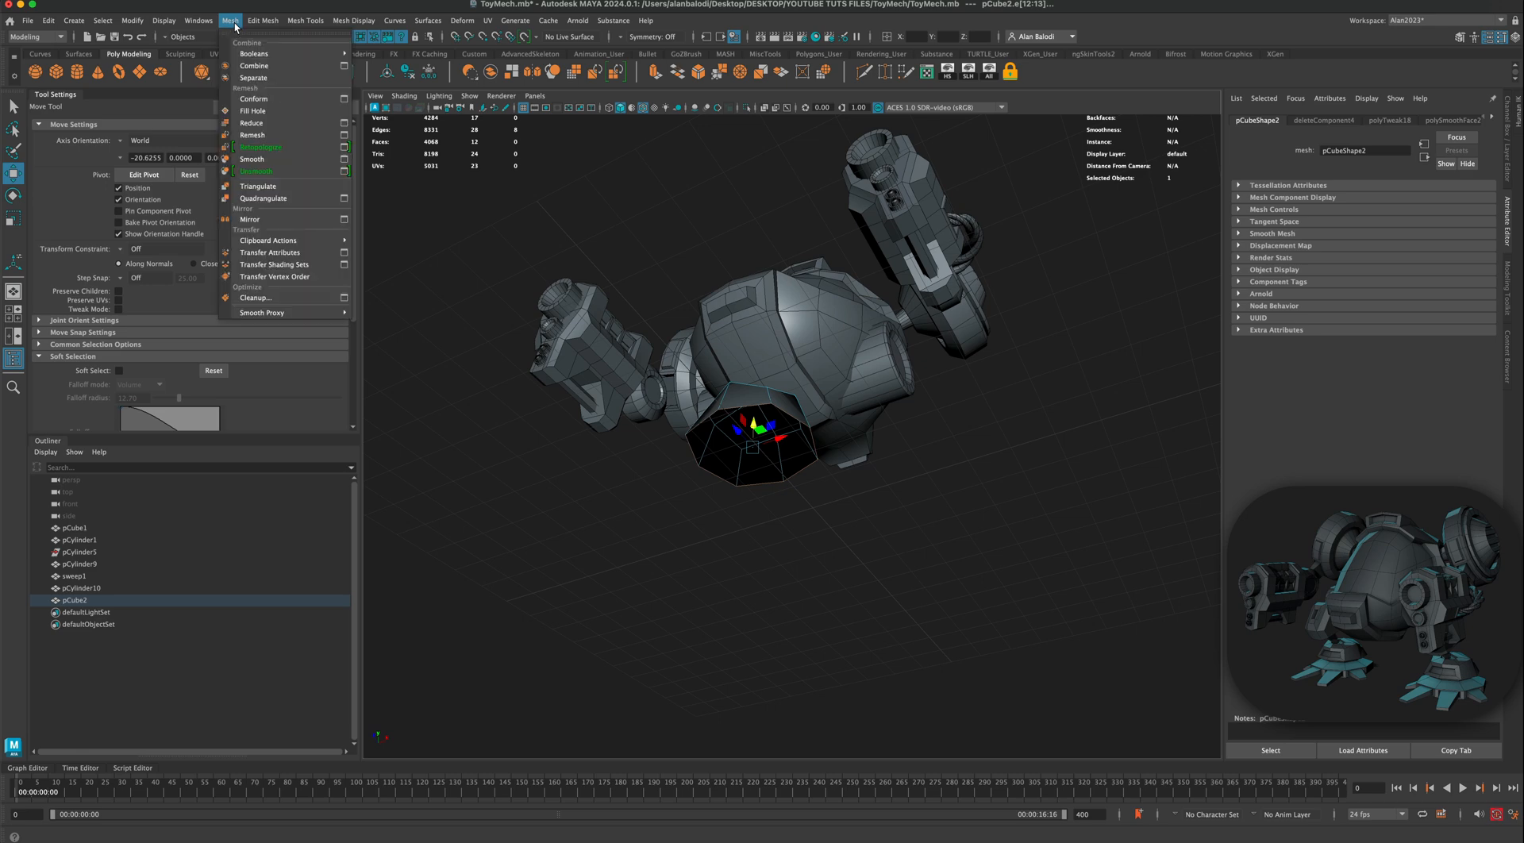
left_click(262, 111)
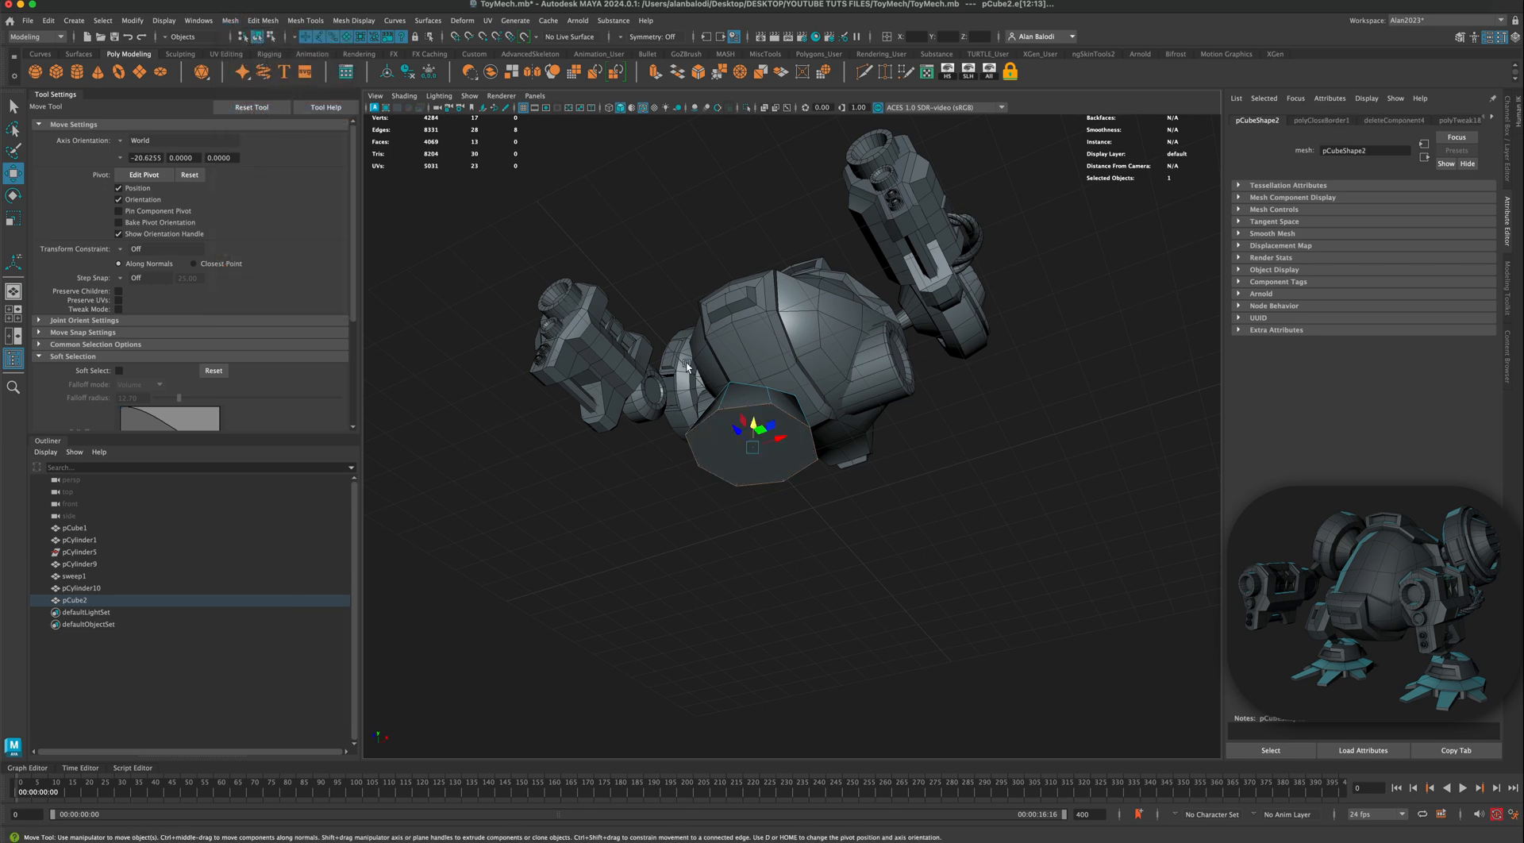
Step: Inset the dome's bottom face with Extrude, then extrude it 6.304 downward as a narrow neck
left_click_drag(687, 366, 736, 452, "alt")
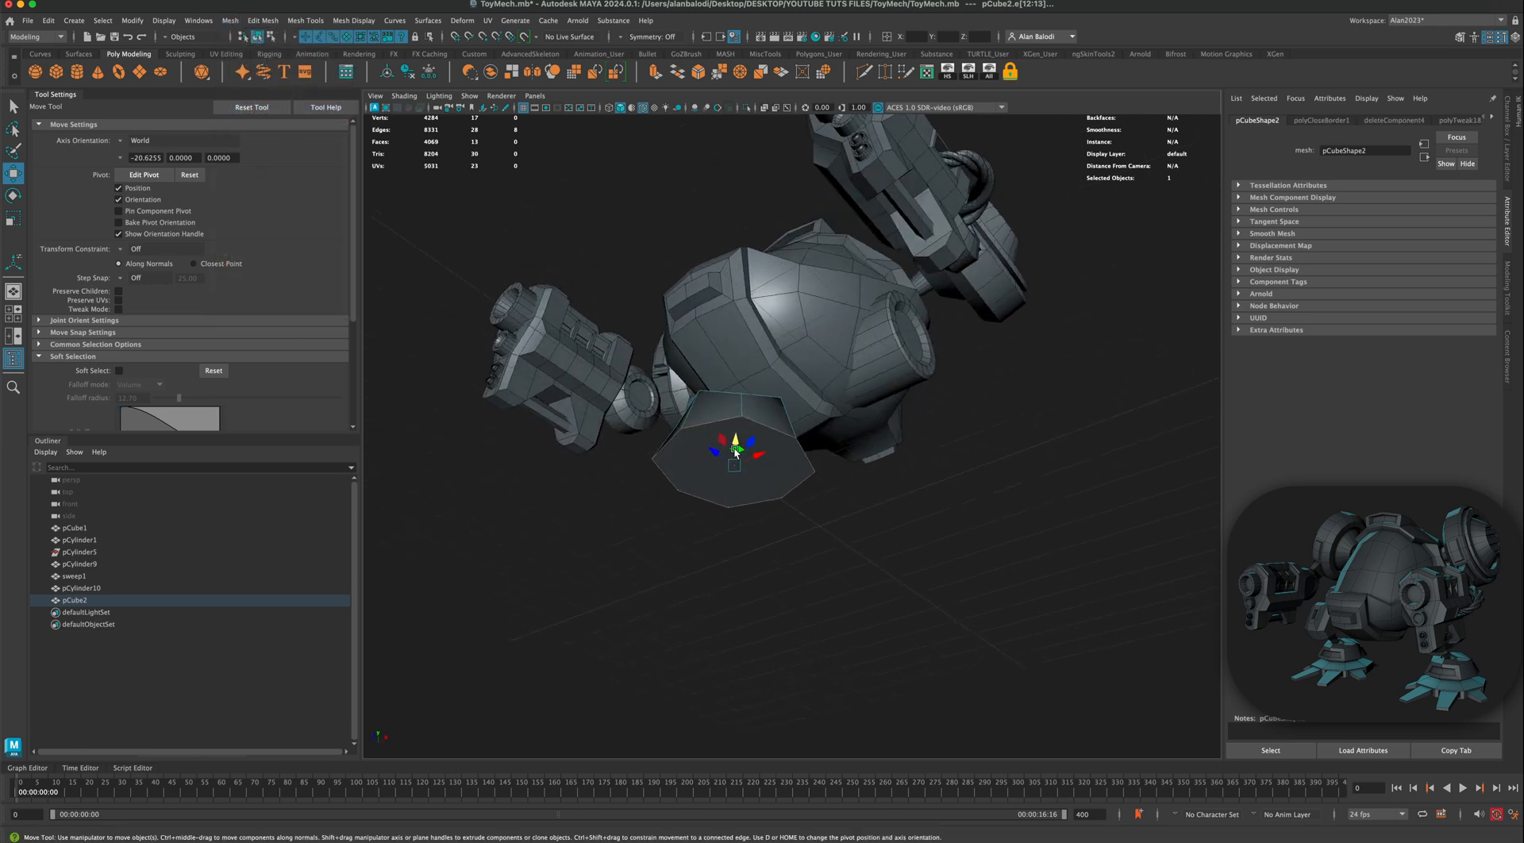
right_click_drag(774, 447, 769, 478)
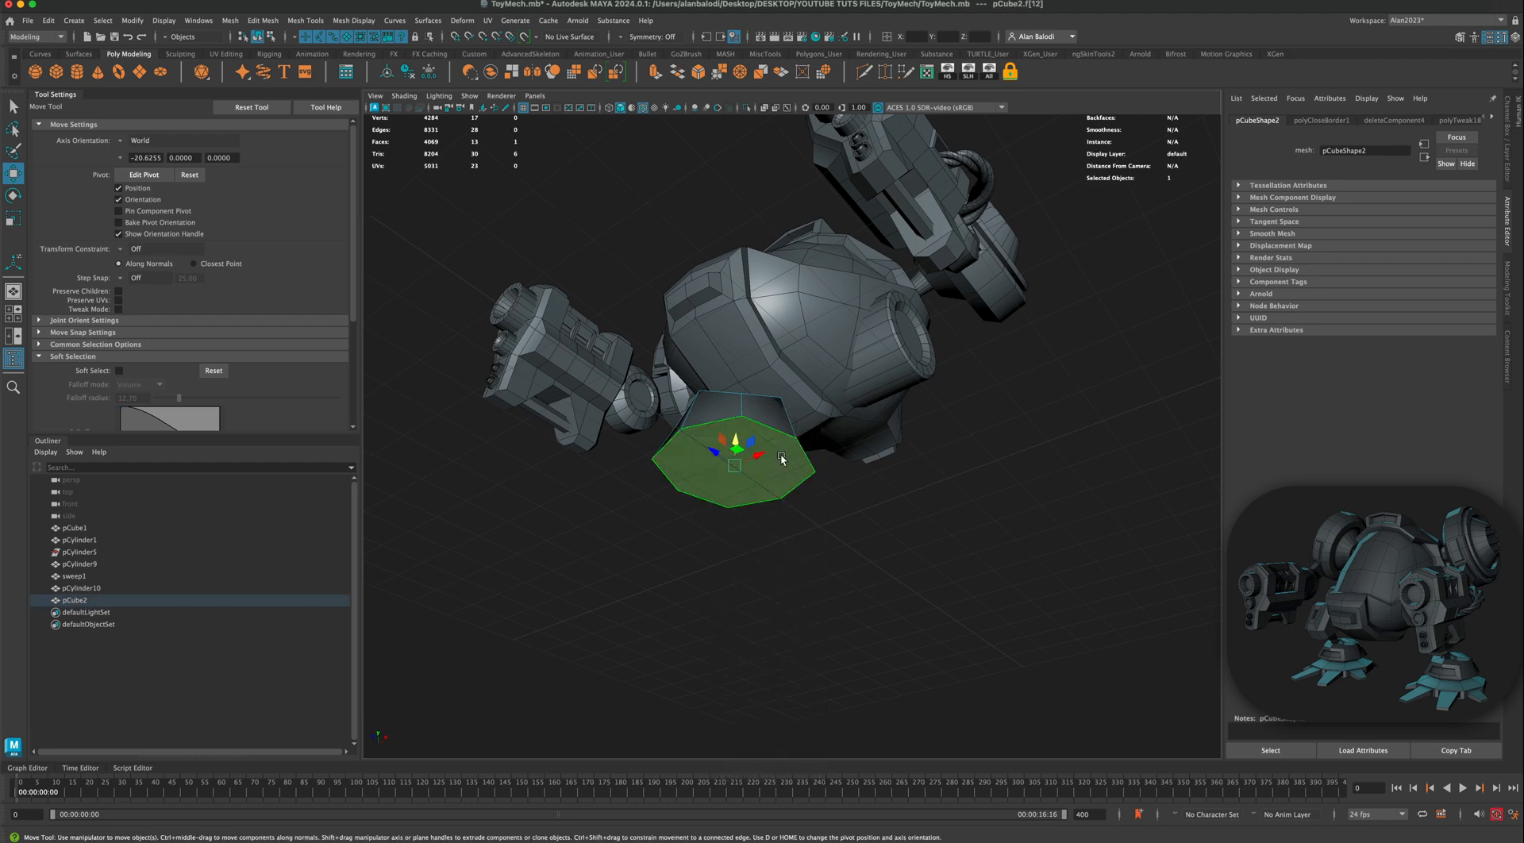
mouse_move(628, 179)
left_mouse_down("alt")
mouse_move(636, 225)
mouse_move(826, 527)
mouse_move(868, 516)
mouse_move(626, 177)
left_mouse_up("alt")
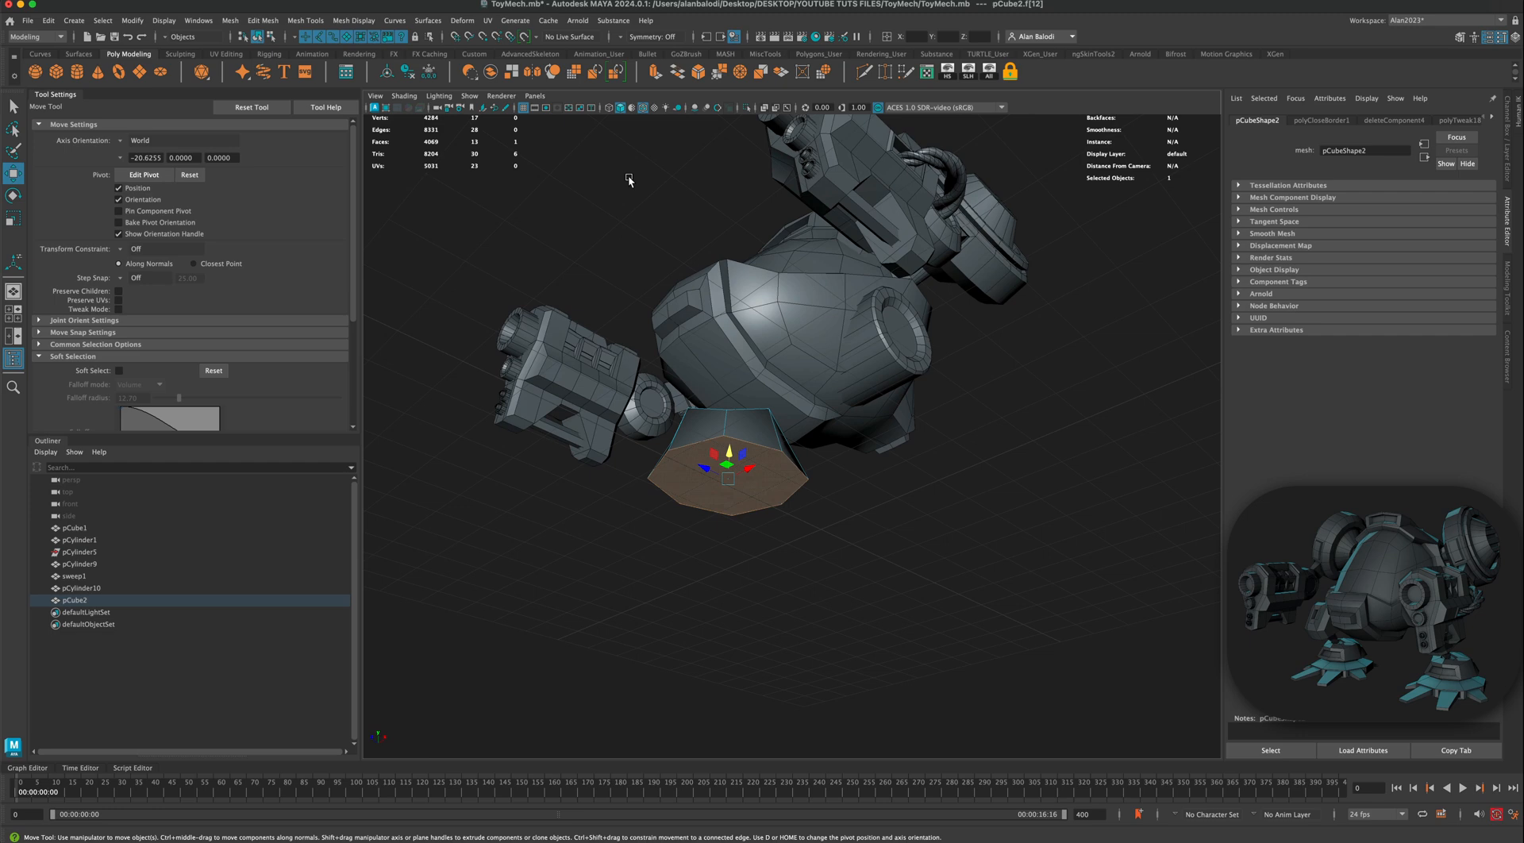
left_click(654, 77)
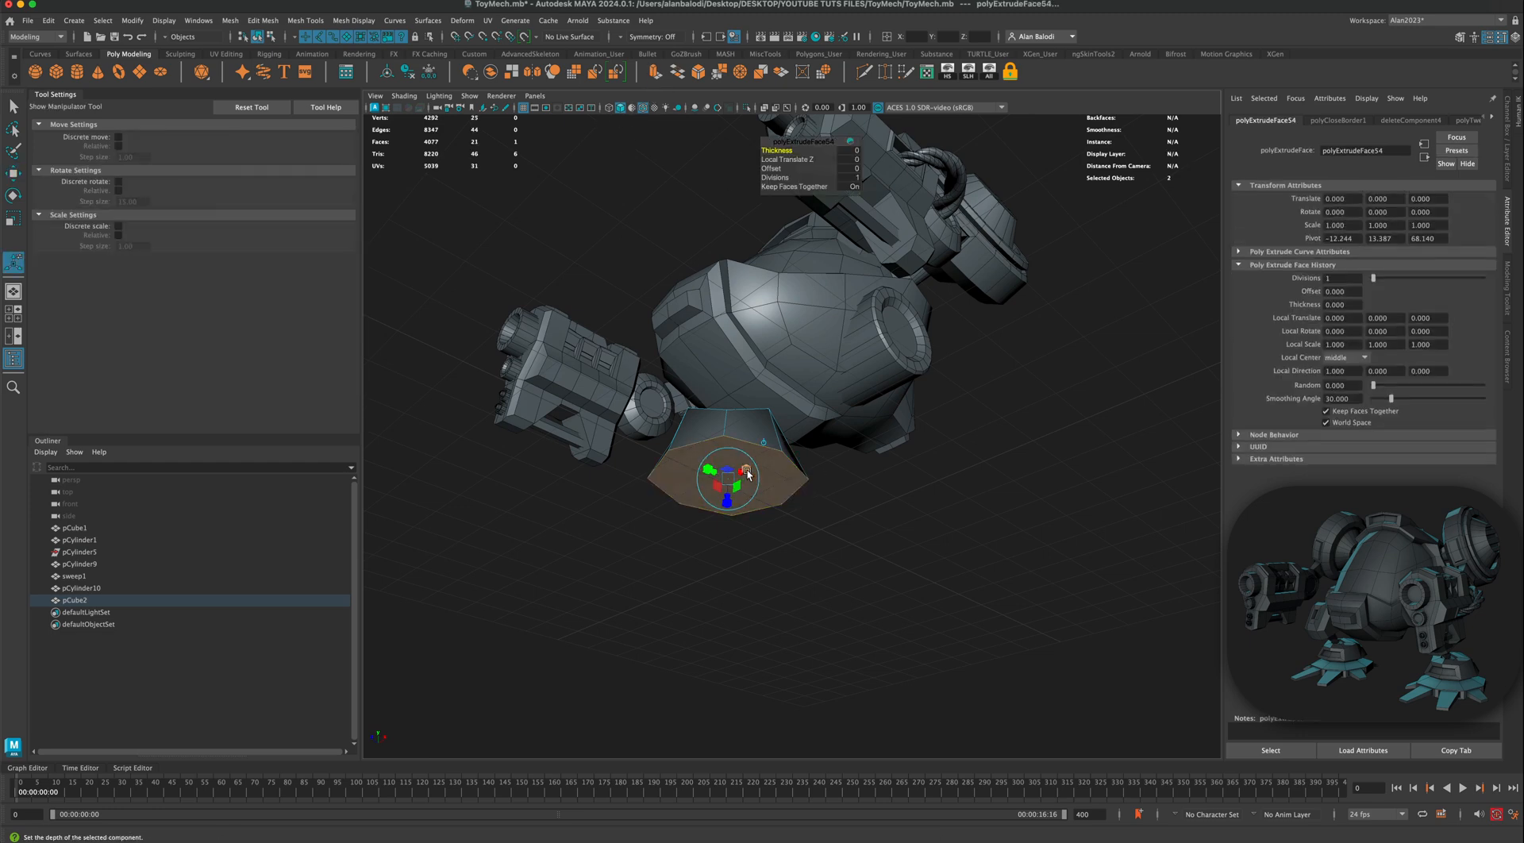
left_click_drag(730, 479, 650, 259)
left_click(653, 77)
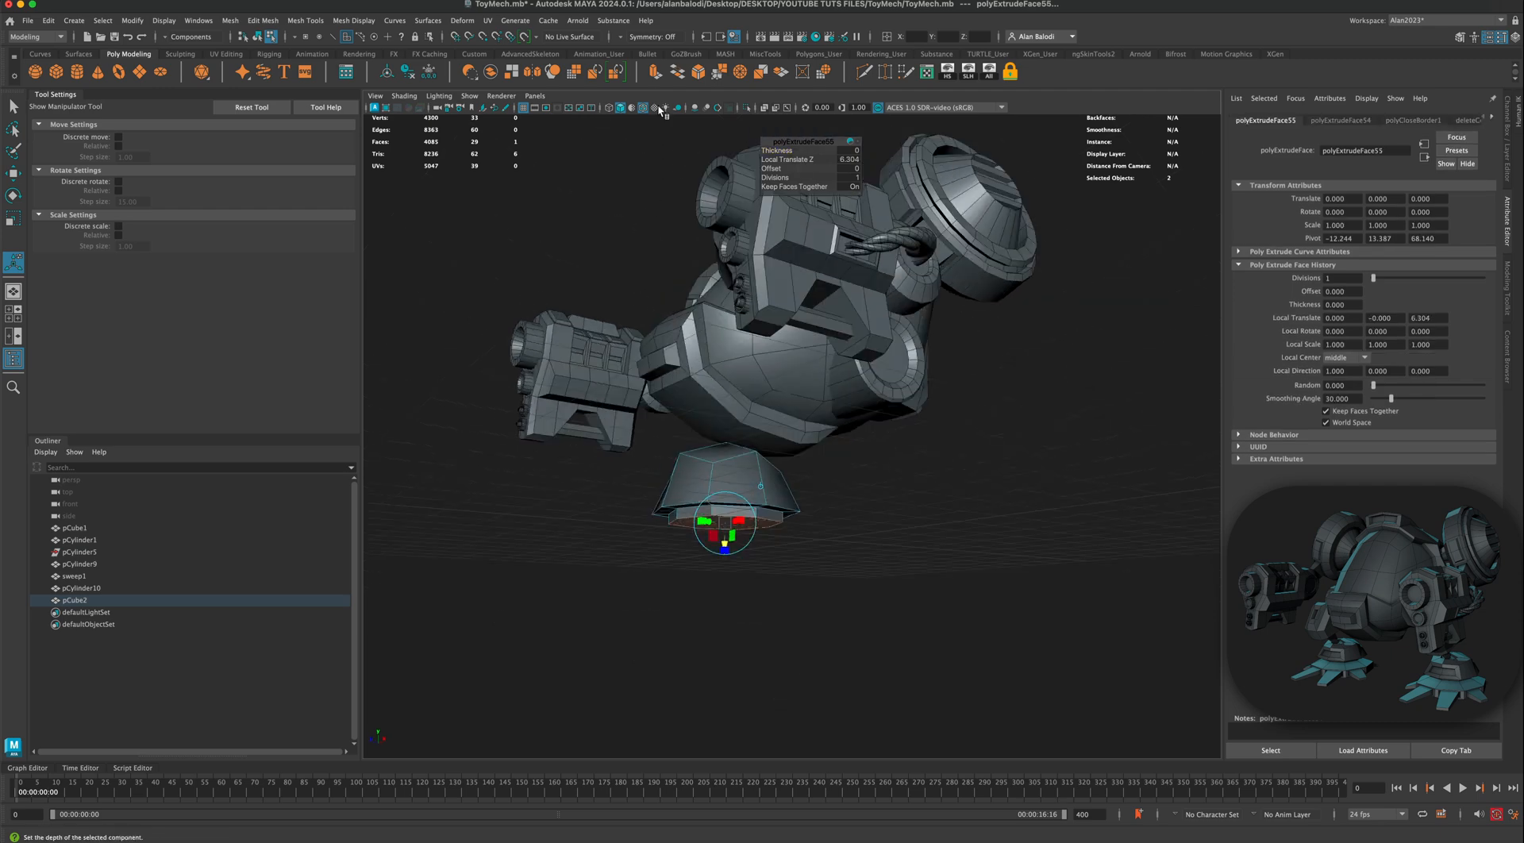
Step: Extrude the neck's bottom face 11.127 with a scale of 1.633, then extrude it 16.7 straight down as a thick base
left_click(654, 73)
left_click_drag(727, 548, 756, 558)
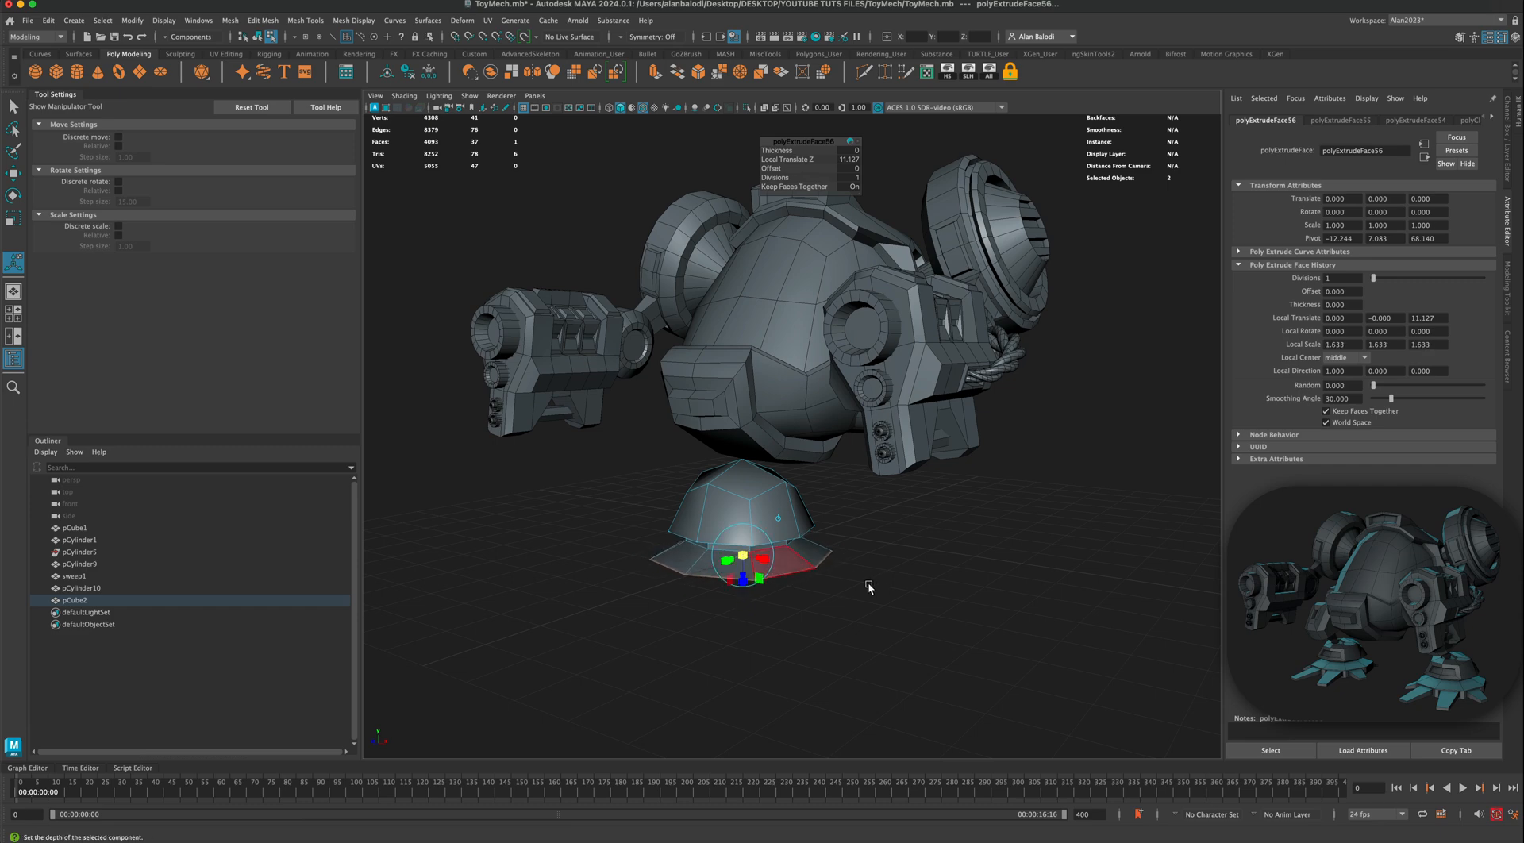
left_click_drag(868, 582, 879, 552, "alt")
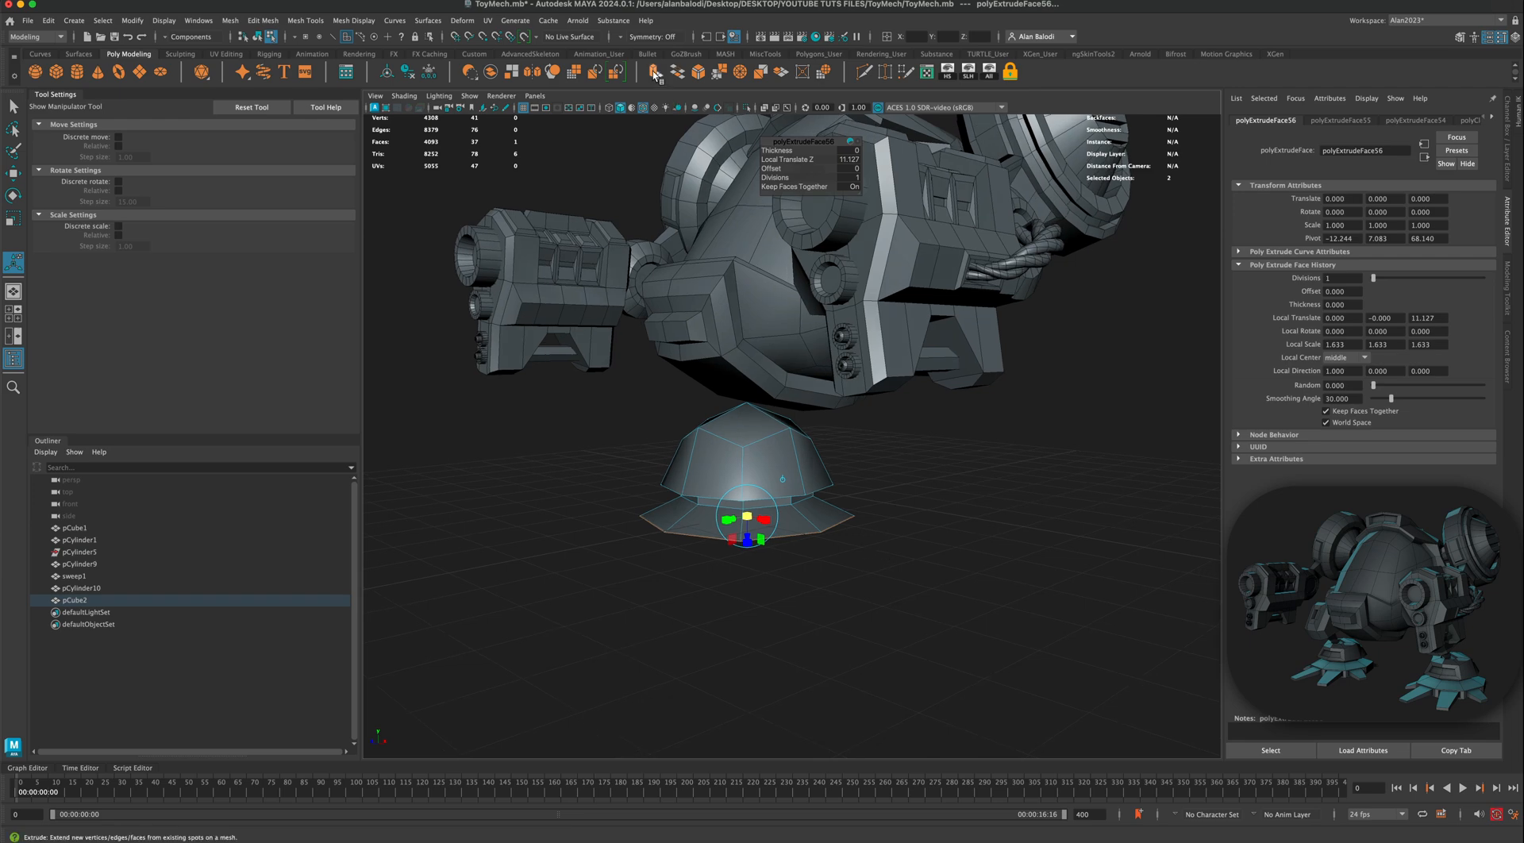
left_click_drag(747, 538, 749, 564)
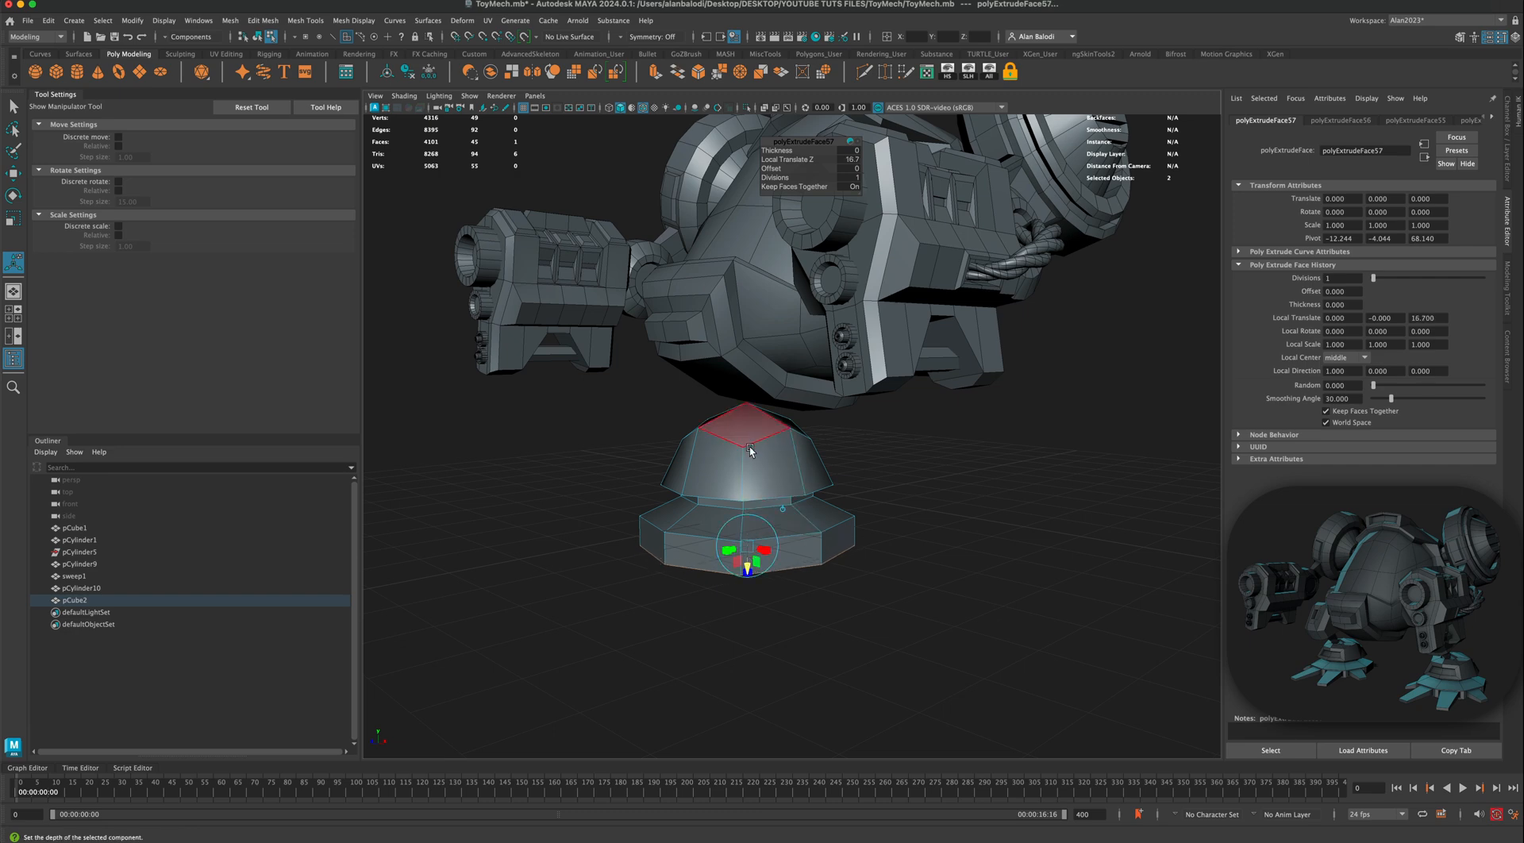
scroll(784, 516, "down", 1)
Step: Return the foot to object mode and scale the whole piece down uniformly
right_click_drag(775, 476, 824, 465)
key("q")
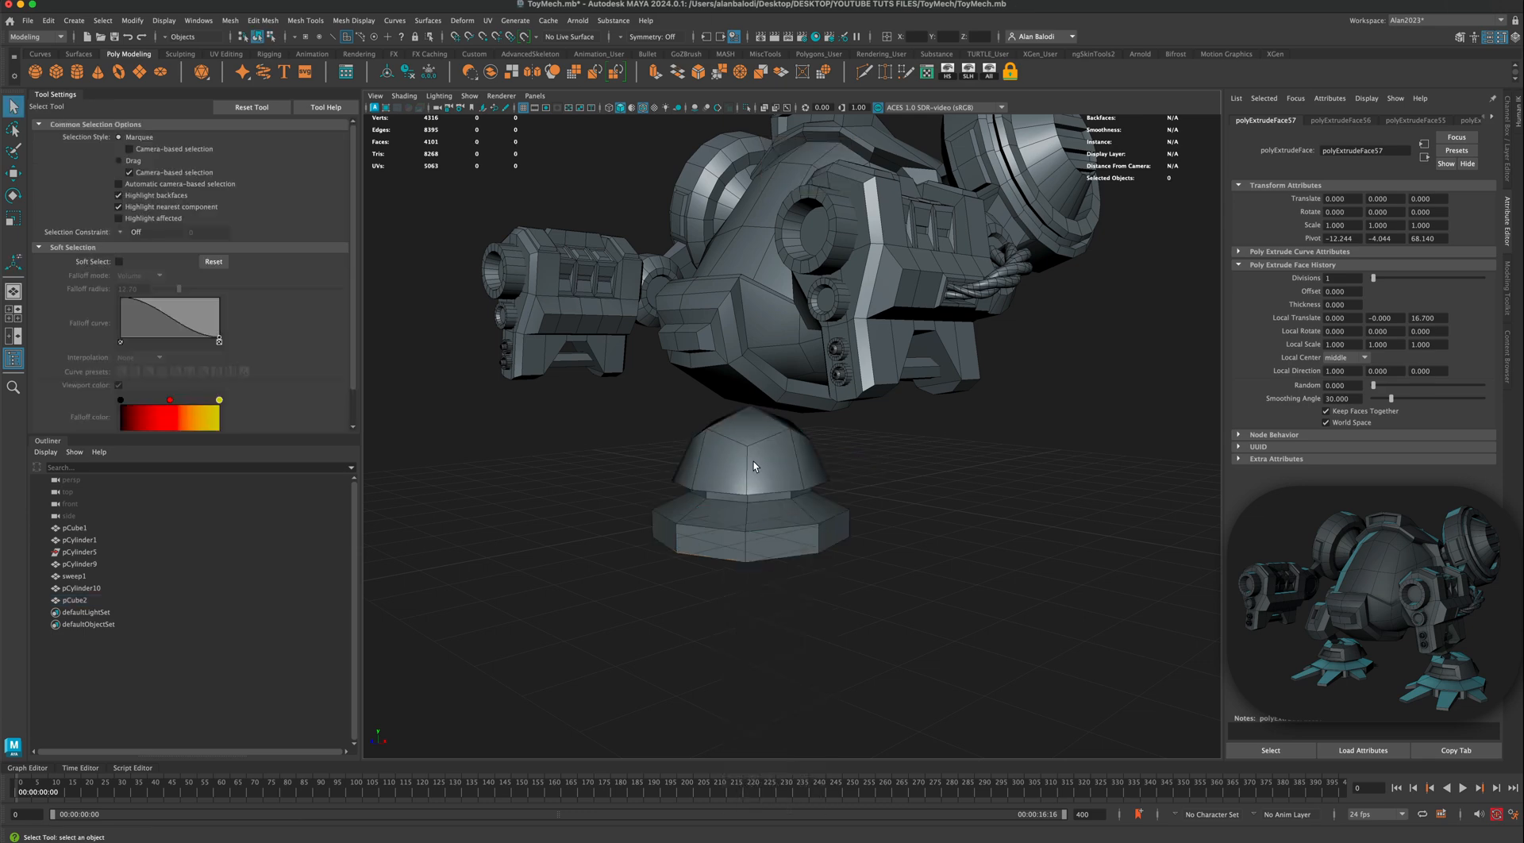
left_click(754, 466)
left_click(11, 217)
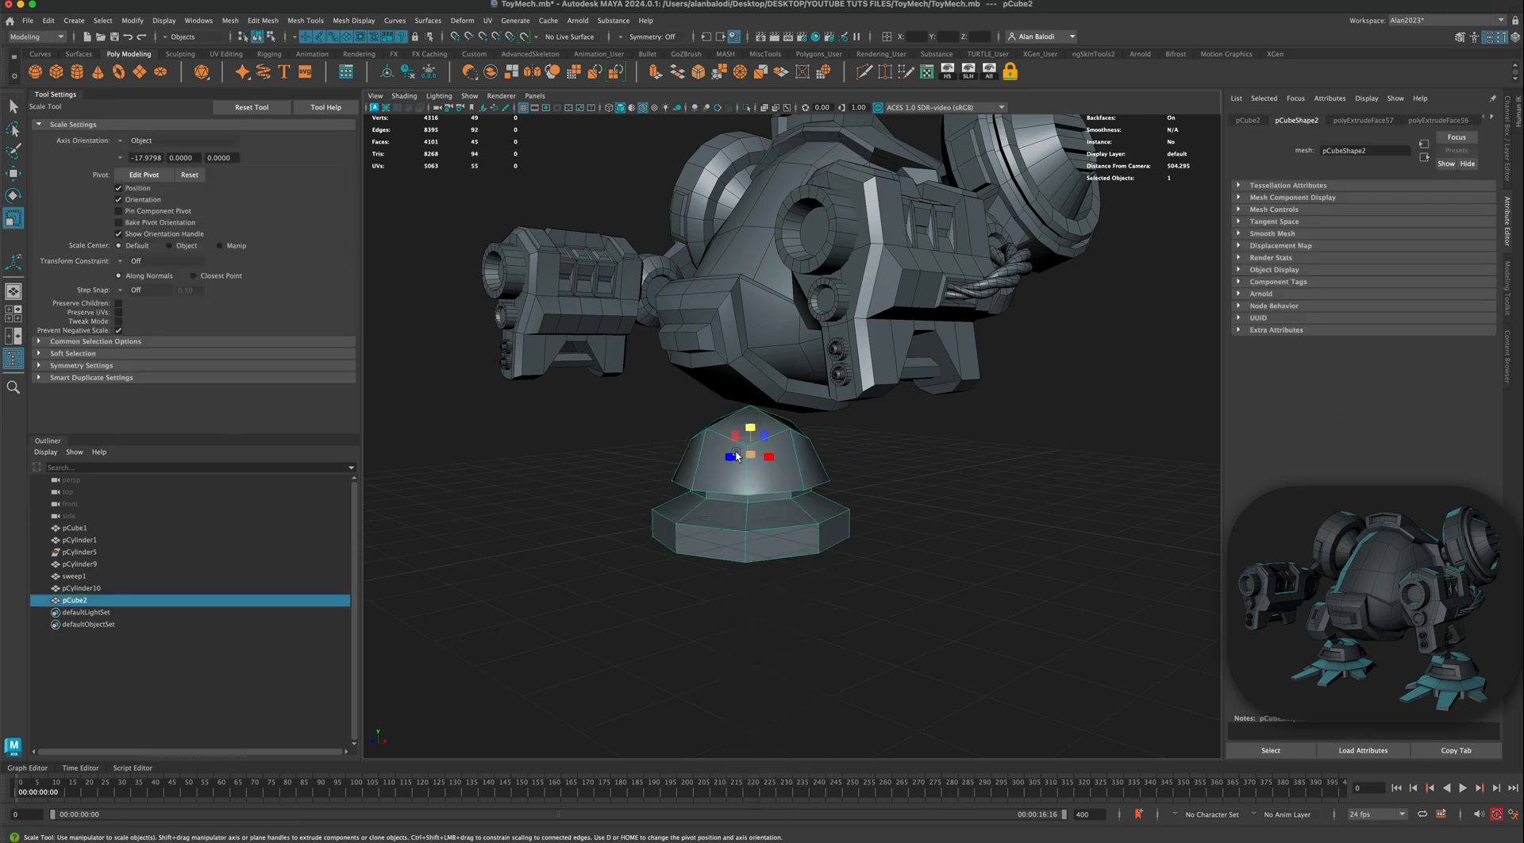
left_click_drag(751, 457, 778, 498, "alt")
left_click_drag(675, 474, 627, 478, "alt")
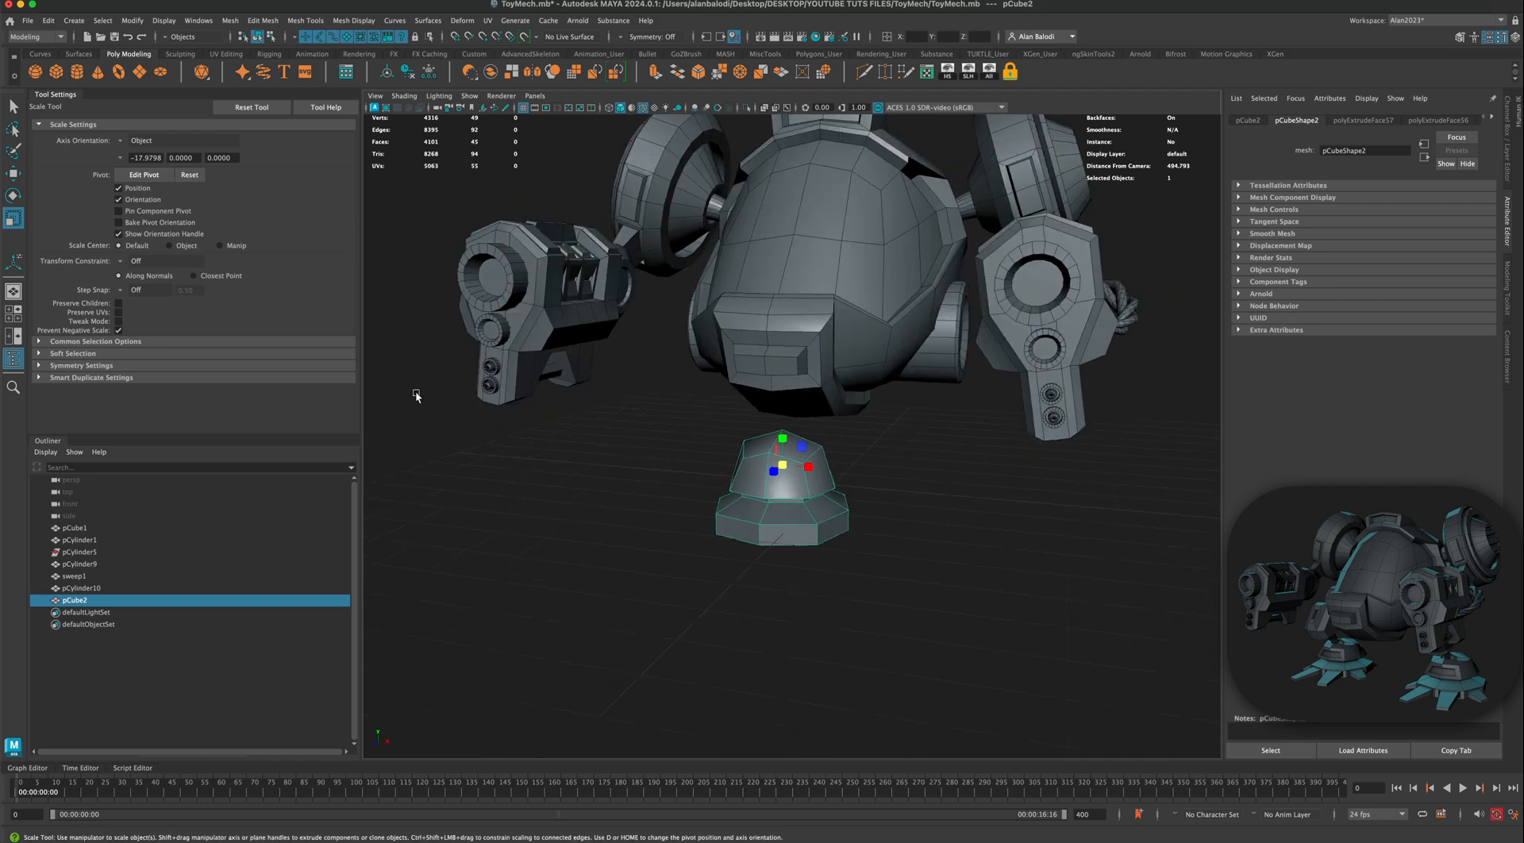
Step: Switch the foot to face mode and select three neighbouring side faces at the front of the base rim
left_click(14, 107)
left_click_drag(524, 445, 736, 541, "alt")
right_click_drag(737, 488, 855, 572)
left_click_drag(854, 572, 922, 592, "alt")
left_click(826, 581)
left_click(825, 582)
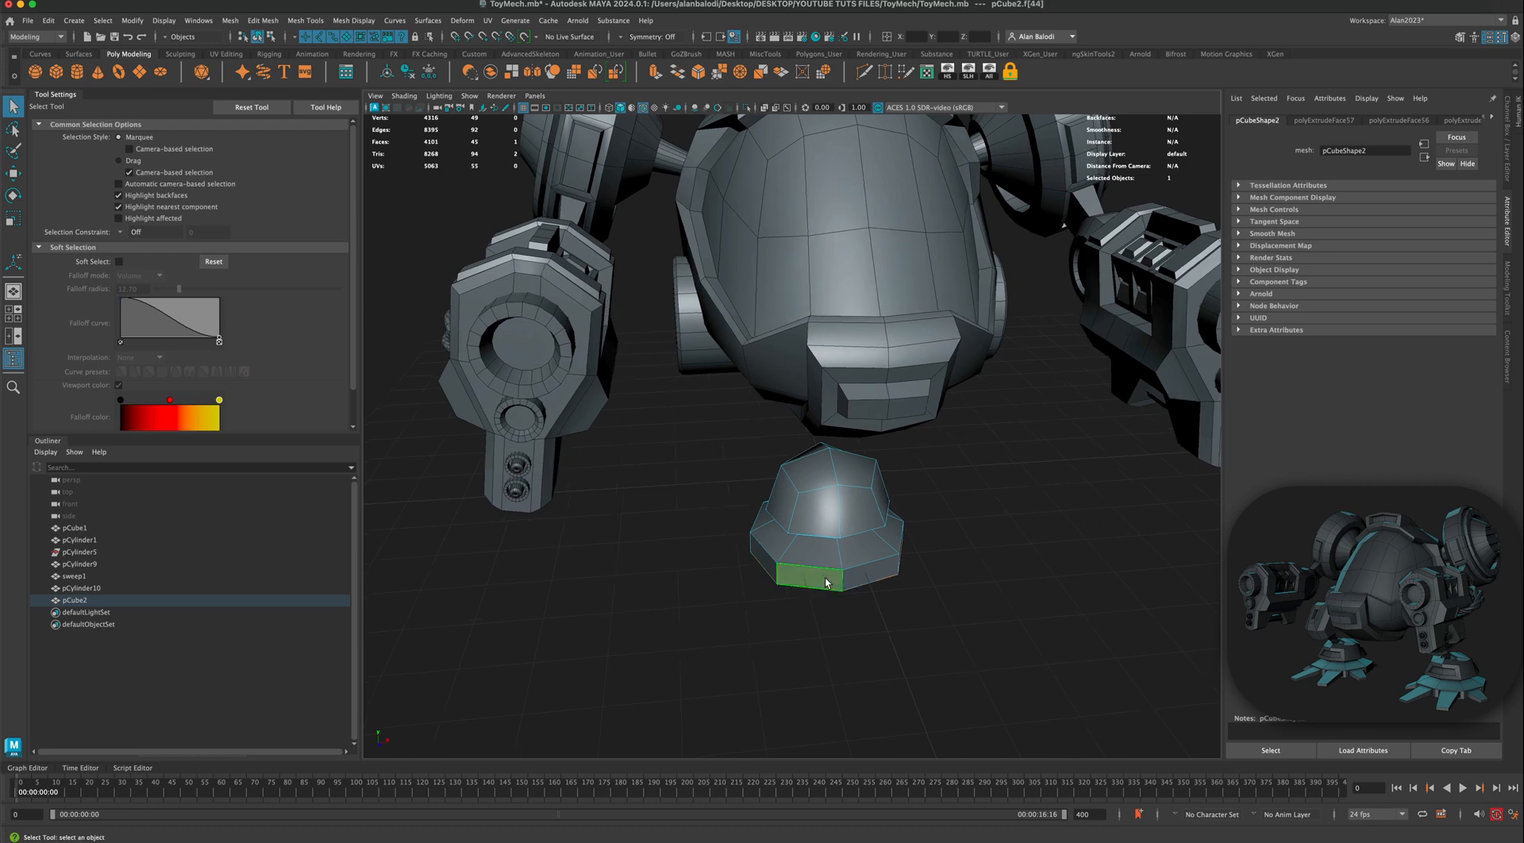
left_click(869, 582, "shift")
left_click(770, 570, "shift")
Step: Add the rear and remaining side faces of the base rim to make a selection of six faces
left_click_drag(782, 623, 628, 622, "alt")
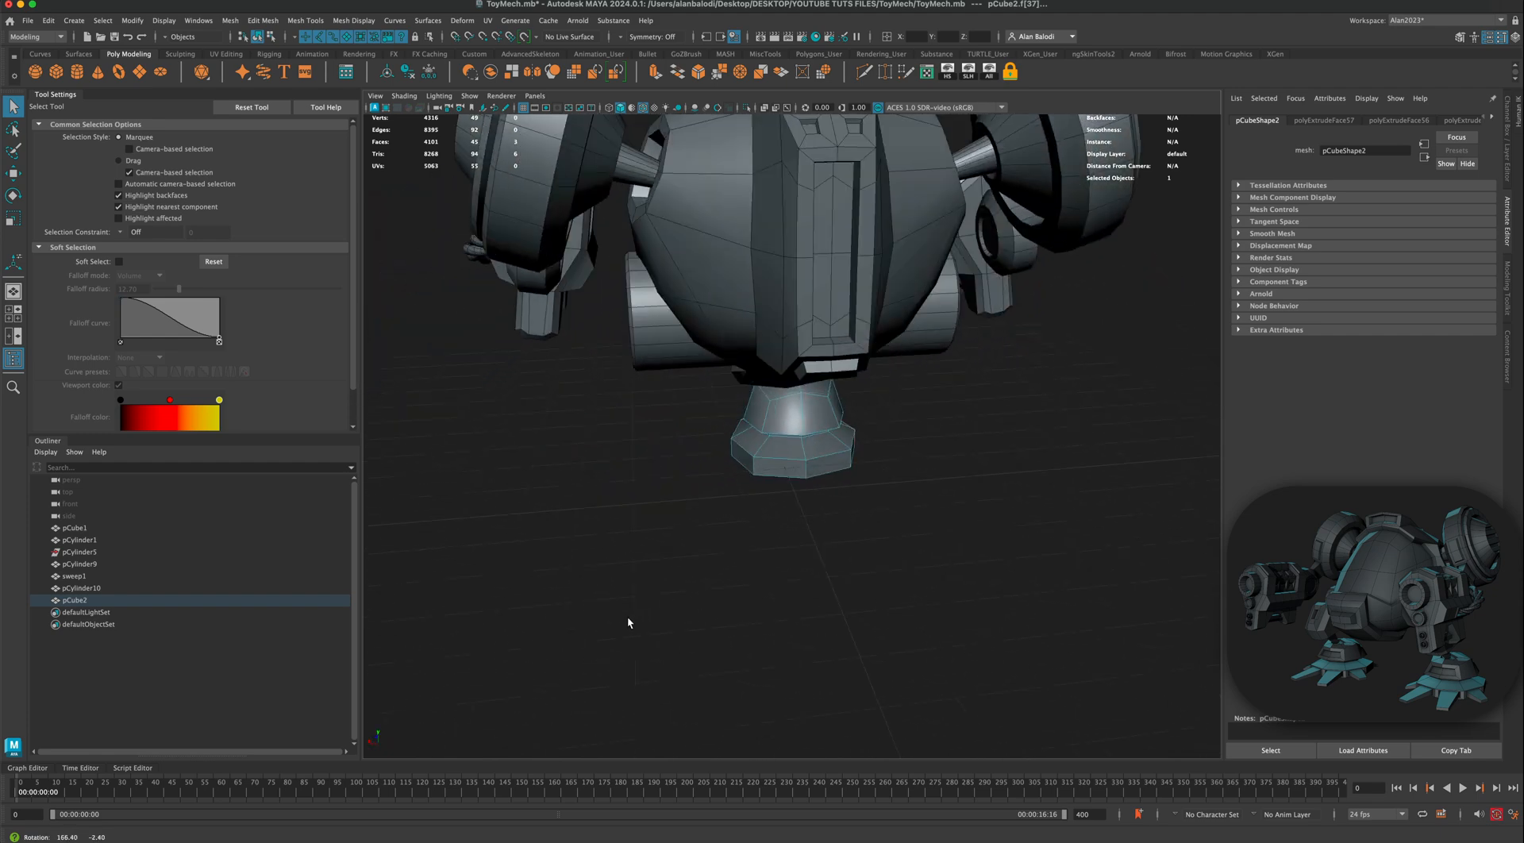
left_click(780, 472, "shift")
left_click_drag(887, 546, 1001, 549, "alt")
left_click(819, 547, "shift")
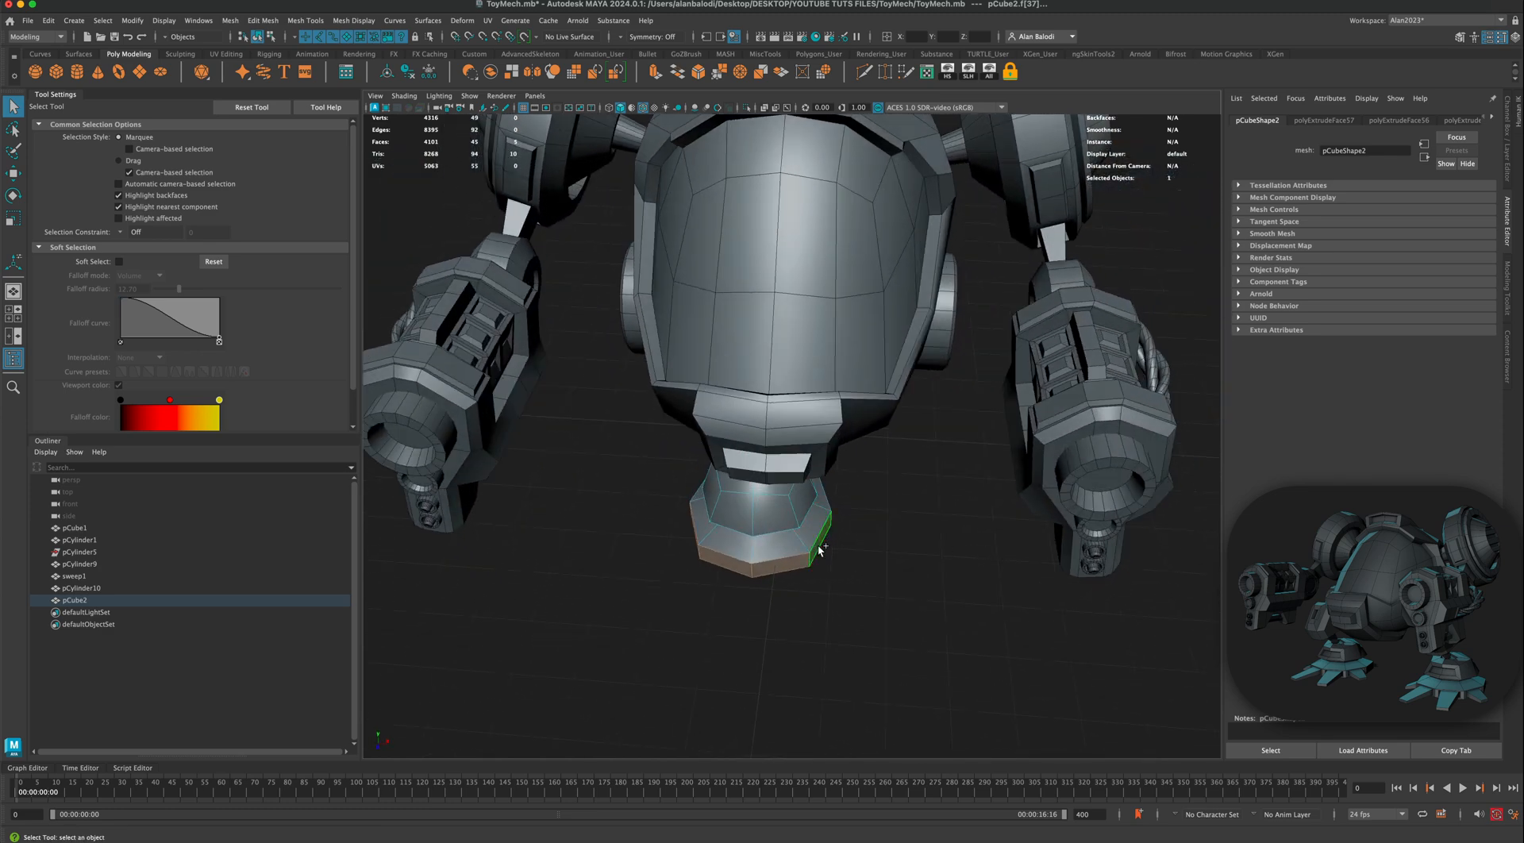
mouse_move(733, 592)
left_mouse_down("alt")
mouse_move(819, 603)
mouse_move(739, 584)
left_mouse_up("alt")
left_click(830, 469, "shift")
left_click_drag(830, 468, 721, 363, "alt")
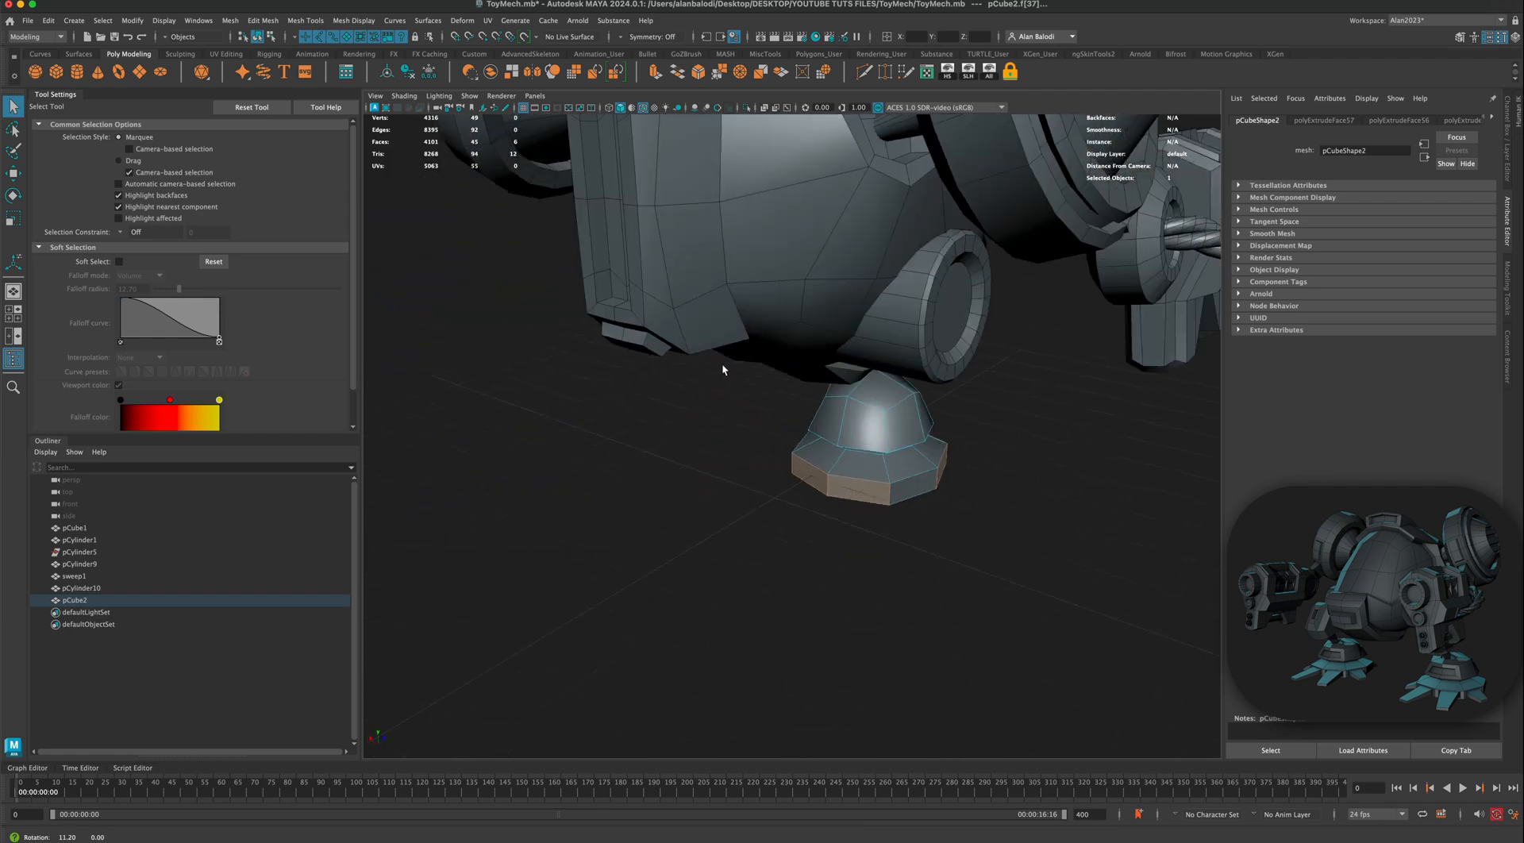
Step: Extrude the six rim faces with Keep Faces Together off, inset each one, and extrude them again inward as recesses
left_click(653, 72)
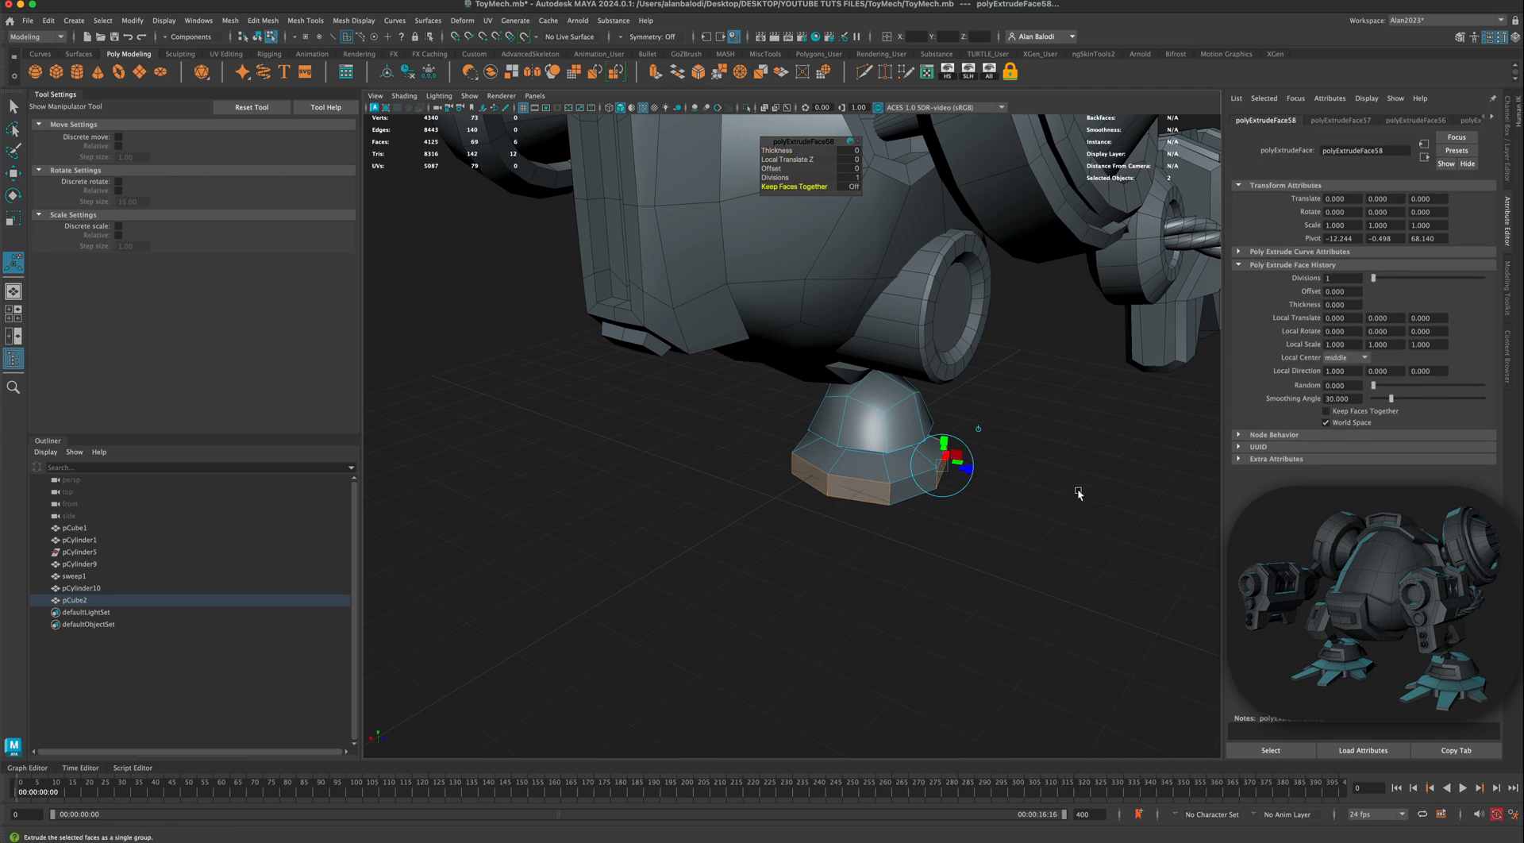
scroll(969, 466, "up", 3)
left_click(953, 462)
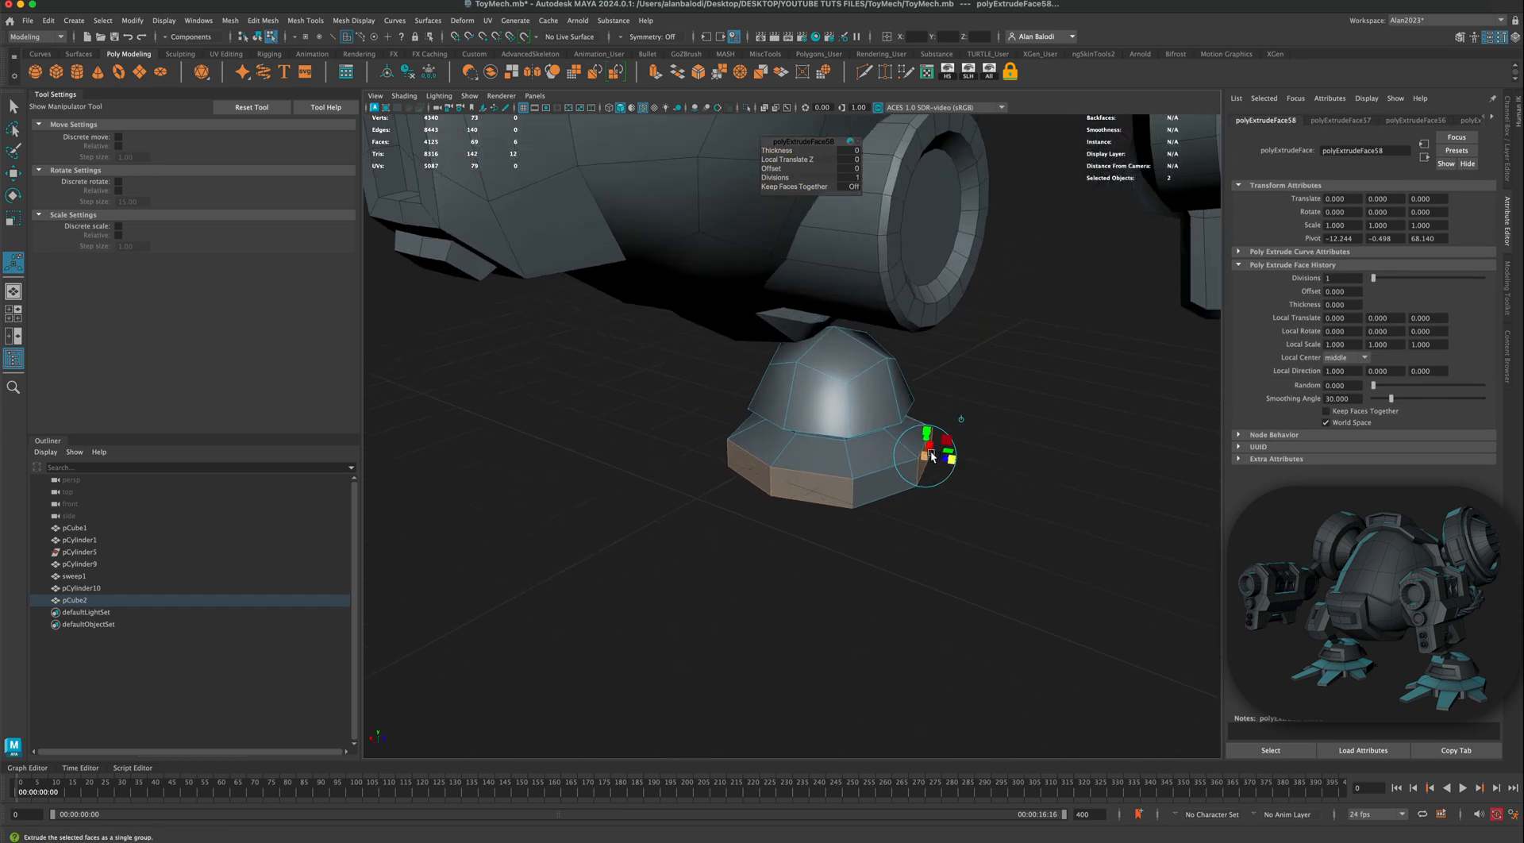
left_click_drag(926, 455, 924, 457)
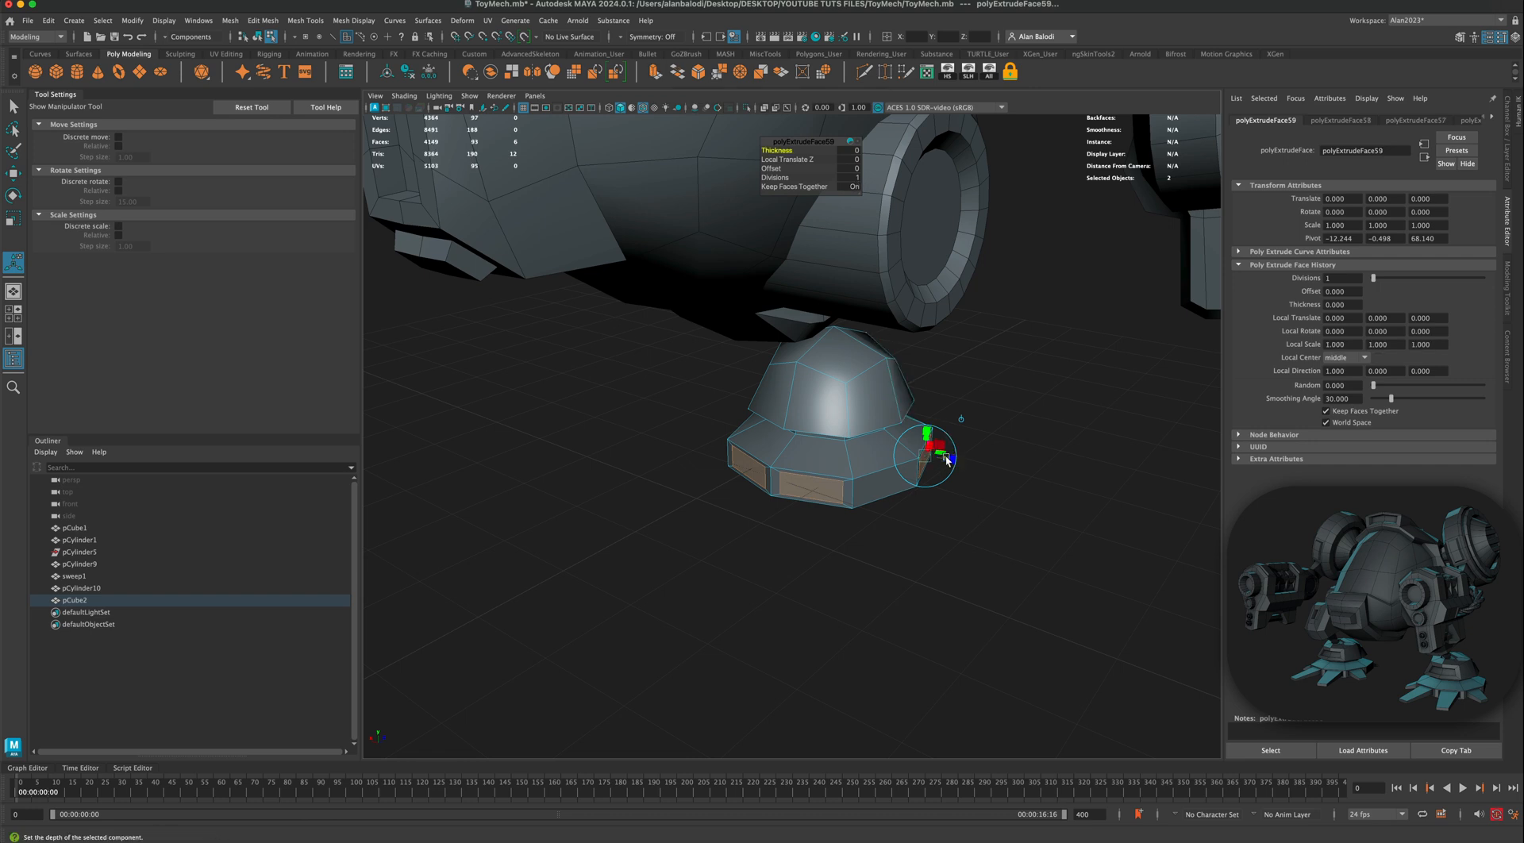
left_click_drag(947, 459, 921, 574)
Step: Extrude the recessed faces outward 18.474 into toes, taper their ends to a scale of 0.535 by 0.494, and lower the toe tips
left_click(652, 75)
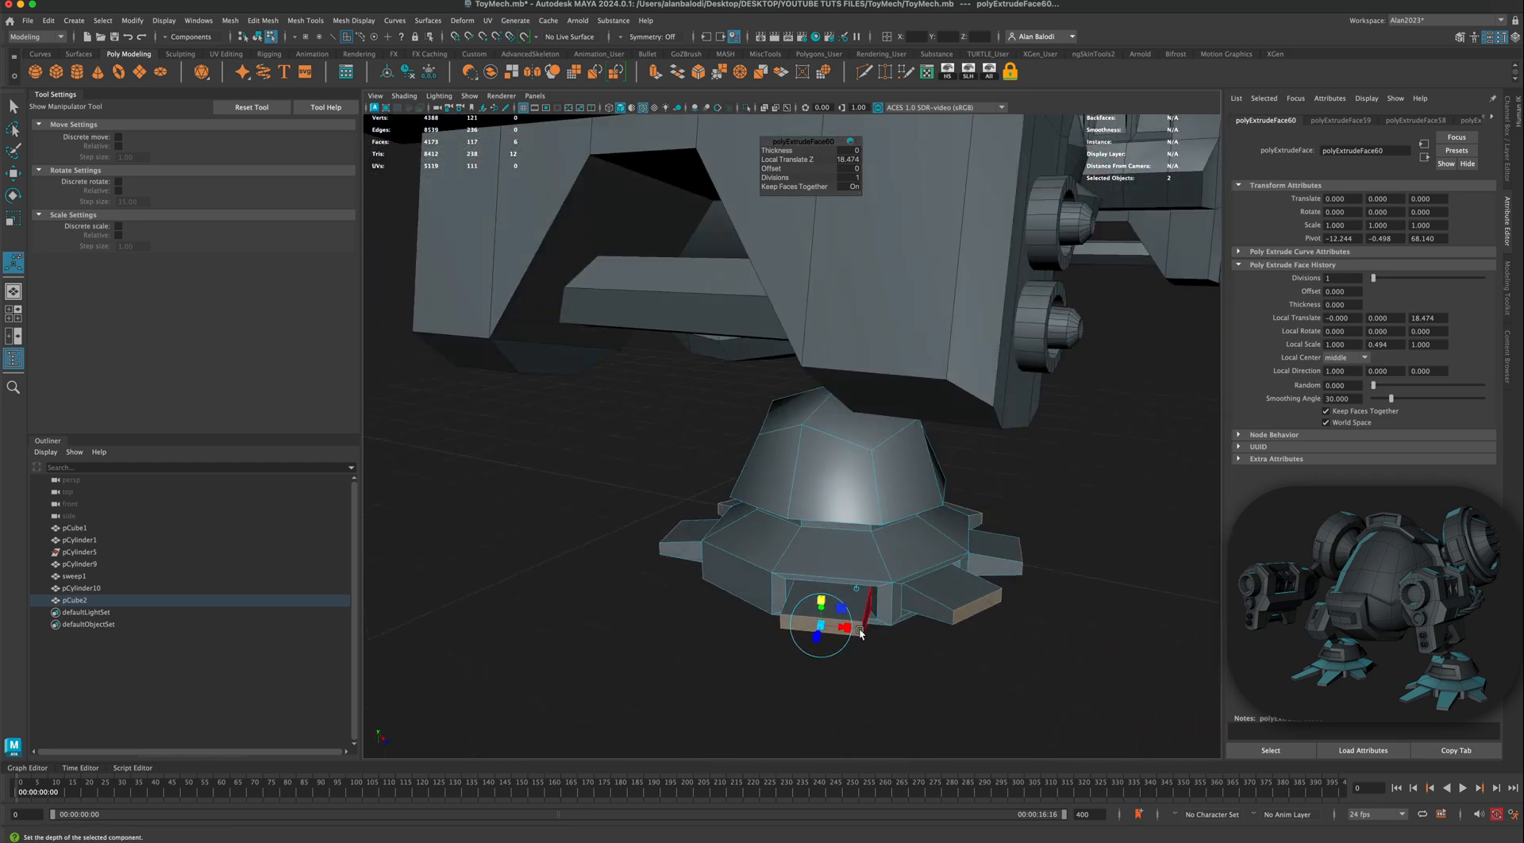
left_click_drag(851, 629, 573, 482)
key("super+z")
key("super+z")
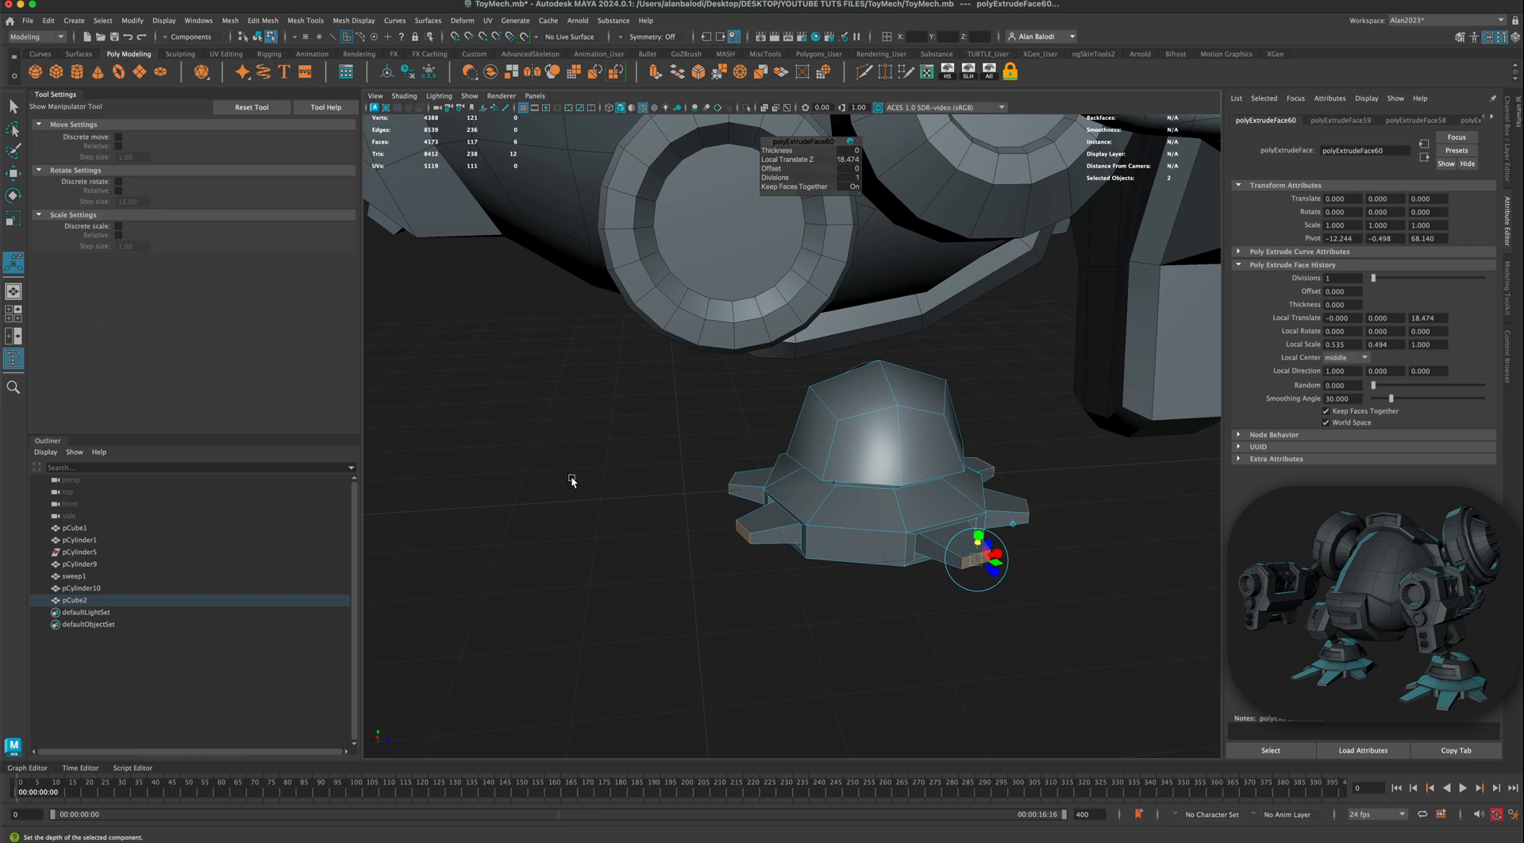
key("w")
left_click_drag(871, 468, 872, 489)
Step: Select the end faces of the two front toes, pull them forward to lengthen the toes, and spread them apart by scaling
mouse_move(848, 553)
left_mouse_down("alt")
mouse_move(767, 548)
mouse_move(724, 518)
mouse_move(683, 517)
mouse_move(796, 503)
mouse_move(832, 514)
mouse_move(826, 541)
left_mouse_up("alt")
middle_click_drag(811, 615, 823, 571, "alt")
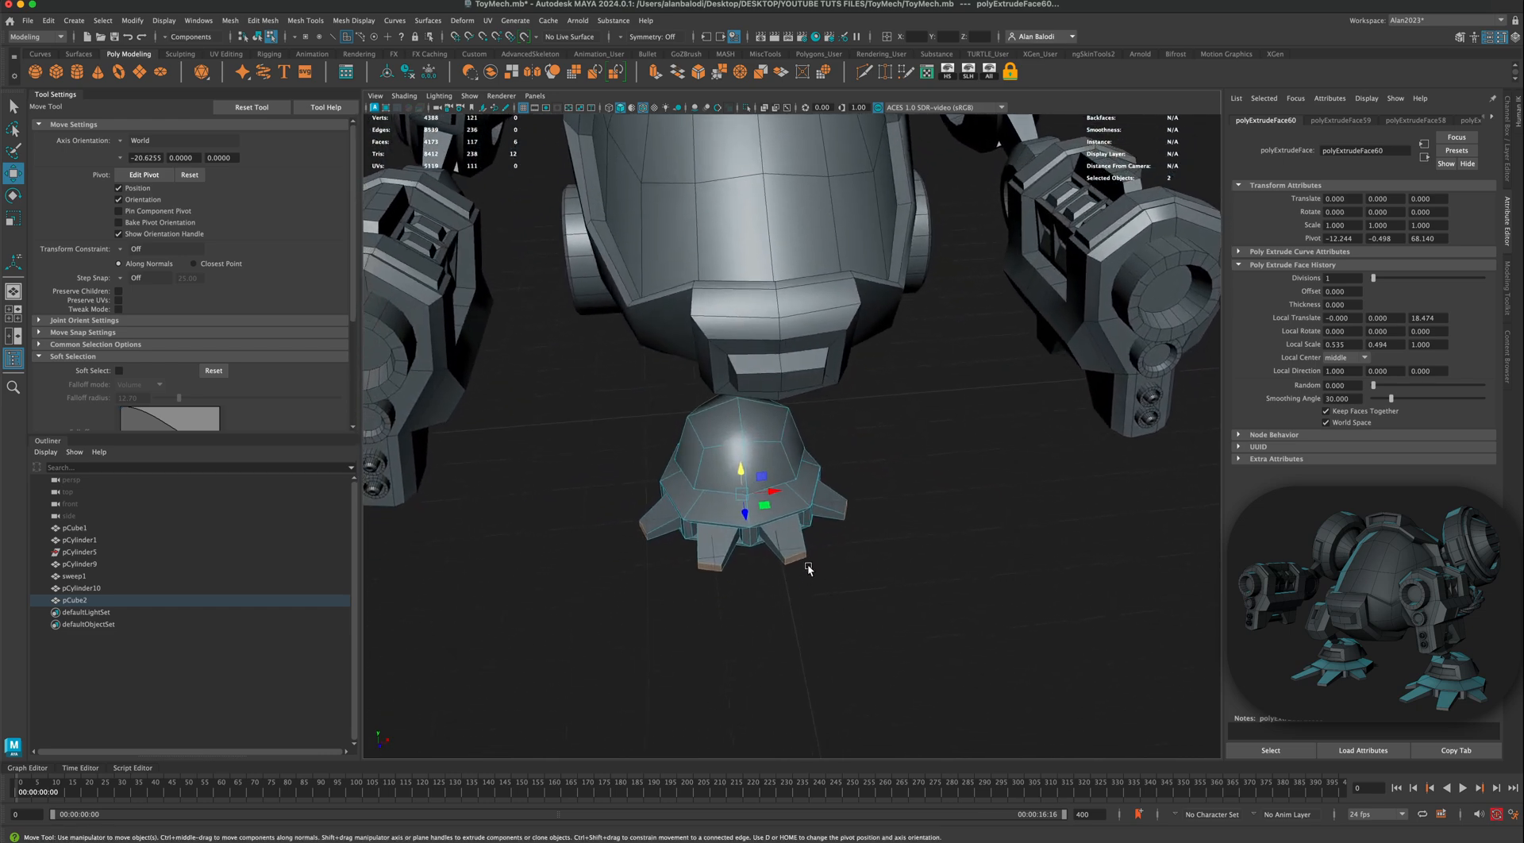
left_click(795, 559)
left_click(711, 569, "shift")
mouse_move(760, 636)
left_mouse_down("alt")
mouse_move(767, 598)
mouse_move(760, 611)
left_mouse_up("alt")
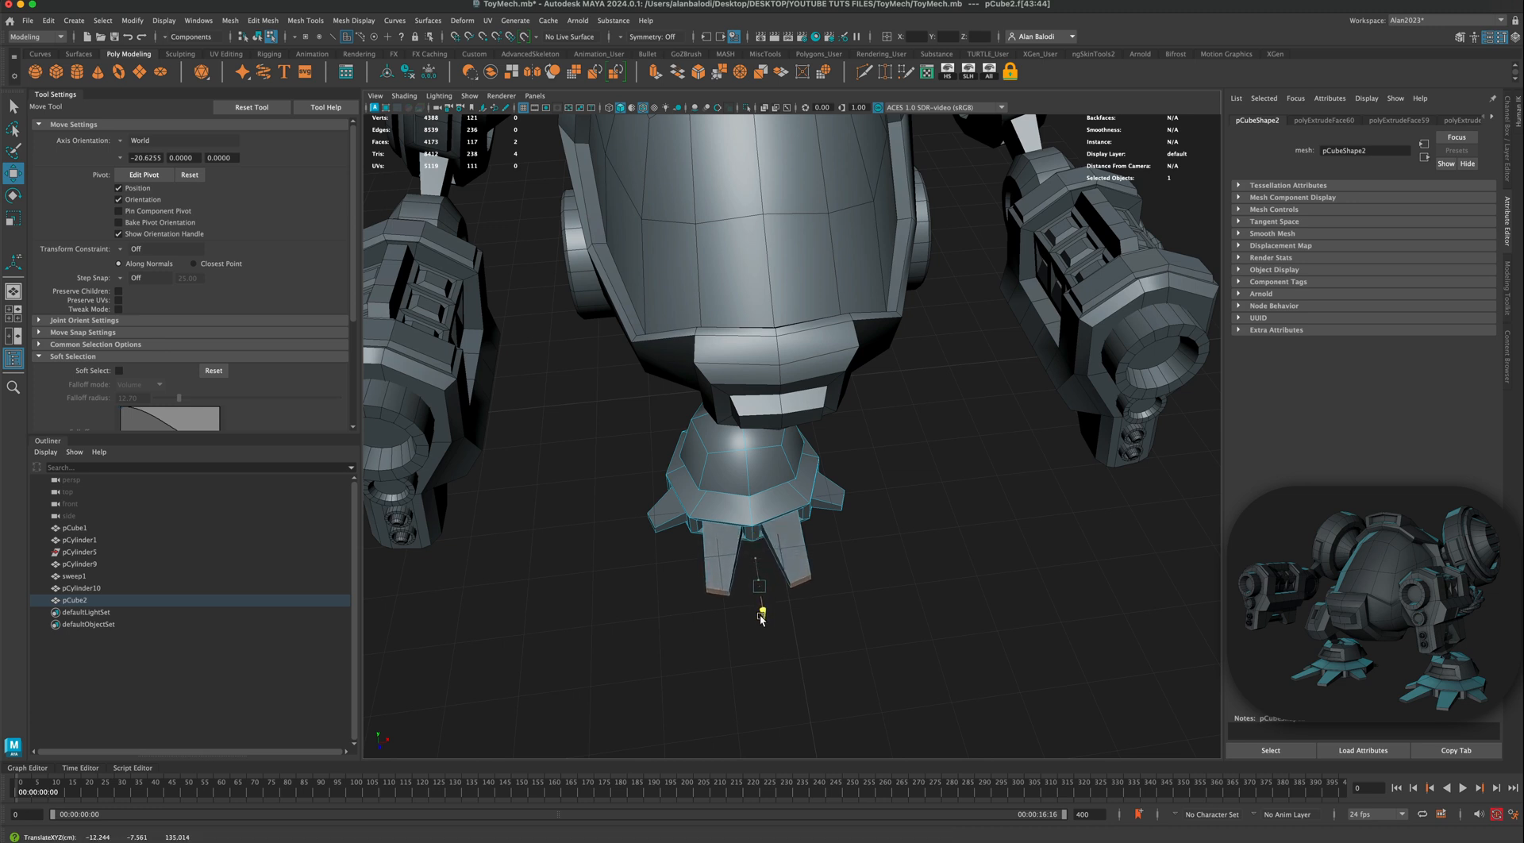
left_click(13, 219)
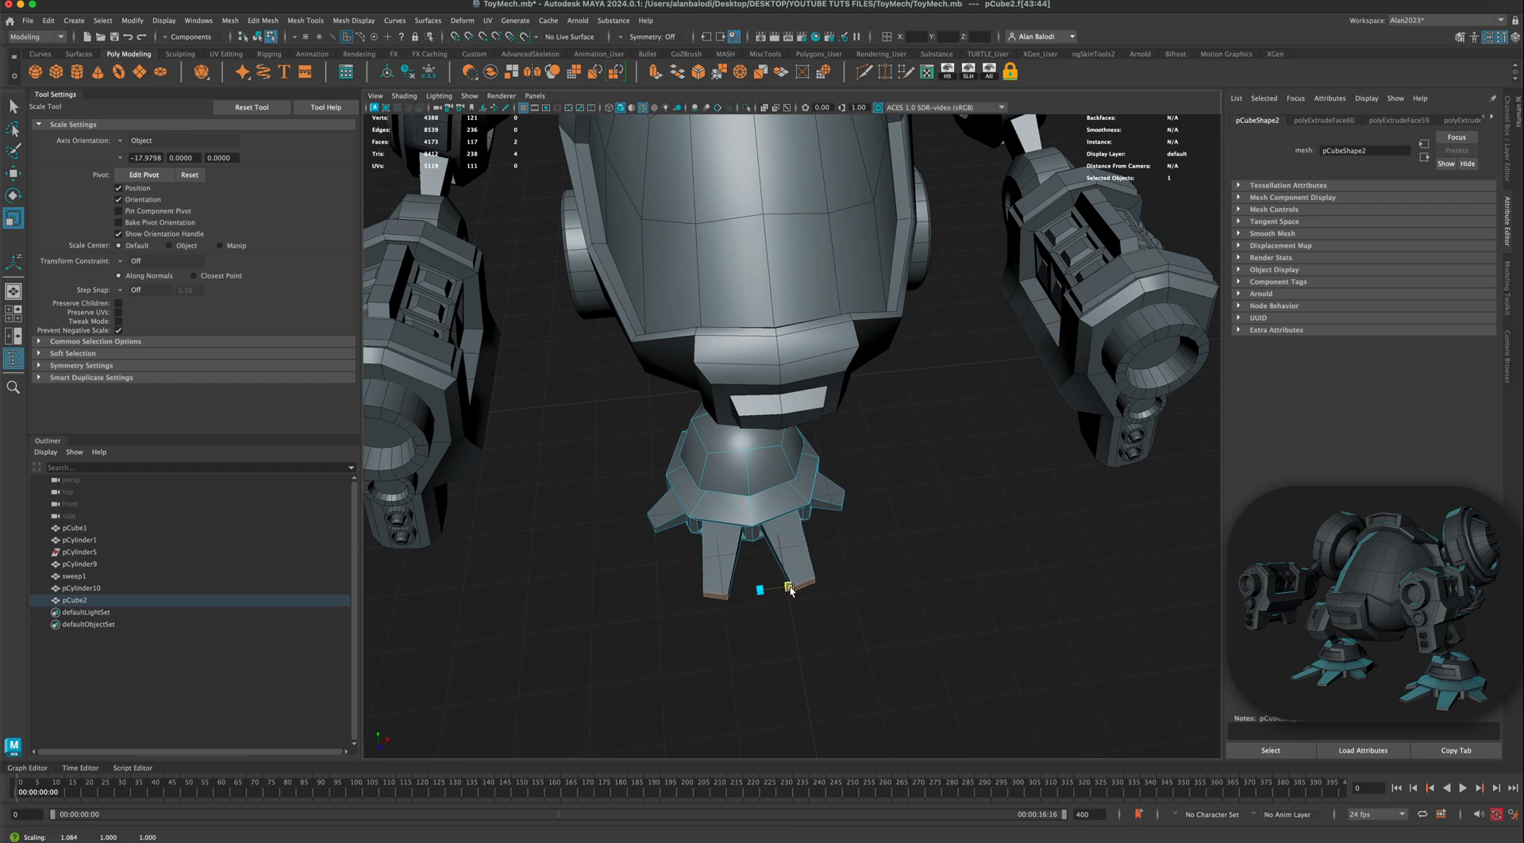
left_click_drag(784, 587, 820, 619)
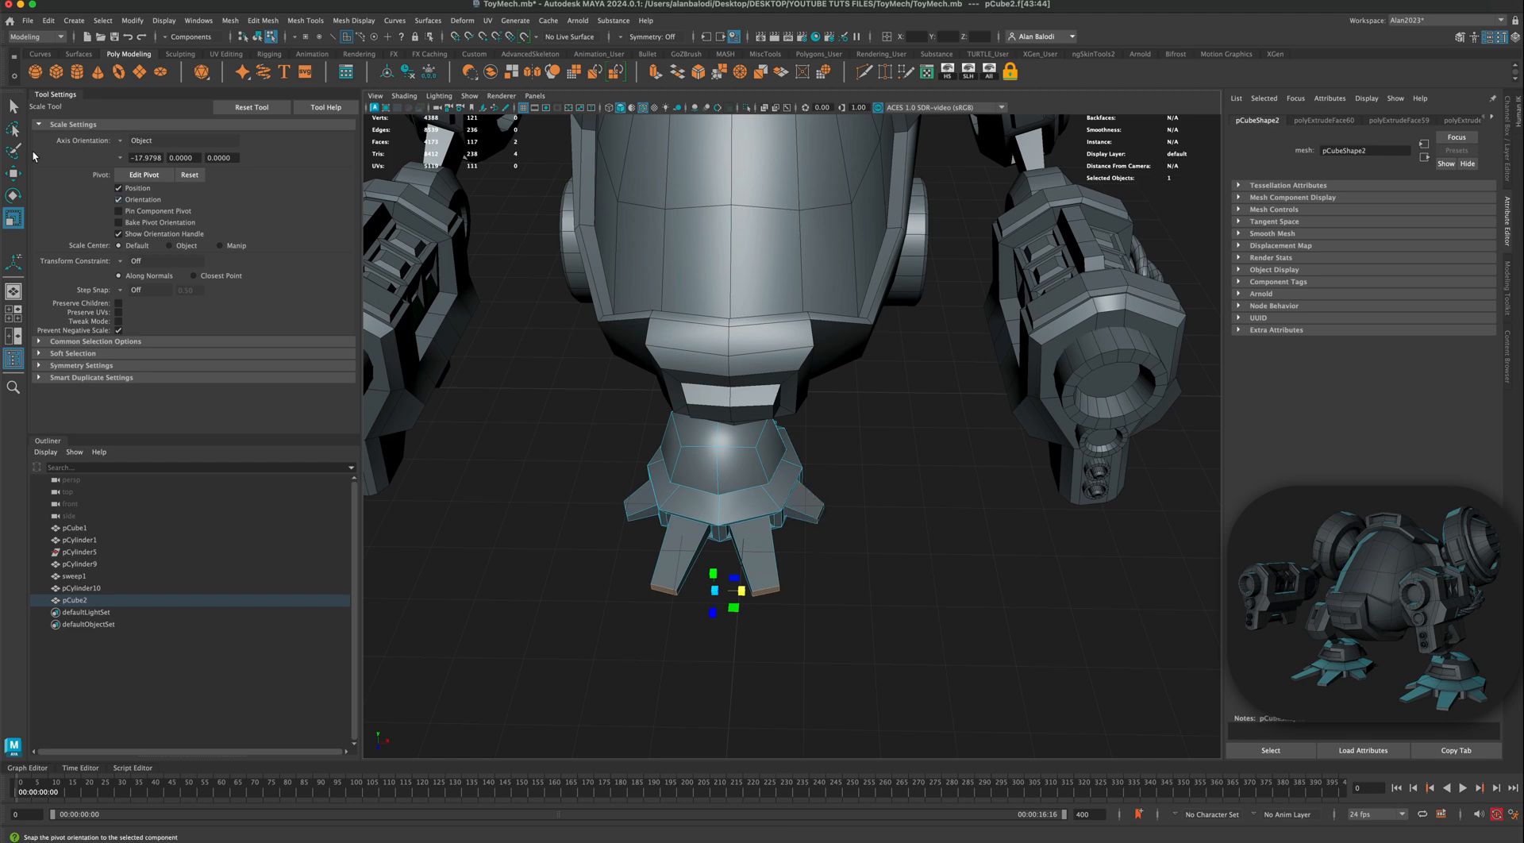
Step: Return the foot to object mode and, in the front view, move it sideways to about X -99.14 and up to about Y 38.52
key("q")
right_click_drag(768, 450, 810, 431)
left_click(903, 524)
left_click_drag(904, 524, 788, 474, "alt")
left_click(787, 475)
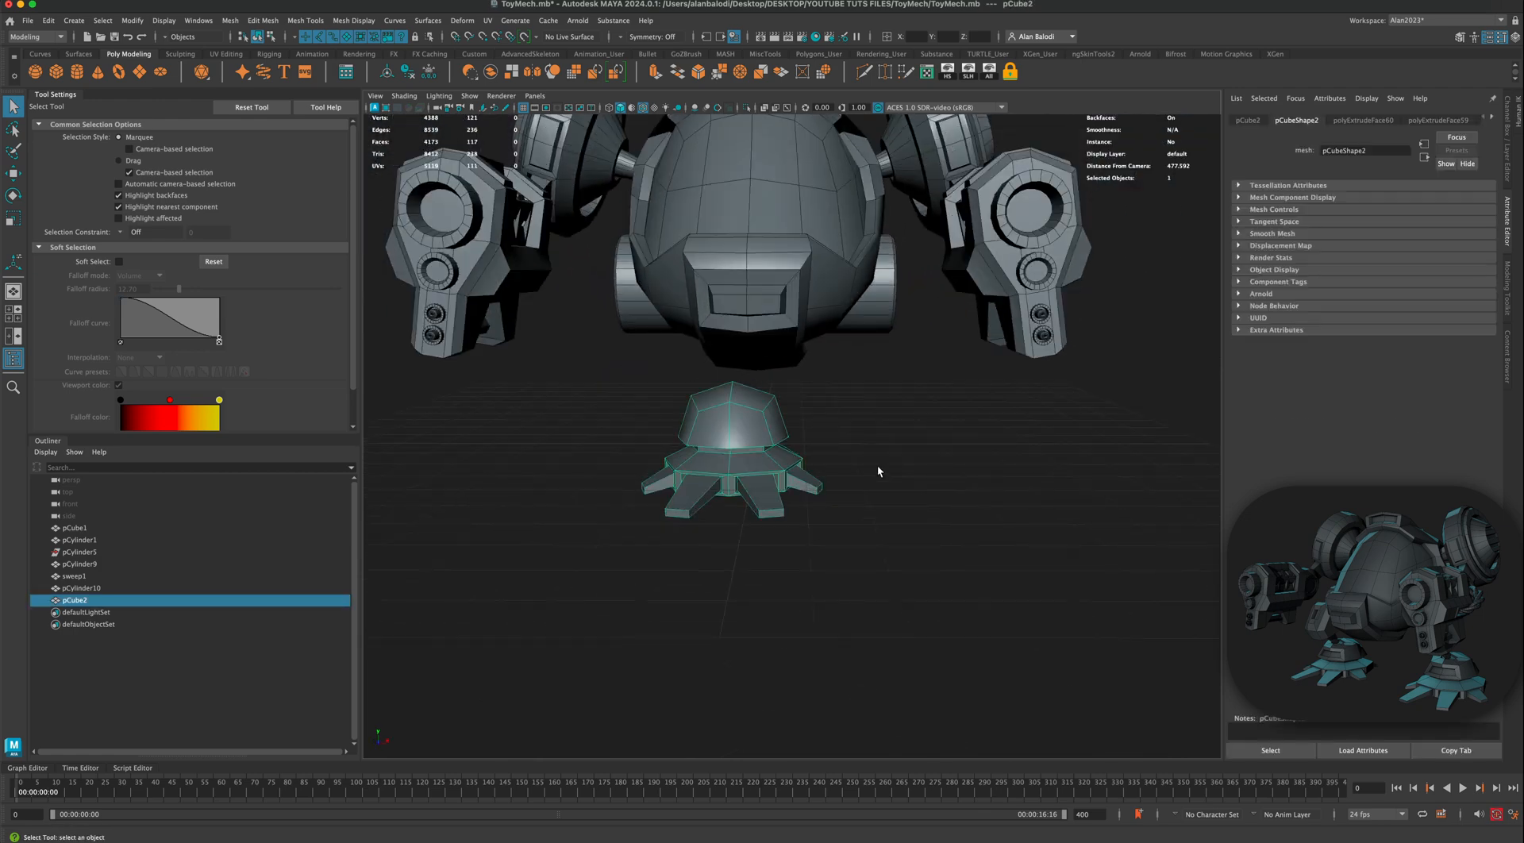
key("space")
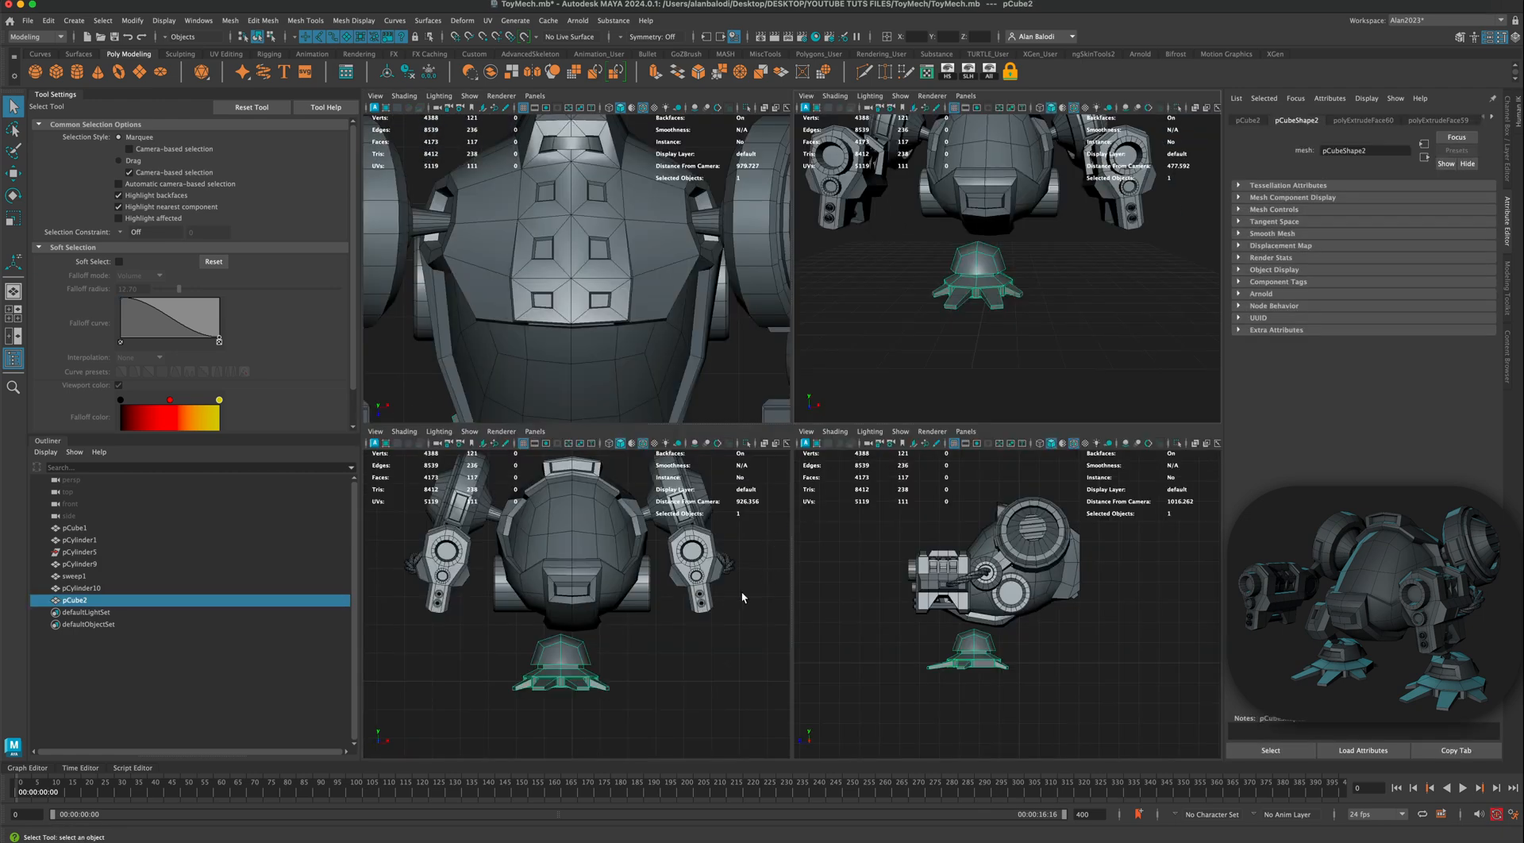
key("space")
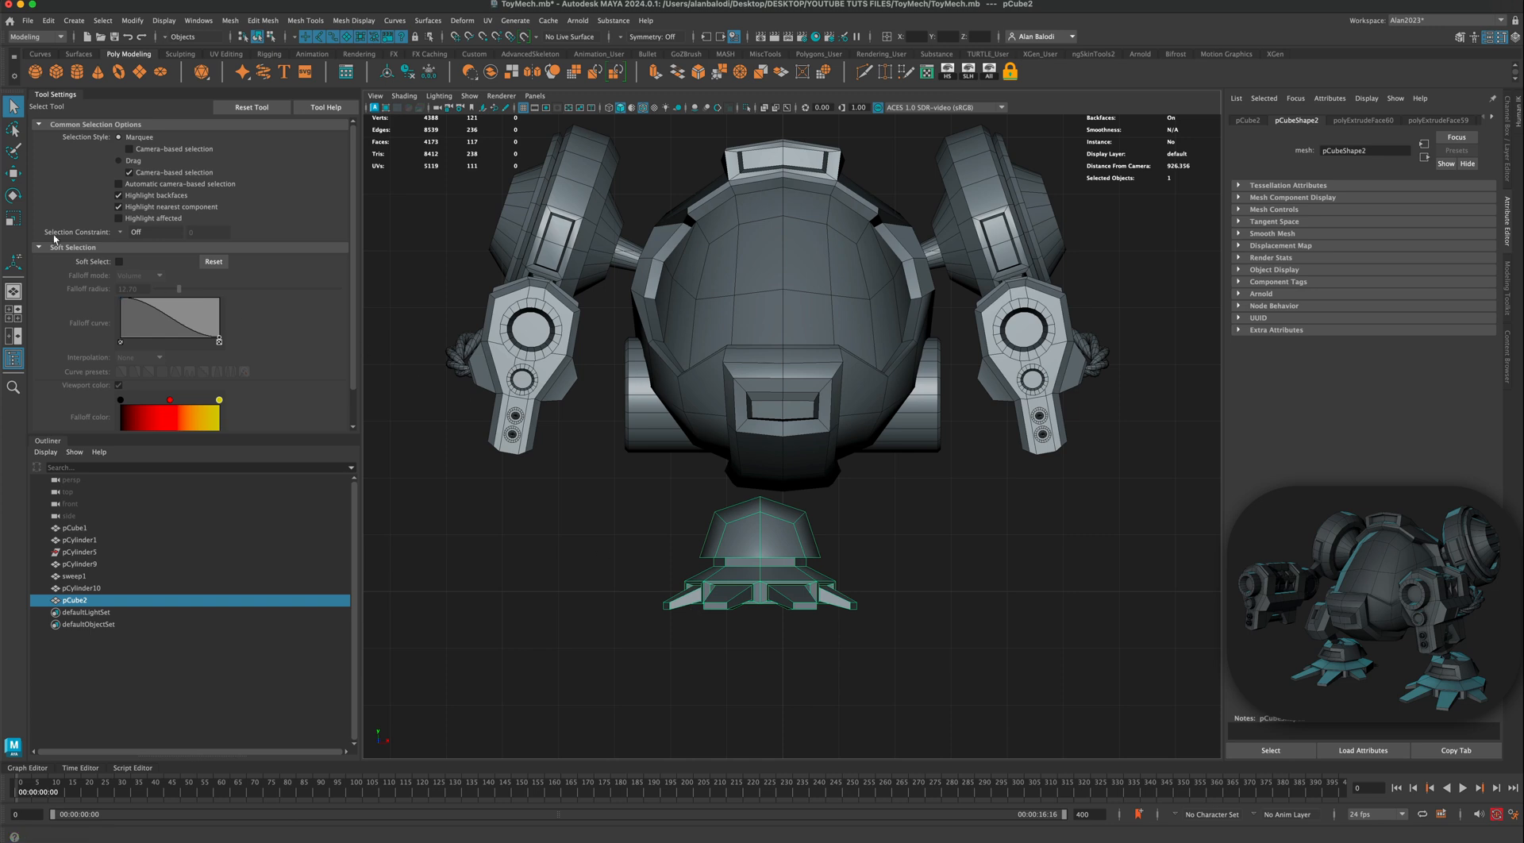
left_click(14, 174)
left_click_drag(788, 539, 627, 539)
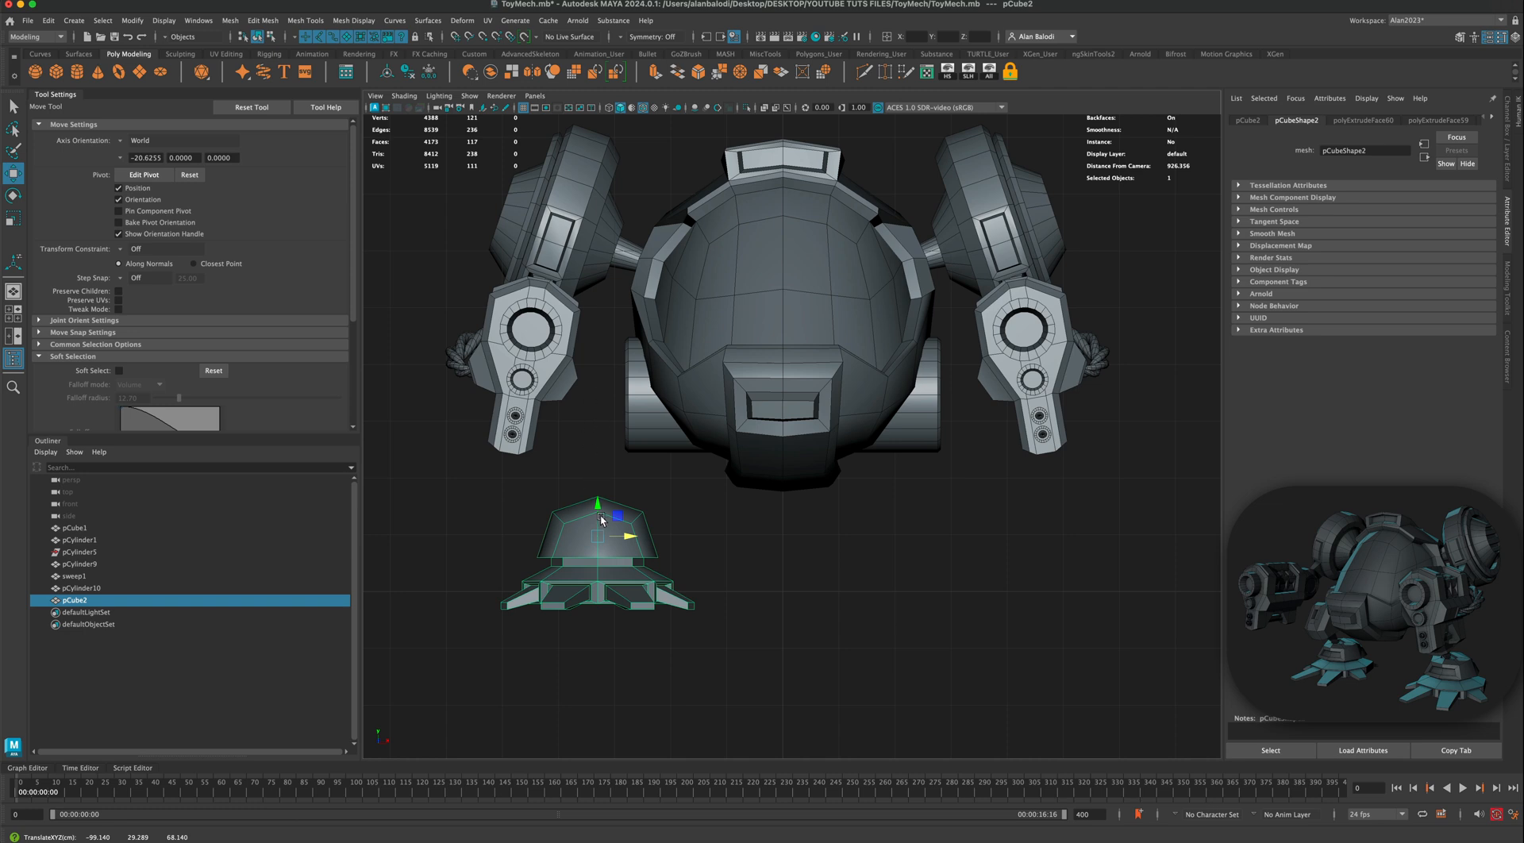
left_click_drag(601, 520, 599, 492)
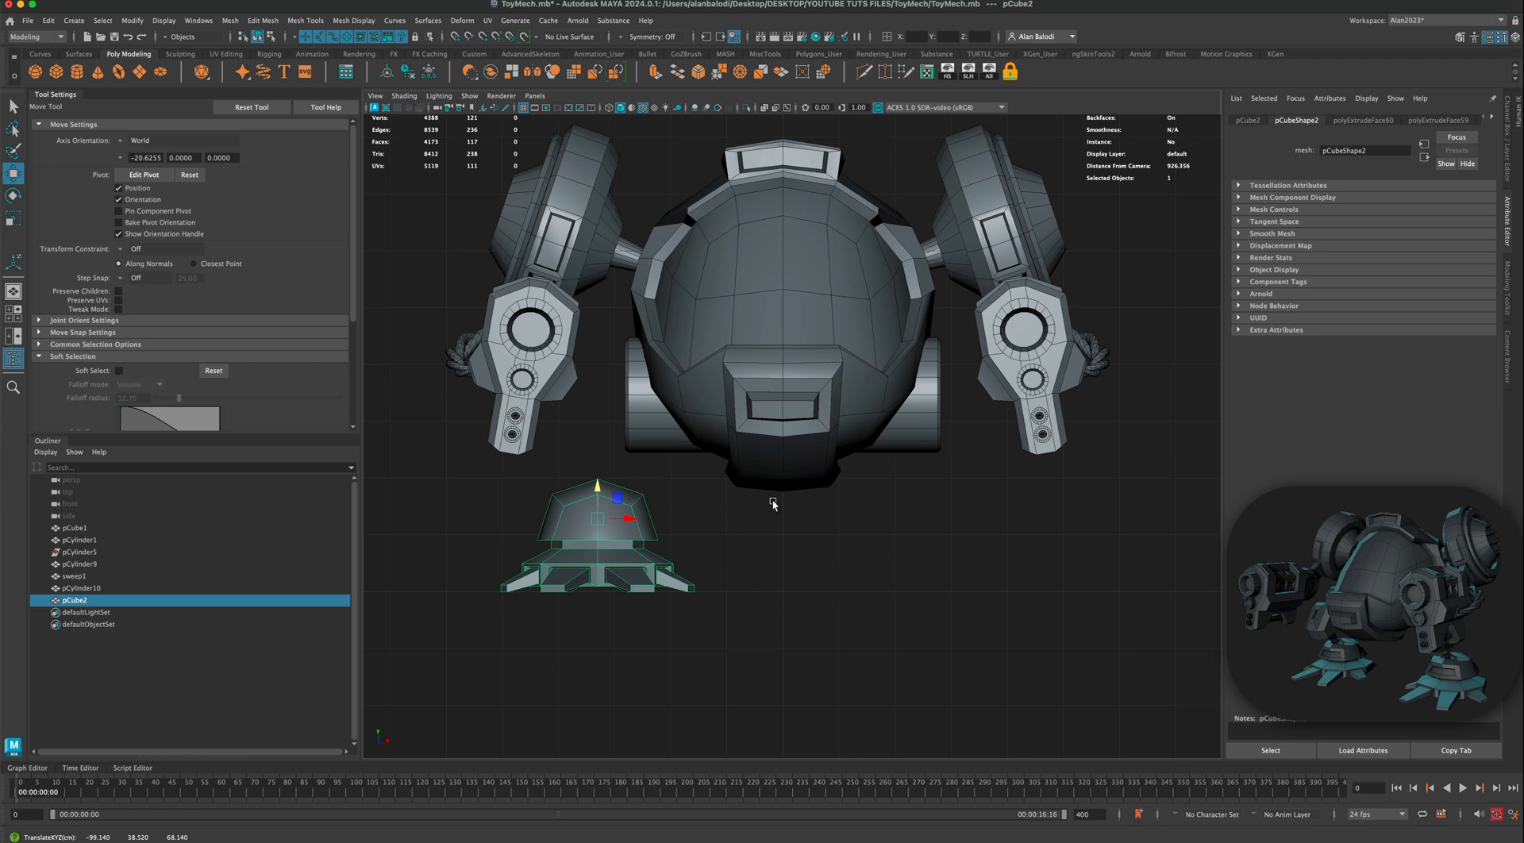
Step: Go back to the perspective view and scale the foot so that it is broader and flatter in proportion
key("space")
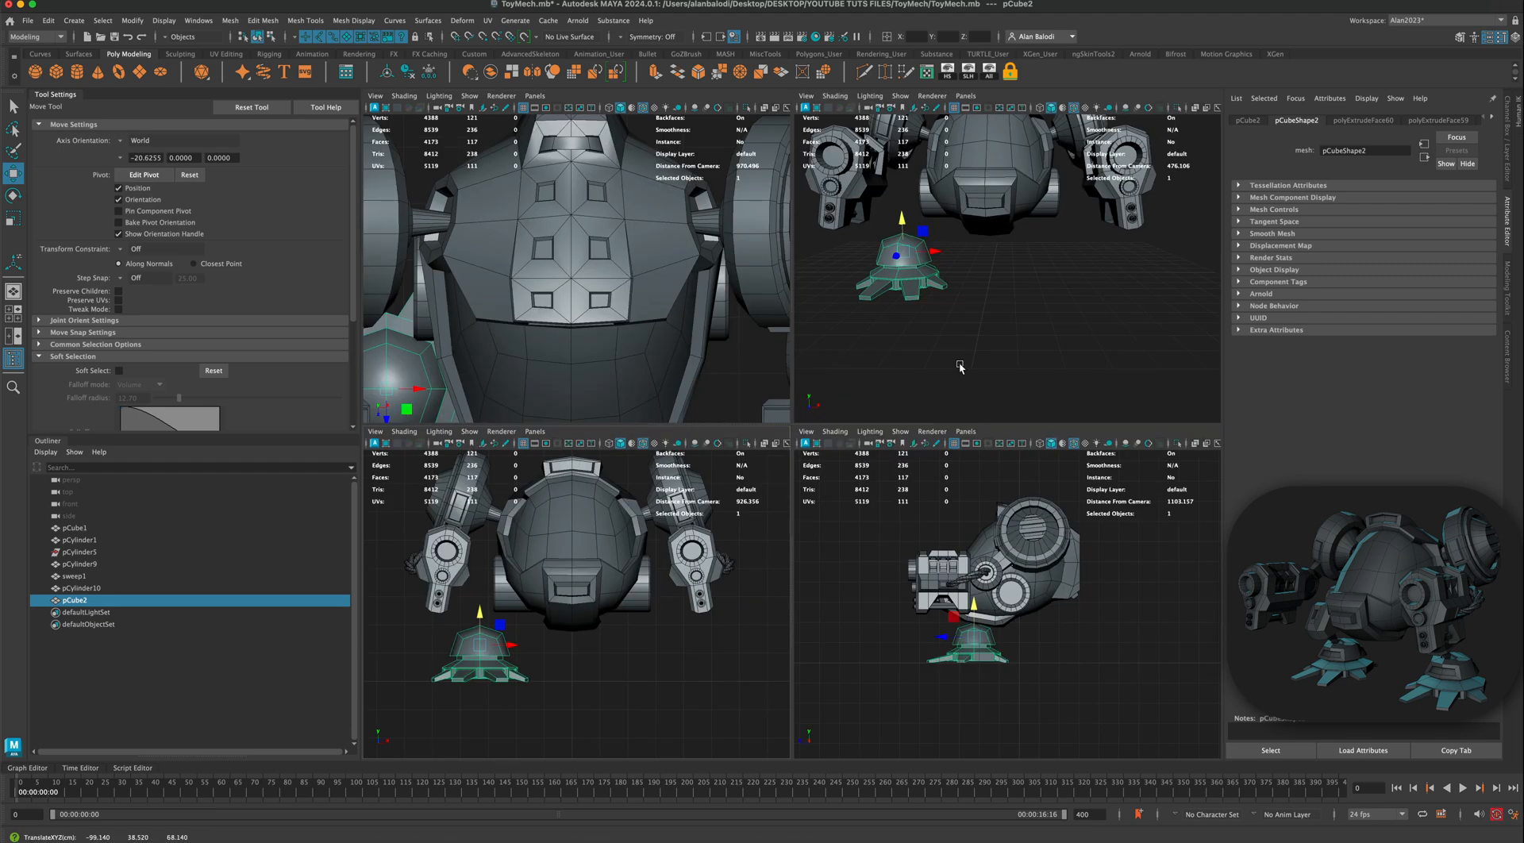
key("space")
left_click(912, 497)
scroll(908, 514, "down", 6)
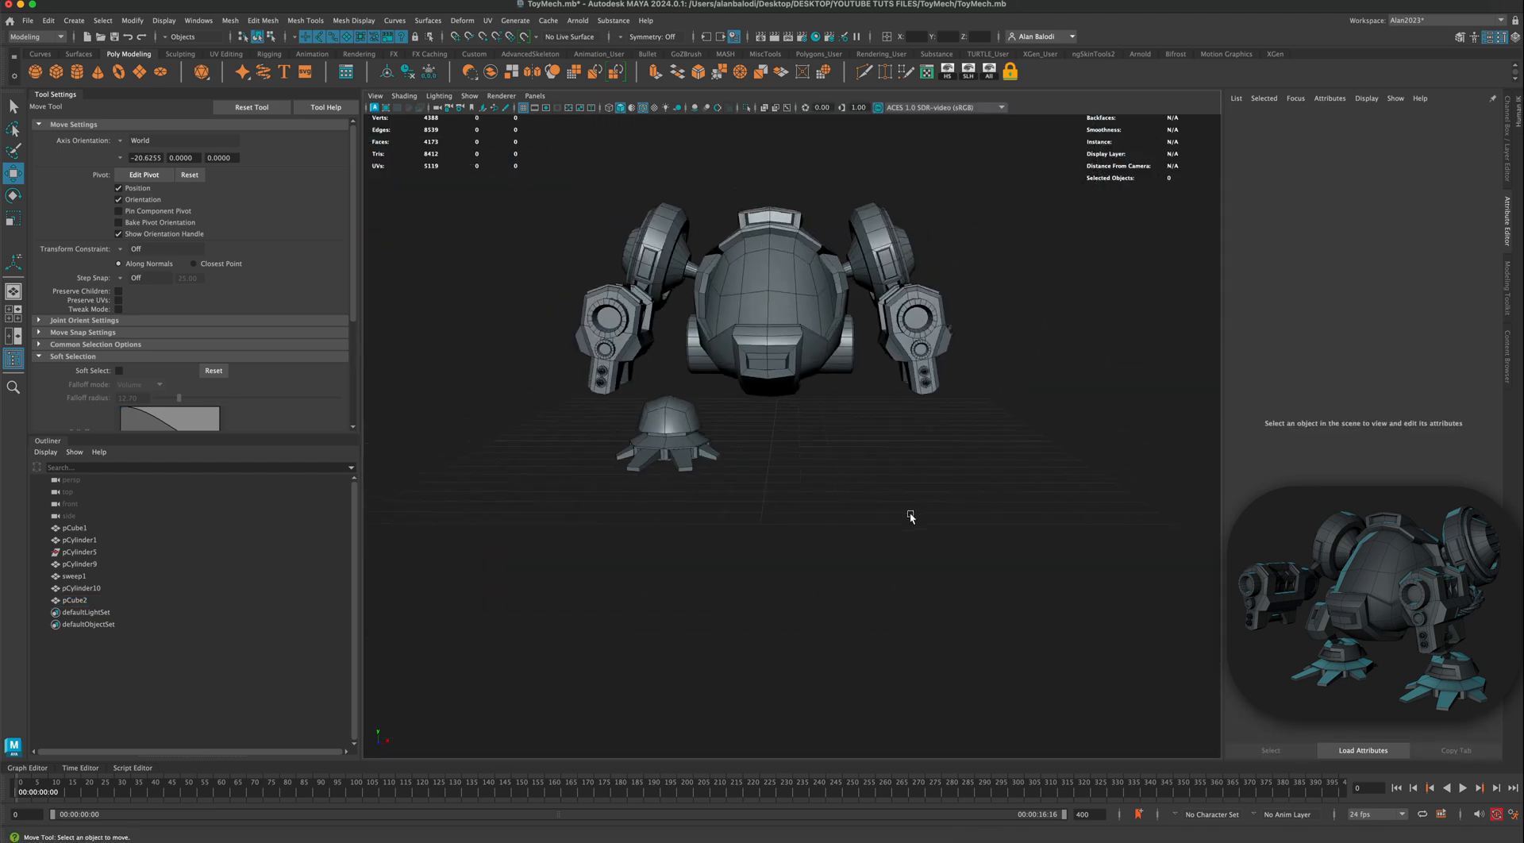
mouse_move(888, 527)
left_mouse_down("alt")
mouse_move(842, 542)
mouse_move(907, 534)
mouse_move(876, 540)
left_mouse_up("alt")
left_click(667, 526)
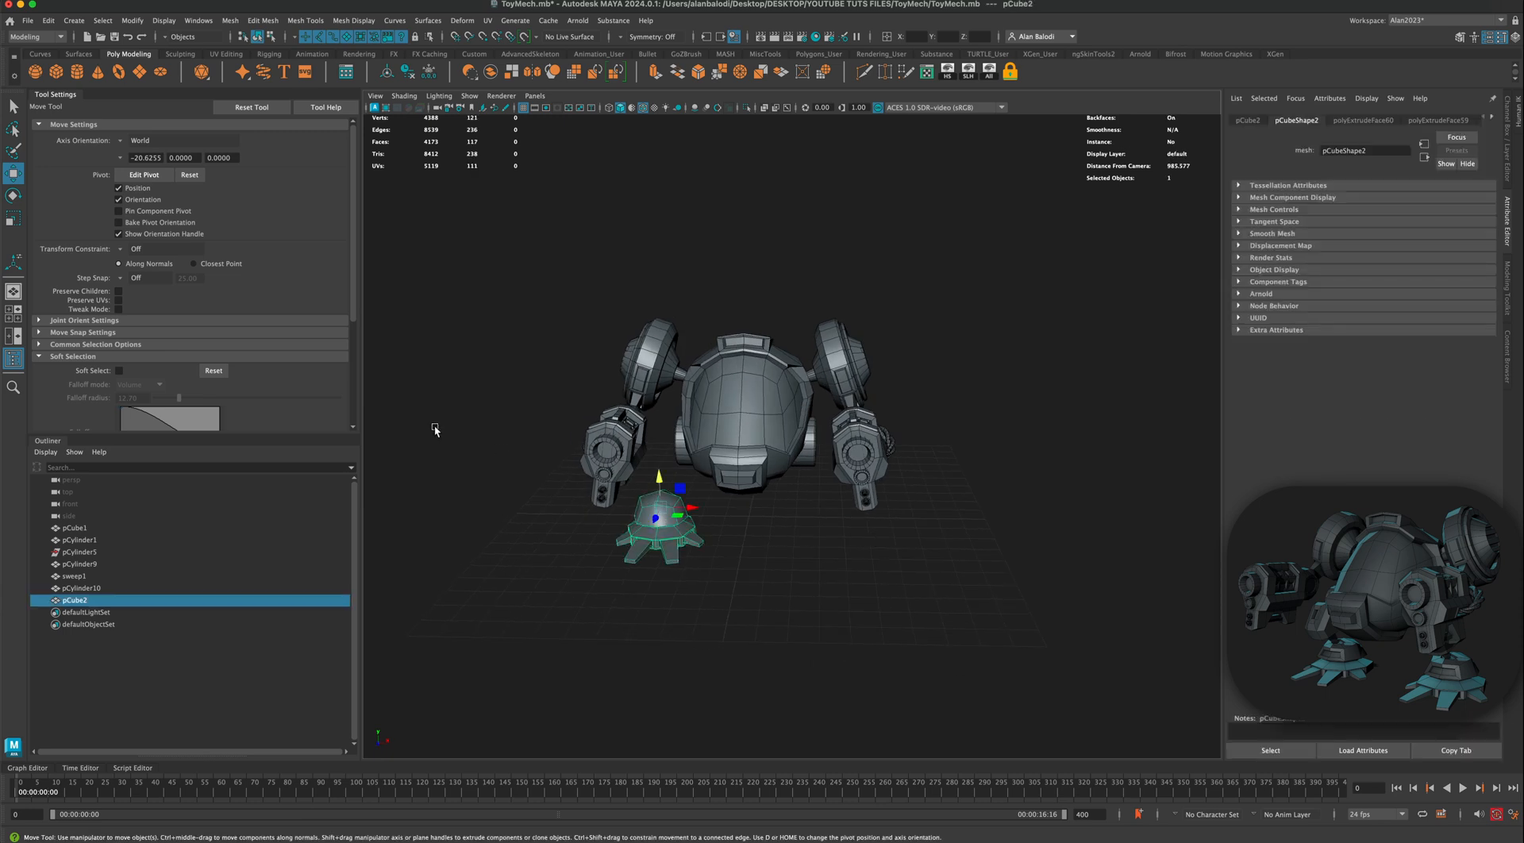
left_click(14, 216)
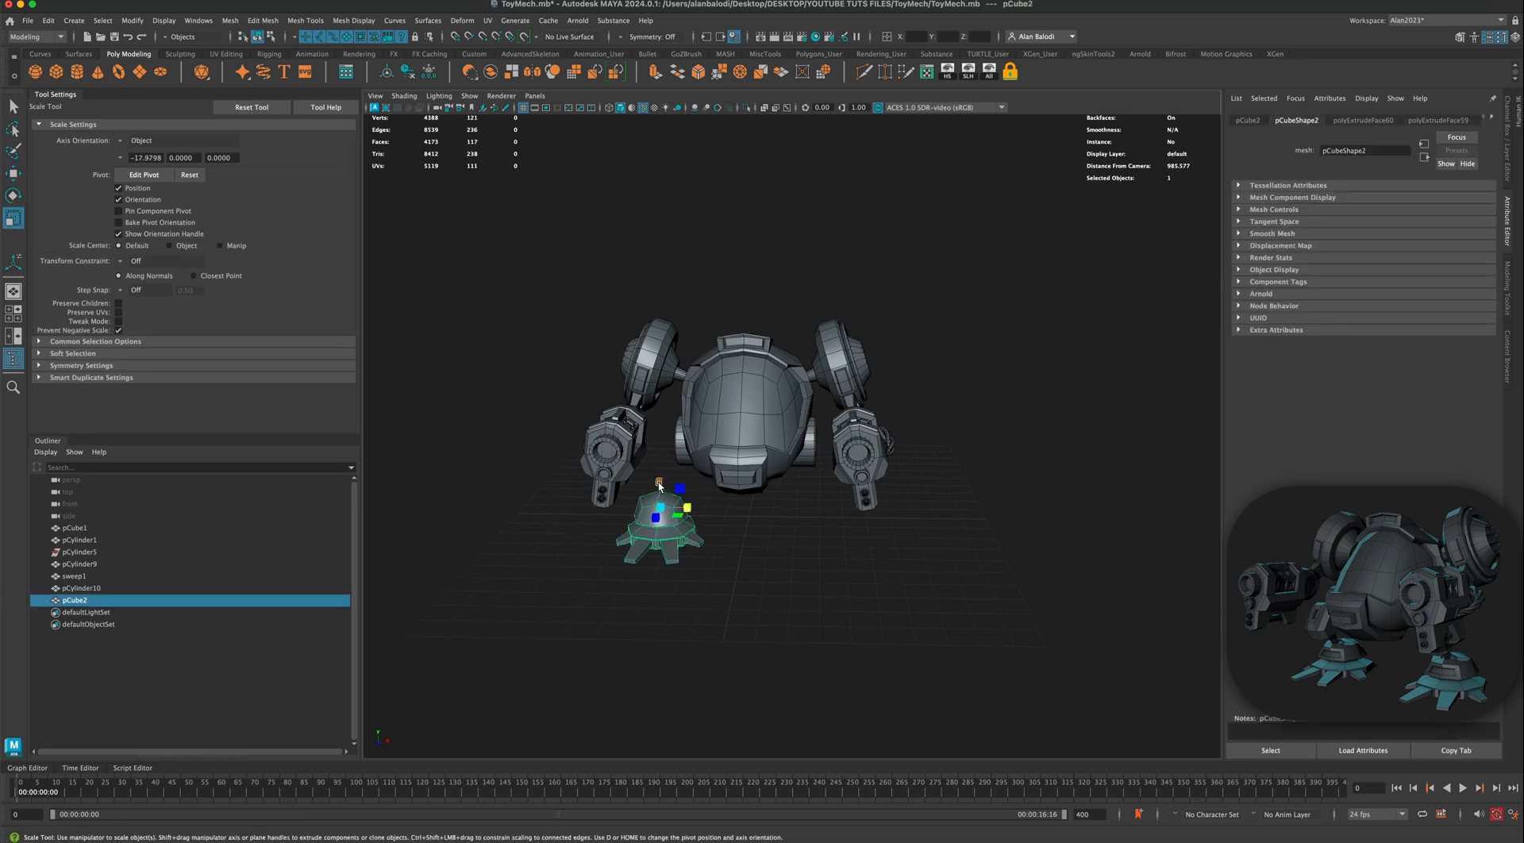
left_click_drag(658, 482, 676, 501)
left_click_drag(496, 442, 592, 433, "alt")
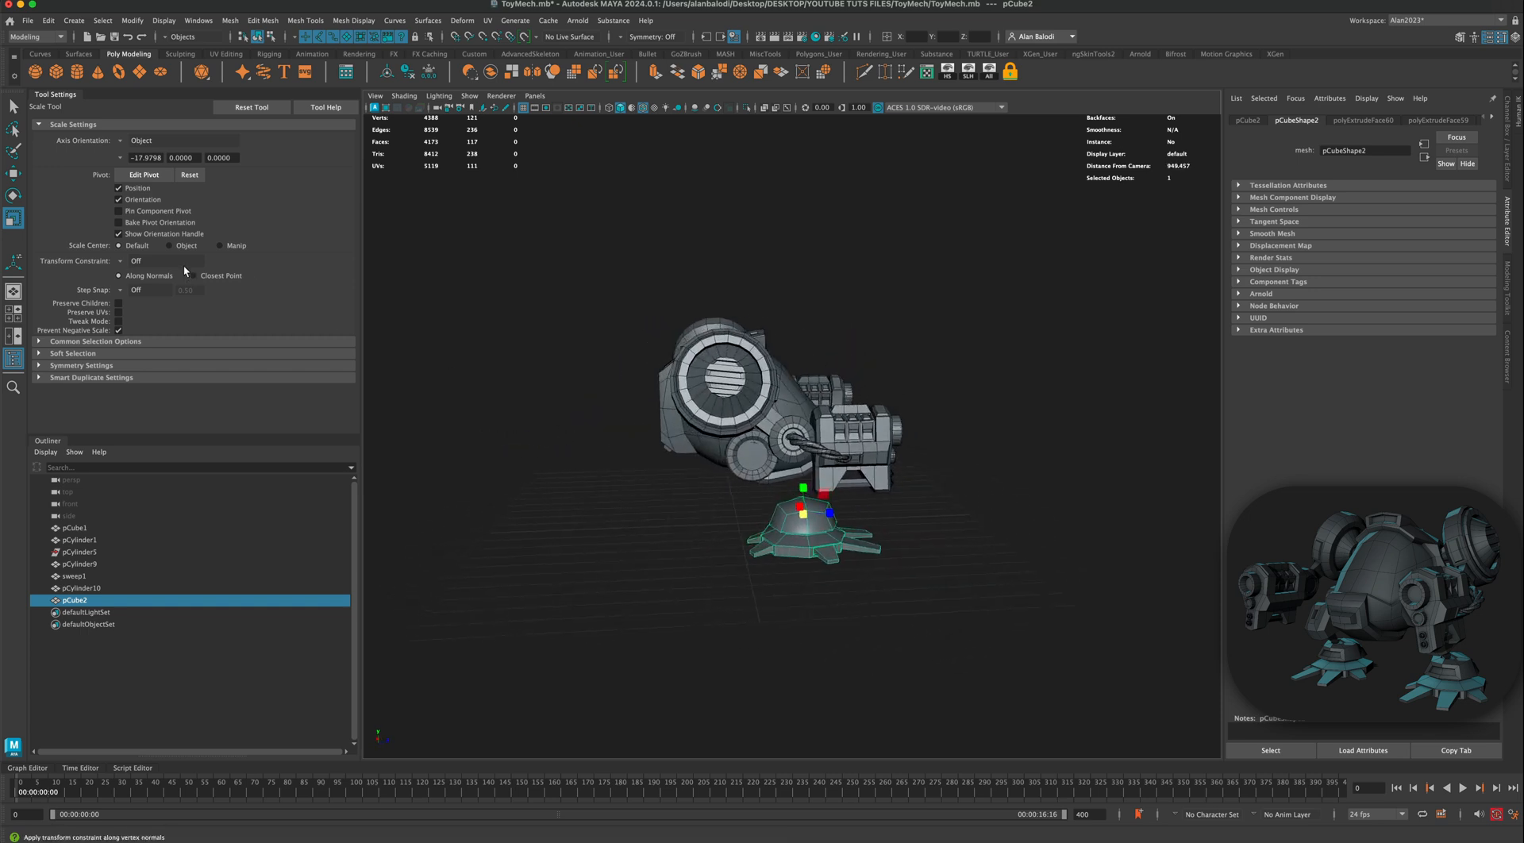
Step: Move the resized foot backward along the depth axis so it sits beneath the mech's hip
left_click(14, 173)
left_click_drag(831, 514, 811, 516)
mouse_move(951, 534)
left_mouse_down("alt")
mouse_move(803, 534)
mouse_move(939, 534)
left_mouse_up("alt")
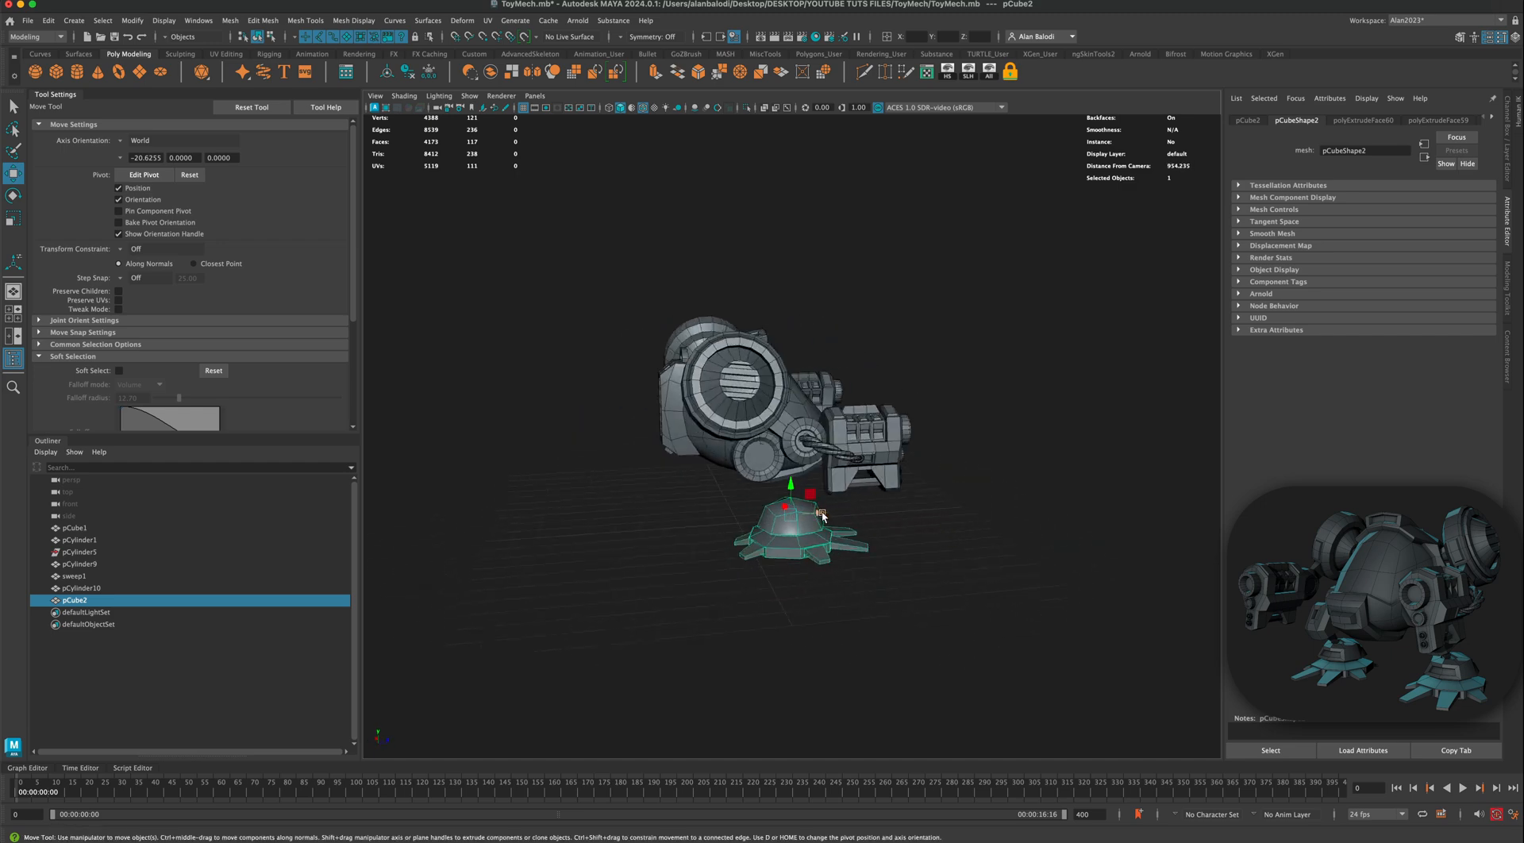
left_click_drag(822, 516, 792, 518)
left_click_drag(902, 565, 795, 553, "alt")
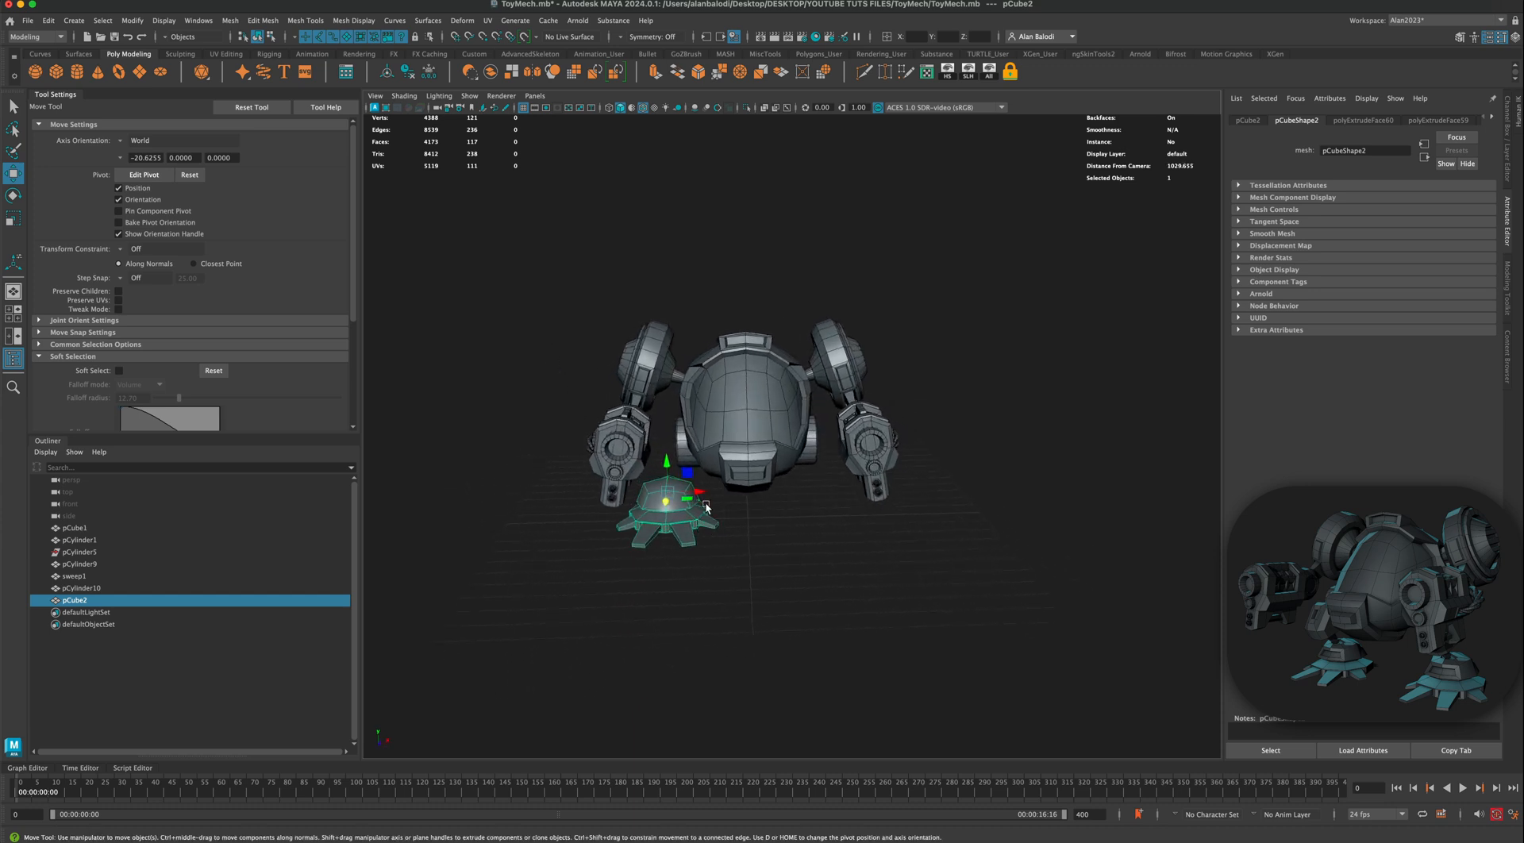
Step: Invert the selection to pick every part except the foot, adjust their height above it, and save the scene
left_click(103, 21)
left_click(127, 93)
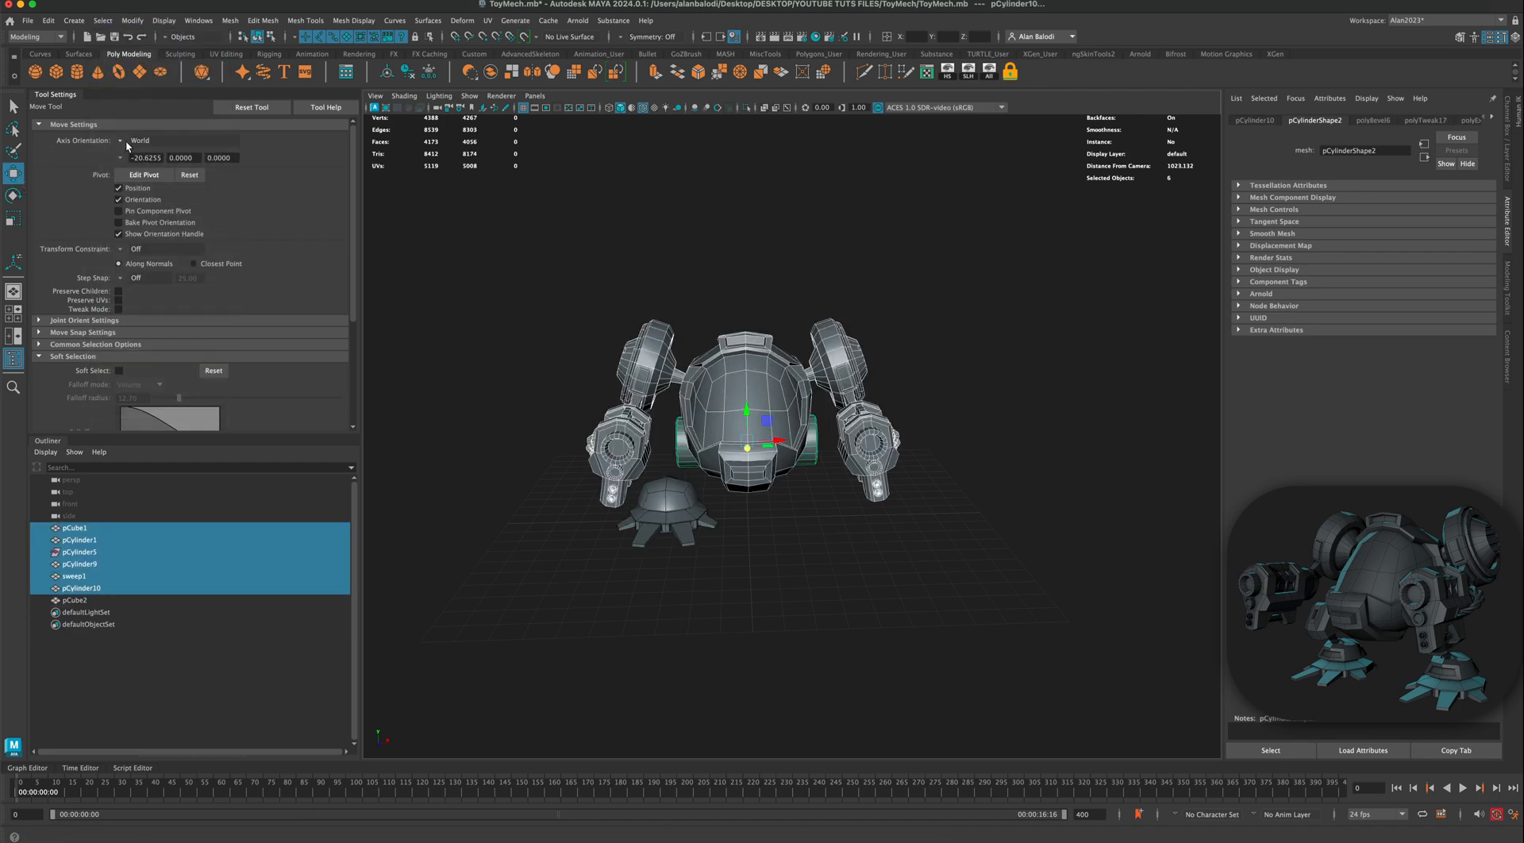
left_click_drag(746, 408, 763, 489, "alt")
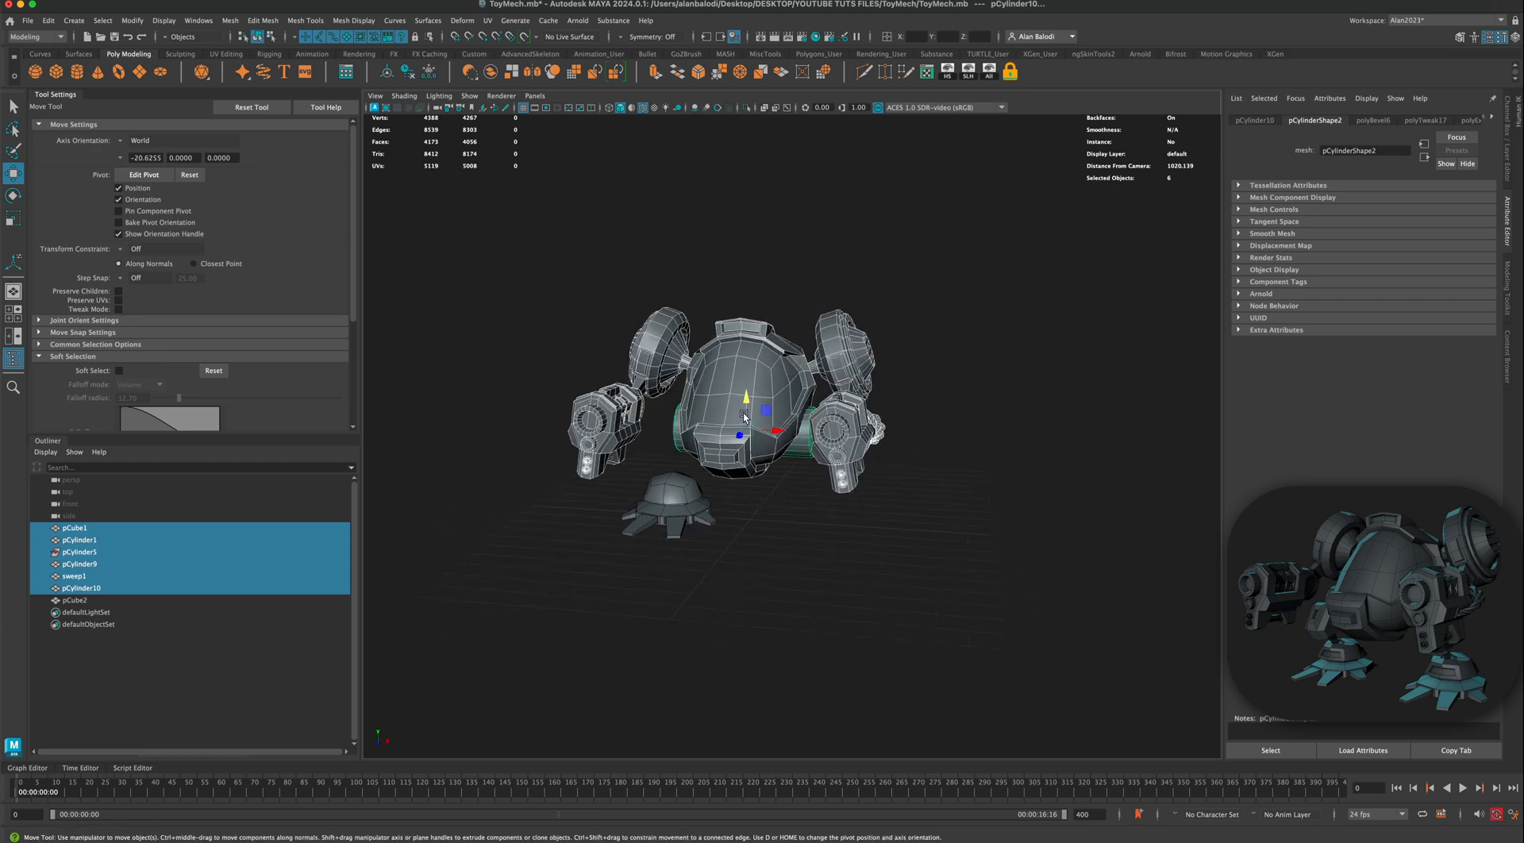
left_click_drag(746, 401, 759, 492)
left_click(775, 540)
right_click_drag(775, 540, 830, 561, "alt")
left_click_drag(830, 561, 820, 551, "alt")
left_click(12, 111)
left_click_drag(591, 519, 647, 535, "alt")
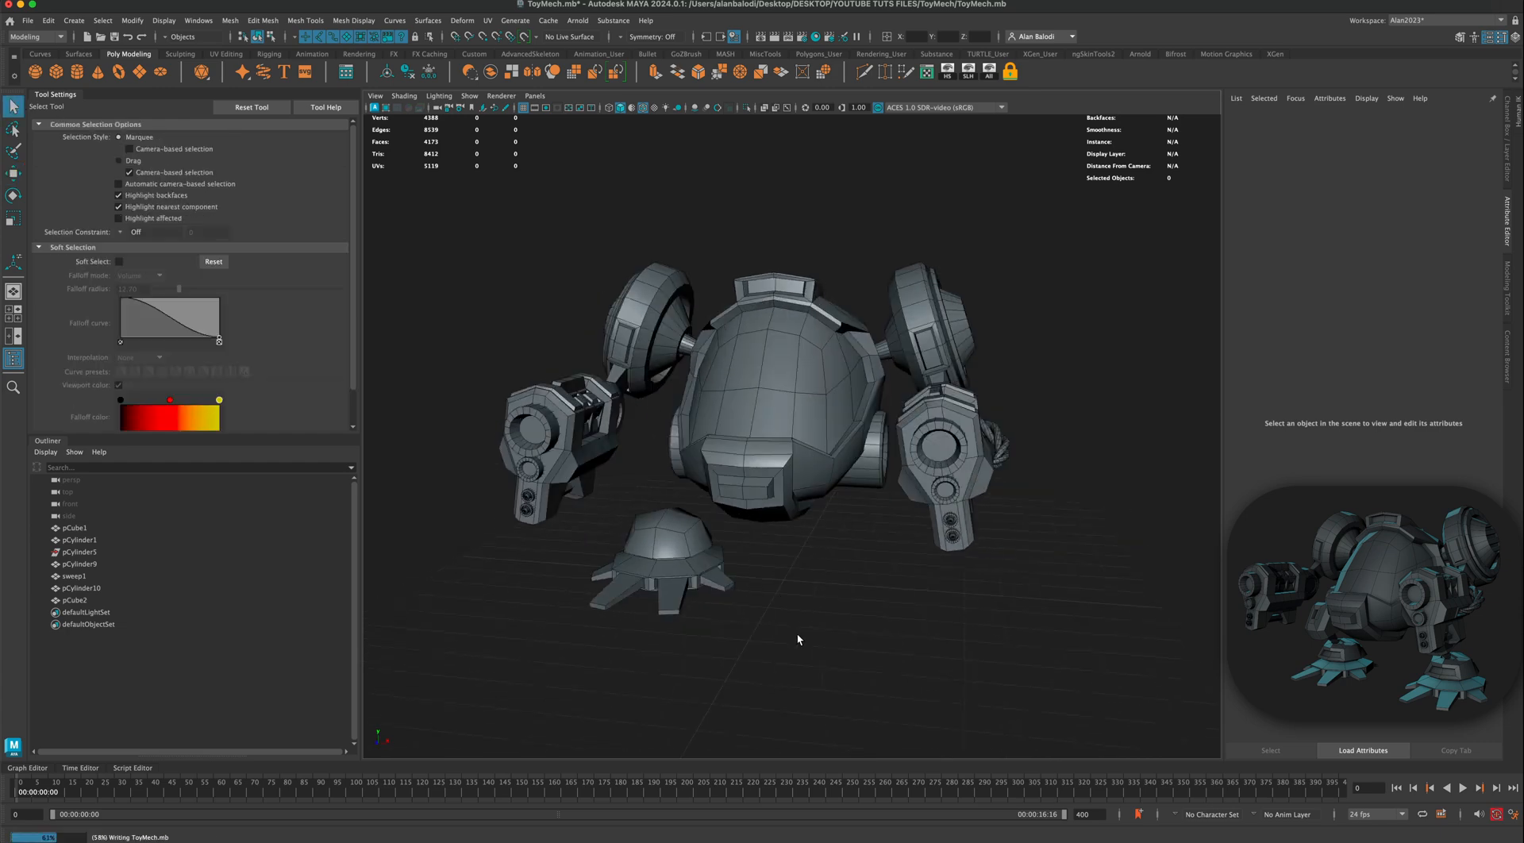
Step: Select the end-cap faces on both sides of the hip cylinder and extrude them outward about 30.6 into stubs
left_click_drag(796, 635, 735, 529, "alt")
left_click(792, 472)
left_click_drag(731, 530, 587, 584, "alt")
scroll(773, 549, "up", 3)
right_click(815, 449)
left_click(814, 479)
left_click(809, 444)
key("ctrl+e")
left_click_drag(869, 448, 930, 450)
left_click_drag(930, 450, 880, 477, "alt")
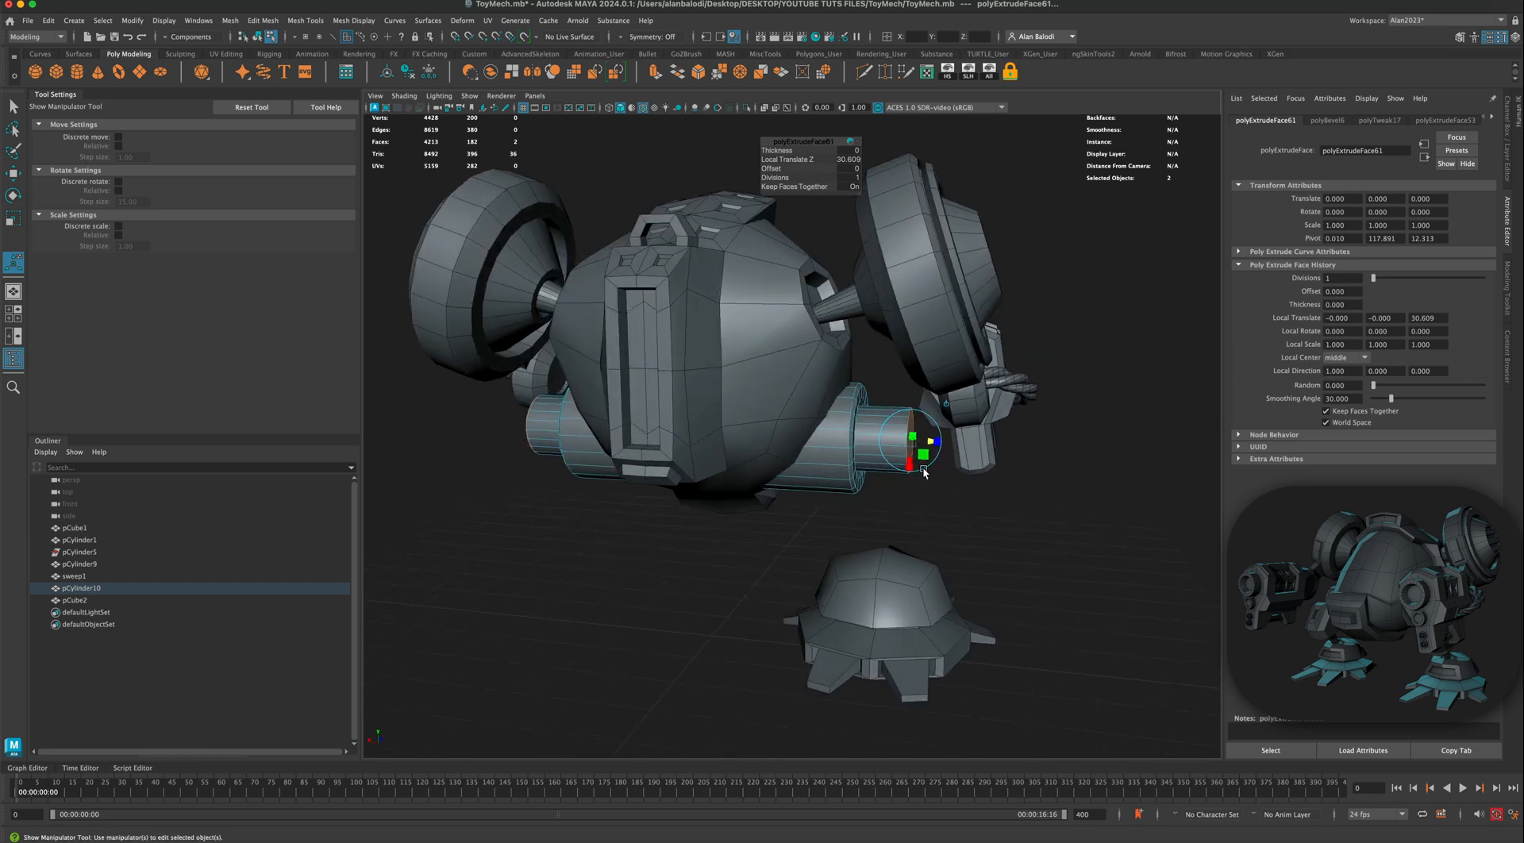
left_click_drag(619, 476, 626, 446, "alt")
left_click_drag(817, 477, 924, 492, "alt")
Step: Return the hip cylinder to object mode and insert two evenly spaced edge loops around each of its end stubs
right_click(869, 441)
right_click_drag(868, 441, 925, 420)
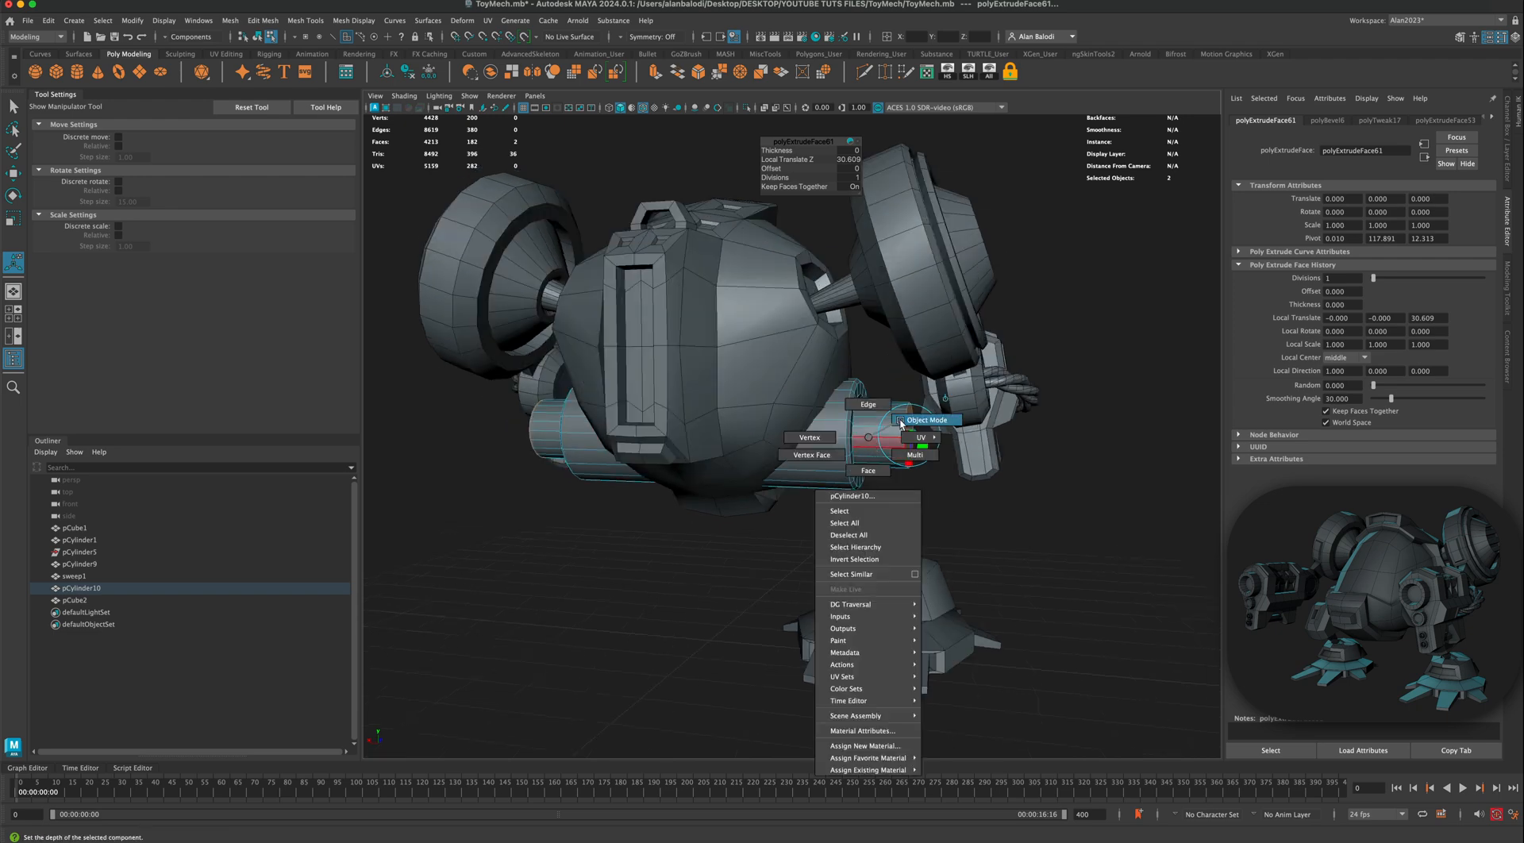
key("q")
left_click(963, 517)
scroll(926, 518, "up", 3)
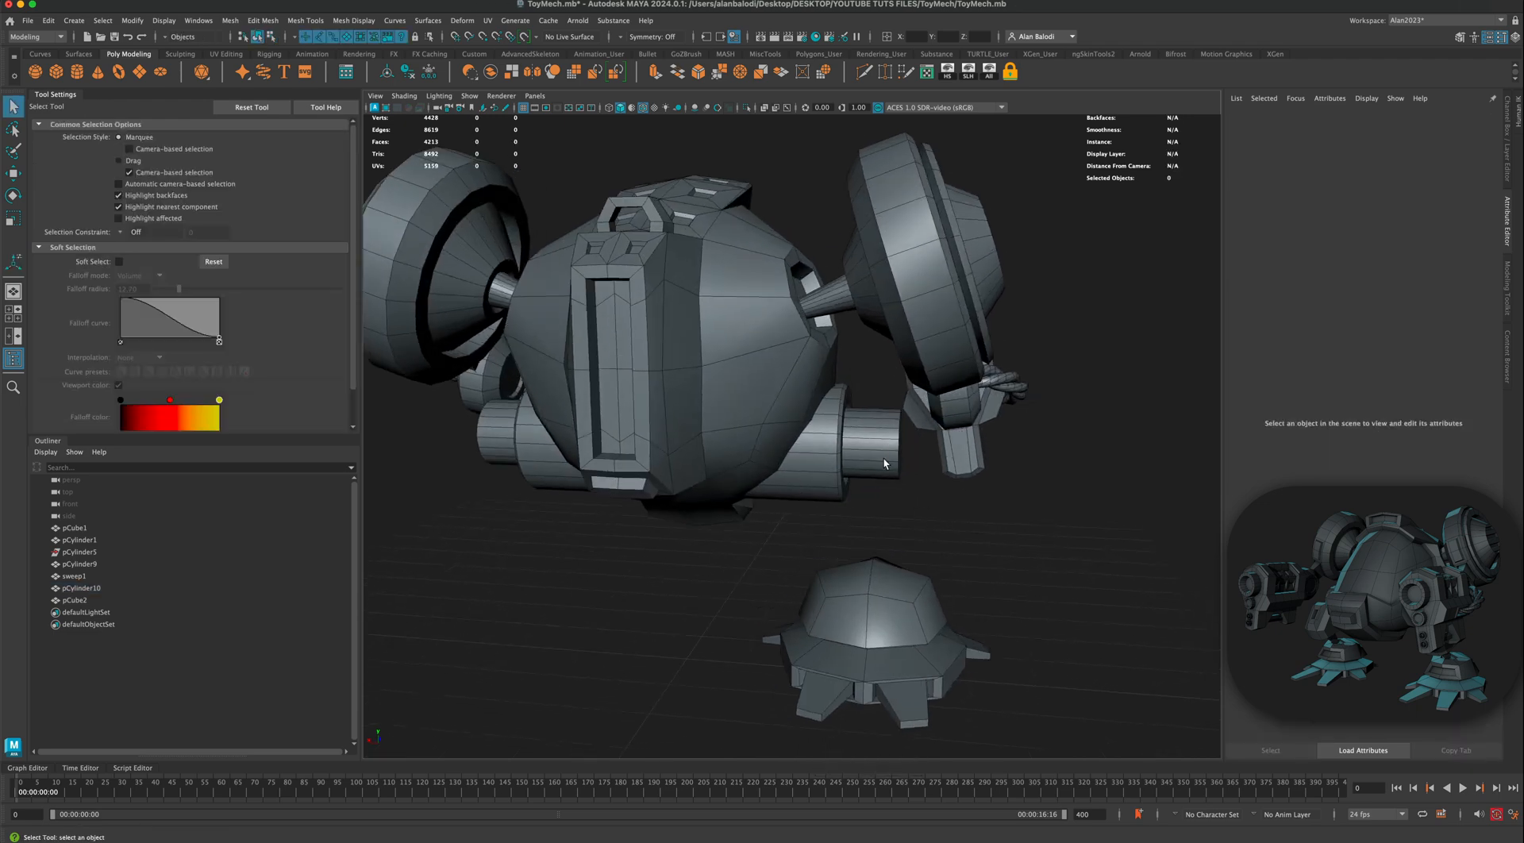
left_click(888, 466)
left_click_drag(888, 466, 564, 200, "alt")
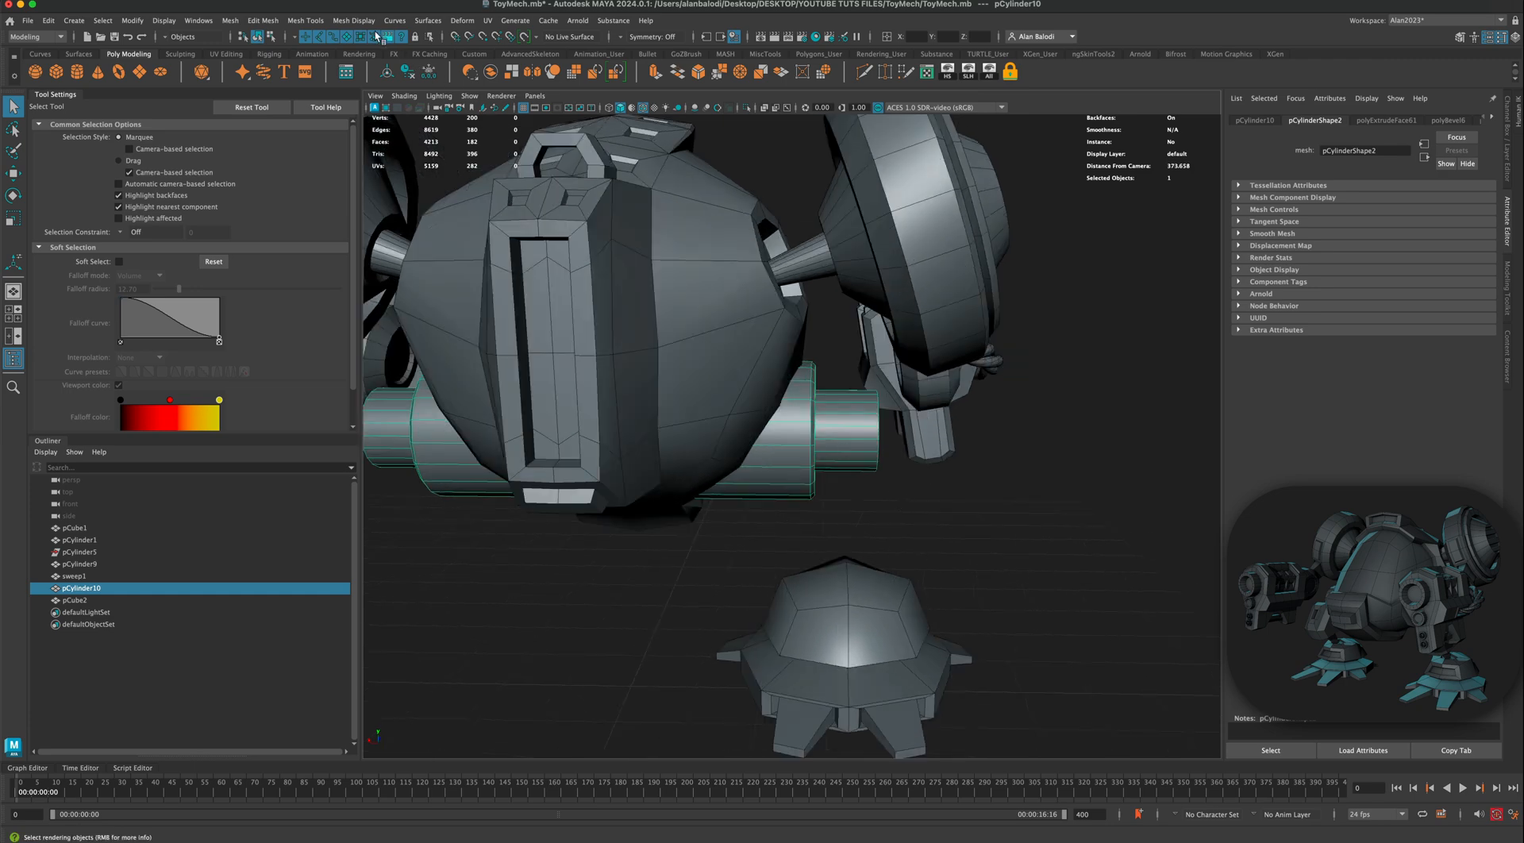
left_click(350, 20)
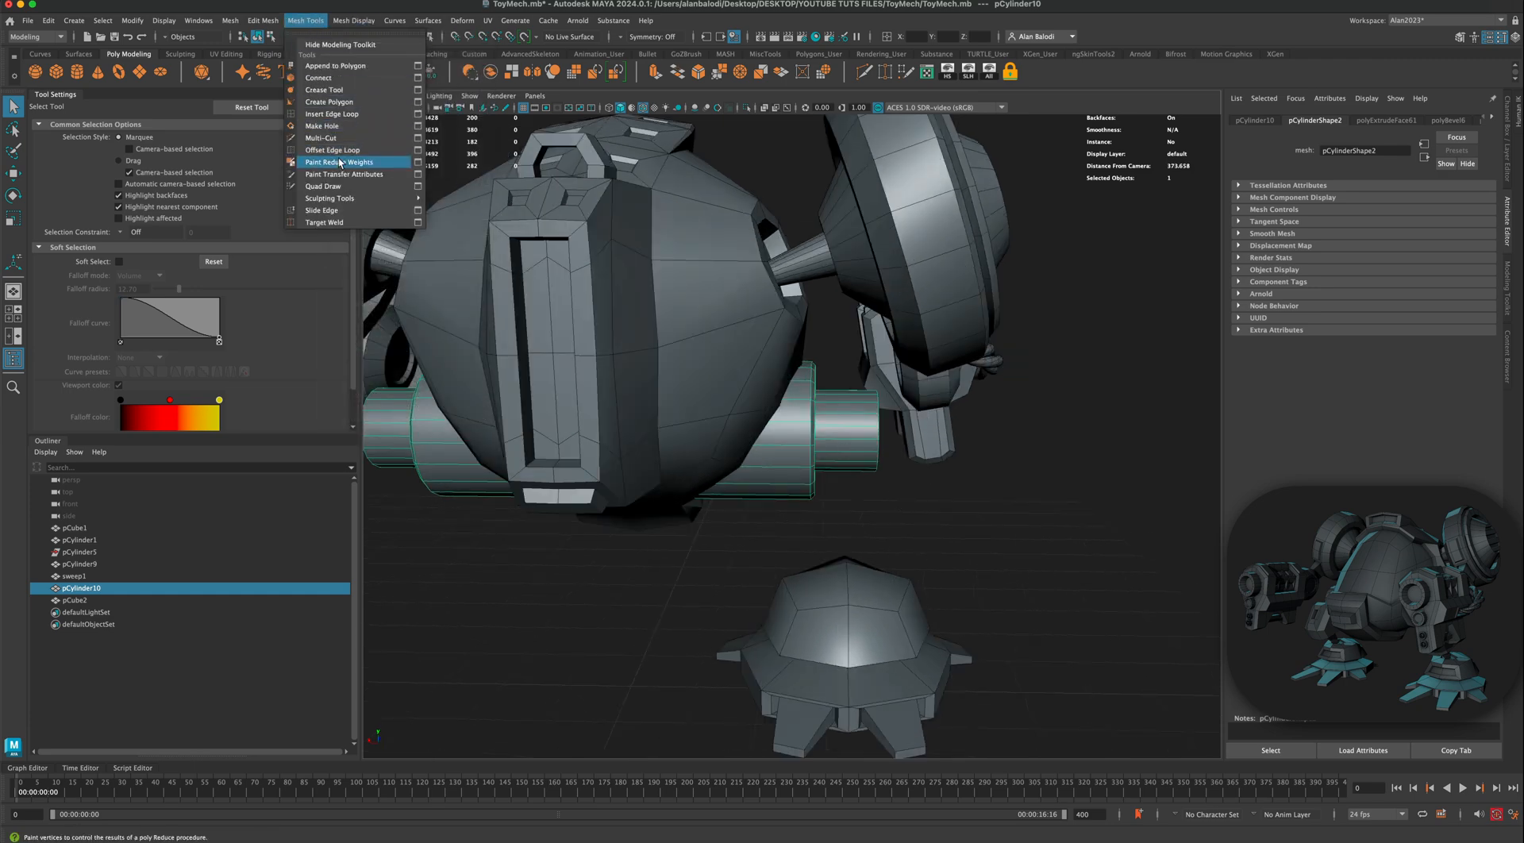
left_click(332, 114)
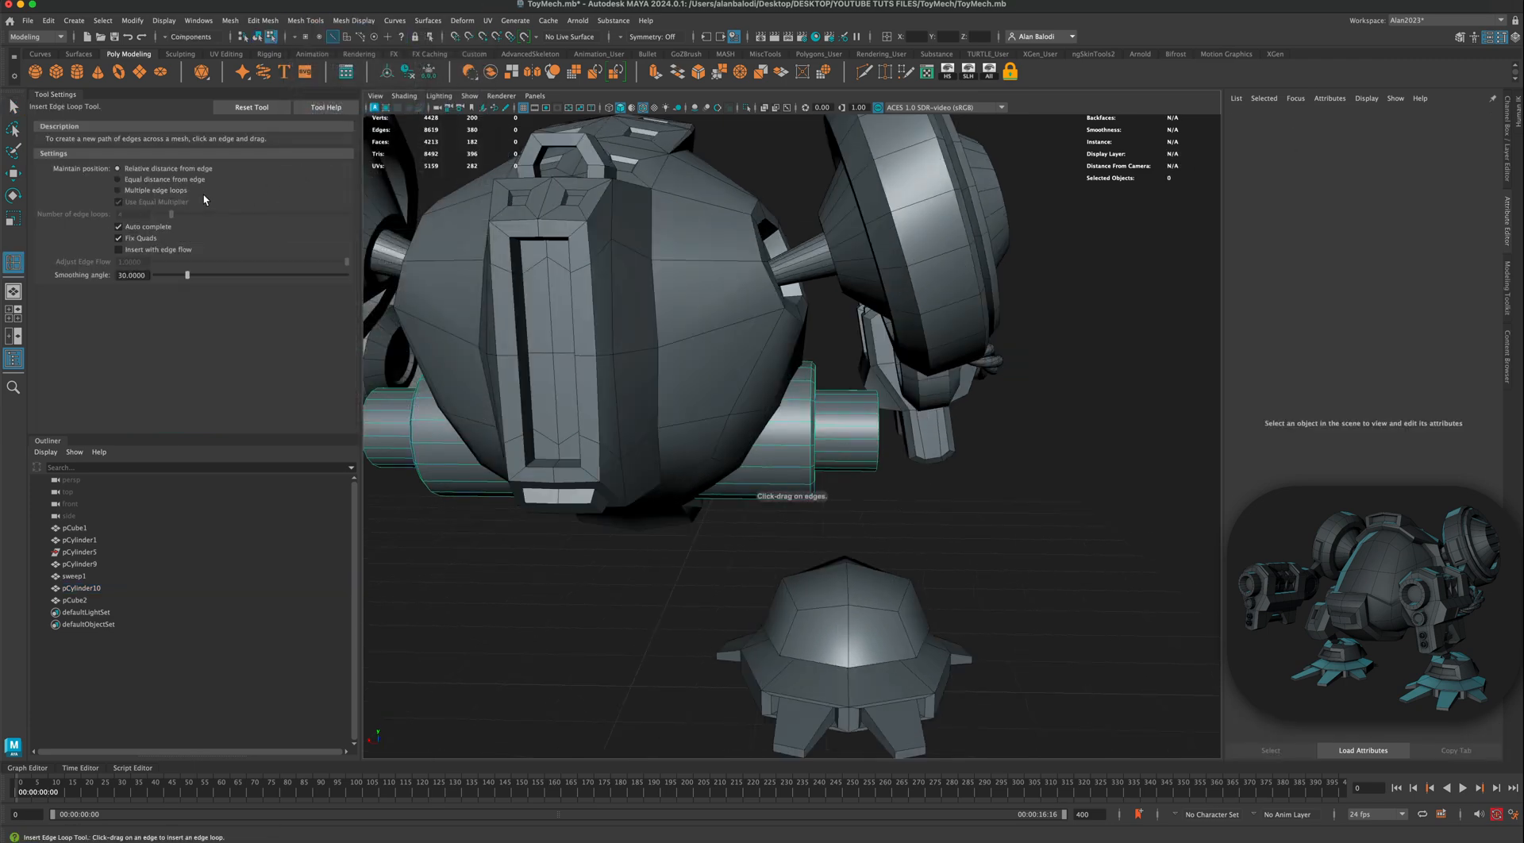
left_click(159, 191)
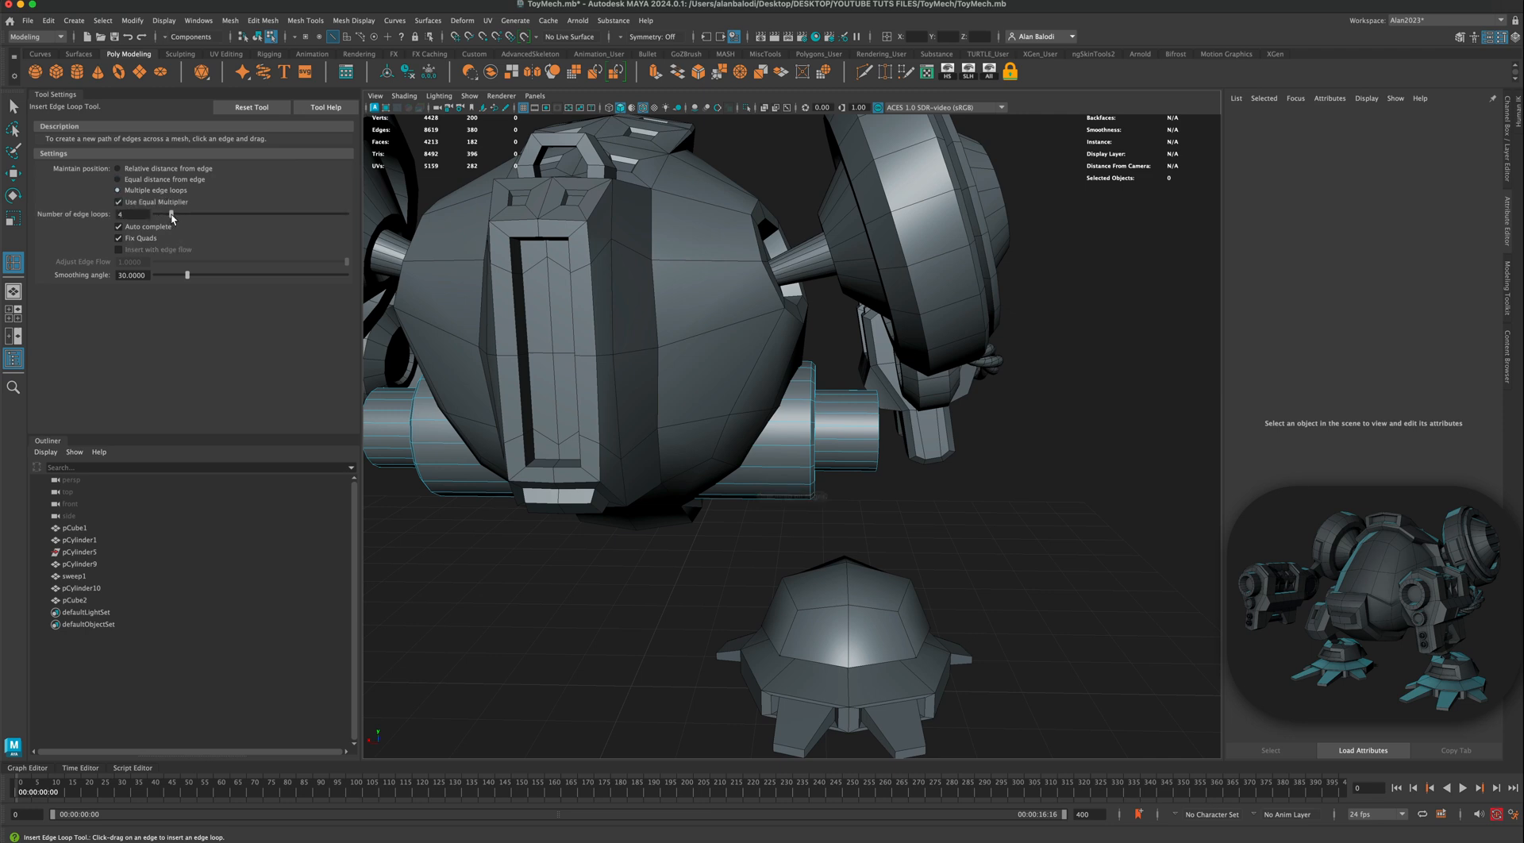
left_click(842, 429)
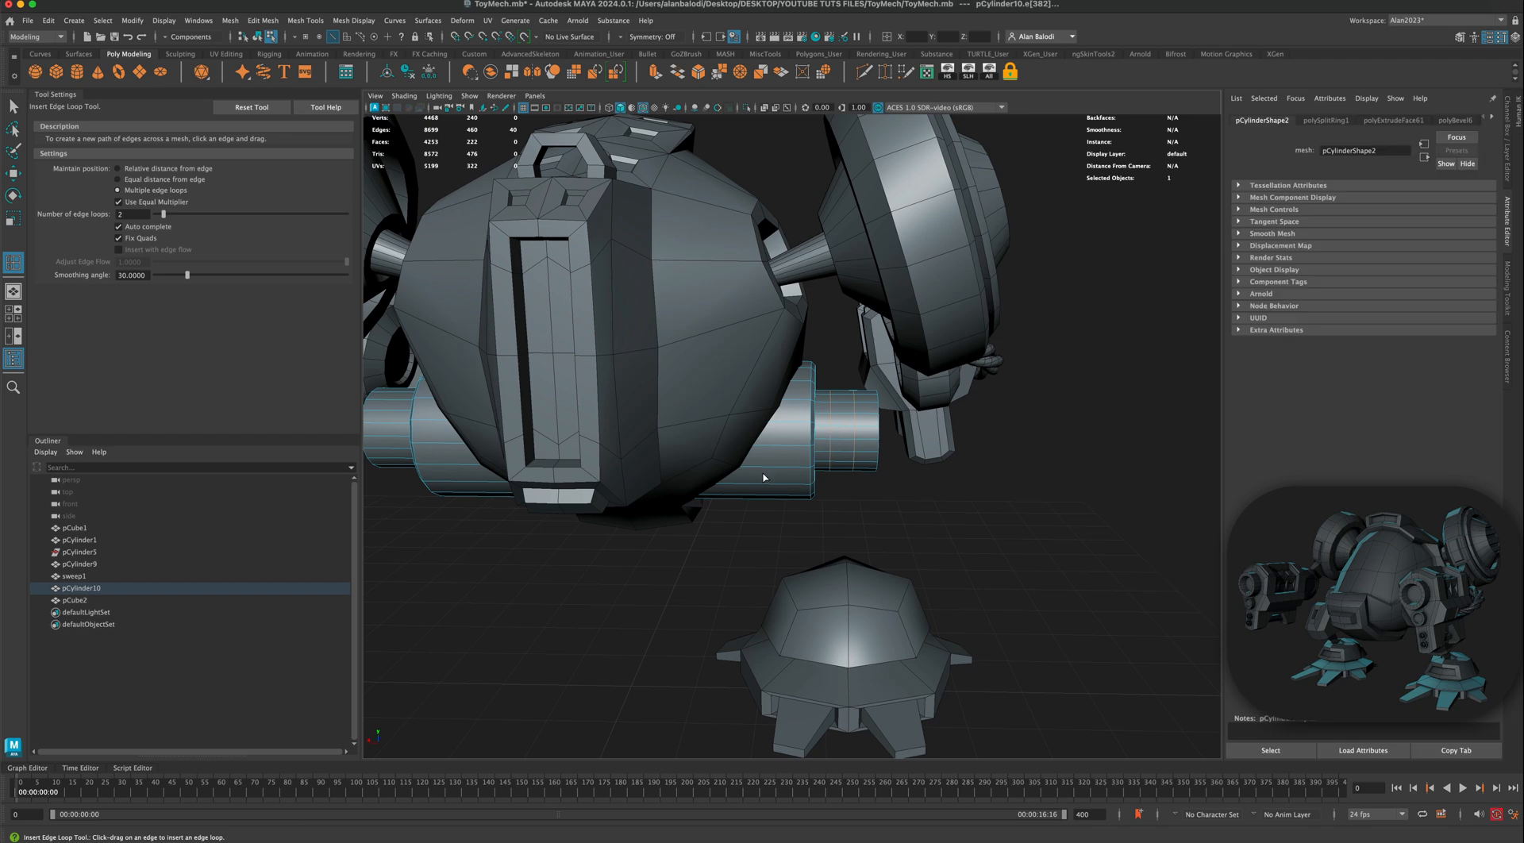
left_click_drag(693, 568, 487, 457, "alt")
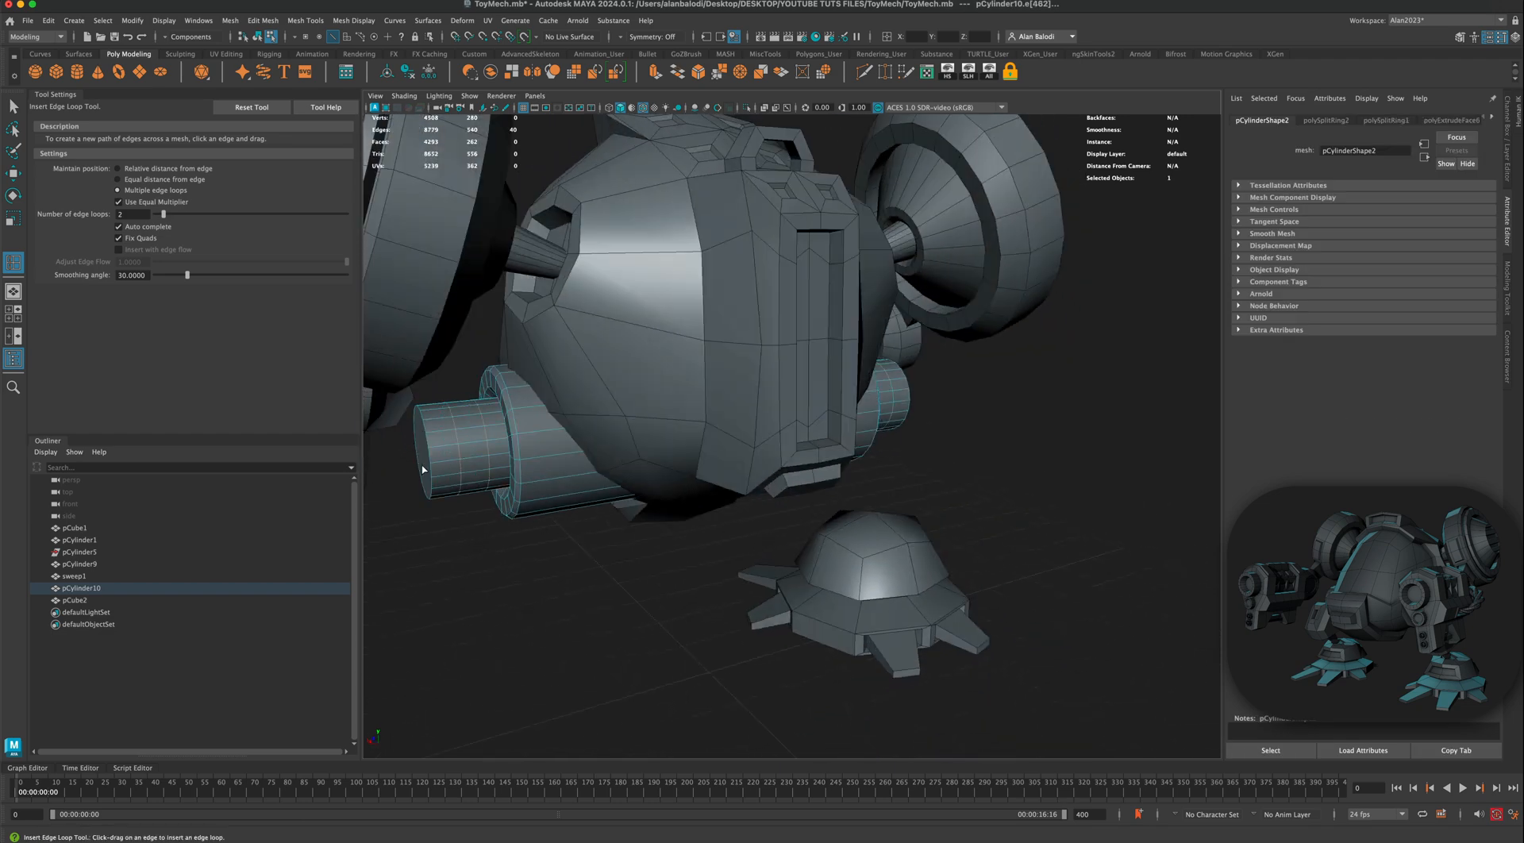
Step: Select the middle band of faces on both hip stubs and extrude the bands outward into raised rings
left_click(13, 106)
left_click_drag(484, 466, 527, 468, "alt")
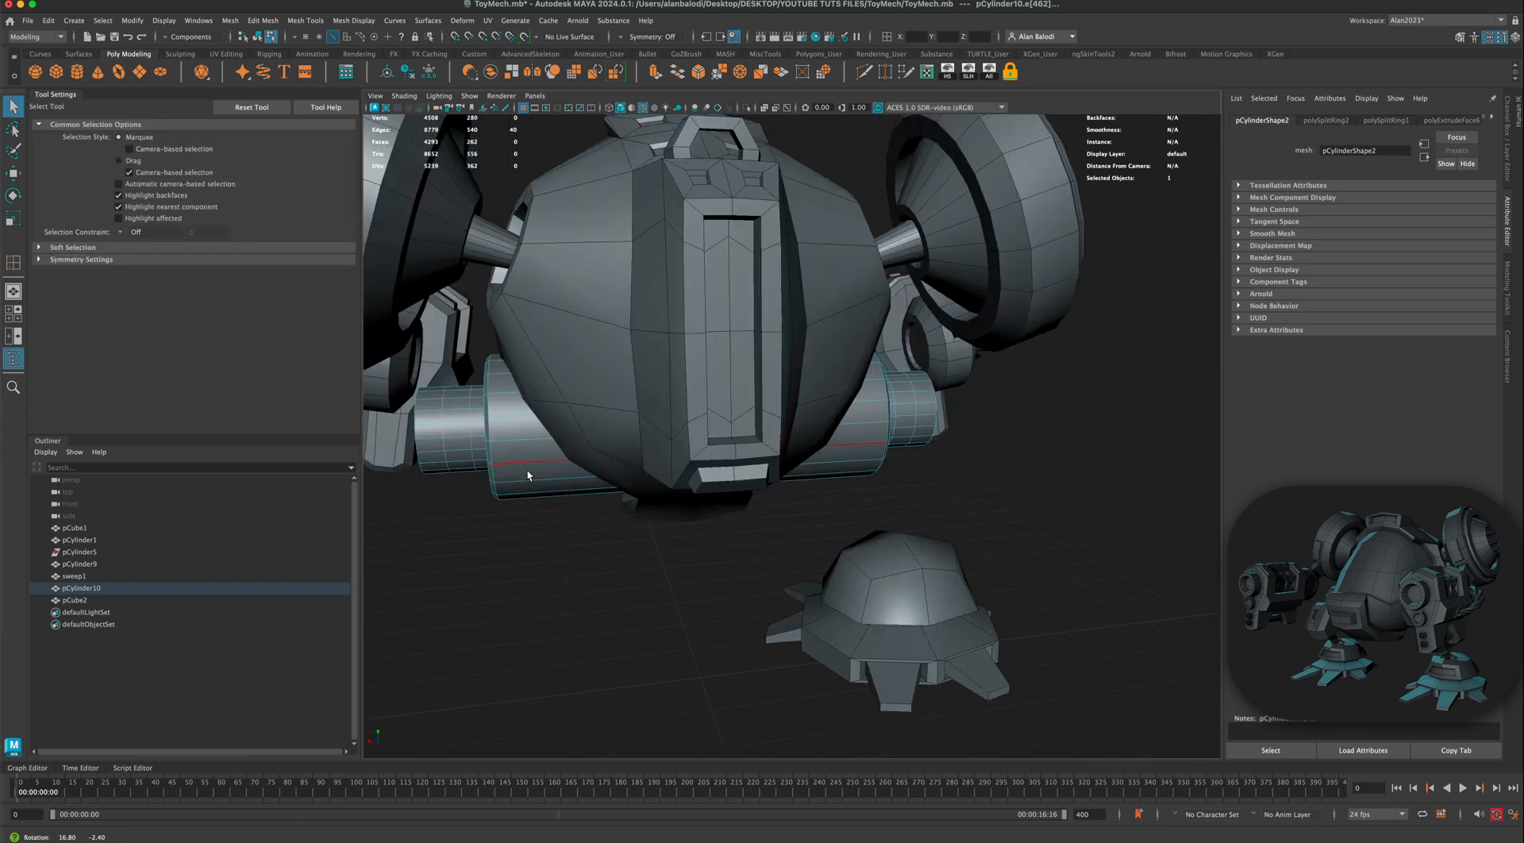
right_click_drag(459, 428, 457, 430)
double_click(459, 441)
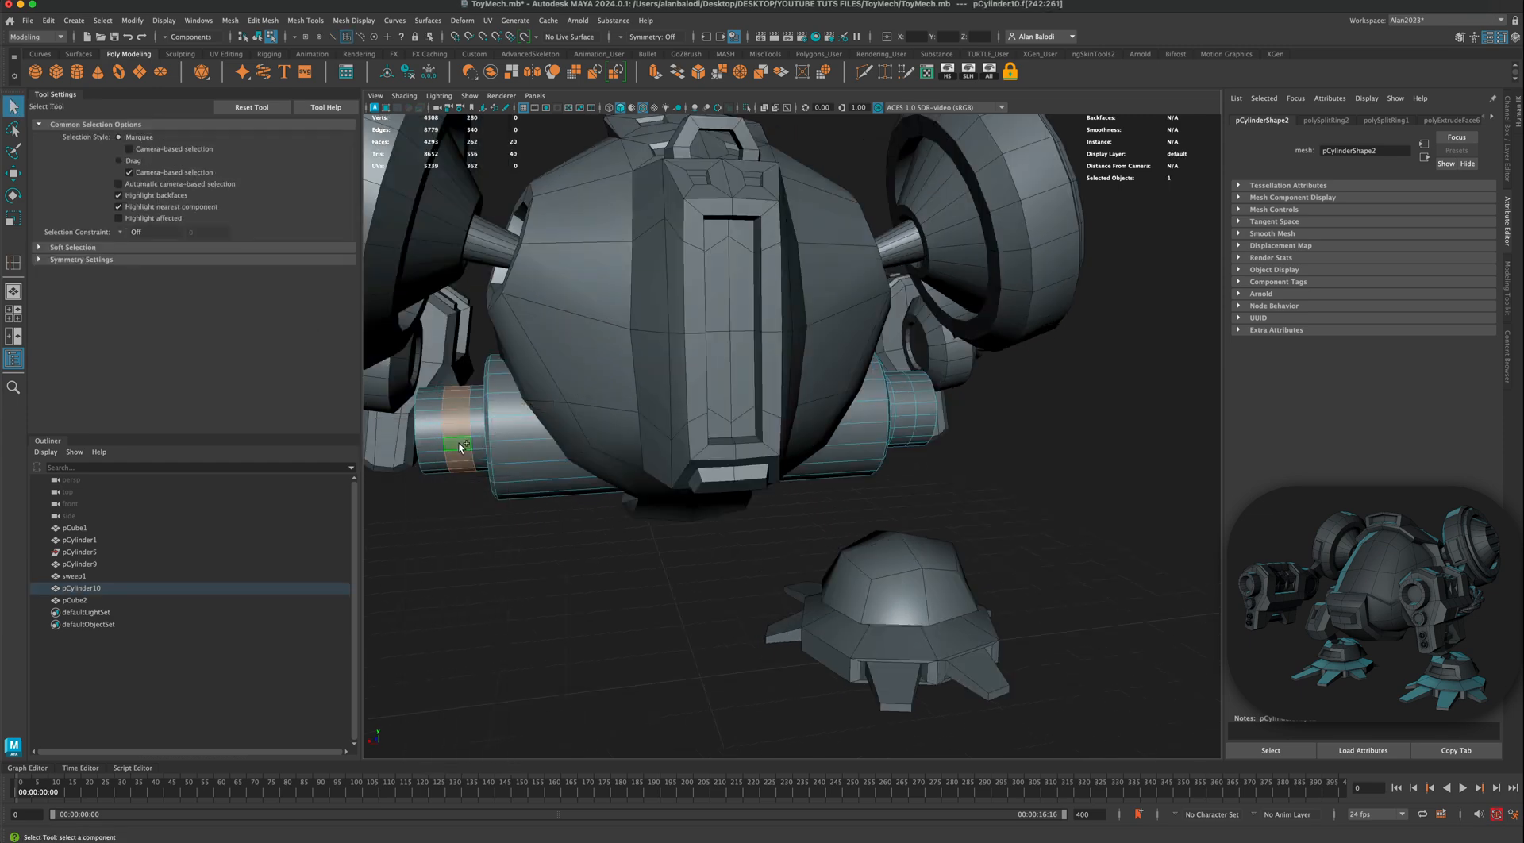
double_click(904, 420, "shift")
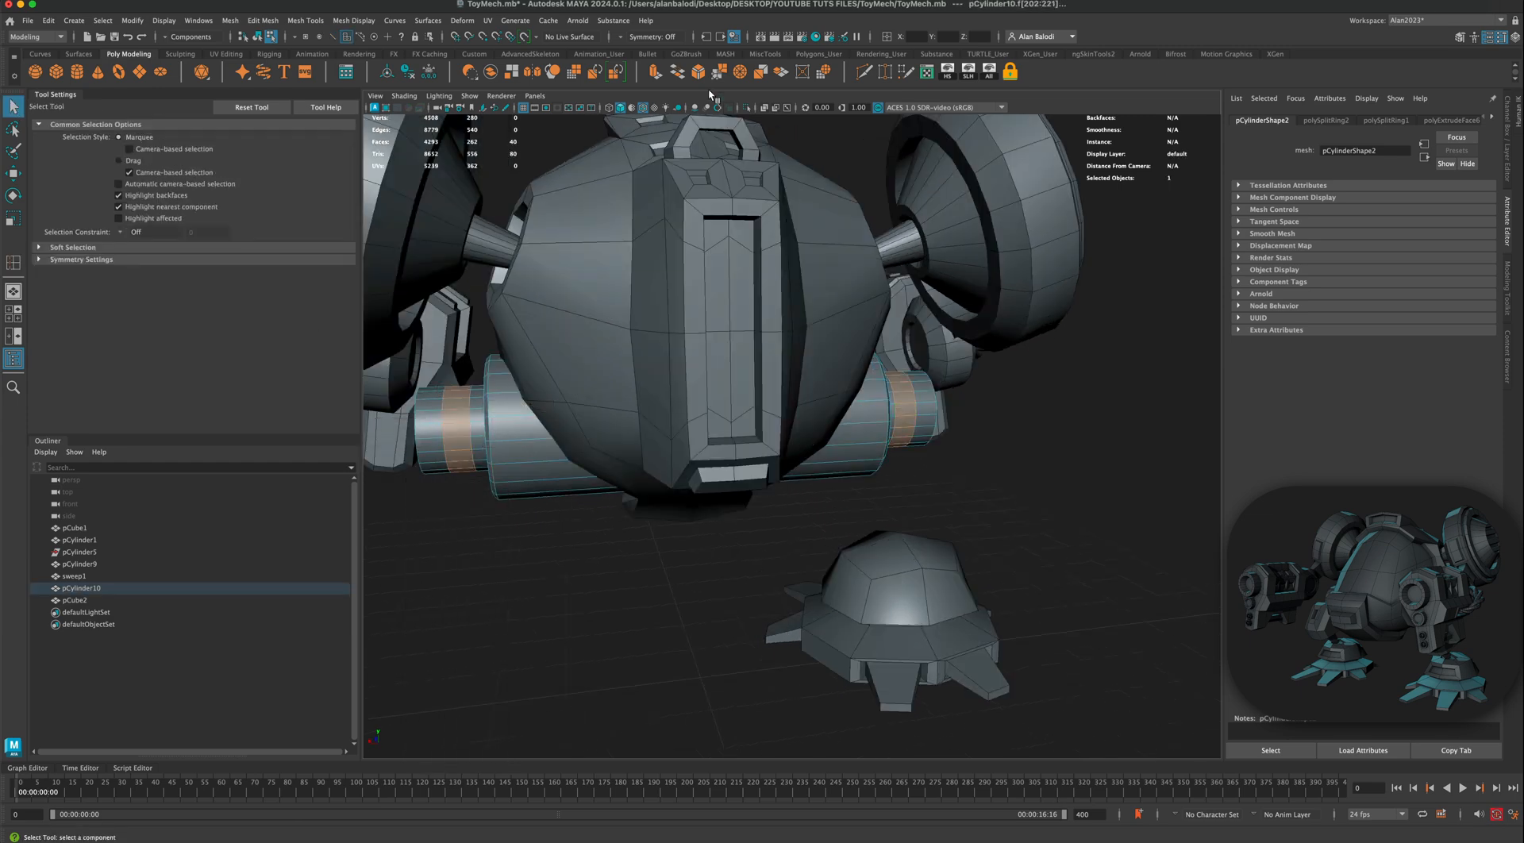
key("t")
key("ctrl+e")
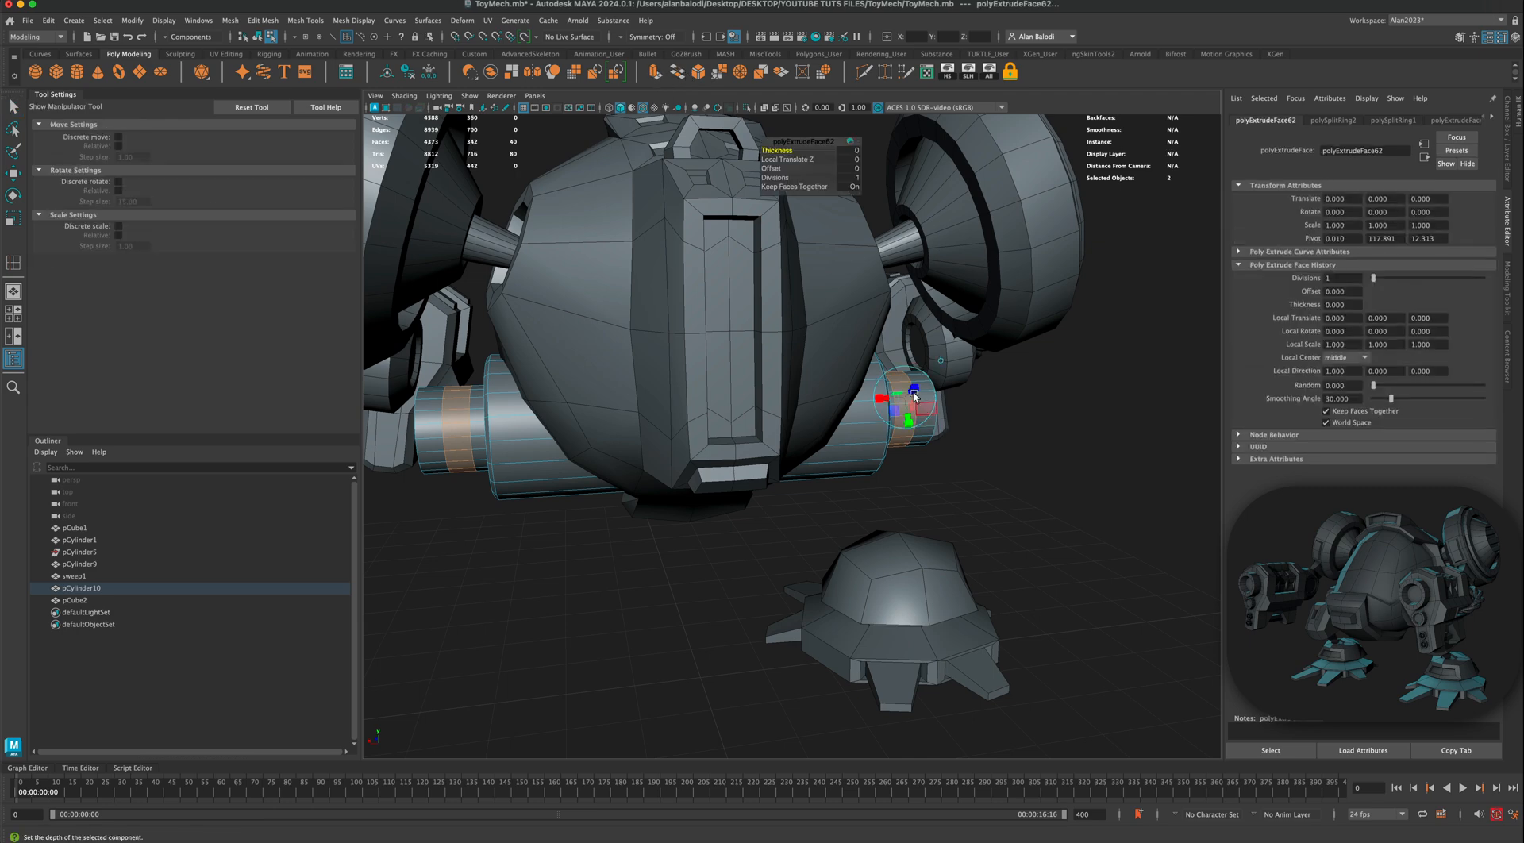
left_click_drag(910, 392, 933, 442)
left_click_drag(910, 494, 769, 447, "alt")
Step: Select the outer side faces of both raised rings and scale them apart by about 1.067 to widen the rings
right_click_drag(732, 423, 735, 447)
left_click(737, 435)
double_click(737, 417, "shift")
left_click_drag(736, 420, 653, 494, "alt")
double_click(470, 392, "shift")
key("r")
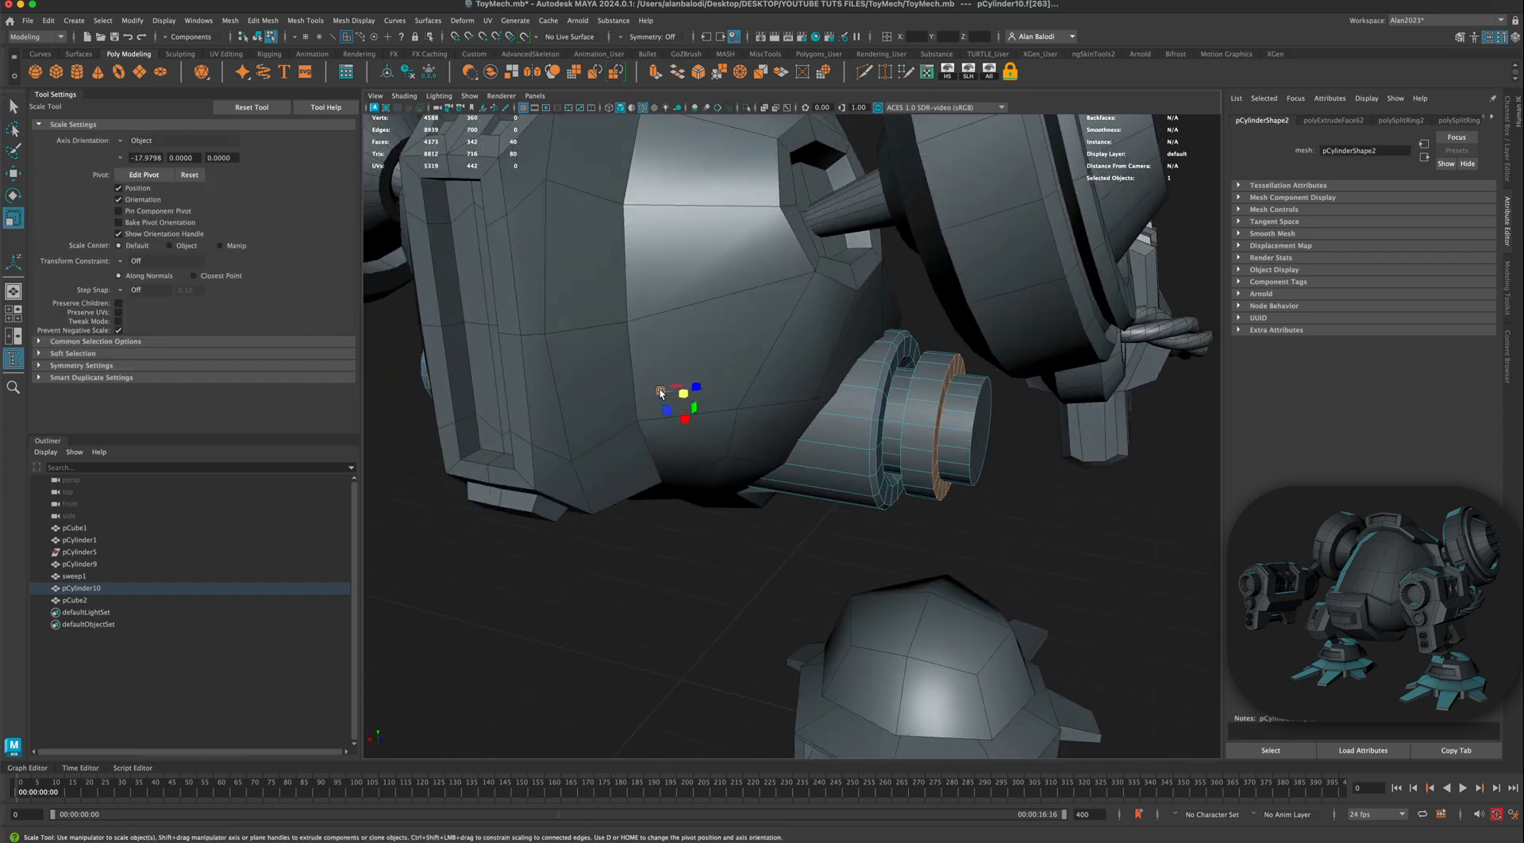
middle_click_drag(661, 392, 659, 391)
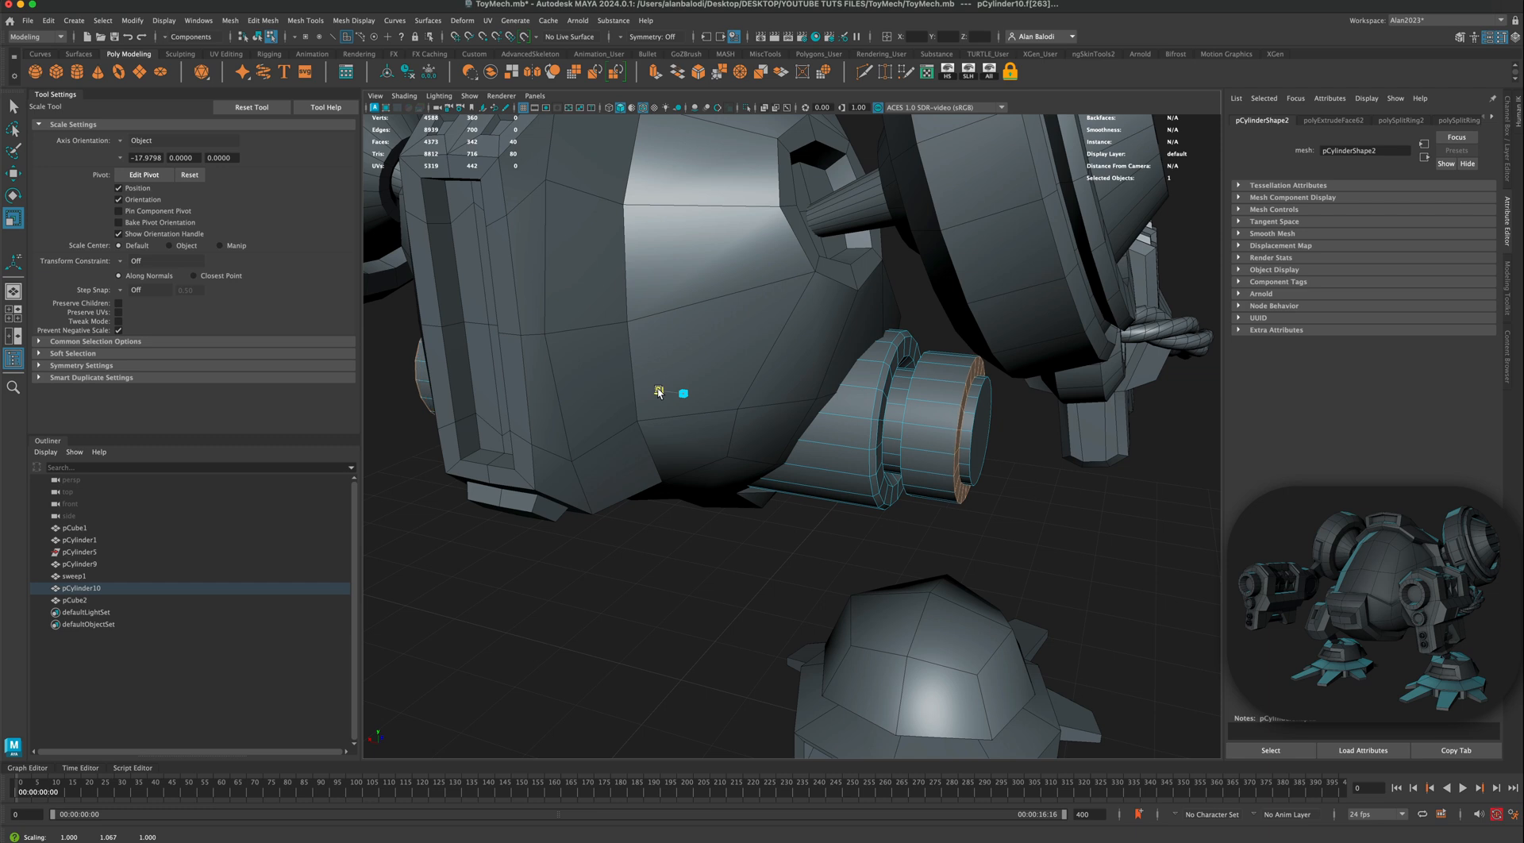
key("q")
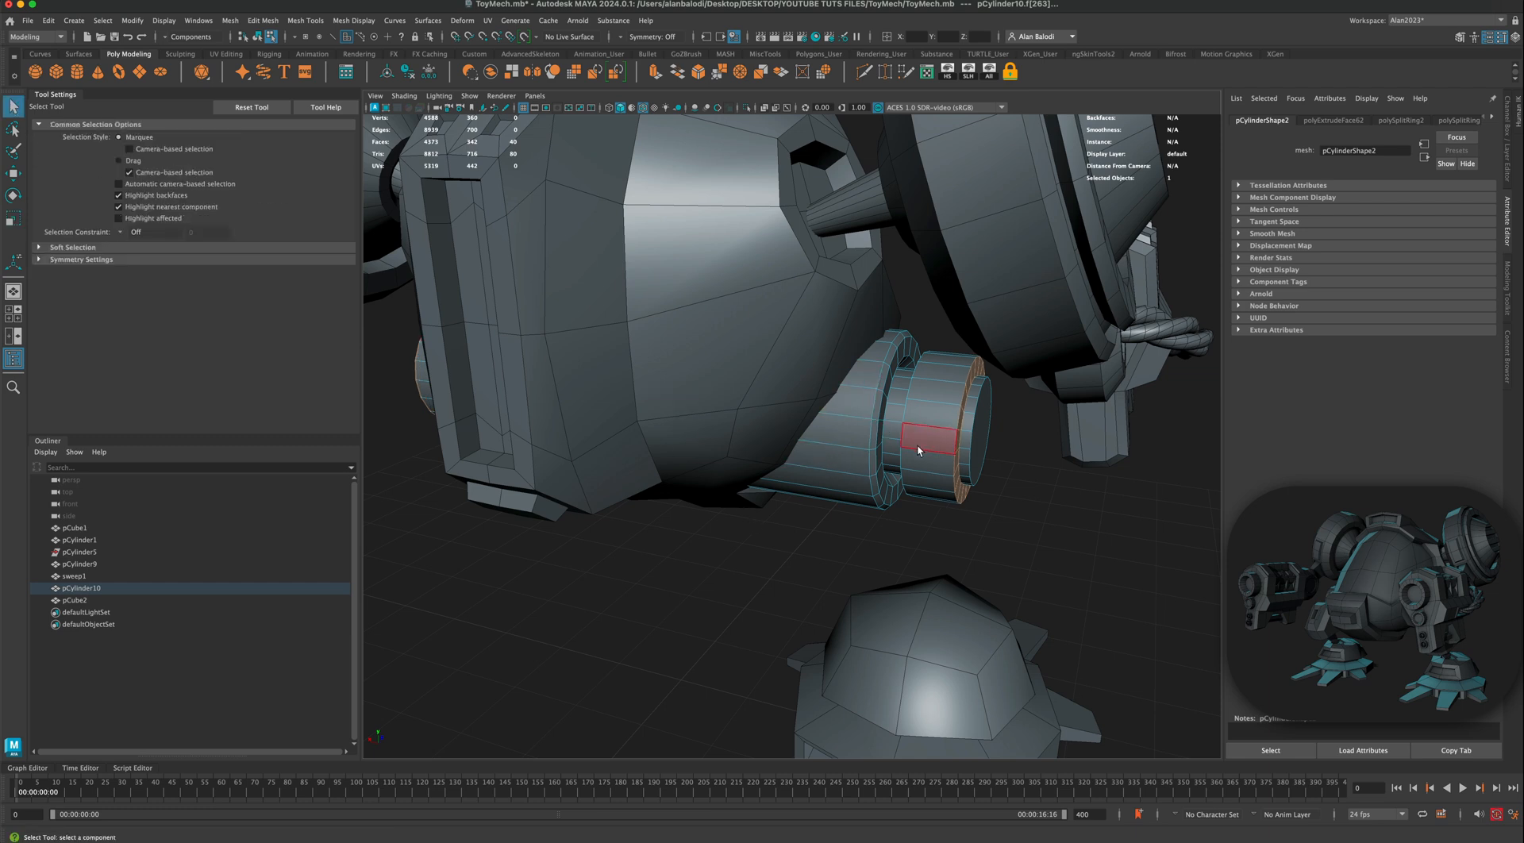
Step: Switch the hip cylinder to face selection and select the flat end-cap faces on both of its stubs
right_click(972, 428)
left_click(978, 431)
right_click_drag(976, 433, 977, 404)
left_click(978, 407)
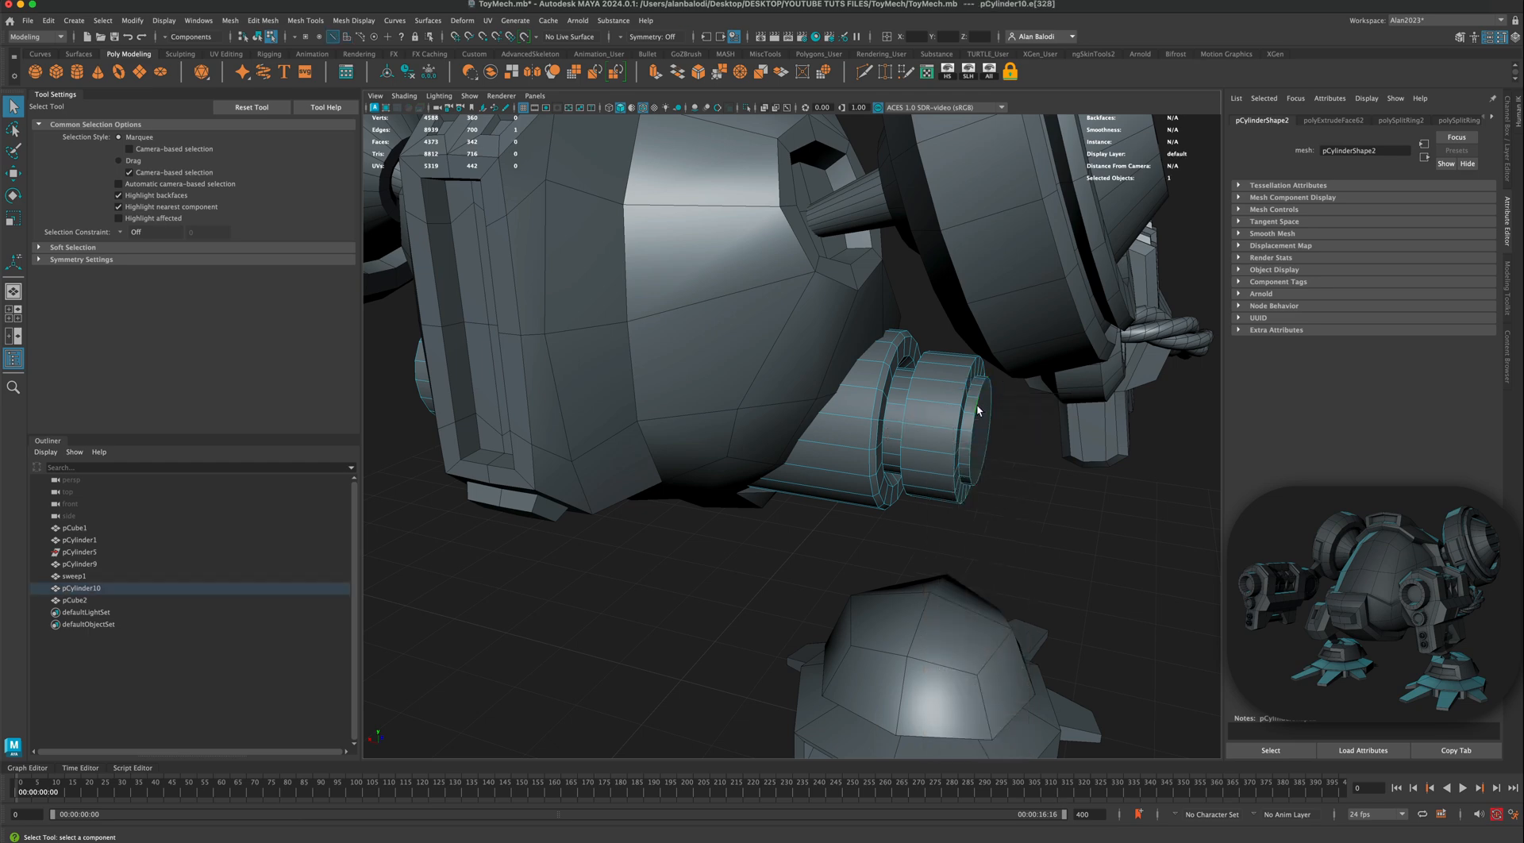
left_click_drag(975, 431, 969, 436, "alt")
right_click(955, 421)
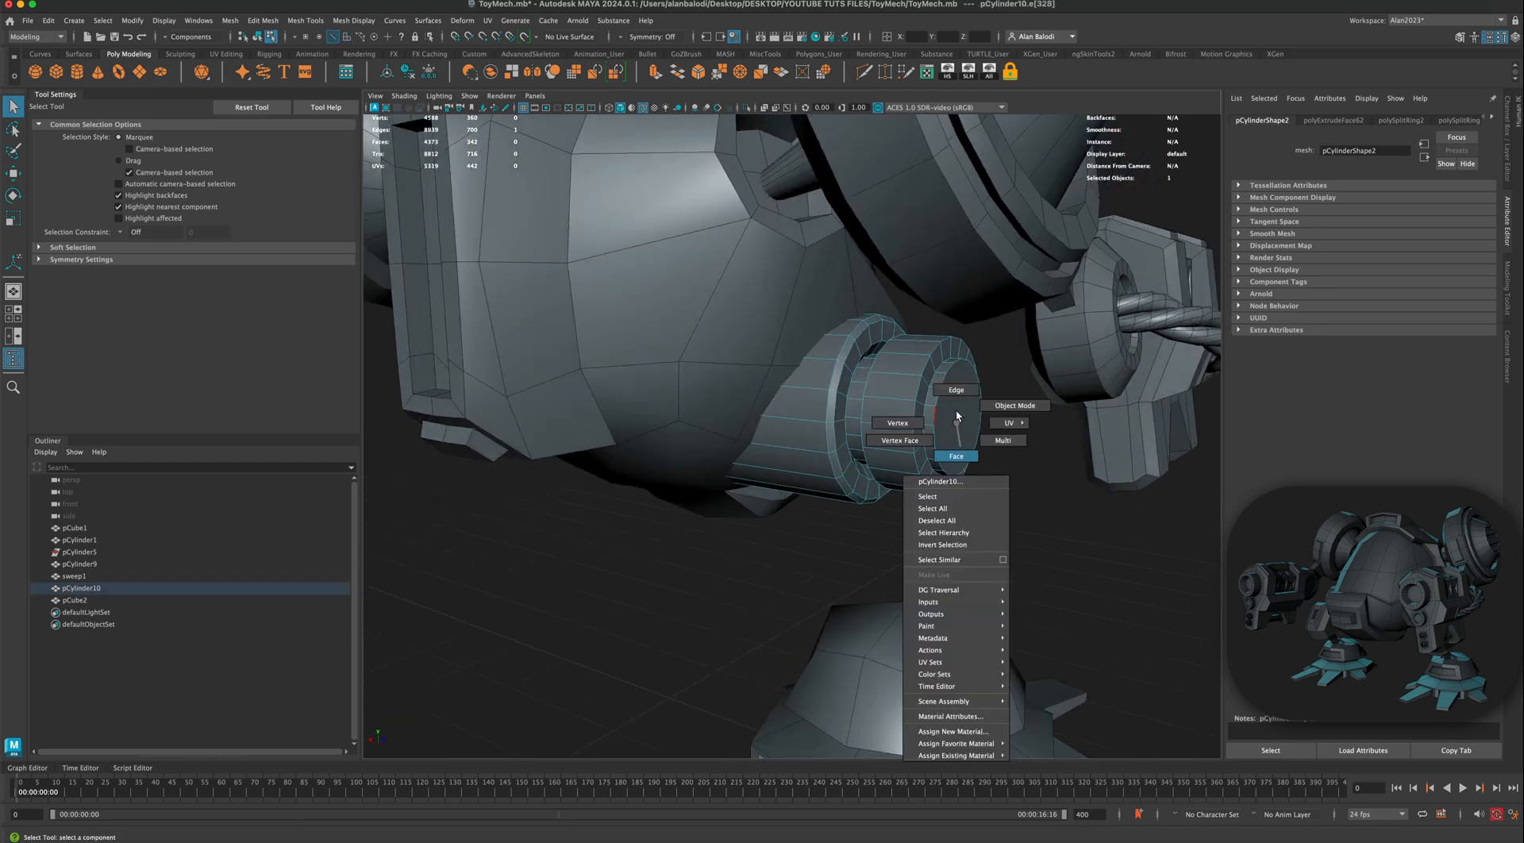
left_click(956, 455)
left_click_drag(806, 557, 727, 544, "alt")
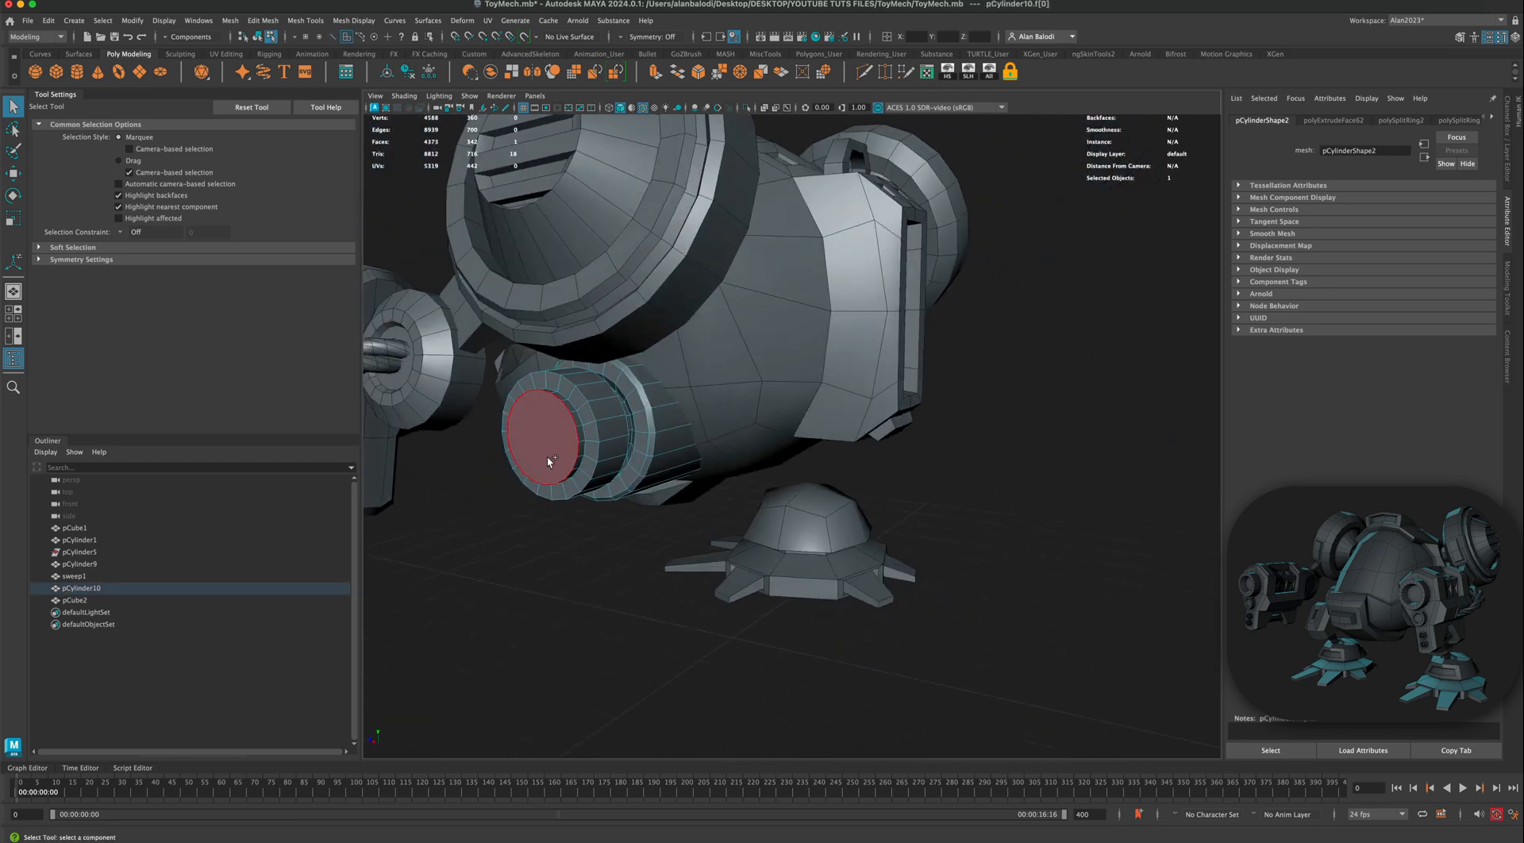
left_click_drag(548, 460, 540, 388)
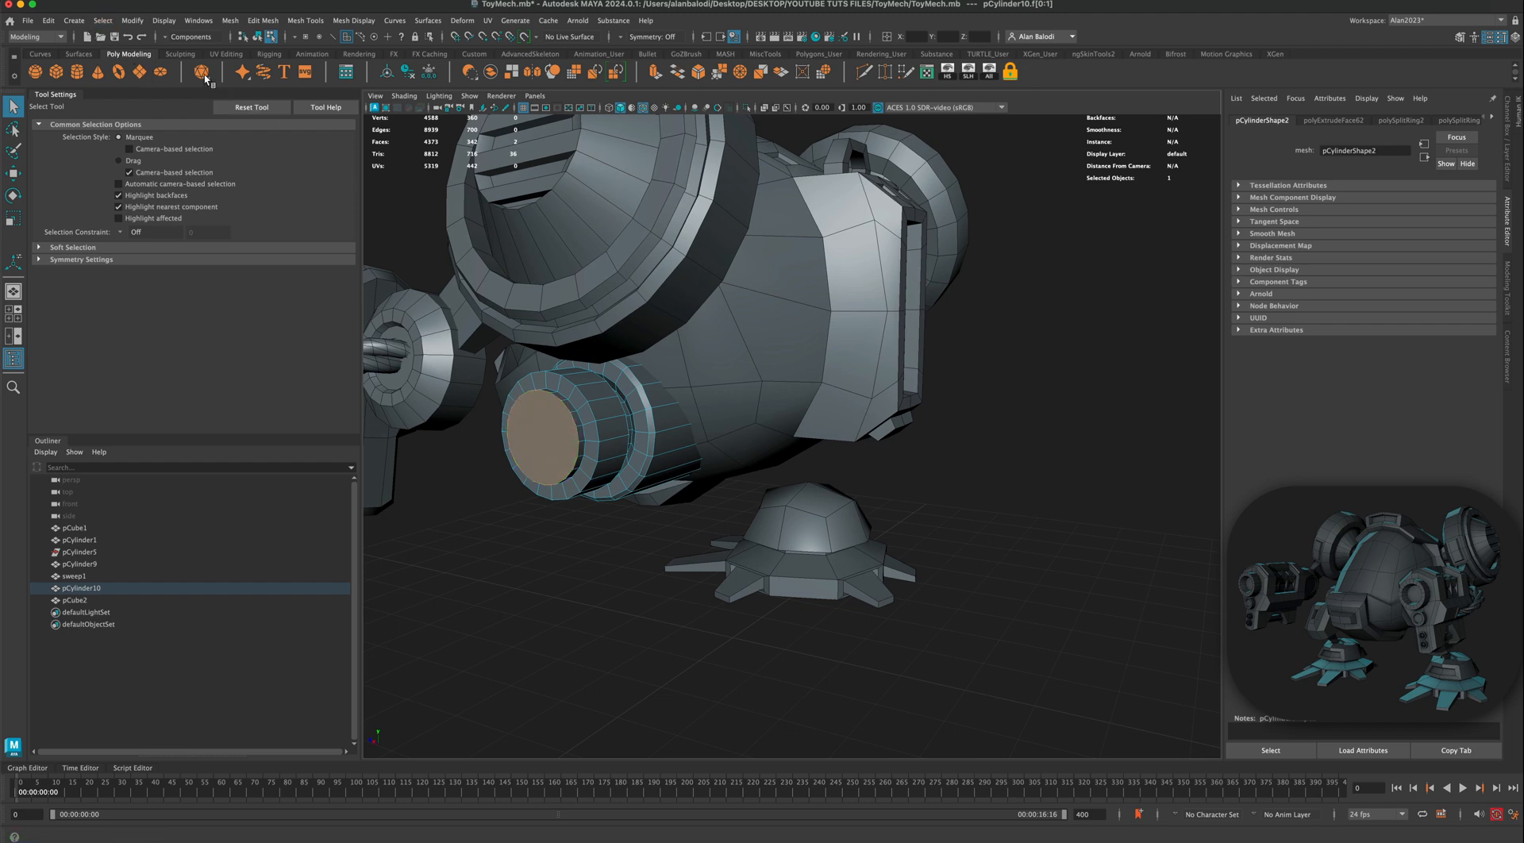
Step: Convert the end-cap face selection to edges and bevel those edges with a fraction of 0.5
left_click(102, 20)
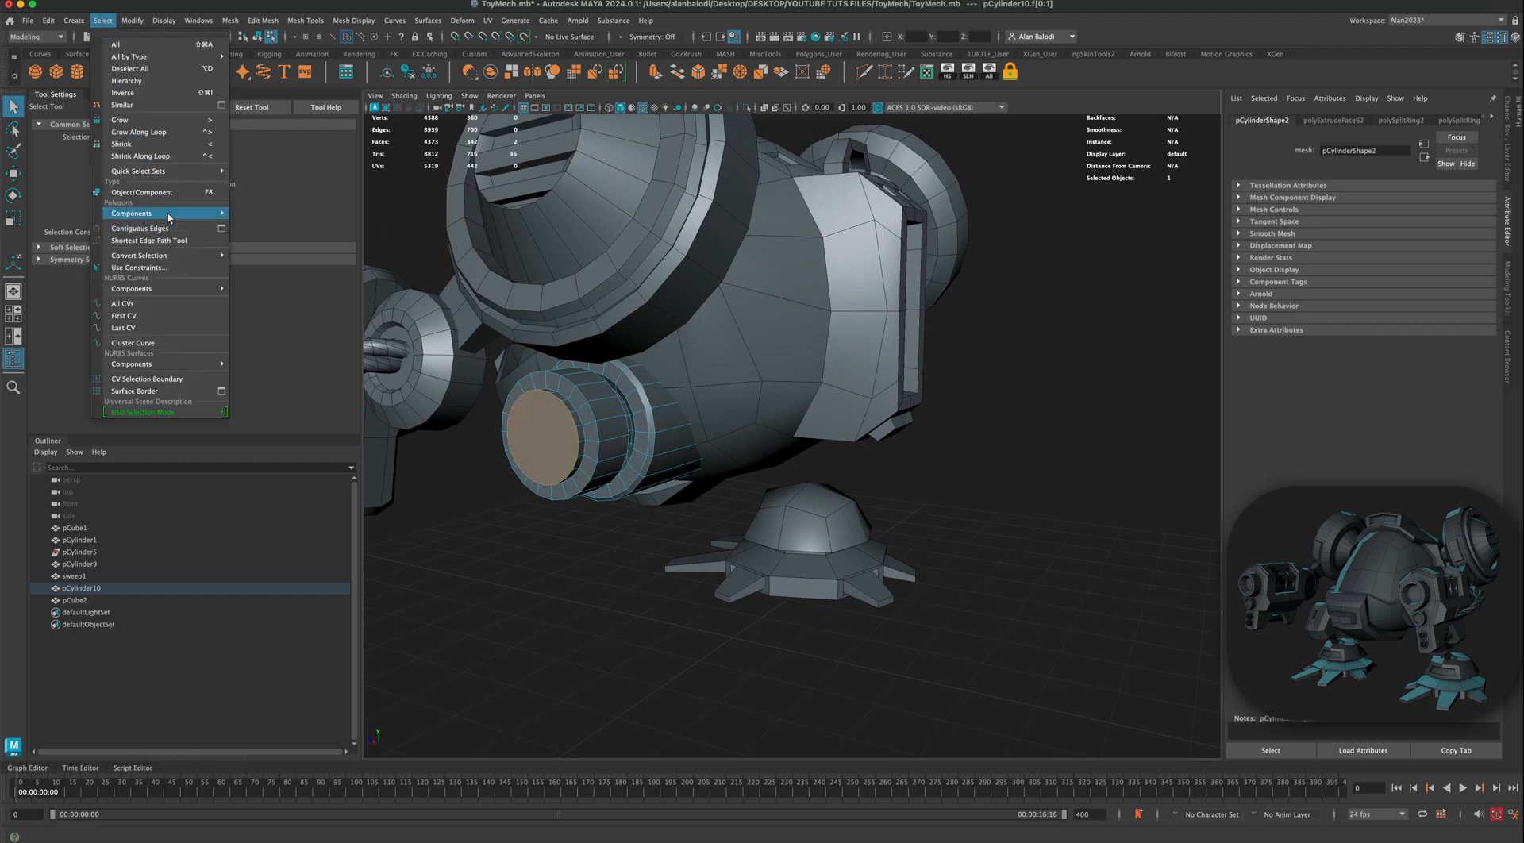
mouse_move(176, 255)
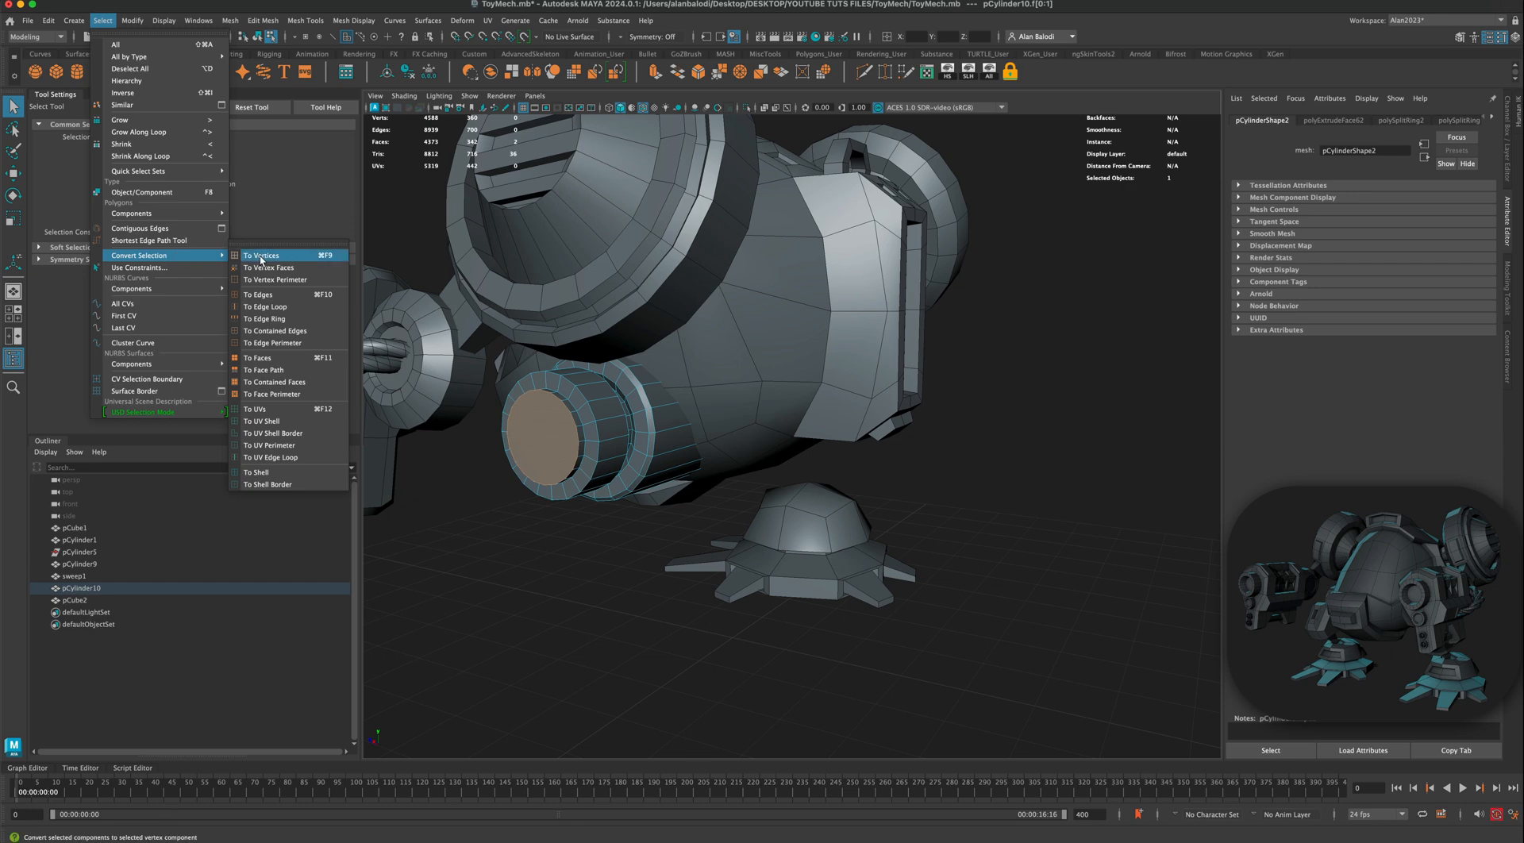
left_click(274, 294)
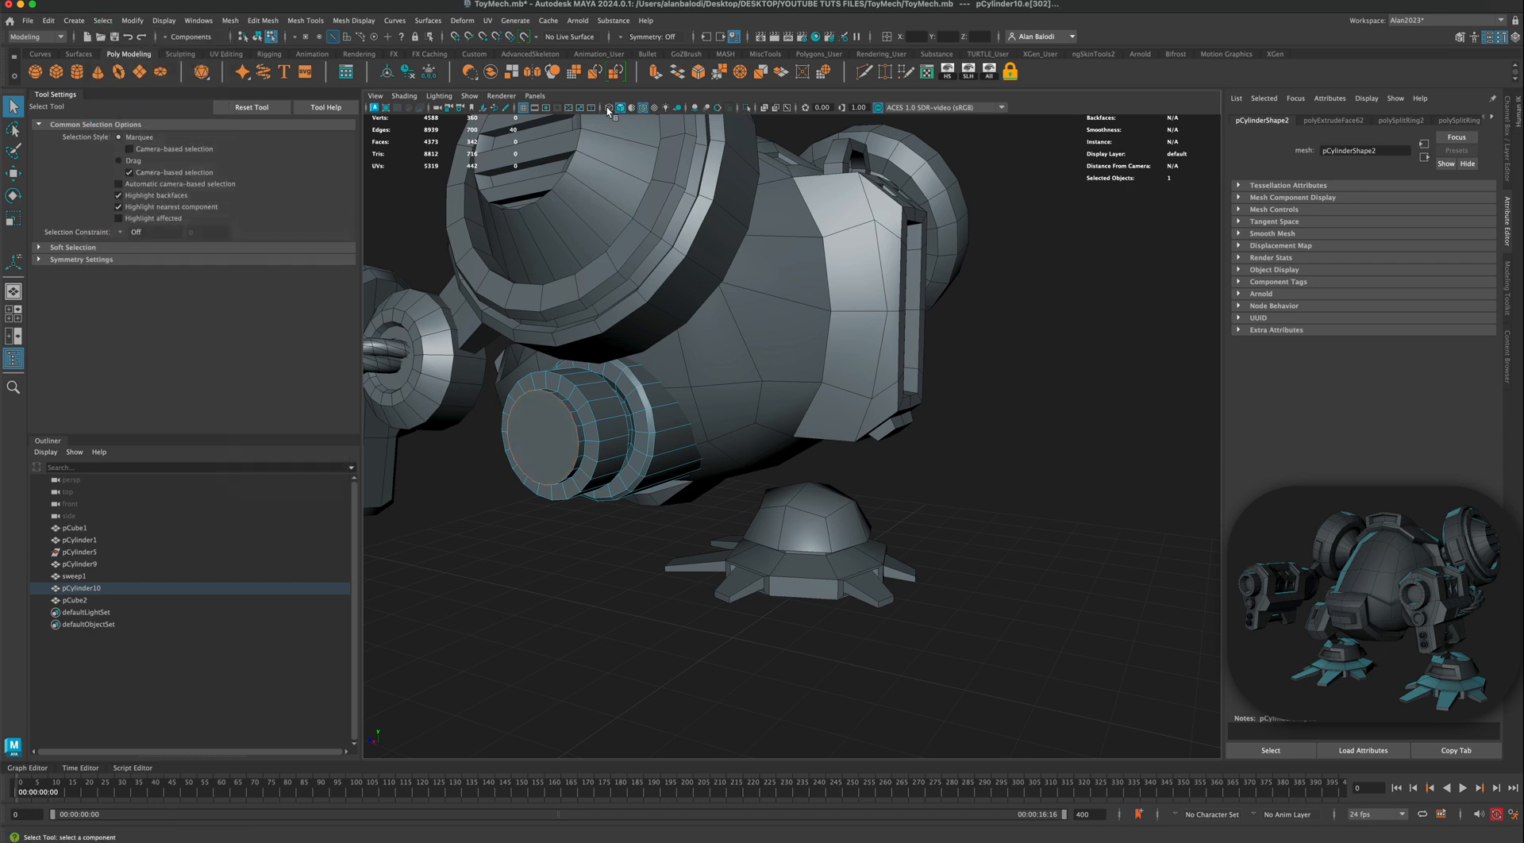
left_click(697, 71)
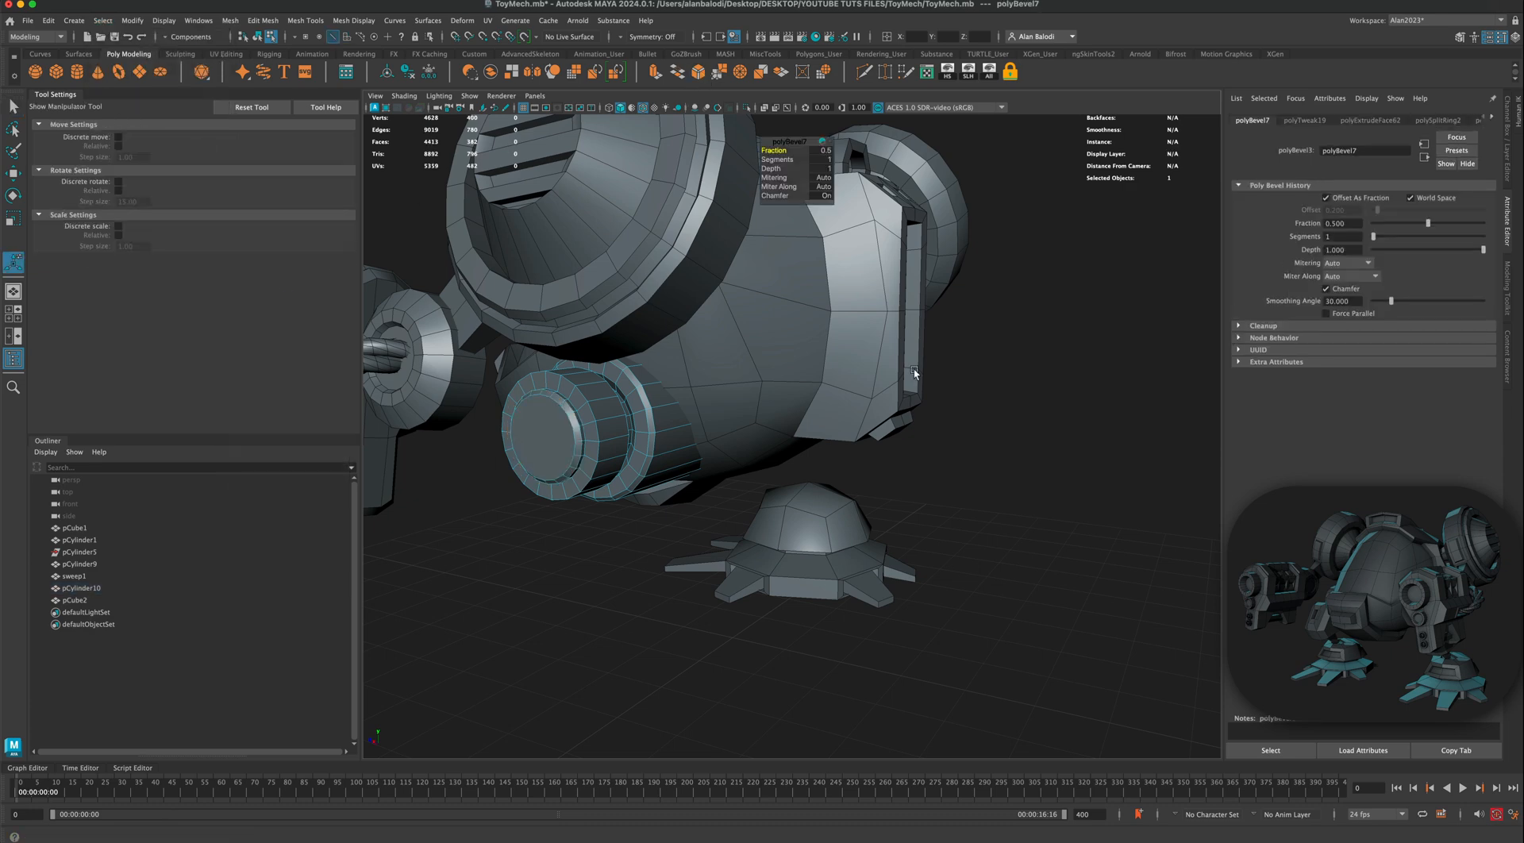
left_click_drag(714, 373, 846, 370, "alt")
scroll(912, 389, "up", 3)
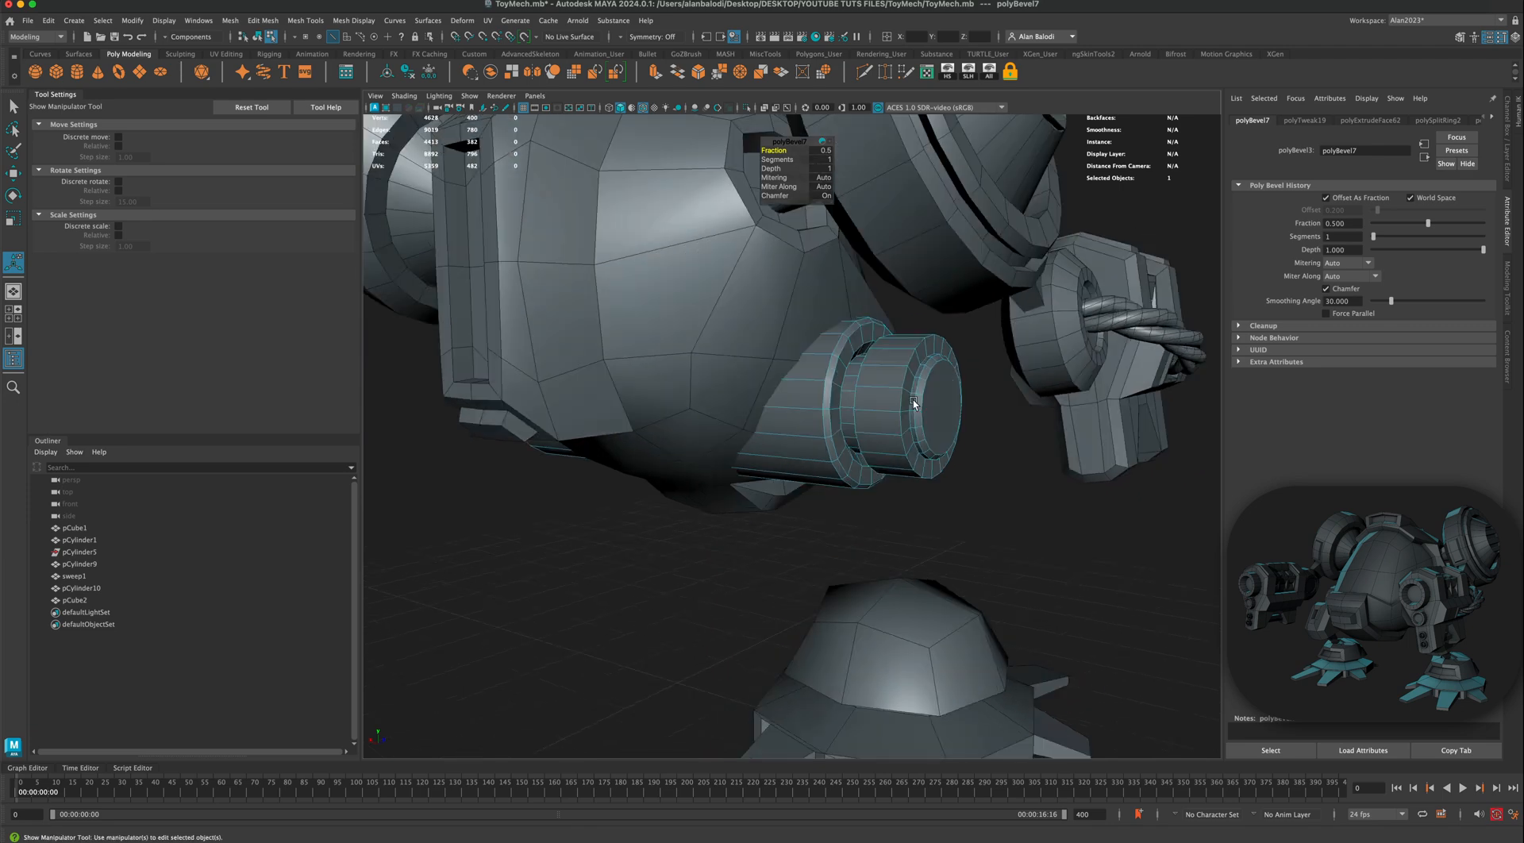
mouse_move(946, 397)
left_mouse_down("alt")
mouse_move(920, 393)
mouse_move(943, 399)
left_mouse_up("alt")
Step: Select the end-cap faces on both hip stubs and extrude them inward with a local scale of about 0.667
right_click_drag(907, 418, 909, 446)
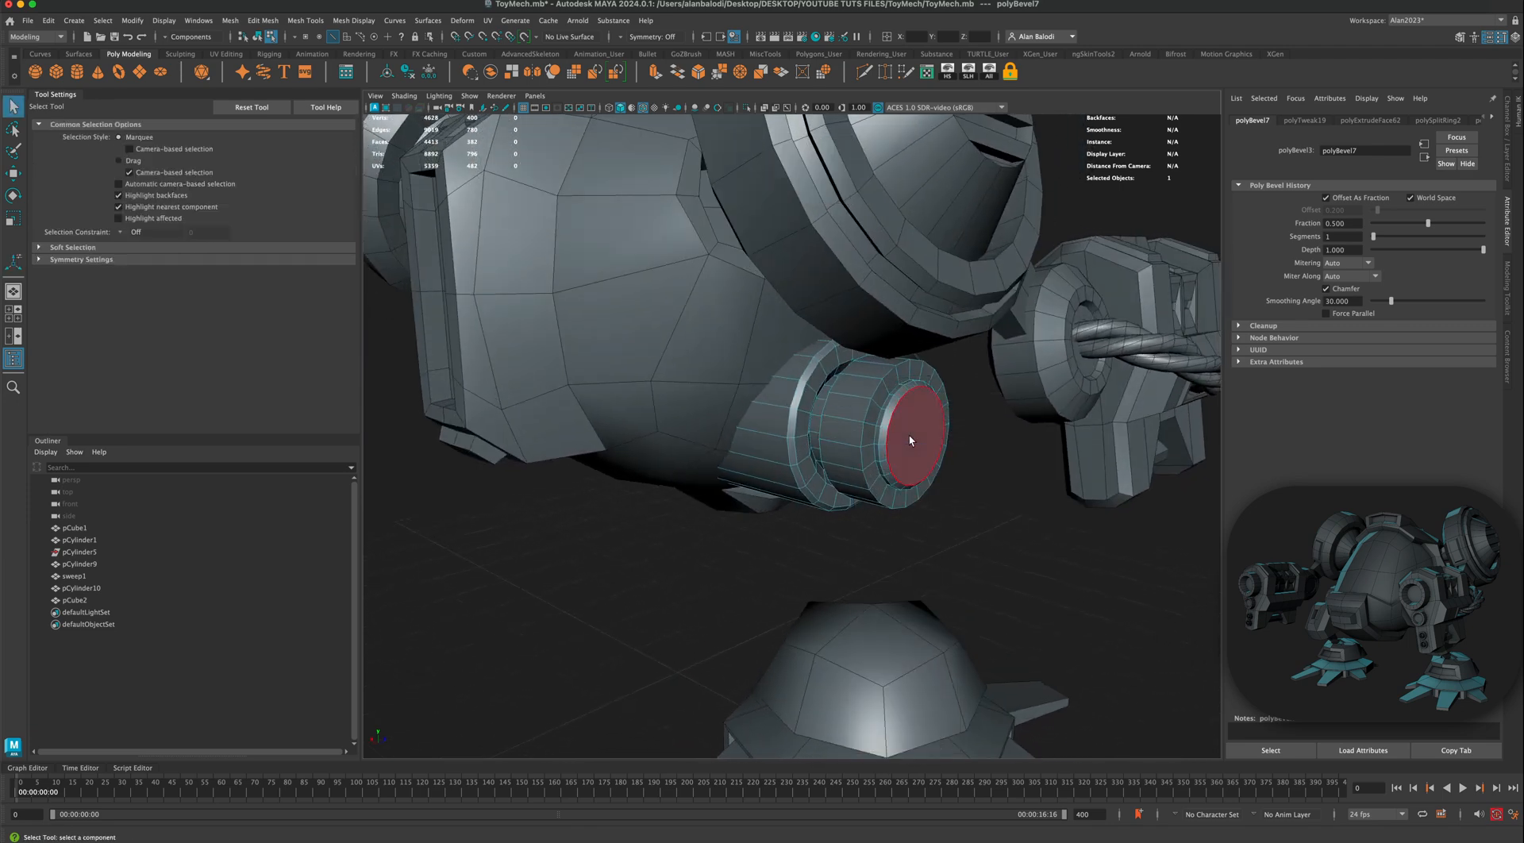
left_click(911, 442)
left_click_drag(602, 446, 702, 212, "alt")
left_click(679, 445, "shift")
left_click(654, 73)
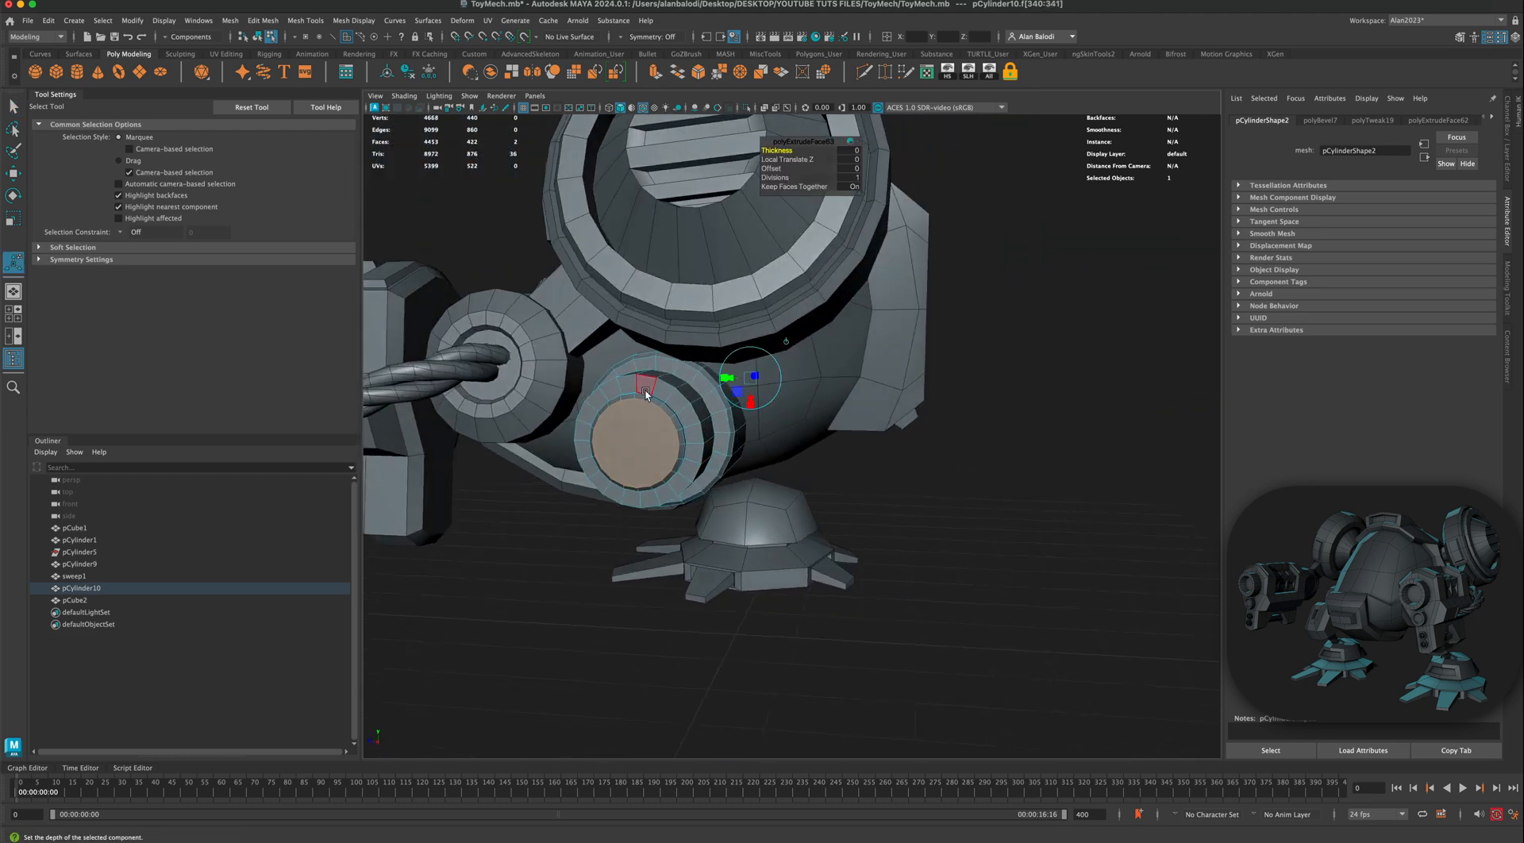
left_click_drag(645, 391, 757, 406, "alt")
left_click(929, 408)
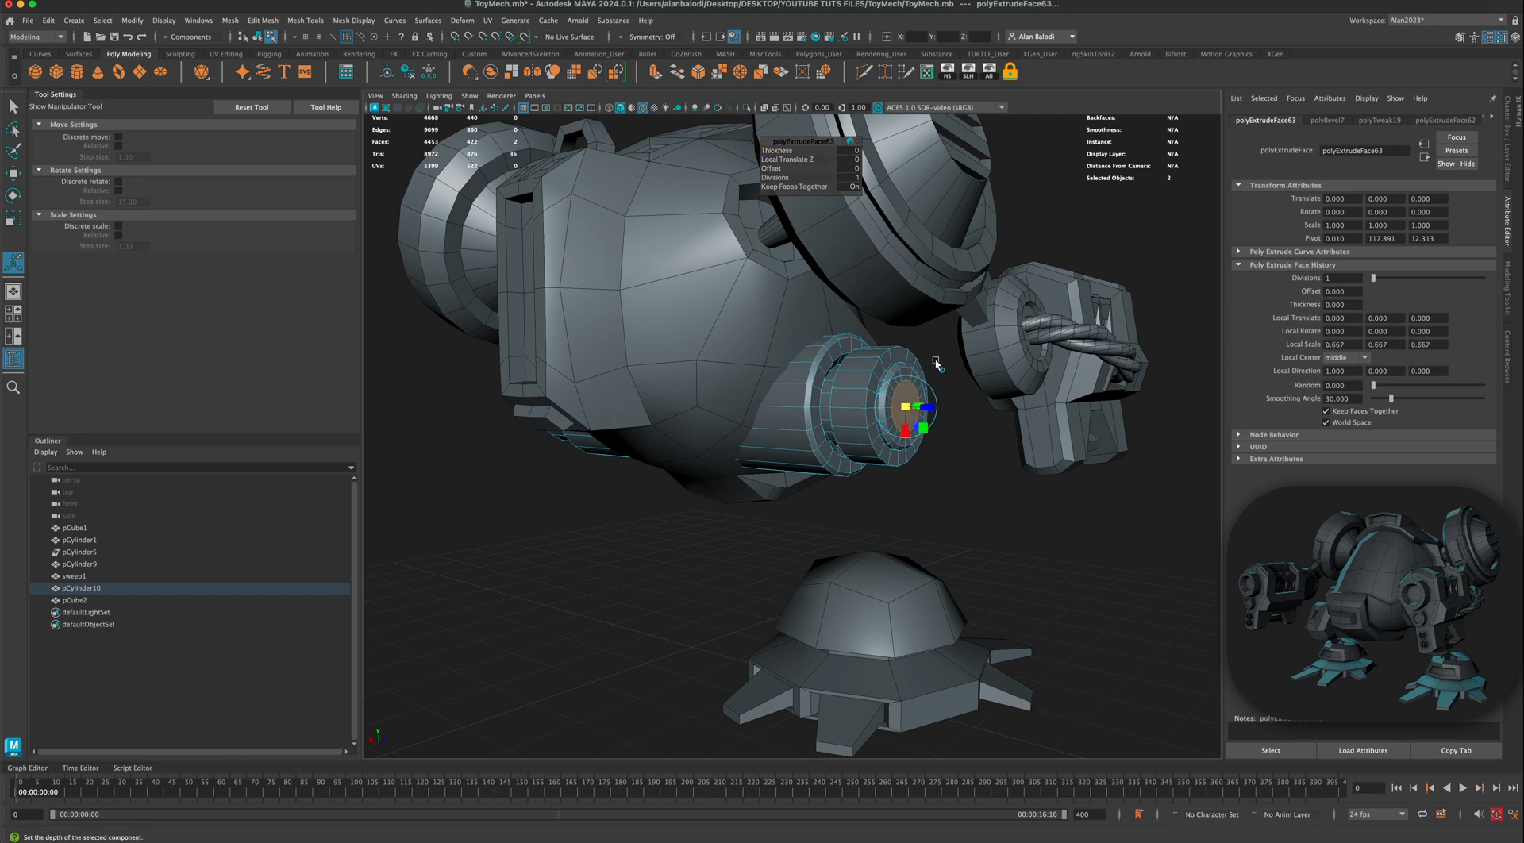
Step: Extrude the inset cap faces again, recessed about 2.19 and scaled to about 0.767, and return the hip cylinder to object mode
left_click_drag(921, 410, 896, 407)
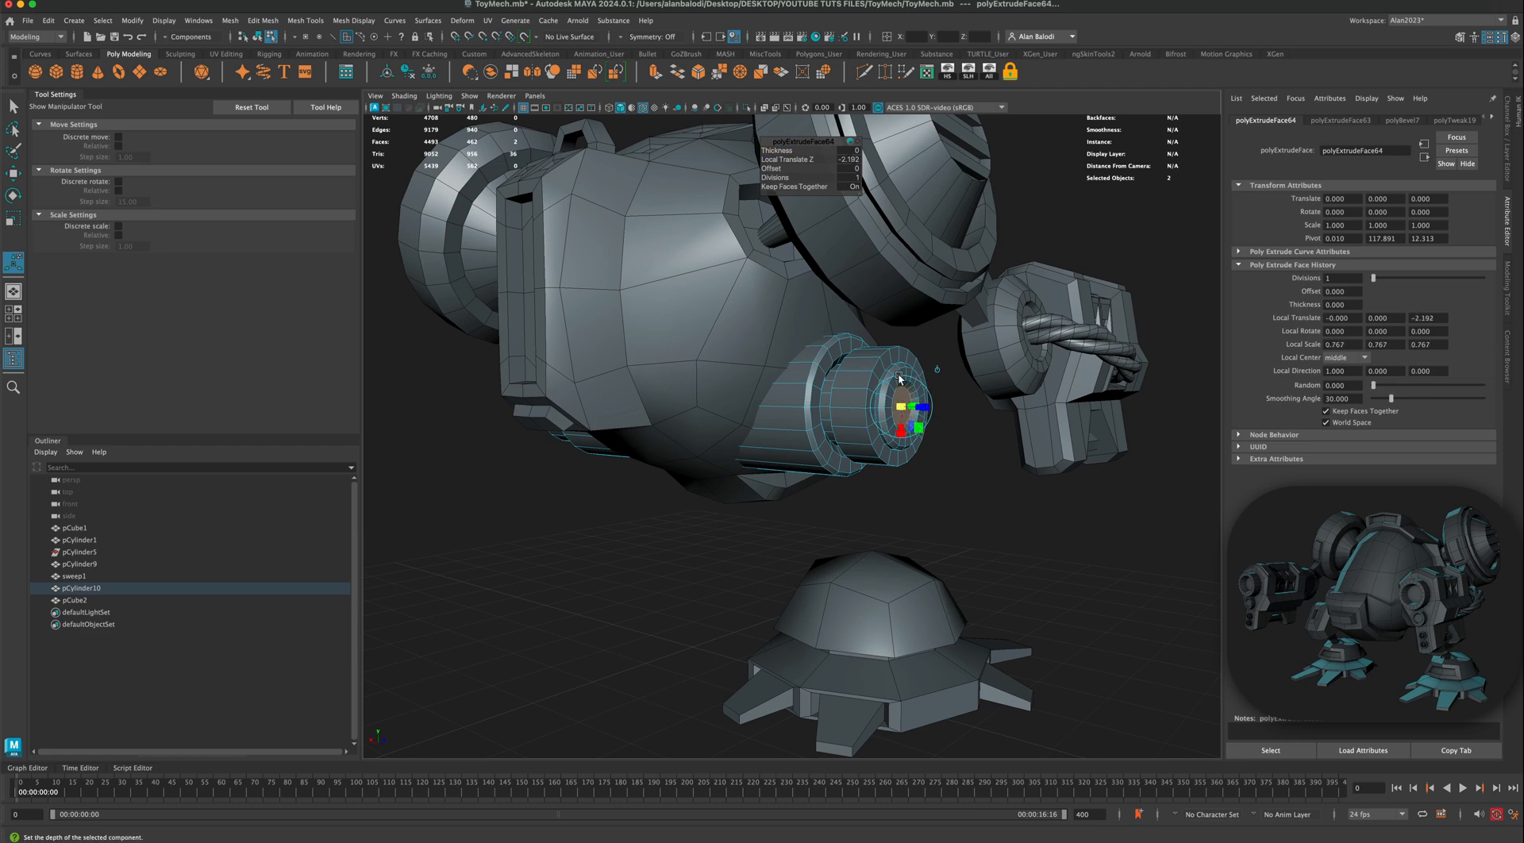
right_click_drag(895, 365, 944, 351)
key("q")
left_click(949, 463)
scroll(945, 464, "down", 3)
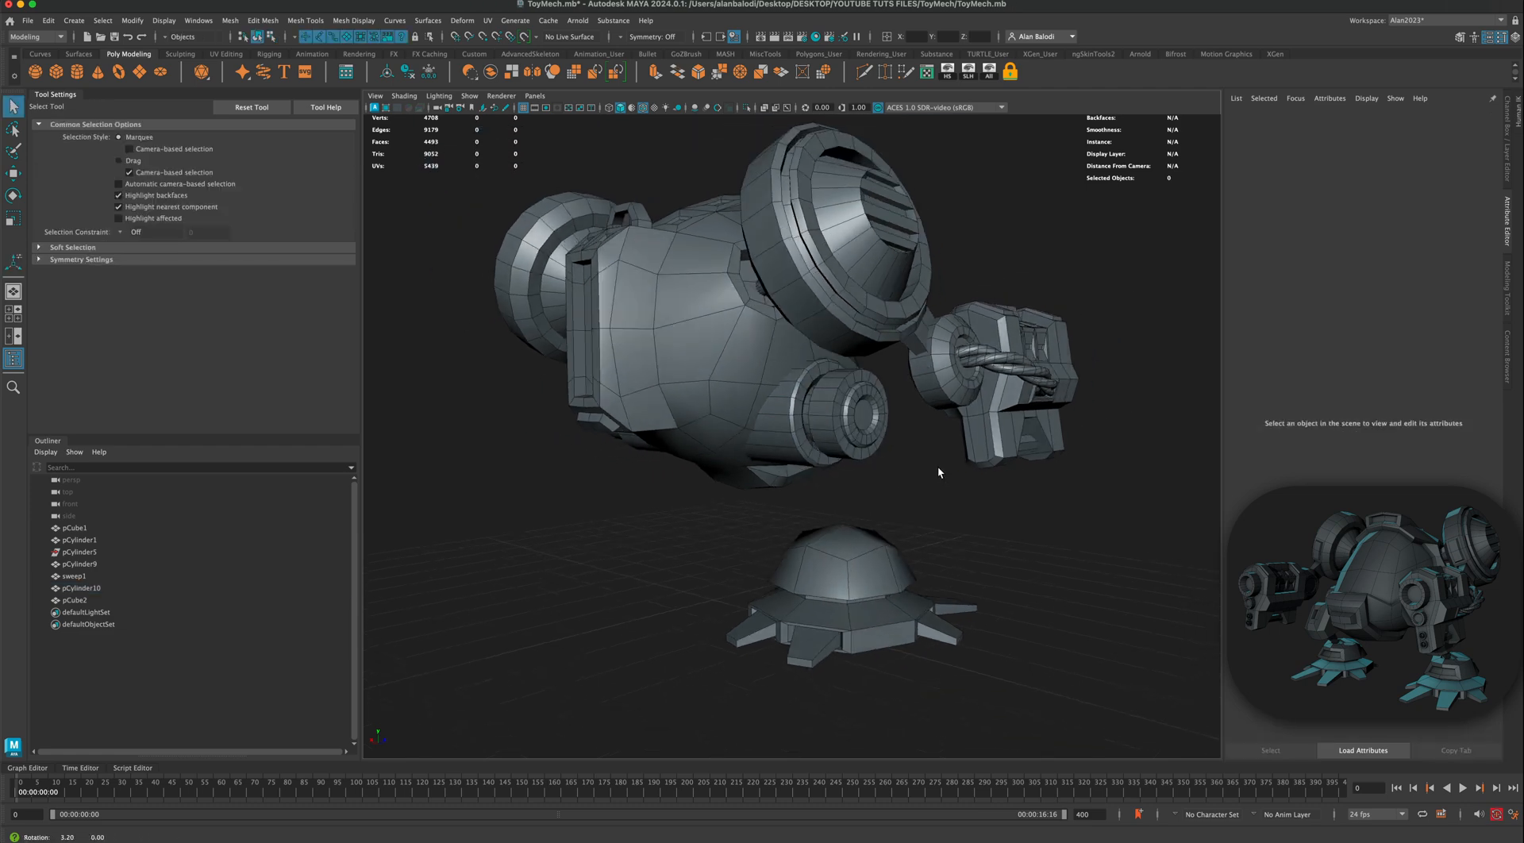
left_click_drag(937, 465, 790, 413, "alt")
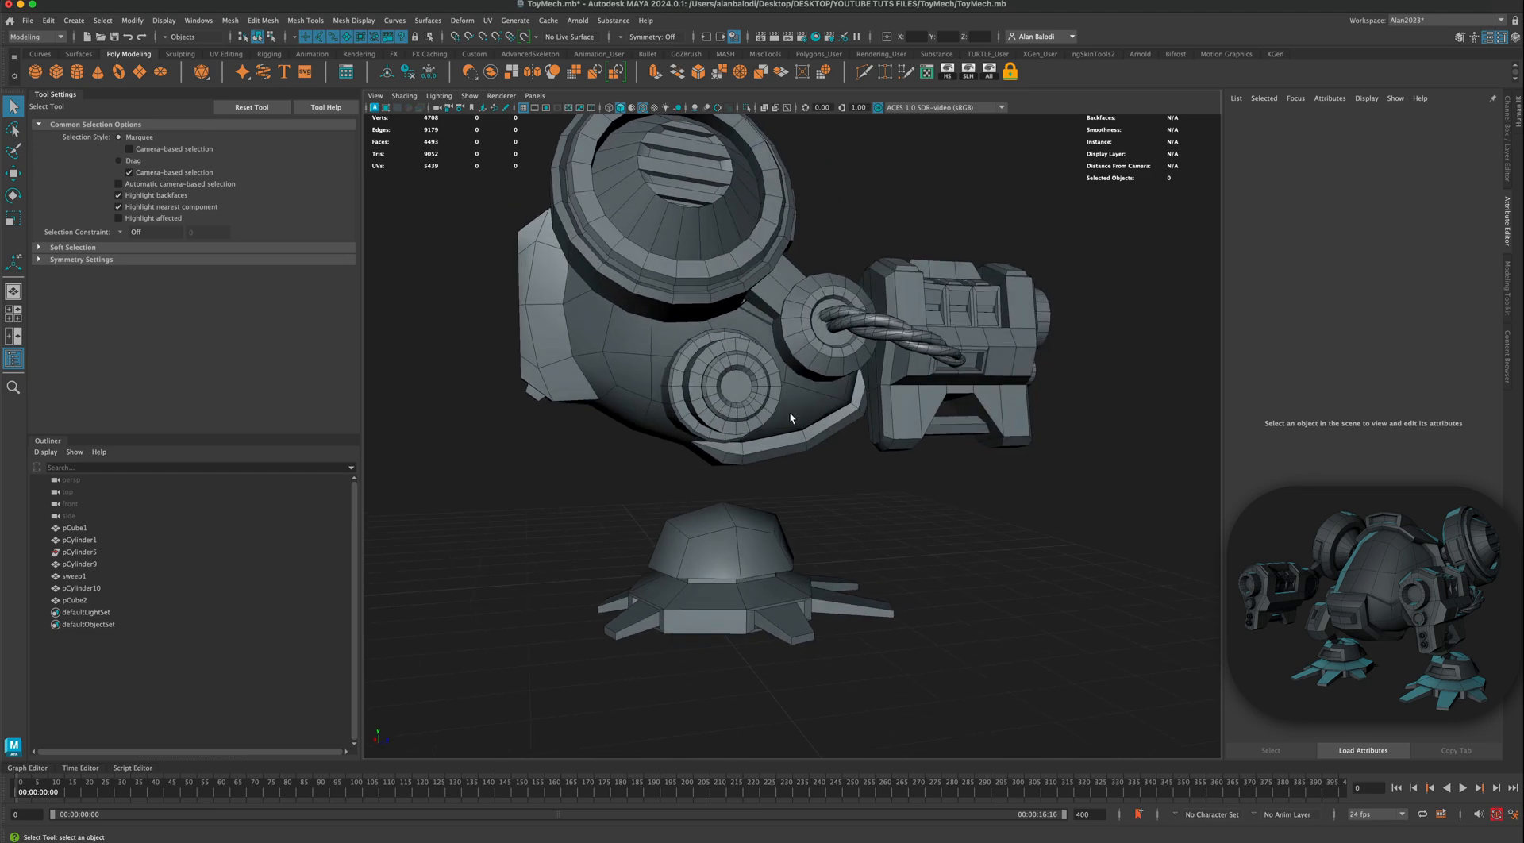
mouse_move(842, 473)
left_mouse_down("alt")
mouse_move(837, 495)
mouse_move(834, 476)
left_mouse_up("alt")
Step: Create a polygon cube on the grid beside the foot as the start of the leg
left_click(78, 73)
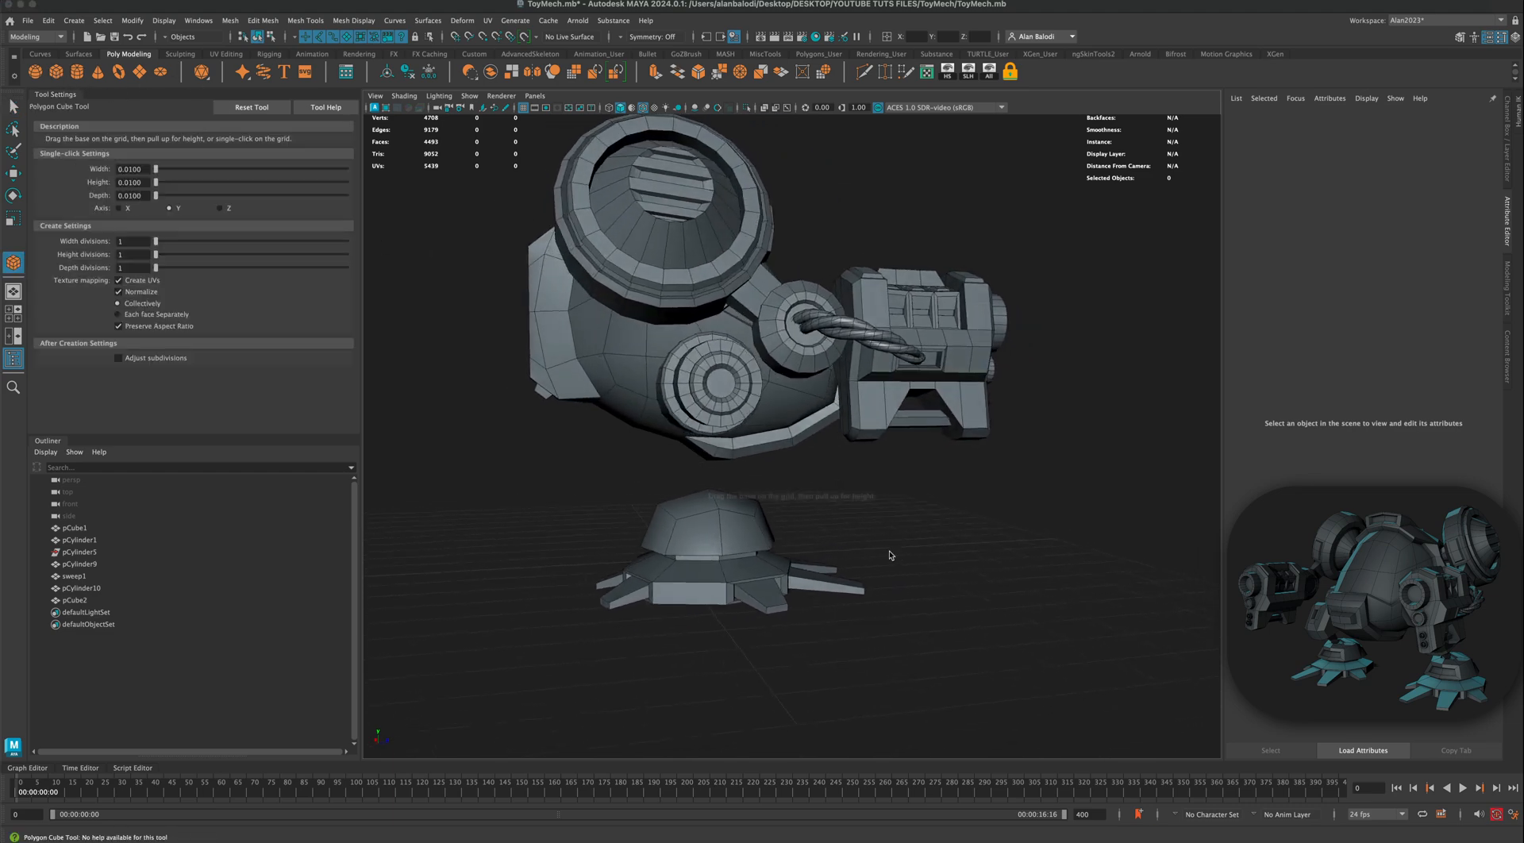
left_click_drag(980, 592, 866, 587, "alt")
key("r")
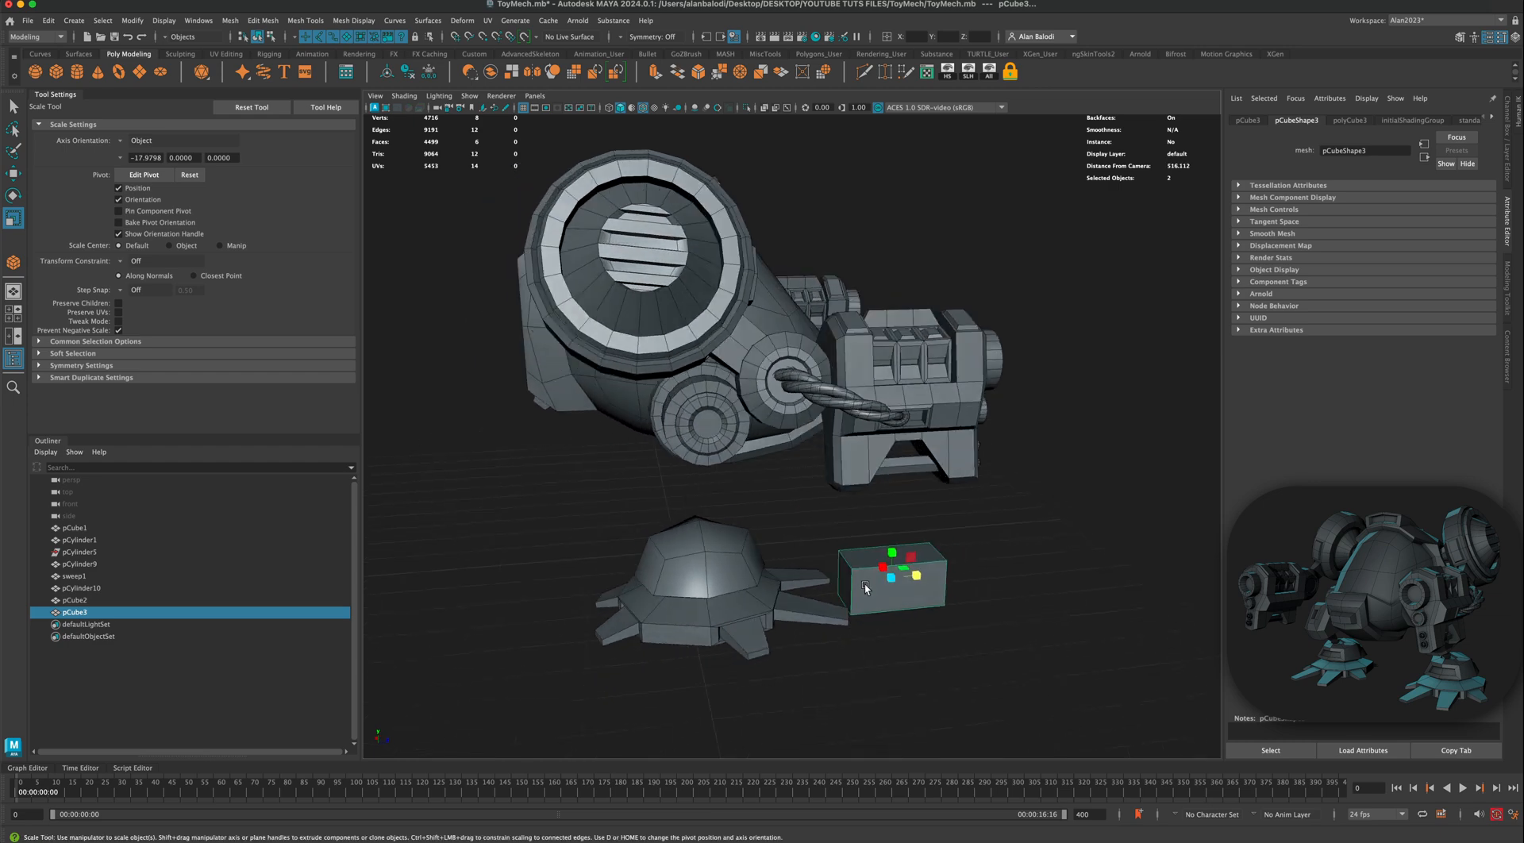
Step: Scale the new cube's end face nearest the foot taller by about 1.93 to taper the block, and return it to object mode
right_click_drag(866, 488, 872, 540)
left_click(839, 564)
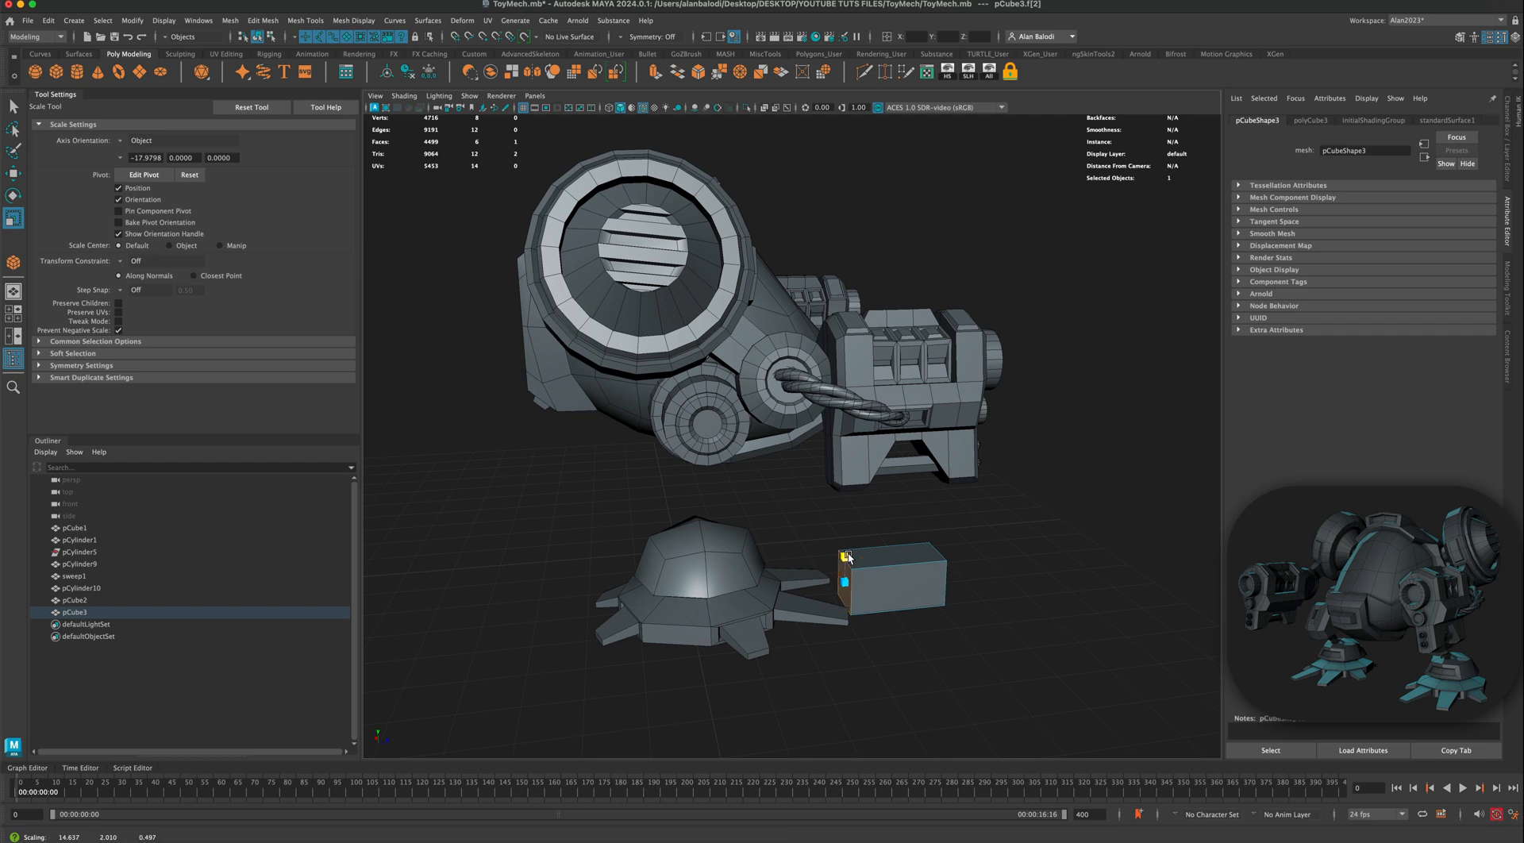
left_click_drag(844, 557, 849, 530)
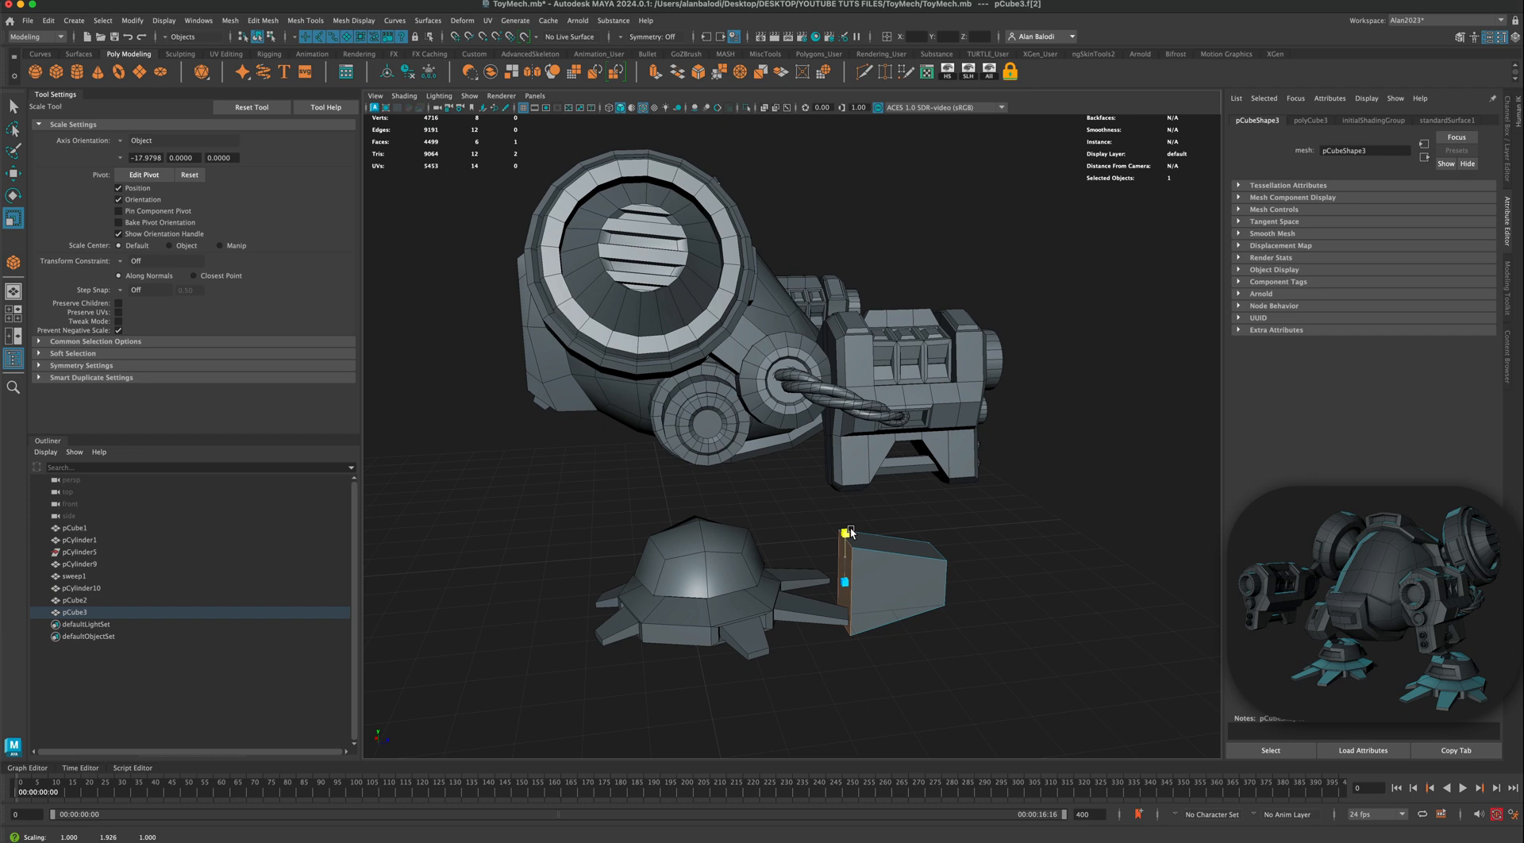
left_click_drag(850, 527, 846, 574)
left_click(840, 555)
right_click_drag(879, 488, 880, 547)
right_click_drag(925, 479, 924, 480)
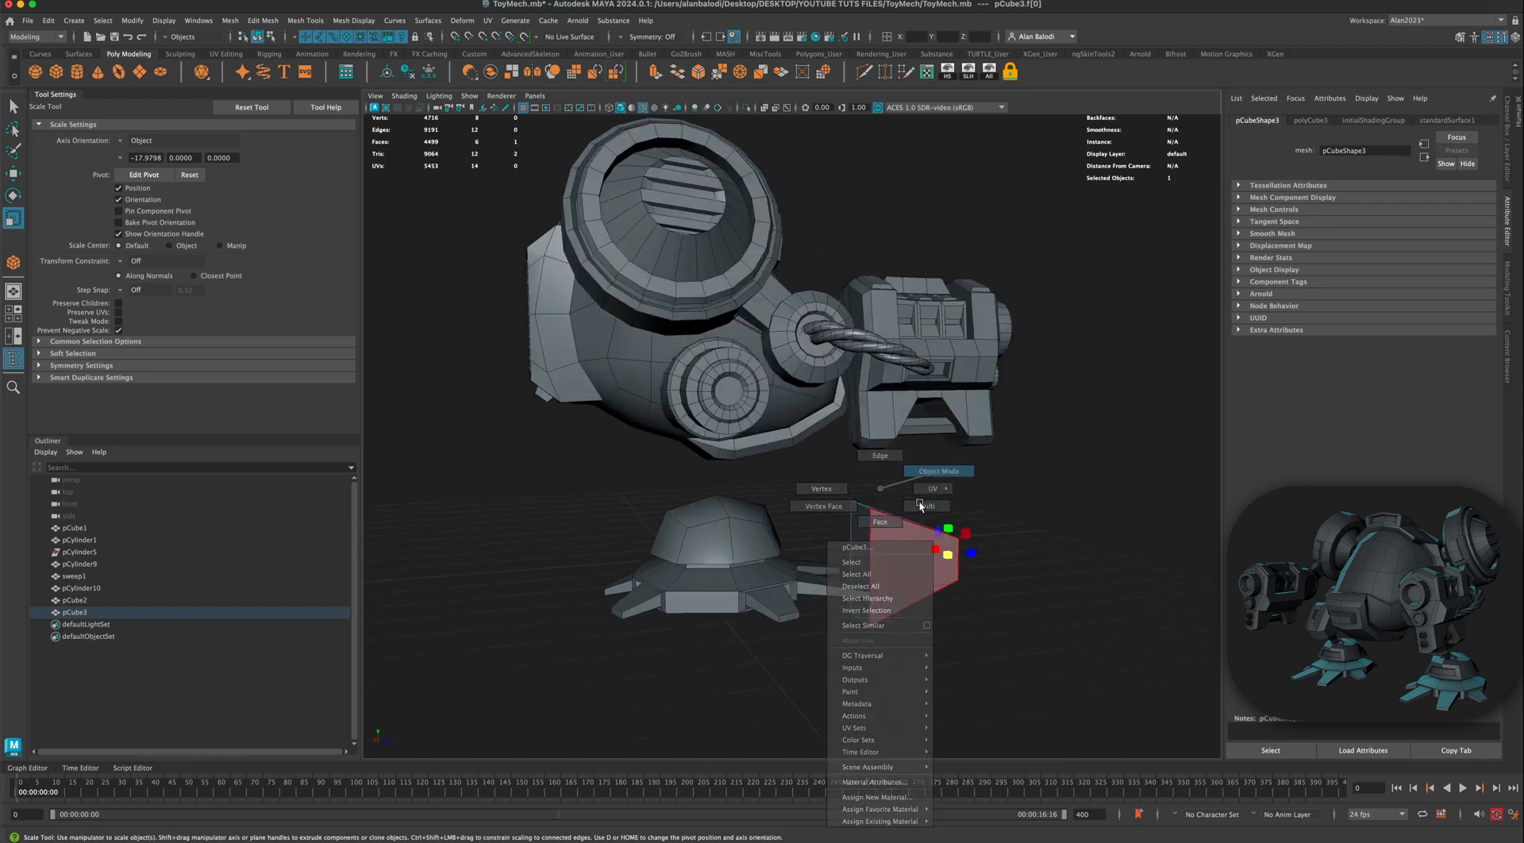
Step: In the front view, raise the tapered block and centre it above the foot
left_click_drag(891, 543, 762, 516, "alt")
key("space")
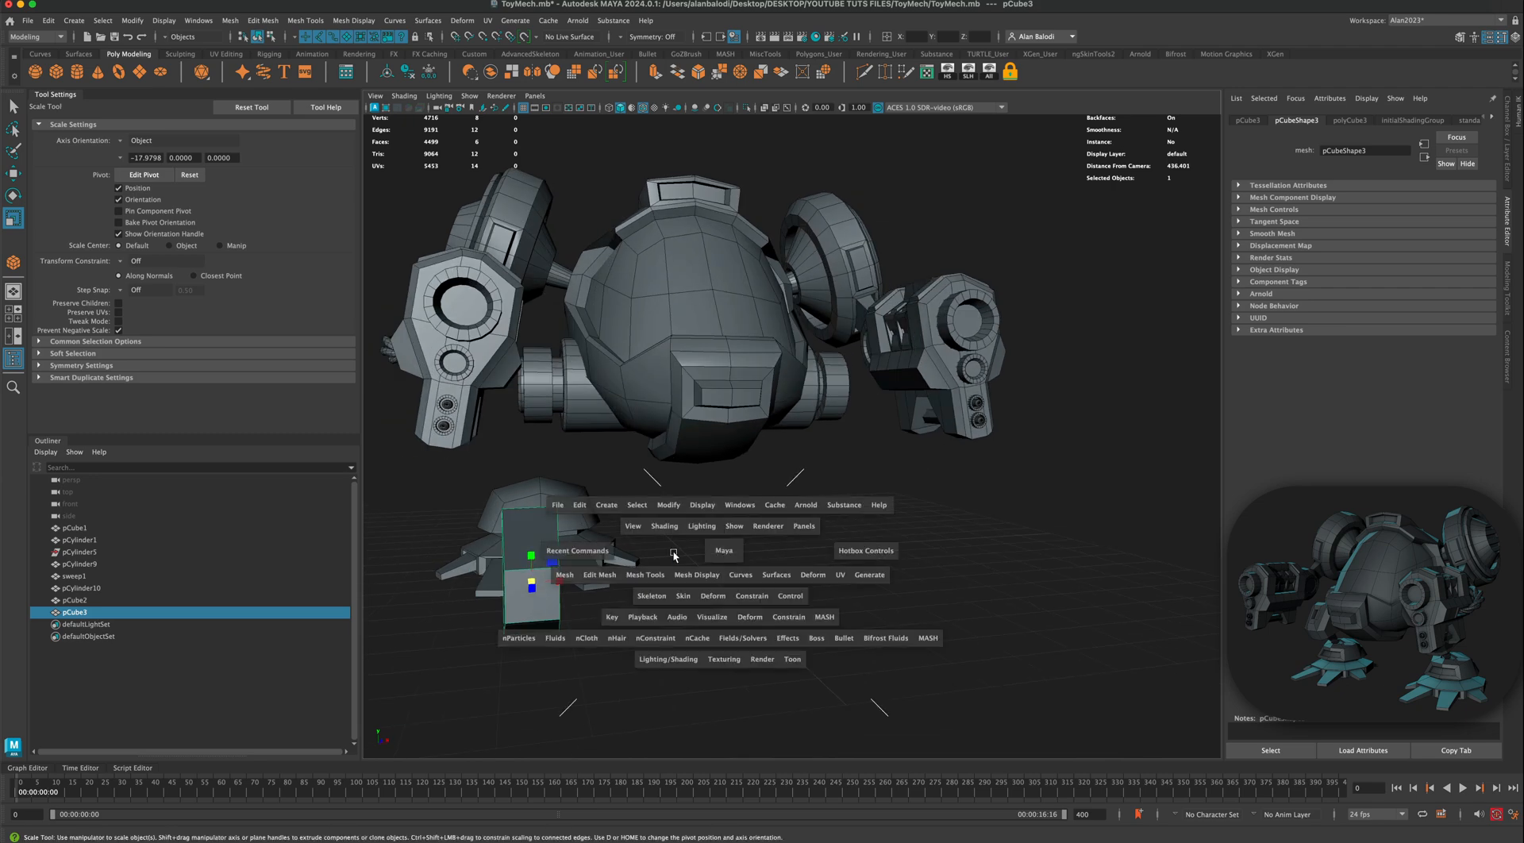
key("space")
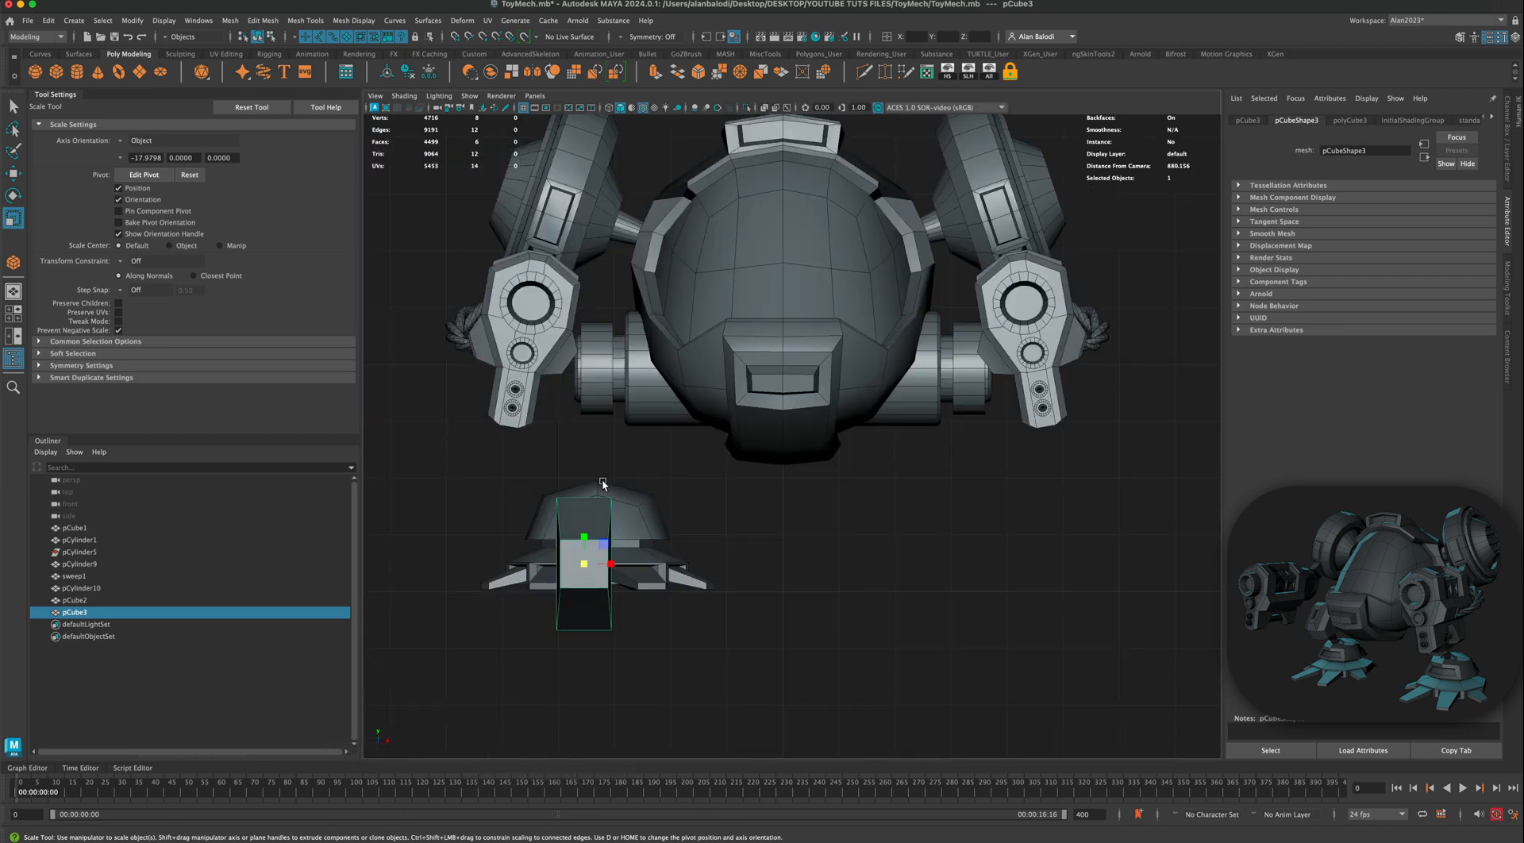
left_click(13, 175)
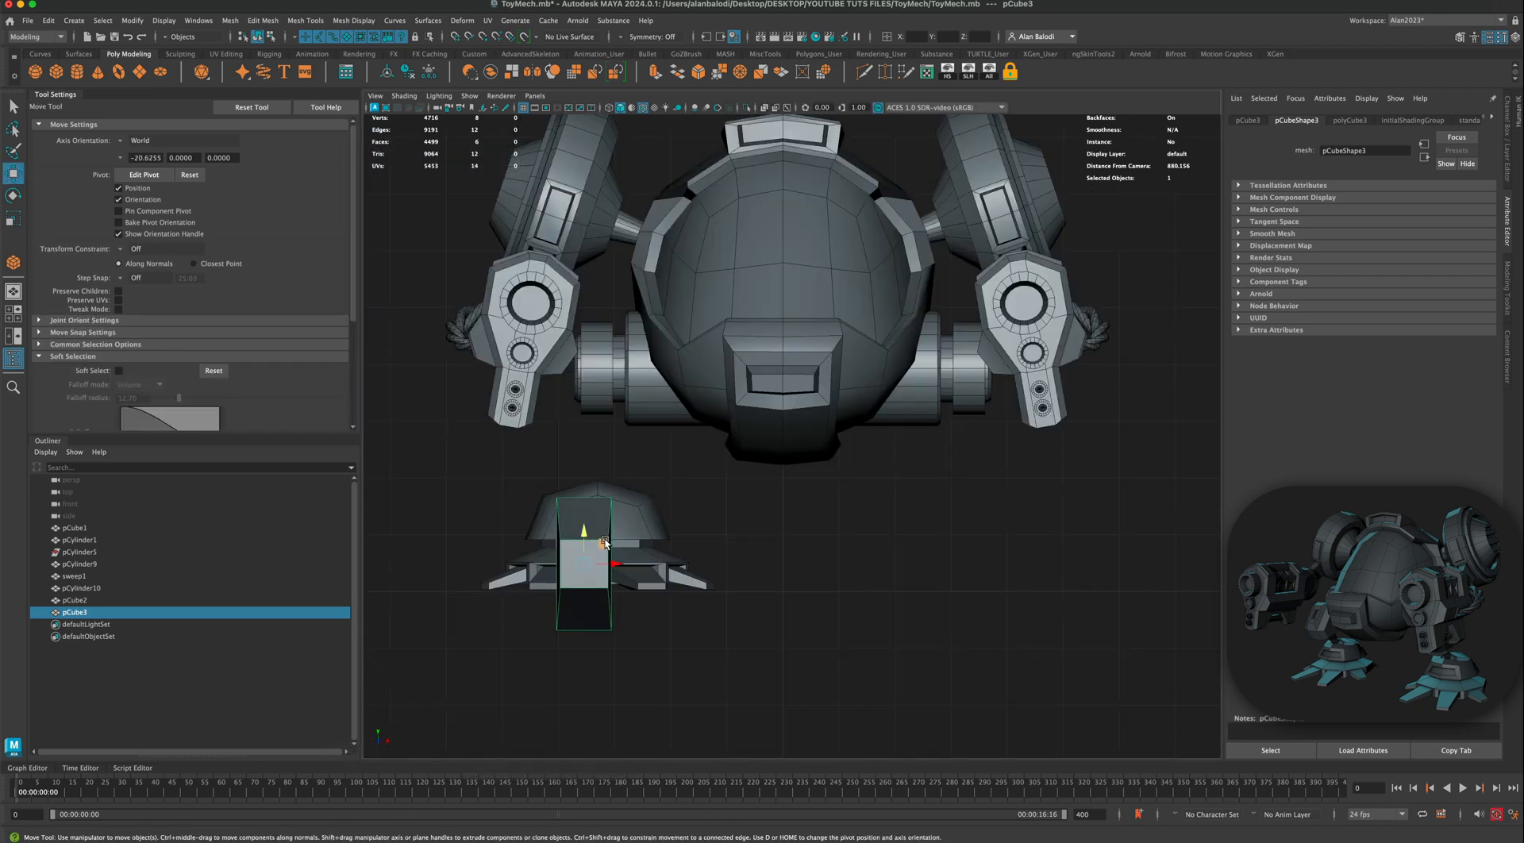
left_click_drag(604, 543, 594, 429)
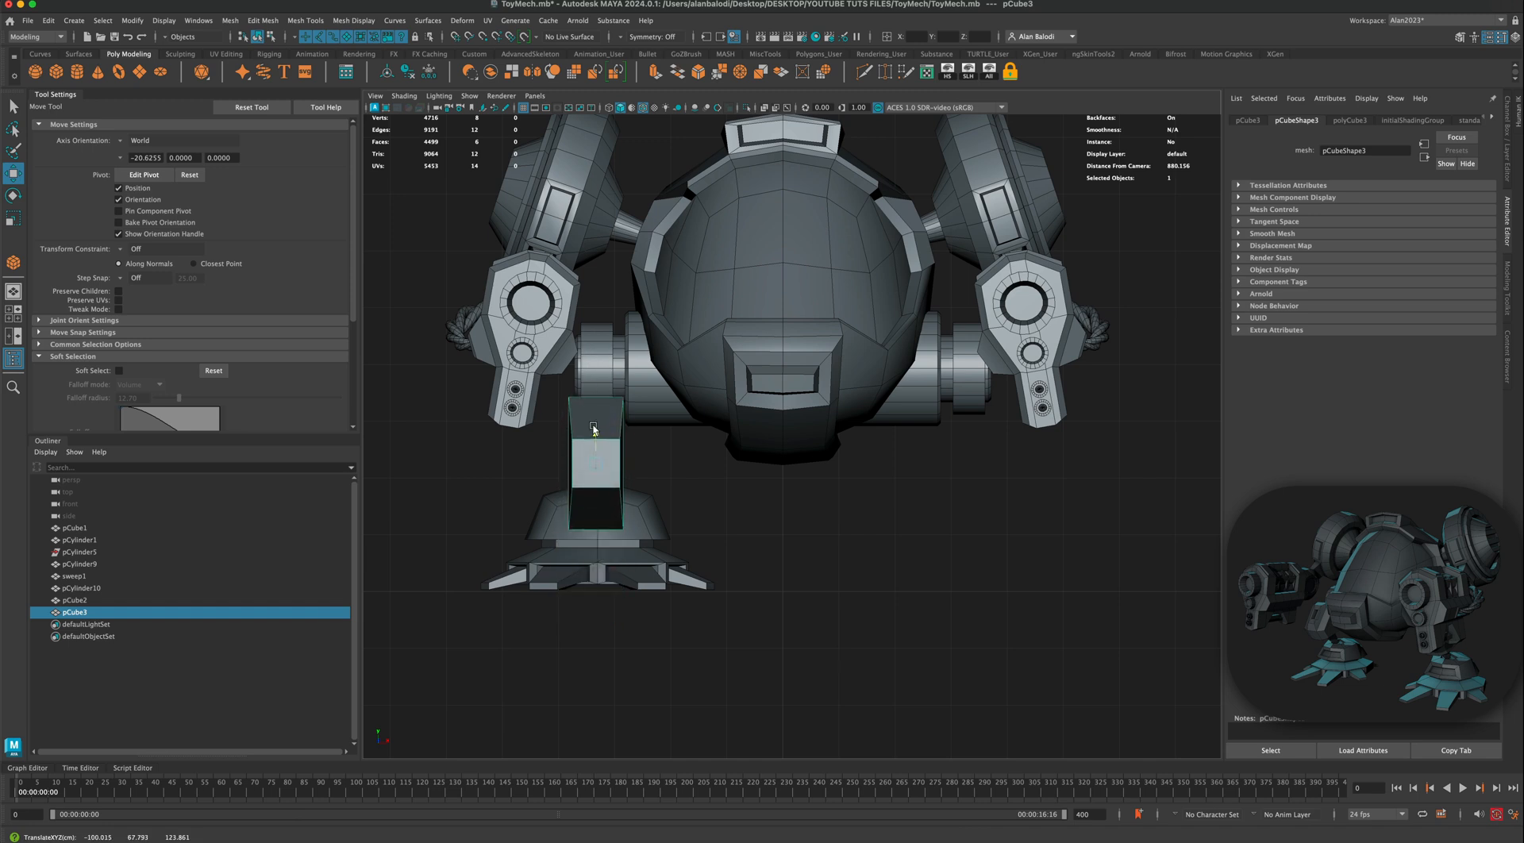
Step: Shorten the tapered block along its depth and move it back and up toward the hip stub
key("space")
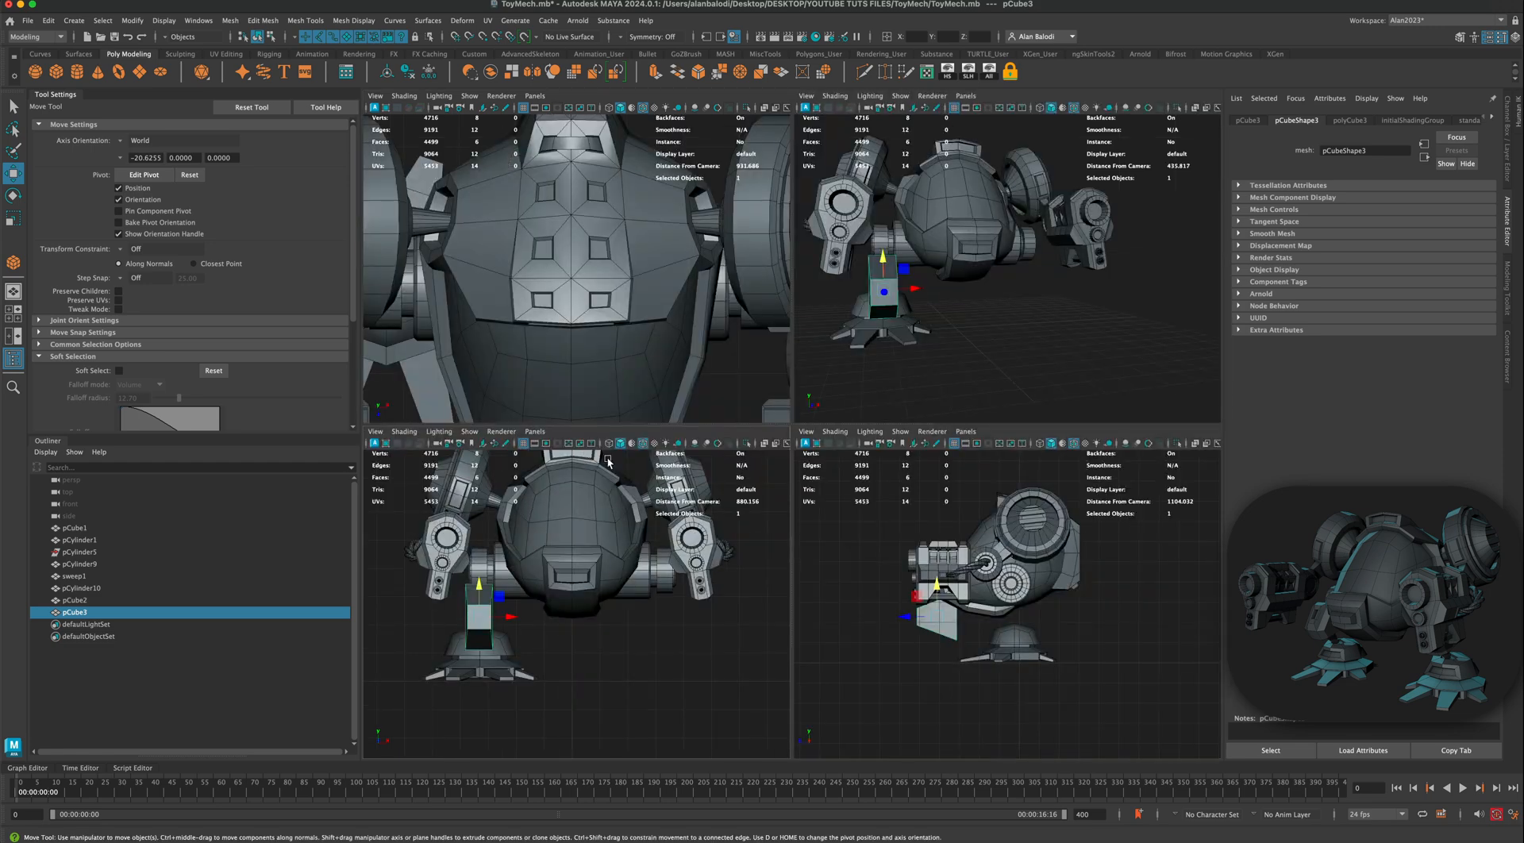
scroll(674, 572, "down", 1)
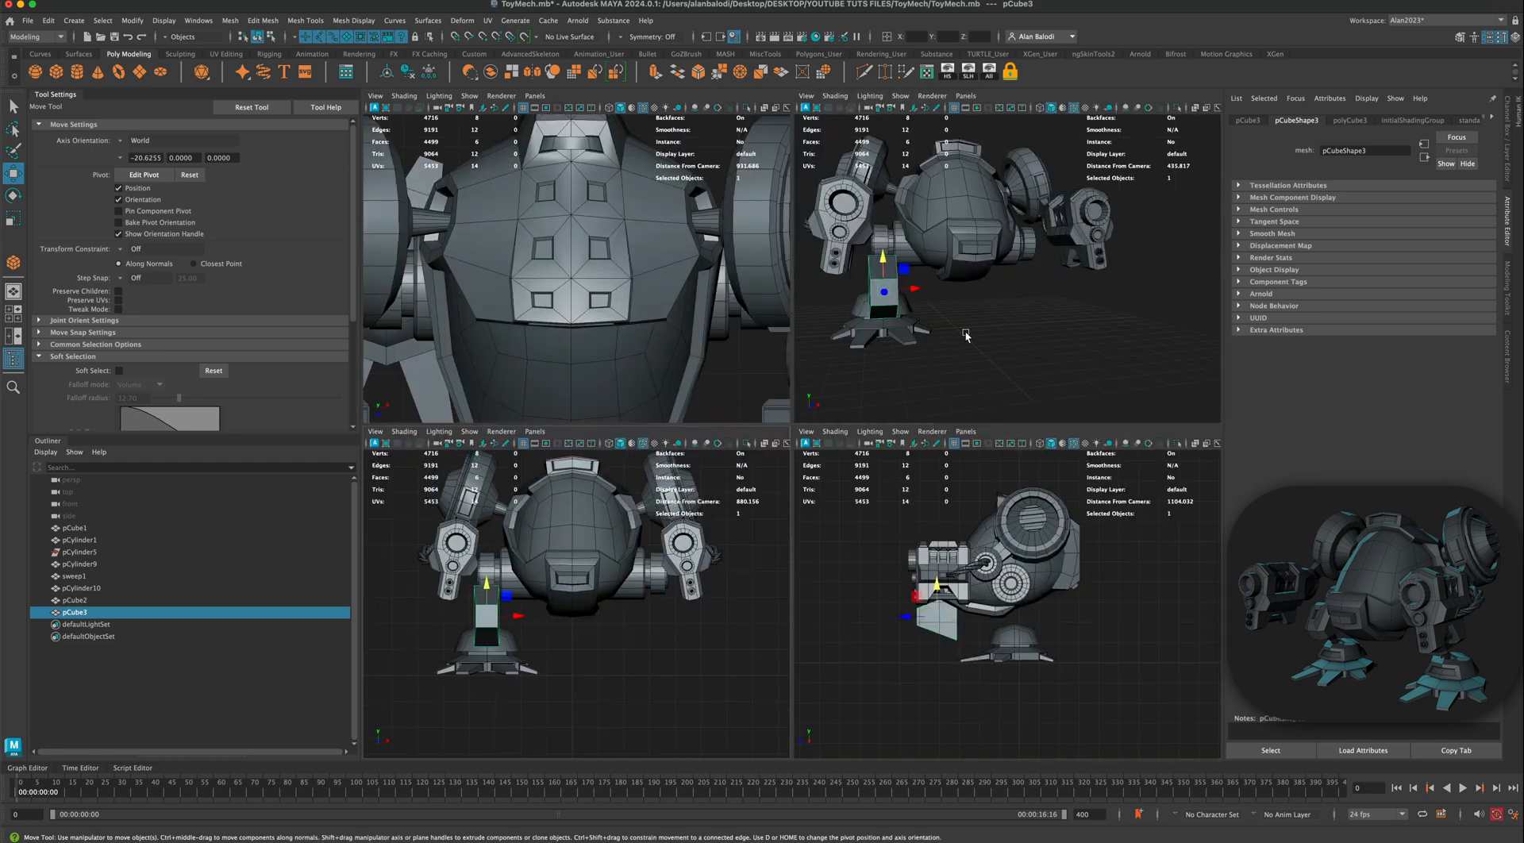
key("space")
key("r")
left_click_drag(496, 500, 478, 496)
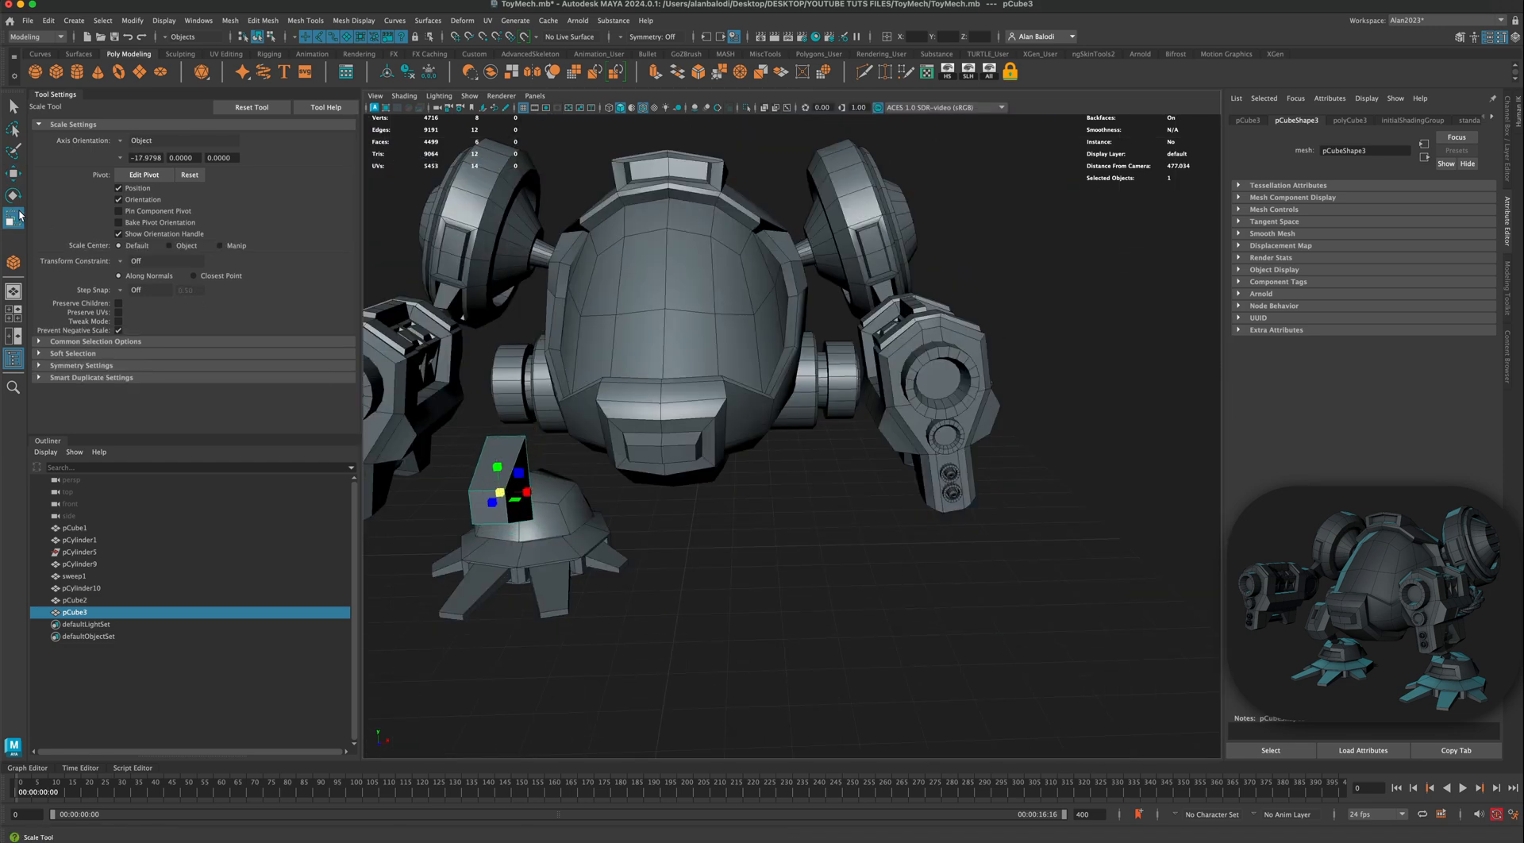
left_click(14, 175)
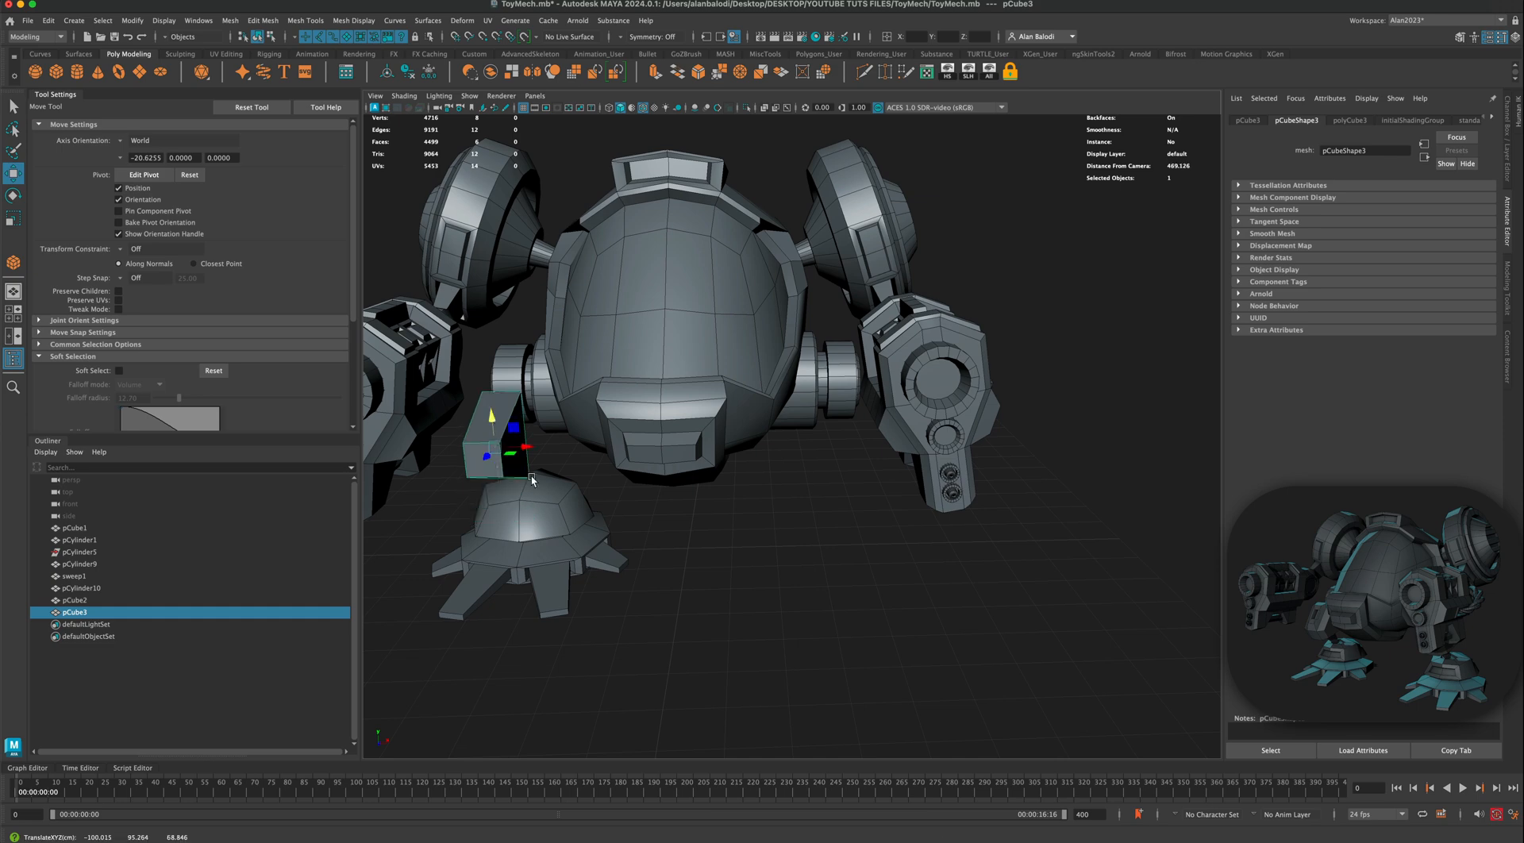
left_click_drag(714, 477, 619, 468, "alt")
Step: Tilt the tapered block about 21.7 degrees around its X axis beside the hip stub
key("space")
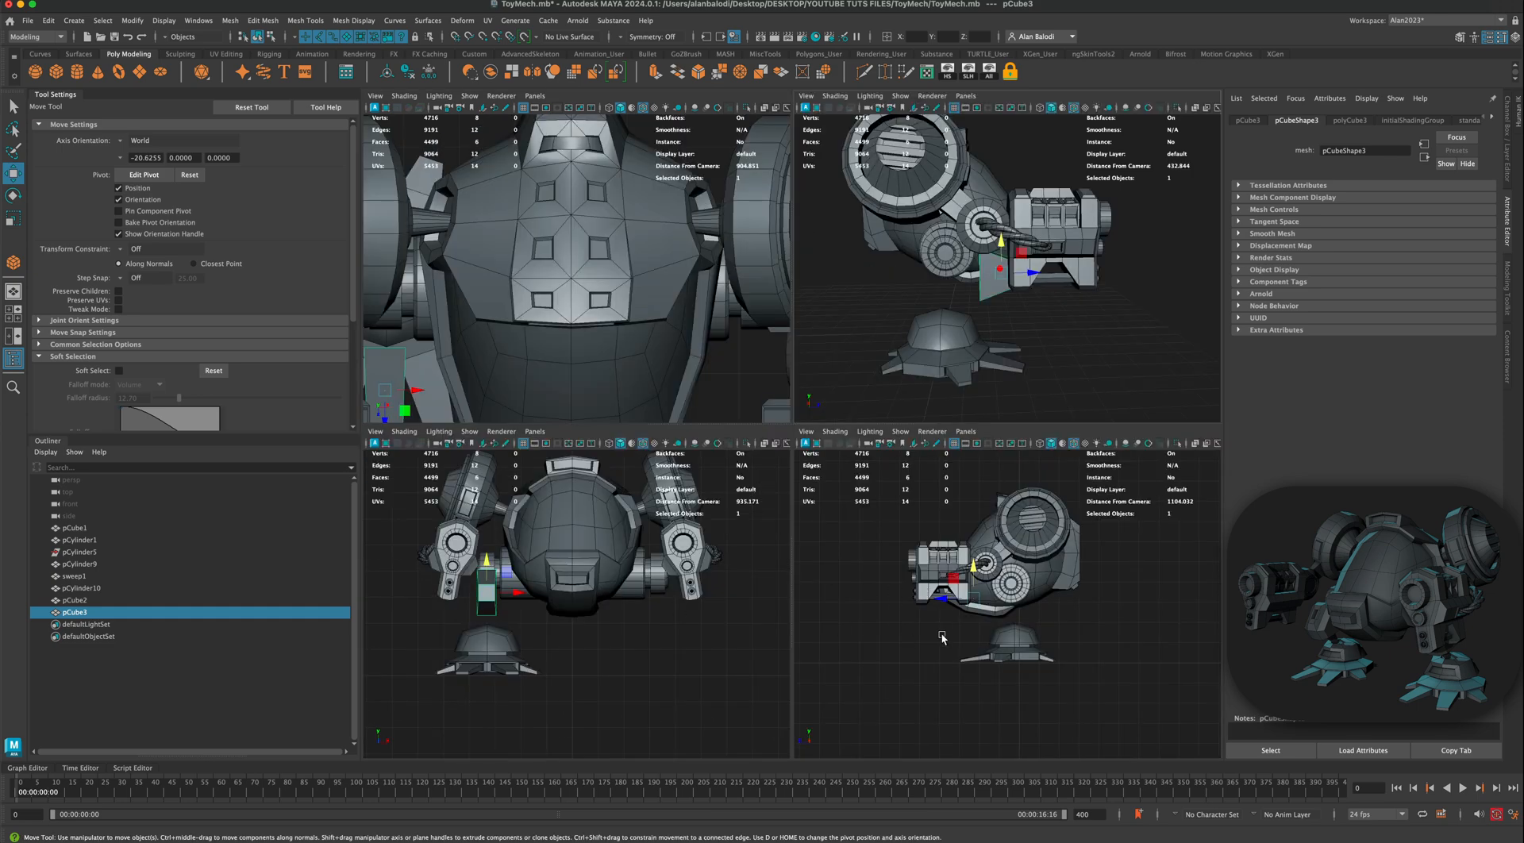
key("space")
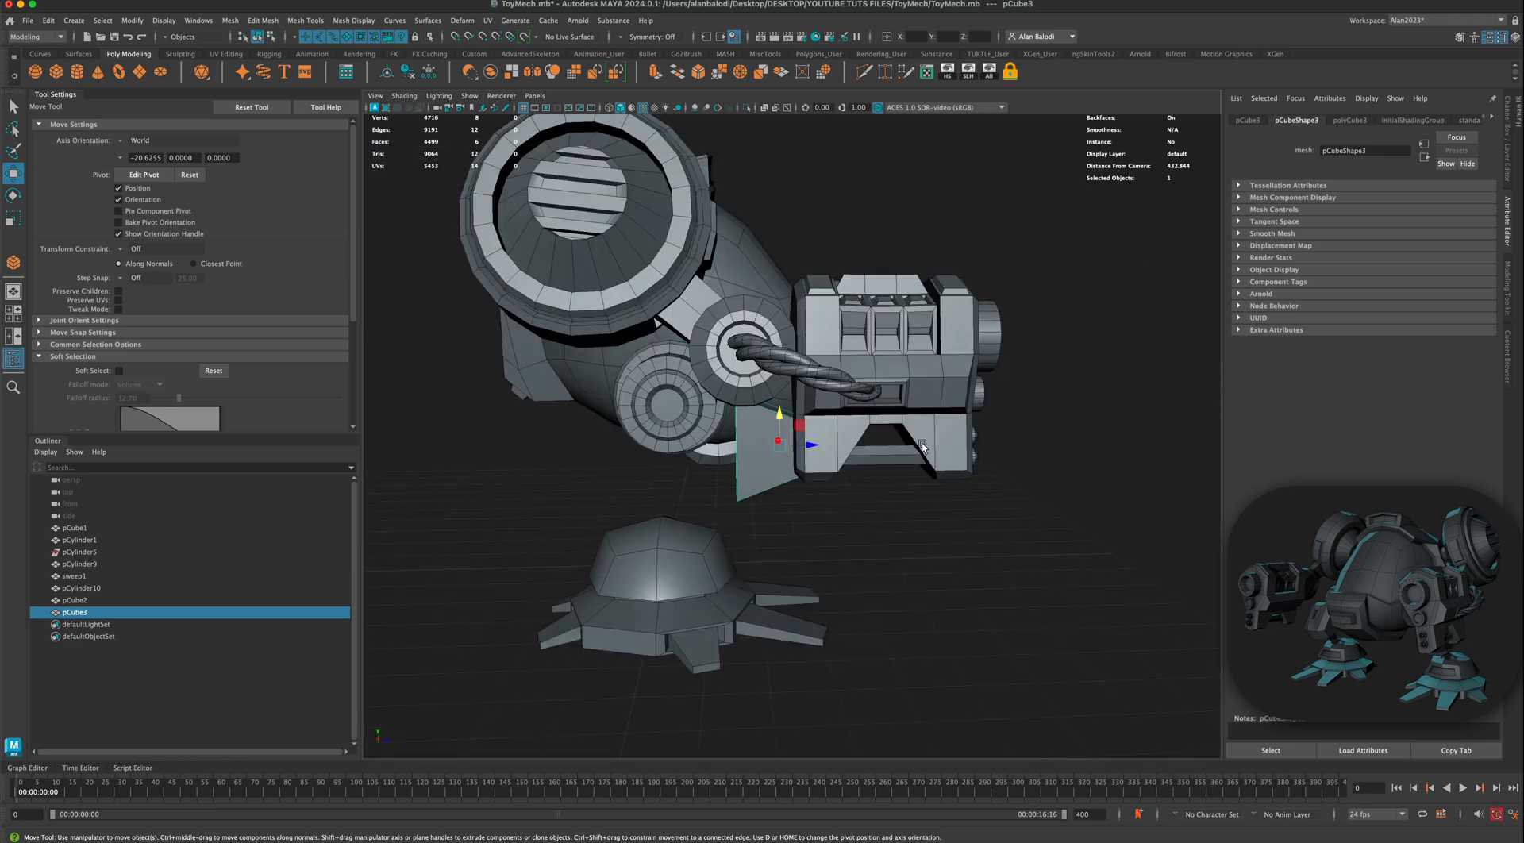
left_click_drag(972, 315, 788, 358, "alt")
left_click(12, 196)
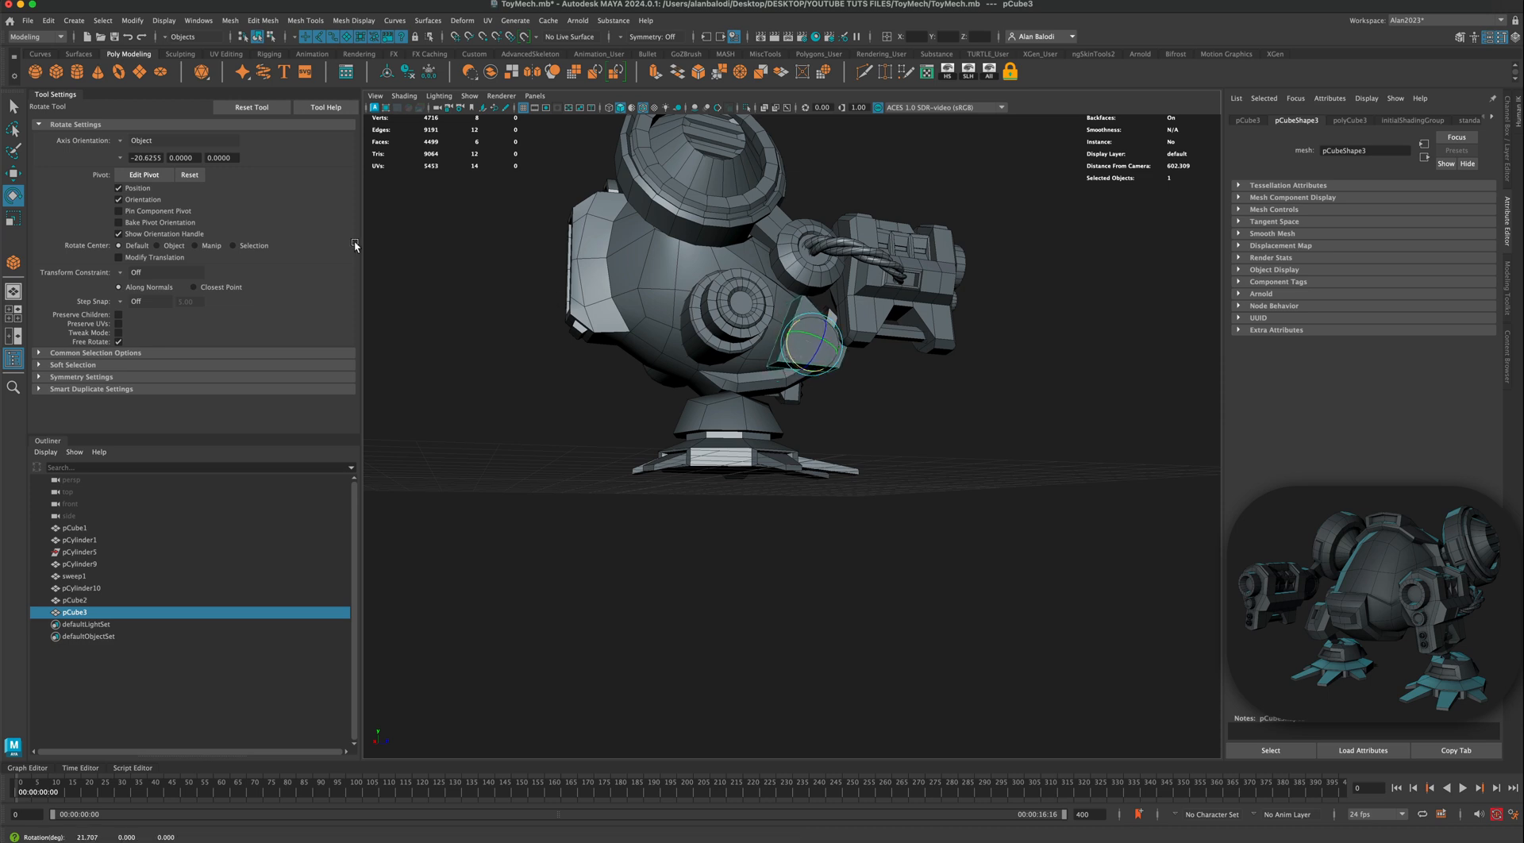
left_click(13, 174)
left_click_drag(825, 350, 746, 428, "alt")
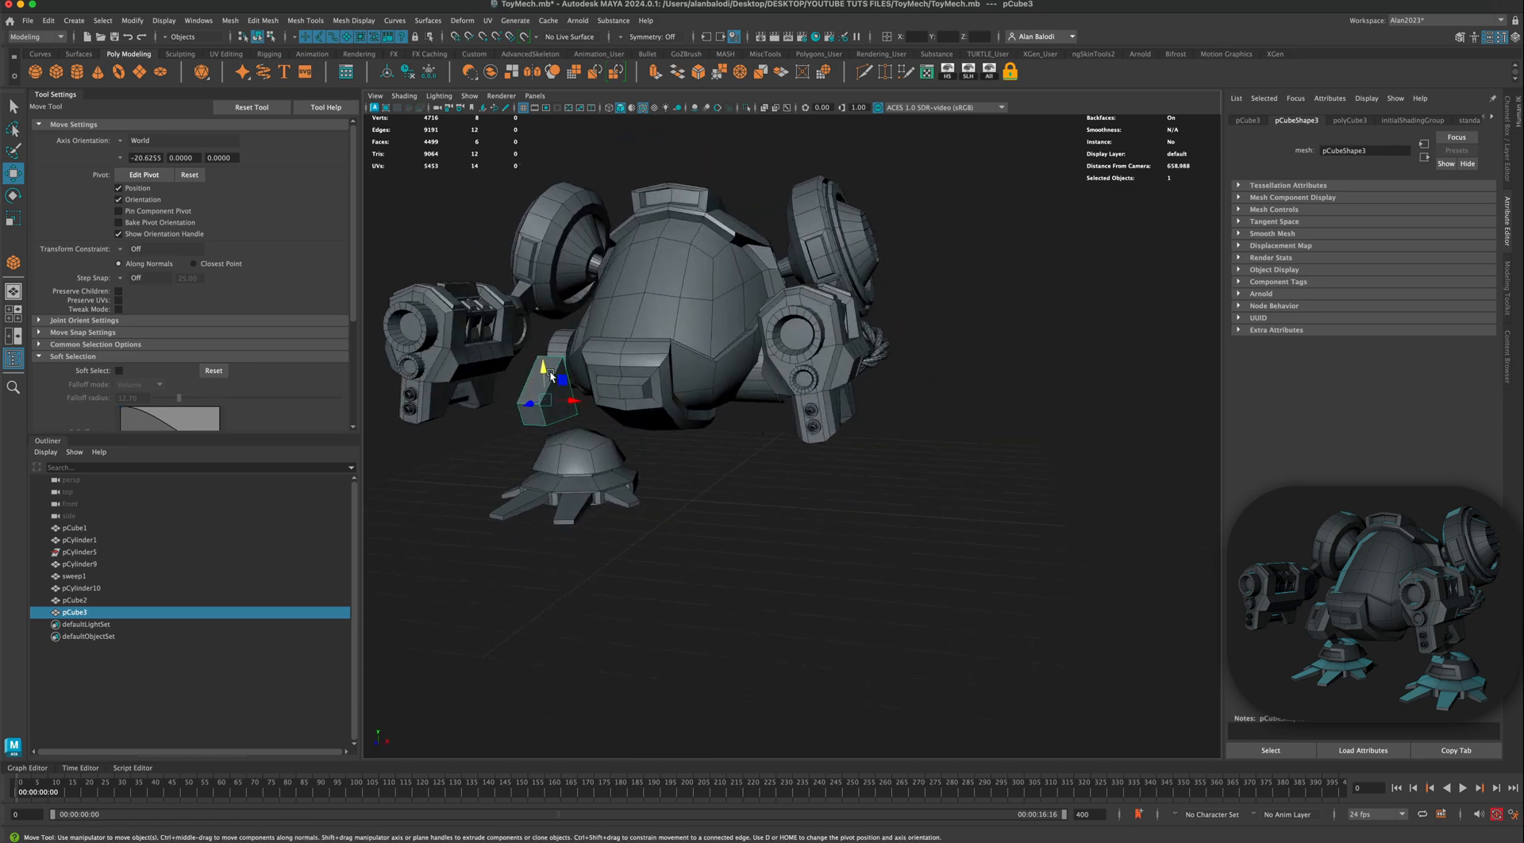
Step: Refine the tapered block's rotation and position just below the hip stub
key("e")
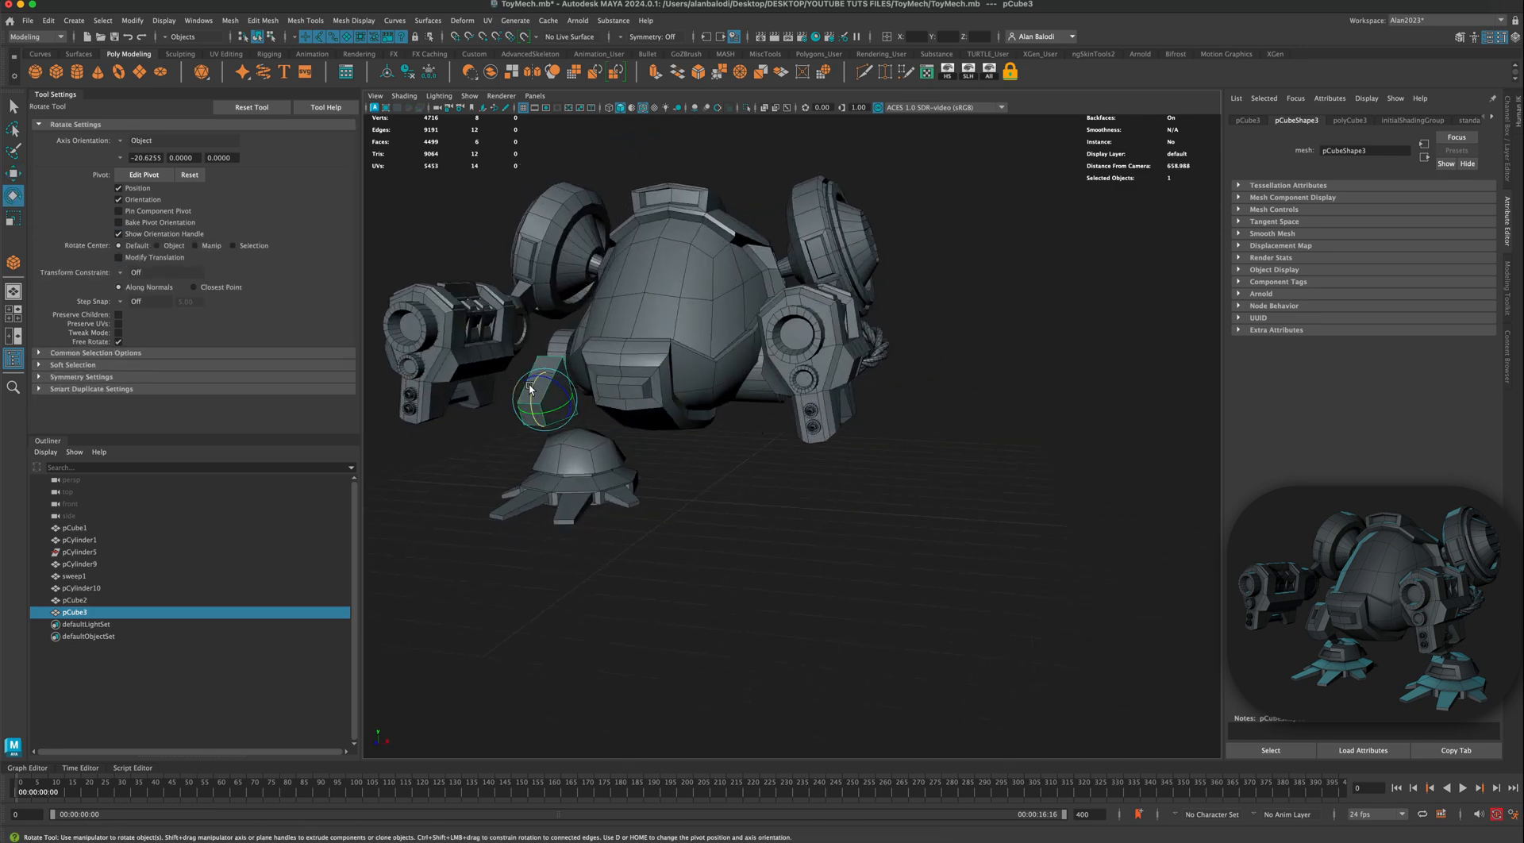
key("w")
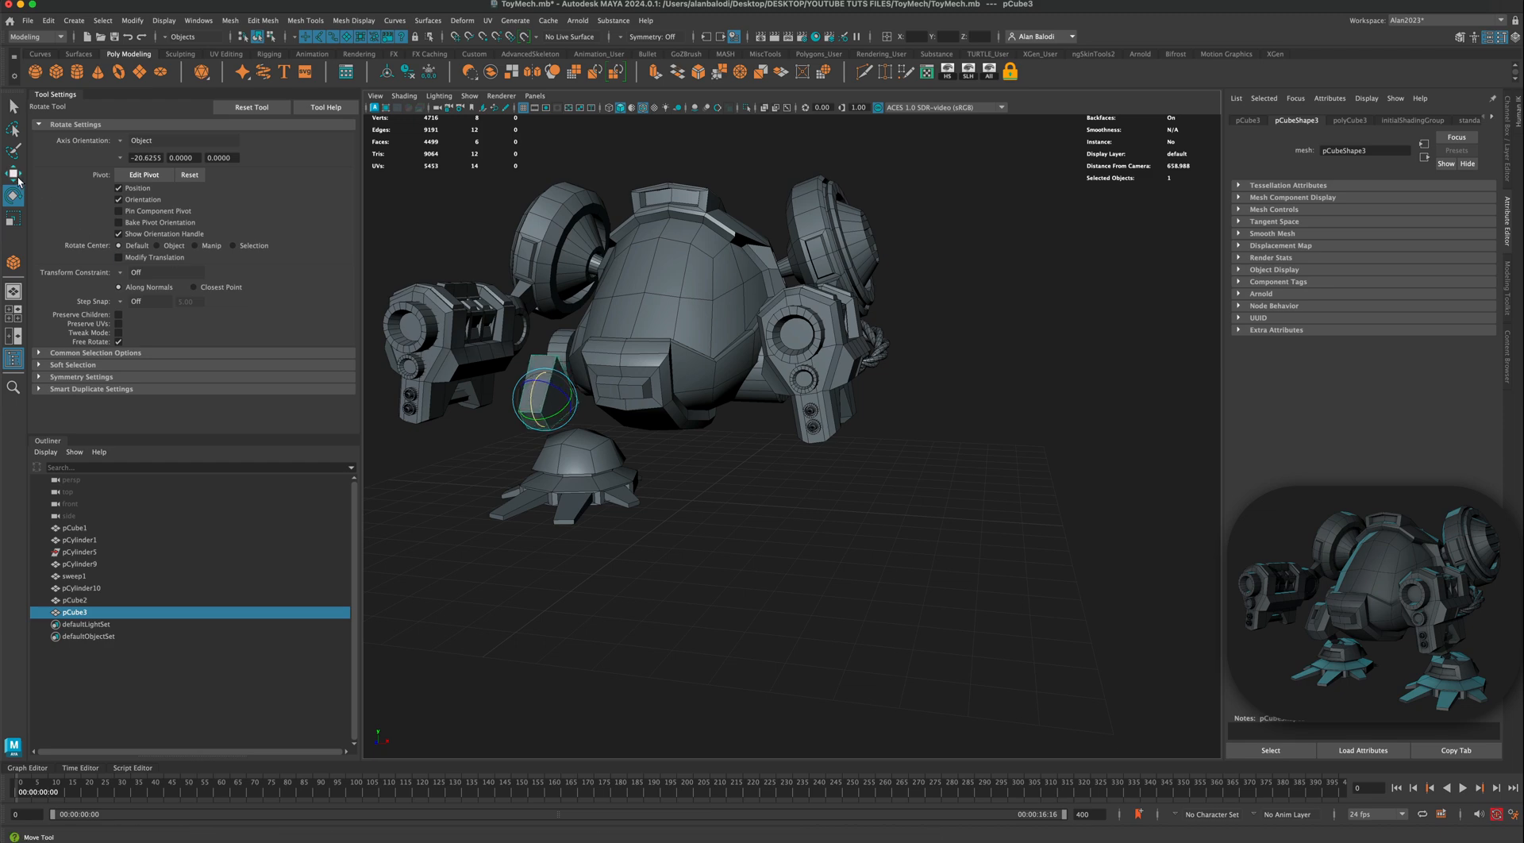
left_click_drag(442, 357, 800, 431, "alt")
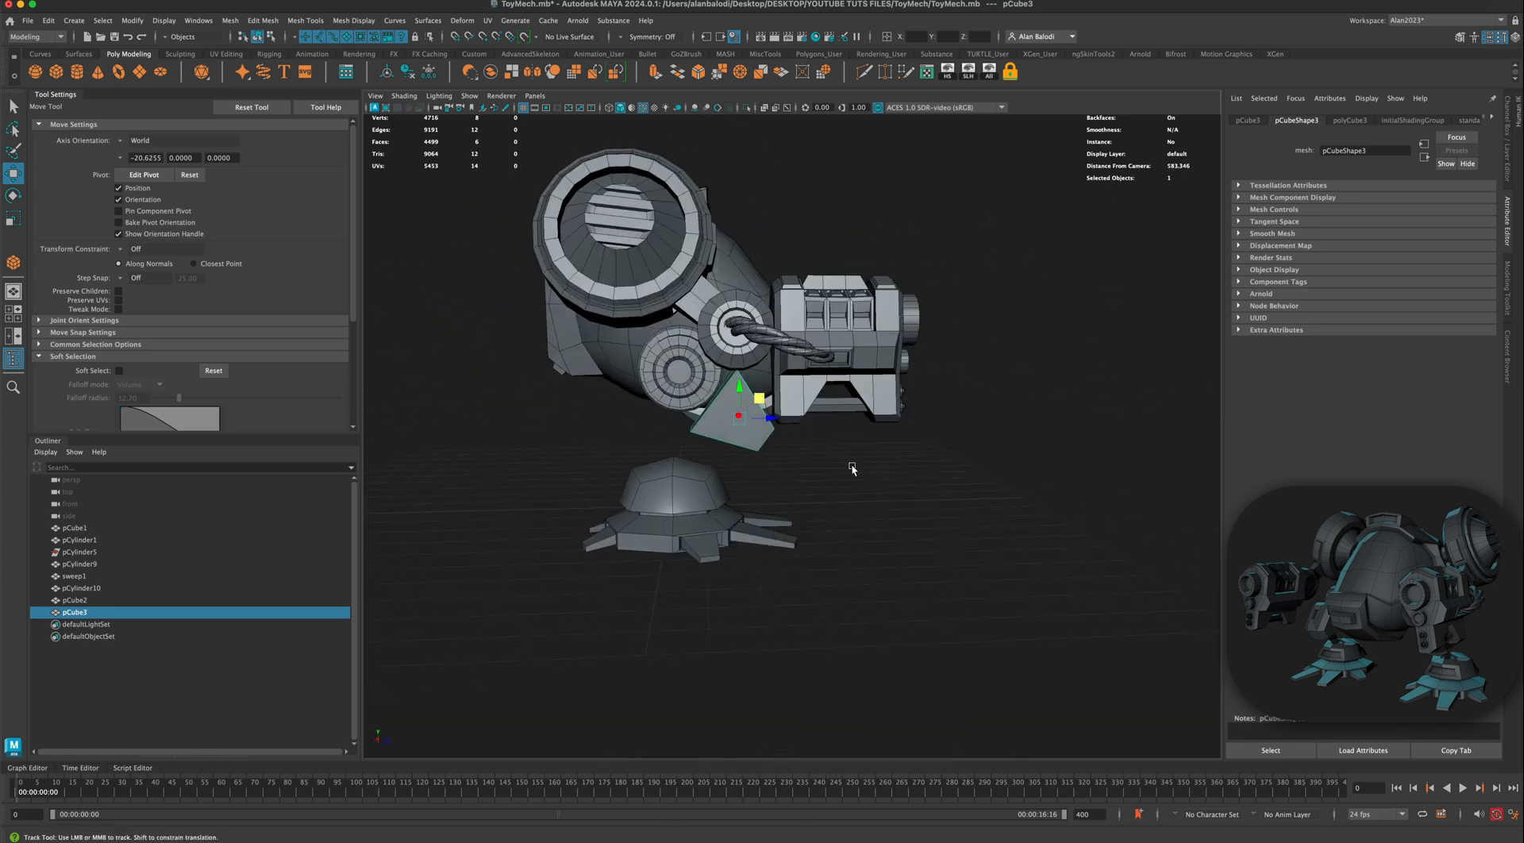
Step: Extrude the tapered block's underside face and inset it to a scale of about 0.63
scroll(833, 454, "up", 3)
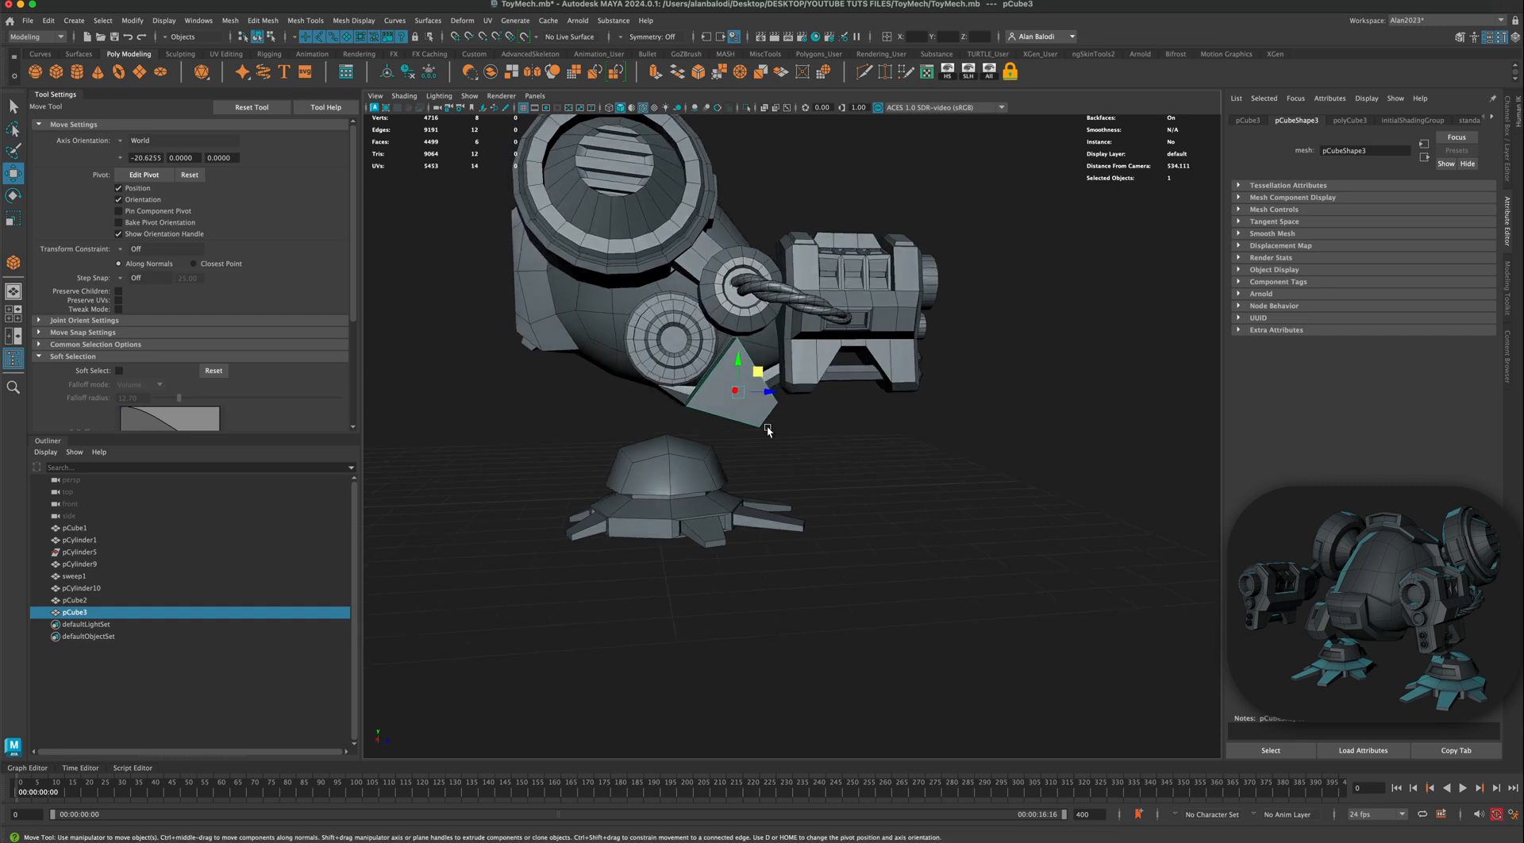
scroll(827, 452, "up", 8)
mouse_move(796, 446)
left_mouse_down("alt")
mouse_move(844, 445)
mouse_move(794, 443)
left_mouse_up("alt")
left_click_drag(701, 446, 798, 412, "alt")
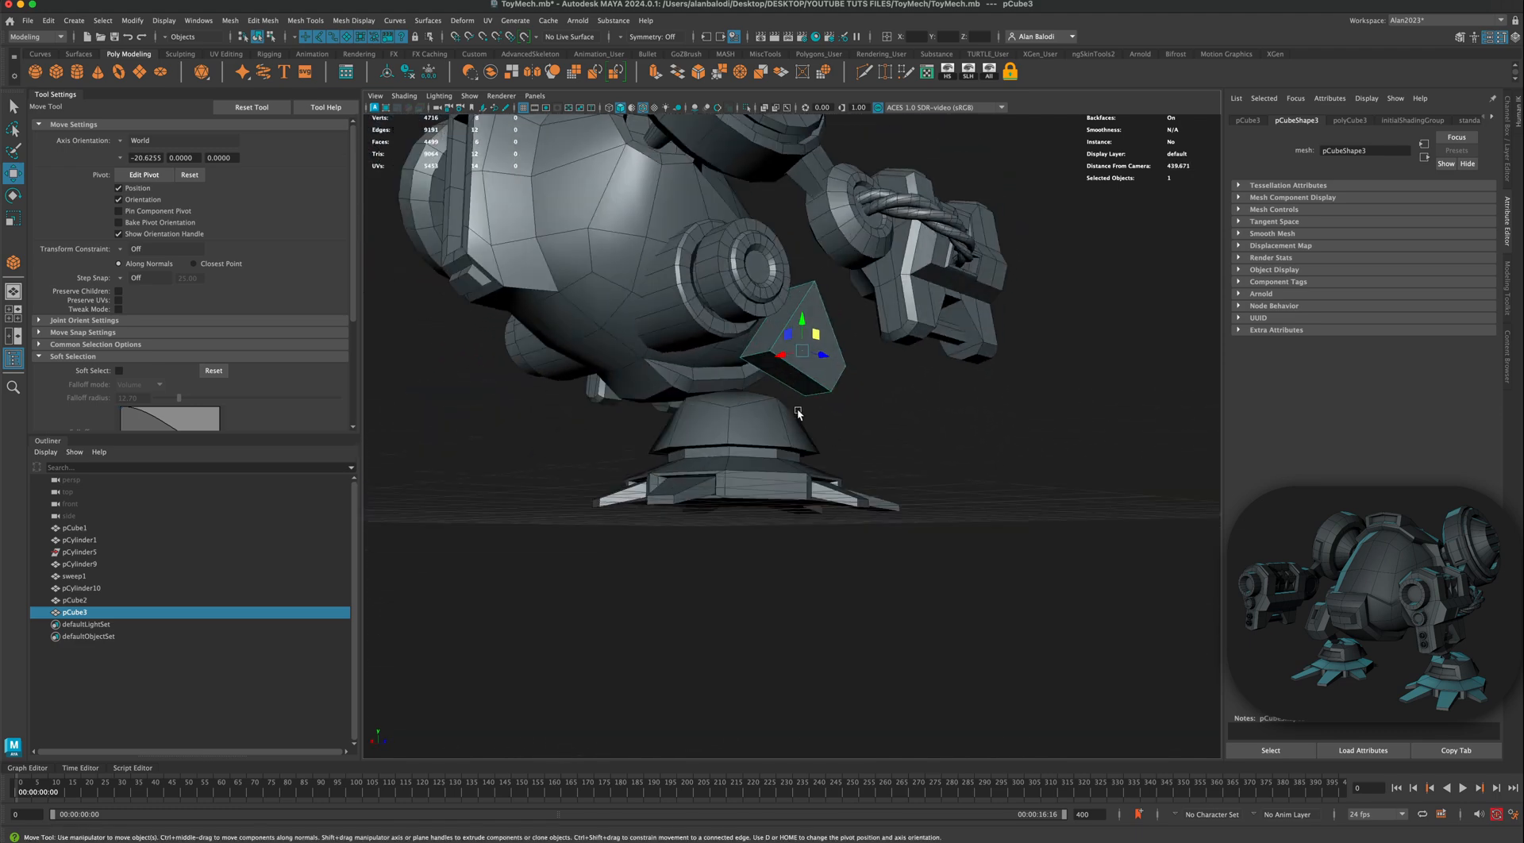
right_click_drag(796, 384, 795, 413)
left_click(793, 385)
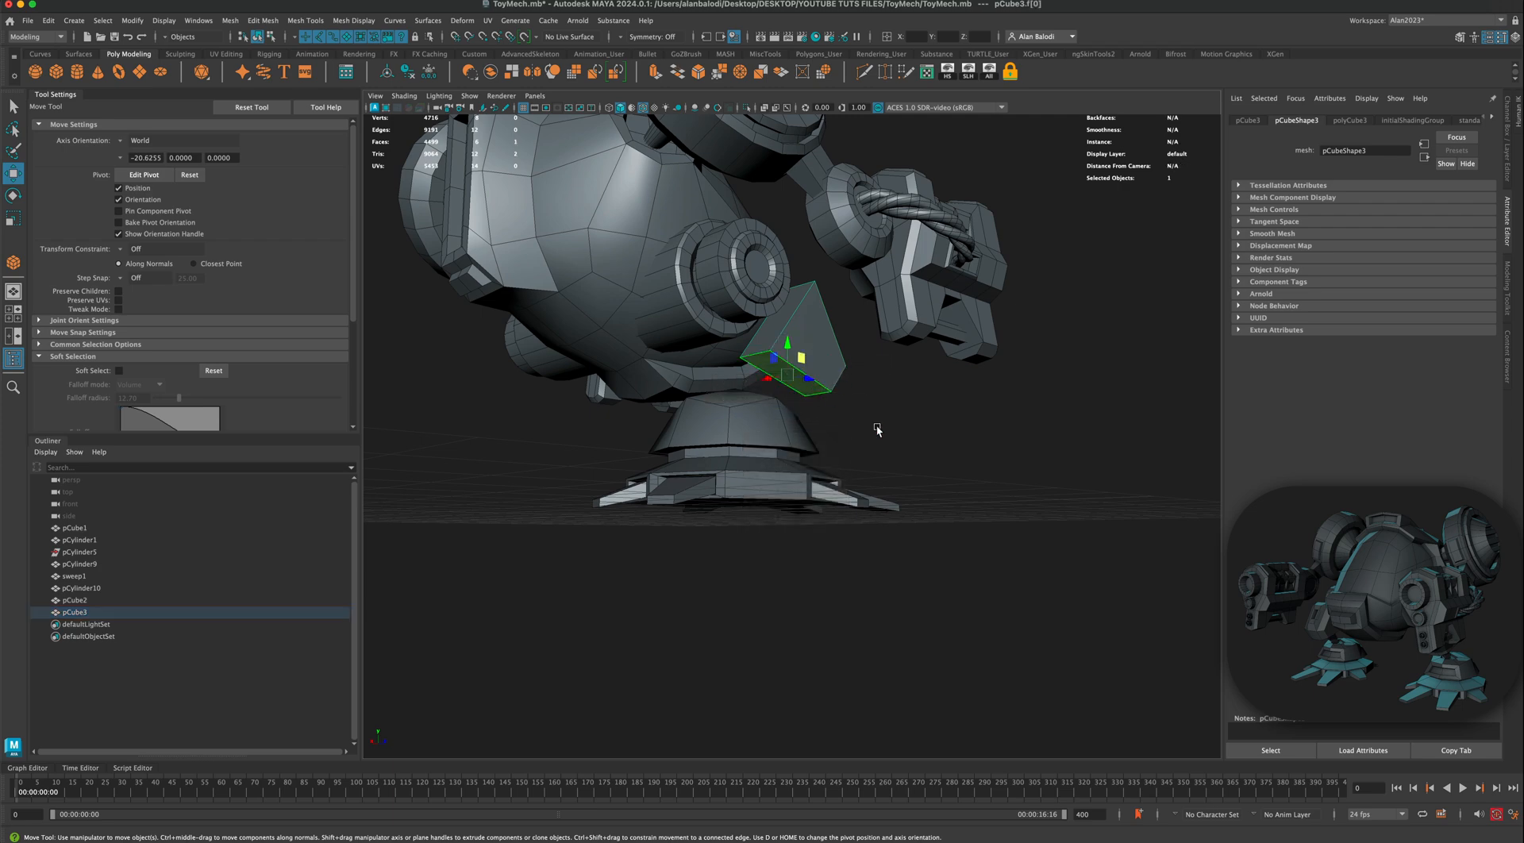
middle_click_drag(902, 437, 850, 473, "alt")
scroll(850, 473, "up", 5)
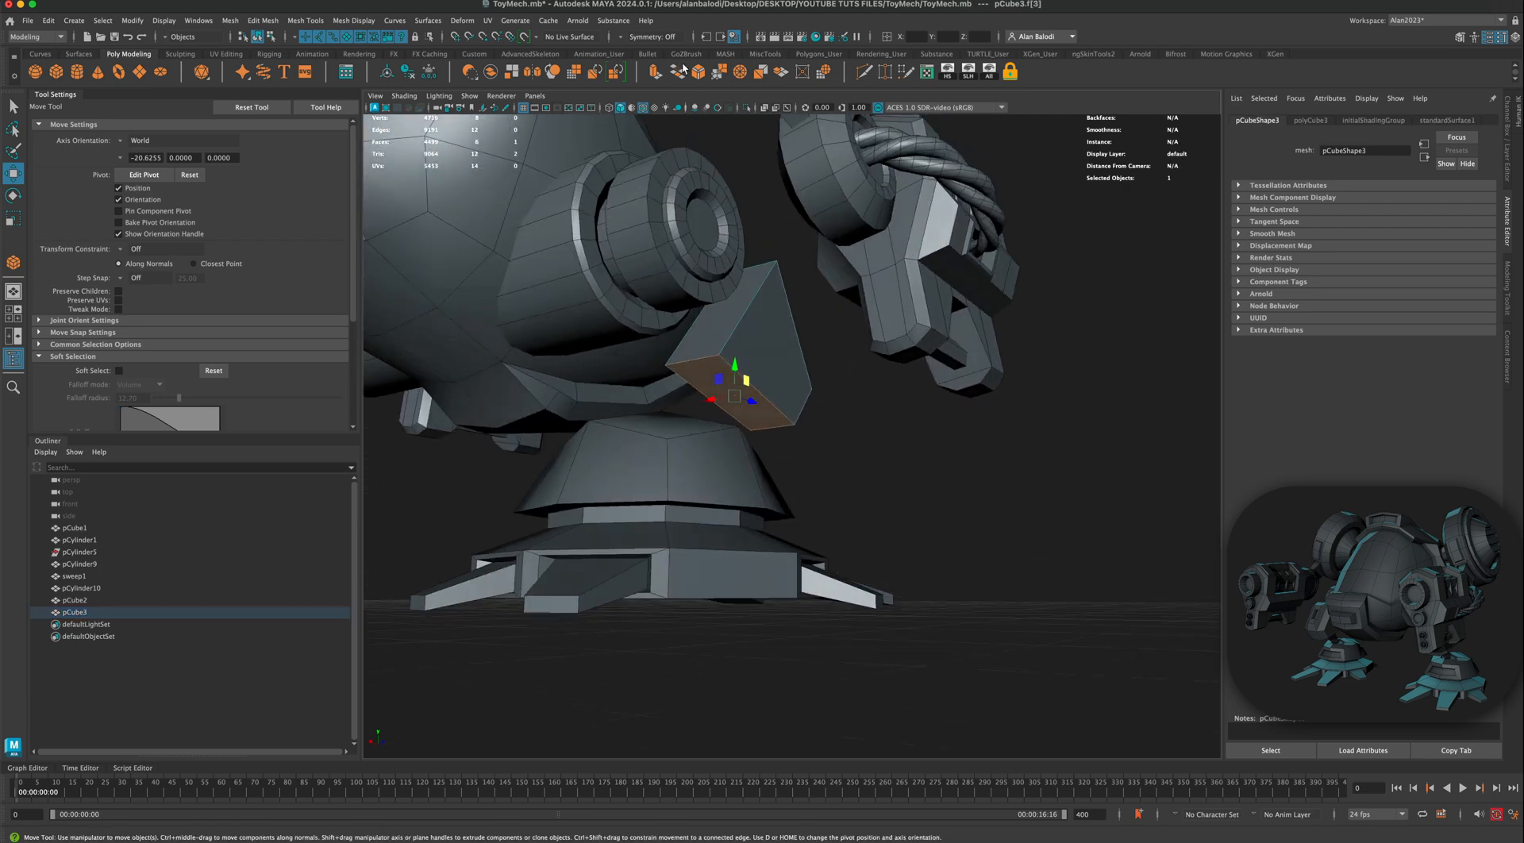
left_click(655, 73)
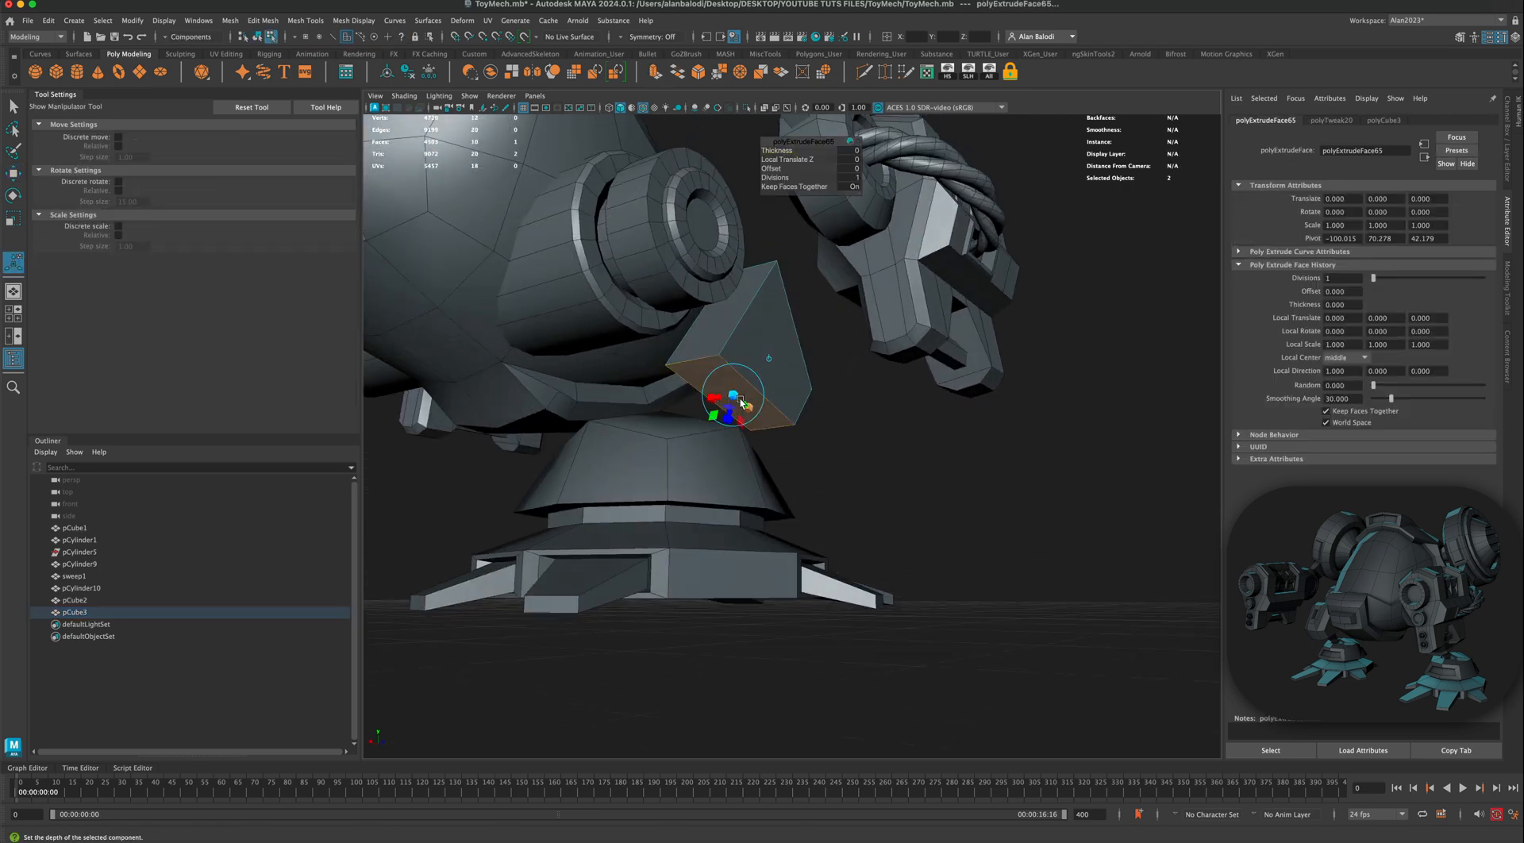
left_click_drag(738, 396, 730, 400)
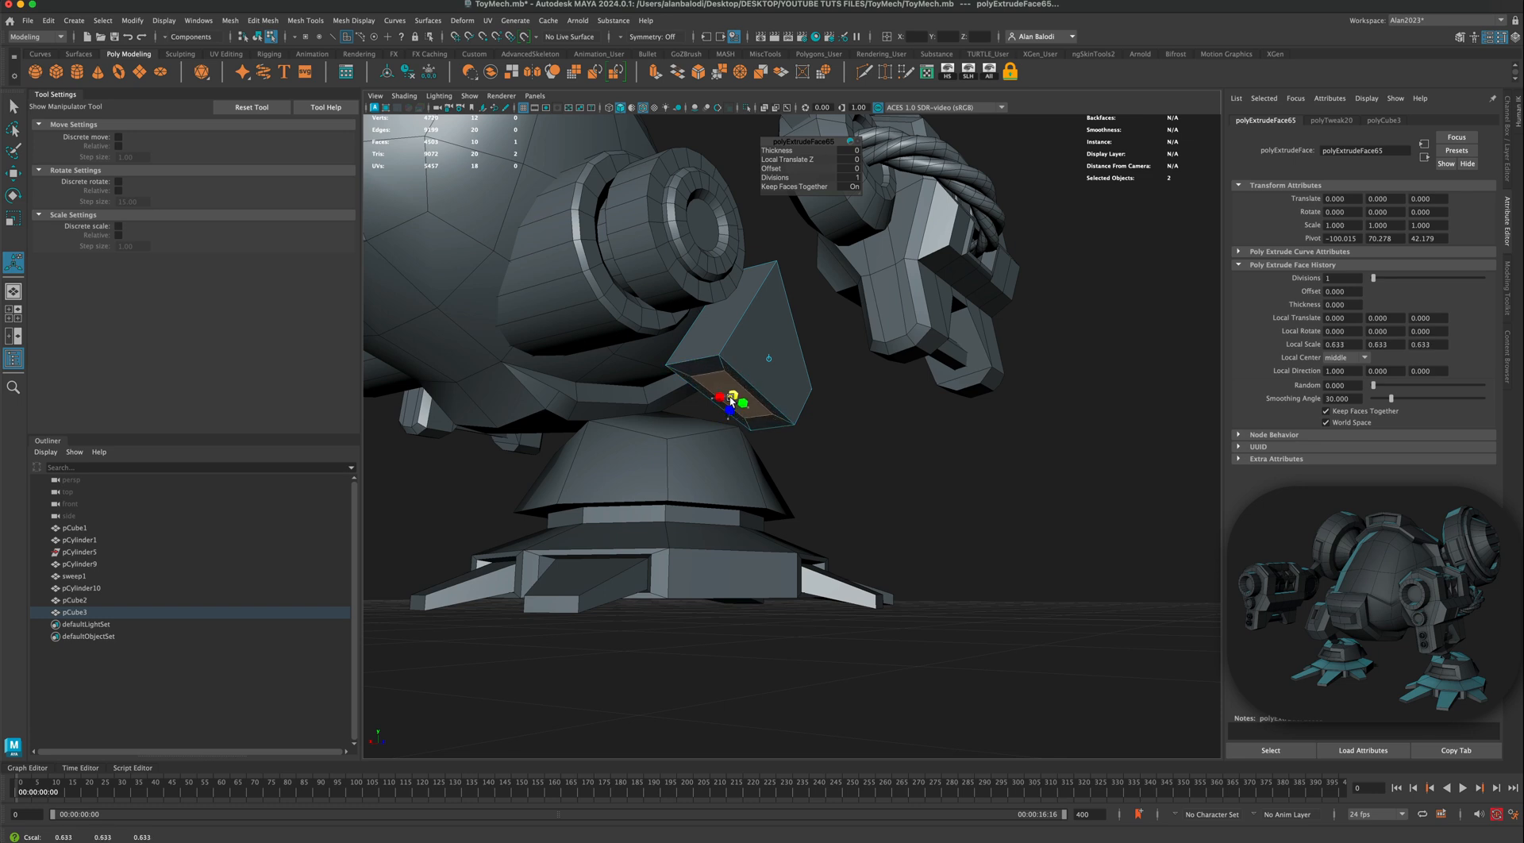
Step: Extrude the inset underside face about 4.6 units inward and scale the recess floor to about 0.67
key("ctrl+e")
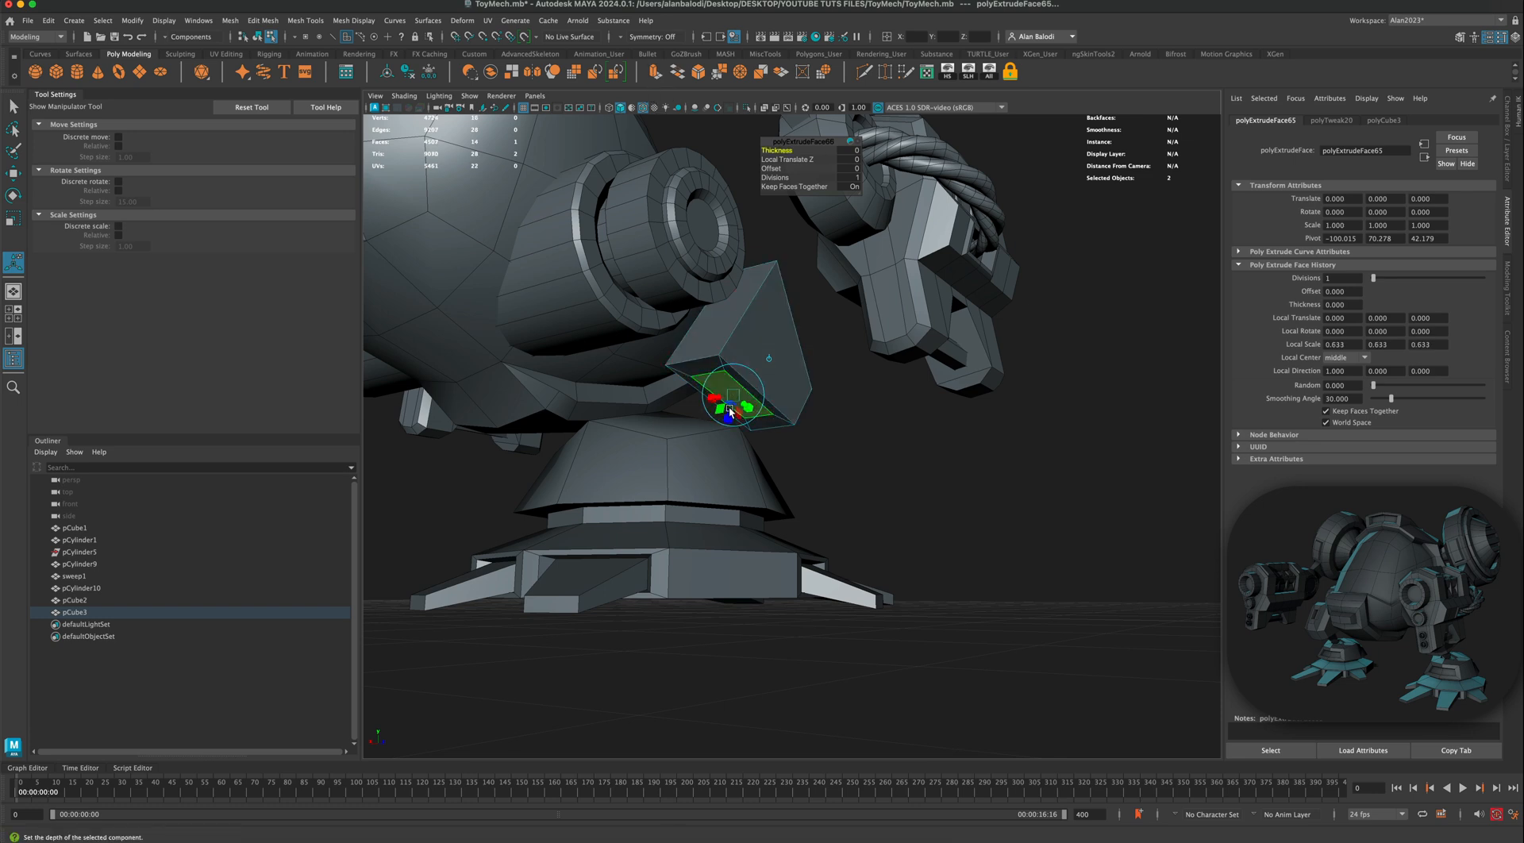
left_click_drag(730, 414, 731, 406)
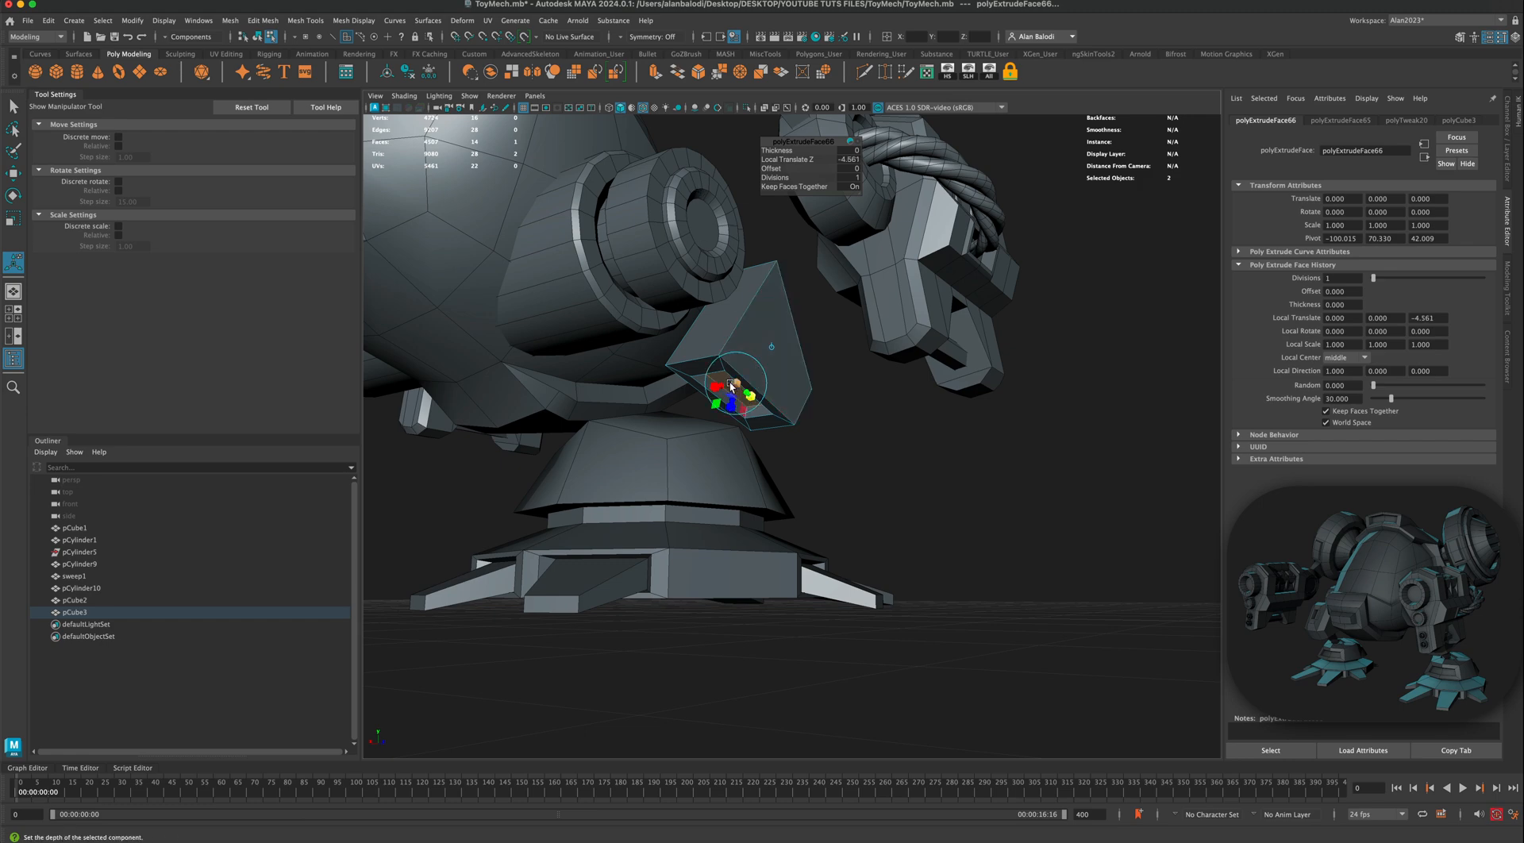
left_click_drag(736, 384, 697, 315)
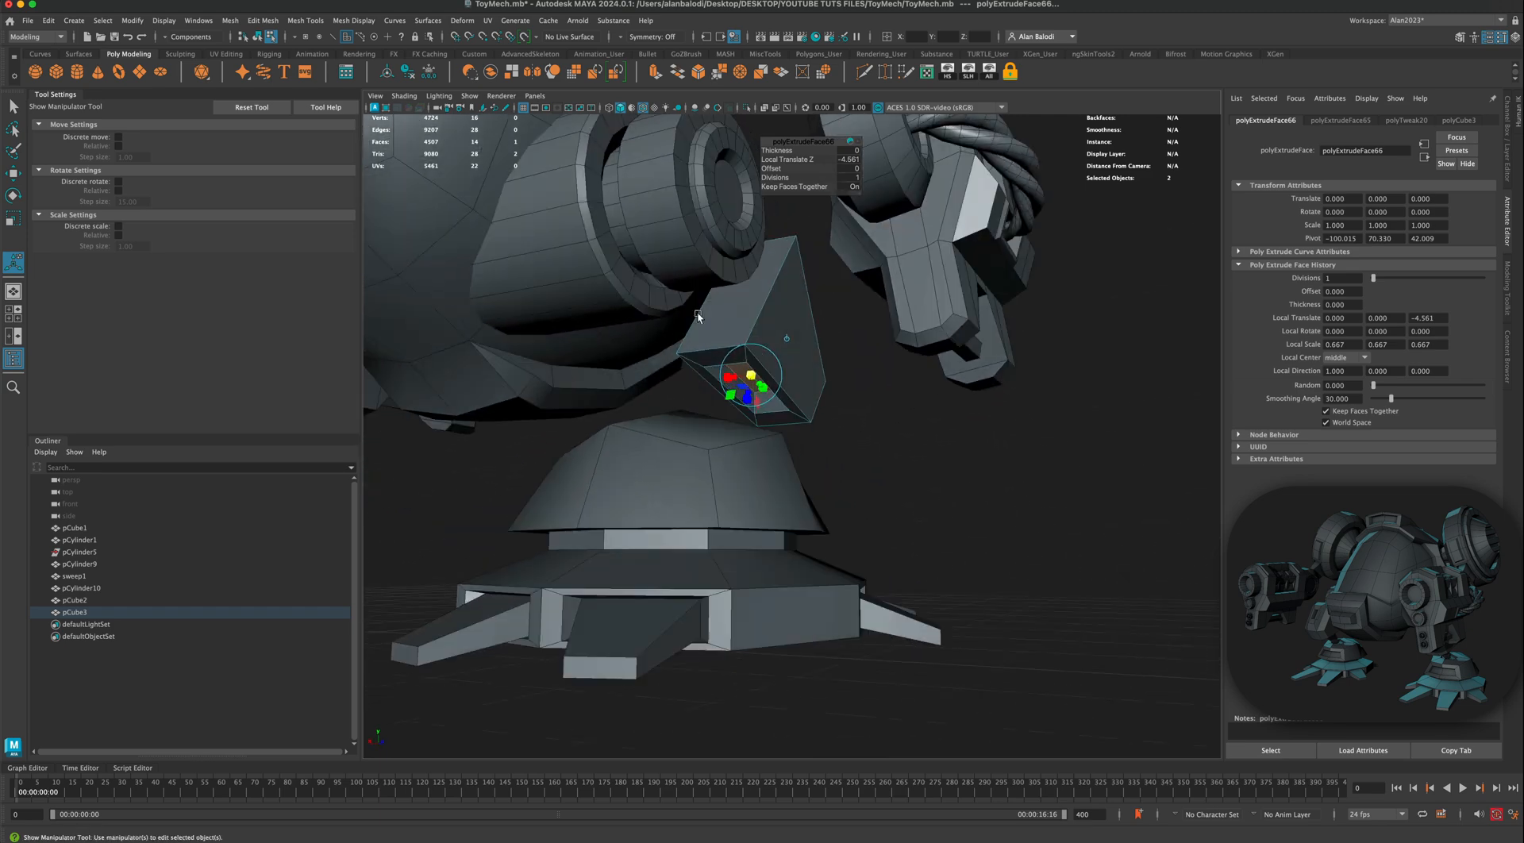
Step: Extrude the recess floor about 29 units toward the foot to form a strut, and return to object mode
key("ctrl+e")
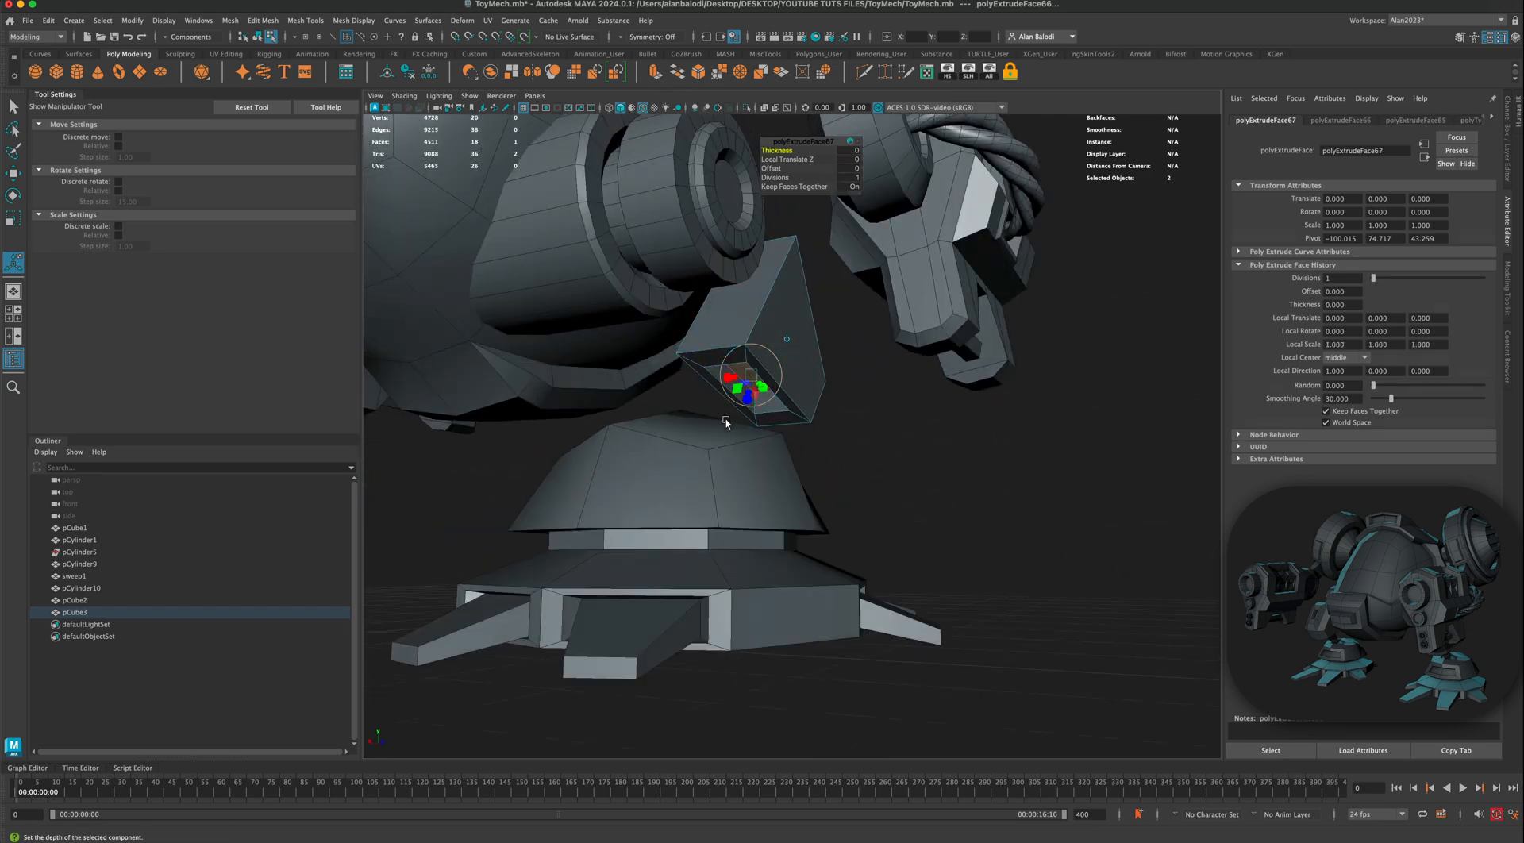
left_click_drag(725, 422, 777, 441, "alt")
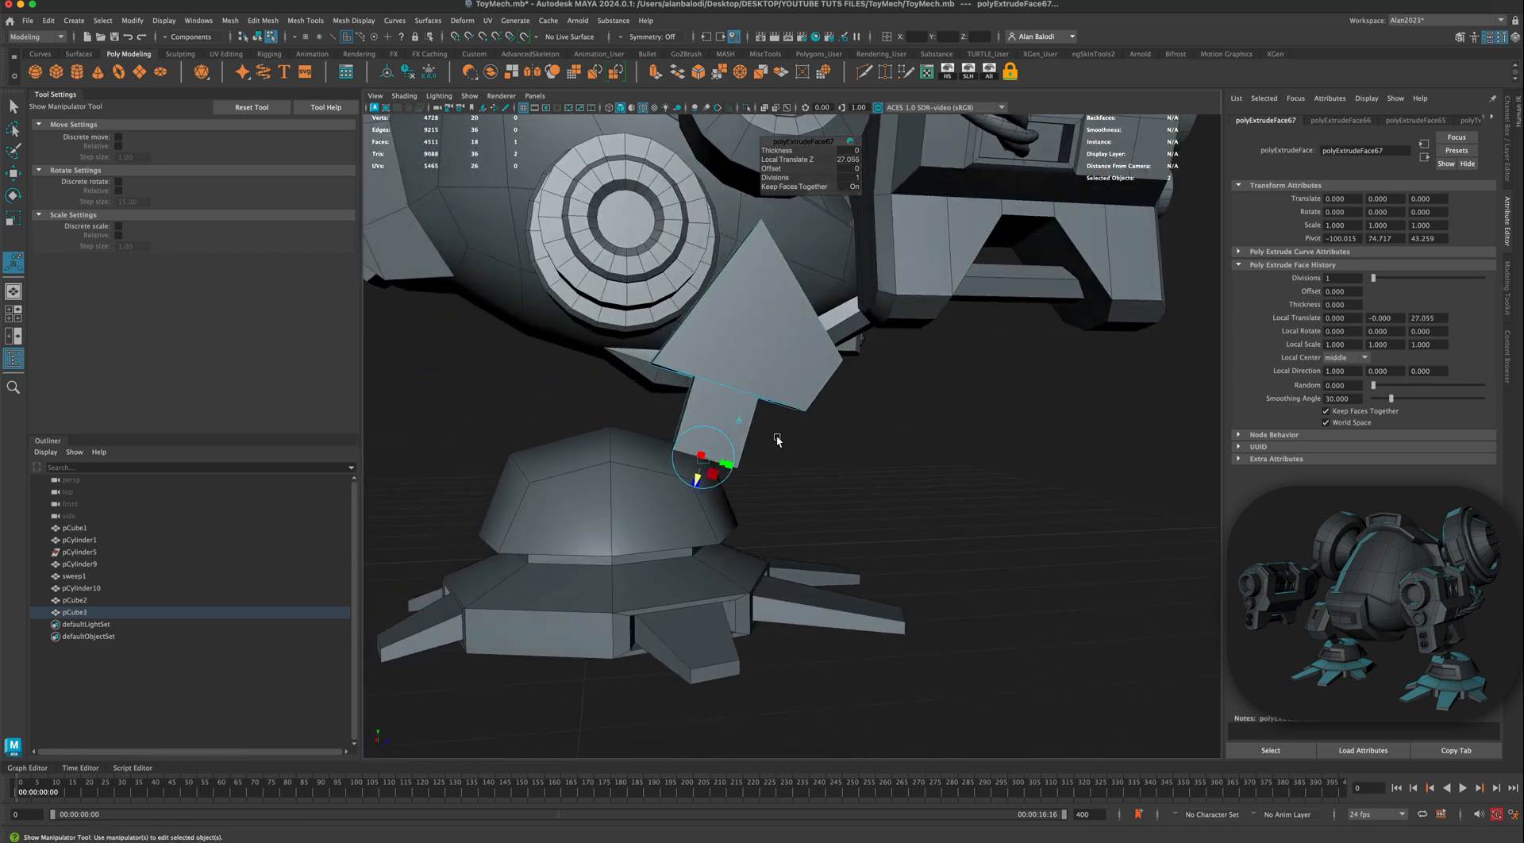
left_click_drag(698, 476, 692, 486)
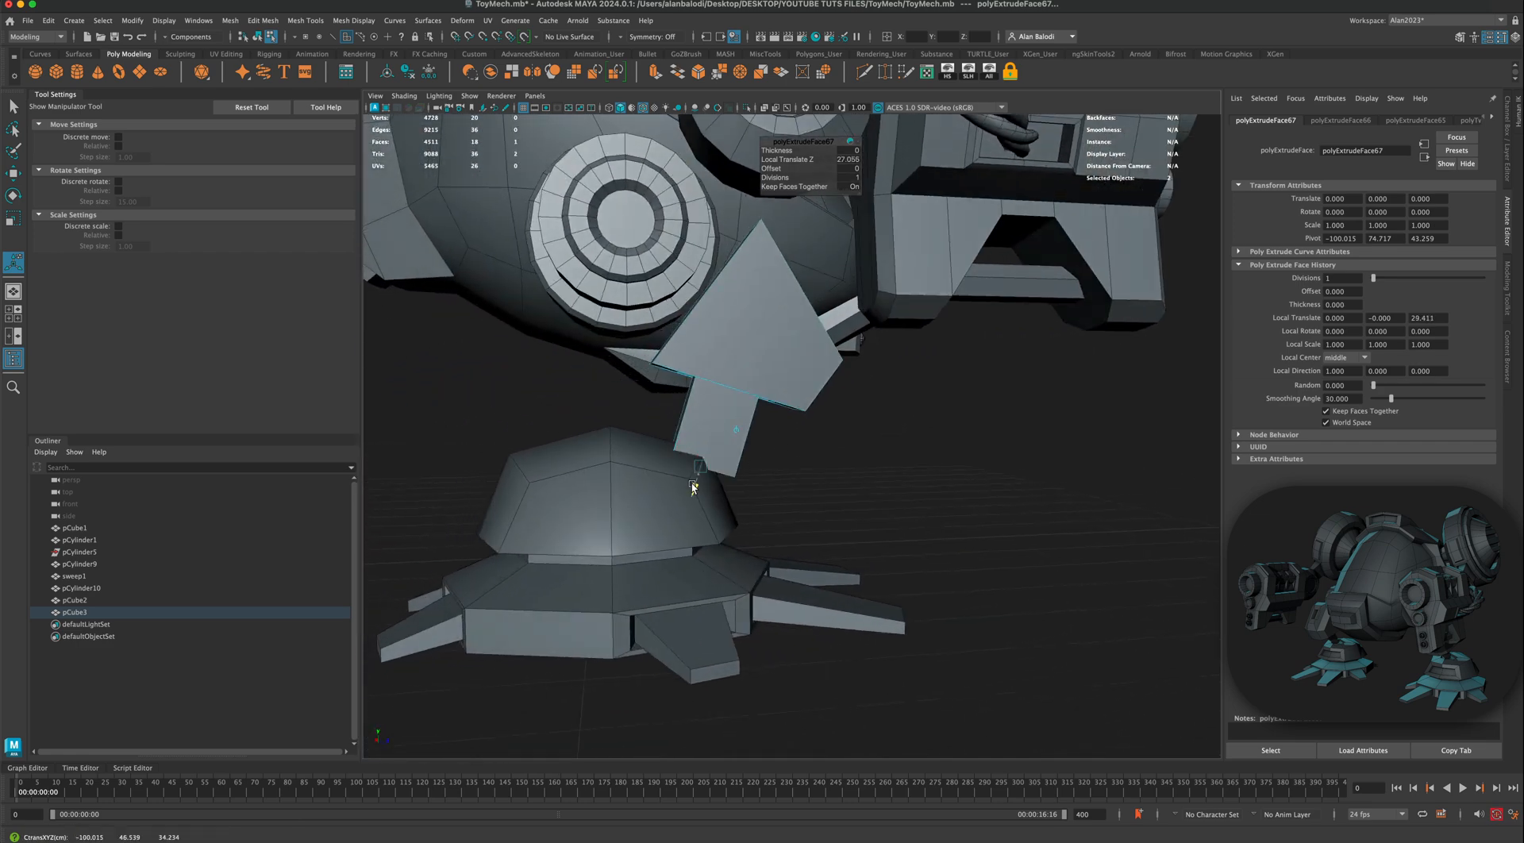
right_click(758, 365)
left_click(818, 347)
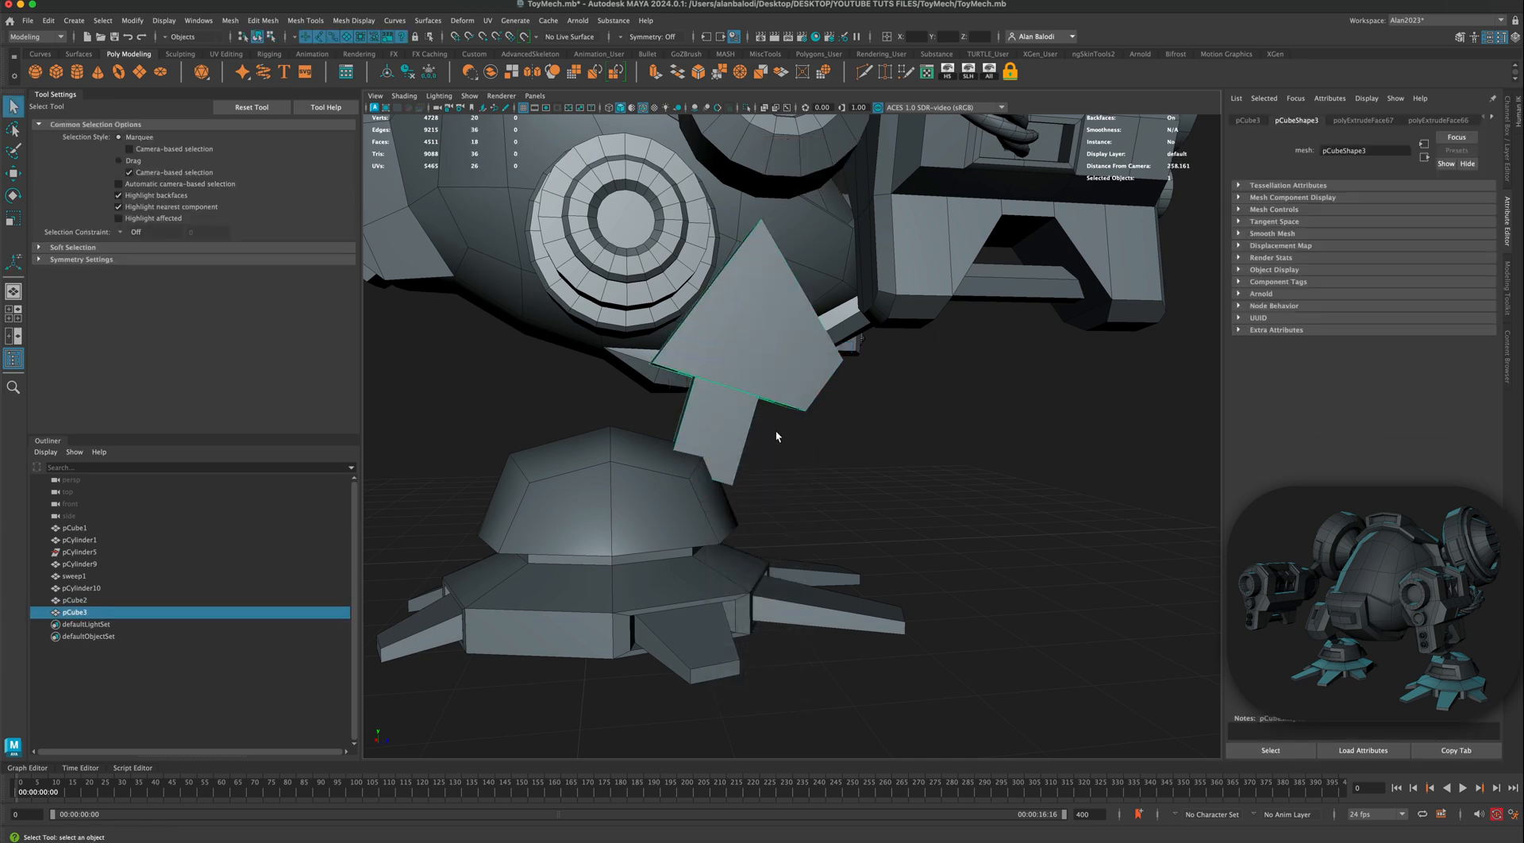
Step: Move the strut's end vertices back and down into the foot dome so the strut slants
left_click_drag(751, 431, 717, 403, "alt")
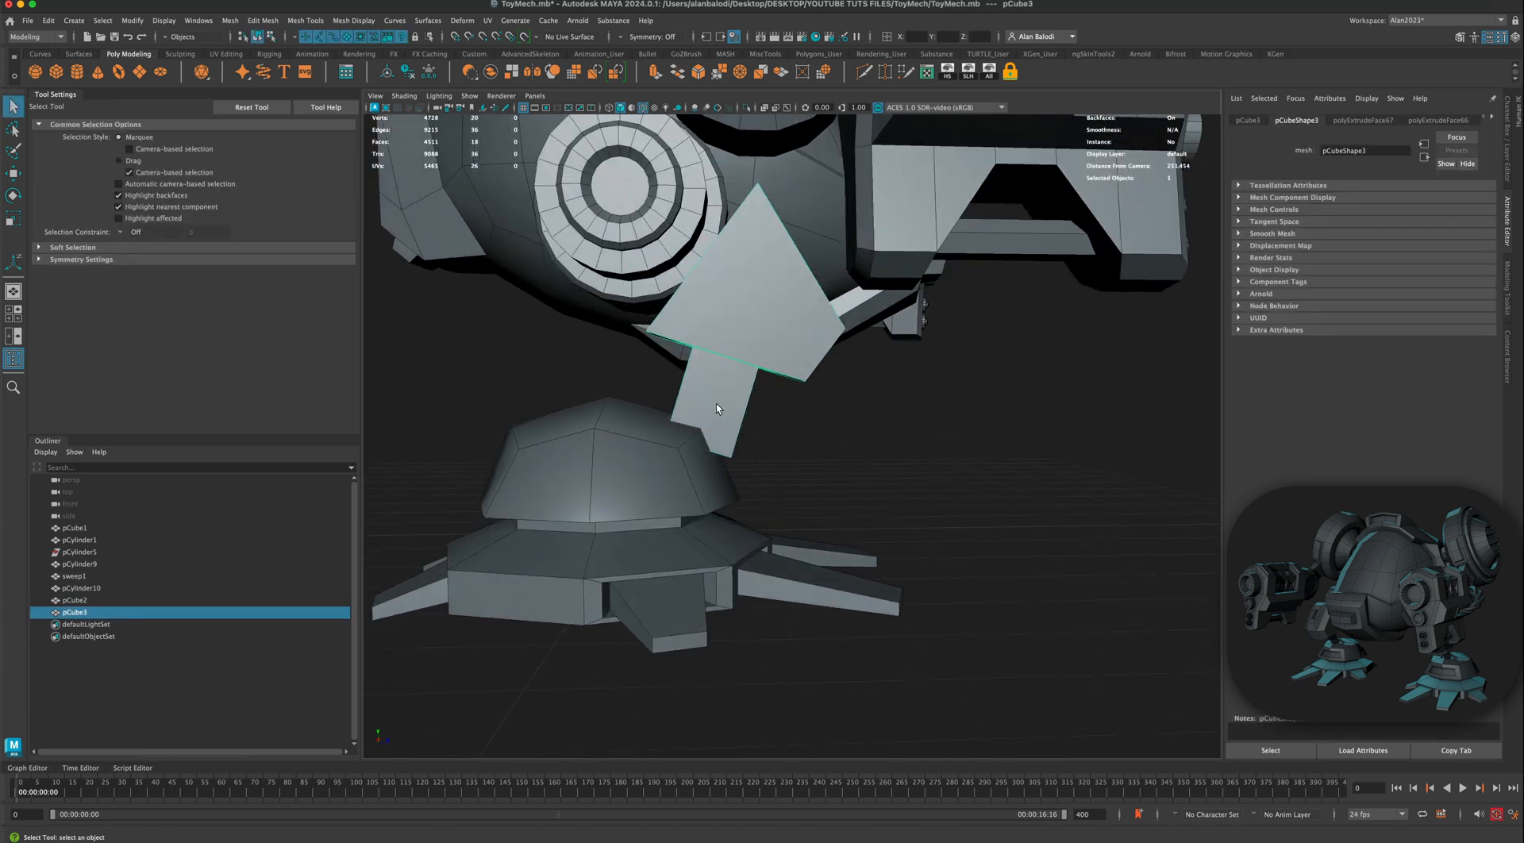
right_click(715, 402)
left_click(625, 401)
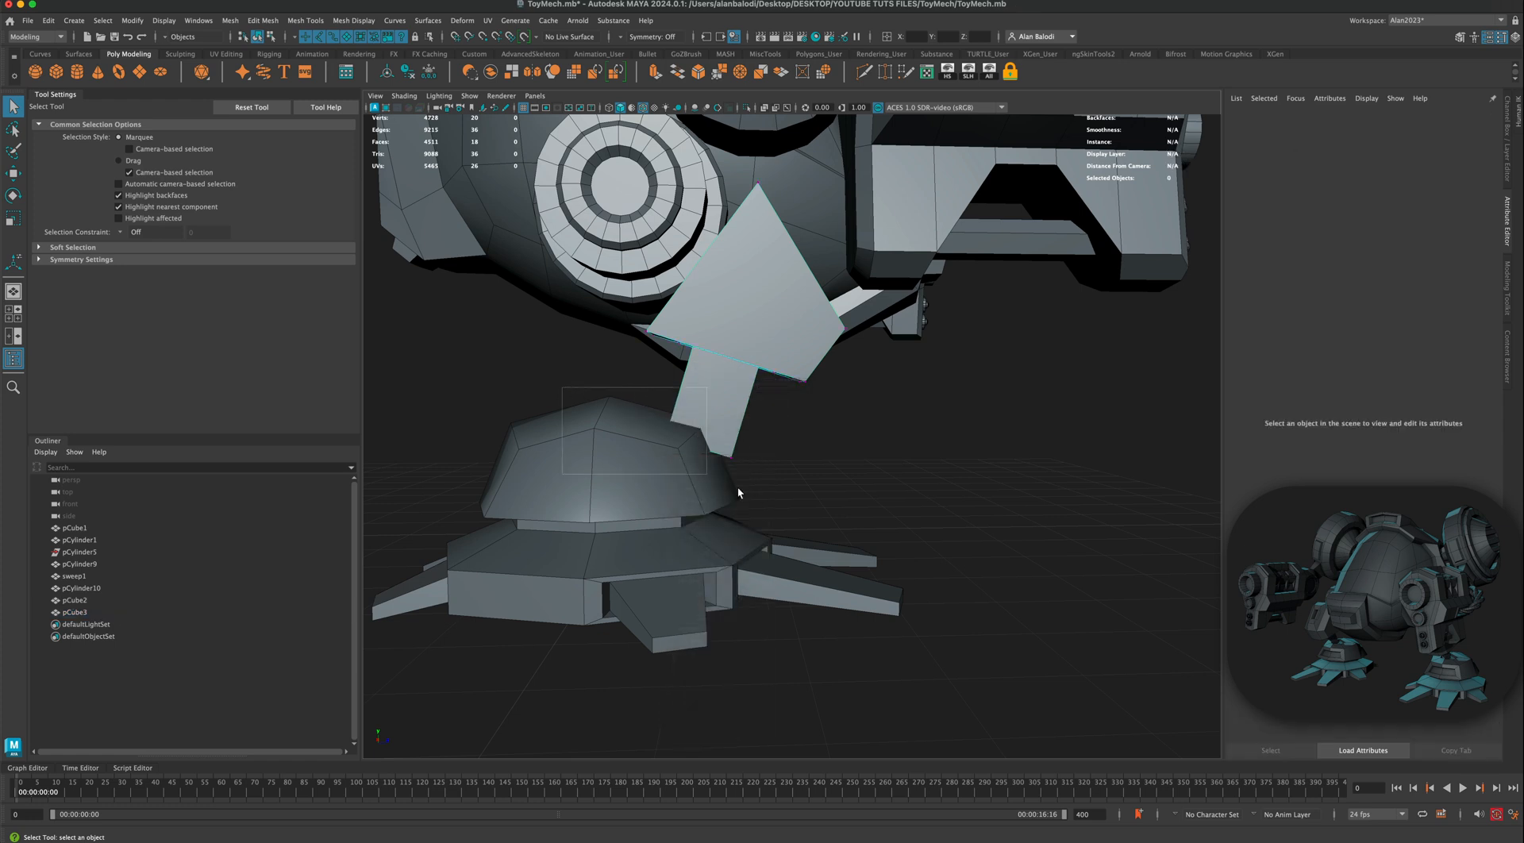
left_click_drag(737, 488, 724, 486)
key("w")
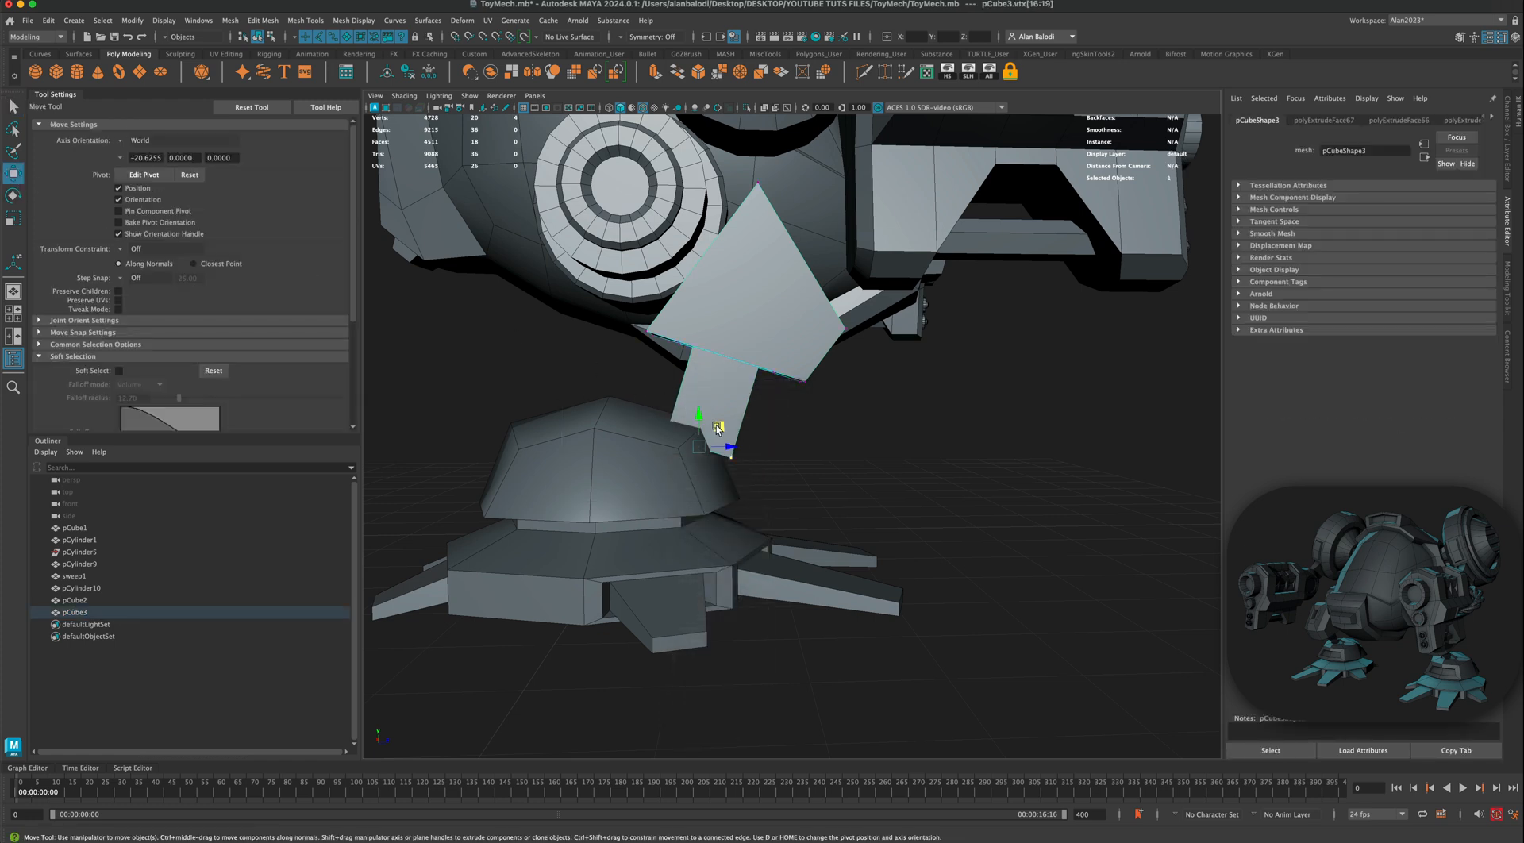
left_click_drag(717, 429, 645, 441)
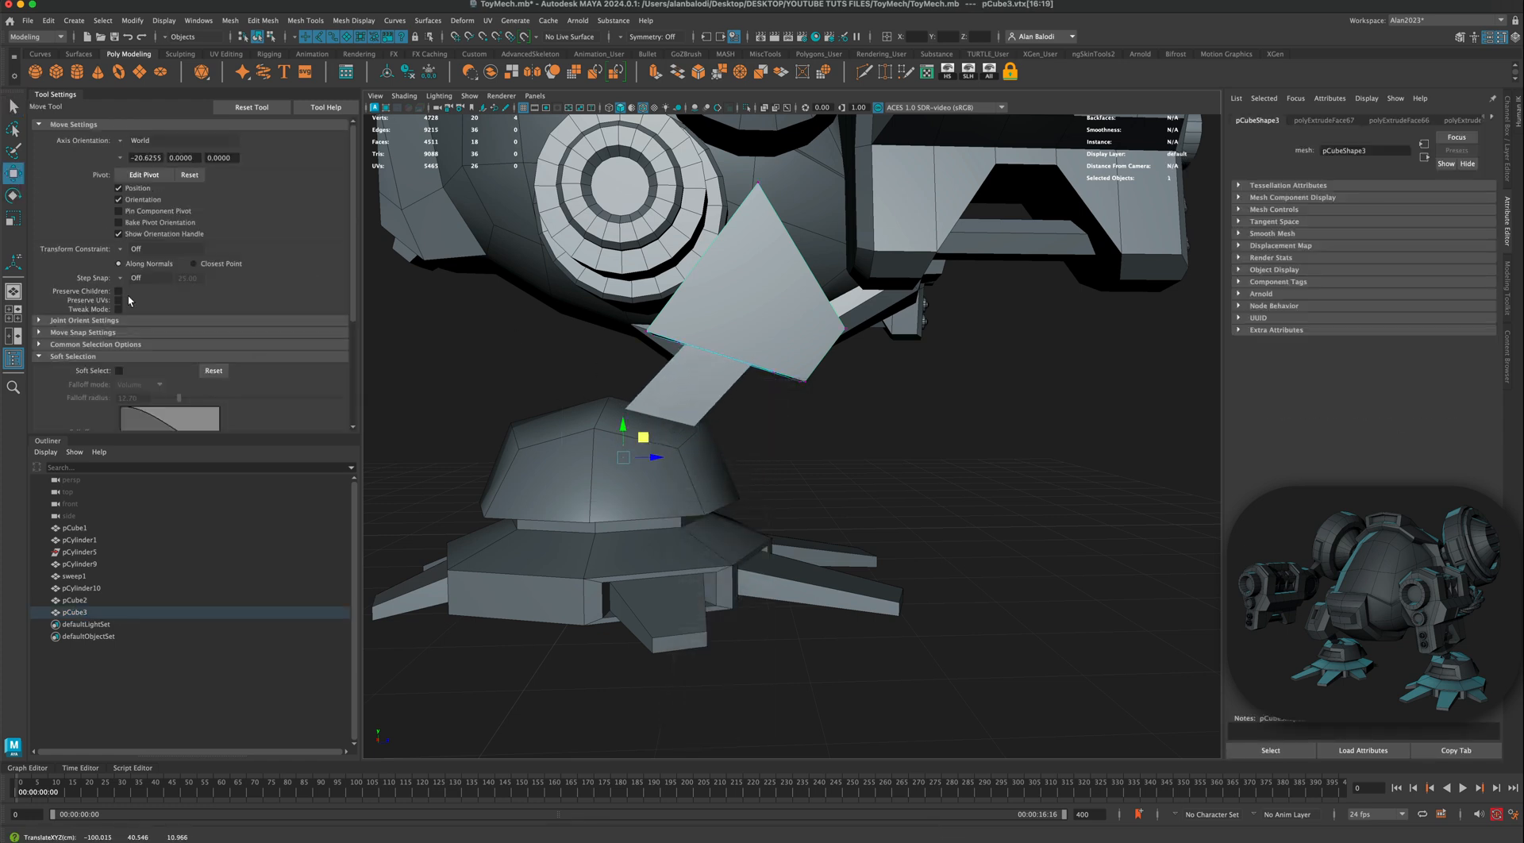
Step: Scale the strut's end vertices down so it tapers into the foot dome, and return to object mode
left_click(14, 223)
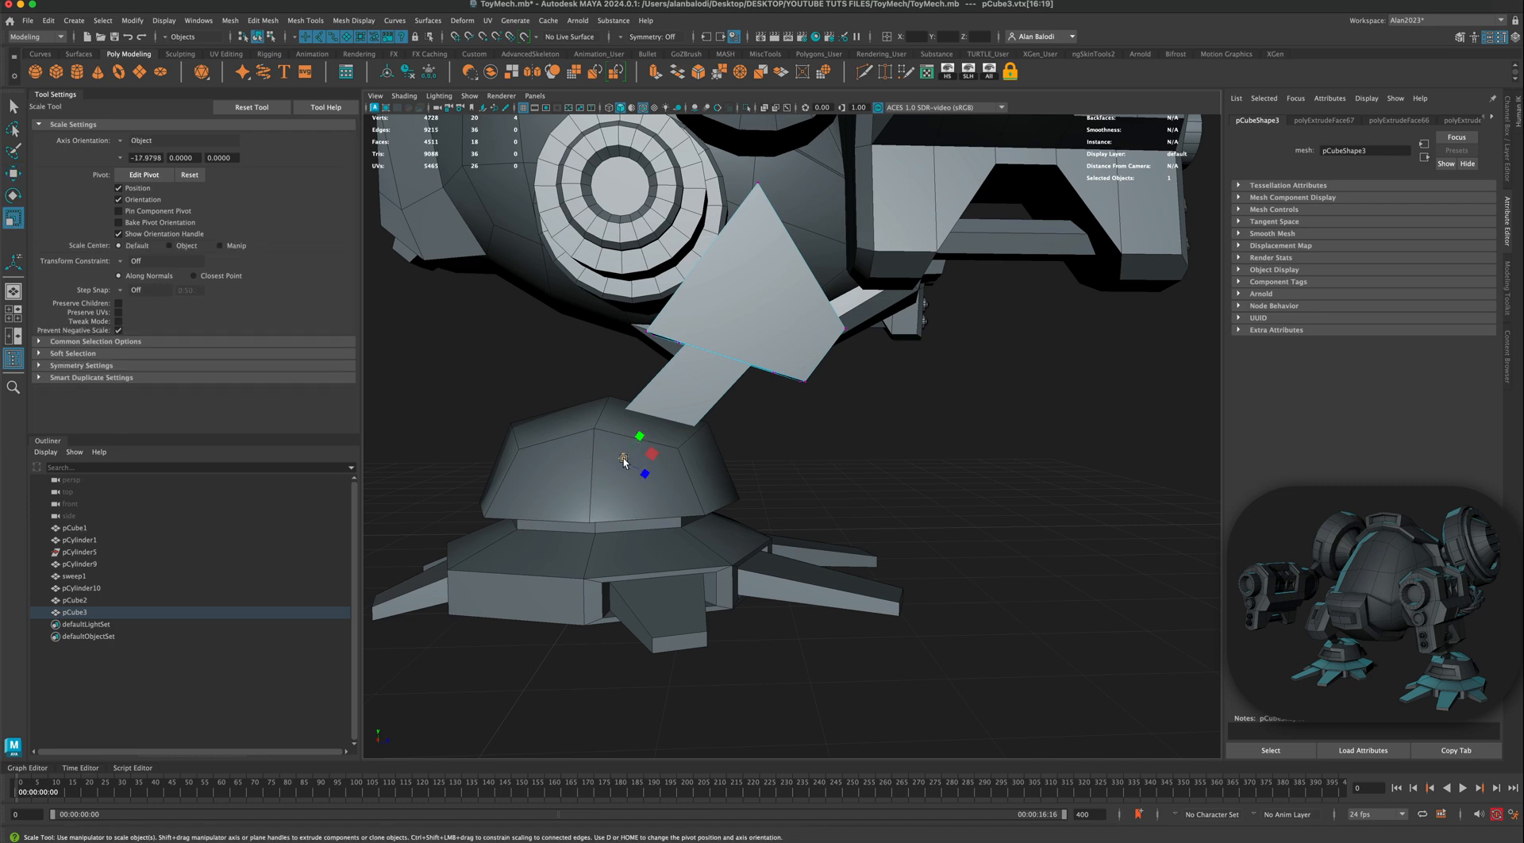
left_click_drag(624, 460, 821, 467)
scroll(821, 469, "down", 3)
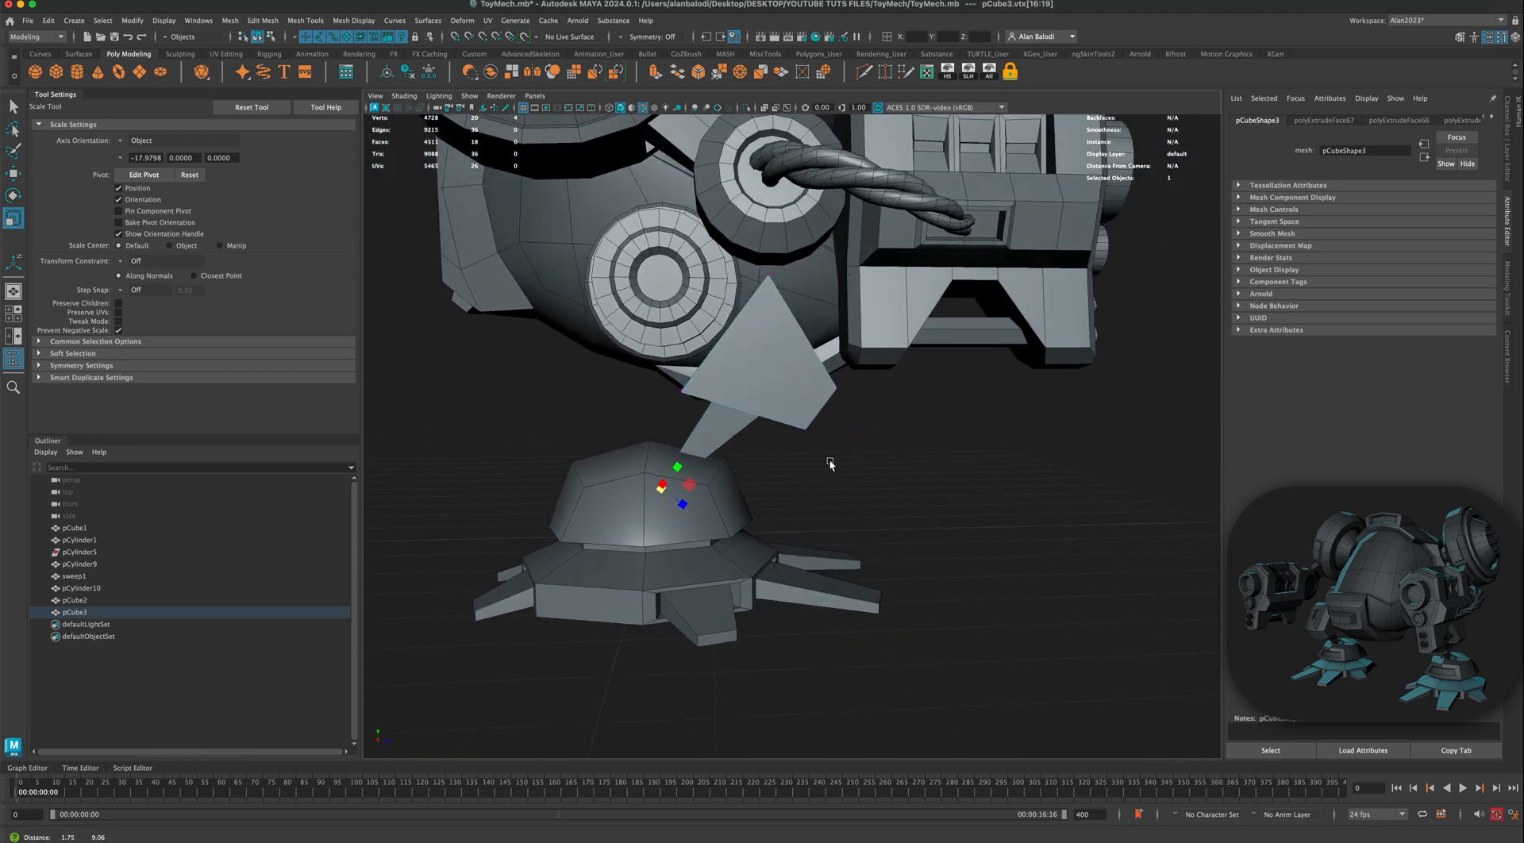
left_click(12, 105)
right_click_drag(777, 371, 836, 351)
left_click(854, 475)
scroll(853, 474, "down", 3)
mouse_move(853, 475)
left_mouse_down("alt")
mouse_move(888, 470)
mouse_move(861, 469)
mouse_move(874, 473)
left_mouse_up("alt")
scroll(873, 469, "up", 3)
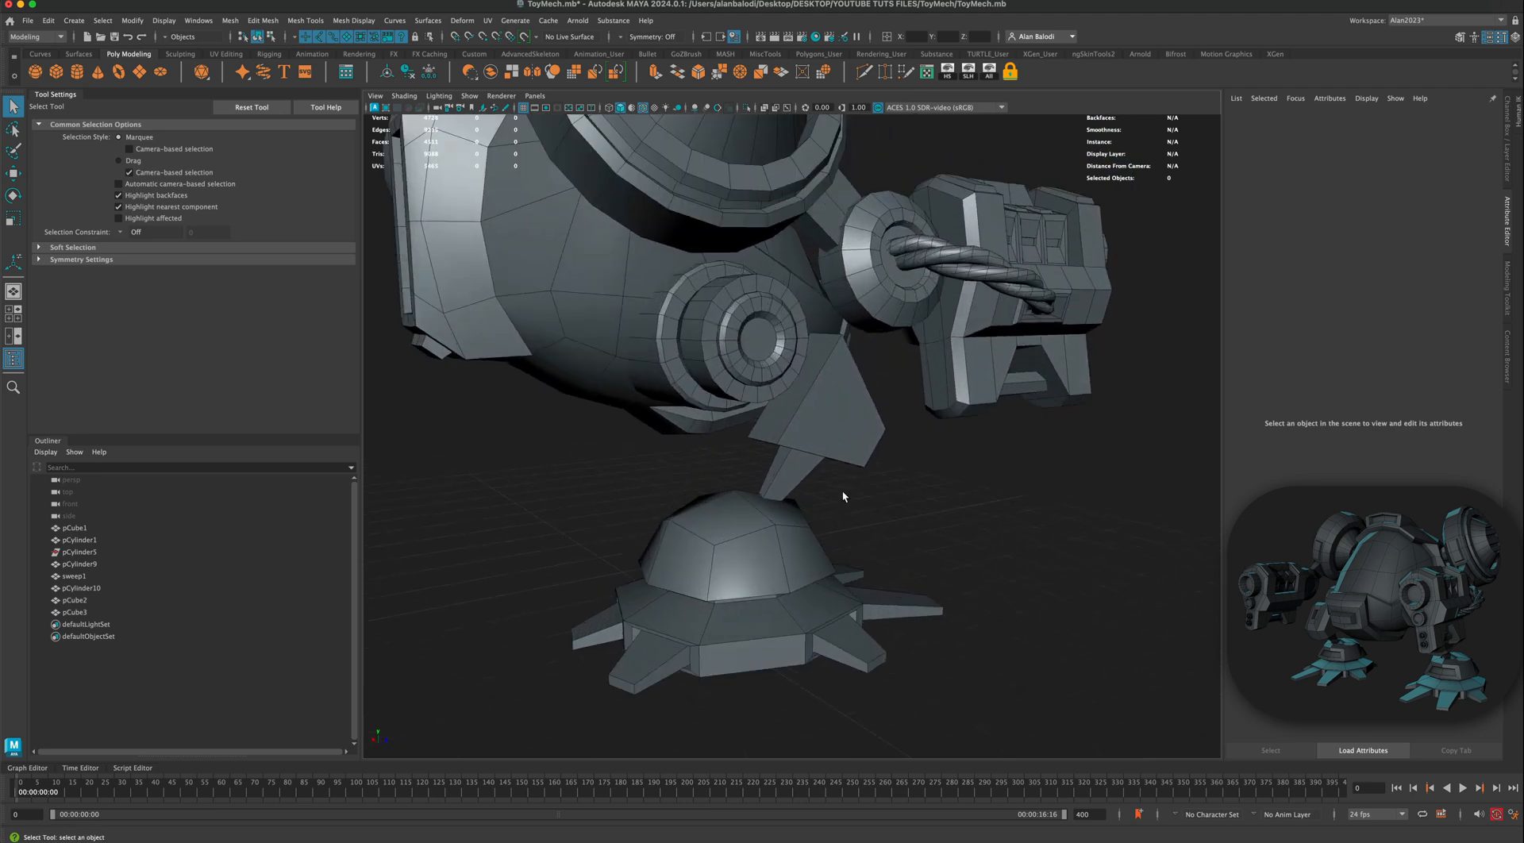
Step: Inset the tapered block's face that points at the hip stub and extrude it inward as a recess
left_click(794, 404)
right_click_drag(797, 393, 797, 425)
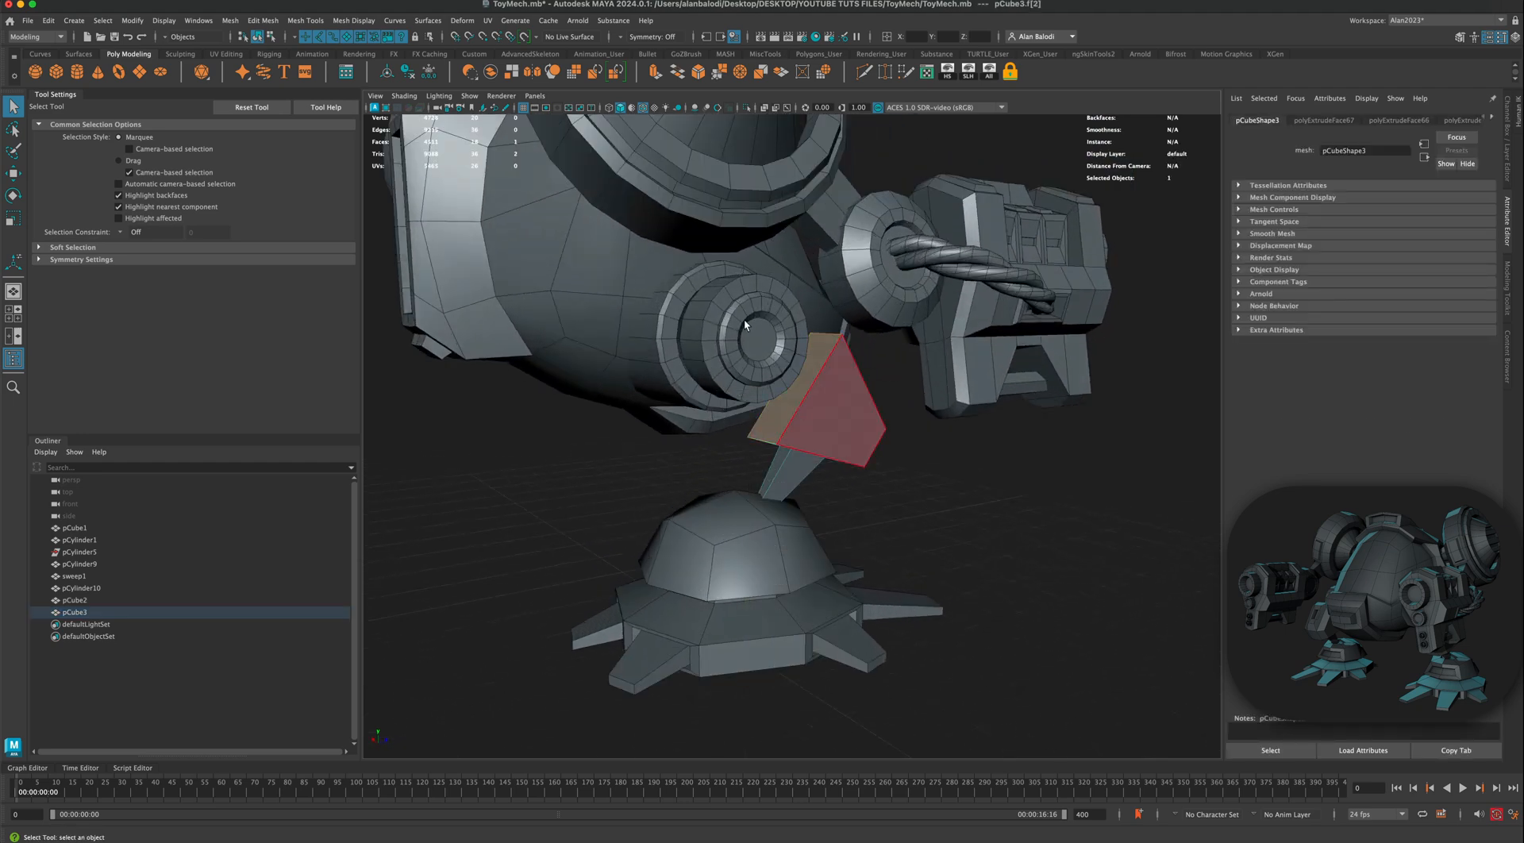
left_click(794, 388)
left_click(654, 73)
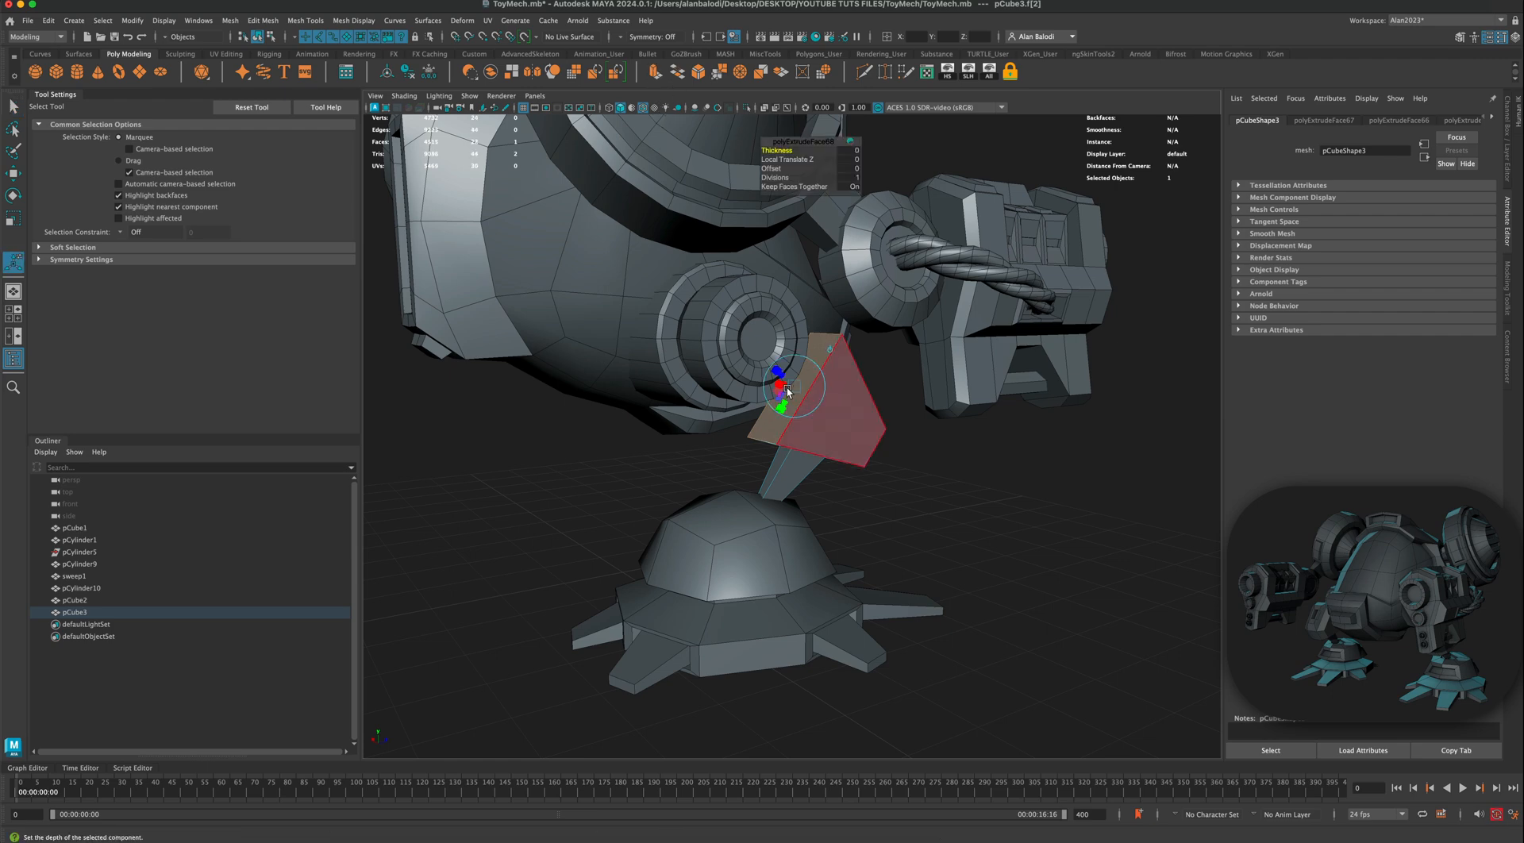
left_click_drag(784, 397, 791, 389)
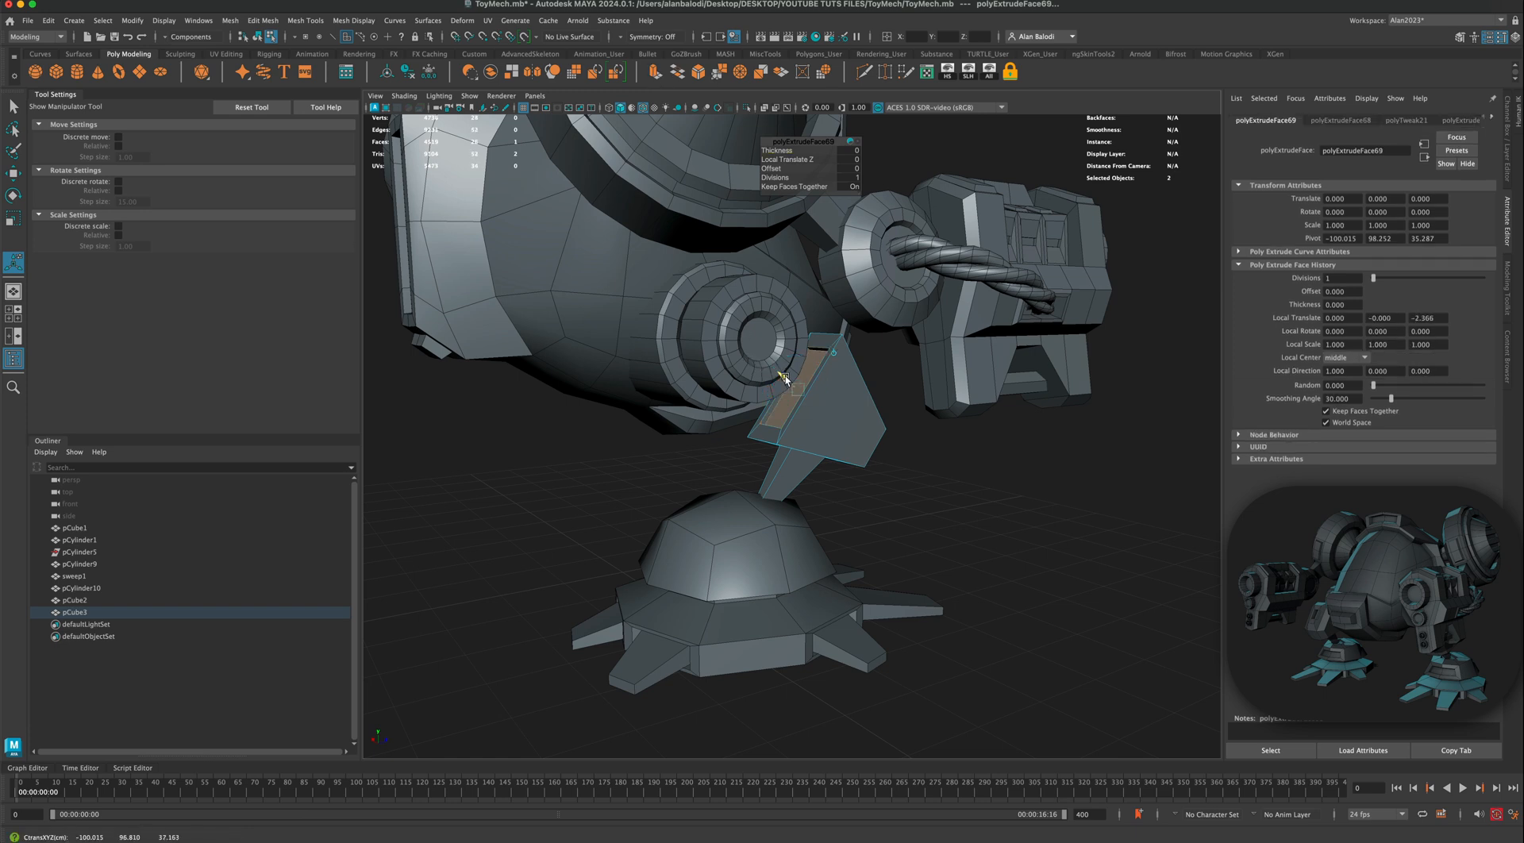
mouse_move(787, 378)
left_mouse_down()
mouse_move(788, 416)
mouse_move(799, 394)
left_mouse_up()
Step: Extrude the recessed face about 33 units into the hip stub to form a connecting neck, and return to object mode
left_click(655, 76)
left_click_drag(788, 379, 755, 362)
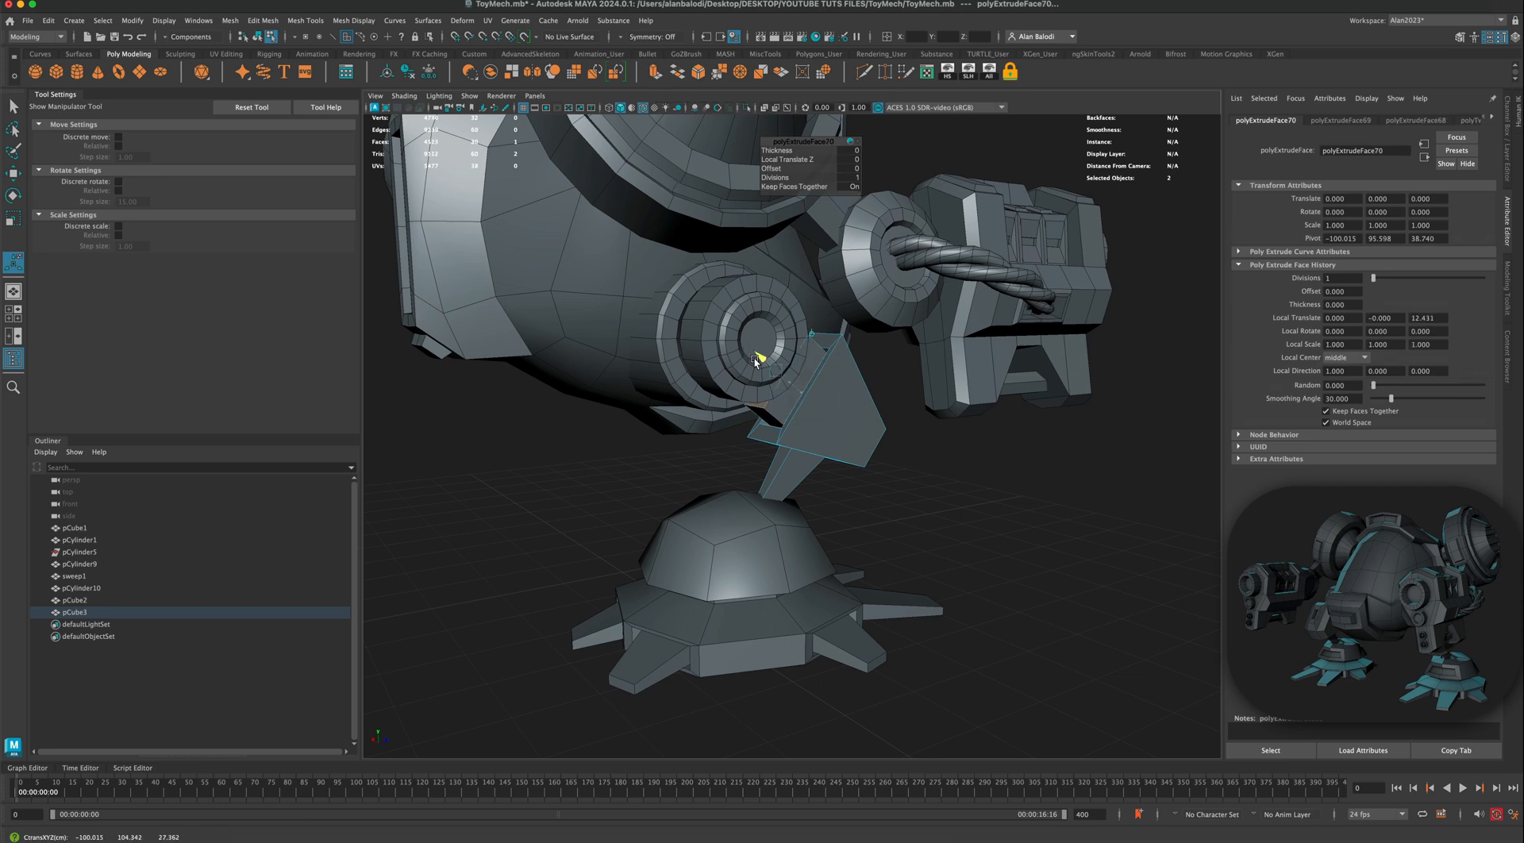
middle_click_drag(689, 377, 701, 420, "alt")
scroll(701, 419, "up", 4)
left_click_drag(701, 418, 655, 394, "alt")
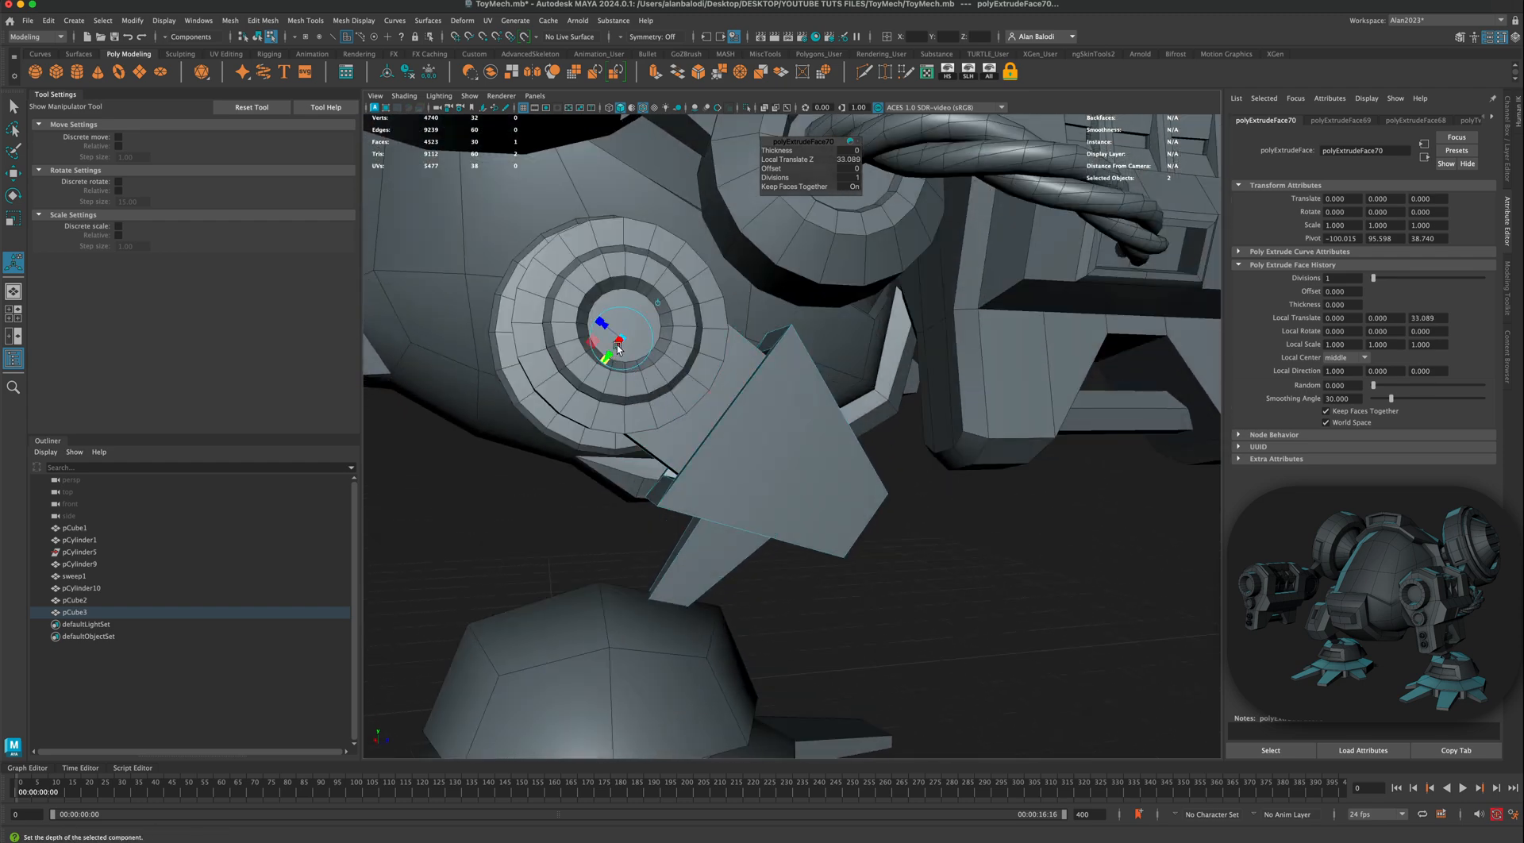
left_click(13, 219)
left_click_drag(638, 344, 678, 370, "alt")
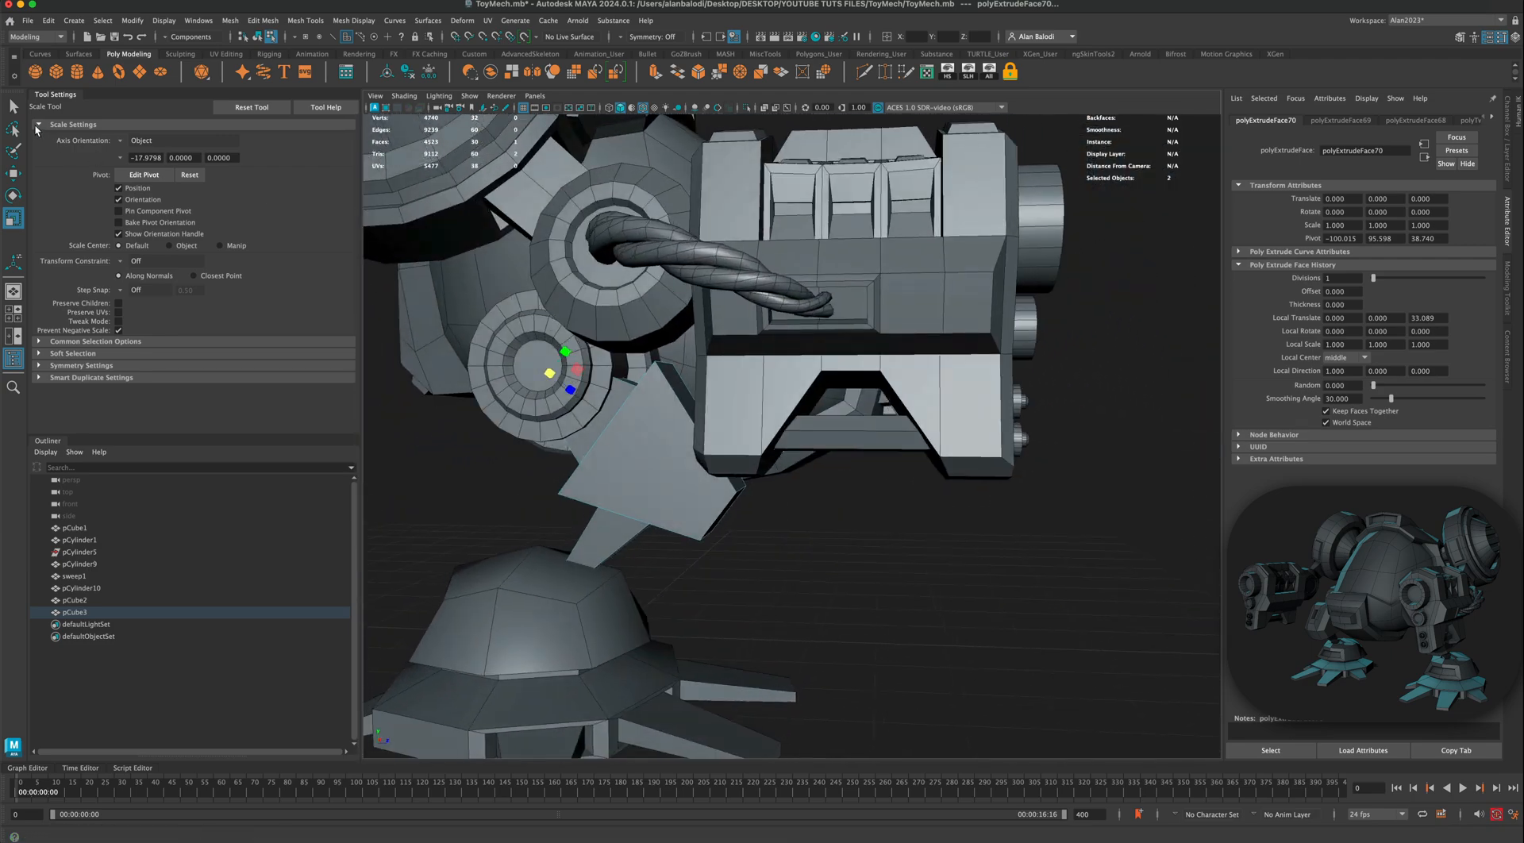
middle_click_drag(613, 448, 741, 455, "alt")
right_click_drag(807, 435, 843, 422)
left_click(566, 508)
scroll(579, 510, "down", 5)
left_click_drag(578, 510, 519, 496, "alt")
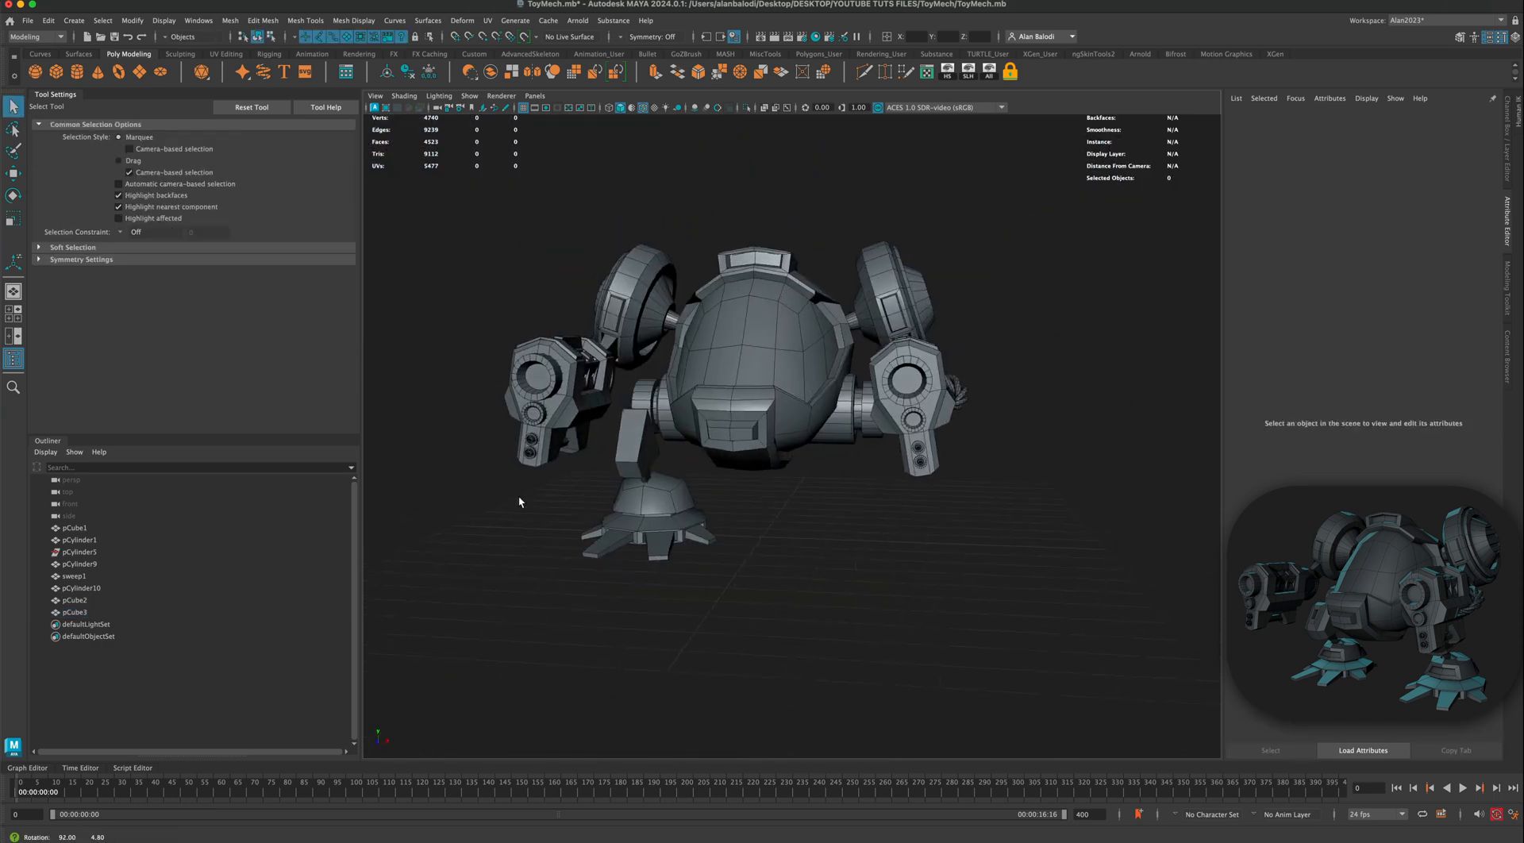
middle_click_drag(519, 497, 748, 503, "alt")
scroll(592, 528, "up", 8)
left_click(645, 526)
scroll(749, 504, "up", 3)
left_click_drag(749, 503, 705, 488, "alt")
right_click_drag(700, 481, 704, 504)
left_click(703, 479)
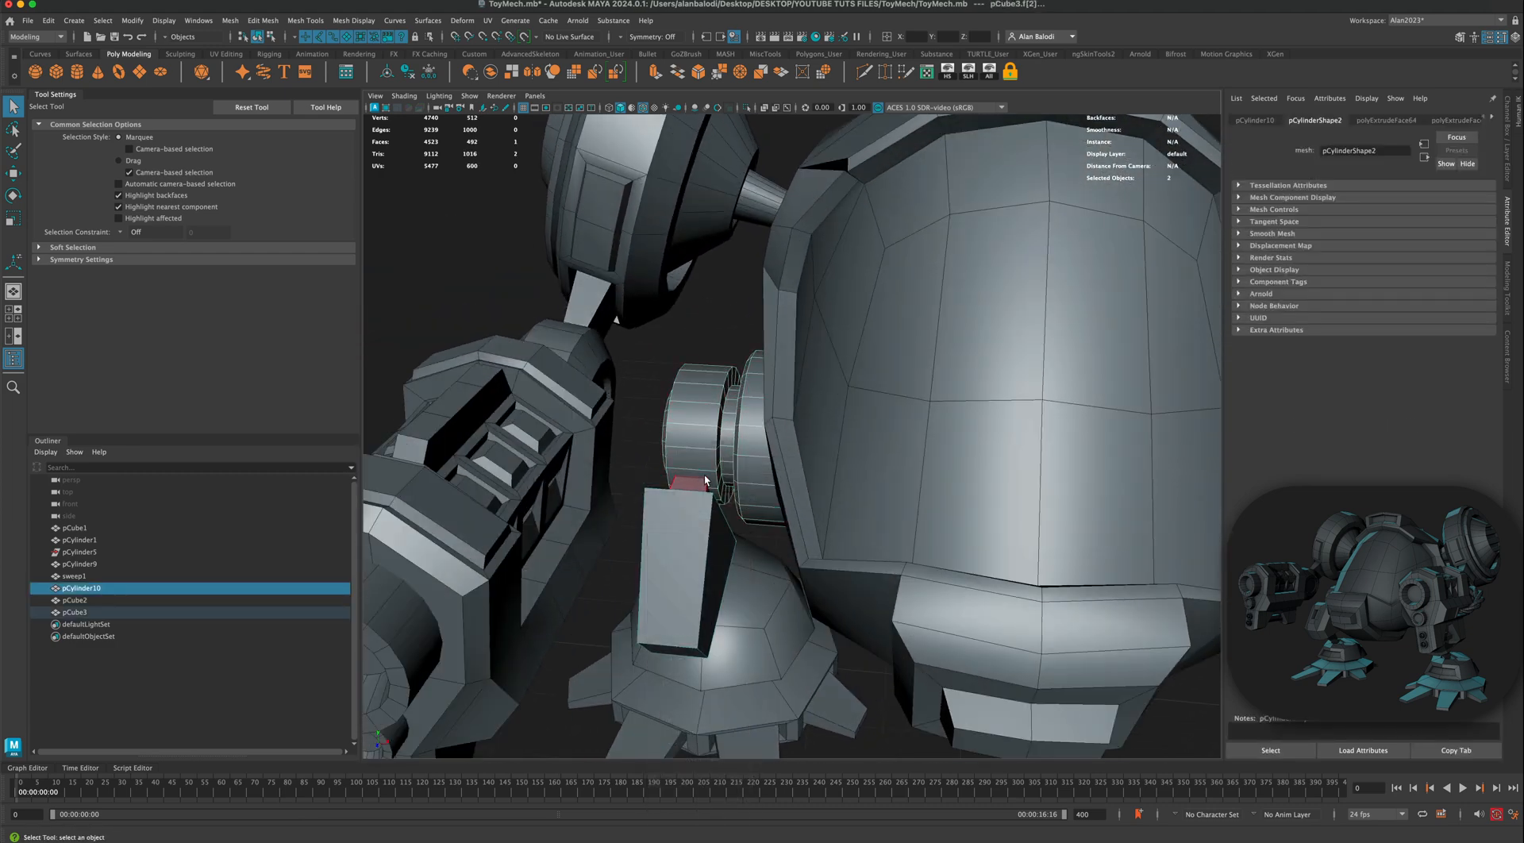
right_click_drag(700, 433, 703, 424)
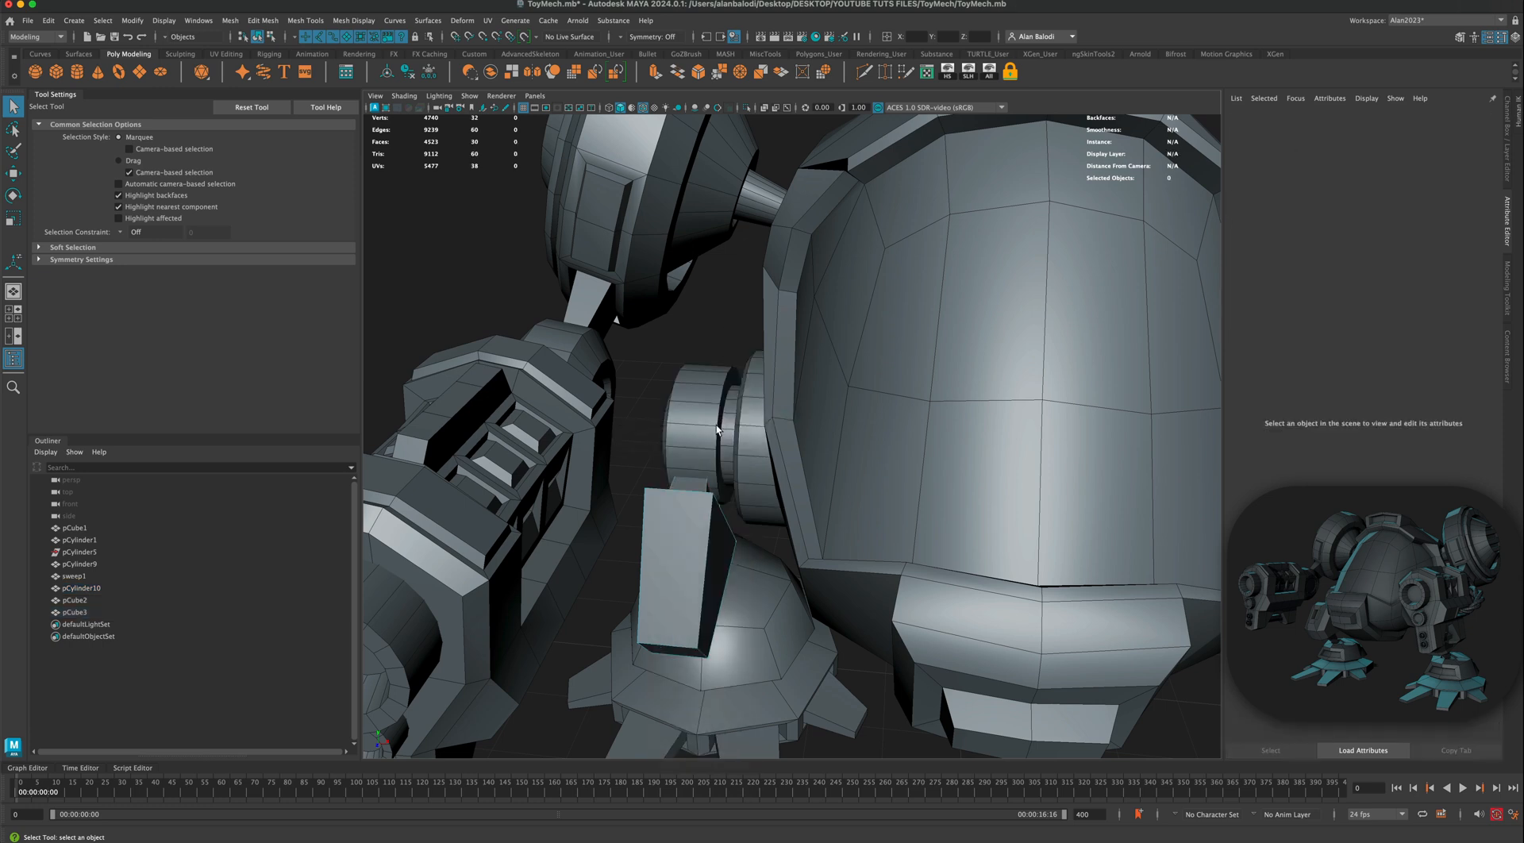
key("super+z")
key("super+z")
Step: Extrude the five adjacent rim faces of the hip stub facing the leg block and inset them to a scale of about 0.83
right_click_drag(686, 496, 668, 464)
left_click(684, 427)
left_click(674, 465)
left_click(670, 469)
left_click_drag(670, 468, 731, 489, "alt")
left_click(914, 359, "shift")
left_click(899, 385, "shift")
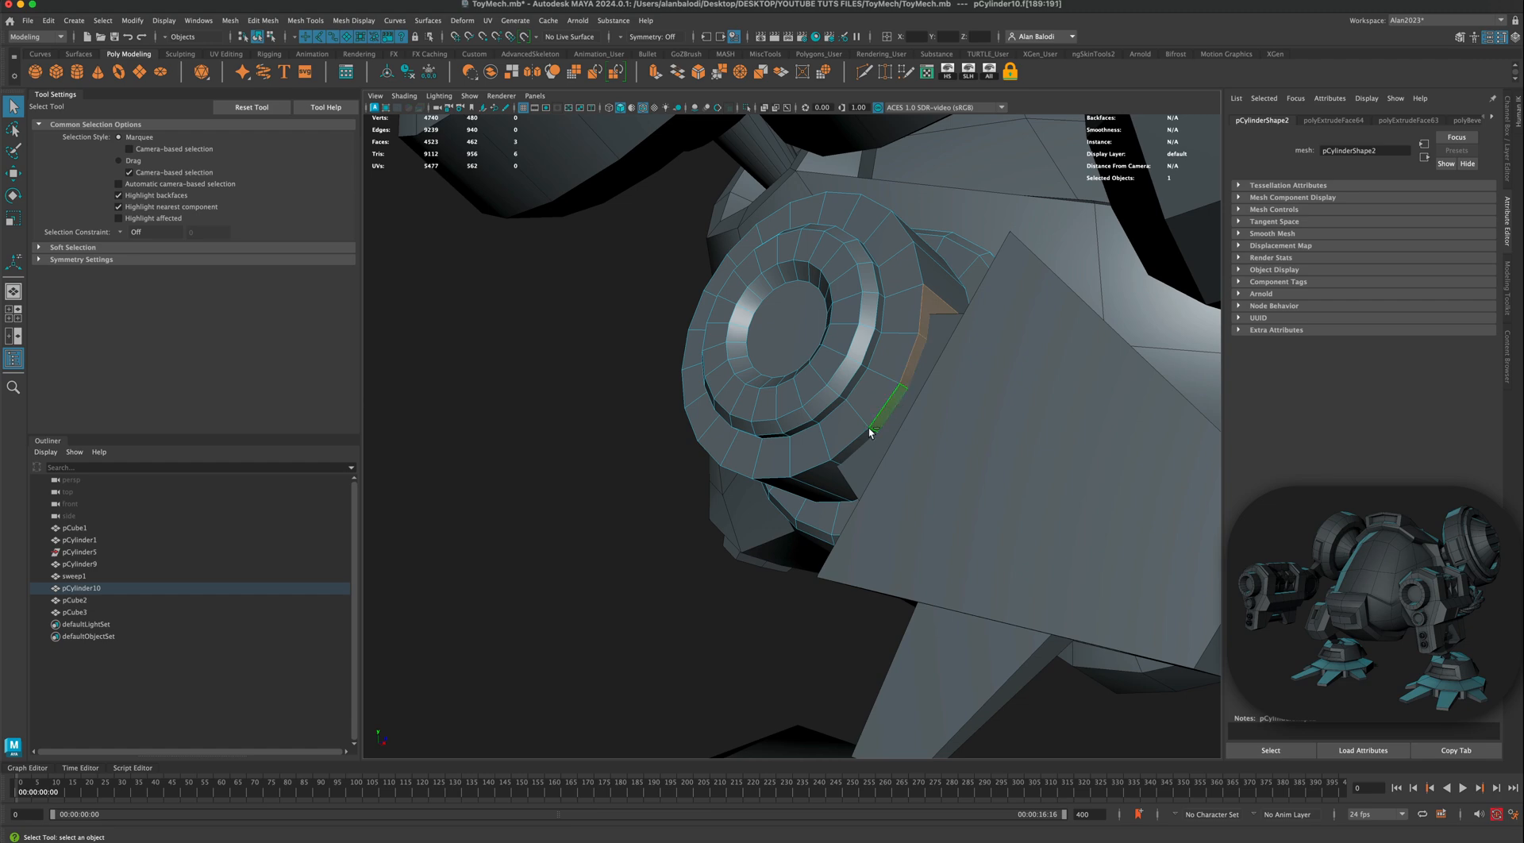
left_click(883, 414, "shift")
left_click(837, 481, "shift")
left_click_drag(837, 481, 721, 517, "alt")
scroll(1075, 450, "down", 4)
left_click_drag(1075, 451, 1028, 471, "alt")
scroll(970, 405, "up", 3)
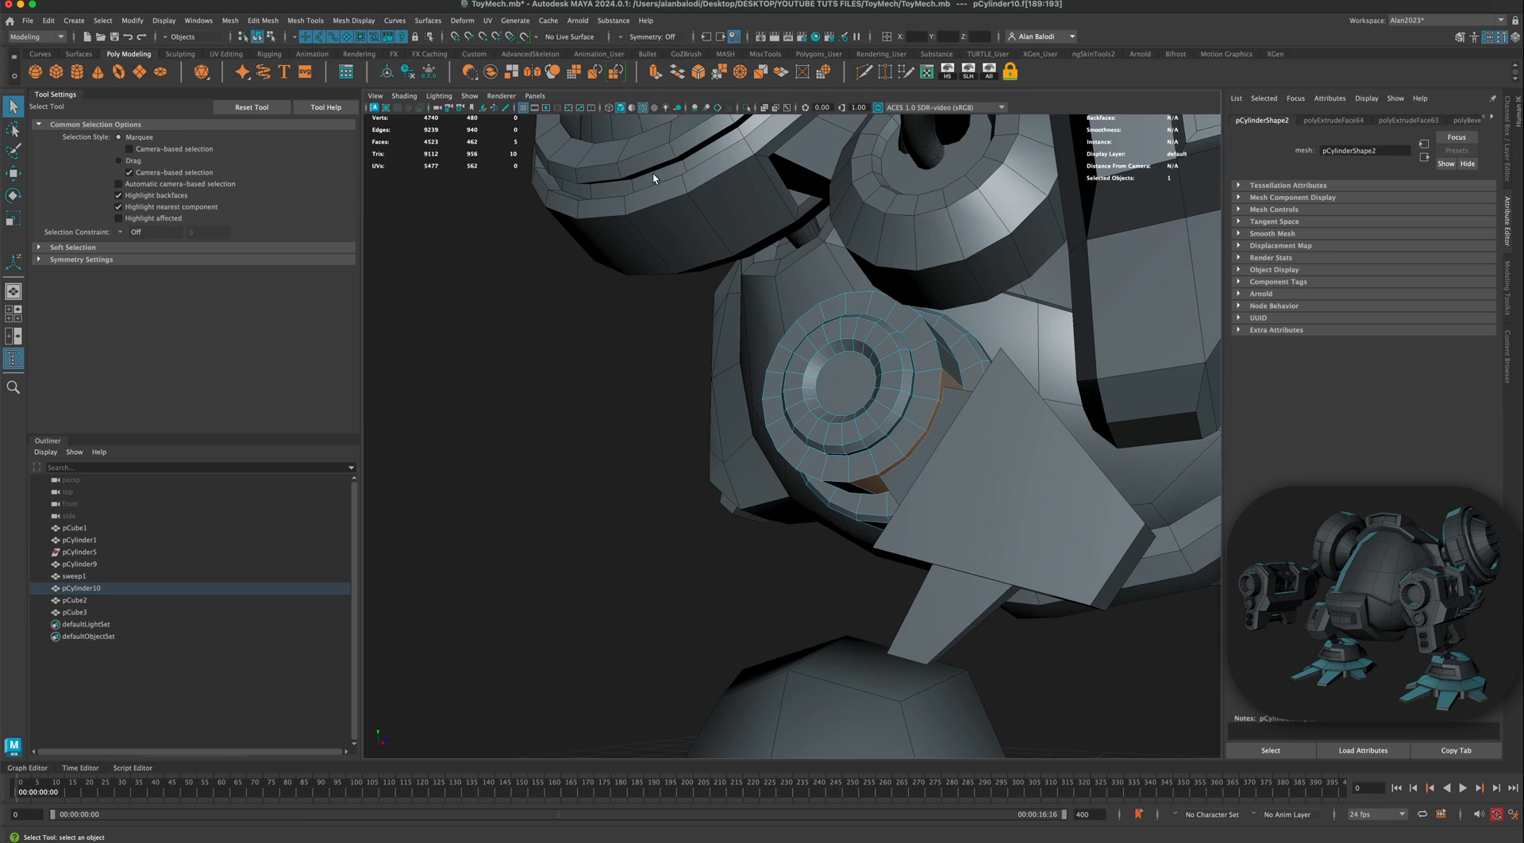
key("ctrl+e")
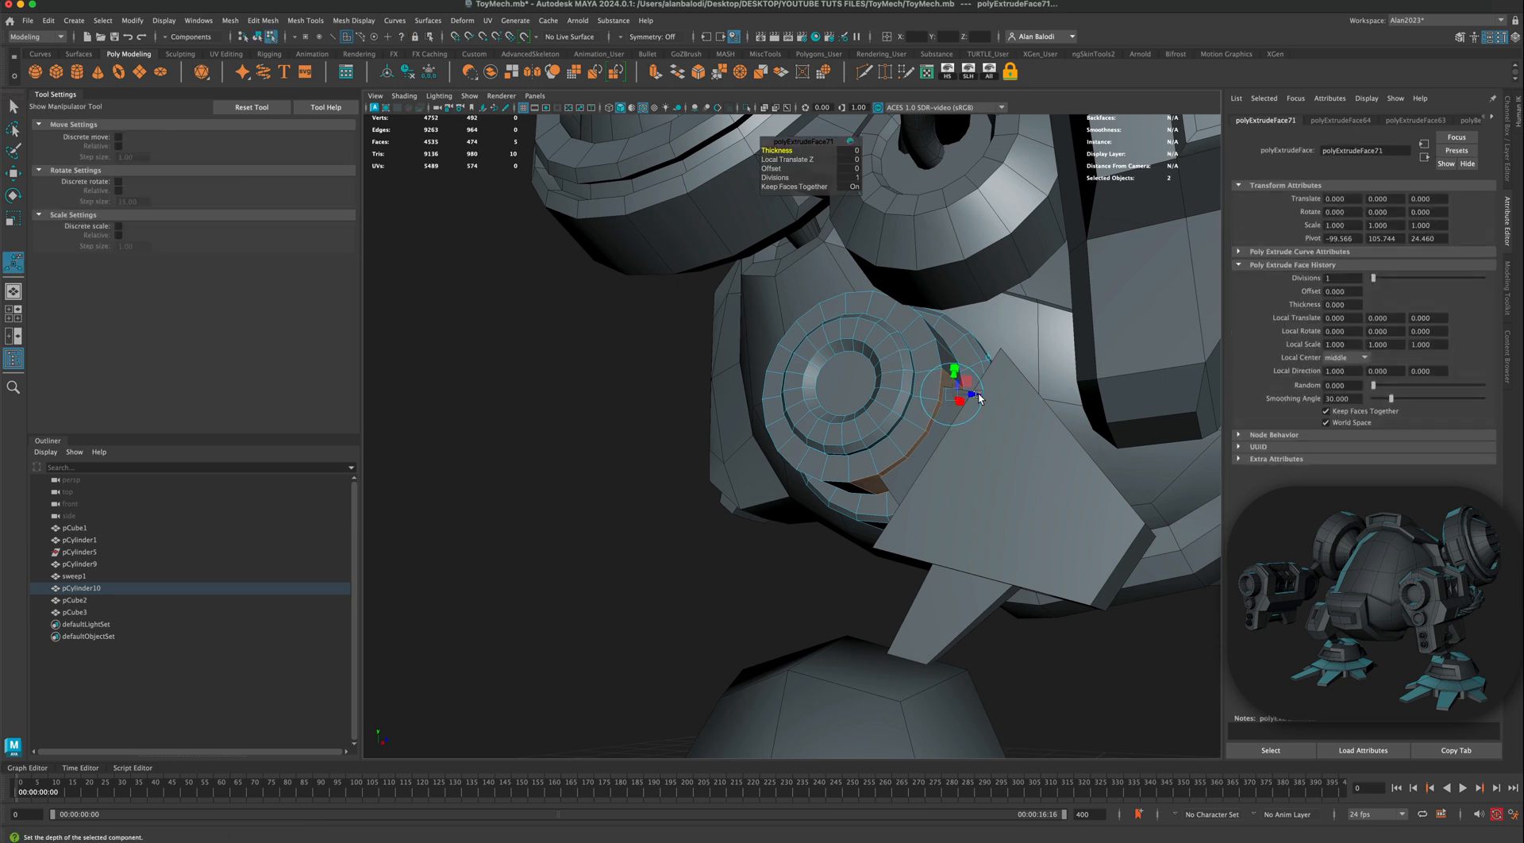
left_click_drag(955, 394, 952, 394)
Step: Extrude the inset rim faces about 2.8 units into the hip stub to form a recess around the neck
left_click(653, 74)
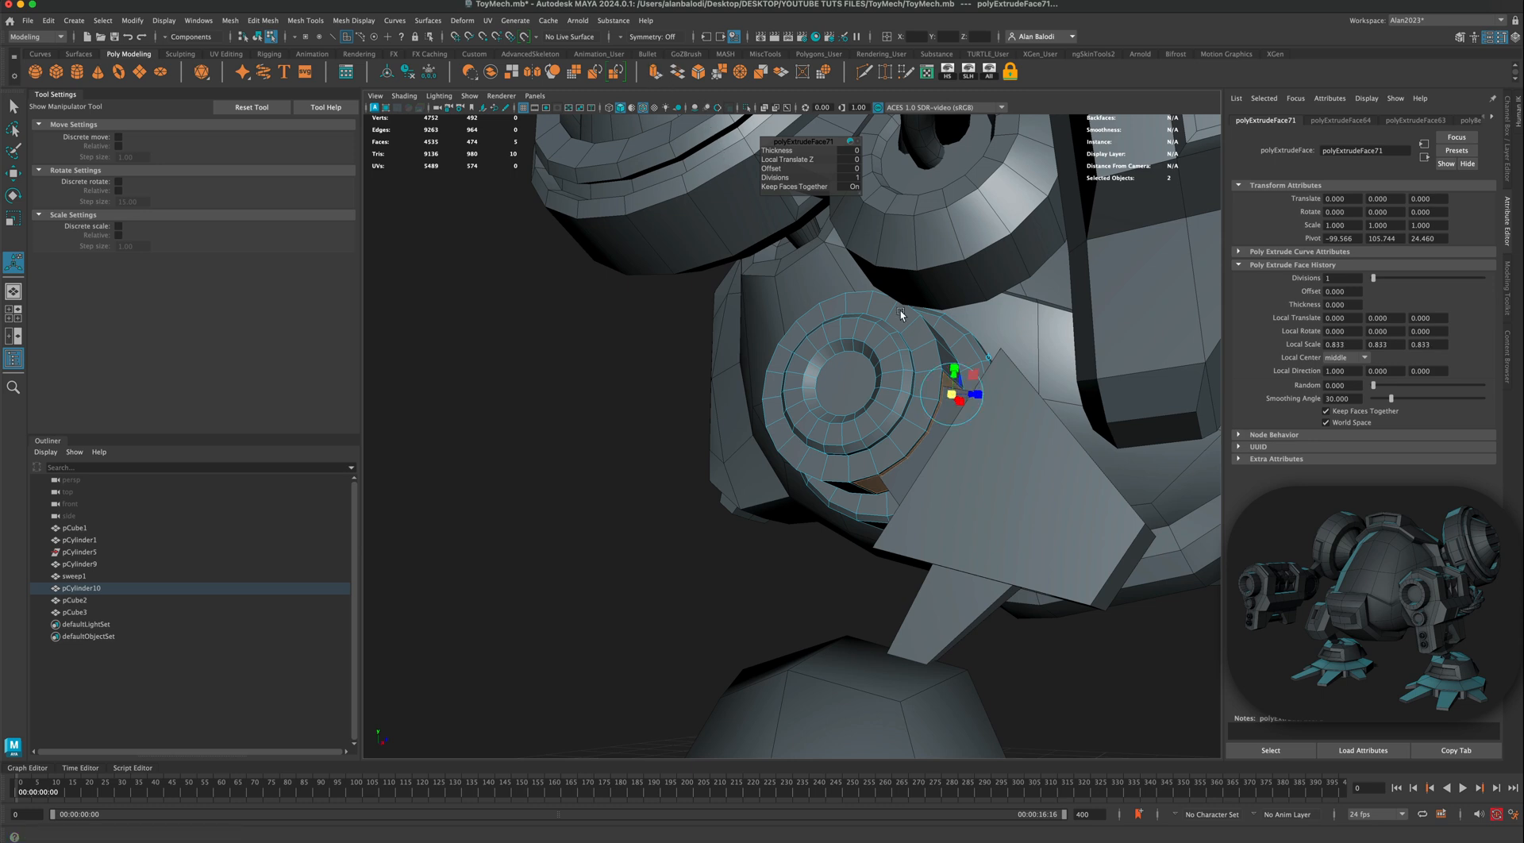
left_click(969, 396)
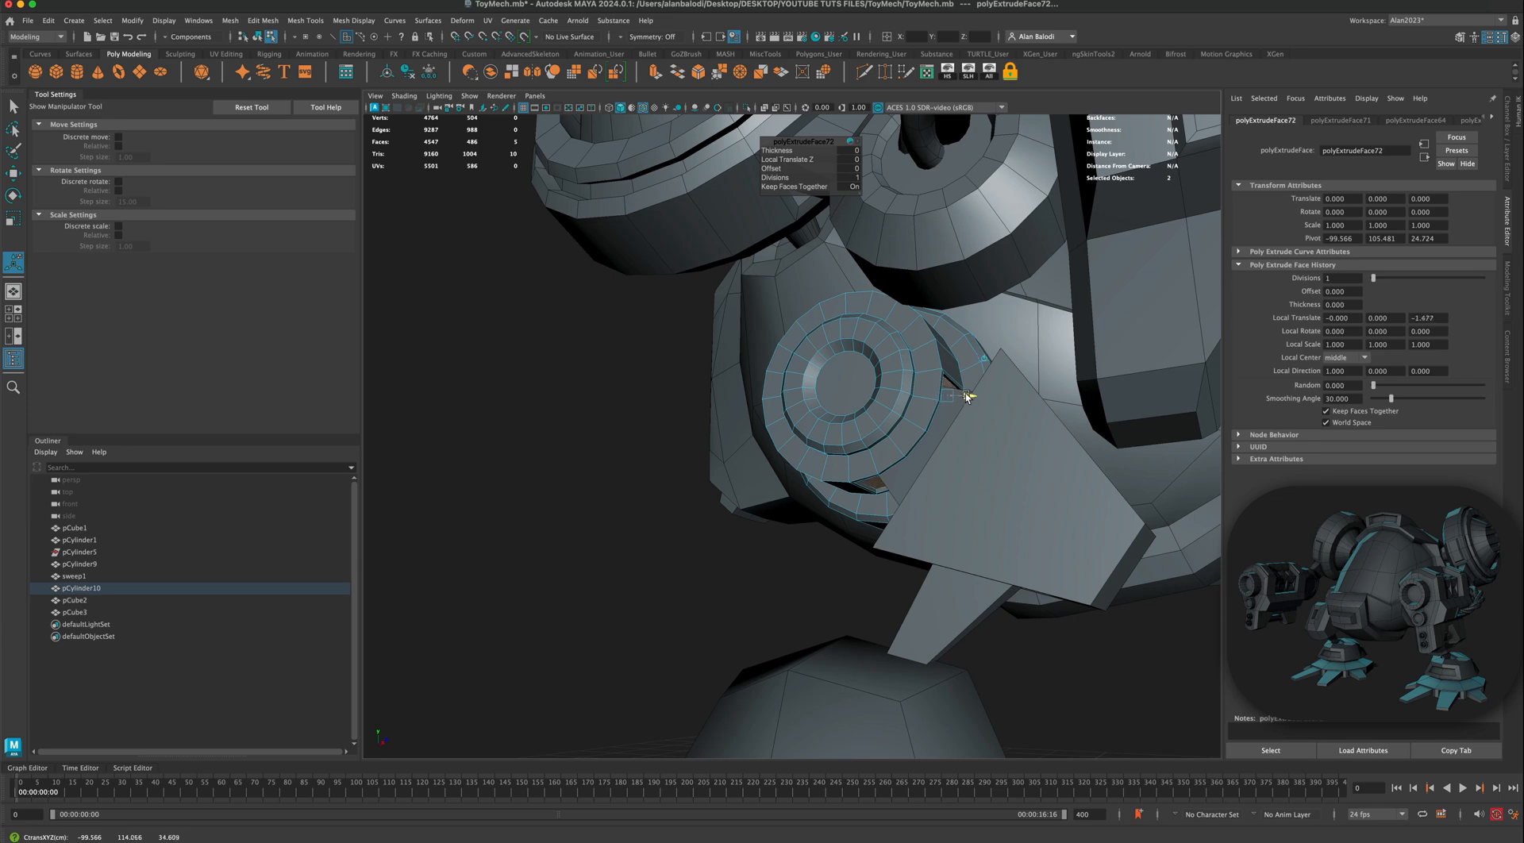
left_click_drag(958, 393, 955, 392)
right_click(929, 334)
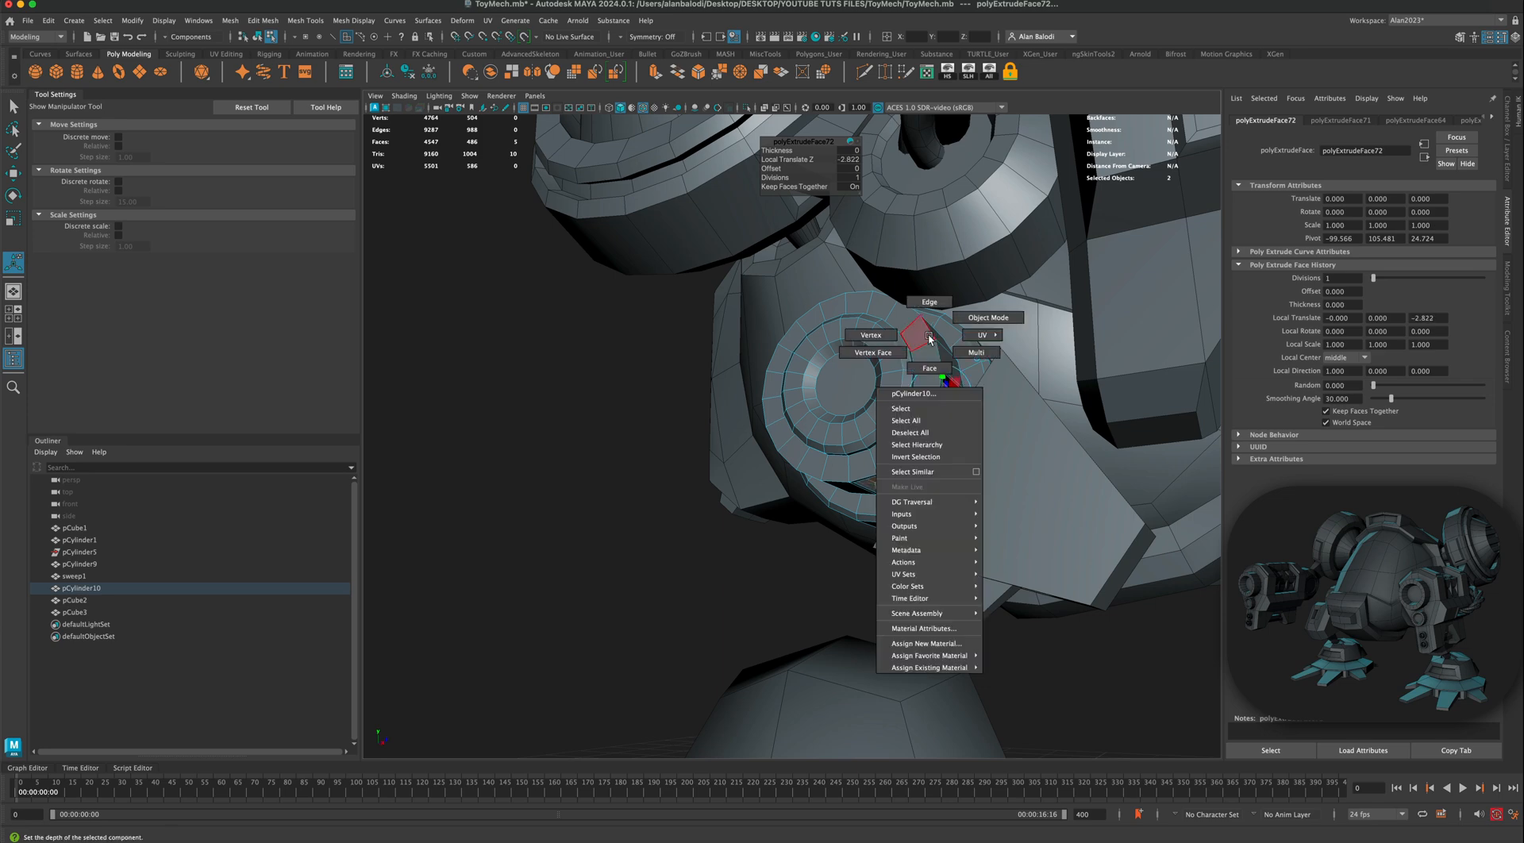
Step: Return the hip stub to object mode and select the tapered leg block above the foot
right_click_drag(929, 334, 988, 317)
left_click(603, 508)
scroll(606, 513, "down", 5)
mouse_move(617, 514)
left_mouse_down("alt")
mouse_move(648, 508)
mouse_move(547, 526)
mouse_move(611, 525)
mouse_move(643, 486)
mouse_move(603, 507)
left_mouse_up("alt")
scroll(616, 527, "up", 4)
left_click(731, 481)
scroll(712, 547, "up", 4)
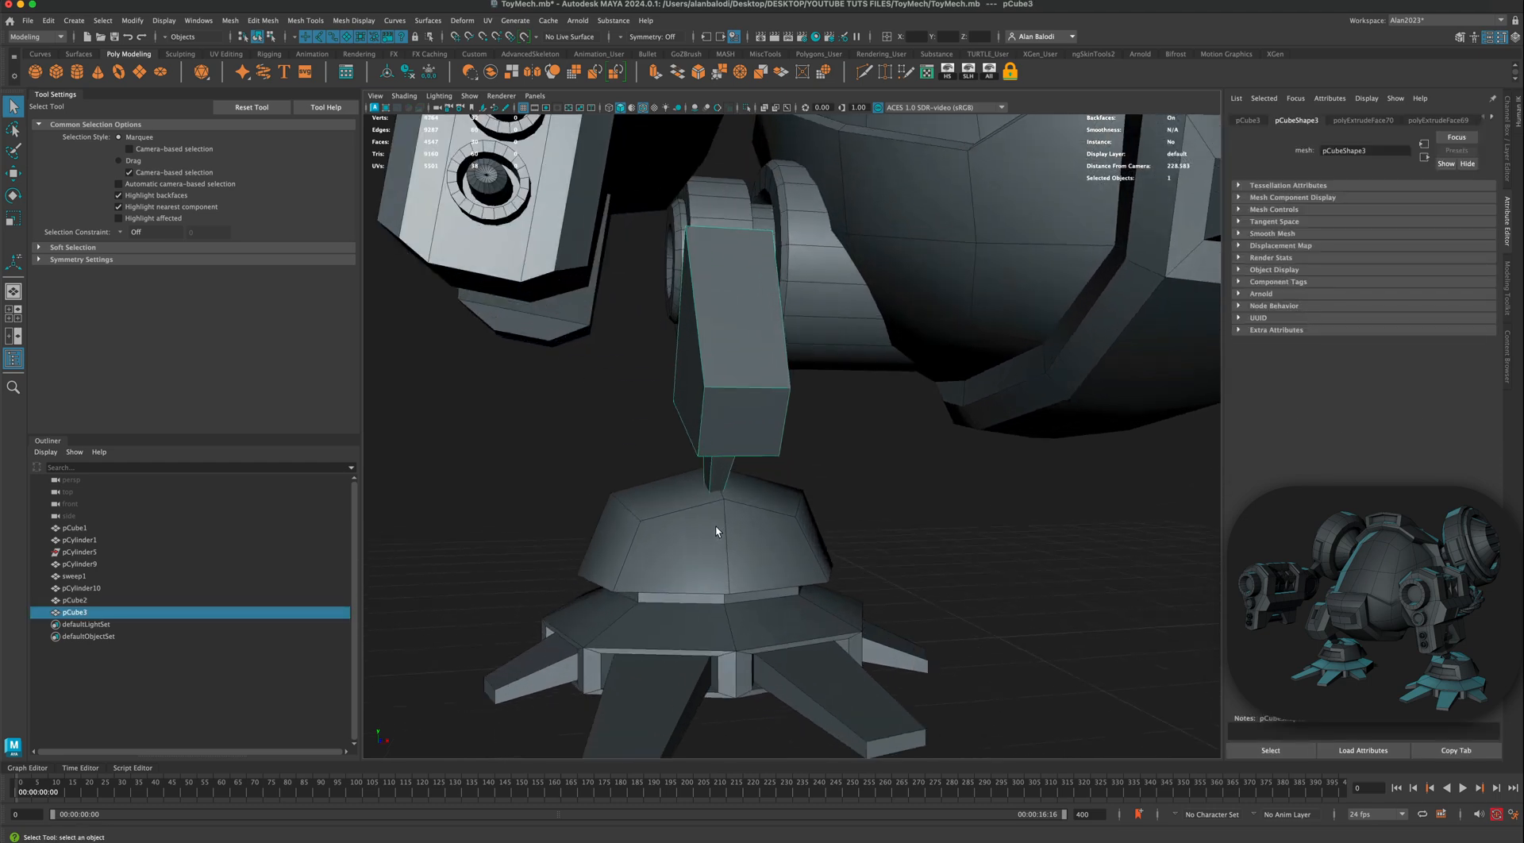
Step: Extrude the two top faces of the foot's dome and inset them to a scale of about 0.66
left_click_drag(716, 529, 835, 540, "alt")
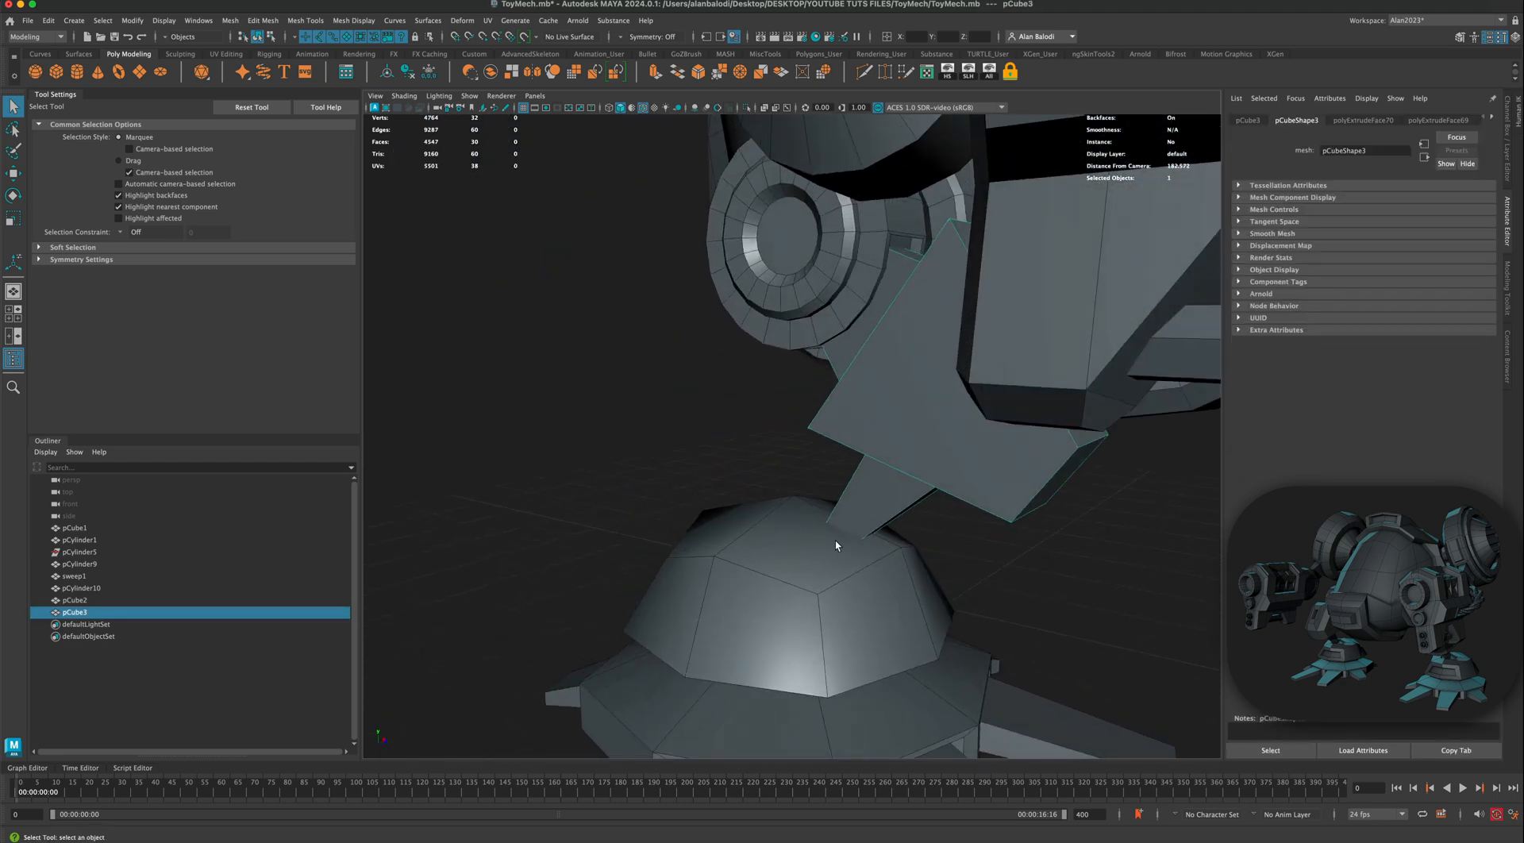
left_click(849, 541)
right_click(850, 541)
right_click_drag(830, 553, 830, 549)
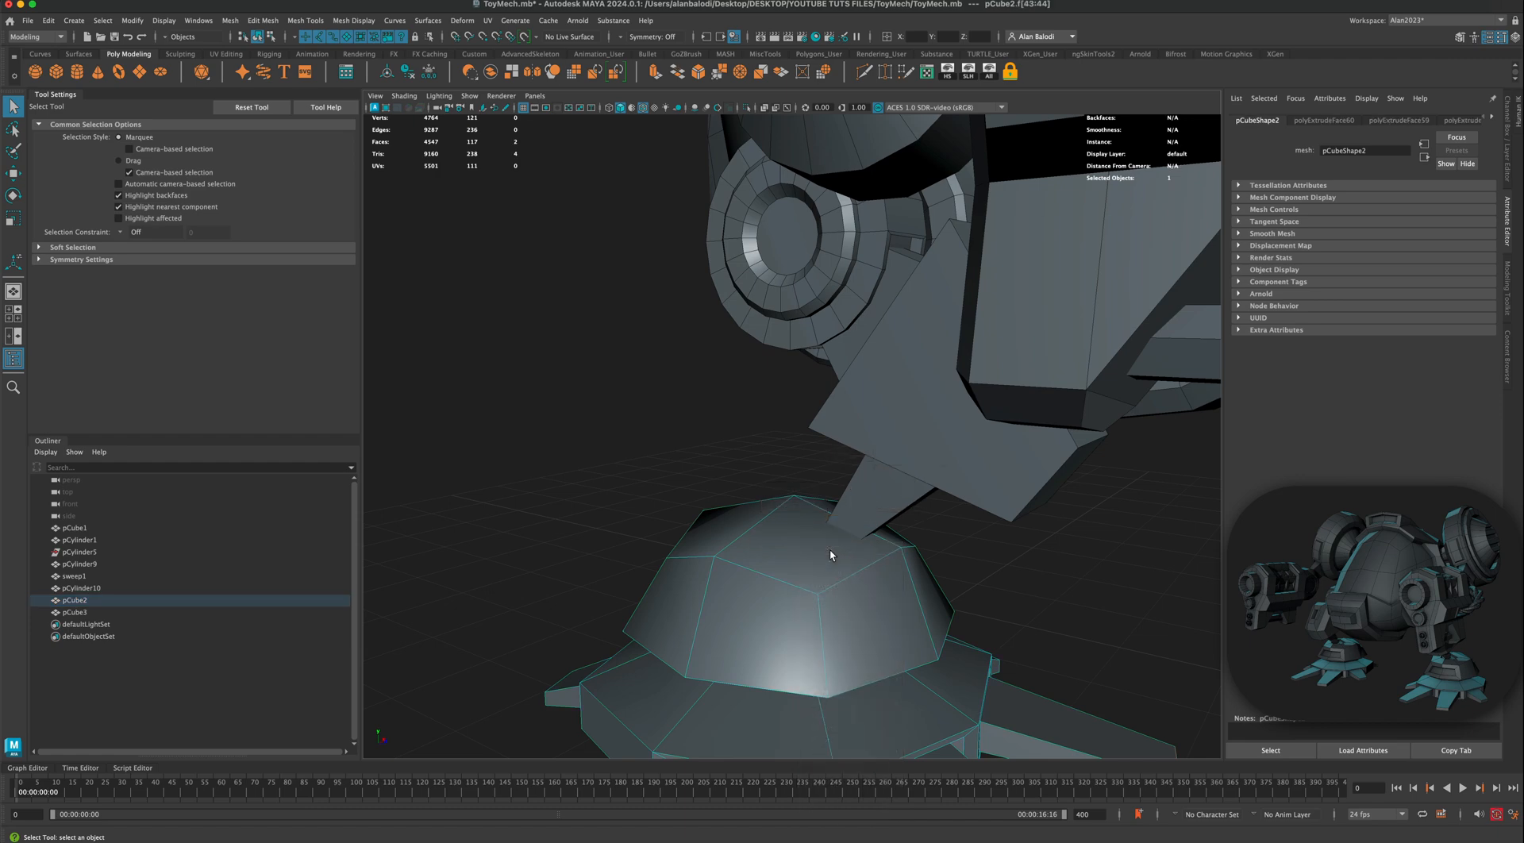
left_click(819, 524)
left_click(825, 512, "shift")
scroll(826, 588, "down", 5)
left_click_drag(826, 588, 776, 445, "alt")
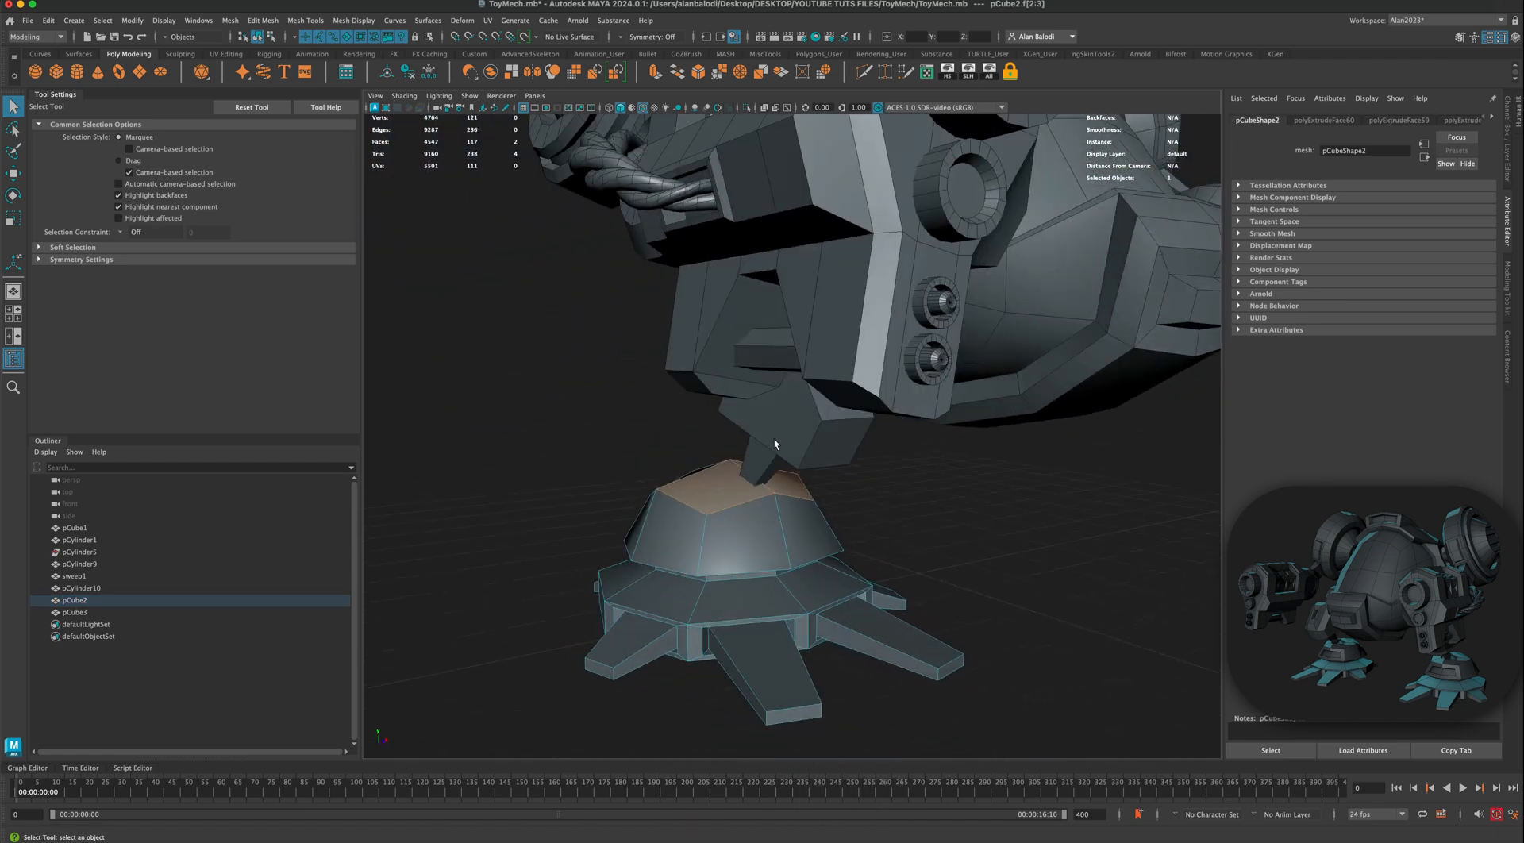
left_click(654, 73)
left_click(742, 476)
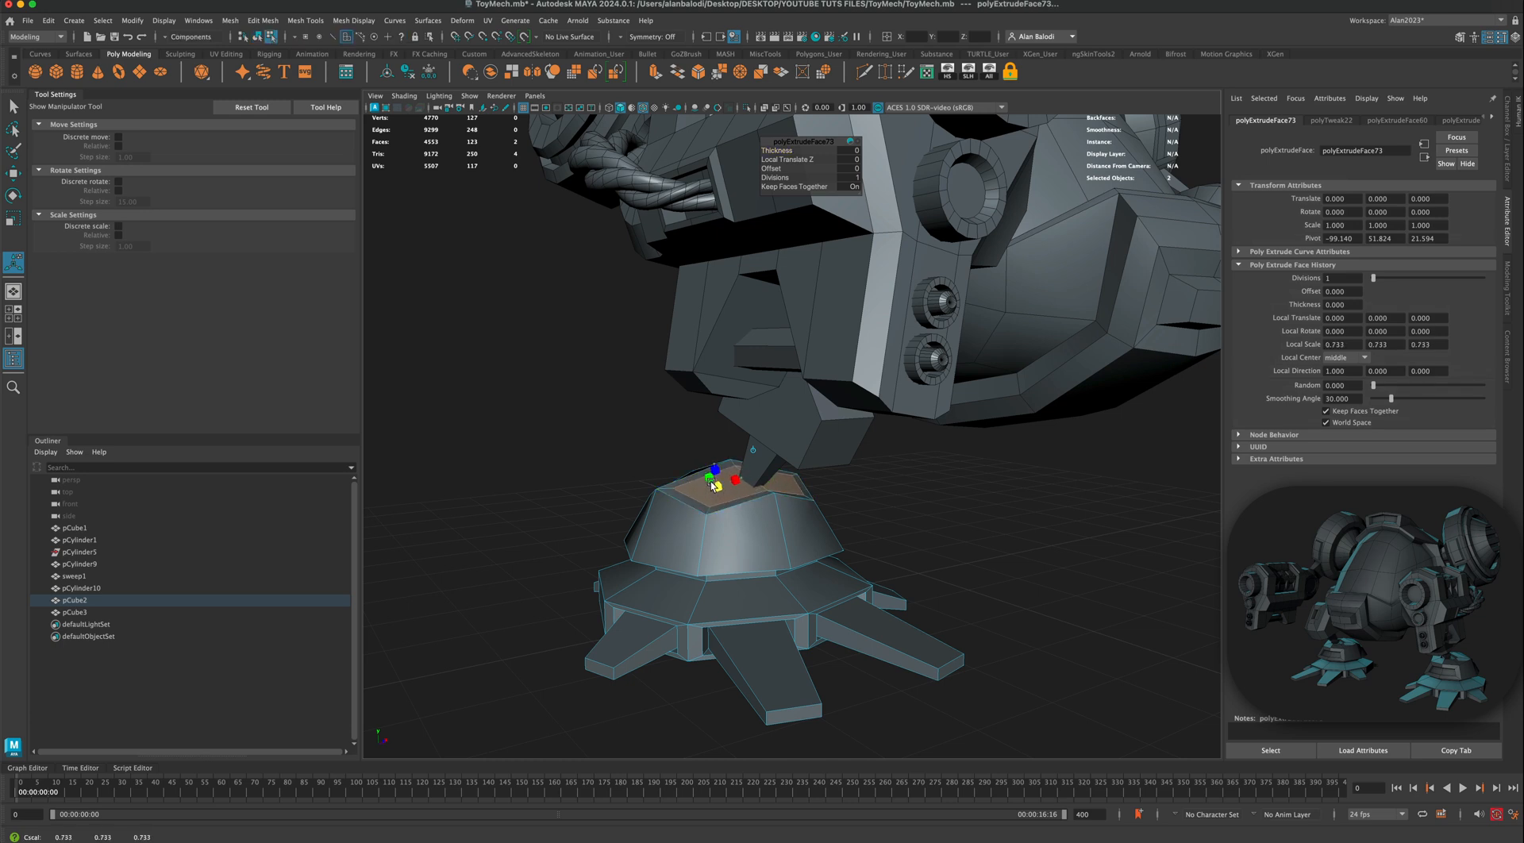
mouse_move(713, 481)
left_mouse_down()
mouse_move(736, 476)
mouse_move(732, 501)
mouse_move(707, 485)
left_mouse_up()
key("super+z")
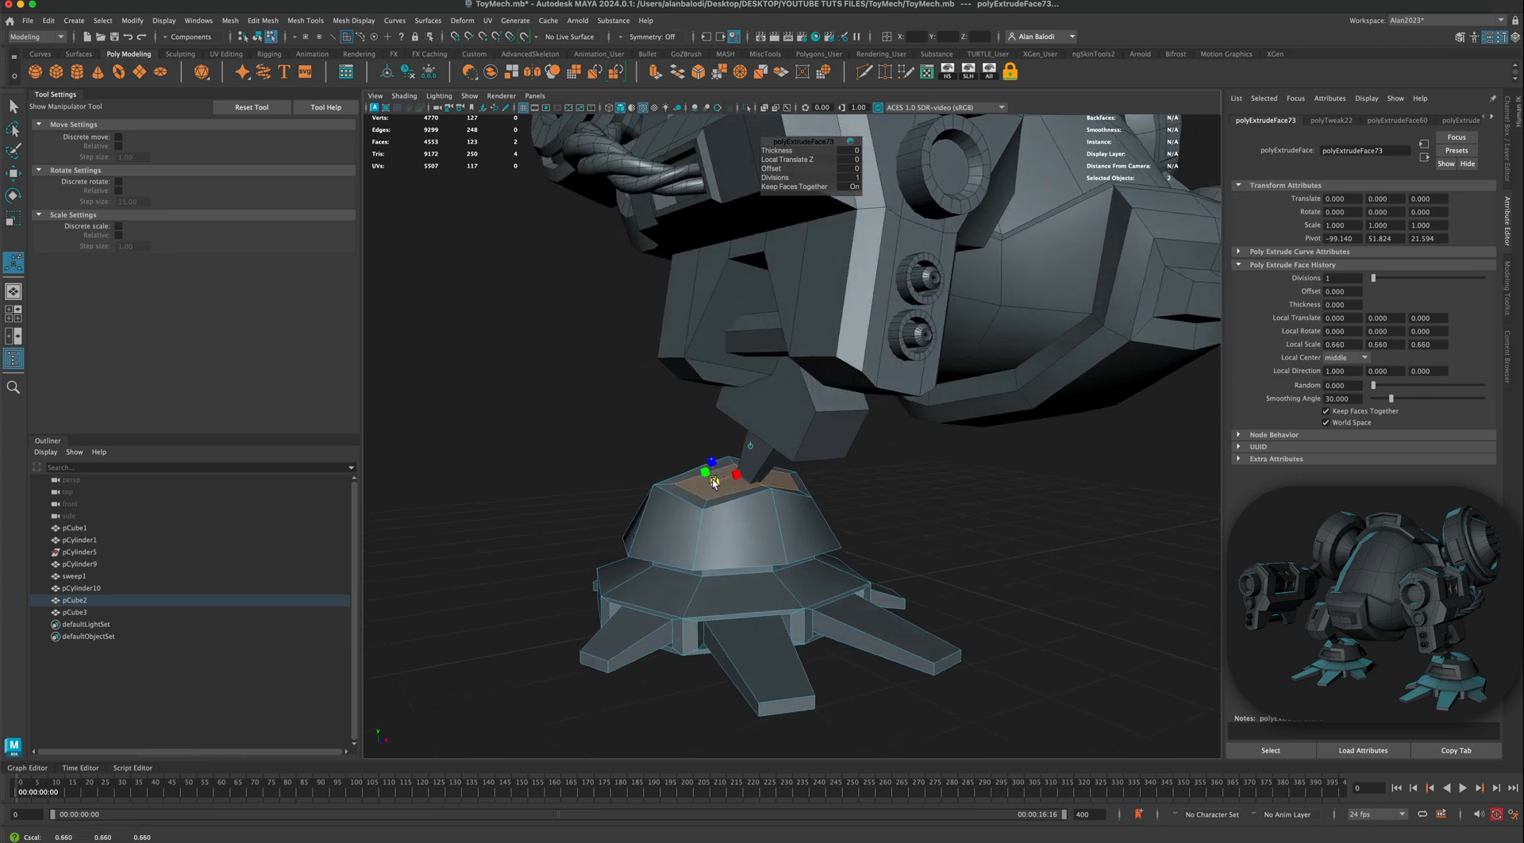
left_click_drag(712, 554, 728, 524, "alt")
Step: Scale the two opposite end edges of the dome's inset to about 0.58 and raise them slightly
right_click_drag(769, 470, 770, 439)
left_click(813, 453)
left_click(689, 475, "shift")
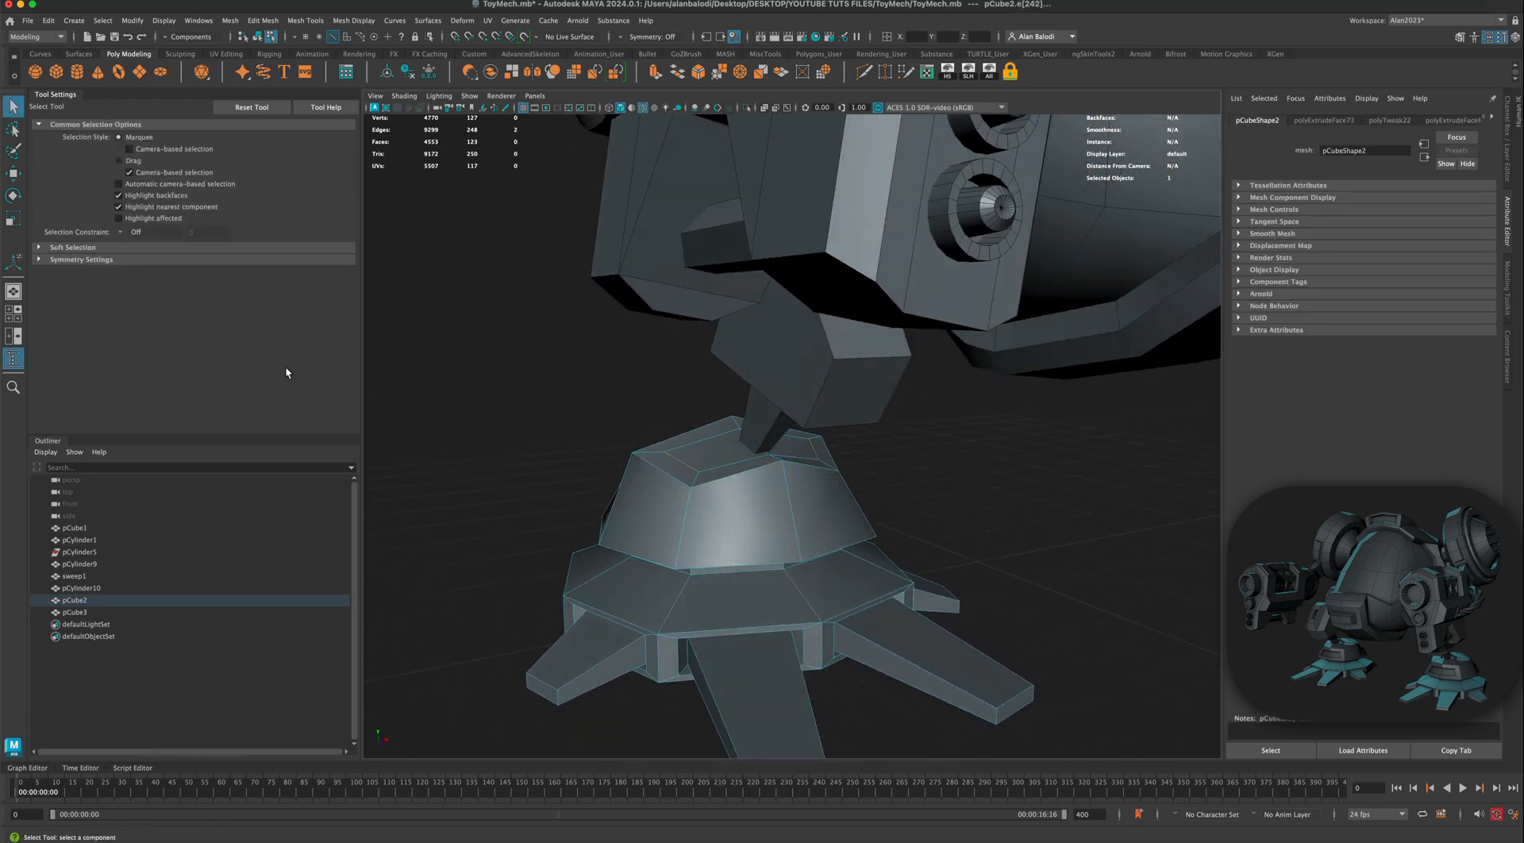
left_click(14, 219)
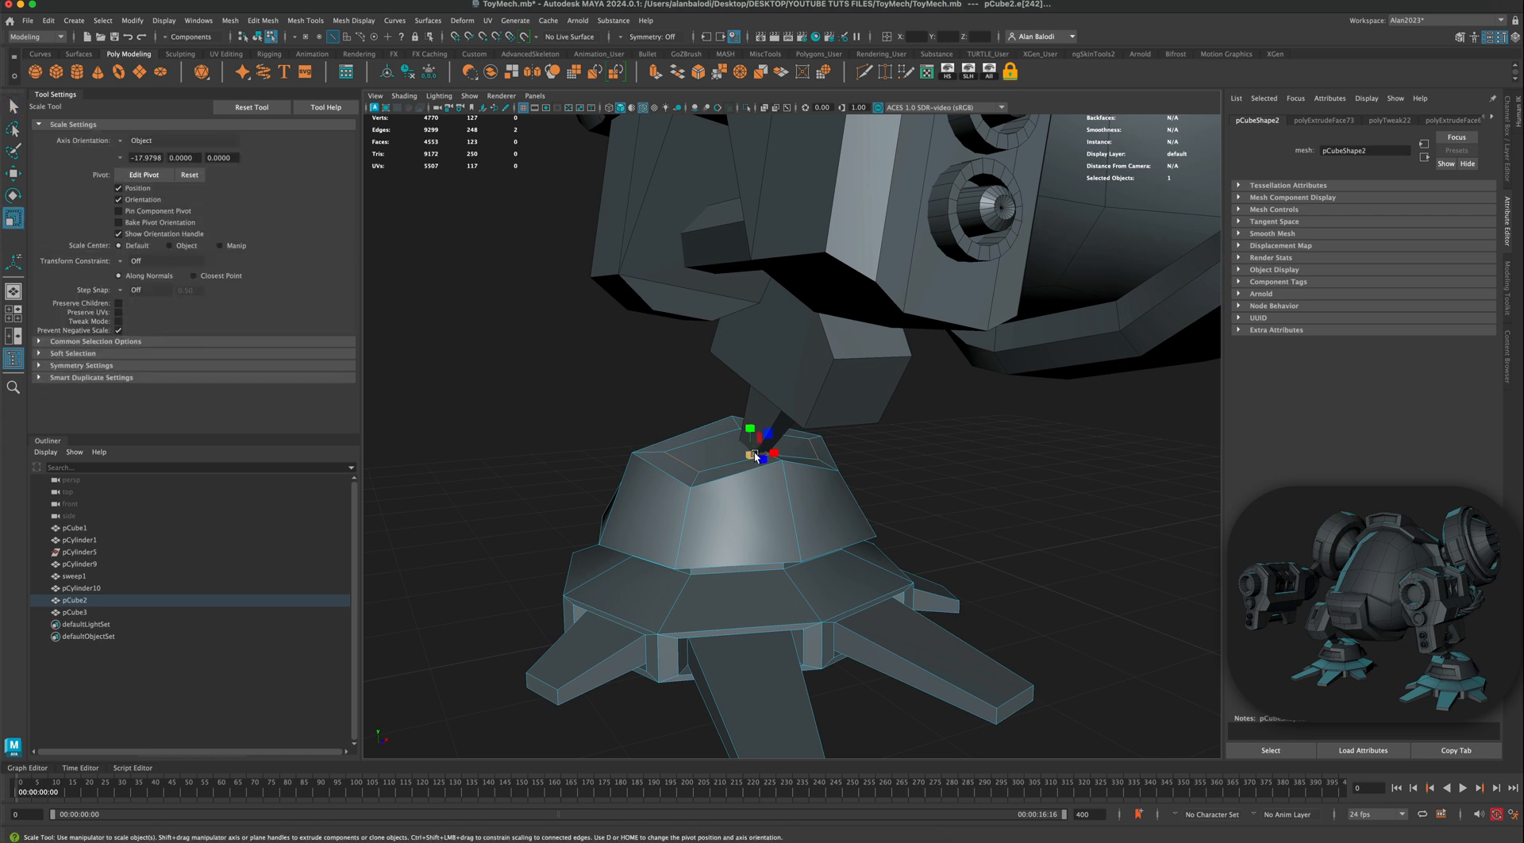
left_click_drag(755, 455, 752, 456)
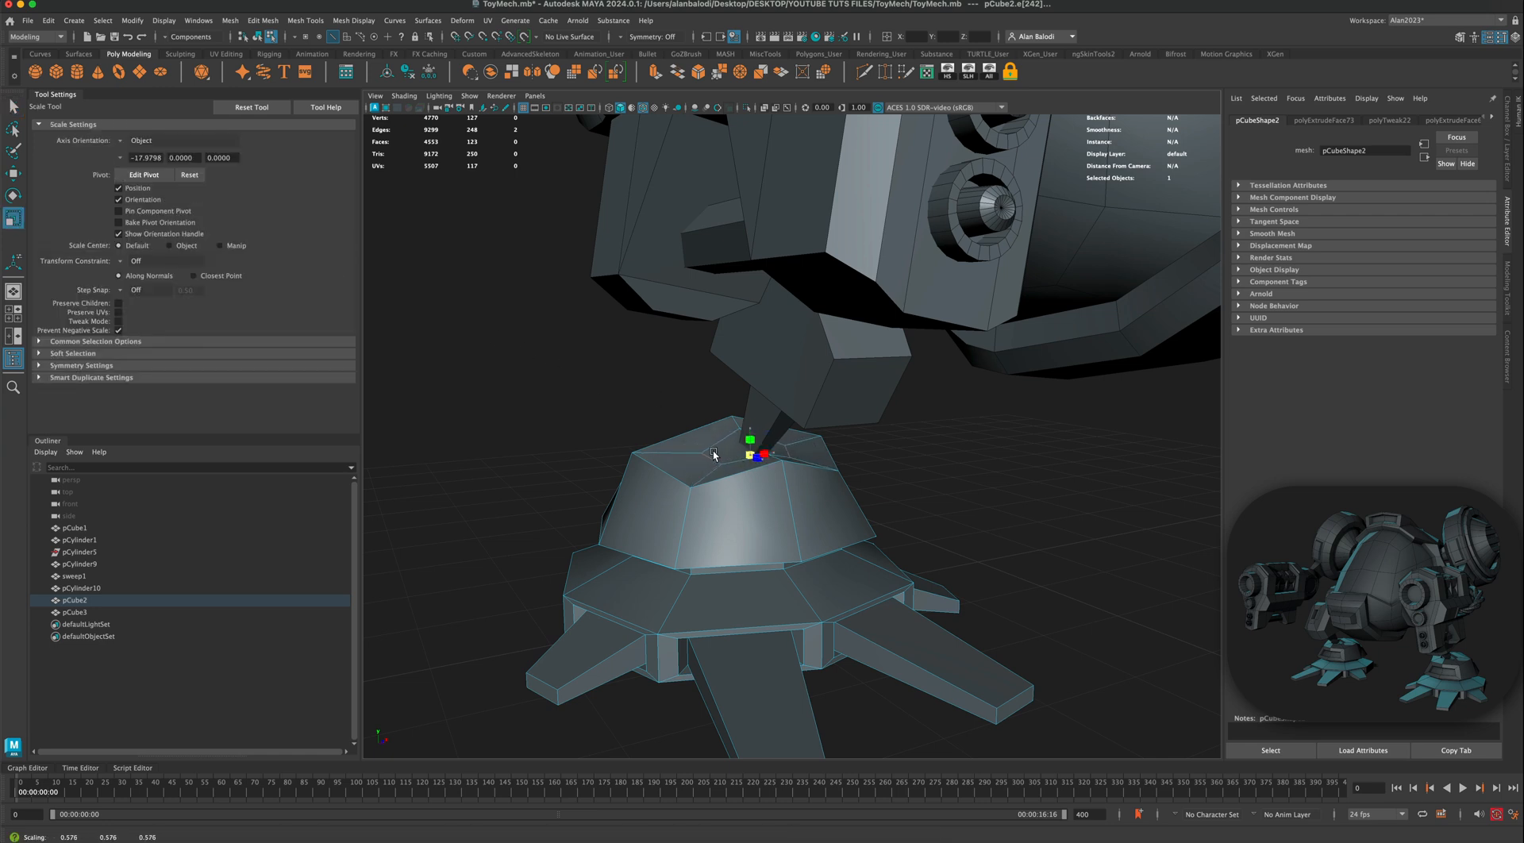
left_click(16, 178)
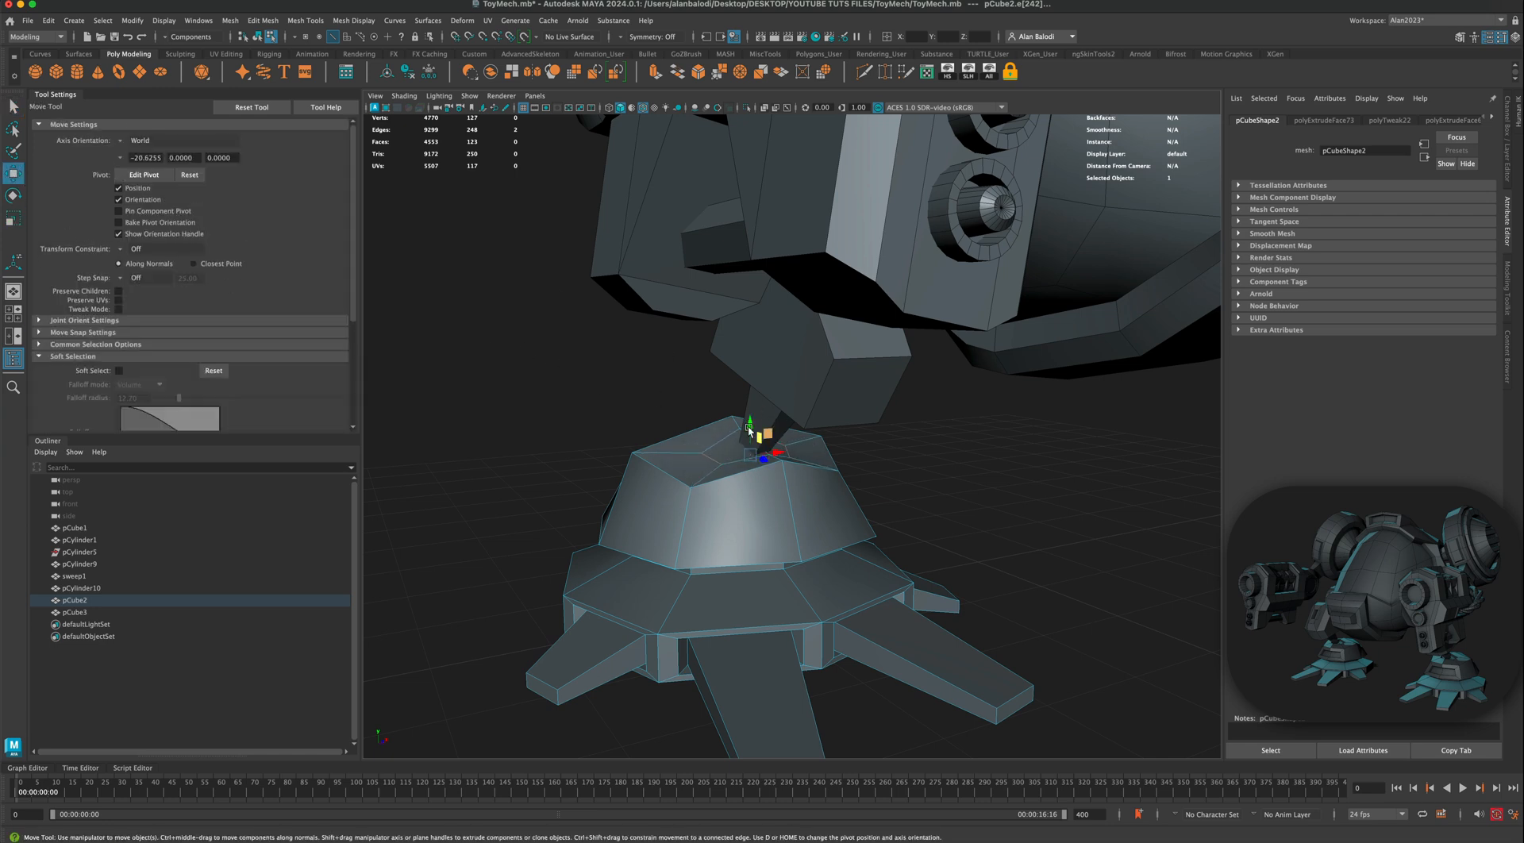
left_click_drag(749, 431, 758, 418)
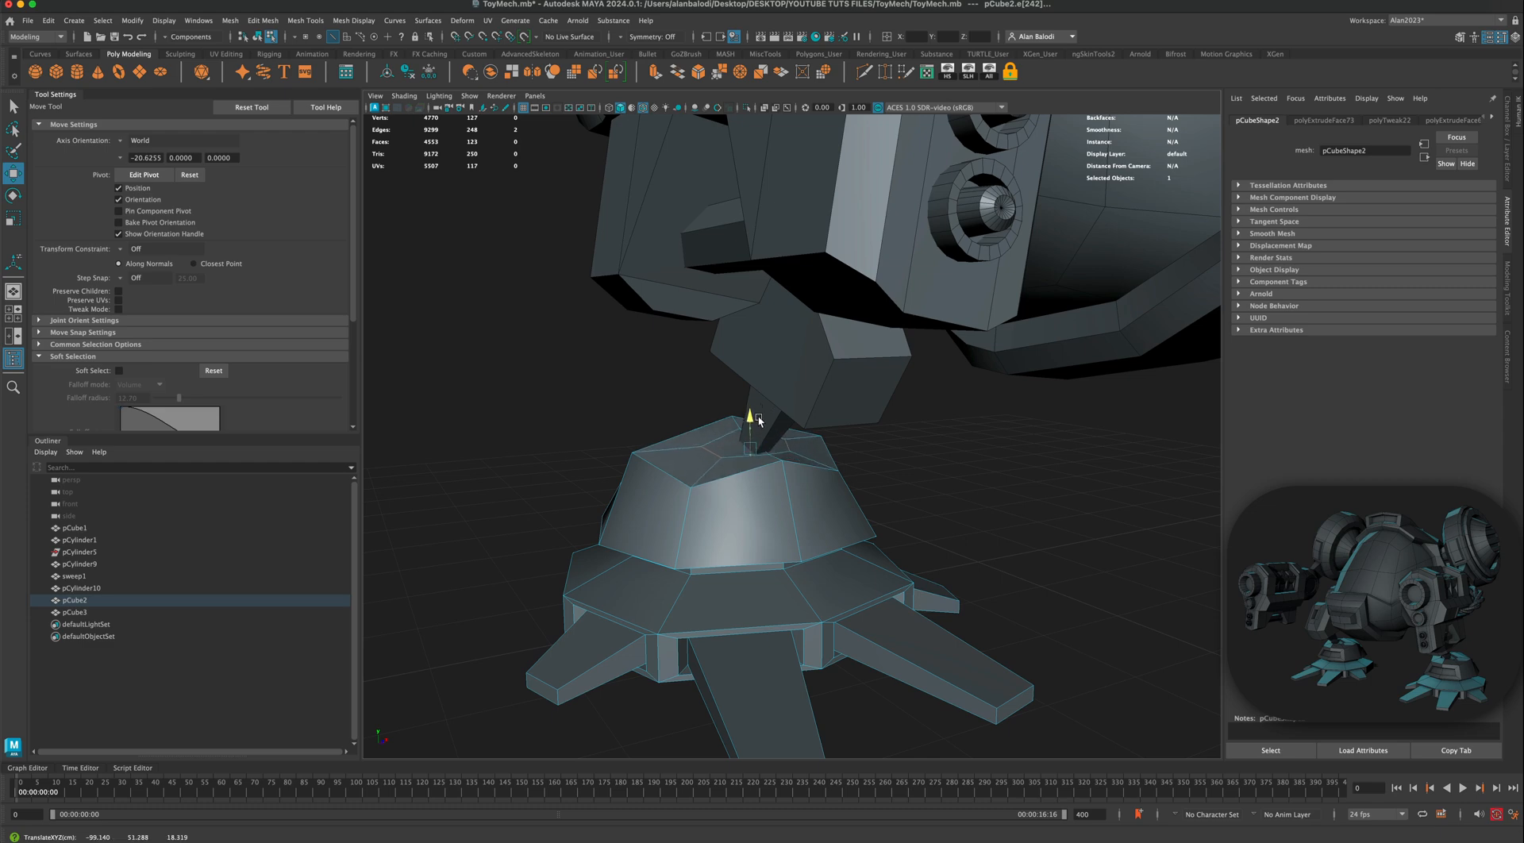
Step: Move the outer vertex at the back of the foot dome's top slightly upward
scroll(748, 479, "up", 3)
right_click_drag(988, 489, 938, 493)
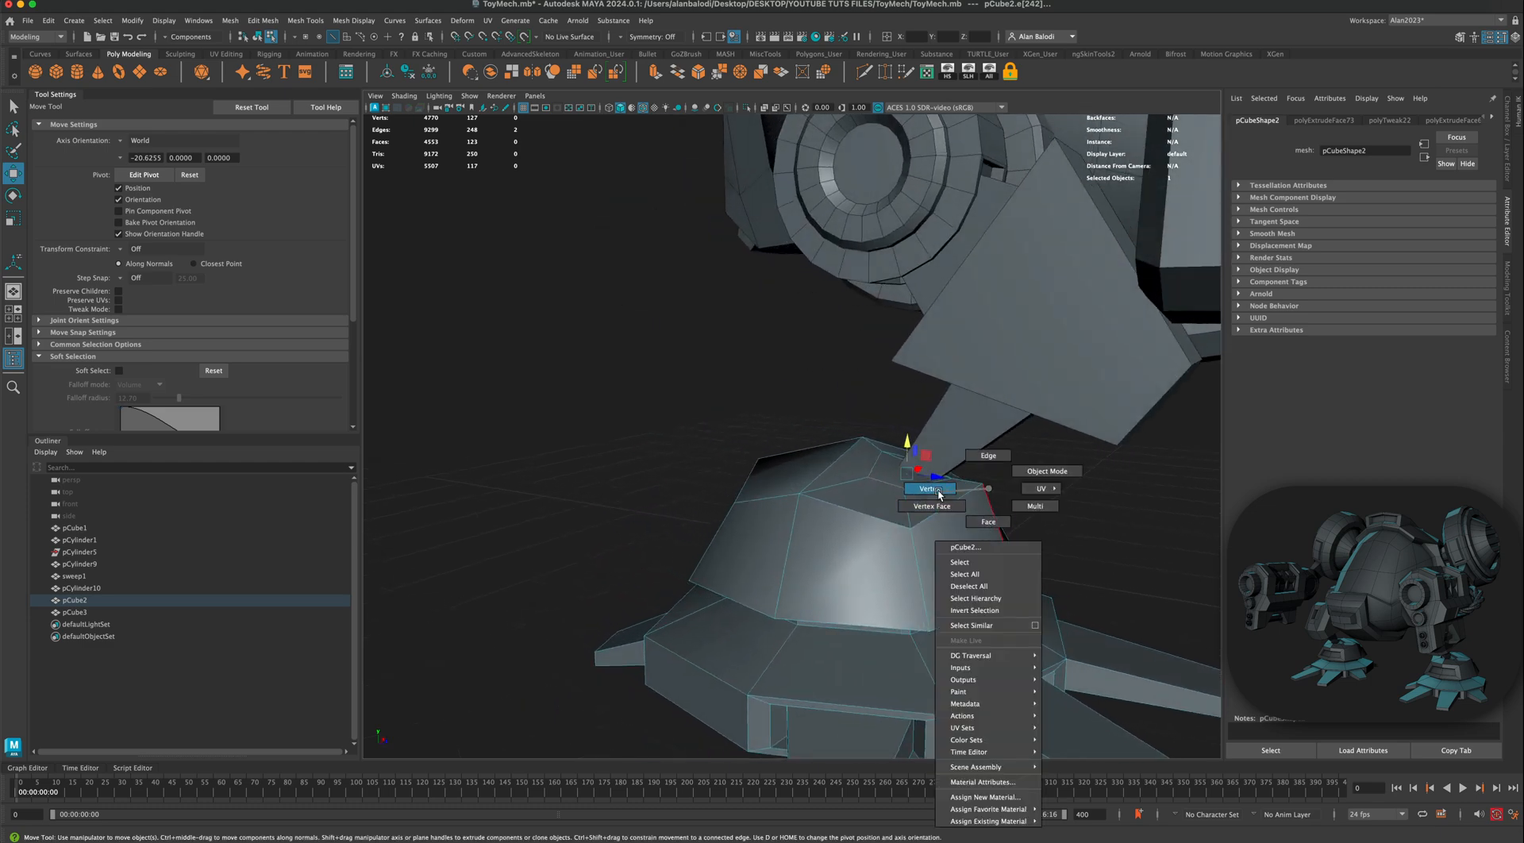
left_click(984, 486)
left_click_drag(984, 453, 988, 420)
left_click(979, 442)
Step: Extrude the dome's two inset top faces about 3.7 units inward as a recess around the strut, and return to object mode
right_click(1065, 483)
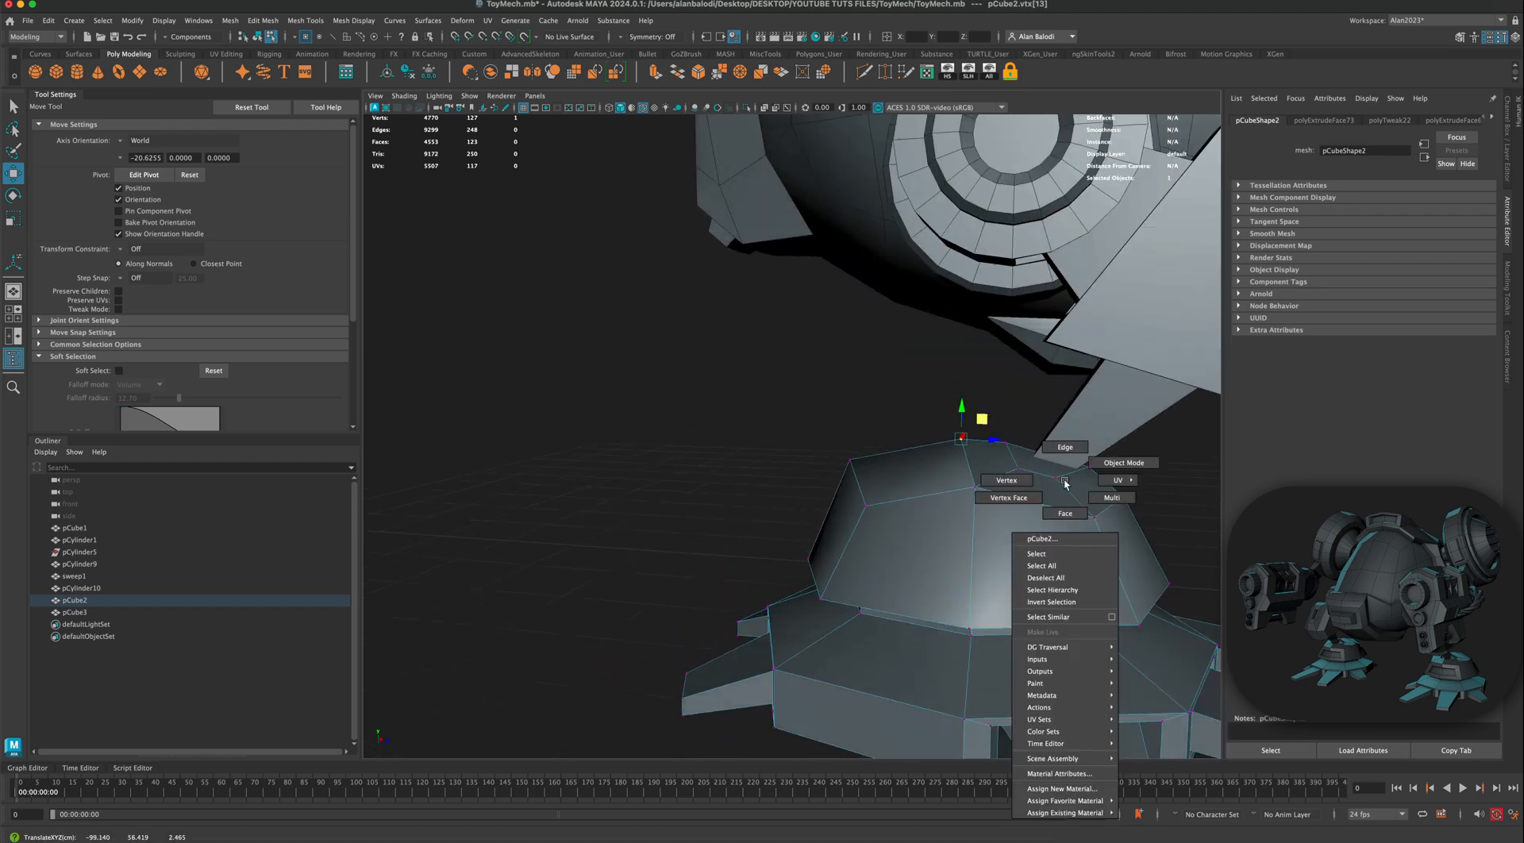
right_click_drag(1065, 481, 1065, 513)
left_click_drag(964, 548, 925, 609, "alt")
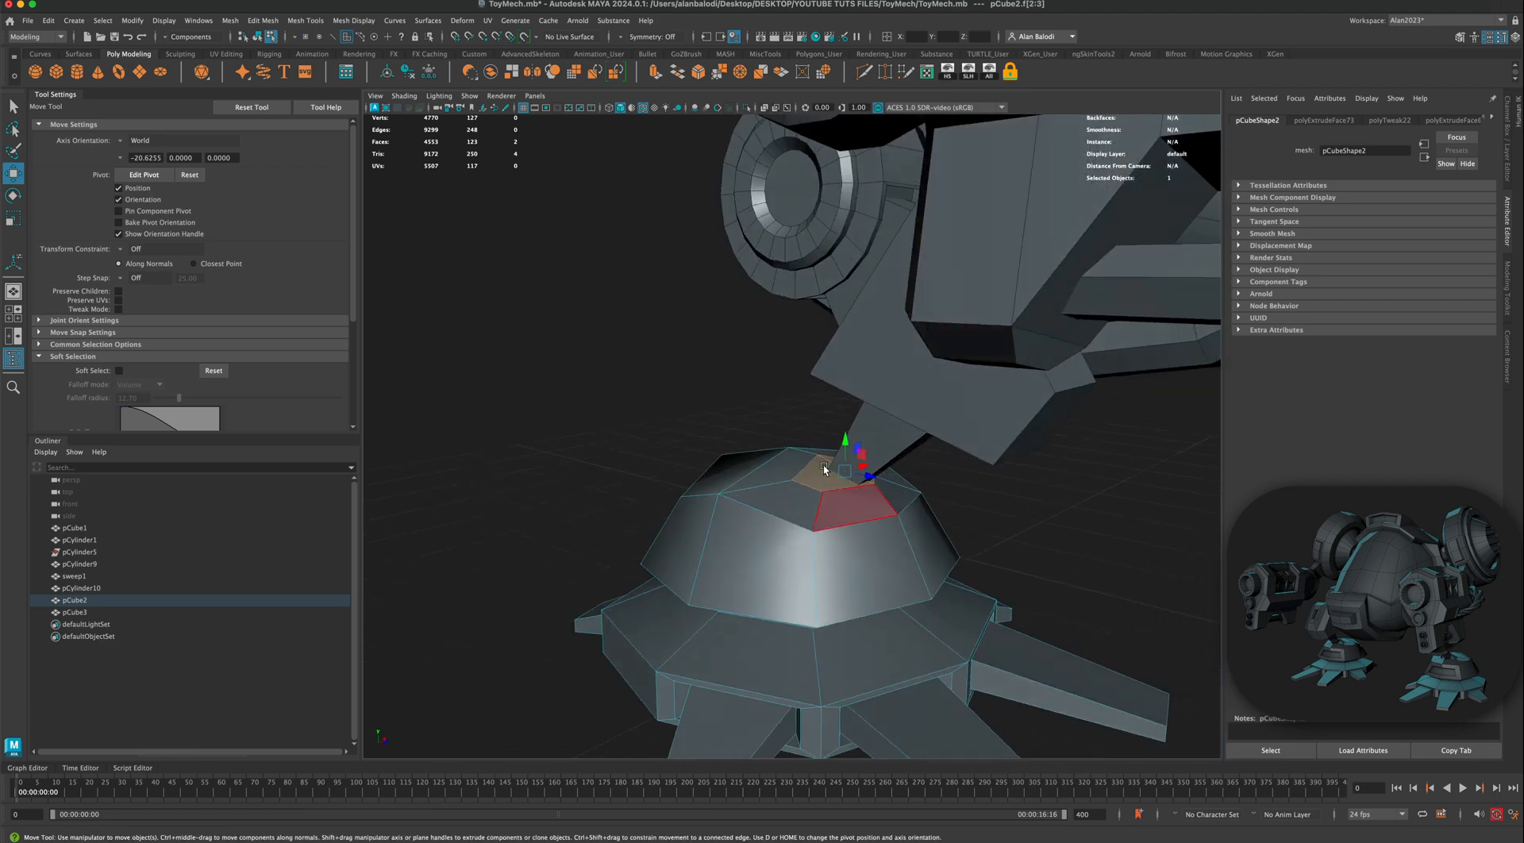
mouse_move(632, 360)
left_mouse_down("alt")
mouse_move(622, 373)
mouse_move(548, 334)
mouse_move(565, 336)
left_mouse_up("alt")
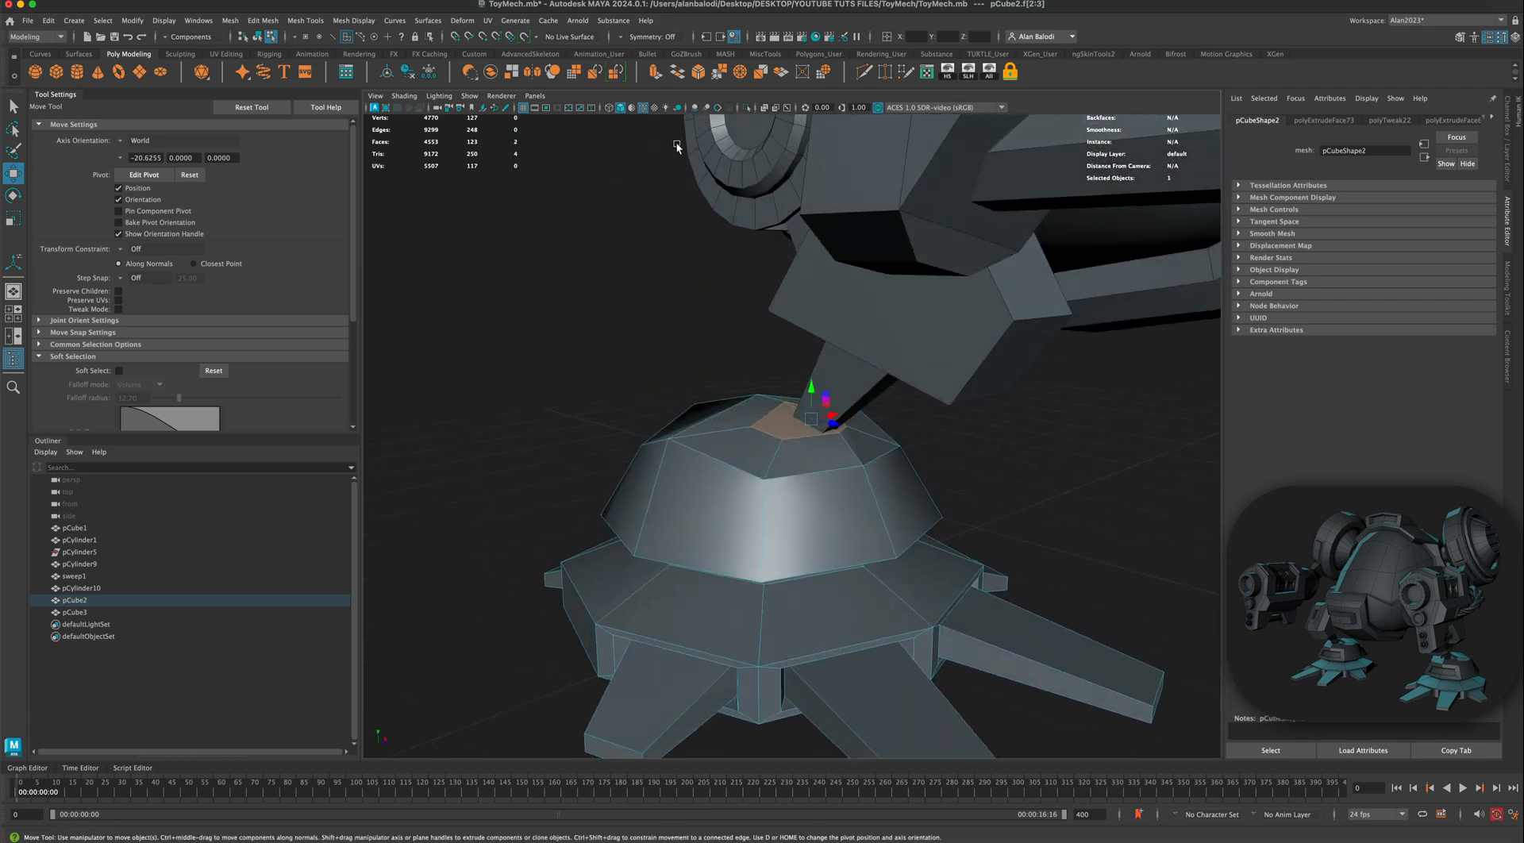
left_click(653, 75)
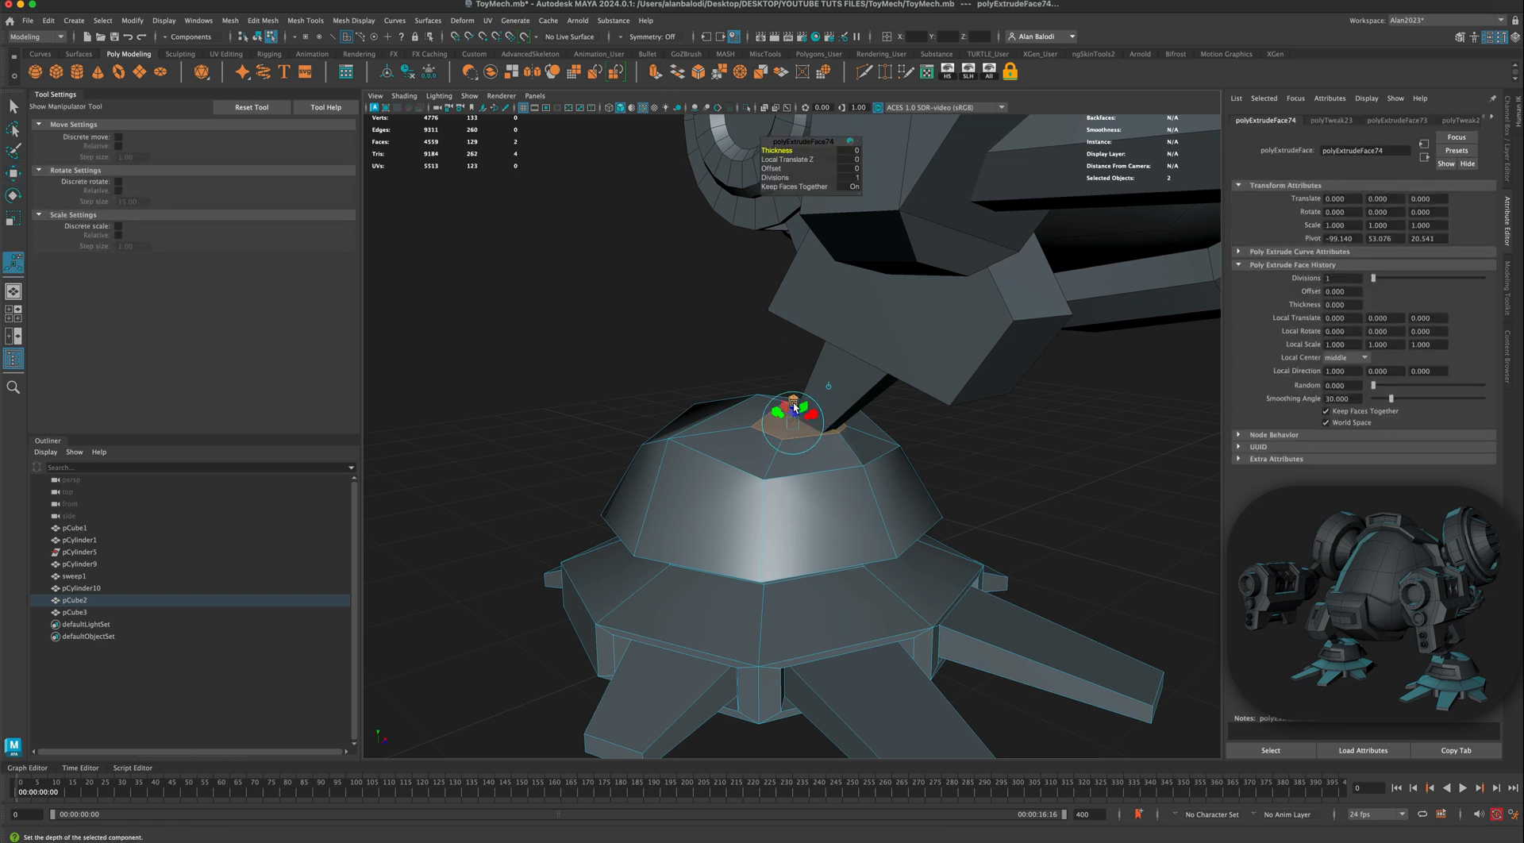
left_click_drag(793, 410, 794, 415)
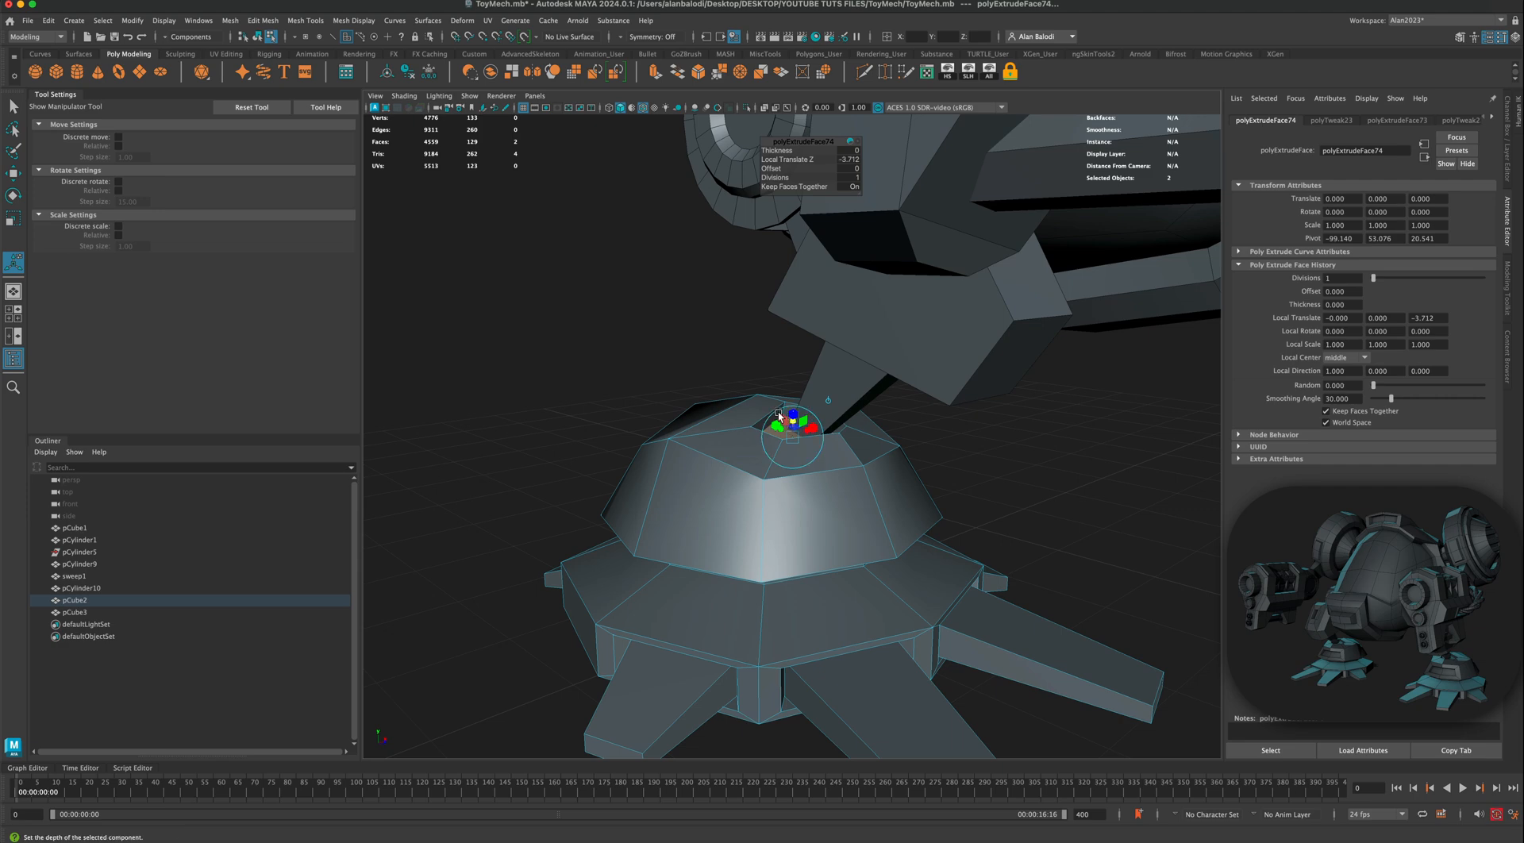
right_click(775, 409)
left_click(806, 387)
left_click_drag(749, 355, 725, 375, "alt")
left_click_drag(484, 376, 513, 376, "alt")
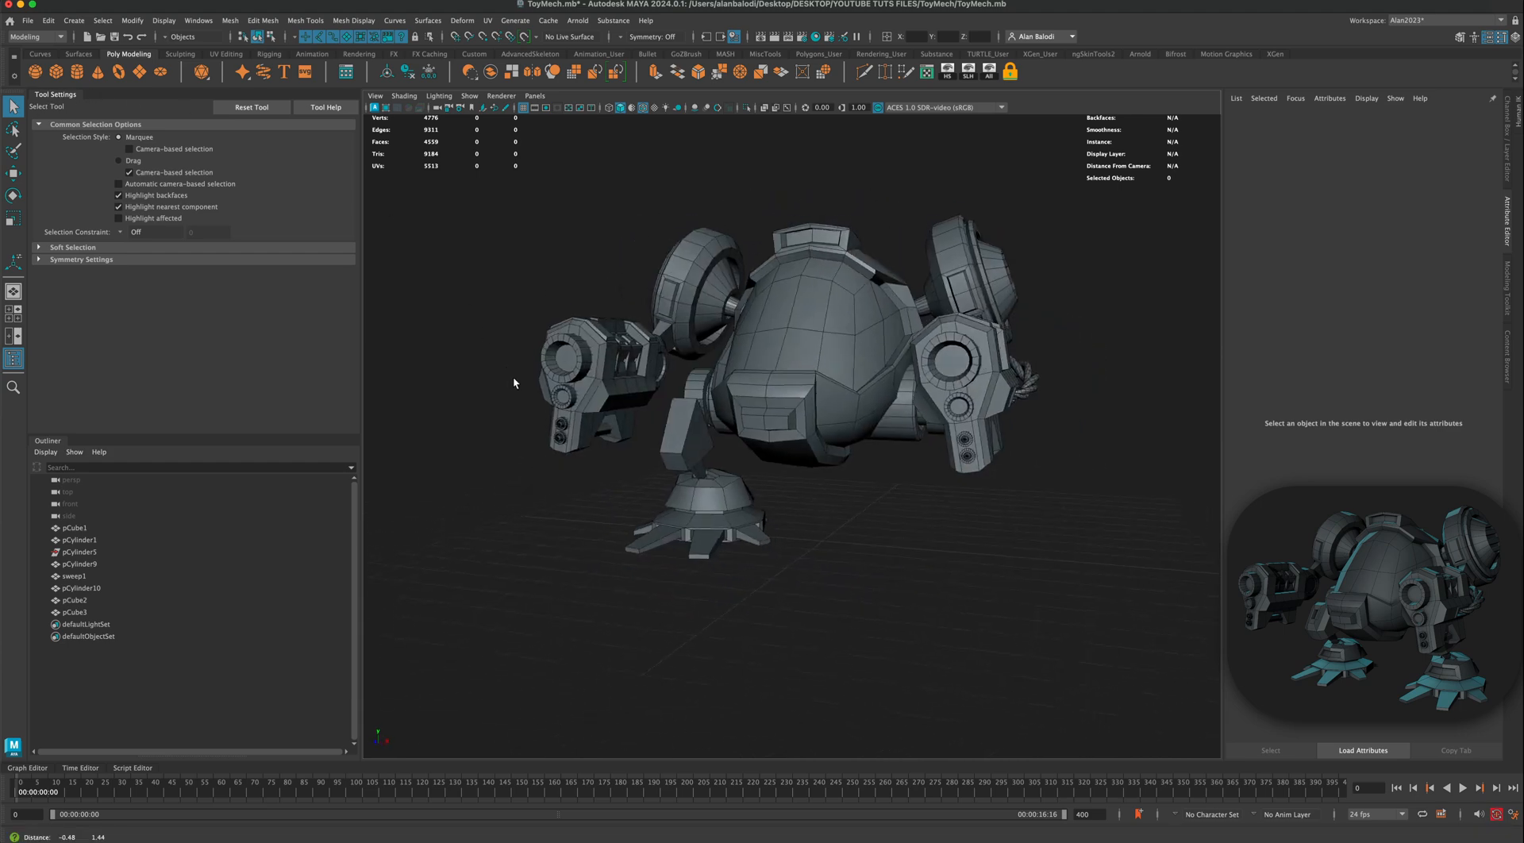
right_click_drag(513, 376, 690, 444, "alt")
left_click(690, 444)
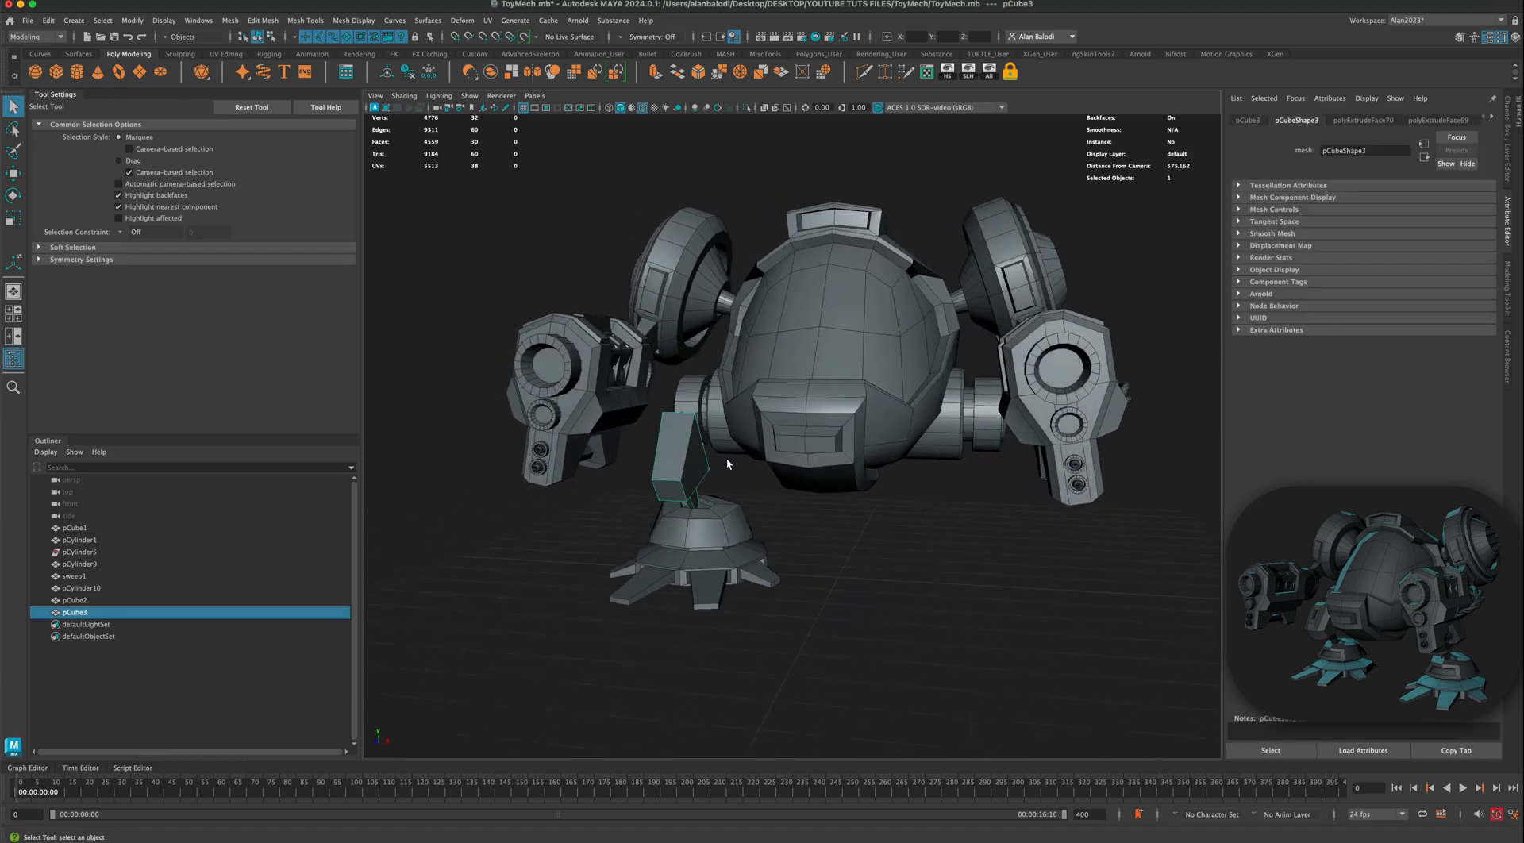
left_click_drag(726, 457, 841, 452, "alt")
left_click(711, 521, "shift")
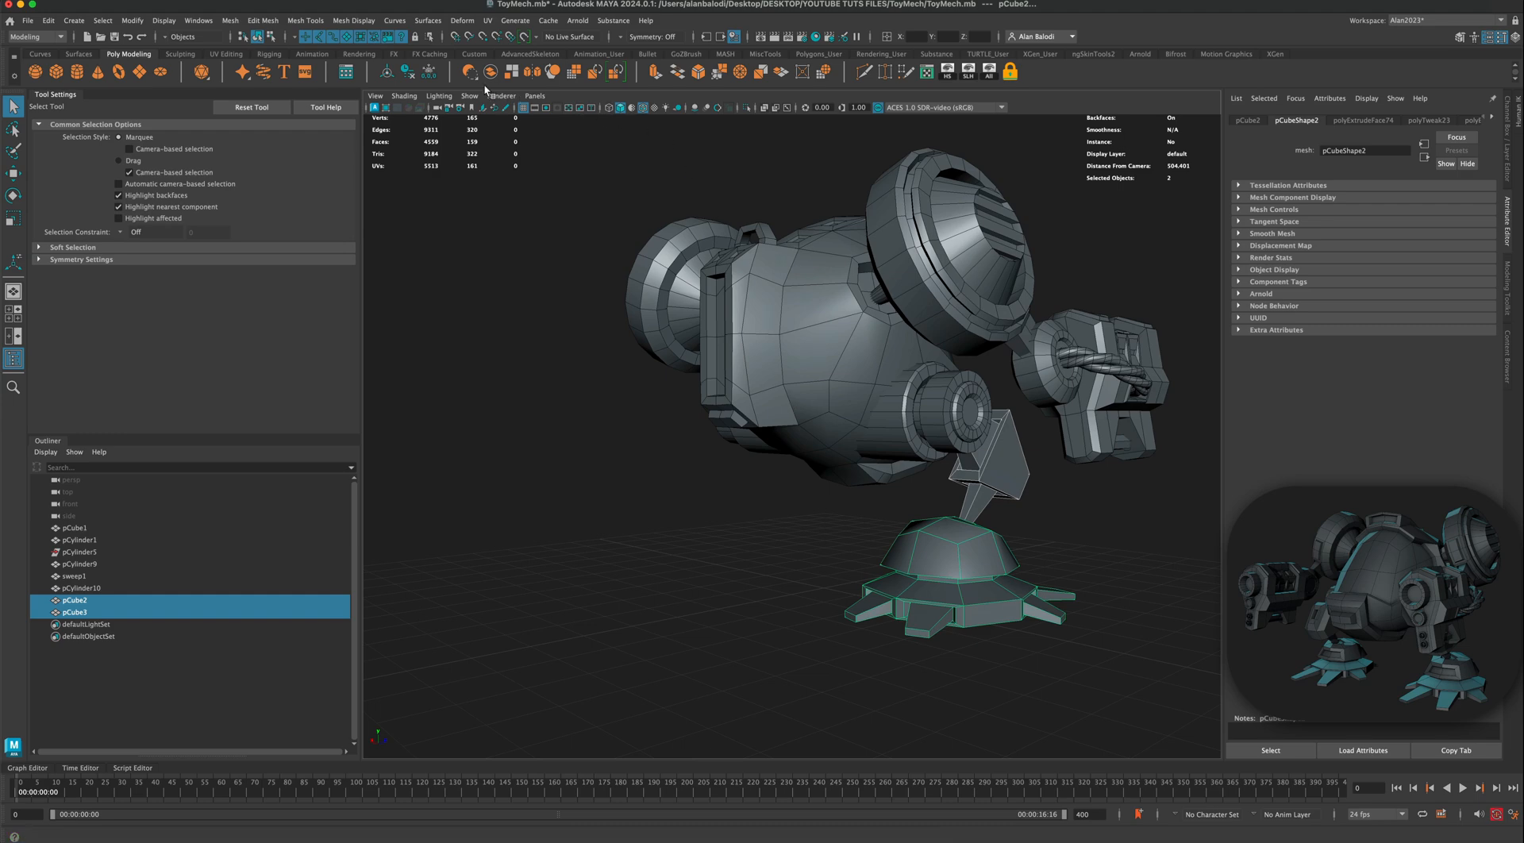
left_click_drag(794, 341, 872, 344, "alt")
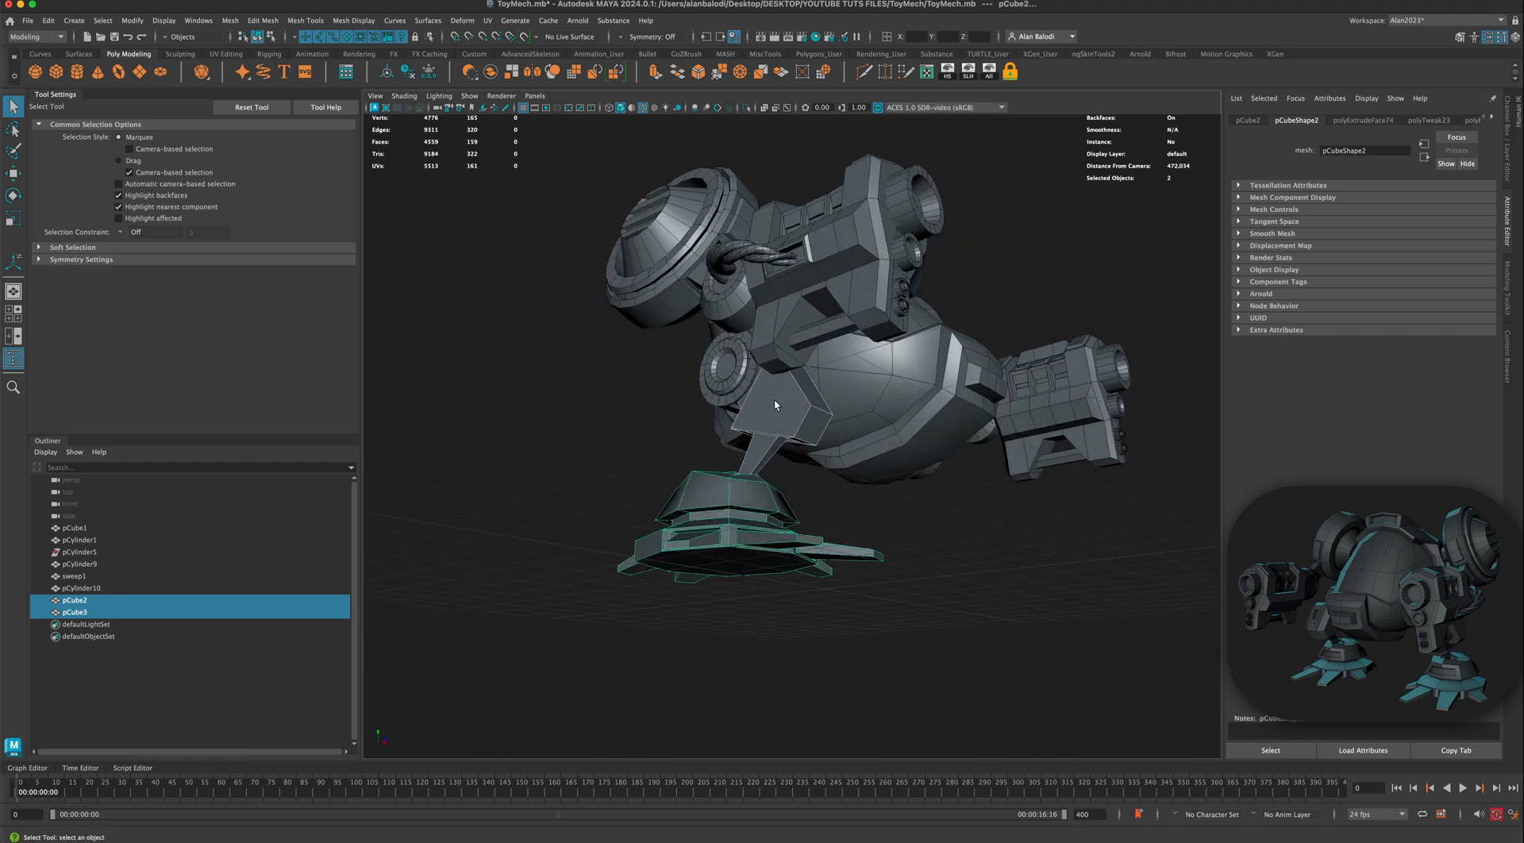
Step: Isolate the hip cylinder from the rest of the mech and bring its full length into side view
scroll(775, 403, "up", 5)
left_click(593, 352)
left_click(693, 379)
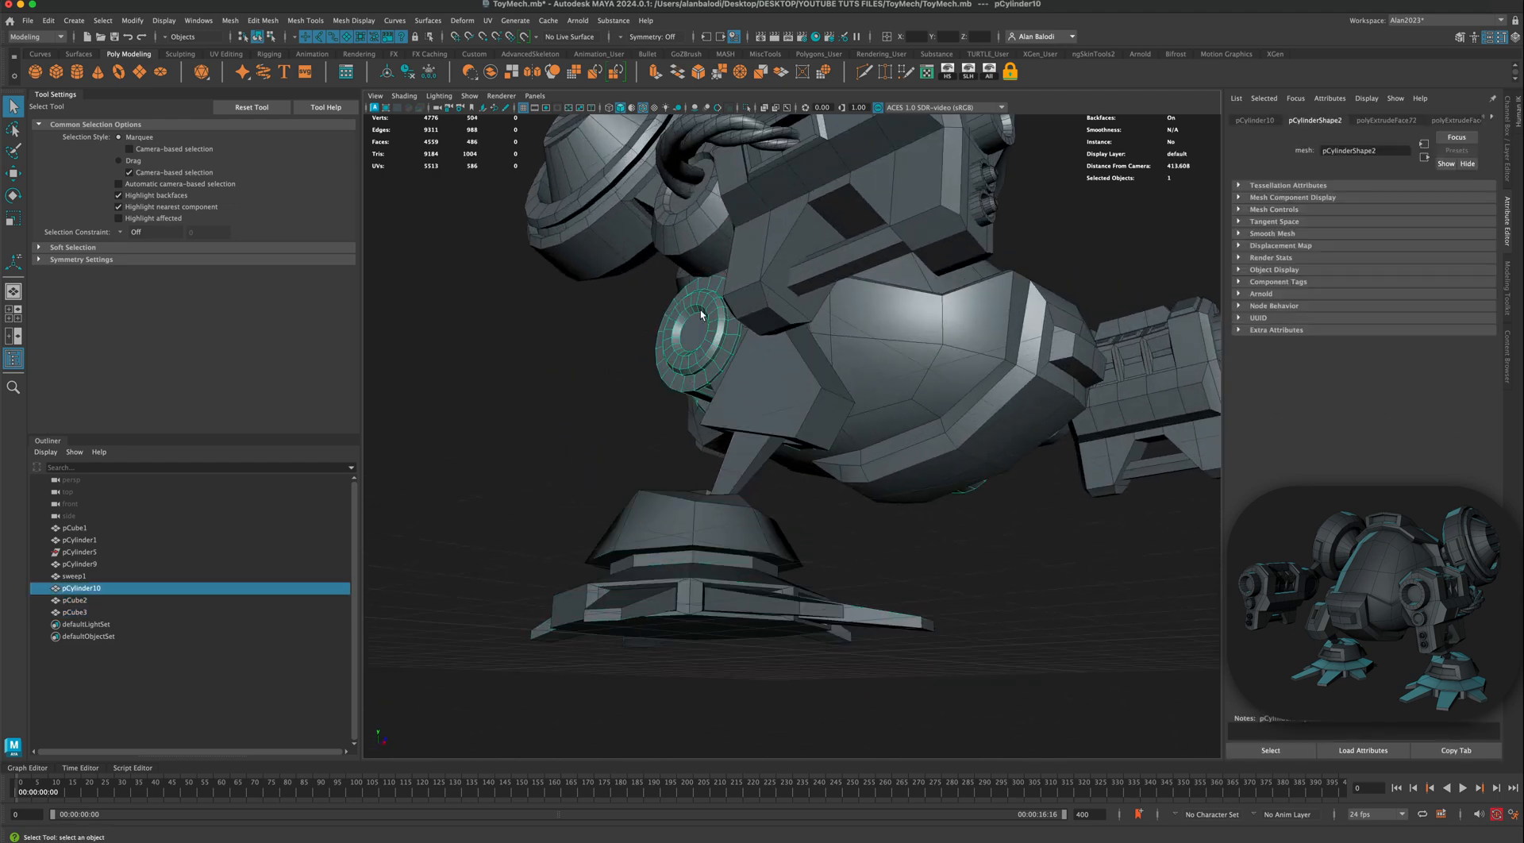
key("ctrl+1")
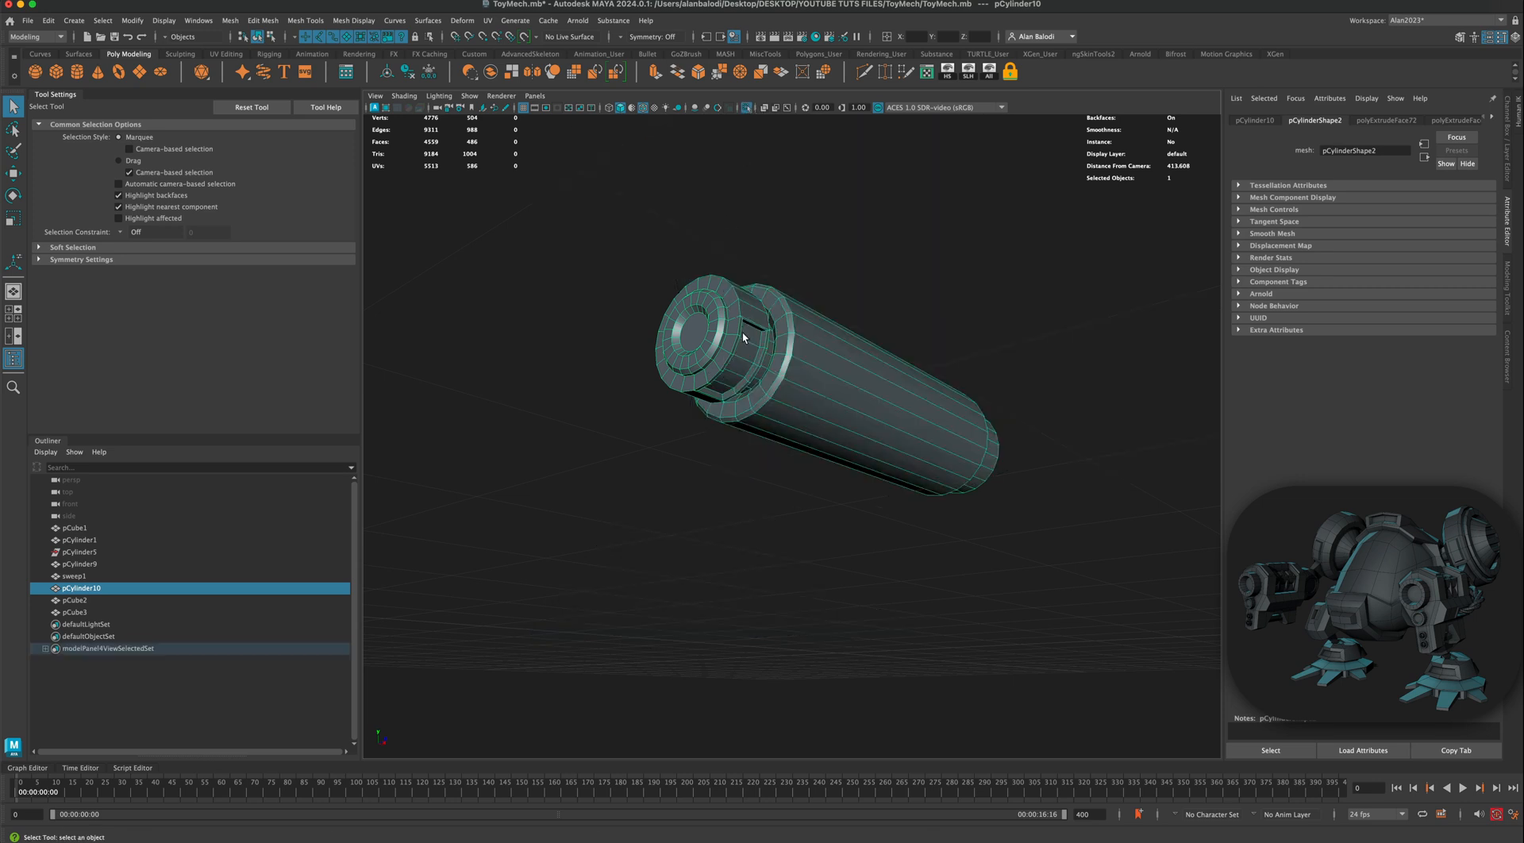
left_click(726, 370)
left_click_drag(803, 496, 774, 460, "alt")
mouse_move(1008, 360)
left_mouse_down("alt")
mouse_move(1022, 382)
mouse_move(1013, 373)
left_mouse_up("alt")
left_click(906, 350)
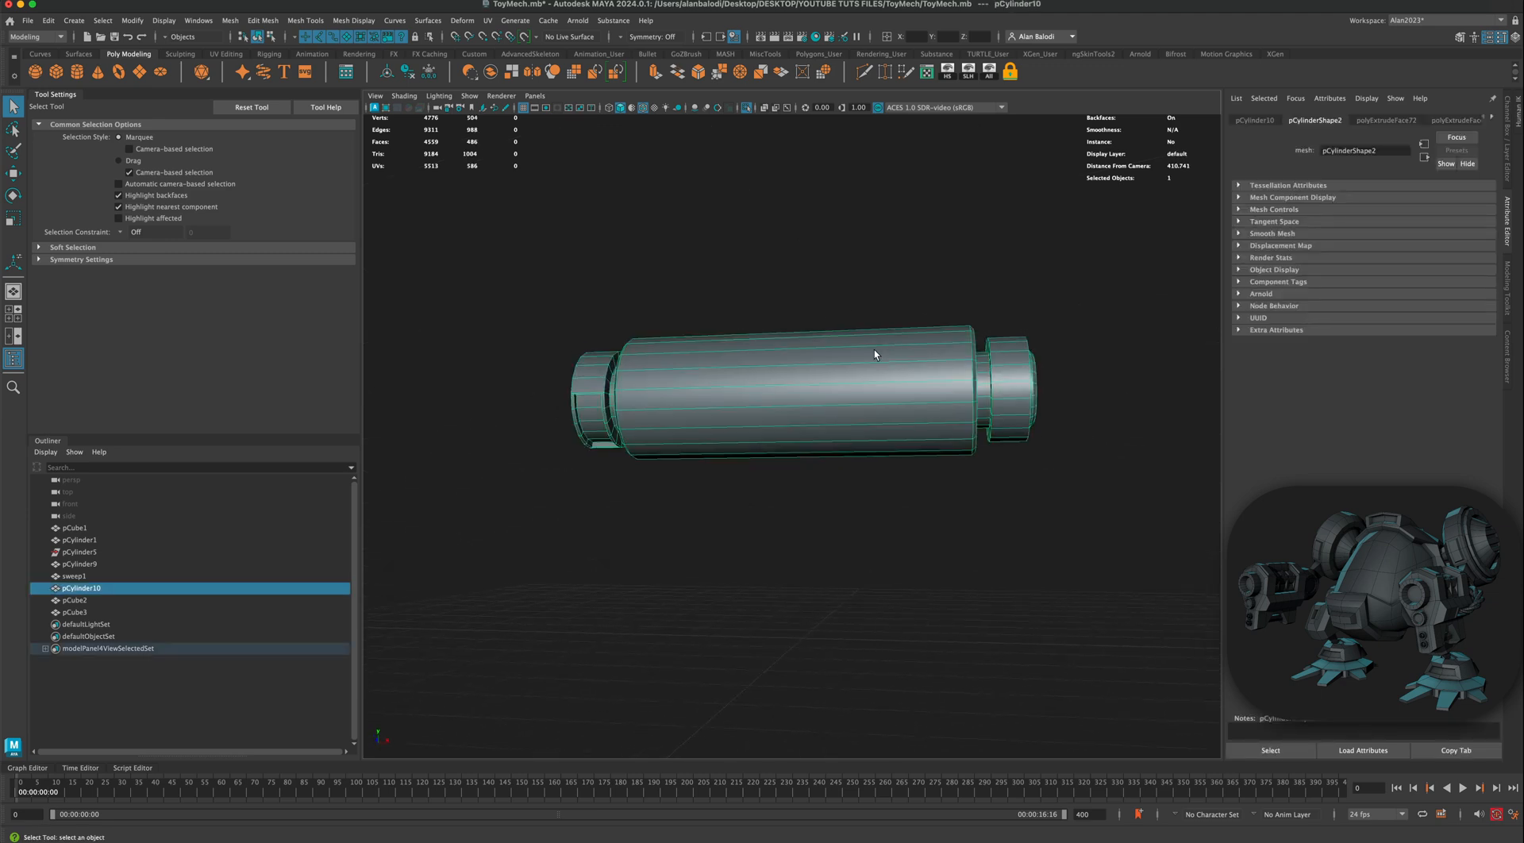
Step: Delete all faces of the hip cylinder's legless end, growing the selection to include the stub and the surrounding collar ring
right_click_drag(874, 350, 820, 353)
right_click(932, 341)
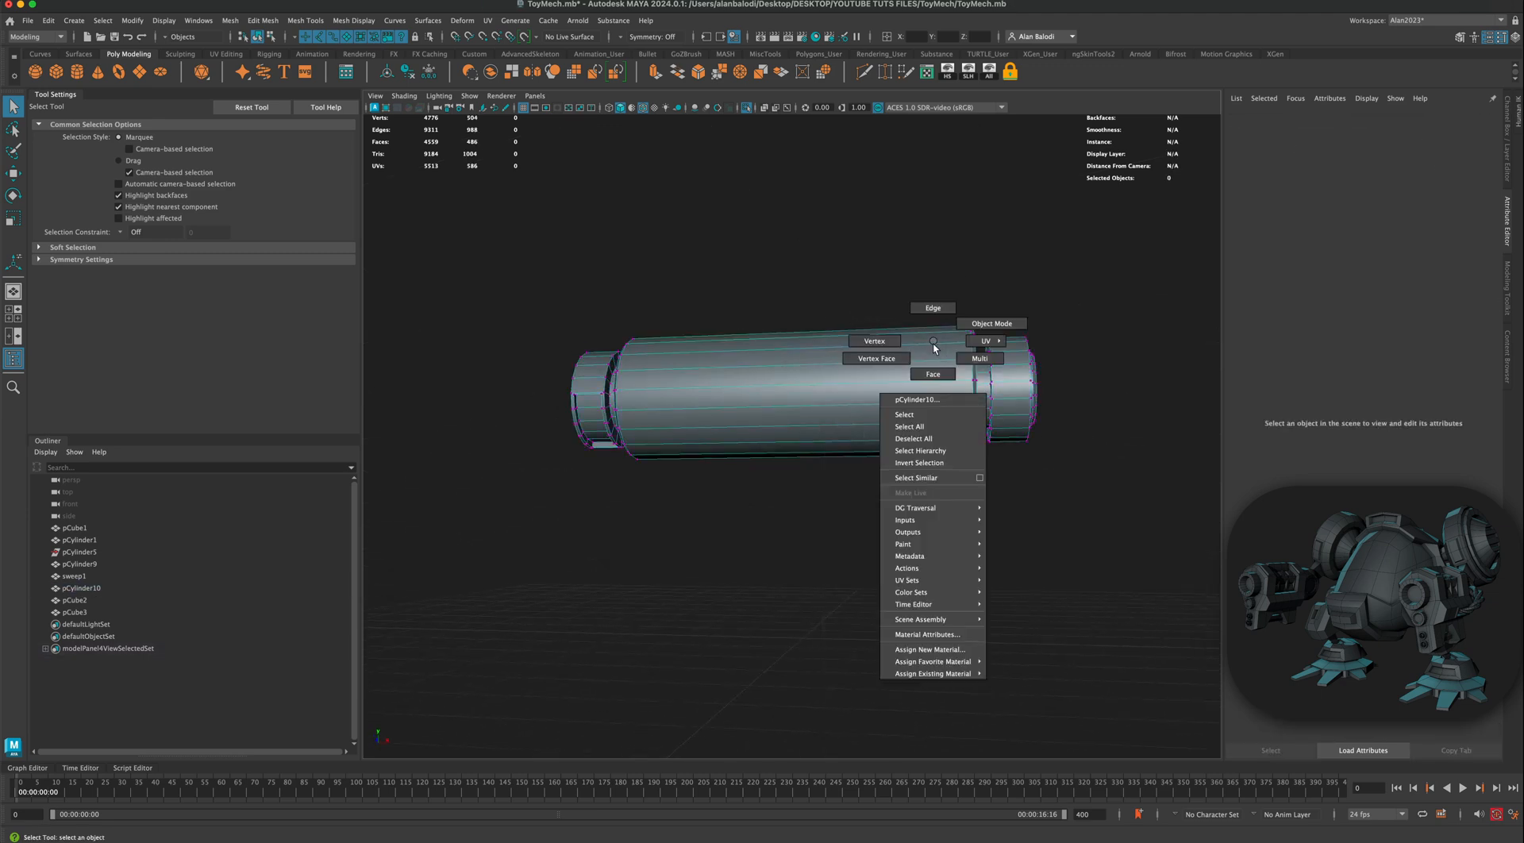
left_click(968, 361)
left_click_drag(993, 312, 1028, 437)
left_click_drag(981, 485, 974, 514)
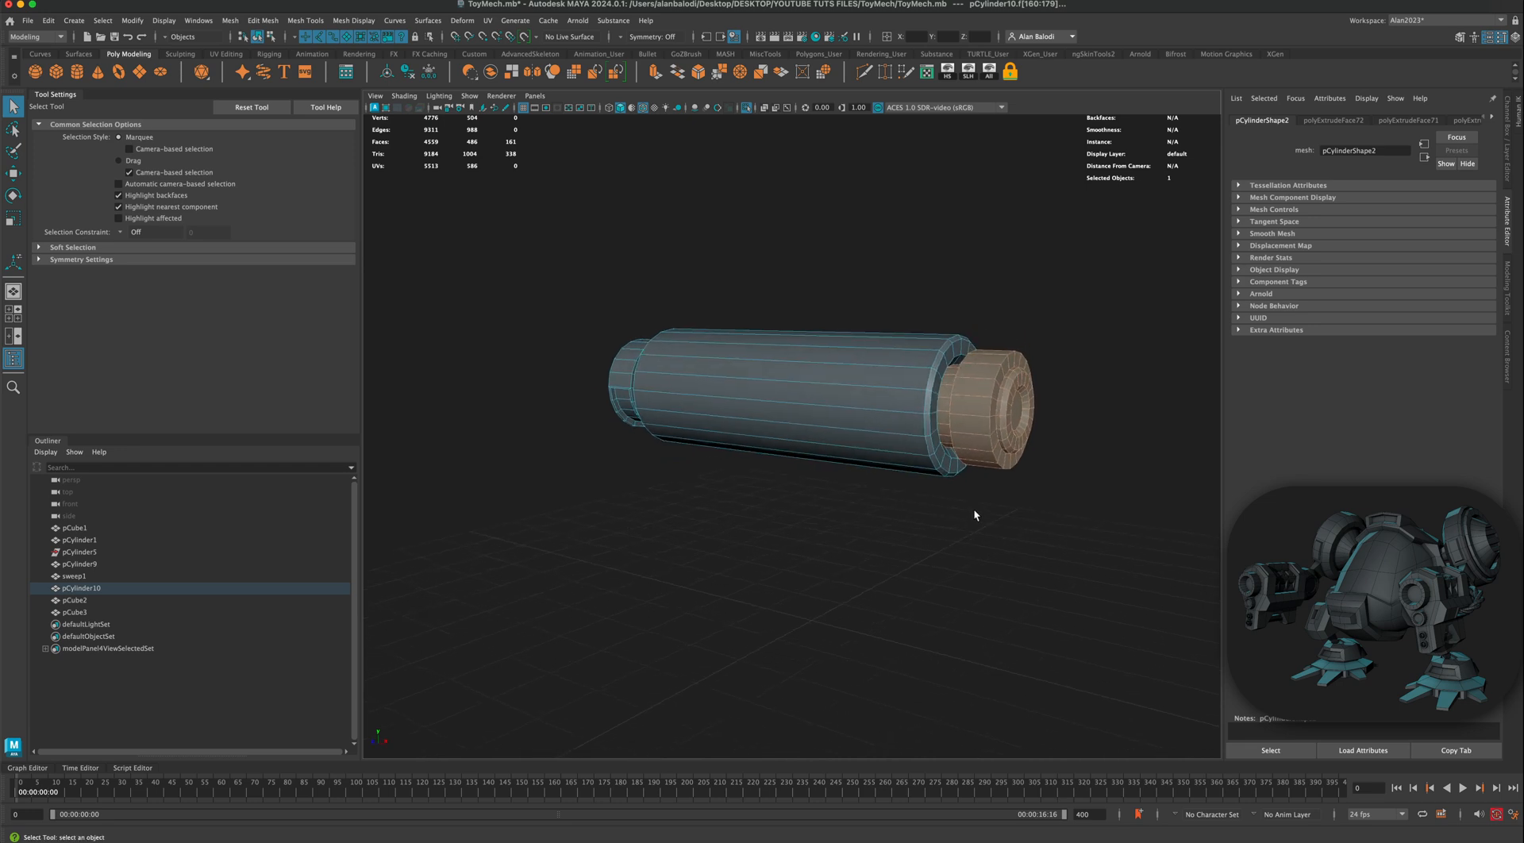
key("shift+period")
key("shift+period")
key("shift+period")
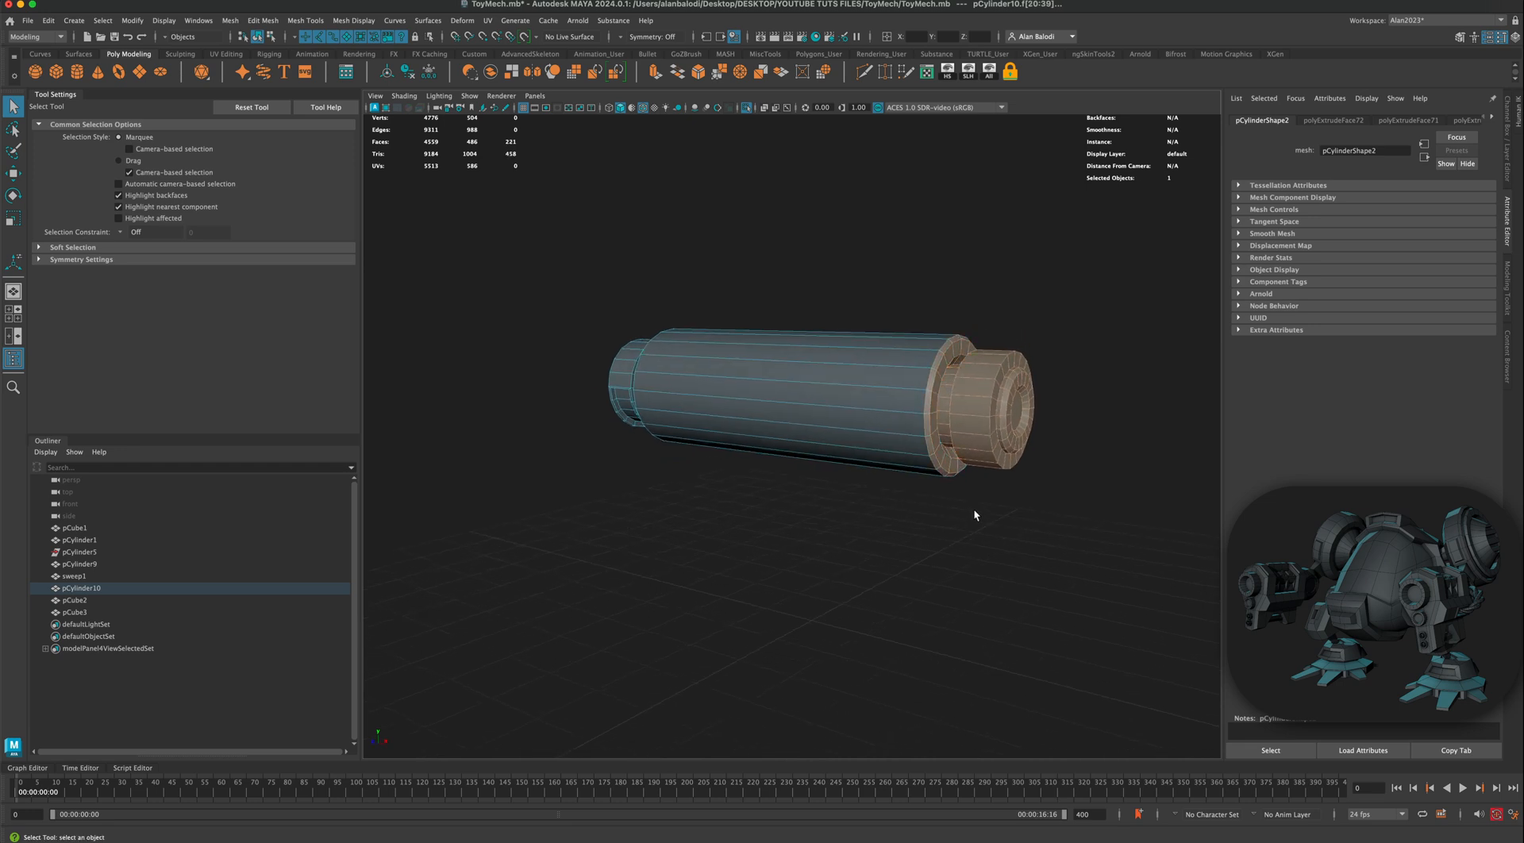
key("Delete")
Step: Move the vertices of the hip cylinder's open end along its axis toward the remaining stub to shorten it to about half
right_click(890, 382)
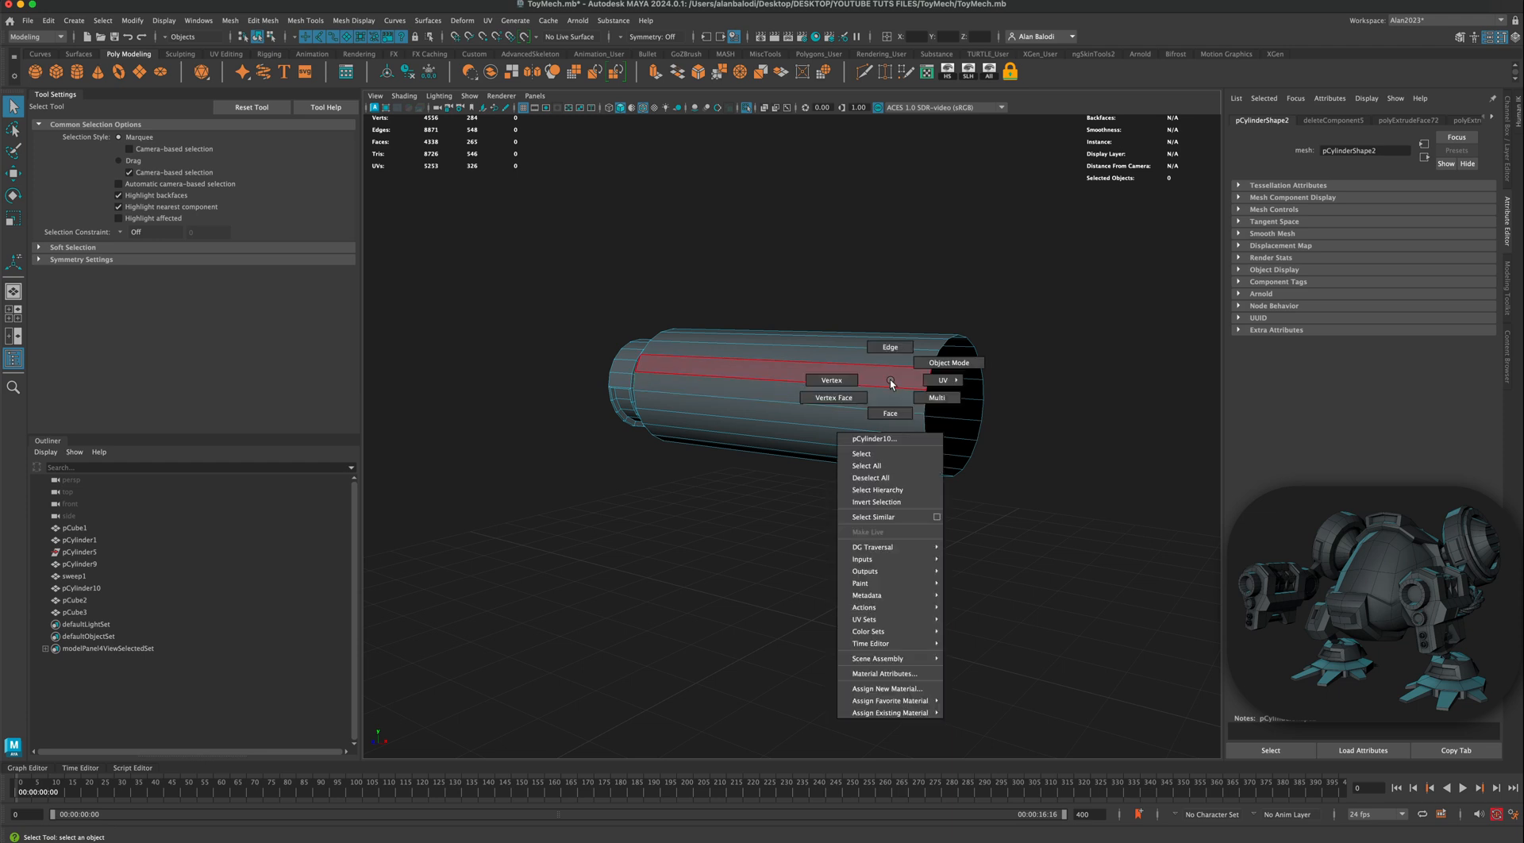
right_click_drag(890, 380, 831, 380)
left_click_drag(876, 288, 1048, 527, "alt")
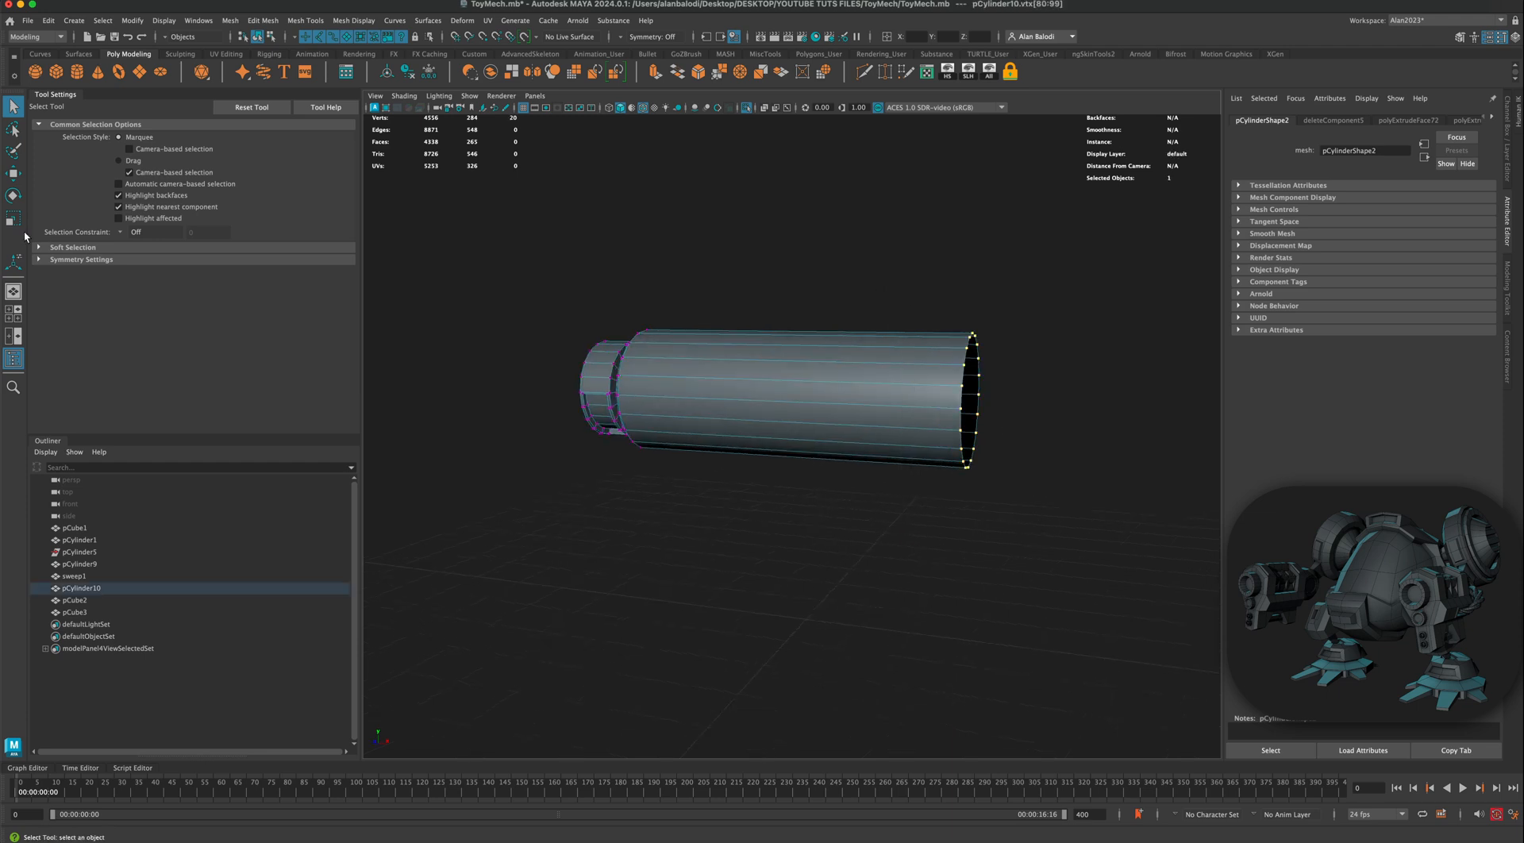
left_click(12, 174)
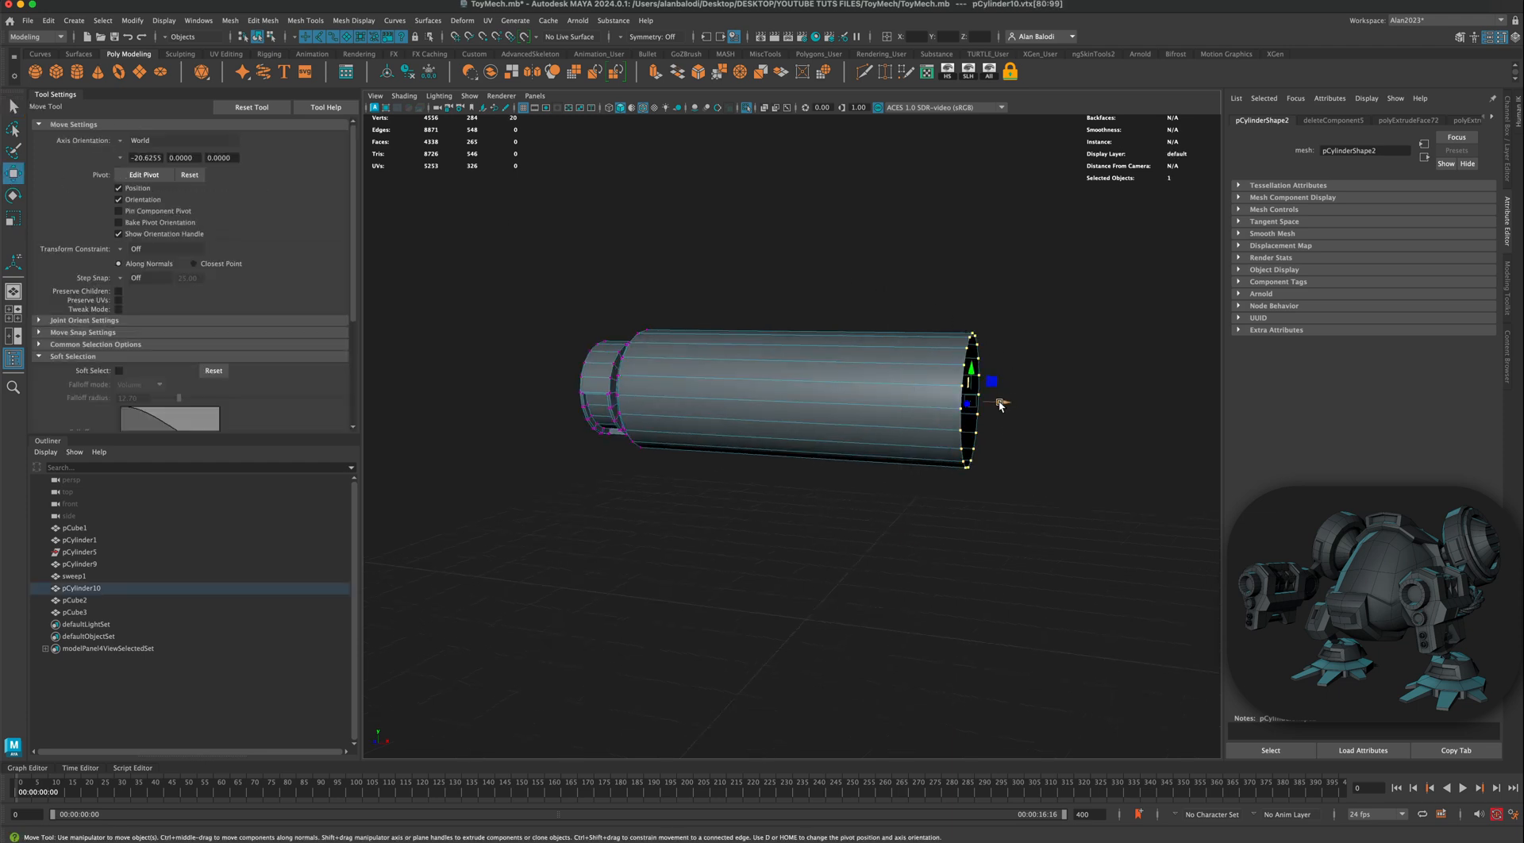
left_click_drag(1000, 405, 810, 387)
right_click_drag(706, 353, 698, 317)
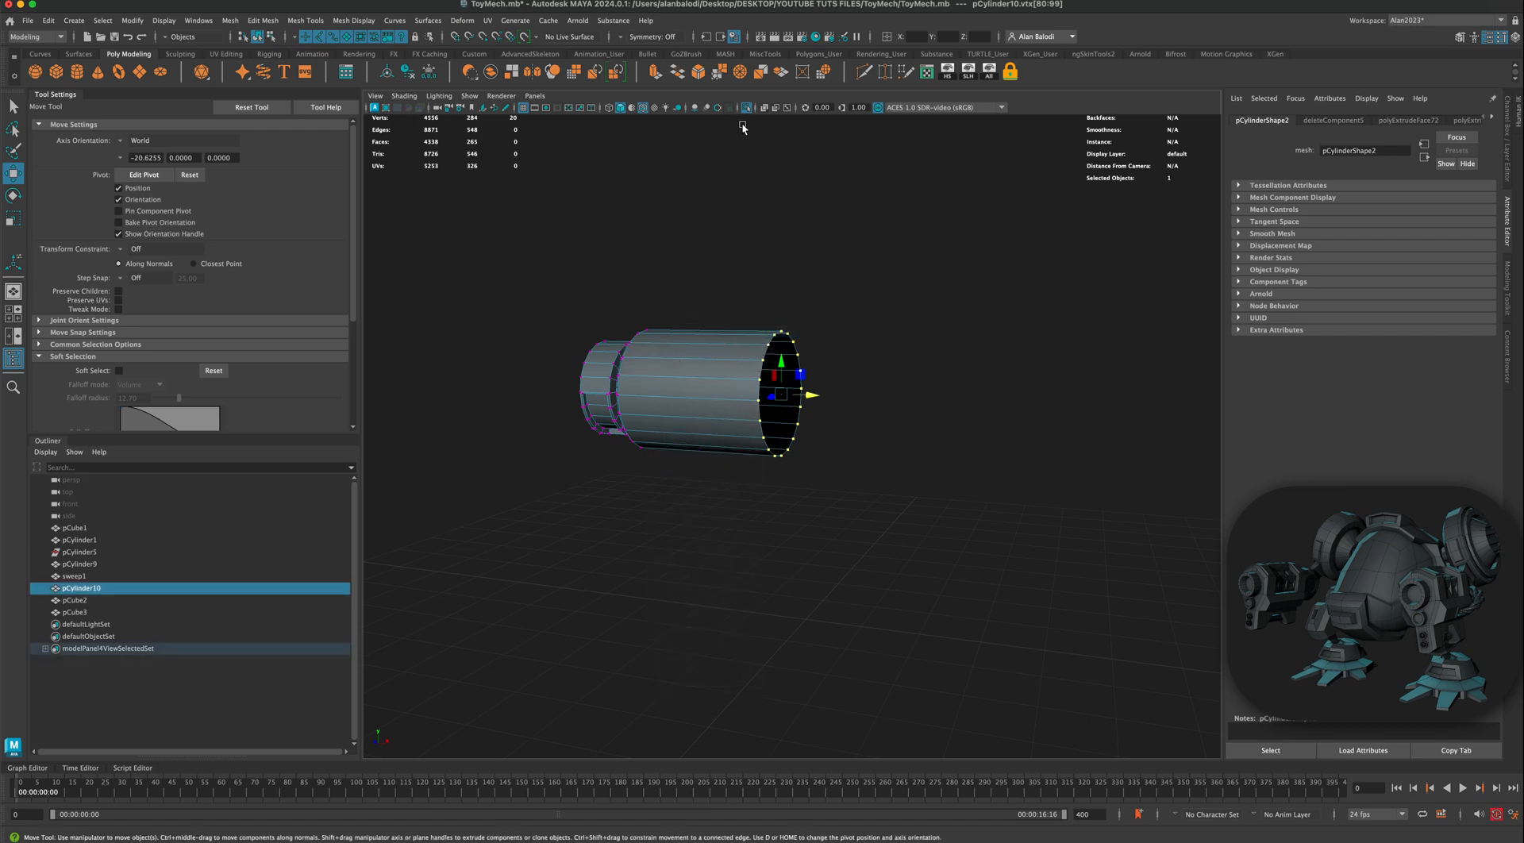
Step: Show the whole mech again and clear the selection
left_click(746, 107)
key("a")
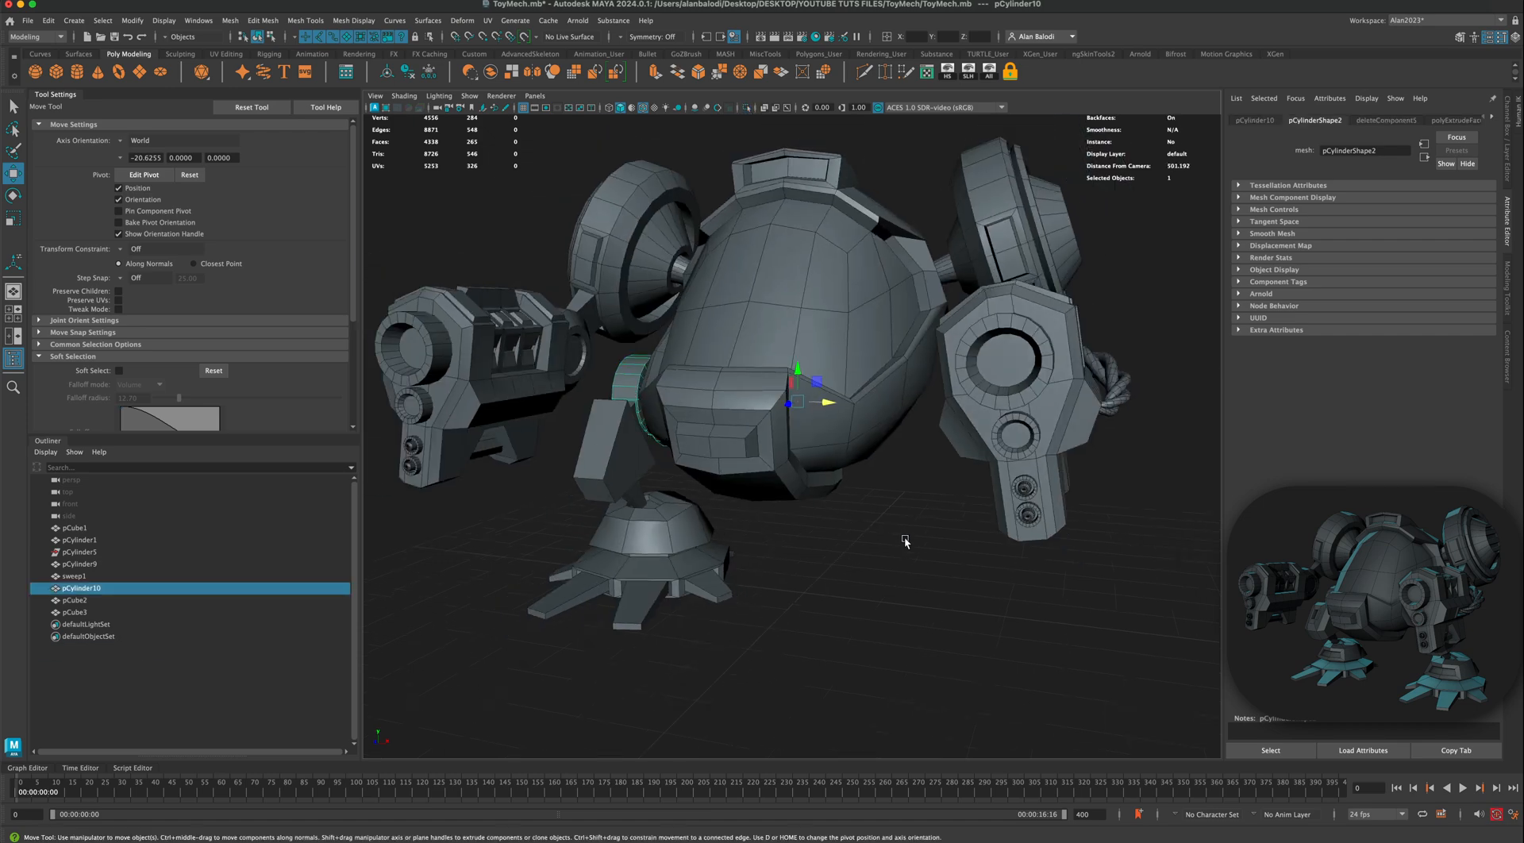
left_click(904, 540)
Step: Examine in X-Ray display how the shortened hip cylinder sits inside the body, and restore solid shading
left_click(764, 107)
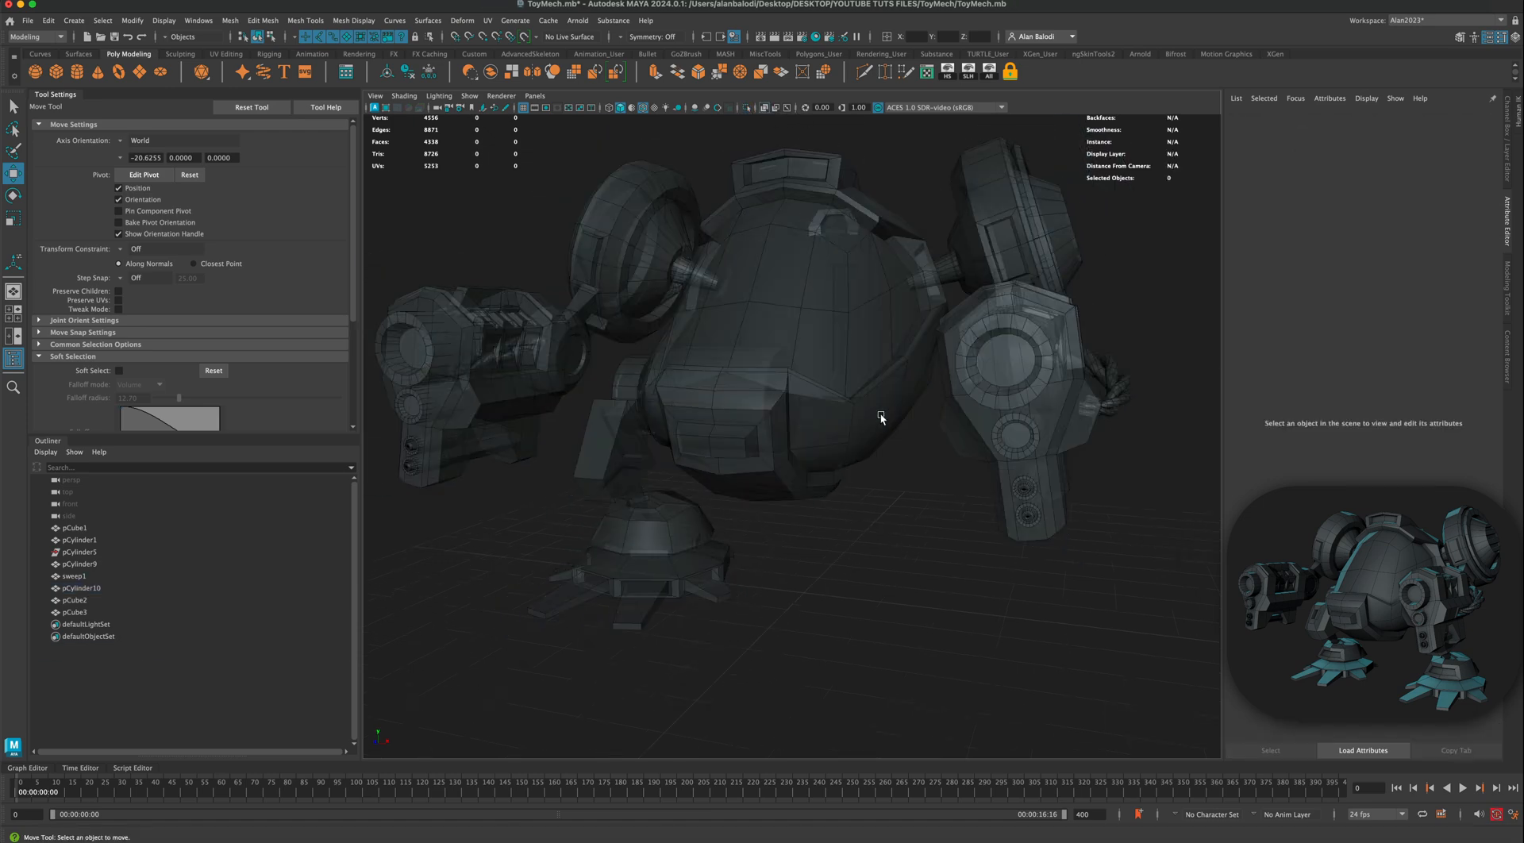
left_click_drag(878, 415, 877, 421, "alt")
left_click_drag(783, 381, 801, 436, "alt")
left_click(766, 109)
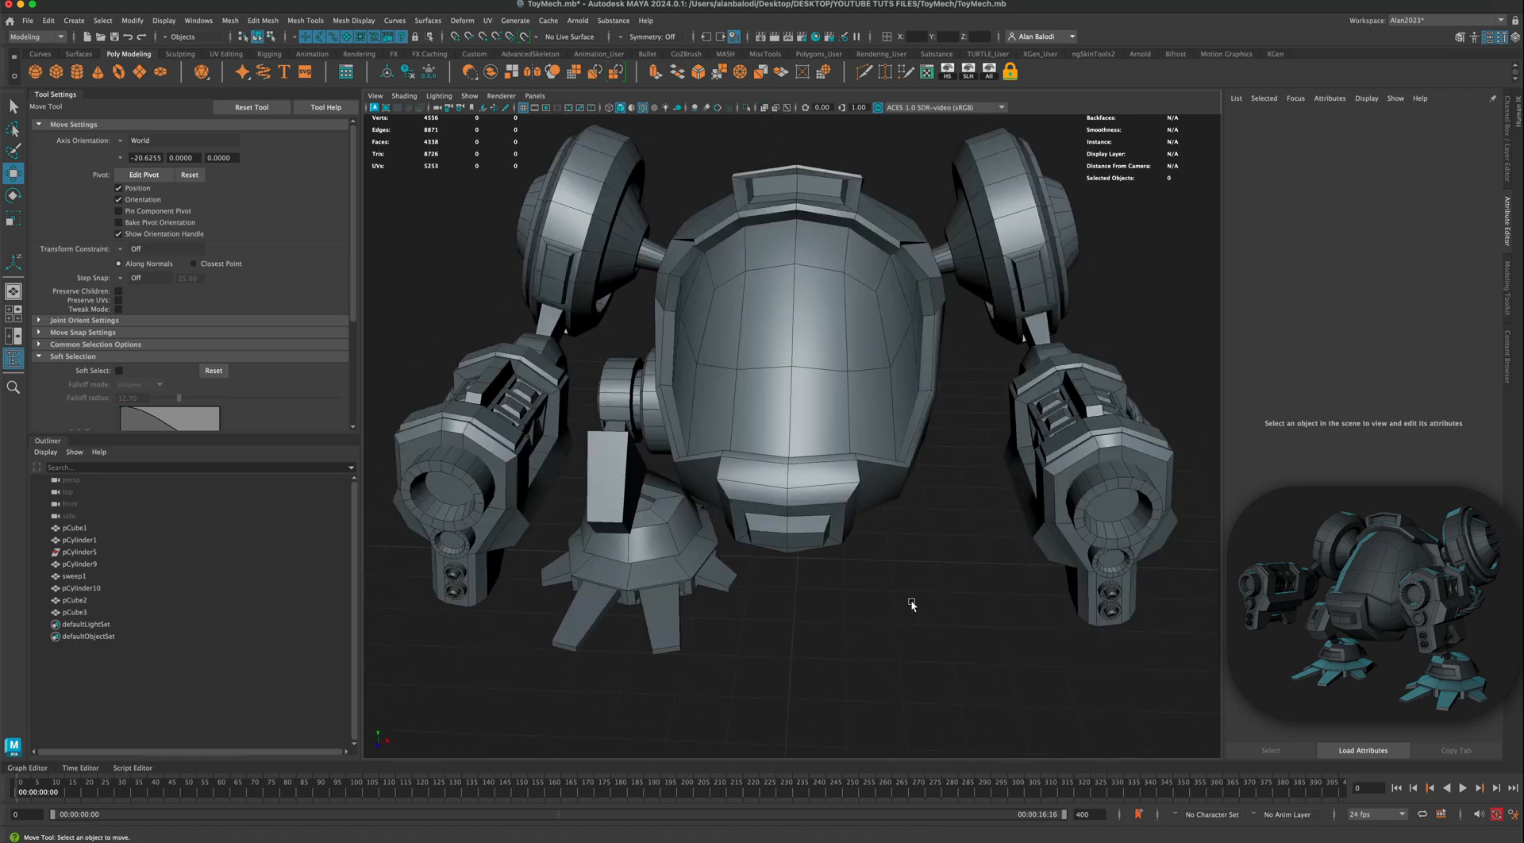
left_click_drag(912, 605, 905, 552, "alt")
left_click(13, 107)
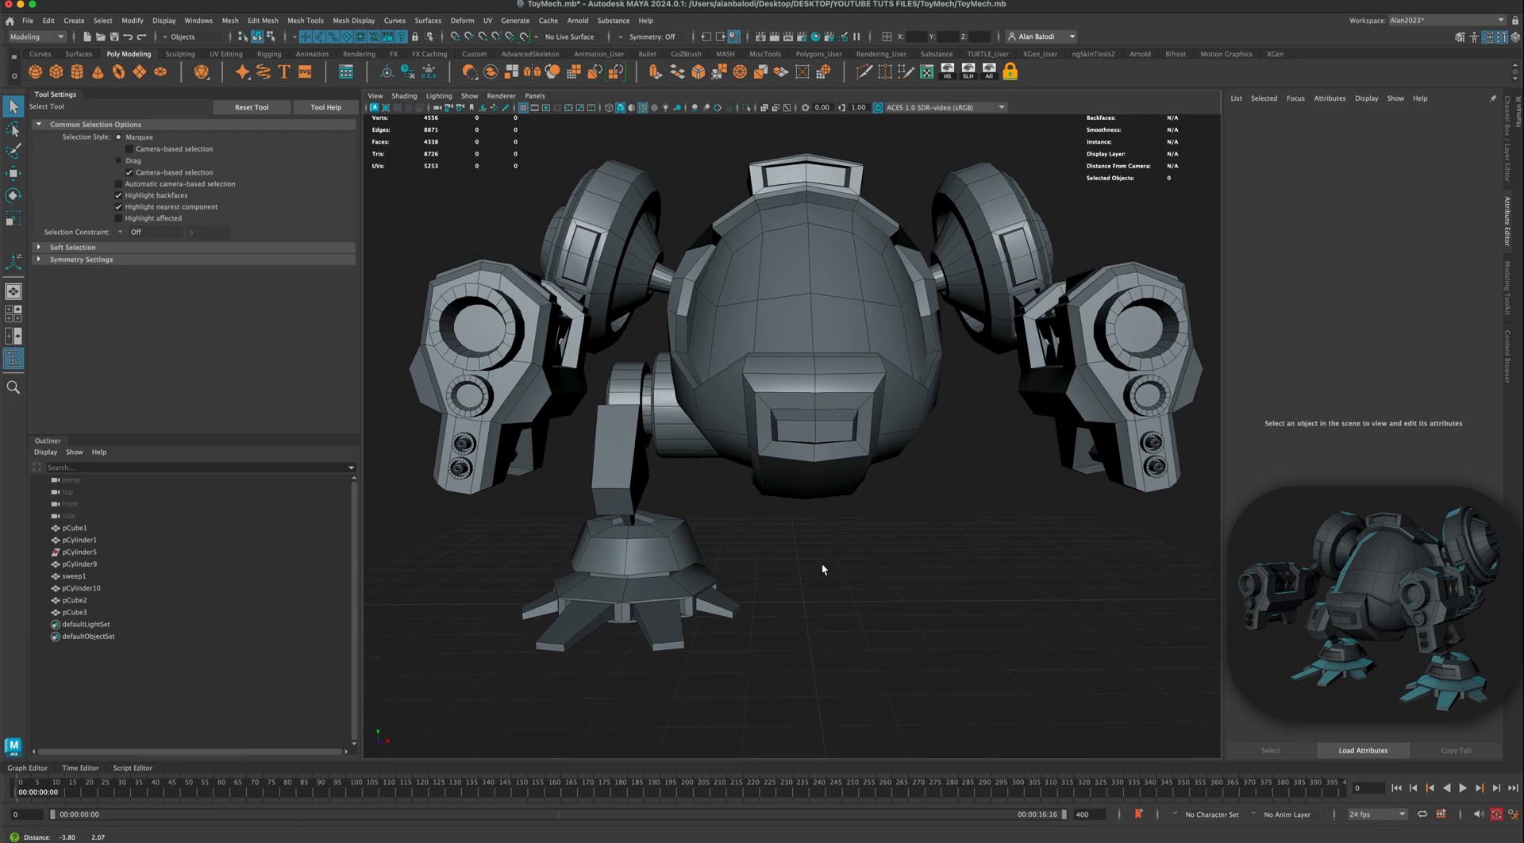
Step: Combine the hip cylinder, upper leg block and foot into one mesh and delete its construction history
left_click(670, 441)
left_click_drag(708, 507, 702, 516, "alt")
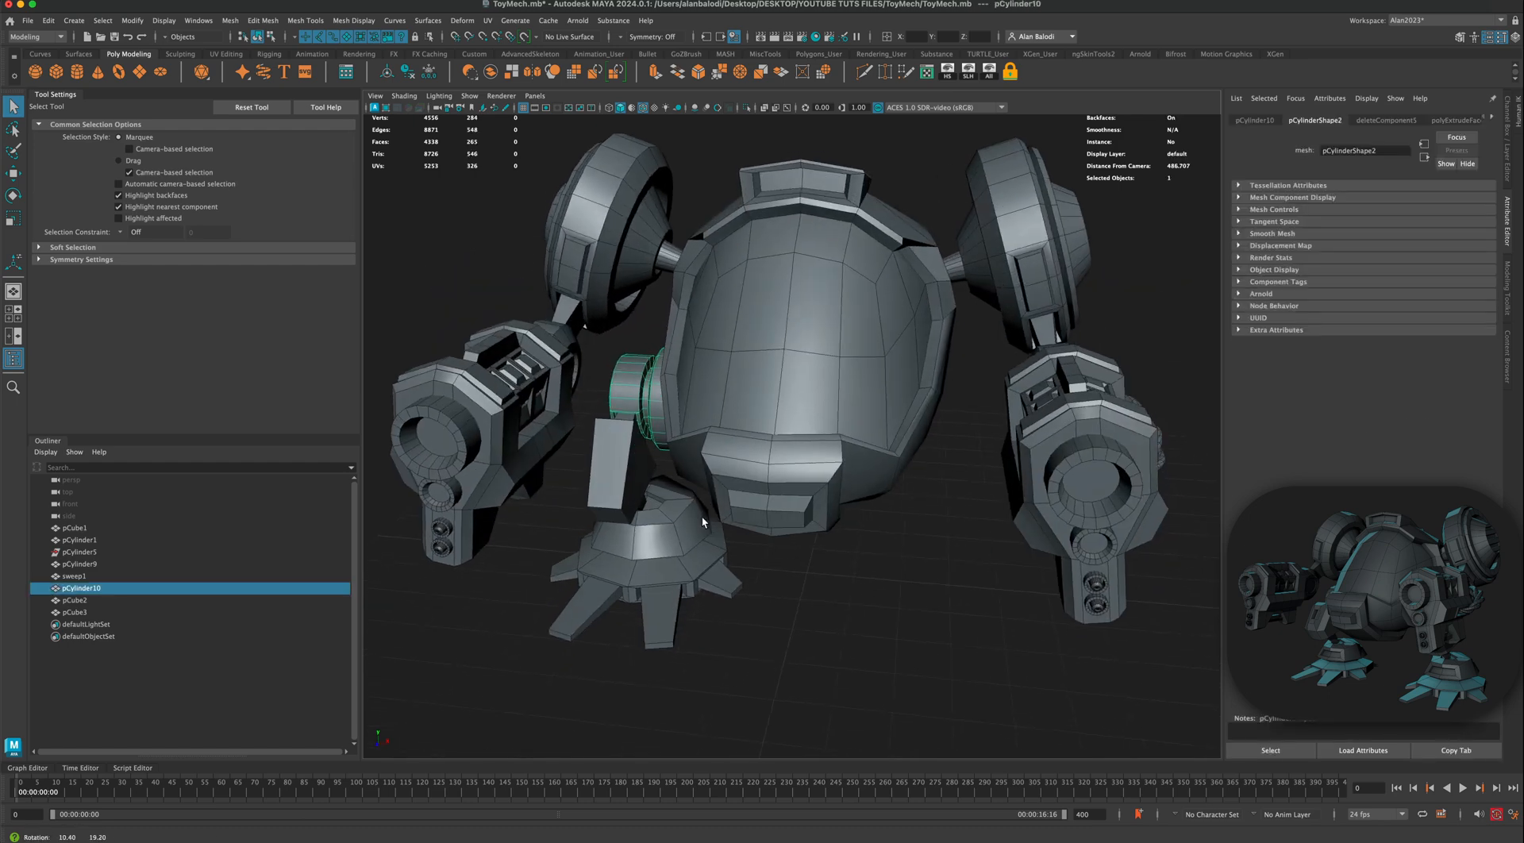
left_click(626, 439, "shift")
left_click(657, 524, "shift")
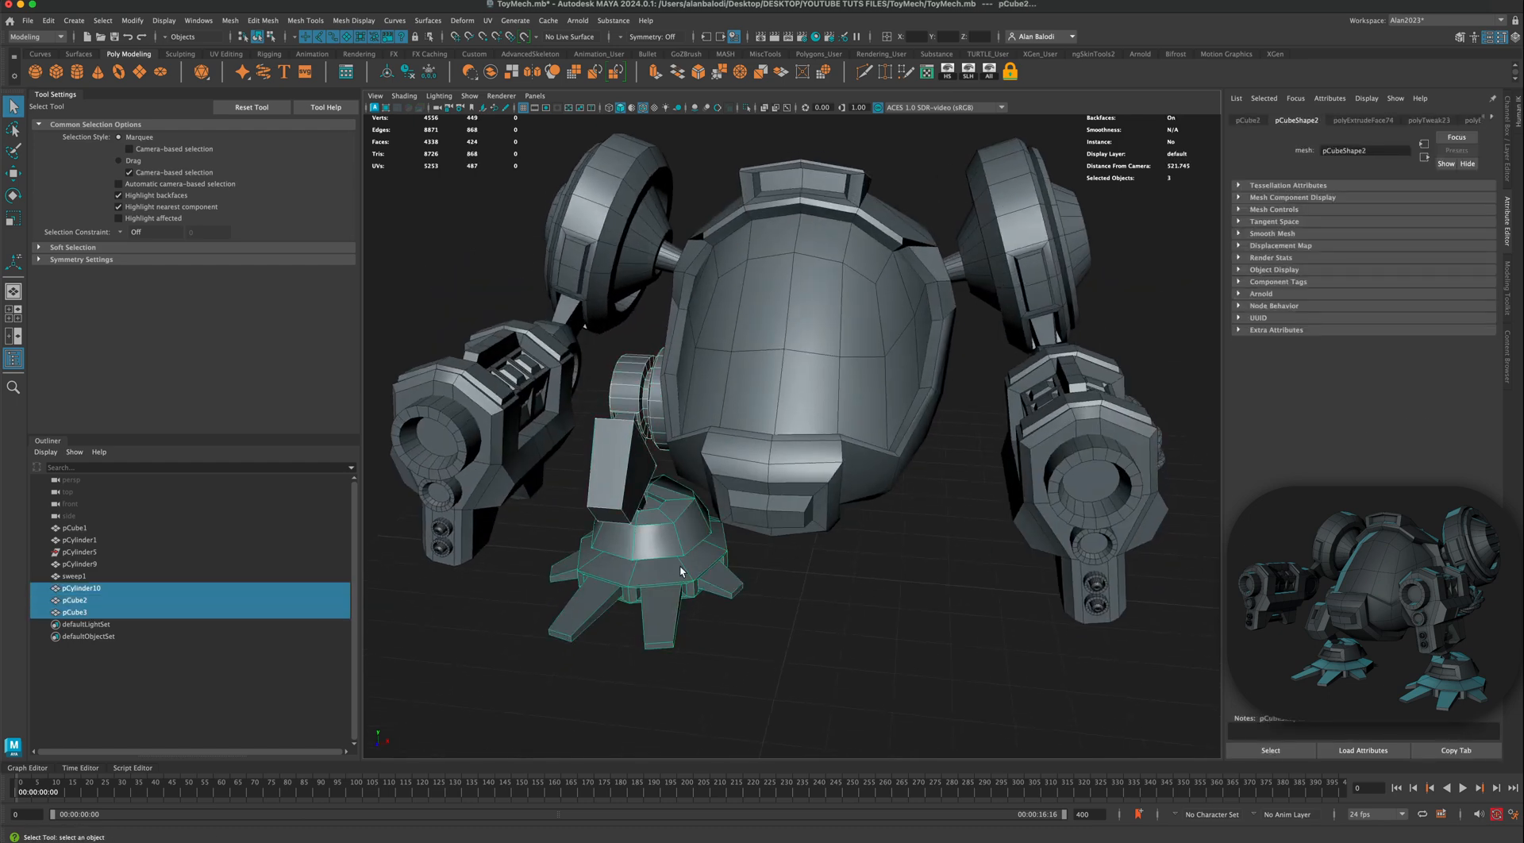
mouse_move(825, 586)
left_mouse_down("alt")
mouse_move(874, 579)
mouse_move(837, 579)
mouse_move(849, 581)
left_mouse_up("alt")
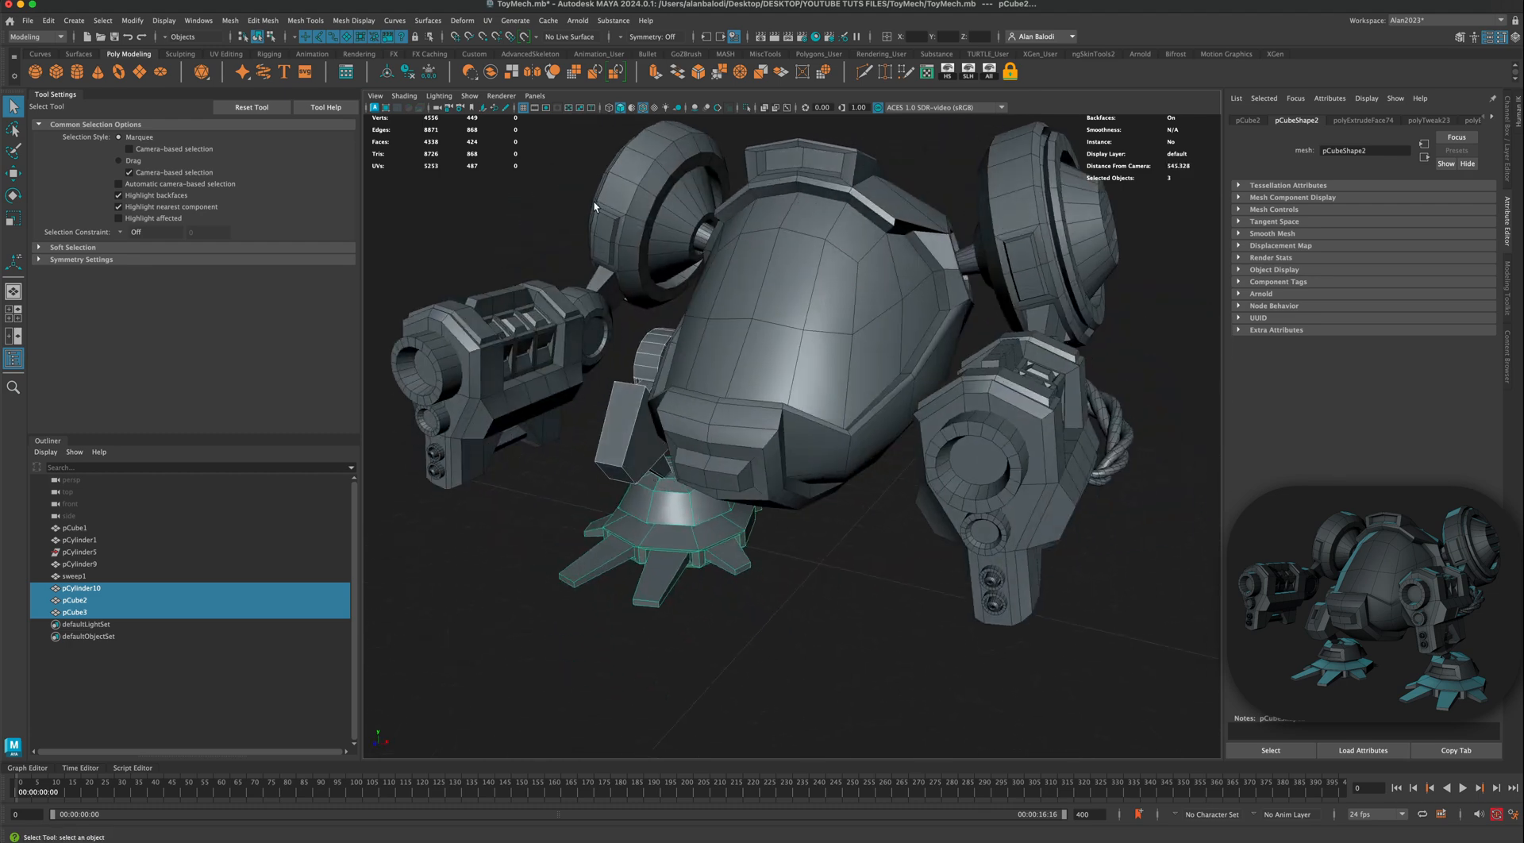
key("w")
left_click(489, 72)
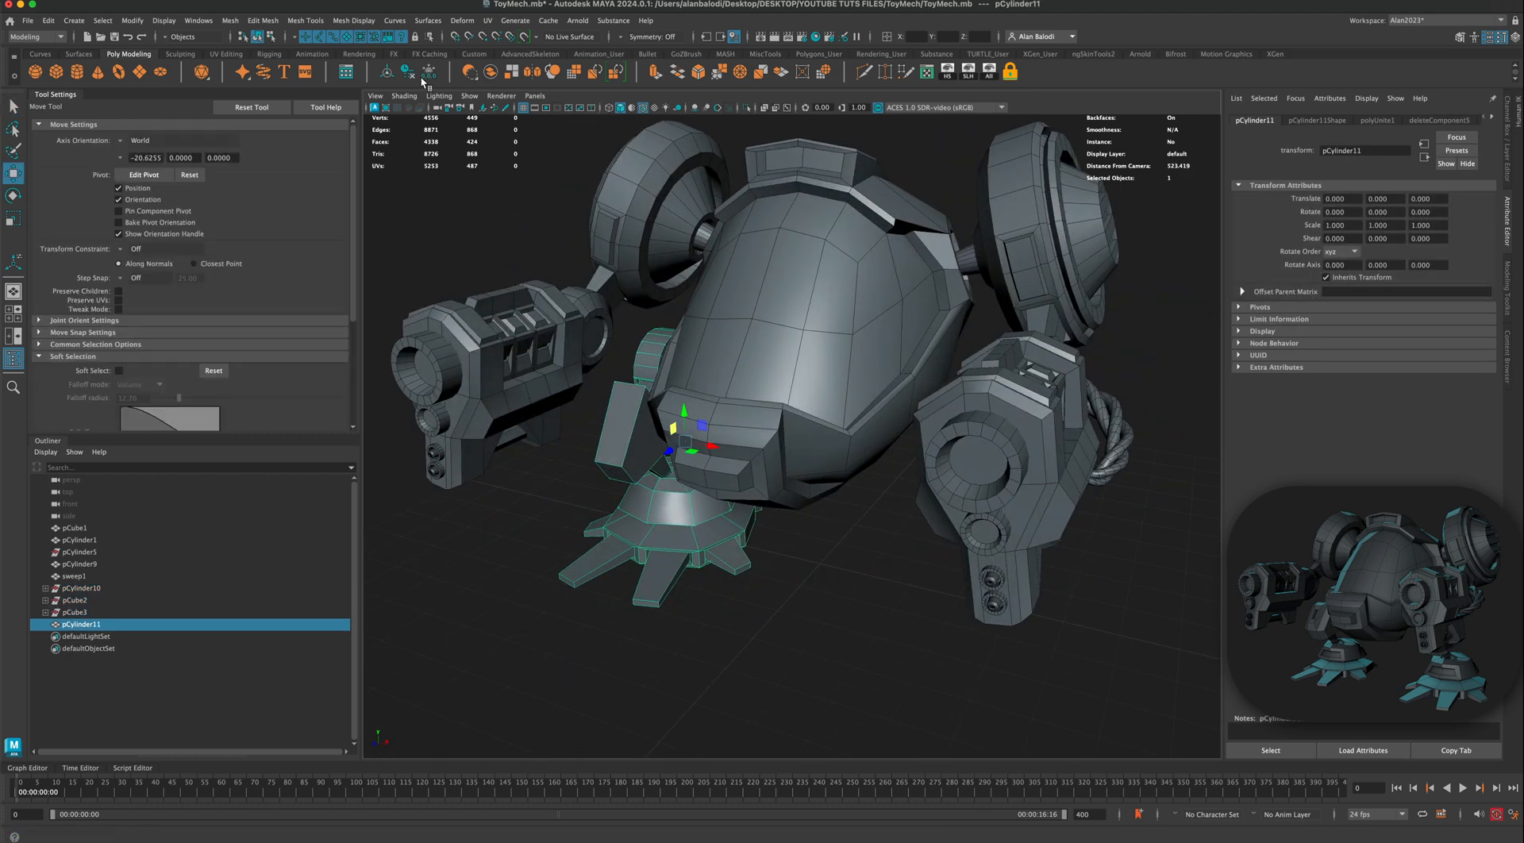
left_click(408, 78)
left_click_drag(492, 508, 517, 502, "alt")
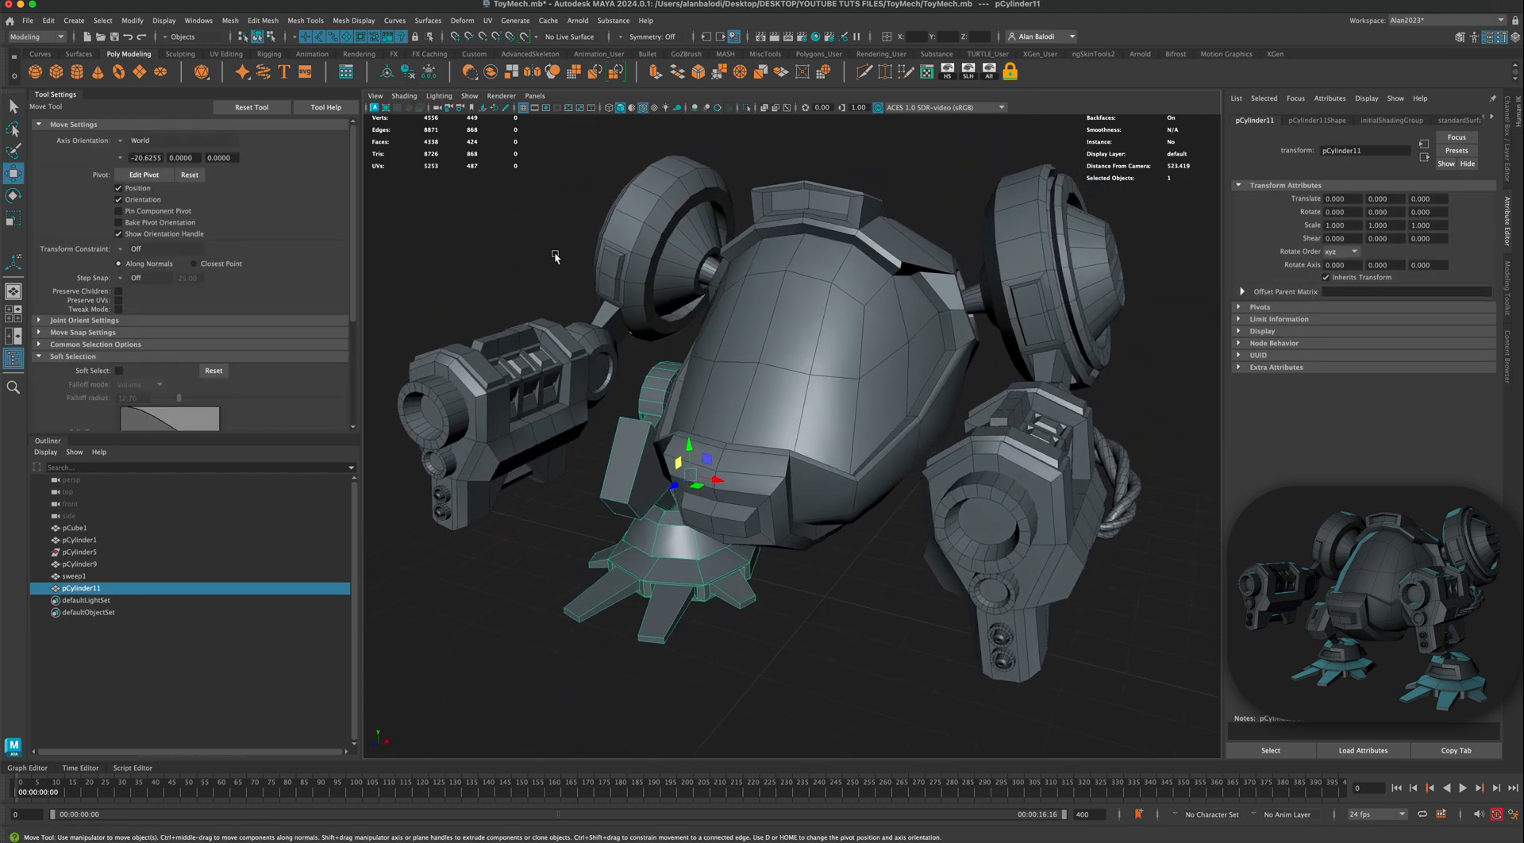
Step: Mirror the combined leg mesh across the world X axis to make the opposite leg, and clear the selection
left_click(531, 76)
scroll(643, 556, "down", 4)
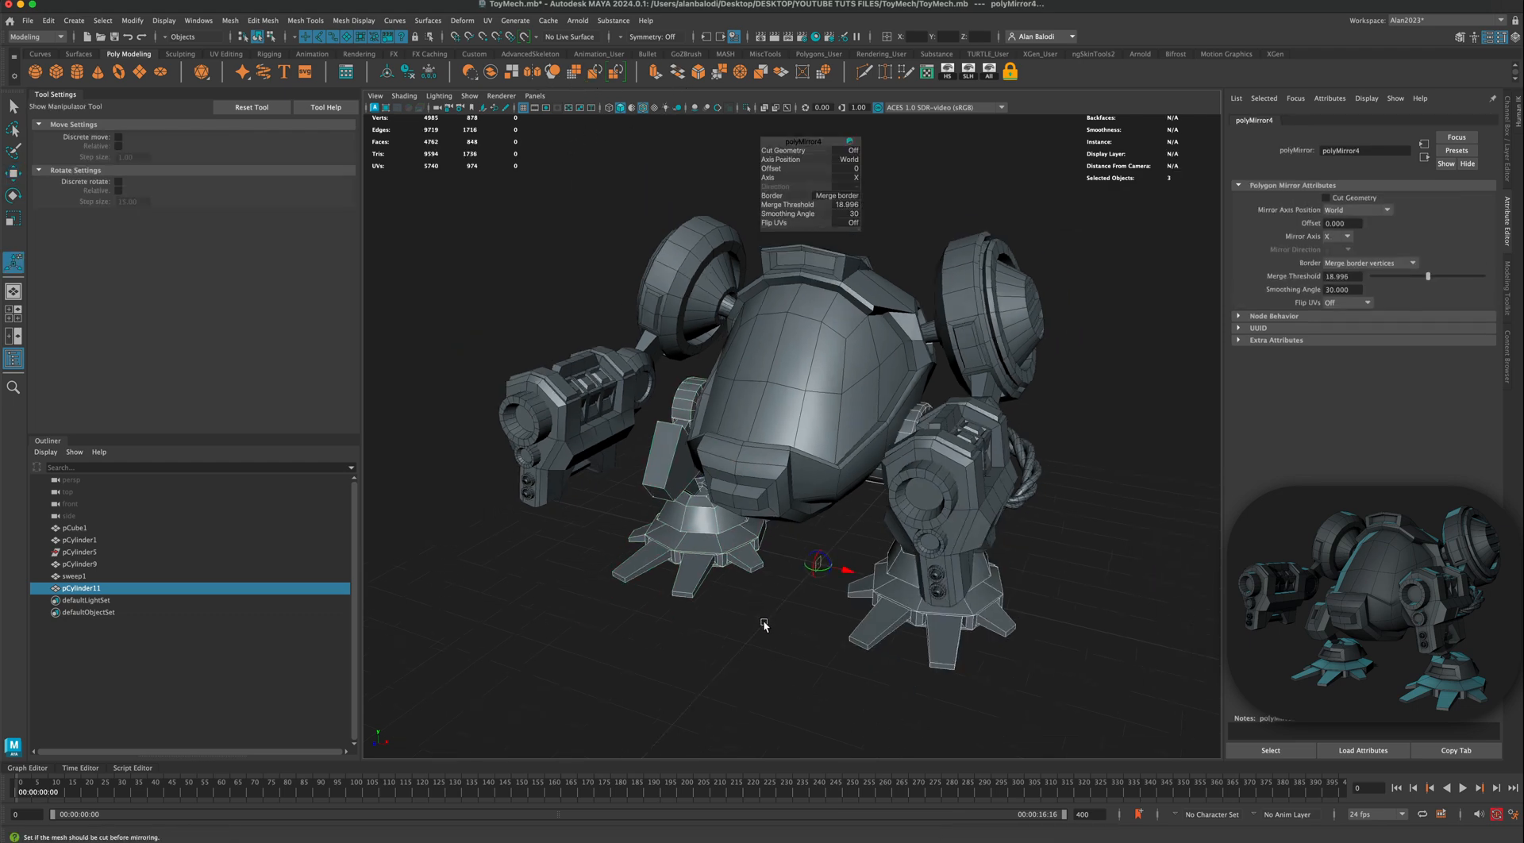
left_click(764, 623)
left_click_drag(766, 623, 769, 541, "alt")
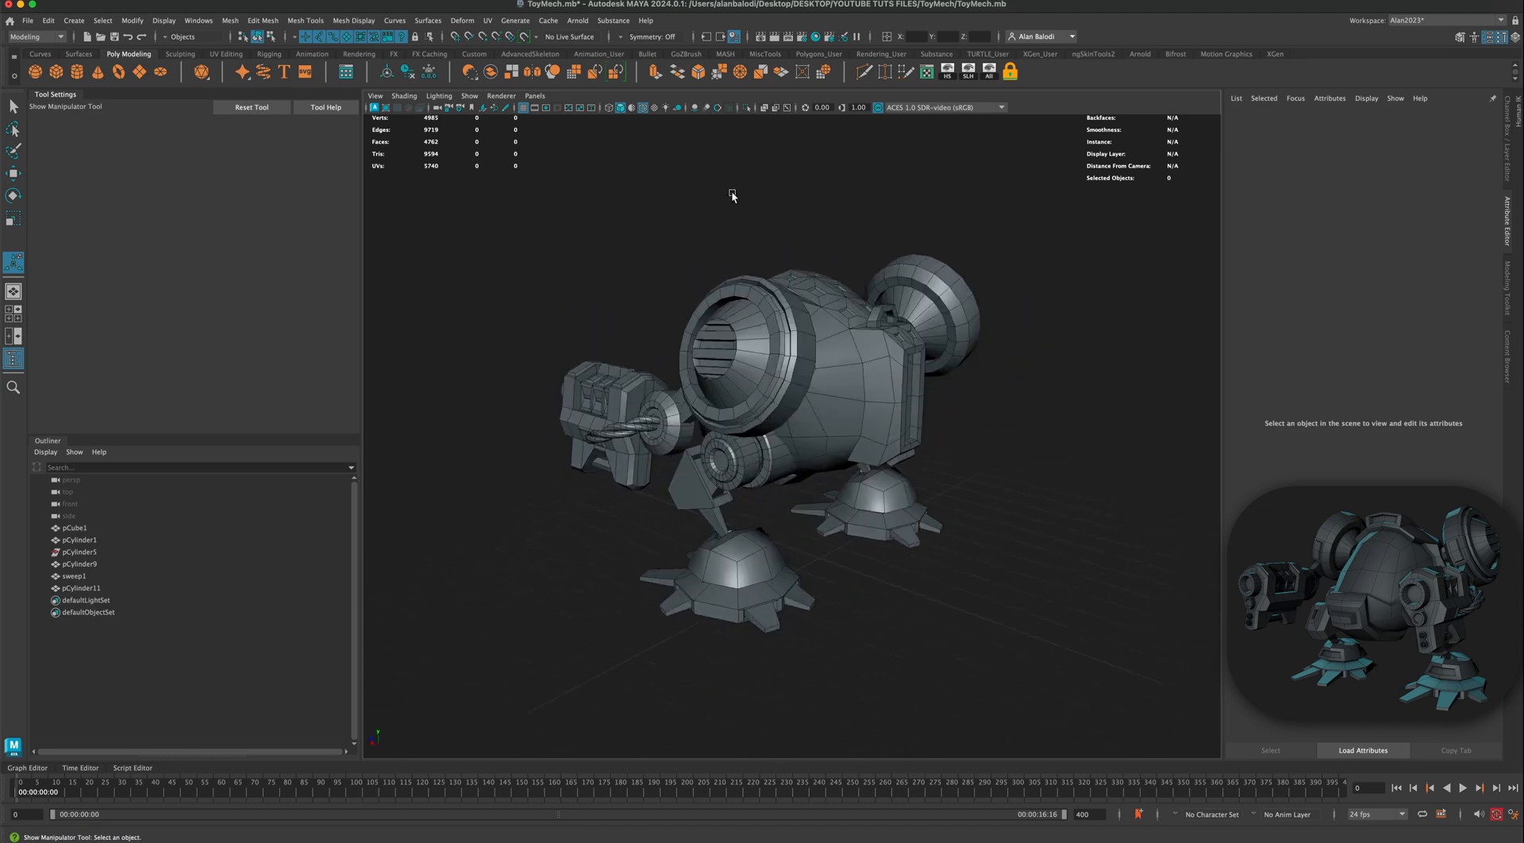
Step: Turn on ambient occlusion in the viewport and review the mech with both legs from the back and front
left_click(695, 108)
mouse_move(658, 253)
left_mouse_down("alt")
mouse_move(611, 248)
mouse_move(633, 255)
left_mouse_up("alt")
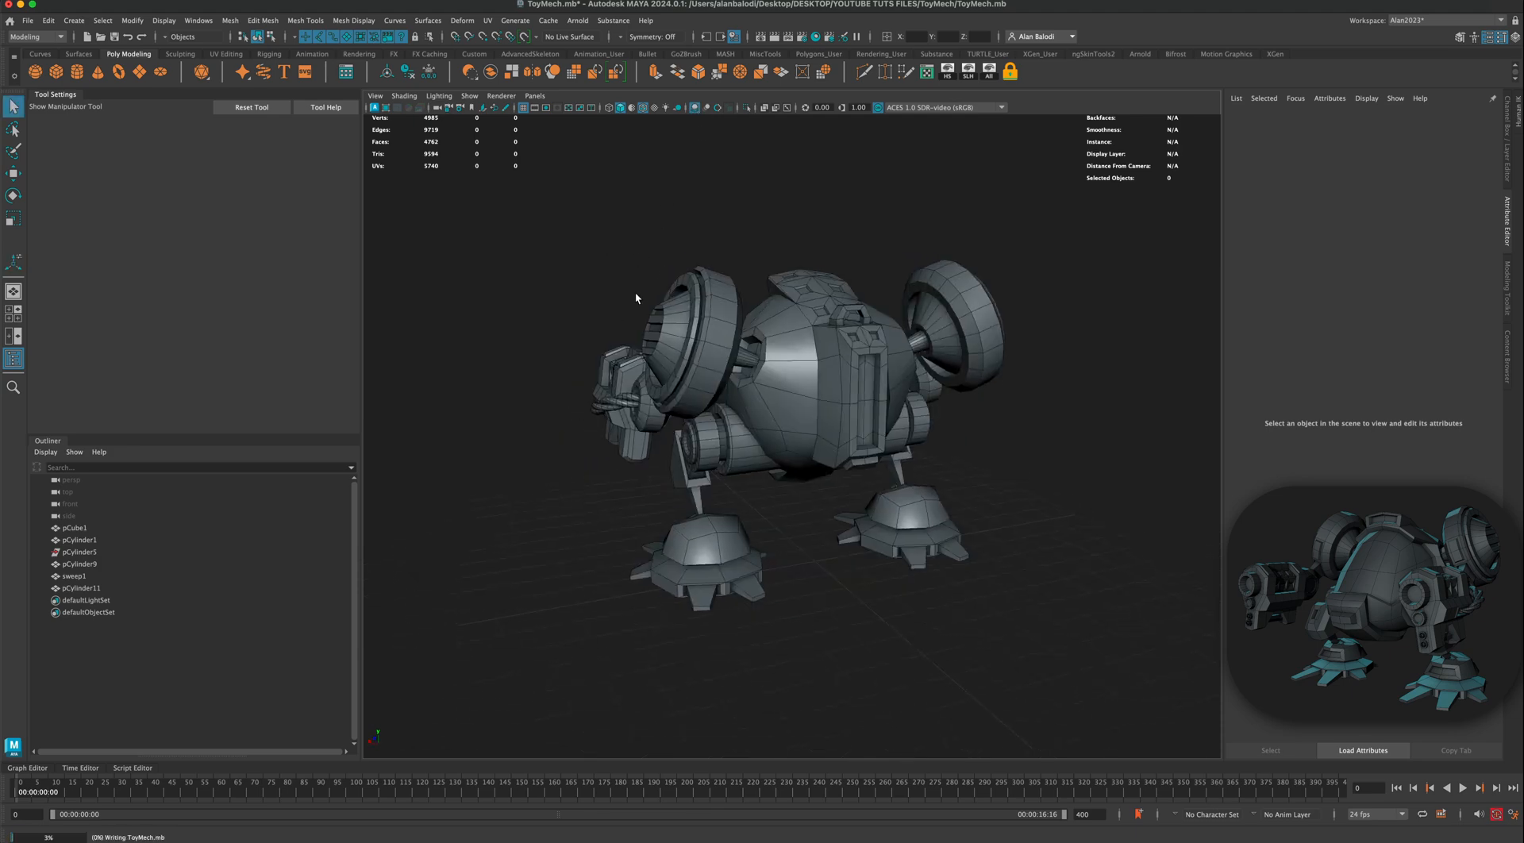
left_click_drag(594, 314, 863, 276, "alt")
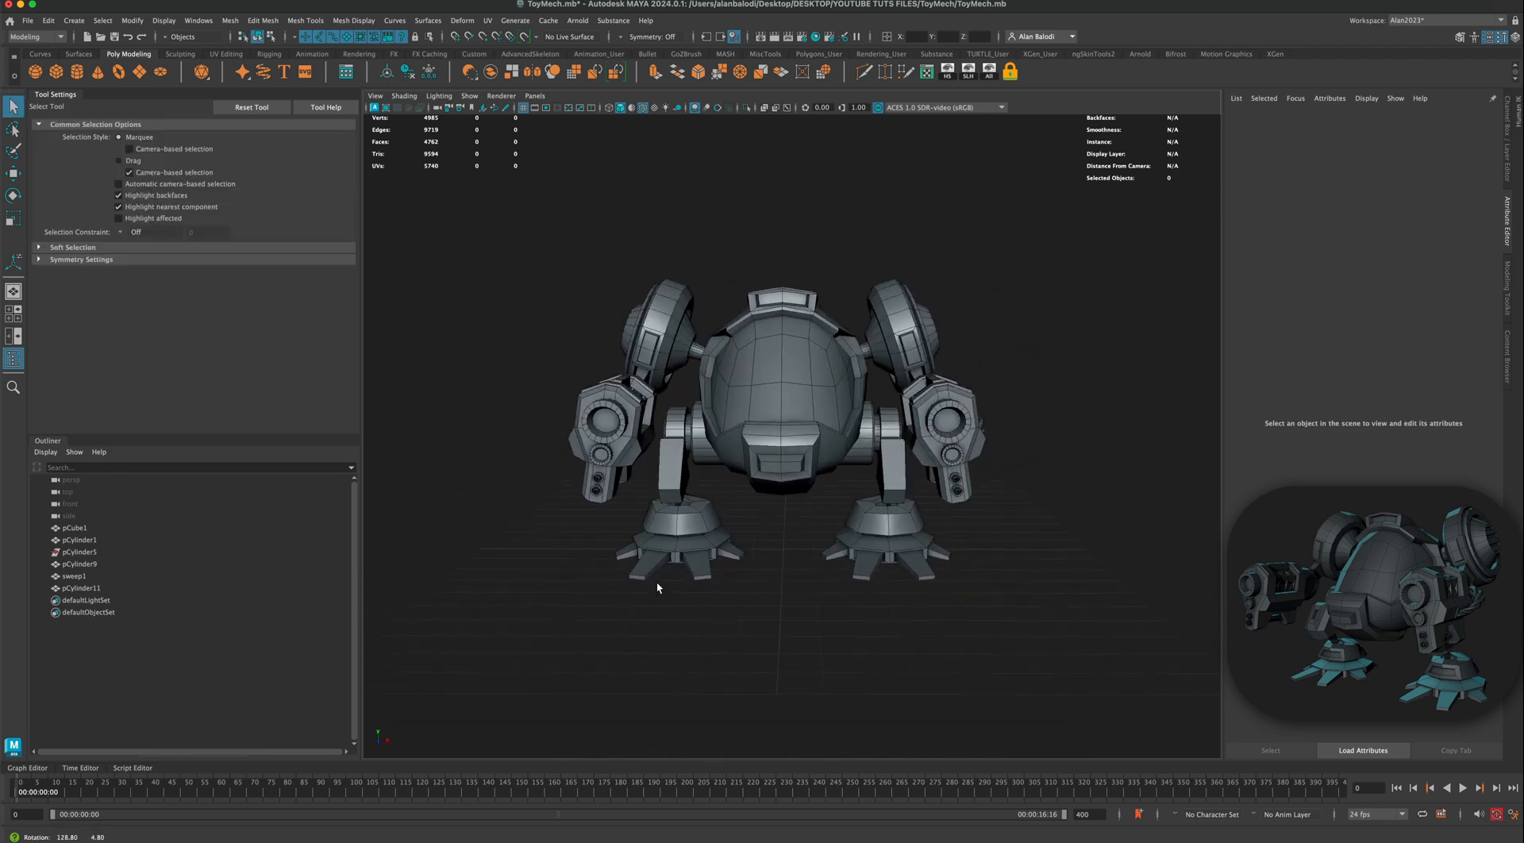
scroll(764, 565, "up", 4)
mouse_move(752, 554)
left_mouse_down("alt")
mouse_move(726, 536)
mouse_move(753, 555)
left_mouse_up("alt")
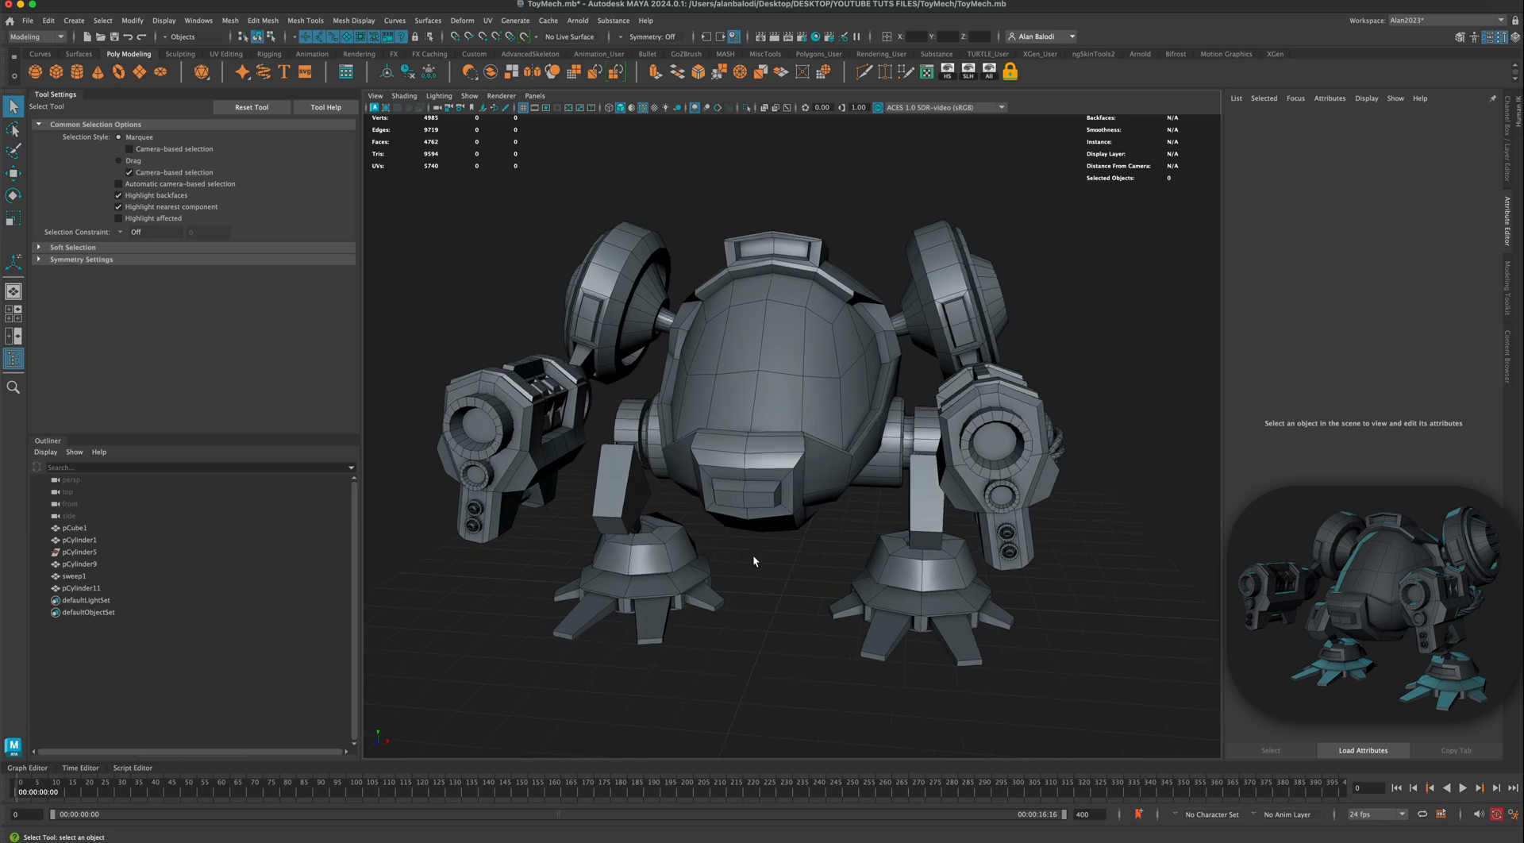
middle_click_drag(752, 555, 788, 505, "alt")
Step: Extrude the inner and outer side faces of both upper leg blocks outward about 10.4 with a scale of 0.8
left_click(953, 489)
left_click_drag(819, 512, 764, 473, "alt")
right_click_drag(654, 433, 652, 462)
left_click_drag(763, 474, 797, 489, "alt")
left_click(665, 430)
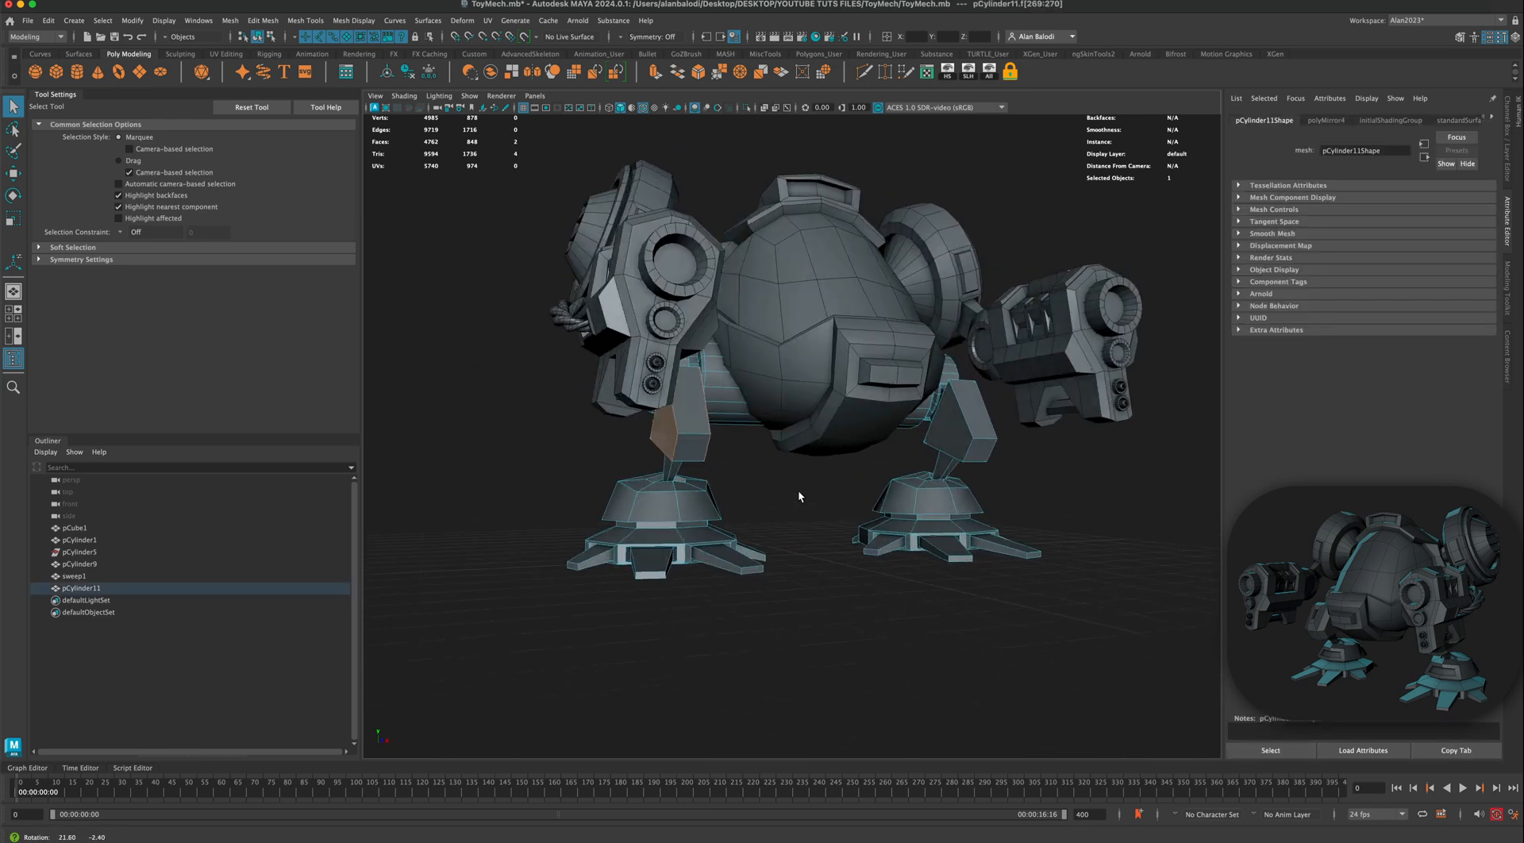
left_click(932, 432, "shift")
left_click_drag(1050, 488, 952, 476, "alt")
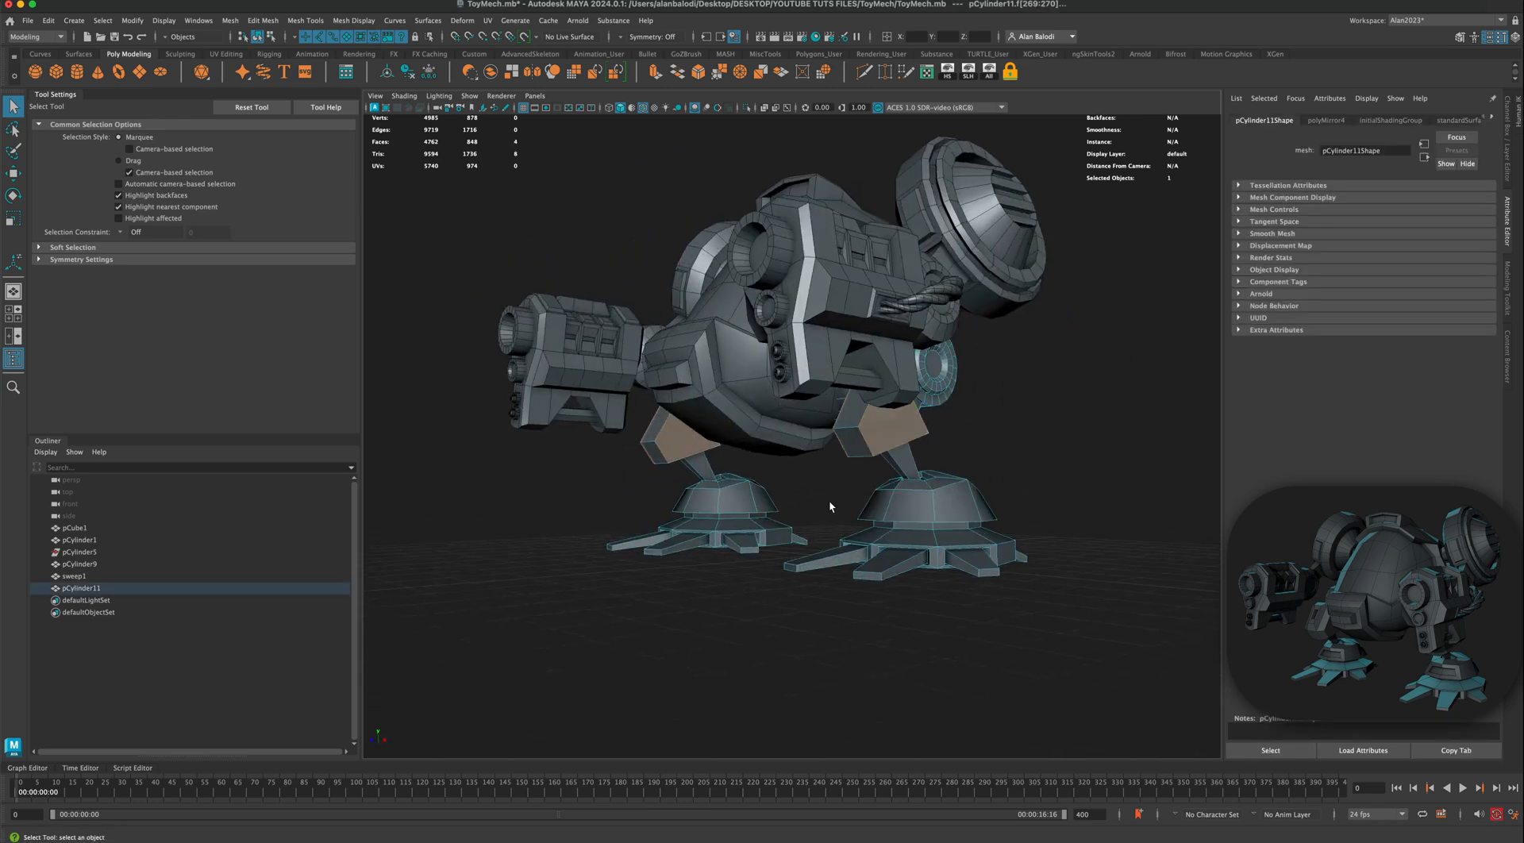
left_click_drag(830, 506, 832, 503, "alt")
left_click(655, 73)
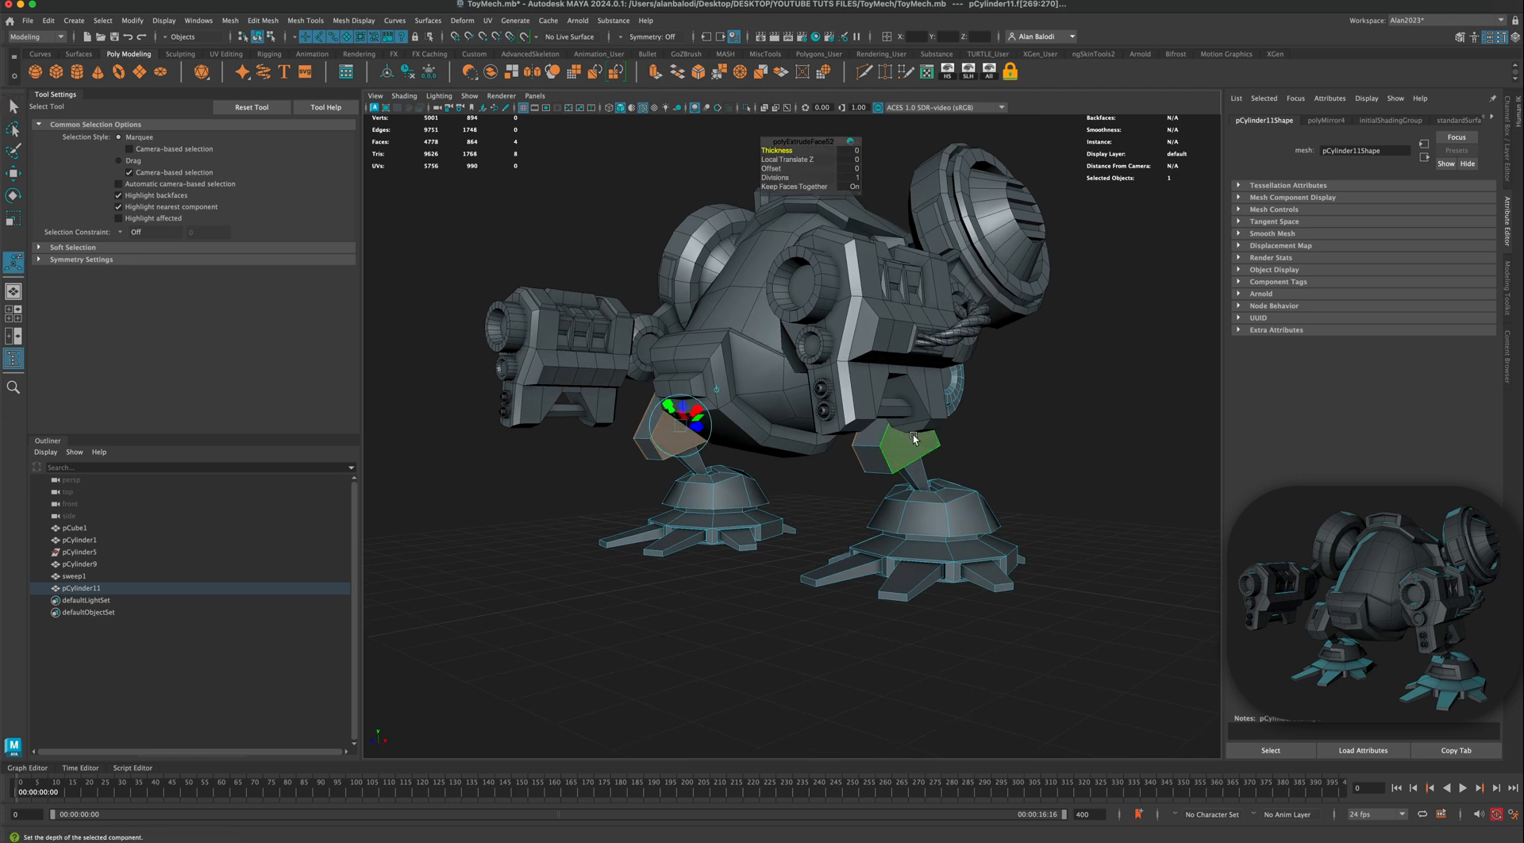
left_click_drag(699, 428, 786, 484)
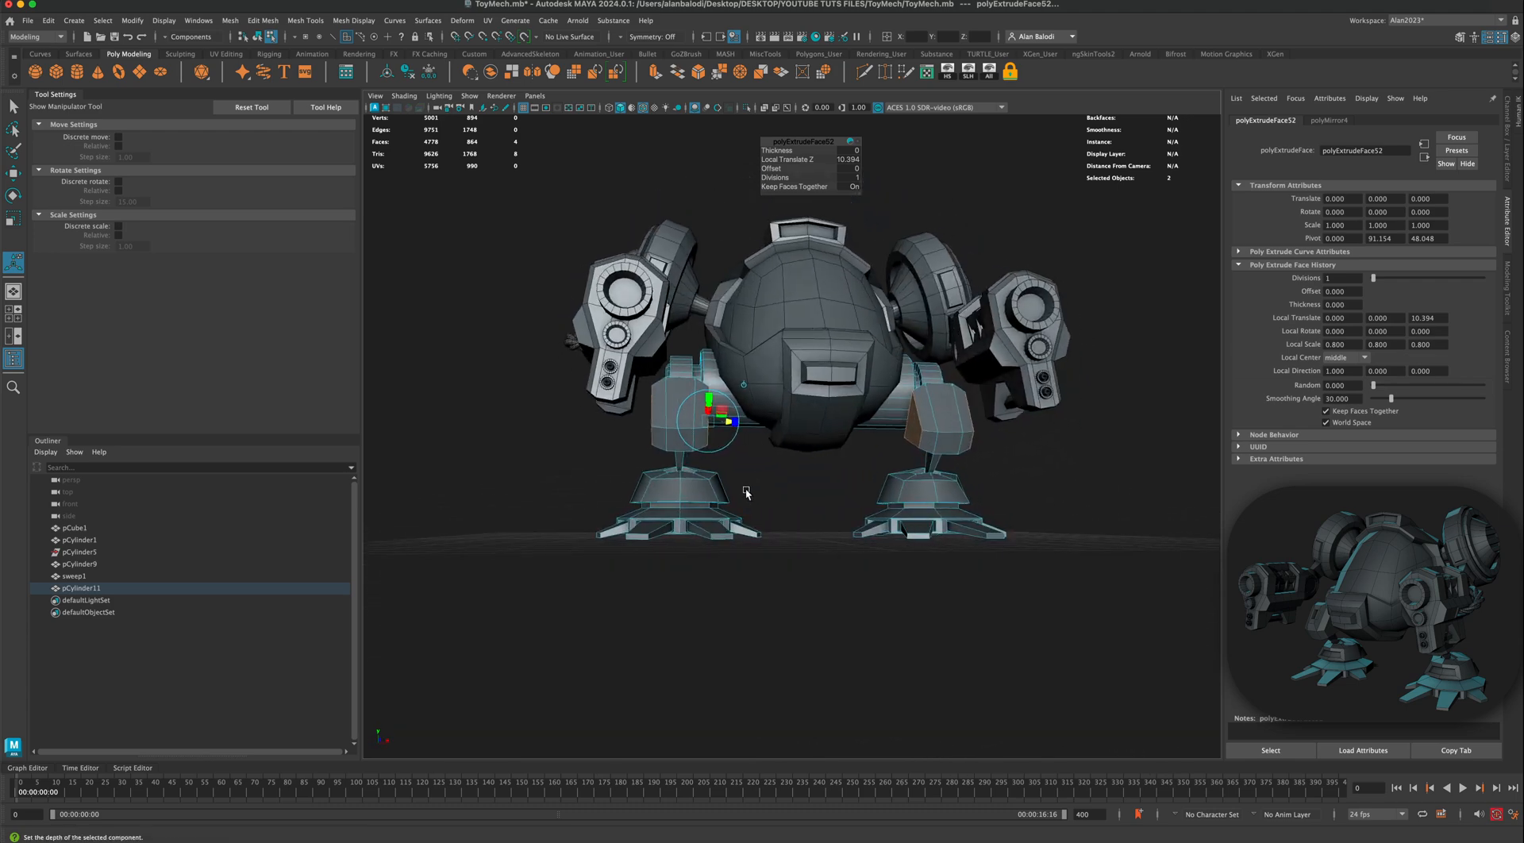
Step: Extrude the front faces of both upper leg blocks forward about 7.07 with a scale of 0.633, and clear the selection
scroll(743, 380, "up", 1)
left_click(671, 401)
left_click(949, 394, "shift")
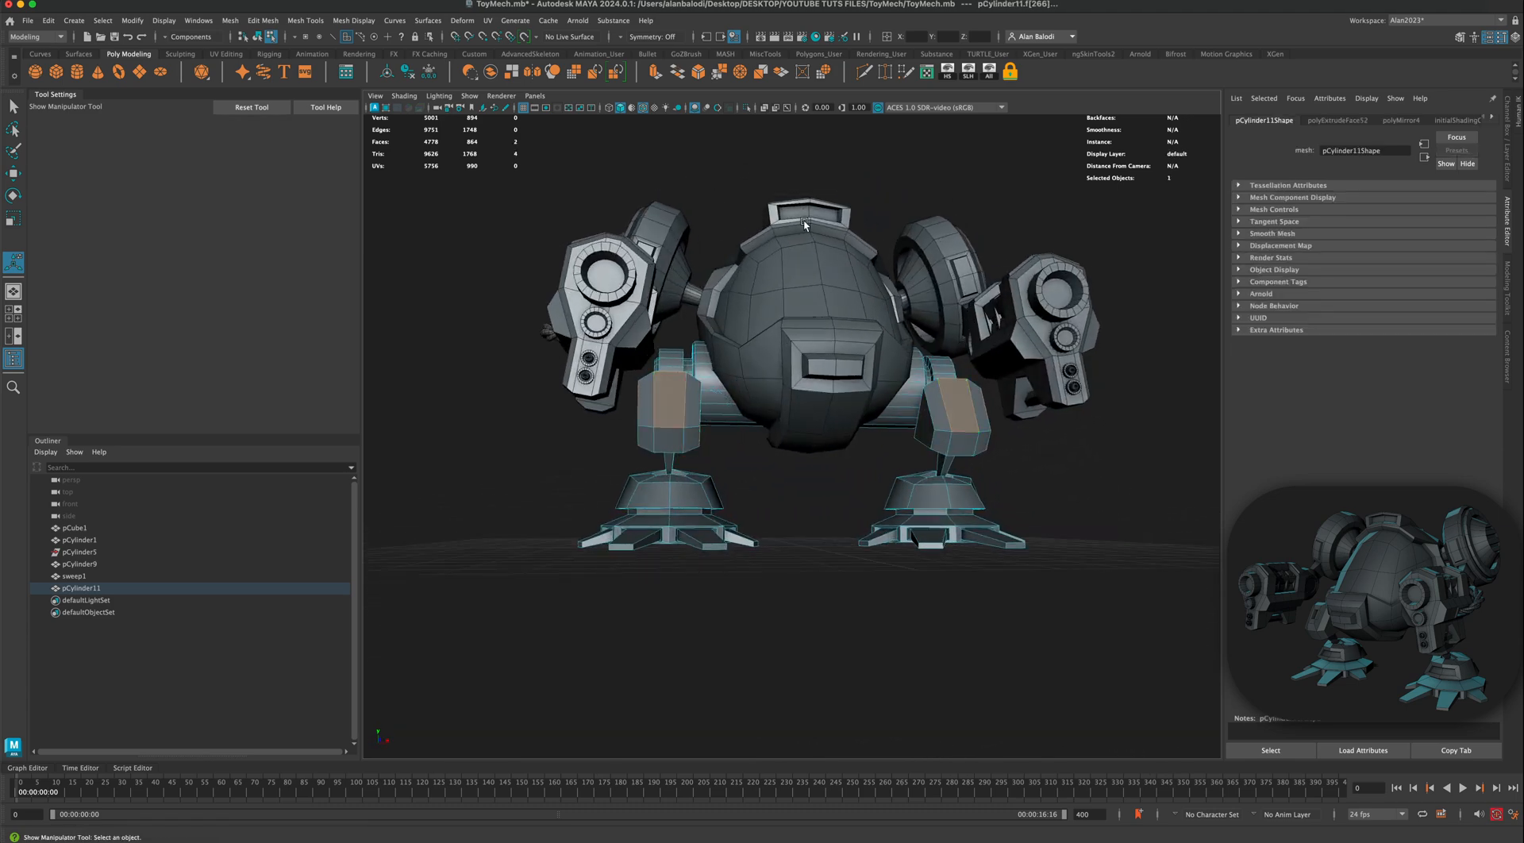
left_click(656, 73)
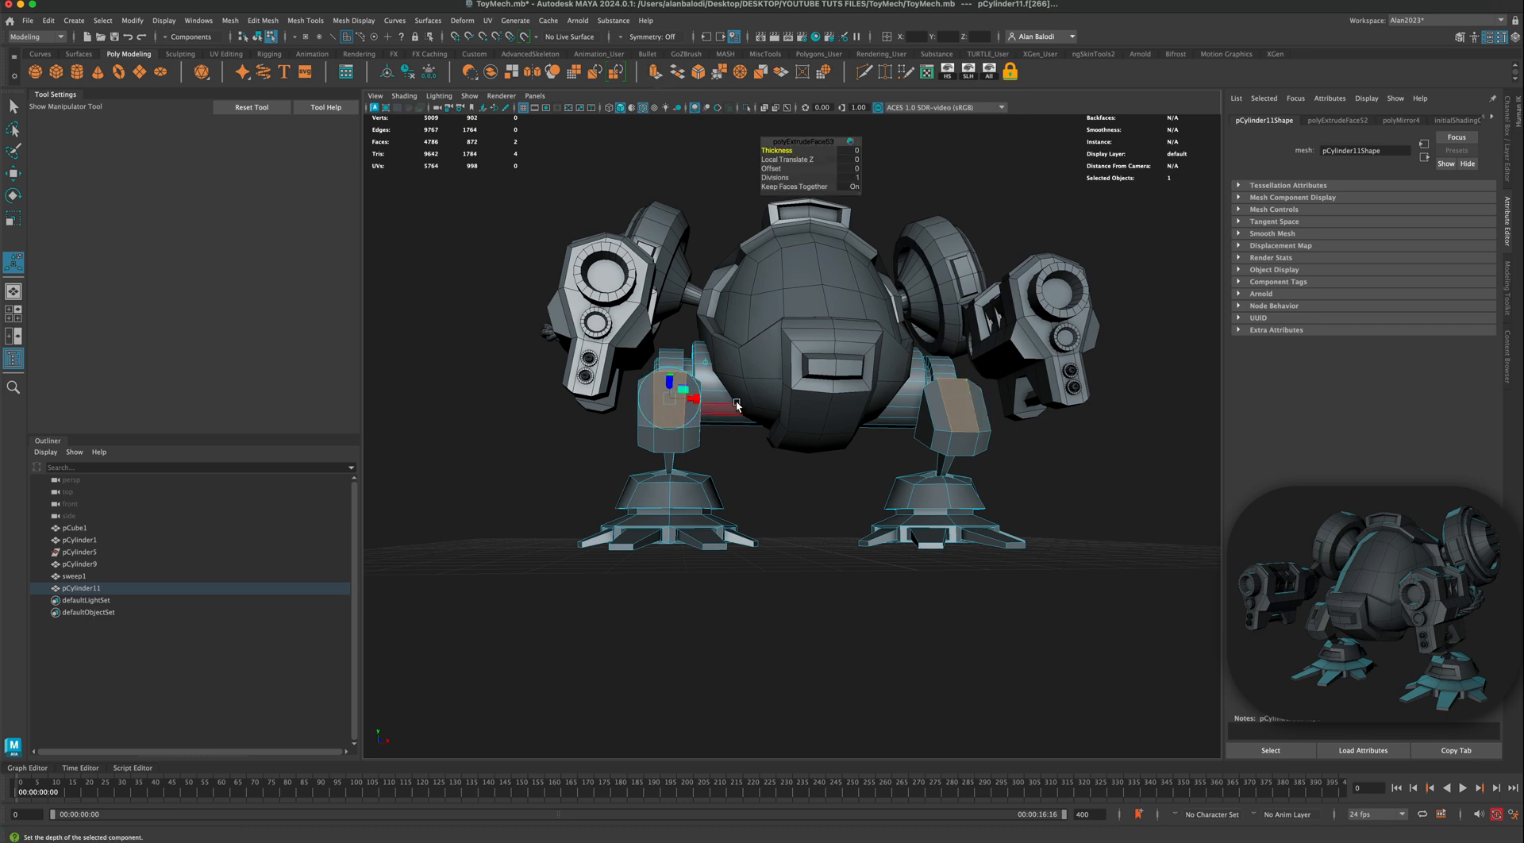
left_click(682, 401)
left_click_drag(671, 398, 908, 411)
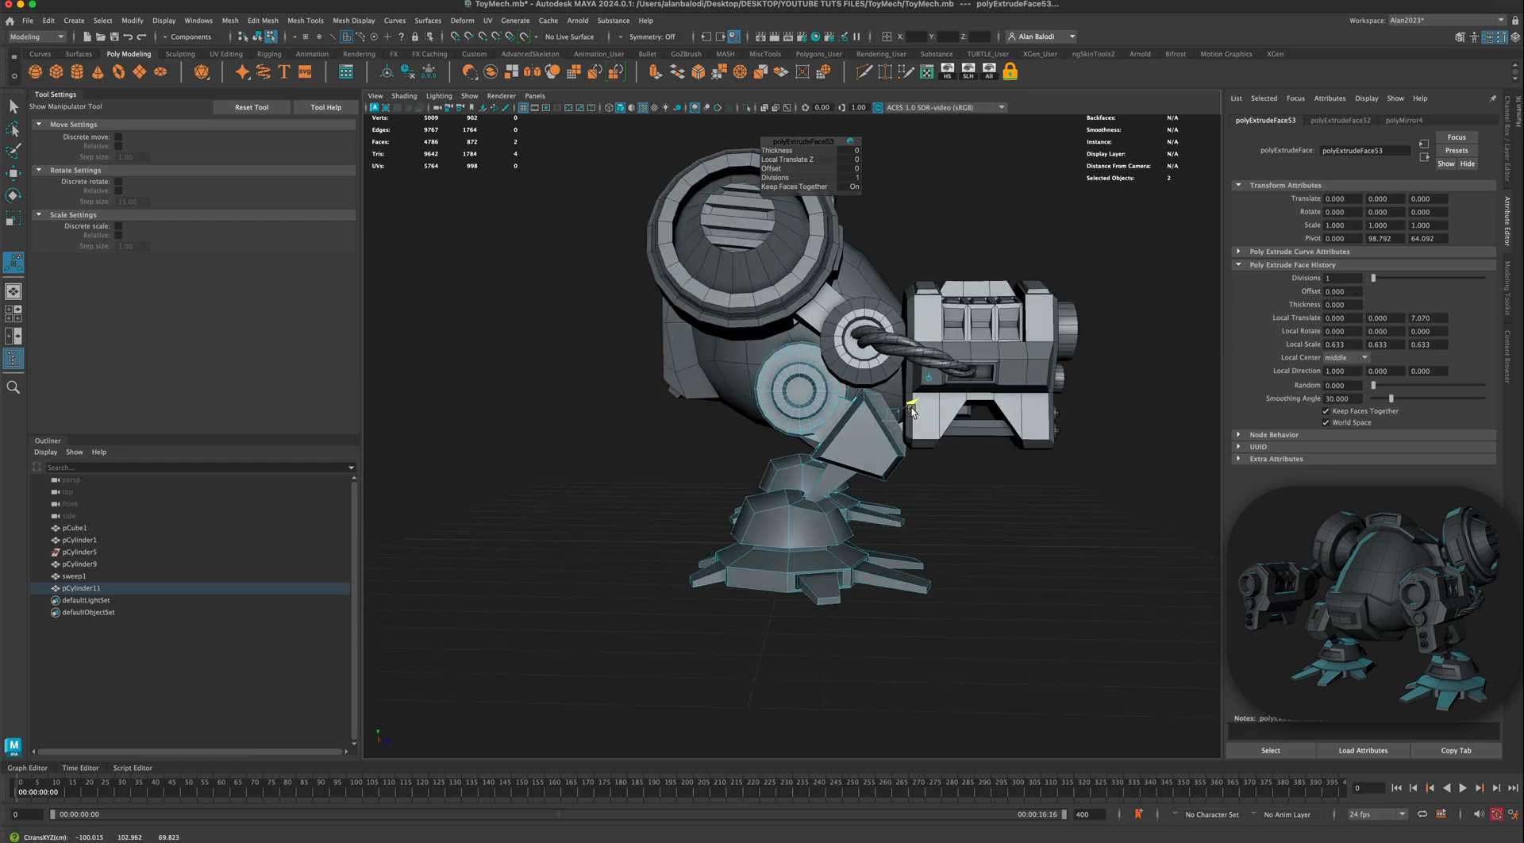
left_click_drag(891, 486, 782, 468, "alt")
right_click_drag(693, 432, 732, 417)
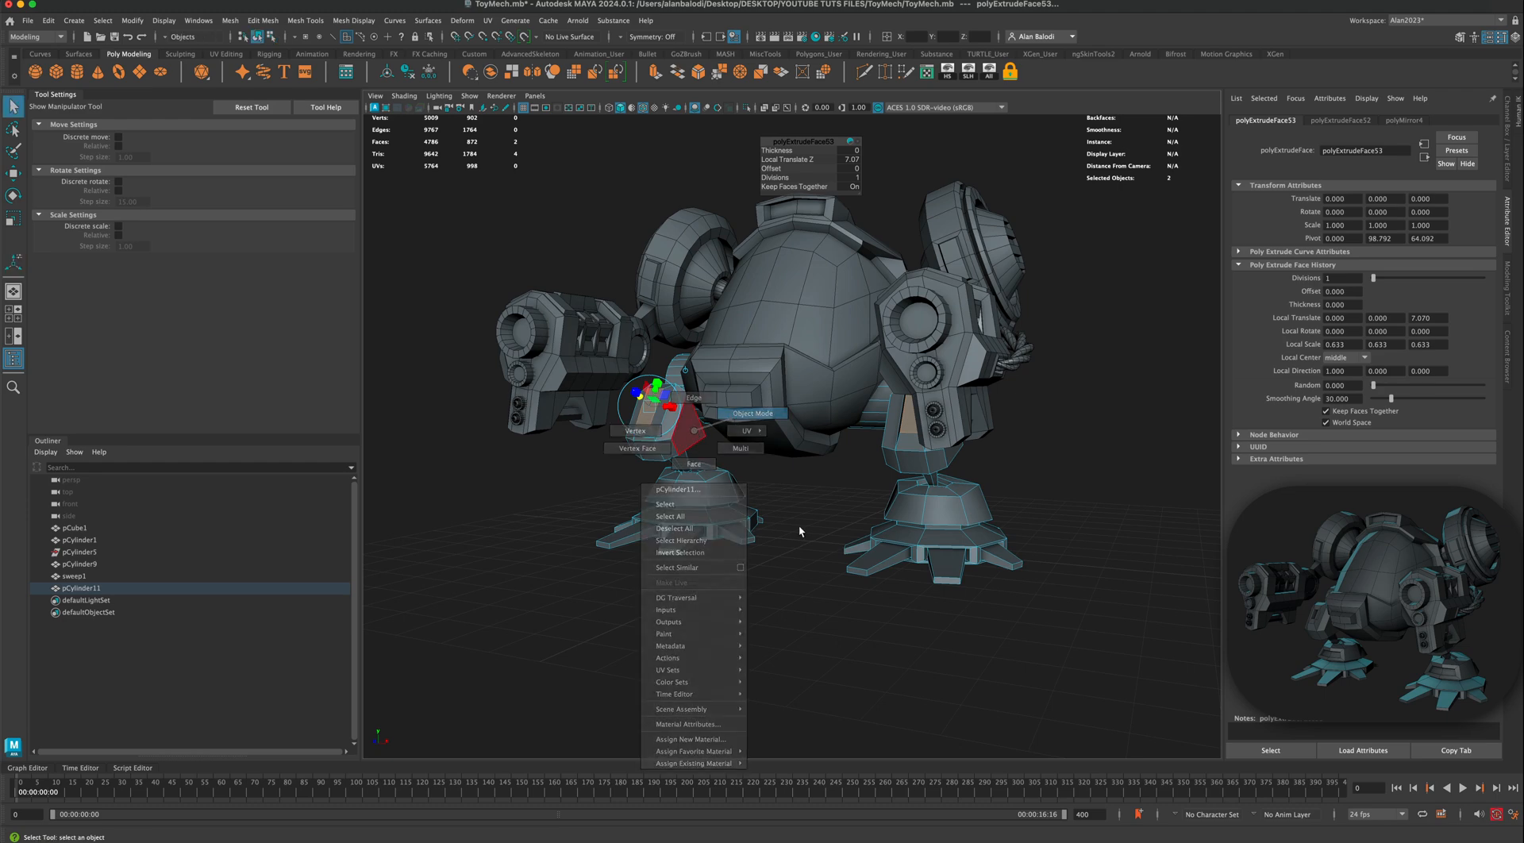
left_click(798, 525)
Step: Inset the rear faces of both foot domes, together with the upper leg blocks' front faces, by extruding at a scale of 0.5
left_click_drag(761, 510, 697, 507, "alt")
left_click(696, 507)
left_click_drag(792, 527, 768, 488, "alt")
right_click_drag(768, 489, 767, 527)
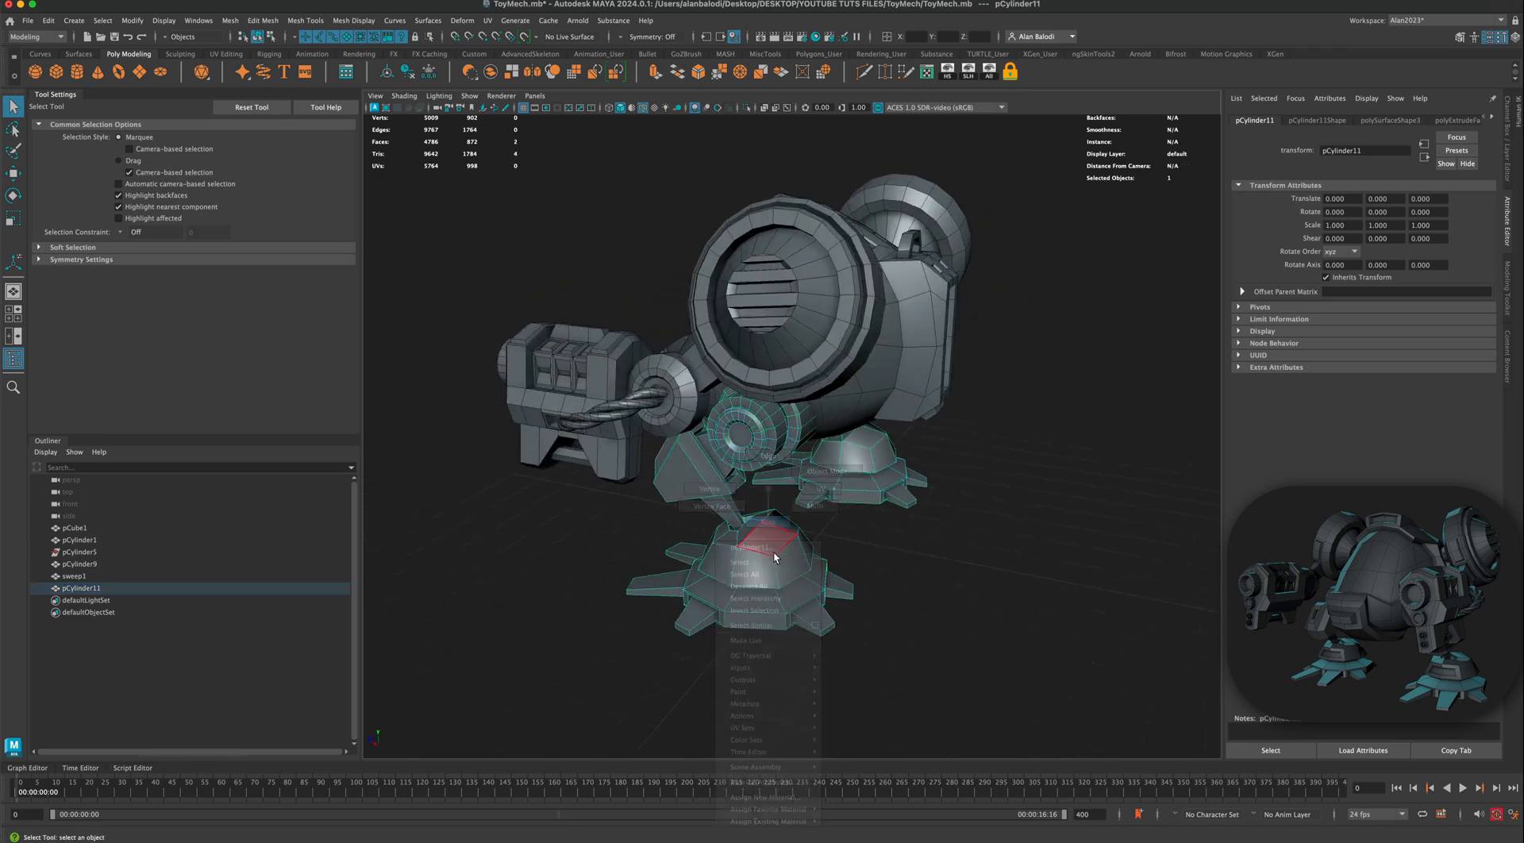
left_click(776, 553)
left_click_drag(775, 553, 679, 517, "alt")
left_click(713, 517, "shift")
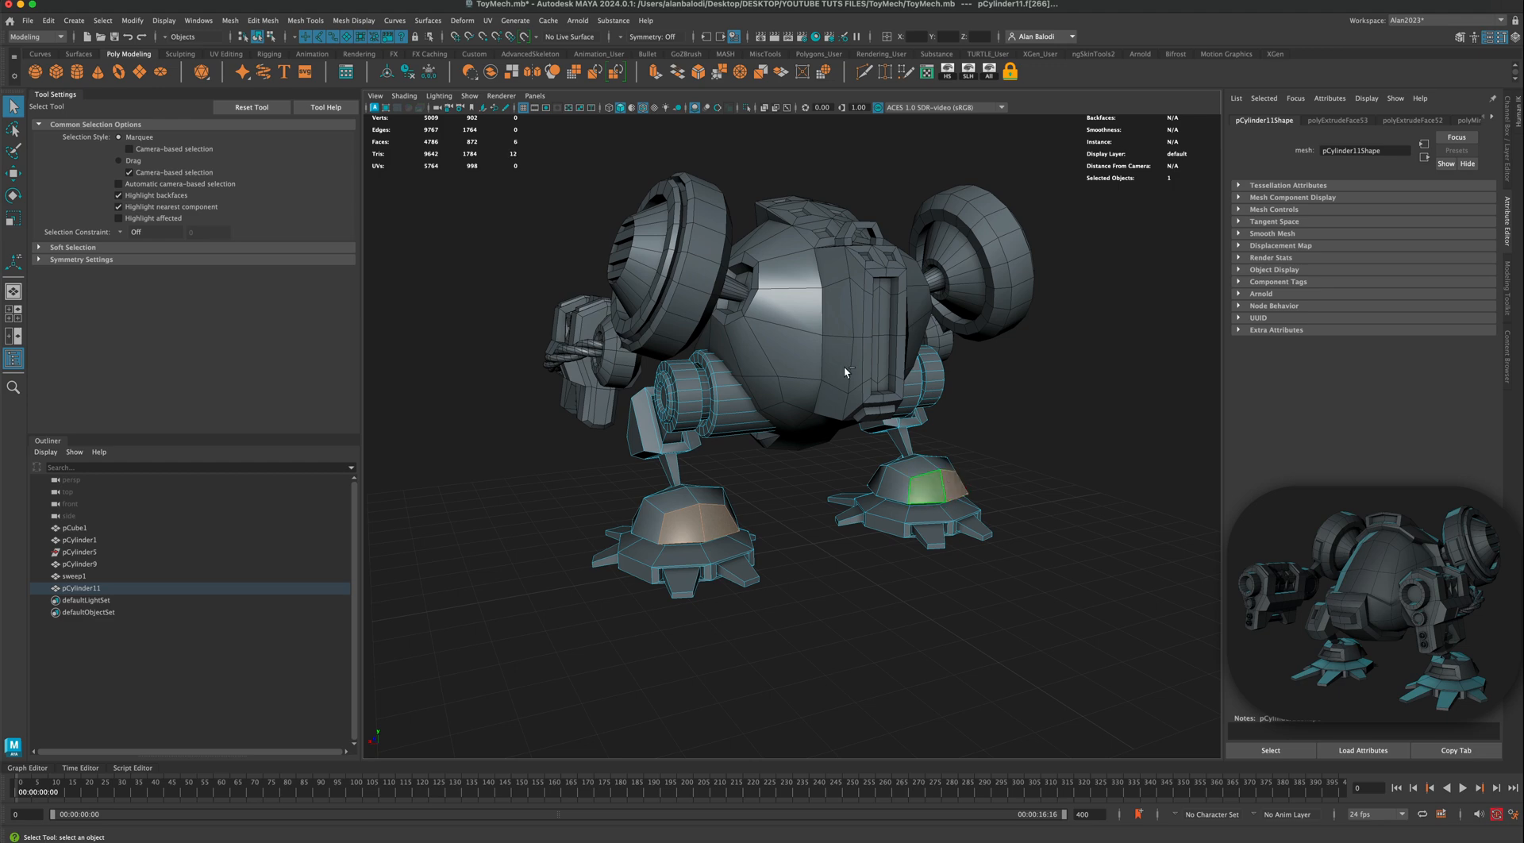
left_click(655, 73)
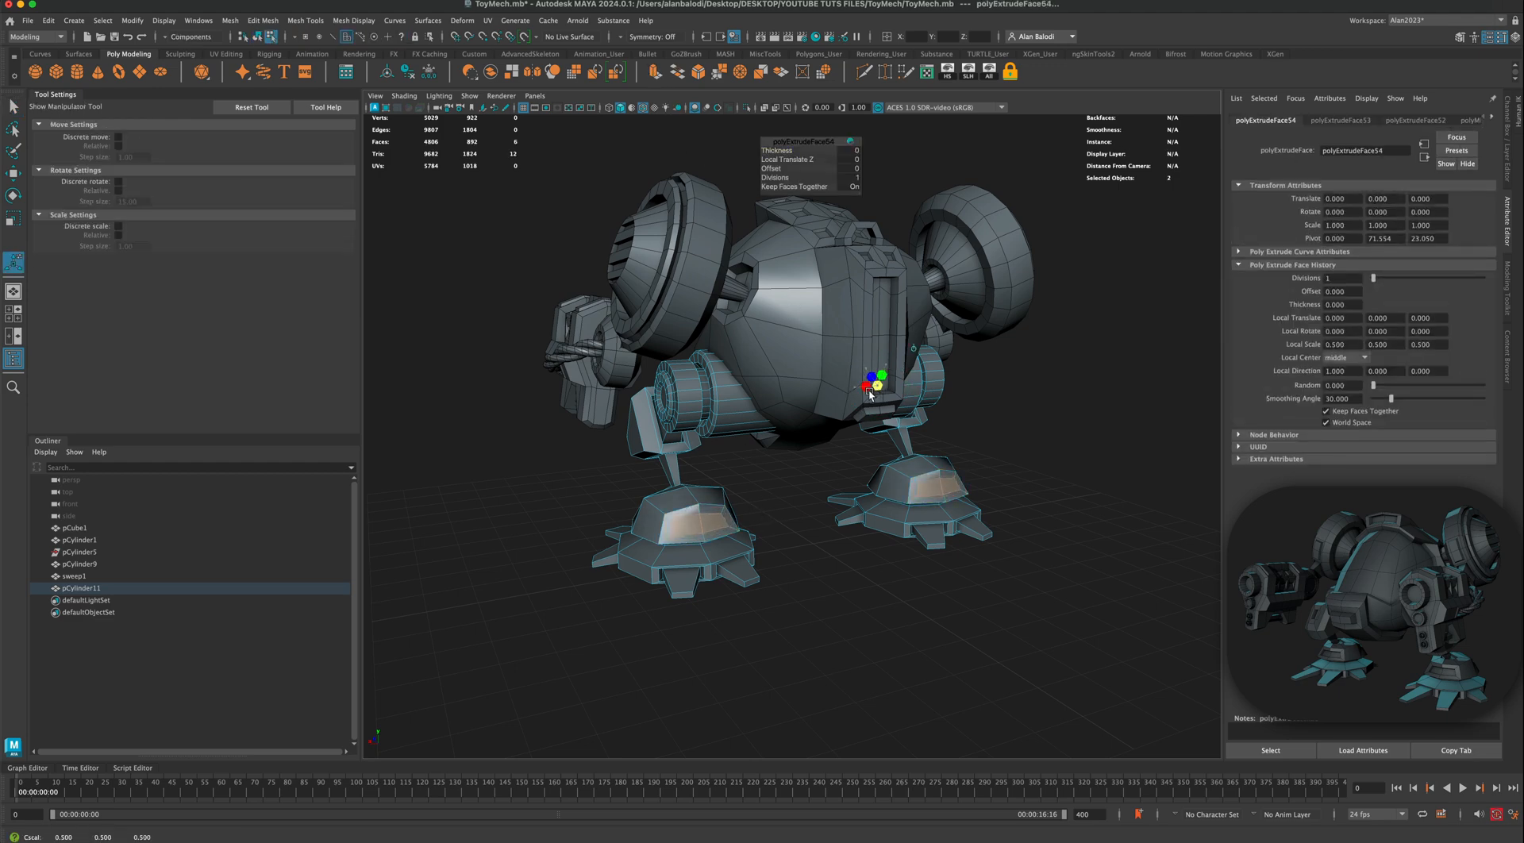
Step: Extrude the inset dome and leg block faces inward about 4.5, shift them slightly sideways, and return to object selection
key("ctrl+e")
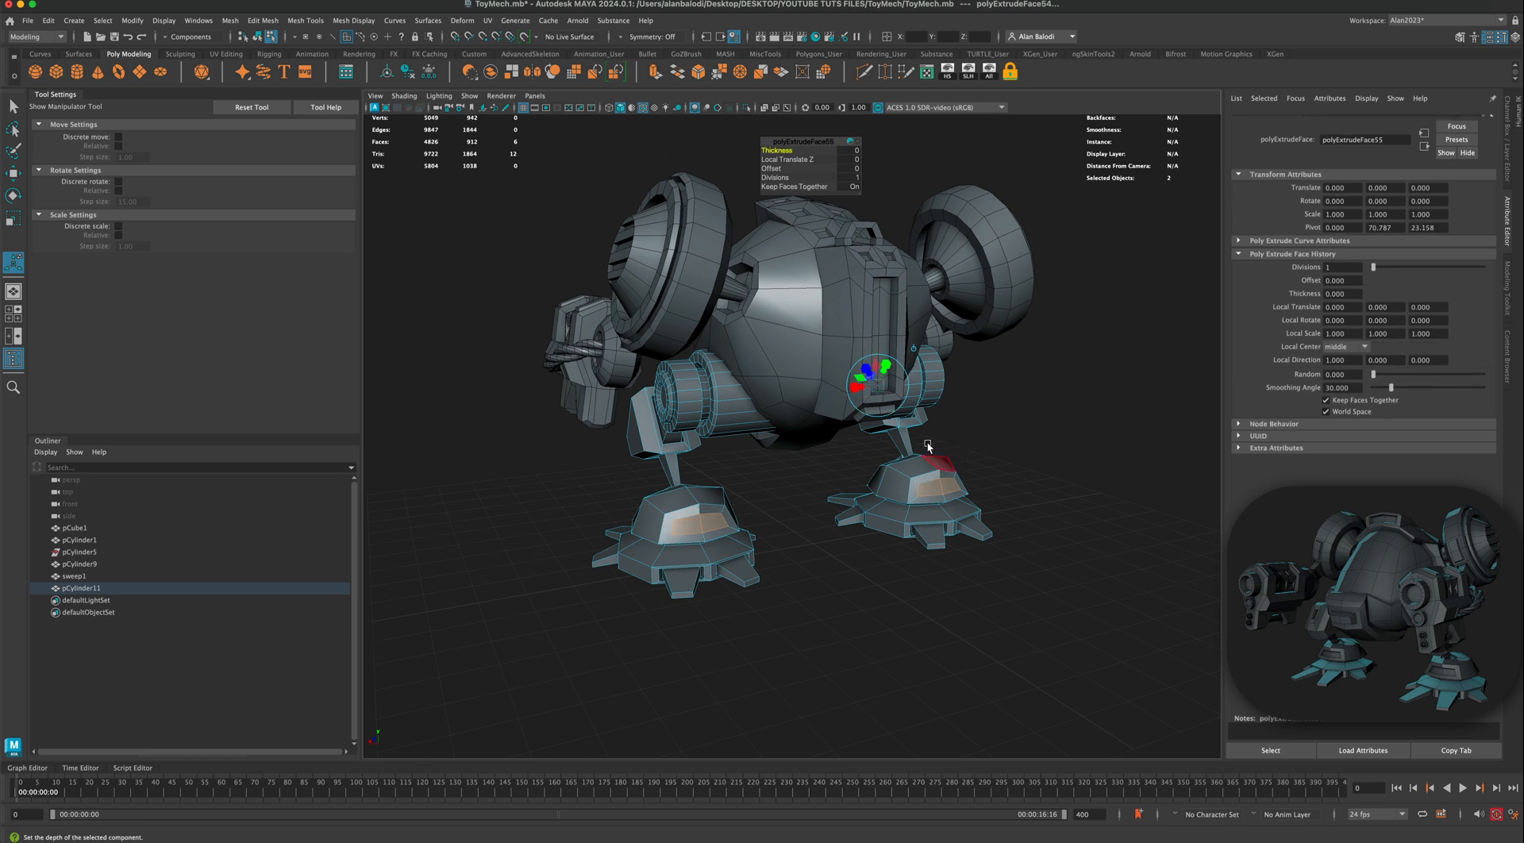
left_click_drag(870, 380, 868, 379)
left_click_drag(873, 468, 891, 568, "alt")
right_click_drag(809, 559, 894, 433, "alt")
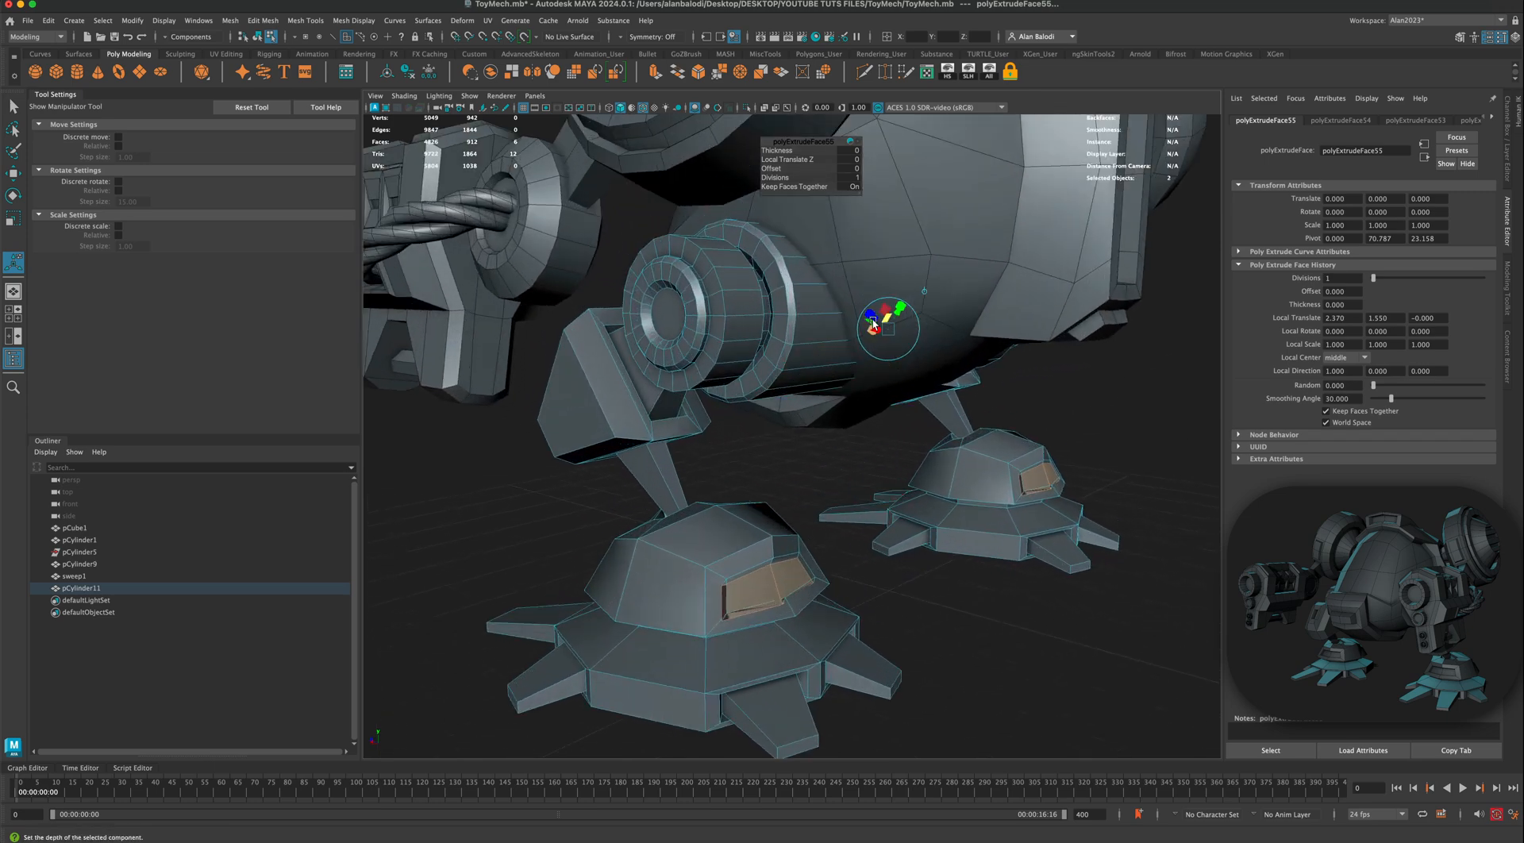
left_click_drag(872, 317, 871, 318)
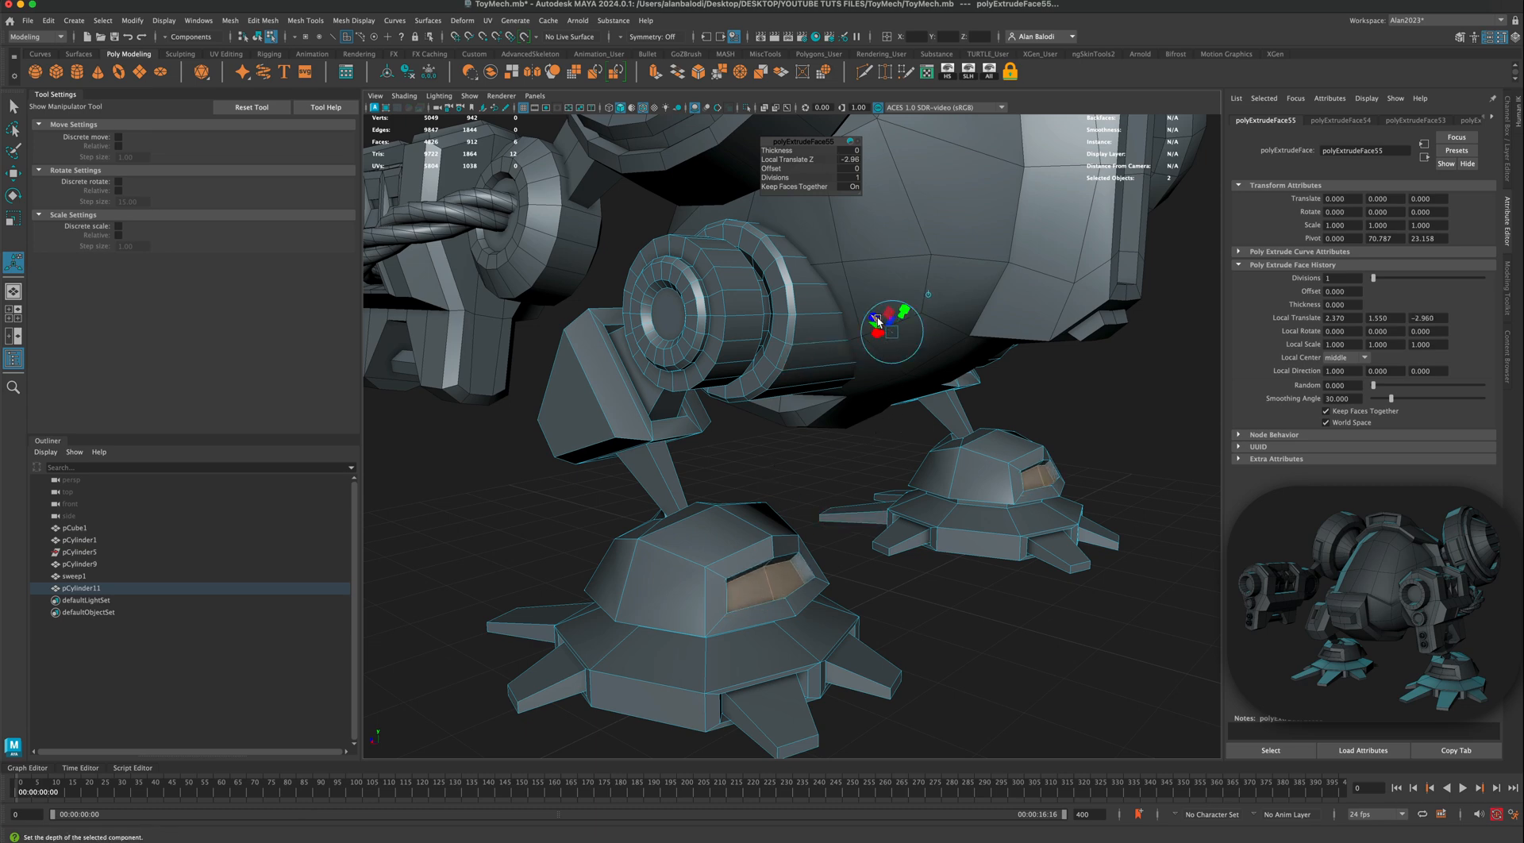
left_click_drag(889, 315, 890, 318)
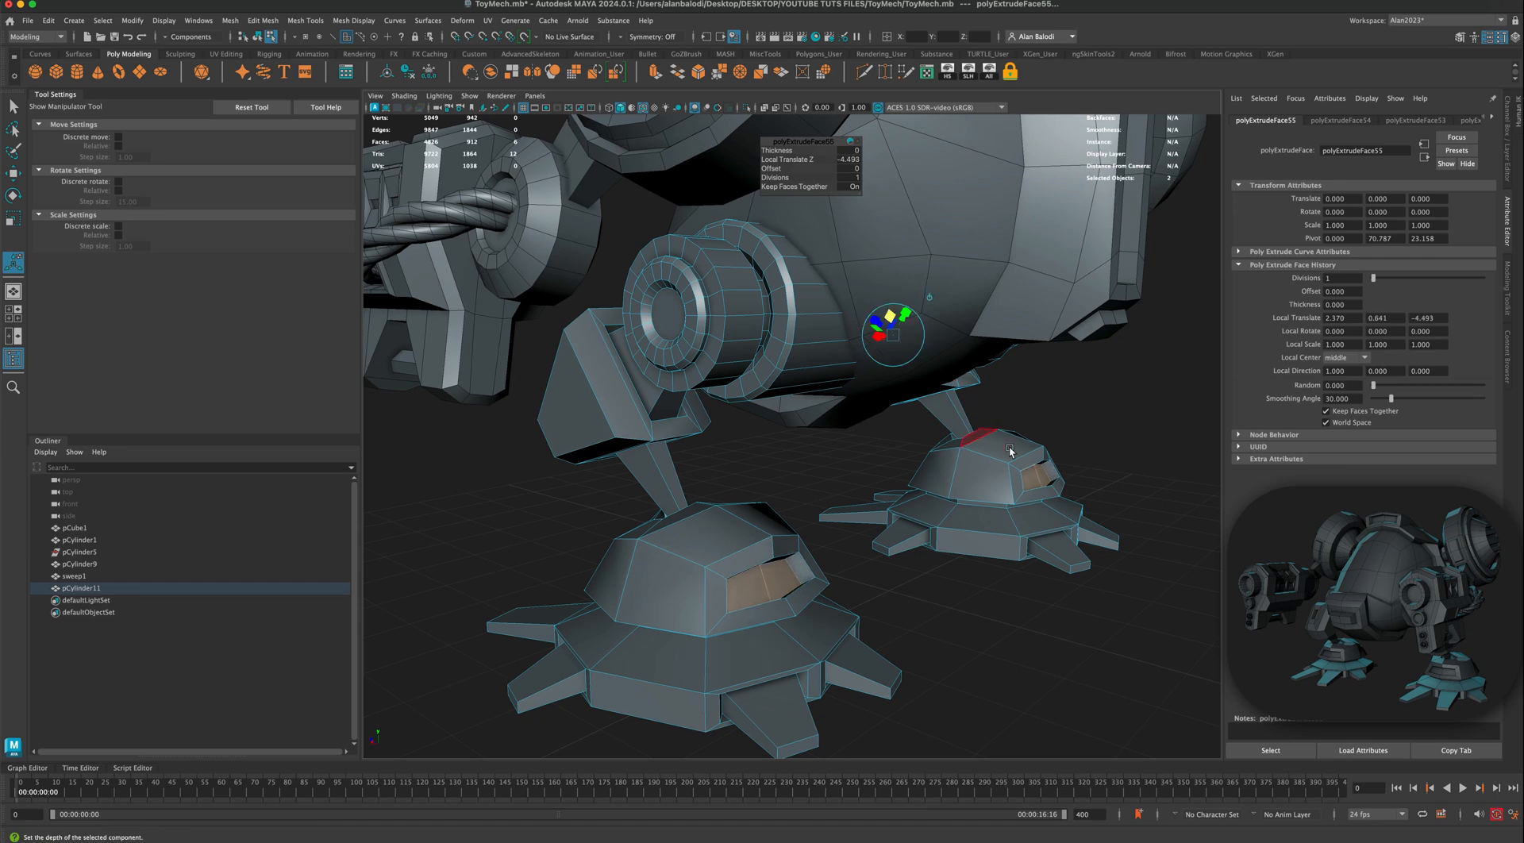
right_click(1008, 448)
left_click(1068, 431)
Step: Inset the two front faces of each foot dome by extruding them at a scale of 0.5
left_click_drag(1112, 484, 1044, 517, "alt")
scroll(966, 496, "up", 3)
left_click(966, 496)
right_click_drag(949, 490, 972, 498)
left_click(976, 500)
left_click_drag(977, 500, 939, 501)
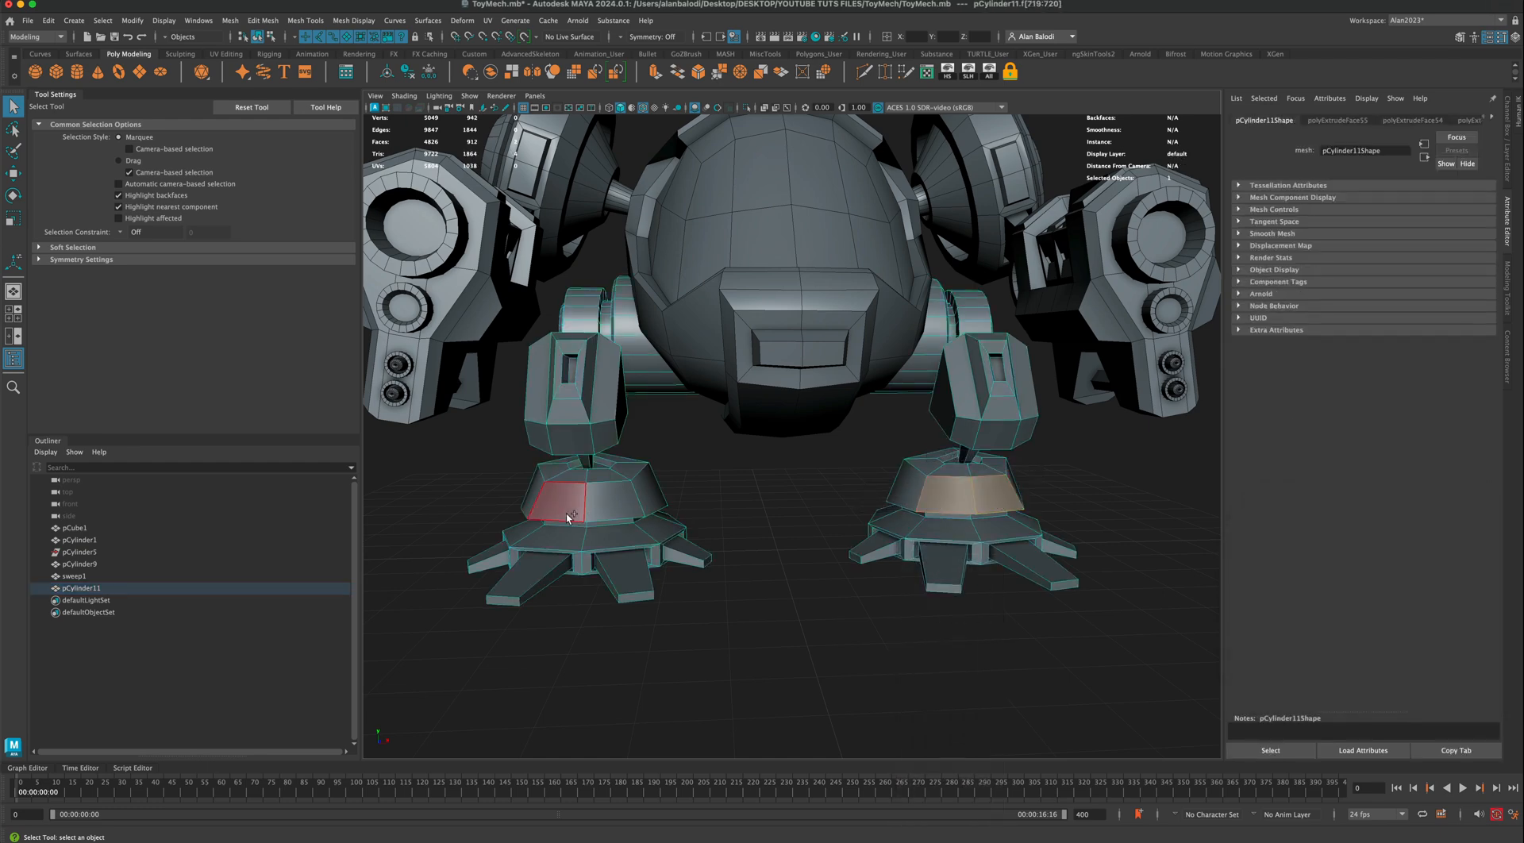
left_click_drag(568, 517, 620, 485, "shift")
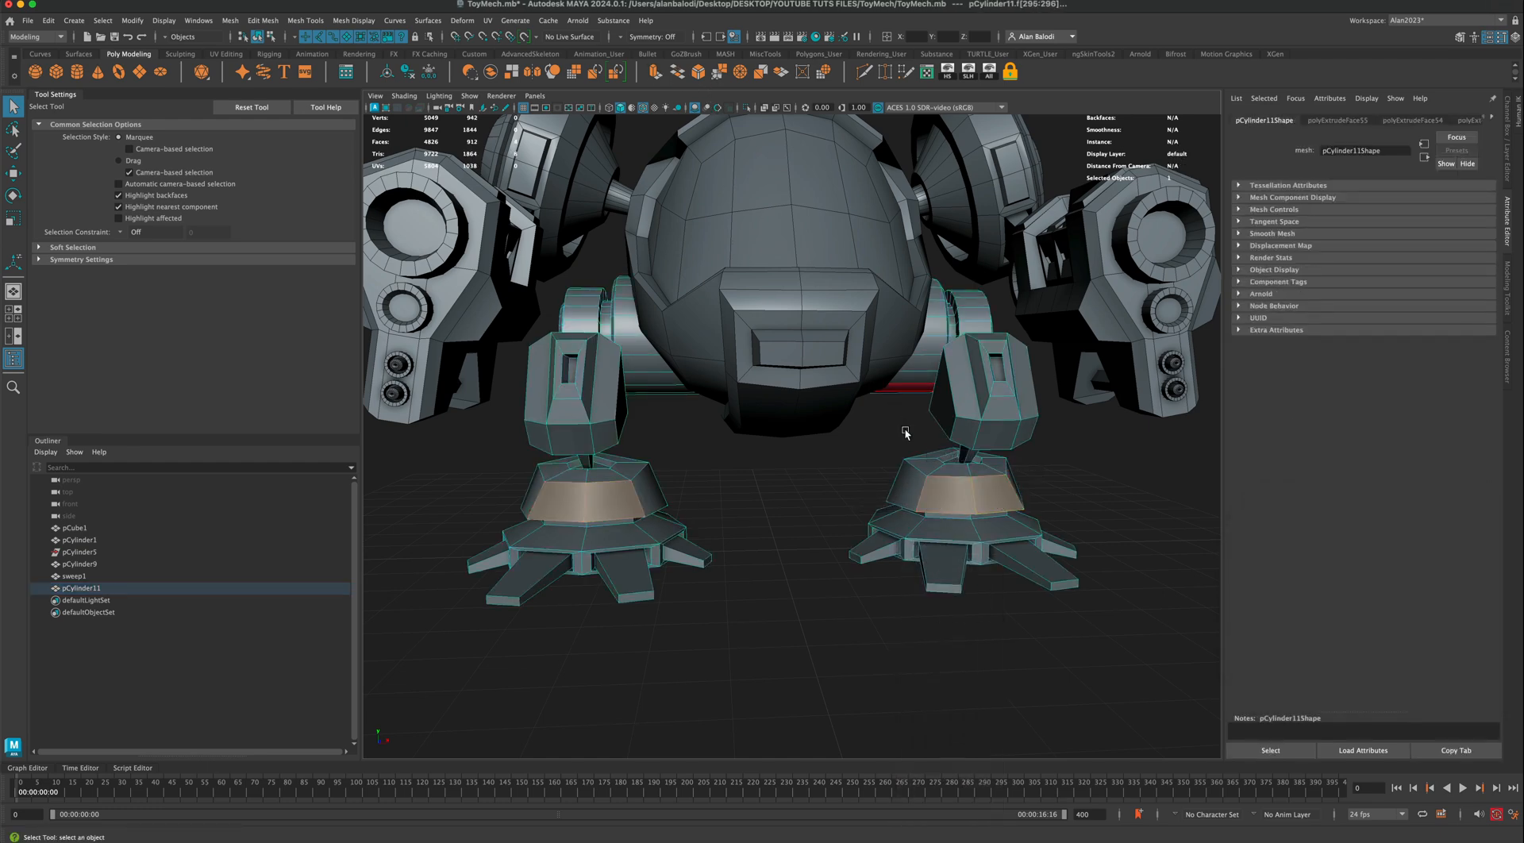
key("ctrl+e")
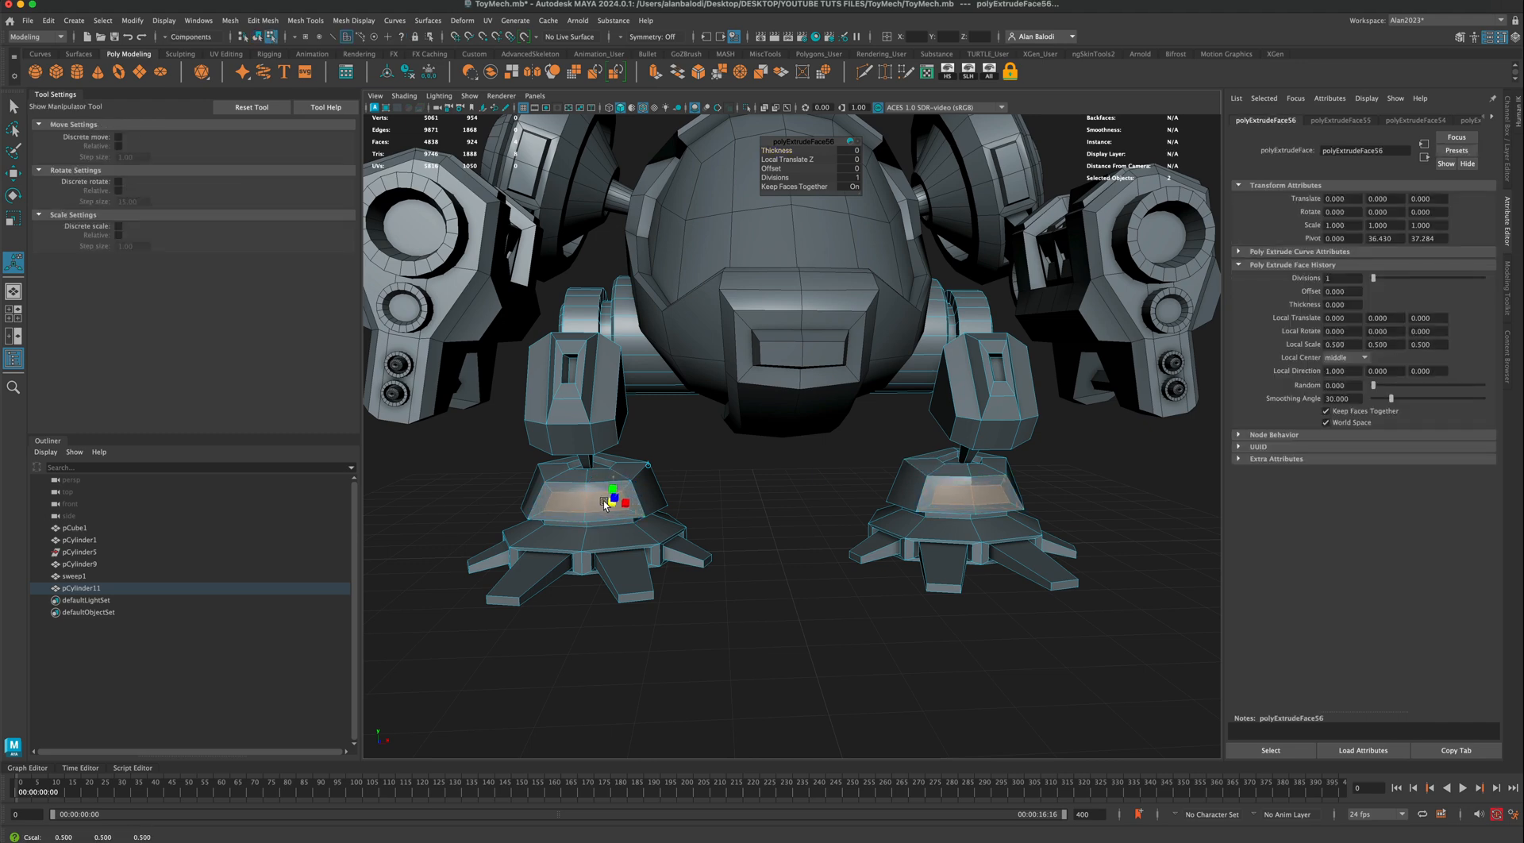
Step: Extrude the inset front faces of both foot domes inward about 3.44, and clear the selection
left_click(654, 74)
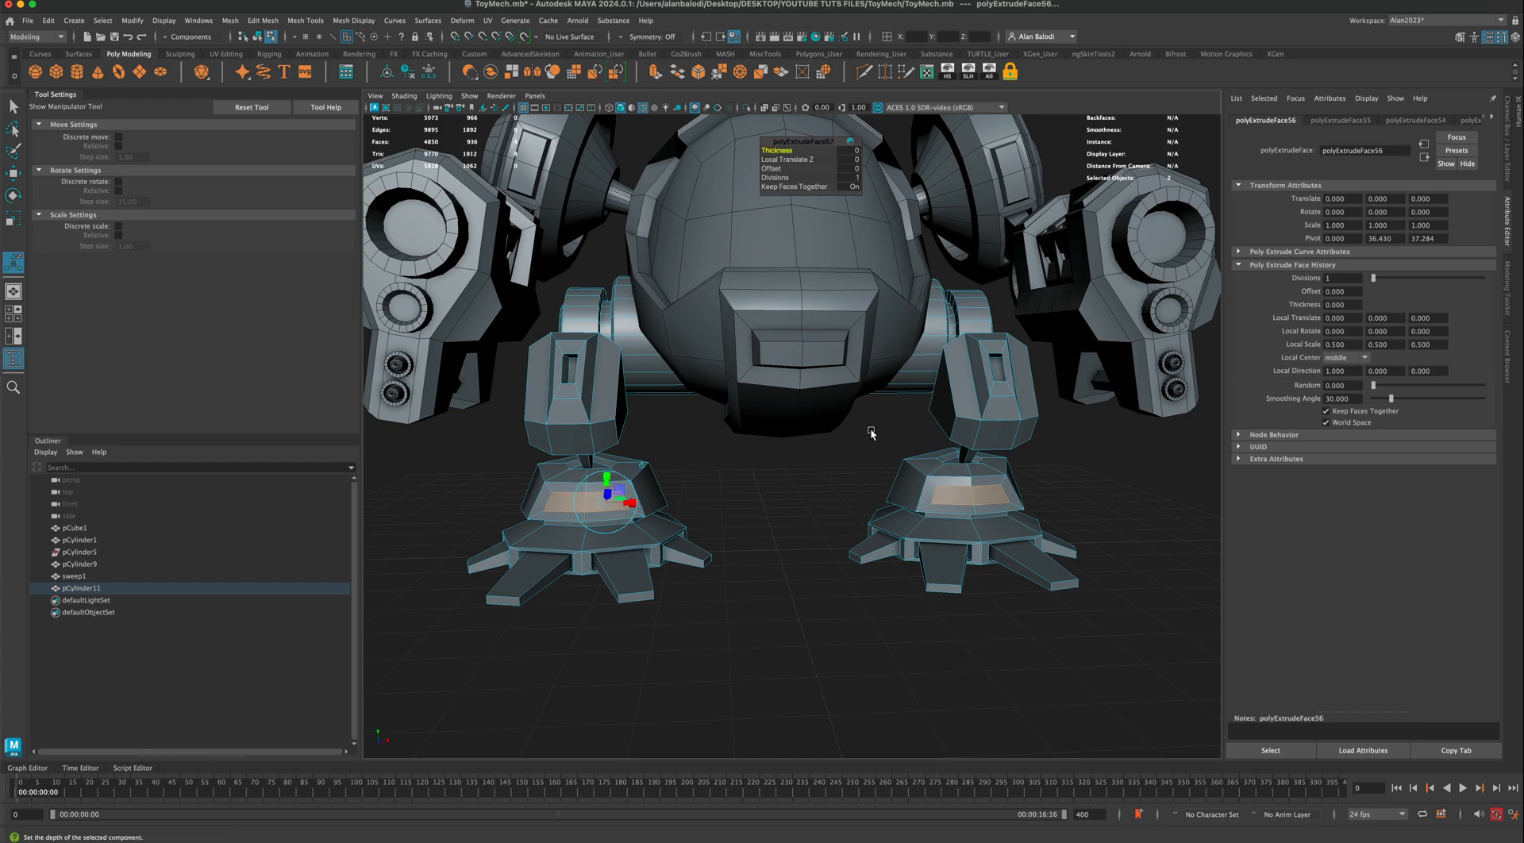
left_click_drag(817, 431, 844, 474, "alt")
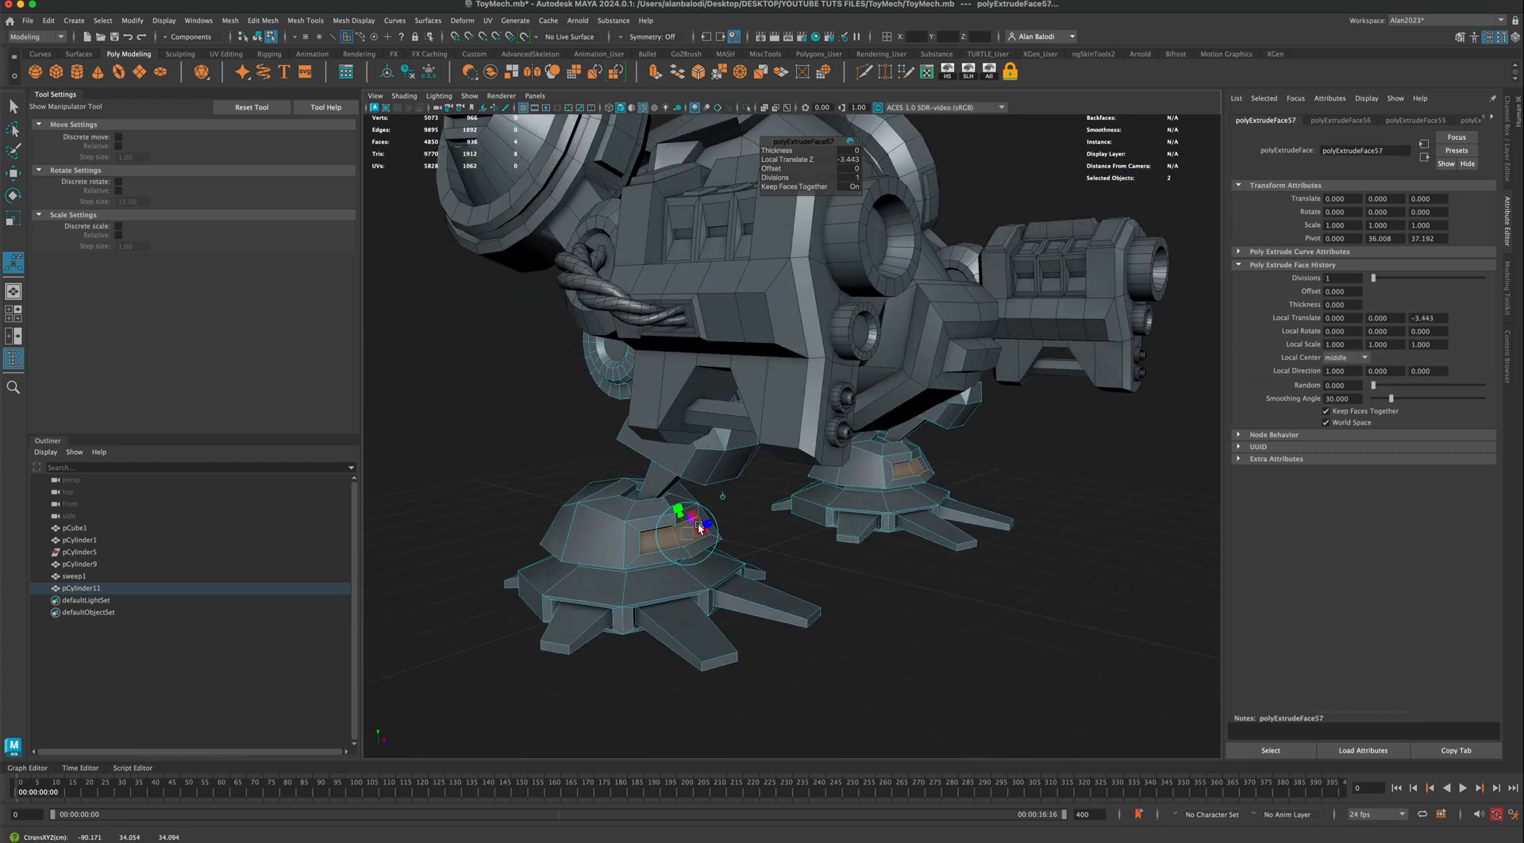
right_click(864, 476)
right_click_drag(919, 464, 921, 460)
key("q")
left_click(1022, 460)
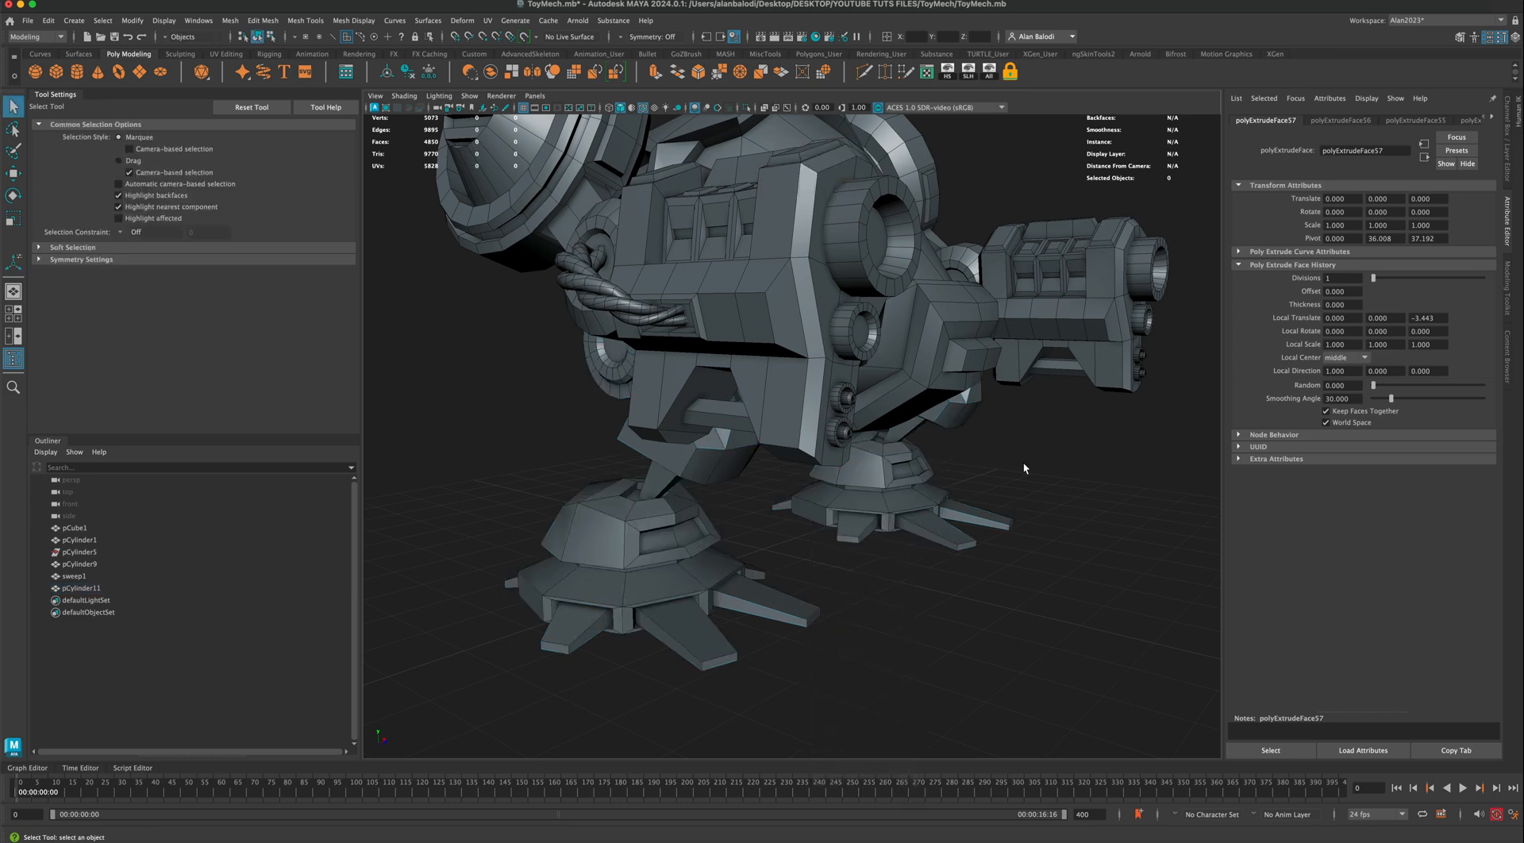
Step: Review the mech's separate meshes one by one from the front, from pCube1 through sweep1, and clear the selection
scroll(1022, 463, "down", 5)
left_click_drag(1024, 467, 1269, 435, "alt")
left_click_drag(1002, 461, 1040, 453, "alt")
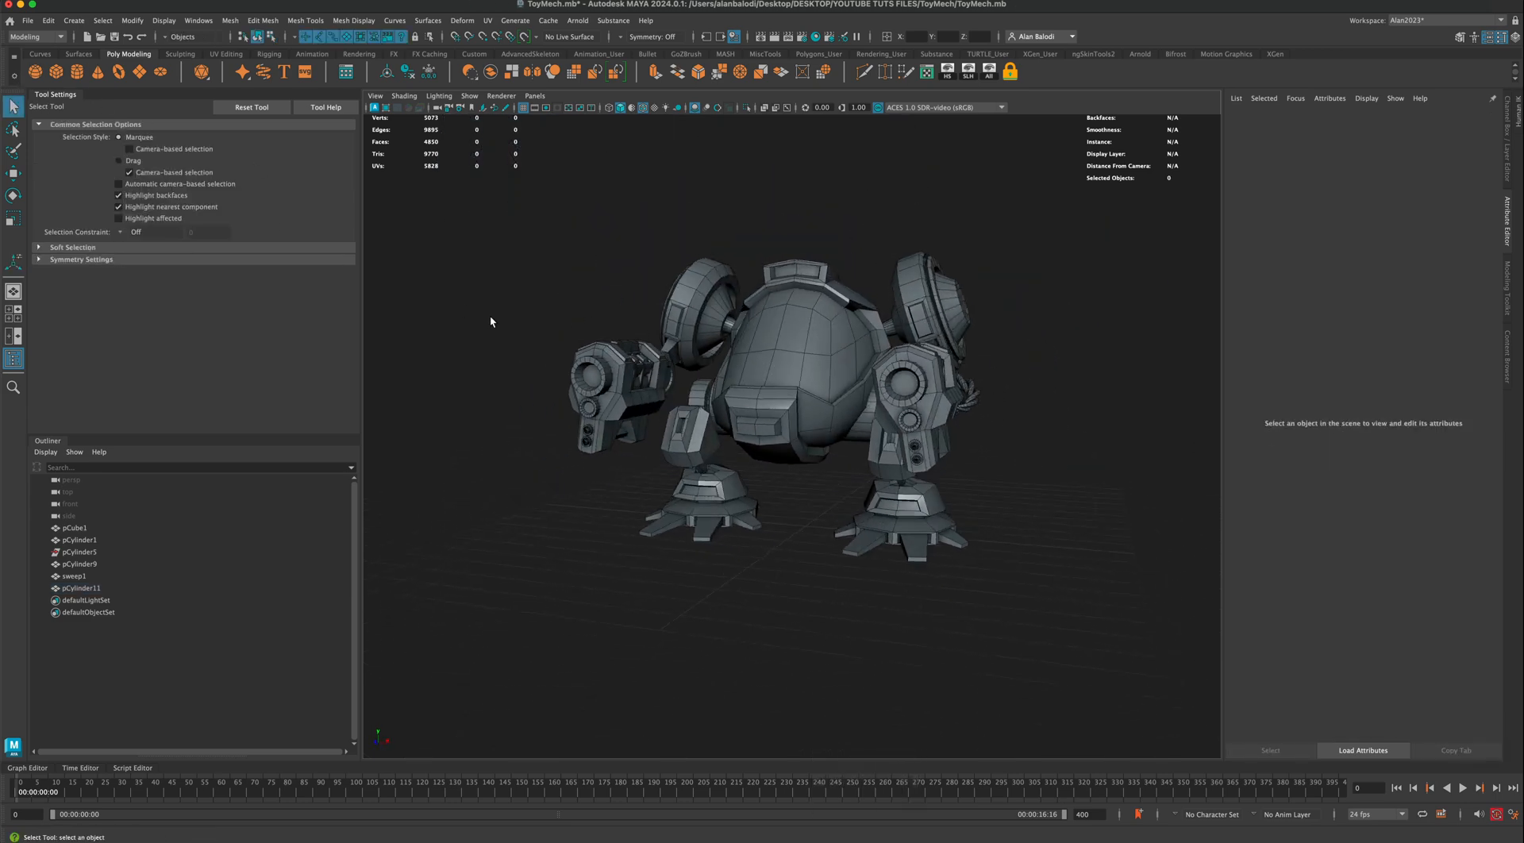
left_click_drag(491, 322, 477, 330, "alt")
left_click(71, 527)
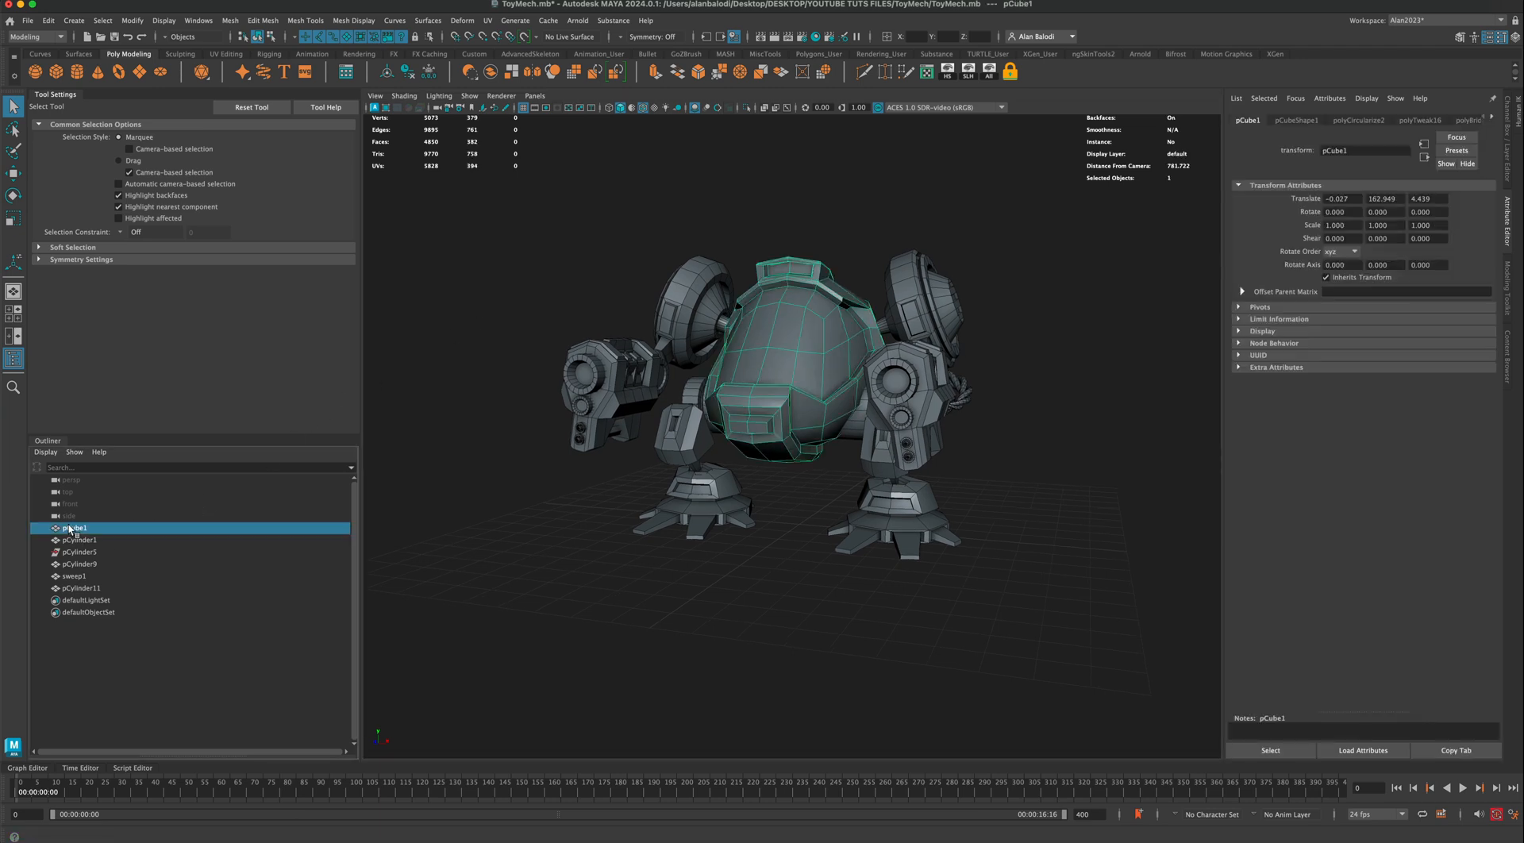
left_click(75, 540)
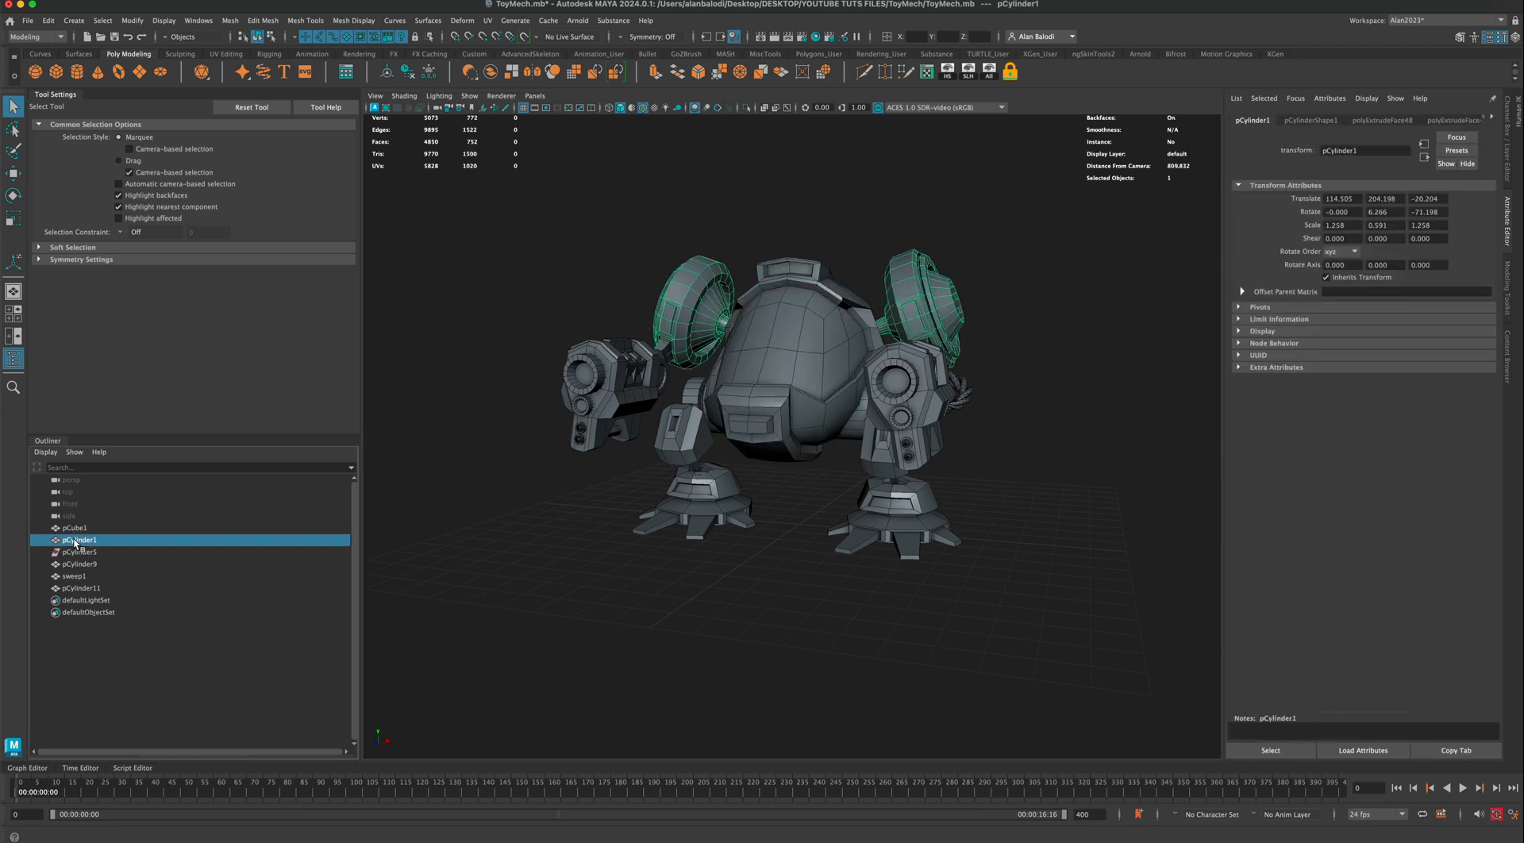
left_click(78, 552)
left_click(77, 564)
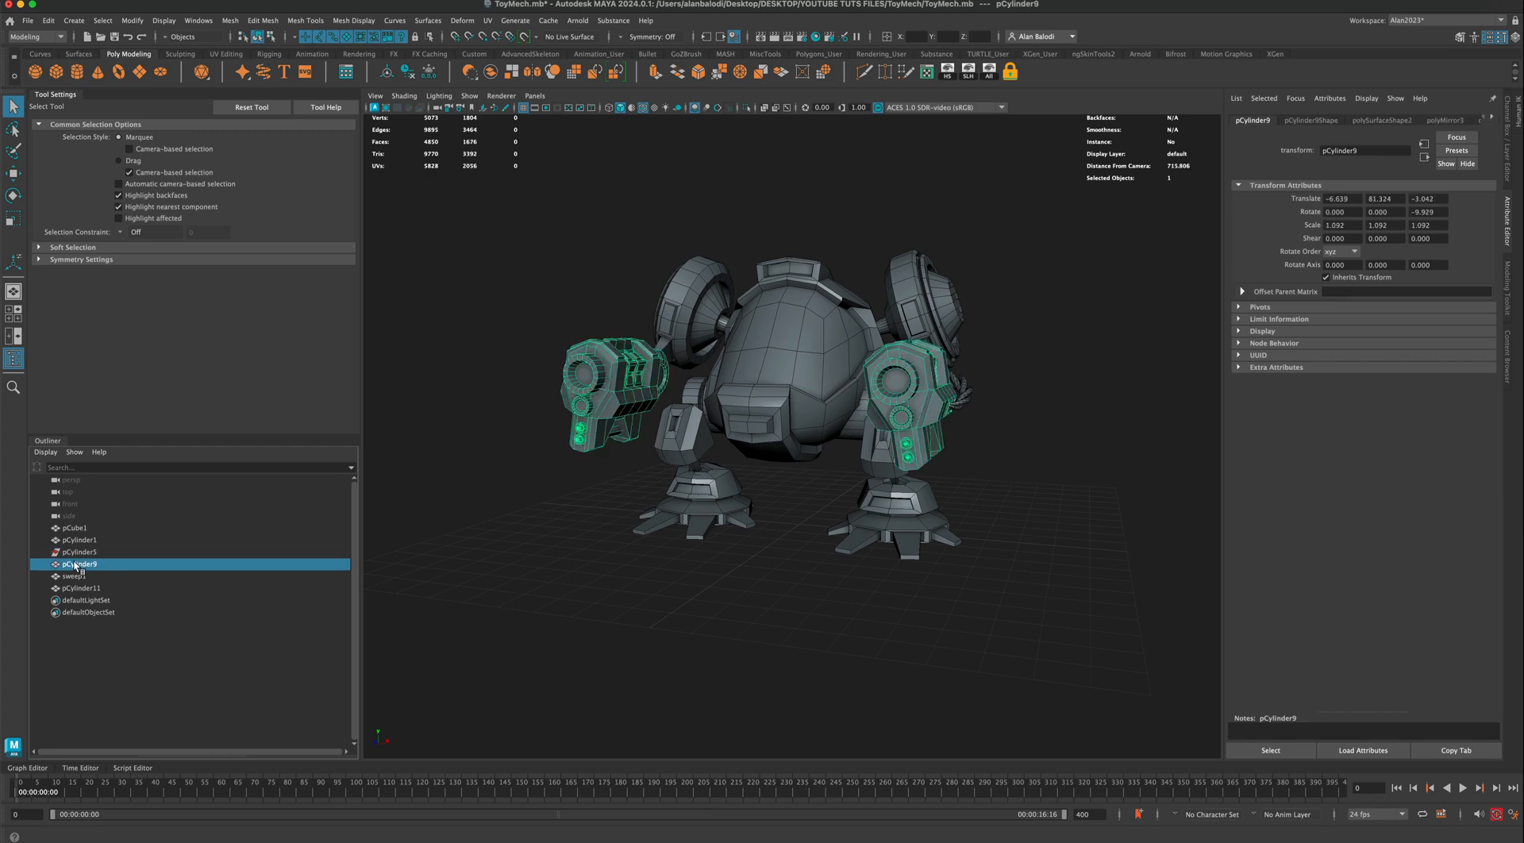
left_click(77, 576)
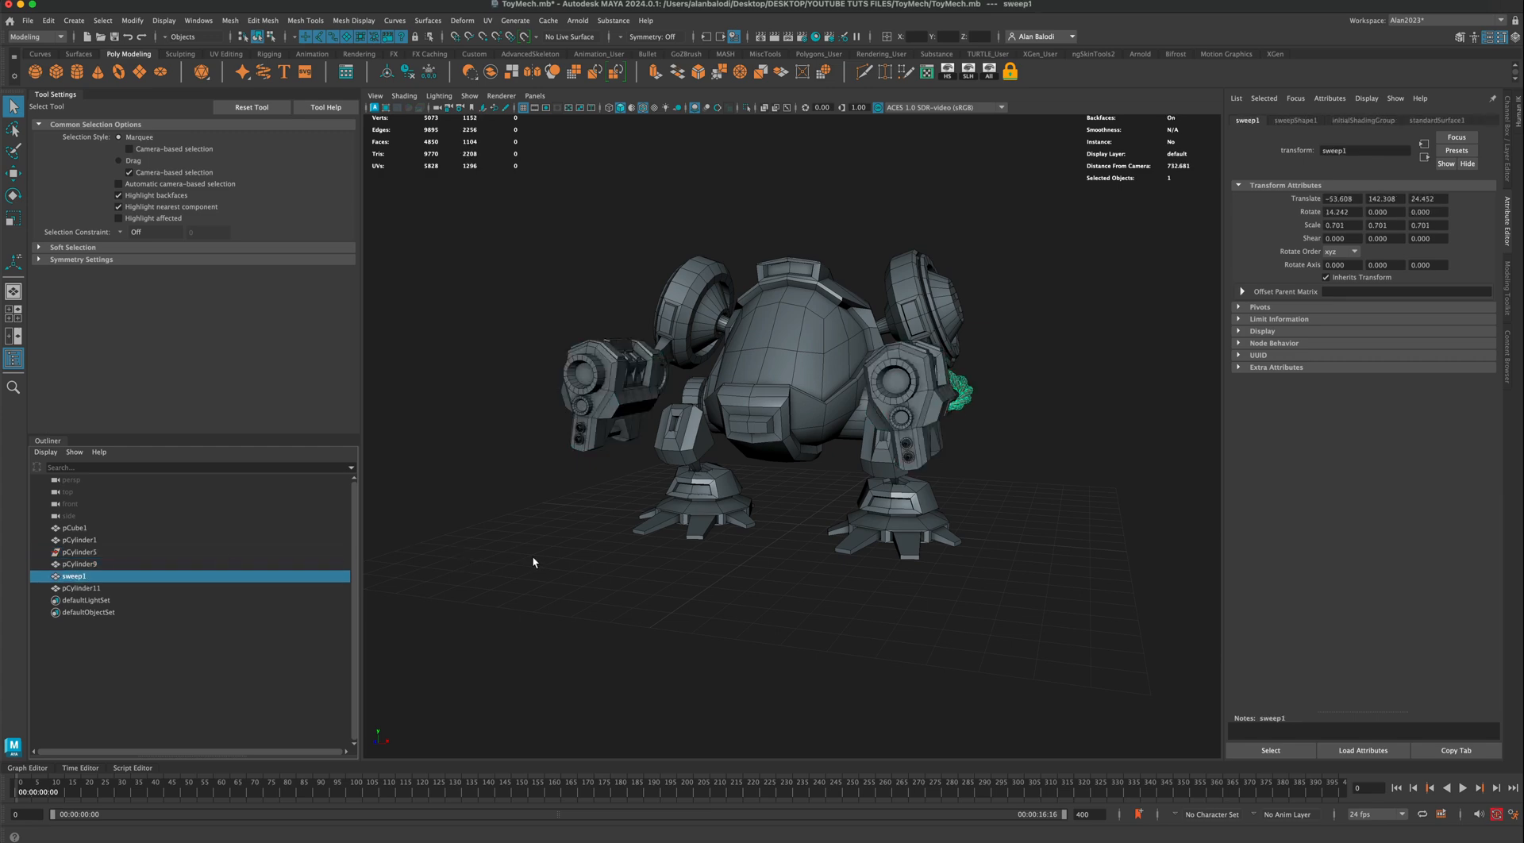
mouse_move(532, 561)
left_mouse_down("alt")
mouse_move(579, 562)
mouse_move(530, 564)
mouse_move(541, 536)
left_mouse_up("alt")
left_click(547, 540)
Step: Select all the mech's meshes, combine them into a single mesh, and delete its construction history
left_click_drag(538, 204, 1098, 622)
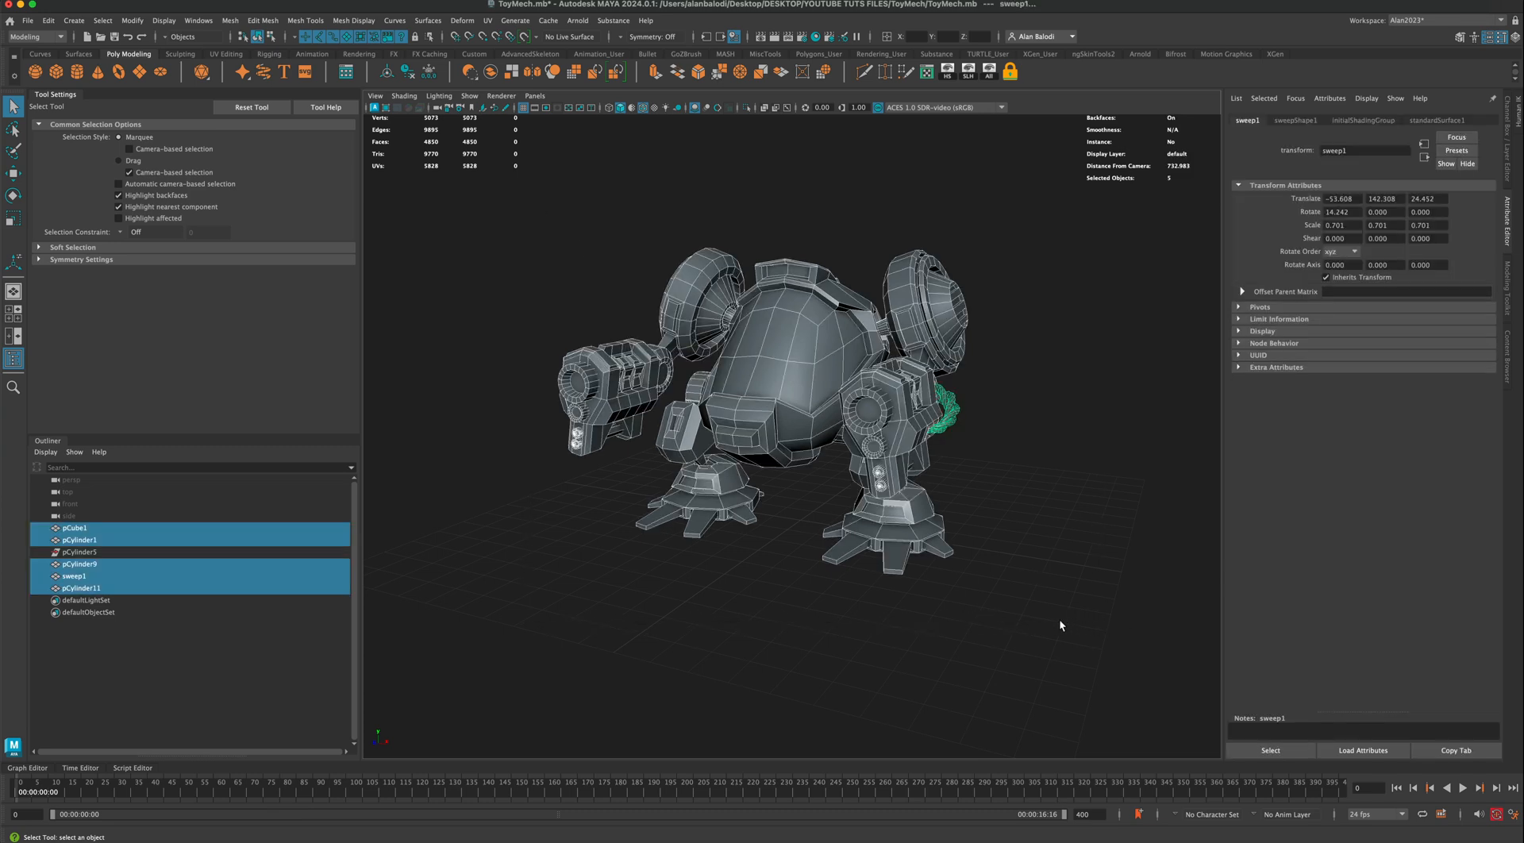
middle_click_drag(1061, 625, 1059, 637, "alt")
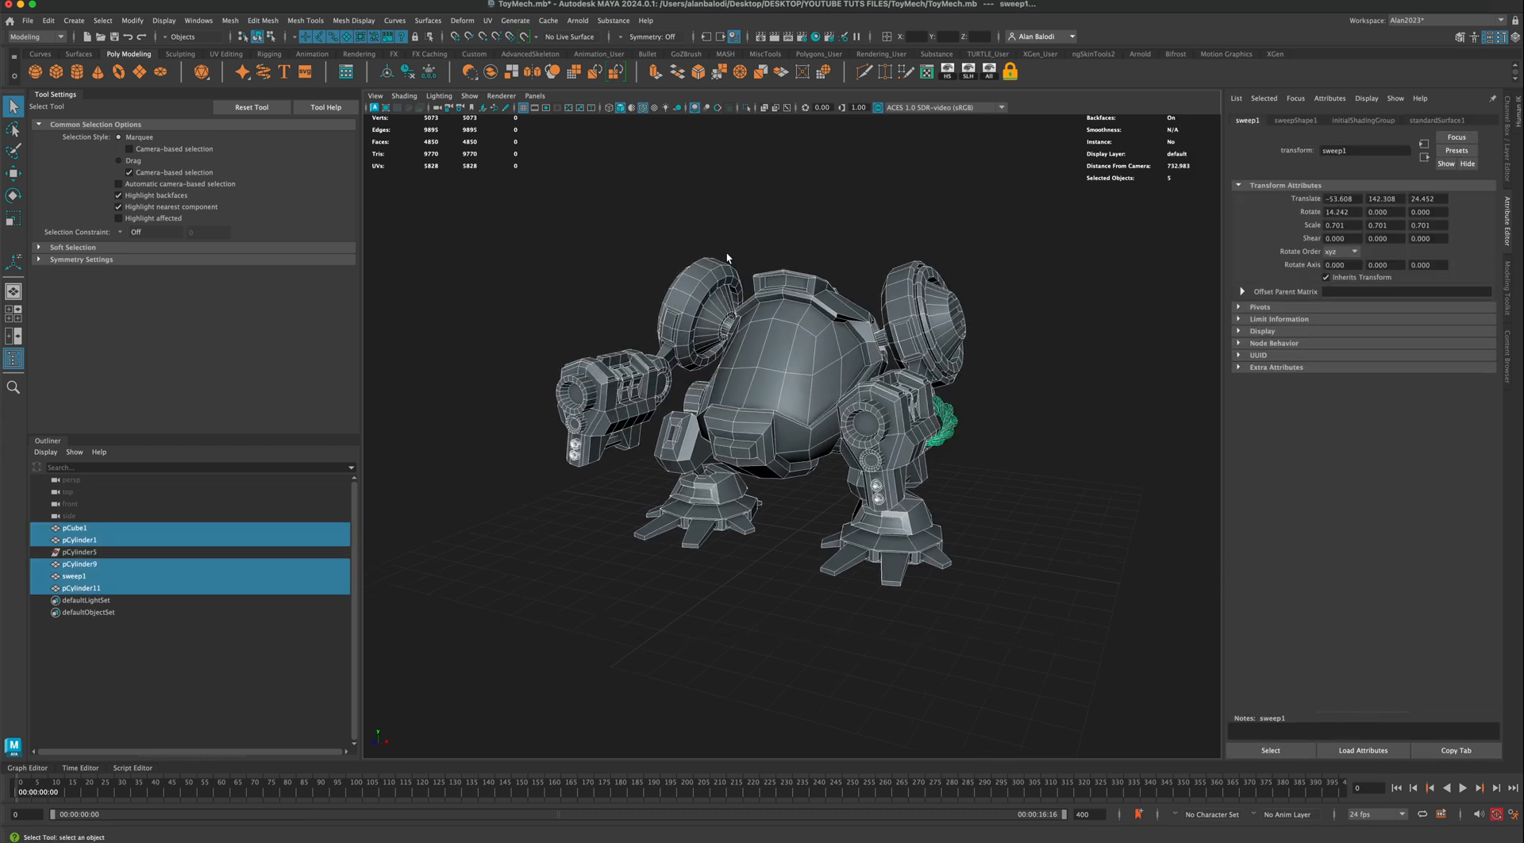
left_click(492, 72)
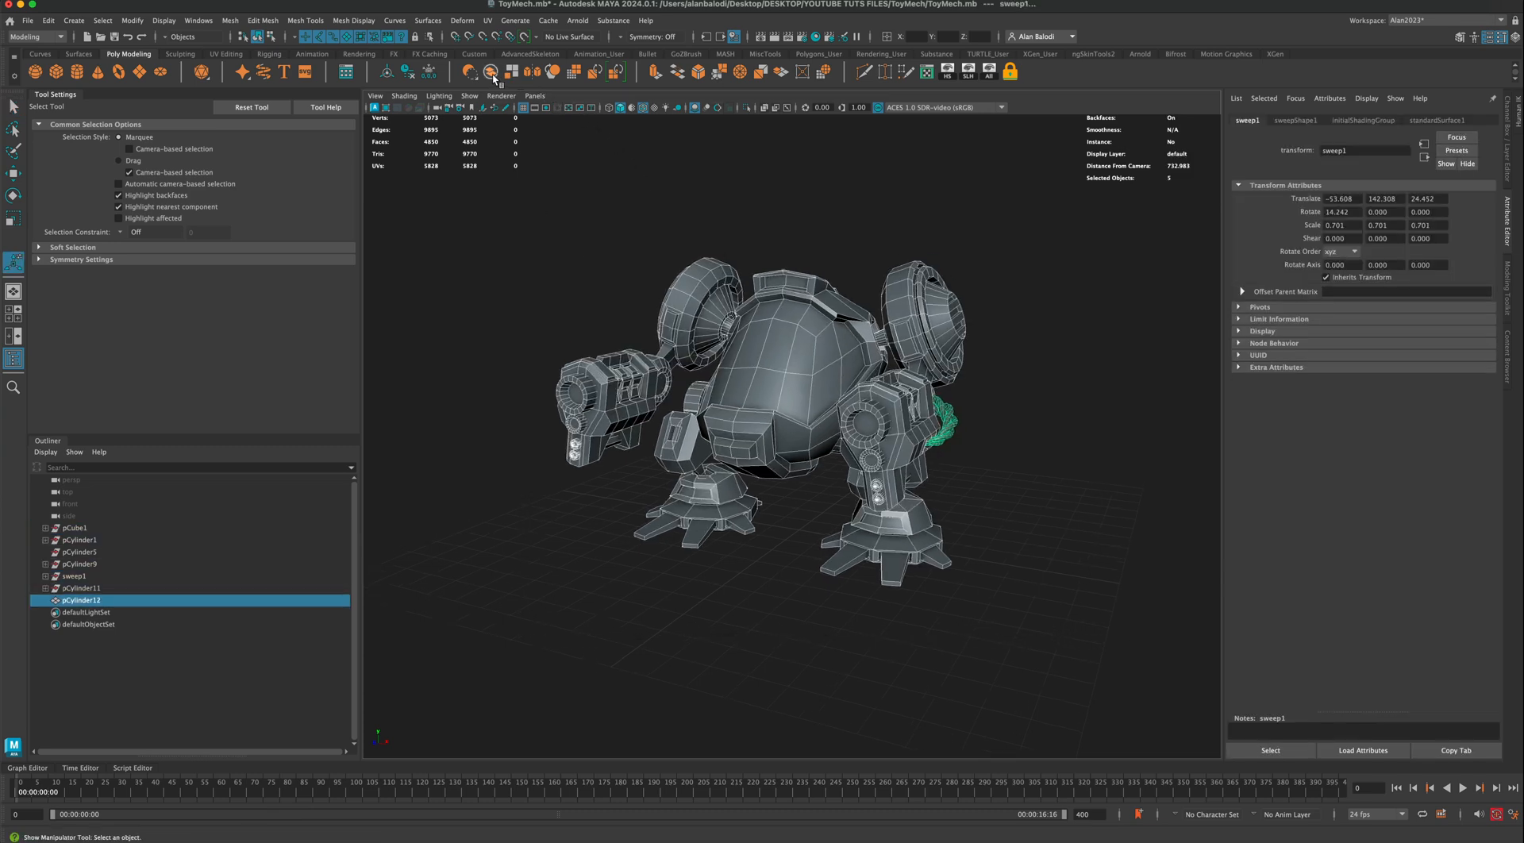
left_click(407, 72)
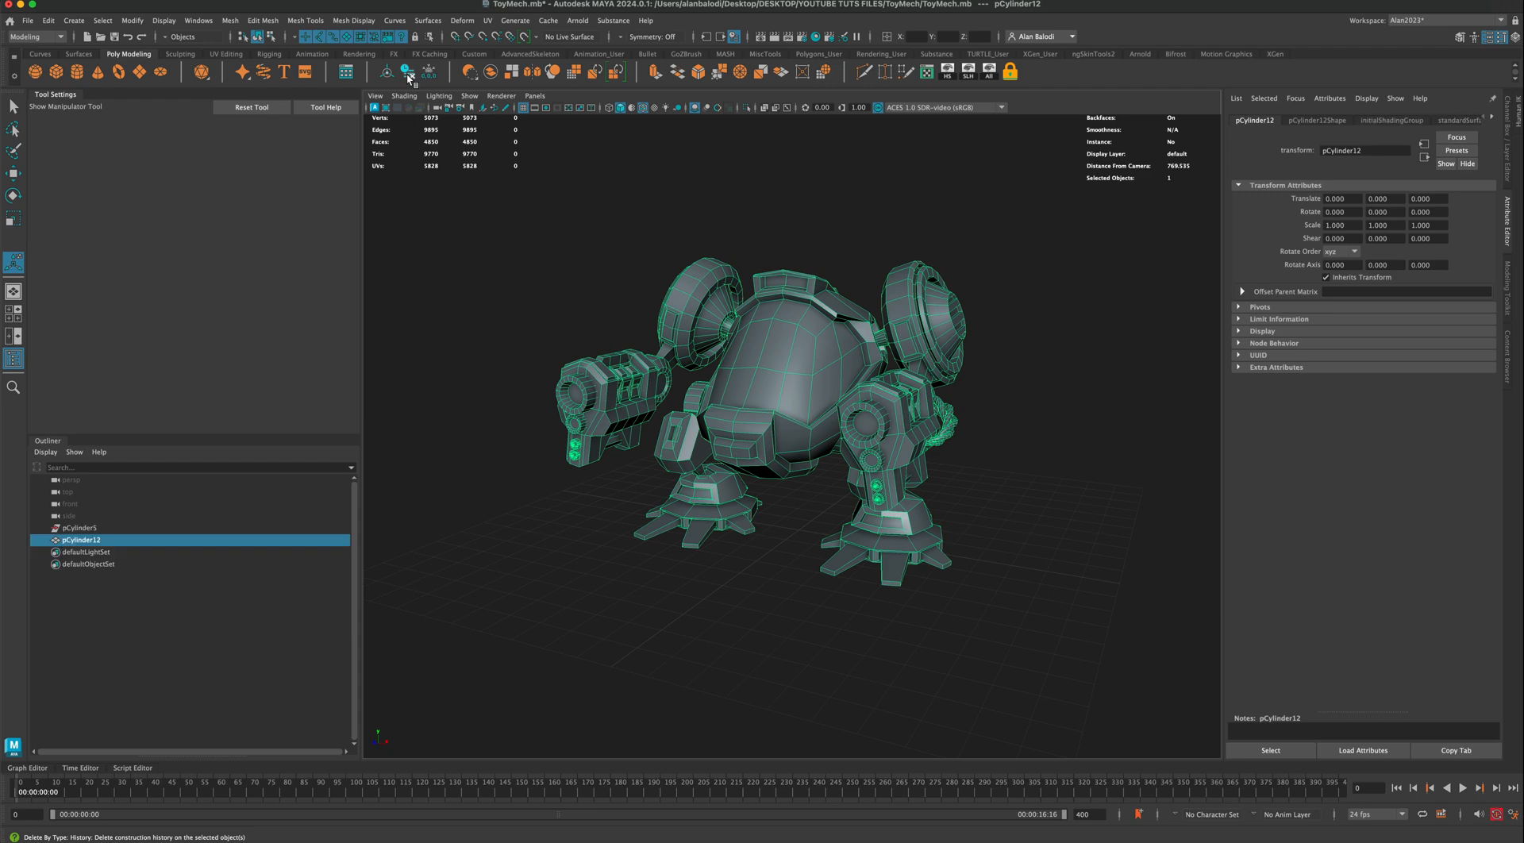
Step: Delete the leftover pCylinder5 node, rename the combined mesh ToyMech, and clear the selection
left_click(79, 528)
key("Delete")
double_click(80, 527)
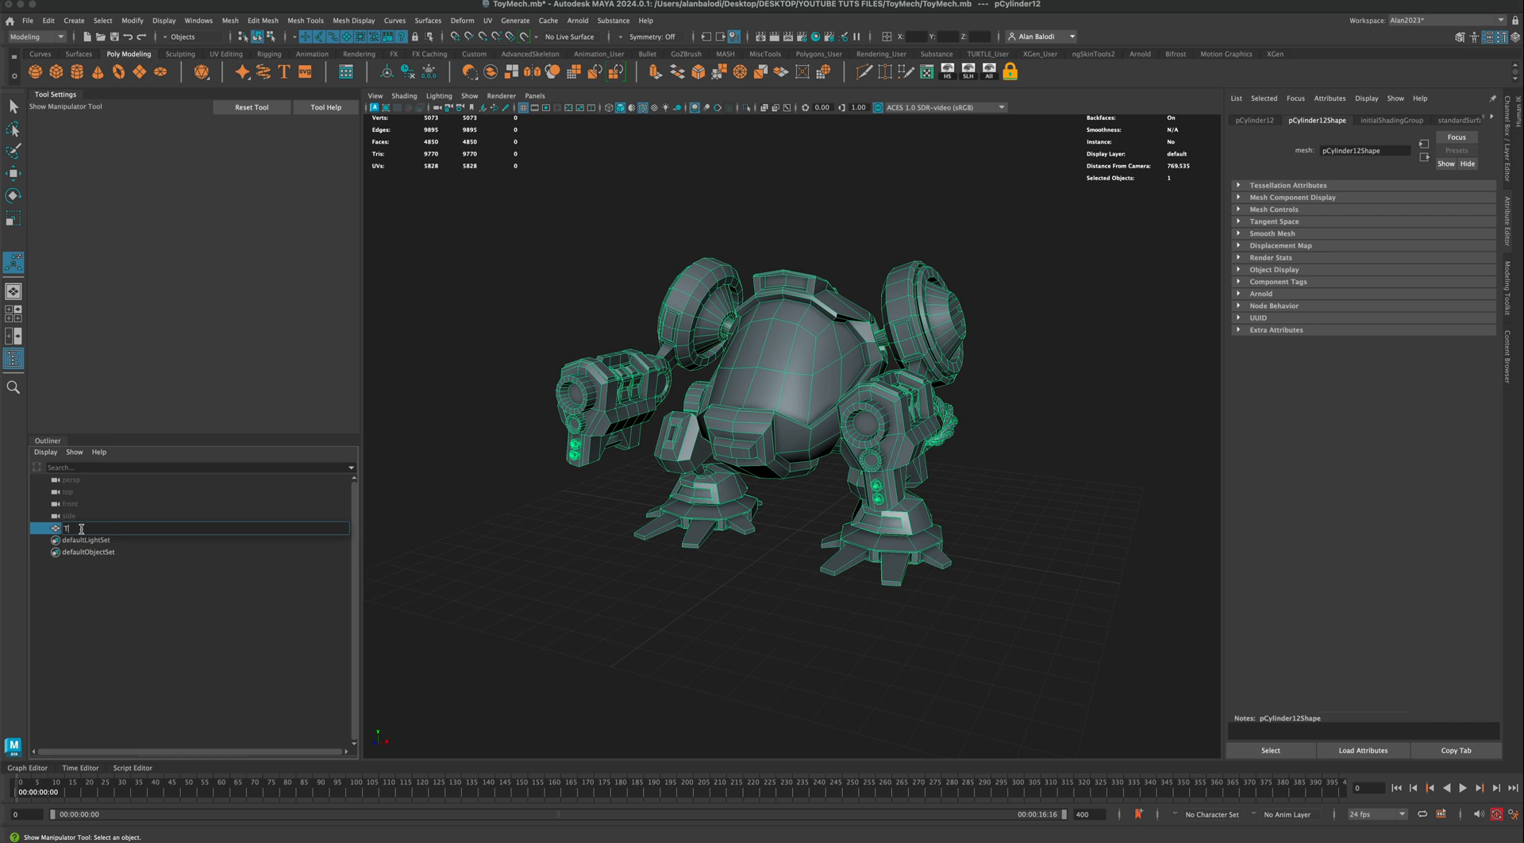
key("Return")
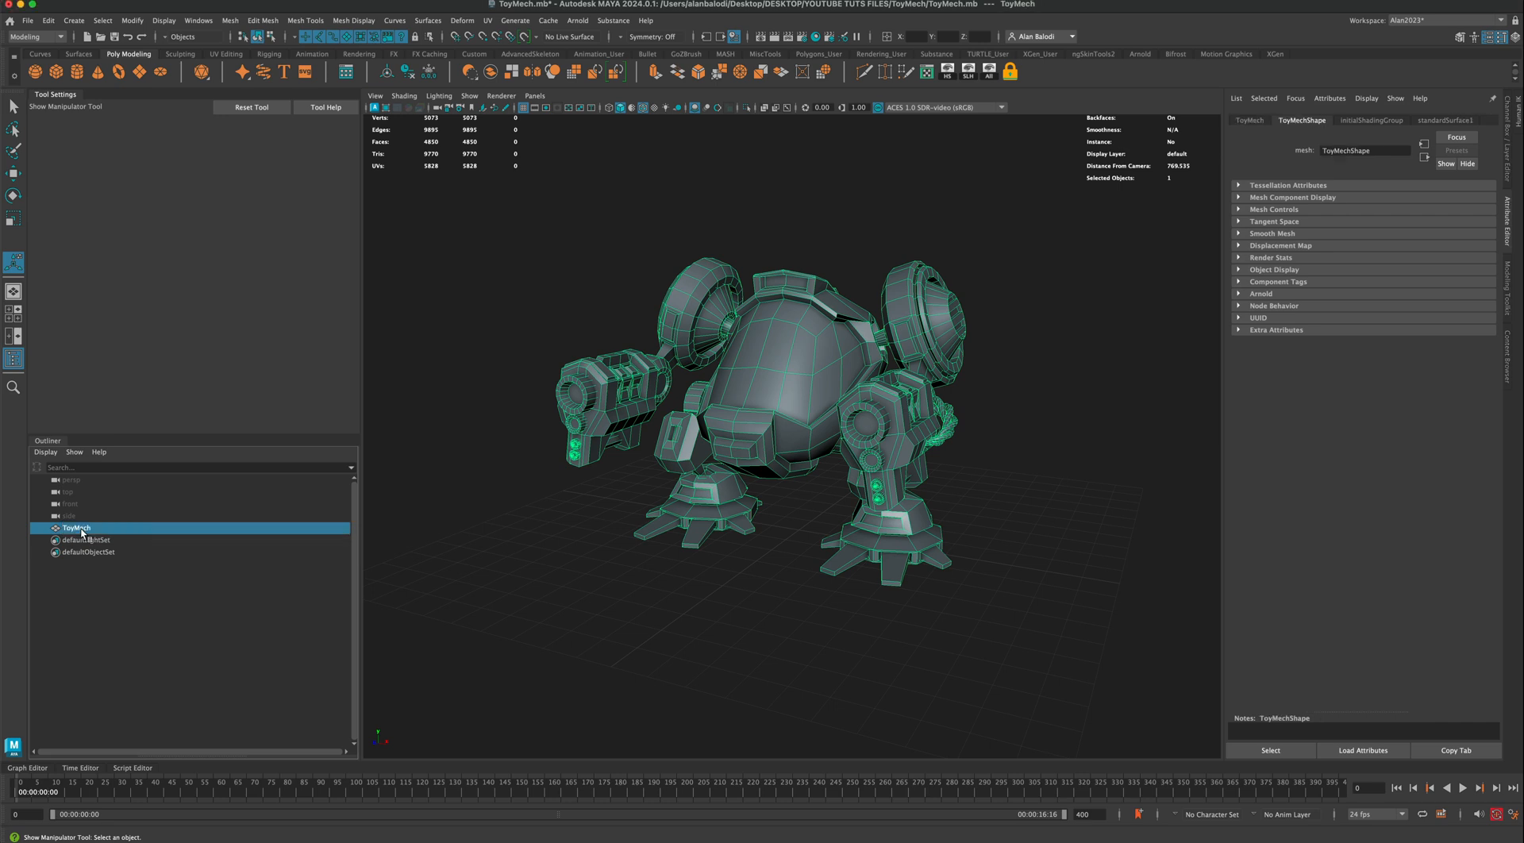
left_click(473, 567)
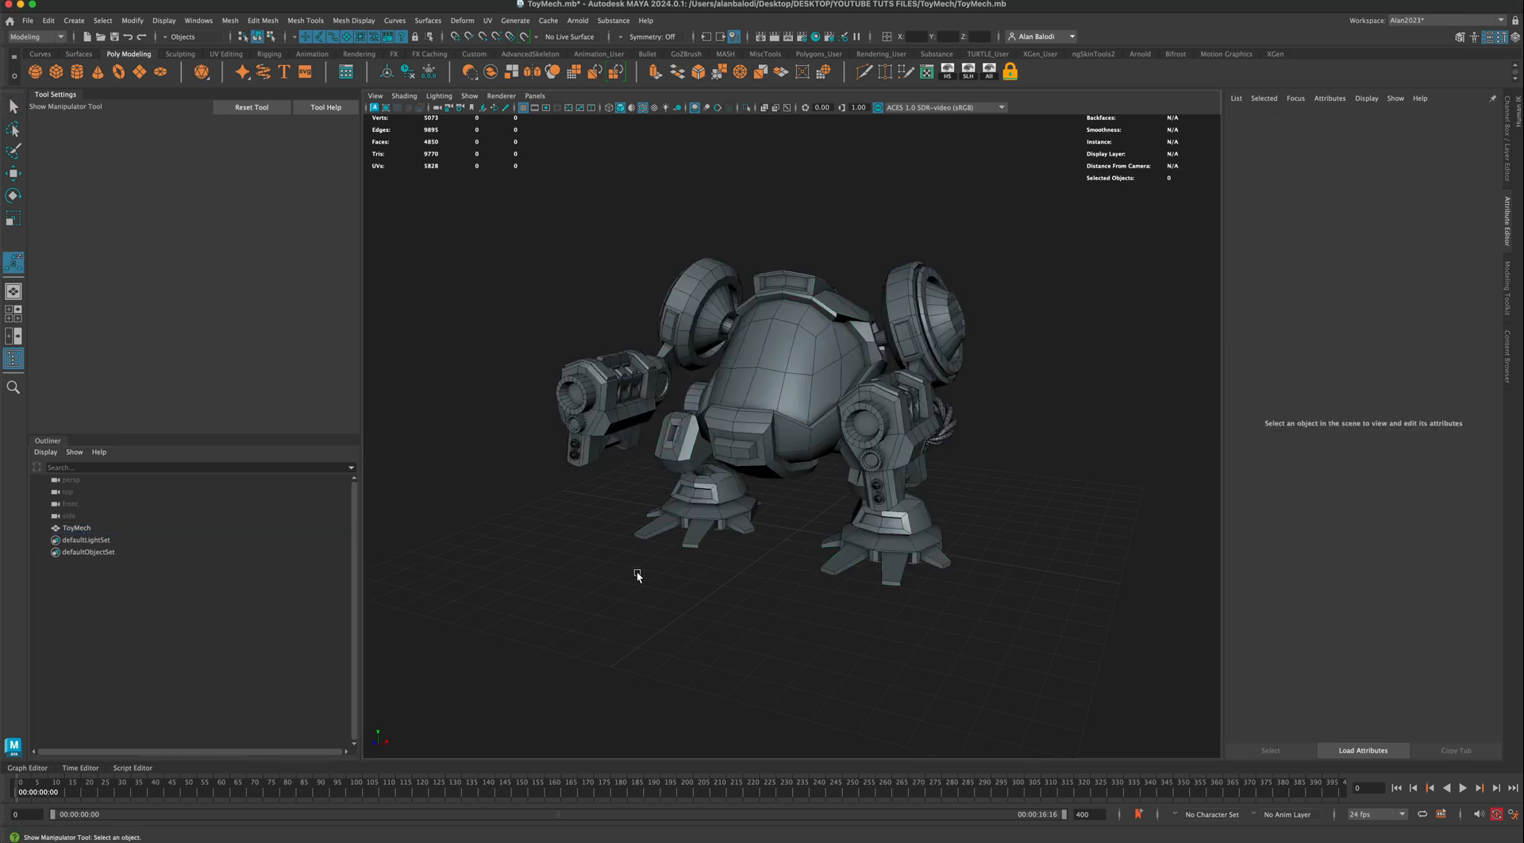
Step: Switch the viewport to scene lighting and create a directional light
left_click_drag(637, 575, 826, 449, "alt")
mouse_move(784, 571)
left_mouse_down("alt")
mouse_move(790, 560)
mouse_move(778, 574)
left_mouse_up("alt")
middle_click_drag(777, 571, 774, 574, "alt")
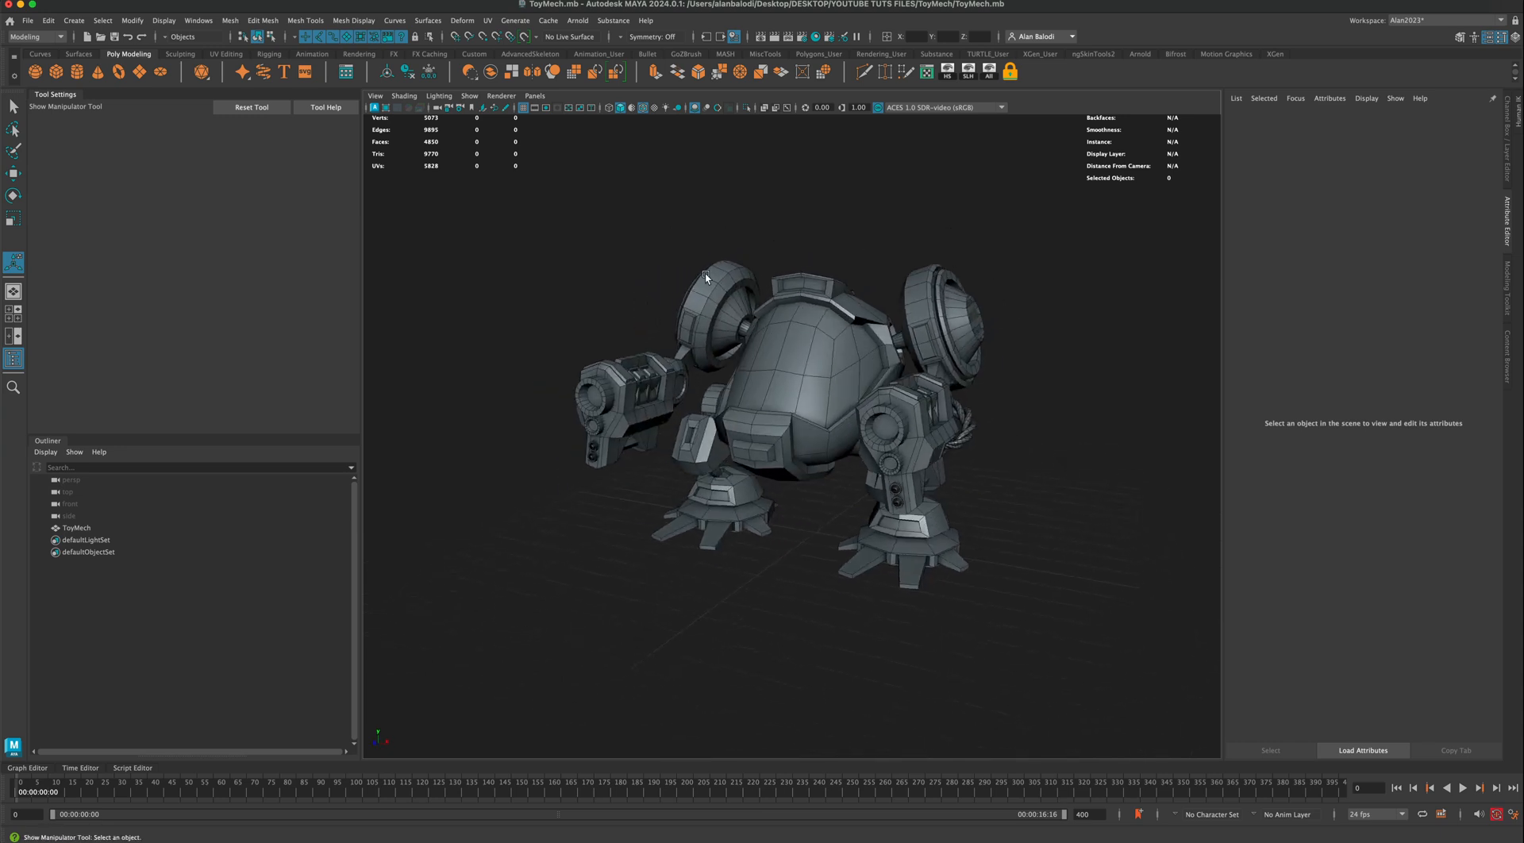
left_click(665, 107)
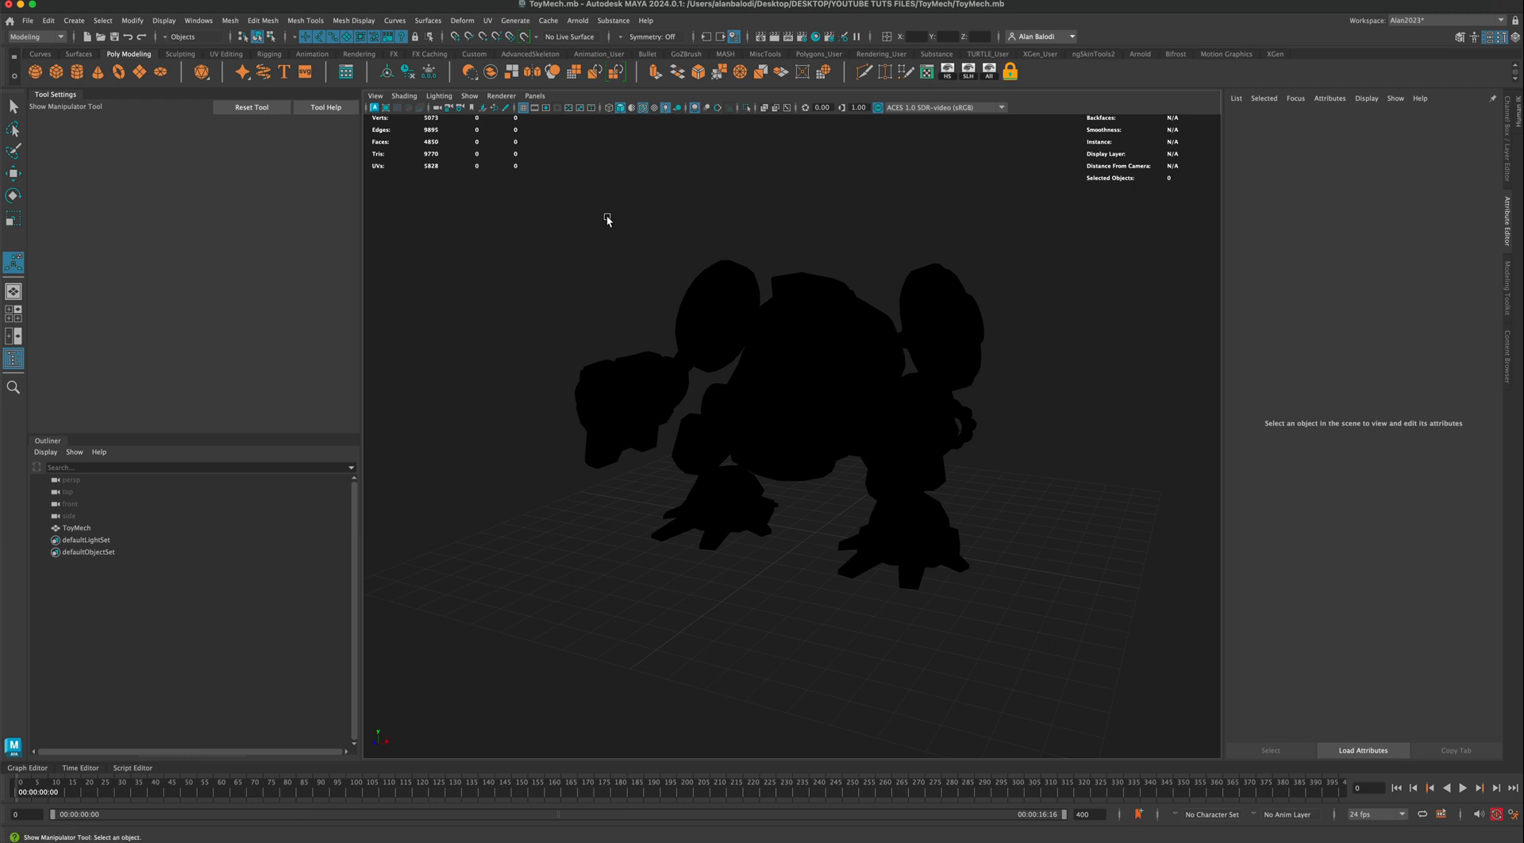
left_click_drag(607, 216, 579, 251, "alt")
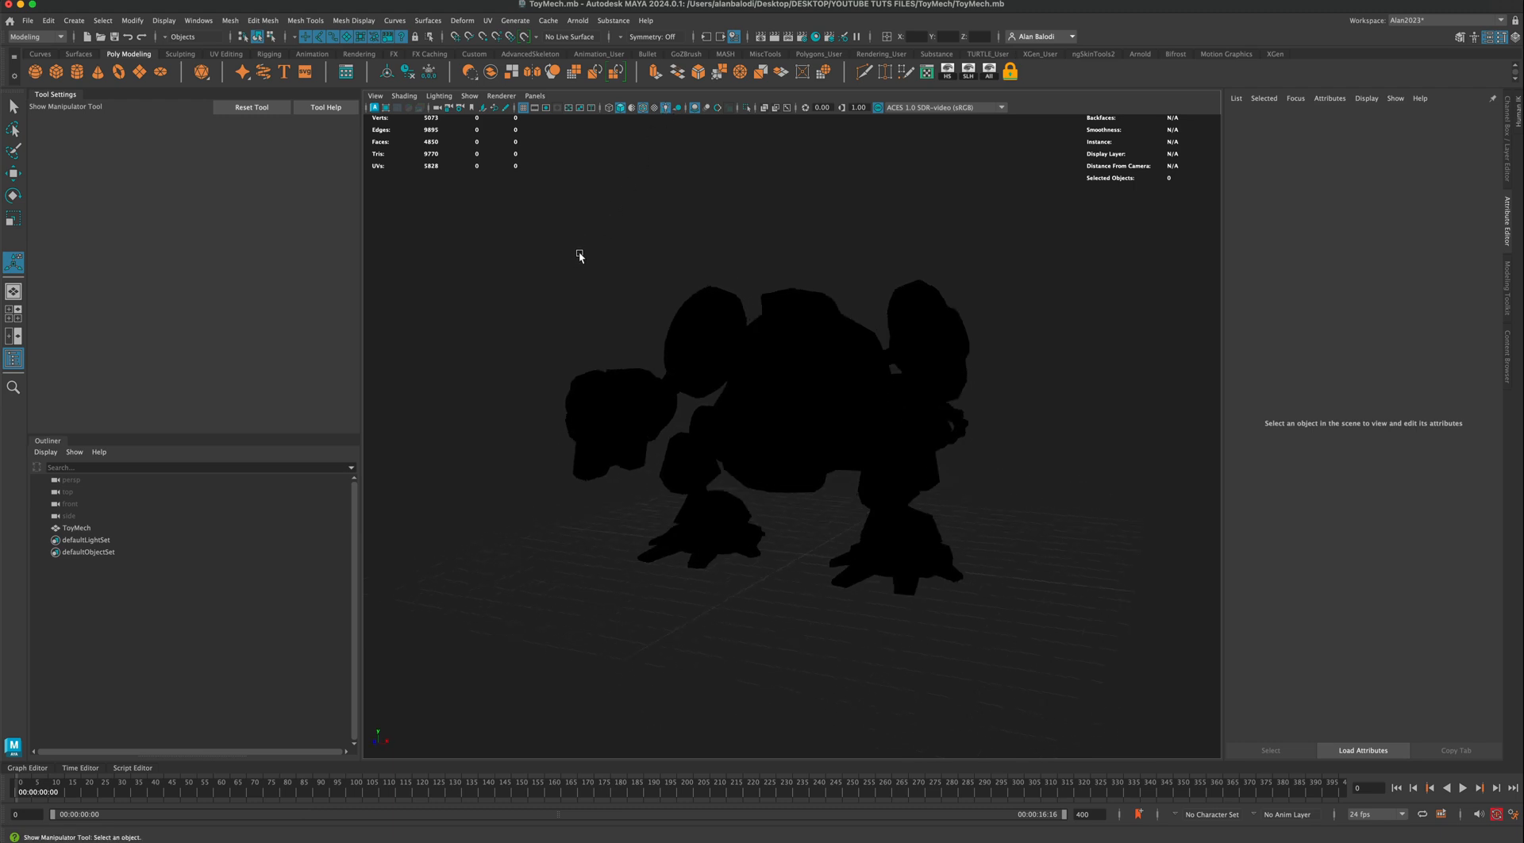
middle_click_drag(579, 250, 580, 235, "alt")
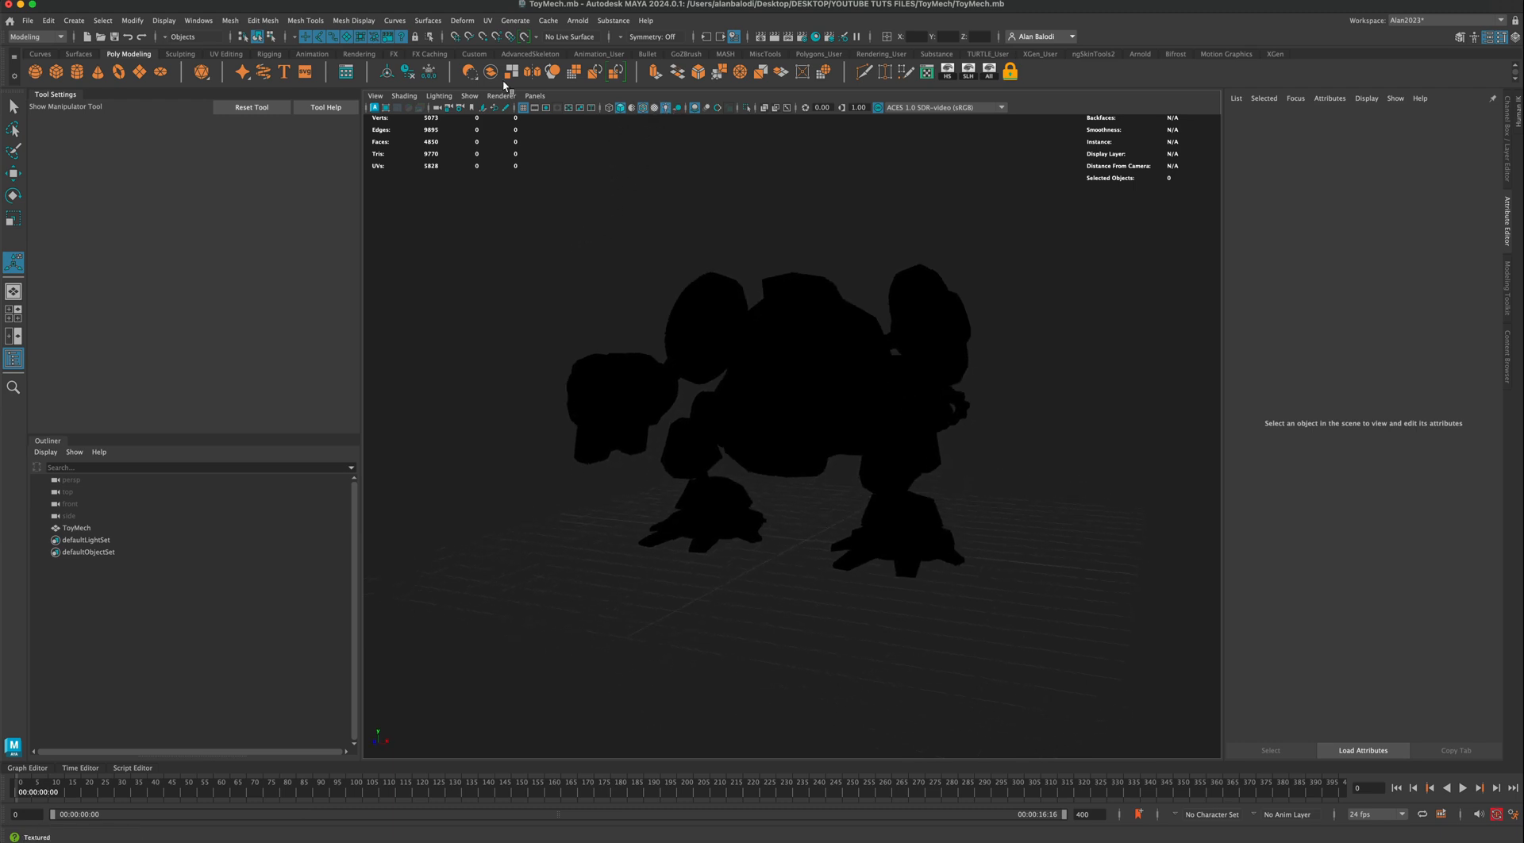
left_click(83, 24)
mouse_move(112, 90)
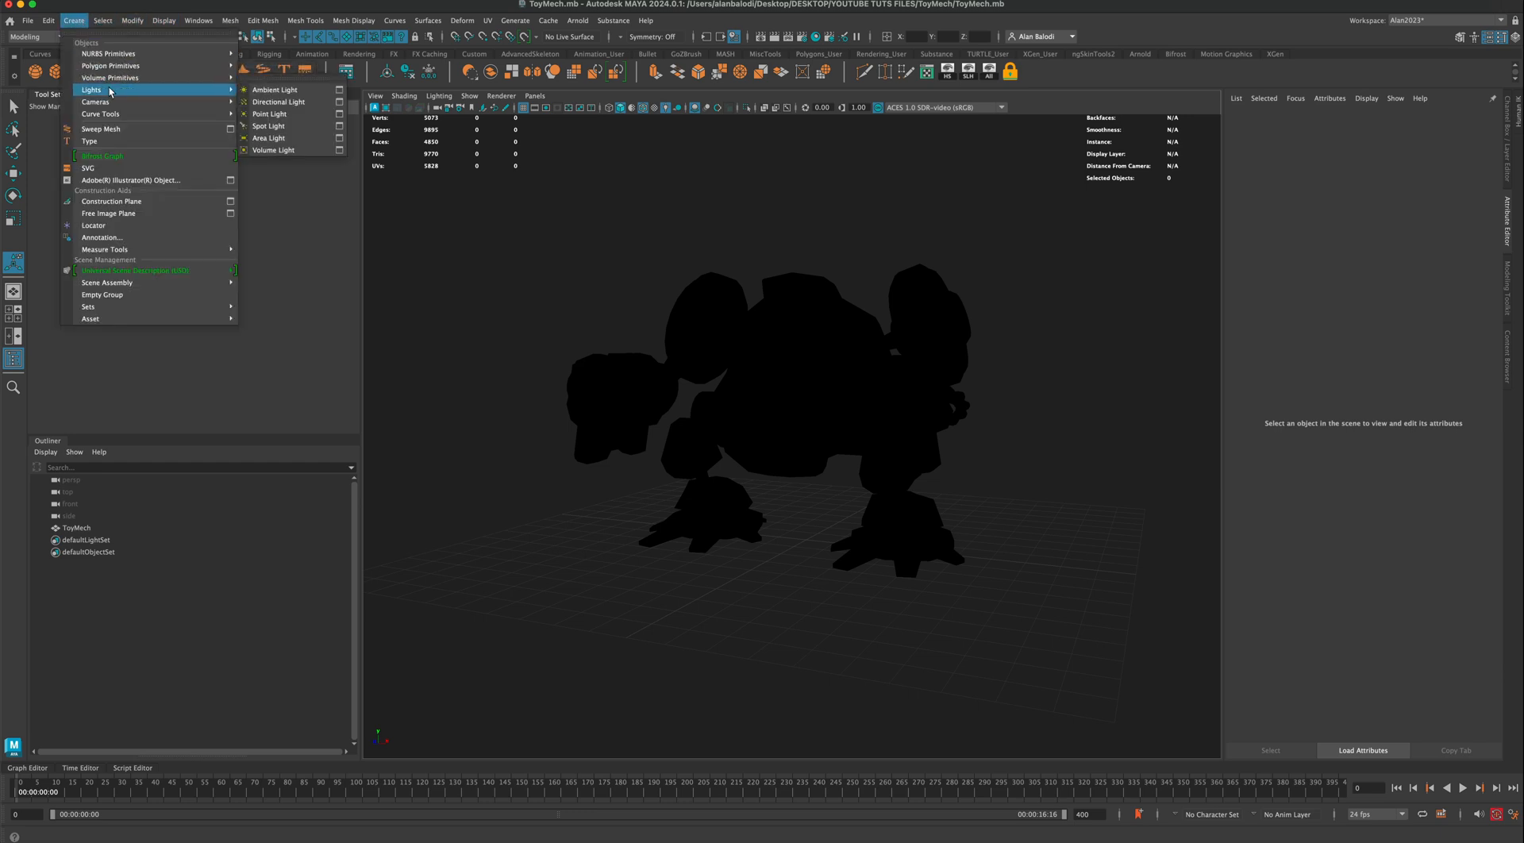
left_click(289, 108)
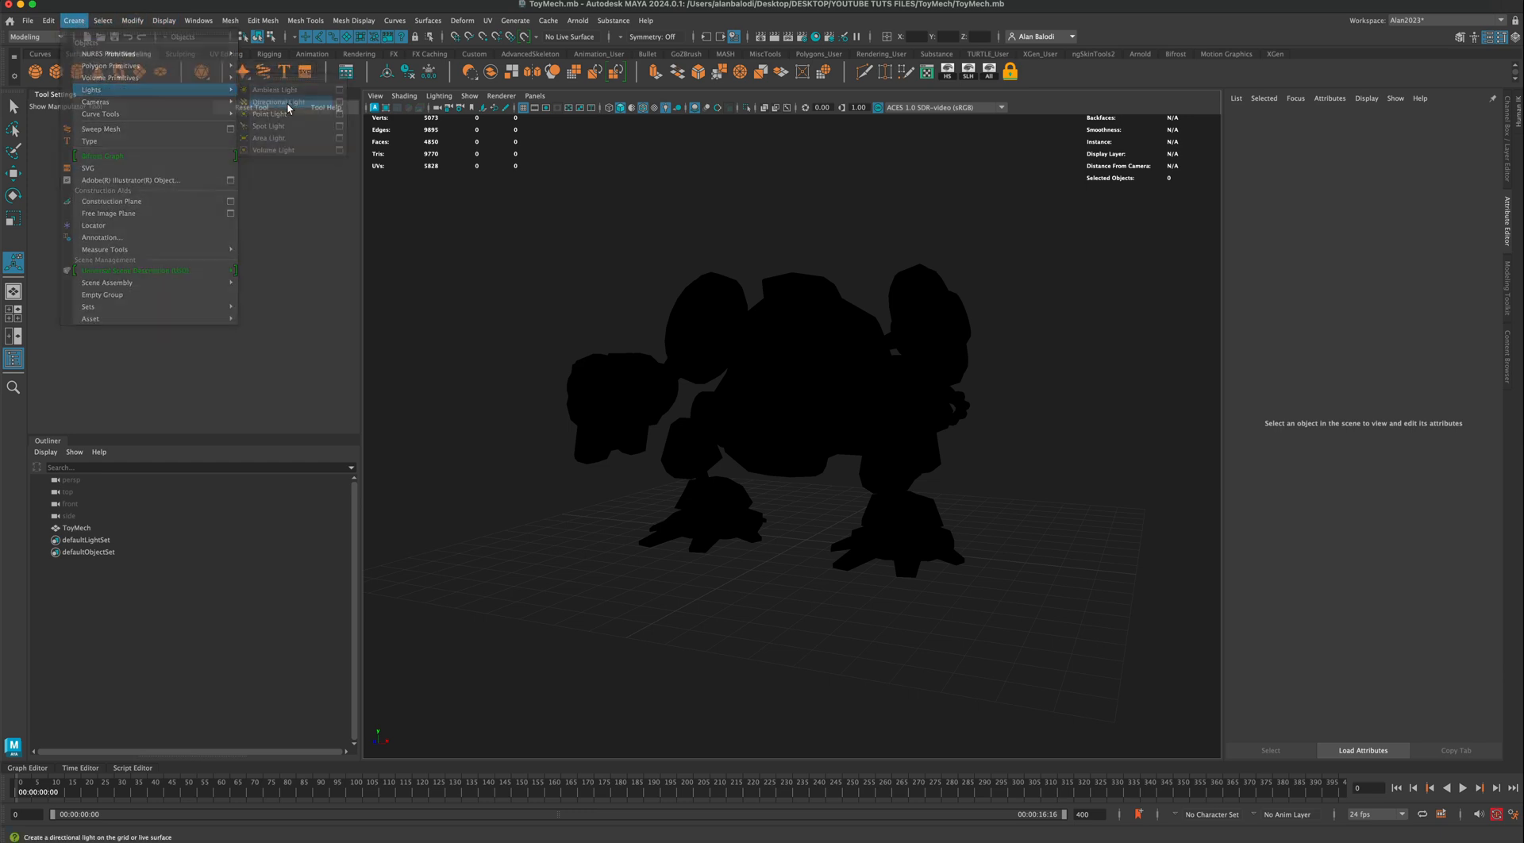
Step: Enlarge the directional light, rotate it to about -18, 14, -22 degrees, and raise its intensity to about 2.06
left_click(14, 195)
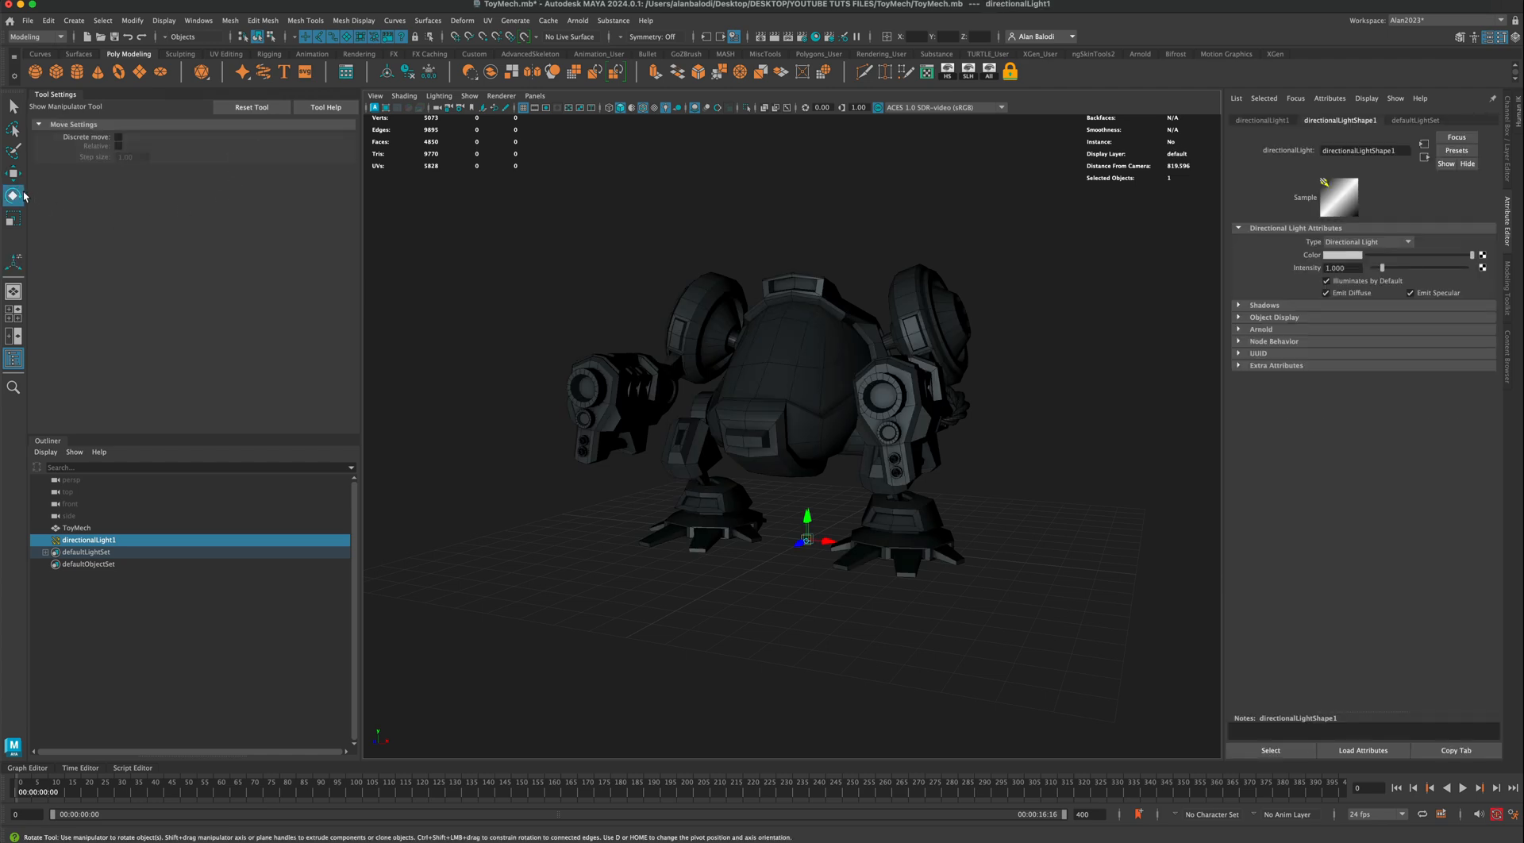
left_click(12, 221)
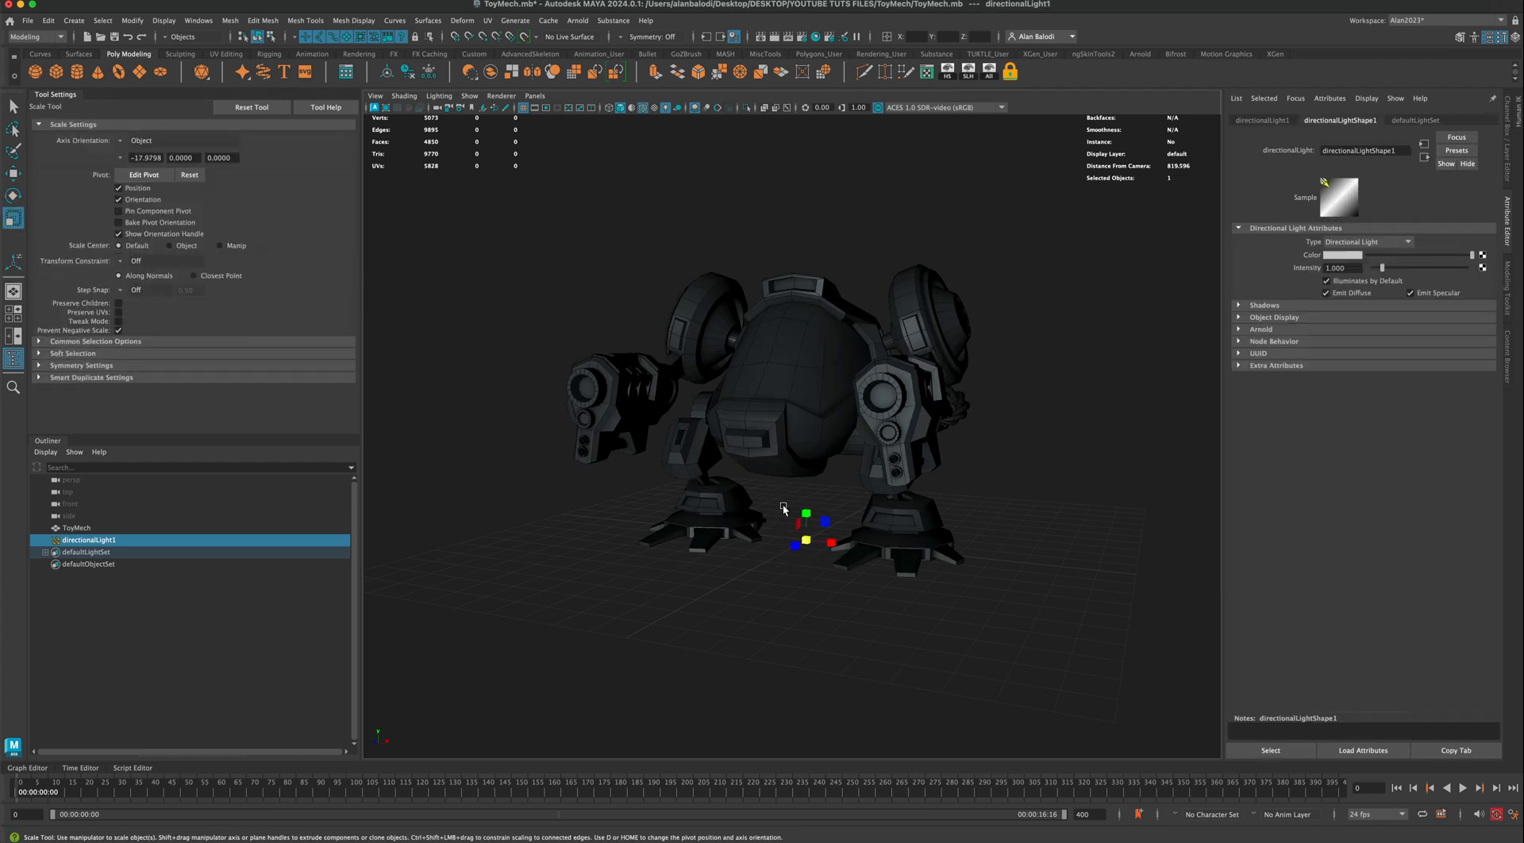
left_click_drag(805, 545, 1000, 373)
left_click(14, 196)
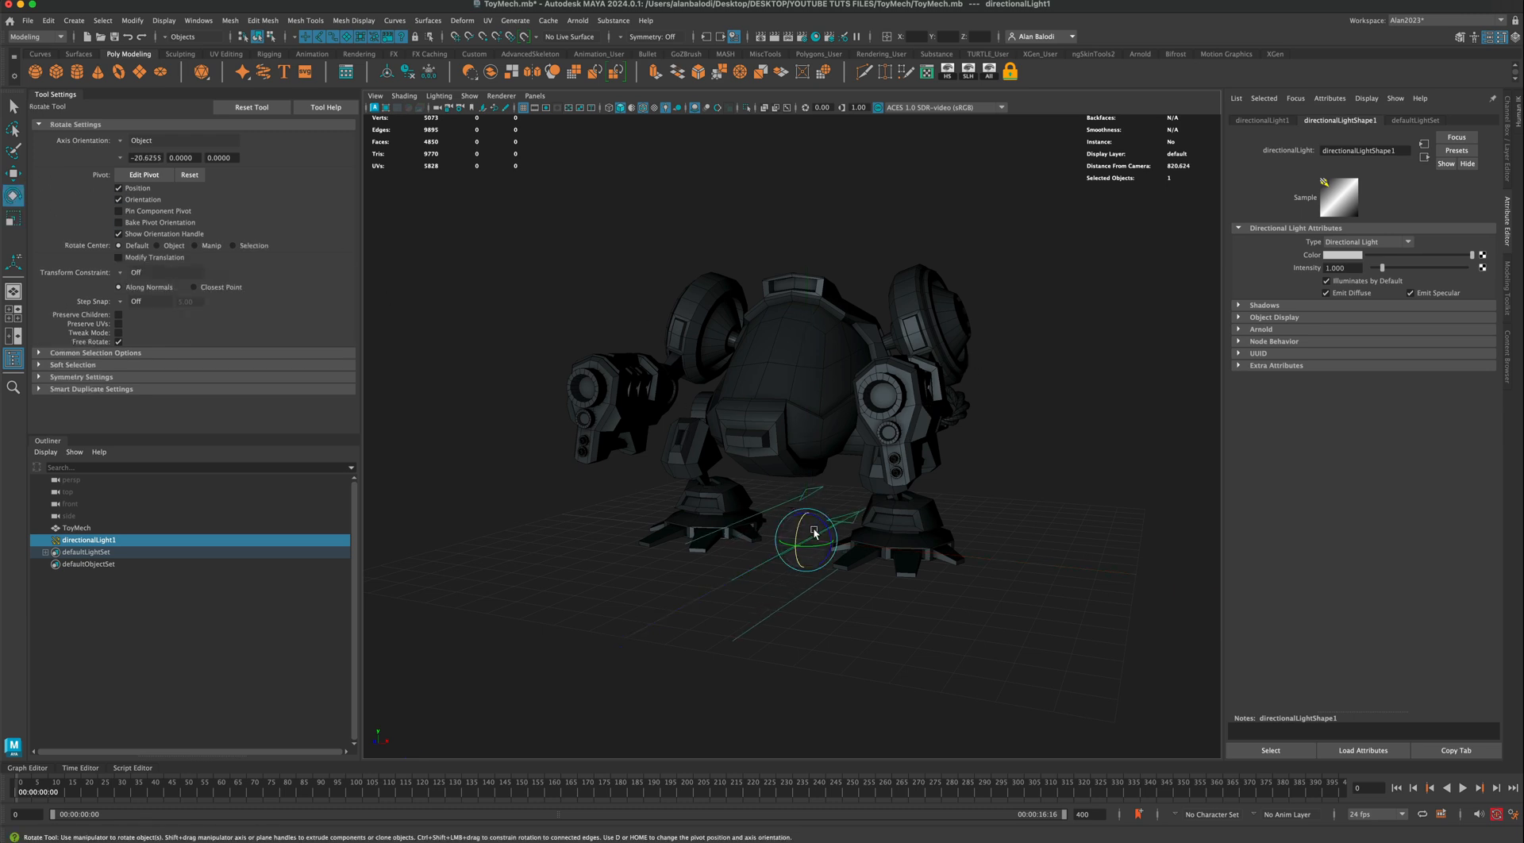
left_click_drag(814, 533, 824, 537)
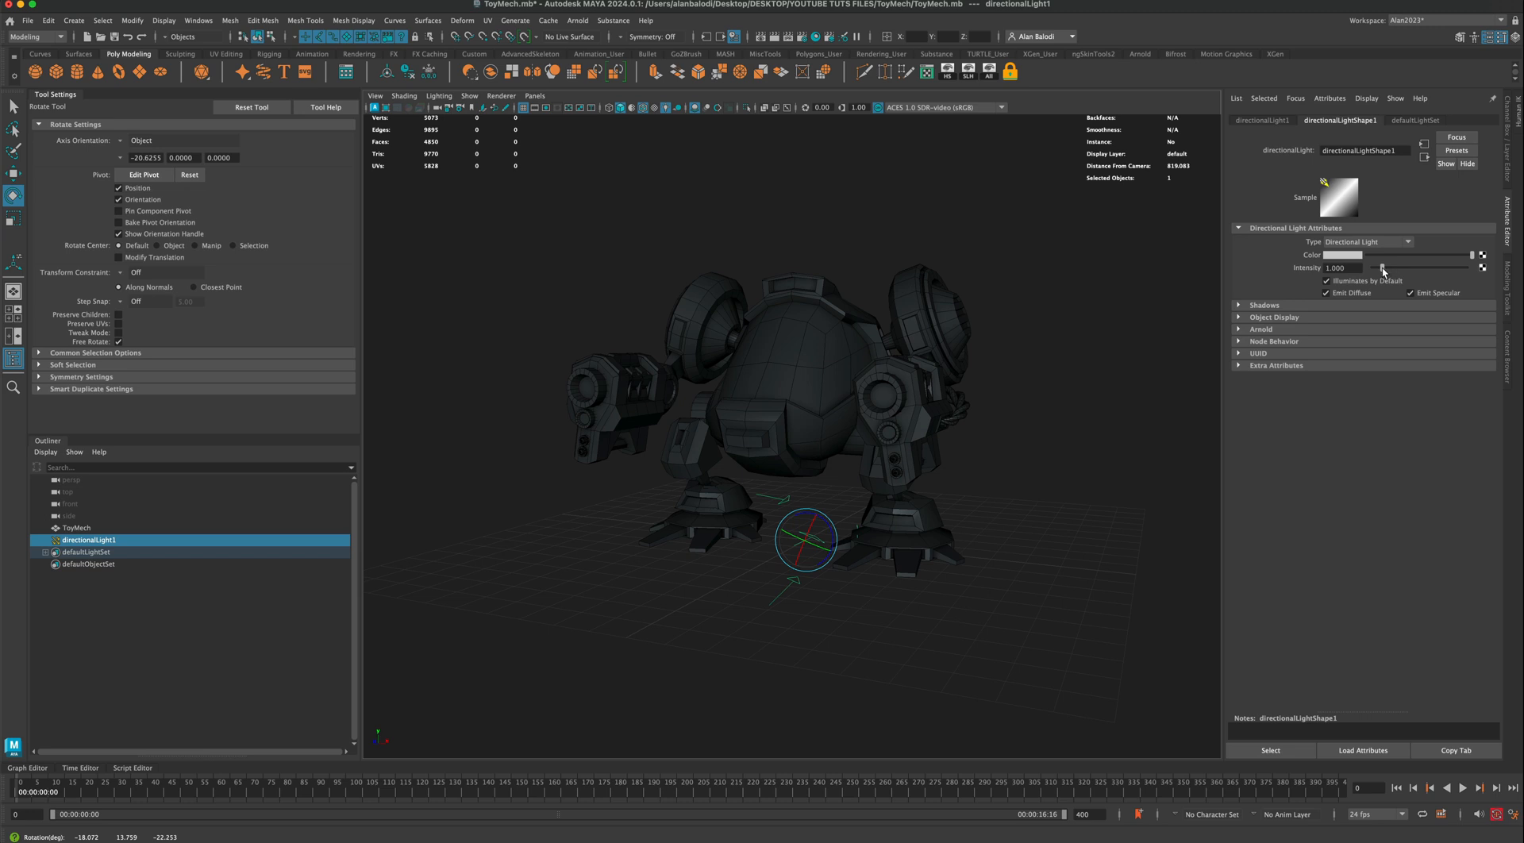
left_click_drag(1383, 270, 1390, 275)
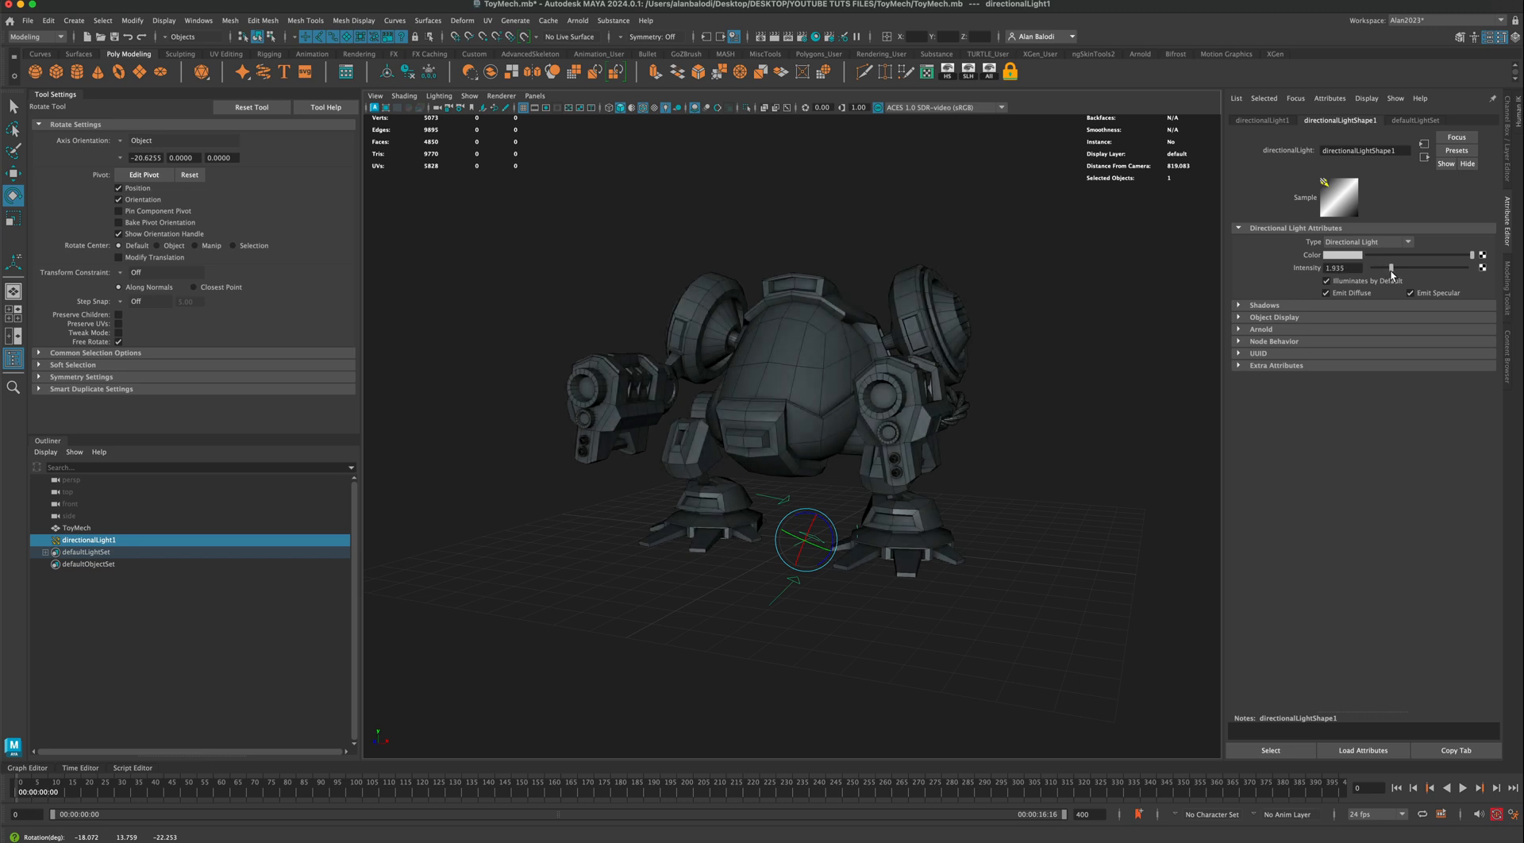
Step: Duplicate the directional light, rotate the copy to about -140, 33, 28 degrees, and fine-tune its intensity
key("ctrl+d")
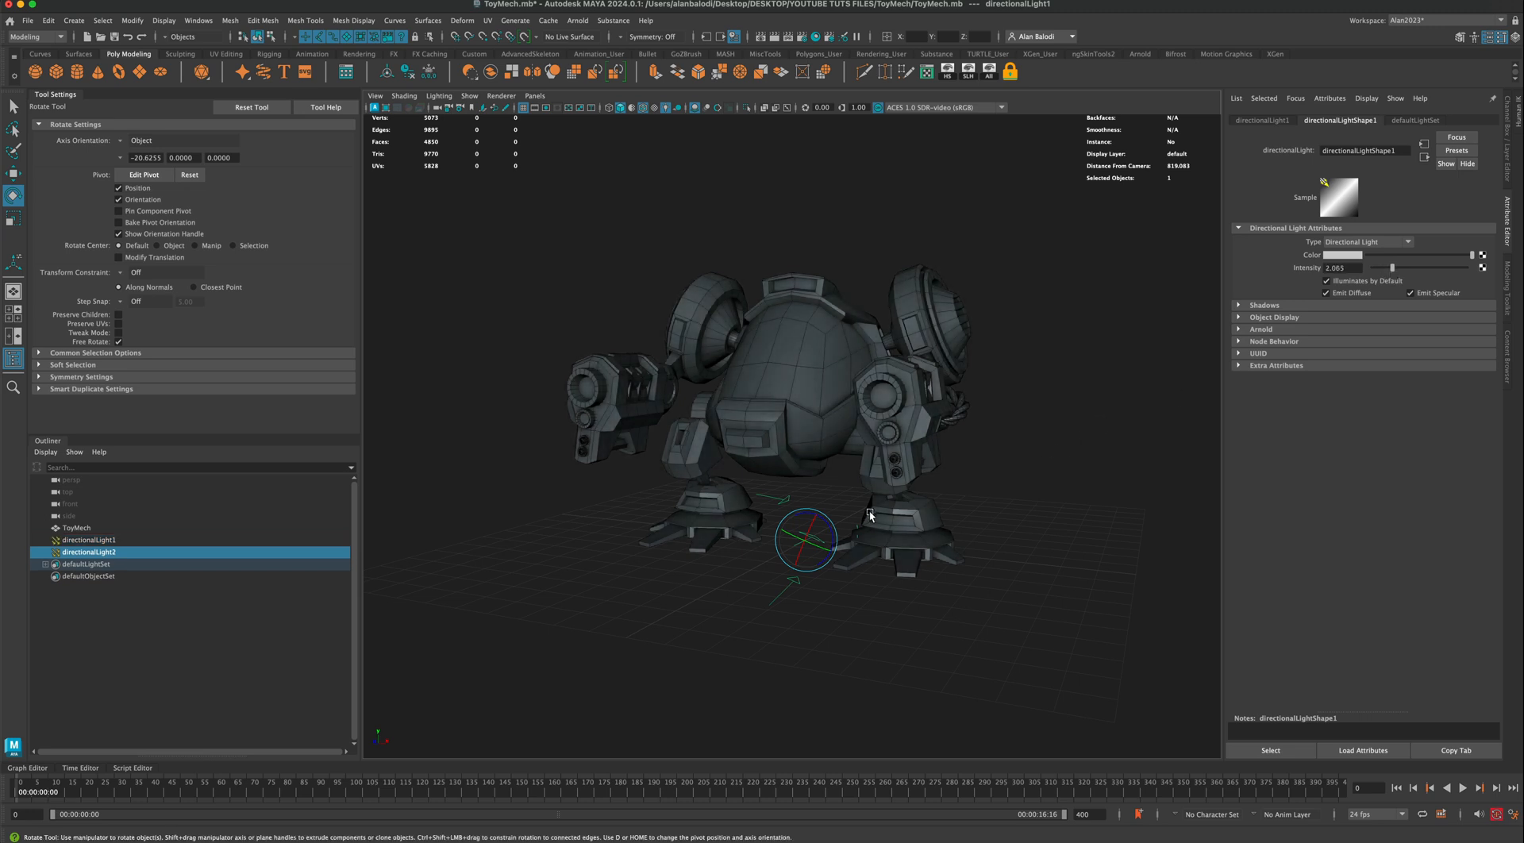
mouse_move(821, 541)
left_mouse_down()
mouse_move(799, 512)
mouse_move(801, 552)
left_mouse_up()
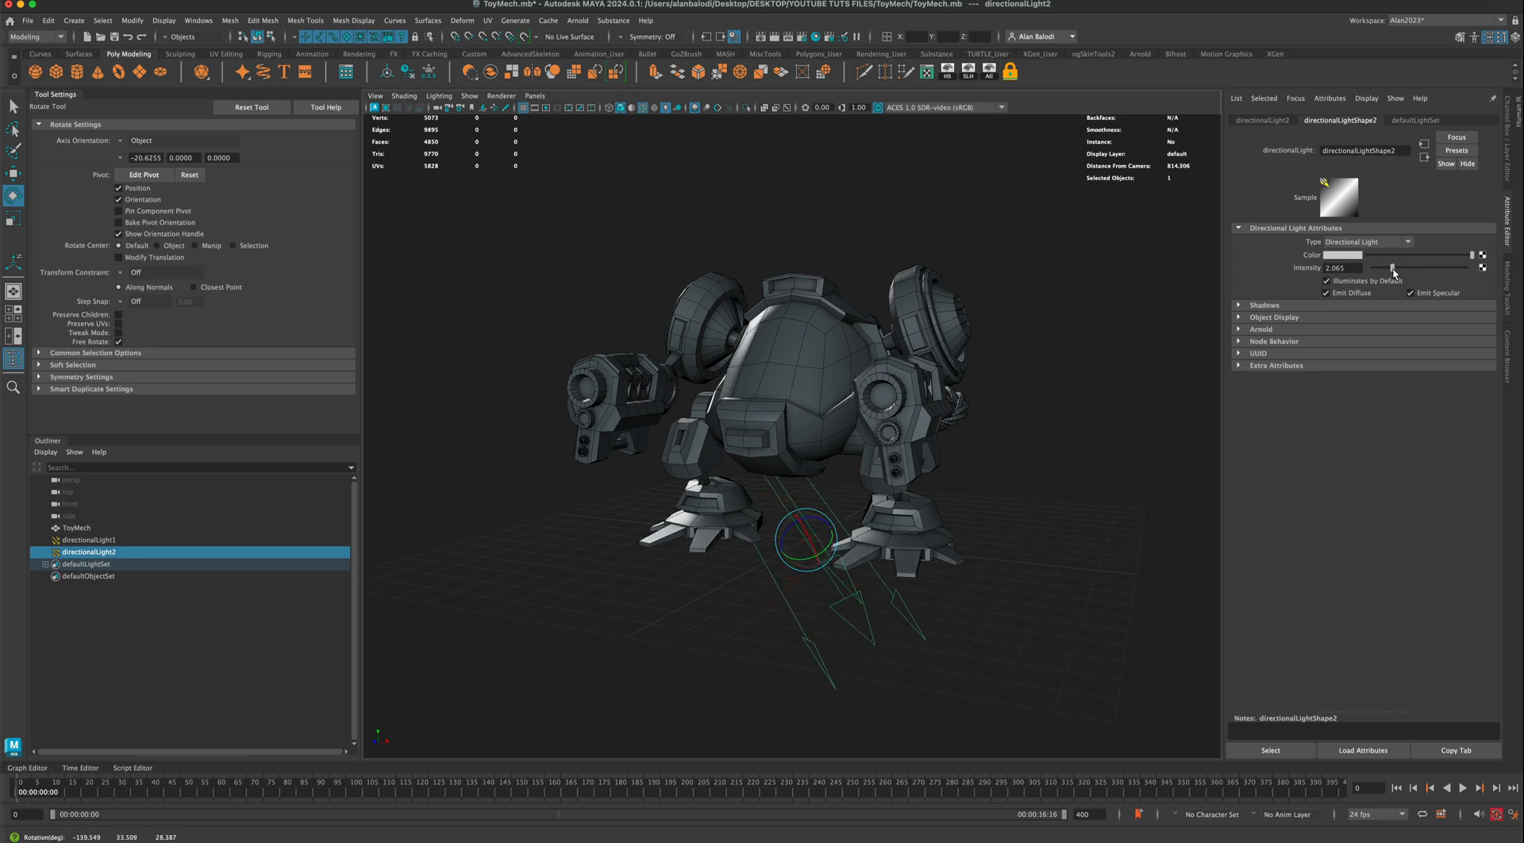
left_click_drag(1393, 271, 1395, 279)
Step: Try a saturated purple on the second directional light, soften it to a pale colour, and deselect the light
left_click(1345, 256)
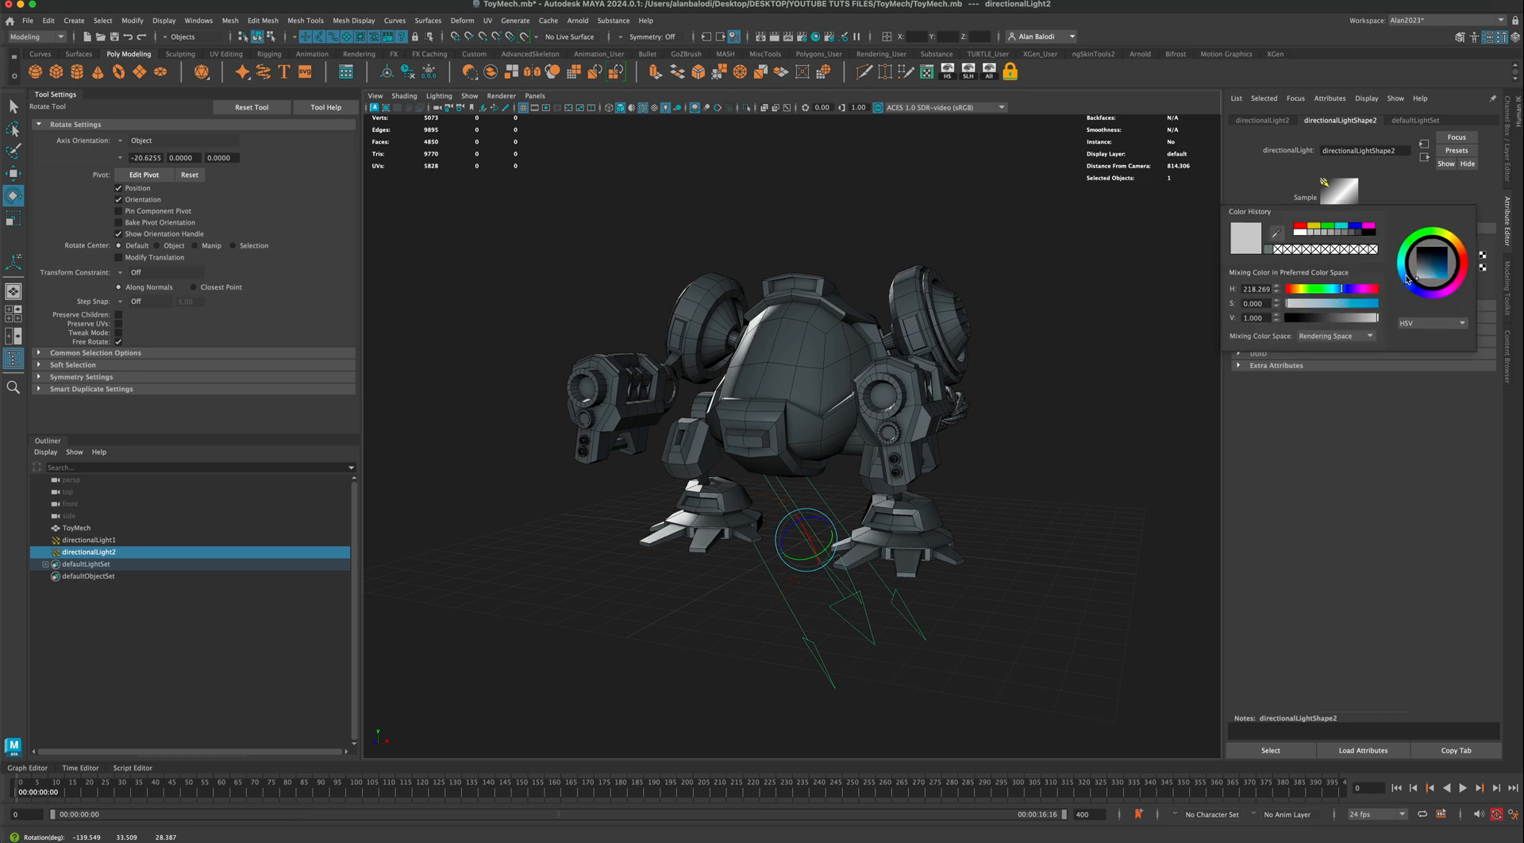
left_click_drag(1402, 276, 1417, 302)
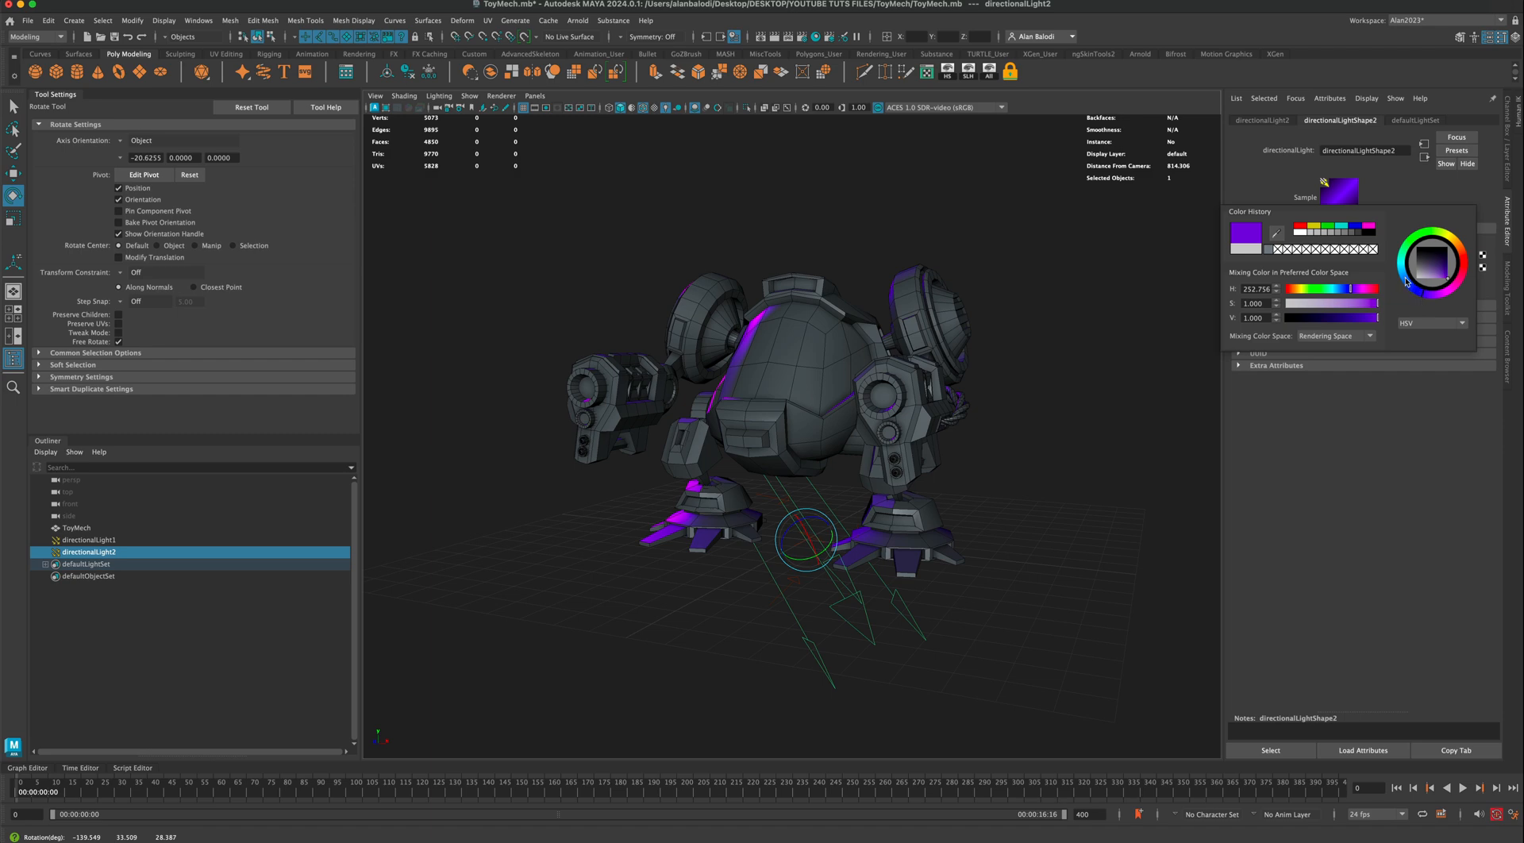
left_click_drag(1429, 275, 1410, 287)
left_click(1101, 405)
Step: Hide the light icons in the viewport display
left_click_drag(1034, 431, 931, 462, "alt")
left_click_drag(932, 462, 865, 460, "alt")
left_click(377, 96)
mouse_move(468, 97)
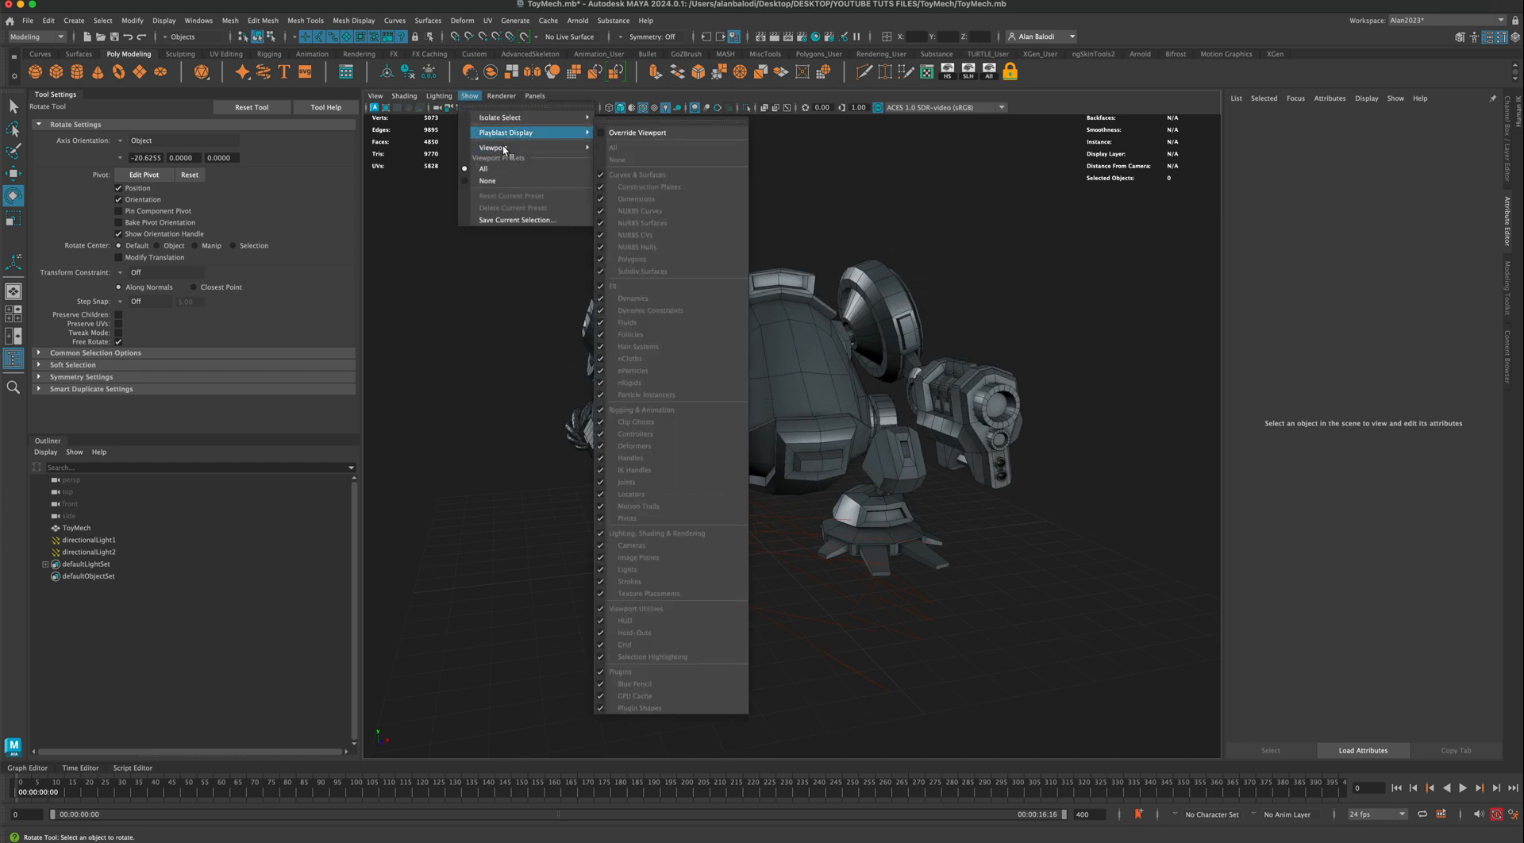
mouse_move(503, 150)
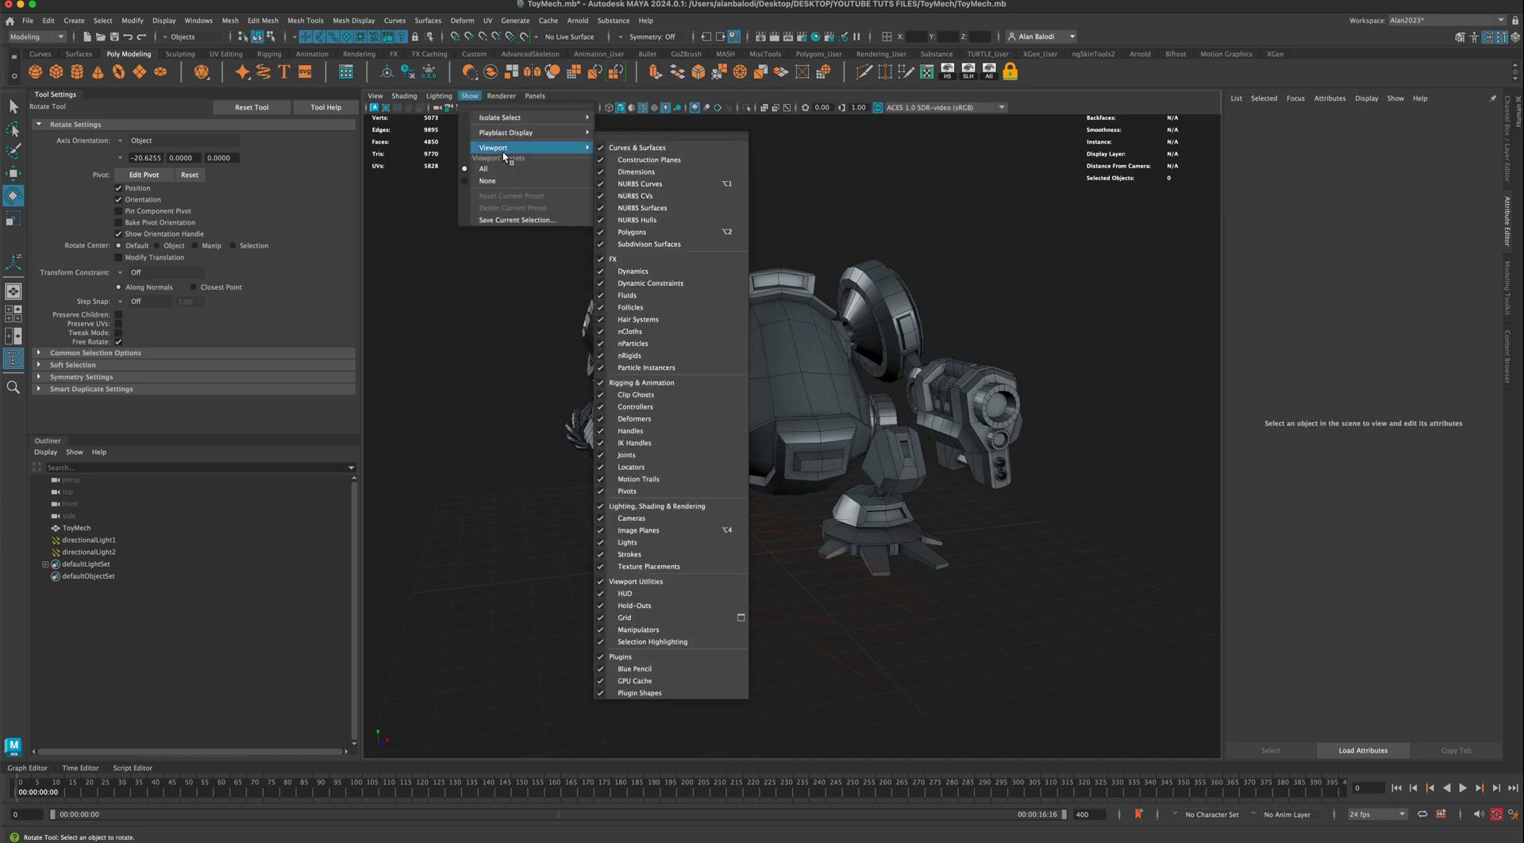
left_click(644, 545)
Step: Turn on viewport shadows and inspect the lit mech from several angles
scroll(638, 548, "down", 2)
left_click_drag(619, 535, 590, 538, "alt")
middle_click_drag(590, 538, 595, 513, "alt")
scroll(595, 514, "up", 2)
left_click_drag(595, 514, 584, 513, "alt")
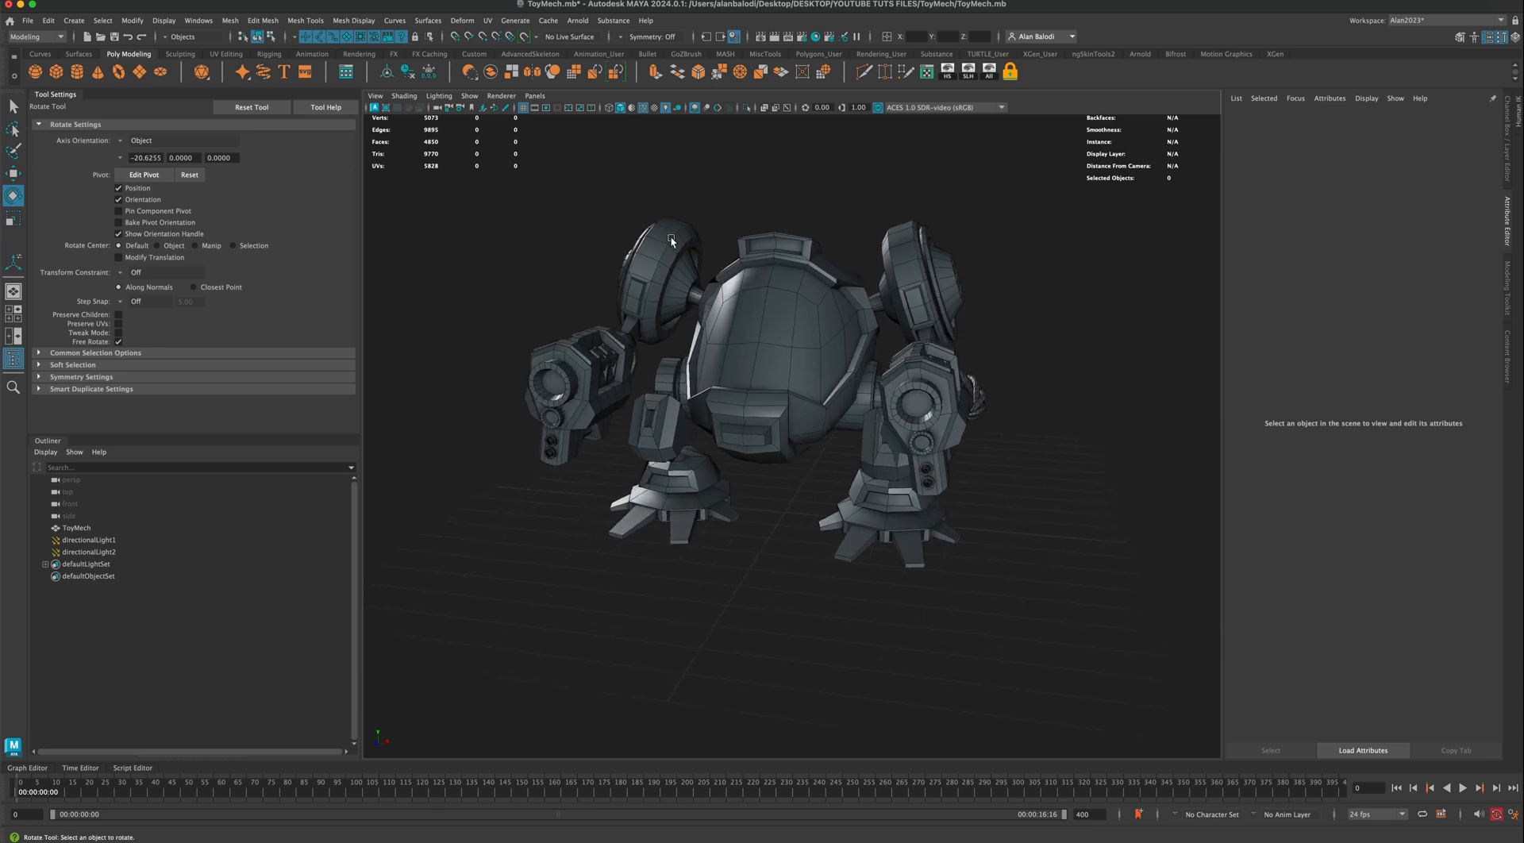
left_click(677, 110)
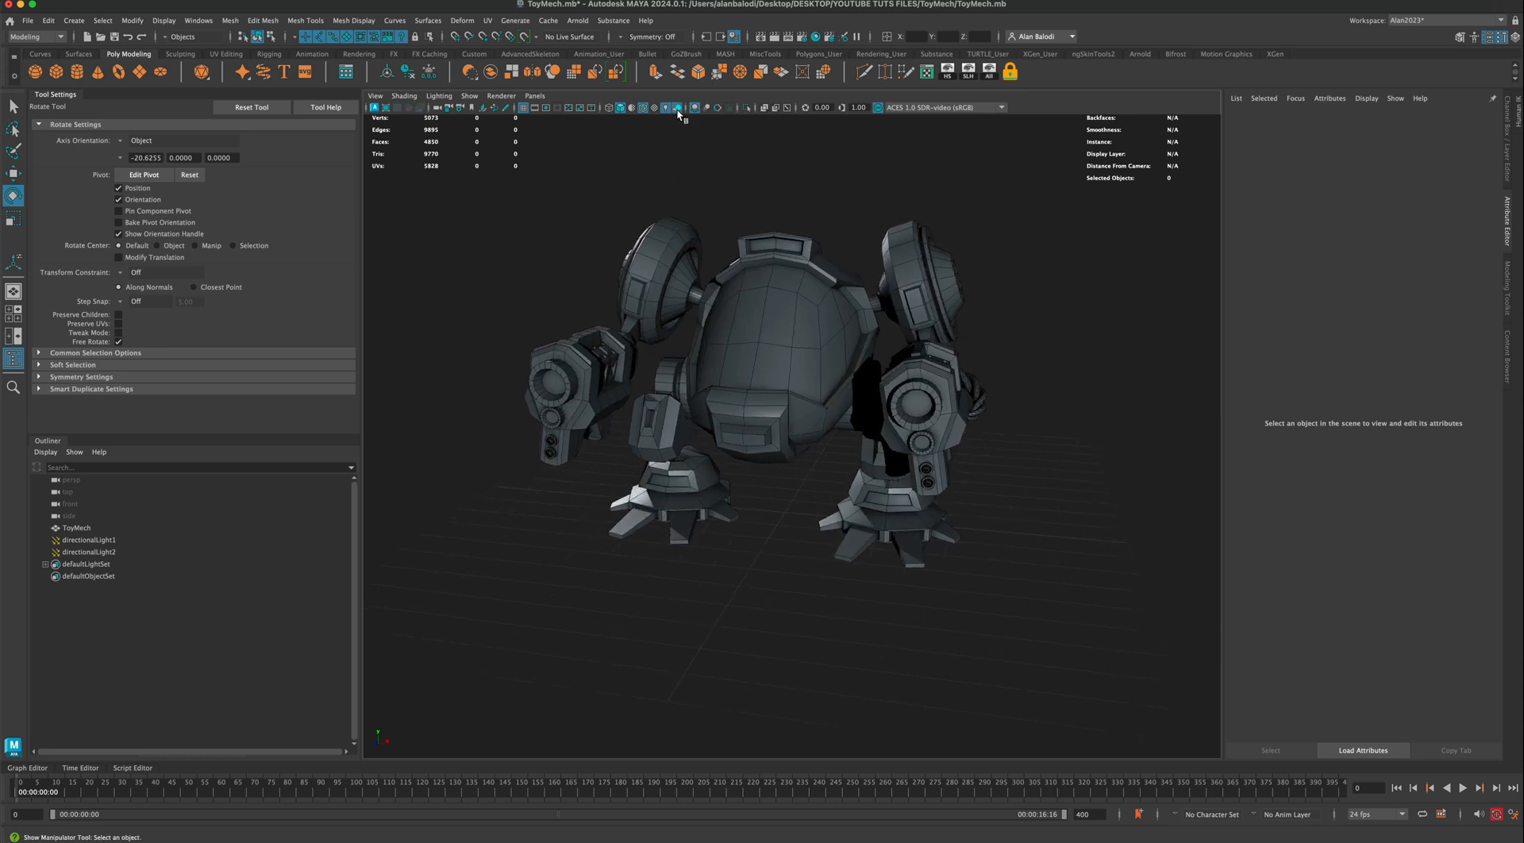
left_click_drag(803, 409, 799, 437, "alt")
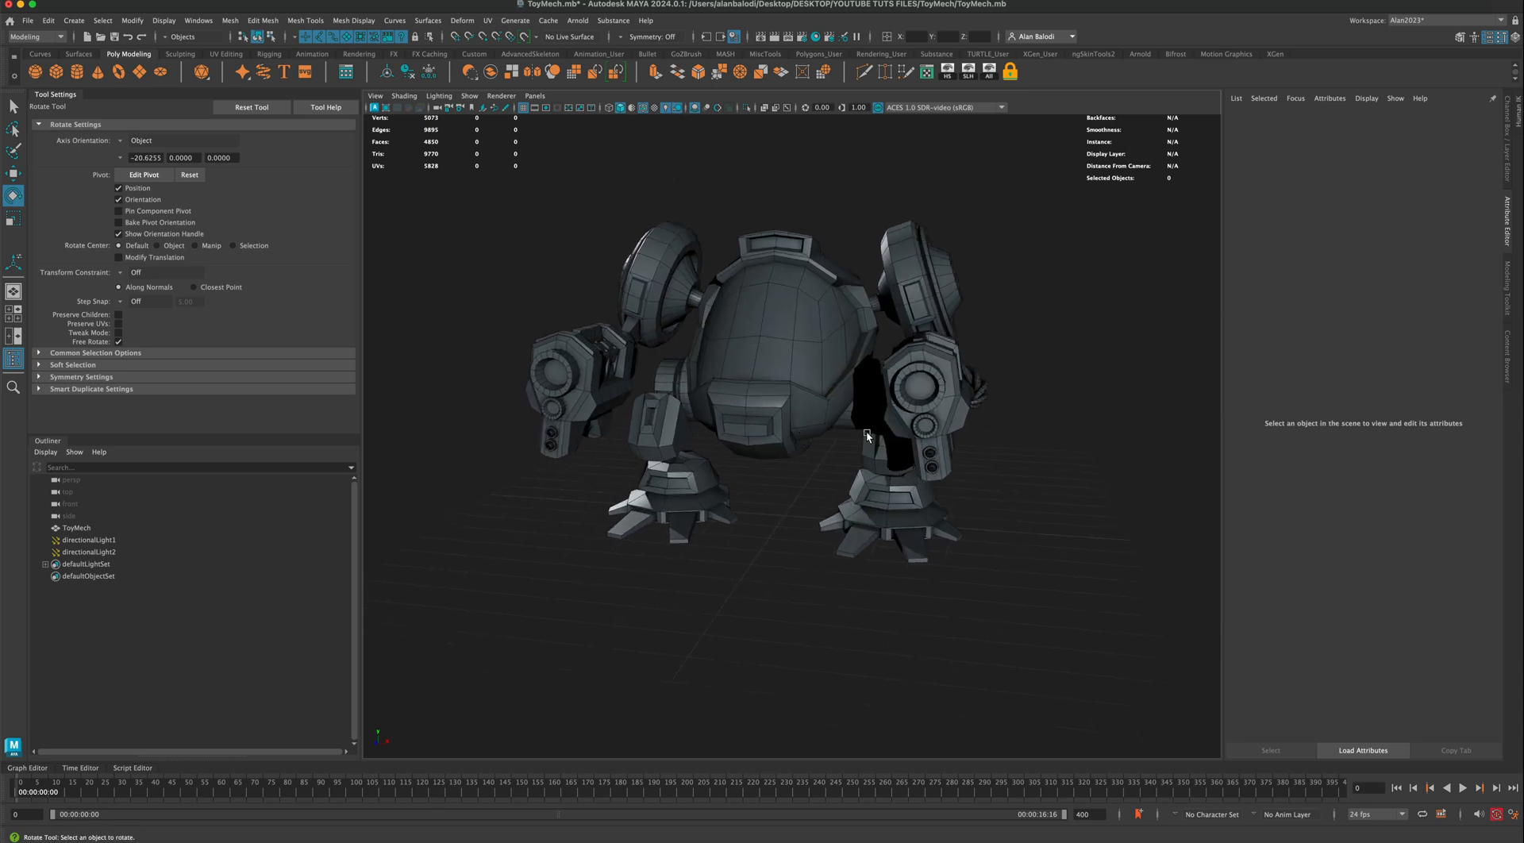
right_click_drag(865, 430, 1019, 489, "alt")
left_click_drag(834, 474, 728, 503, "alt")
left_click_drag(767, 578, 735, 413, "alt")
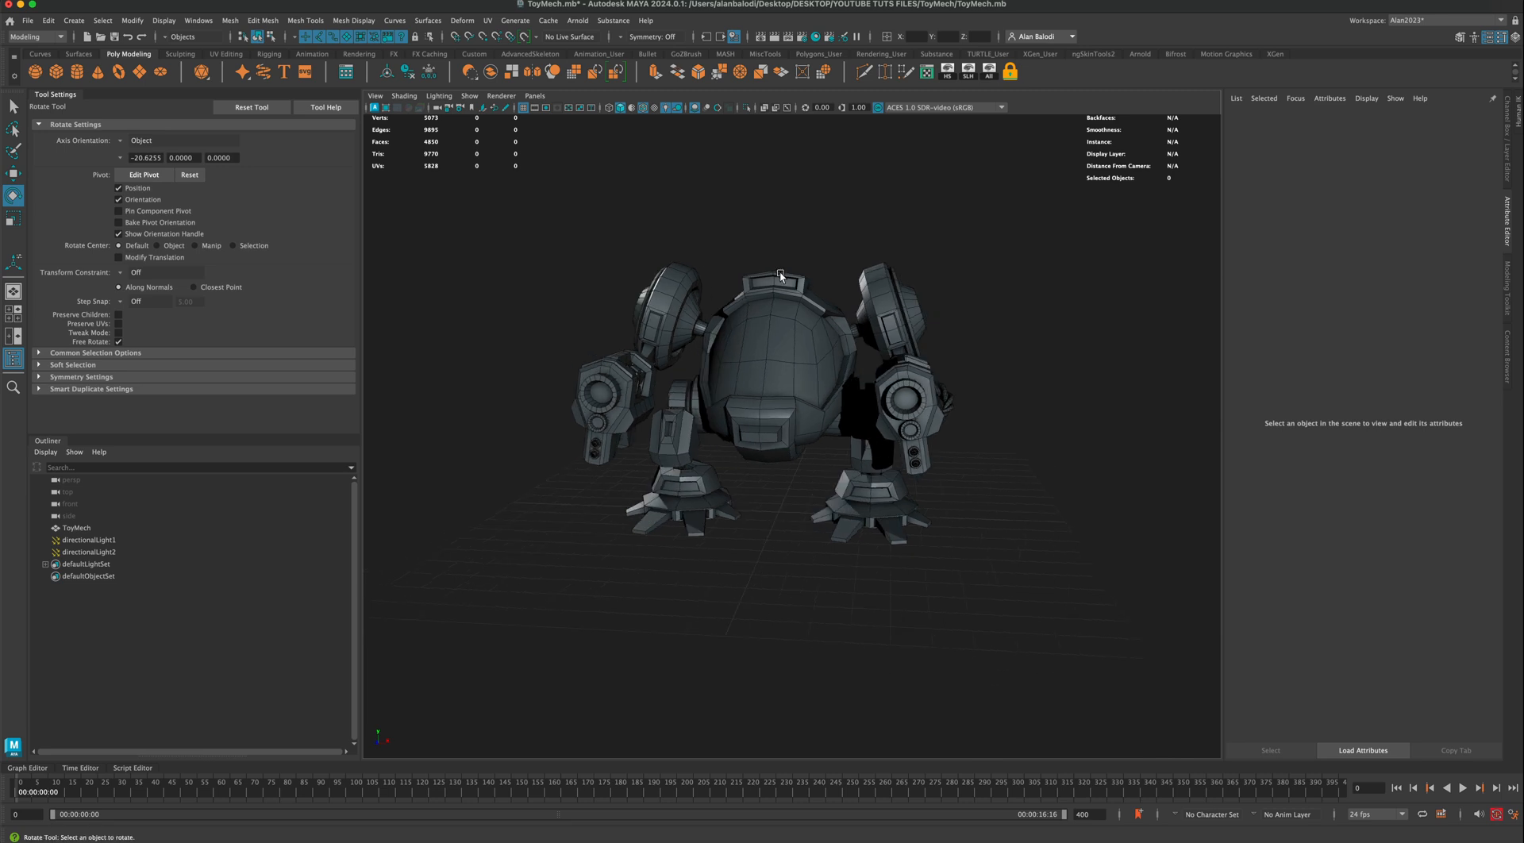
mouse_move(587, 211)
left_mouse_down("alt")
mouse_move(623, 211)
mouse_move(573, 212)
left_mouse_up("alt")
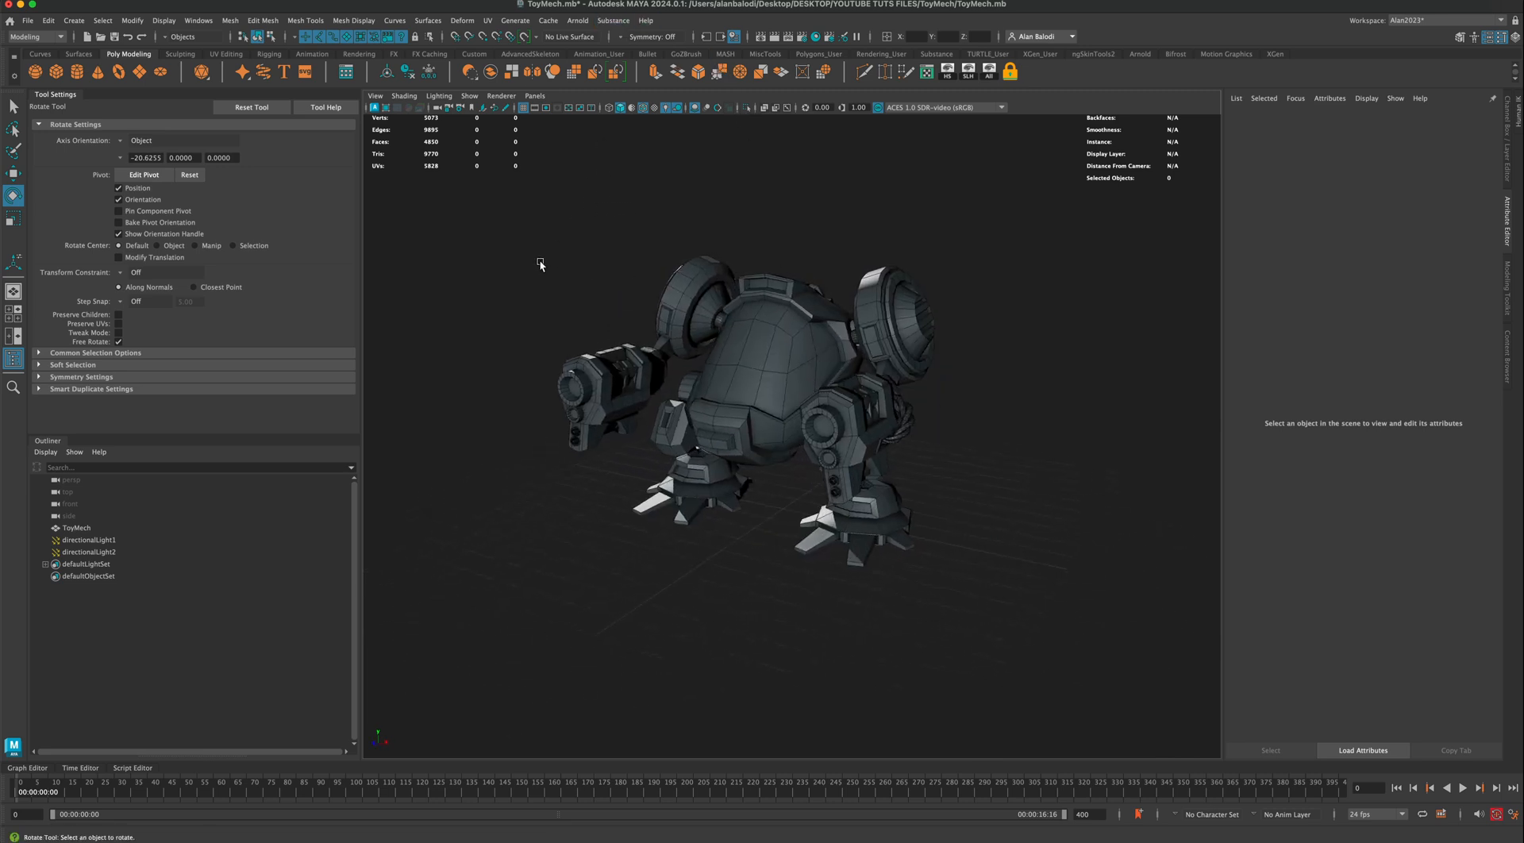
left_click_drag(537, 262, 545, 264, "alt")
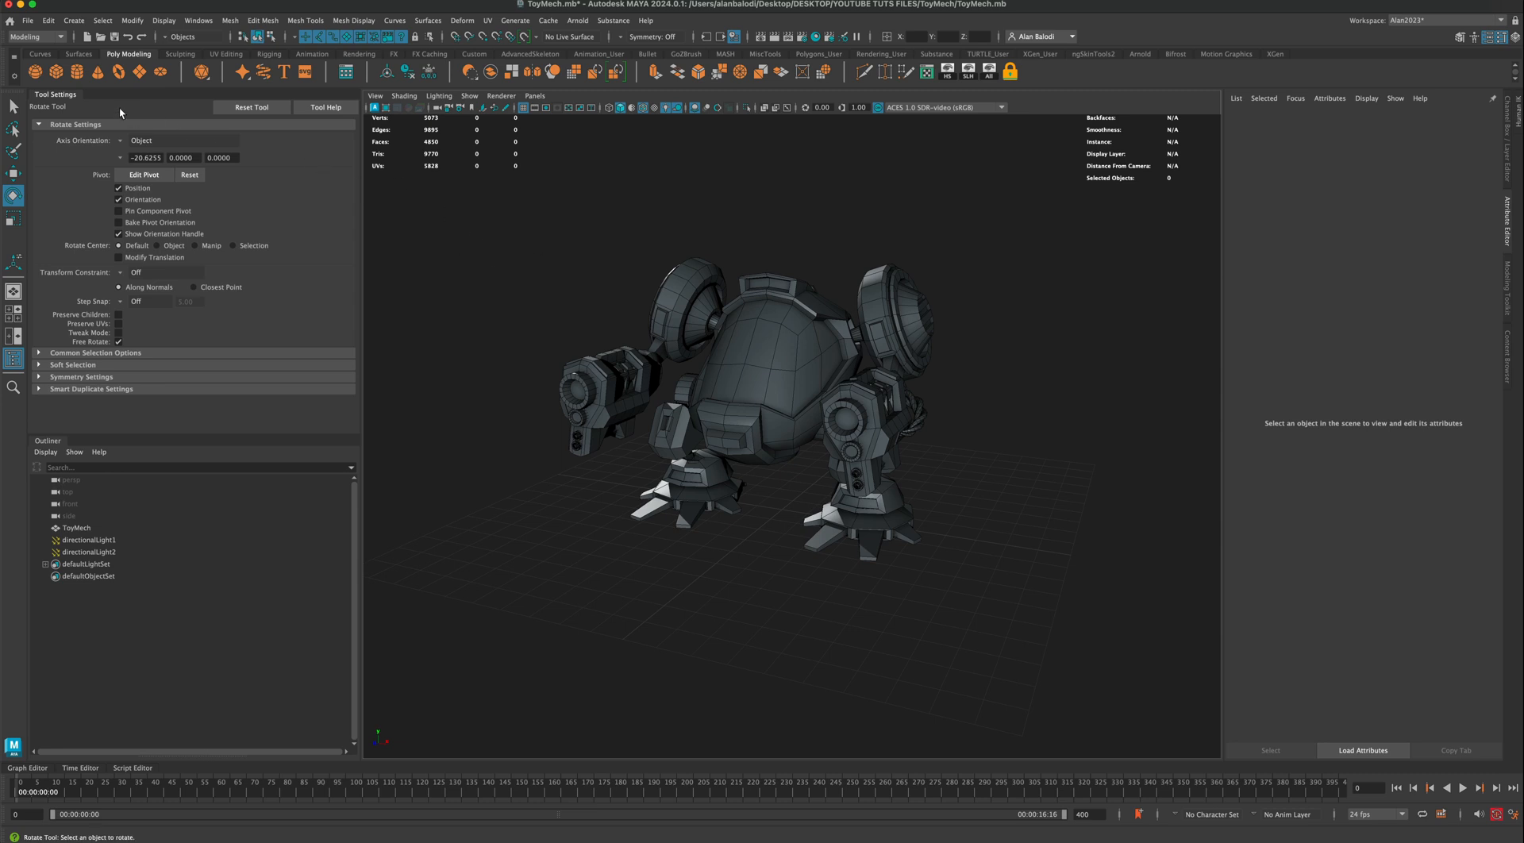
Step: Draw a large square polygon plane on the grid as a ground under the mech and deselect it
left_click(140, 71)
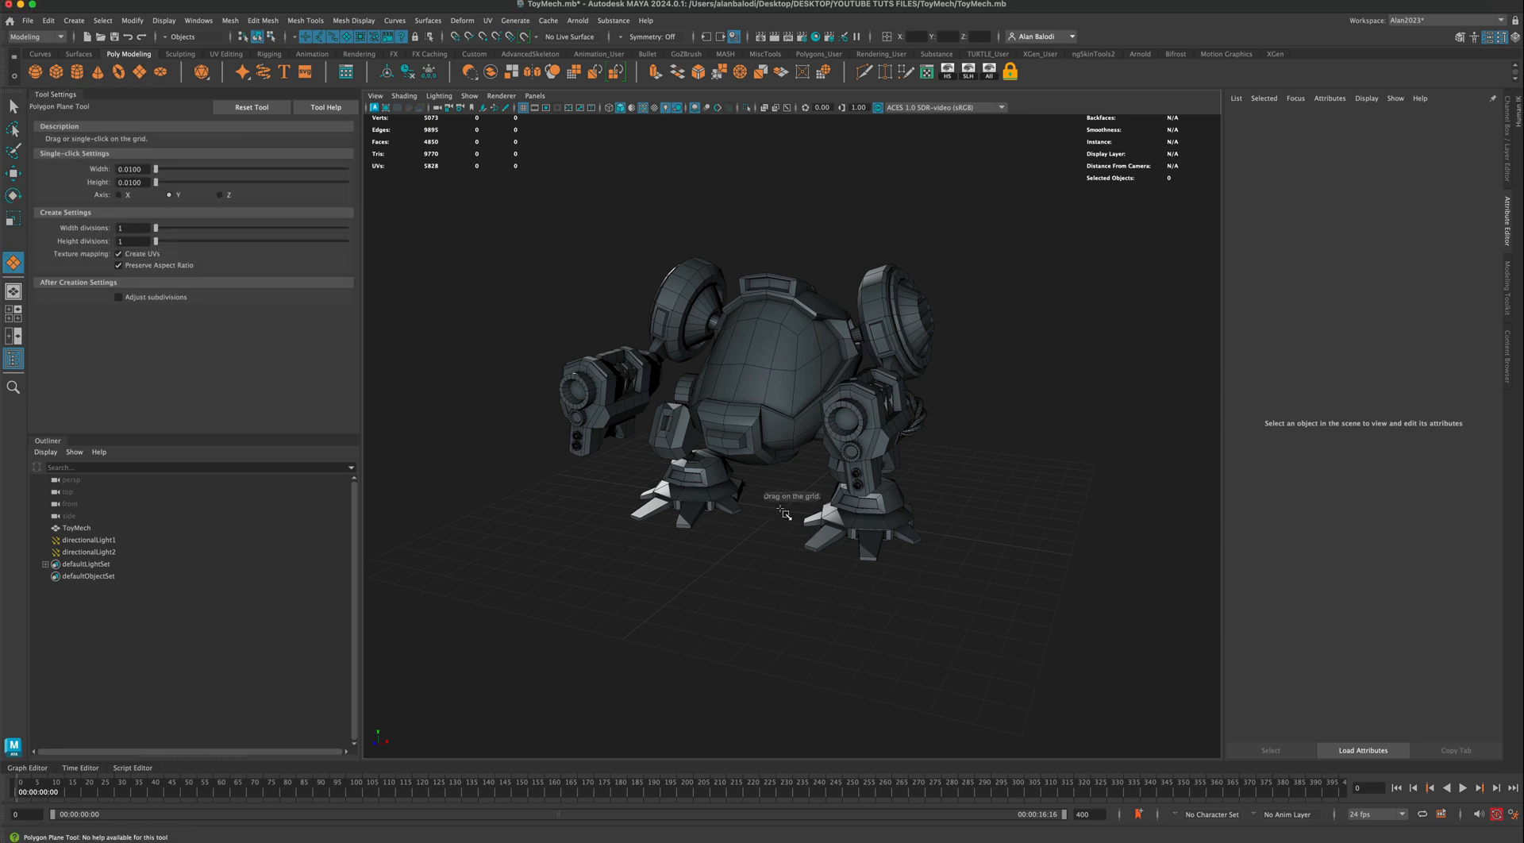
left_click_drag(785, 508, 1500, 831)
key("q")
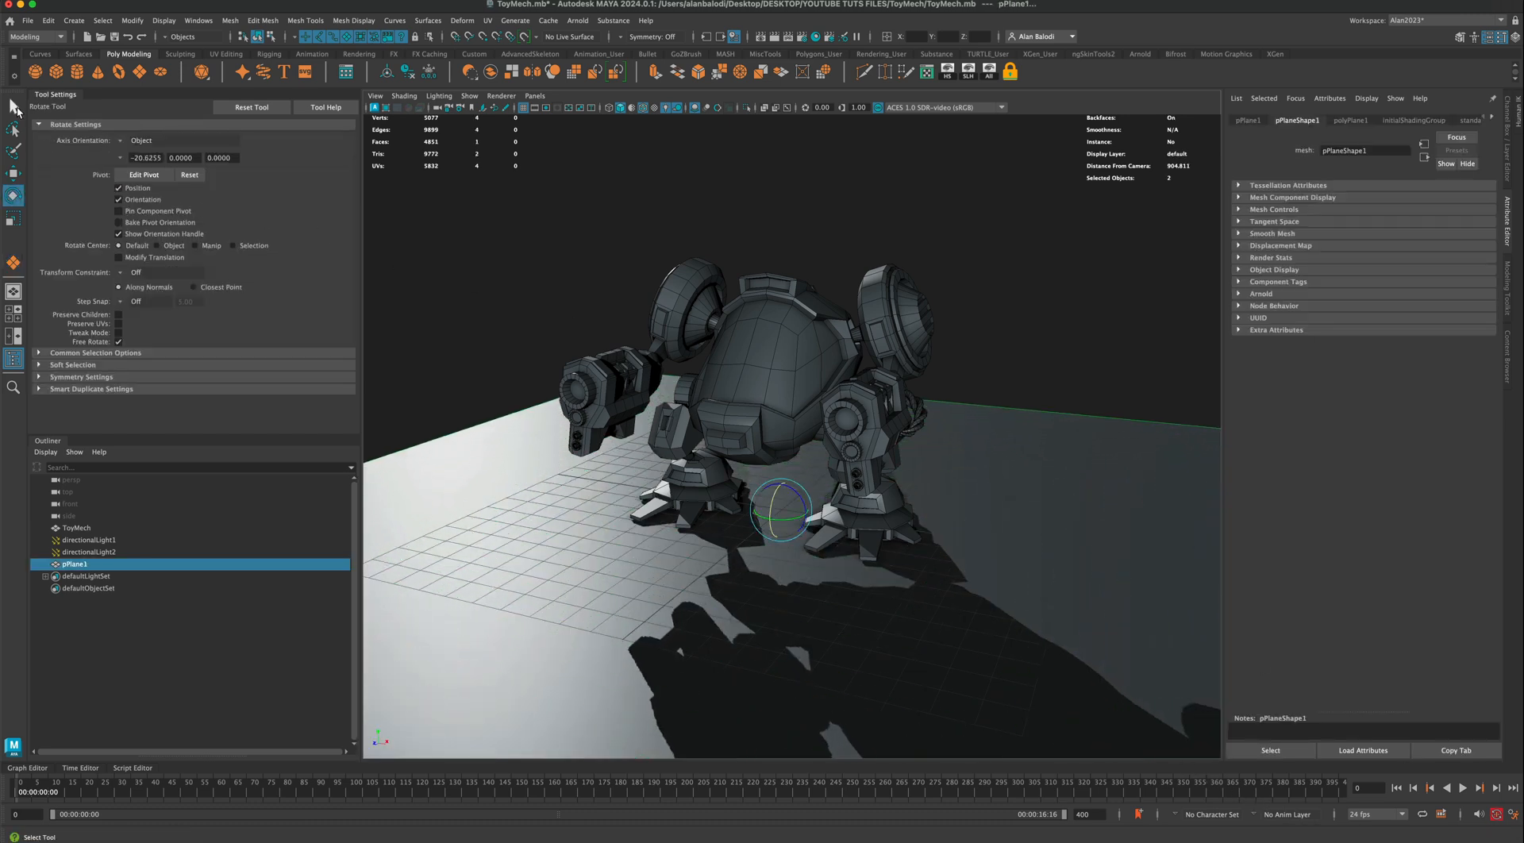
left_click(450, 273)
left_click_drag(641, 279, 494, 227, "alt")
Step: Assign a new Use Background material to the ground plane and deselect it
left_click(507, 408)
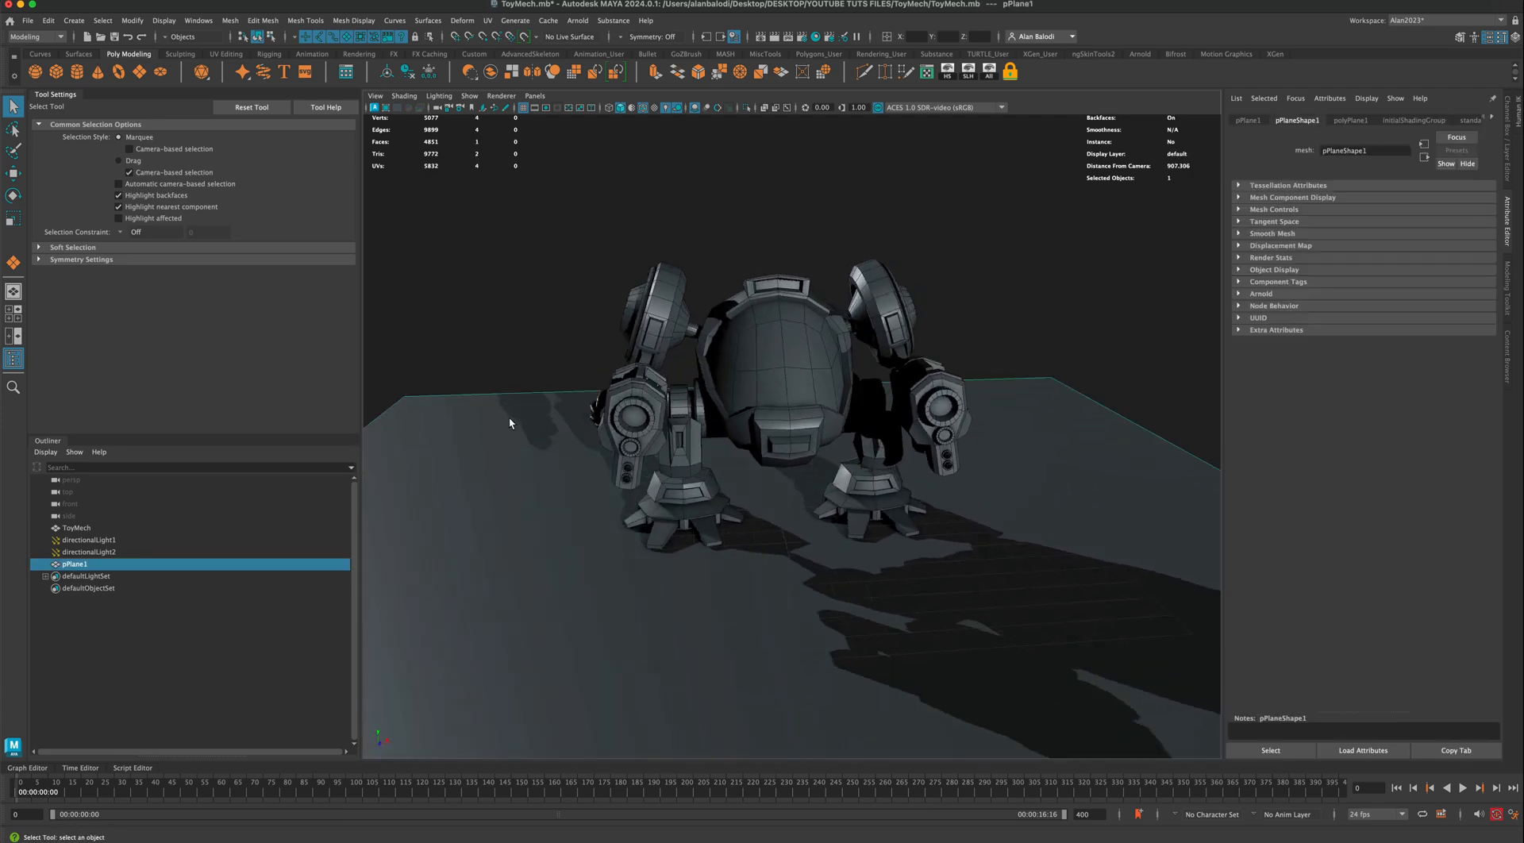
right_click(507, 422)
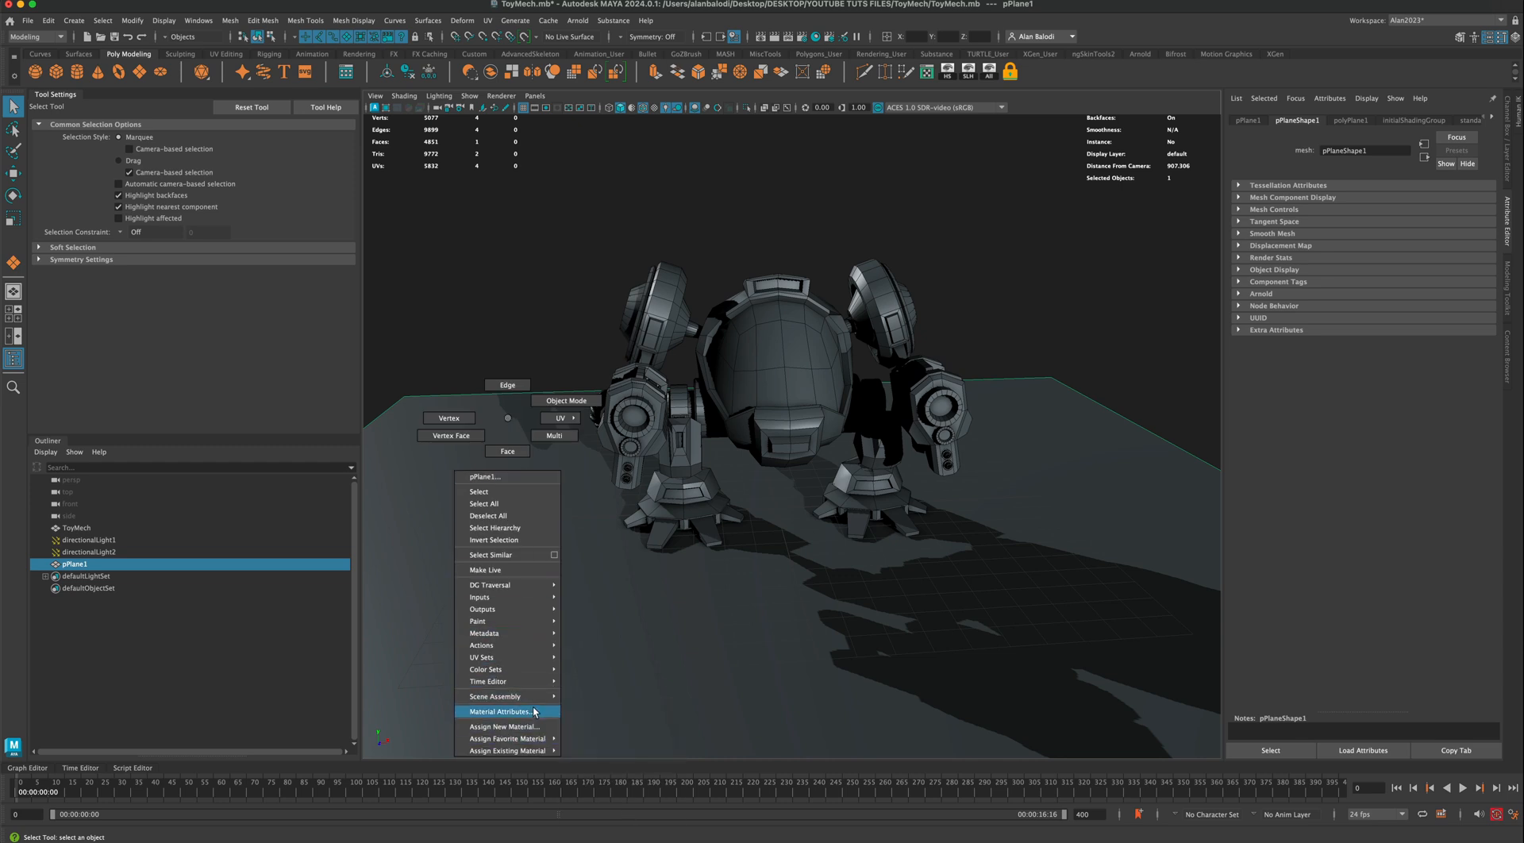
left_click(502, 727)
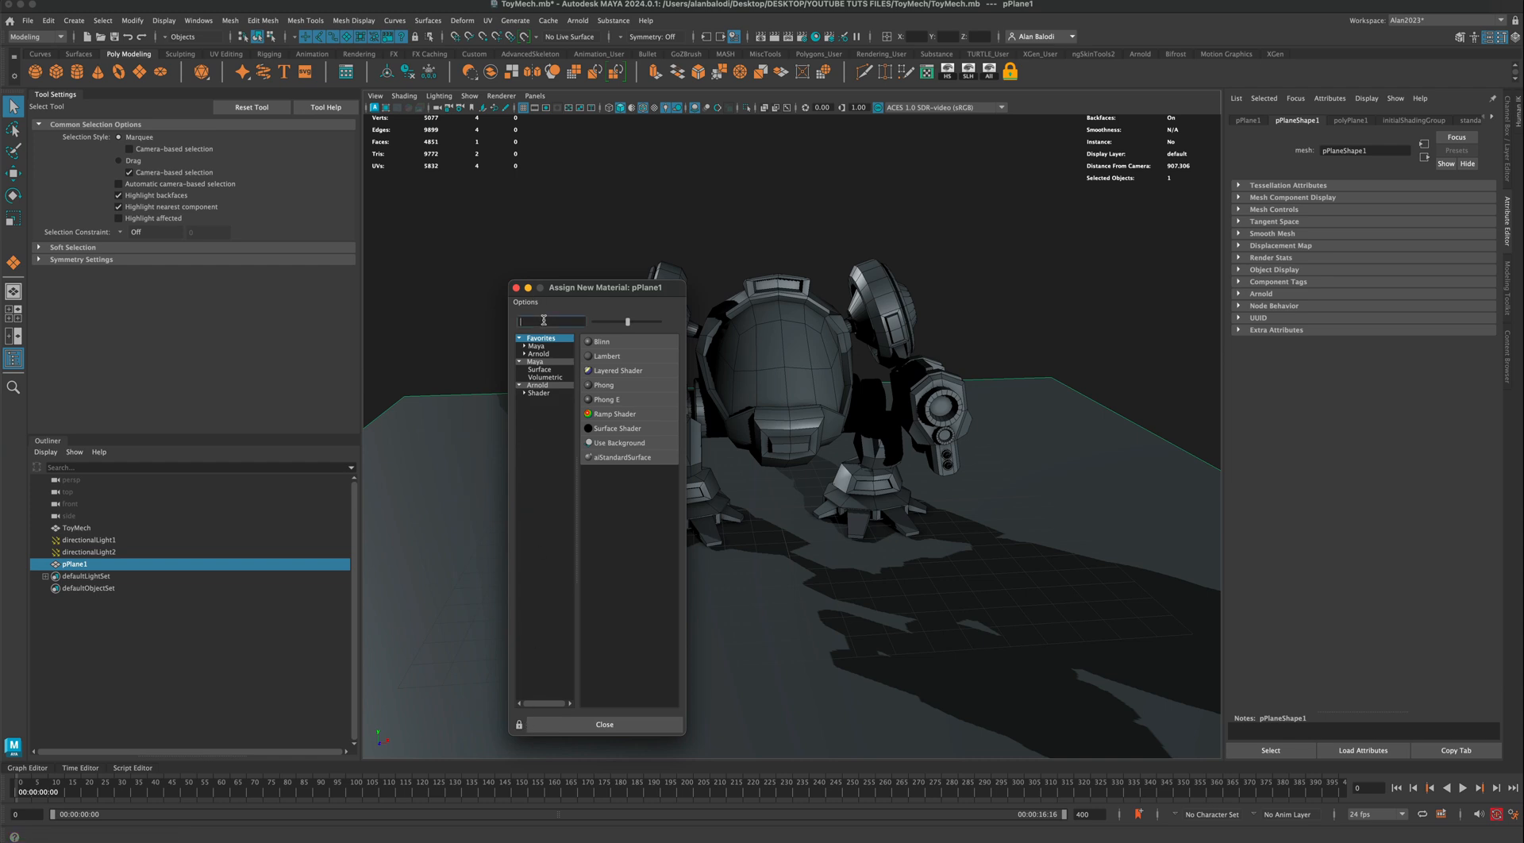
type("back")
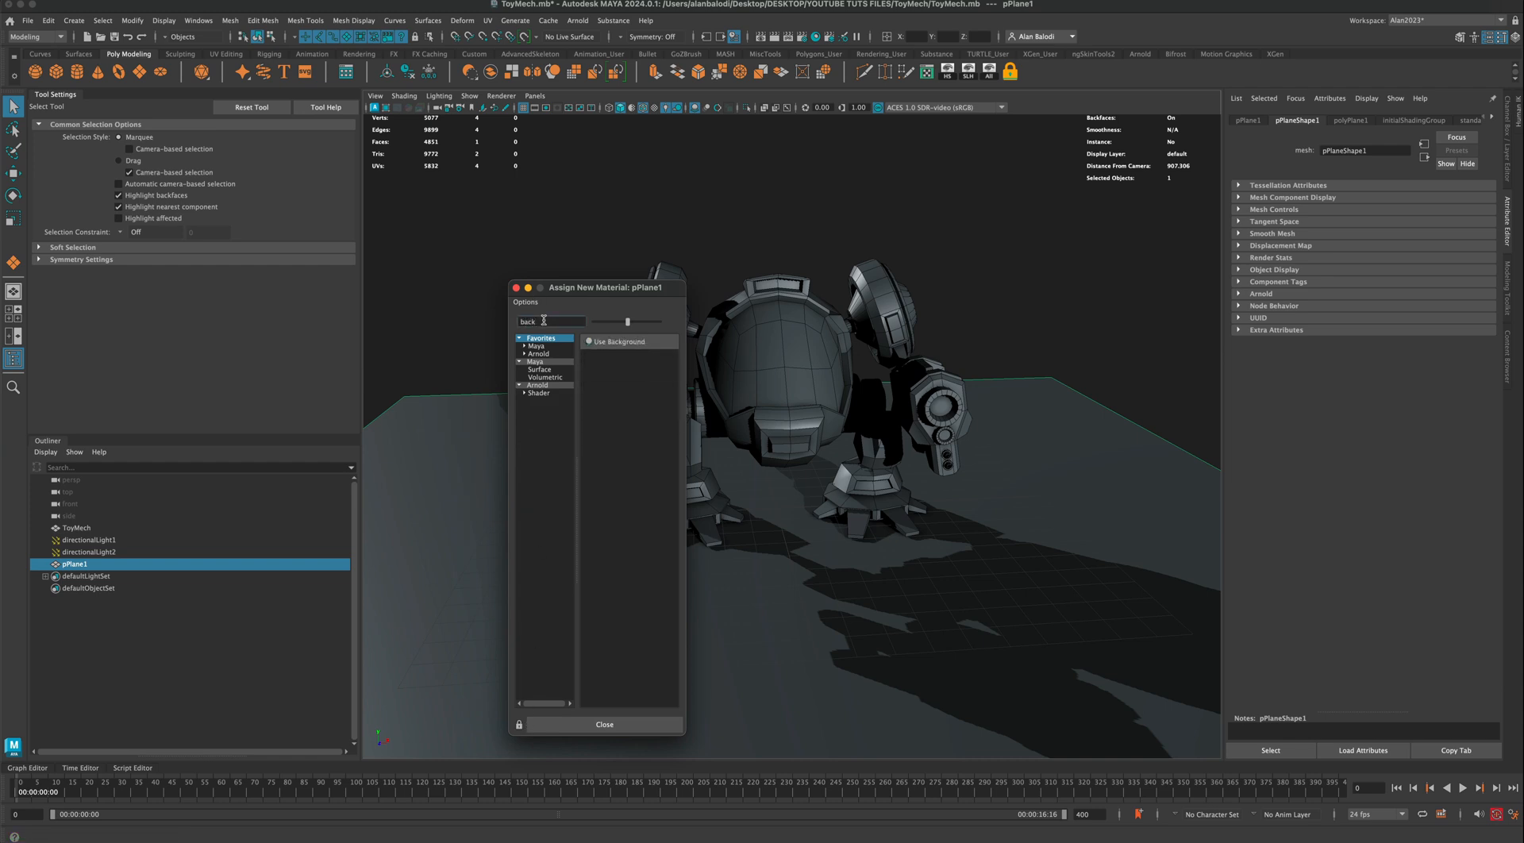
left_click(607, 341)
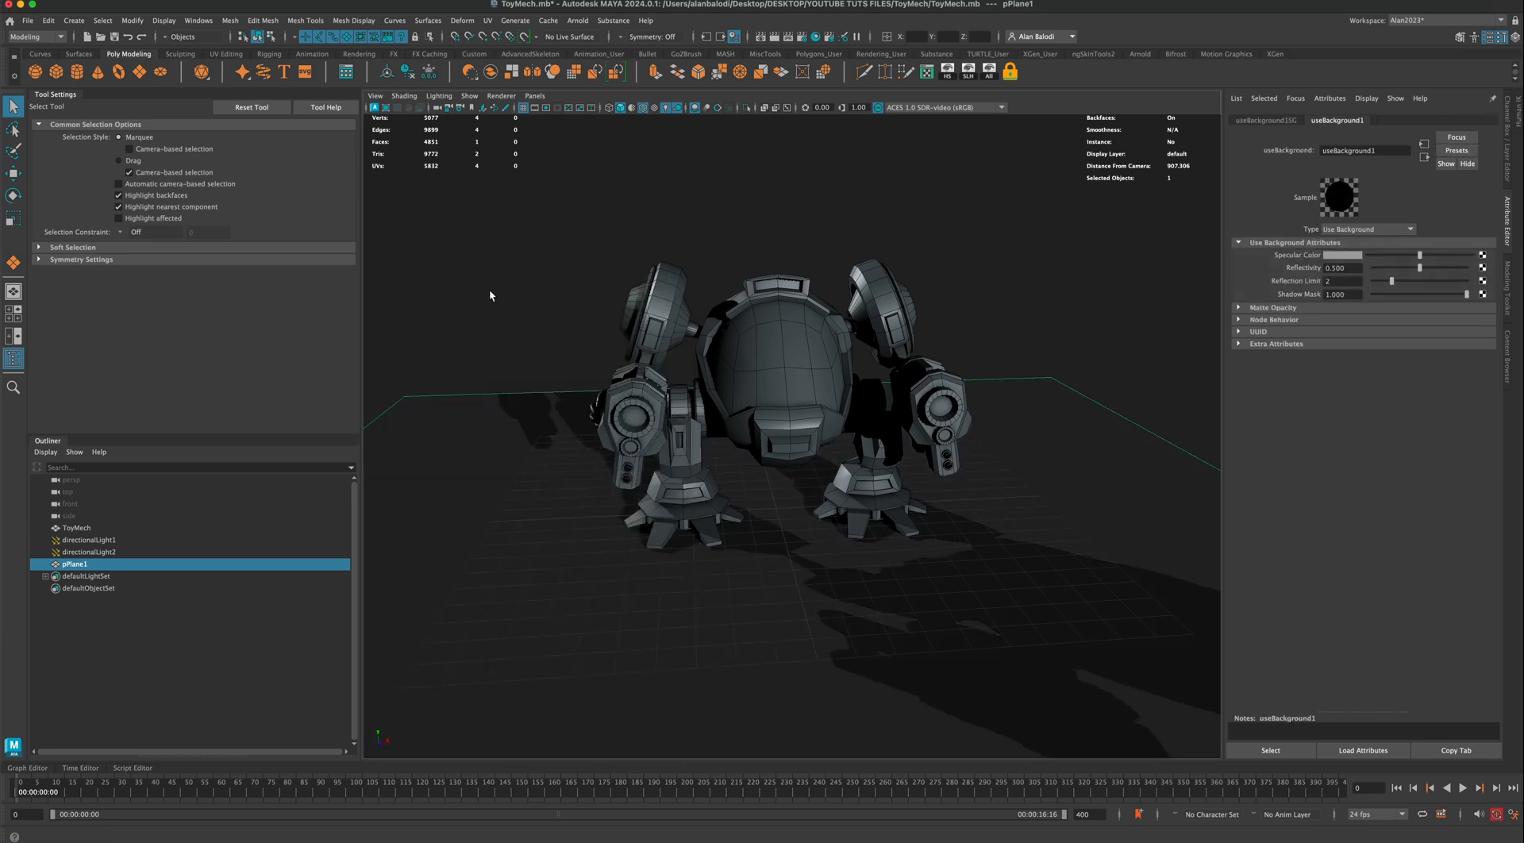
left_click(542, 252)
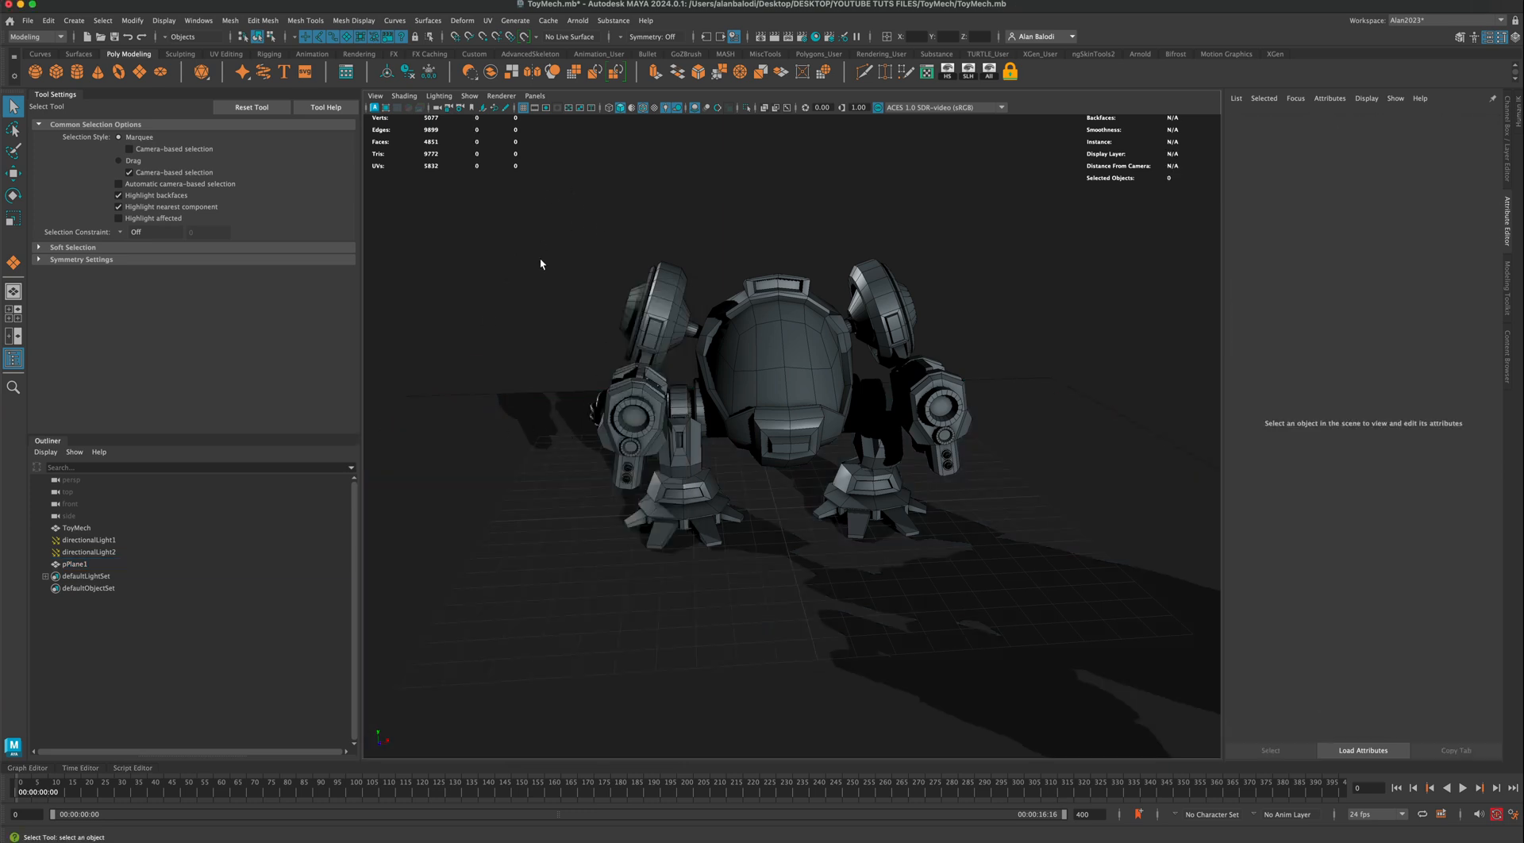
Step: Scale the ground plane up uniformly so it extends farther around the mech, and deselect it
left_click_drag(544, 265, 564, 269, "alt")
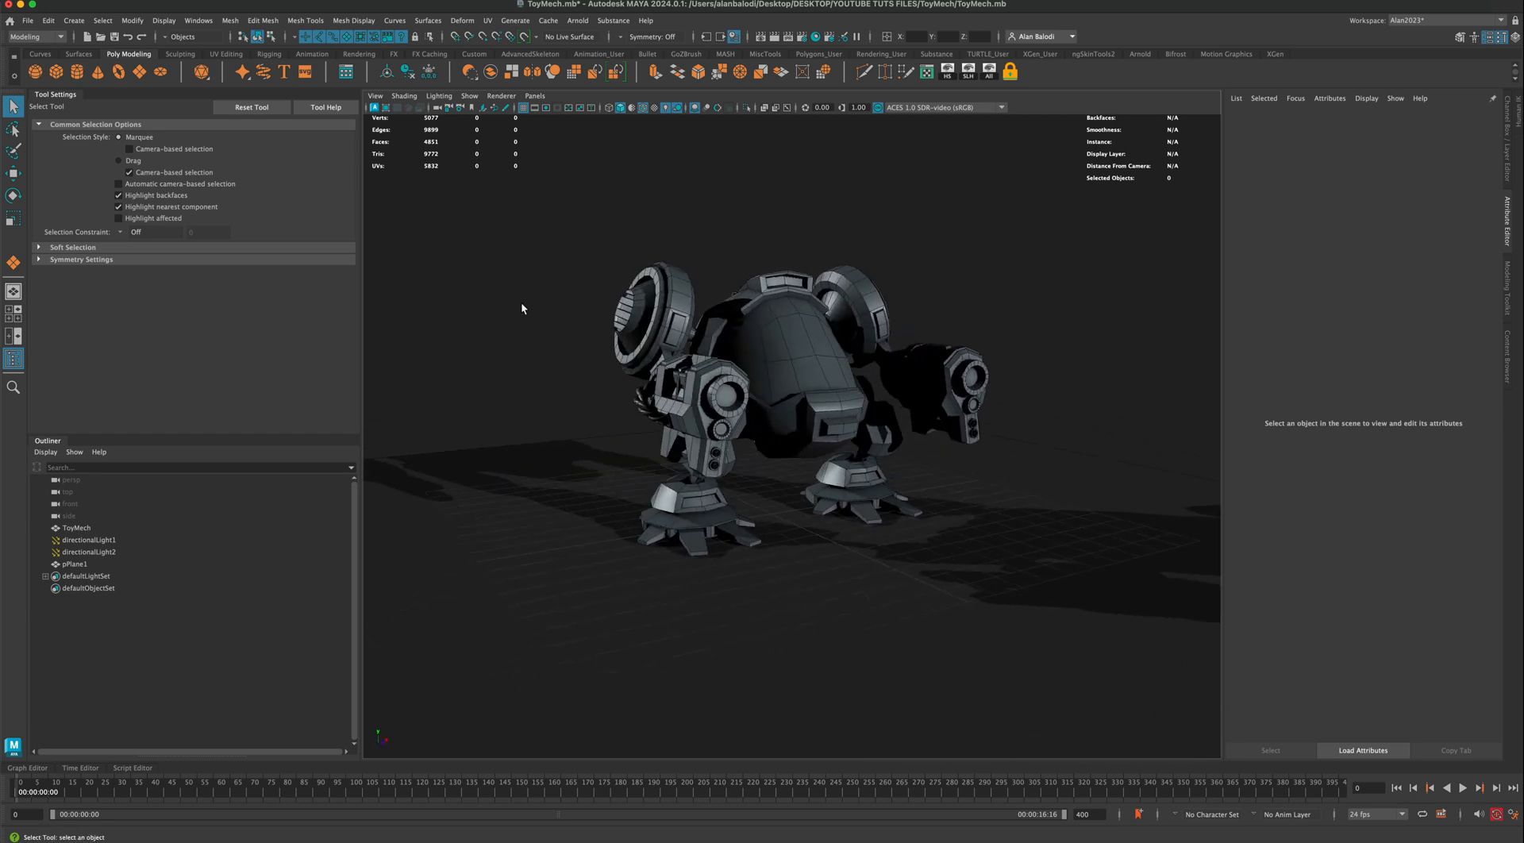
left_click_drag(520, 327, 516, 328, "alt")
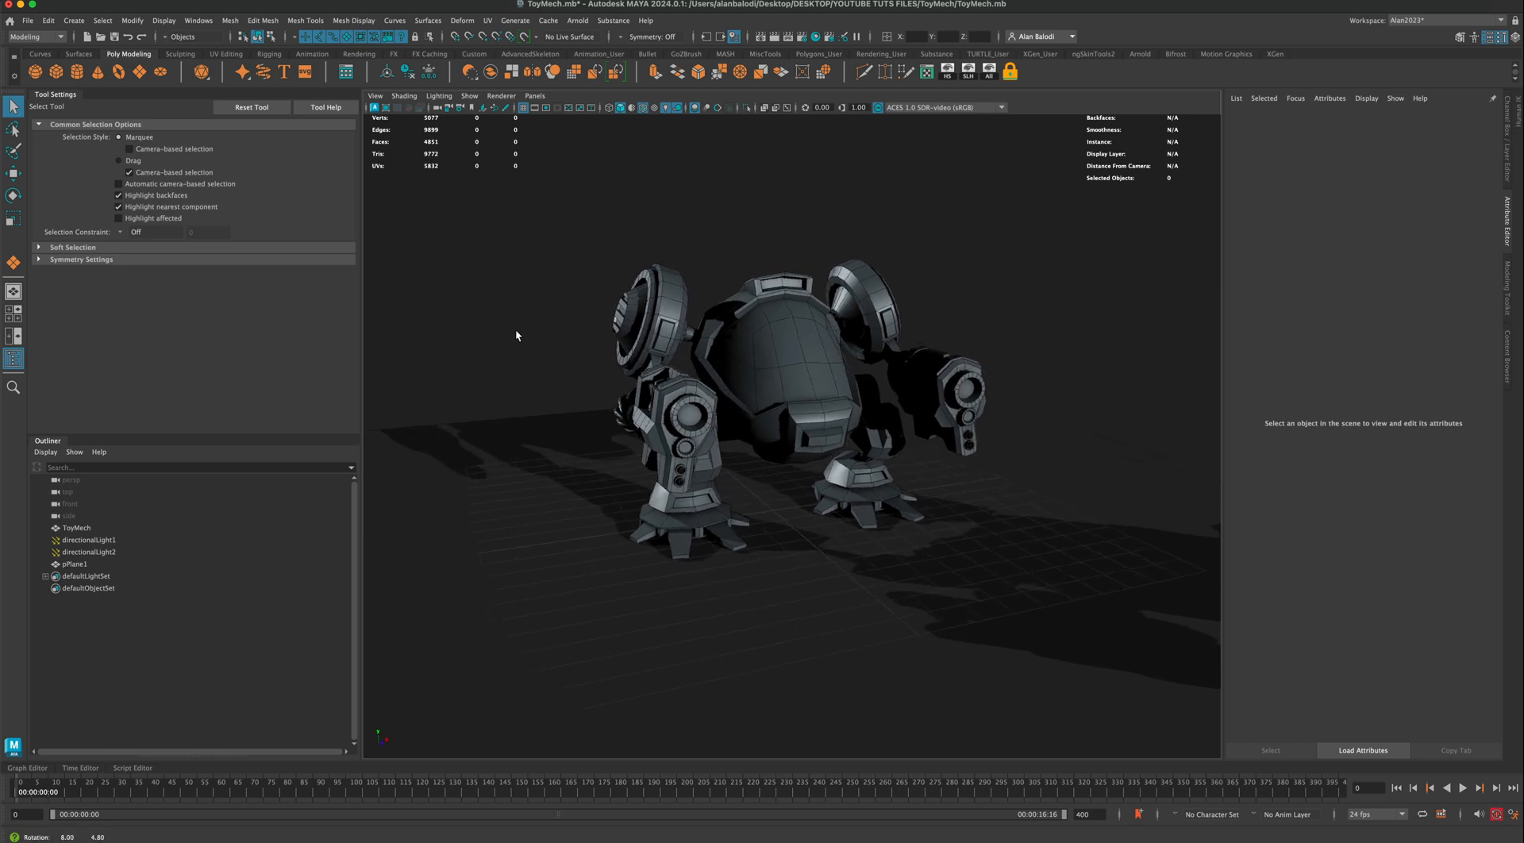
left_click(512, 473)
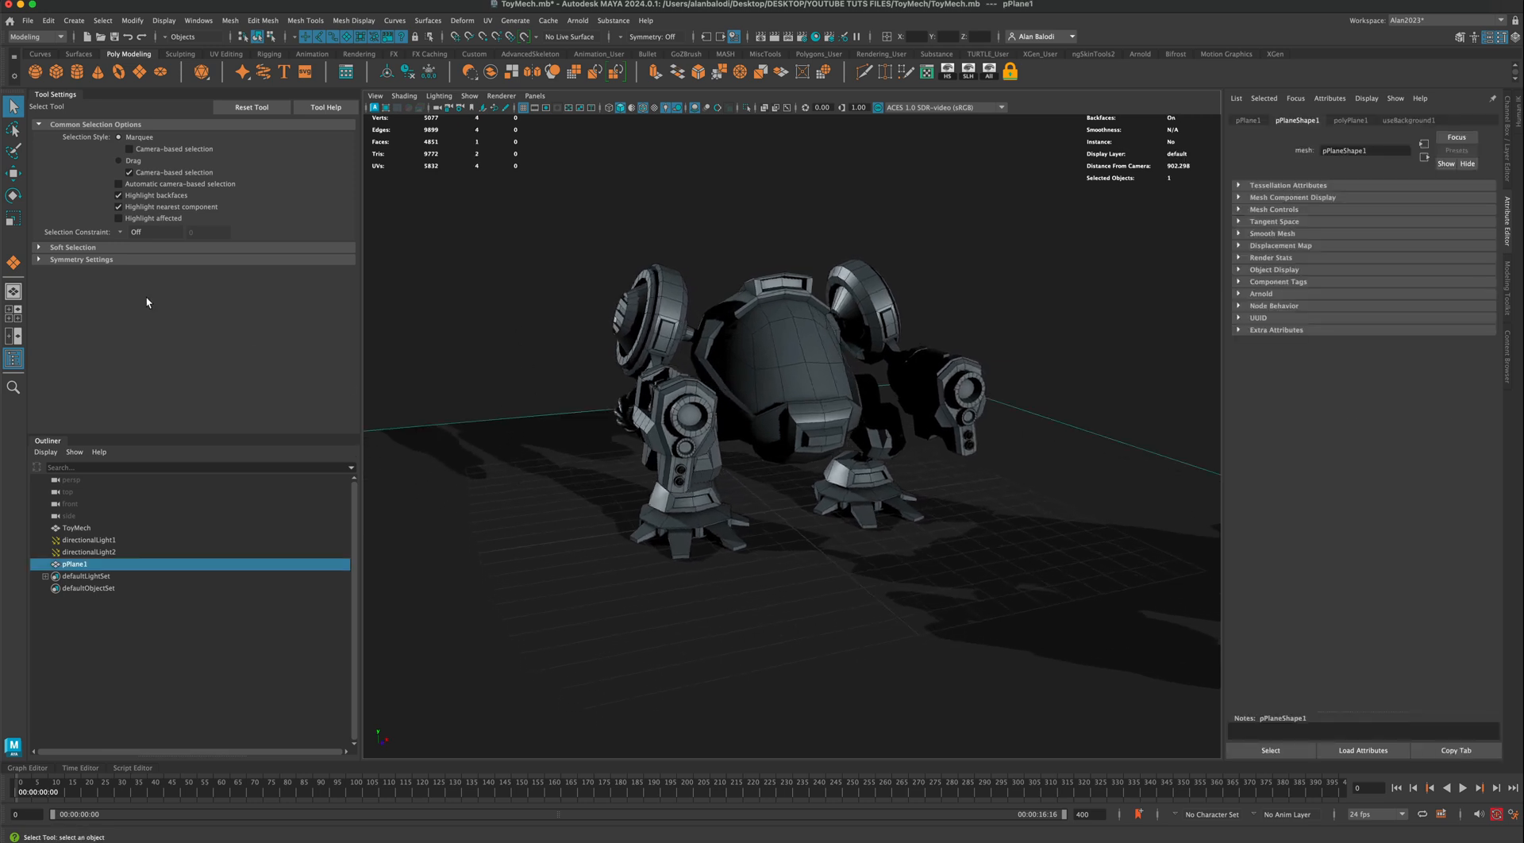
left_click(19, 221)
left_click_drag(771, 513, 786, 512)
key("q")
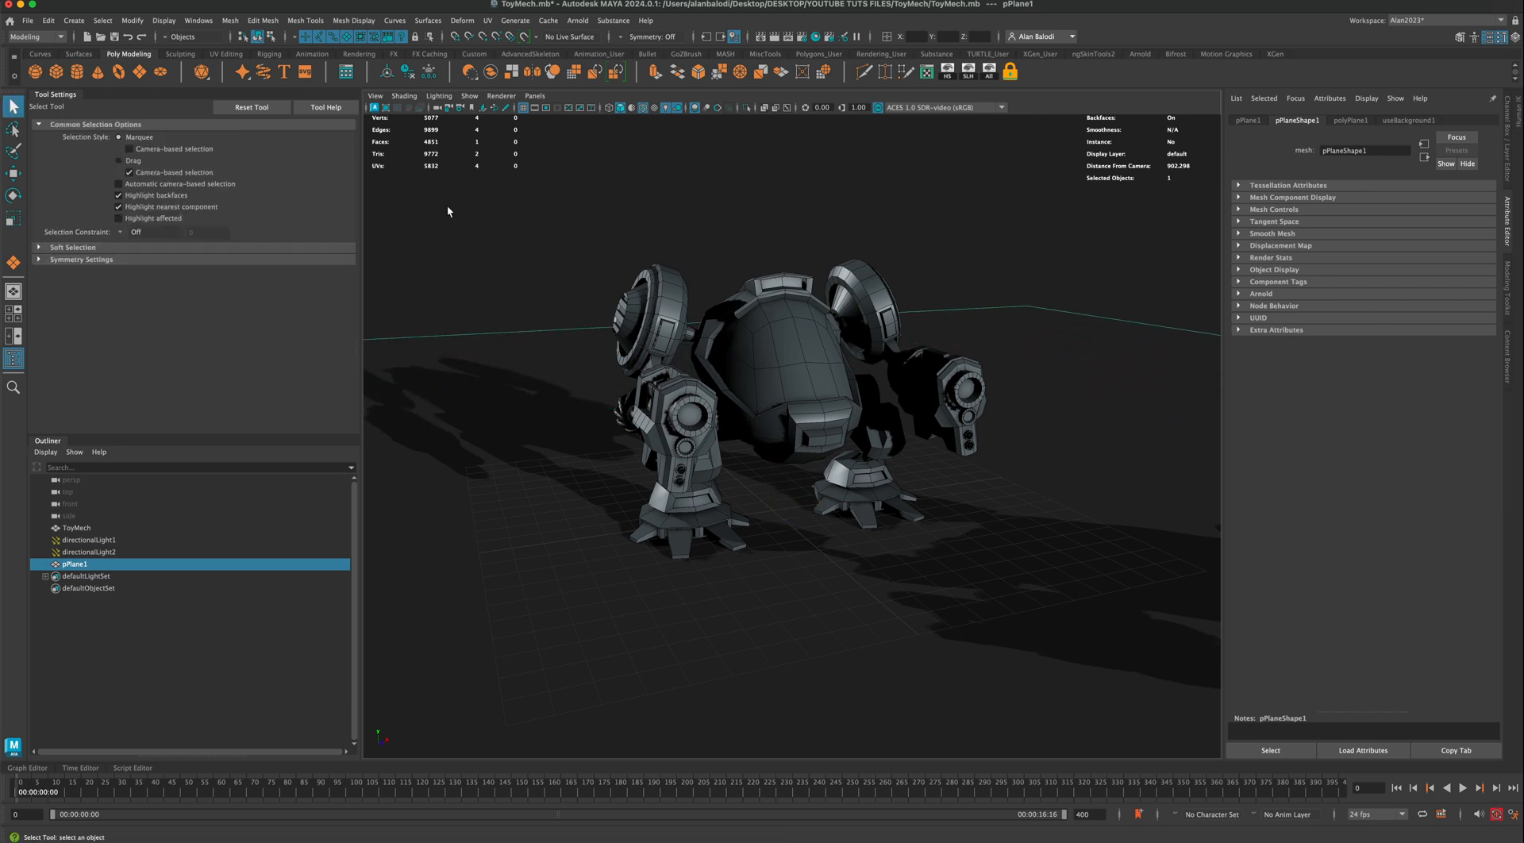
left_click(551, 288)
Step: Turn off ray trace shadows on the second directional light and check the mech from the front
left_click_drag(550, 288, 692, 228, "alt")
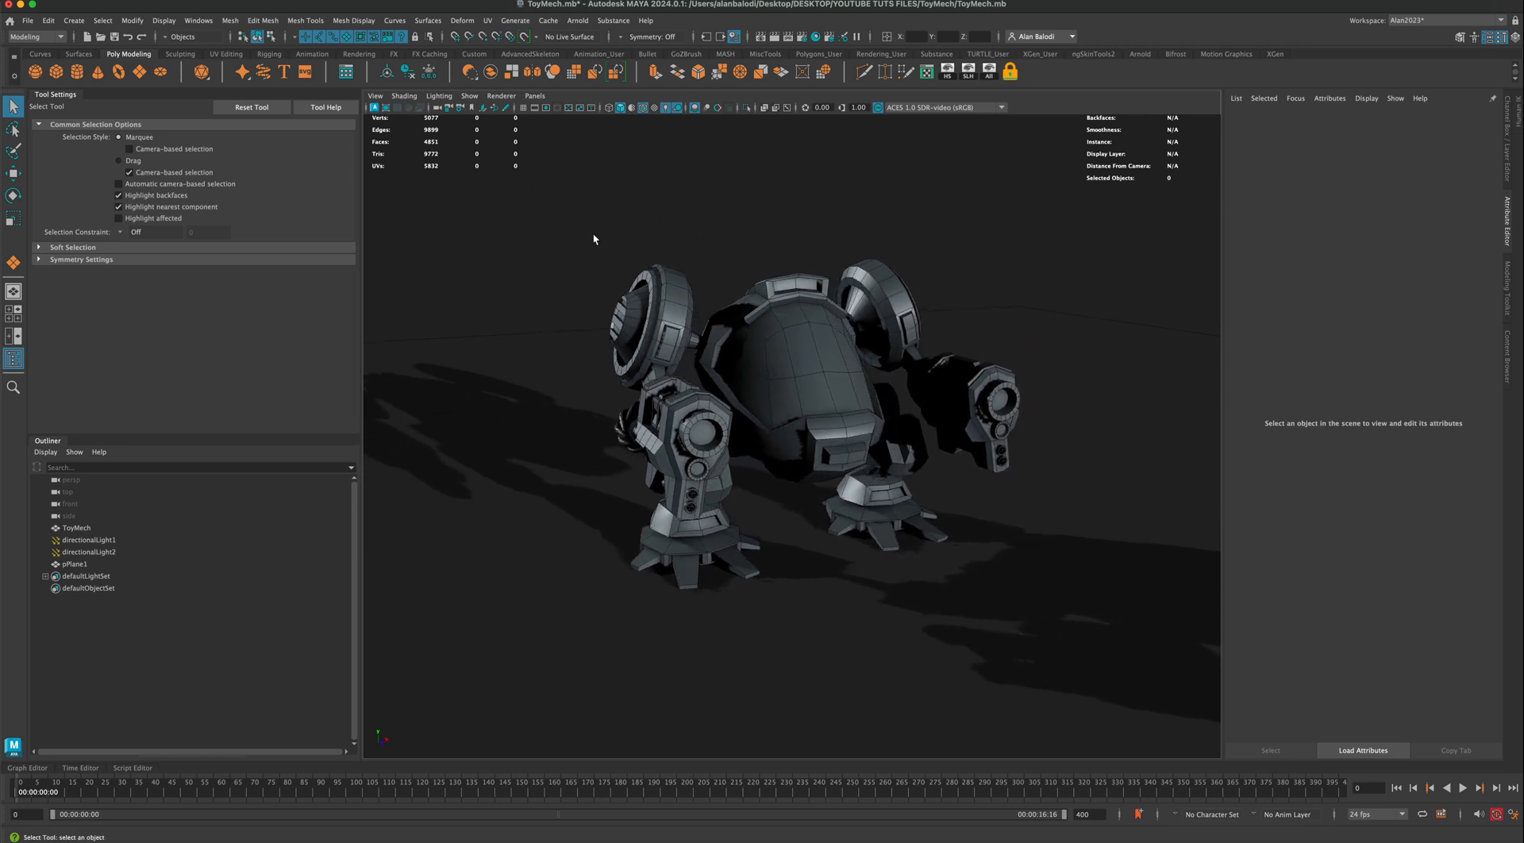
left_click_drag(594, 238, 480, 195, "alt")
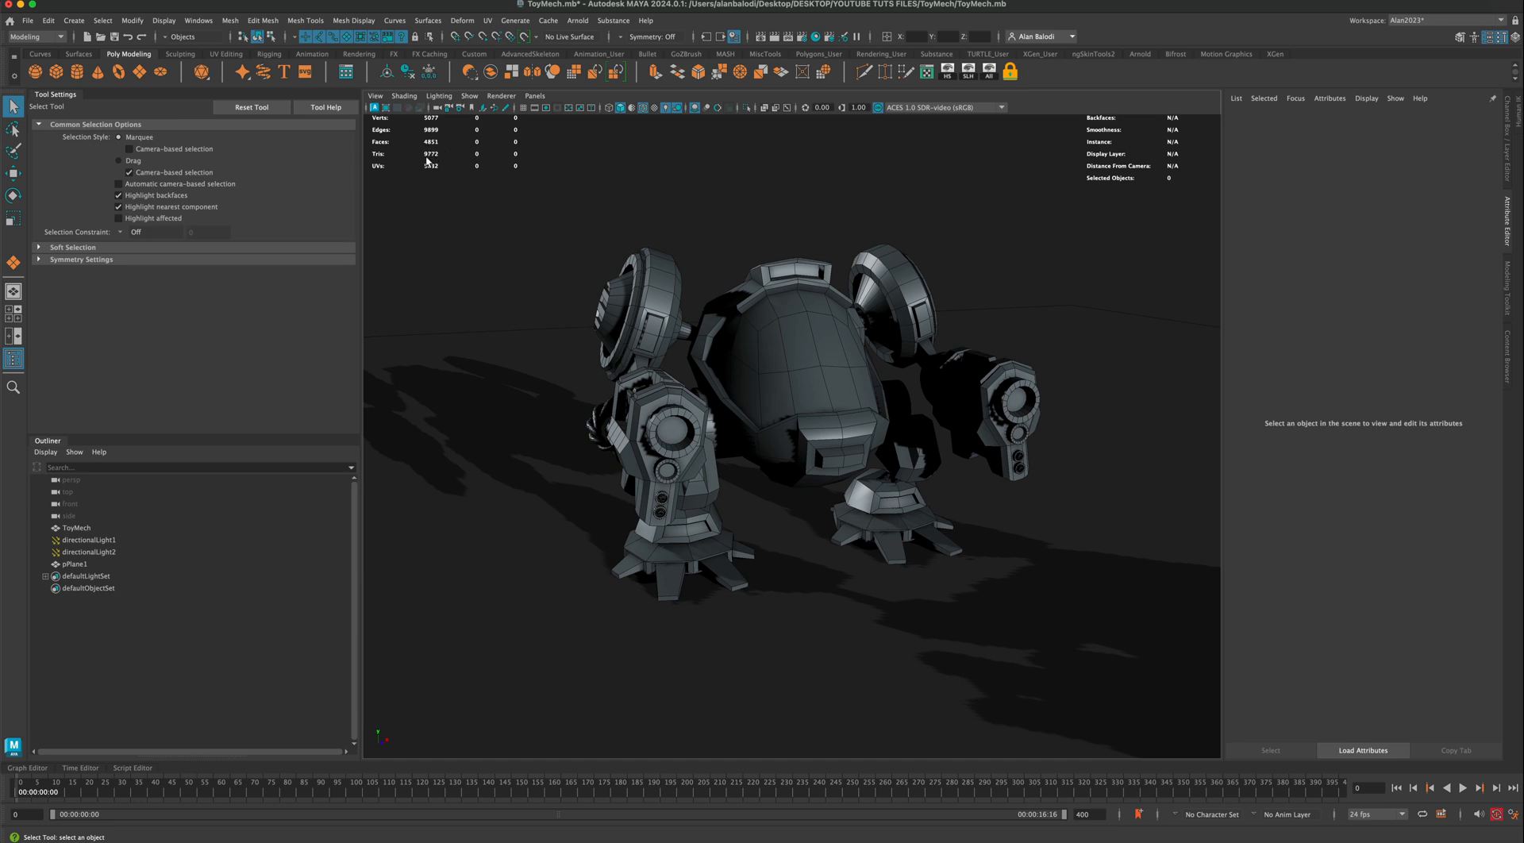
left_click_drag(628, 252, 678, 248, "alt")
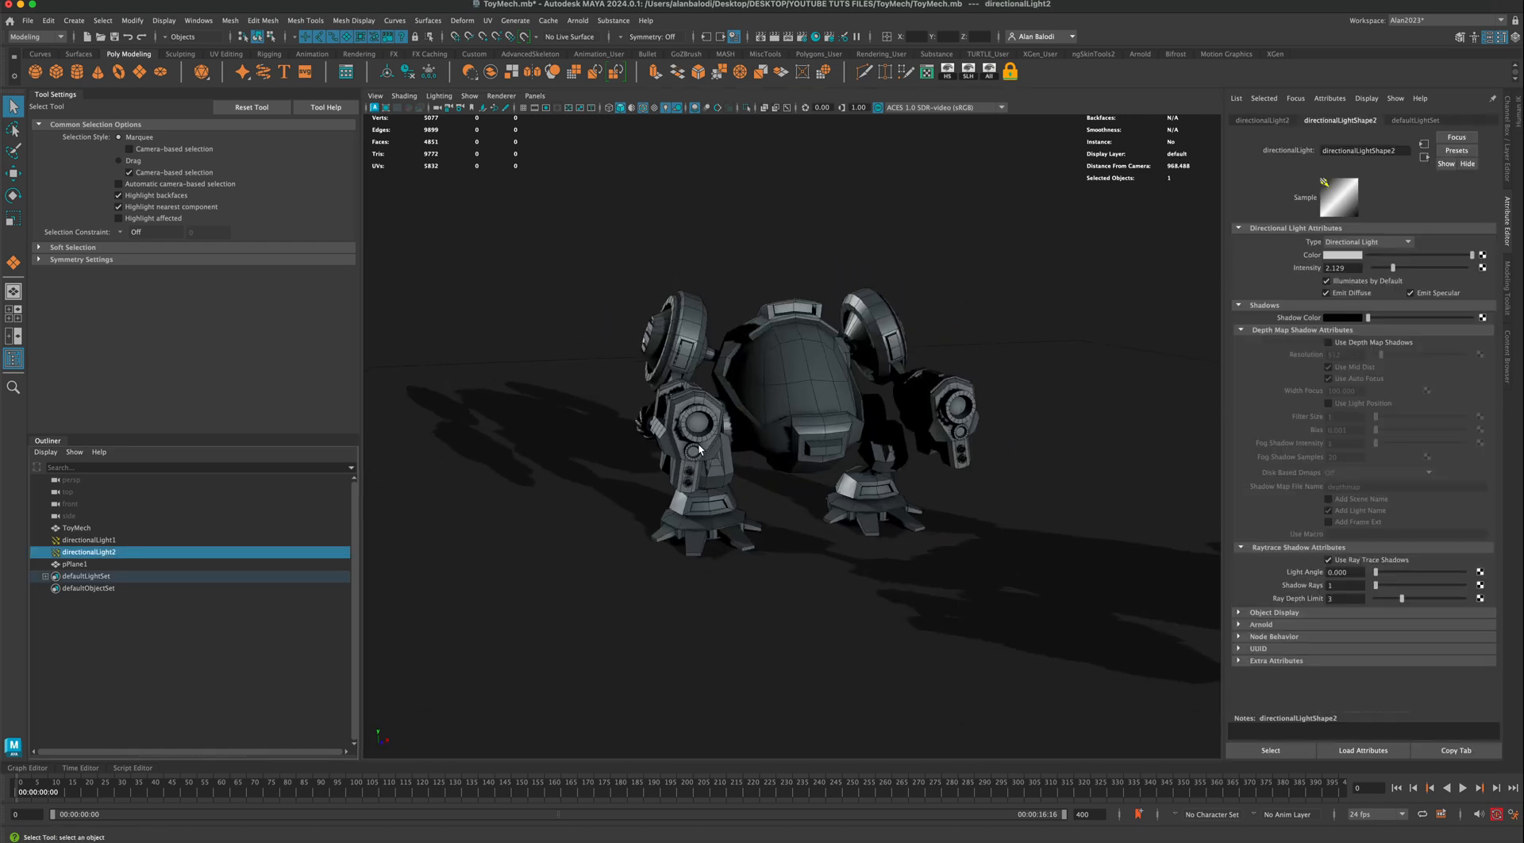
left_click_drag(698, 442, 702, 449, "alt")
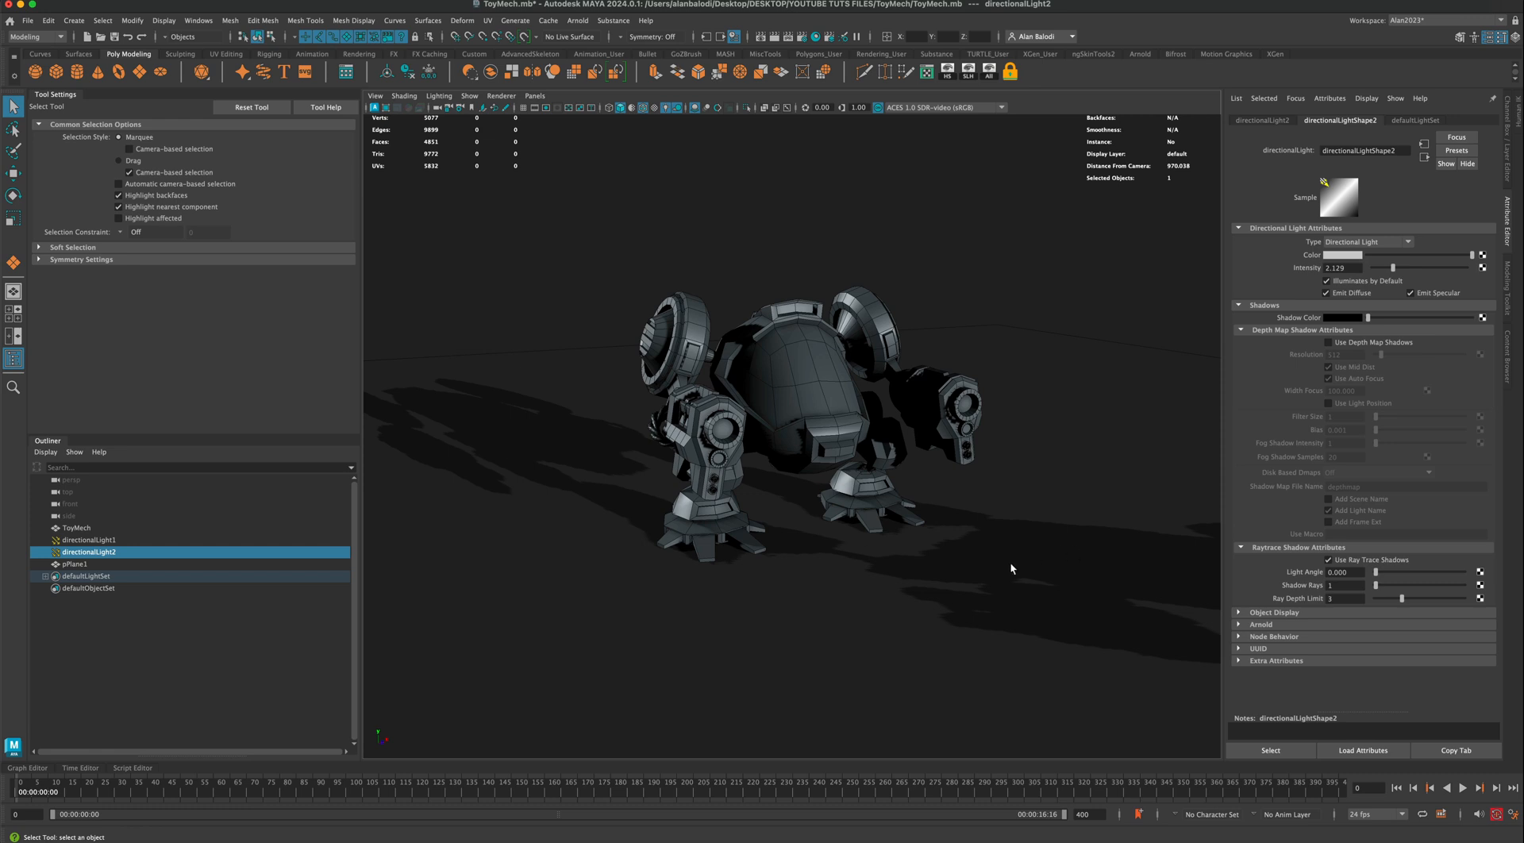
right_click_drag(1011, 568, 973, 550, "alt")
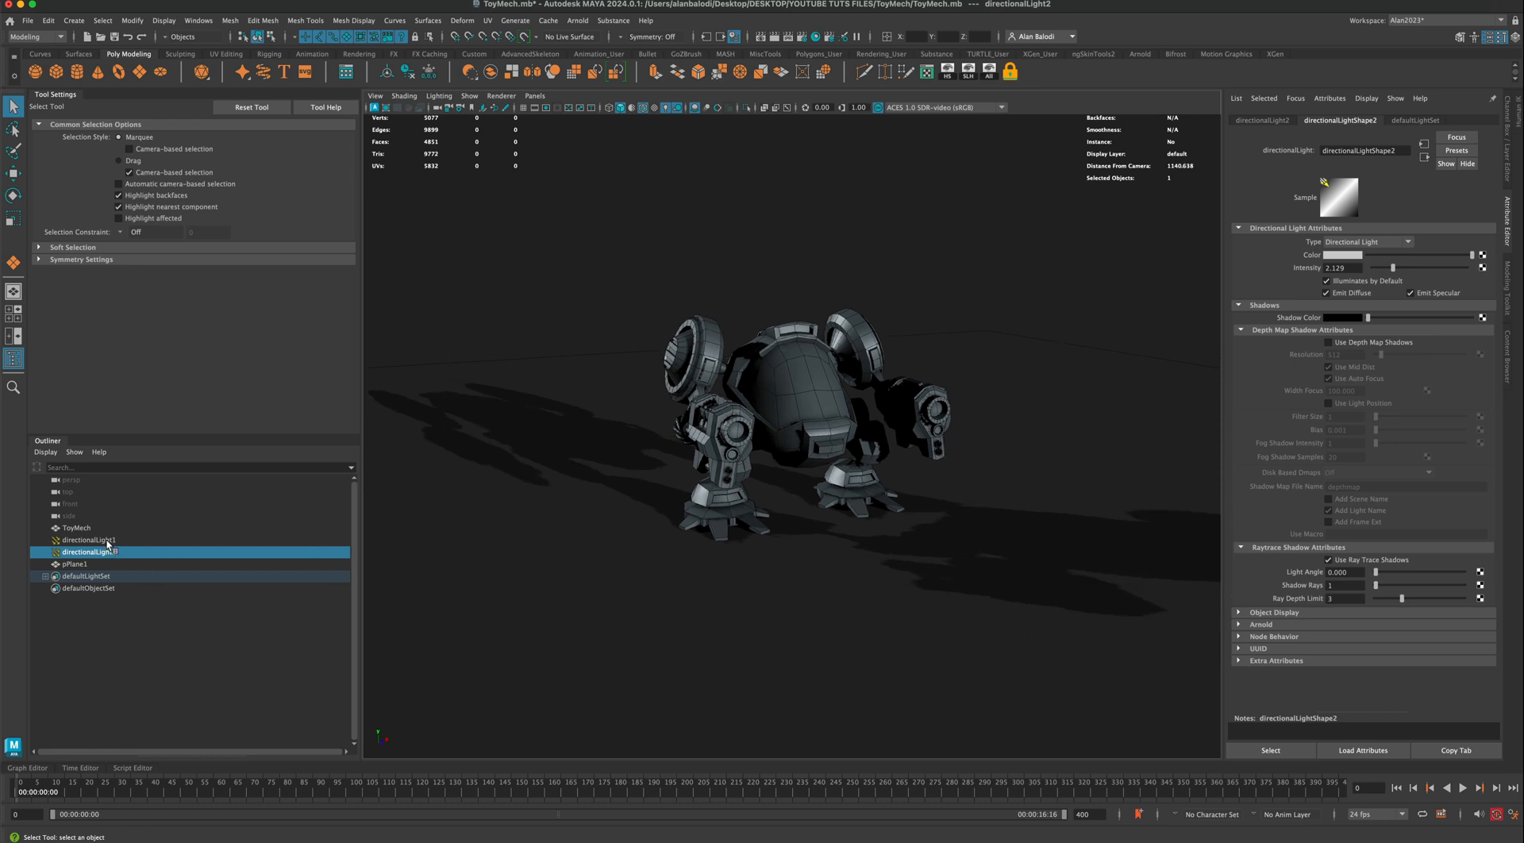
left_click(1329, 560)
mouse_move(916, 462)
left_mouse_down("alt")
mouse_move(889, 263)
mouse_move(855, 265)
mouse_move(921, 263)
mouse_move(868, 264)
left_mouse_up("alt")
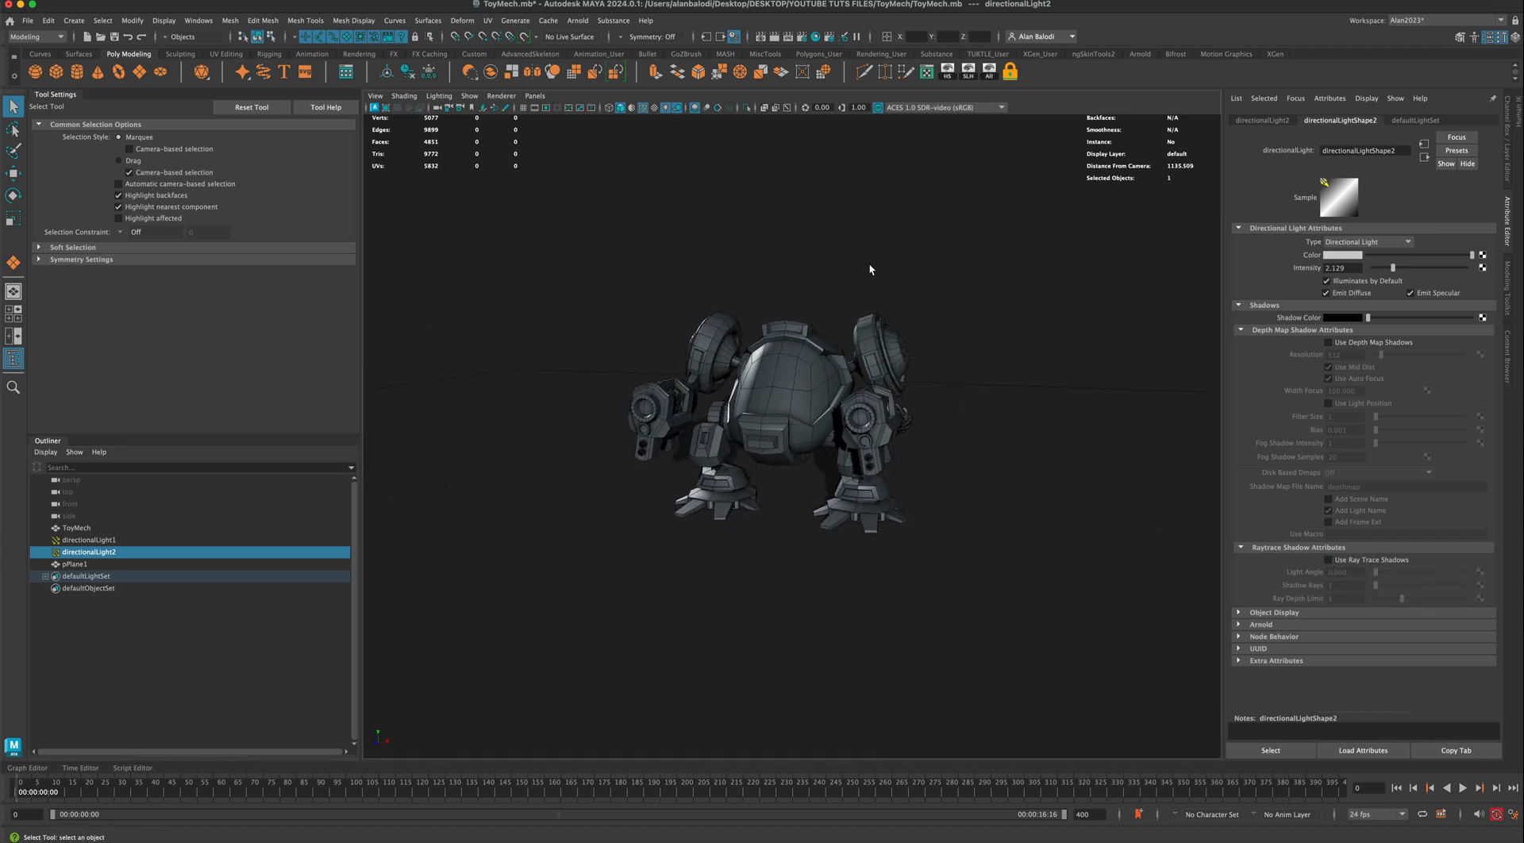